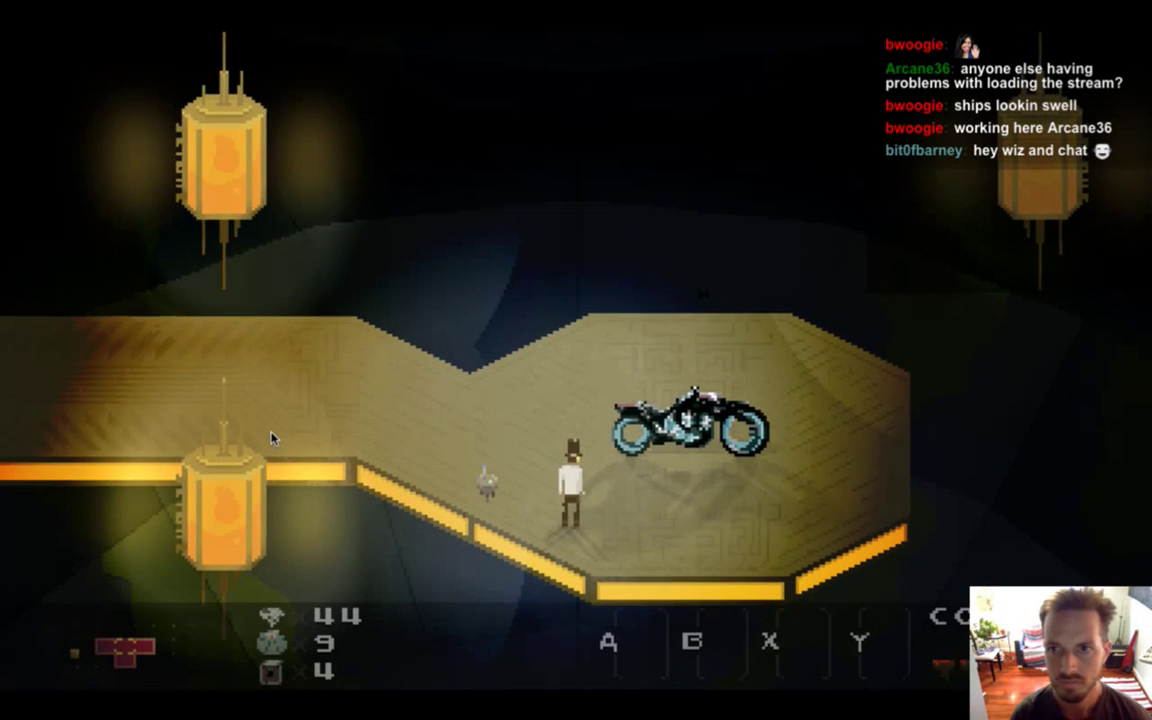
Rebuild and relaunch Songbringer from Xcode with Cmd+R.
{"action": "key", "text": "Up"}
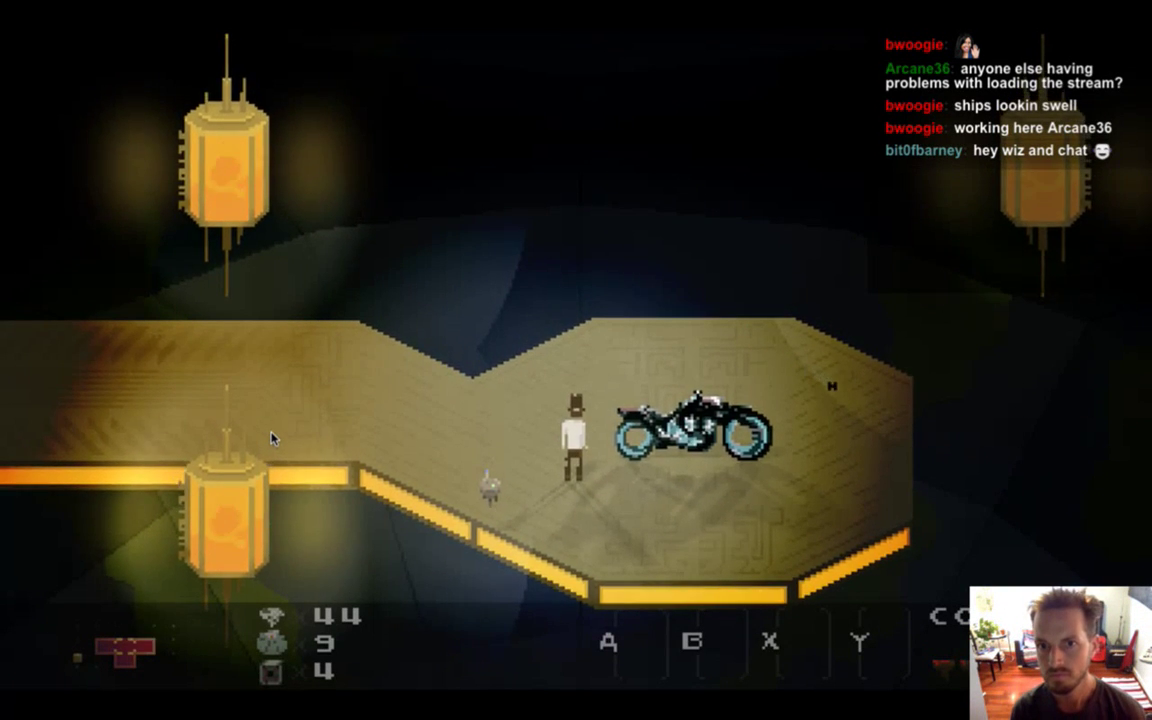
{"action": "key", "text": "super+Tab"}
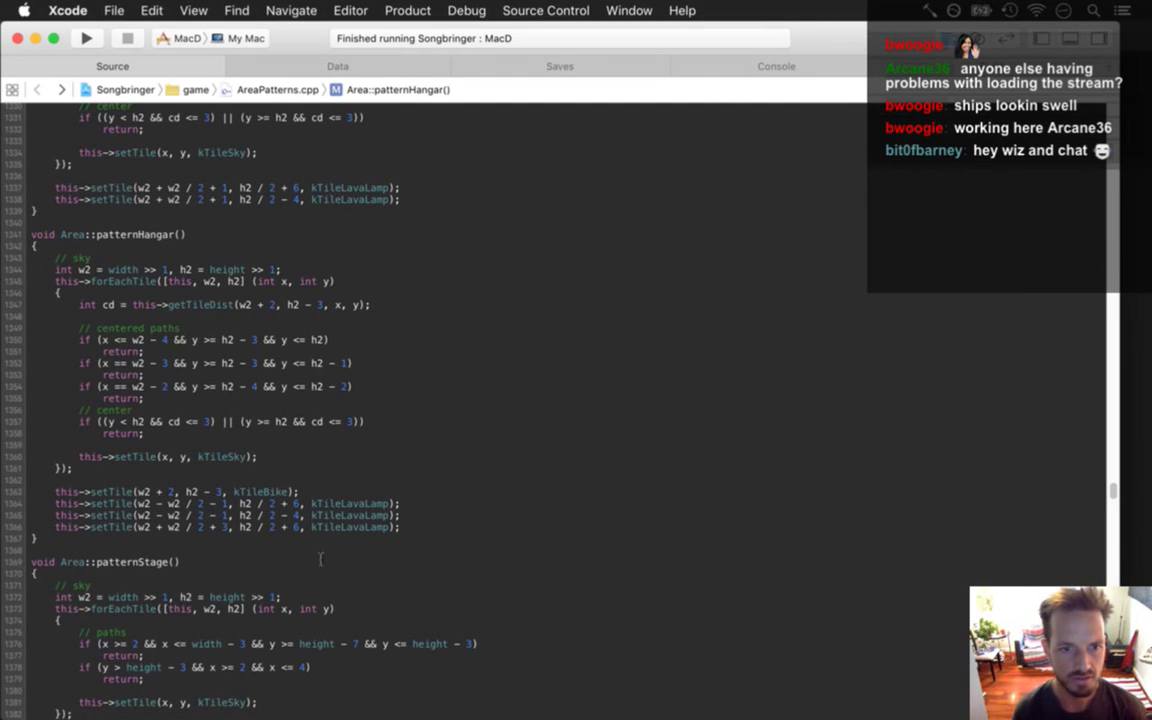
{"action": "key", "text": "super+r"}
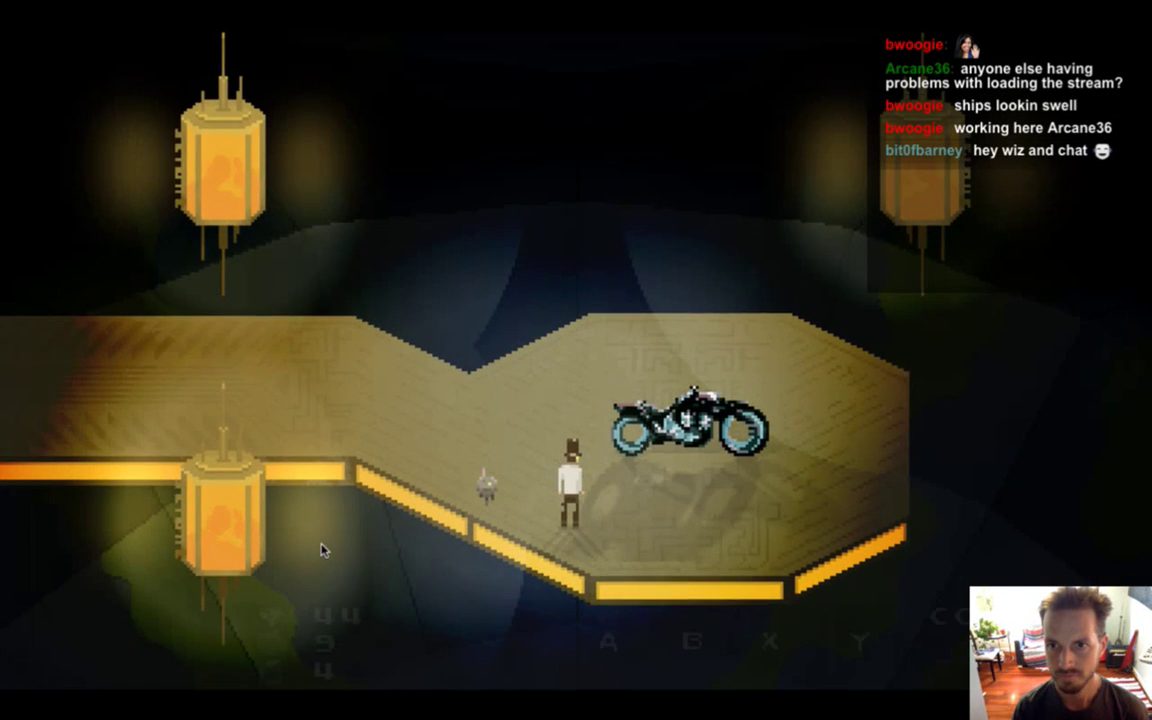
Walk the hero around the hangar and next room to view the motorcycle, then quit to Photoshop.
{"action": "key", "text": "w+a"}
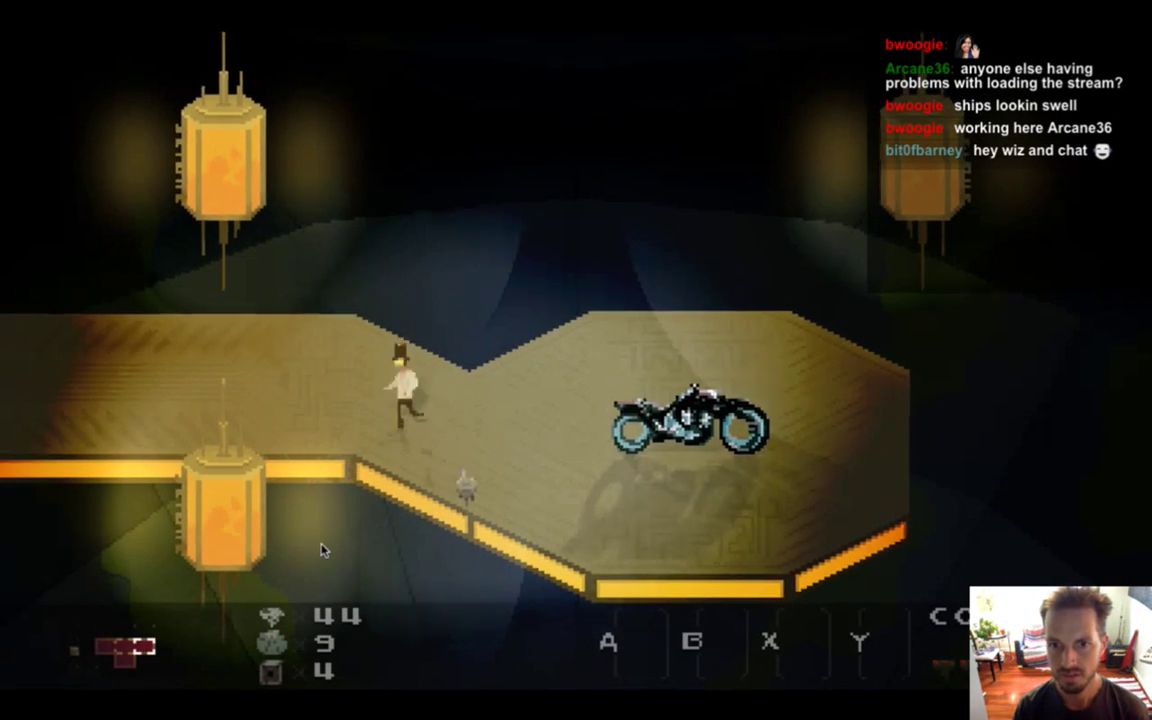
{"action": "key", "text": "a"}
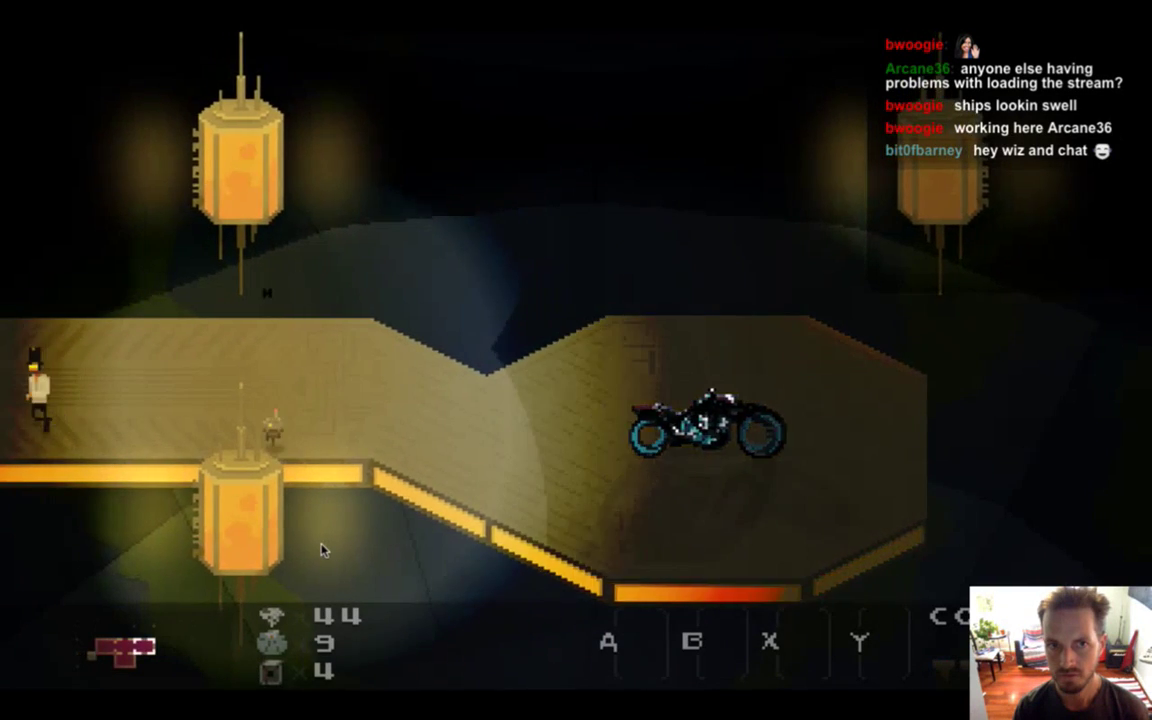
{"action": "key", "text": "a"}
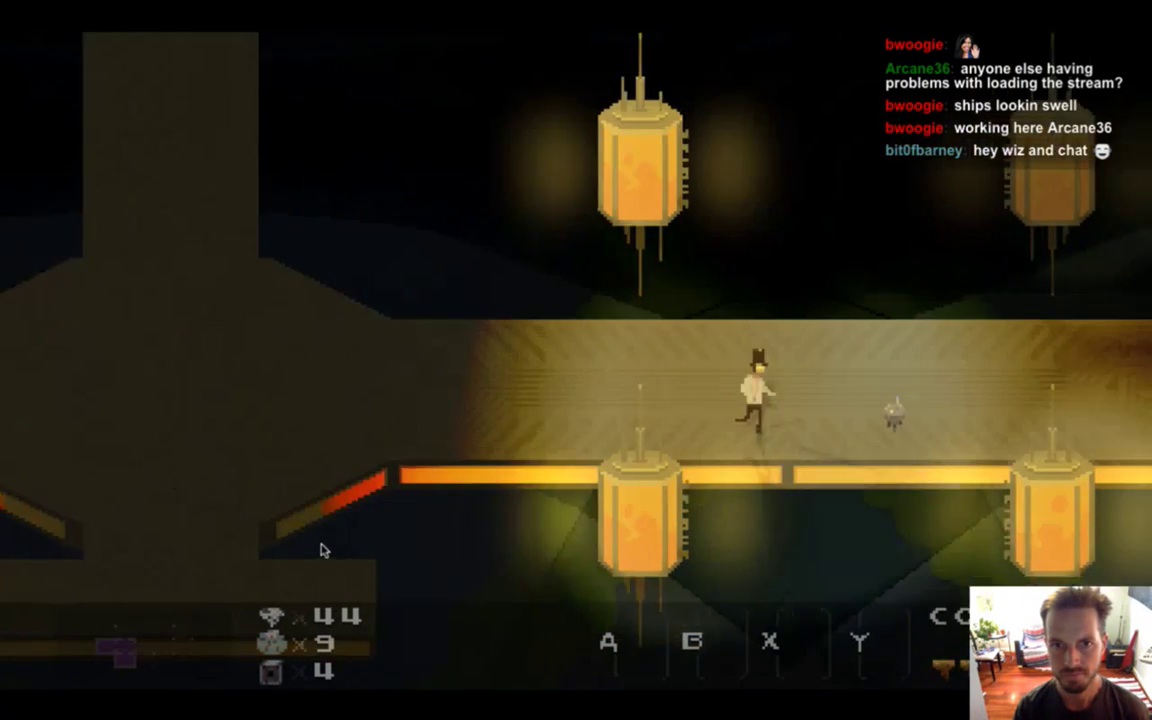
{"action": "key", "text": "d"}
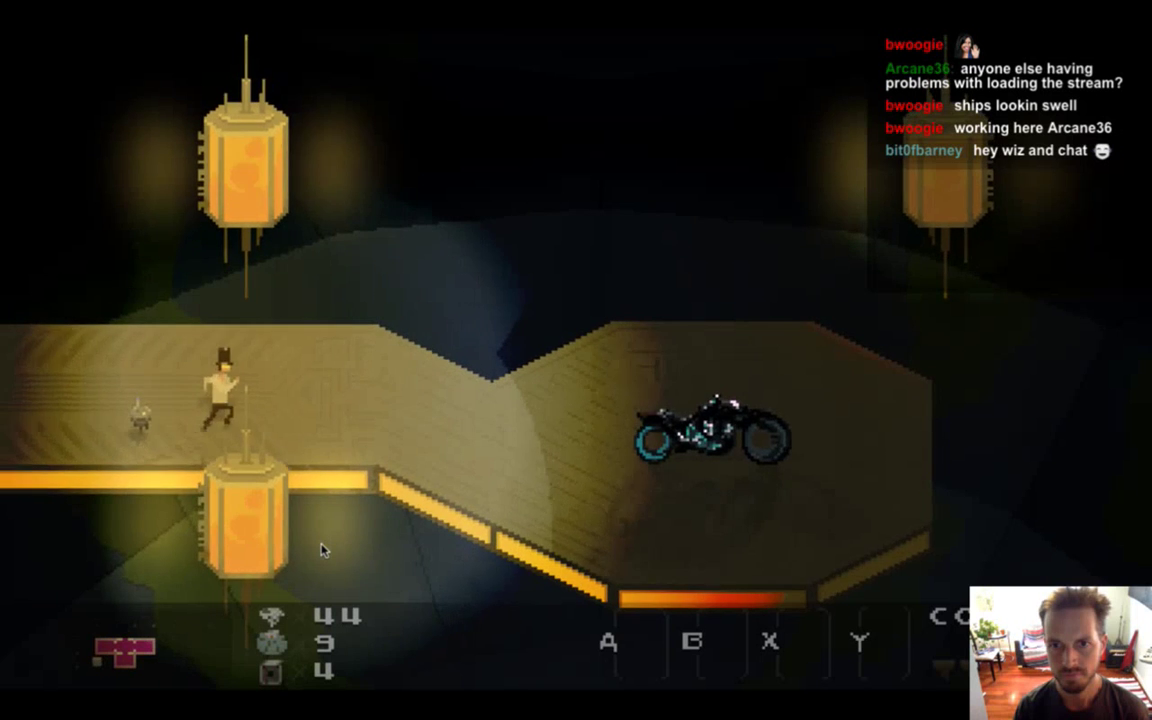
{"action": "key", "text": "d"}
{"action": "key", "text": "s"}
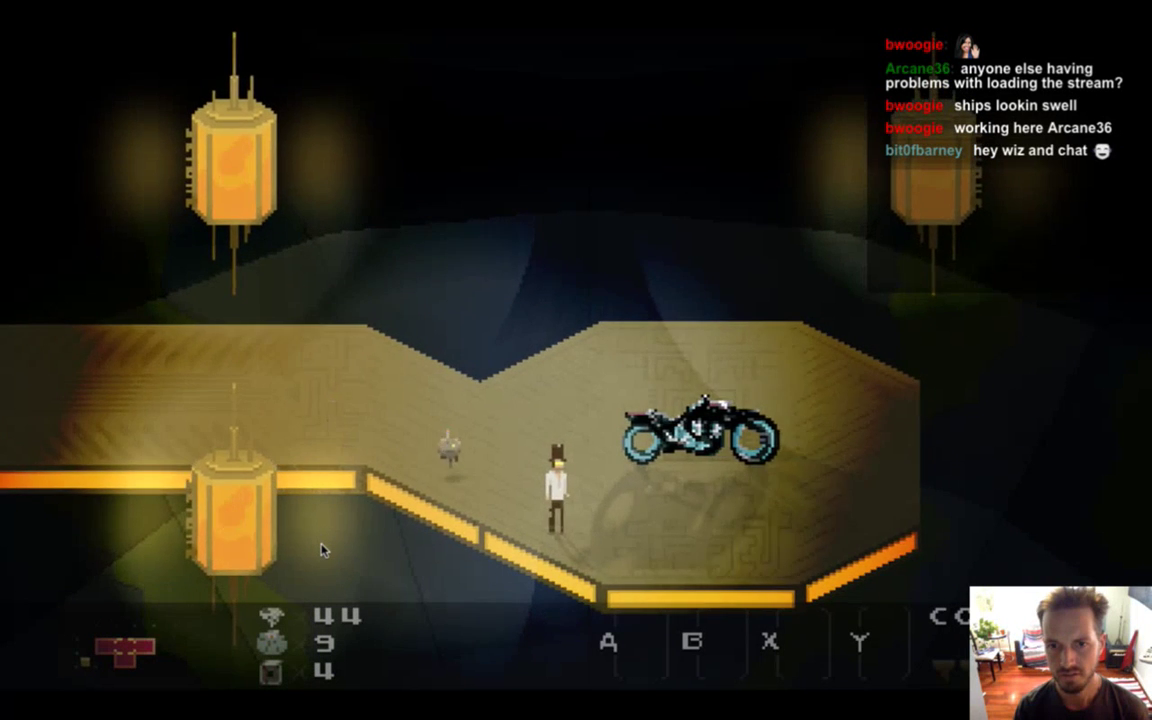
{"action": "key", "text": "d"}
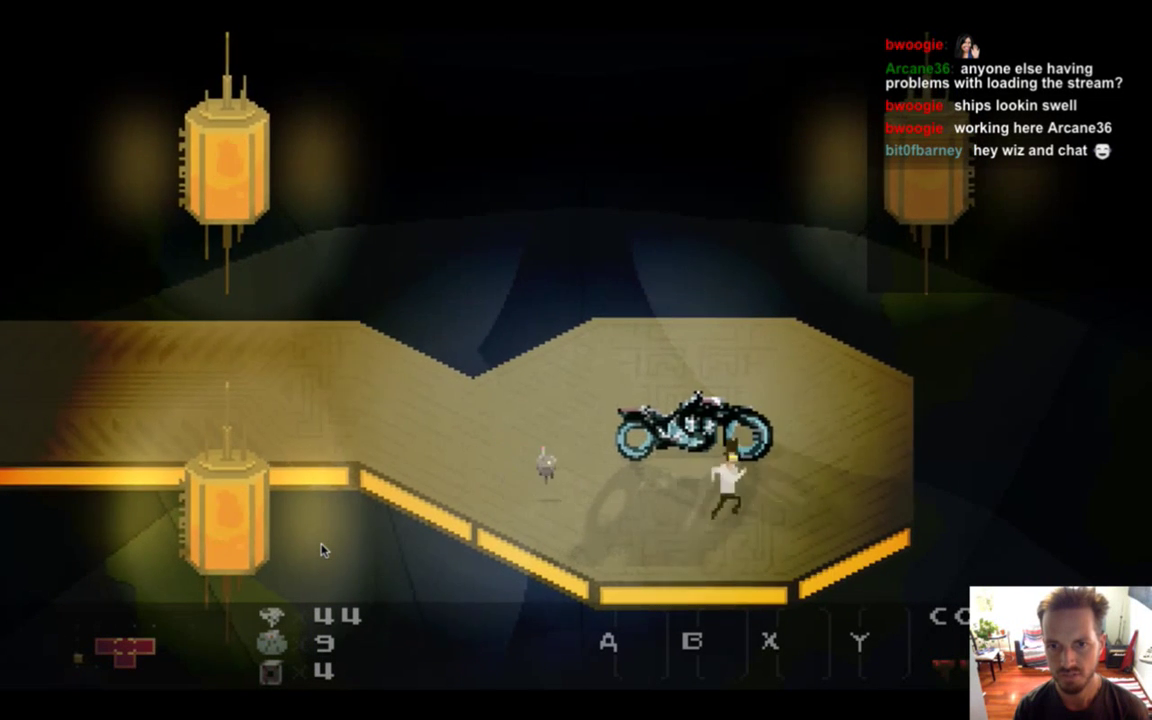
{"action": "key", "text": "a"}
{"action": "key", "text": "d"}
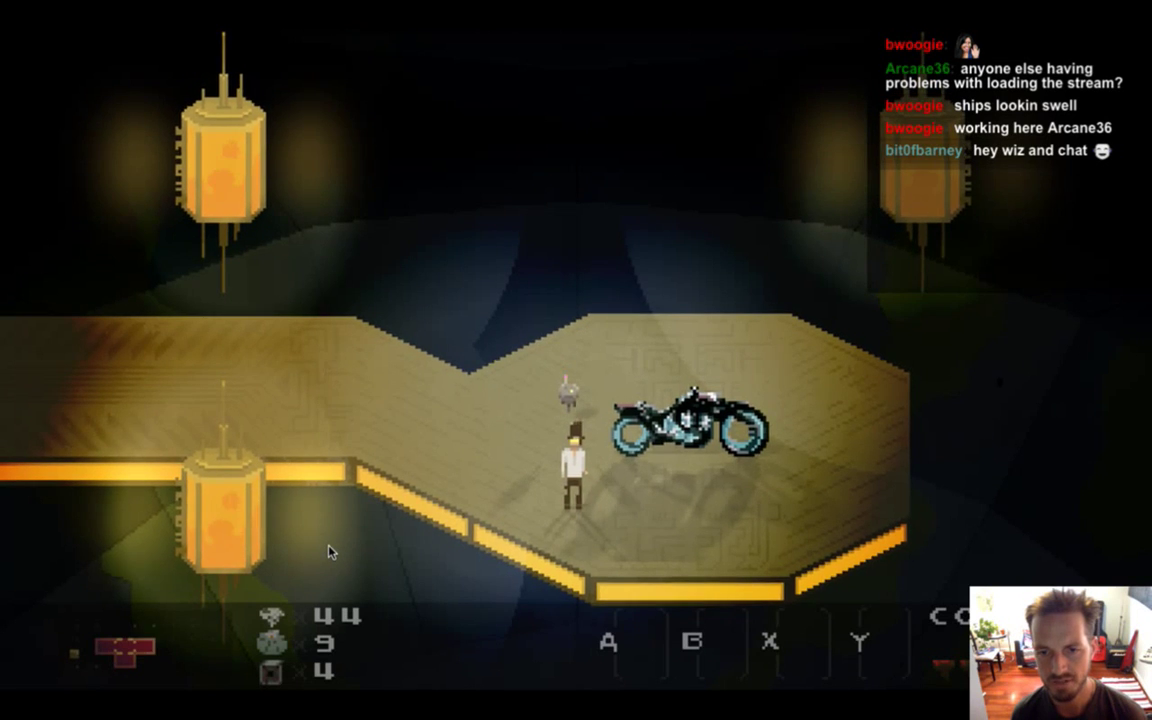
{"action": "key", "text": "super+q"}
{"action": "key", "text": "super+Tab"}
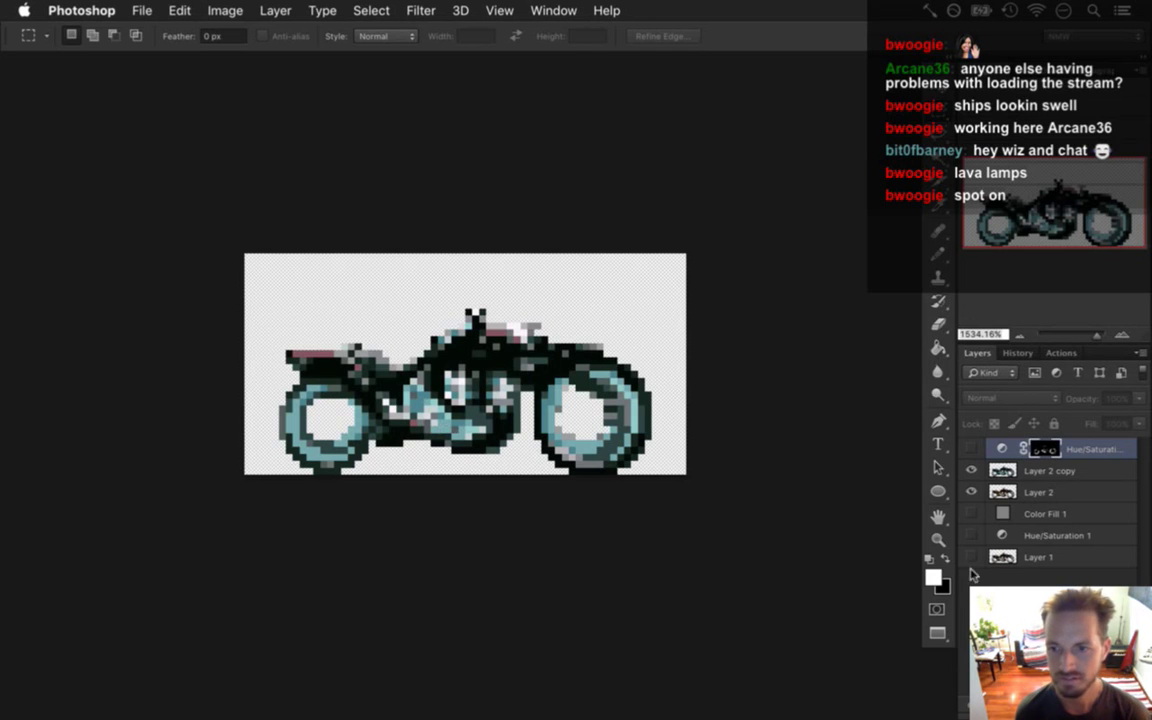
Turn on the Color Fill 1 layer, then try marquee selections on the rear wheel and deselect.
{"action": "left_click", "coordinate": [971, 513]}
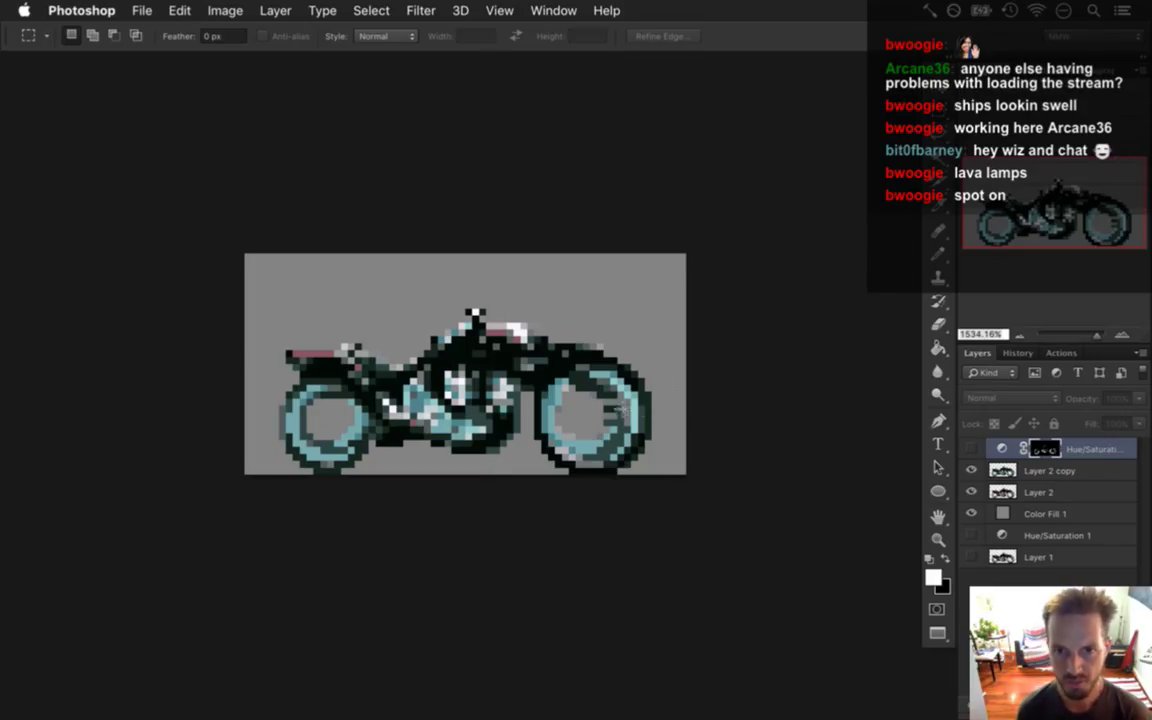
{"action": "left_click_drag", "start_coordinate": [618, 412], "coordinate": [650, 390]}
{"action": "left_click_drag", "start_coordinate": [537, 413], "coordinate": [646, 424]}
{"action": "left_click", "coordinate": [553, 371]}
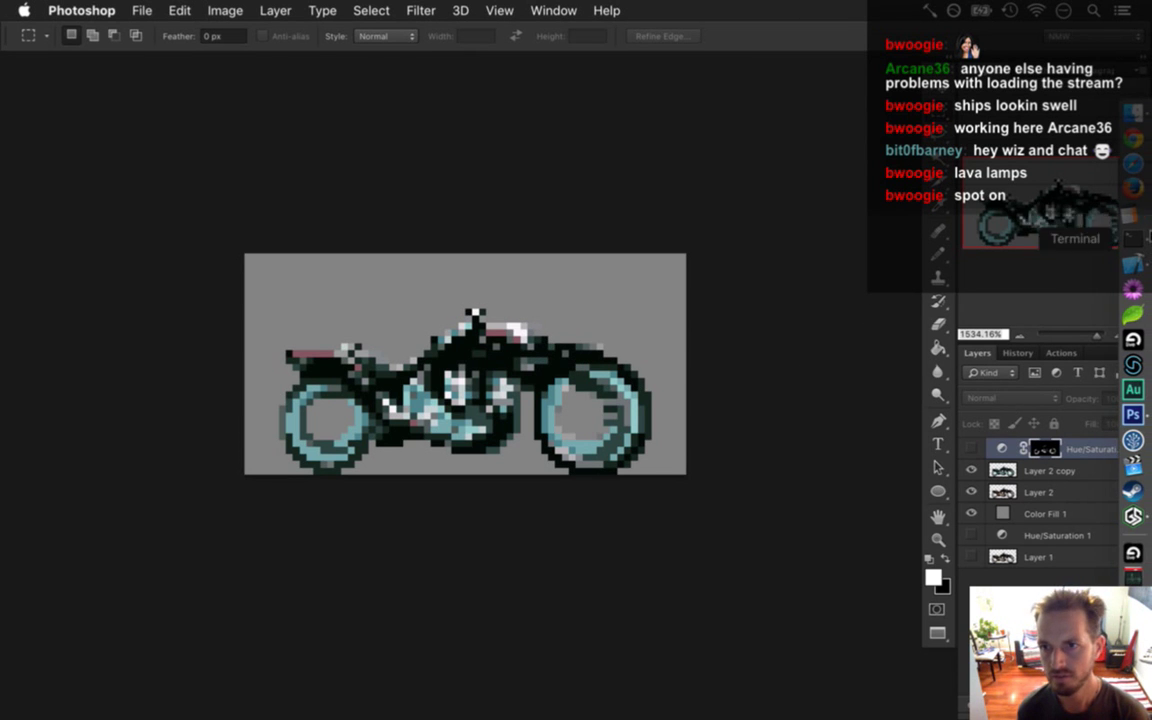
Compute 6 × 0.618 (about 3.7) in Calculator, then return to Photoshop.
{"action": "left_click", "coordinate": [1131, 211]}
{"action": "left_click_drag", "start_coordinate": [903, 252], "coordinate": [863, 232]}
{"action": "left_click", "coordinate": [893, 377]}
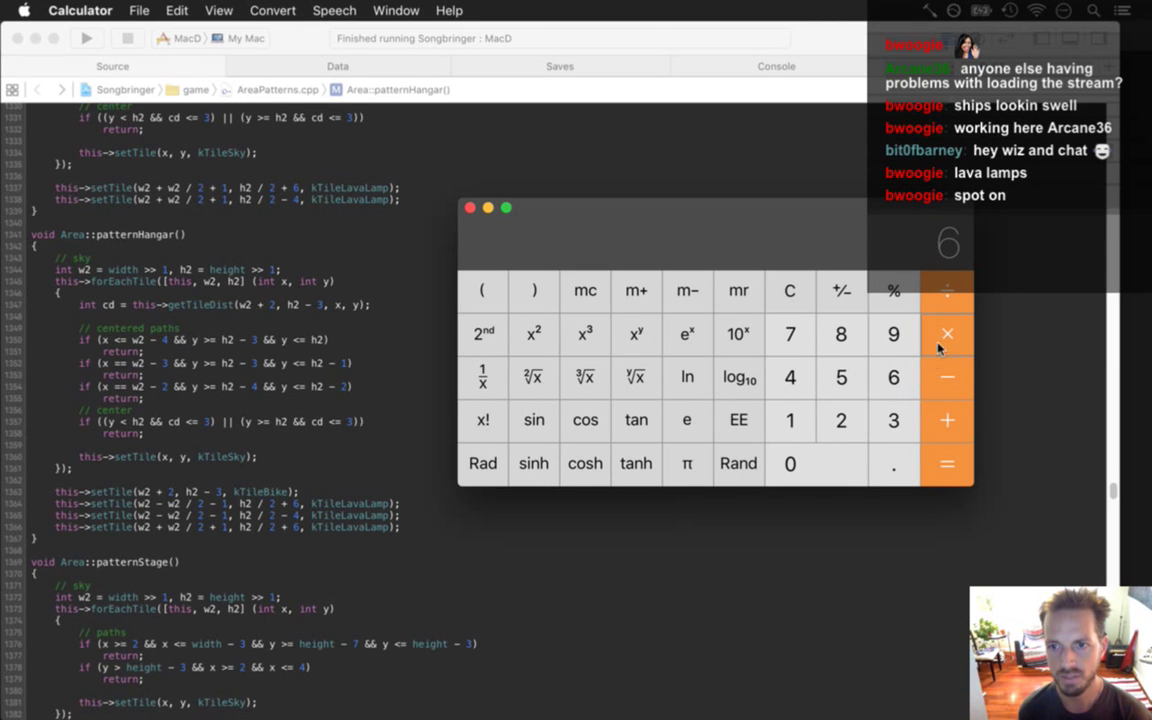
{"action": "left_click", "coordinate": [888, 463]}
{"action": "left_click", "coordinate": [893, 377]}
{"action": "left_click", "coordinate": [790, 420]}
{"action": "left_click", "coordinate": [841, 333]}
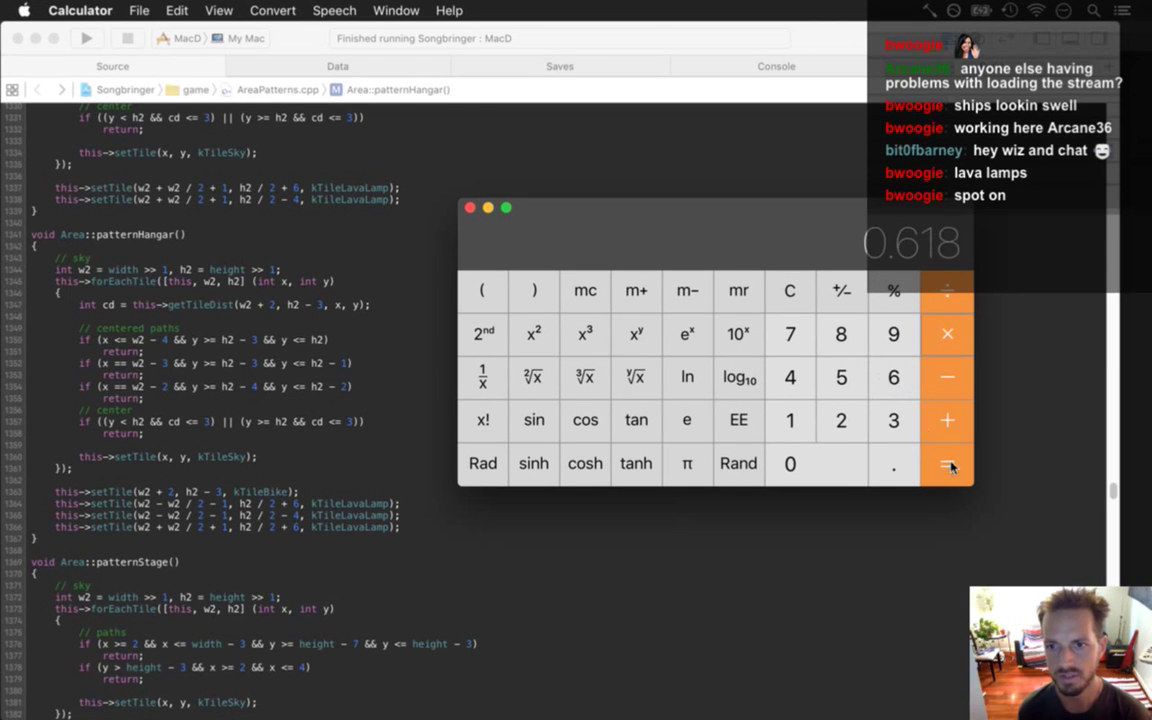
{"action": "left_click", "coordinate": [947, 463]}
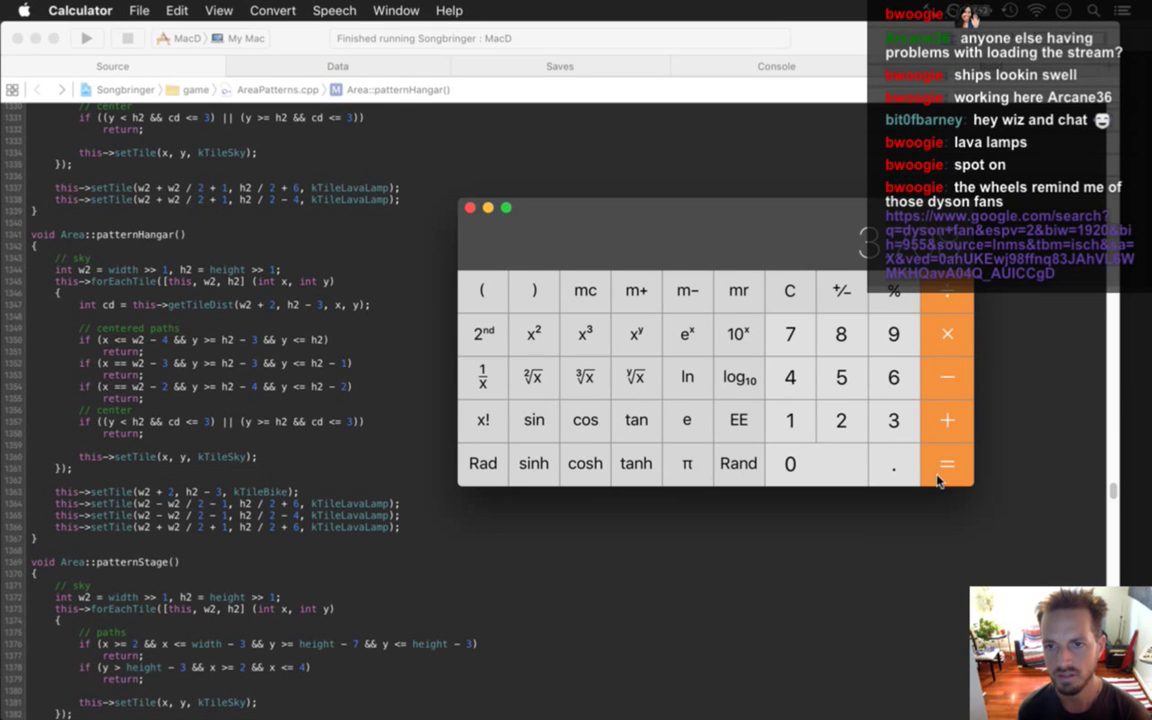
{"action": "key", "text": "super+Tab"}
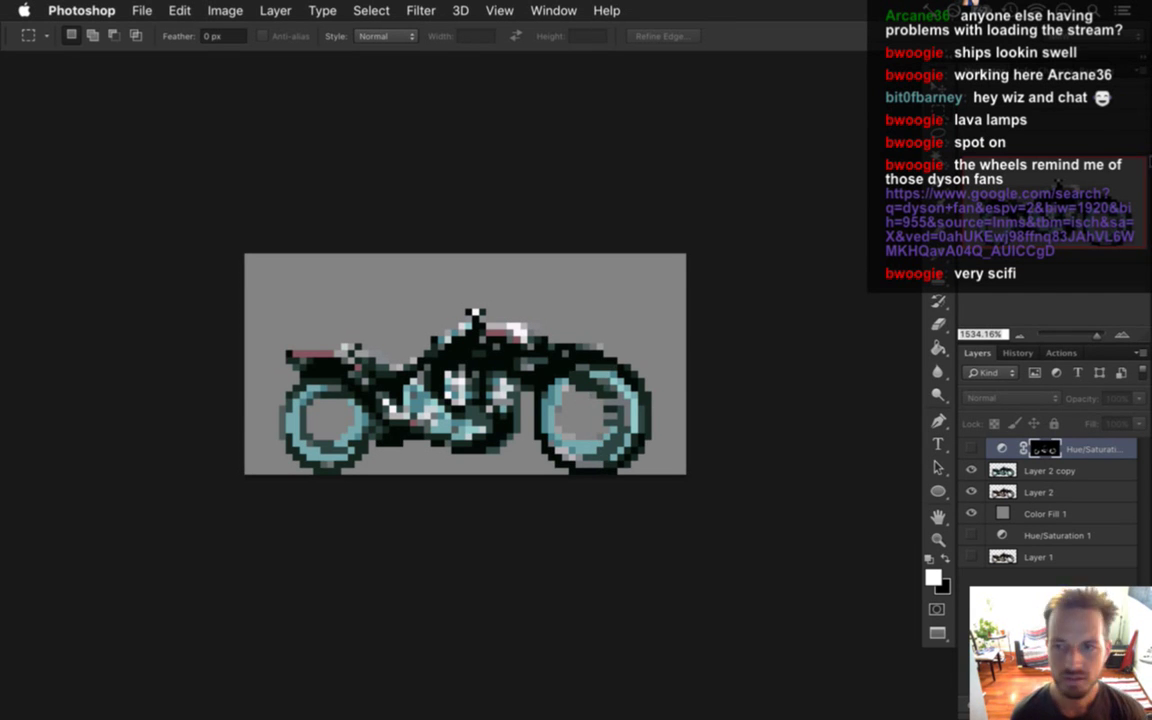
Search 'dyson fan' in a new Safari window and open the Fans - Dyson result.
{"action": "left_click", "coordinate": [1135, 400]}
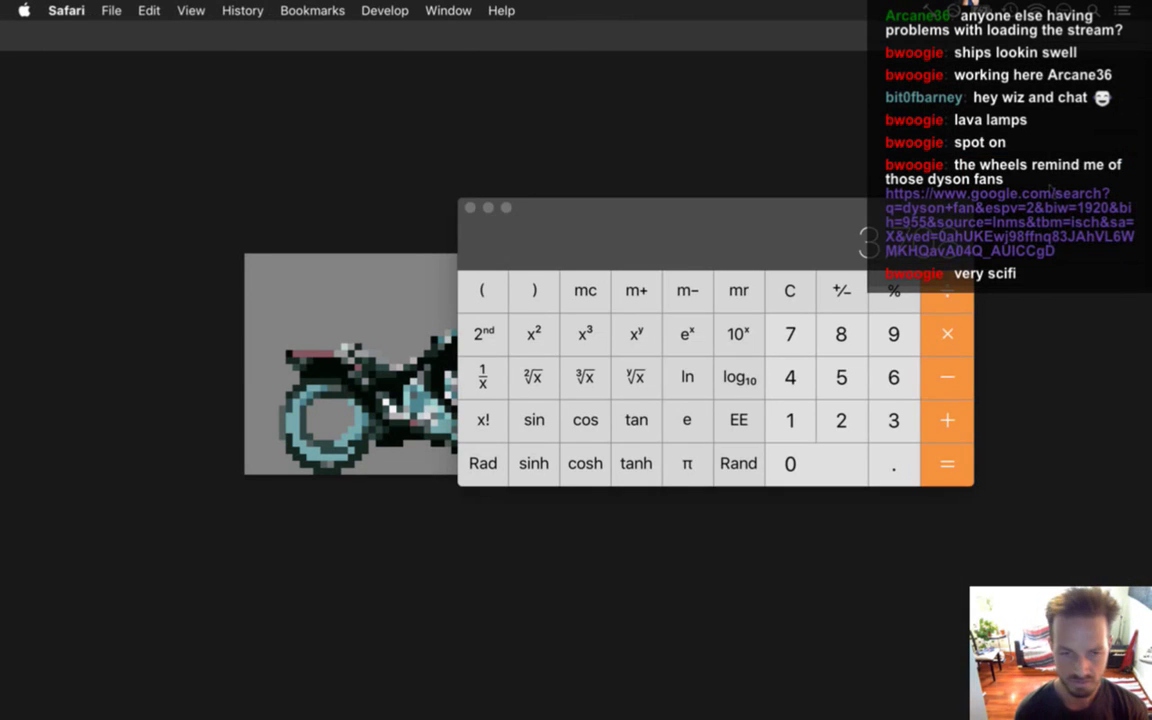
{"action": "key", "text": "super+n"}
{"action": "type", "text": "dyson fan"}
{"action": "key", "text": "Return"}
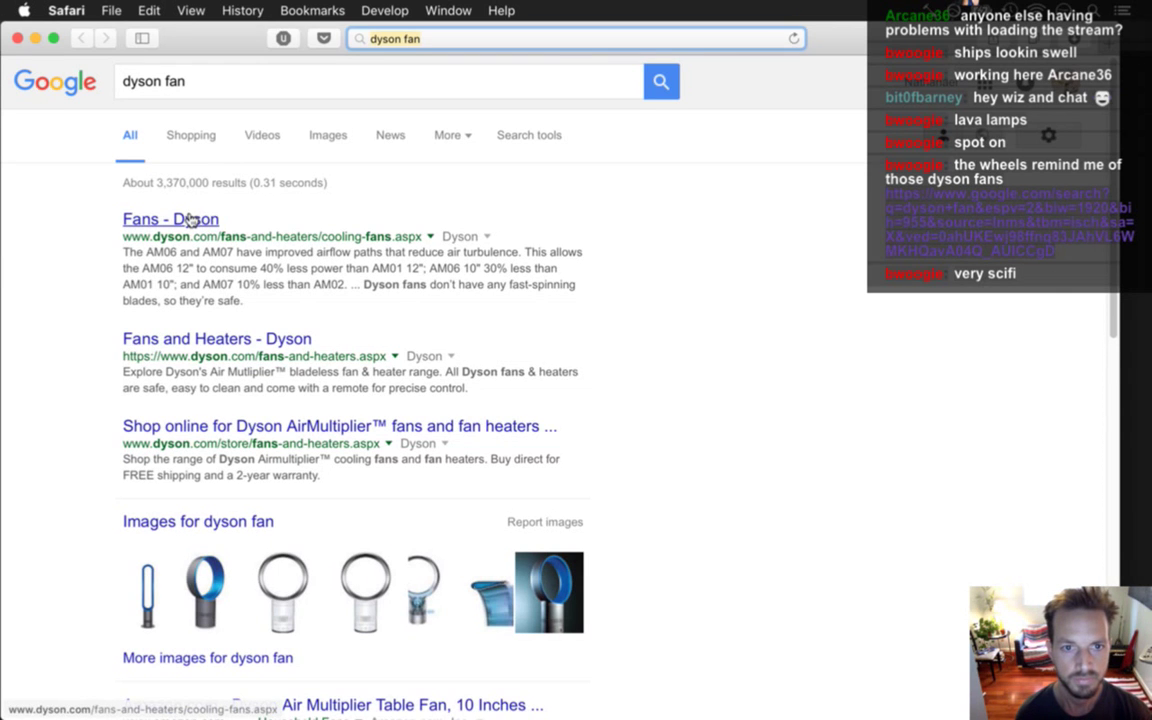
{"action": "left_click", "coordinate": [188, 221]}
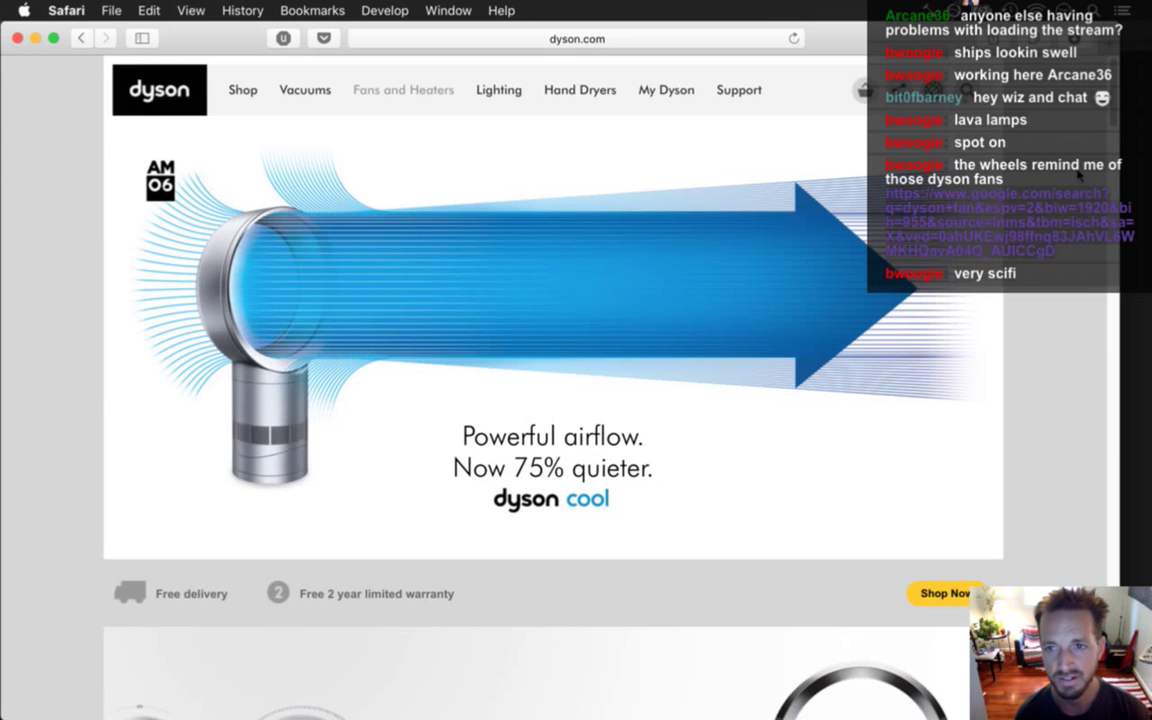
Drag the Dyson fans page link onto the desktop, then return to the sprite's space.
{"action": "scroll", "coordinate": [1004, 92], "scroll_direction": "down", "scroll_amount": 5}
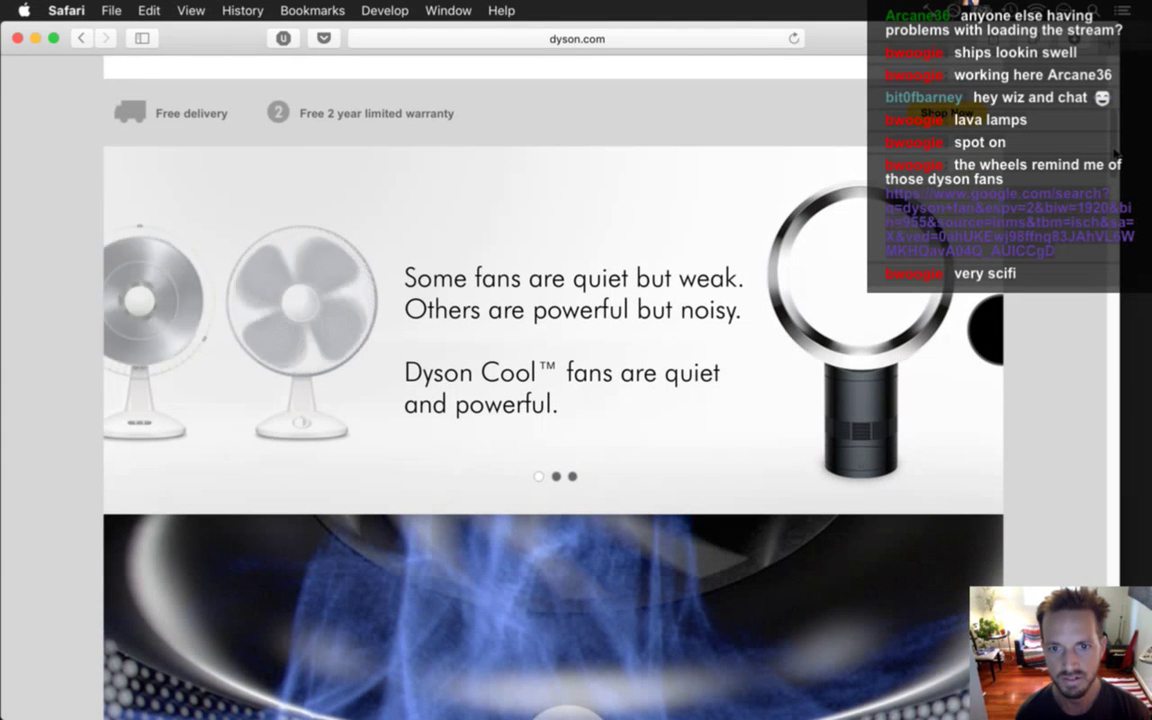
{"action": "scroll", "coordinate": [1113, 150], "scroll_direction": "down", "scroll_amount": 5}
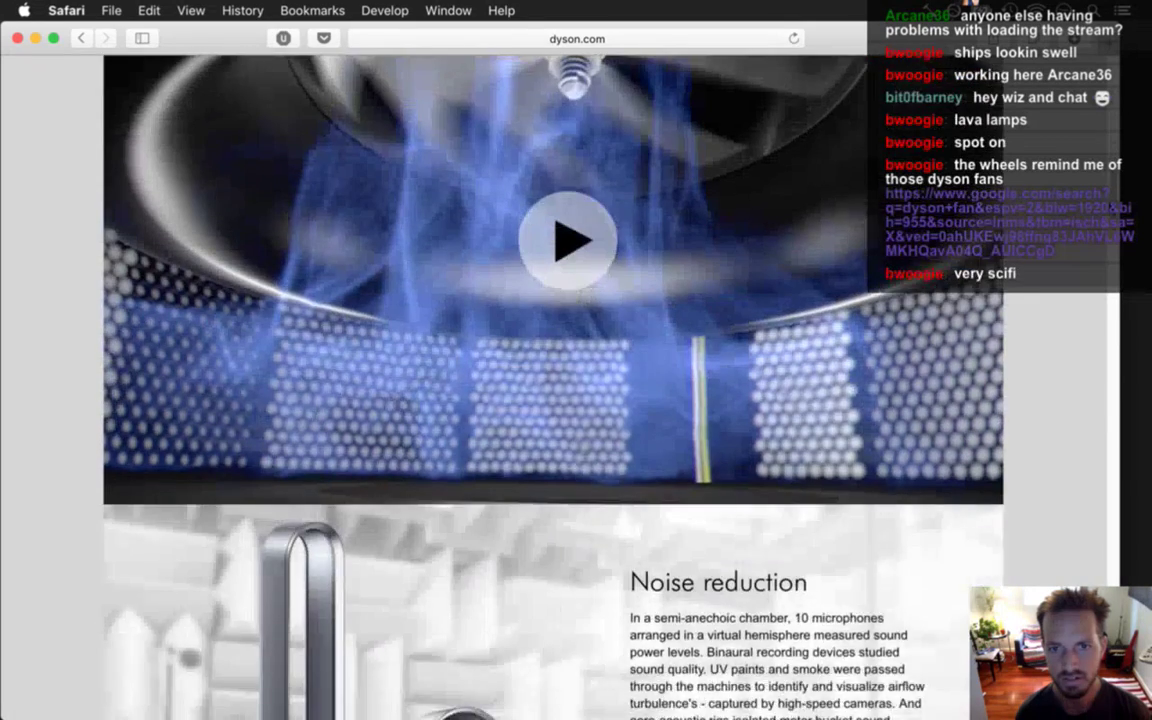
{"action": "scroll", "coordinate": [1113, 150], "scroll_direction": "up", "scroll_amount": 1}
{"action": "scroll", "coordinate": [552, 380], "scroll_direction": "up", "scroll_amount": 5}
{"action": "left_click", "coordinate": [586, 38]}
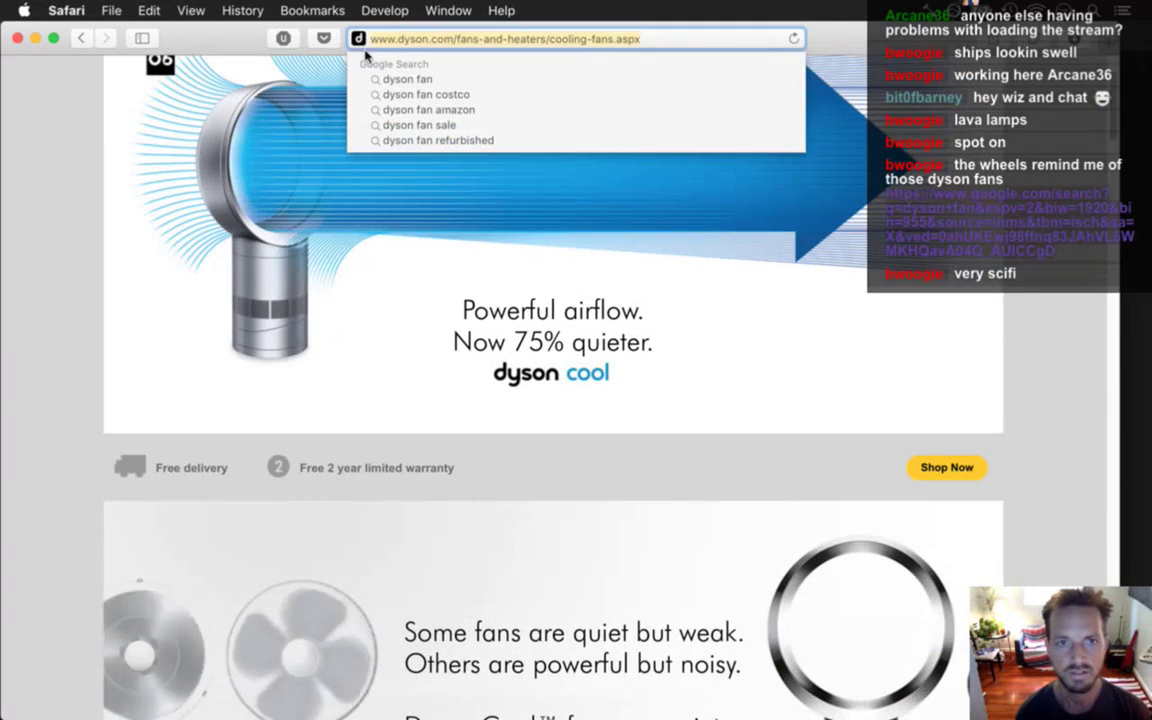
{"action": "left_click_drag", "start_coordinate": [358, 38], "coordinate": [858, 553]}
{"action": "key", "text": "ctrl+Right"}
{"action": "key", "text": "ctrl+Left"}
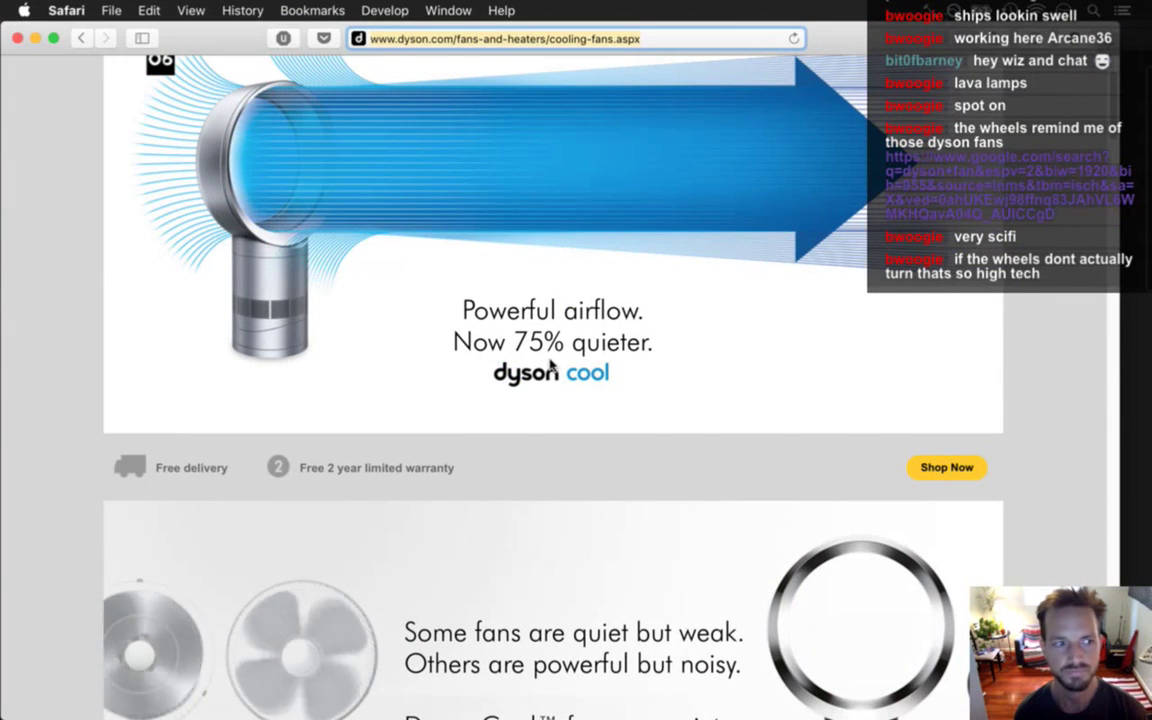
{"action": "key", "text": "ctrl+Right"}
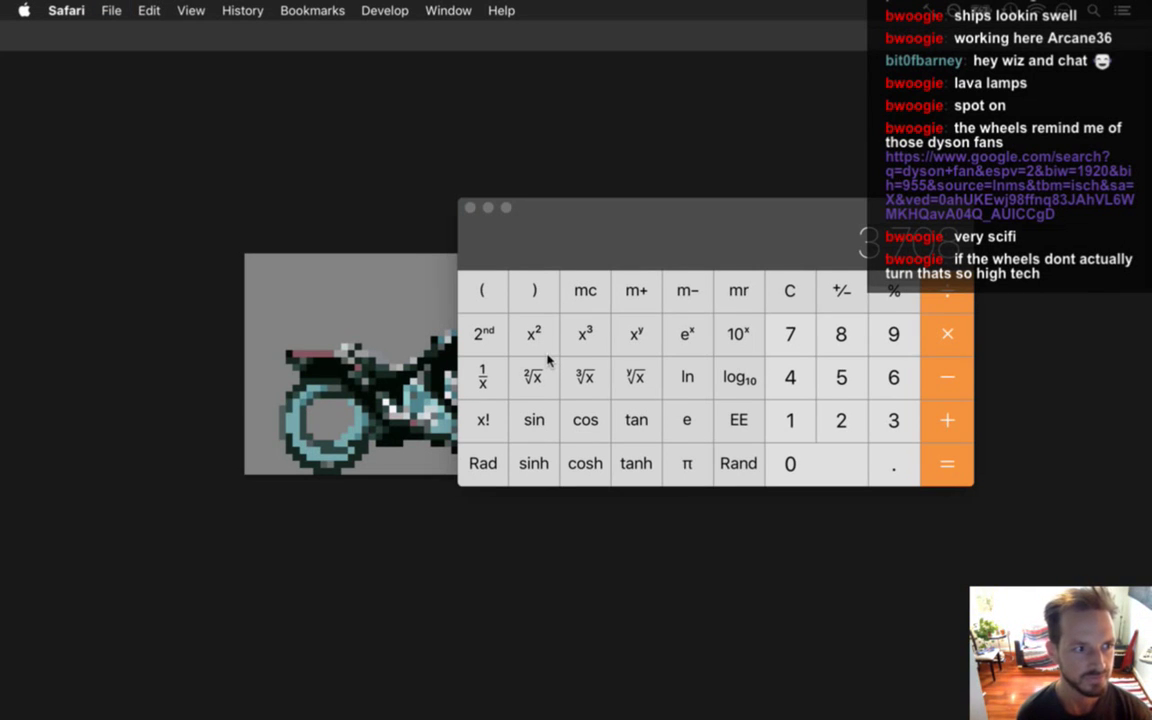
Hide Calculator, zoom into the motorcycle sprite, and sample a dark bike colour with the Eyedropper.
{"action": "left_click_drag", "start_coordinate": [576, 239], "coordinate": [588, 251]}
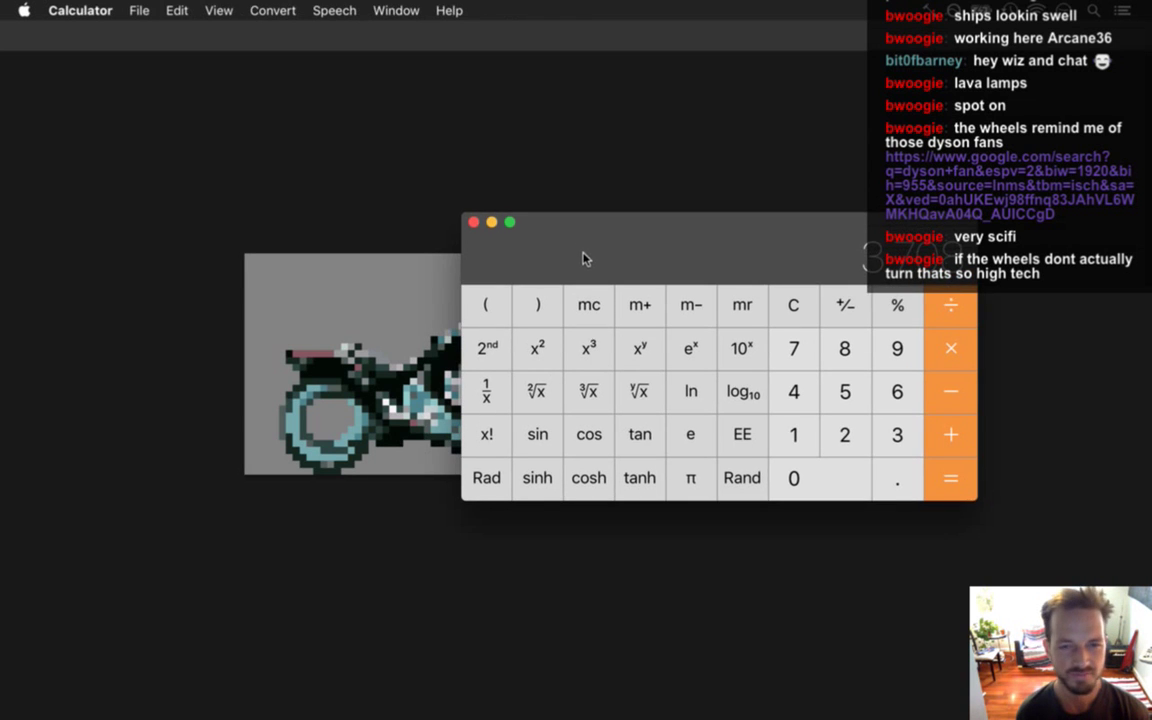
{"action": "key", "text": "super+q"}
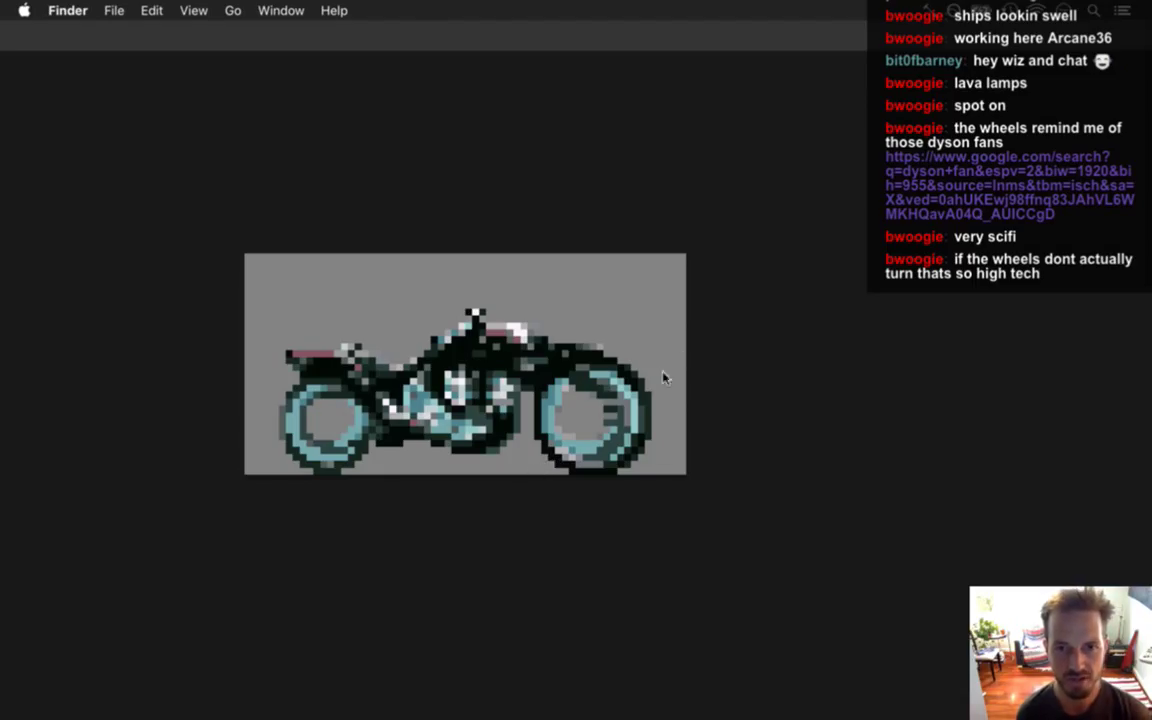
{"action": "left_click", "coordinate": [513, 370]}
{"action": "left_click_drag", "start_coordinate": [547, 385], "coordinate": [591, 419]}
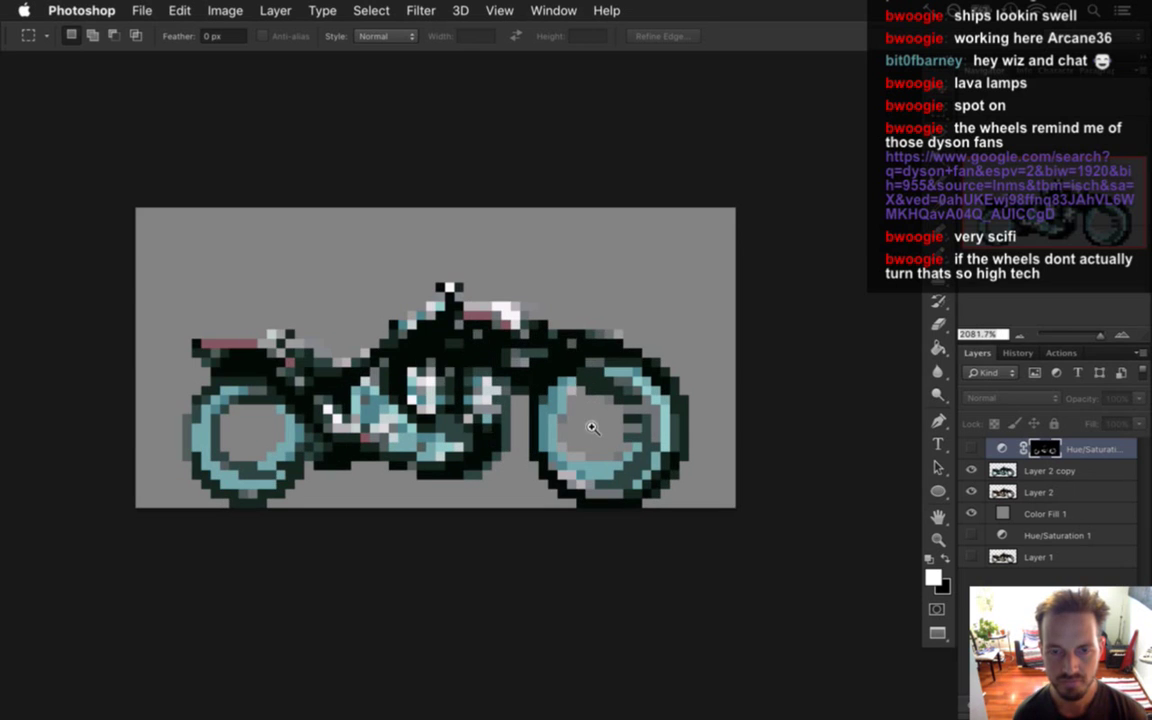
{"action": "scroll", "coordinate": [597, 440], "scroll_direction": "left", "scroll_amount": 3}
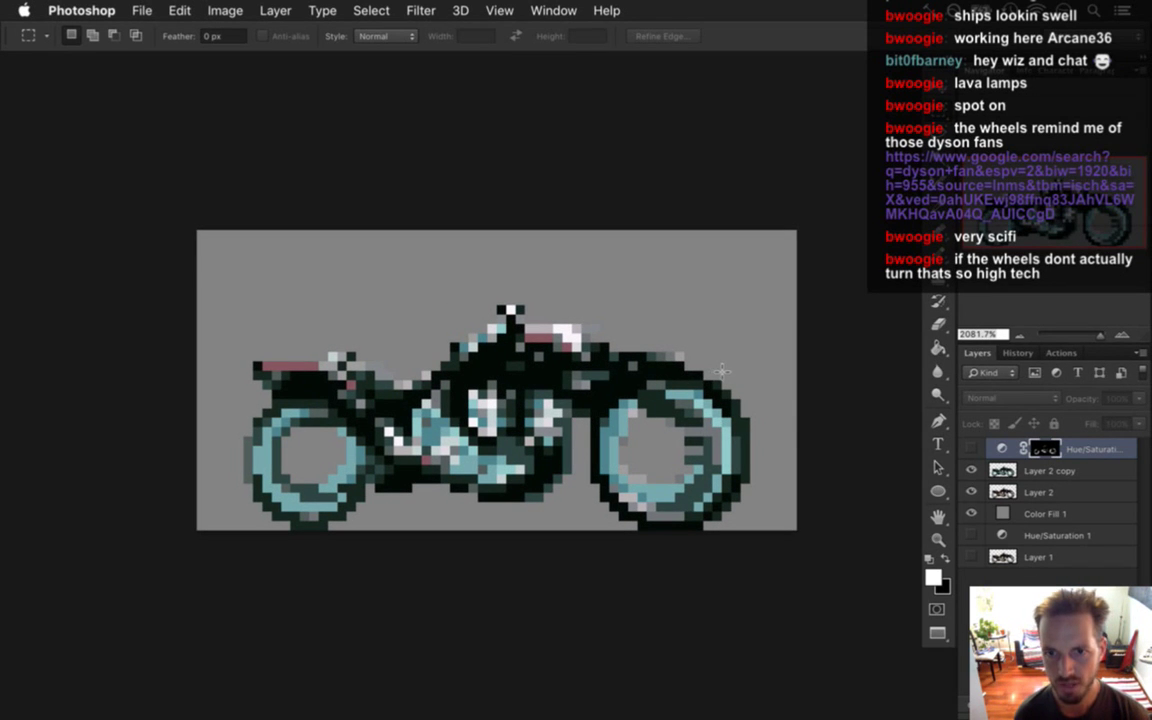
{"action": "key", "text": "i"}
{"action": "left_click", "coordinate": [620, 337]}
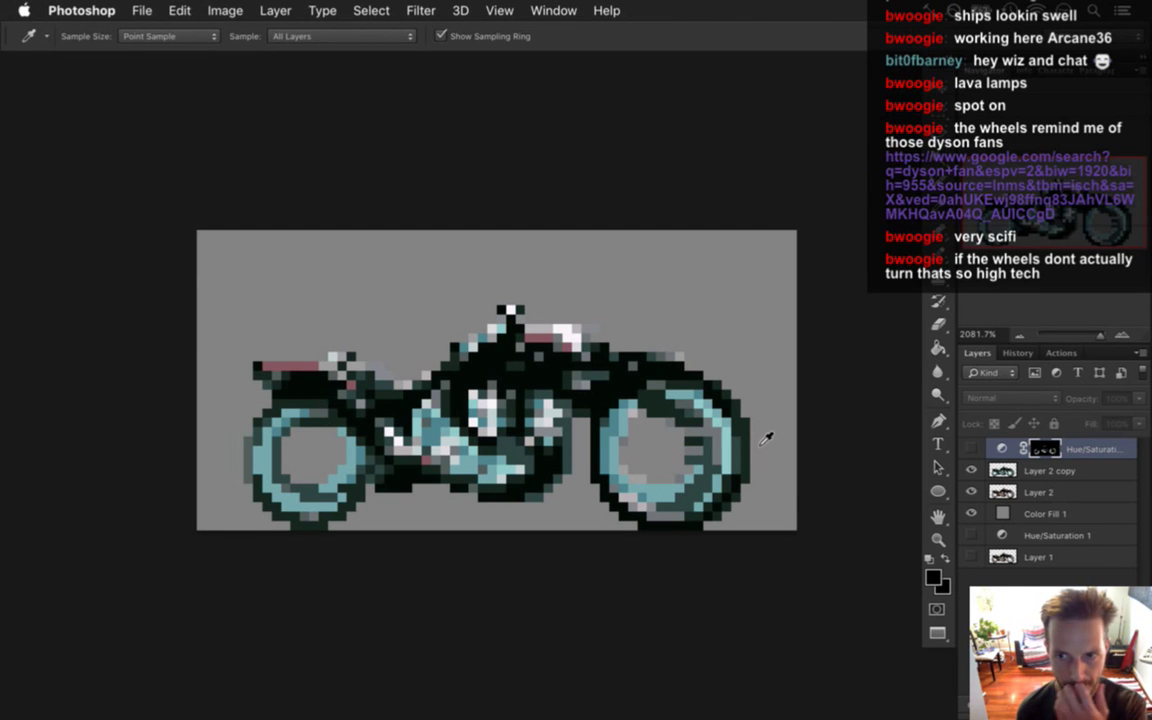
Compare Layer 2 copy's visibility against Layer 2, then delete Layer 2.
{"action": "key", "text": "alt+bracketleft"}
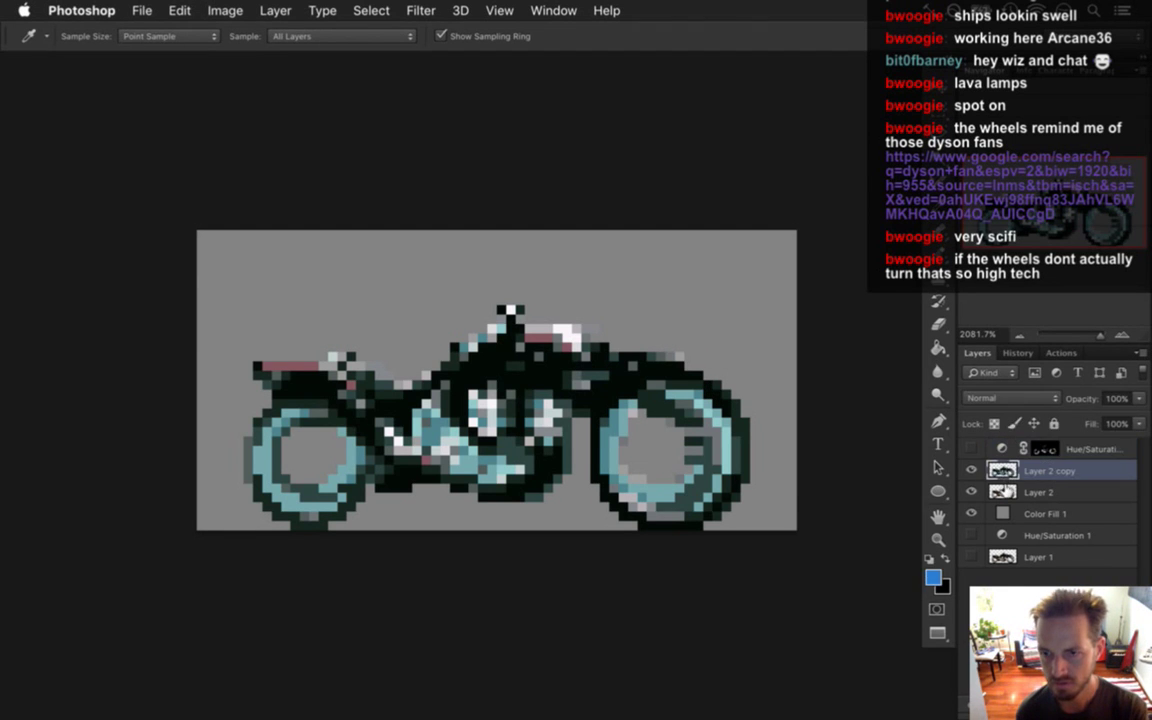
{"action": "left_click", "coordinate": [1000, 492]}
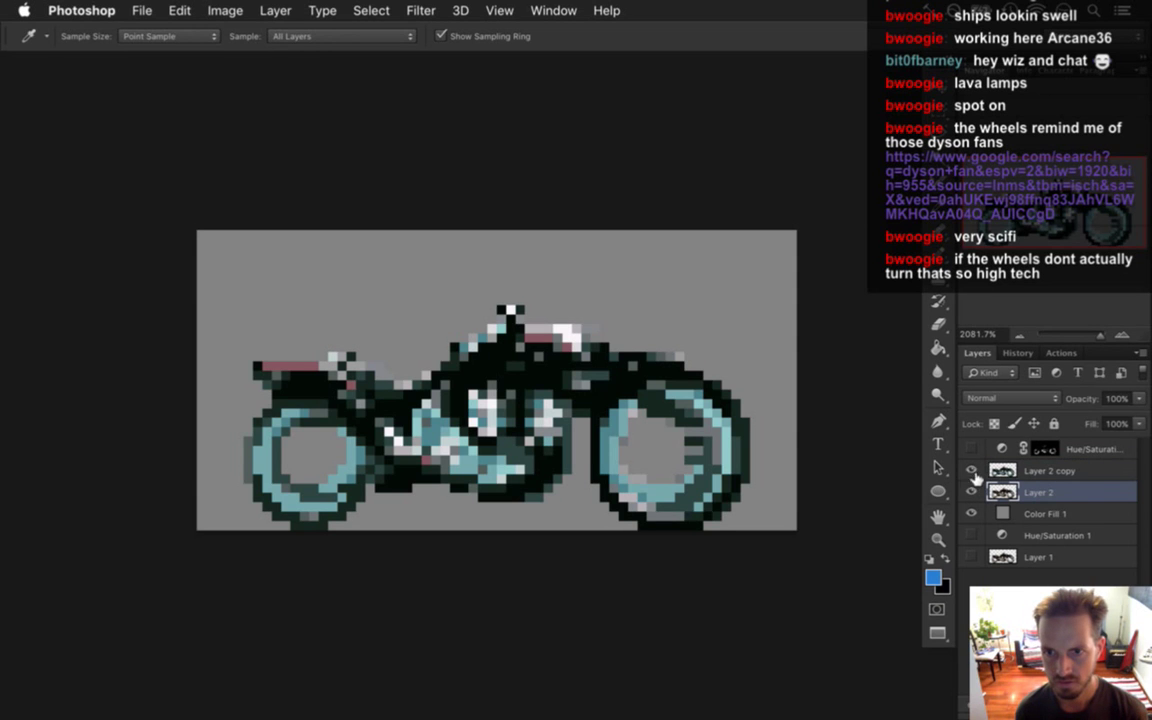
{"action": "left_click", "coordinate": [972, 470]}
{"action": "left_click", "coordinate": [972, 470]}
{"action": "left_click", "coordinate": [972, 470]}
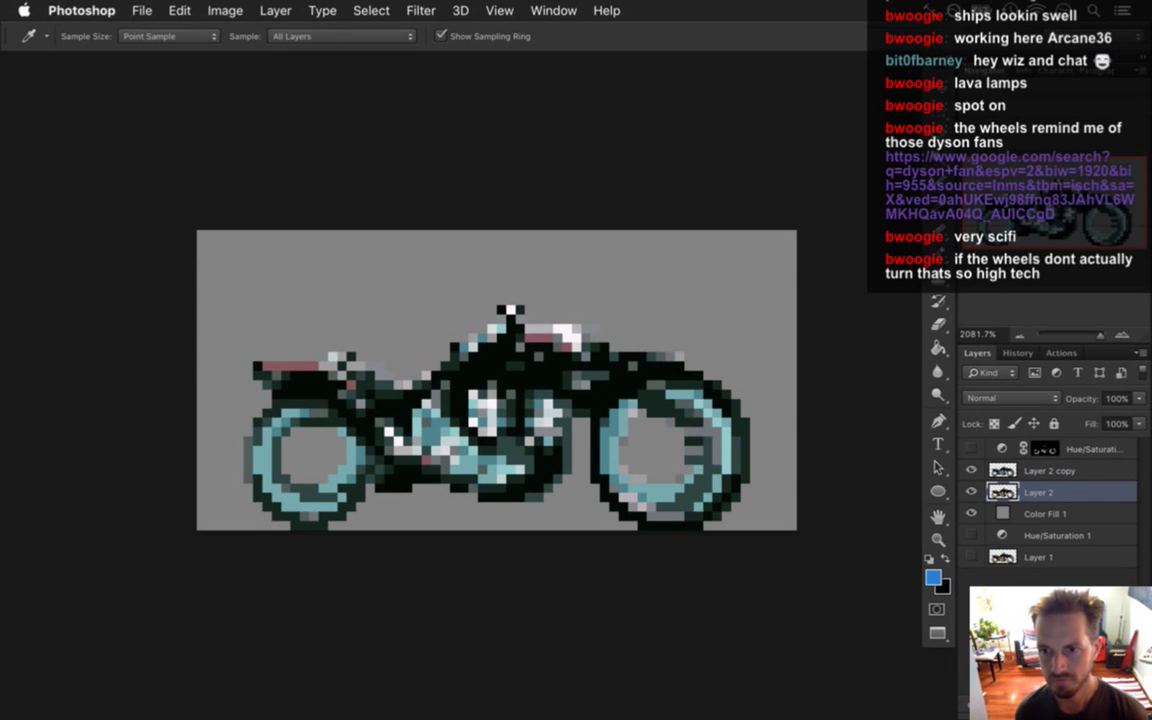
{"action": "key", "text": "Delete"}
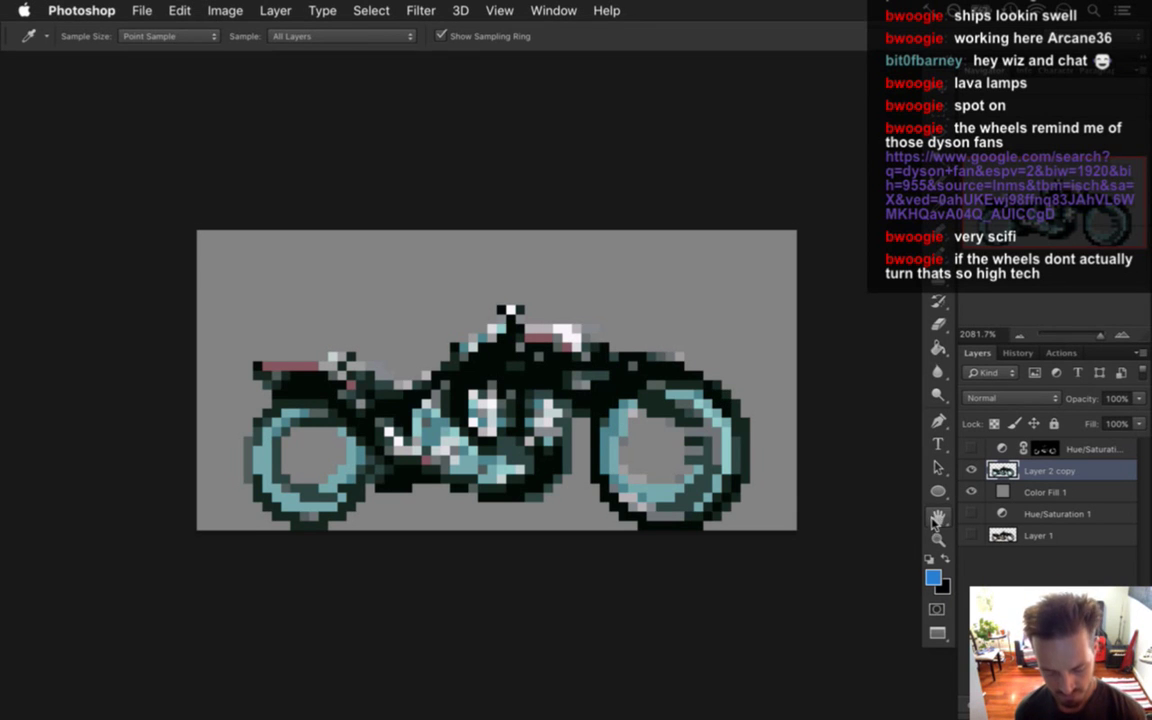
Duplicate Layer 2 copy and sample a dark bike pixel with the copy hidden.
{"action": "key", "text": "super+j"}
{"action": "left_click", "coordinate": [972, 492]}
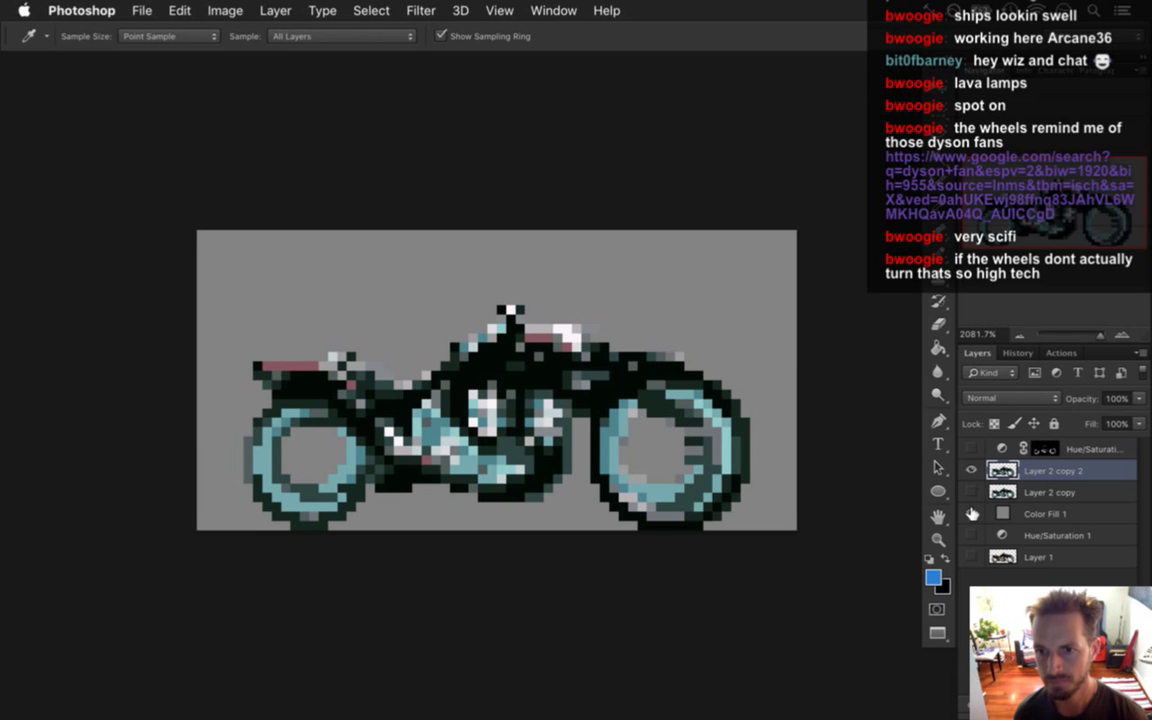
{"action": "left_click", "coordinate": [713, 381]}
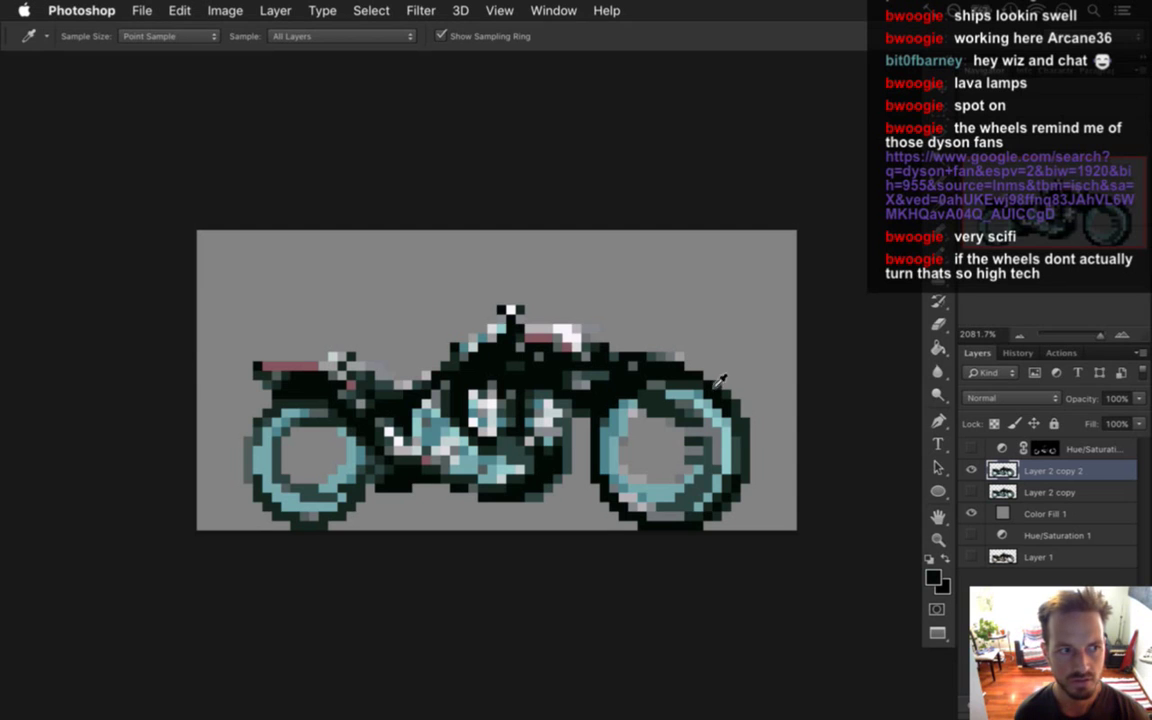
{"action": "left_click", "coordinate": [971, 492]}
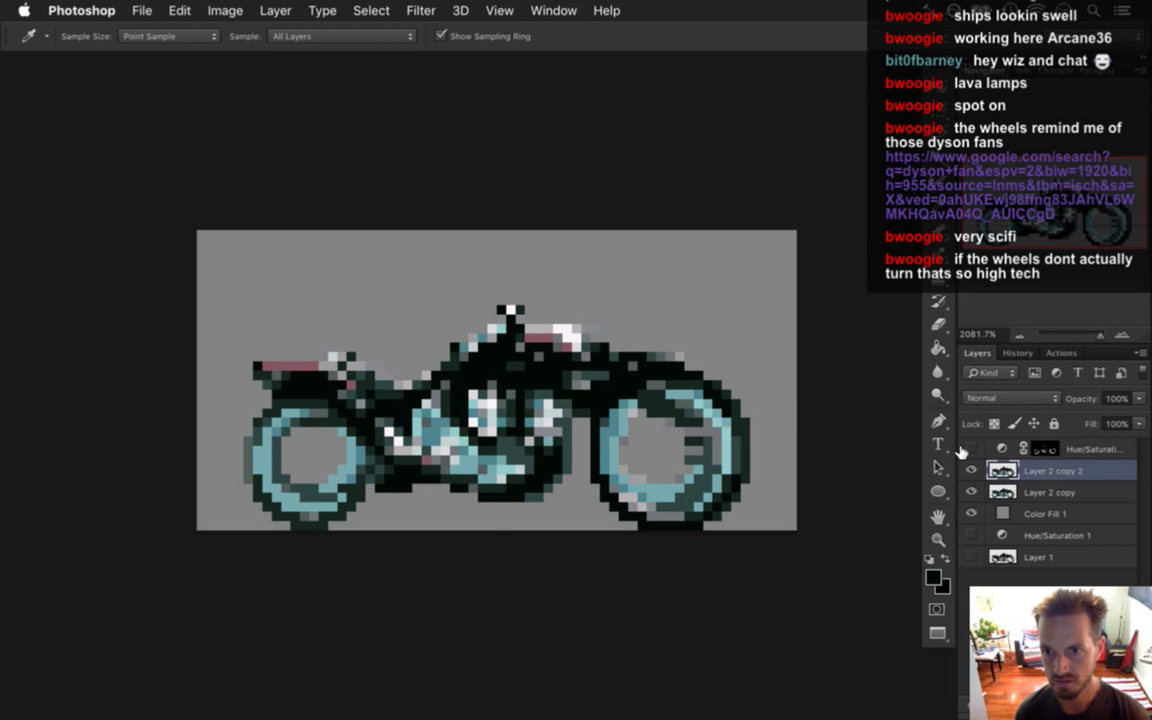
Nudge Layer 2 copy up one pixel with the Move tool.
{"action": "key", "text": "v"}
{"action": "key", "text": "Up"}
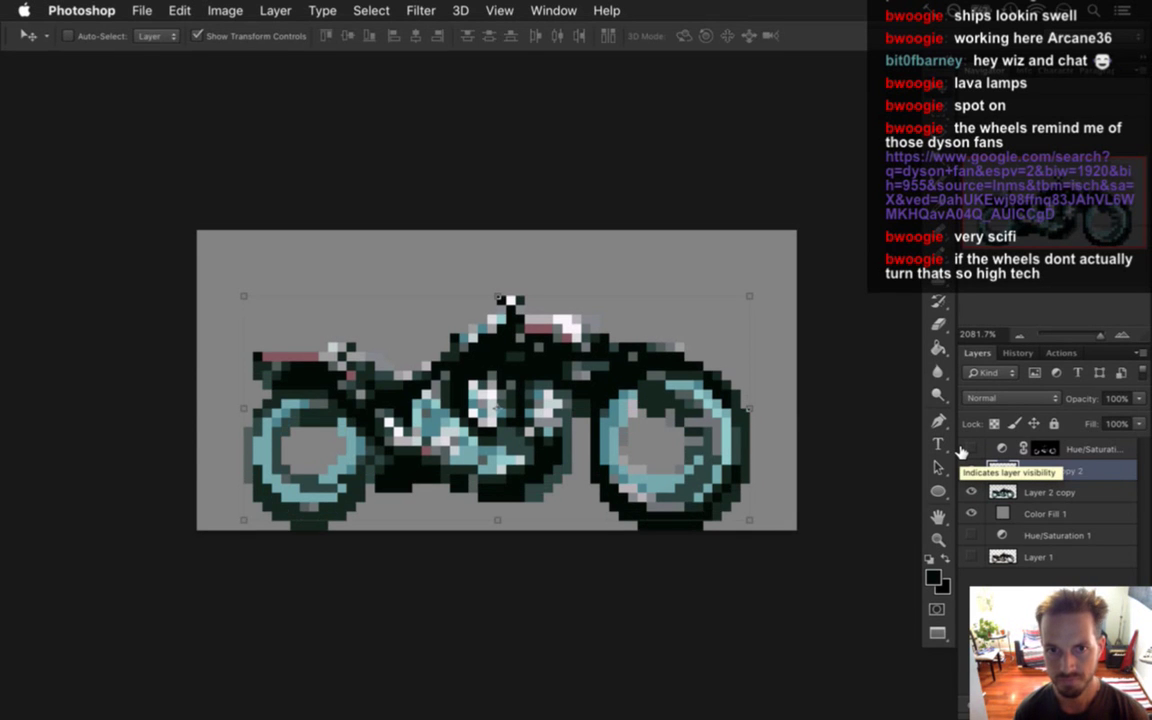
{"action": "key", "text": "Down"}
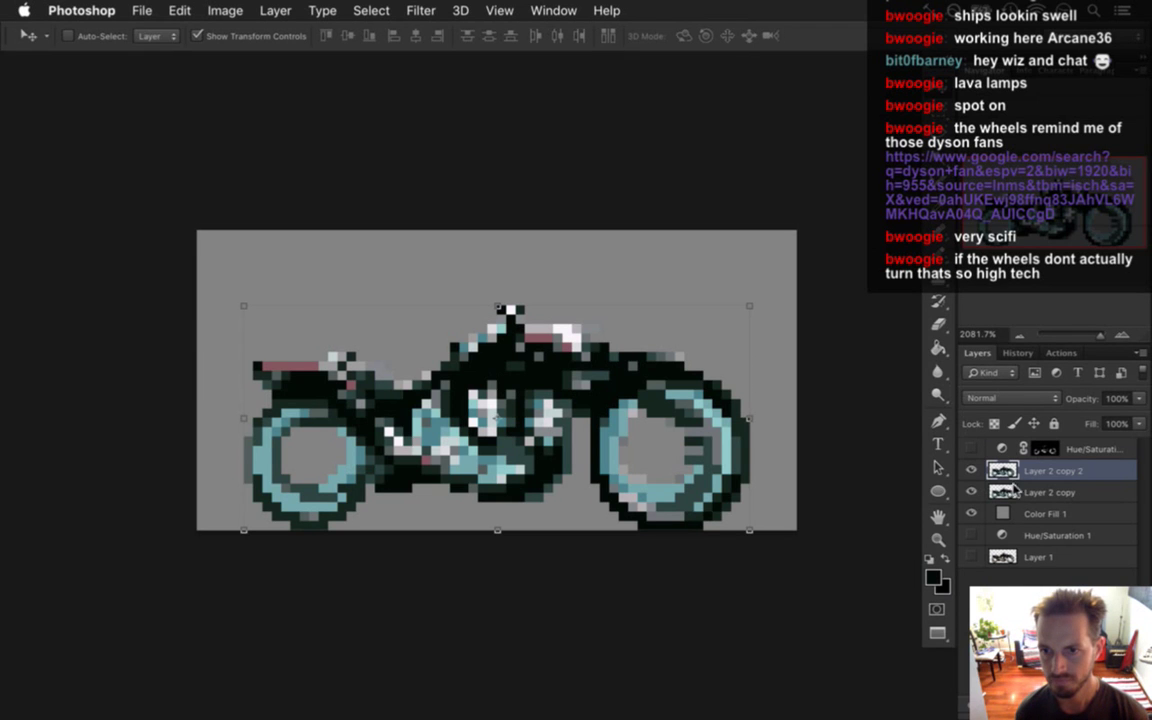
{"action": "key", "text": "alt+bracketleft"}
{"action": "key", "text": "Up"}
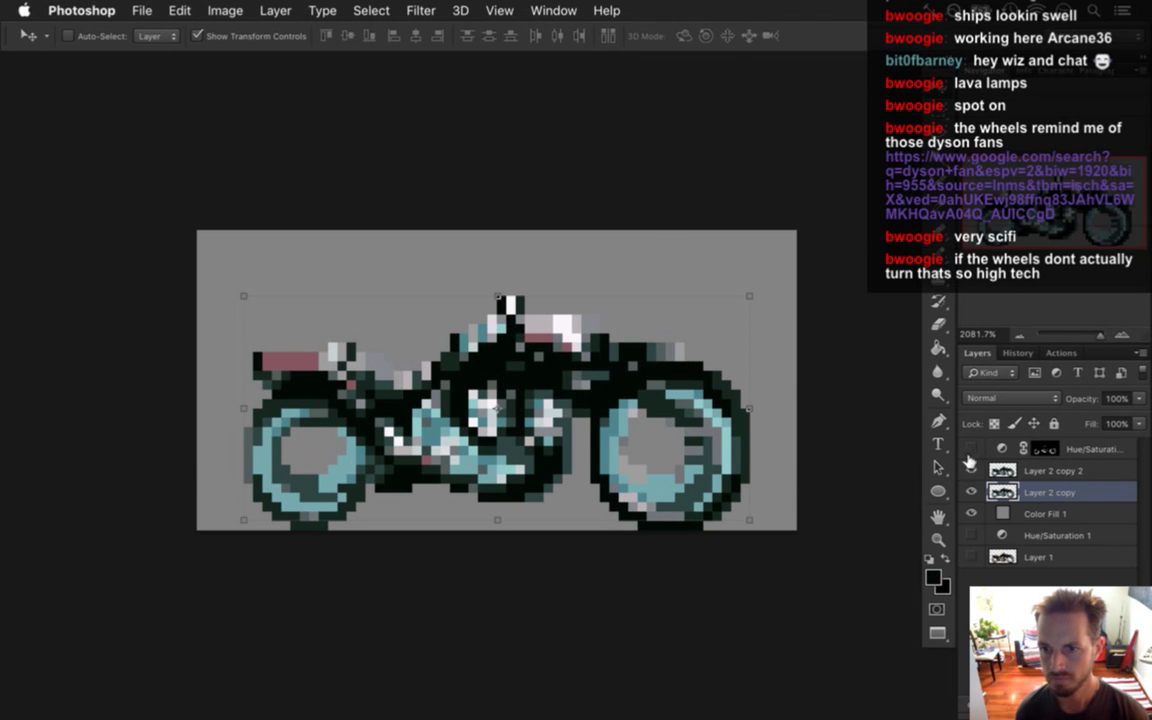
{"action": "left_click", "coordinate": [1004, 476]}
{"action": "left_click", "coordinate": [1002, 492]}
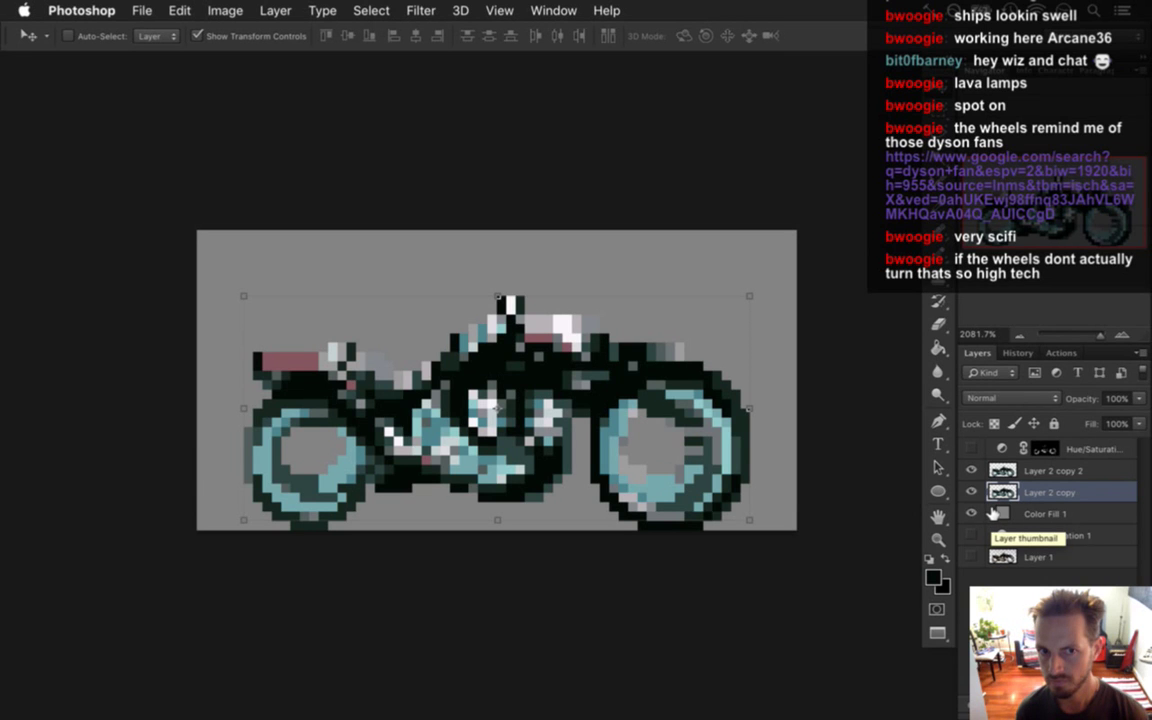
Add Layer 2 copy 3 and copy 4 below, nudging copy 4 up one pixel and copy 3 up two.
{"action": "key", "text": "super+j"}
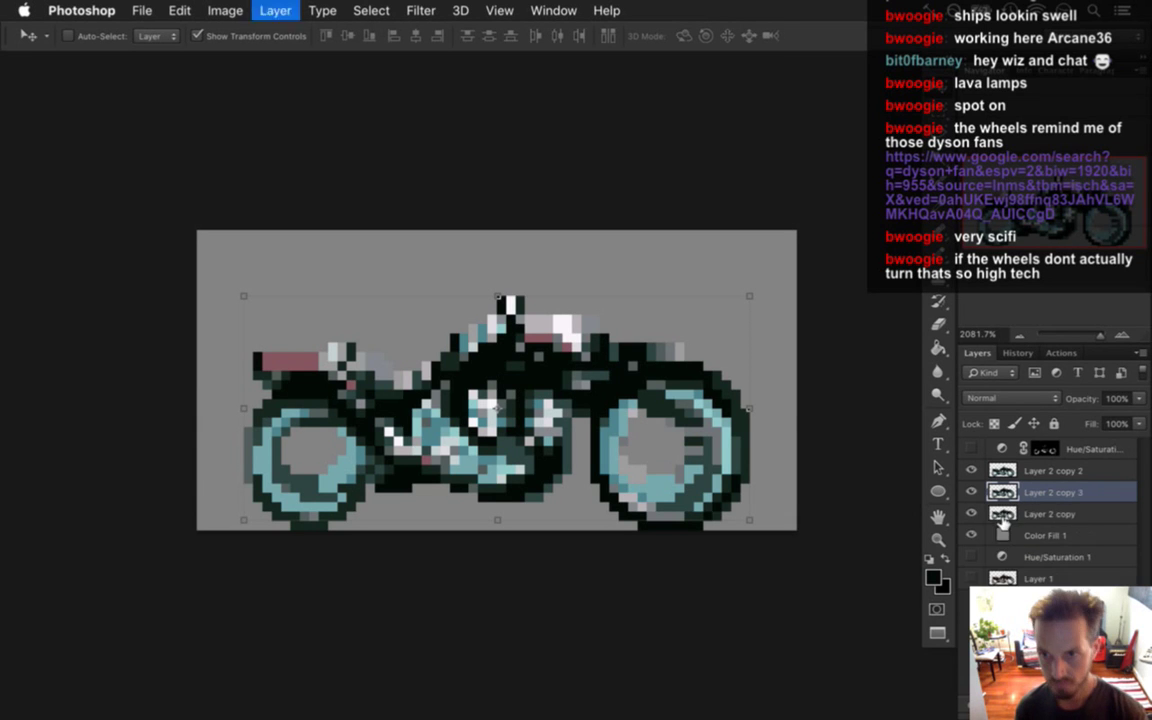
{"action": "left_click_drag", "start_coordinate": [995, 492], "coordinate": [1010, 522]}
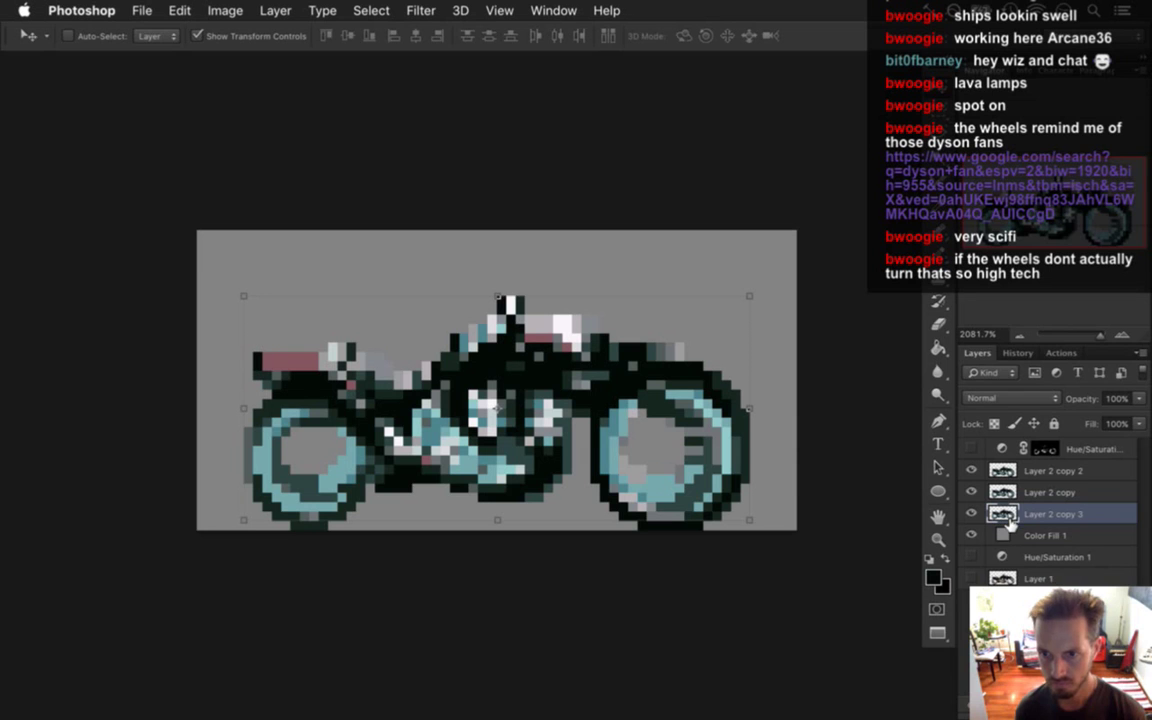
{"action": "key", "text": "super+j"}
{"action": "left_click", "coordinate": [1006, 500]}
{"action": "left_click", "coordinate": [1010, 512]}
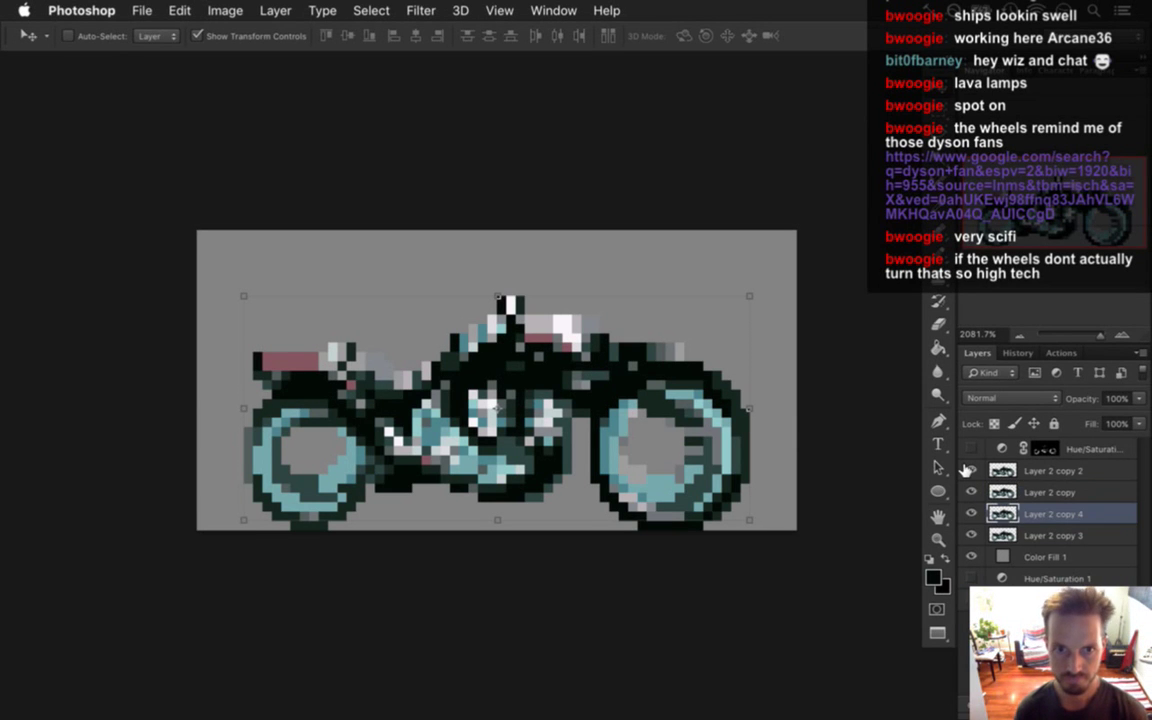
{"action": "key", "text": "Up"}
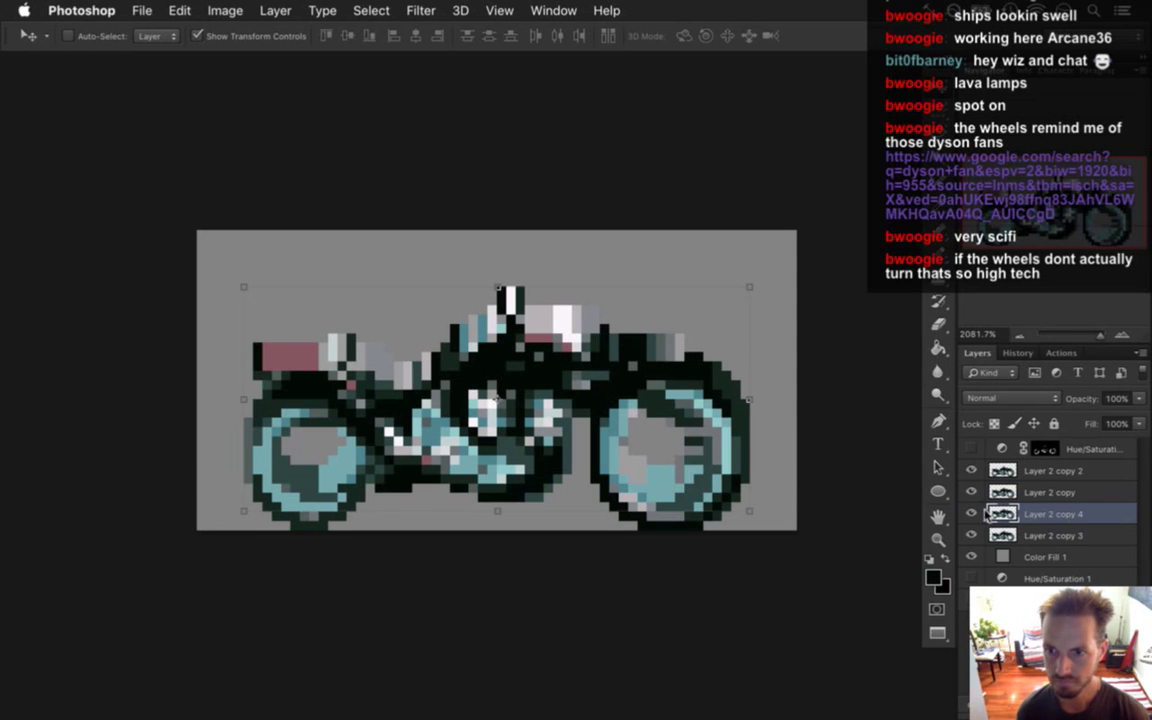
{"action": "left_click", "coordinate": [1003, 536]}
{"action": "key", "text": "Up"}
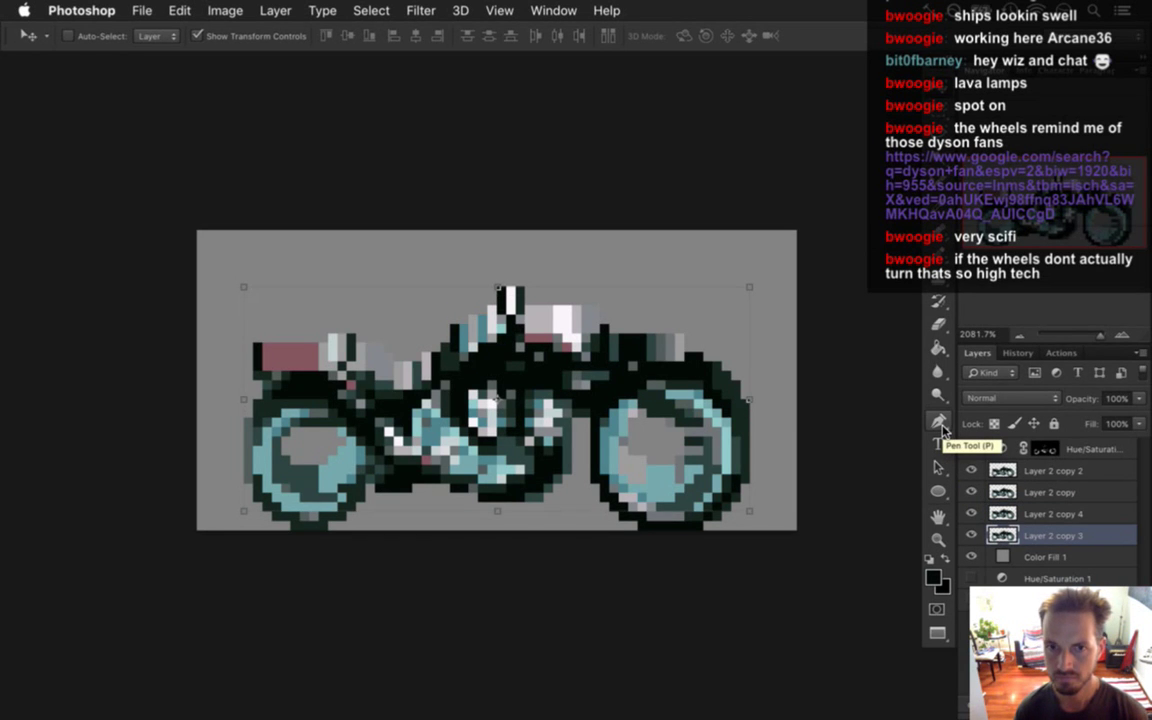
{"action": "key", "text": "Up"}
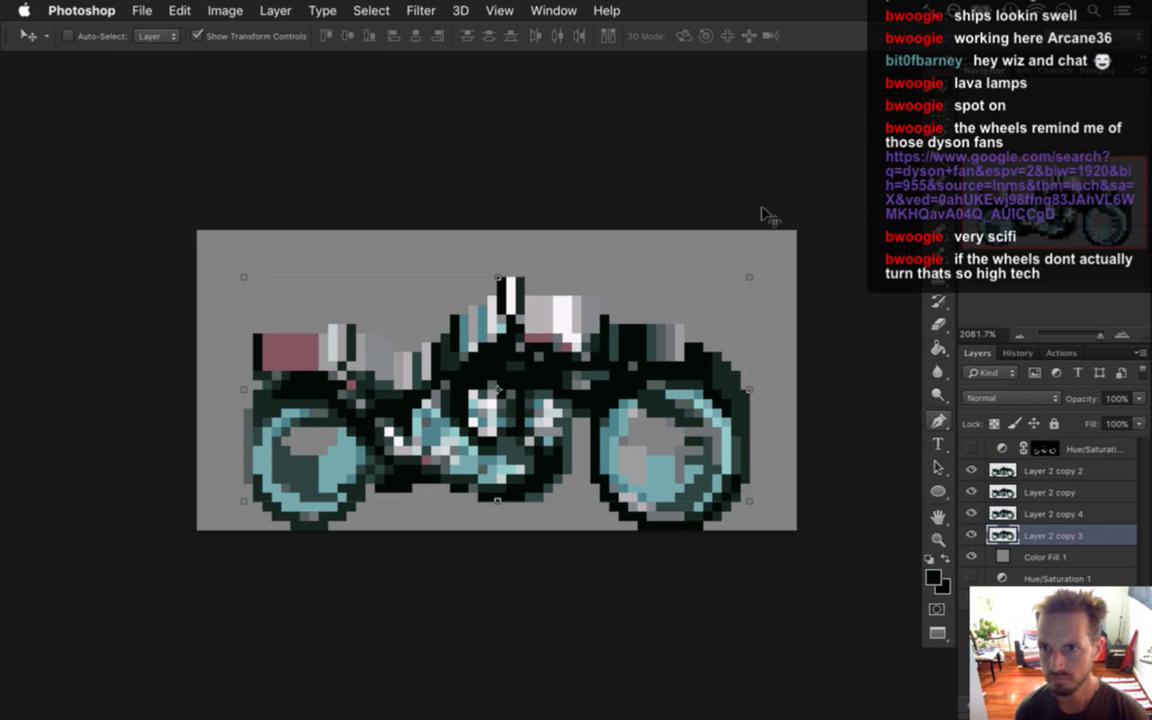
{"action": "key", "text": "m"}
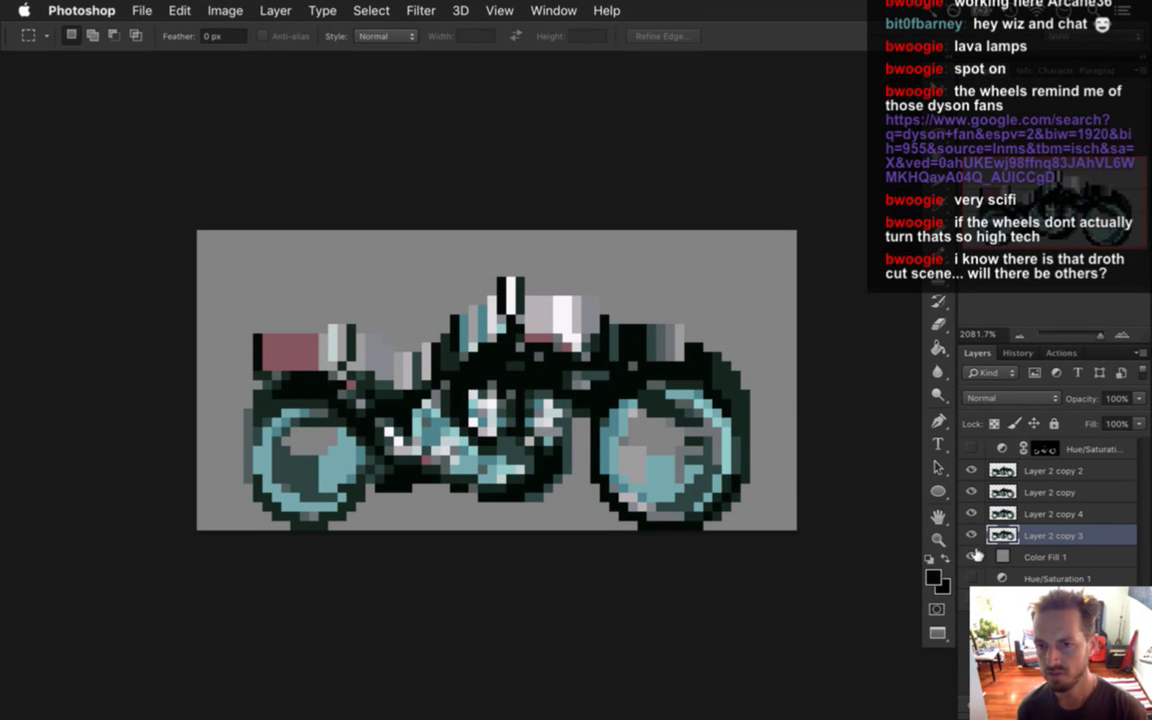
Hide the grey Color Fill 1 layer so the four-layer bike sits on transparency.
{"action": "left_click", "coordinate": [971, 557]}
{"action": "left_click", "coordinate": [141, 10]}
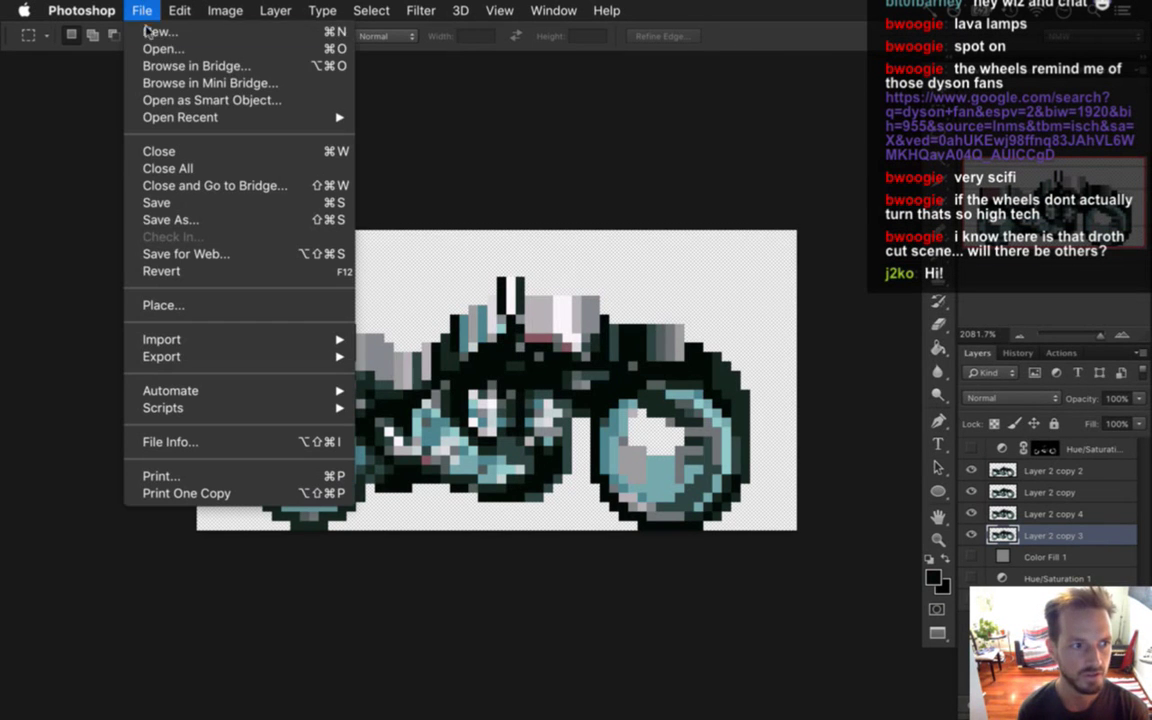
{"action": "mouse_move", "coordinate": [167, 116]}
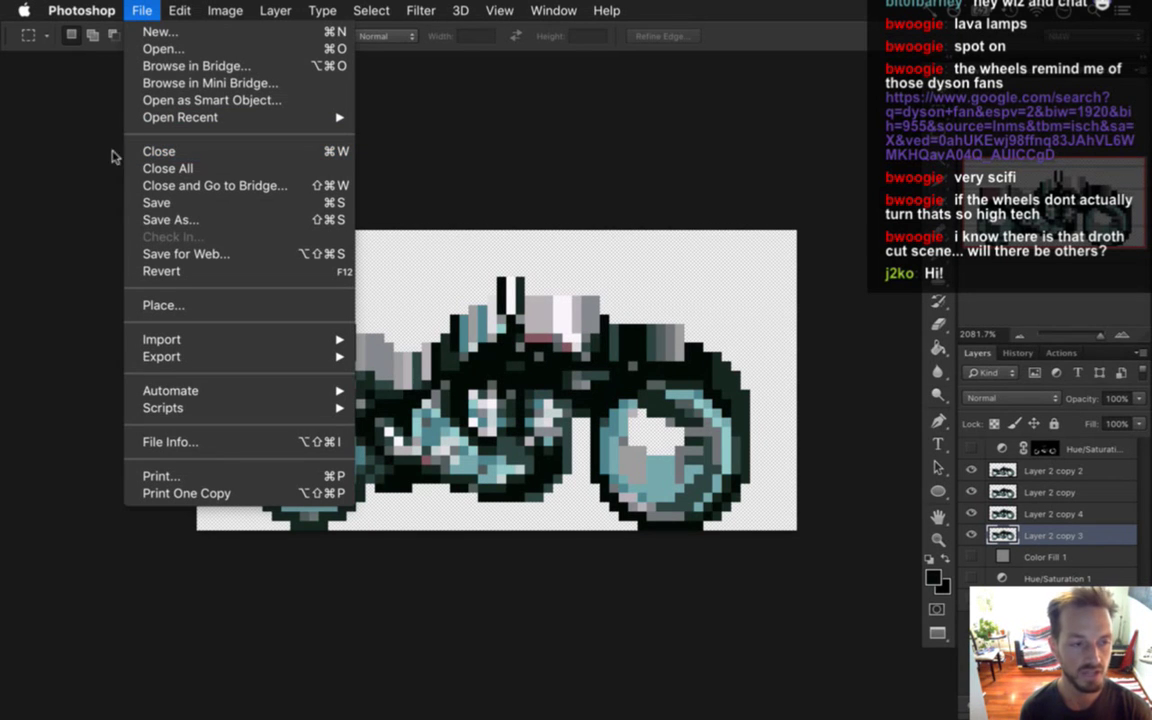
{"action": "left_click", "coordinate": [85, 172]}
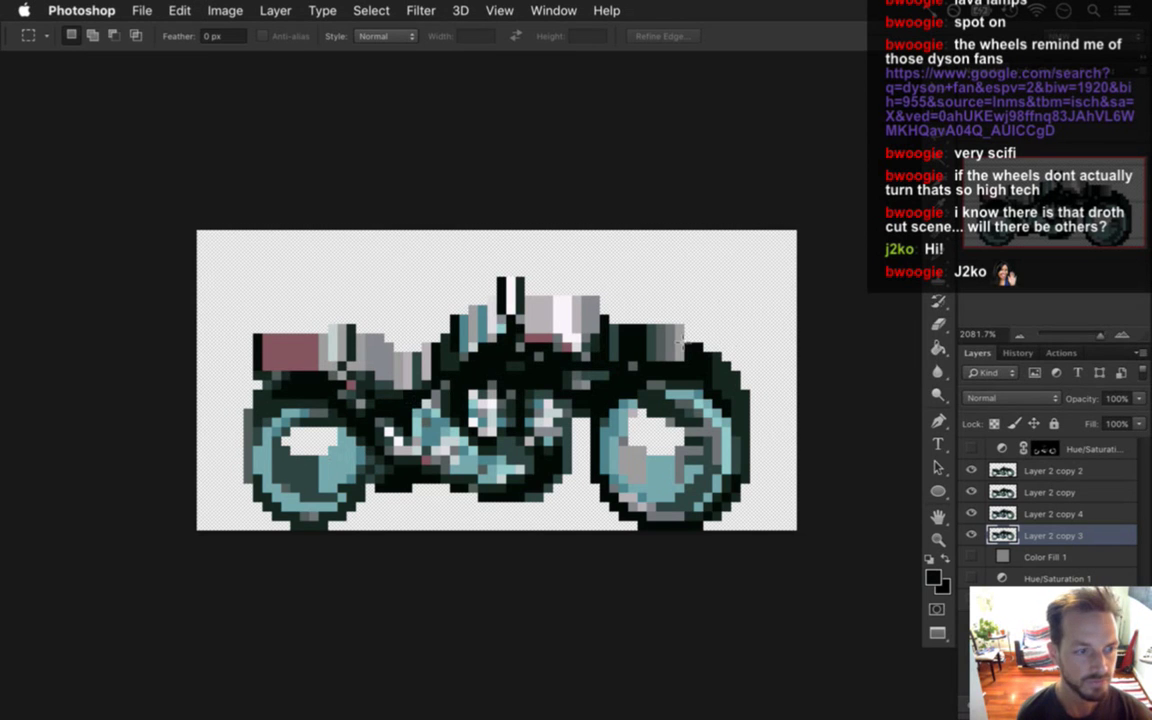
{"action": "left_click", "coordinate": [142, 10]}
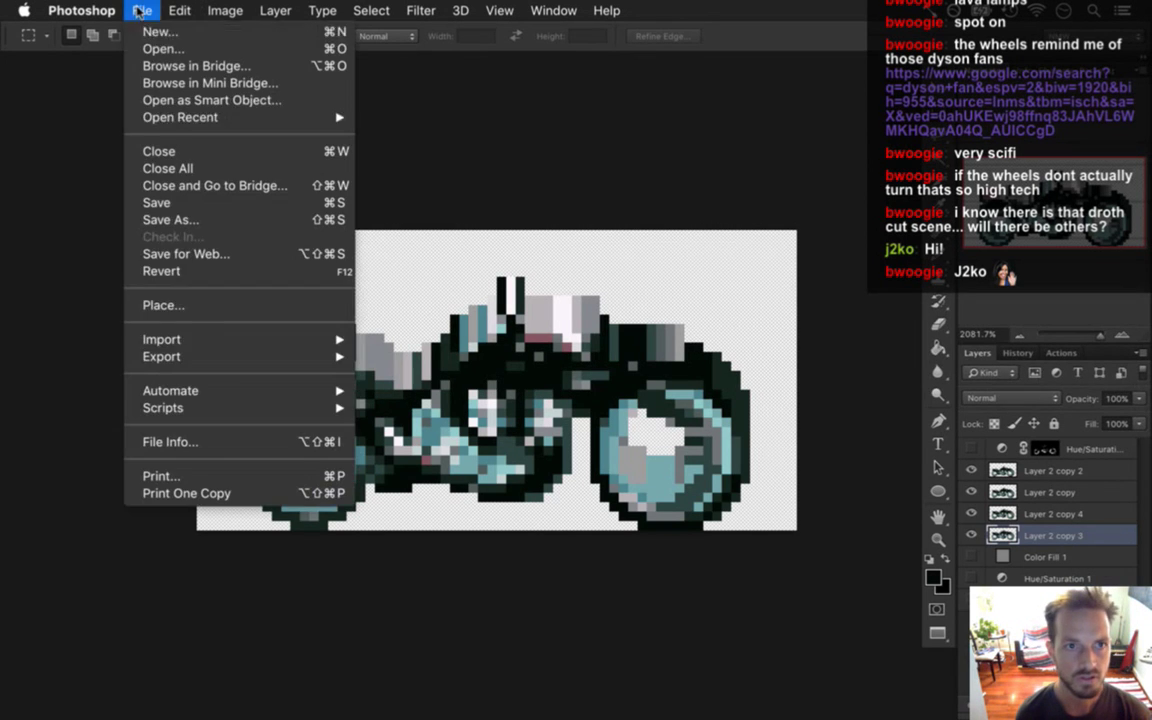
Export the sprite via Save for Web as Bike.png into the sheets' Common folder, replacing the old file.
{"action": "left_click", "coordinate": [234, 255]}
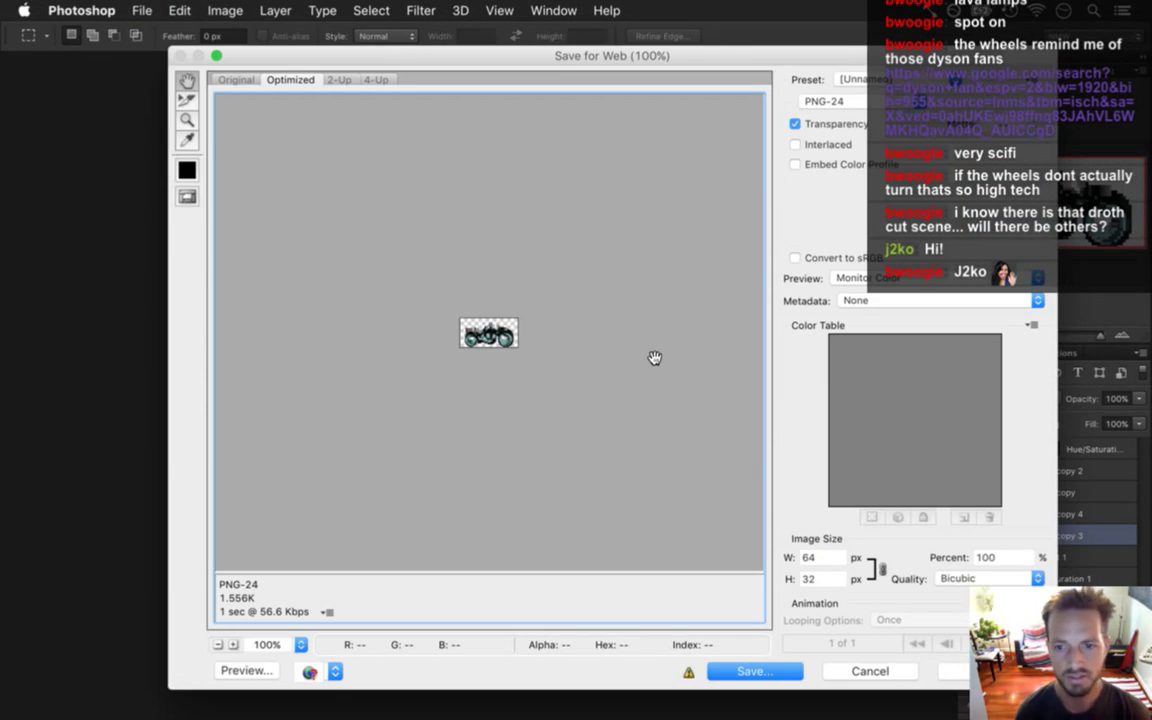
{"action": "key", "text": "Return"}
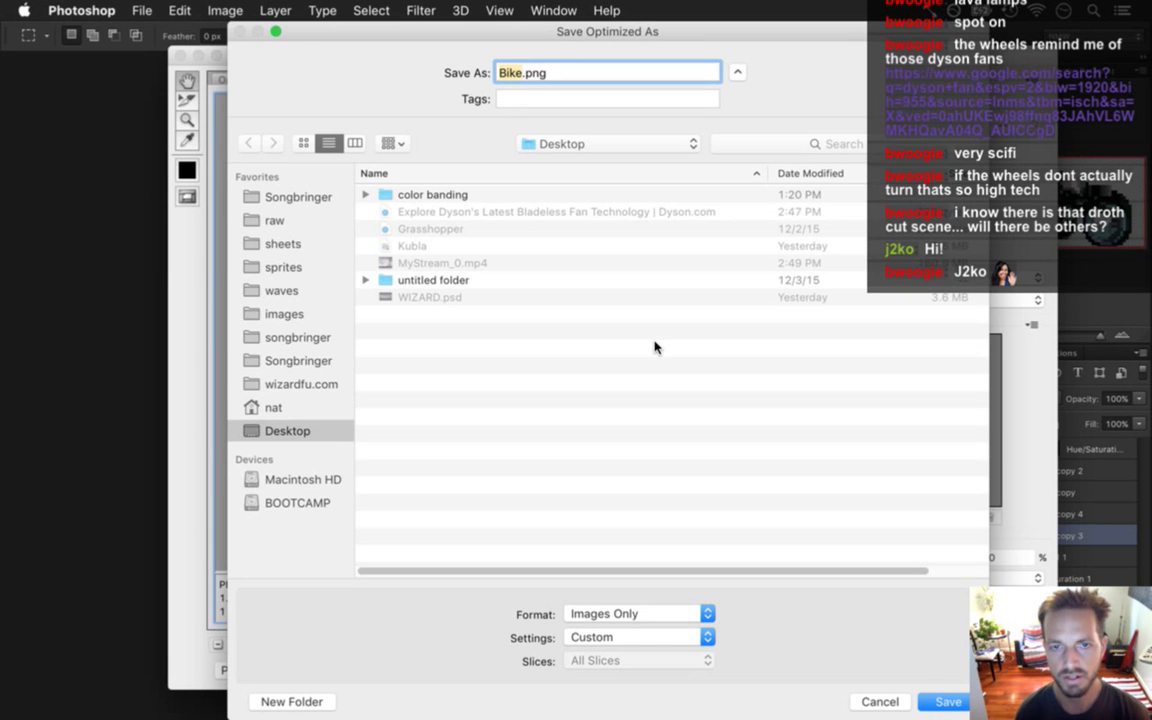
{"action": "left_click", "coordinate": [305, 248]}
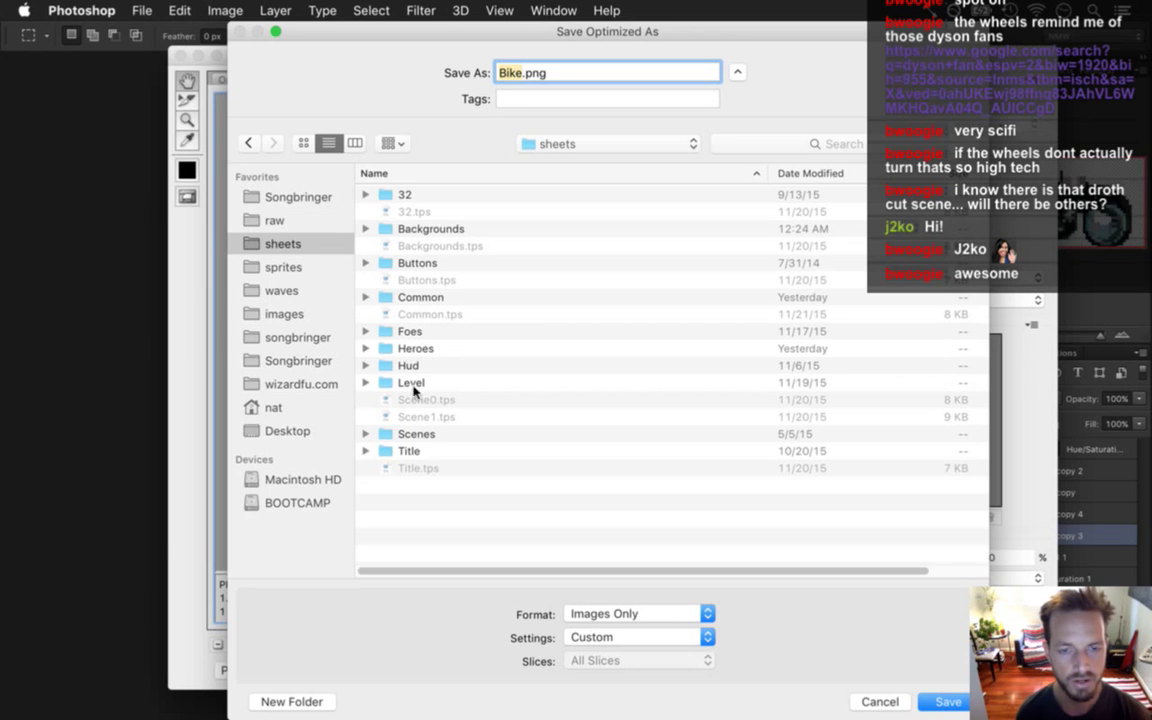
{"action": "double_click", "coordinate": [437, 300]}
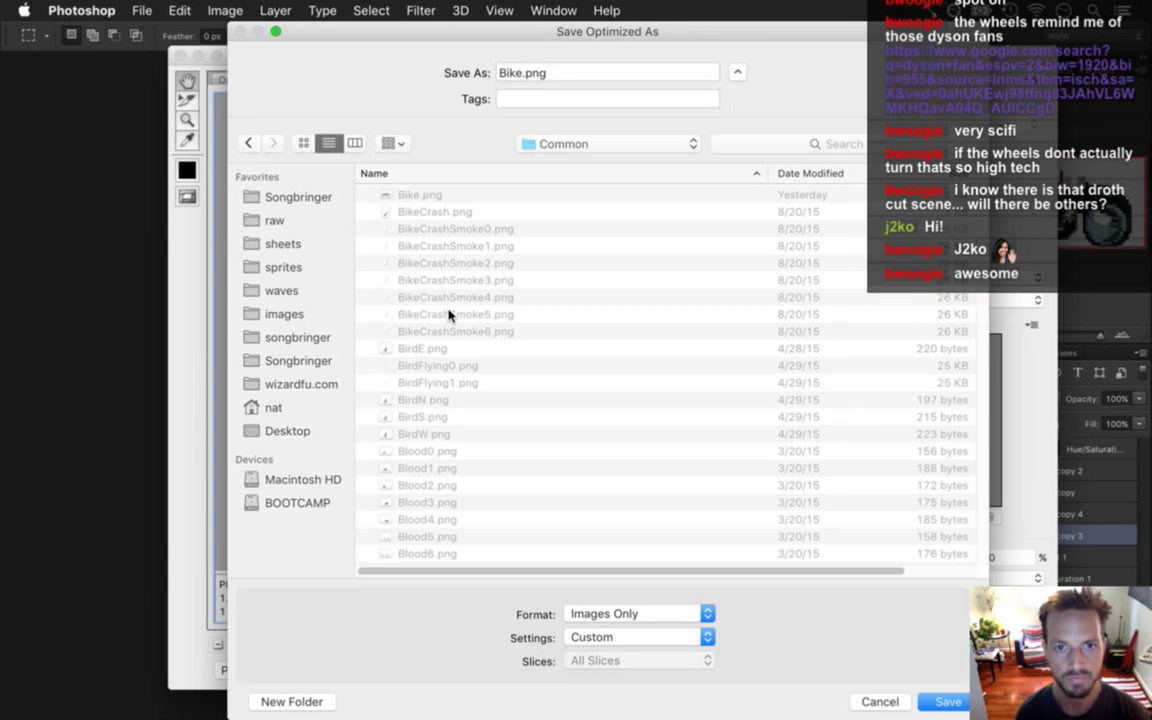
{"action": "key", "text": "Return"}
{"action": "key", "text": "Return"}
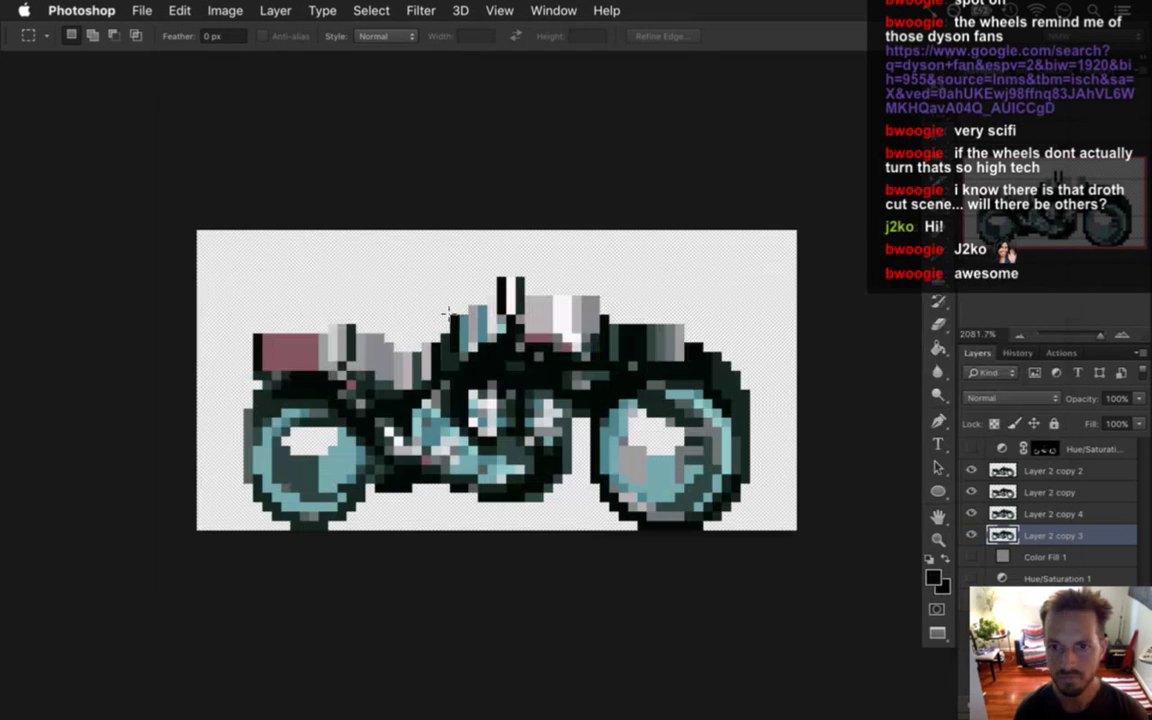
{"action": "key", "text": "super+Tab"}
Quit Safari, then build and run Songbringer from Xcode.
{"action": "key", "text": "super+Tab"}
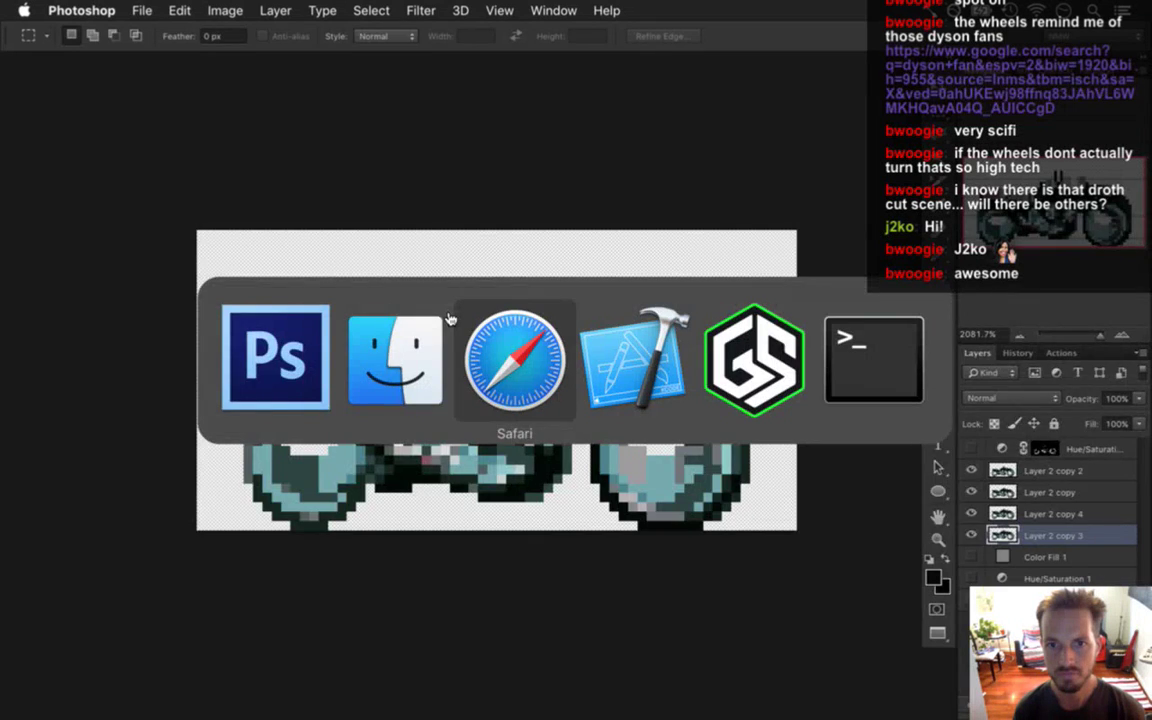
{"action": "key", "text": "super+q"}
{"action": "key", "text": "super+Tab"}
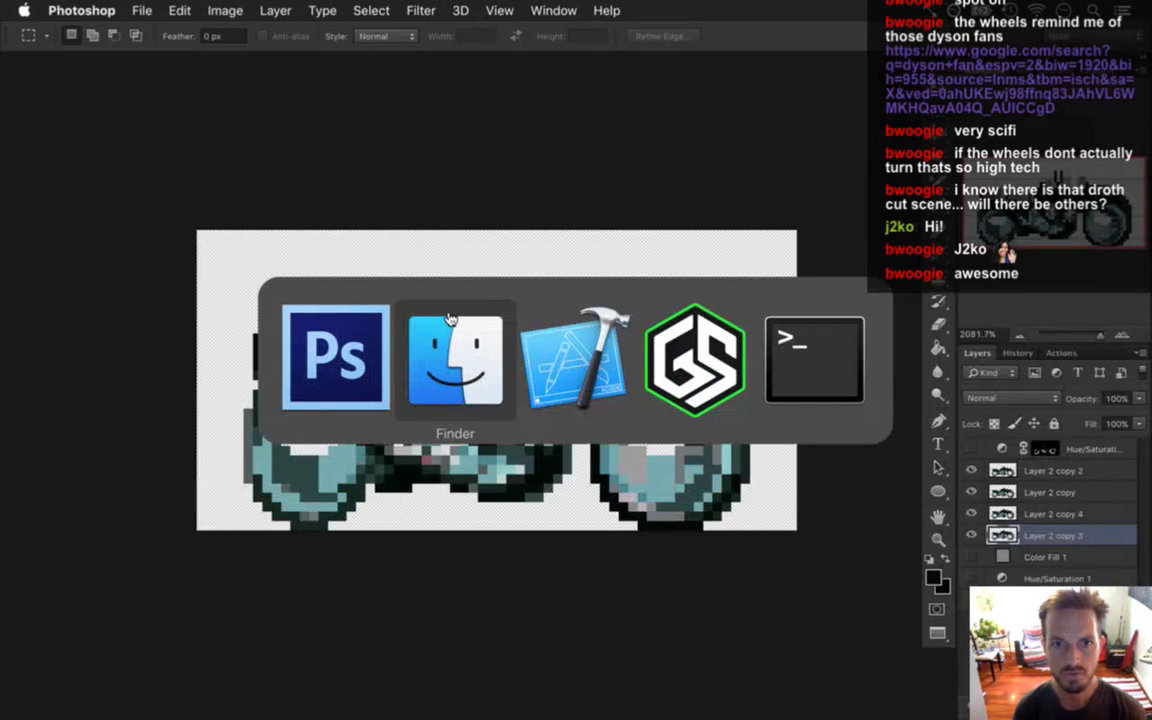
{"action": "key", "text": "super+Tab"}
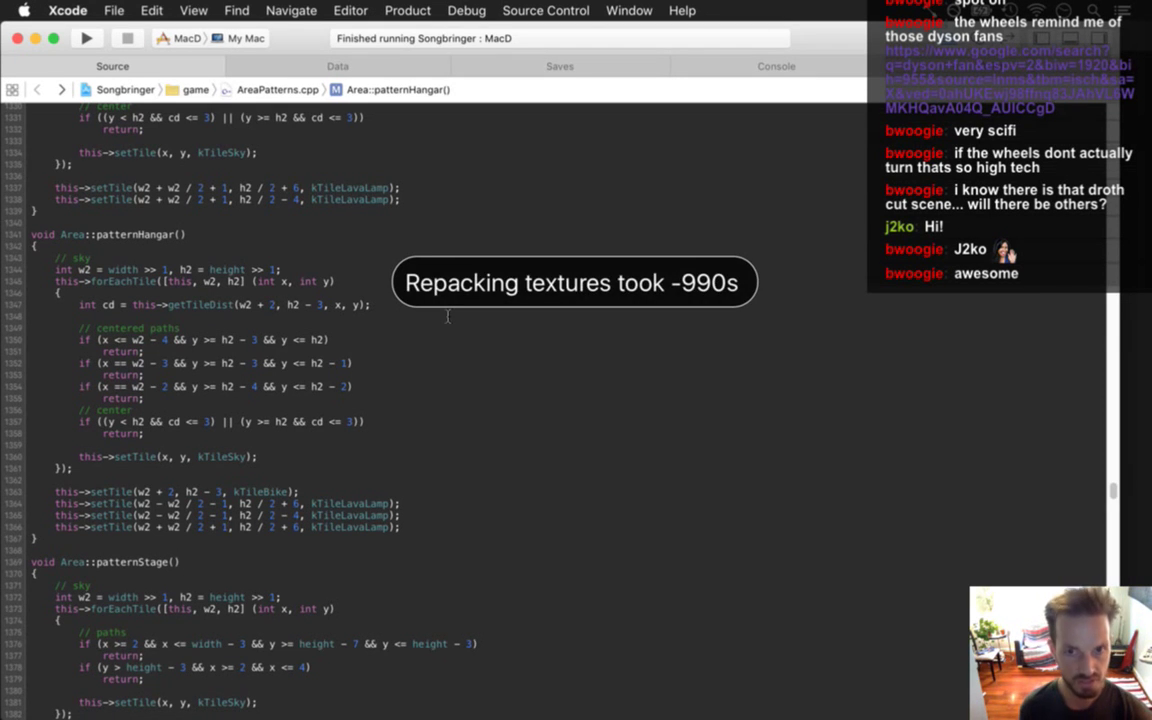
{"action": "key", "text": "super+r"}
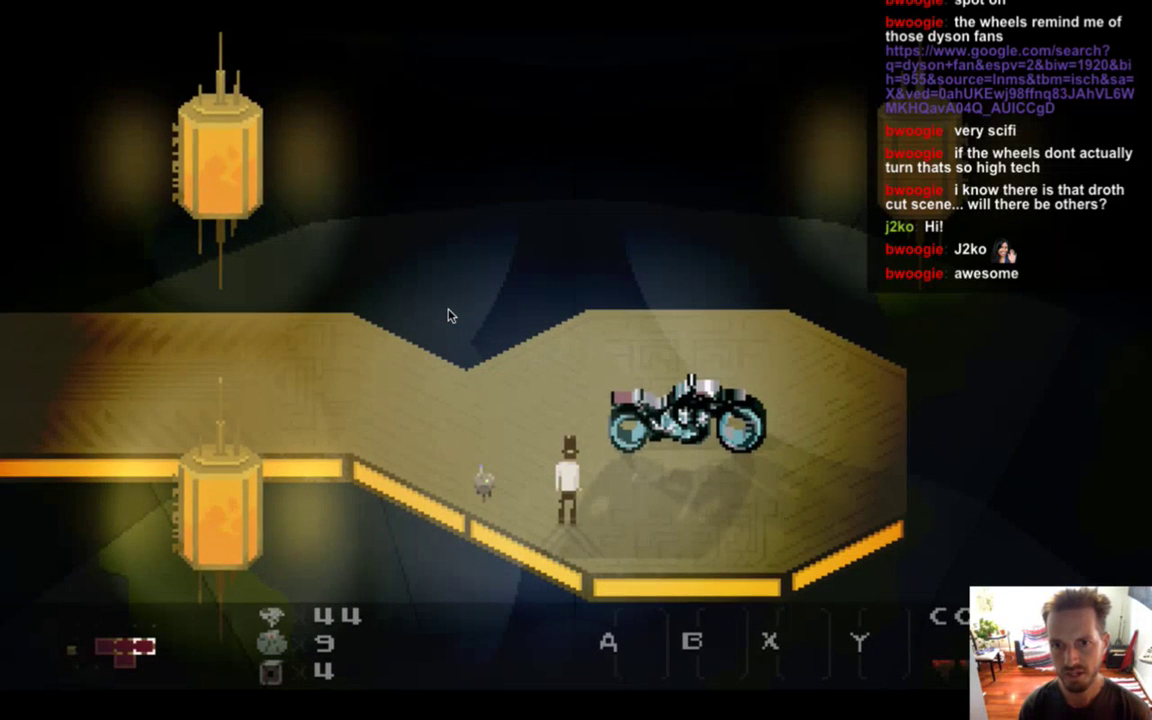
Walk the hero behind, around and onto the teal-wheeled motorcycle, then step off and switch to Photoshop.
{"action": "key", "text": "Up"}
{"action": "key", "text": "Left"}
{"action": "key", "text": "Right"}
{"action": "key", "text": "Up"}
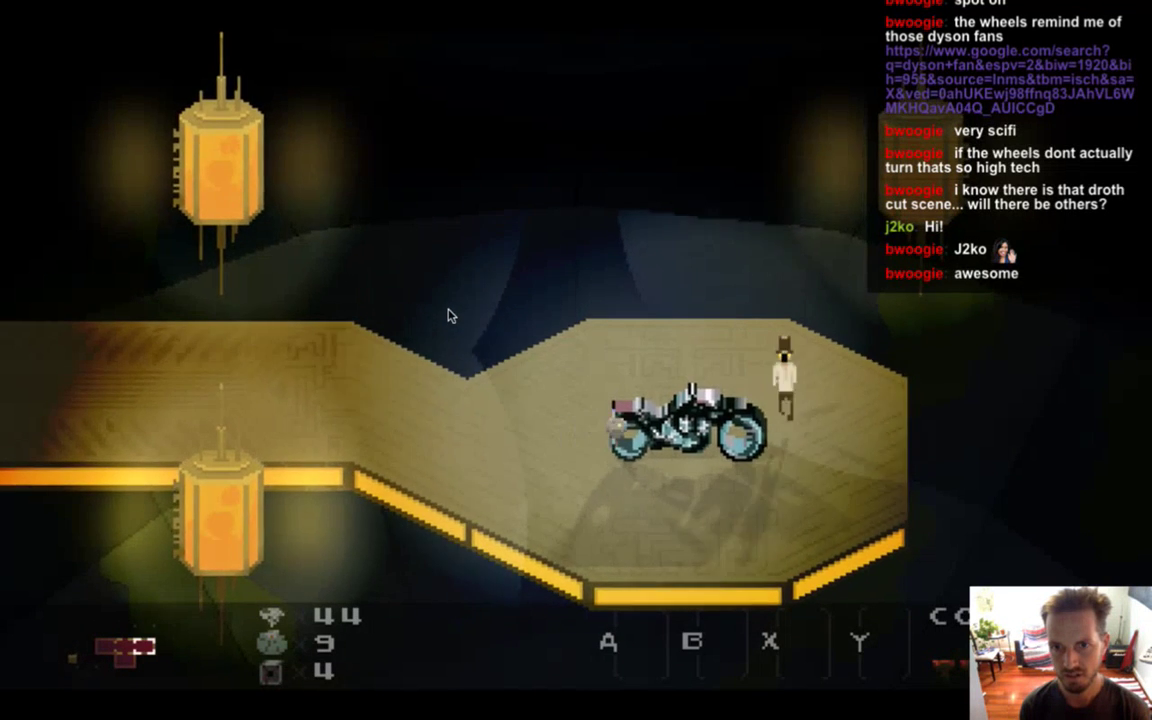
{"action": "key", "text": "Down"}
{"action": "key", "text": "Left"}
{"action": "key", "text": "Up"}
{"action": "key", "text": "Right"}
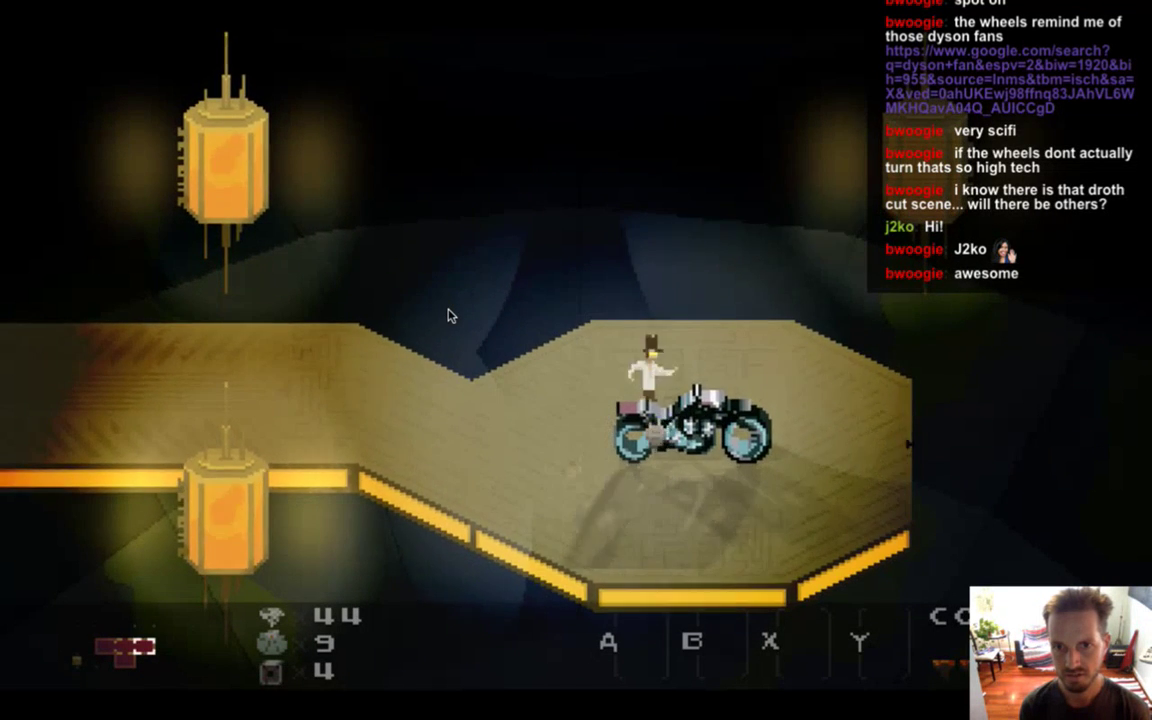
{"action": "key", "text": "Left"}
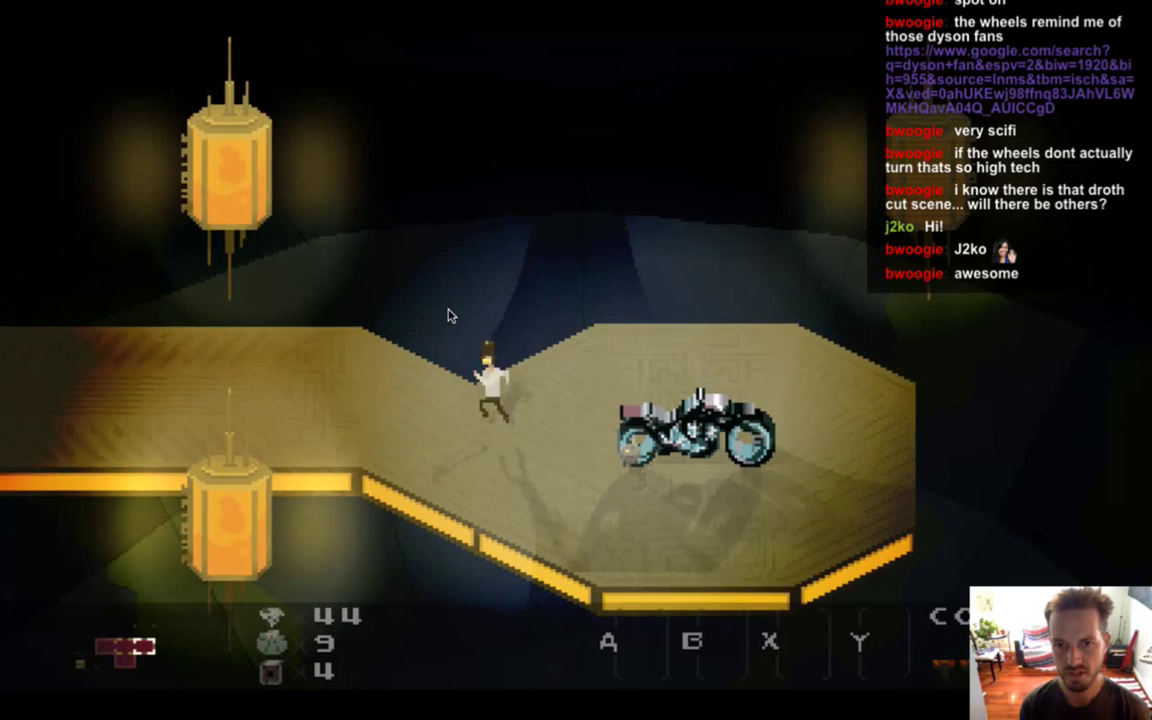
{"action": "key", "text": "Left"}
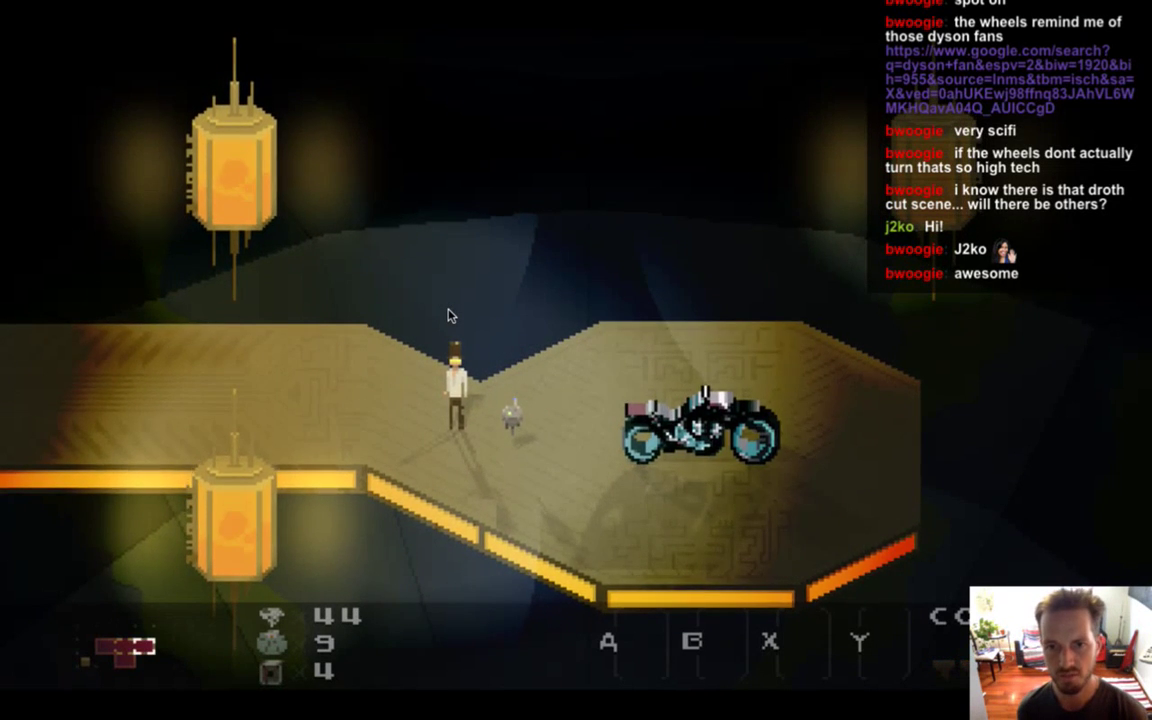
{"action": "key", "text": "super+Tab"}
{"action": "key", "text": "super+Tab"}
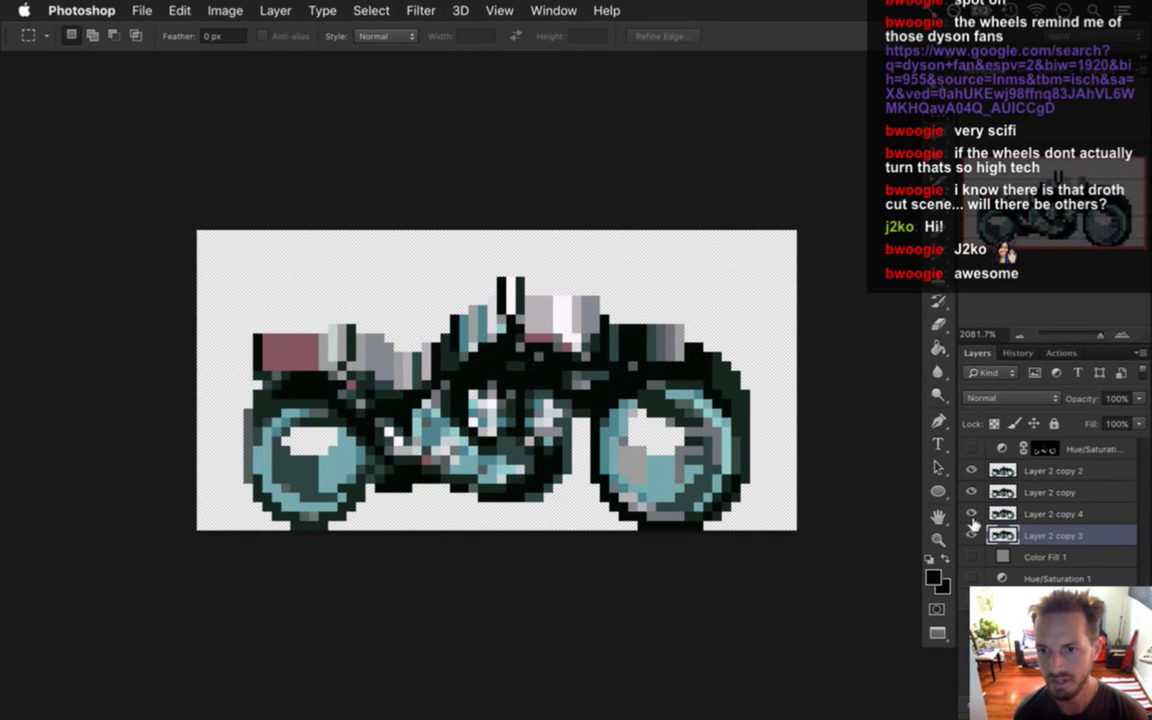
Hide Layer 2 copy 3, copy 4 and copy, and turn on the grey Color Fill 1 background.
{"action": "left_click_drag", "start_coordinate": [972, 534], "coordinate": [972, 491]}
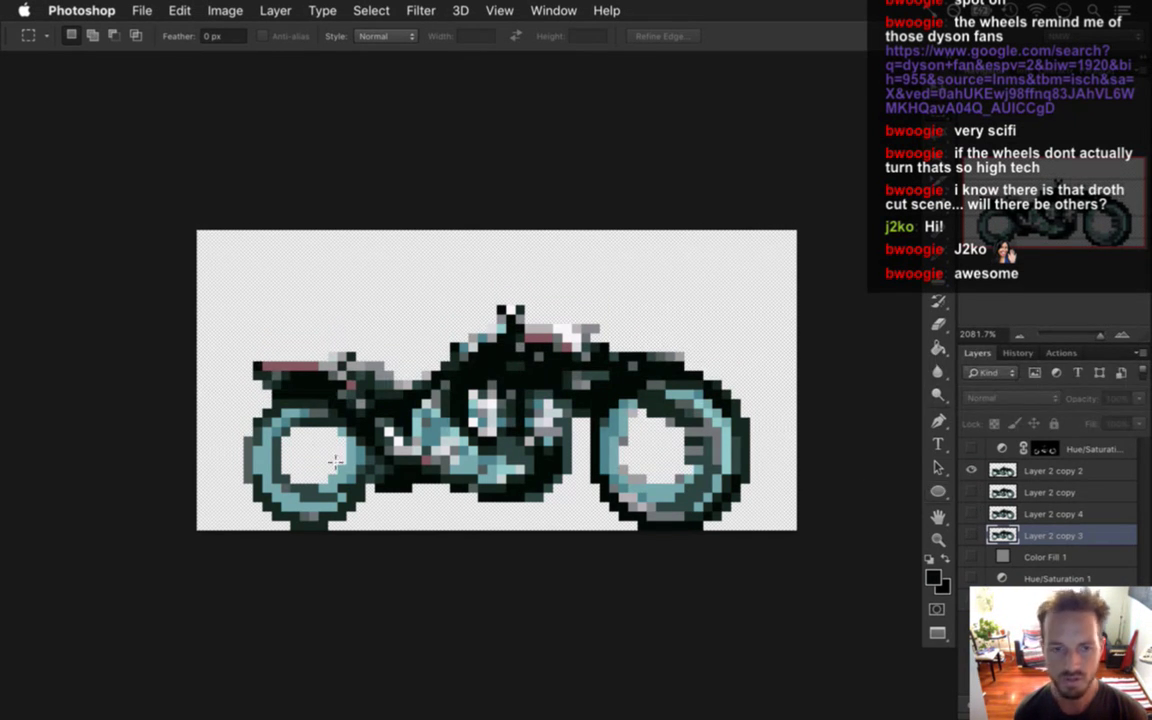
{"action": "left_click", "coordinate": [971, 557]}
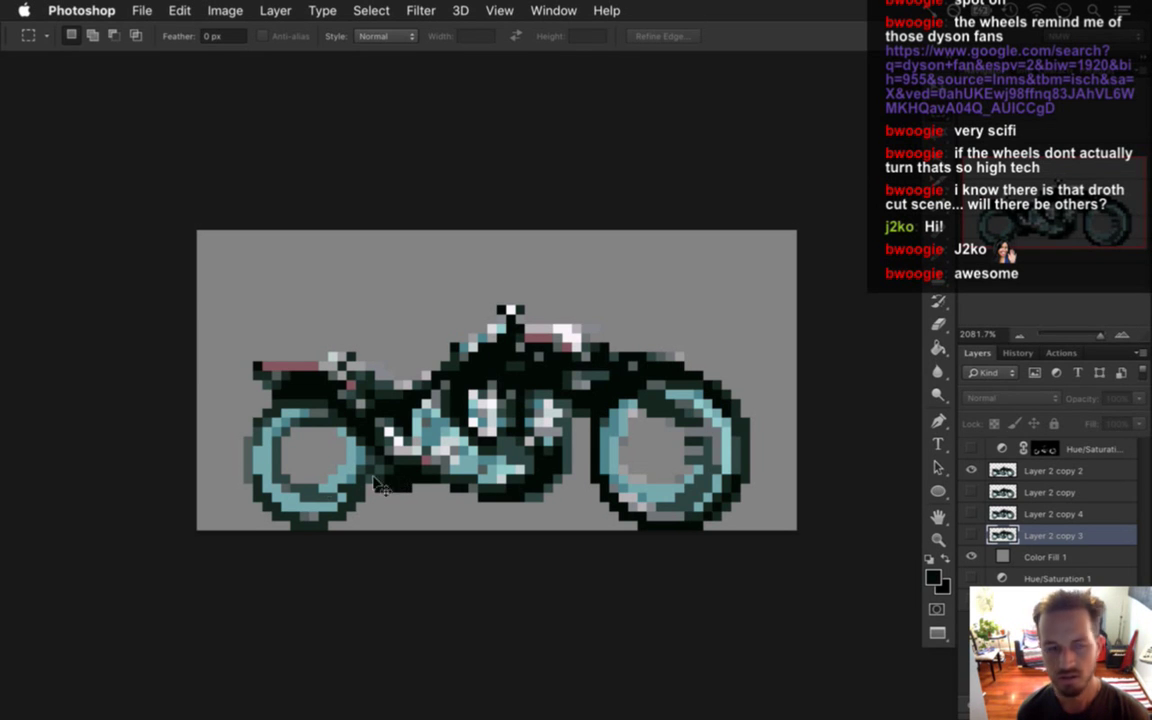
{"action": "key", "text": "super+Tab"}
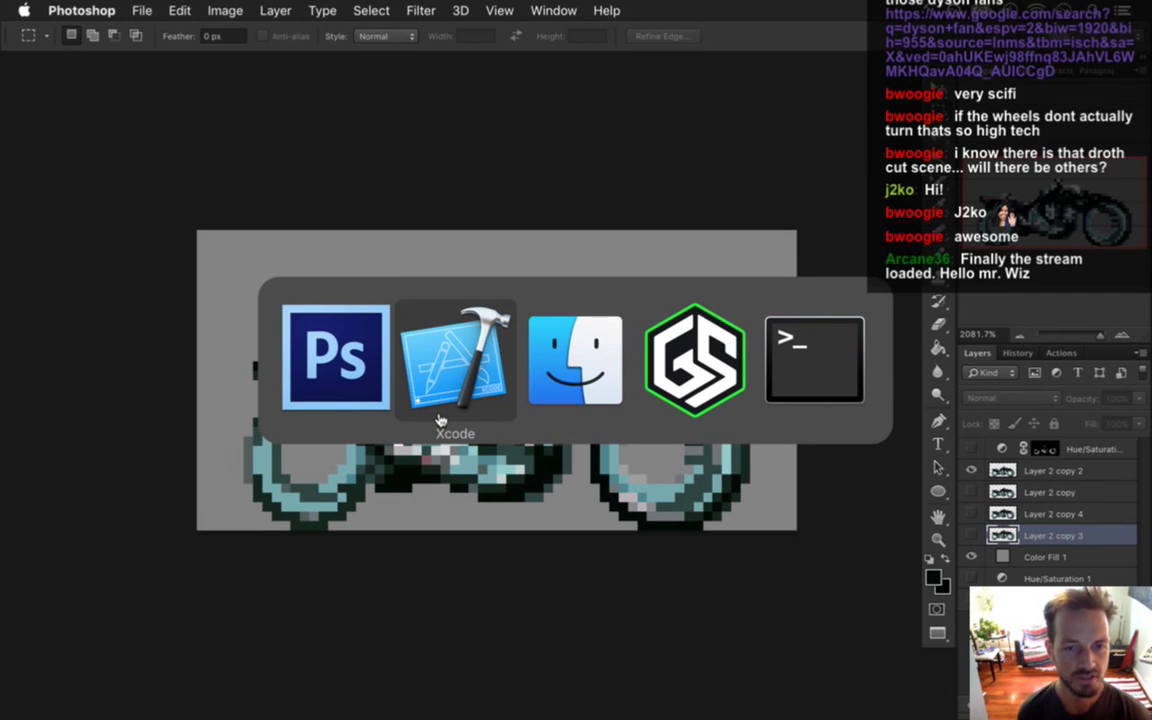
Rerun Songbringer from Xcode with Cmd-R to check the hangar bike, then quit the game.
{"action": "left_click", "coordinate": [438, 420]}
{"action": "key", "text": "super+r"}
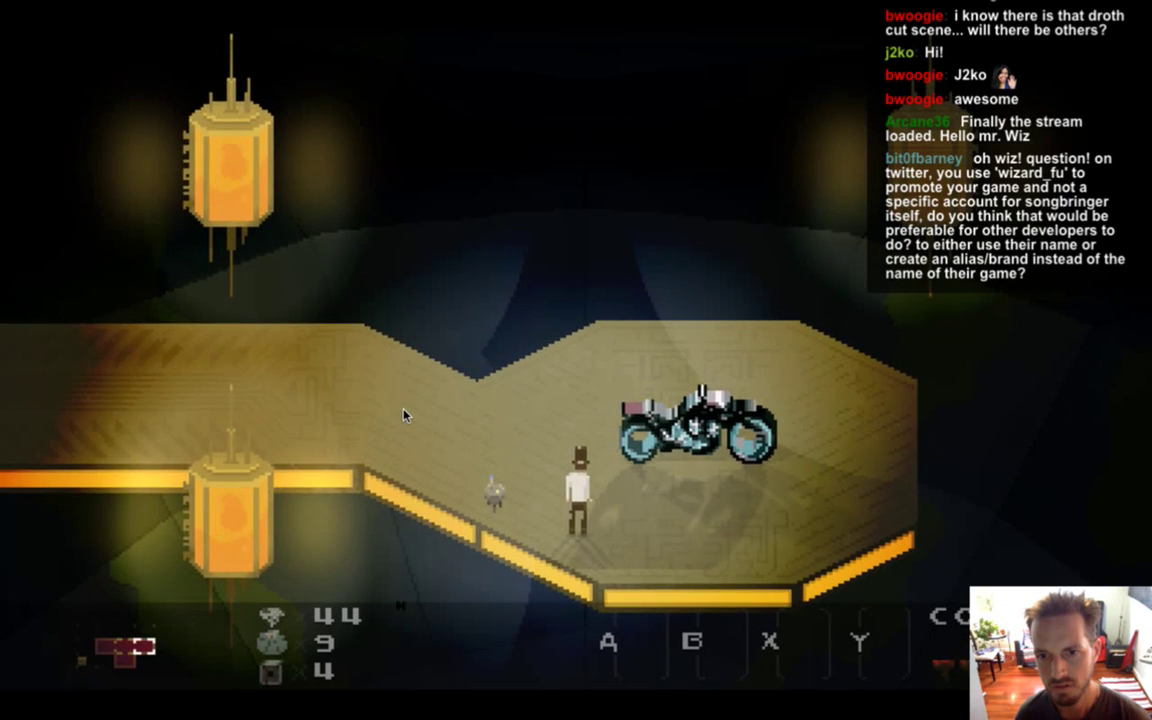
{"action": "key", "text": "super+q"}
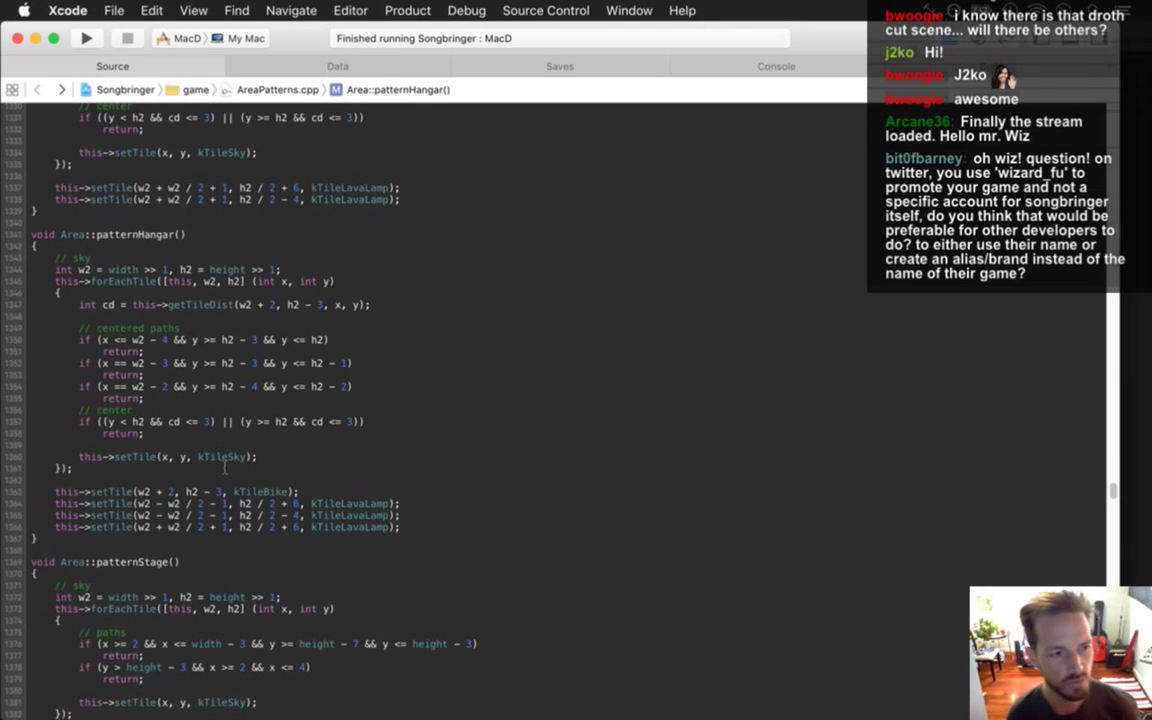
Switch to Photoshop, then return to the AreaPatterns.cpp source in Xcode.
{"action": "key", "text": "super+Tab"}
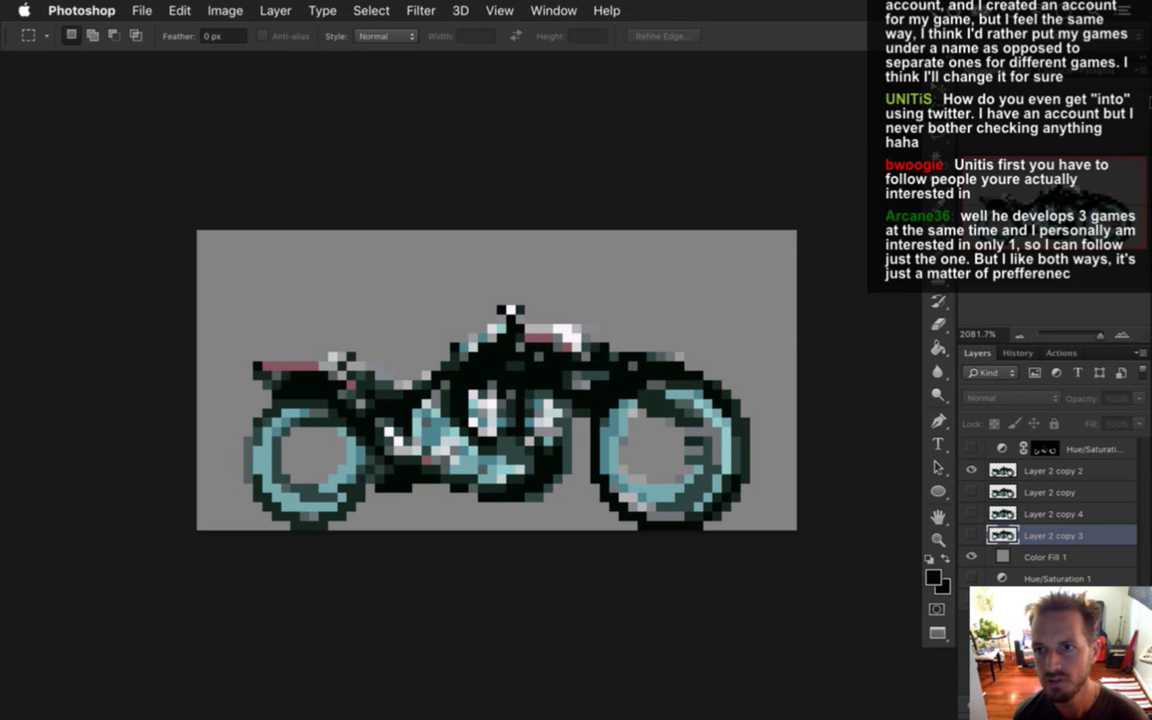
{"action": "left_click", "coordinate": [1117, 133]}
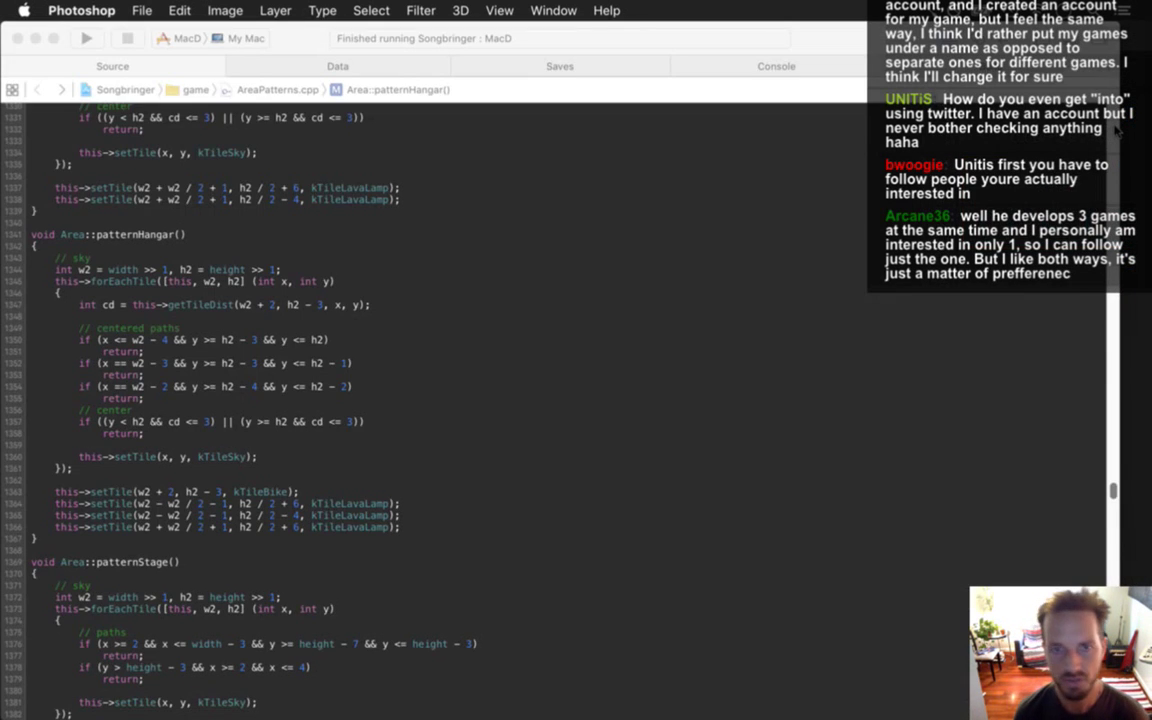
Load the pixel artist's Twitter profile by entering its twitter.com address.
{"action": "type", "text": "twitter.com"}
{"action": "type", "text": "/pixel"}
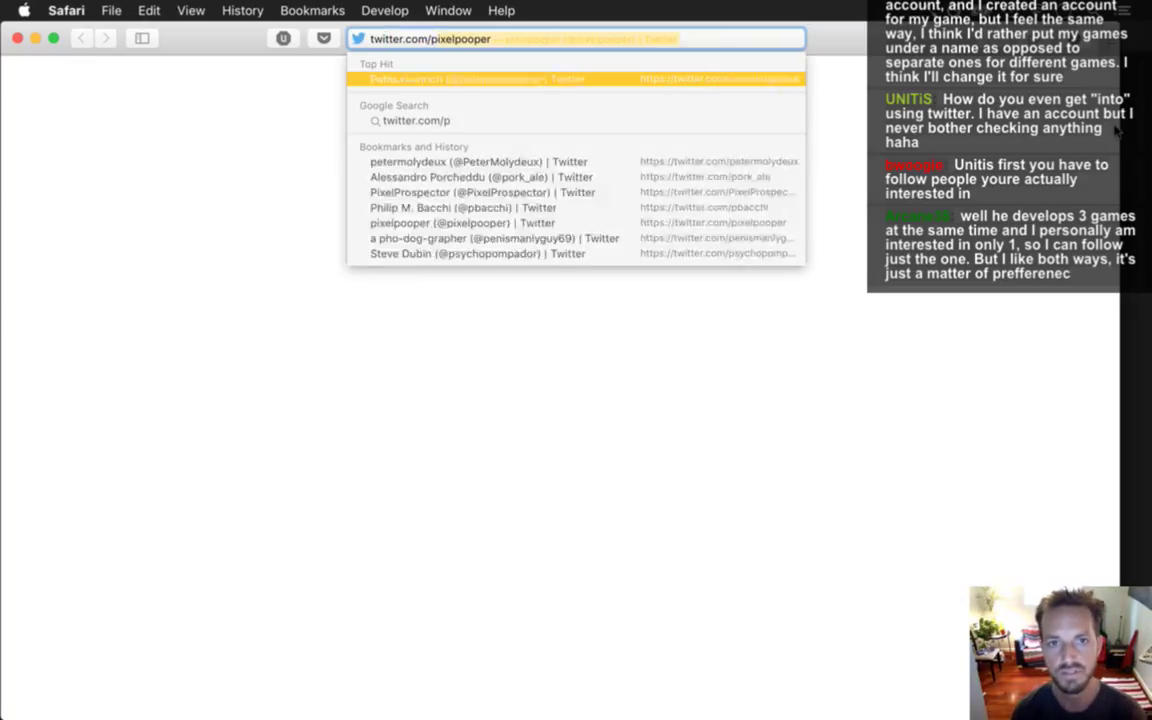
{"action": "type", "text": "dun"}
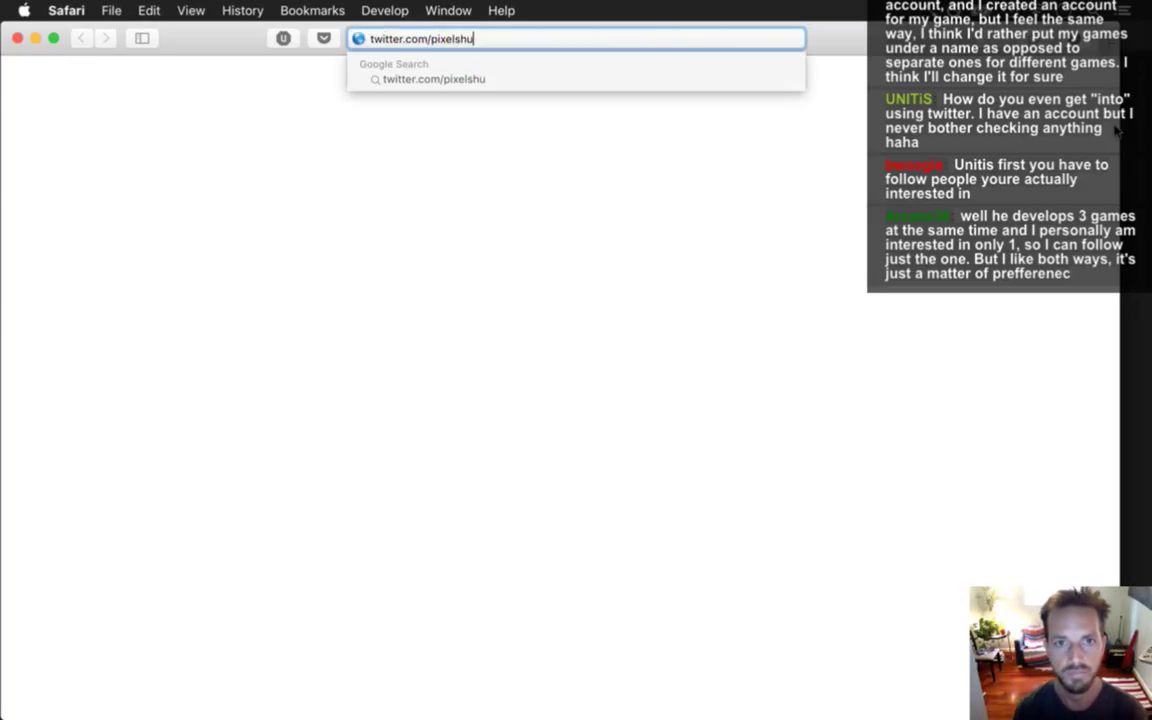
{"action": "key", "text": "Return"}
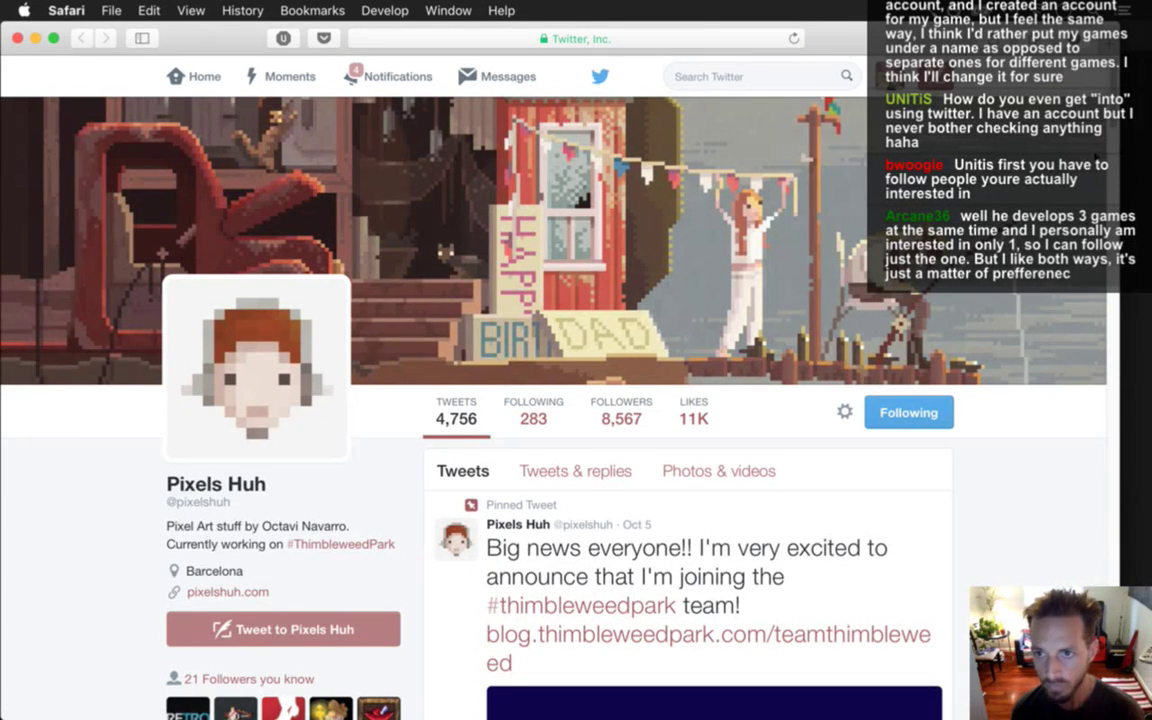
Scroll down through the profile's recent tweets, then hide Safari with Cmd-H.
{"action": "scroll", "coordinate": [757, 300], "scroll_direction": "down", "scroll_amount": 5}
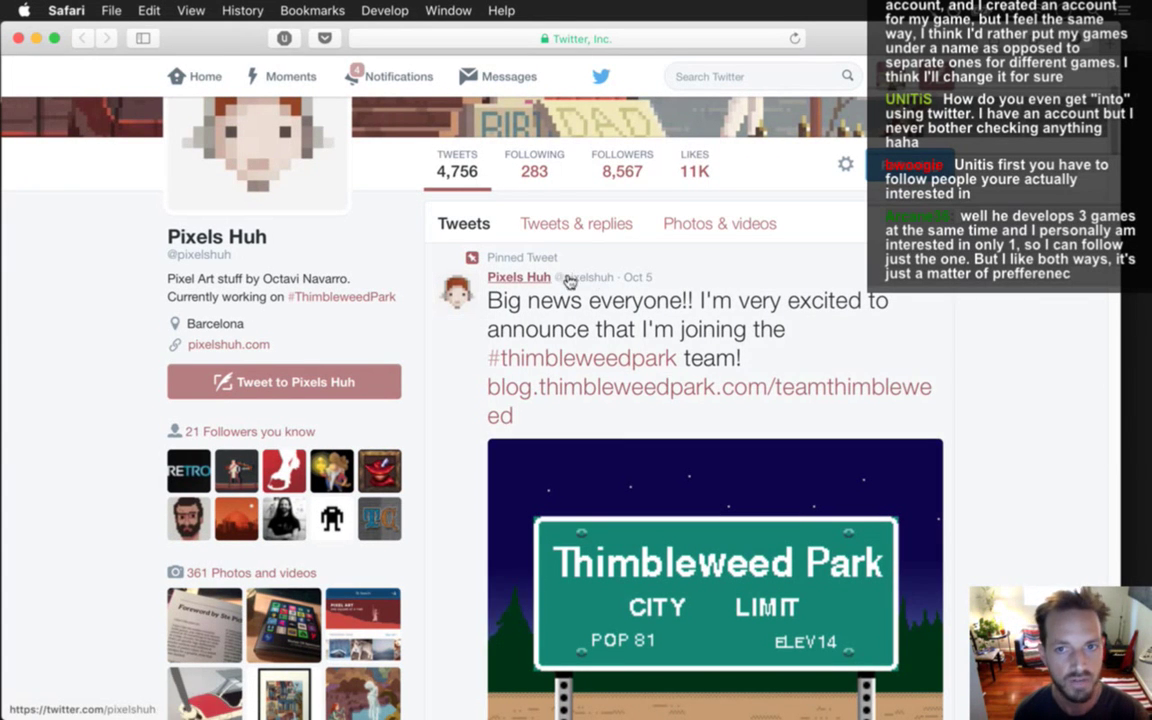
{"action": "scroll", "coordinate": [568, 282], "scroll_direction": "up", "scroll_amount": 3}
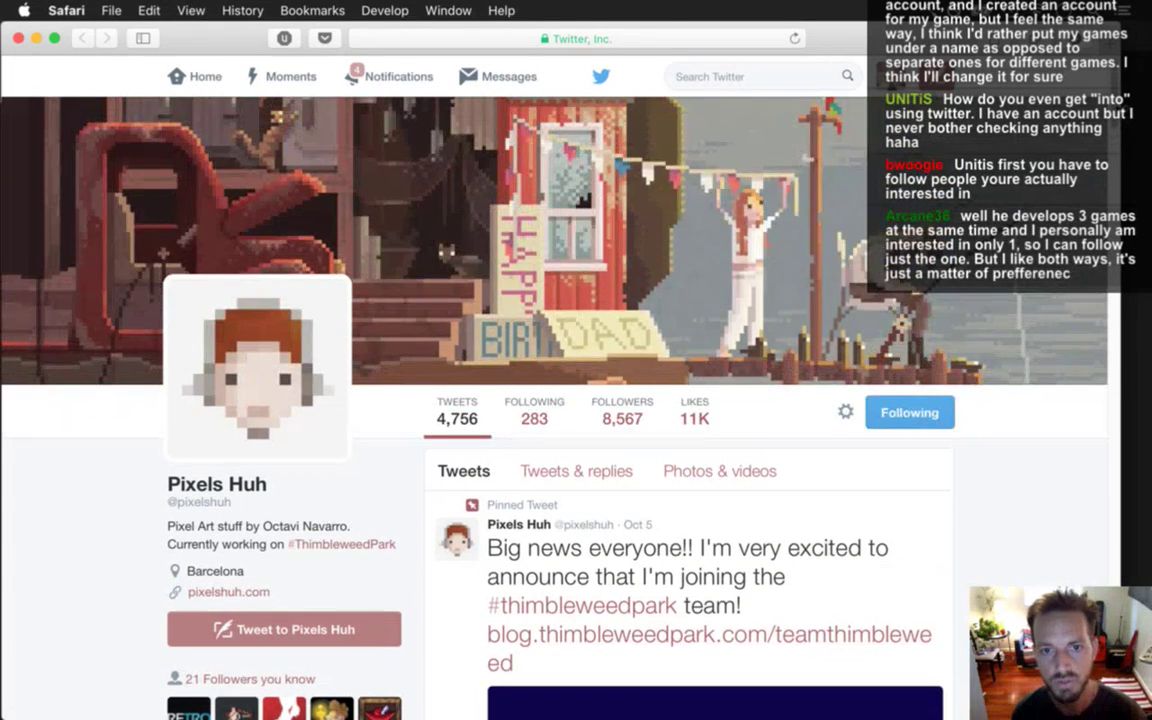
{"action": "scroll", "coordinate": [568, 400], "scroll_direction": "down", "scroll_amount": 10}
{"action": "scroll", "coordinate": [690, 400], "scroll_direction": "down", "scroll_amount": 3}
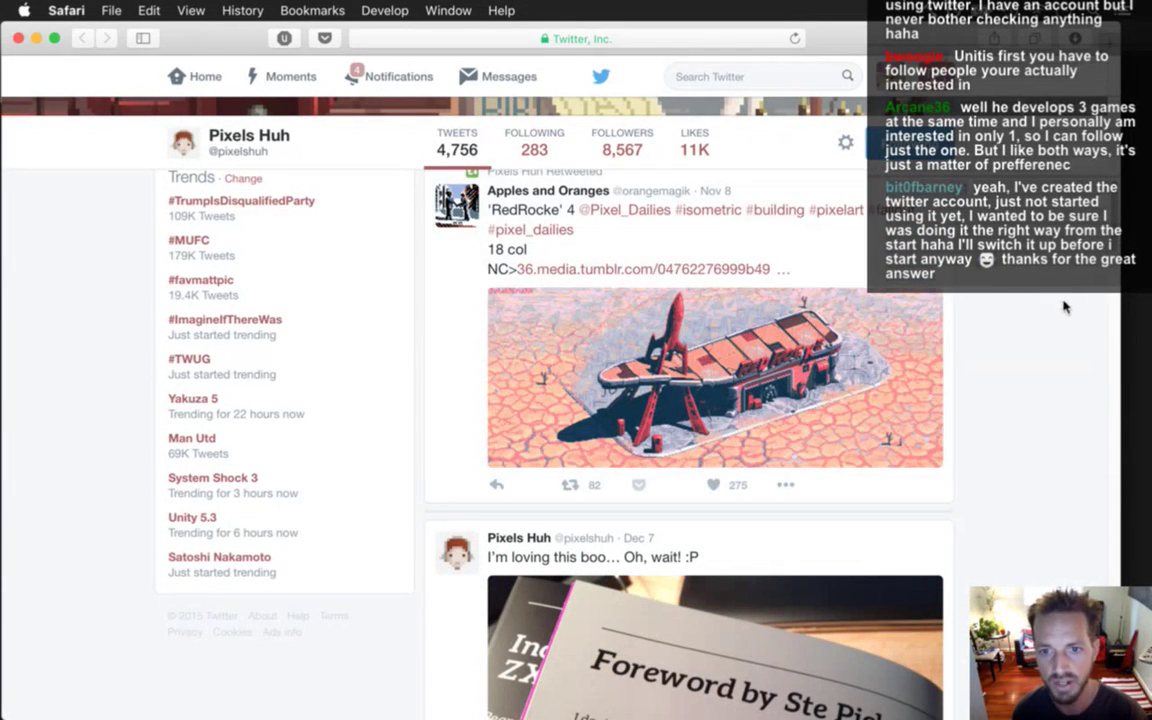
{"action": "scroll", "coordinate": [1101, 280], "scroll_direction": "down", "scroll_amount": 5}
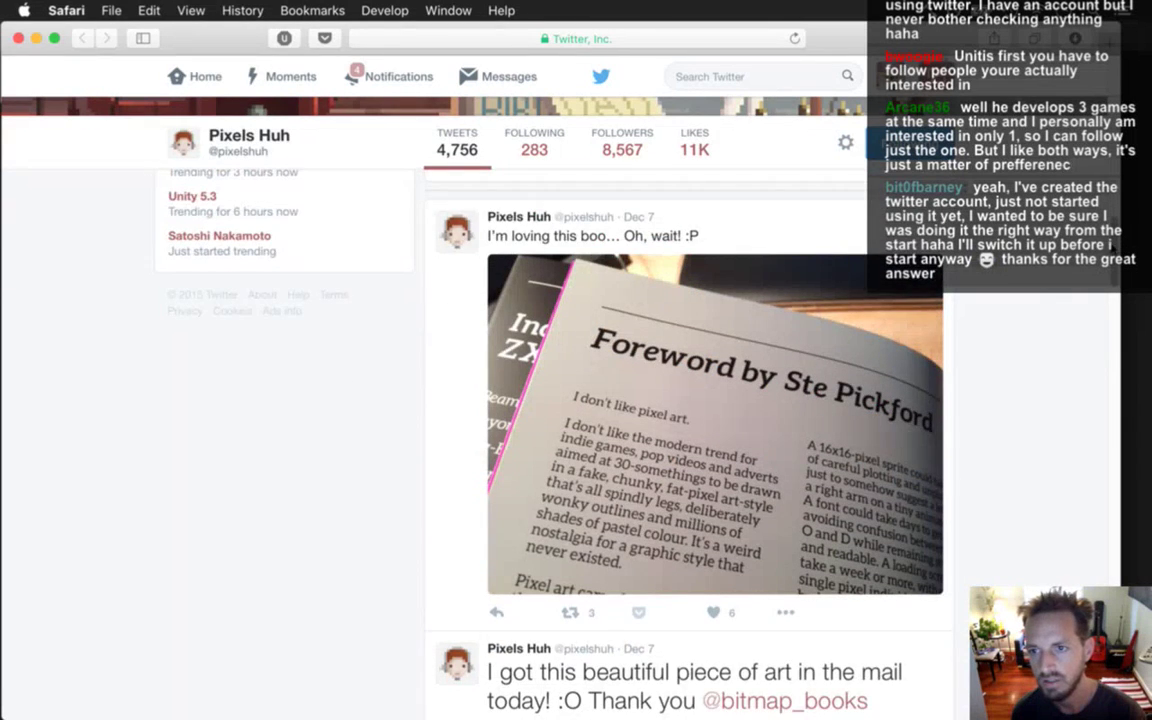
{"action": "scroll", "coordinate": [1111, 314], "scroll_direction": "down", "scroll_amount": 6}
{"action": "scroll", "coordinate": [1111, 314], "scroll_direction": "down", "scroll_amount": 4}
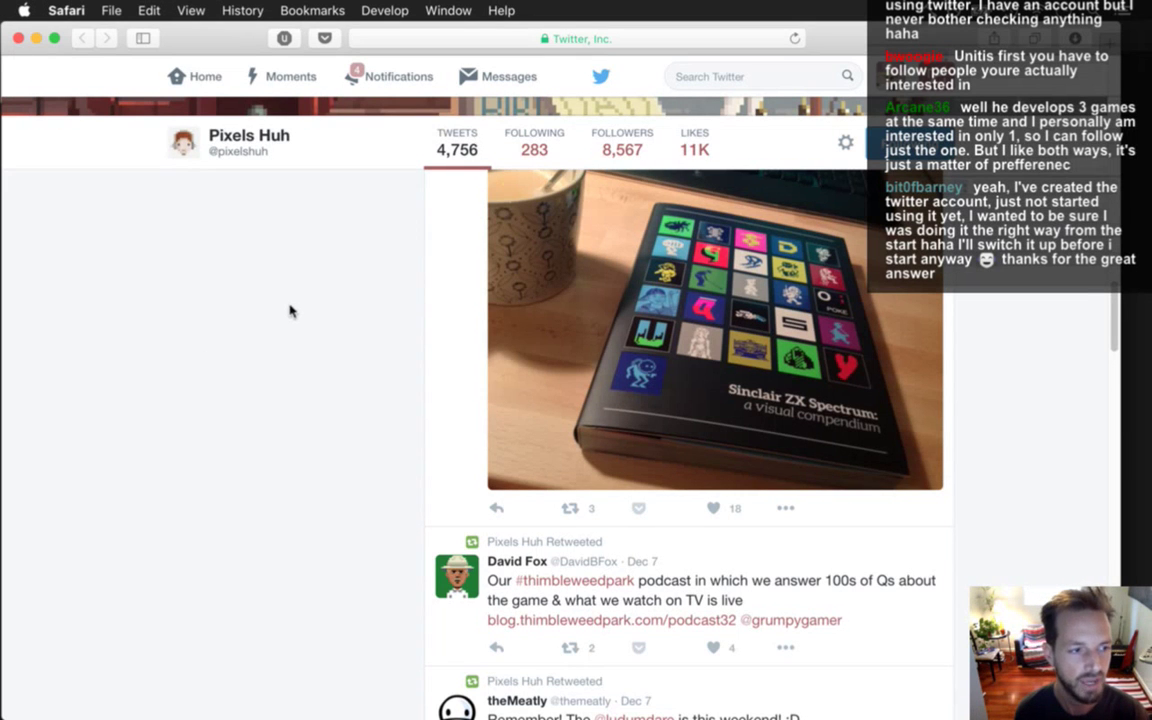
{"action": "key", "text": "super+h"}
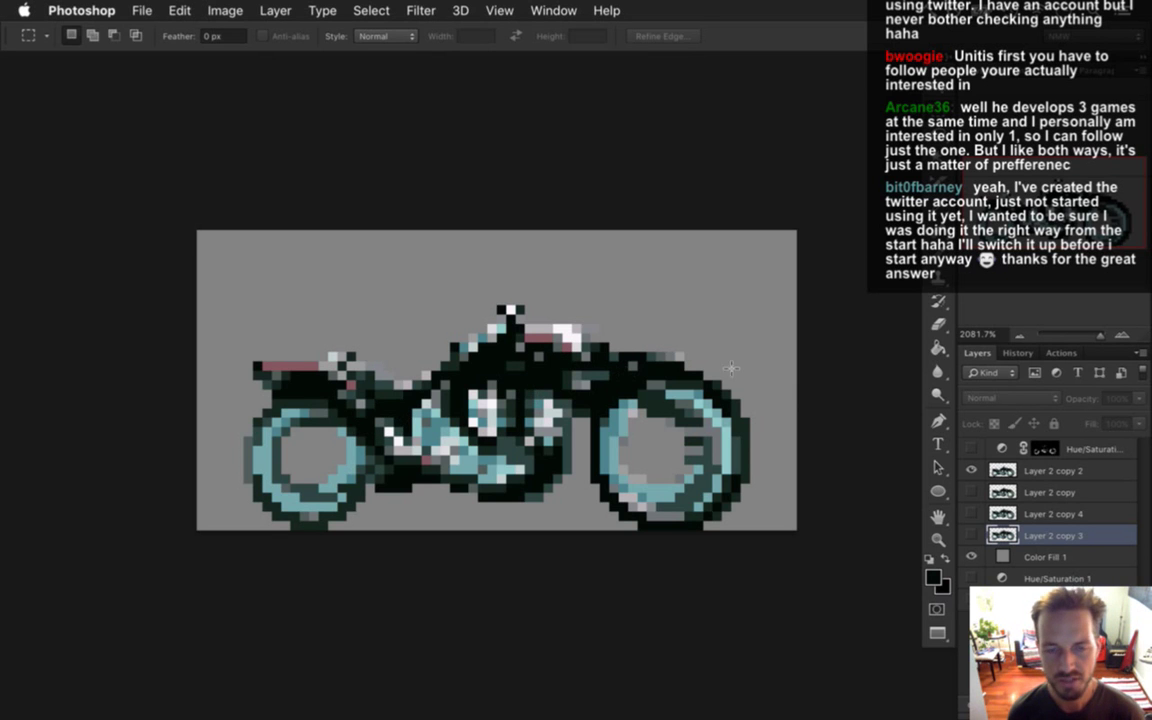
Duplicate Layer 2 copy 3 and place the new Layer 2 copy 5 beneath it.
{"action": "key", "text": "i"}
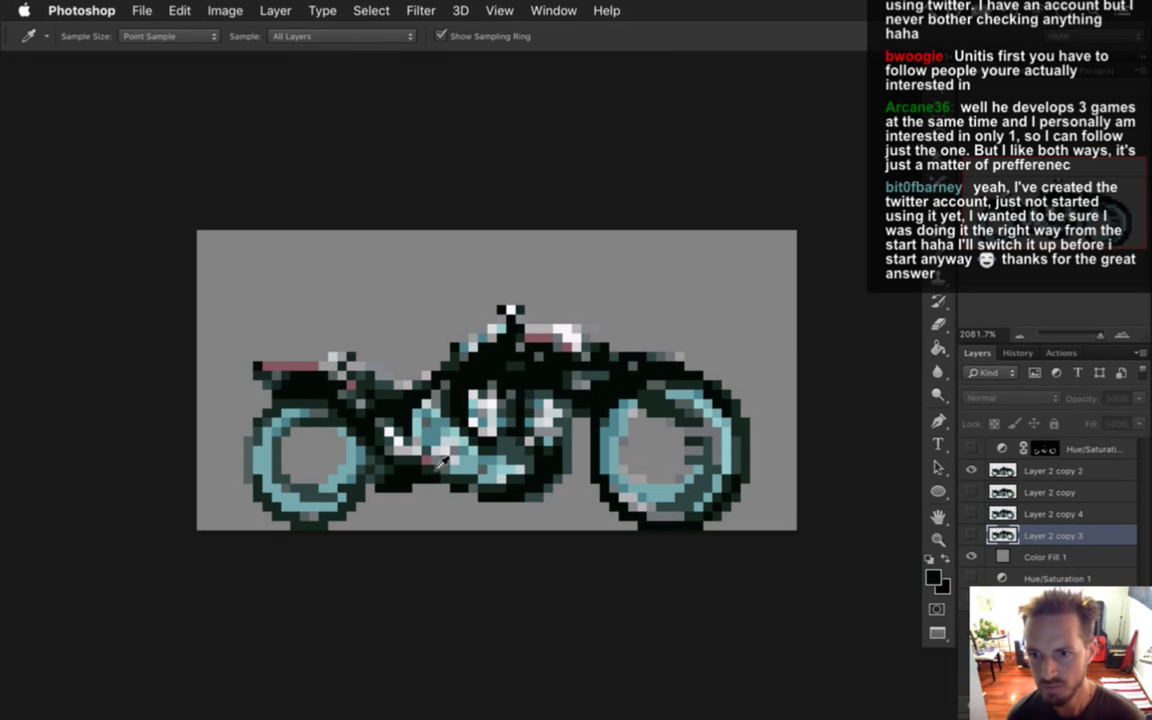
{"action": "left_click", "coordinate": [1005, 470]}
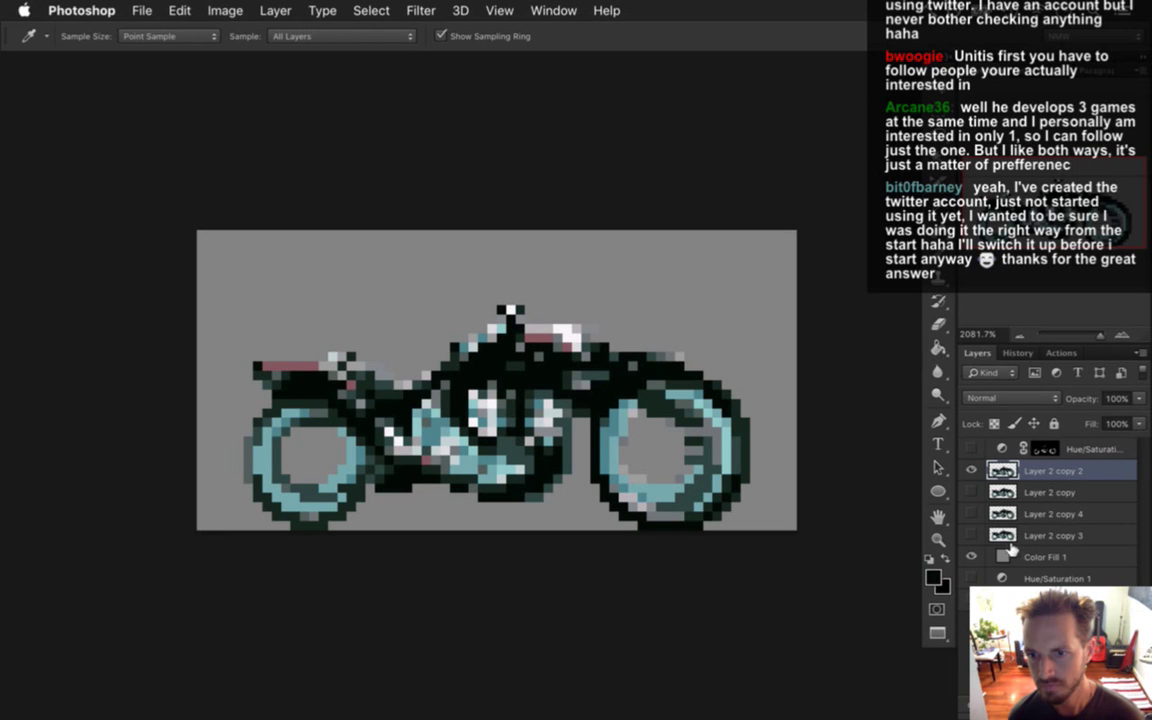
{"action": "left_click", "coordinate": [1010, 540]}
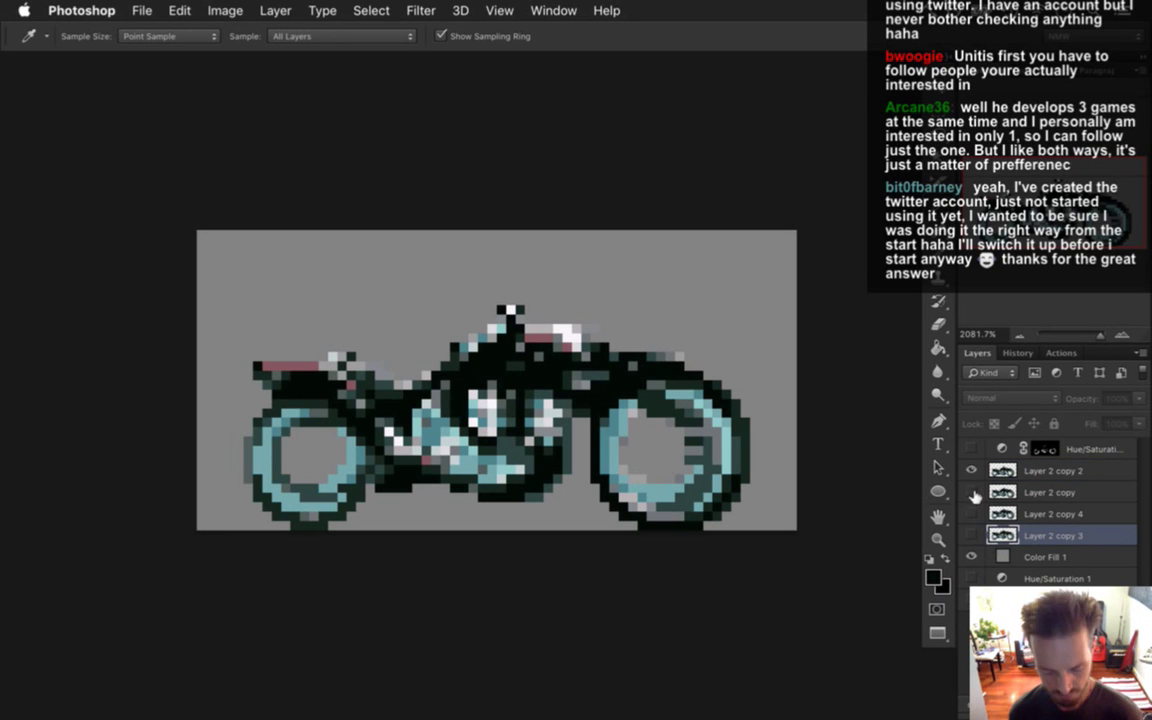
{"action": "key", "text": "ctrl+j"}
{"action": "left_click_drag", "start_coordinate": [1010, 537], "coordinate": [1005, 567]}
On Layer 2 copy 2, sample the background grey and set a 1-pixel Pencil.
{"action": "left_click", "coordinate": [1016, 471]}
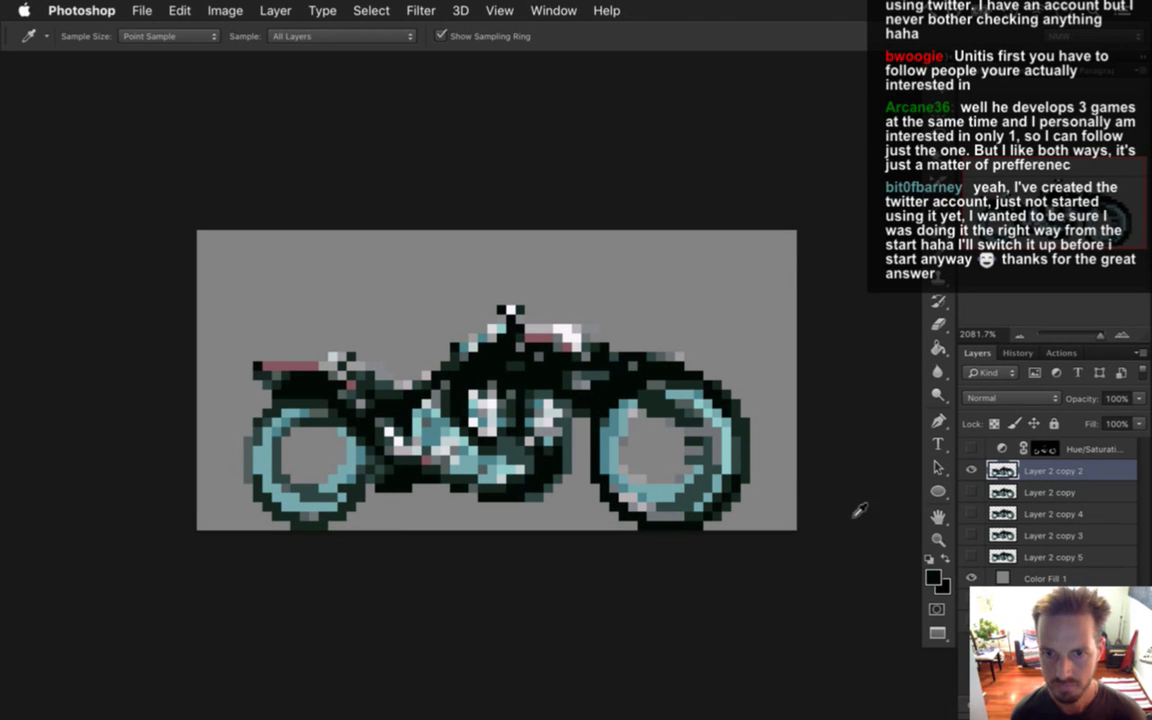
{"action": "left_click", "coordinate": [764, 378]}
{"action": "key", "text": "b"}
{"action": "key", "text": "bracketleft"}
{"action": "key", "text": "bracketleft"}
{"action": "key", "text": "bracketleft"}
{"action": "key", "text": "bracketleft"}
{"action": "key", "text": "bracketleft"}
{"action": "key", "text": "bracketleft"}
{"action": "key", "text": "bracketleft"}
{"action": "key", "text": "bracketleft"}
{"action": "key", "text": "bracketleft"}
{"action": "key", "text": "bracketleft"}
{"action": "key", "text": "bracketleft"}
{"action": "key", "text": "bracketleft"}
{"action": "key", "text": "bracketleft"}
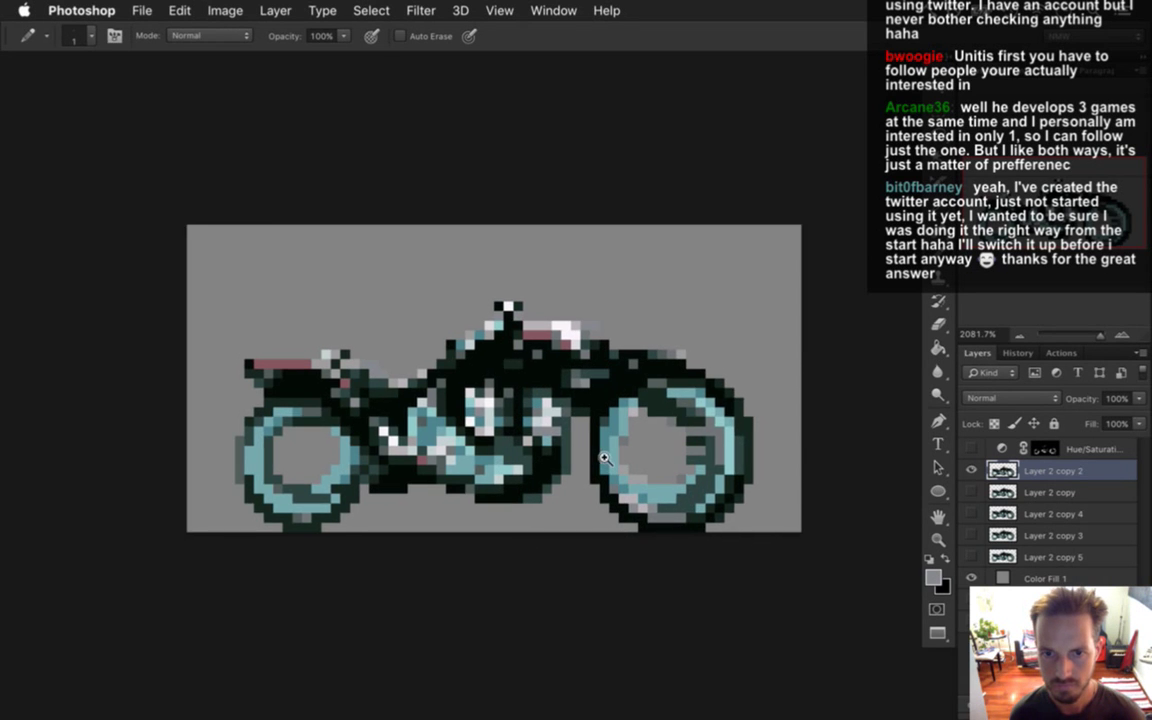
Zoom in on the sprite and undo the last three stray pixel edits.
{"action": "scroll", "coordinate": [597, 468], "scroll_direction": "up", "scroll_amount": 1}
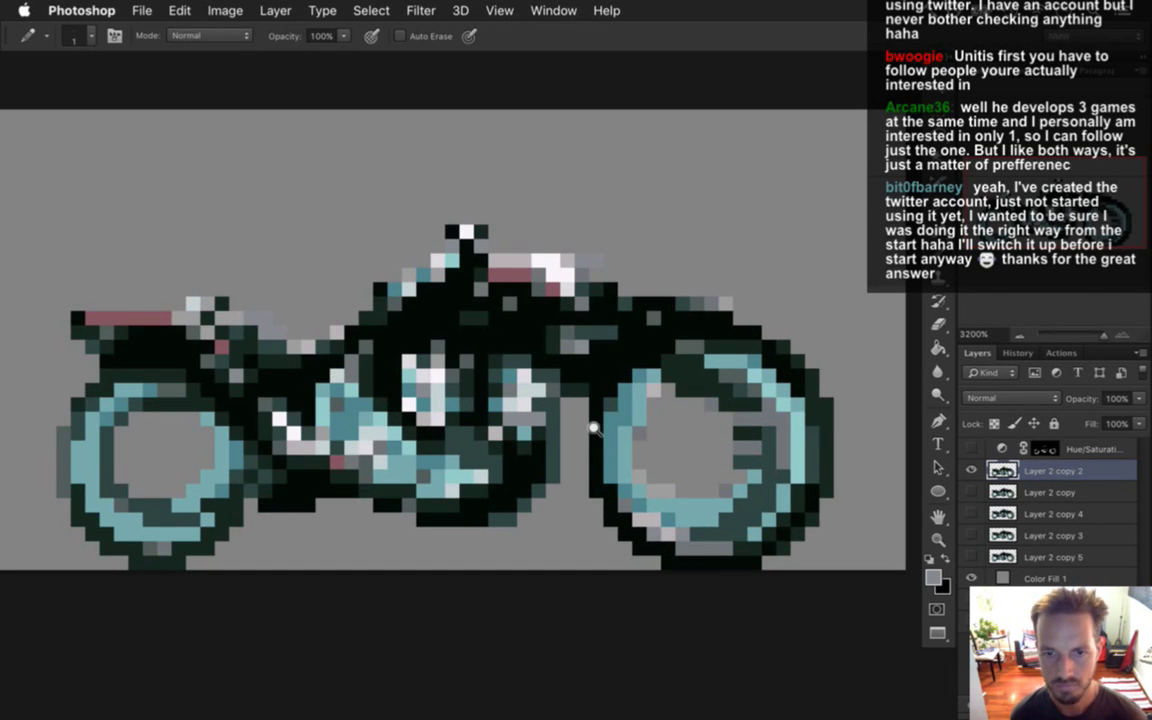
{"action": "key", "text": "Tab"}
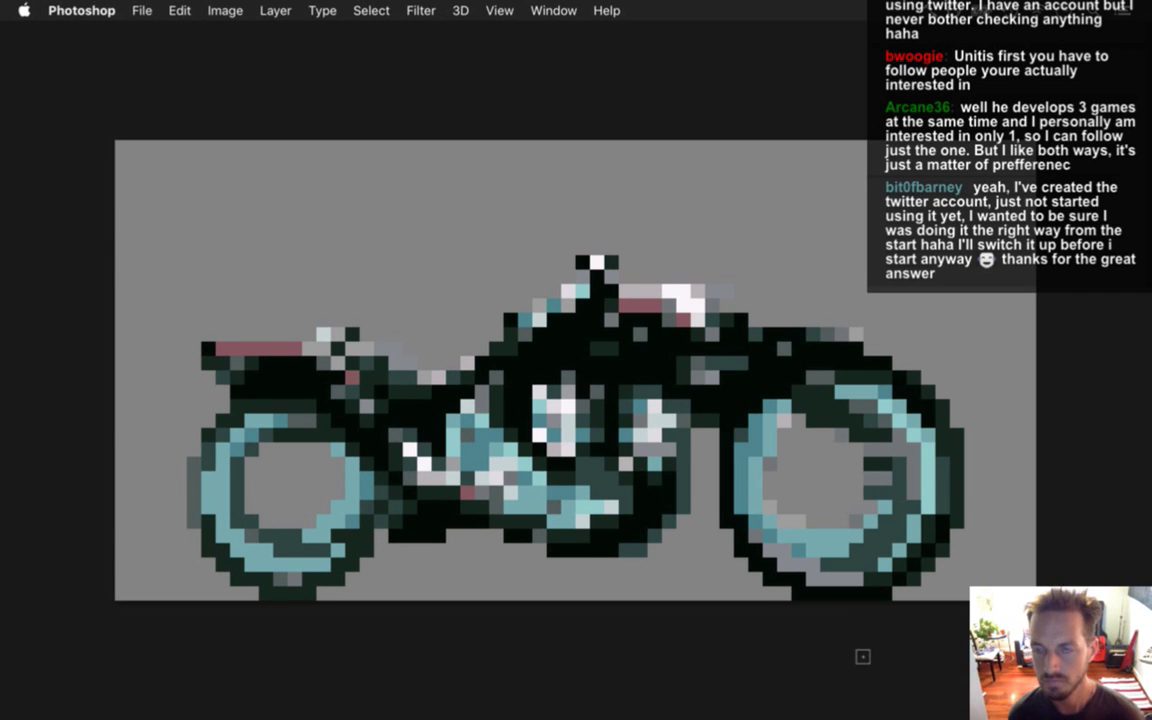
{"action": "key", "text": "Tab"}
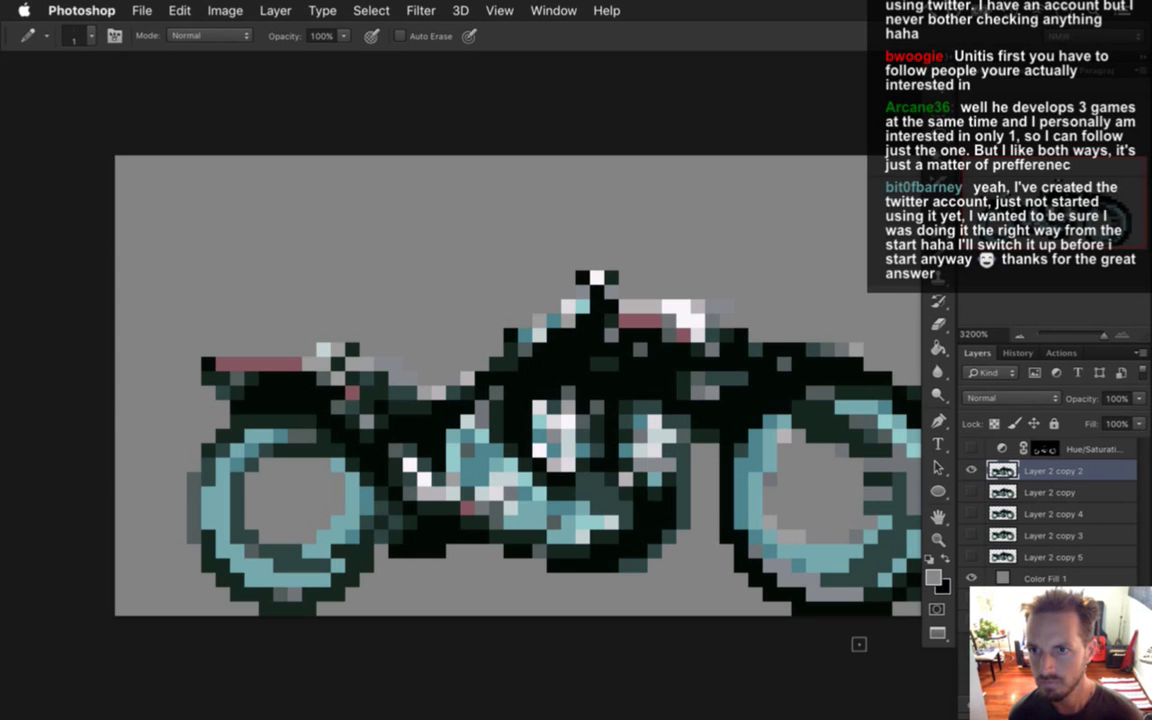
{"action": "key", "text": "super+z"}
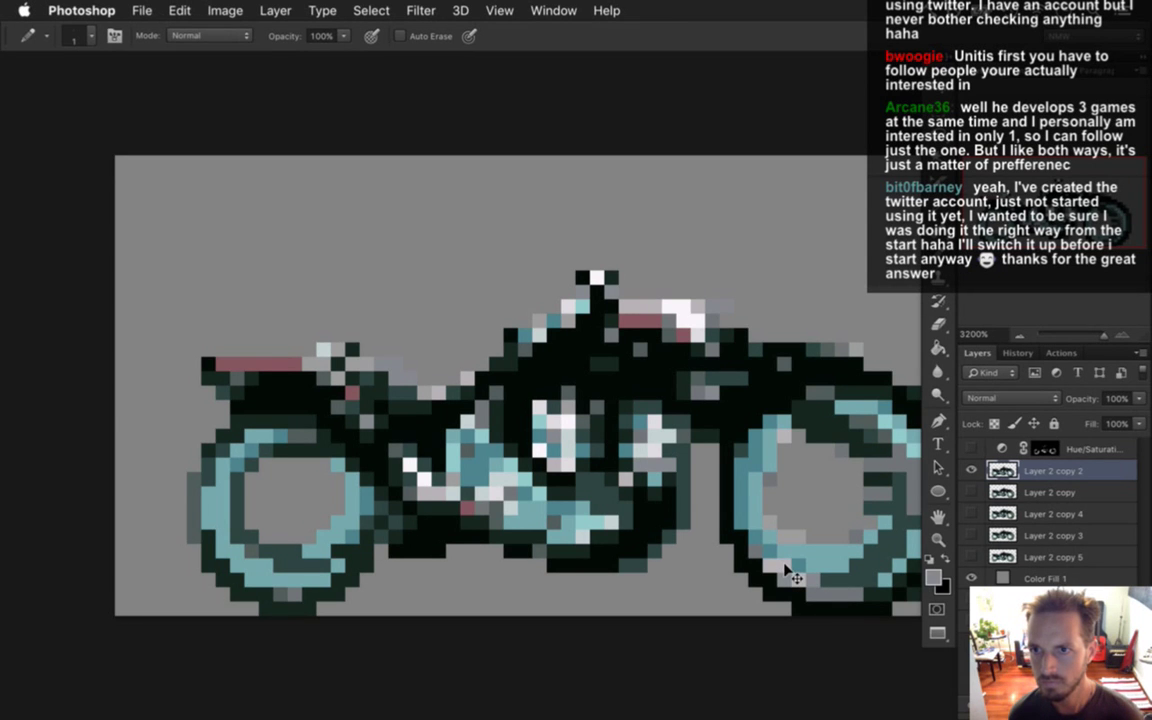
{"action": "key", "text": "super+z"}
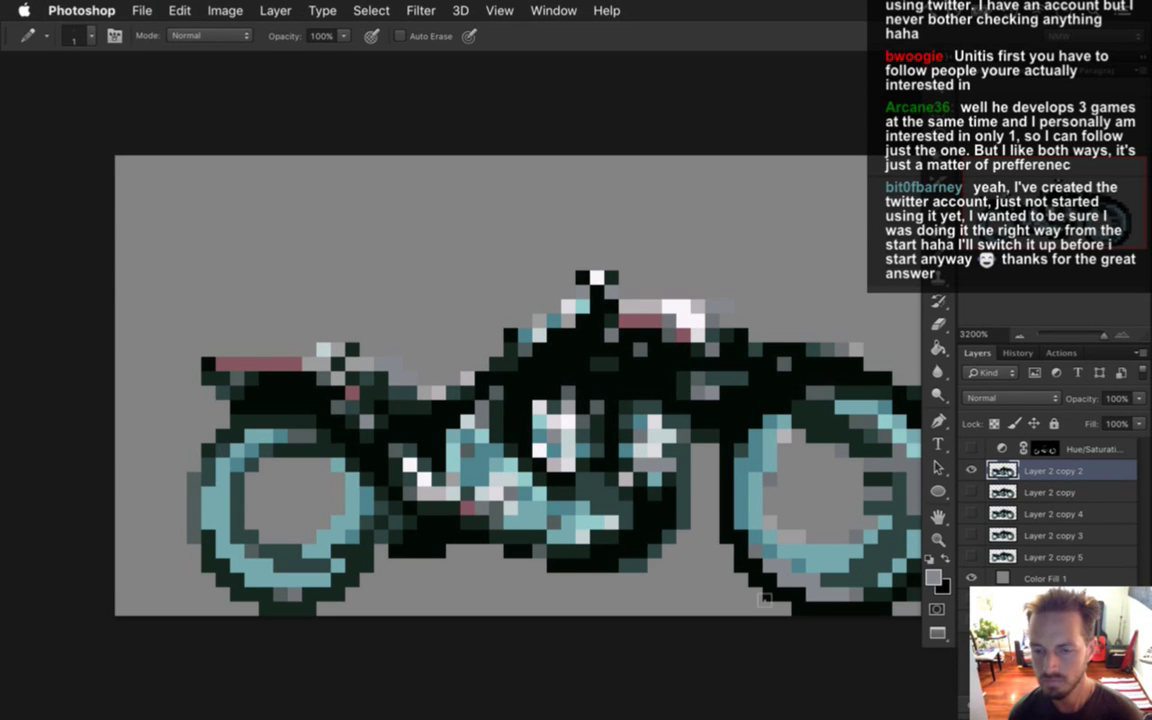
{"action": "key", "text": "super+z"}
Sample the front wheel's dark outline colour for the Pencil and pan to the whole bike.
{"action": "key", "text": "i"}
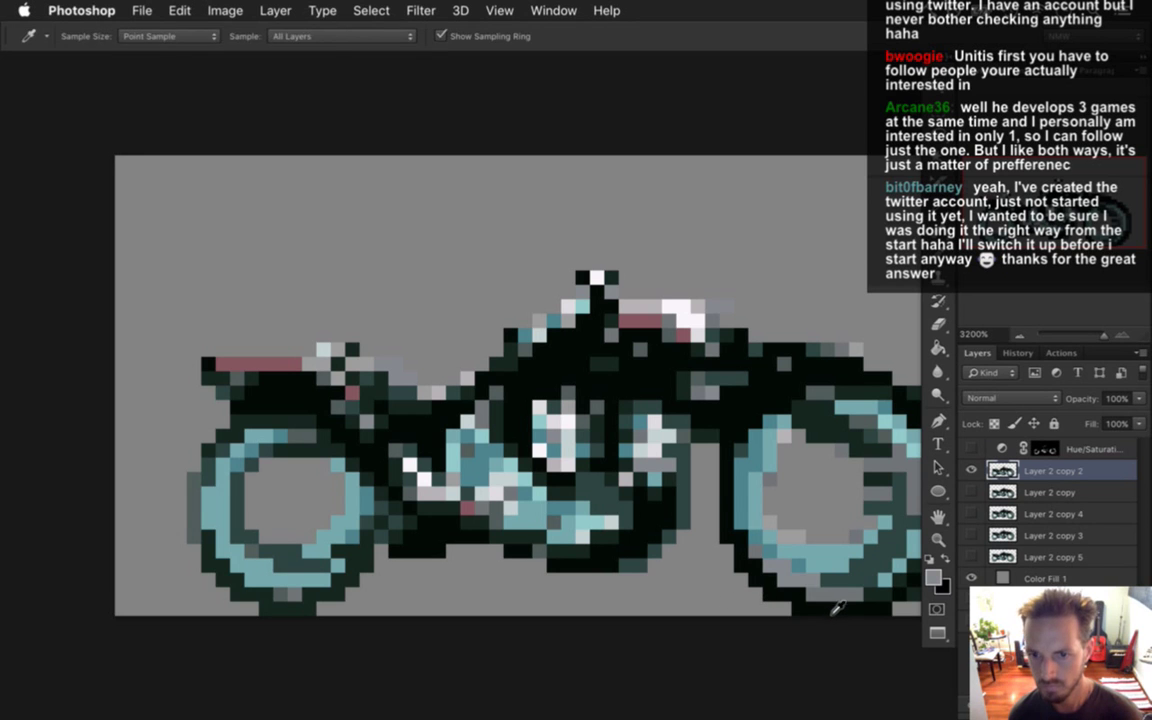
{"action": "left_click", "coordinate": [751, 542]}
{"action": "key", "text": "b"}
{"action": "left_click_drag", "start_coordinate": [806, 486], "coordinate": [714, 487]}
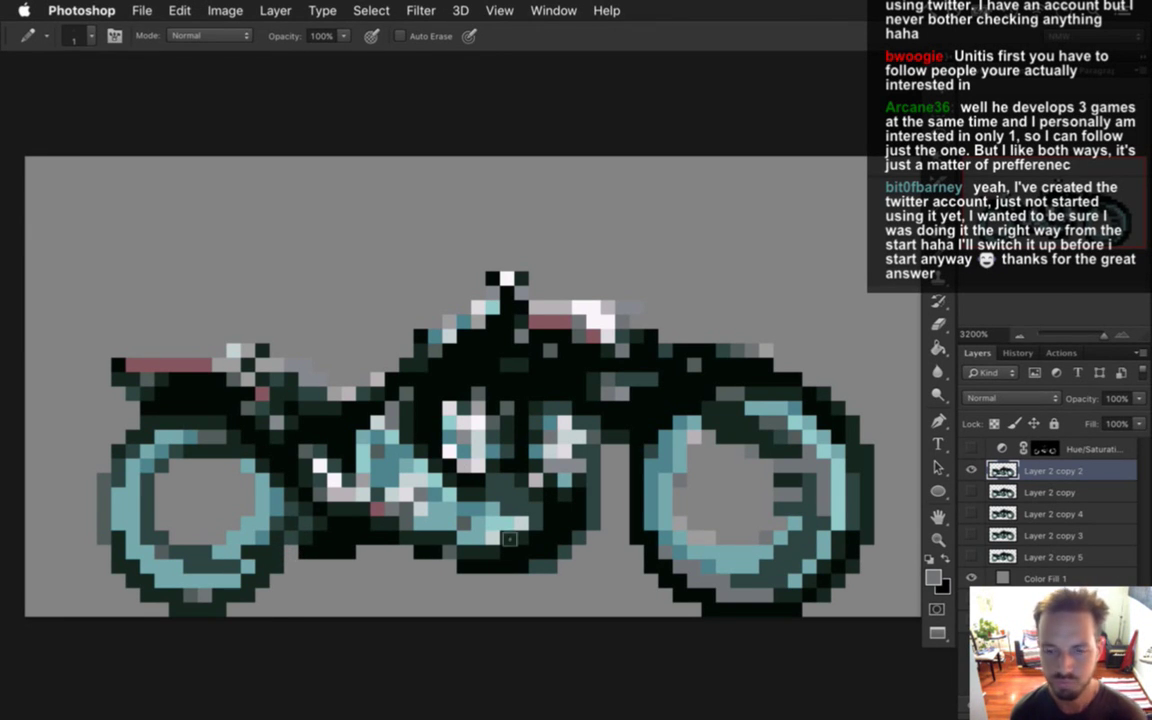
Marquee-select the rear wheel and move it up to the canvas's top-left corner.
{"action": "key", "text": "m"}
{"action": "mouse_move", "coordinate": [52, 418]}
{"action": "left_mouse_down"}
{"action": "mouse_move", "coordinate": [218, 618]}
{"action": "mouse_move", "coordinate": [236, 614]}
{"action": "left_mouse_up"}
{"action": "left_click_drag", "start_coordinate": [233, 488], "coordinate": [287, 612]}
{"action": "key", "text": "v"}
{"action": "left_click_drag", "start_coordinate": [170, 427], "coordinate": [117, 162]}
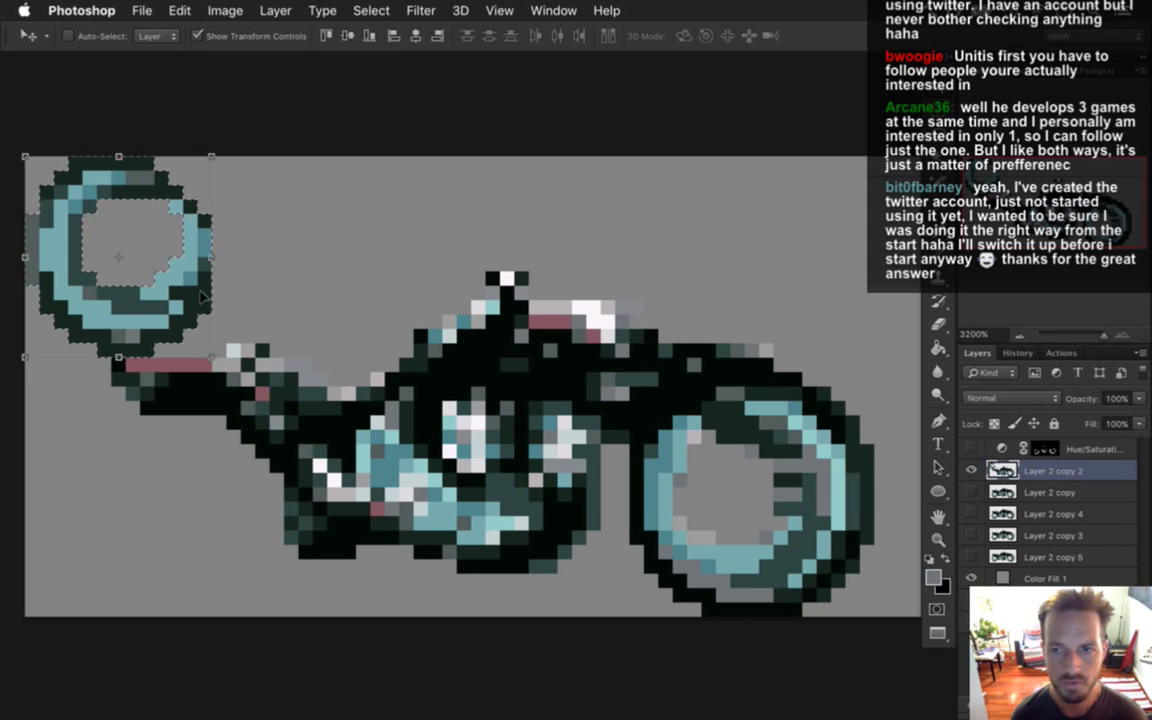
Alt-drag a copy of the wheel back down to the lower left, leaving it unscaled.
{"action": "left_click_drag", "start_coordinate": [188, 282], "coordinate": [173, 540]}
{"action": "key", "text": "super+t"}
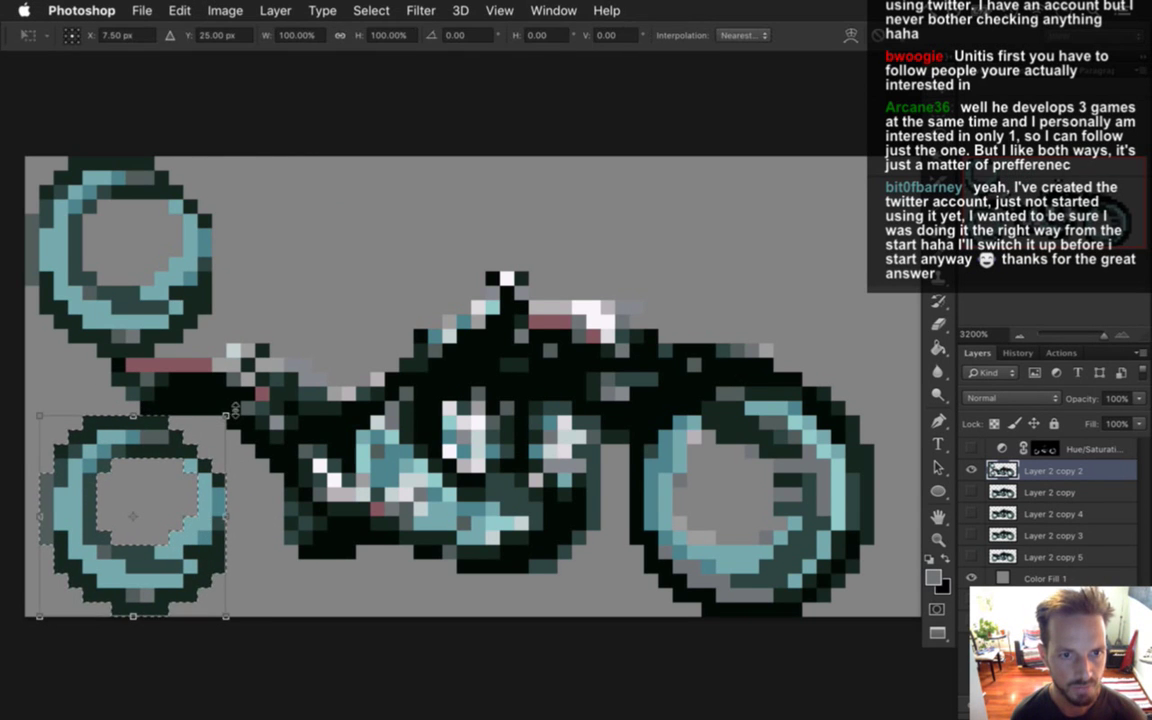
{"action": "left_click_drag", "start_coordinate": [229, 413], "coordinate": [255, 385]}
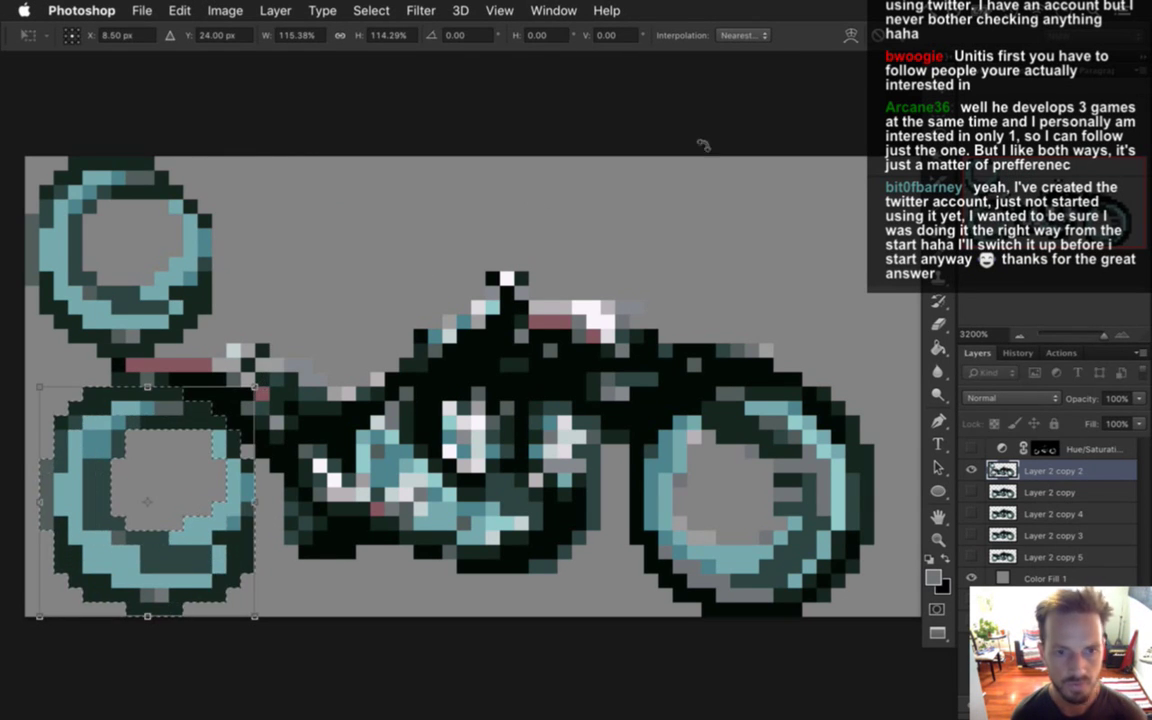
{"action": "key", "text": "Escape"}
Enlarge the canvas to 80 × 48 pixels with Canvas Size.
{"action": "key", "text": "alt+super+c"}
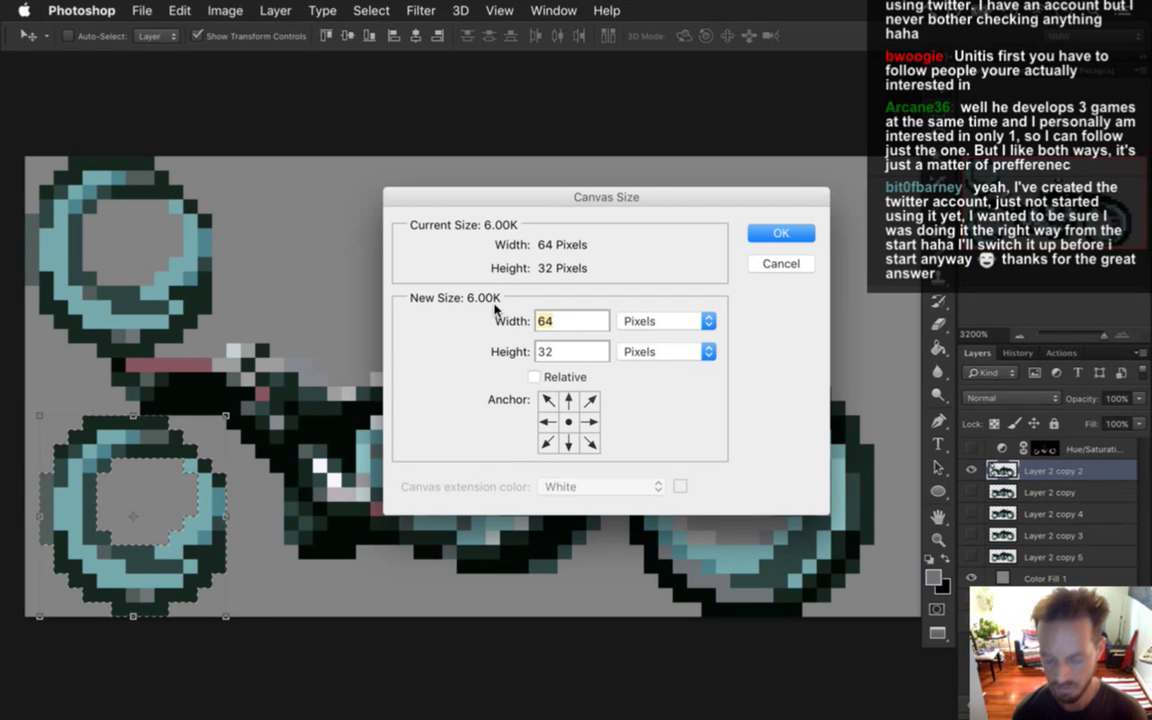
{"action": "type", "text": "80"}
{"action": "key", "text": "Tab"}
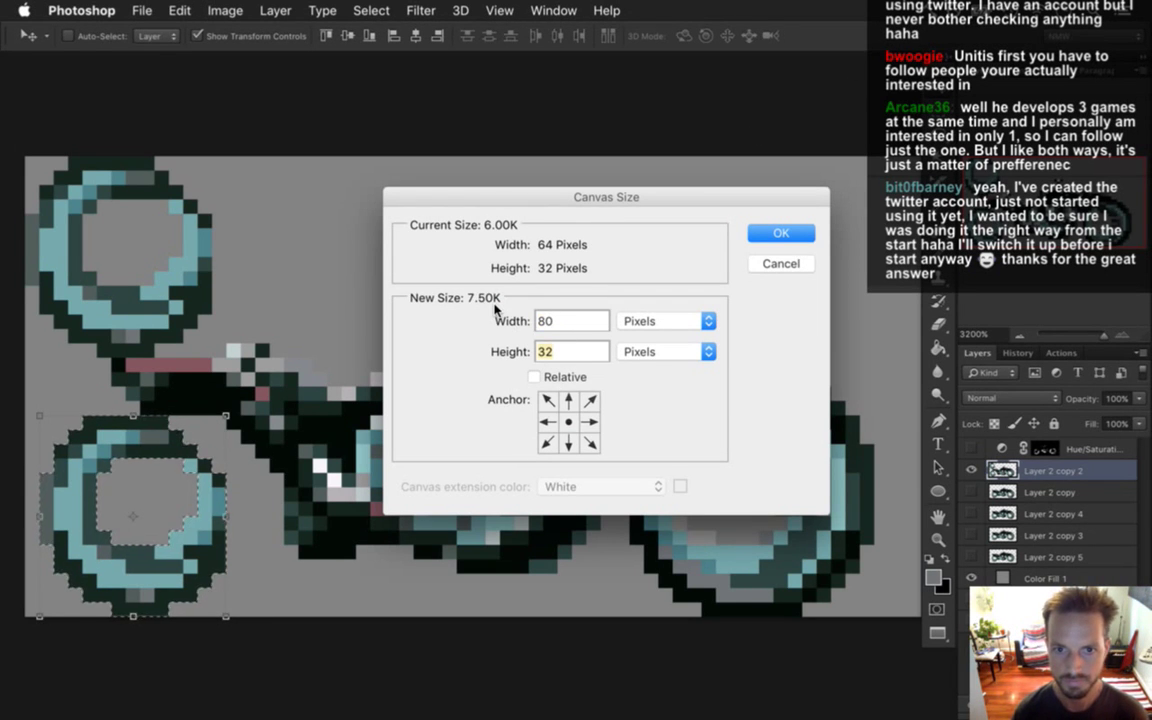
{"action": "type", "text": "48"}
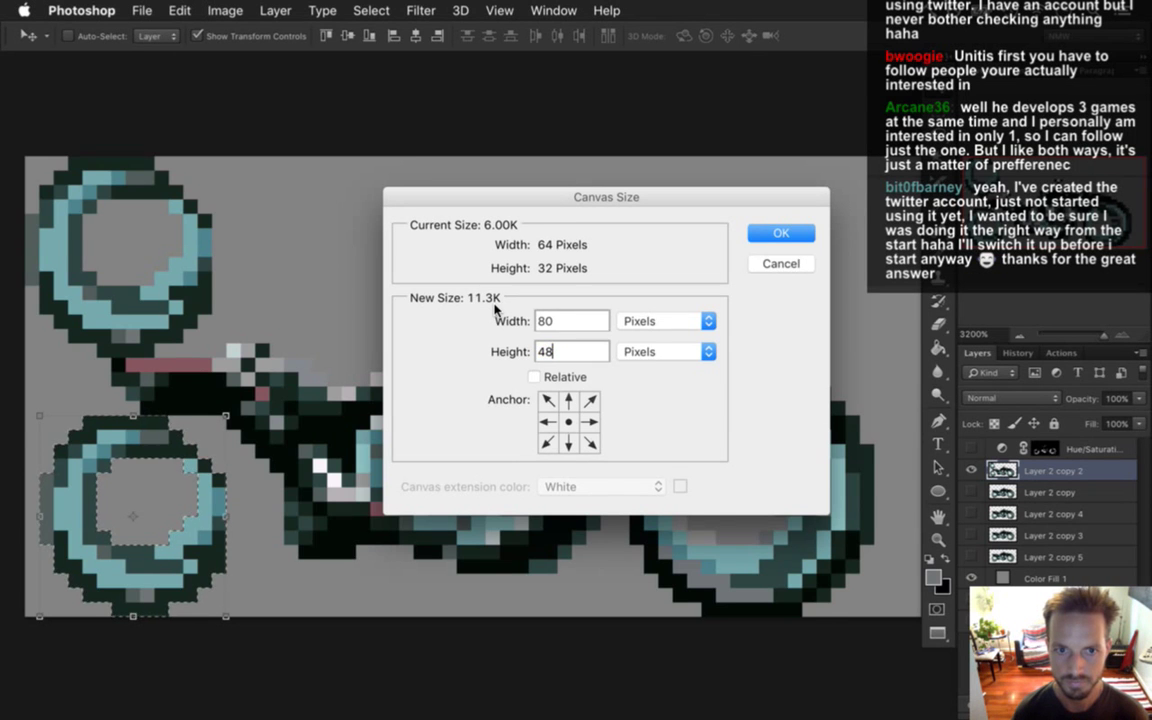
{"action": "key", "text": "Return"}
{"action": "left_click_drag", "start_coordinate": [496, 425], "coordinate": [464, 399]}
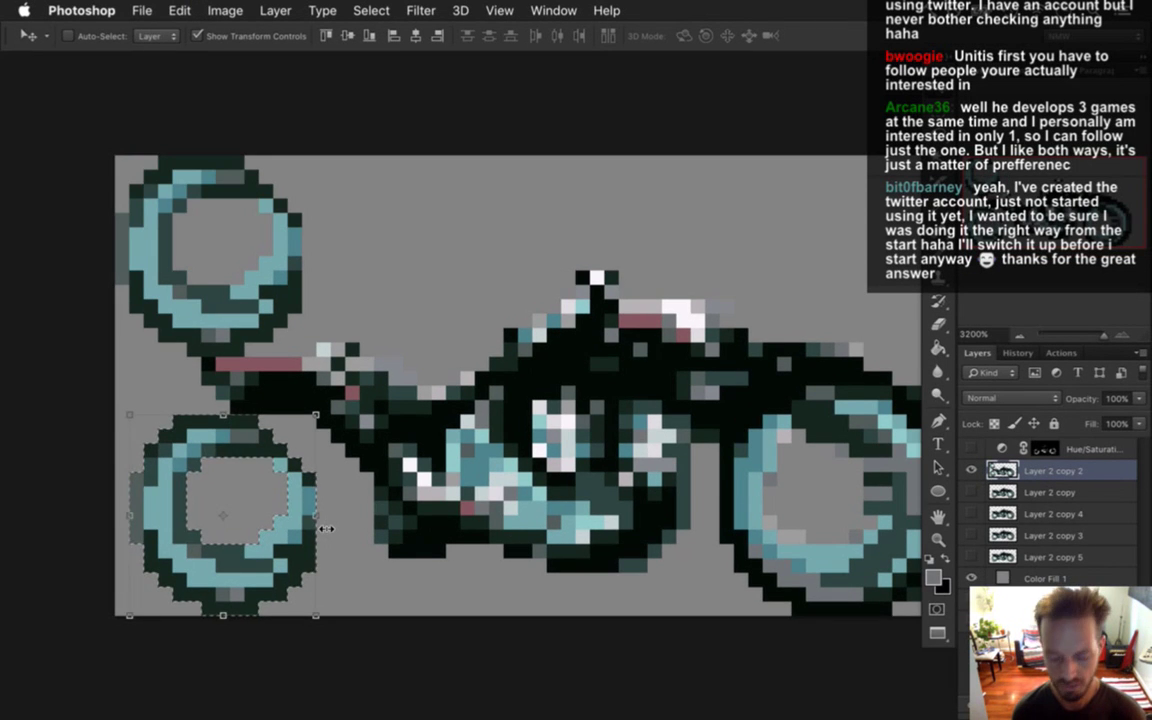
Undo, reselect the lower-left wheel copy and move it under the middle of the bike.
{"action": "key", "text": "super+z"}
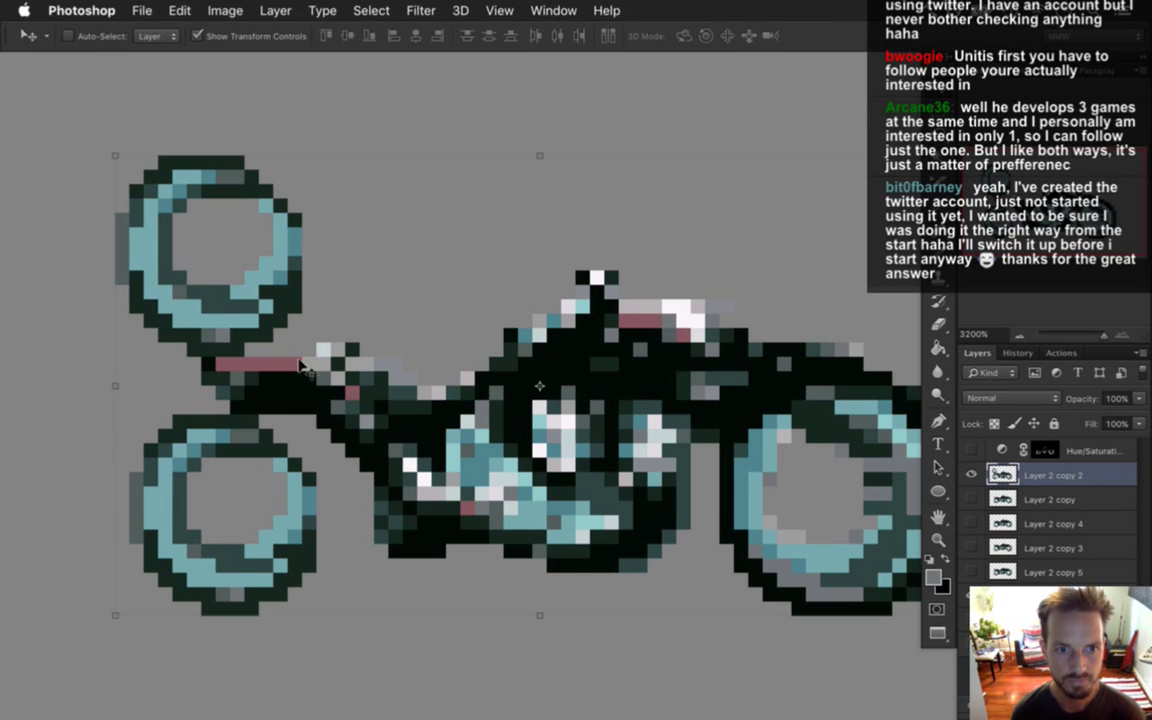
{"action": "key", "text": "m"}
{"action": "left_click_drag", "start_coordinate": [100, 428], "coordinate": [303, 644]}
{"action": "left_click_drag", "start_coordinate": [86, 414], "coordinate": [316, 644]}
{"action": "key", "text": "v"}
{"action": "left_click_drag", "start_coordinate": [291, 447], "coordinate": [690, 435]}
Scale the wheel copy to about 115 percent and commit the transform.
{"action": "key", "text": "ctrl+t"}
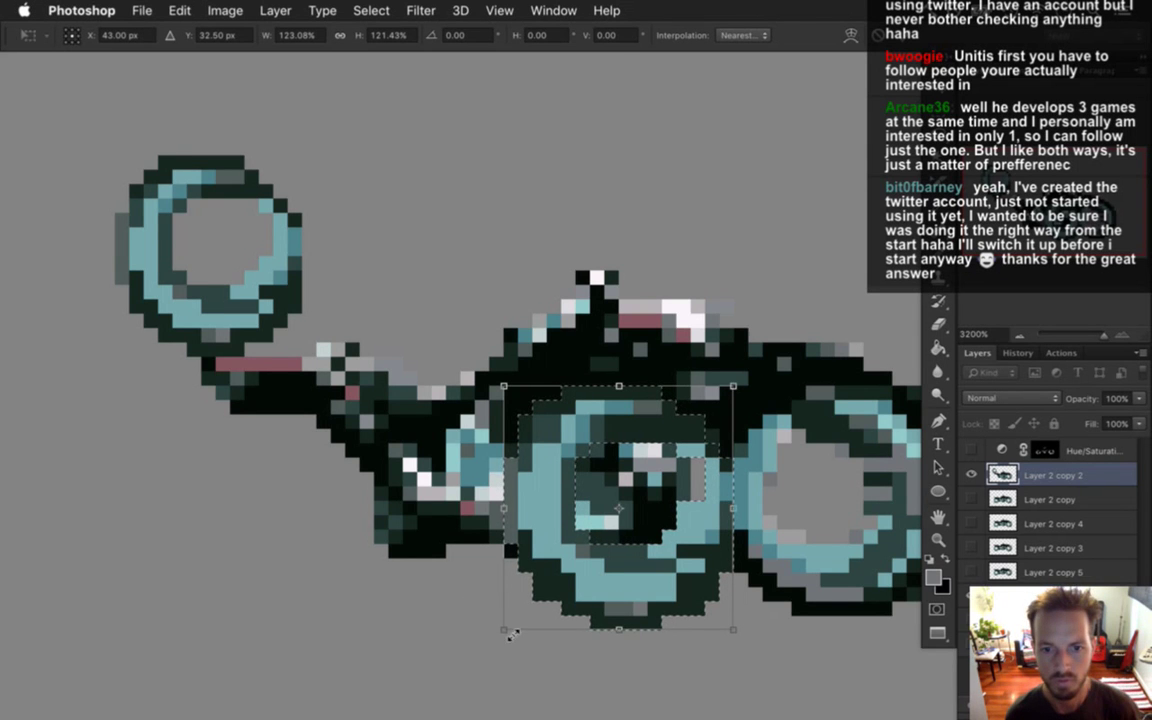
{"action": "left_click_drag", "start_coordinate": [503, 630], "coordinate": [522, 618]}
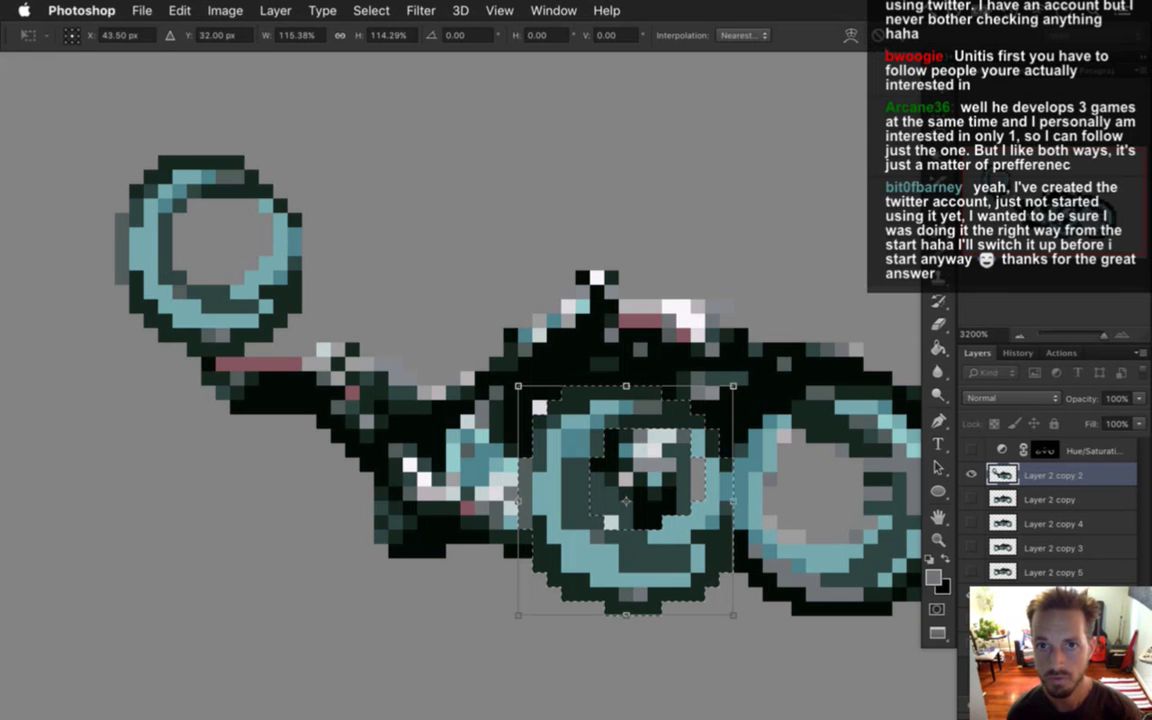
{"action": "key", "text": "Return"}
Move the enlarged wheel copy down-left to sit beneath the top-left wheel.
{"action": "left_click_drag", "start_coordinate": [683, 520], "coordinate": [320, 570]}
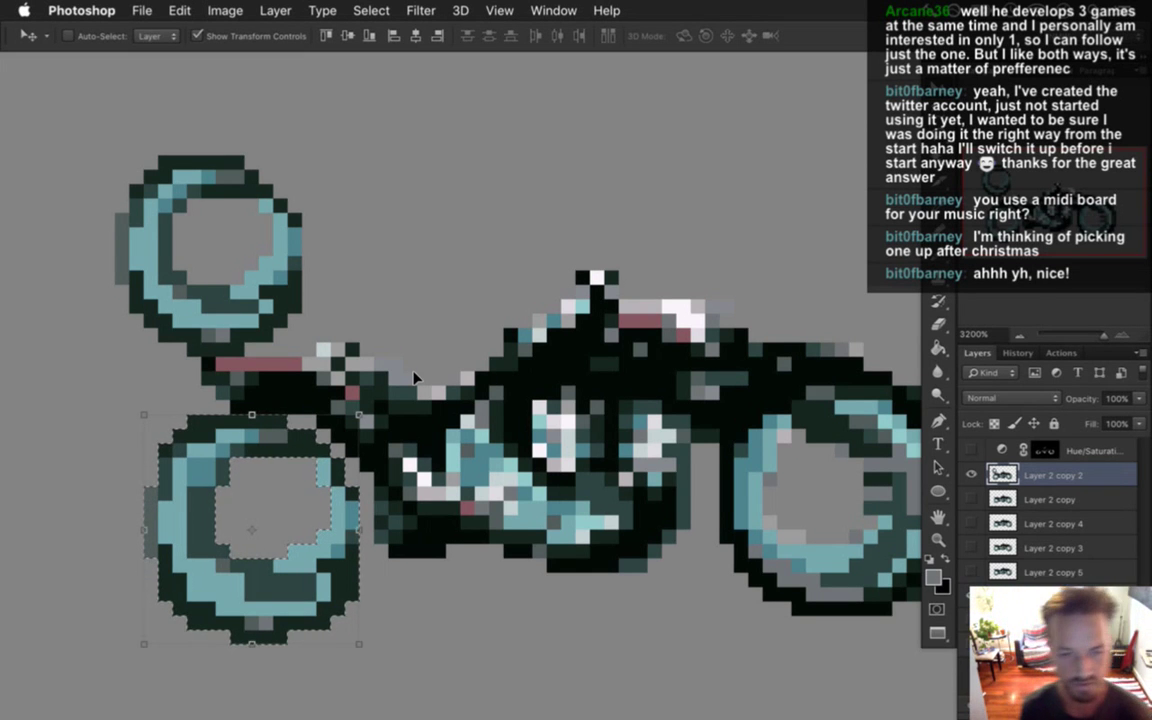
Move the enlarged wheel under the bike, try pixel nudges, then undo and place it over the rear wheel.
{"action": "left_click_drag", "start_coordinate": [290, 441], "coordinate": [640, 405]}
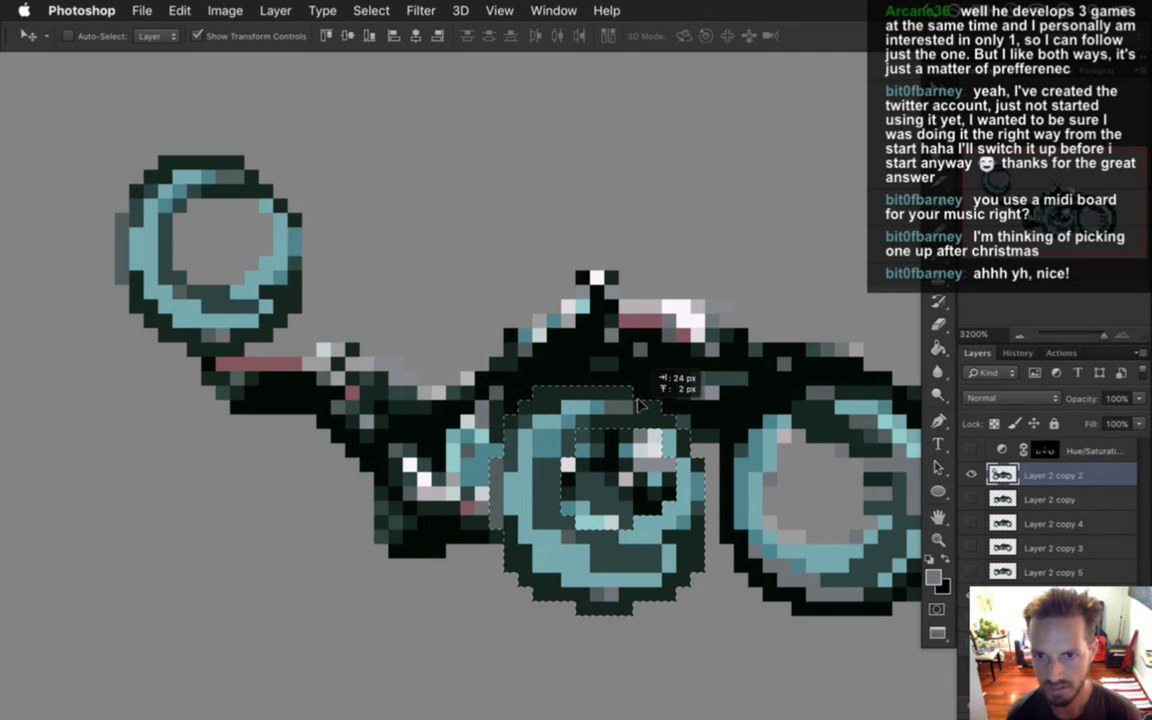
{"action": "left_click_drag", "start_coordinate": [640, 404], "coordinate": [636, 393]}
{"action": "key", "text": "Right"}
{"action": "key", "text": "Right"}
{"action": "key", "text": "Right"}
{"action": "key", "text": "Right"}
{"action": "key", "text": "Right"}
{"action": "key", "text": "Right"}
{"action": "key", "text": "Right"}
{"action": "key", "text": "Right"}
{"action": "key", "text": "Right"}
{"action": "key", "text": "Right"}
{"action": "key", "text": "Right"}
{"action": "key", "text": "Right"}
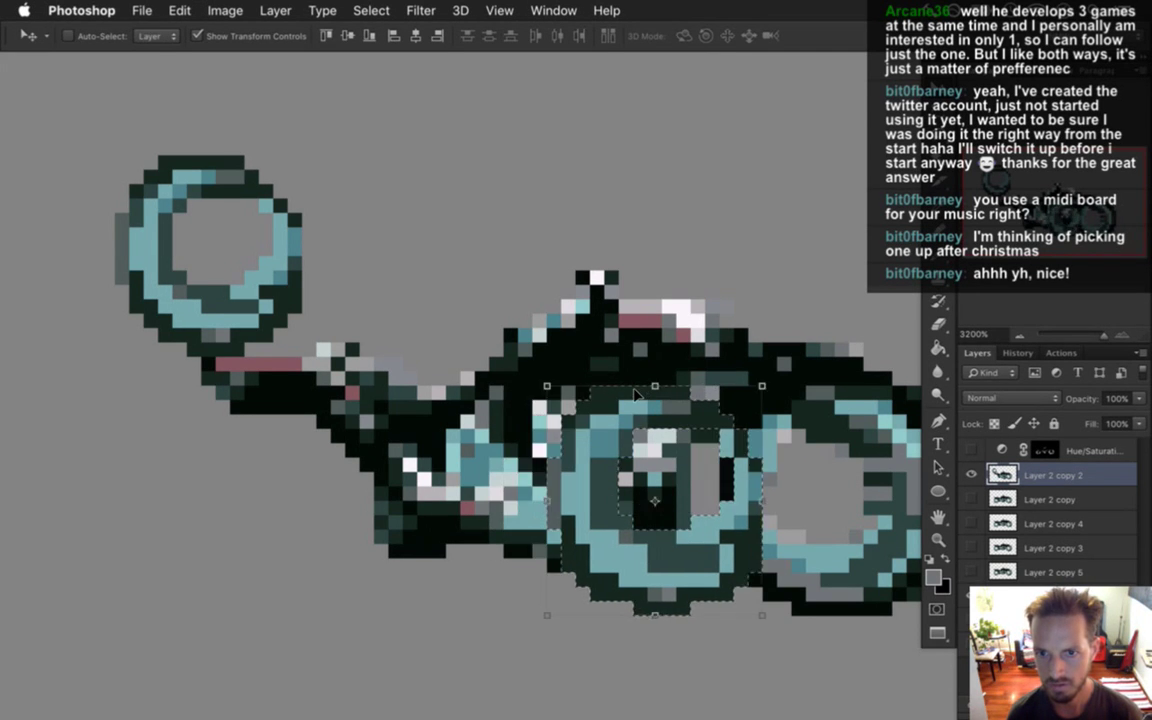
{"action": "key", "text": "Right"}
{"action": "key", "text": "Right"}
{"action": "key", "text": "Right"}
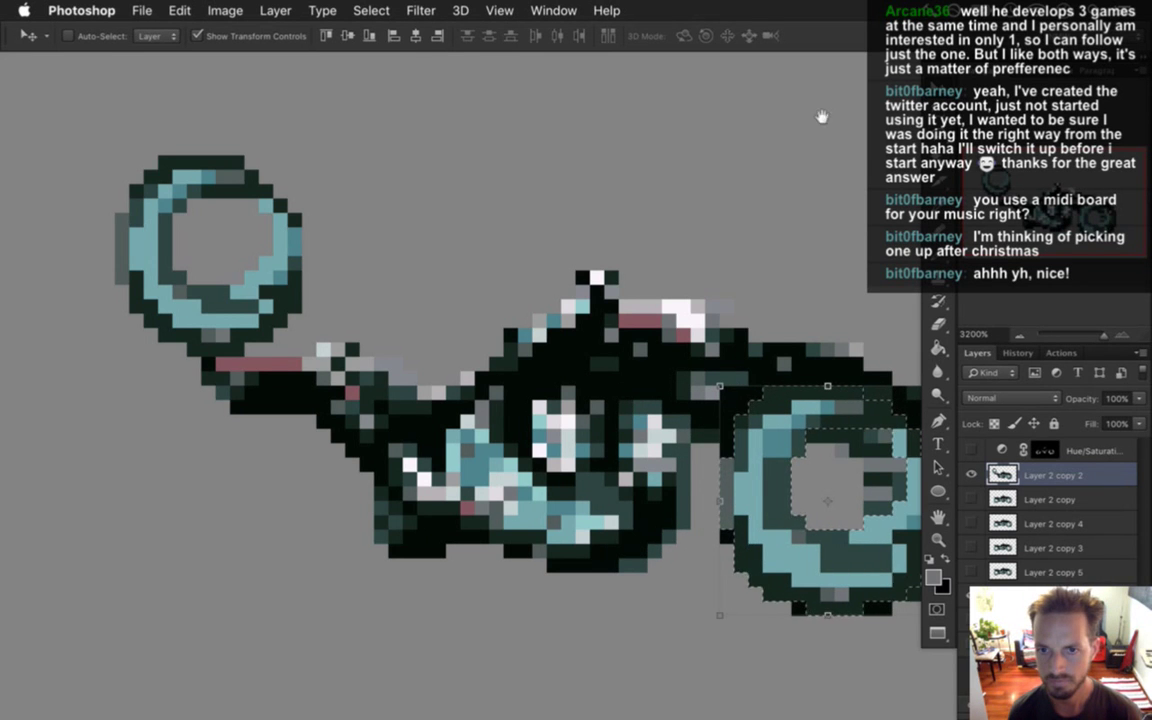
{"action": "left_click_drag", "start_coordinate": [833, 229], "coordinate": [697, 195]}
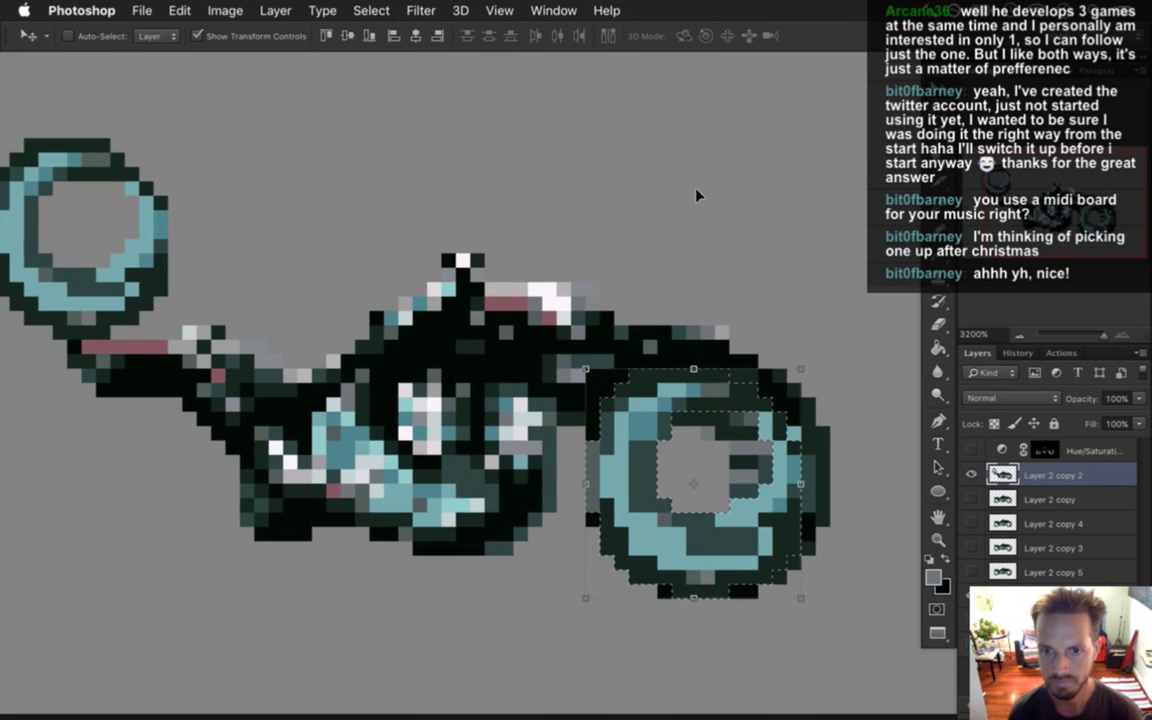
{"action": "key", "text": "Down"}
{"action": "key", "text": "Up"}
{"action": "key", "text": "Down"}
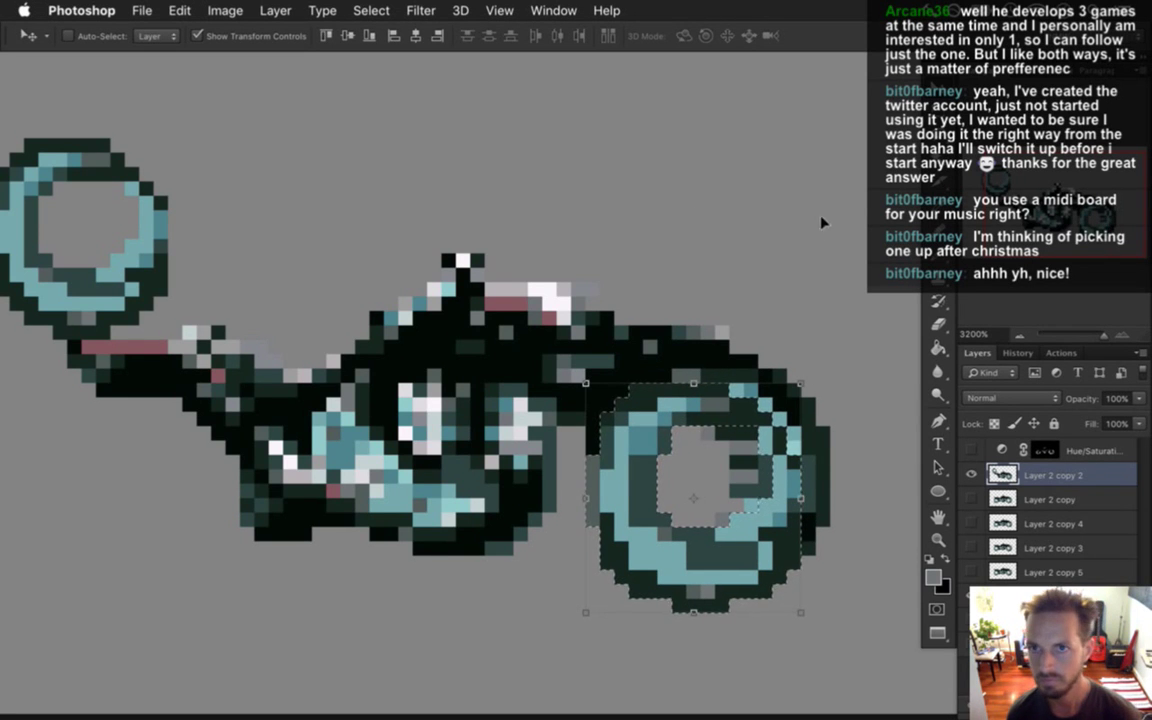
{"action": "key", "text": "super+z"}
{"action": "key", "text": "super+z"}
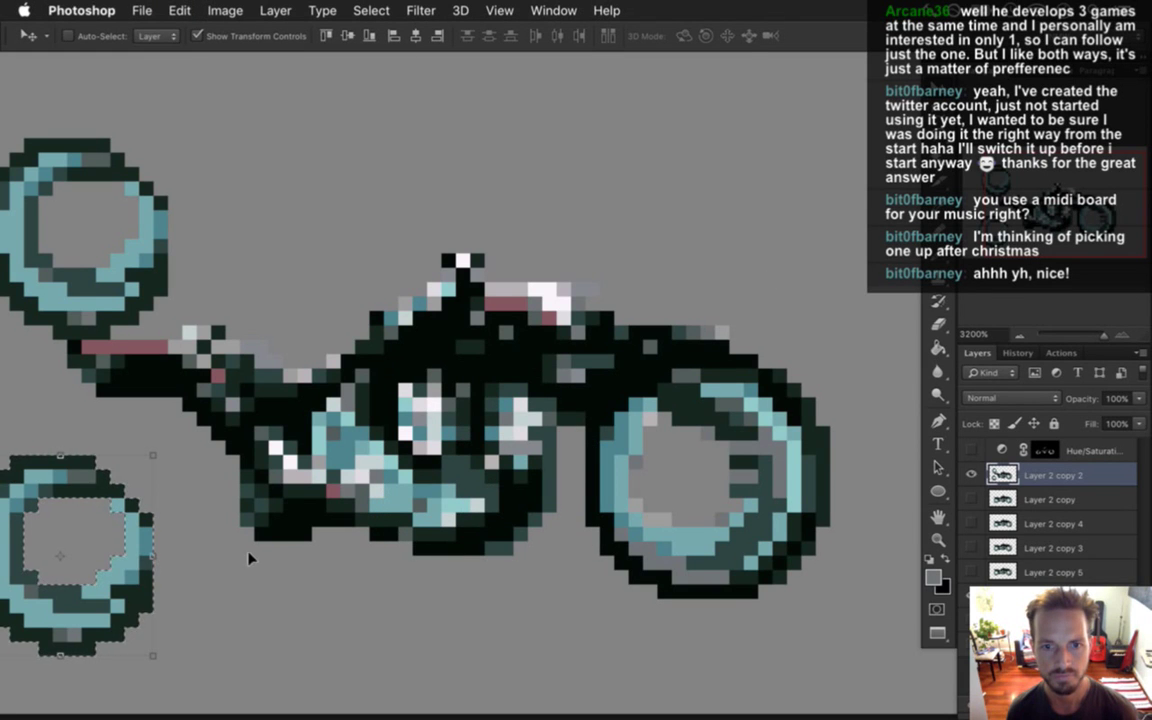
{"action": "left_click_drag", "start_coordinate": [65, 453], "coordinate": [698, 448]}
Scale the wheel to about 130%, commit it, move it left, and switch to Xcode.
{"action": "key", "text": "super+t"}
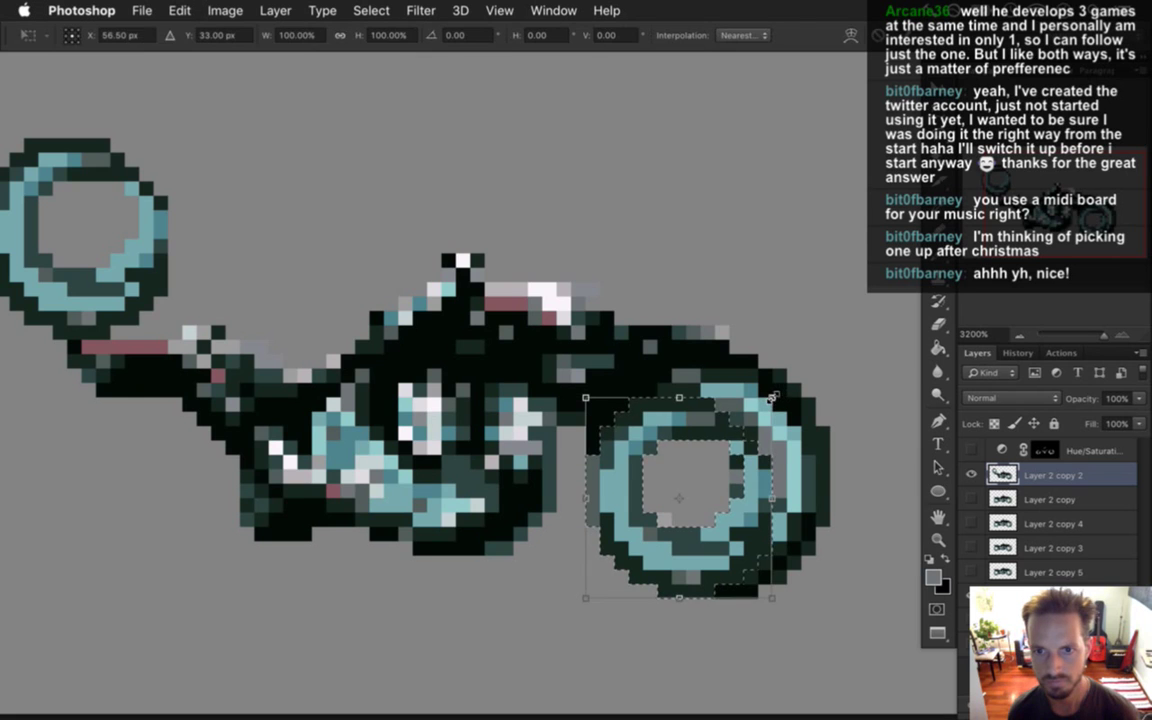
{"action": "left_click_drag", "start_coordinate": [774, 397], "coordinate": [853, 362]}
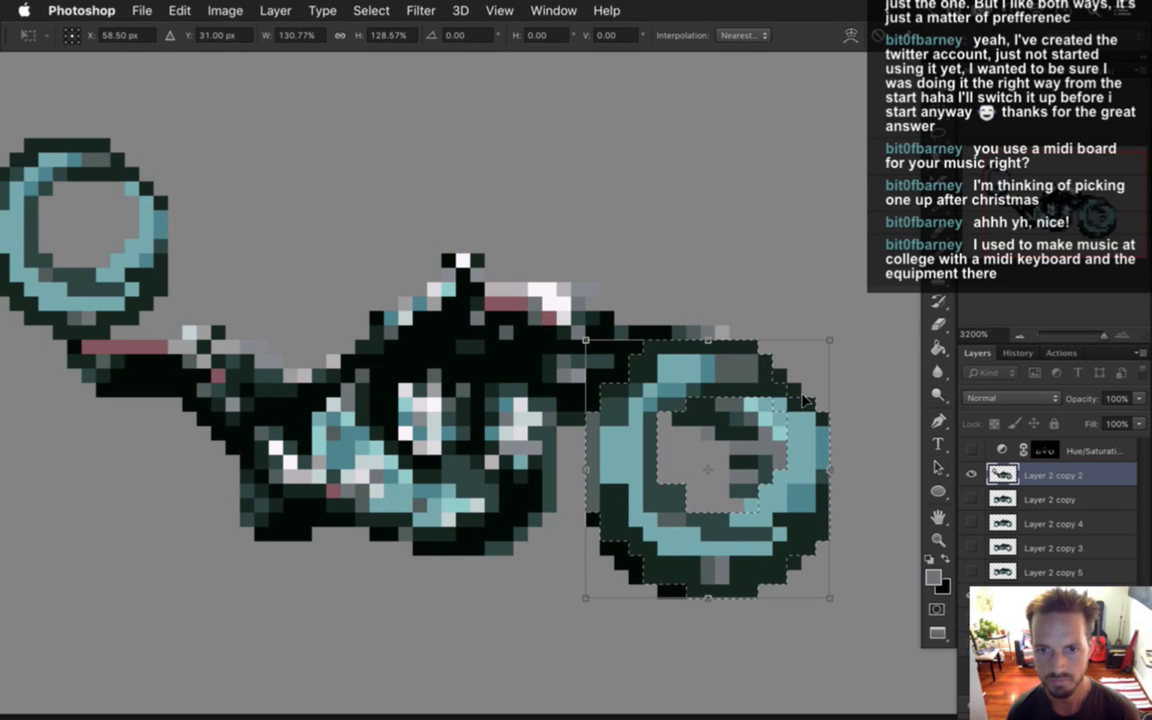
{"action": "key", "text": "Down"}
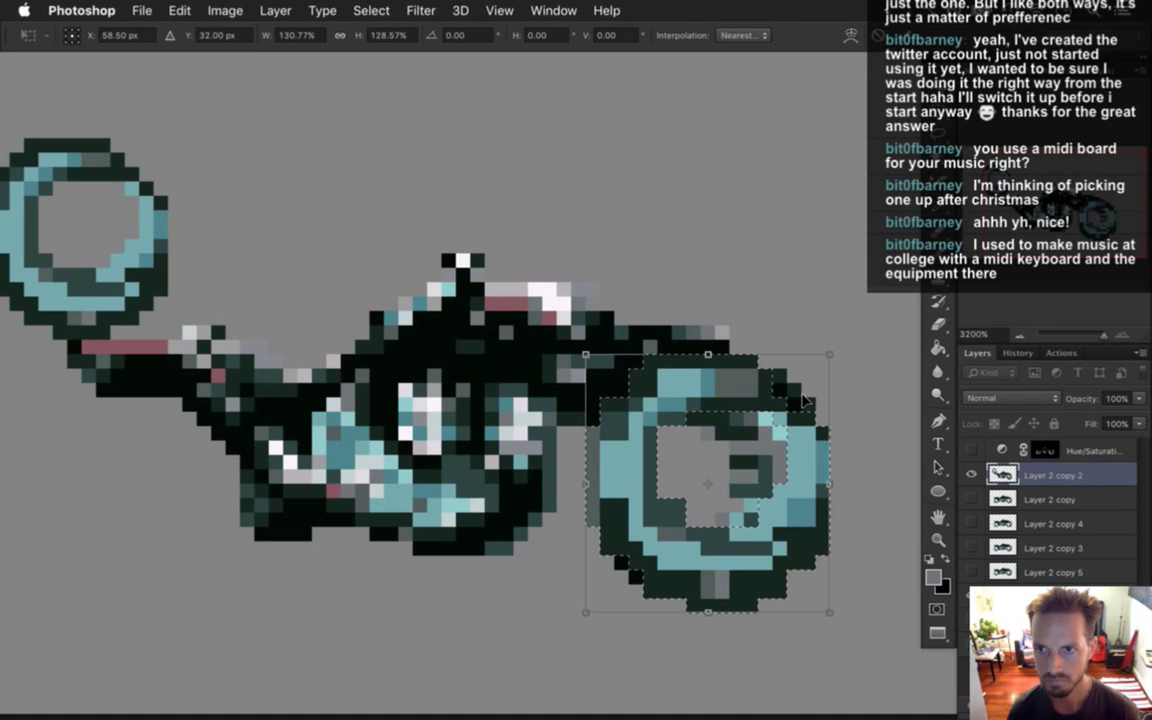
{"action": "key", "text": "Return"}
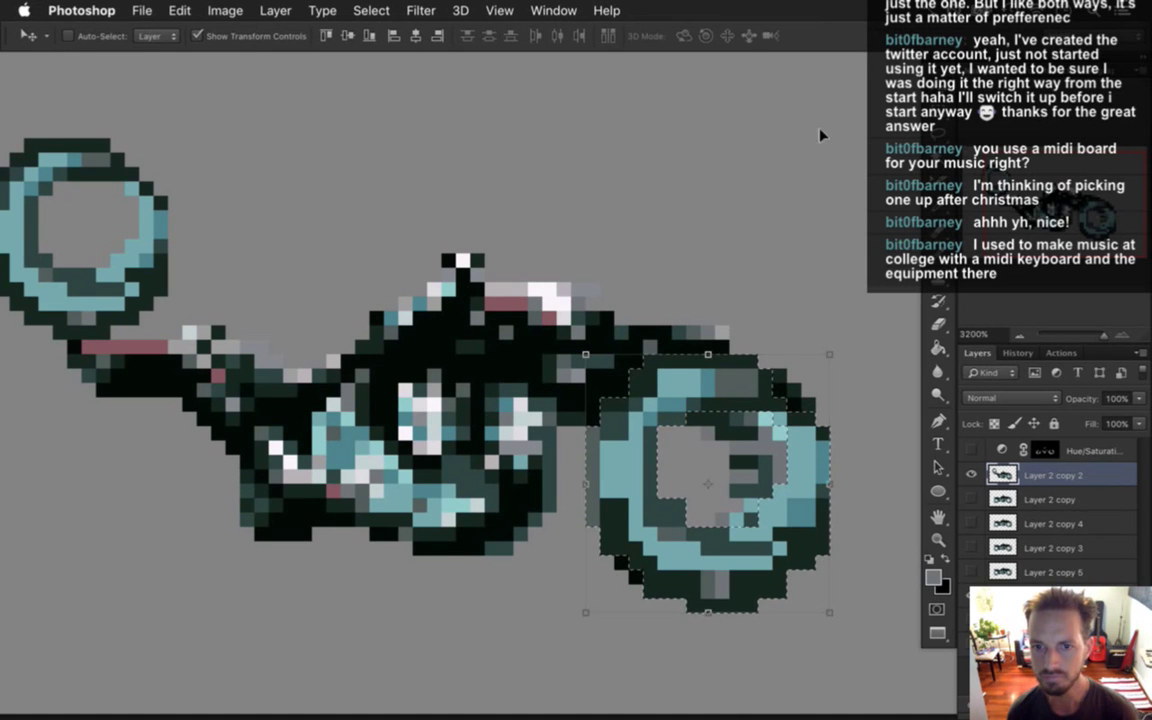
{"action": "left_click_drag", "start_coordinate": [735, 375], "coordinate": [145, 418]}
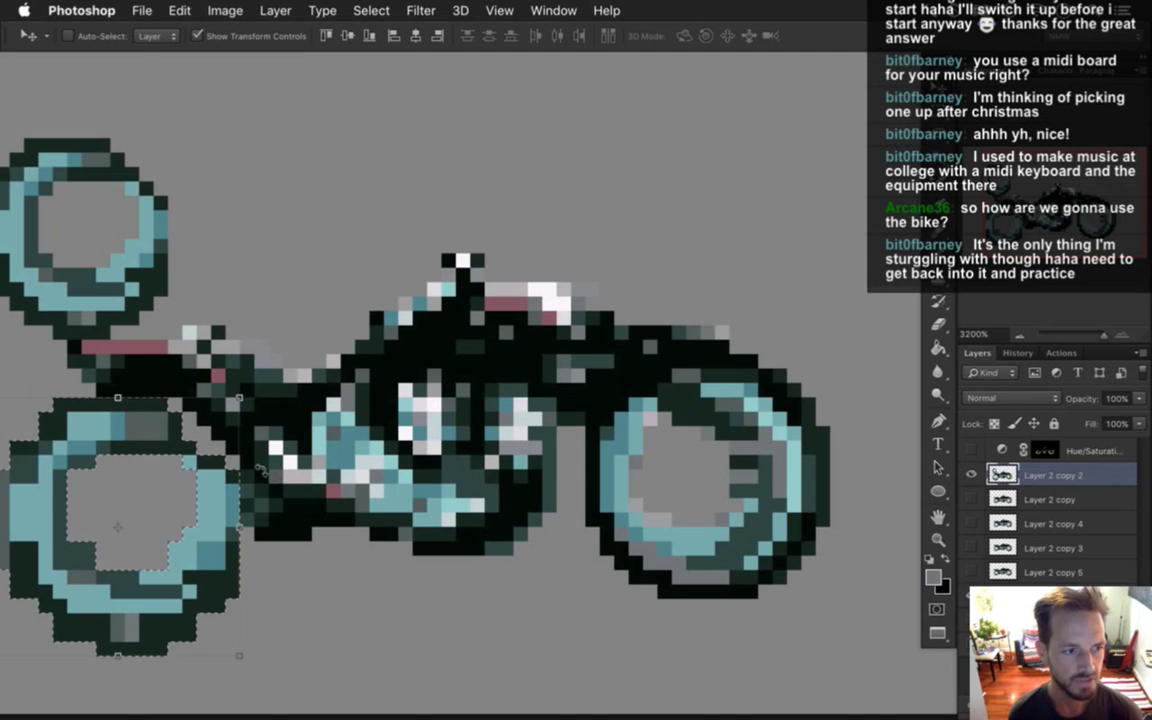
{"action": "key", "text": "super+Tab"}
{"action": "key", "text": "super+Tab"}
{"action": "key", "text": "super+shift+Tab"}
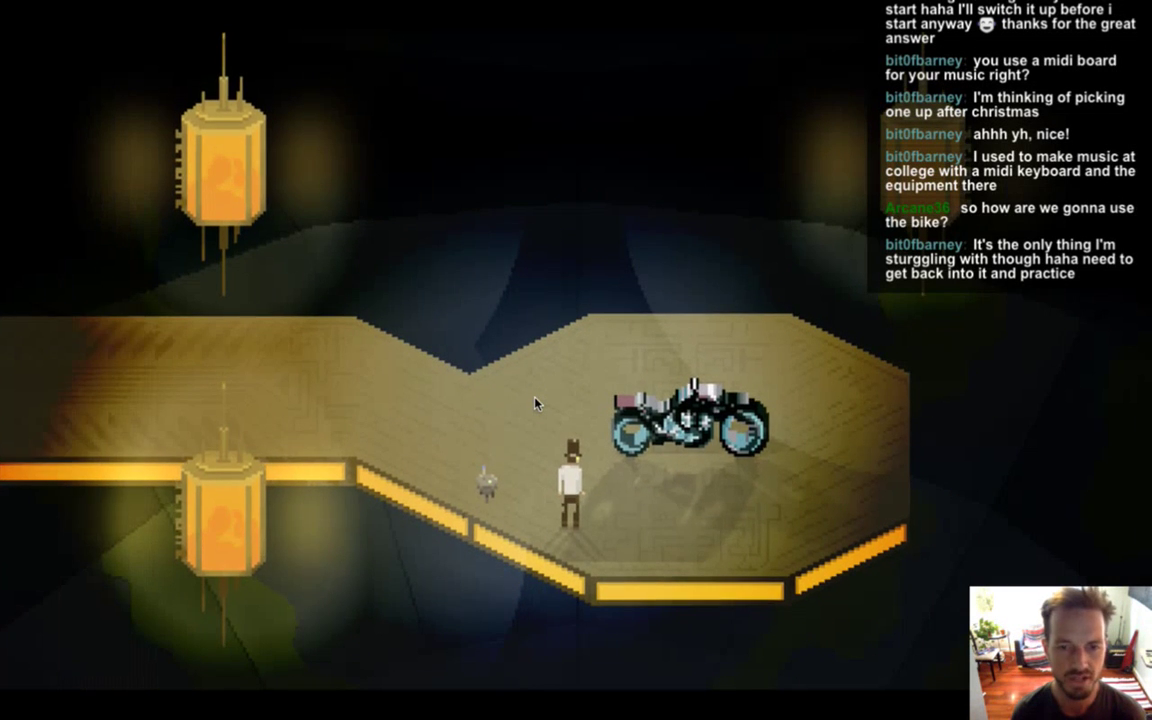
Walk the hero left from the bike, around the adjoining room, and along the lower ledge.
{"action": "key", "text": "a"}
{"action": "key", "text": "w"}
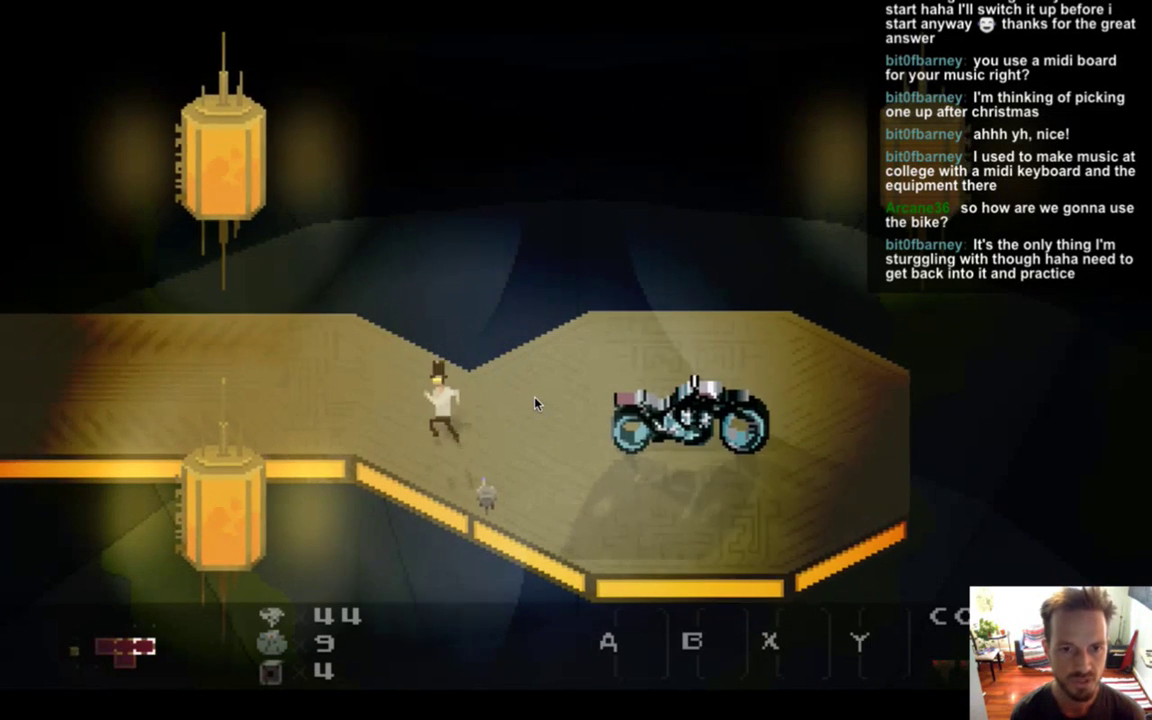
{"action": "key", "text": "a"}
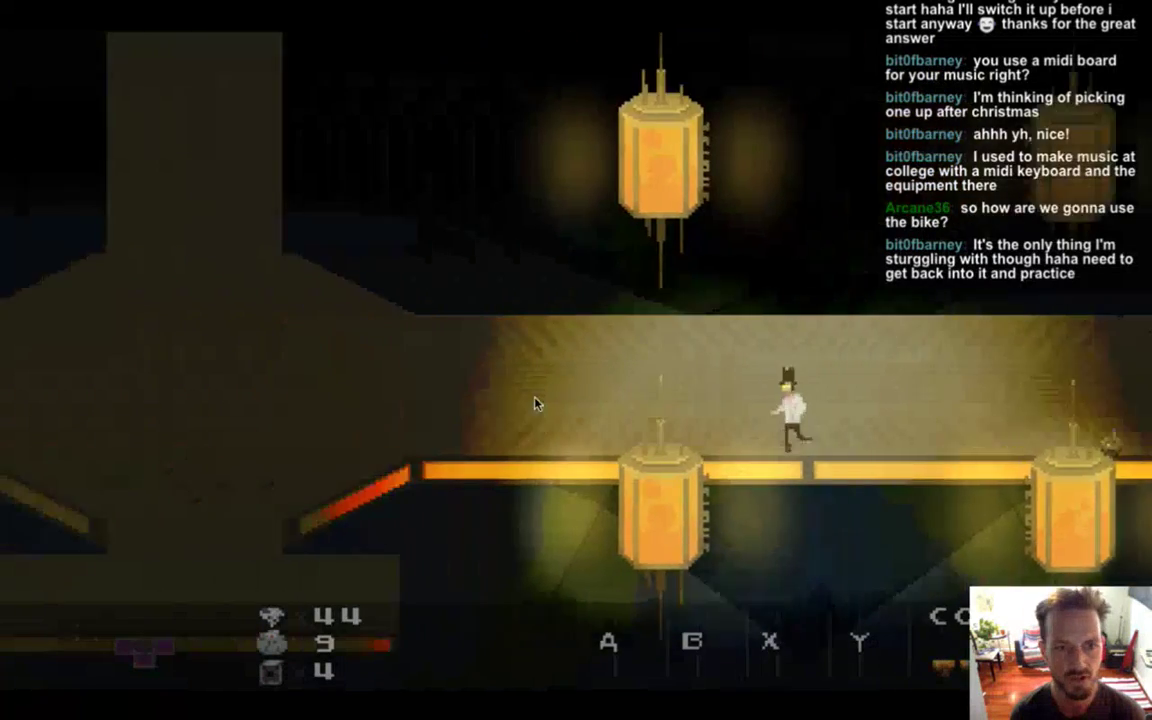
{"action": "key", "text": "a"}
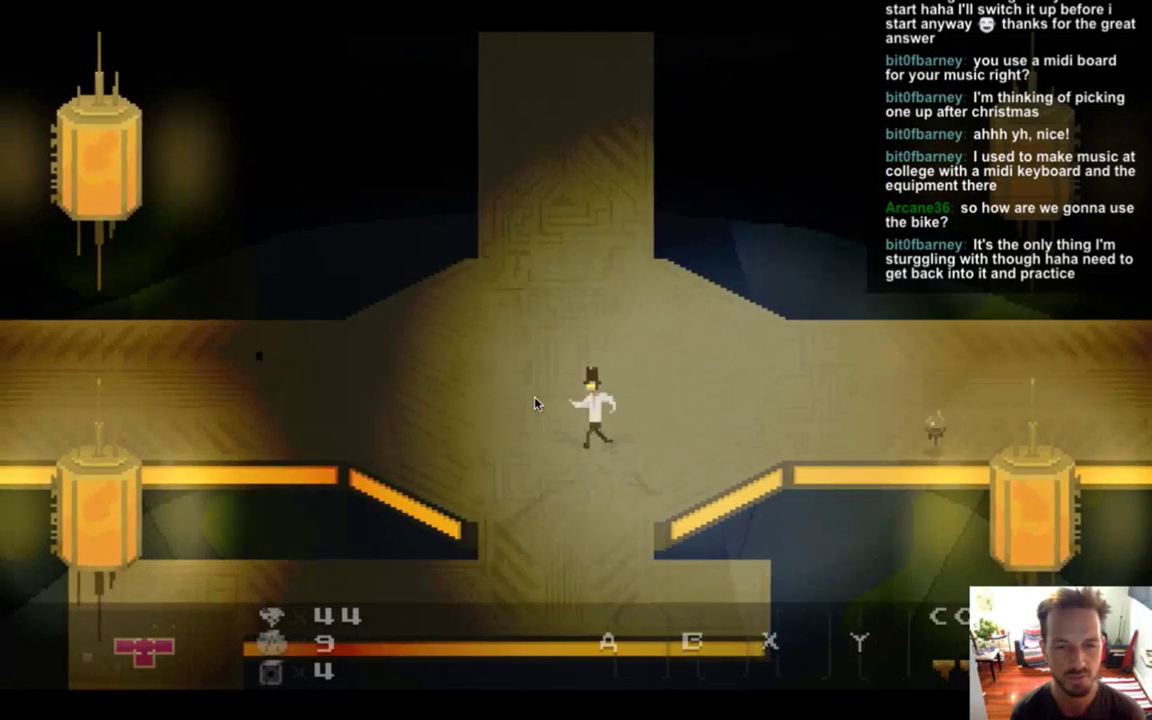
{"action": "key", "text": "a"}
{"action": "key", "text": "w"}
{"action": "key", "text": "d"}
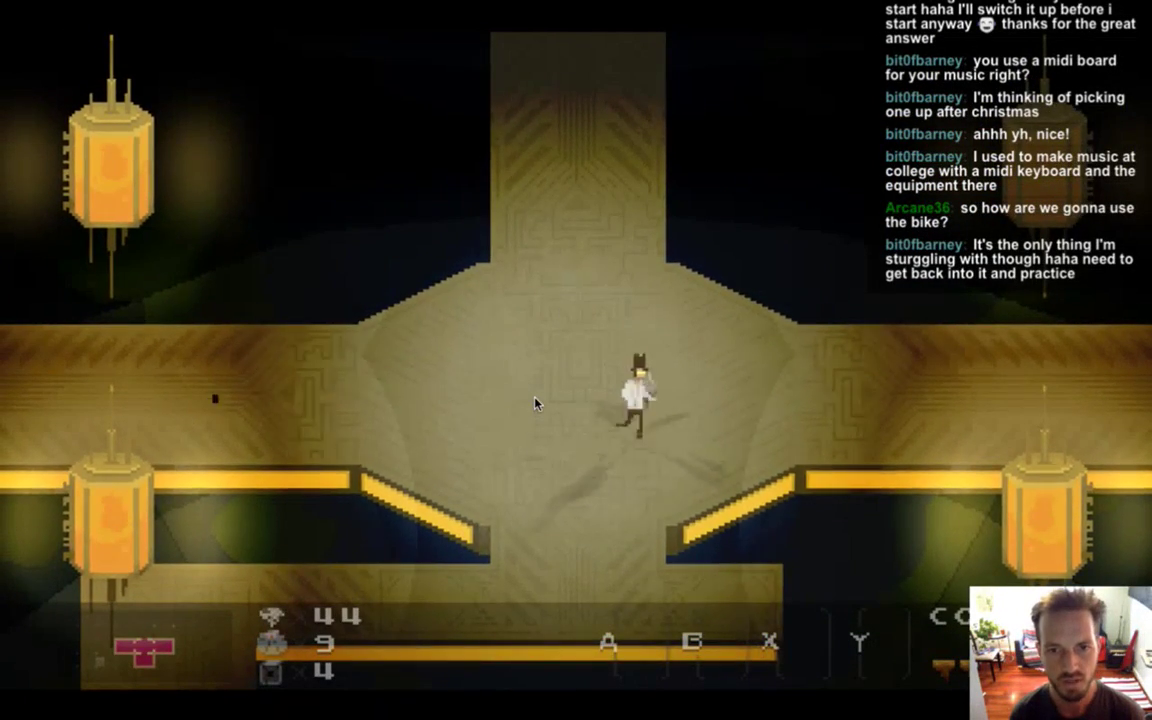
{"action": "key", "text": "d"}
{"action": "key", "text": "a"}
{"action": "key", "text": "w"}
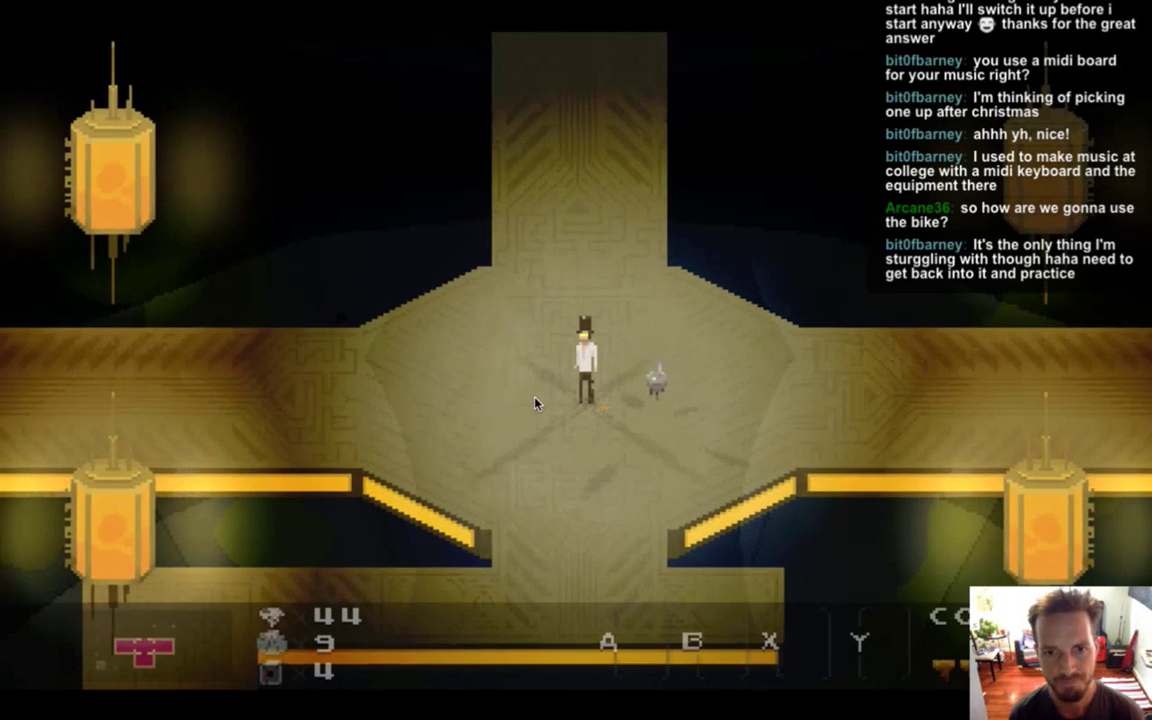
{"action": "key", "text": "s"}
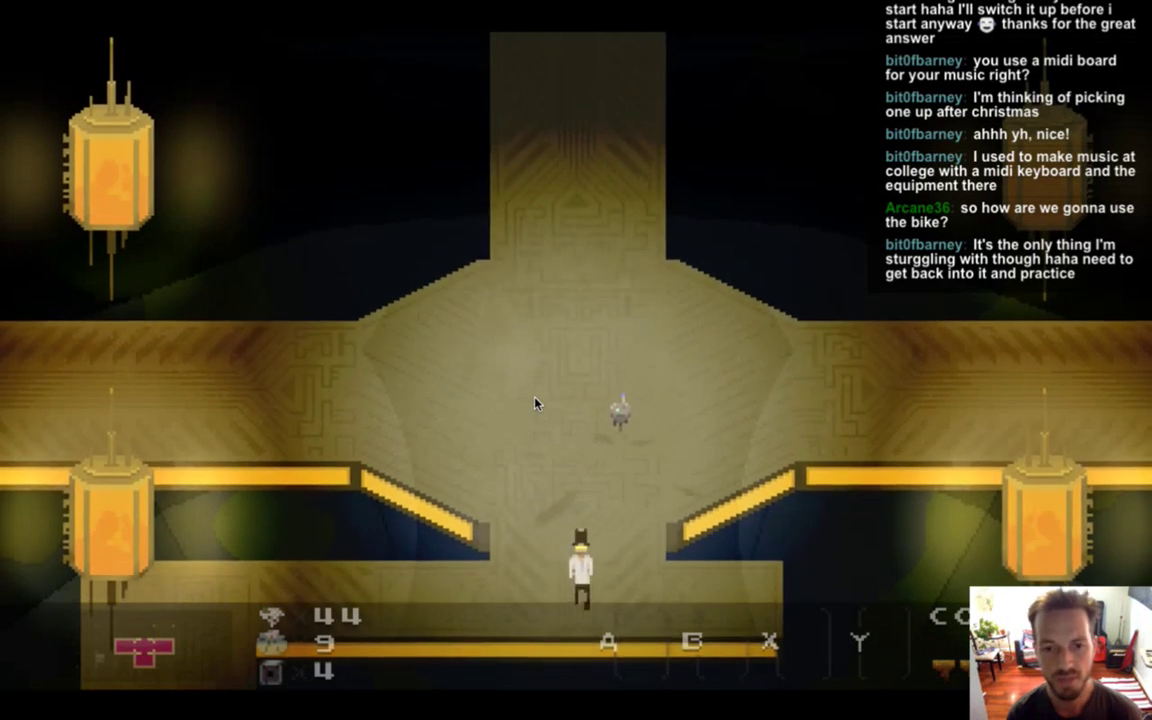
{"action": "key", "text": "a"}
{"action": "key", "text": "w"}
{"action": "key", "text": "a"}
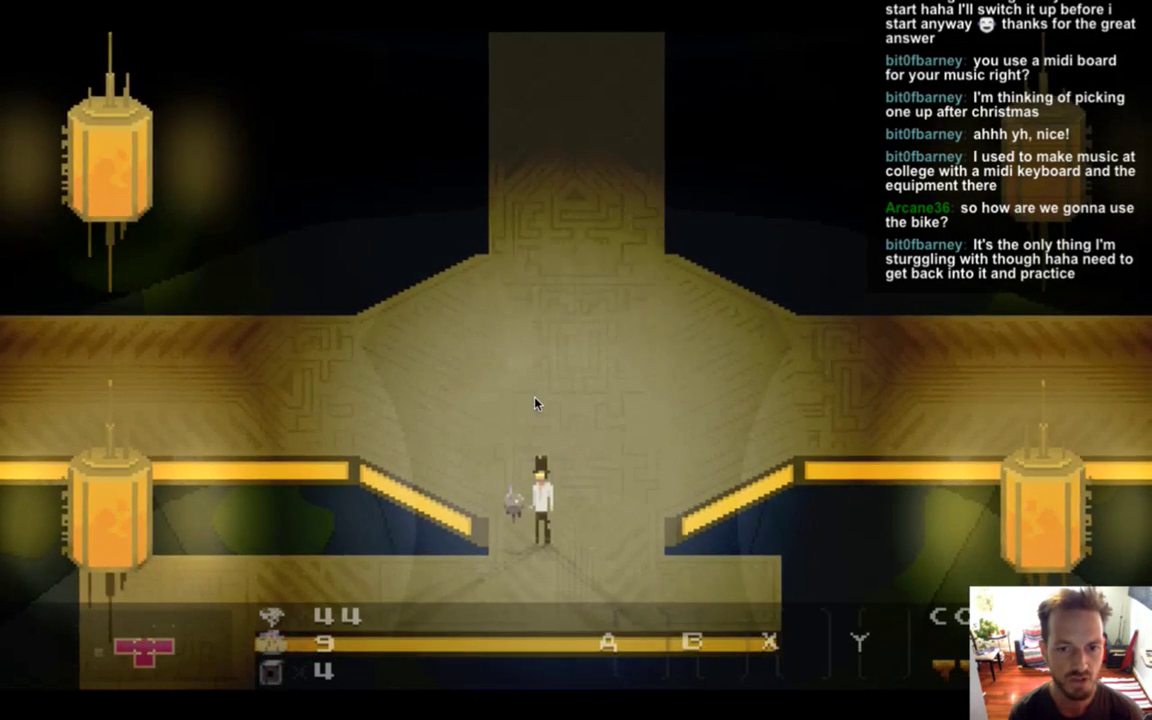
{"action": "key", "text": "s"}
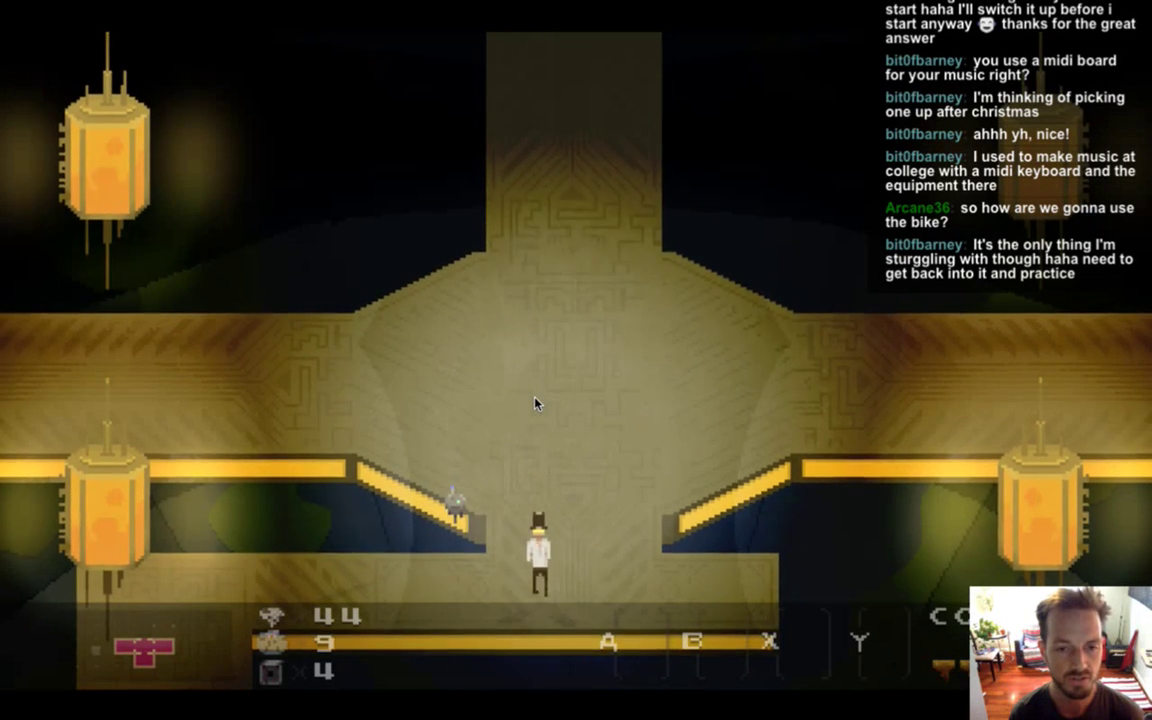
{"action": "key", "text": "a"}
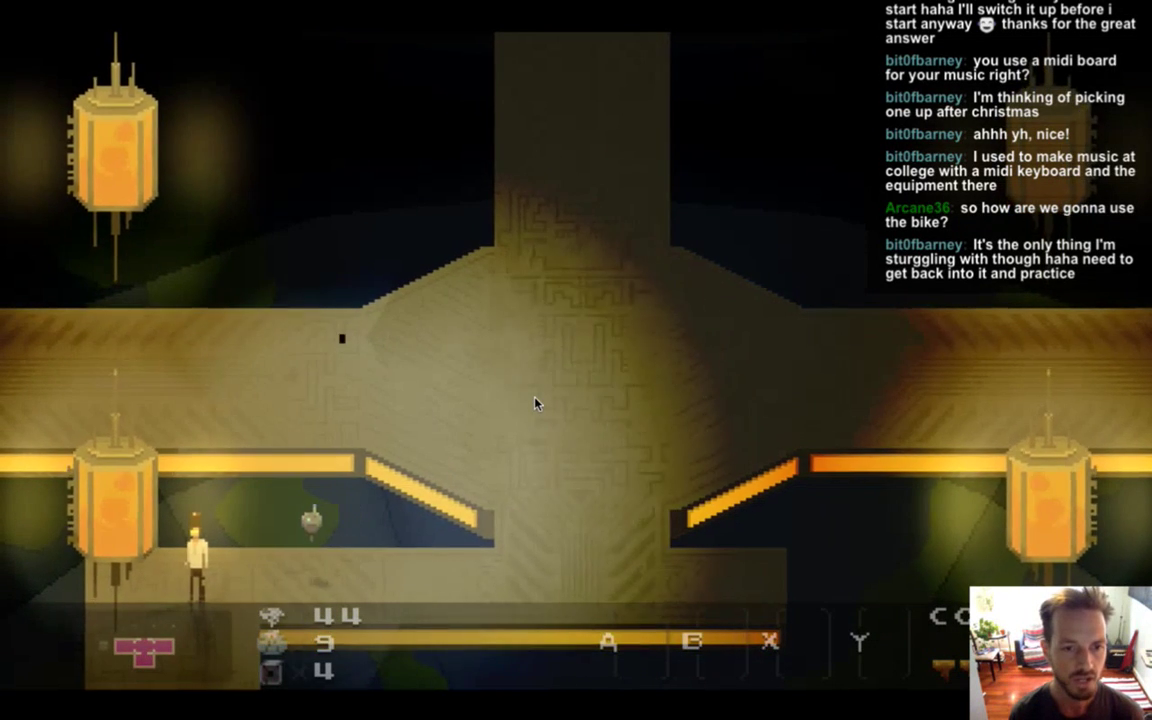
Walk the hero around the lantern hall and down the corridor into the next room.
{"action": "key", "text": "d"}
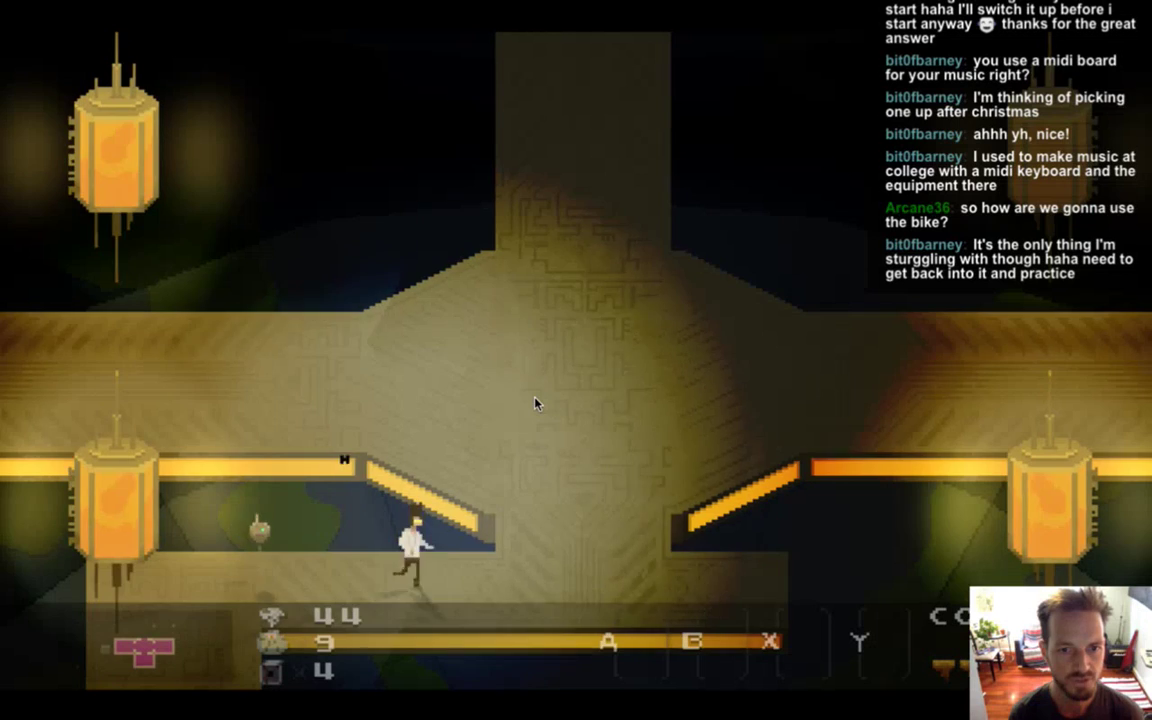
{"action": "key", "text": "w"}
{"action": "key", "text": "s"}
{"action": "key", "text": "a"}
{"action": "key", "text": "w"}
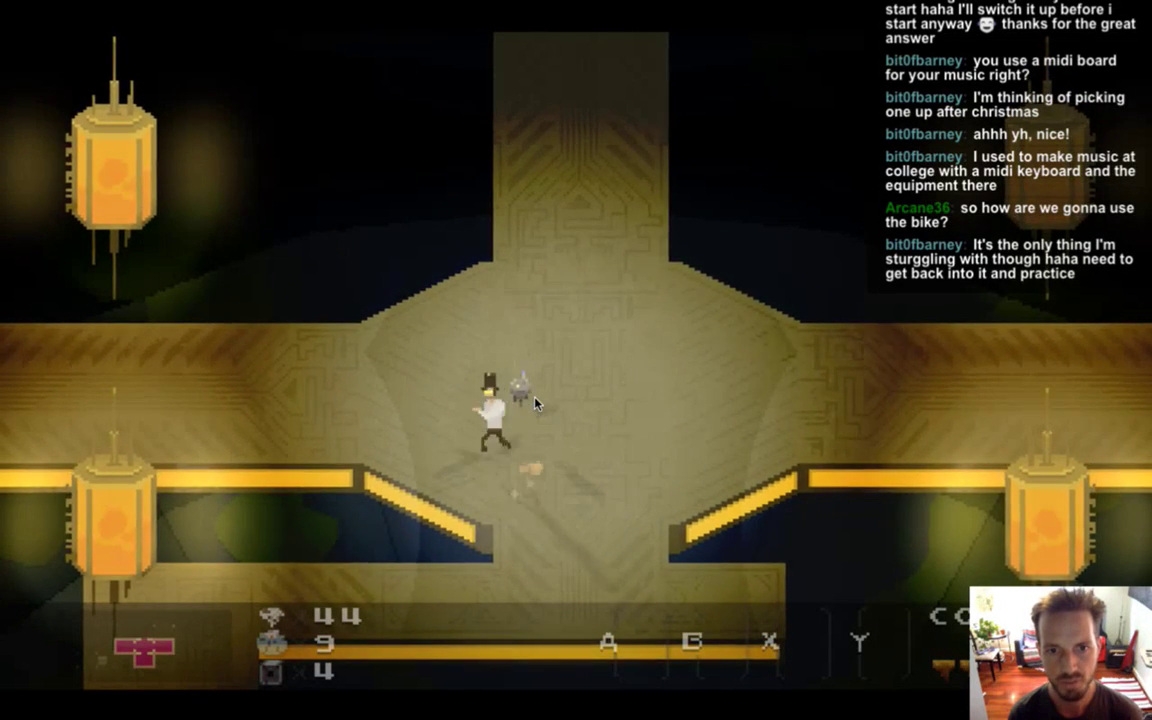
{"action": "key", "text": "a"}
{"action": "key", "text": "w"}
{"action": "key", "text": "d"}
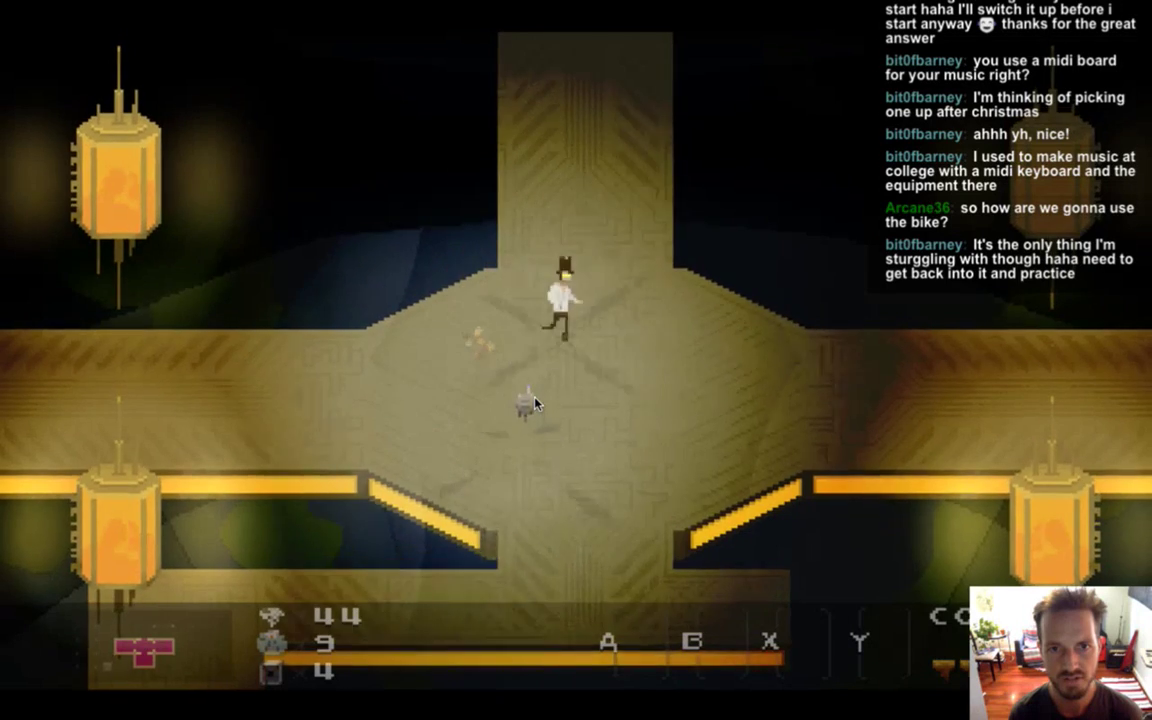
{"action": "key", "text": "d"}
{"action": "key", "text": "a"}
{"action": "key", "text": "s"}
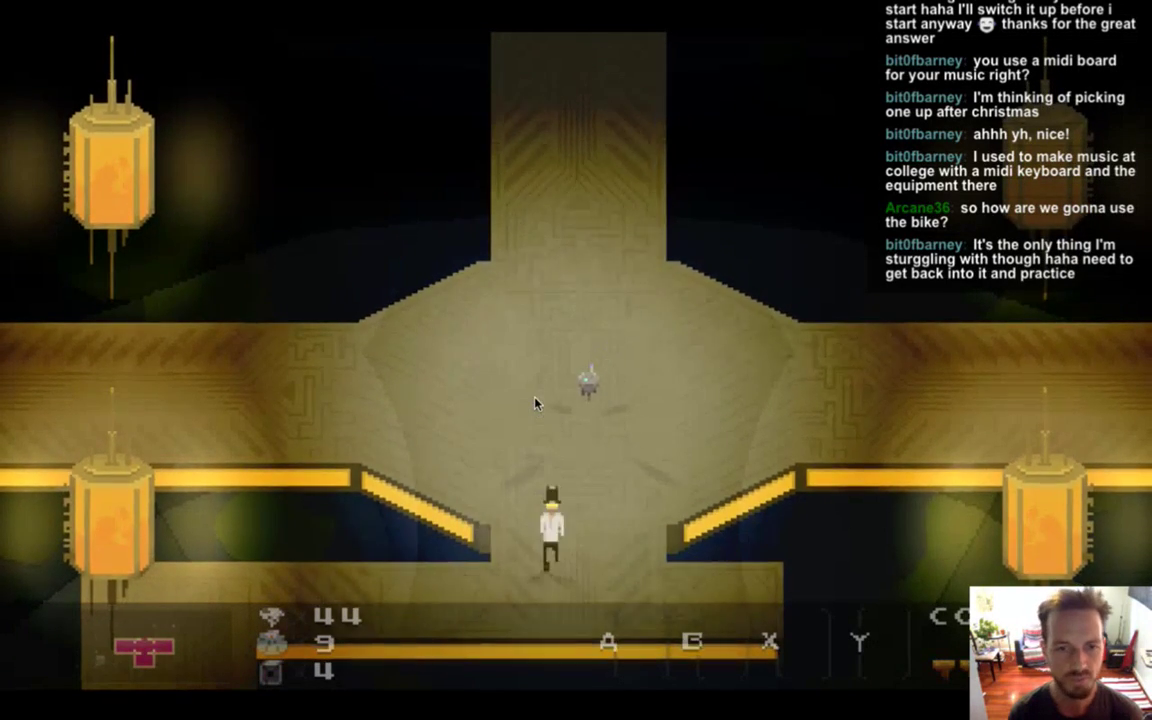
{"action": "key", "text": "s"}
{"action": "key", "text": "a"}
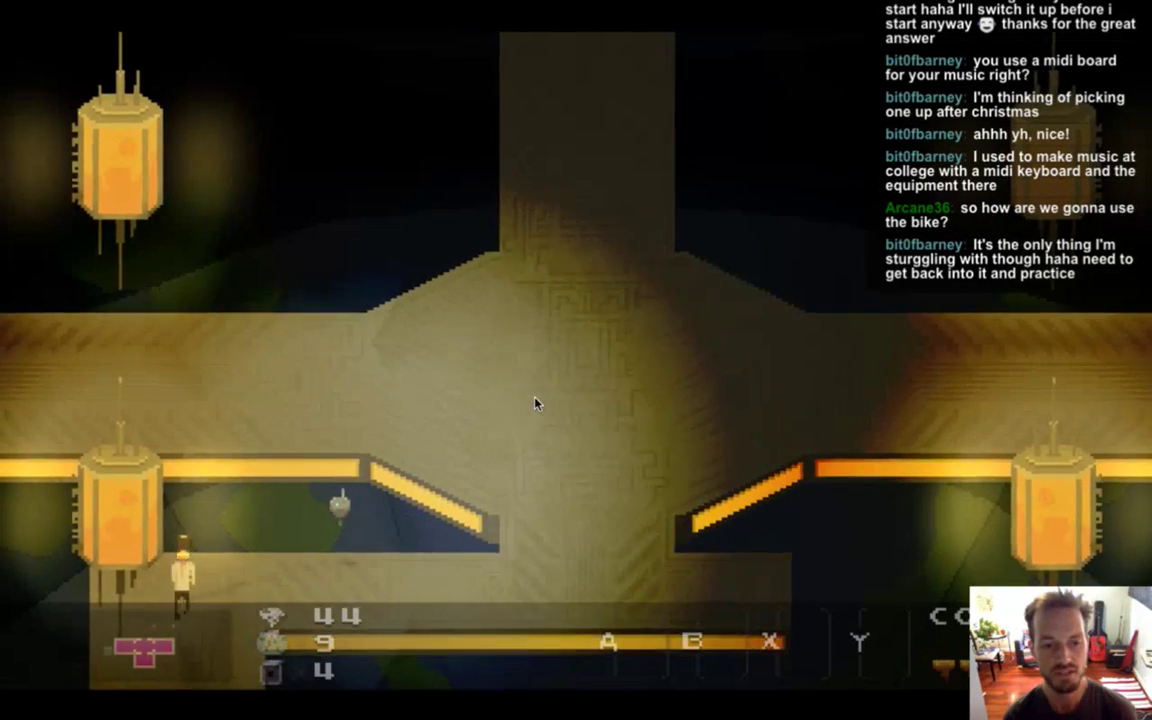
{"action": "key", "text": "s"}
{"action": "key", "text": "d"}
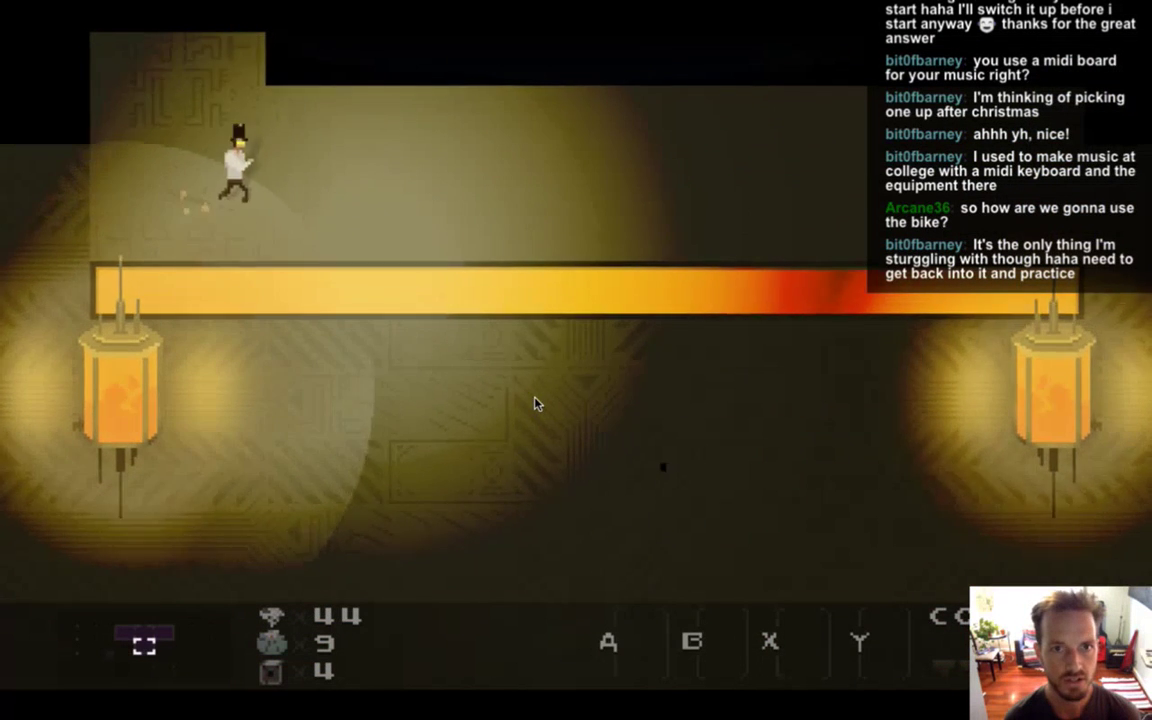
Run the hero back and forth across the upper floor, then exit through the top-left doorway.
{"action": "key", "text": "d"}
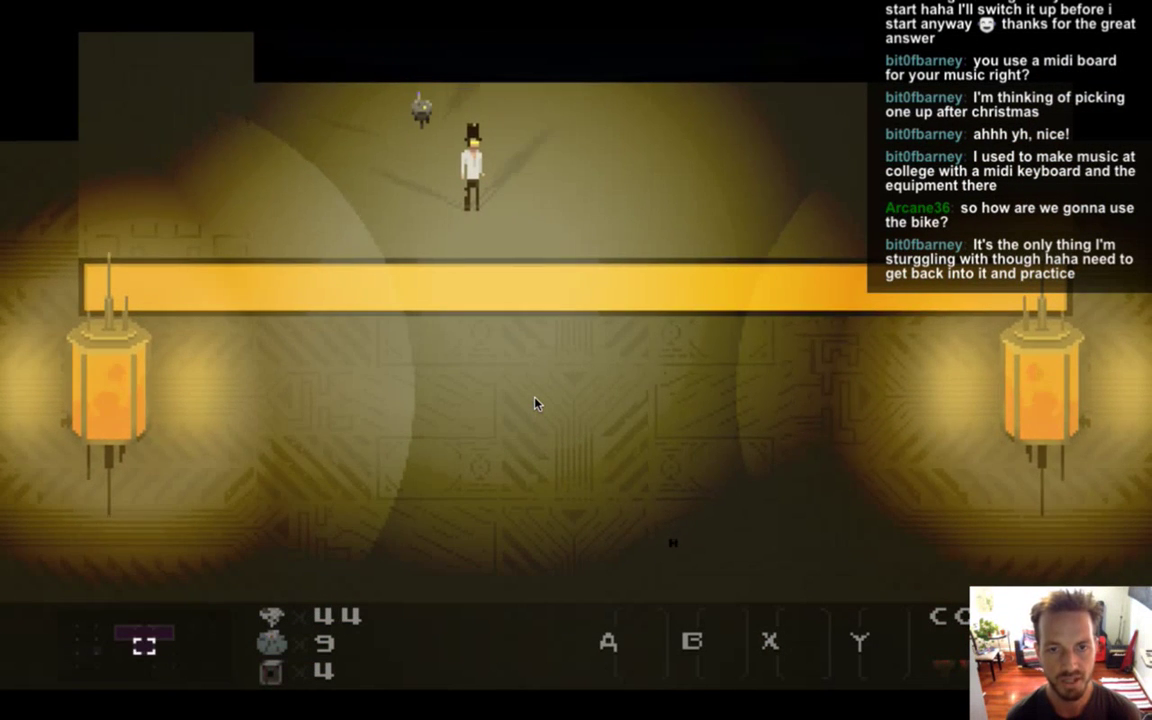
{"action": "key", "text": "d"}
{"action": "key", "text": "Left"}
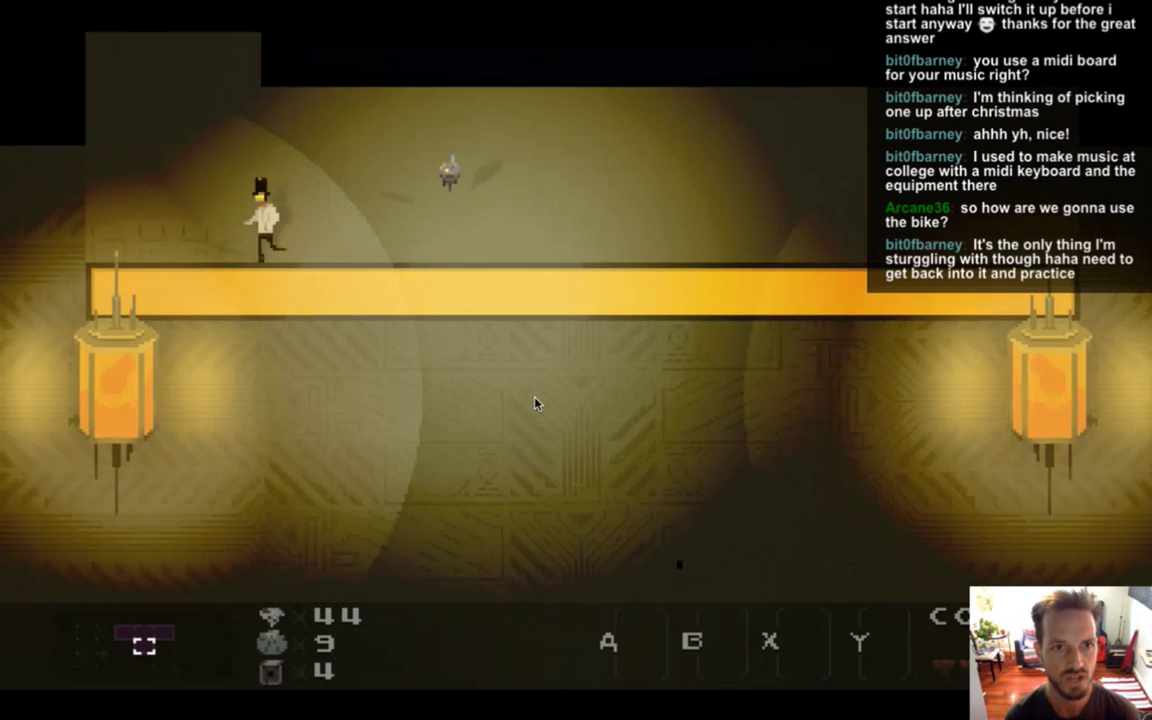
{"action": "key", "text": "Right"}
{"action": "key", "text": "Right"}
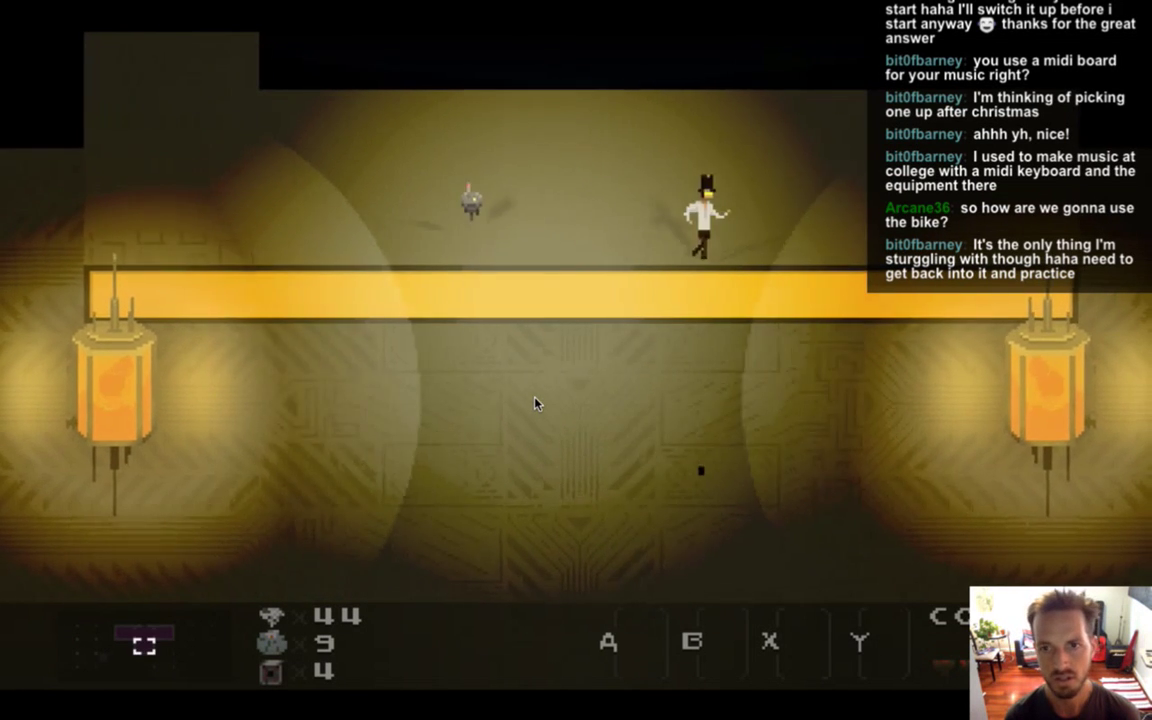
{"action": "key", "text": "Left"}
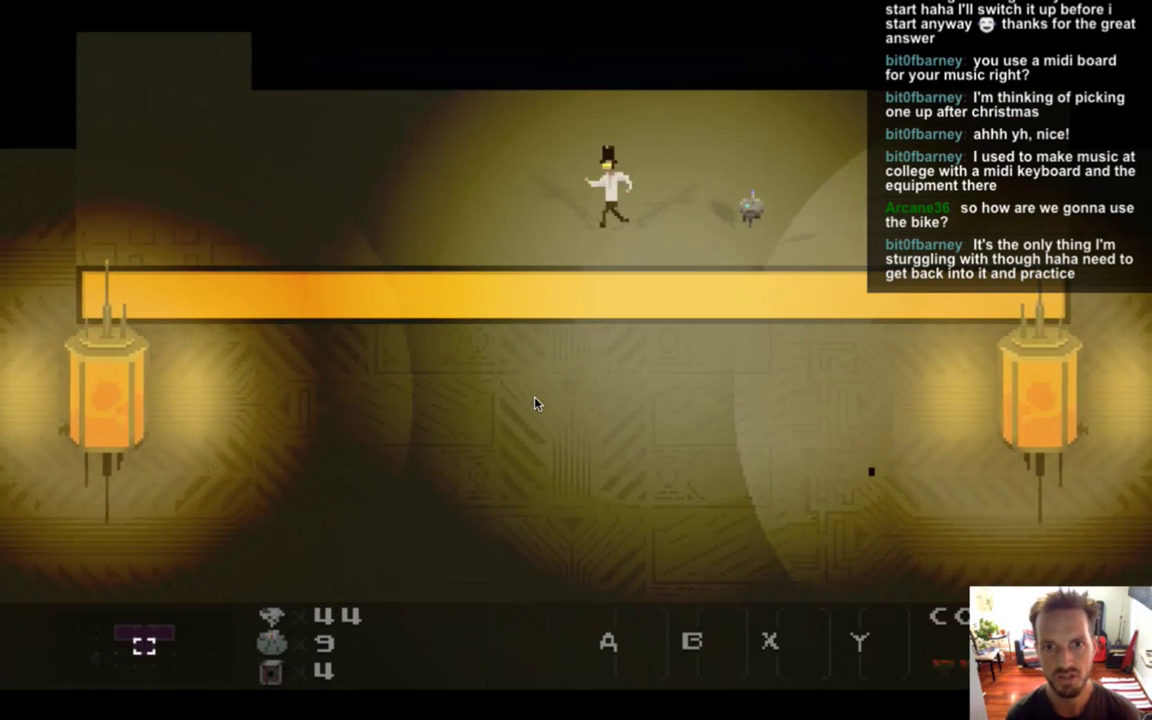
{"action": "key", "text": "Right"}
{"action": "key", "text": "Down"}
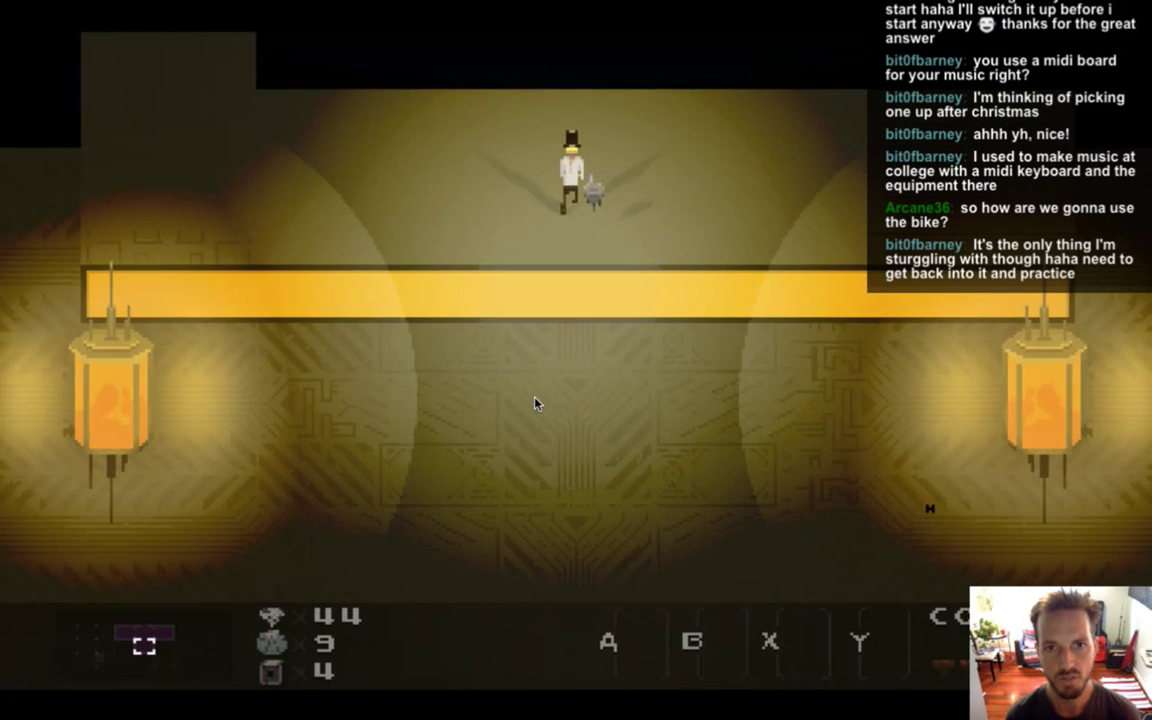
{"action": "key", "text": "Up"}
{"action": "key", "text": "Right"}
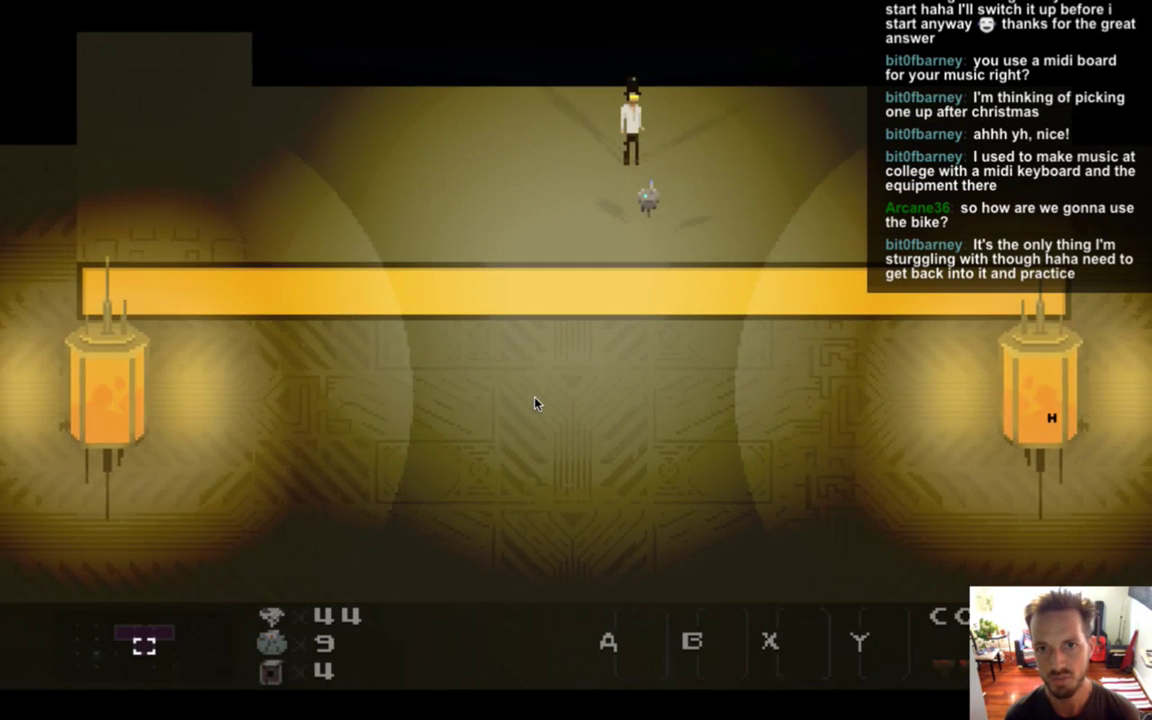
{"action": "key", "text": "Down"}
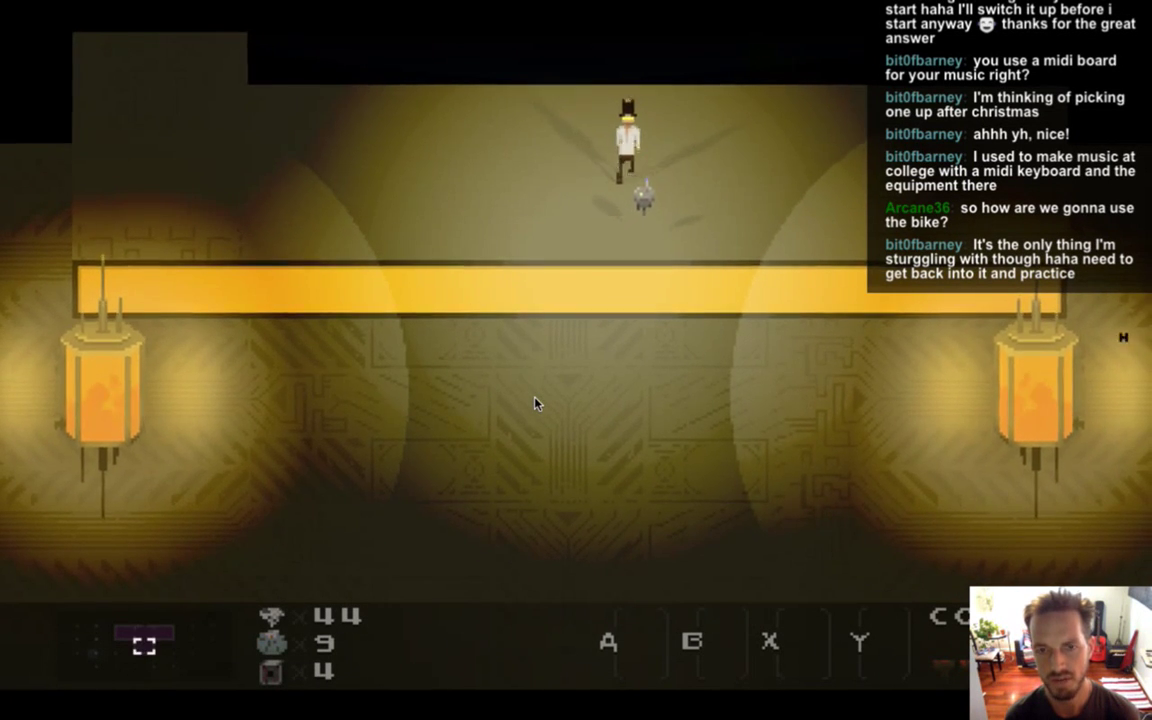
{"action": "key", "text": "Left"}
{"action": "key", "text": "Down"}
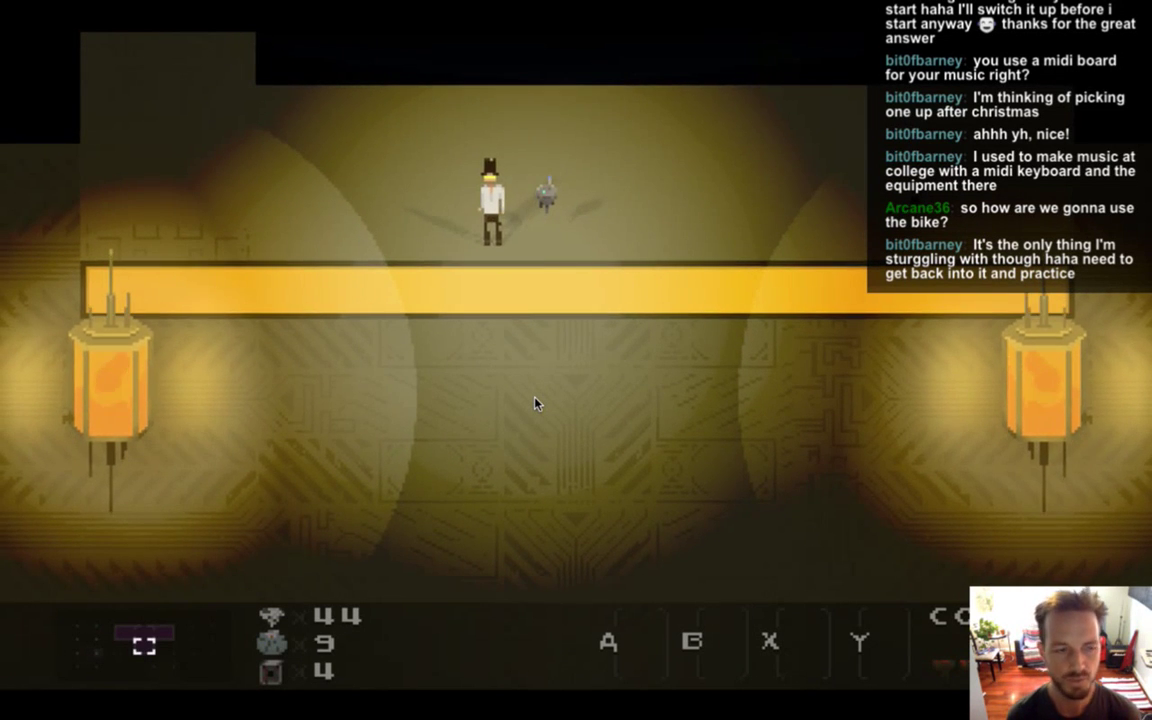
{"action": "key", "text": "Down"}
{"action": "key", "text": "Right"}
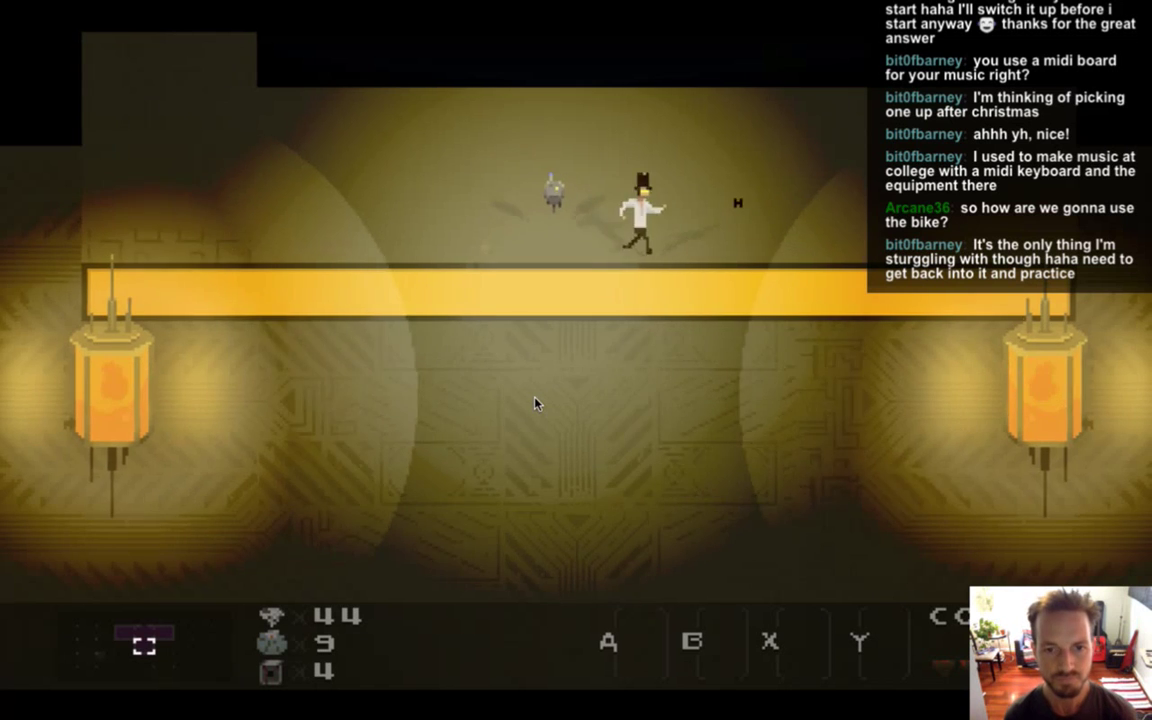
{"action": "key", "text": "Left"}
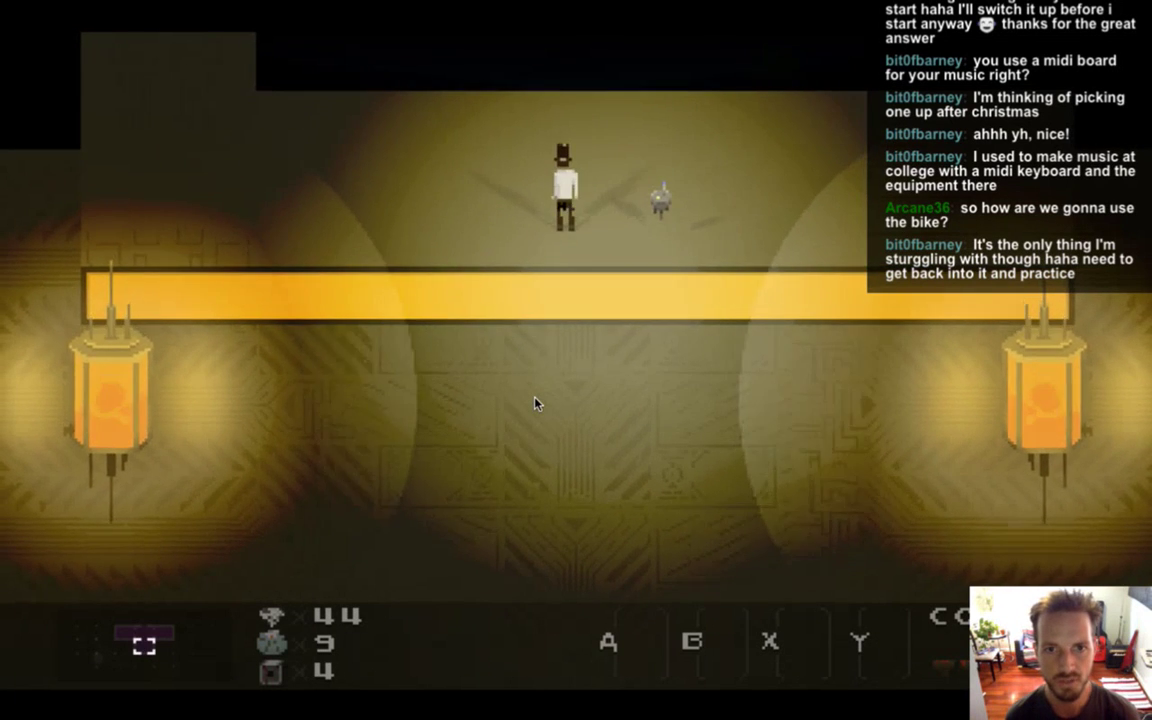
{"action": "key", "text": "Left"}
{"action": "key", "text": "Left"}
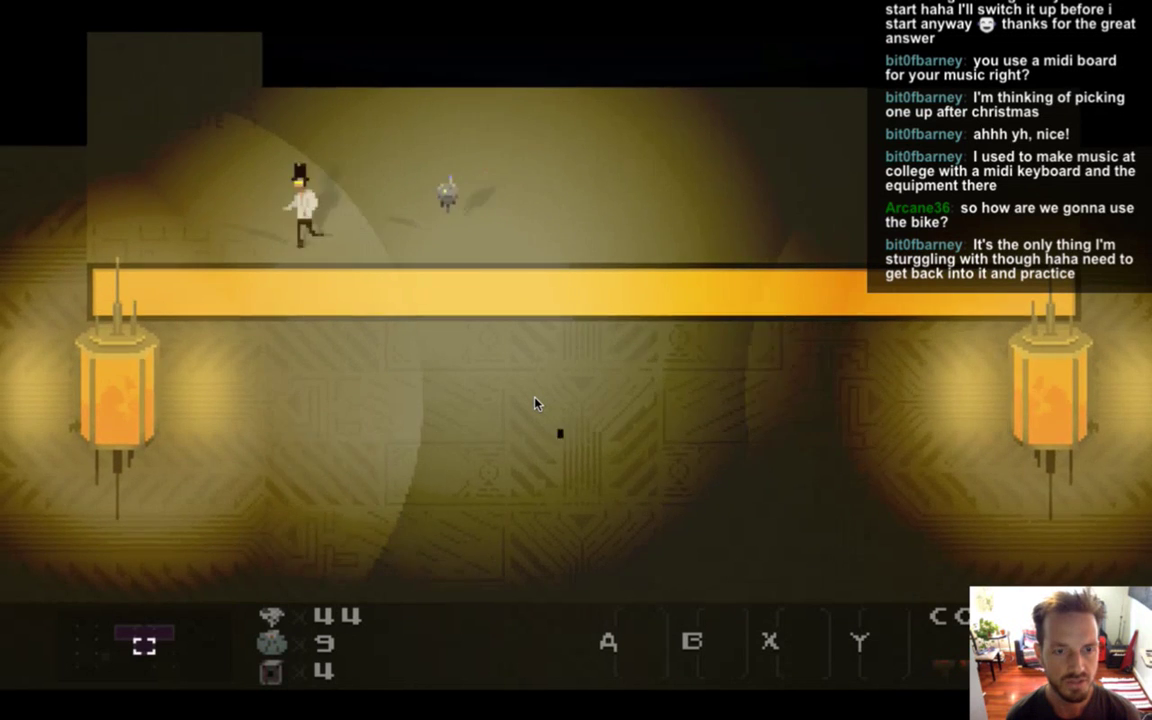
{"action": "key", "text": "Left"}
{"action": "key", "text": "Up"}
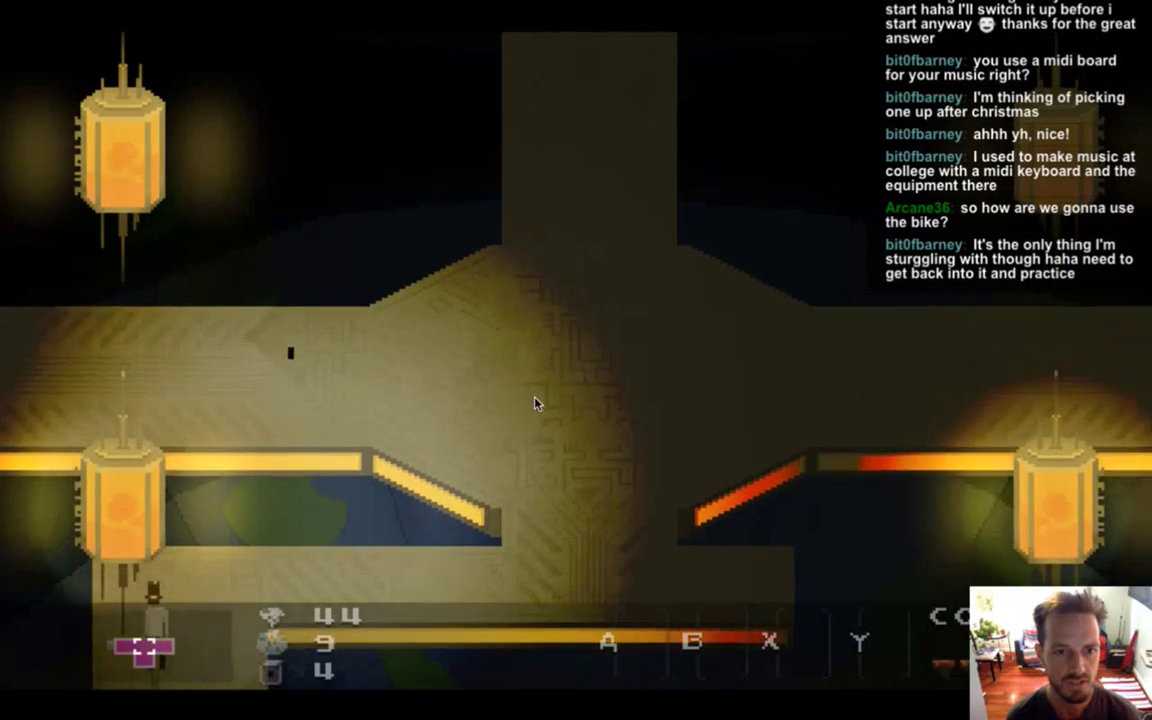
Run the hero through the corridors and octagonal room into the upper lantern corridor.
{"action": "key", "text": "Up"}
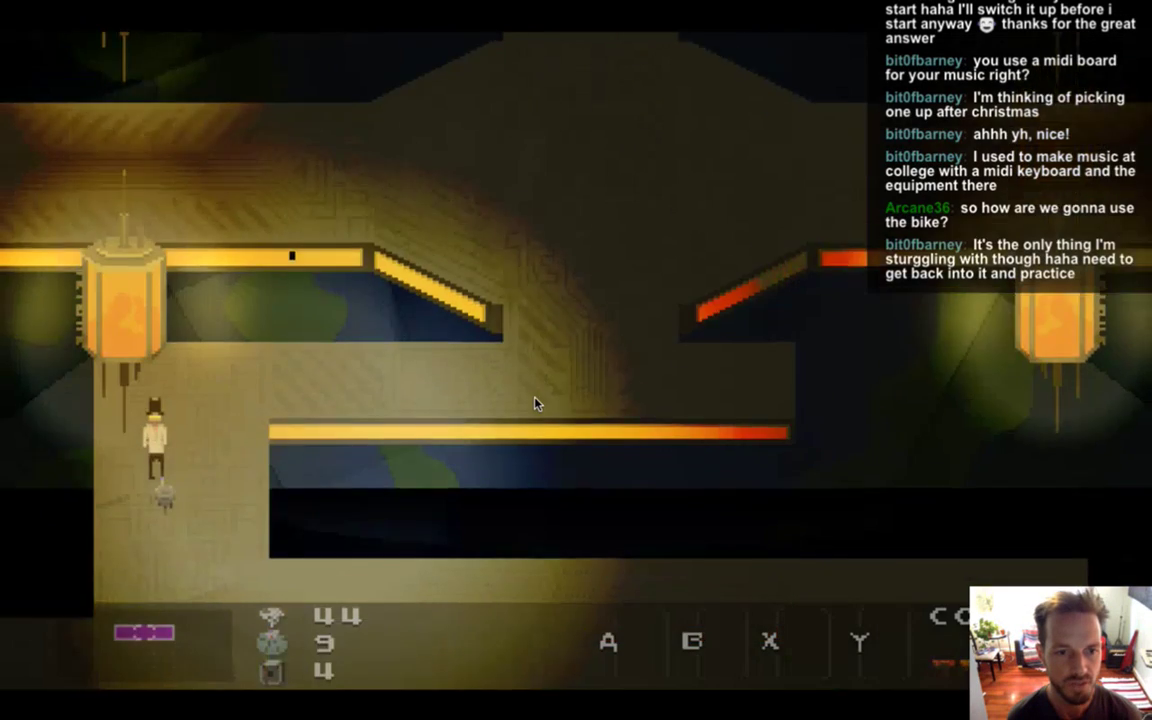
{"action": "key", "text": "Left"}
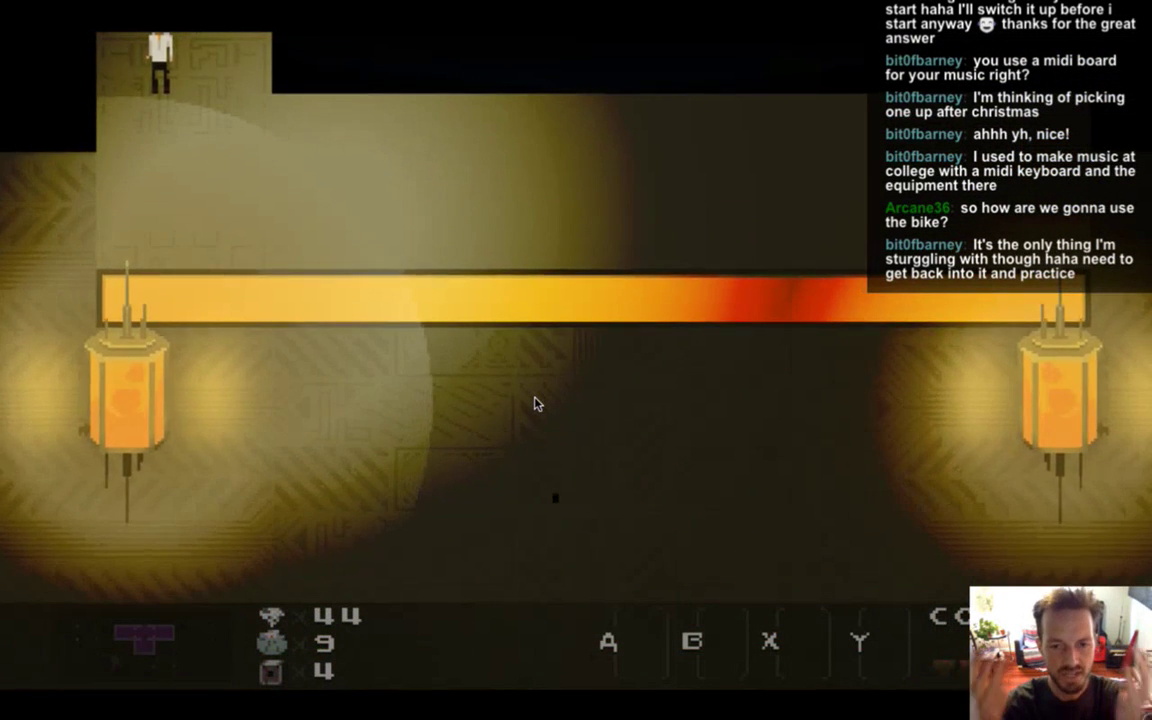
{"action": "key", "text": "Right"}
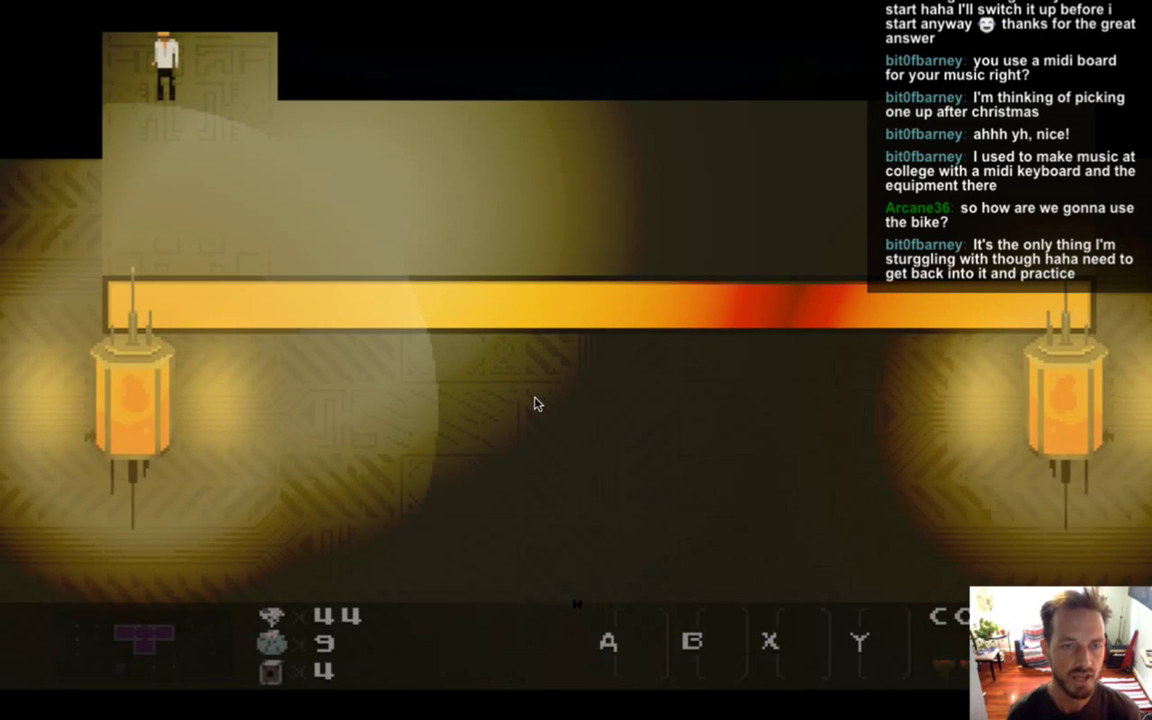
{"action": "key", "text": "Up"}
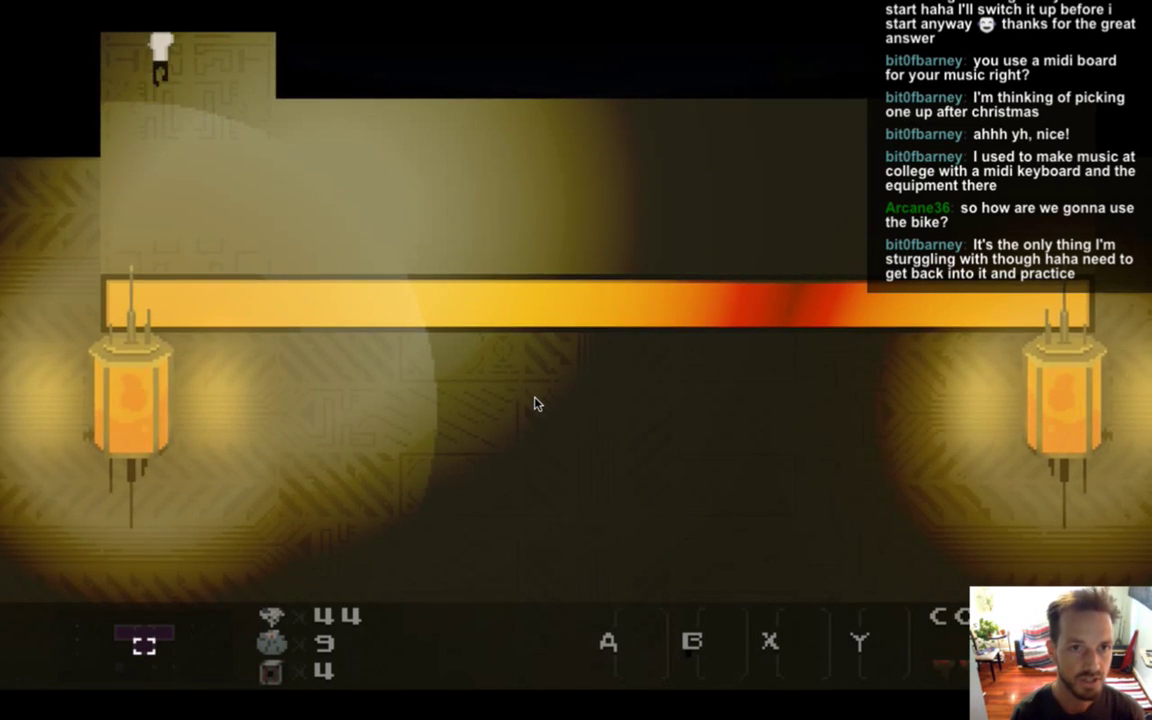
{"action": "key", "text": "Right"}
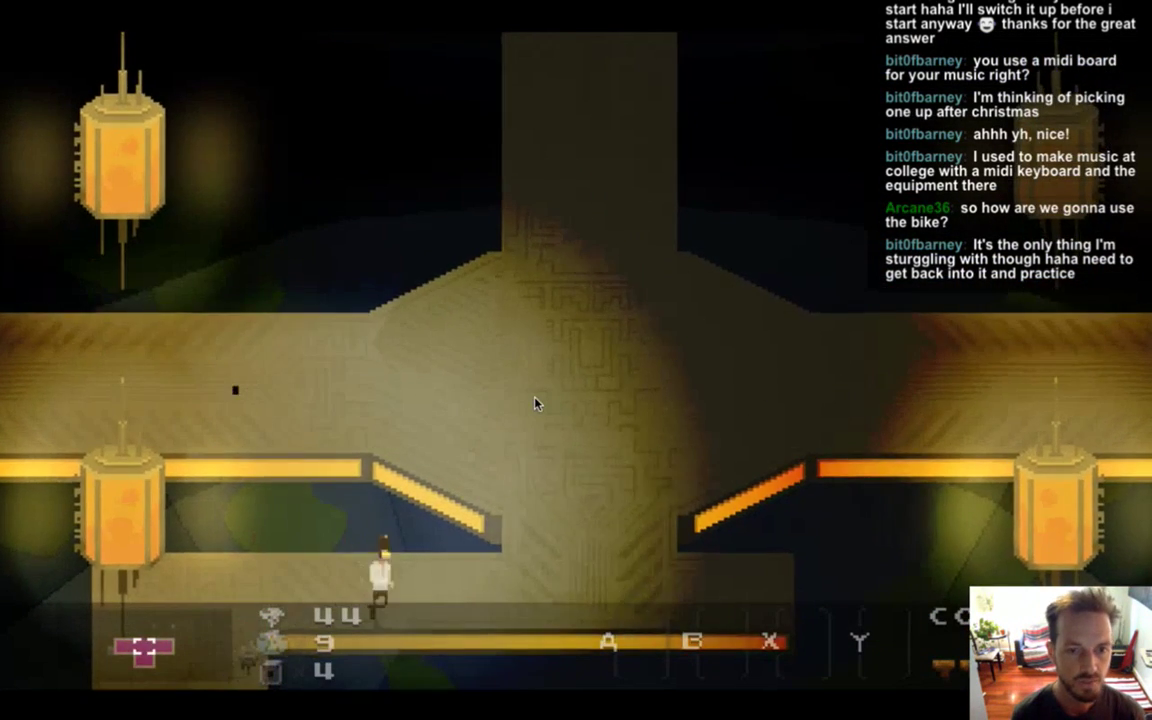
{"action": "key", "text": "Up"}
{"action": "key", "text": "Left"}
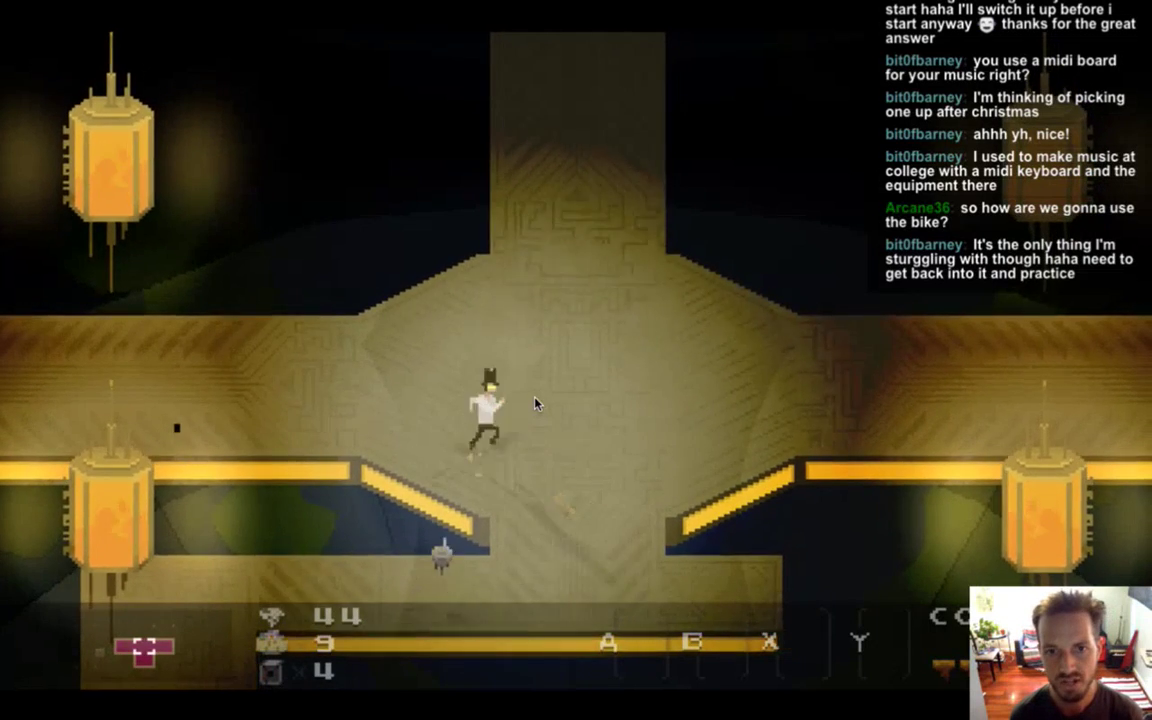
{"action": "key", "text": "Left"}
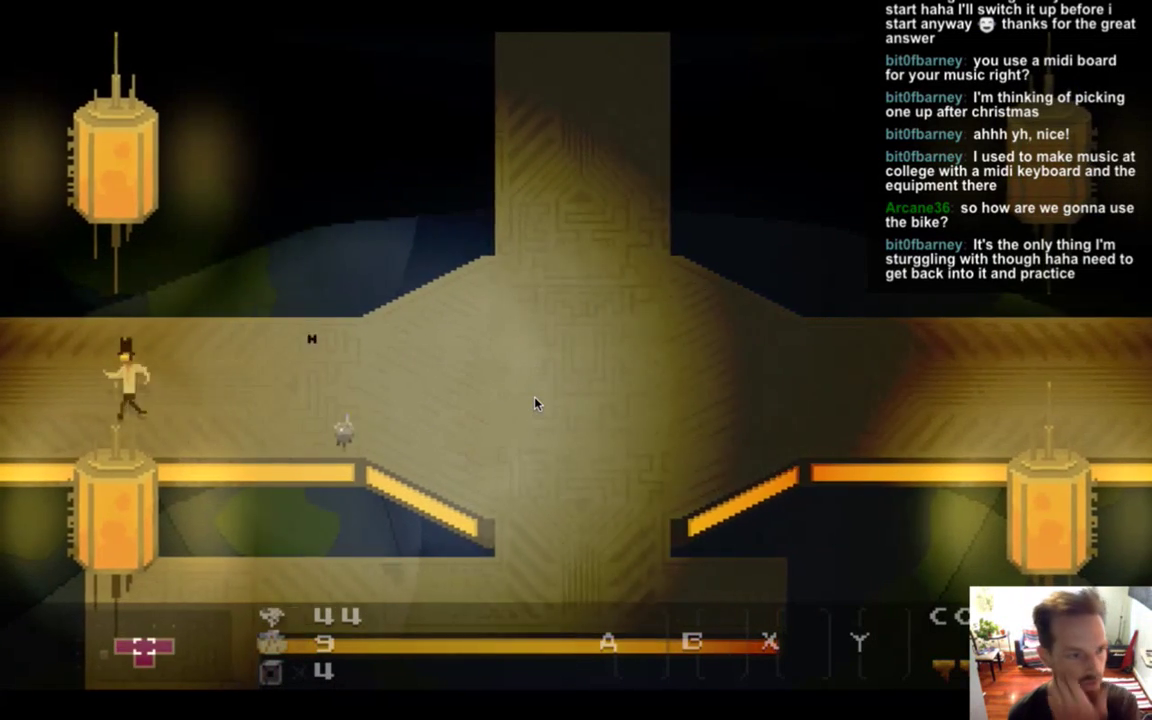
{"action": "key", "text": "Left"}
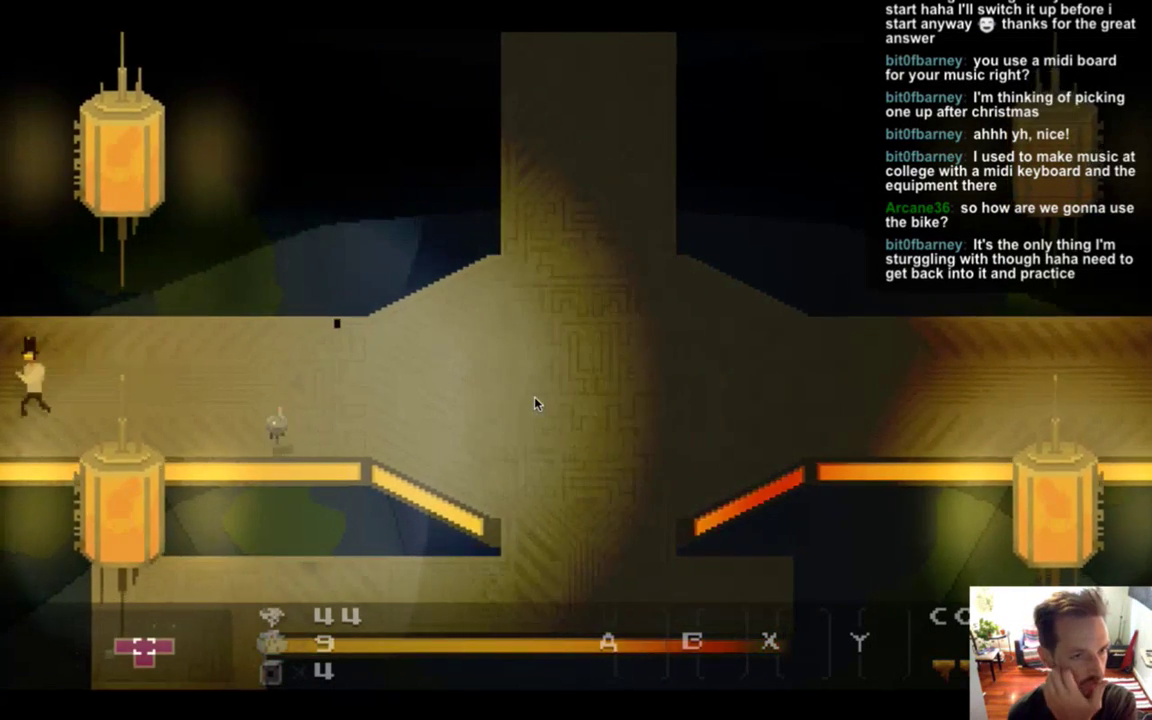
{"action": "key", "text": "Left"}
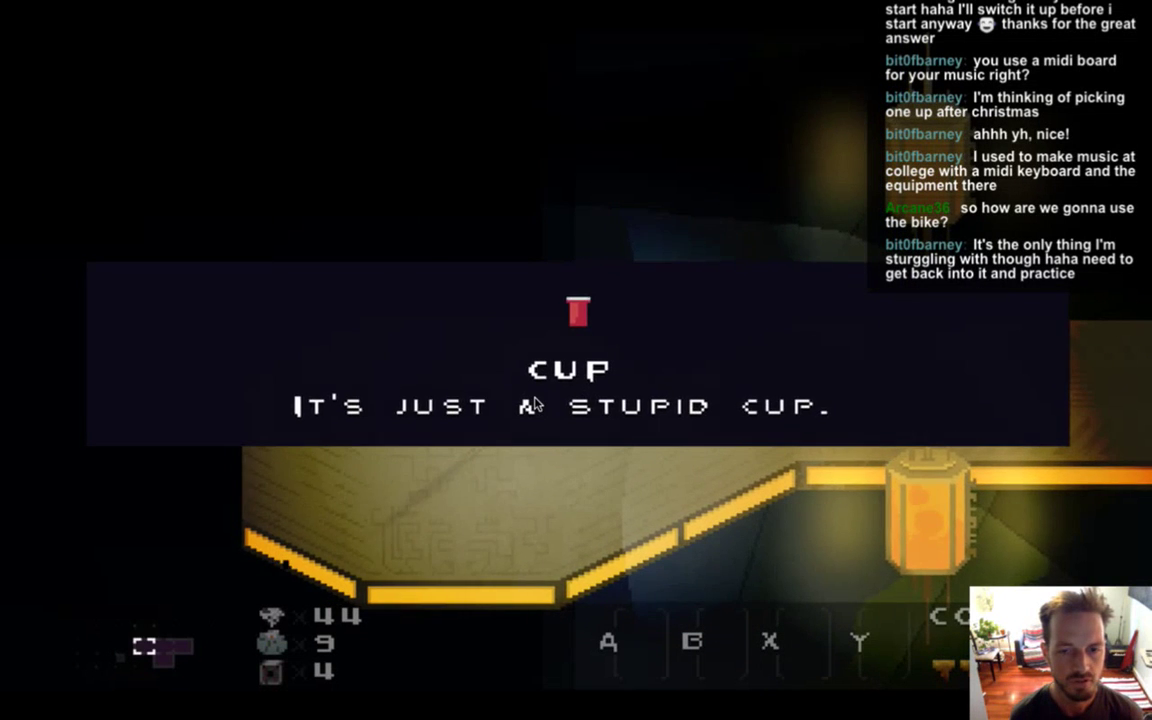
{"action": "key", "text": "Right"}
{"action": "key", "text": "Right"}
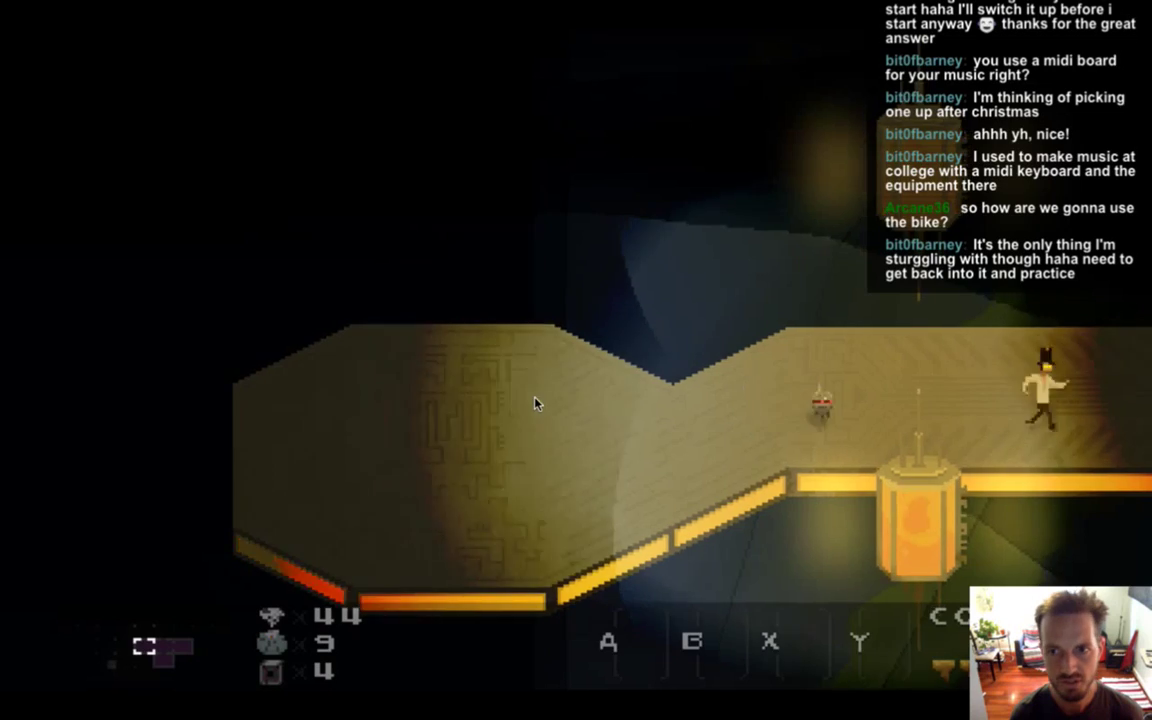
{"action": "key", "text": "Right"}
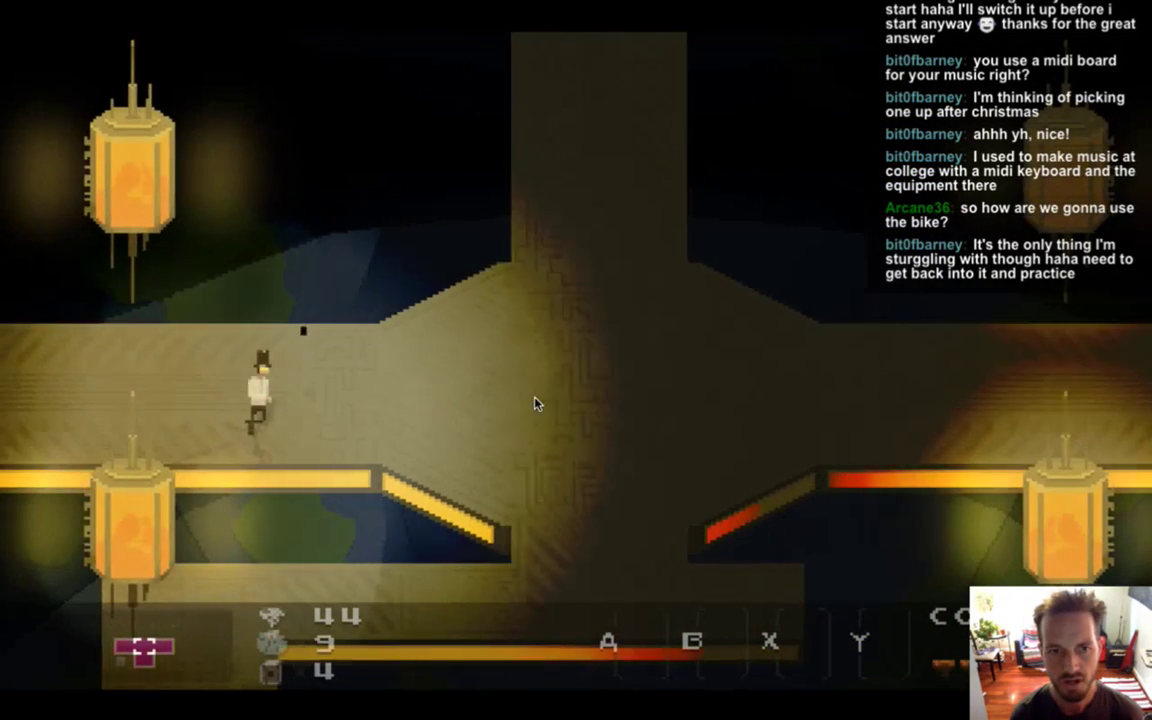
{"action": "key", "text": "Up"}
{"action": "key", "text": "Up"}
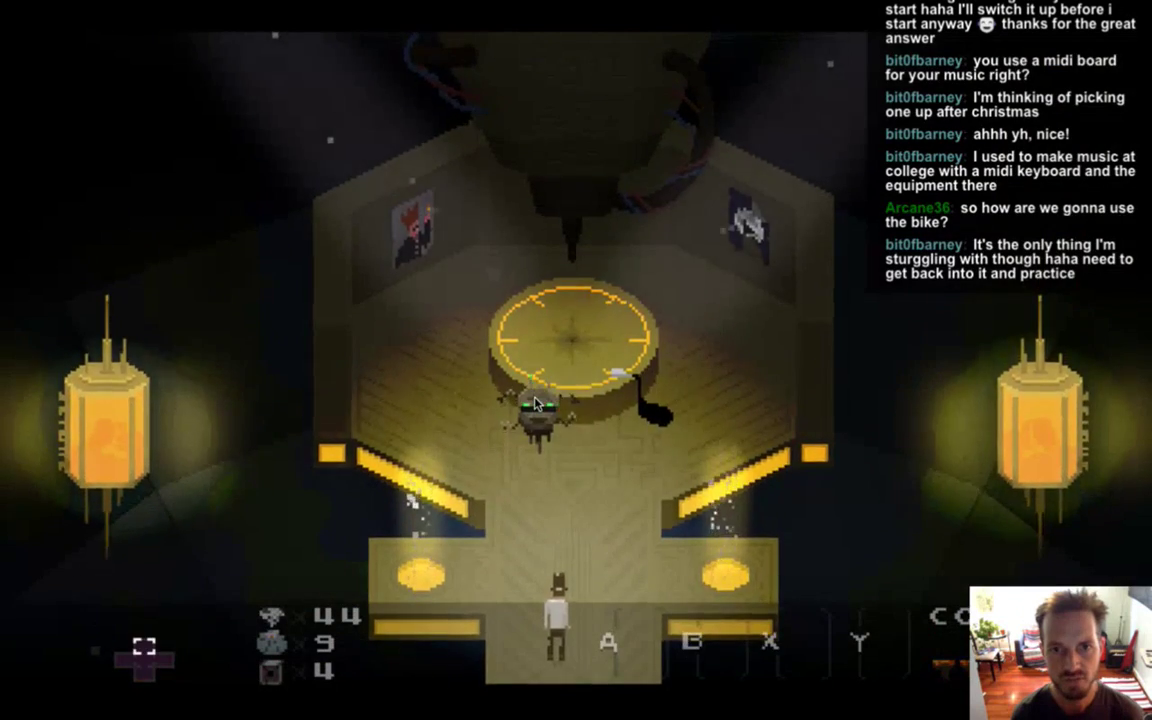
Walk to the motorbike, mount and dismount it, then quit the game with Cmd+Q.
{"action": "key", "text": "Down"}
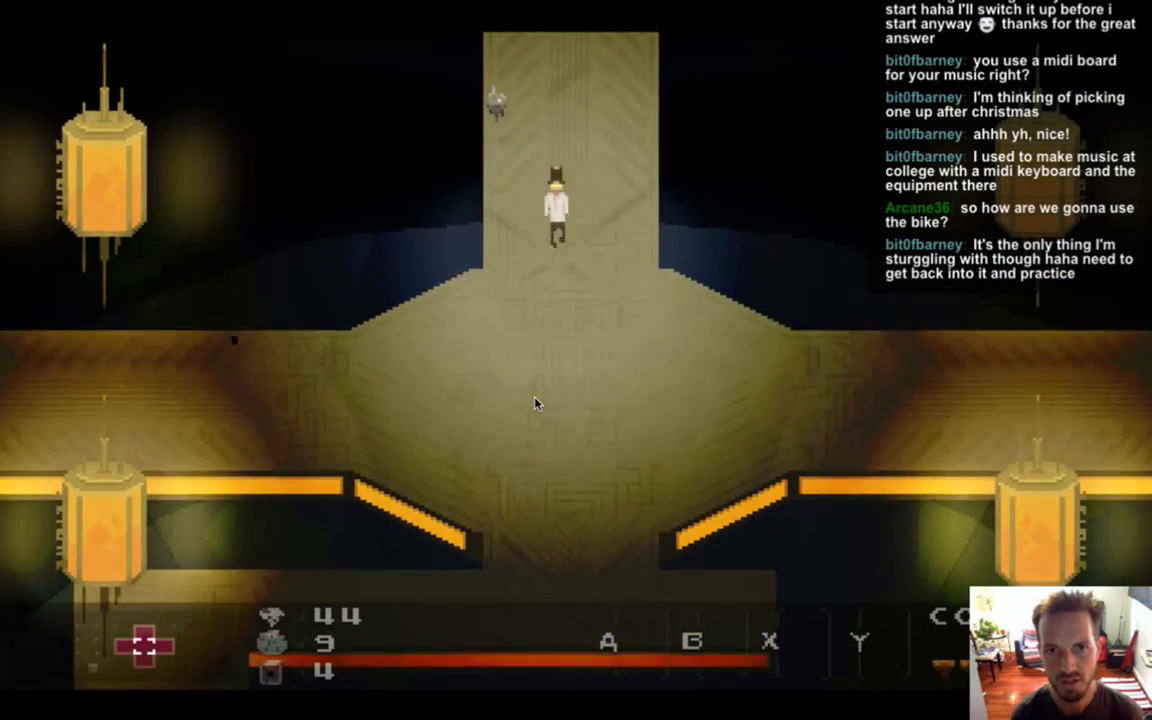
{"action": "key", "text": "Right"}
{"action": "key", "text": "Right"}
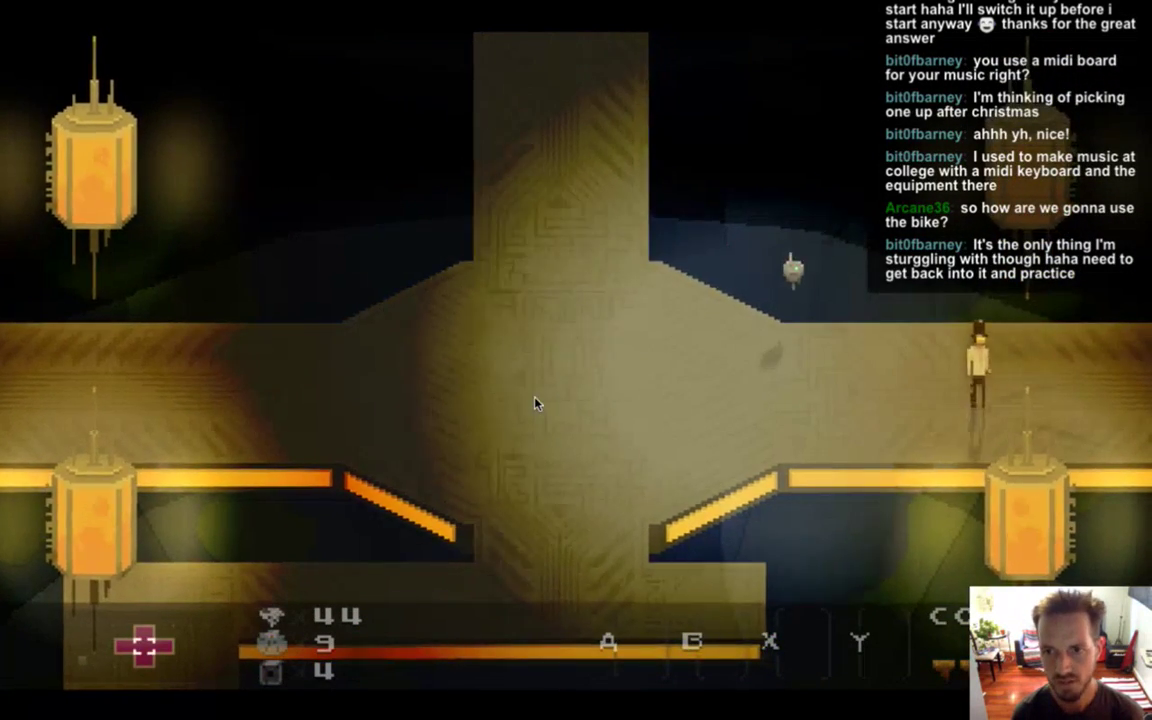
{"action": "key", "text": "Right"}
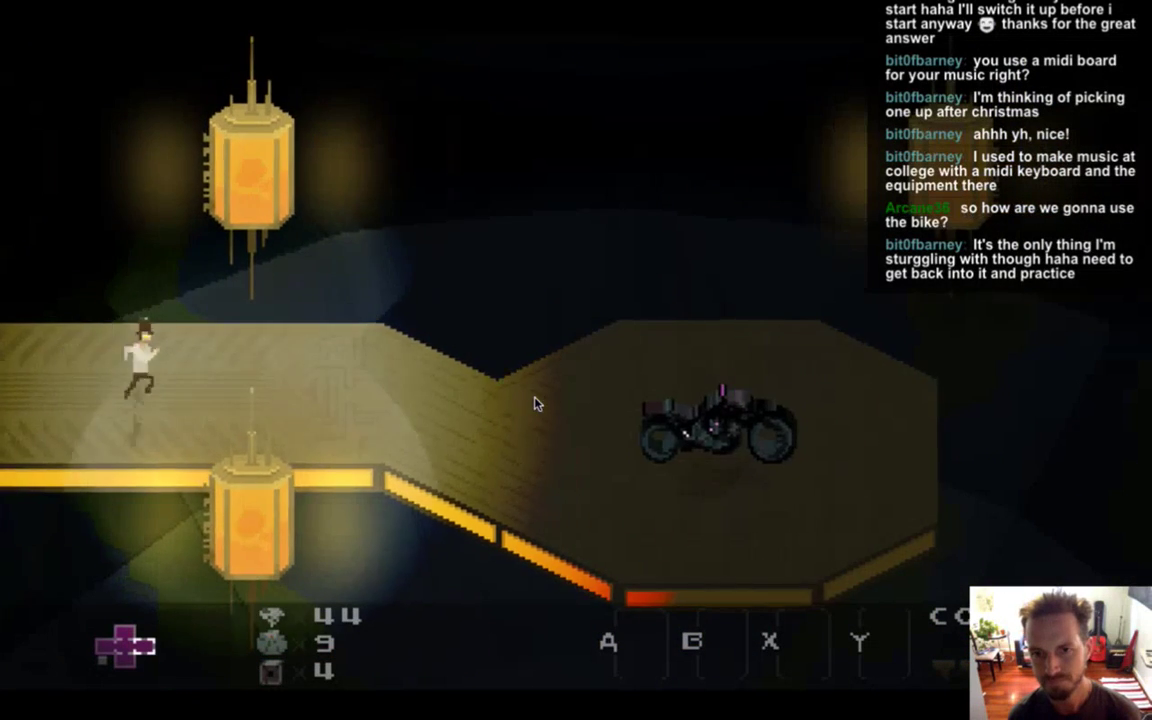
{"action": "key", "text": "Right"}
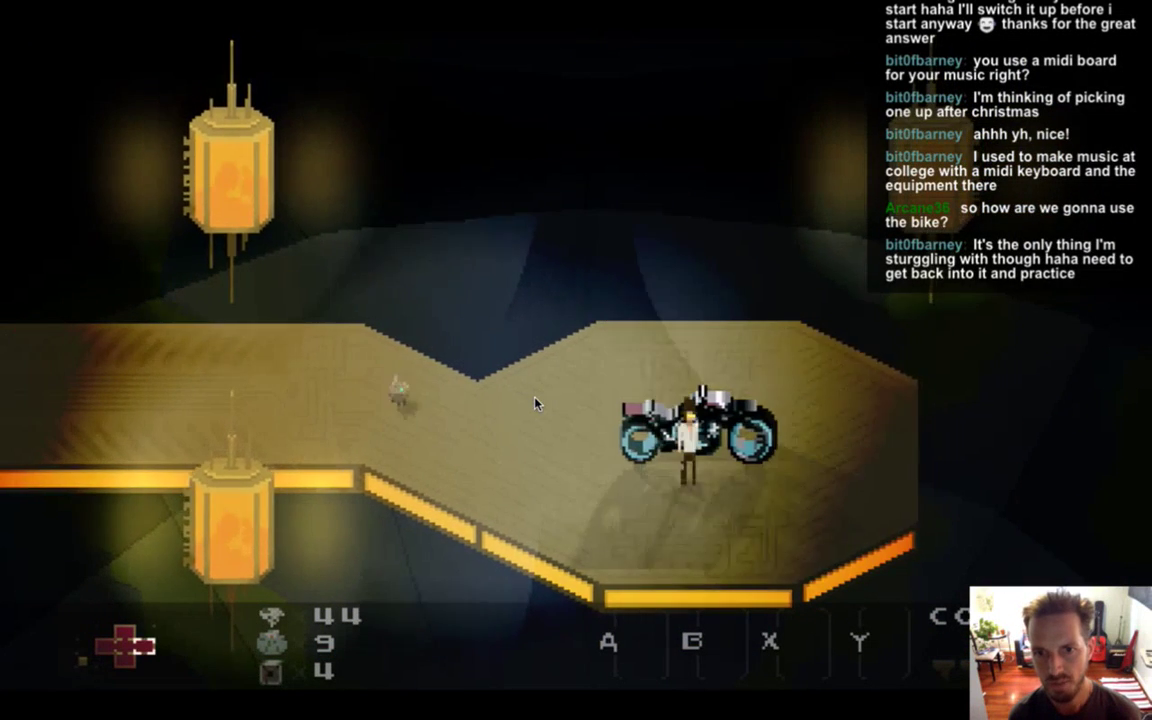
{"action": "key", "text": "space"}
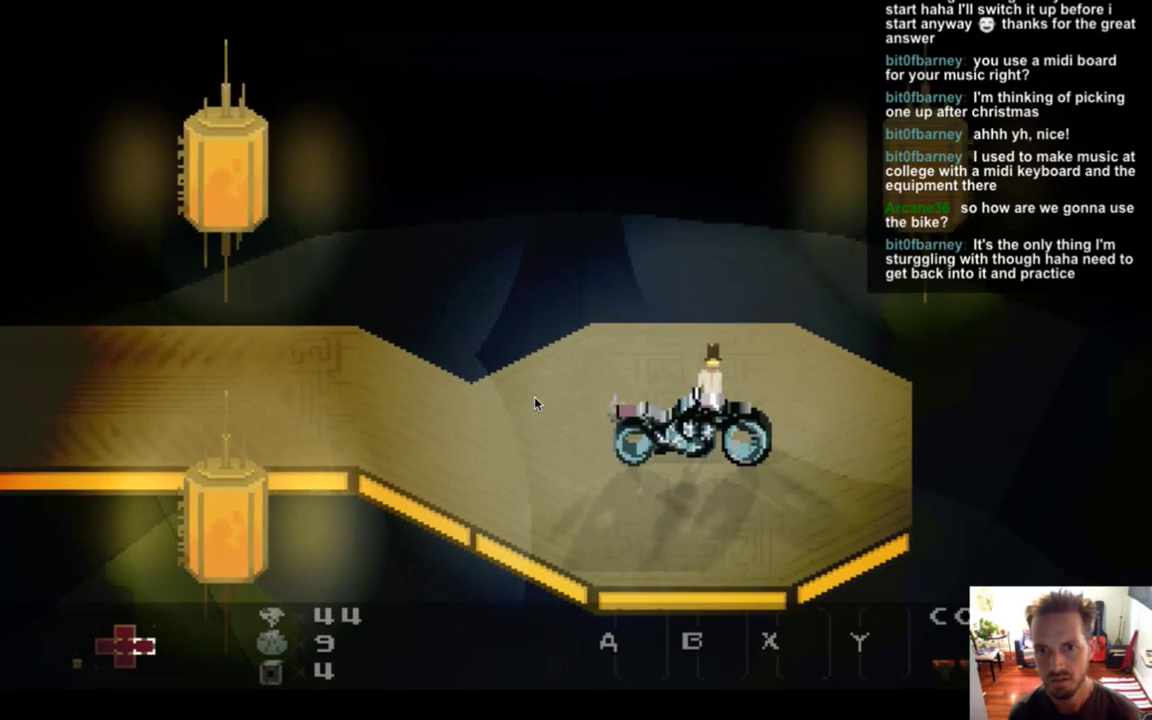
{"action": "key", "text": "space"}
{"action": "key", "text": "Right"}
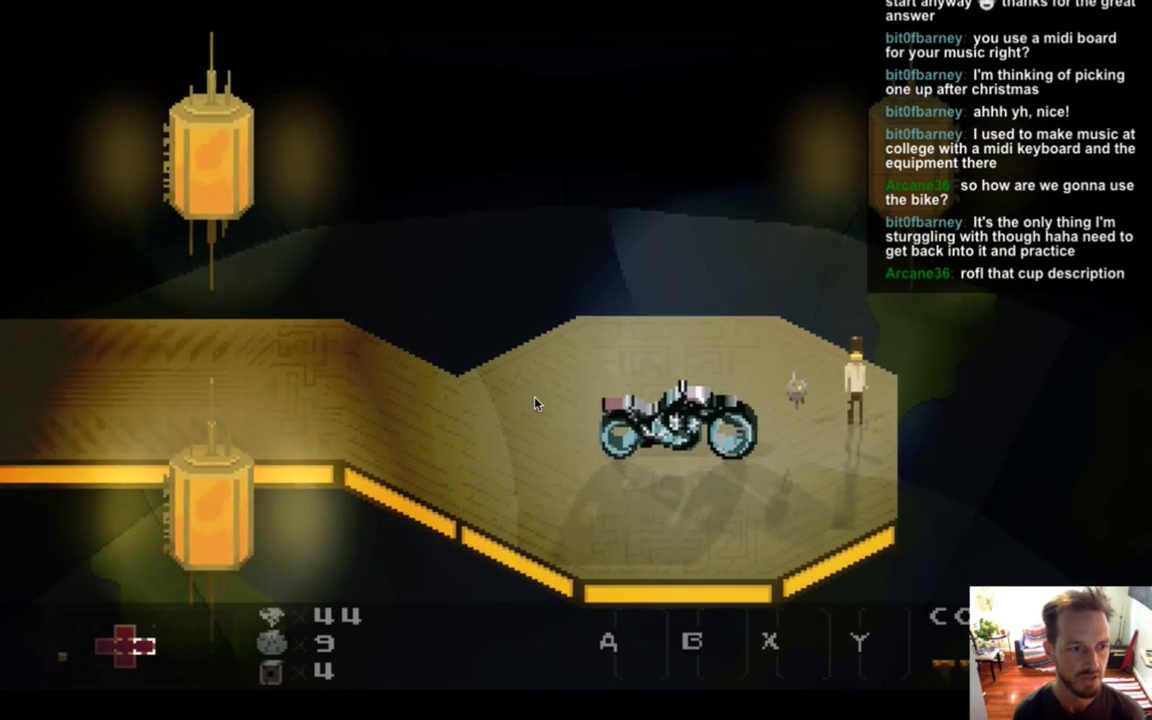
{"action": "key", "text": "Left"}
{"action": "key", "text": "super+q"}
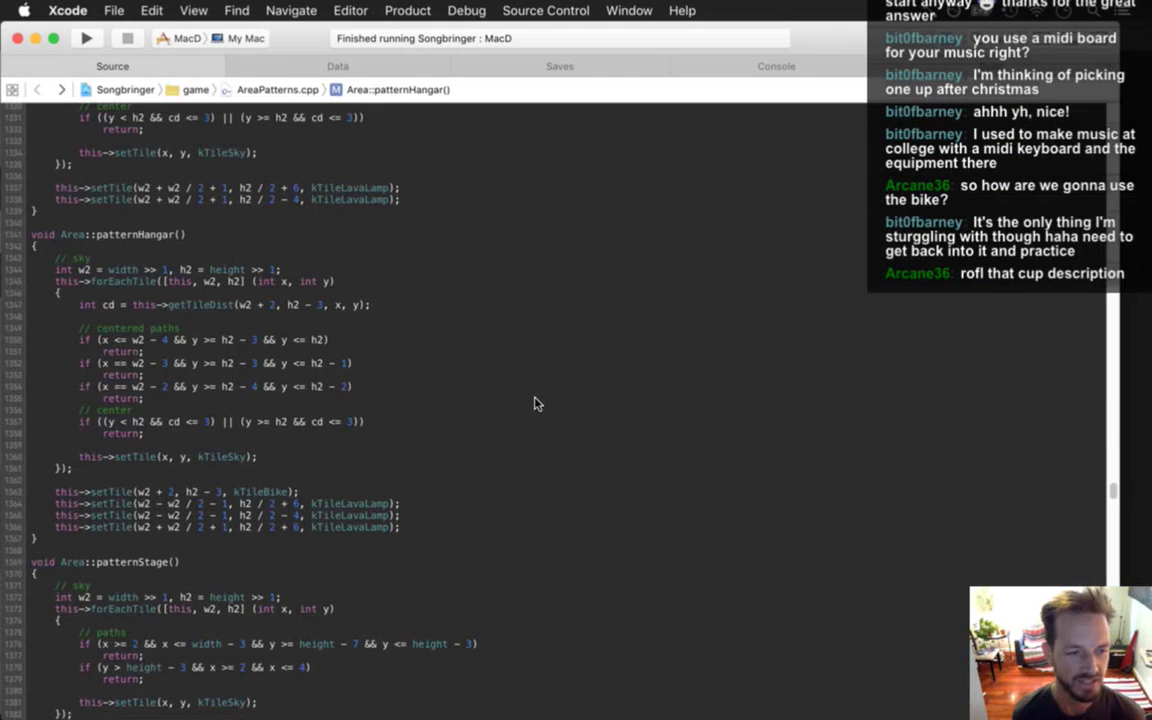
Back in Photoshop, trial-move the bike layer up one pixel, then undo it.
{"action": "key", "text": "super+Tab"}
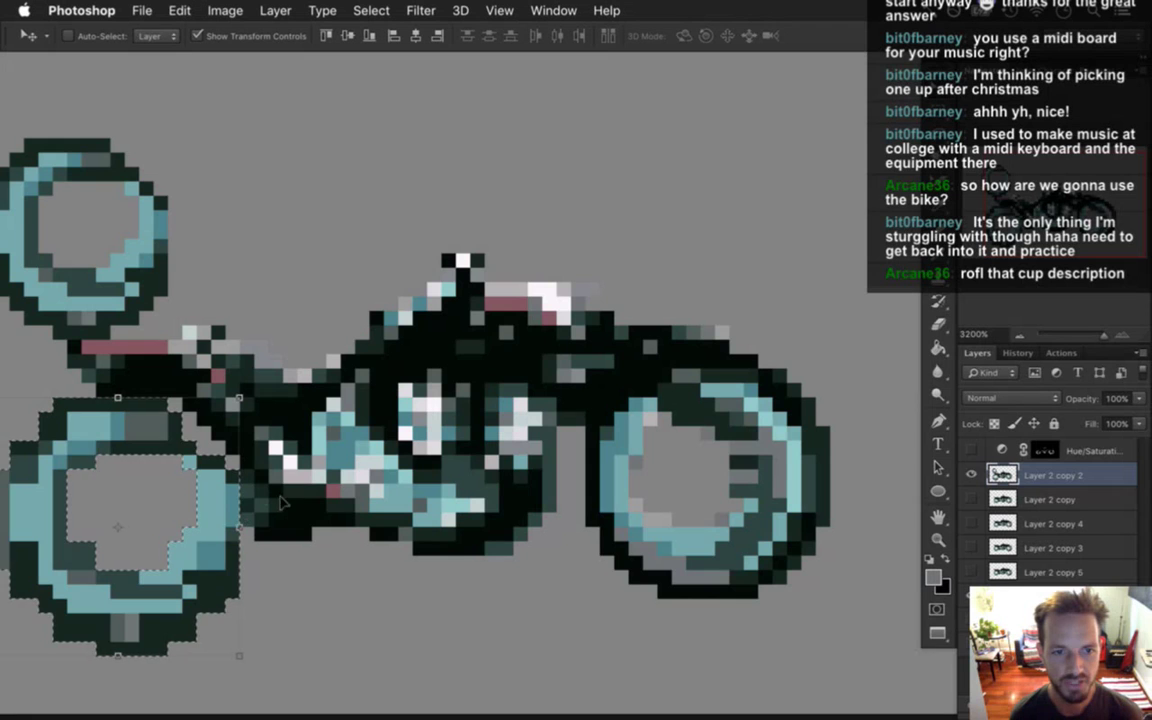
{"action": "left_click_drag", "start_coordinate": [359, 543], "coordinate": [451, 470]}
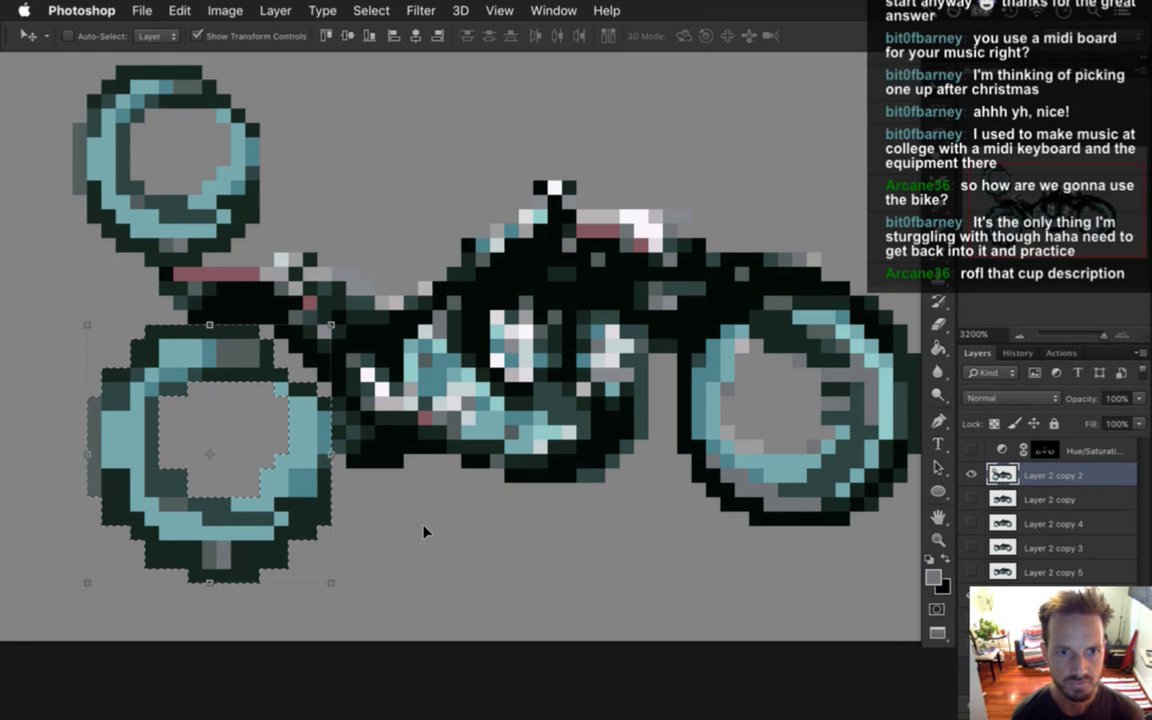
{"action": "key", "text": "m"}
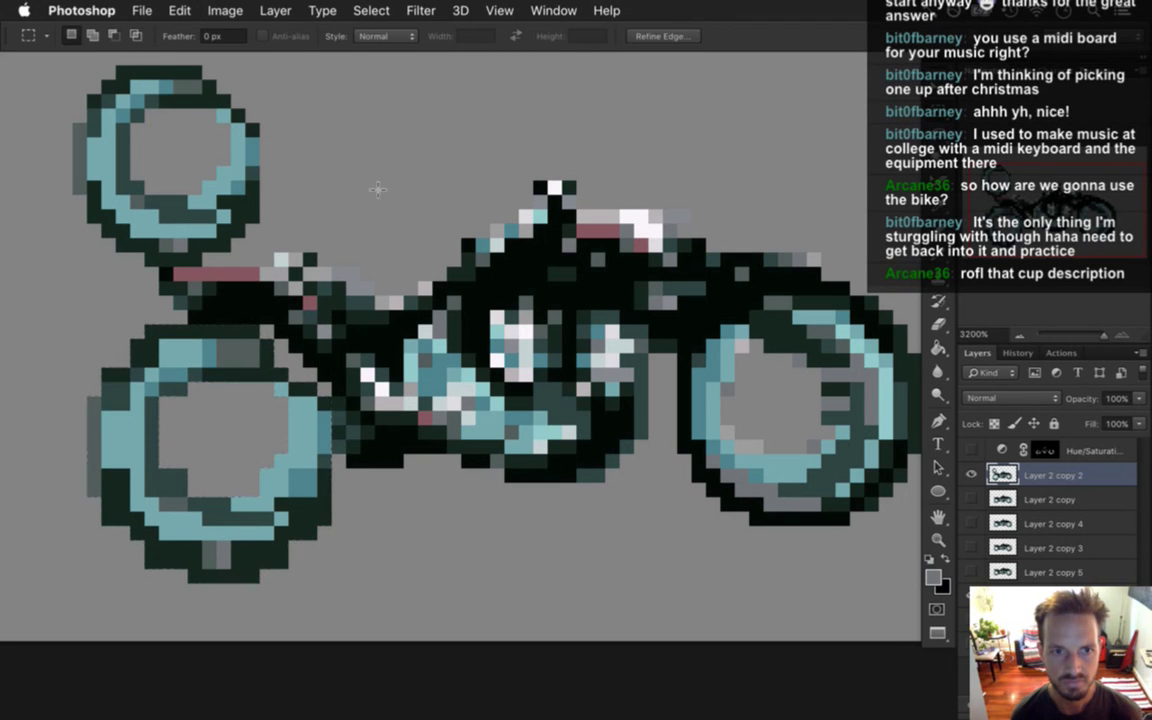
{"action": "key", "text": "e"}
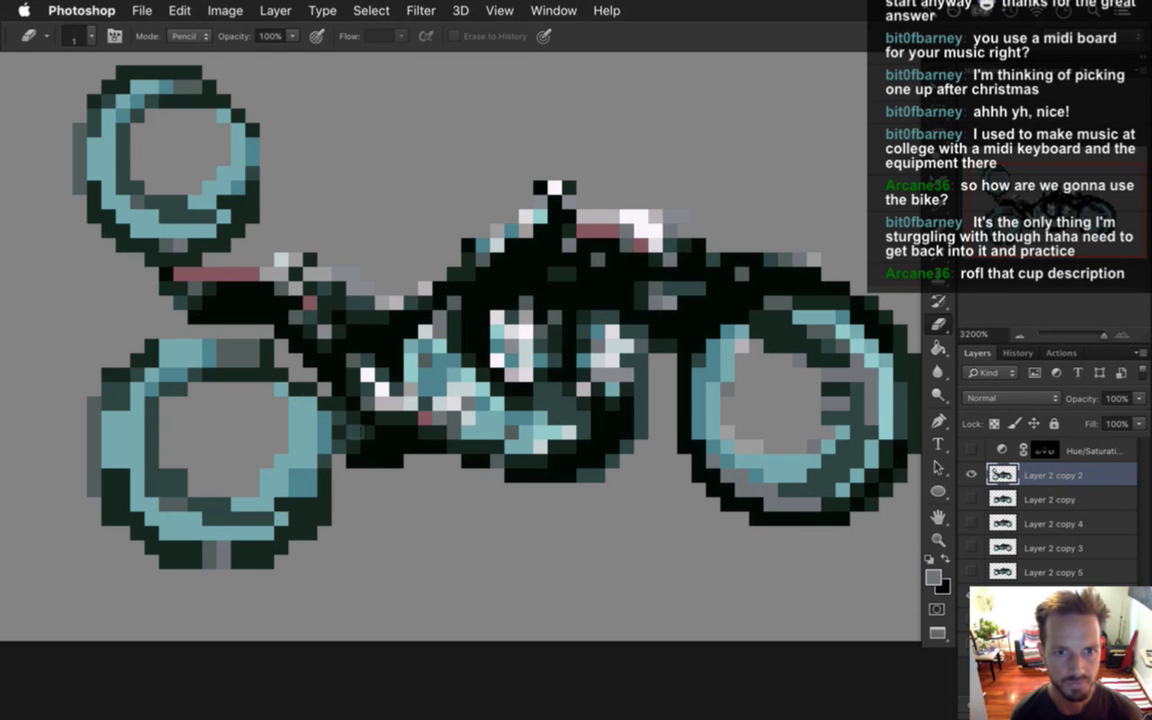
{"action": "key", "text": "v"}
{"action": "left_click_drag", "start_coordinate": [378, 454], "coordinate": [380, 440]}
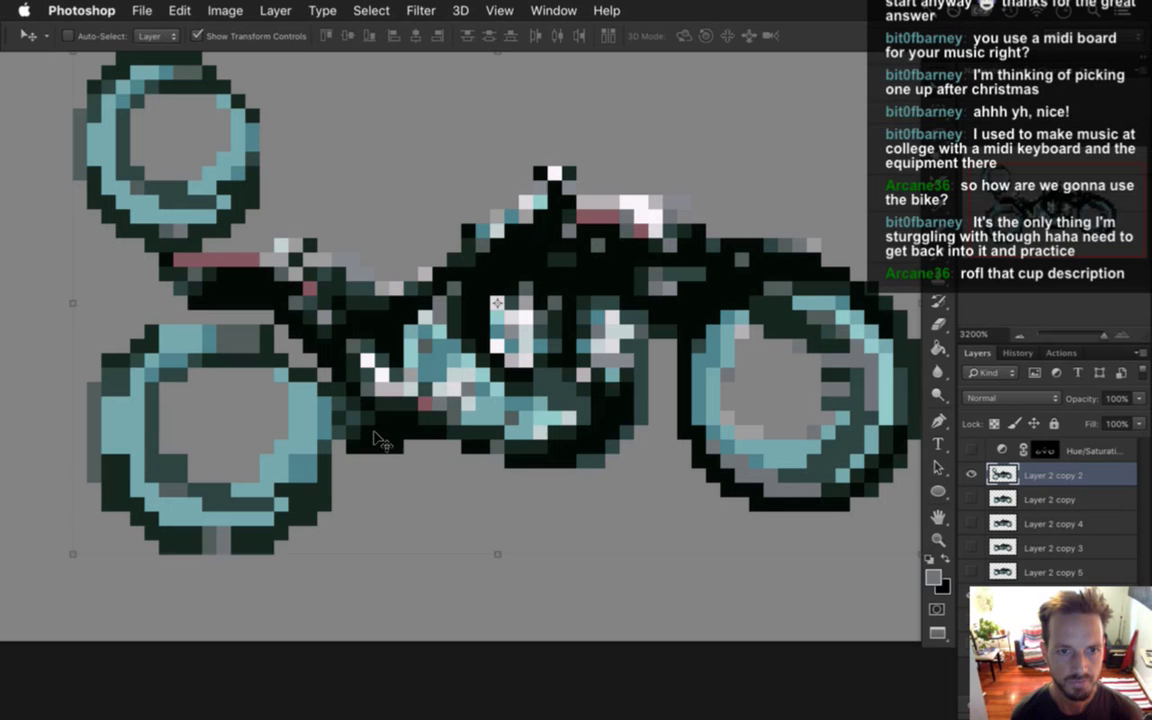
{"action": "key", "text": "ctrl+z"}
Marquee-select the left wheel and nudge it up one pixel.
{"action": "key", "text": "m"}
{"action": "mouse_move", "coordinate": [70, 353]}
{"action": "left_mouse_down"}
{"action": "mouse_move", "coordinate": [285, 594]}
{"action": "mouse_move", "coordinate": [268, 591]}
{"action": "mouse_move", "coordinate": [275, 598]}
{"action": "left_mouse_up"}
{"action": "mouse_move", "coordinate": [245, 368]}
{"action": "left_mouse_down"}
{"action": "mouse_move", "coordinate": [287, 515]}
{"action": "mouse_move", "coordinate": [322, 553]}
{"action": "mouse_move", "coordinate": [322, 533]}
{"action": "left_mouse_up"}
{"action": "key", "text": "v"}
{"action": "key", "text": "Up"}
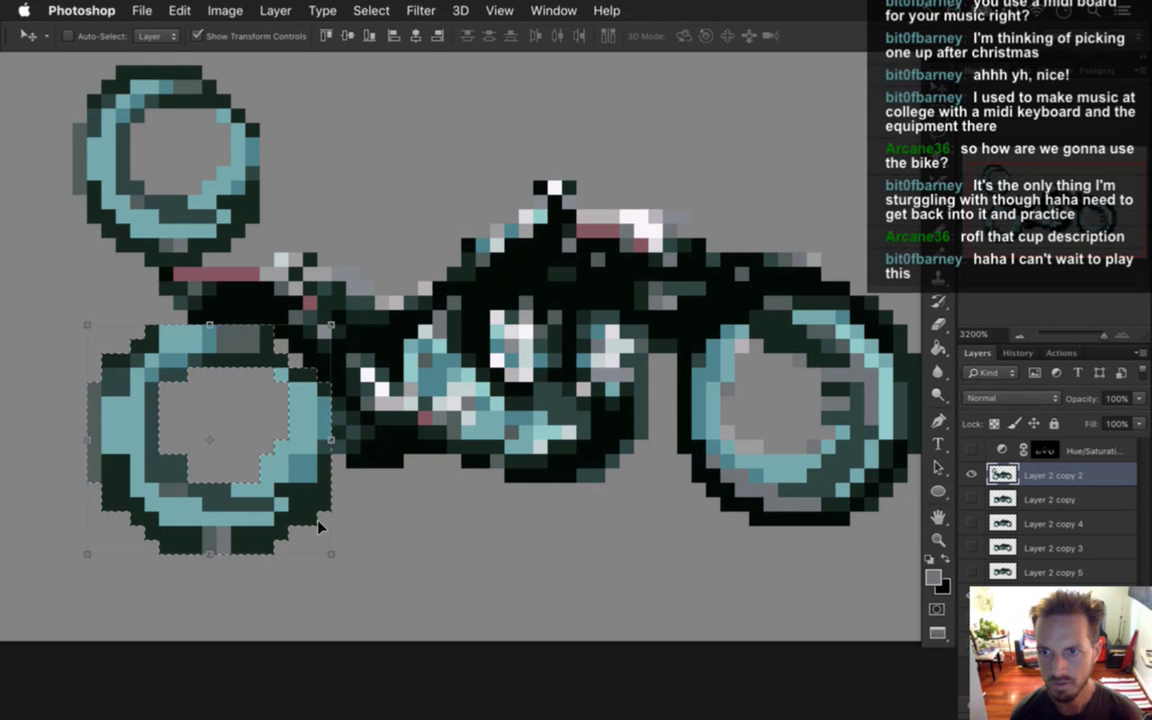
{"action": "key", "text": "m"}
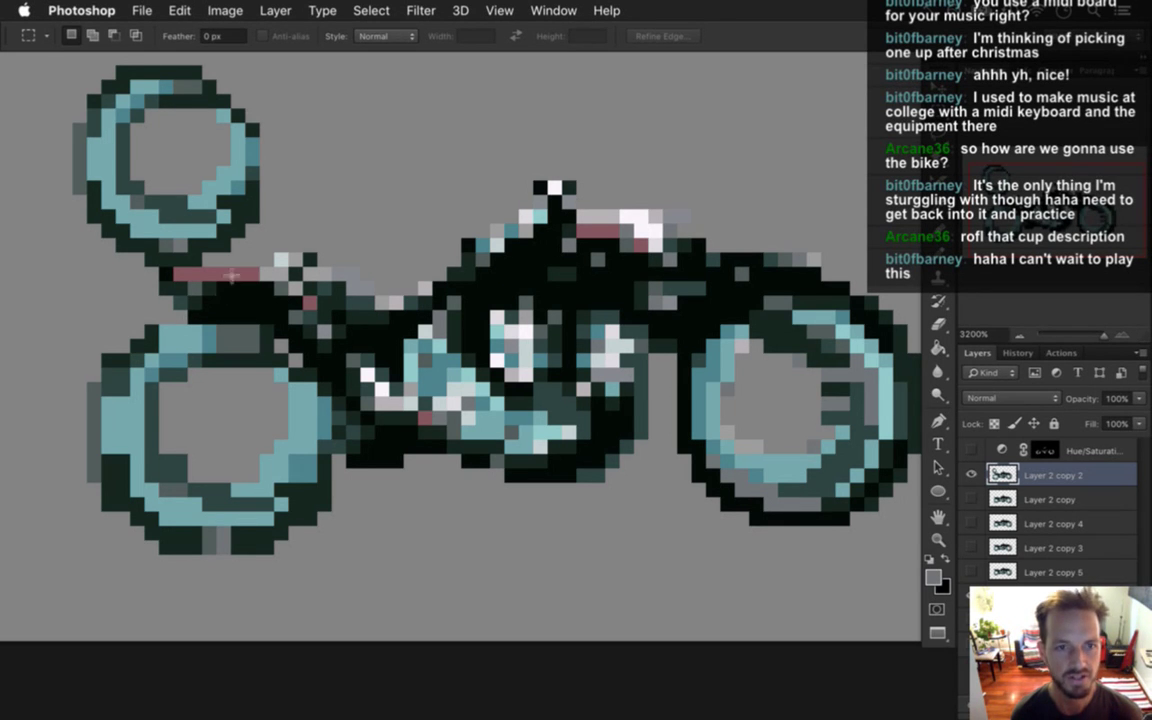
Erase the stray wheel above the bike, then marquee the area around the bike.
{"action": "left_click_drag", "start_coordinate": [311, 221], "coordinate": [365, 264]}
{"action": "key", "text": "e"}
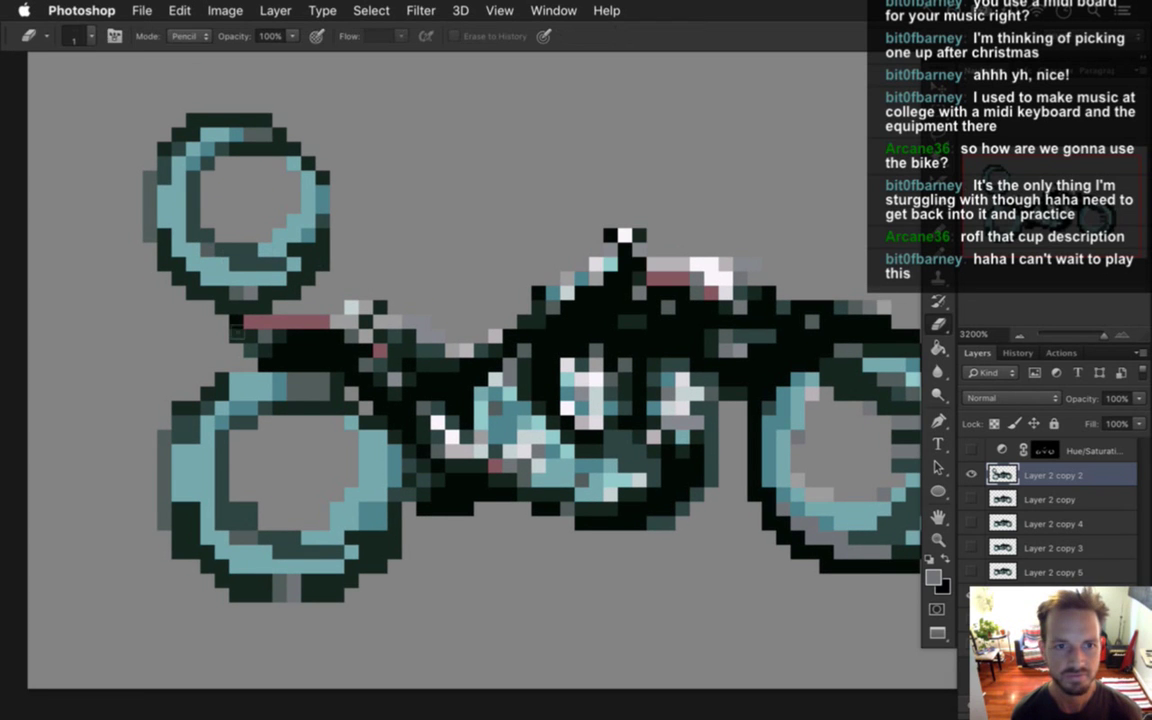
{"action": "mouse_move", "coordinate": [227, 314]}
{"action": "left_mouse_down"}
{"action": "mouse_move", "coordinate": [284, 300]}
{"action": "mouse_move", "coordinate": [285, 158]}
{"action": "mouse_move", "coordinate": [232, 137]}
{"action": "mouse_move", "coordinate": [173, 222]}
{"action": "mouse_move", "coordinate": [173, 301]}
{"action": "left_mouse_up"}
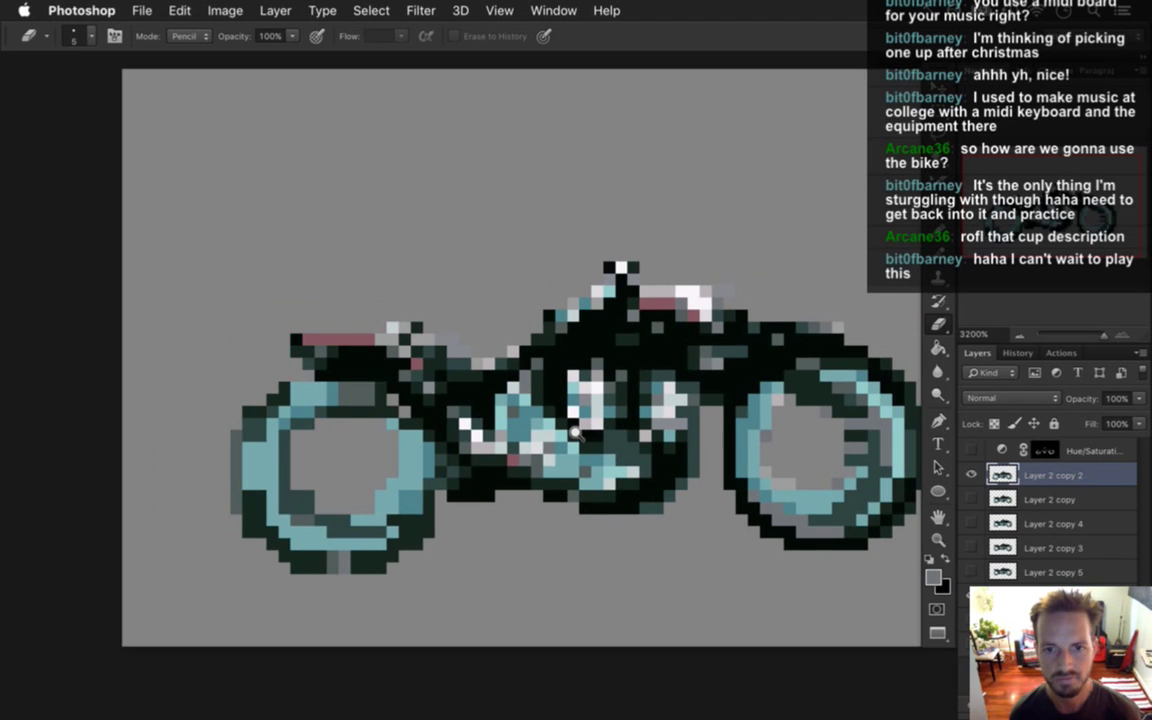
{"action": "scroll", "coordinate": [645, 390], "scroll_direction": "down", "scroll_amount": 2}
{"action": "left_click_drag", "start_coordinate": [645, 390], "coordinate": [570, 401]}
{"action": "key", "text": "m"}
{"action": "left_click_drag", "start_coordinate": [95, 197], "coordinate": [877, 613]}
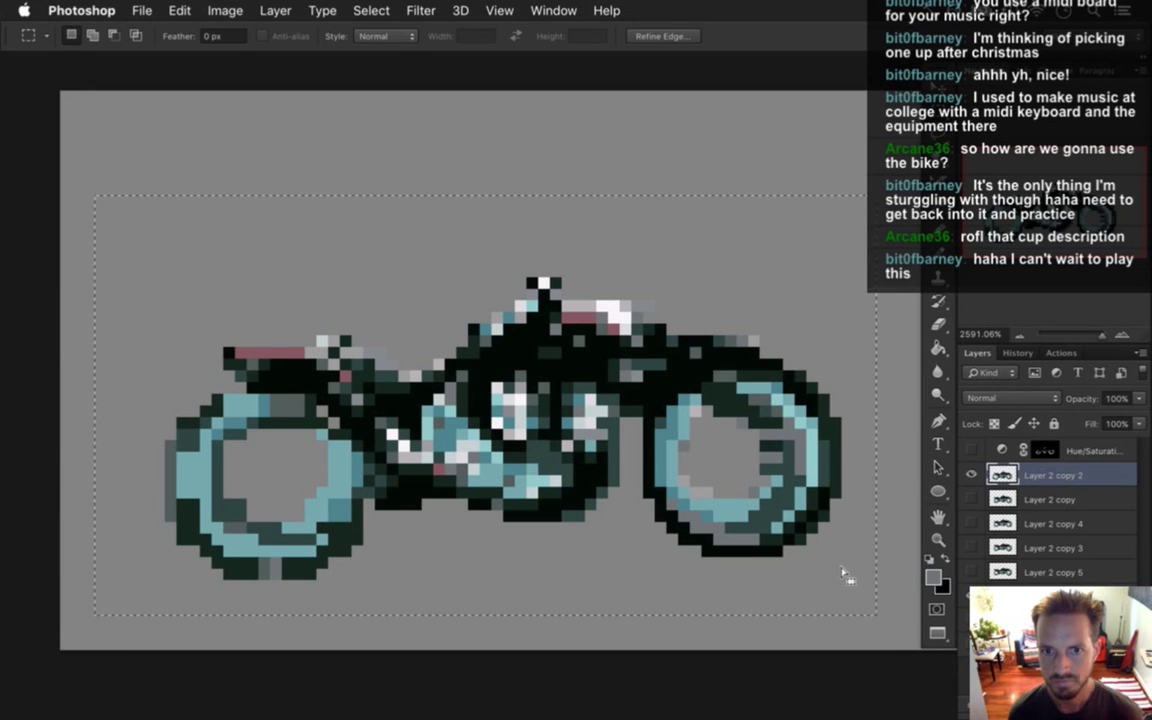
Clear the selection and darken the foreground grey in the Color Picker.
{"action": "key", "text": "alt"}
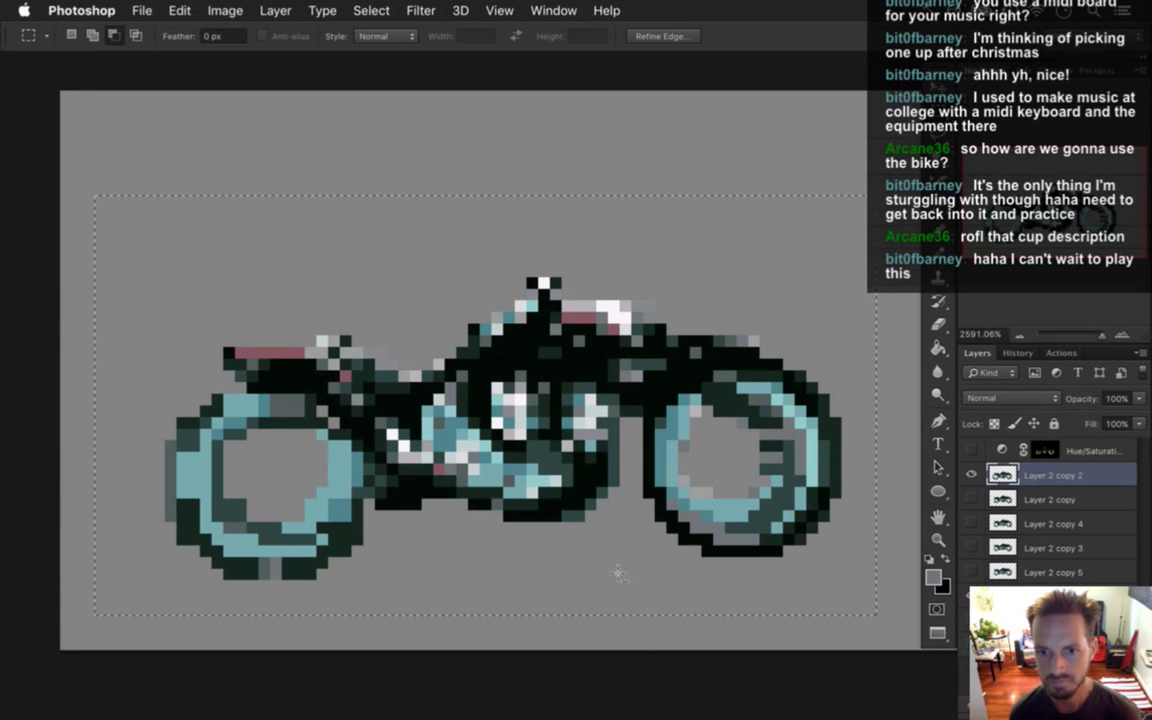
{"action": "left_click_drag", "start_coordinate": [633, 627], "coordinate": [878, 416]}
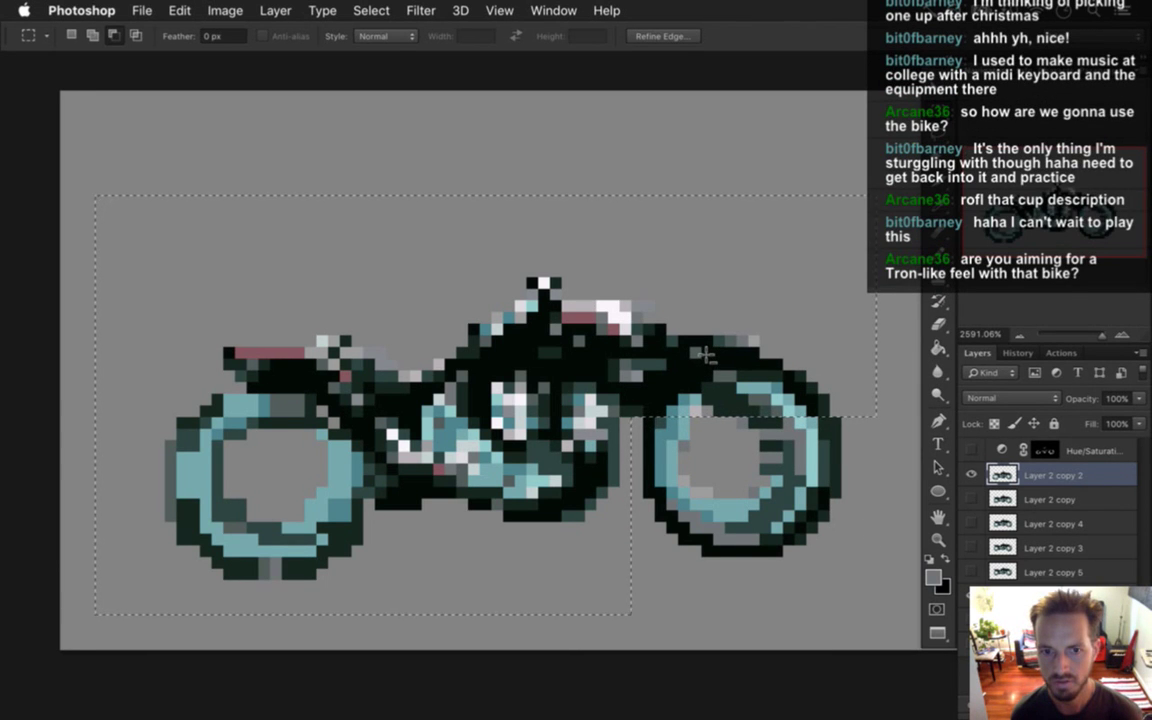
{"action": "key", "text": "ctrl+d"}
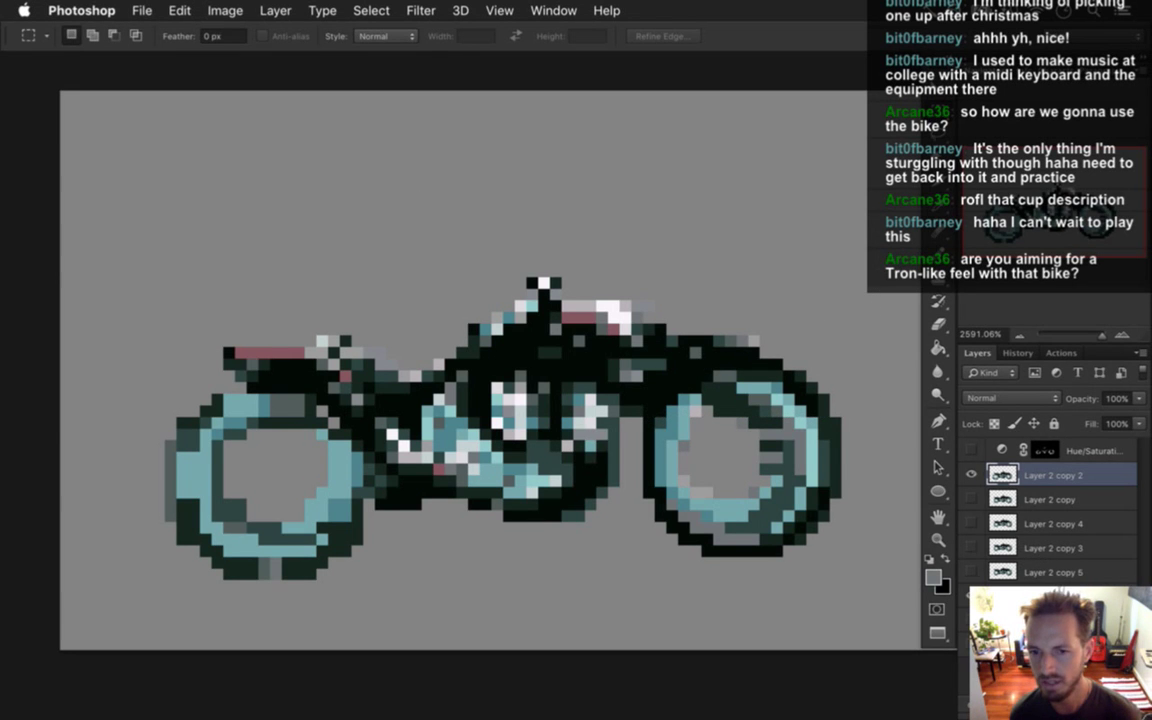
{"action": "key", "text": "i"}
{"action": "left_click", "coordinate": [933, 578]}
{"action": "left_click_drag", "start_coordinate": [908, 496], "coordinate": [908, 455]}
{"action": "left_click", "coordinate": [1046, 301]}
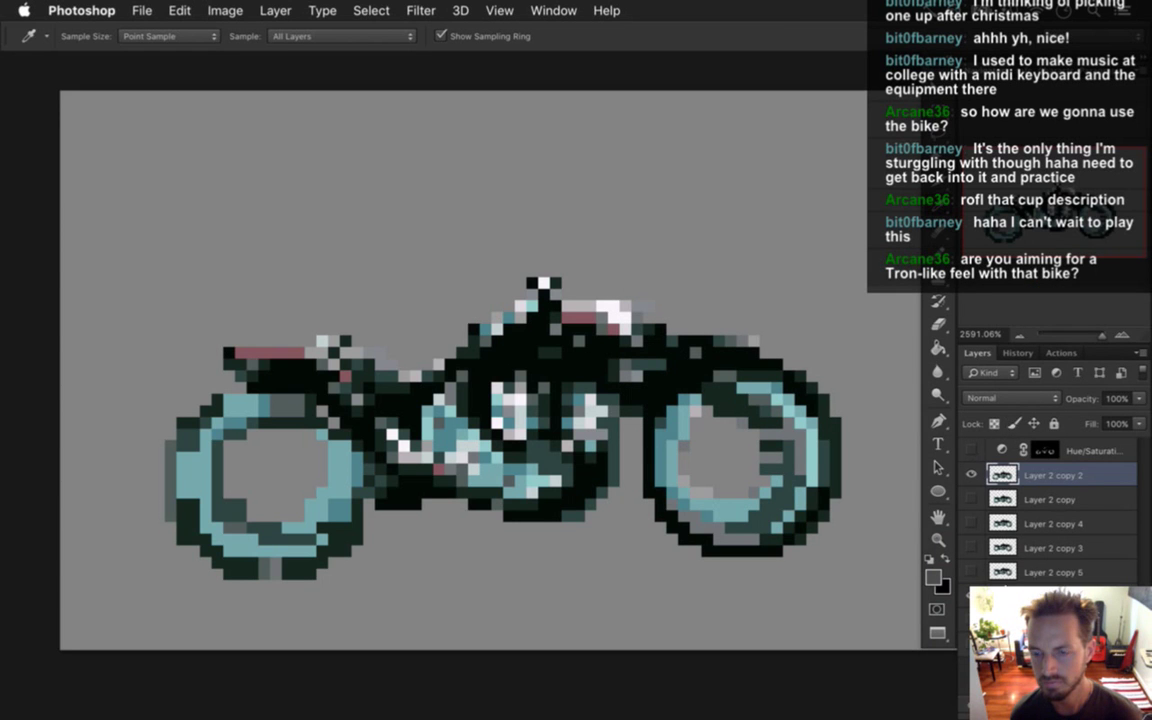
Draw a long dark grey pencil ground line beneath the bike.
{"action": "right_click", "coordinate": [993, 646]}
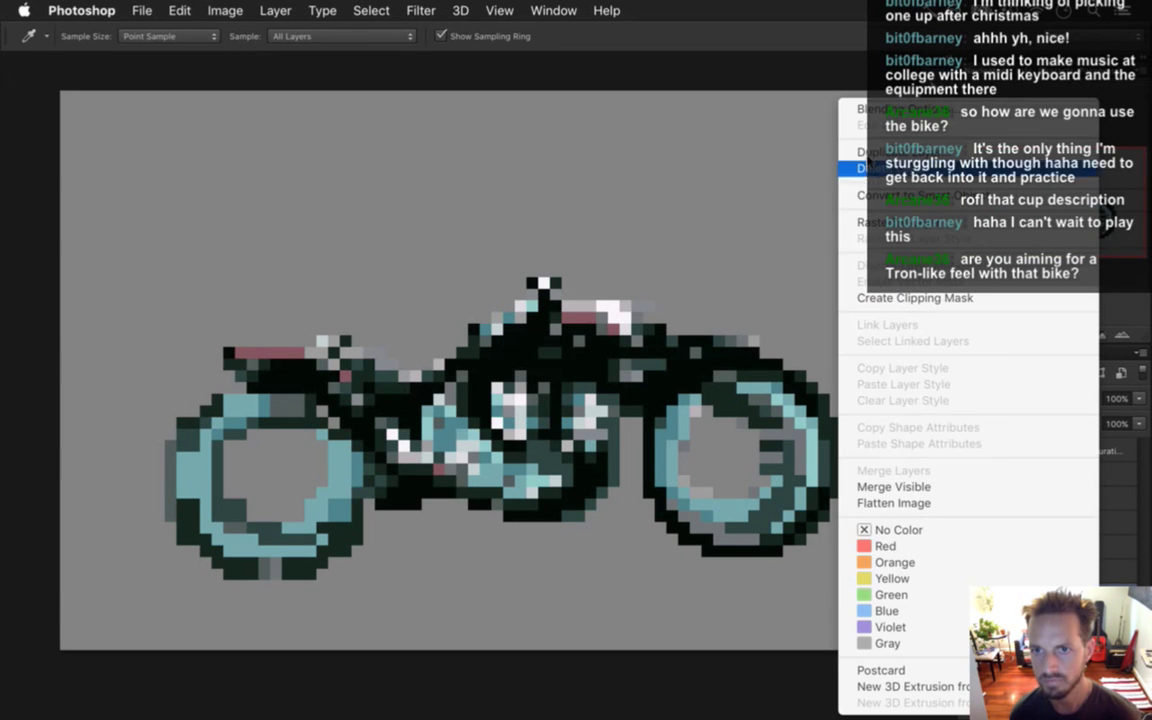
{"action": "key", "text": "Escape"}
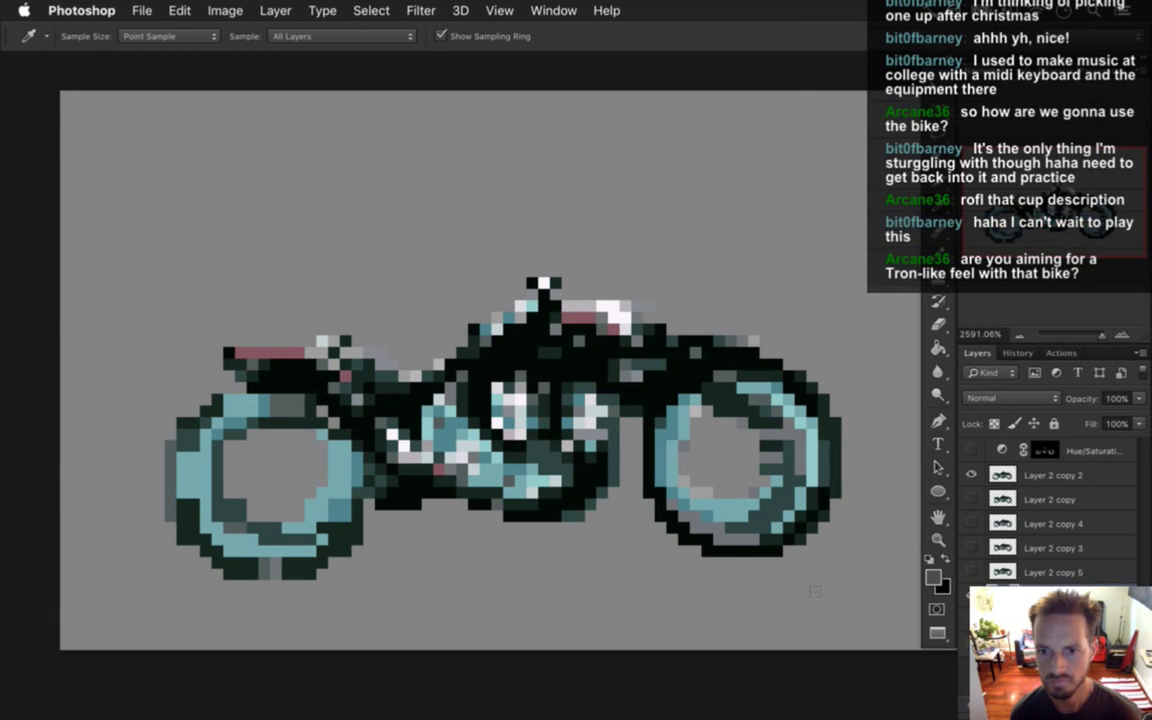
{"action": "key", "text": "b"}
{"action": "left_click_drag", "start_coordinate": [762, 588], "coordinate": [330, 578]}
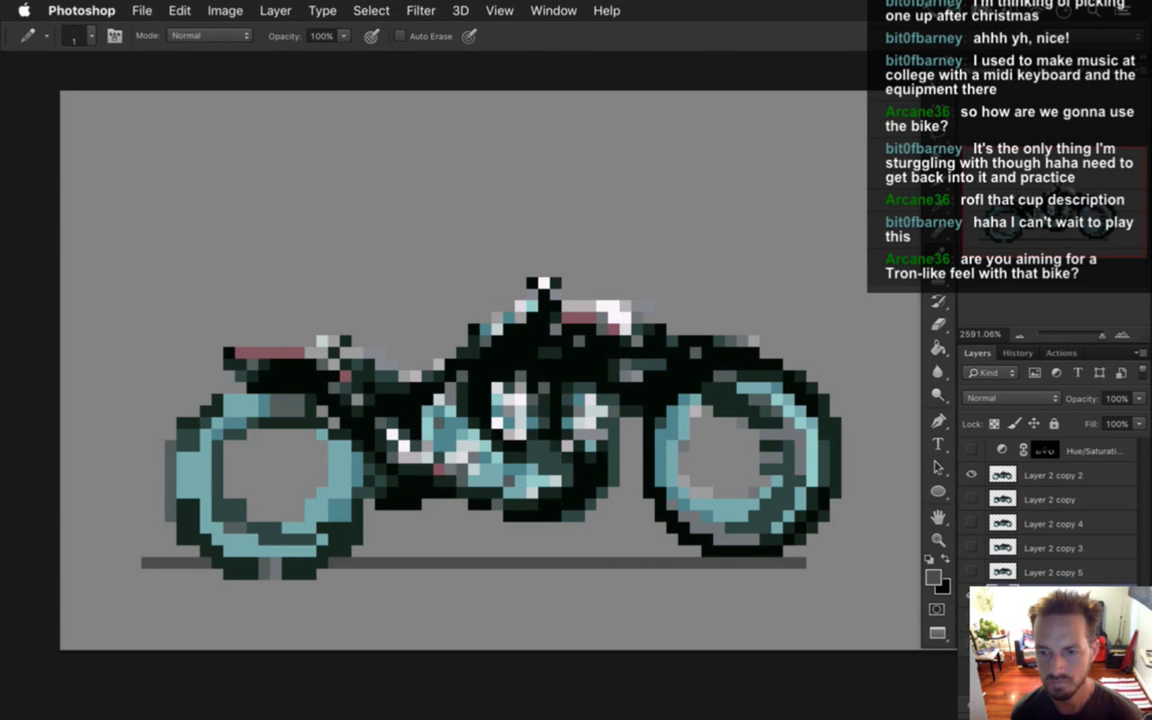
{"action": "key", "text": "ctrl+z"}
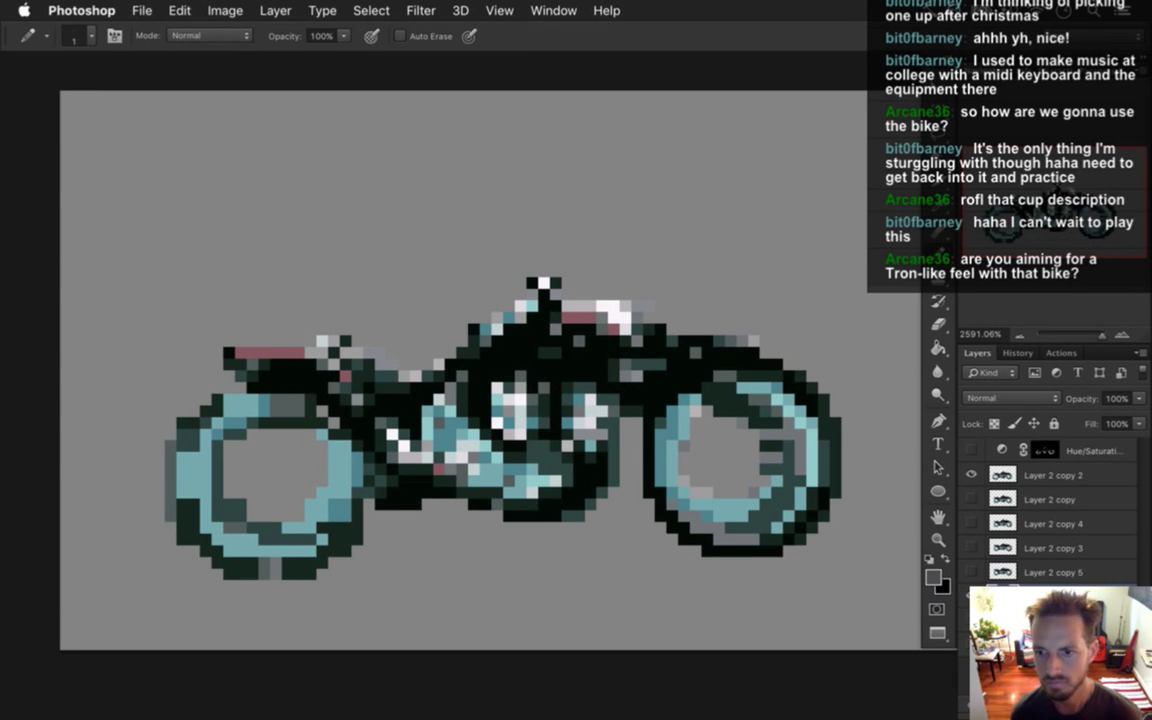
{"action": "mouse_move", "coordinate": [782, 586]}
{"action": "left_mouse_down"}
{"action": "mouse_move", "coordinate": [648, 570]}
{"action": "mouse_move", "coordinate": [223, 592]}
{"action": "left_mouse_up"}
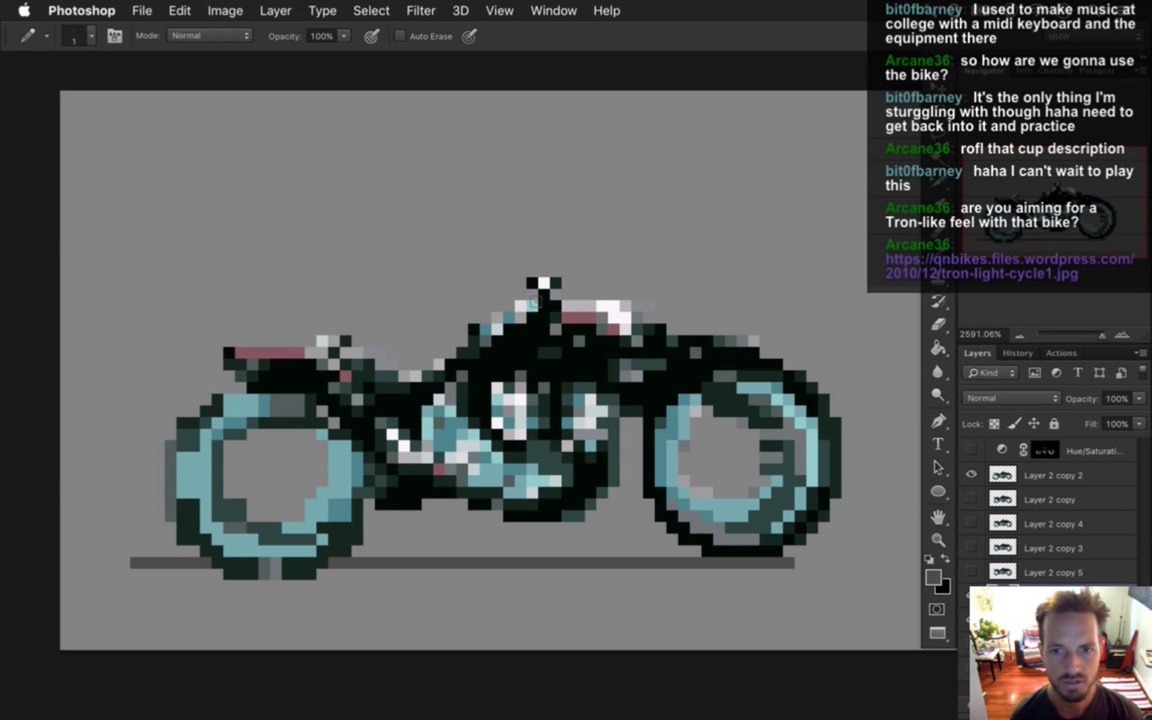
On Layer 2 copy 2, select the bike's left section, cutting out the right wheel area.
{"action": "left_click", "coordinate": [1063, 474]}
{"action": "key", "text": "m"}
{"action": "left_click_drag", "start_coordinate": [432, 428], "coordinate": [877, 614]}
{"action": "left_click_drag", "start_coordinate": [668, 640], "coordinate": [880, 416]}
{"action": "left_click_drag", "start_coordinate": [682, 556], "coordinate": [630, 417]}
{"action": "left_click_drag", "start_coordinate": [783, 412], "coordinate": [705, 376]}
Rotate the selected section, easing the tilt from about 5° to 1.3°, and shift it slightly.
{"action": "key", "text": "v"}
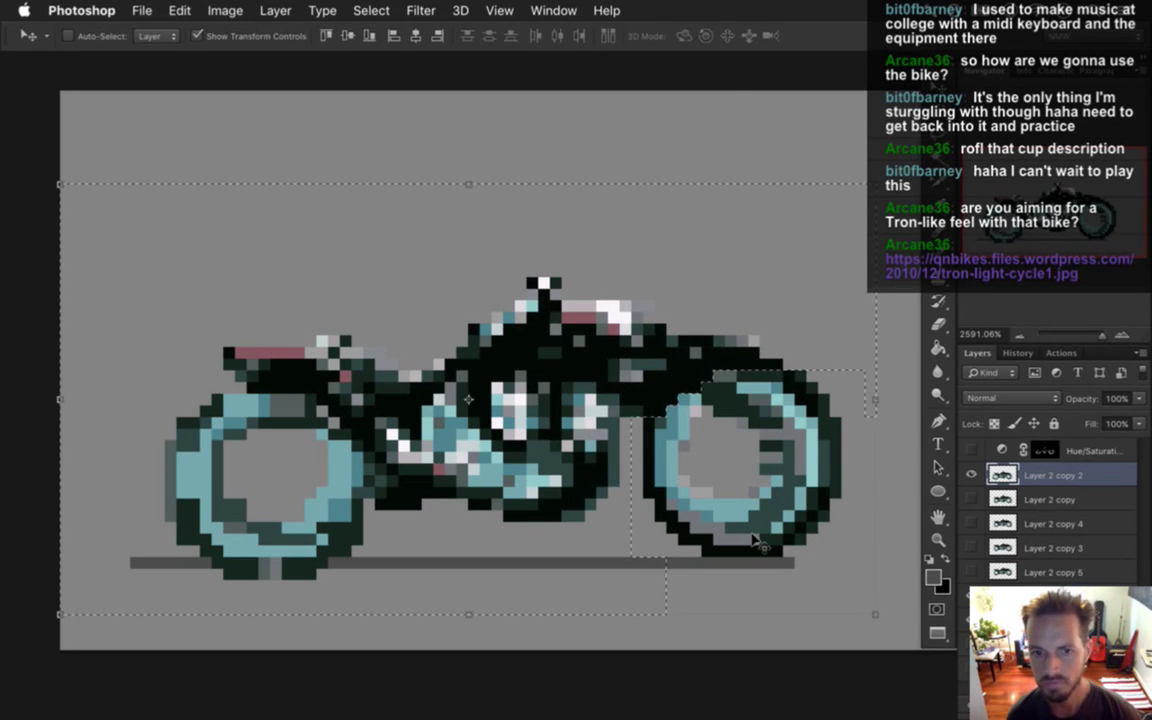
{"action": "left_click_drag", "start_coordinate": [42, 172], "coordinate": [62, 135]}
{"action": "left_click_drag", "start_coordinate": [555, 353], "coordinate": [556, 362]}
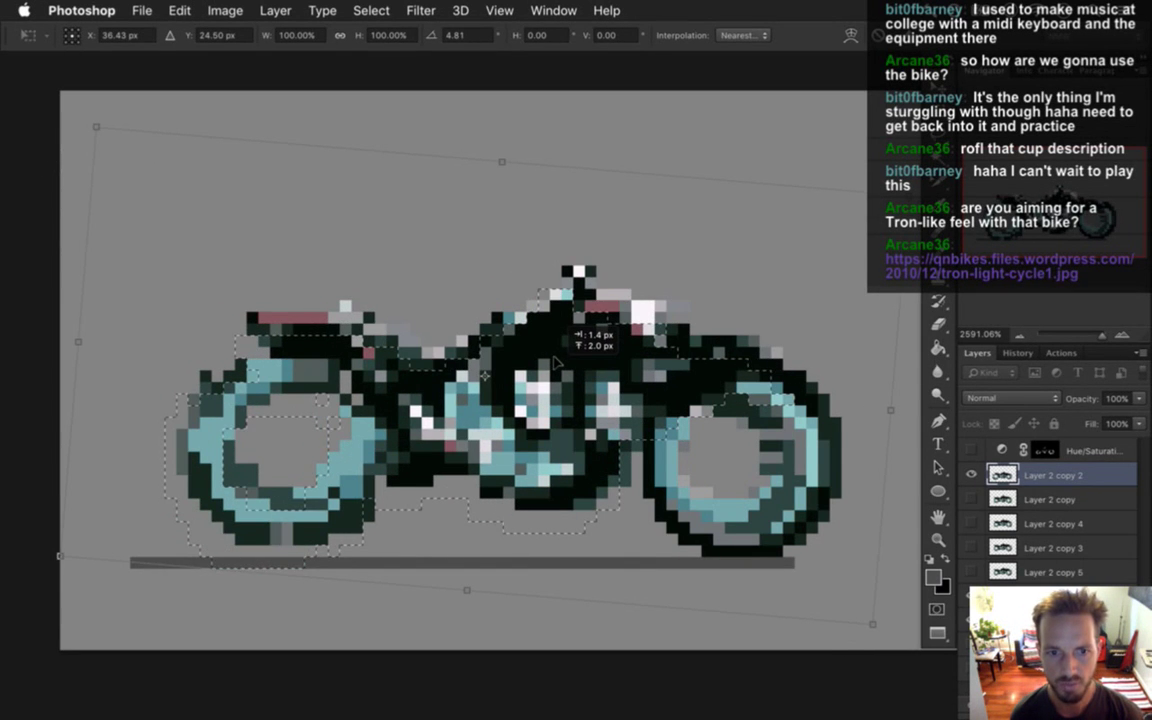
{"action": "mouse_move", "coordinate": [73, 108]}
{"action": "left_mouse_down"}
{"action": "mouse_move", "coordinate": [84, 136]}
{"action": "mouse_move", "coordinate": [74, 120]}
{"action": "mouse_move", "coordinate": [73, 130]}
{"action": "left_mouse_up"}
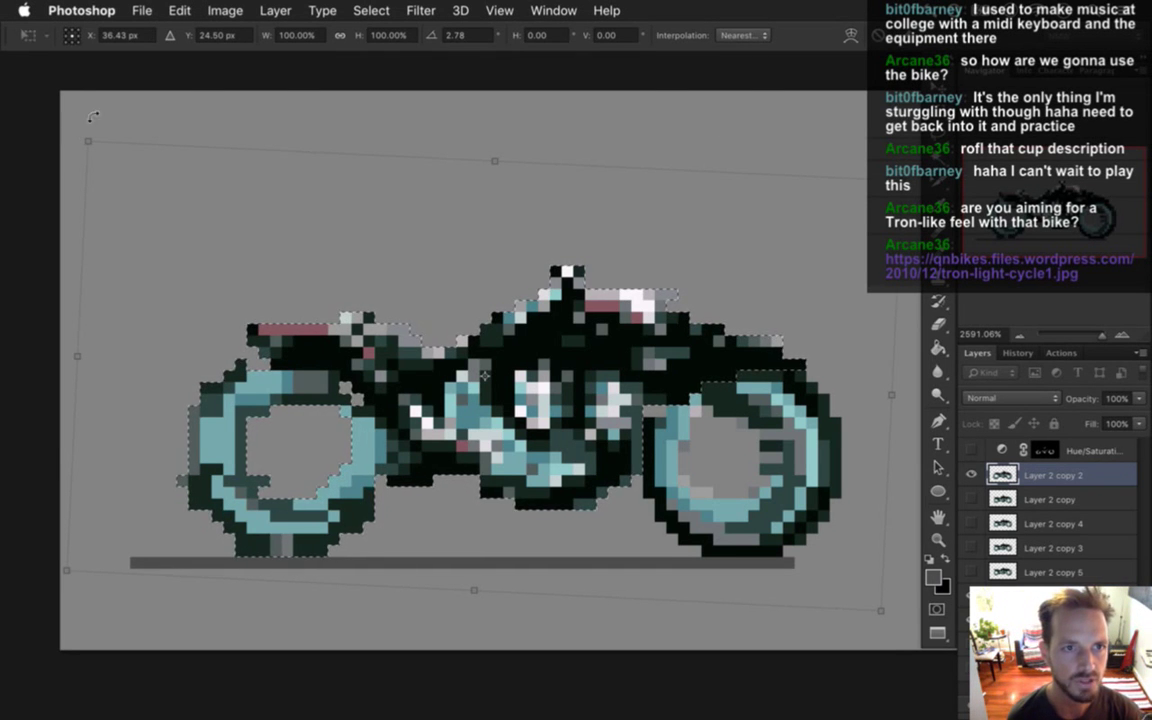
{"action": "left_click_drag", "start_coordinate": [70, 112], "coordinate": [61, 142]}
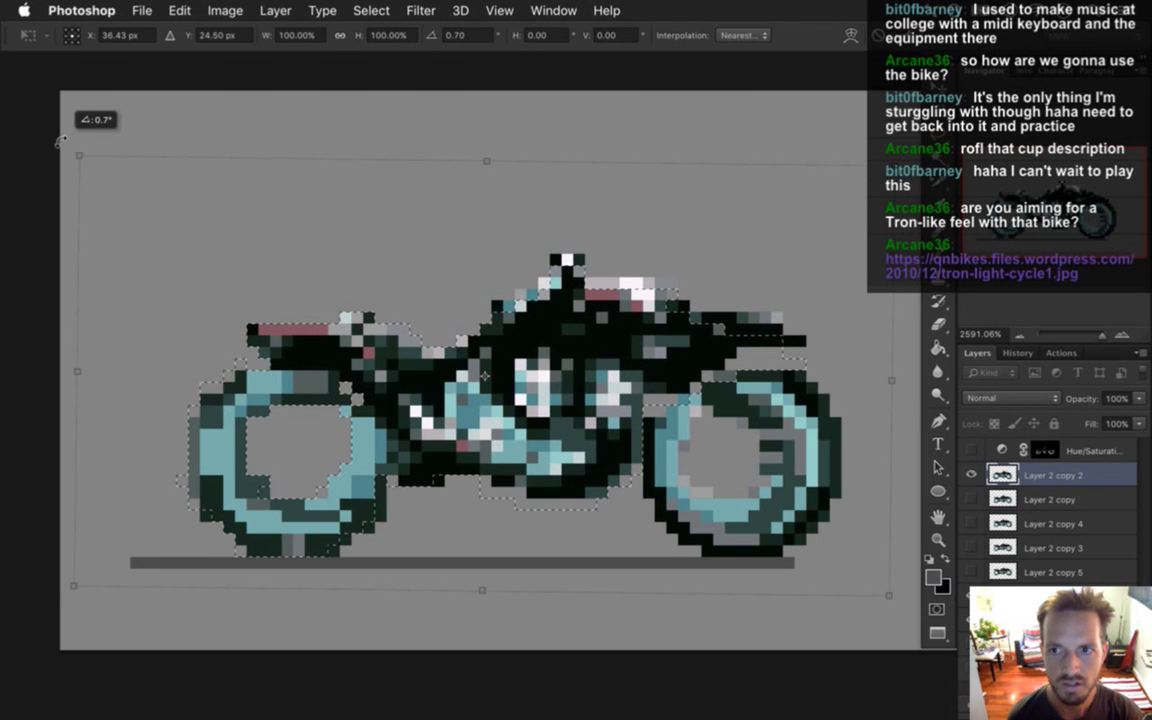
Rotate the bike copy to about -1.46 degrees, nudge it left and up one pixel, and commit.
{"action": "mouse_move", "coordinate": [59, 142]}
{"action": "left_mouse_down"}
{"action": "mouse_move", "coordinate": [52, 136]}
{"action": "mouse_move", "coordinate": [50, 158]}
{"action": "mouse_move", "coordinate": [47, 147]}
{"action": "left_mouse_up"}
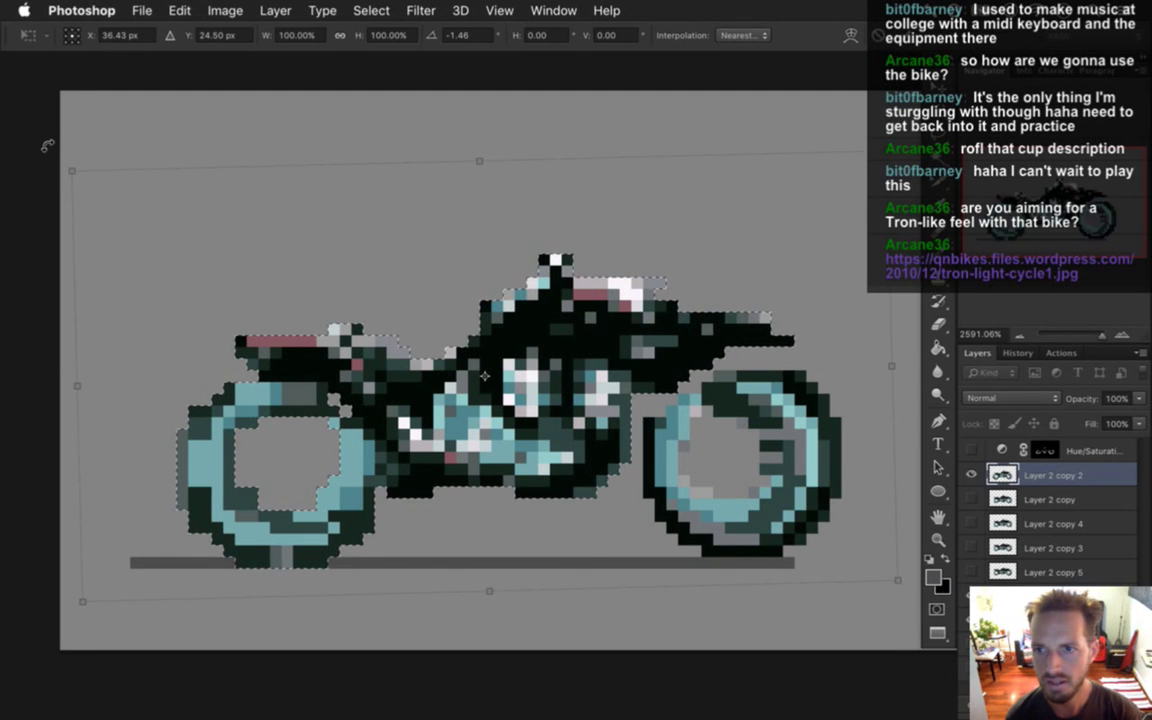
{"action": "key", "text": "Right"}
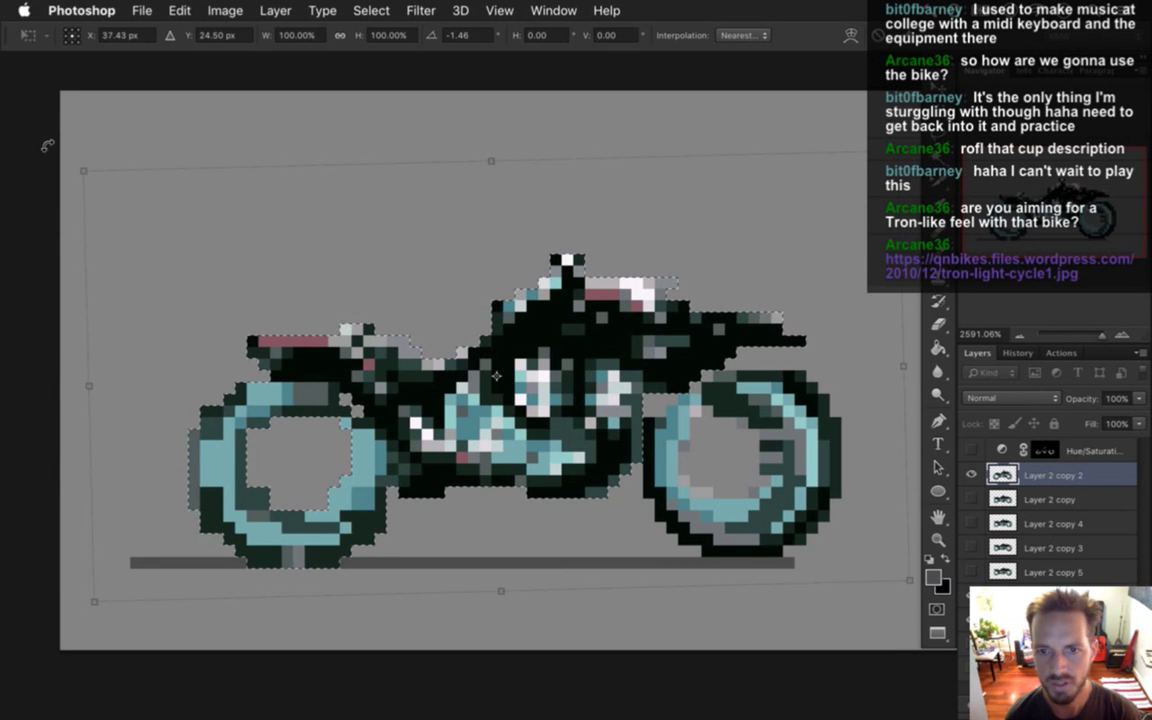
{"action": "key", "text": "Left"}
{"action": "key", "text": "Down"}
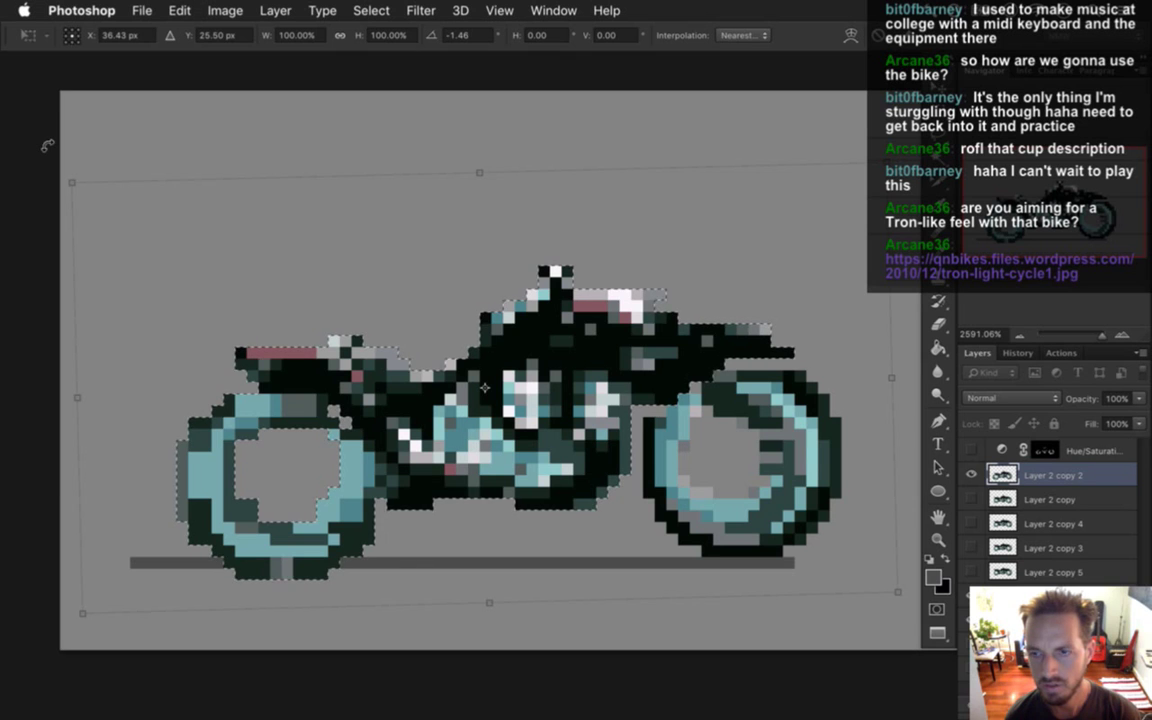
{"action": "key", "text": "Right"}
{"action": "key", "text": "Up"}
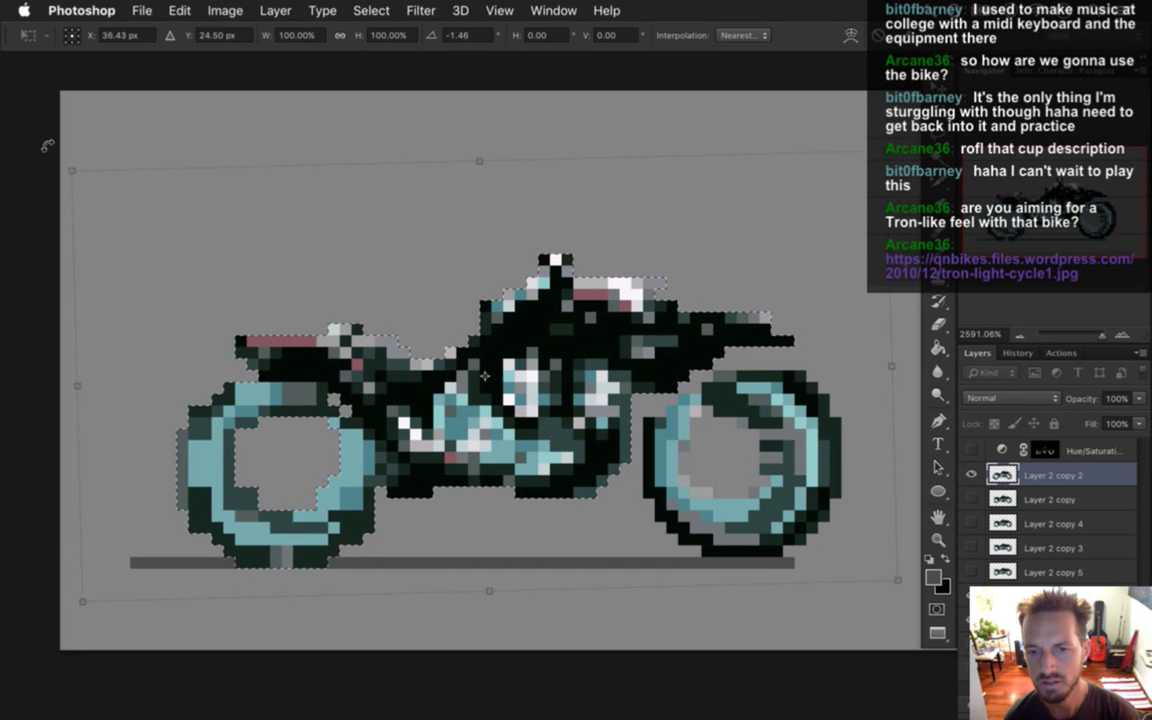
{"action": "key", "text": "Left"}
{"action": "key", "text": "Left"}
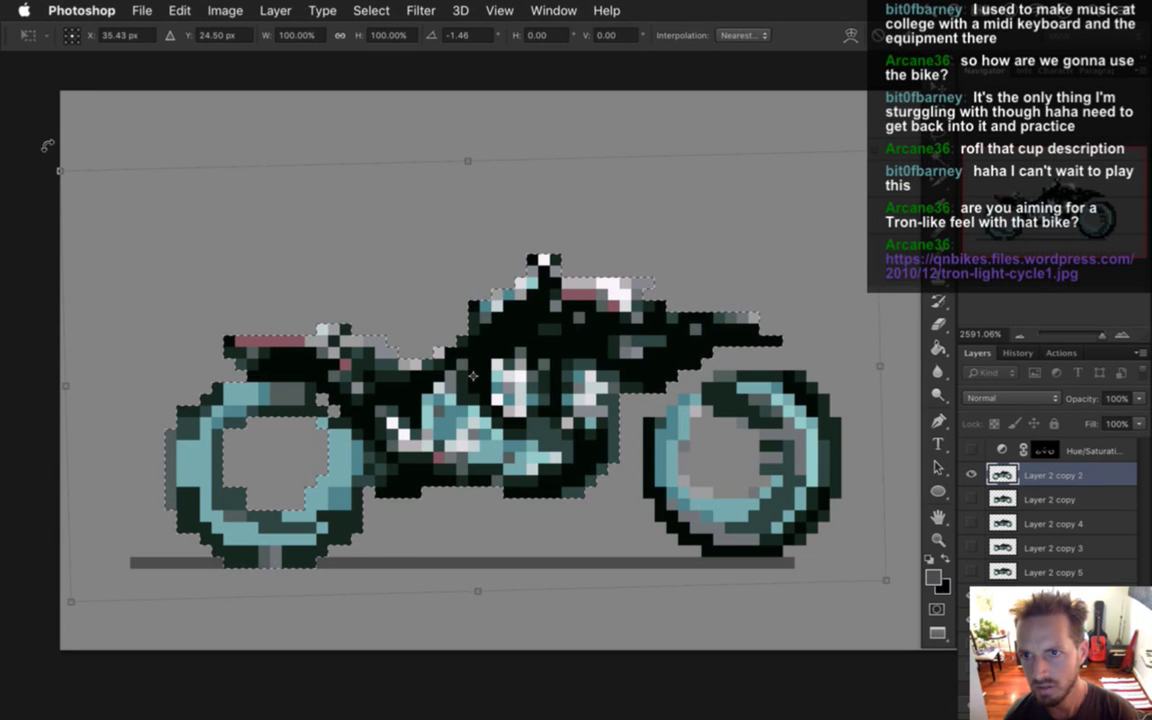
{"action": "key", "text": "Left"}
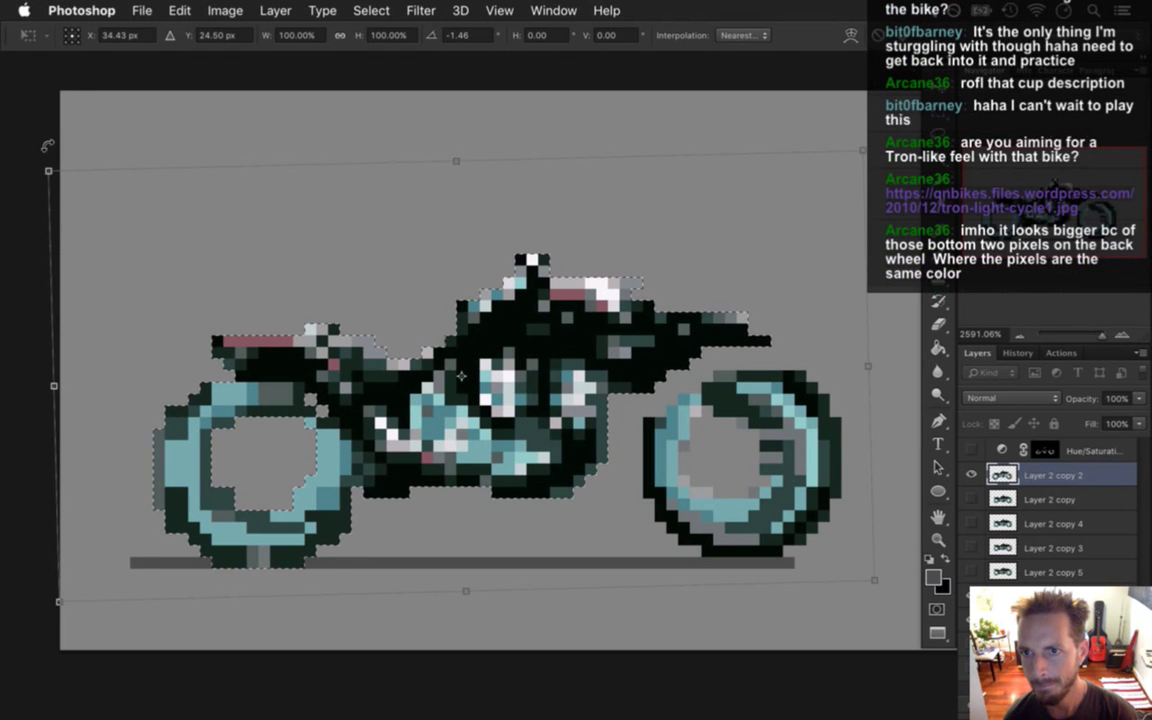
{"action": "key", "text": "Right"}
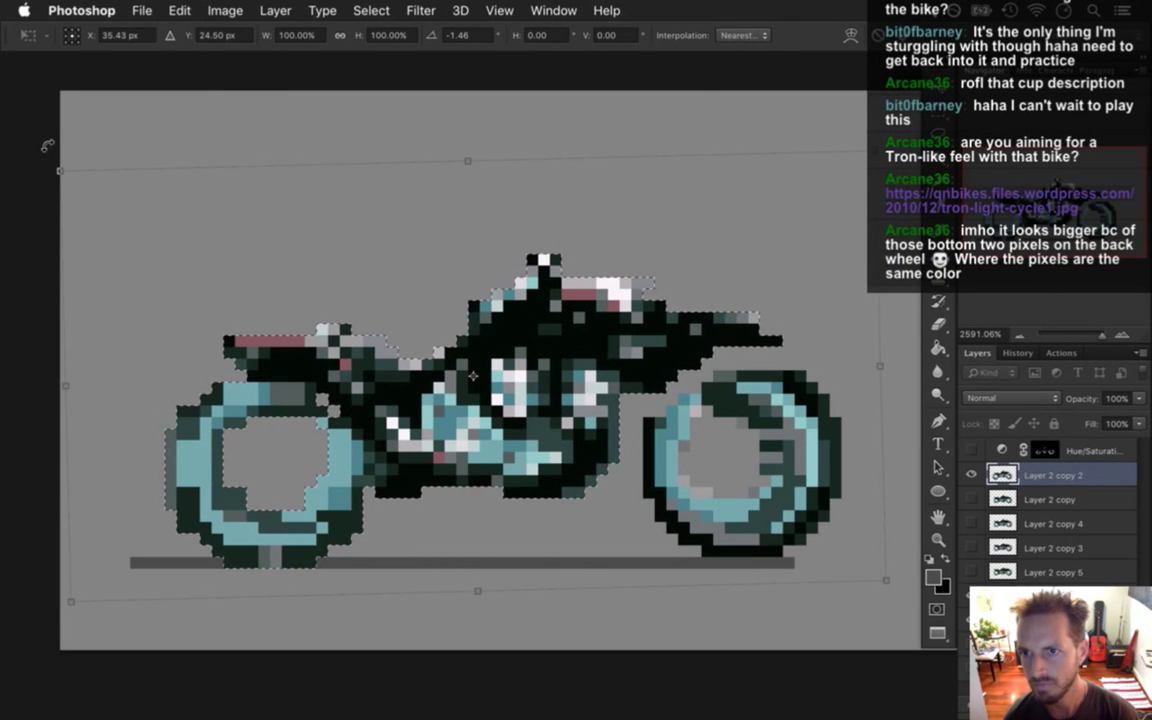
{"action": "key", "text": "Left"}
{"action": "key", "text": "Left"}
{"action": "key", "text": "Left"}
{"action": "key", "text": "Left"}
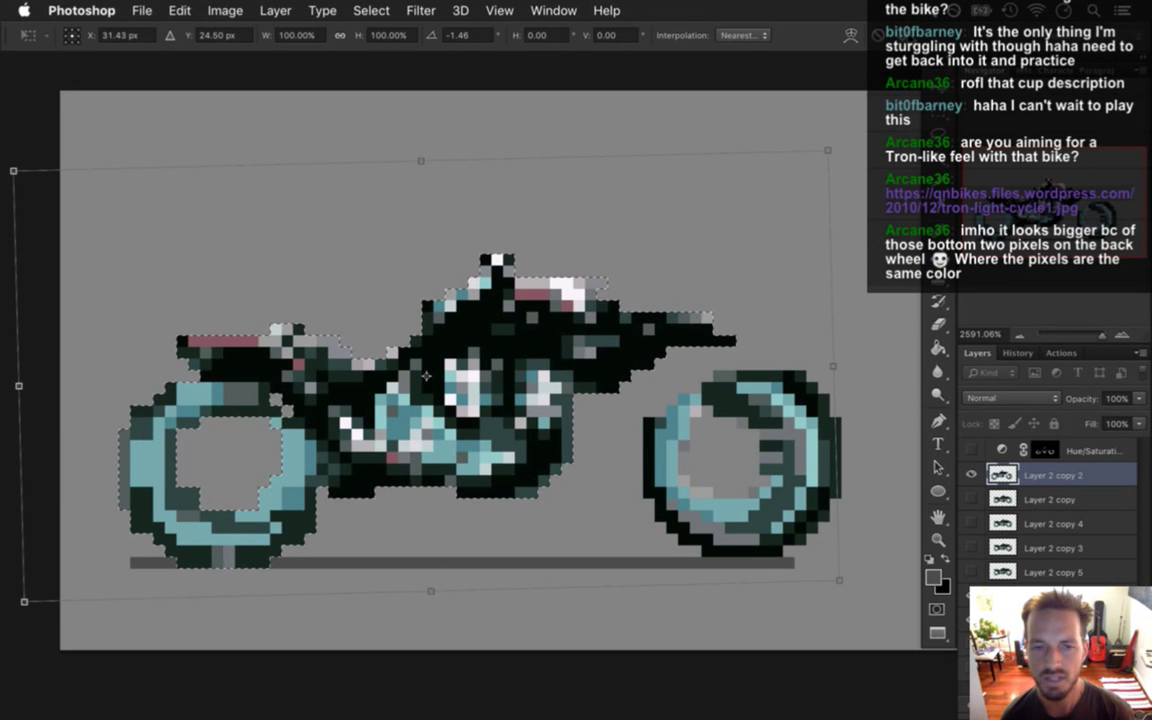
{"action": "key", "text": "Return"}
Deselect and sample the dark frame colour from the bike with the Eyedropper.
{"action": "key", "text": "ctrl+d"}
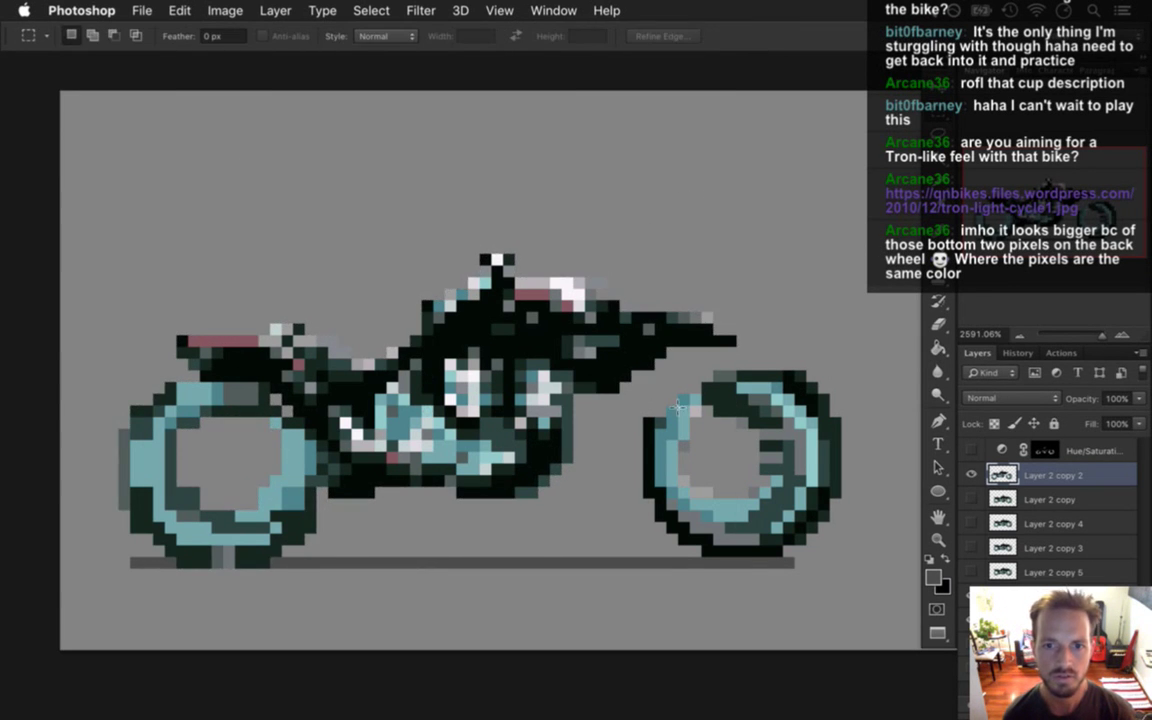
{"action": "key", "text": "i"}
{"action": "left_click", "coordinate": [600, 335]}
{"action": "key", "text": "b"}
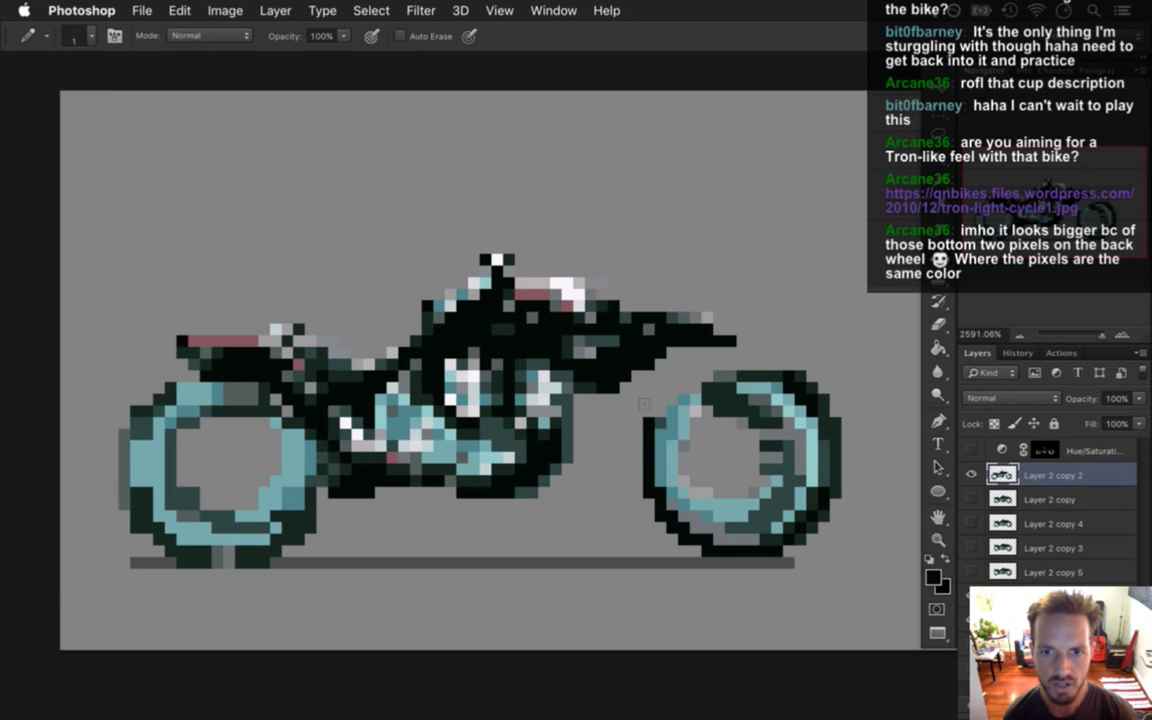
{"action": "key", "text": "i"}
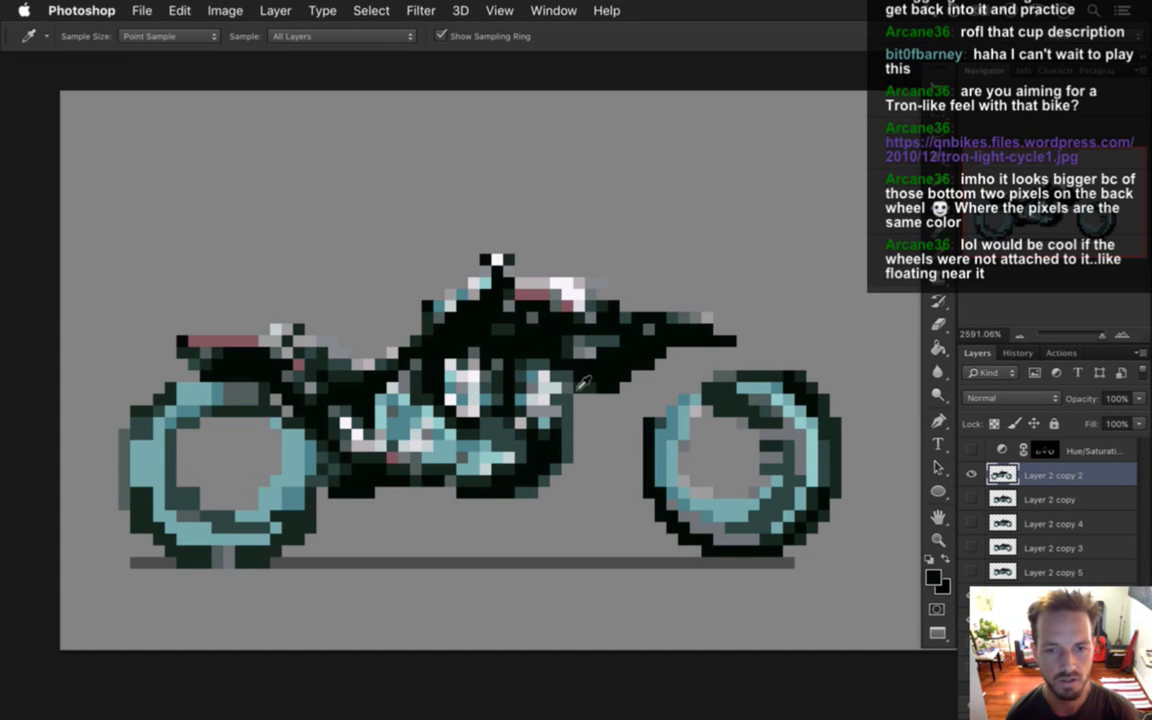
{"action": "left_click", "coordinate": [656, 342]}
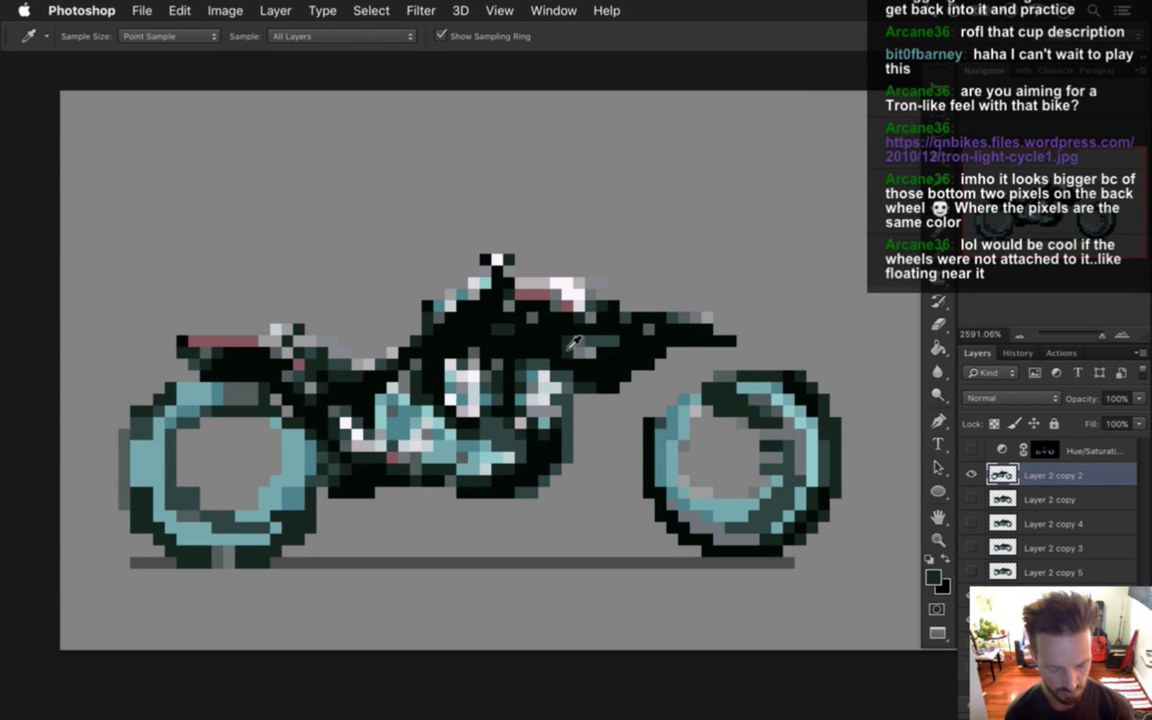
Pencil dark pixels linking the frame to the front wheel, then hide the grey background.
{"action": "key", "text": "b"}
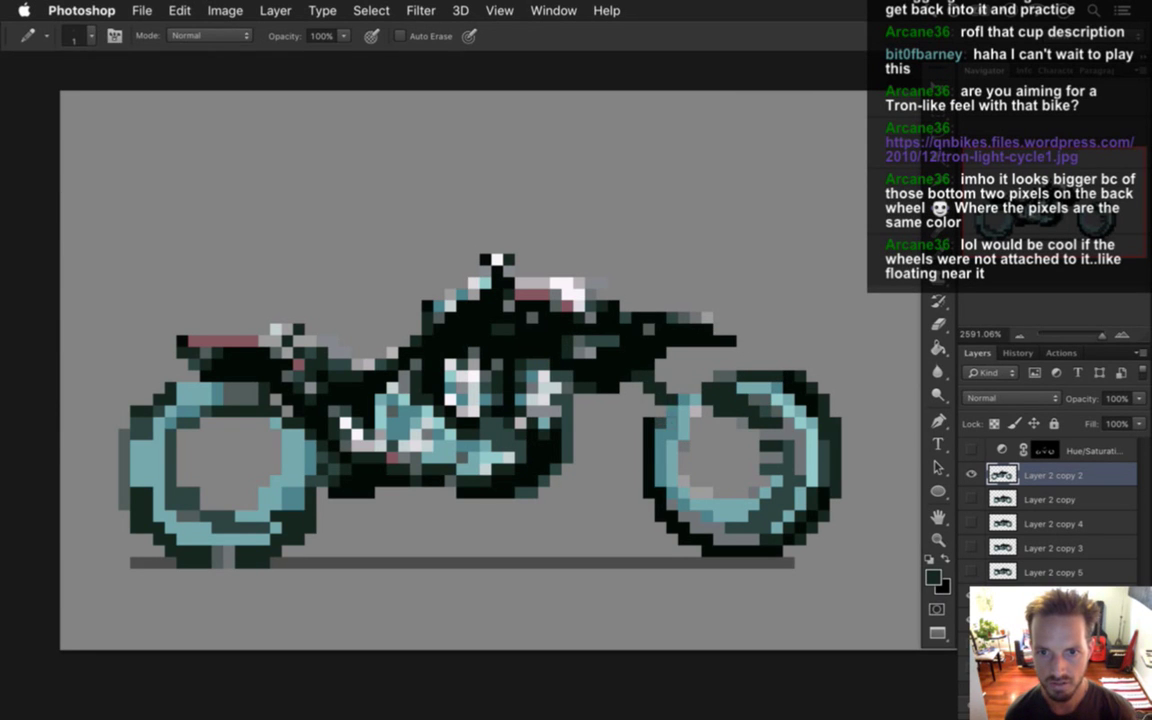
{"action": "left_click_drag", "start_coordinate": [666, 392], "coordinate": [652, 378]}
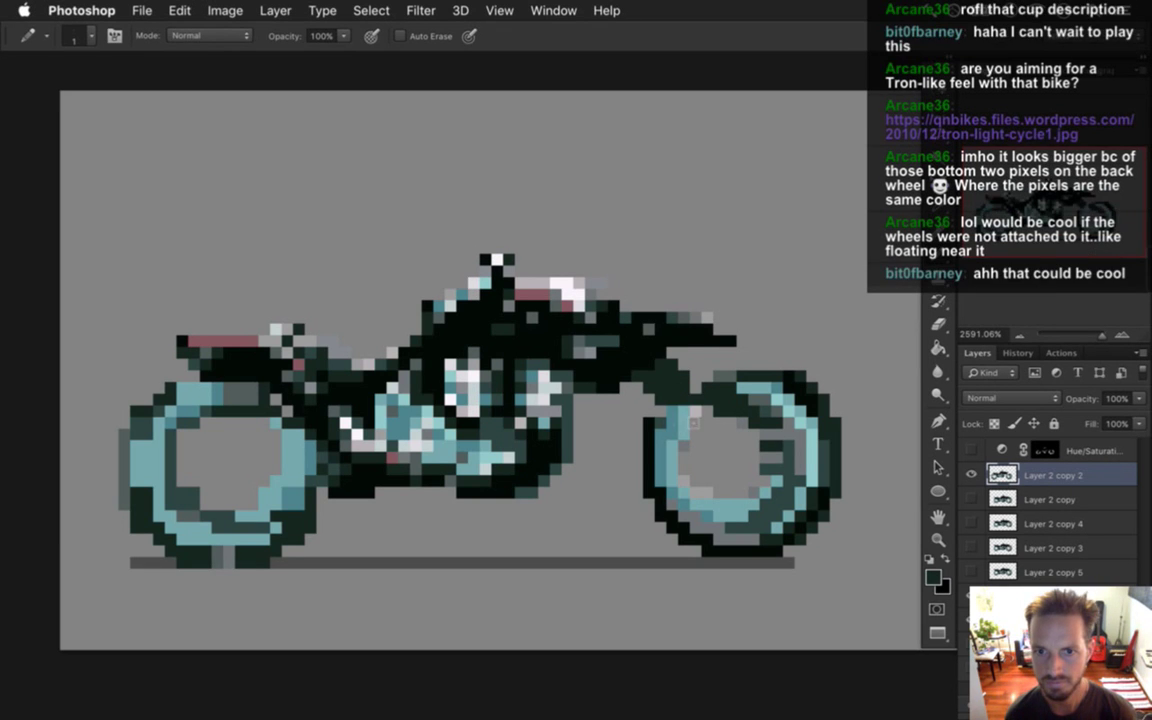
{"action": "left_click_drag", "start_coordinate": [699, 428], "coordinate": [626, 350]}
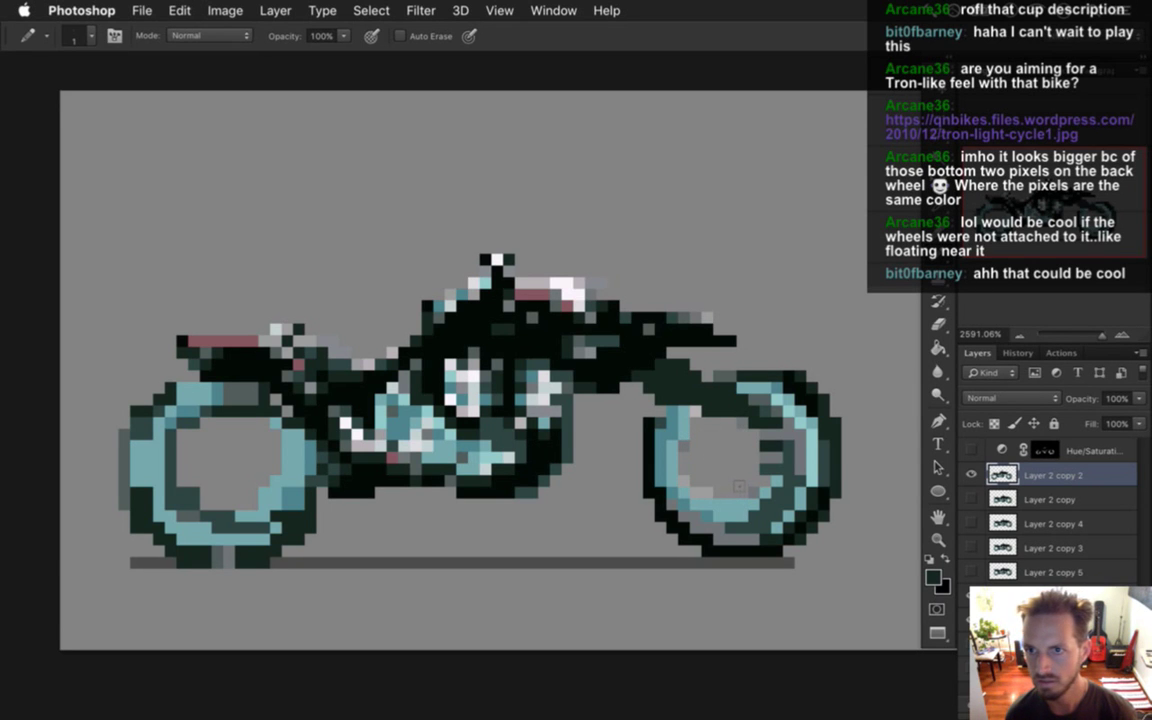
{"action": "key", "text": "e"}
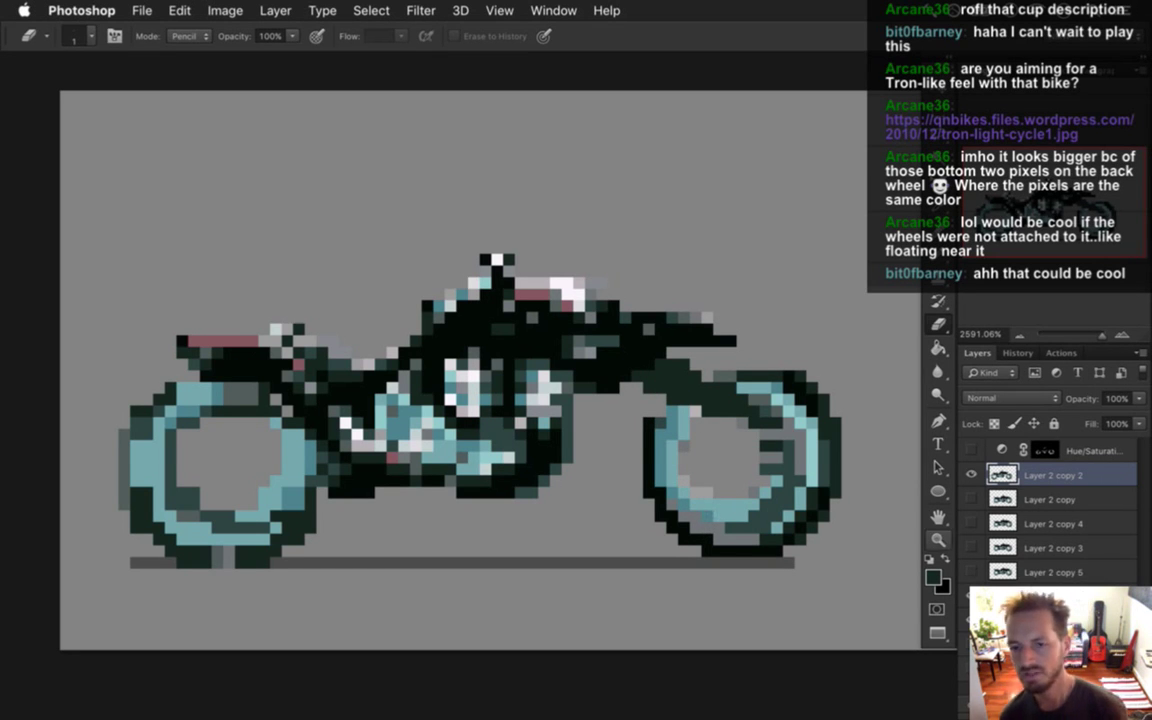
{"action": "key", "text": "ctrl+comma"}
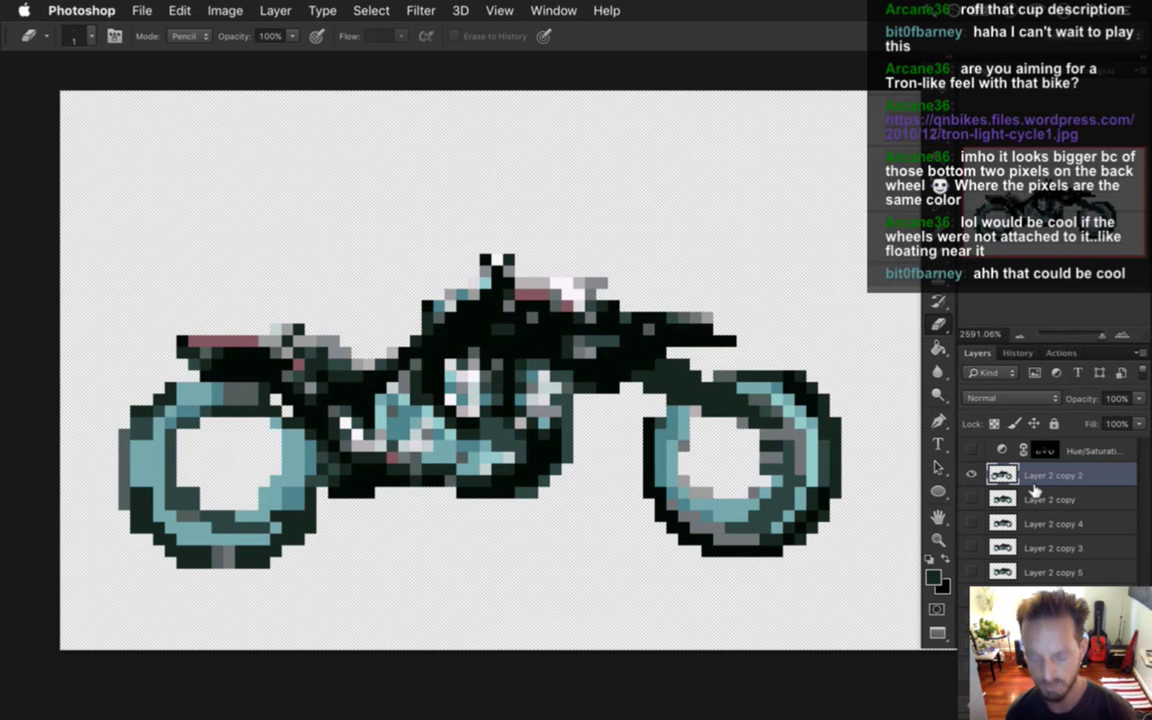
Duplicate the bike as Layer 2 copy 6 and delete unused Layer 2 copies 2, 3 and 4.
{"action": "key", "text": "ctrl+j"}
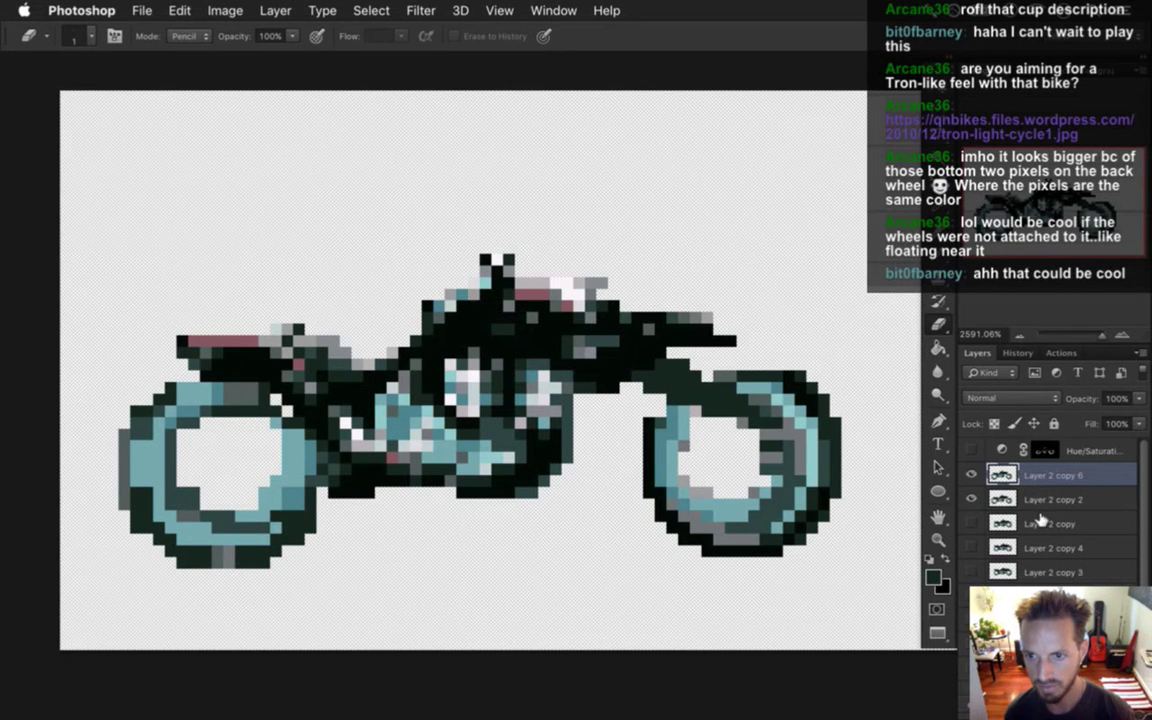
{"action": "left_click", "coordinate": [1045, 523]}
{"action": "key", "text": "Delete"}
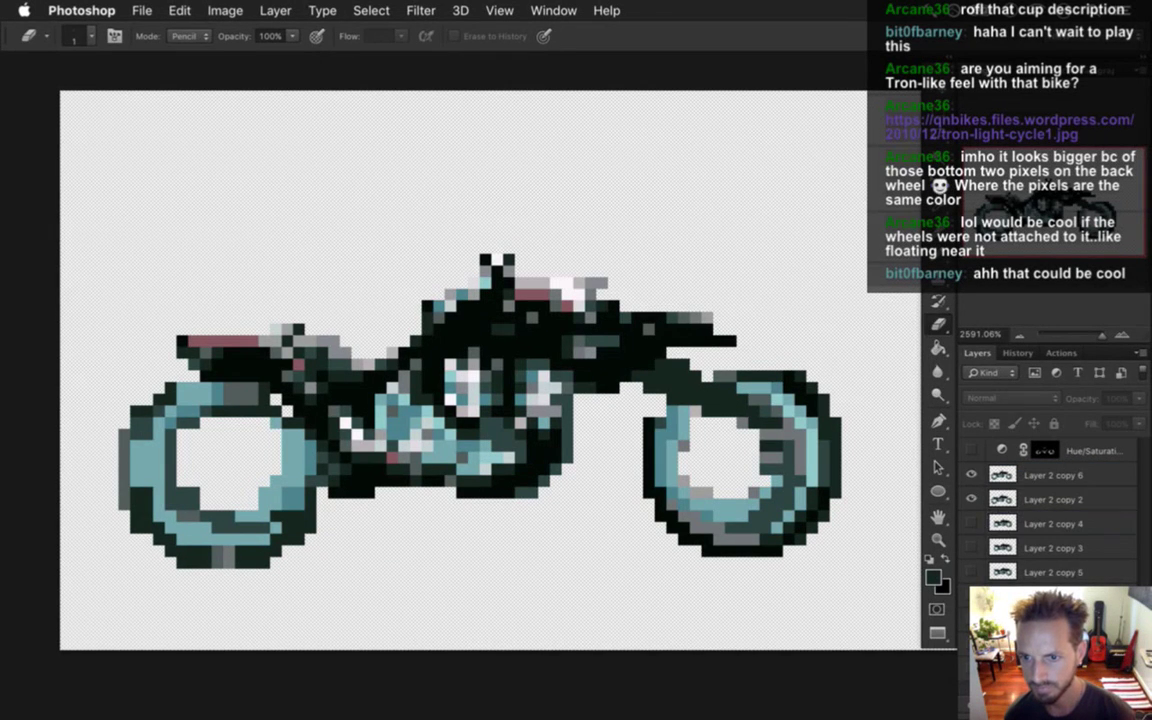
{"action": "left_click", "coordinate": [1055, 523]}
{"action": "key", "text": "Delete"}
{"action": "key", "text": "Delete"}
{"action": "left_click", "coordinate": [1050, 476]}
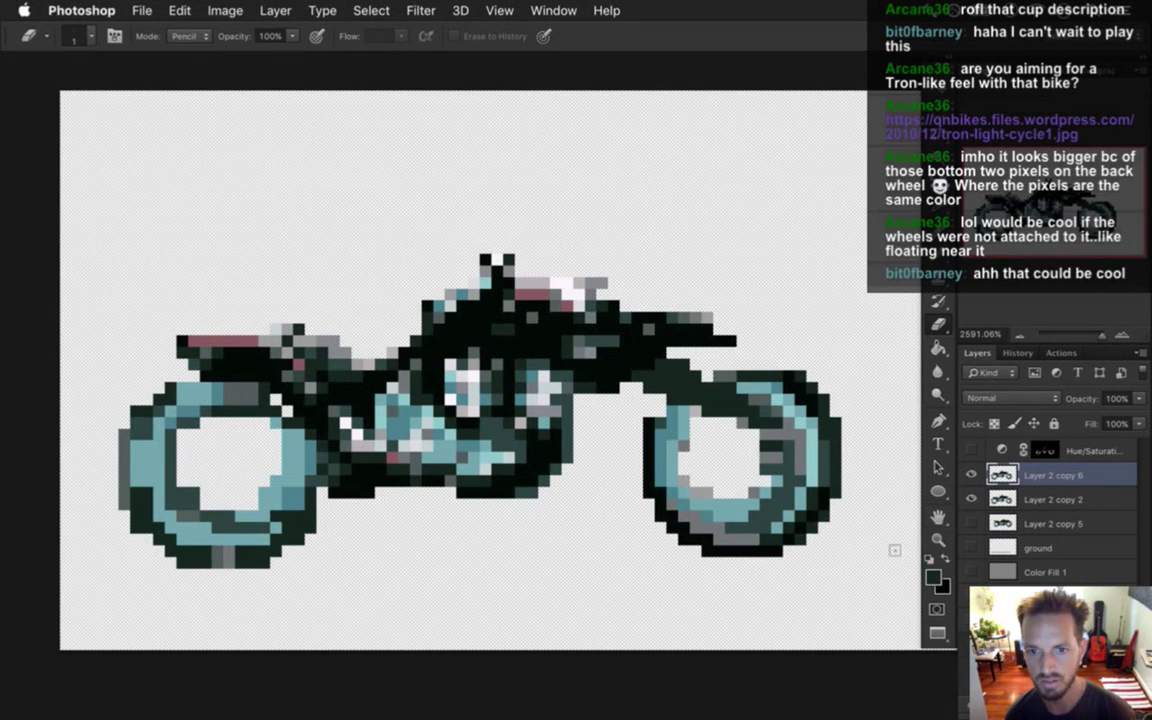
{"action": "left_click", "coordinate": [985, 499]}
{"action": "key", "text": "Delete"}
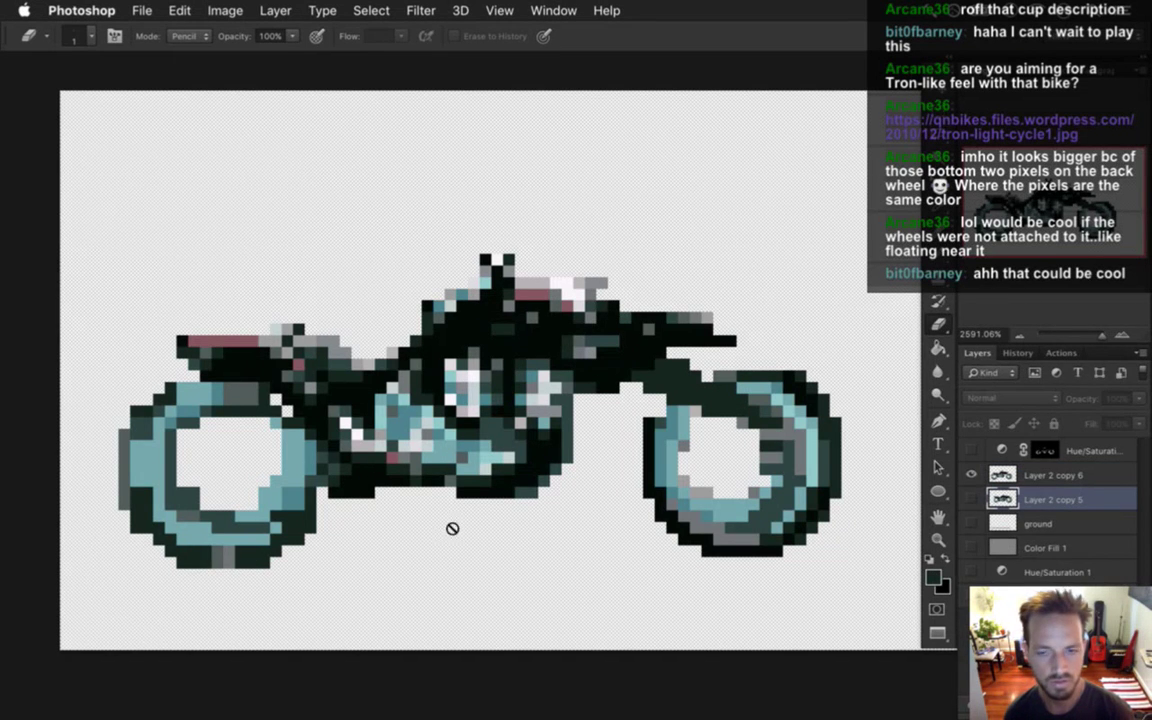
{"action": "key", "text": "alt+]"}
Erase the back wheel's bottom row of dark pixels and duplicate the layer into copies 7–9.
{"action": "left_click_drag", "start_coordinate": [185, 589], "coordinate": [190, 587]}
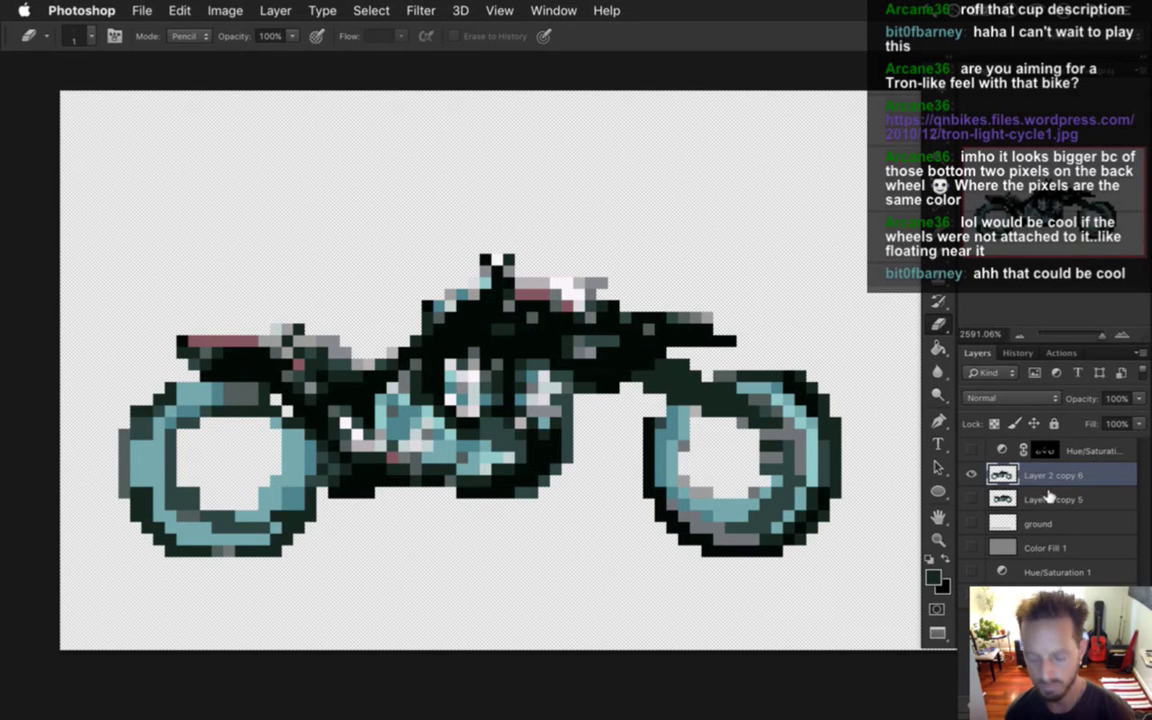
{"action": "key", "text": "super+j"}
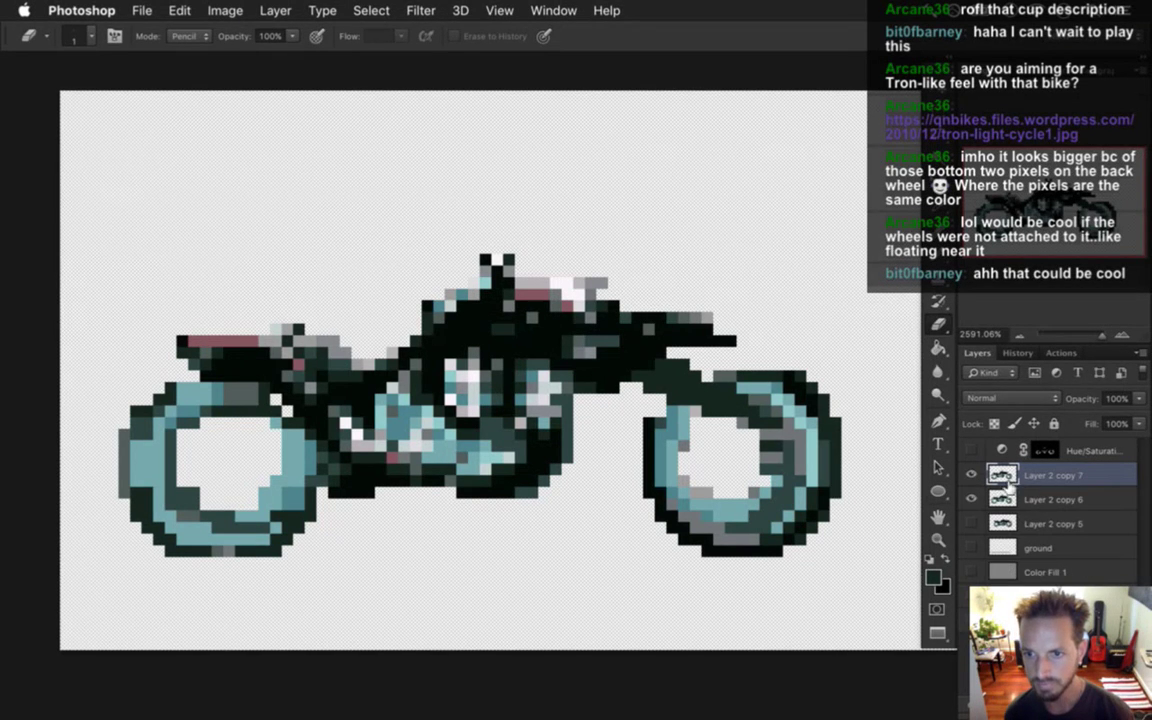
{"action": "key", "text": "super+j"}
{"action": "key", "text": "super+j"}
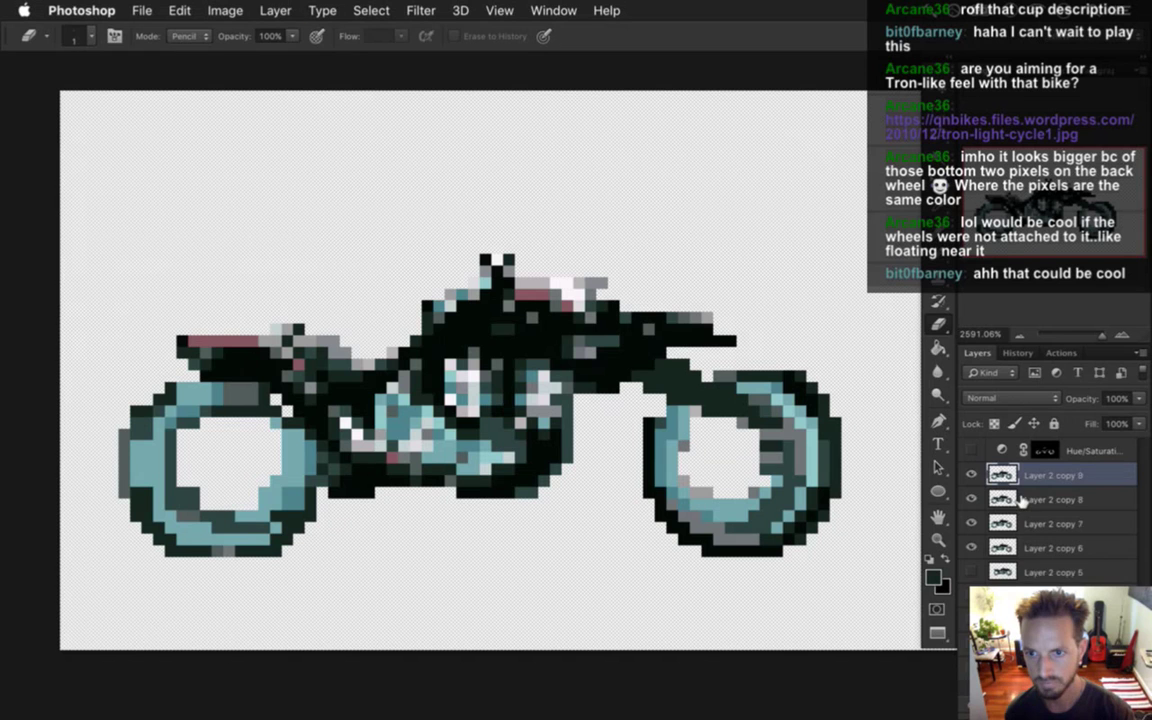
Shift Layer 2 copies 7 and 6 down two pixels, then nudge copy 6 back up.
{"action": "left_click", "coordinate": [1020, 497]}
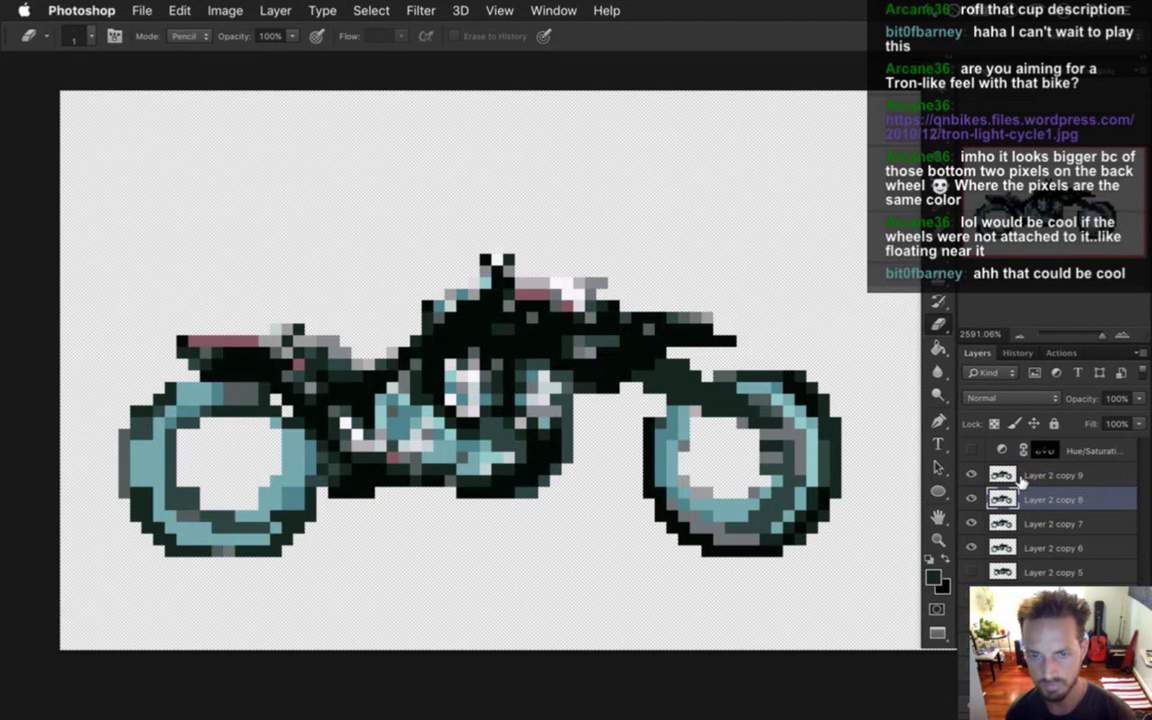
{"action": "key", "text": "v"}
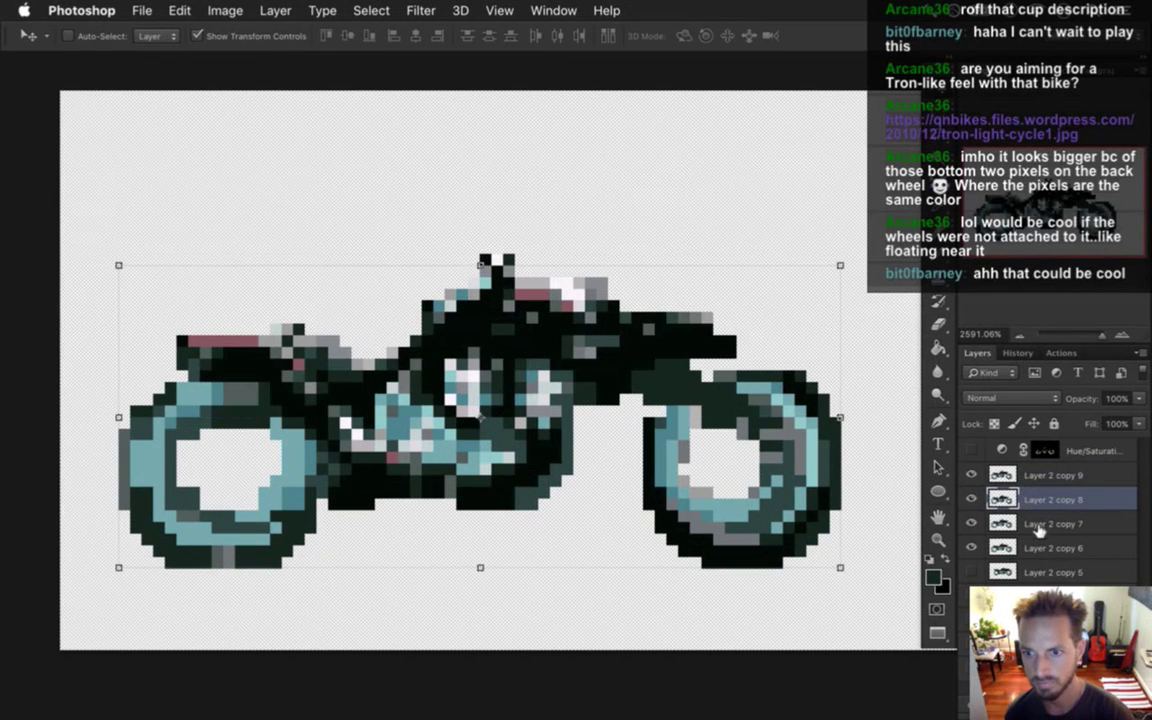
{"action": "left_click", "coordinate": [1044, 524]}
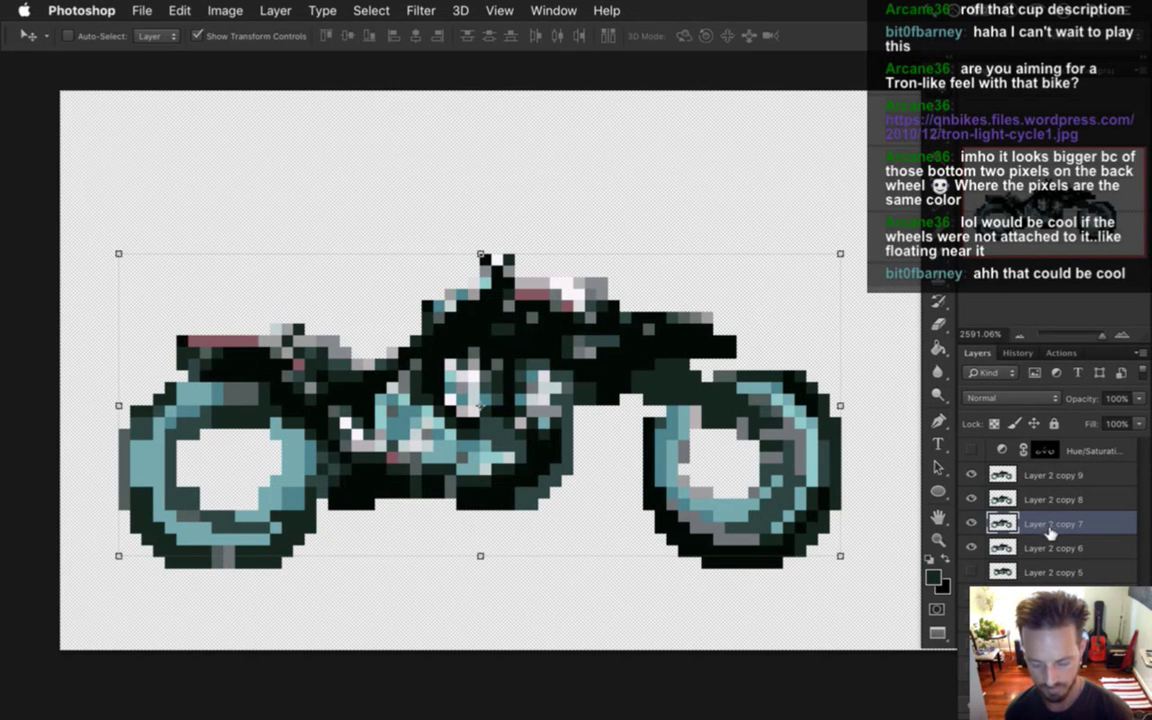
{"action": "key", "text": "Down"}
{"action": "key", "text": "Down"}
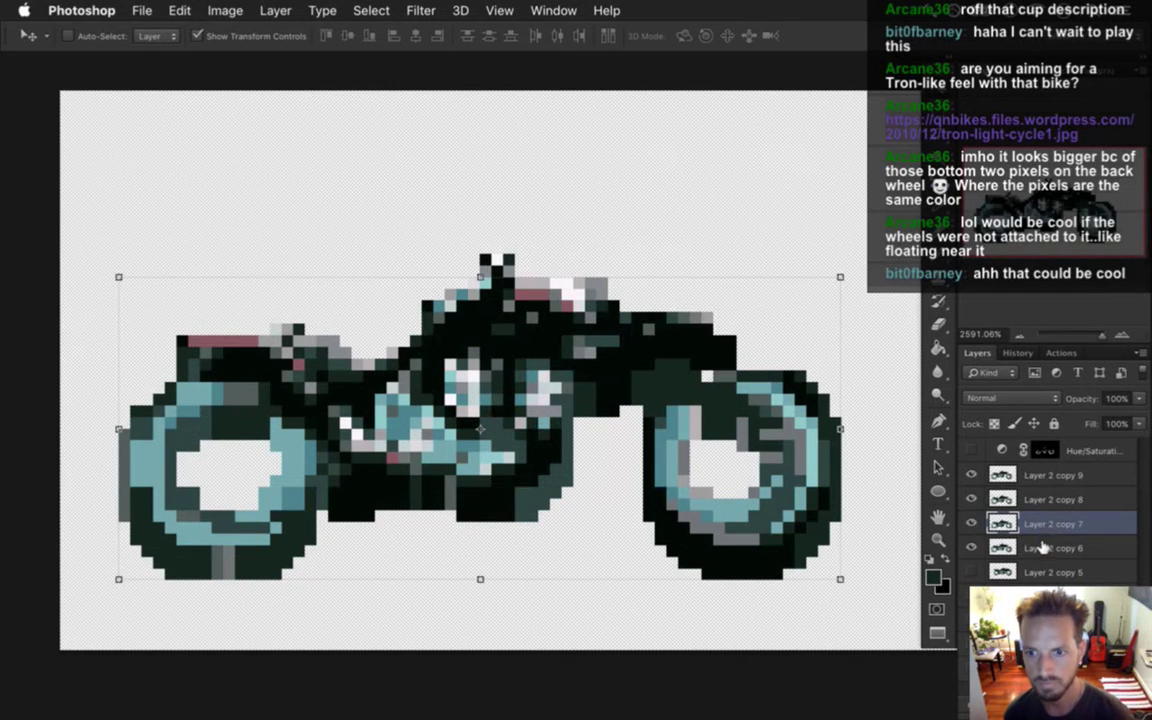
{"action": "left_click", "coordinate": [1044, 543]}
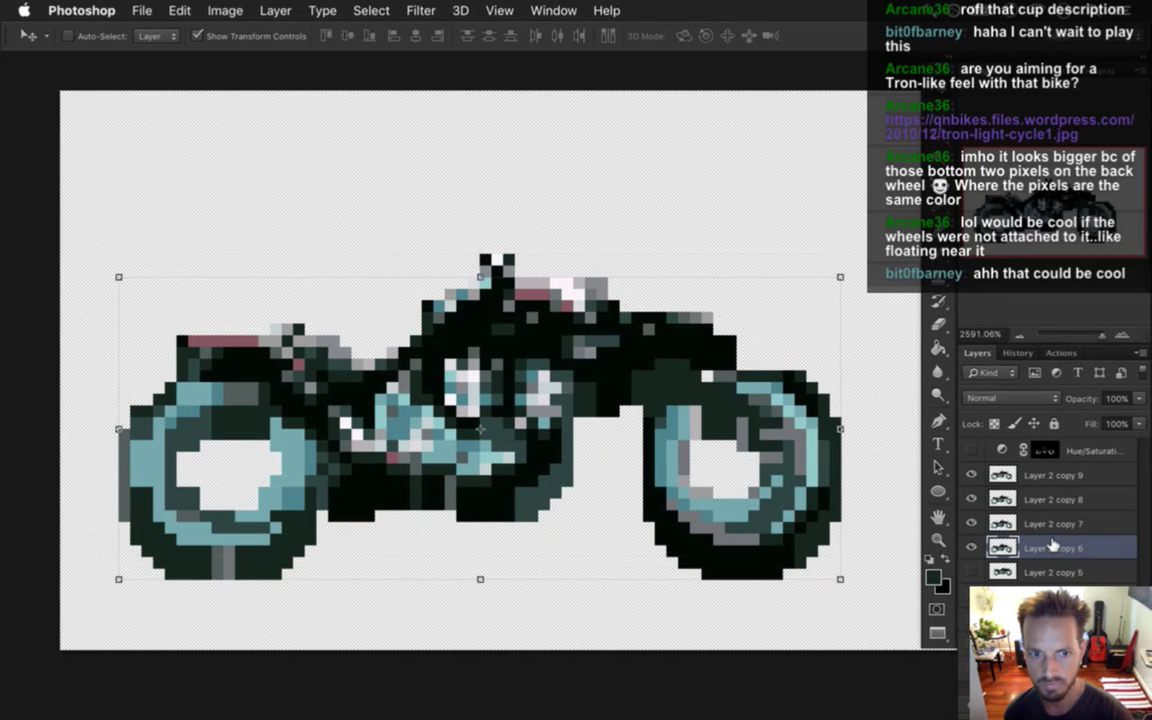
{"action": "key", "text": "Down"}
{"action": "key", "text": "Down"}
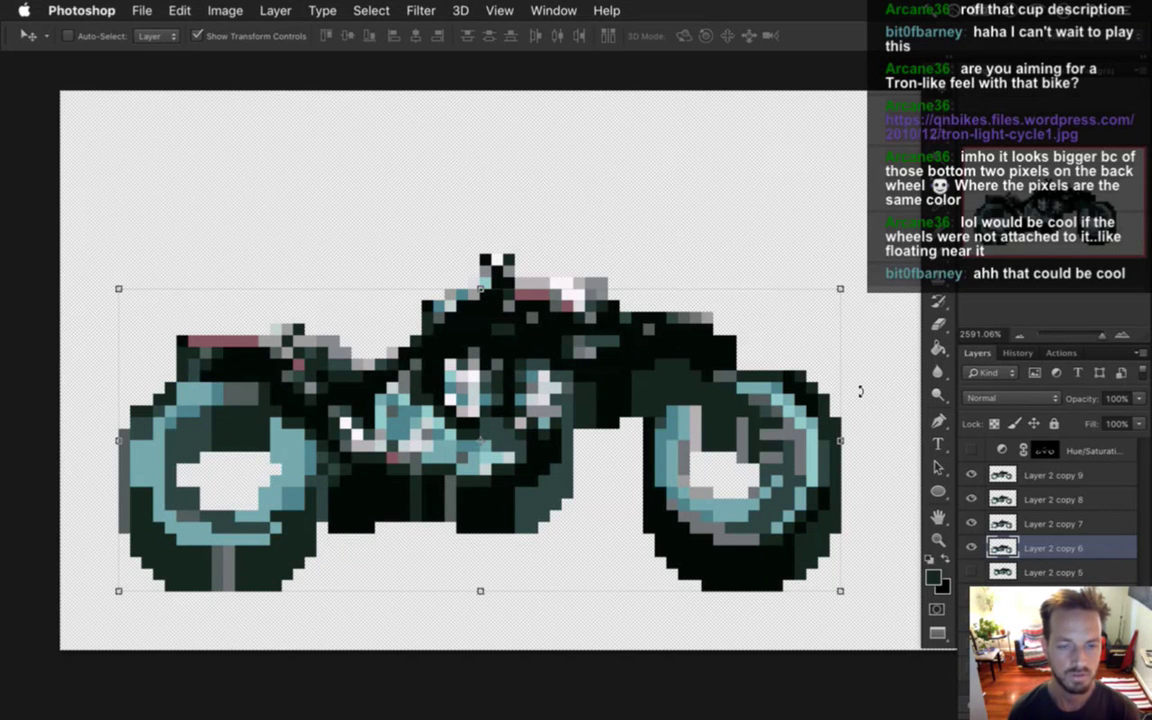
{"action": "key", "text": "Up"}
{"action": "key", "text": "Up"}
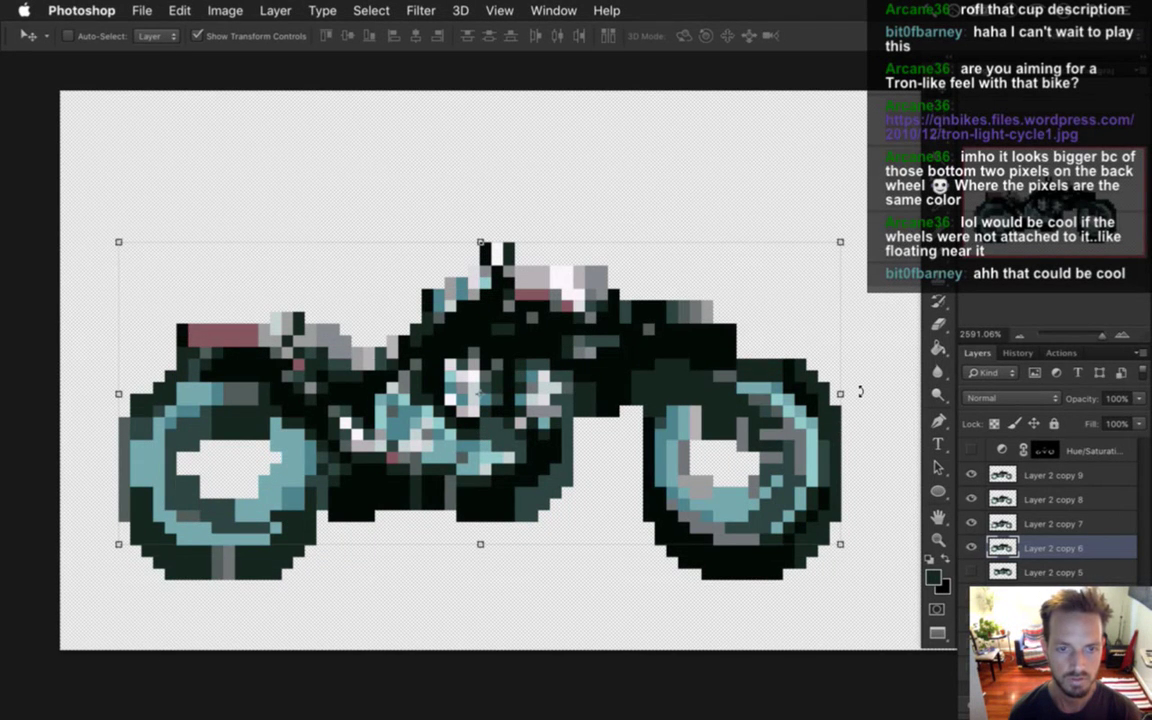
Delete Layer 2 copies 6 through 8.
{"action": "key", "text": "m"}
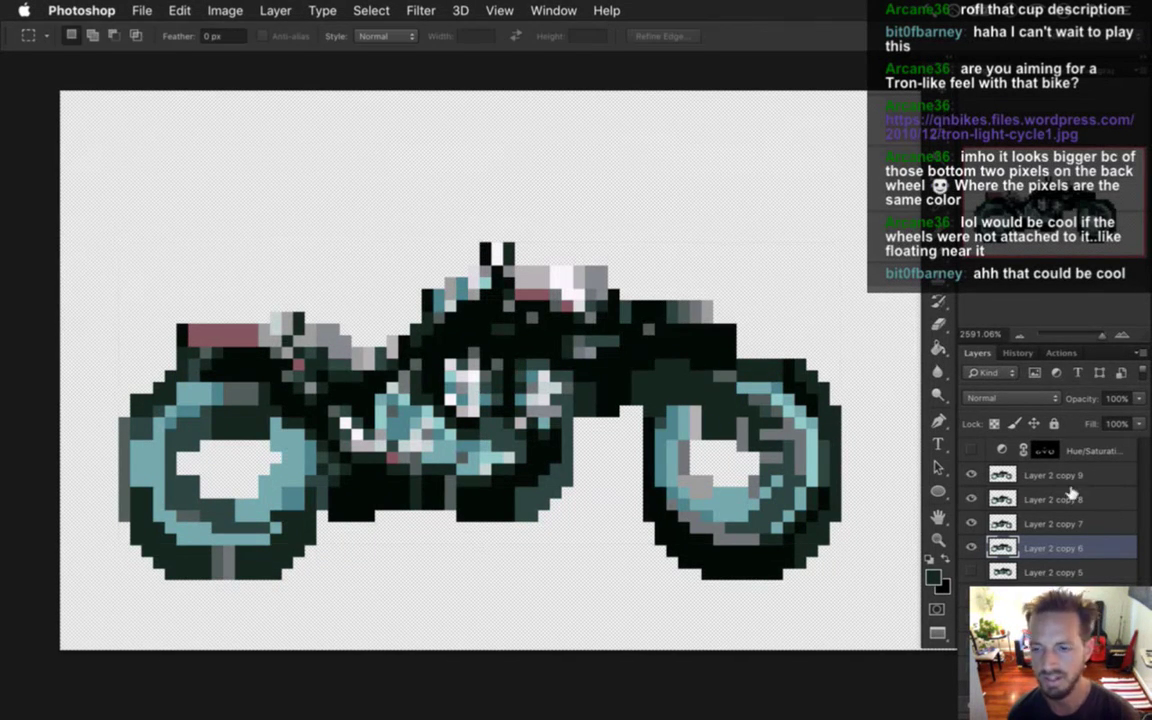
{"action": "left_click", "coordinate": [1050, 499]}
{"action": "key", "text": "BackSpace"}
{"action": "key", "text": "BackSpace"}
{"action": "key", "text": "BackSpace"}
Duplicate Layer 2 copy 9 into new copies and raise copy 11 by one pixel.
{"action": "left_click", "coordinate": [1050, 475]}
{"action": "key", "text": "ctrl+j"}
{"action": "key", "text": "ctrl+j"}
{"action": "key", "text": "ctrl+j"}
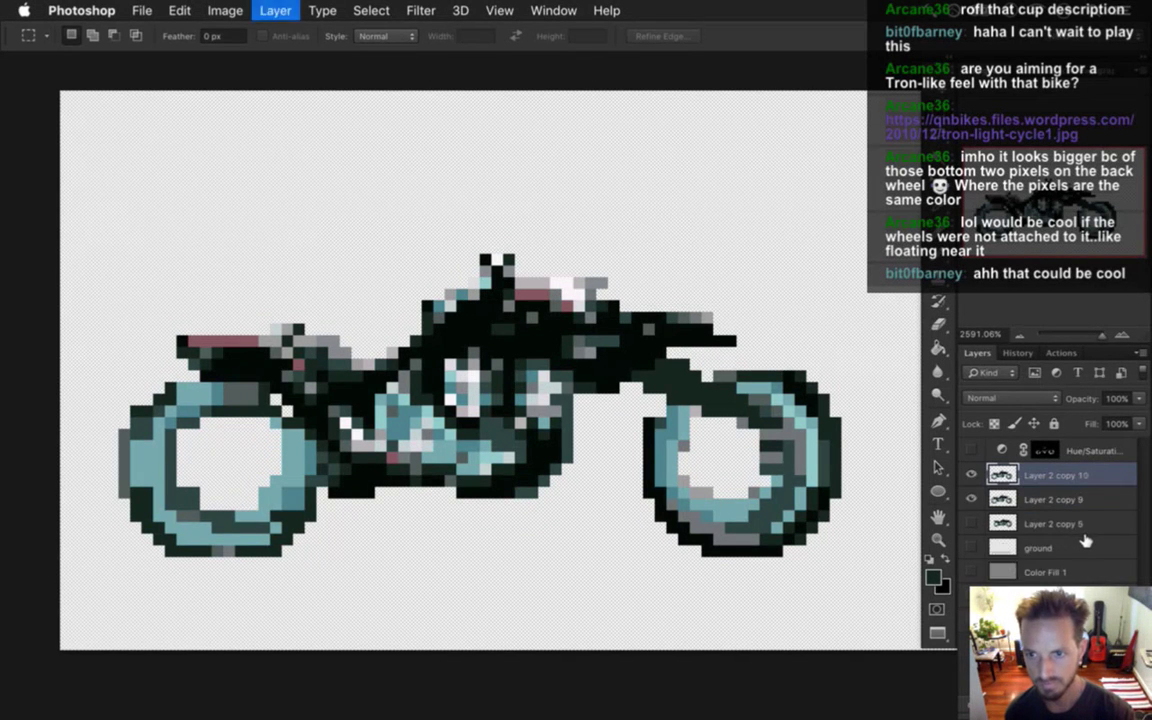
{"action": "left_click", "coordinate": [1043, 519]}
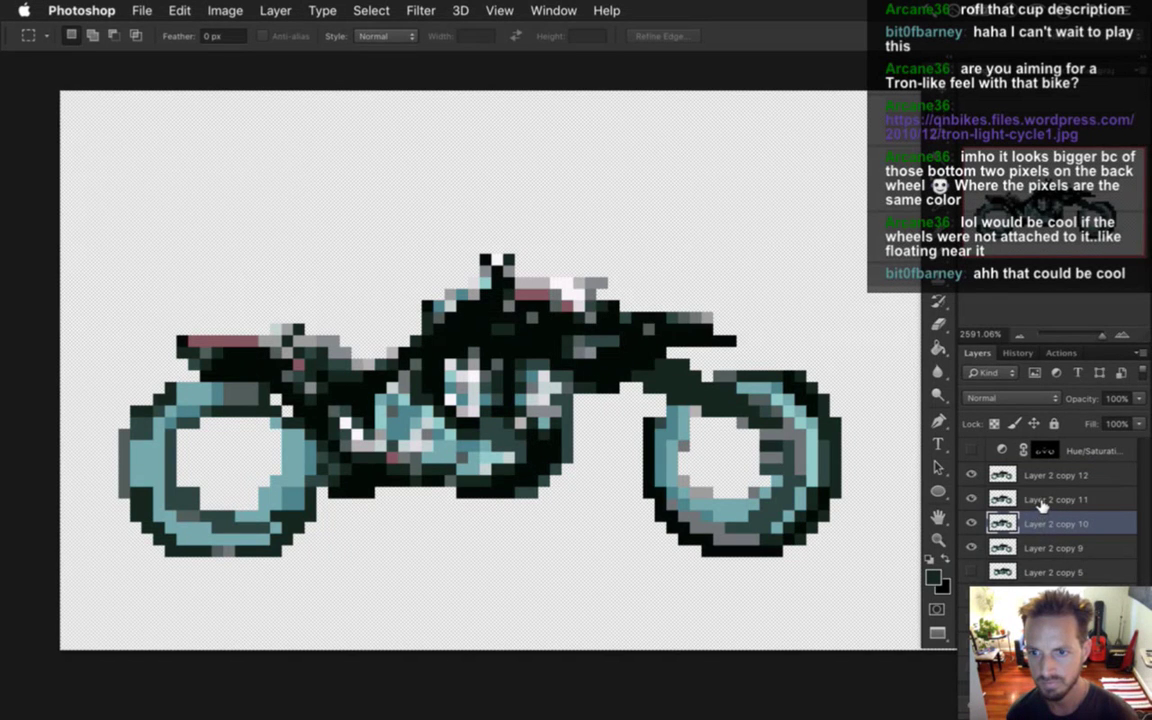
{"action": "left_click", "coordinate": [1045, 497]}
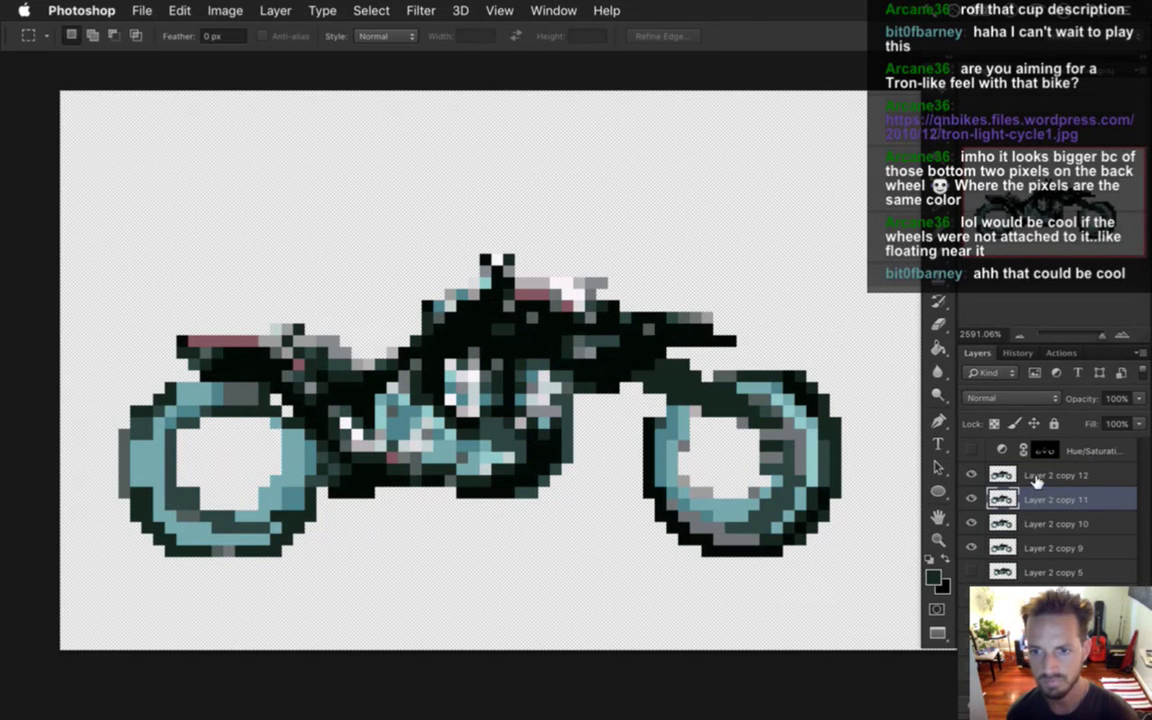
{"action": "key", "text": "v"}
{"action": "key", "text": "Up"}
Raise Layer 2 copies 10 and 9 by one pixel each.
{"action": "key", "text": "m"}
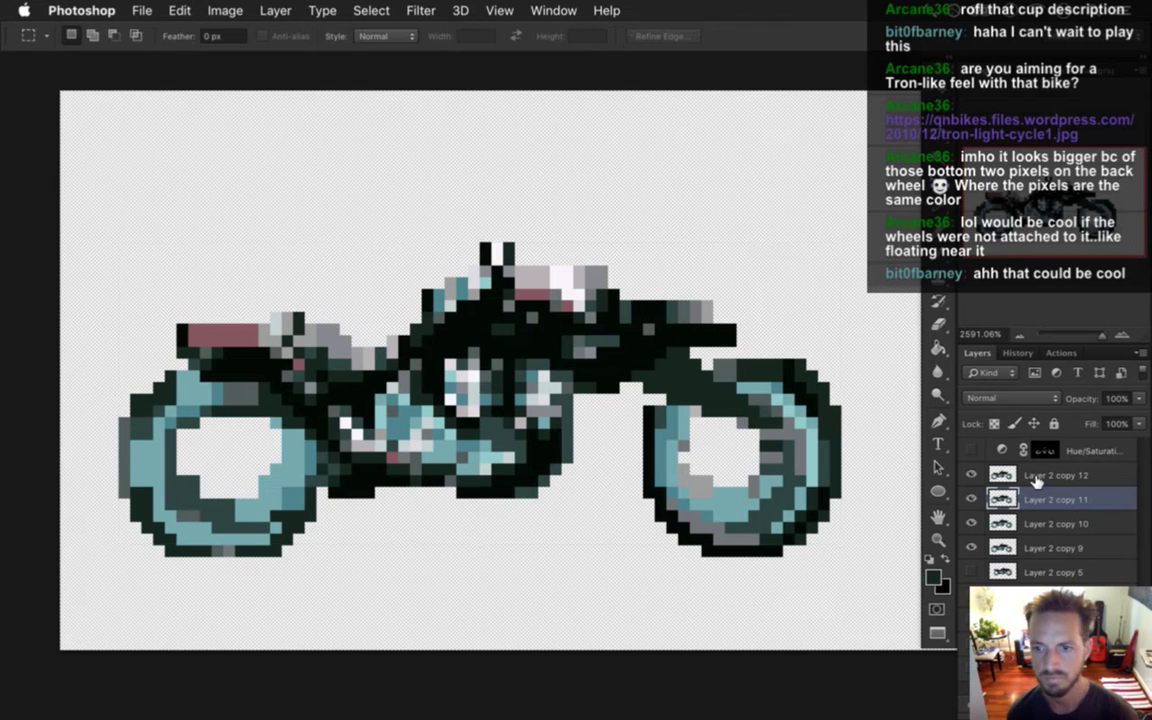
{"action": "left_click", "coordinate": [1040, 515]}
{"action": "key", "text": "v"}
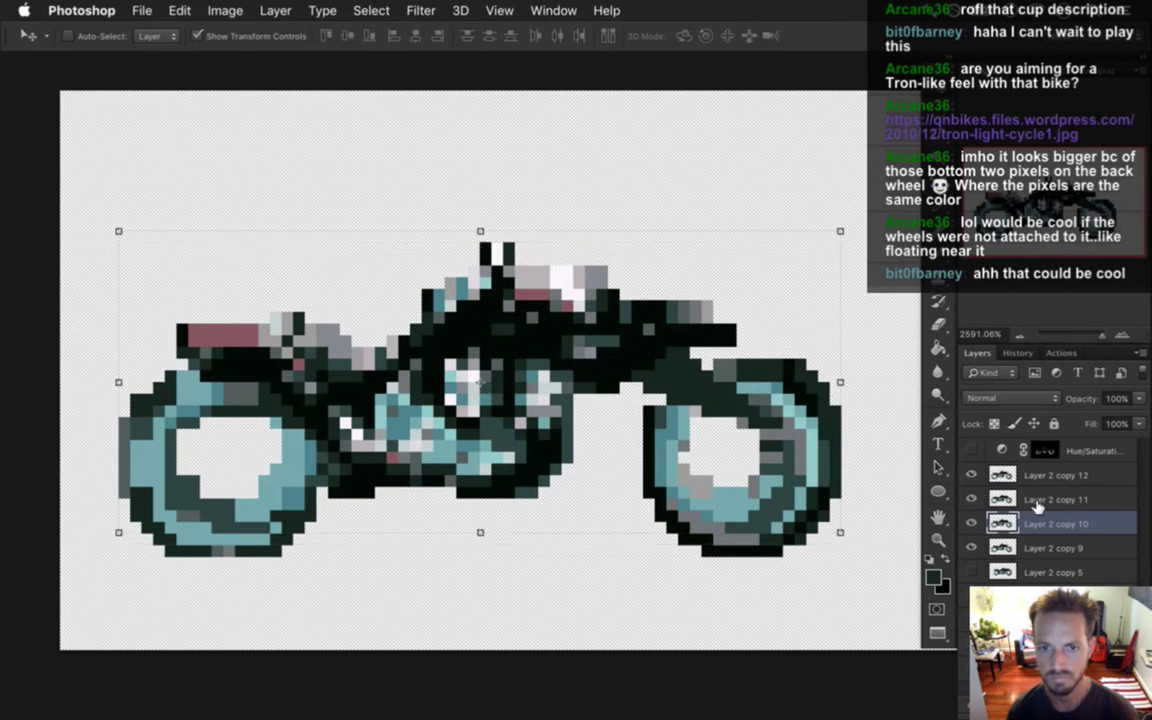
{"action": "key", "text": "Up"}
{"action": "key", "text": "m"}
{"action": "left_click", "coordinate": [1045, 540]}
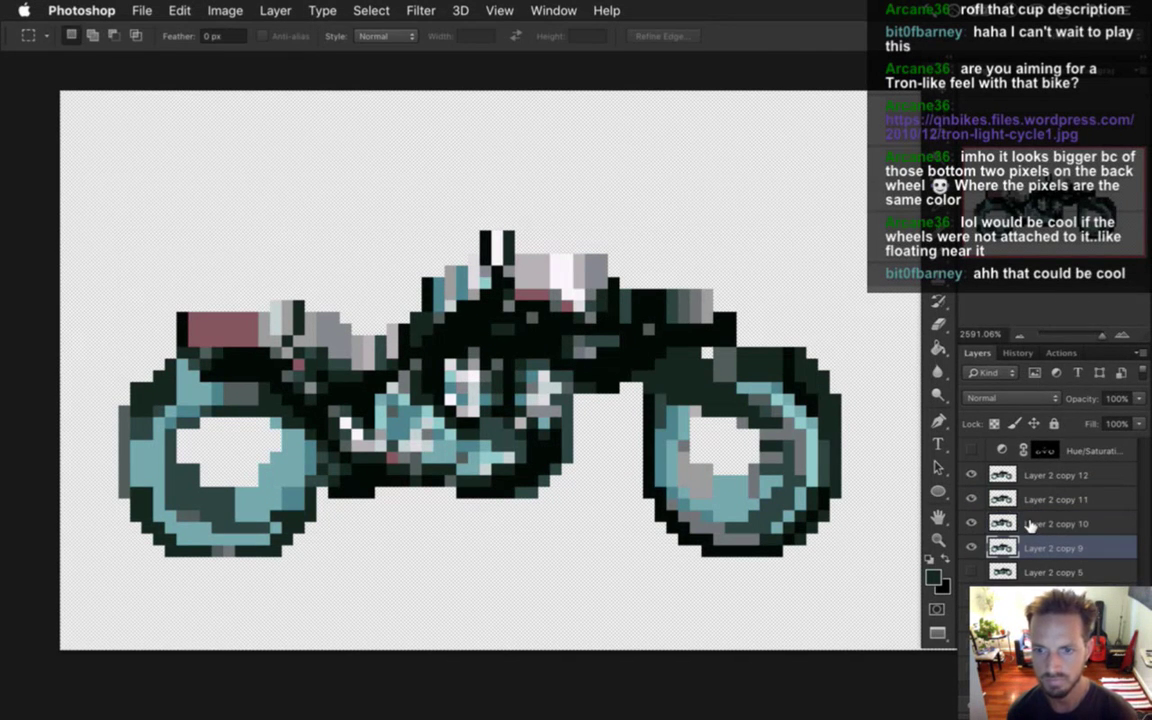
{"action": "key", "text": "v"}
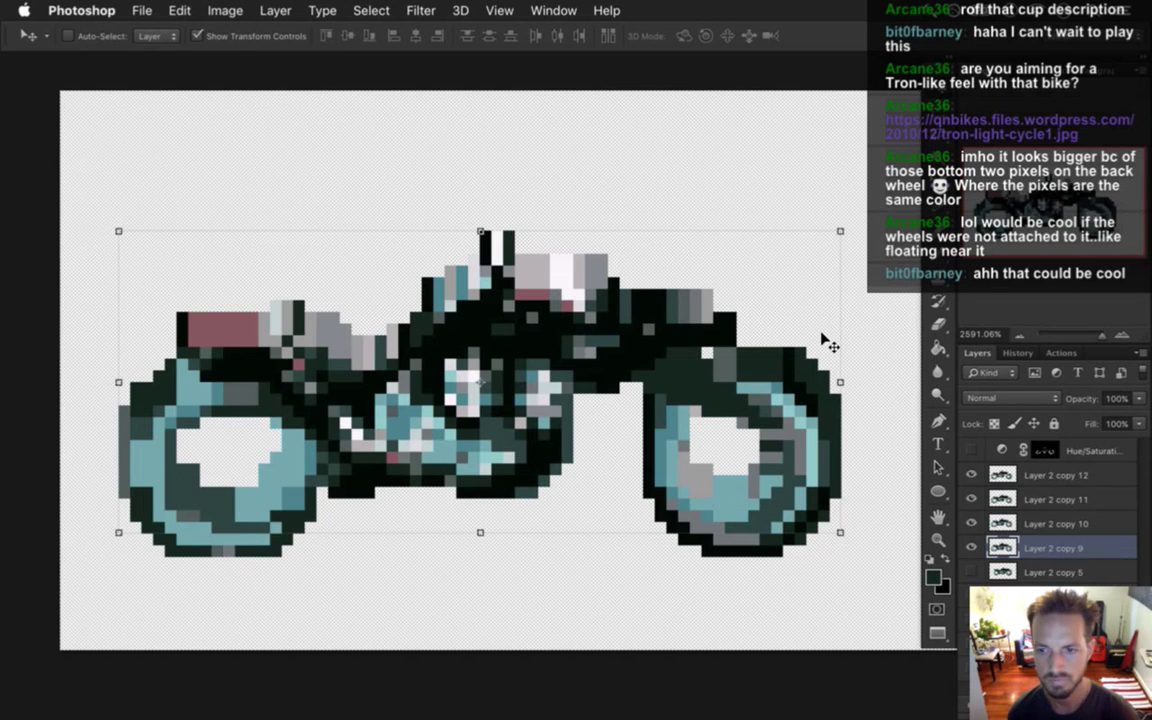
{"action": "key", "text": "Up"}
{"action": "key", "text": "m"}
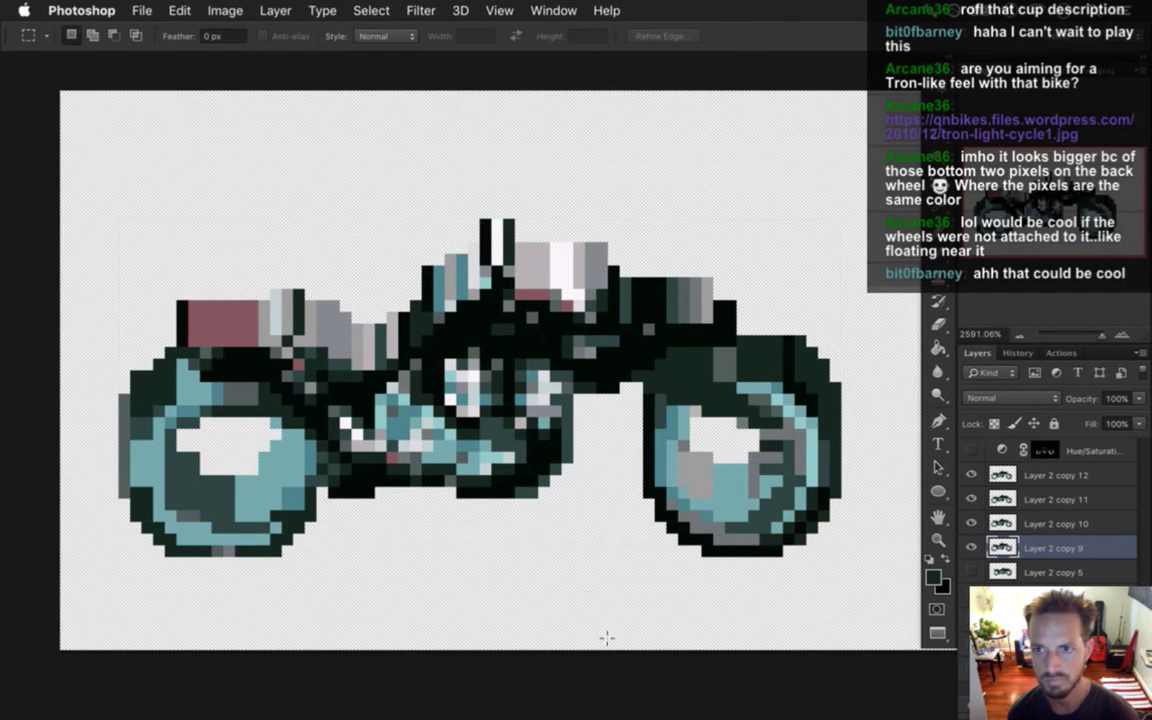
Zoom out and marquee a 54×40 px area around the bike sprite.
{"action": "left_click", "coordinate": [138, 10]}
{"action": "left_click", "coordinate": [485, 96]}
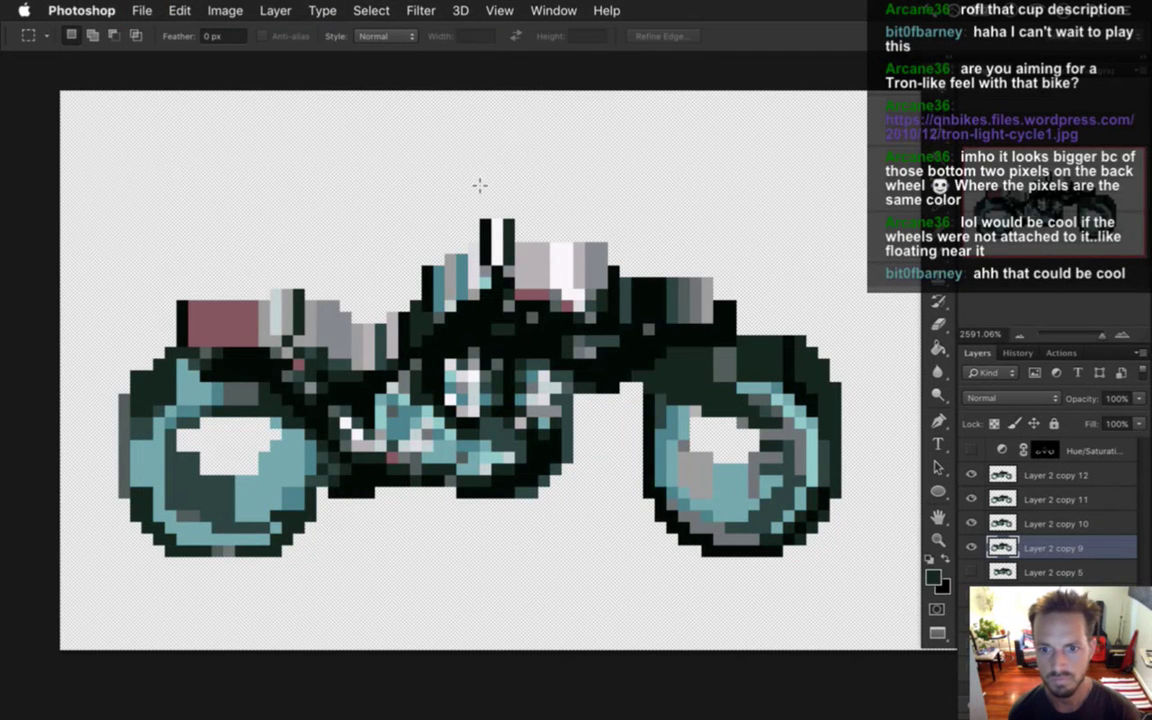
{"action": "mouse_move", "coordinate": [507, 294]}
{"action": "left_mouse_down"}
{"action": "mouse_move", "coordinate": [460, 297]}
{"action": "mouse_move", "coordinate": [511, 285]}
{"action": "left_mouse_up"}
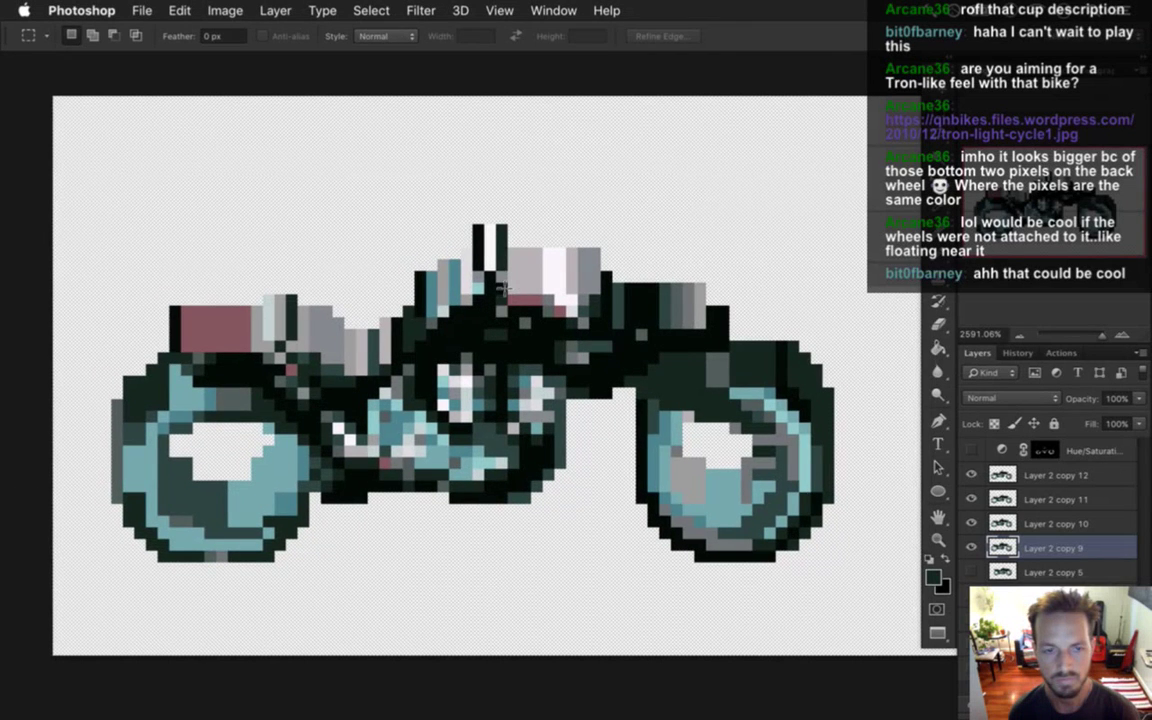
{"action": "left_click", "coordinate": [540, 345], "text": "alt"}
{"action": "left_click_drag", "start_coordinate": [545, 344], "coordinate": [521, 326]}
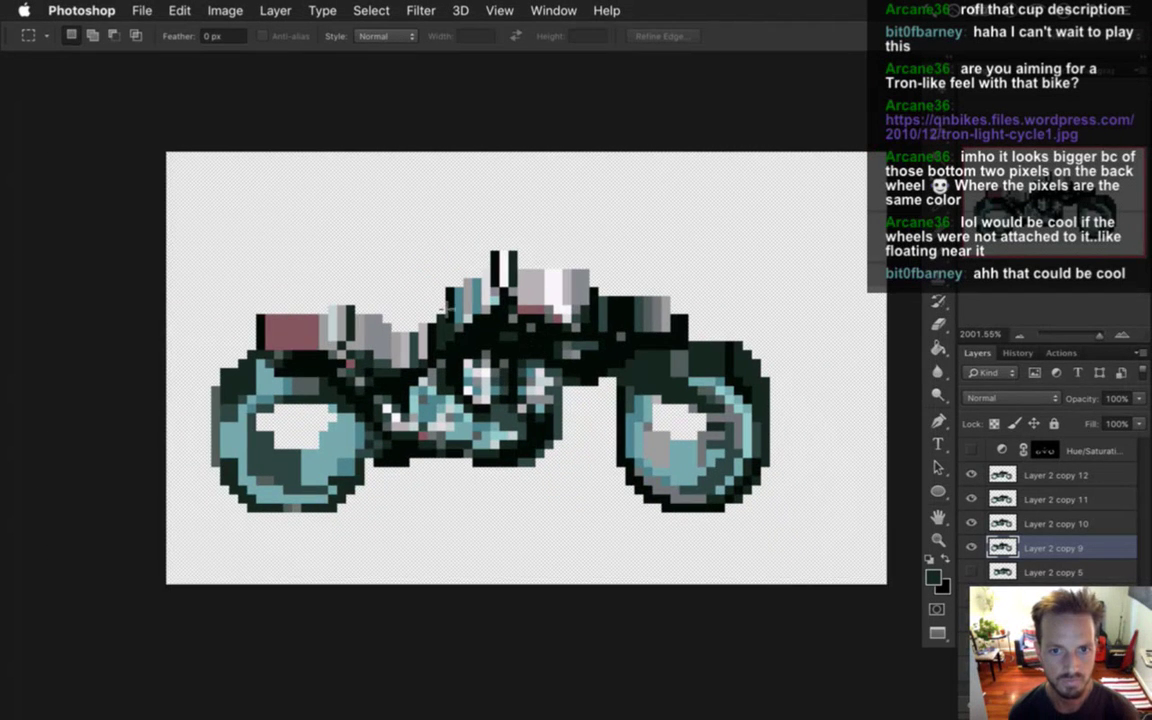
{"action": "left_click_drag", "start_coordinate": [149, 136], "coordinate": [825, 512]}
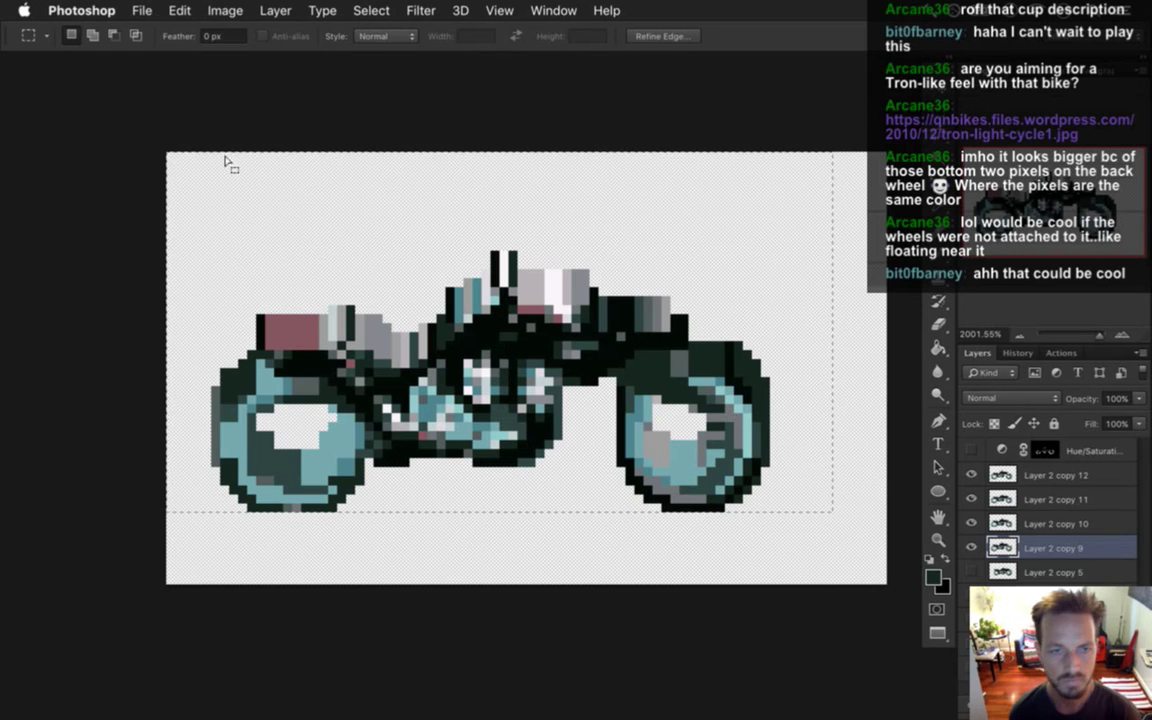
Crop to the selection, export via Save for Web as Bike.png replacing the old file, and switch to Xcode.
{"action": "left_click", "coordinate": [225, 10]}
{"action": "left_click", "coordinate": [262, 220]}
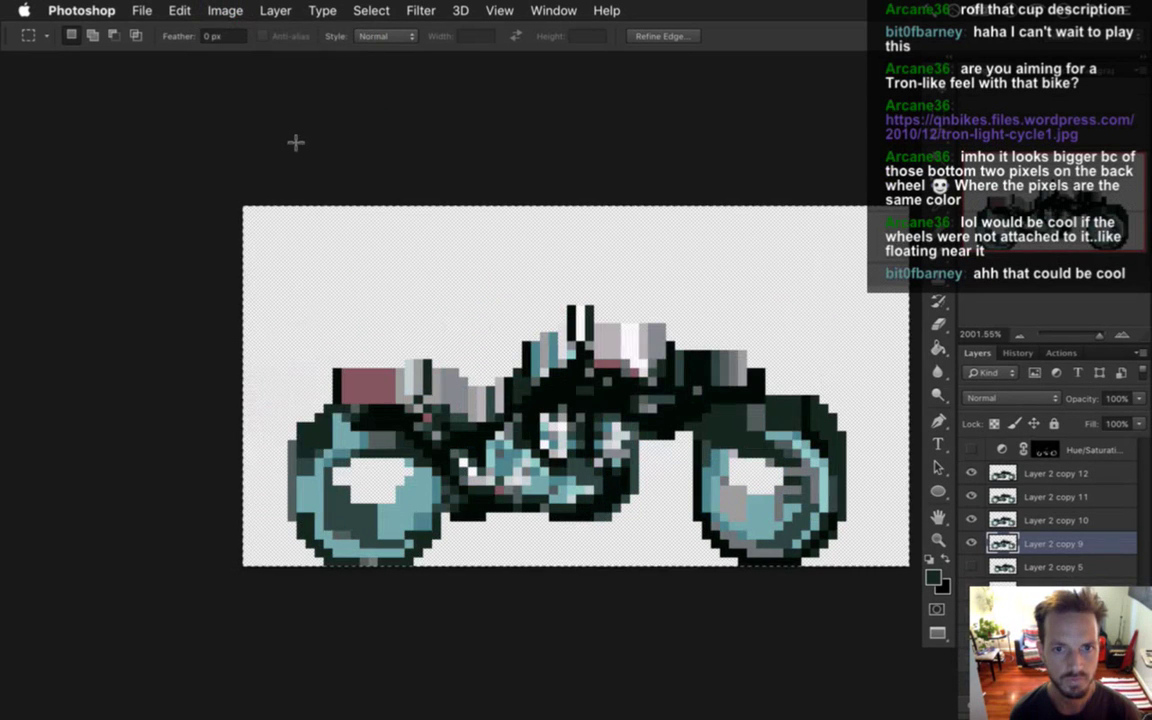
{"action": "left_click", "coordinate": [142, 10]}
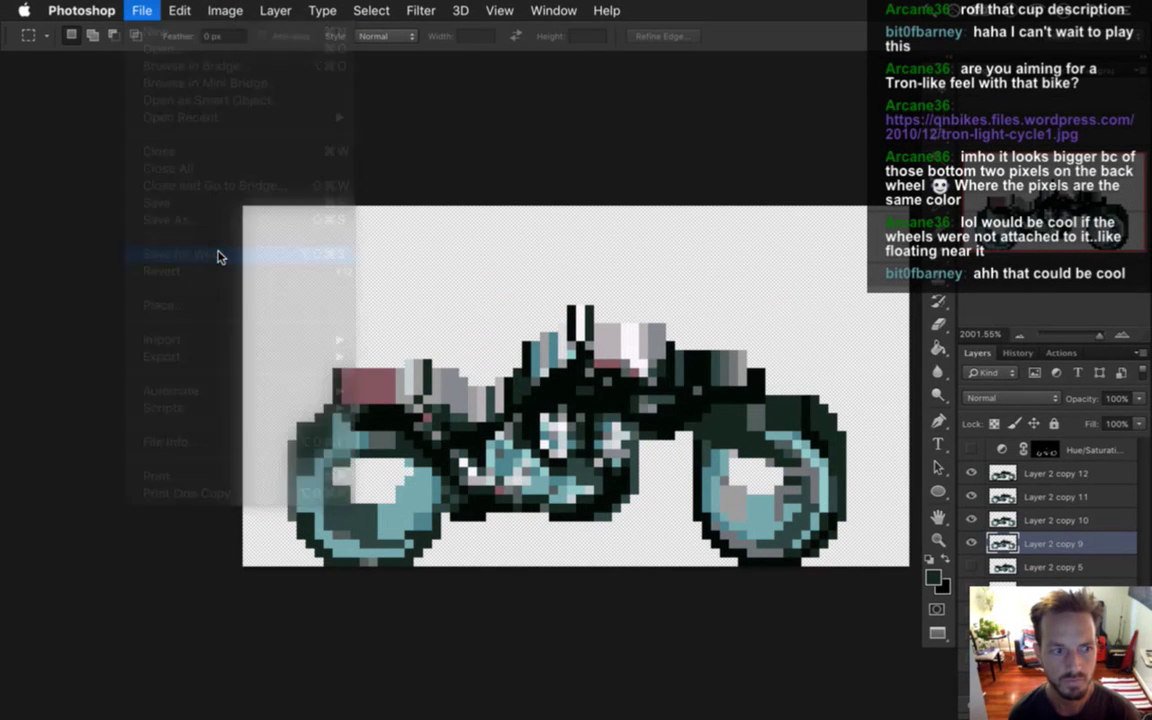
{"action": "left_click", "coordinate": [219, 253]}
{"action": "key", "text": "Return"}
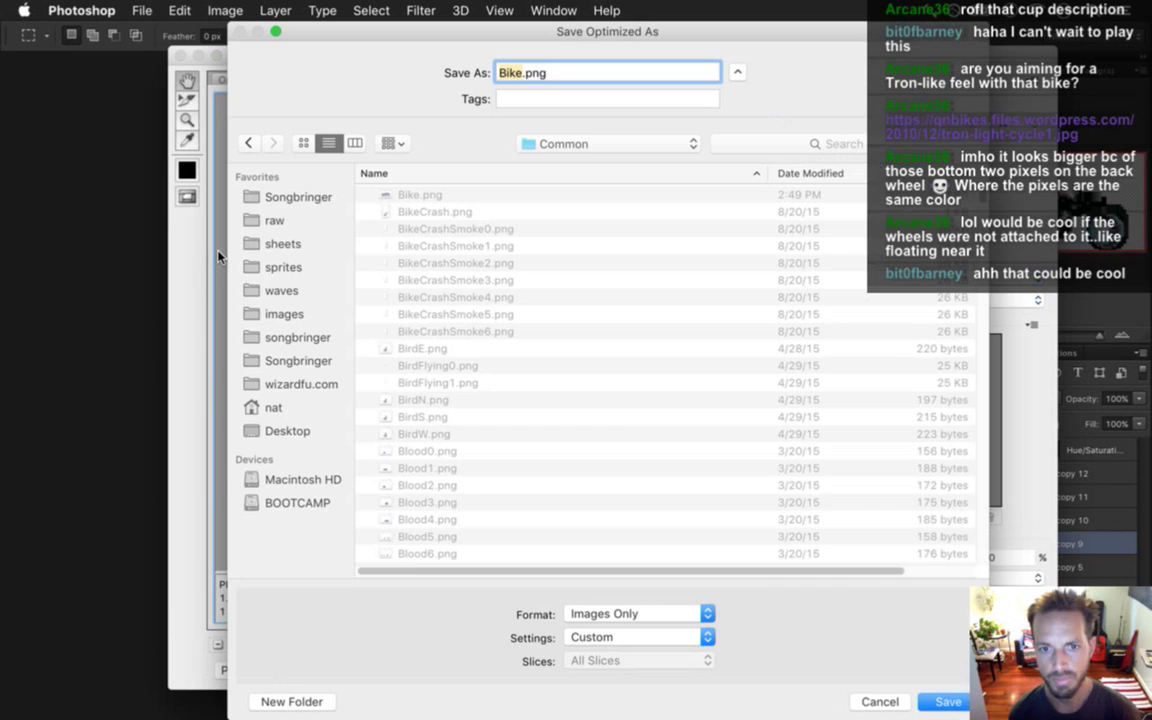
{"action": "key", "text": "Return"}
{"action": "key", "text": "Return"}
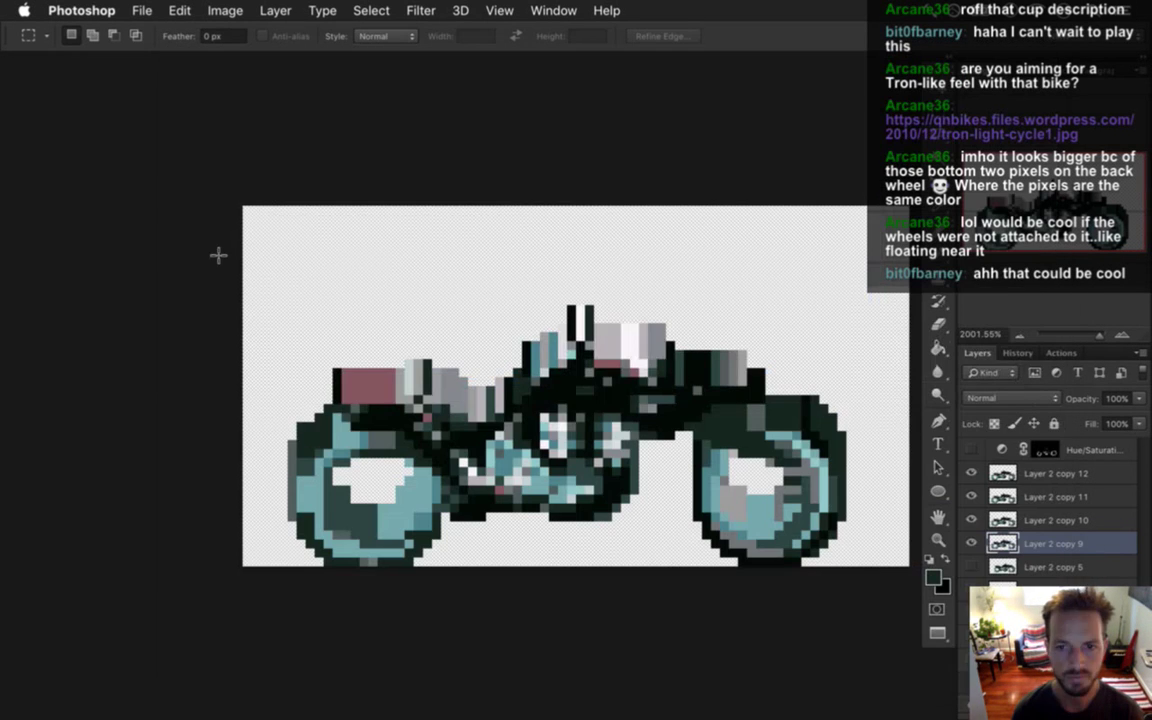
{"action": "key", "text": "super+Tab"}
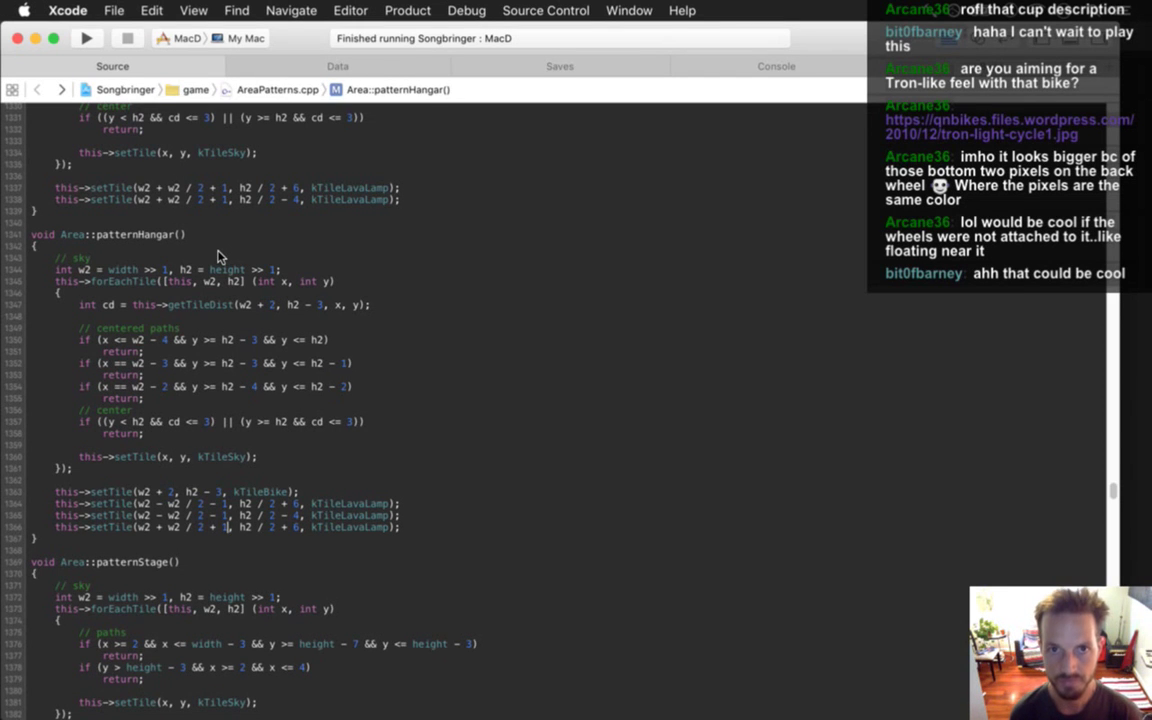
Build and run Songbringer with Cmd+R to load the new Bike.png sprite.
{"action": "key", "text": "super+r"}
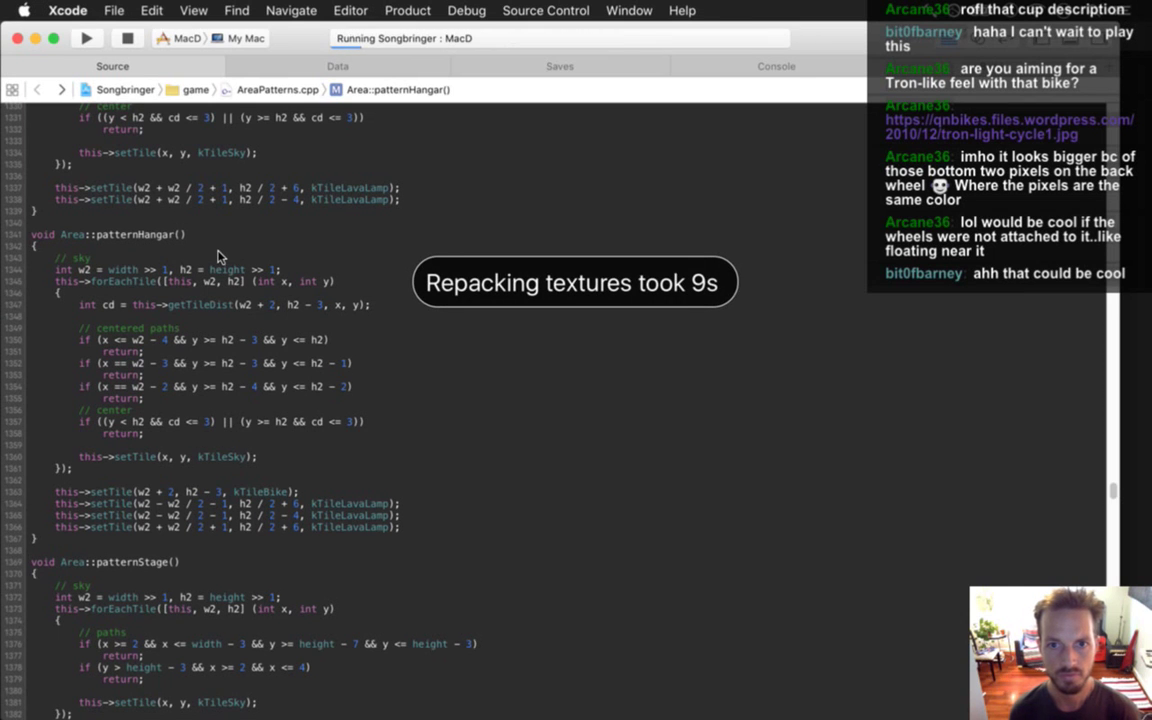
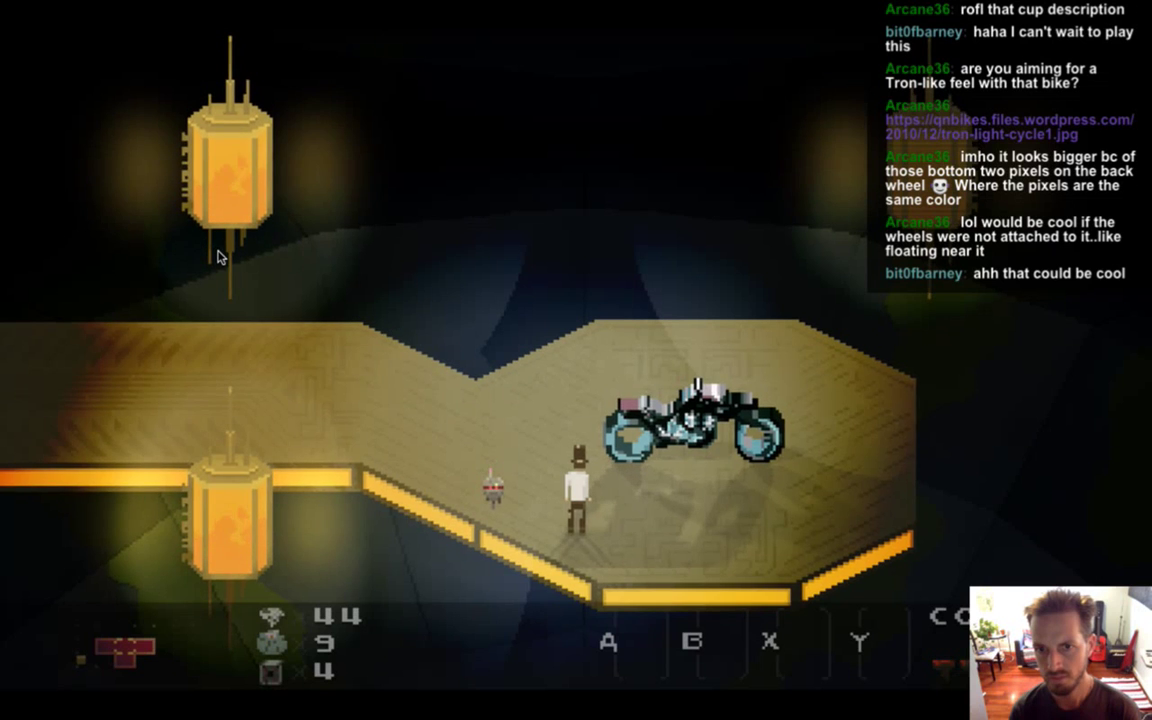
Quit the running Songbringer game and switch to the bike sprite in Photoshop CS6.
{"action": "key", "text": "super+q"}
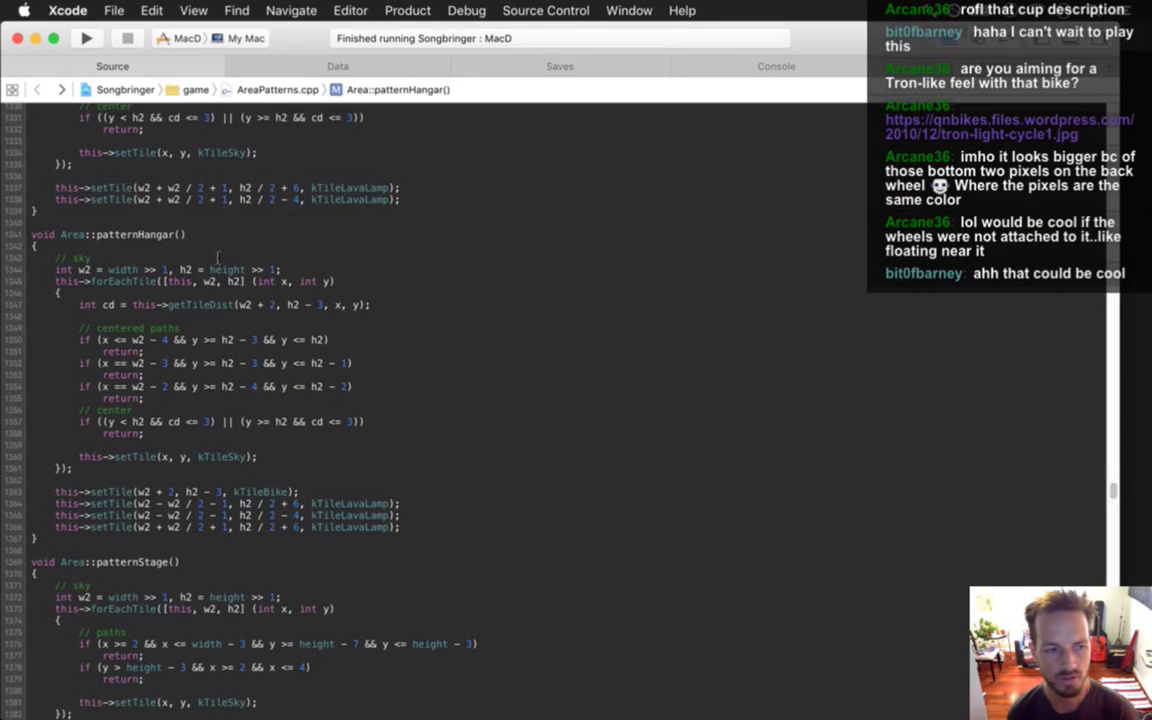
{"action": "key", "text": "super+Tab"}
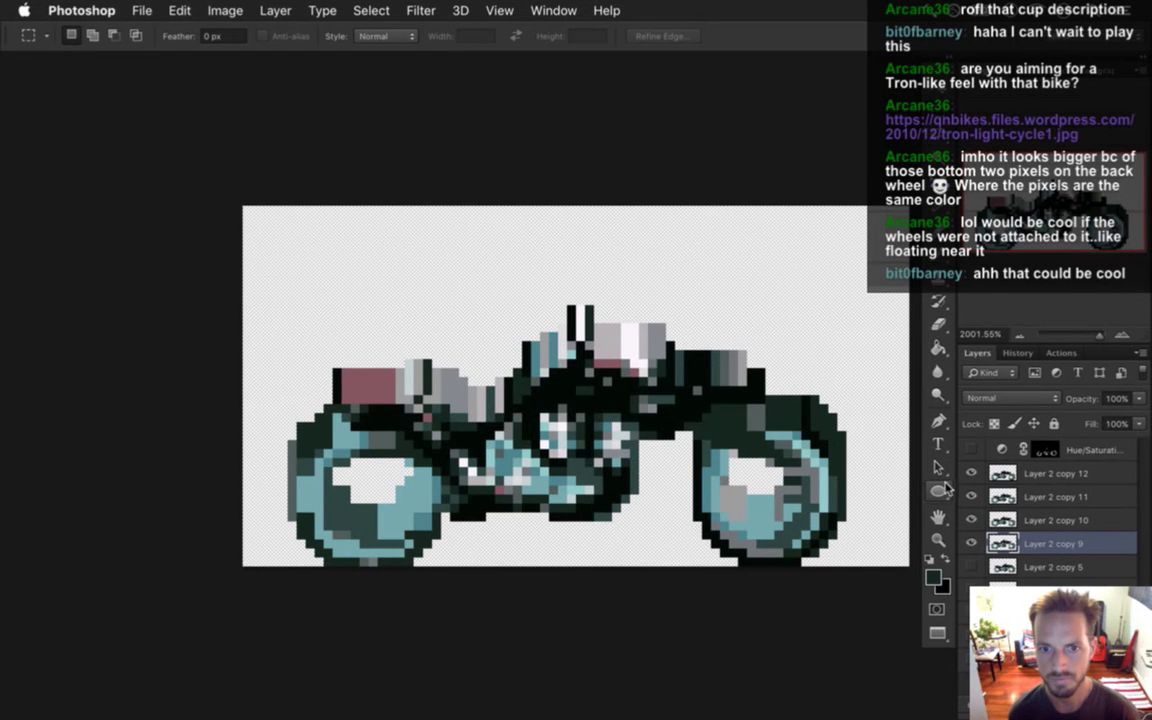
Step back in History to the last Rectangular Marquee state before Free Transform.
{"action": "left_click", "coordinate": [1018, 354]}
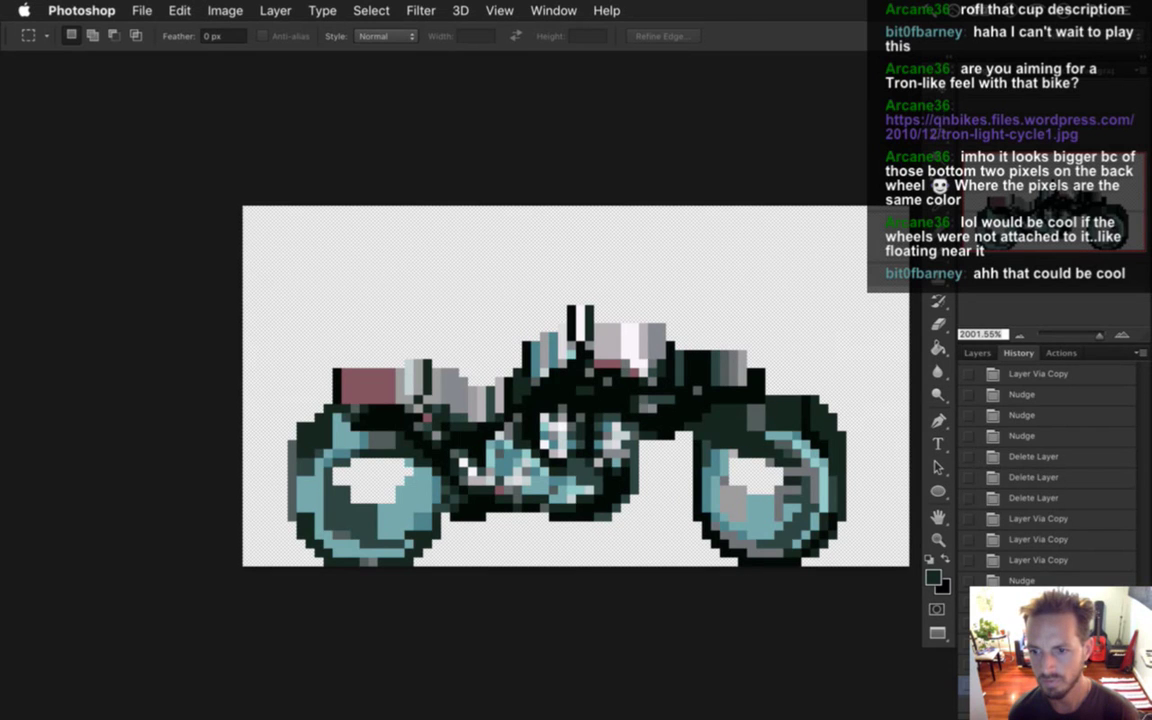
{"action": "scroll", "coordinate": [1146, 570], "scroll_direction": "down", "scroll_amount": 8}
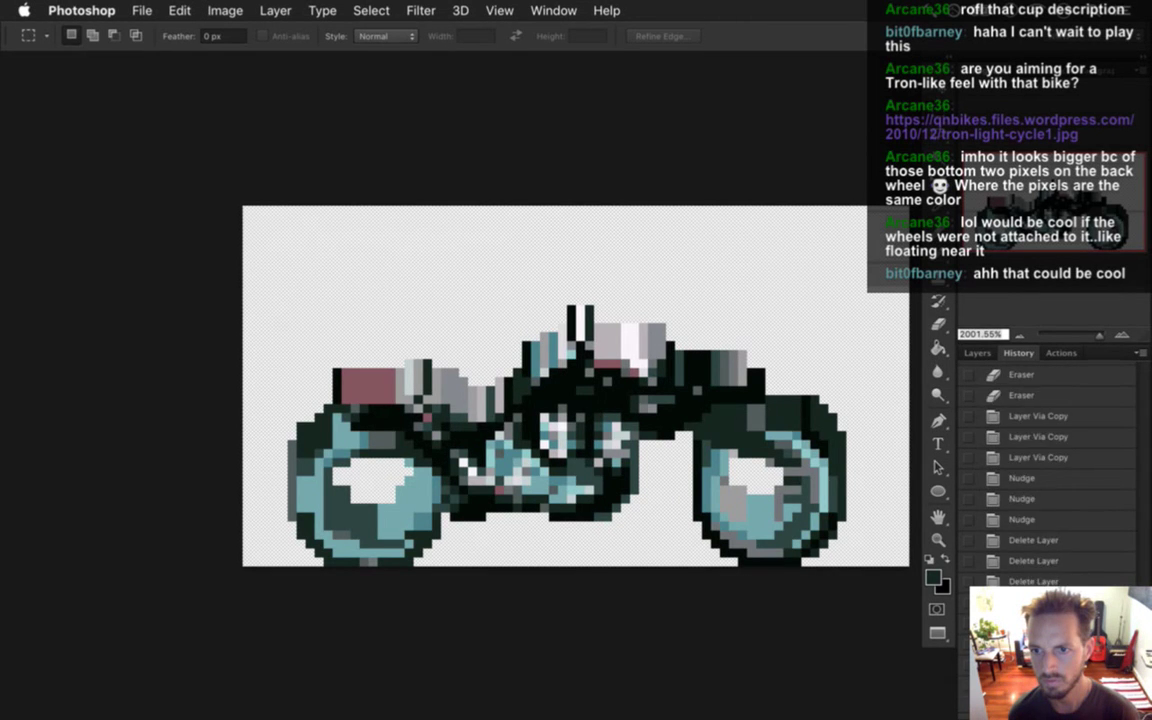
{"action": "mouse_move", "coordinate": [1146, 570]}
{"action": "left_mouse_down"}
{"action": "mouse_move", "coordinate": [1146, 543]}
{"action": "mouse_move", "coordinate": [1146, 566]}
{"action": "left_mouse_up"}
{"action": "left_click", "coordinate": [1076, 560]}
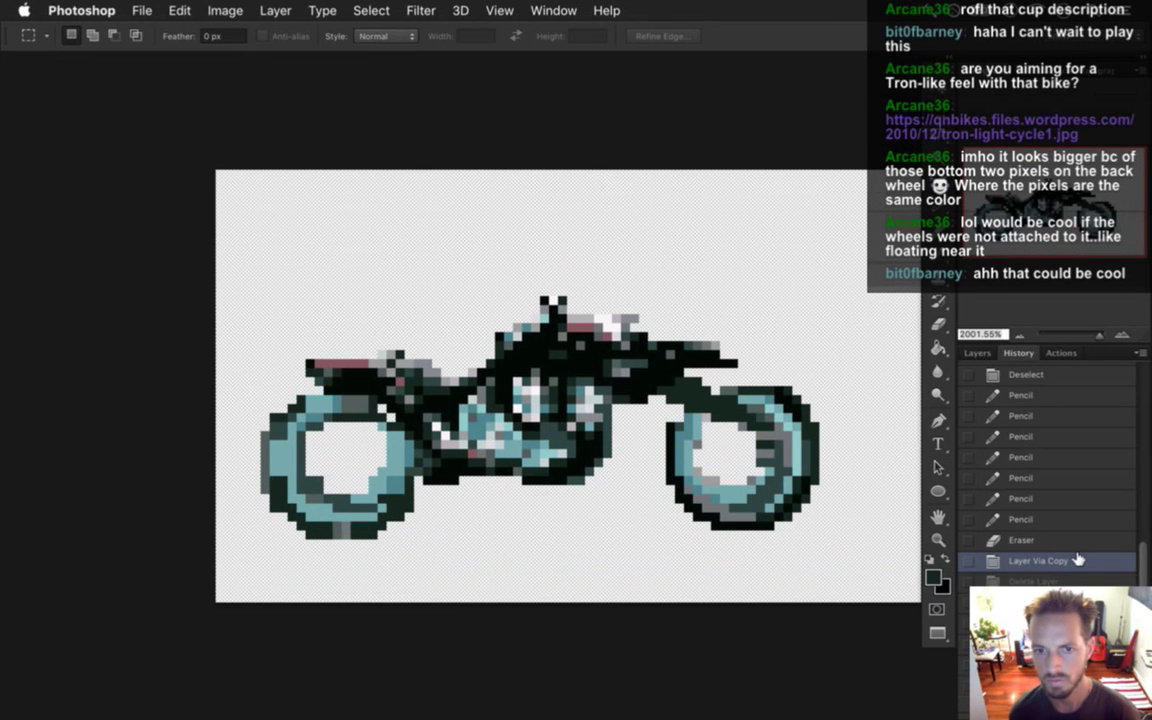
{"action": "left_click", "coordinate": [1083, 375]}
{"action": "left_click_drag", "start_coordinate": [1146, 580], "coordinate": [1146, 545]}
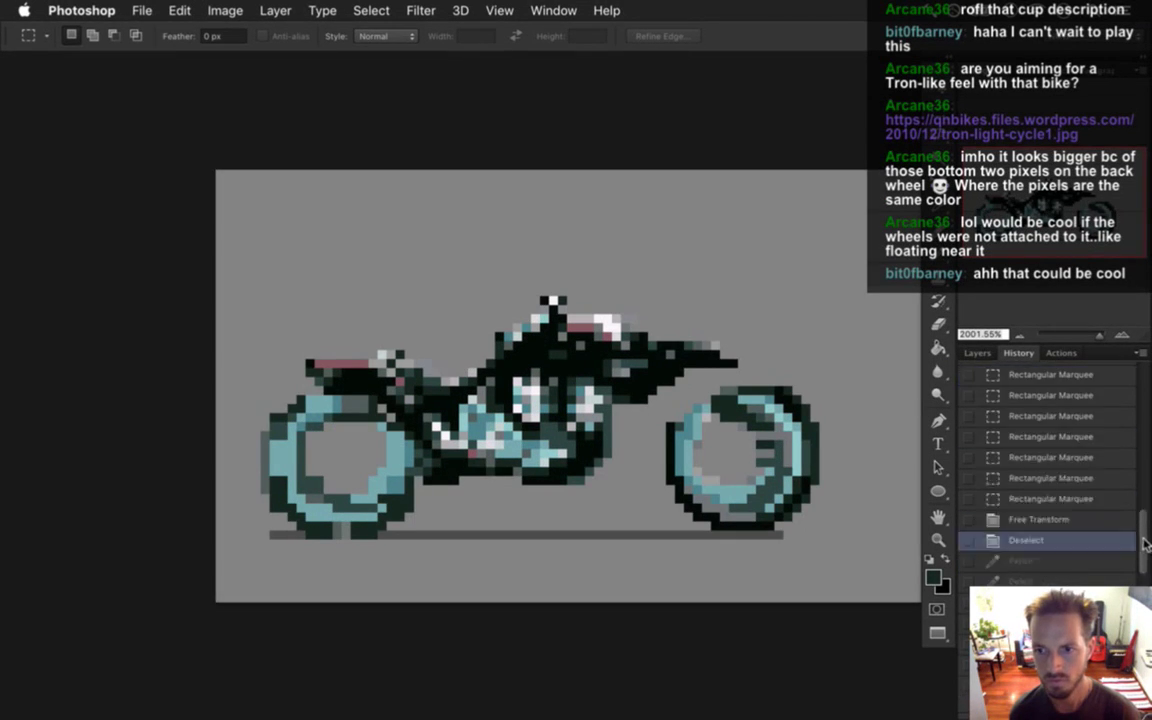
{"action": "left_click", "coordinate": [1060, 518]}
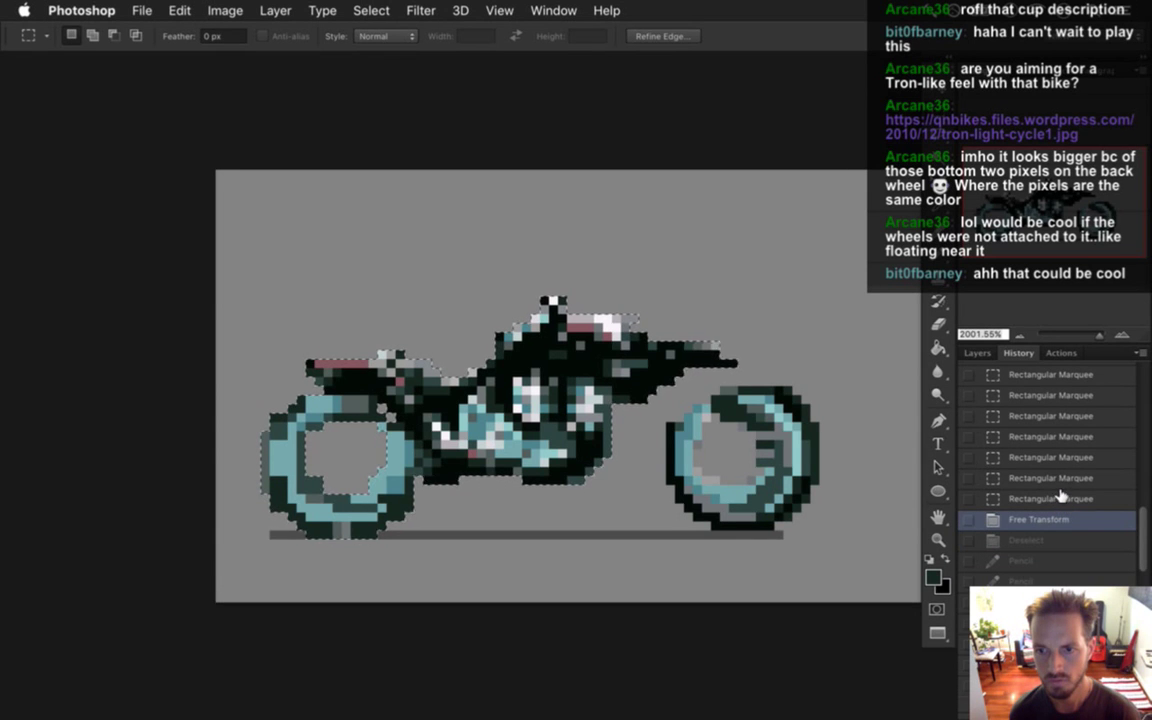
{"action": "left_click", "coordinate": [1060, 498]}
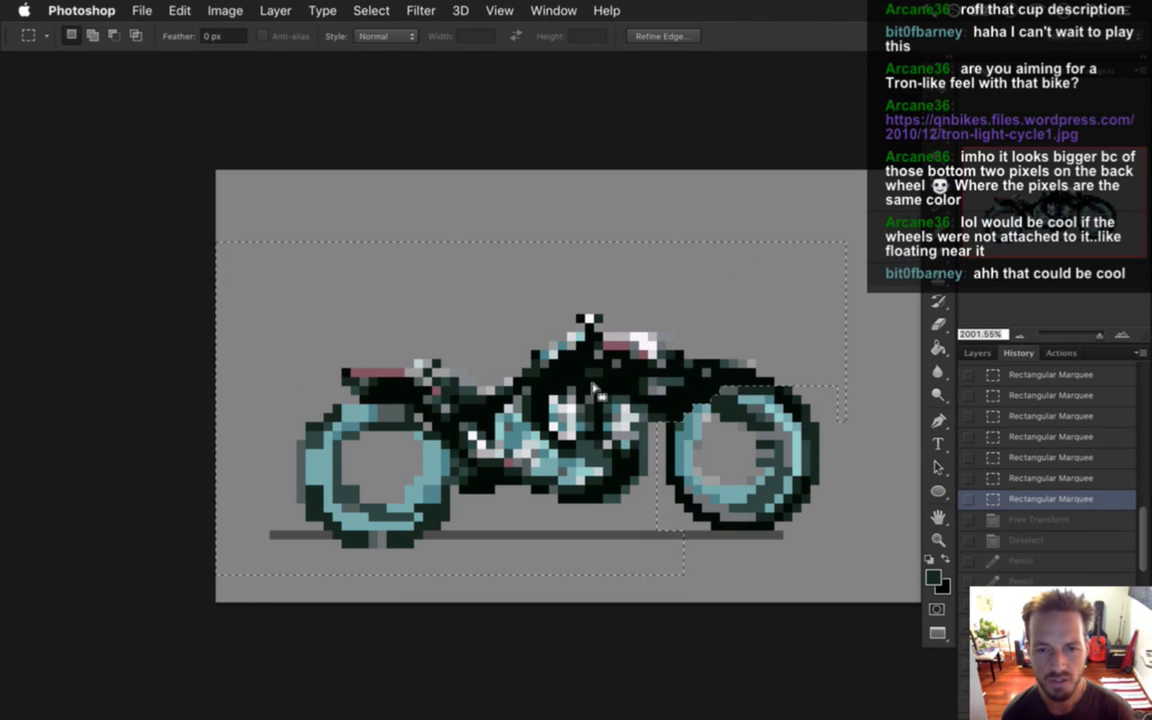
Rotate the selected body and rear wheel about 3.5 degrees and nudge them up.
{"action": "key", "text": "v"}
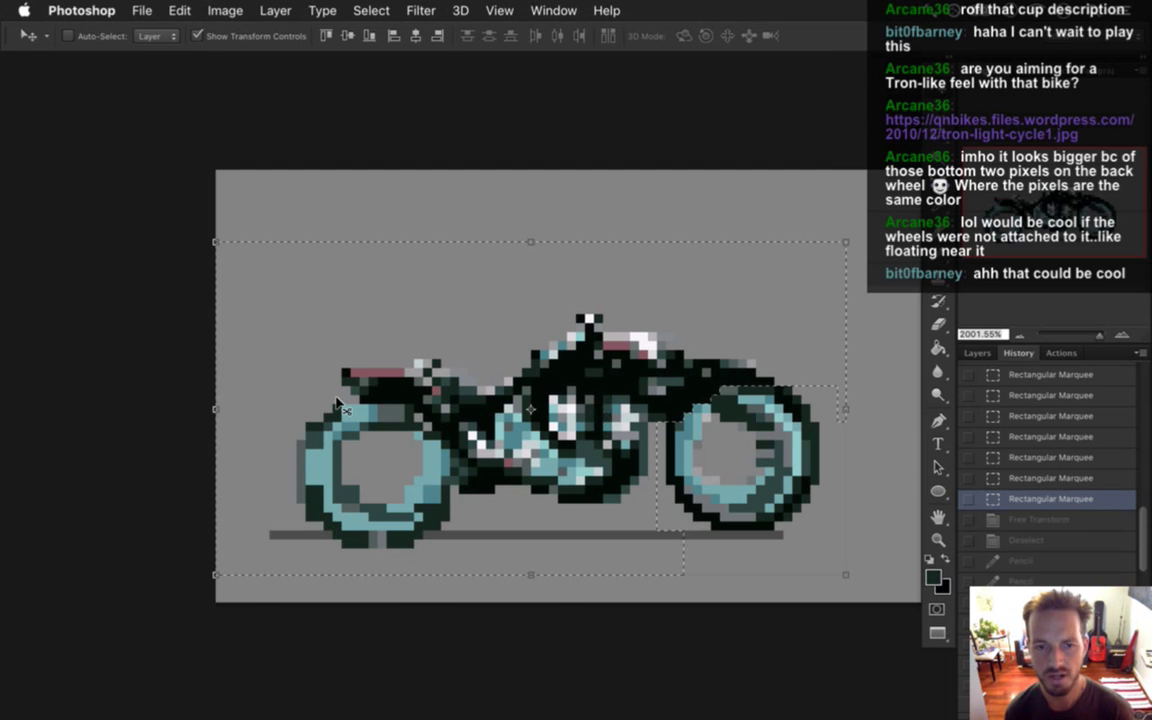
{"action": "left_click_drag", "start_coordinate": [858, 238], "coordinate": [868, 258]}
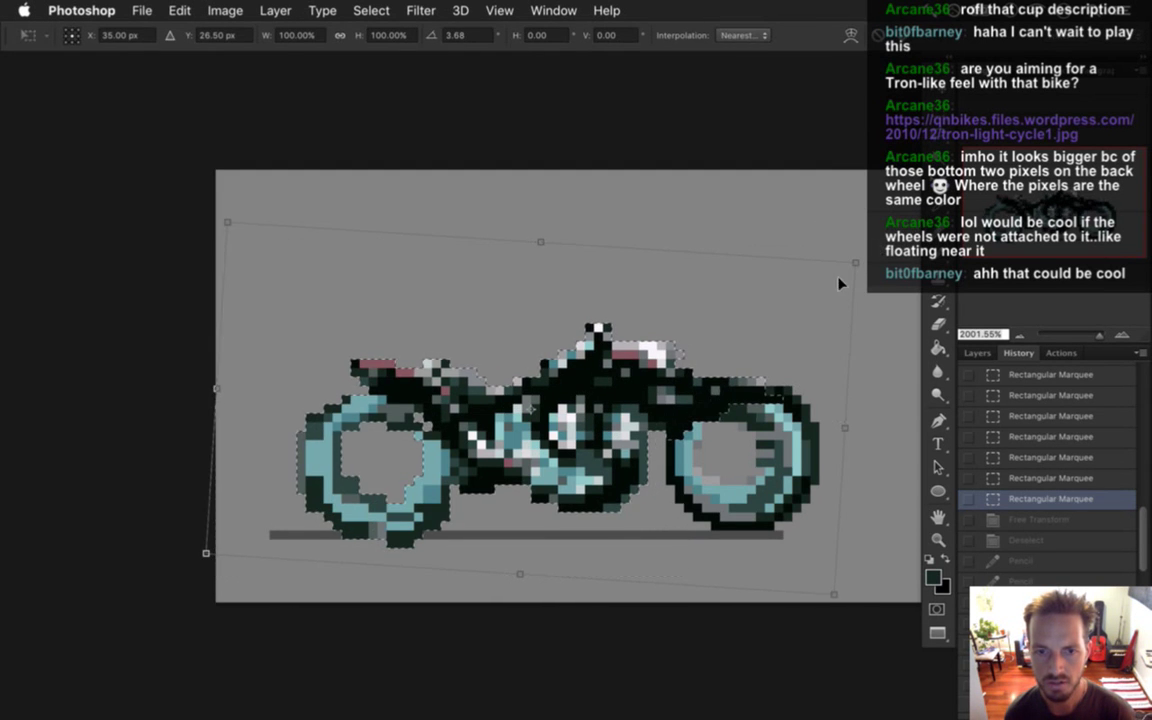
{"action": "key", "text": "Up"}
{"action": "key", "text": "Up"}
{"action": "key", "text": "Up"}
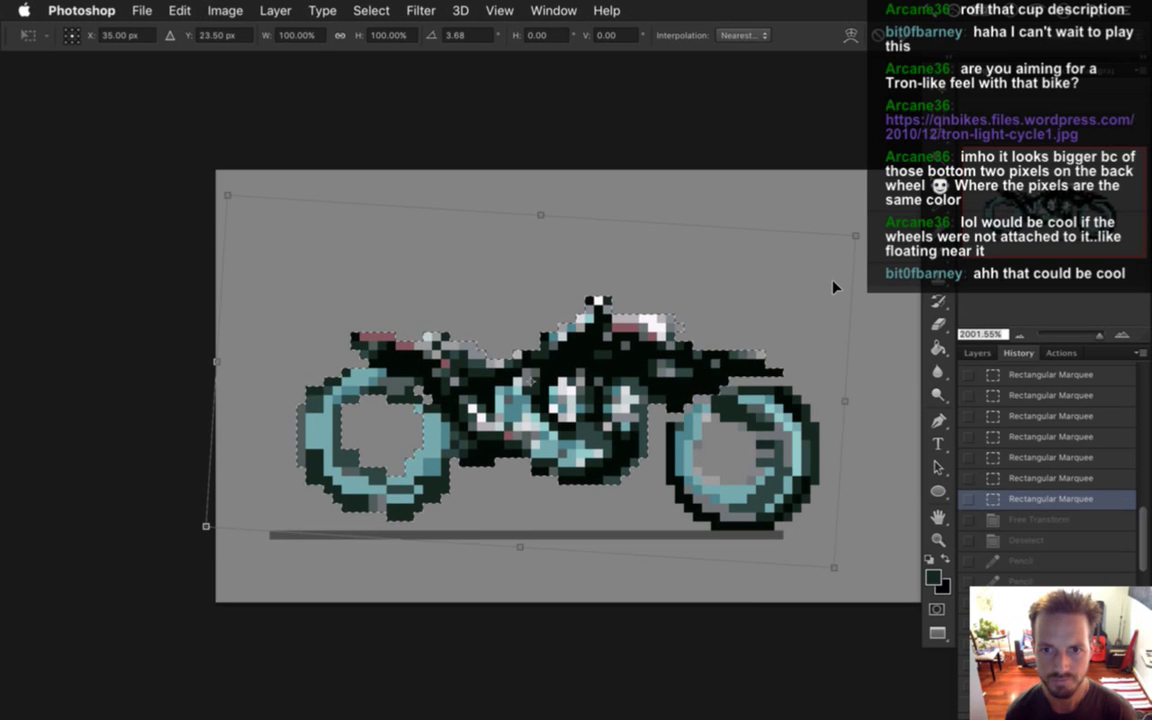
{"action": "key", "text": "Down"}
{"action": "key", "text": "Left"}
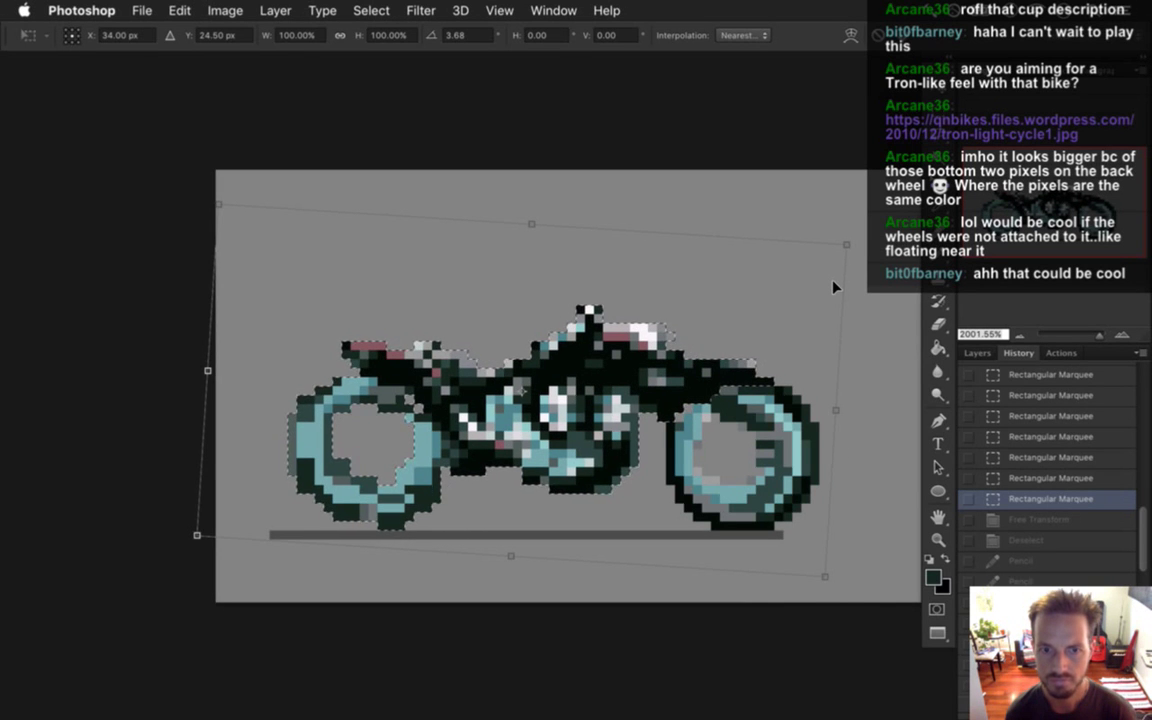
Reduce the tilt to about 2.2 degrees, nudge the parts into place, and commit.
{"action": "left_click_drag", "start_coordinate": [180, 182], "coordinate": [185, 192]}
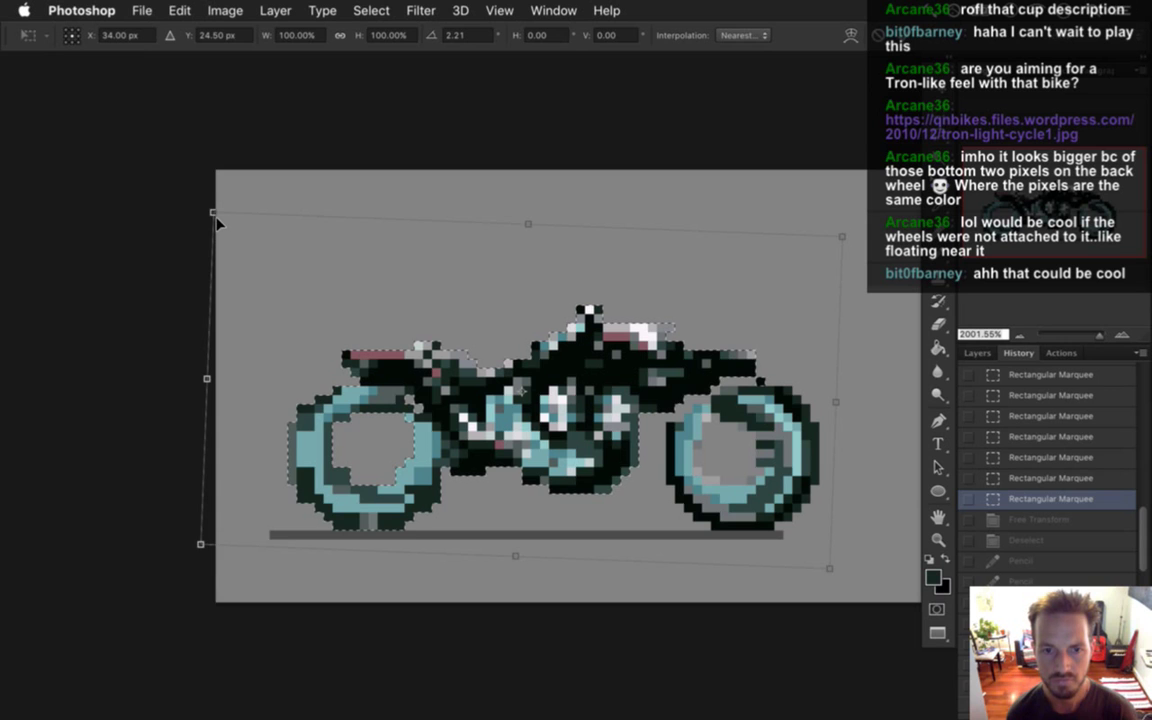
{"action": "key", "text": "Down"}
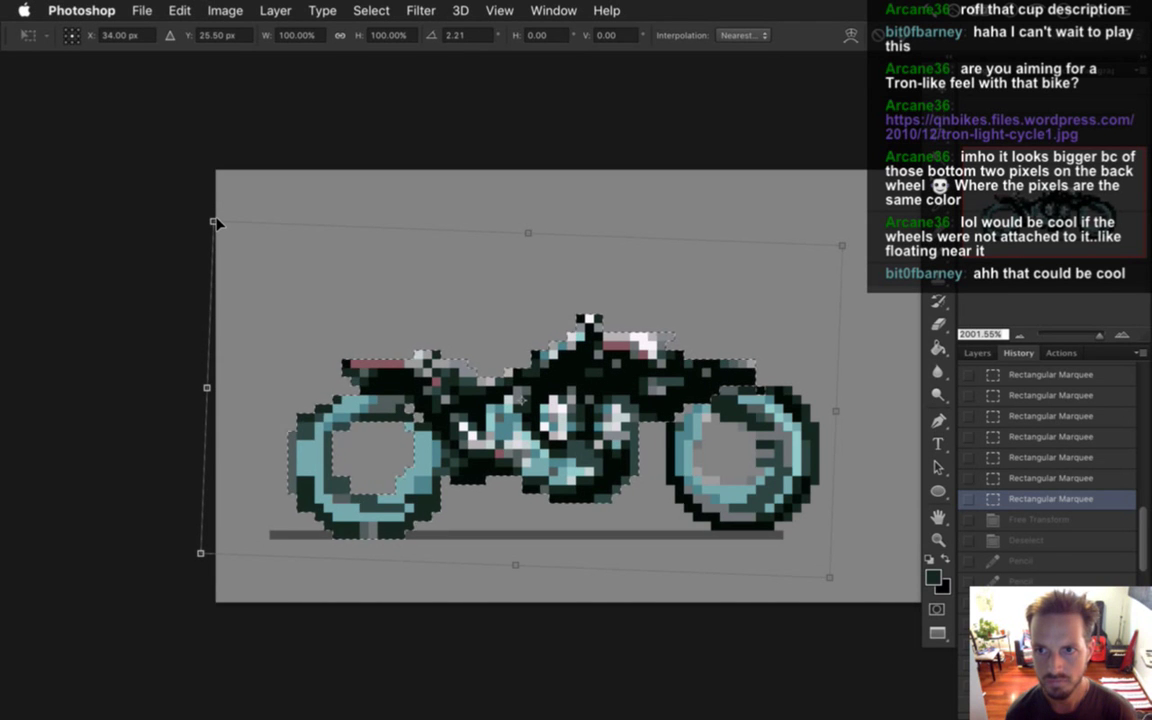
{"action": "key", "text": "Up"}
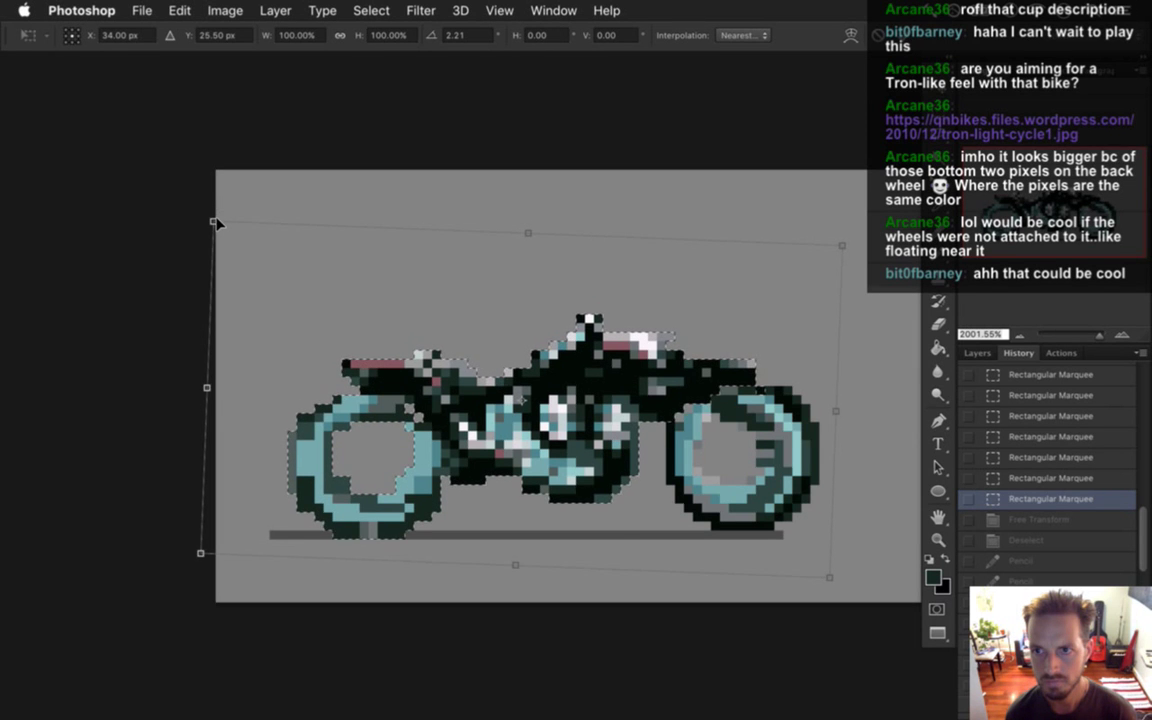
{"action": "key", "text": "Left"}
{"action": "key", "text": "Left"}
{"action": "key", "text": "Left"}
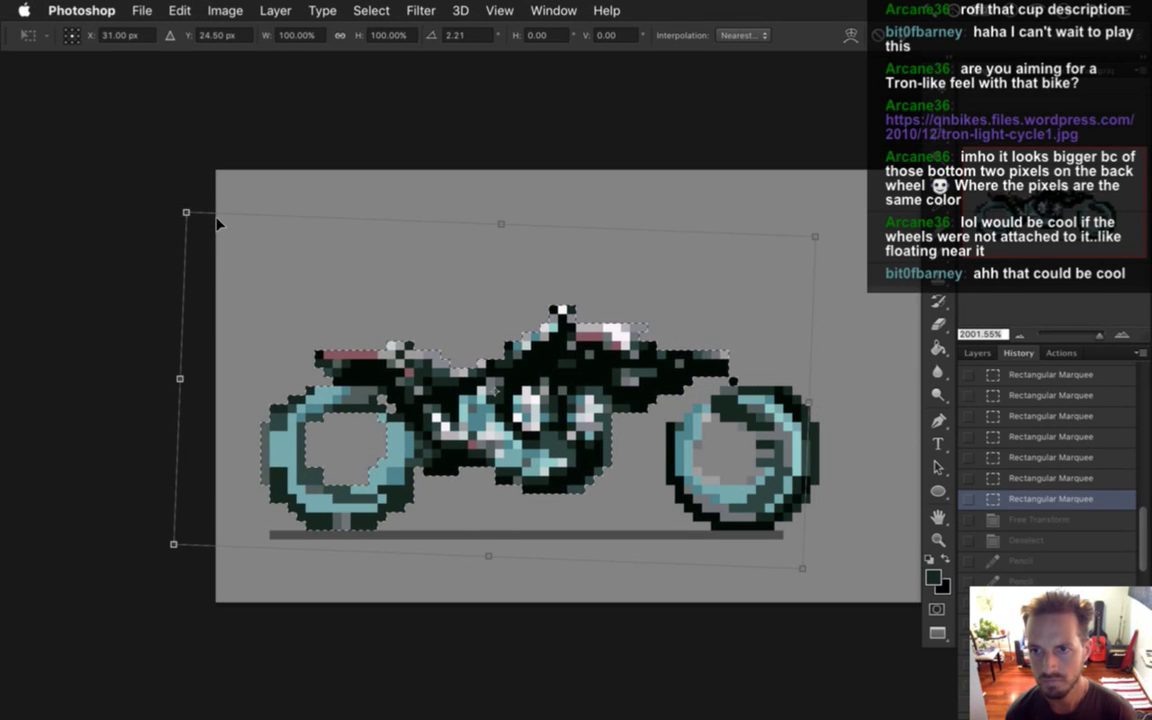
{"action": "key", "text": "Right"}
{"action": "key", "text": "Right"}
{"action": "key", "text": "Right"}
{"action": "key", "text": "Right"}
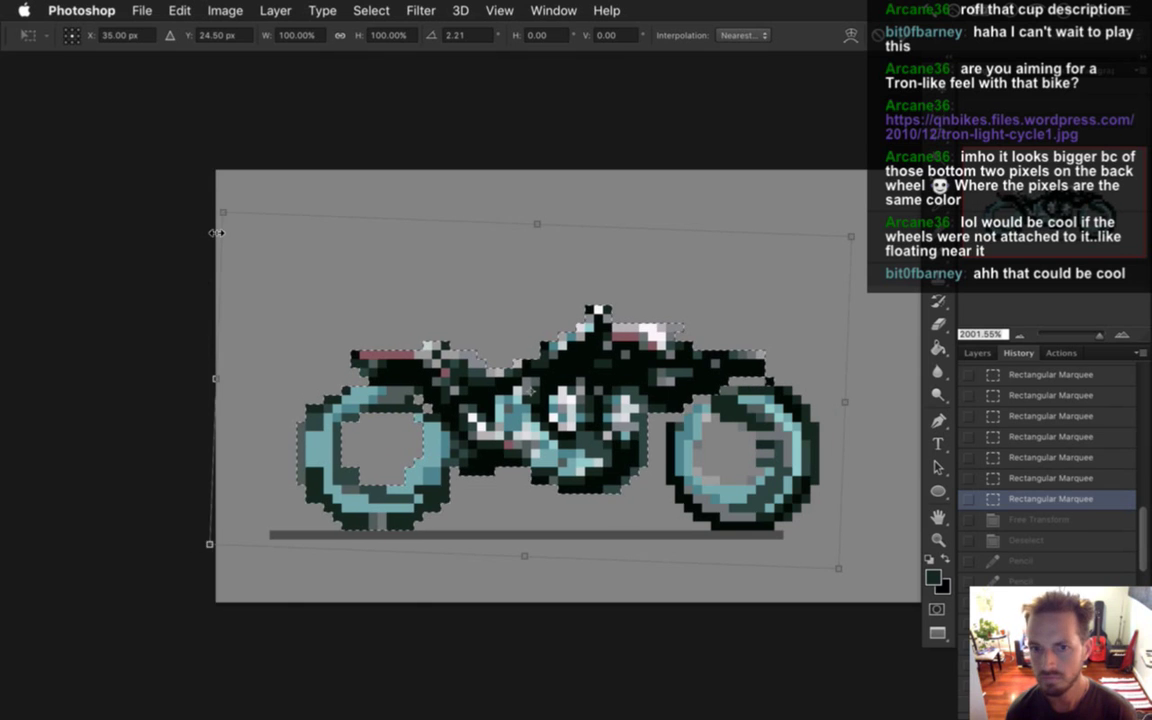
{"action": "key", "text": "Down"}
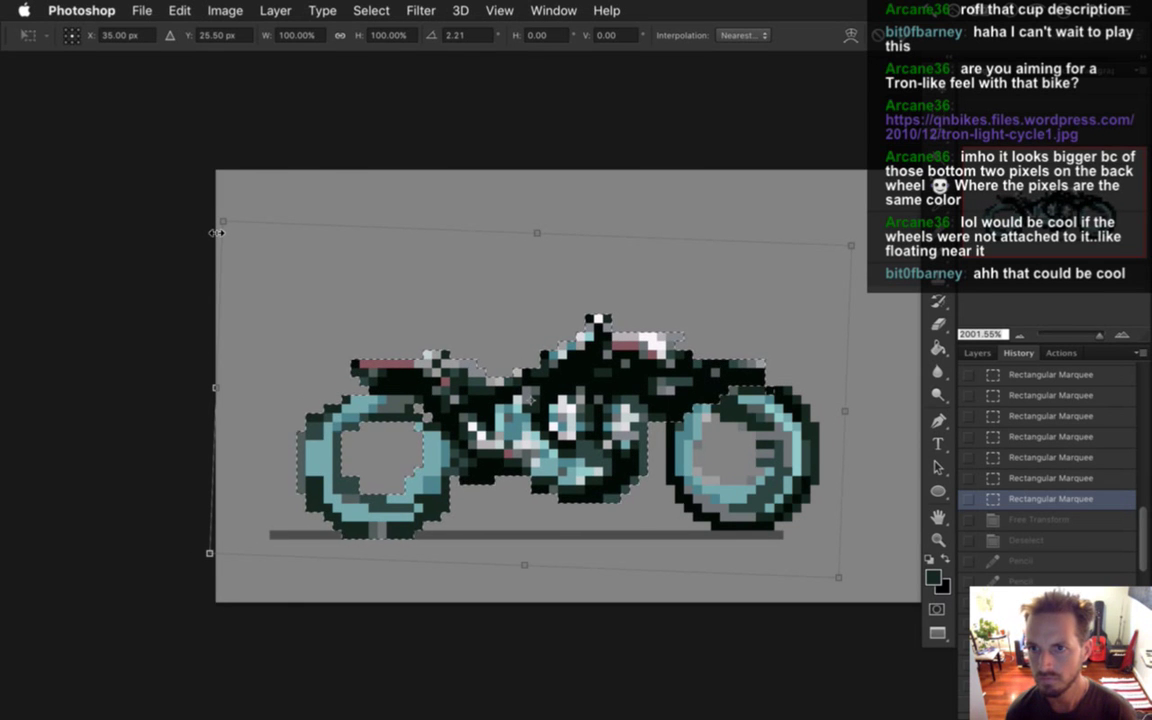
{"action": "key", "text": "Up"}
{"action": "key", "text": "Down"}
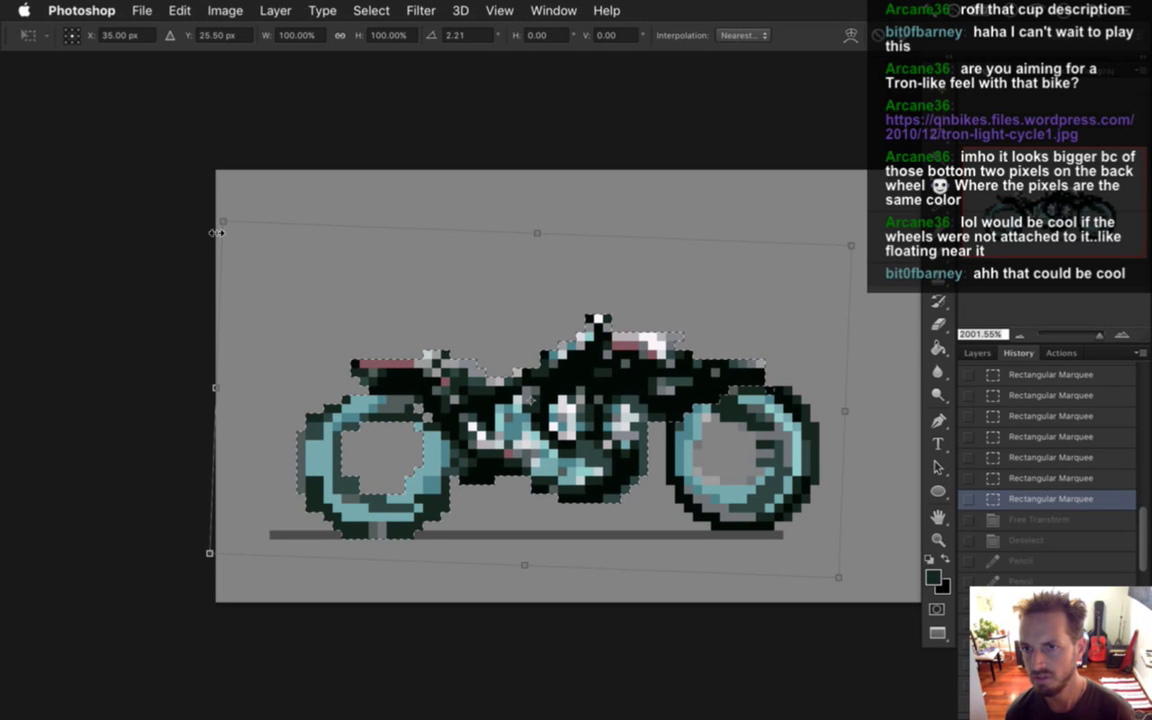
{"action": "key", "text": "Left"}
{"action": "key", "text": "Left"}
{"action": "key", "text": "Left"}
{"action": "key", "text": "Left"}
{"action": "key", "text": "Left"}
{"action": "key", "text": "Up"}
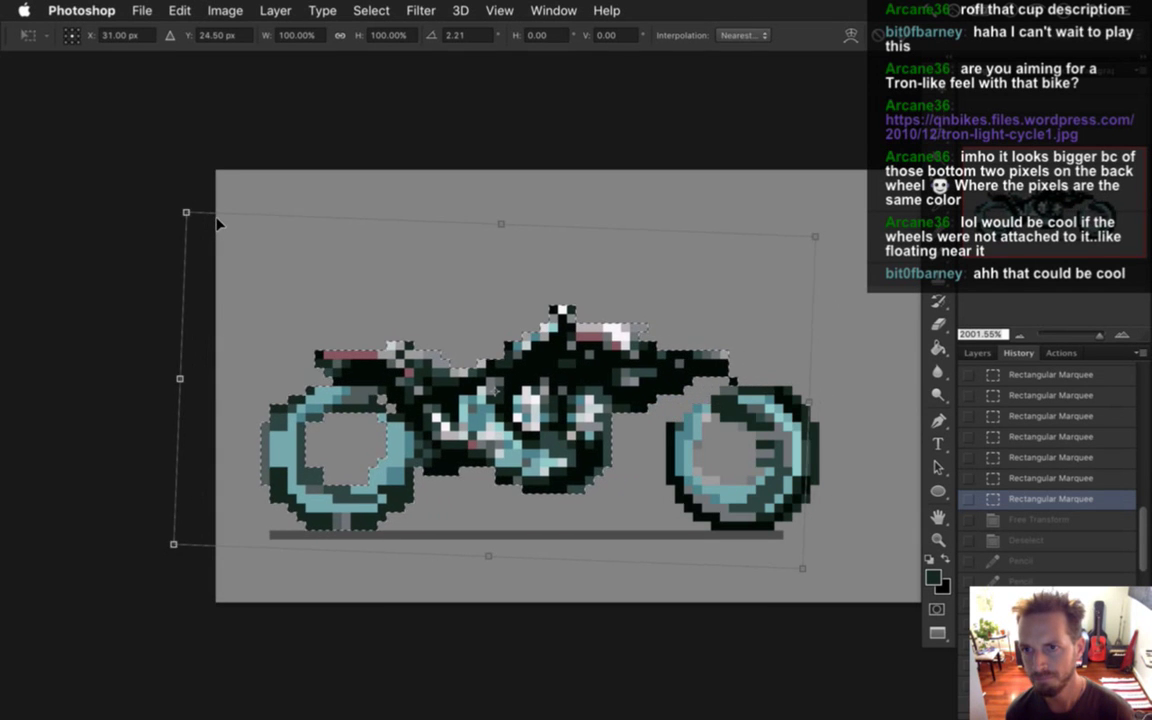
{"action": "key", "text": "Left"}
{"action": "key", "text": "Left"}
{"action": "key", "text": "Left"}
{"action": "key", "text": "Left"}
{"action": "key", "text": "Left"}
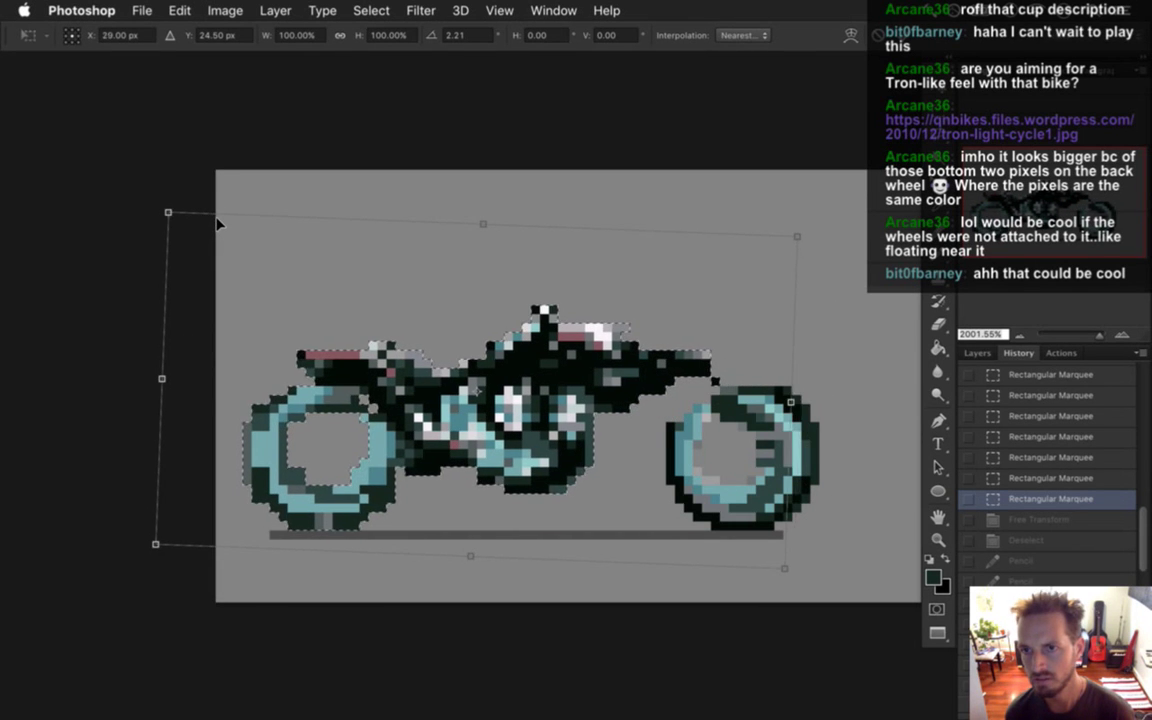
{"action": "key", "text": "Up"}
{"action": "key", "text": "Up"}
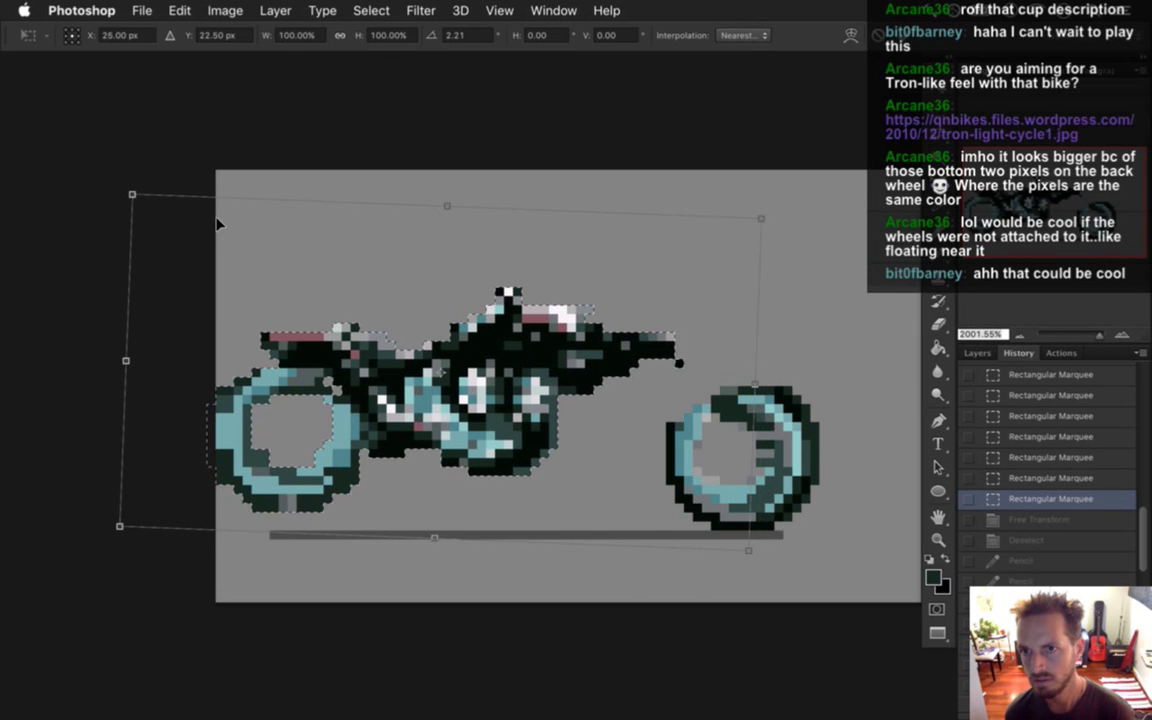
{"action": "key", "text": "Right"}
{"action": "key", "text": "Right"}
{"action": "key", "text": "Right"}
{"action": "key", "text": "Right"}
{"action": "key", "text": "Right"}
{"action": "key", "text": "Down"}
{"action": "key", "text": "Down"}
{"action": "key", "text": "Down"}
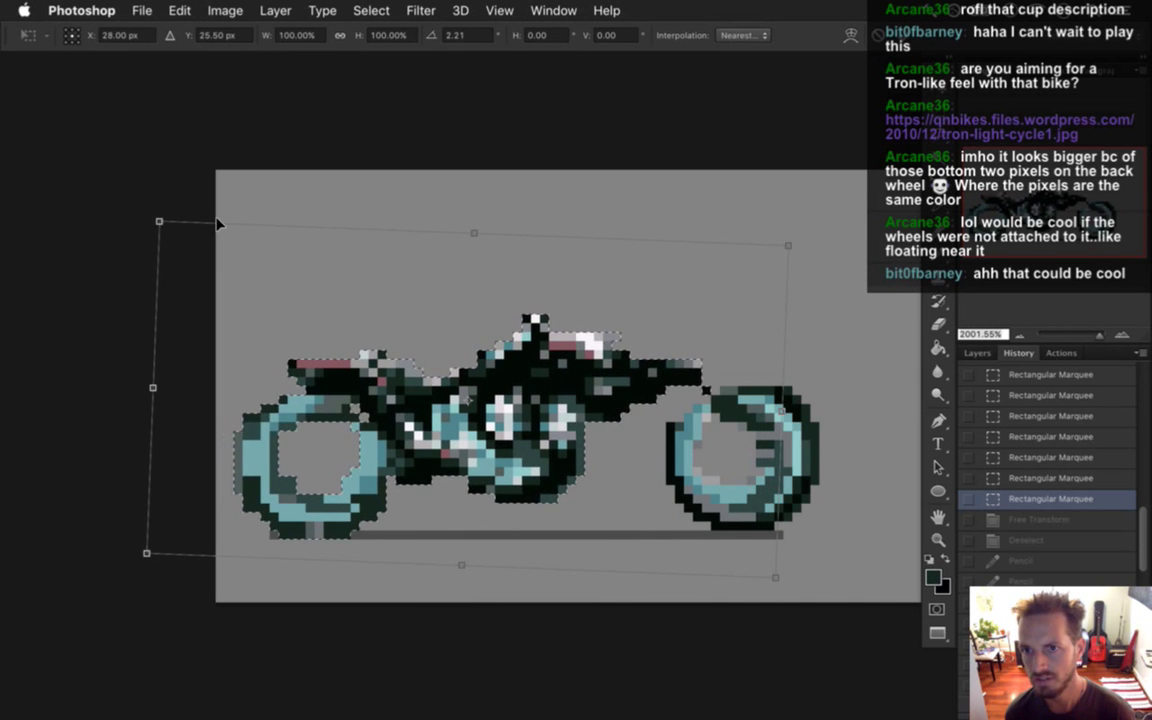
{"action": "key", "text": "Right"}
{"action": "key", "text": "Right"}
{"action": "key", "text": "Right"}
{"action": "key", "text": "Right"}
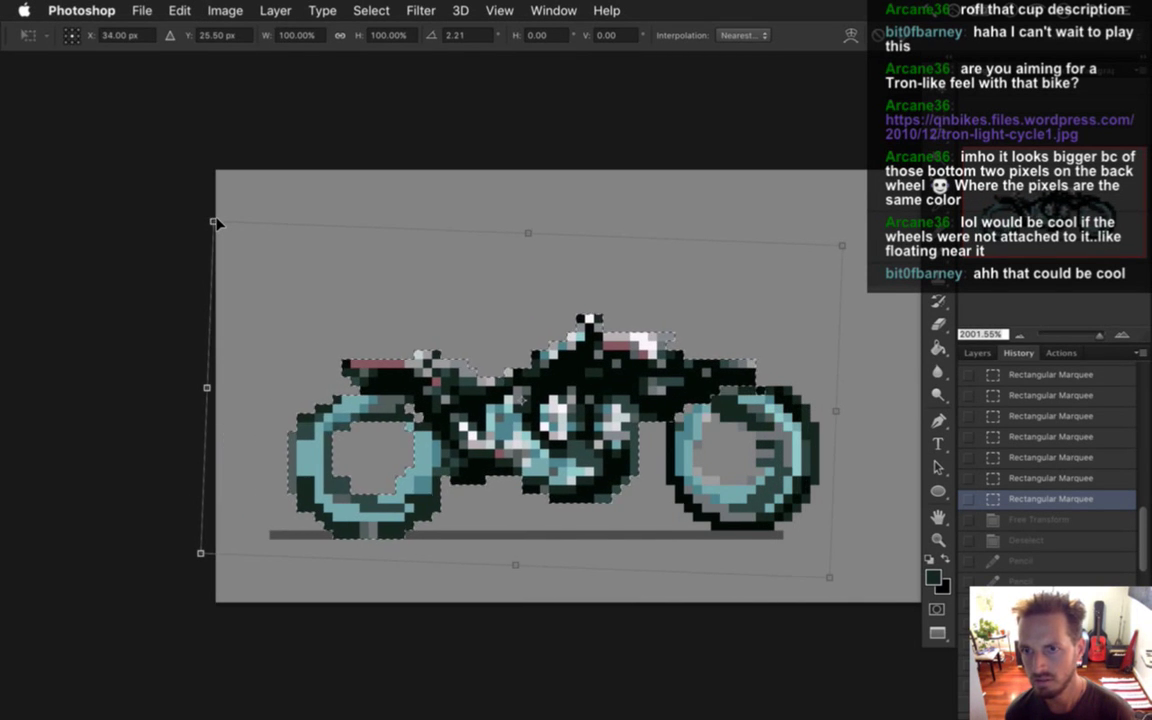
{"action": "key", "text": "Left"}
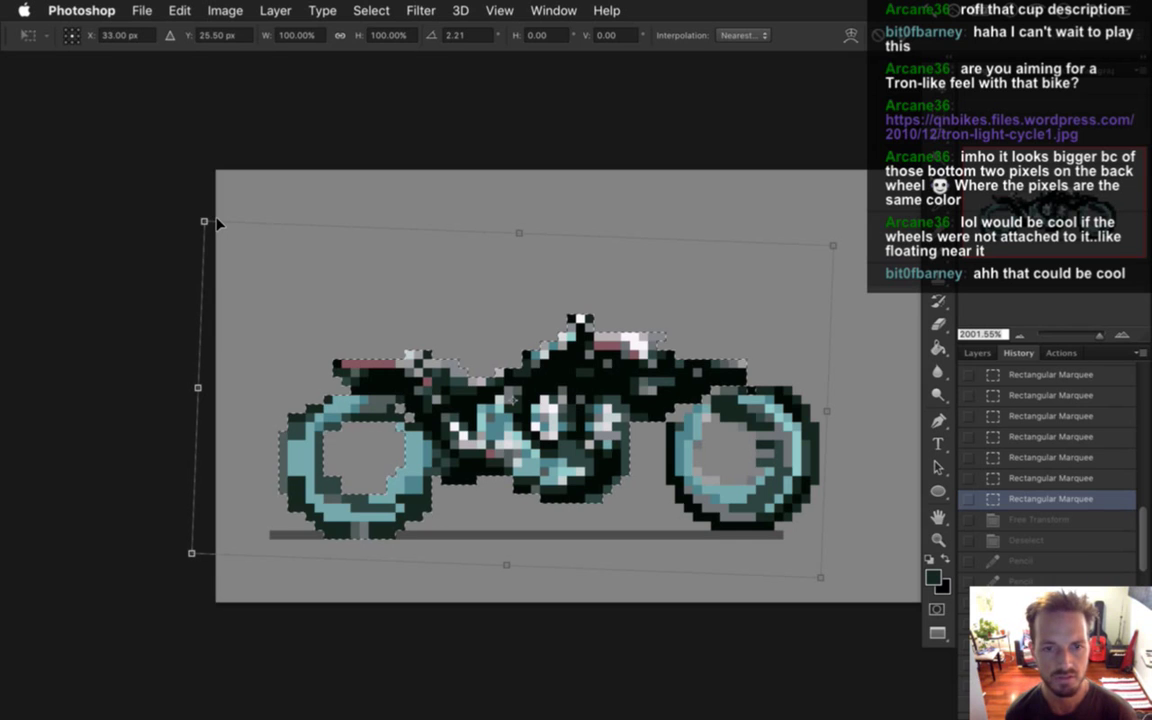
{"action": "key", "text": "Return"}
{"action": "key", "text": "m"}
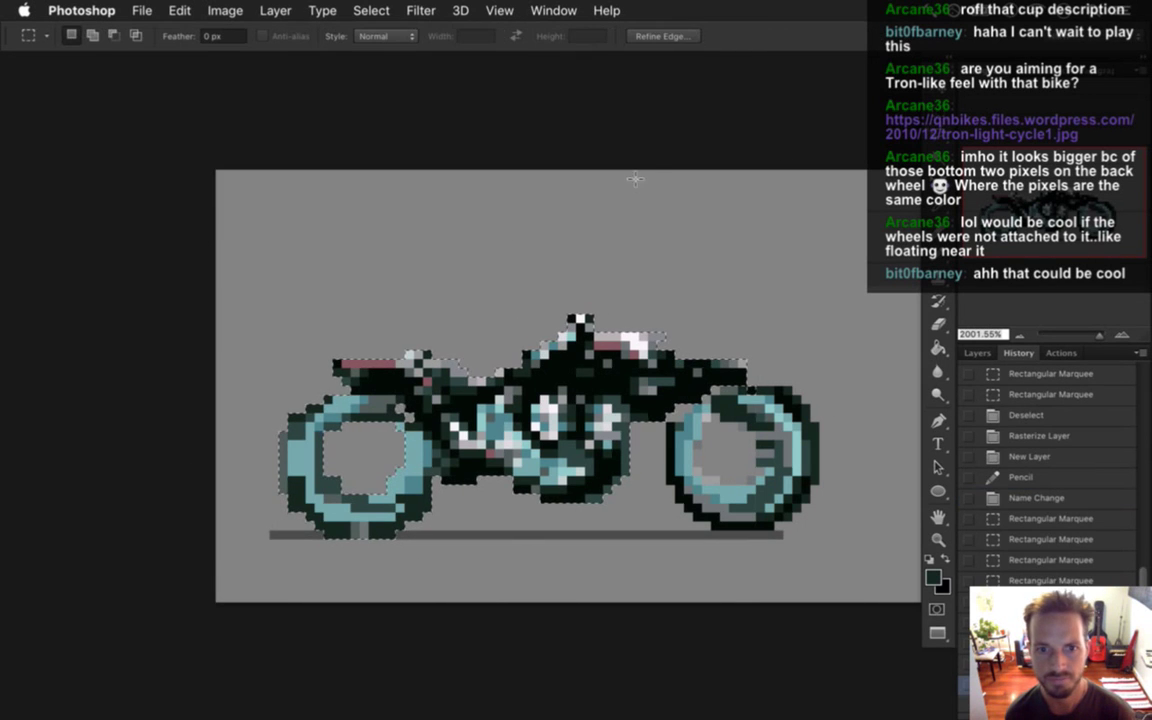
{"action": "left_click", "coordinate": [559, 290]}
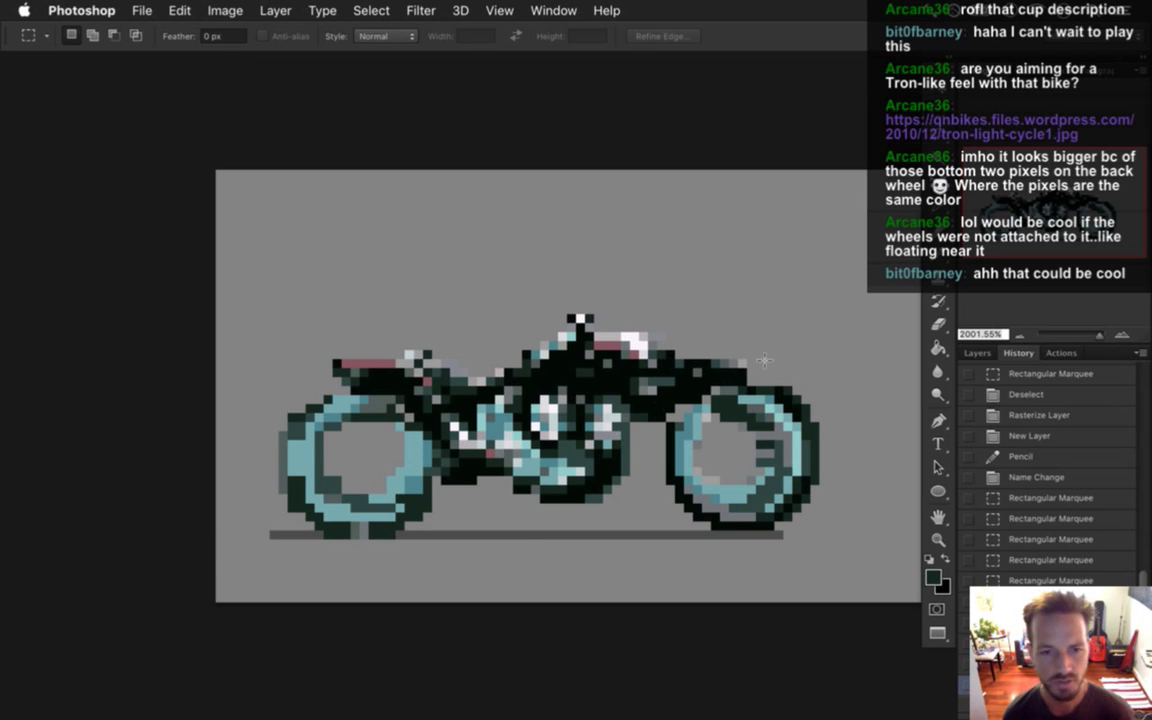
{"action": "key", "text": "e"}
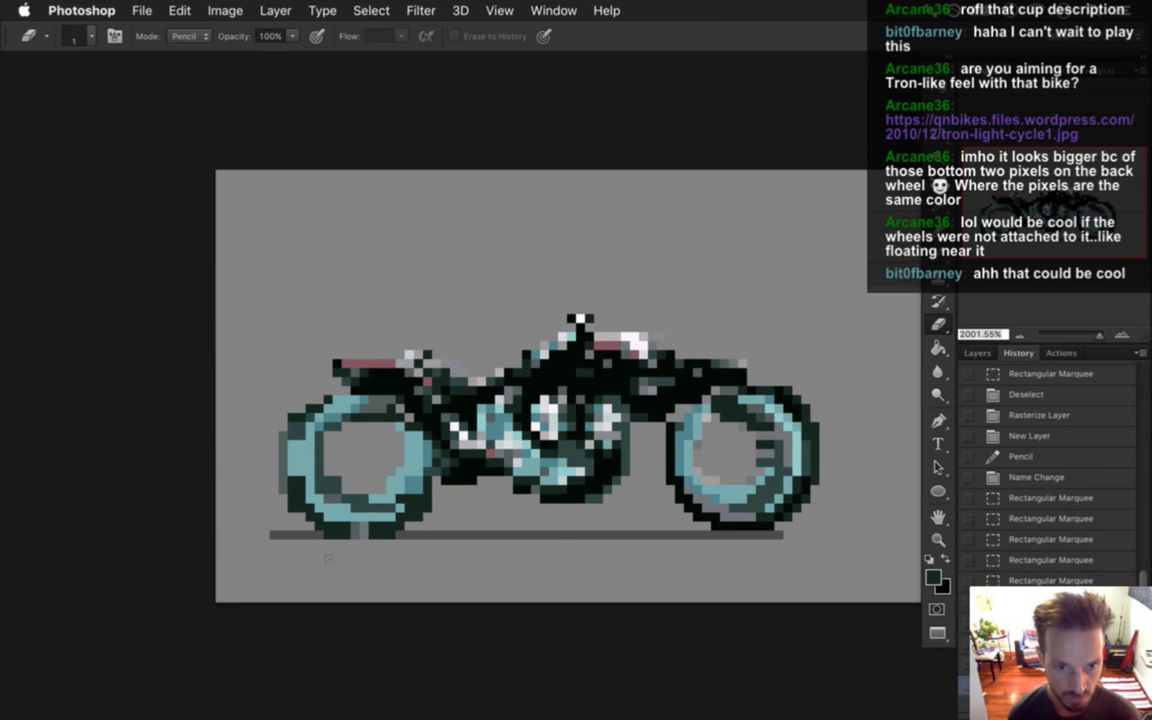
{"action": "left_click_drag", "start_coordinate": [345, 550], "coordinate": [407, 549]}
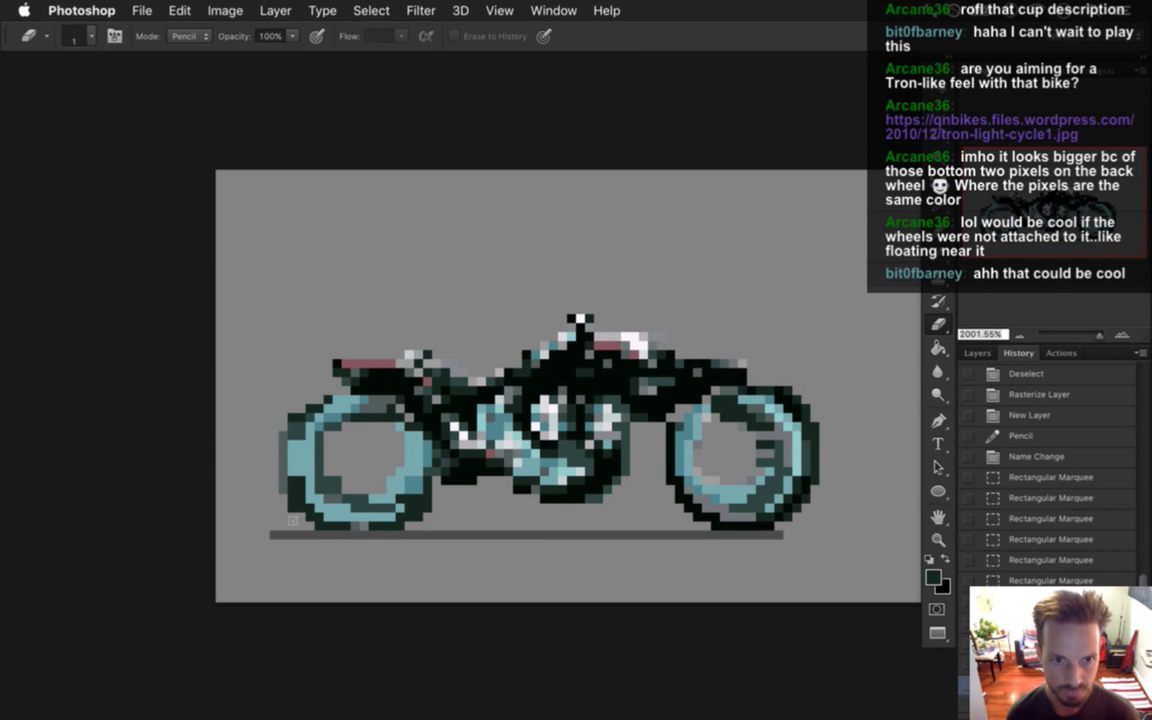
{"action": "left_click_drag", "start_coordinate": [285, 497], "coordinate": [308, 541]}
{"action": "key", "text": "ctrl+d"}
{"action": "left_click", "coordinate": [381, 474]}
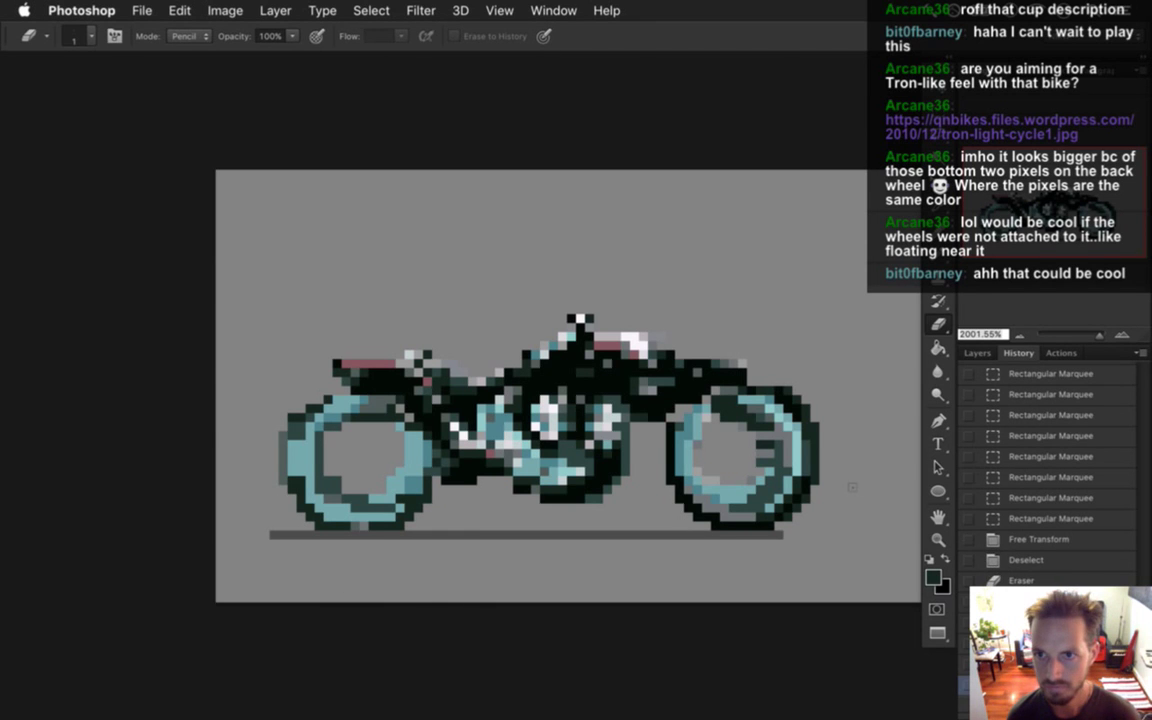
{"action": "left_click", "coordinate": [977, 355]}
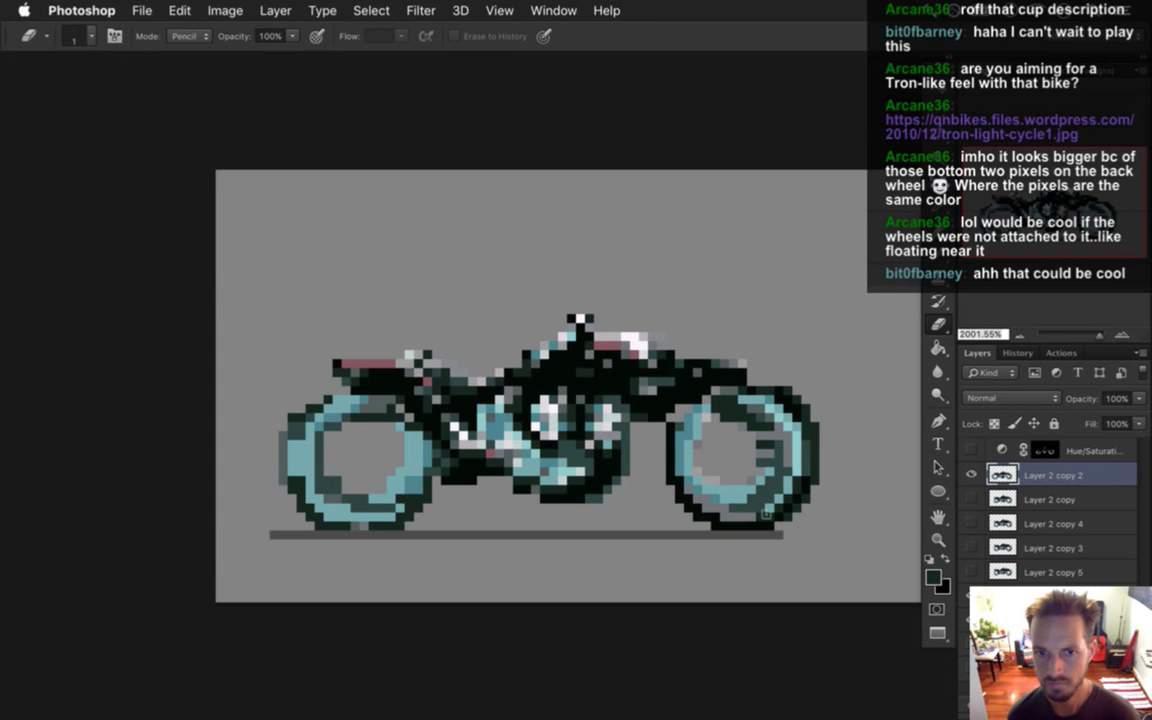
{"action": "scroll", "coordinate": [660, 436], "scroll_direction": "down", "scroll_amount": 3}
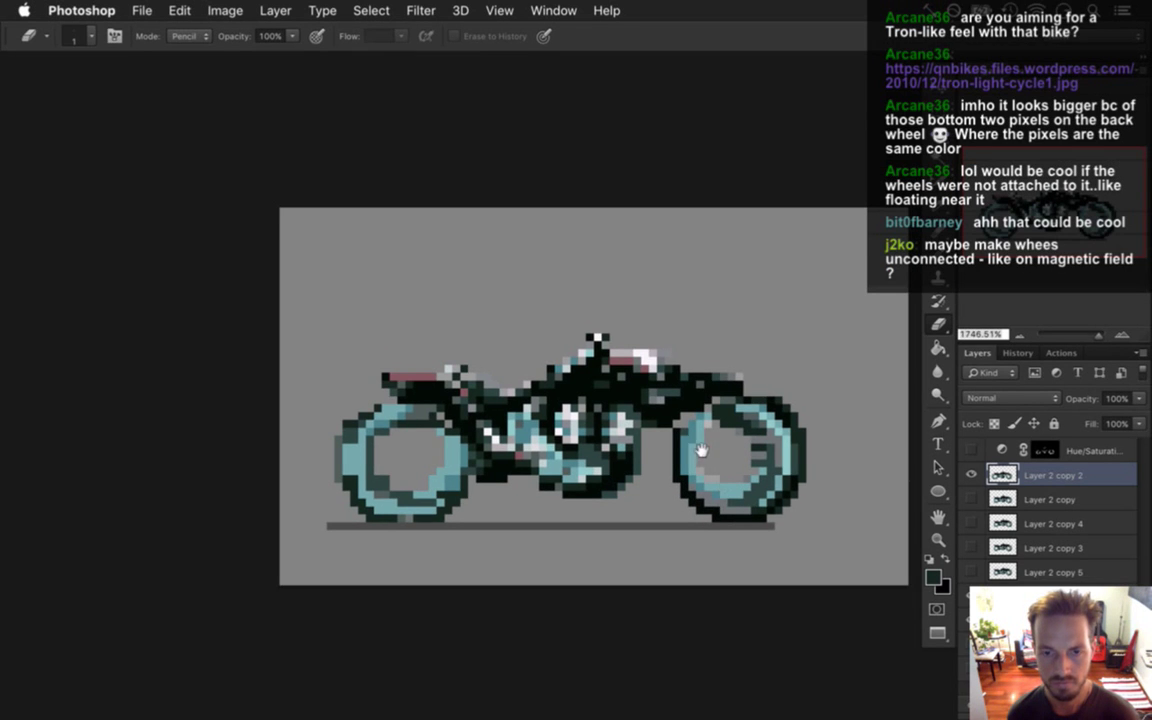
{"action": "scroll", "coordinate": [662, 438], "scroll_direction": "right", "scroll_amount": 1}
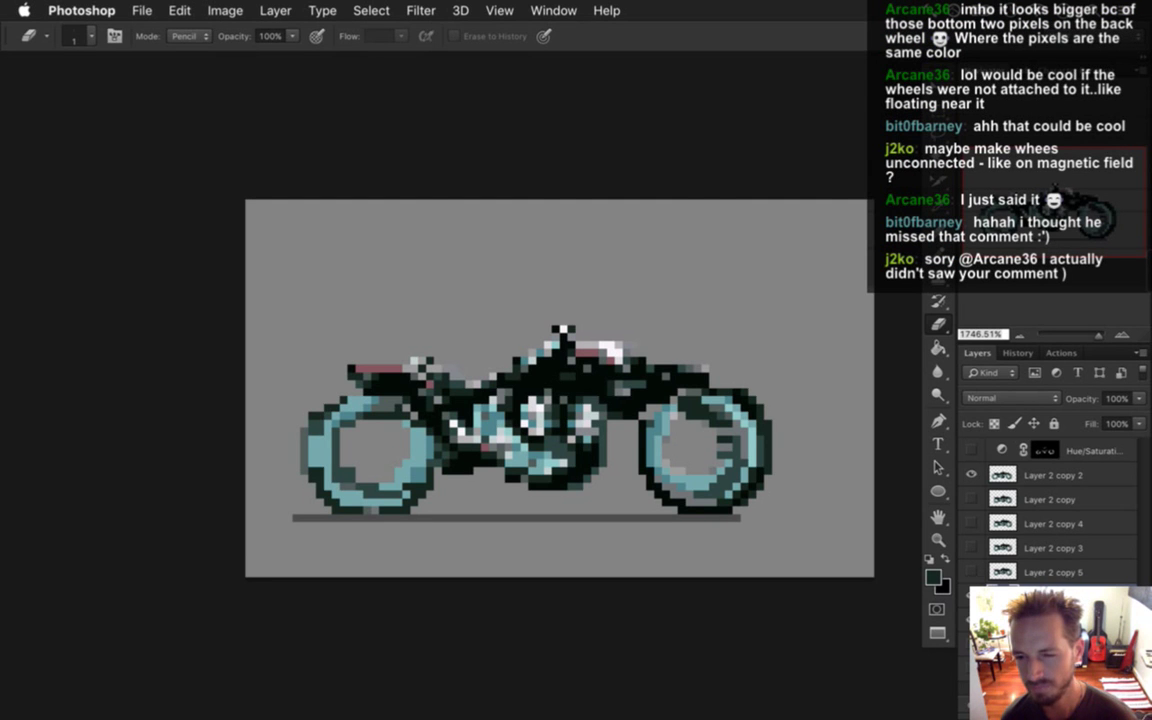
Delete the hidden Layer 2 copy layers and make Layer 2 copy 2 active.
{"action": "left_click", "coordinate": [1019, 504]}
{"action": "key", "text": "BackSpace"}
{"action": "key", "text": "BackSpace"}
{"action": "key", "text": "BackSpace"}
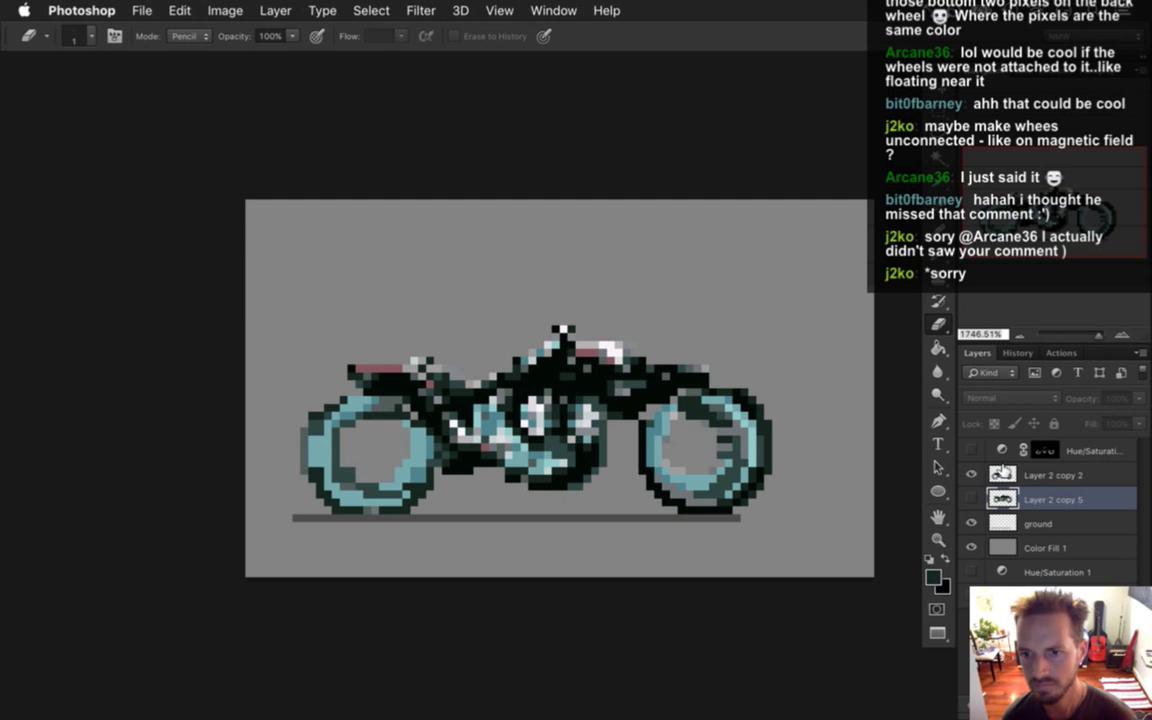
{"action": "left_click", "coordinate": [1003, 479]}
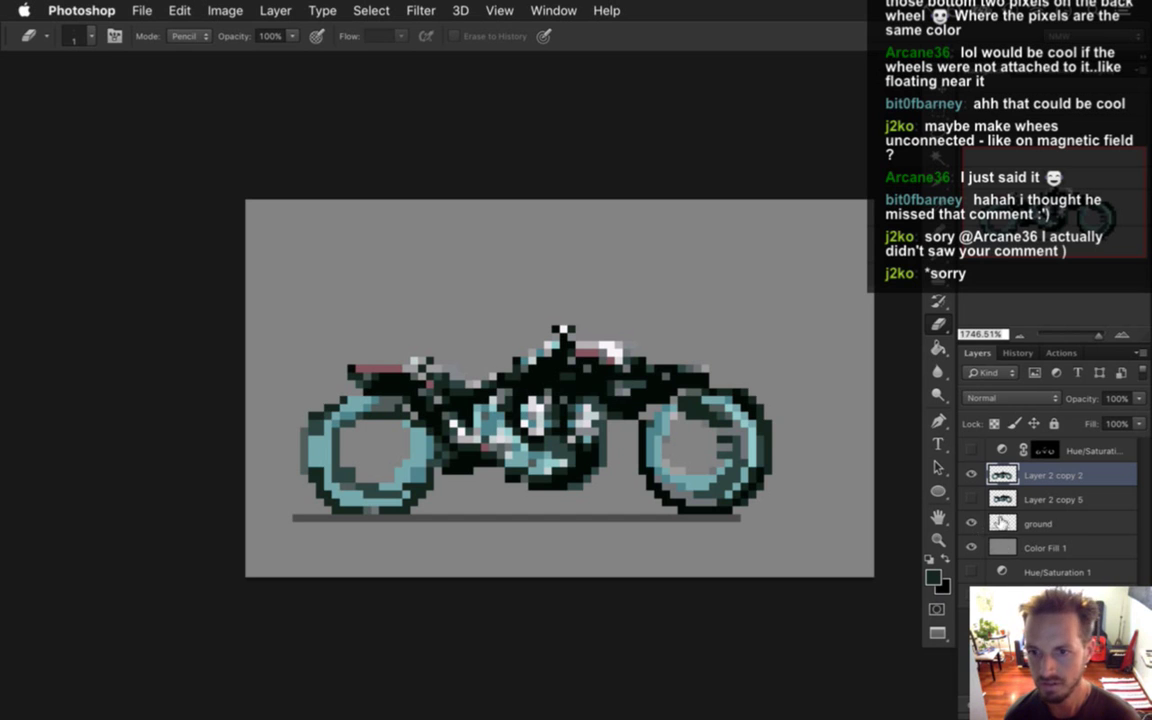
Hide the gray ground line layer and select the Color Fill 1 layer.
{"action": "left_click", "coordinate": [988, 524]}
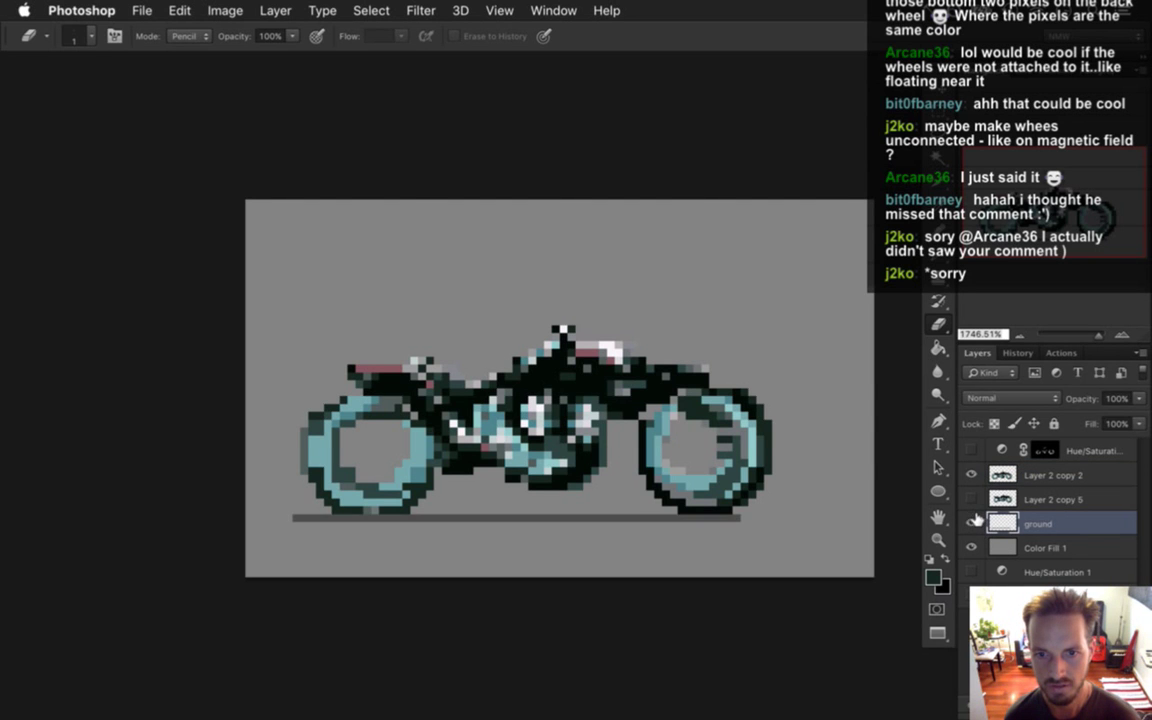
{"action": "left_click", "coordinate": [973, 523]}
{"action": "left_click", "coordinate": [1015, 548]}
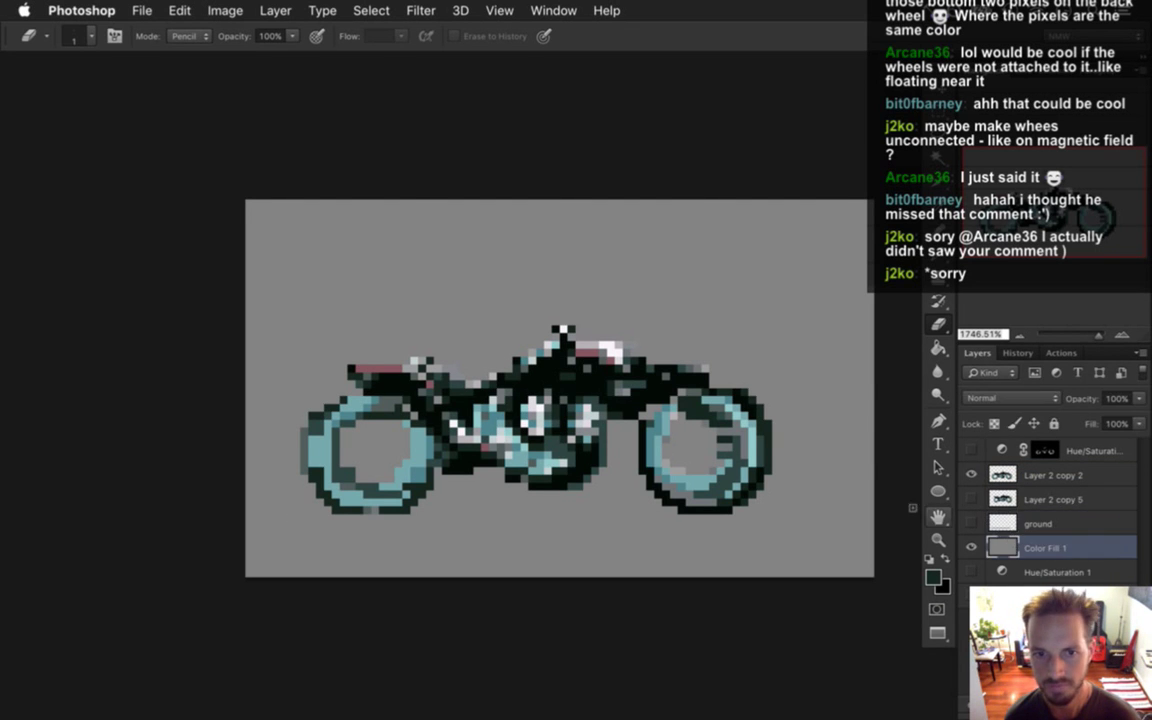
Draw a 74×40 pixel rectangular selection around the bike.
{"action": "key", "text": "m"}
{"action": "left_click_drag", "start_coordinate": [320, 205], "coordinate": [797, 533]}
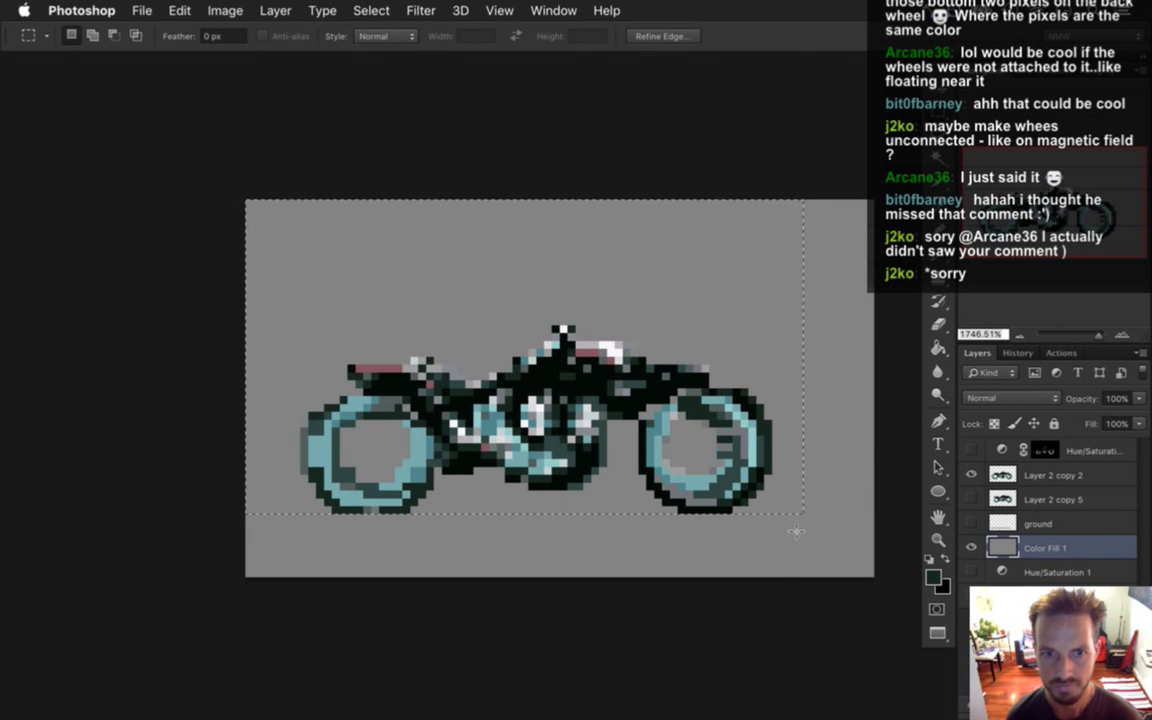
{"action": "left_click", "coordinate": [231, 193]}
{"action": "left_click_drag", "start_coordinate": [394, 214], "coordinate": [820, 515]}
Crop the canvas to the selection and duplicate Layer 2 copy 2 three times.
{"action": "left_click", "coordinate": [225, 10]}
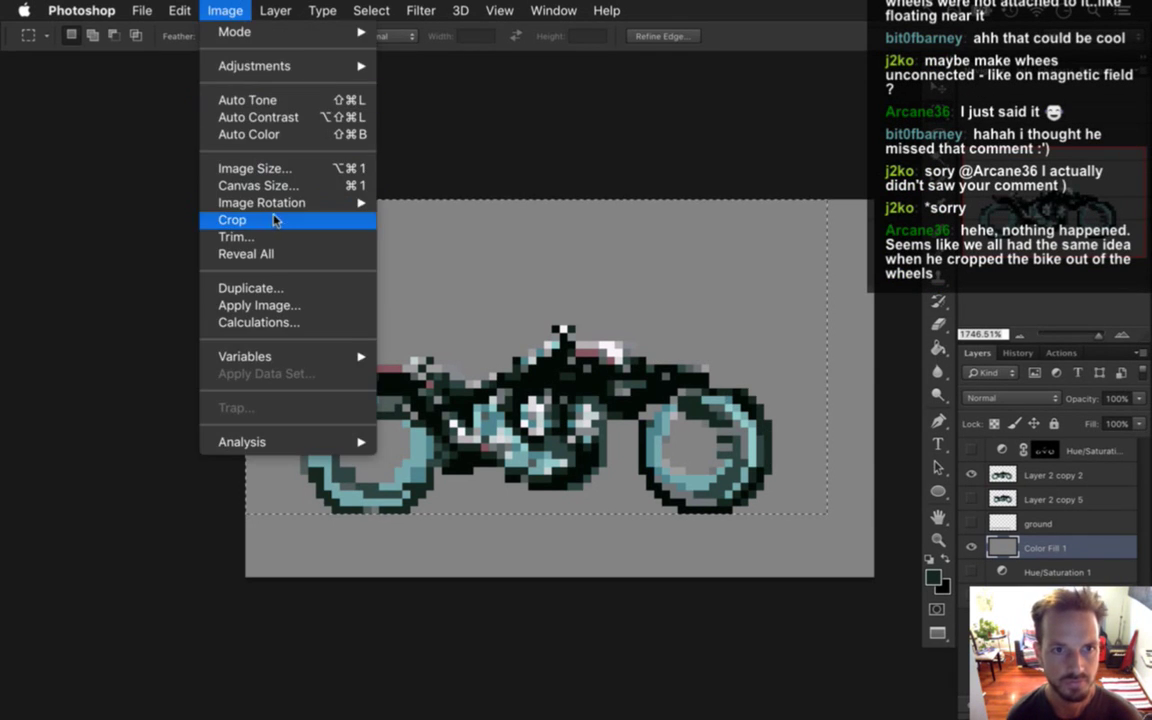
{"action": "left_click", "coordinate": [275, 219]}
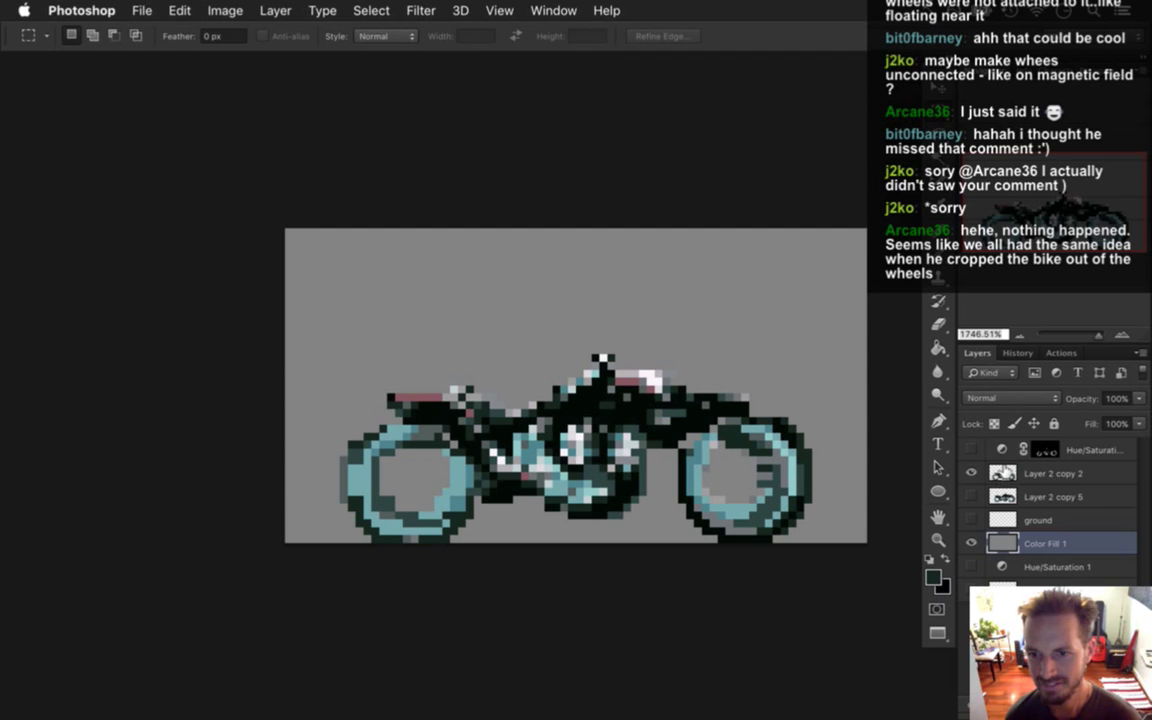
{"action": "left_click", "coordinate": [1003, 478]}
{"action": "key", "text": "super+j"}
{"action": "key", "text": "super+j"}
{"action": "key", "text": "super+j"}
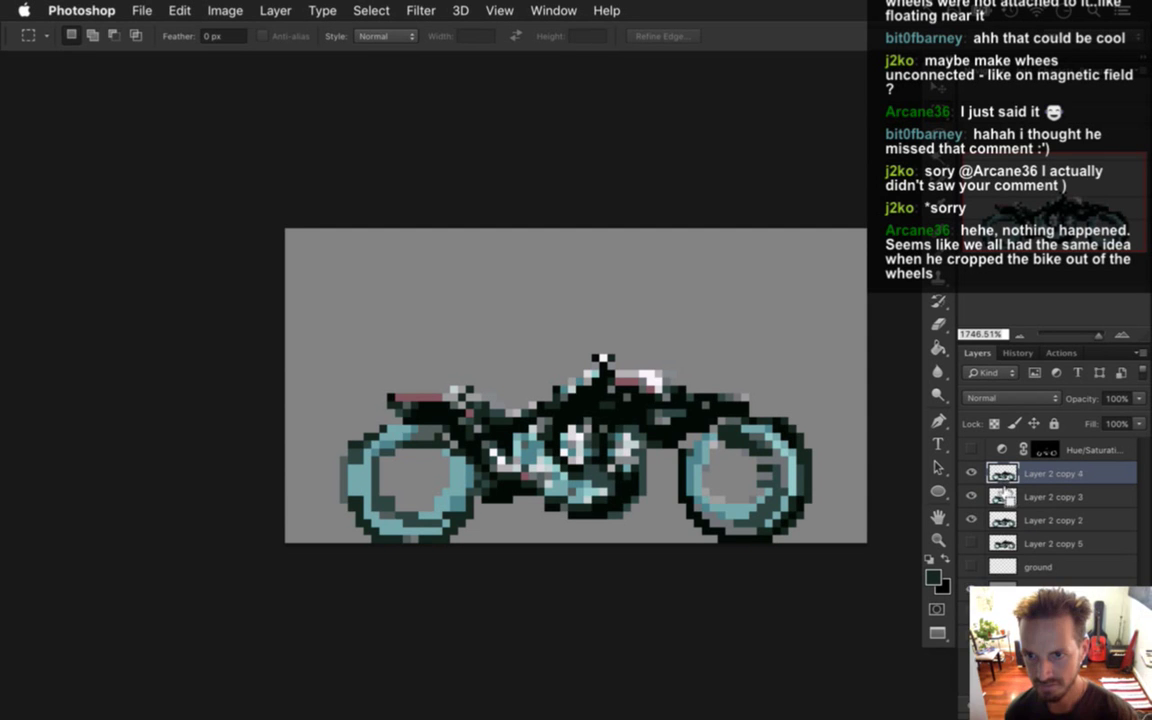
Nudge the bikes on Layer 2 copy 3 and copy 4 upward.
{"action": "left_click", "coordinate": [1001, 519]}
{"action": "key", "text": "v"}
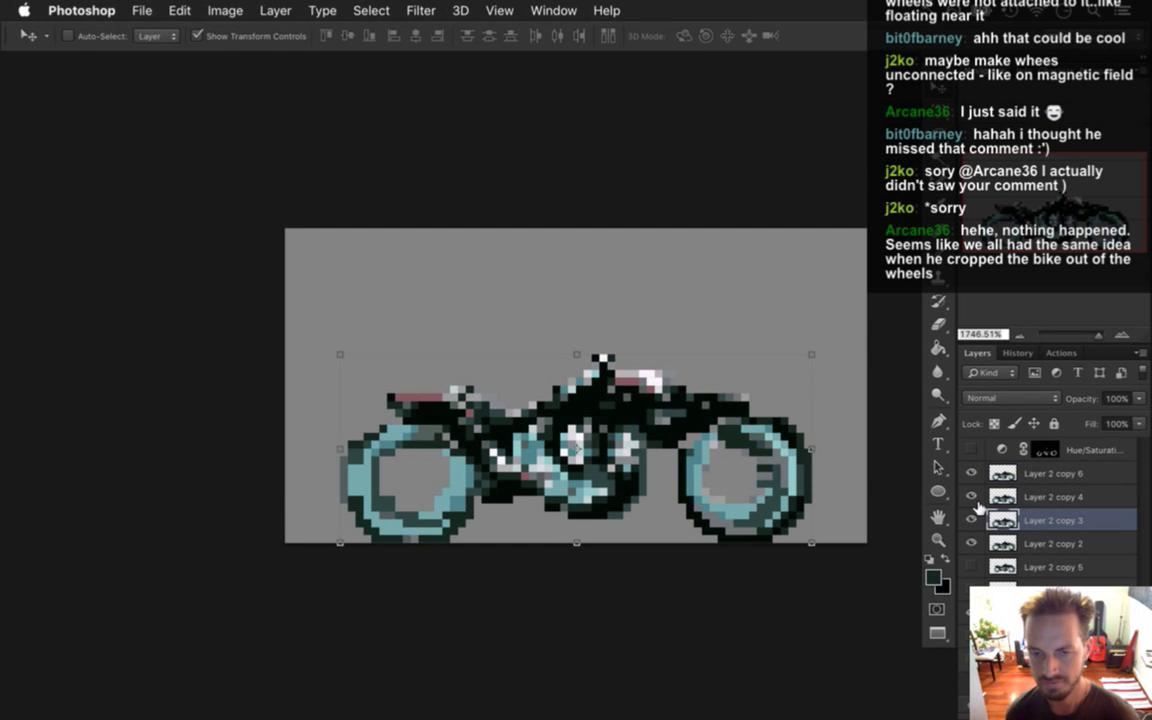
{"action": "key", "text": "Up"}
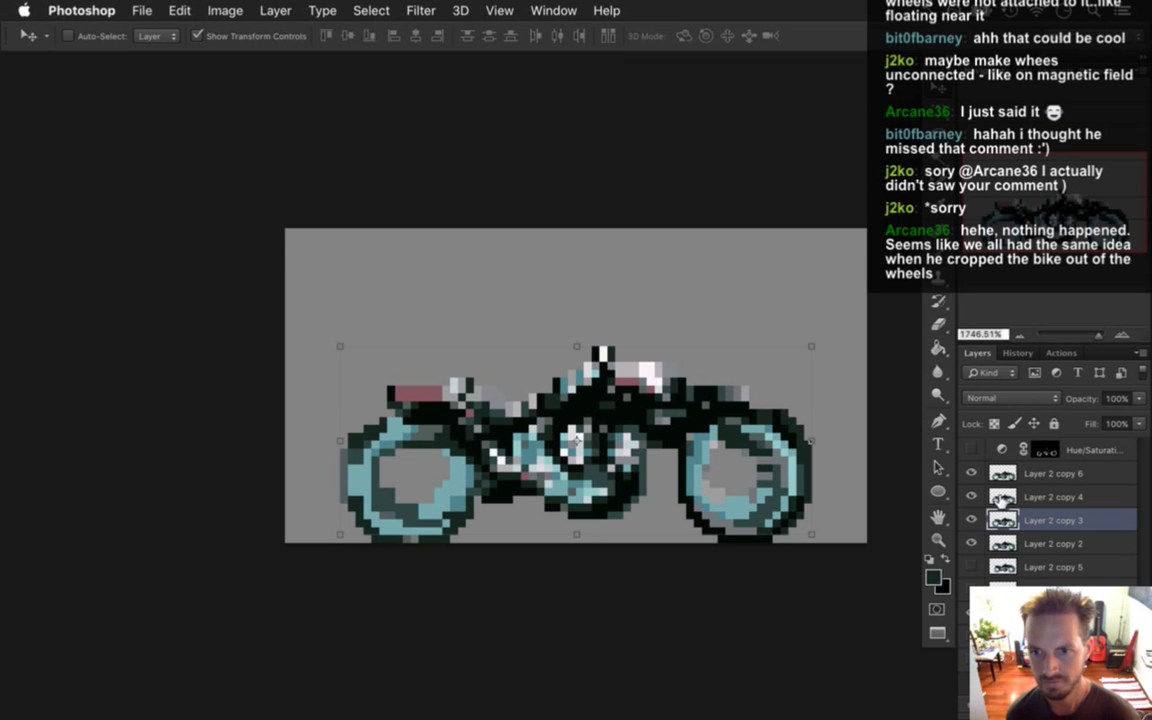
{"action": "left_click", "coordinate": [1002, 496]}
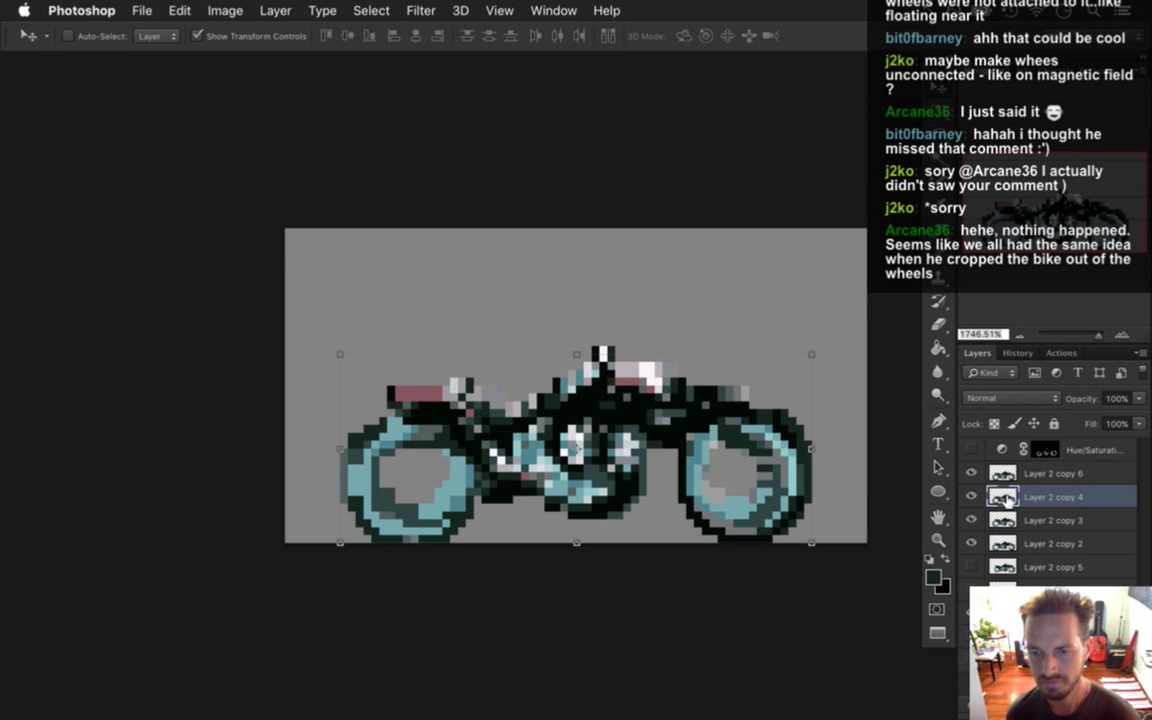
{"action": "key", "text": "super+z"}
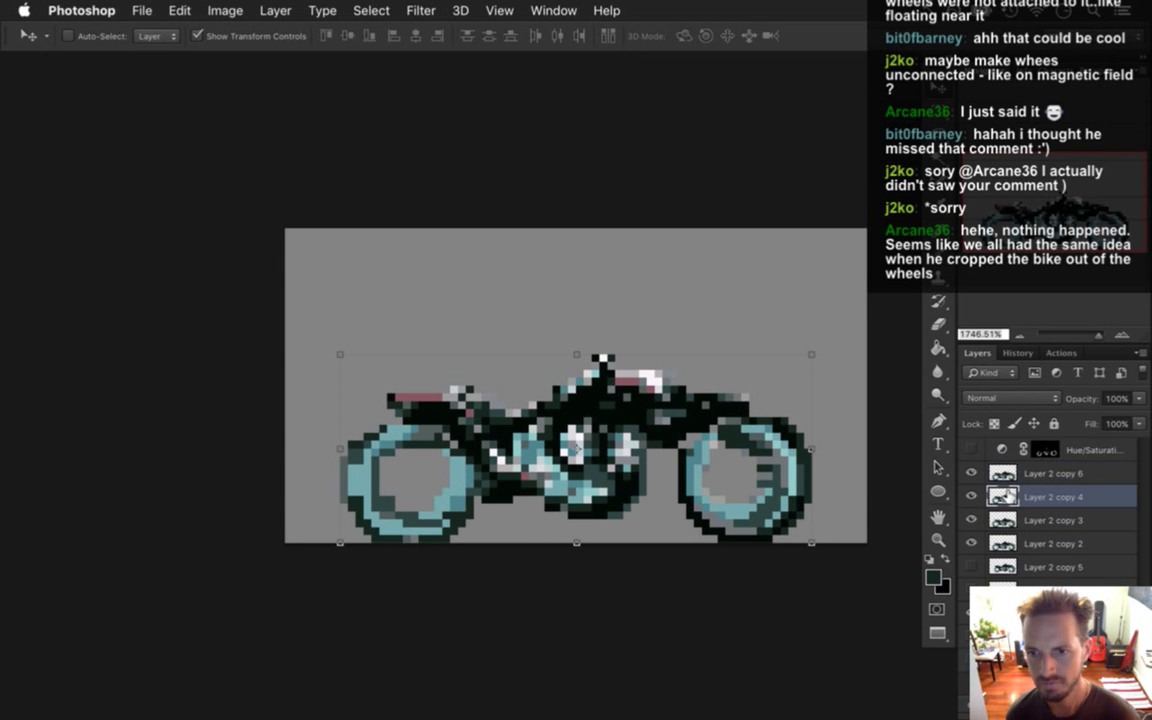
{"action": "key", "text": "Up"}
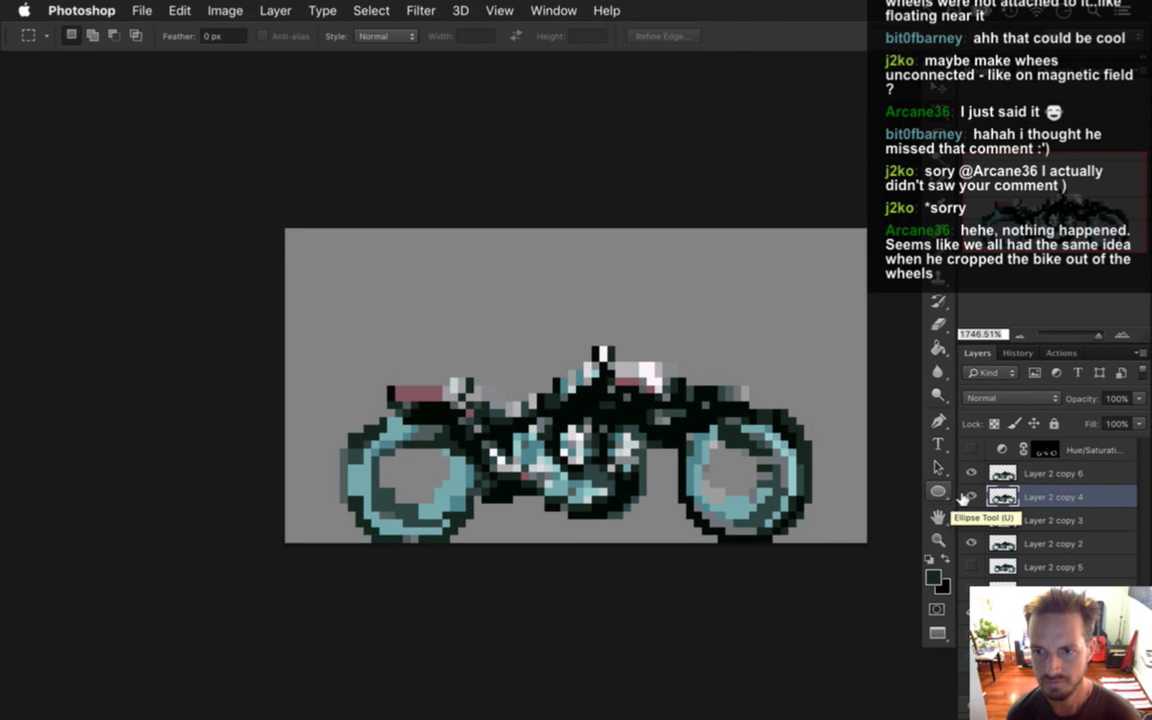
{"action": "left_click", "coordinate": [997, 520]}
{"action": "key", "text": "Up"}
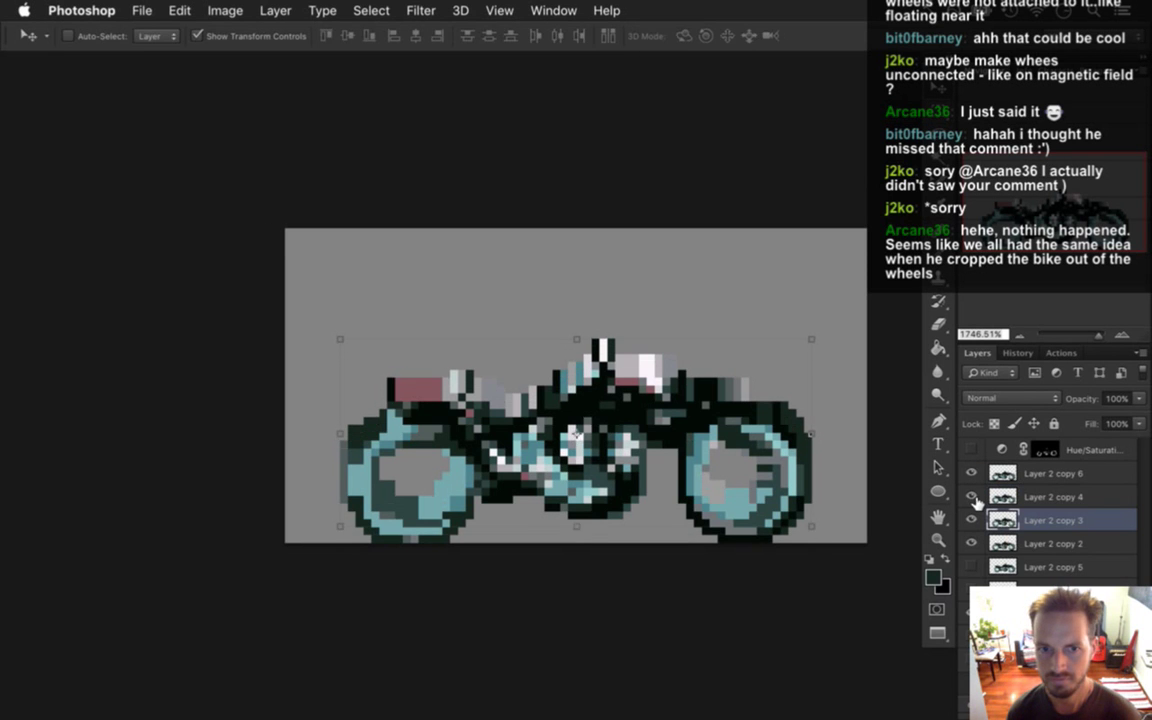
Nudge Layer 2 copy 2 up, hide the Color Fill 1 background, and open Save for Web.
{"action": "key", "text": "m"}
{"action": "left_click", "coordinate": [997, 540]}
{"action": "key", "text": "v"}
{"action": "key", "text": "Up"}
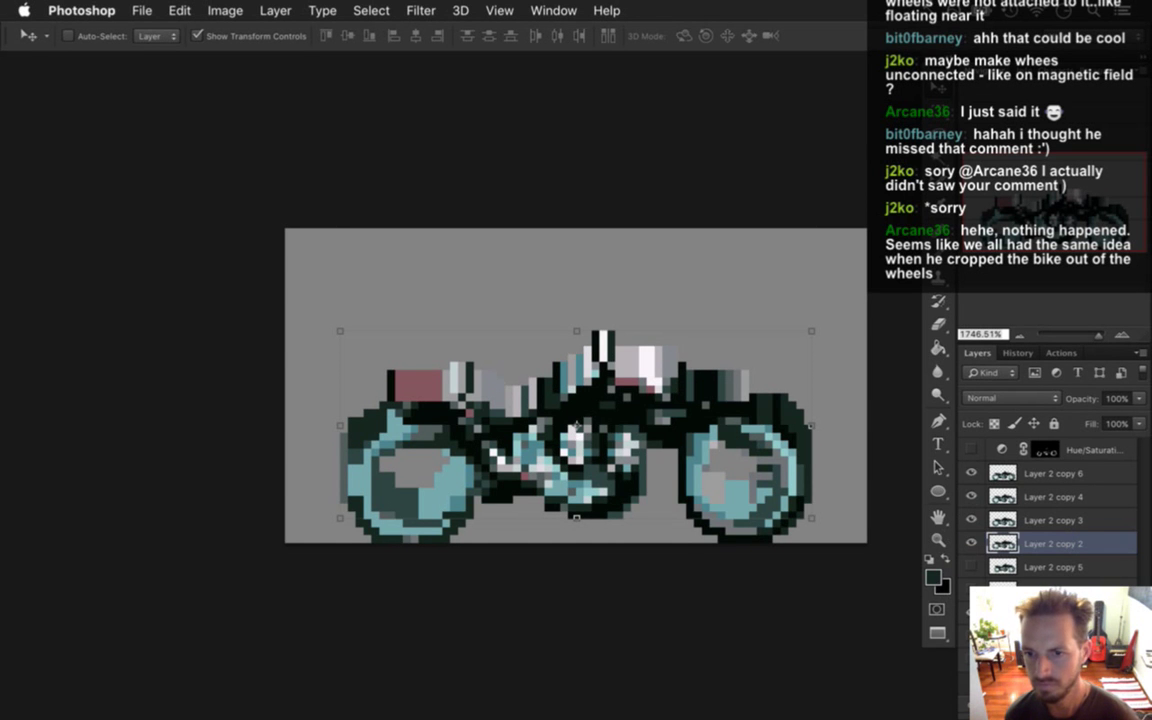
{"action": "left_click", "coordinate": [960, 600]}
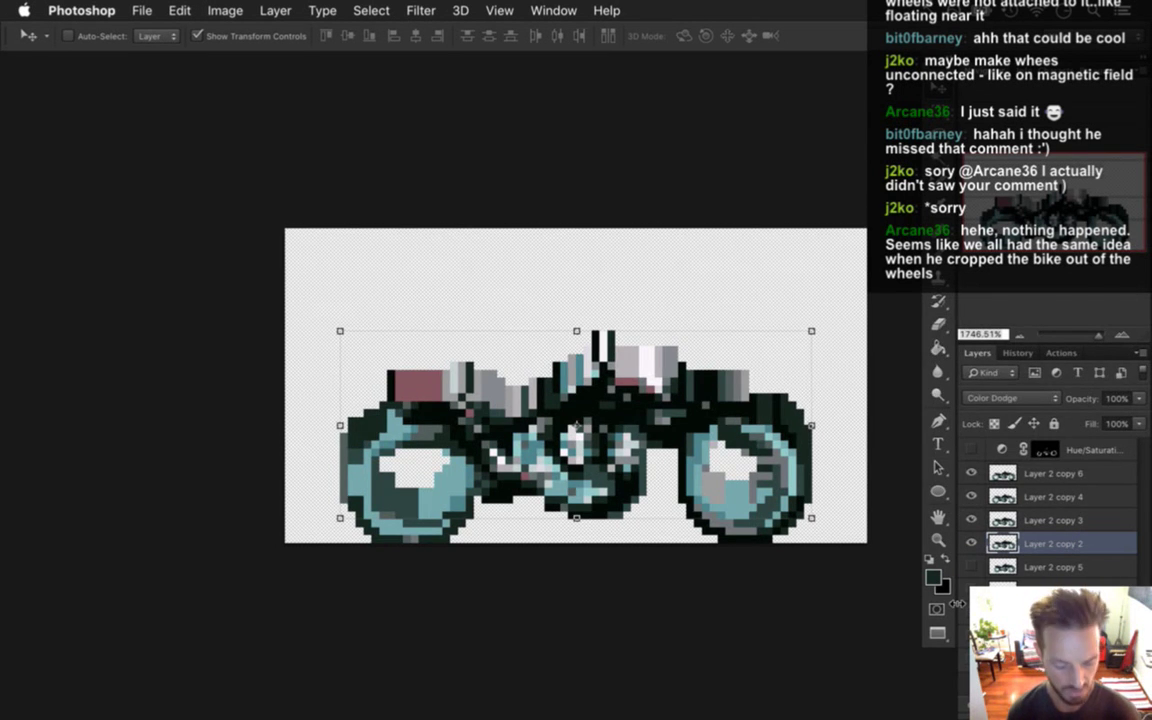
{"action": "key", "text": "super+alt+shift+s"}
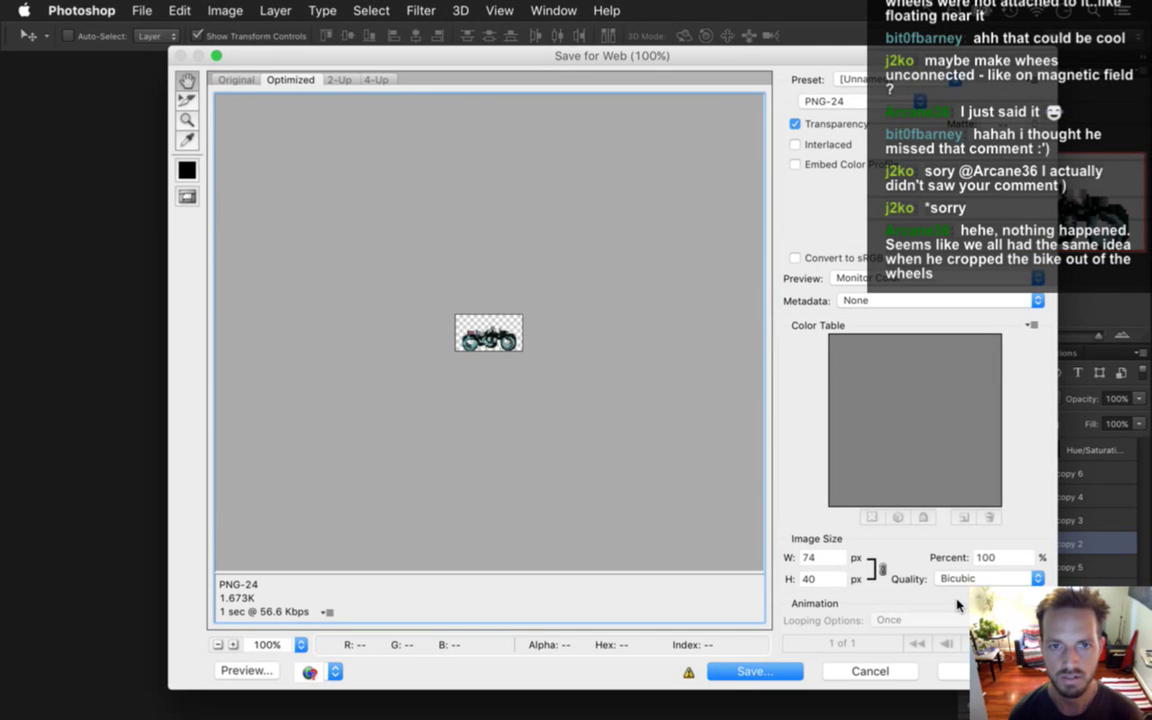
Save the sprite over the existing Bike.png and run the game from Xcode.
{"action": "key", "text": "Return"}
{"action": "key", "text": "Return"}
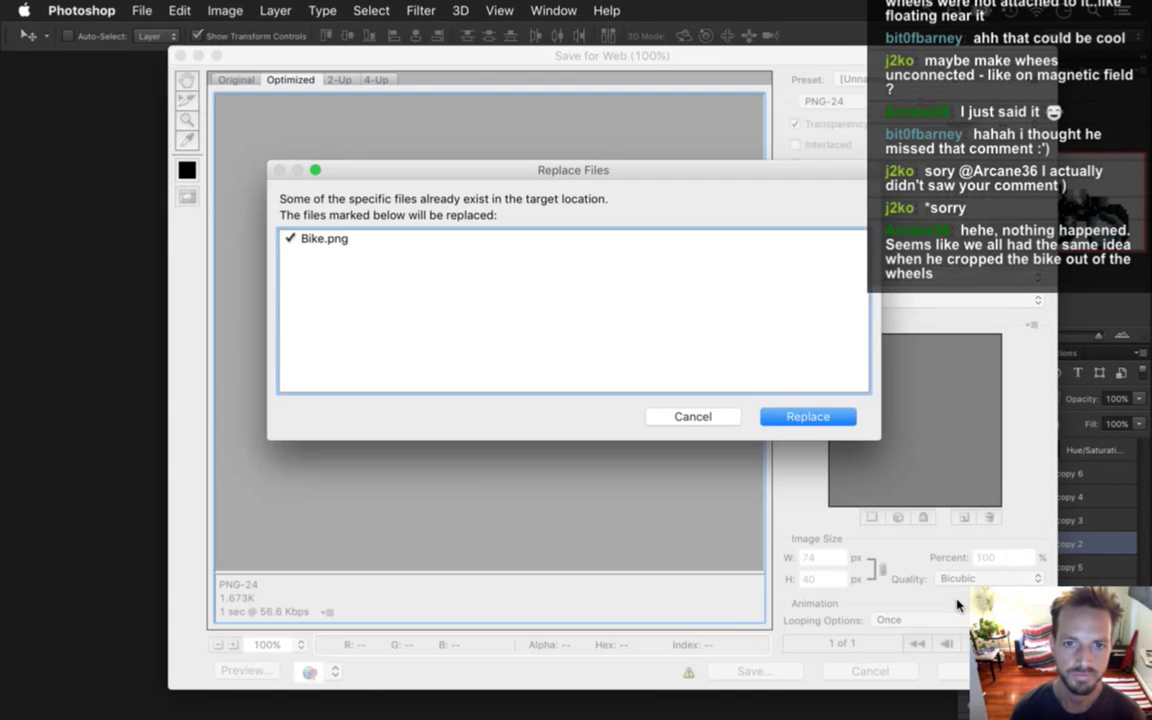
{"action": "key", "text": "Return"}
{"action": "key", "text": "super+Tab"}
{"action": "key", "text": "super+r"}
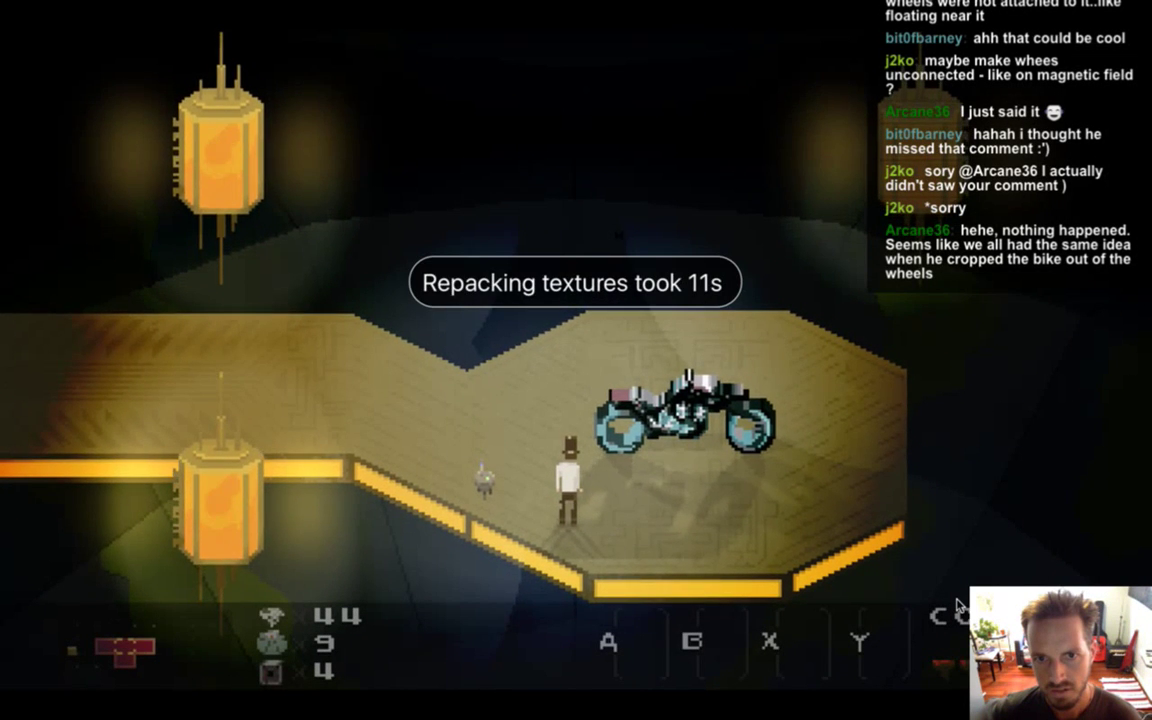
Quit and rerun Songbringer to check the new bike, then return to Photoshop.
{"action": "key", "text": "super+q"}
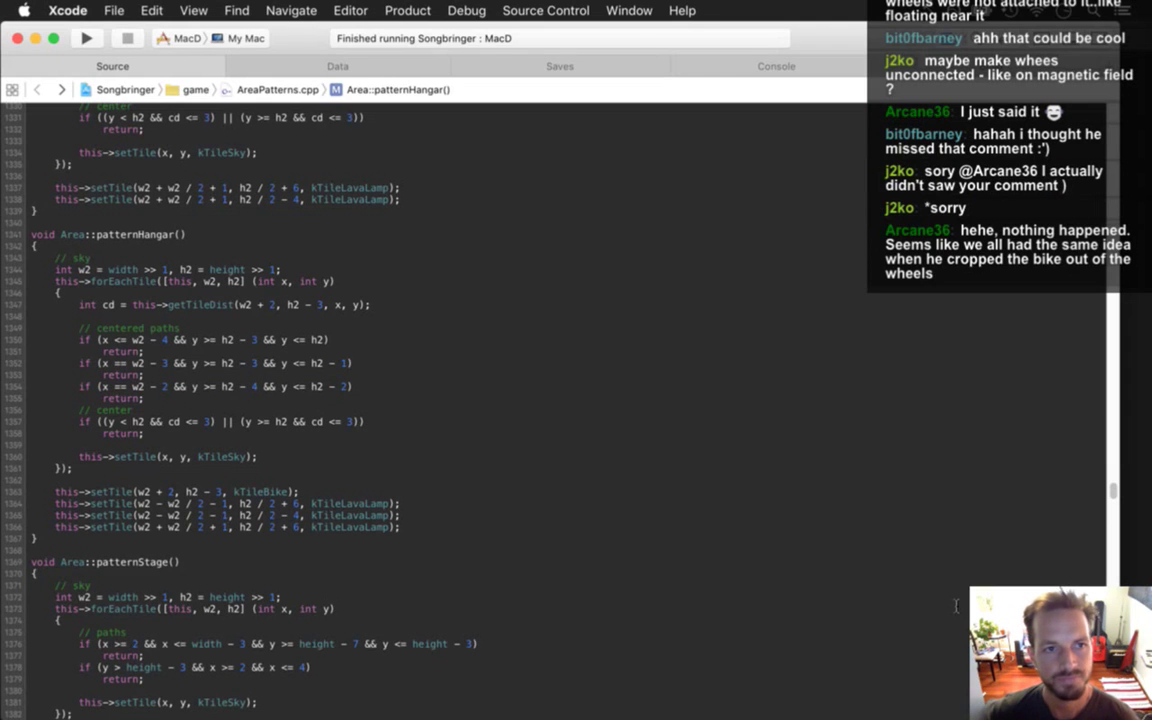
{"action": "key", "text": "super+r"}
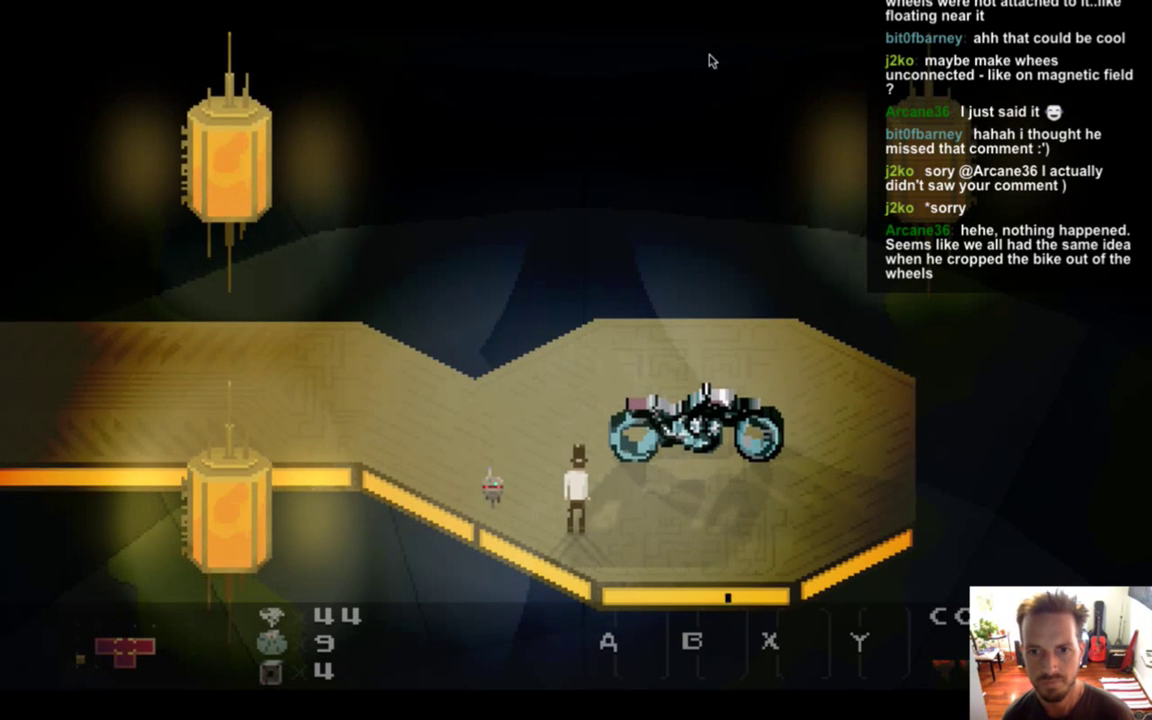
{"action": "key", "text": "super+q"}
{"action": "key", "text": "super+Tab"}
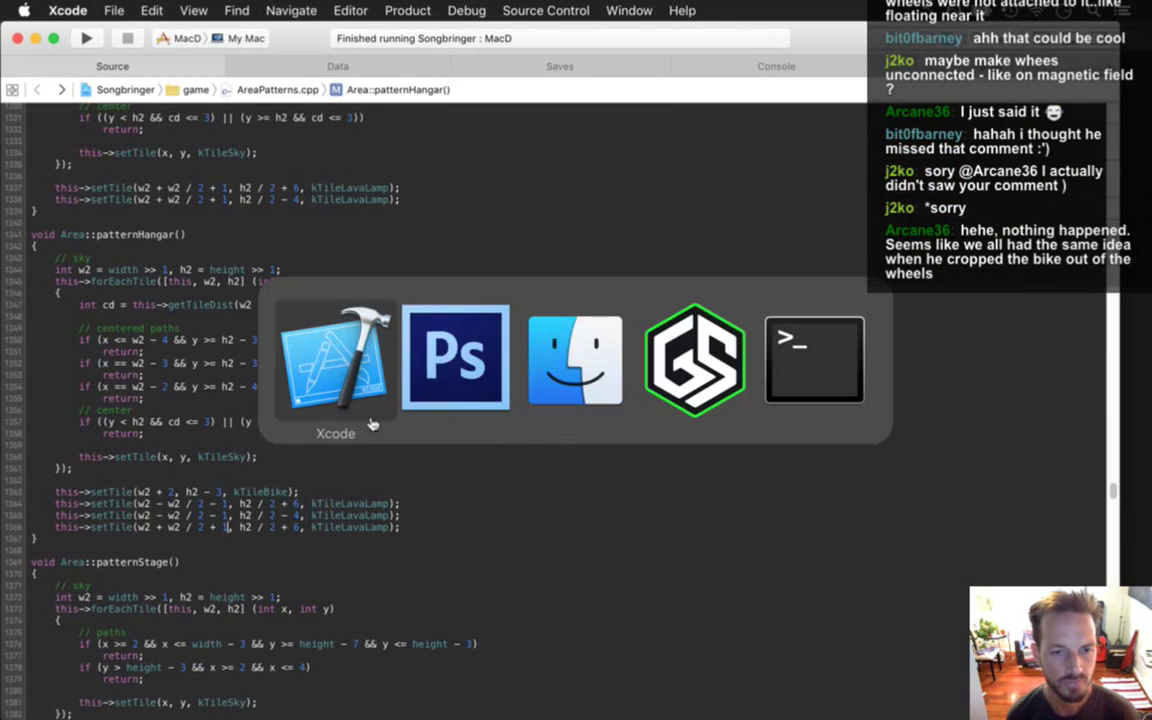
{"action": "left_click", "coordinate": [488, 381]}
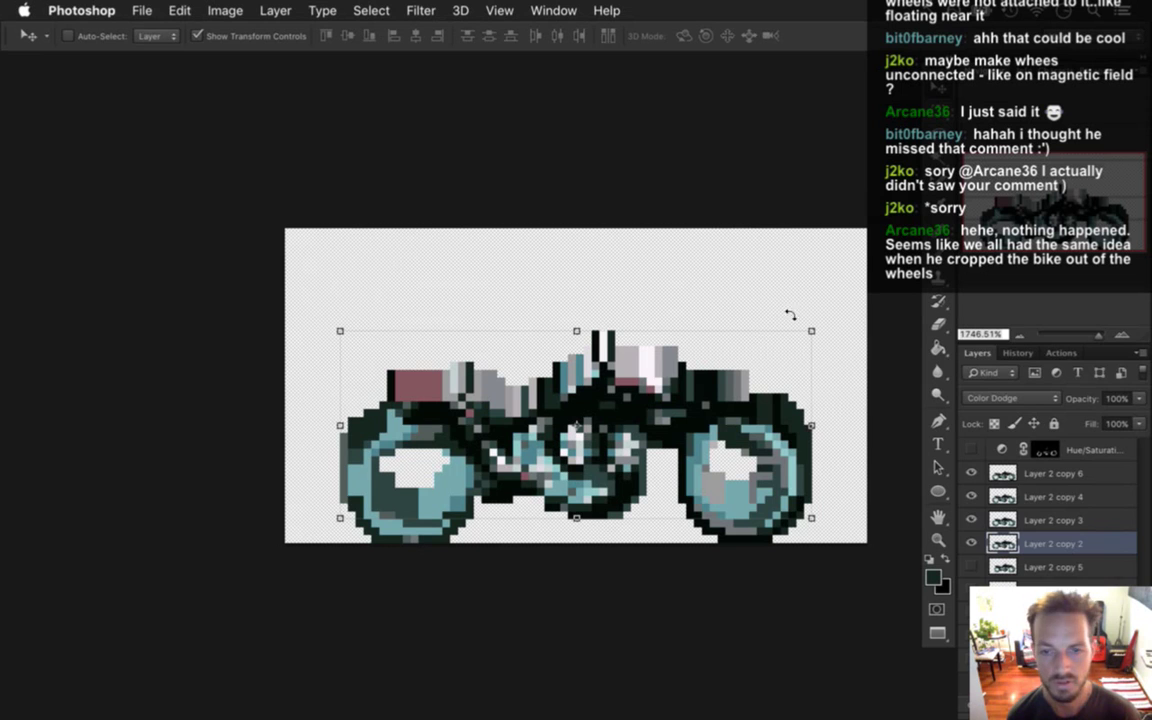
Delete Layer 2 copy 4, 3 and 2 and show the Color Fill 1 background again.
{"action": "left_click", "coordinate": [1080, 500]}
{"action": "key", "text": "BackSpace"}
{"action": "key", "text": "BackSpace"}
{"action": "key", "text": "BackSpace"}
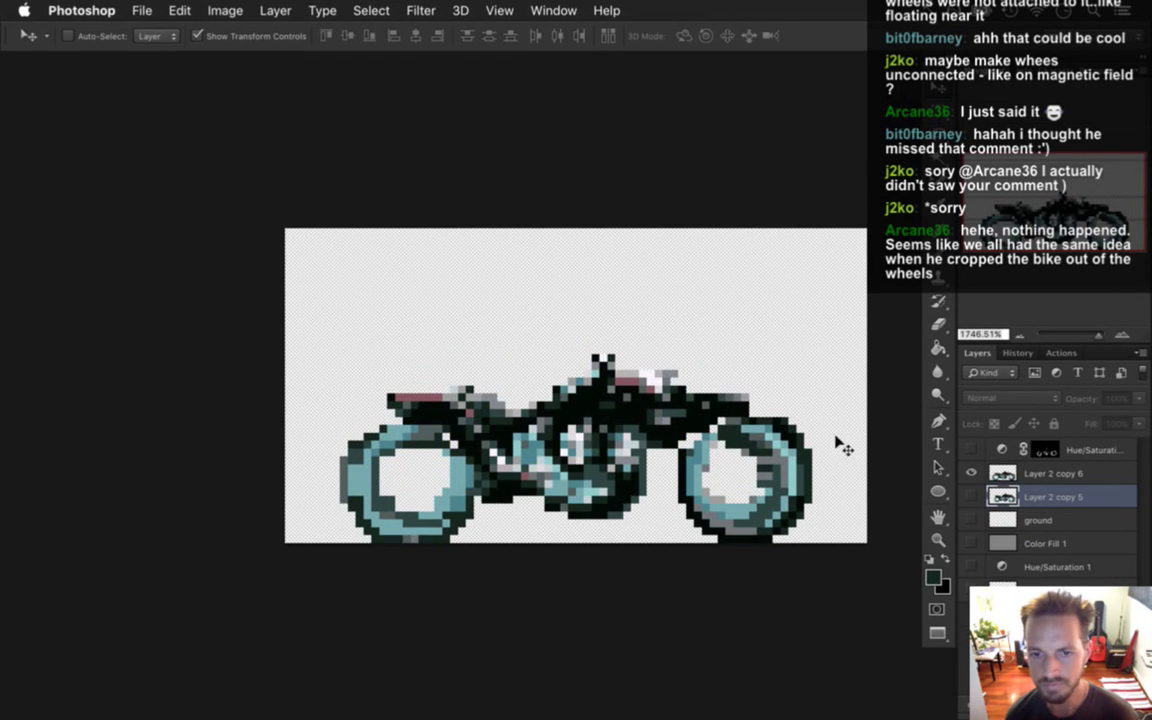
{"action": "left_click", "coordinate": [971, 543]}
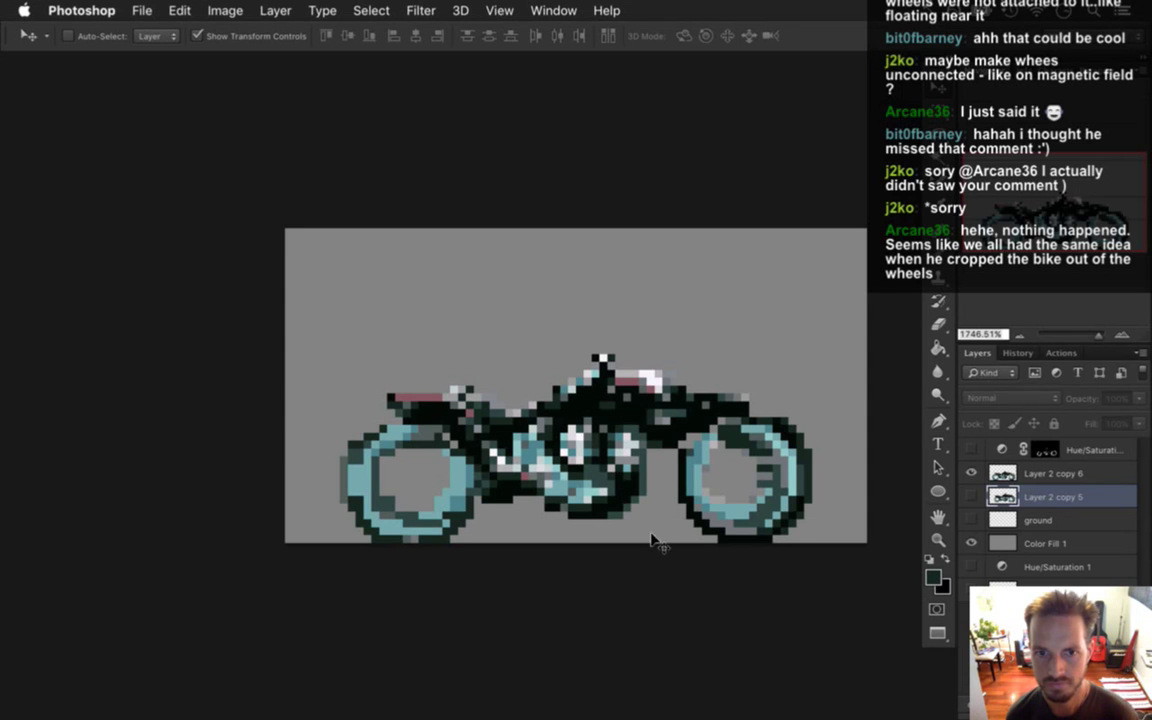
{"action": "scroll", "coordinate": [565, 405], "scroll_direction": "right", "scroll_amount": 5}
{"action": "scroll", "coordinate": [565, 405], "scroll_direction": "down", "scroll_amount": 2}
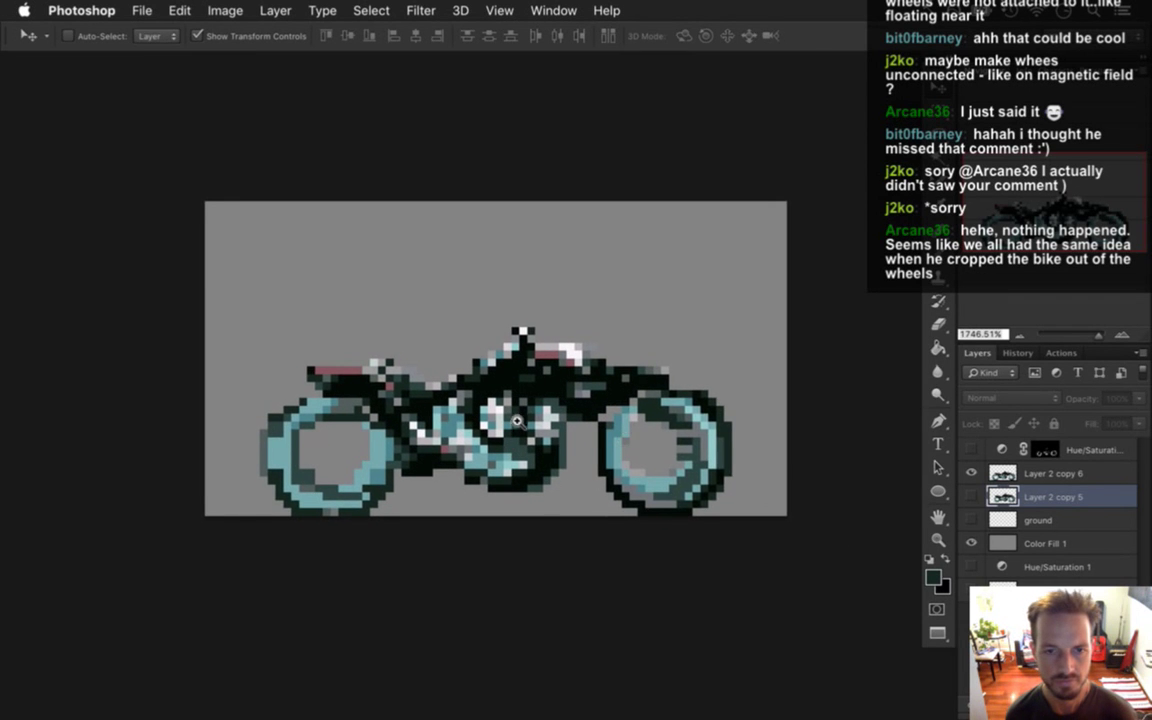
{"action": "scroll", "coordinate": [514, 404], "scroll_direction": "up", "scroll_amount": 3}
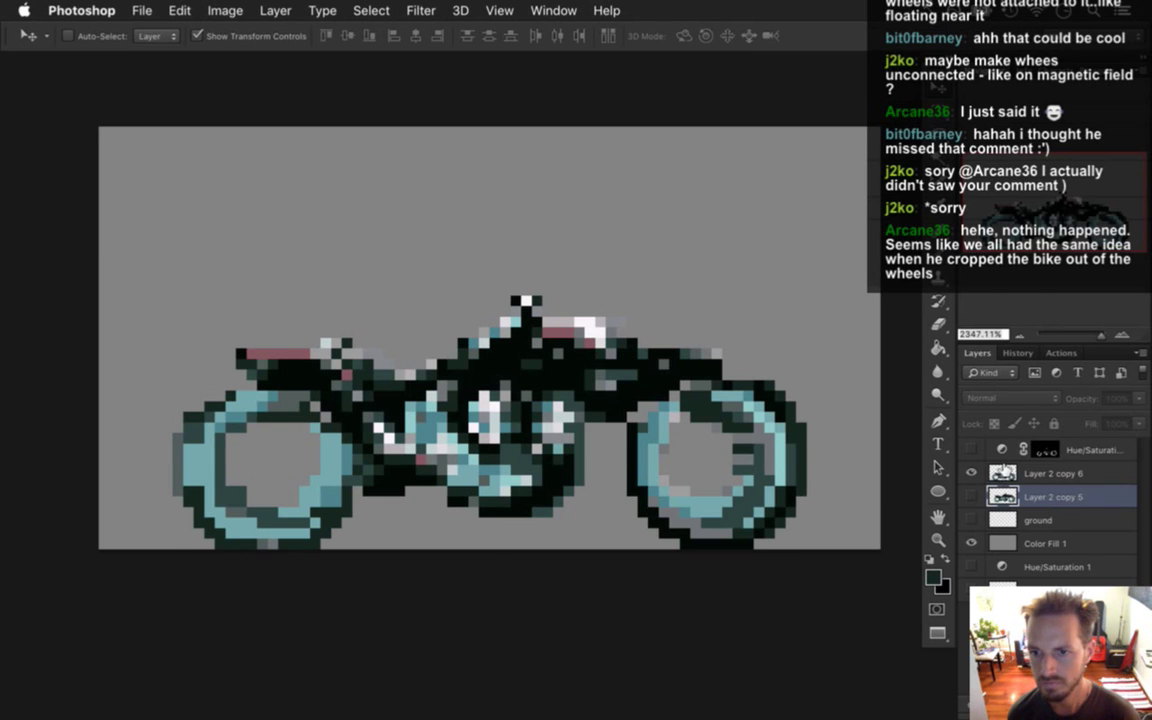
Lasso the bike body between the wheels on Layer 2 copy 6.
{"action": "left_click", "coordinate": [1000, 473]}
{"action": "key", "text": "l"}
{"action": "mouse_move", "coordinate": [345, 206]}
{"action": "left_mouse_down"}
{"action": "mouse_move", "coordinate": [199, 276]}
{"action": "mouse_move", "coordinate": [232, 359]}
{"action": "mouse_move", "coordinate": [261, 378]}
{"action": "mouse_move", "coordinate": [320, 384]}
{"action": "mouse_move", "coordinate": [347, 425]}
{"action": "mouse_move", "coordinate": [366, 497]}
{"action": "mouse_move", "coordinate": [397, 510]}
{"action": "mouse_move", "coordinate": [620, 527]}
{"action": "mouse_move", "coordinate": [610, 478]}
{"action": "mouse_move", "coordinate": [625, 416]}
{"action": "mouse_move", "coordinate": [755, 344]}
{"action": "mouse_move", "coordinate": [482, 213]}
{"action": "mouse_move", "coordinate": [348, 187]}
{"action": "left_mouse_up"}
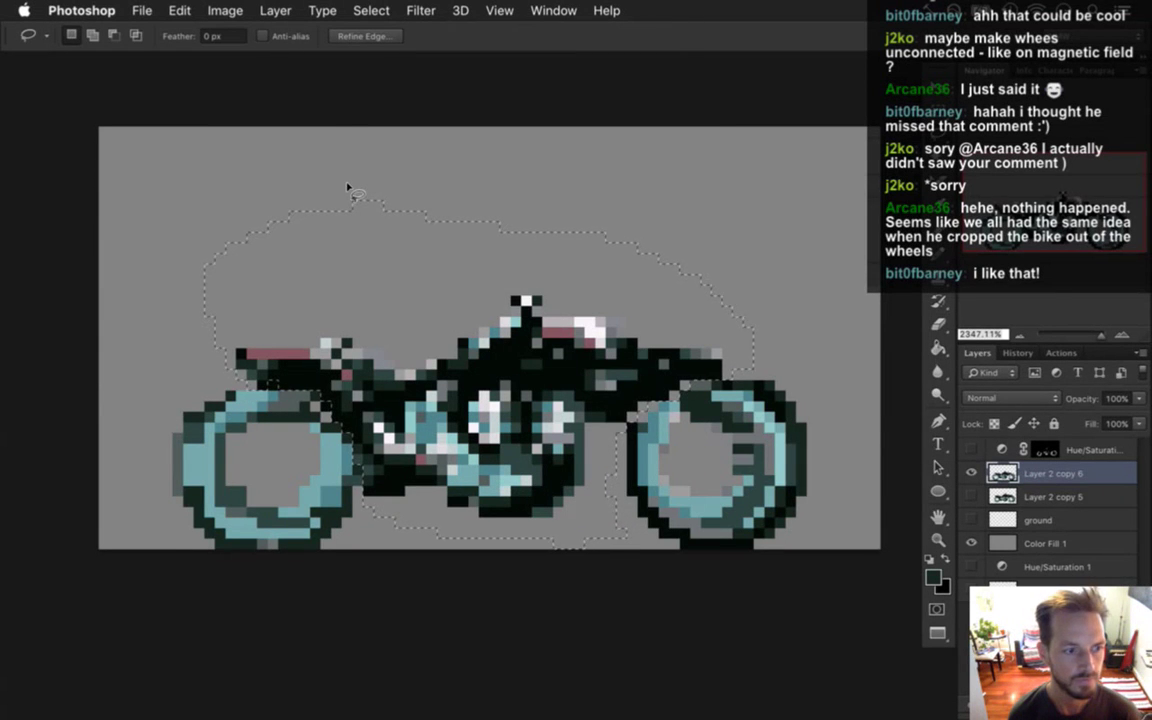
Add the rear seat pixels to the body selection and subtract the wheel pixels.
{"action": "key", "text": "m"}
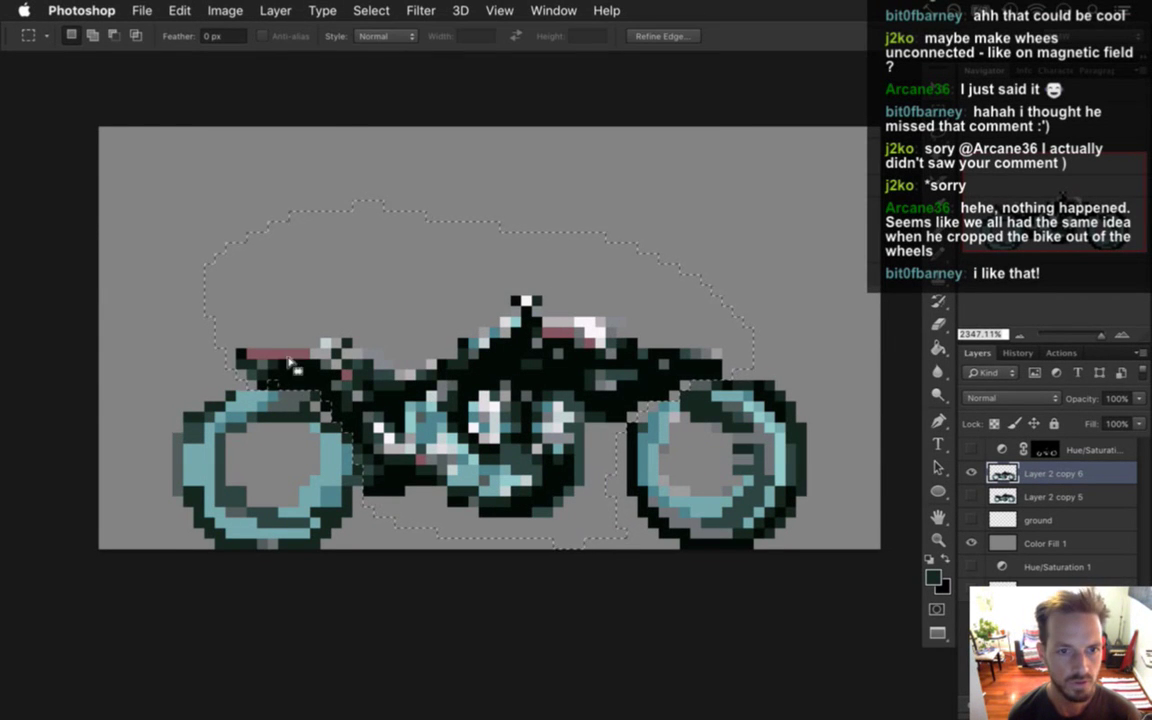
{"action": "left_click_drag", "start_coordinate": [245, 348], "coordinate": [338, 418]}
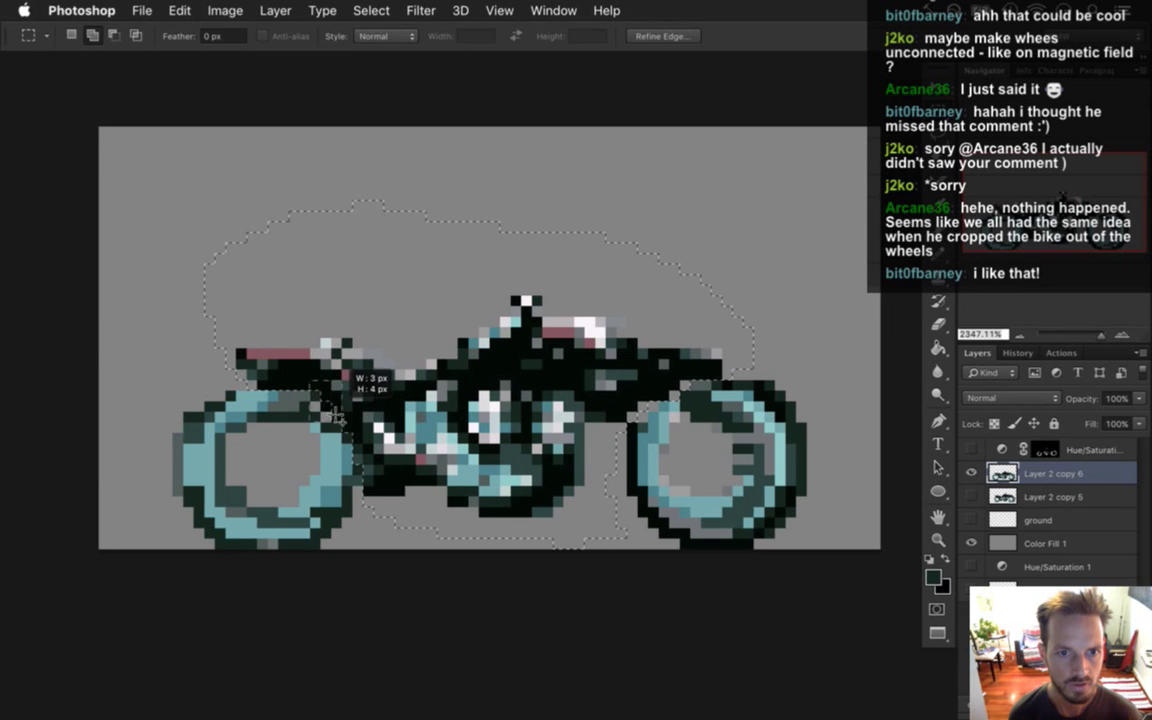
{"action": "key", "text": "alt"}
{"action": "left_click_drag", "start_coordinate": [342, 437], "coordinate": [343, 438]}
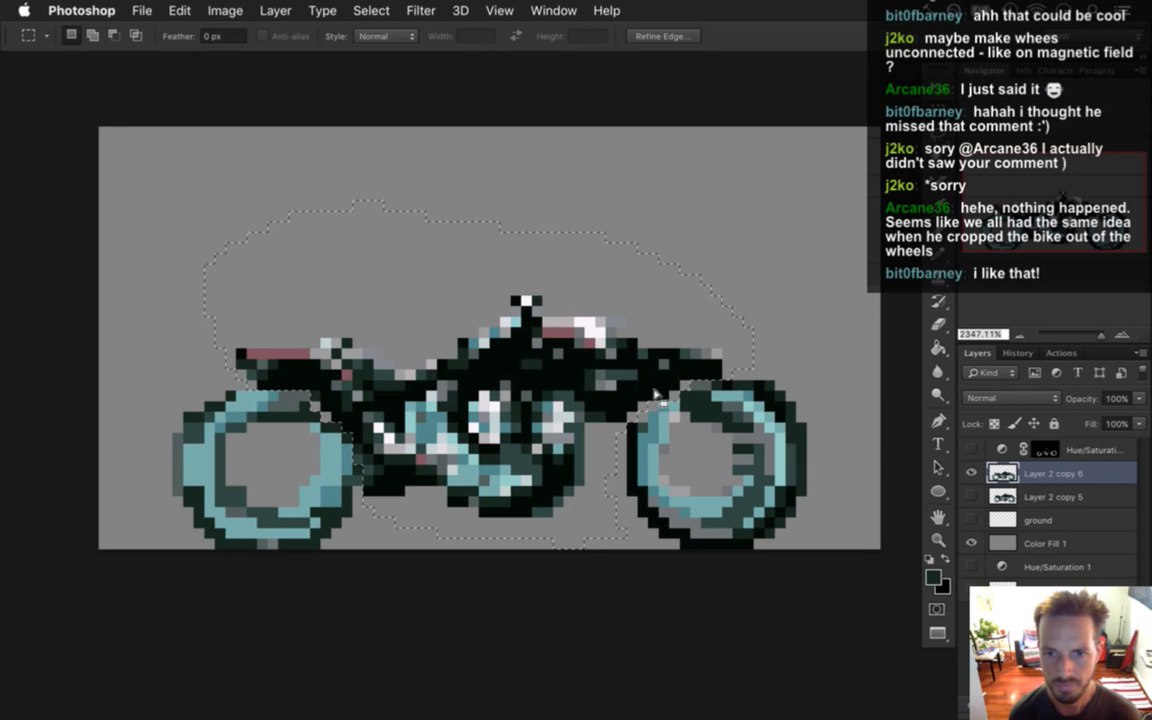
Nudge the selected body a few pixels up clear of the wheels, then deselect.
{"action": "key", "text": "v"}
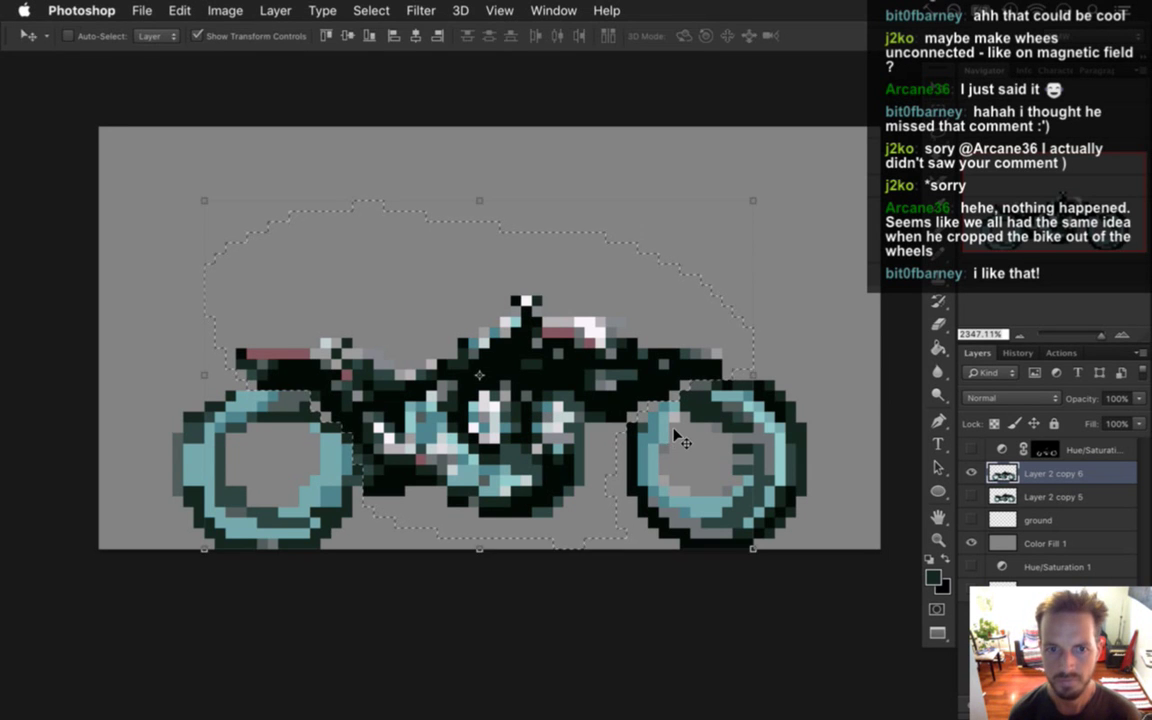
{"action": "key", "text": "Up"}
{"action": "key", "text": "Up"}
{"action": "key", "text": "Right"}
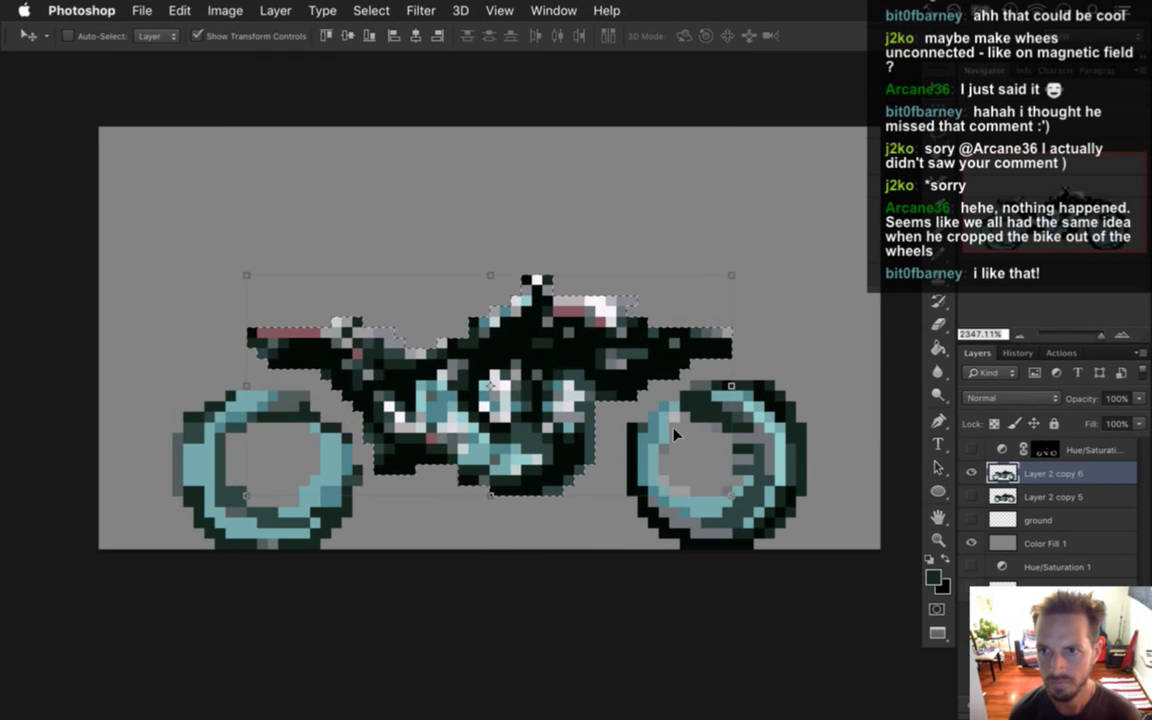
{"action": "key", "text": "Down"}
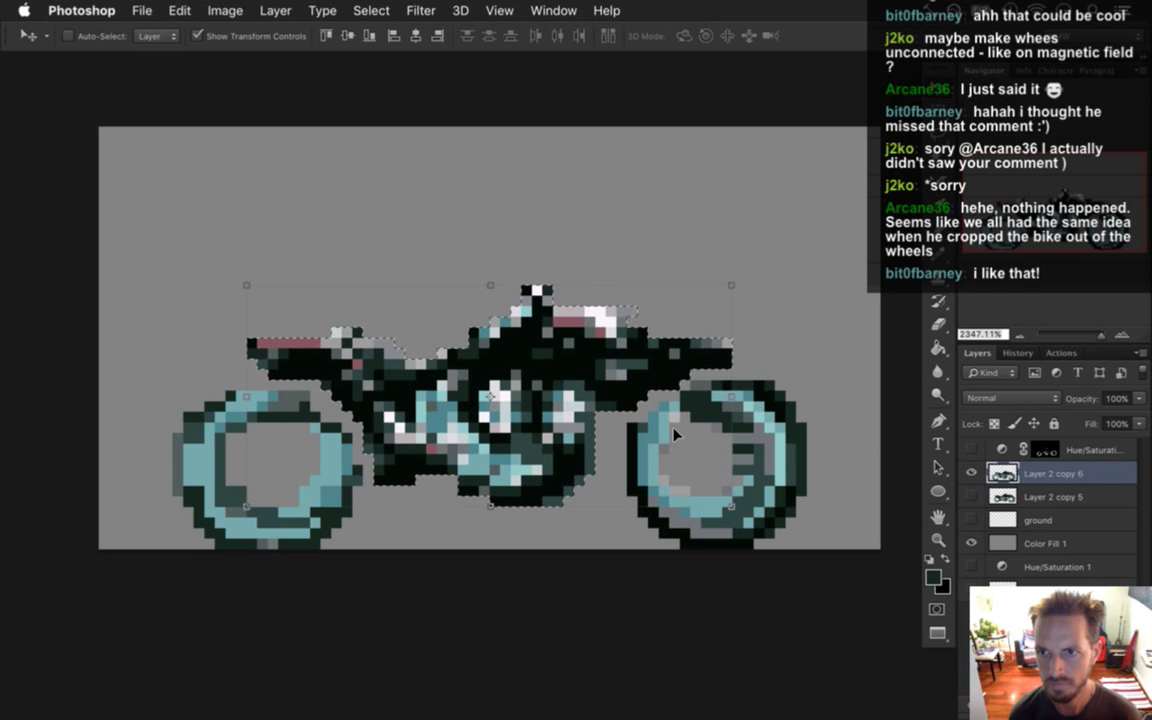
{"action": "key", "text": "Up"}
{"action": "key", "text": "Up"}
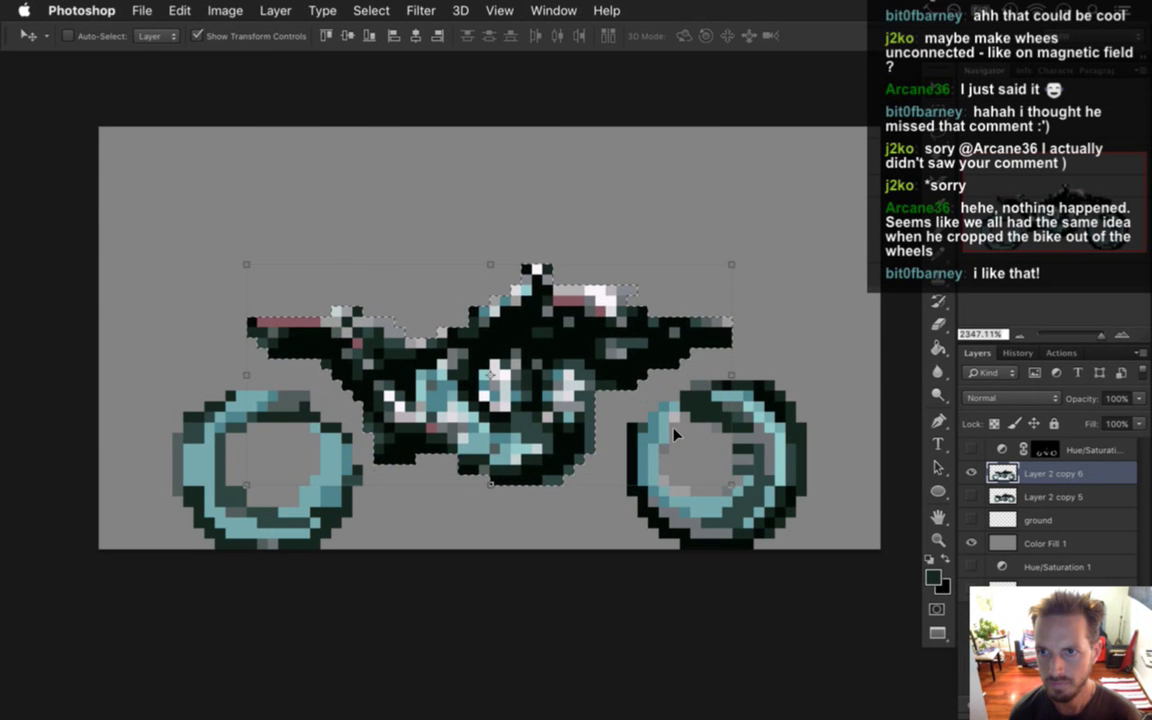
{"action": "key", "text": "Down"}
{"action": "key", "text": "Down"}
{"action": "key", "text": "Up"}
{"action": "key", "text": "Up"}
{"action": "key", "text": "Down"}
{"action": "key", "text": "Down"}
{"action": "key", "text": "Up"}
{"action": "key", "text": "Up"}
{"action": "key", "text": "Down"}
{"action": "key", "text": "Down"}
{"action": "key", "text": "Up"}
{"action": "key", "text": "Down"}
{"action": "key", "text": "Up"}
{"action": "key", "text": "Down"}
{"action": "key", "text": "Down"}
{"action": "key", "text": "Down"}
{"action": "key", "text": "Up"}
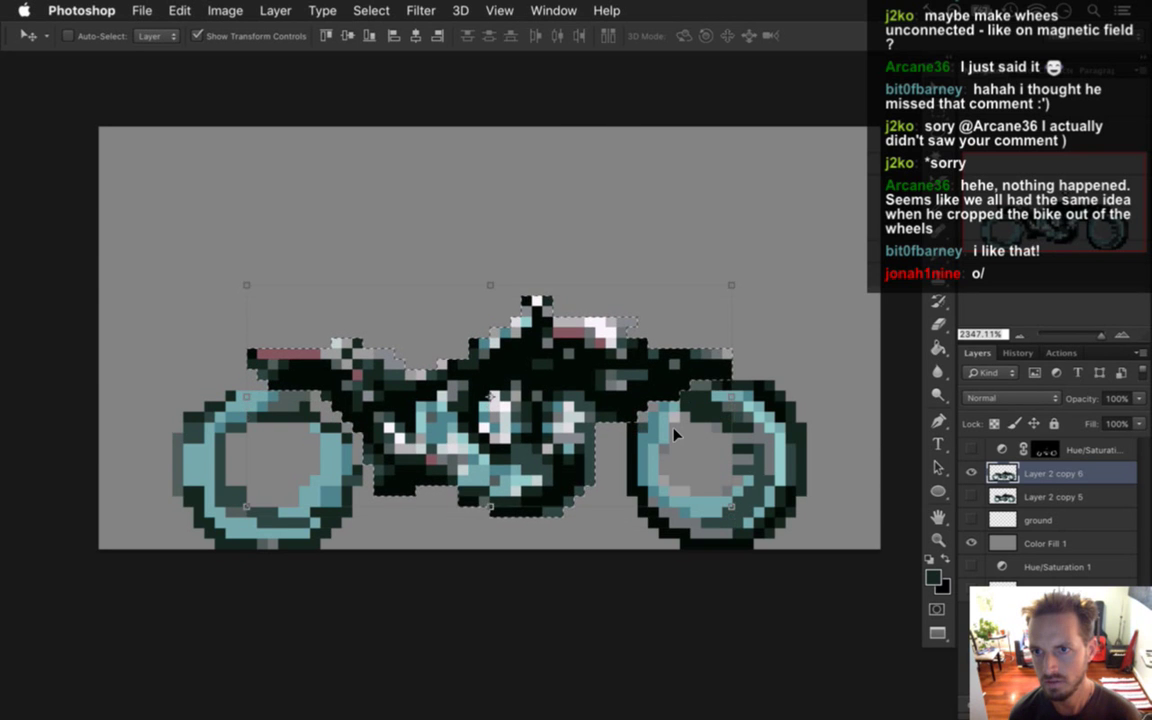
{"action": "key", "text": "Up"}
{"action": "key", "text": "Down"}
{"action": "key", "text": "Down"}
{"action": "key", "text": "Up"}
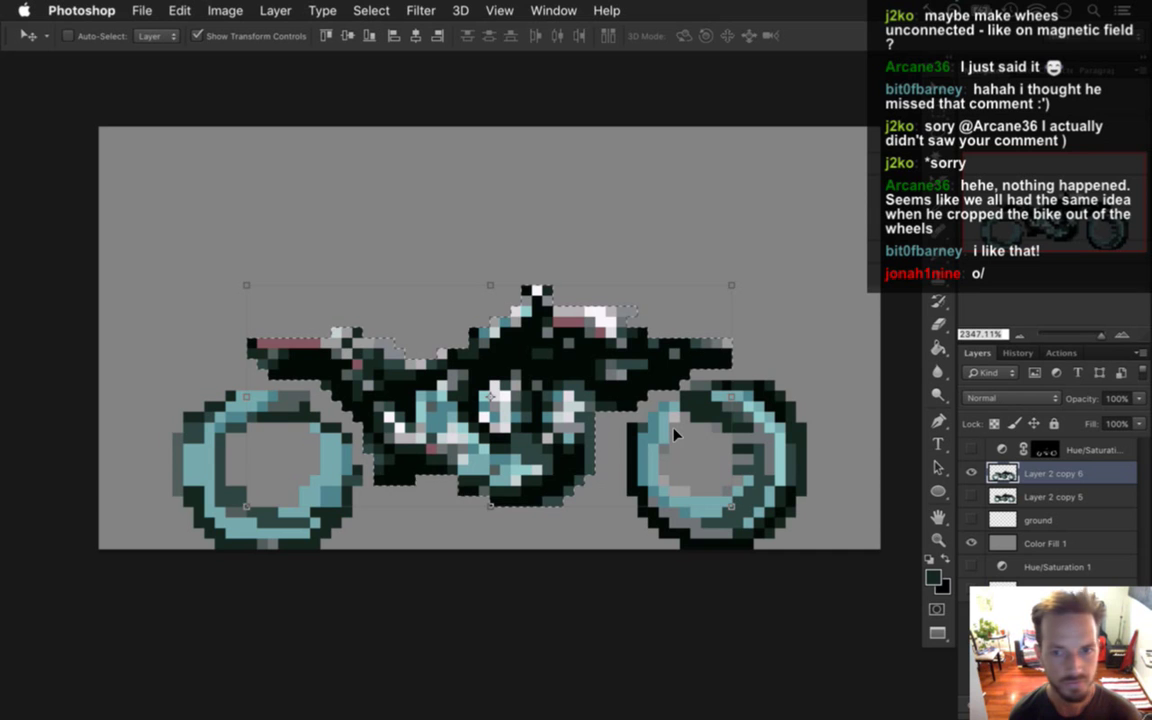
{"action": "key", "text": "Left"}
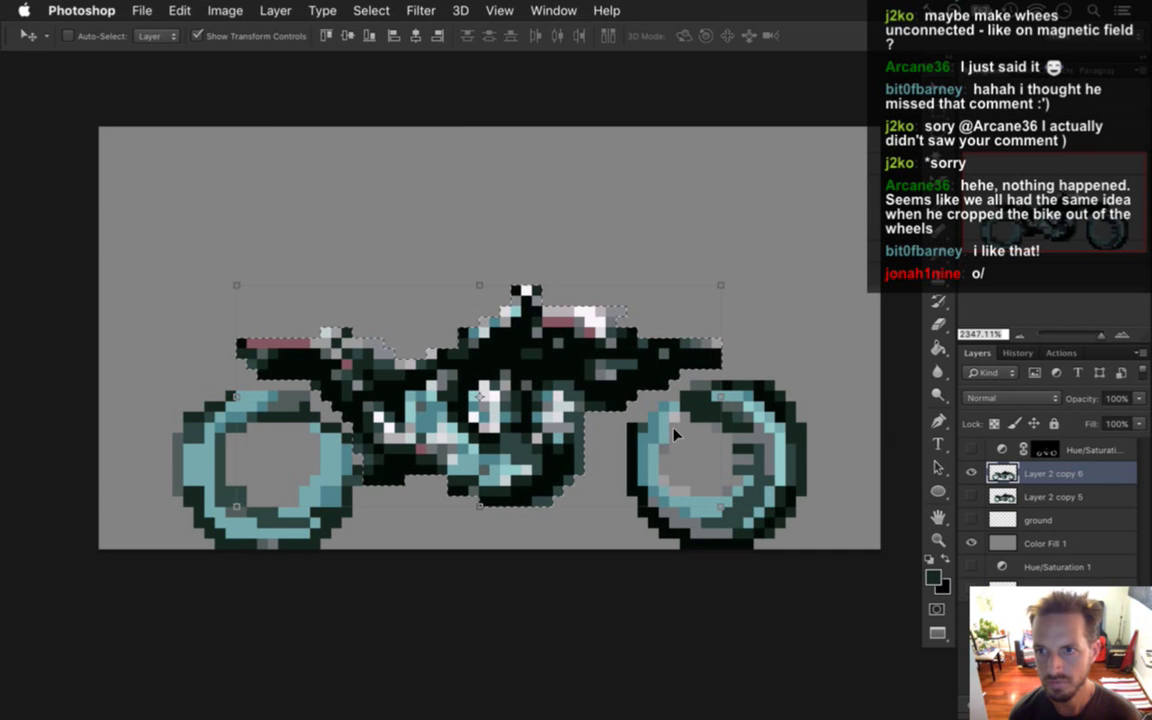
{"action": "key", "text": "Down"}
{"action": "key", "text": "Up"}
{"action": "key", "text": "Down"}
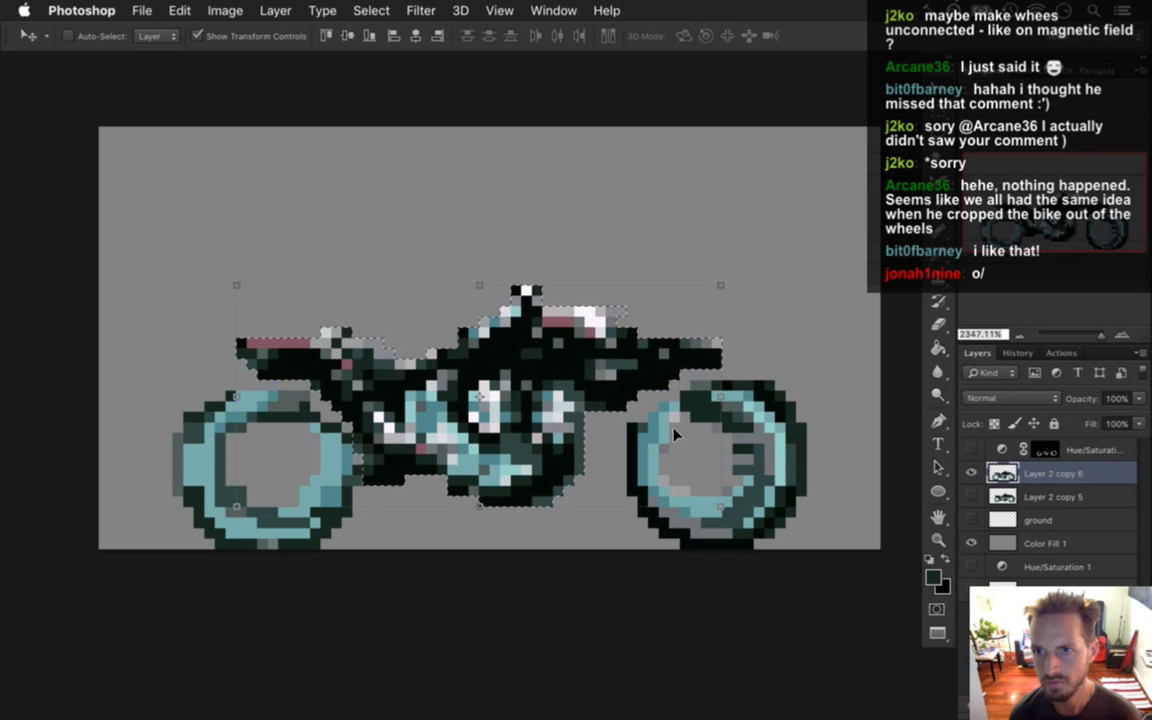
{"action": "key", "text": "Up"}
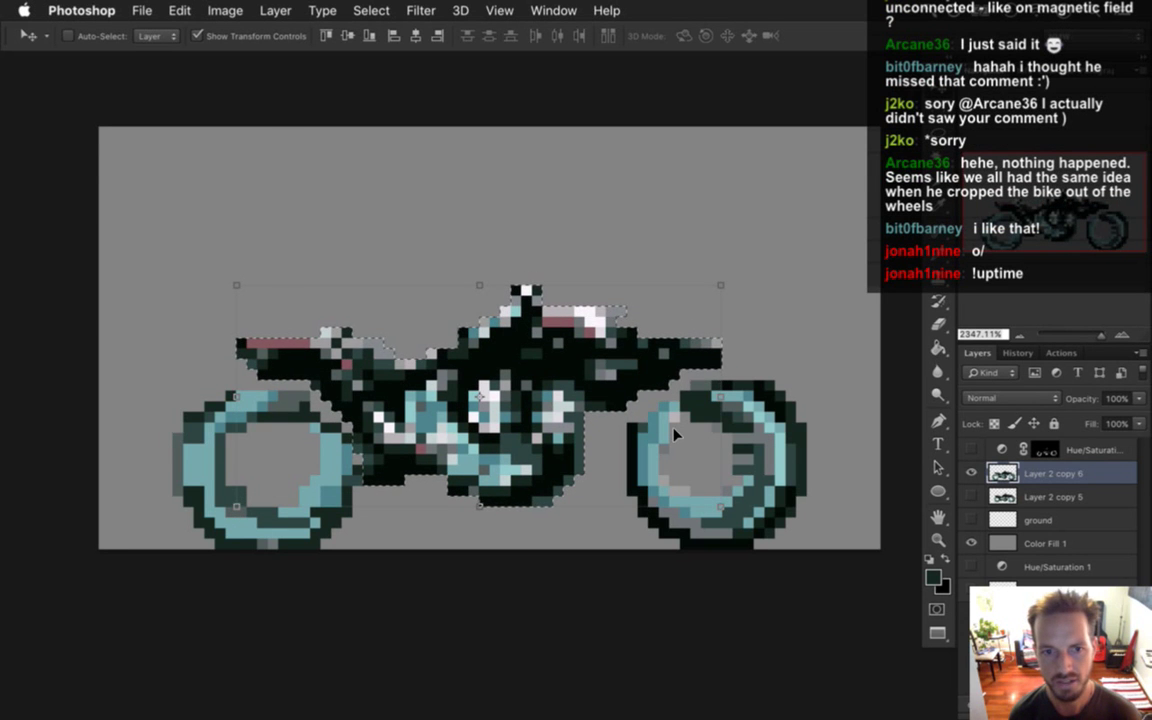
{"action": "key", "text": "Up"}
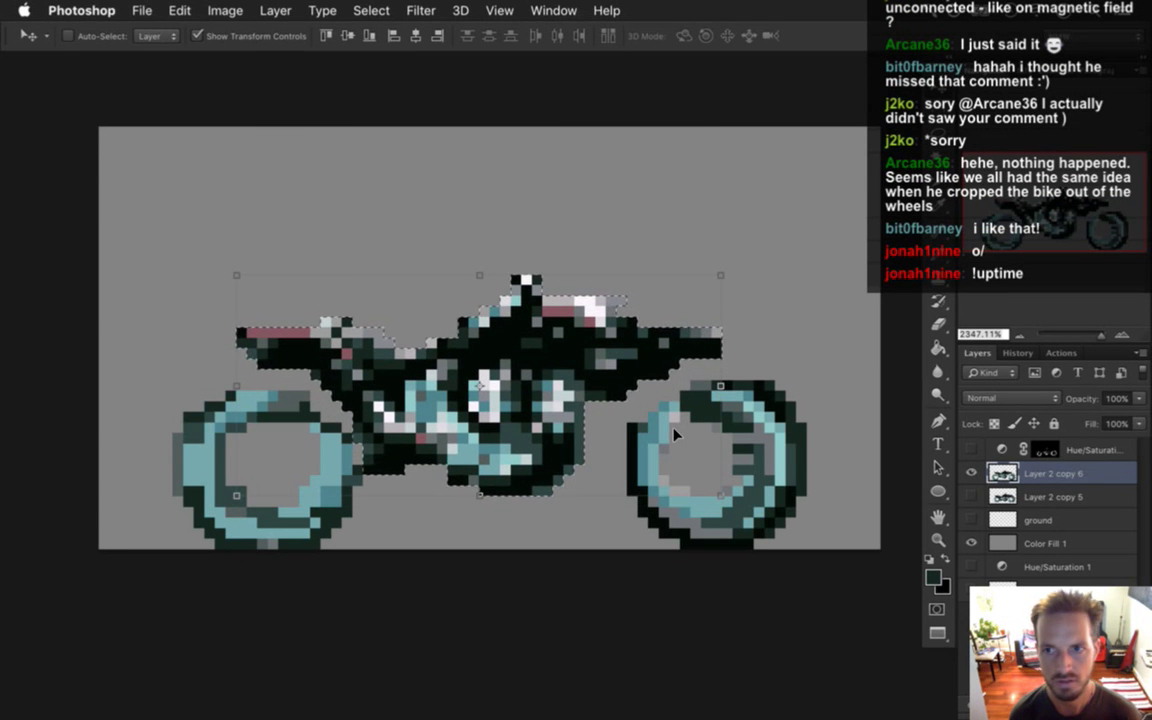
{"action": "key", "text": "Down"}
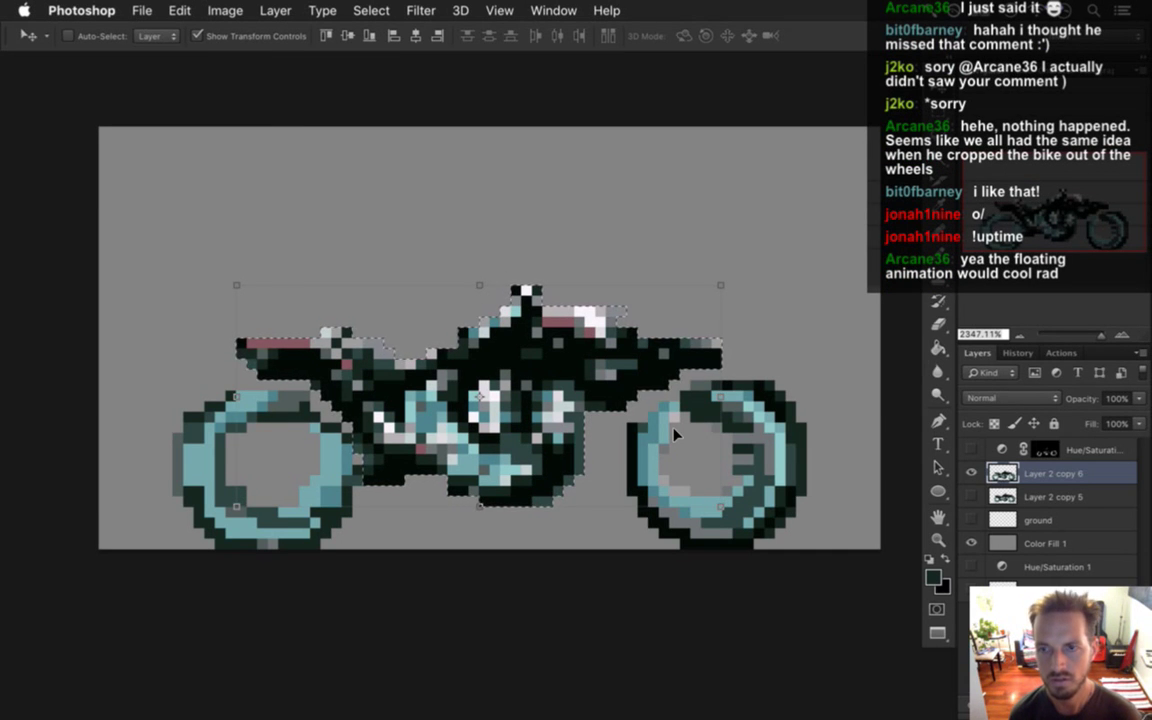
{"action": "key", "text": "Up"}
{"action": "key", "text": "Up"}
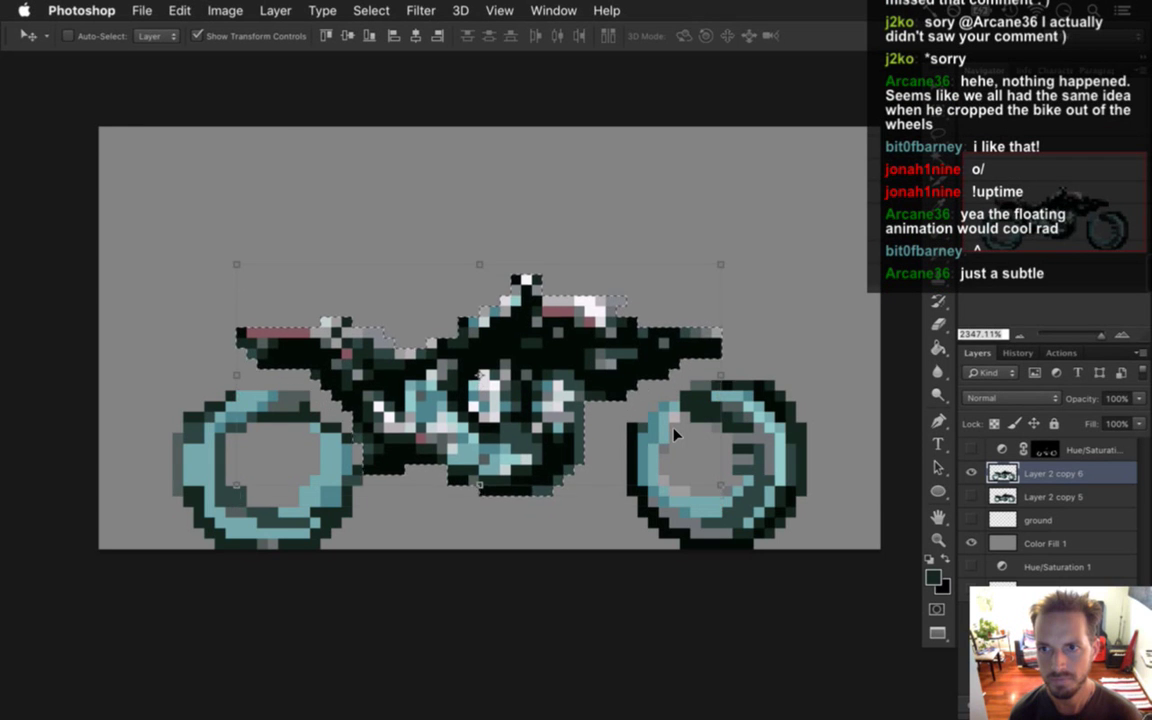
{"action": "key", "text": "Up"}
{"action": "key", "text": "Up"}
{"action": "key", "text": "Up"}
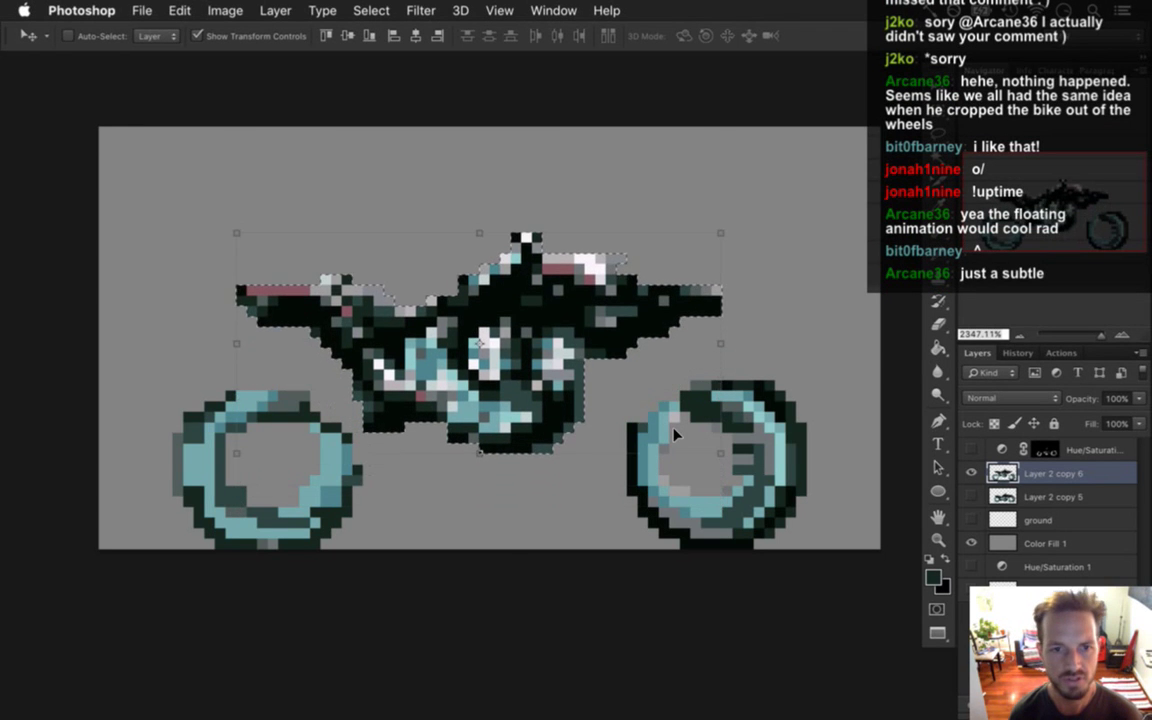
{"action": "key", "text": "Down"}
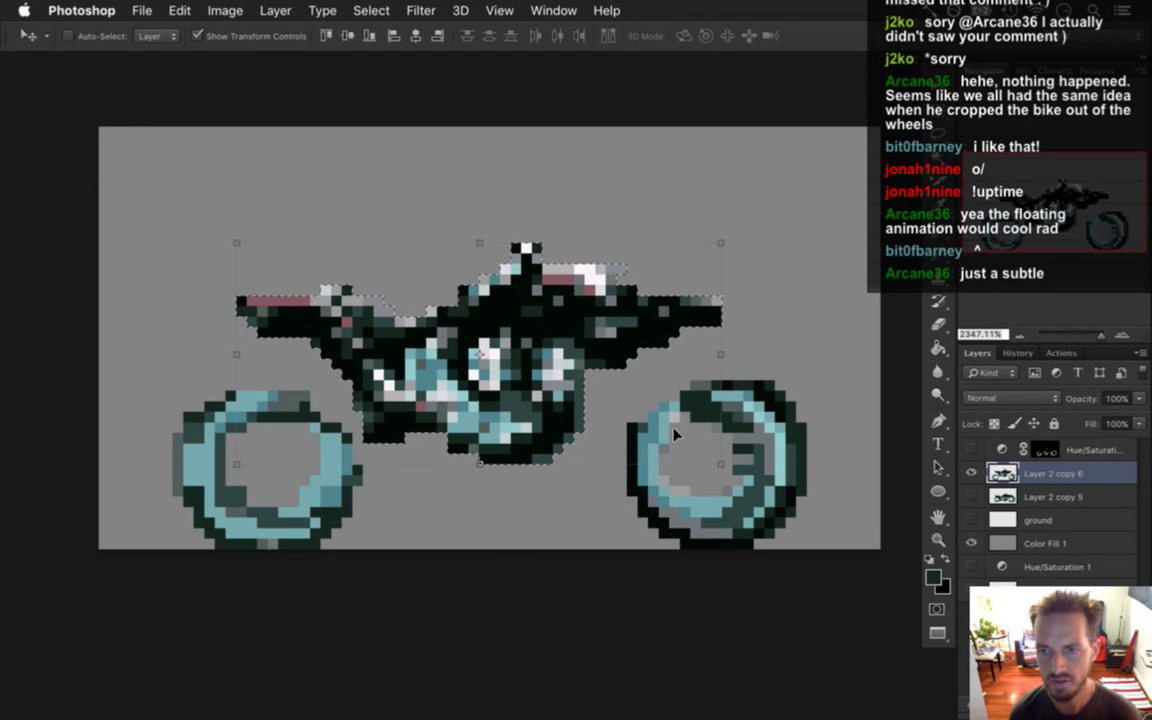
{"action": "key", "text": "m"}
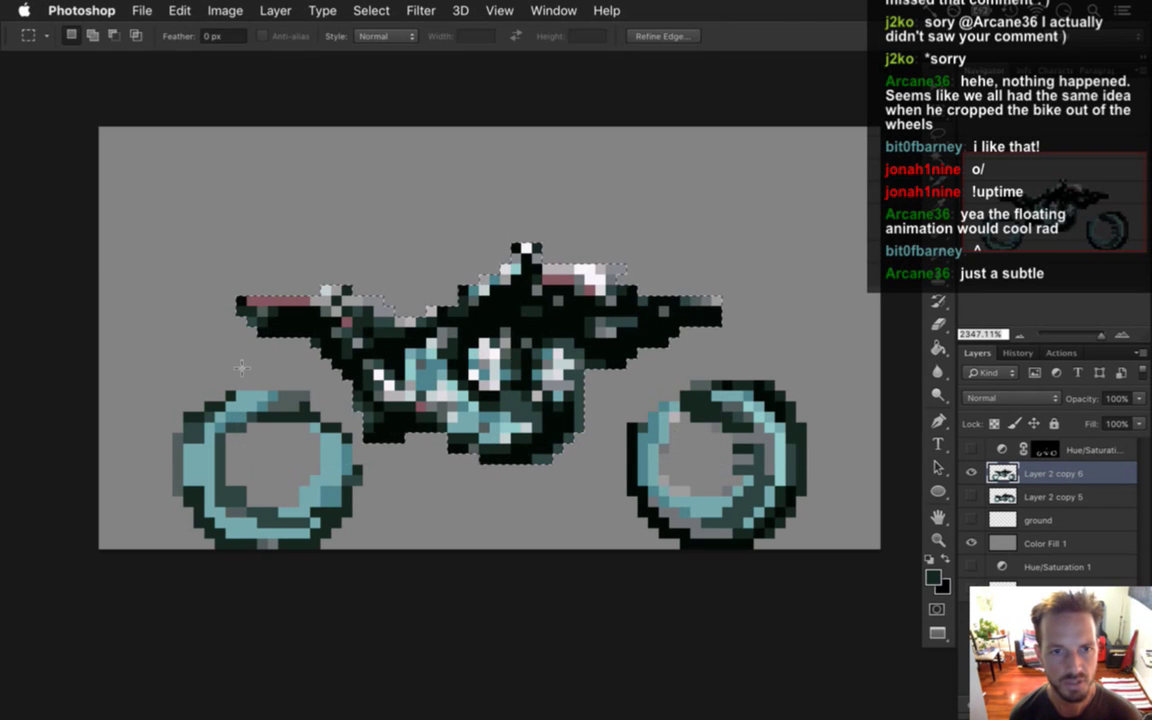
{"action": "key", "text": "super+d"}
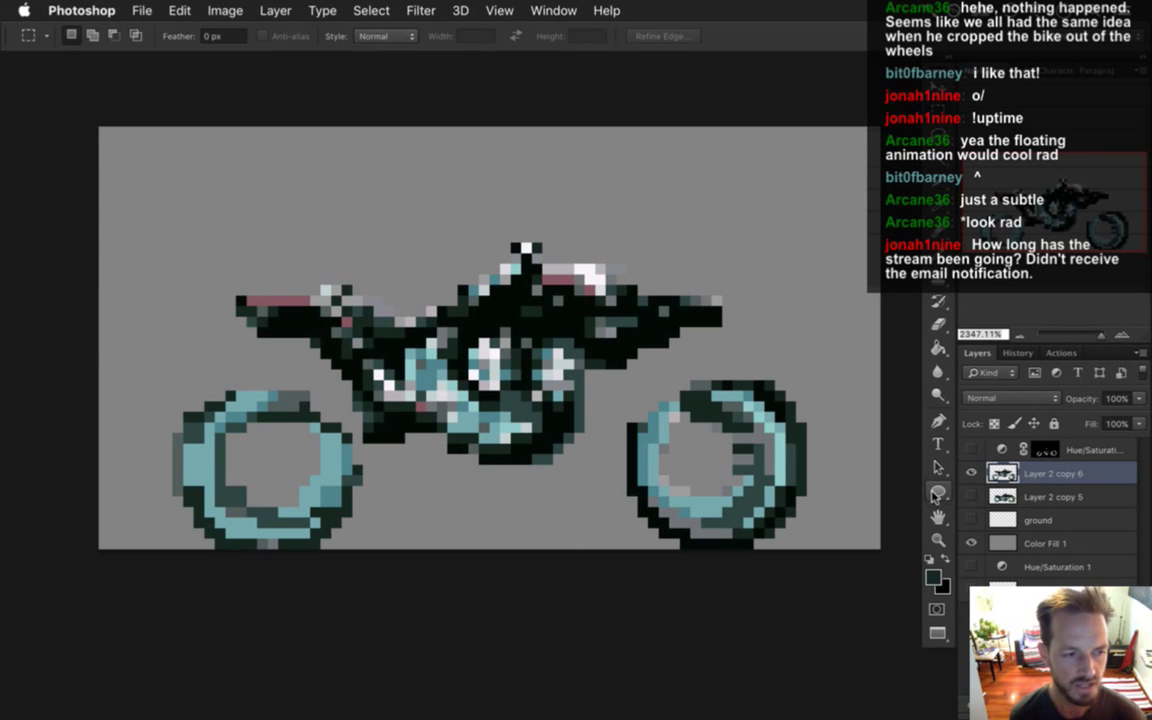
{"action": "mouse_move", "coordinate": [1133, 414]}
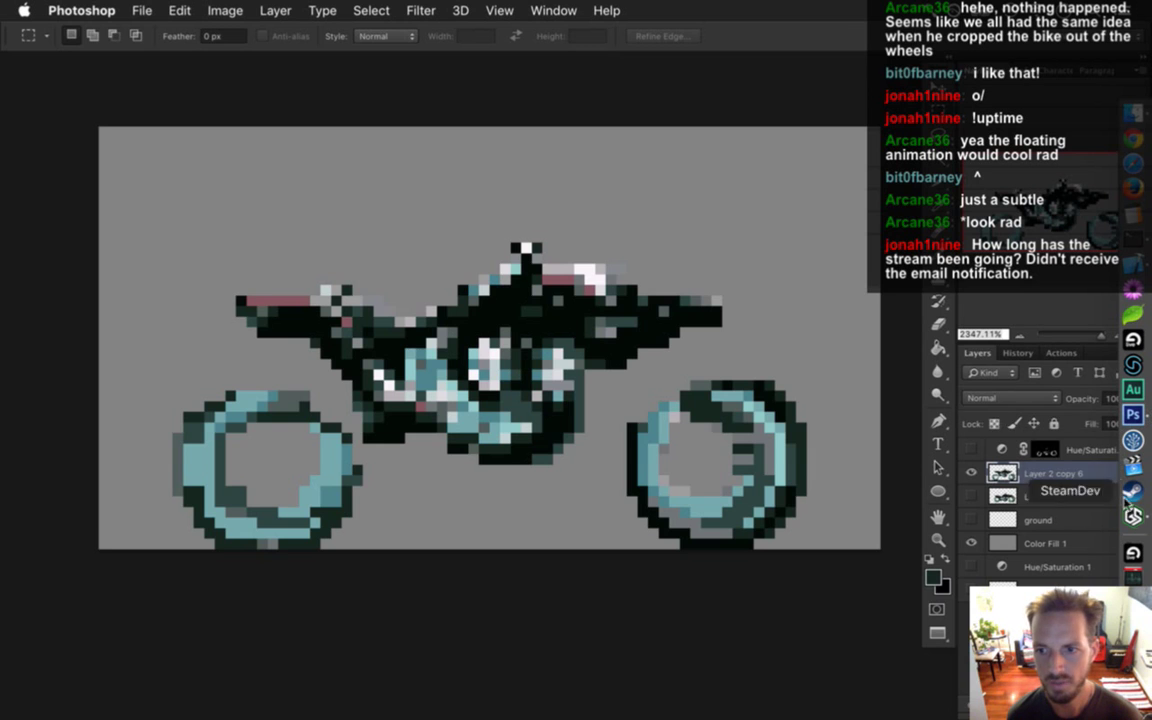
{"action": "left_click", "coordinate": [1134, 516]}
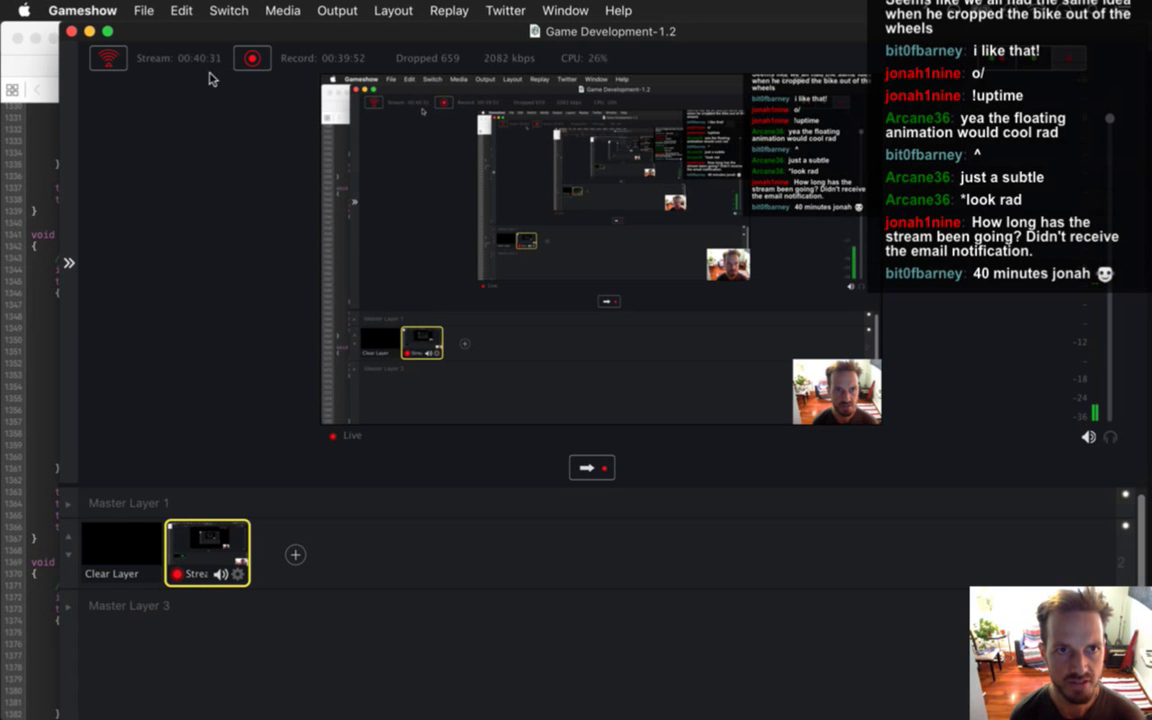
{"action": "left_click", "coordinate": [89, 32]}
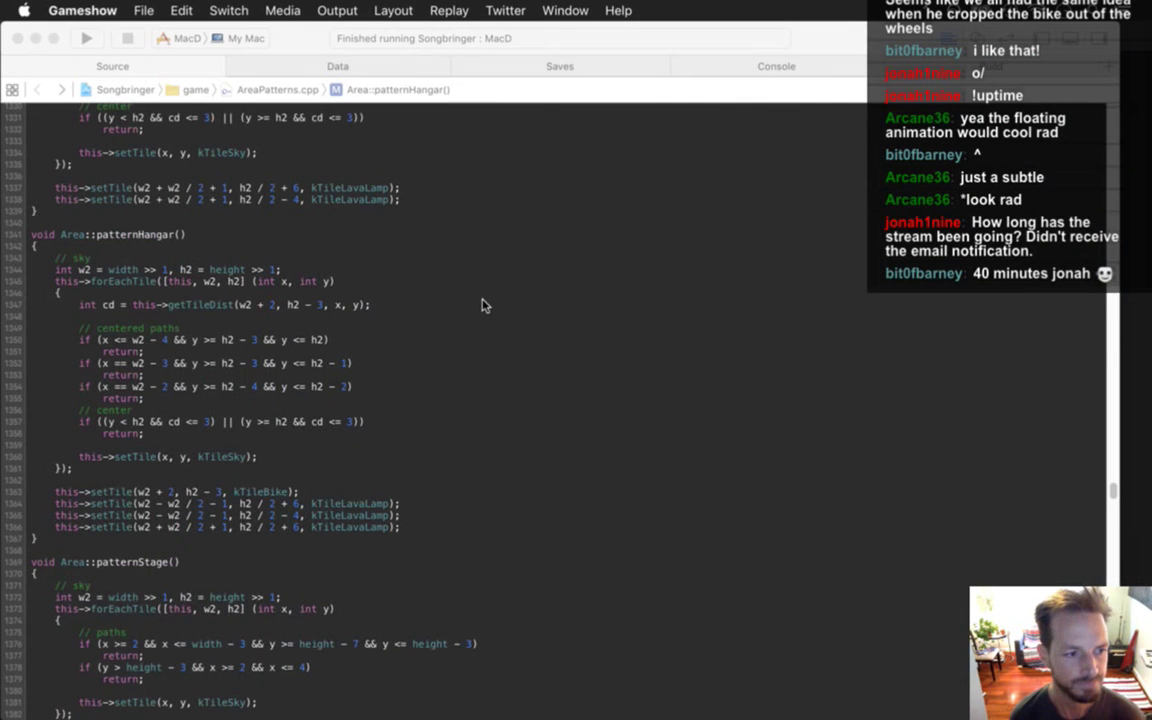
{"action": "key", "text": "super+Tab"}
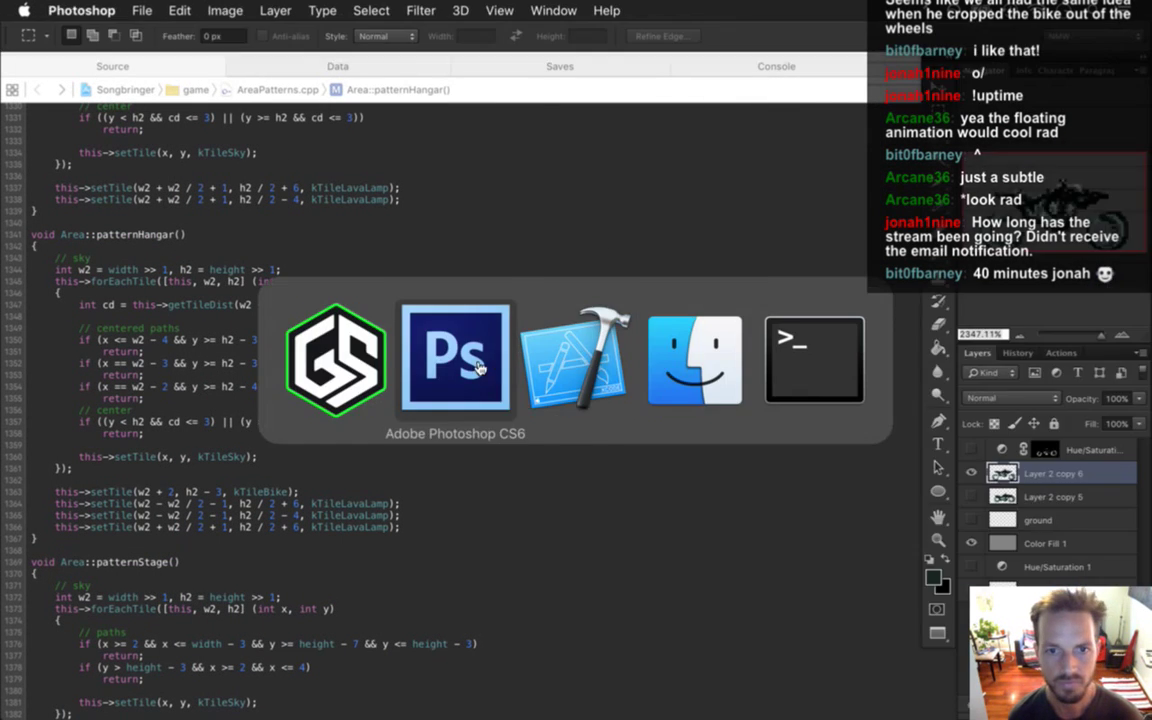
Sample colours from the left wheel with the Eyedropper.
{"action": "key", "text": "i"}
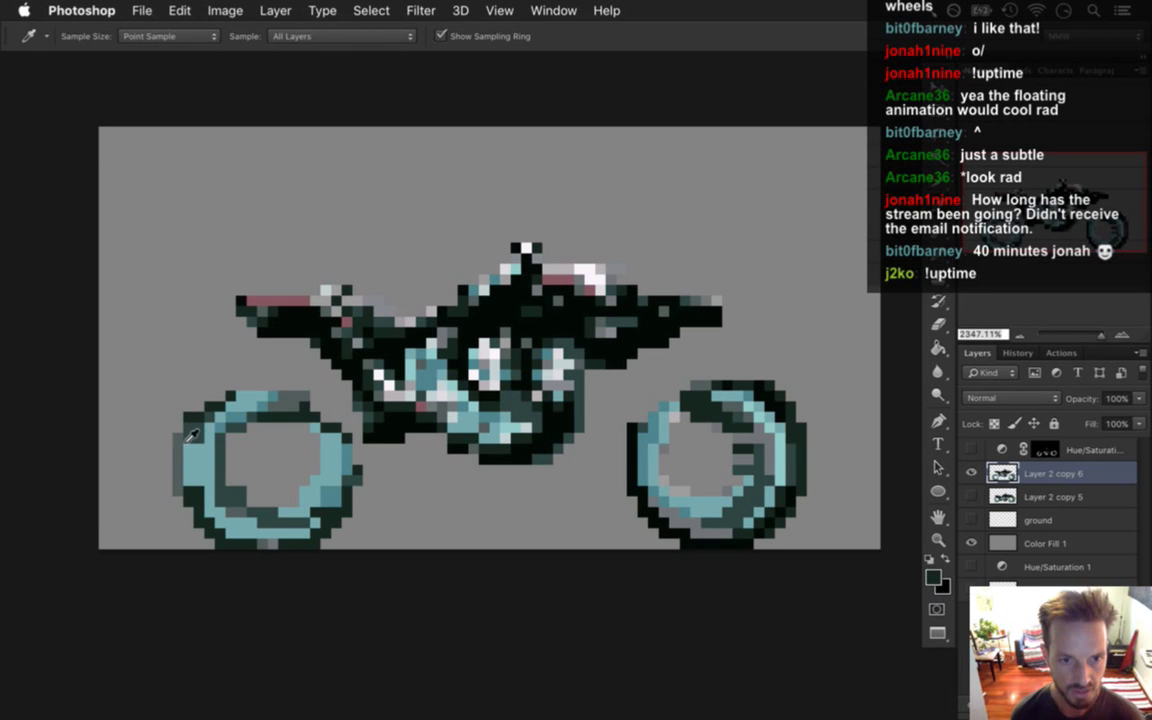
{"action": "key", "text": "b"}
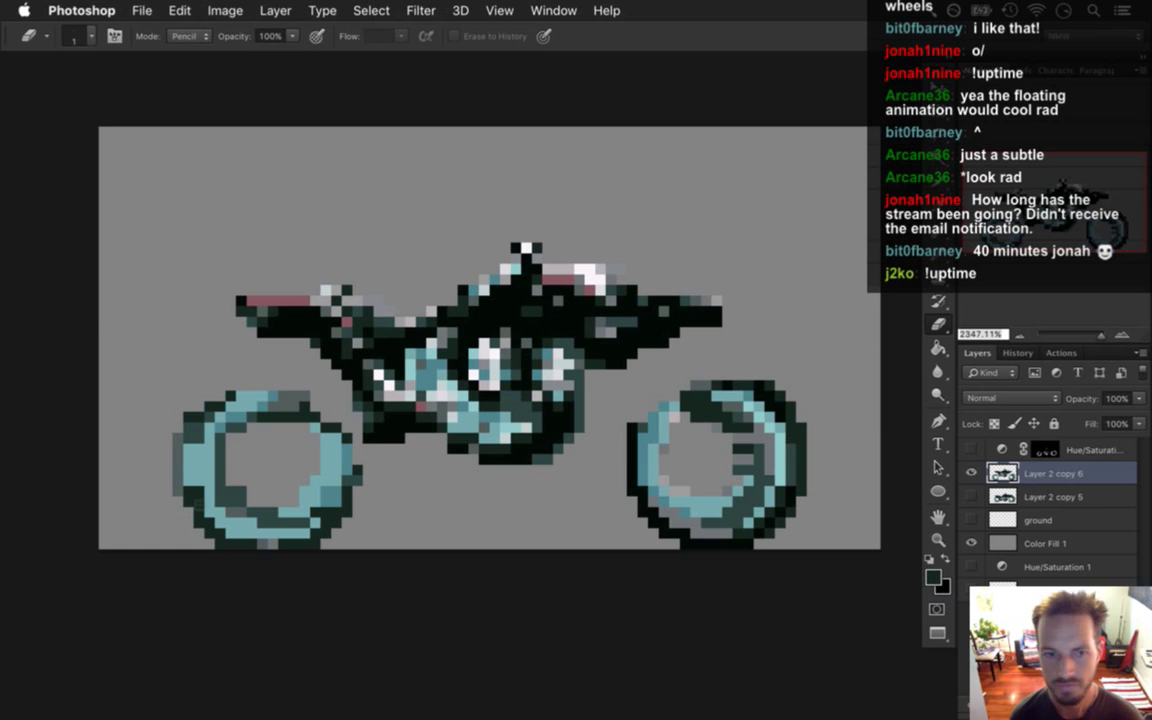
{"action": "key", "text": "i"}
{"action": "left_click", "coordinate": [194, 440]}
{"action": "key", "text": "b"}
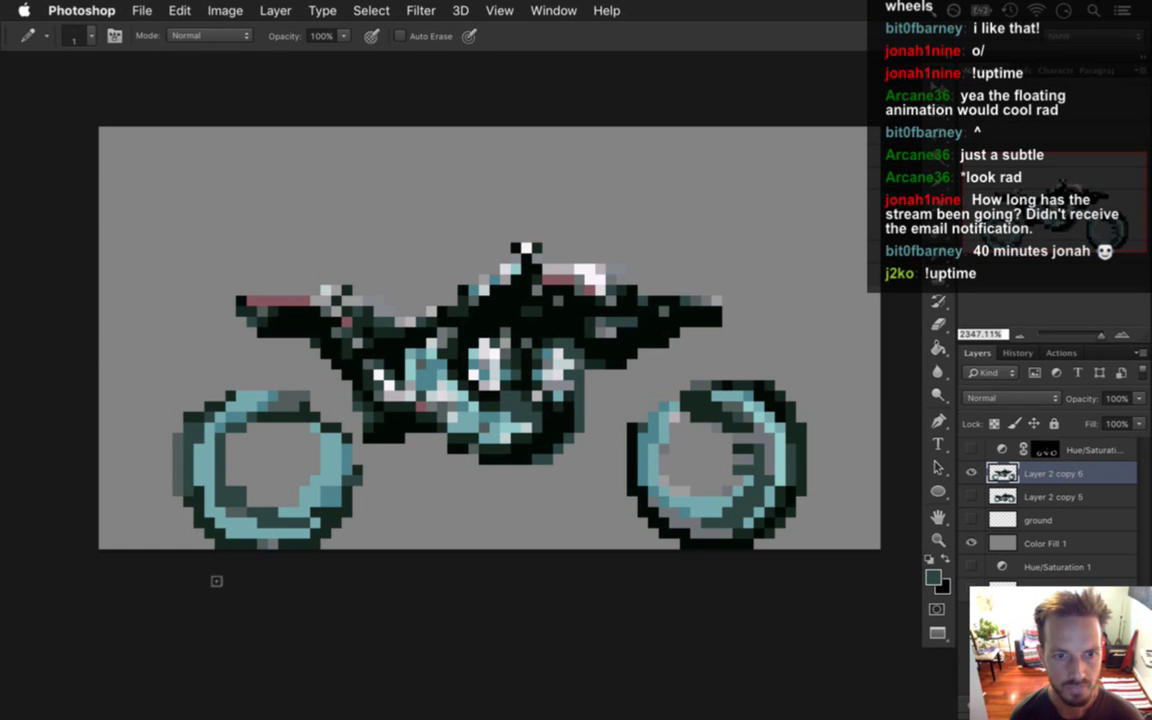
{"action": "left_click", "coordinate": [199, 510], "text": "alt"}
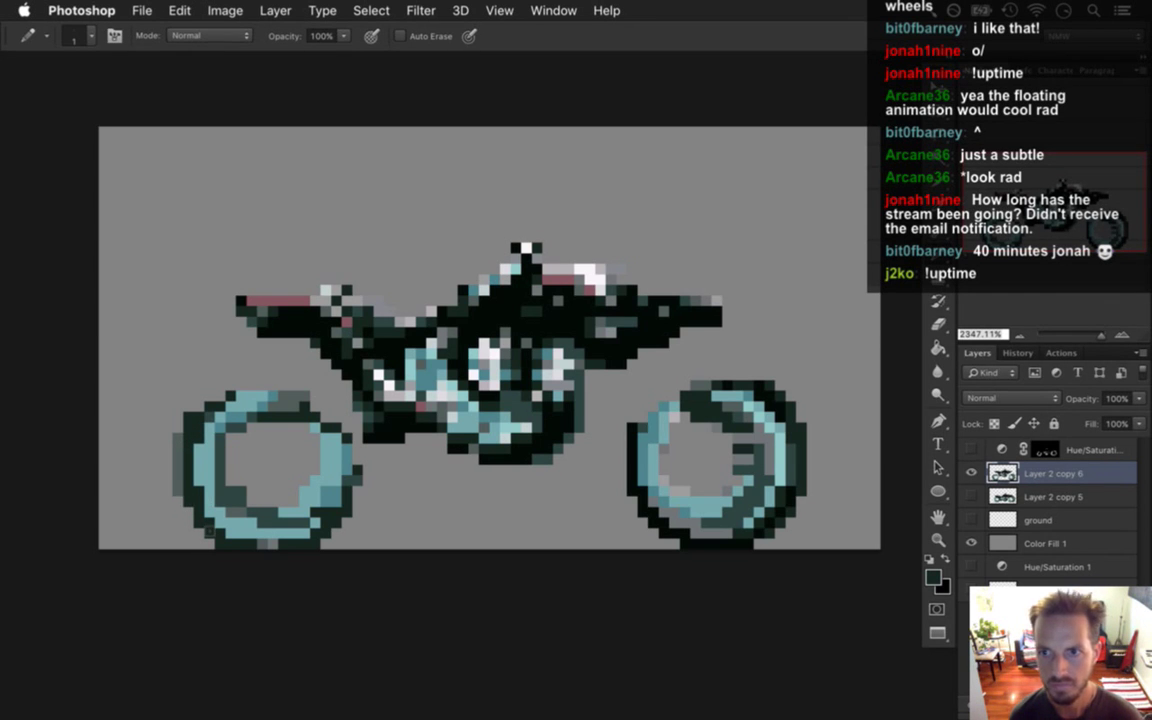
Pick the dark rim colour and thicken the left wheel's outline along its top and right edge.
{"action": "key", "text": "i"}
{"action": "key", "text": "b"}
{"action": "key", "text": "i"}
{"action": "left_click", "coordinate": [221, 391]}
{"action": "key", "text": "b"}
{"action": "left_click_drag", "start_coordinate": [242, 385], "coordinate": [303, 389]}
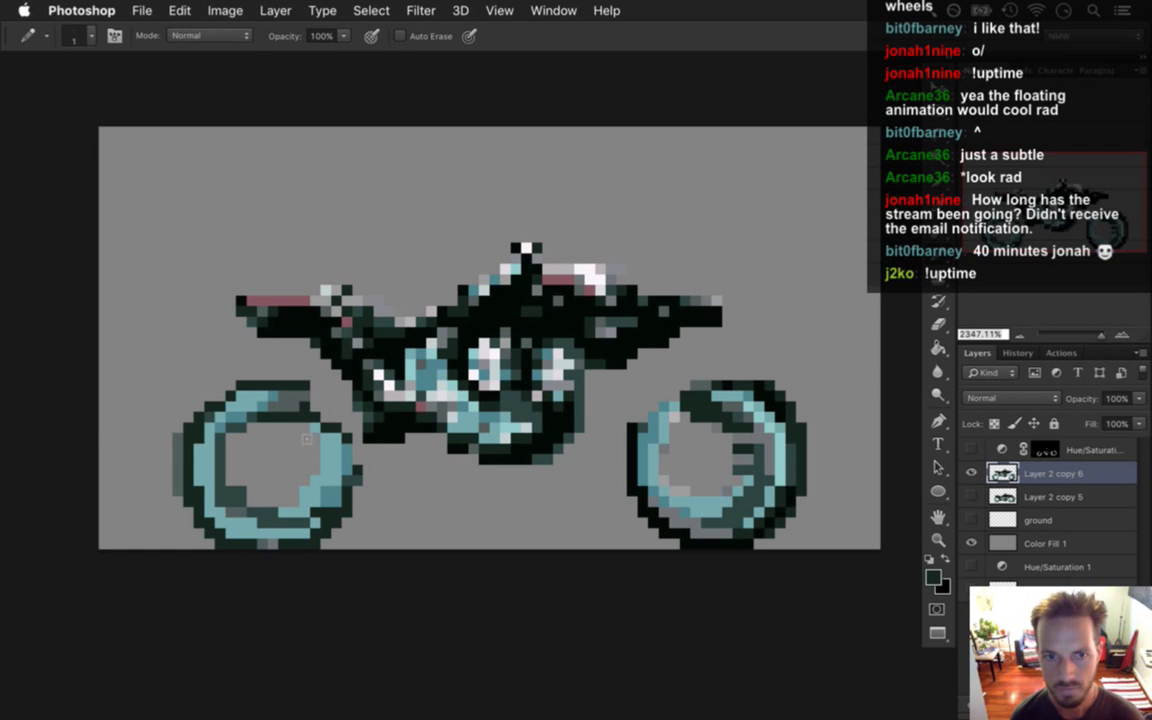
{"action": "mouse_move", "coordinate": [290, 387]}
{"action": "left_mouse_down"}
{"action": "mouse_move", "coordinate": [325, 416]}
{"action": "mouse_move", "coordinate": [312, 385]}
{"action": "left_mouse_up"}
{"action": "left_click_drag", "start_coordinate": [356, 444], "coordinate": [357, 502]}
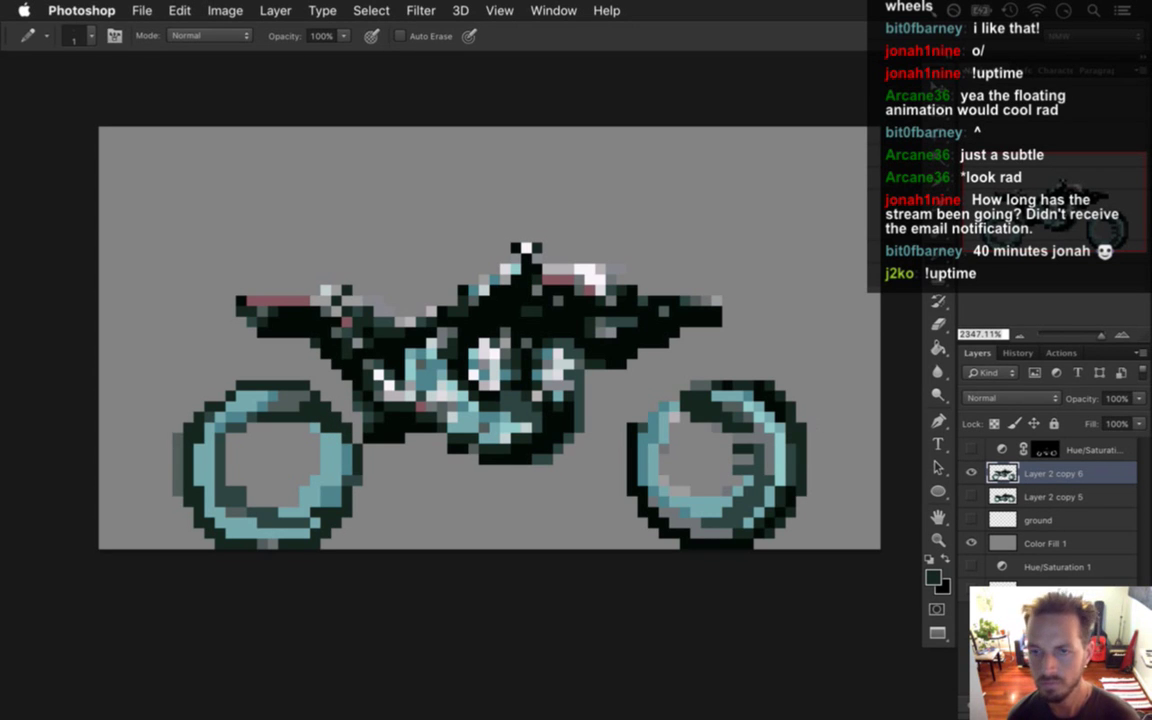
Lasso the bike body and nudge it up well above the wheels.
{"action": "key", "text": "l"}
{"action": "mouse_move", "coordinate": [404, 176]}
{"action": "left_mouse_down"}
{"action": "mouse_move", "coordinate": [203, 292]}
{"action": "mouse_move", "coordinate": [239, 335]}
{"action": "mouse_move", "coordinate": [332, 380]}
{"action": "mouse_move", "coordinate": [366, 437]}
{"action": "mouse_move", "coordinate": [421, 473]}
{"action": "mouse_move", "coordinate": [582, 466]}
{"action": "mouse_move", "coordinate": [625, 381]}
{"action": "mouse_move", "coordinate": [751, 315]}
{"action": "mouse_move", "coordinate": [745, 258]}
{"action": "mouse_move", "coordinate": [406, 159]}
{"action": "left_mouse_up"}
{"action": "key", "text": "v"}
{"action": "key", "text": "Up"}
{"action": "key", "text": "Up"}
{"action": "key", "text": "Up"}
{"action": "key", "text": "Up"}
{"action": "key", "text": "Up"}
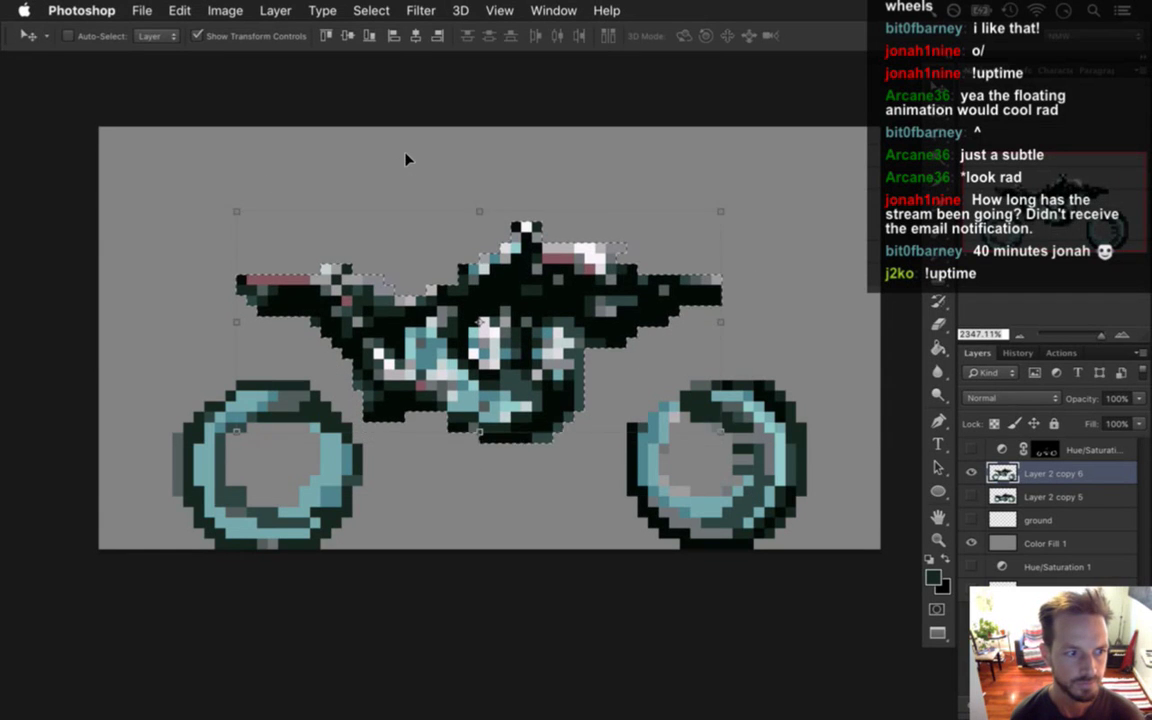
{"action": "key", "text": "Right"}
{"action": "key", "text": "Up"}
{"action": "key", "text": "Left"}
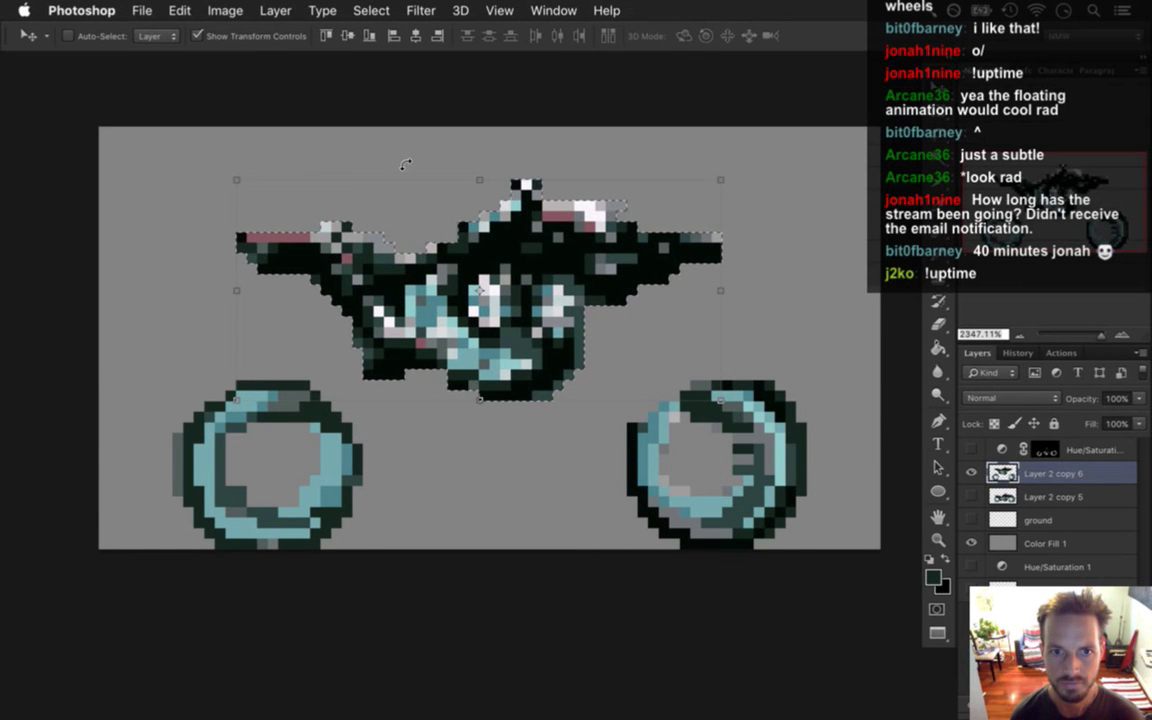
Undo the last body move, nudge the bike body up above the wheels, and deselect it.
{"action": "key", "text": "super+z"}
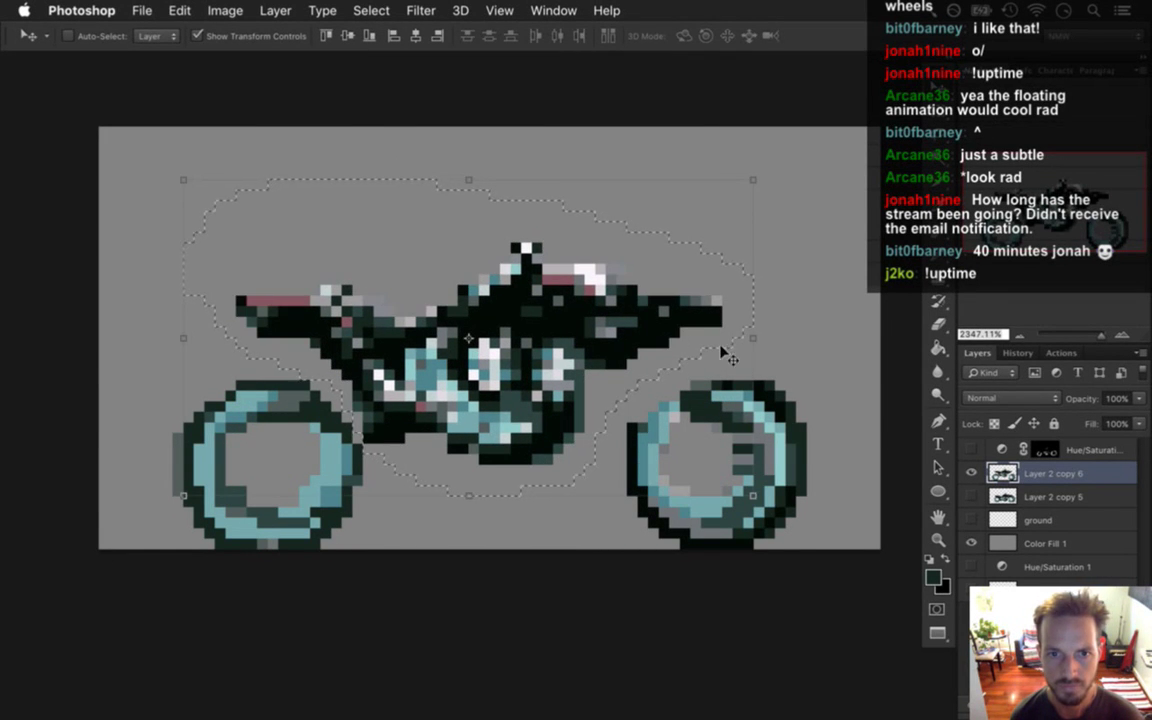
{"action": "key", "text": "Up"}
{"action": "key", "text": "Up"}
{"action": "key", "text": "Up"}
{"action": "key", "text": "Up"}
{"action": "key", "text": "Up"}
{"action": "key", "text": "Up"}
{"action": "key", "text": "Up"}
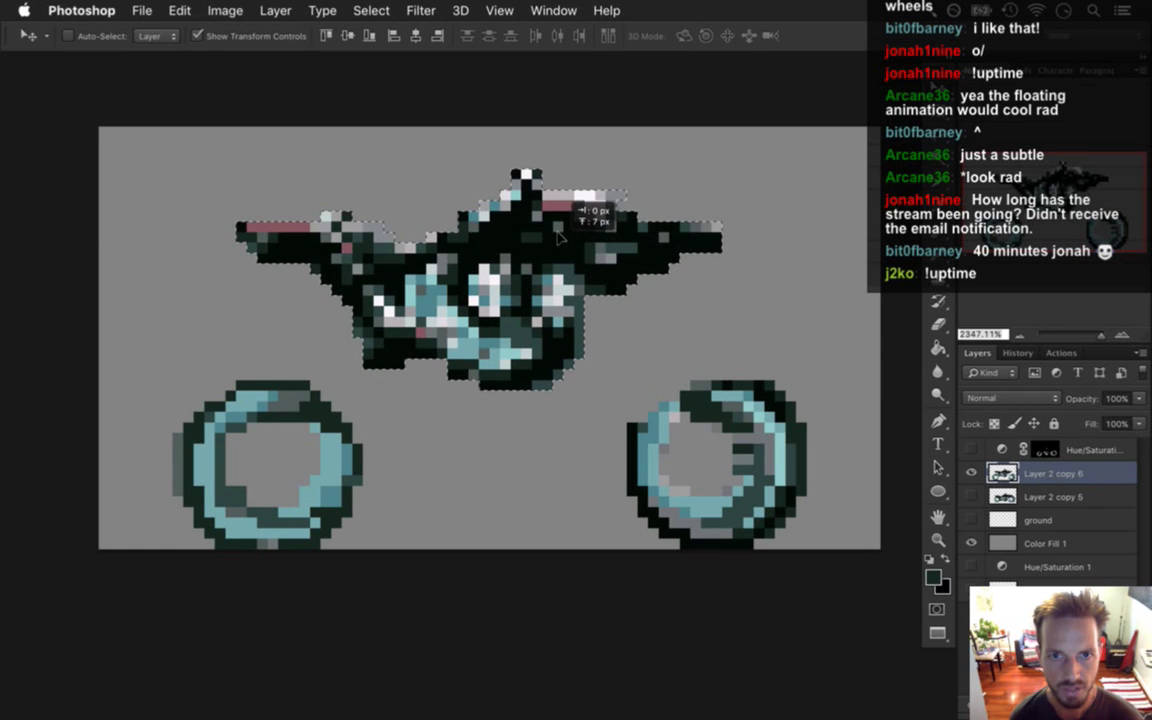
{"action": "key", "text": "m"}
{"action": "key", "text": "super+d"}
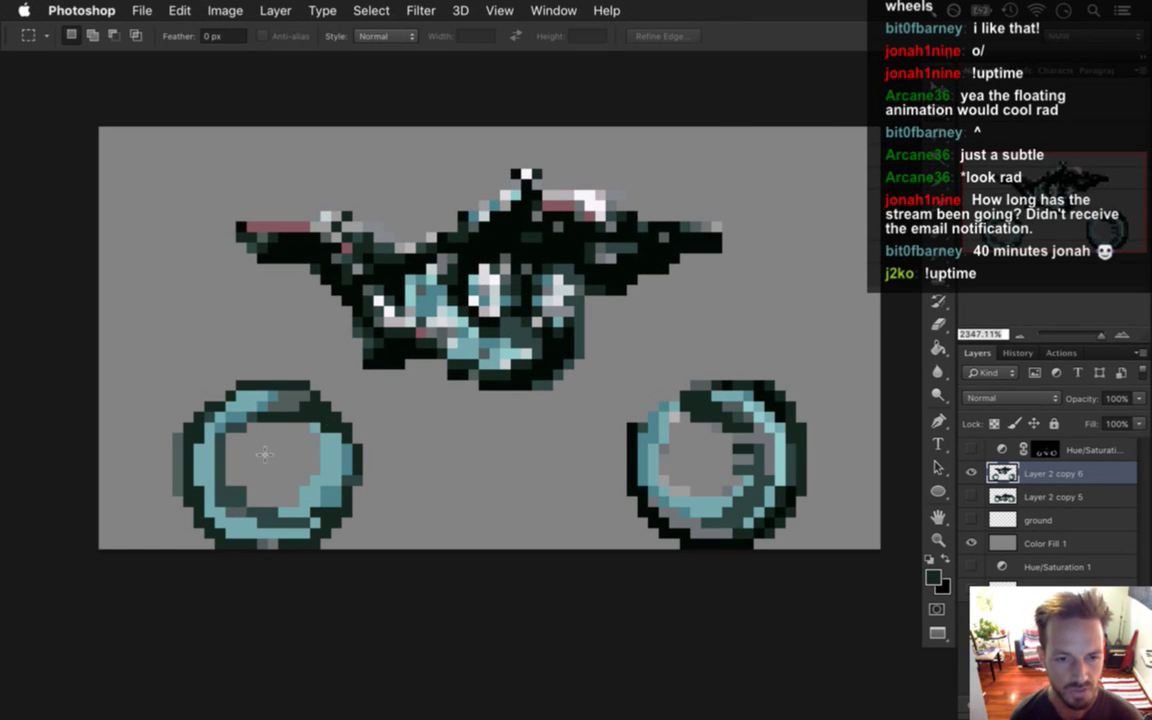
{"action": "key", "text": "i"}
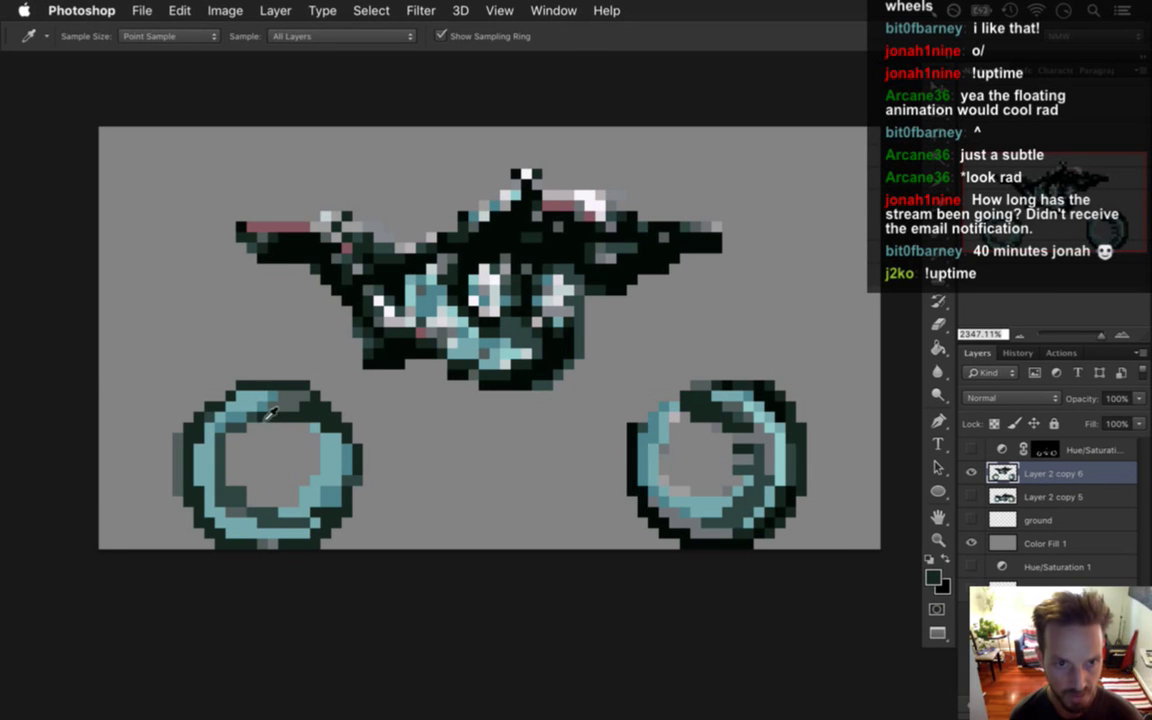
{"action": "key", "text": "b"}
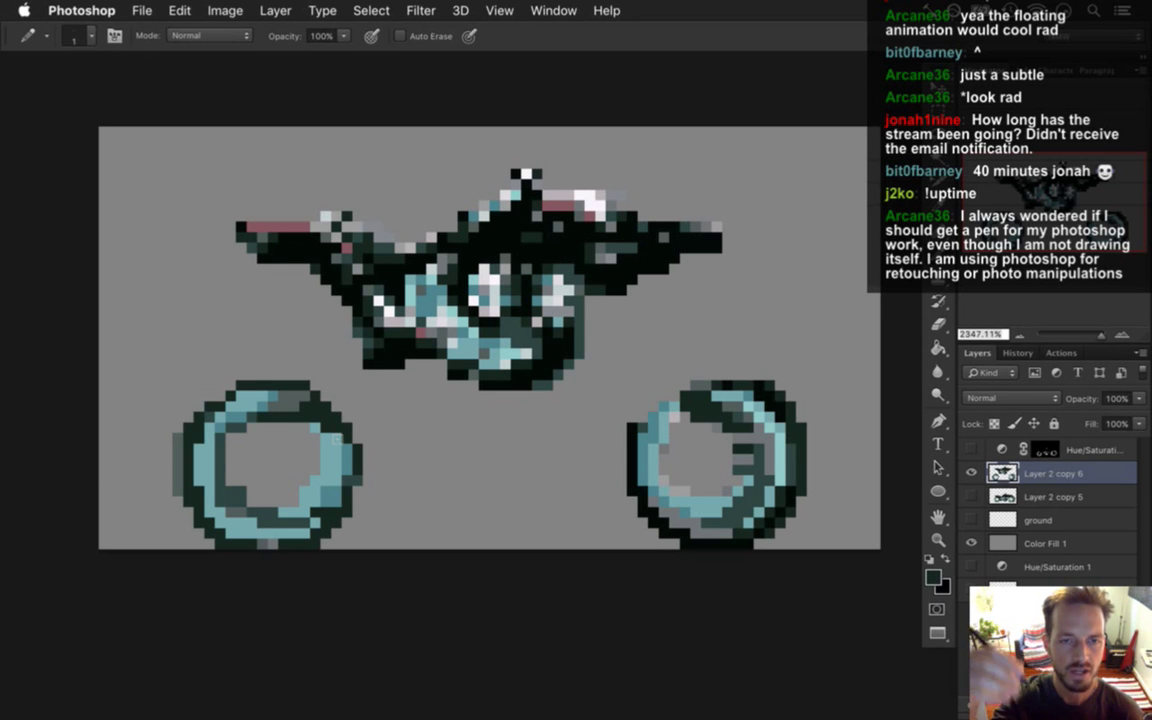
{"action": "left_click", "coordinate": [420, 10]}
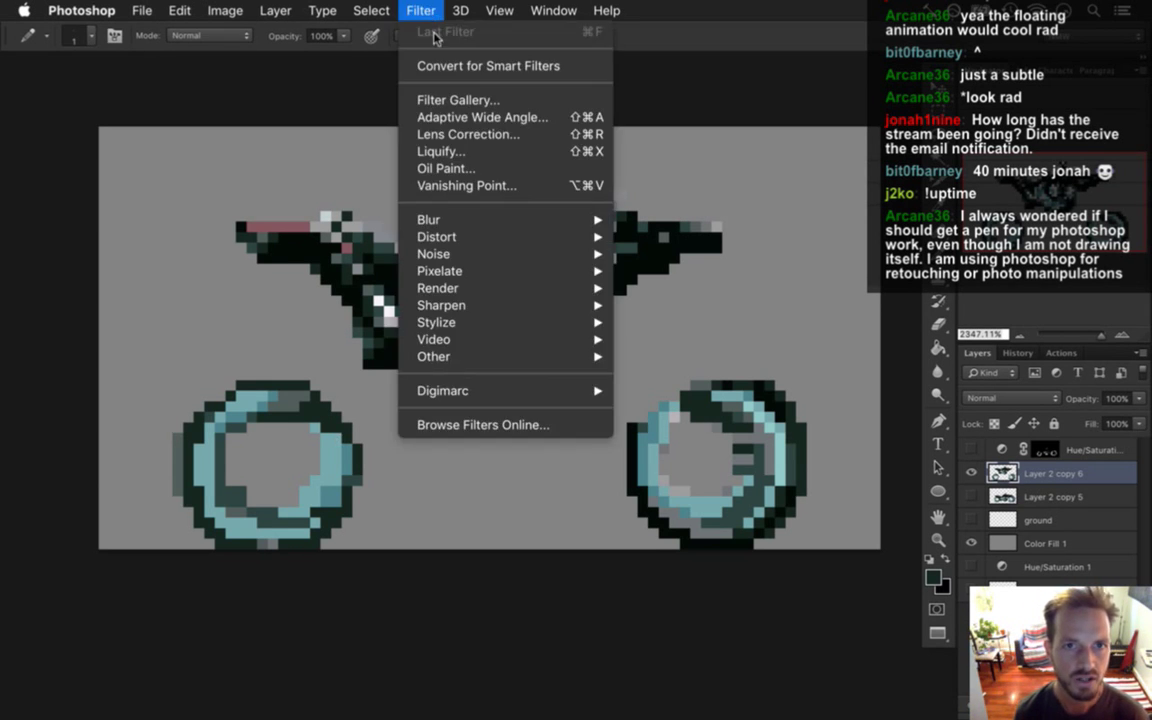
{"action": "left_click", "coordinate": [334, 118]}
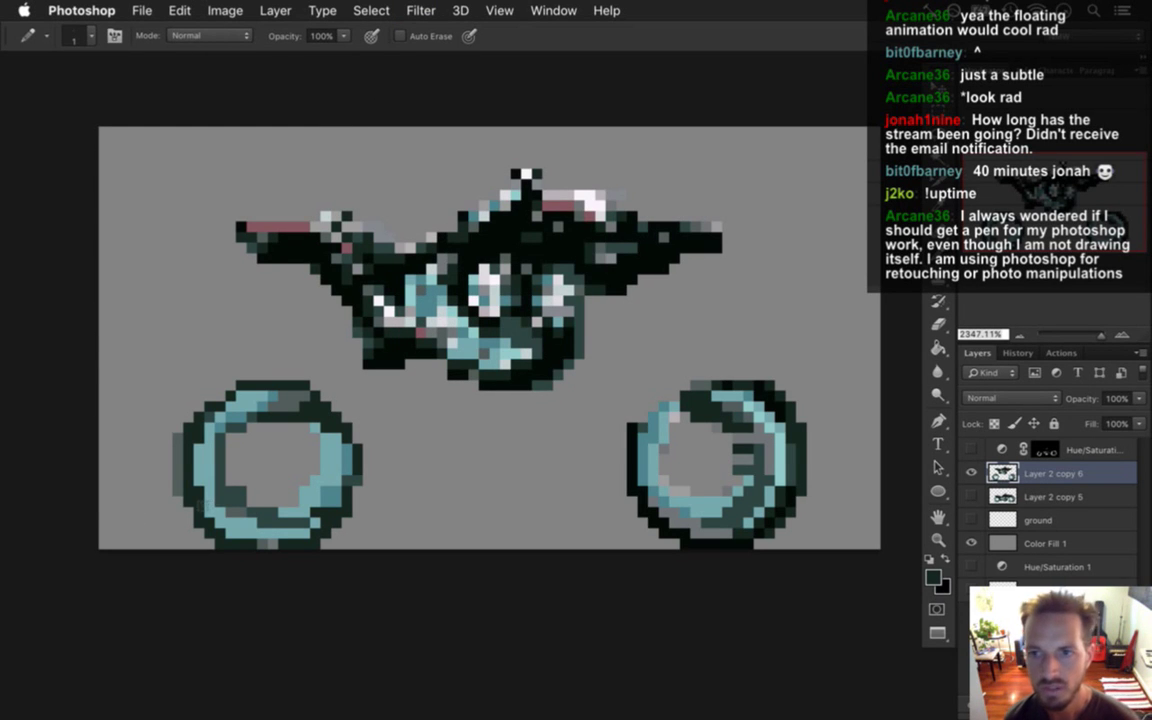
{"action": "left_click", "coordinate": [212, 494], "text": "alt"}
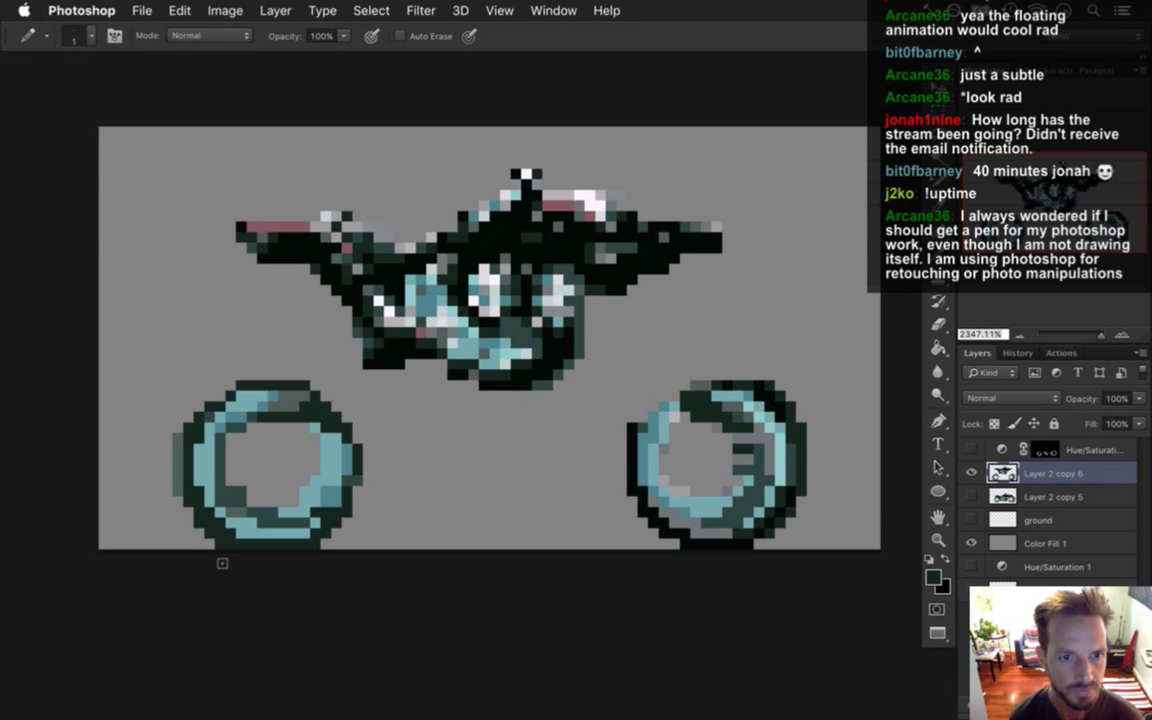
{"action": "left_click", "coordinate": [305, 472], "text": "alt"}
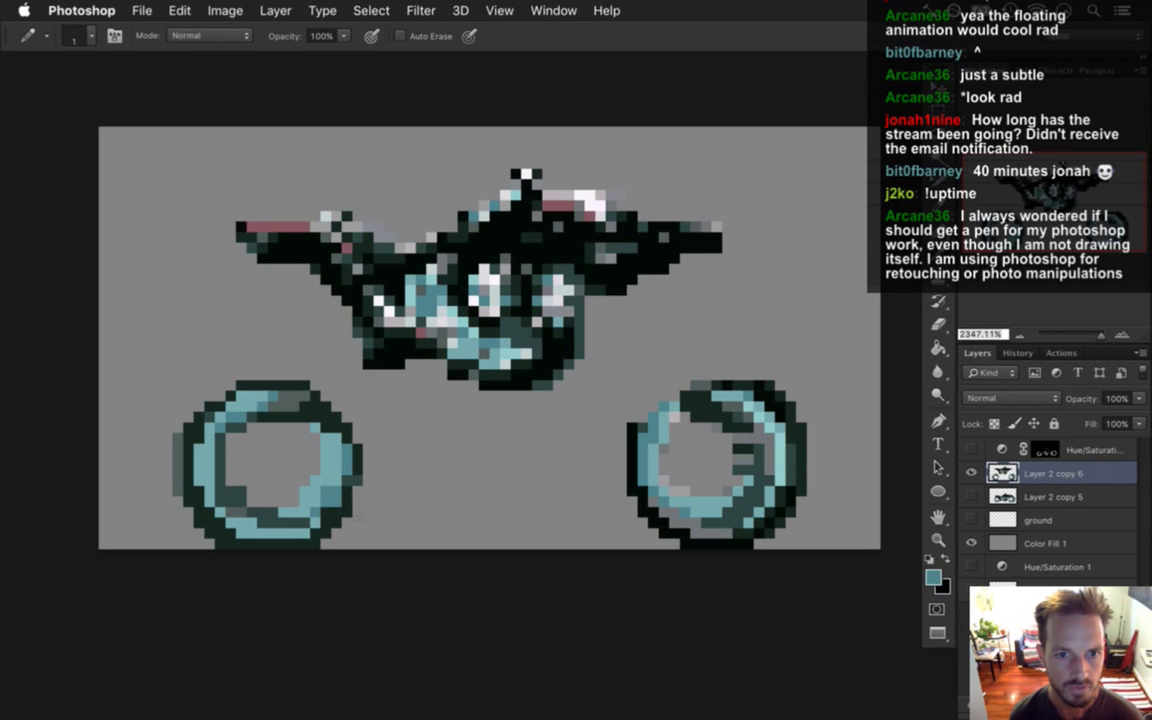
{"action": "left_click", "coordinate": [323, 438], "text": "alt"}
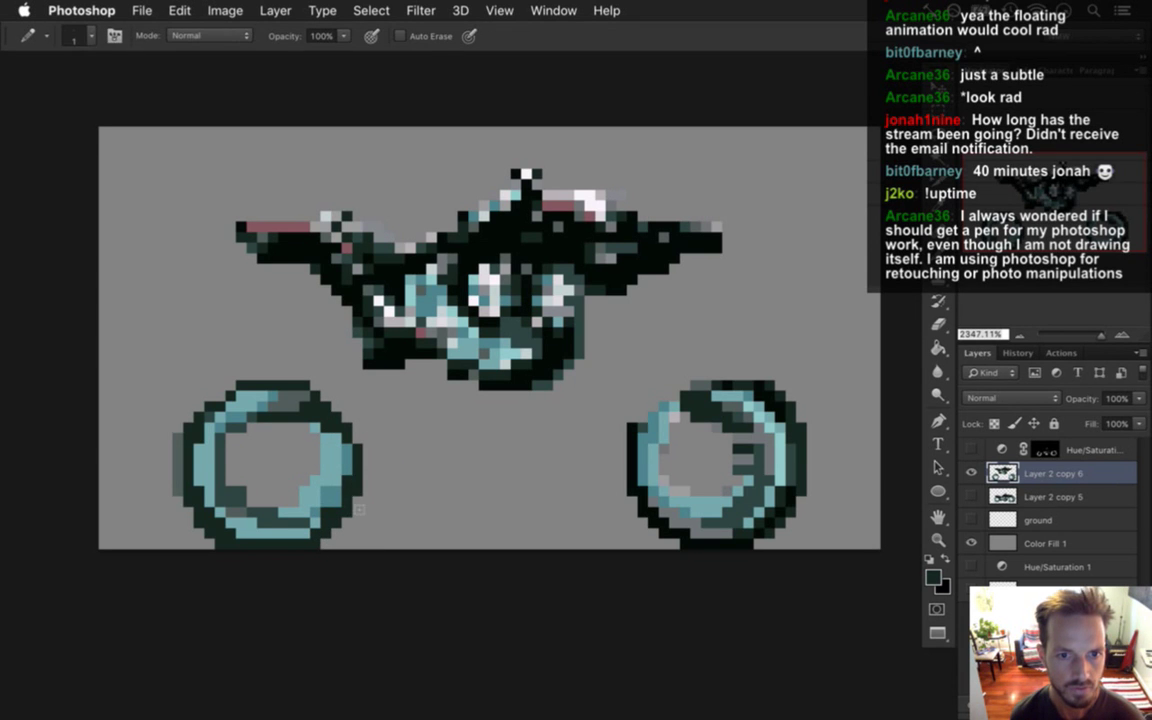
{"action": "left_click", "coordinate": [355, 474], "text": "alt"}
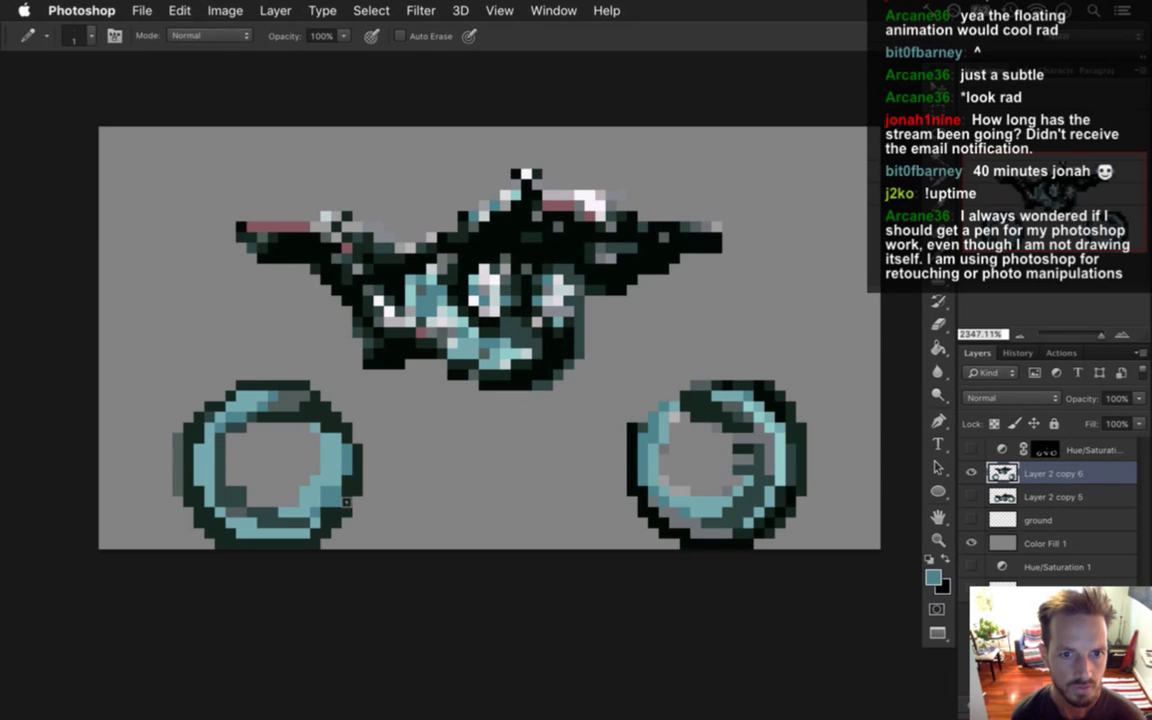
{"action": "left_click", "coordinate": [303, 484], "text": "alt"}
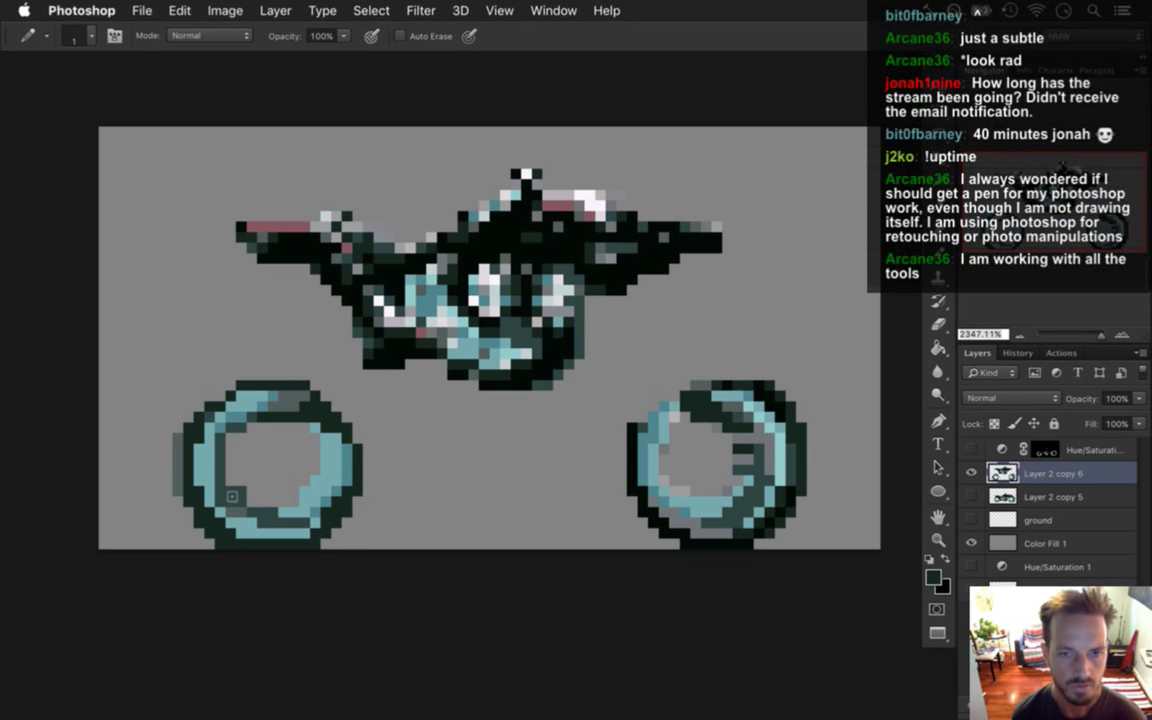
{"action": "key", "text": "alt"}
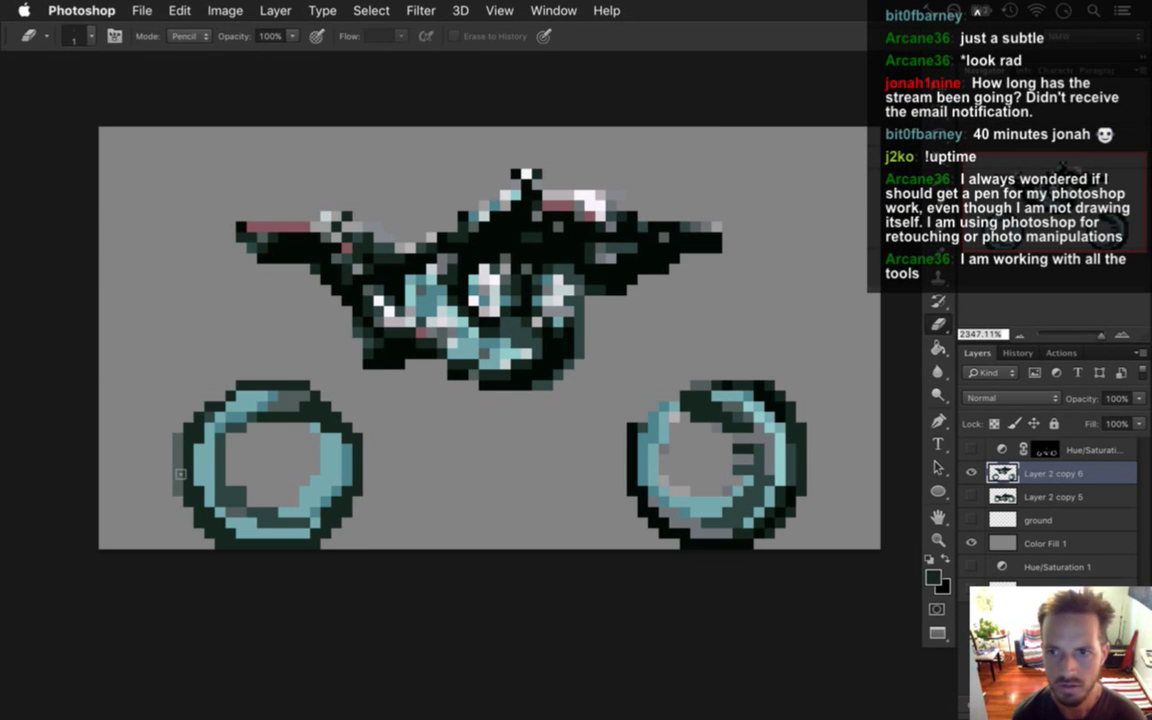
Try painting a dark column on the left wheel's outer edge, then erase it.
{"action": "key", "text": "b"}
{"action": "left_click_drag", "start_coordinate": [178, 432], "coordinate": [178, 496]}
{"action": "key", "text": "e"}
{"action": "left_click_drag", "start_coordinate": [178, 420], "coordinate": [180, 510]}
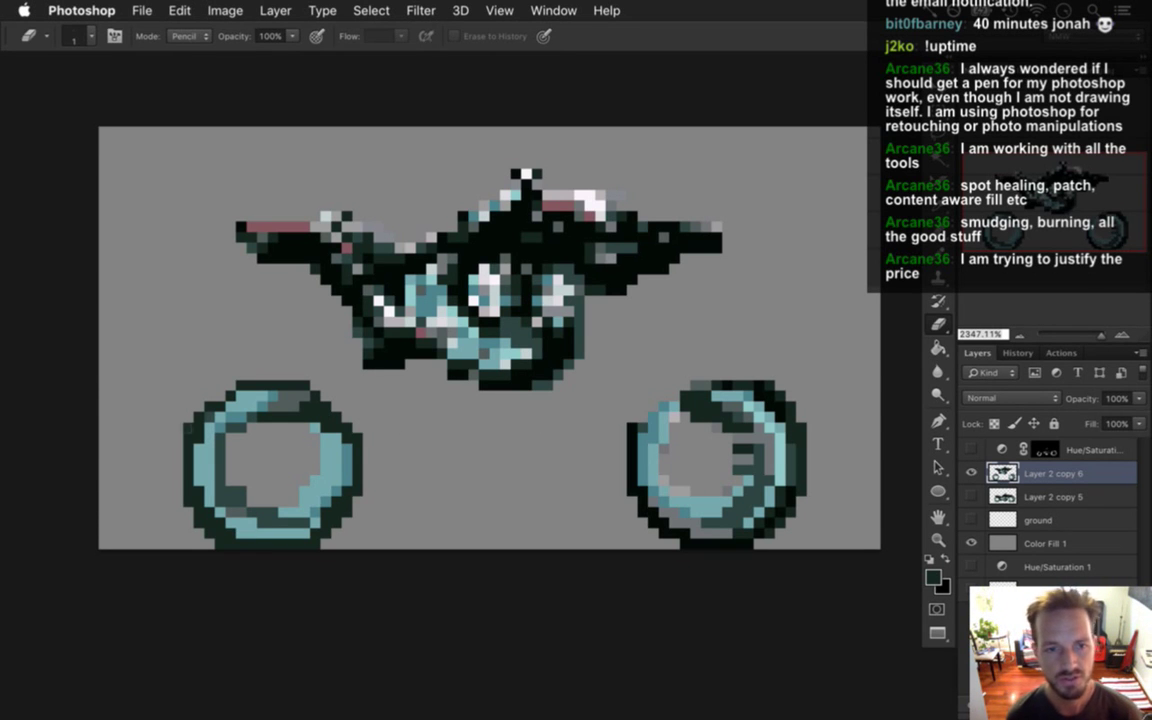
Sample the dark rim colour and pencil a dark block across the left wheel's top.
{"action": "key", "text": "i"}
{"action": "left_click", "coordinate": [242, 394]}
{"action": "key", "text": "b"}
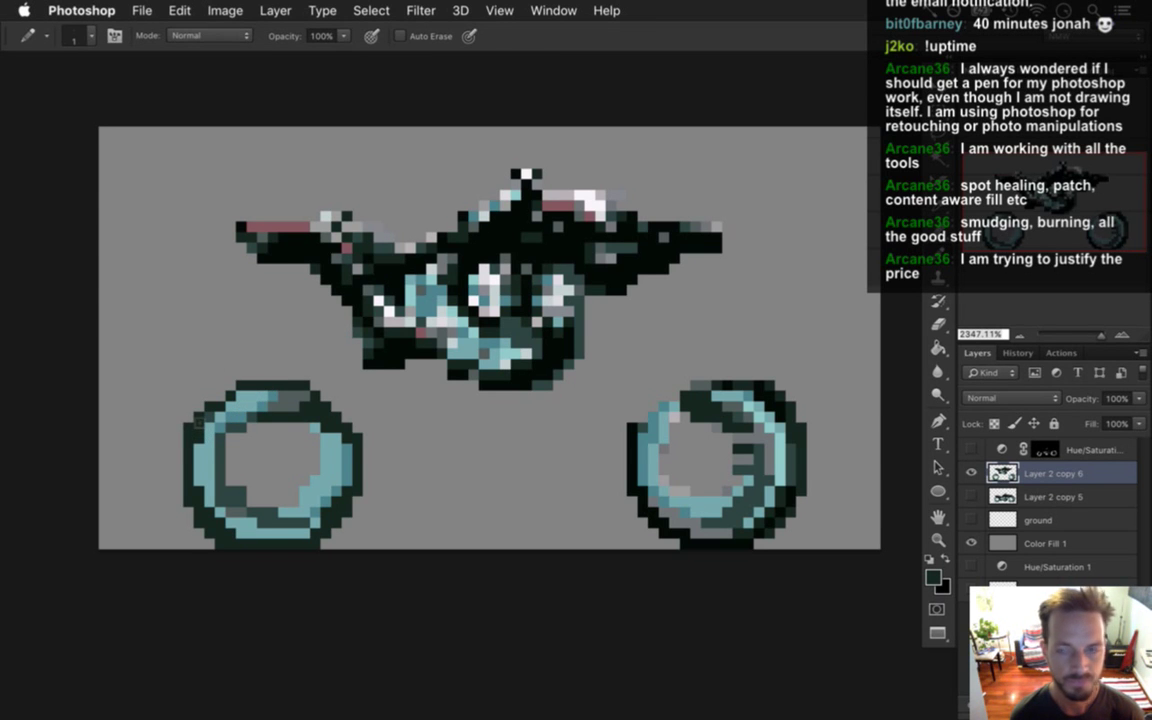
{"action": "left_click_drag", "start_coordinate": [240, 378], "coordinate": [308, 378]}
{"action": "mouse_move", "coordinate": [240, 366]}
{"action": "left_mouse_down"}
{"action": "mouse_move", "coordinate": [280, 366]}
{"action": "mouse_move", "coordinate": [275, 352]}
{"action": "mouse_move", "coordinate": [220, 365]}
{"action": "mouse_move", "coordinate": [270, 355]}
{"action": "mouse_move", "coordinate": [237, 414]}
{"action": "mouse_move", "coordinate": [231, 358]}
{"action": "left_mouse_up"}
{"action": "left_click", "coordinate": [220, 375]}
{"action": "mouse_move", "coordinate": [209, 376]}
{"action": "left_mouse_down"}
{"action": "mouse_move", "coordinate": [209, 390]}
{"action": "mouse_move", "coordinate": [198, 372]}
{"action": "left_mouse_up"}
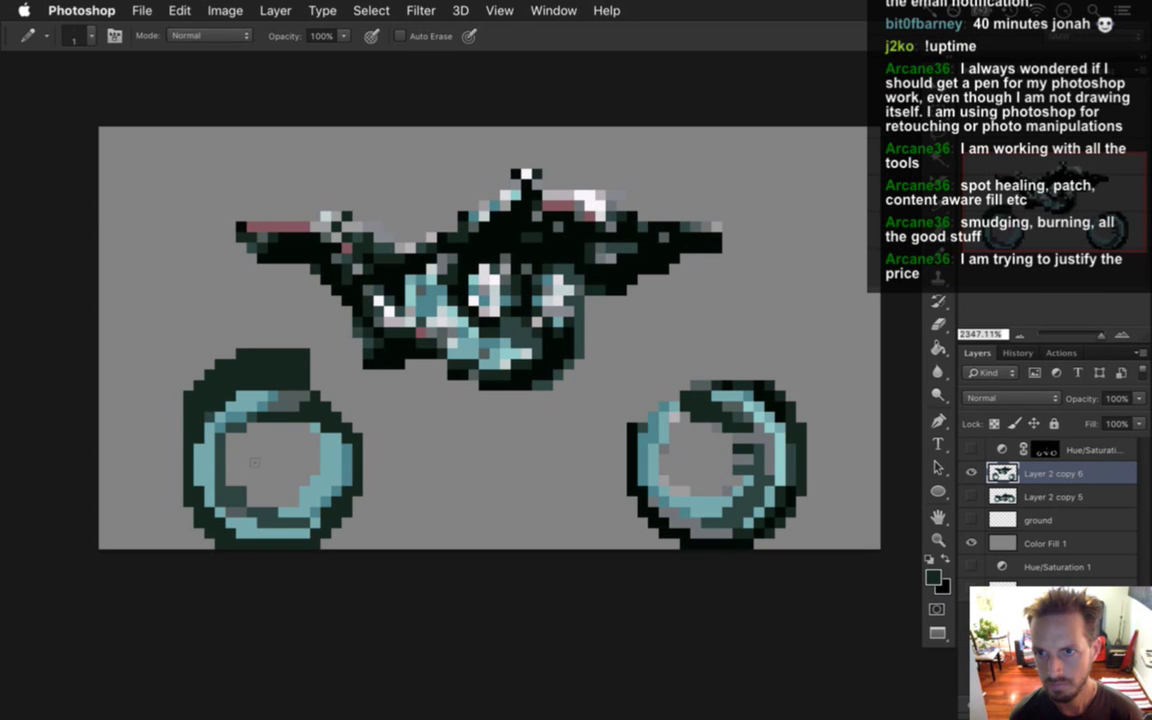
Extend the left wheel's dark top block rightward with the Pencil.
{"action": "key", "text": "e"}
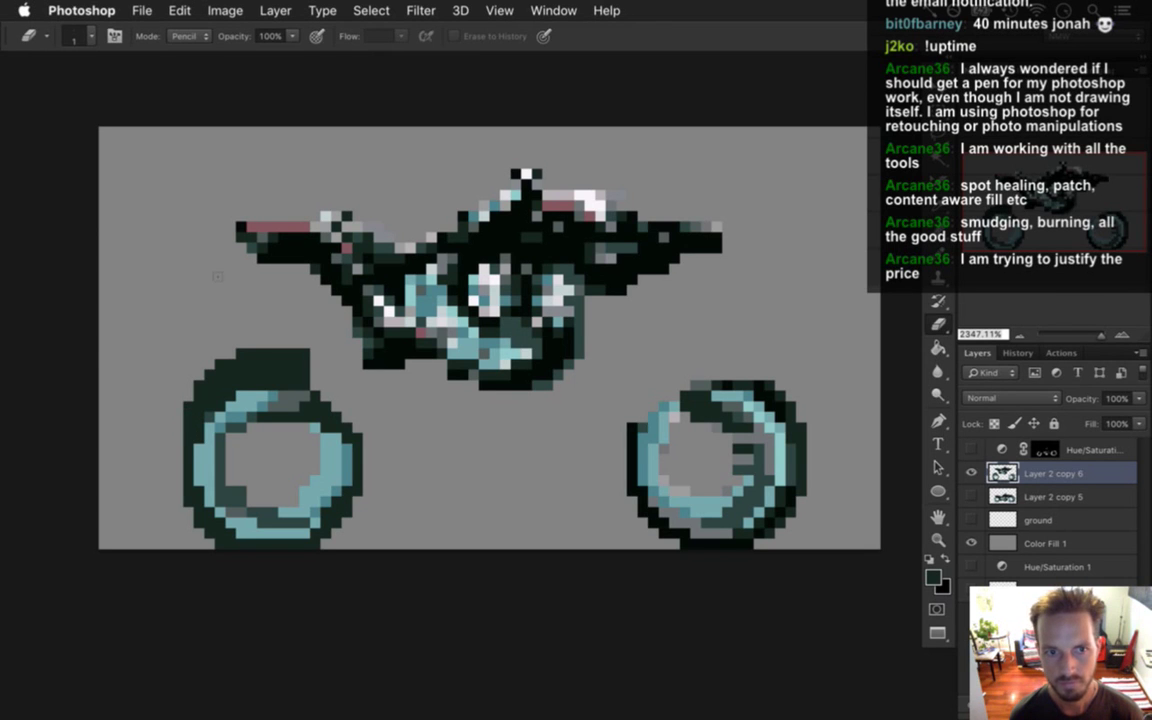
{"action": "key", "text": "i"}
{"action": "key", "text": "b"}
{"action": "mouse_move", "coordinate": [312, 385]}
{"action": "left_mouse_down"}
{"action": "mouse_move", "coordinate": [318, 366]}
{"action": "mouse_move", "coordinate": [336, 400]}
{"action": "mouse_move", "coordinate": [350, 375]}
{"action": "mouse_move", "coordinate": [338, 355]}
{"action": "left_mouse_up"}
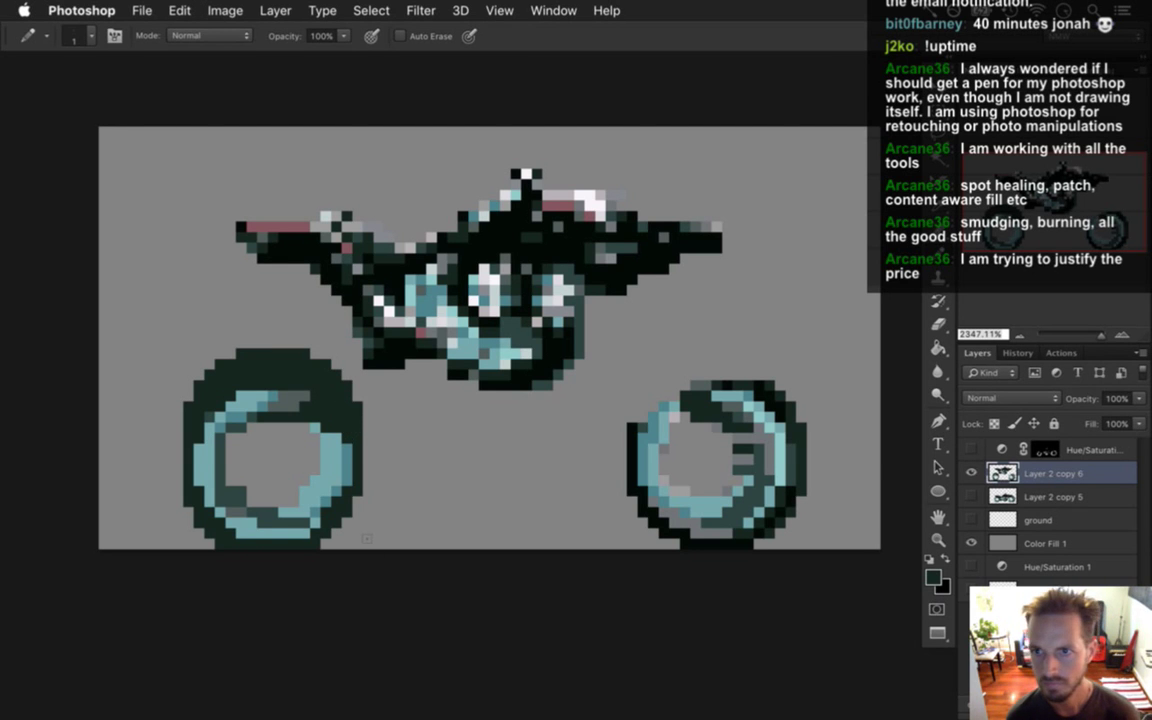
Sample a lighter grey-teal and erase a stray dark pixel on the wheel's lower-left edge.
{"action": "key", "text": "i"}
{"action": "left_click", "coordinate": [240, 508]}
{"action": "key", "text": "e"}
{"action": "left_click", "coordinate": [241, 490]}
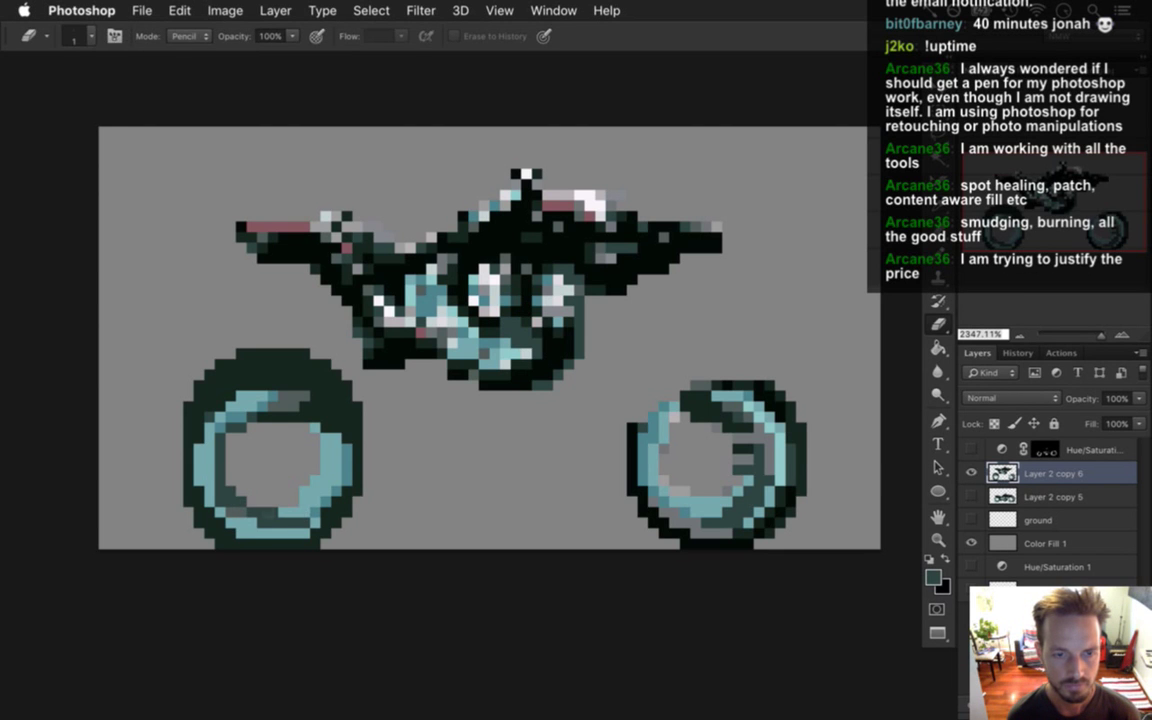
{"action": "key", "text": "i"}
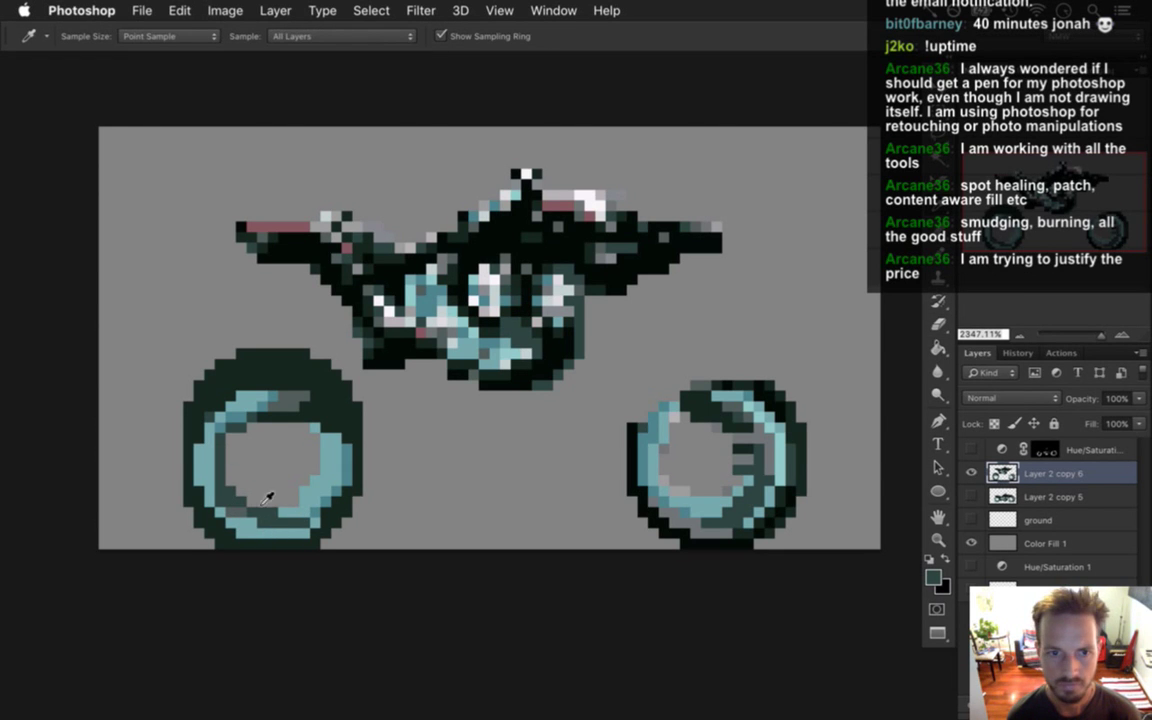
{"action": "key", "text": "e"}
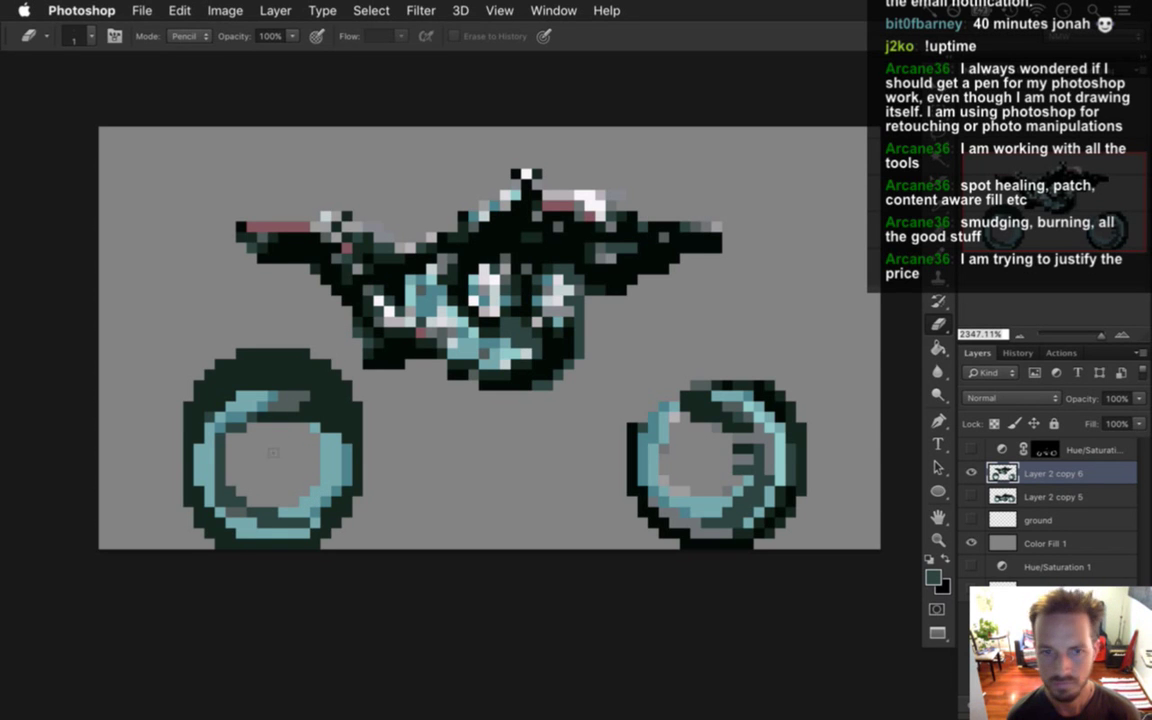
Sample a wheel colour and darken the left wheel's inner left edge and lower ring.
{"action": "key", "text": "i"}
{"action": "left_click", "coordinate": [226, 488]}
{"action": "key", "text": "b"}
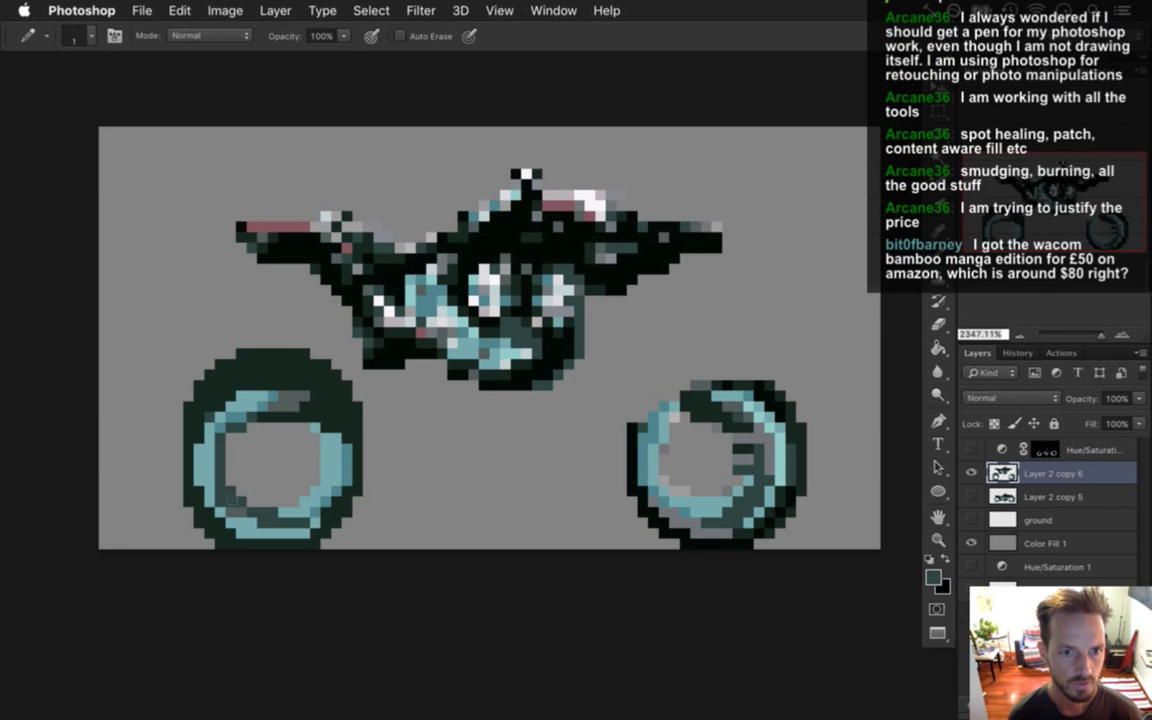
{"action": "mouse_move", "coordinate": [233, 492]}
{"action": "left_mouse_down"}
{"action": "mouse_move", "coordinate": [228, 440]}
{"action": "mouse_move", "coordinate": [242, 501]}
{"action": "mouse_move", "coordinate": [225, 432]}
{"action": "mouse_move", "coordinate": [226, 460]}
{"action": "mouse_move", "coordinate": [260, 432]}
{"action": "mouse_move", "coordinate": [268, 455]}
{"action": "mouse_move", "coordinate": [235, 450]}
{"action": "left_mouse_up"}
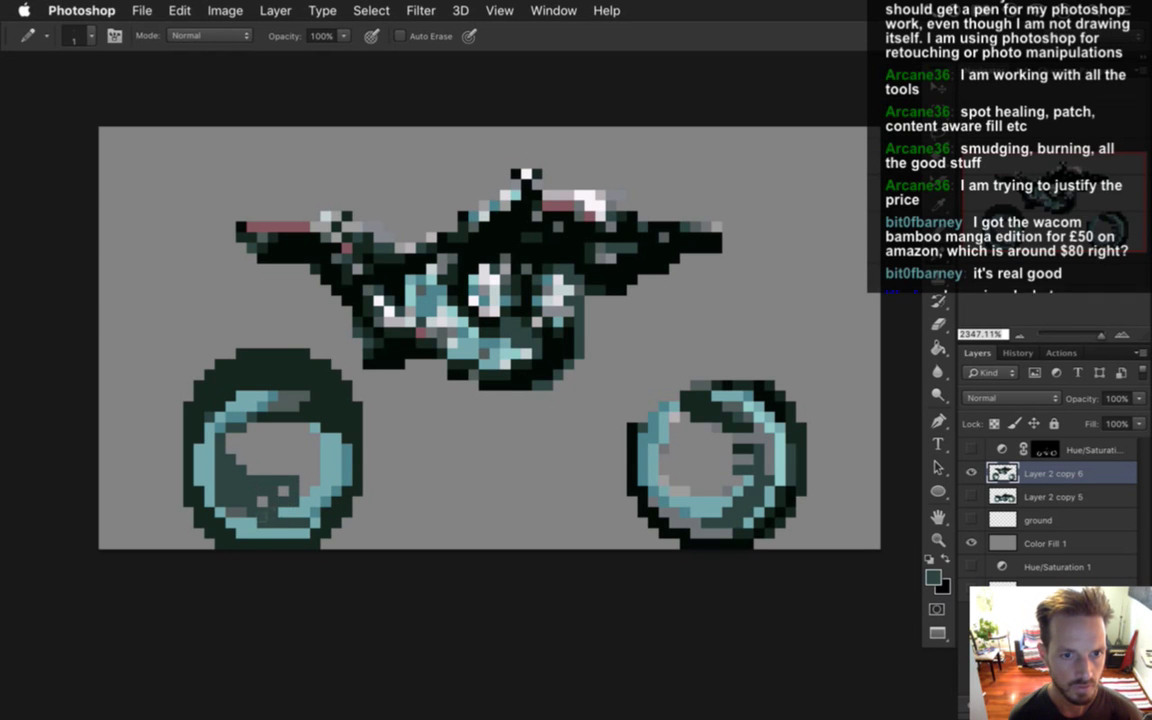
{"action": "left_click_drag", "start_coordinate": [283, 490], "coordinate": [298, 533]}
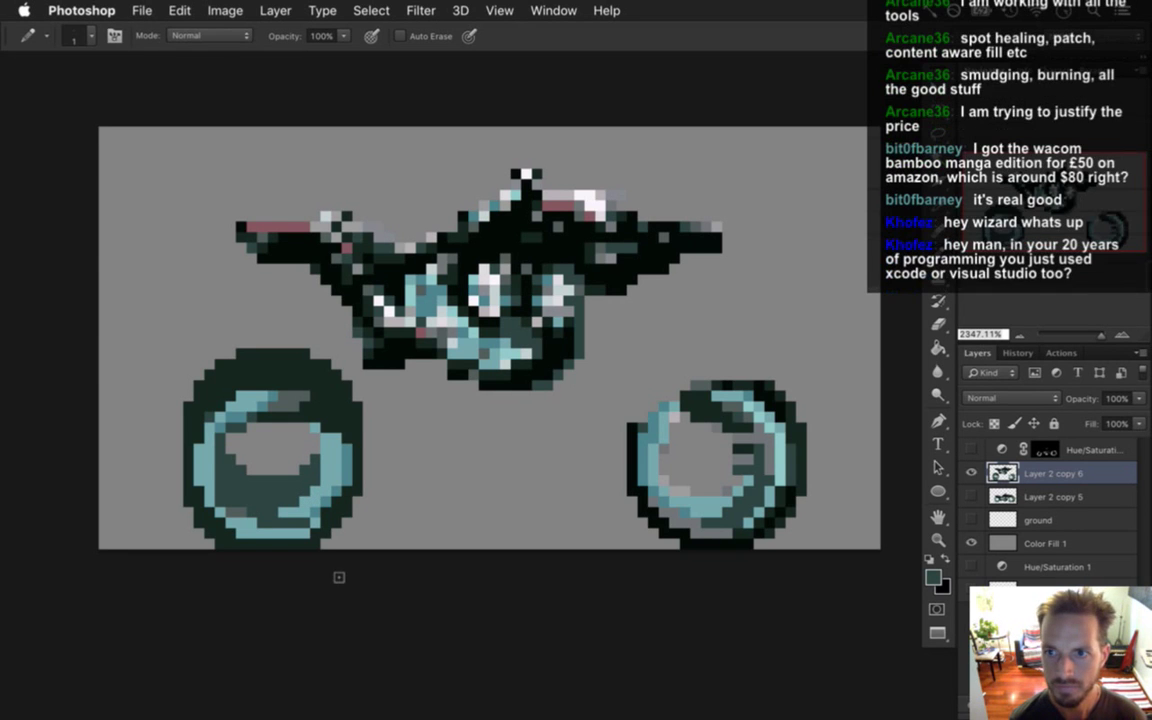
Sample light teal, paint highlight pixels along the left wheel's inner ring, then pick up dark teal.
{"action": "left_click", "coordinate": [213, 506], "text": "alt"}
{"action": "mouse_move", "coordinate": [198, 446]}
{"action": "left_mouse_down"}
{"action": "mouse_move", "coordinate": [196, 476]}
{"action": "mouse_move", "coordinate": [243, 530]}
{"action": "left_mouse_up"}
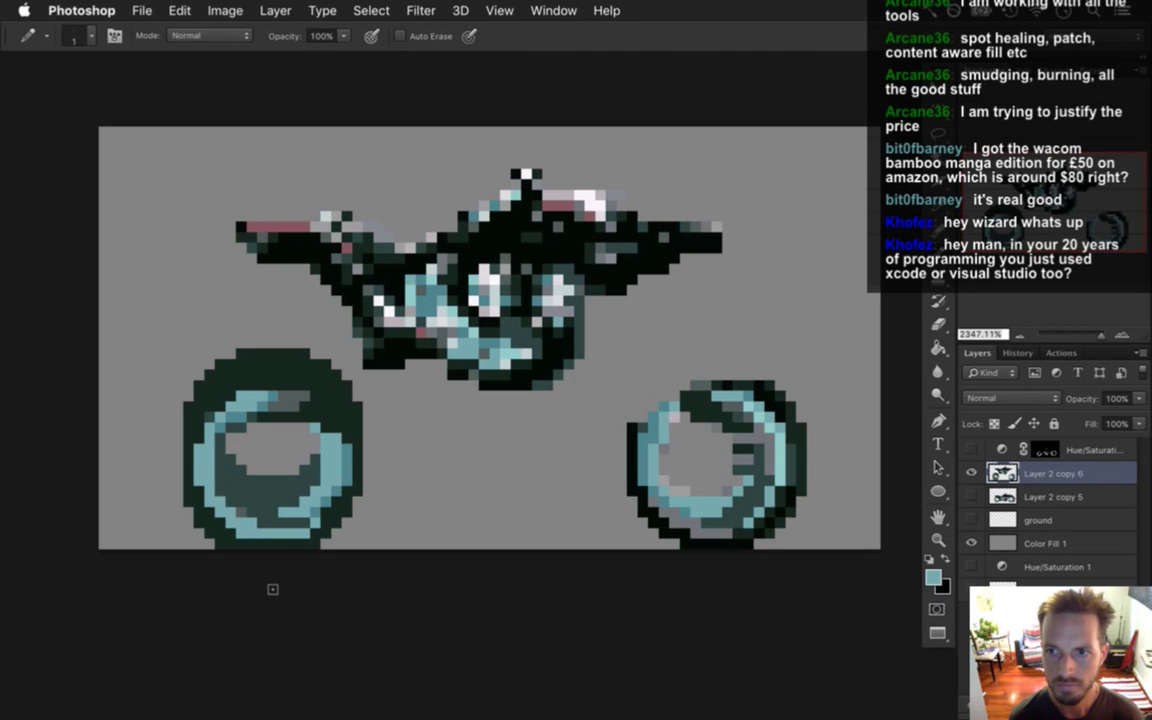
{"action": "left_click", "coordinate": [228, 460], "text": "alt"}
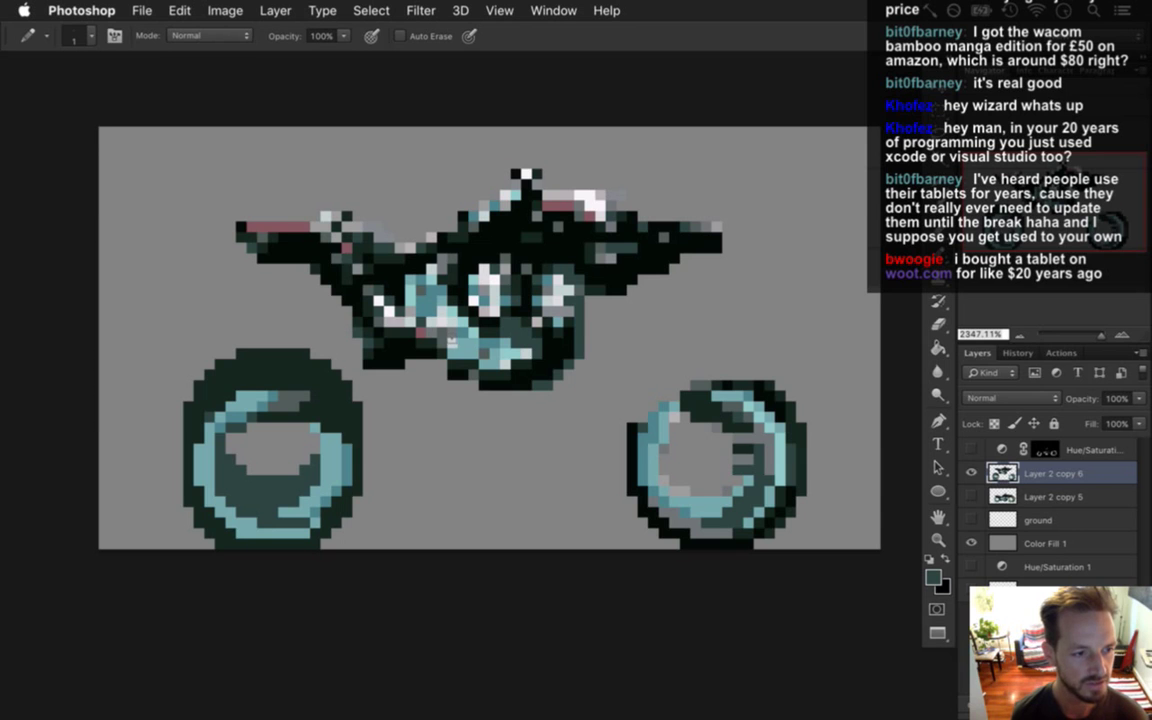
Sample the light blue, dark teal and dark rim colours from the left wheel in turn.
{"action": "key", "text": "i"}
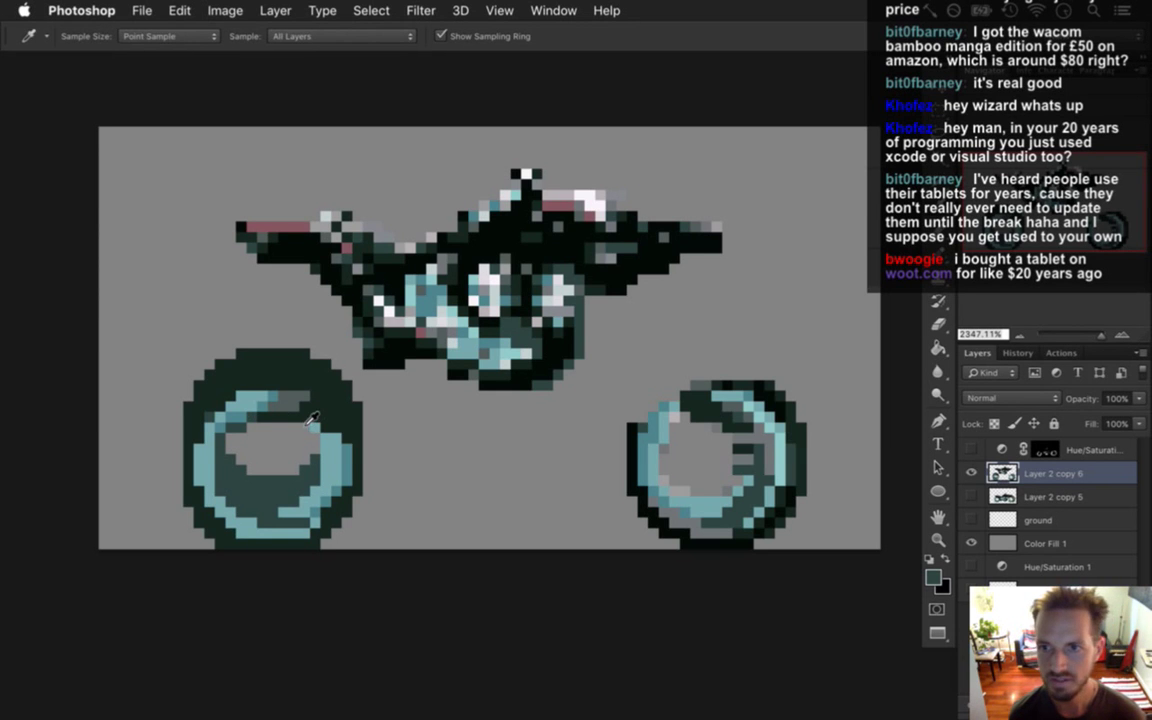
{"action": "left_click", "coordinate": [200, 402]}
{"action": "key", "text": "b"}
{"action": "key", "text": "i"}
{"action": "left_click", "coordinate": [199, 375]}
{"action": "key", "text": "b"}
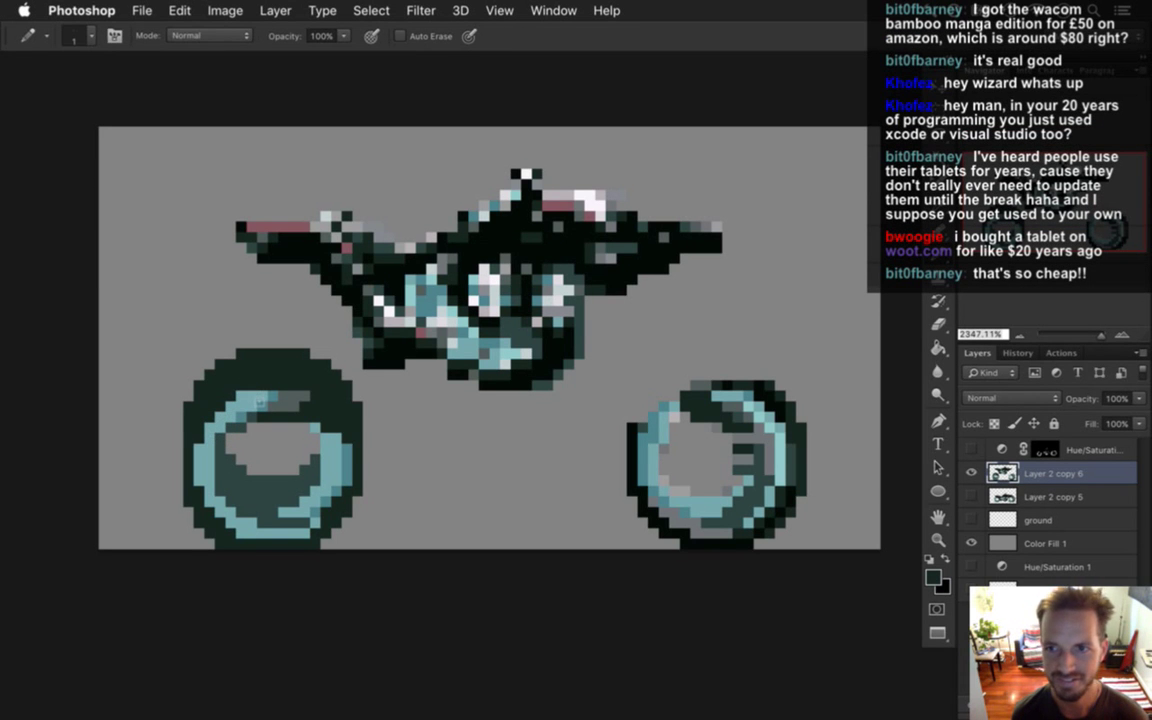
{"action": "key", "text": "i"}
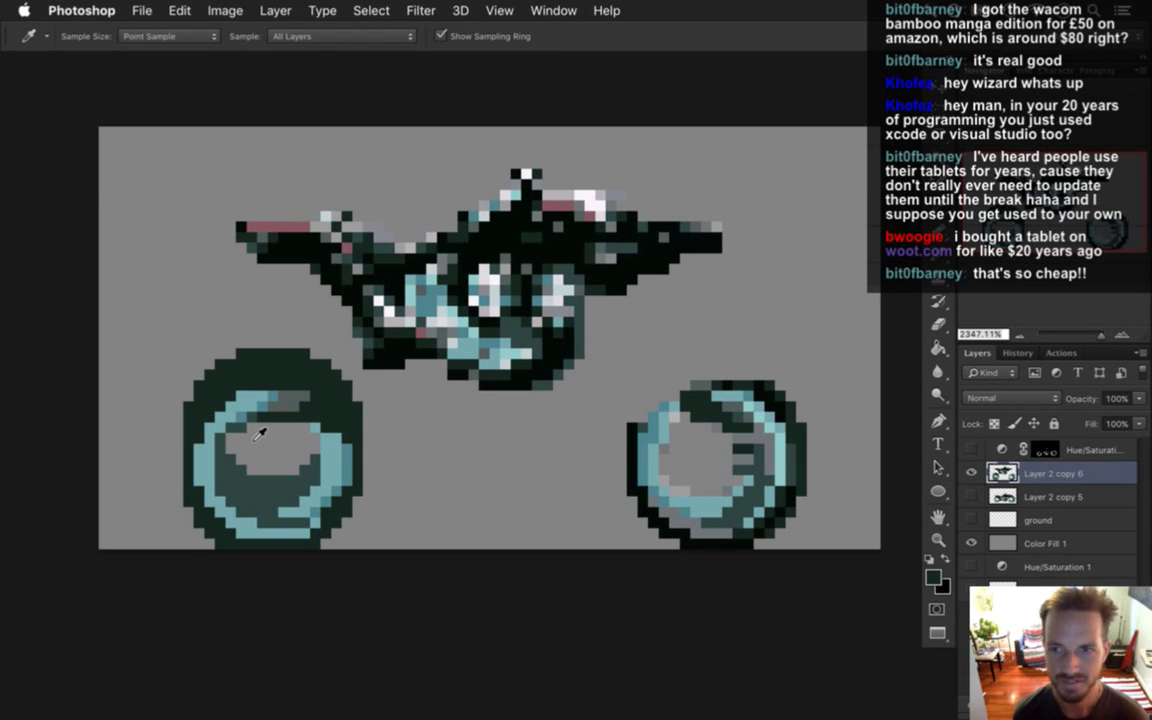
{"action": "left_click", "coordinate": [200, 408]}
{"action": "key", "text": "b"}
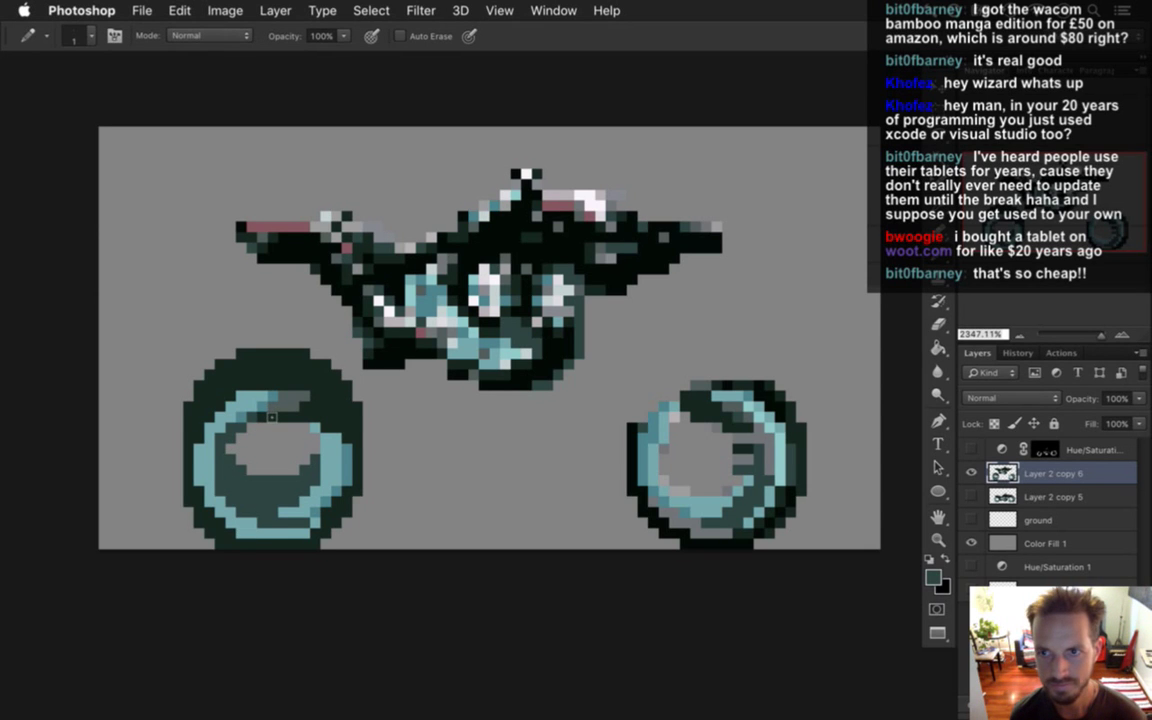
Sample more wheel colours, settling on the rim's dark green as the foreground colour.
{"action": "key", "text": "i"}
{"action": "left_click", "coordinate": [299, 414]}
{"action": "key", "text": "b"}
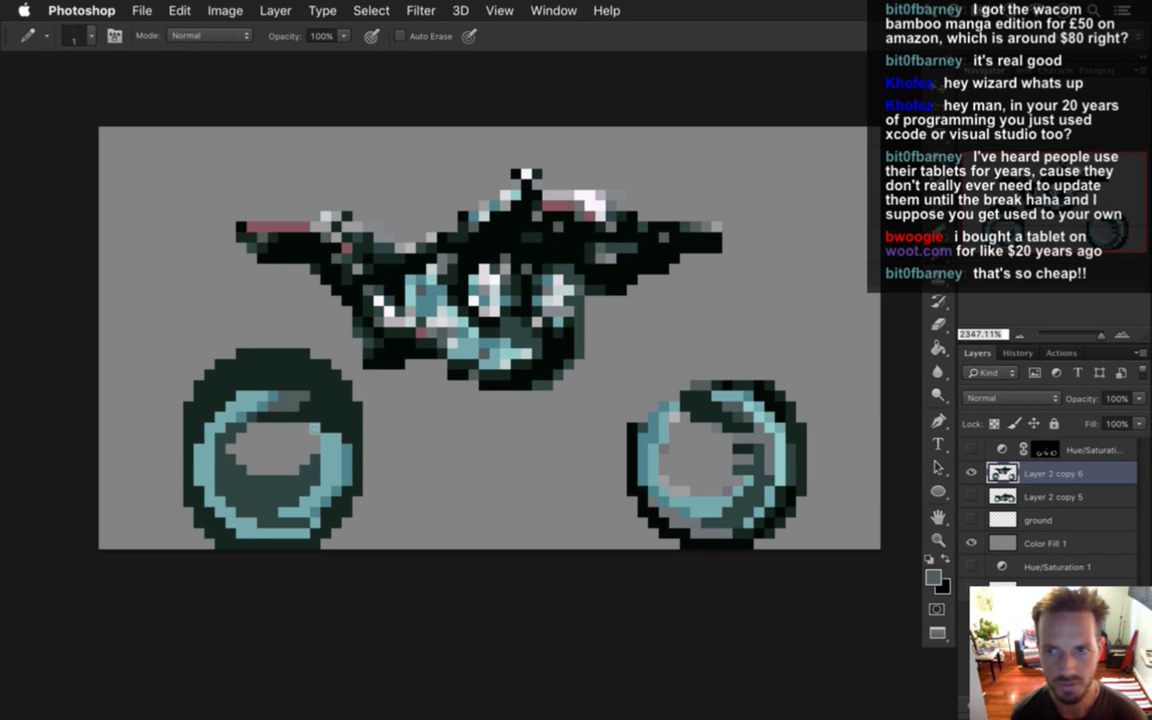
{"action": "key", "text": "i"}
{"action": "left_click", "coordinate": [307, 409]}
{"action": "key", "text": "b"}
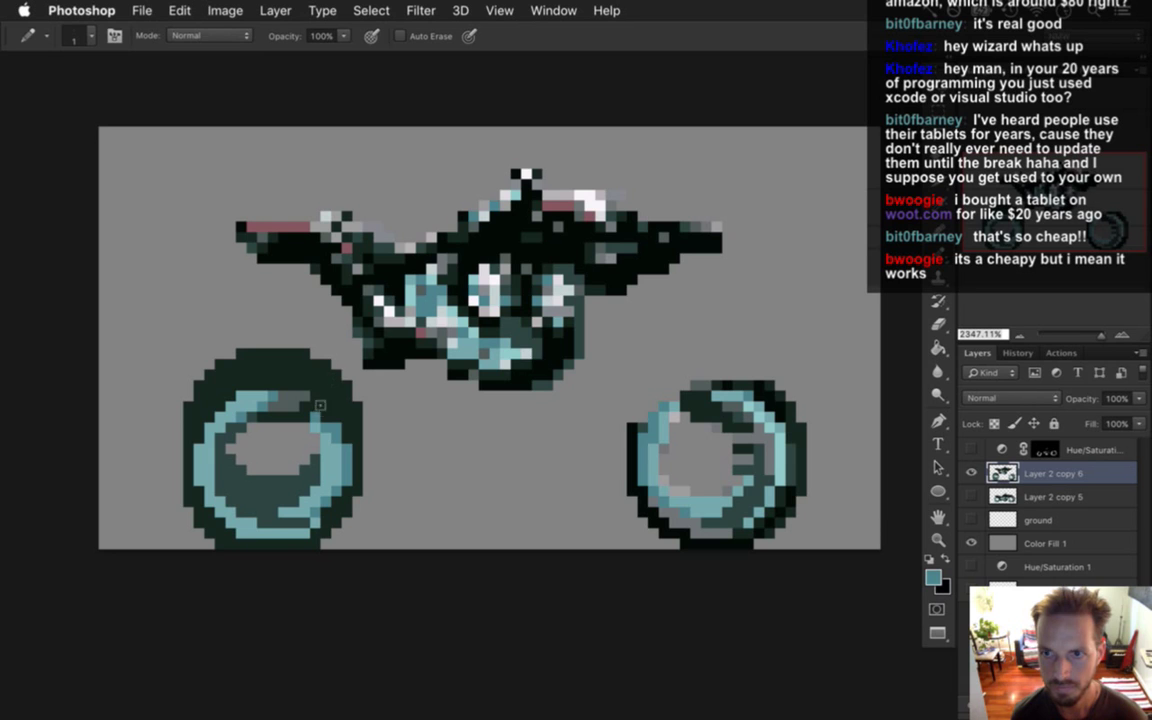
{"action": "left_click", "coordinate": [251, 367], "text": "alt"}
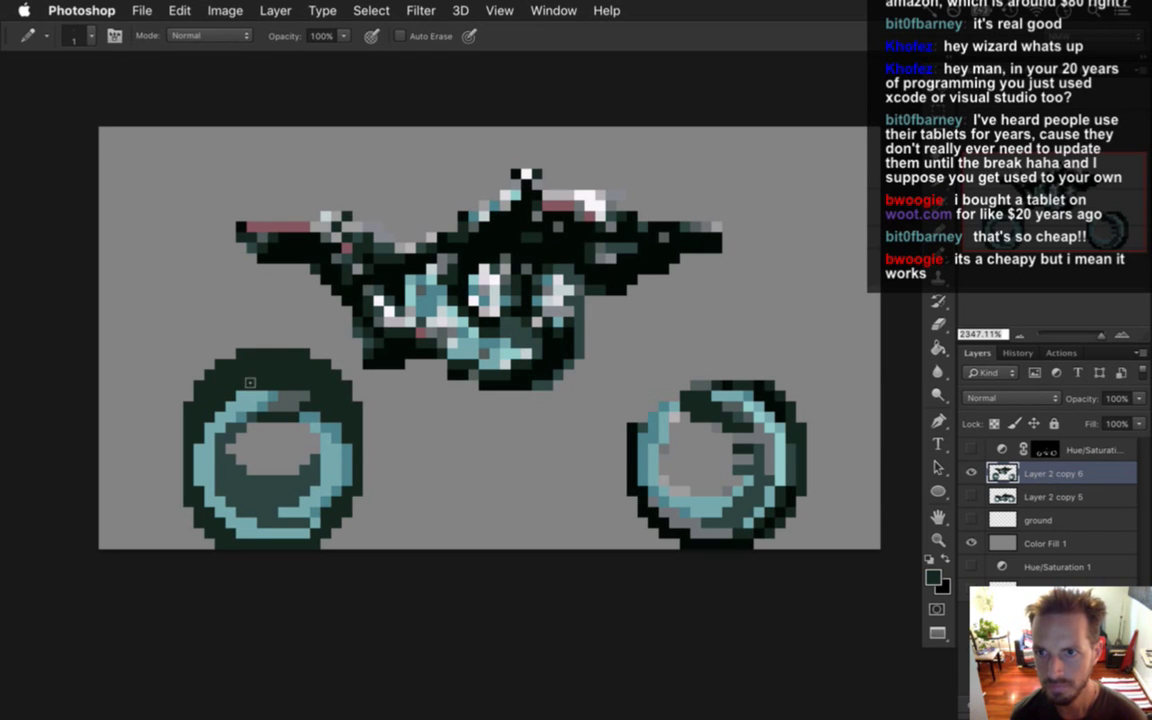
{"action": "left_click", "coordinate": [295, 372], "text": "alt"}
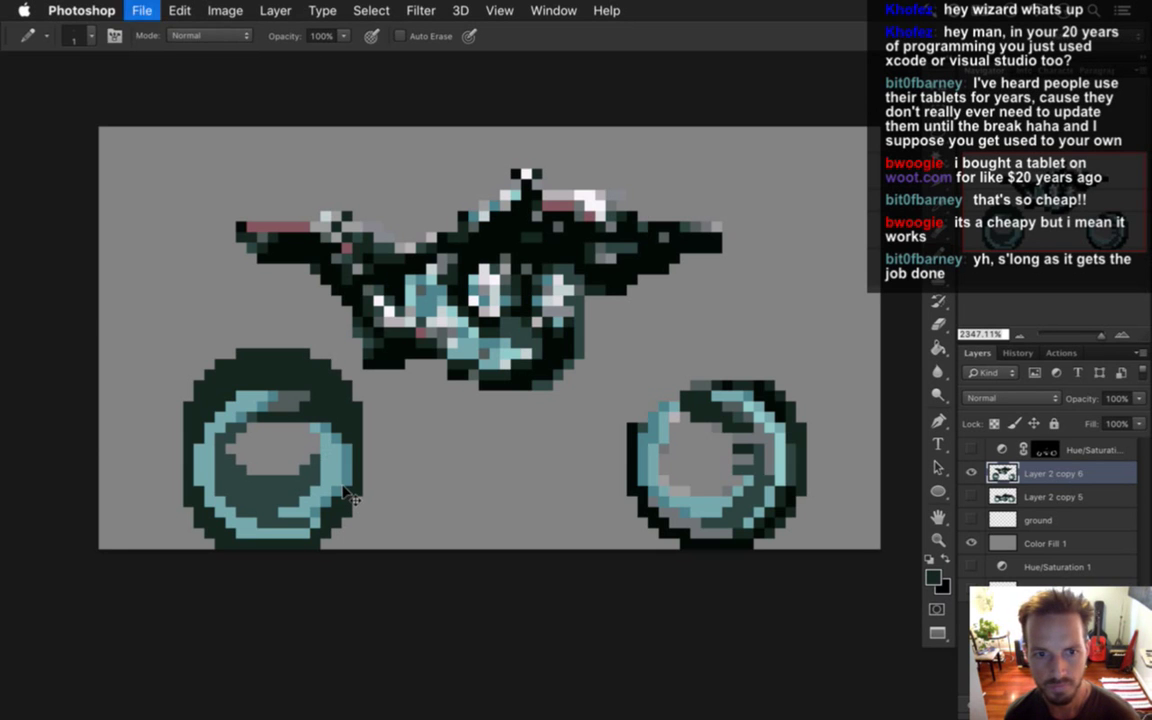
Sample the light teal from the left wheel as the foreground colour.
{"action": "left_click", "coordinate": [290, 478], "text": "alt"}
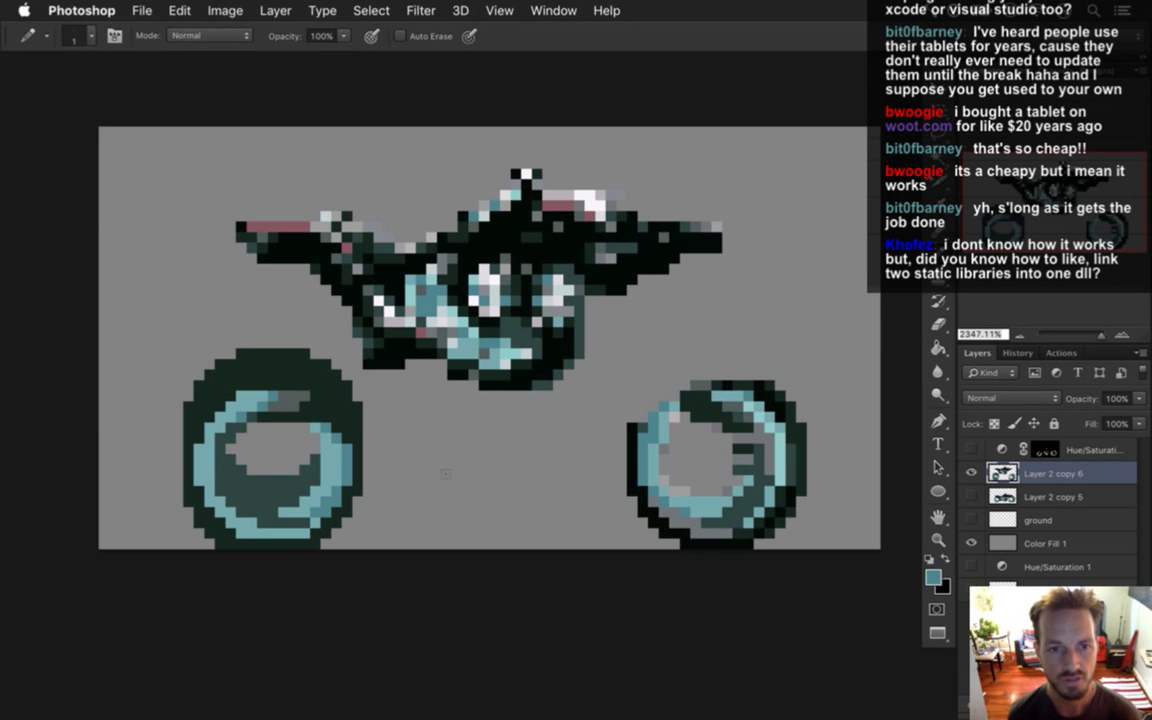
Sample near-black from the left wheel as the foreground colour.
{"action": "left_click", "coordinate": [320, 418], "text": "alt"}
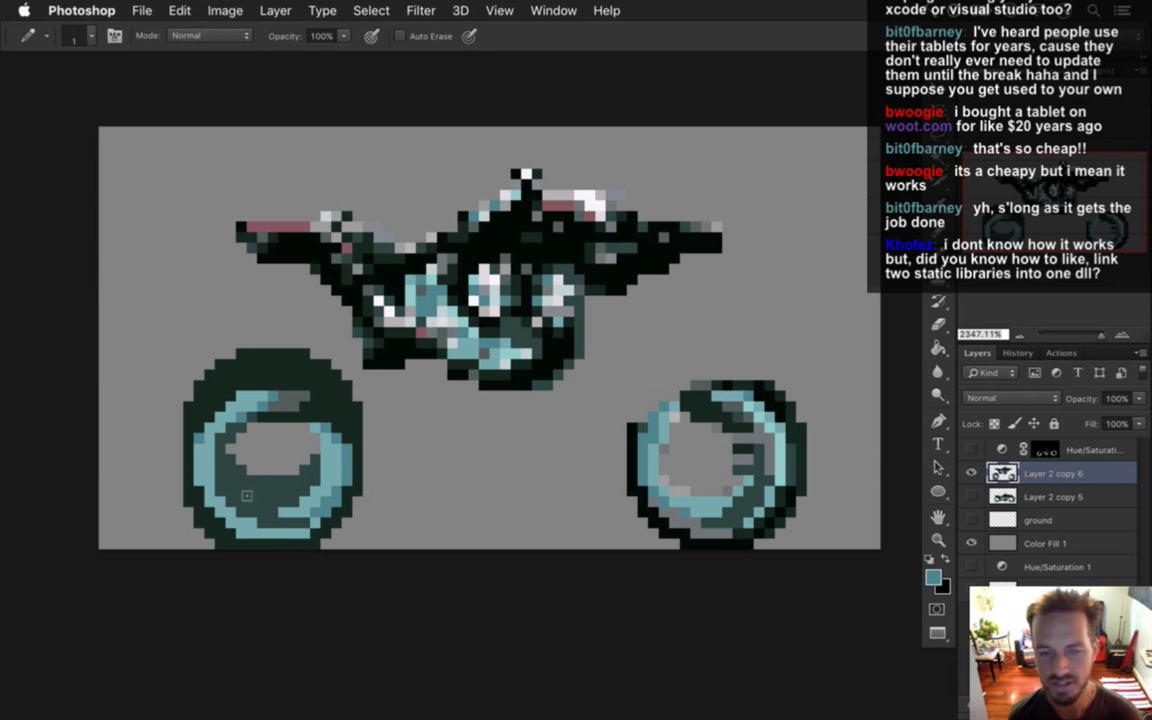
{"action": "left_click", "coordinate": [182, 386], "text": "alt"}
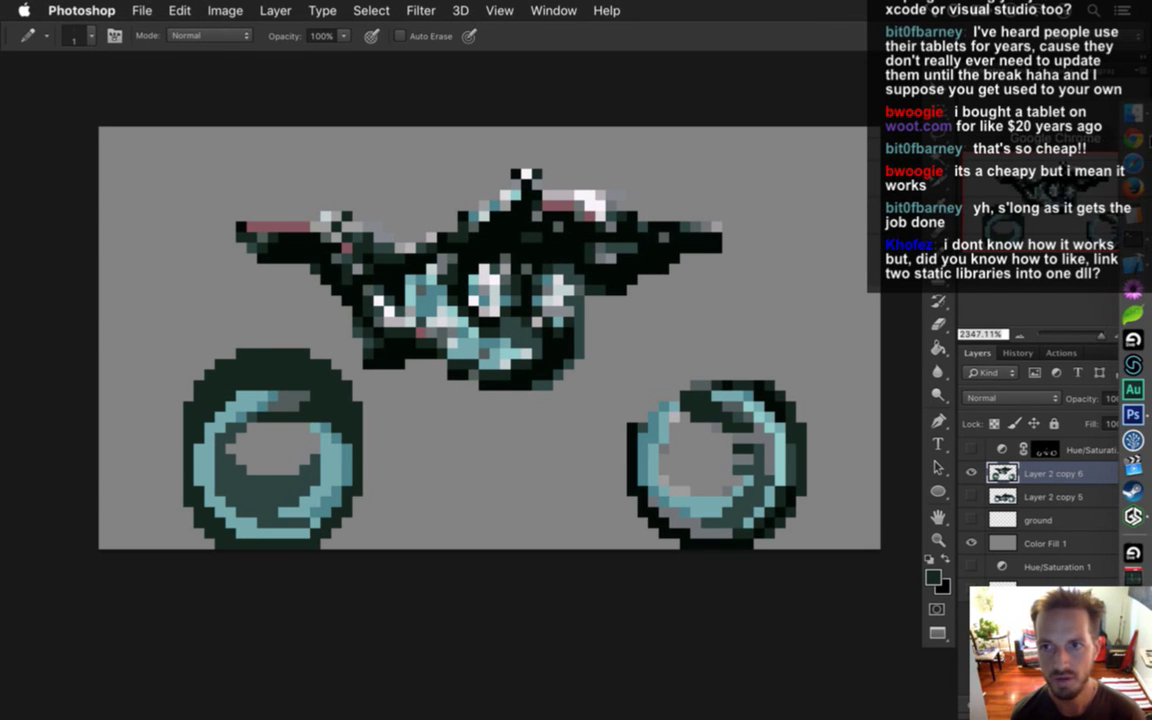
Switch to Safari and load github.com/natweiss/rapidgame.
{"action": "left_click", "coordinate": [1131, 147]}
{"action": "left_click", "coordinate": [1135, 190]}
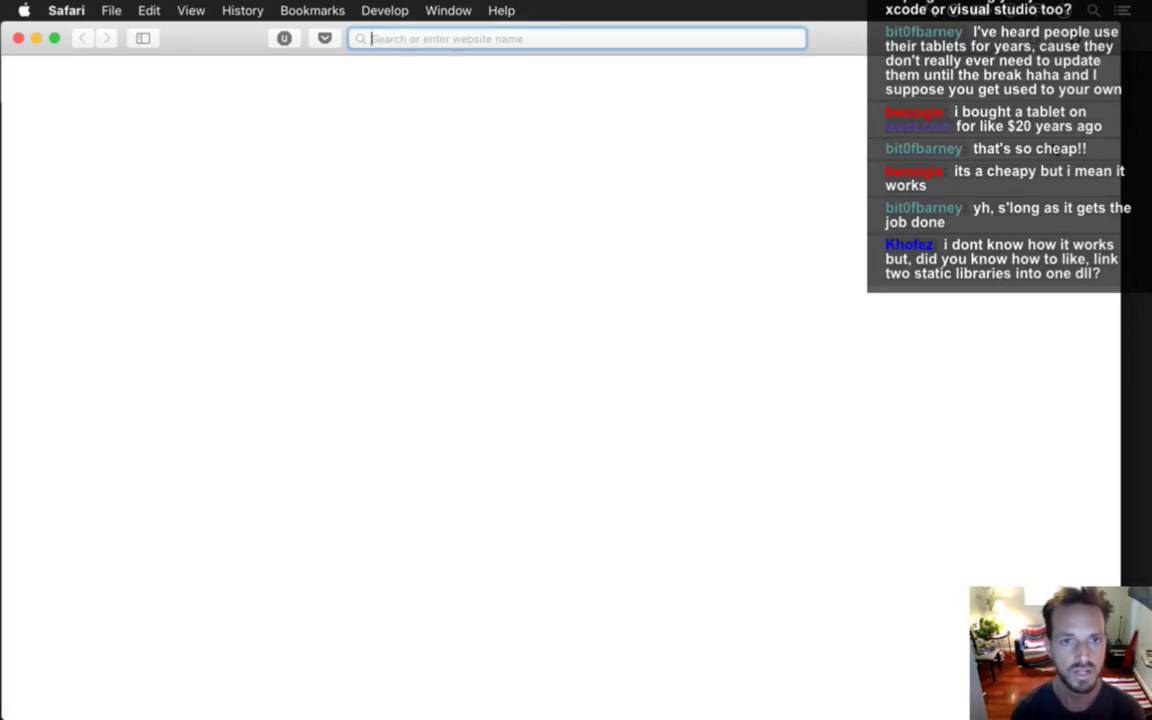
{"action": "type", "text": "github.com/"}
{"action": "key", "text": "Right"}
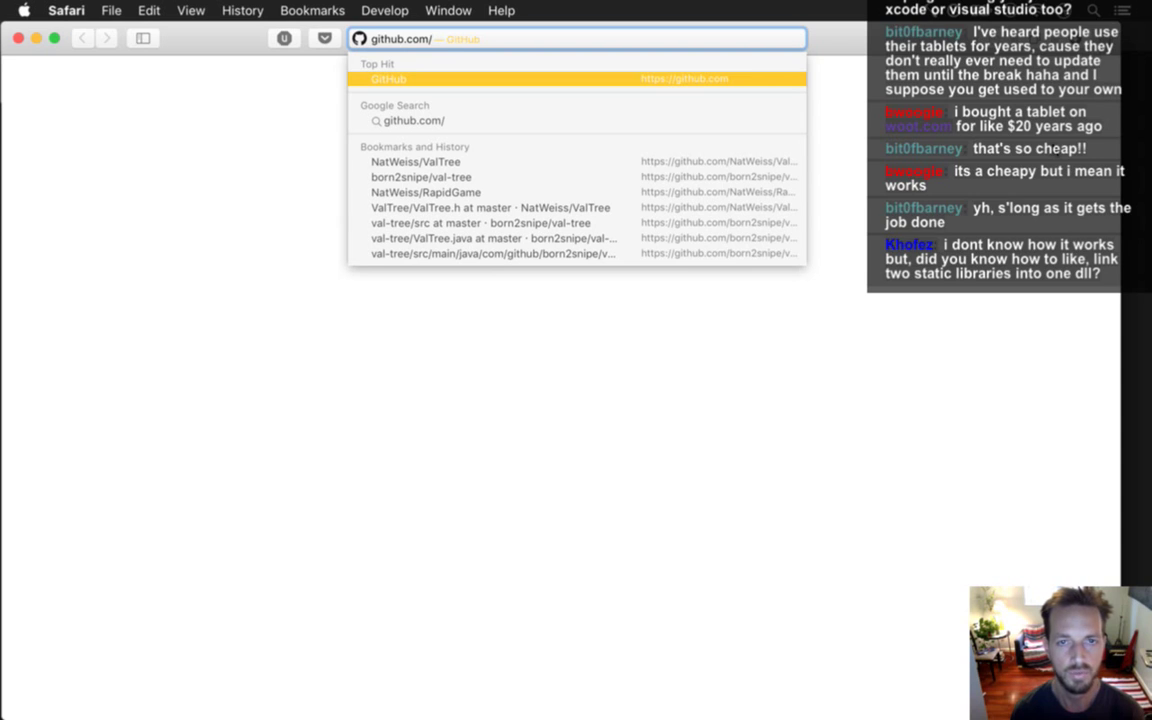
{"action": "type", "text": "natweiss/rapidgame#windows-notes"}
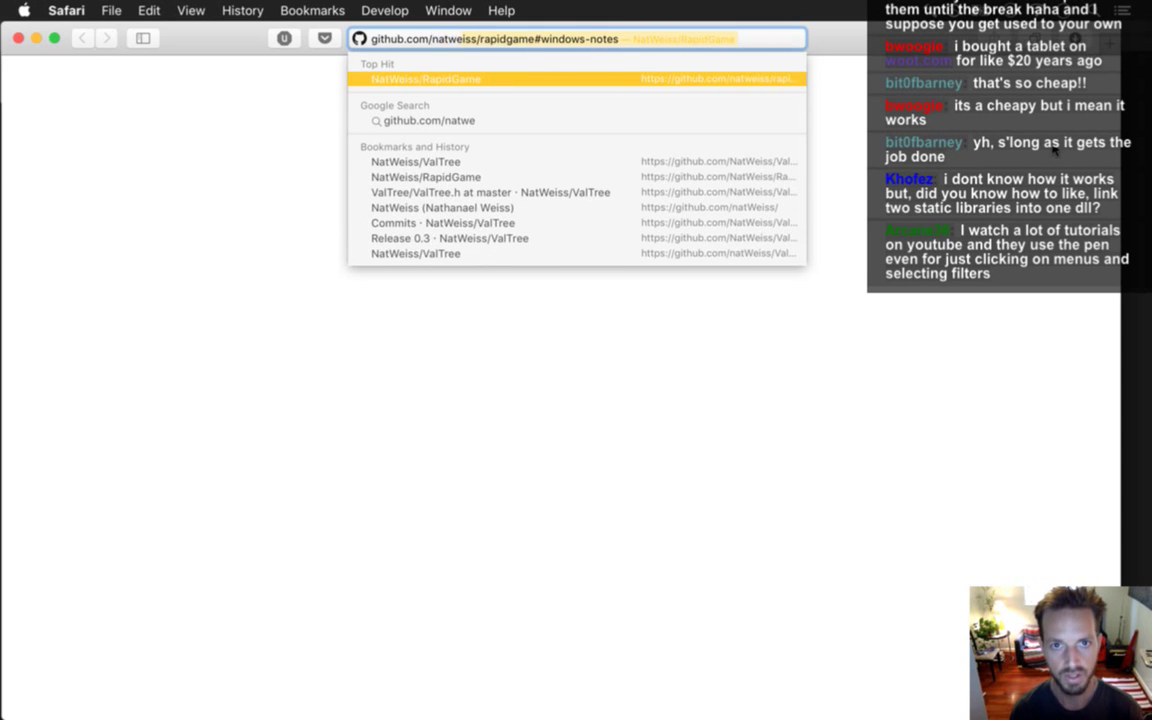
{"action": "key", "text": "Right"}
{"action": "key", "text": "alt+BackSpace"}
{"action": "key", "text": "alt+BackSpace"}
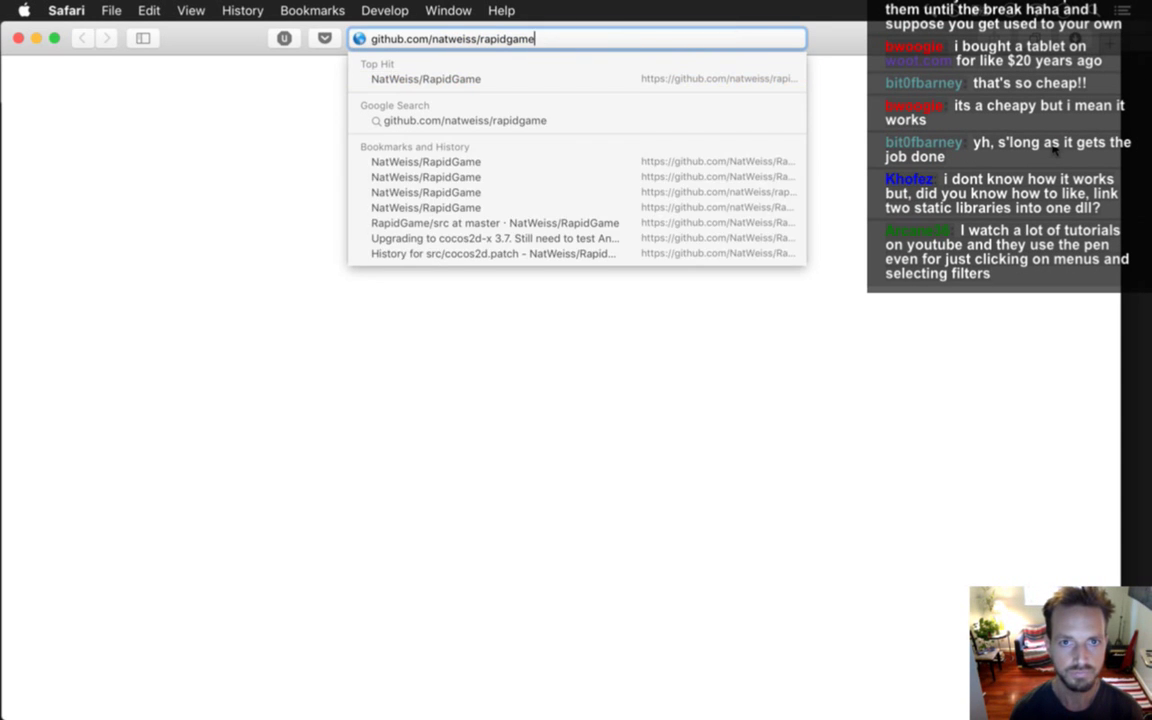
{"action": "key", "text": "Return"}
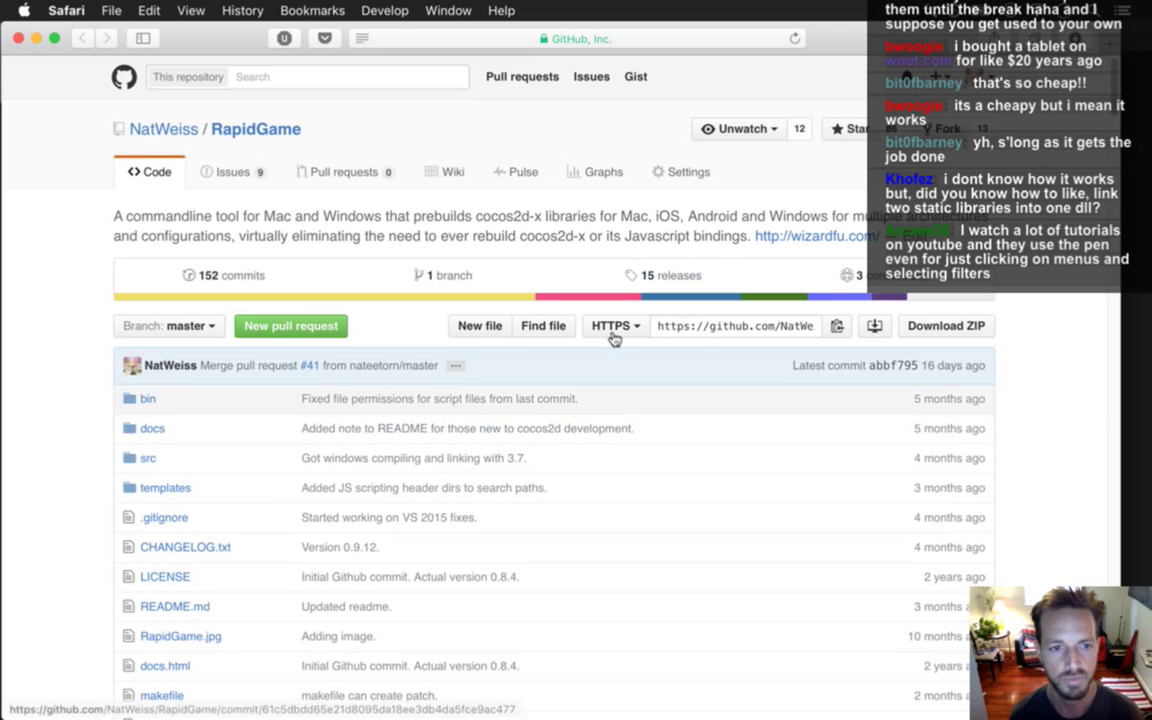
Open rapidgame.js from the file list and scroll down to the linkWin function.
{"action": "scroll", "coordinate": [170, 445], "scroll_direction": "down", "scroll_amount": 5}
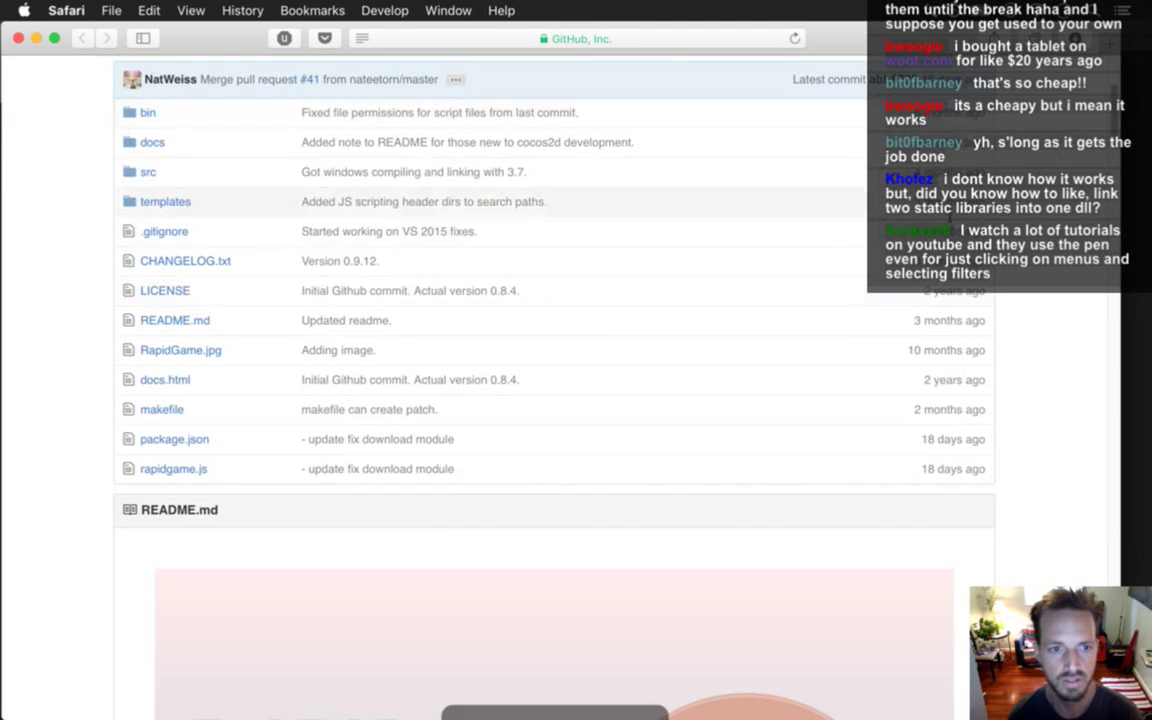
{"action": "left_click", "coordinate": [182, 468]}
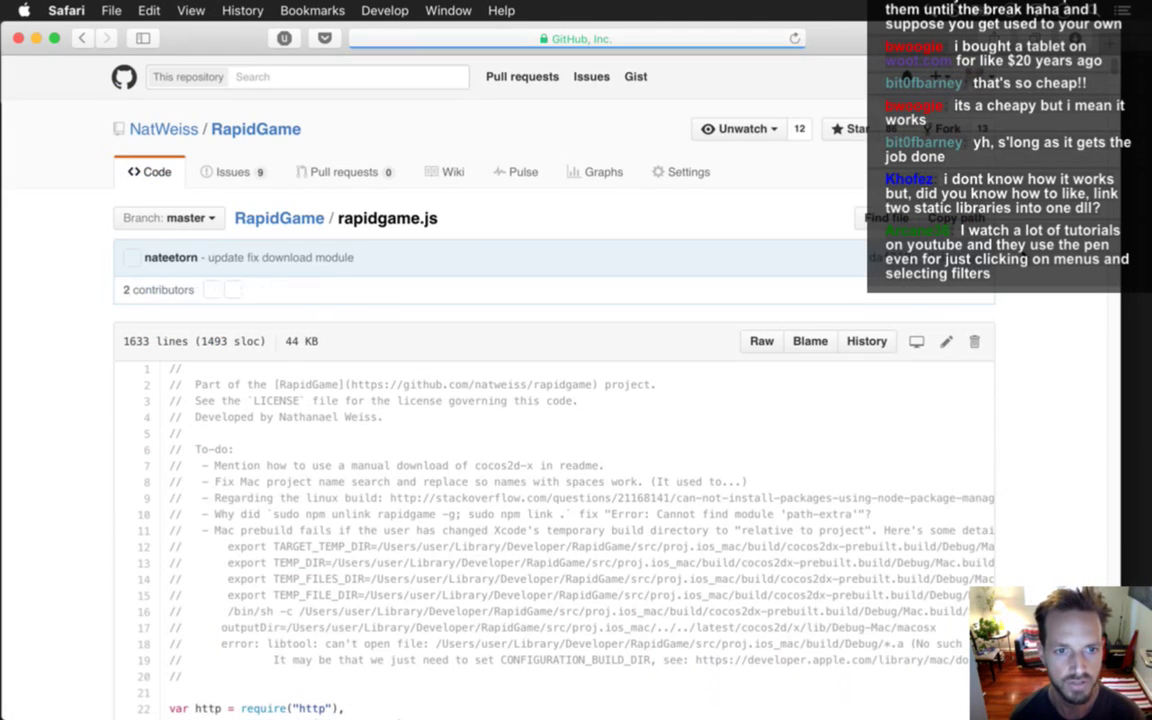
{"action": "left_click_drag", "start_coordinate": [369, 218], "coordinate": [437, 218]}
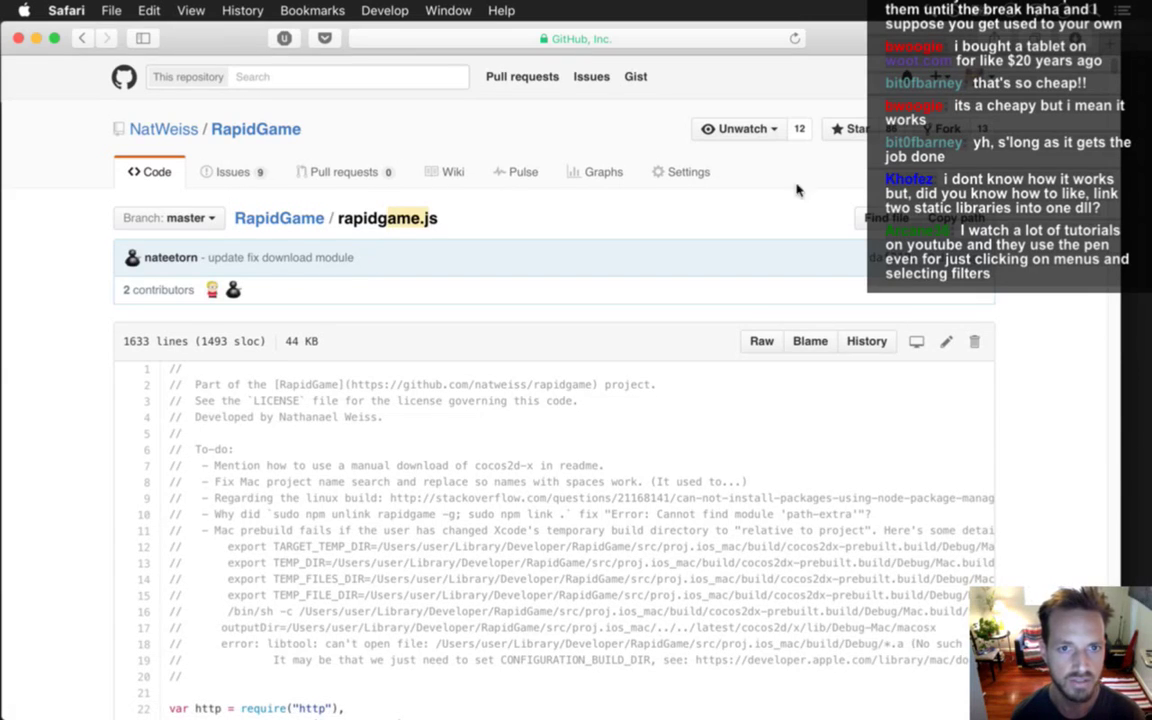
{"action": "scroll", "coordinate": [1010, 57], "scroll_direction": "down", "scroll_amount": 10}
{"action": "scroll", "coordinate": [1010, 60], "scroll_direction": "up", "scroll_amount": 8}
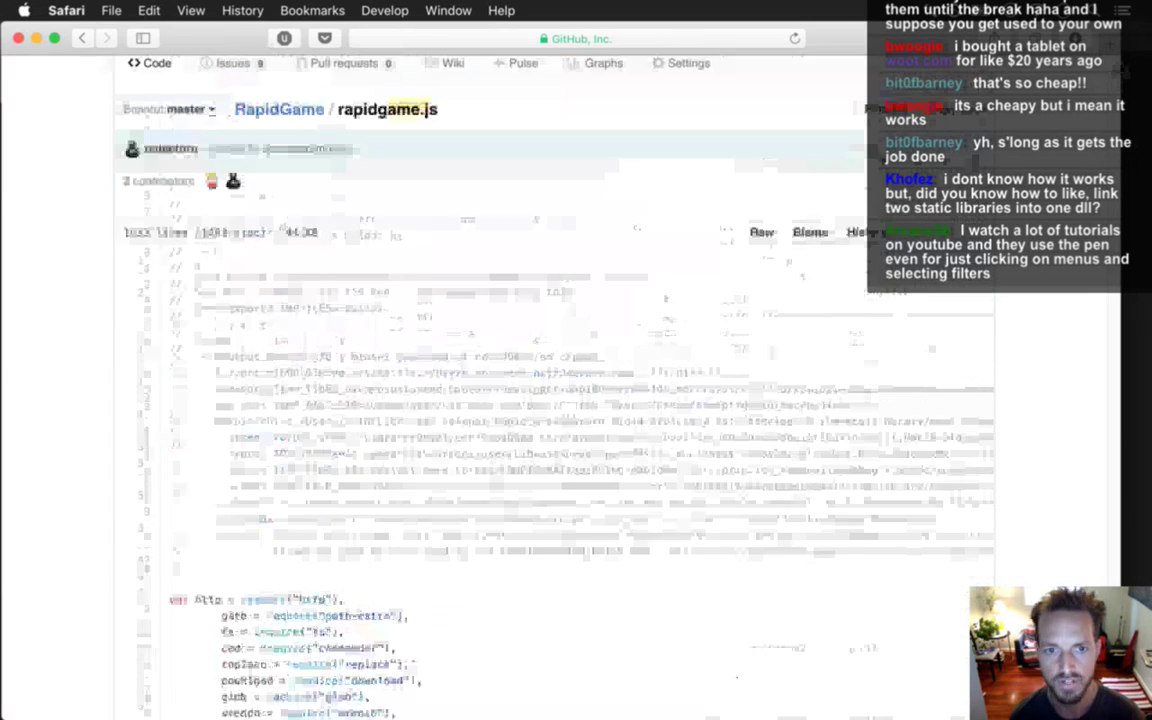
{"action": "scroll", "coordinate": [1090, 357], "scroll_direction": "down", "scroll_amount": 20}
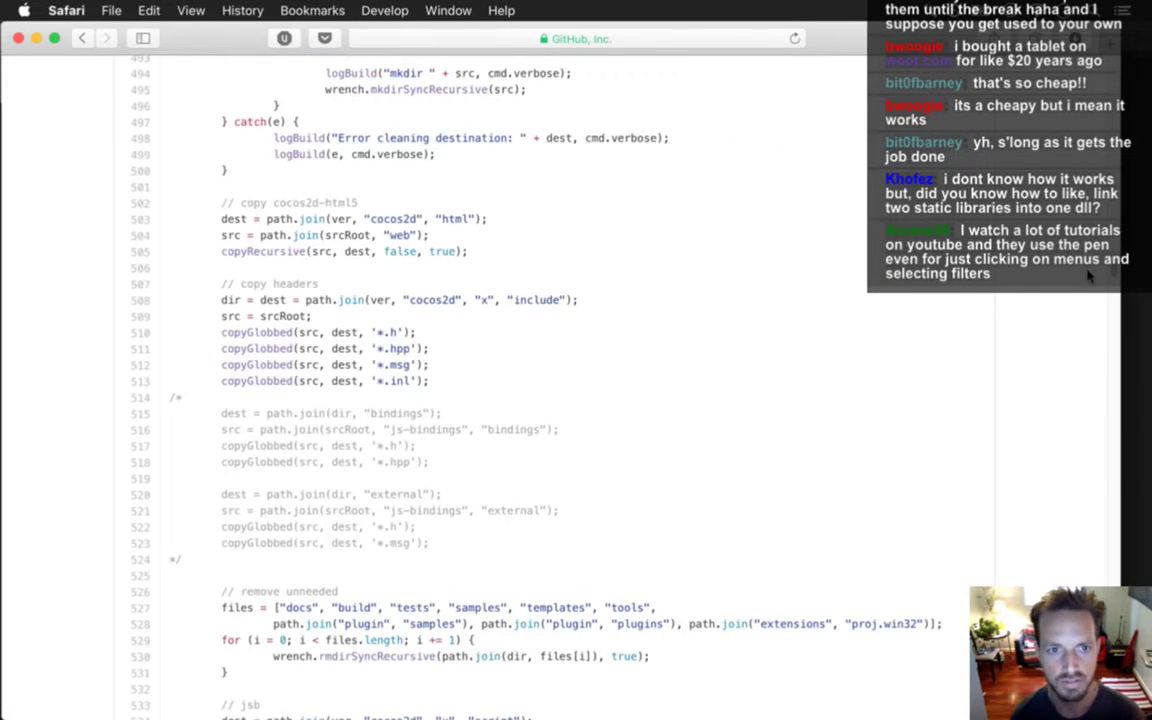
{"action": "scroll", "coordinate": [1090, 357], "scroll_direction": "down", "scroll_amount": 15}
{"action": "scroll", "coordinate": [1083, 373], "scroll_direction": "up", "scroll_amount": 3}
{"action": "scroll", "coordinate": [1081, 371], "scroll_direction": "down", "scroll_amount": 5}
{"action": "scroll", "coordinate": [1083, 390], "scroll_direction": "down", "scroll_amount": 3}
{"action": "scroll", "coordinate": [1083, 393], "scroll_direction": "down", "scroll_amount": 3}
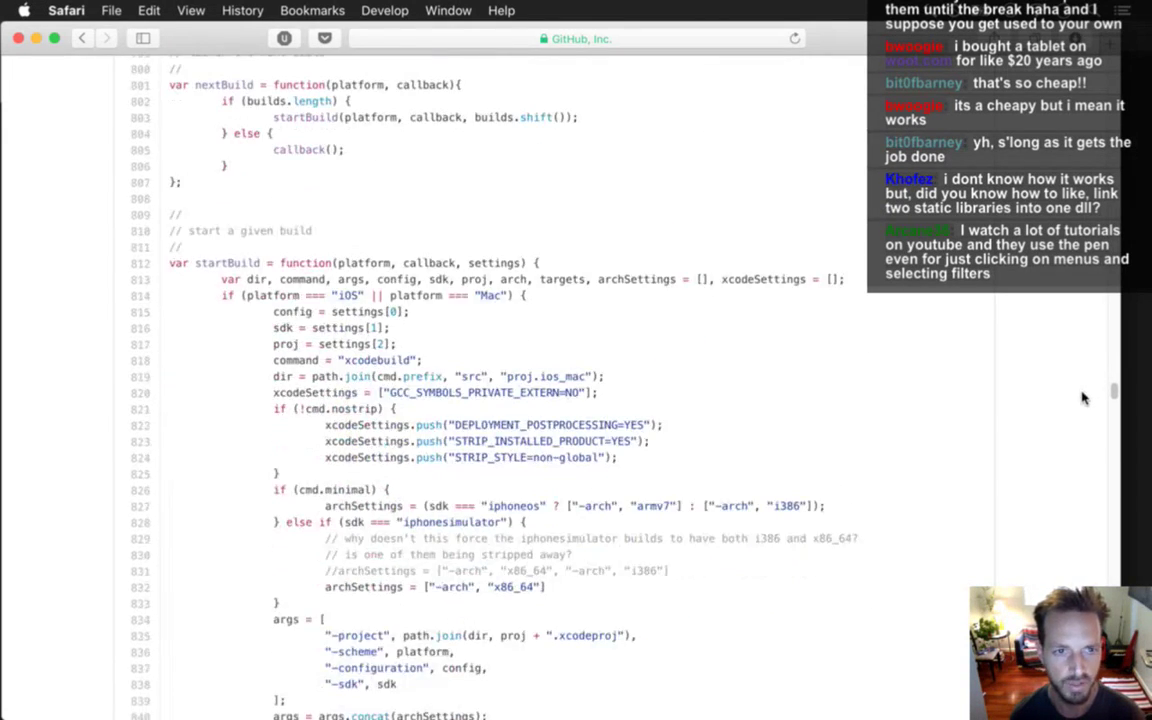
{"action": "scroll", "coordinate": [1081, 398], "scroll_direction": "down", "scroll_amount": 1}
{"action": "scroll", "coordinate": [1081, 398], "scroll_direction": "down", "scroll_amount": 15}
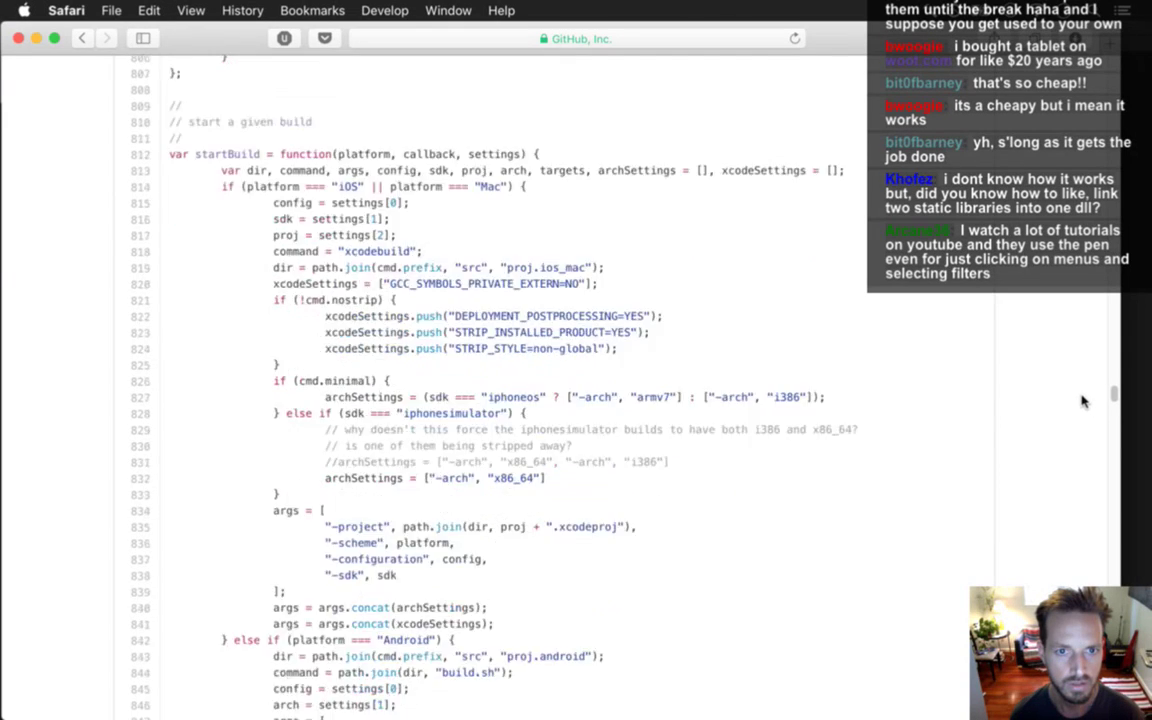
{"action": "scroll", "coordinate": [1078, 430], "scroll_direction": "down", "scroll_amount": 5}
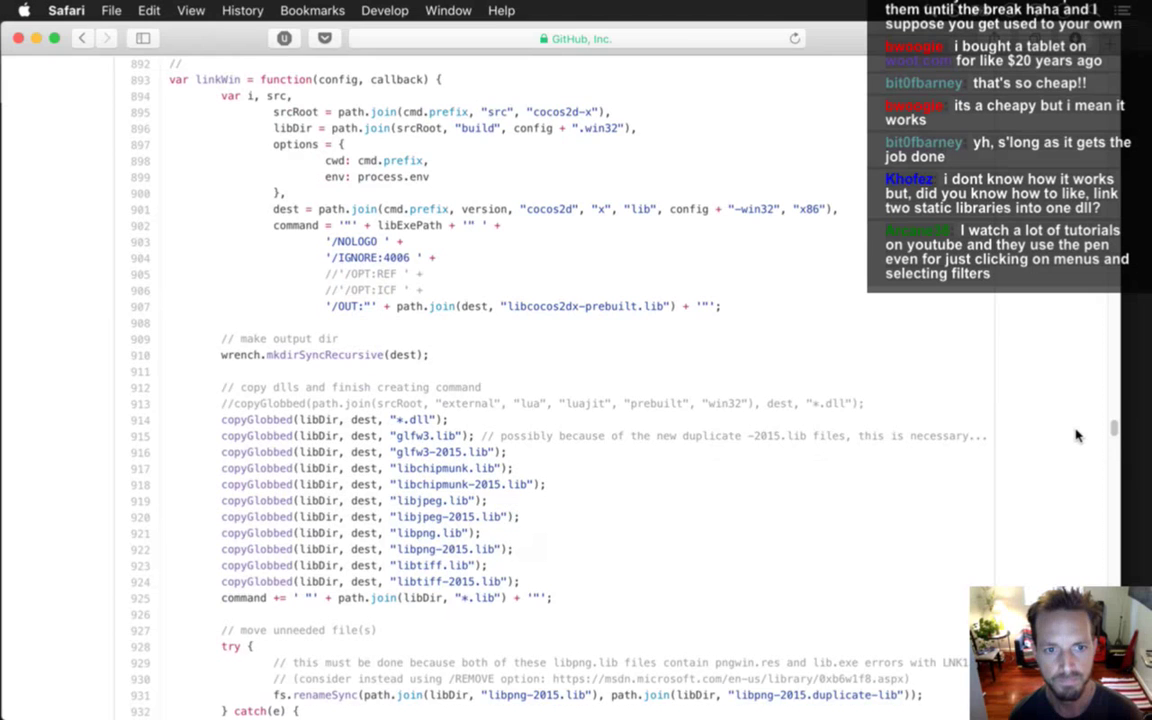
{"action": "scroll", "coordinate": [1078, 434], "scroll_direction": "up", "scroll_amount": 2}
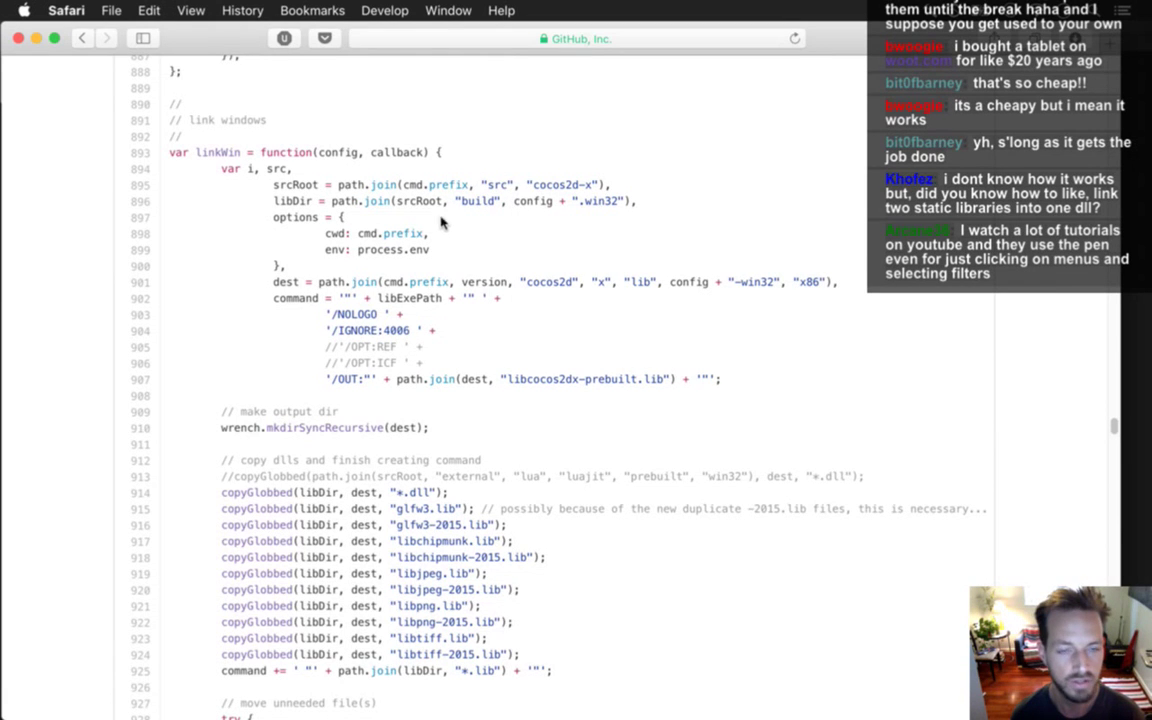
Highlight lib and libExePath in linkWin's link command, then return to Photoshop.
{"action": "double_click", "coordinate": [638, 281]}
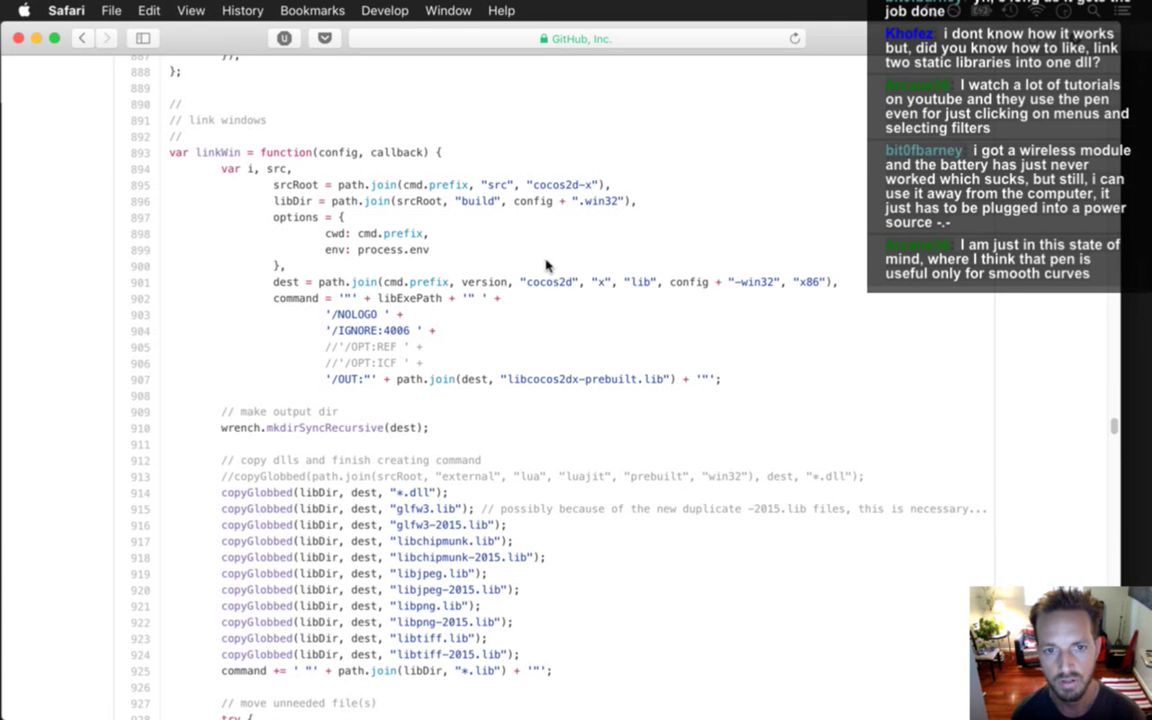
{"action": "left_click", "coordinate": [418, 298]}
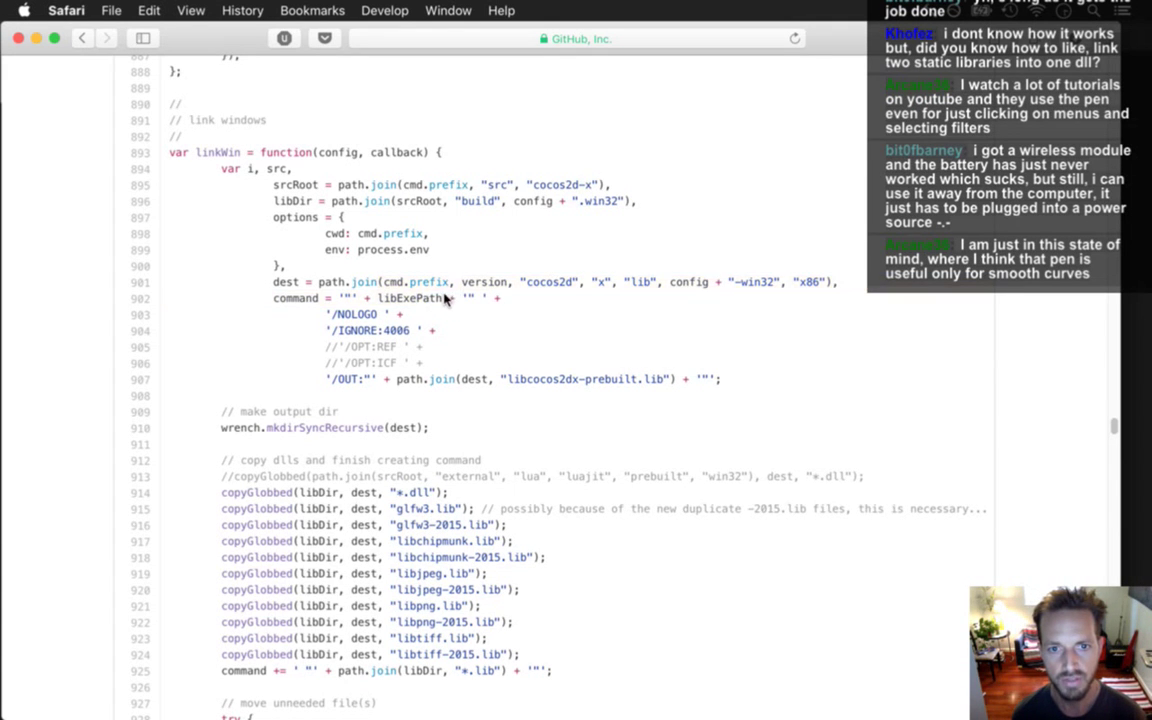
{"action": "double_click", "coordinate": [410, 298]}
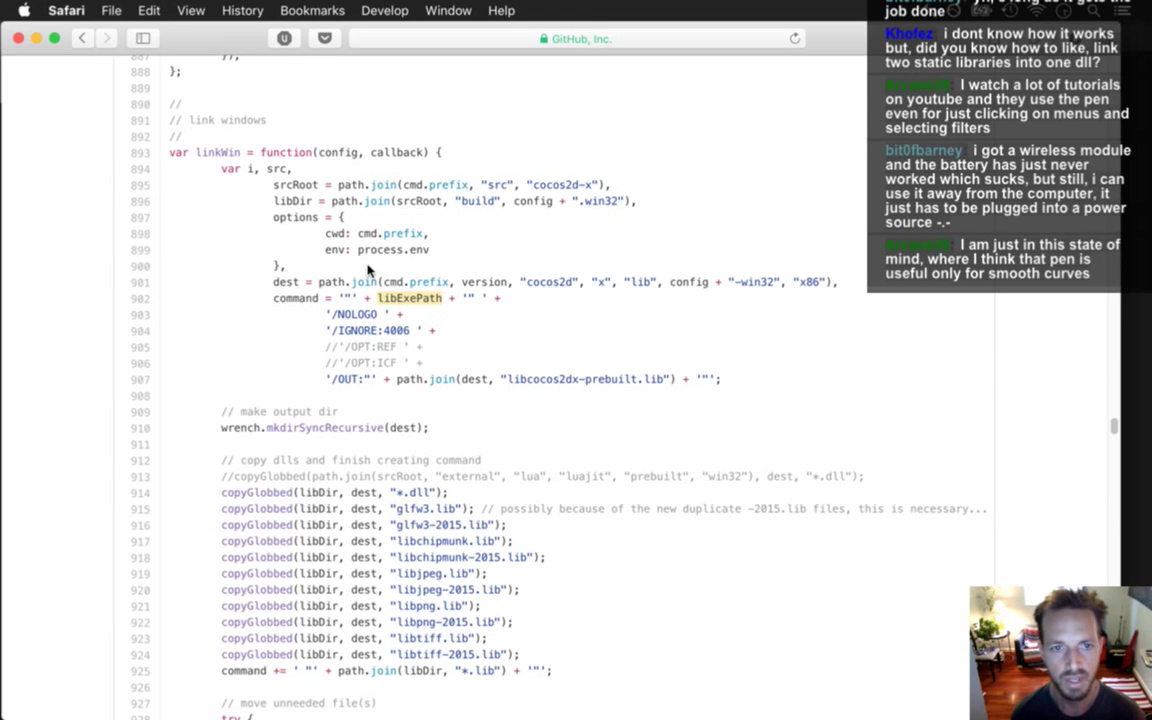
{"action": "left_click_drag", "start_coordinate": [430, 250], "coordinate": [401, 262]}
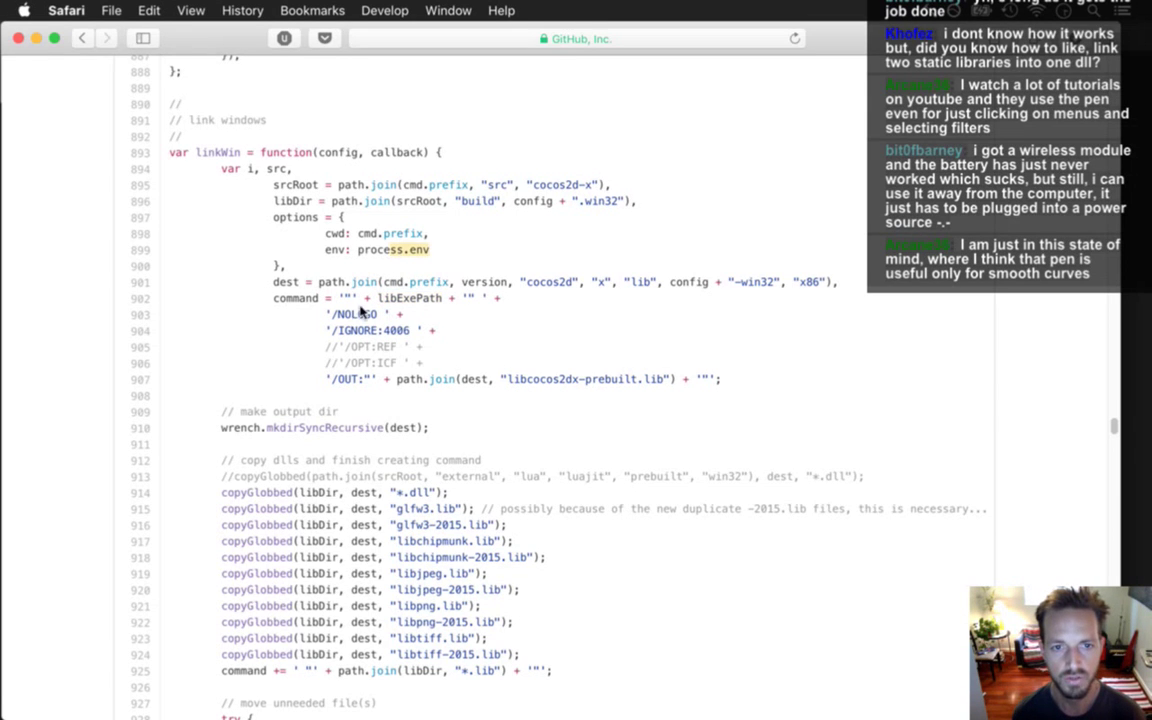
{"action": "left_click", "coordinate": [331, 318]}
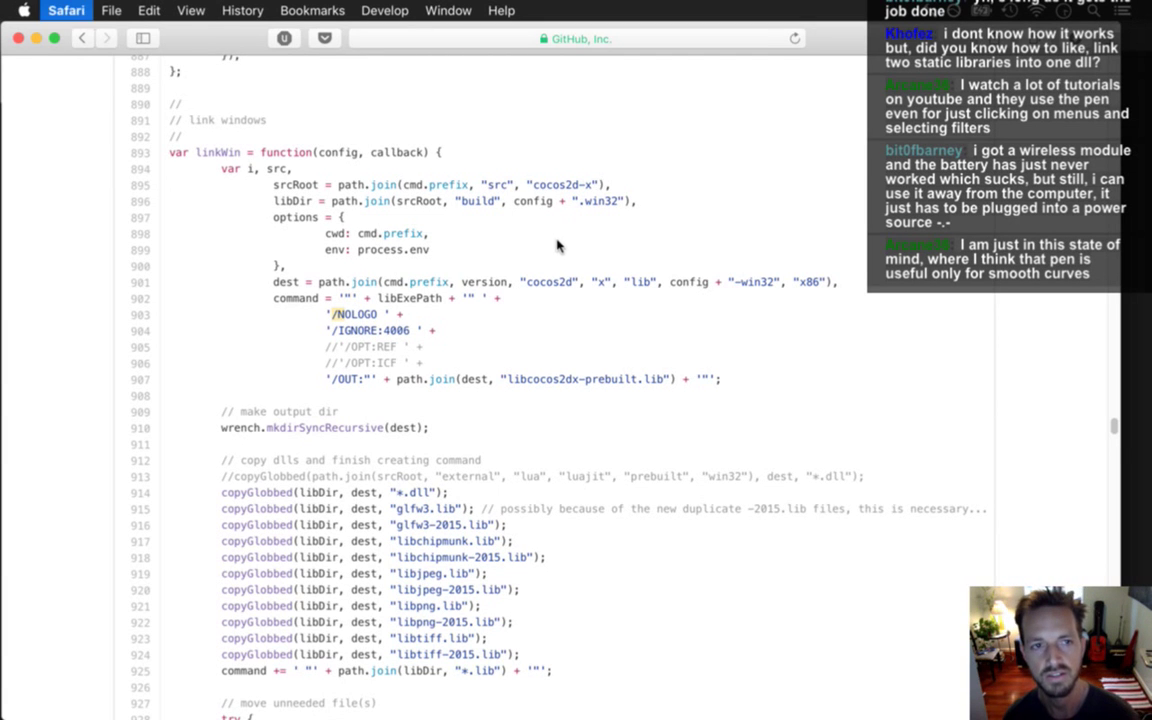
{"action": "key", "text": "super+Tab"}
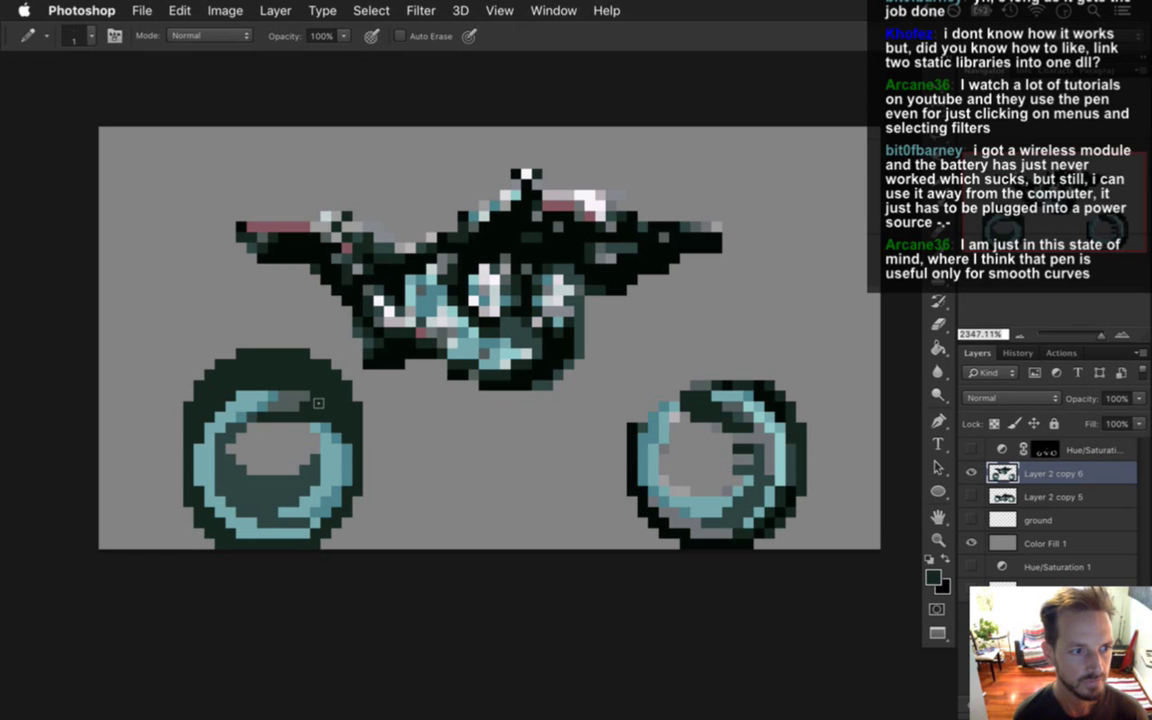
Glance through the menu bar, then cycle Eyedropper, Pencil and Eraser to touch up the wheels.
{"action": "left_click", "coordinate": [499, 10]}
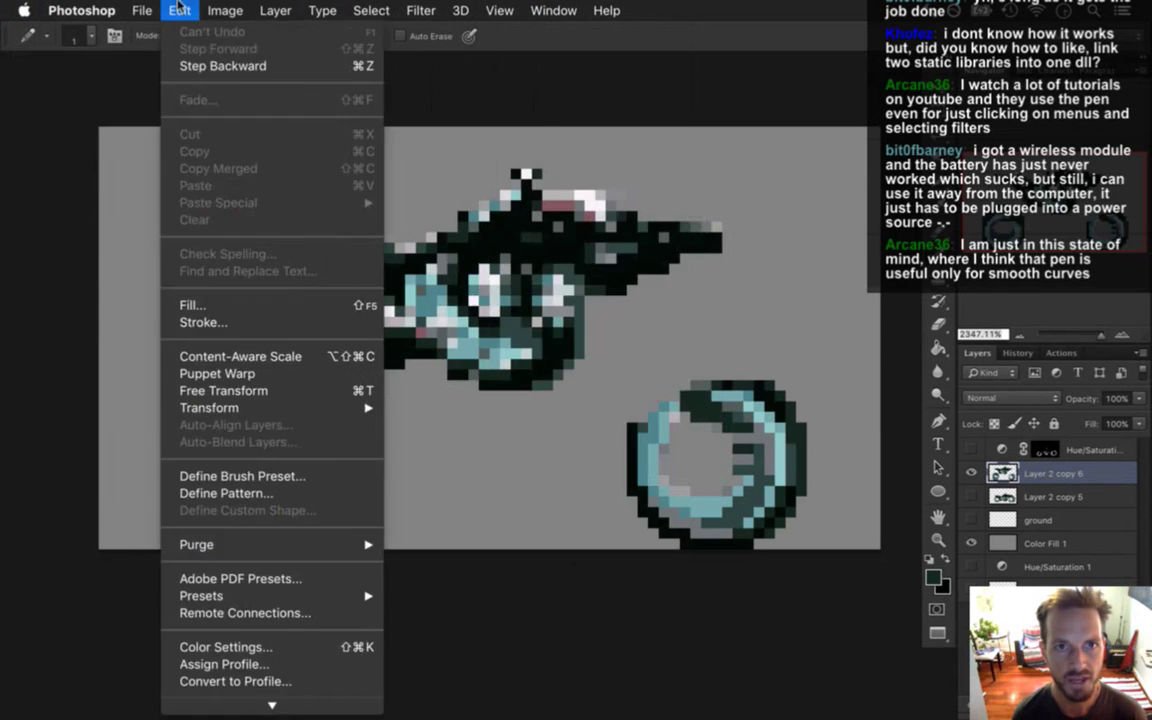
{"action": "left_click", "coordinate": [640, 12]}
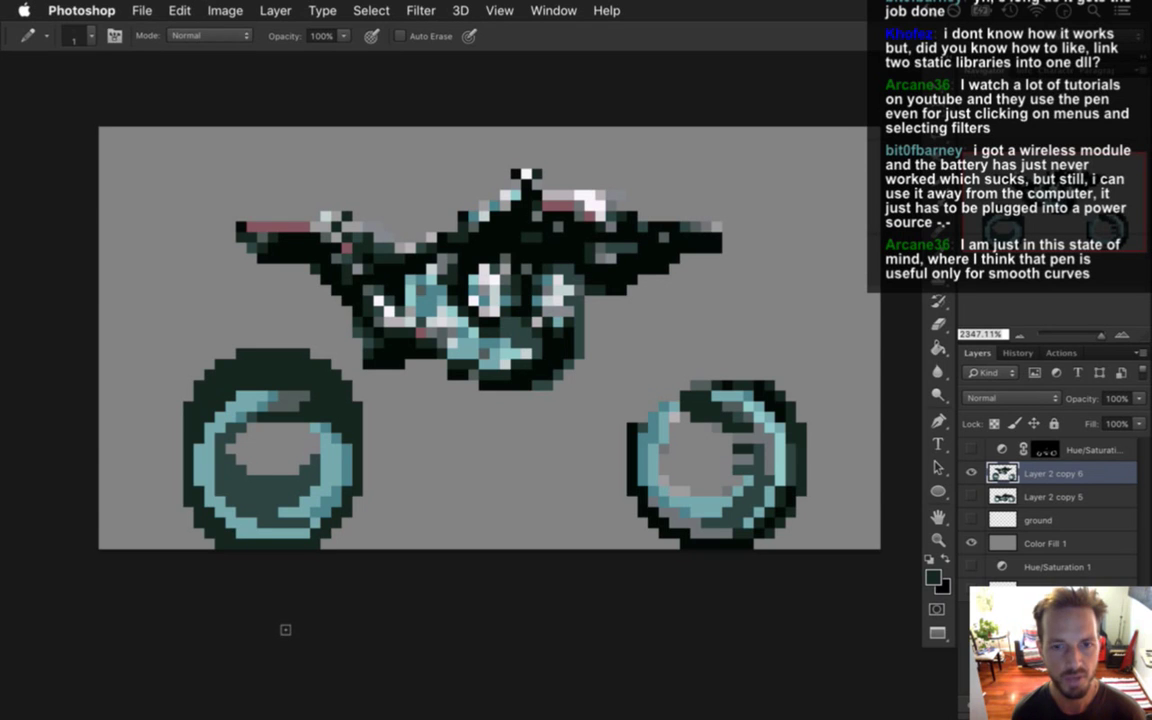
{"action": "key", "text": "i"}
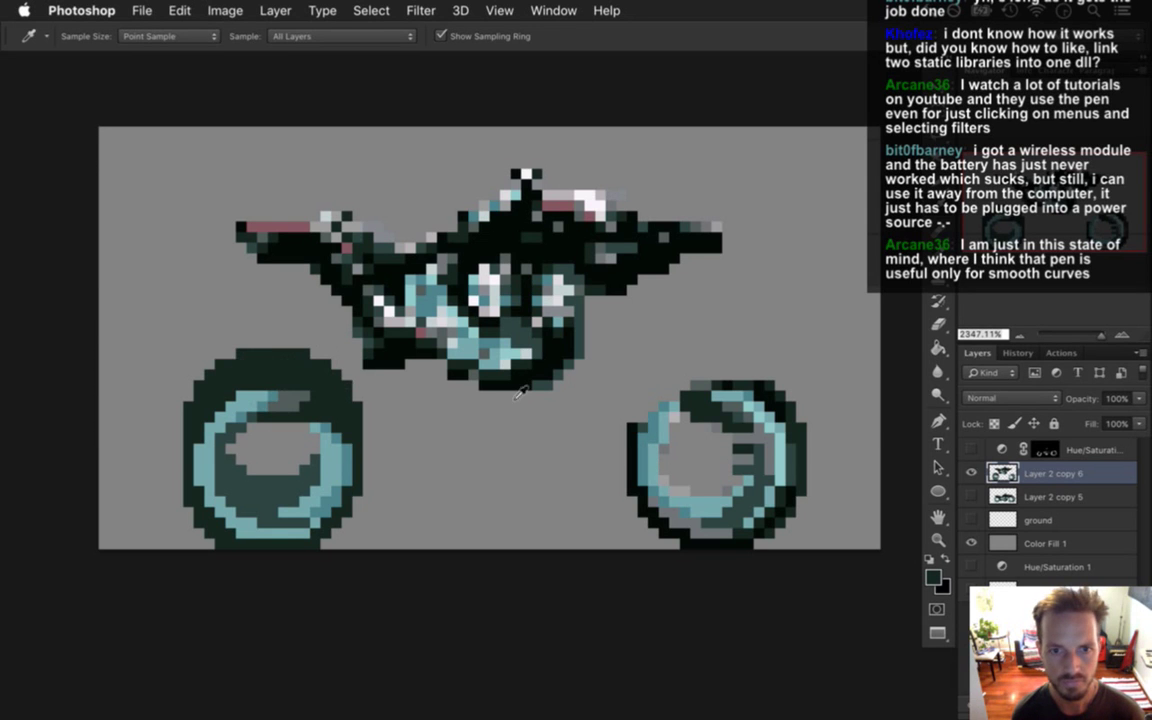
{"action": "key", "text": "b"}
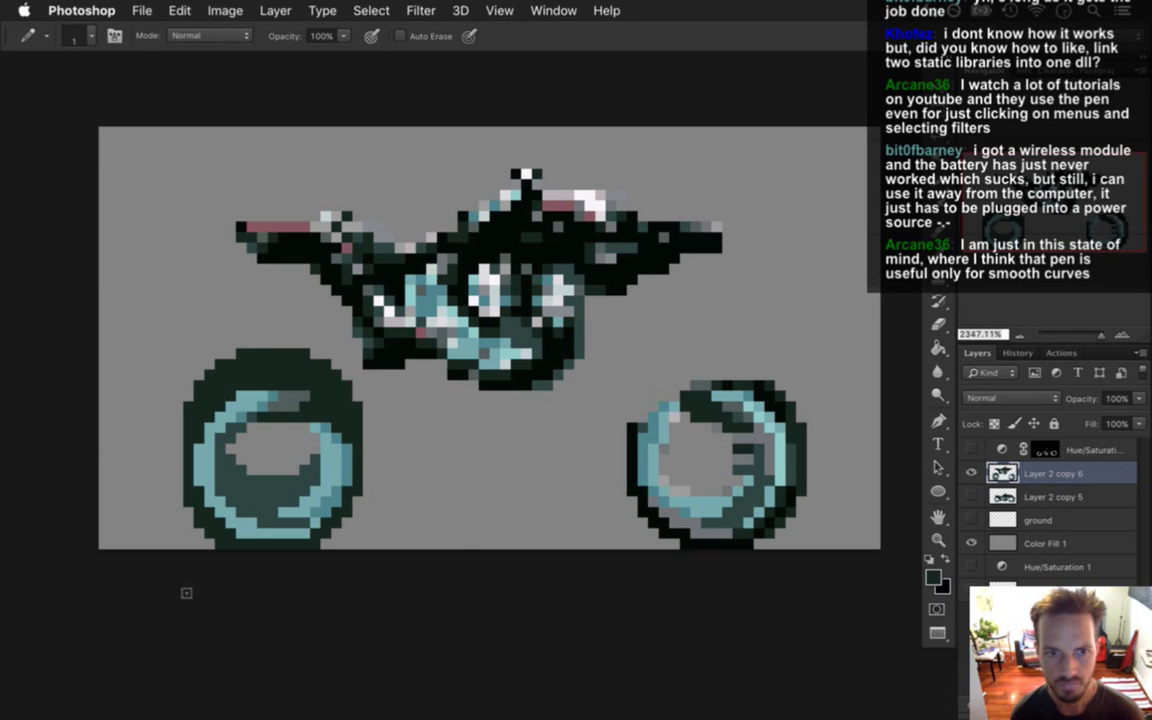
{"action": "key", "text": "e"}
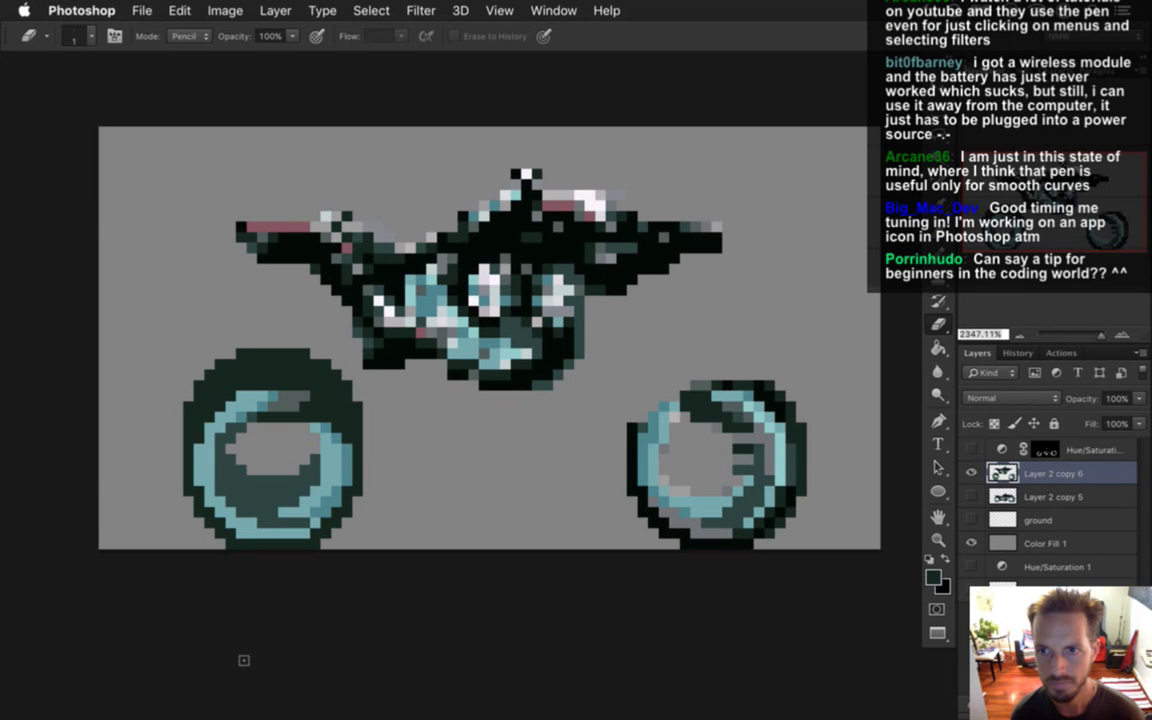
{"action": "key", "text": "b"}
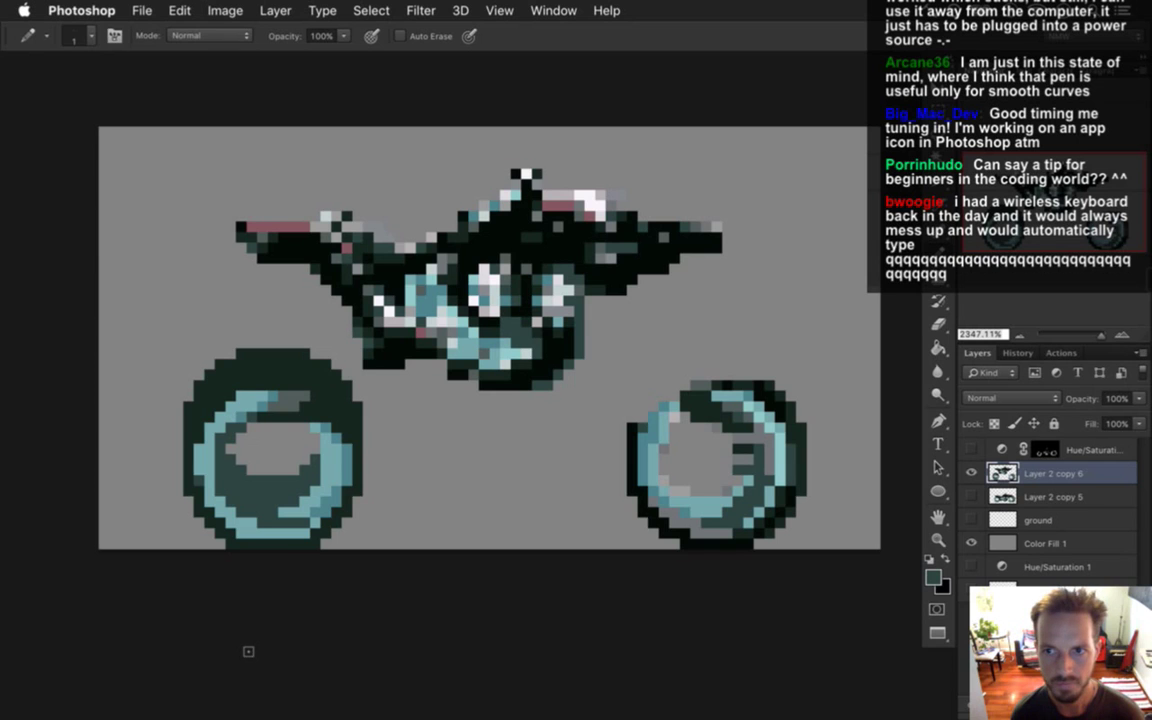
Sample light teal, light blue and dark green from the wheels and paint 1 px shading inside them.
{"action": "left_click", "coordinate": [296, 463], "text": "alt"}
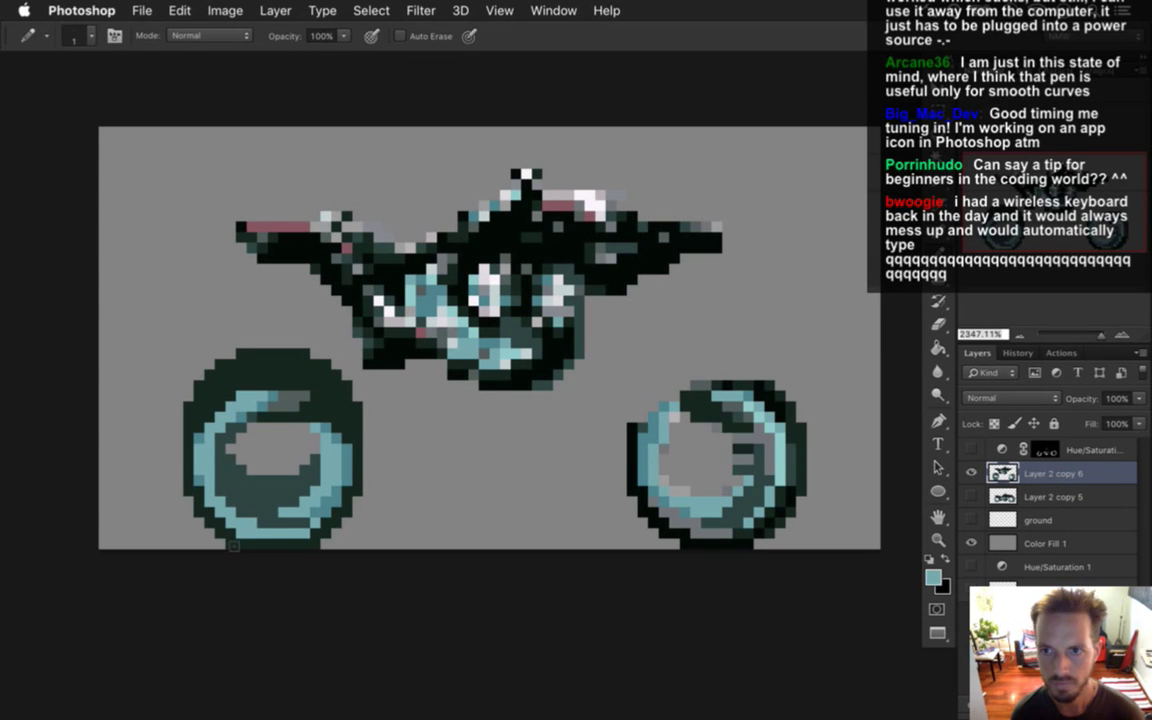
{"action": "left_click", "coordinate": [193, 428], "text": "alt"}
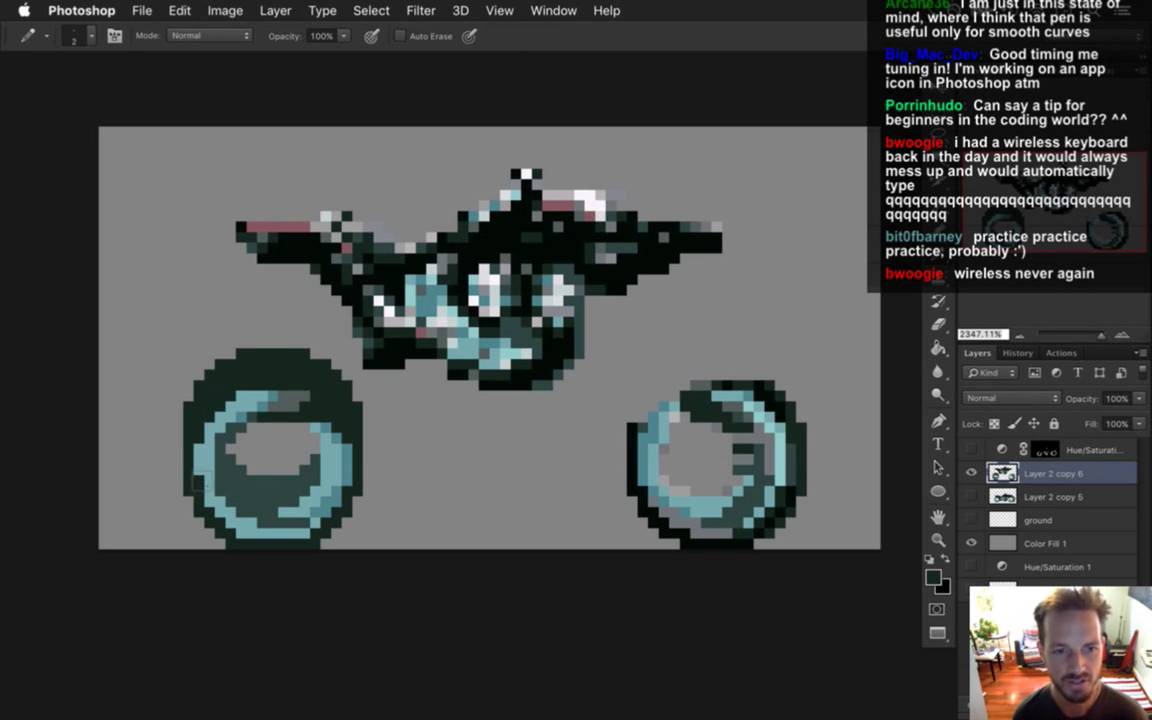
{"action": "left_click", "coordinate": [208, 483], "text": "alt"}
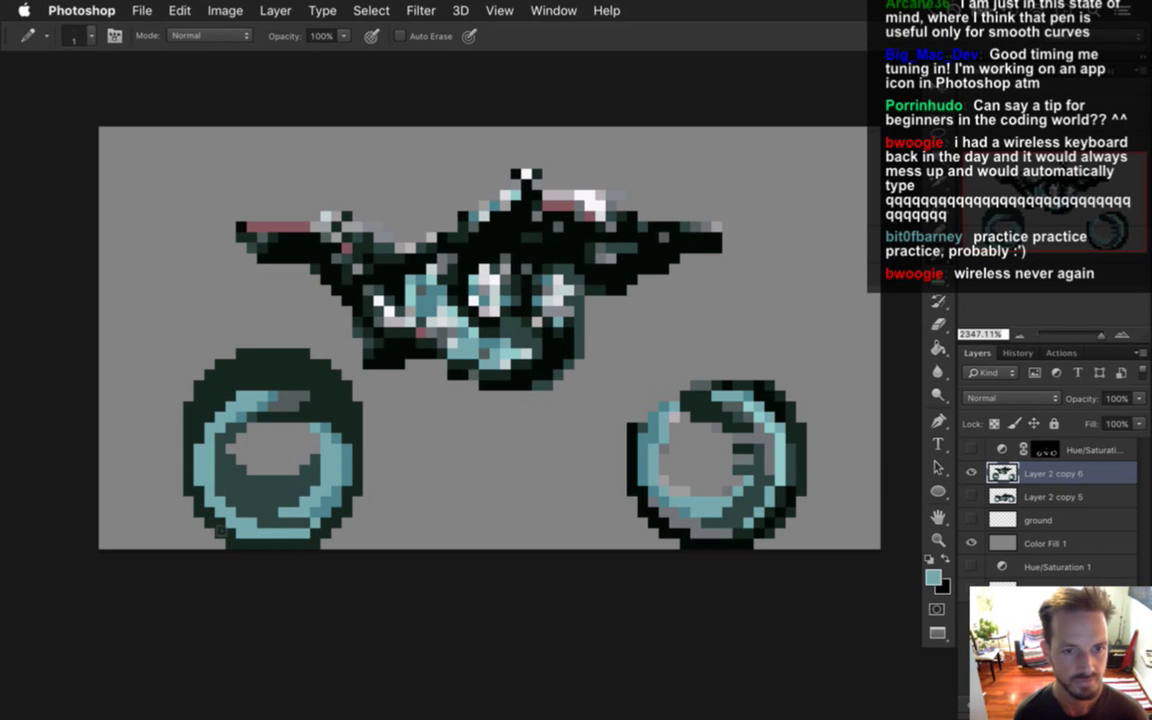
{"action": "key", "text": "i"}
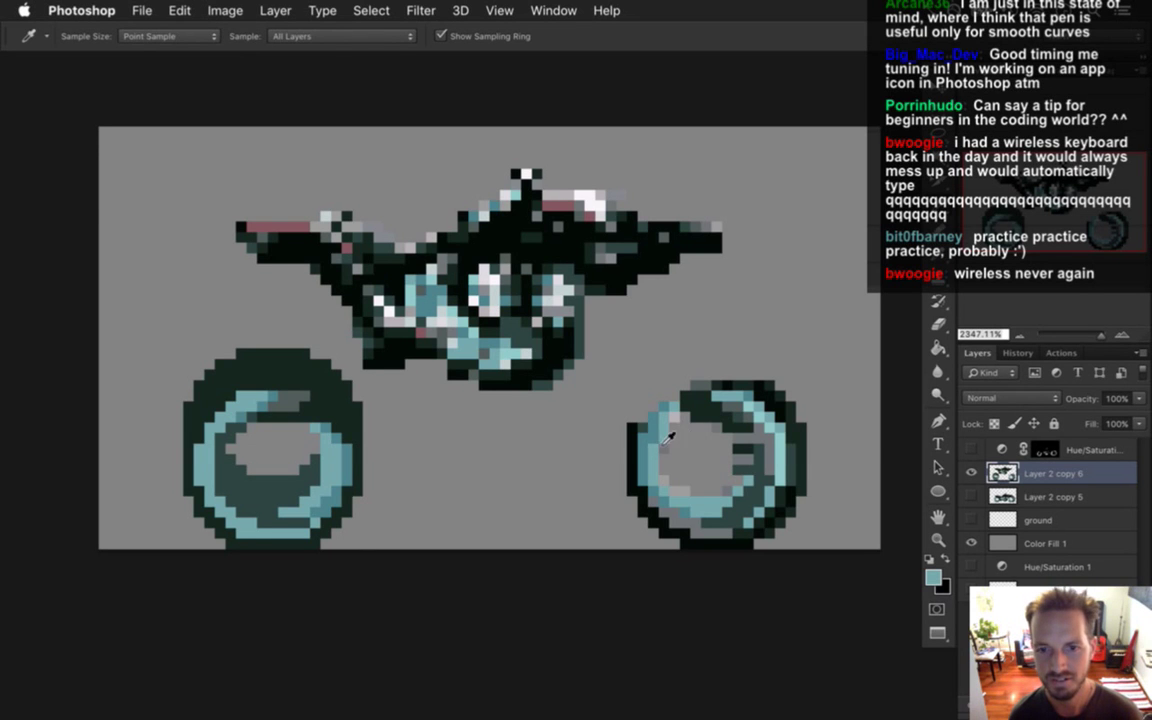
{"action": "left_click", "coordinate": [342, 406]}
{"action": "key", "text": "b"}
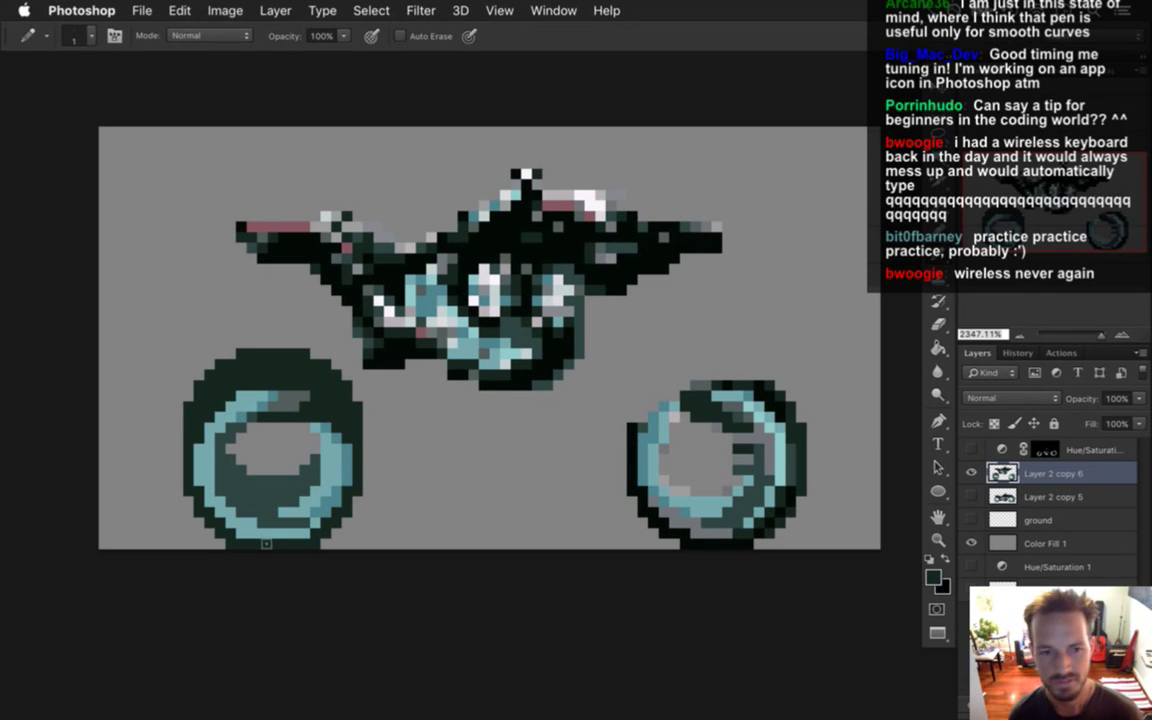
{"action": "key", "text": "i"}
{"action": "left_click", "coordinate": [308, 437]}
{"action": "key", "text": "b"}
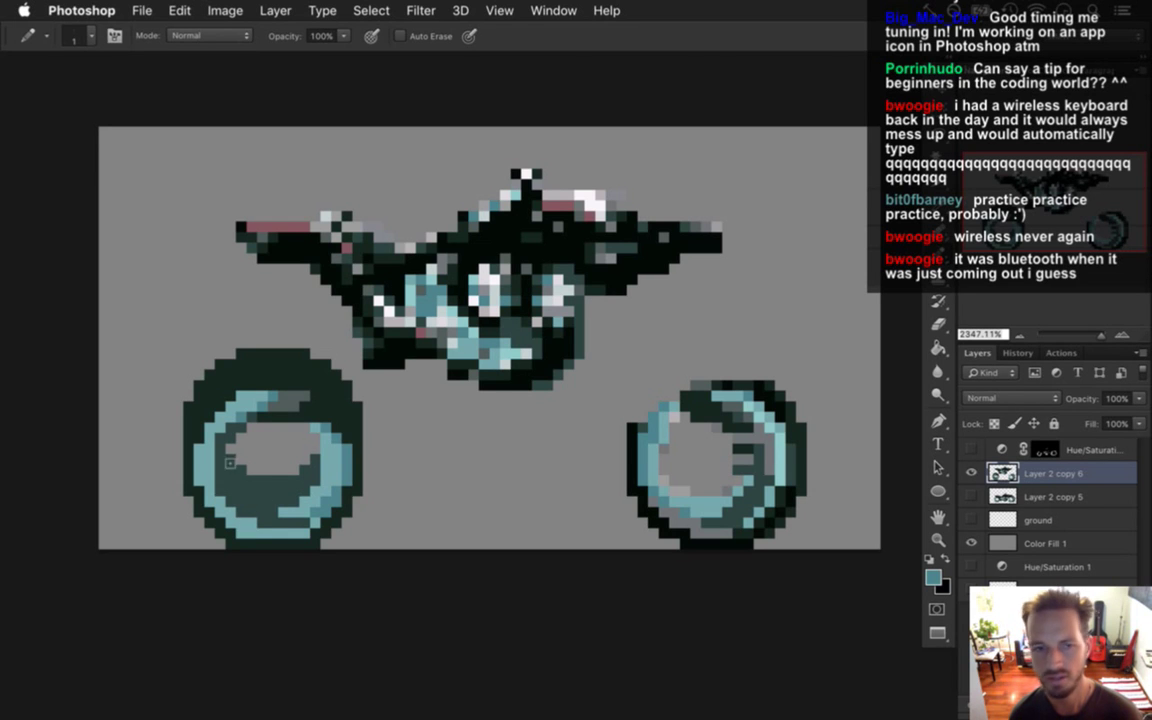
{"action": "left_click", "coordinate": [305, 367], "text": "alt"}
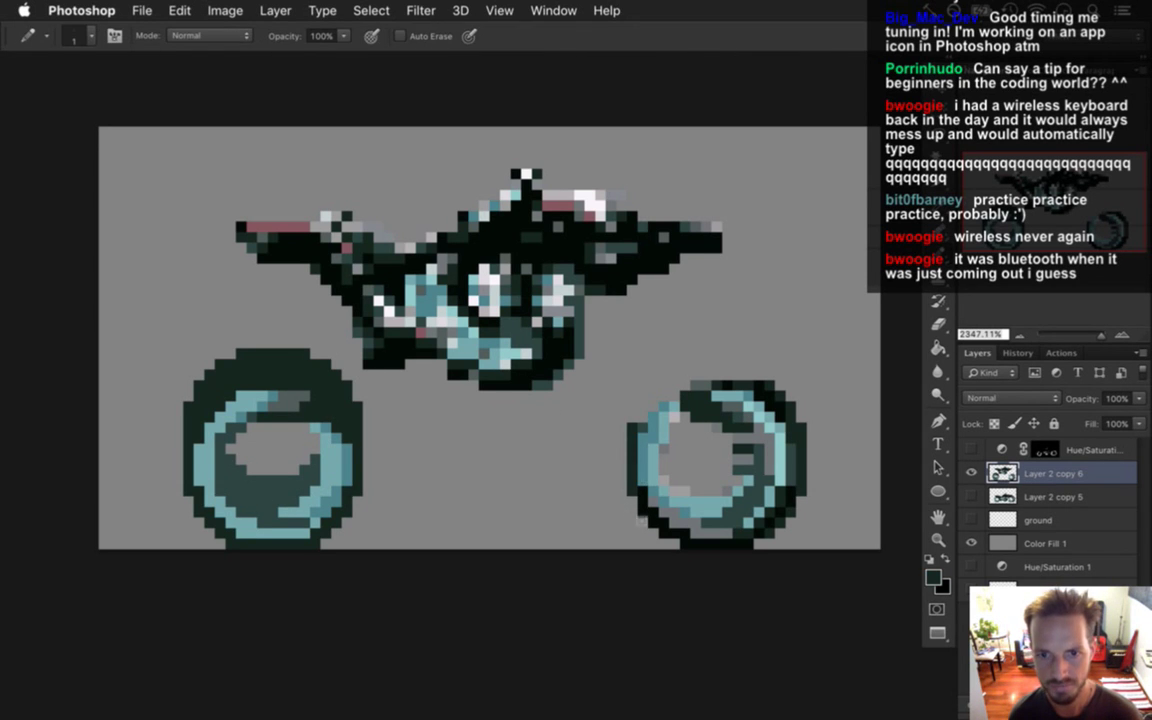
{"action": "key", "text": "g"}
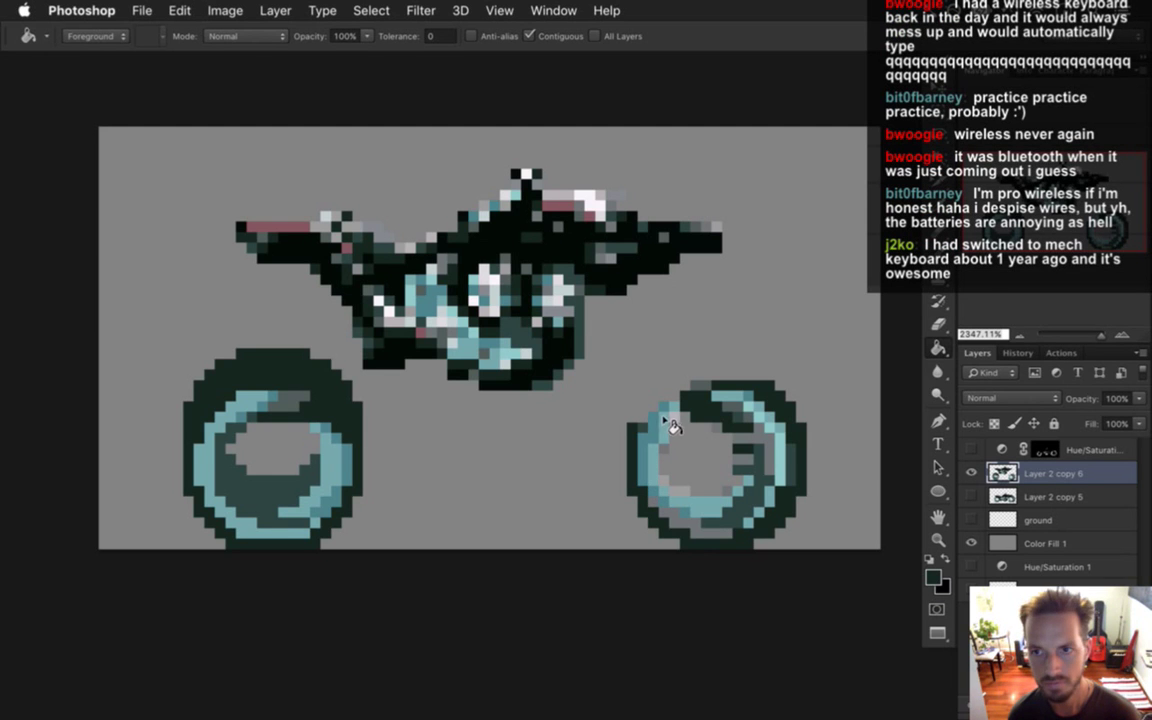
Paint dark pixels along the right wheel's top rim.
{"action": "key", "text": "i"}
{"action": "key", "text": "b"}
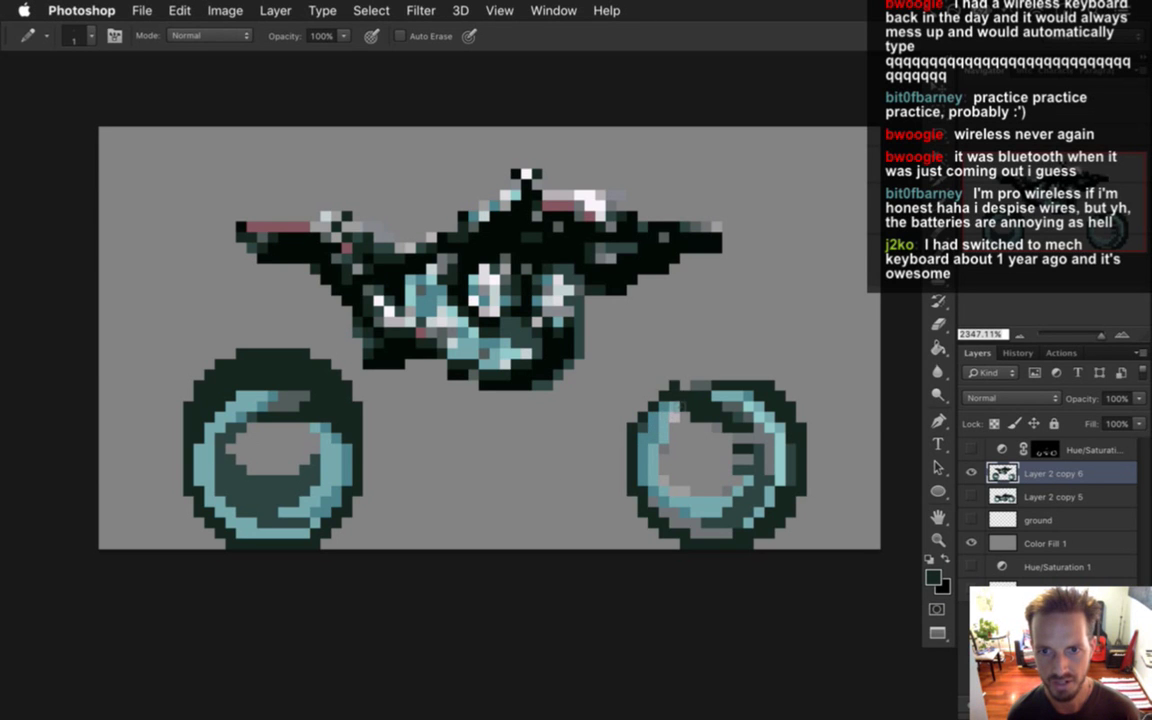
{"action": "left_click", "coordinate": [704, 378]}
{"action": "left_click", "coordinate": [720, 378]}
{"action": "left_click", "coordinate": [728, 376]}
{"action": "left_click", "coordinate": [742, 376]}
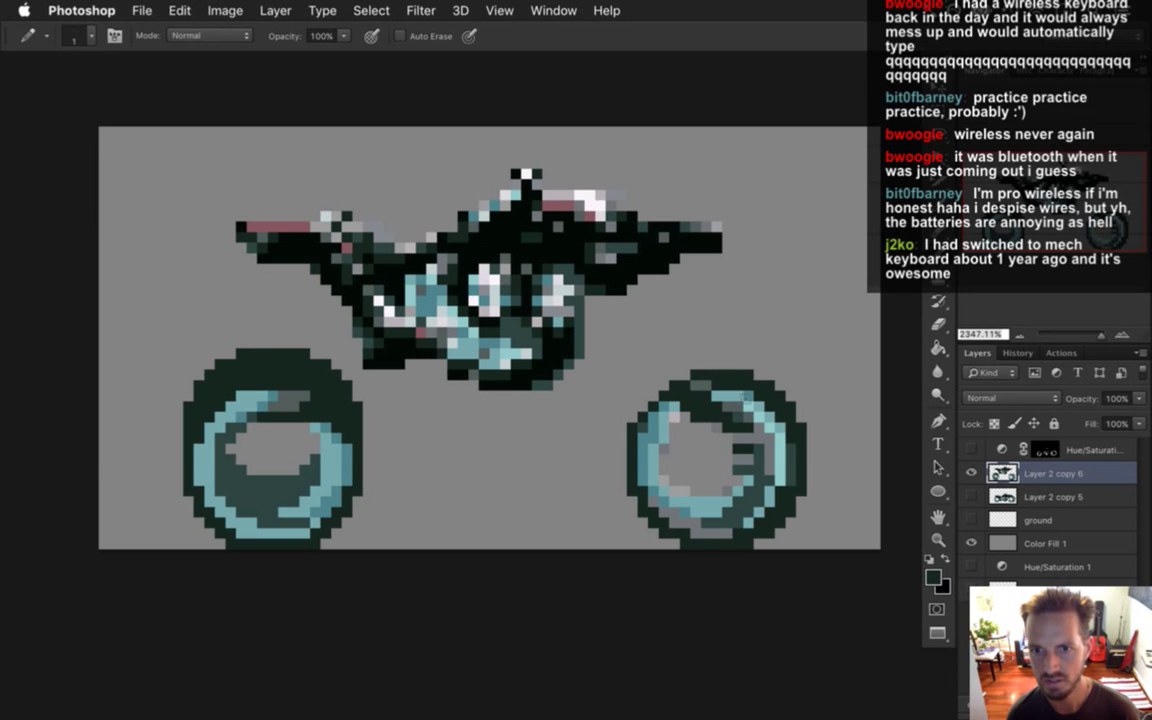
{"action": "left_click", "coordinate": [684, 376]}
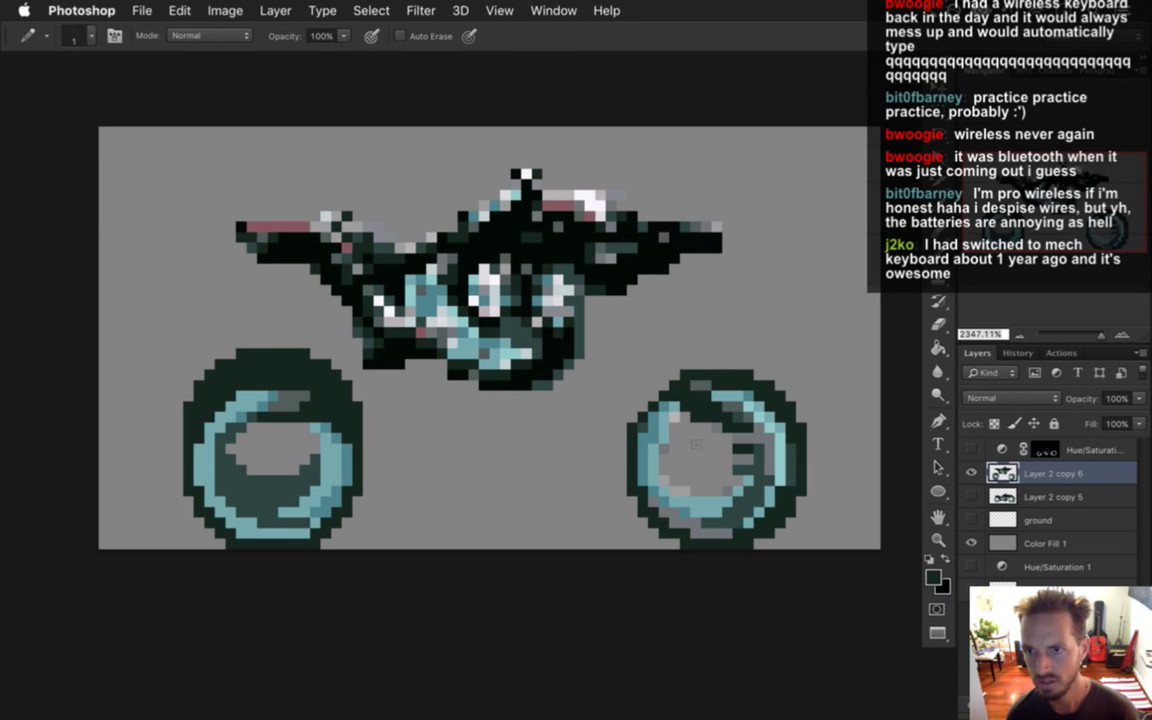
Fix strays and draw a thicker dark line across the right wheel's top, then switch to Xcode.
{"action": "key", "text": "e"}
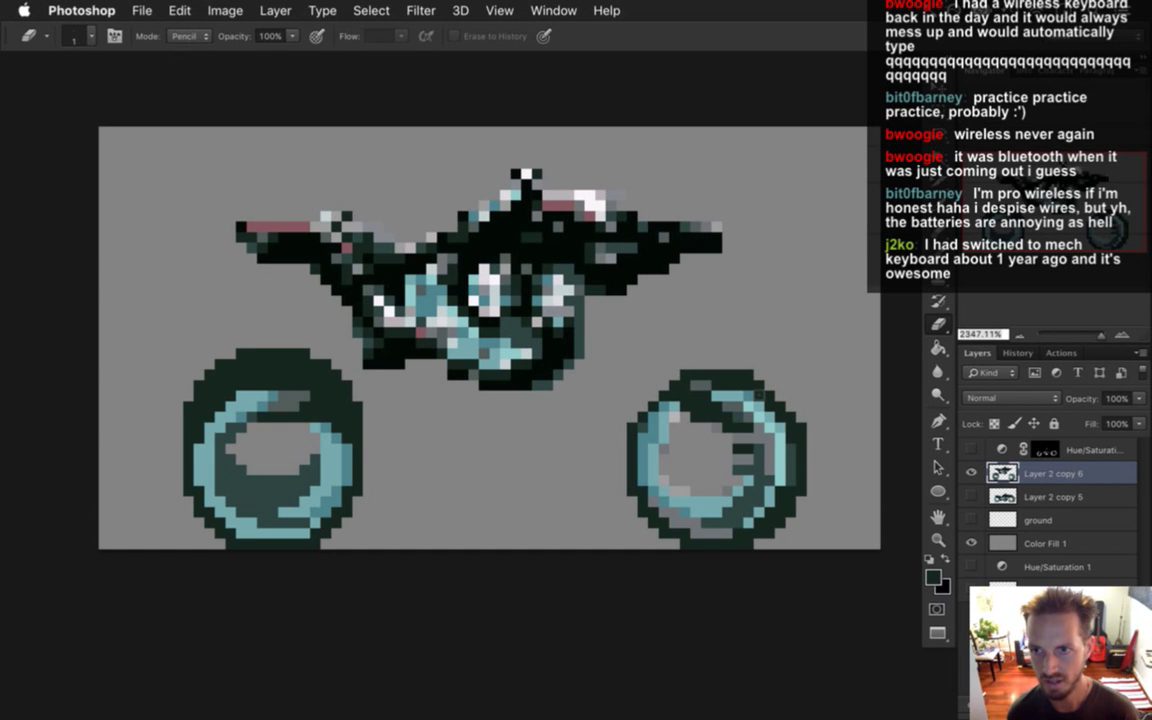
{"action": "key", "text": "b"}
{"action": "left_click", "coordinate": [790, 435], "text": "alt"}
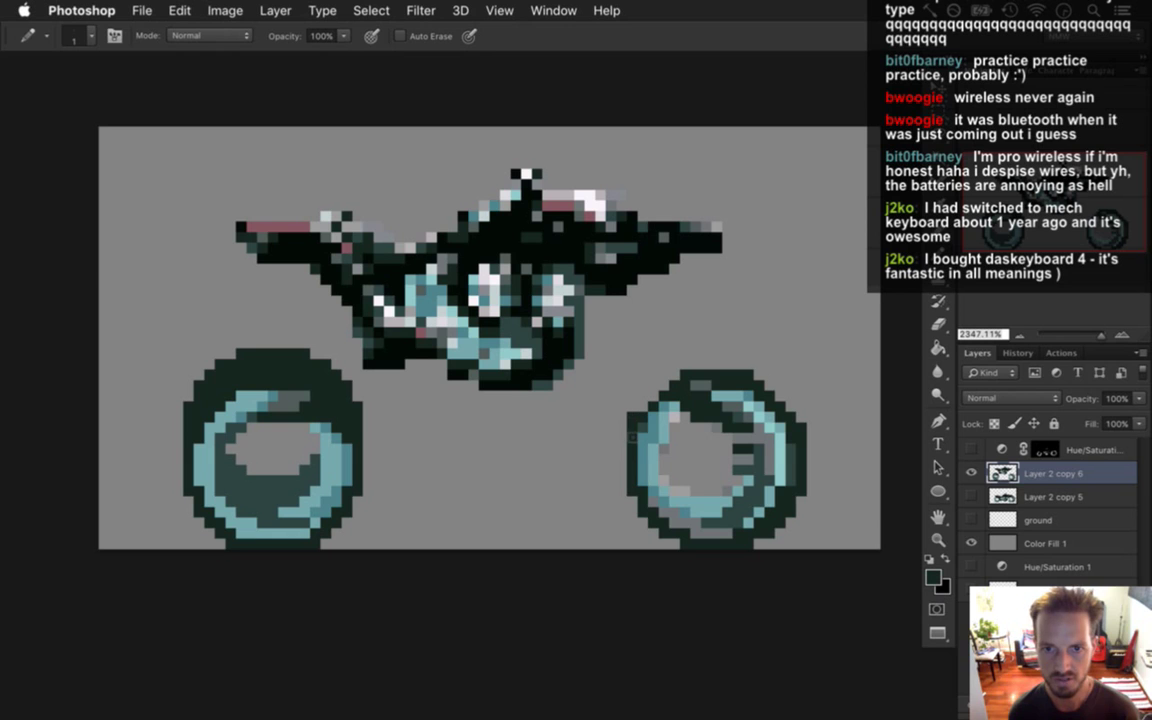
{"action": "left_click", "coordinate": [630, 400]}
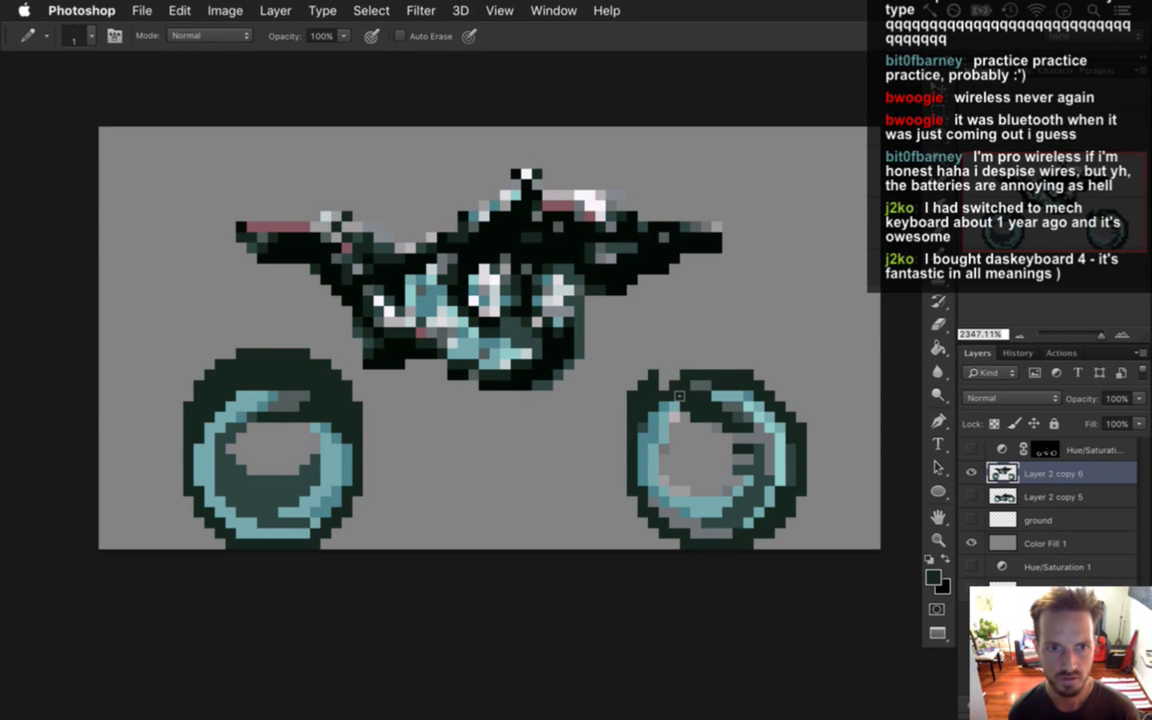
{"action": "key", "text": "e"}
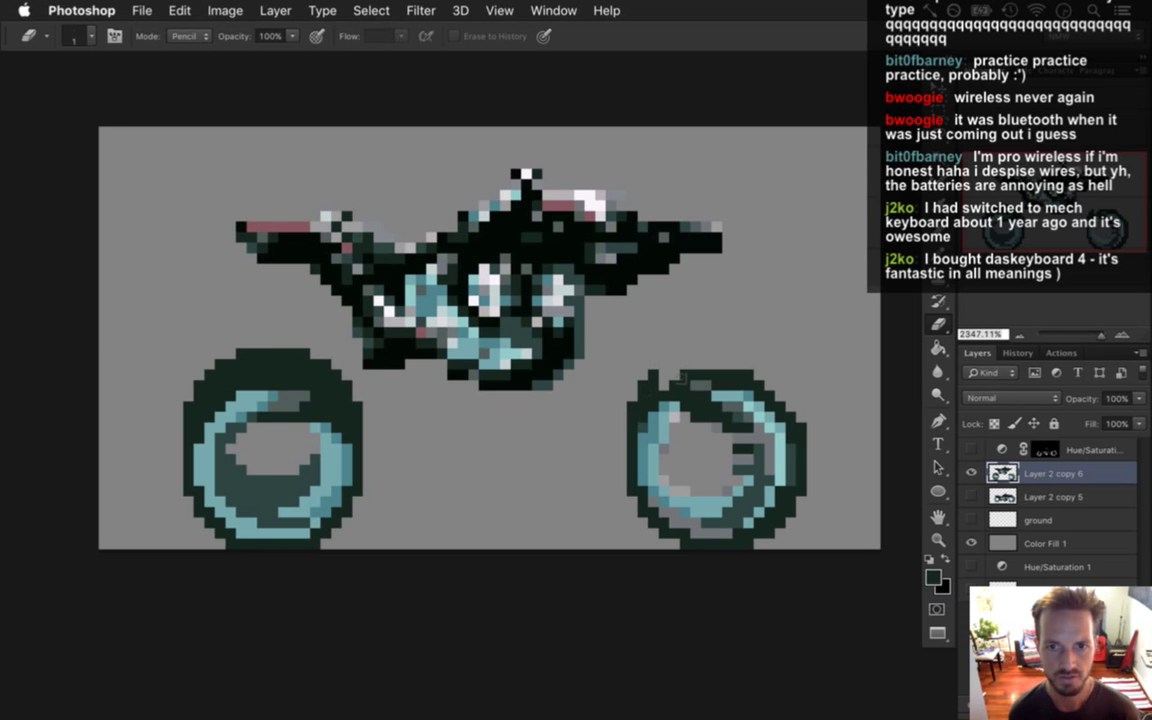
{"action": "key", "text": "b"}
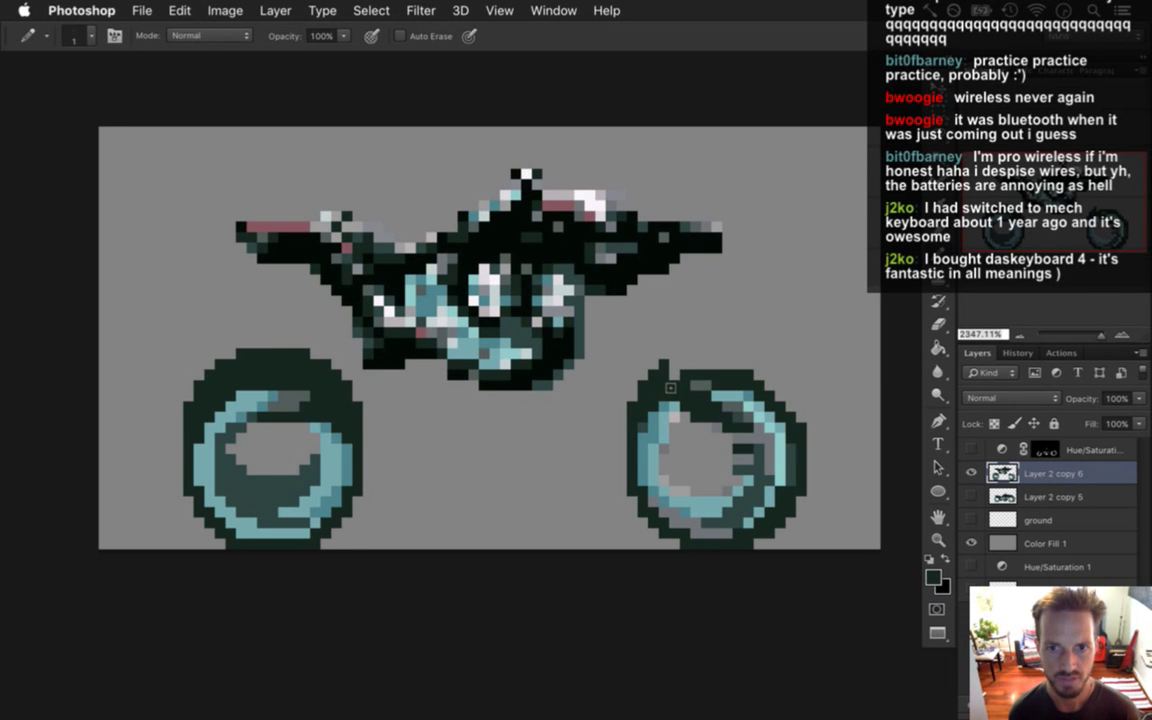
{"action": "left_click", "coordinate": [666, 365]}
{"action": "mouse_move", "coordinate": [680, 378]}
{"action": "left_mouse_down"}
{"action": "mouse_move", "coordinate": [756, 373]}
{"action": "mouse_move", "coordinate": [685, 386]}
{"action": "mouse_move", "coordinate": [757, 388]}
{"action": "mouse_move", "coordinate": [734, 424]}
{"action": "left_mouse_up"}
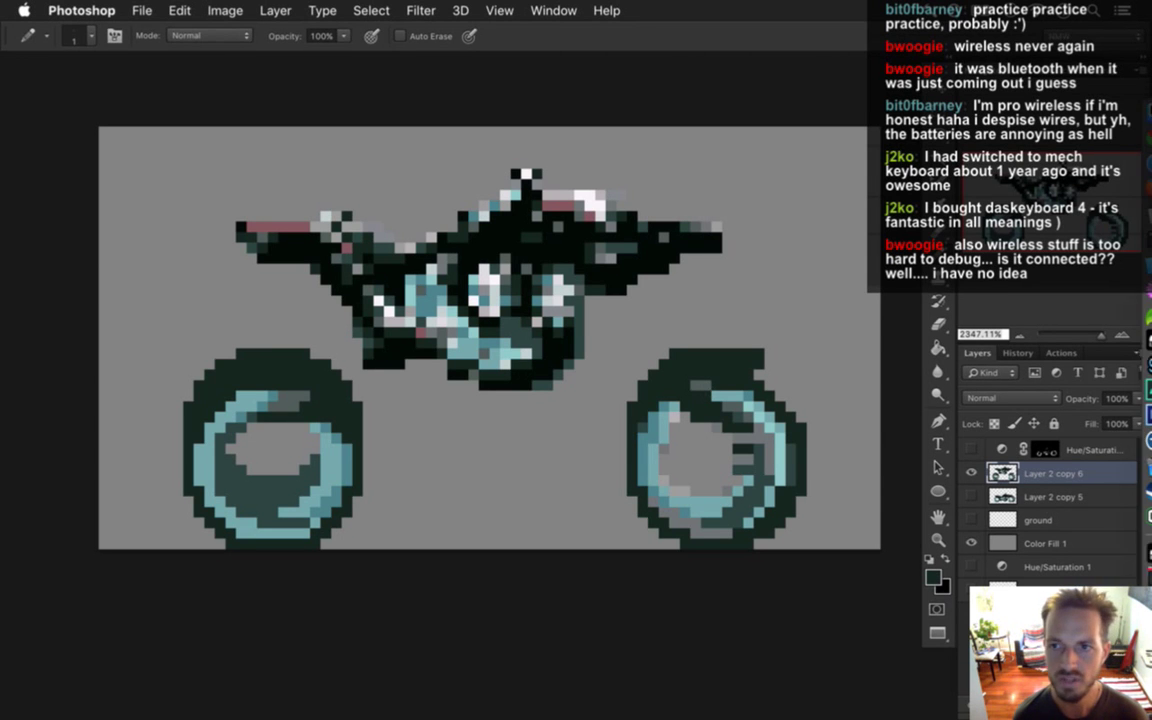
{"action": "left_click", "coordinate": [1131, 295]}
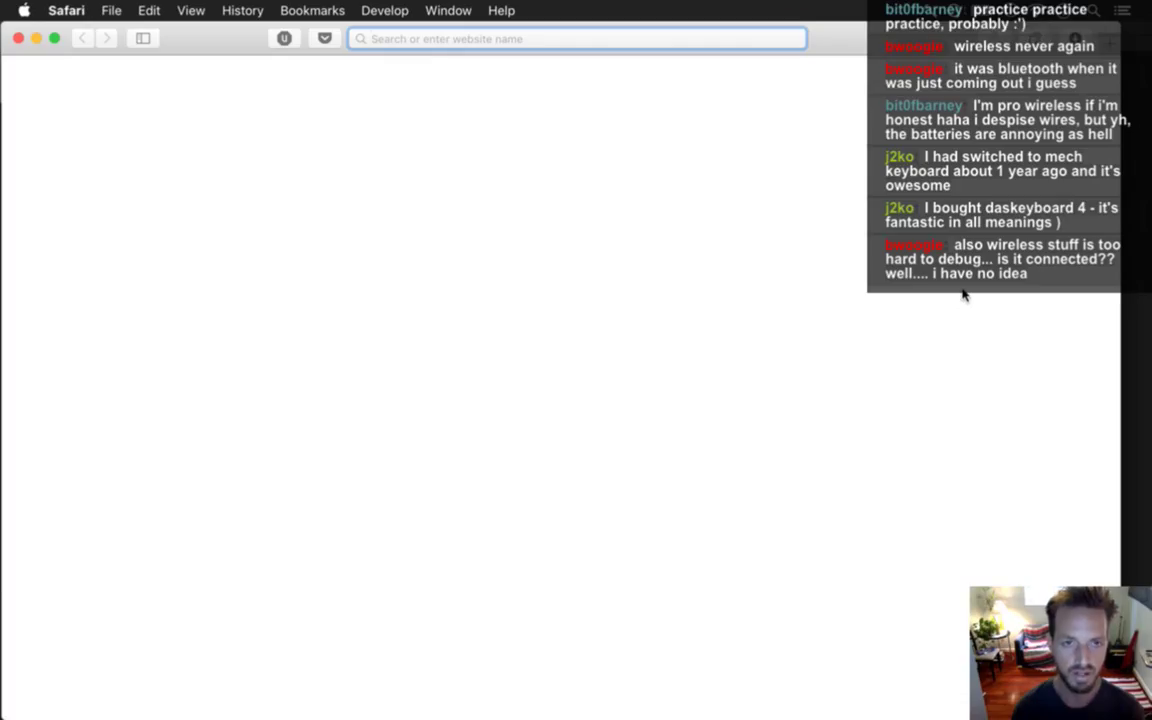
{"action": "type", "text": "dashkeyboard"}
{"action": "key", "text": "Down"}
{"action": "key", "text": "Down"}
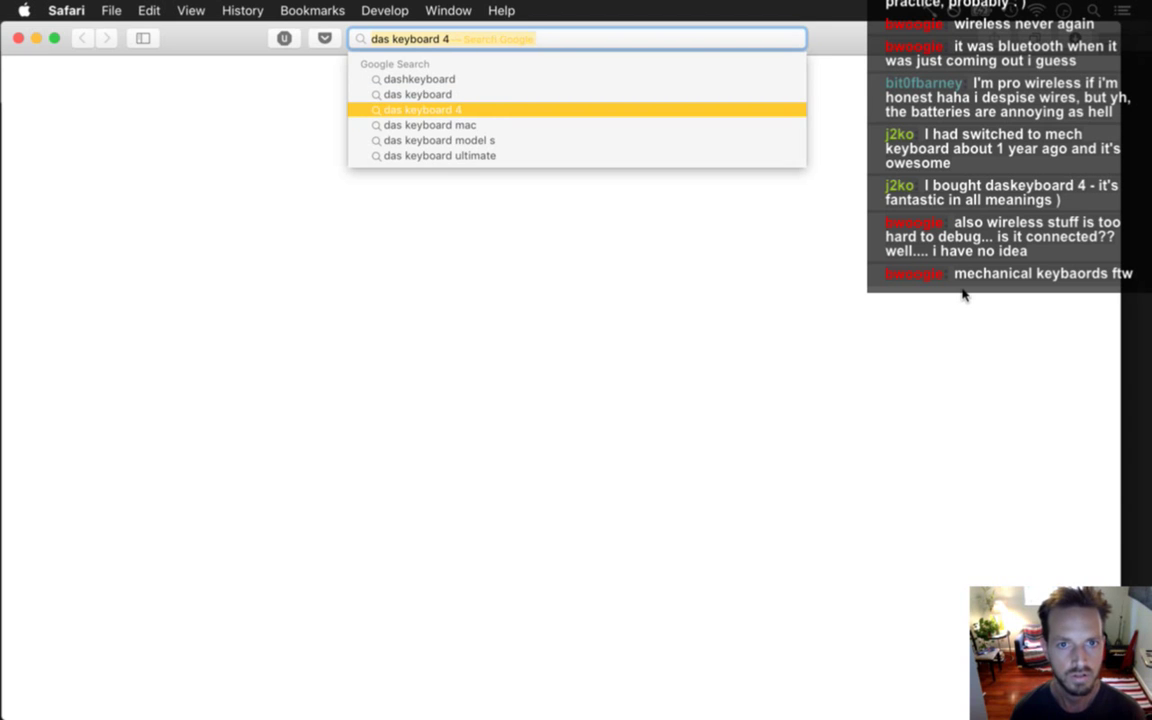
{"action": "key", "text": "Return"}
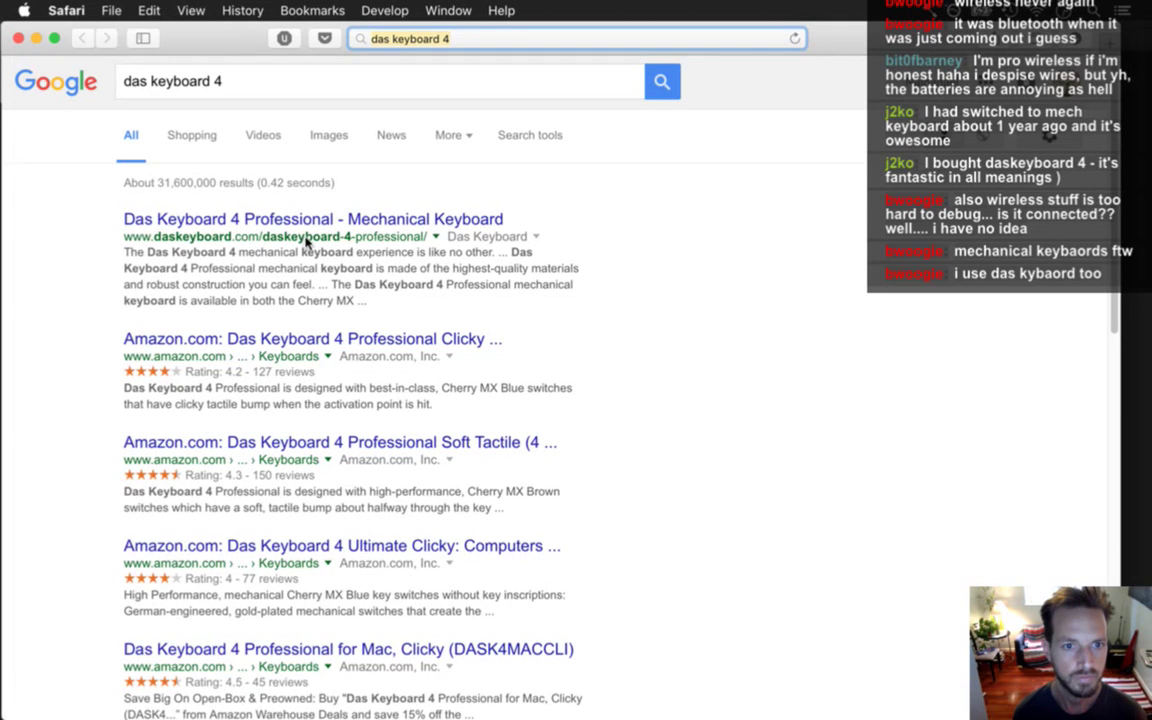
{"action": "left_click", "coordinate": [327, 222]}
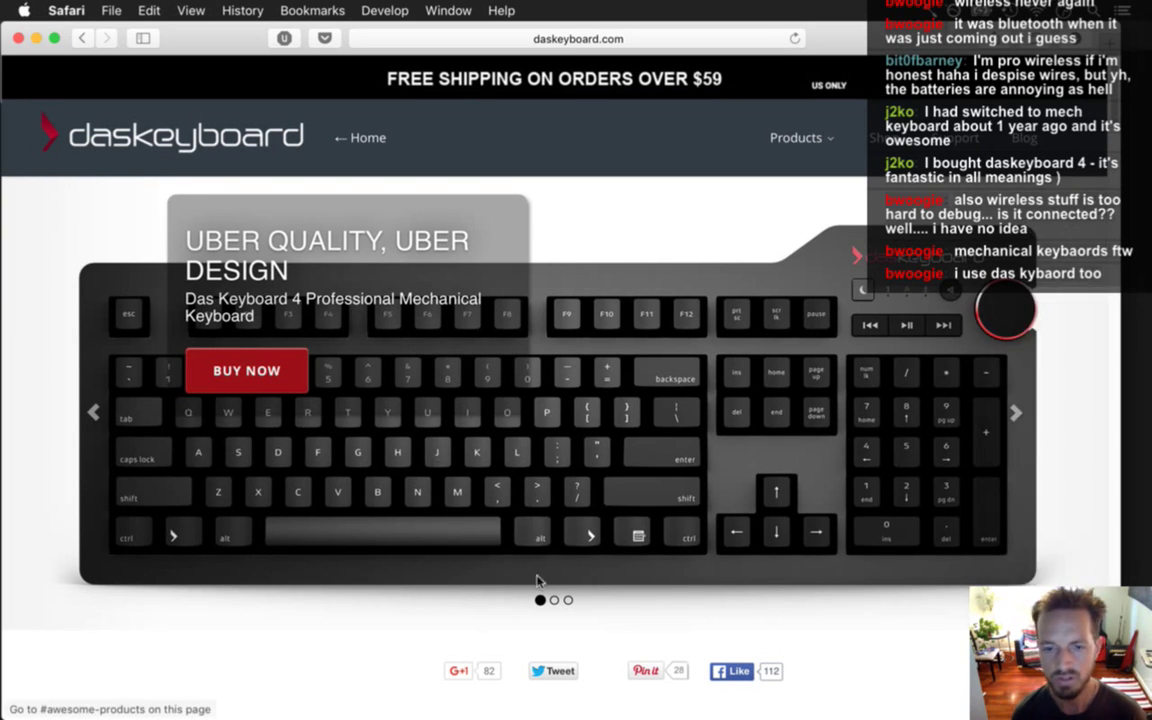
{"action": "scroll", "coordinate": [1006, 100], "scroll_direction": "down", "scroll_amount": 5}
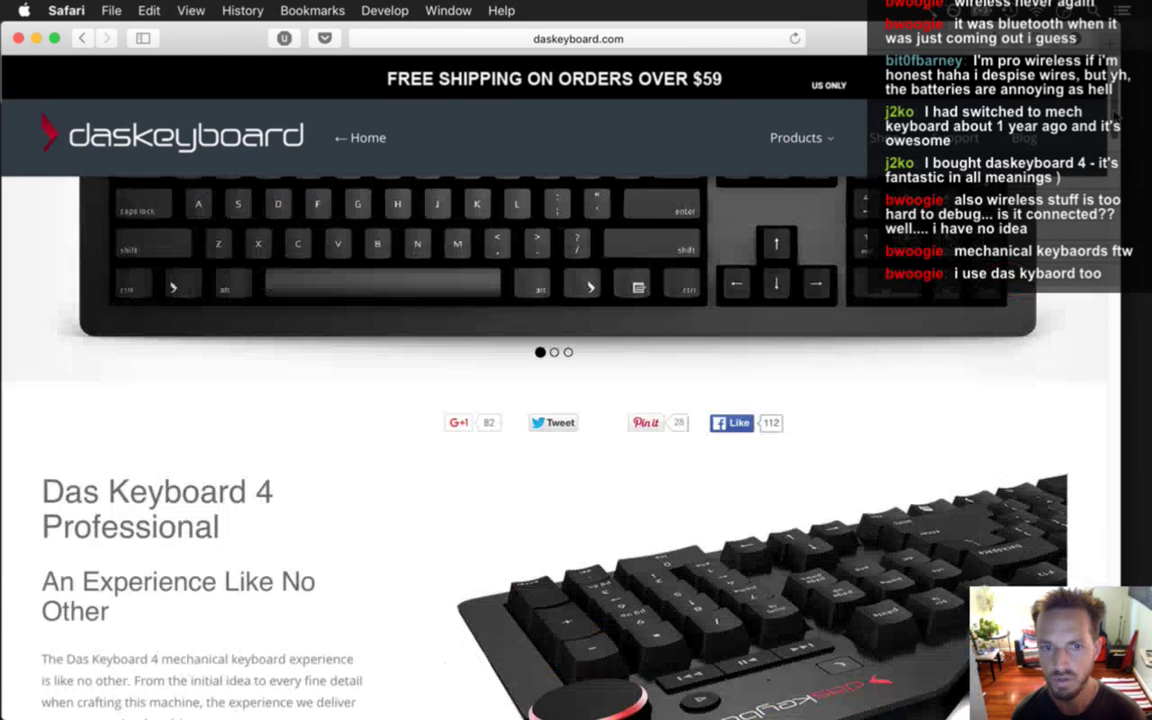
{"action": "scroll", "coordinate": [1003, 303], "scroll_direction": "up", "scroll_amount": 5}
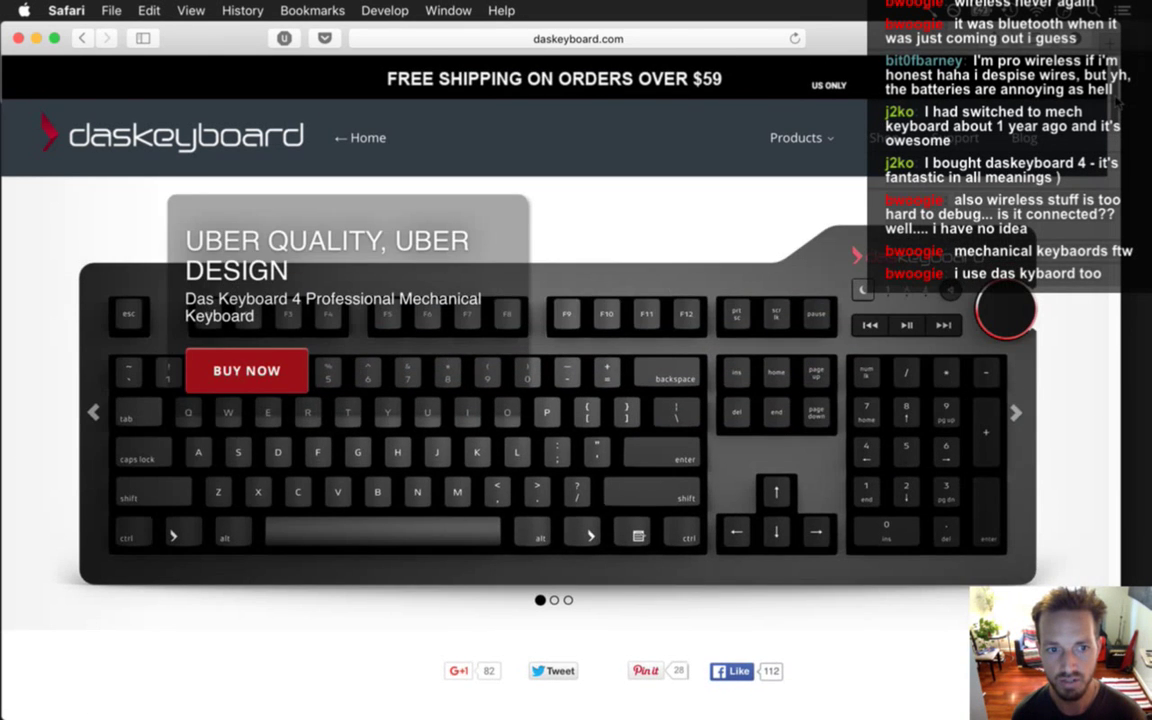
{"action": "scroll", "coordinate": [1003, 303], "scroll_direction": "down", "scroll_amount": 5}
{"action": "scroll", "coordinate": [554, 447], "scroll_direction": "down", "scroll_amount": 5}
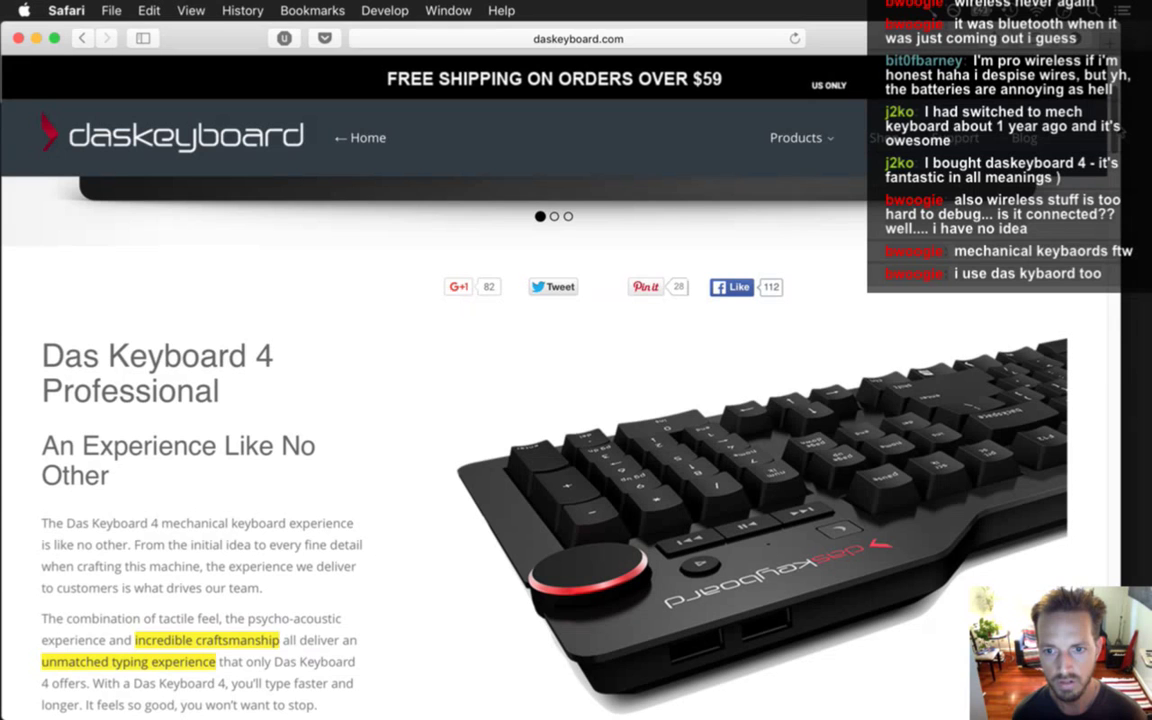
{"action": "scroll", "coordinate": [554, 447], "scroll_direction": "down", "scroll_amount": 6}
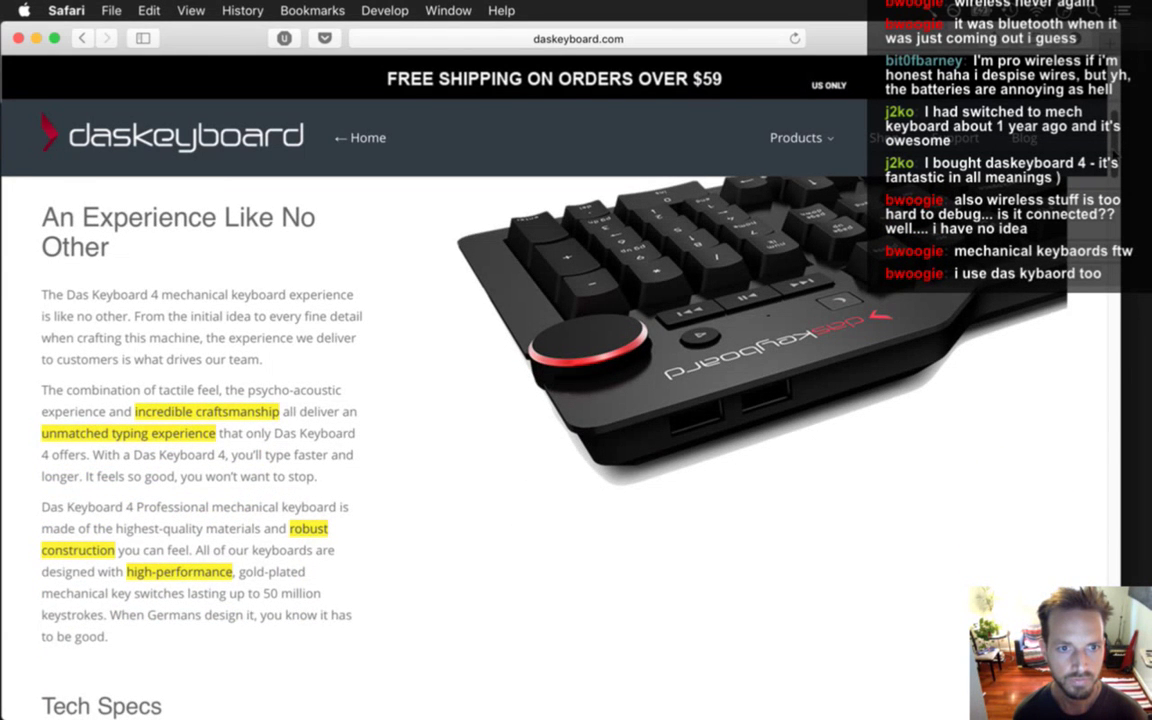
{"action": "scroll", "coordinate": [554, 447], "scroll_direction": "up", "scroll_amount": 15}
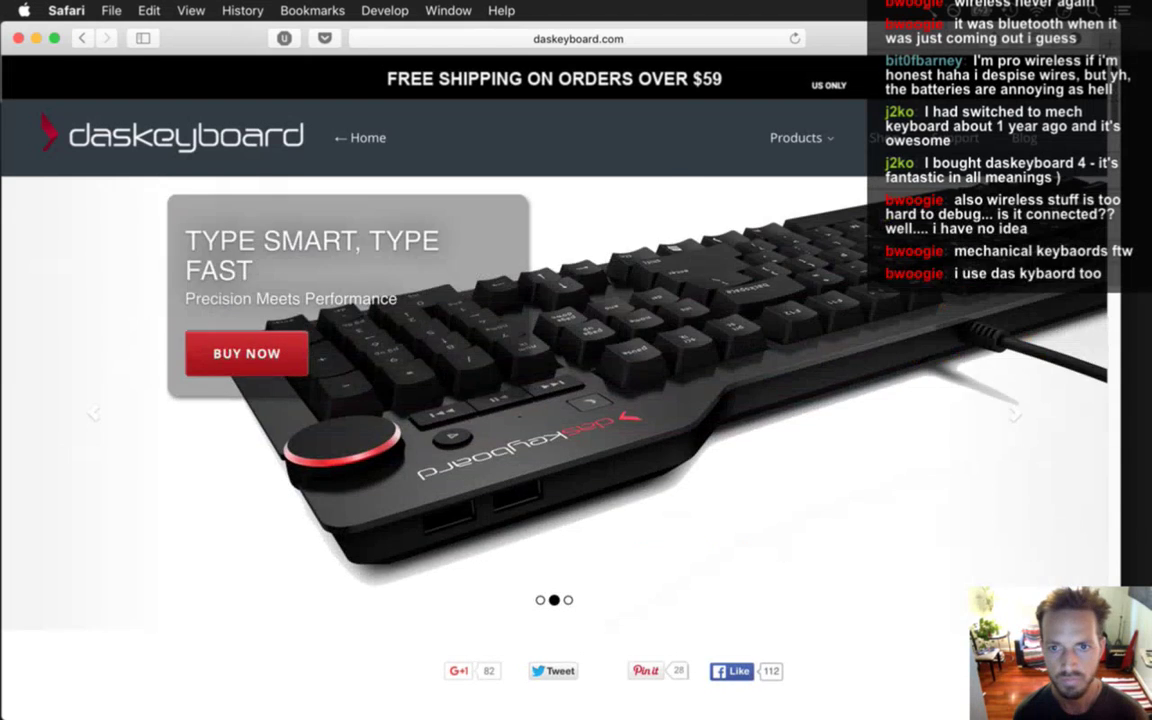
{"action": "scroll", "coordinate": [554, 447], "scroll_direction": "down", "scroll_amount": 13}
{"action": "scroll", "coordinate": [554, 447], "scroll_direction": "down", "scroll_amount": 3}
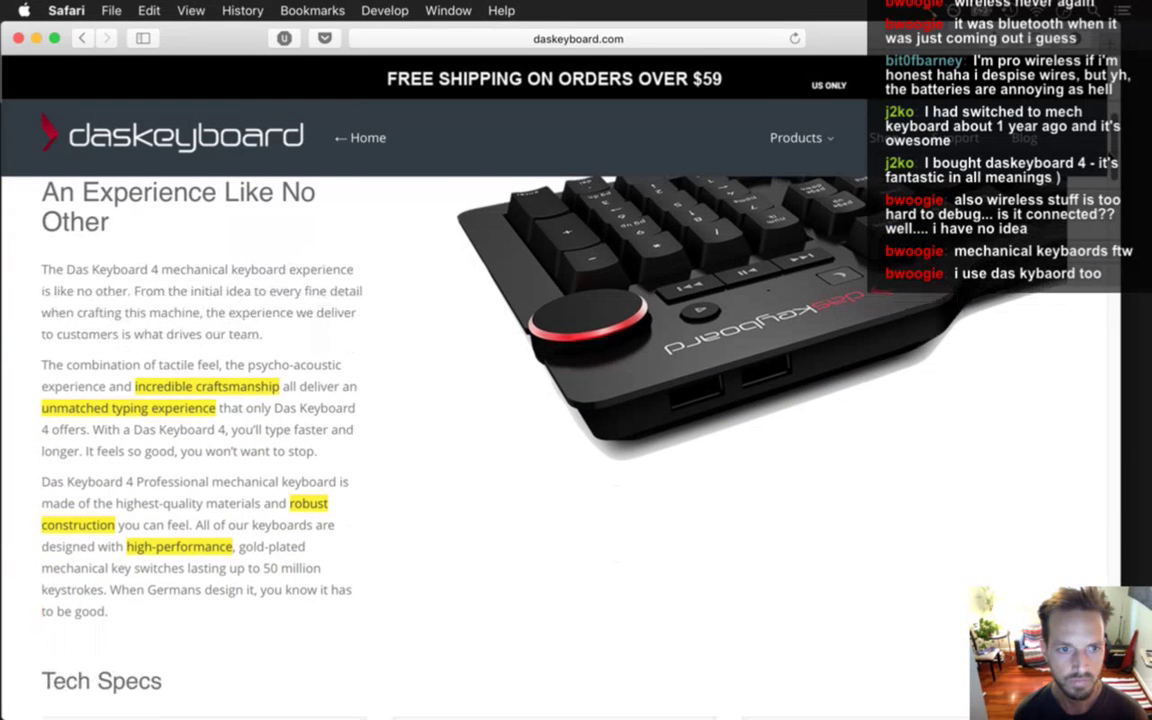
{"action": "scroll", "coordinate": [554, 447], "scroll_direction": "down", "scroll_amount": 1}
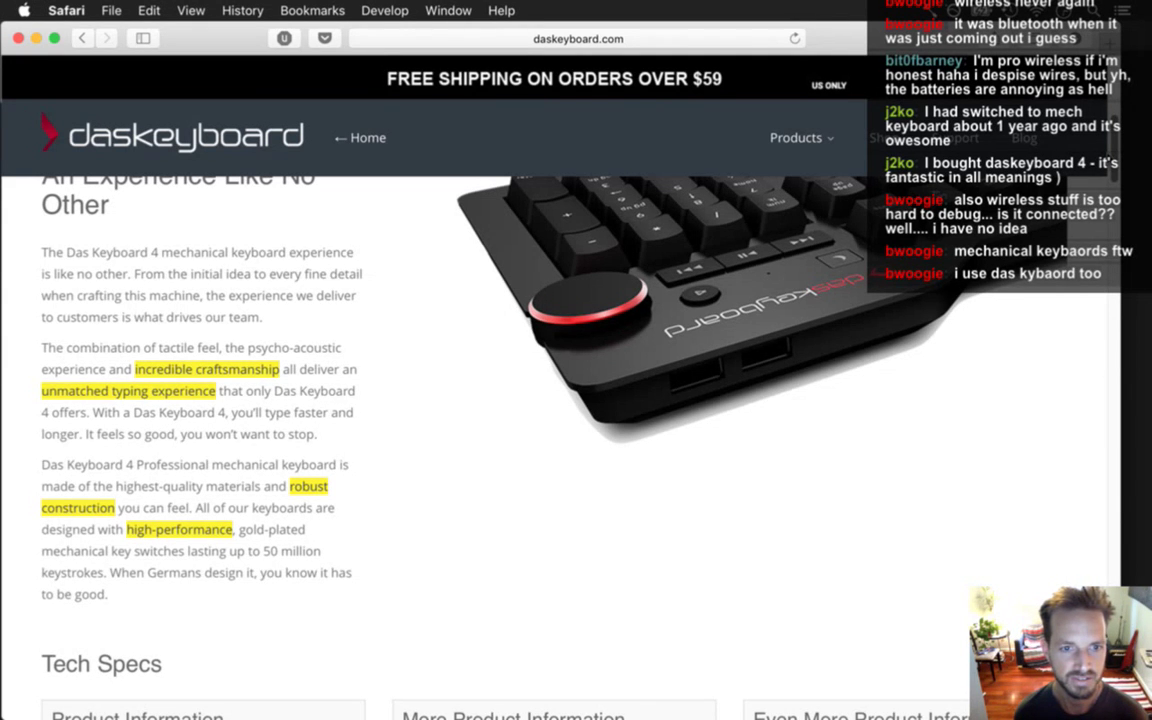
{"action": "scroll", "coordinate": [554, 447], "scroll_direction": "down", "scroll_amount": 6}
{"action": "scroll", "coordinate": [554, 447], "scroll_direction": "up", "scroll_amount": 3}
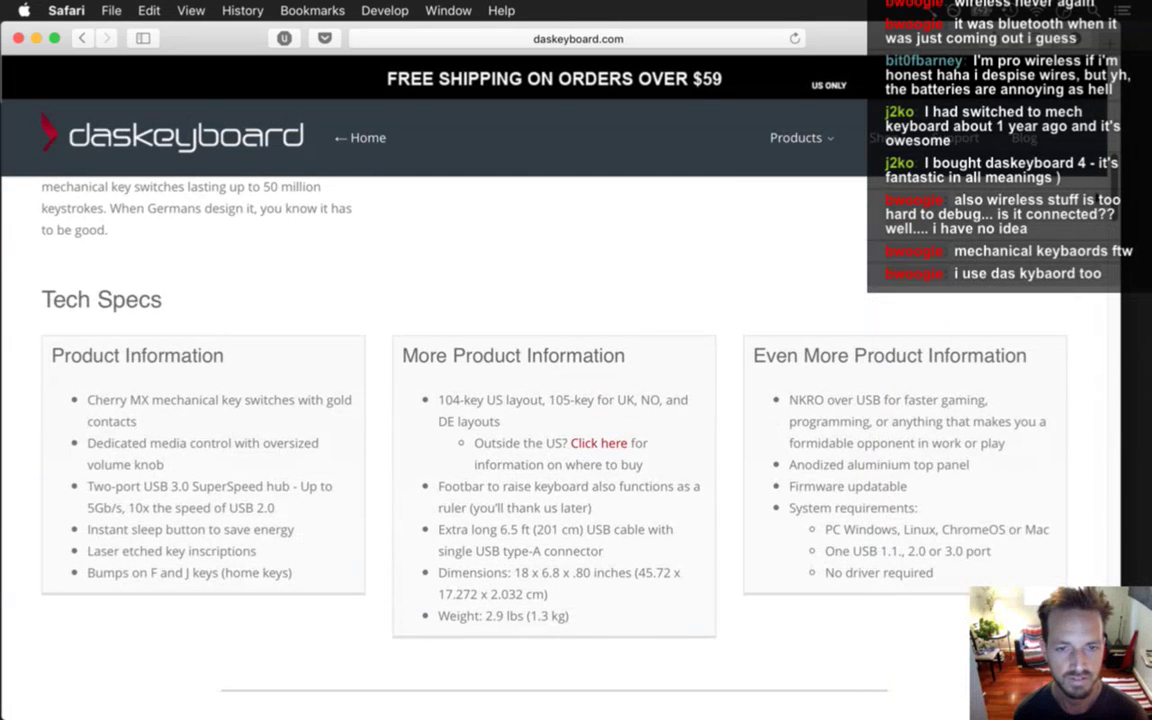
{"action": "scroll", "coordinate": [554, 447], "scroll_direction": "down", "scroll_amount": 5}
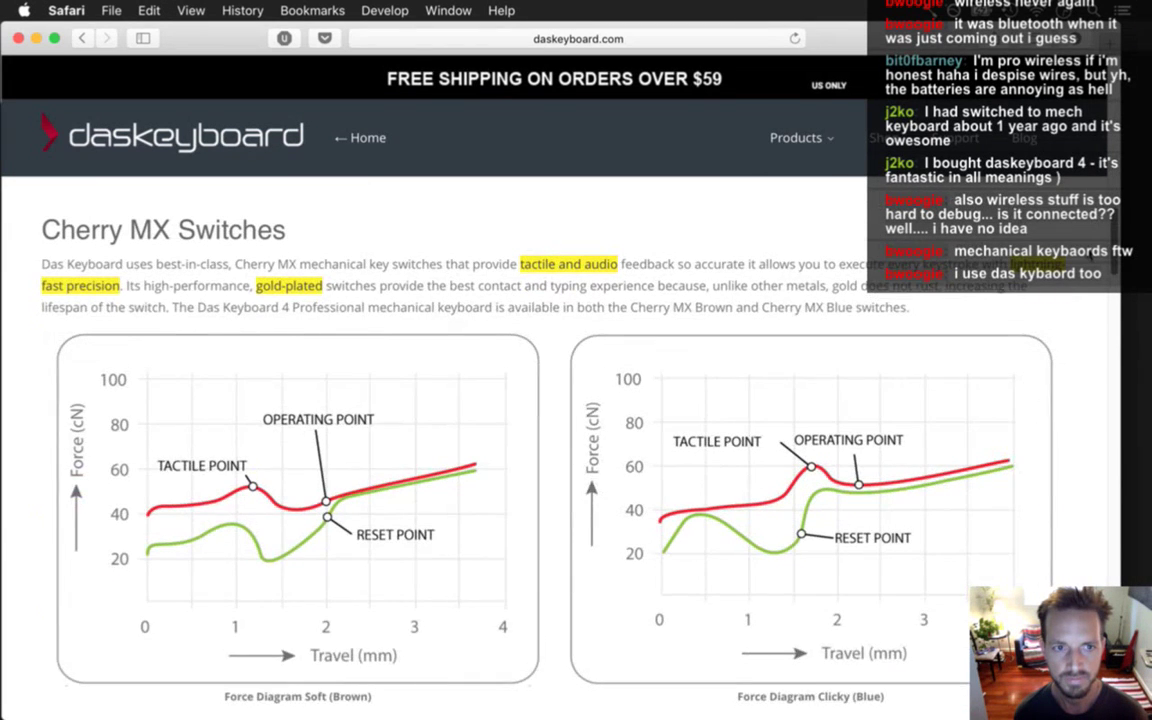
{"action": "scroll", "coordinate": [554, 447], "scroll_direction": "down", "scroll_amount": 1}
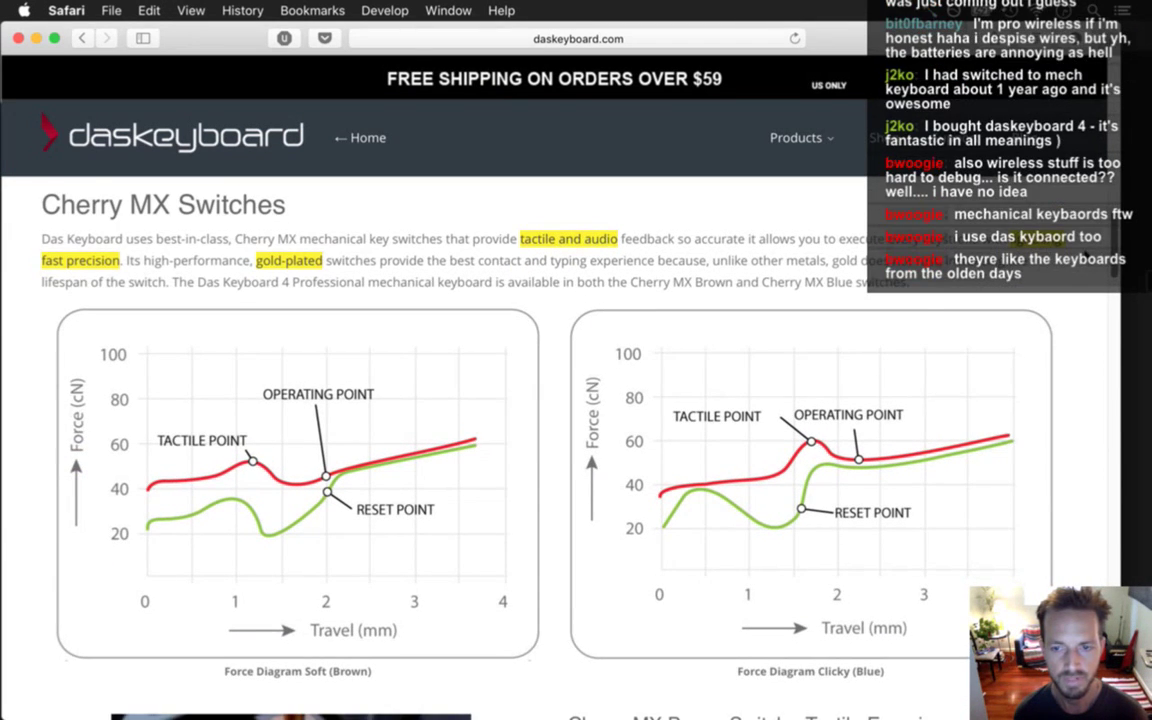
{"action": "scroll", "coordinate": [1080, 297], "scroll_direction": "down", "scroll_amount": 8}
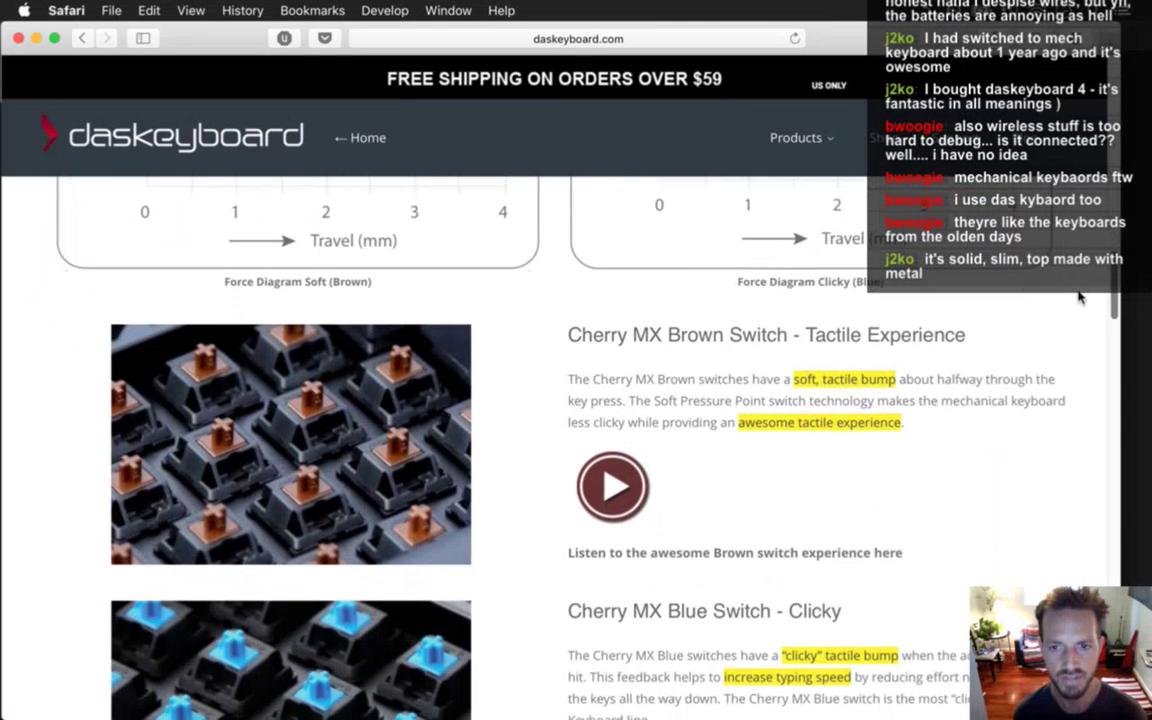
{"action": "scroll", "coordinate": [1080, 297], "scroll_direction": "down", "scroll_amount": 1}
{"action": "scroll", "coordinate": [1080, 300], "scroll_direction": "down", "scroll_amount": 1}
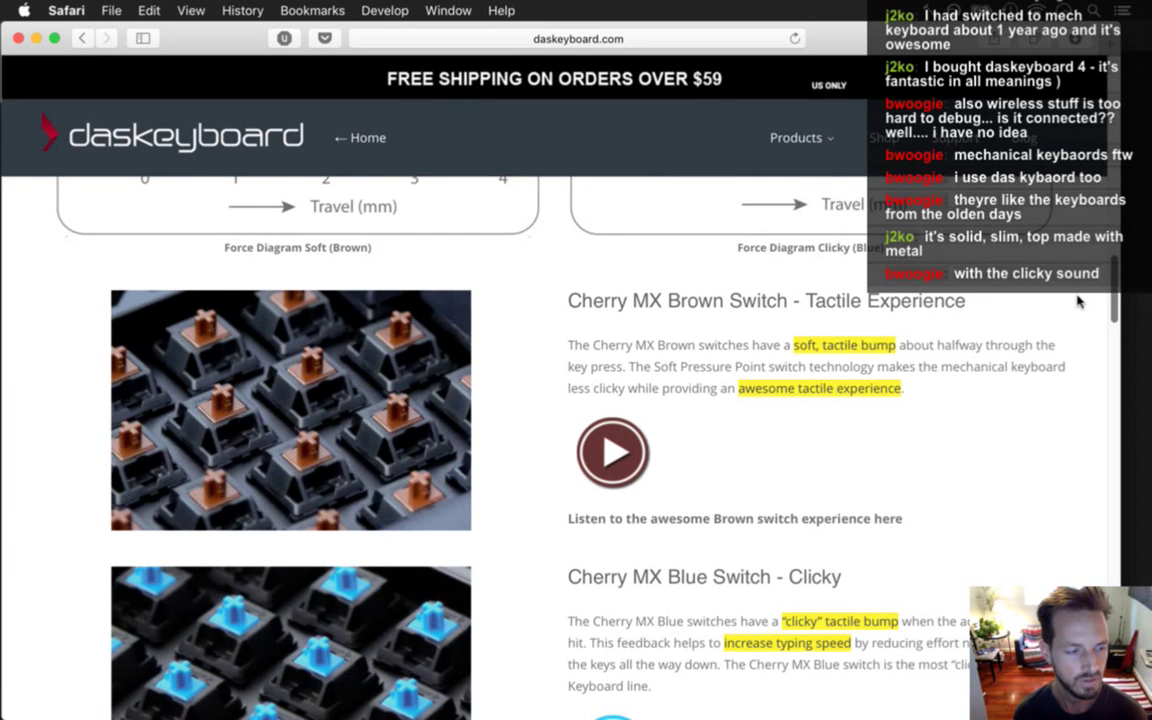
{"action": "scroll", "coordinate": [1078, 300], "scroll_direction": "down", "scroll_amount": 5}
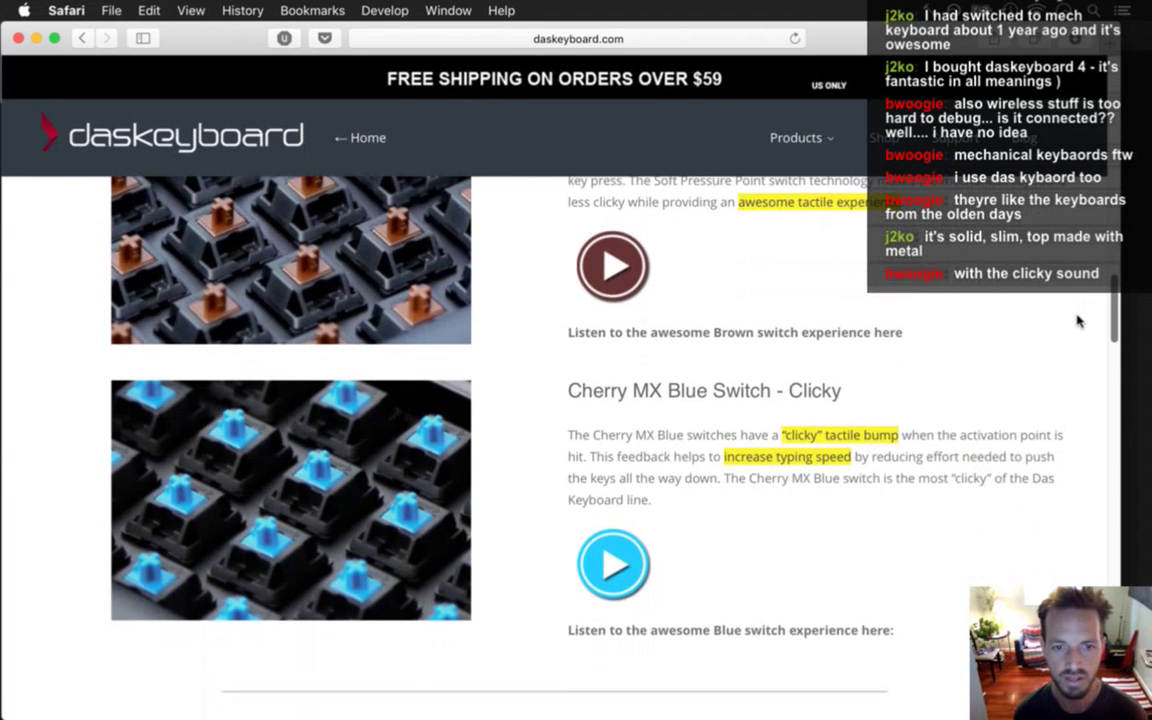
{"action": "scroll", "coordinate": [1078, 321], "scroll_direction": "down", "scroll_amount": 1}
{"action": "scroll", "coordinate": [1078, 321], "scroll_direction": "down", "scroll_amount": 10}
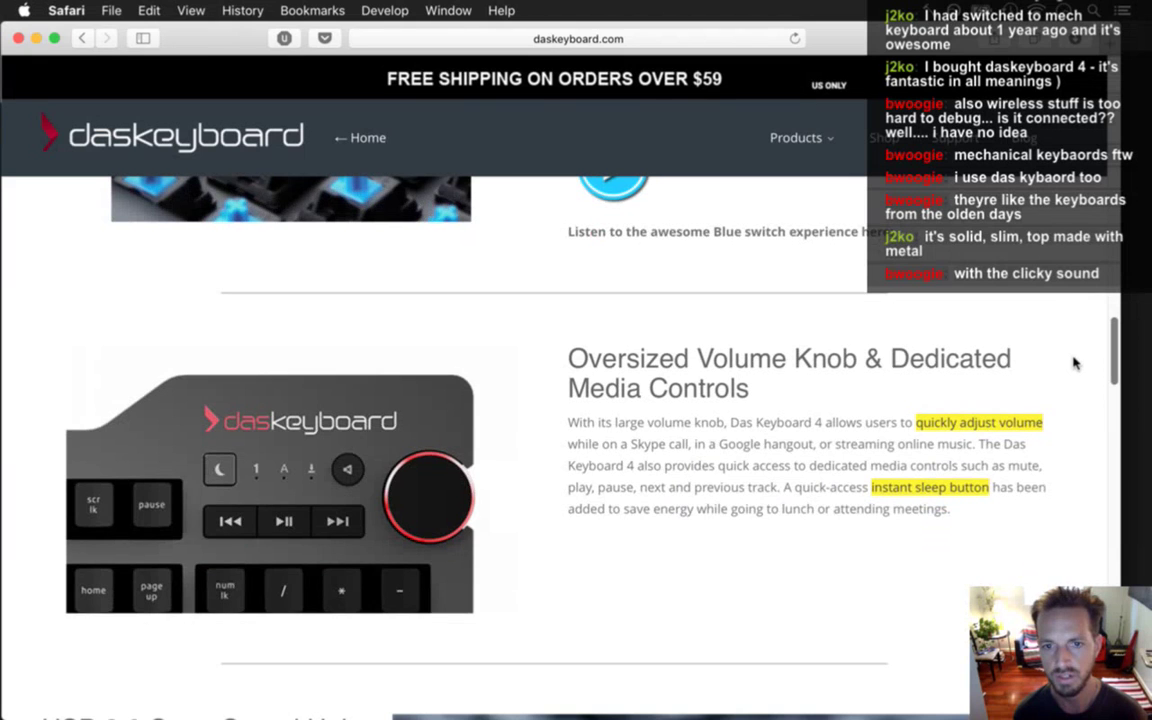
{"action": "scroll", "coordinate": [1074, 363], "scroll_direction": "down", "scroll_amount": 1}
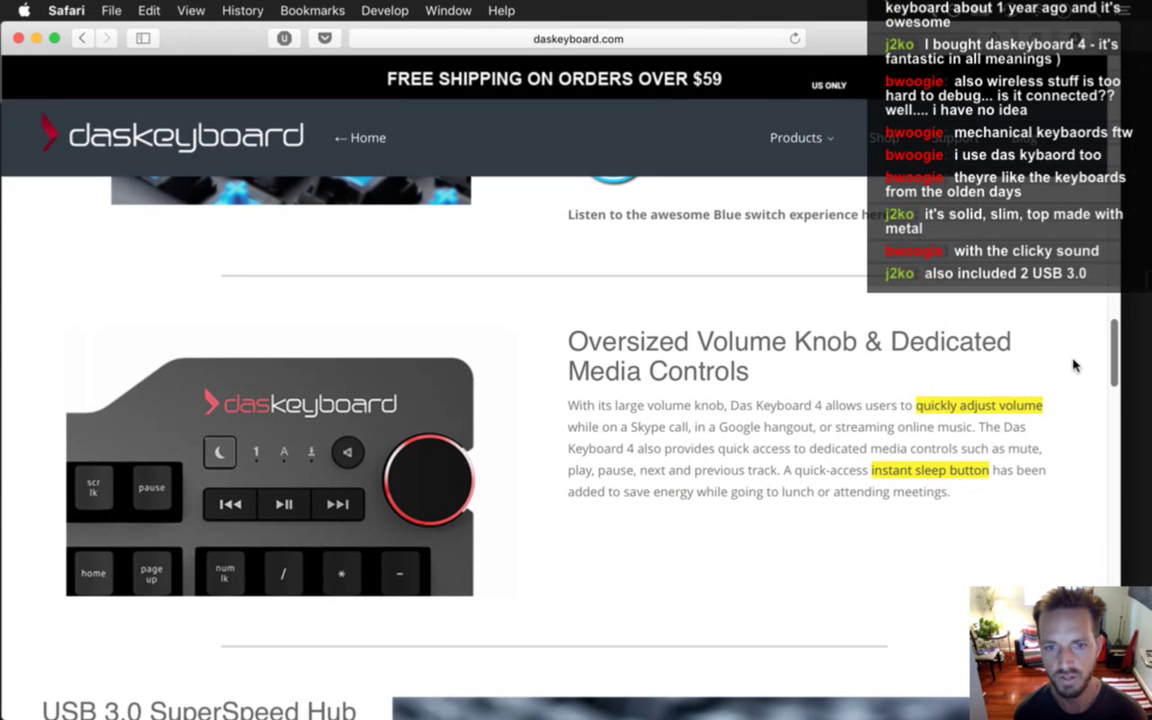
{"action": "scroll", "coordinate": [1074, 363], "scroll_direction": "down", "scroll_amount": 10}
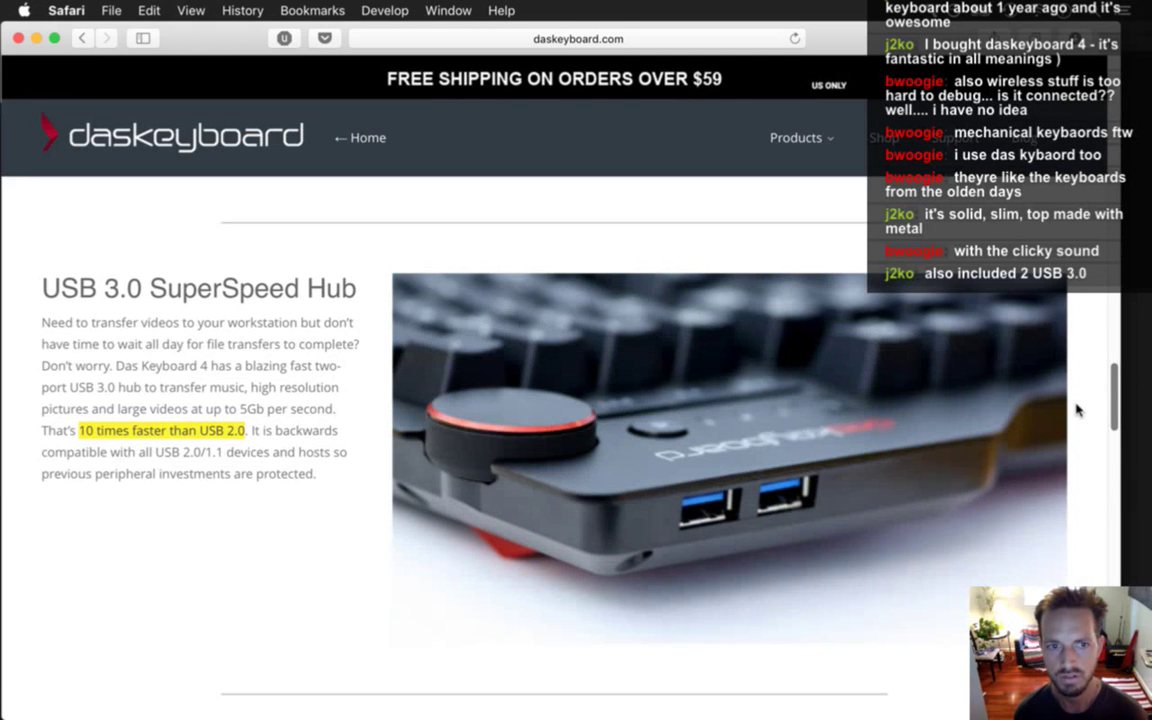
{"action": "scroll", "coordinate": [1078, 410], "scroll_direction": "down", "scroll_amount": 1}
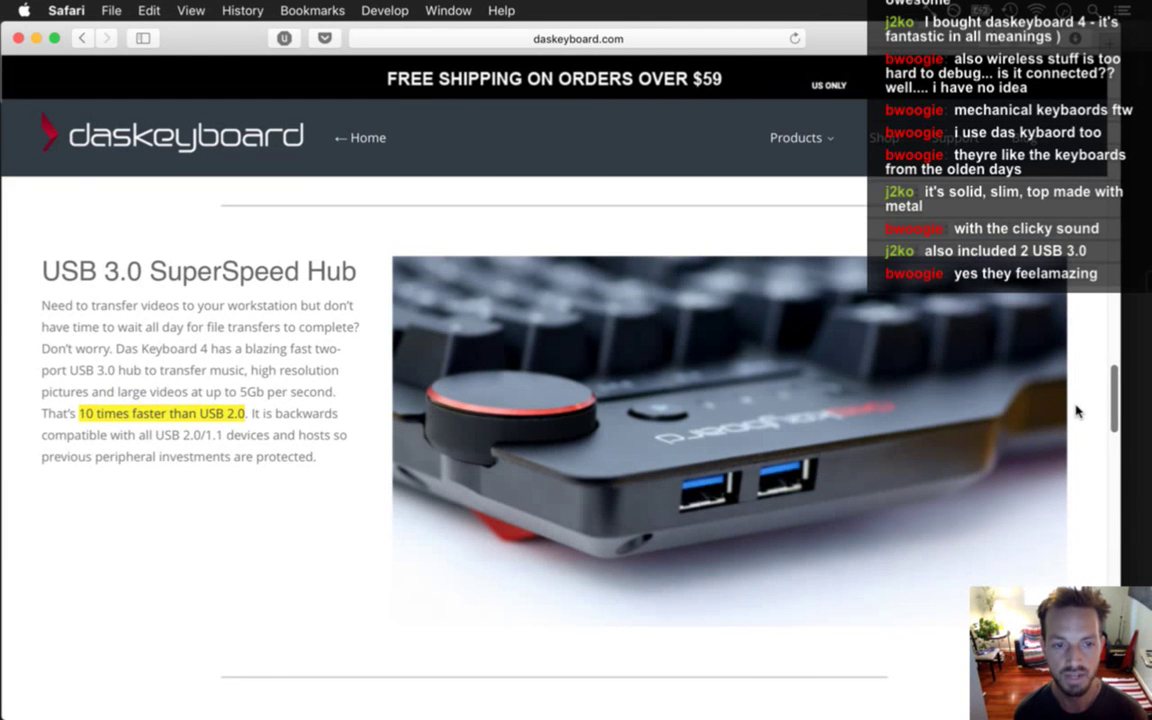
{"action": "scroll", "coordinate": [1077, 410], "scroll_direction": "down", "scroll_amount": 9}
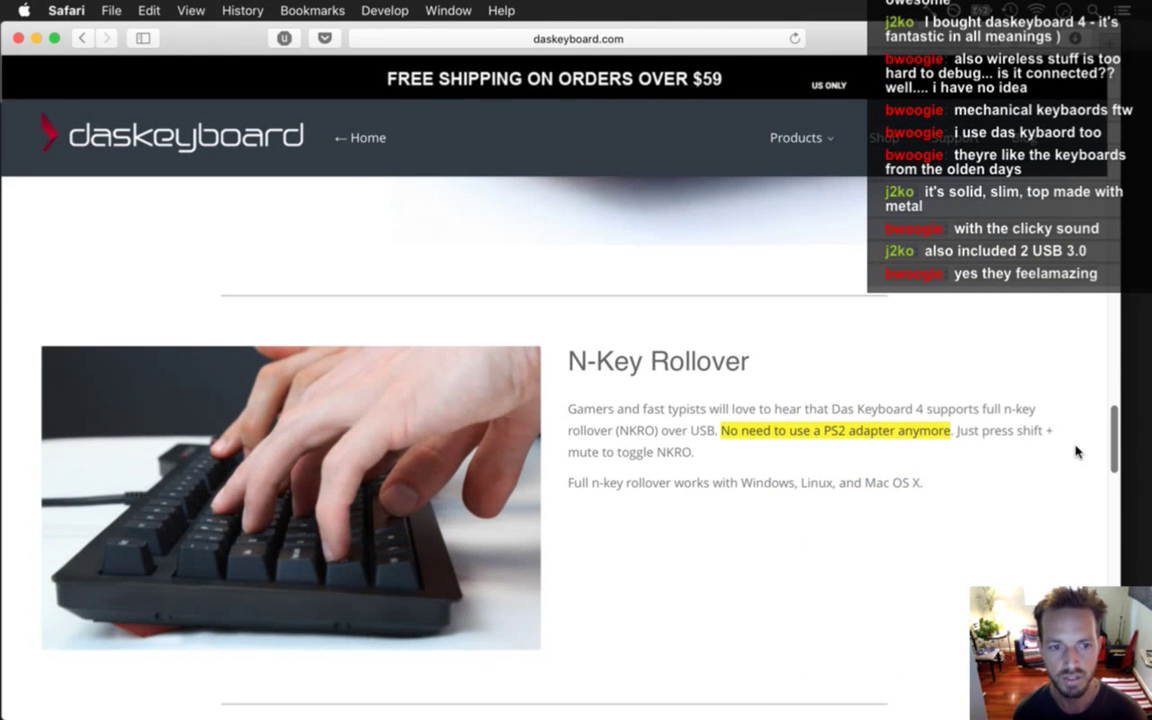
{"action": "scroll", "coordinate": [1078, 452], "scroll_direction": "down", "scroll_amount": 1}
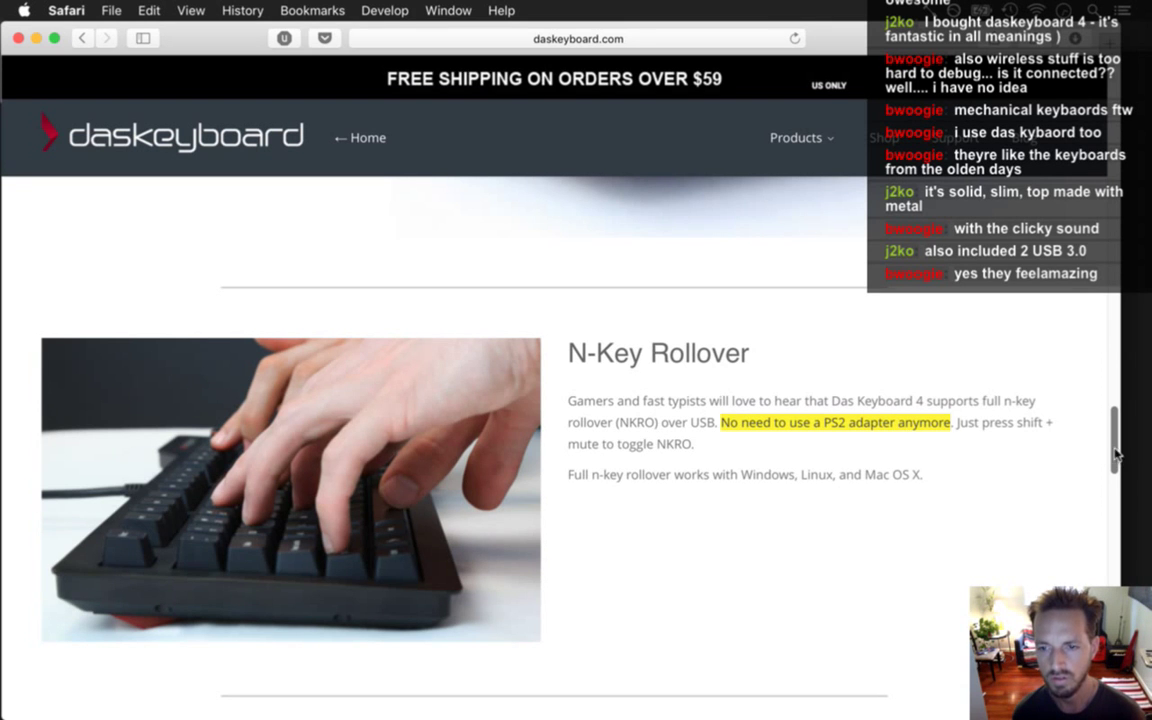
{"action": "left_click_drag", "start_coordinate": [1115, 435], "coordinate": [1112, 482]}
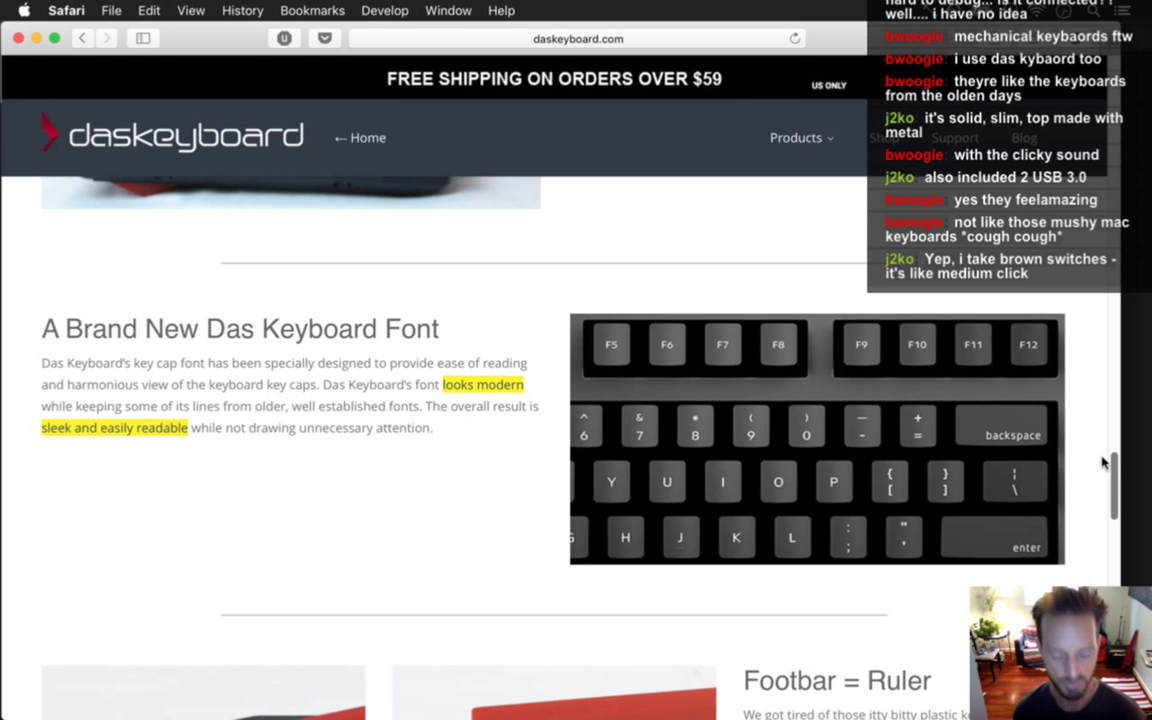
{"action": "scroll", "coordinate": [1111, 468], "scroll_direction": "down", "scroll_amount": 5}
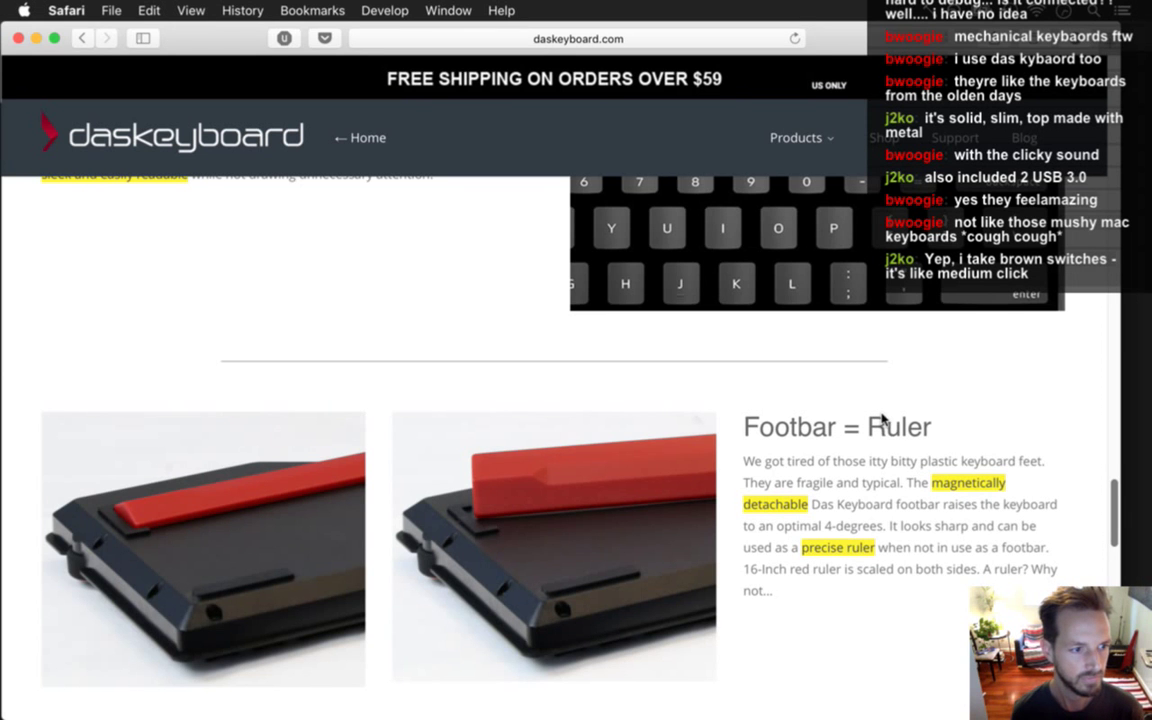
{"action": "scroll", "coordinate": [1060, 500], "scroll_direction": "down", "scroll_amount": 5}
{"action": "left_click_drag", "start_coordinate": [1112, 547], "coordinate": [1110, 90]}
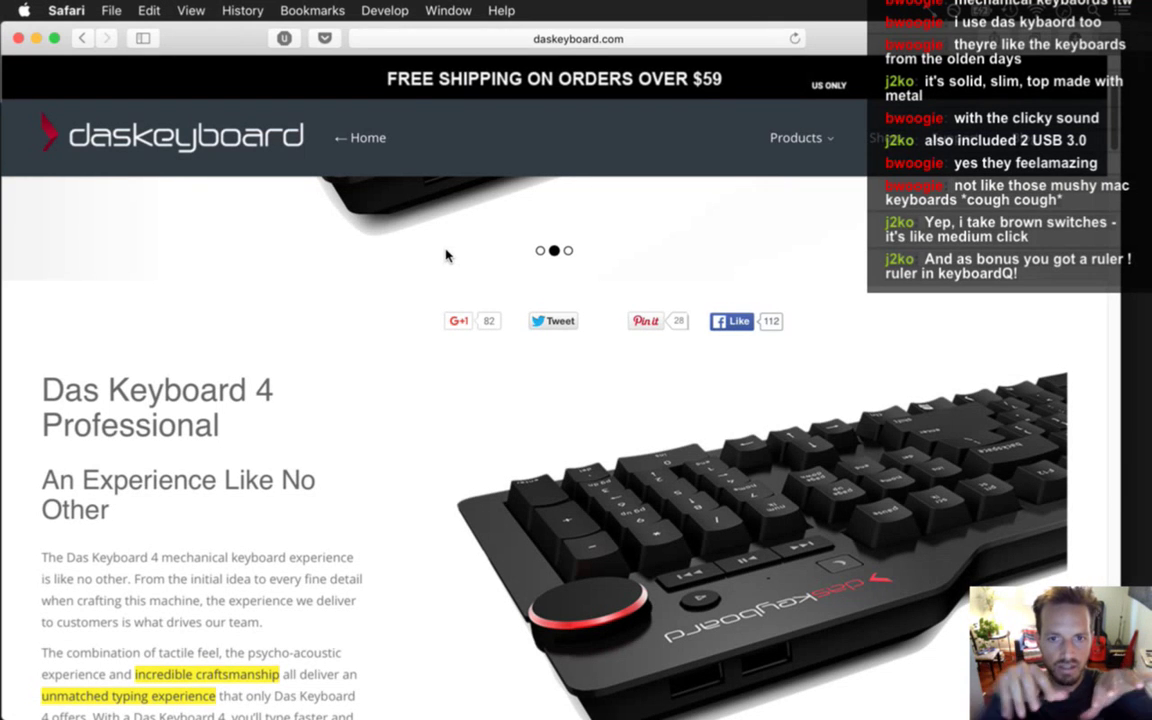
Browse the Mechanical Keyboards listing, then go back to the Das Keyboard 4 Professional page.
{"action": "mouse_move", "coordinate": [800, 140]}
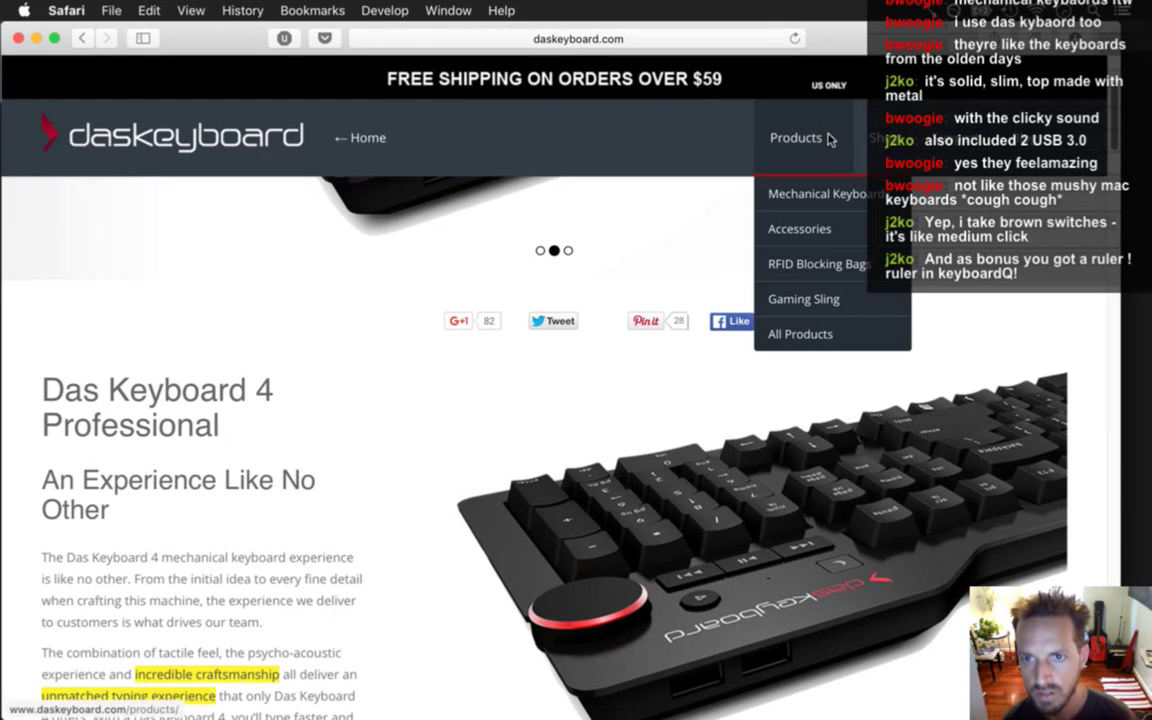
{"action": "left_click", "coordinate": [829, 233]}
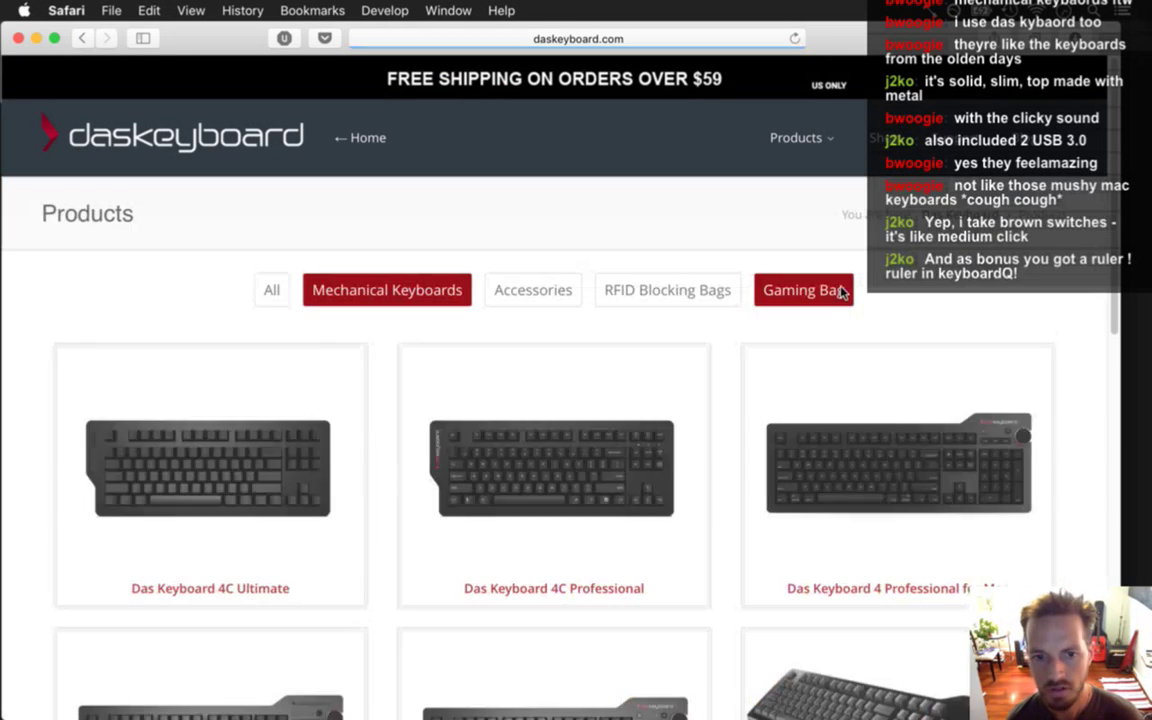
{"action": "scroll", "coordinate": [1110, 180], "scroll_direction": "down", "scroll_amount": 5}
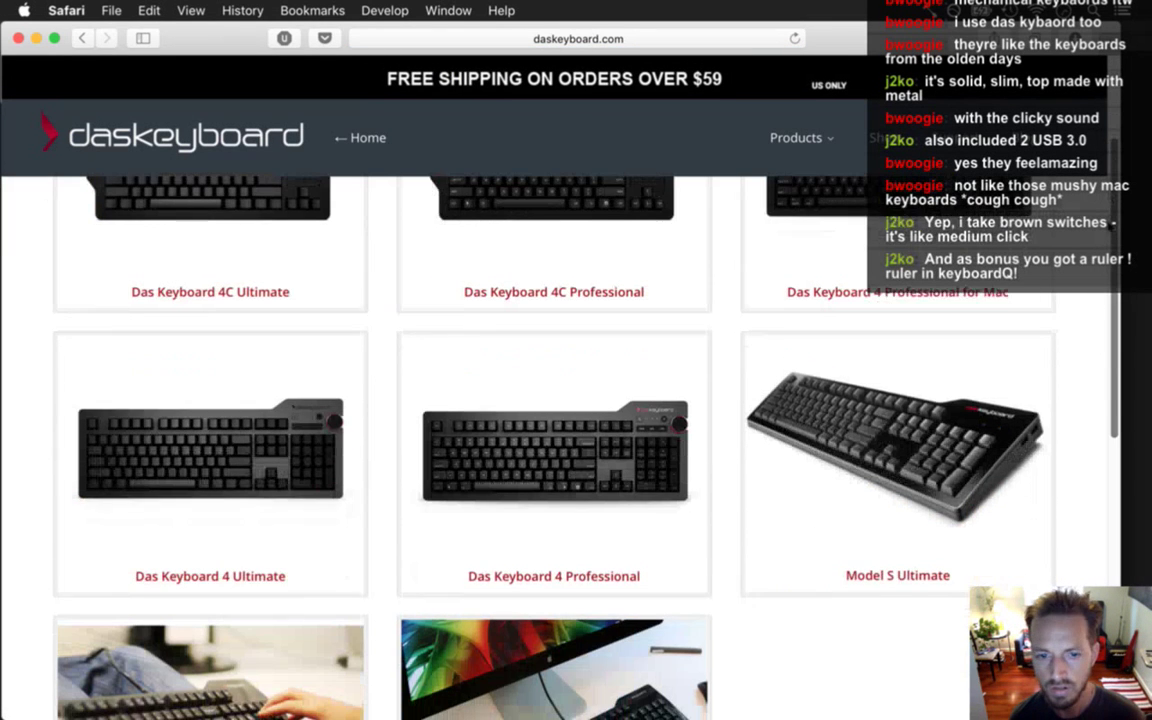
{"action": "scroll", "coordinate": [1110, 228], "scroll_direction": "down", "scroll_amount": 6}
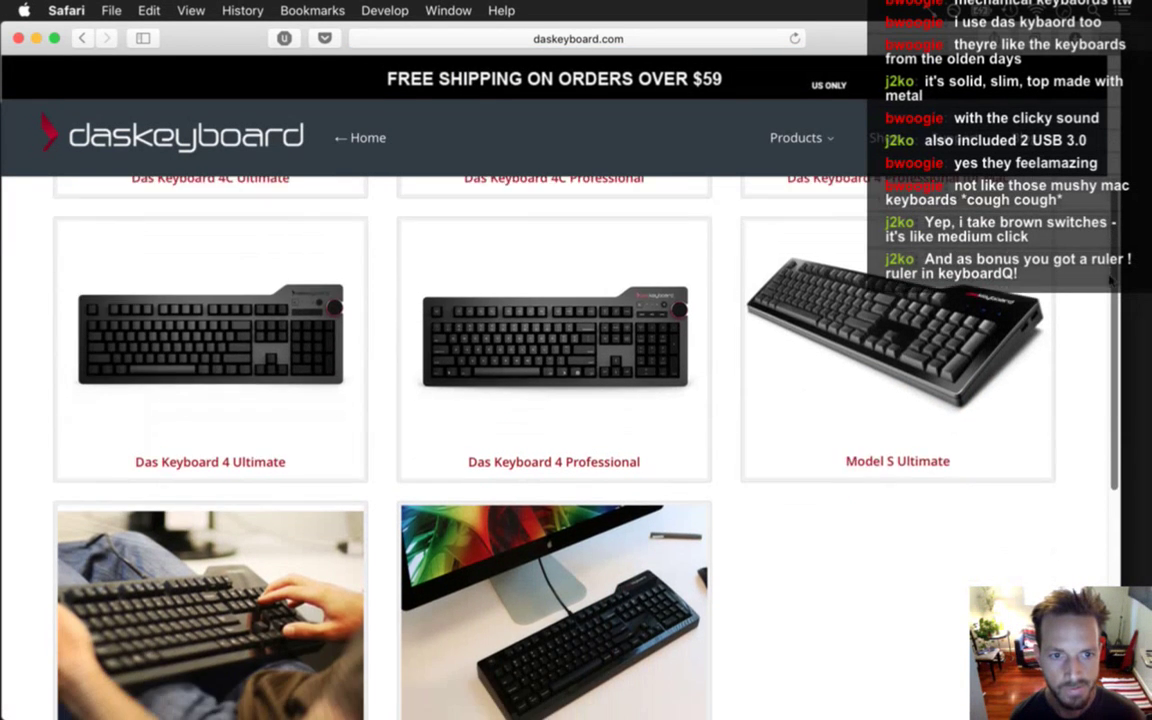
{"action": "scroll", "coordinate": [1107, 380], "scroll_direction": "up", "scroll_amount": 12}
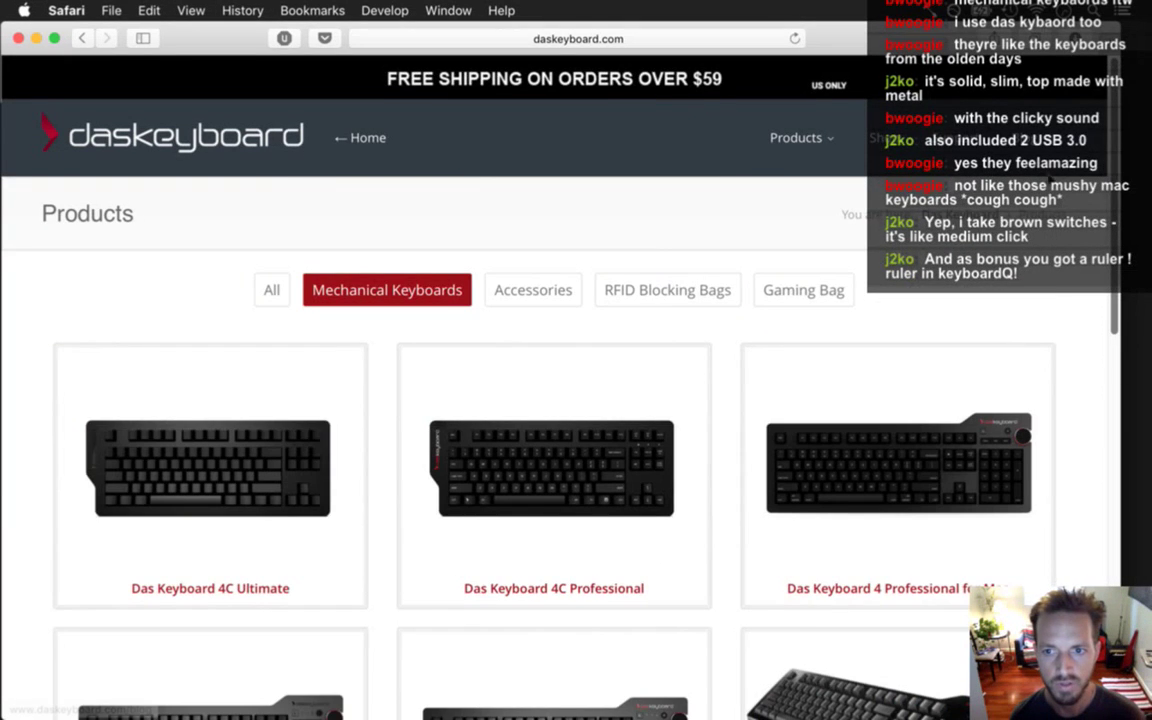
{"action": "left_click", "coordinate": [438, 38]}
{"action": "type", "text": "das keyboard 4"}
{"action": "key", "text": "Escape"}
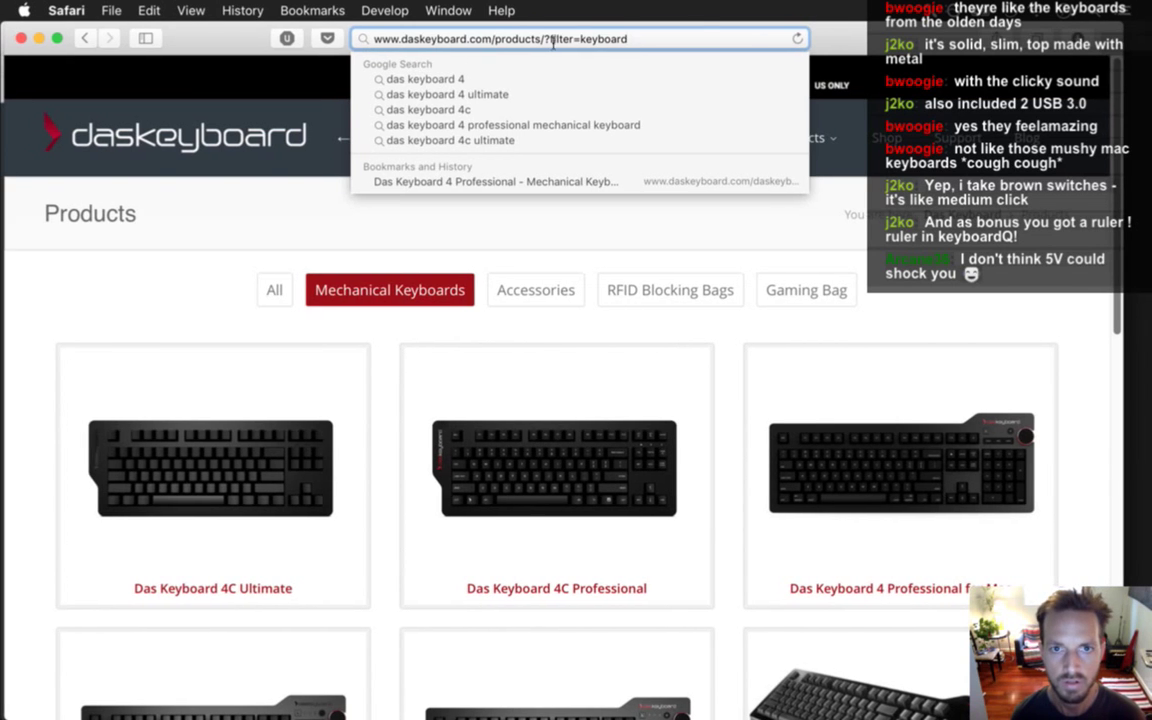
{"action": "left_click", "coordinate": [316, 47]}
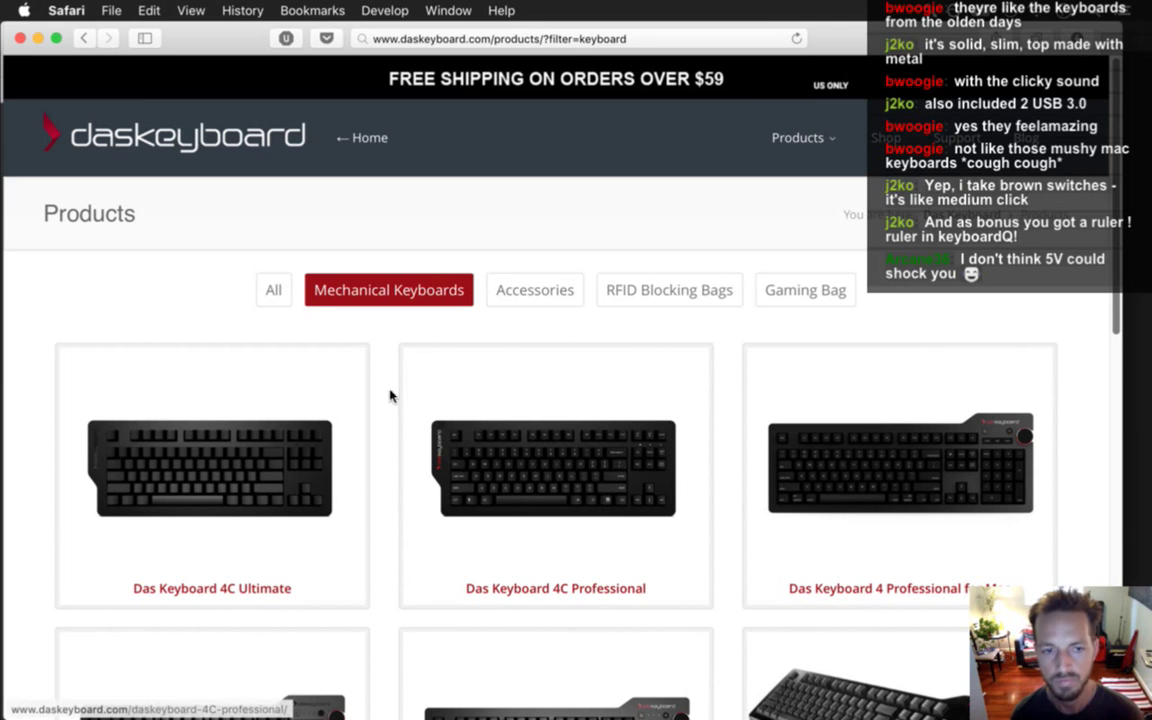
{"action": "left_click", "coordinate": [86, 38]}
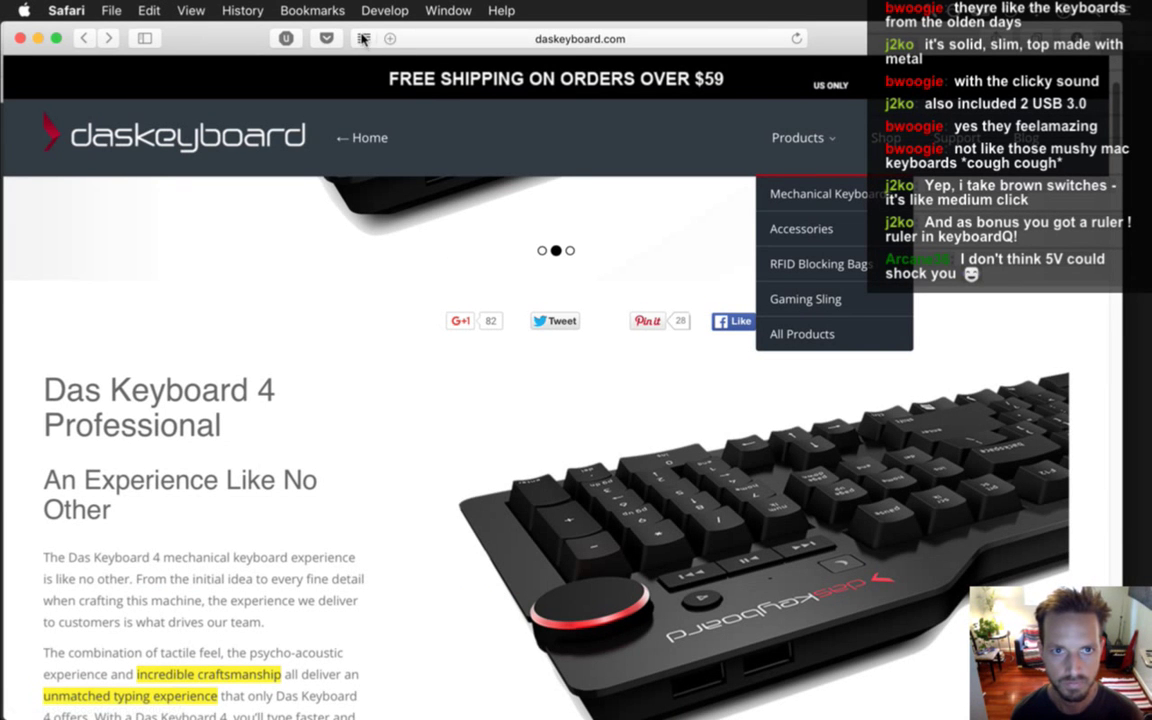
Drag the product page's address onto the desktop as a shortcut, then return to Photoshop.
{"action": "left_click", "coordinate": [418, 38]}
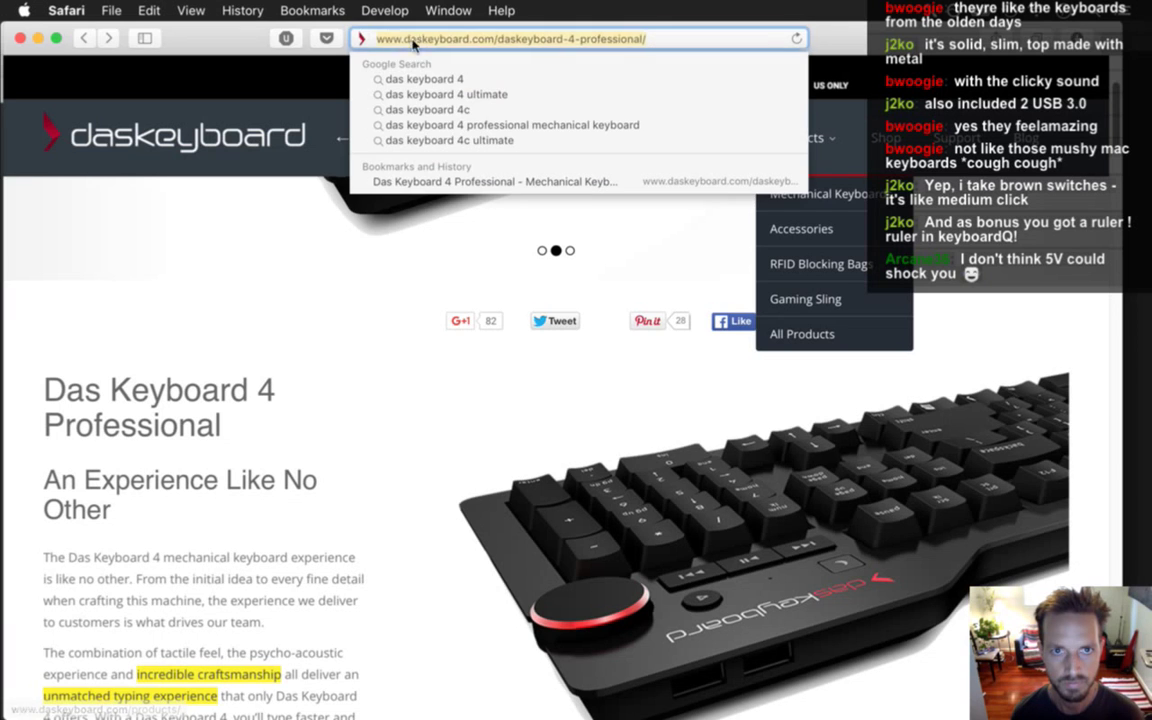
{"action": "key", "text": "F11"}
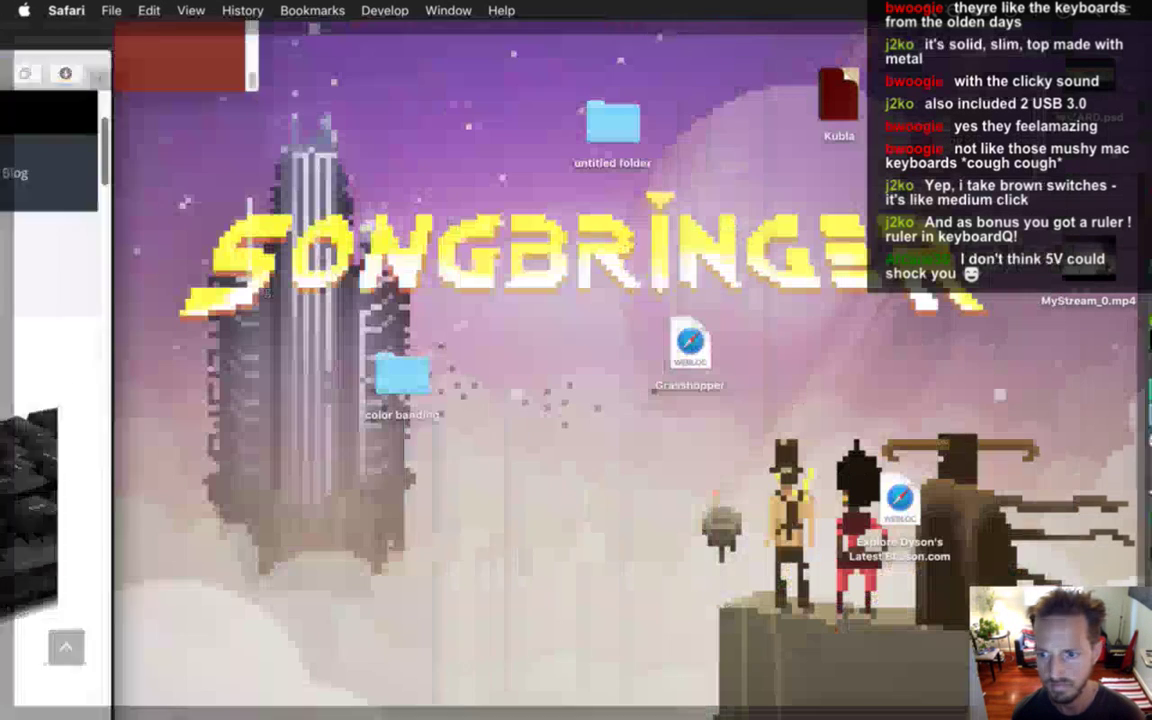
{"action": "left_click_drag", "start_coordinate": [828, 527], "coordinate": [813, 565]}
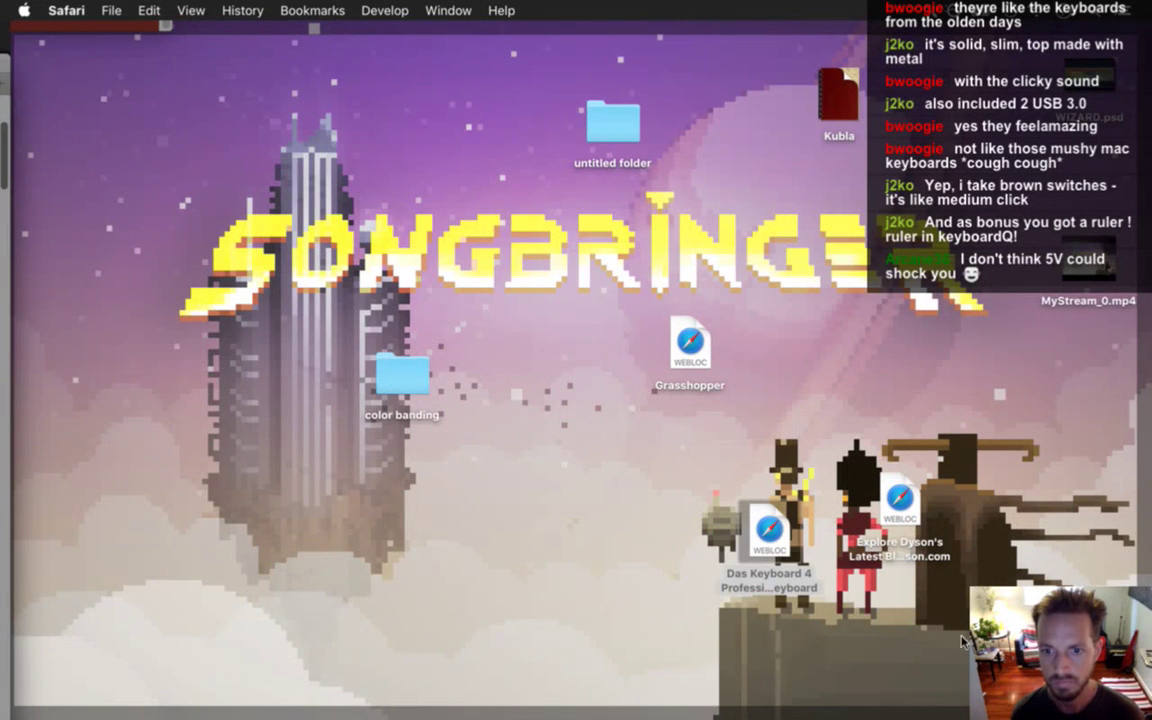
{"action": "key", "text": "F11"}
{"action": "left_click", "coordinate": [300, 420]}
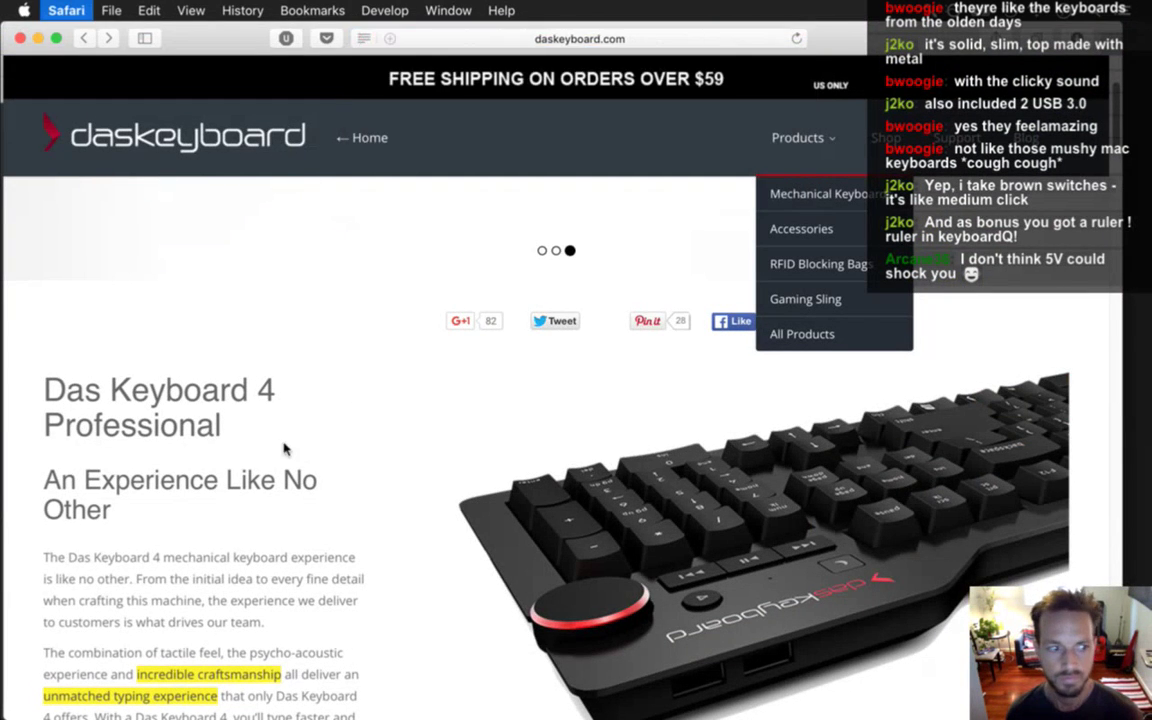
{"action": "key", "text": "super+Tab"}
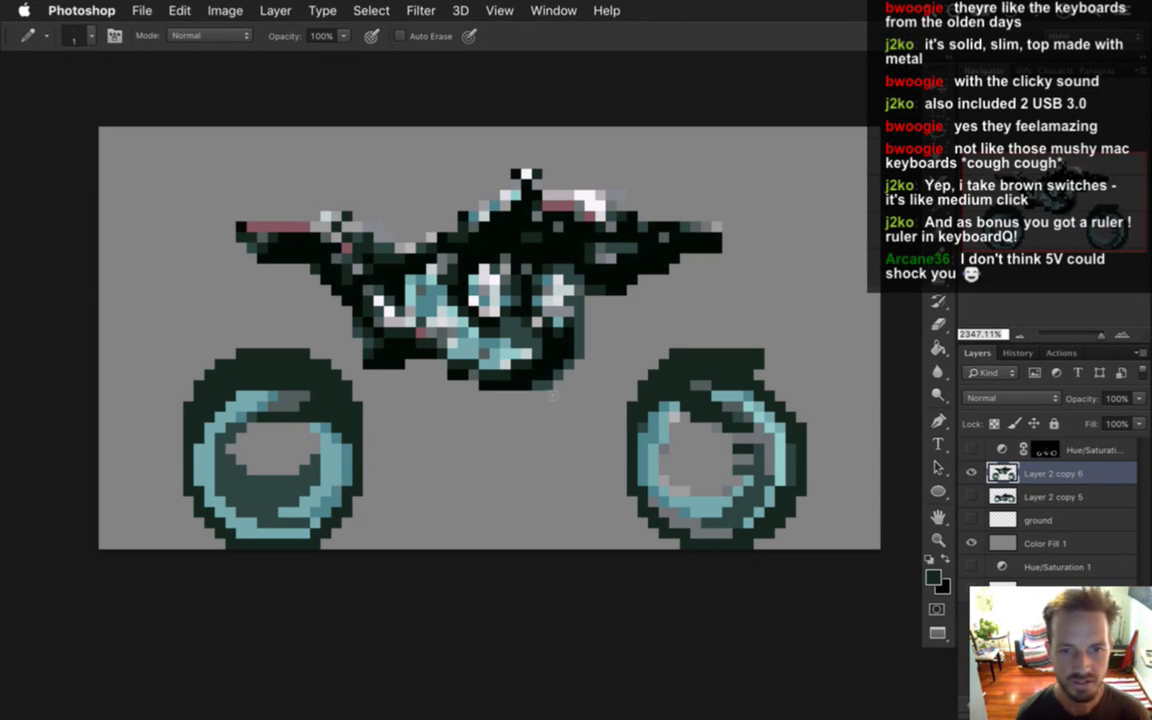
Thicken the right wheel's upper dark rim and paint two dark pixels inside its inner ring.
{"action": "left_click", "coordinate": [750, 390], "text": "alt"}
{"action": "mouse_move", "coordinate": [756, 393]}
{"action": "left_mouse_down"}
{"action": "mouse_move", "coordinate": [766, 378]}
{"action": "mouse_move", "coordinate": [776, 384]}
{"action": "mouse_move", "coordinate": [800, 420]}
{"action": "left_mouse_up"}
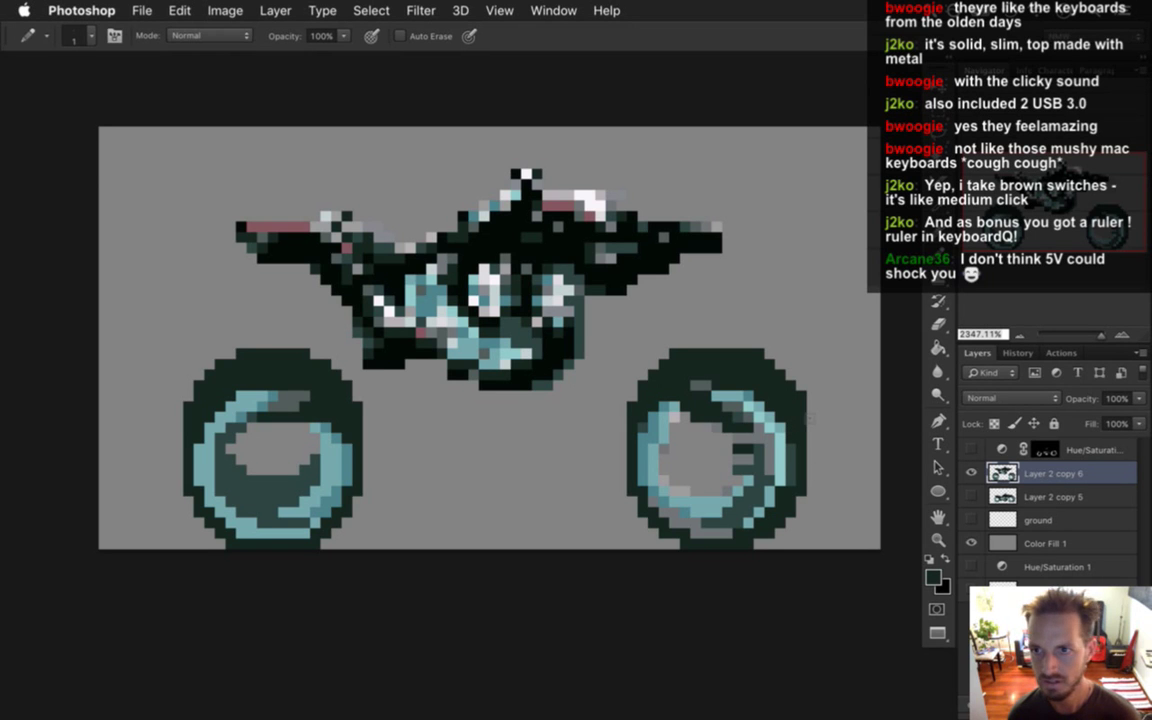
{"action": "key", "text": "e"}
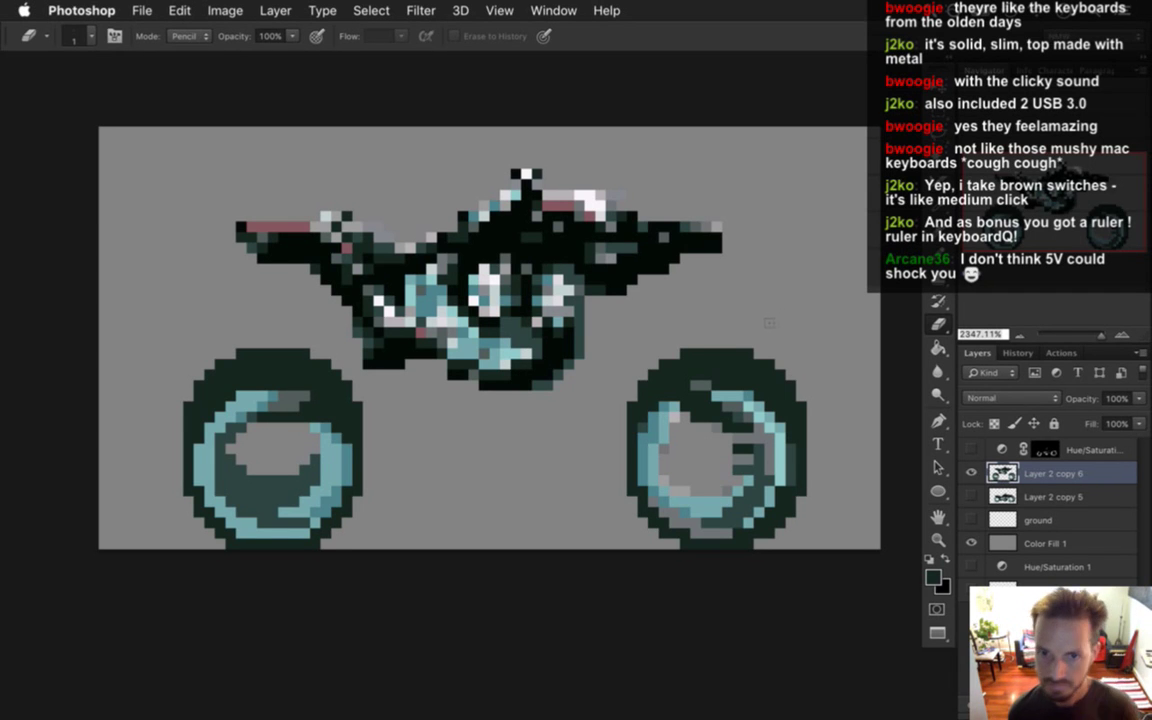
{"action": "key", "text": "i"}
{"action": "left_click", "coordinate": [241, 440]}
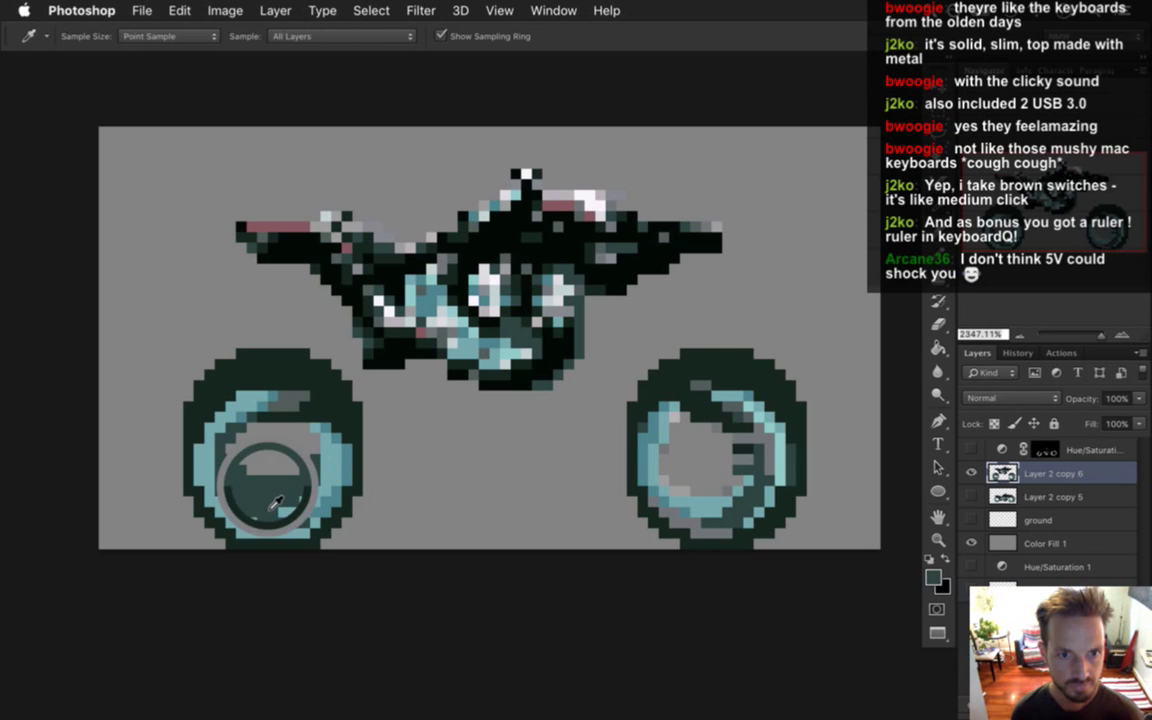
{"action": "key", "text": "b"}
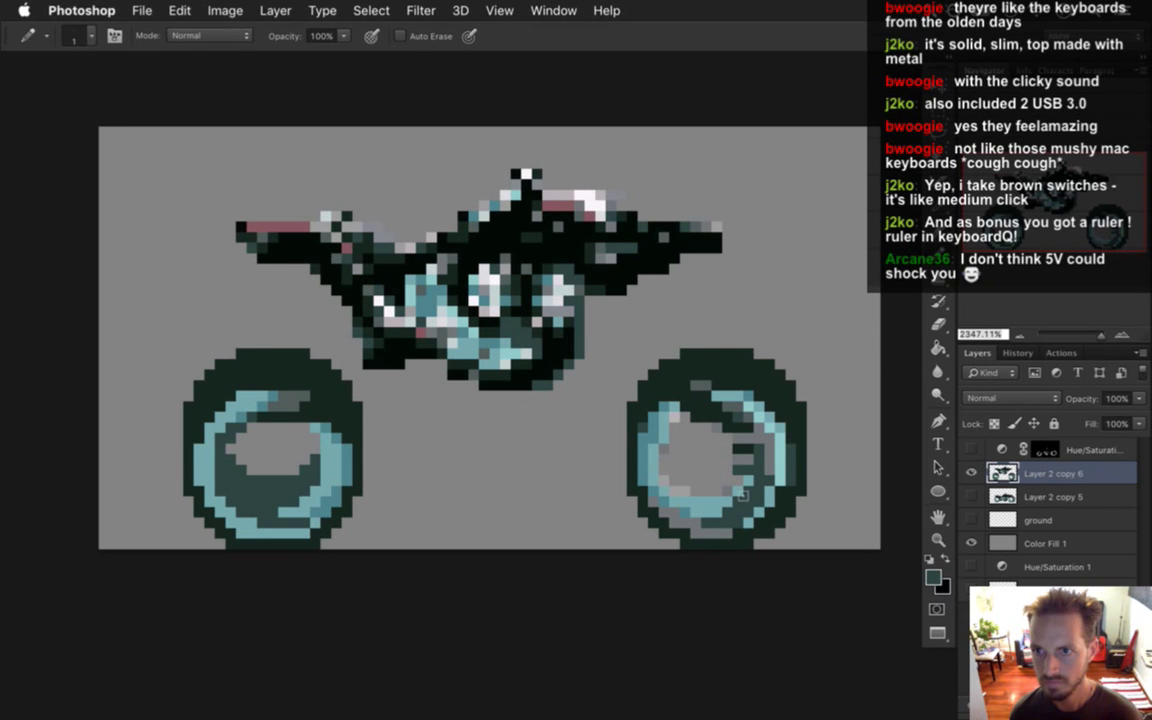
{"action": "key", "text": "e"}
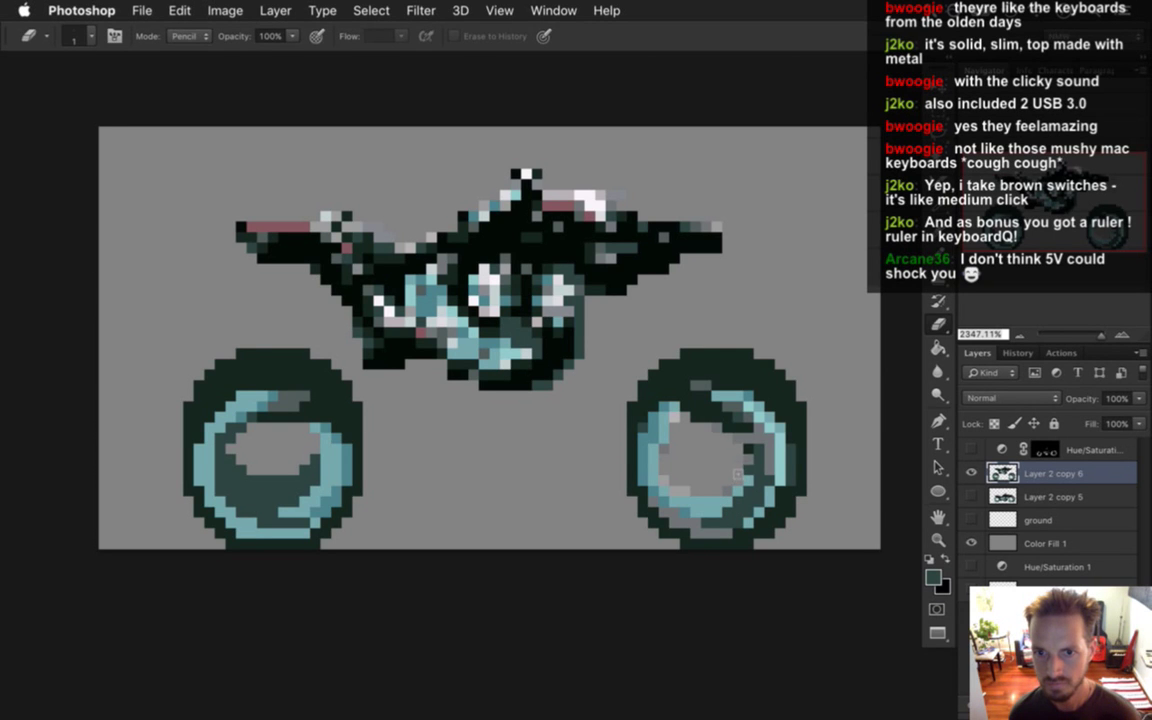
{"action": "key", "text": "b"}
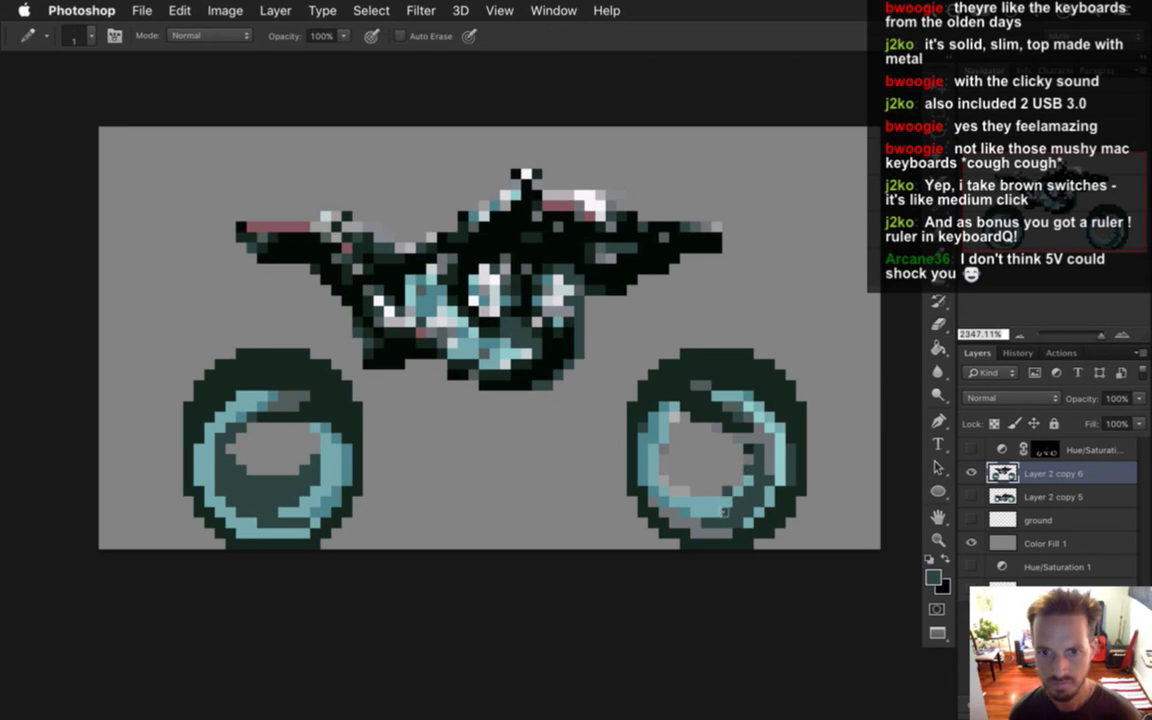
{"action": "mouse_move", "coordinate": [717, 469]}
{"action": "left_mouse_down"}
{"action": "mouse_move", "coordinate": [708, 511]}
{"action": "mouse_move", "coordinate": [716, 477]}
{"action": "mouse_move", "coordinate": [695, 511]}
{"action": "mouse_move", "coordinate": [676, 473]}
{"action": "left_mouse_up"}
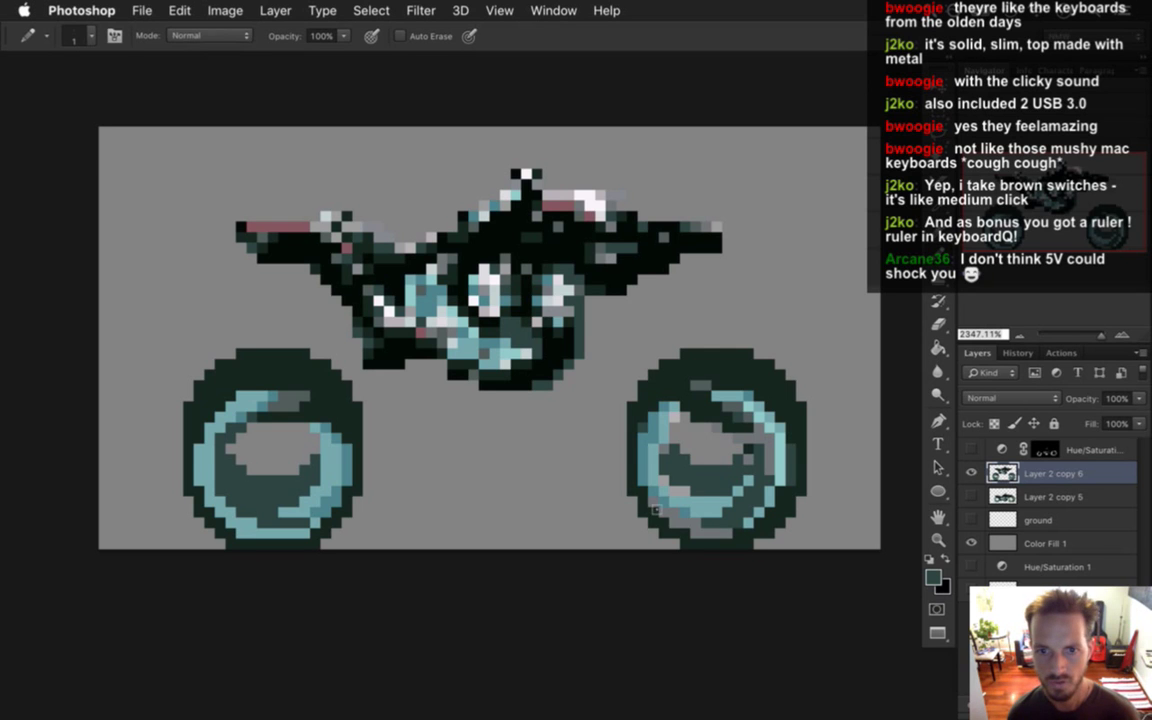
{"action": "left_click", "coordinate": [607, 425], "text": "alt"}
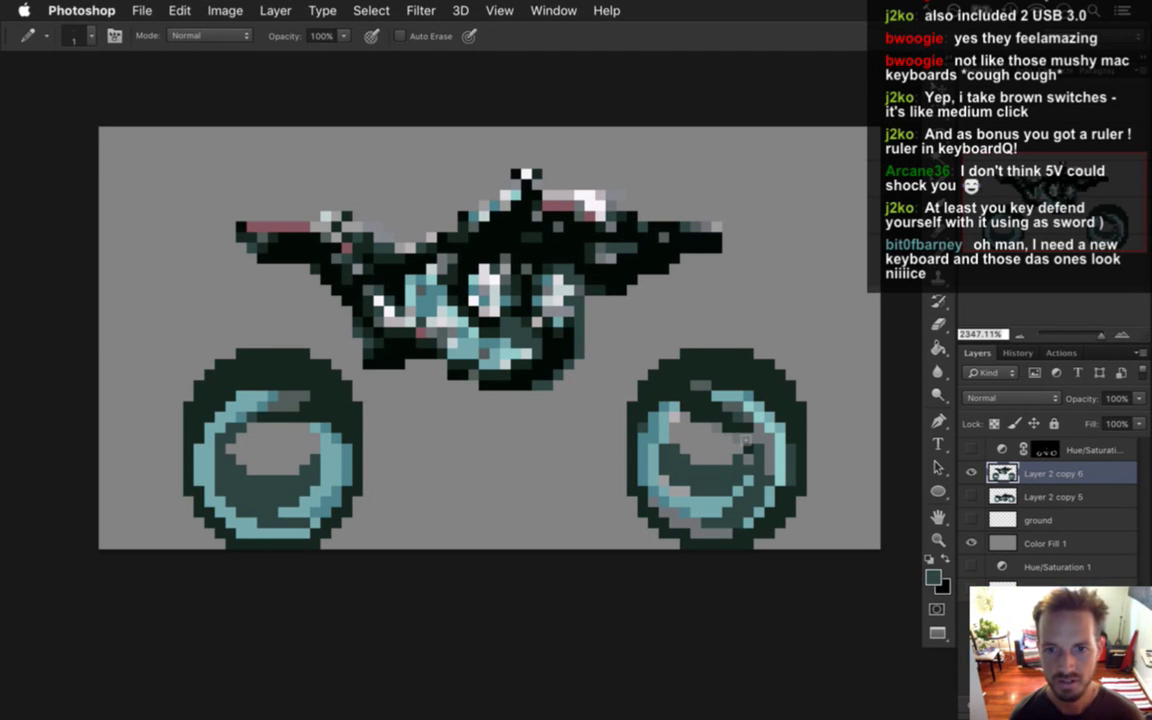
Repaint a right-wheel pixel in light blue while sampling the wheel's dark and light teals.
{"action": "key", "text": "i"}
{"action": "left_click", "coordinate": [728, 426]}
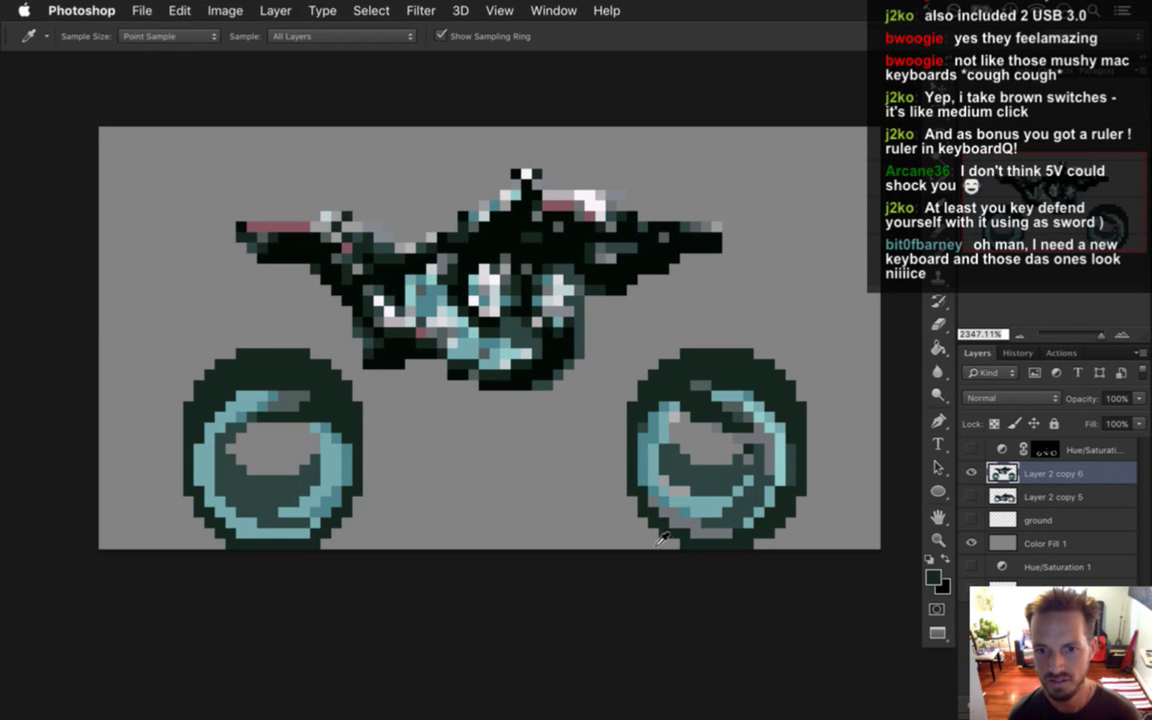
{"action": "left_click", "coordinate": [631, 440], "text": "alt"}
{"action": "left_click", "coordinate": [626, 469]}
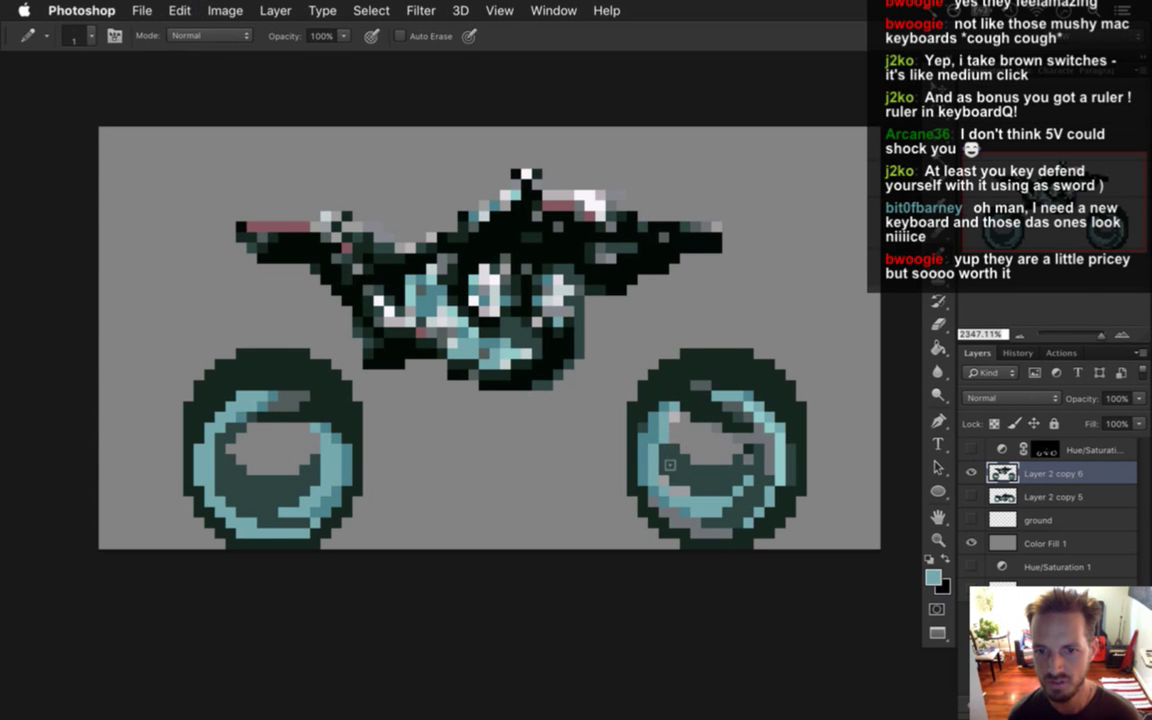
{"action": "left_click", "coordinate": [621, 440], "text": "alt"}
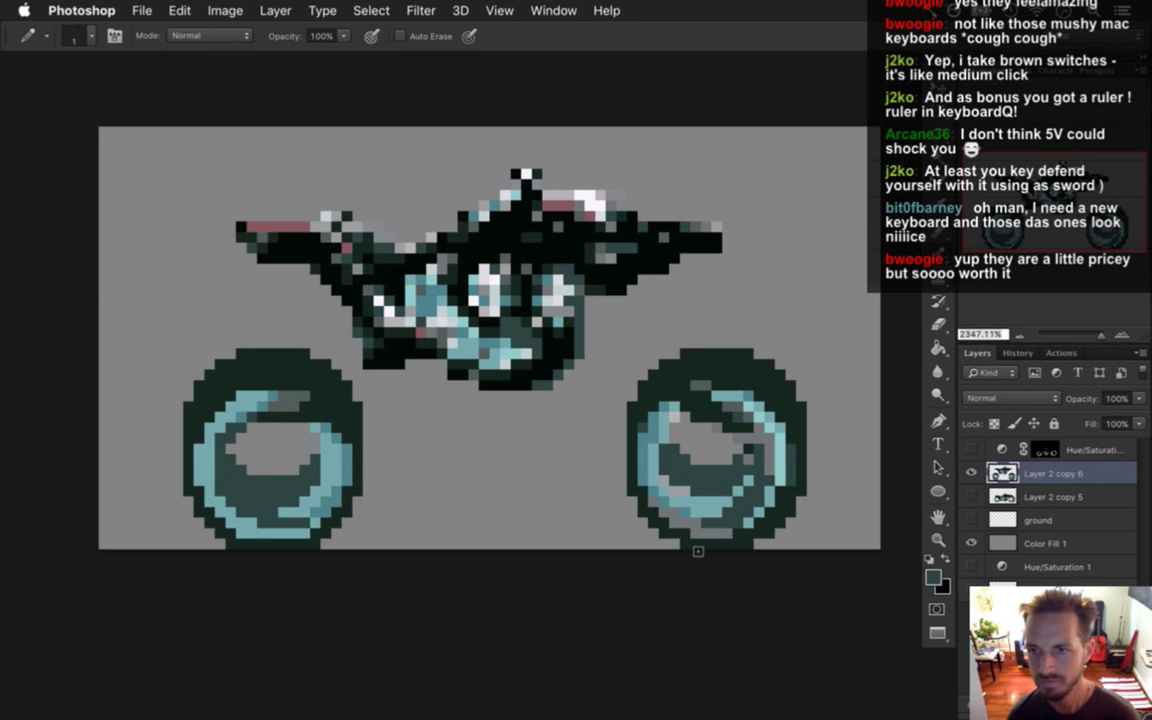
{"action": "left_click", "coordinate": [632, 460], "text": "alt"}
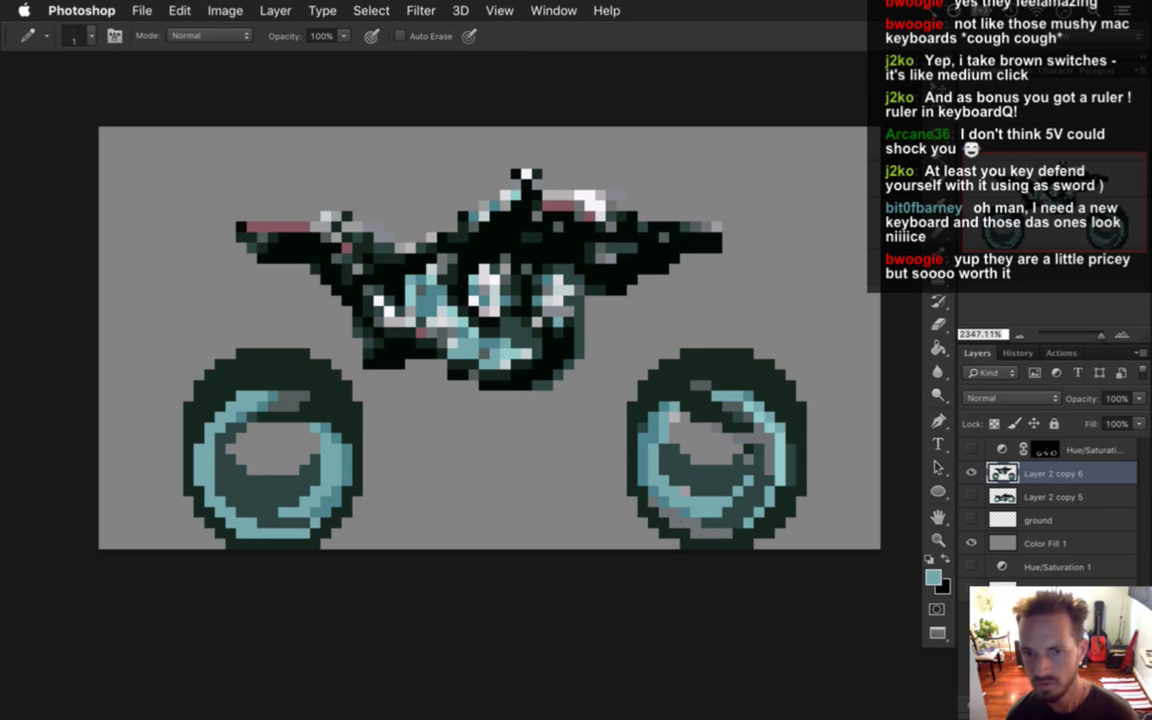
{"action": "left_click", "coordinate": [683, 432], "text": "alt"}
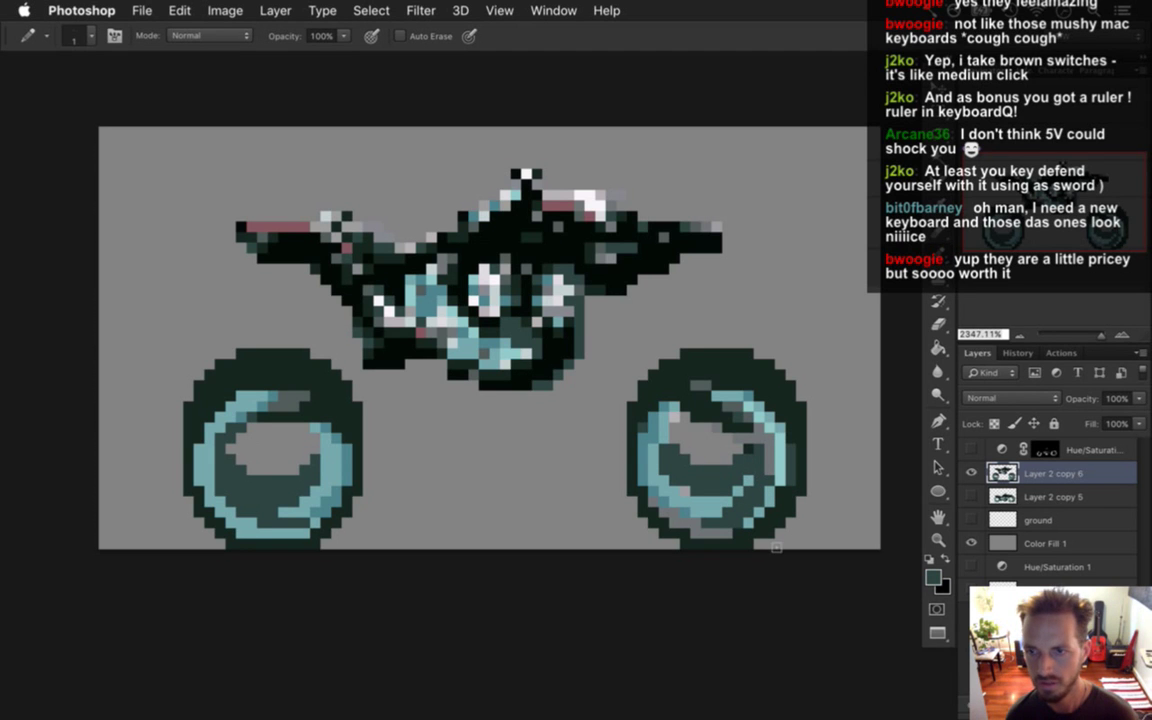
{"action": "left_click", "coordinate": [671, 453], "text": "alt"}
{"action": "left_click", "coordinate": [673, 433], "text": "alt"}
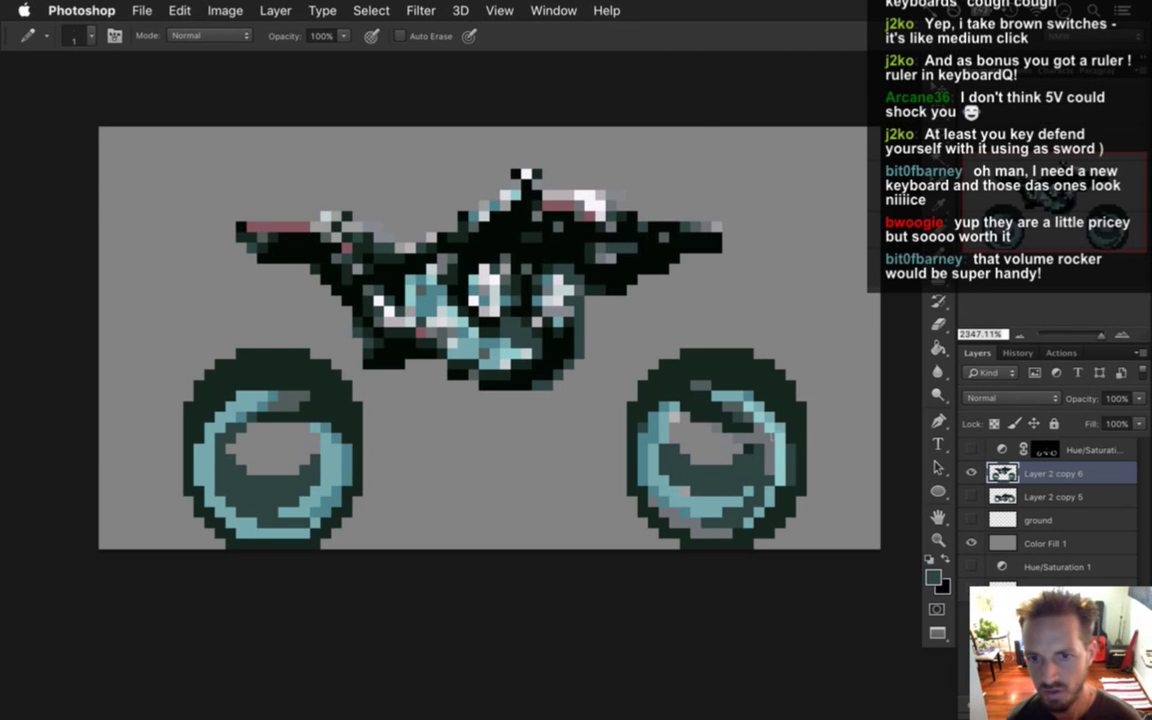
Paint a lighter grey pixel on the wheel's lower edge, resample teal, and undo the last edit.
{"action": "key", "text": "i"}
{"action": "left_click", "coordinate": [649, 409]}
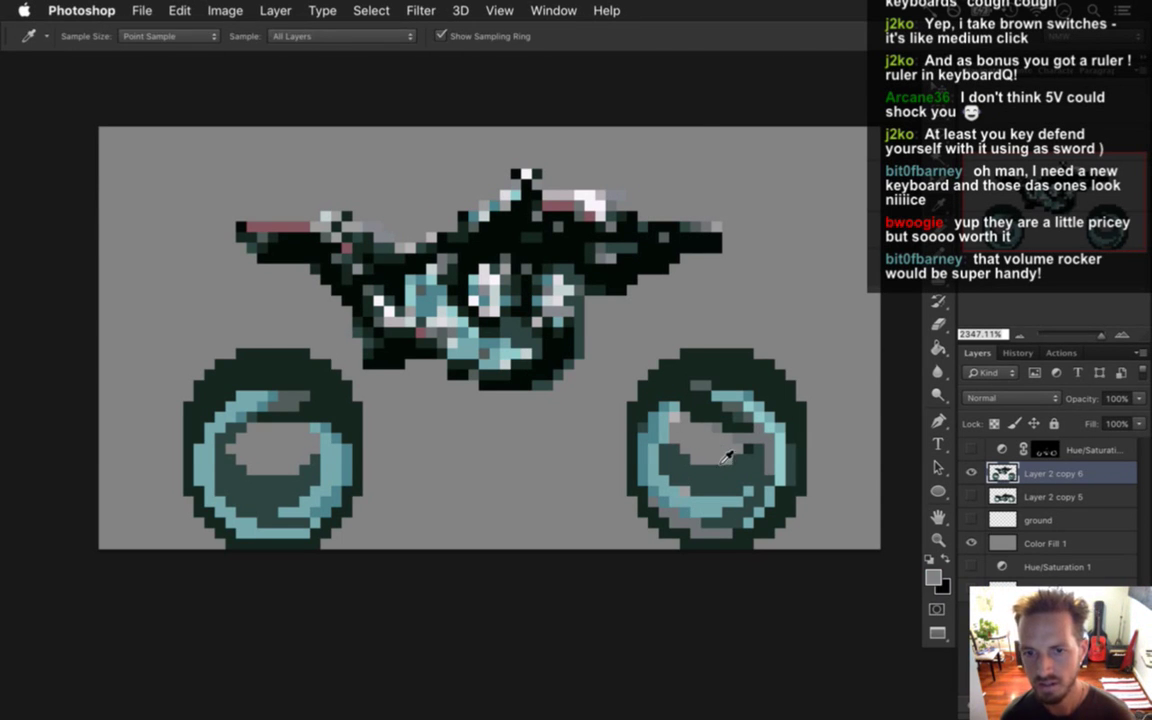
{"action": "key", "text": "b"}
{"action": "left_click", "coordinate": [750, 521]}
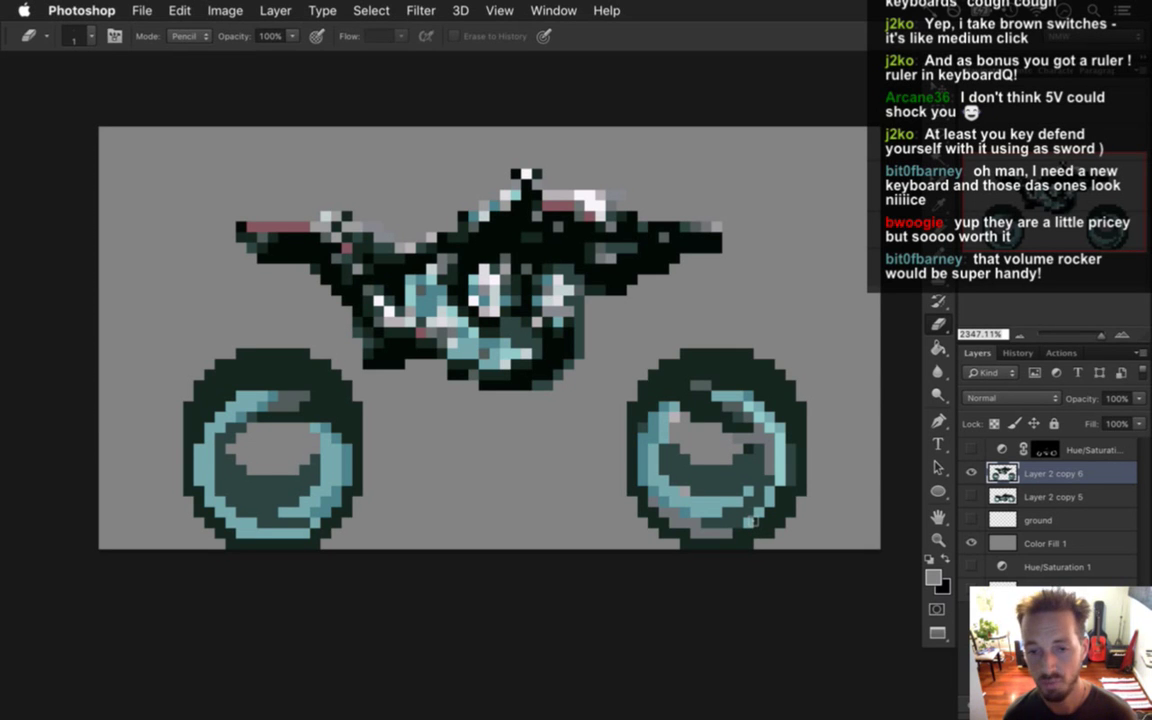
{"action": "key", "text": "i"}
{"action": "left_click", "coordinate": [676, 392]}
{"action": "key", "text": "b"}
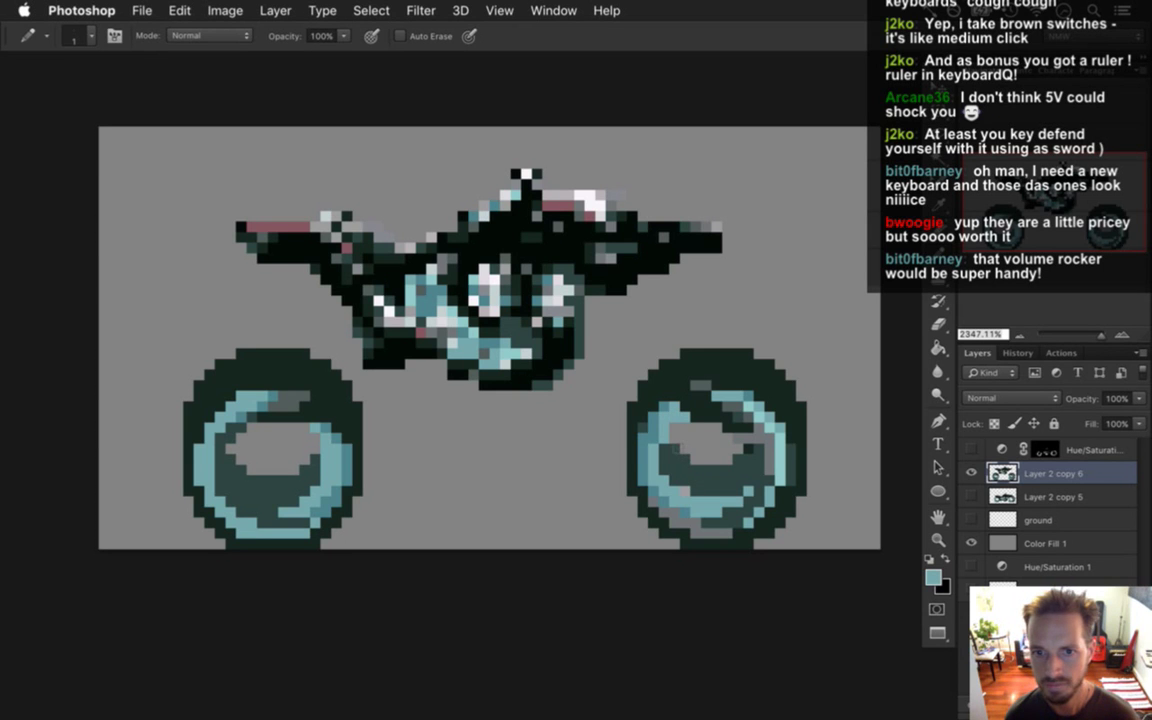
{"action": "left_click", "coordinate": [676, 418], "text": "alt"}
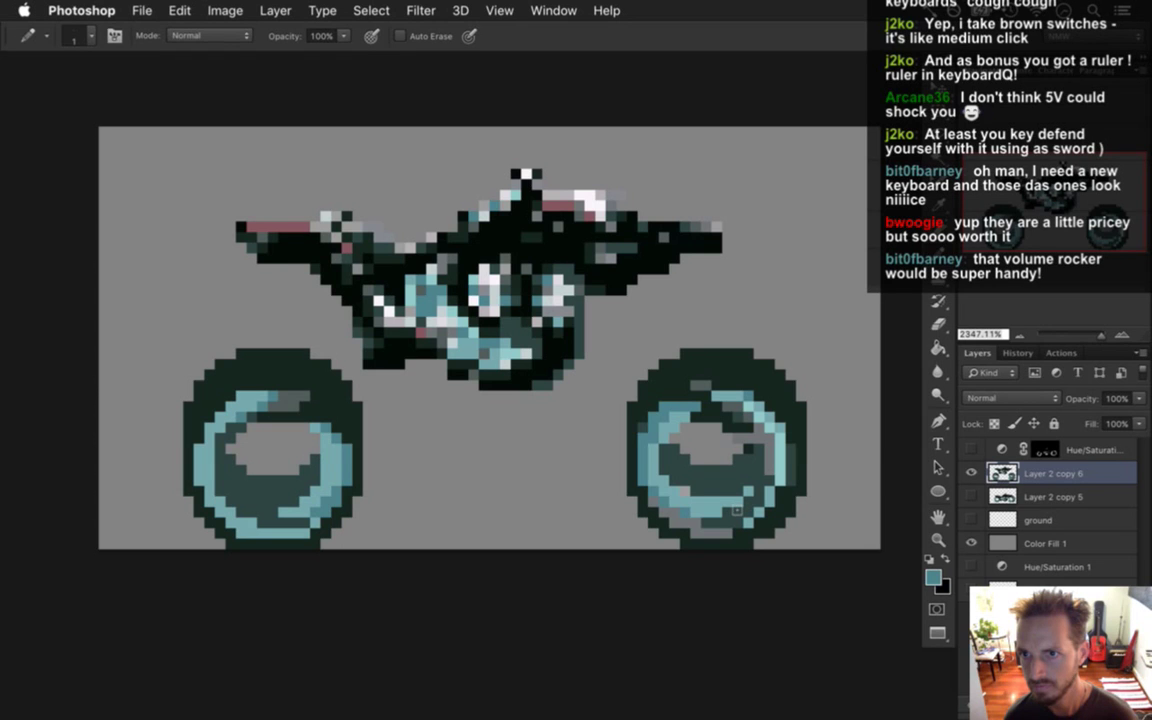
{"action": "key", "text": "super+z"}
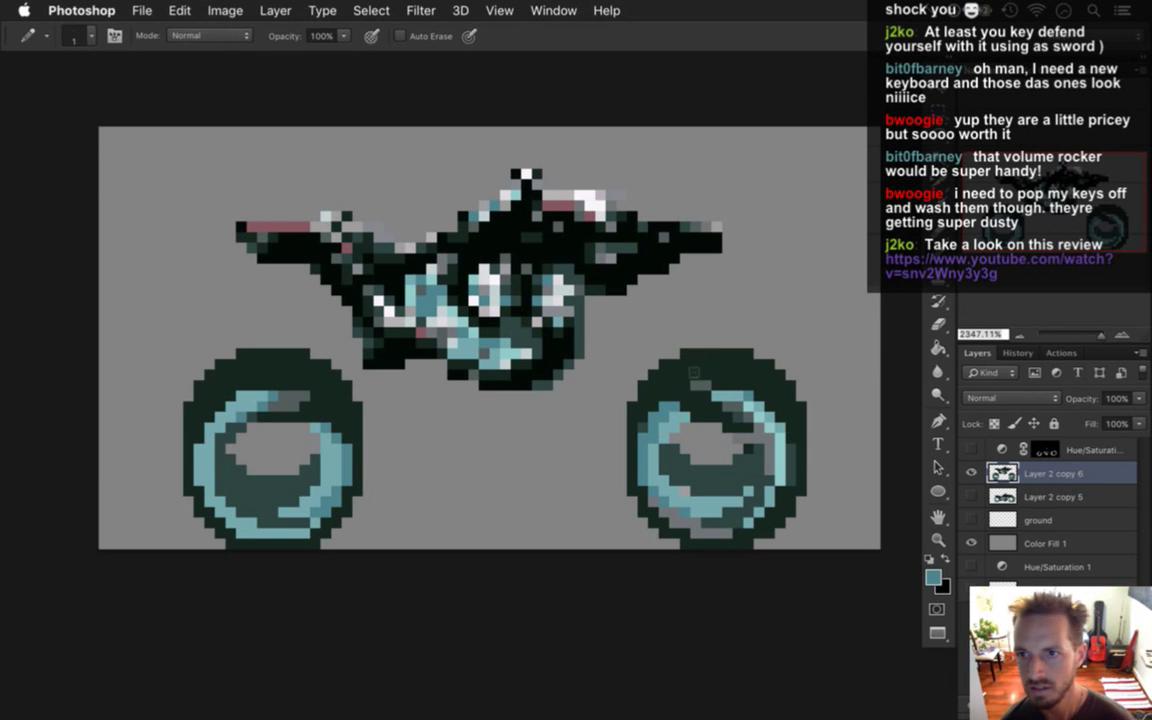
Paint a light teal pixel into the right wheel's inner ring.
{"action": "key", "text": "i"}
{"action": "left_click", "coordinate": [743, 425]}
{"action": "key", "text": "b"}
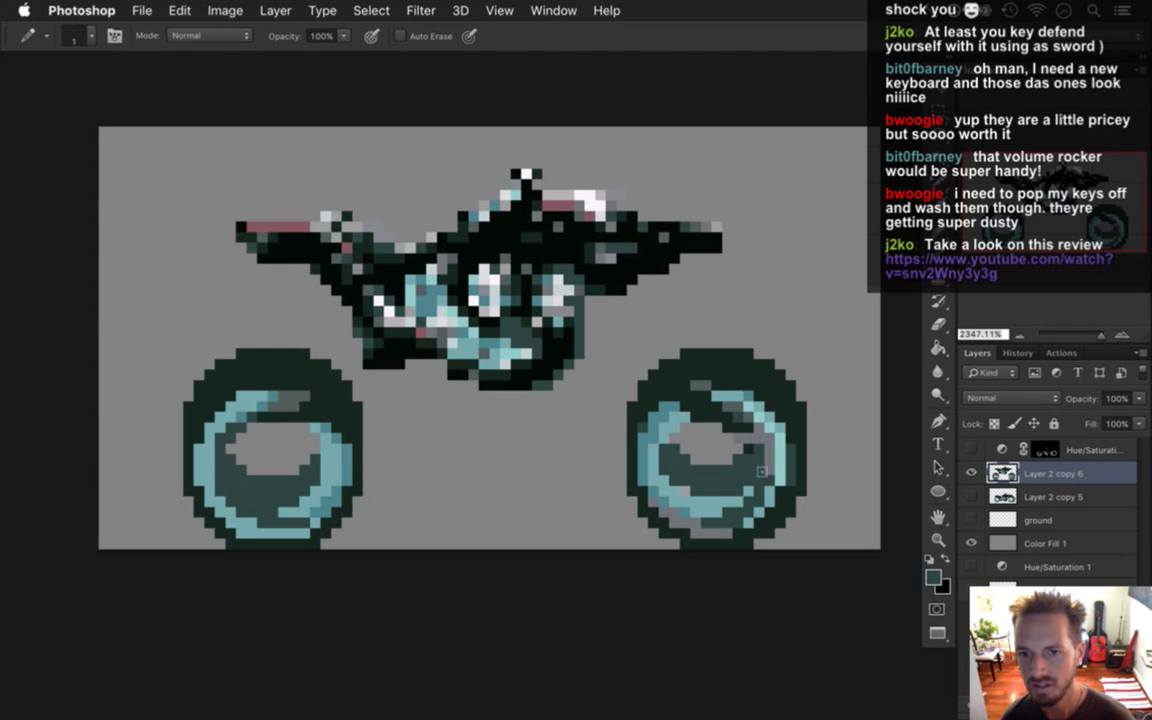
{"action": "left_click", "coordinate": [748, 418], "text": "alt"}
{"action": "left_click", "coordinate": [723, 459]}
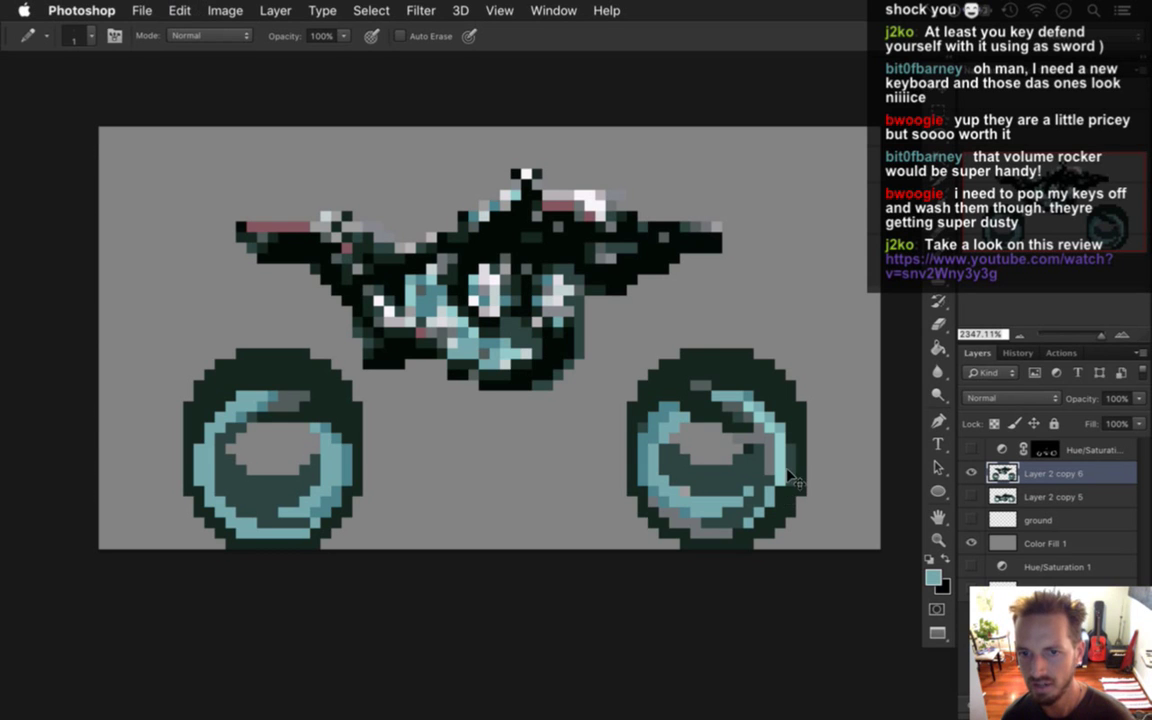
Step back through the history to remove the unwanted right-wheel pixel edits.
{"action": "key", "text": "alt"}
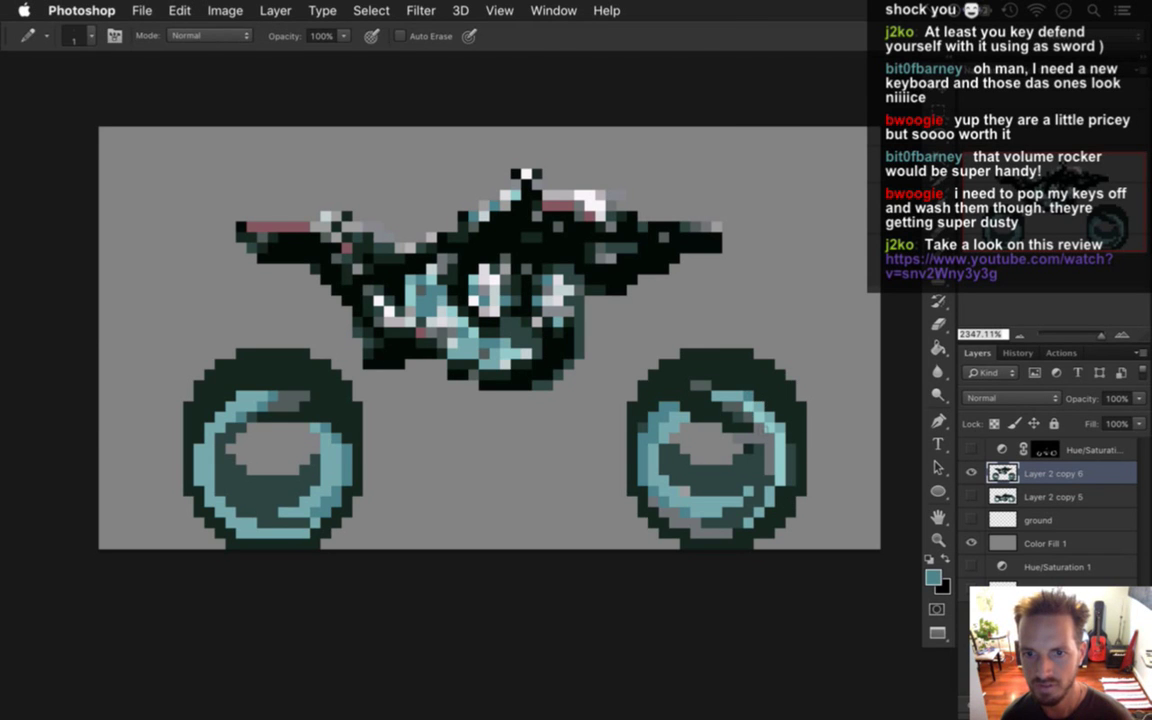
{"action": "key", "text": "super+alt+z"}
{"action": "key", "text": "super+alt+z"}
{"action": "key", "text": "super+alt+z"}
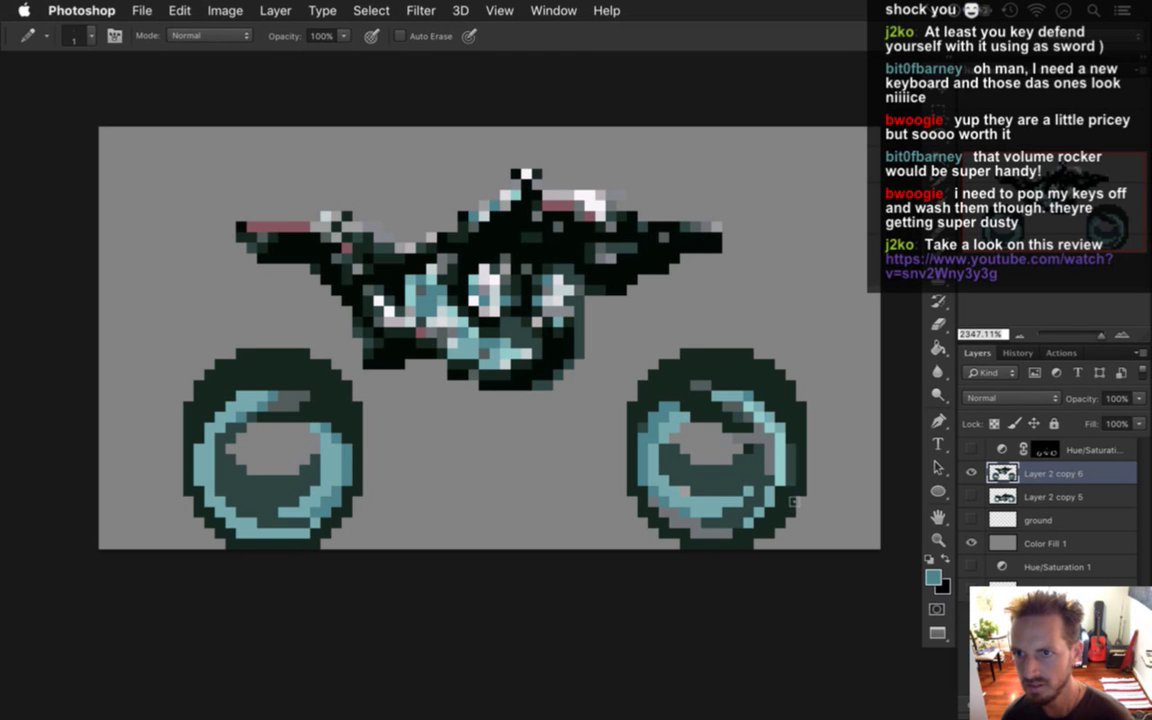
{"action": "key", "text": "super+alt+z"}
{"action": "key", "text": "super+alt+z"}
{"action": "key", "text": "super+alt+z"}
{"action": "key", "text": "super+alt+z"}
{"action": "key", "text": "super+alt+z"}
{"action": "key", "text": "super+alt+z"}
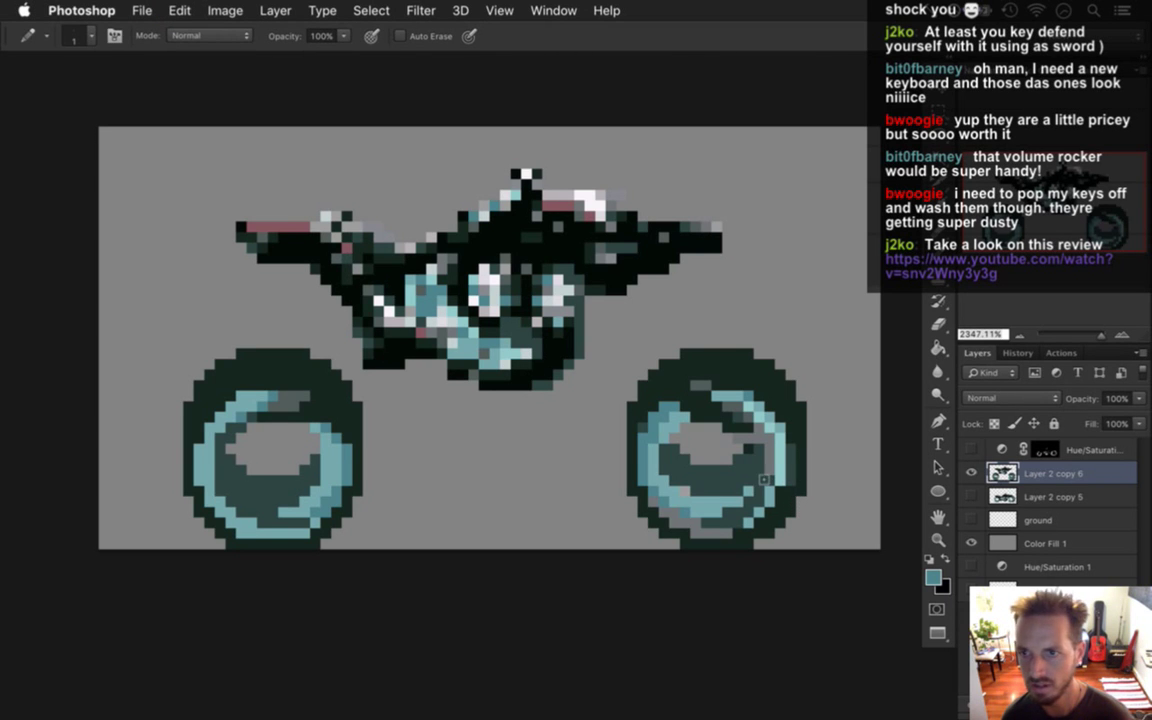
{"action": "key", "text": "super+alt+z"}
{"action": "key", "text": "super+alt+z"}
{"action": "key", "text": "super+alt+z"}
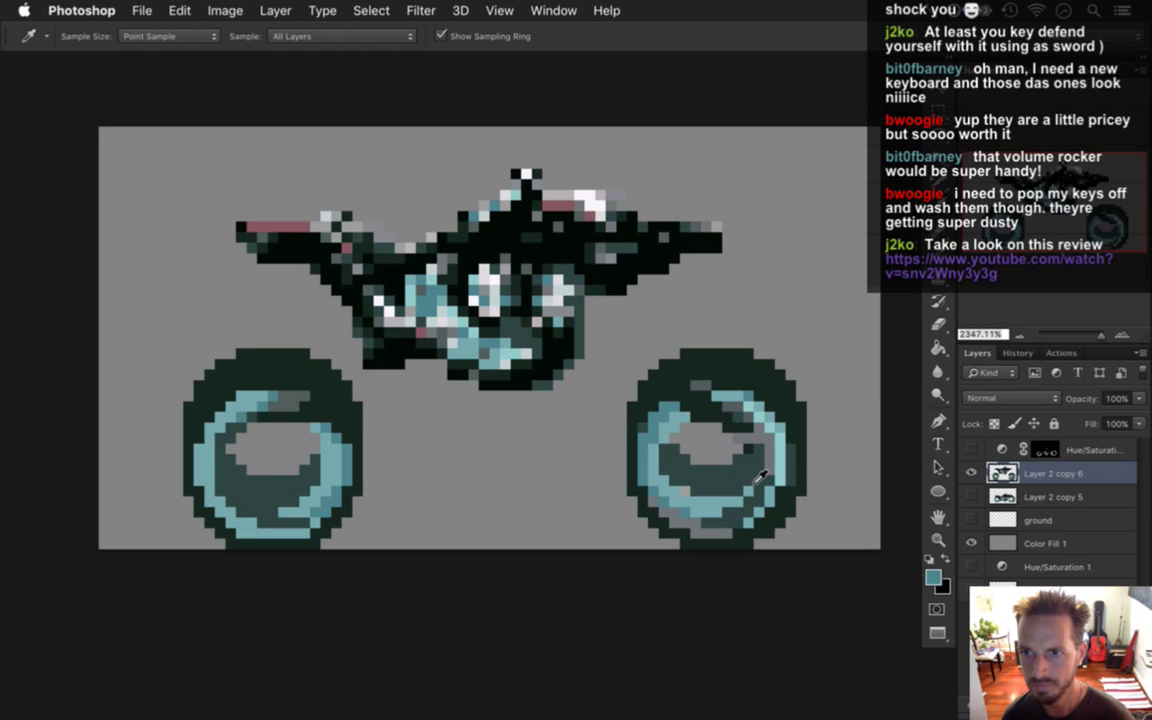
{"action": "key", "text": "super+alt+z"}
{"action": "key", "text": "super+alt+z"}
{"action": "key", "text": "super+alt+z"}
{"action": "key", "text": "super+alt+z"}
{"action": "key", "text": "super+alt+z"}
{"action": "key", "text": "super+alt+z"}
{"action": "key", "text": "super+alt+z"}
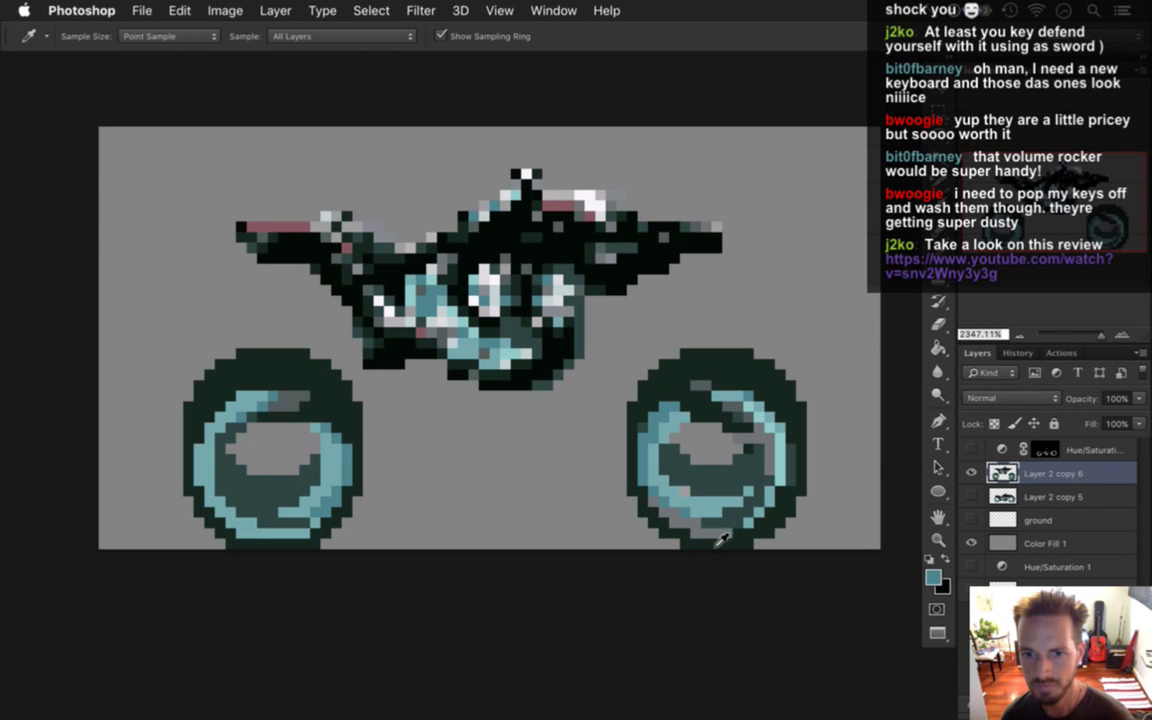
{"action": "key", "text": "super+alt+z"}
{"action": "left_click", "coordinate": [724, 495], "text": "alt"}
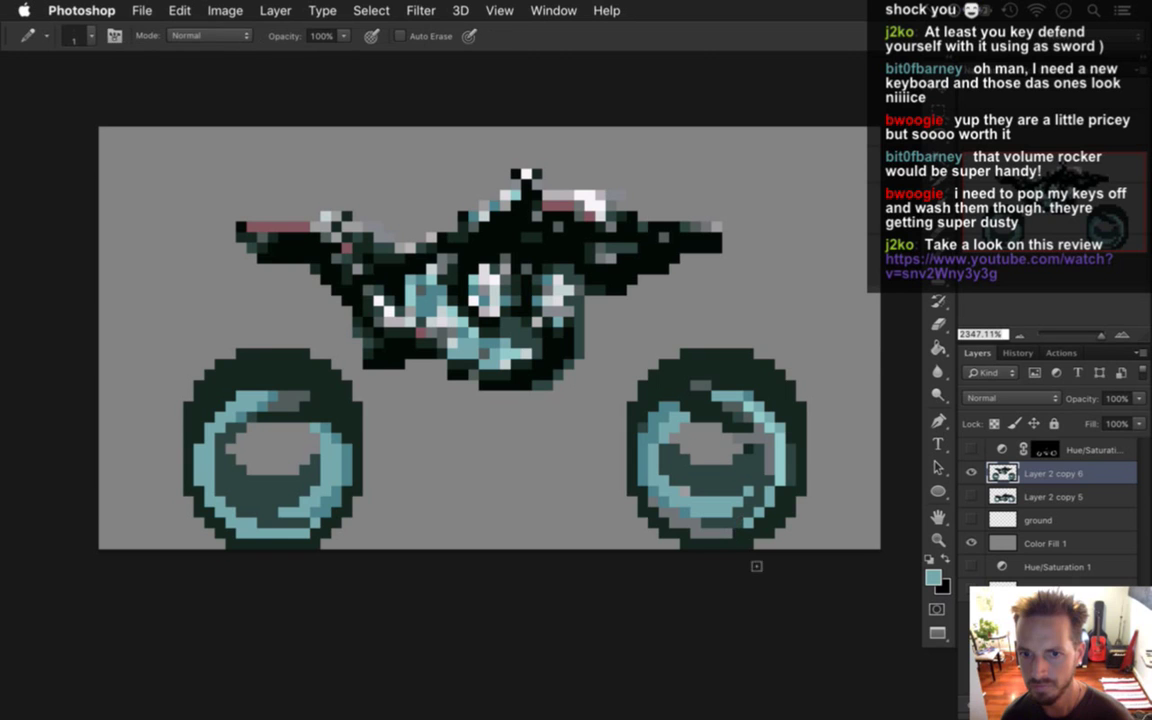
{"action": "key", "text": "super+alt+z"}
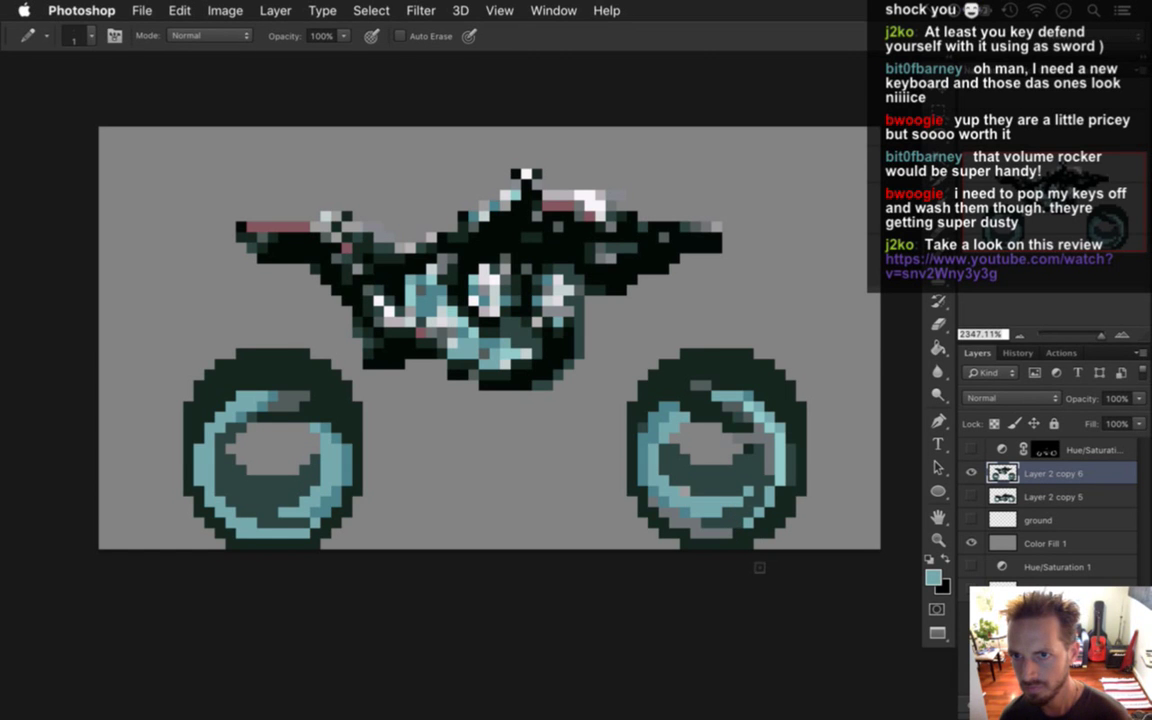
{"action": "key", "text": "super+alt+z"}
{"action": "key", "text": "super+alt+z"}
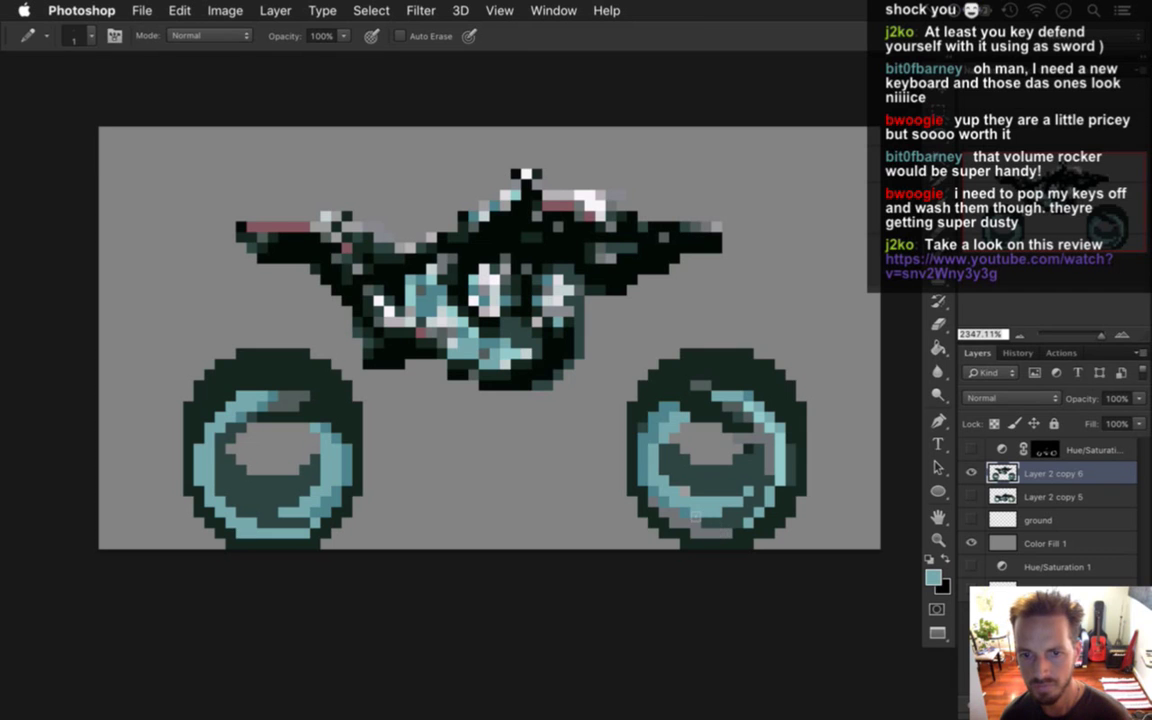
Select a 7 by 4 pixel block inside the right wheel for moving.
{"action": "key", "text": "m"}
{"action": "left_click_drag", "start_coordinate": [677, 450], "coordinate": [746, 489]}
{"action": "key", "text": "v"}
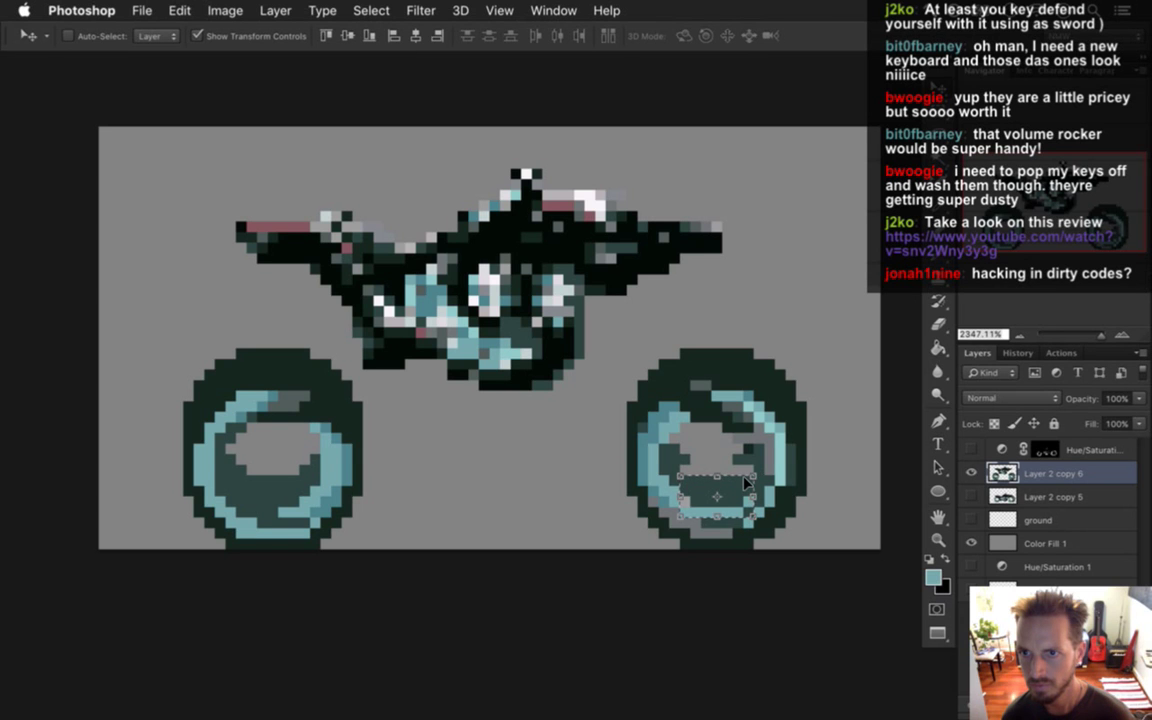
Deselect the moved block, sample the dark teal, and touch up the right wheel's lower interior.
{"action": "key", "text": "ctrl+d"}
{"action": "key", "text": "i"}
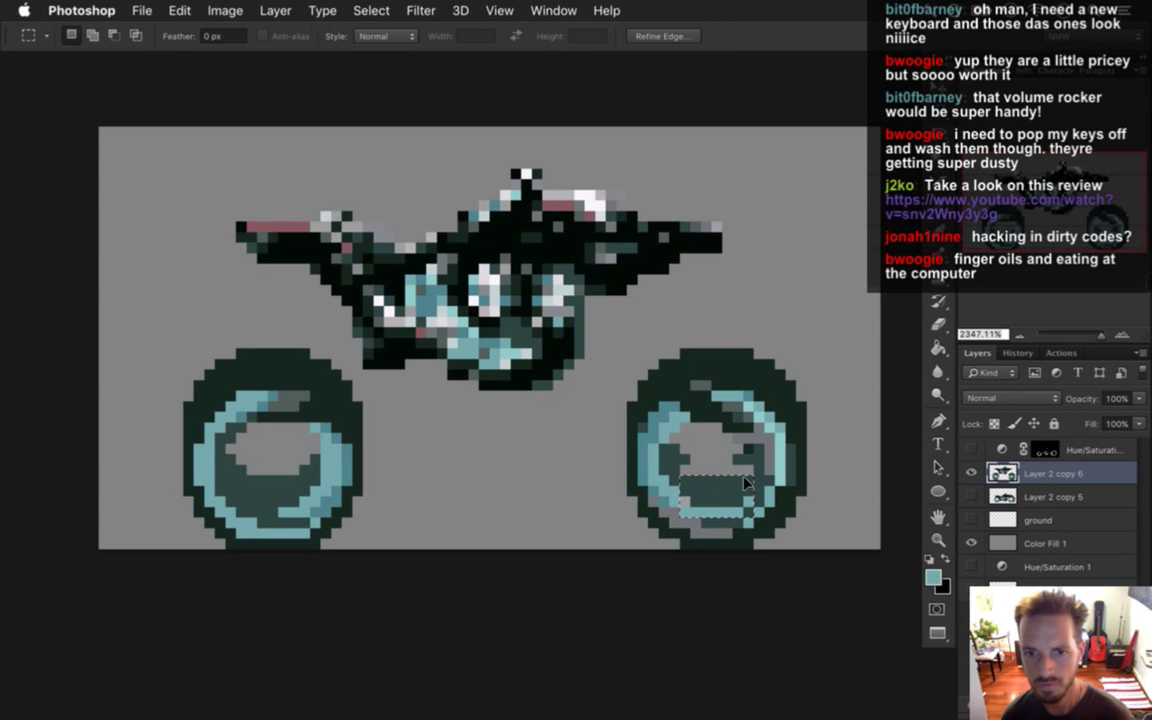
{"action": "left_click", "coordinate": [635, 440]}
{"action": "key", "text": "b"}
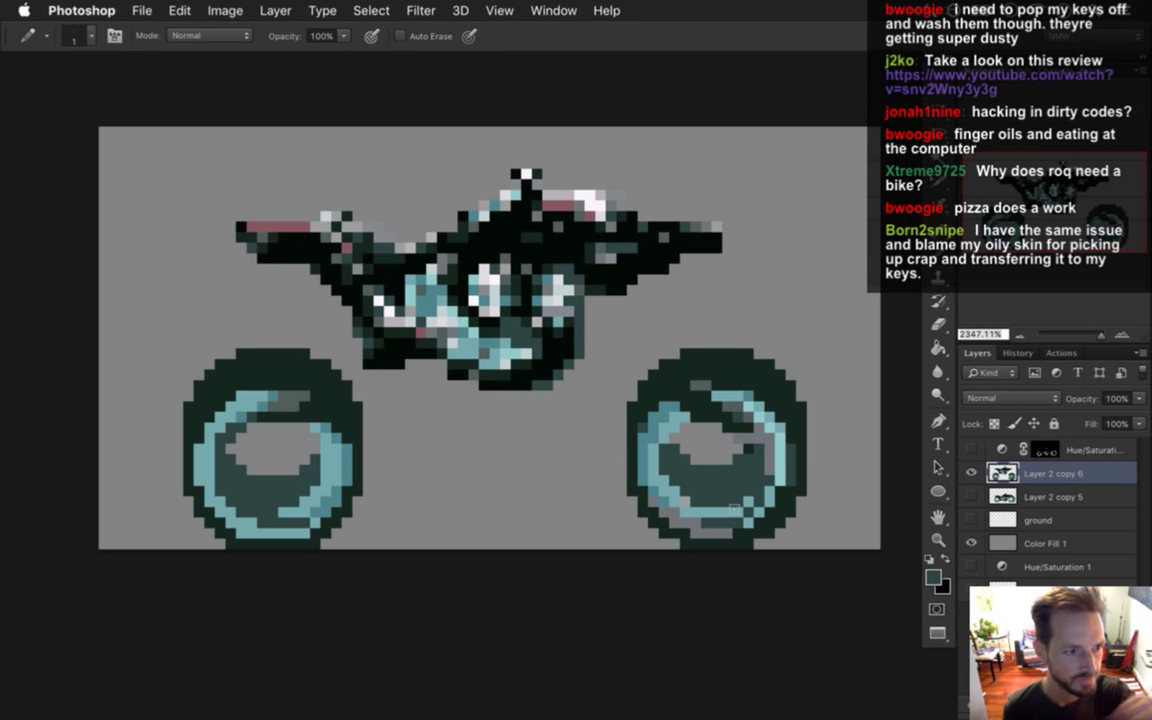
{"action": "key", "text": "super+Tab"}
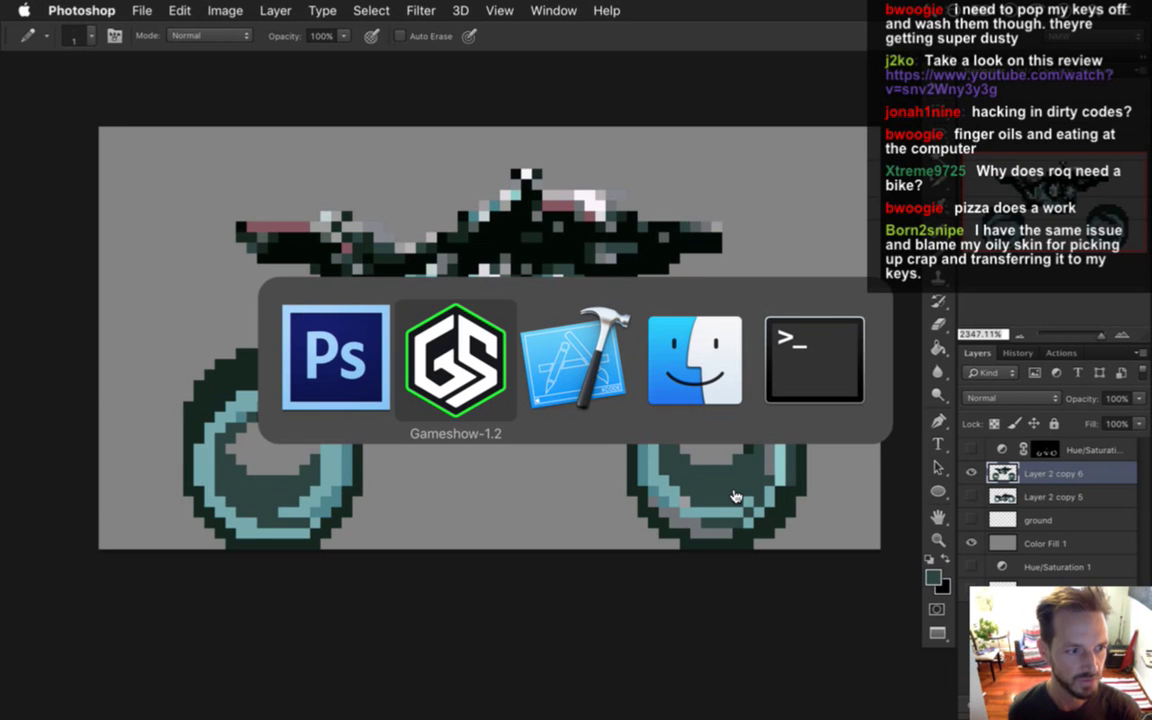
Rebuild the game from Xcode and walk the hero off the bike and across the level.
{"action": "key", "text": "super+Tab"}
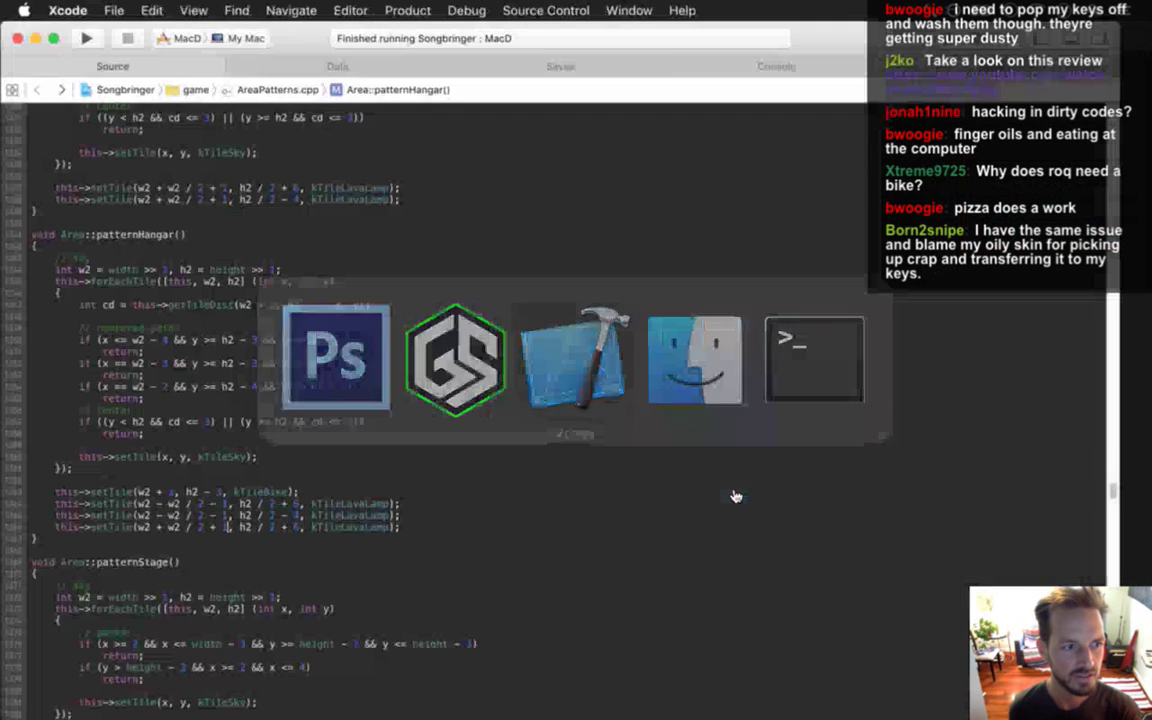
{"action": "key", "text": "super+r"}
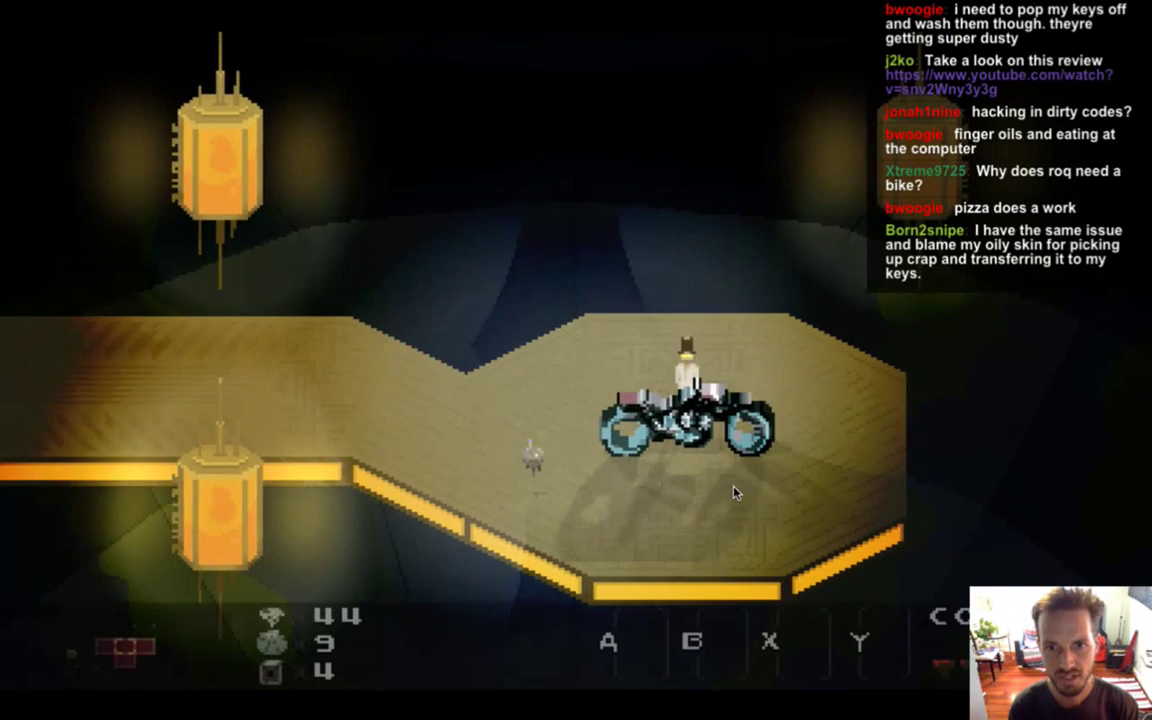
{"action": "key", "text": "Left"}
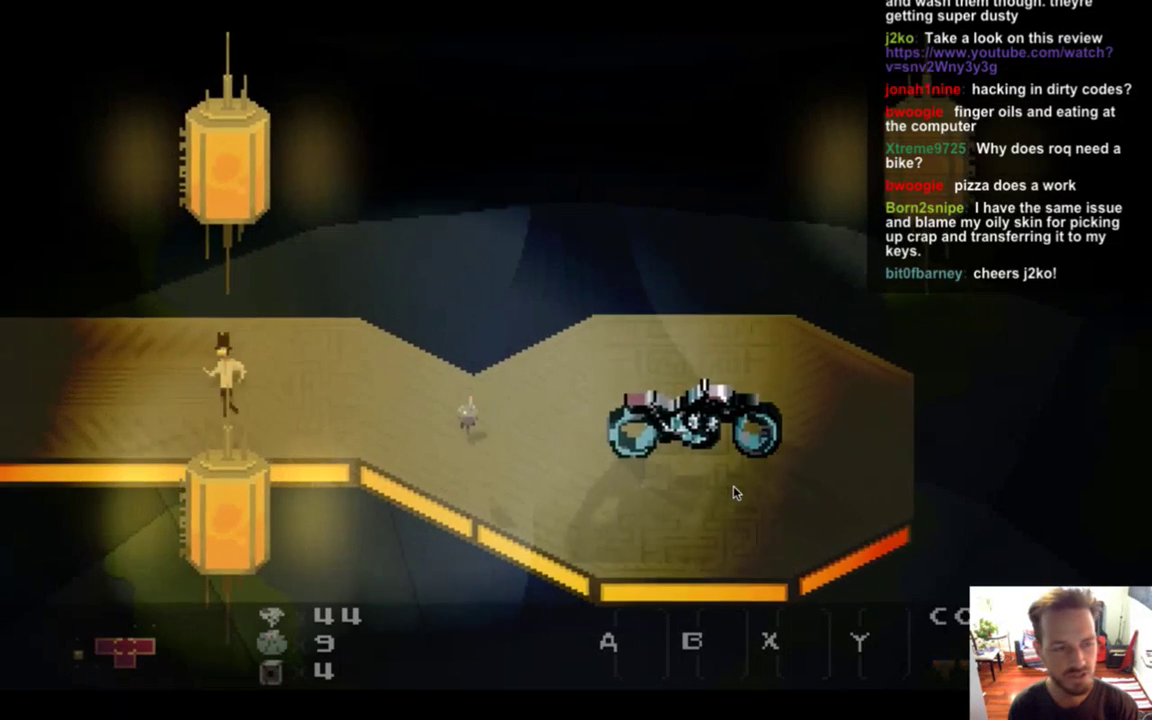
{"action": "key", "text": "Right"}
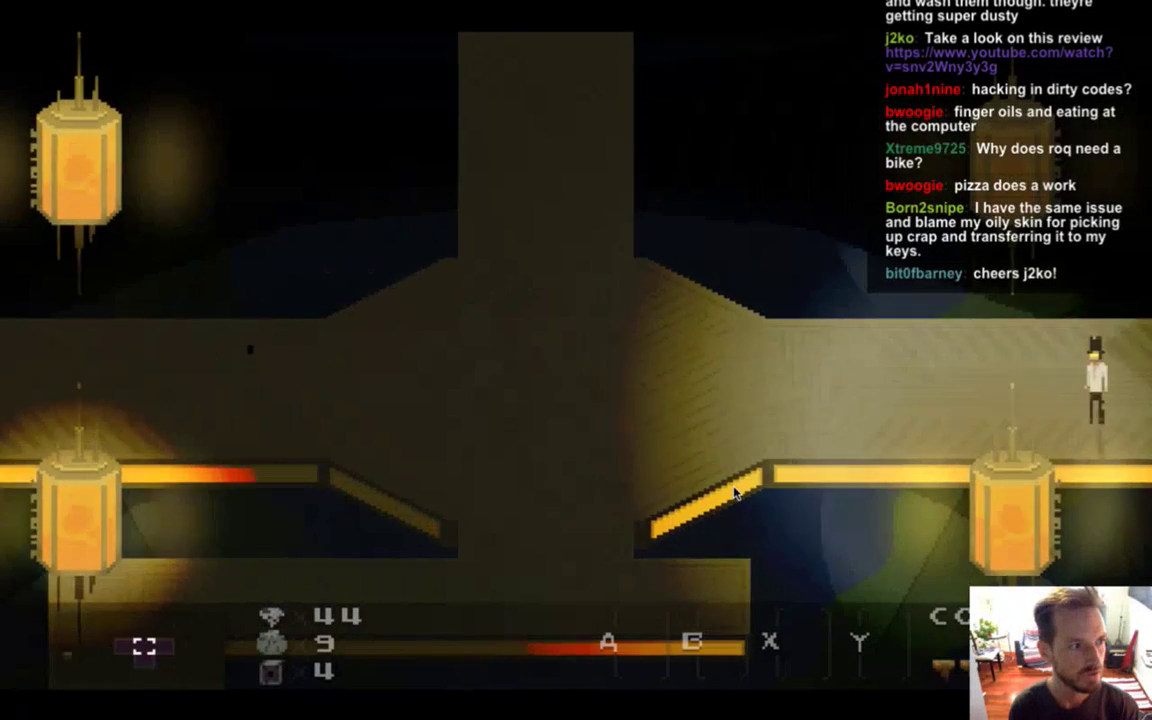
{"action": "key", "text": "Right"}
{"action": "key", "text": "Left"}
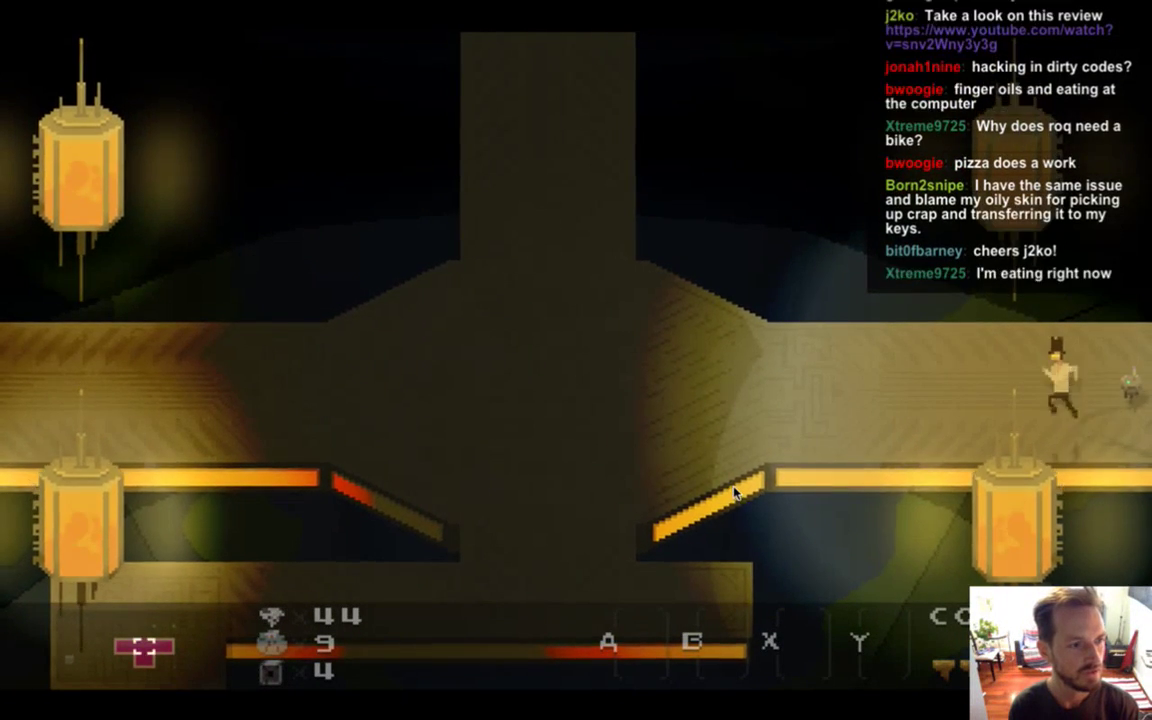
{"action": "key", "text": "Left"}
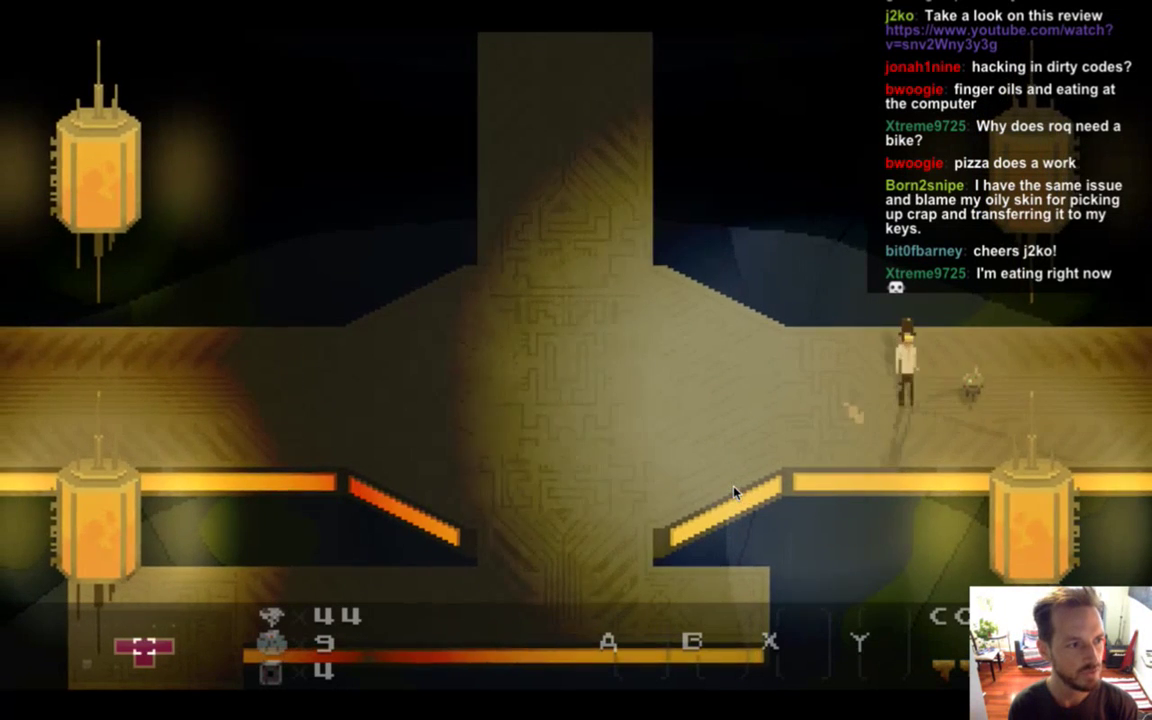
Walk the hero into the hangar to the new bike, then quit back to the code.
{"action": "key", "text": "Right"}
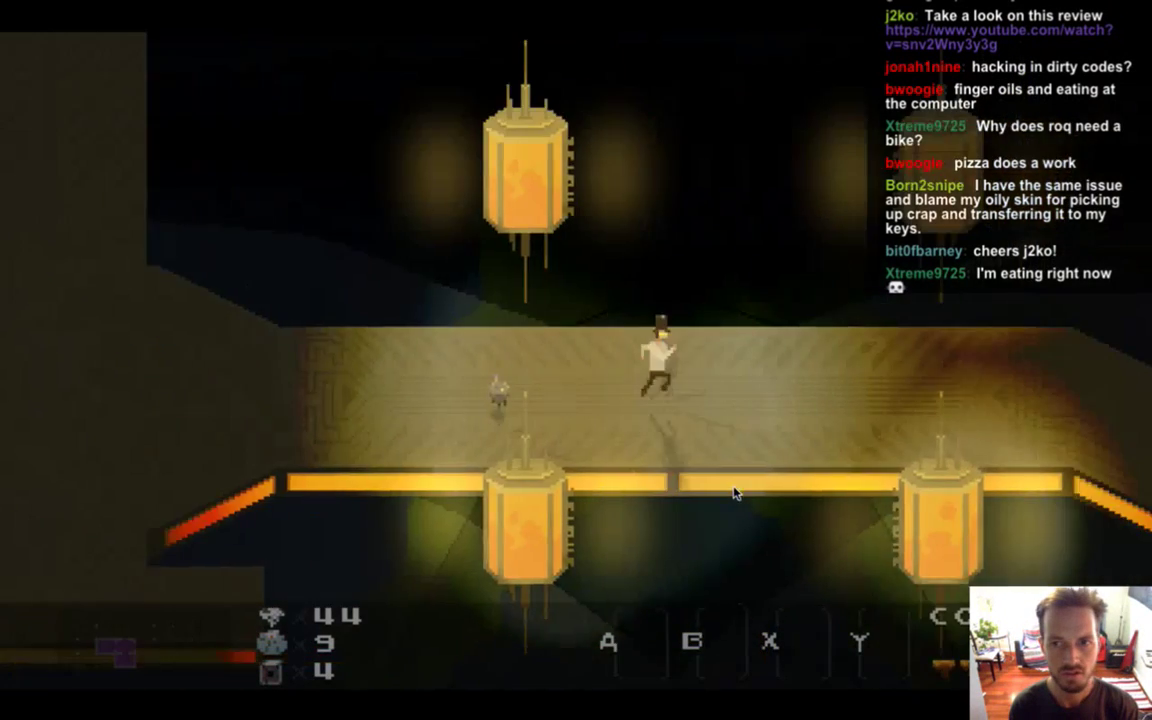
{"action": "key", "text": "Right"}
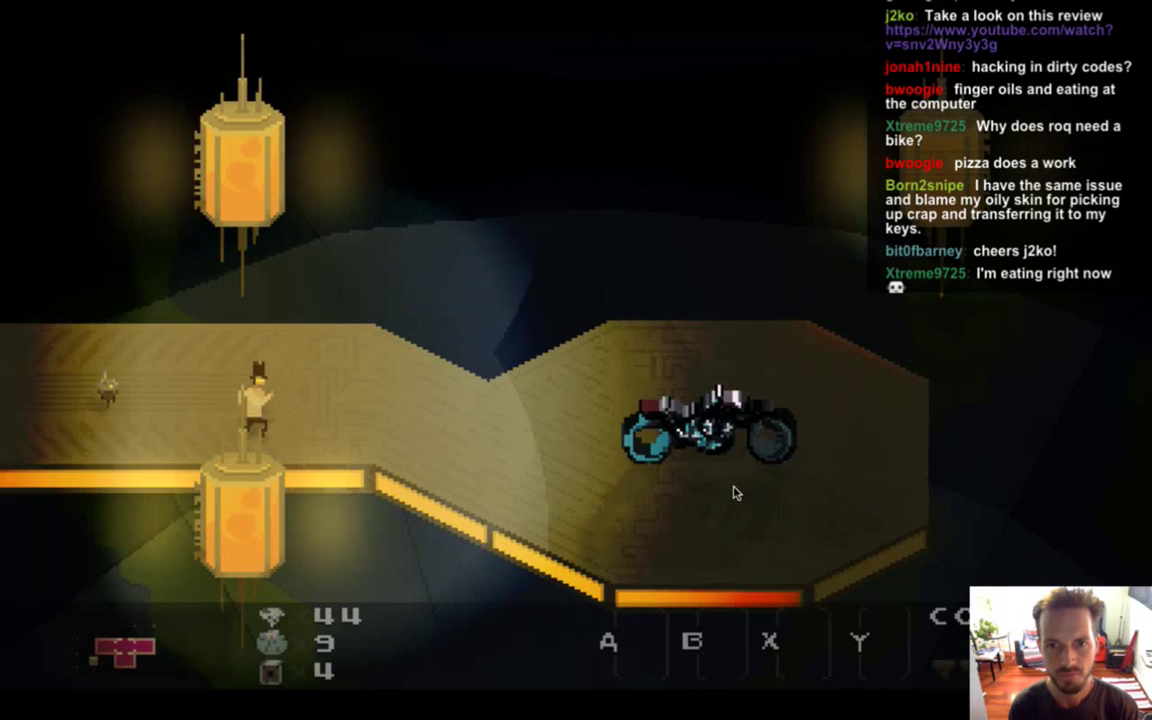
{"action": "key", "text": "Right"}
{"action": "key", "text": "Left"}
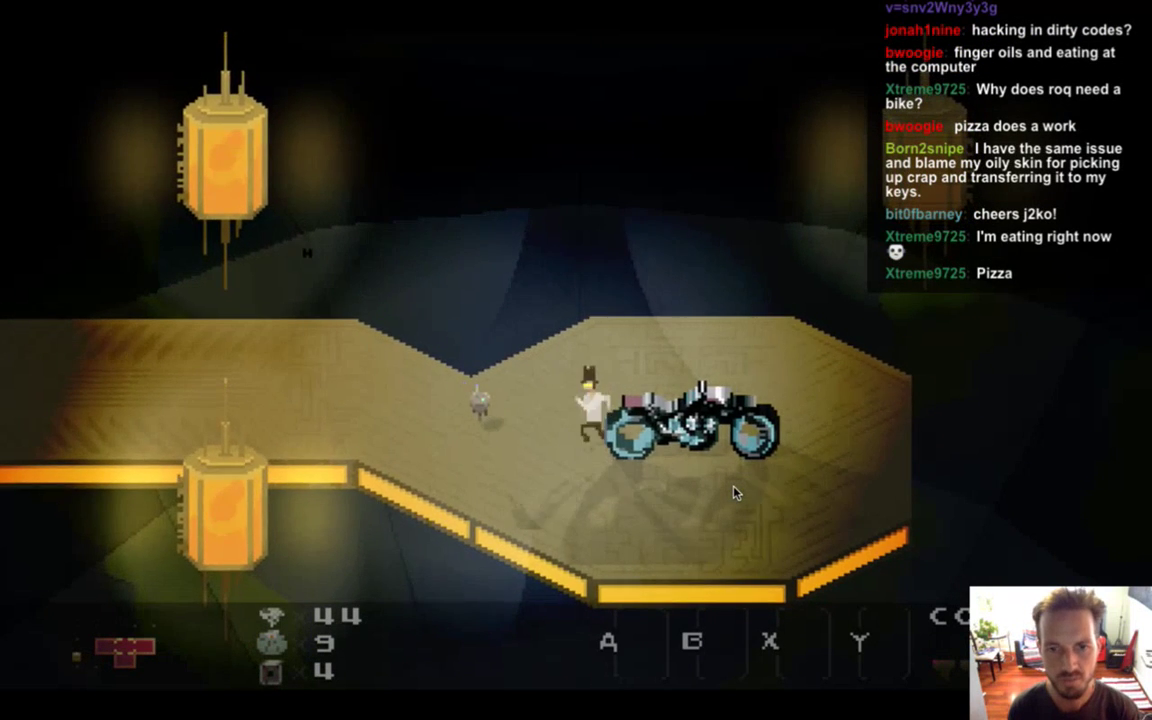
{"action": "key", "text": "Right"}
{"action": "key", "text": "Left"}
{"action": "key", "text": "Right"}
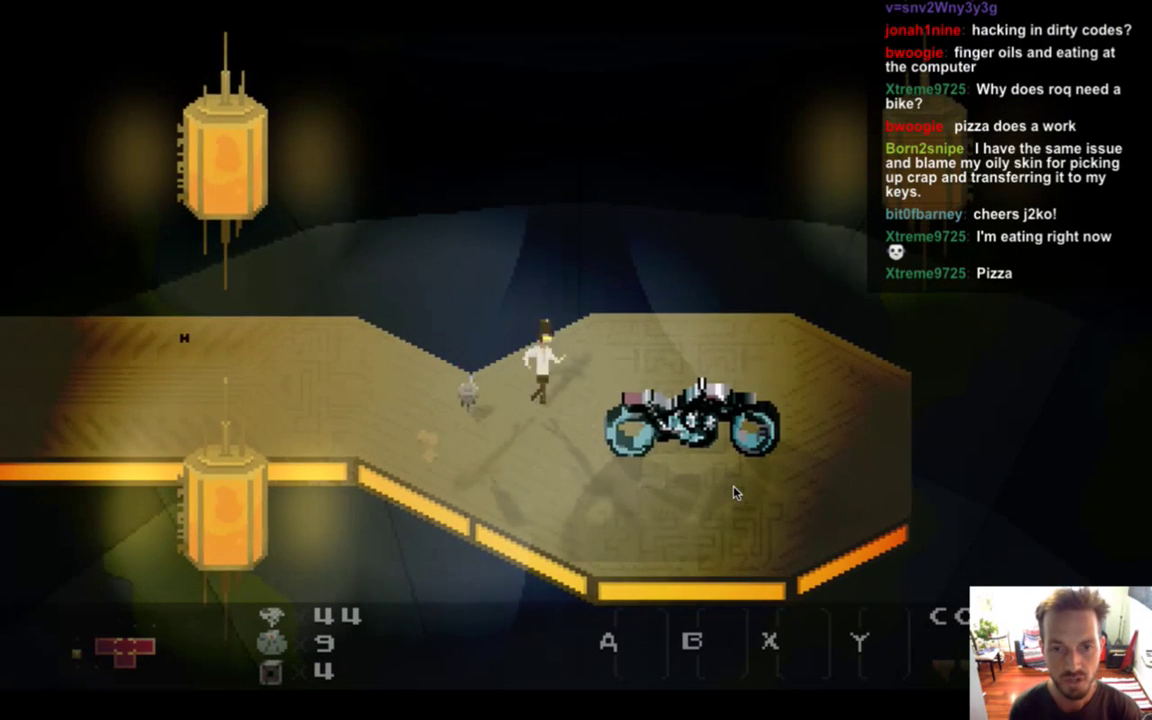
{"action": "key", "text": "Right"}
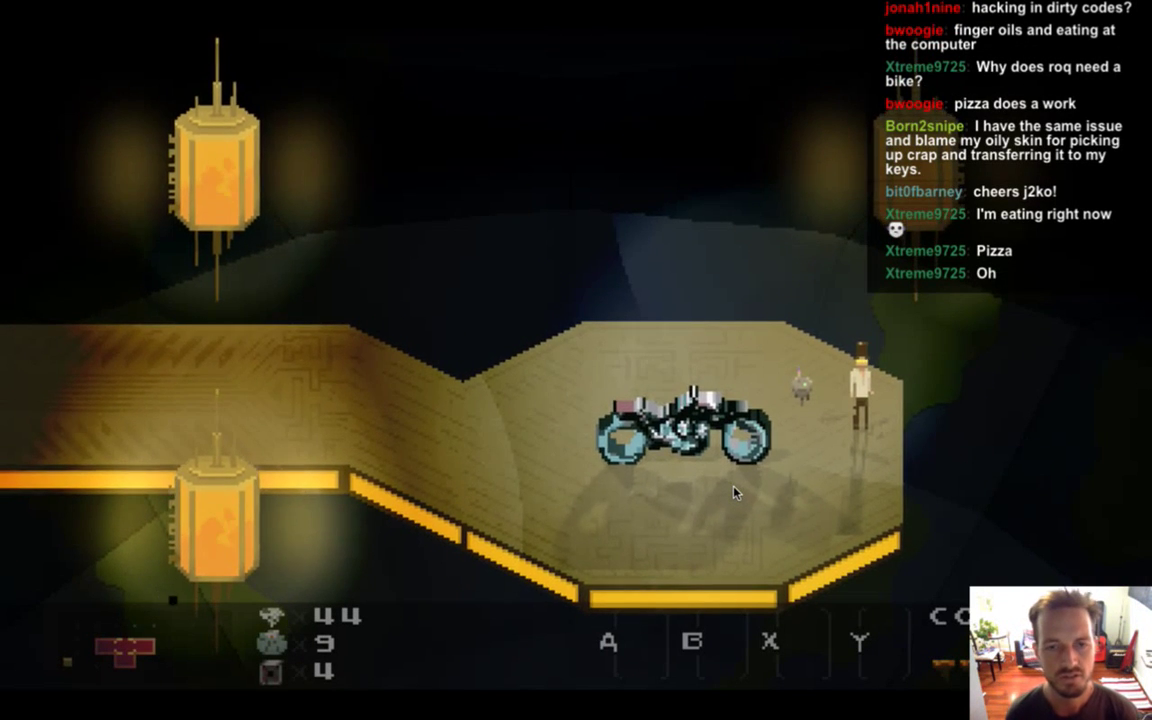
{"action": "key", "text": "super+Tab"}
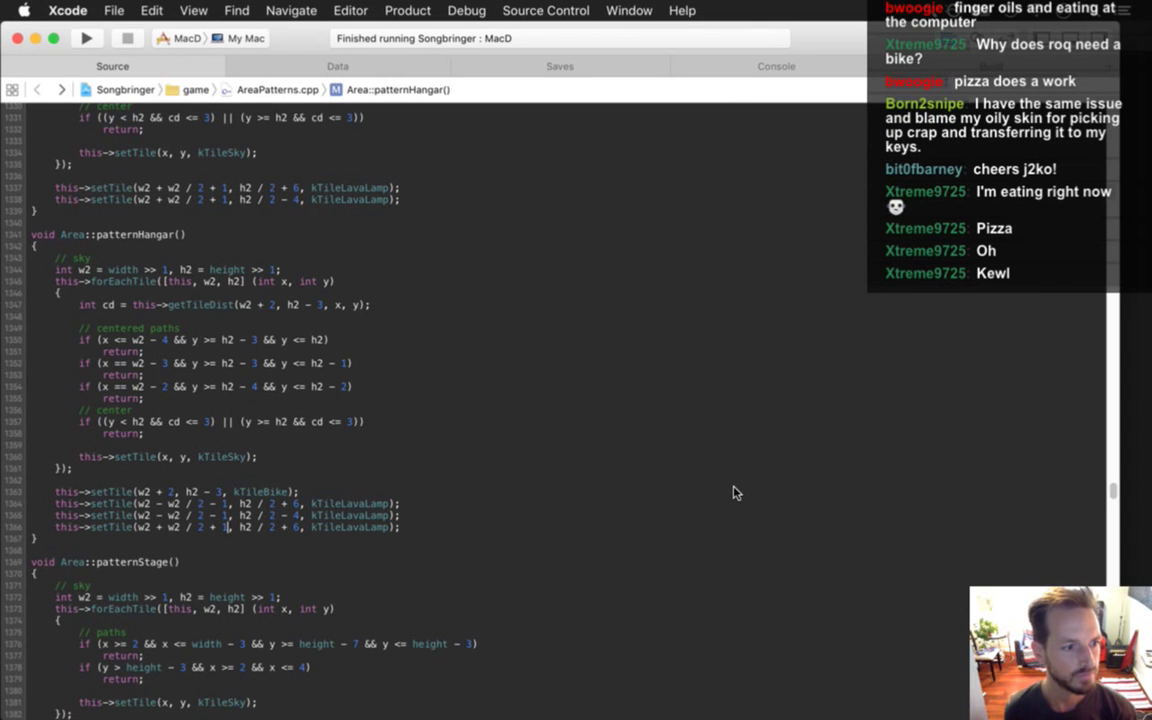
{"action": "key", "text": "super+Tab"}
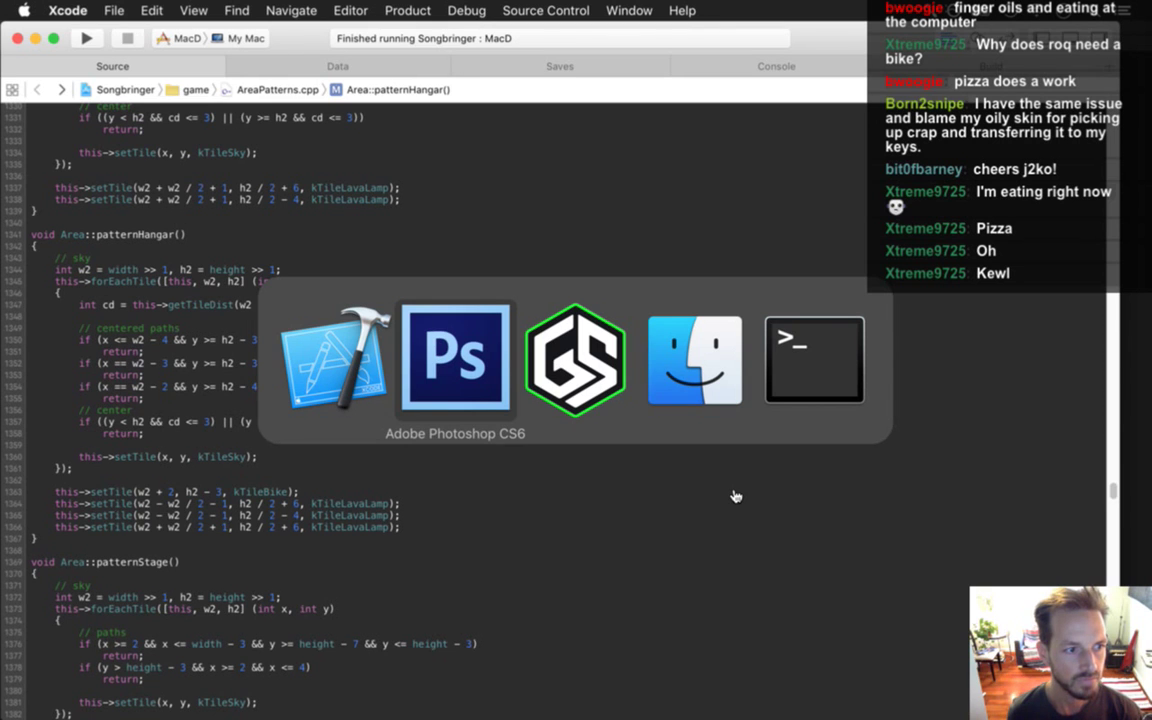
Paint a short row of grey pixels along the bottom of the right wheel.
{"action": "key", "text": "Tab"}
{"action": "key", "text": "Tab"}
{"action": "key", "text": "Tab"}
{"action": "key", "text": "Tab"}
{"action": "key", "text": "Tab"}
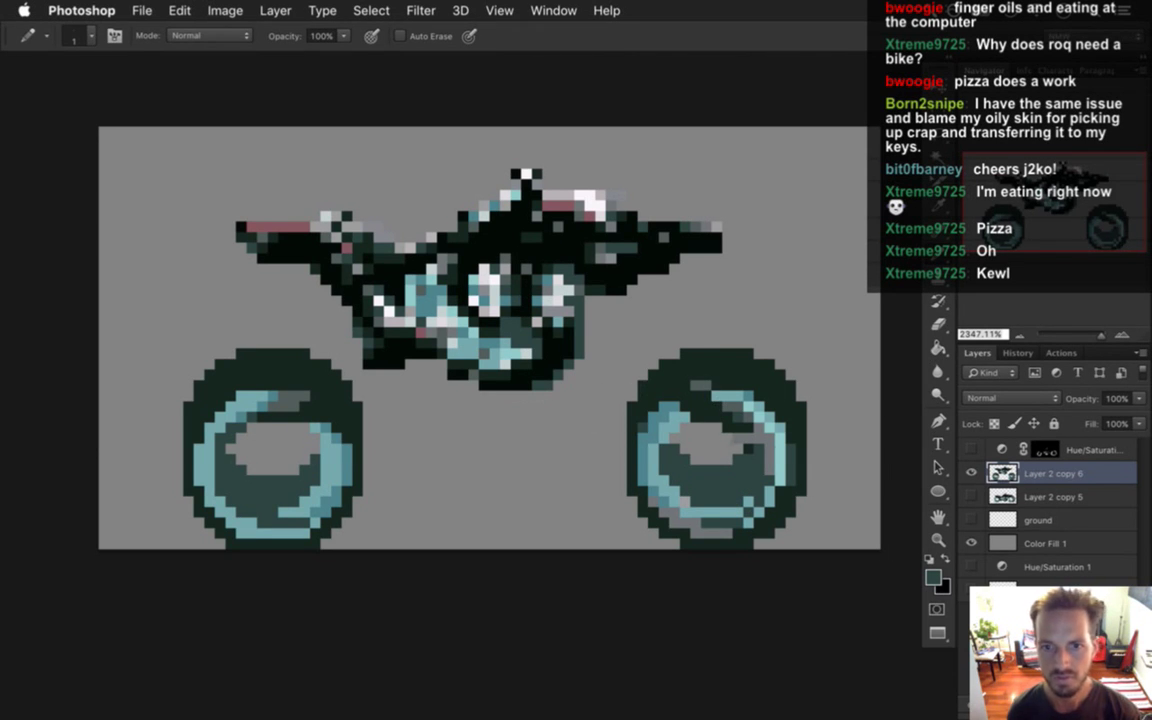
{"action": "key", "text": "i"}
{"action": "left_click", "coordinate": [640, 460]}
{"action": "key", "text": "b"}
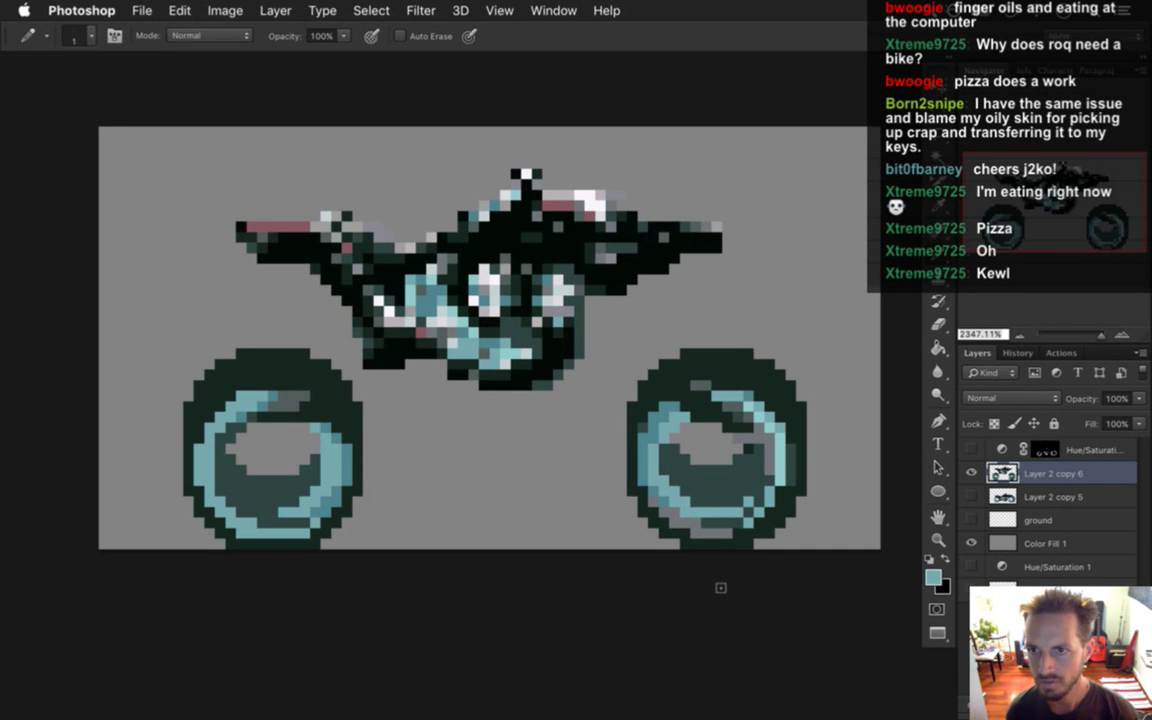
{"action": "left_click", "coordinate": [699, 529], "text": "alt"}
{"action": "left_click_drag", "start_coordinate": [716, 523], "coordinate": [742, 523]}
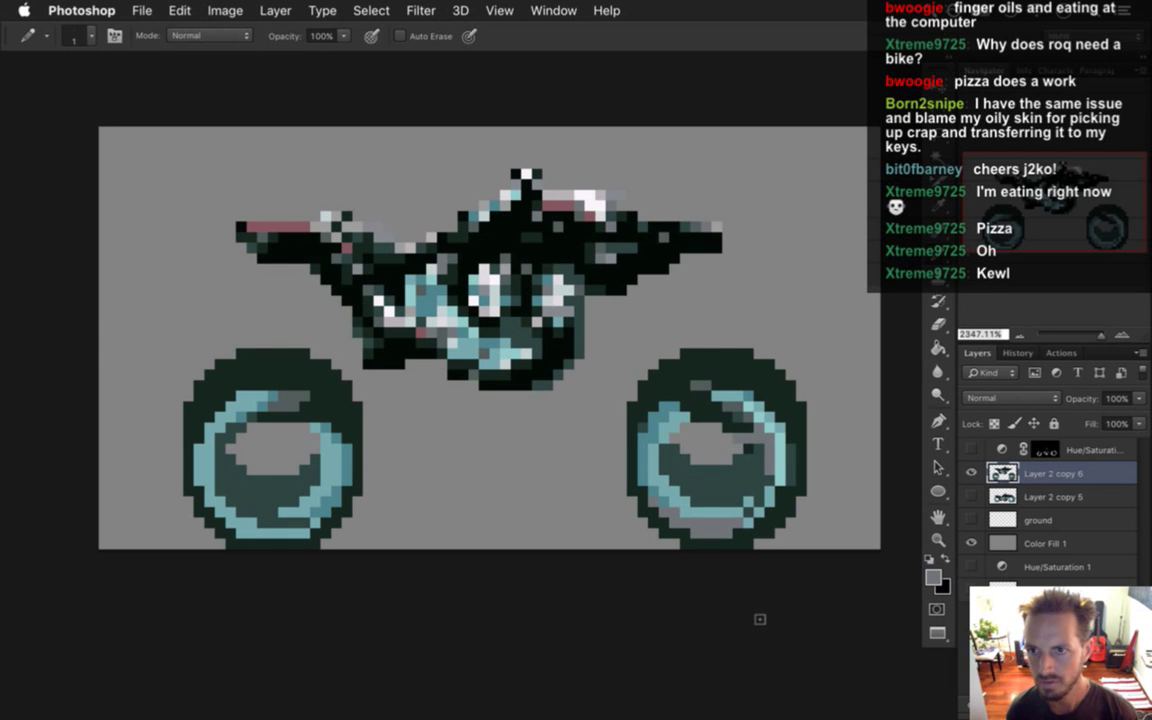
Sample teal and grey, undo and redo the last touch-up, and place a grey pixel beside the left wheel.
{"action": "key", "text": "i"}
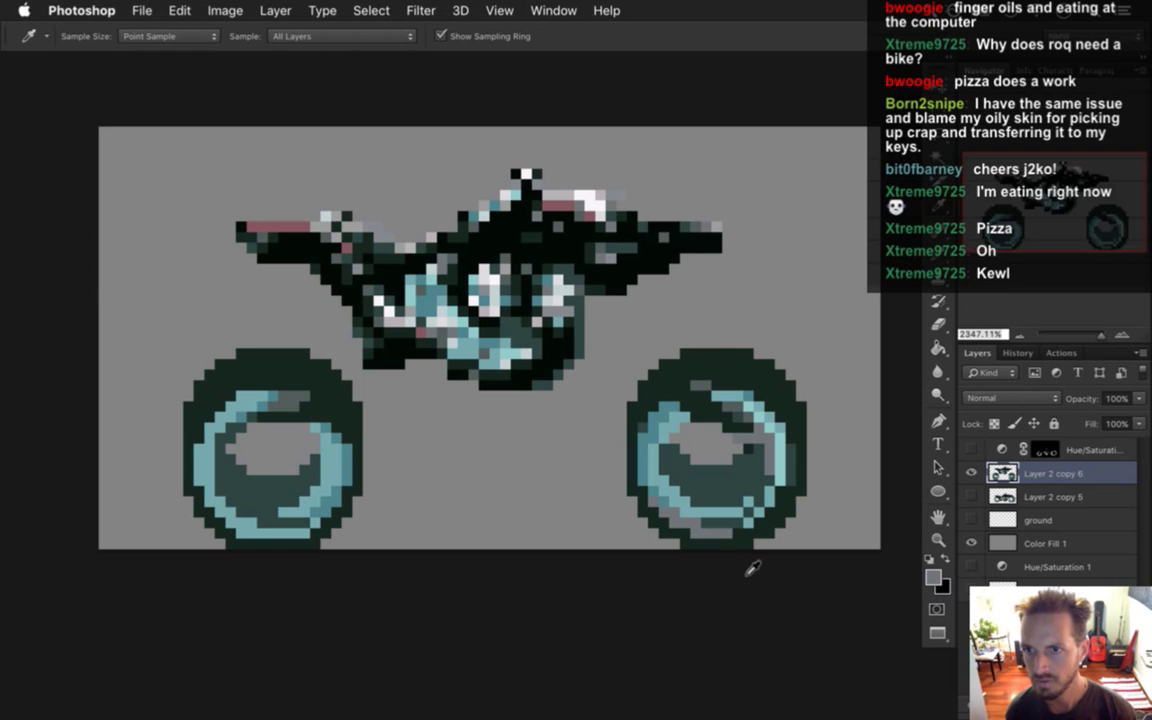
{"action": "left_click", "coordinate": [653, 482]}
{"action": "key", "text": "b"}
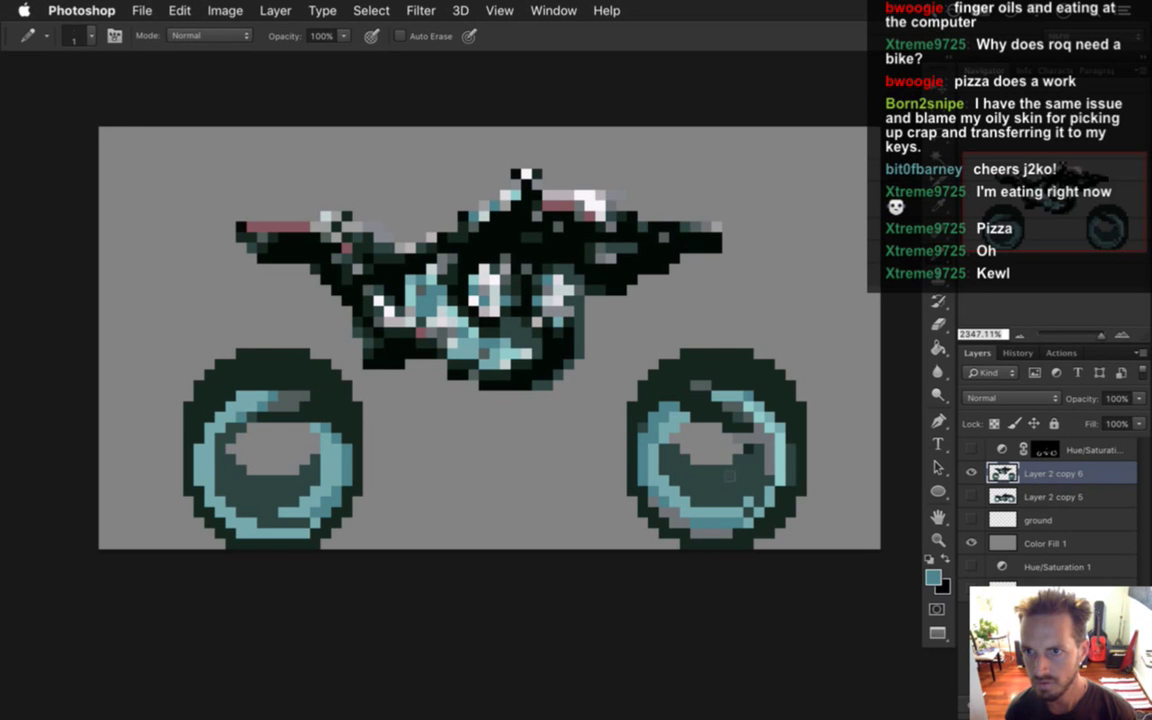
{"action": "left_click", "coordinate": [676, 466], "text": "alt"}
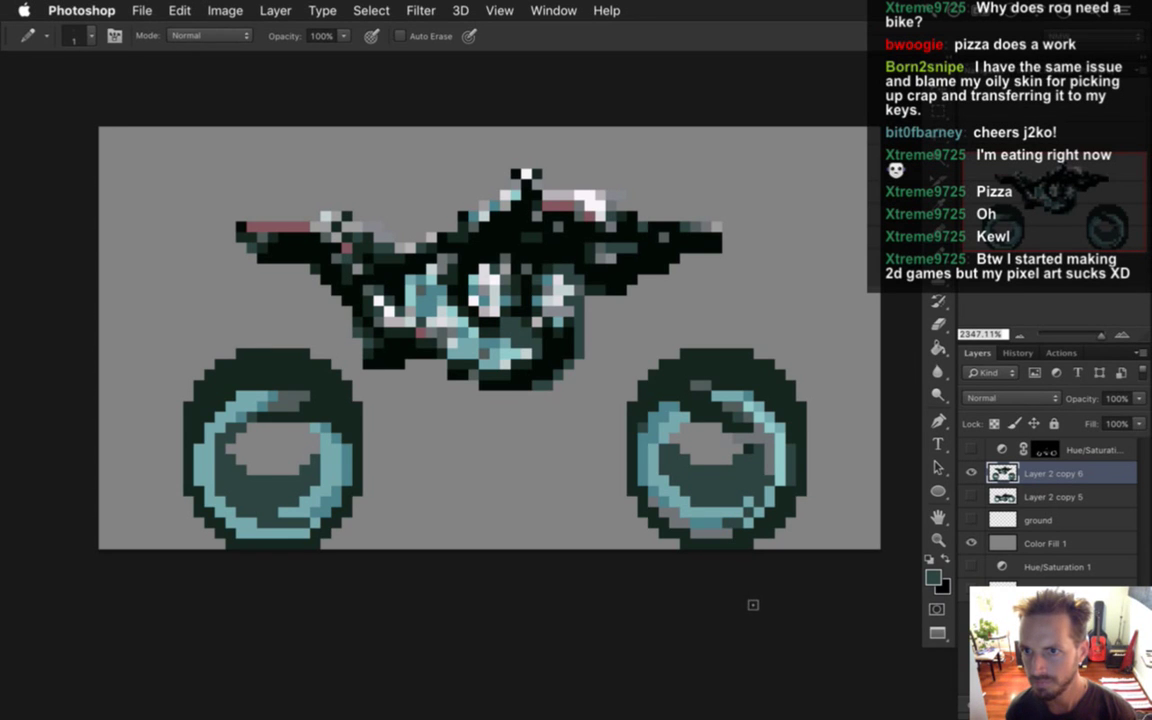
{"action": "left_click", "coordinate": [728, 543], "text": "alt"}
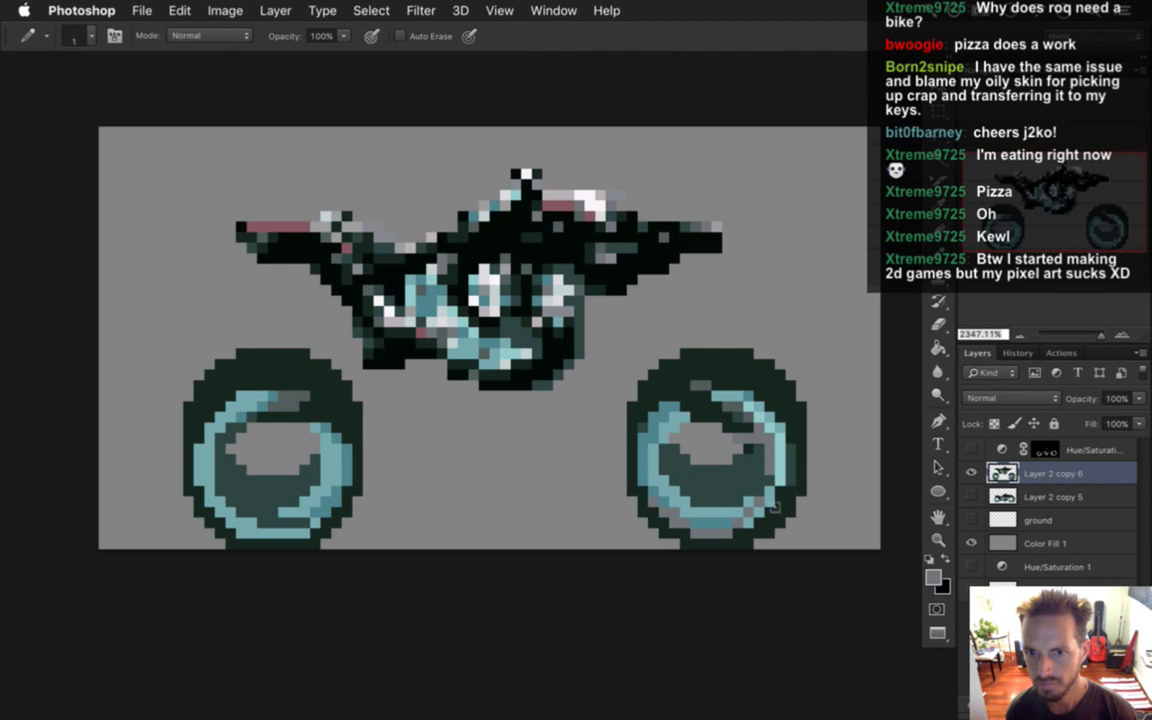
{"action": "key", "text": "super+z"}
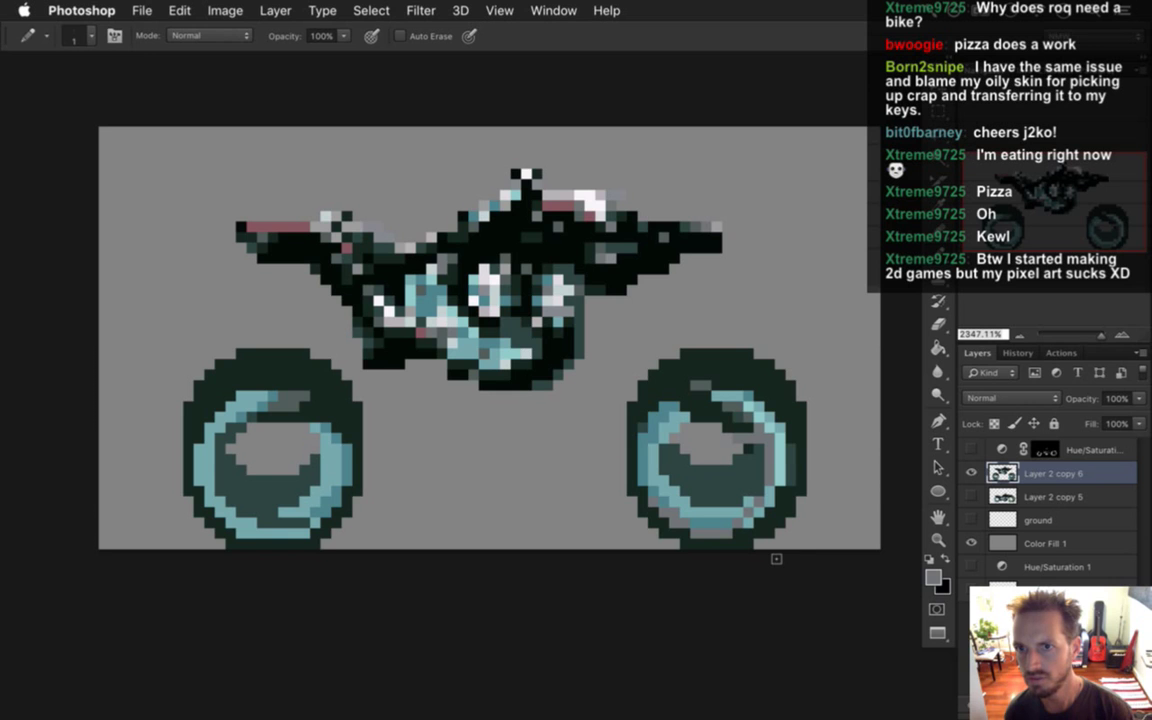
{"action": "key", "text": "super+z"}
{"action": "key", "text": "super+z"}
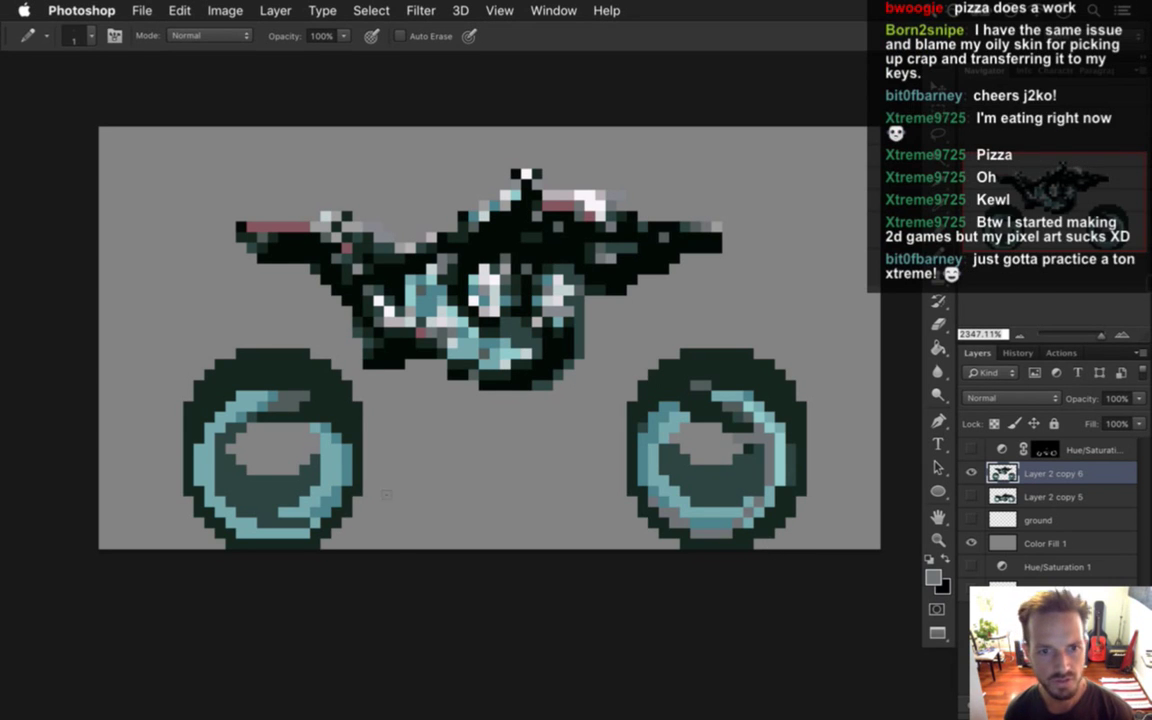
{"action": "left_click", "coordinate": [374, 462]}
Replace the stray pixel with a grey axle line between the wheels, then sample the wheel teal.
{"action": "key", "text": "super+z"}
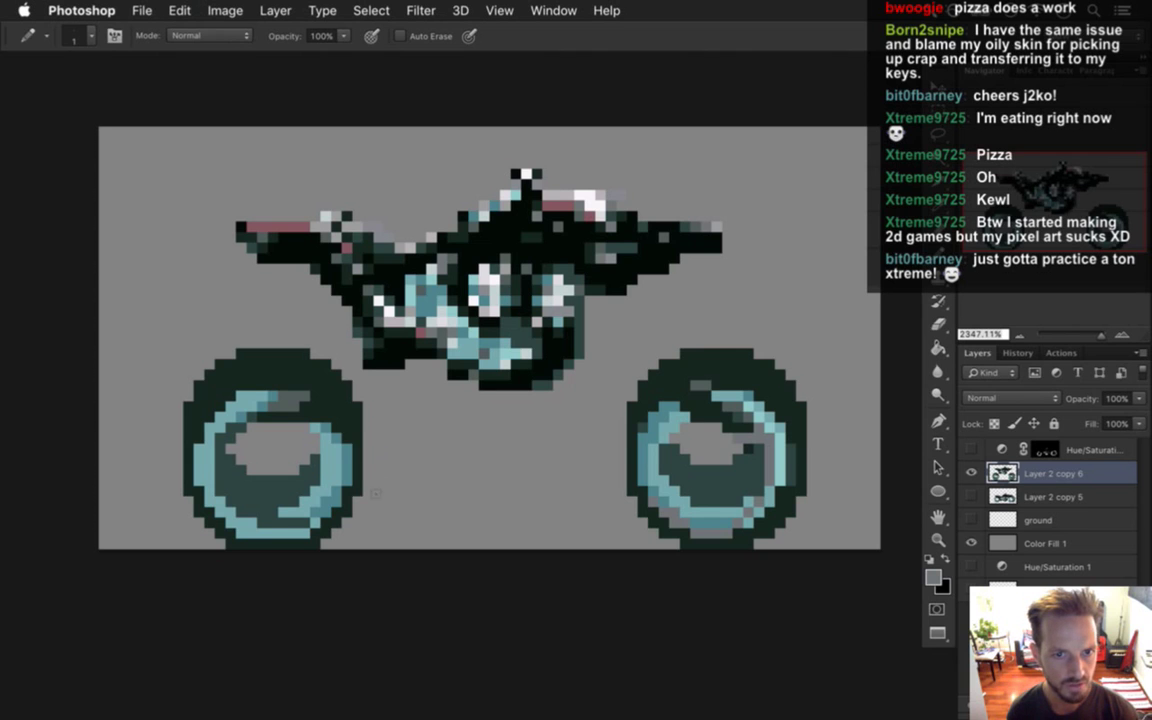
{"action": "left_click_drag", "start_coordinate": [366, 469], "coordinate": [612, 470]}
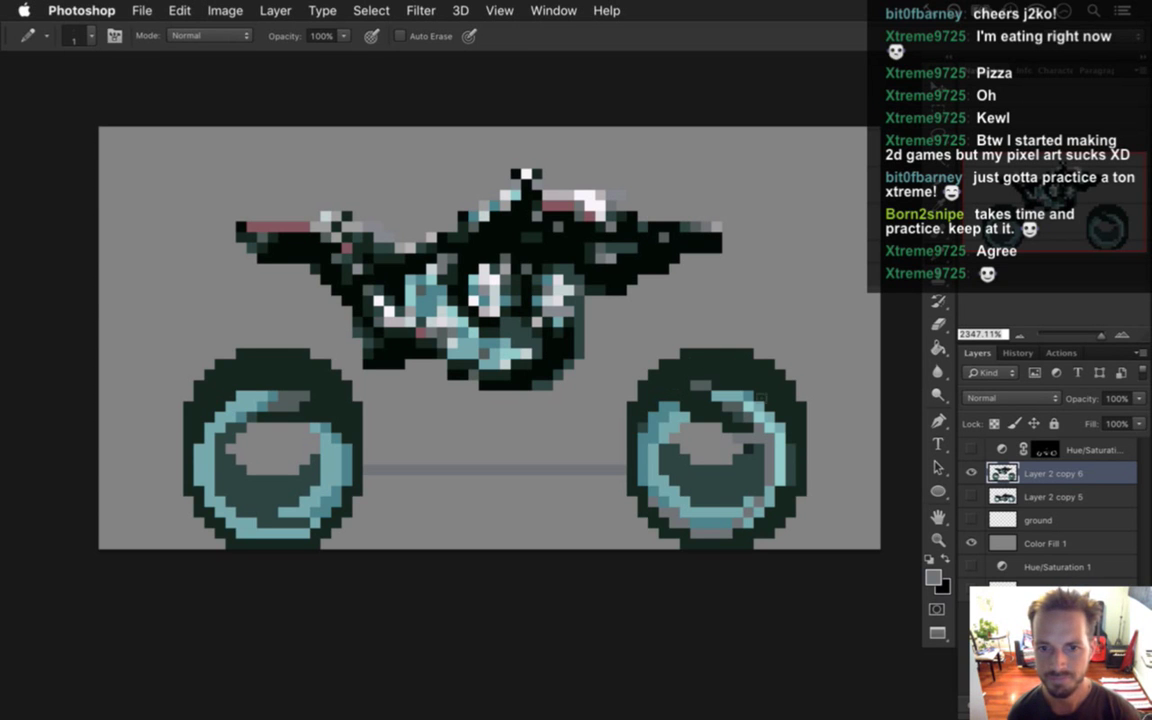
{"action": "key", "text": "e"}
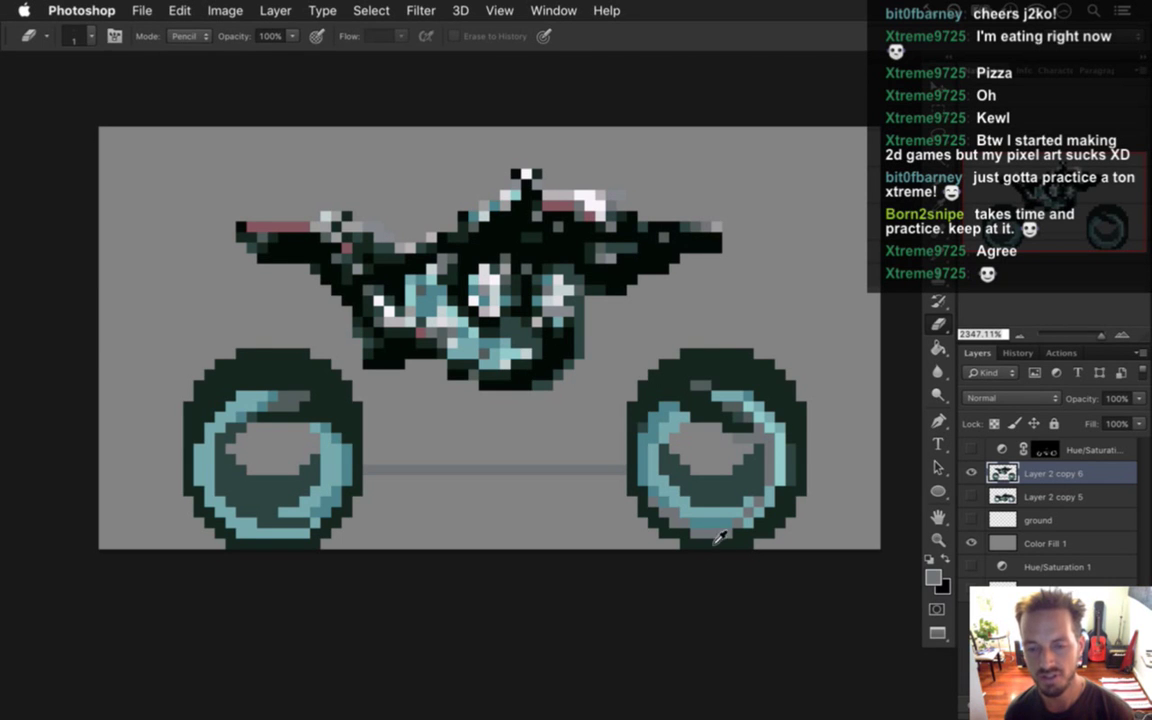
{"action": "key", "text": "i"}
{"action": "left_click", "coordinate": [630, 468]}
{"action": "key", "text": "b"}
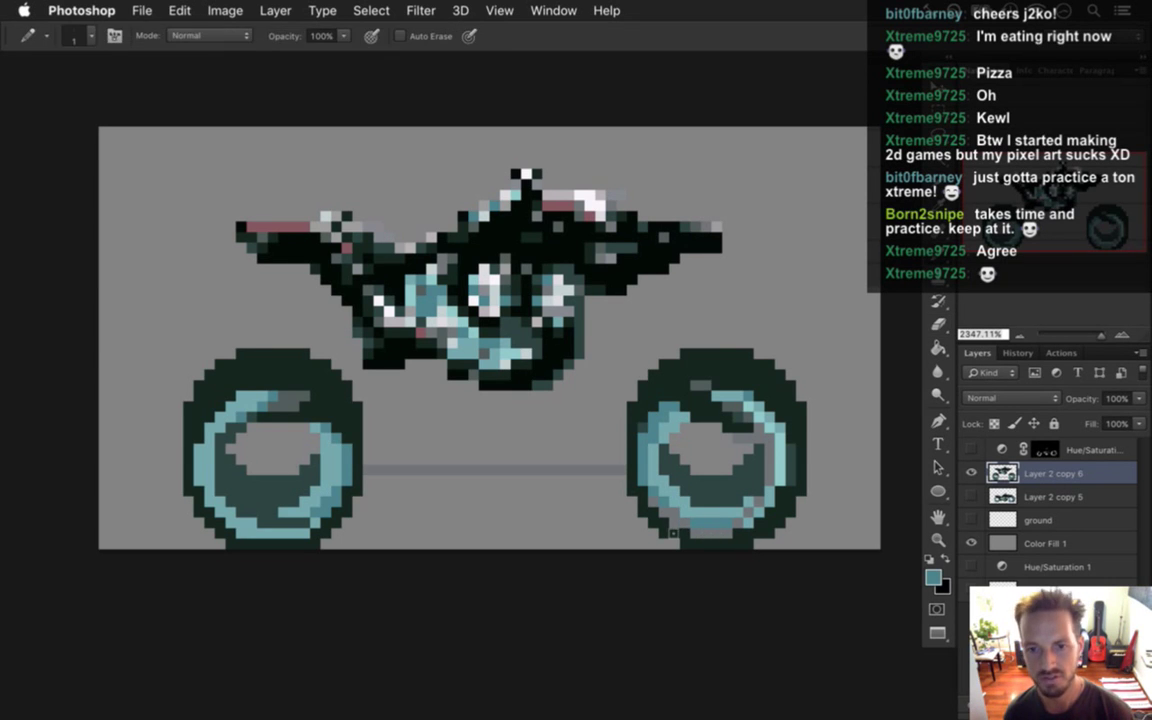
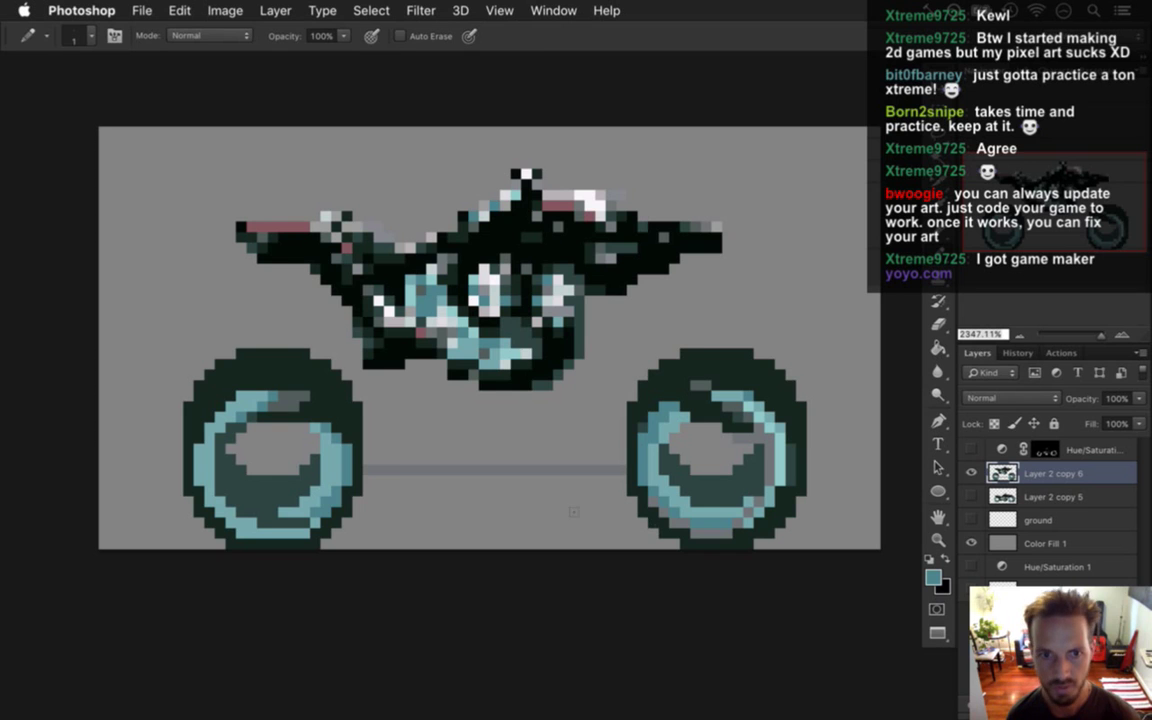
Erase the thin grey bar between the wheels and undo a trial teal line.
{"action": "key", "text": "e"}
{"action": "left_click_drag", "start_coordinate": [380, 497], "coordinate": [617, 492]}
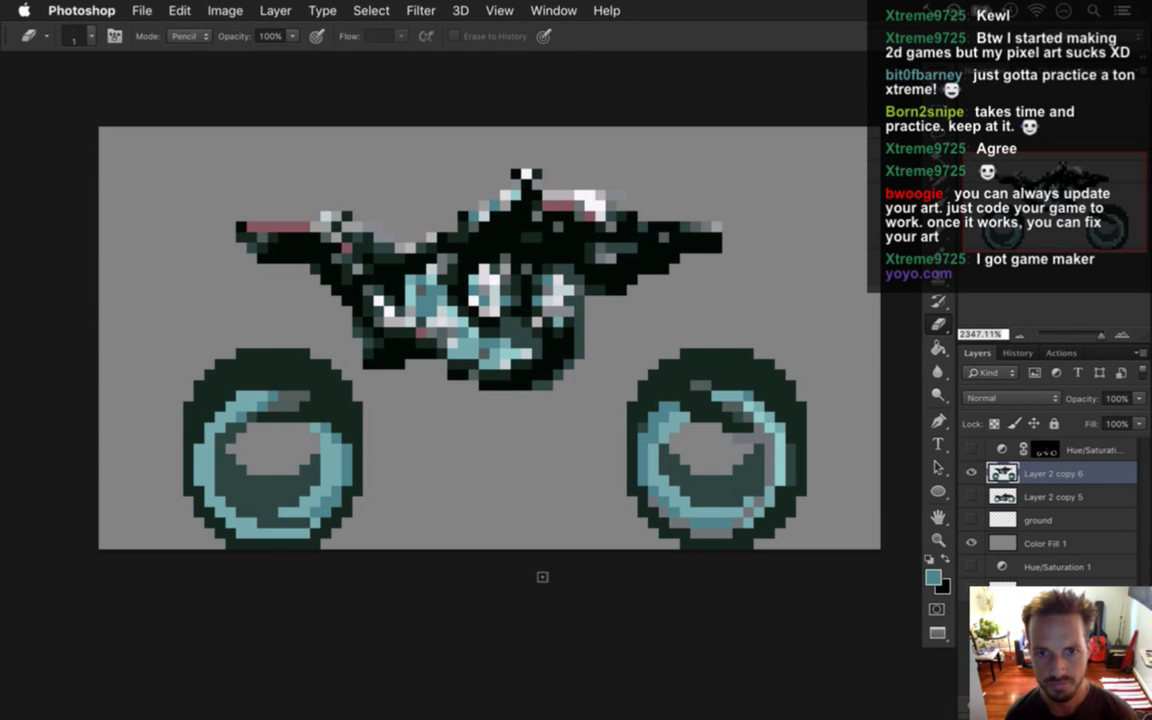
{"action": "key", "text": "b"}
{"action": "left_click_drag", "start_coordinate": [320, 373], "coordinate": [670, 380]}
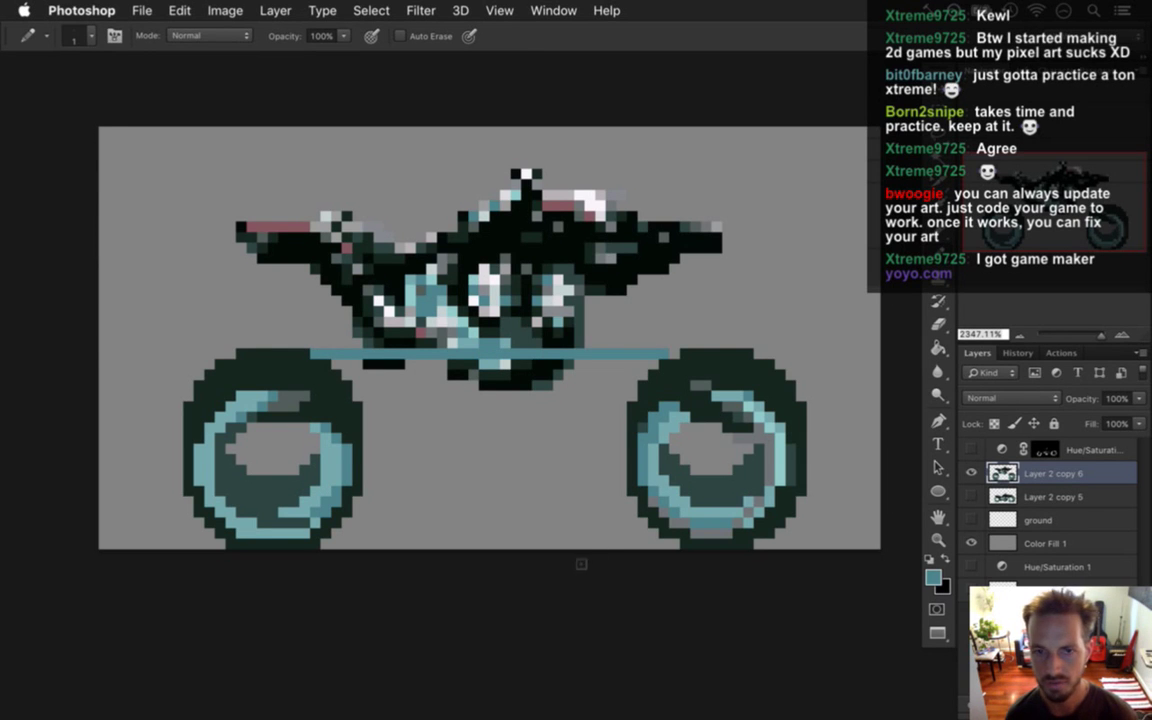
{"action": "key", "text": "super+z"}
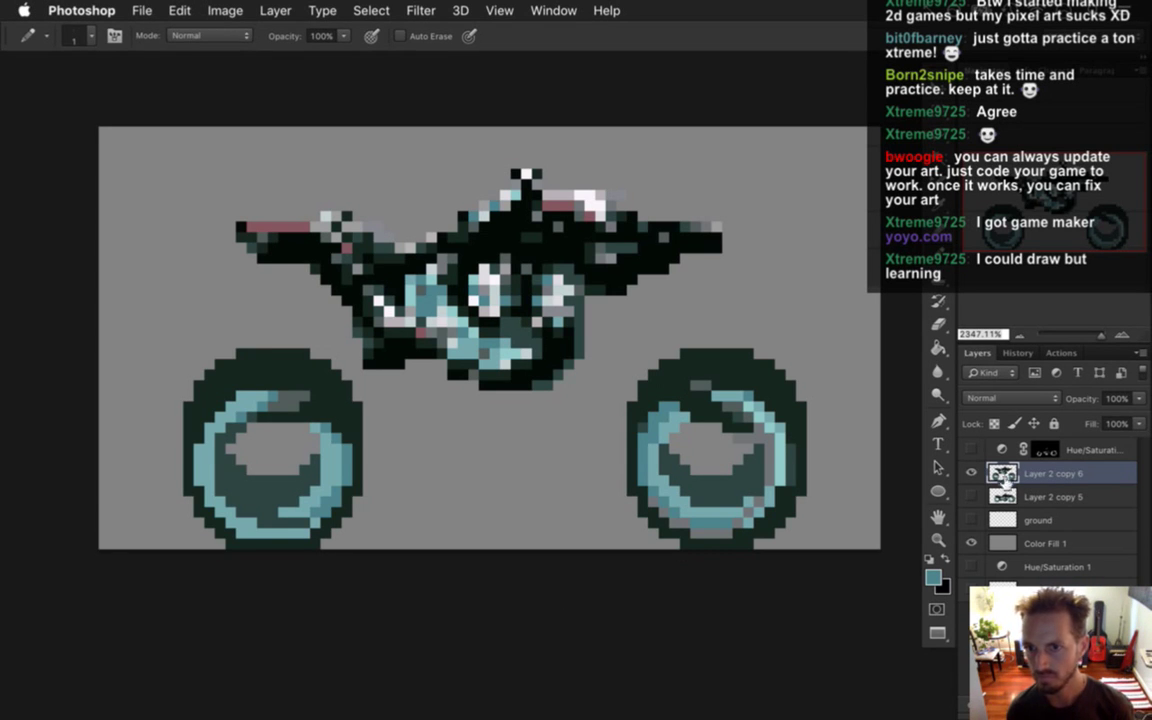
Sample a dark body colour and add an extra dark pixel at the bike's front tip.
{"action": "key", "text": "i"}
{"action": "left_click", "coordinate": [537, 257]}
{"action": "key", "text": "b"}
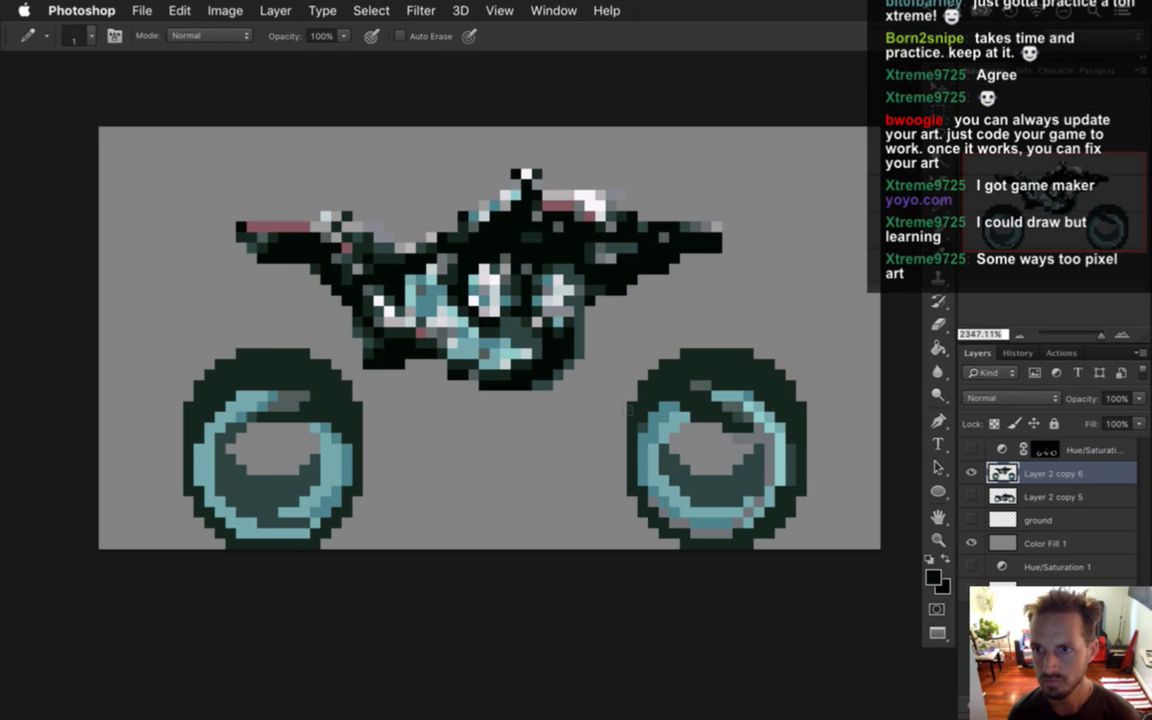
{"action": "key", "text": "e"}
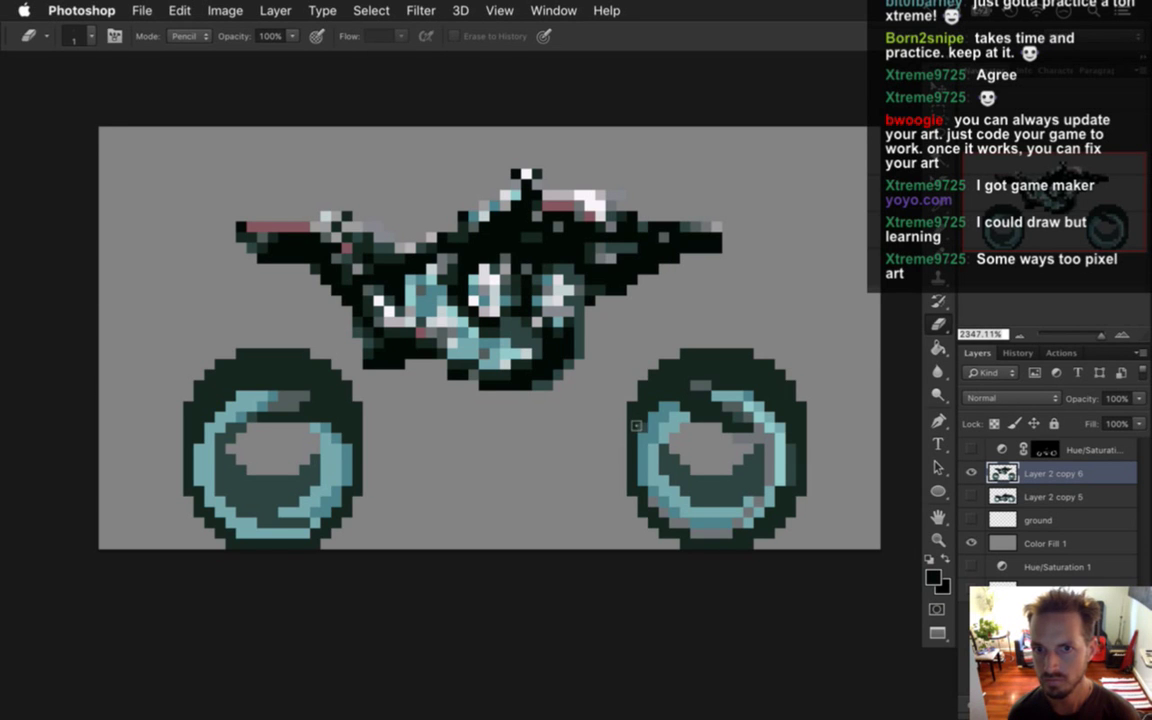
{"action": "key", "text": "i"}
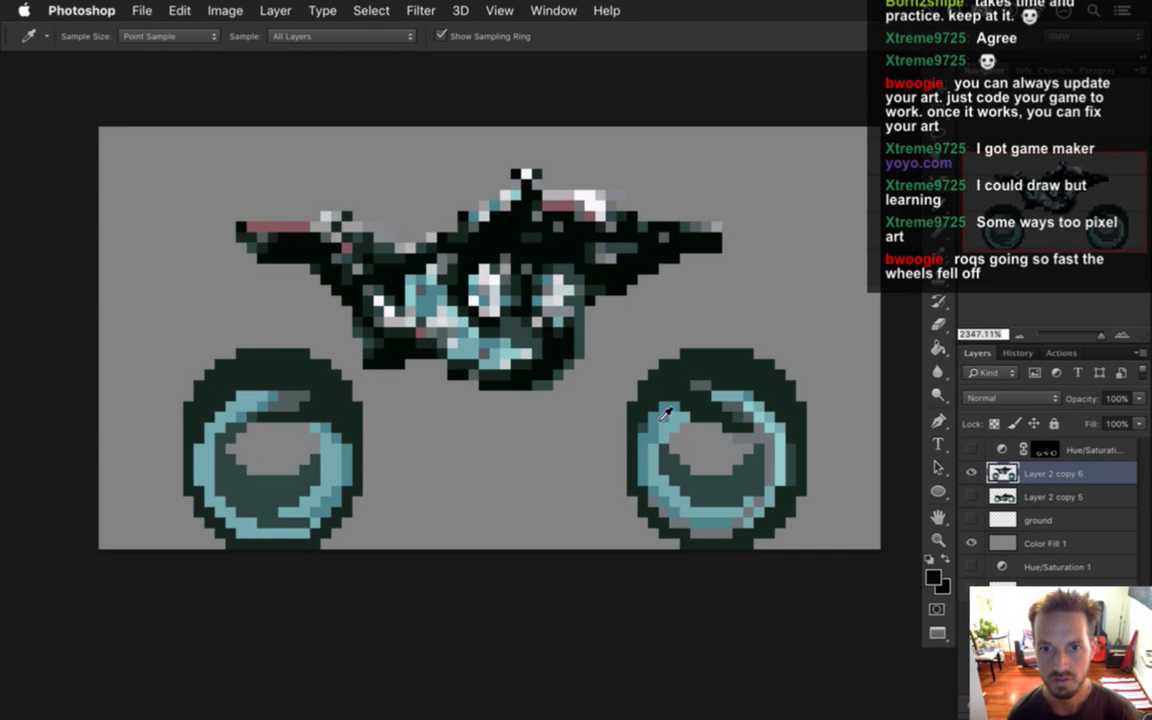
{"action": "left_click", "coordinate": [604, 283]}
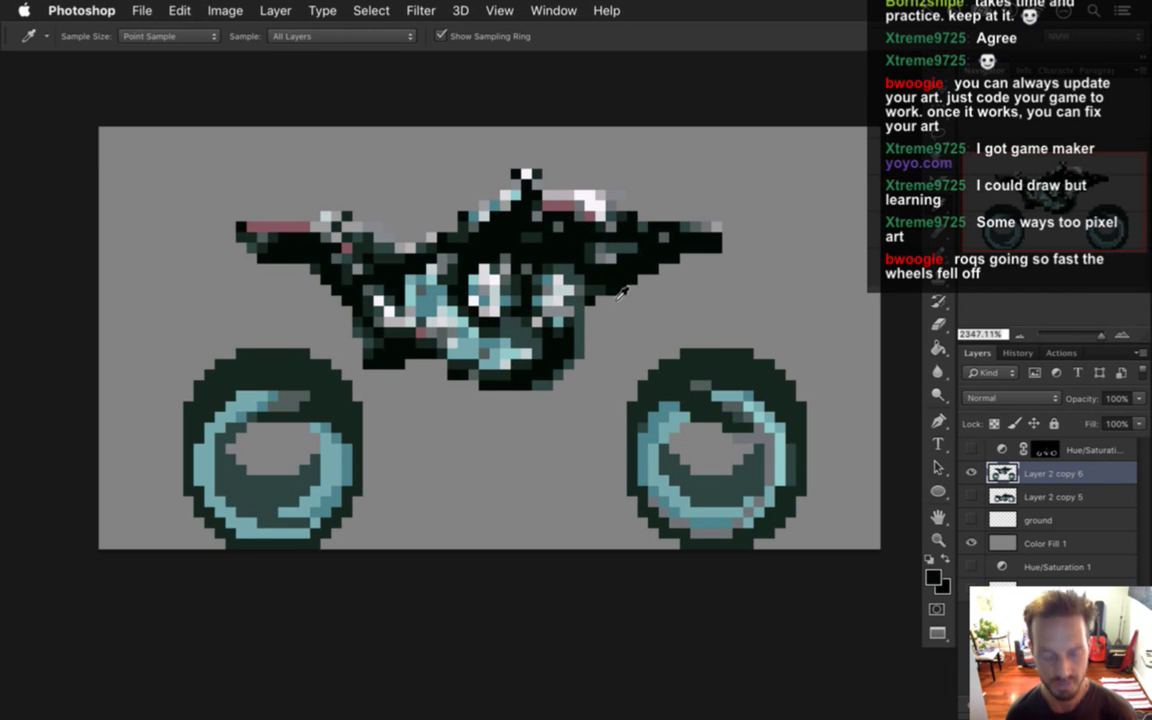
{"action": "key", "text": "b"}
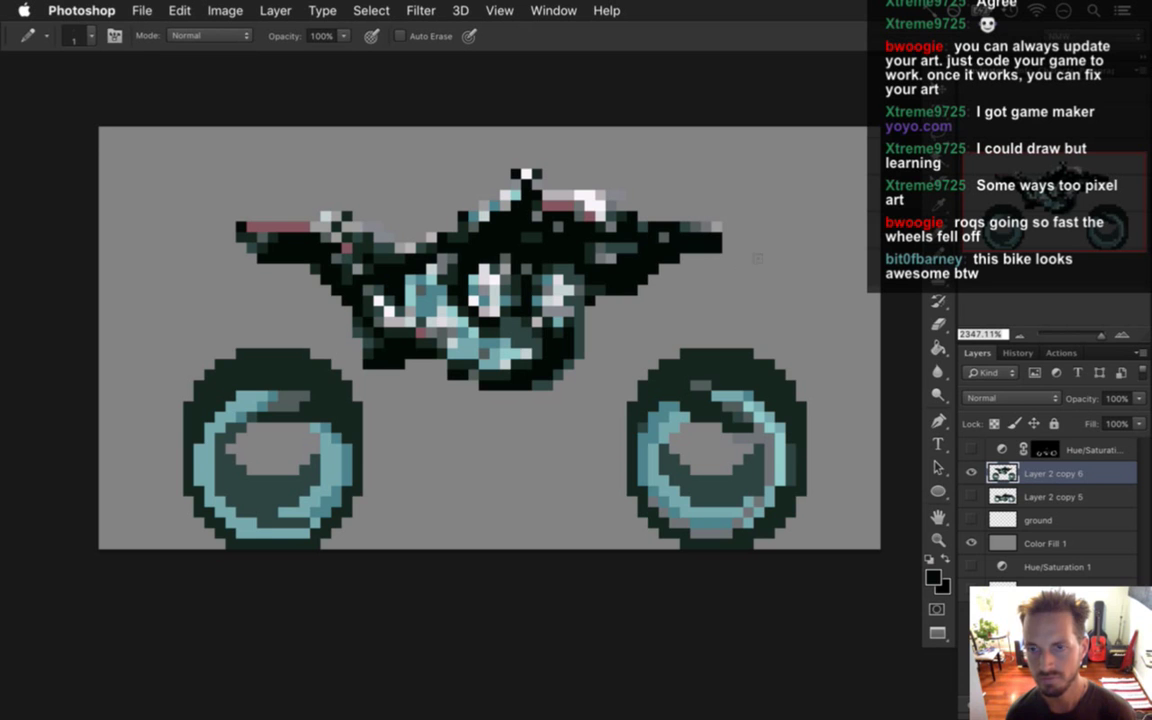
{"action": "left_click", "coordinate": [727, 237]}
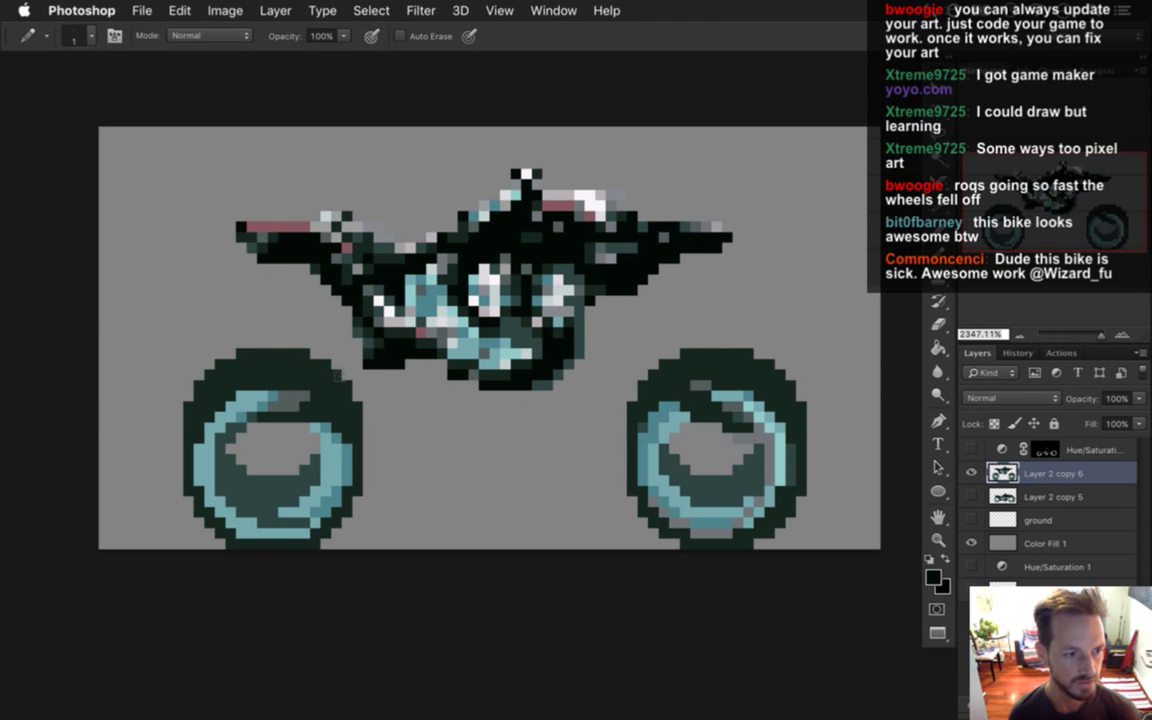
{"action": "key", "text": "i"}
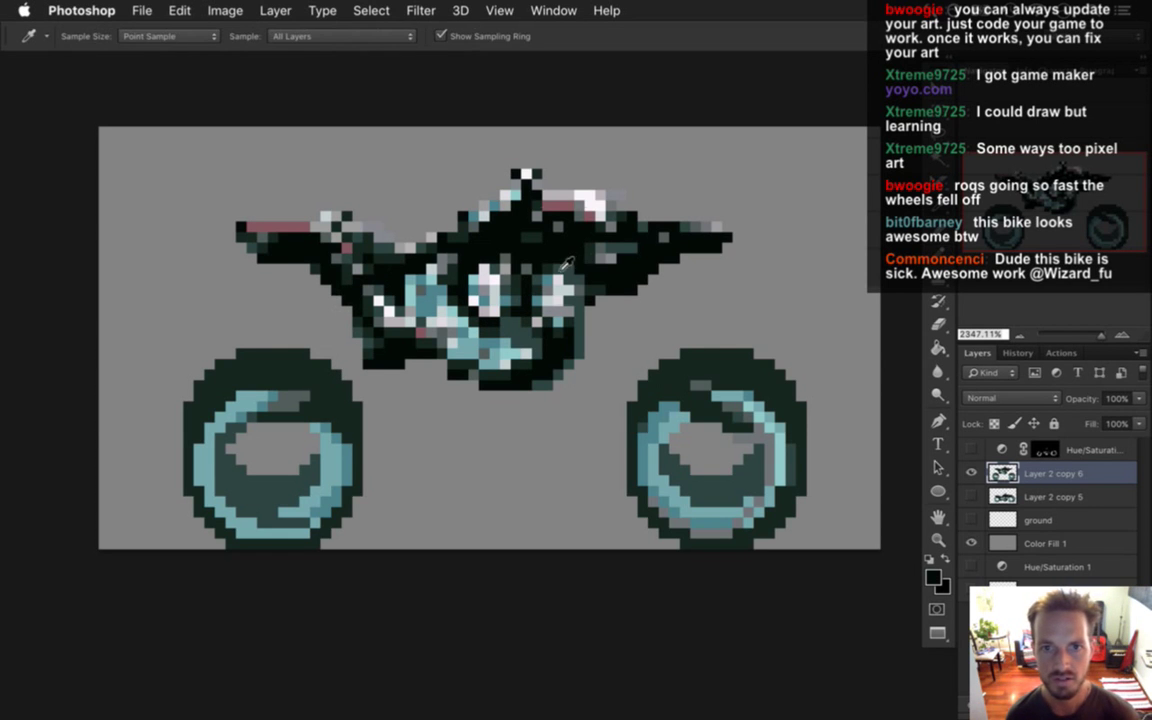
{"action": "key", "text": "b"}
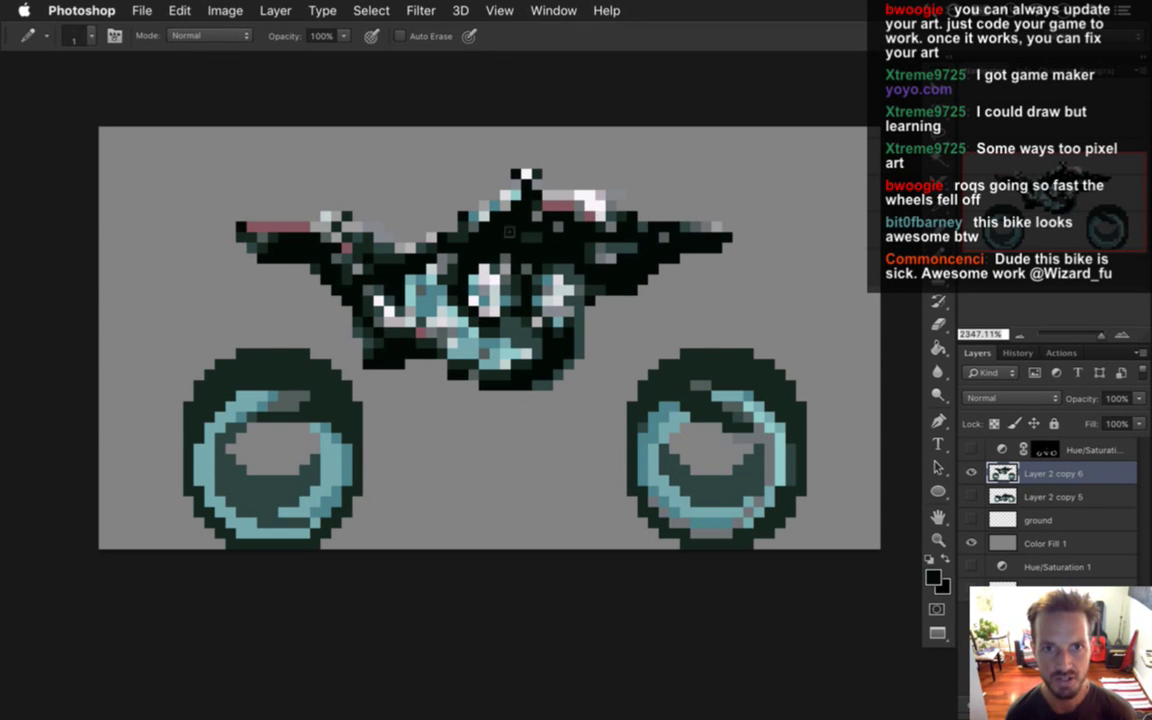
{"action": "key", "text": "m"}
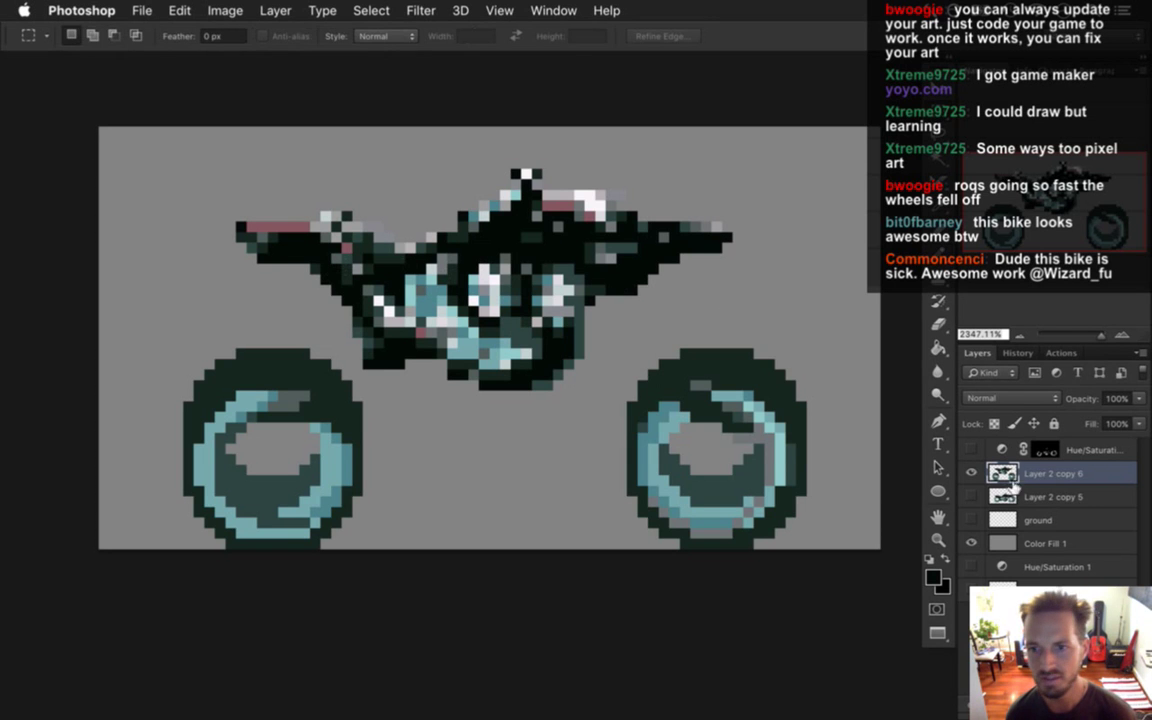
Lasso-select the bike body, leaving out the wheels.
{"action": "key", "text": "l"}
{"action": "mouse_move", "coordinate": [455, 147]}
{"action": "left_mouse_down"}
{"action": "mouse_move", "coordinate": [217, 162]}
{"action": "mouse_move", "coordinate": [193, 195]}
{"action": "mouse_move", "coordinate": [381, 382]}
{"action": "mouse_move", "coordinate": [471, 404]}
{"action": "mouse_move", "coordinate": [571, 404]}
{"action": "mouse_move", "coordinate": [615, 358]}
{"action": "mouse_move", "coordinate": [724, 289]}
{"action": "mouse_move", "coordinate": [706, 174]}
{"action": "mouse_move", "coordinate": [506, 139]}
{"action": "left_mouse_up"}
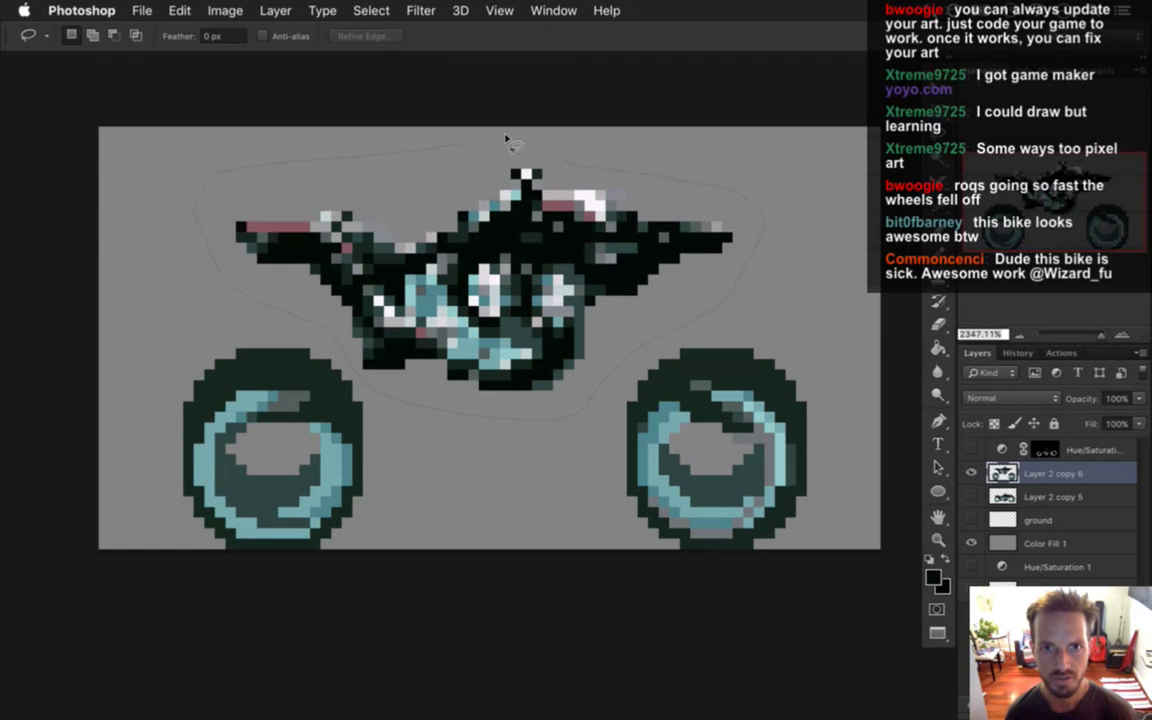
{"action": "key", "text": "v"}
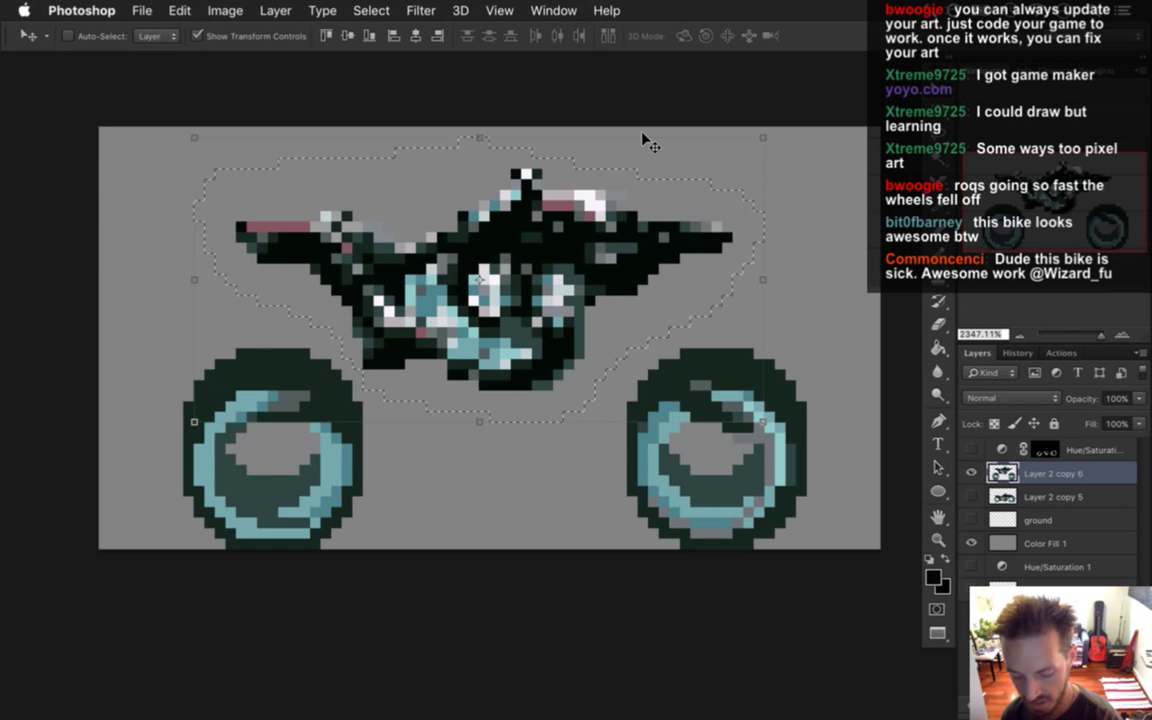
Nudge the selected body up one pixel with the arrow keys, then deselect.
{"action": "key", "text": "Down"}
{"action": "key", "text": "Down"}
{"action": "key", "text": "Down"}
{"action": "key", "text": "Down"}
{"action": "key", "text": "Down"}
{"action": "key", "text": "Down"}
{"action": "key", "text": "Down"}
{"action": "key", "text": "Down"}
{"action": "key", "text": "Down"}
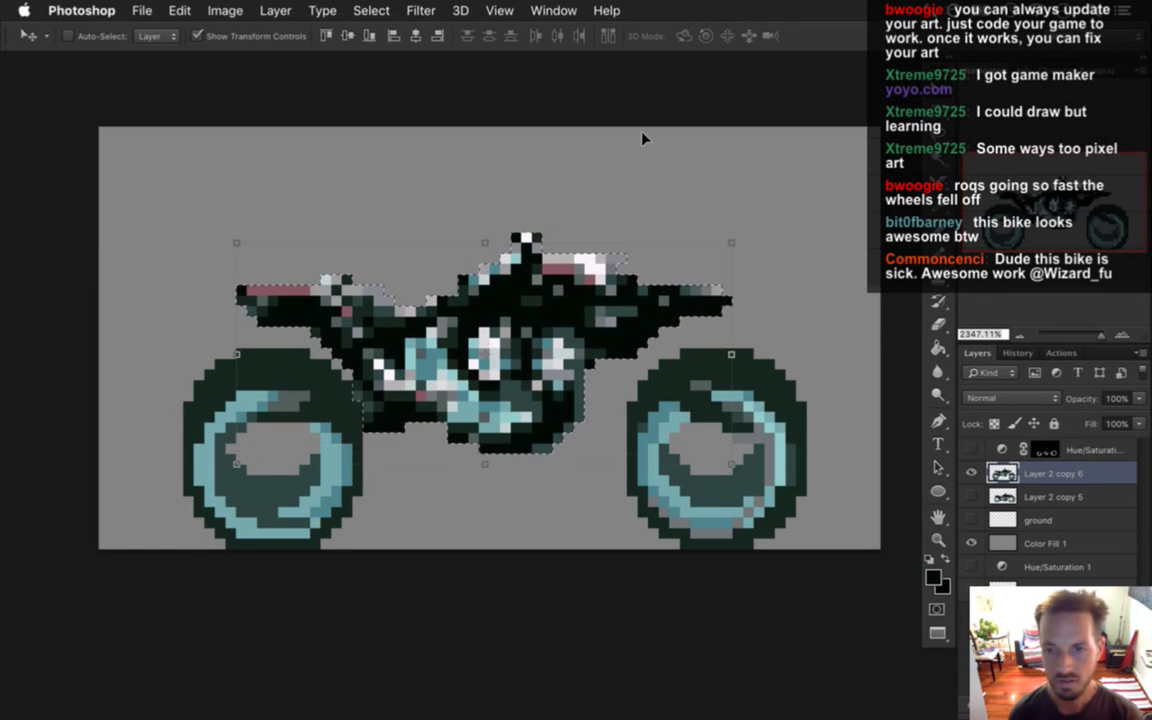
{"action": "key", "text": "Up"}
{"action": "key", "text": "Up"}
{"action": "key", "text": "Up"}
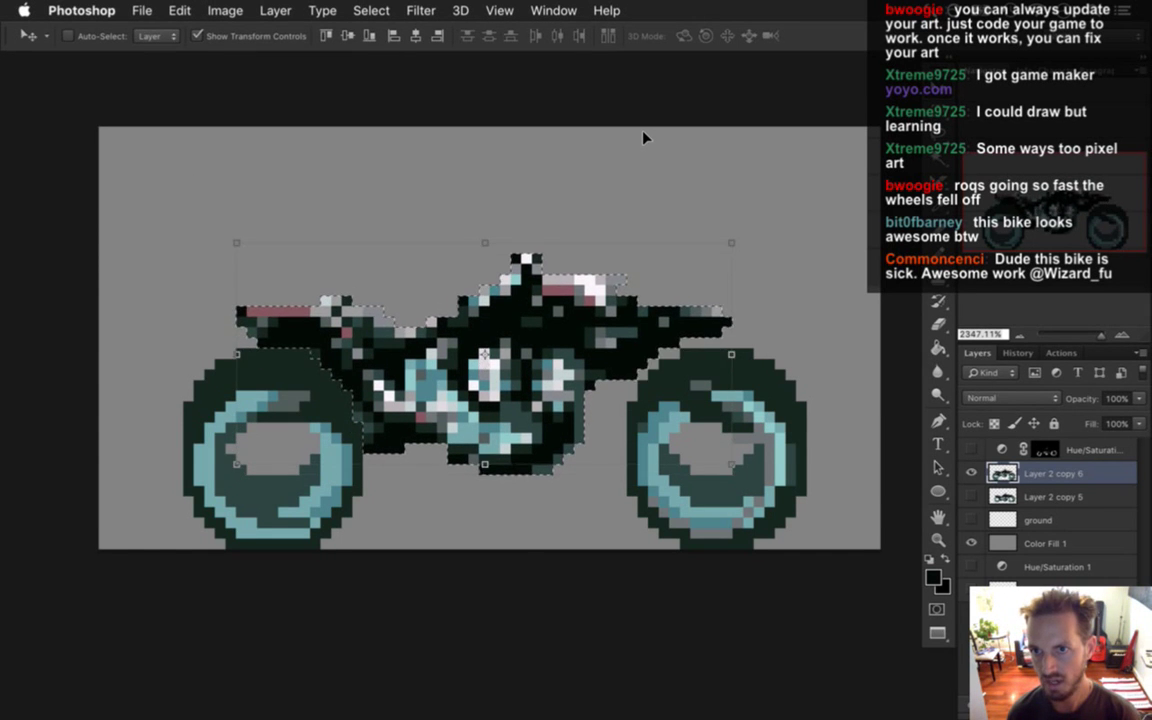
{"action": "key", "text": "Down"}
{"action": "key", "text": "Down"}
{"action": "key", "text": "Up"}
{"action": "key", "text": "Up"}
{"action": "key", "text": "Up"}
{"action": "key", "text": "Down"}
{"action": "key", "text": "Down"}
{"action": "key", "text": "Down"}
{"action": "key", "text": "Down"}
{"action": "key", "text": "Up"}
{"action": "key", "text": "Up"}
{"action": "key", "text": "Down"}
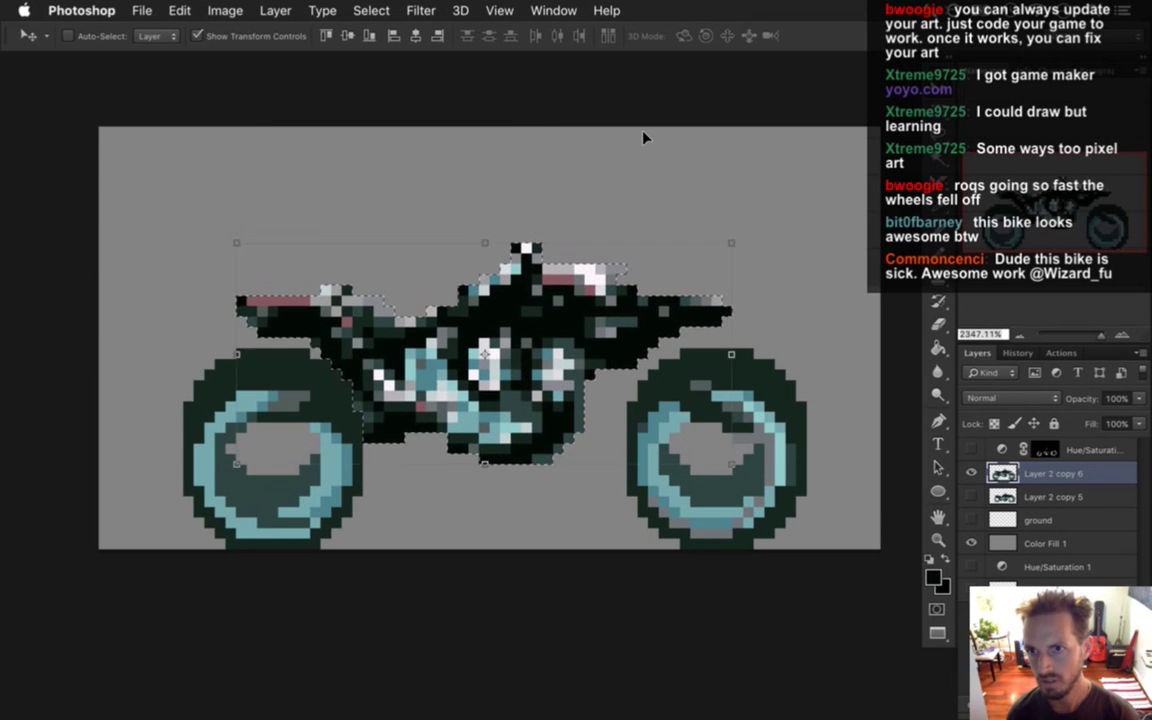
{"action": "key", "text": "Down"}
{"action": "key", "text": "Up"}
{"action": "key", "text": "Down"}
{"action": "key", "text": "Up"}
{"action": "key", "text": "Up"}
{"action": "key", "text": "Down"}
{"action": "key", "text": "Down"}
{"action": "key", "text": "Down"}
{"action": "key", "text": "Up"}
{"action": "key", "text": "Up"}
{"action": "key", "text": "Up"}
{"action": "key", "text": "Up"}
{"action": "key", "text": "Up"}
{"action": "key", "text": "Up"}
{"action": "key", "text": "Up"}
{"action": "key", "text": "Up"}
{"action": "key", "text": "Up"}
{"action": "key", "text": "Up"}
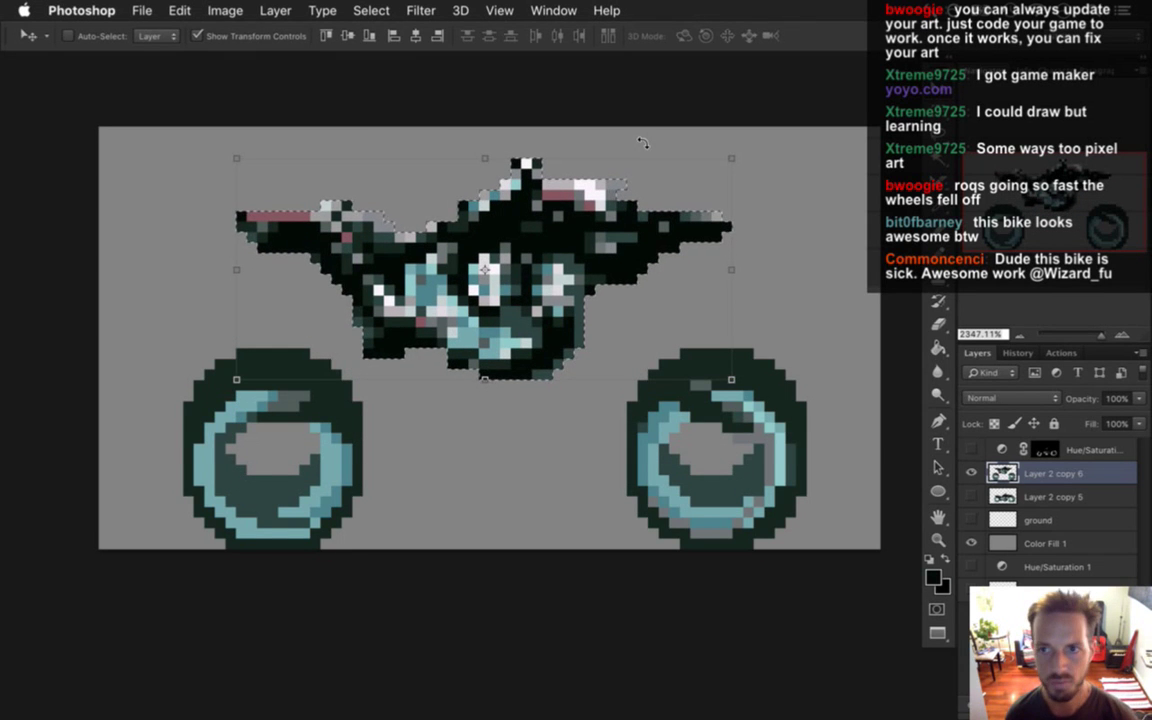
{"action": "key", "text": "m"}
{"action": "key", "text": "ctrl+d"}
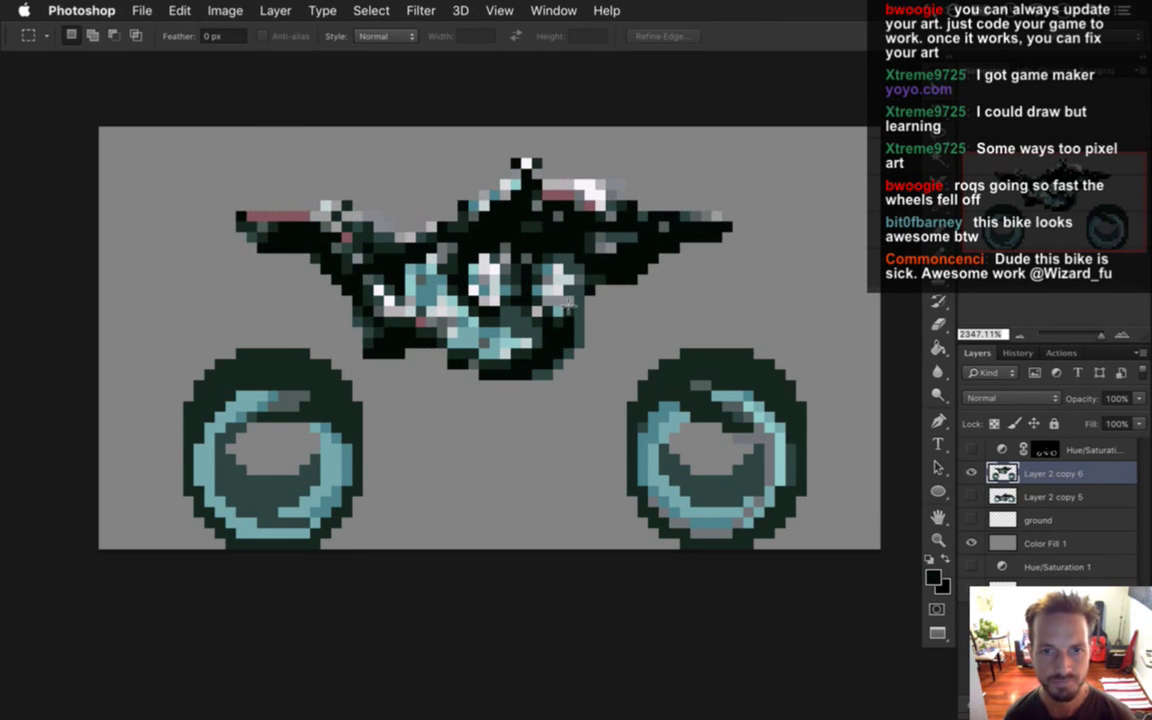
Extend the pink seat into a taller block and repaint it a slightly lighter pink.
{"action": "key", "text": "i"}
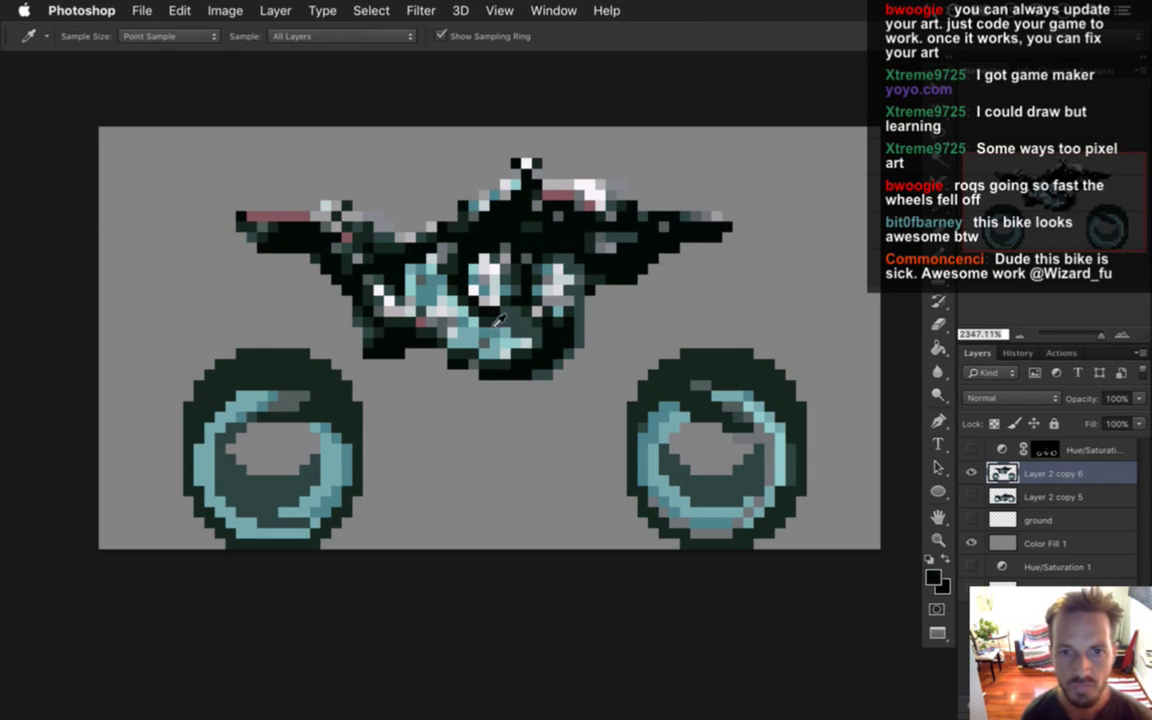
{"action": "left_click", "coordinate": [248, 214]}
{"action": "key", "text": "b"}
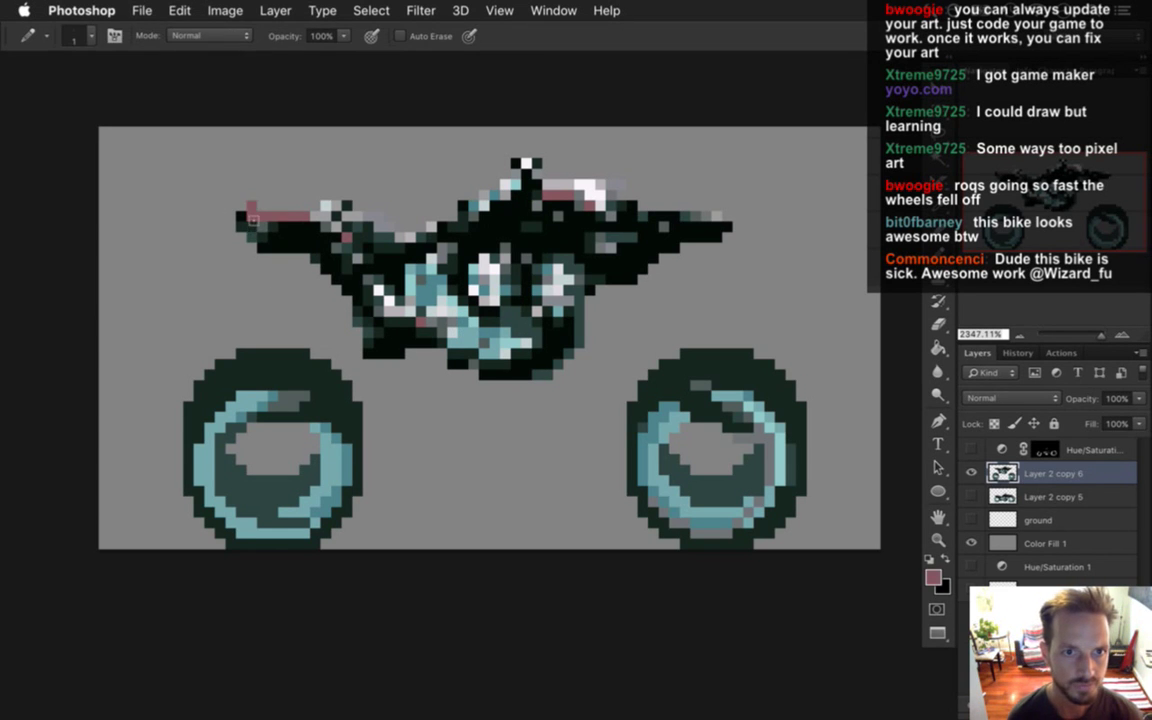
{"action": "mouse_move", "coordinate": [252, 212]}
{"action": "left_mouse_down"}
{"action": "mouse_move", "coordinate": [252, 182]}
{"action": "mouse_move", "coordinate": [275, 178]}
{"action": "mouse_move", "coordinate": [265, 205]}
{"action": "mouse_move", "coordinate": [245, 205]}
{"action": "mouse_move", "coordinate": [236, 186]}
{"action": "mouse_move", "coordinate": [274, 166]}
{"action": "mouse_move", "coordinate": [272, 189]}
{"action": "left_mouse_up"}
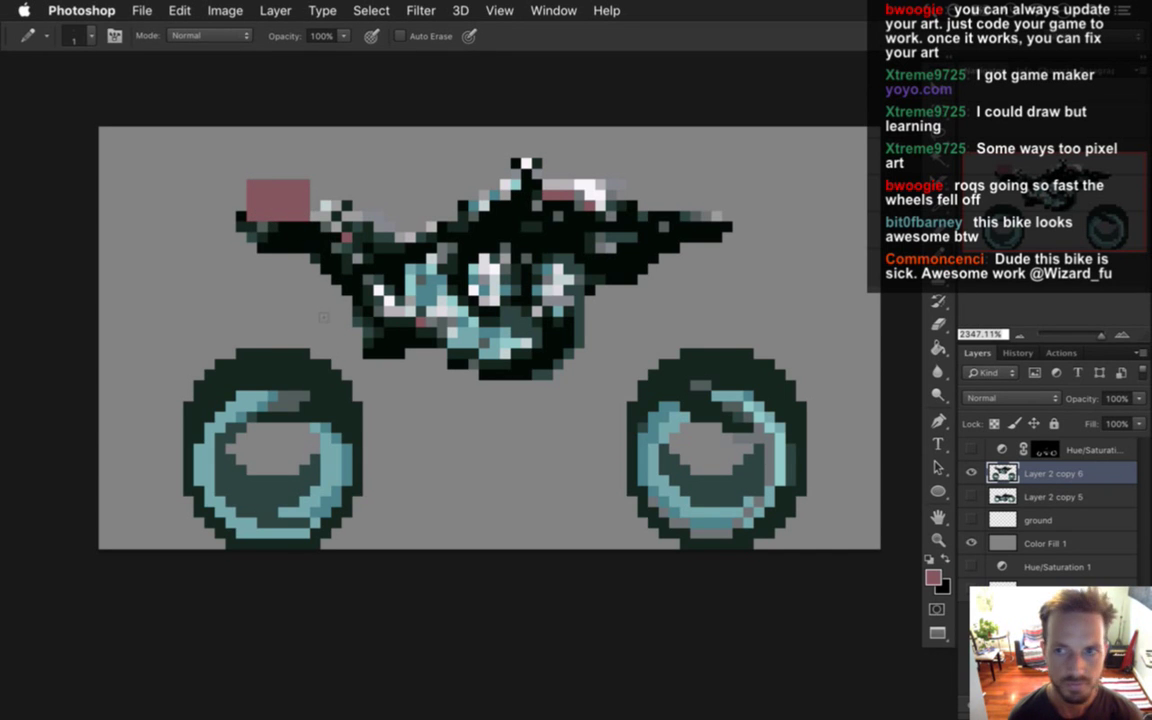
{"action": "left_click", "coordinate": [932, 577]}
{"action": "left_click_drag", "start_coordinate": [927, 411], "coordinate": [927, 400]}
{"action": "left_click", "coordinate": [1078, 295]}
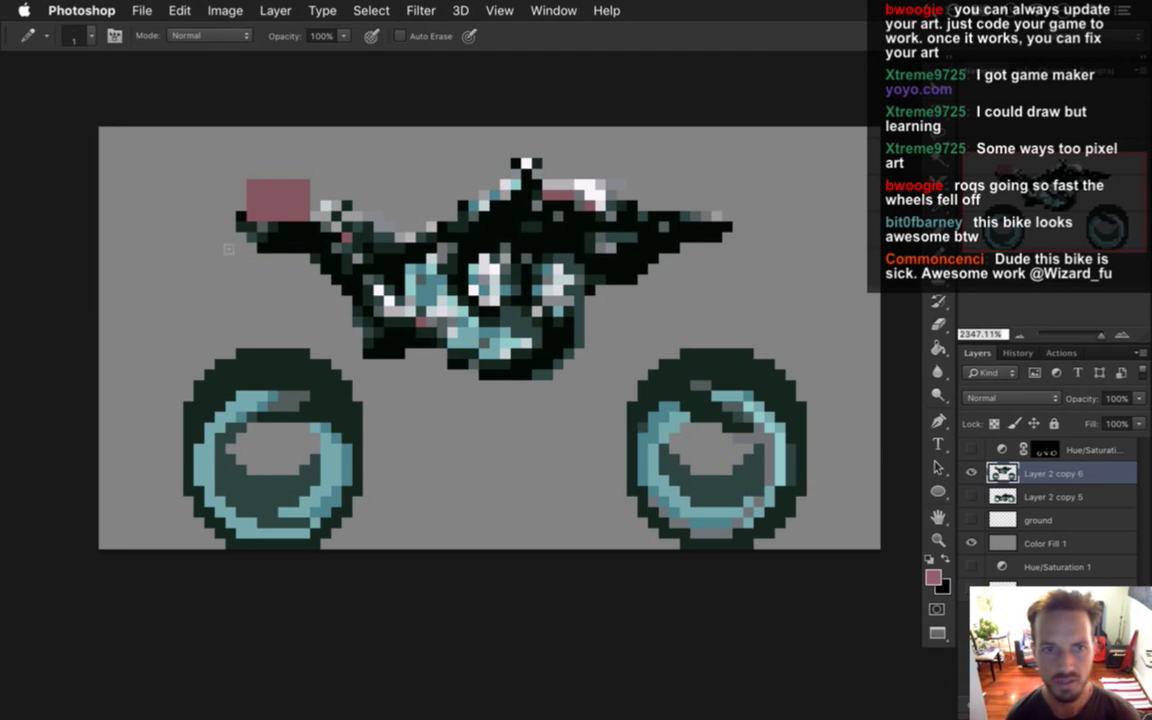
{"action": "mouse_move", "coordinate": [226, 186]}
{"action": "left_mouse_down"}
{"action": "mouse_move", "coordinate": [258, 186]}
{"action": "mouse_move", "coordinate": [297, 214]}
{"action": "left_mouse_up"}
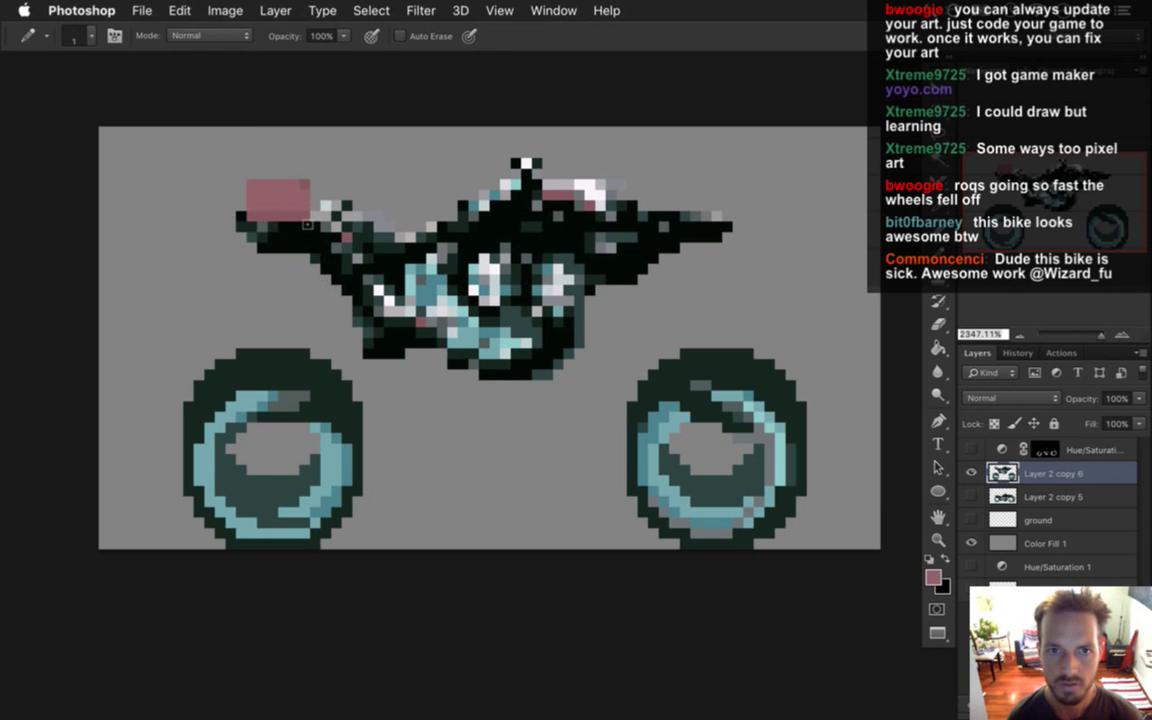
Sample dark teal from the front wheel and add a dark pixel column left of the seat.
{"action": "key", "text": "i"}
{"action": "left_click", "coordinate": [237, 217]}
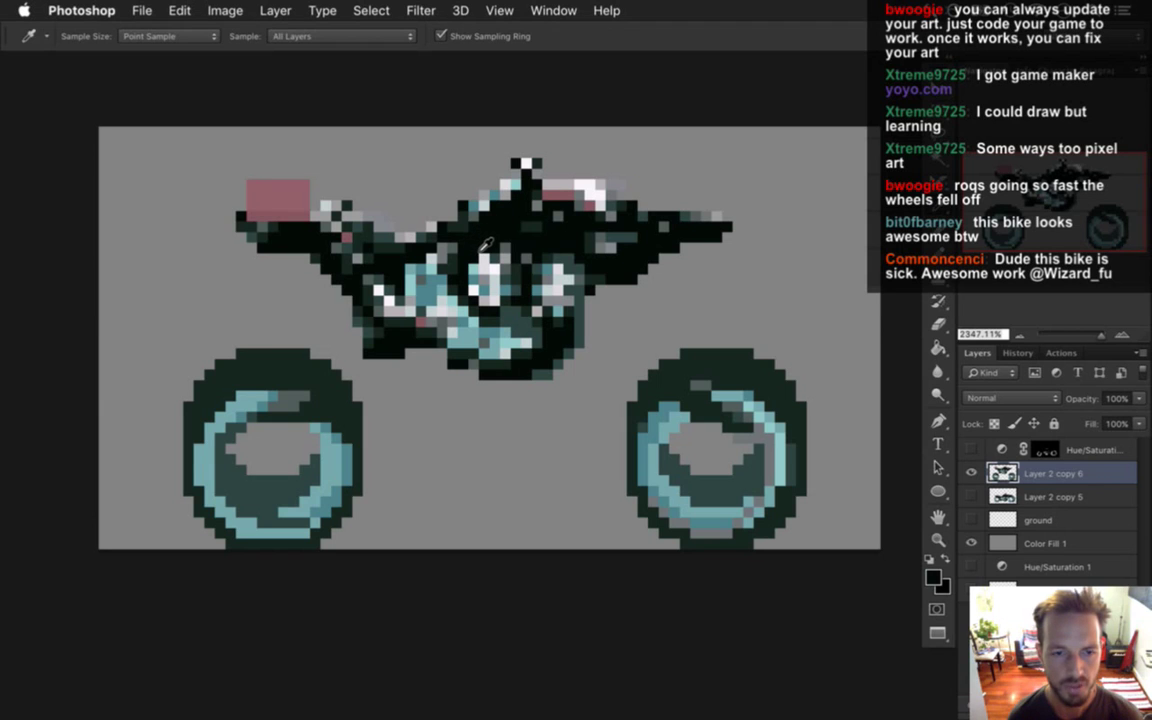
{"action": "left_click", "coordinate": [282, 374]}
{"action": "key", "text": "b"}
{"action": "left_click_drag", "start_coordinate": [241, 207], "coordinate": [241, 185]}
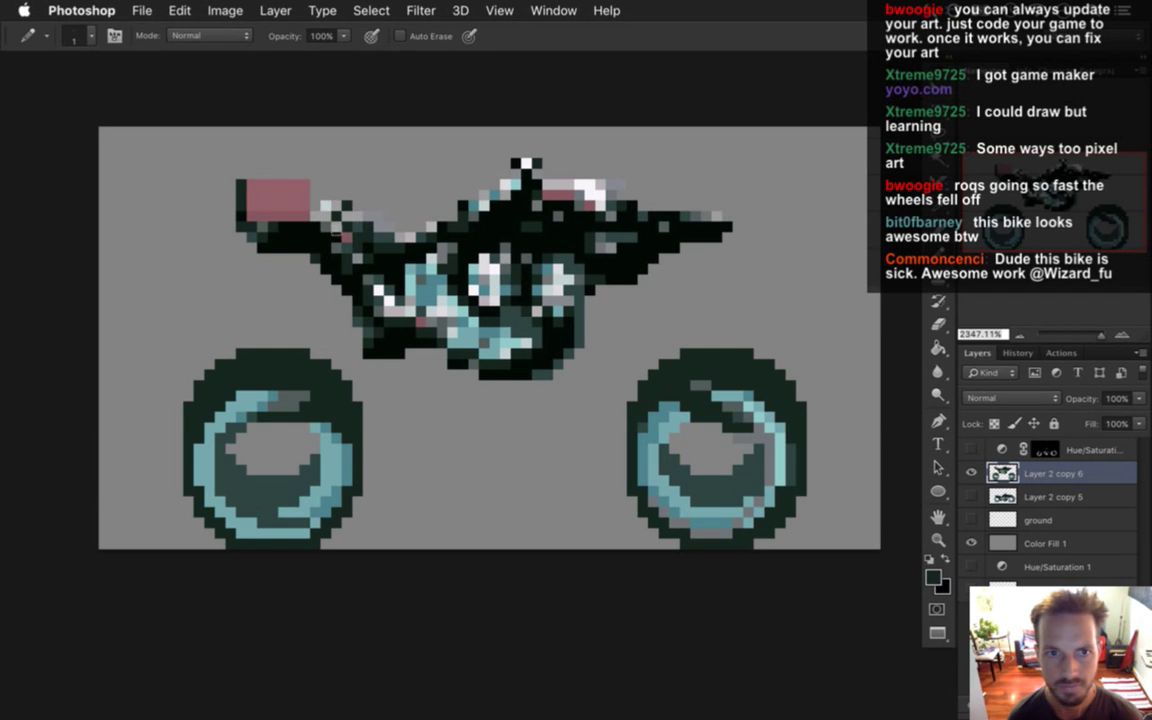
Paint light grey pixels on the right of the pink block, extending the strip behind the seat.
{"action": "left_click", "coordinate": [289, 205], "text": "alt"}
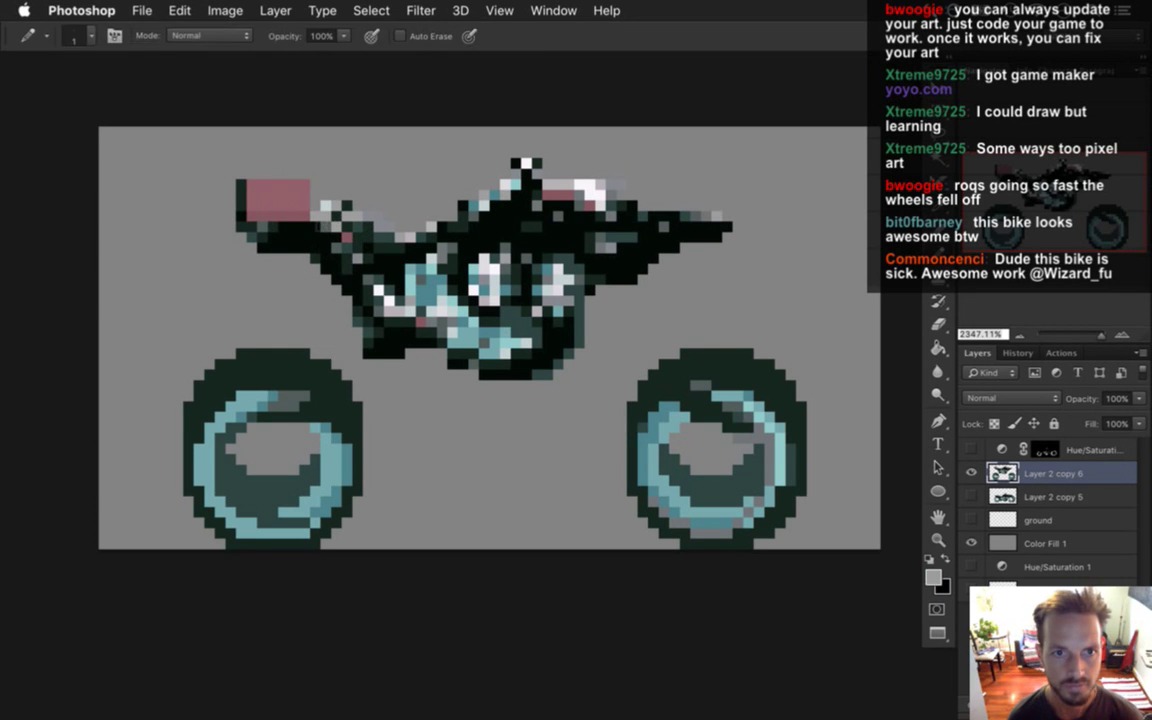
{"action": "left_click", "coordinate": [300, 192], "text": "alt"}
{"action": "mouse_move", "coordinate": [315, 182]}
{"action": "left_mouse_down"}
{"action": "mouse_move", "coordinate": [328, 214]}
{"action": "mouse_move", "coordinate": [312, 200]}
{"action": "mouse_move", "coordinate": [335, 163]}
{"action": "left_mouse_up"}
{"action": "left_click", "coordinate": [310, 186], "text": "alt"}
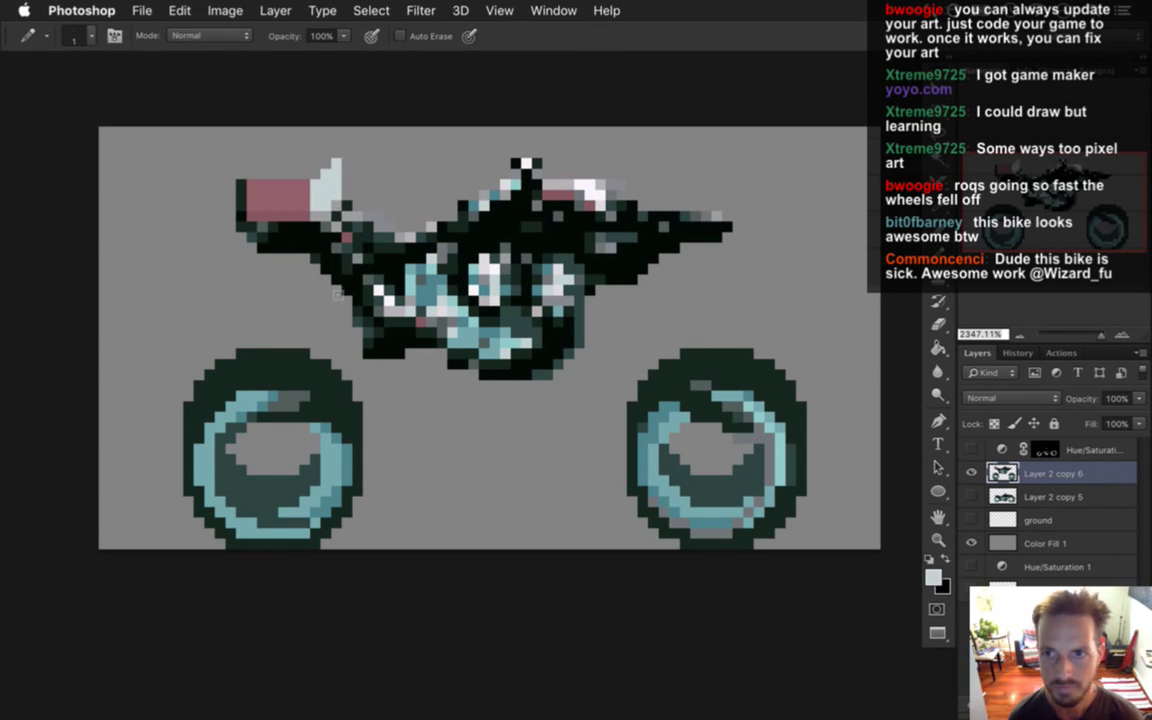
{"action": "left_click", "coordinate": [304, 217], "text": "alt"}
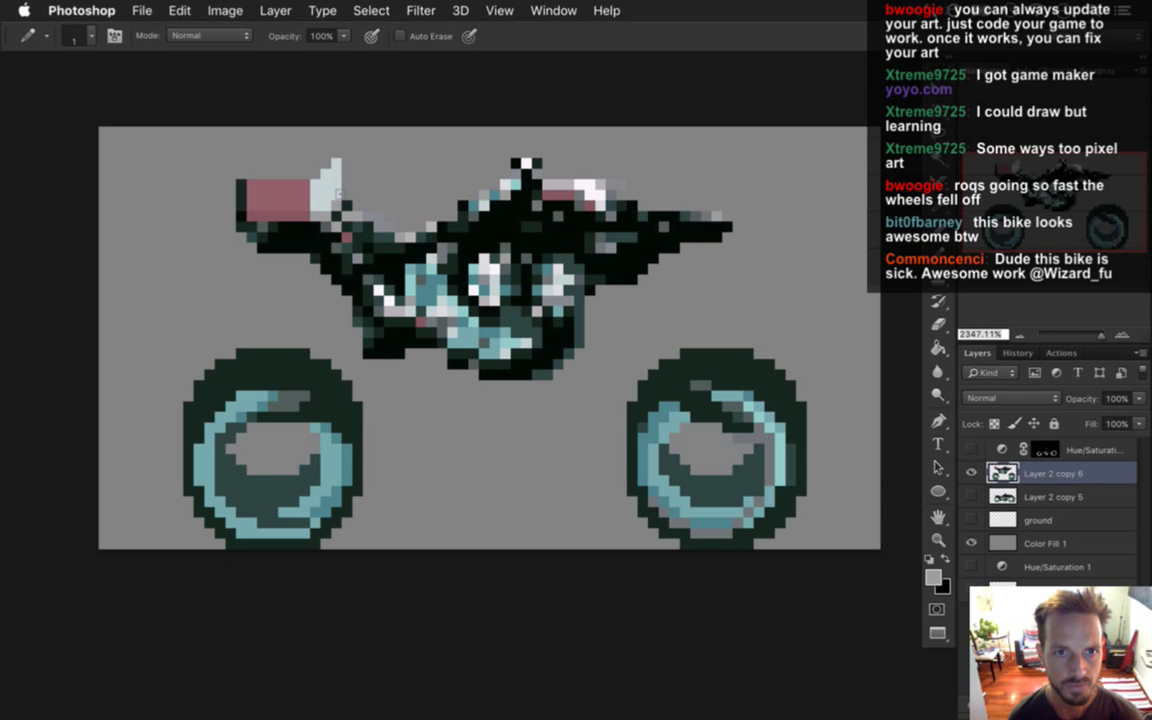
{"action": "left_click_drag", "start_coordinate": [337, 185], "coordinate": [342, 166]}
{"action": "key", "text": "e"}
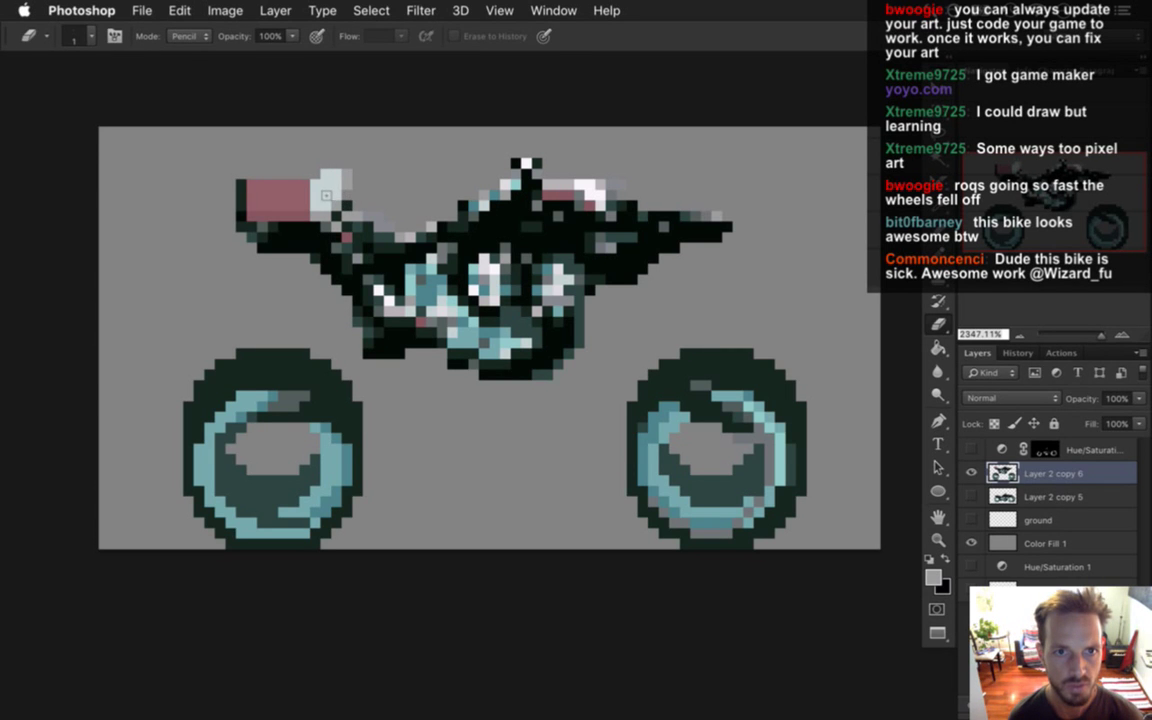
Sample dark teal near the grip and paint the grip's top pixel with it.
{"action": "key", "text": "b"}
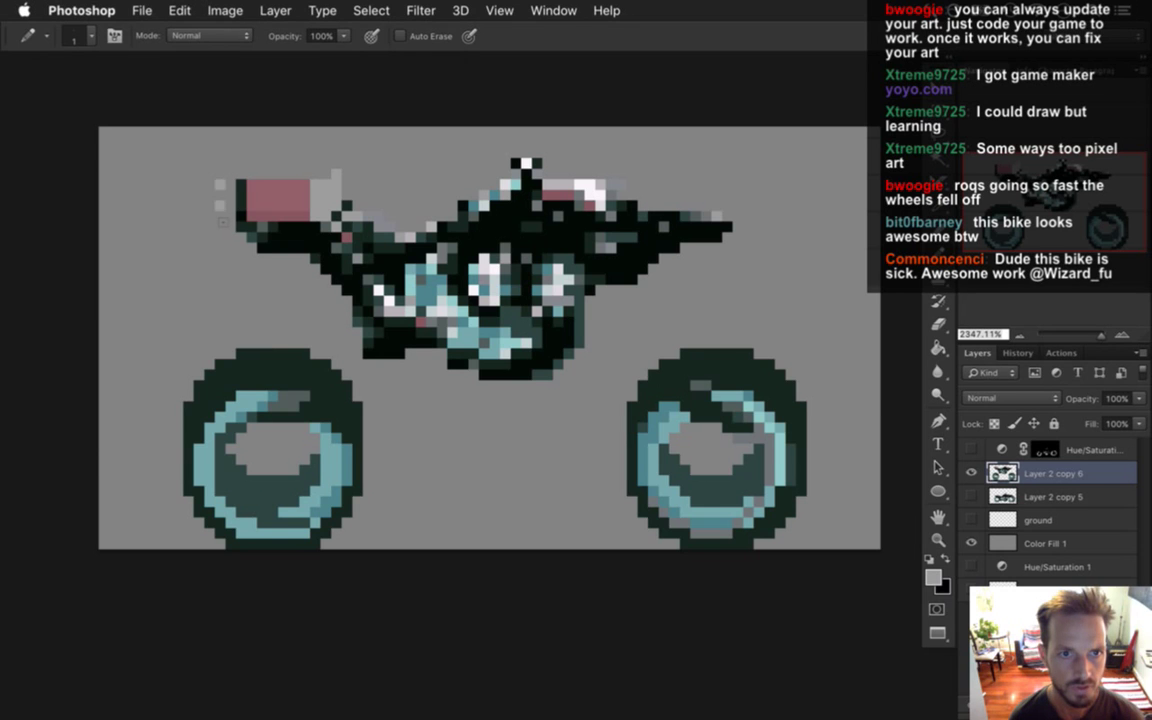
{"action": "key", "text": "e"}
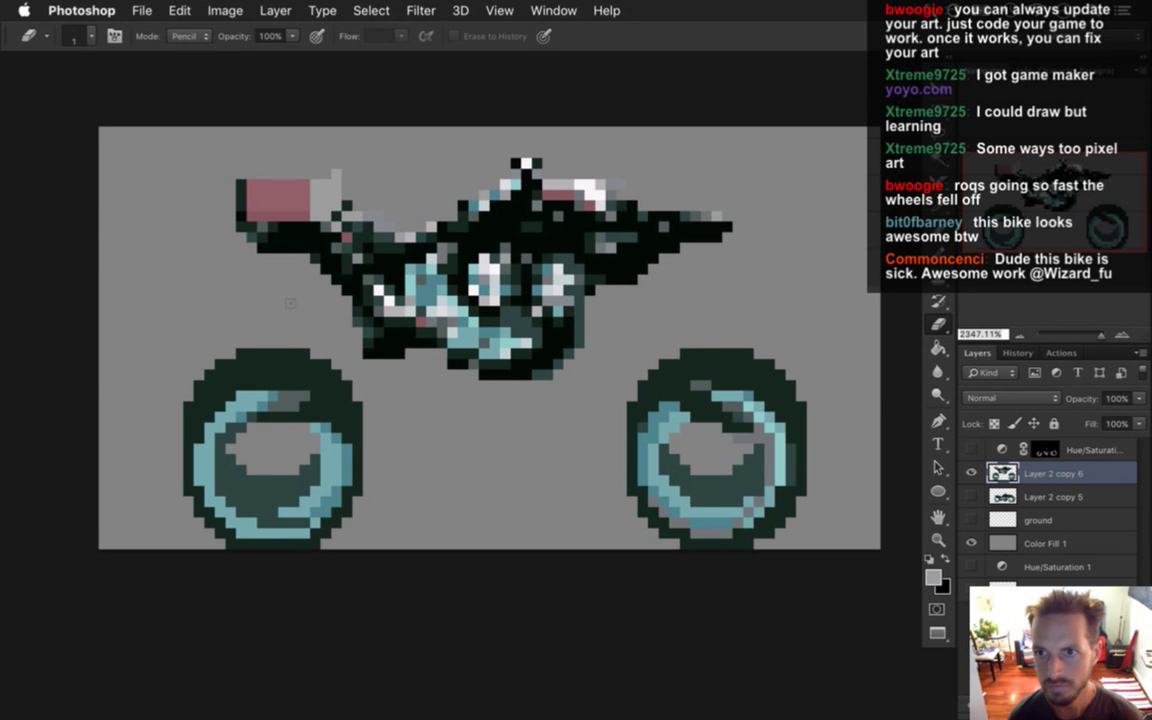
{"action": "key", "text": "i"}
{"action": "left_click", "coordinate": [319, 196]}
{"action": "key", "text": "b"}
{"action": "left_click", "coordinate": [347, 188]}
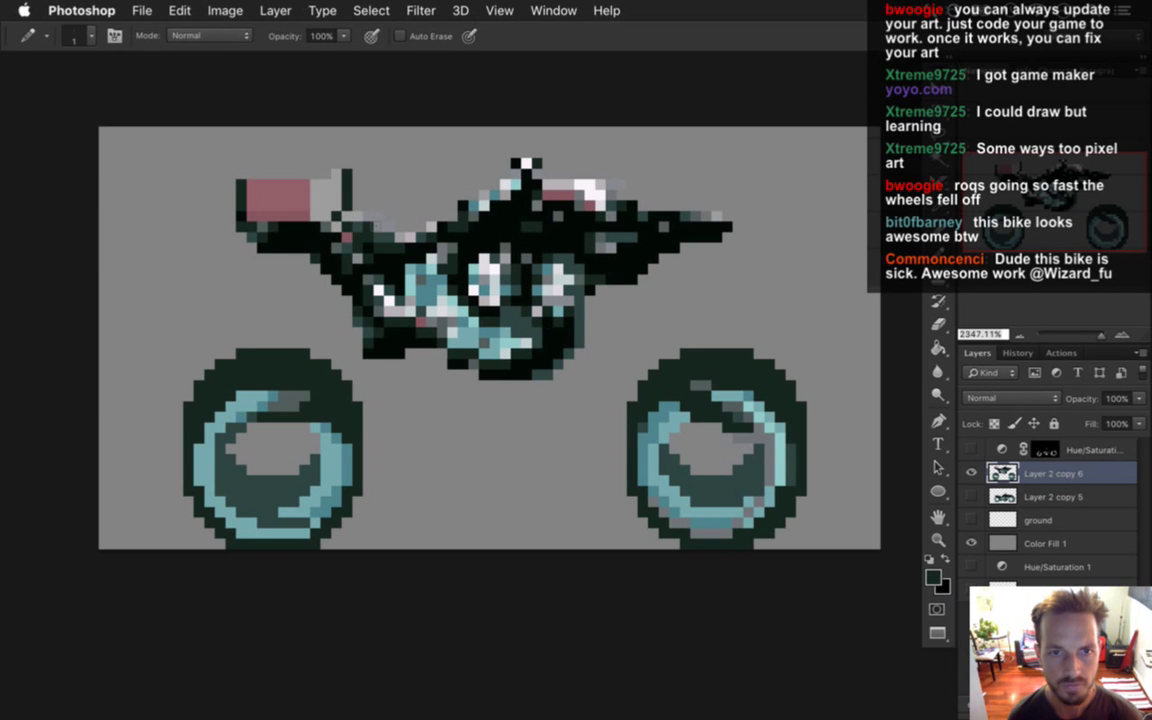
Sample light grey from the grip and rework pixels beside the pink seat.
{"action": "key", "text": "i"}
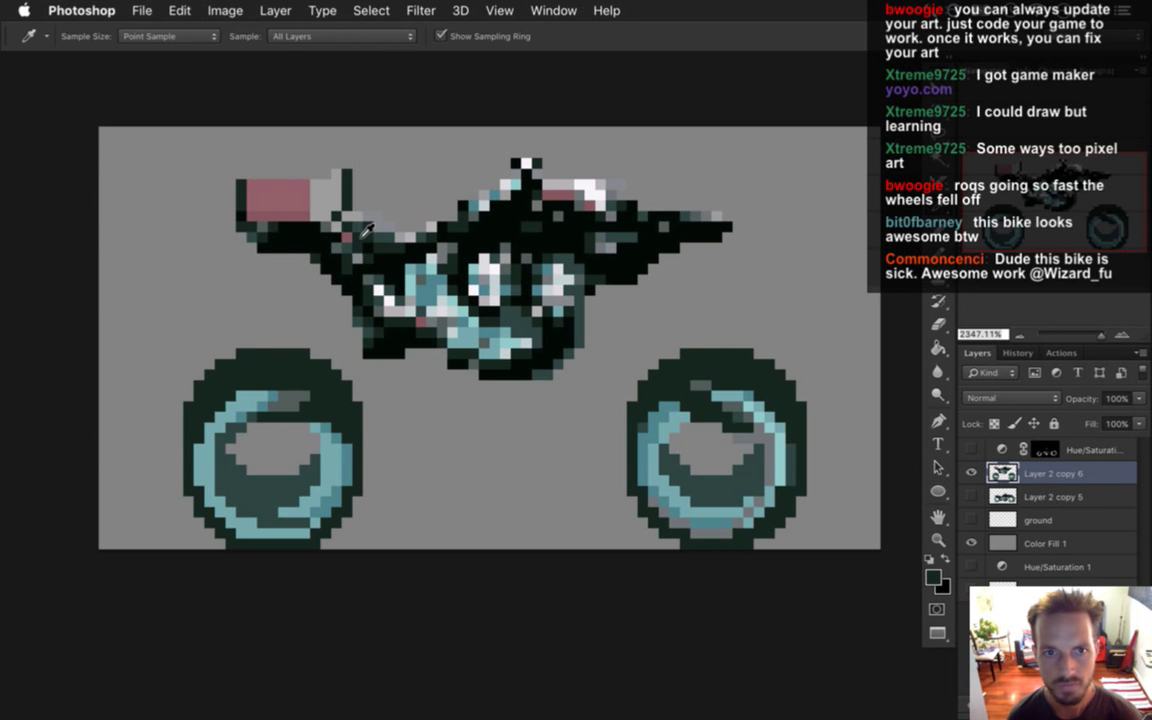
{"action": "left_click", "coordinate": [326, 200]}
{"action": "key", "text": "b"}
{"action": "left_click", "coordinate": [350, 205], "text": "alt"}
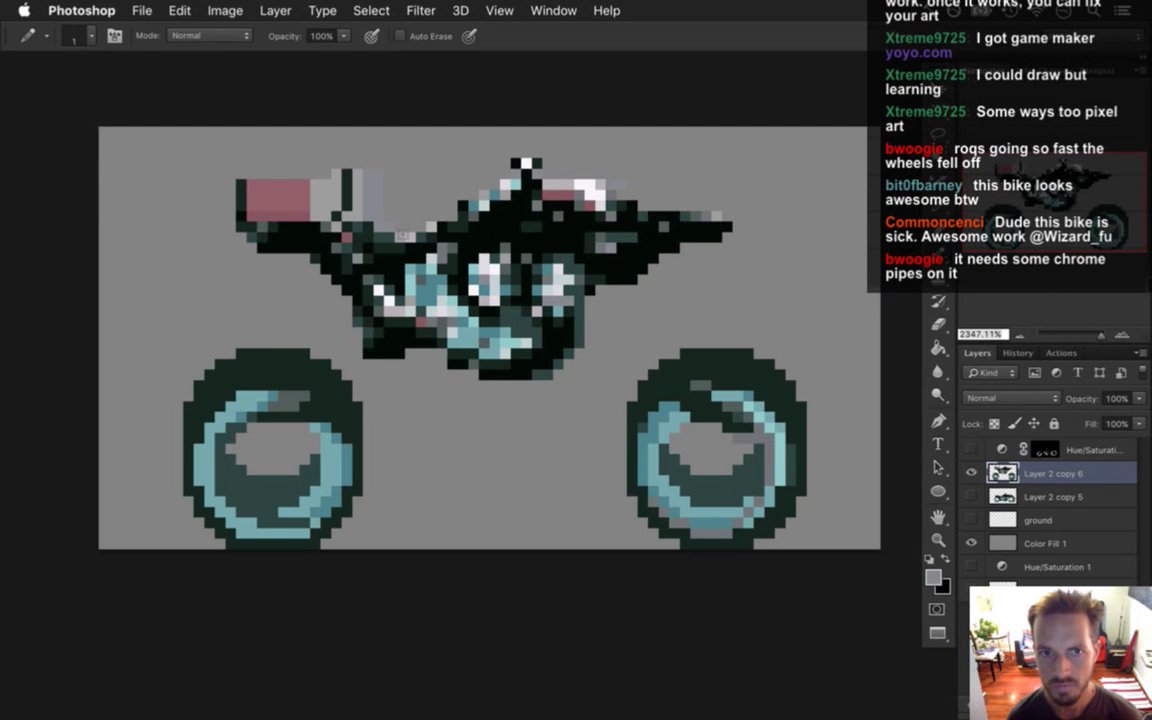
{"action": "key", "text": "i"}
{"action": "key", "text": "b"}
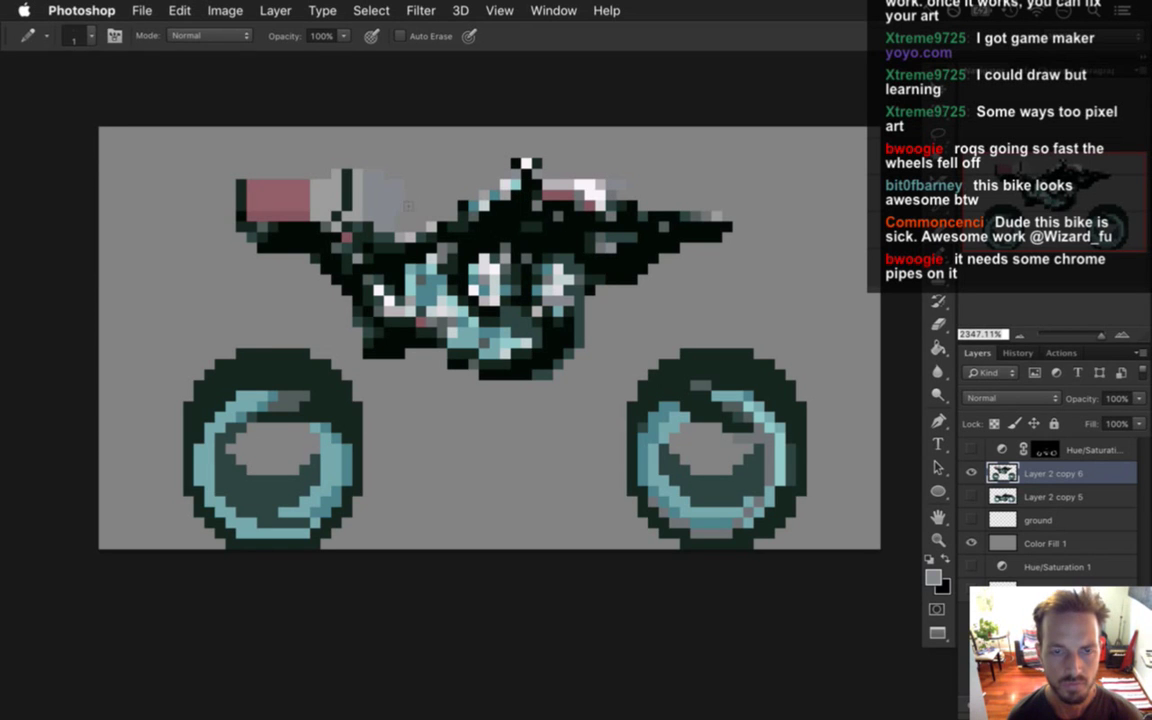
{"action": "key", "text": "e"}
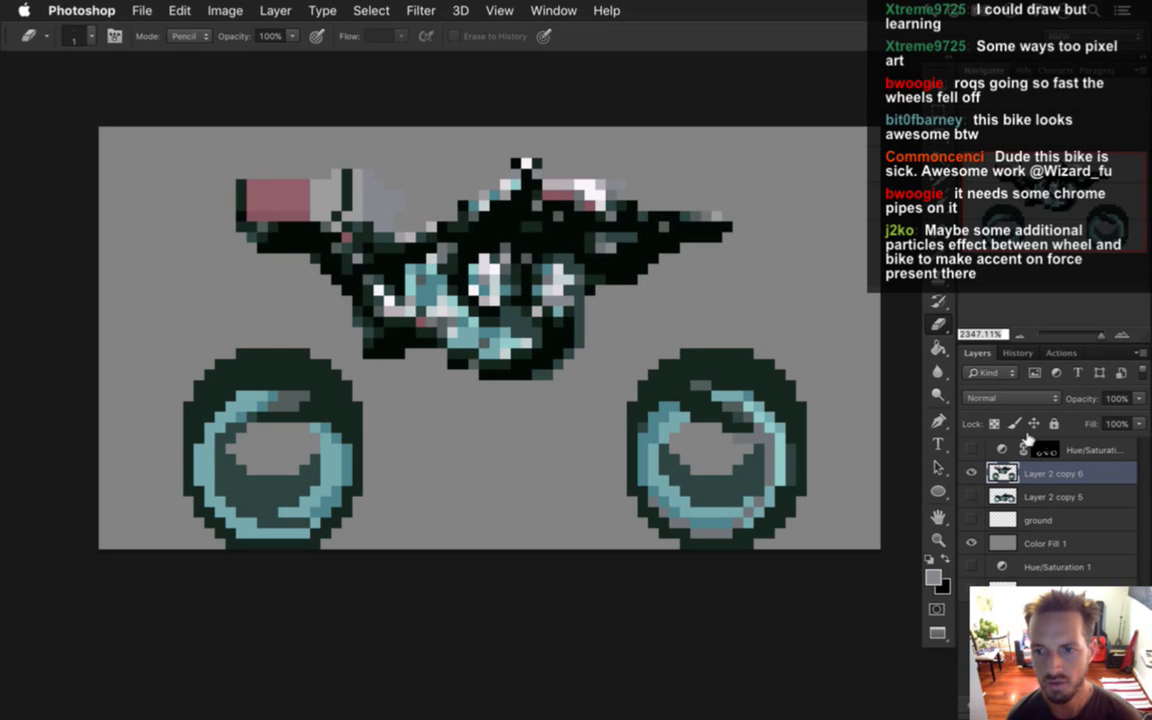
{"action": "key", "text": "super+alt+shift+n"}
{"action": "key", "text": "i"}
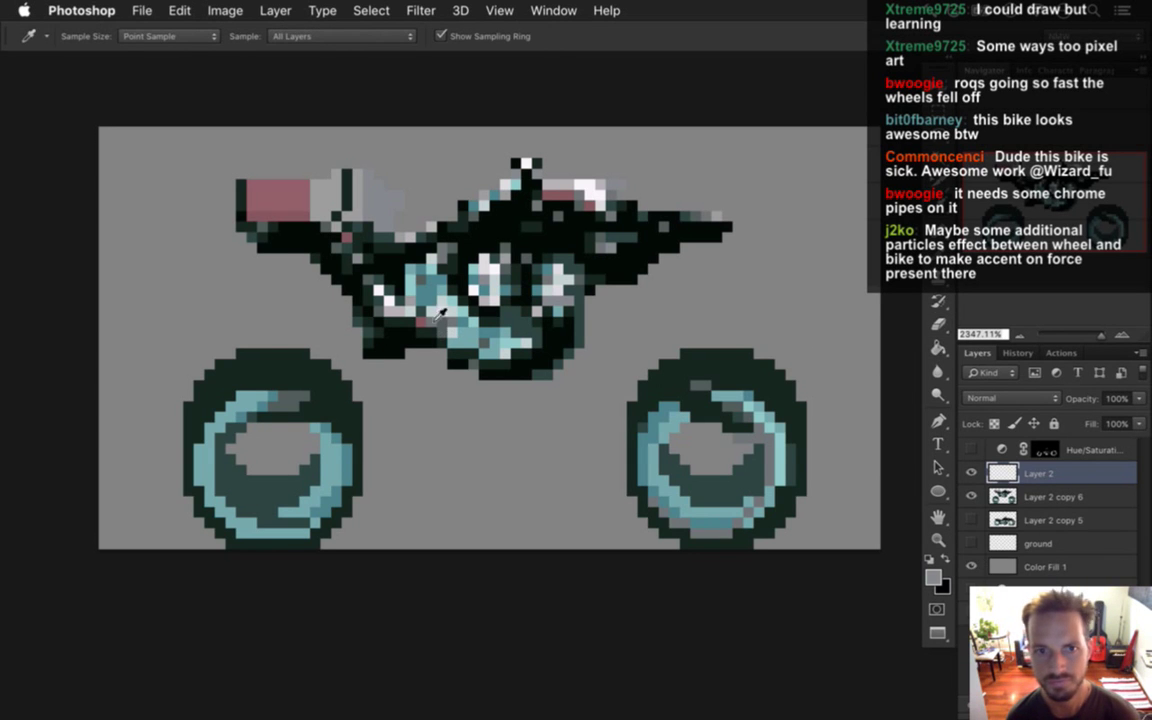
{"action": "left_click", "coordinate": [295, 207]}
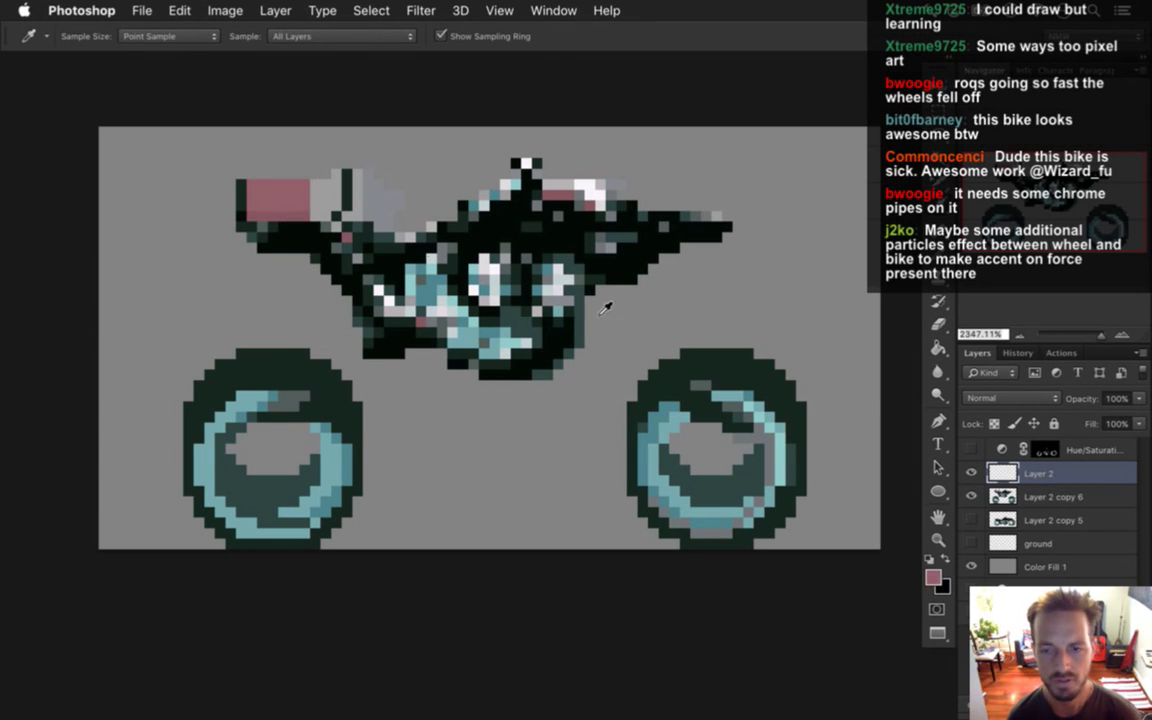
{"action": "left_click", "coordinate": [933, 577]}
{"action": "left_click", "coordinate": [702, 363]}
{"action": "left_click", "coordinate": [699, 351]}
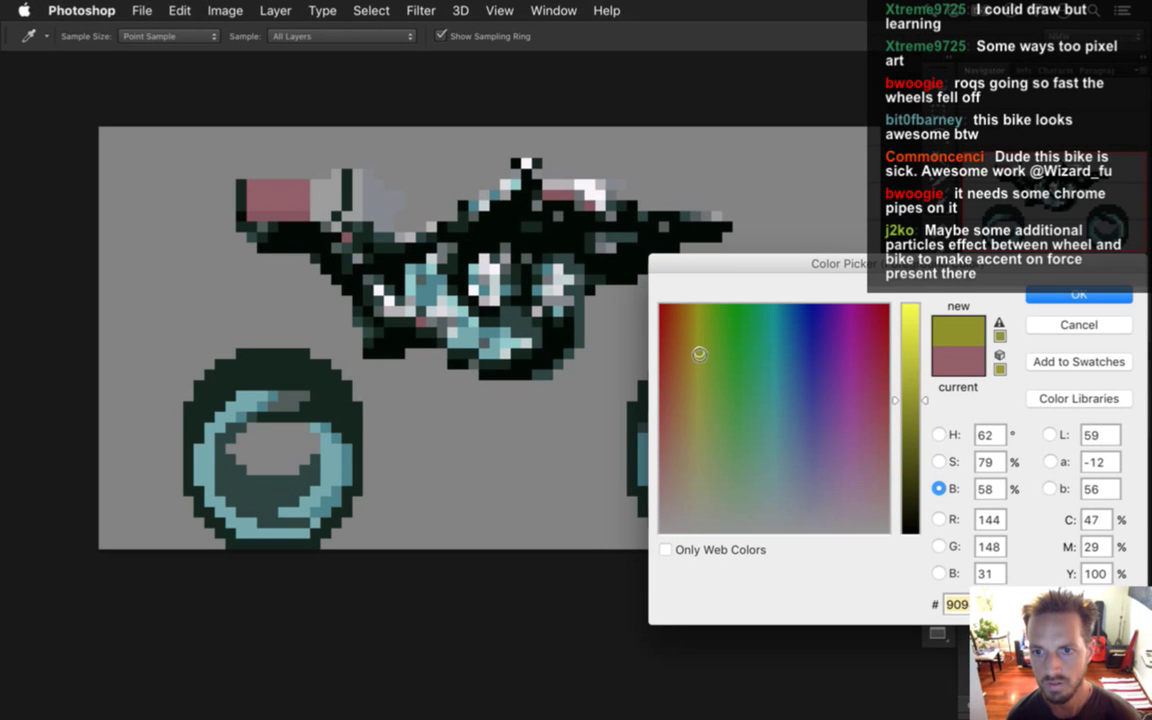
{"action": "key", "text": "Return"}
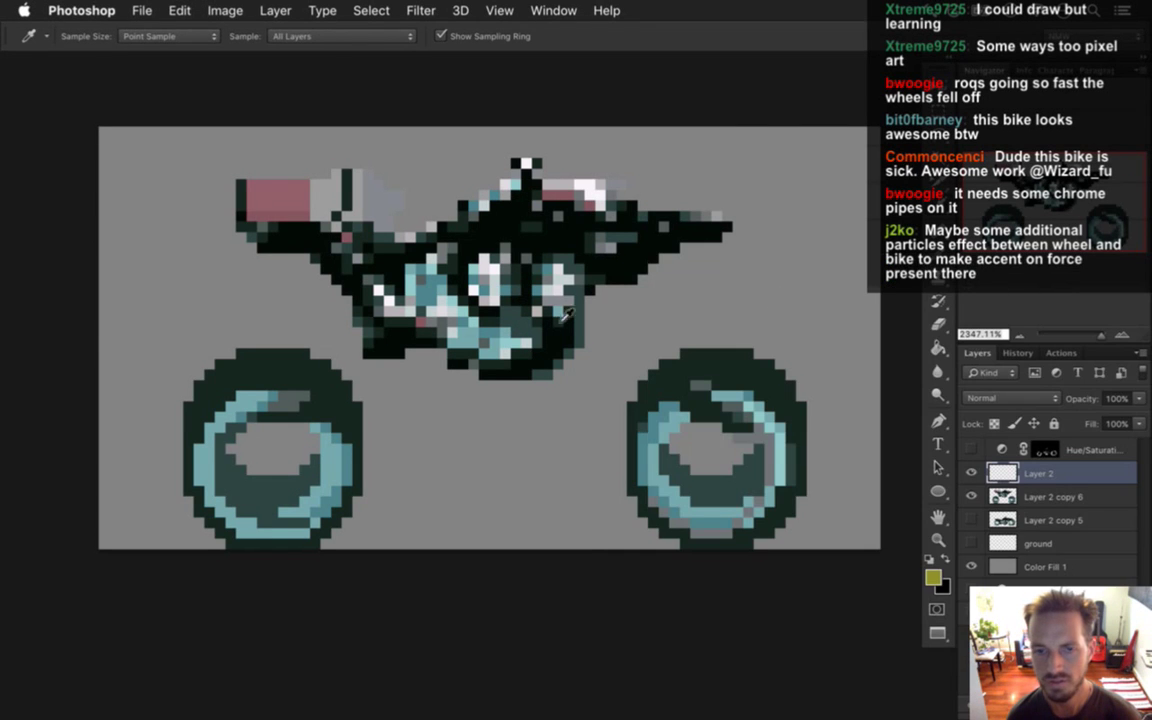
{"action": "key", "text": "b"}
{"action": "mouse_move", "coordinate": [570, 270]}
{"action": "left_mouse_down"}
{"action": "mouse_move", "coordinate": [372, 350]}
{"action": "mouse_move", "coordinate": [145, 310]}
{"action": "left_mouse_up"}
{"action": "mouse_move", "coordinate": [322, 262]}
{"action": "left_mouse_down"}
{"action": "mouse_move", "coordinate": [170, 296]}
{"action": "mouse_move", "coordinate": [188, 287]}
{"action": "mouse_move", "coordinate": [347, 312]}
{"action": "mouse_move", "coordinate": [269, 280]}
{"action": "left_mouse_up"}
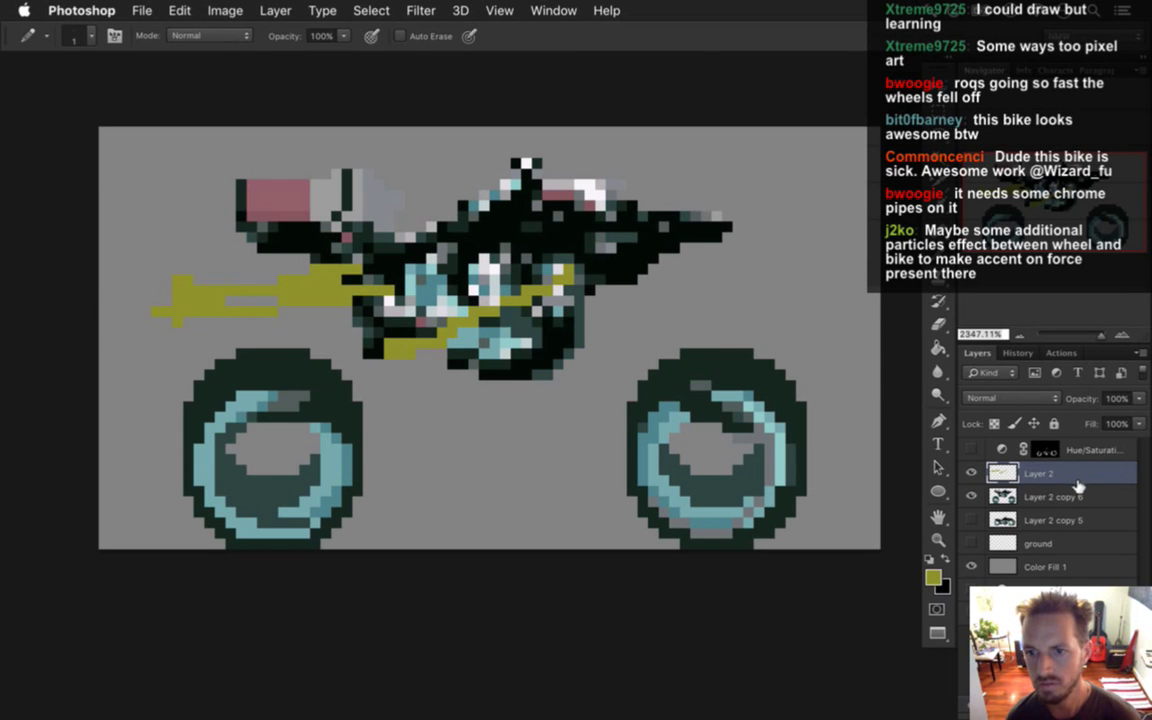
{"action": "key", "text": "Delete"}
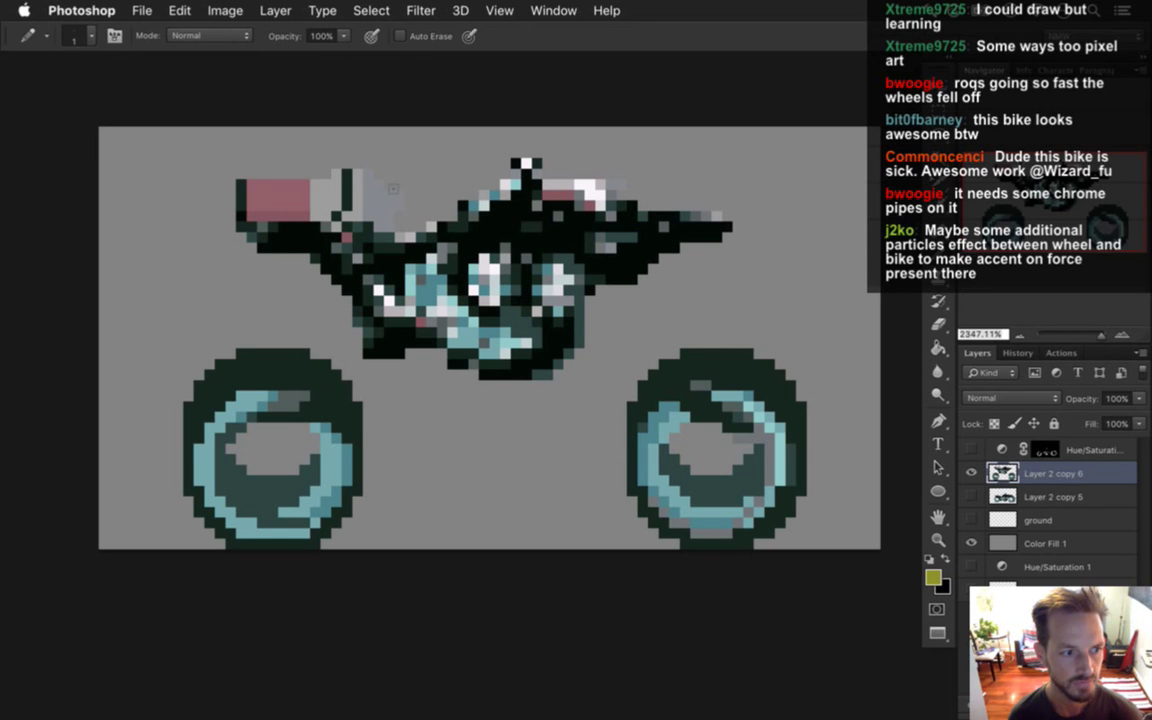
Sample light grey near the handlebar and colours near the seat, toggling Pencil and Eraser.
{"action": "key", "text": "i"}
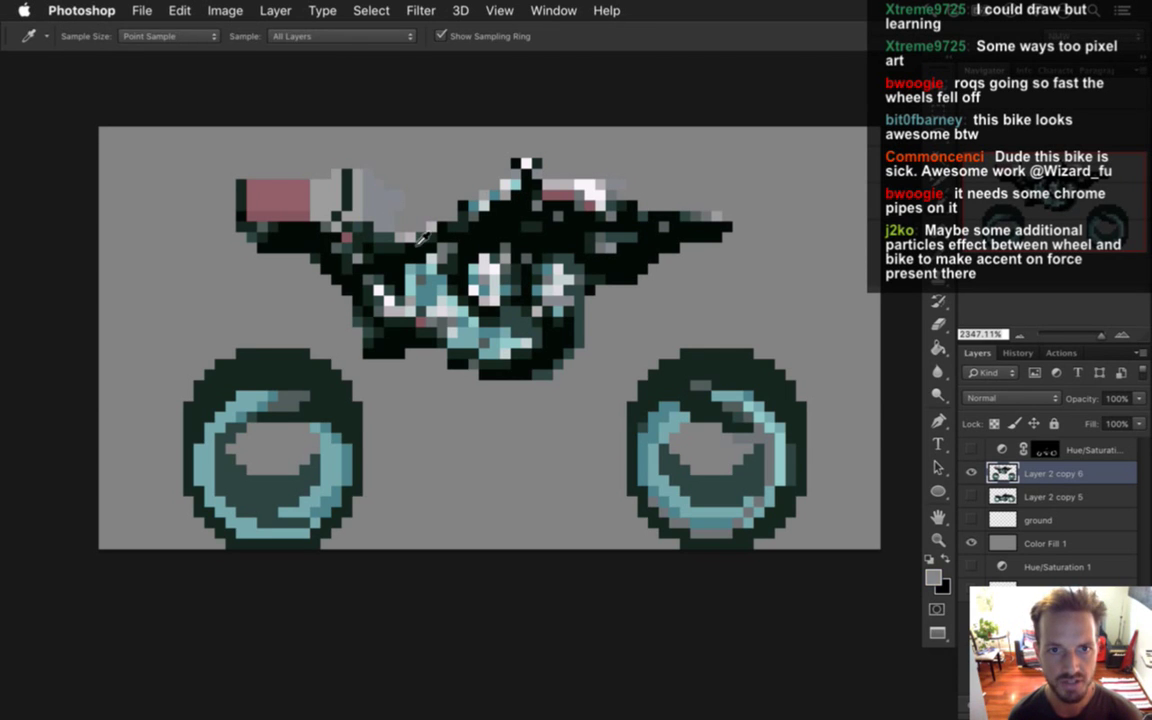
{"action": "left_click", "coordinate": [365, 224]}
{"action": "key", "text": "b"}
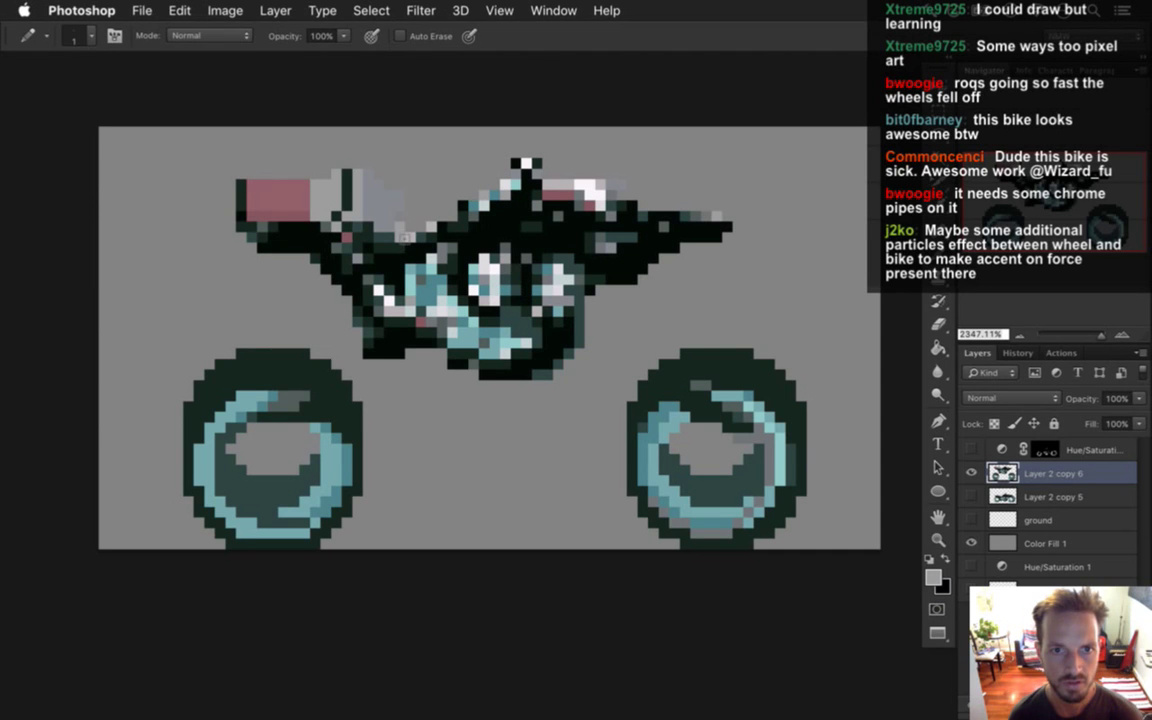
{"action": "key", "text": "e"}
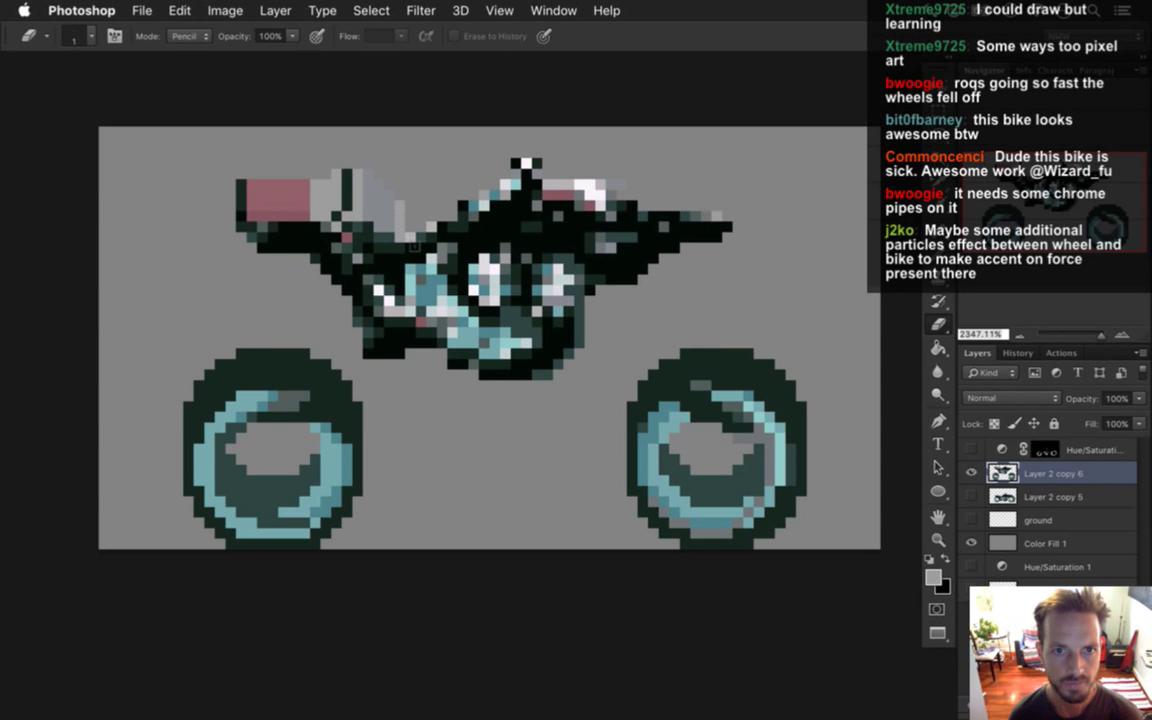
{"action": "key", "text": "b"}
{"action": "key", "text": "i"}
{"action": "left_click", "coordinate": [412, 242]}
{"action": "key", "text": "b"}
{"action": "key", "text": "i"}
{"action": "left_click", "coordinate": [412, 242]}
{"action": "key", "text": "b"}
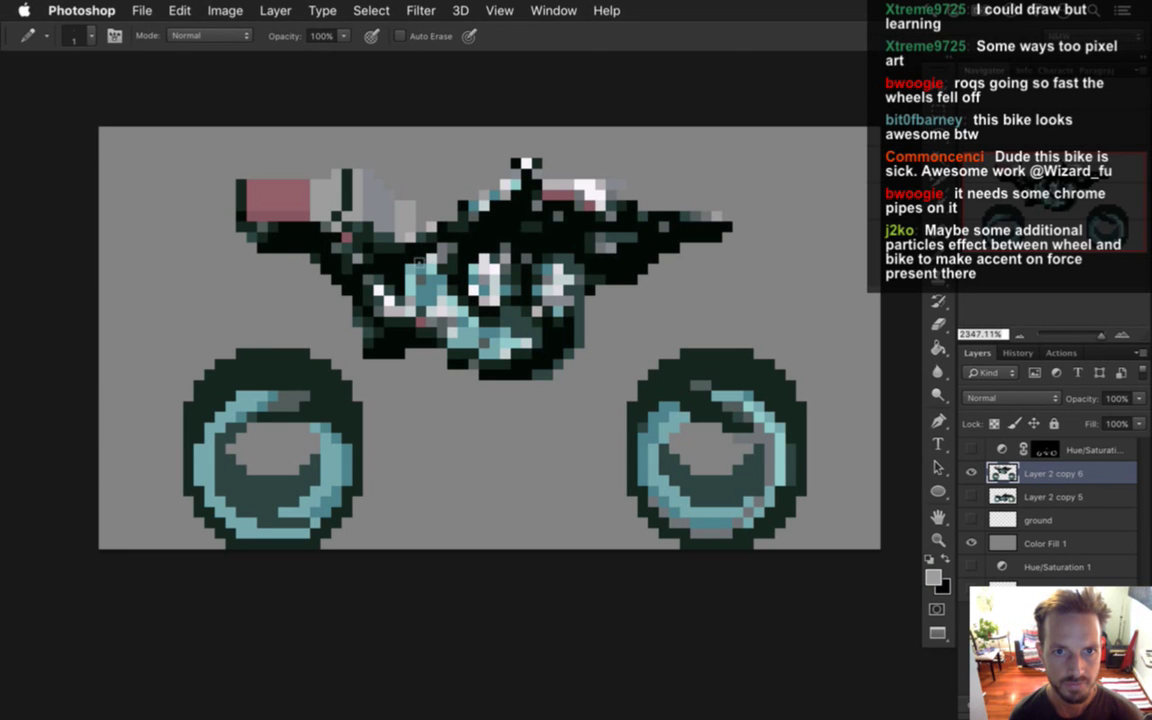
Pick the seat pink and add pink pixels to enlarge the seat toward the middle.
{"action": "key", "text": "i"}
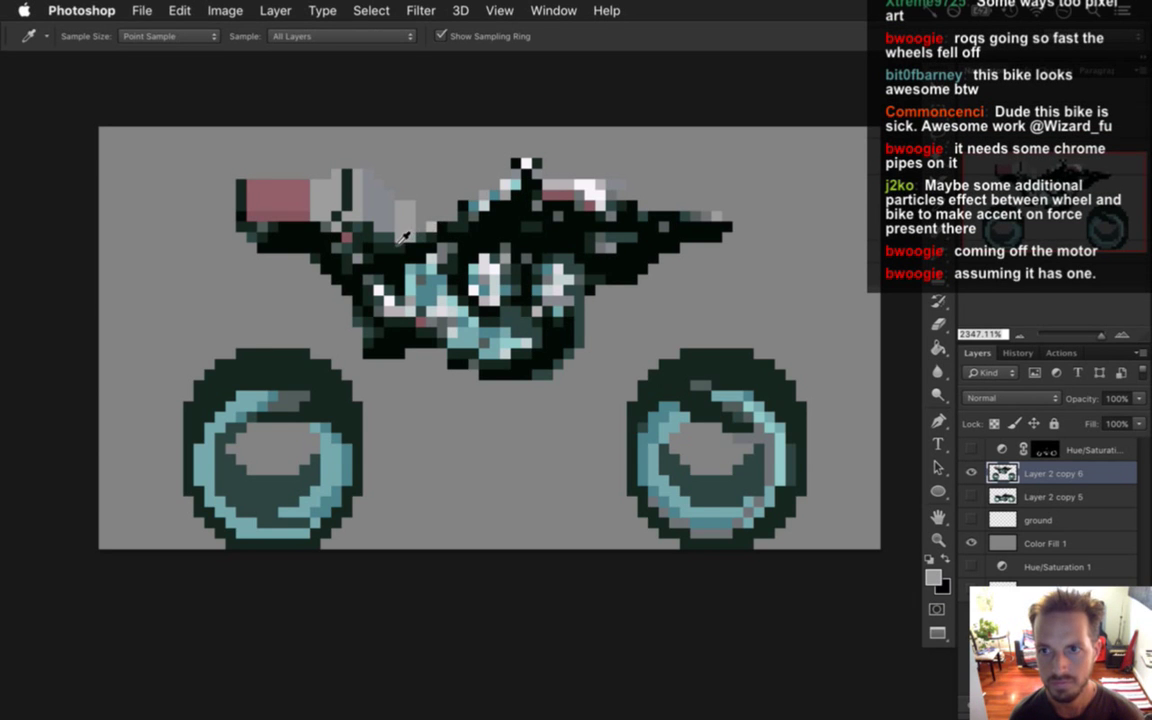
{"action": "left_click", "coordinate": [291, 205]}
{"action": "key", "text": "b"}
{"action": "left_click", "coordinate": [404, 215]}
{"action": "left_click", "coordinate": [420, 228]}
{"action": "left_click", "coordinate": [390, 200]}
{"action": "left_click", "coordinate": [379, 193]}
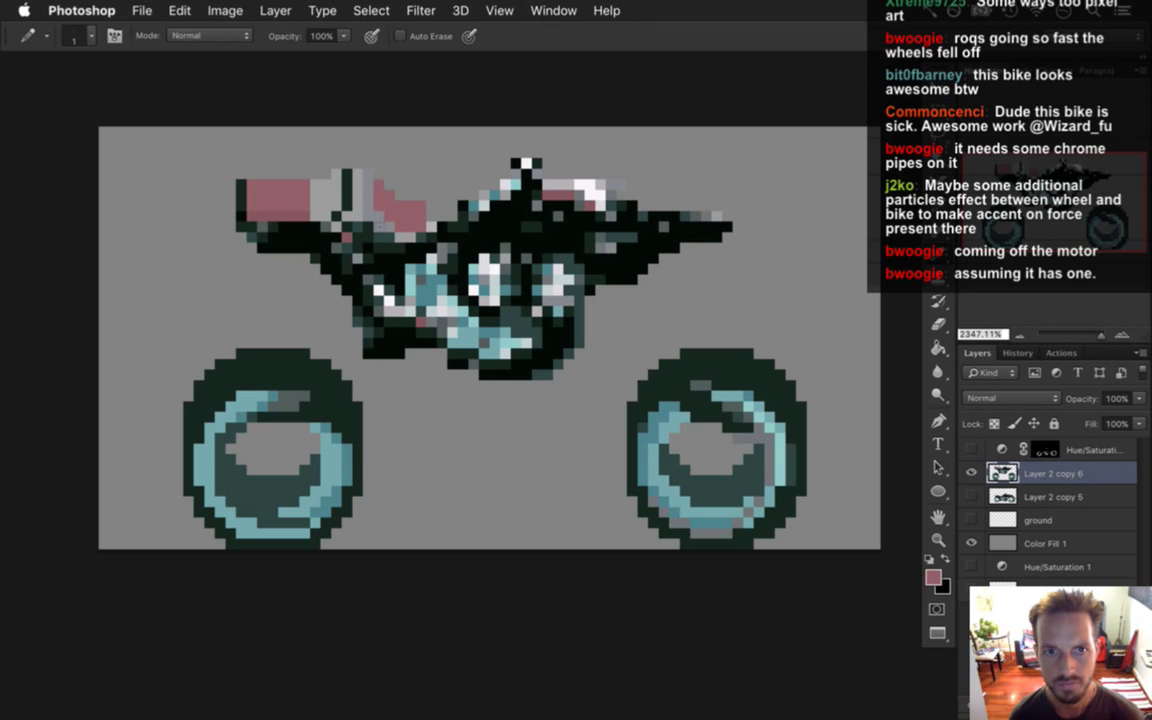
{"action": "left_click", "coordinate": [371, 203]}
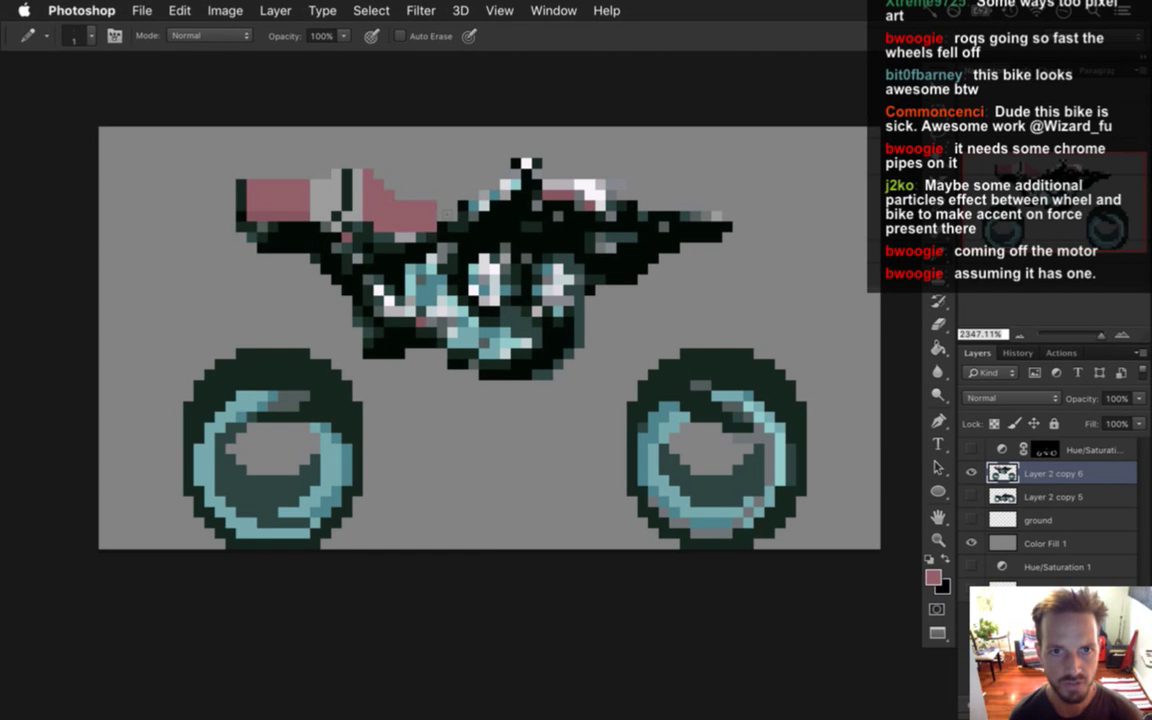
{"action": "left_click", "coordinate": [442, 210]}
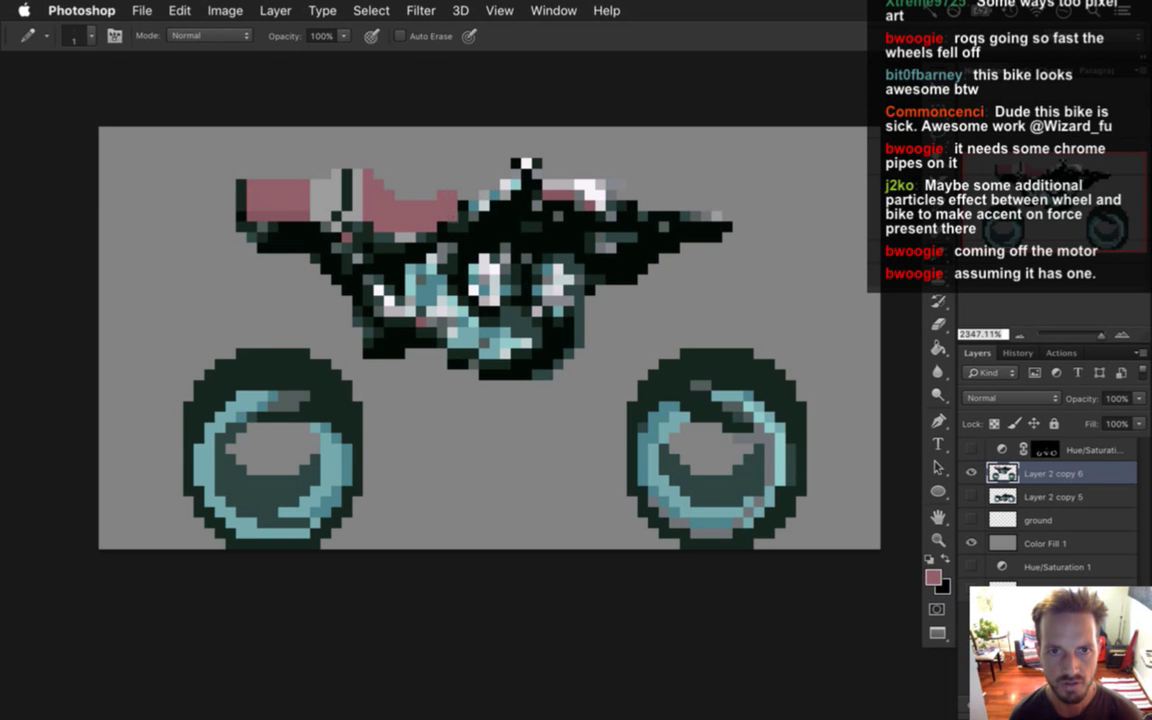
Outline the seat's right edge in dark green and add a teal column with pale highlights ahead.
{"action": "left_click", "coordinate": [435, 200], "text": "alt"}
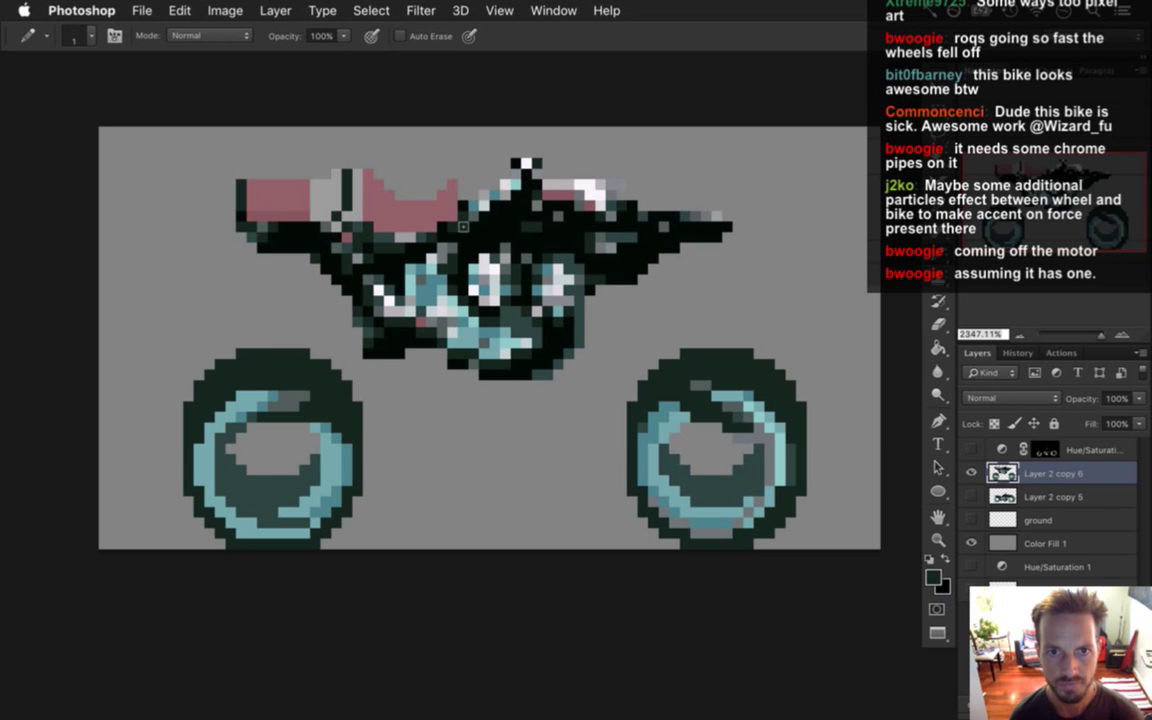
{"action": "left_click_drag", "start_coordinate": [463, 186], "coordinate": [463, 207]}
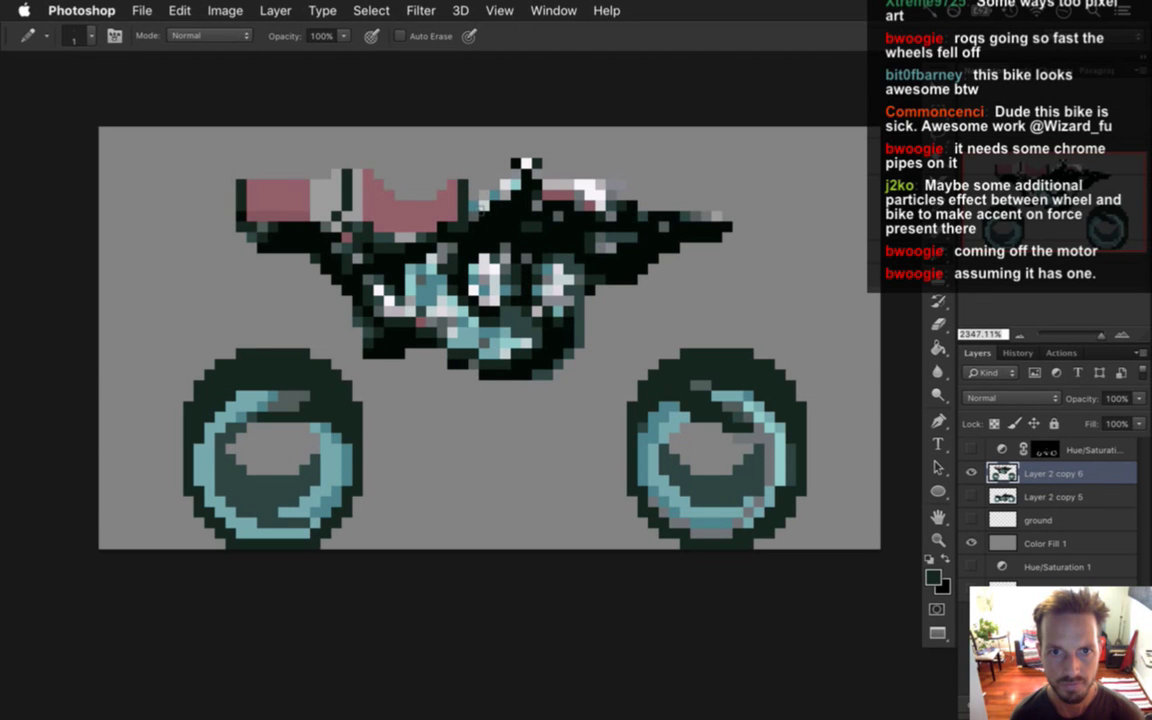
{"action": "key", "text": "alt"}
{"action": "left_click", "coordinate": [477, 218], "text": "alt"}
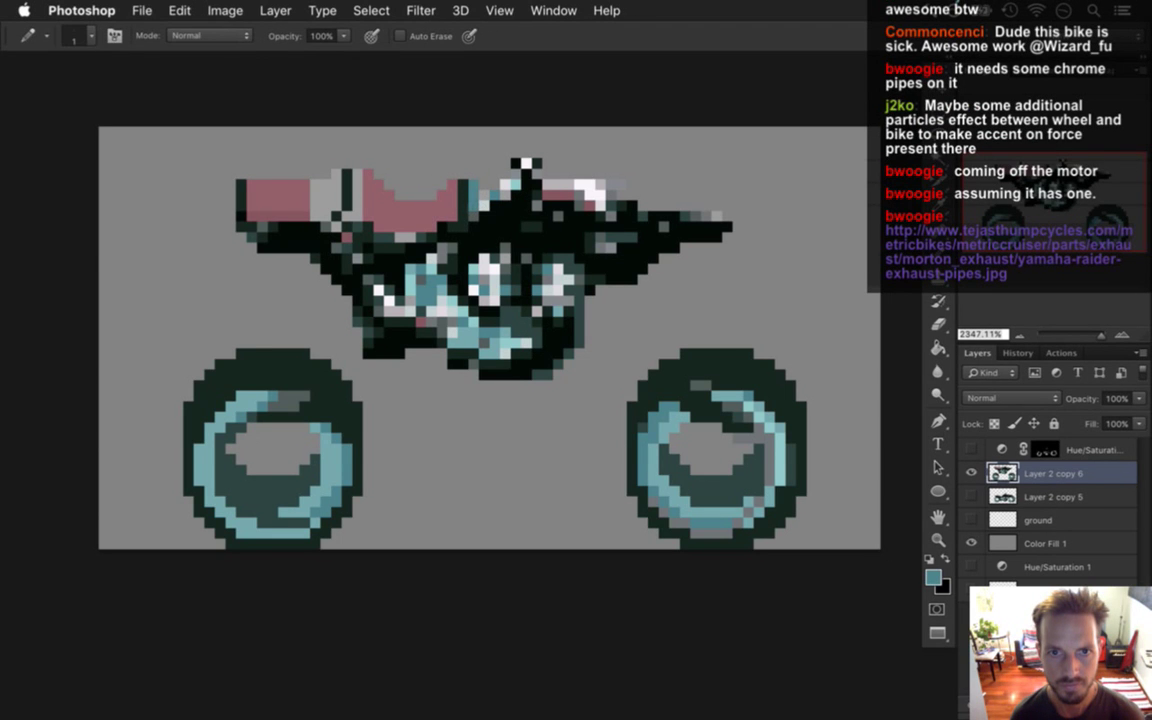
{"action": "left_click", "coordinate": [444, 182], "text": "alt"}
{"action": "left_click", "coordinate": [484, 168]}
{"action": "left_click", "coordinate": [474, 190], "text": "alt"}
{"action": "mouse_move", "coordinate": [490, 196]}
{"action": "left_mouse_down"}
{"action": "mouse_move", "coordinate": [490, 160]}
{"action": "mouse_move", "coordinate": [507, 163]}
{"action": "mouse_move", "coordinate": [507, 150]}
{"action": "left_mouse_up"}
{"action": "key", "text": "alt"}
{"action": "left_click", "coordinate": [512, 187], "text": "alt"}
Set the canvas height to 50 px with the bottom-centre anchor in Canvas Size.
{"action": "scroll", "coordinate": [579, 207], "scroll_direction": "up", "scroll_amount": 2}
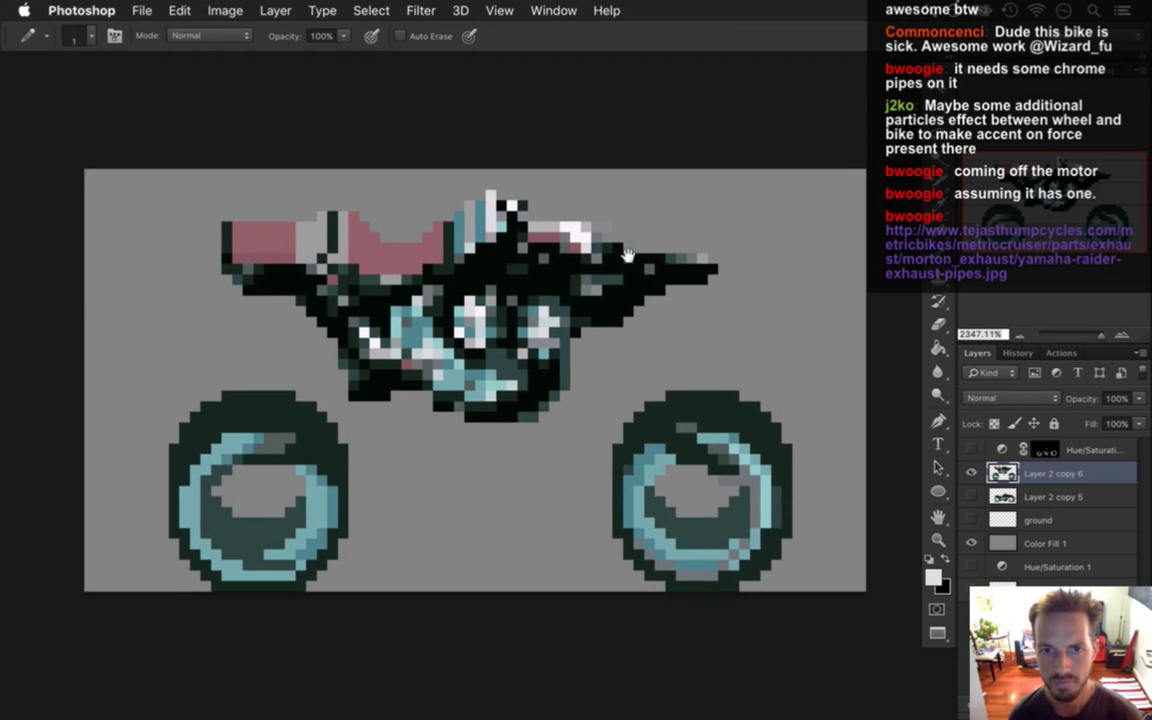
{"action": "key", "text": "super+alt+c"}
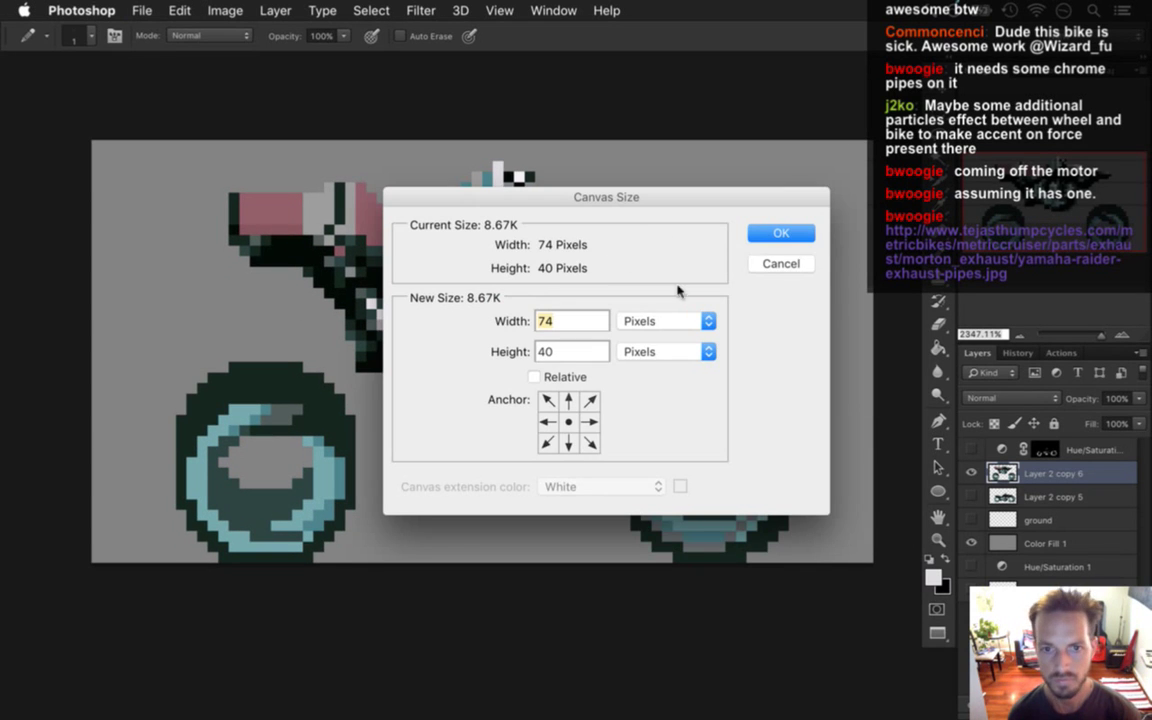
{"action": "key", "text": "Tab"}
{"action": "type", "text": "50"}
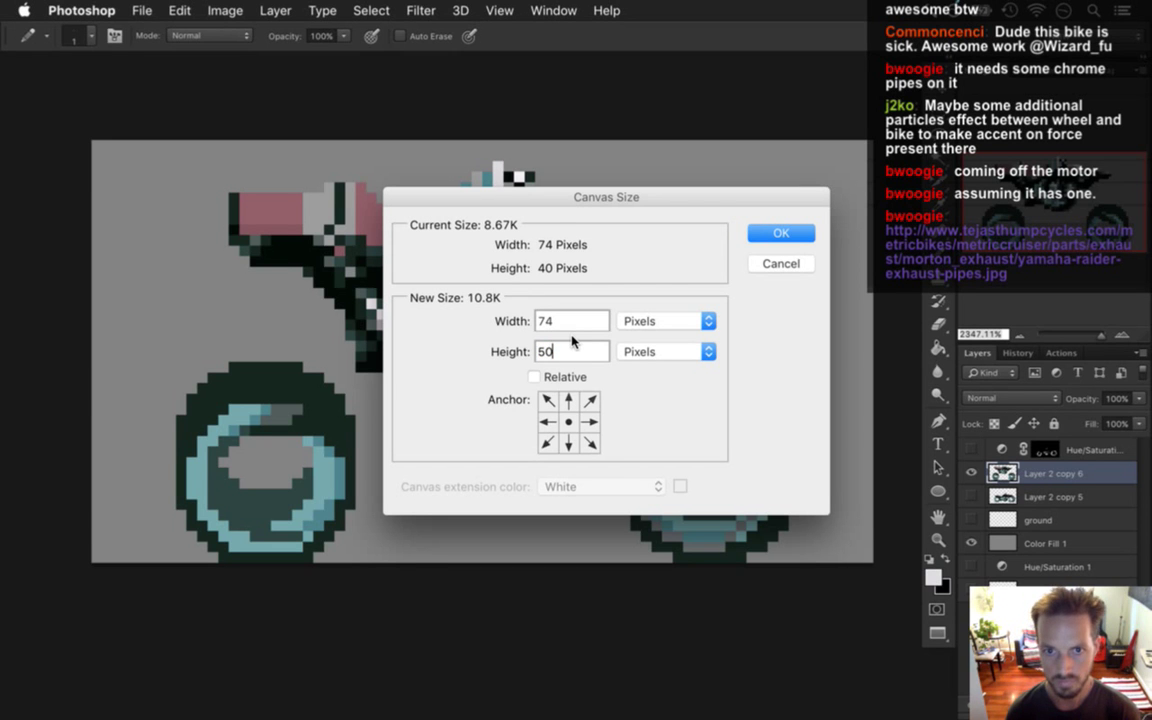
{"action": "left_click", "coordinate": [570, 443]}
{"action": "left_click", "coordinate": [777, 232]}
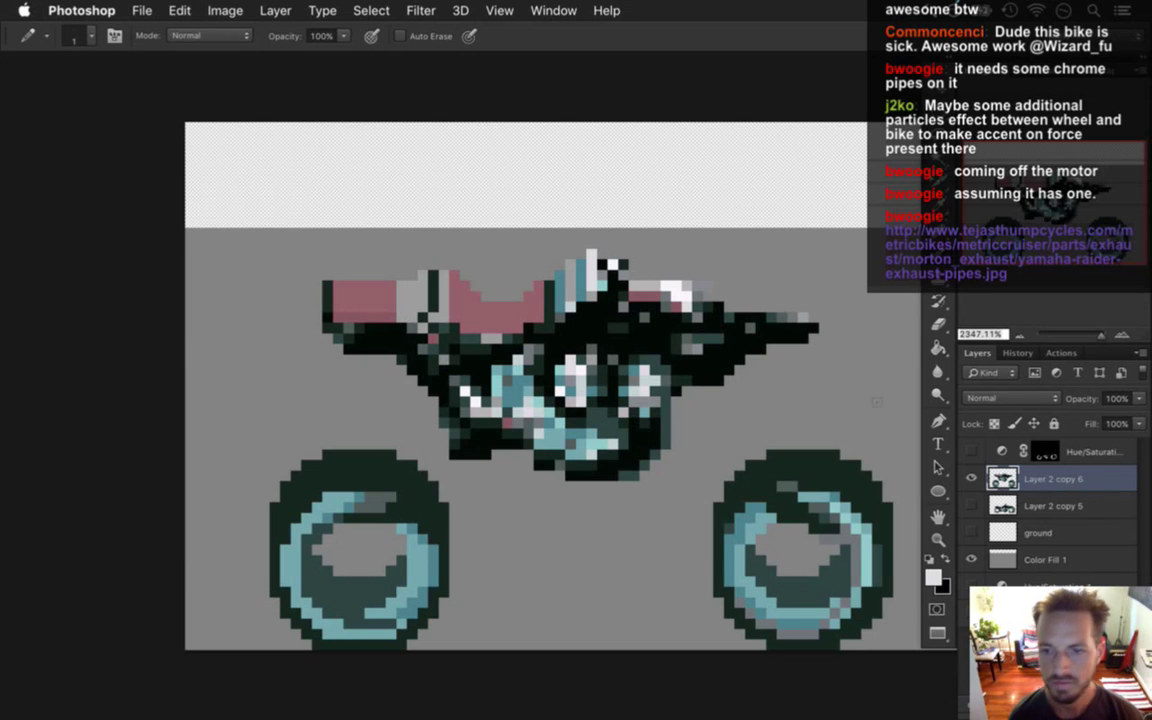
On the Color Fill 1 layer, fill the new top strip with the background grey.
{"action": "key", "text": "alt+bracketleft"}
{"action": "key", "text": "i"}
{"action": "left_click", "coordinate": [861, 309]}
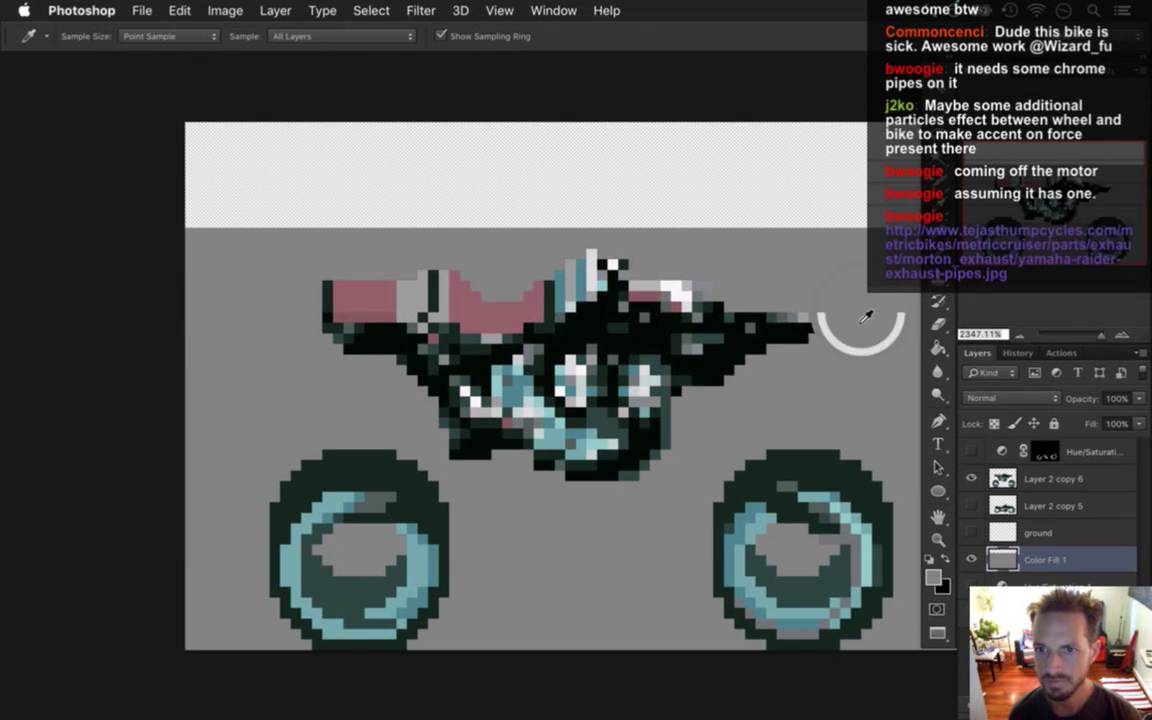
{"action": "key", "text": "g"}
{"action": "left_click", "coordinate": [825, 188]}
{"action": "mouse_move", "coordinate": [790, 335]}
{"action": "left_mouse_down"}
{"action": "mouse_move", "coordinate": [615, 279]}
{"action": "mouse_move", "coordinate": [638, 280]}
{"action": "left_mouse_up"}
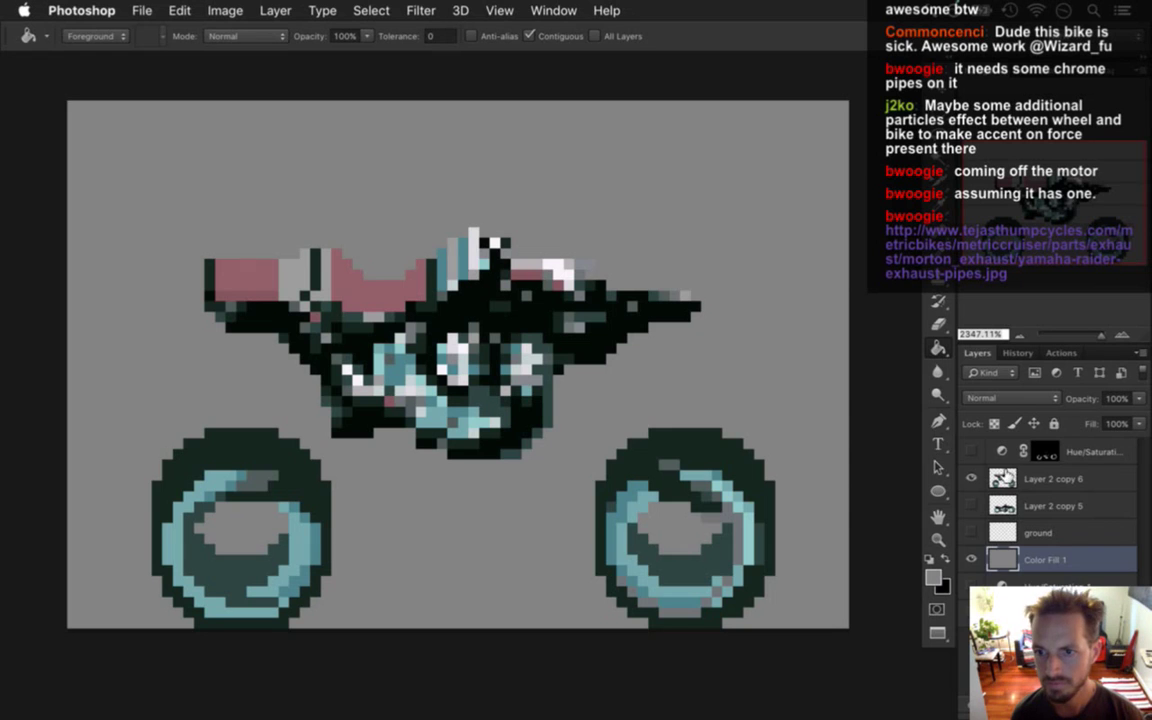
On Layer 2 copy 6, pencil black and white pixel columns rising above the bike.
{"action": "key", "text": "alt+bracketright"}
{"action": "key", "text": "i"}
{"action": "left_click", "coordinate": [492, 244]}
{"action": "key", "text": "b"}
{"action": "left_click_drag", "start_coordinate": [485, 230], "coordinate": [494, 210]}
{"action": "key", "text": "i"}
{"action": "left_click", "coordinate": [503, 247]}
{"action": "key", "text": "b"}
{"action": "key", "text": "i"}
{"action": "key", "text": "b"}
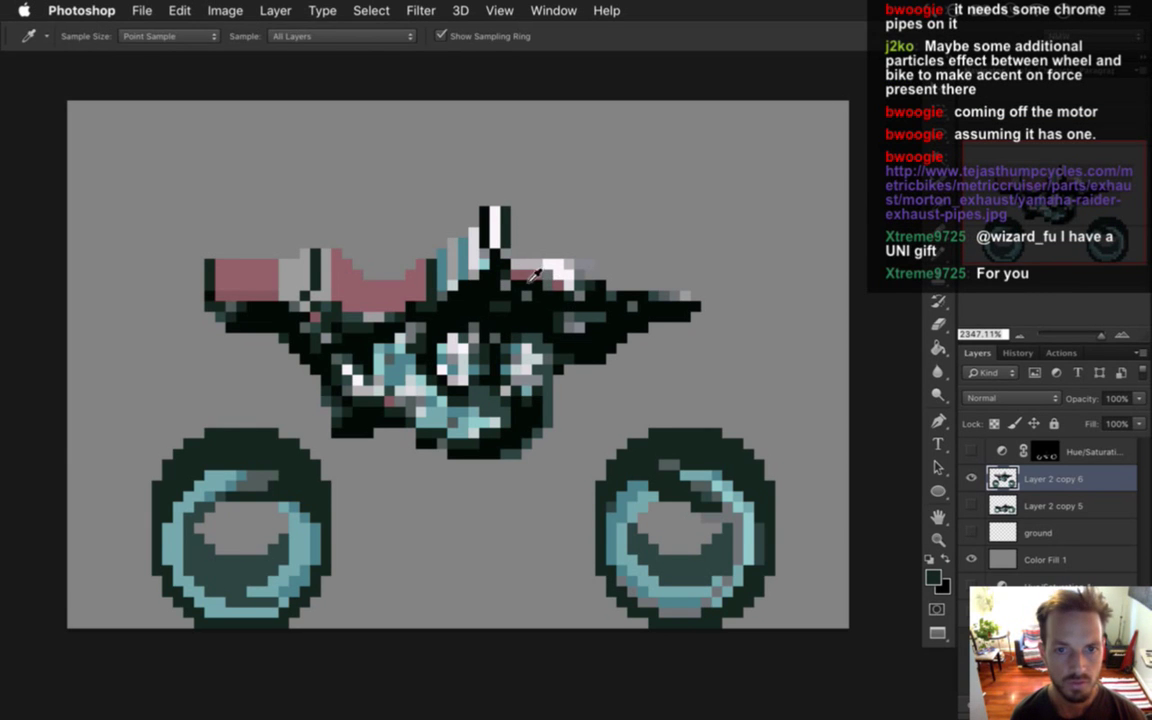
Add light grey and white pixel columns to the right of the windshield.
{"action": "left_click", "coordinate": [470, 234], "text": "alt"}
{"action": "mouse_move", "coordinate": [528, 235]}
{"action": "left_mouse_down"}
{"action": "mouse_move", "coordinate": [528, 262]}
{"action": "mouse_move", "coordinate": [553, 270]}
{"action": "left_mouse_up"}
{"action": "left_click", "coordinate": [549, 258], "text": "alt"}
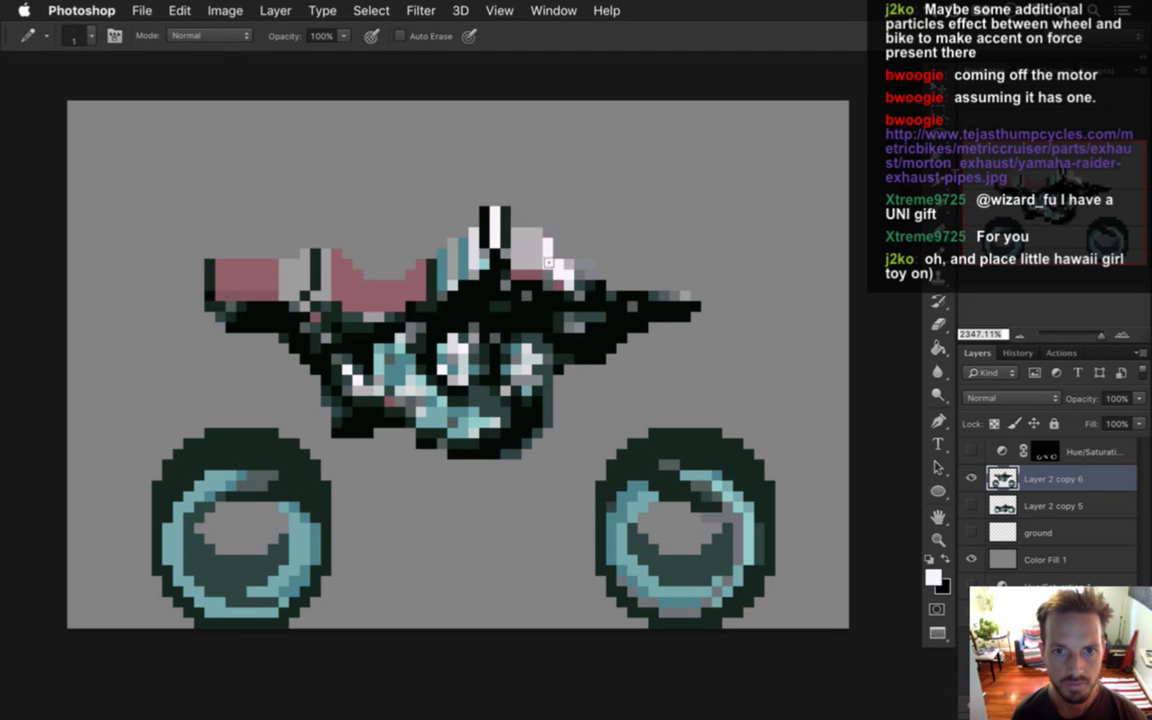
{"action": "key", "text": "alt"}
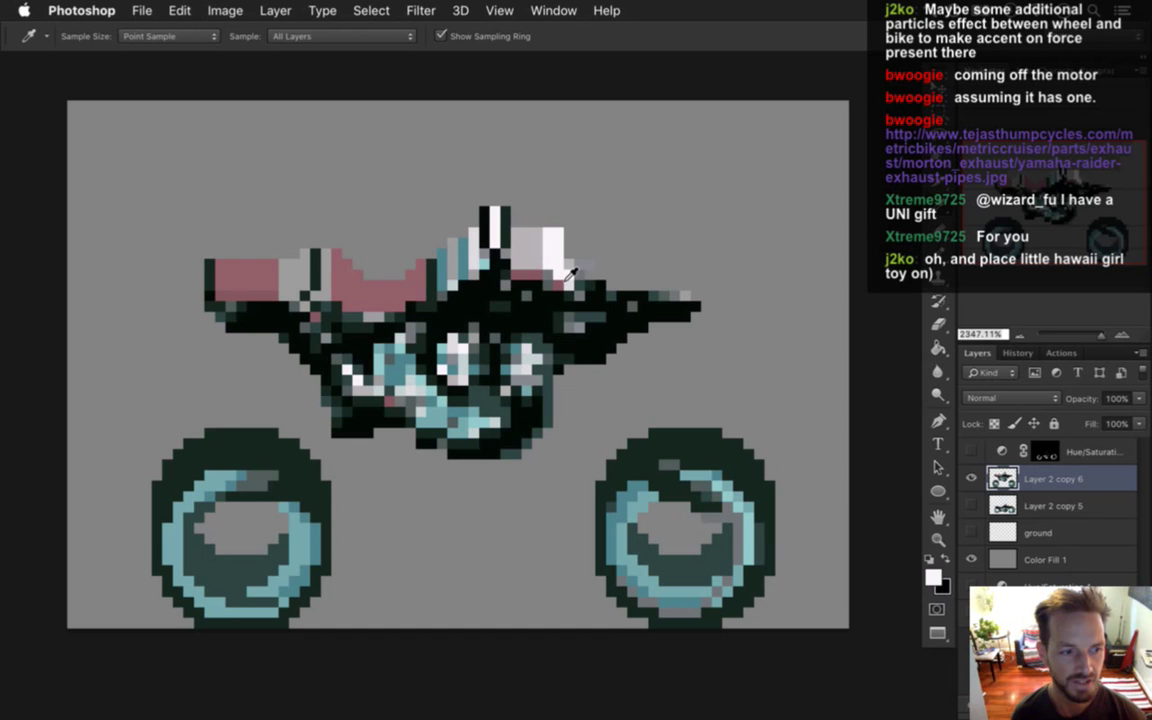
{"action": "left_click", "coordinate": [516, 245], "text": "alt"}
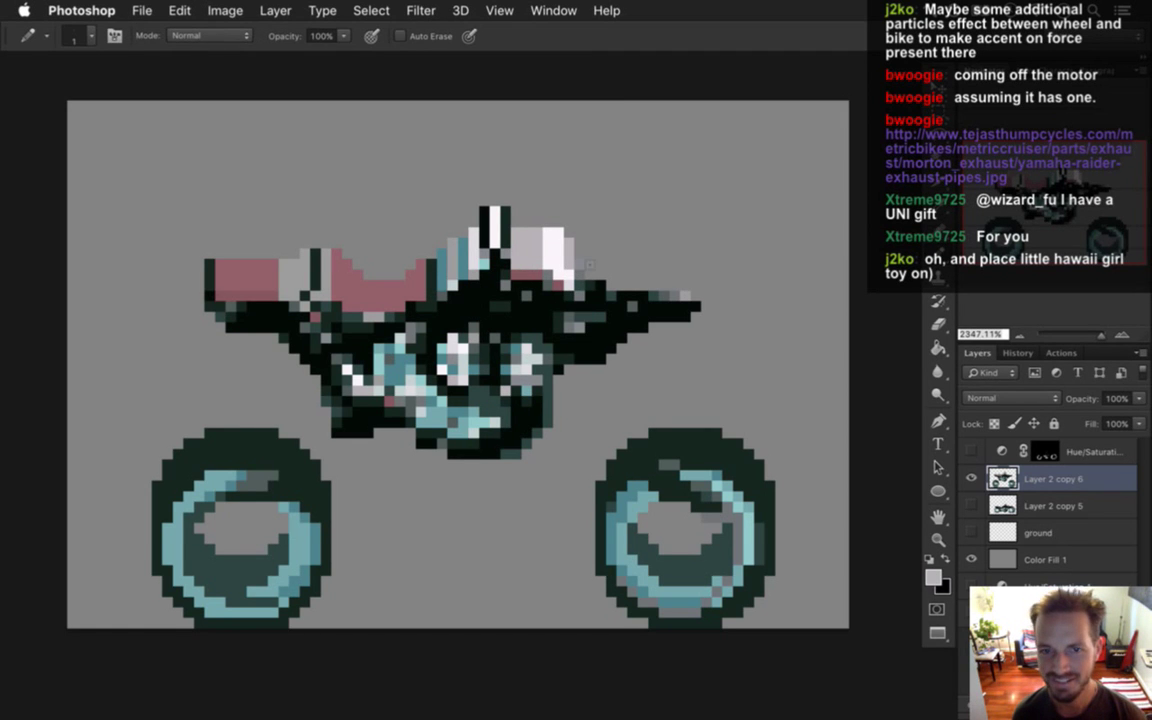
{"action": "key", "text": "alt"}
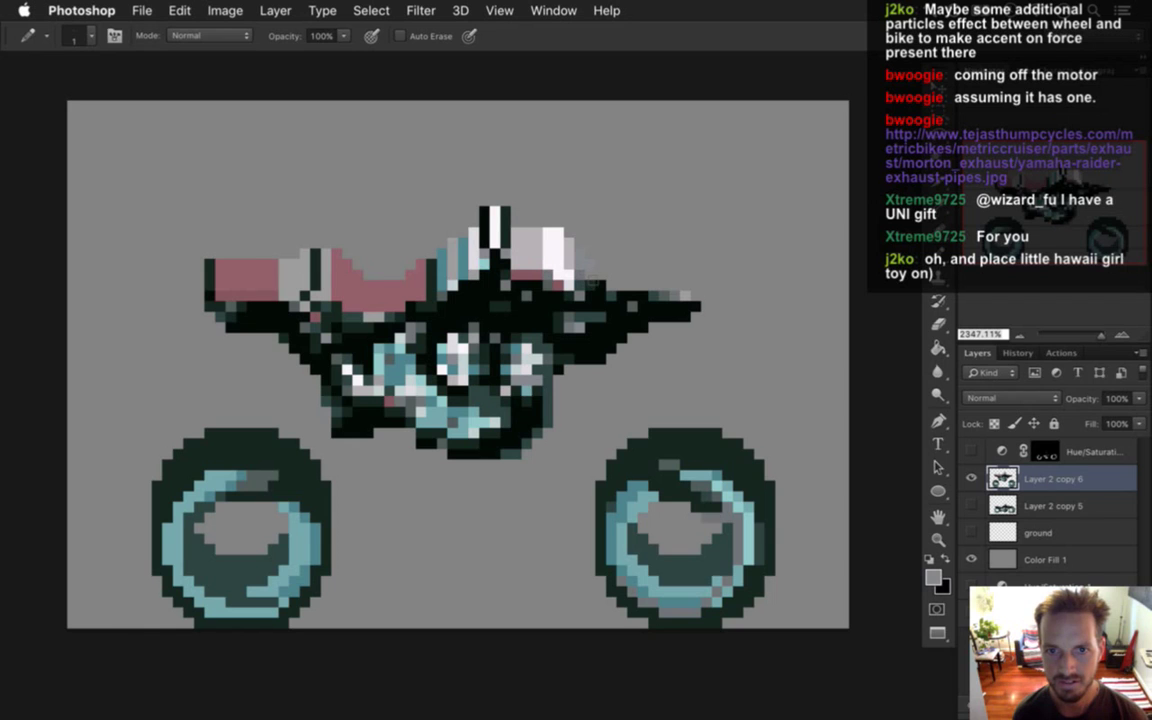
{"action": "key", "text": "e"}
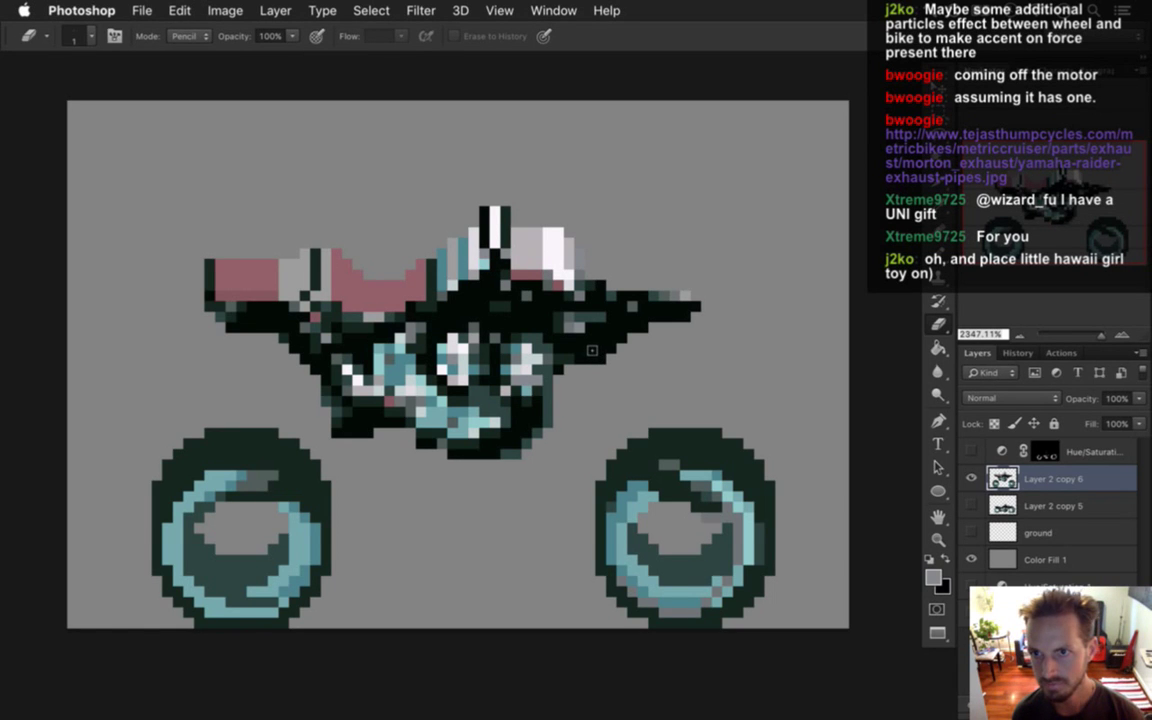
Paint a block of dark pixels across the bike's front end near the headlight.
{"action": "key", "text": "i"}
{"action": "left_click", "coordinate": [535, 272]}
{"action": "left_click_drag", "start_coordinate": [590, 255], "coordinate": [590, 285]}
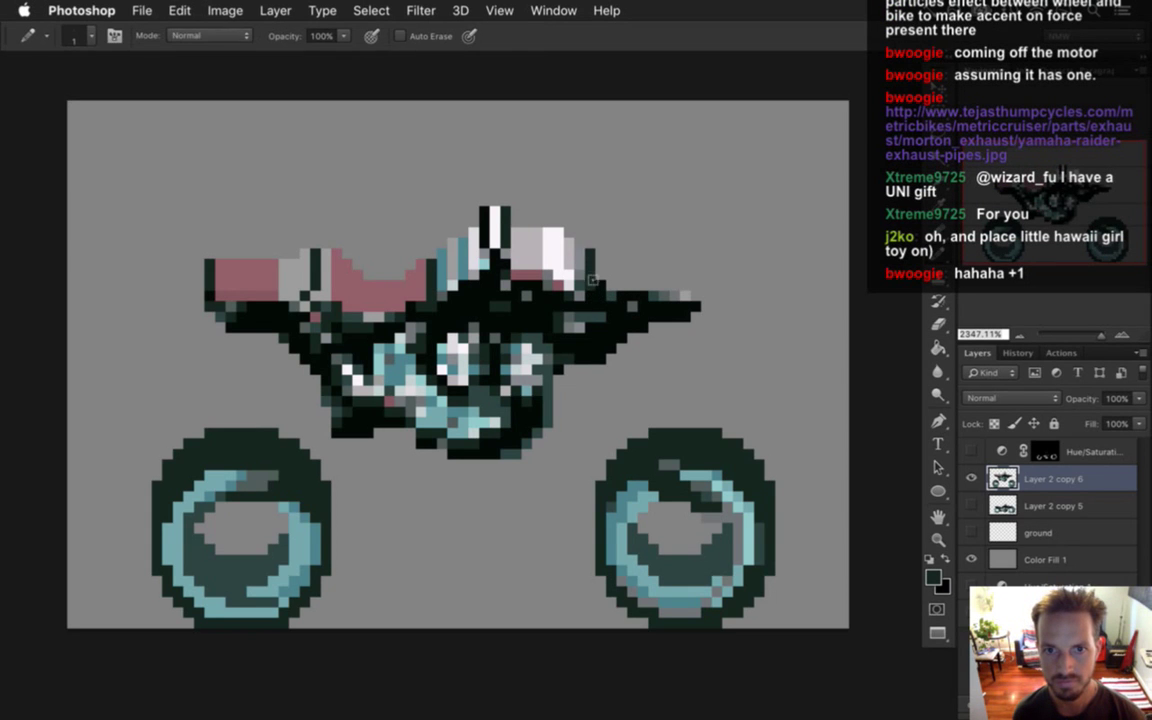
{"action": "key", "text": "alt"}
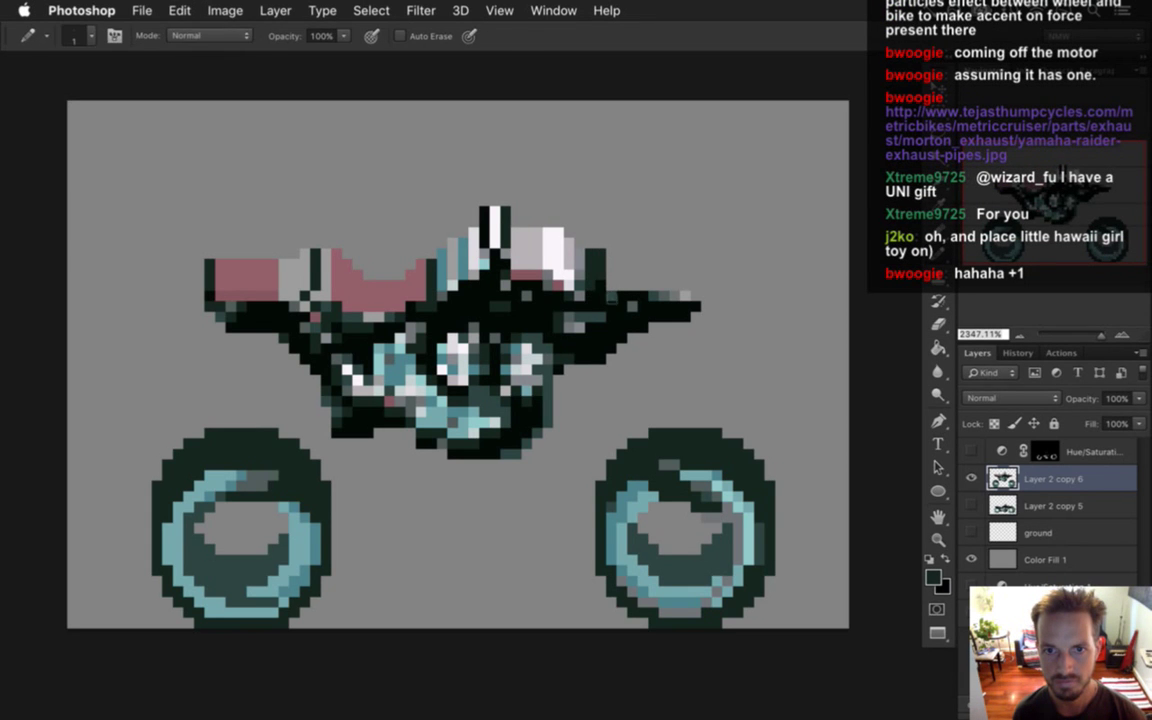
{"action": "key", "text": "i"}
{"action": "left_click", "coordinate": [619, 303]}
{"action": "key", "text": "b"}
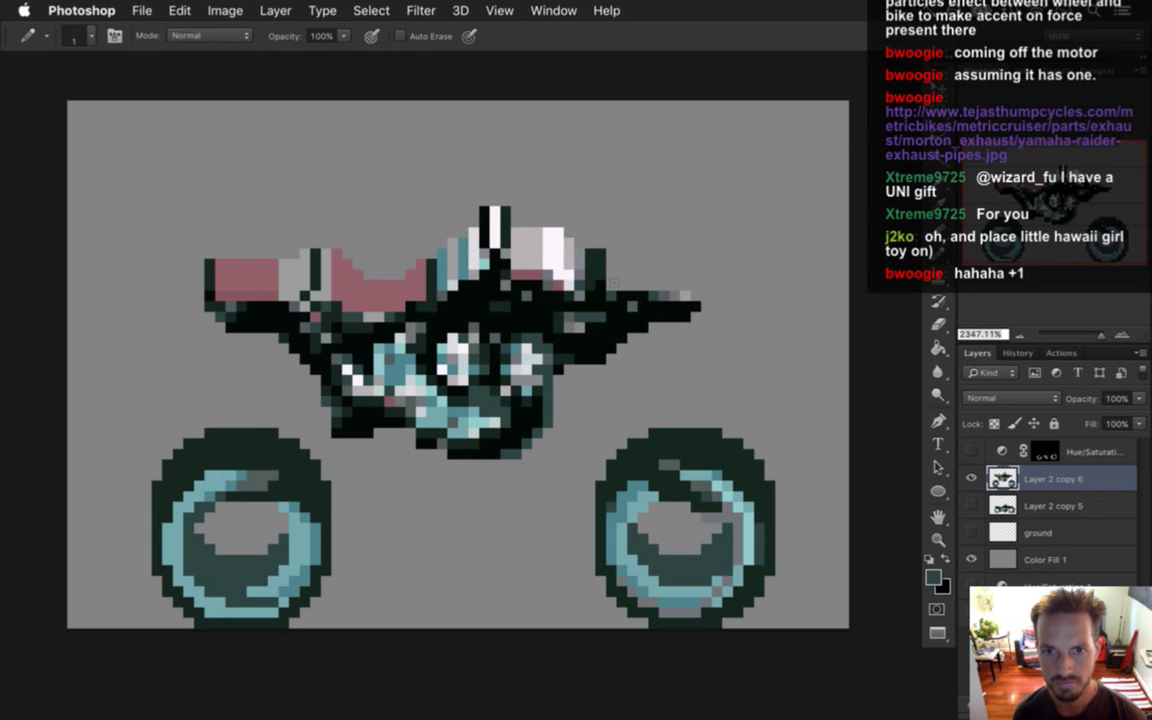
{"action": "mouse_move", "coordinate": [610, 258]}
{"action": "left_mouse_down"}
{"action": "mouse_move", "coordinate": [610, 298]}
{"action": "mouse_move", "coordinate": [628, 278]}
{"action": "mouse_move", "coordinate": [648, 307]}
{"action": "left_mouse_up"}
Fill in black and teal pixels around the headlight area.
{"action": "key", "text": "i"}
{"action": "left_click", "coordinate": [567, 270]}
{"action": "key", "text": "b"}
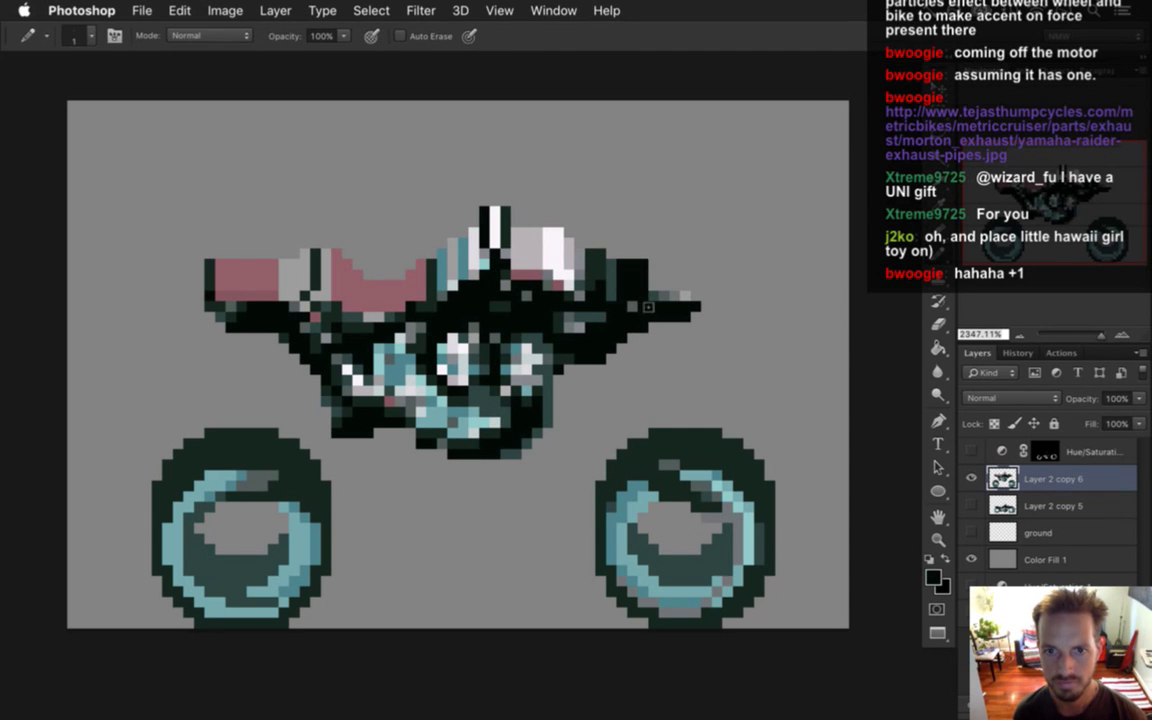
{"action": "key", "text": "i"}
{"action": "left_click", "coordinate": [583, 270]}
{"action": "key", "text": "b"}
{"action": "left_click_drag", "start_coordinate": [590, 236], "coordinate": [595, 276]}
Shade the headlight at the bike's tip with sampled grey pixels.
{"action": "key", "text": "i"}
{"action": "left_click", "coordinate": [672, 305]}
{"action": "key", "text": "b"}
{"action": "left_click_drag", "start_coordinate": [672, 266], "coordinate": [680, 292]}
{"action": "key", "text": "i"}
{"action": "left_click", "coordinate": [690, 305]}
{"action": "key", "text": "b"}
{"action": "key", "text": "i"}
{"action": "left_click", "coordinate": [618, 284]}
{"action": "key", "text": "b"}
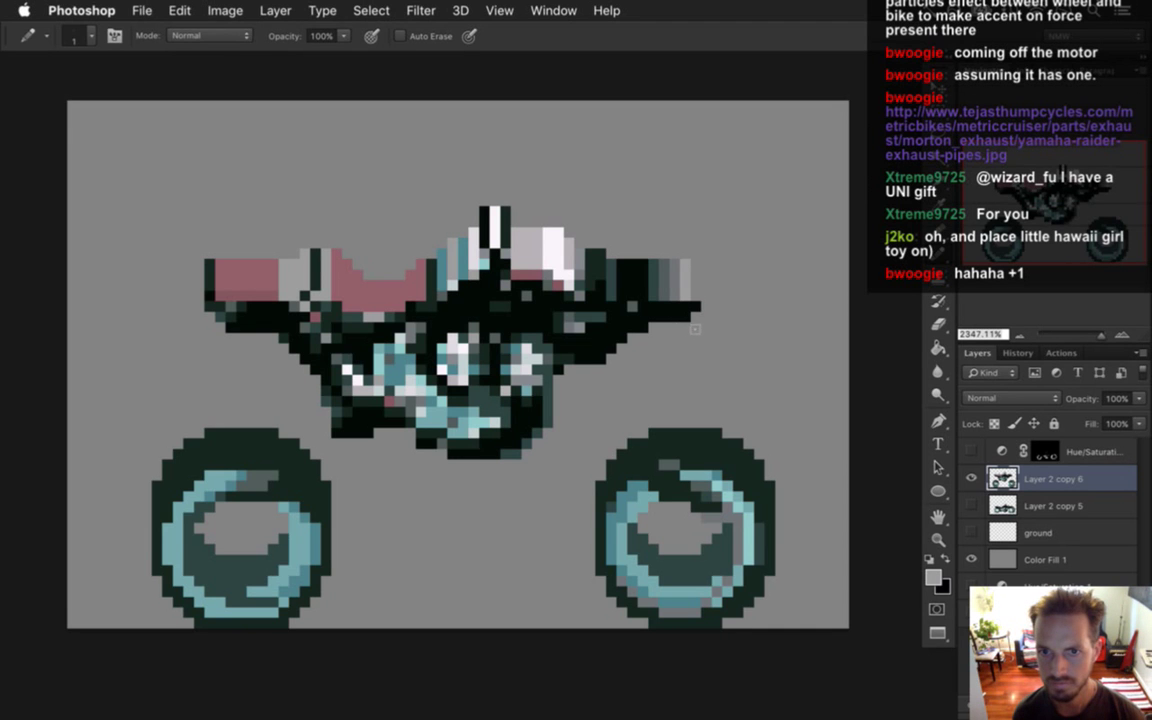
Paint grey gradient stripes along the headlight and fill the gap behind the nose with dark pixels.
{"action": "key", "text": "i"}
{"action": "key", "text": "b"}
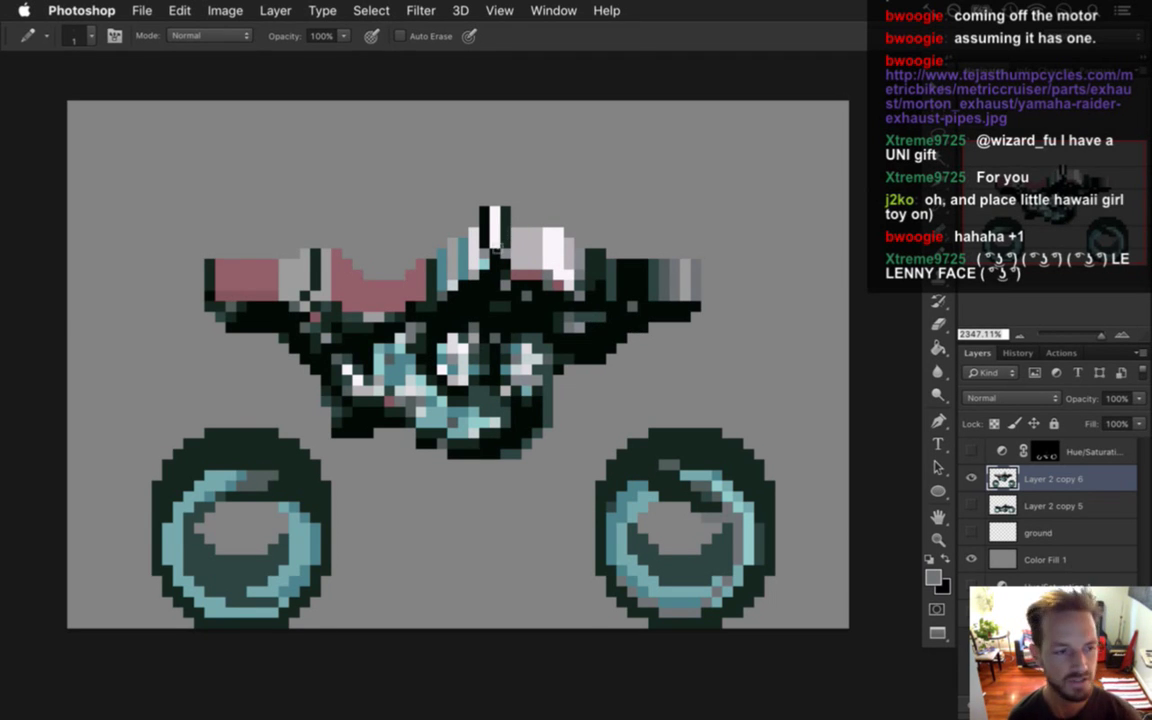
{"action": "key", "text": "i"}
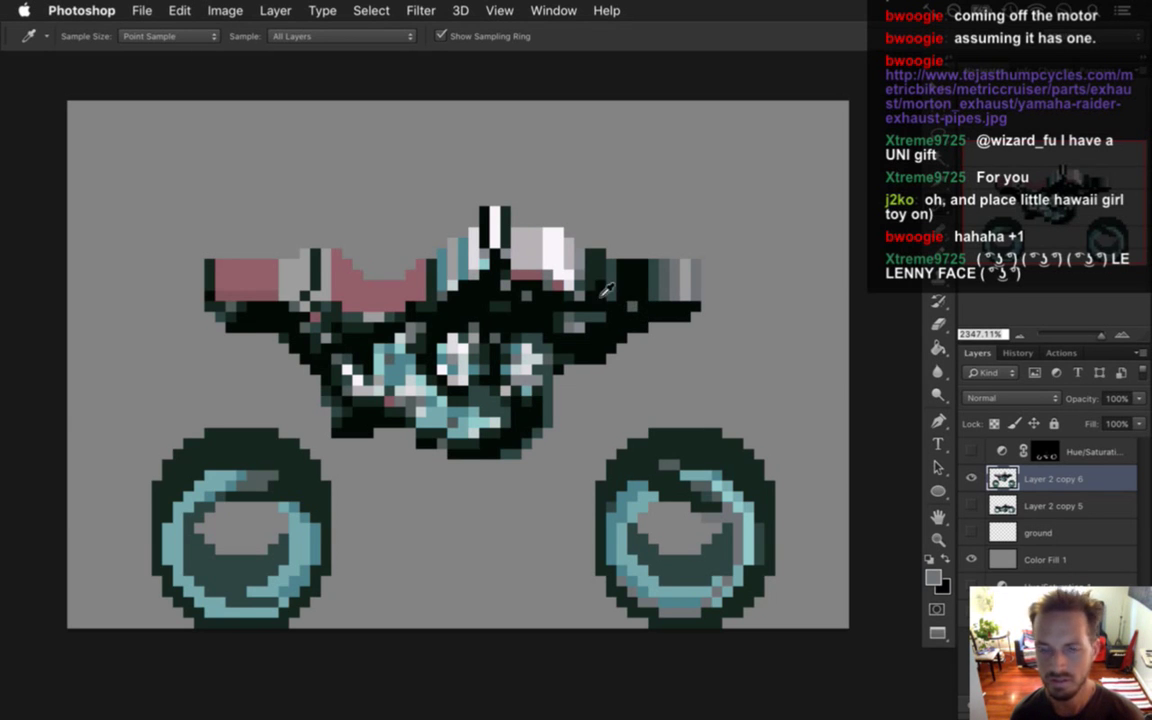
Repaint pixels around the windscreen using sampled pink, grey and black.
{"action": "left_click", "coordinate": [241, 272]}
{"action": "key", "text": "b"}
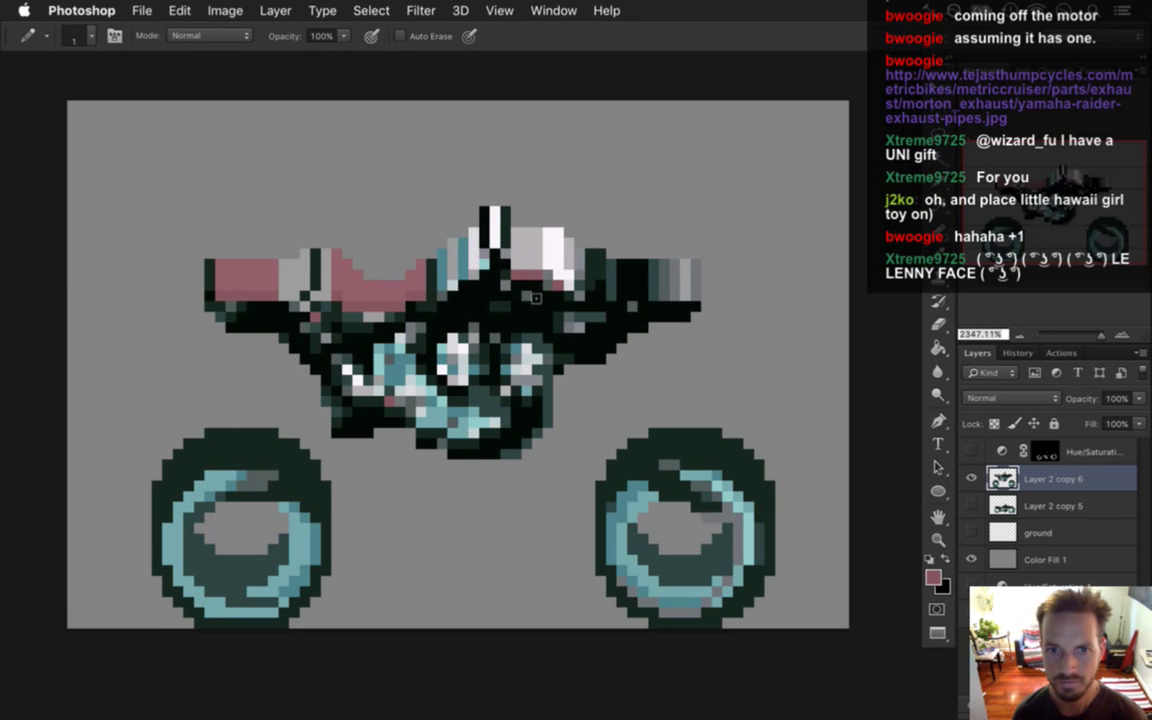
{"action": "left_click", "coordinate": [490, 260], "text": "alt"}
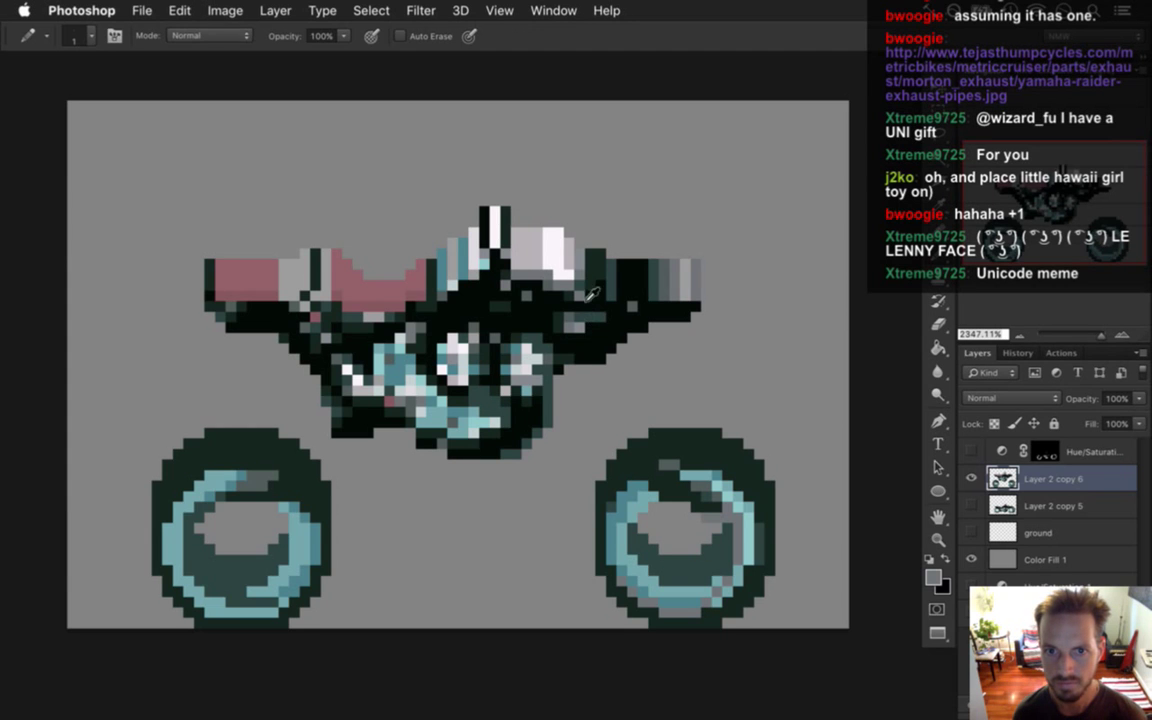
{"action": "key", "text": "alt"}
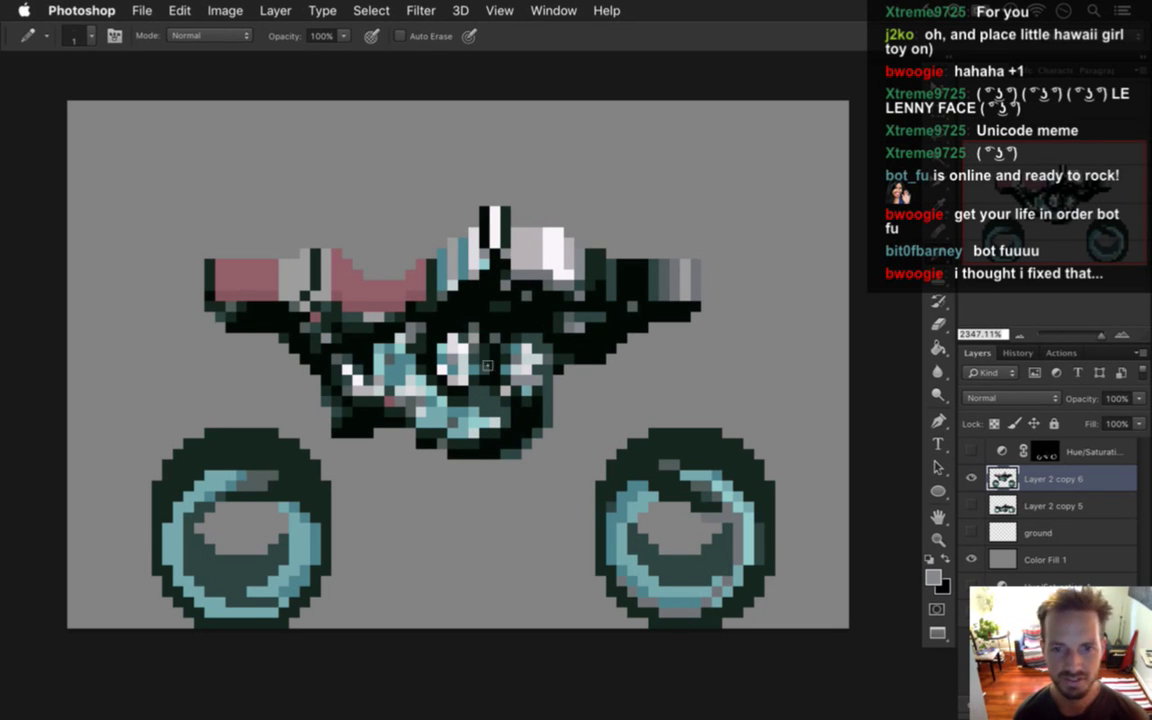
{"action": "key", "text": "i"}
{"action": "left_click", "coordinate": [369, 437]}
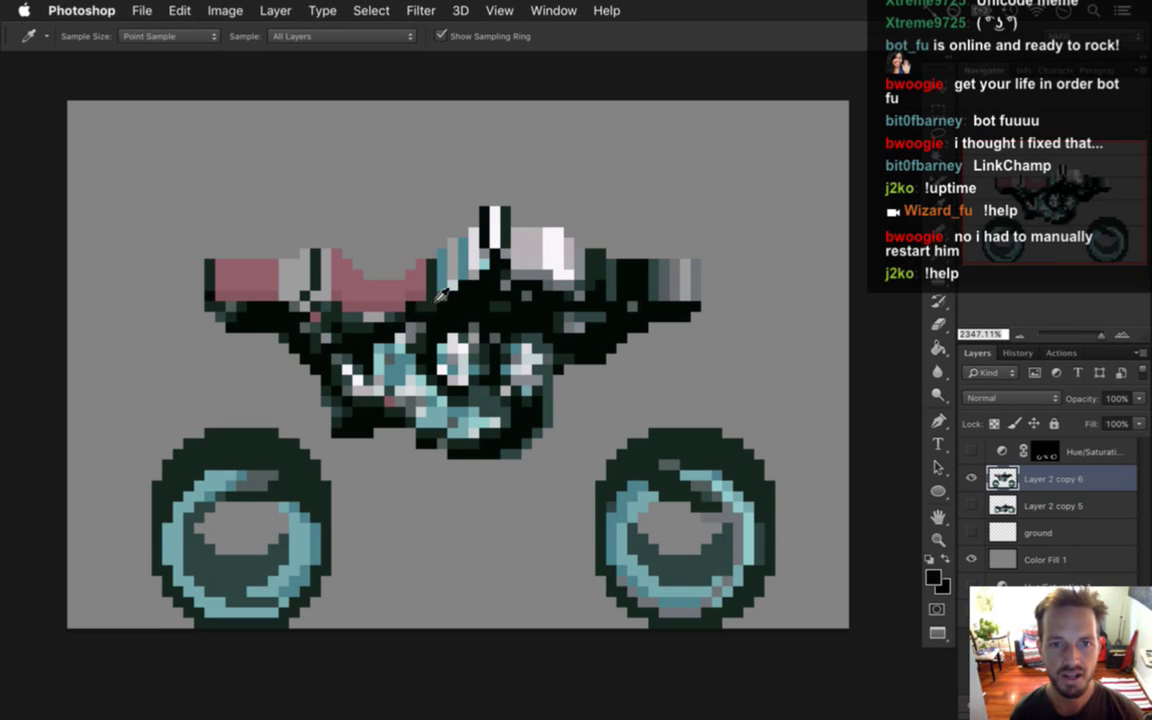
Extend the top fin upward with dark and light grey pixels.
{"action": "left_click", "coordinate": [376, 278]}
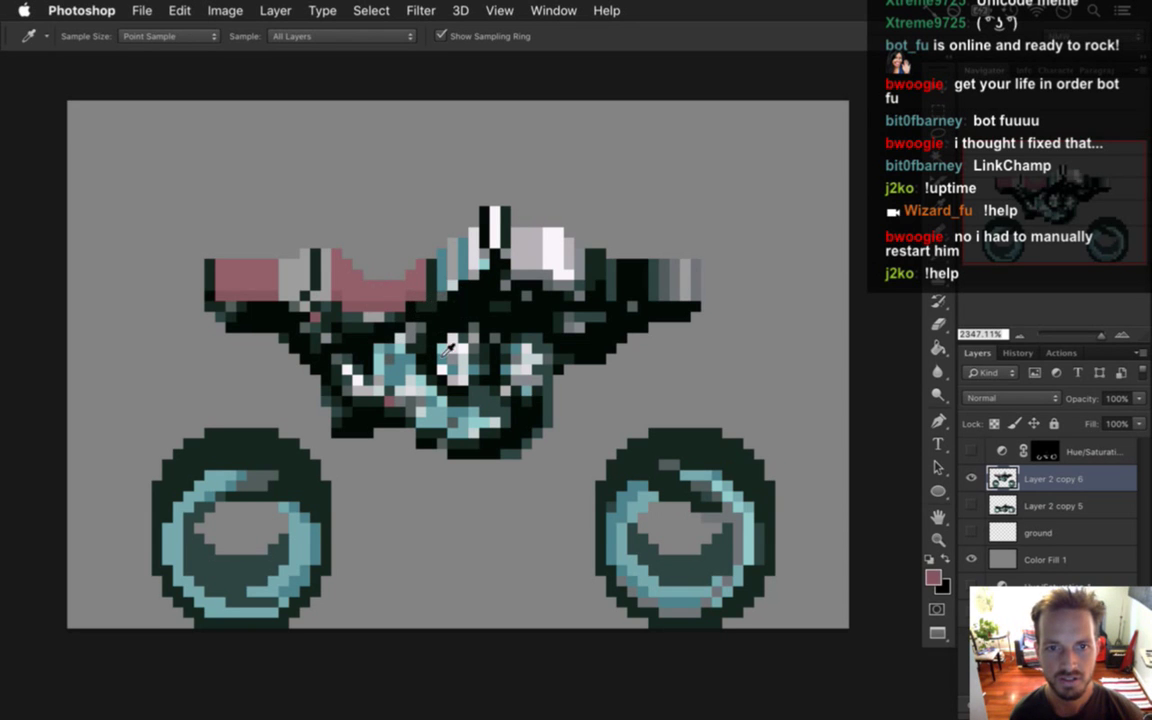
{"action": "left_click", "coordinate": [452, 302]}
{"action": "key", "text": "b"}
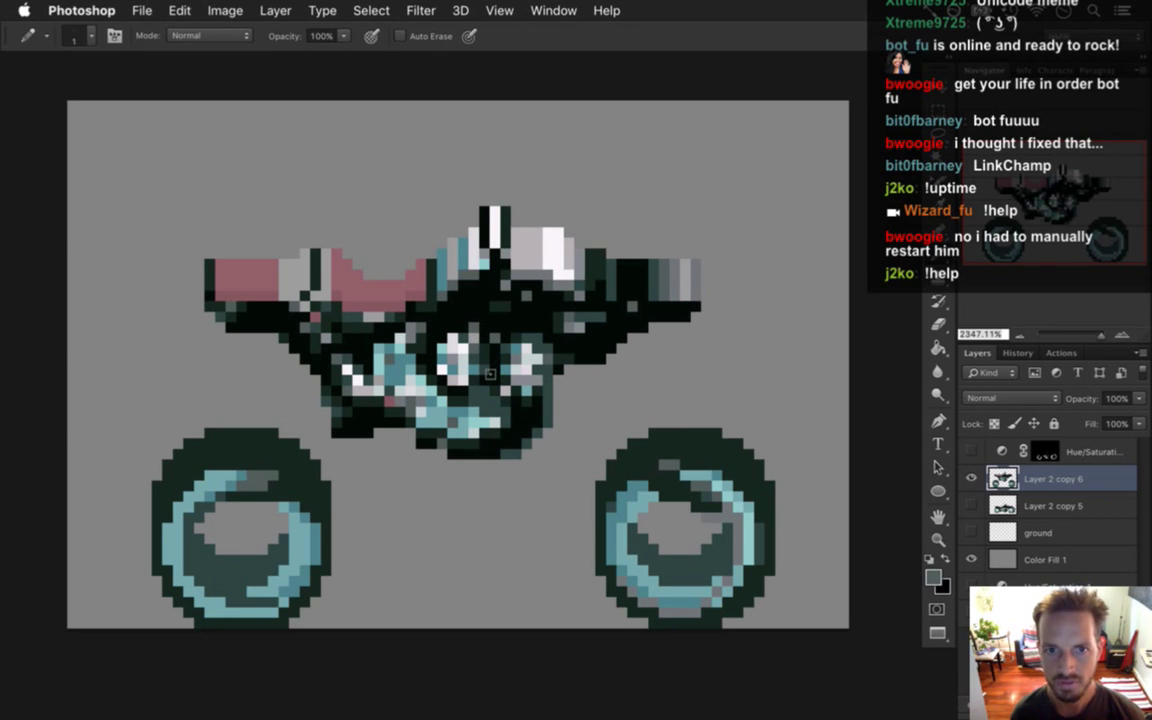
{"action": "key", "text": "alt"}
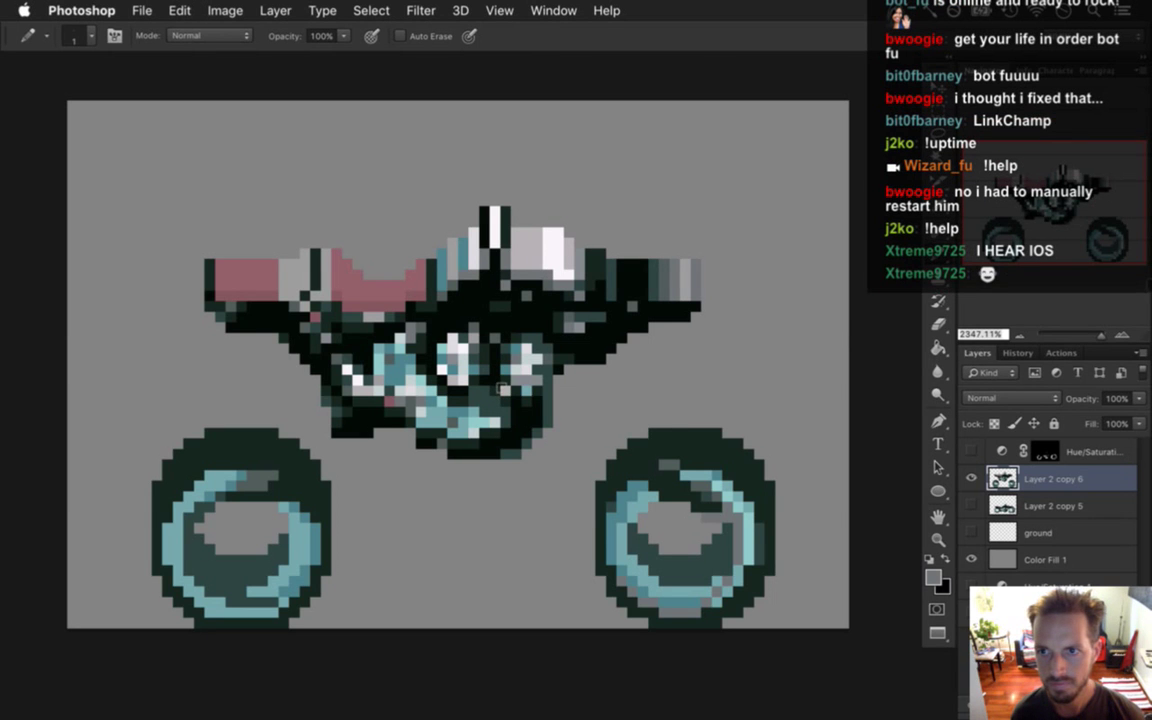
{"action": "left_click", "coordinate": [487, 208], "text": "alt"}
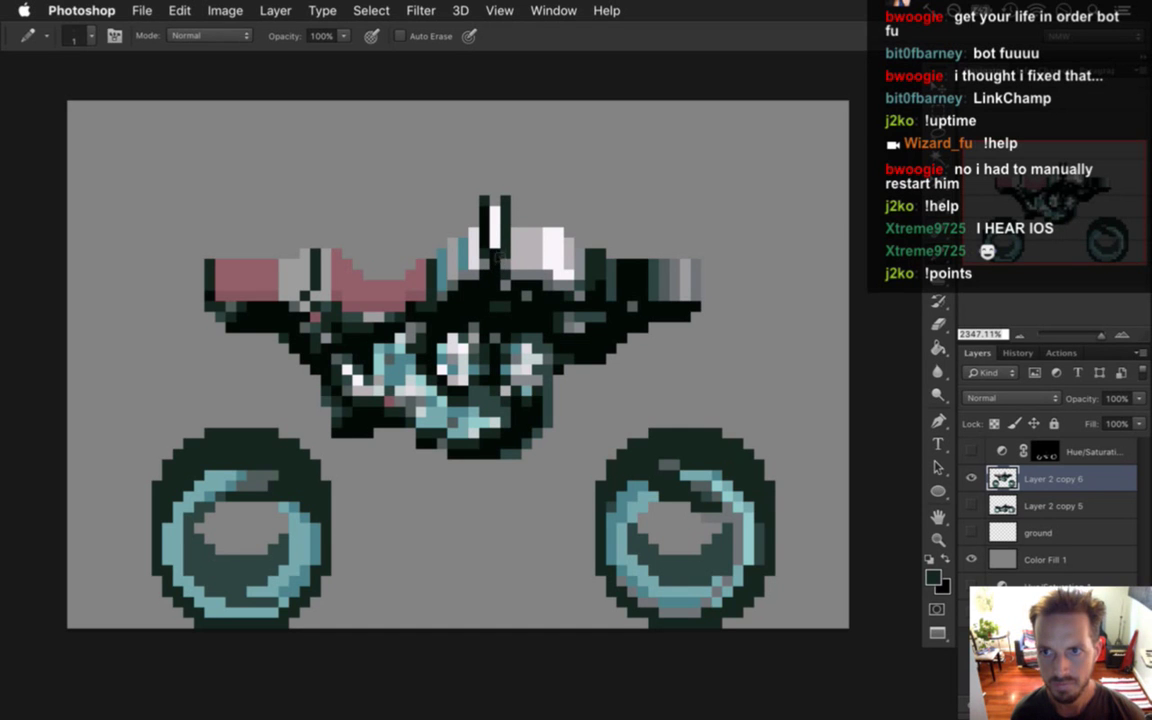
{"action": "left_click", "coordinate": [445, 200], "text": "alt"}
{"action": "left_click", "coordinate": [502, 210], "text": "alt"}
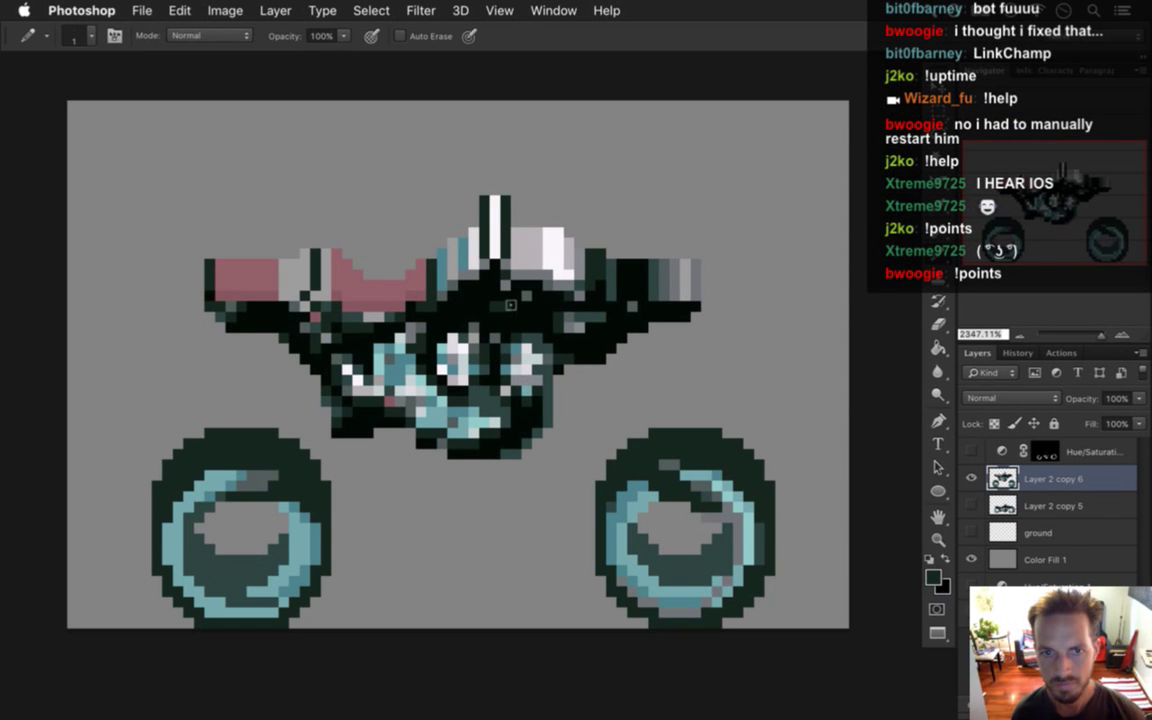
{"action": "left_click", "coordinate": [485, 230], "text": "alt"}
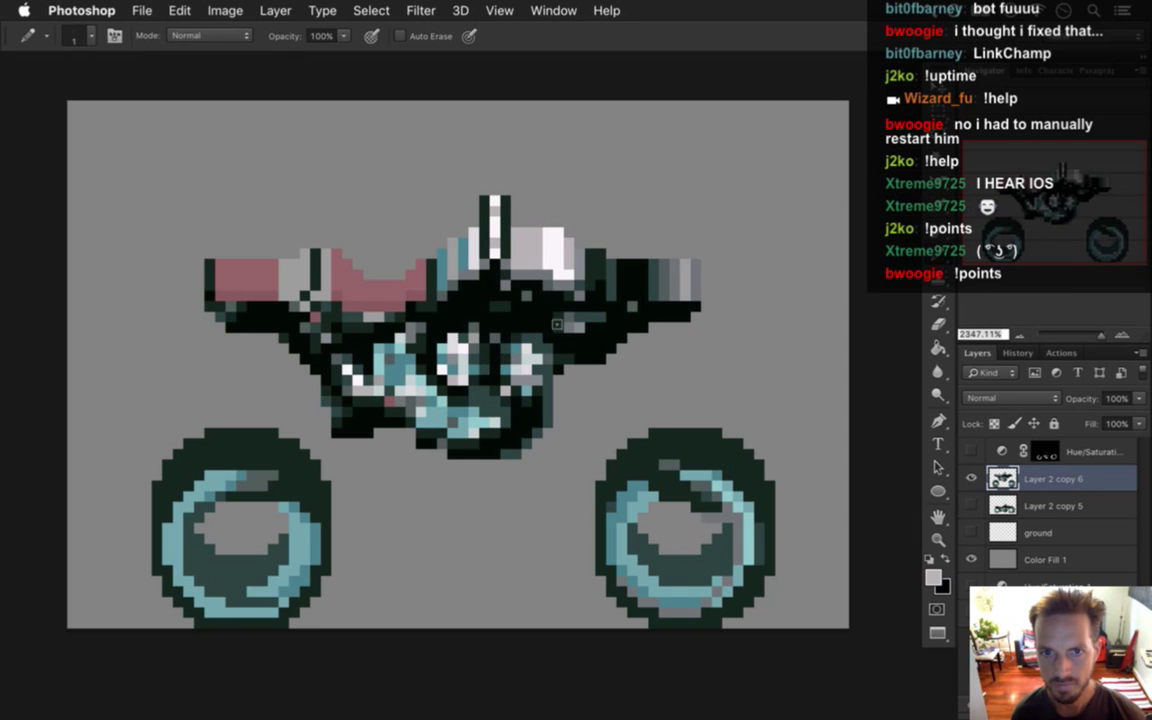
{"action": "left_click", "coordinate": [517, 238], "text": "alt"}
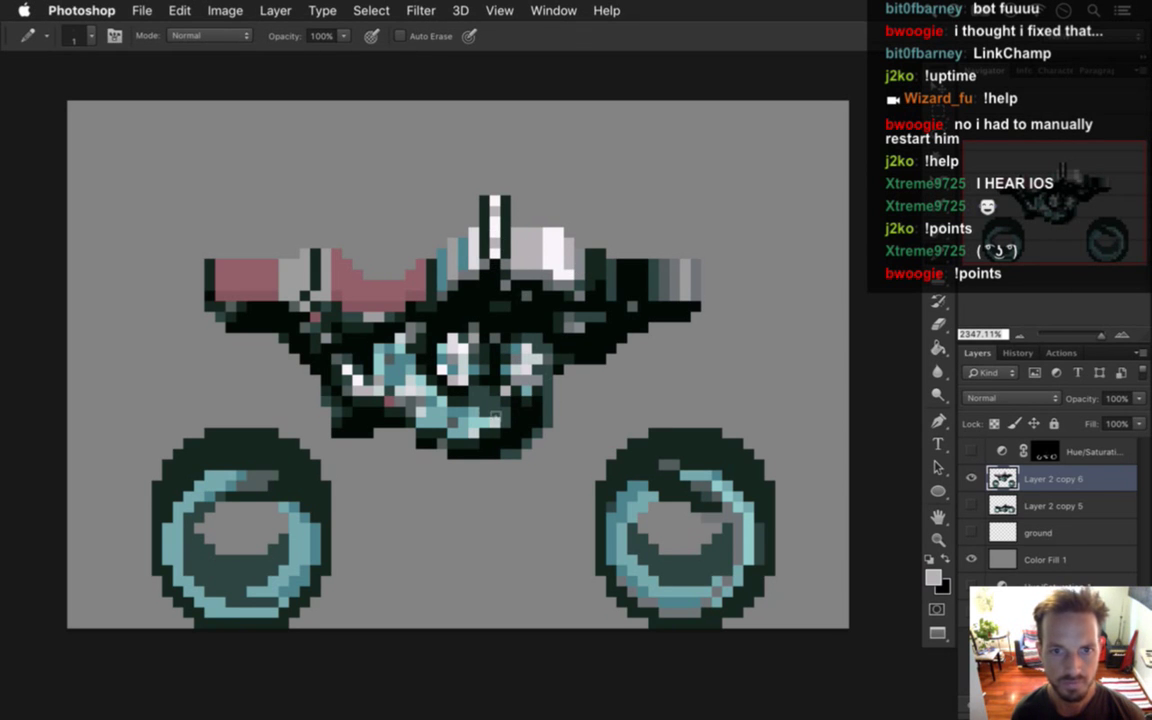
{"action": "left_click", "coordinate": [434, 280], "text": "alt"}
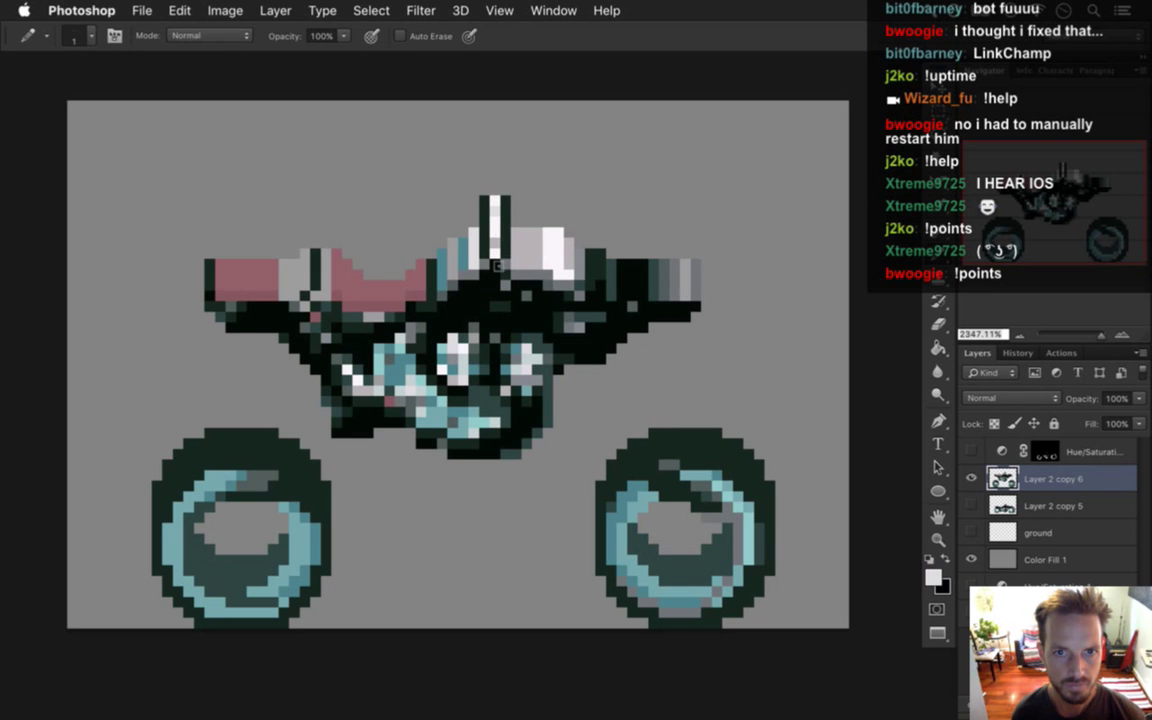
{"action": "left_click", "coordinate": [488, 226], "text": "alt"}
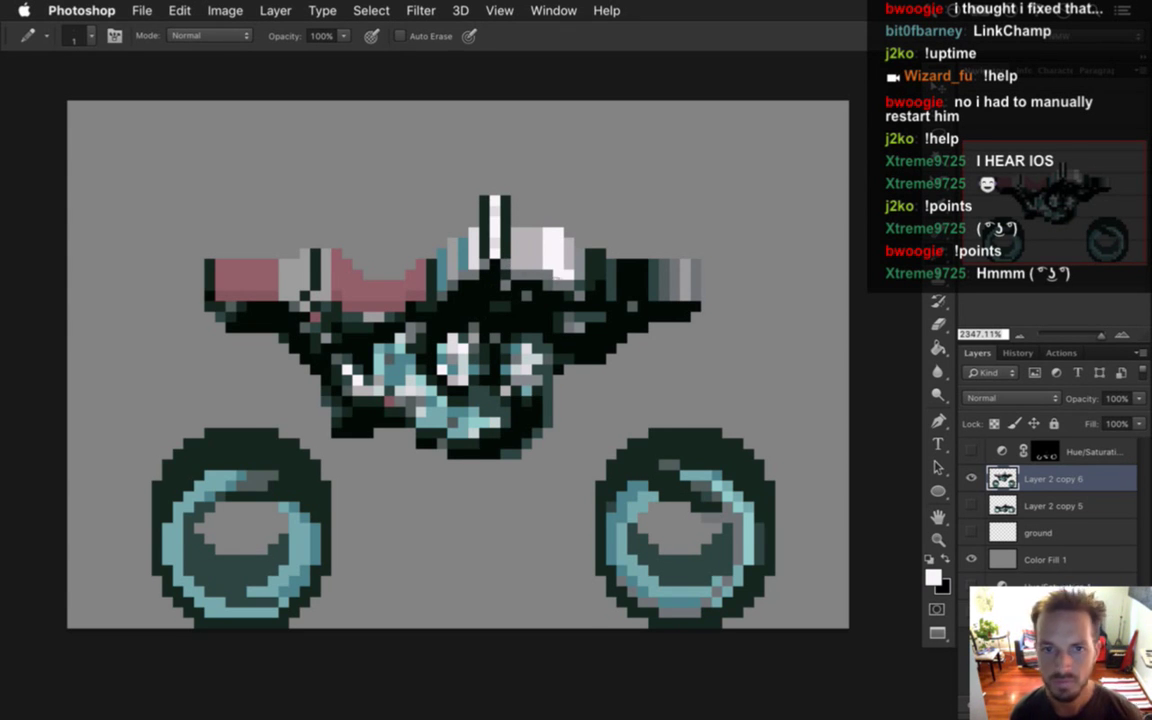
Shade the windscreen with pale grey and black pixels, undoing the last stroke.
{"action": "key", "text": "i"}
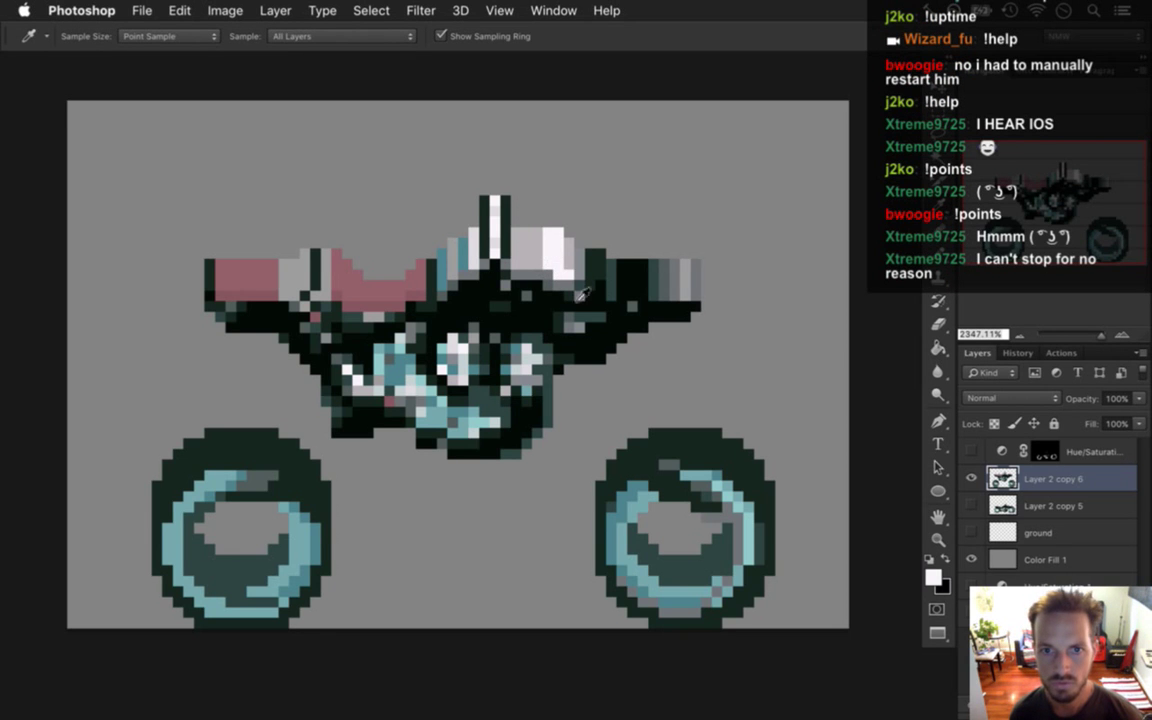
{"action": "left_click", "coordinate": [514, 266]}
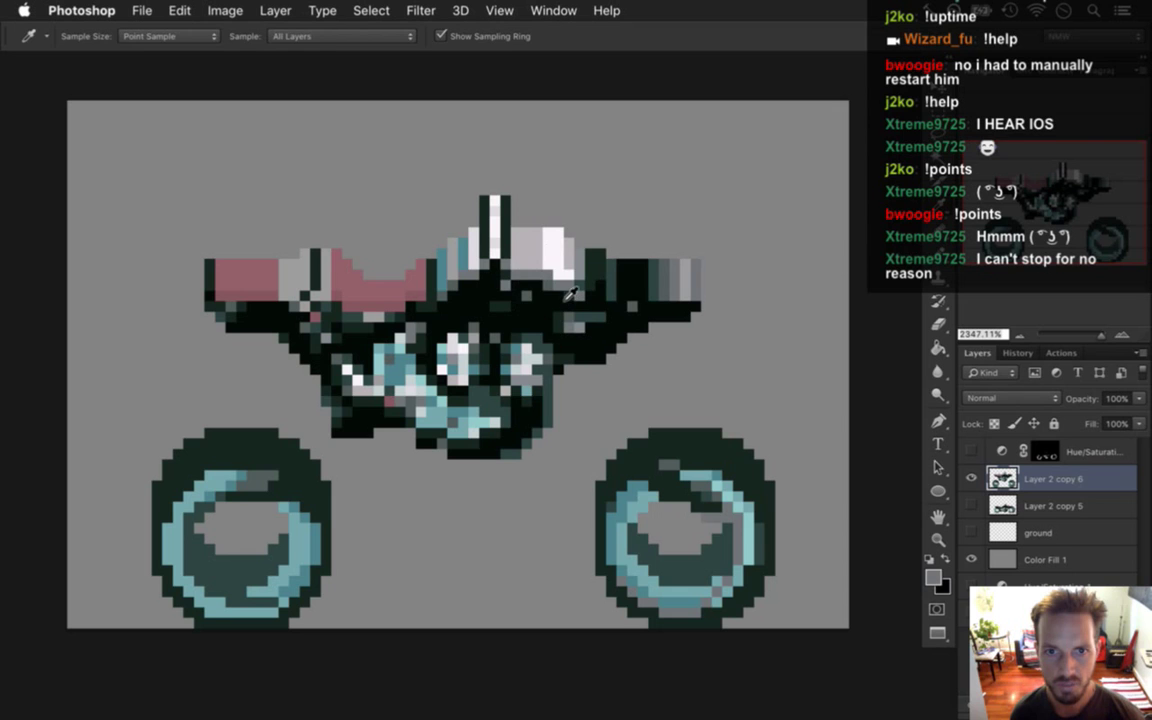
{"action": "key", "text": "b"}
{"action": "key", "text": "i"}
{"action": "left_click", "coordinate": [430, 256]}
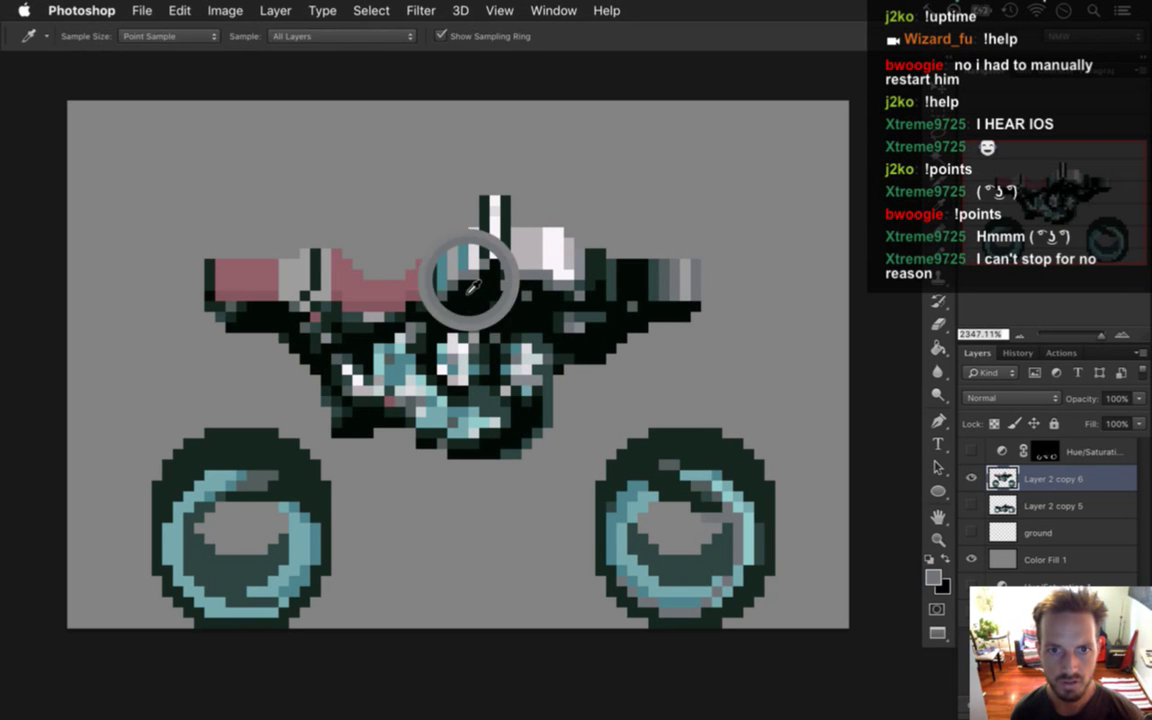
{"action": "key", "text": "b"}
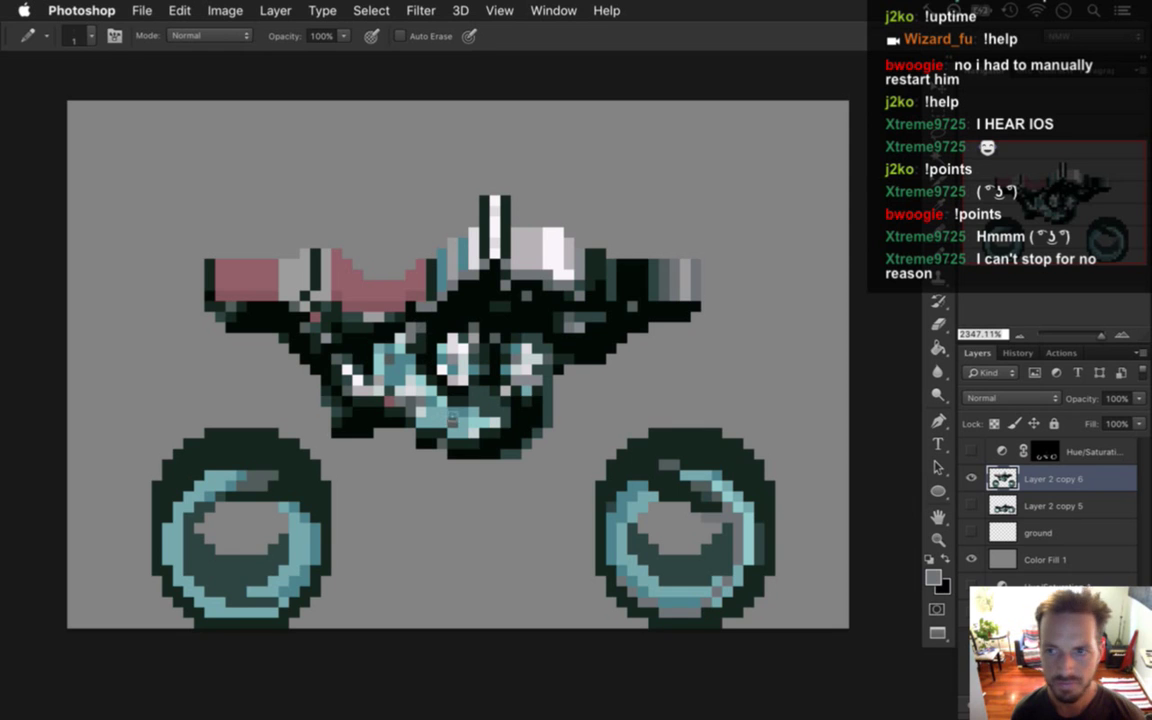
{"action": "key", "text": "i"}
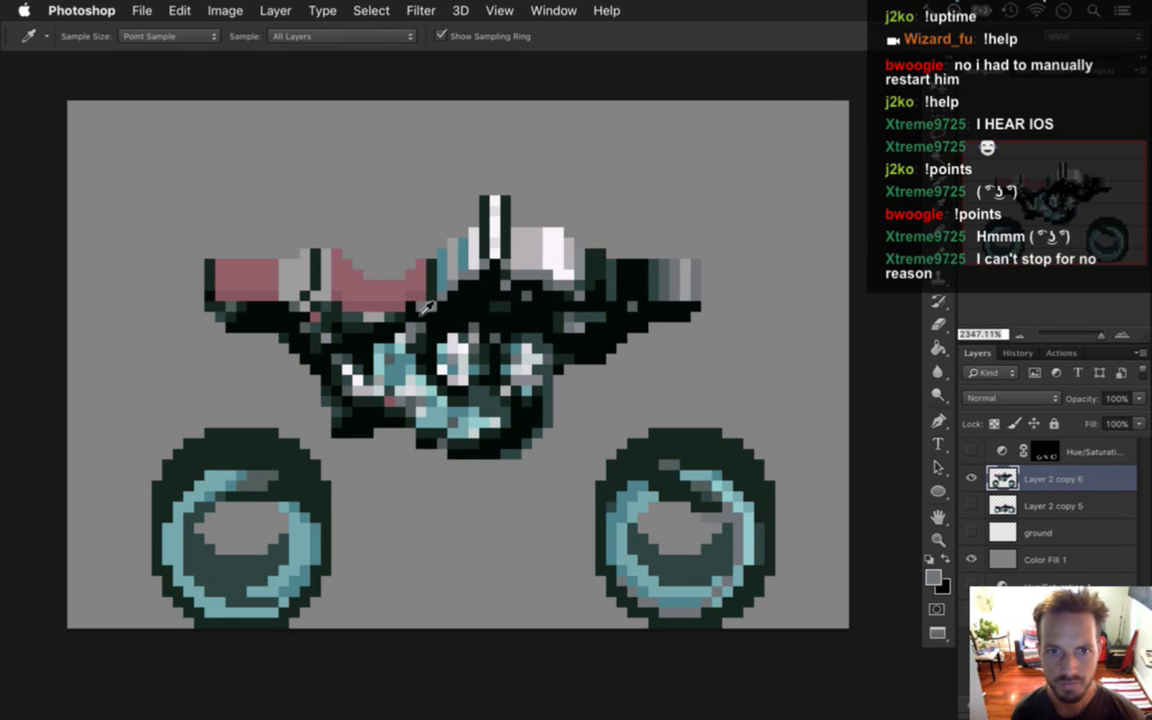
{"action": "left_click", "coordinate": [368, 290]}
{"action": "key", "text": "b"}
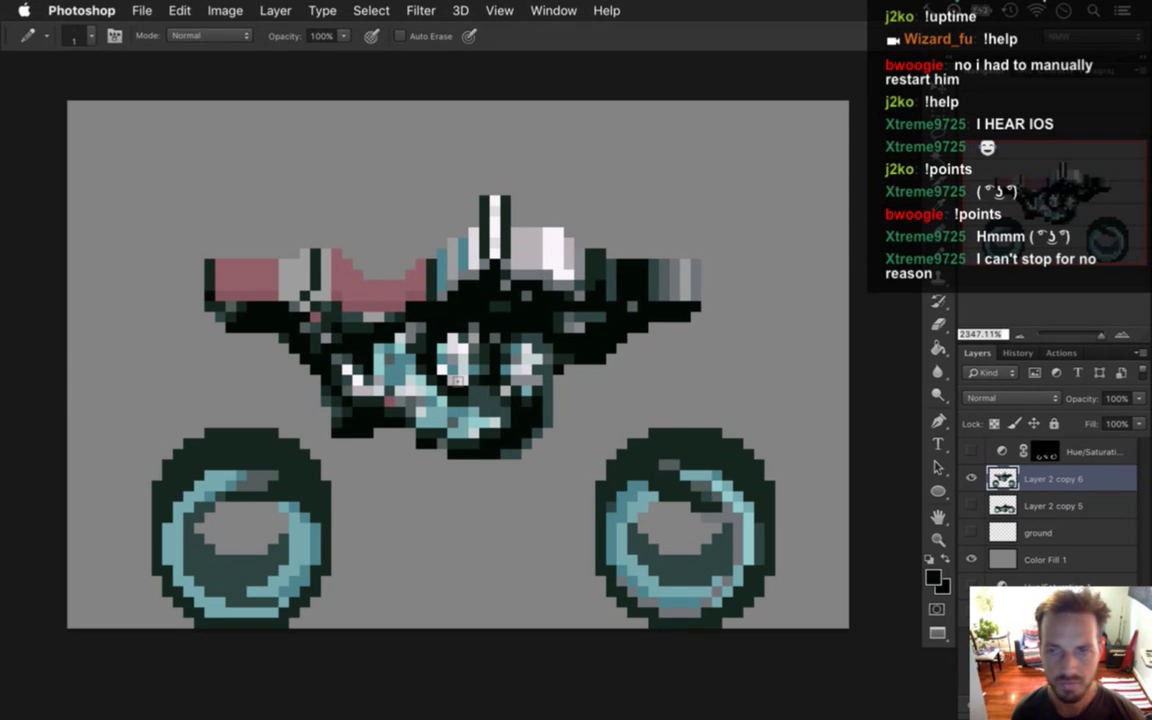
{"action": "key", "text": "i"}
{"action": "left_click", "coordinate": [445, 356]}
{"action": "key", "text": "b"}
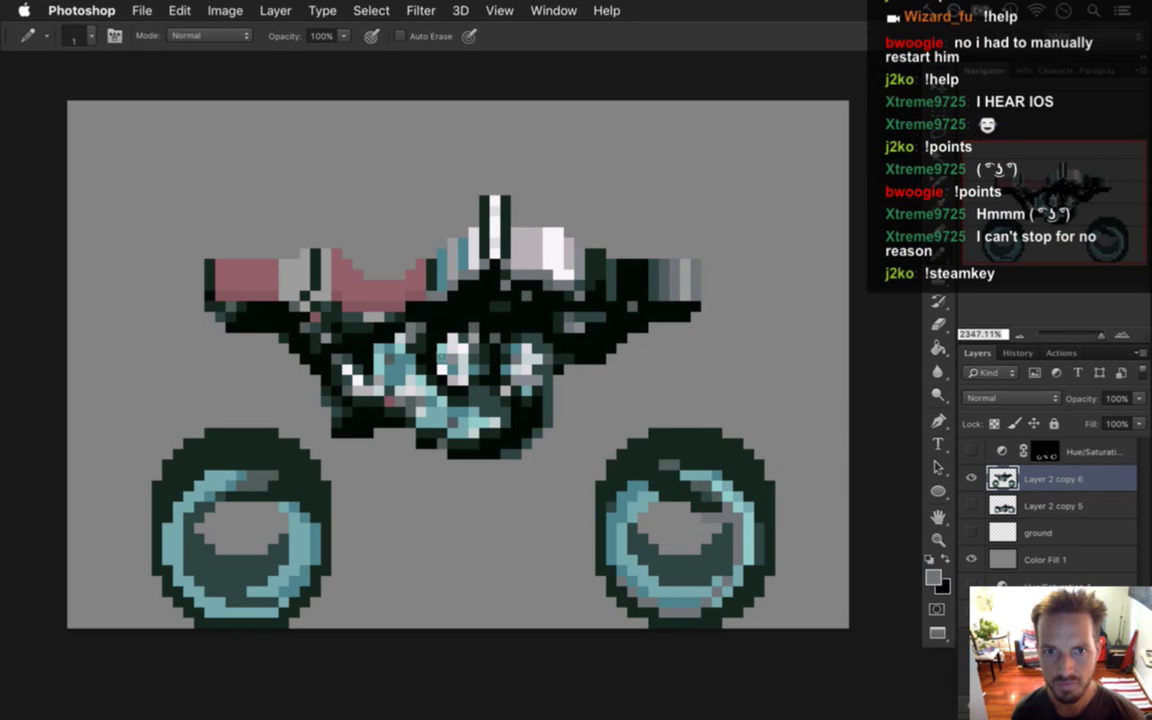
{"action": "key", "text": "super+z"}
Save the sprite, then touch up the windscreen with grey and black pixels.
{"action": "key", "text": "super+s"}
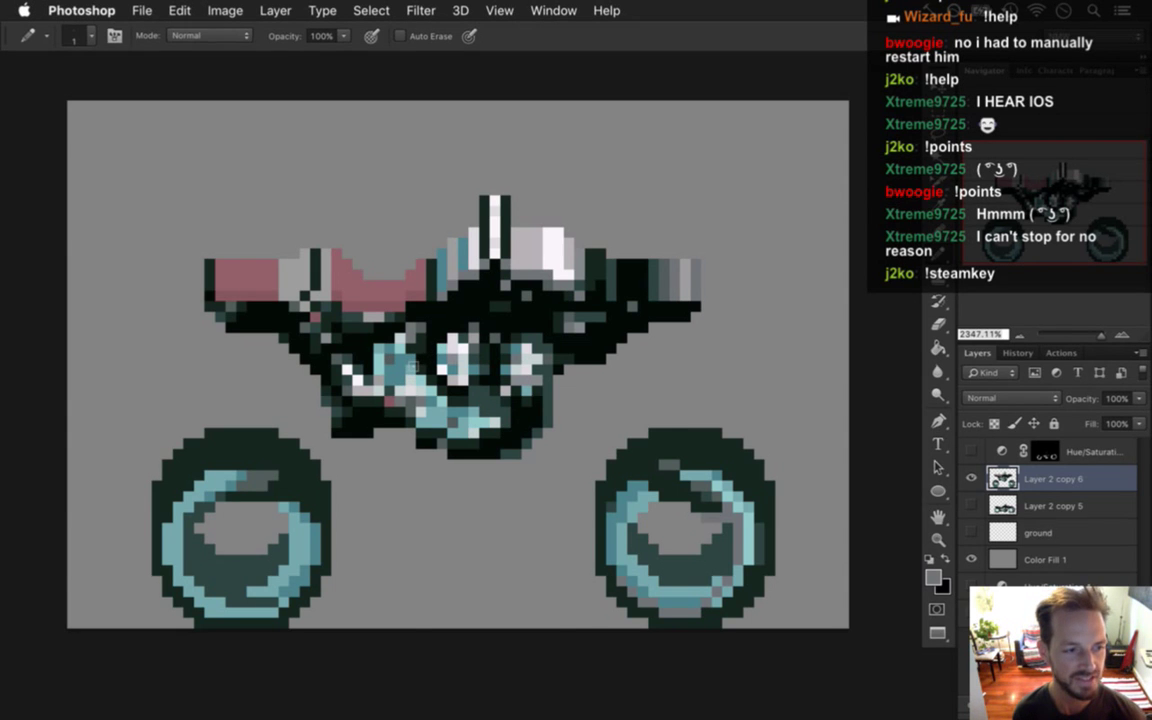
{"action": "key", "text": "i"}
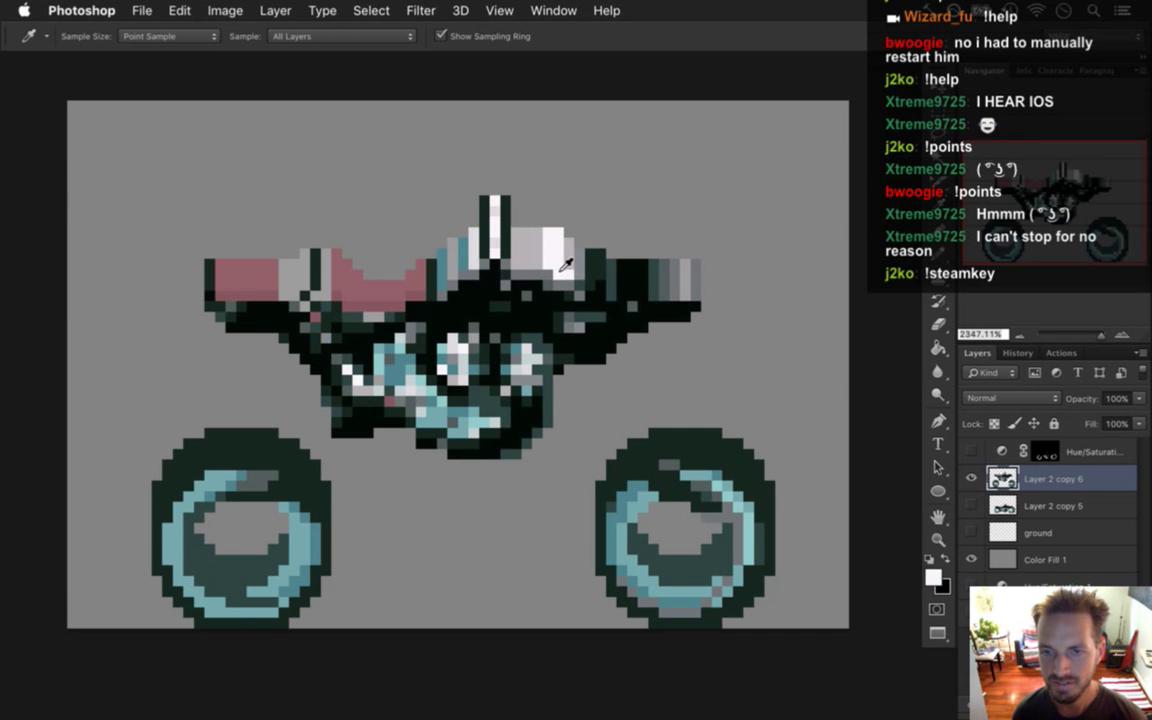
{"action": "left_click", "coordinate": [557, 287]}
{"action": "key", "text": "b"}
{"action": "left_click", "coordinate": [510, 284], "text": "alt"}
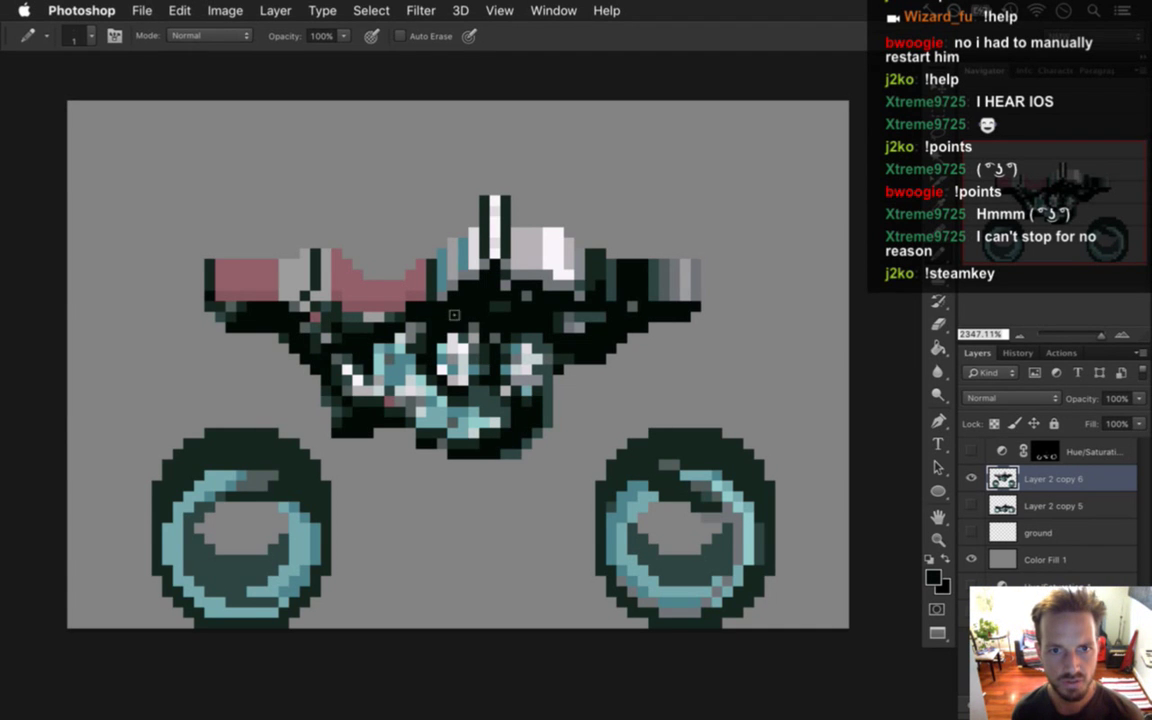
Darken a short column of pixels on the pink seat.
{"action": "key", "text": "i"}
{"action": "left_click", "coordinate": [282, 301]}
{"action": "key", "text": "b"}
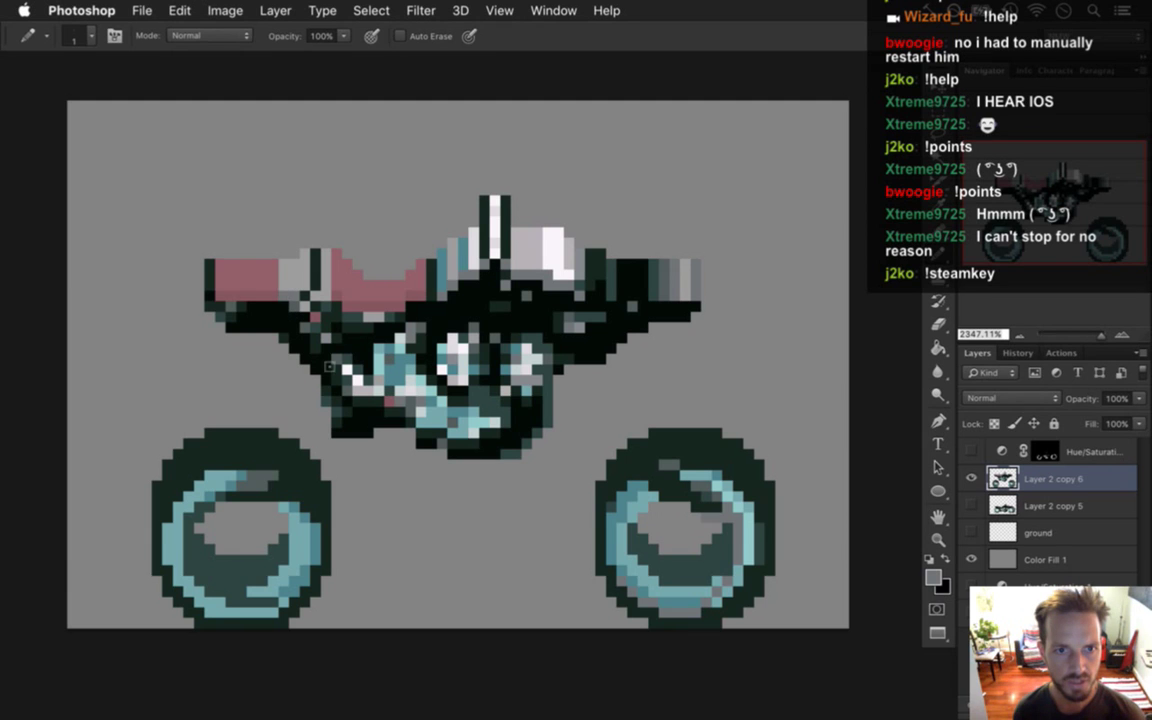
{"action": "key", "text": "i"}
{"action": "left_click", "coordinate": [441, 233]}
{"action": "key", "text": "b"}
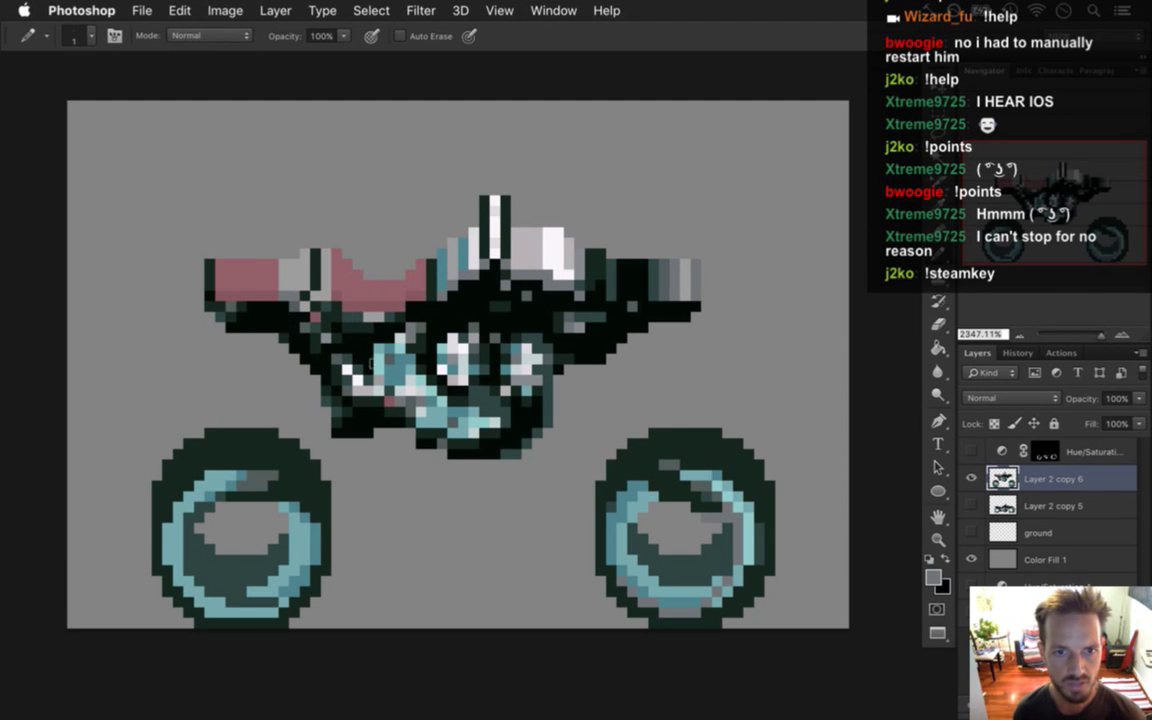
{"action": "key", "text": "i"}
{"action": "left_click", "coordinate": [364, 393]}
{"action": "key", "text": "b"}
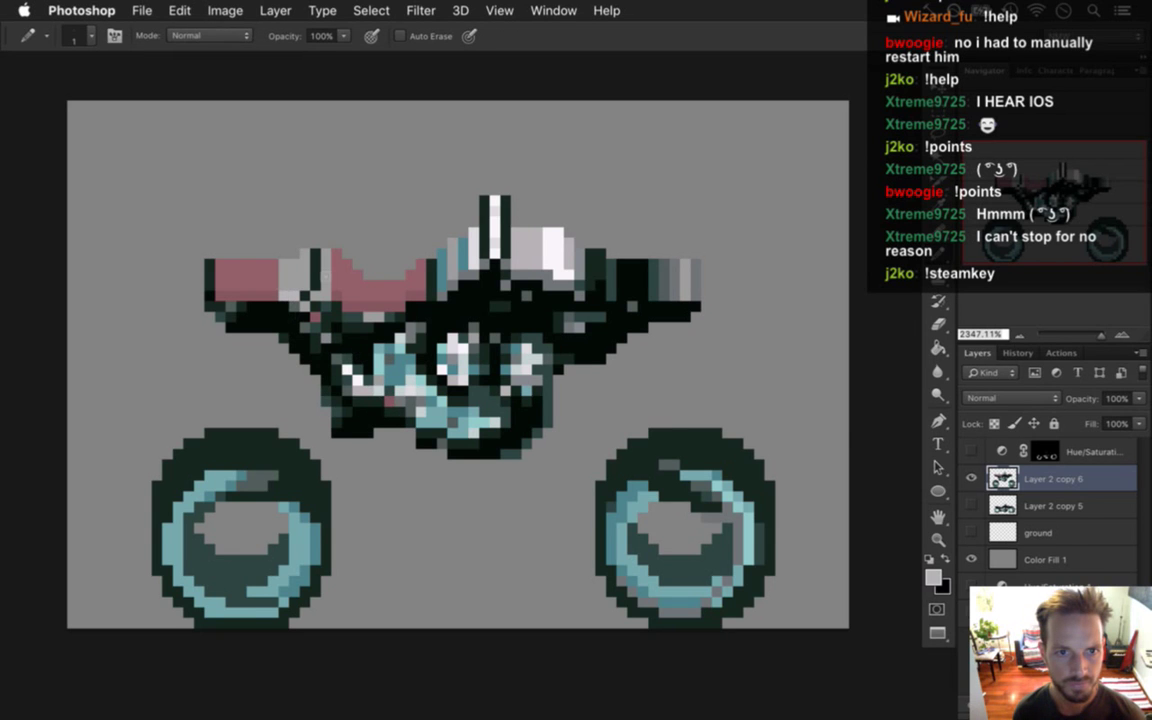
{"action": "key", "text": "i"}
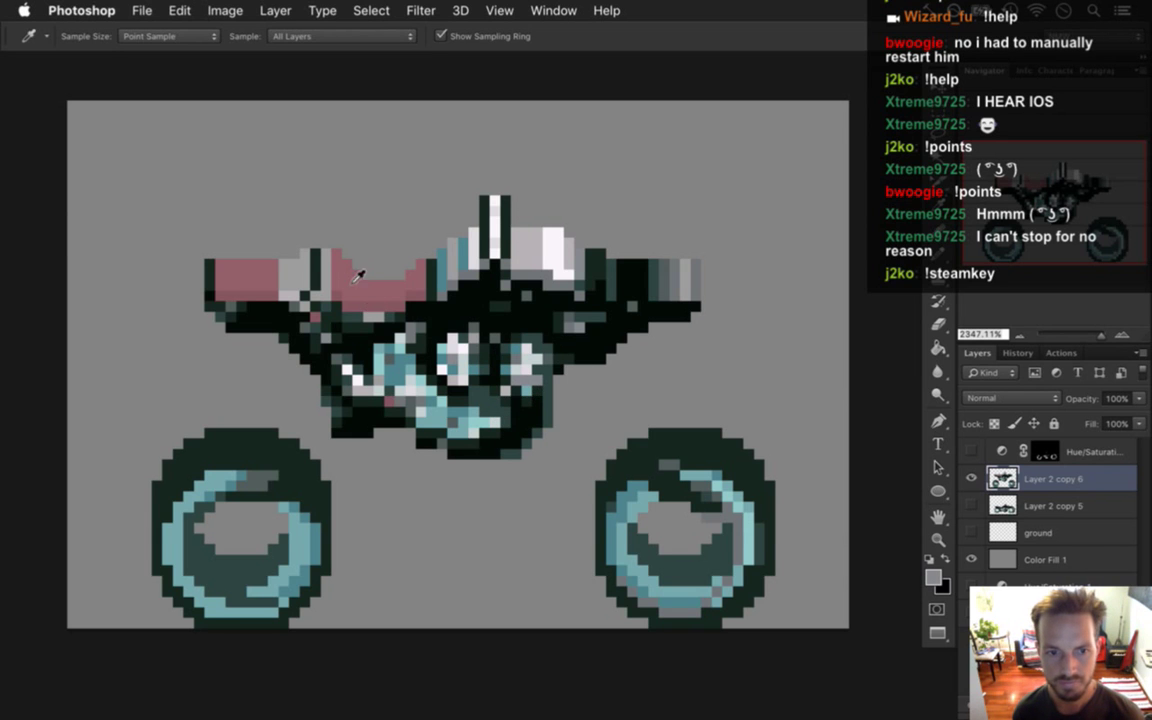
{"action": "key", "text": "b"}
{"action": "left_click_drag", "start_coordinate": [266, 266], "coordinate": [262, 286]}
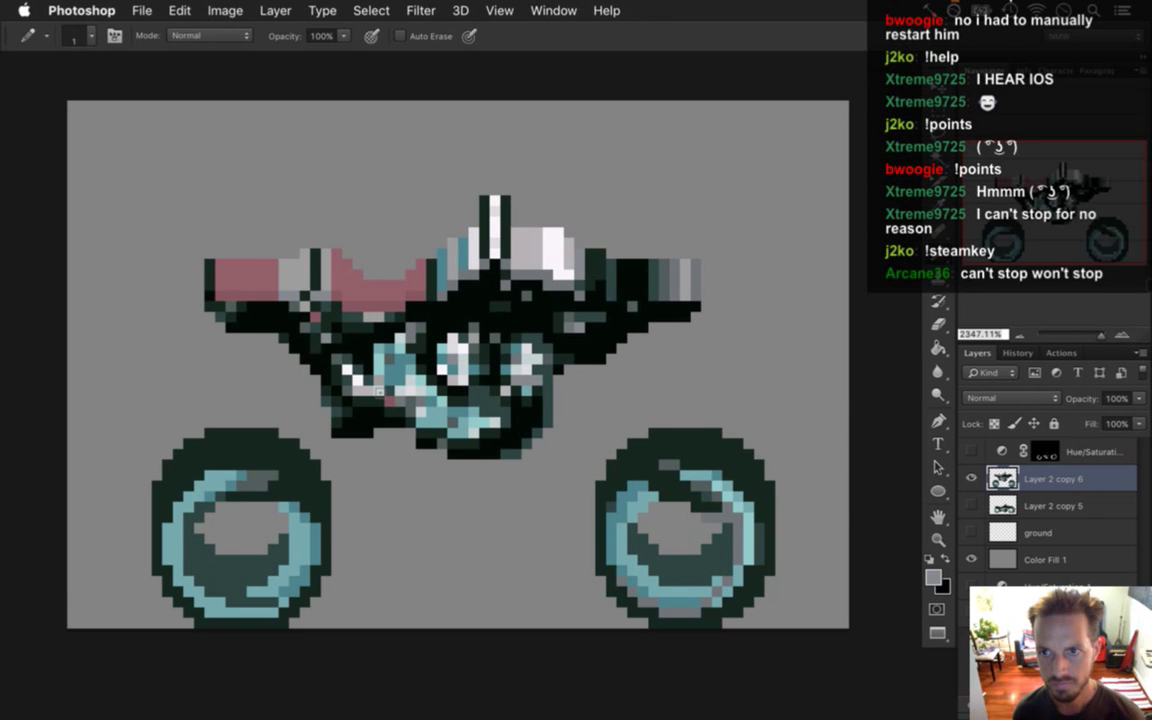
Paint dark pixels along the seat's top-left and the bike's left edge, then save.
{"action": "left_click", "coordinate": [205, 266], "text": "alt"}
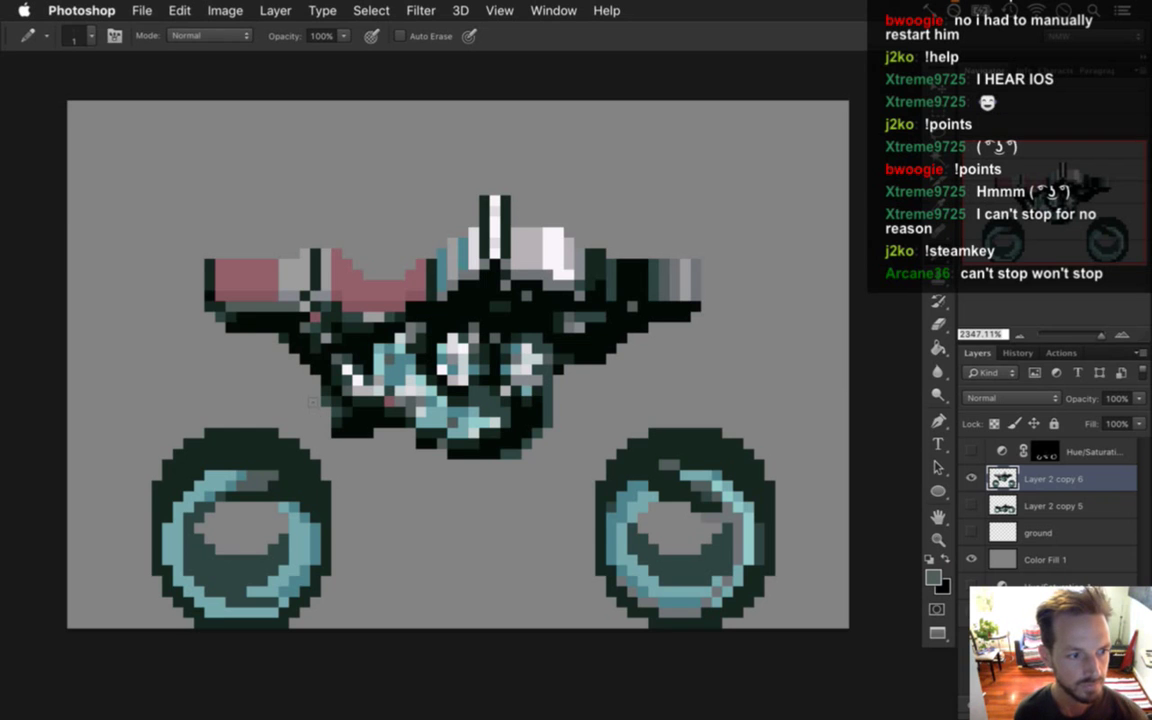
{"action": "key", "text": "i"}
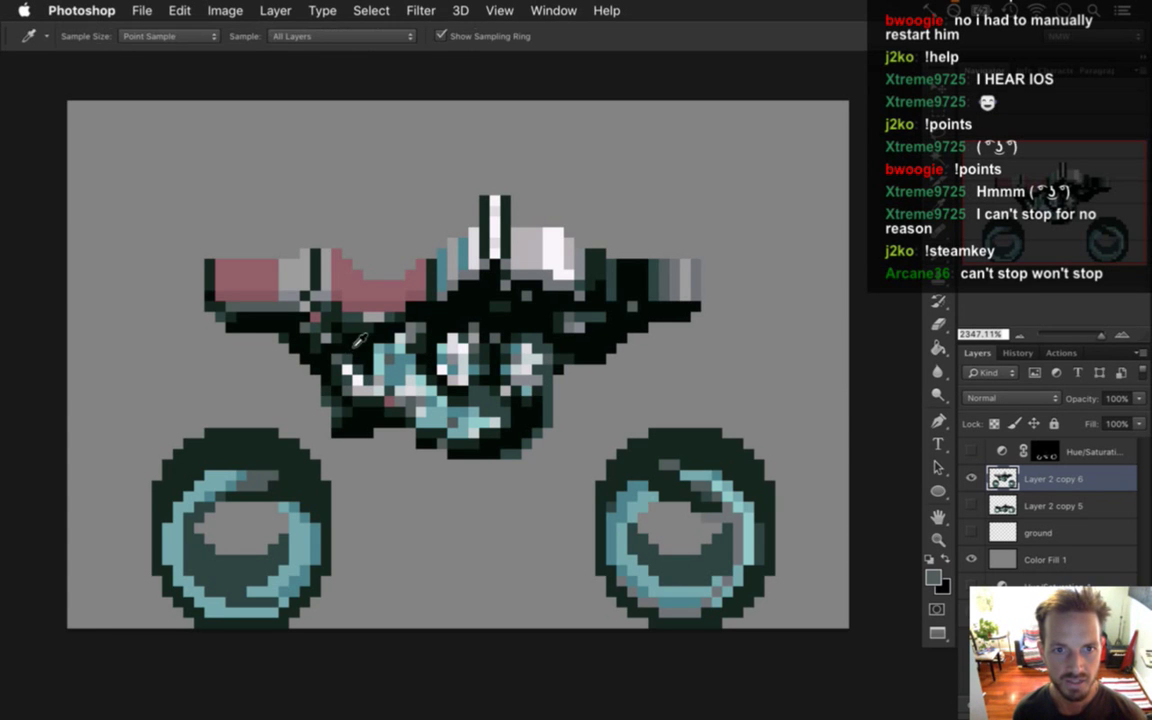
{"action": "left_click", "coordinate": [200, 270]}
{"action": "key", "text": "b"}
{"action": "left_click", "coordinate": [210, 261]}
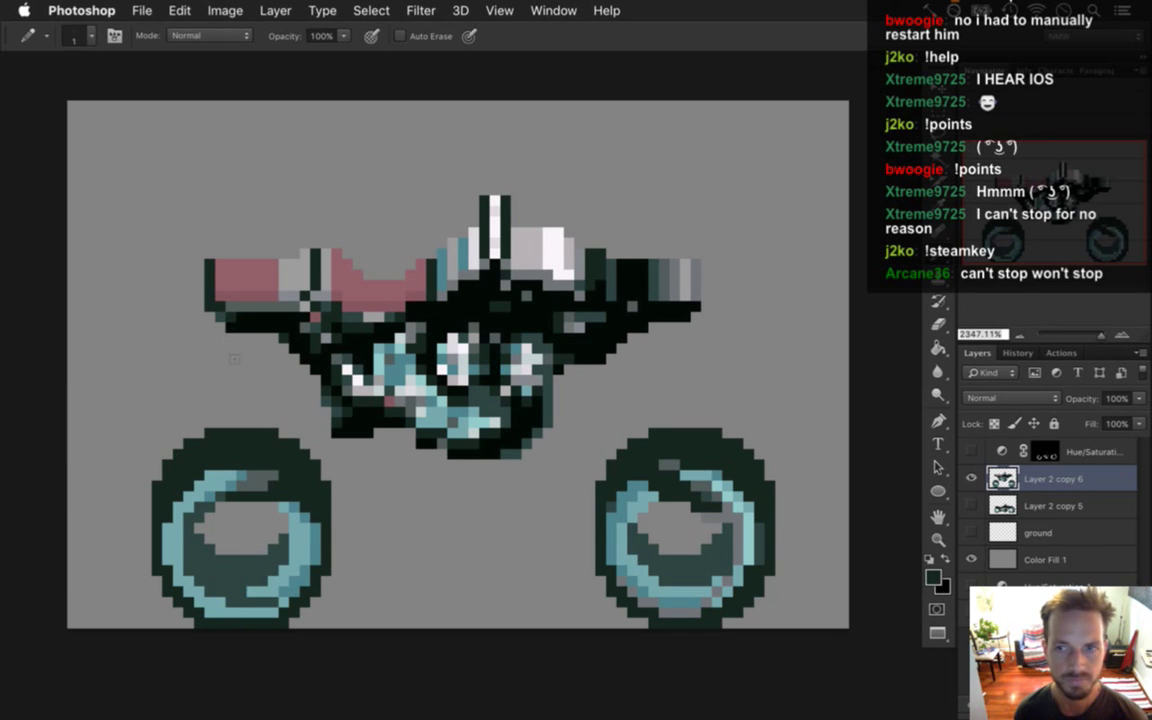
{"action": "key", "text": "i"}
{"action": "left_click", "coordinate": [210, 293]}
{"action": "key", "text": "b"}
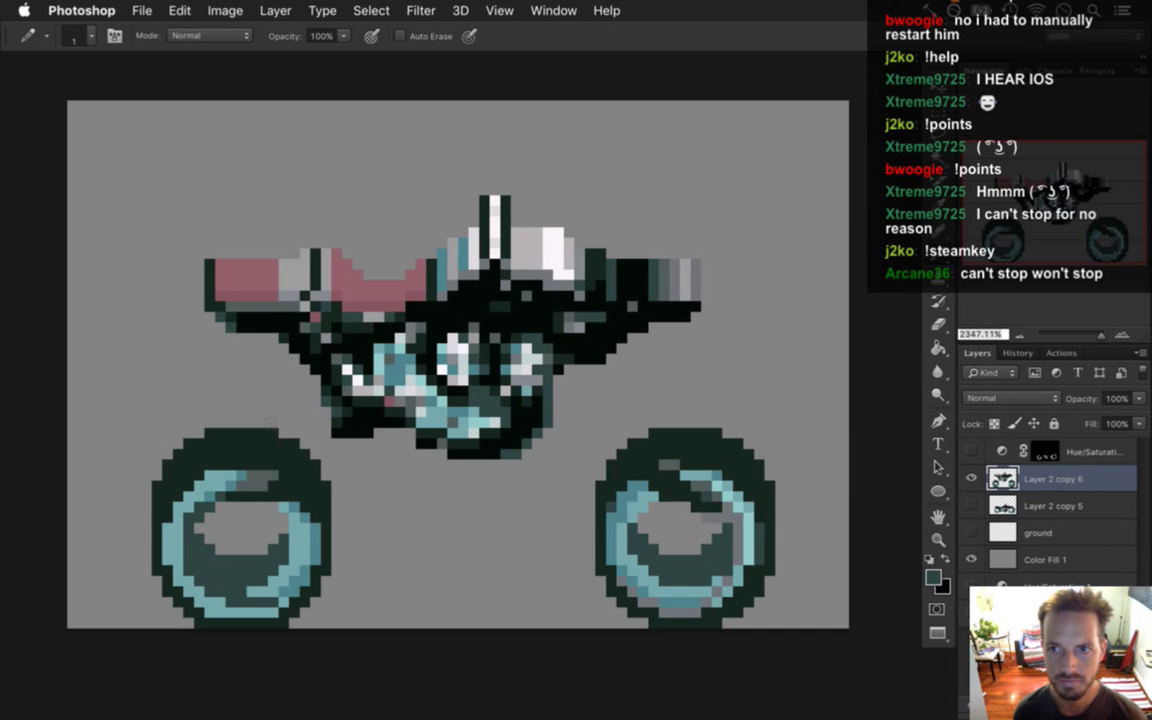
{"action": "key", "text": "i"}
{"action": "left_click", "coordinate": [230, 300]}
{"action": "key", "text": "b"}
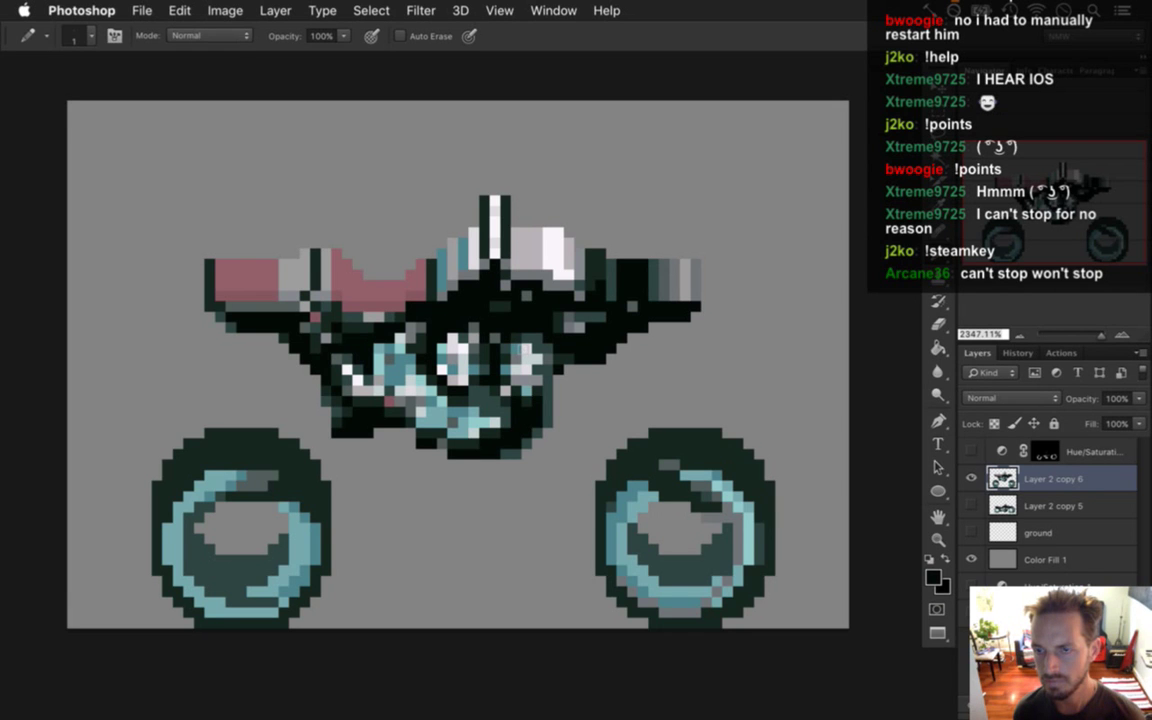
{"action": "key", "text": "super+s"}
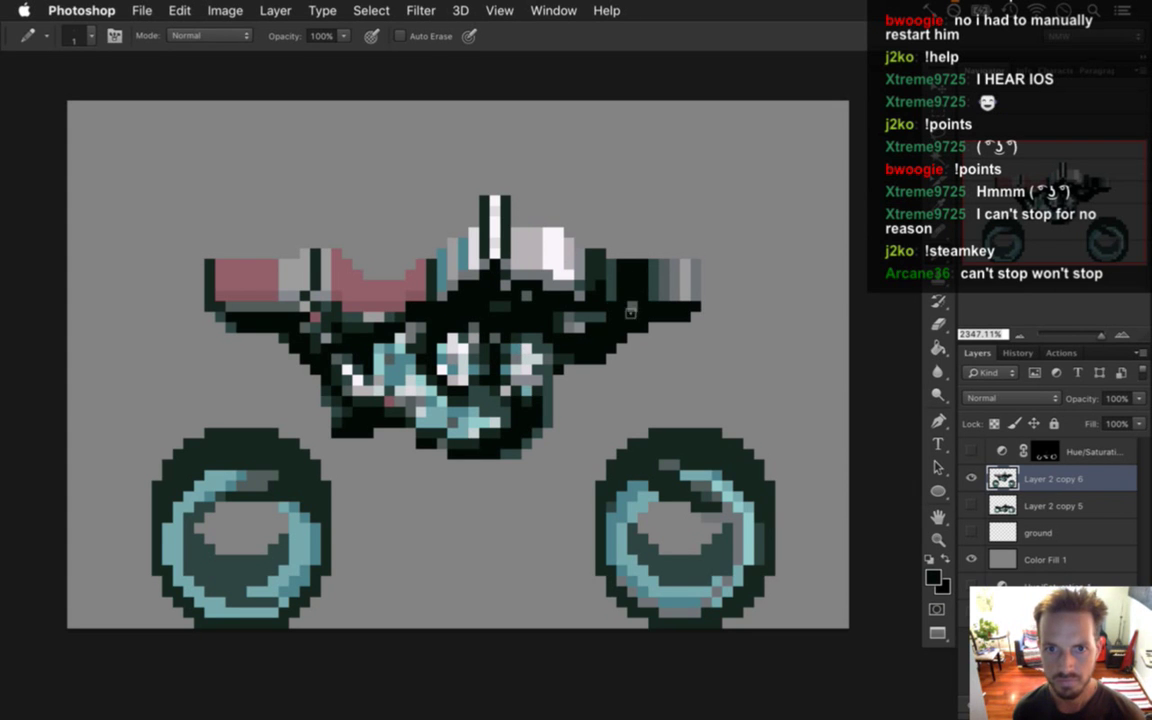
{"action": "key", "text": "i"}
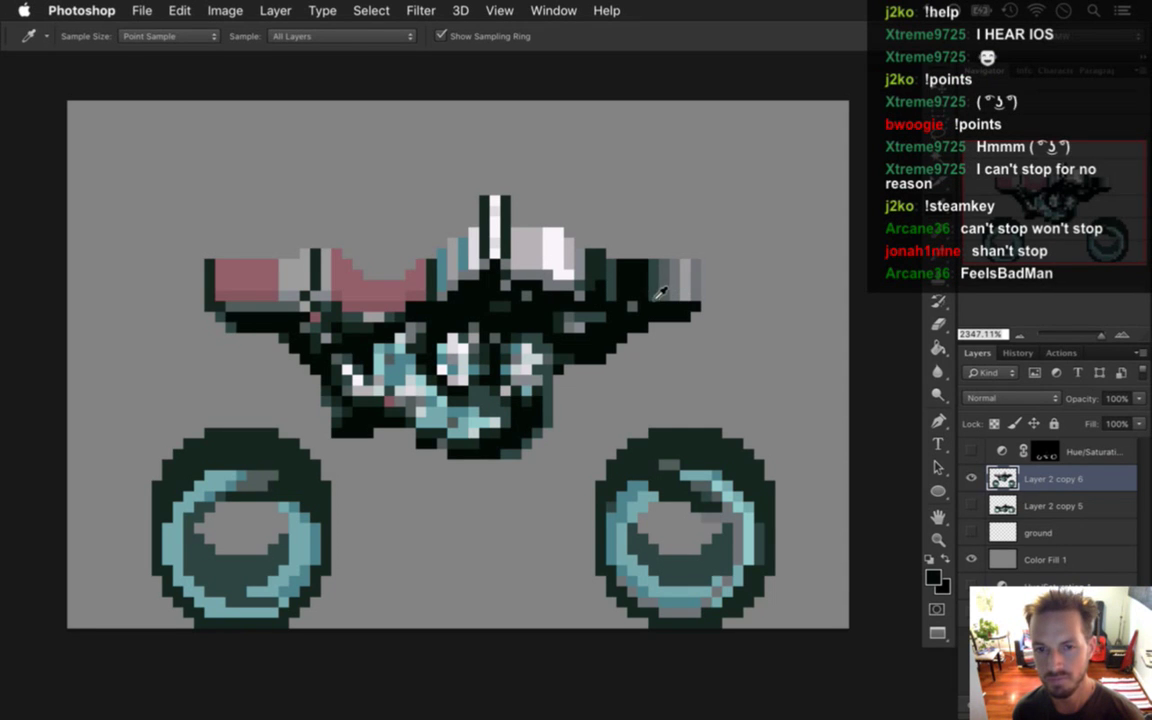
Sample teal and pink from the bike and paint teal pixels over the tank's black front.
{"action": "key", "text": "b"}
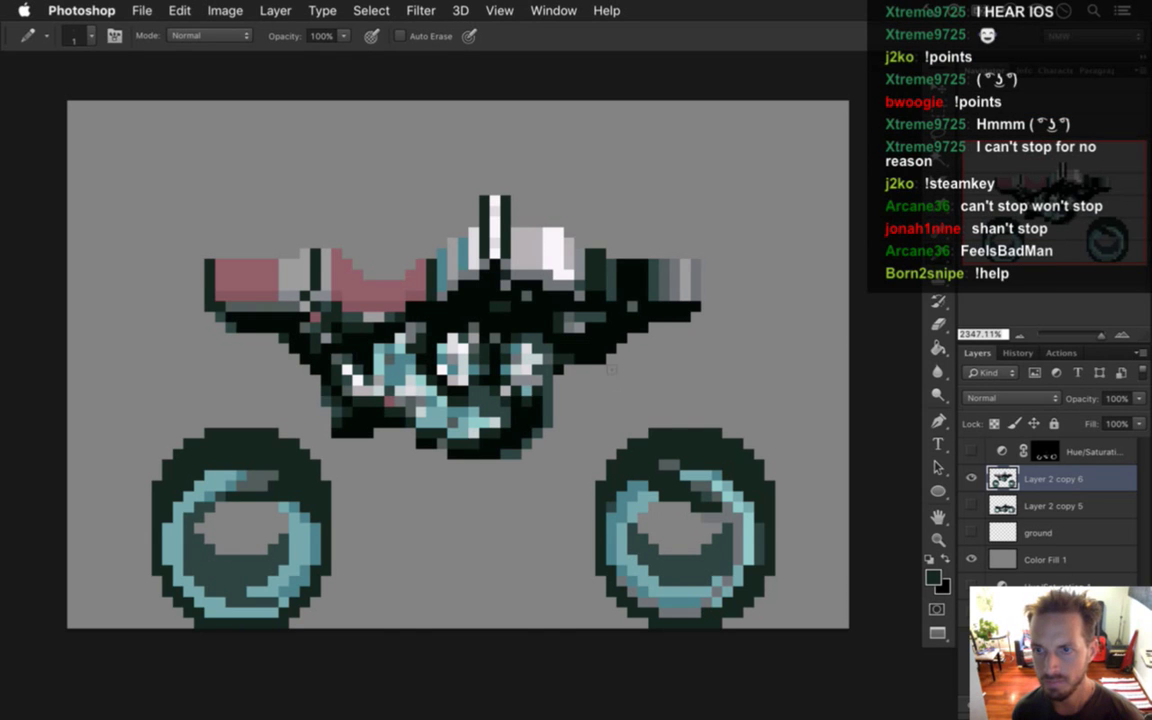
{"action": "left_click", "coordinate": [565, 277], "text": "alt"}
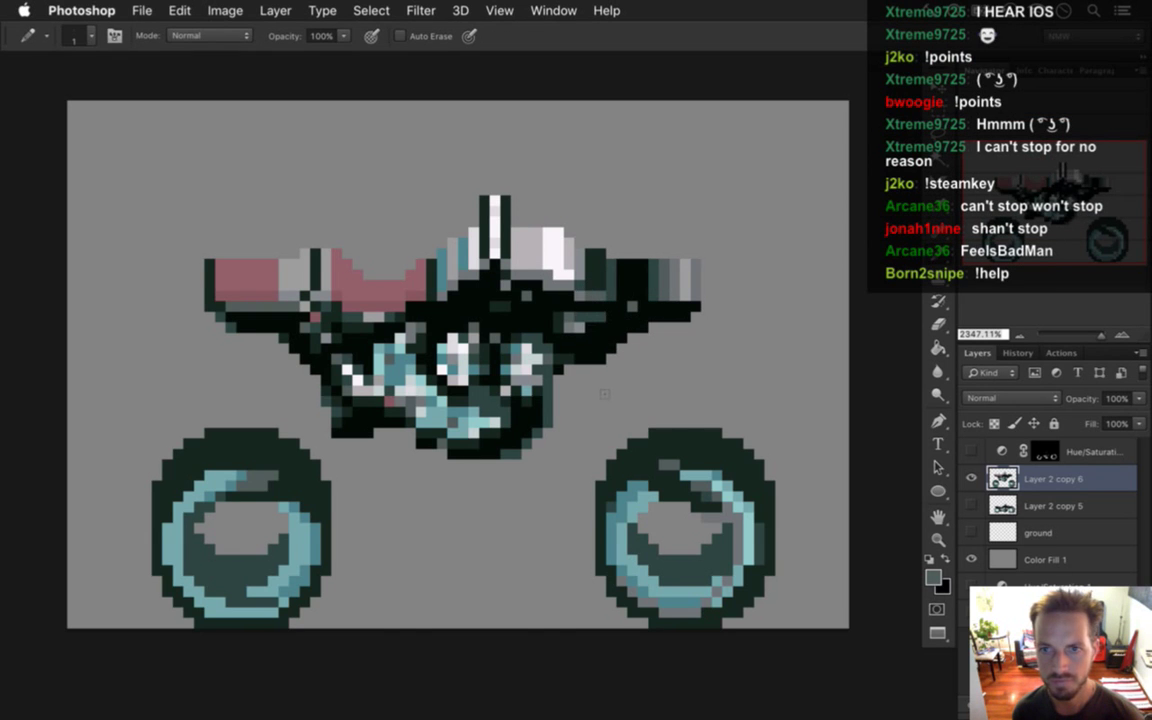
{"action": "left_click", "coordinate": [522, 274], "text": "alt"}
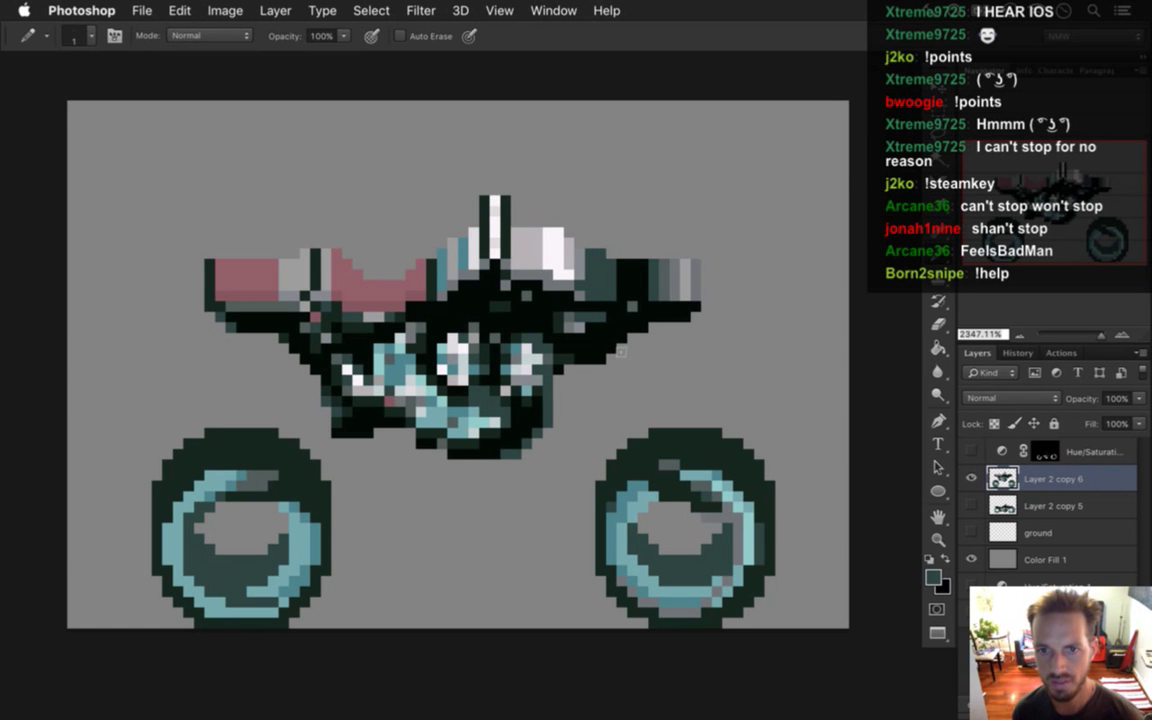
{"action": "key", "text": "i"}
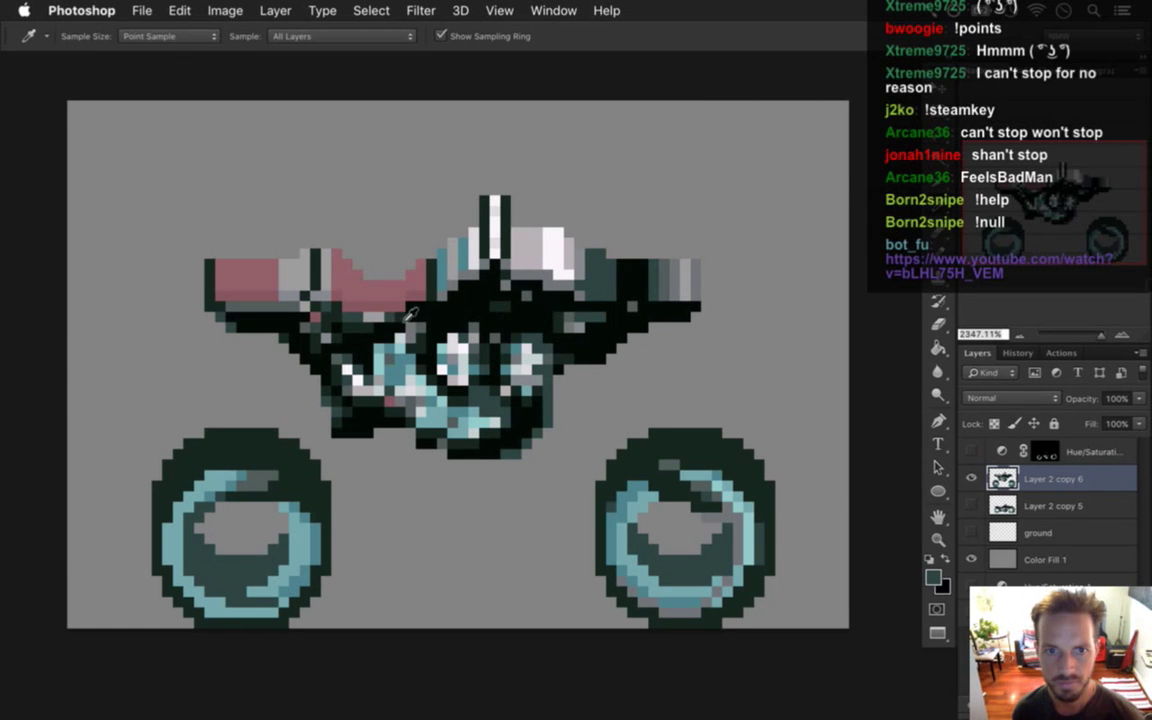
{"action": "left_click", "coordinate": [355, 284]}
{"action": "key", "text": "b"}
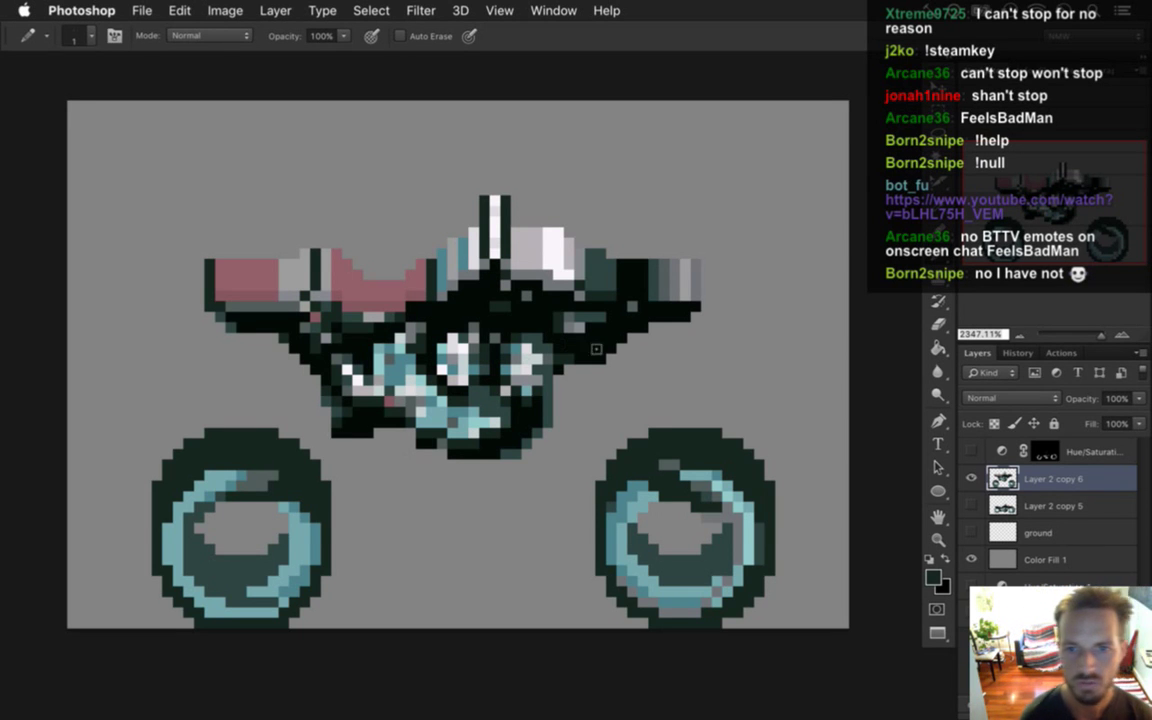
{"action": "key", "text": "i"}
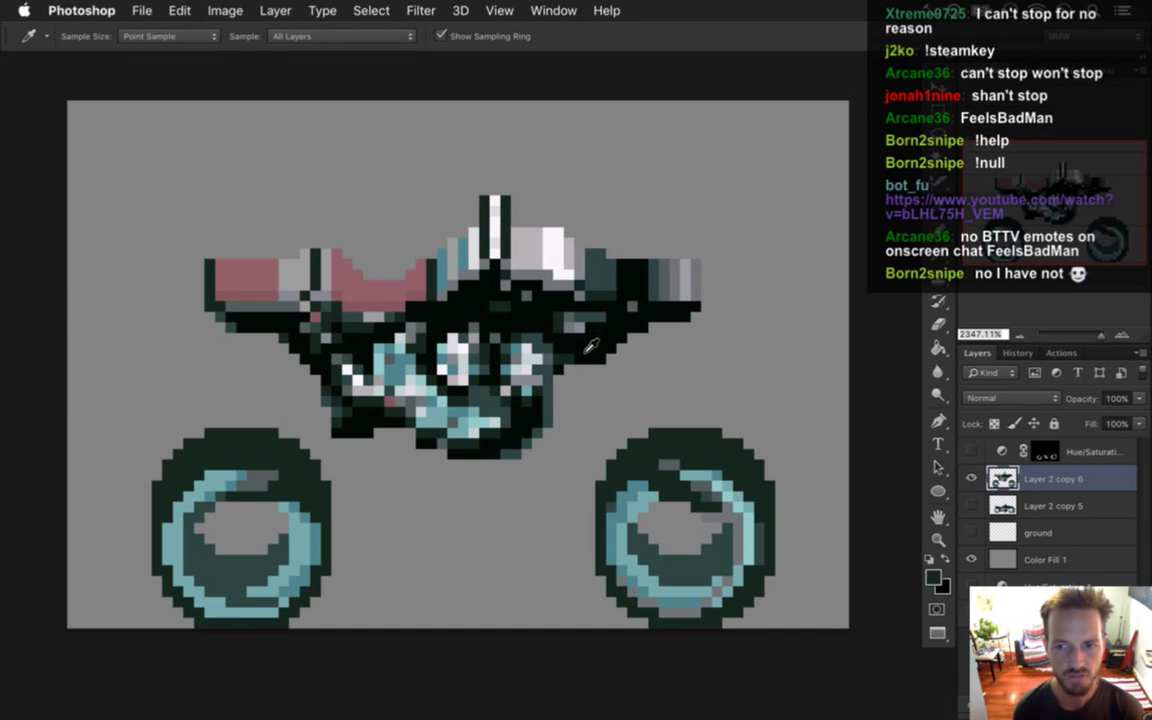
{"action": "mouse_move", "coordinate": [1149, 490]}
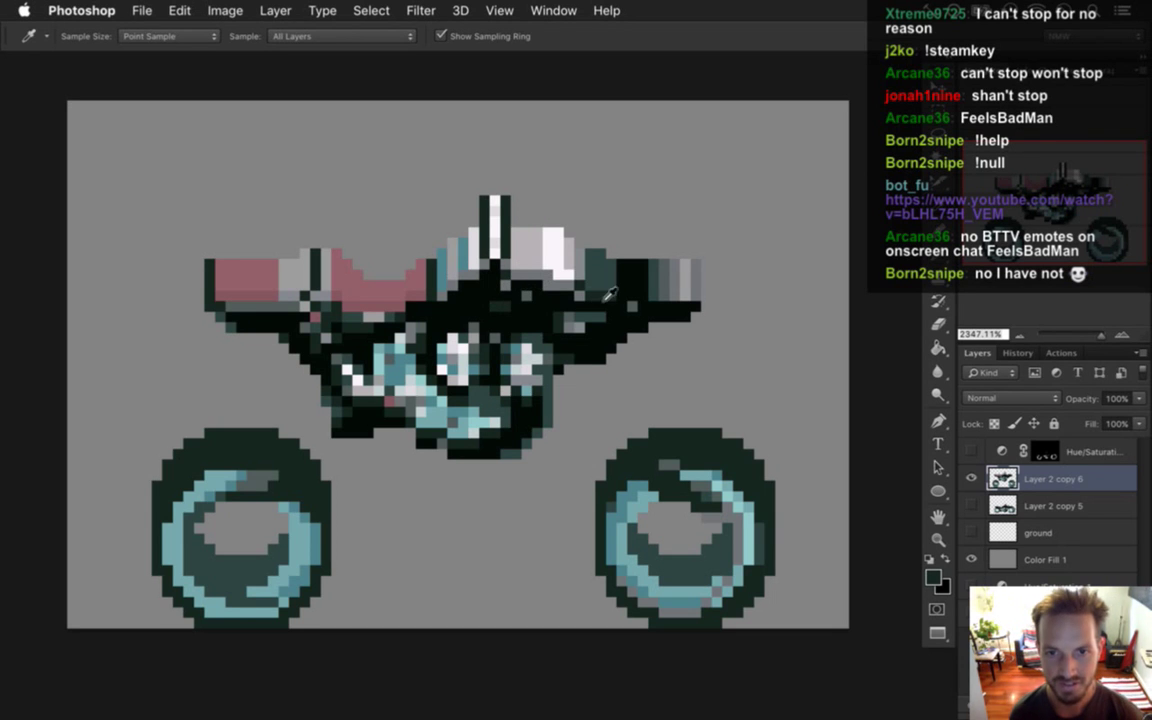
Drag teal over the tank's black front and repaint its light right-end column medium grey.
{"action": "key", "text": "b"}
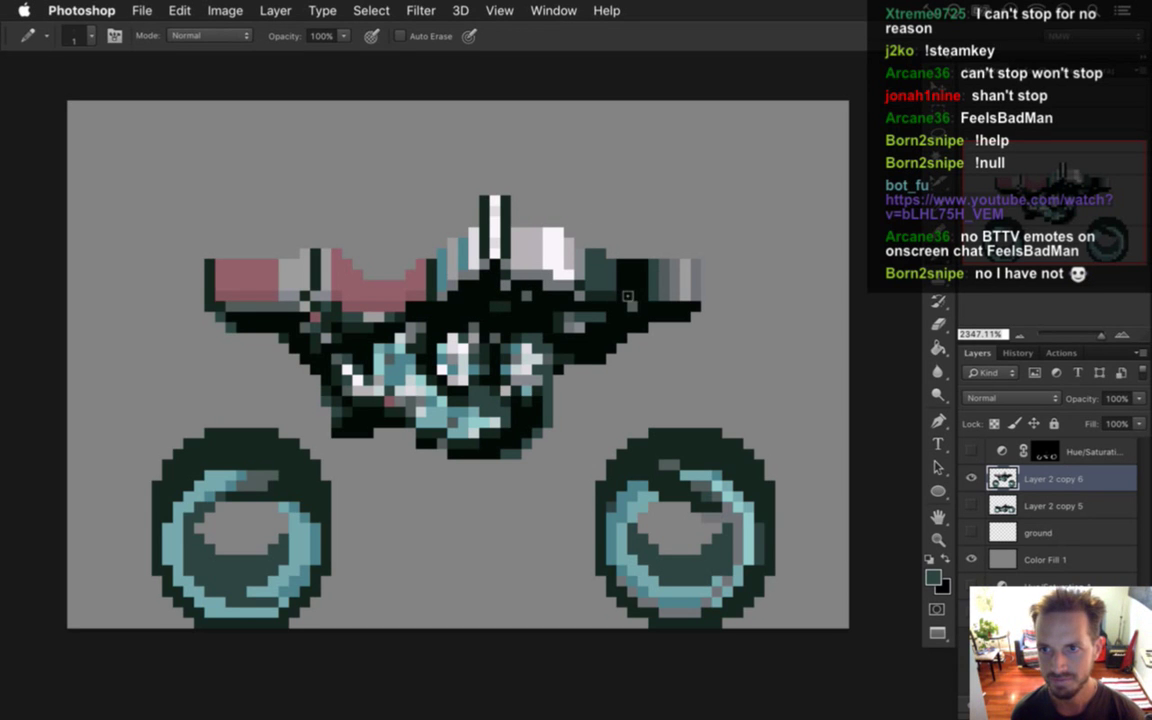
{"action": "left_click_drag", "start_coordinate": [628, 296], "coordinate": [630, 298]}
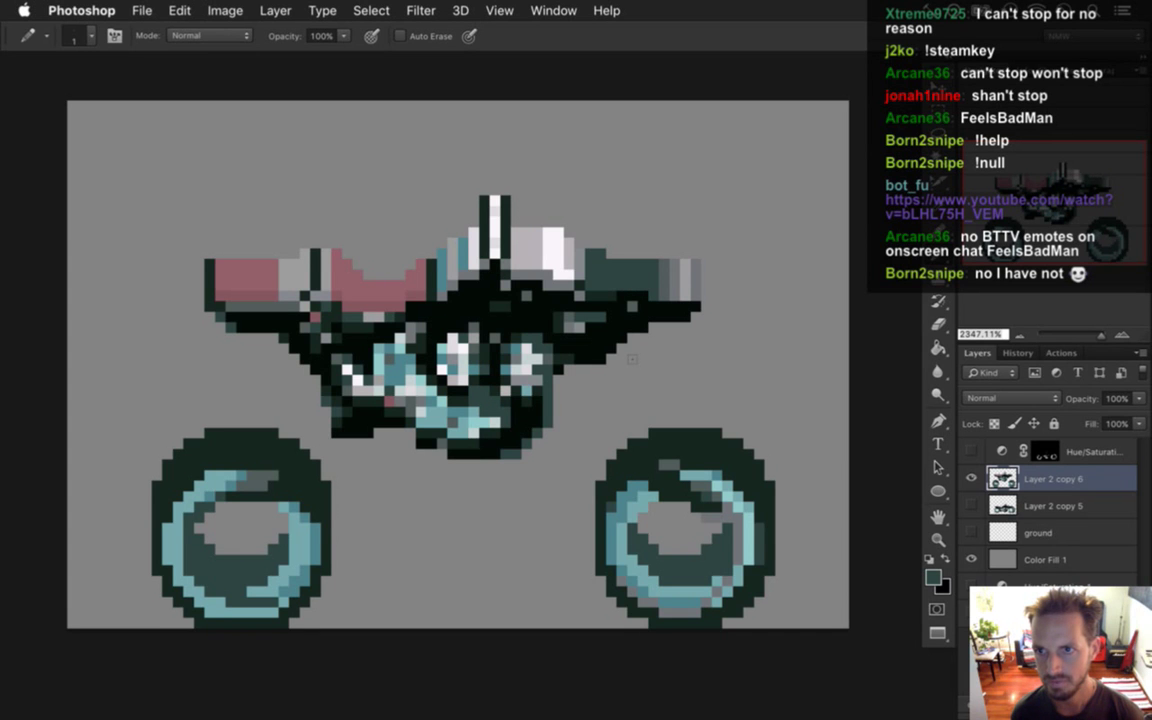
{"action": "left_click", "coordinate": [548, 265], "text": "alt"}
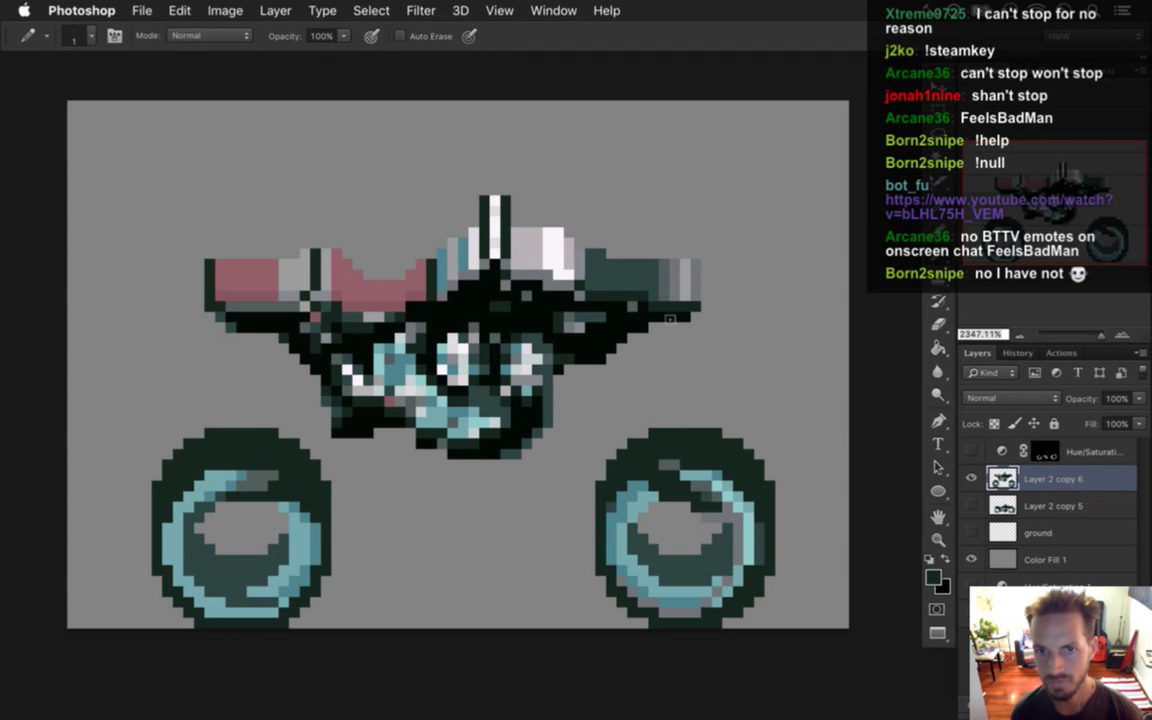
{"action": "left_click", "coordinate": [600, 255], "text": "alt"}
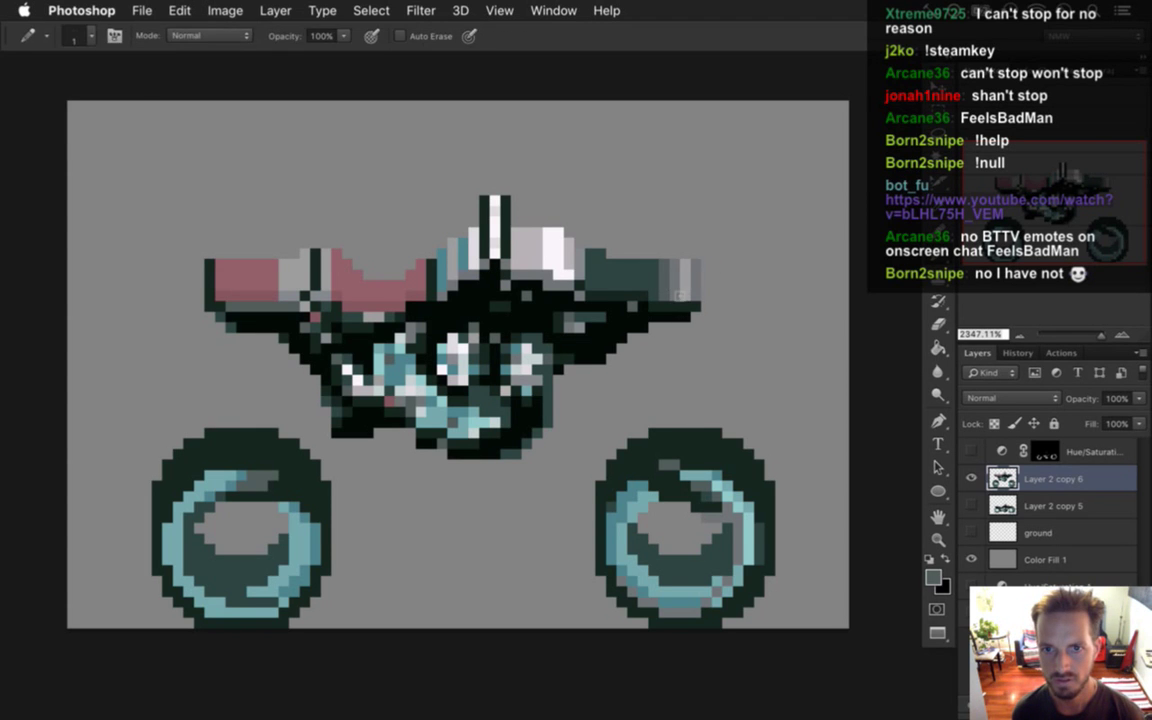
{"action": "left_click", "coordinate": [683, 295], "text": "alt"}
{"action": "left_click_drag", "start_coordinate": [688, 265], "coordinate": [688, 298]}
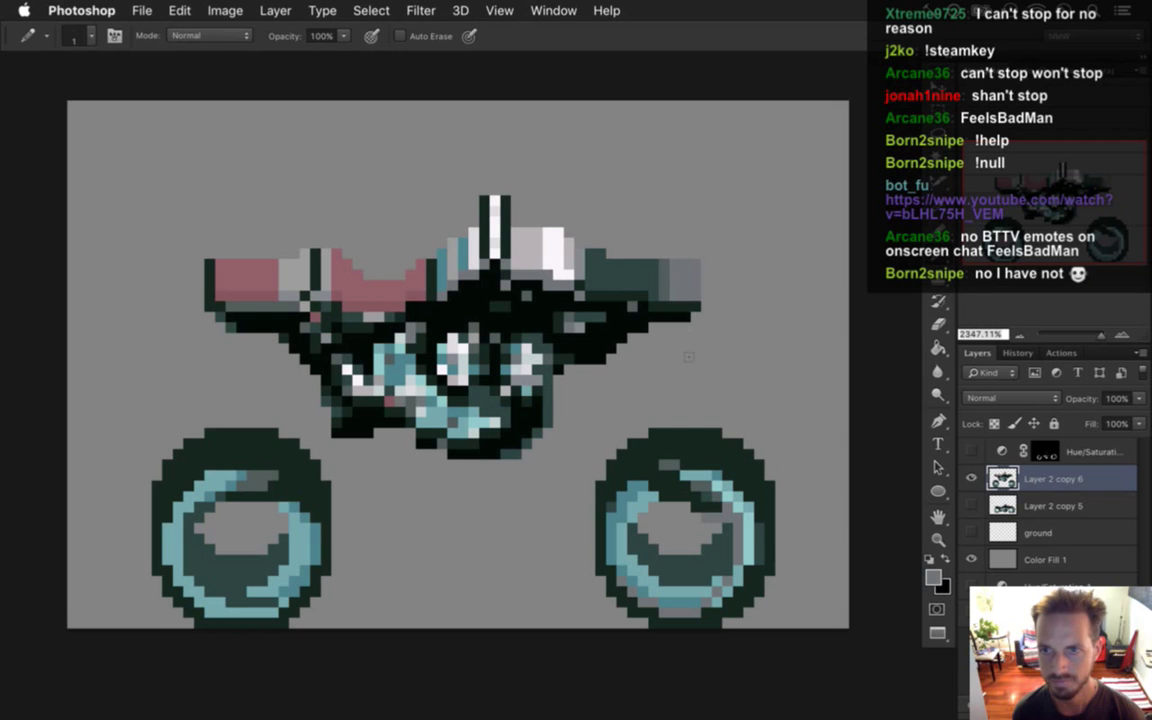
{"action": "left_click", "coordinate": [592, 250], "text": "alt"}
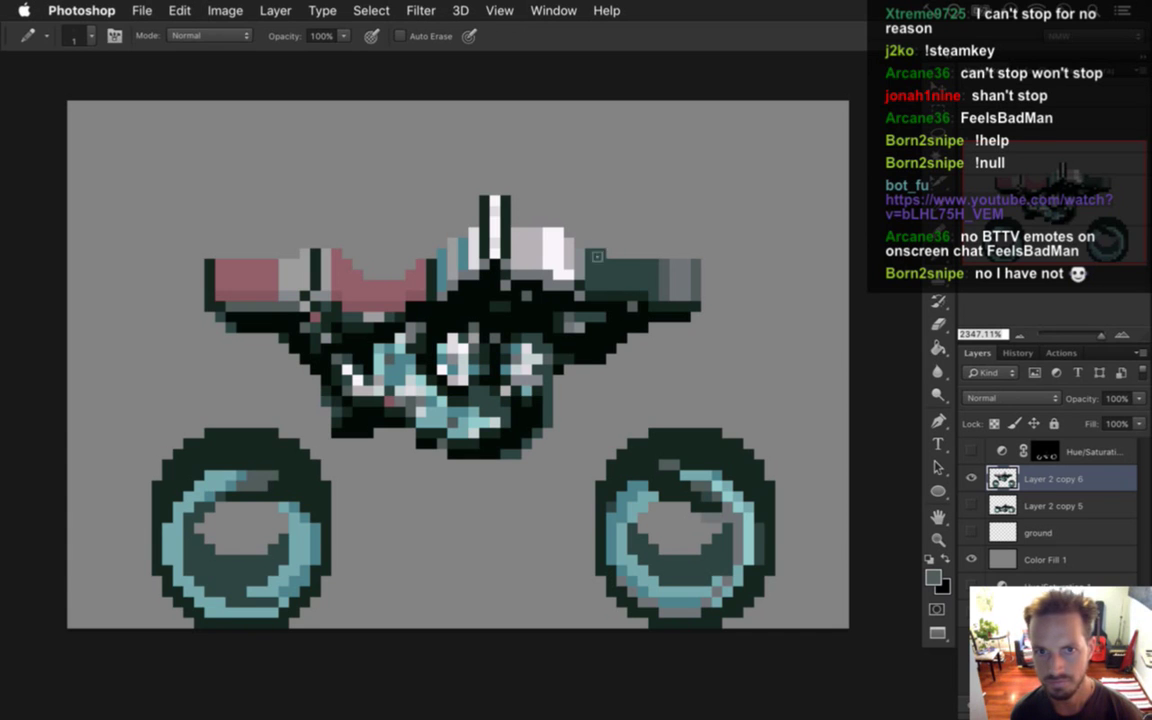
{"action": "left_click", "coordinate": [499, 224], "text": "alt"}
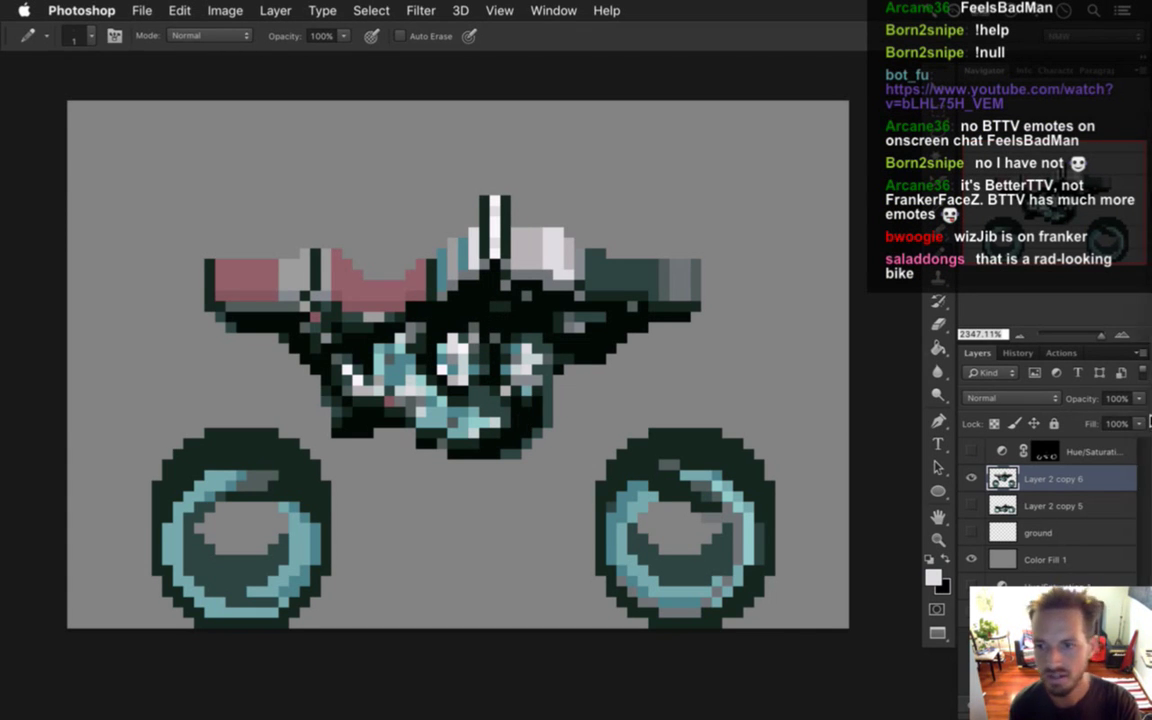
In Gameshow, expand the shot layers and open the Chat source's properties.
{"action": "mouse_move", "coordinate": [1149, 427]}
{"action": "left_click", "coordinate": [1140, 514]}
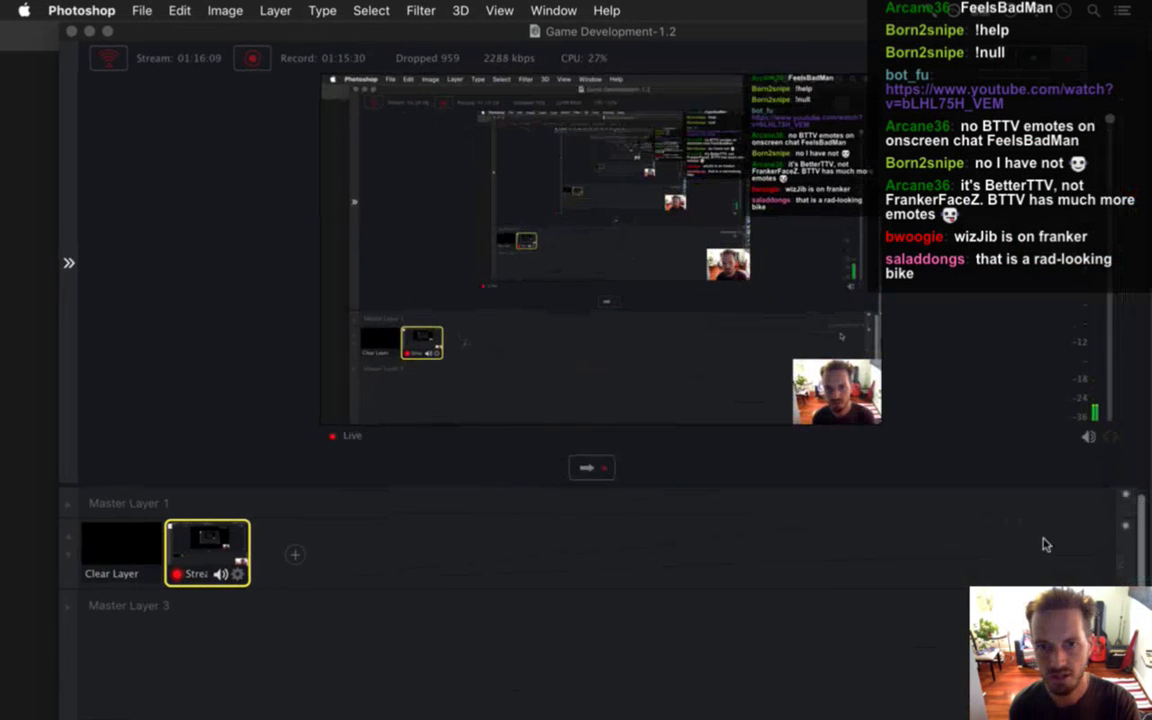
{"action": "left_click", "coordinate": [69, 264]}
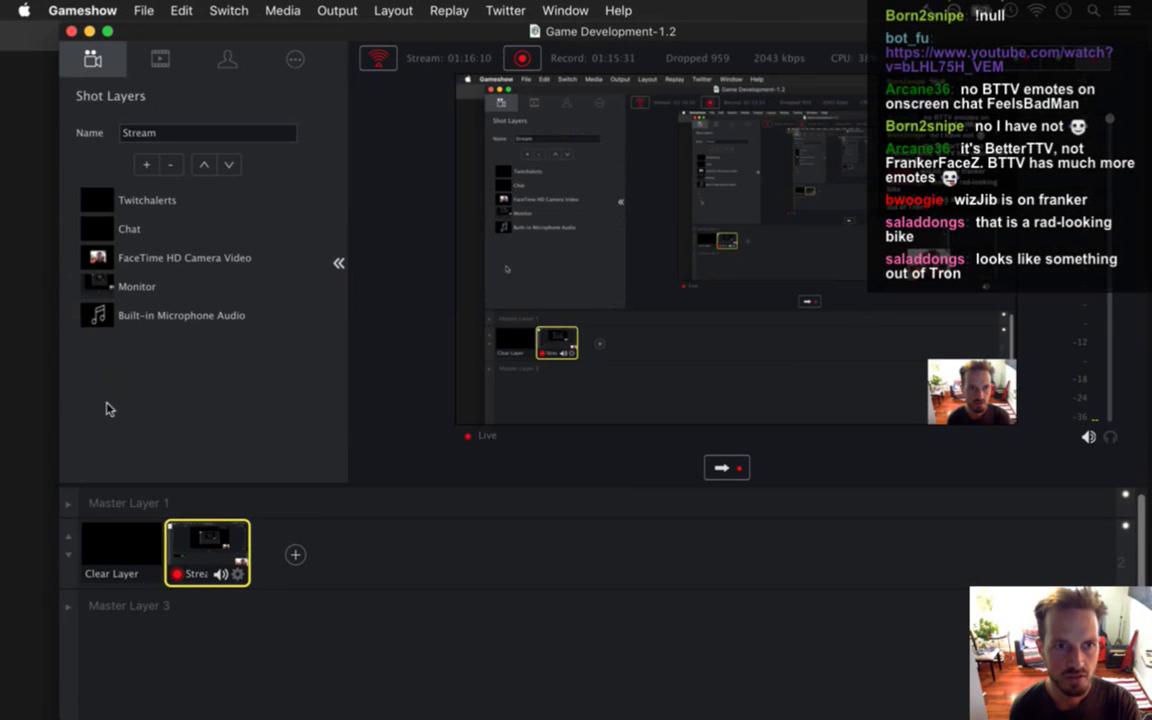
{"action": "left_click", "coordinate": [129, 229]}
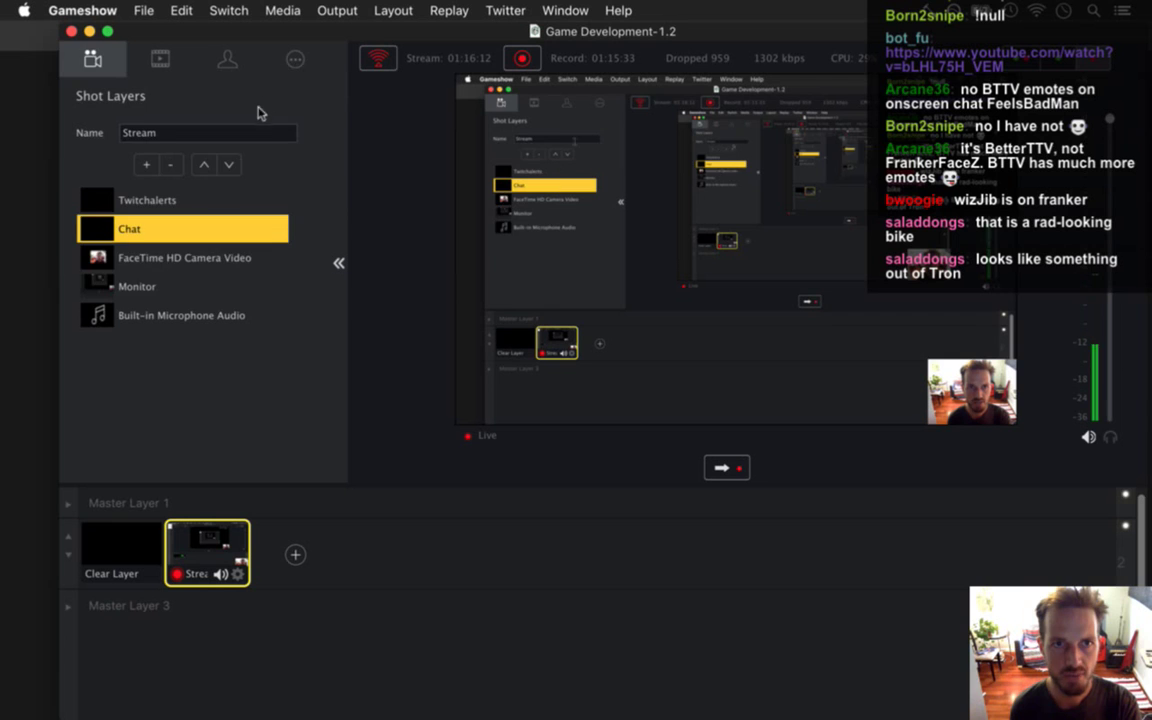
{"action": "left_click", "coordinate": [292, 60]}
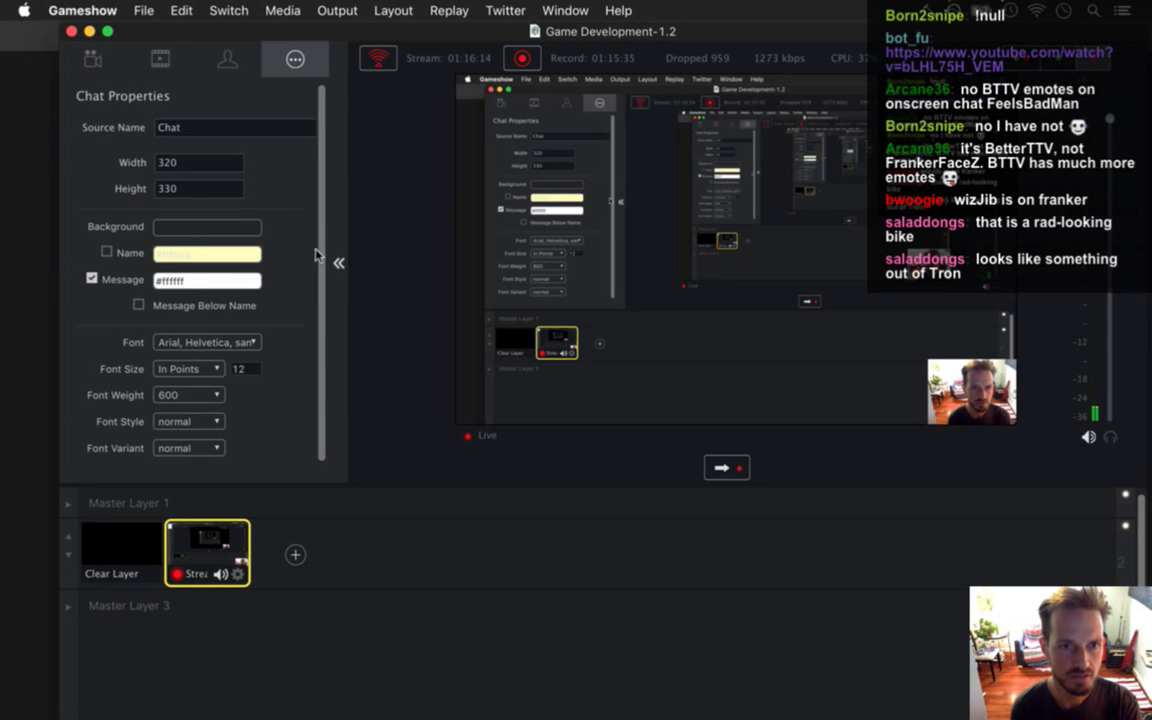
{"action": "scroll", "coordinate": [322, 261], "scroll_direction": "down", "scroll_amount": 1}
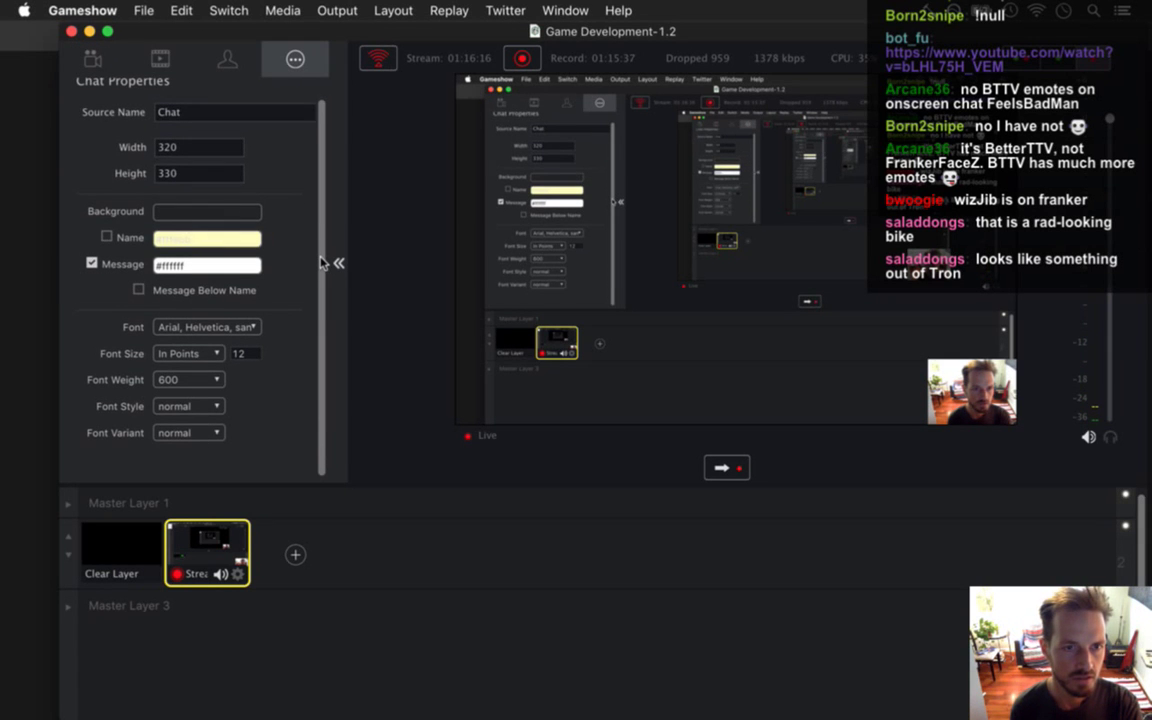
Review the Chroma Key, Shot Layer, Shot Layers and Chat tabs, then collapse the panel.
{"action": "left_click", "coordinate": [226, 62]}
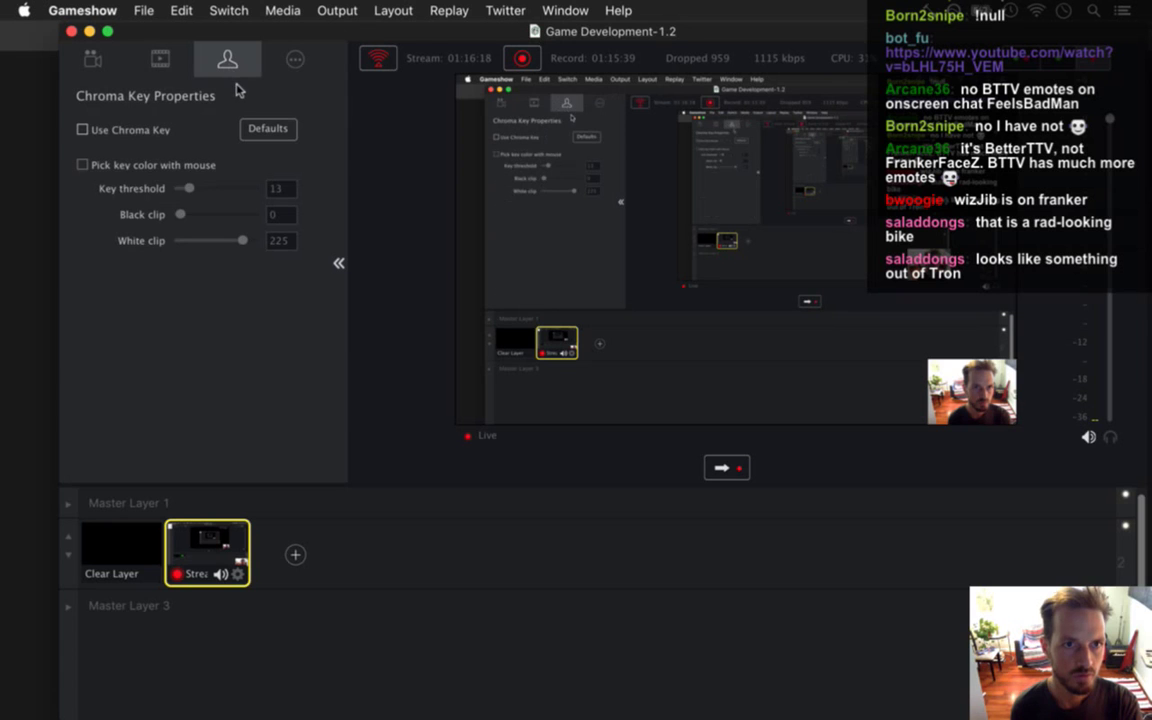
{"action": "left_click", "coordinate": [158, 59]}
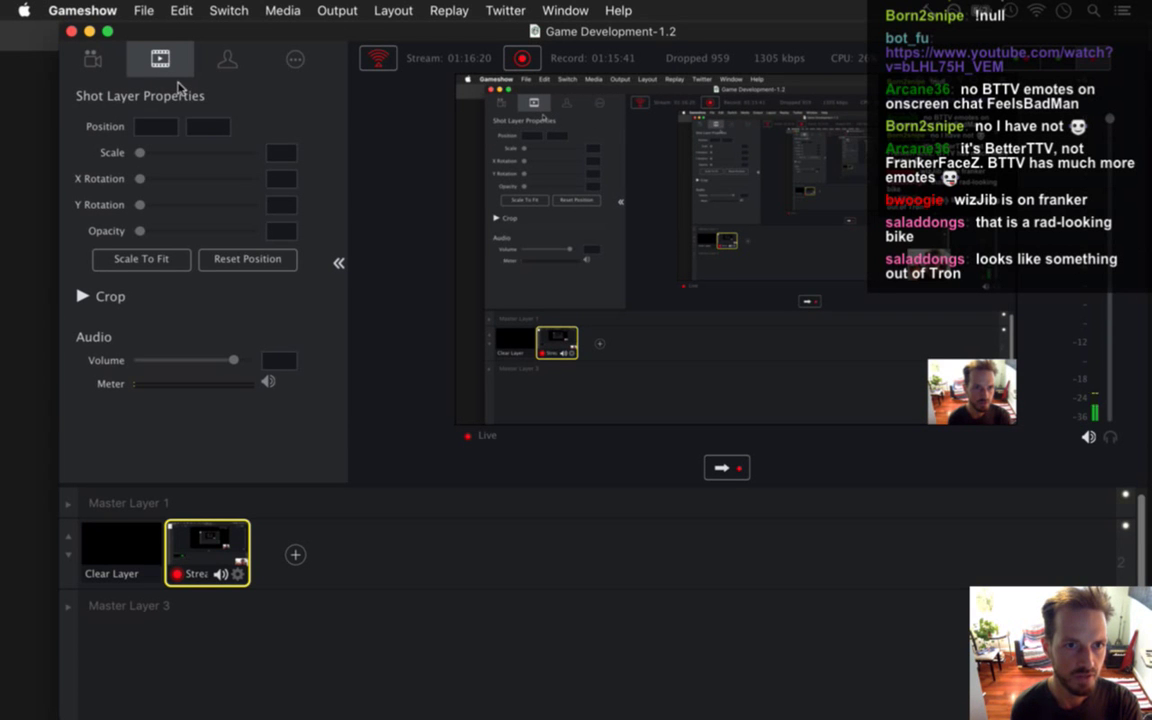
{"action": "left_click", "coordinate": [100, 62]}
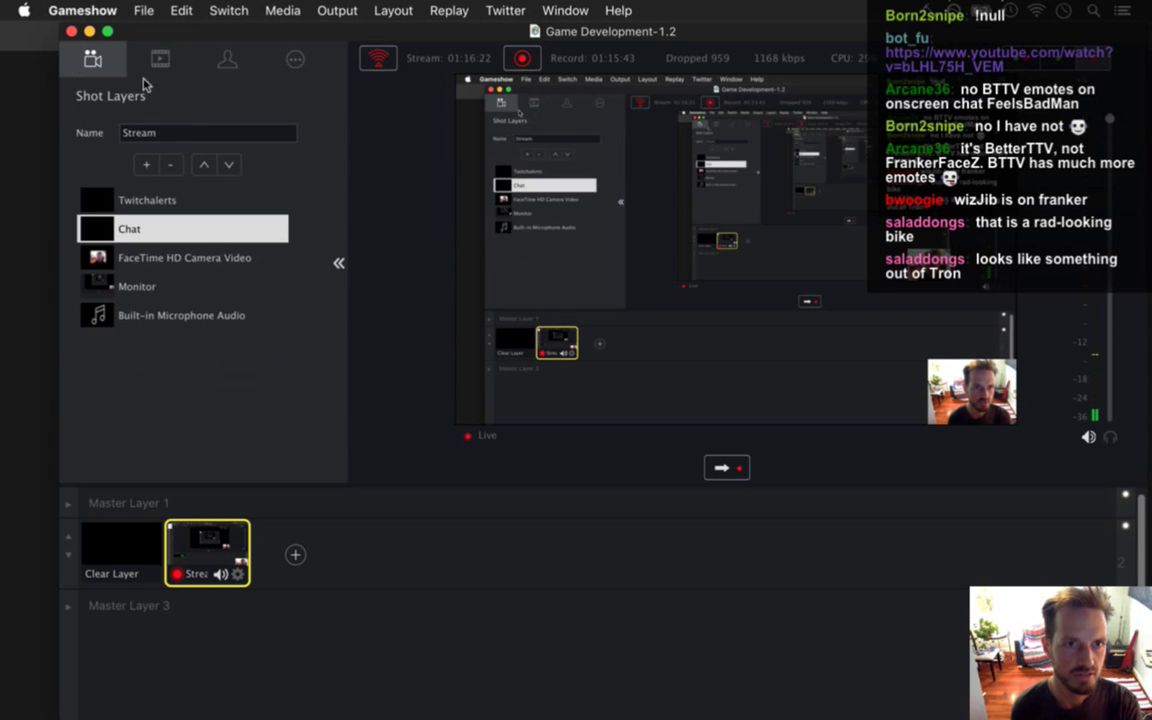
{"action": "left_click", "coordinate": [294, 59]}
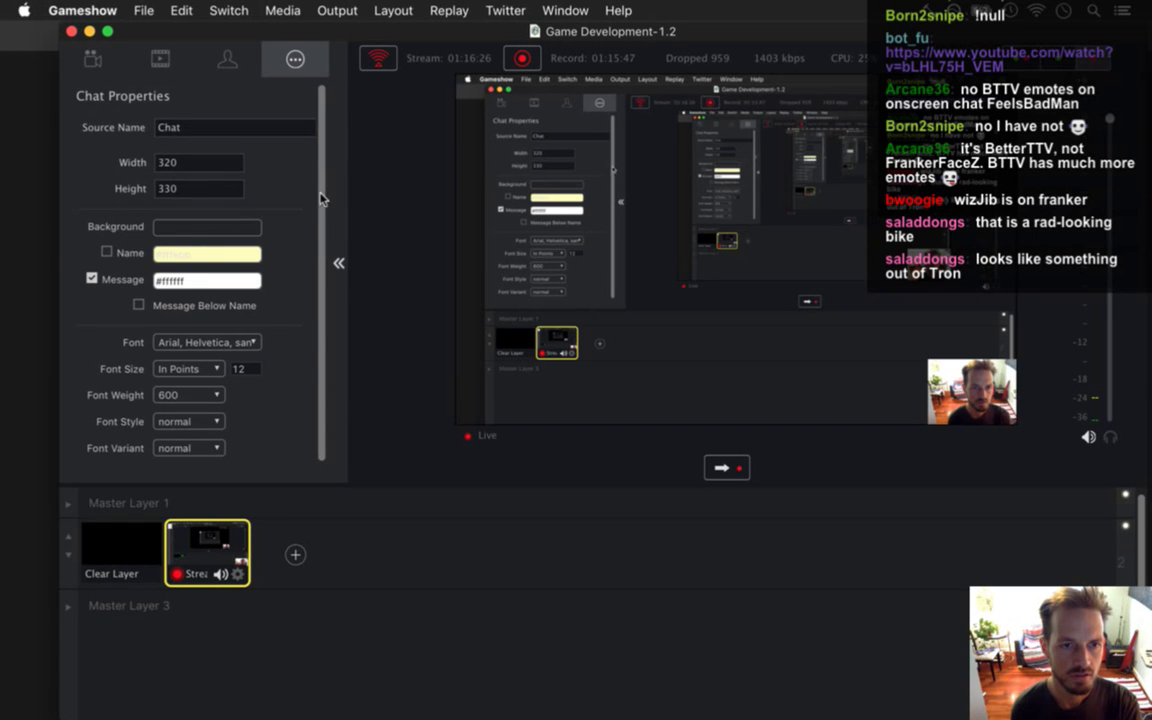
{"action": "left_click", "coordinate": [339, 266]}
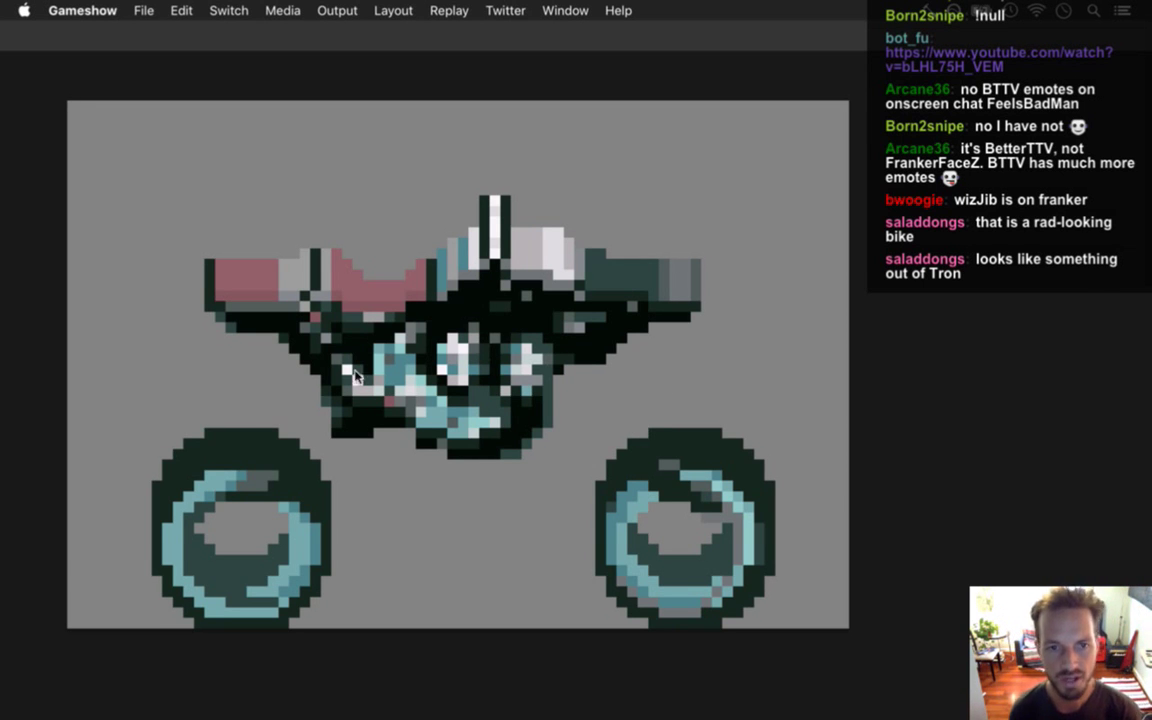
Sample black and grey from the bike and retouch pixels along its lower body.
{"action": "left_click", "coordinate": [593, 388]}
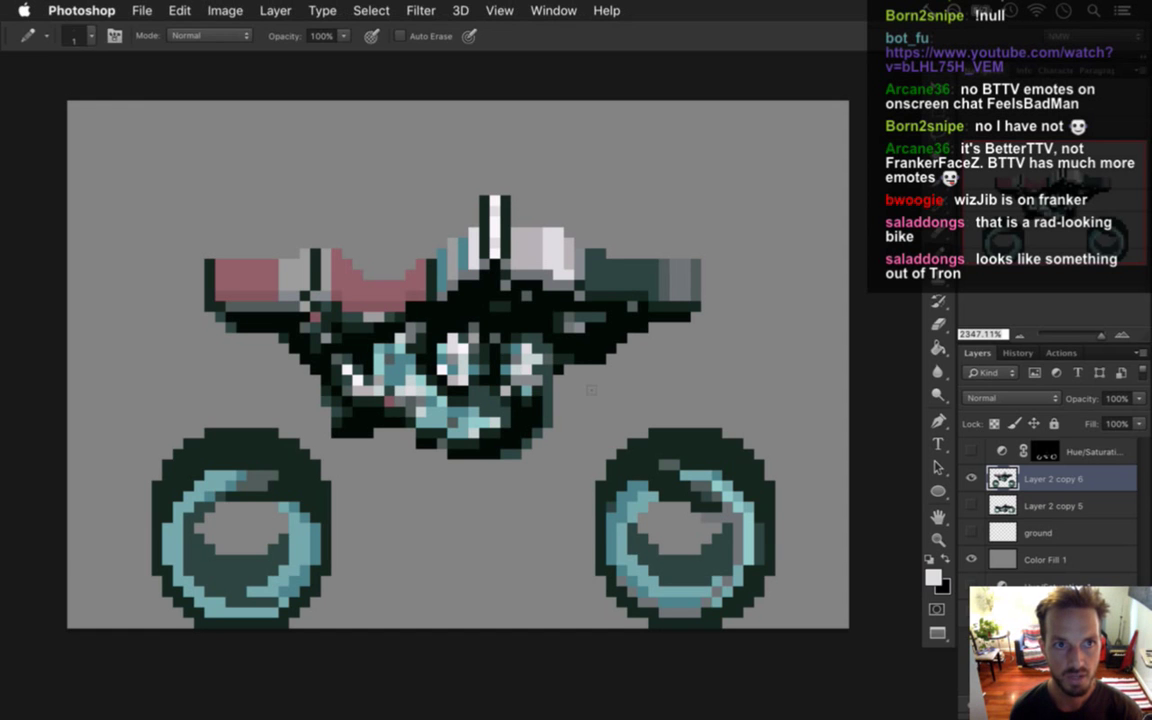
{"action": "key", "text": "i"}
{"action": "left_click", "coordinate": [478, 292]}
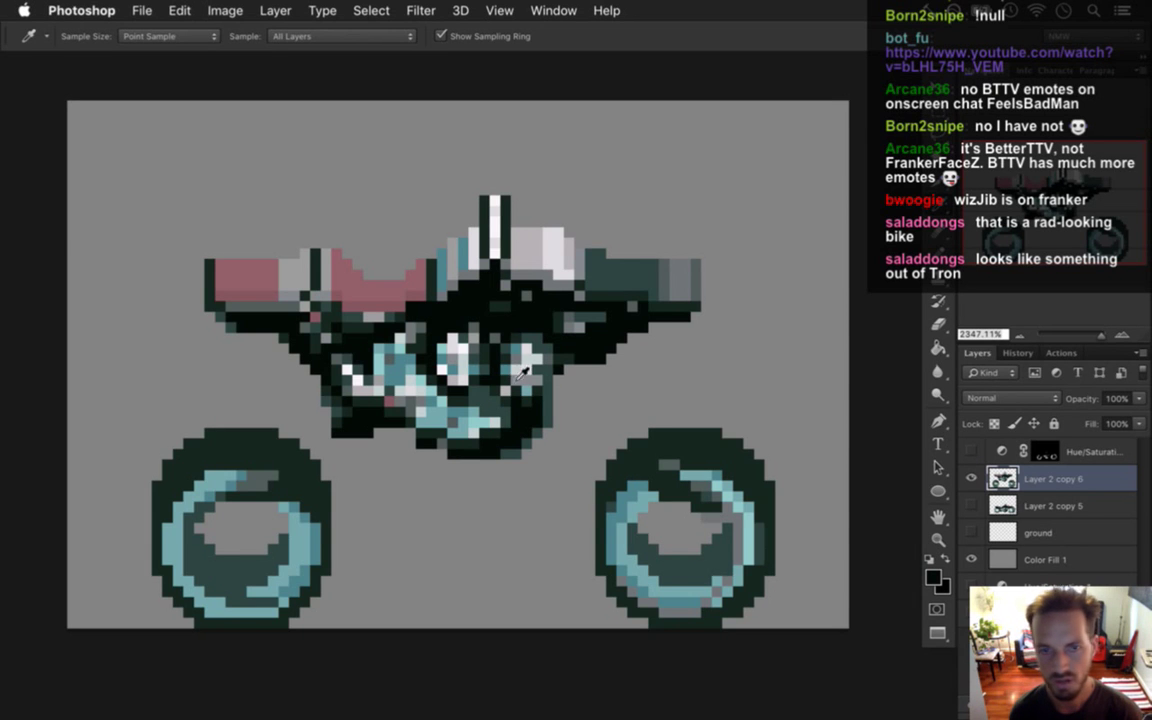
{"action": "left_click", "coordinate": [366, 302]}
{"action": "key", "text": "b"}
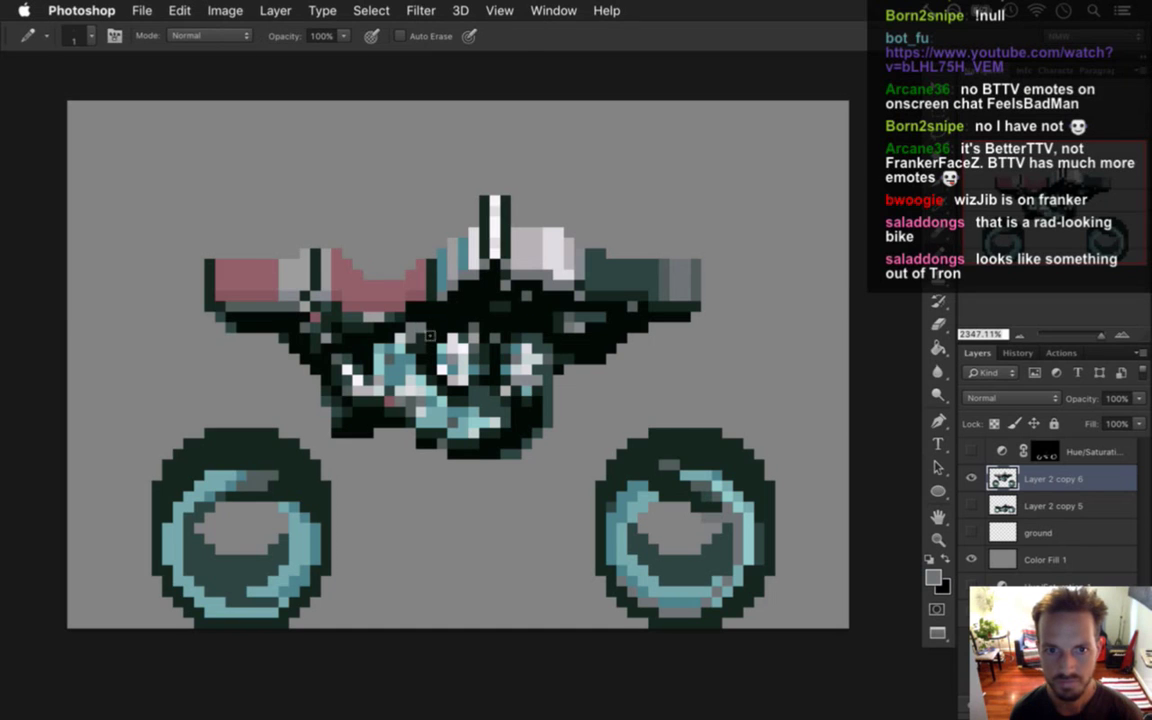
{"action": "left_click", "coordinate": [520, 303], "text": "alt"}
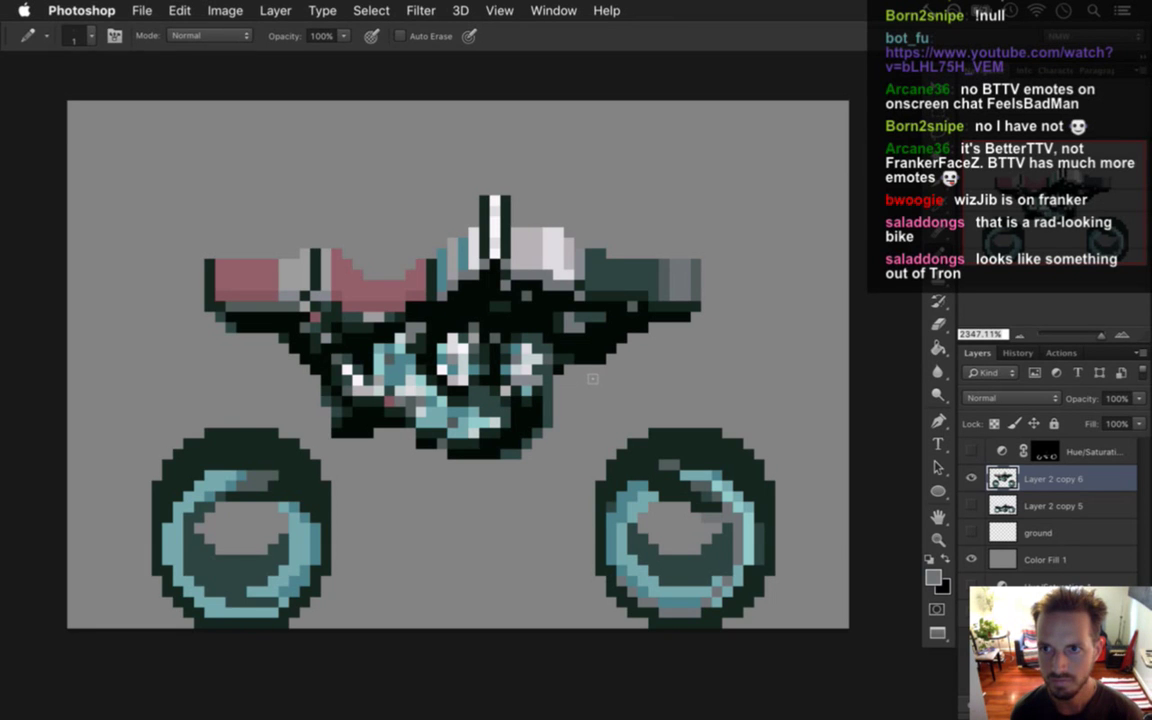
{"action": "left_click", "coordinate": [479, 277], "text": "alt"}
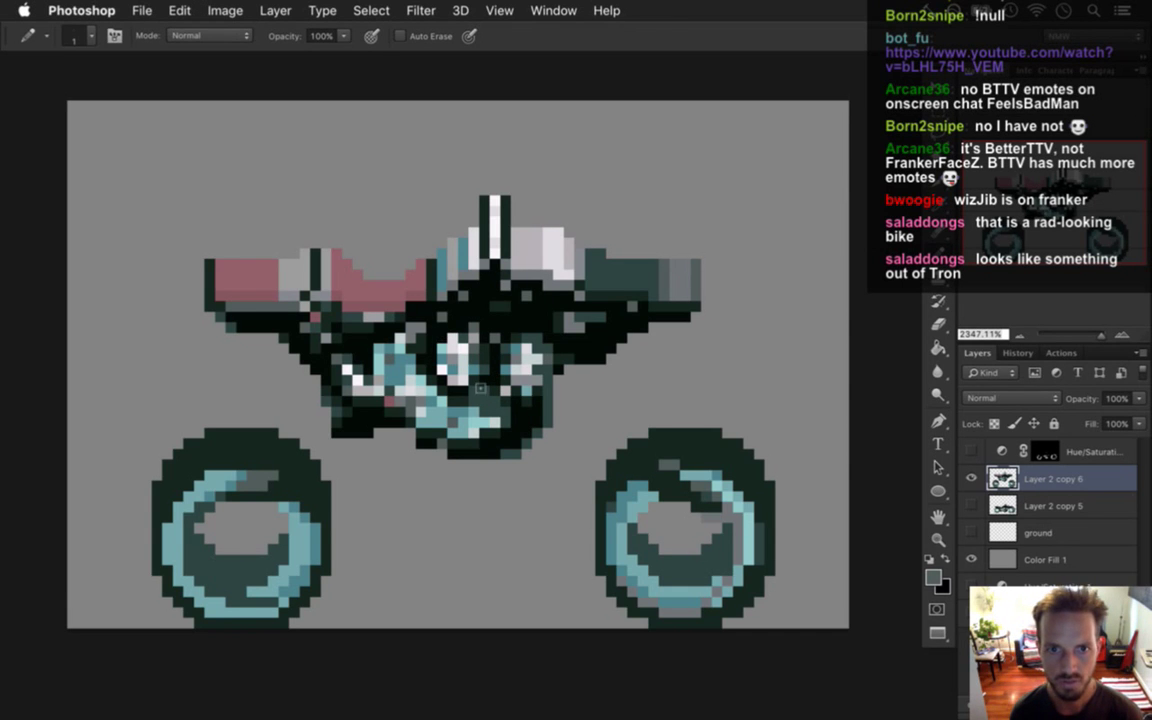
Undo the last four unwanted pixel edits on the lower body.
{"action": "key", "text": "super+z"}
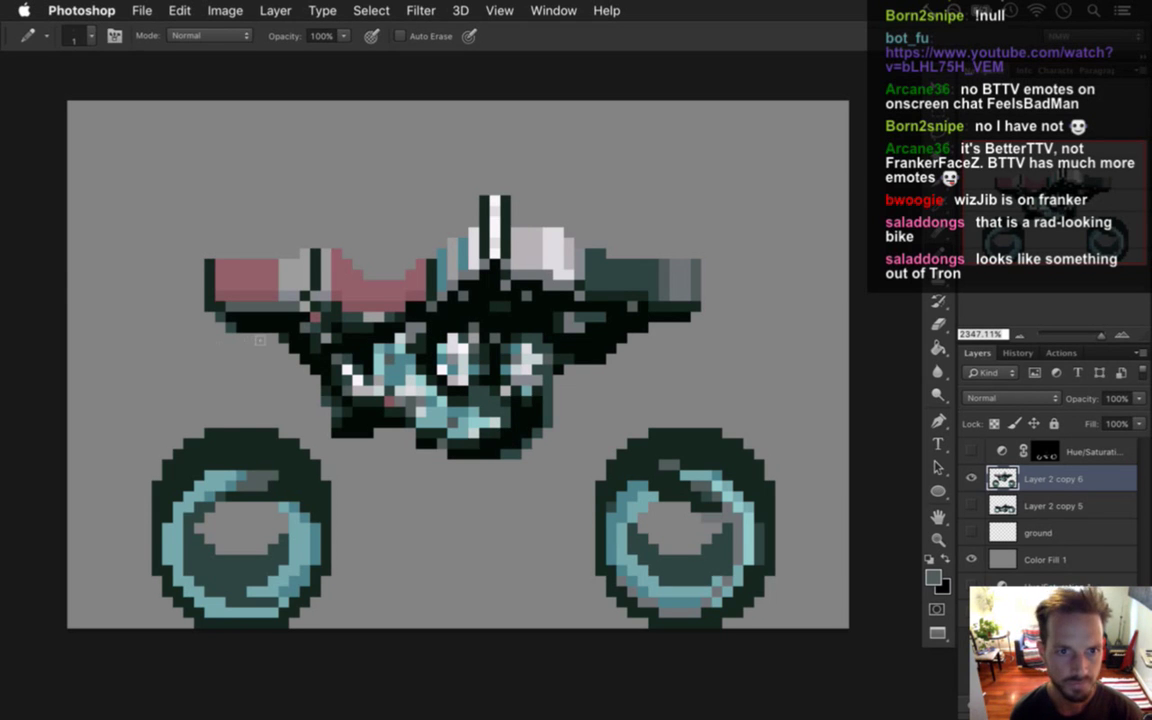
{"action": "key", "text": "super+z"}
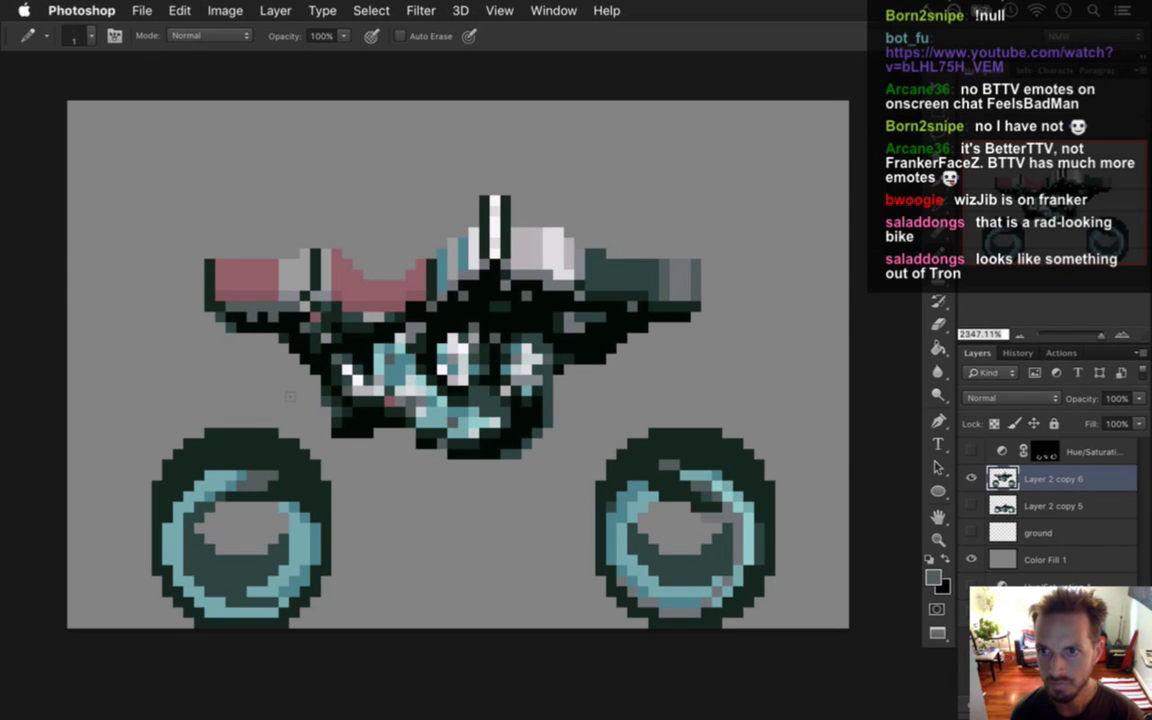
{"action": "key", "text": "super+z"}
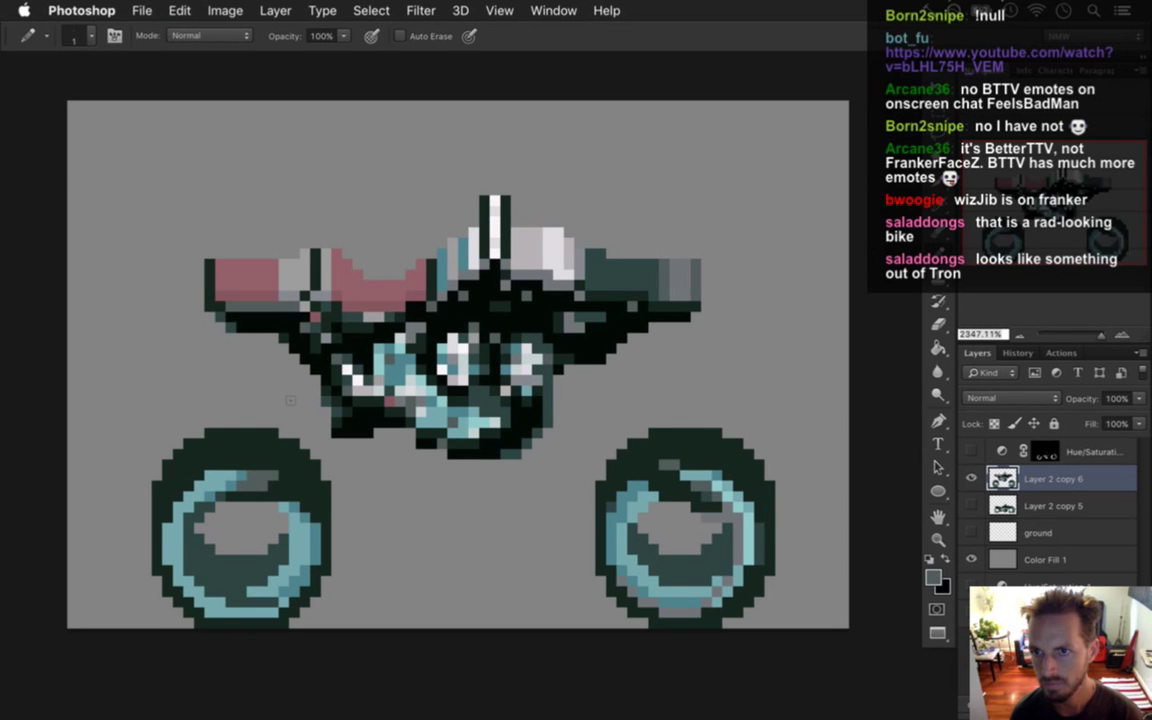
{"action": "key", "text": "super+z"}
{"action": "key", "text": "i"}
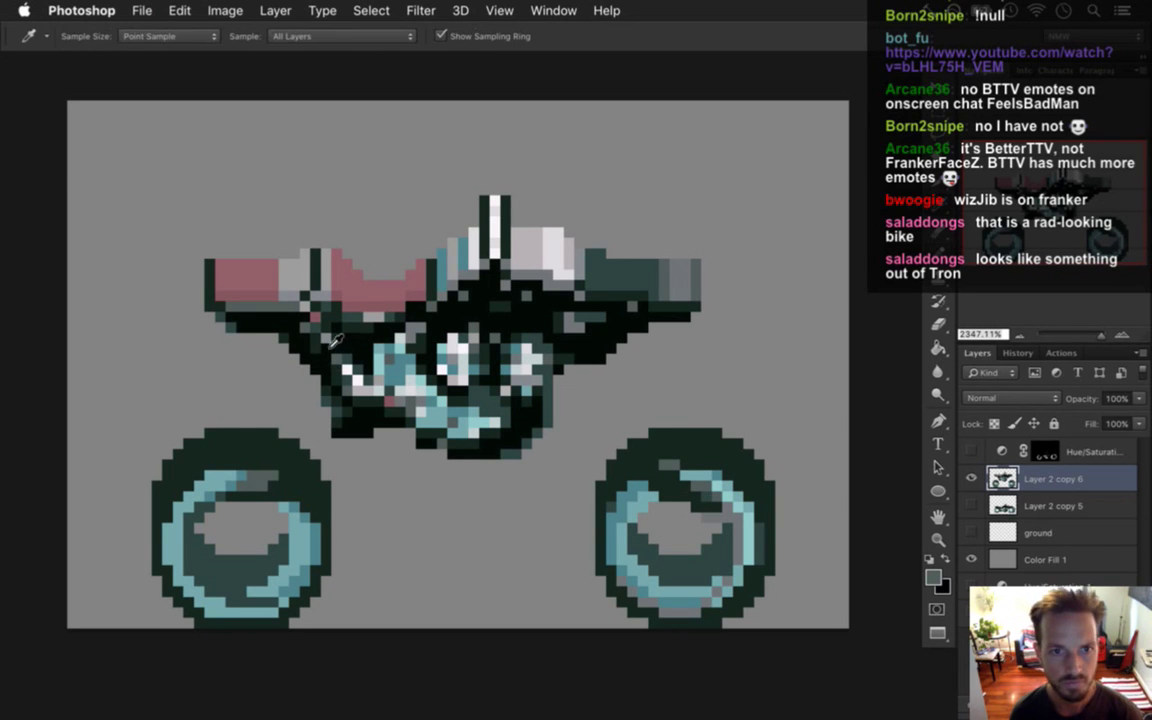
{"action": "key", "text": "b"}
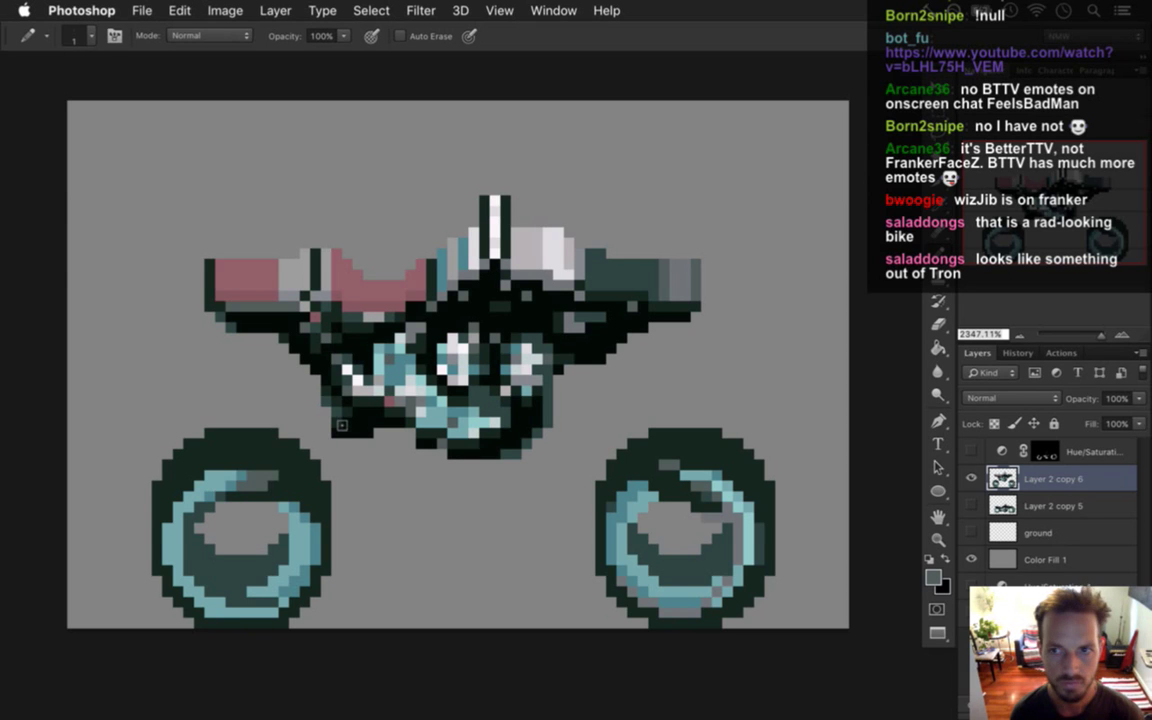
{"action": "key", "text": "i"}
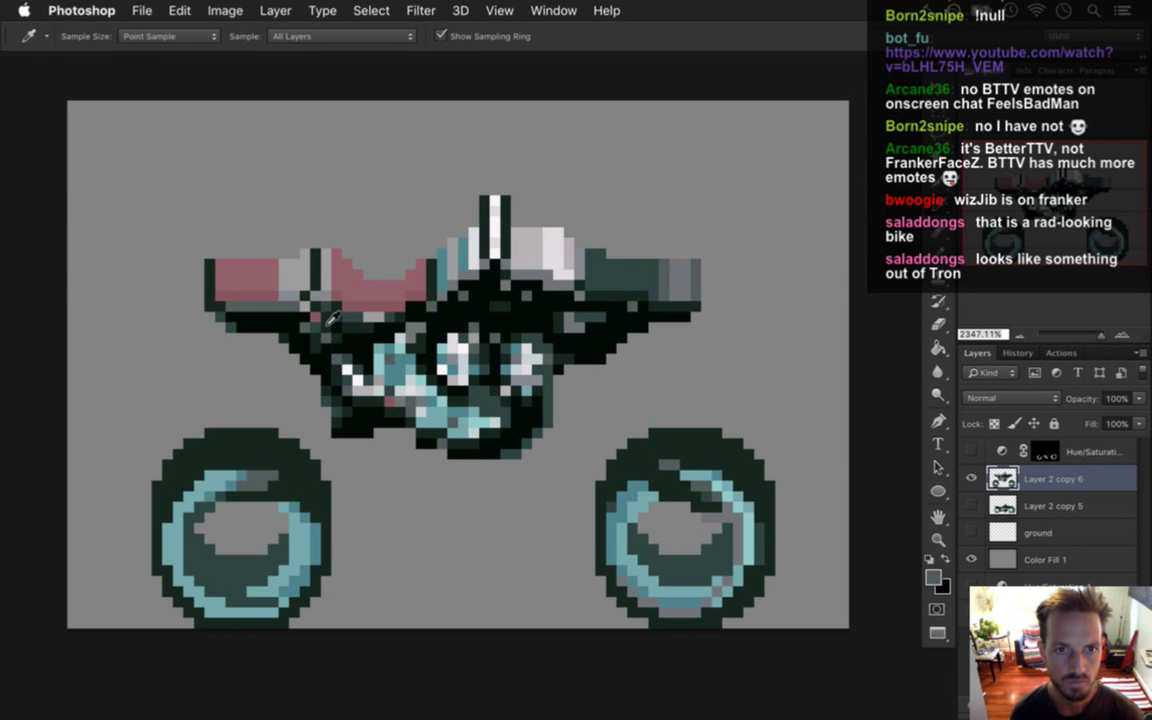
Resample colours near the seat, on the body and a grey, and keep retouching pixels.
{"action": "left_click", "coordinate": [298, 280]}
{"action": "key", "text": "b"}
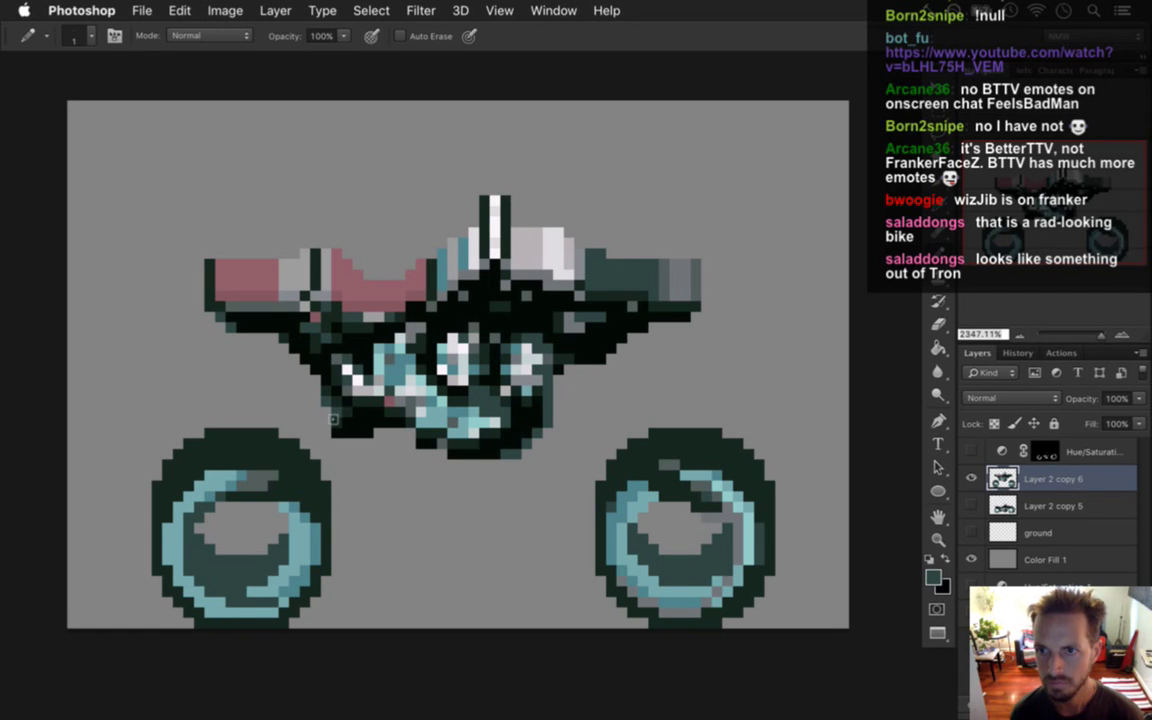
{"action": "key", "text": "i"}
{"action": "left_click", "coordinate": [343, 375]}
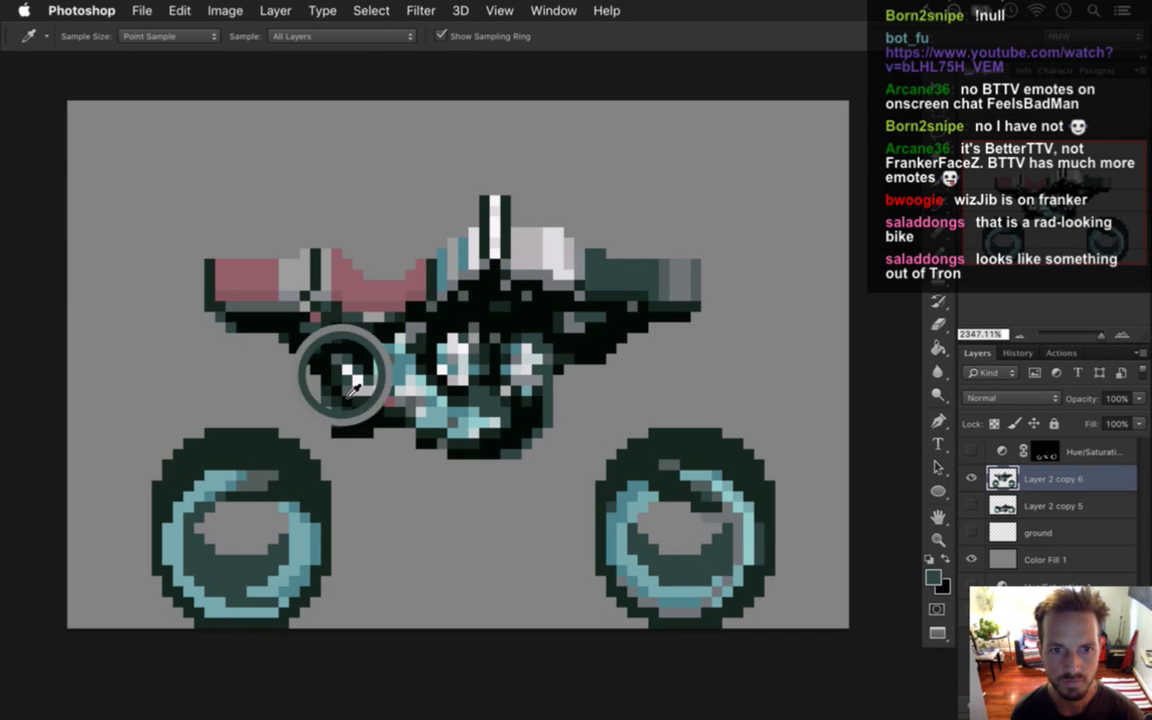
{"action": "key", "text": "b"}
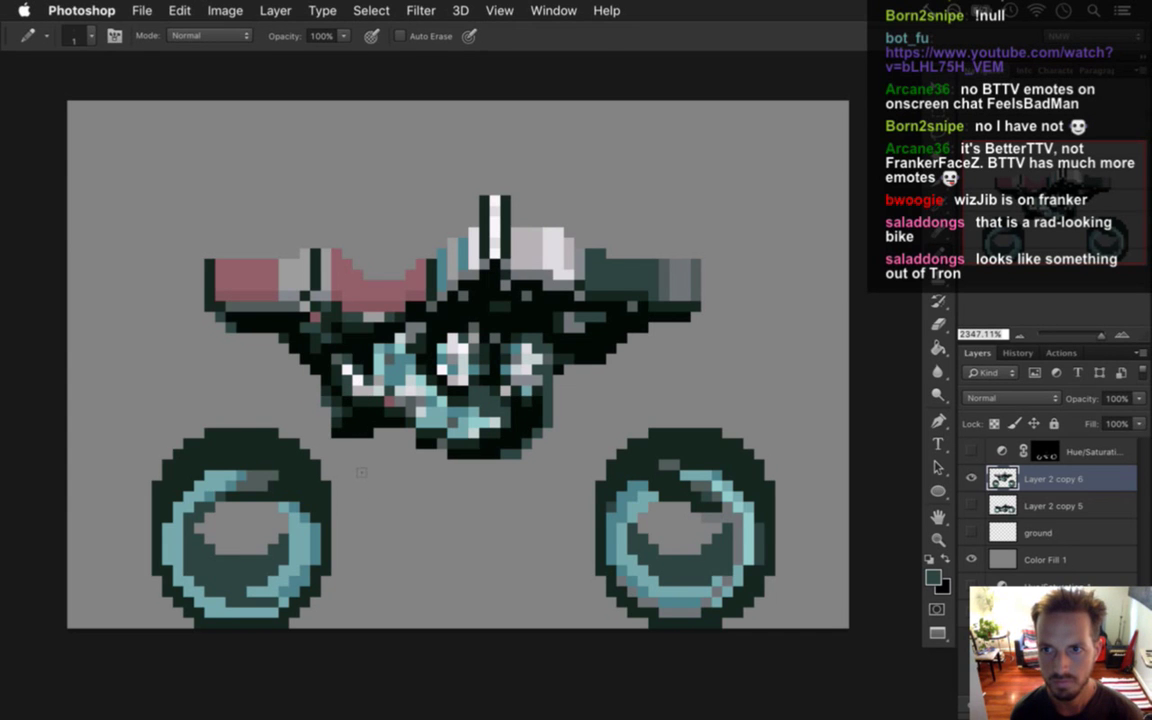
{"action": "key", "text": "i"}
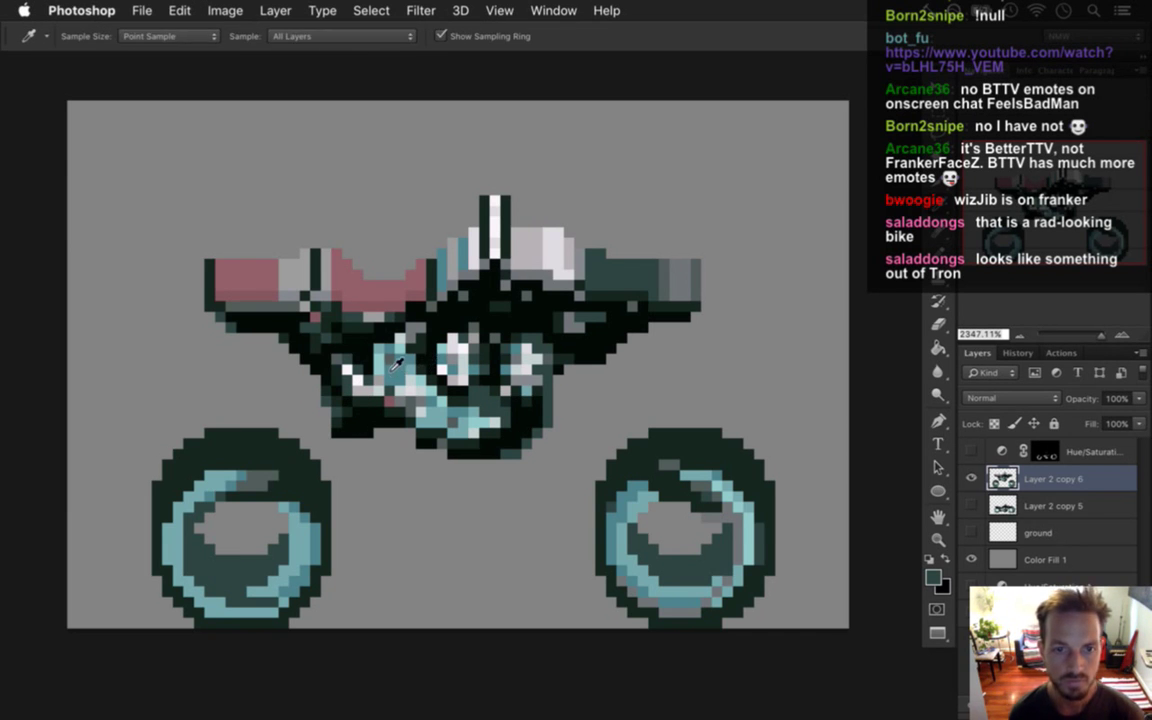
{"action": "left_click", "coordinate": [388, 378]}
{"action": "key", "text": "b"}
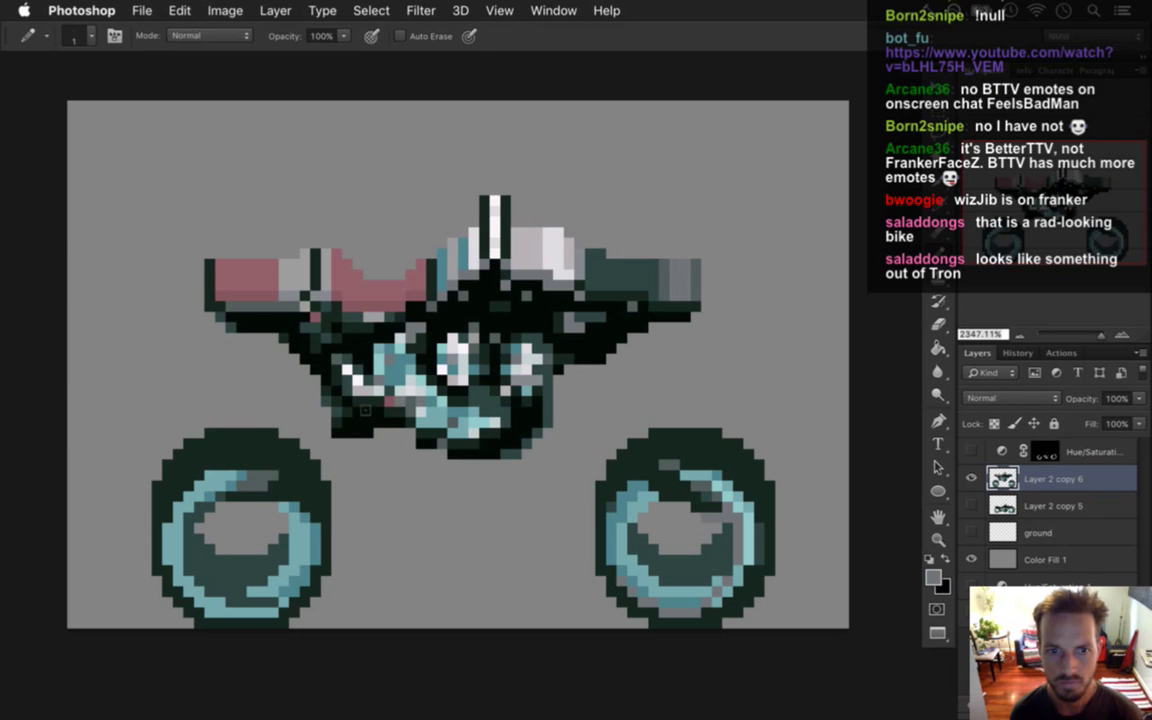
Sample dark teal, the grey background and teal from the bike in turn.
{"action": "left_click", "coordinate": [327, 369], "text": "alt"}
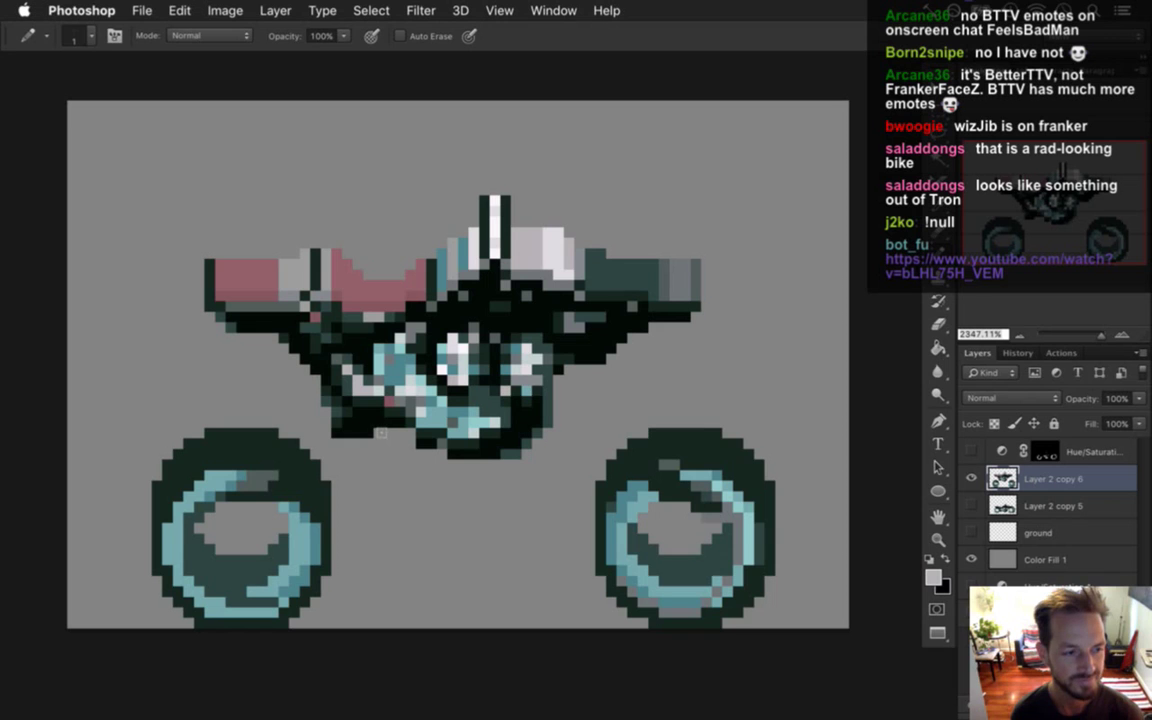
{"action": "left_click", "coordinate": [322, 352], "text": "alt"}
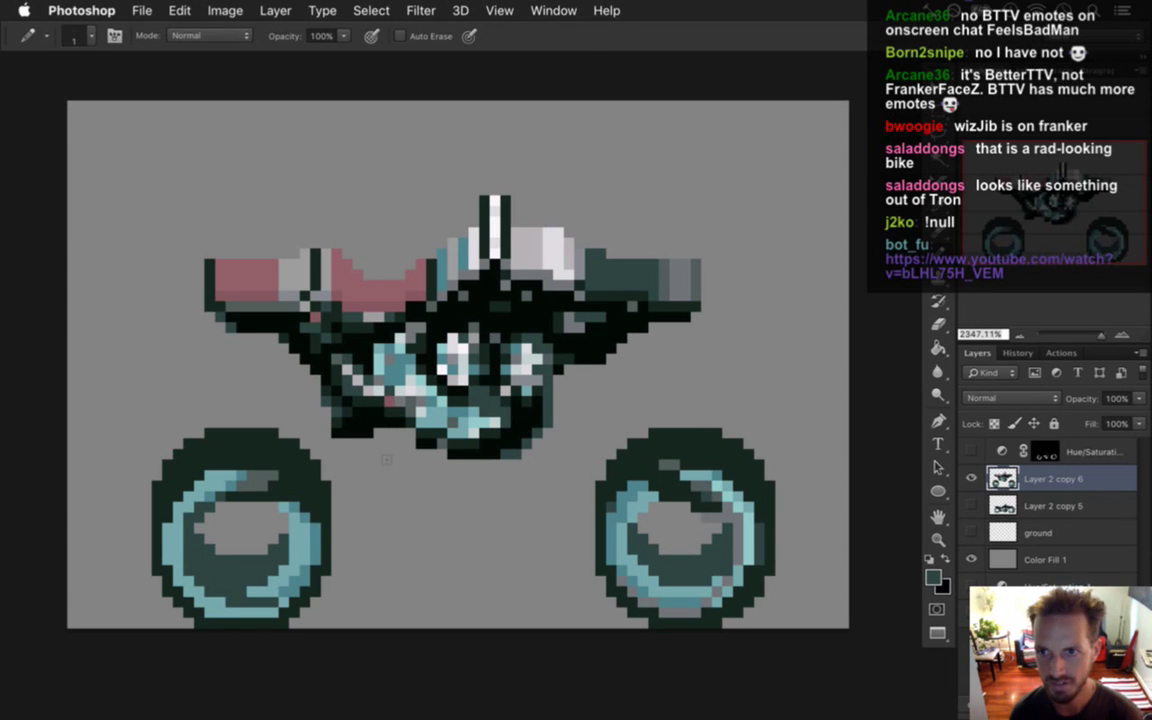
{"action": "key", "text": "alt"}
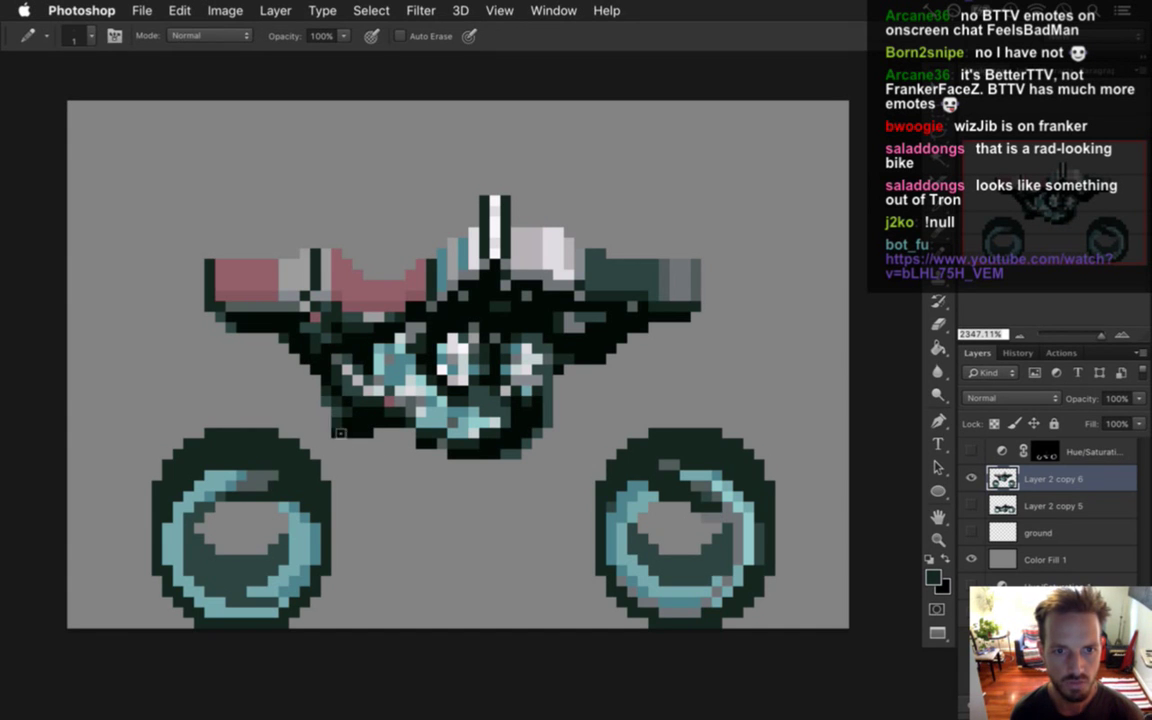
{"action": "key", "text": "alt"}
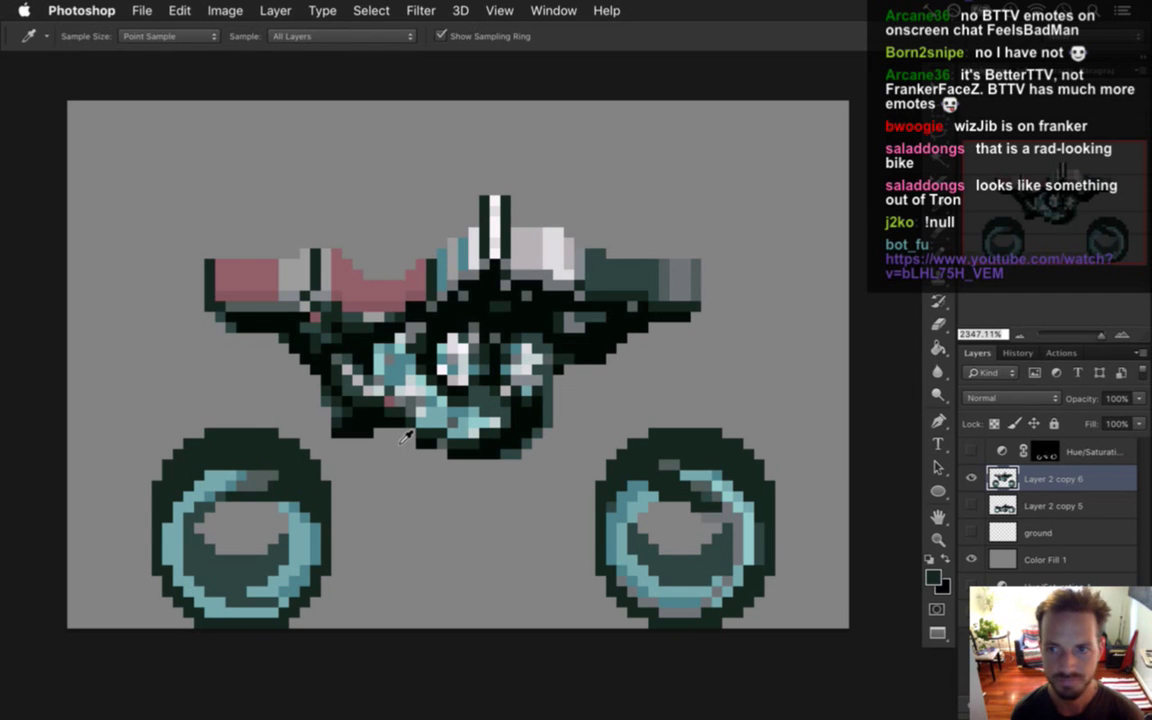
{"action": "left_click", "coordinate": [406, 472], "text": "alt"}
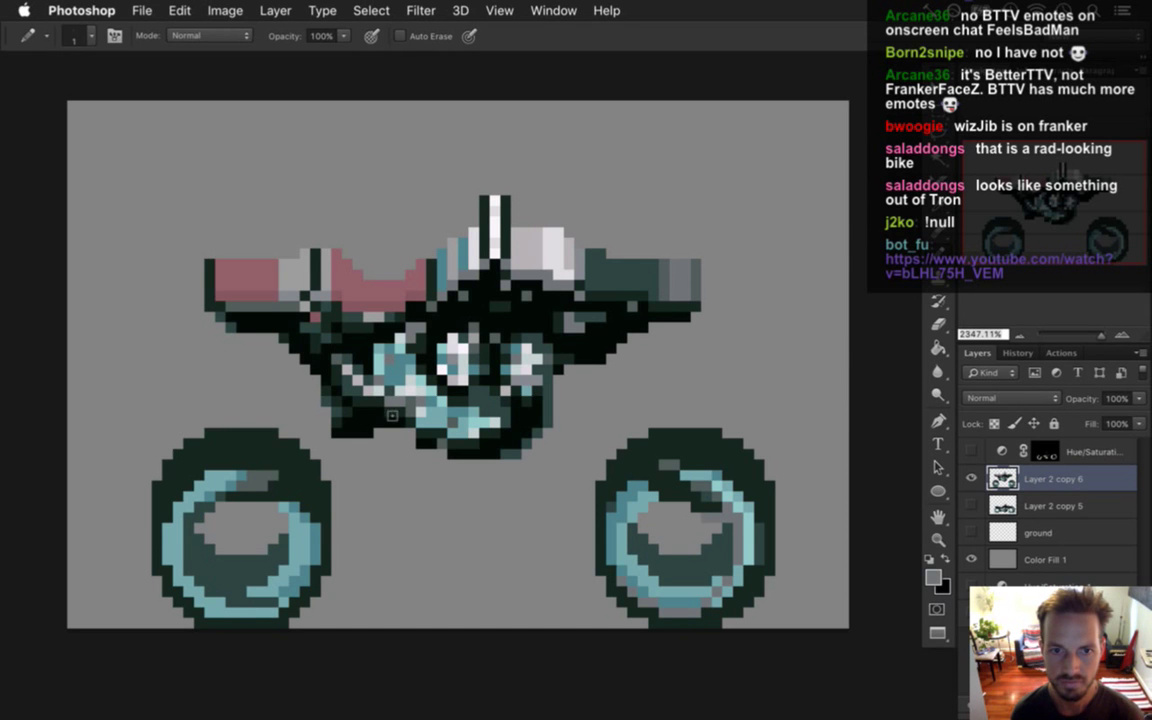
{"action": "left_click", "coordinate": [436, 372], "text": "alt"}
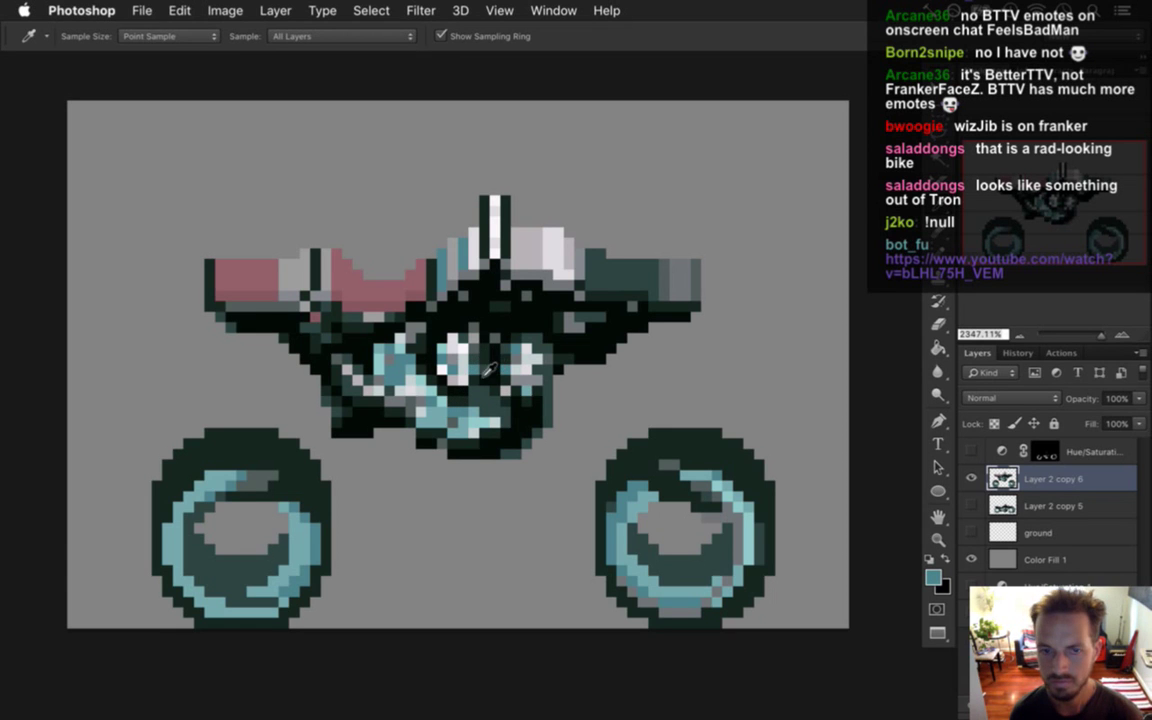
Paint mid-grey and light-grey pixels under the engine, undoing the lightened one.
{"action": "left_click", "coordinate": [467, 397], "text": "alt"}
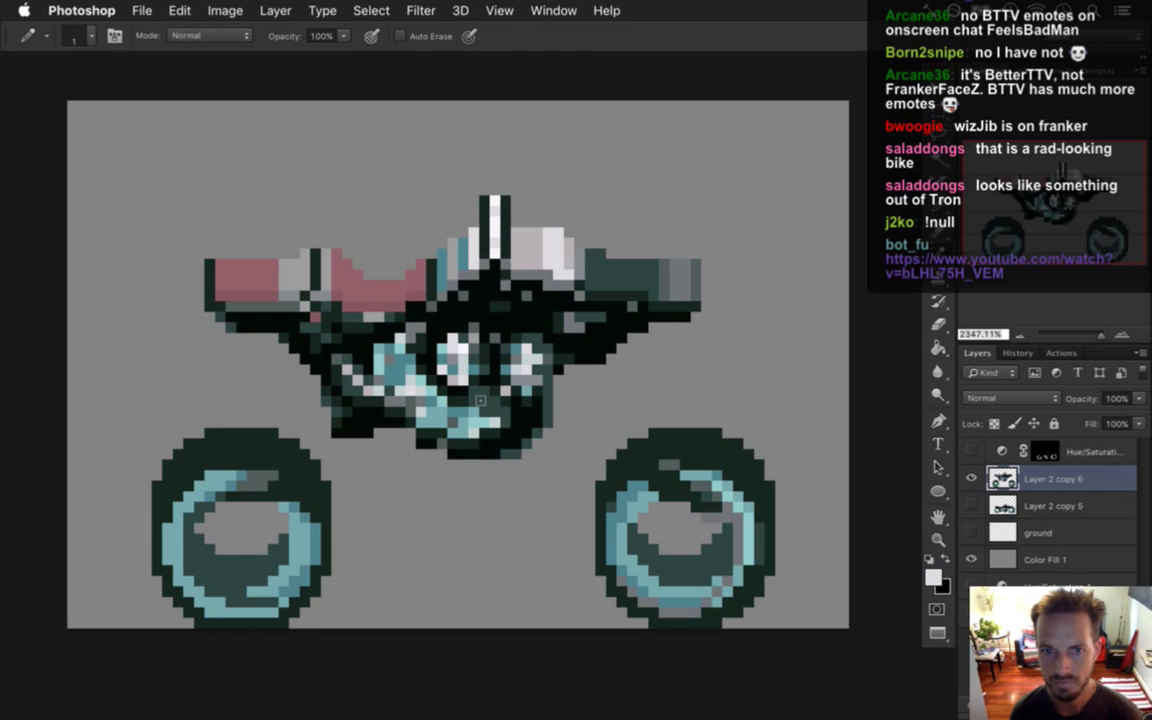
{"action": "left_click", "coordinate": [414, 334], "text": "alt"}
{"action": "left_click", "coordinate": [452, 401]}
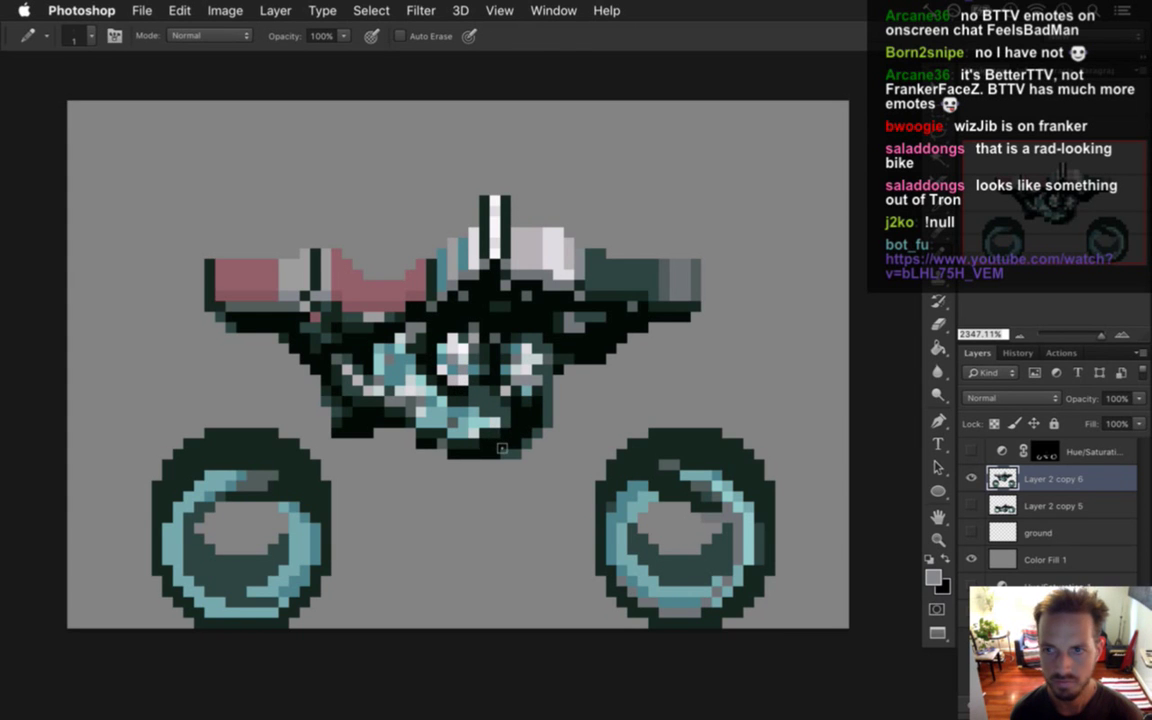
{"action": "left_click", "coordinate": [416, 324], "text": "alt"}
{"action": "left_click", "coordinate": [471, 388]}
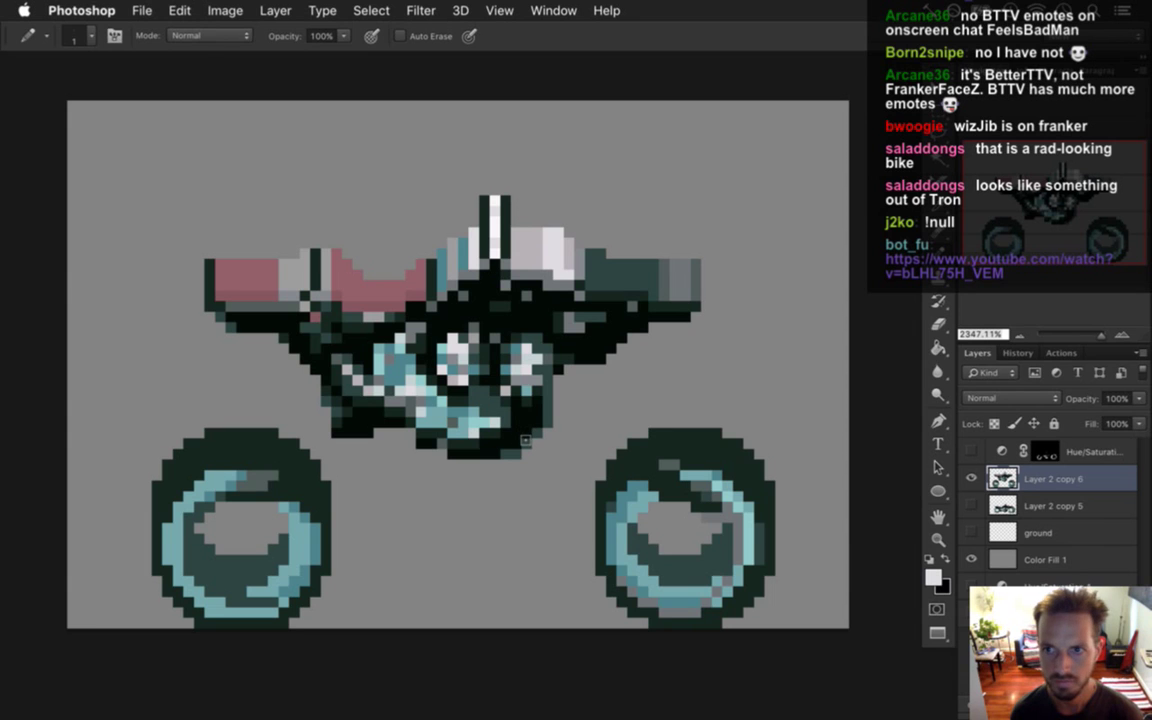
{"action": "key", "text": "ctrl+z"}
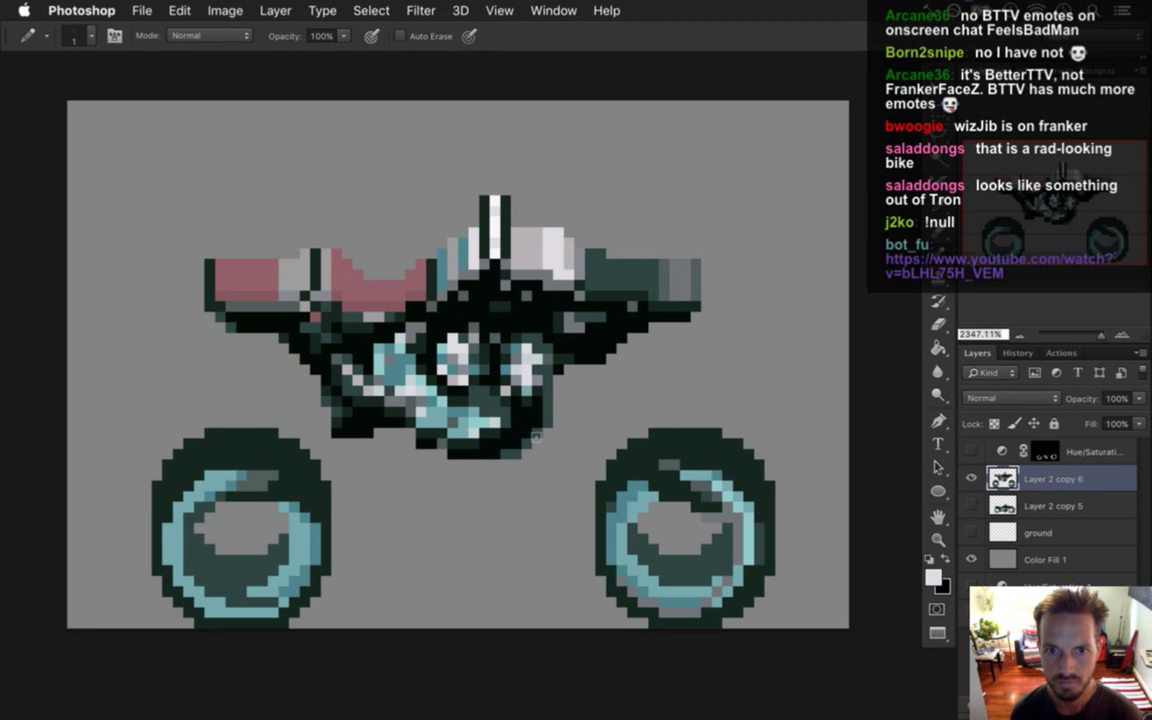
Replace teal with the bike's light grey as the foreground colour.
{"action": "left_click", "coordinate": [470, 328], "text": "alt"}
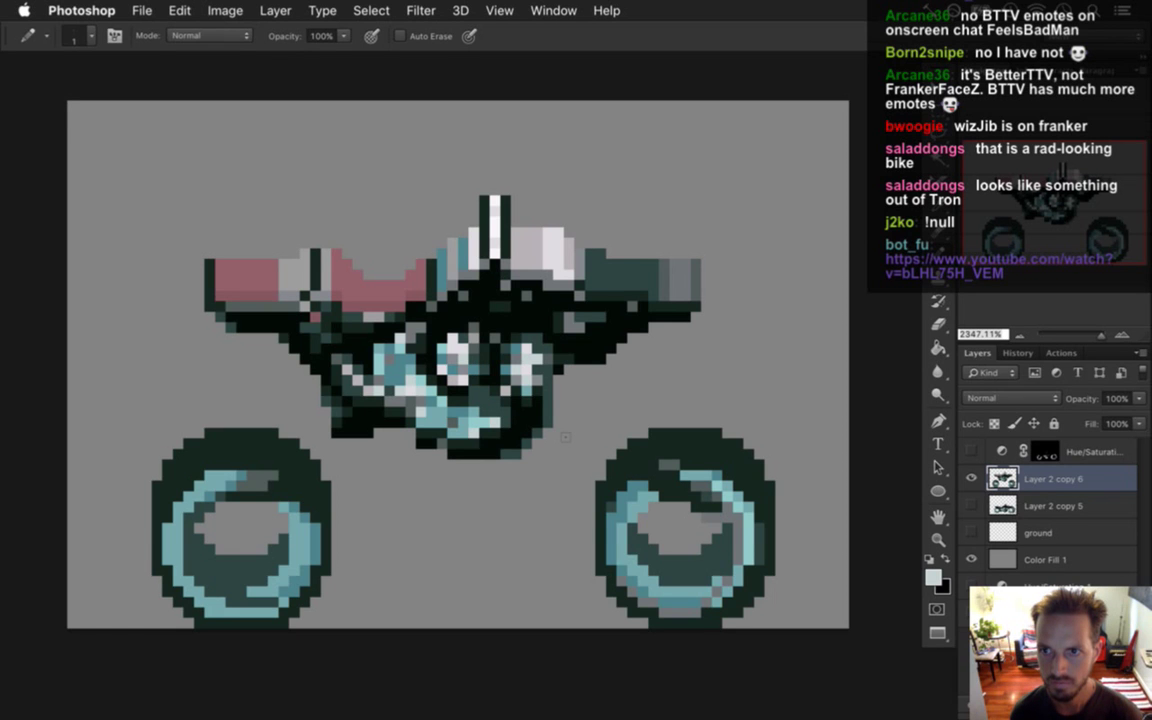
{"action": "left_click", "coordinate": [380, 355], "text": "alt"}
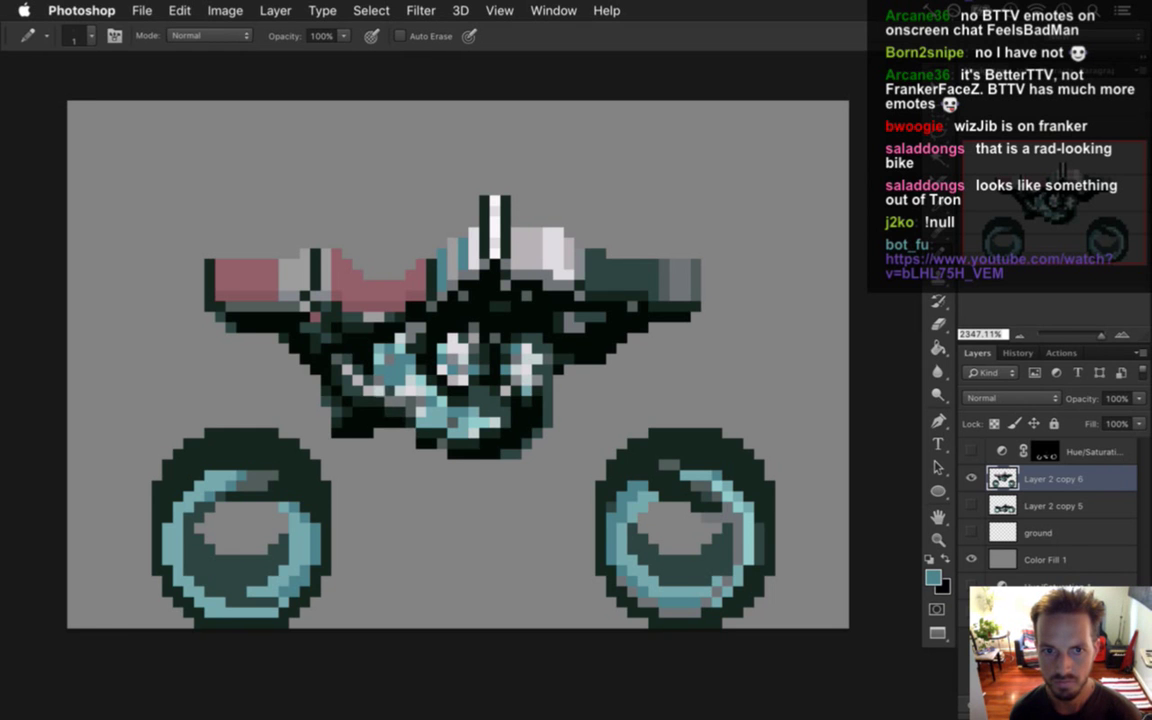
{"action": "key", "text": "alt"}
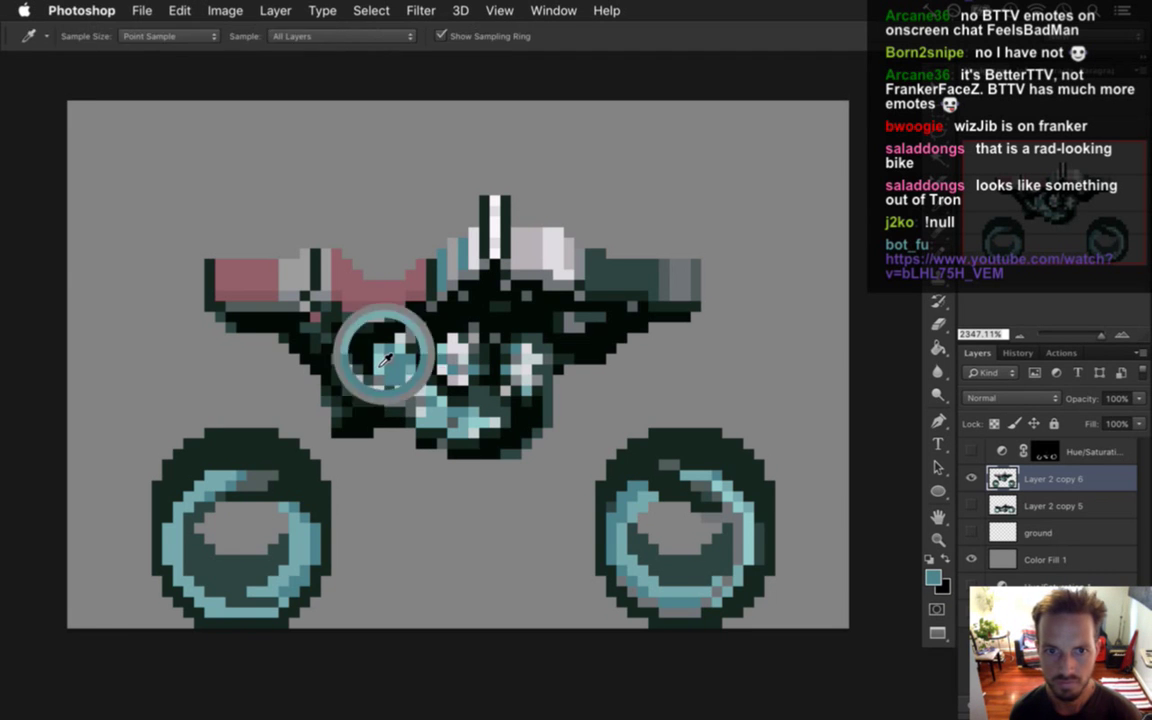
{"action": "left_click", "coordinate": [335, 346], "text": "alt"}
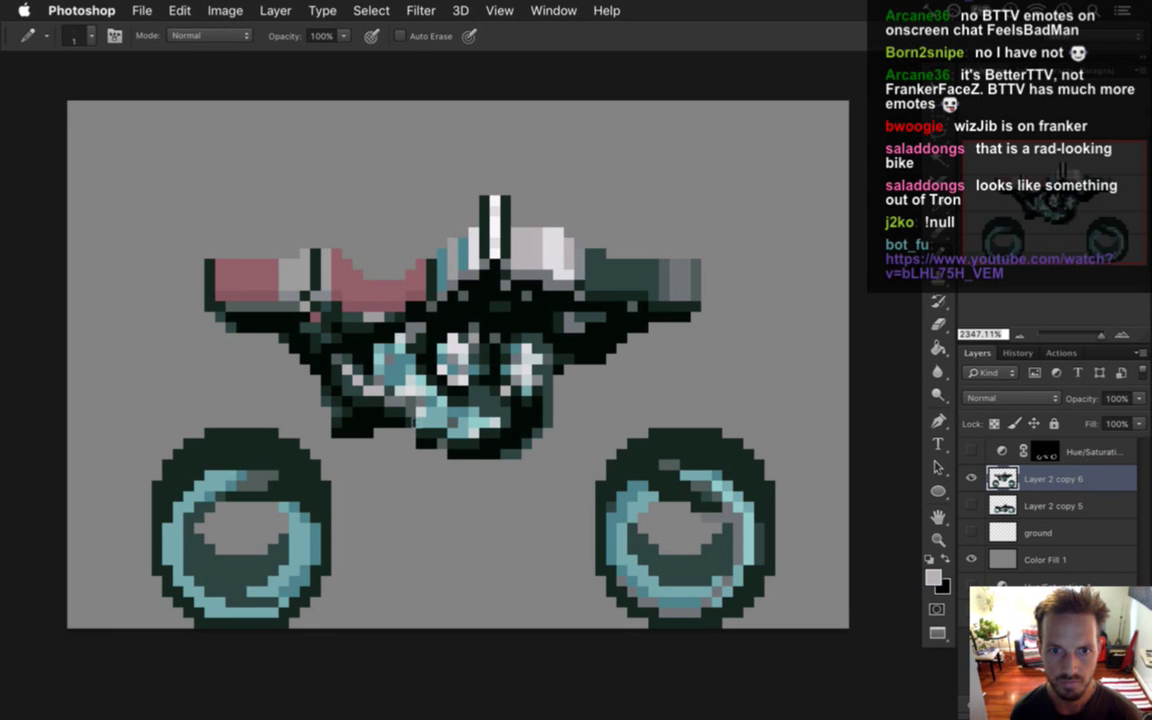
{"action": "left_click", "coordinate": [374, 346], "text": "alt"}
{"action": "left_click", "coordinate": [375, 381], "text": "alt"}
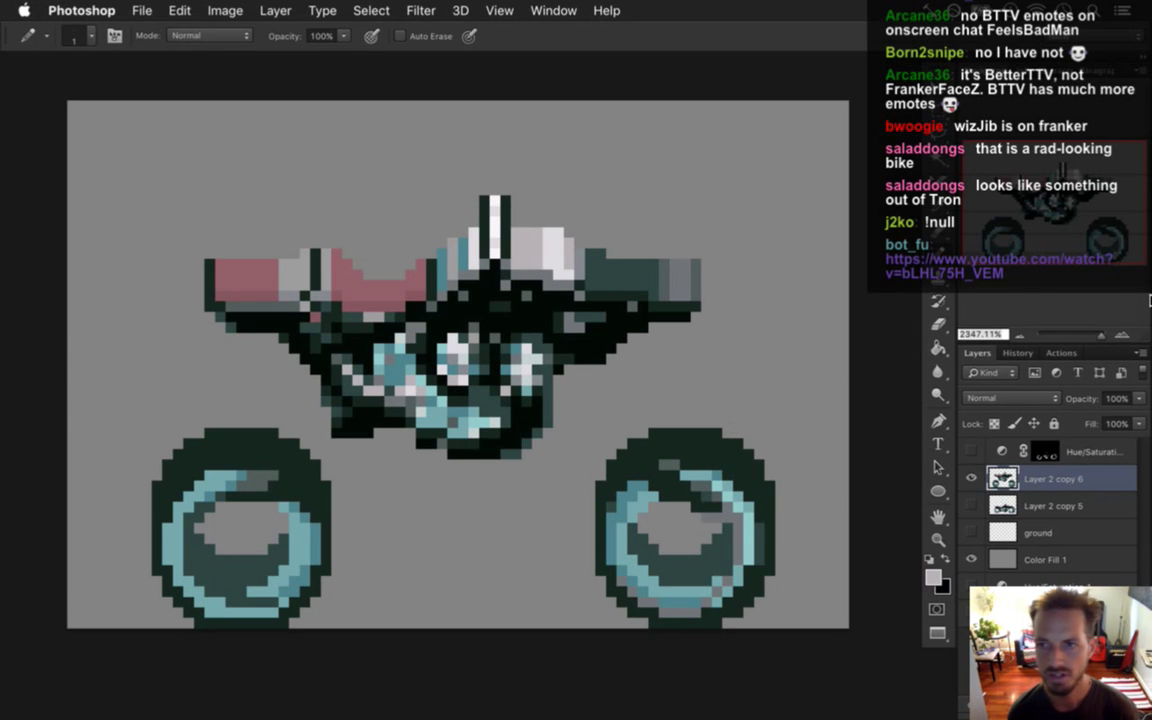
{"action": "mouse_move", "coordinate": [1148, 299]}
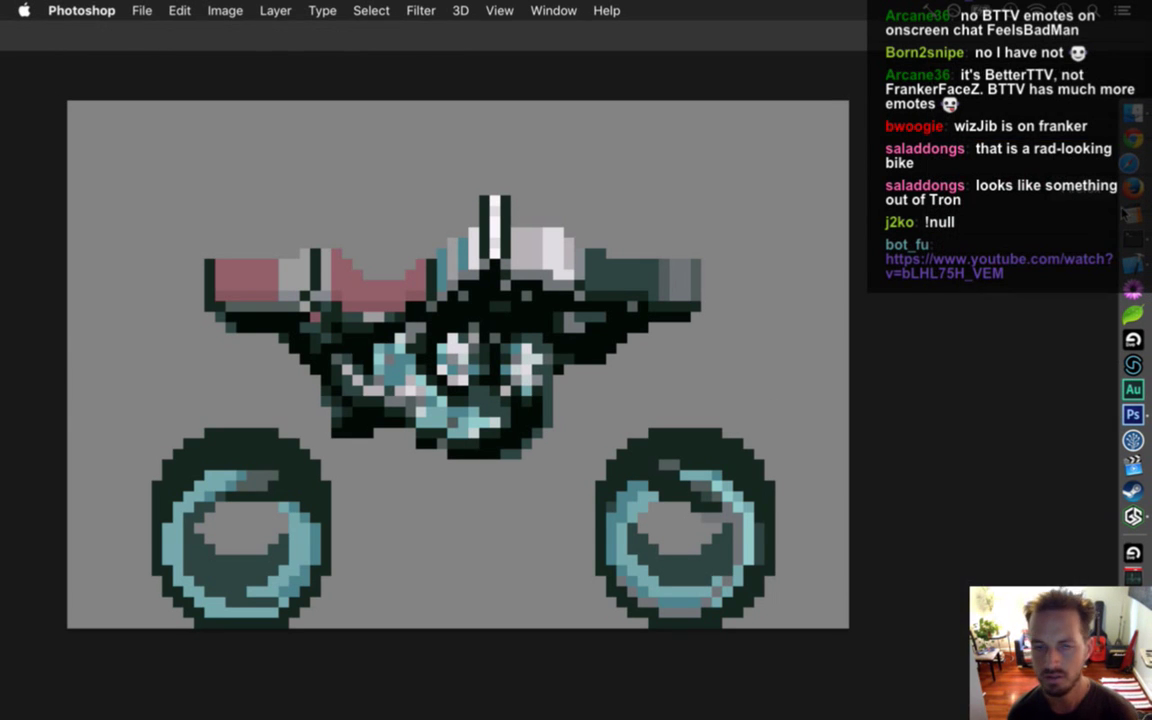
Browse Google Images for 'motorcycle chrome pipes' in a new Safari window, then return to Photoshop.
{"action": "left_click", "coordinate": [1133, 163]}
{"action": "key", "text": "super+n"}
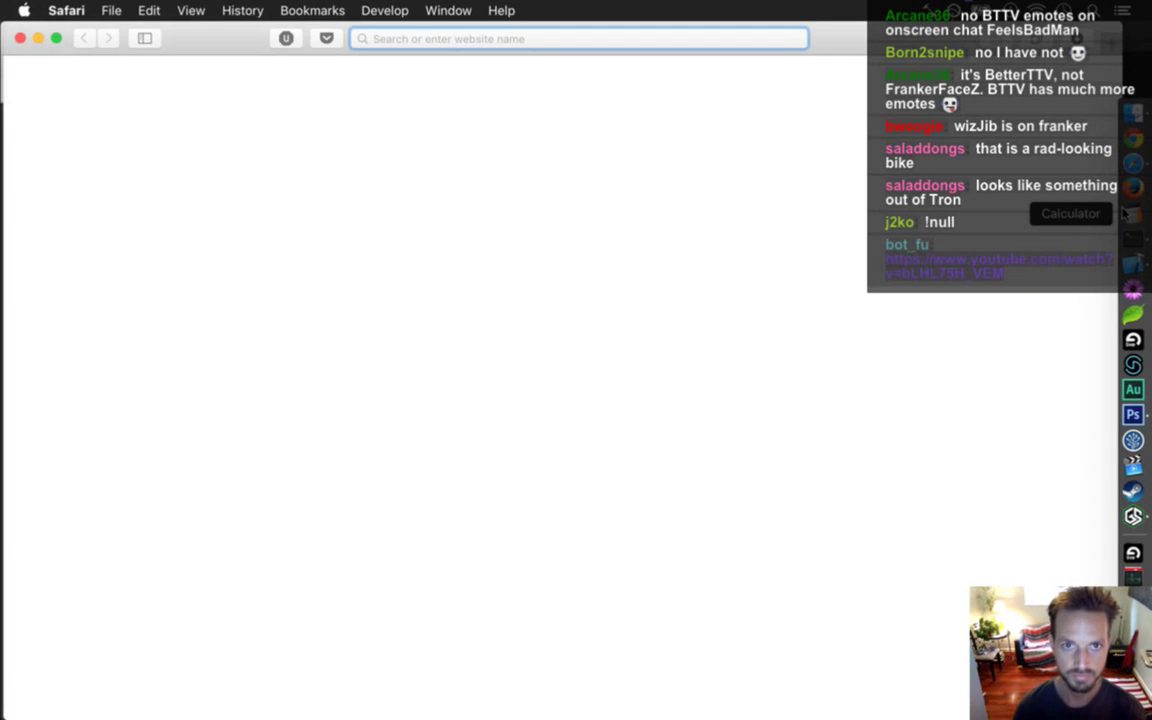
{"action": "type", "text": "motorcy"}
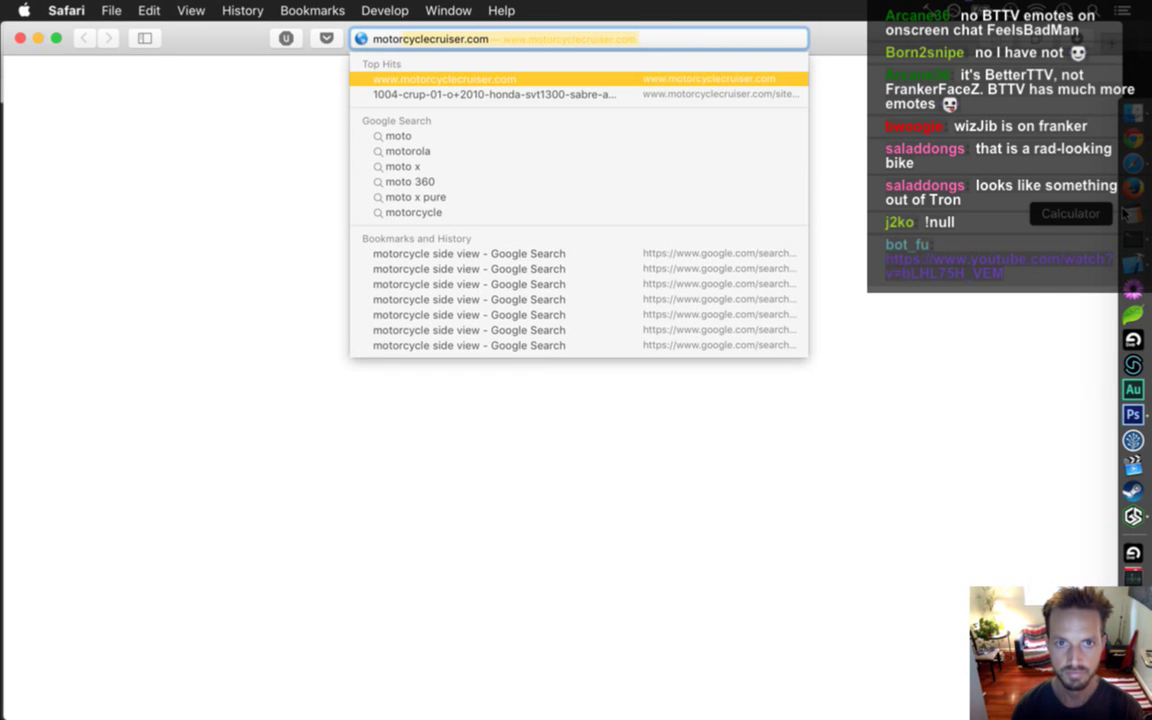
{"action": "type", "text": "cle ch"}
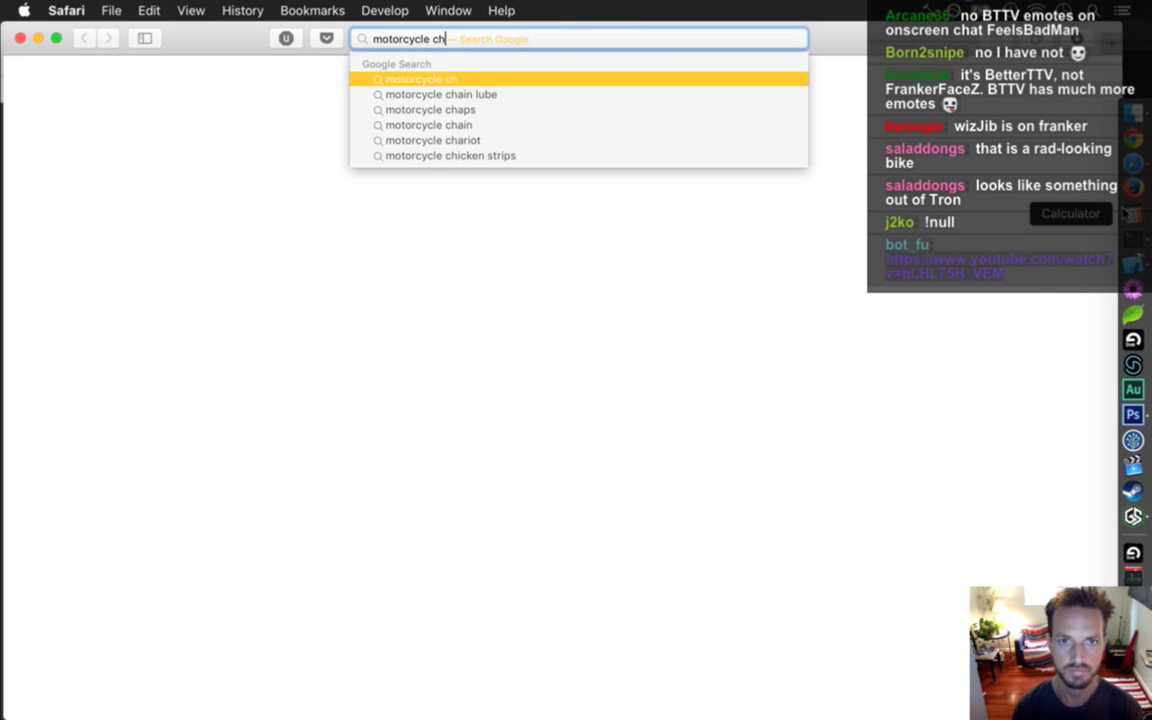
{"action": "type", "text": "rome pipes"}
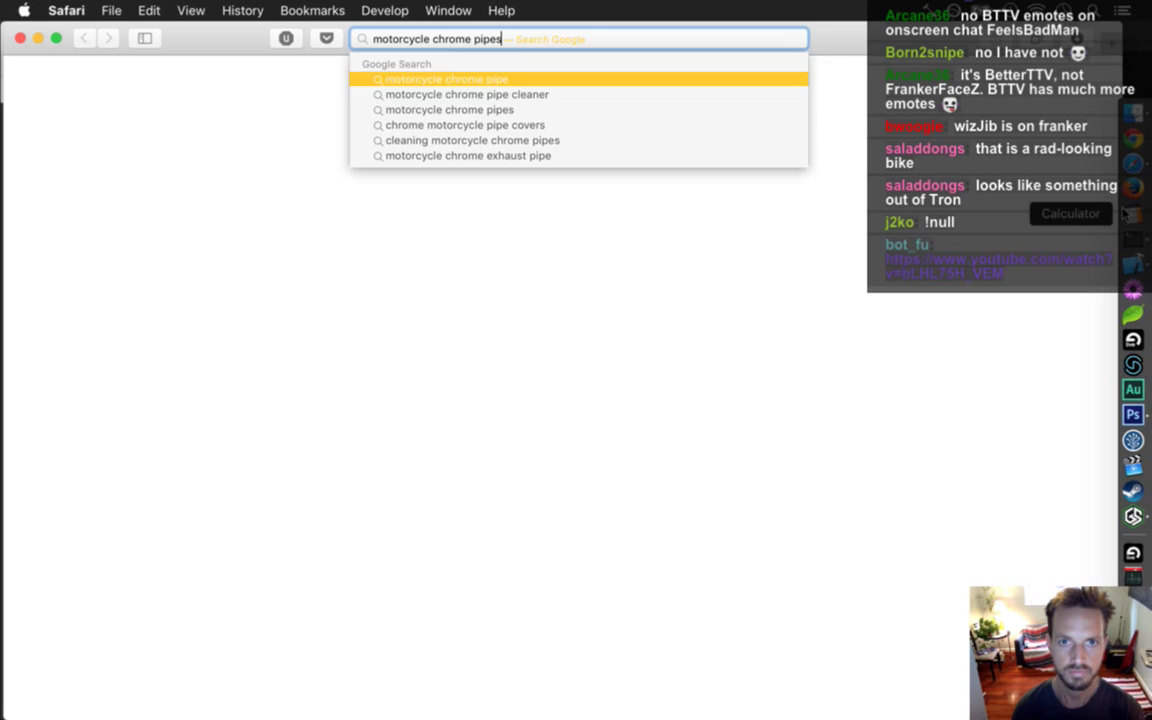
{"action": "key", "text": "Return"}
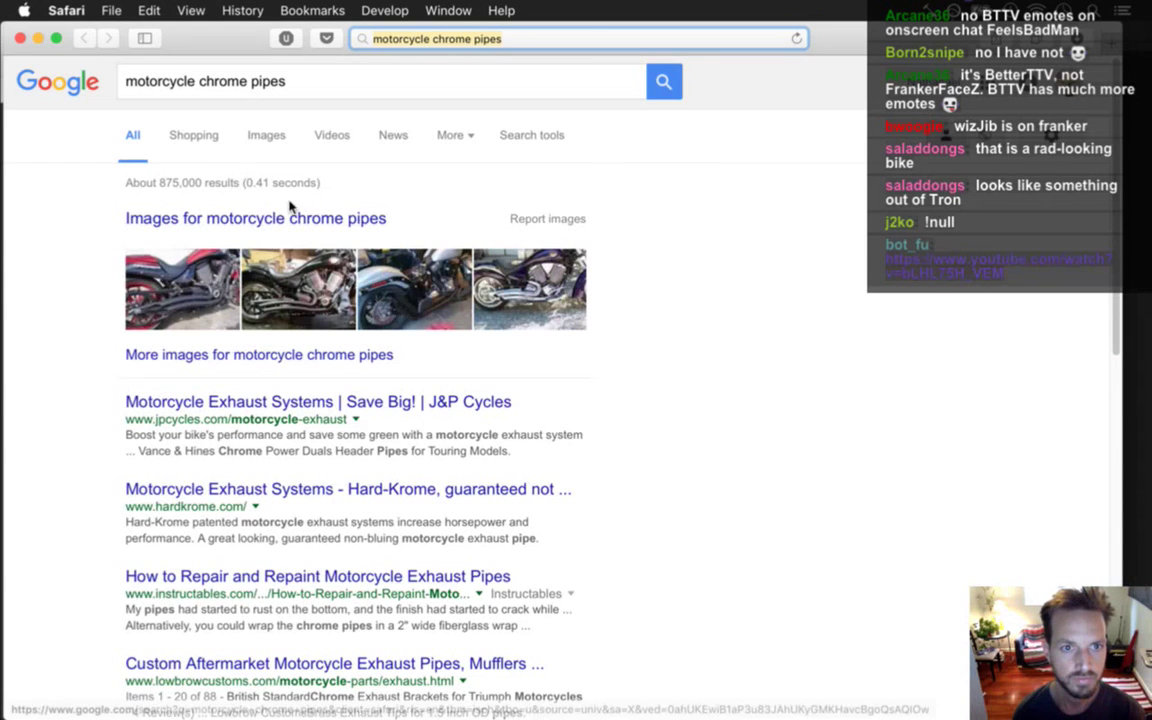
{"action": "left_click", "coordinate": [265, 136]}
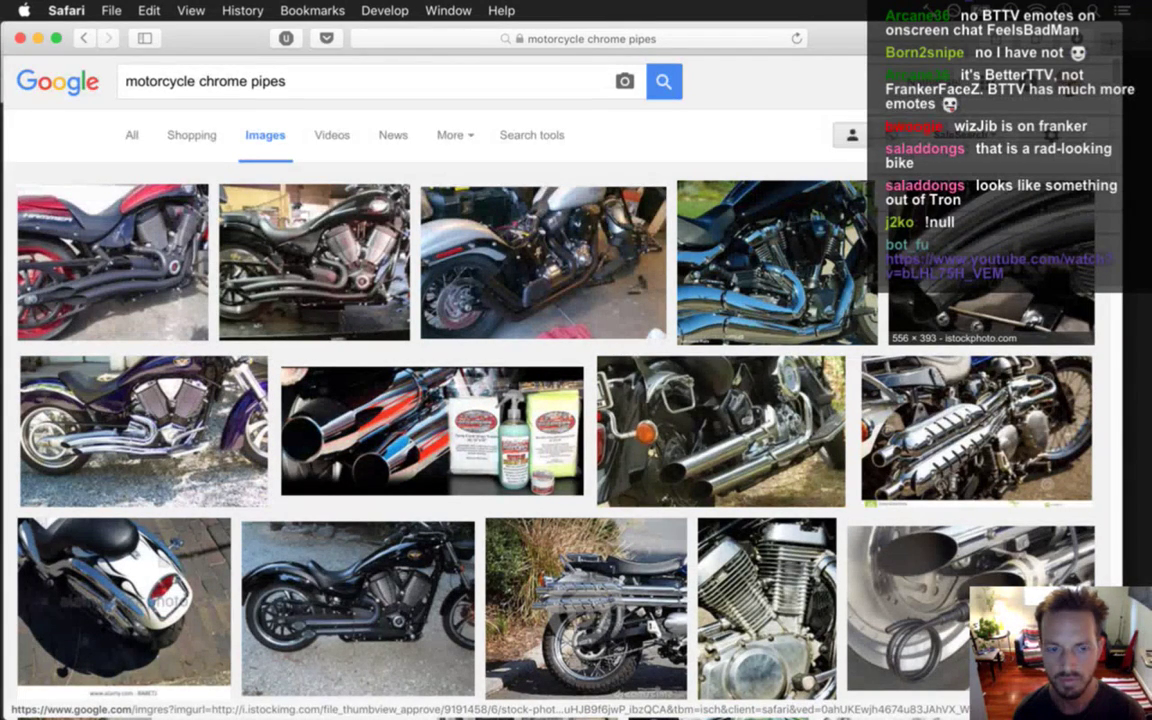
{"action": "key", "text": "super+Tab"}
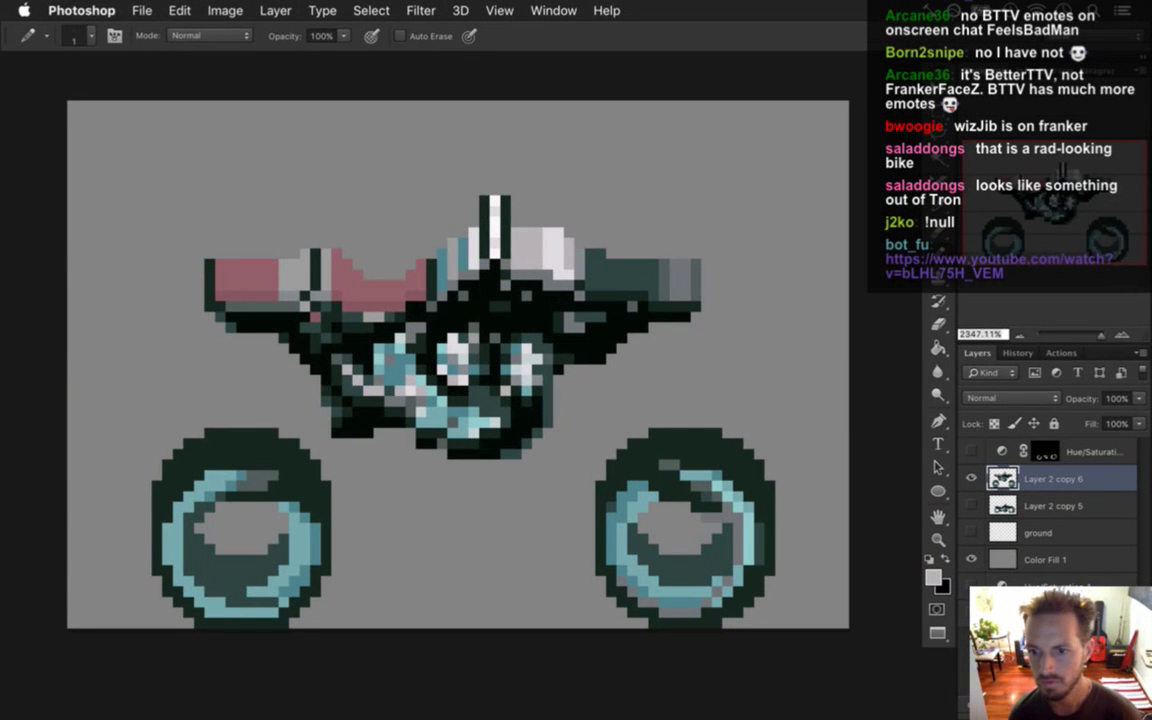
Add Layer 2, sample a pale bike colour, and draw a long straight exhaust pipe from the engine.
{"action": "key", "text": "super+shift+alt+n"}
{"action": "key", "text": "i"}
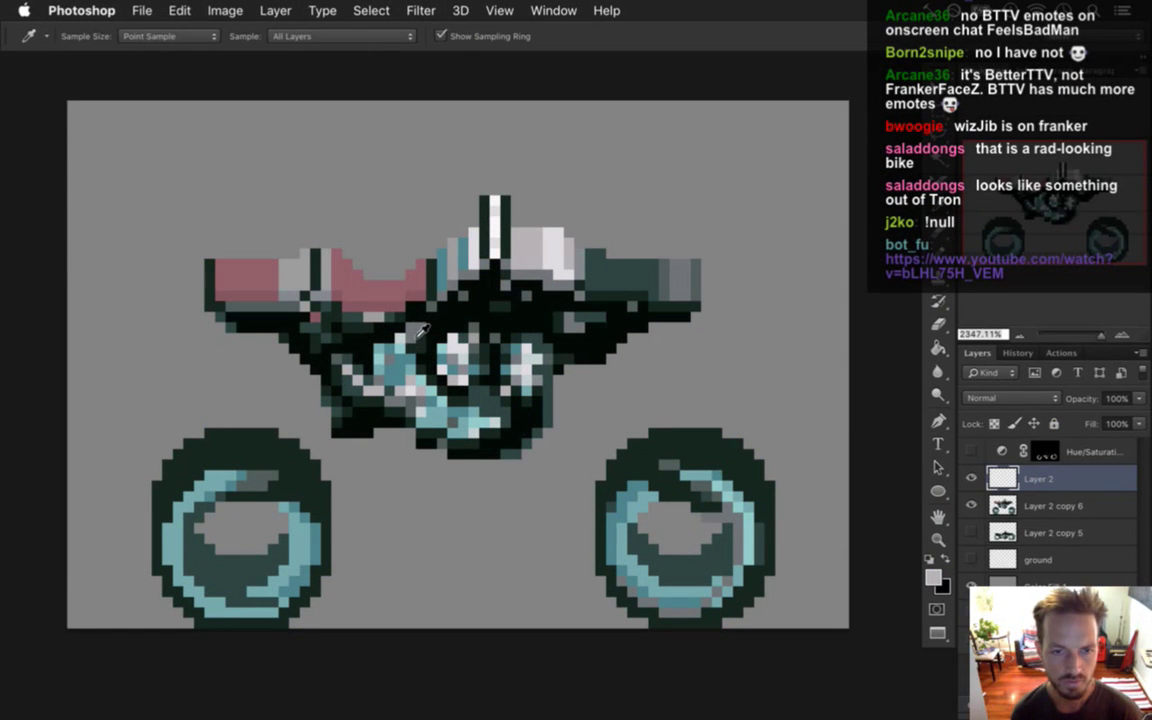
{"action": "left_click", "coordinate": [375, 301]}
{"action": "key", "text": "b"}
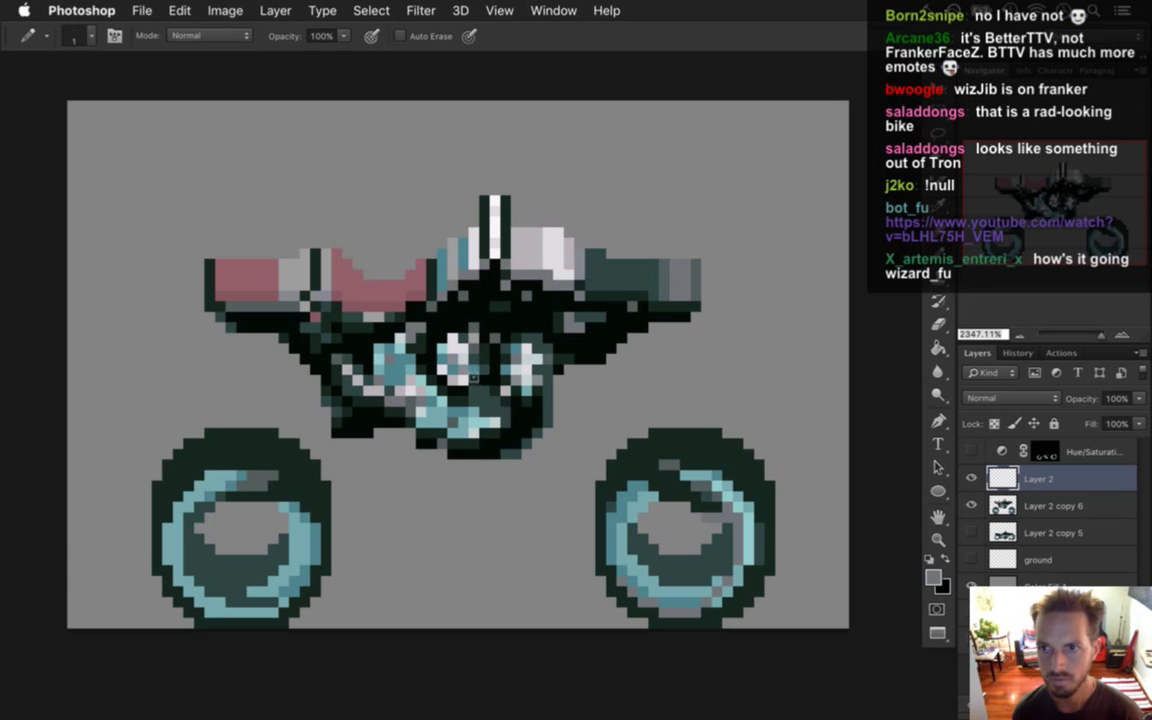
{"action": "key", "text": "i"}
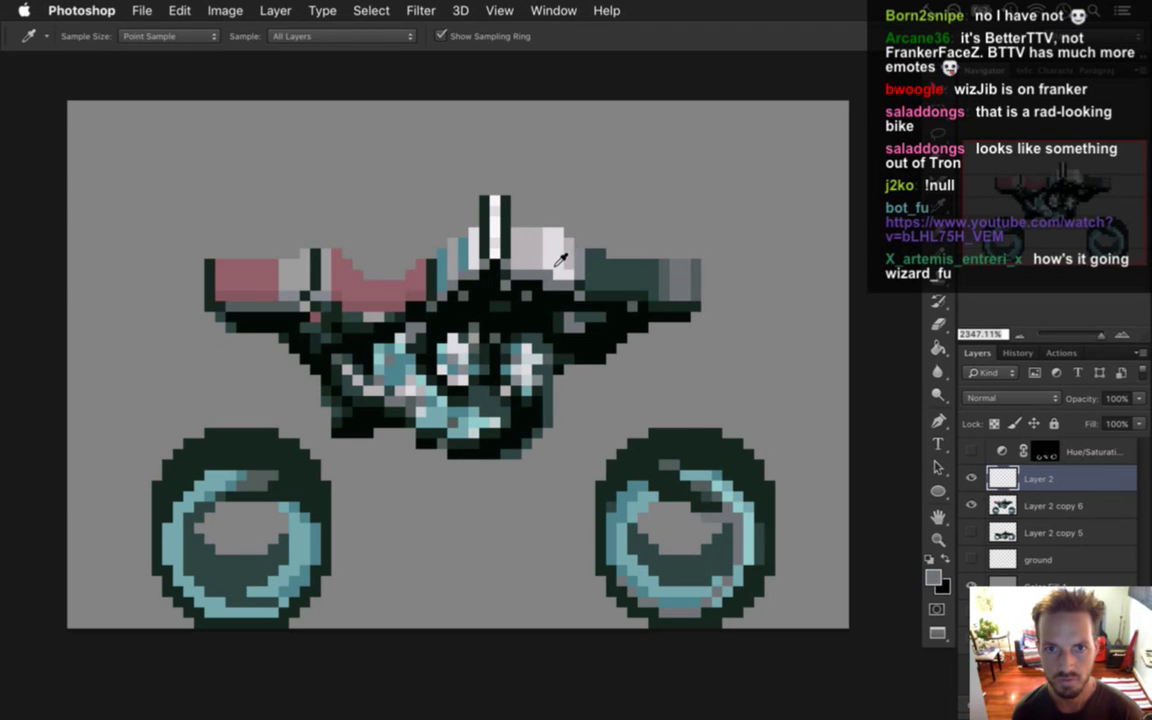
{"action": "key", "text": "b"}
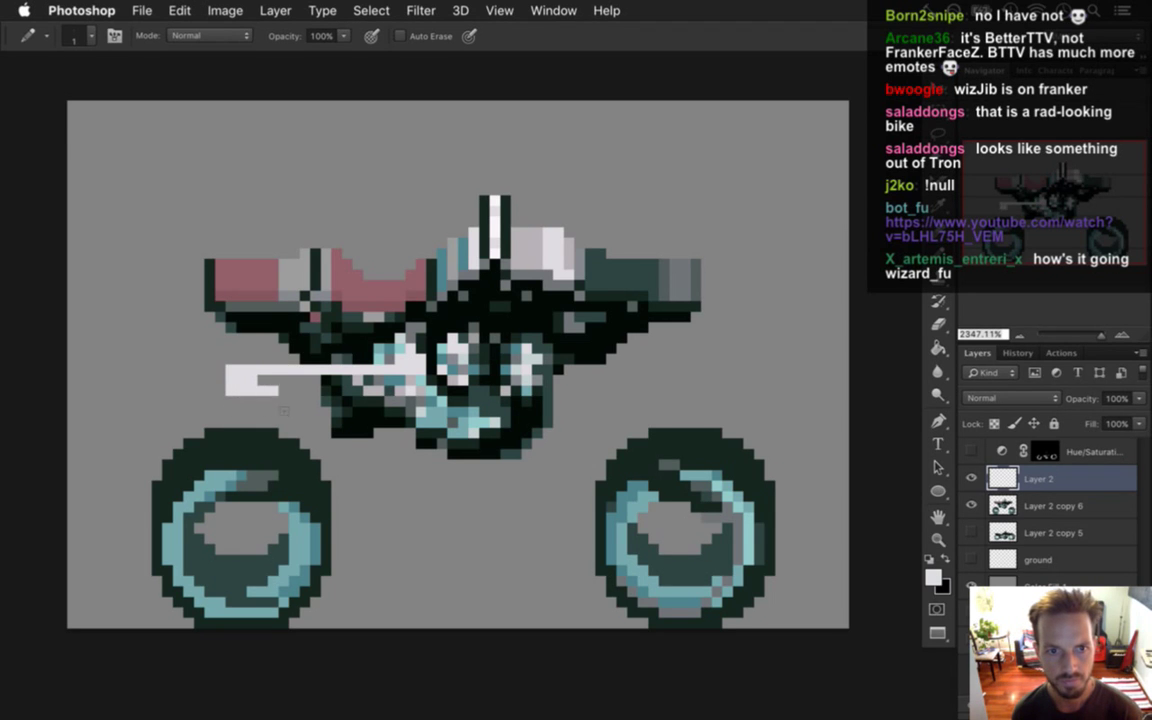
{"action": "left_click_drag", "start_coordinate": [262, 388], "coordinate": [425, 388]}
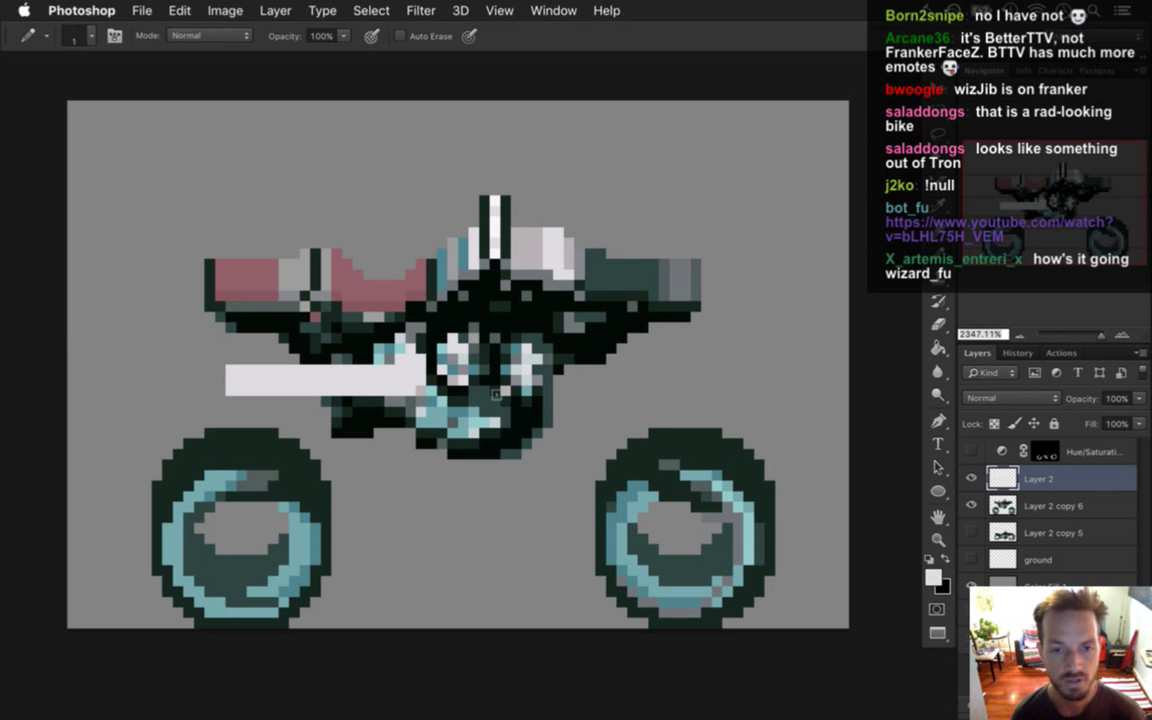
Run the Gameshow build and walk the character onto the motorbike and off again.
{"action": "key", "text": "super+Tab"}
{"action": "key", "text": "Tab"}
{"action": "key", "text": "Tab"}
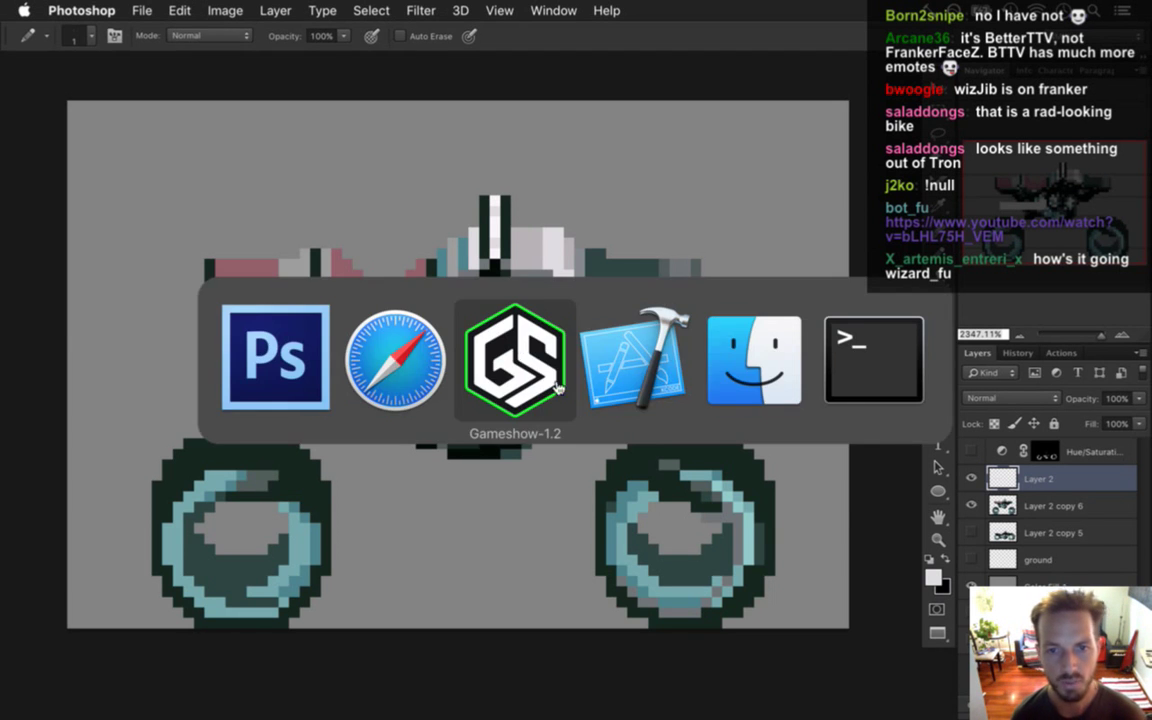
{"action": "key", "text": "super+r"}
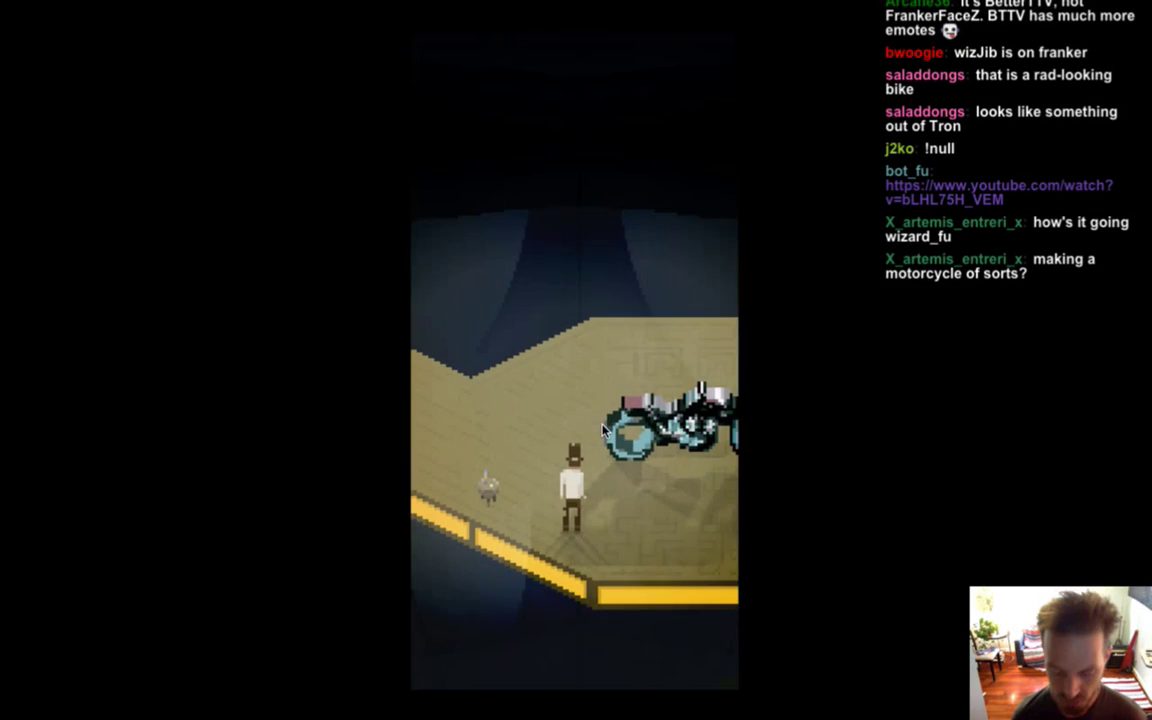
{"action": "key", "text": "Right"}
{"action": "key", "text": "Up"}
{"action": "key", "text": "Right"}
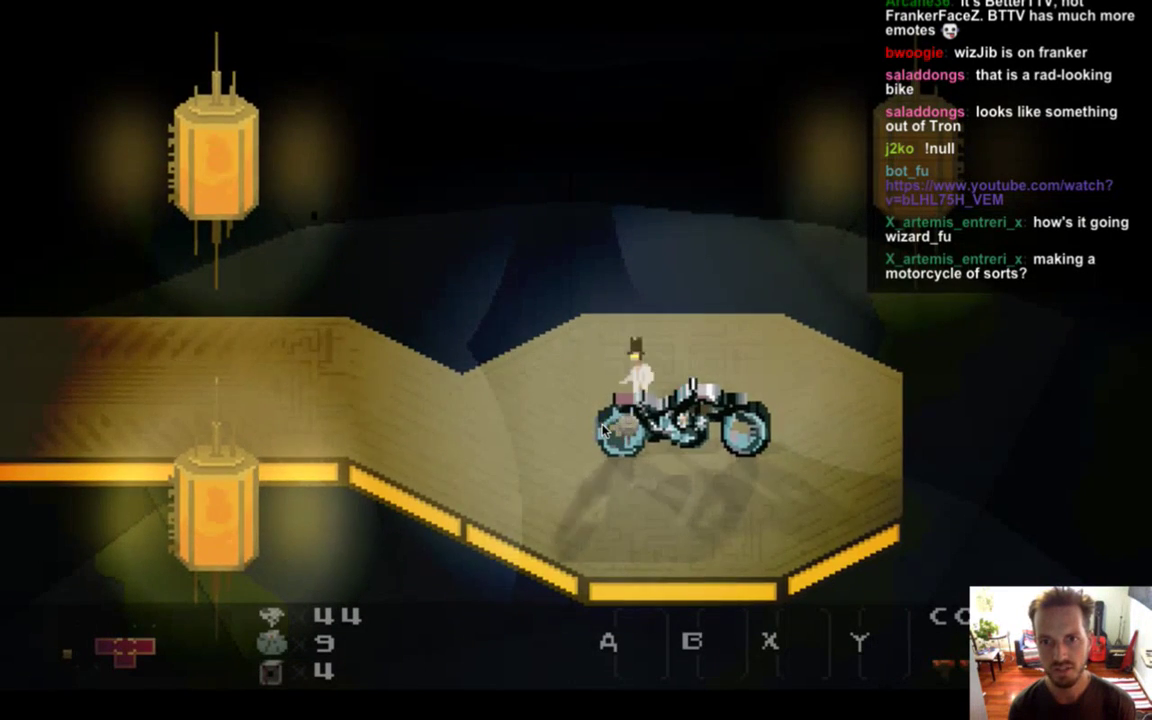
{"action": "key", "text": "Left"}
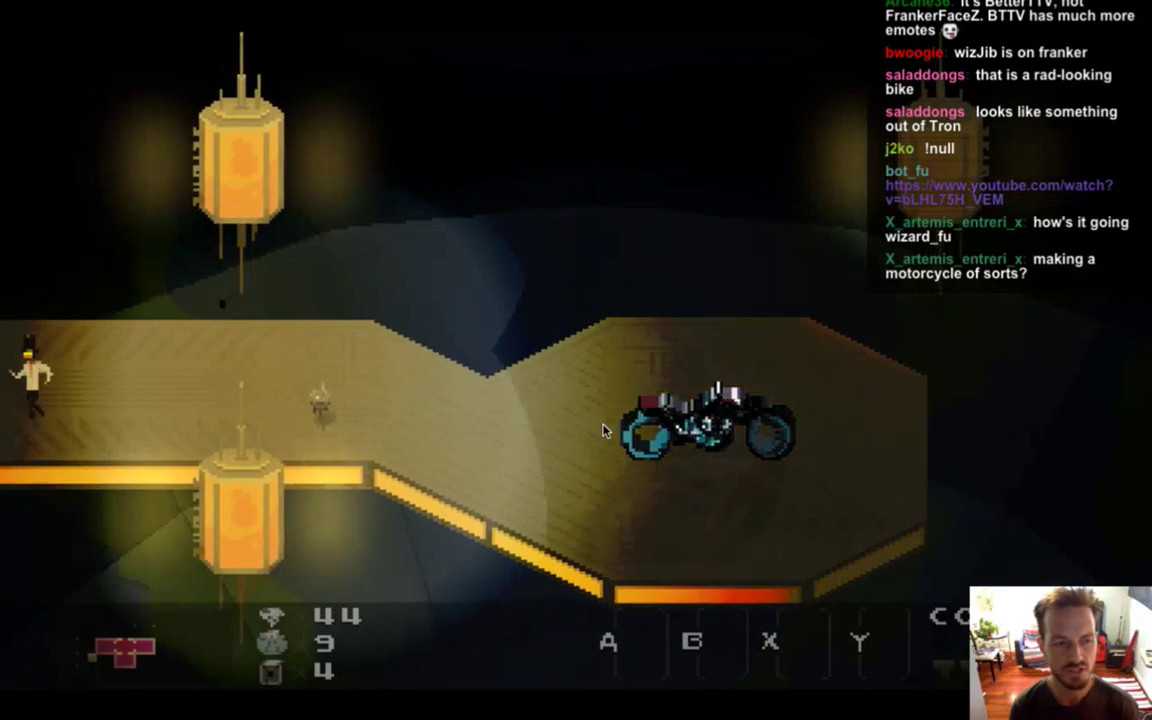
Walk the character around the next room and exit to the left.
{"action": "key", "text": "Right"}
{"action": "key", "text": "Left"}
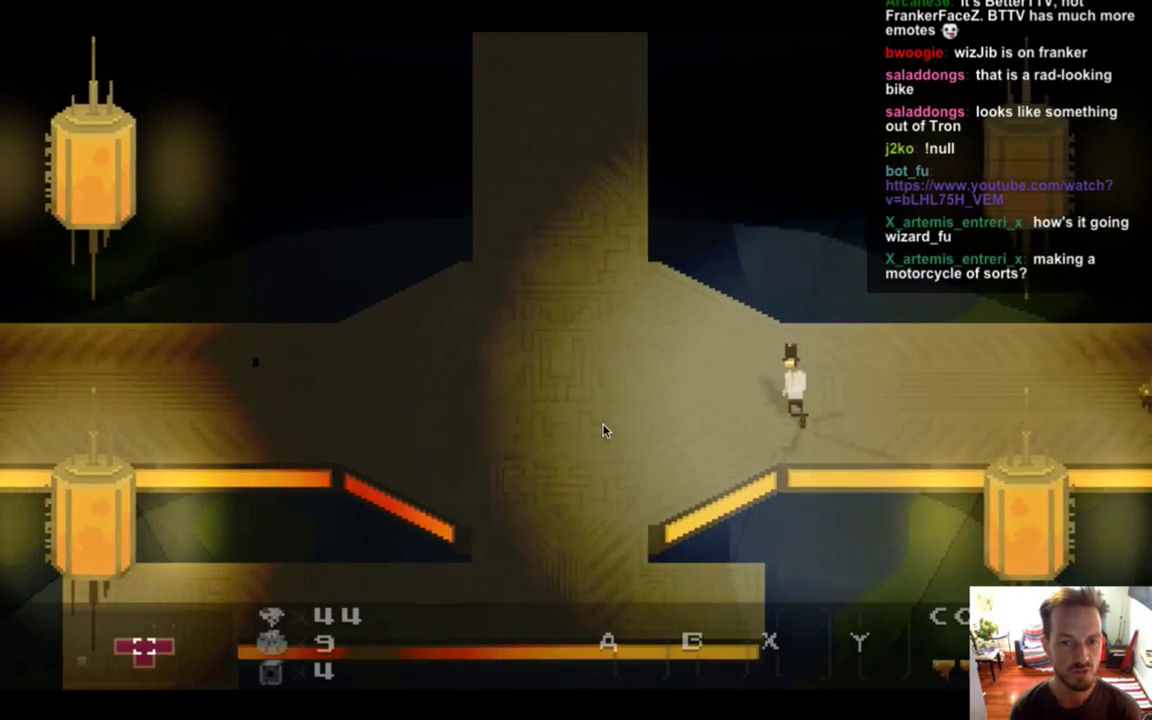
{"action": "key", "text": "Right"}
{"action": "key", "text": "Up"}
{"action": "key", "text": "Left"}
{"action": "key", "text": "Down"}
{"action": "key", "text": "Left"}
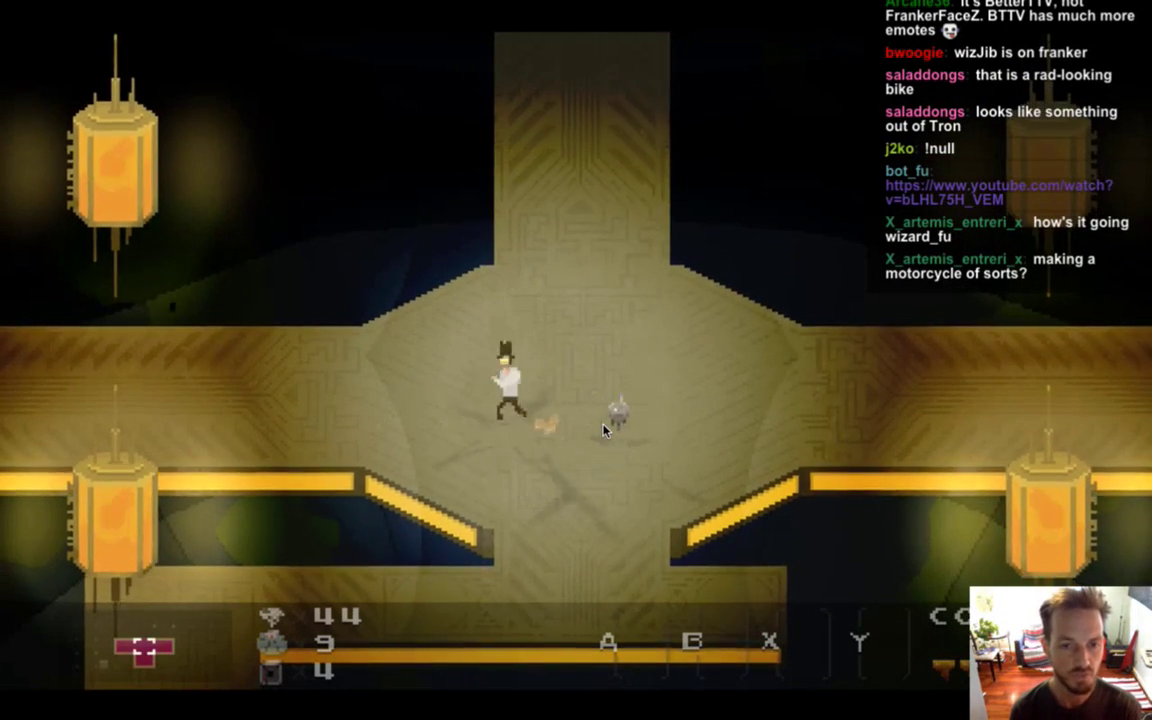
{"action": "key", "text": "Left"}
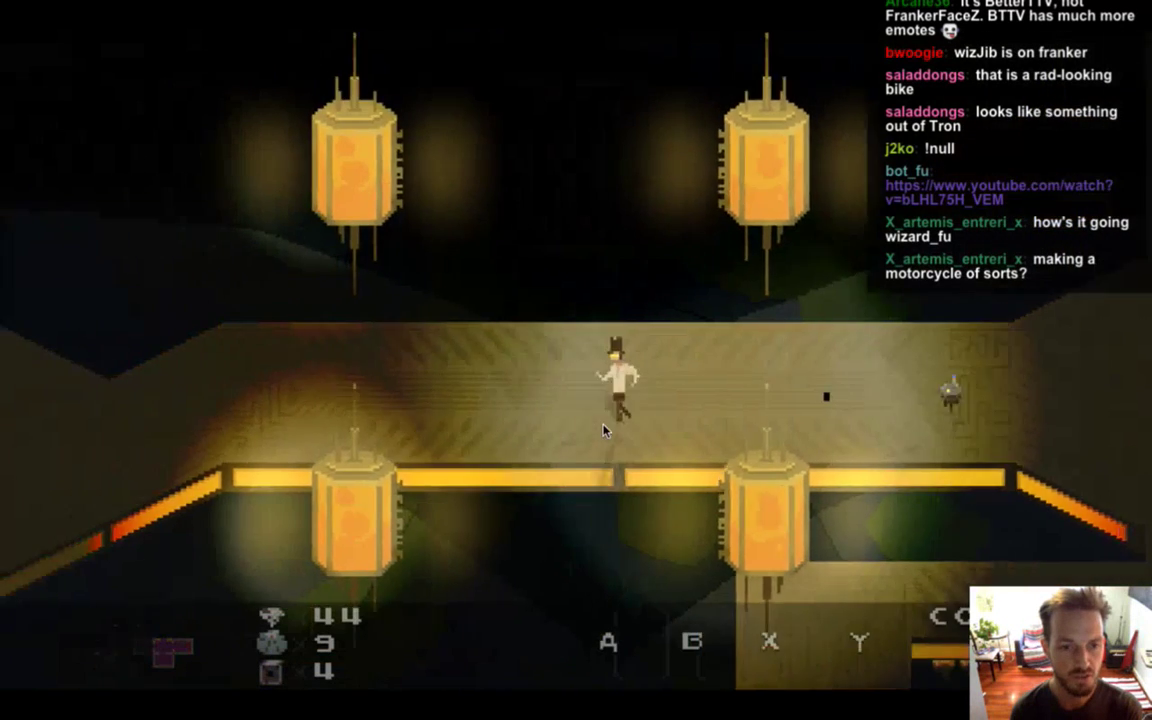
{"action": "key", "text": "Right"}
{"action": "key", "text": "Left"}
{"action": "key", "text": "Left"}
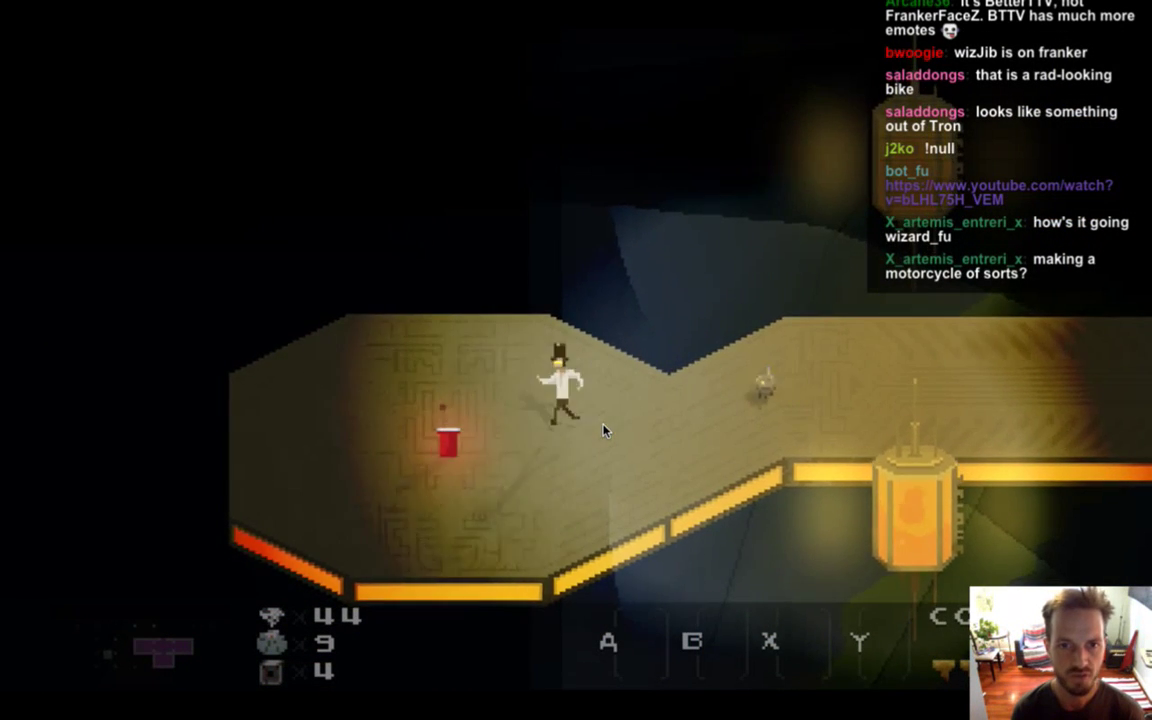
Inspect the red cup, then visit the lantern corridor, round room and hall below.
{"action": "key", "text": "Return"}
{"action": "key", "text": "Return"}
{"action": "key", "text": "Right"}
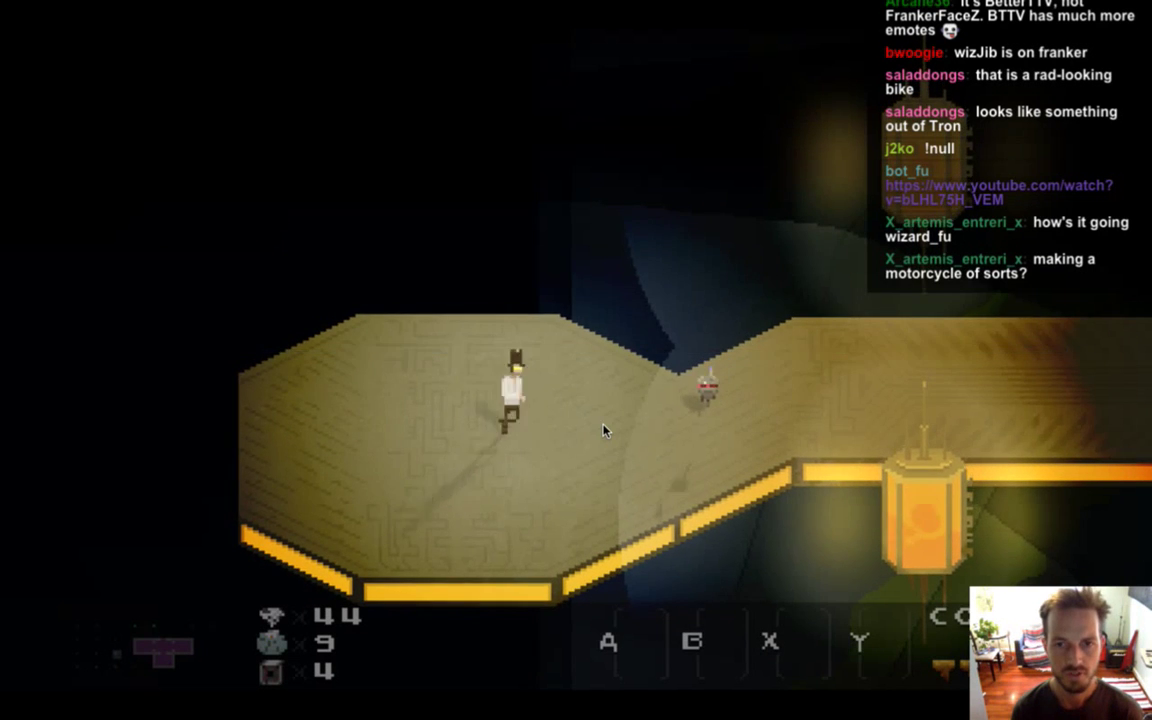
{"action": "key", "text": "Right"}
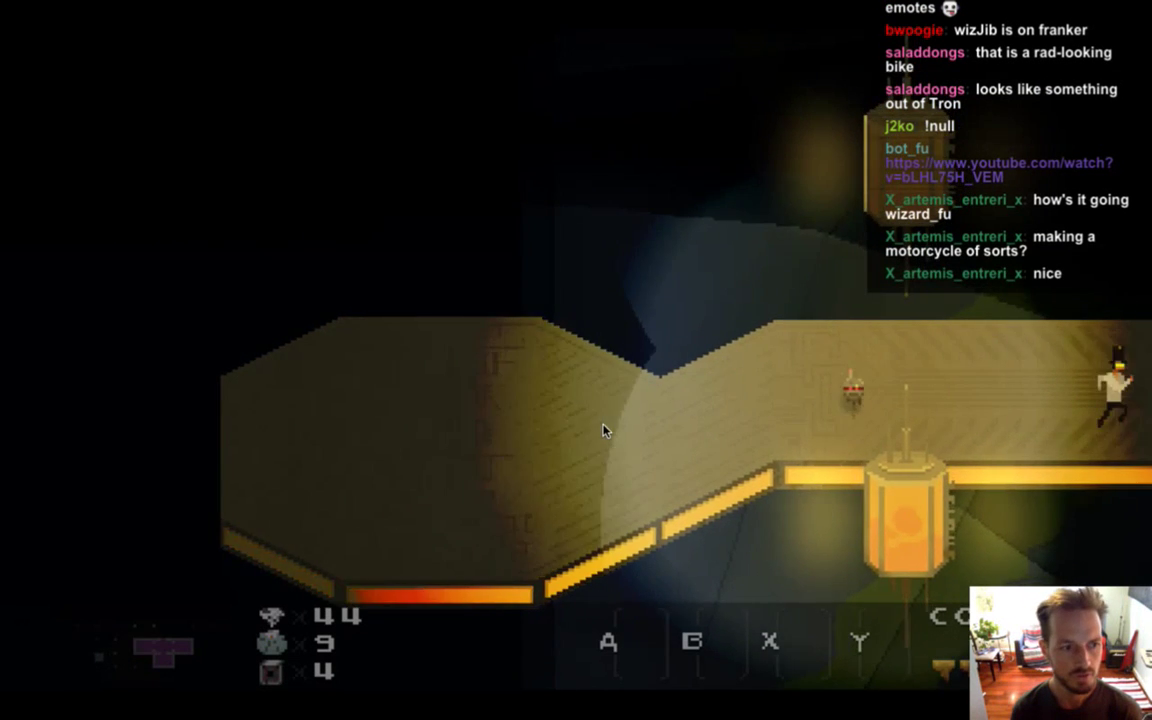
{"action": "key", "text": "Up"}
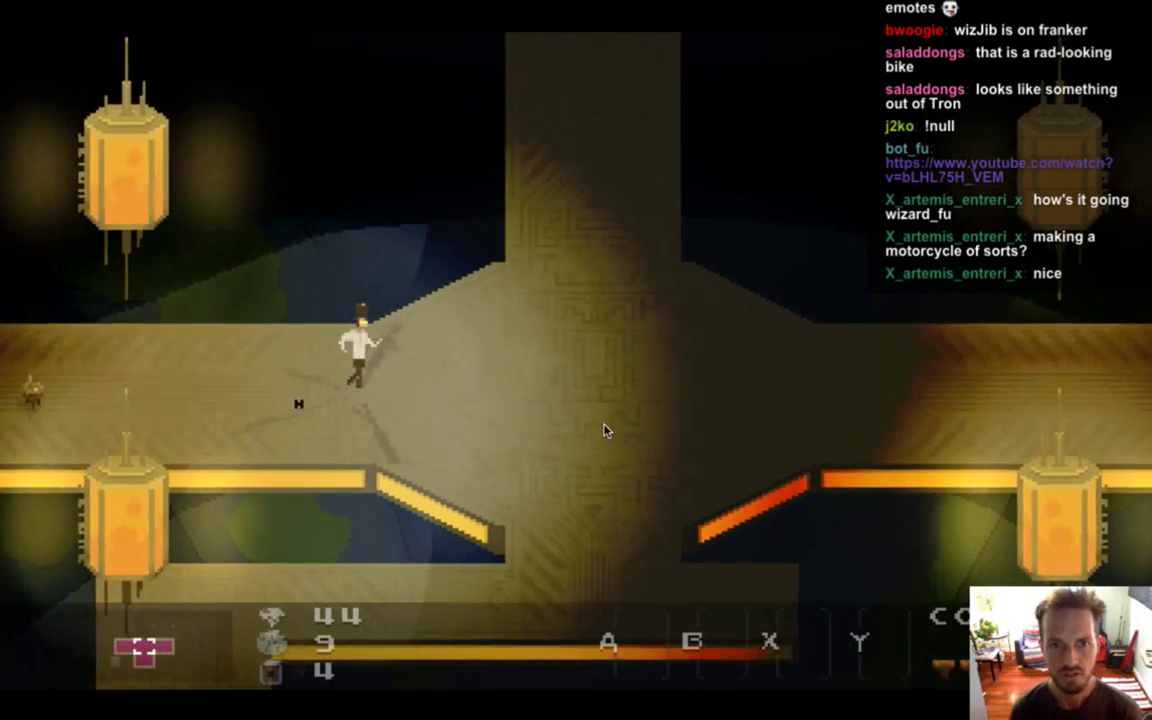
{"action": "key", "text": "Up"}
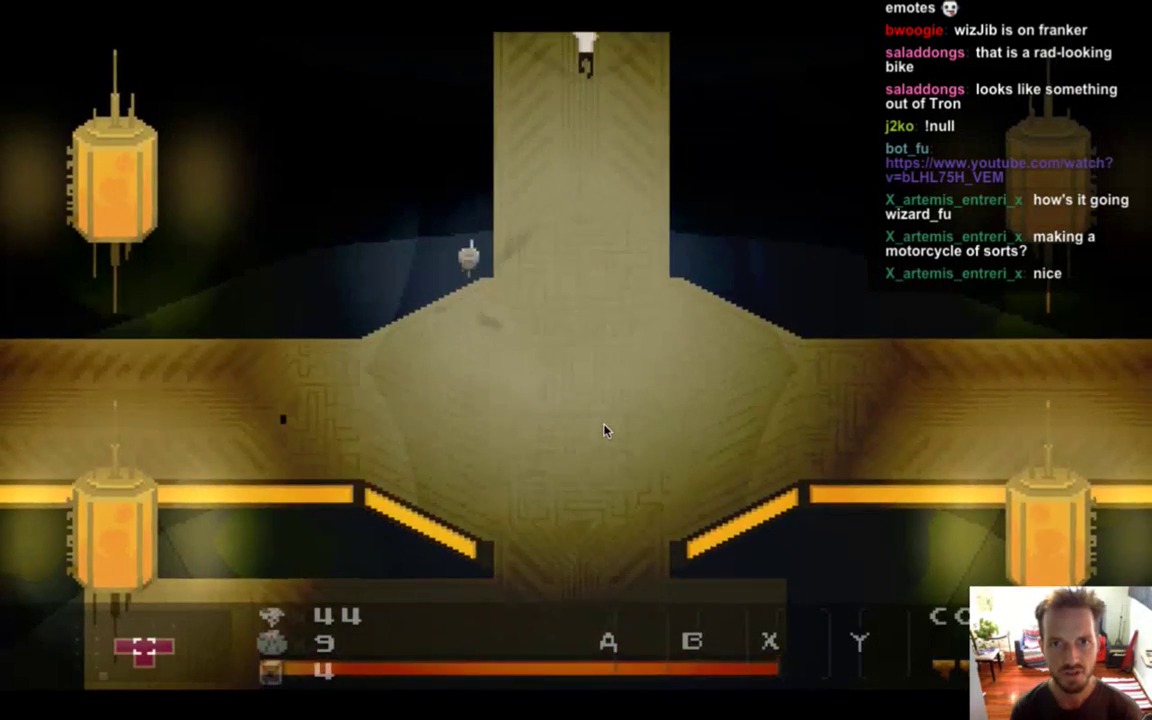
{"action": "key", "text": "Down"}
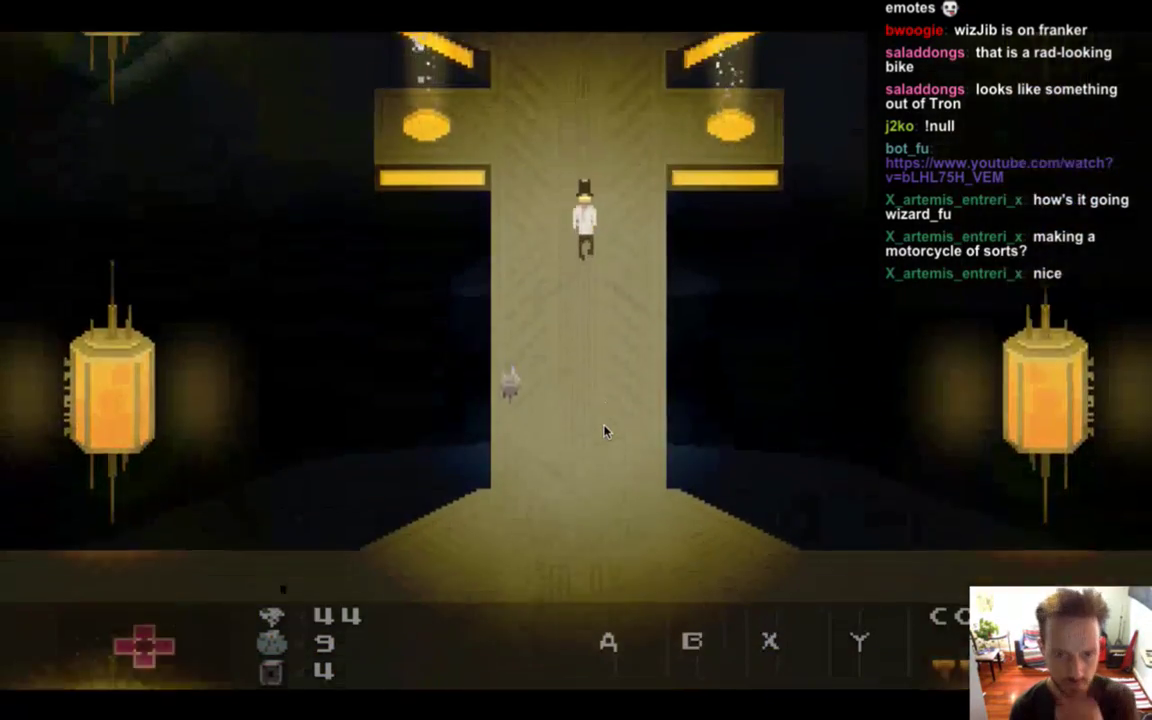
{"action": "key", "text": "Down"}
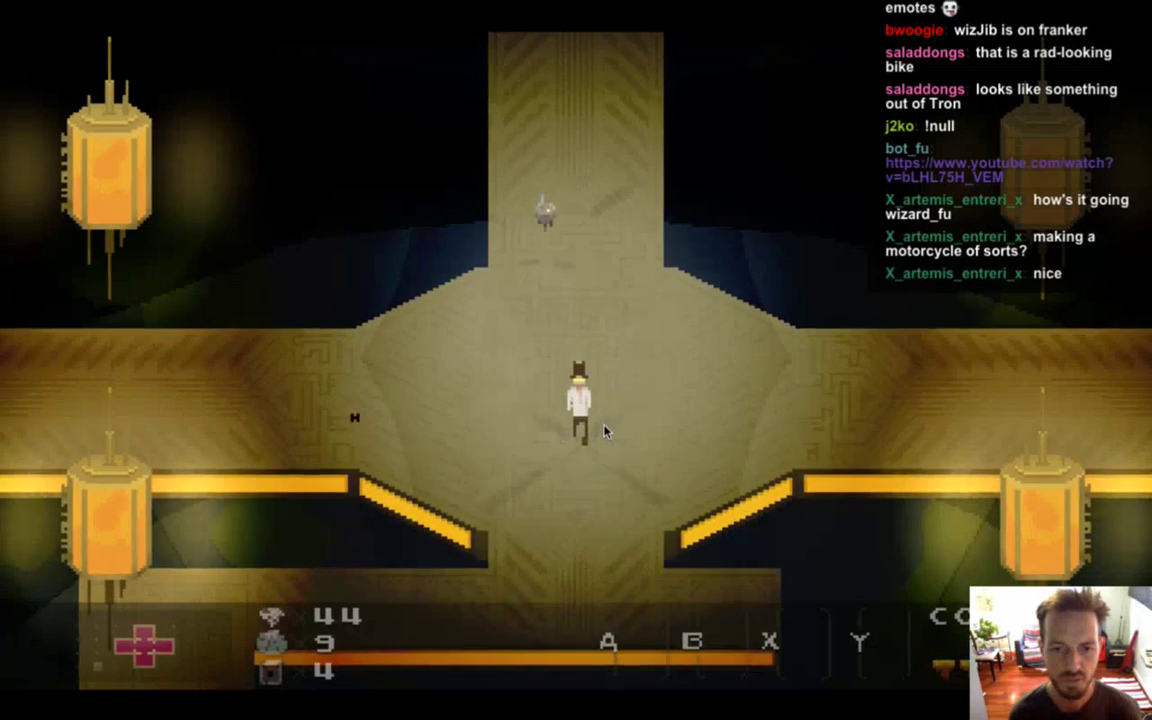
{"action": "key", "text": "Left"}
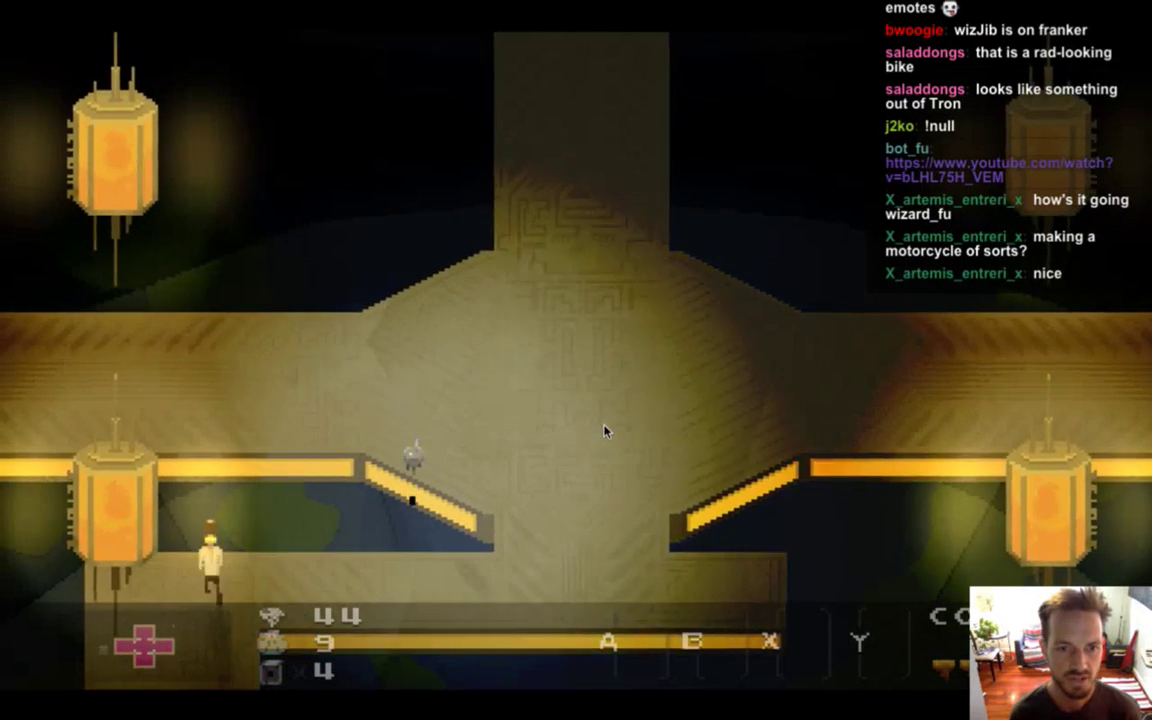
{"action": "key", "text": "Down"}
Explore the room with the orange bar, walking along its top wall and back.
{"action": "key", "text": "Down"}
{"action": "key", "text": "Right"}
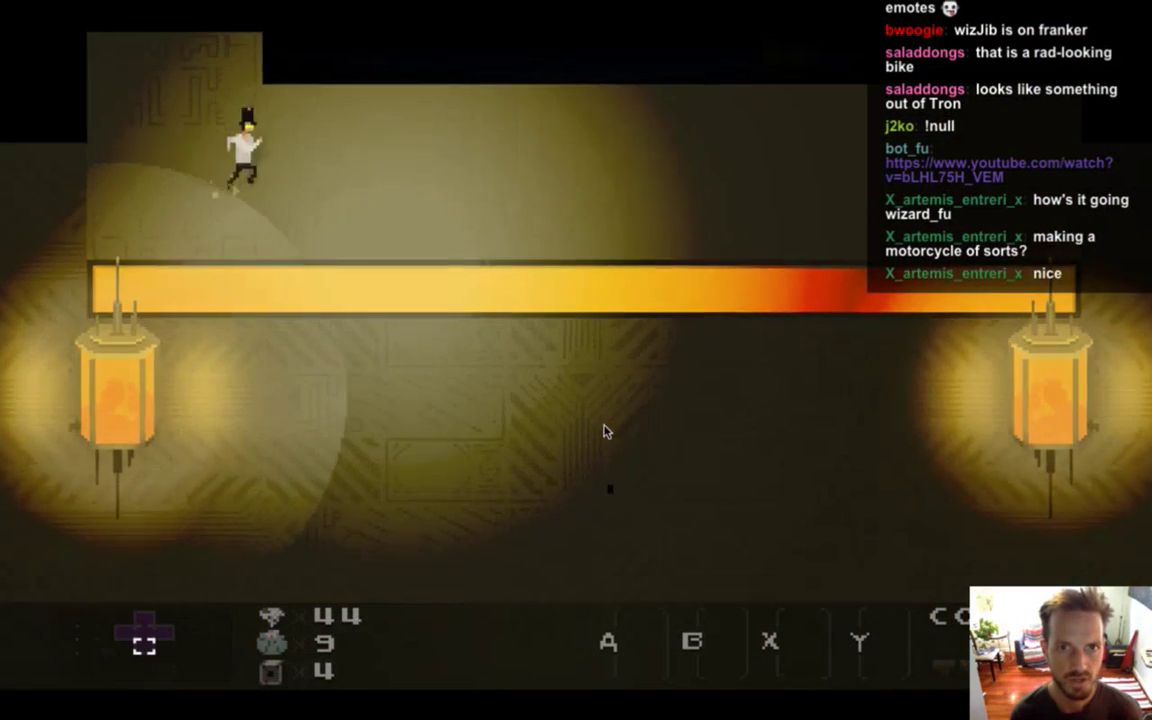
{"action": "key", "text": "Left"}
{"action": "key", "text": "Down"}
{"action": "key", "text": "Right"}
{"action": "key", "text": "Right"}
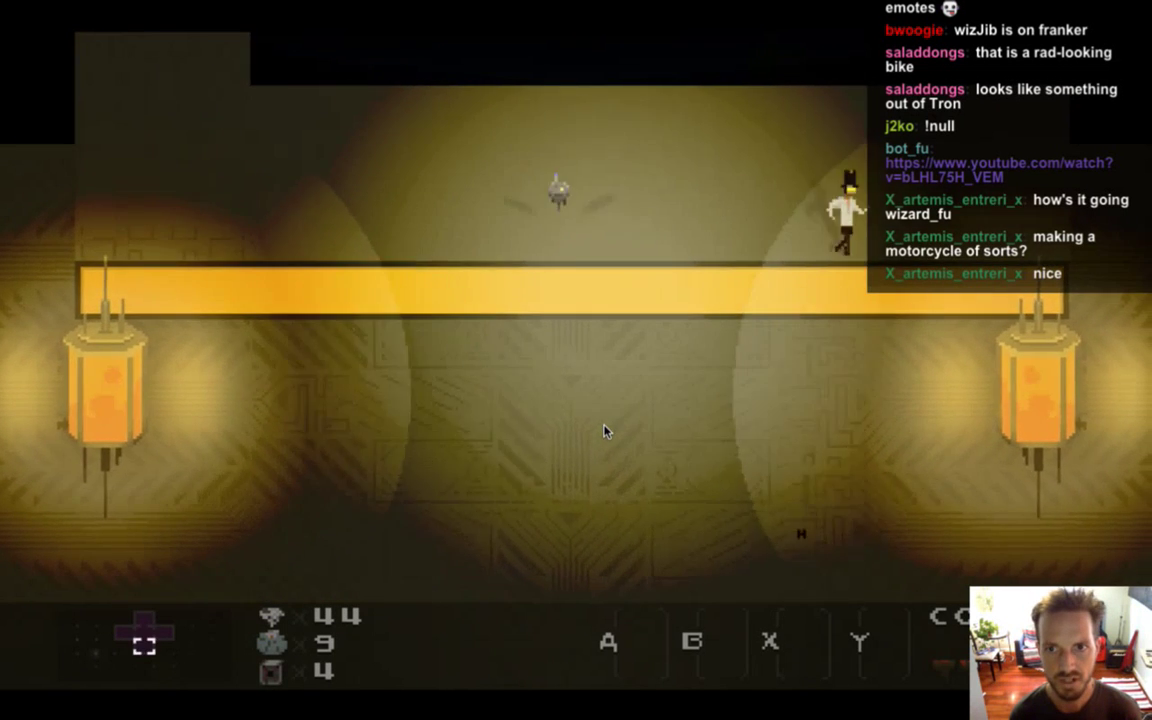
{"action": "key", "text": "Up"}
{"action": "key", "text": "Down"}
{"action": "key", "text": "Left"}
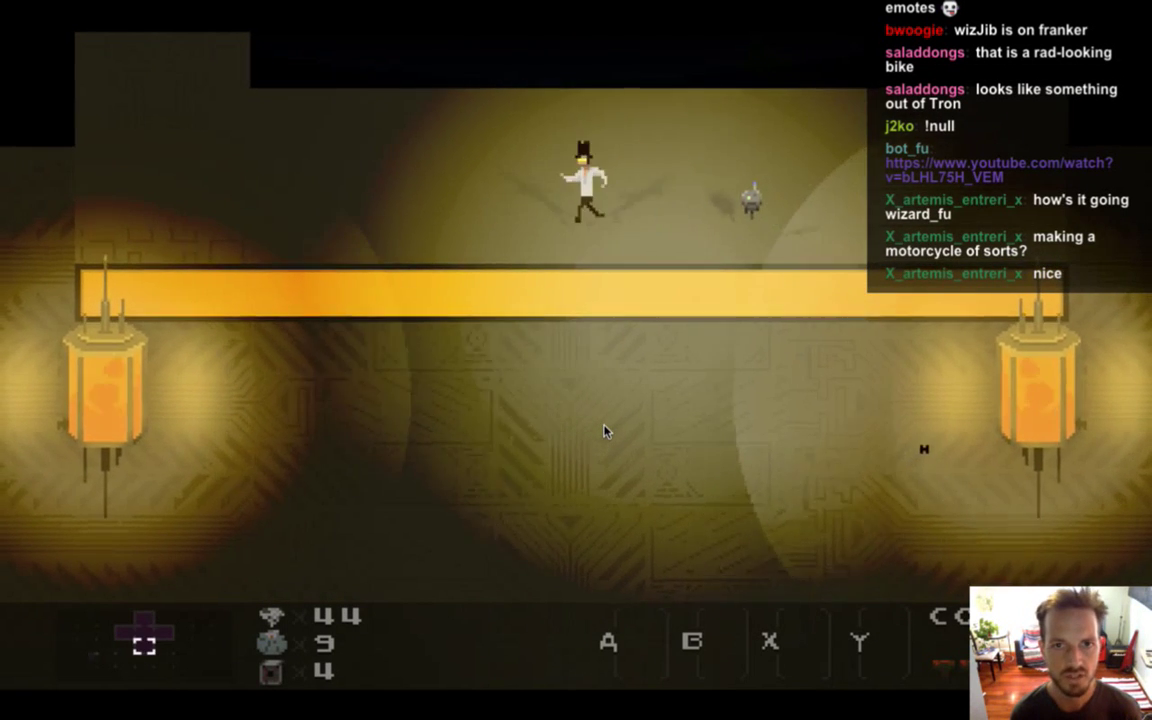
{"action": "key", "text": "Up"}
{"action": "key", "text": "Down"}
{"action": "key", "text": "Up"}
{"action": "key", "text": "Down"}
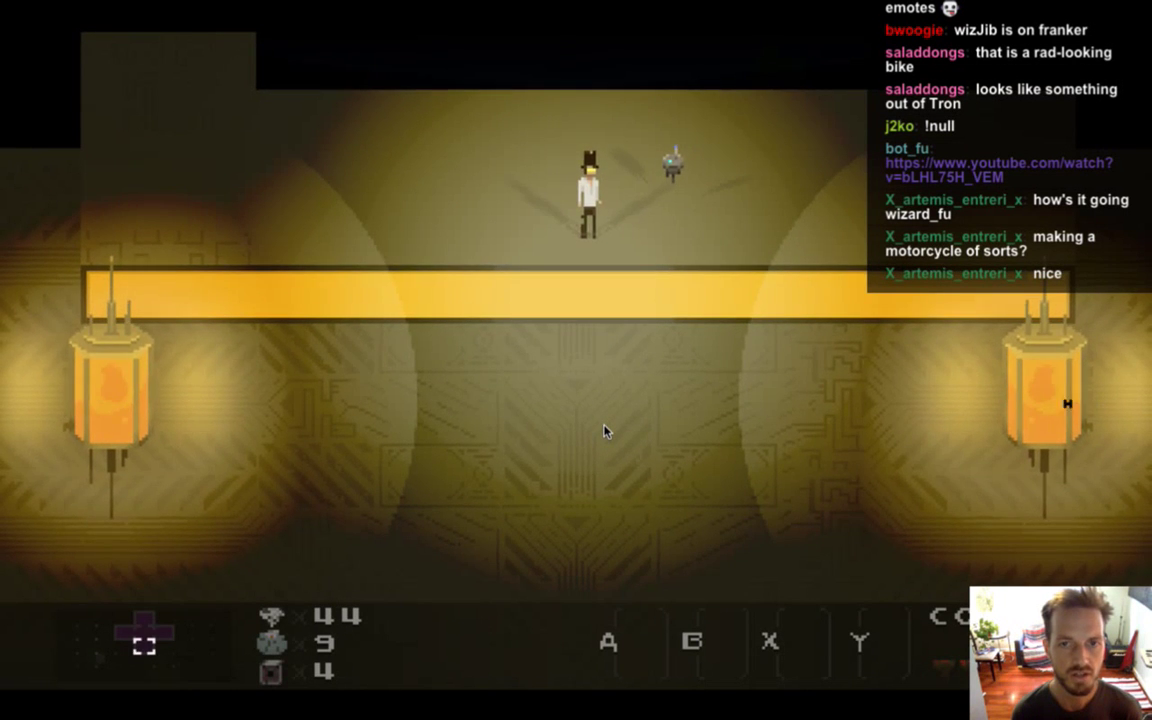
{"action": "key", "text": "Left"}
{"action": "key", "text": "Right"}
{"action": "key", "text": "Left"}
{"action": "key", "text": "Up"}
{"action": "key", "text": "Left"}
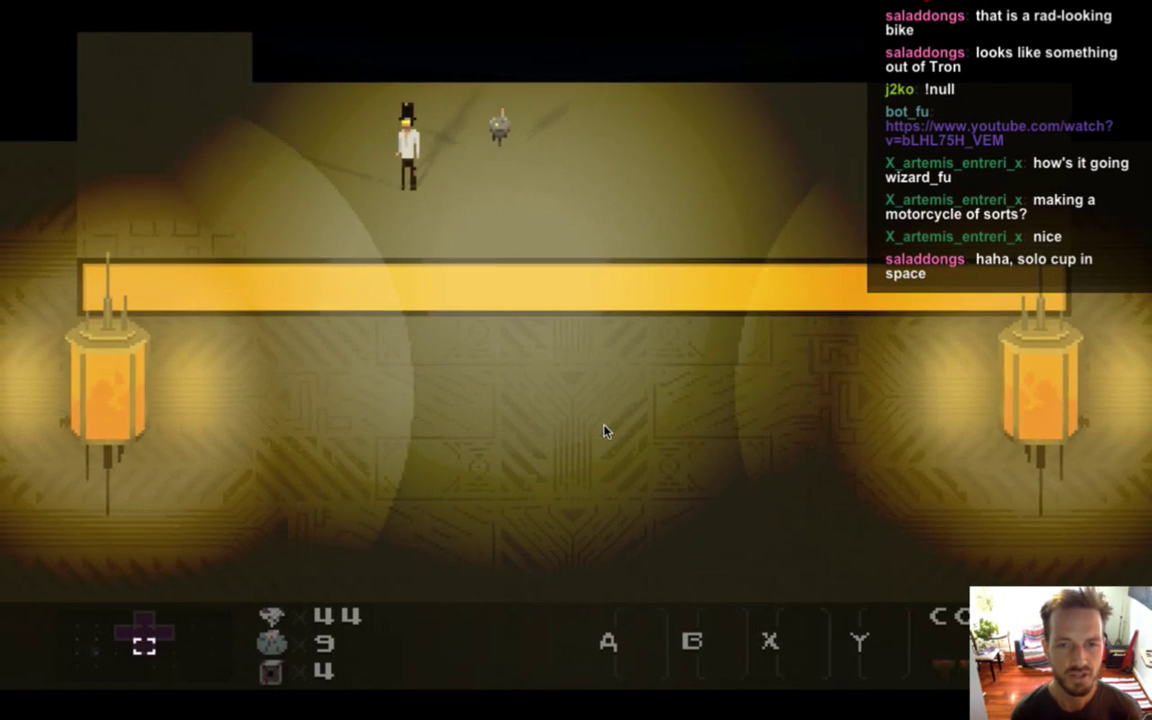
{"action": "key", "text": "Down"}
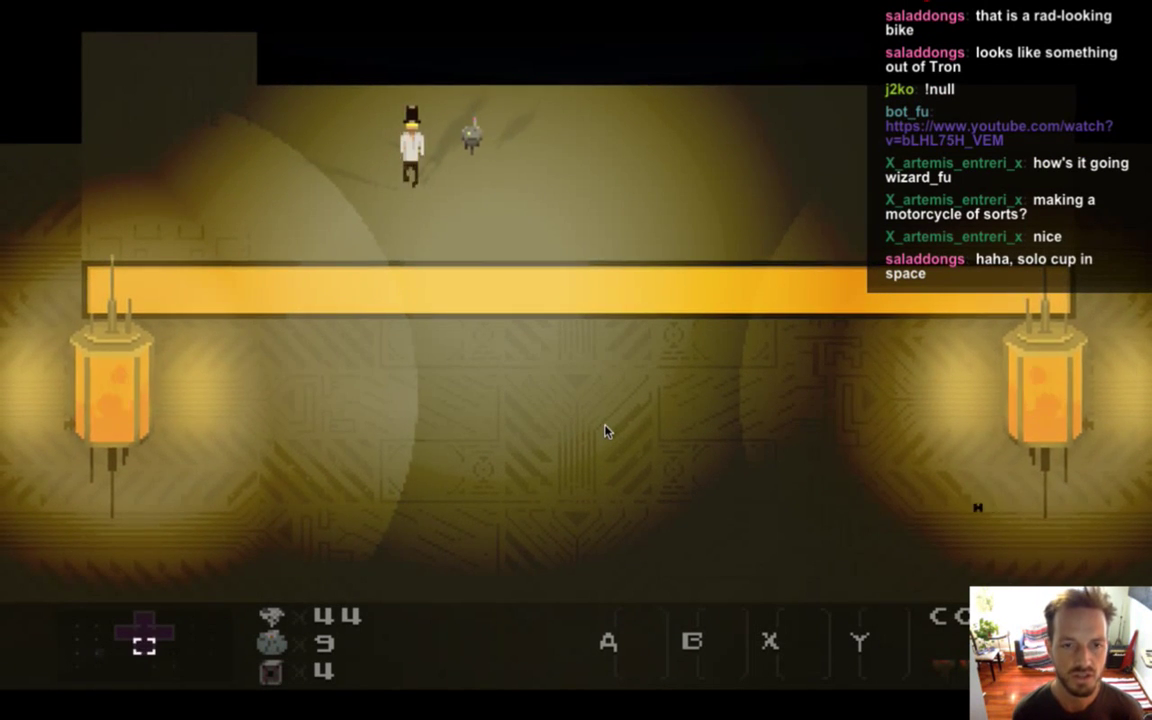
{"action": "key", "text": "Left"}
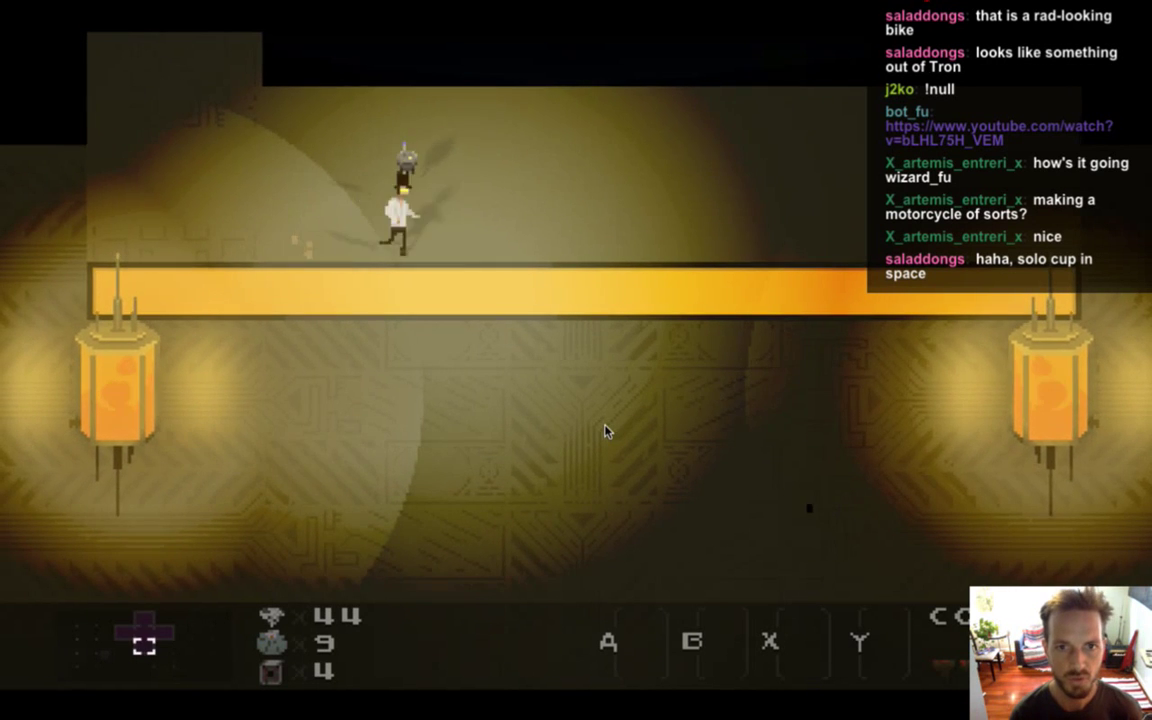
{"action": "key", "text": "Right"}
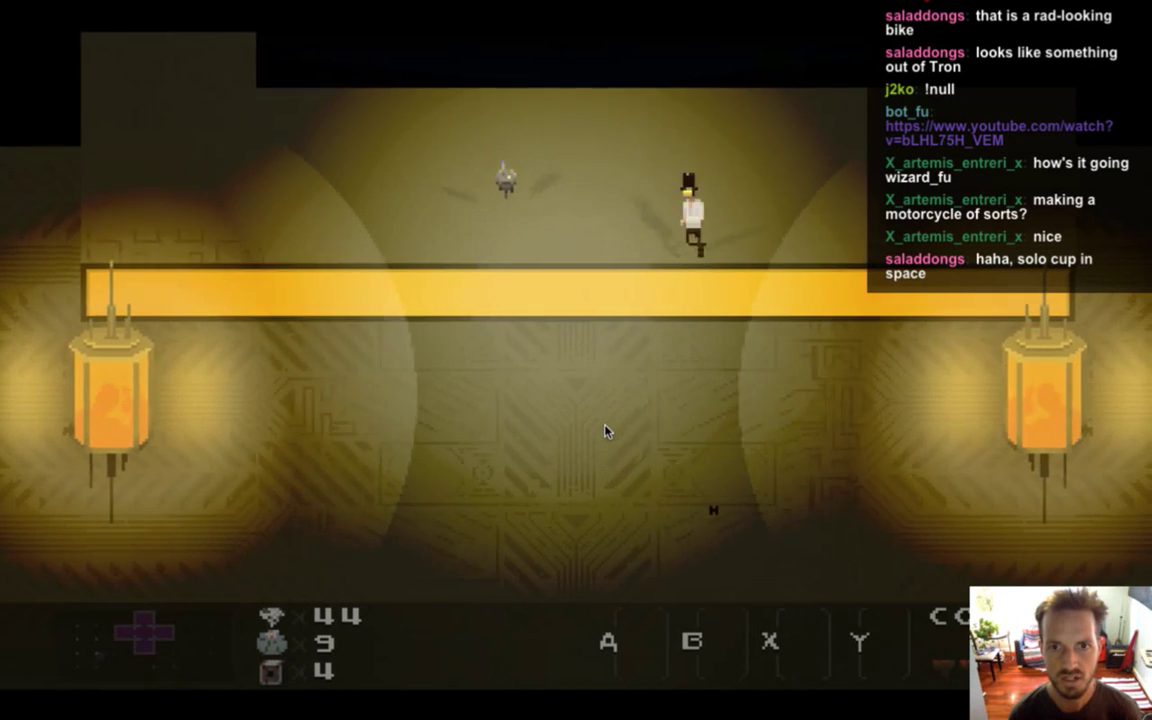
{"action": "key", "text": "Left"}
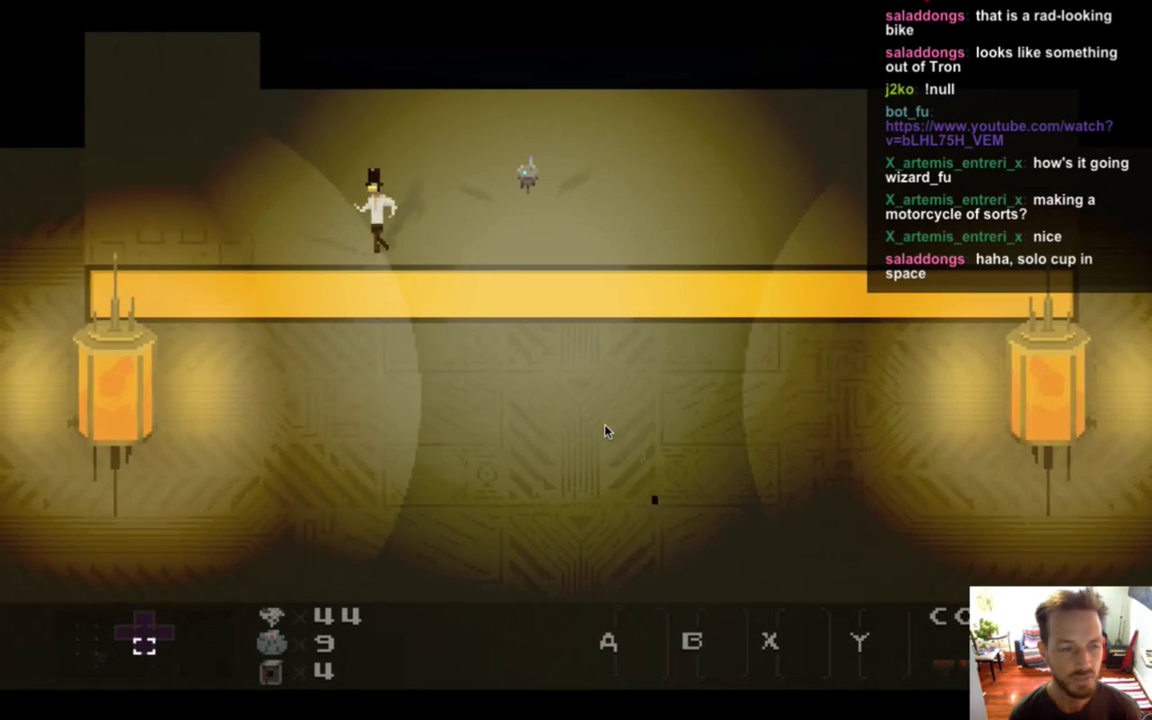
{"action": "key", "text": "Left"}
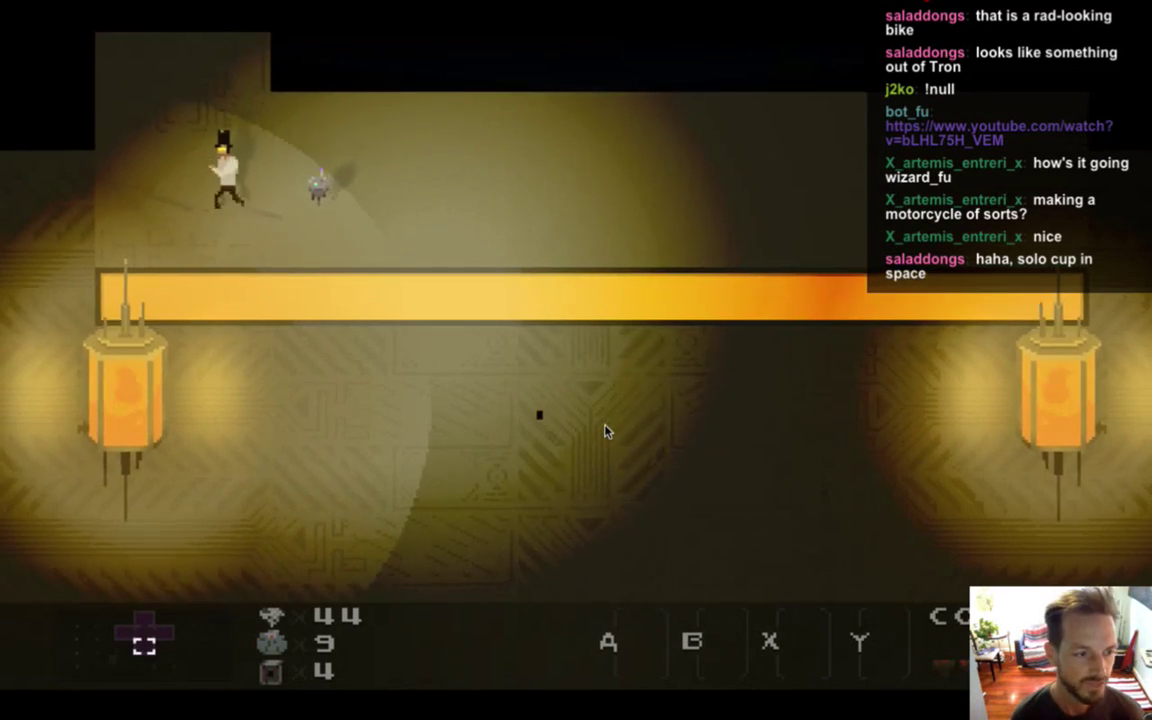
Leave through the top and walk right into the room holding the motorbike.
{"action": "key", "text": "Up"}
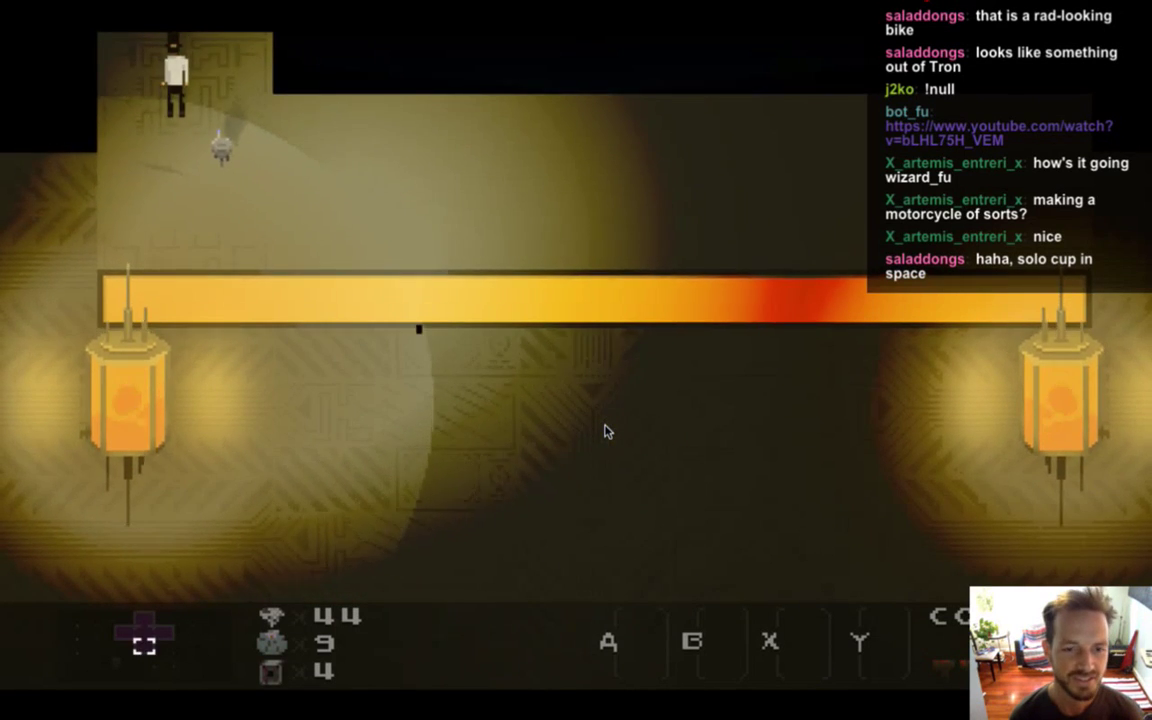
{"action": "key", "text": "Up"}
{"action": "key", "text": "Right"}
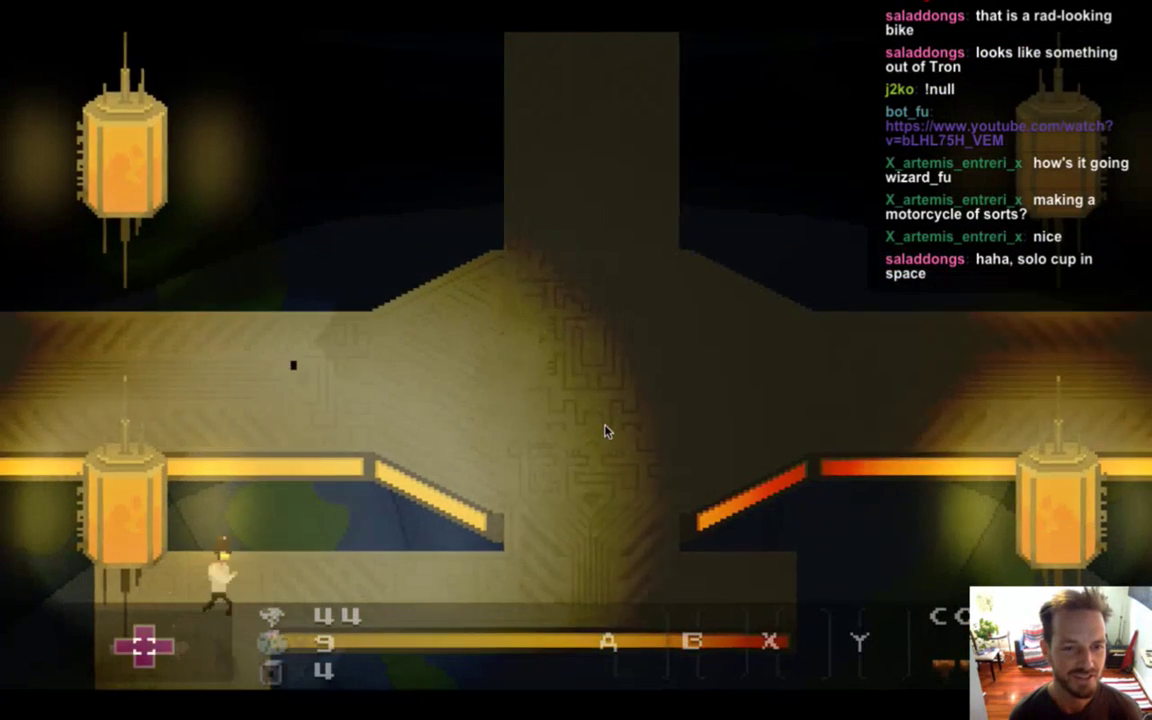
{"action": "key", "text": "Up"}
{"action": "key", "text": "Right"}
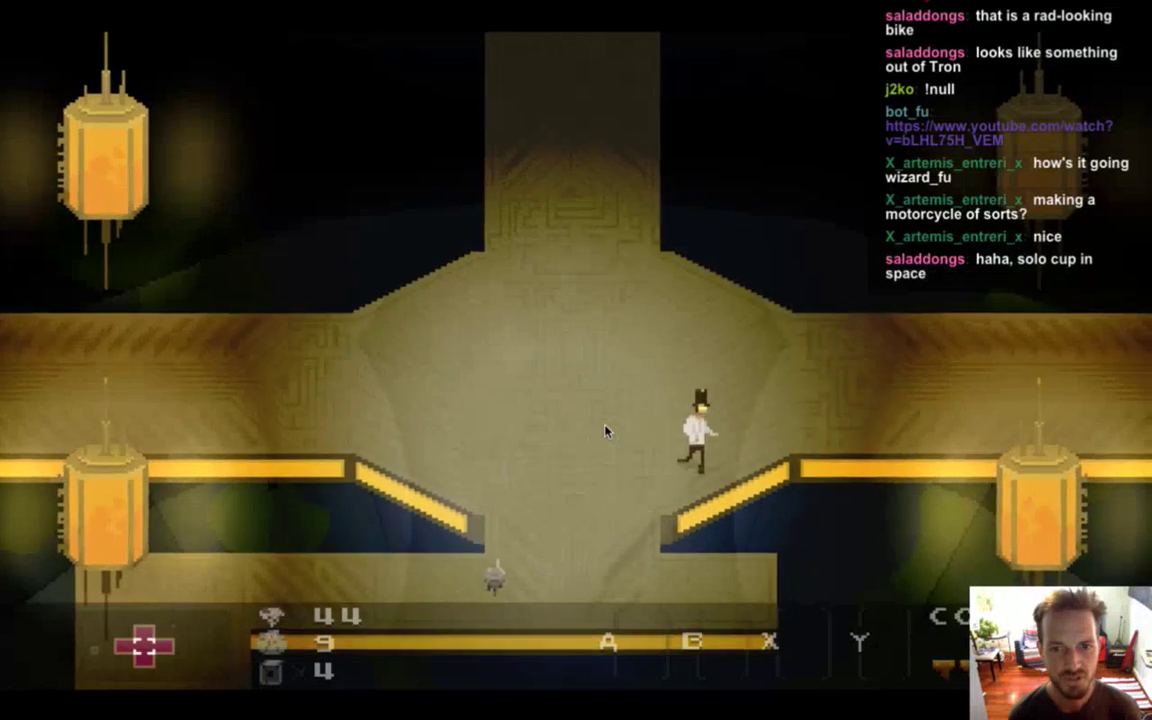
{"action": "key", "text": "Left"}
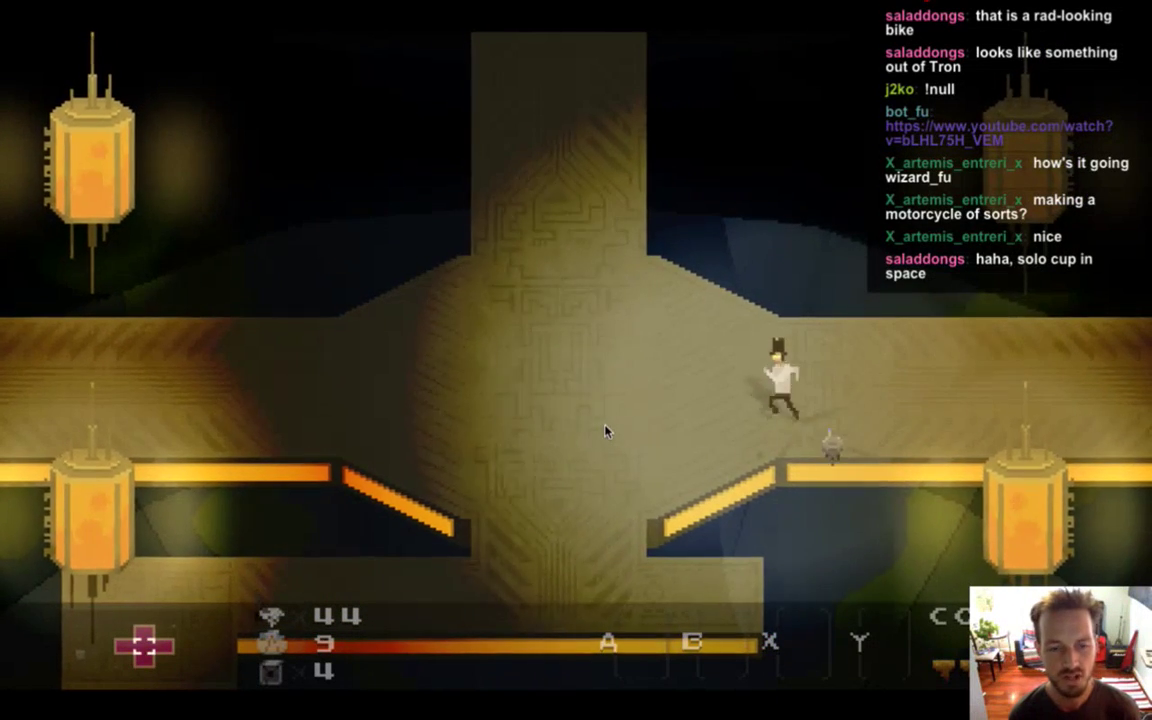
{"action": "key", "text": "Right"}
{"action": "key", "text": "Right"}
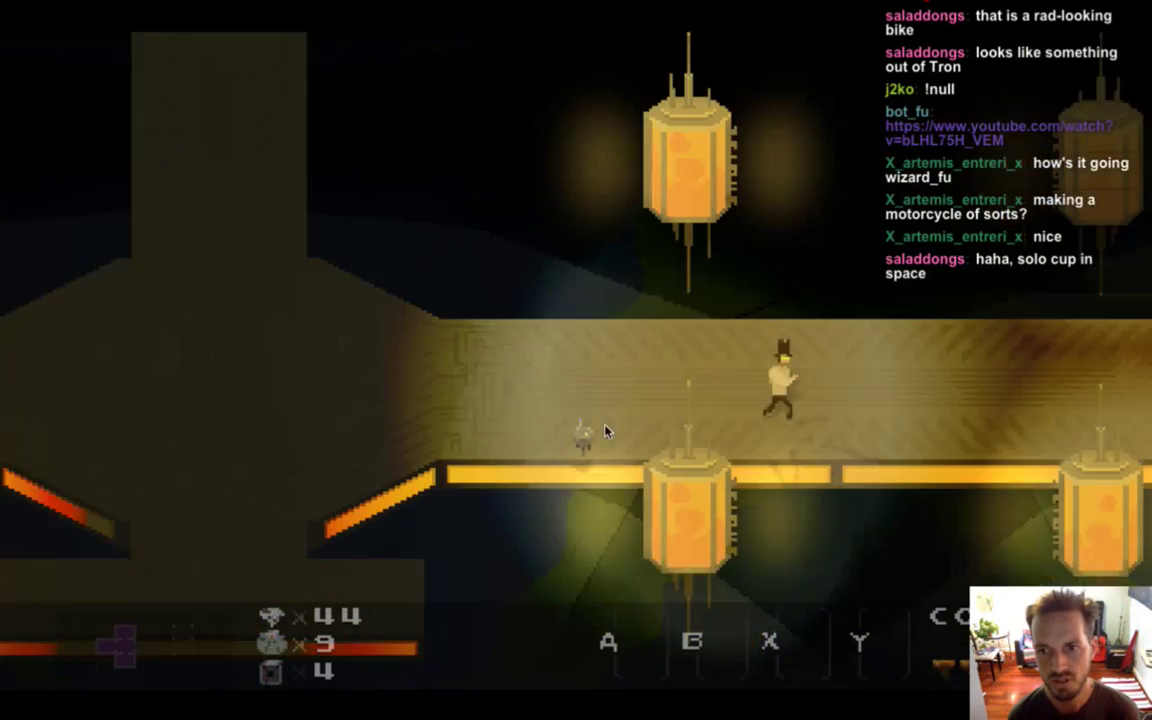
{"action": "key", "text": "Right"}
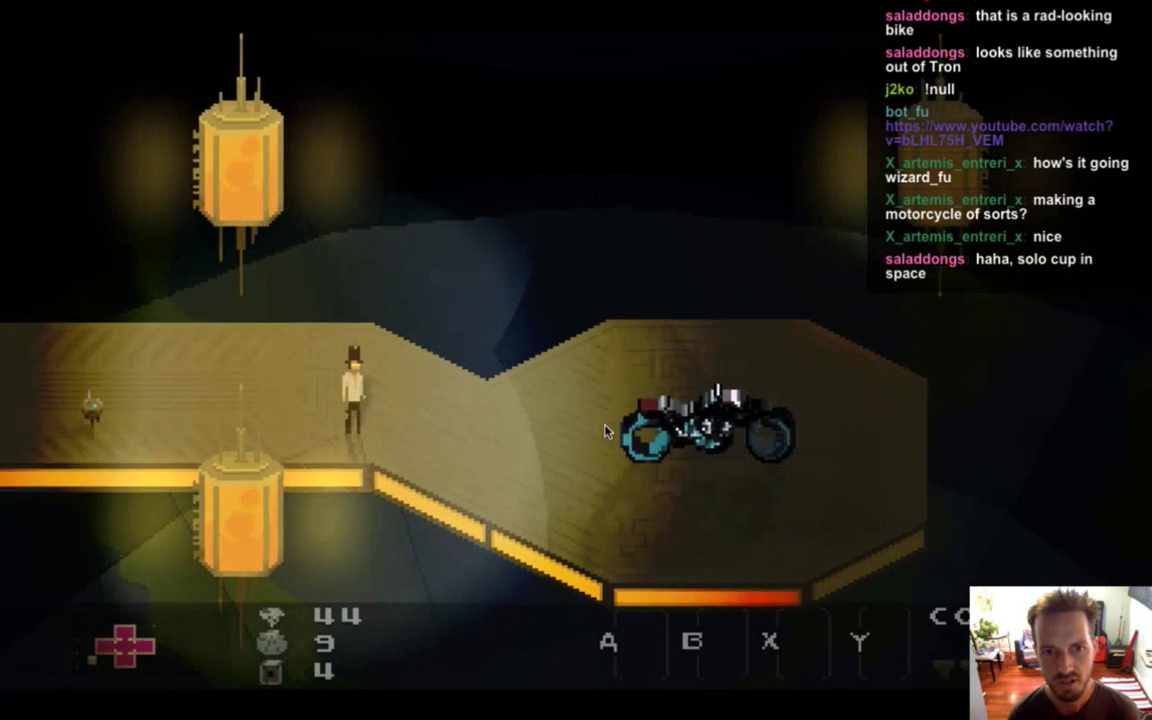
{"action": "key", "text": "Right"}
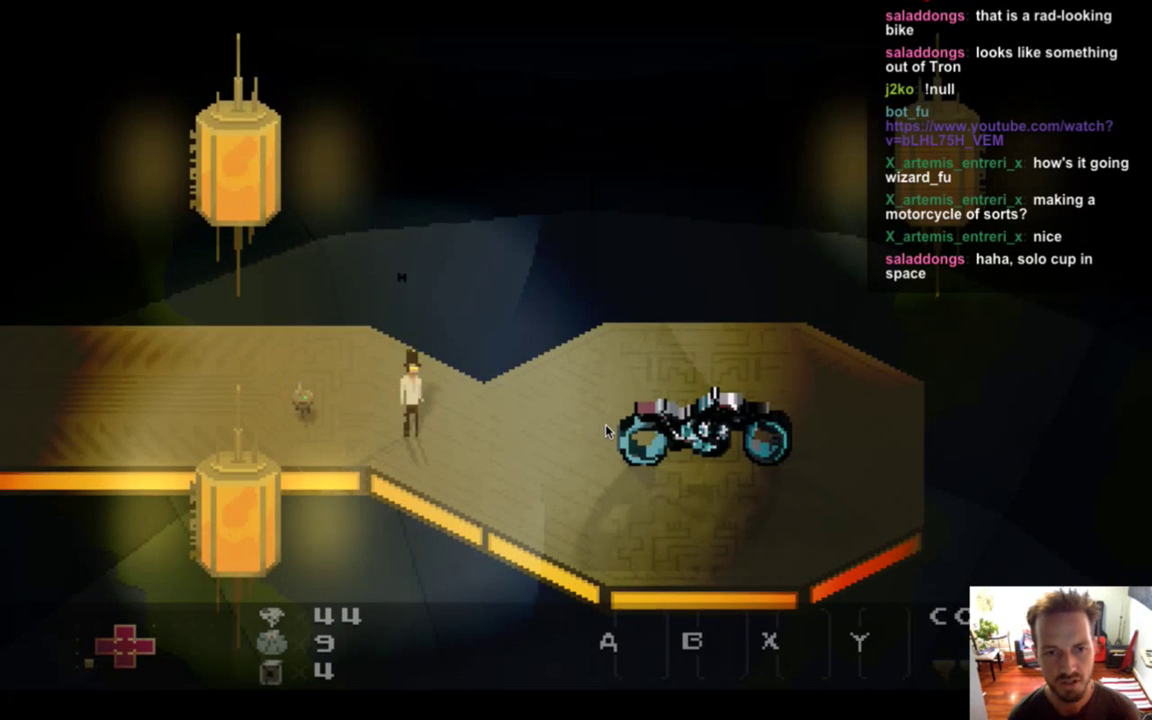
Walk up to the teal-wheeled motorbike, mount it, and switch back to Photoshop.
{"action": "key", "text": "Left"}
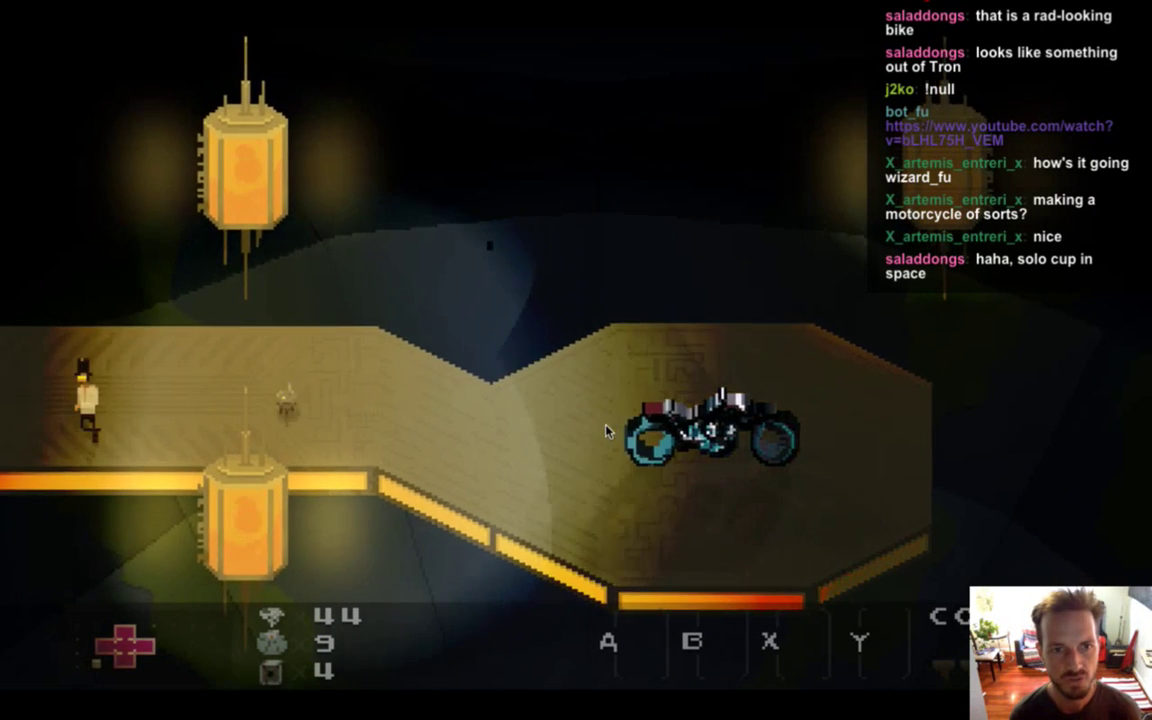
{"action": "key", "text": "Right"}
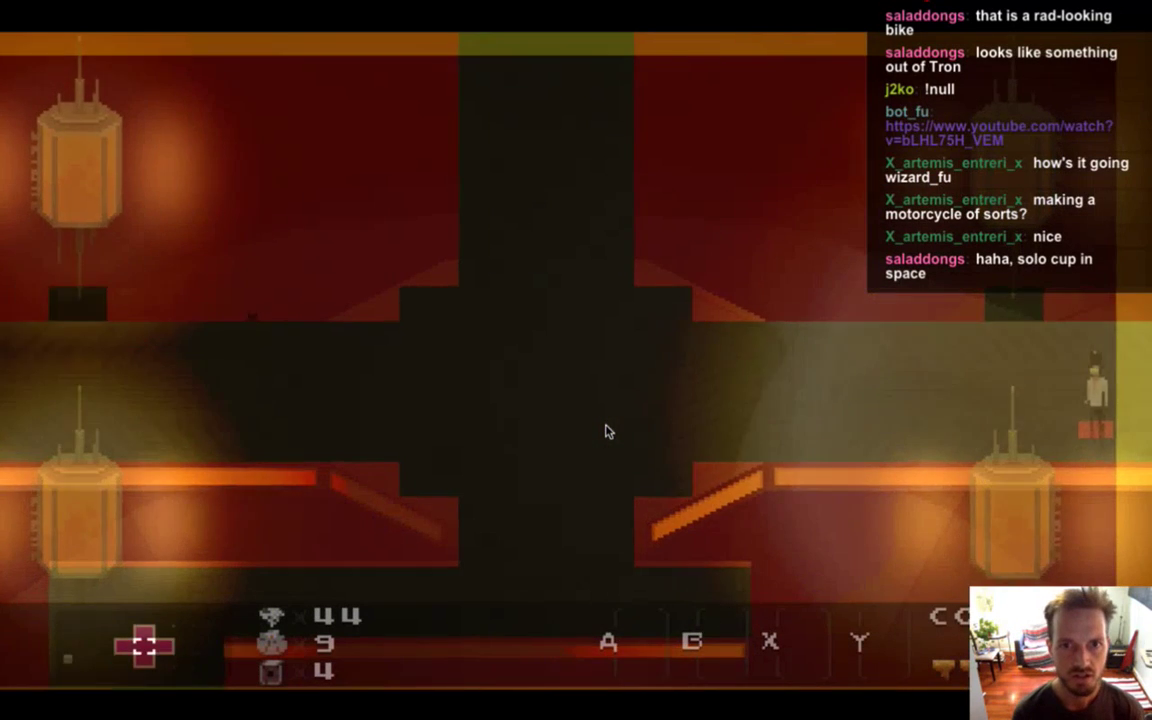
{"action": "key", "text": "Right"}
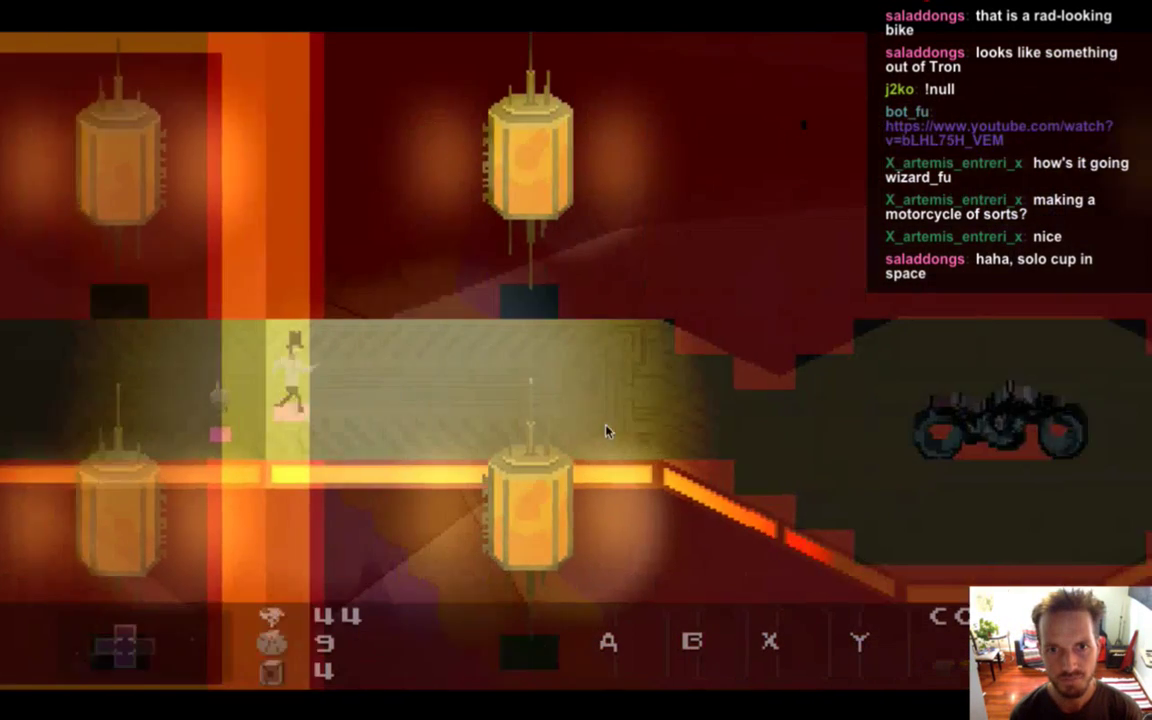
{"action": "key", "text": "Right"}
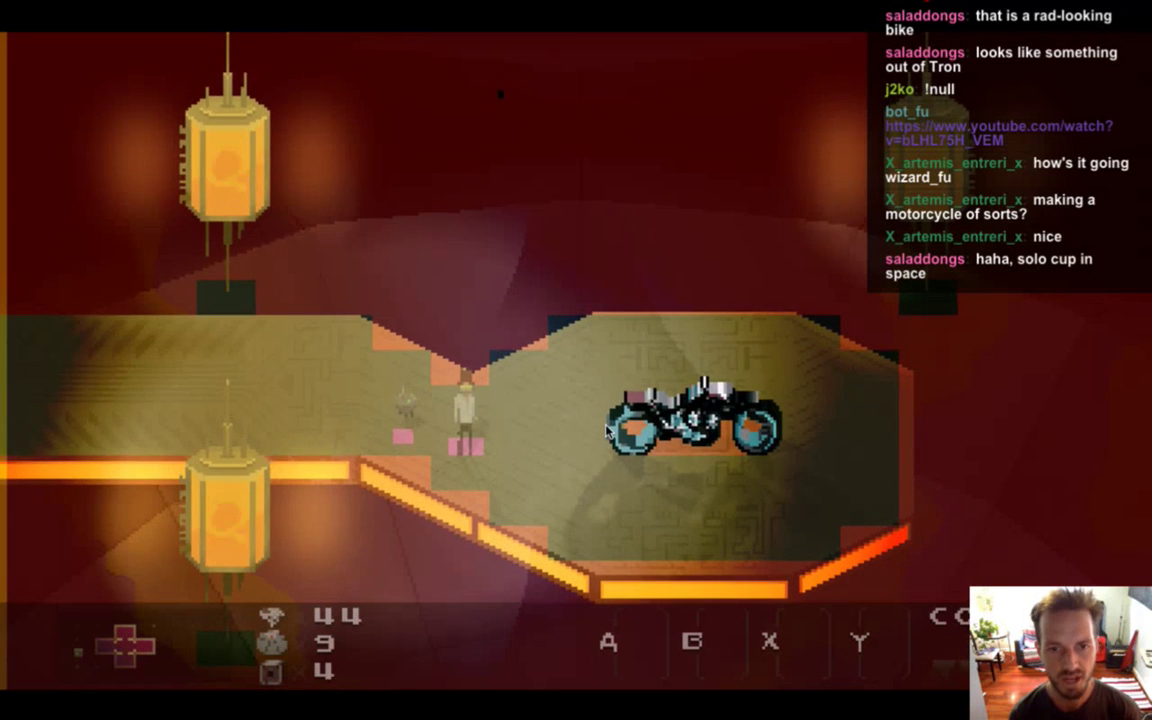
{"action": "key", "text": "Right"}
{"action": "key", "text": "Right"}
{"action": "key", "text": "Left"}
{"action": "key", "text": "Right"}
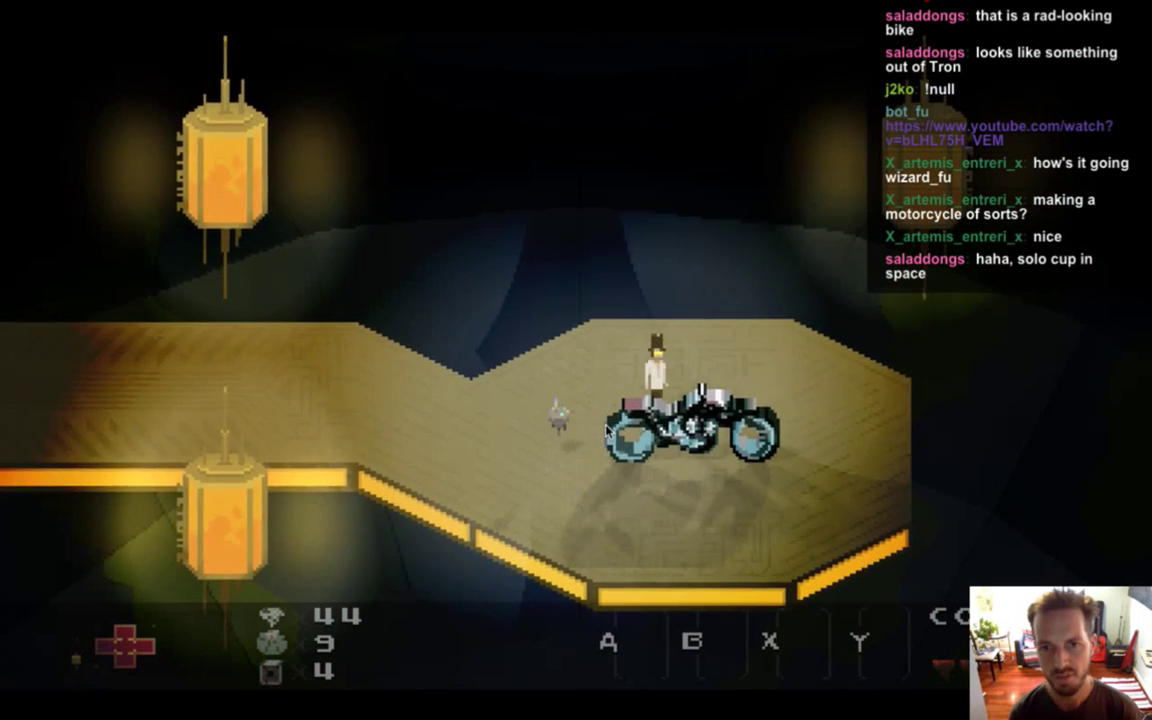
{"action": "key", "text": "super+Tab"}
{"action": "key", "text": "super+Tab"}
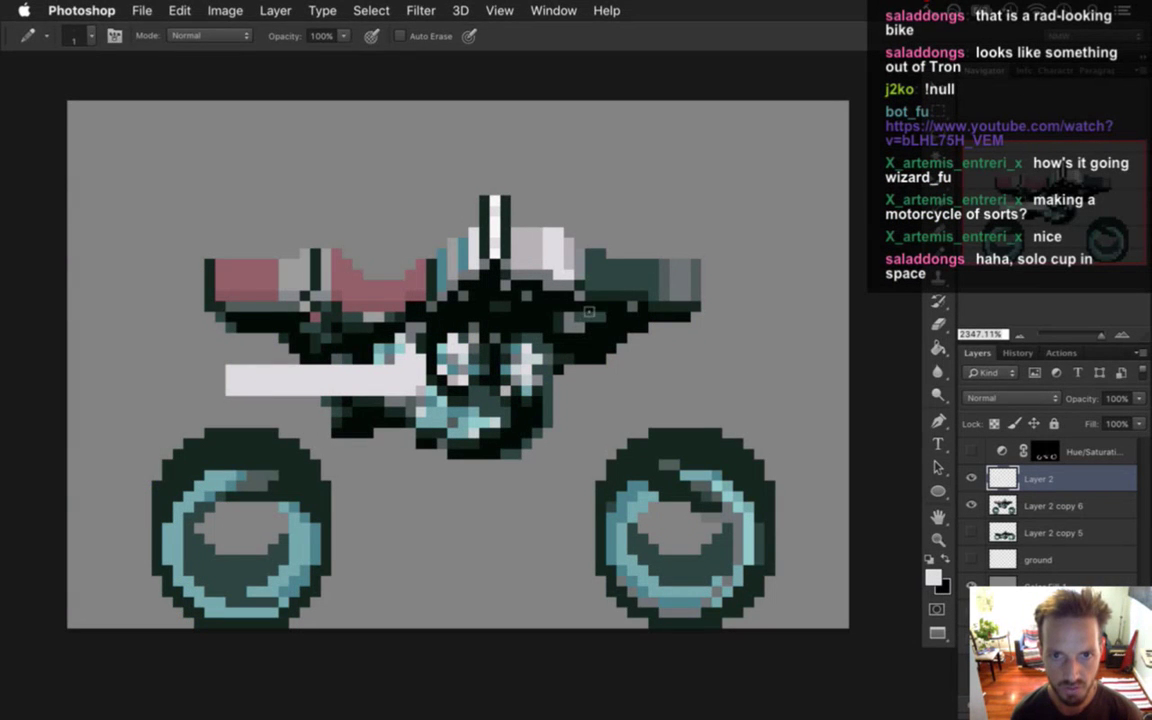
Paint a light grey row under the exhaust pipe, then sample the tail-light white.
{"action": "key", "text": "i"}
{"action": "left_click", "coordinate": [575, 264]}
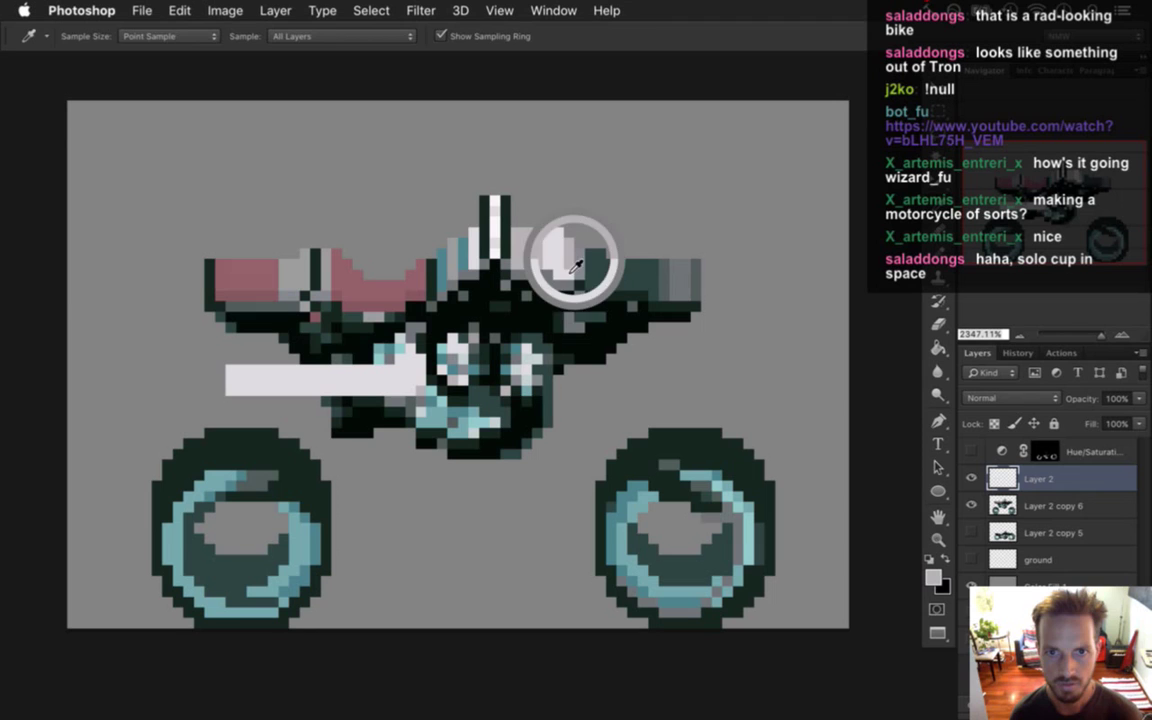
{"action": "key", "text": "b"}
{"action": "left_click_drag", "start_coordinate": [360, 391], "coordinate": [272, 393]}
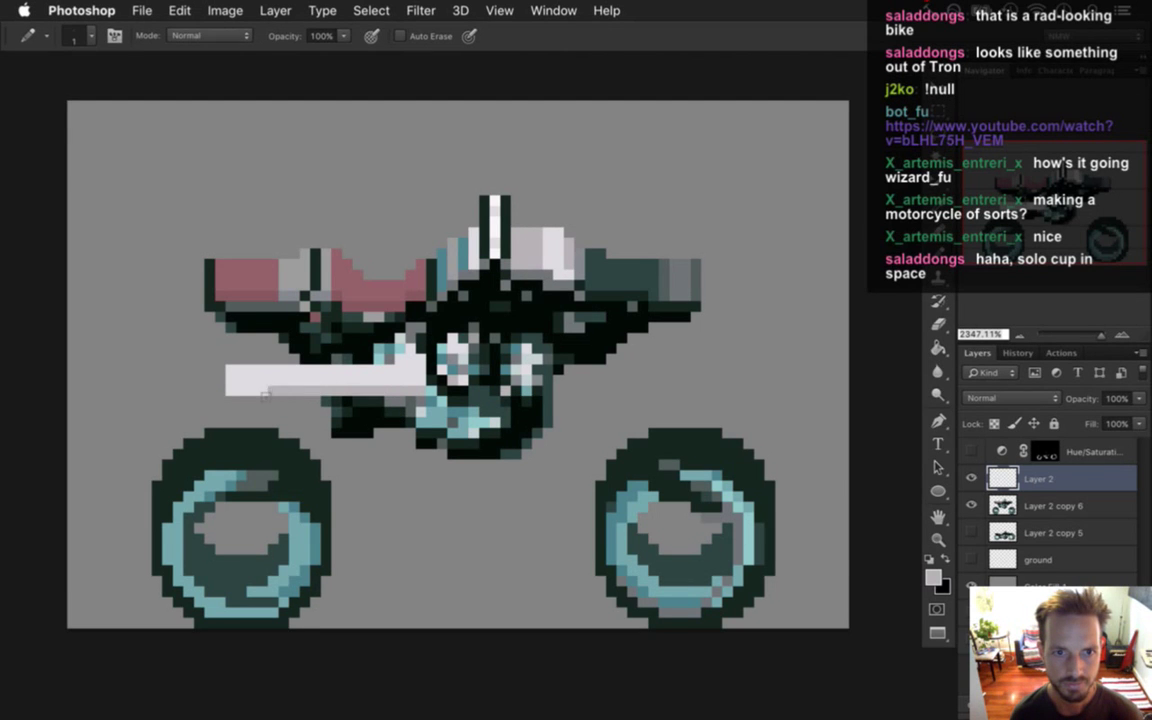
{"action": "key", "text": "i"}
{"action": "left_click", "coordinate": [492, 225]}
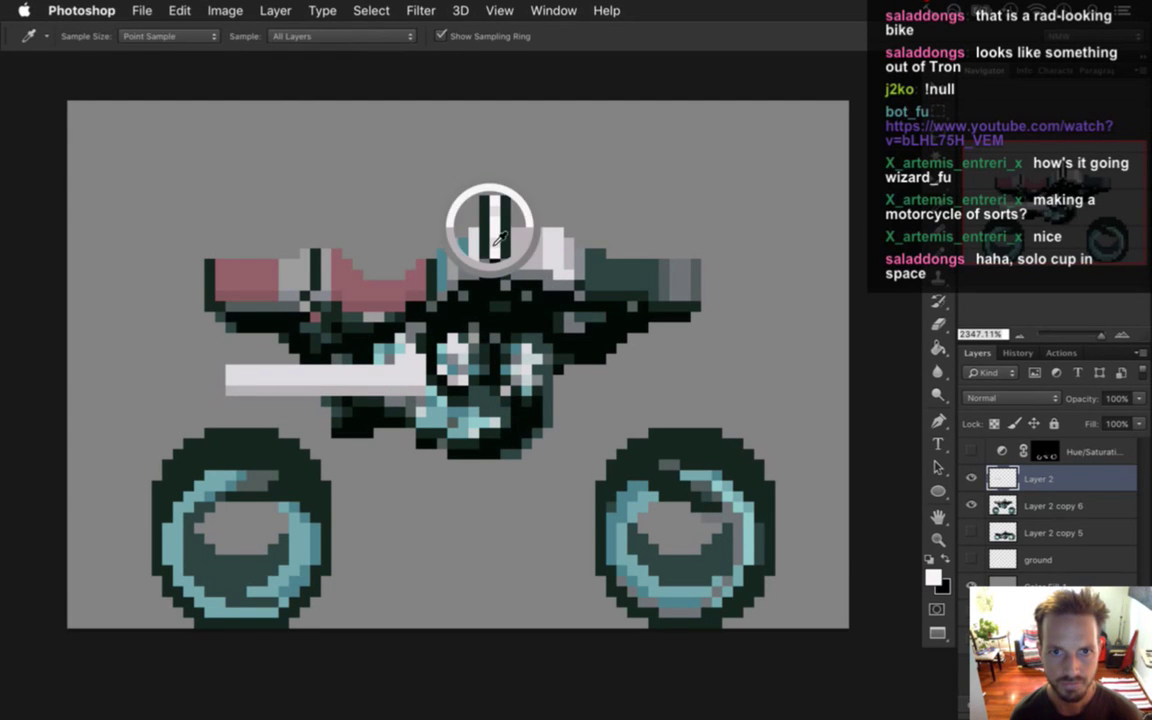
{"action": "key", "text": "b"}
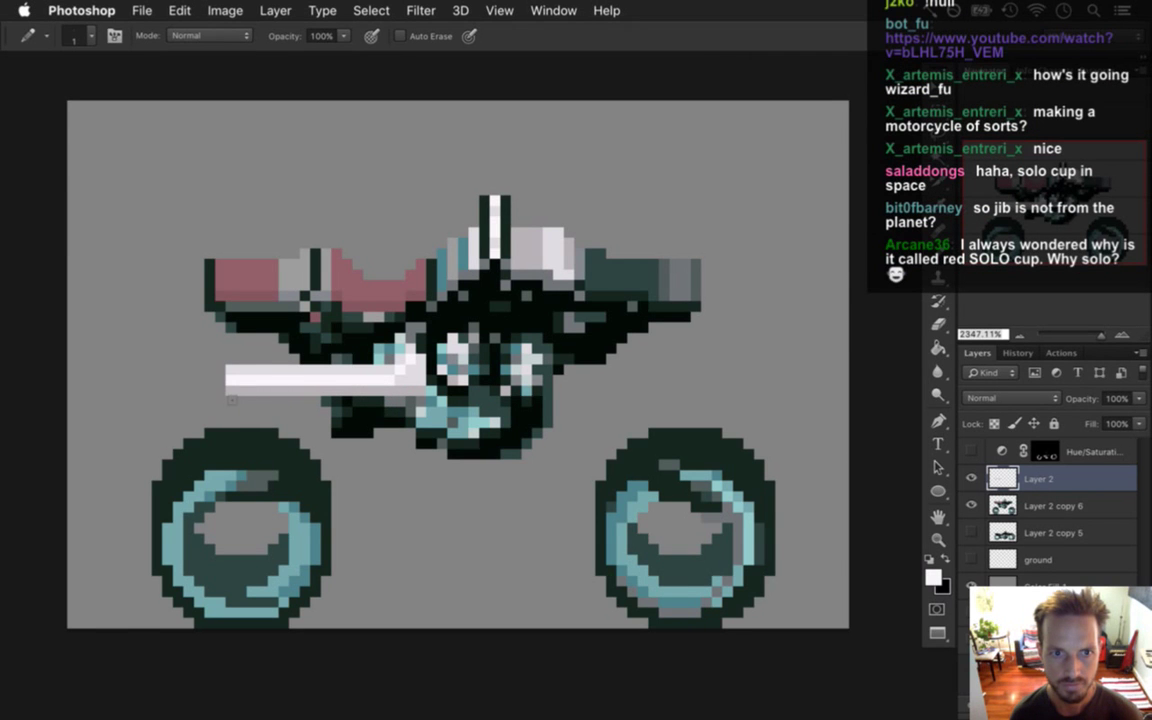
Sample light grey and a darker shading colour to shade the pipe's rear tip.
{"action": "key", "text": "i"}
{"action": "left_click", "coordinate": [235, 360]}
{"action": "key", "text": "b"}
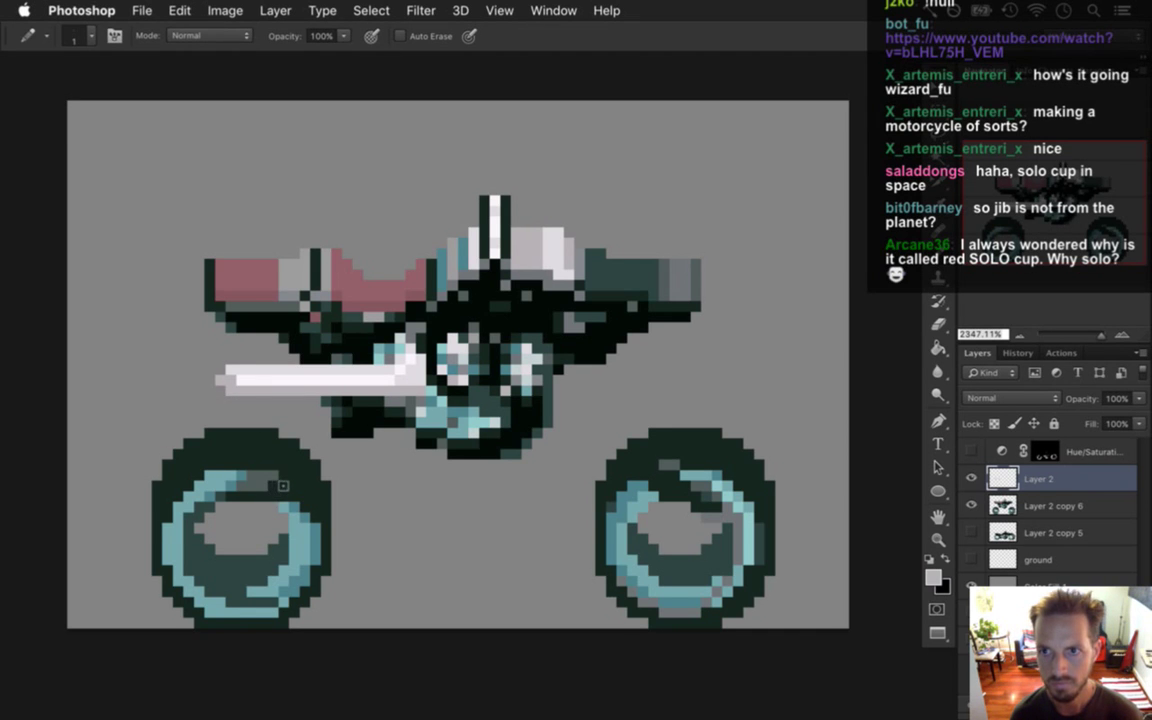
{"action": "key", "text": "i"}
{"action": "left_click", "coordinate": [424, 258]}
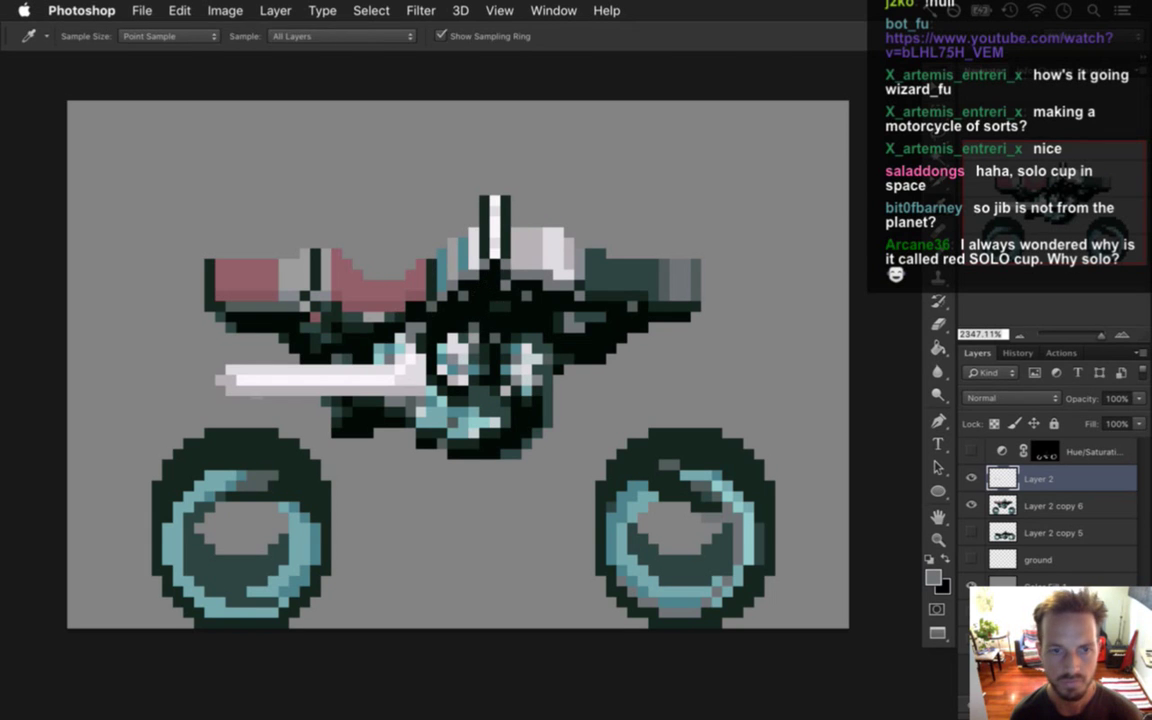
{"action": "key", "text": "b"}
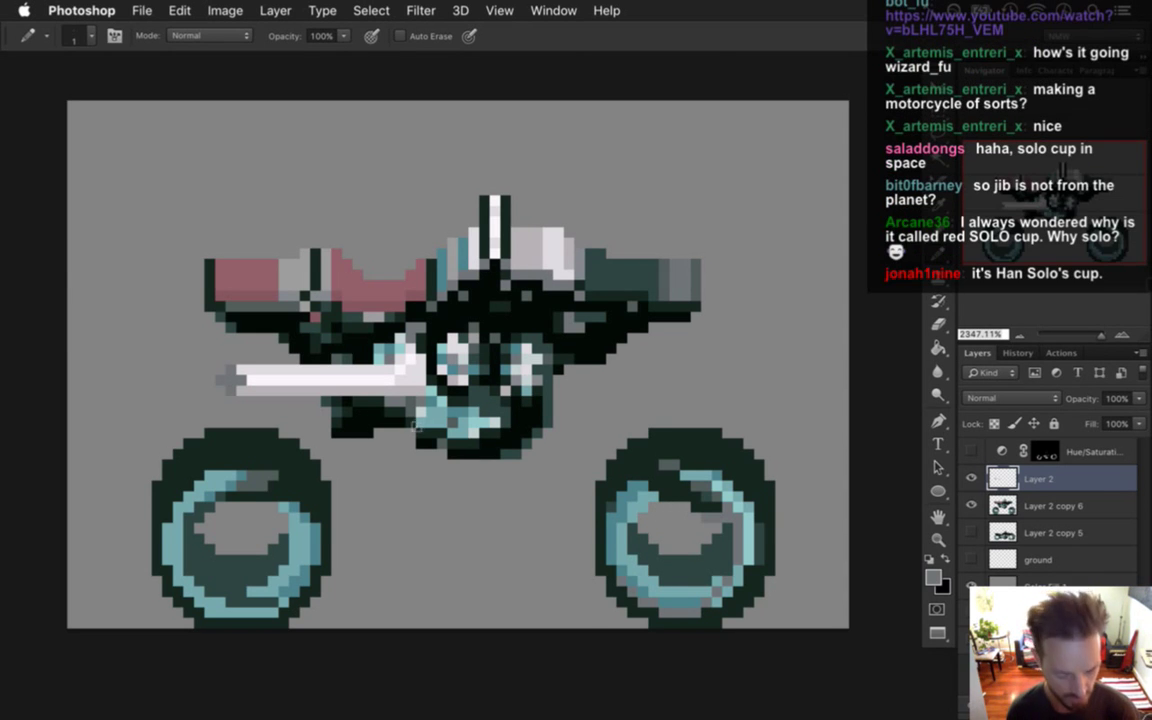
{"action": "key", "text": "i"}
{"action": "left_click", "coordinate": [347, 358]}
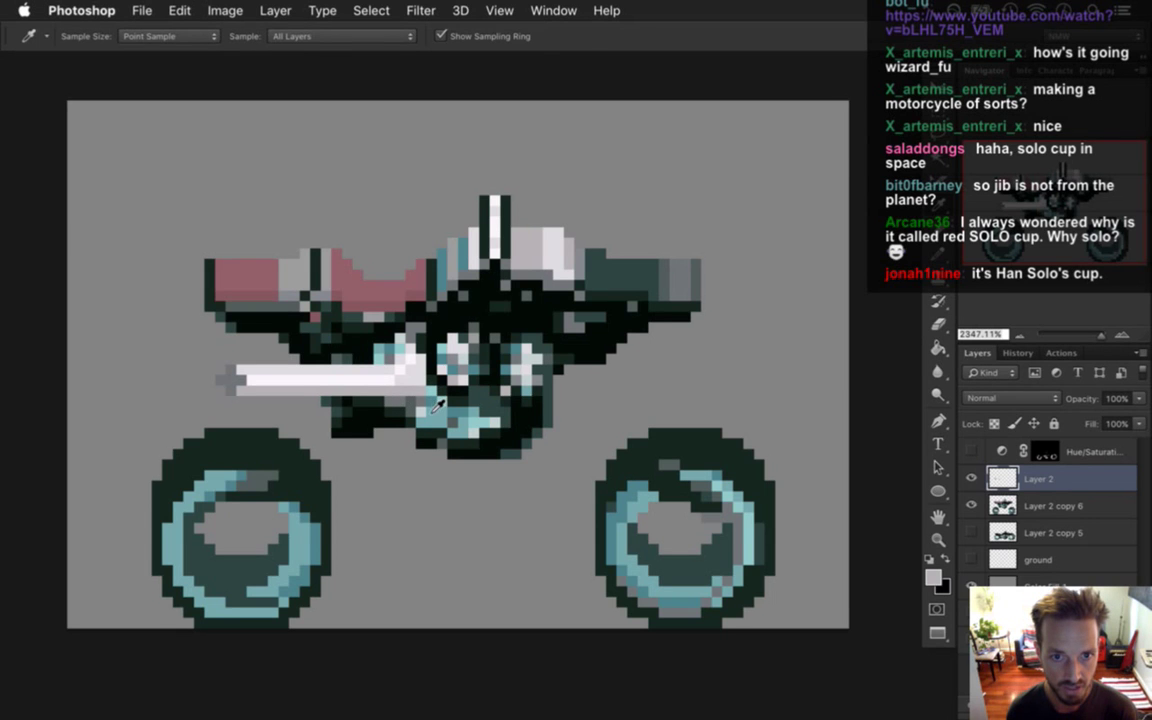
{"action": "key", "text": "e"}
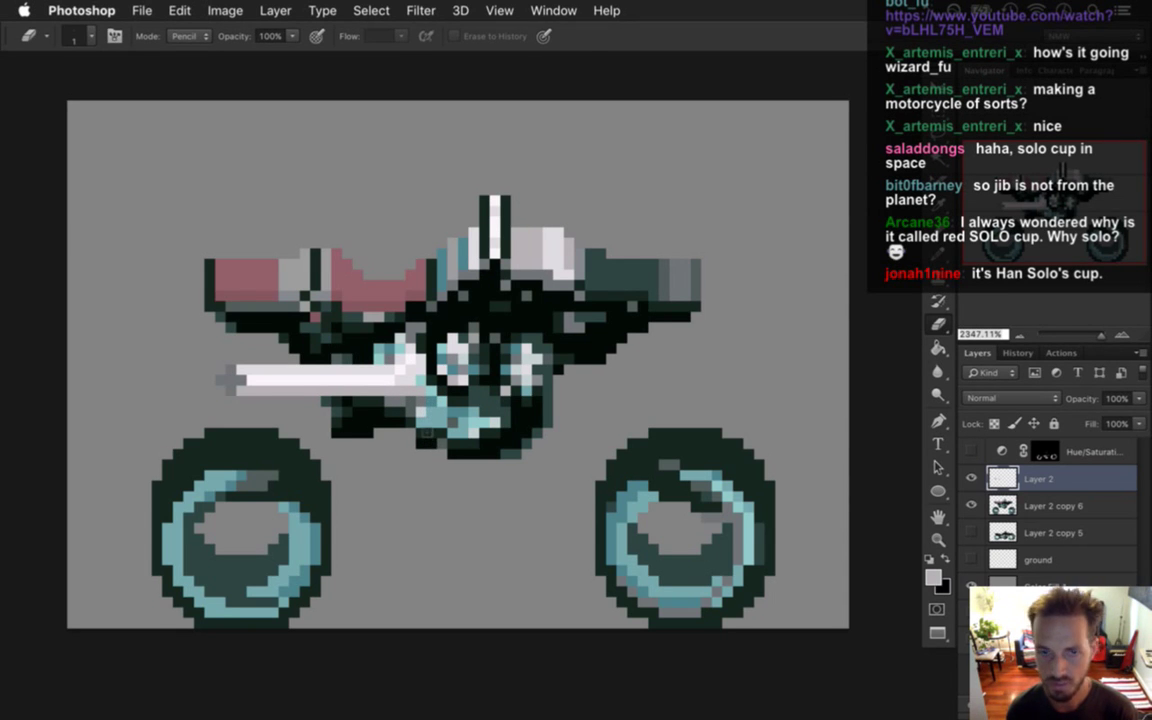
{"action": "key", "text": "i"}
{"action": "left_click", "coordinate": [347, 350]}
{"action": "key", "text": "b"}
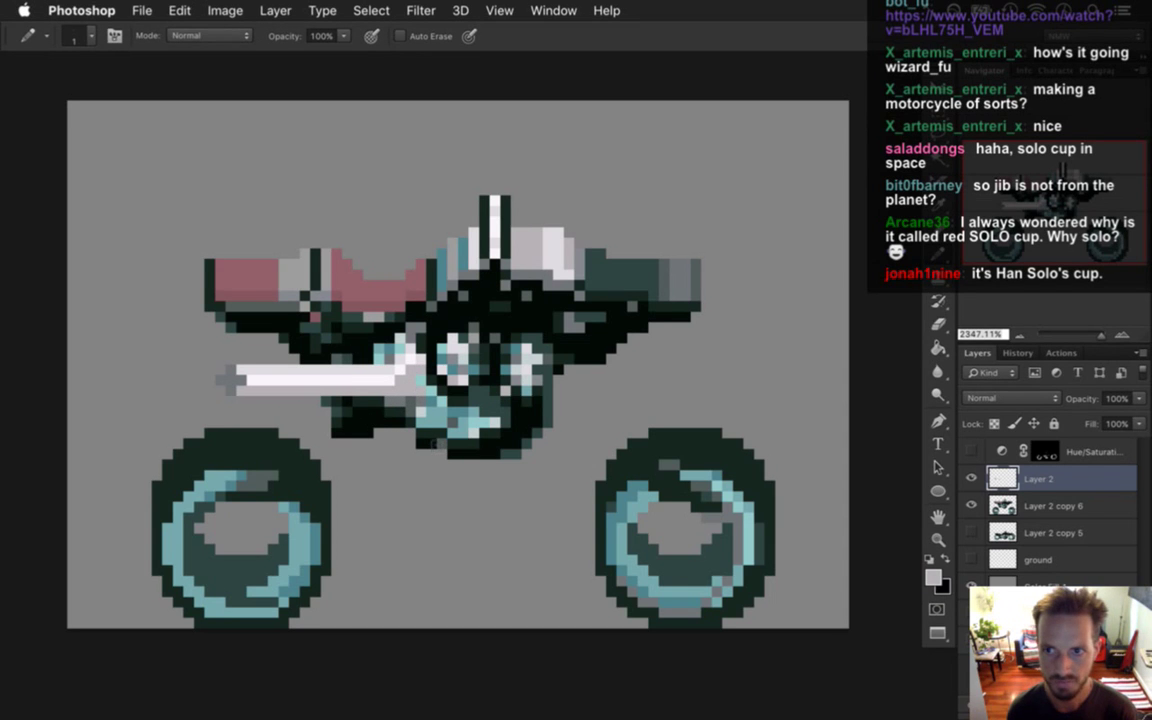
{"action": "key", "text": "i"}
{"action": "left_click", "coordinate": [352, 347]}
{"action": "key", "text": "b"}
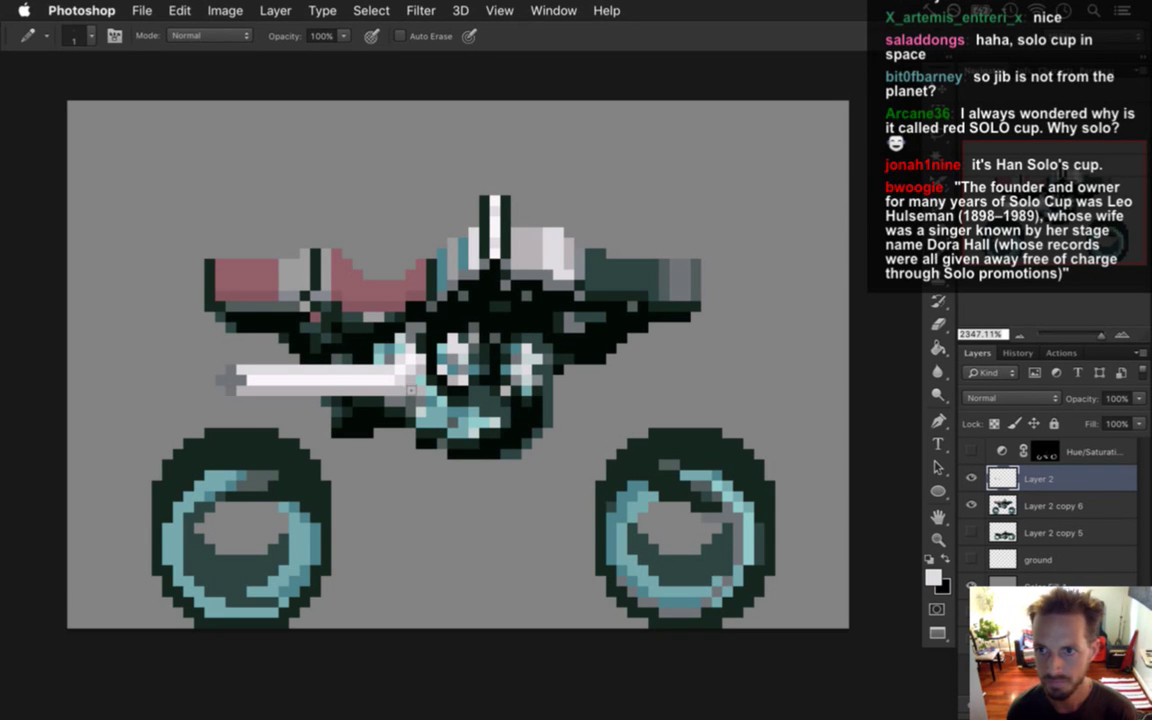
{"action": "left_click", "coordinate": [975, 468]}
{"action": "left_click", "coordinate": [975, 468]}
{"action": "left_click", "coordinate": [975, 468]}
{"action": "left_click", "coordinate": [975, 468]}
Shift the white exhaust pipe slightly right and down, then duplicate it into Layer 2 copy.
{"action": "left_click", "coordinate": [975, 468]}
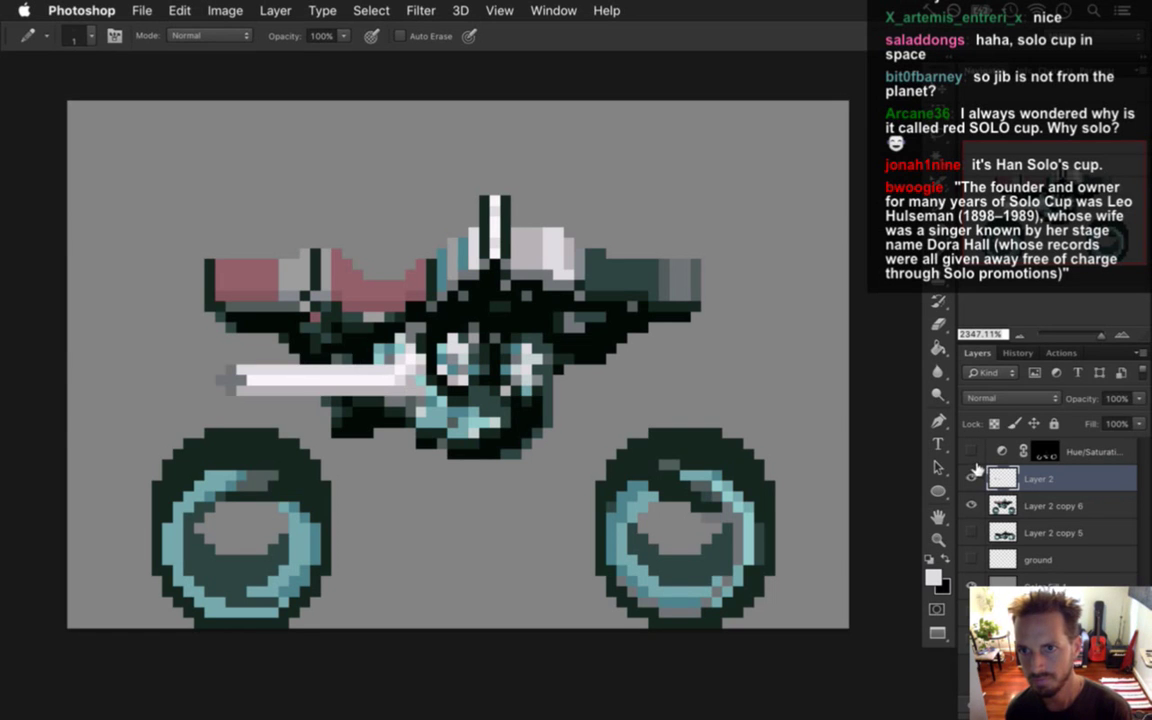
{"action": "key", "text": "v"}
{"action": "left_click_drag", "start_coordinate": [404, 360], "coordinate": [444, 380]}
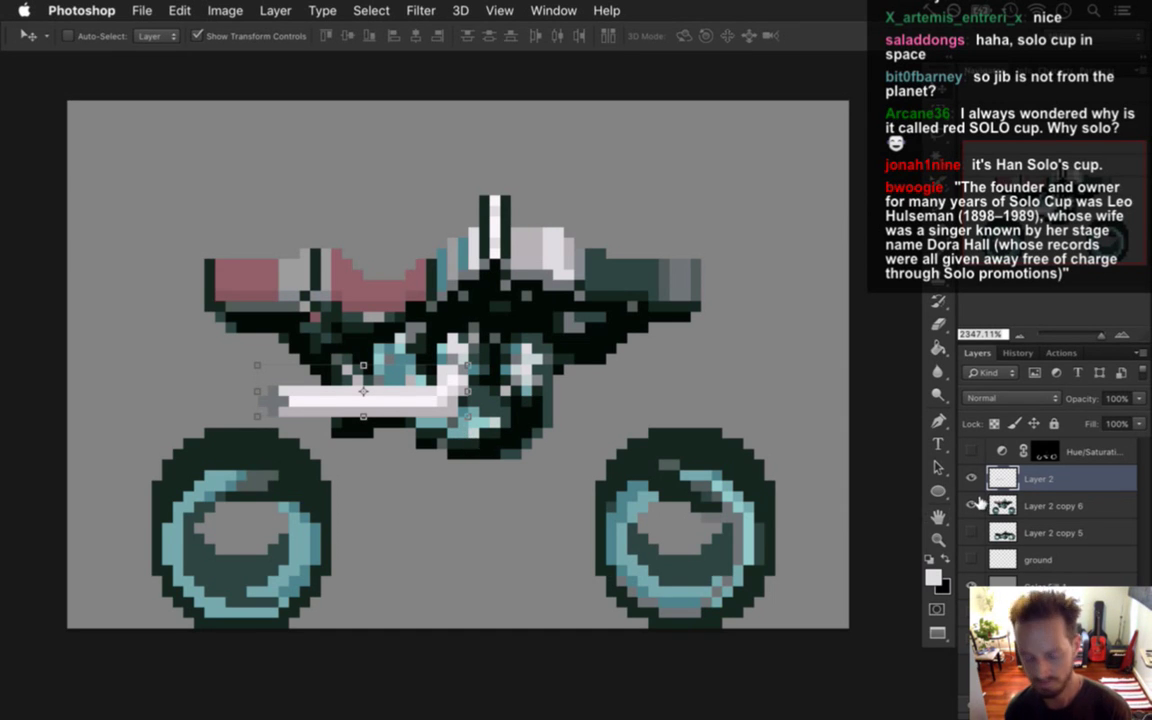
{"action": "key", "text": "ctrl+j"}
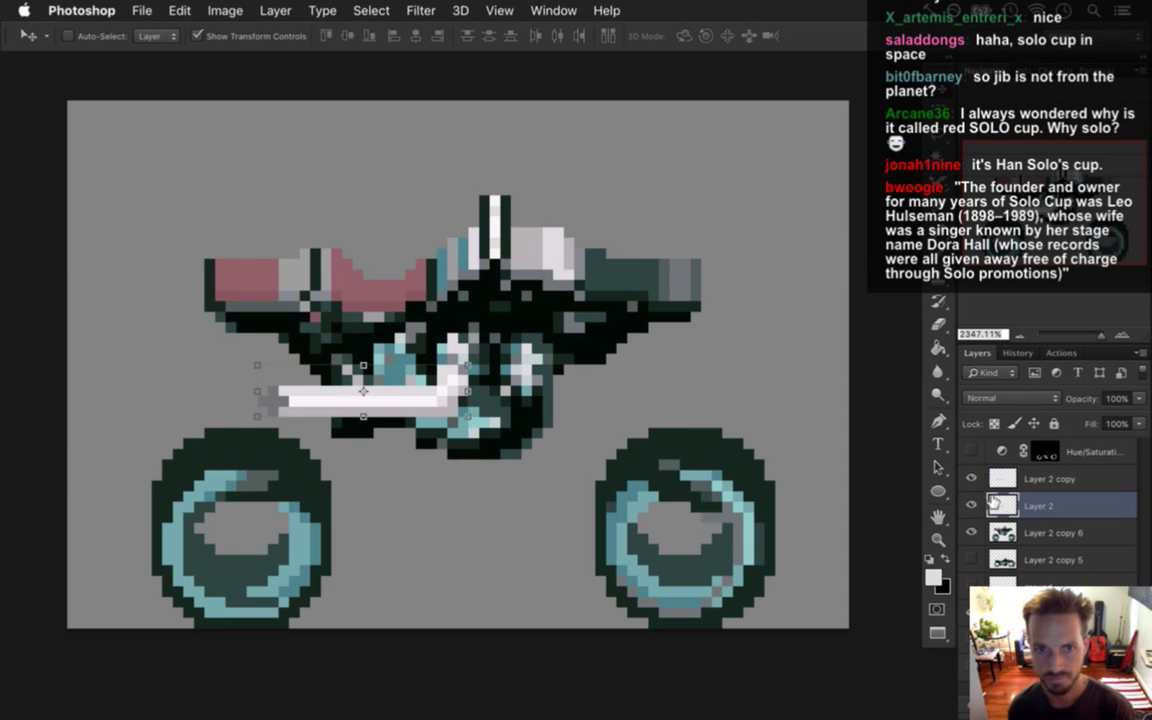
{"action": "left_click_drag", "start_coordinate": [419, 397], "coordinate": [387, 365]}
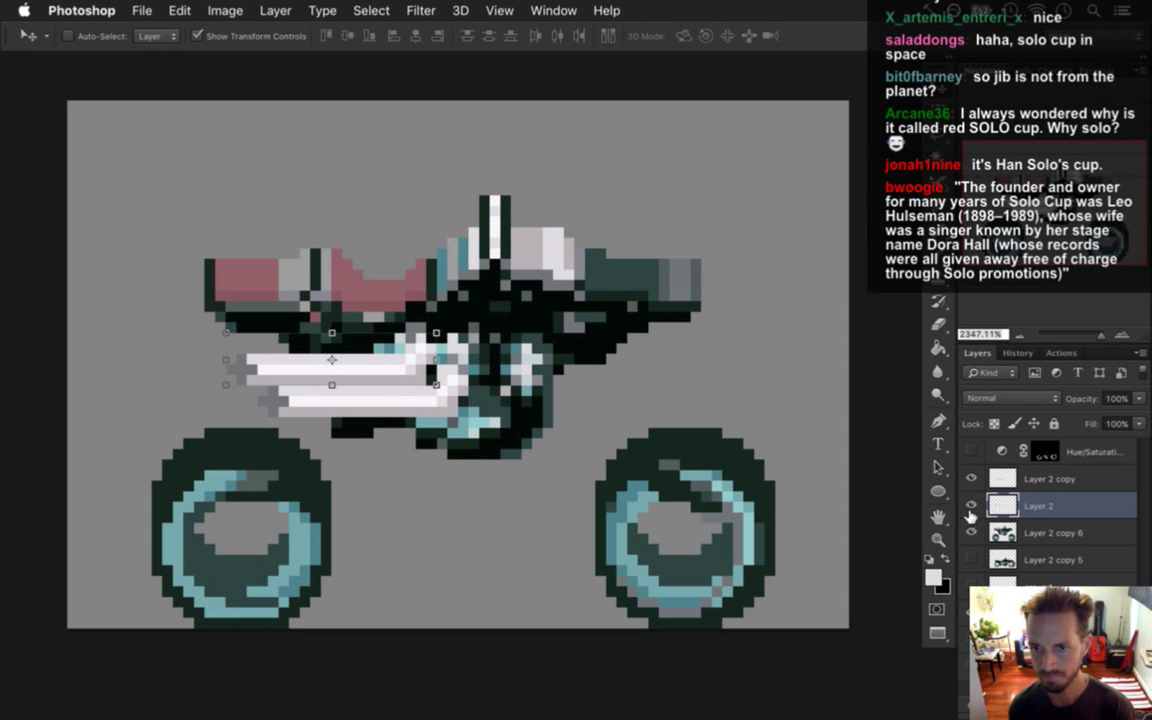
Position the duplicate pipe over the original, offset a couple of pixels down to stack them.
{"action": "mouse_move", "coordinate": [404, 349]}
{"action": "left_mouse_down"}
{"action": "mouse_move", "coordinate": [415, 360]}
{"action": "mouse_move", "coordinate": [407, 350]}
{"action": "left_mouse_up"}
{"action": "key", "text": "Down"}
{"action": "key", "text": "Down"}
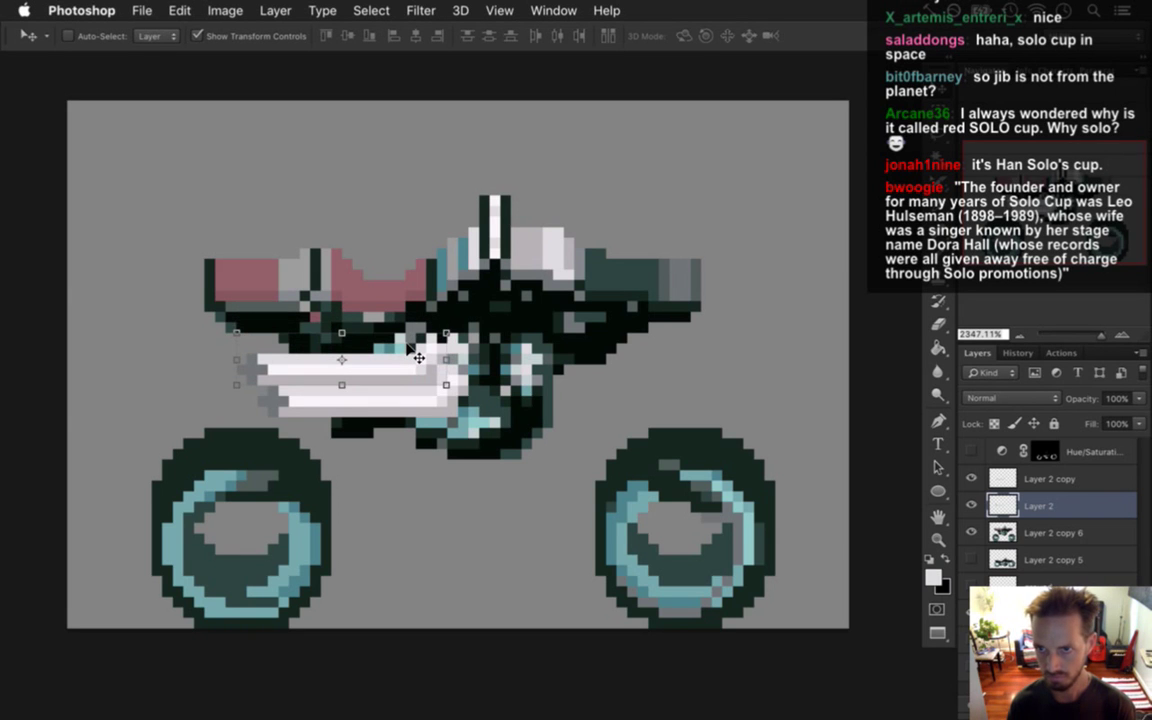
{"action": "key", "text": "Right"}
{"action": "key", "text": "Down"}
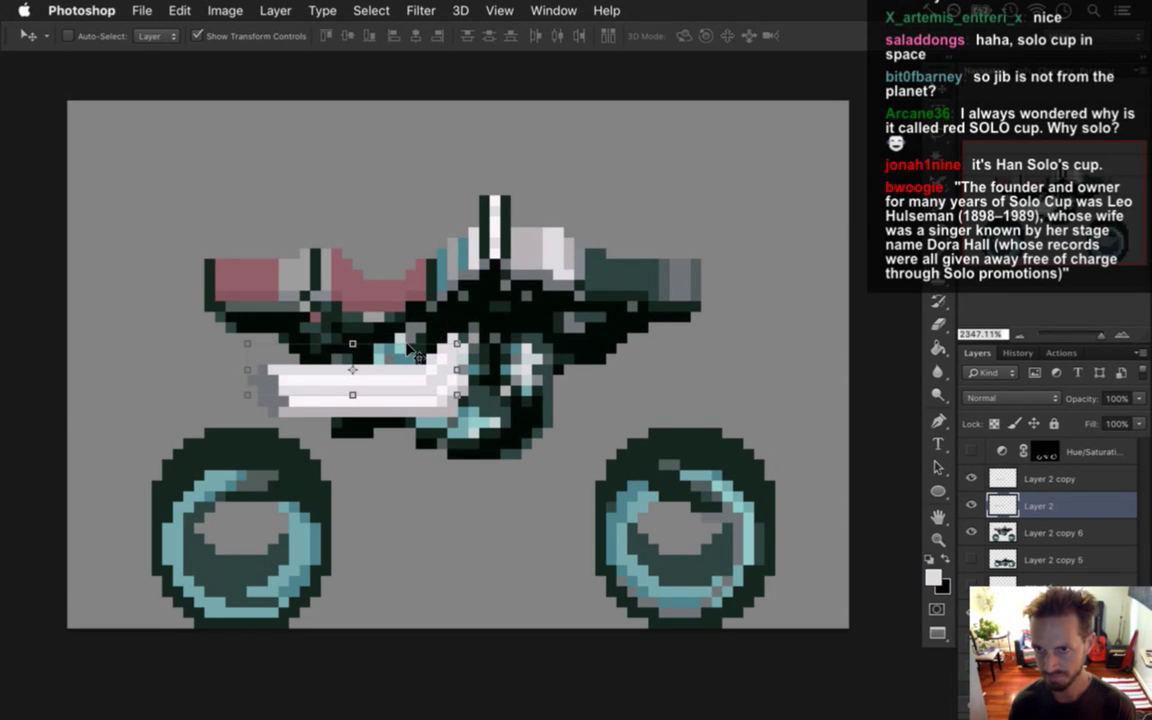
{"action": "key", "text": "Left"}
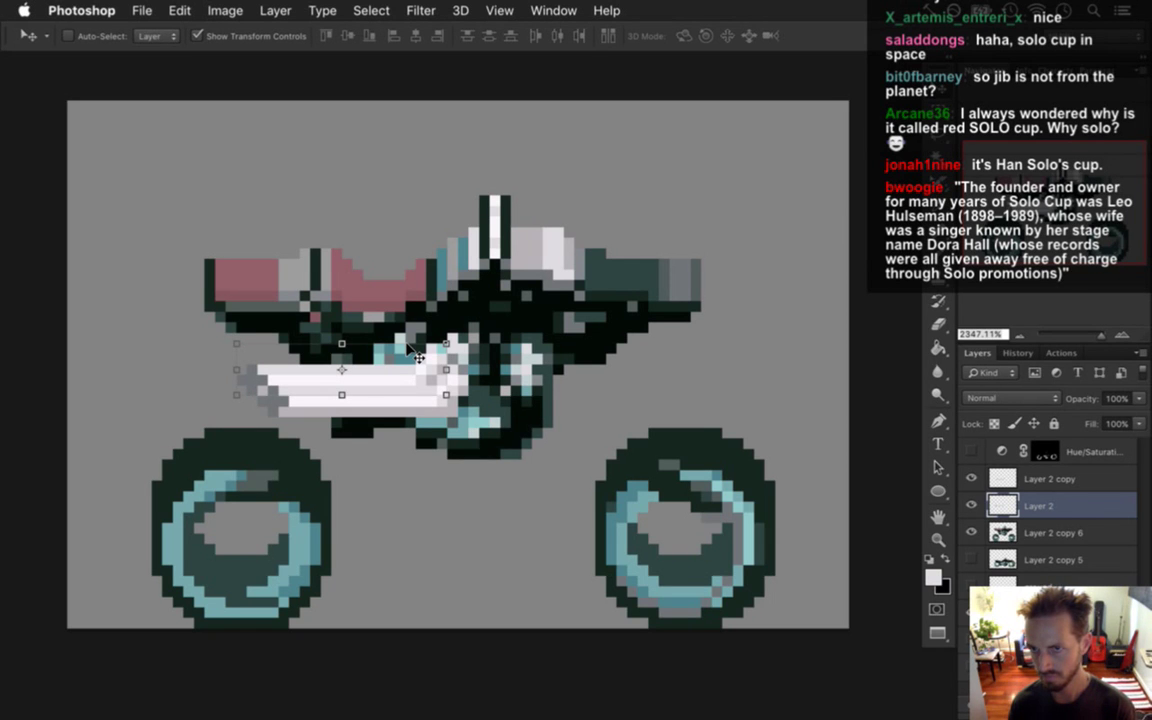
Select both pipe layers, nudge them up and right together, then hide both.
{"action": "left_click", "coordinate": [1028, 482], "text": "shift"}
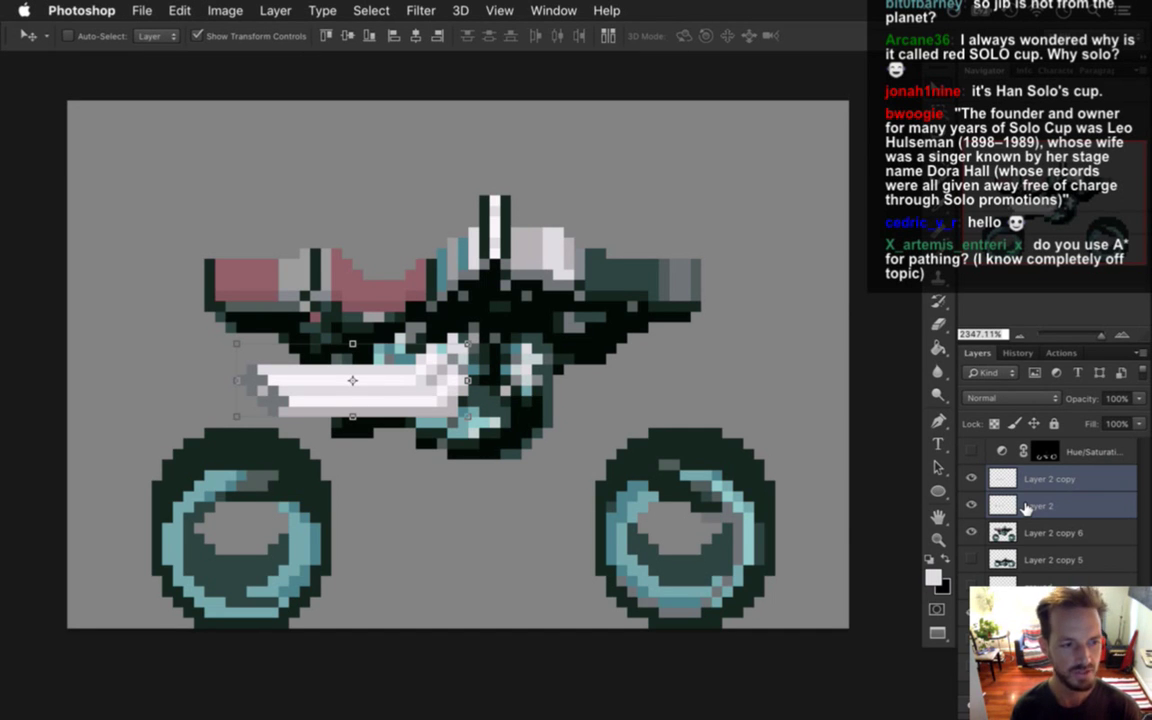
{"action": "key", "text": "Up"}
{"action": "key", "text": "Right"}
{"action": "key", "text": "Right"}
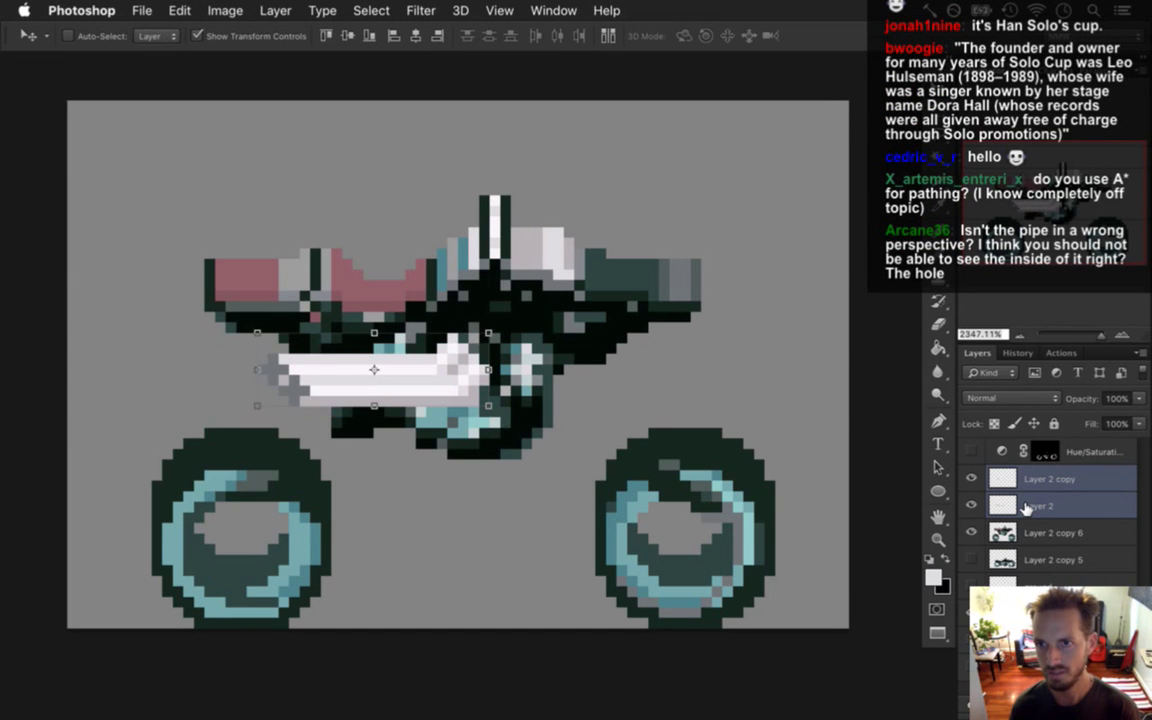
{"action": "key", "text": "Up"}
{"action": "key", "text": "Down"}
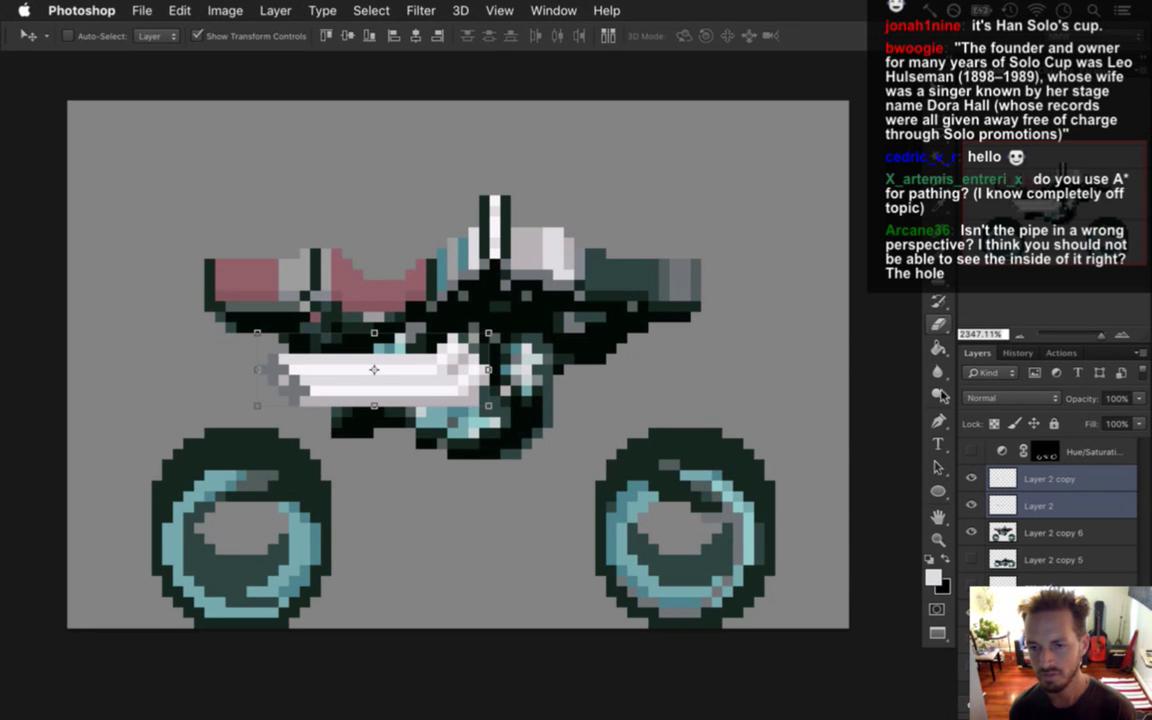
{"action": "left_click_drag", "start_coordinate": [971, 506], "coordinate": [968, 492]}
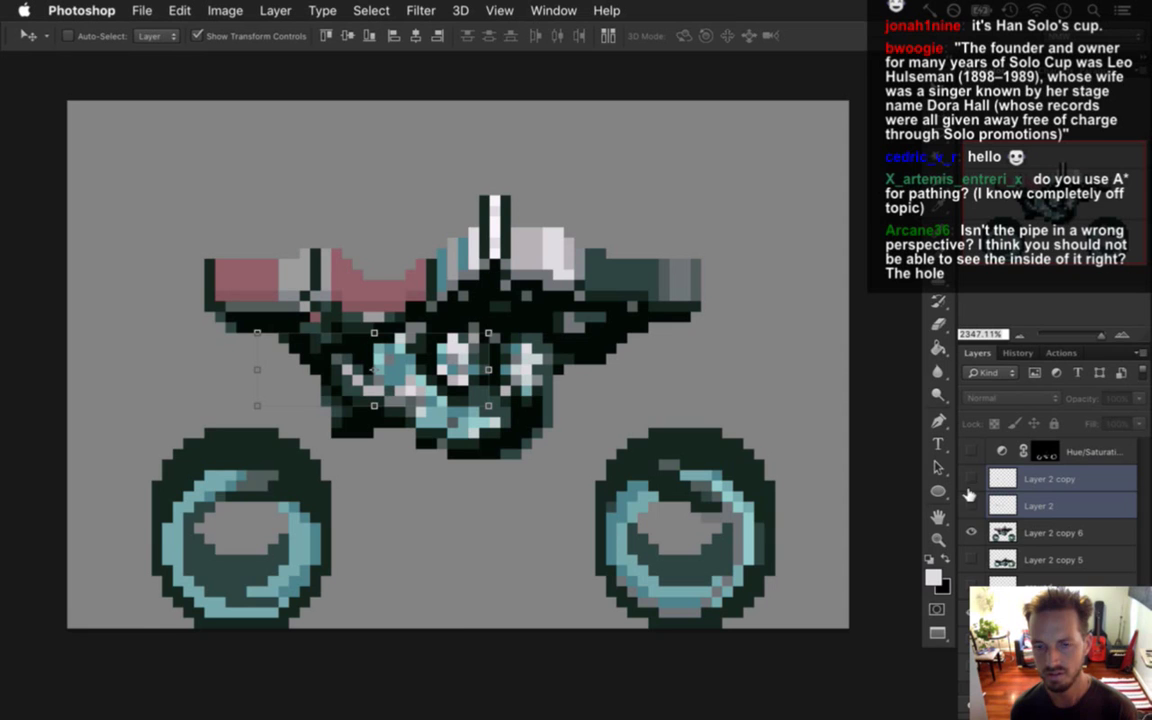
Select the main bike layer Layer 2 copy 6 and switch to the Rectangular Marquee.
{"action": "key", "text": "alt+bracketleft"}
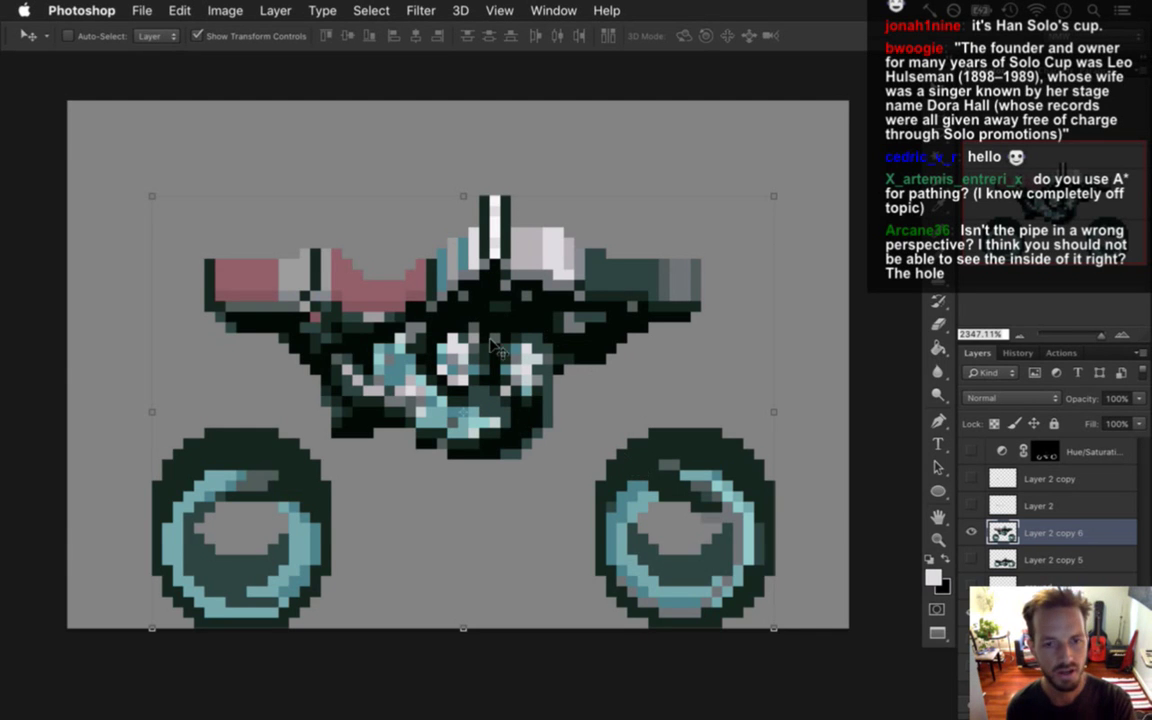
{"action": "key", "text": "m"}
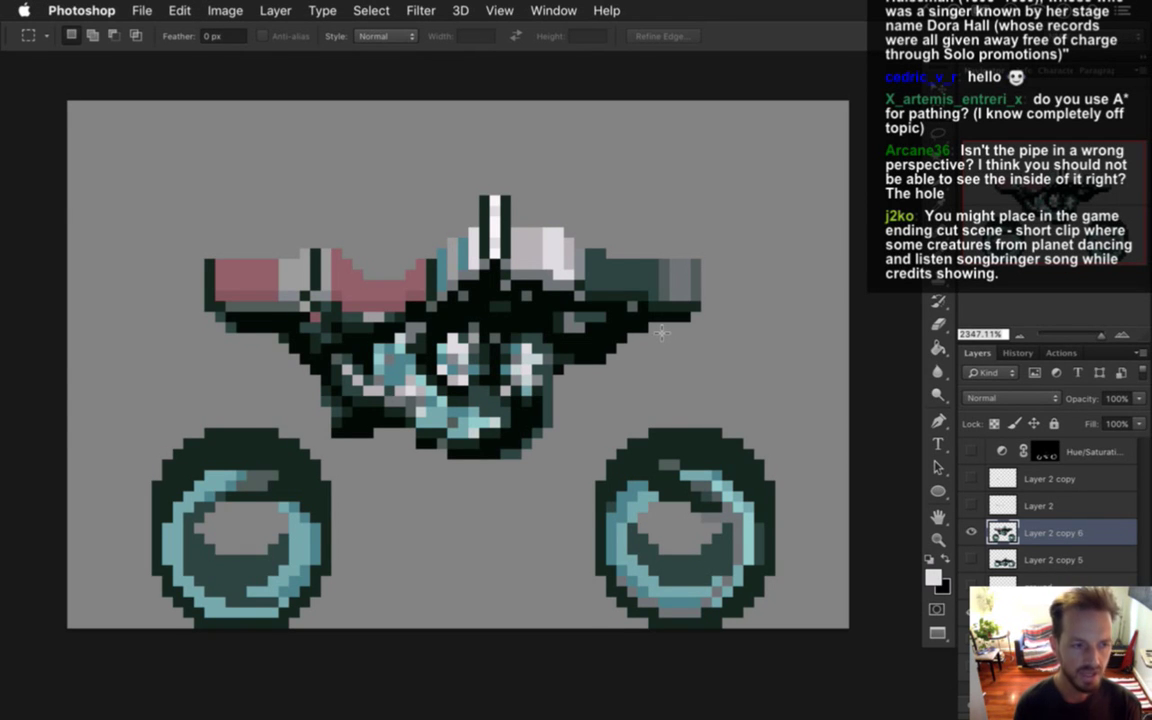
Show both pipe layers again and nudge the lower Layer 2 pipe down and right.
{"action": "left_click_drag", "start_coordinate": [971, 479], "coordinate": [978, 503]}
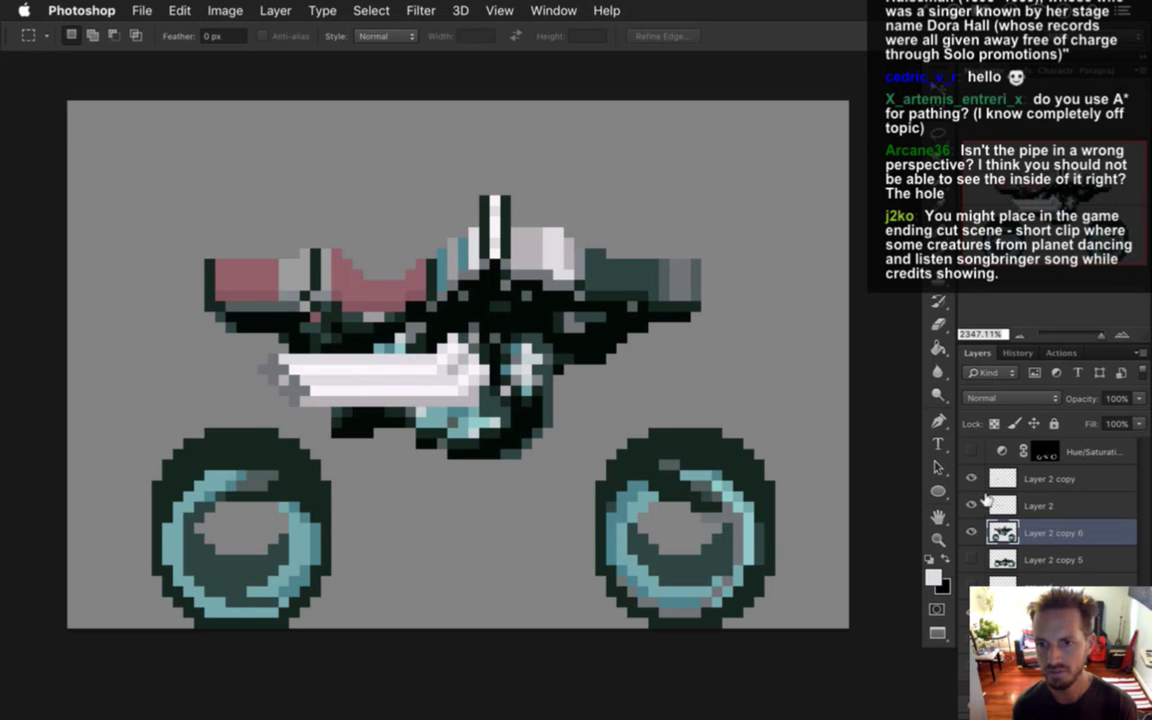
{"action": "left_click", "coordinate": [1000, 479]}
{"action": "left_click", "coordinate": [1000, 505]}
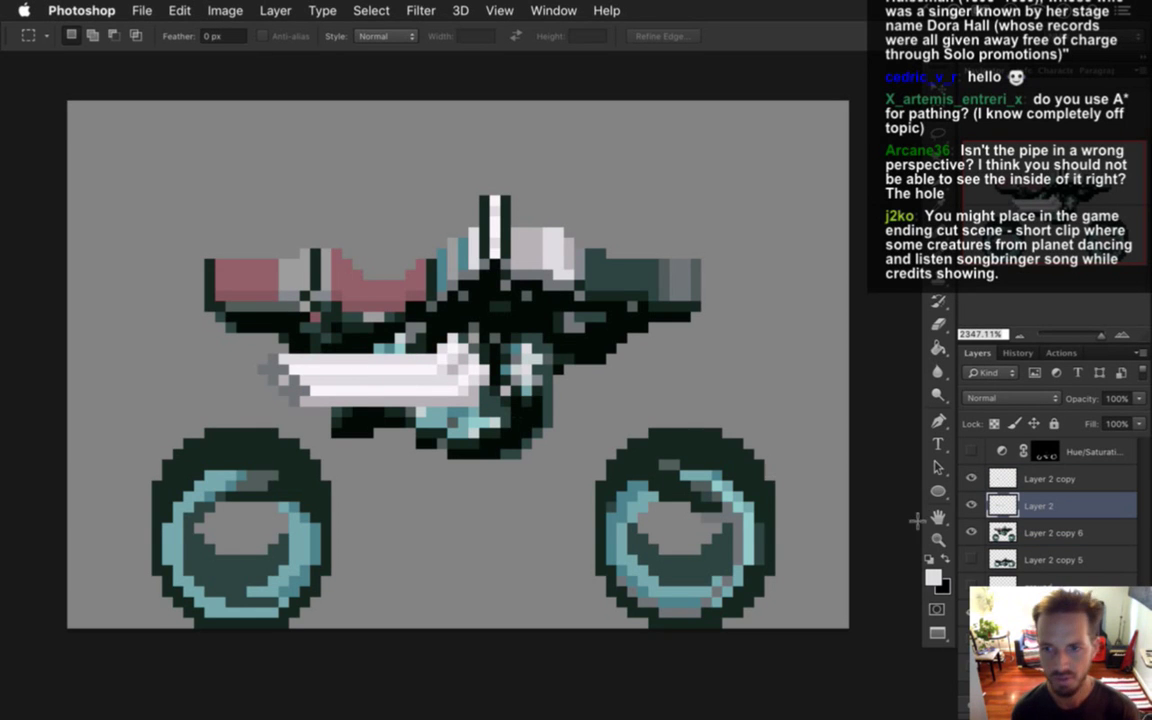
{"action": "key", "text": "ctrl+Down"}
{"action": "key", "text": "ctrl+Right"}
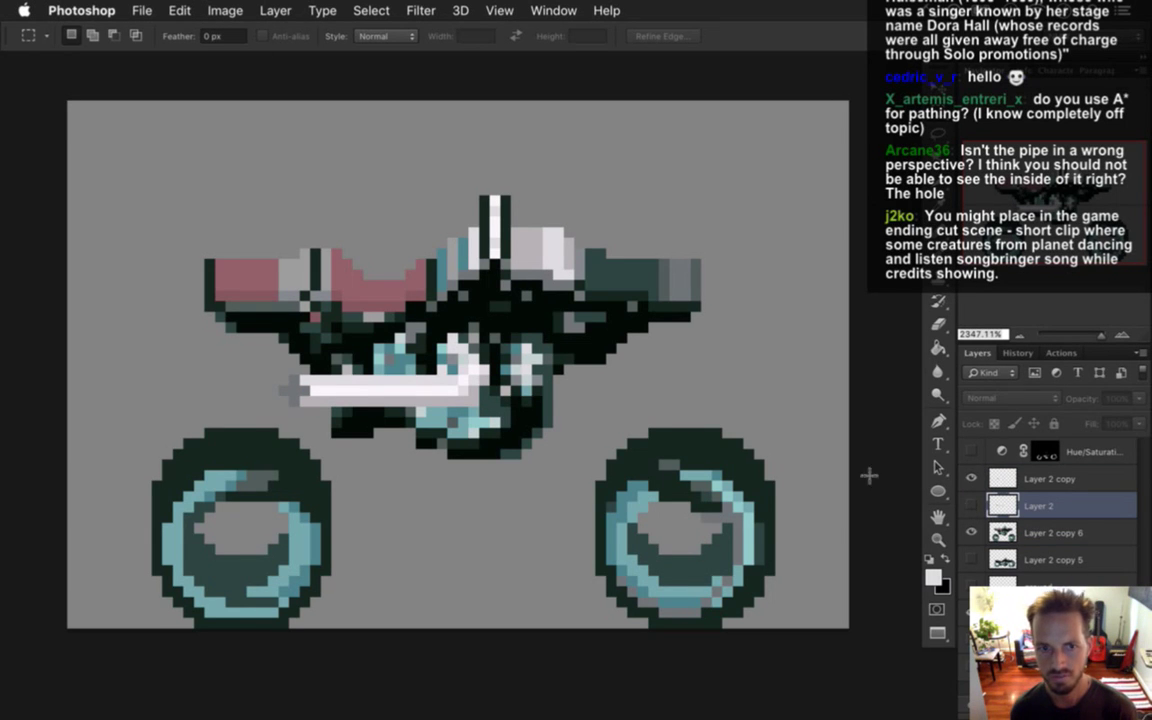
Pencil a white pixel at the upper pipe's left end and a dark teal pixel beside it.
{"action": "key", "text": "i"}
{"action": "key", "text": "b"}
{"action": "left_click", "coordinate": [329, 453]}
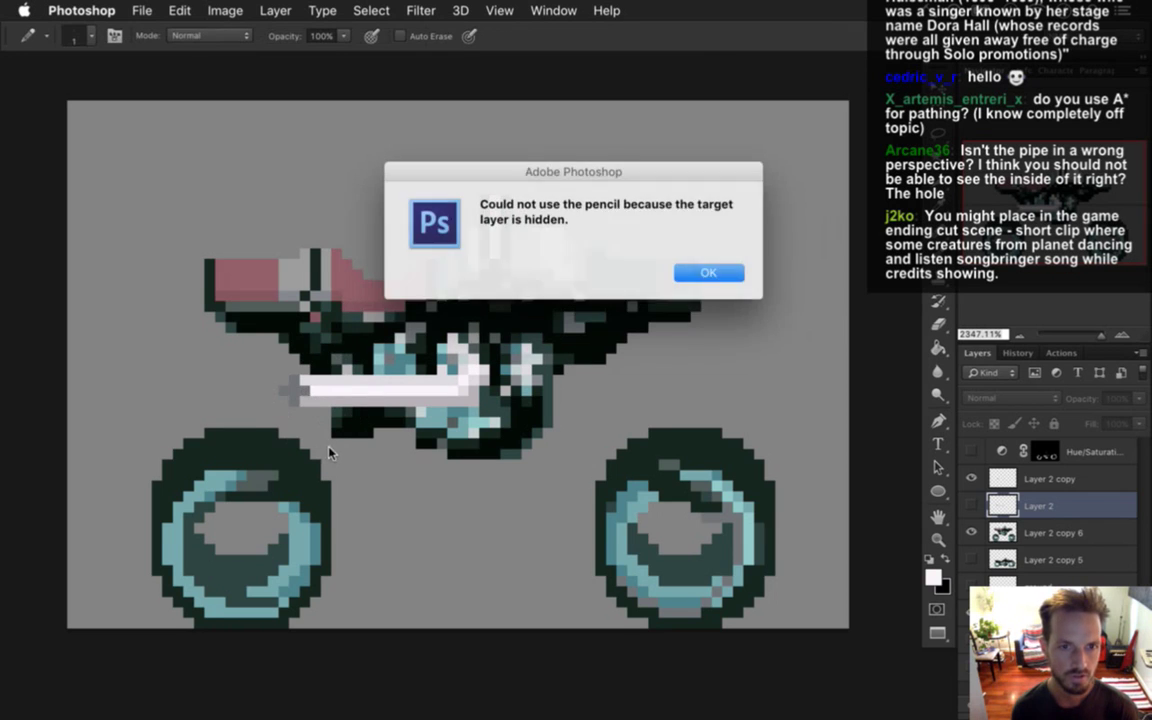
{"action": "left_click", "coordinate": [700, 272]}
{"action": "key", "text": "alt+bracketright"}
{"action": "left_click", "coordinate": [330, 385], "text": "alt"}
{"action": "left_click", "coordinate": [306, 385]}
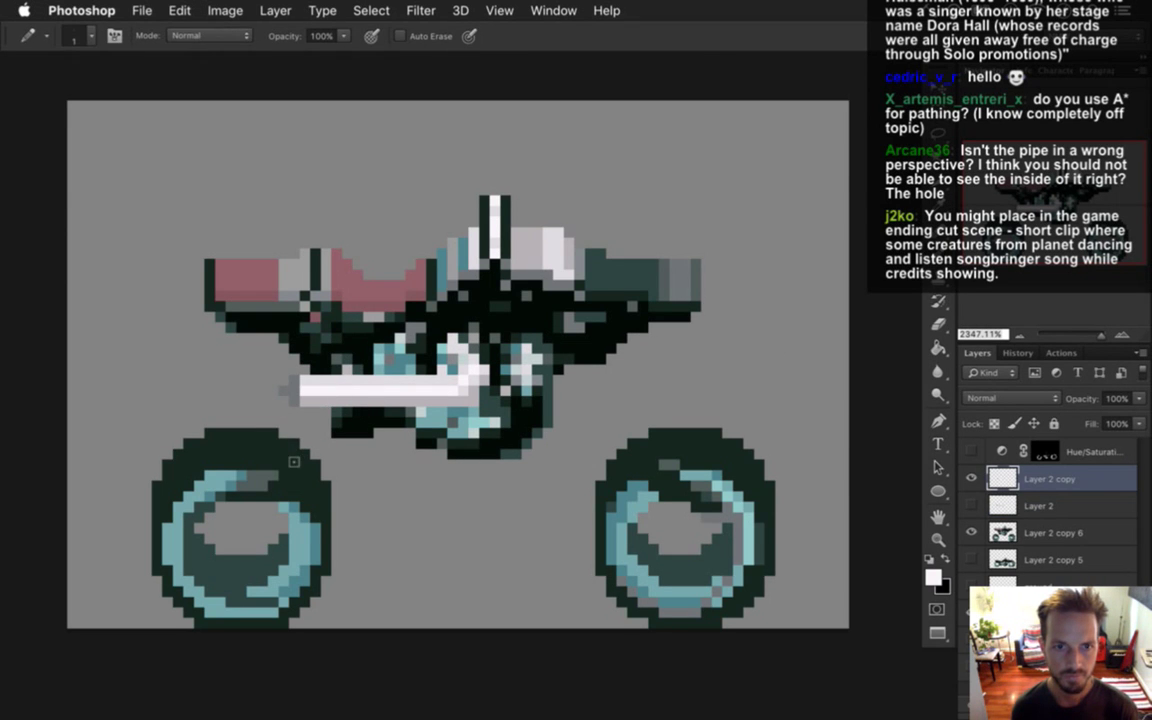
{"action": "key", "text": "e"}
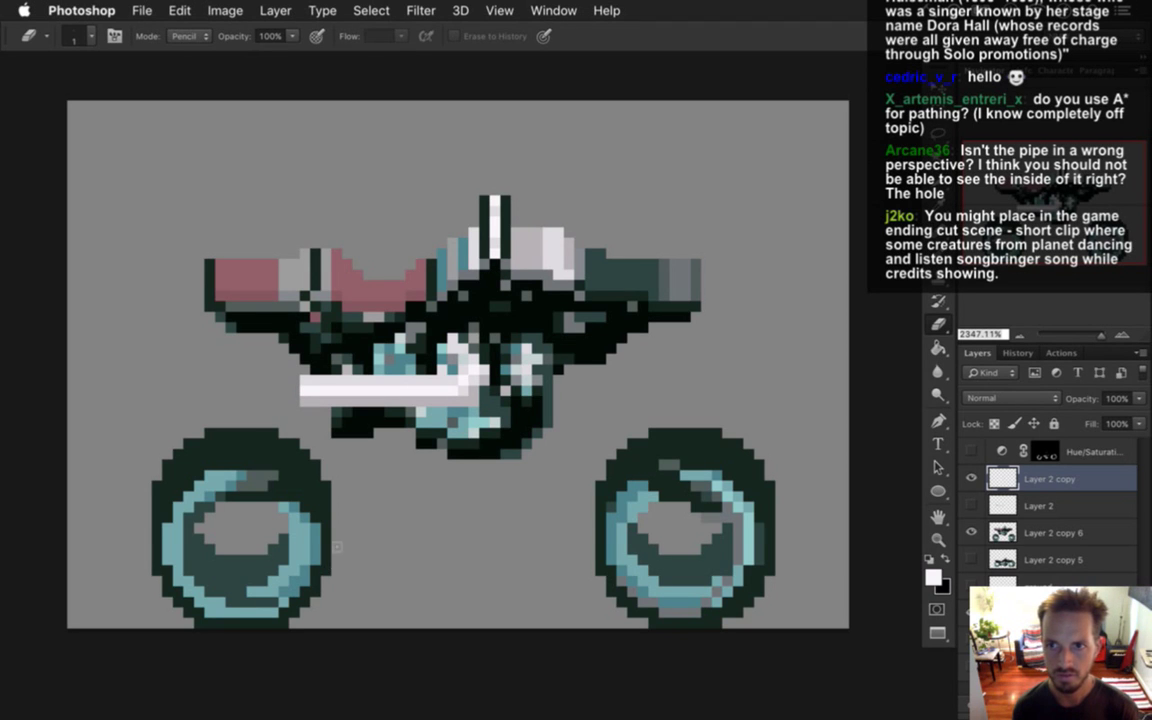
{"action": "key", "text": "b"}
{"action": "left_click", "coordinate": [529, 266], "text": "alt"}
{"action": "left_click", "coordinate": [294, 389]}
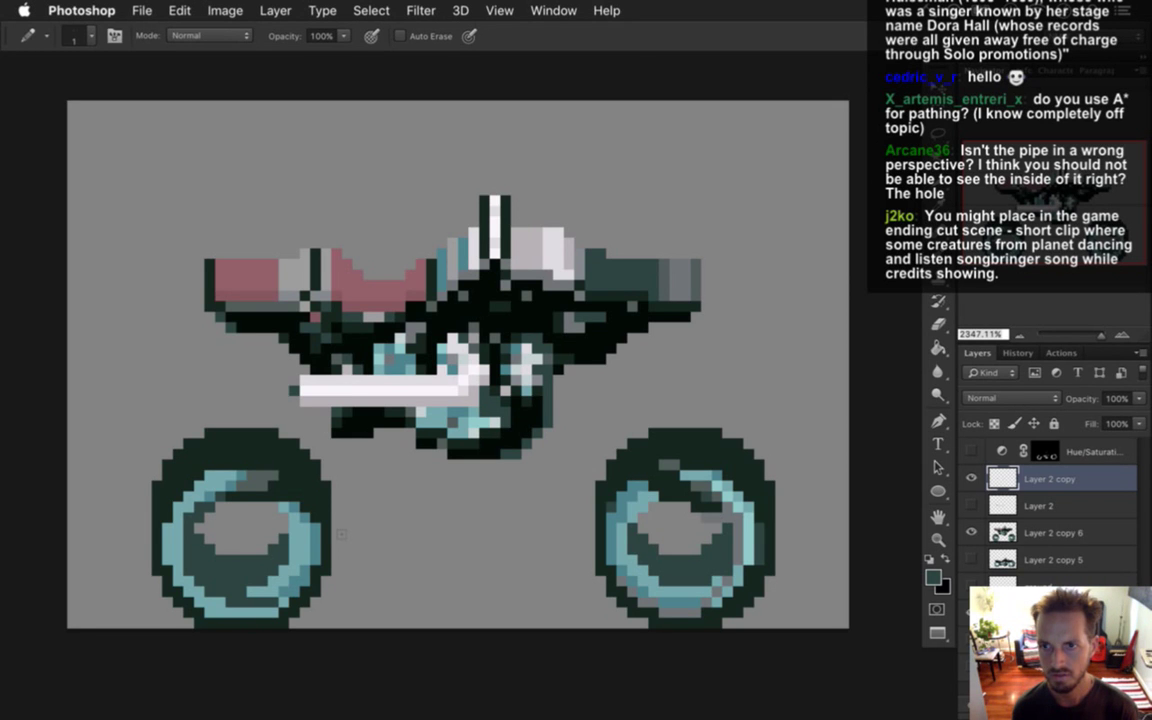
Re-show Layer 2, sample white and dark teal at its ends, then hide it to compare.
{"action": "left_click", "coordinate": [1005, 506]}
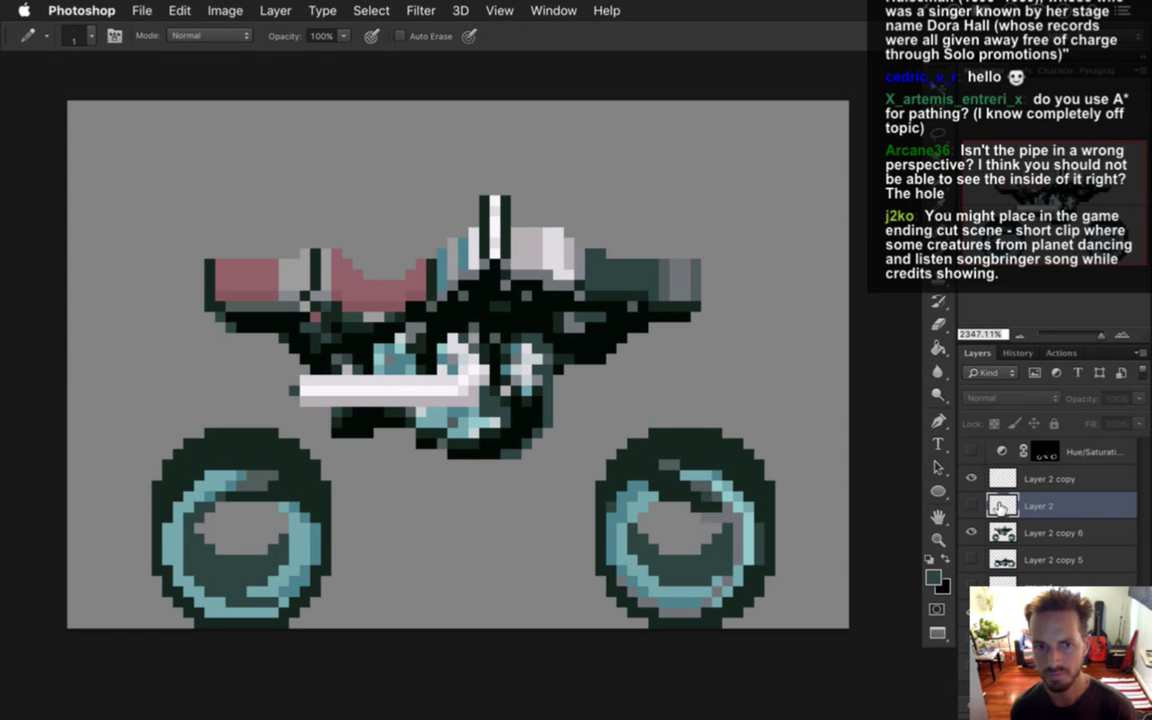
{"action": "left_click", "coordinate": [972, 506]}
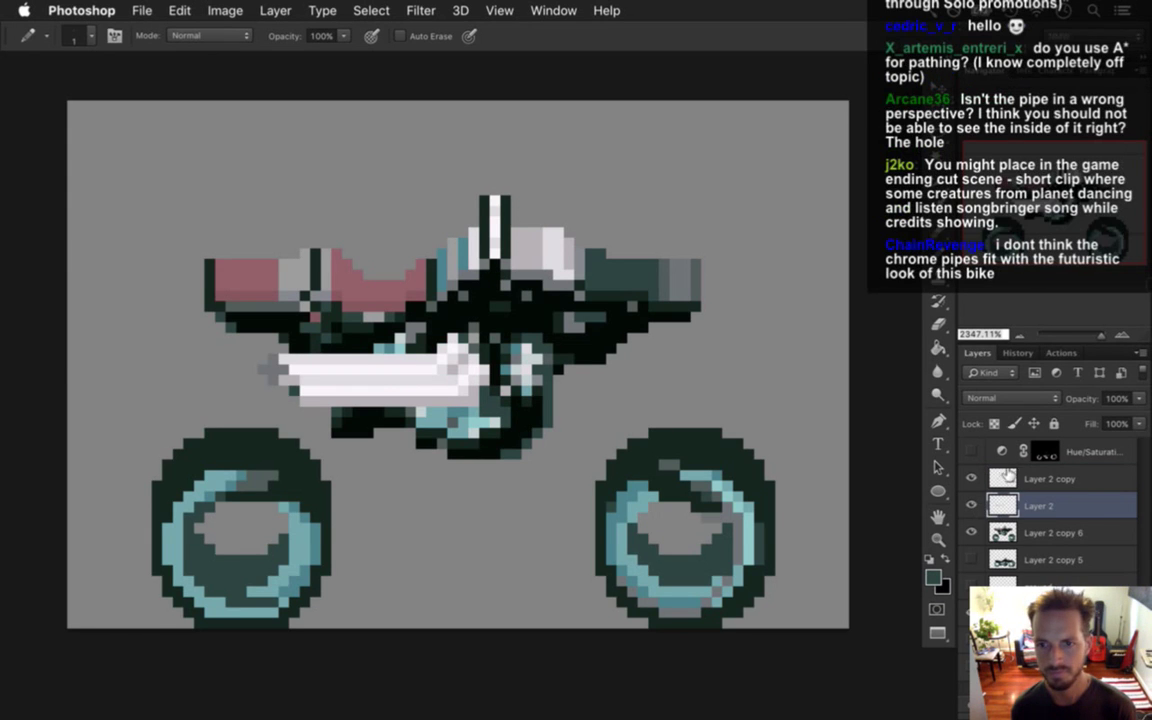
{"action": "key", "text": "alt+bracketright"}
{"action": "key", "text": "e"}
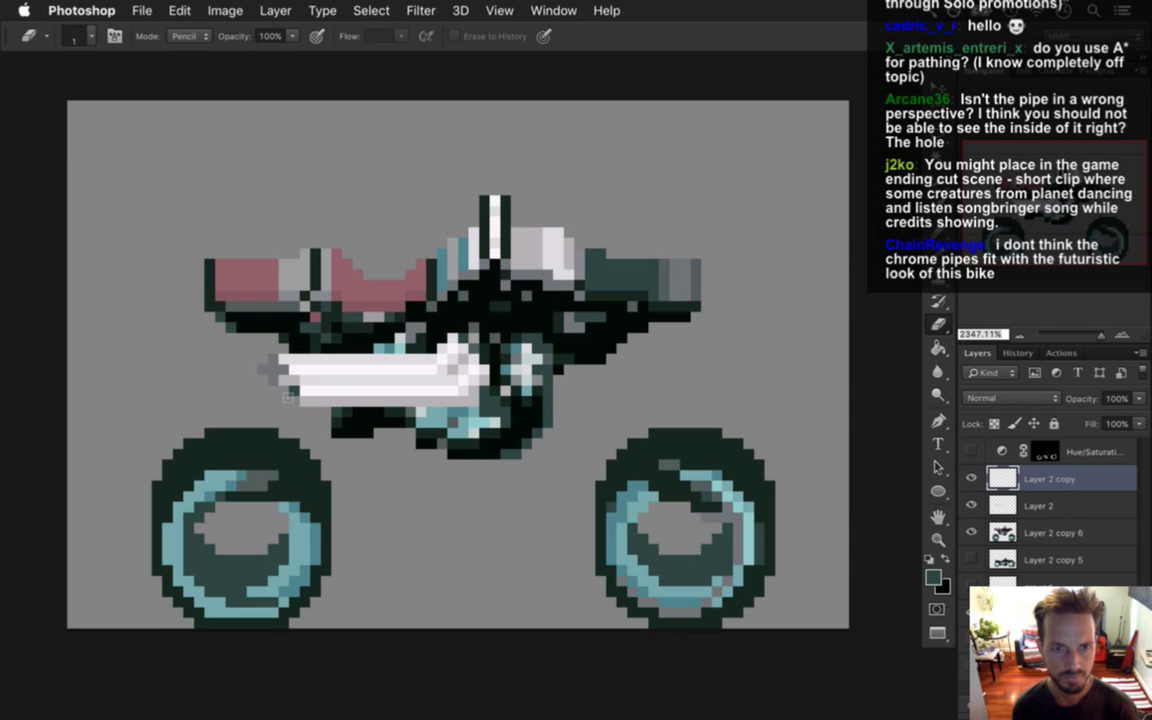
{"action": "key", "text": "alt+bracketleft"}
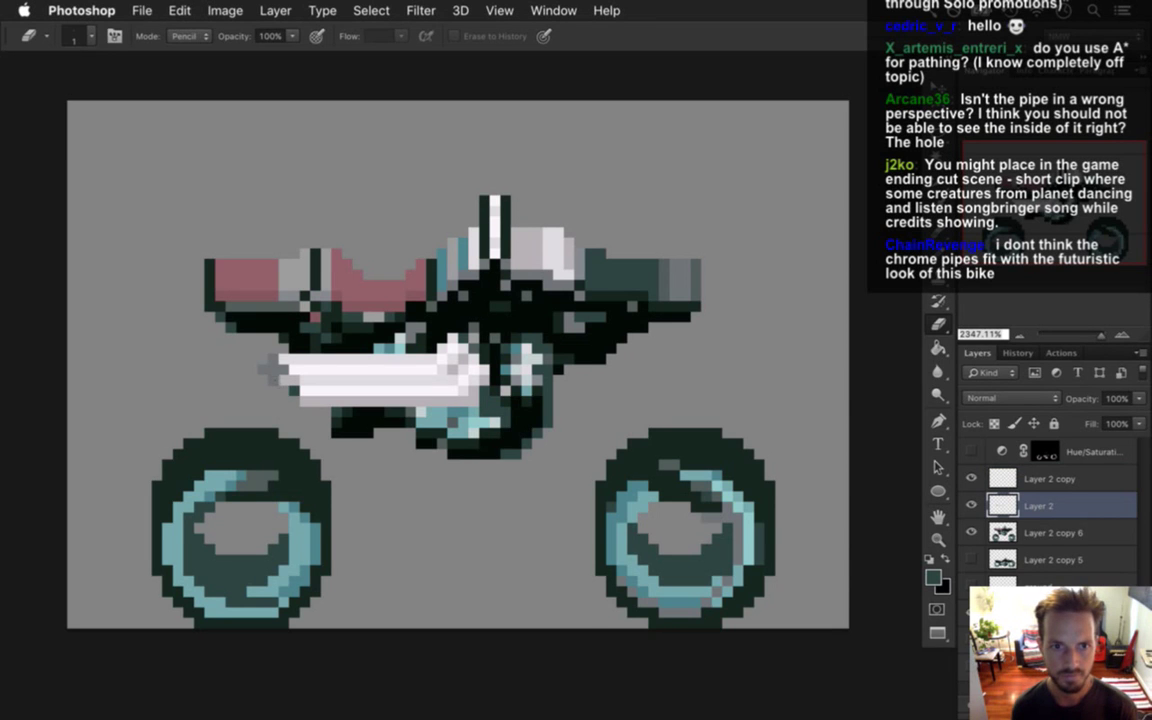
{"action": "key", "text": "b"}
{"action": "left_click", "coordinate": [300, 378], "text": "alt"}
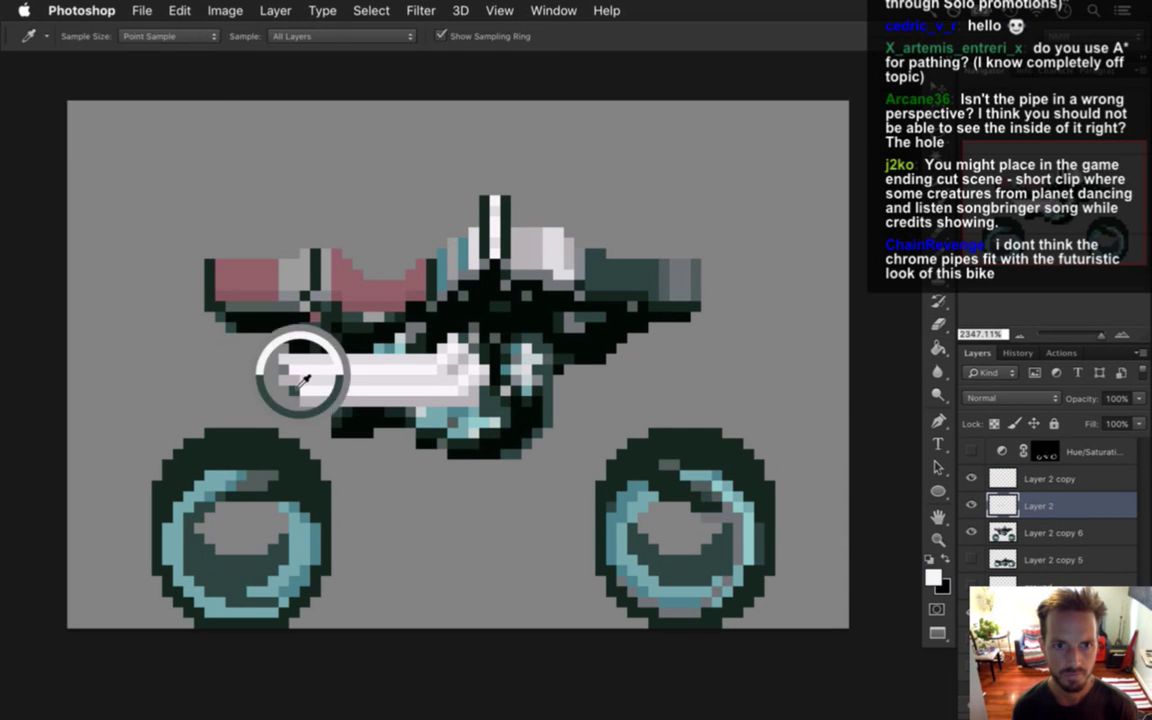
{"action": "left_click", "coordinate": [297, 394], "text": "alt"}
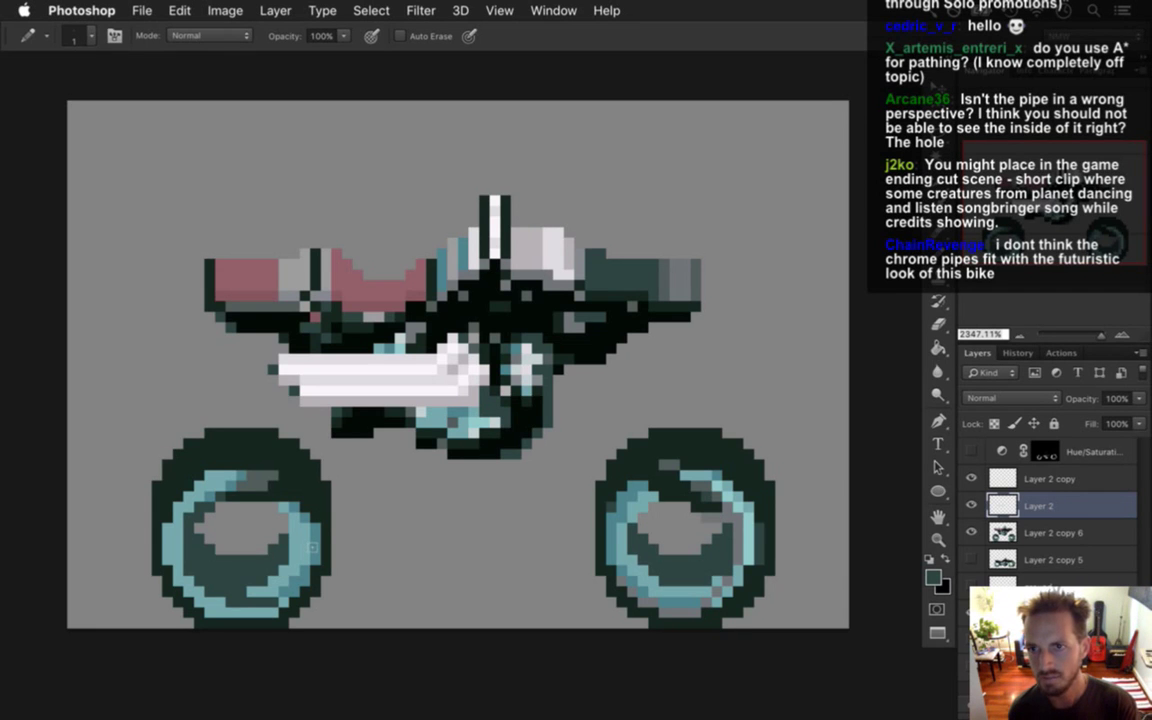
{"action": "left_click", "coordinate": [971, 508]}
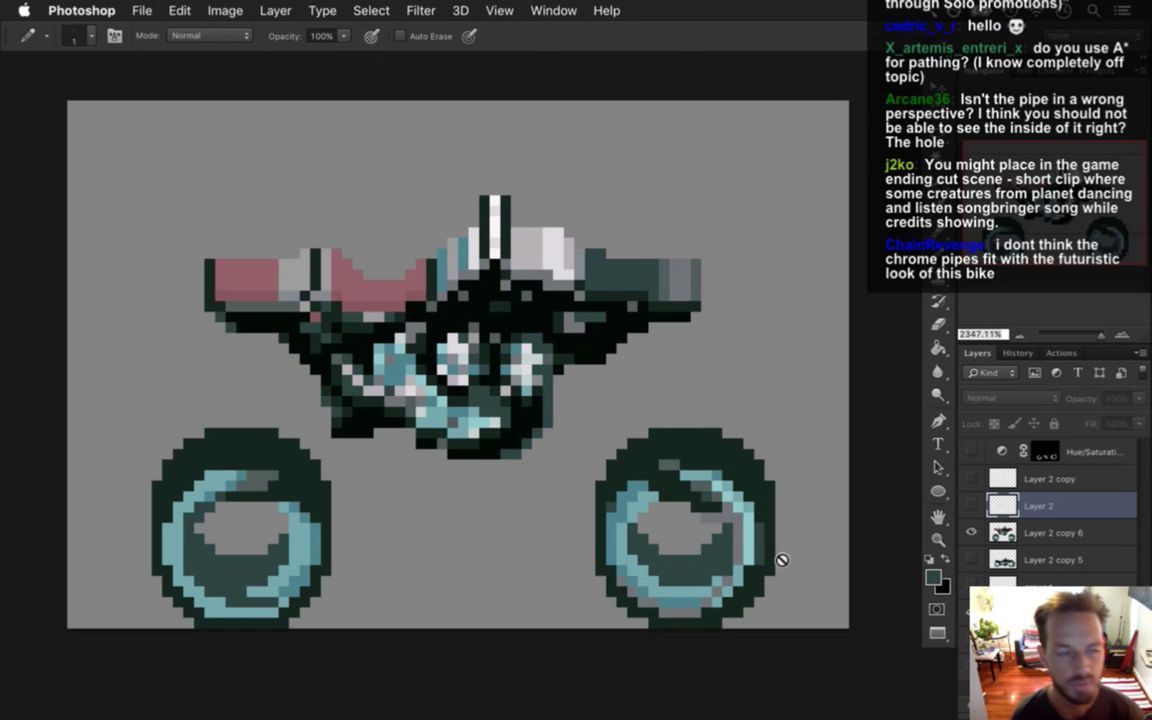
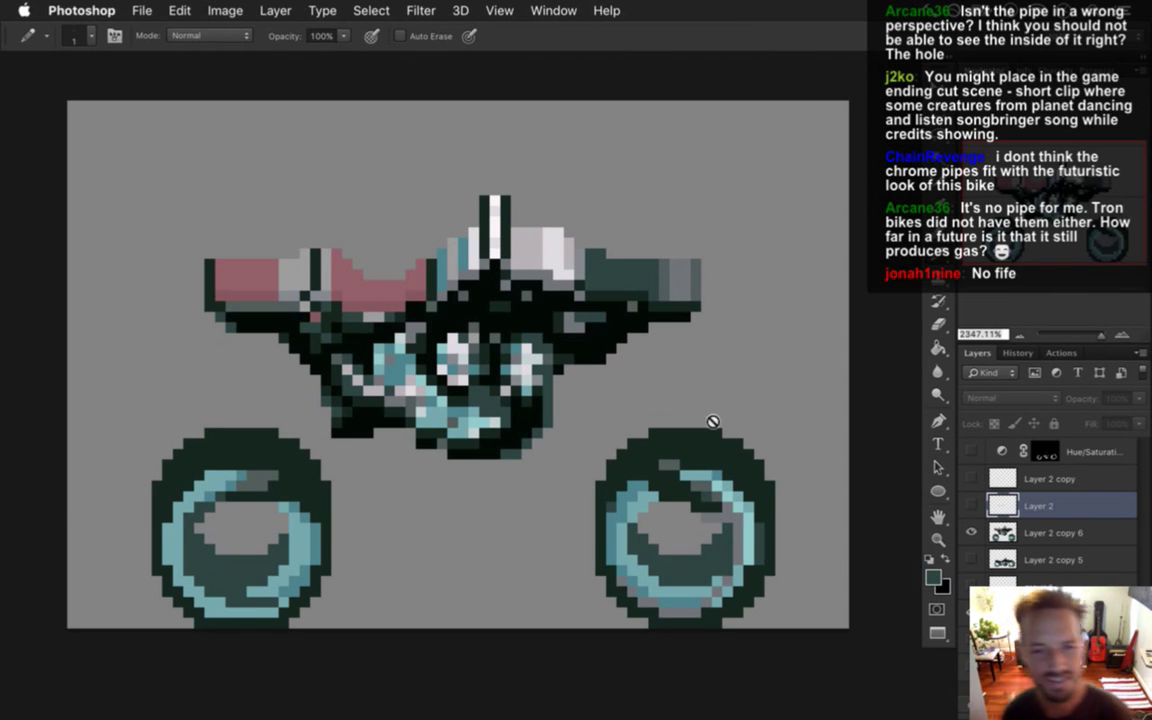
Select the Layer 2 copy 6 layer in the Layers panel.
{"action": "key", "text": "m"}
{"action": "key", "text": "v"}
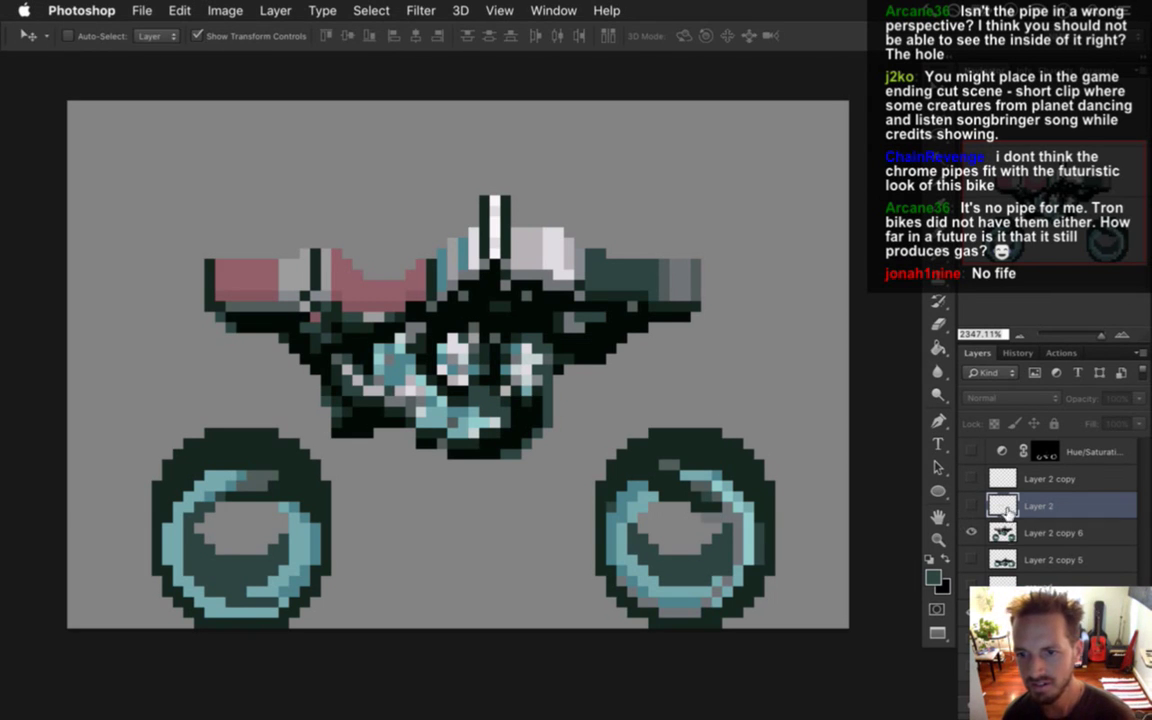
{"action": "left_click", "coordinate": [1005, 537]}
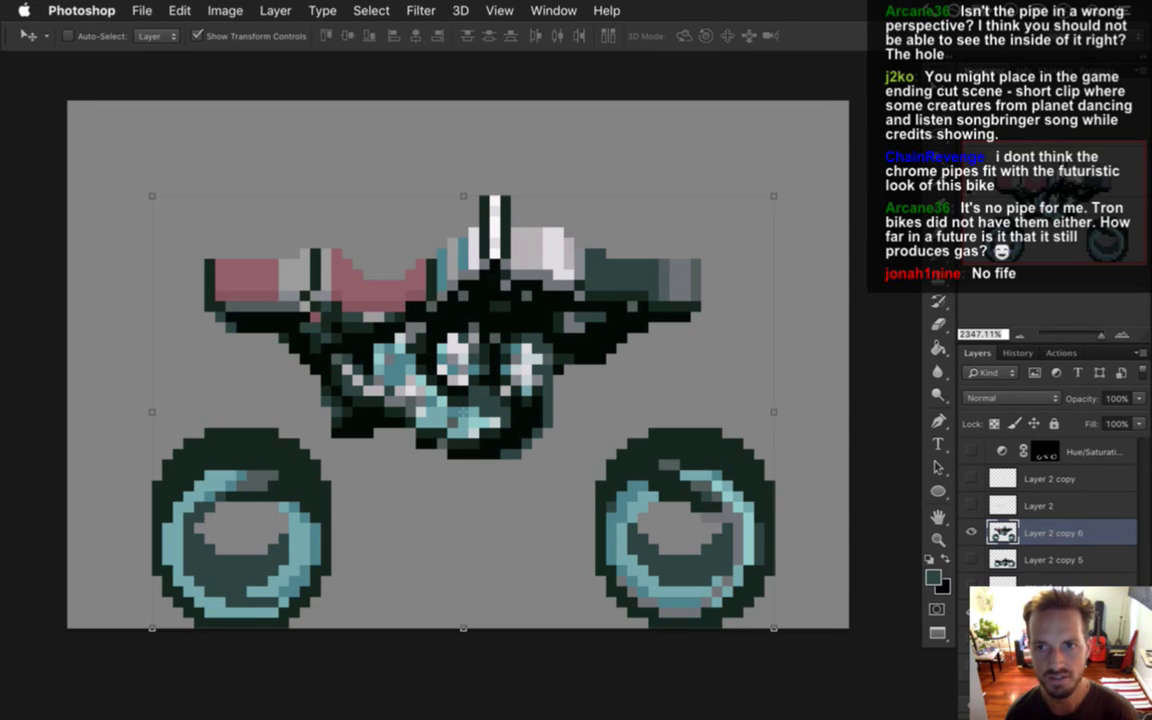
{"action": "key", "text": "m"}
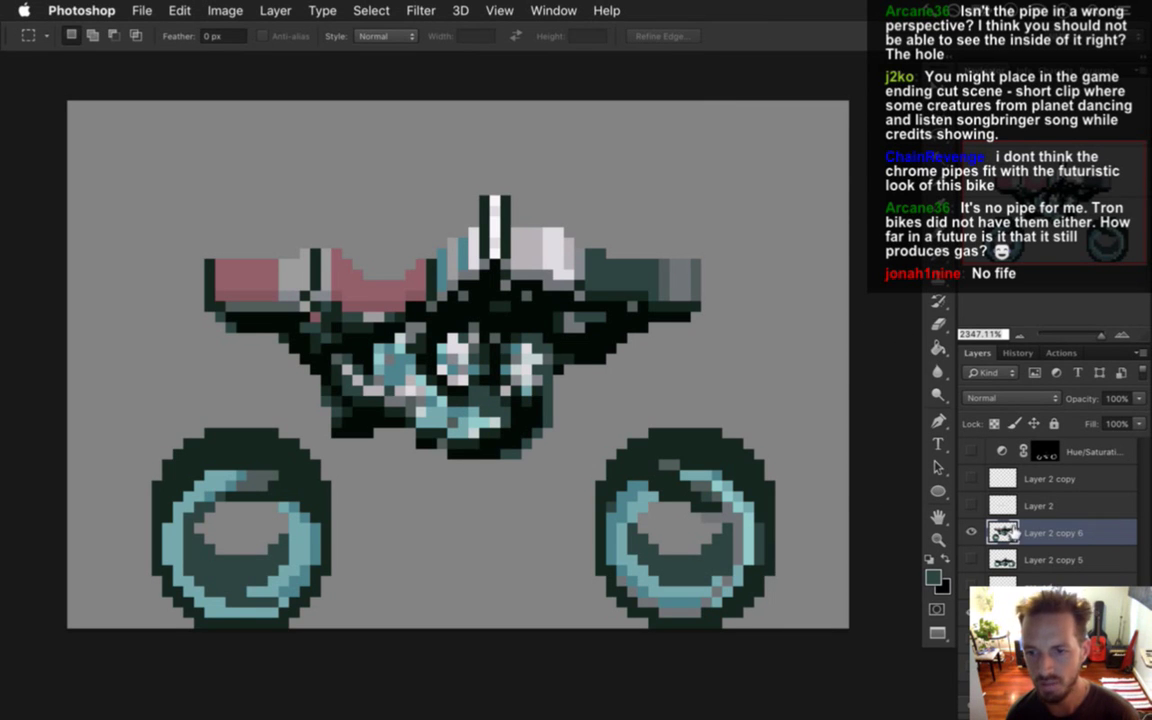
{"action": "key", "text": "v"}
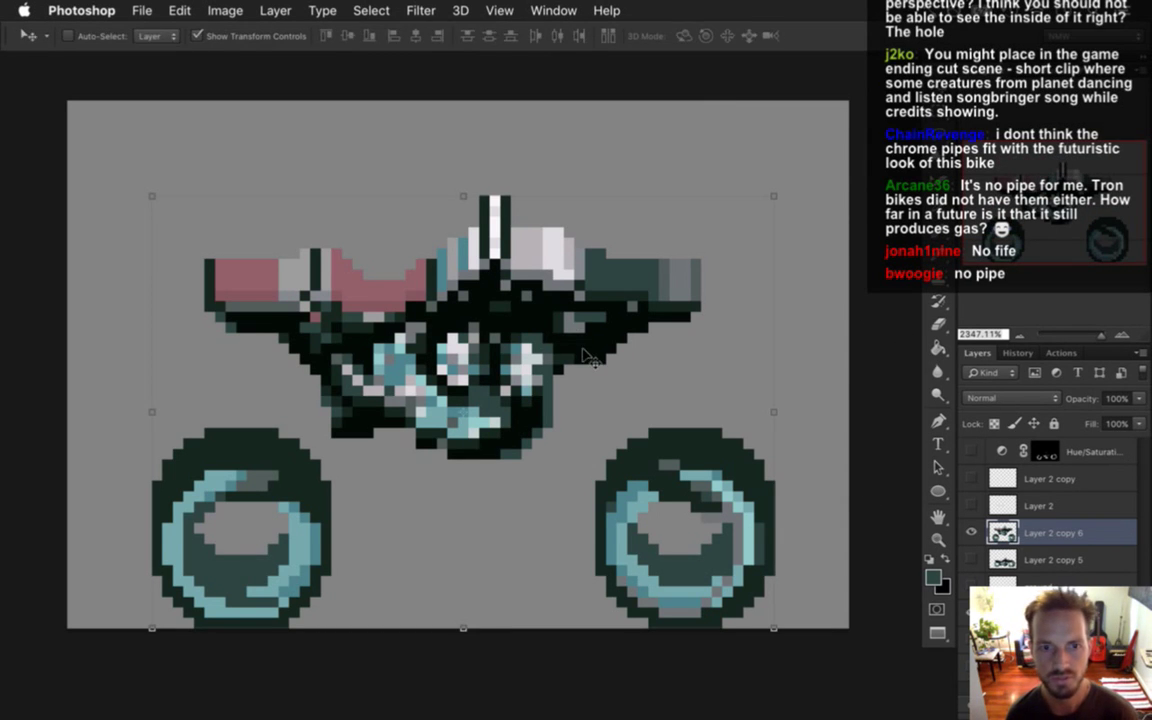
Lasso the bike body above the wheels, leaving the wheels out of the selection.
{"action": "key", "text": "l"}
{"action": "mouse_move", "coordinate": [590, 152]}
{"action": "left_mouse_down"}
{"action": "mouse_move", "coordinate": [200, 186]}
{"action": "mouse_move", "coordinate": [207, 324]}
{"action": "mouse_move", "coordinate": [310, 412]}
{"action": "mouse_move", "coordinate": [480, 492]}
{"action": "mouse_move", "coordinate": [632, 390]}
{"action": "mouse_move", "coordinate": [612, 175]}
{"action": "mouse_move", "coordinate": [590, 152]}
{"action": "left_mouse_up"}
{"action": "key", "text": "m"}
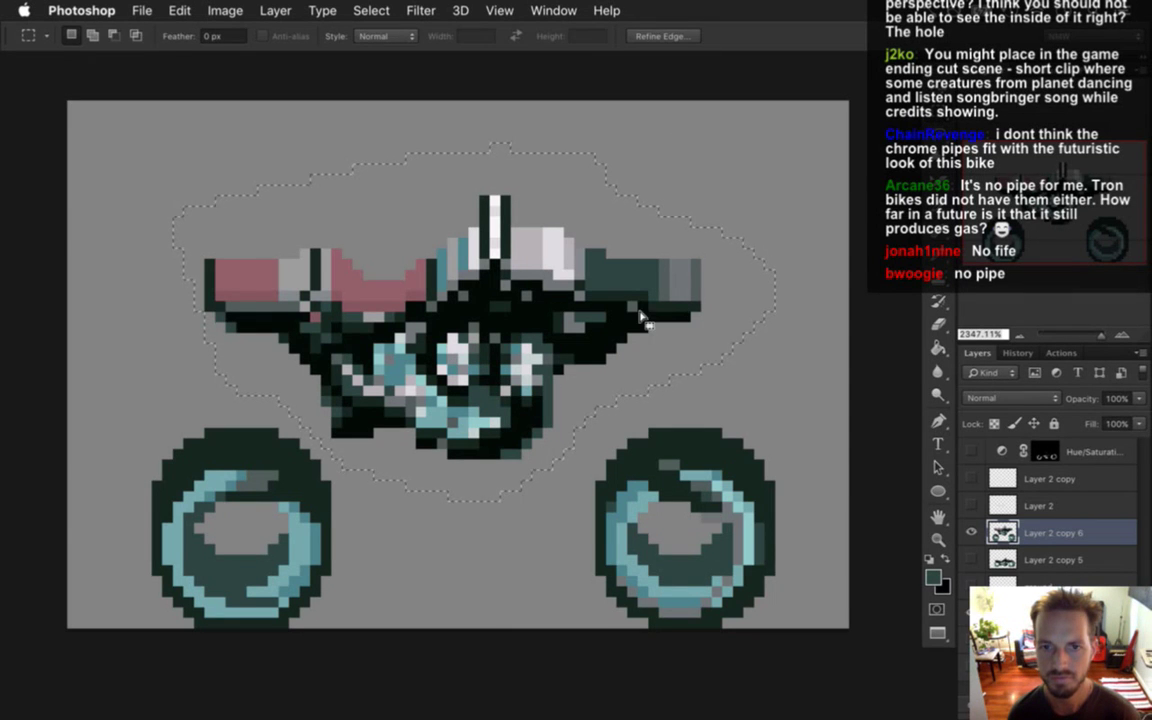
{"action": "right_click", "coordinate": [671, 289]}
Cut the selected body onto a new Layer 3 and lower it toward the wheels.
{"action": "left_click", "coordinate": [705, 432]}
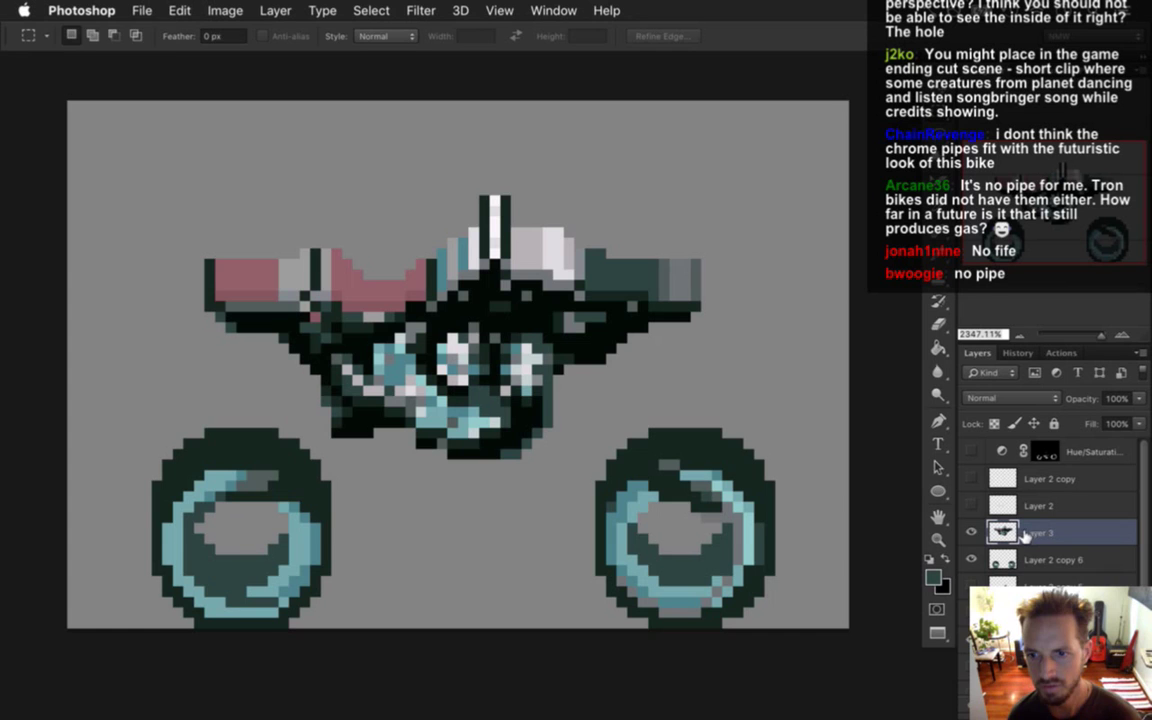
{"action": "key", "text": "v"}
{"action": "key", "text": "Down"}
{"action": "key", "text": "Down"}
{"action": "key", "text": "Down"}
{"action": "key", "text": "Down"}
{"action": "key", "text": "Down"}
{"action": "key", "text": "Down"}
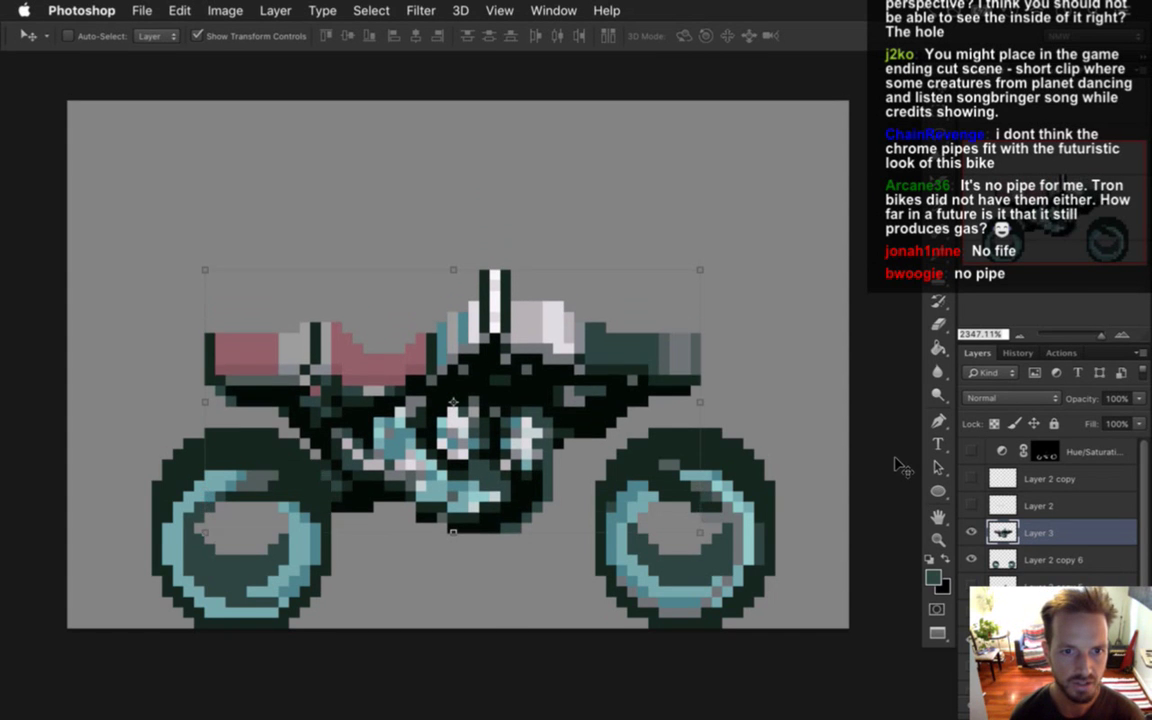
{"action": "key", "text": "Down"}
{"action": "key", "text": "Down"}
{"action": "key", "text": "Down"}
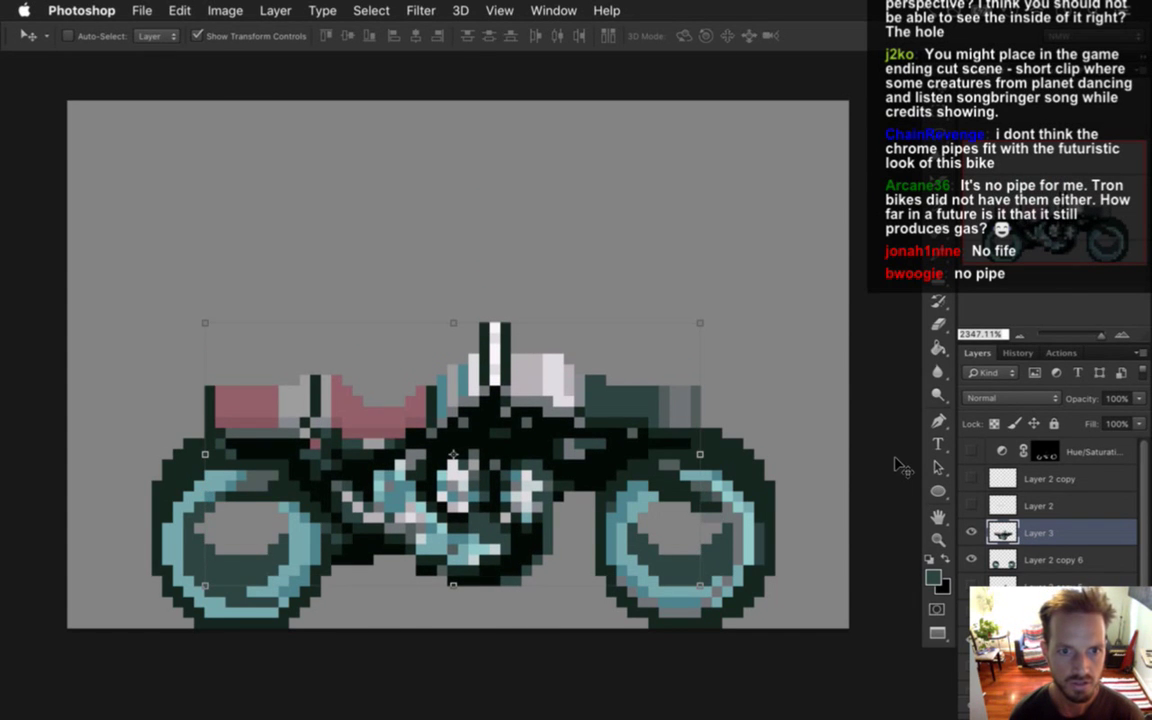
Nudge Layer 3 up and down repeatedly to preview the body bobbing over the wheels.
{"action": "key", "text": "Up"}
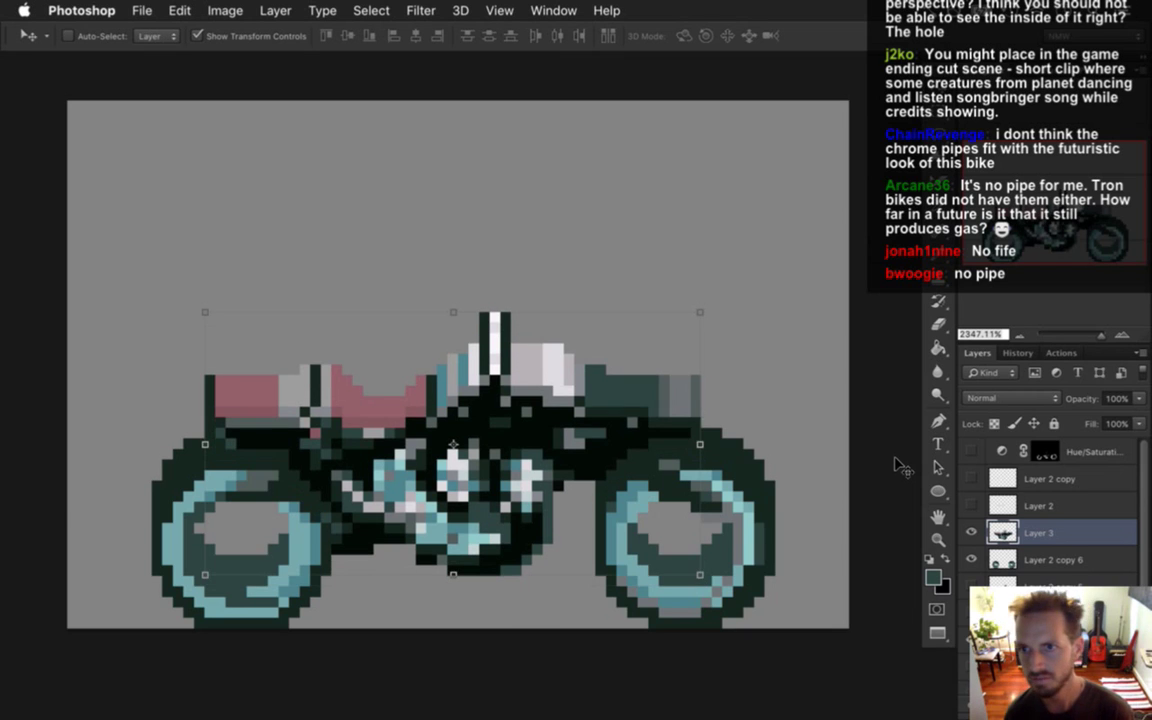
{"action": "key", "text": "Down"}
{"action": "key", "text": "Up"}
{"action": "key", "text": "Down"}
{"action": "key", "text": "Up"}
{"action": "key", "text": "Down"}
{"action": "key", "text": "Up"}
{"action": "key", "text": "Up"}
{"action": "key", "text": "Down"}
{"action": "key", "text": "Down"}
{"action": "key", "text": "Down"}
{"action": "key", "text": "Up"}
{"action": "key", "text": "Down"}
{"action": "key", "text": "Up"}
{"action": "key", "text": "Up"}
{"action": "key", "text": "Up"}
{"action": "key", "text": "Up"}
{"action": "key", "text": "Down"}
{"action": "key", "text": "Down"}
{"action": "key", "text": "Up"}
{"action": "key", "text": "Up"}
{"action": "key", "text": "Down"}
{"action": "key", "text": "Down"}
{"action": "key", "text": "Up"}
{"action": "key", "text": "Up"}
{"action": "key", "text": "Down"}
{"action": "key", "text": "Down"}
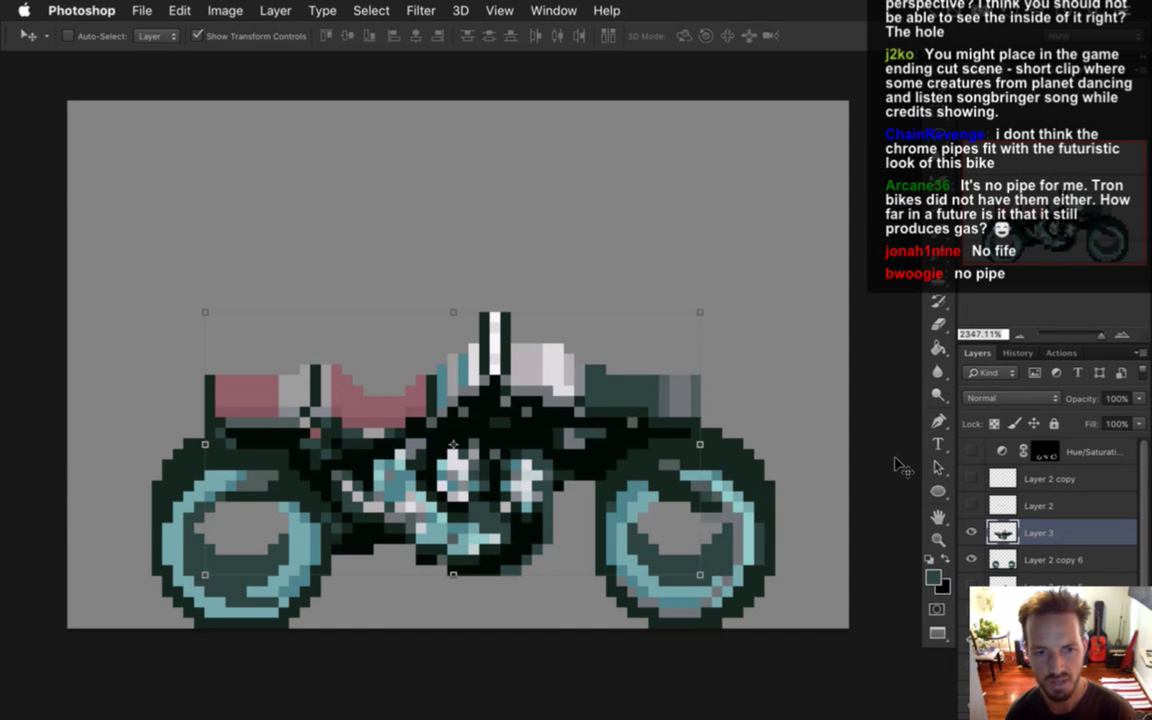
Settle the bike body two pixel steps lower so it sits between the wheels.
{"action": "key", "text": "Up"}
{"action": "key", "text": "Up"}
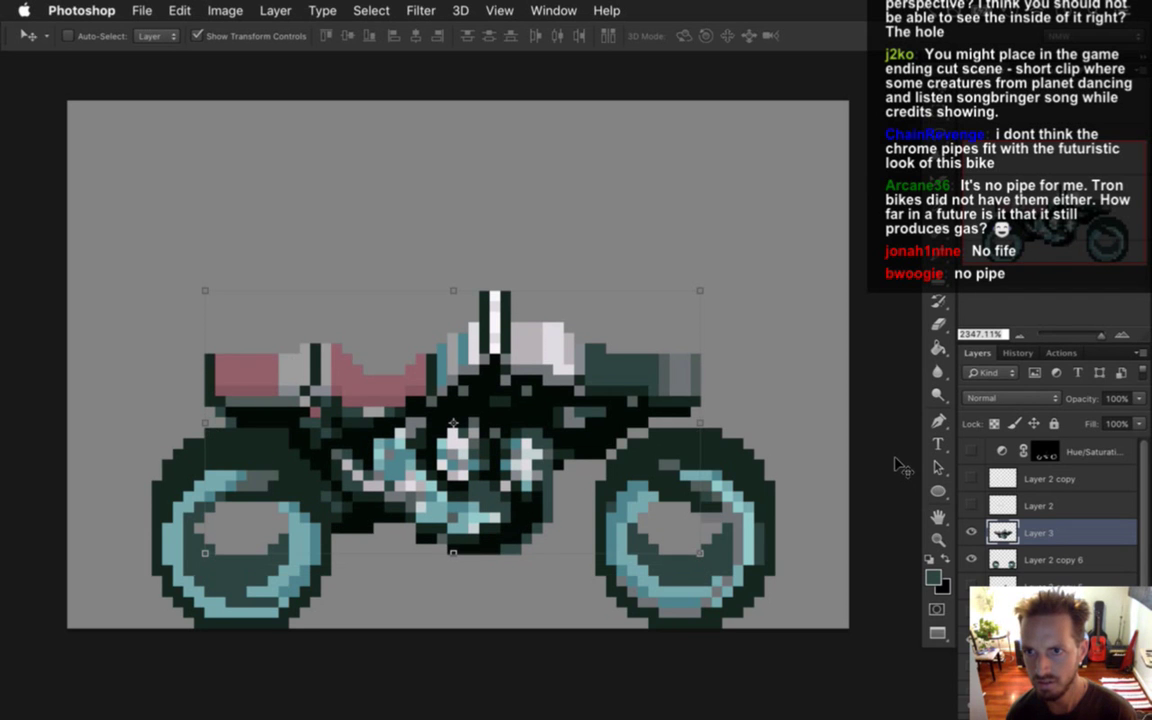
{"action": "key", "text": "Down"}
{"action": "key", "text": "Down"}
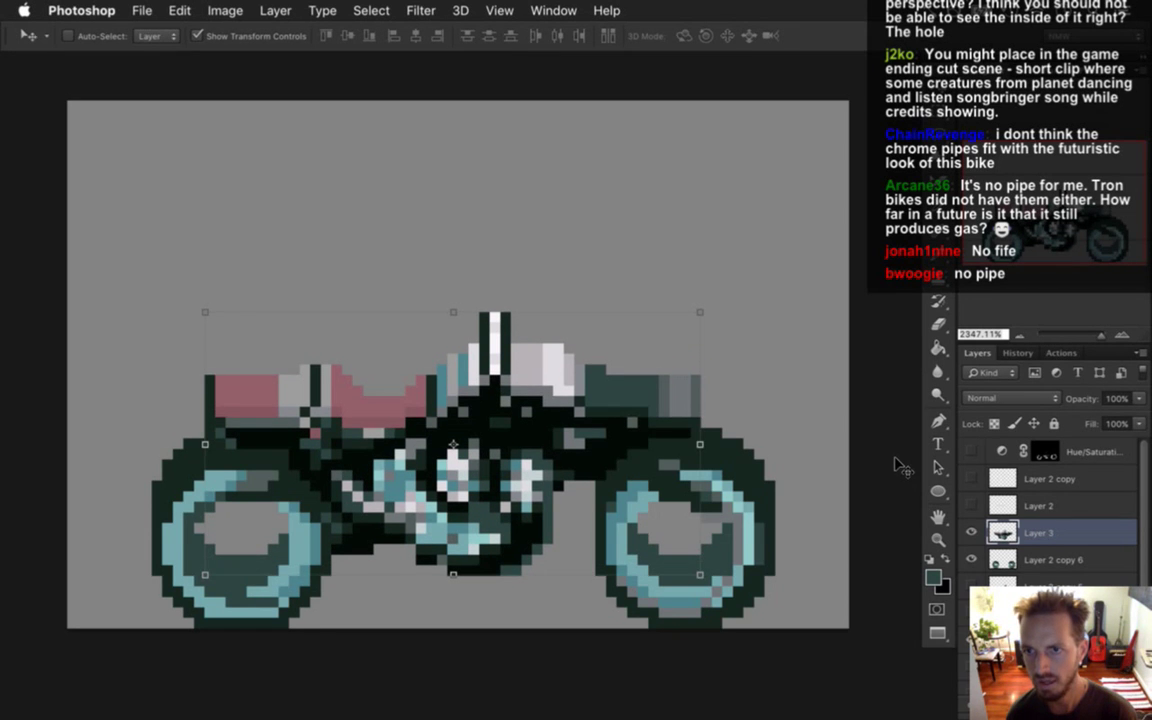
{"action": "key", "text": "Up"}
{"action": "key", "text": "Up"}
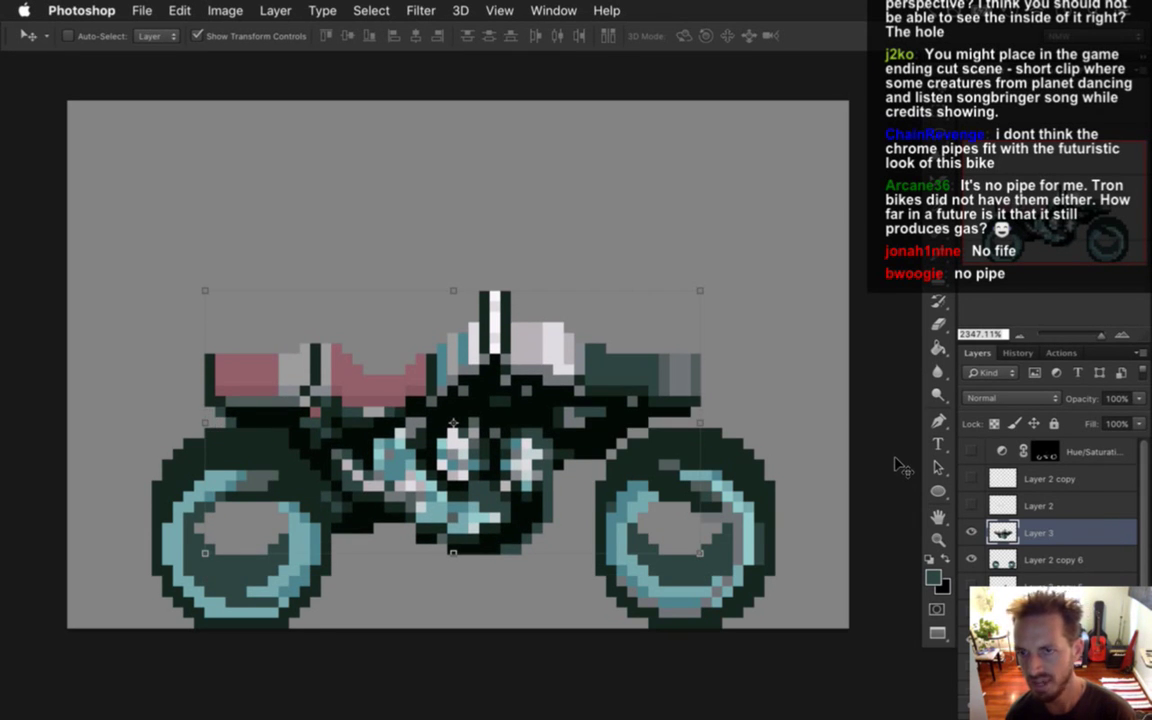
{"action": "key", "text": "Down"}
{"action": "key", "text": "Down"}
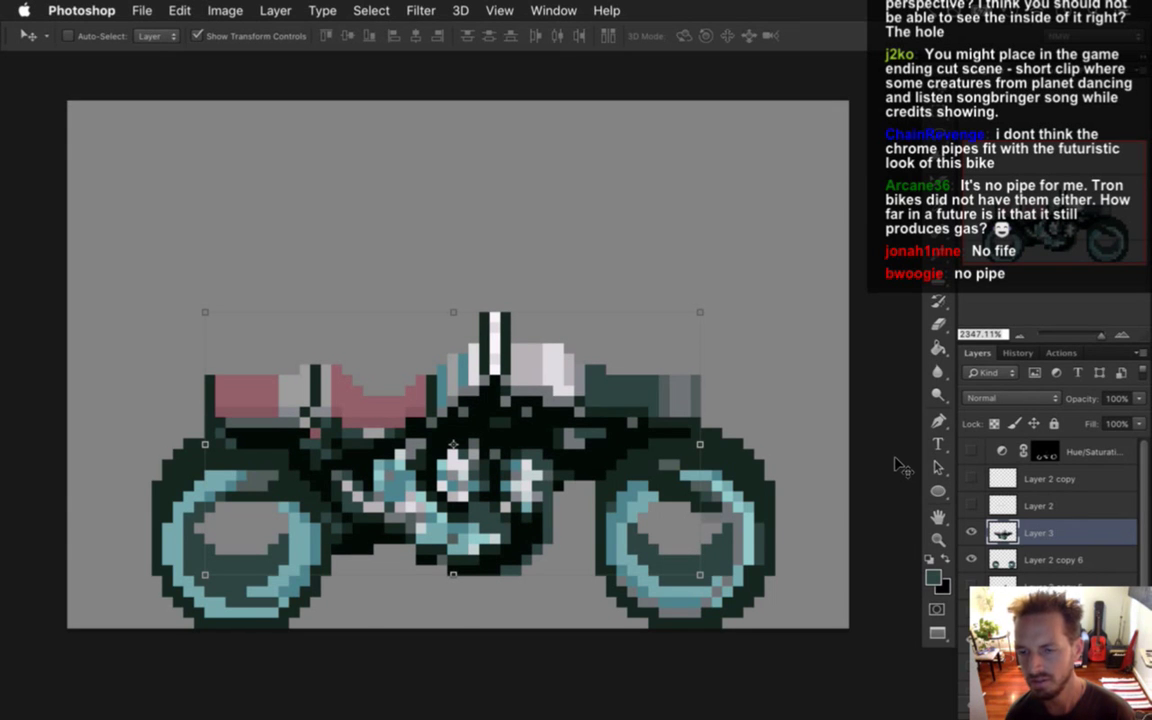
{"action": "key", "text": "m"}
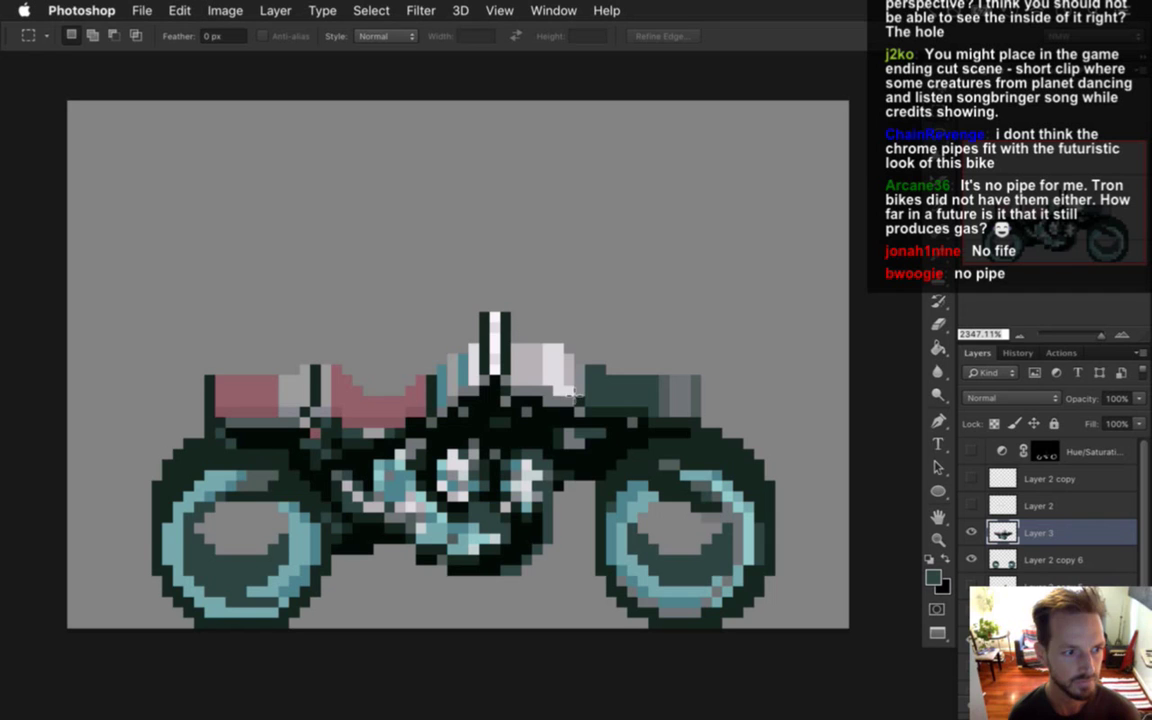
Create a frame animation in the Timeline panel with frame 1 at a 0.1-second delay.
{"action": "left_click", "coordinate": [553, 10]}
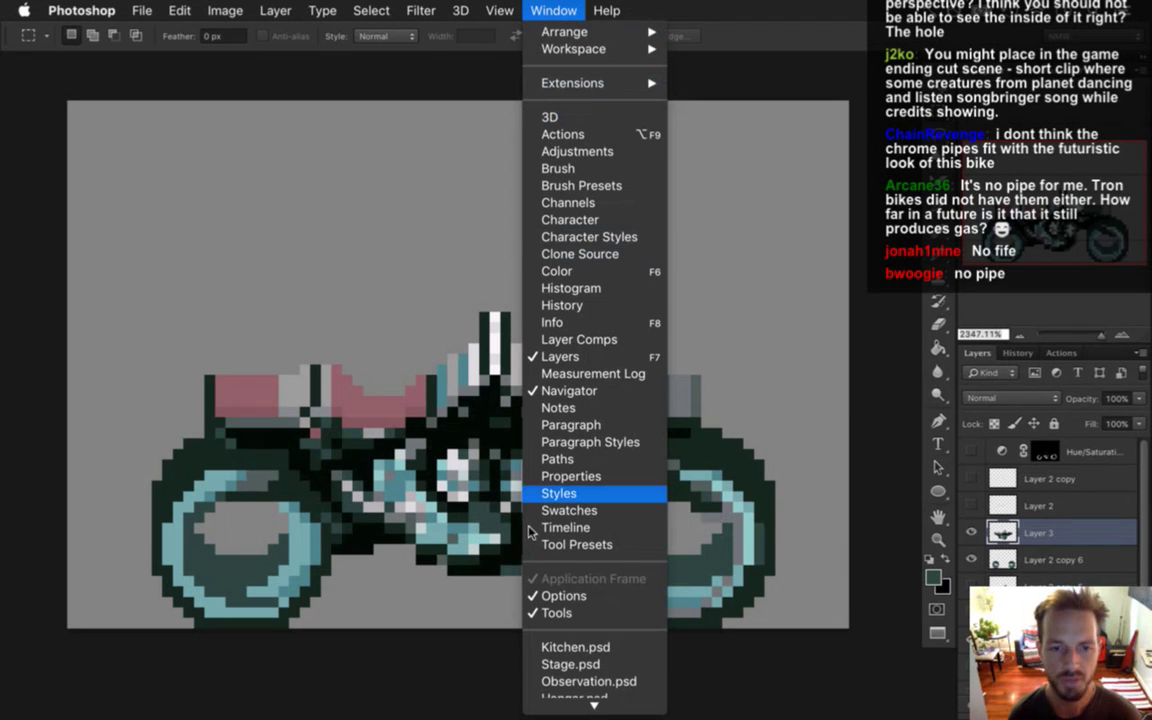
{"action": "left_click", "coordinate": [577, 512]}
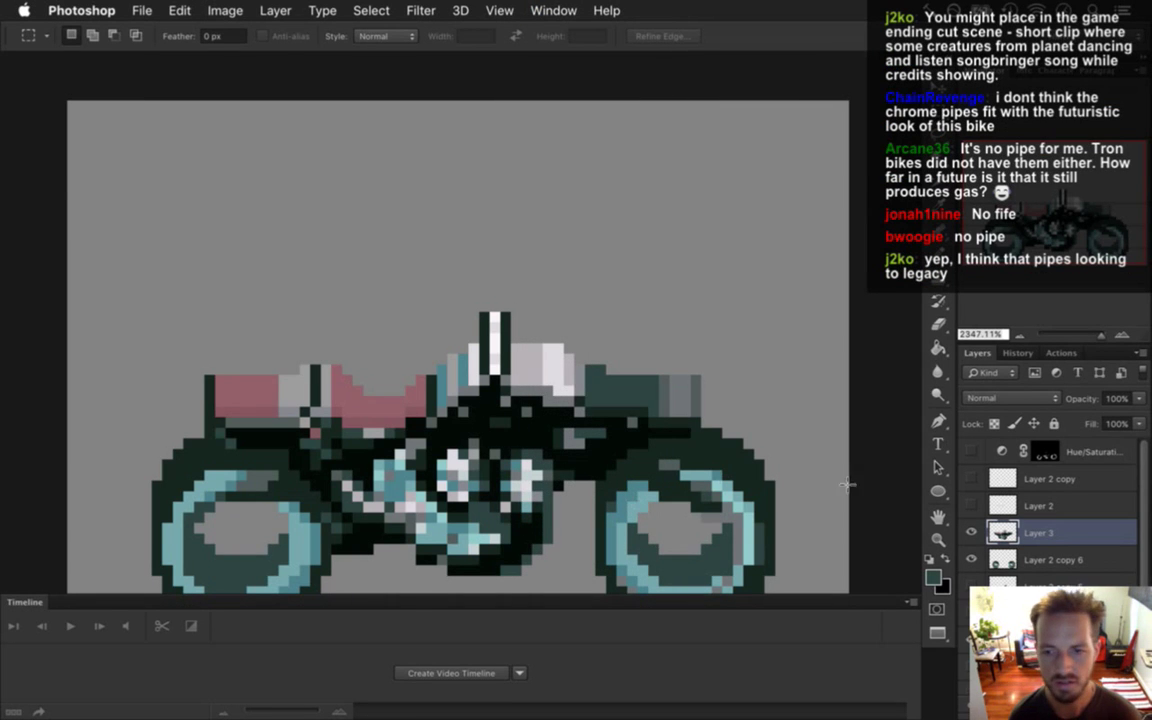
{"action": "scroll", "coordinate": [600, 500], "scroll_direction": "down", "scroll_amount": 2}
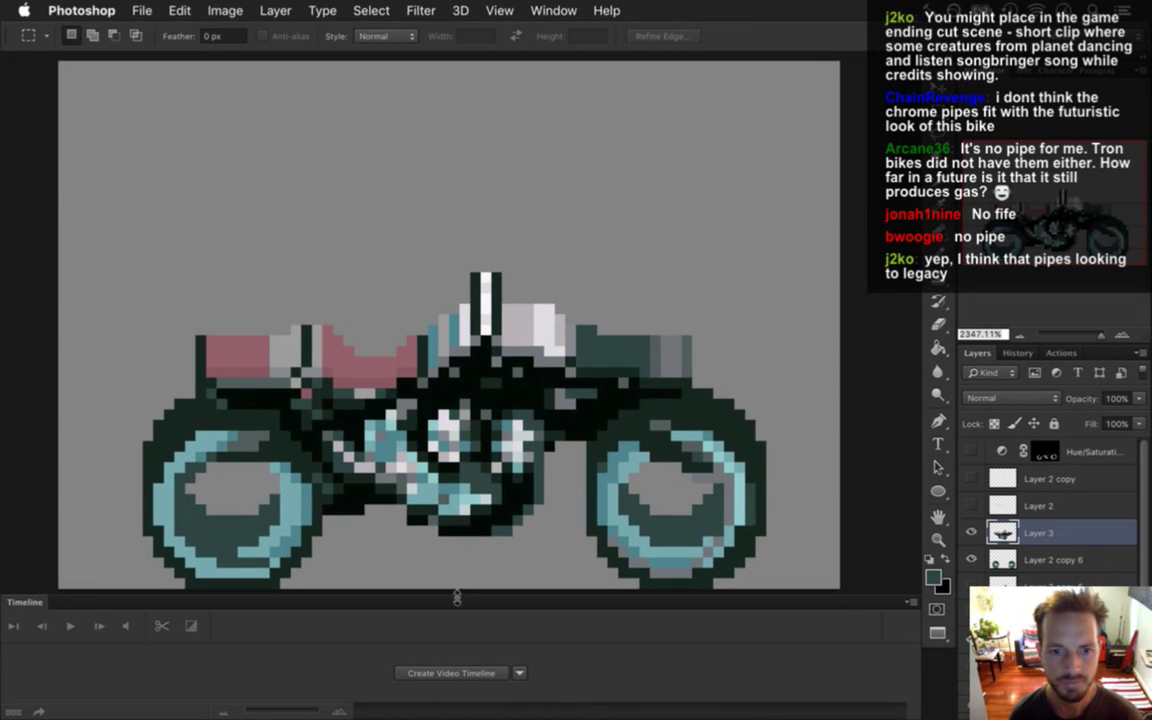
{"action": "left_click", "coordinate": [426, 673]}
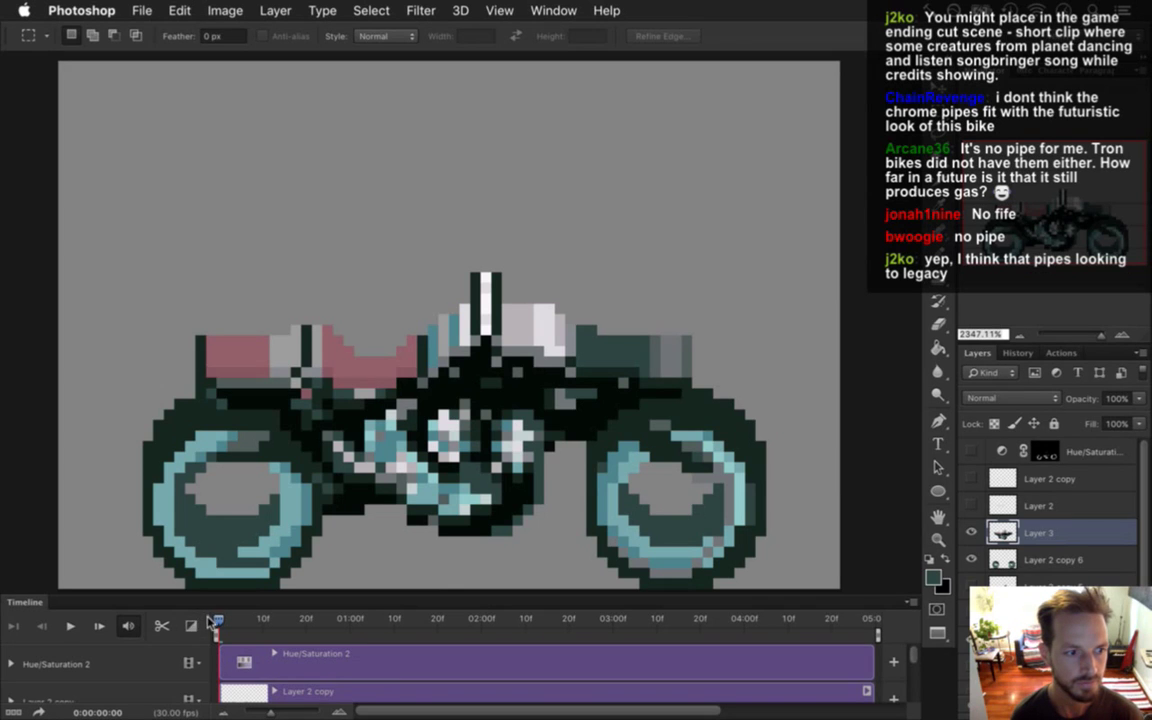
{"action": "left_click", "coordinate": [13, 712]}
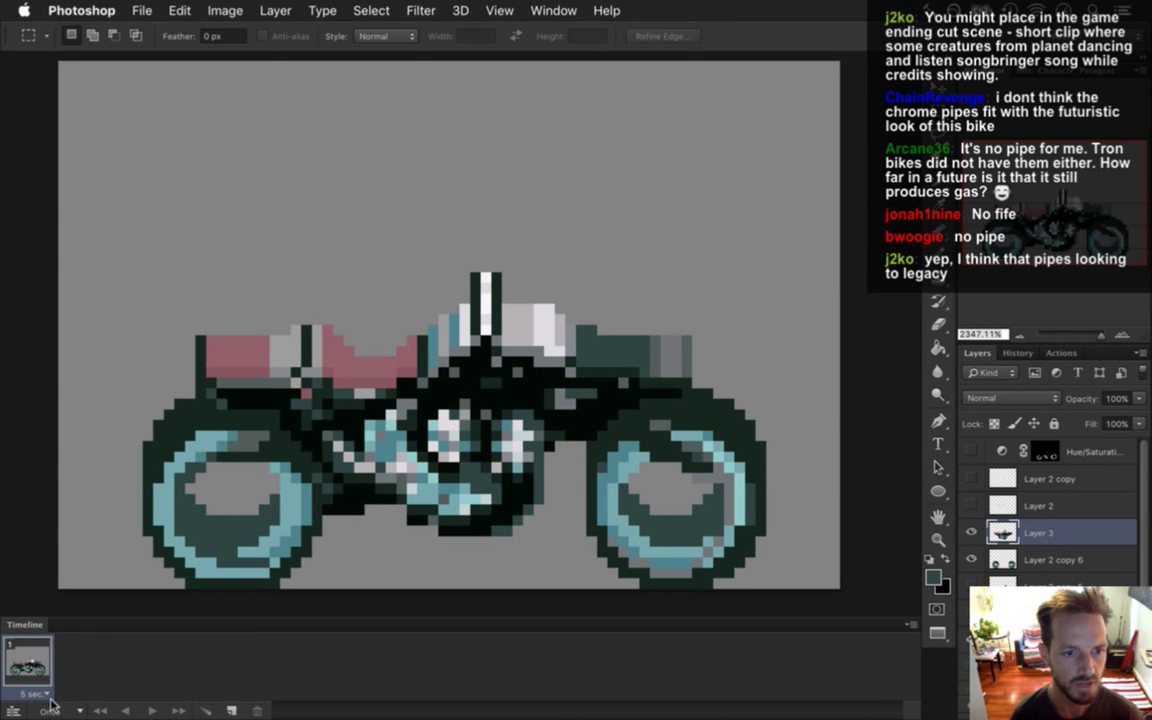
{"action": "left_click", "coordinate": [45, 694]}
{"action": "left_click", "coordinate": [40, 576]}
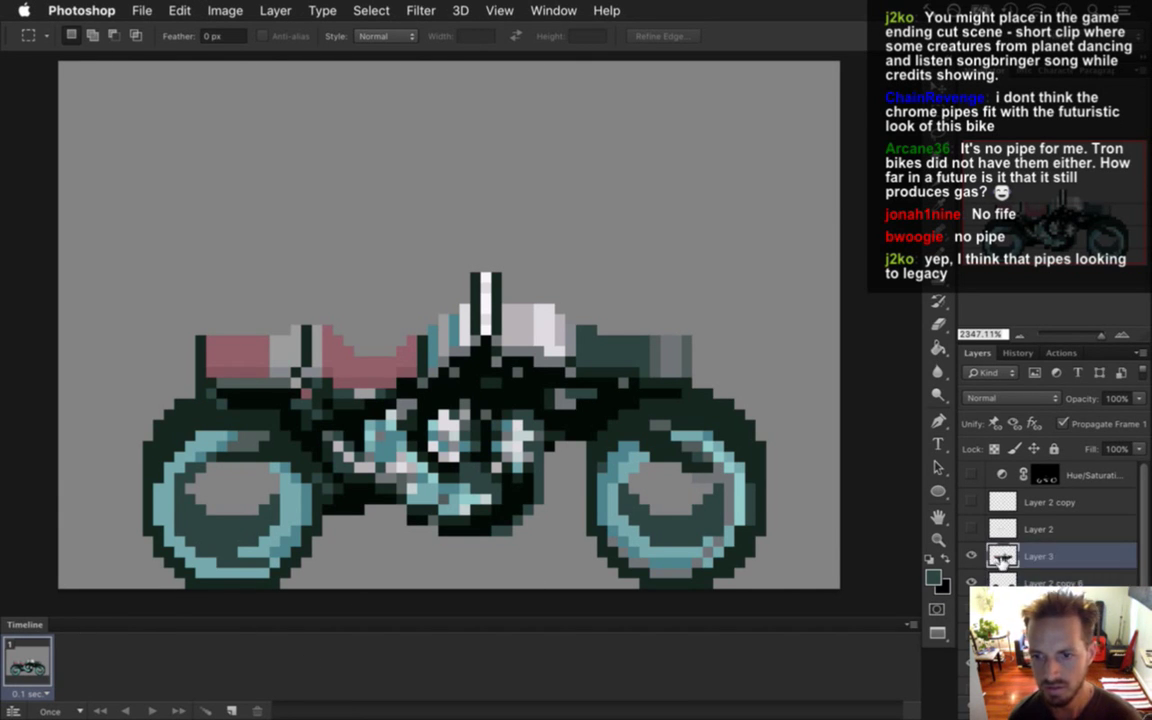
Add frames 2–4, raising the bike body in frames 2 and 3 and lowering it in frame 4.
{"action": "left_click", "coordinate": [231, 710]}
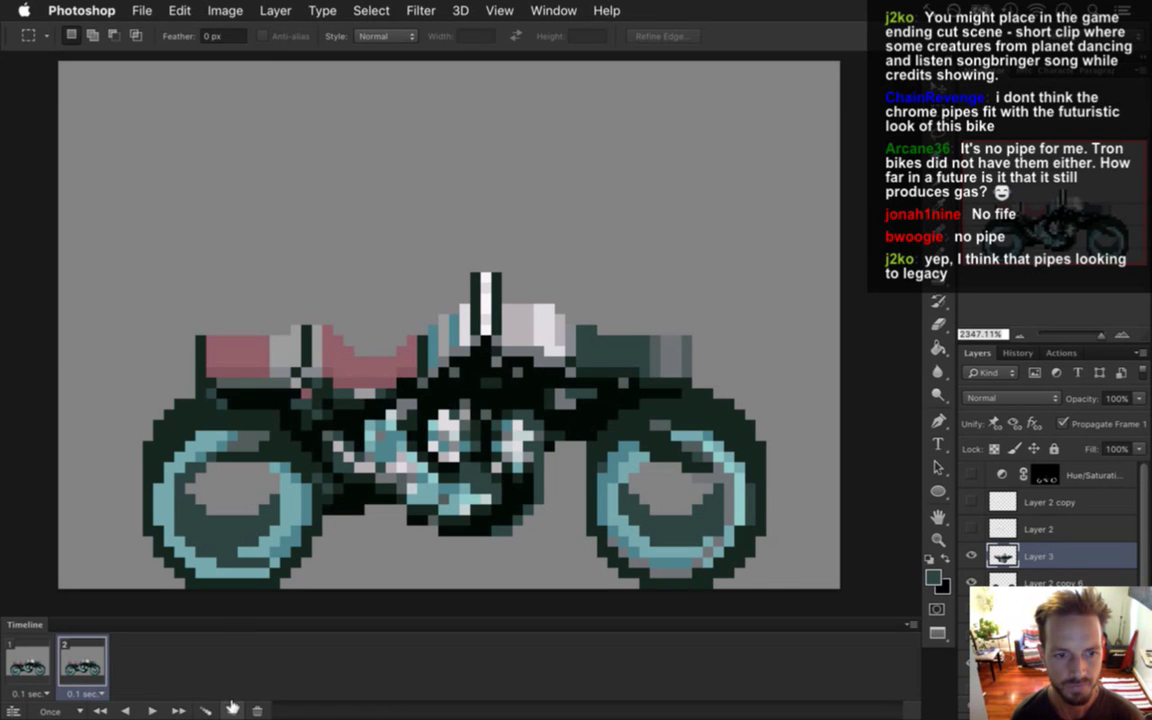
{"action": "key", "text": "v"}
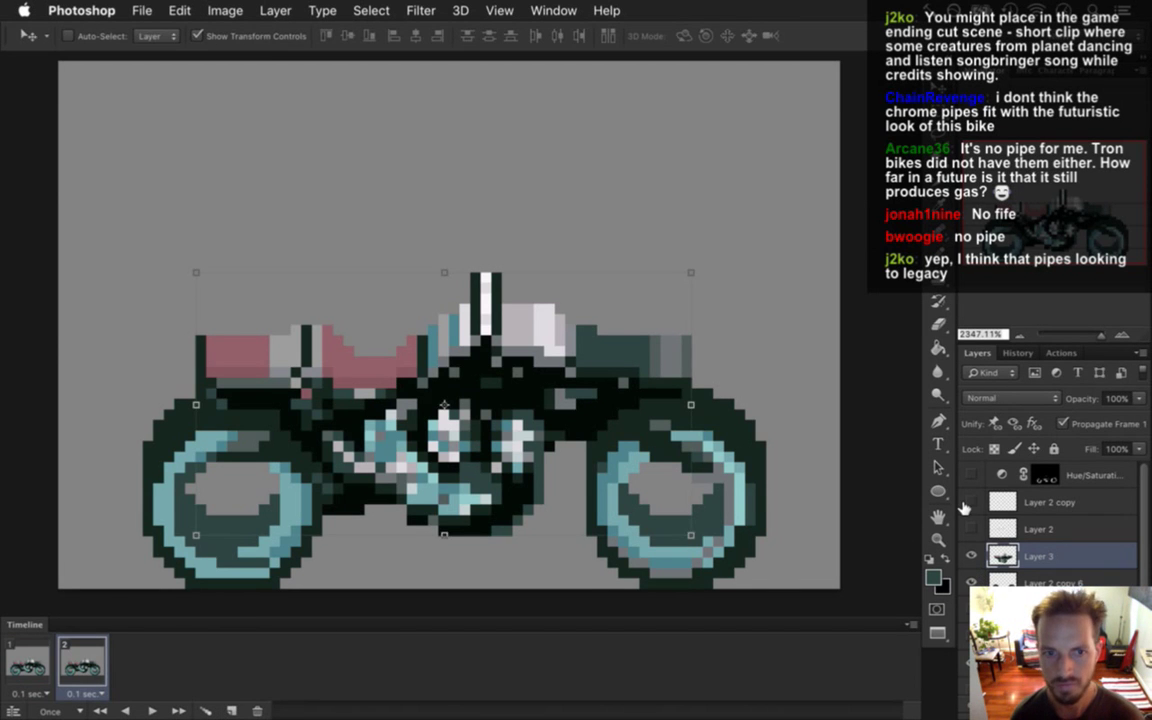
{"action": "key", "text": "Up"}
{"action": "left_click", "coordinate": [231, 710]}
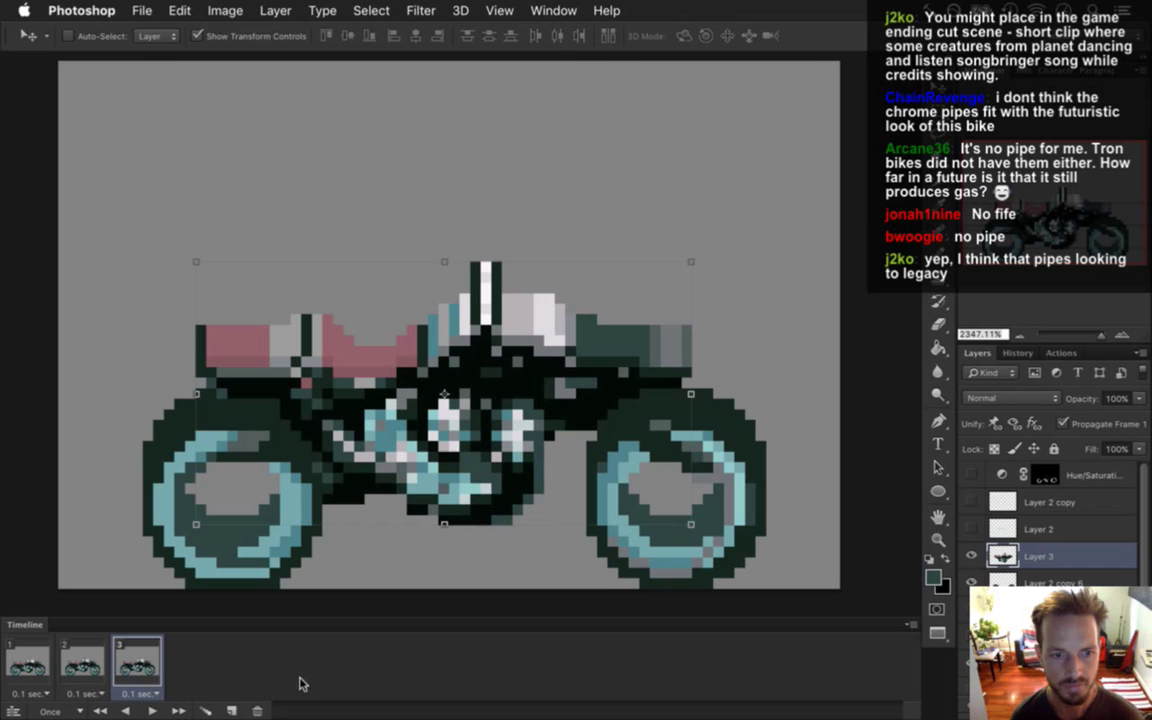
{"action": "key", "text": "Up"}
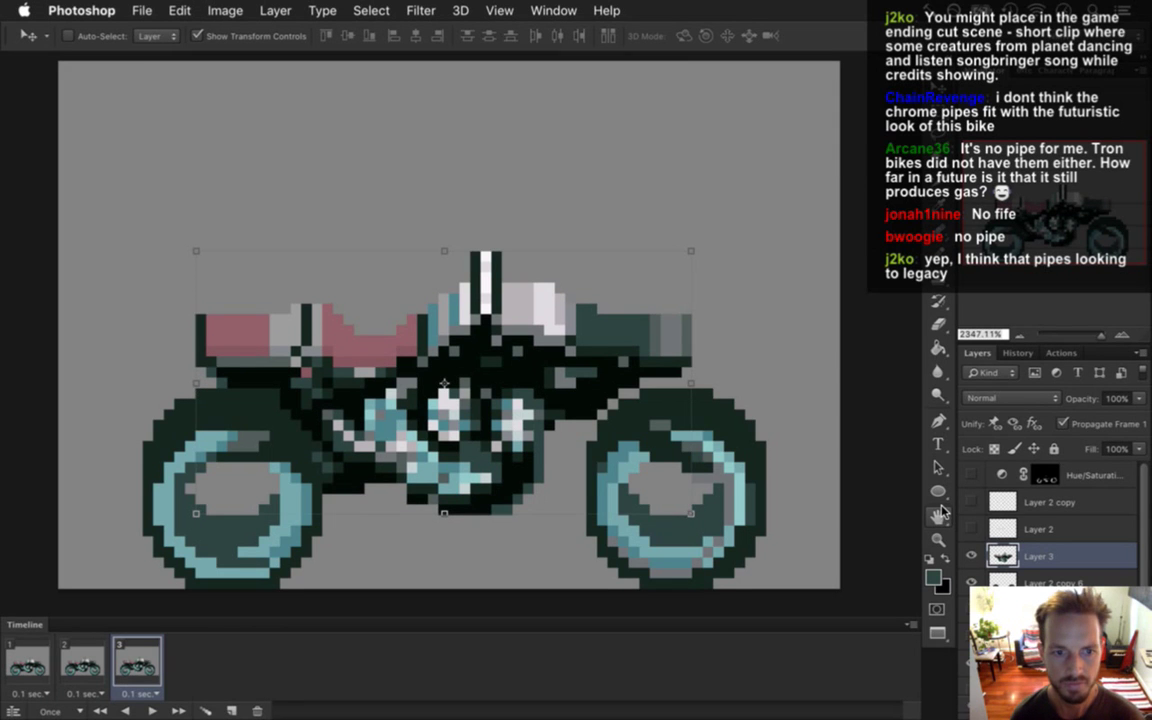
{"action": "left_click", "coordinate": [233, 710]}
{"action": "key", "text": "Down"}
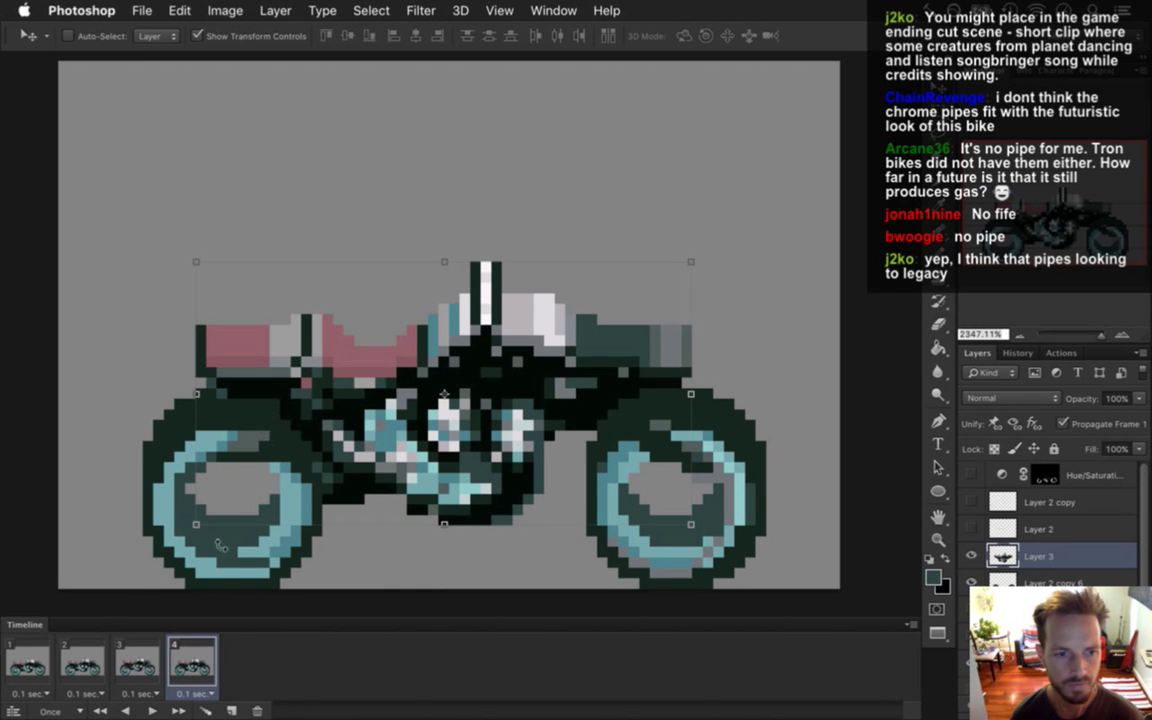
{"action": "left_click", "coordinate": [28, 662]}
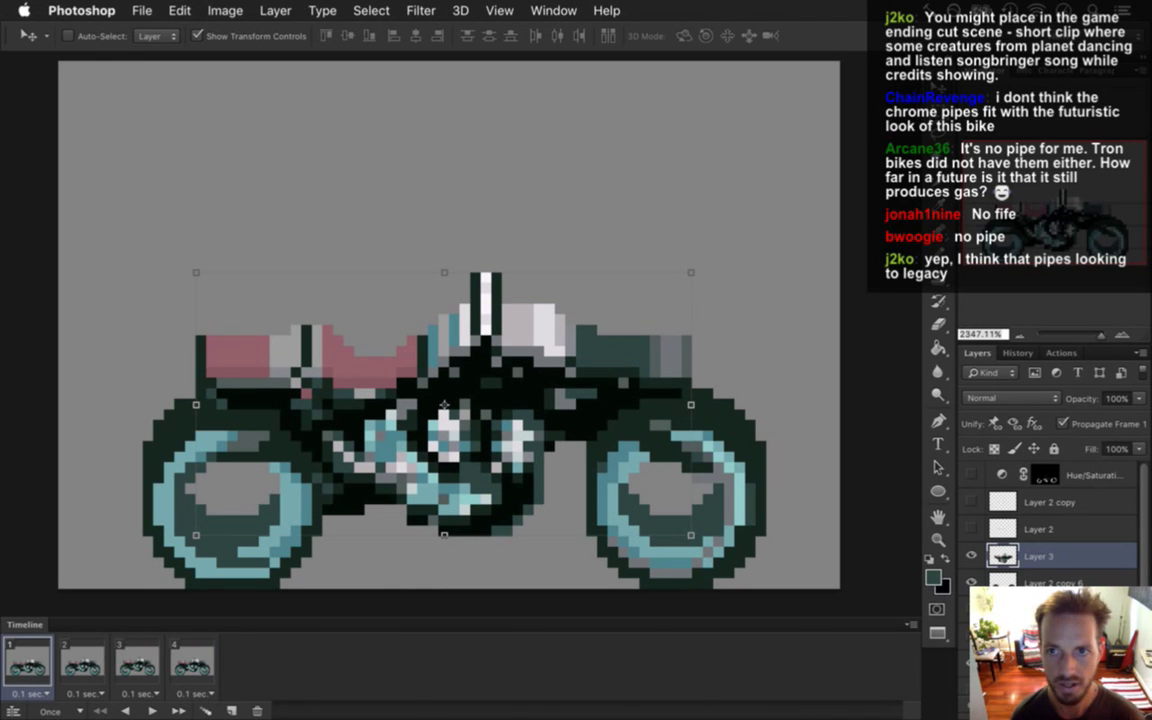
{"action": "key", "text": "m"}
{"action": "left_click", "coordinate": [30, 692]}
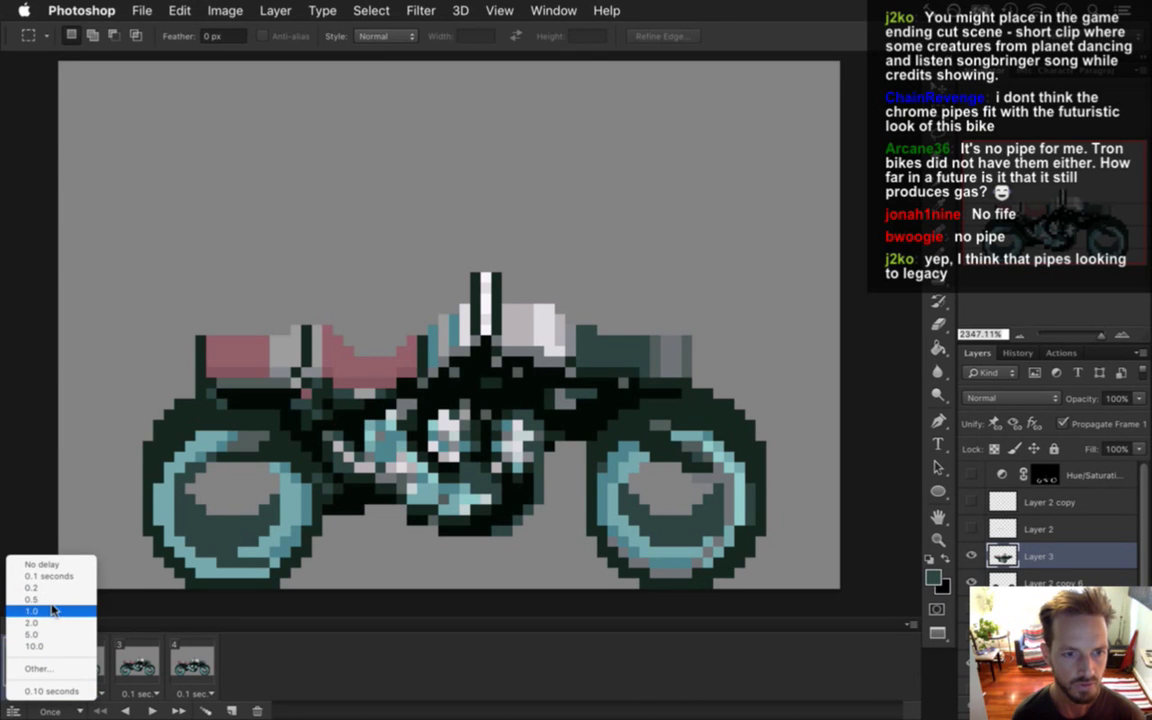
Confirm frame 1's 0.1-second delay, then set every frame to 0.2 seconds.
{"action": "left_click", "coordinate": [36, 668]}
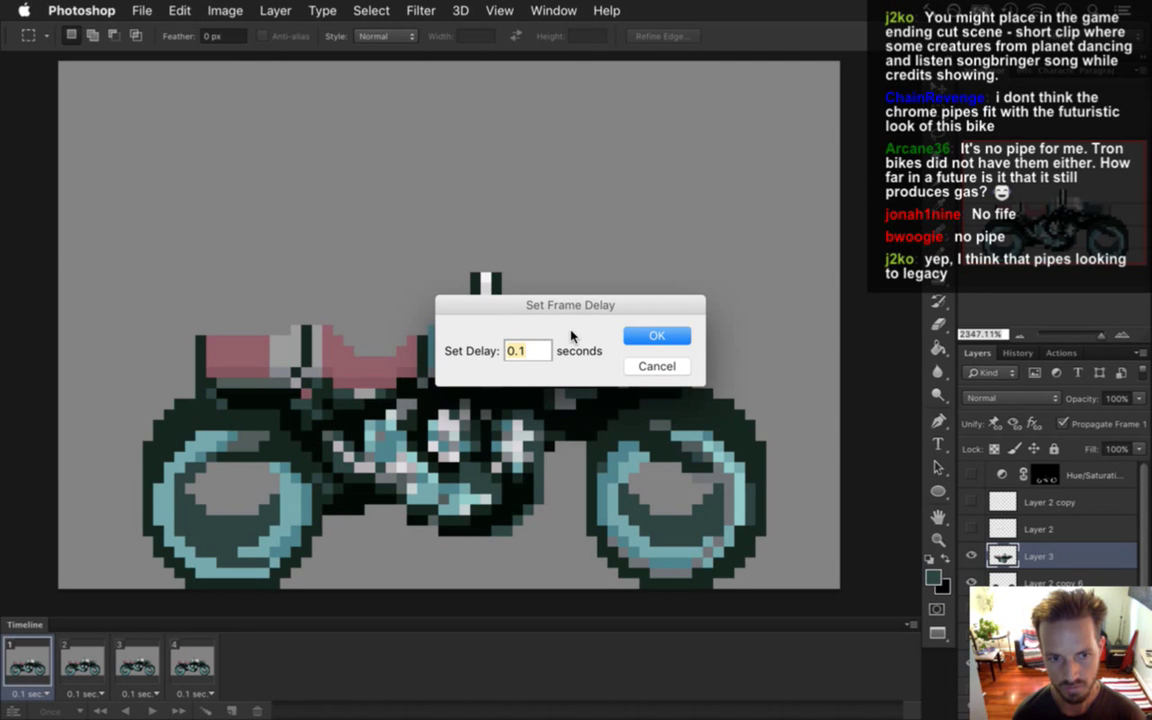
{"action": "key", "text": "Return"}
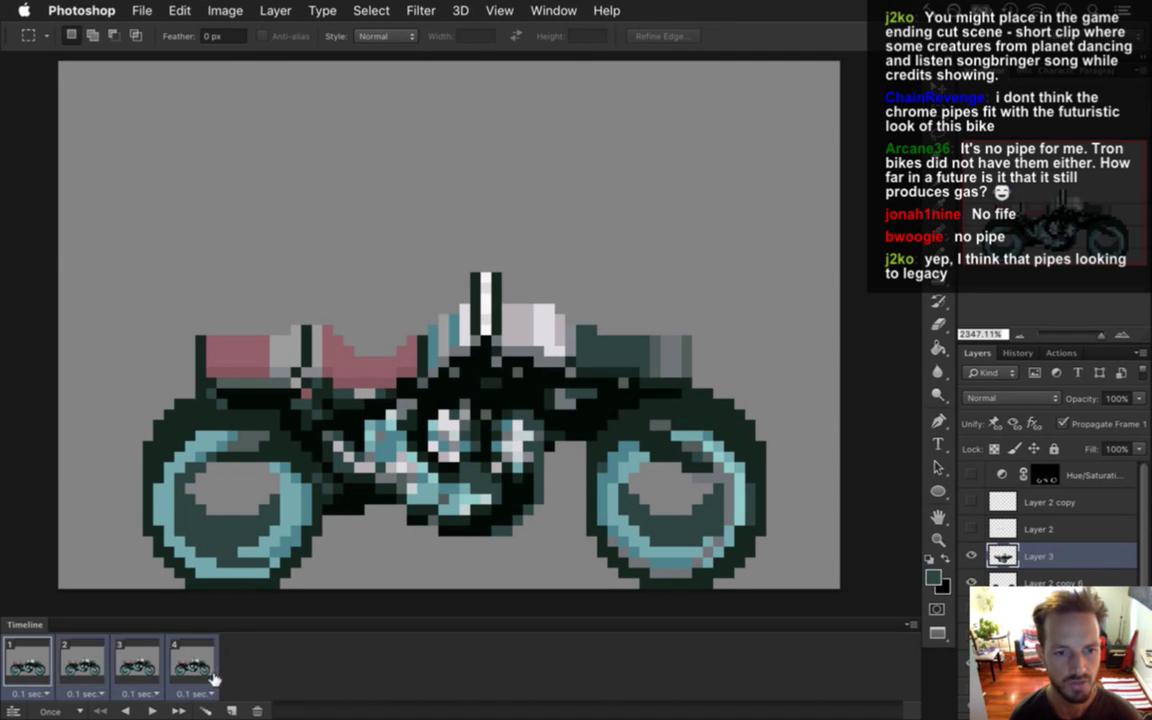
{"action": "left_click", "coordinate": [195, 693]}
{"action": "left_click", "coordinate": [233, 588]}
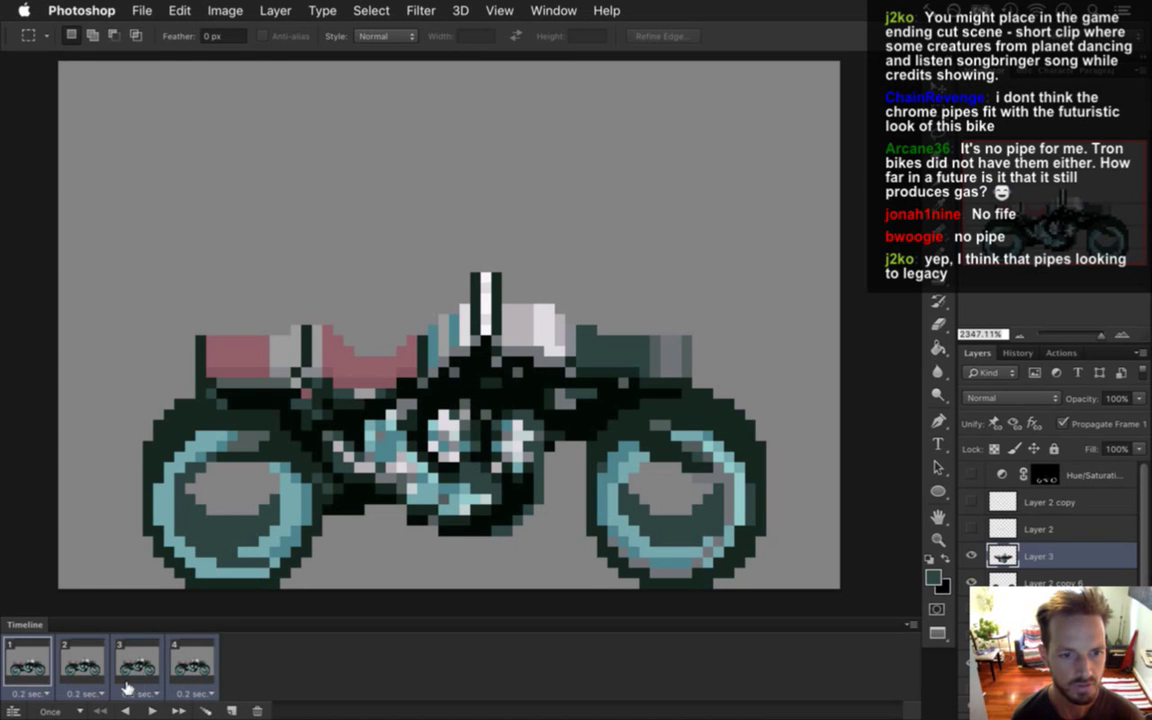
Set looping to Forever and play the animation to check its timing.
{"action": "left_click", "coordinate": [152, 711]}
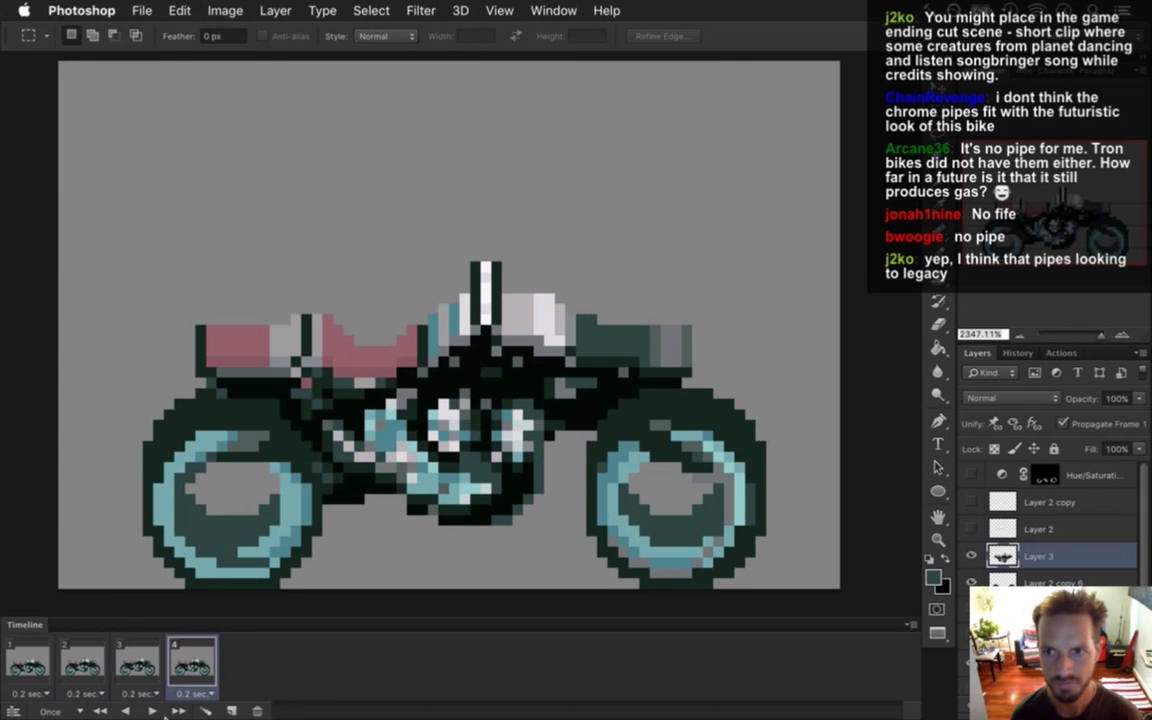
{"action": "left_click", "coordinate": [50, 711]}
{"action": "left_click", "coordinate": [50, 642]}
{"action": "left_click", "coordinate": [152, 710]}
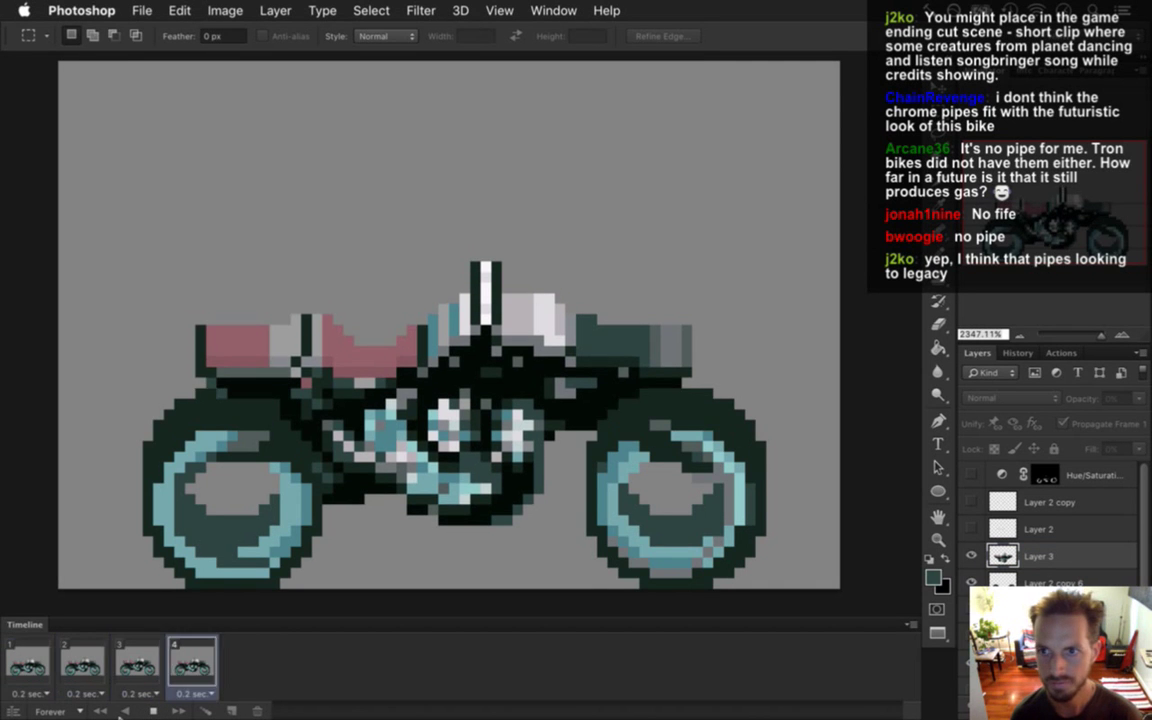
{"action": "left_click", "coordinate": [152, 710]}
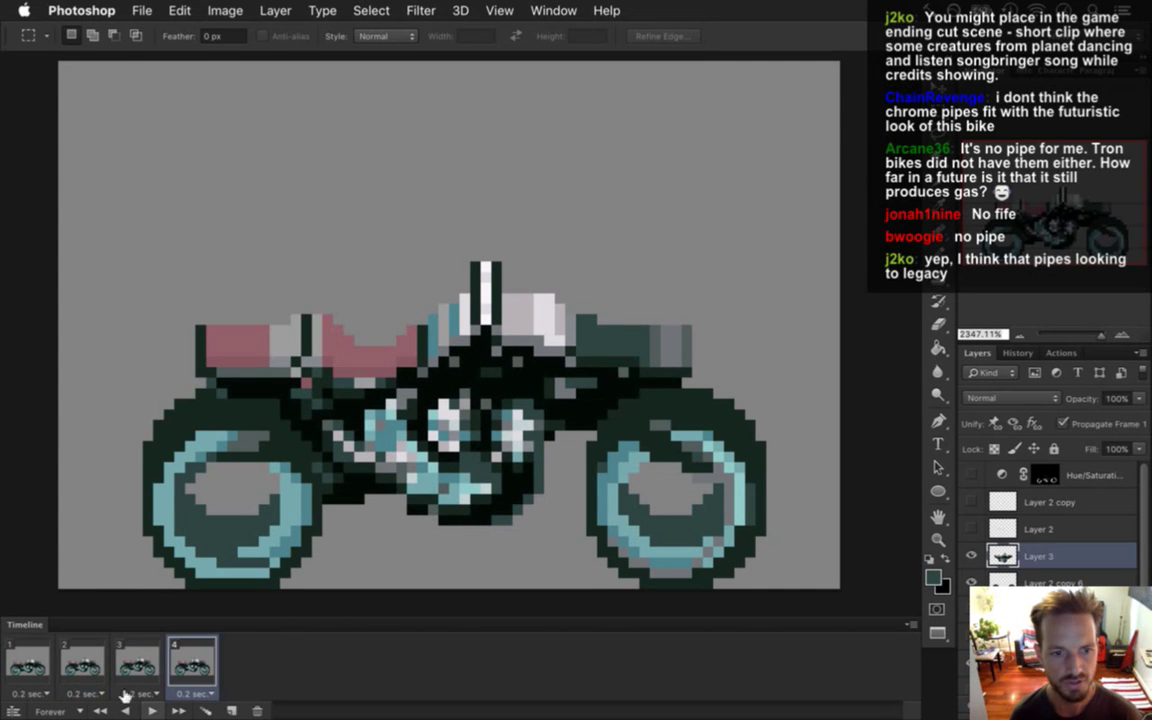
Give all four frames a 0.5-second delay and preview the slower bob.
{"action": "left_click", "coordinate": [37, 667]}
{"action": "left_click", "coordinate": [192, 663], "text": "shift"}
{"action": "left_click", "coordinate": [194, 693]}
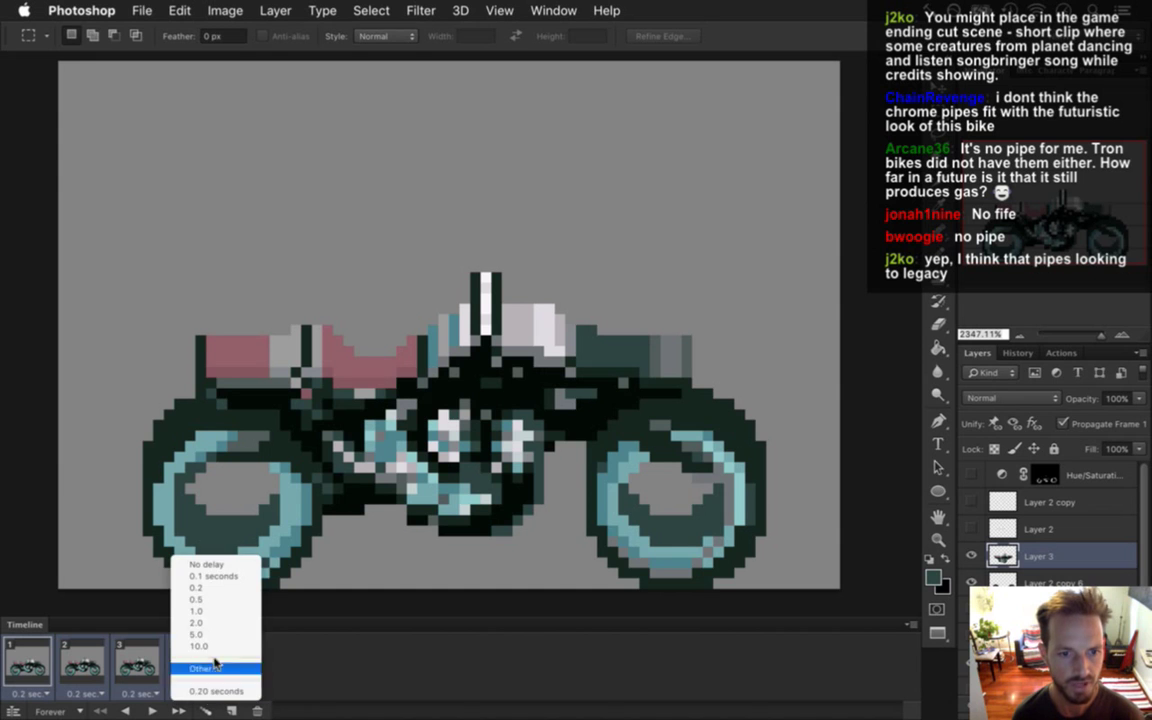
{"action": "left_click", "coordinate": [214, 599]}
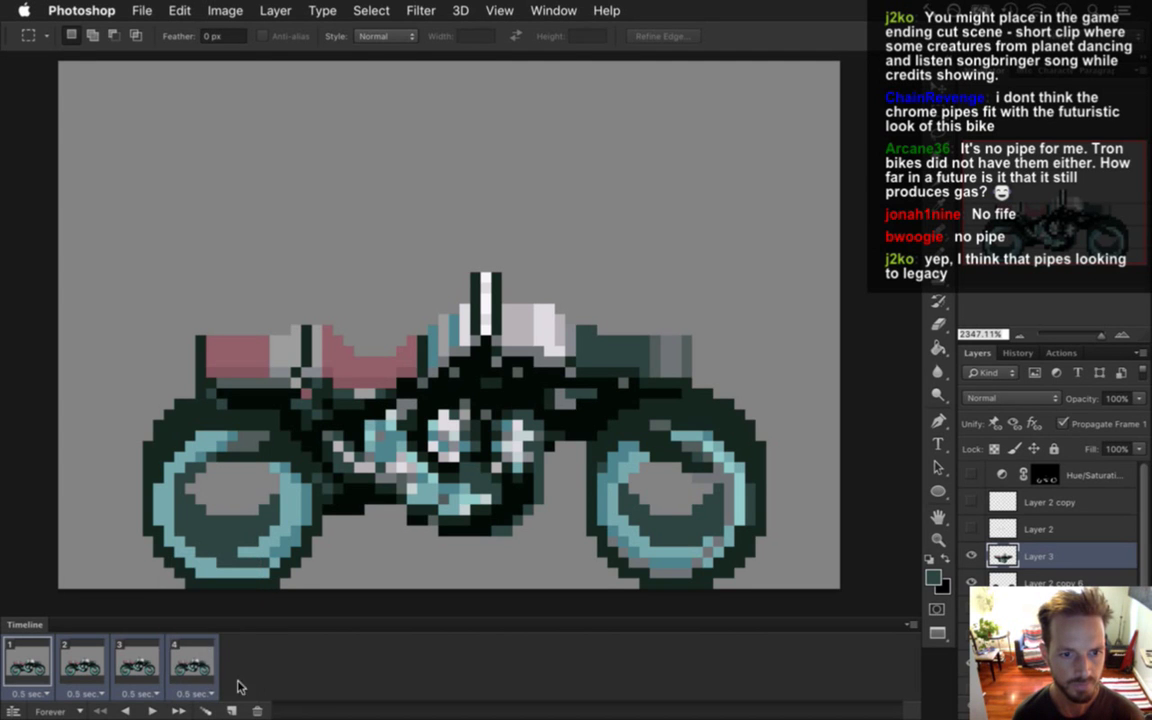
{"action": "left_click", "coordinate": [152, 710]}
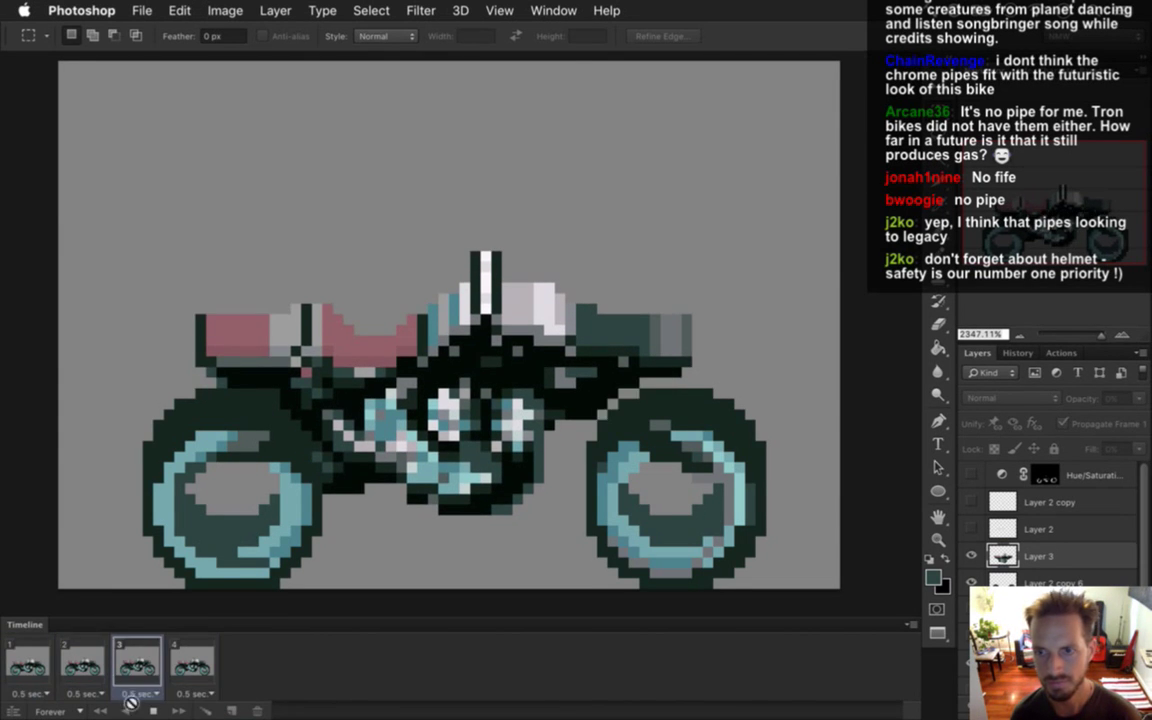
{"action": "key", "text": "space"}
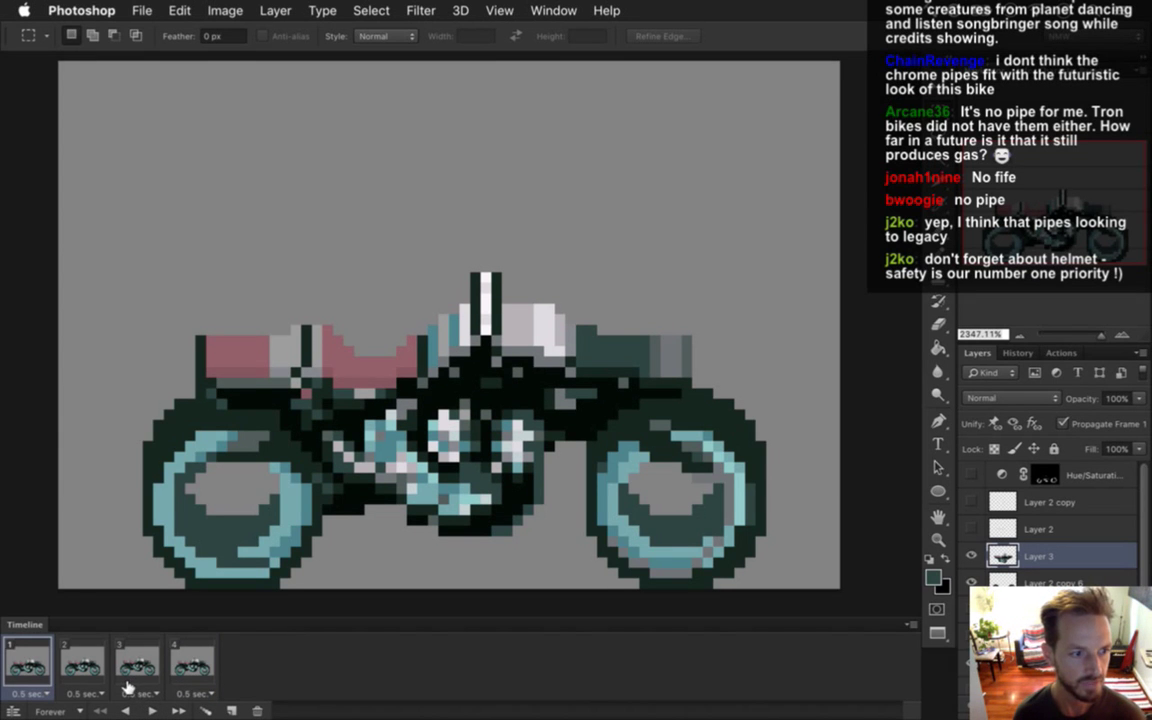
{"action": "left_click", "coordinate": [182, 662], "text": "shift"}
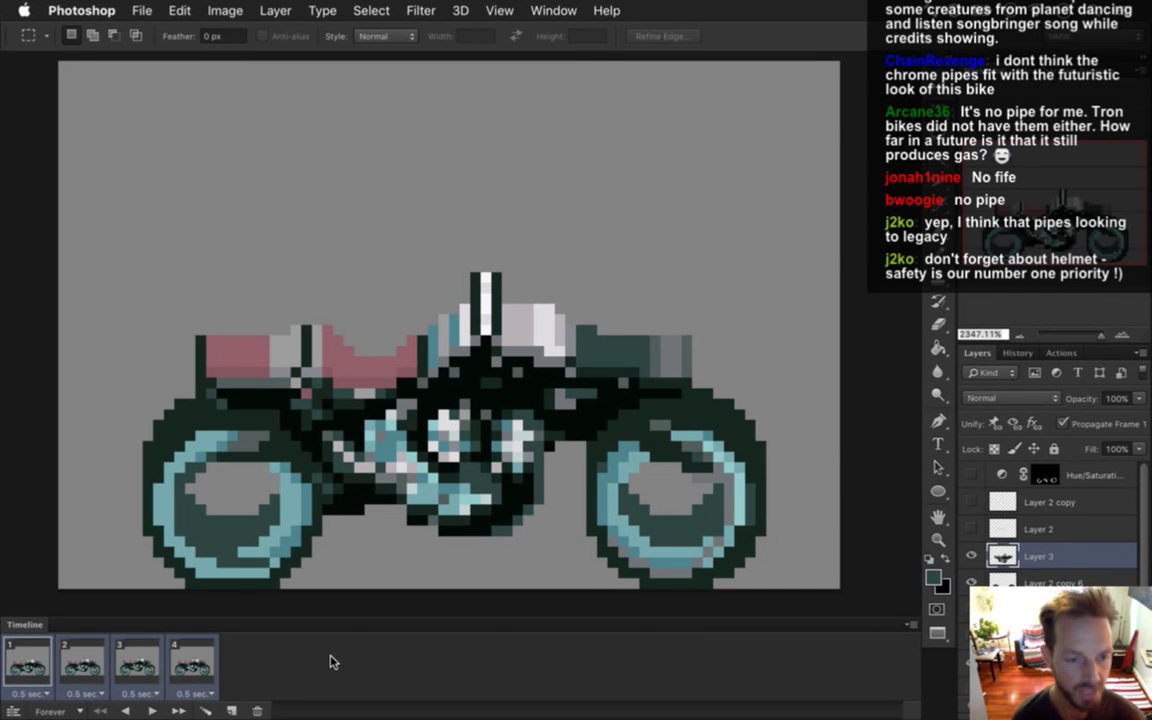
Try a 1-second delay on all four frames and preview it.
{"action": "left_click", "coordinate": [195, 693]}
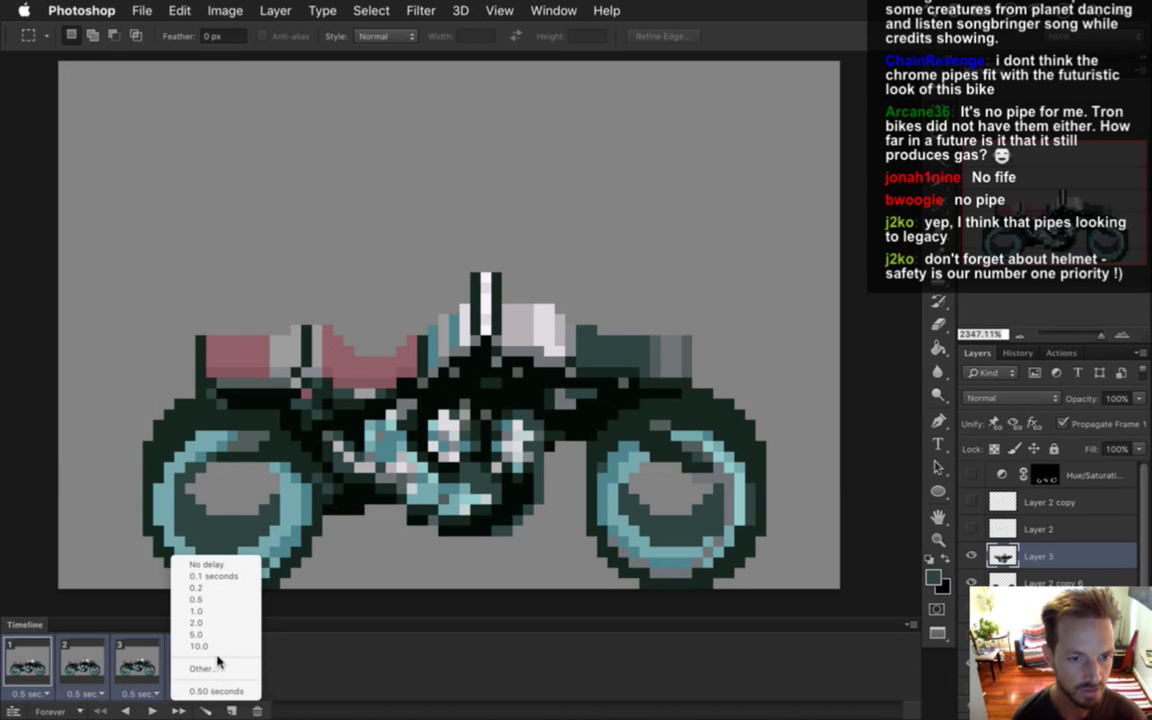
{"action": "left_click", "coordinate": [218, 611]}
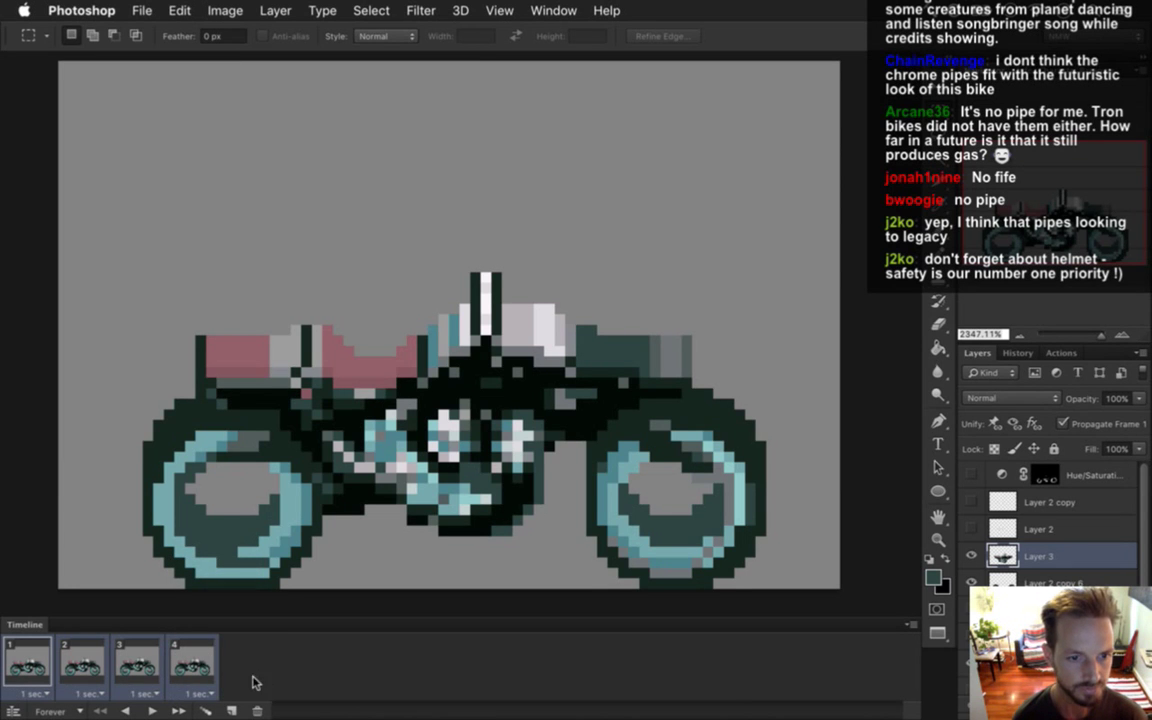
{"action": "key", "text": "space"}
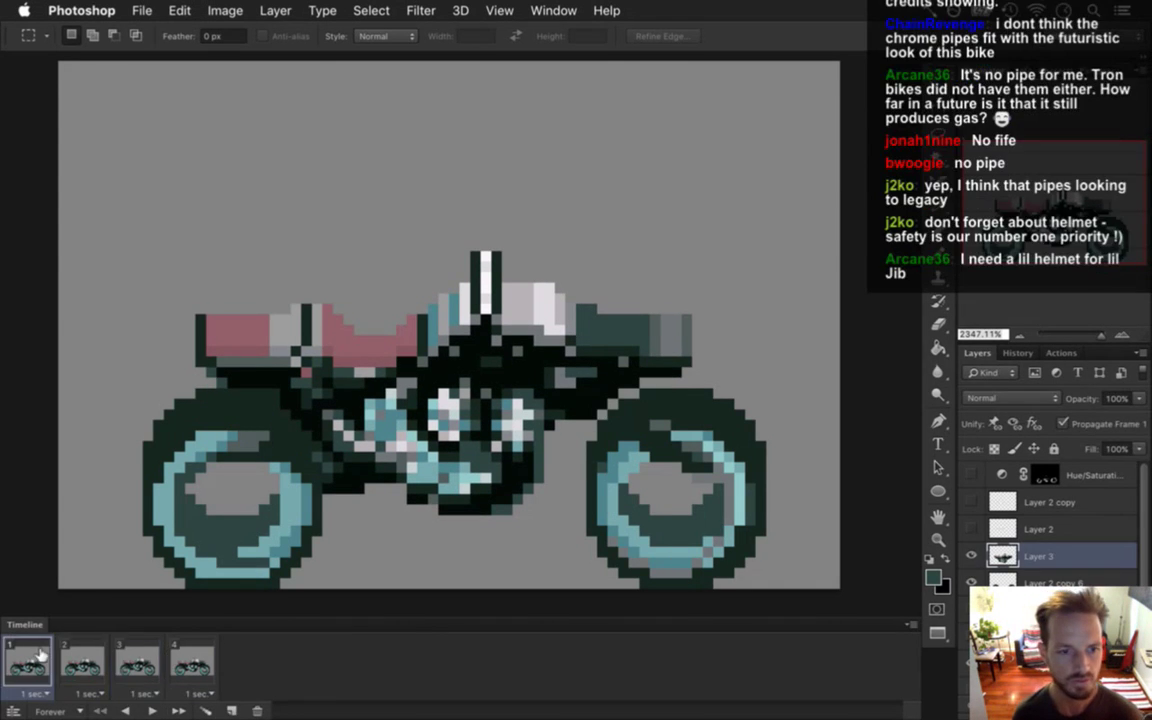
Set all frames to a custom 0.7-second delay, play to check, and return to frame 1.
{"action": "left_click", "coordinate": [196, 692]}
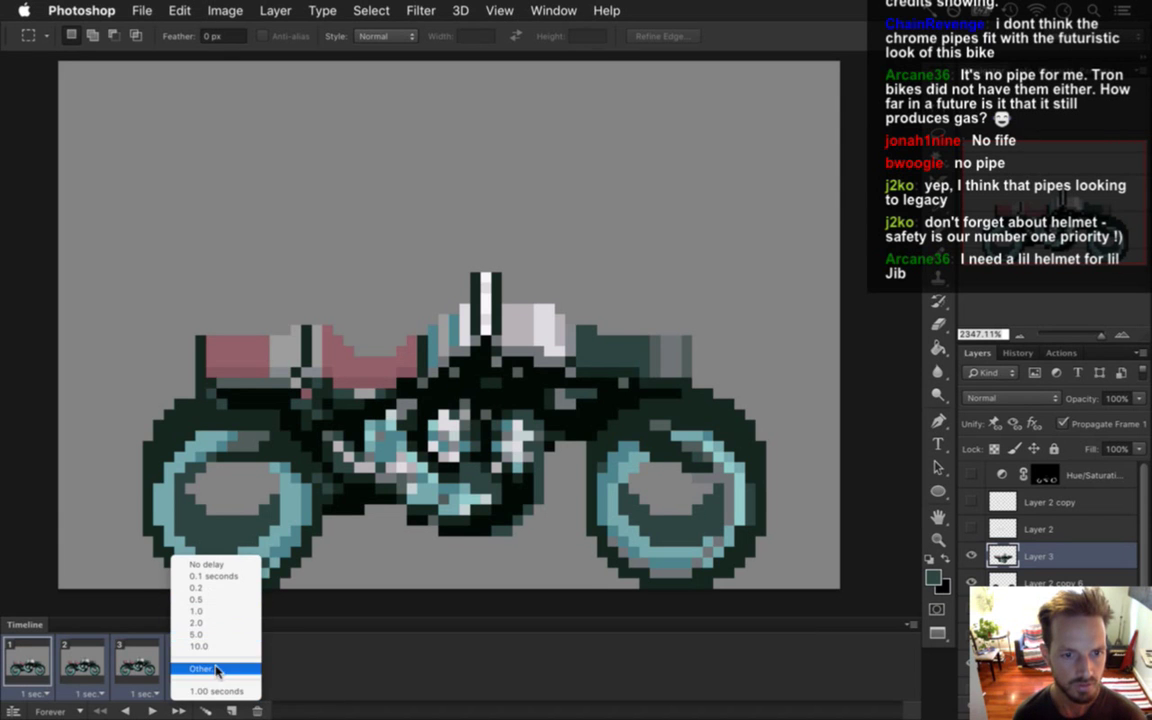
{"action": "left_click", "coordinate": [214, 667]}
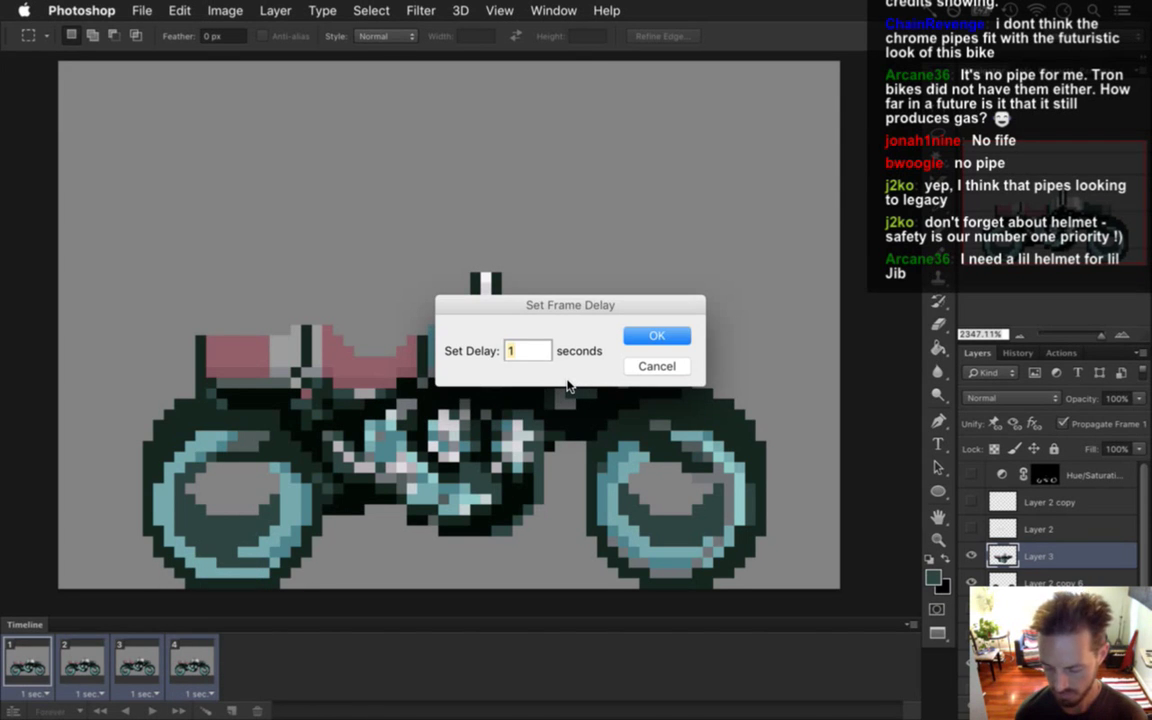
{"action": "type", "text": "0.7"}
{"action": "key", "text": "Return"}
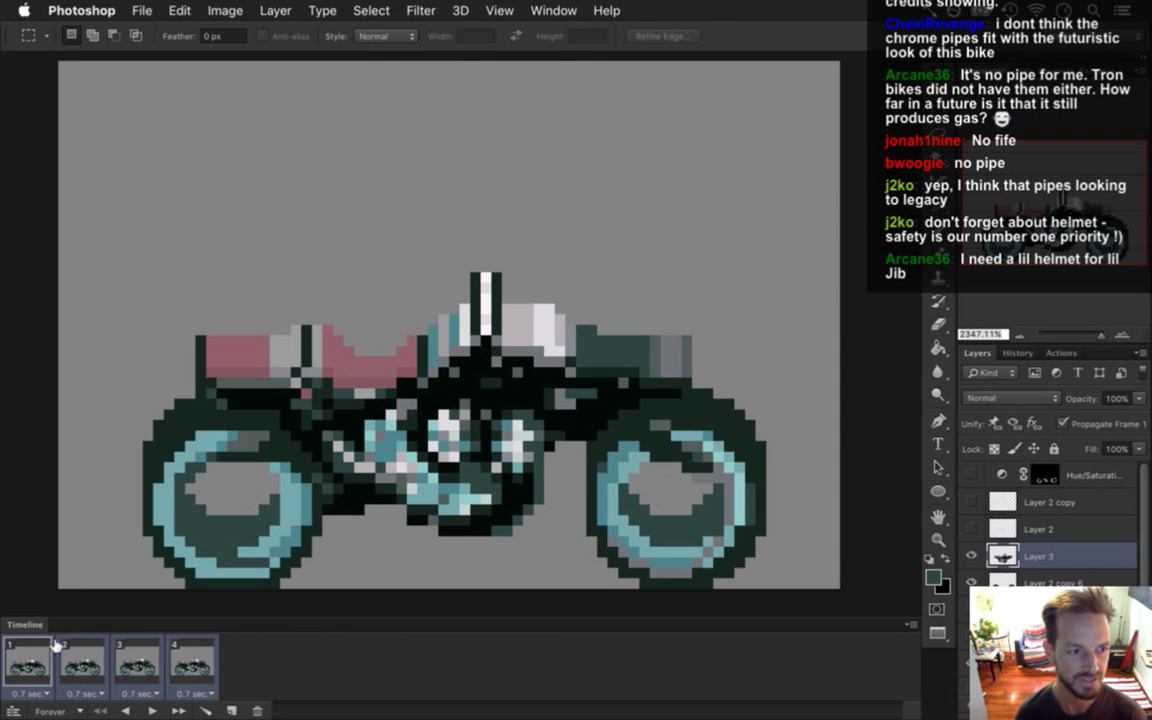
{"action": "left_click", "coordinate": [148, 710]}
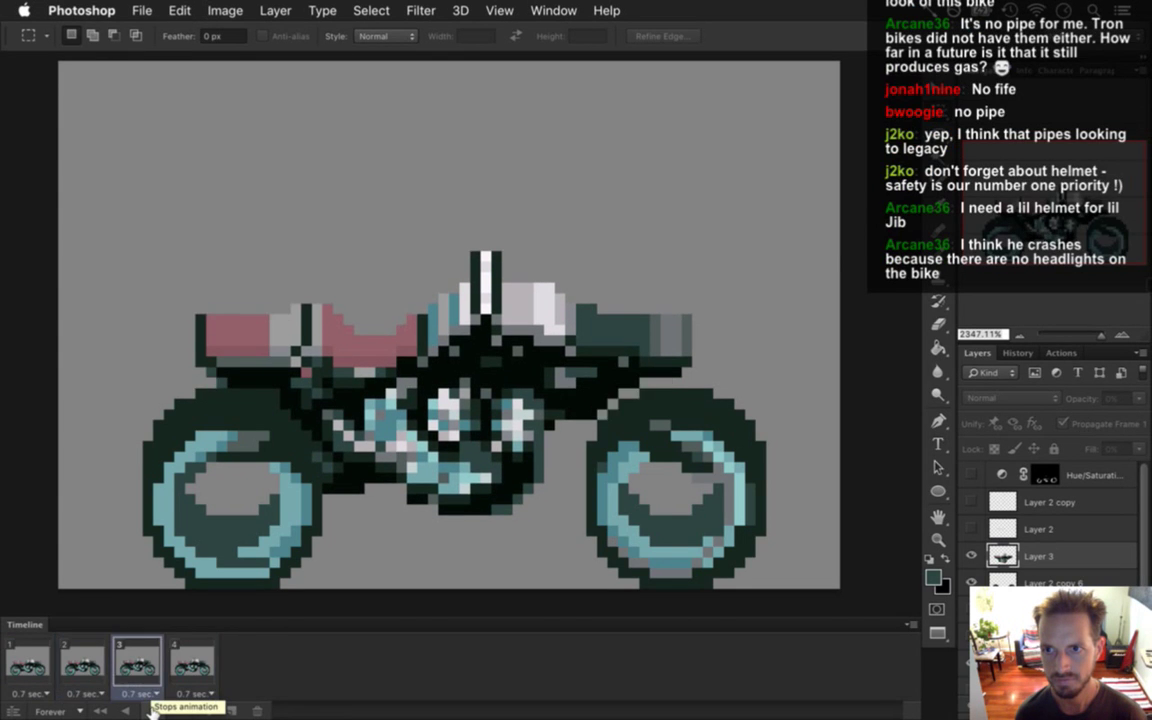
{"action": "left_click", "coordinate": [152, 710]}
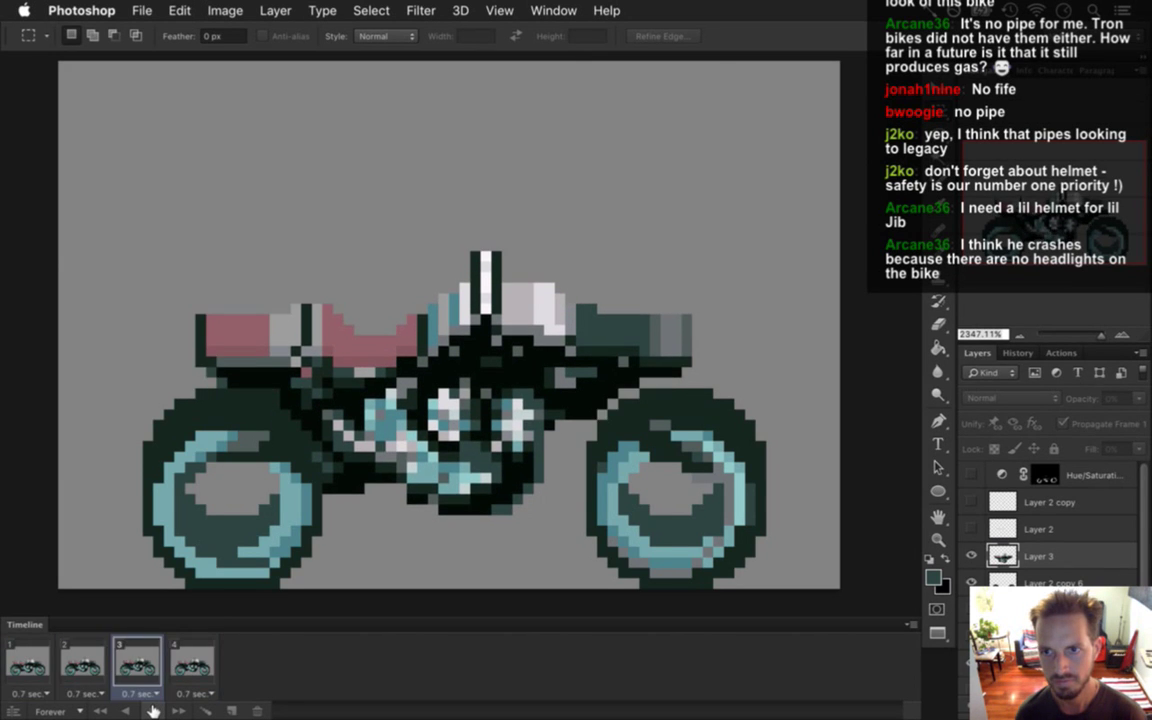
{"action": "left_click", "coordinate": [152, 710]}
{"action": "left_click", "coordinate": [30, 663]}
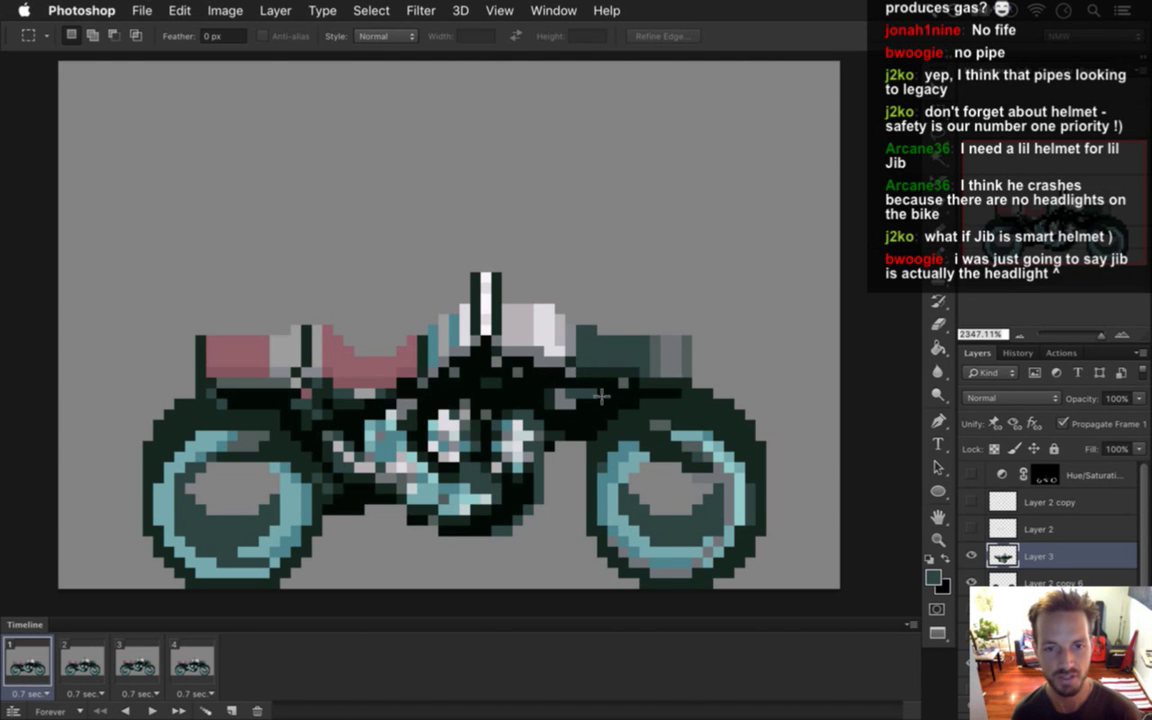
Render the four frames as a Bike.png PNG image sequence, then switch to Xcode.
{"action": "left_click", "coordinate": [183, 655], "text": "shift"}
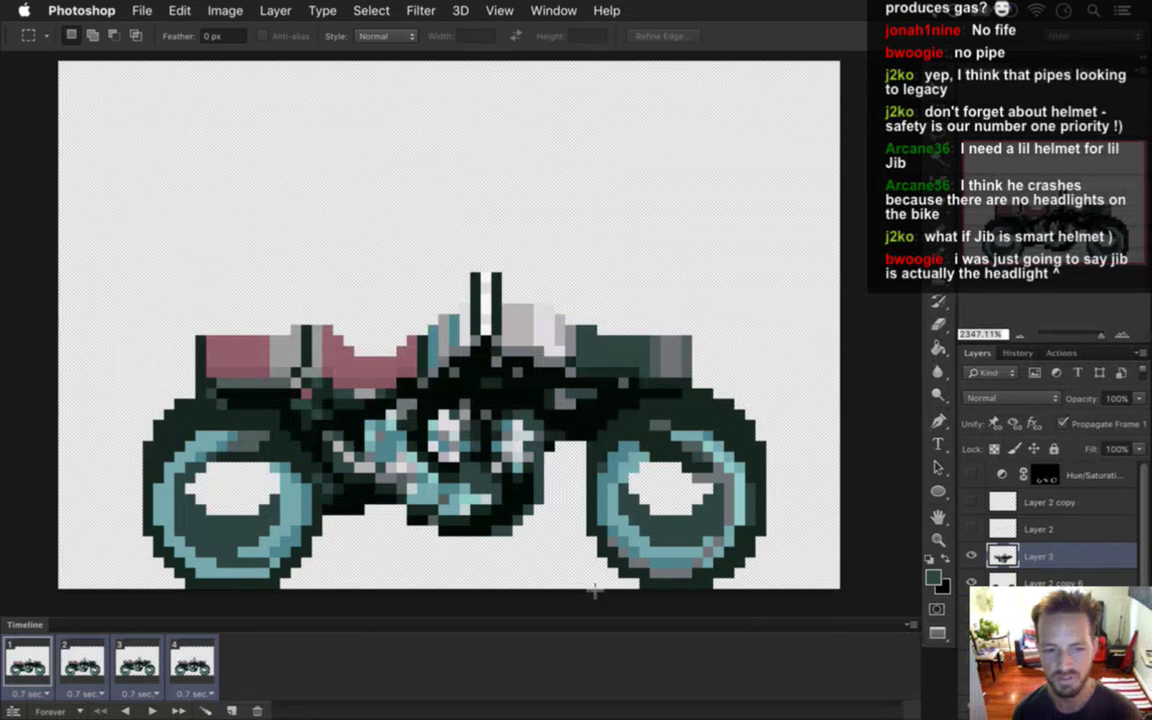
{"action": "left_click", "coordinate": [150, 9]}
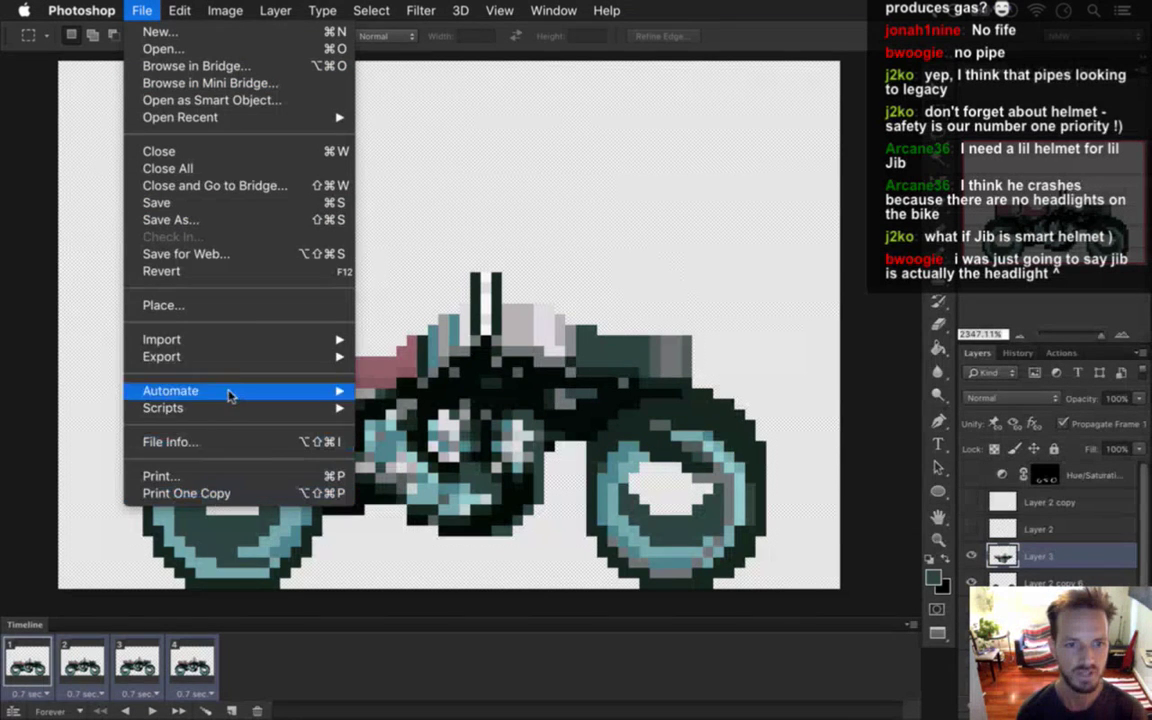
{"action": "mouse_move", "coordinate": [255, 361]}
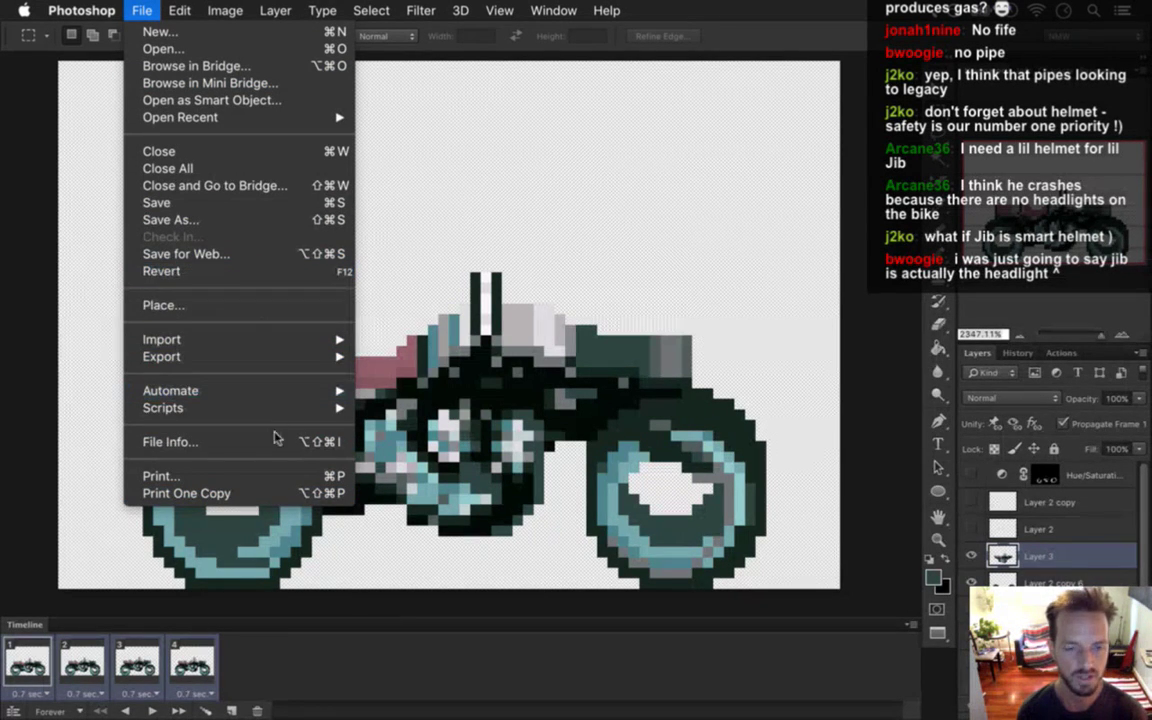
{"action": "left_click", "coordinate": [863, 92]}
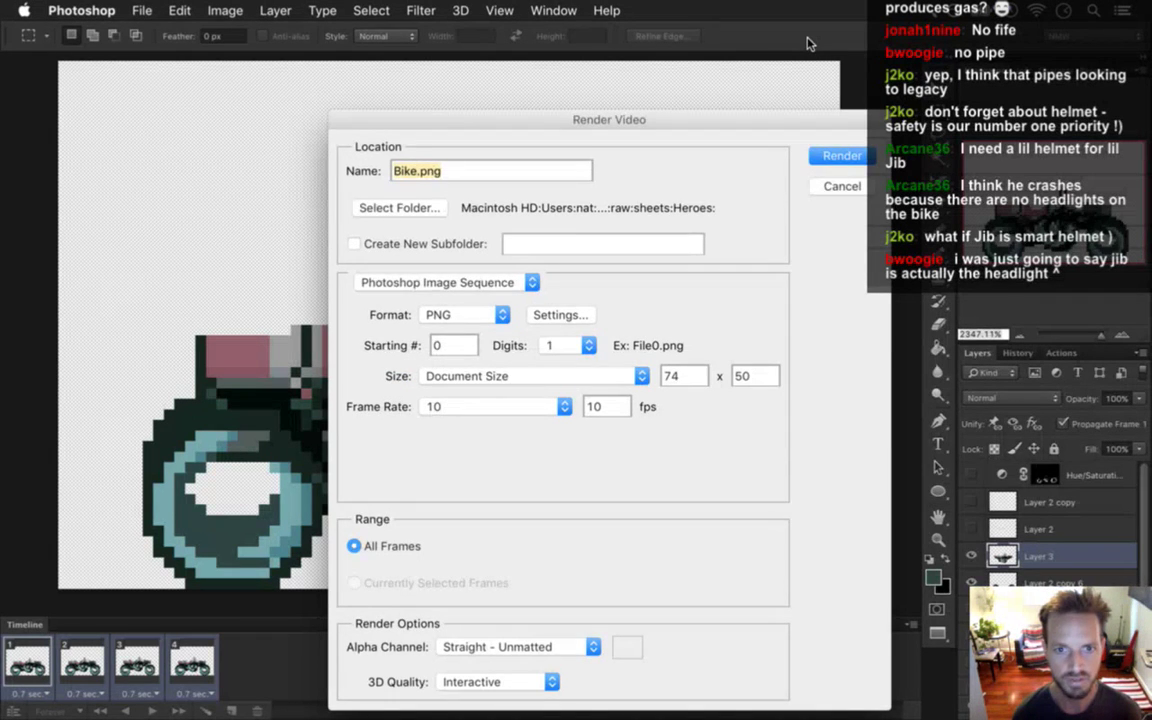
{"action": "key", "text": "Return"}
{"action": "key", "text": "super+Tab"}
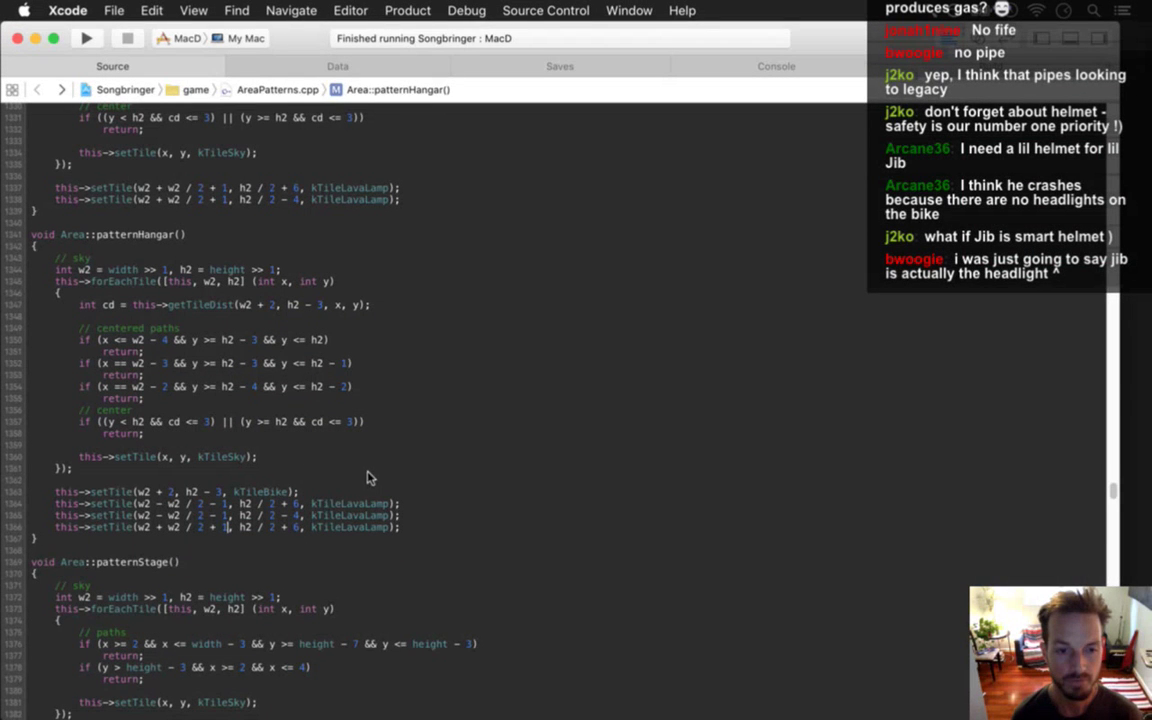
Open createBikeTile in AreaCreation.cpp using the quick file search.
{"action": "key", "text": "super+shift+o"}
{"action": "type", "text": "arcre"}
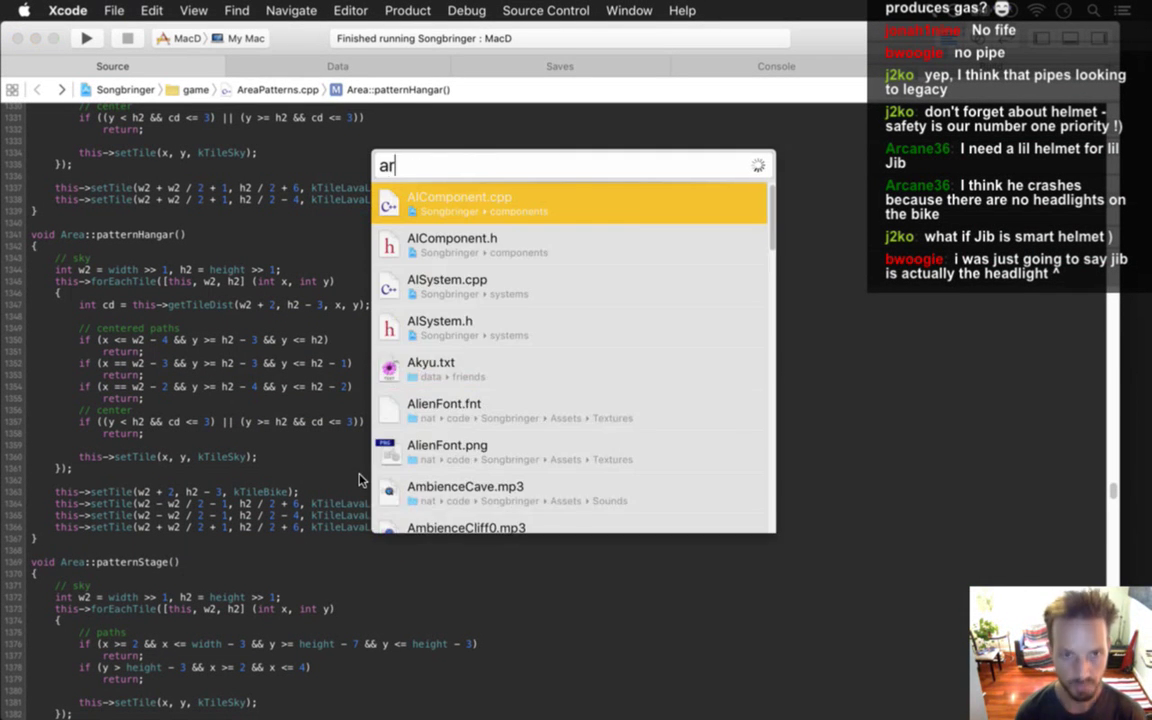
{"action": "key", "text": "BackSpace"}
{"action": "key", "text": "BackSpace"}
{"action": "key", "text": "BackSpace"}
{"action": "key", "text": "BackSpace"}
{"action": "key", "text": "BackSpace"}
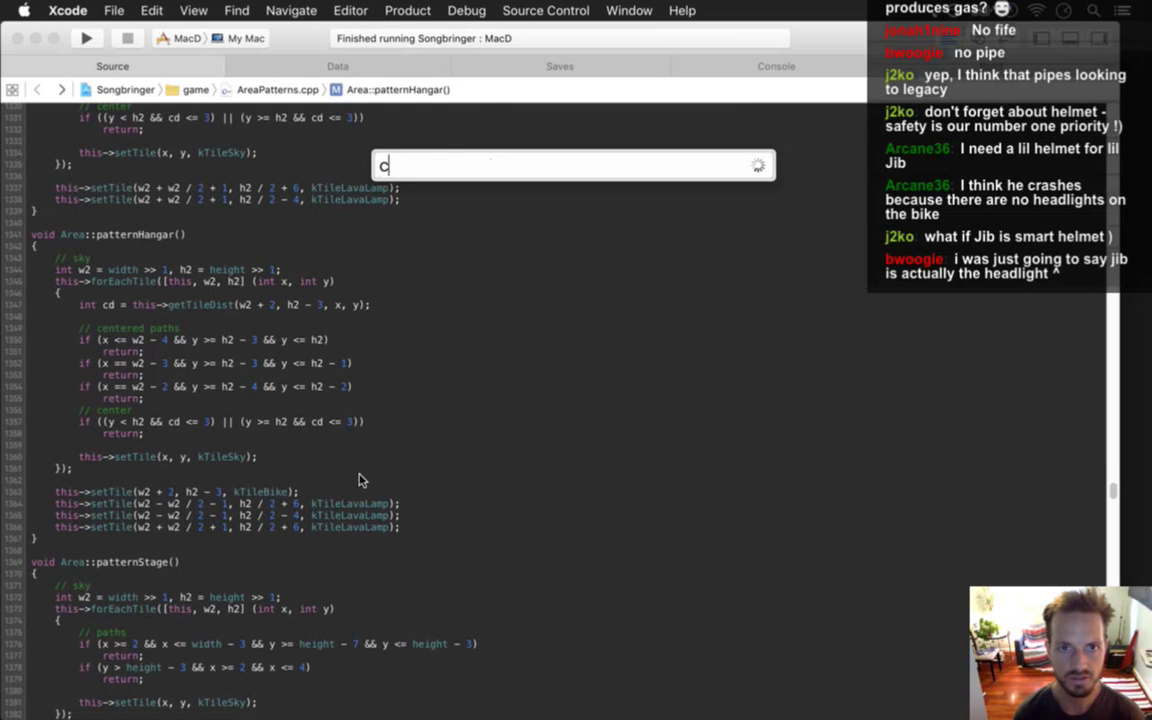
{"action": "type", "text": "createbike"}
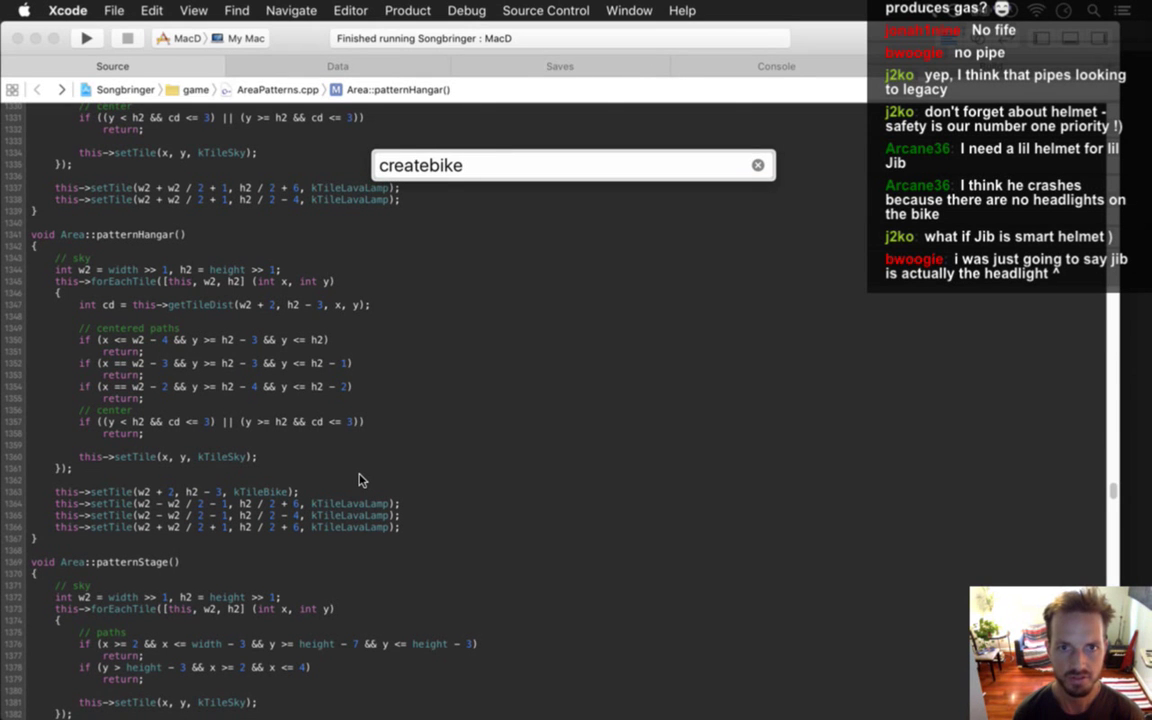
{"action": "key", "text": "BackSpace"}
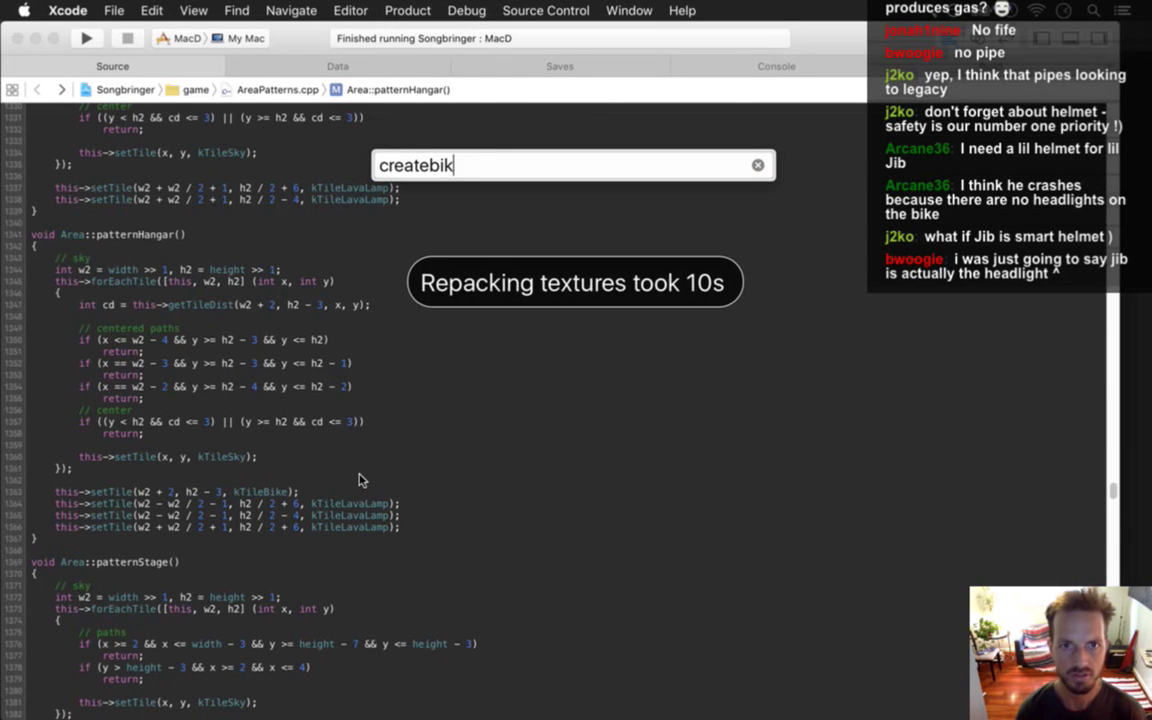
{"action": "key", "text": "BackSpace"}
{"action": "key", "text": "BackSpace"}
{"action": "key", "text": "BackSpace"}
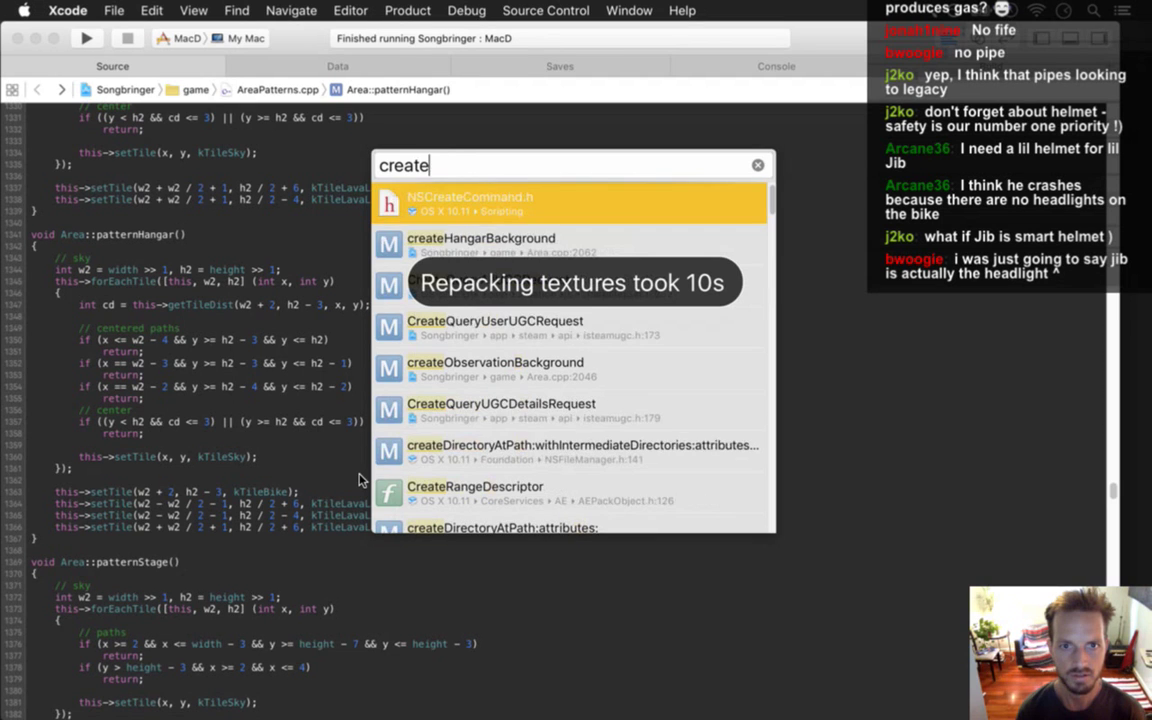
{"action": "key", "text": "BackSpace"}
{"action": "key", "text": "BackSpace"}
{"action": "key", "text": "BackSpace"}
{"action": "key", "text": "BackSpace"}
{"action": "key", "text": "BackSpace"}
{"action": "key", "text": "BackSpace"}
{"action": "type", "text": "arcre"}
{"action": "key", "text": "Return"}
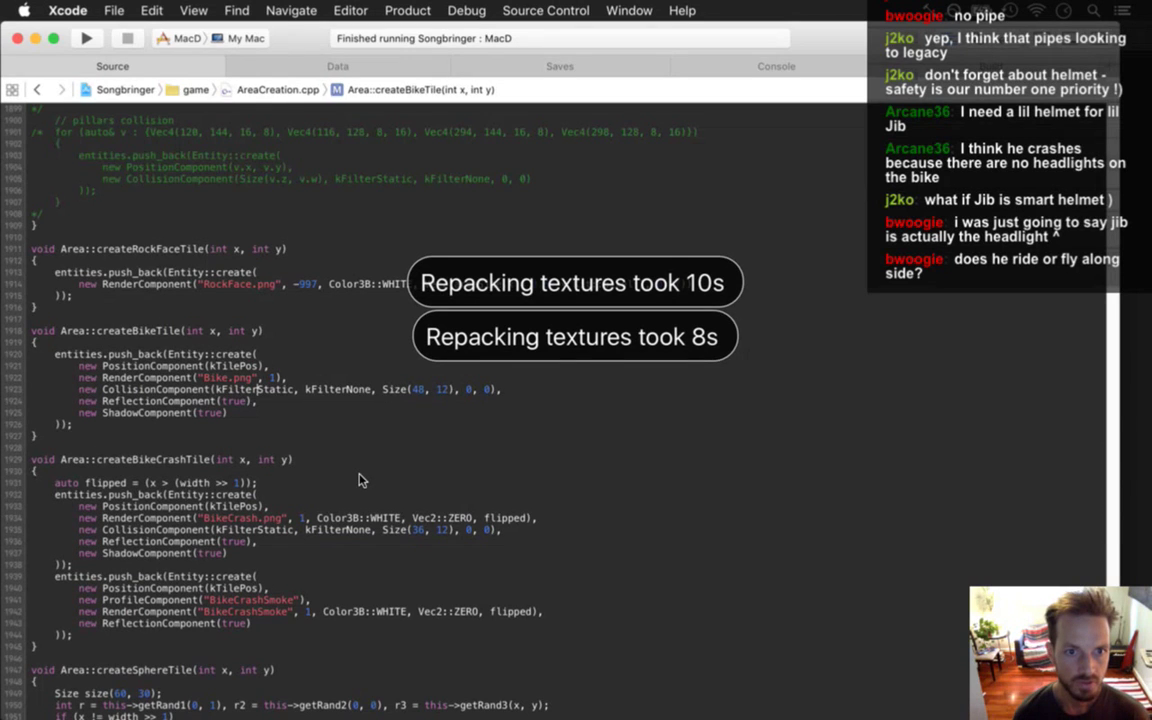
Add '%d' to the bike image name so numbered Bike%d.png frames load, and save.
{"action": "type", "text": "%d"}
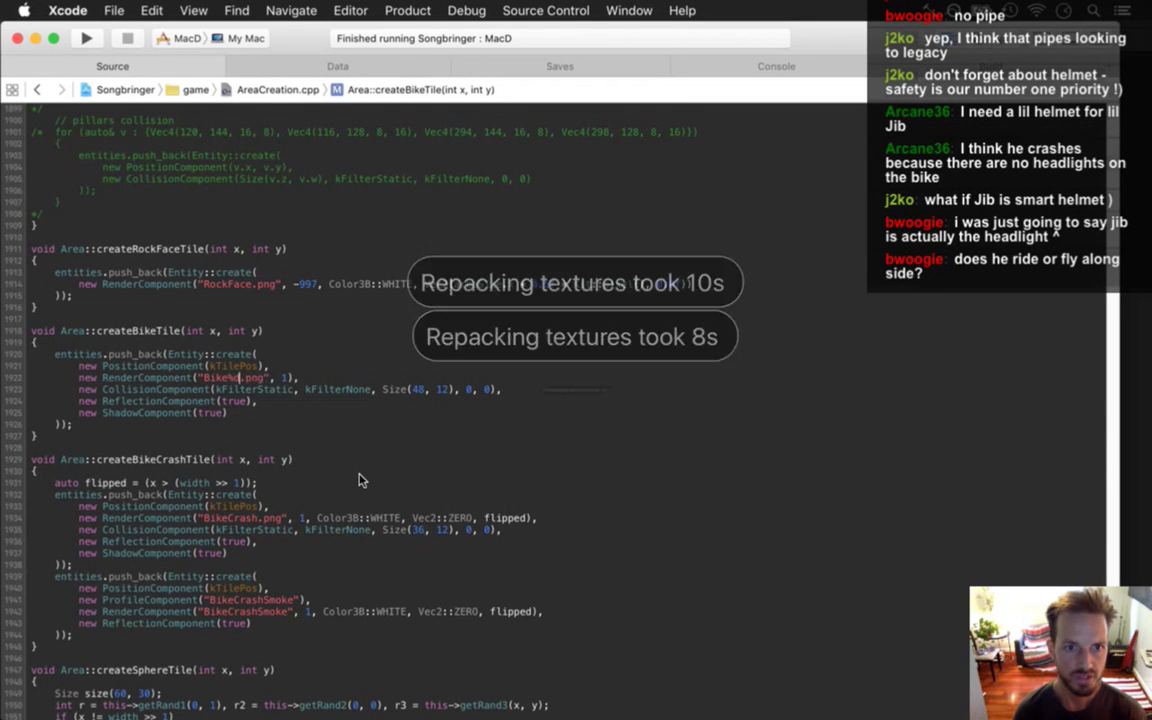
{"action": "key", "text": "super+s"}
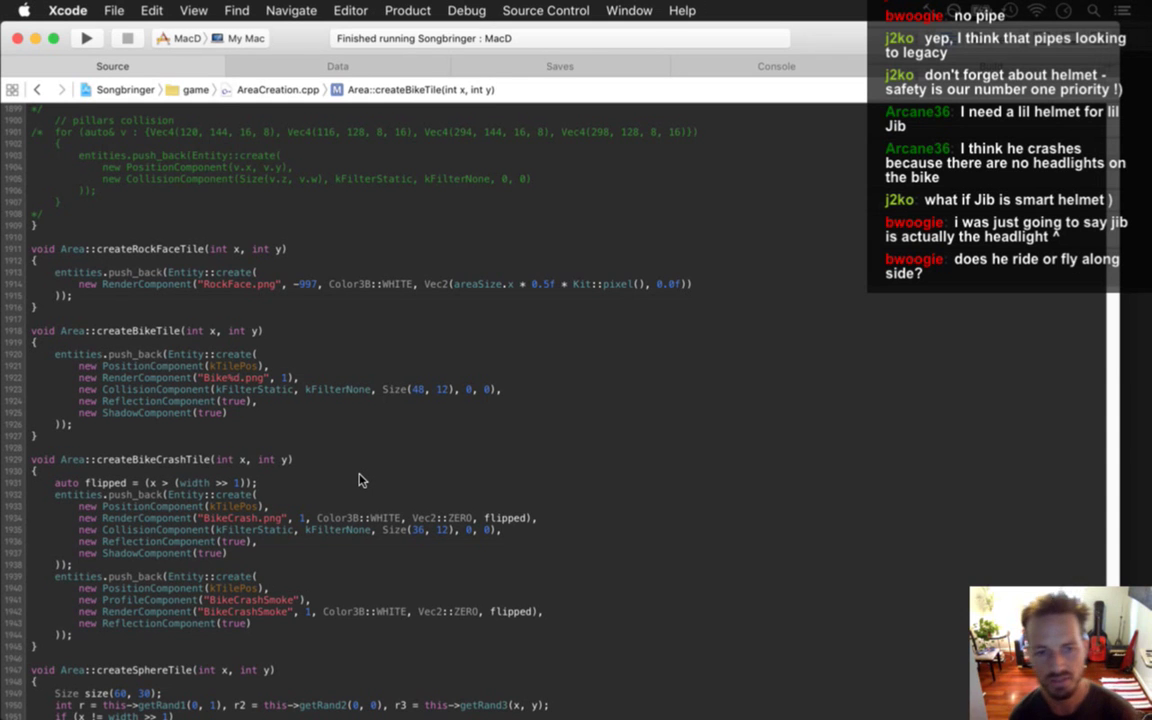
{"action": "key", "text": "Down"}
{"action": "key", "text": "Down"}
{"action": "key", "text": "Down"}
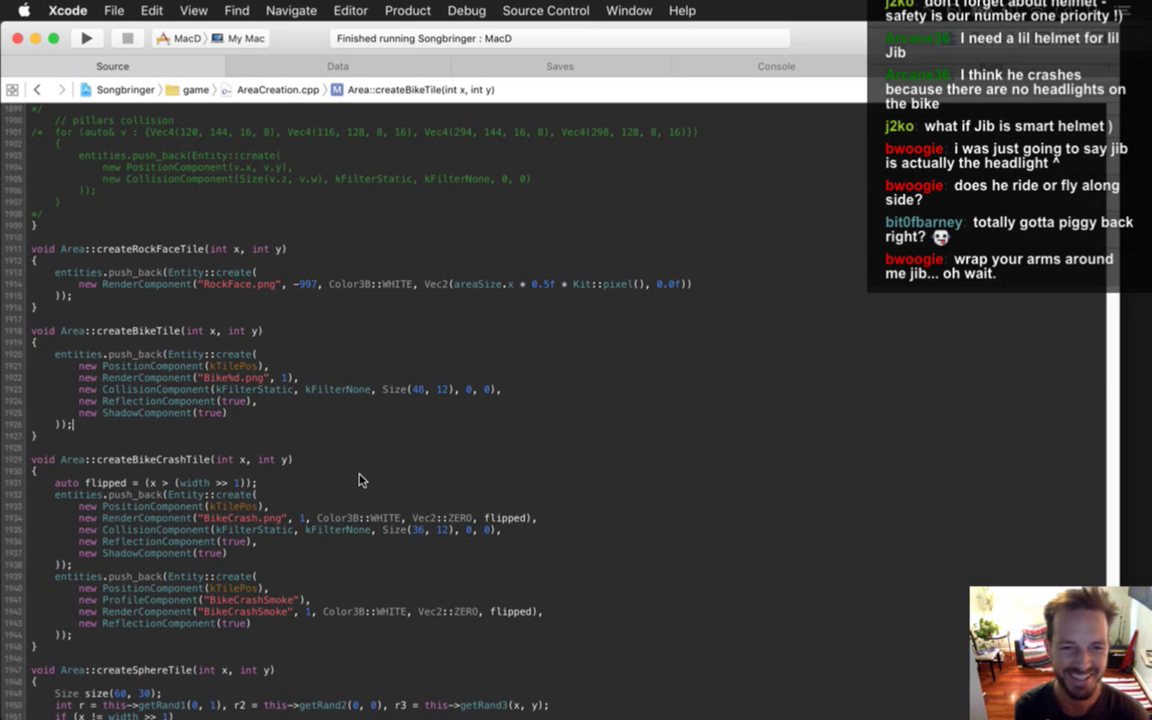
Build and run Songbringer from Xcode.
{"action": "key", "text": "super+Tab"}
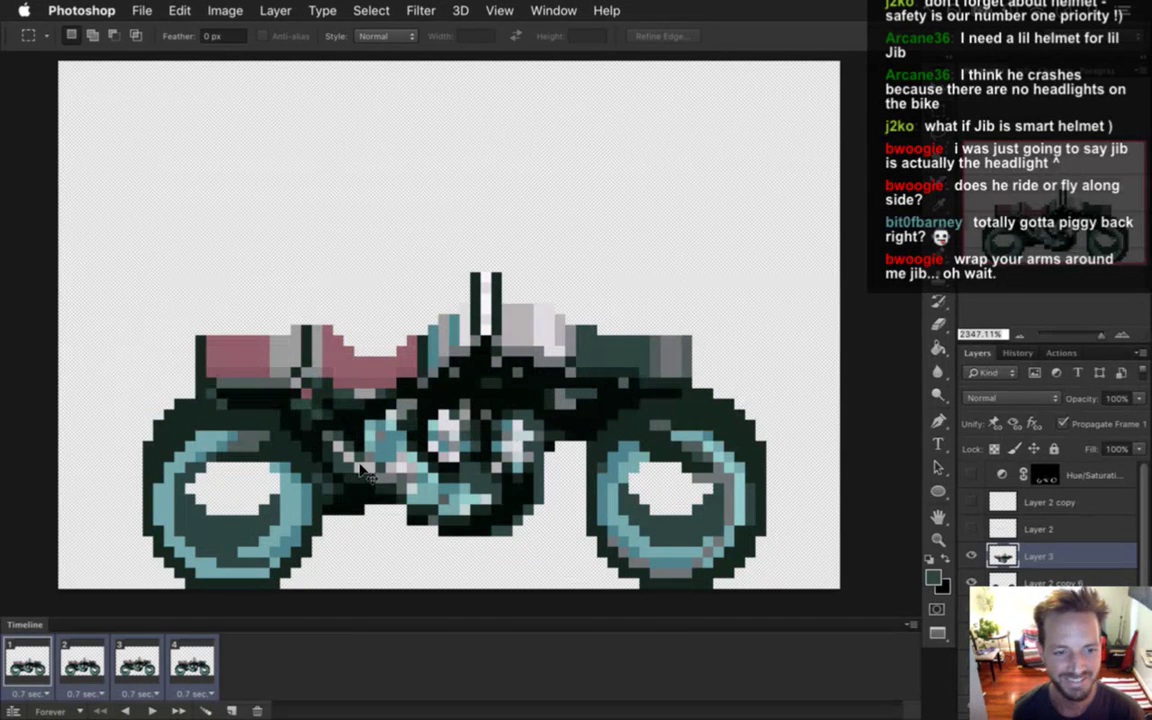
{"action": "key", "text": "super+Tab"}
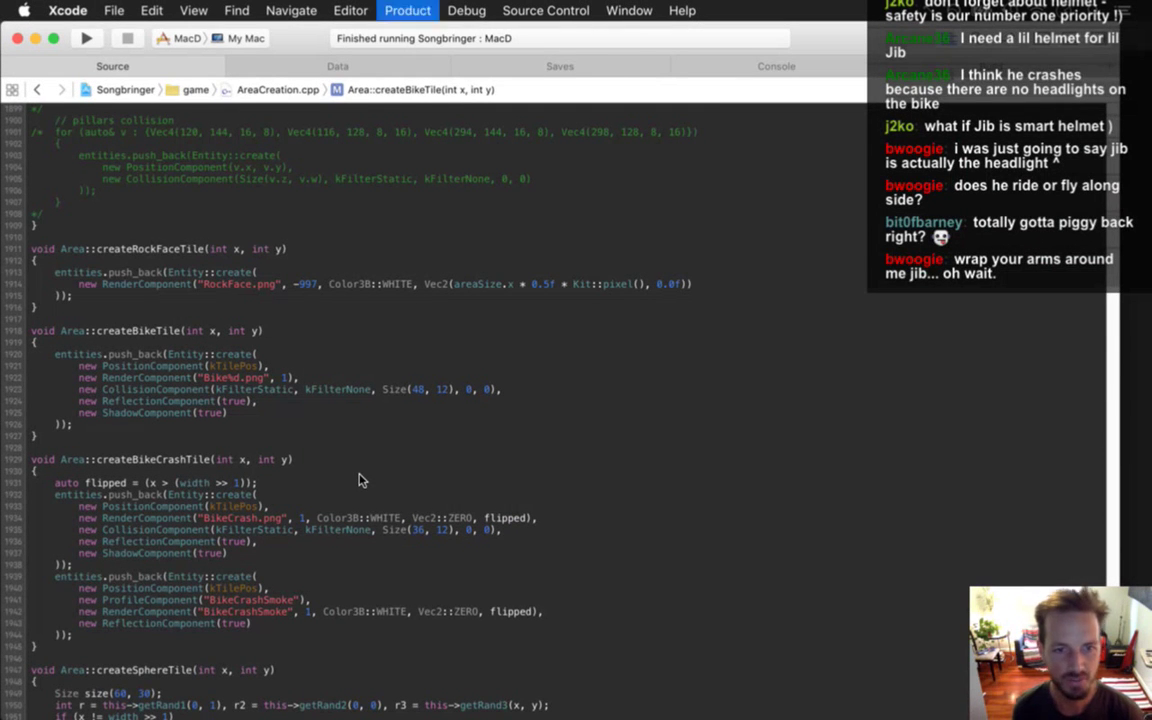
{"action": "key", "text": "super+r"}
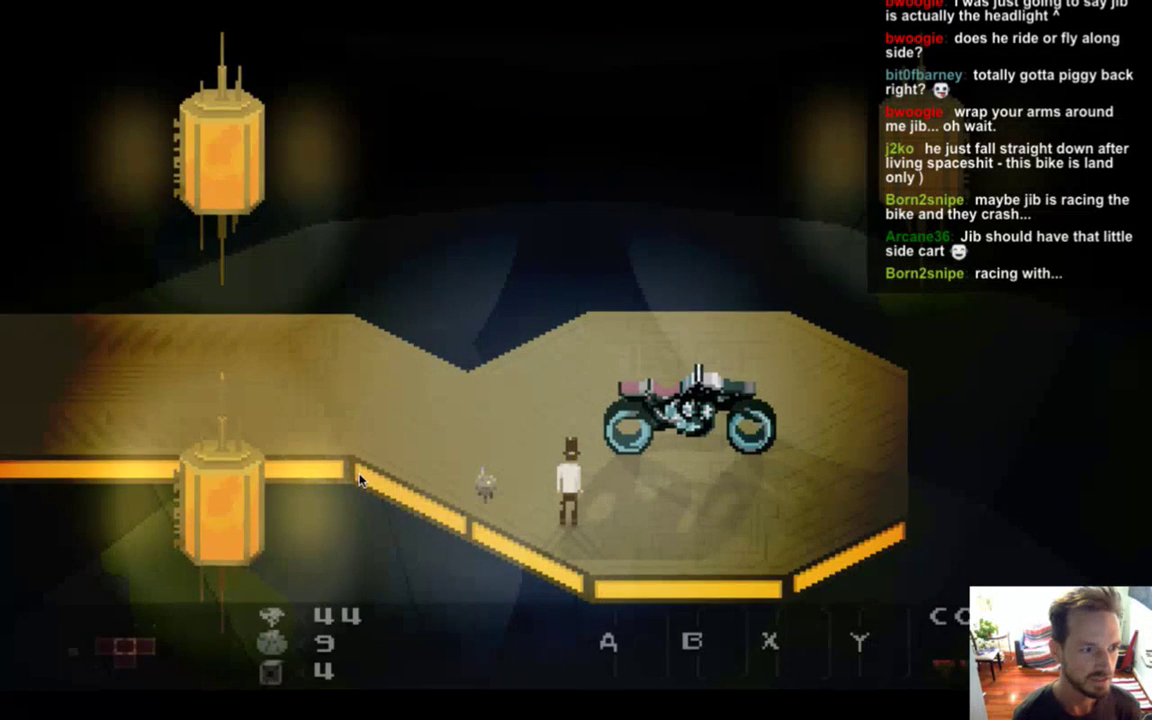
Walk the hero up to the motorbike, back and forth across the platform, and beside it.
{"action": "key", "text": "Up"}
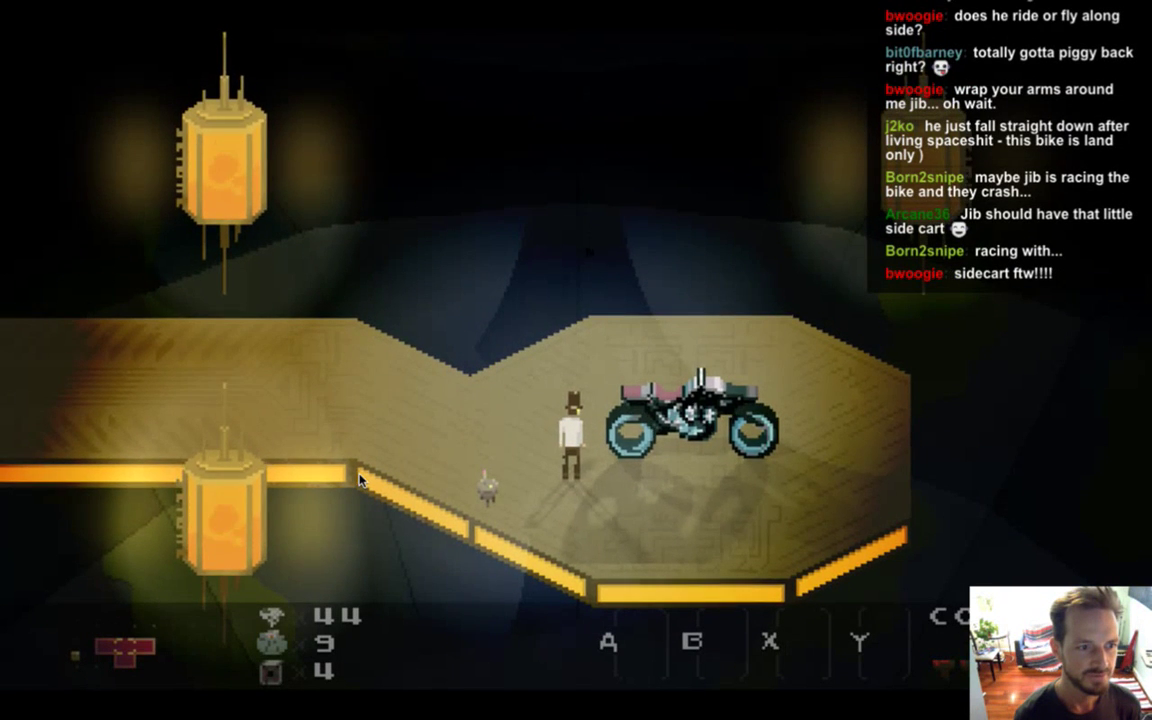
{"action": "key", "text": "Left"}
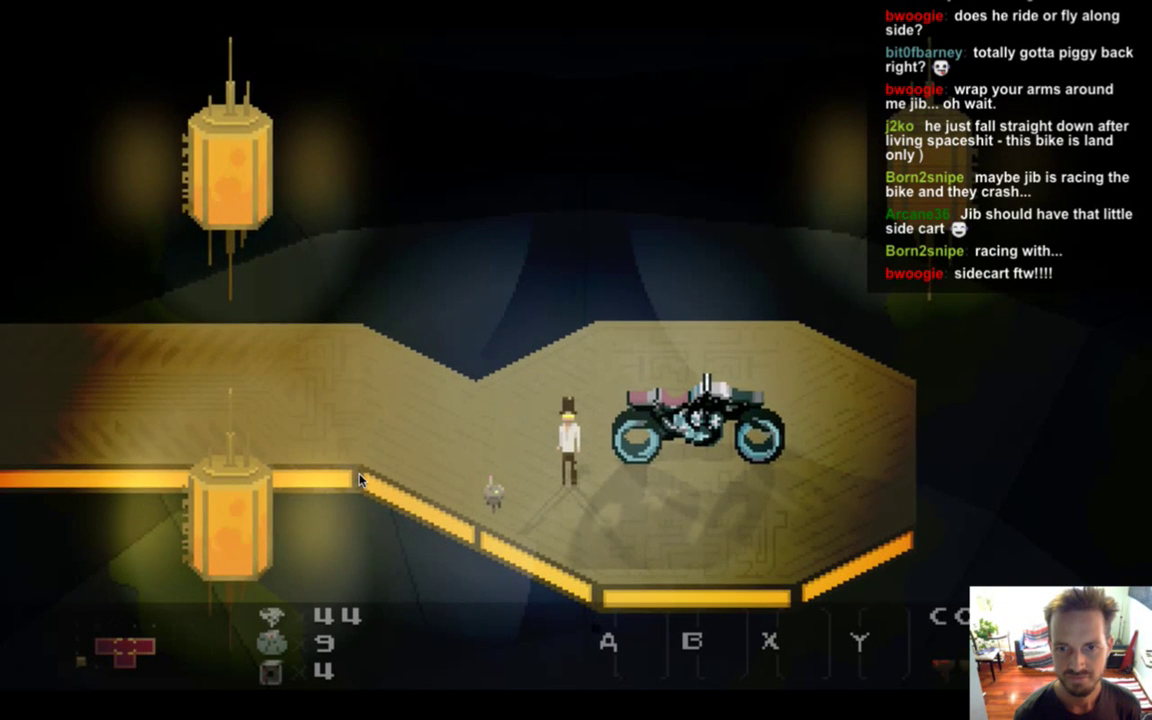
{"action": "key", "text": "Left"}
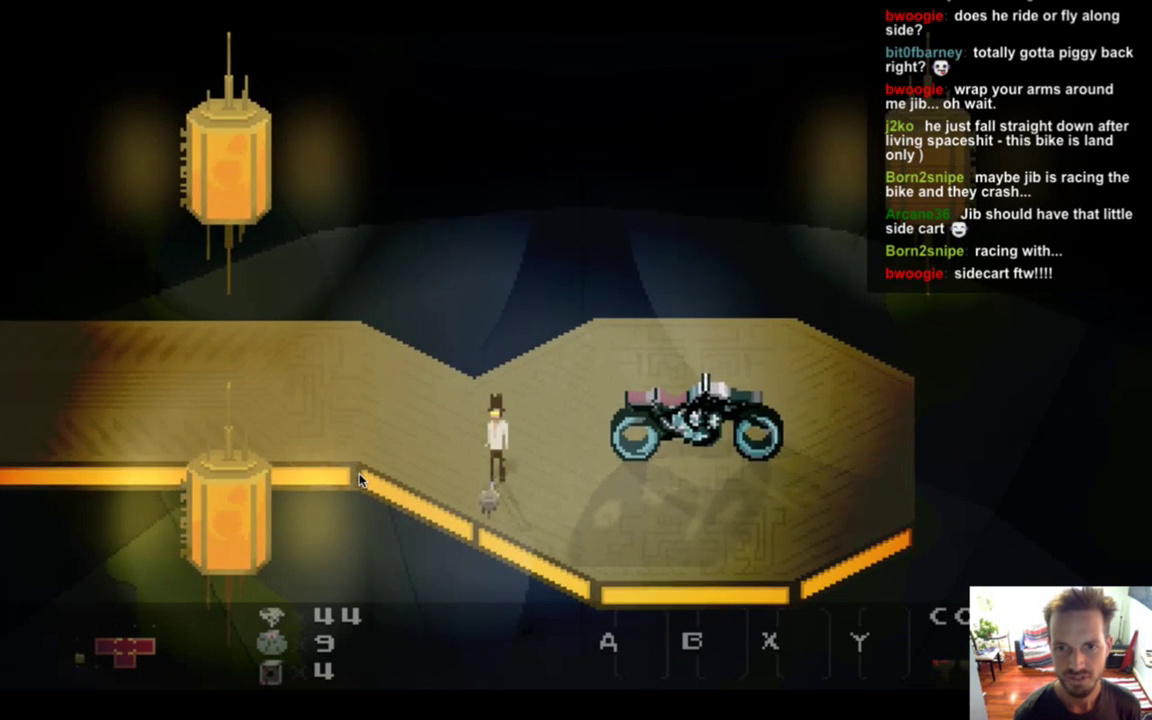
{"action": "key", "text": "Right"}
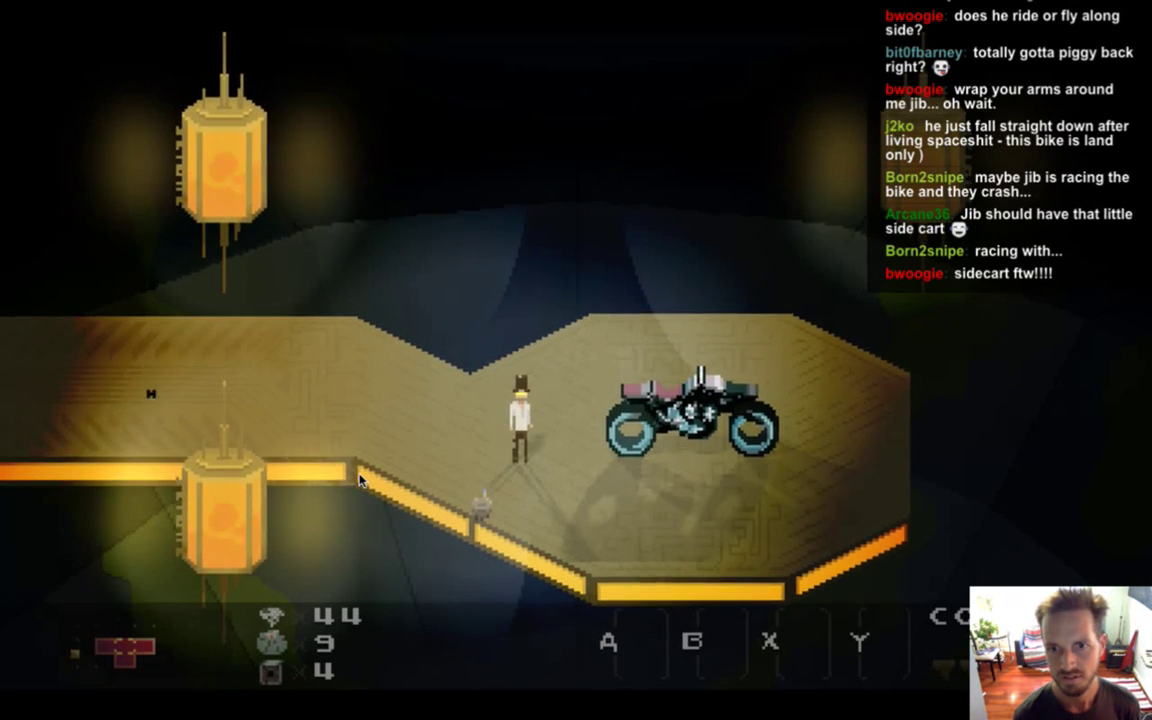
{"action": "key", "text": "Left"}
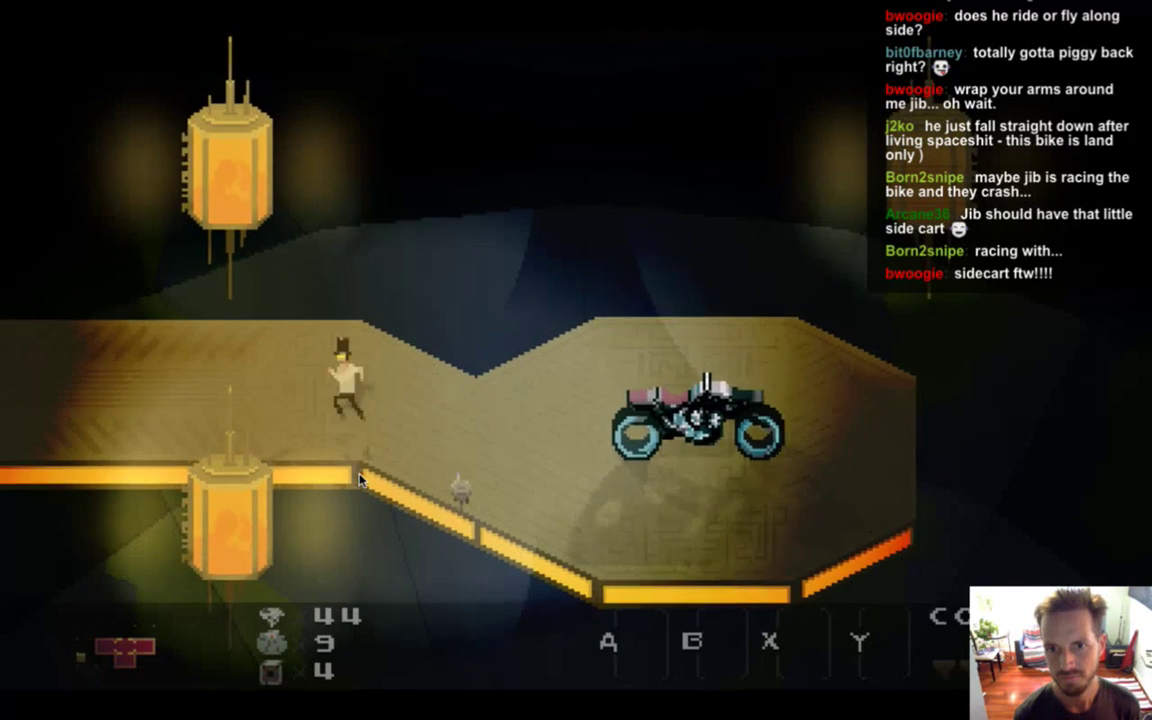
{"action": "key", "text": "Right"}
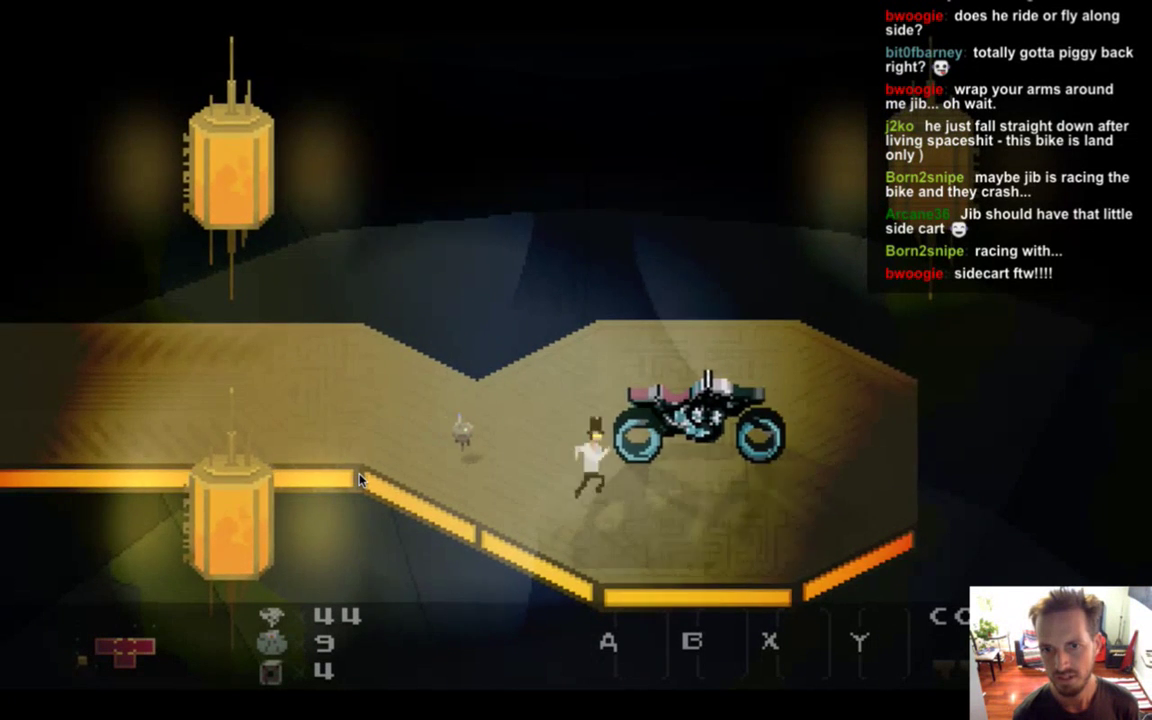
{"action": "key", "text": "Right"}
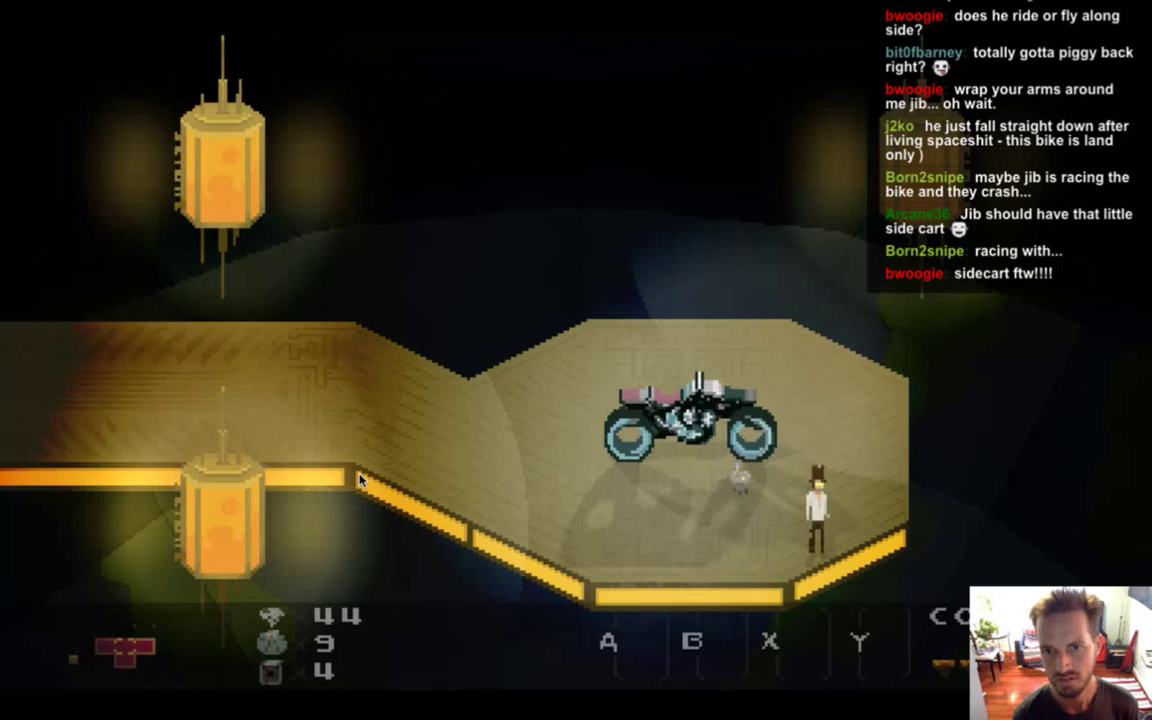
{"action": "key", "text": "Up"}
{"action": "key", "text": "Right"}
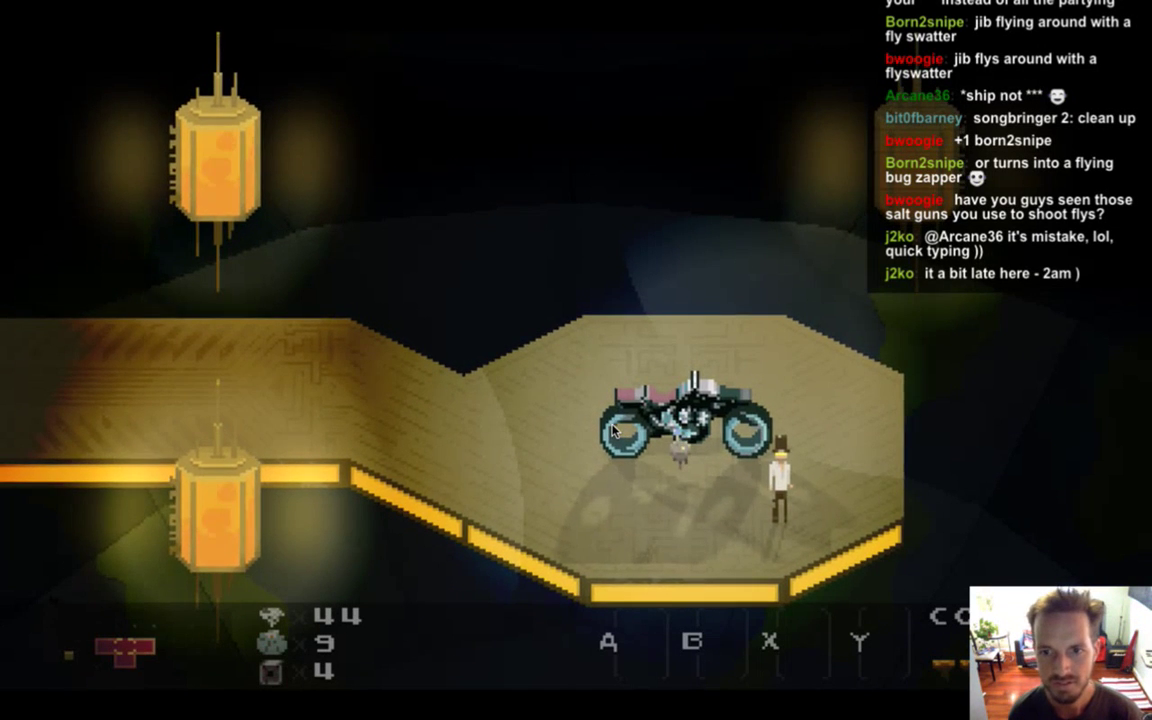
Quit the game and nudge the bike down one pixel in all four animation frames.
{"action": "key", "text": "super+q"}
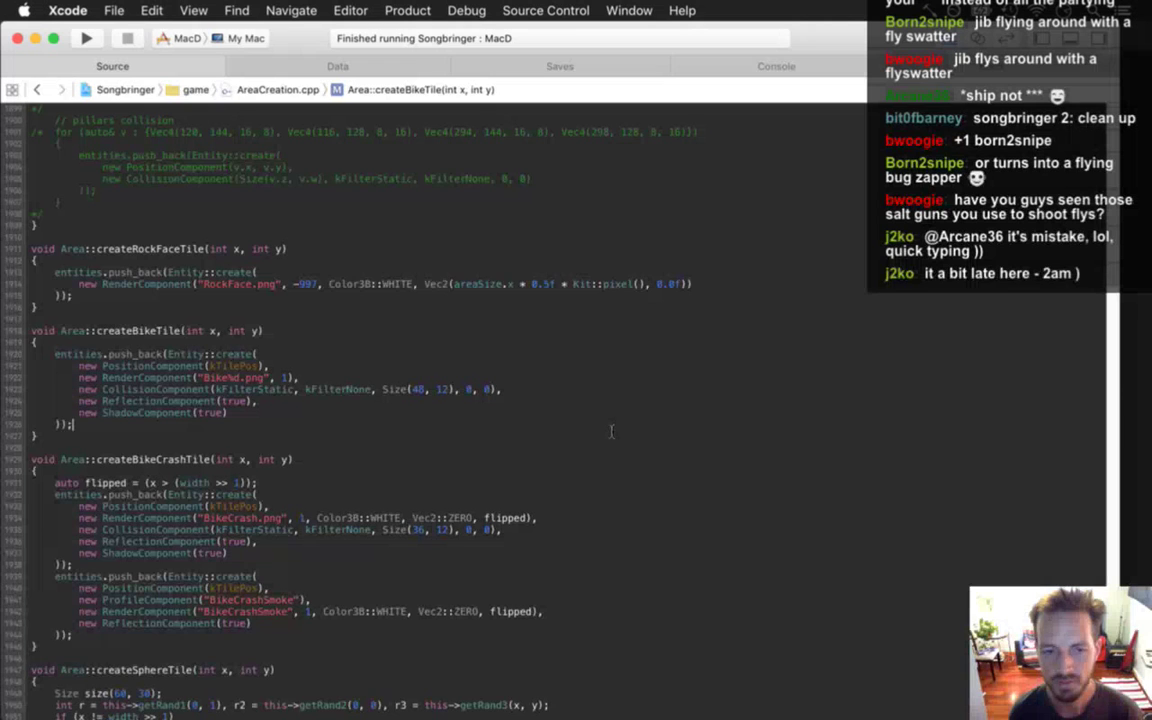
{"action": "key", "text": "super+Tab"}
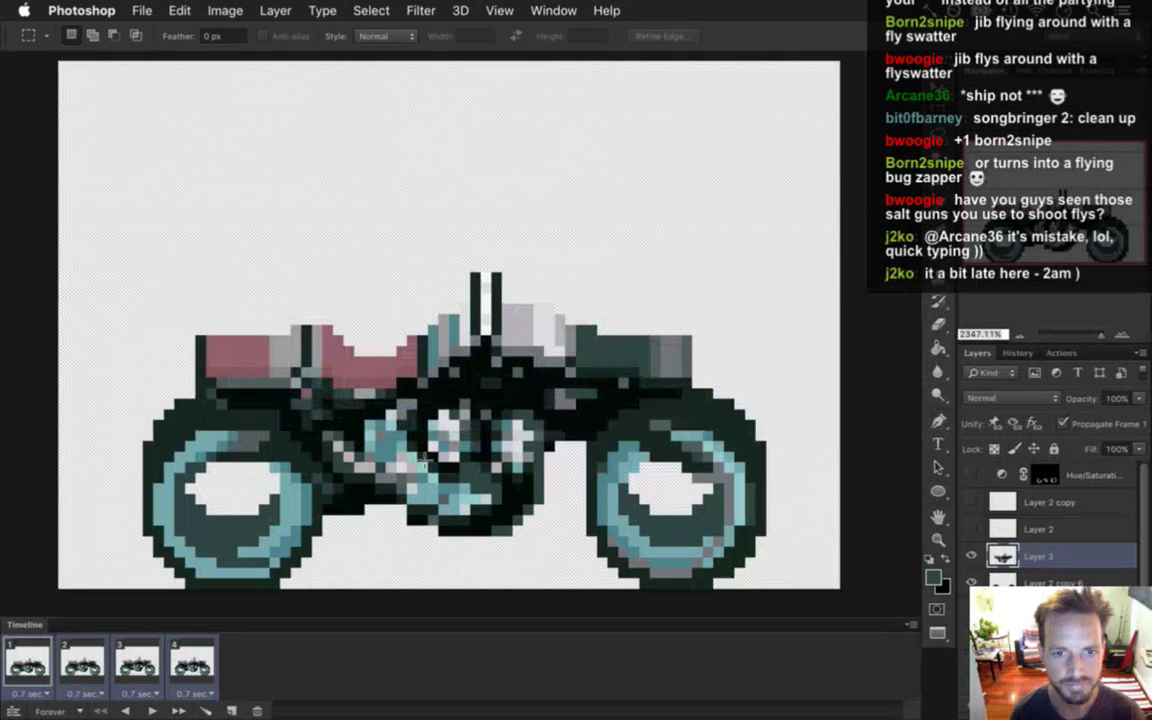
{"action": "left_click", "coordinate": [48, 667]}
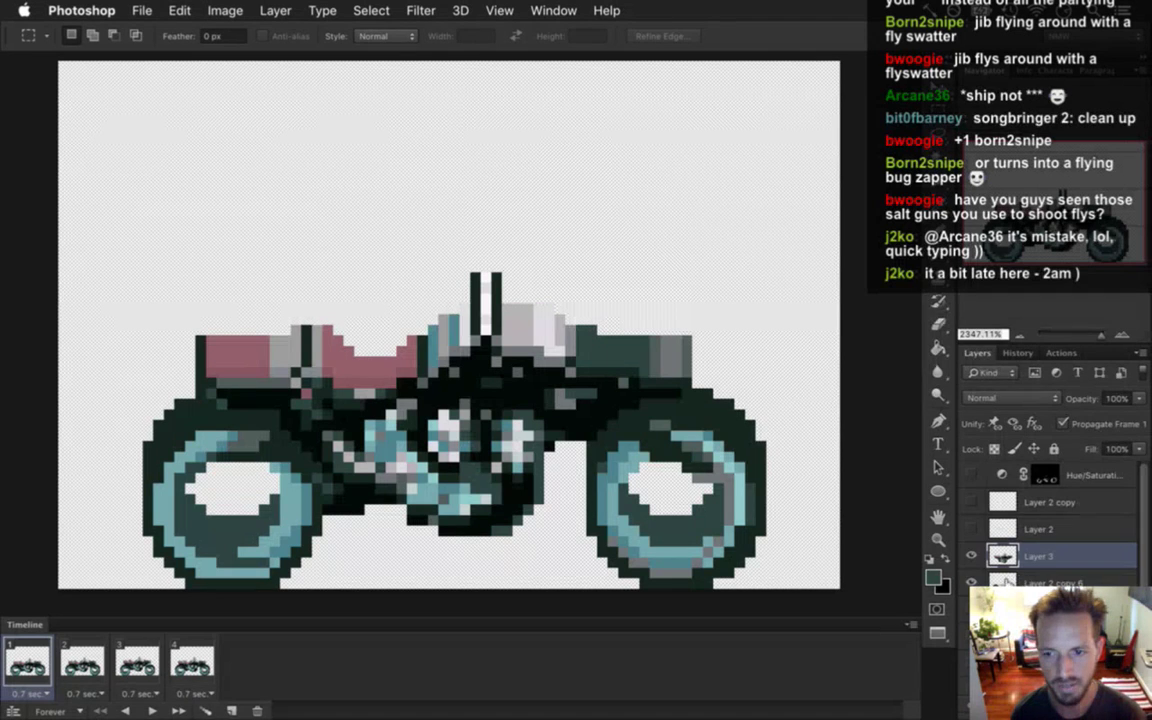
{"action": "key", "text": "v"}
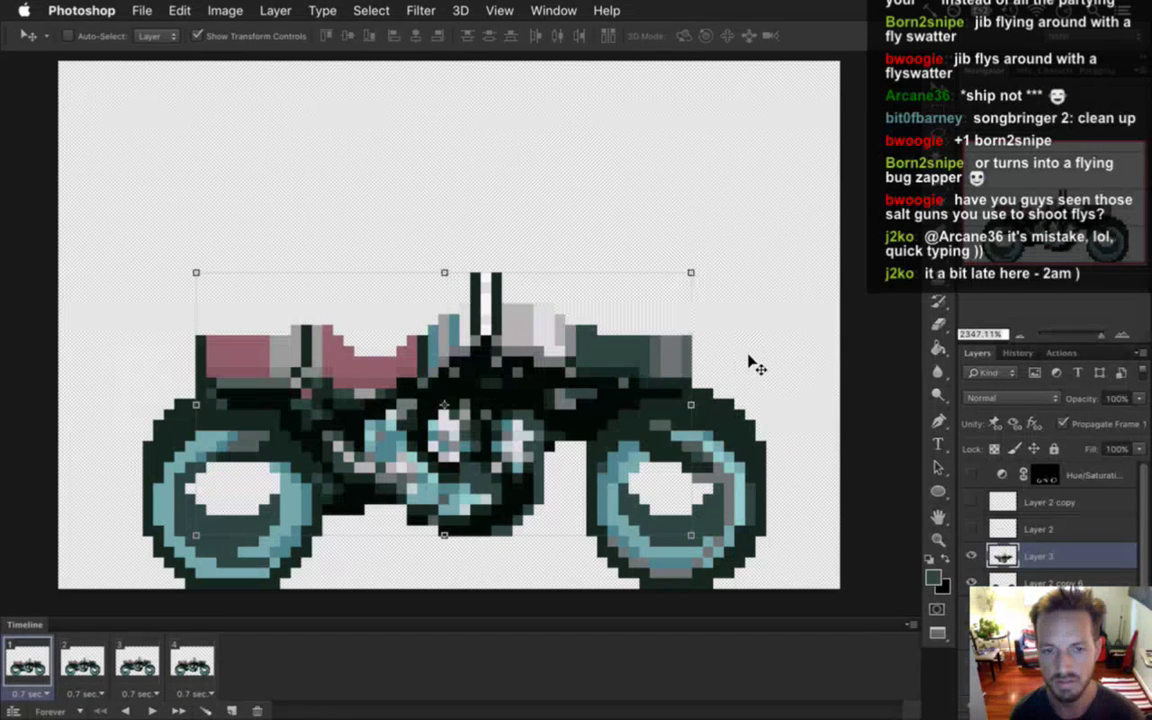
{"action": "key", "text": "Down"}
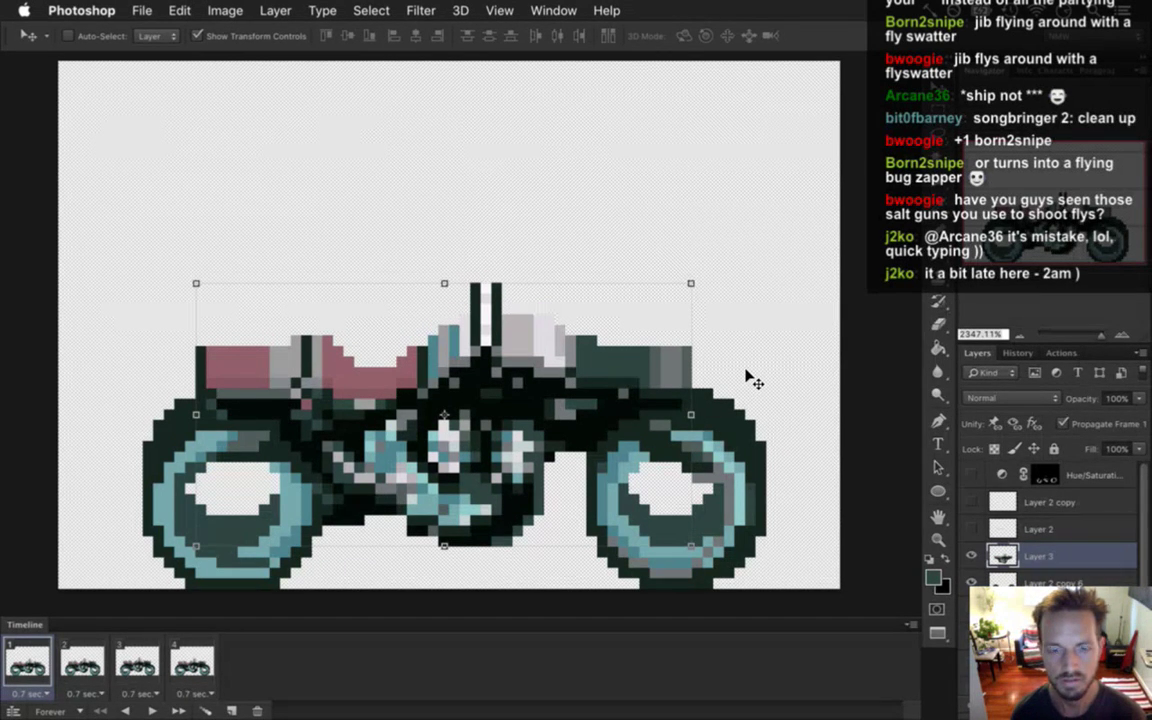
{"action": "left_click", "coordinate": [104, 647]}
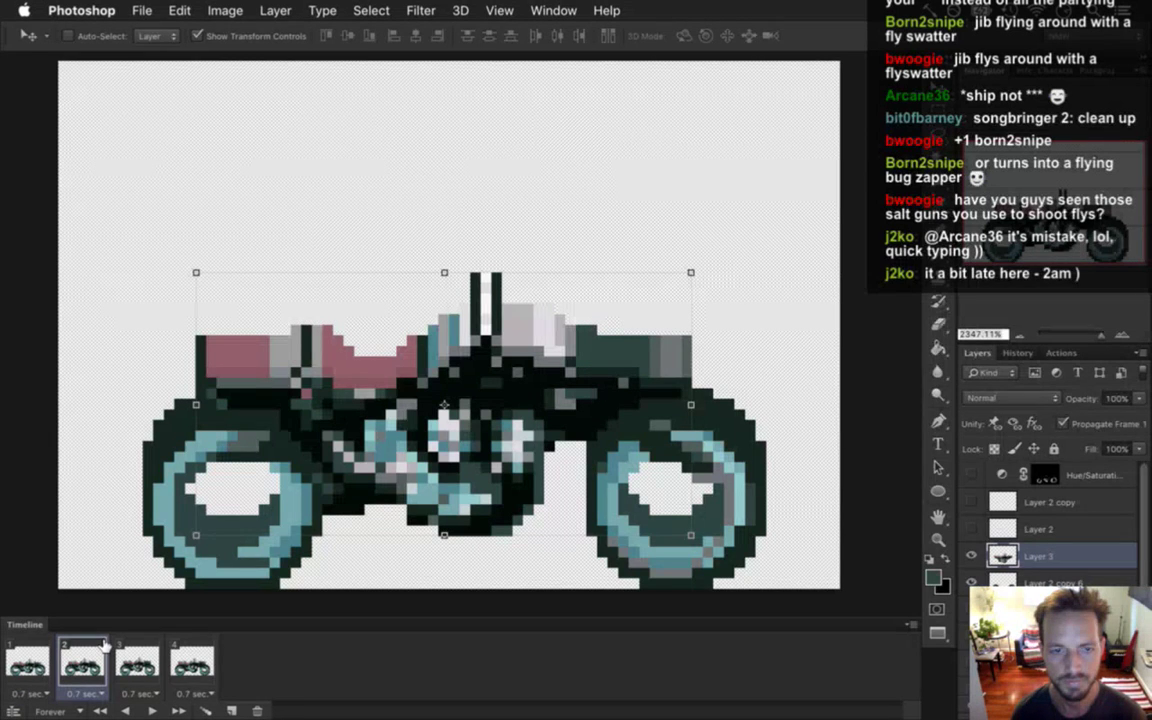
{"action": "key", "text": "Down"}
{"action": "left_click", "coordinate": [140, 664]}
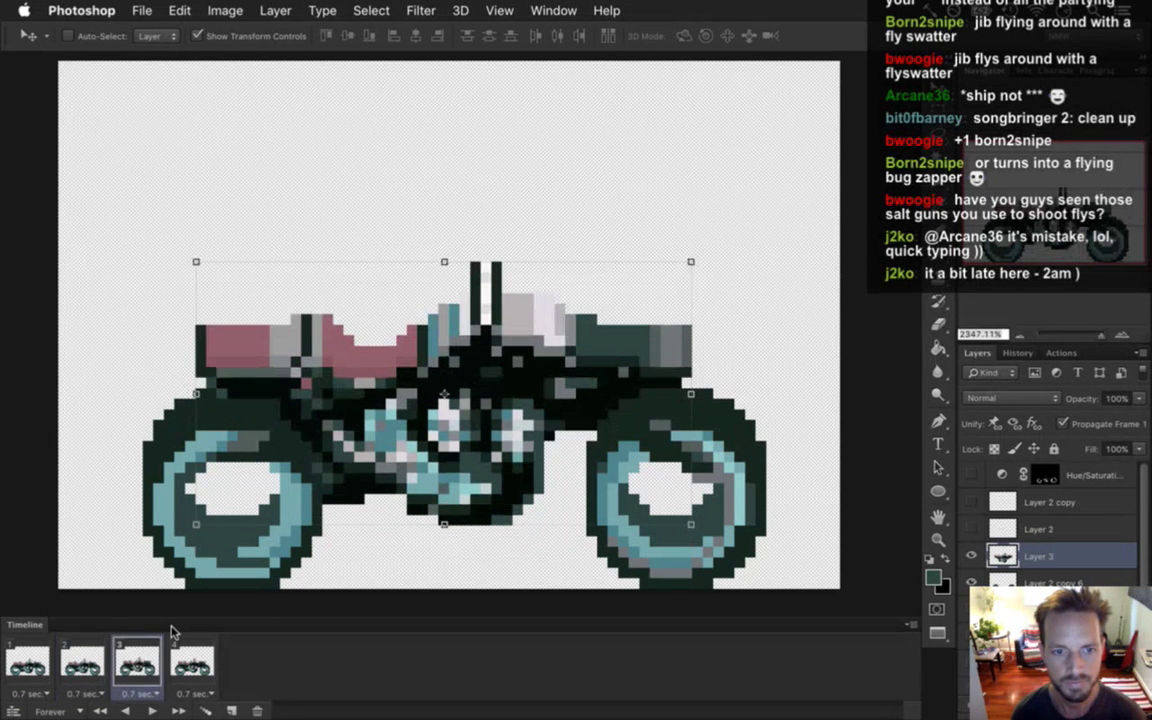
{"action": "key", "text": "Down"}
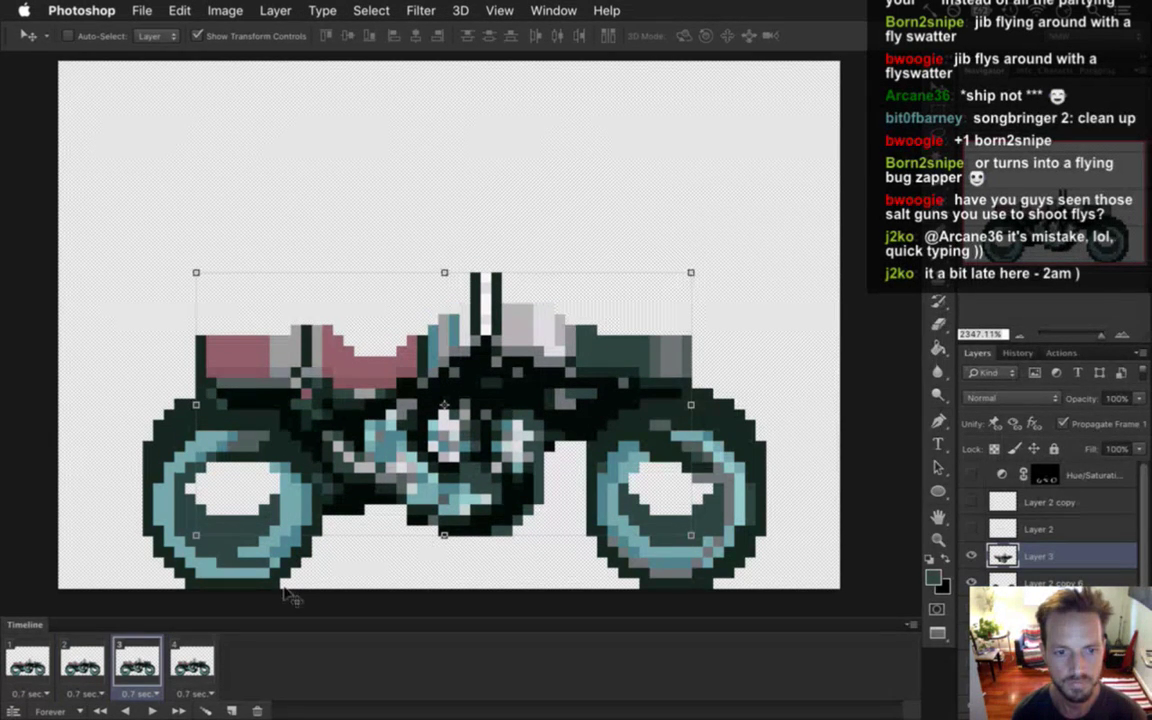
{"action": "left_click", "coordinate": [206, 660]}
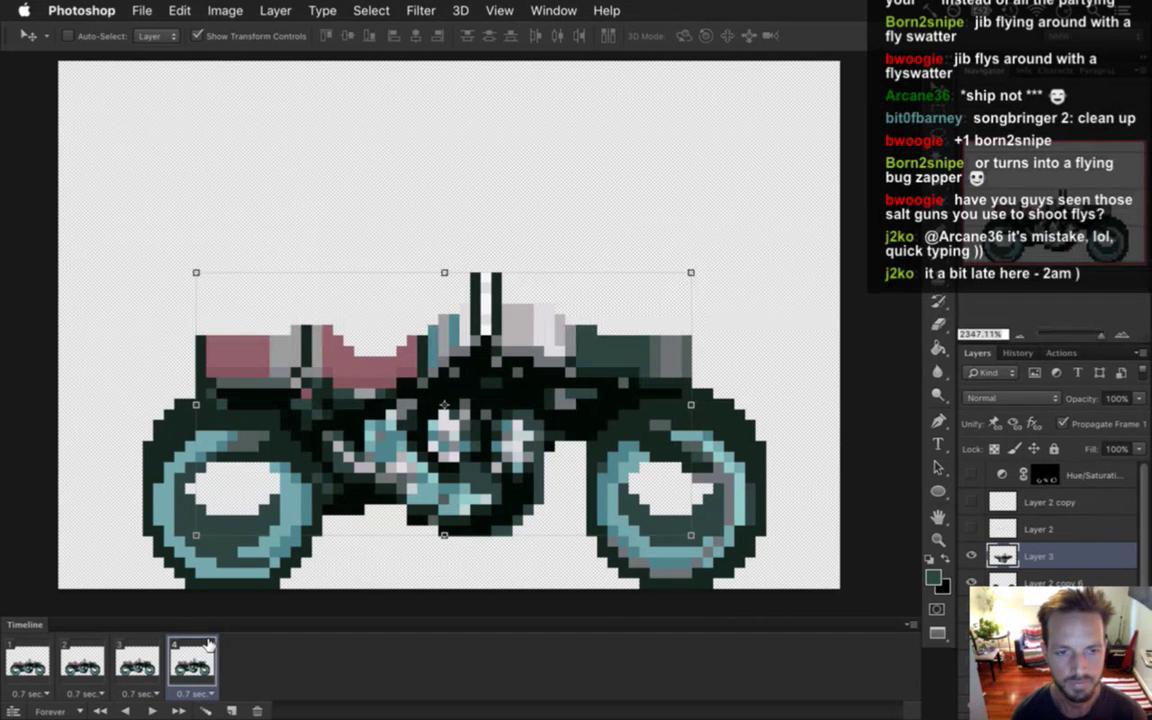
{"action": "key", "text": "Down"}
Play the bike animation, stop it, and flip between frames 1 and 2 to compare.
{"action": "key", "text": "m"}
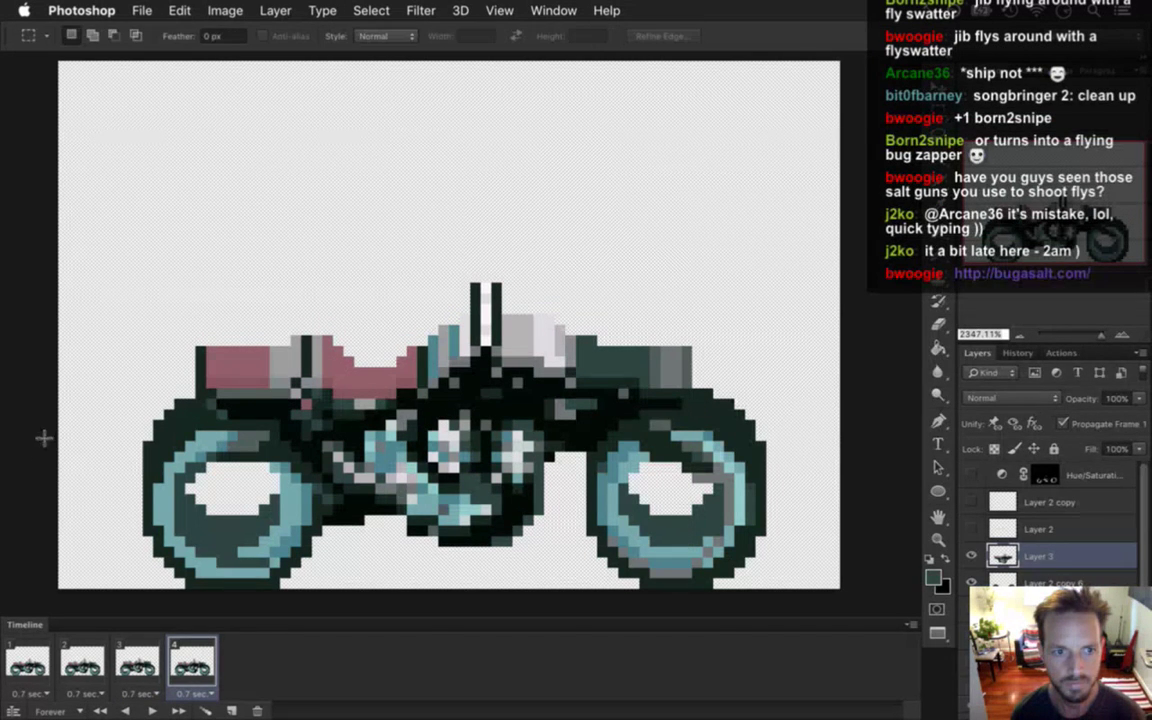
{"action": "left_click", "coordinate": [34, 670]}
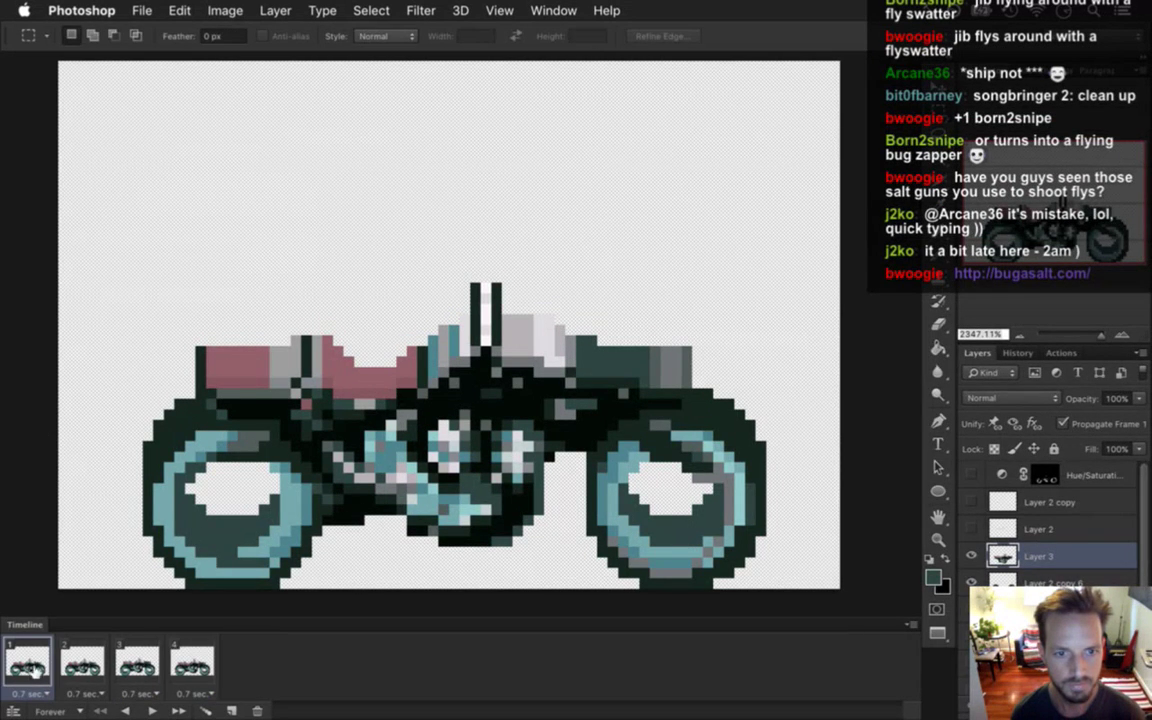
{"action": "left_click", "coordinate": [152, 710]}
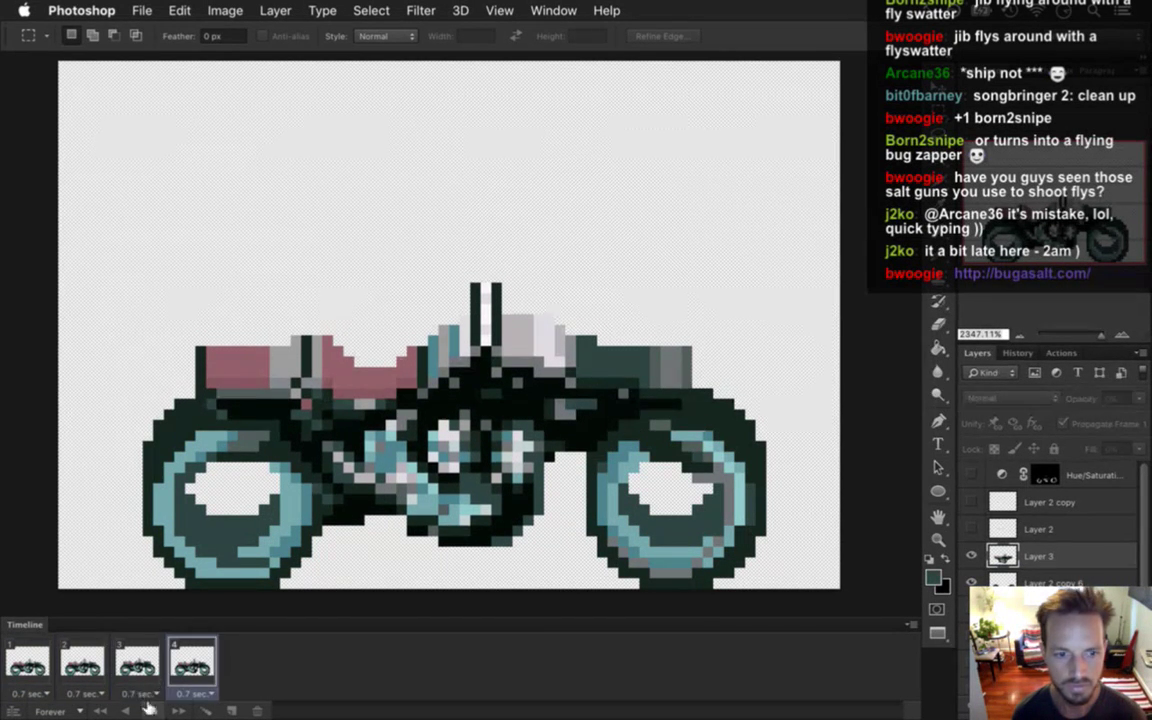
{"action": "left_click", "coordinate": [147, 710]}
{"action": "left_click", "coordinate": [80, 656]}
{"action": "left_click", "coordinate": [33, 656]}
{"action": "left_click", "coordinate": [90, 658]}
{"action": "left_click", "coordinate": [40, 655]}
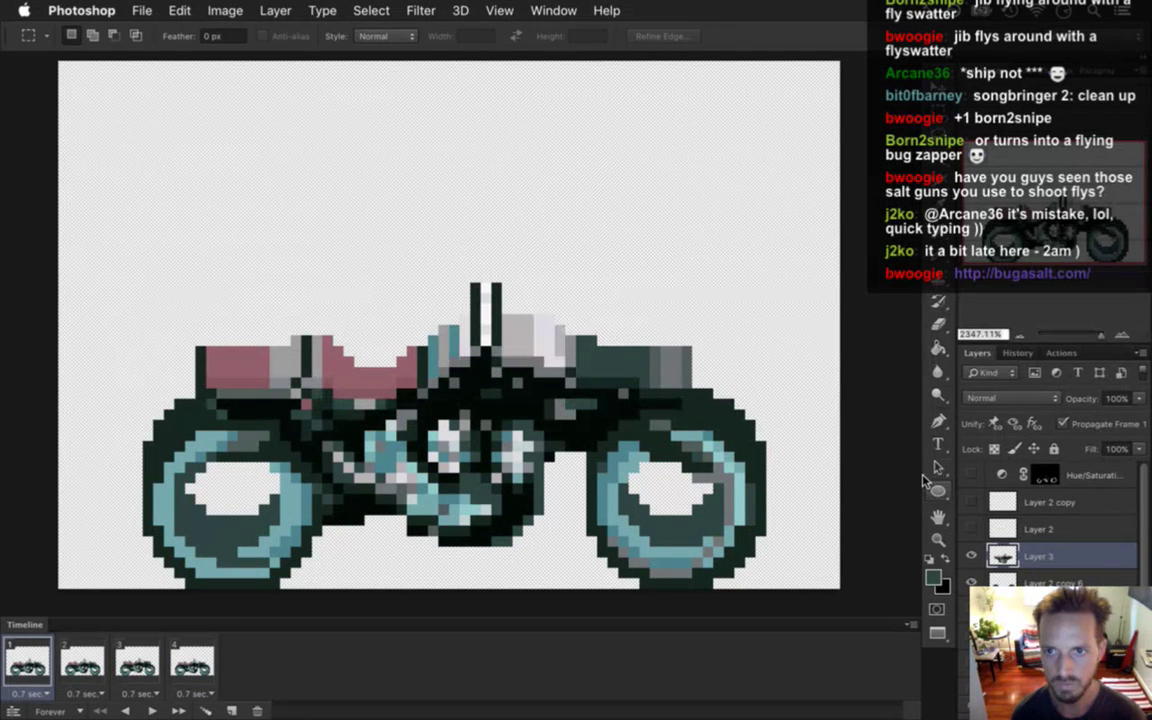
Shift-nudge the bike body further down in frame 1 and compare it with frame 2.
{"action": "key", "text": "v"}
{"action": "key", "text": "shift+Down"}
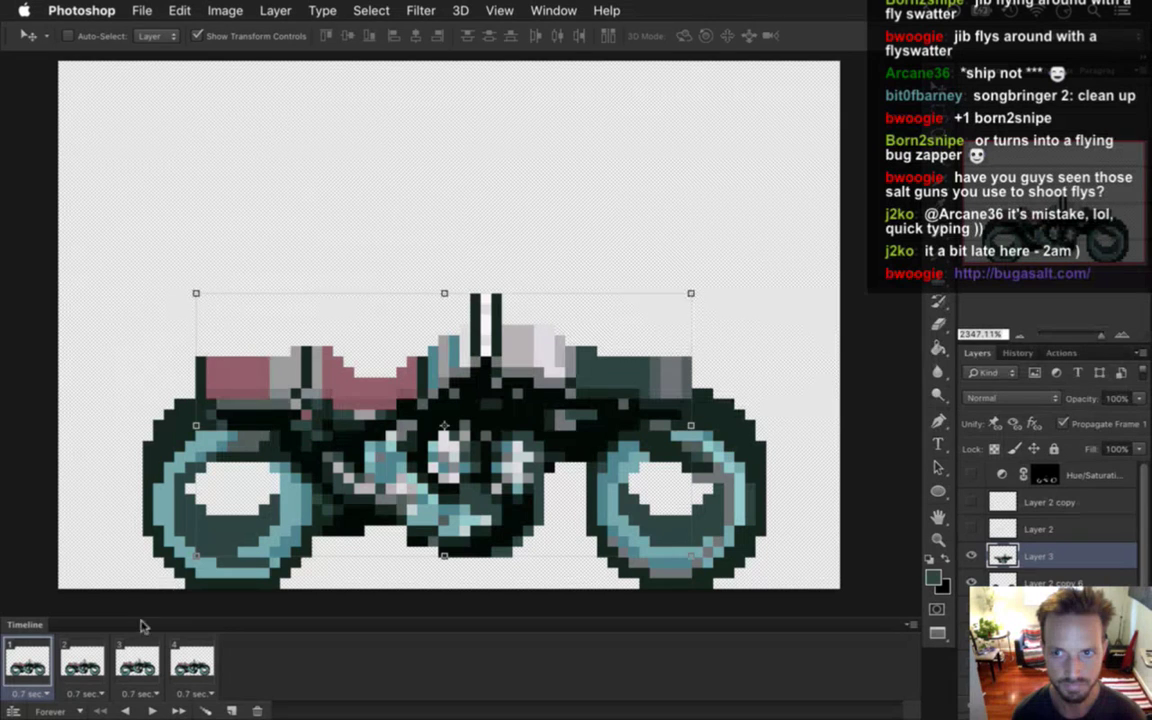
{"action": "key", "text": "m"}
{"action": "left_click", "coordinate": [88, 658]}
{"action": "left_click", "coordinate": [31, 657]}
{"action": "left_click", "coordinate": [84, 660]}
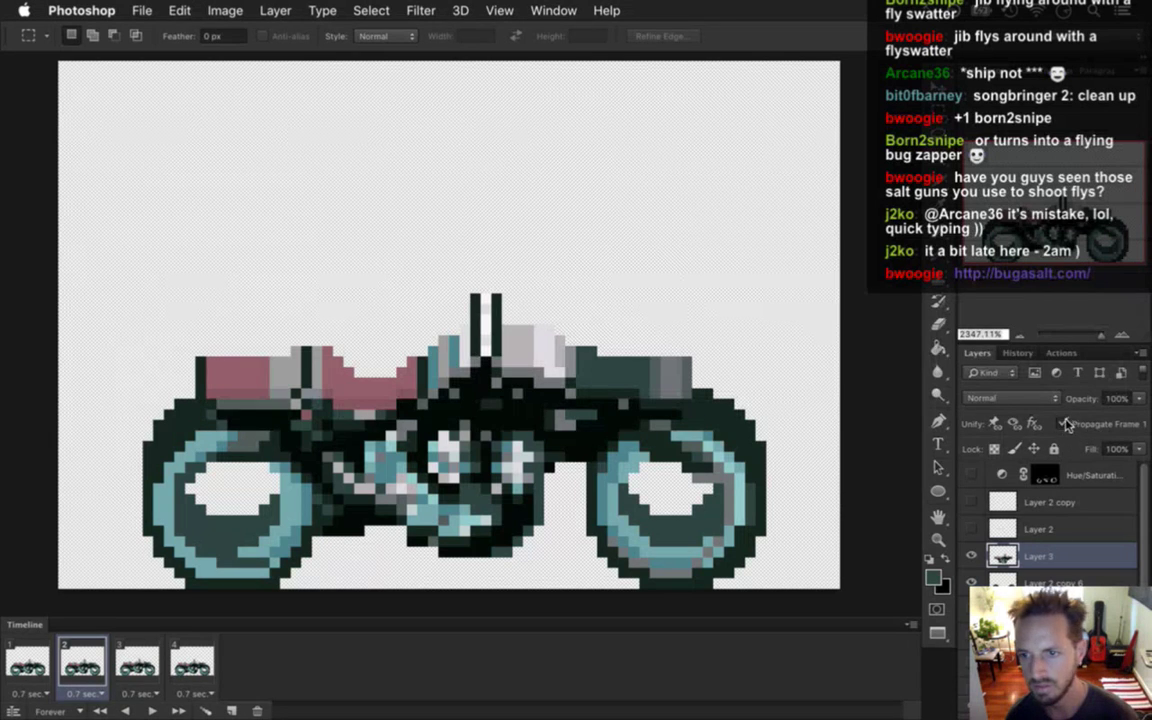
Turn off frame 1 change propagation and make Layer 3 the active layer.
{"action": "left_click", "coordinate": [1072, 574]}
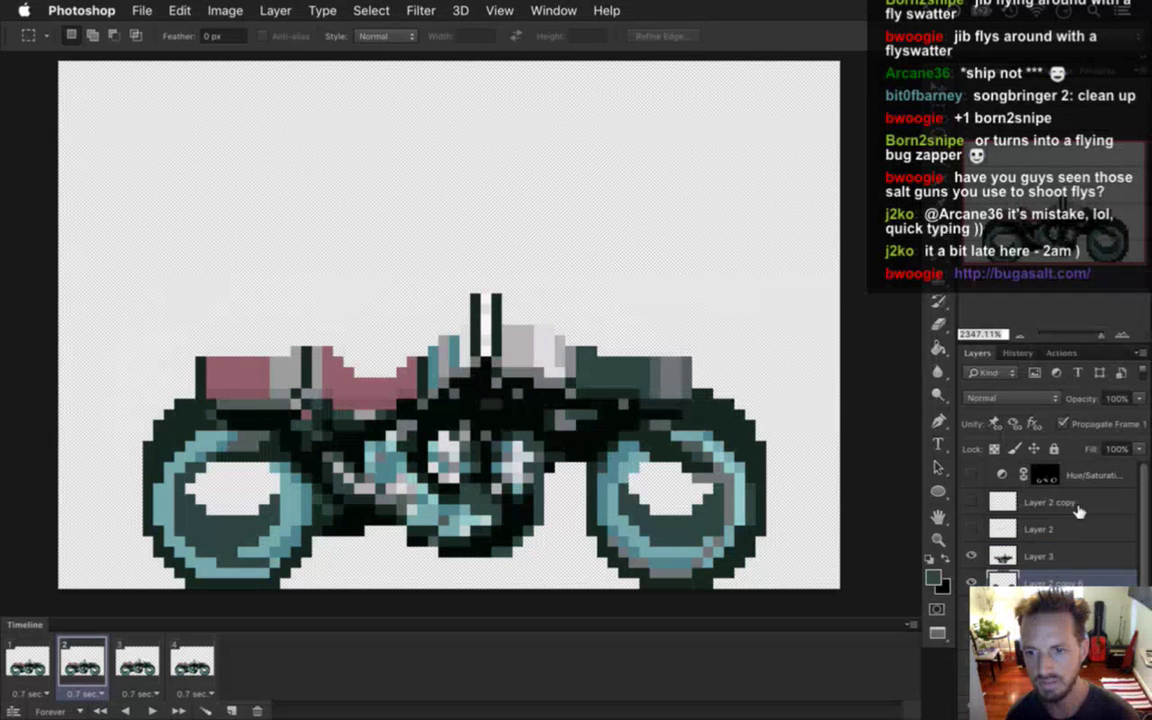
{"action": "left_click", "coordinate": [1055, 527]}
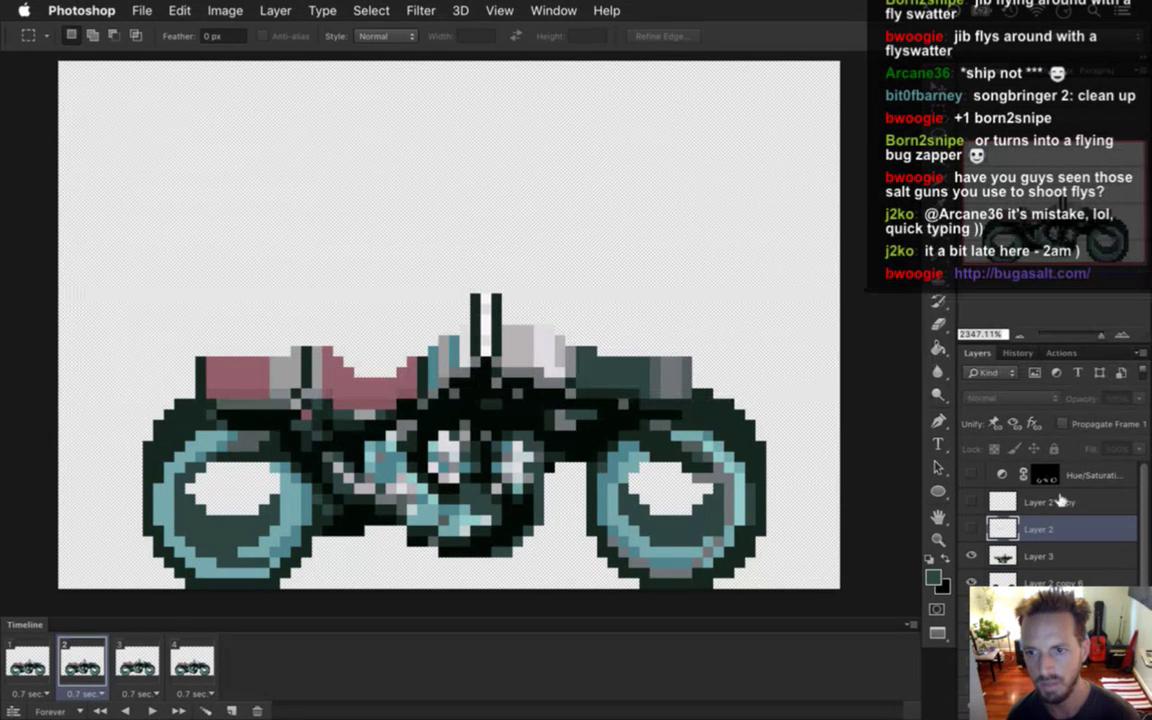
{"action": "key", "text": "alt+bracketright"}
{"action": "left_click", "coordinate": [1072, 466]}
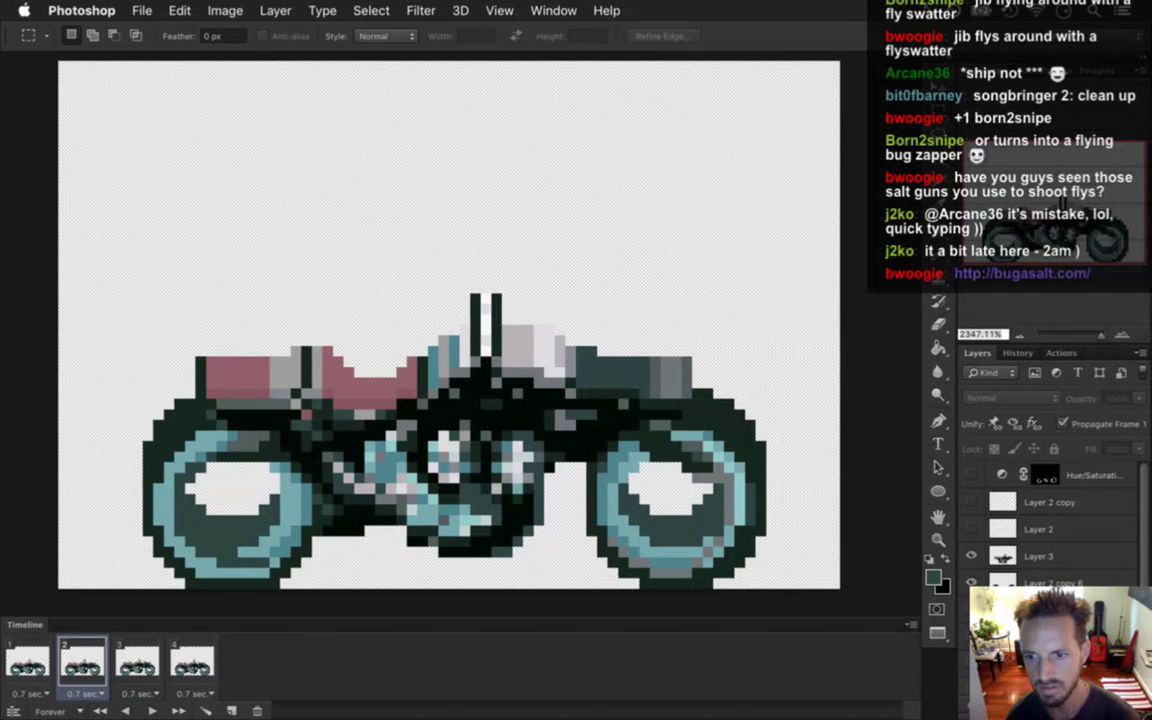
{"action": "scroll", "coordinate": [1027, 495], "scroll_direction": "down", "scroll_amount": 2}
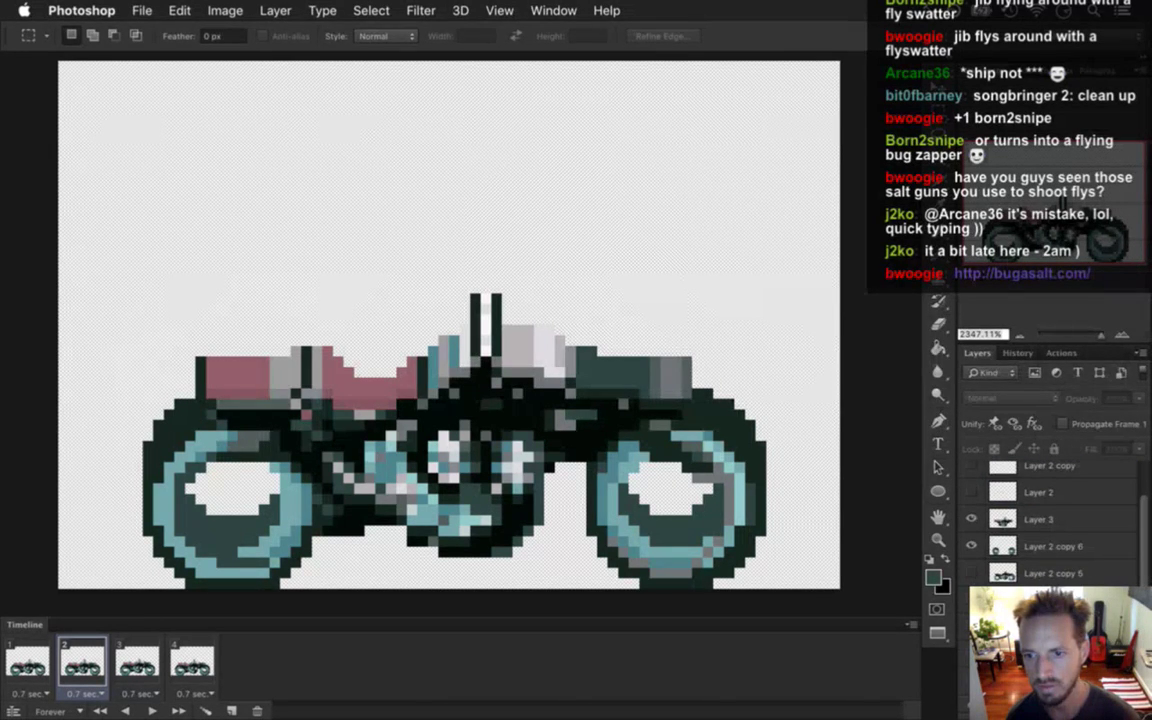
{"action": "left_click", "coordinate": [1063, 424]}
{"action": "left_click", "coordinate": [1063, 424]}
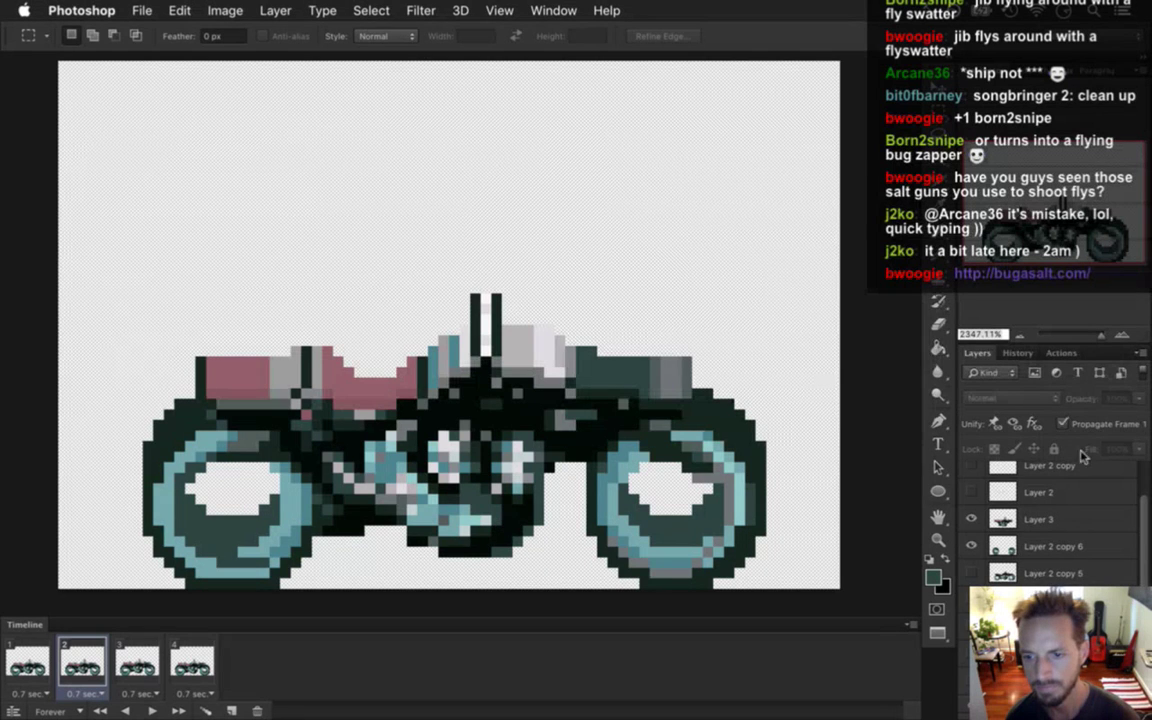
{"action": "left_click", "coordinate": [1064, 424]}
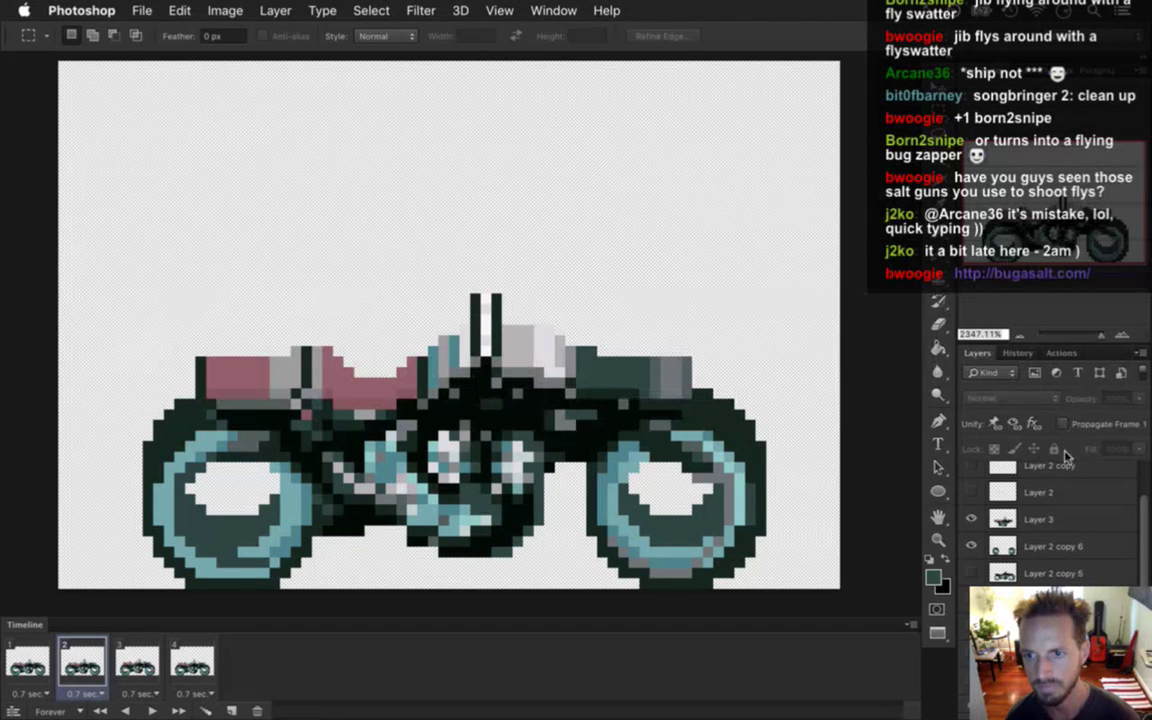
{"action": "scroll", "coordinate": [1114, 512], "scroll_direction": "up", "scroll_amount": 1}
{"action": "left_click", "coordinate": [1040, 556]}
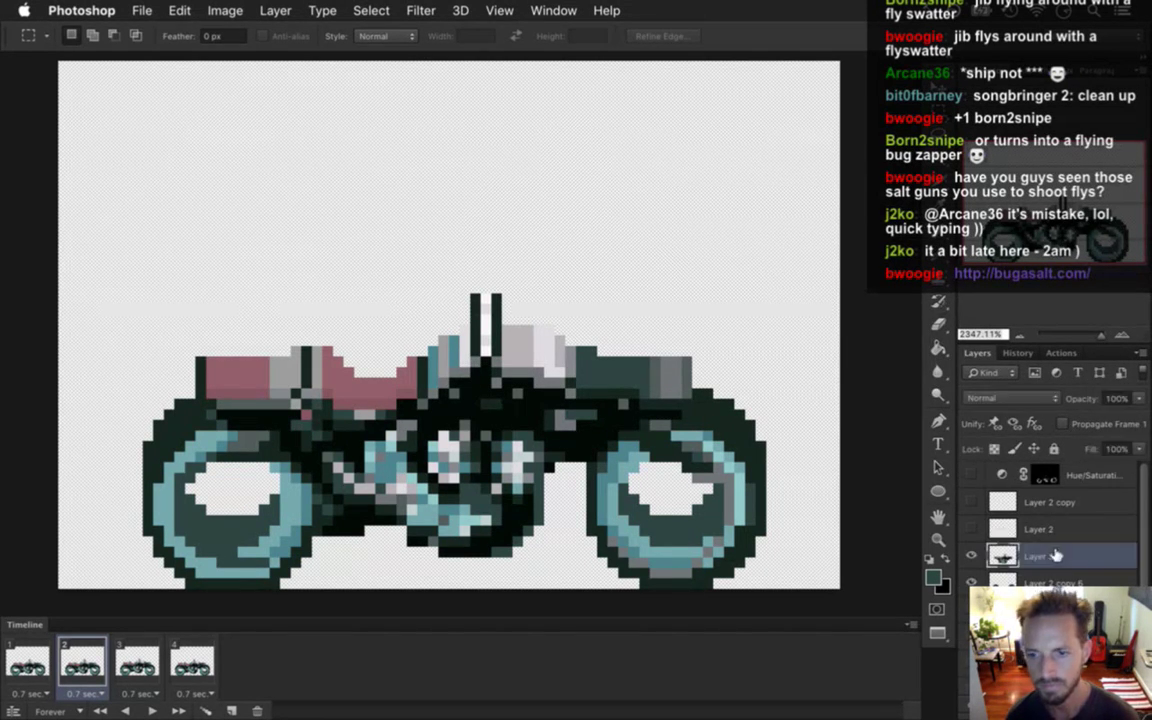
{"action": "left_click", "coordinate": [32, 662]}
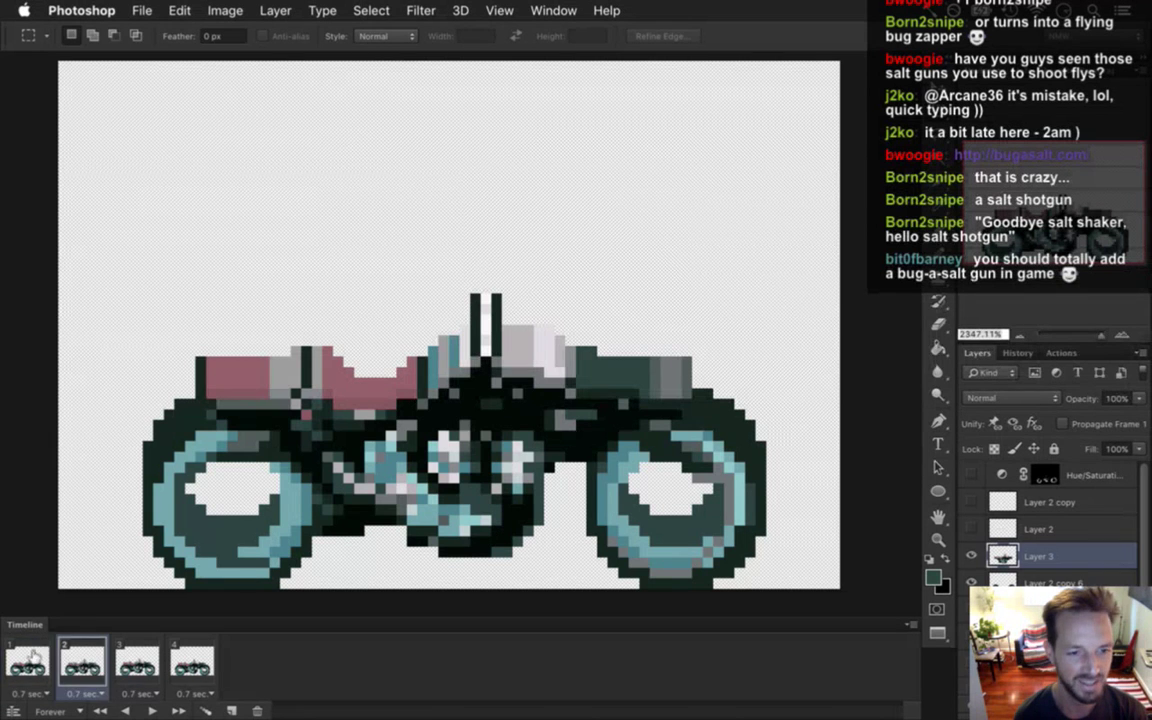
Raise the bike one pixel in animation frame 2.
{"action": "left_click", "coordinate": [137, 662]}
{"action": "left_click", "coordinate": [177, 665]}
{"action": "left_click", "coordinate": [137, 663]}
{"action": "left_click", "coordinate": [86, 663]}
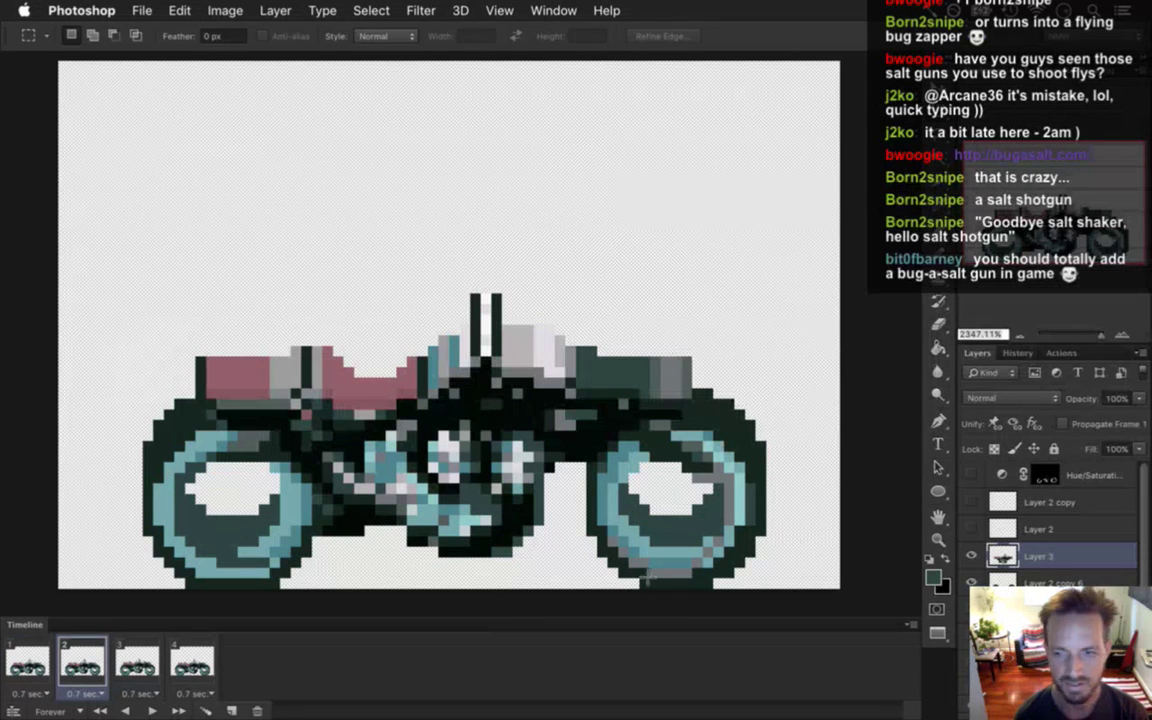
{"action": "key", "text": "v"}
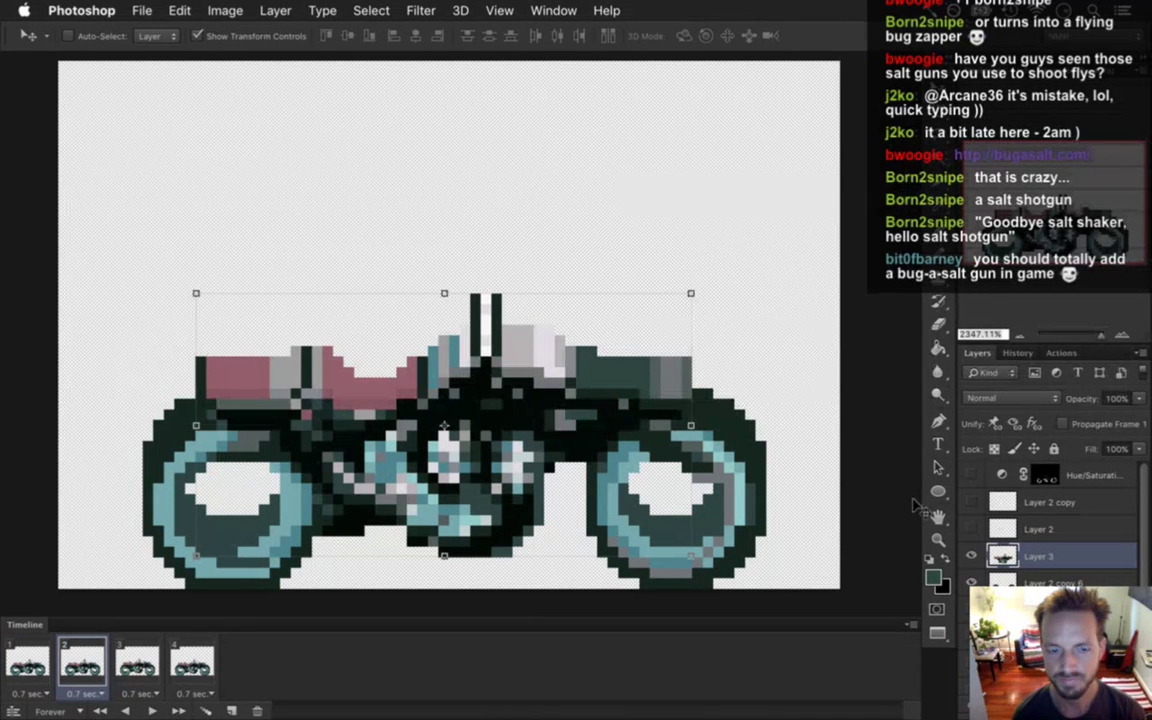
{"action": "key", "text": "Up"}
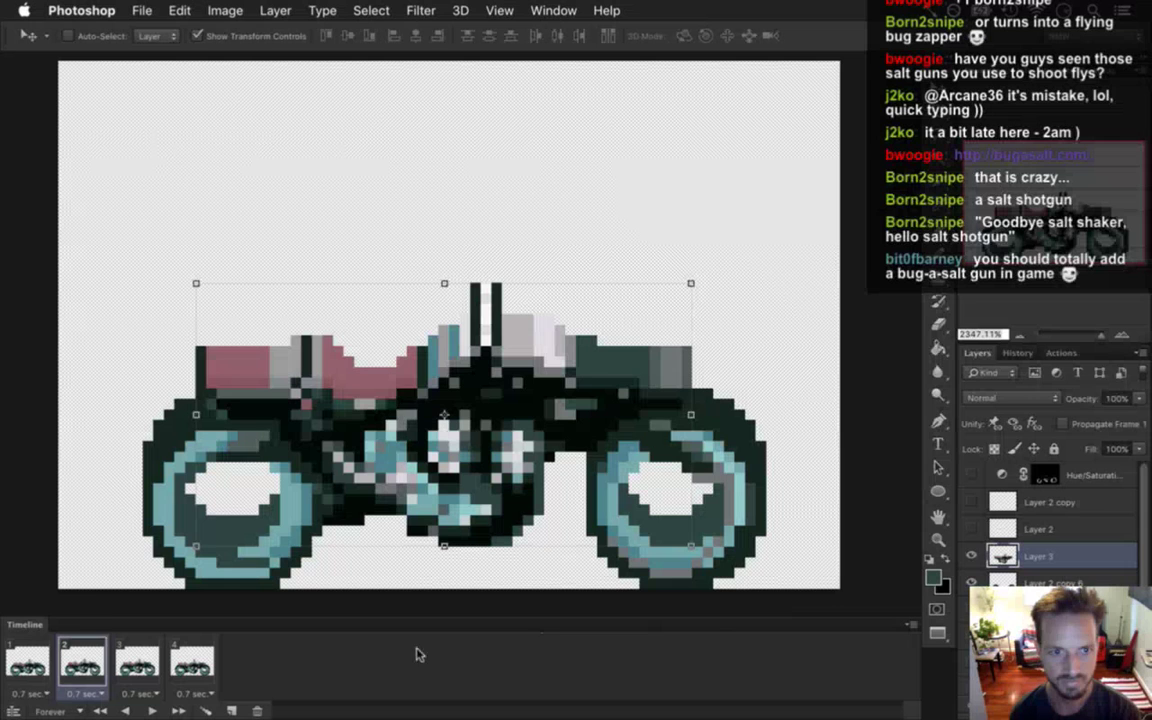
Step through frames 1 to 4 to compare the bike's height in each.
{"action": "left_click", "coordinate": [30, 660]}
{"action": "left_click", "coordinate": [82, 662]}
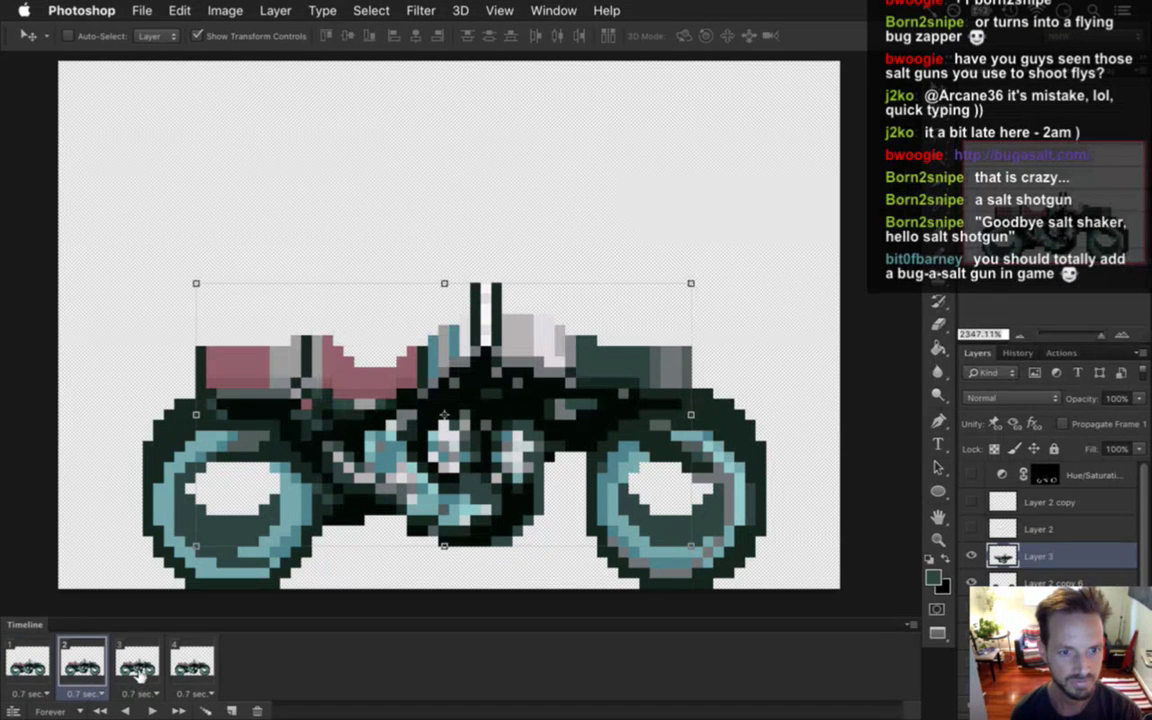
{"action": "left_click", "coordinate": [137, 662]}
{"action": "left_click", "coordinate": [84, 664]}
{"action": "left_click", "coordinate": [140, 660]}
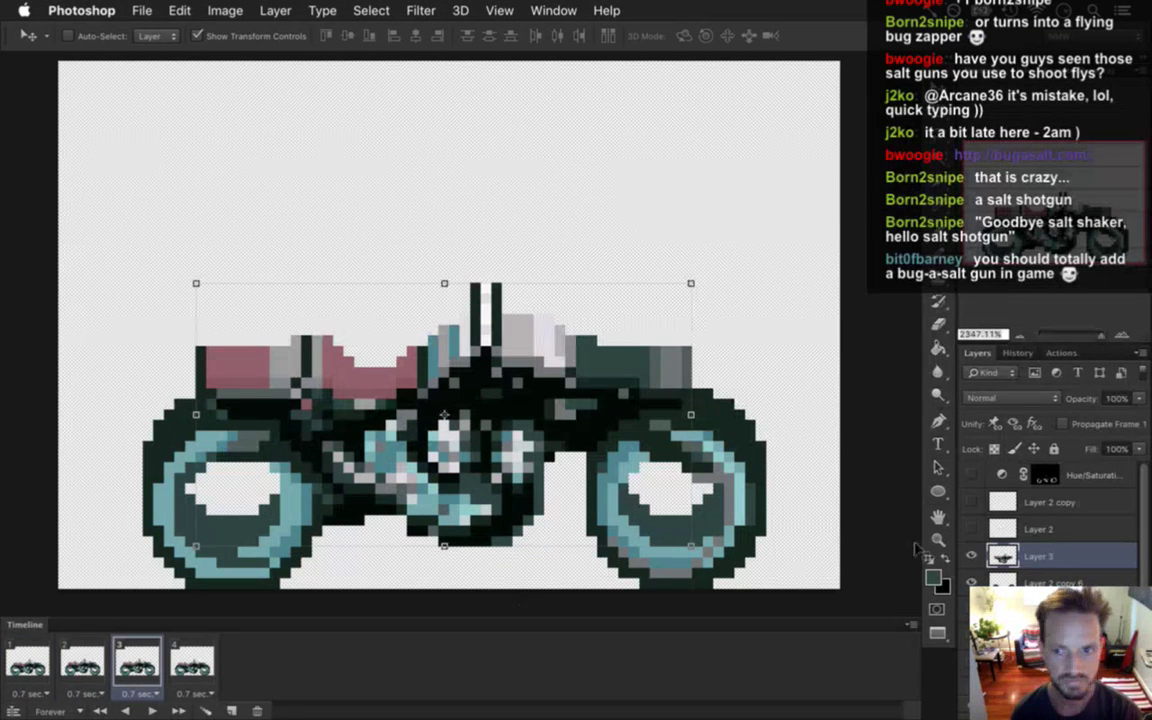
{"action": "left_click", "coordinate": [195, 665]}
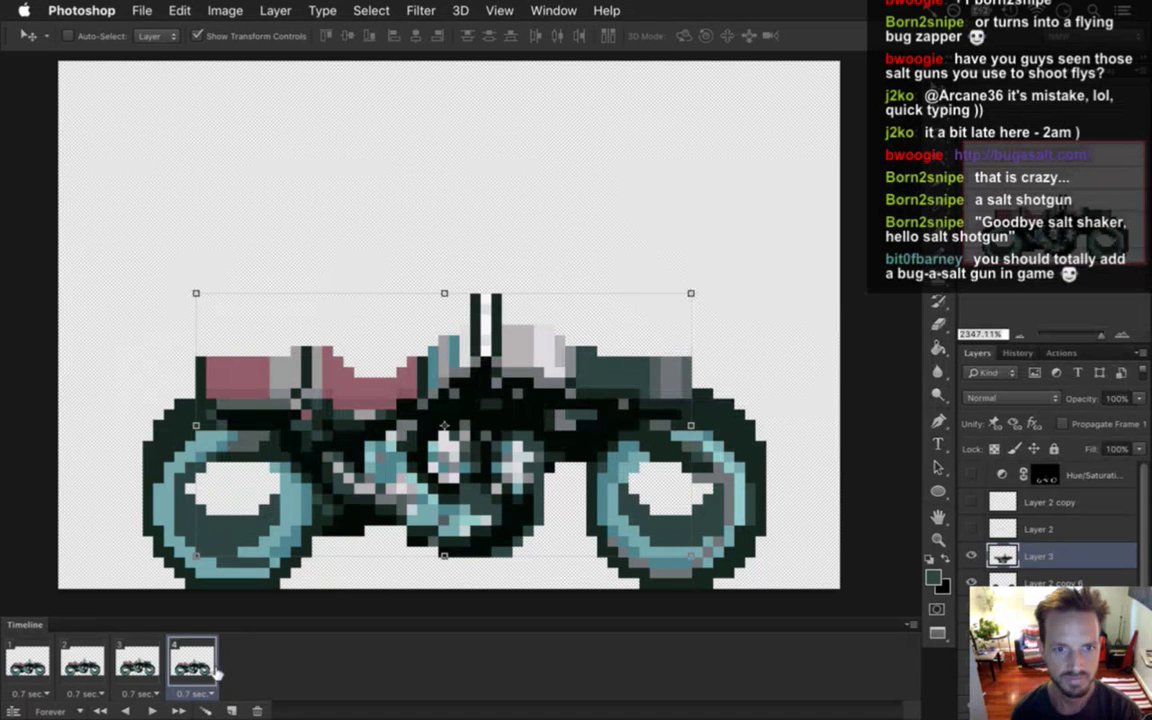
Preview the animation loop, stop on frame 3, and bring up Save for Web.
{"action": "left_click", "coordinate": [152, 711]}
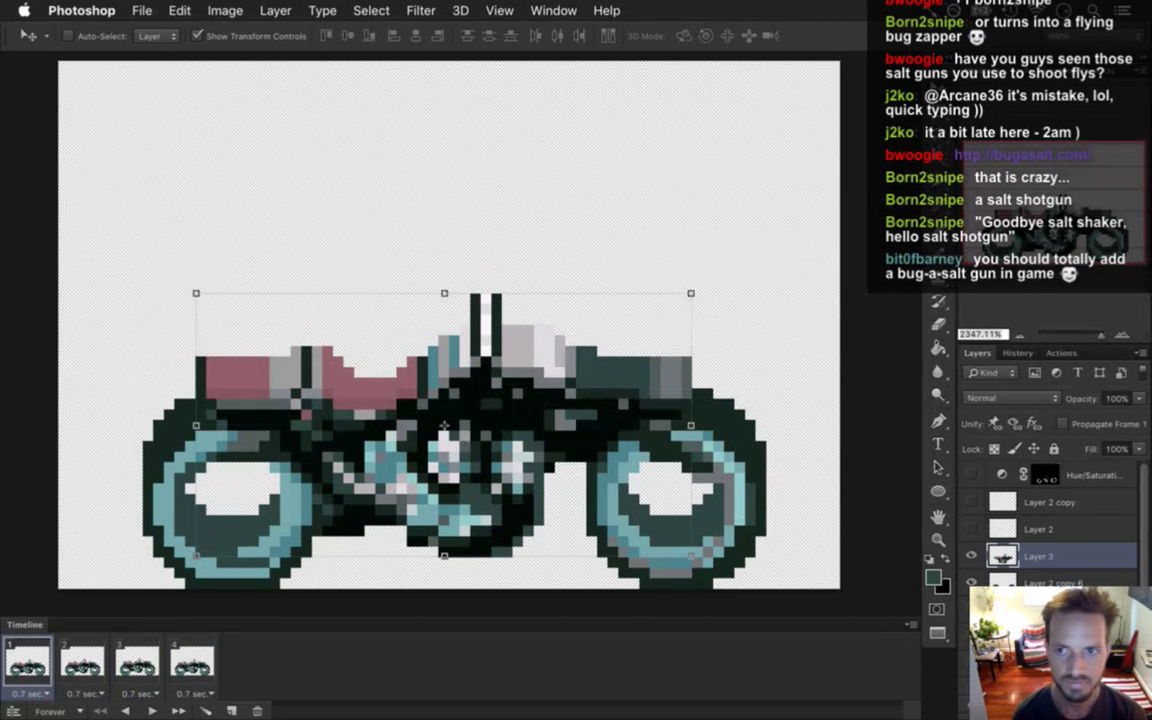
{"action": "key", "text": "m"}
{"action": "left_click", "coordinate": [152, 709]}
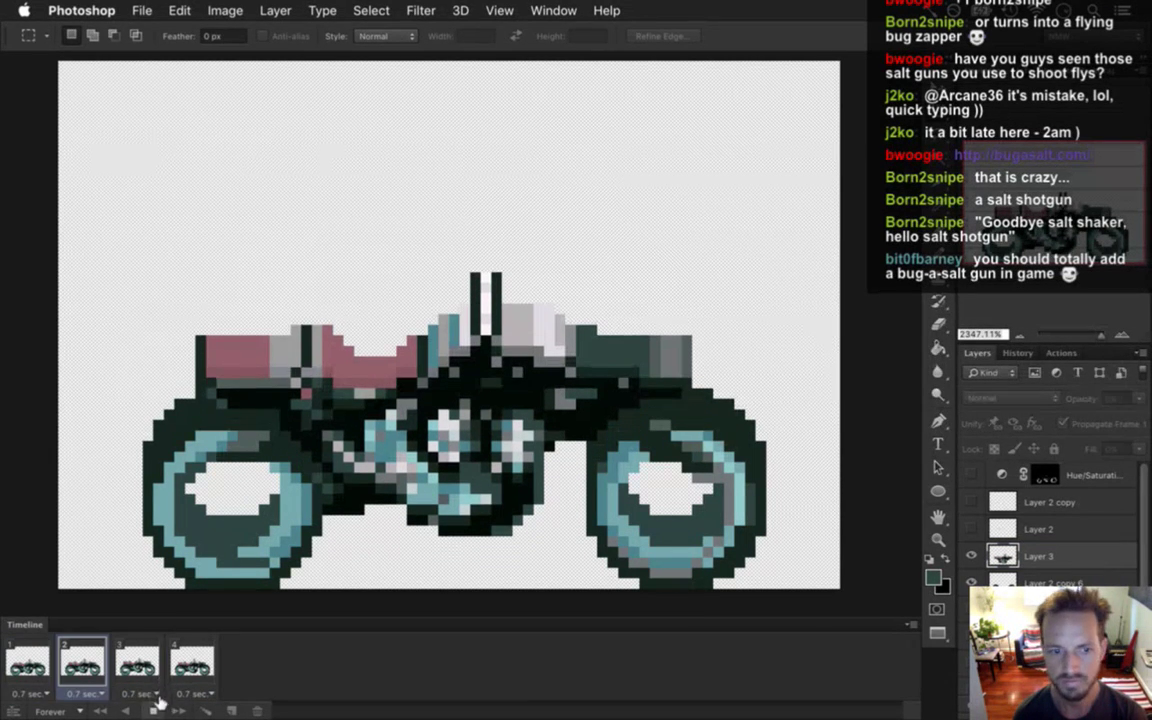
{"action": "left_click", "coordinate": [155, 688]}
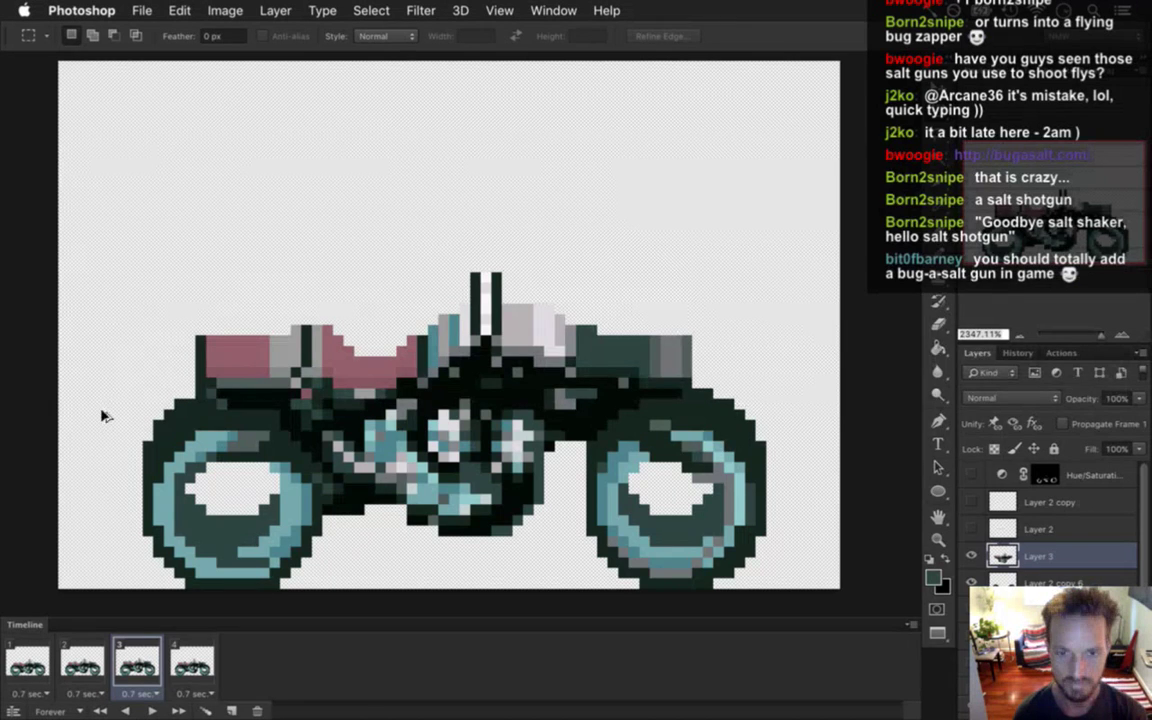
{"action": "key", "text": "super+alt+shift+s"}
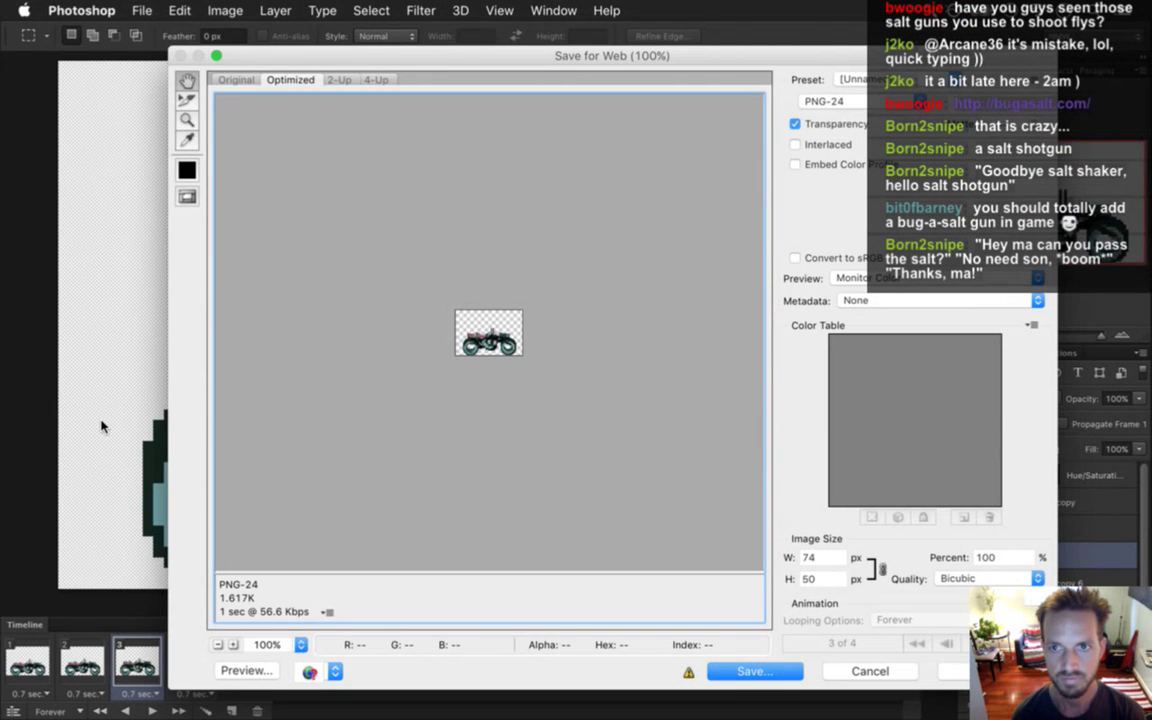
Cancel Save for Web and decline replacing the existing Bike.png render. Then move to Terminal.
{"action": "key", "text": "Return"}
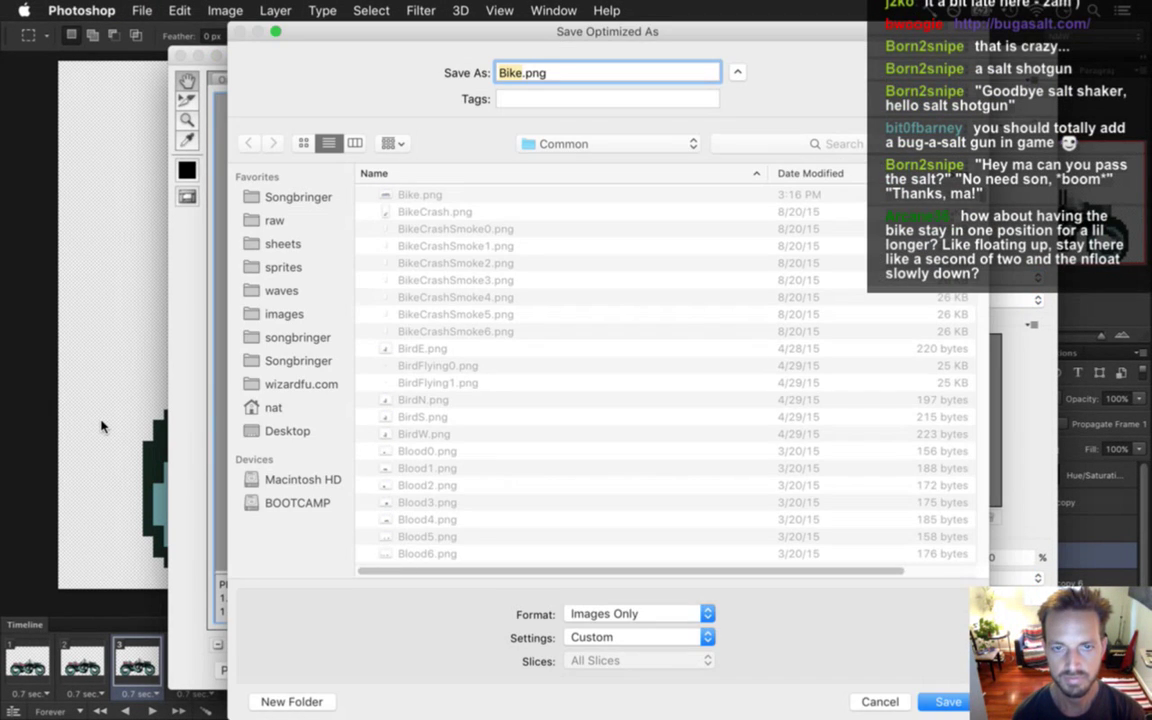
{"action": "key", "text": "Return"}
{"action": "key", "text": "super+alt+shift+r"}
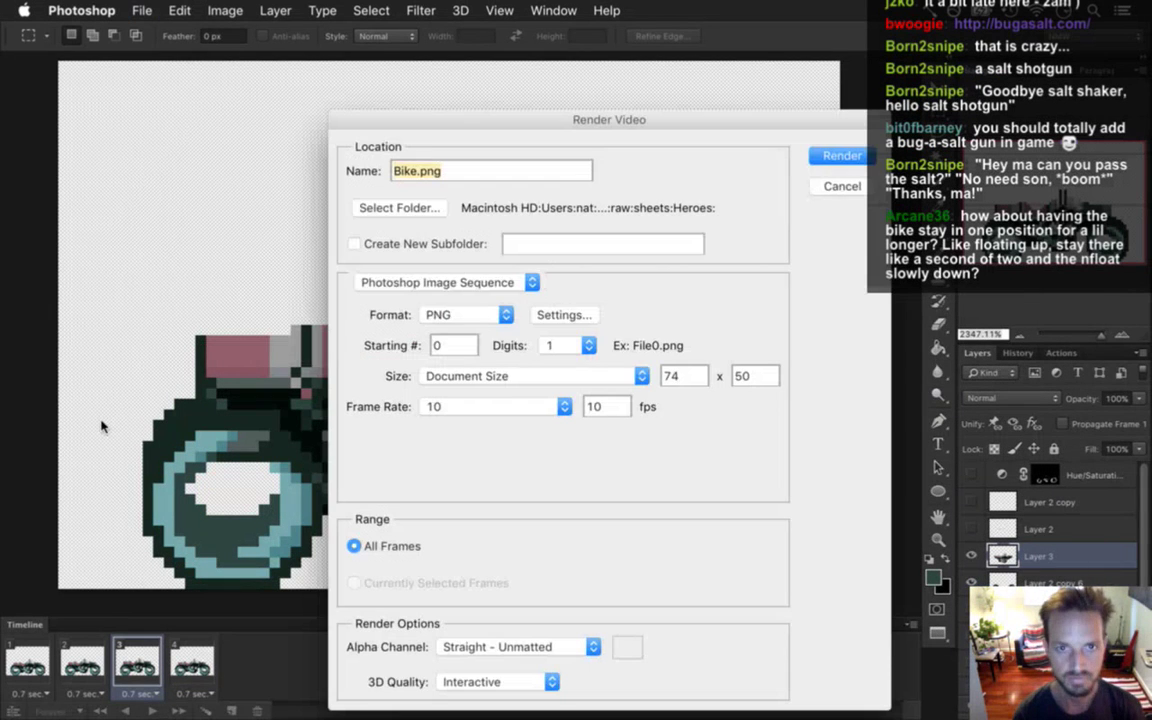
{"action": "key", "text": "Return"}
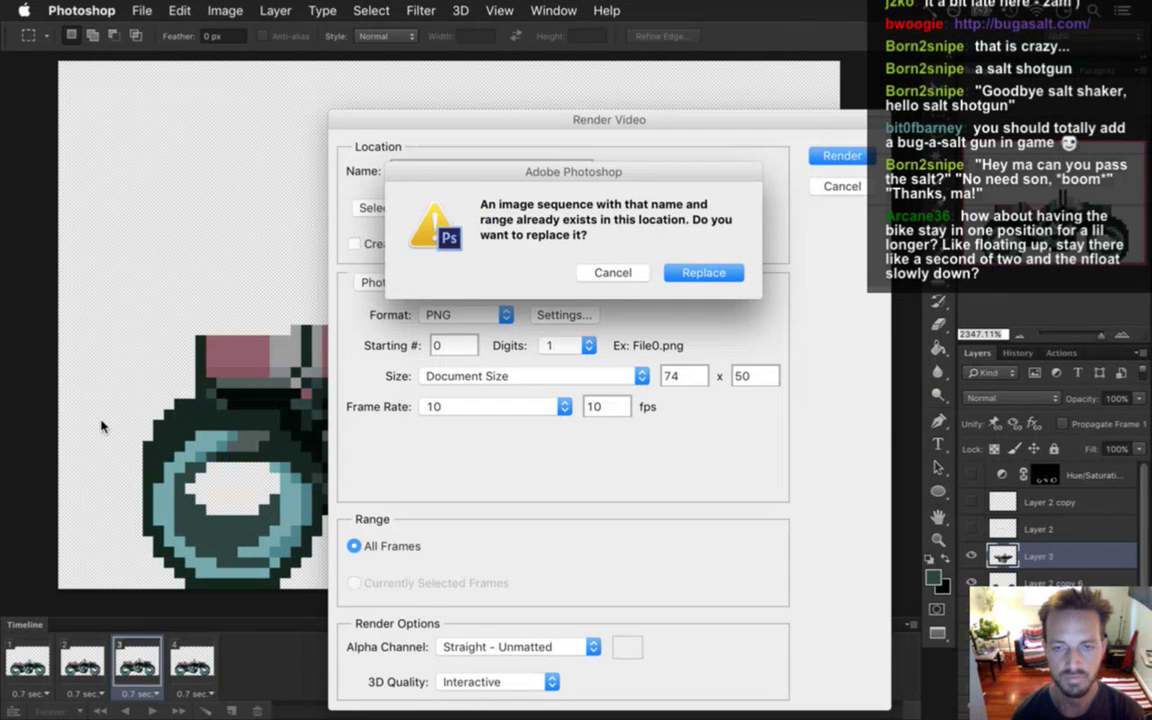
{"action": "key", "text": "Escape"}
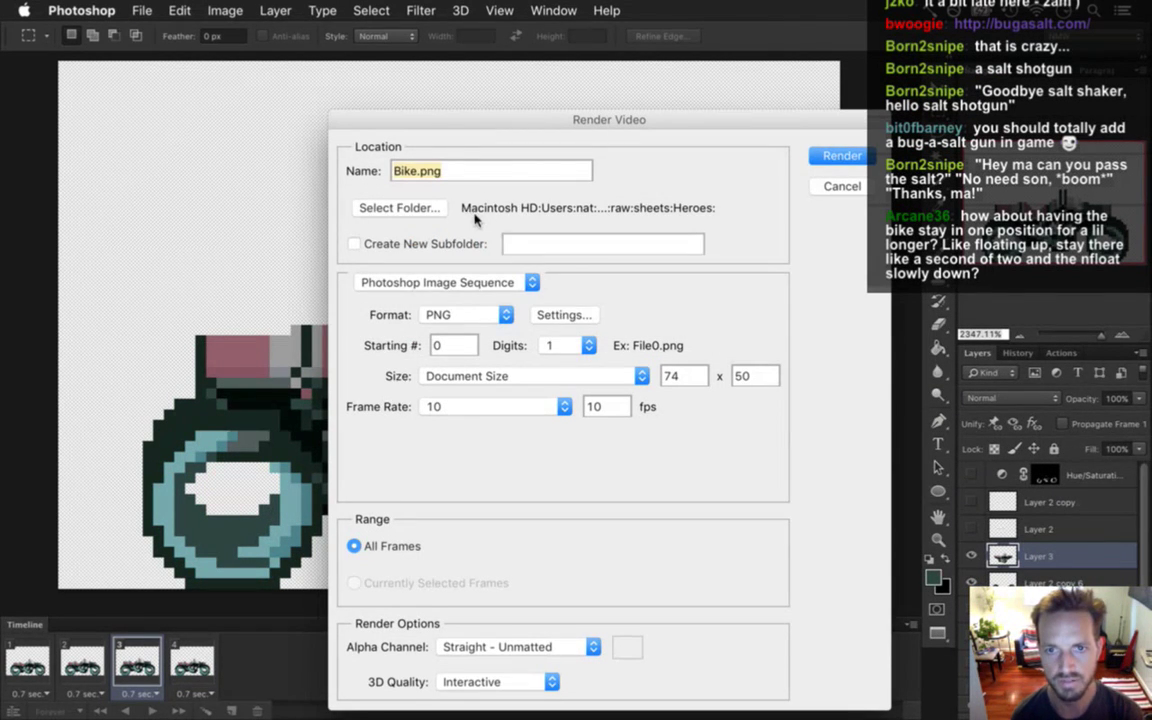
{"action": "key", "text": "super+Tab"}
{"action": "left_click", "coordinate": [831, 375]}
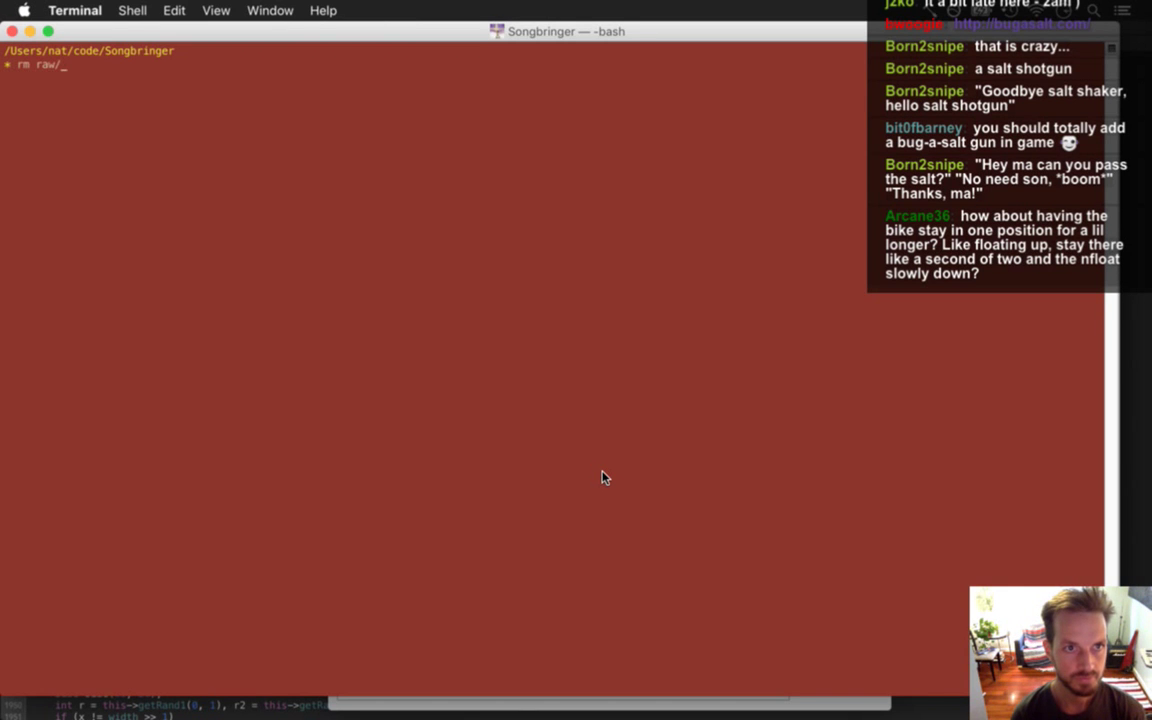
Enter rm raw/sheets/Heroes/Bike* with tab completion to delete old frames, then return to Photoshop.
{"action": "type", "text": "rm raw/sh"}
{"action": "key", "text": "Tab"}
{"action": "type", "text": "He"}
{"action": "key", "text": "Tab"}
{"action": "type", "text": "B"}
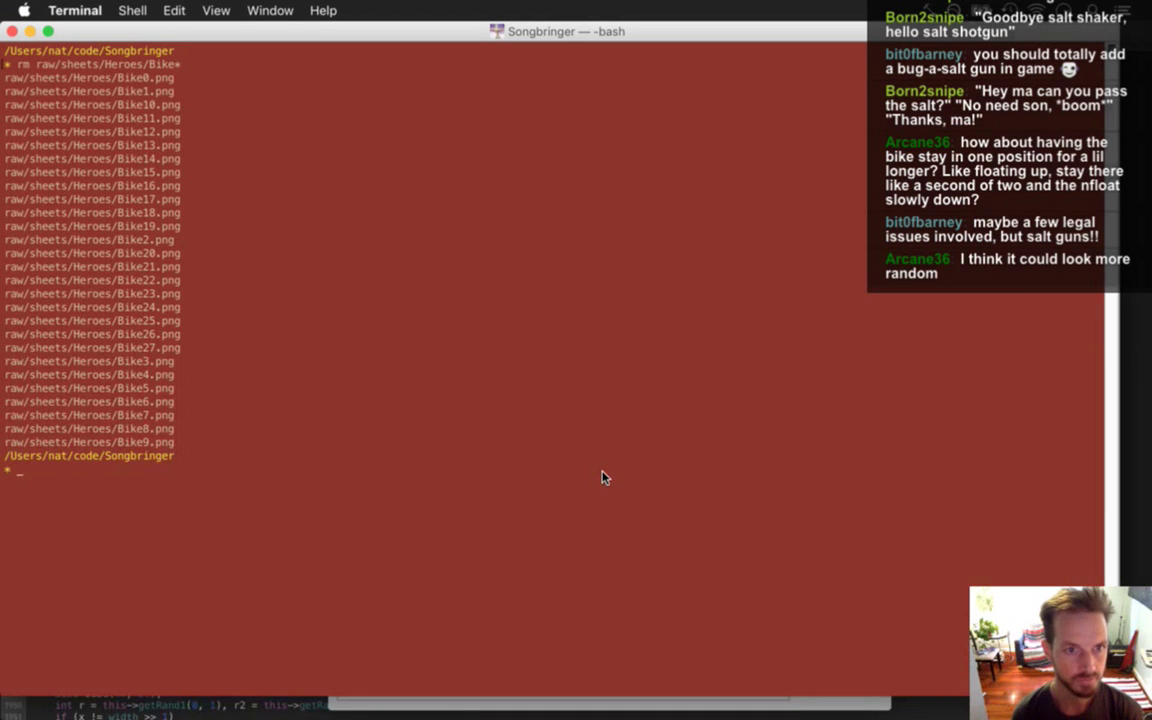
{"action": "key", "text": "super+Tab"}
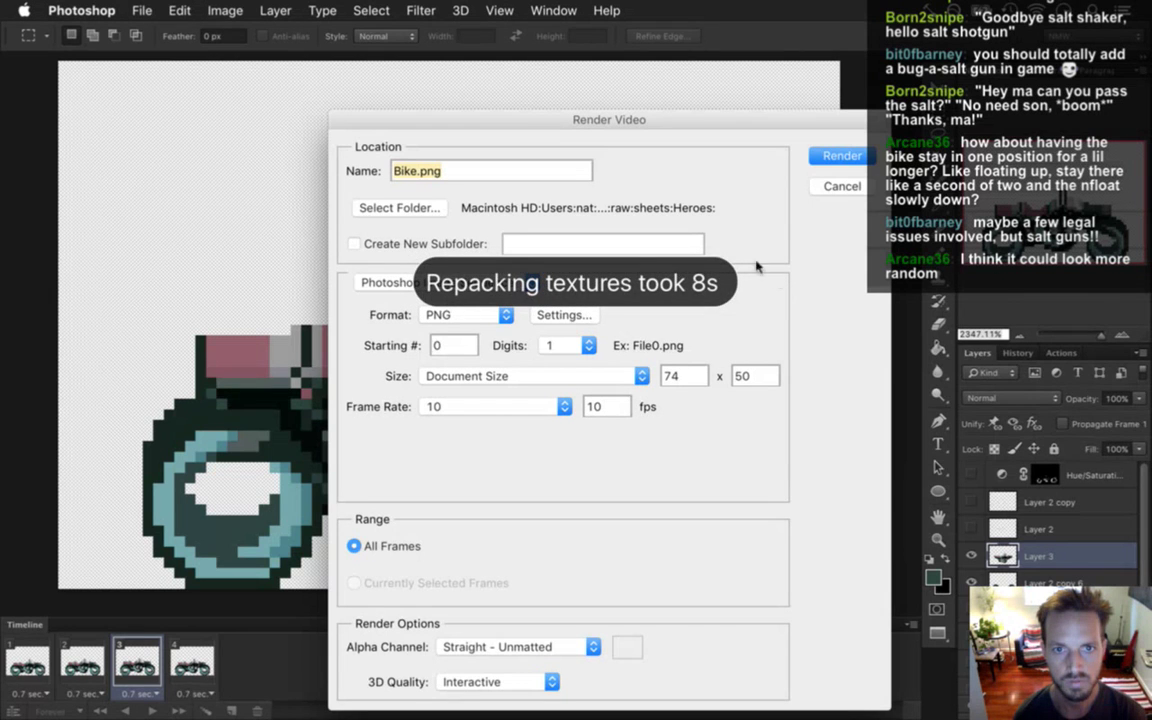
Set the render output folder to raw/sheets/Common and render the Bike.png PNG sequence.
{"action": "left_click", "coordinate": [373, 200]}
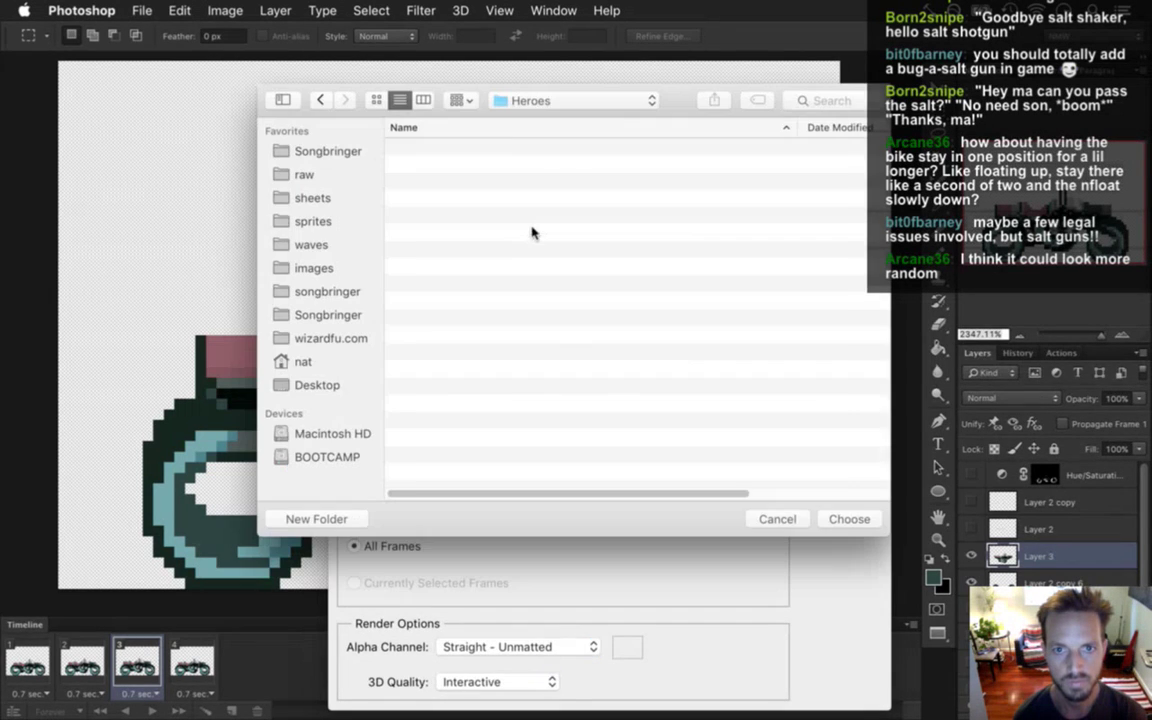
{"action": "left_click", "coordinate": [496, 100]}
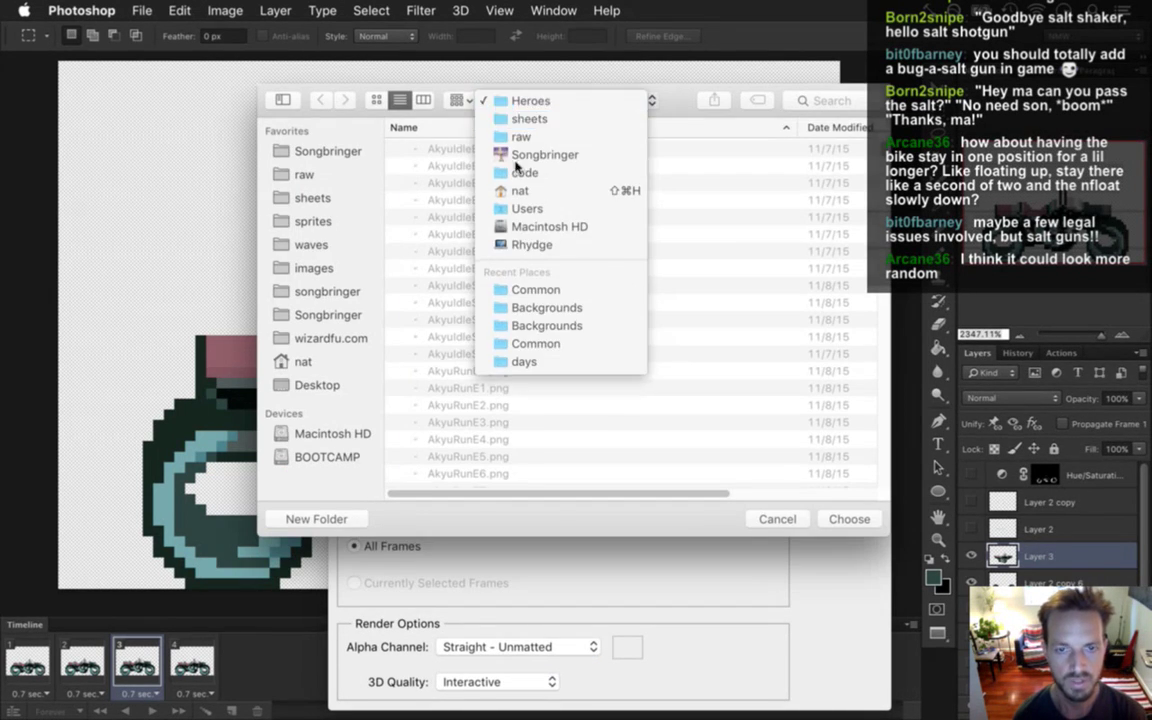
{"action": "left_click", "coordinate": [529, 118]}
{"action": "left_click", "coordinate": [456, 252]}
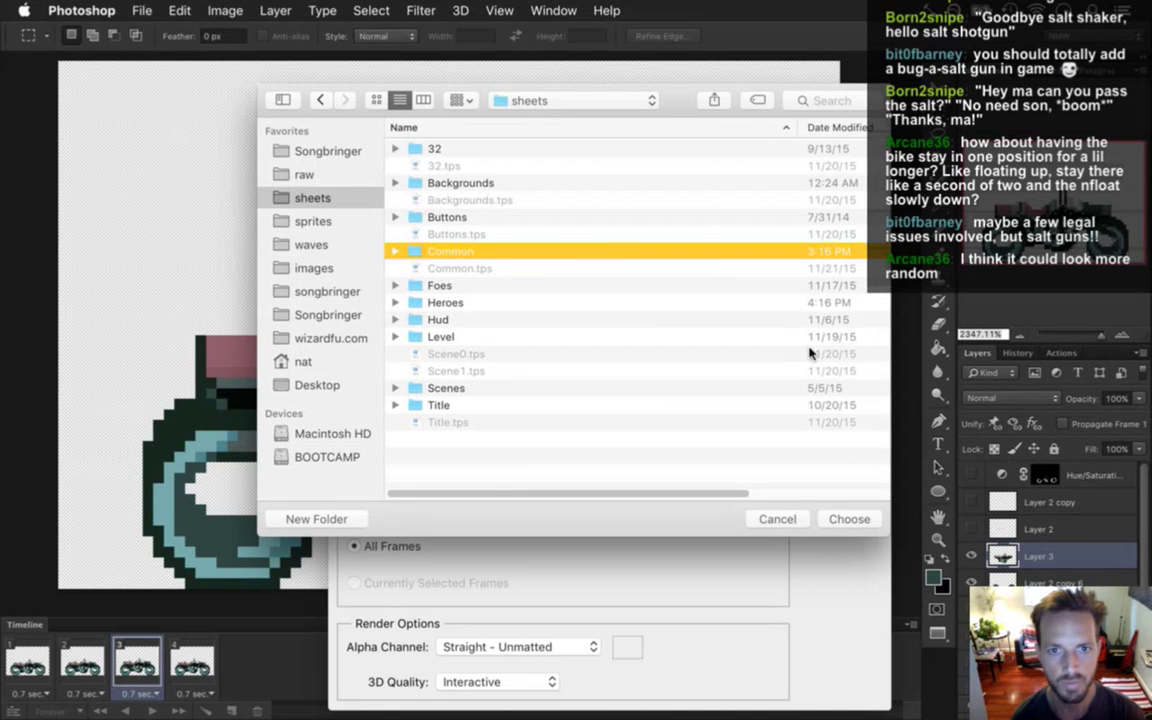
{"action": "double_click", "coordinate": [527, 251]}
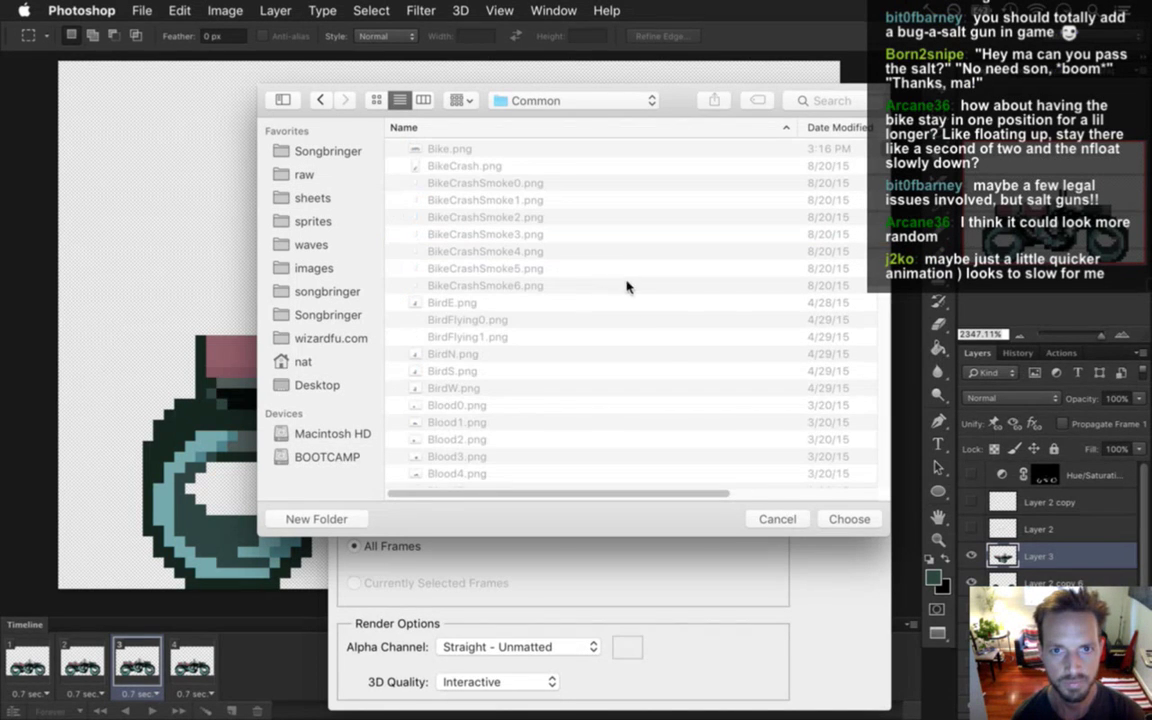
{"action": "left_click", "coordinate": [854, 521]}
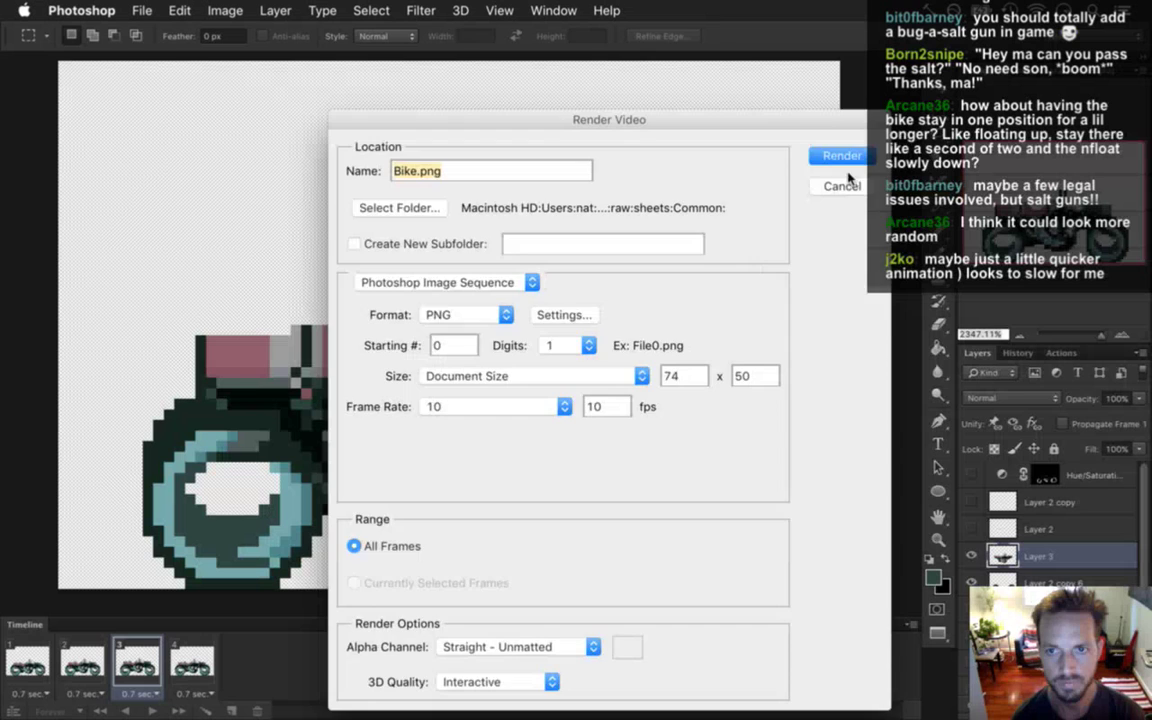
{"action": "left_click", "coordinate": [845, 158]}
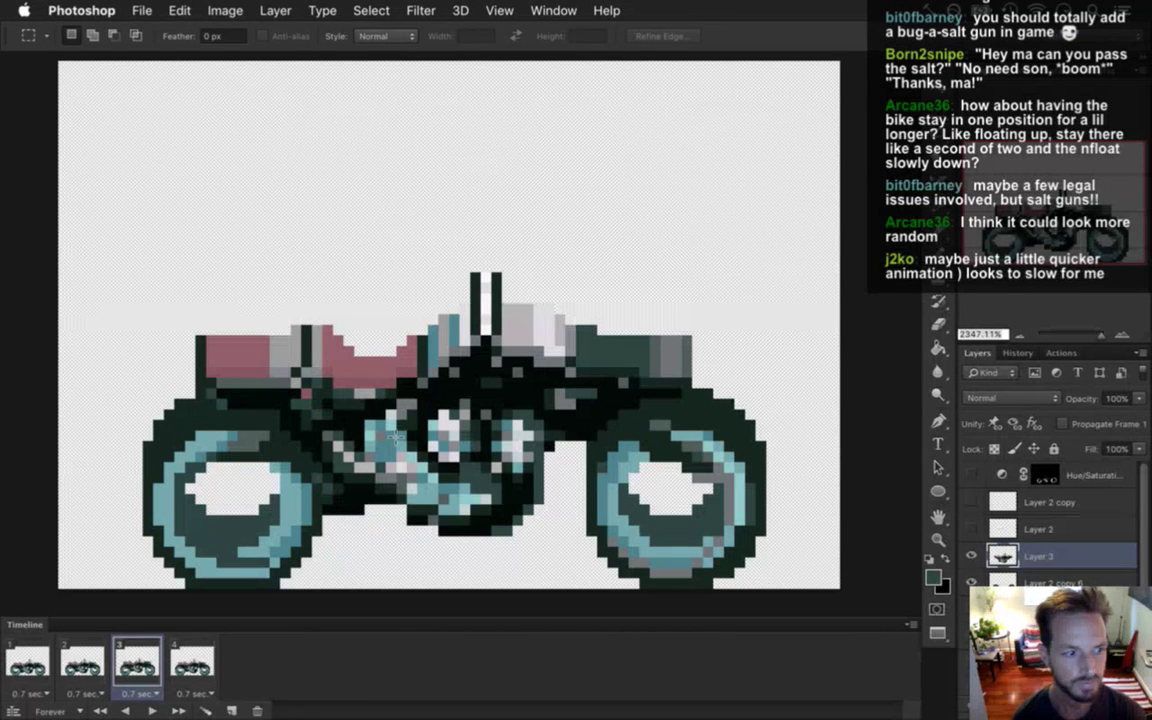
{"action": "left_click", "coordinate": [84, 660]}
Set frame 3's delay to 0.5 seconds and play the animation to check timing.
{"action": "left_click", "coordinate": [28, 662]}
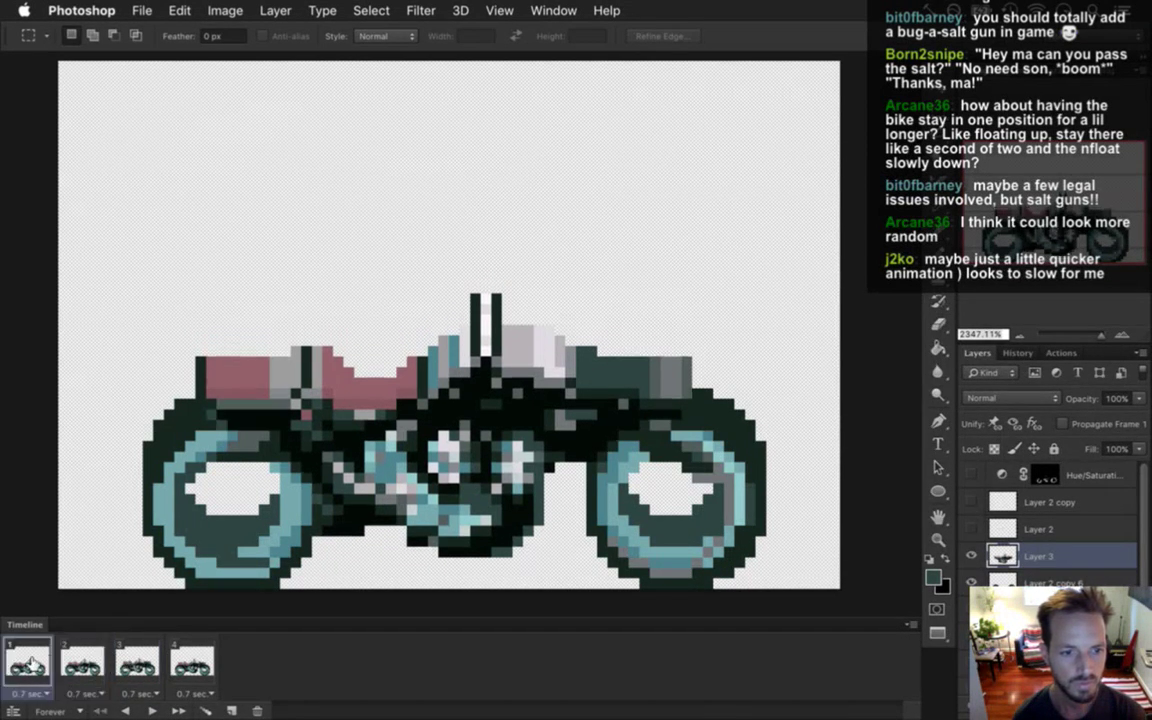
{"action": "left_click", "coordinate": [84, 660]}
{"action": "left_click", "coordinate": [135, 660]}
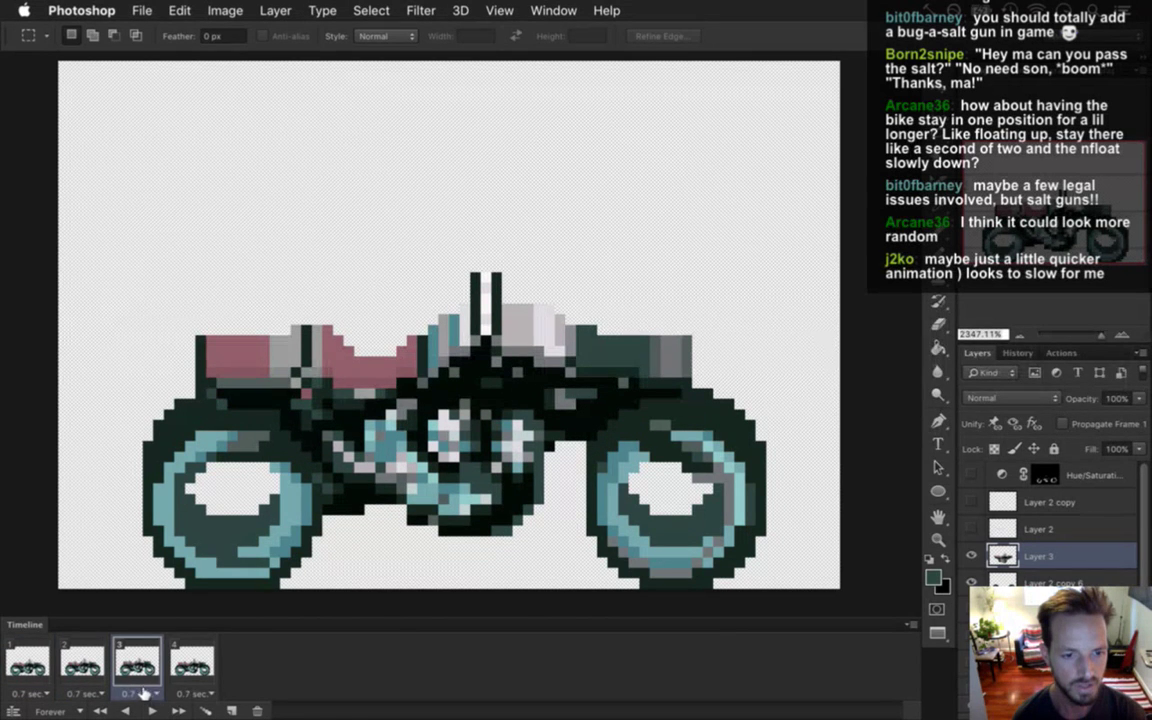
{"action": "left_click", "coordinate": [140, 692]}
{"action": "left_click", "coordinate": [158, 599]}
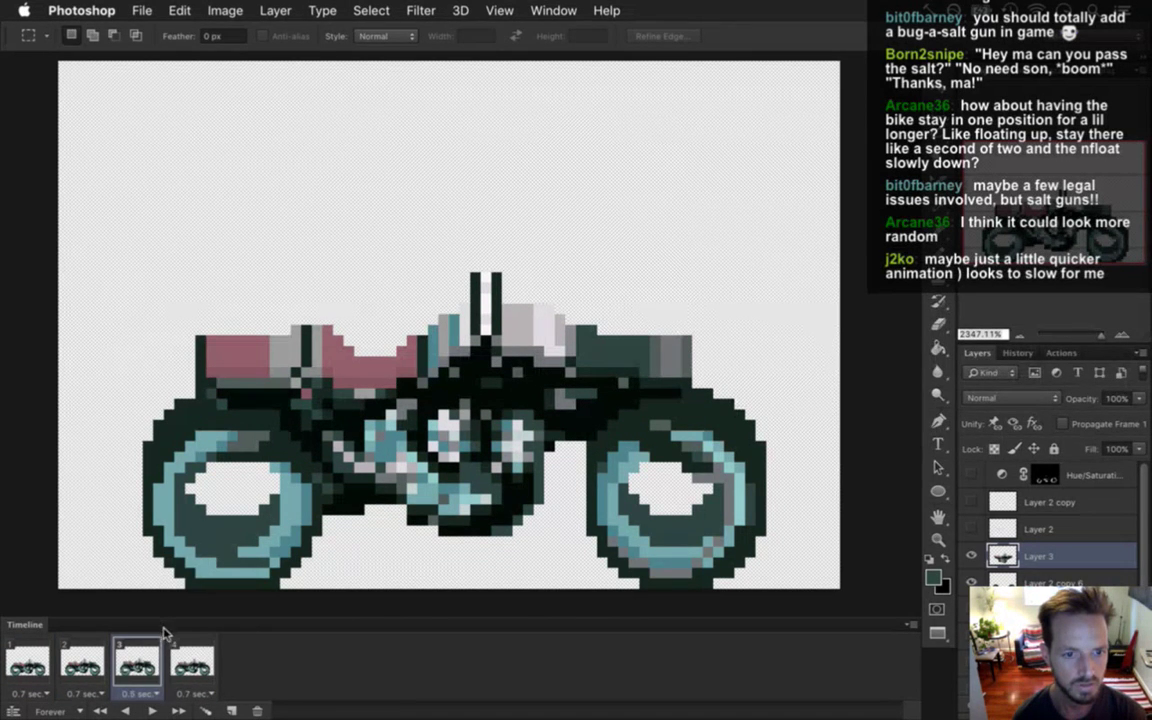
{"action": "left_click", "coordinate": [28, 662]}
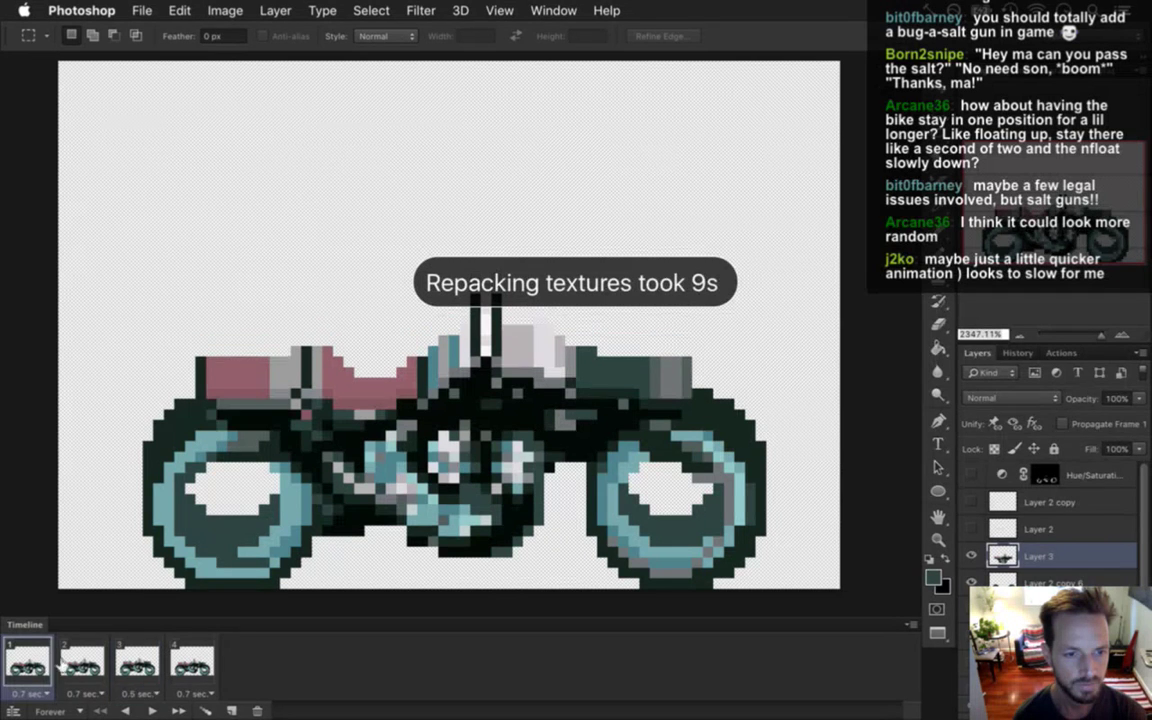
{"action": "left_click", "coordinate": [151, 710]}
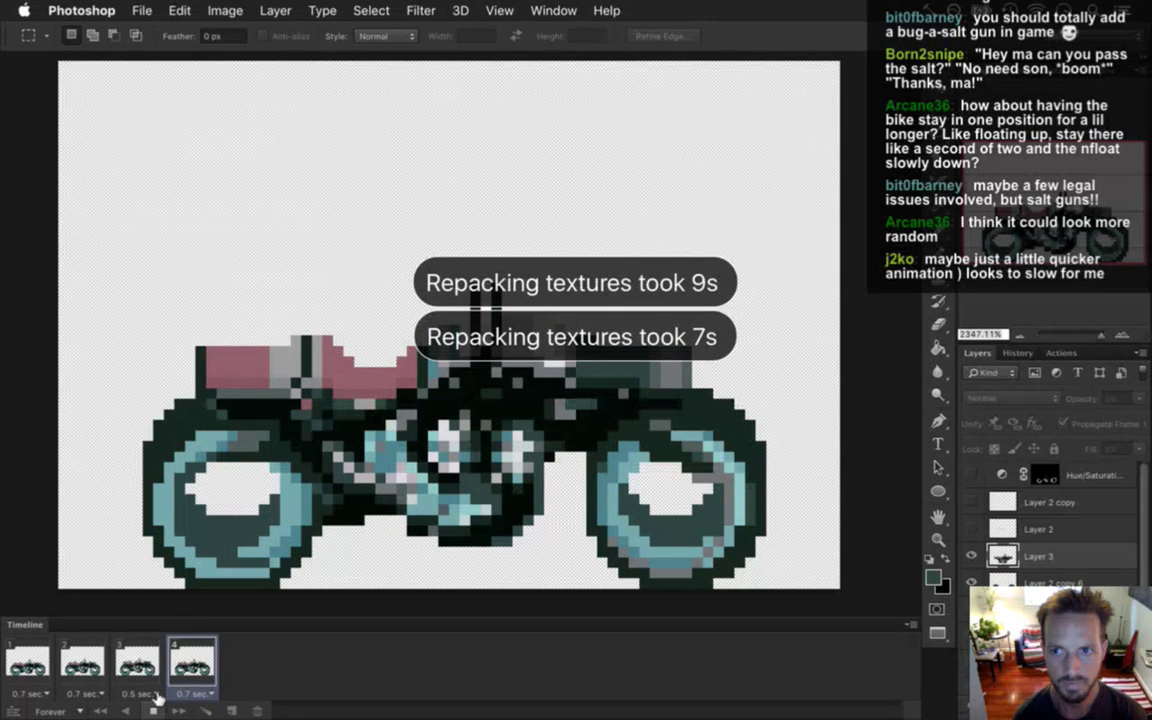
{"action": "left_click", "coordinate": [152, 707]}
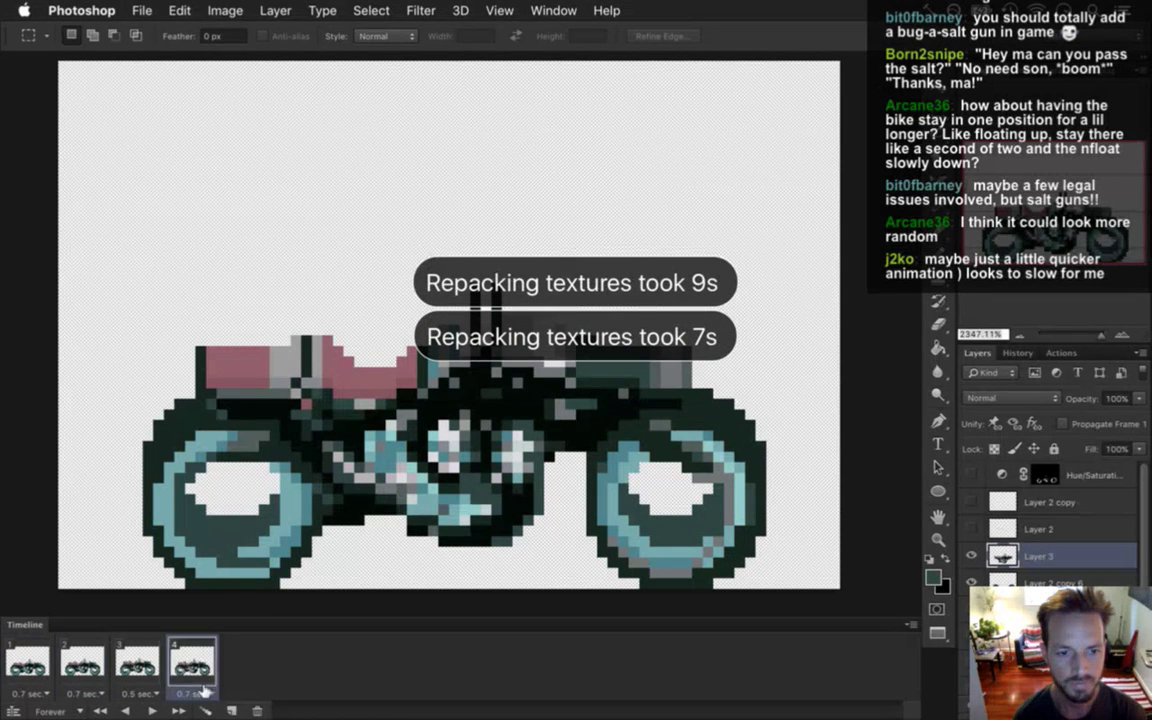
Give frame 4 a custom 0.6-second delay and preview the animation again.
{"action": "left_click", "coordinate": [197, 693]}
{"action": "left_click", "coordinate": [310, 632]}
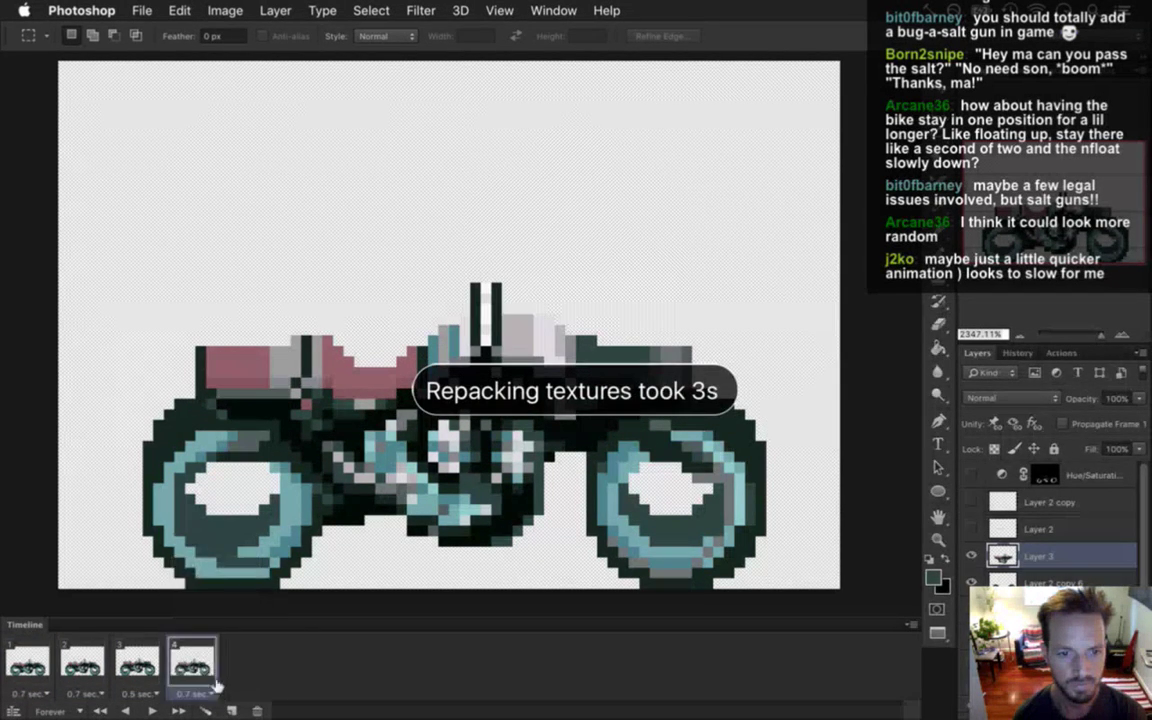
{"action": "left_click", "coordinate": [197, 693]}
{"action": "left_click", "coordinate": [205, 668]}
{"action": "left_click", "coordinate": [535, 342]}
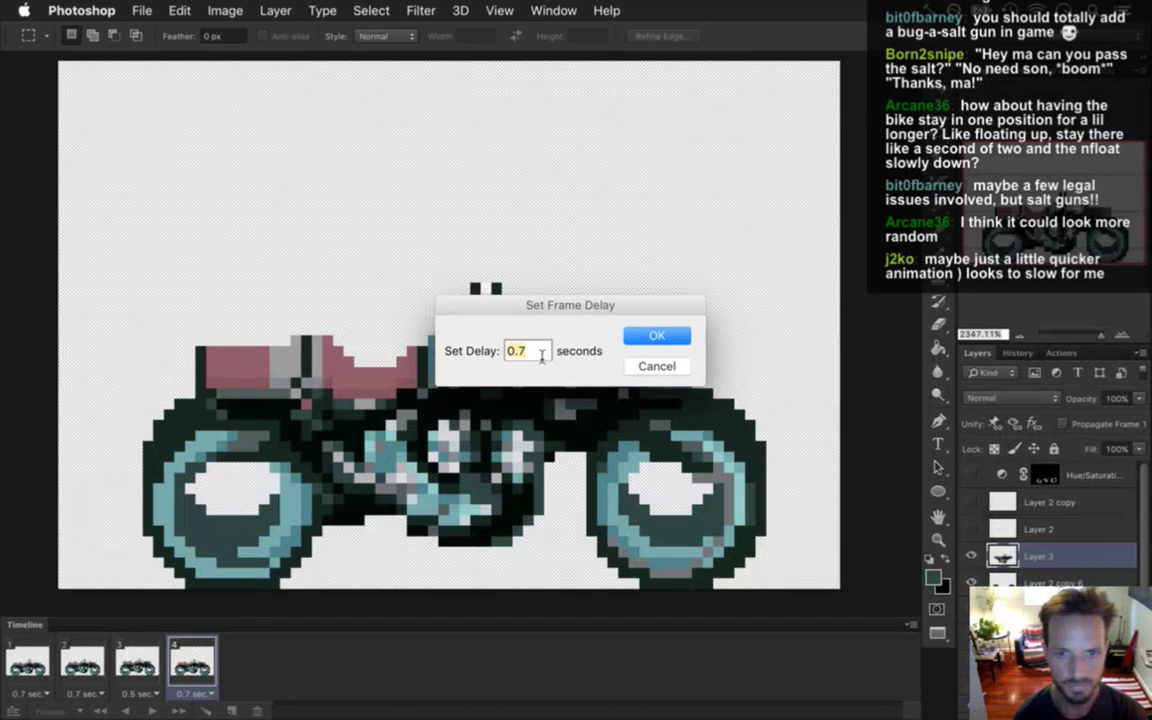
{"action": "key", "text": "BackSpace"}
{"action": "type", "text": "6"}
{"action": "key", "text": "Return"}
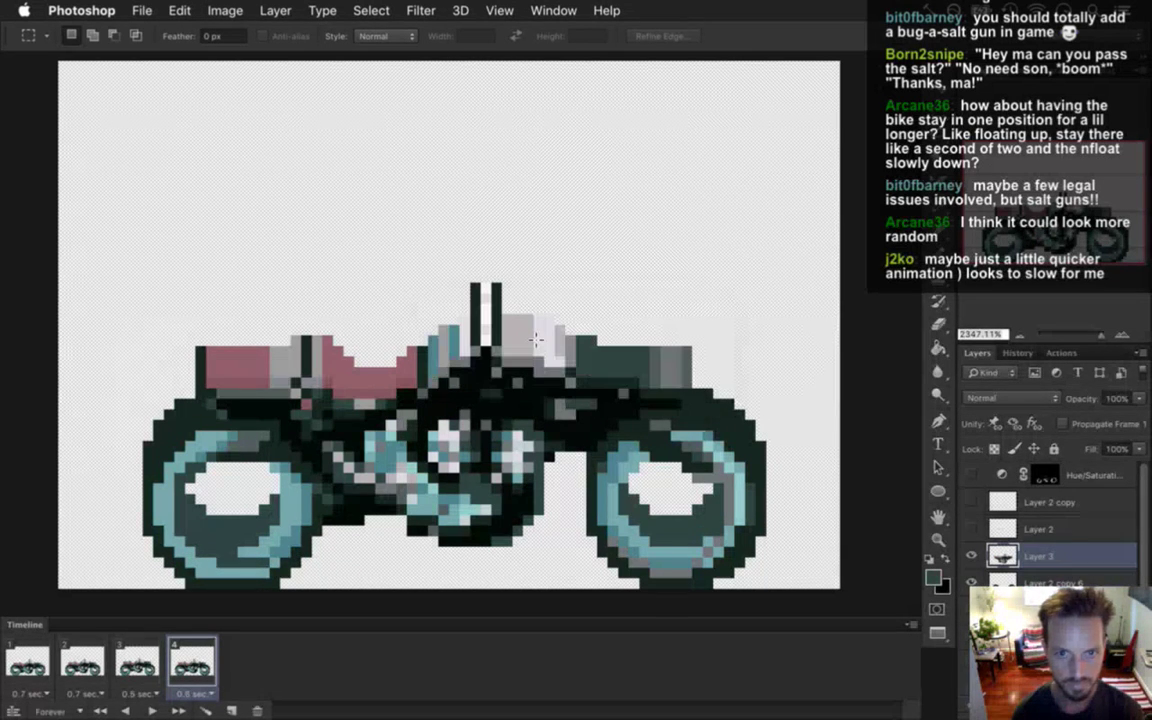
{"action": "left_click", "coordinate": [50, 672]}
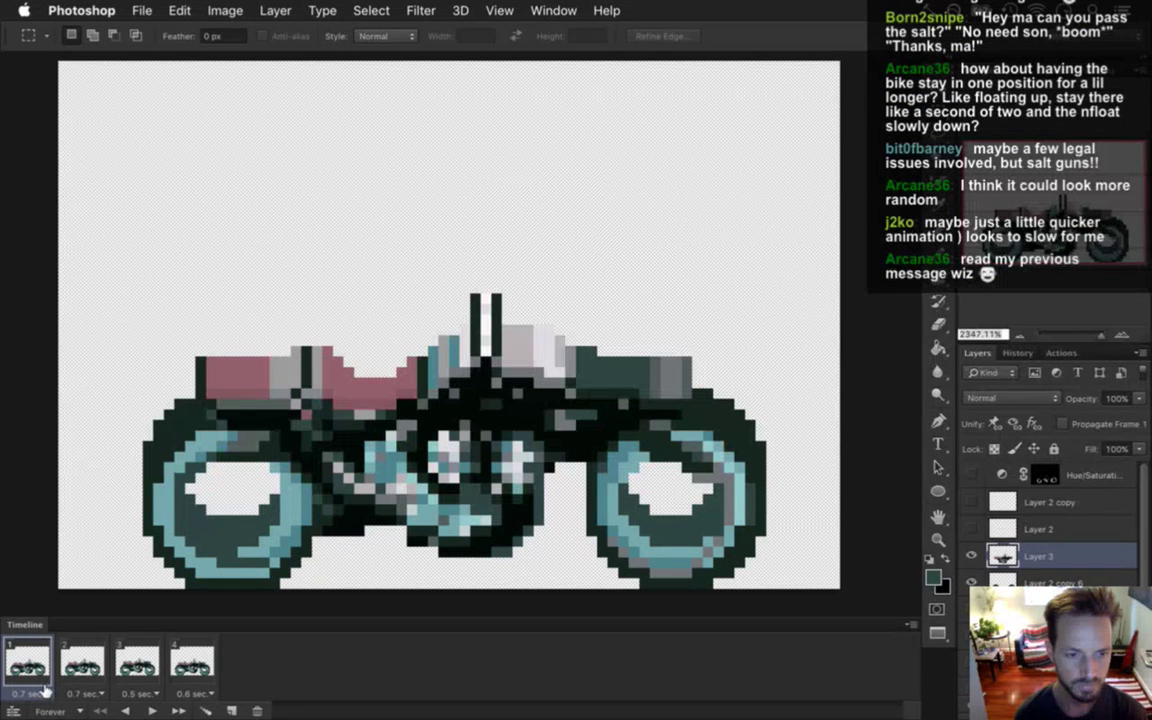
{"action": "left_click", "coordinate": [153, 710]}
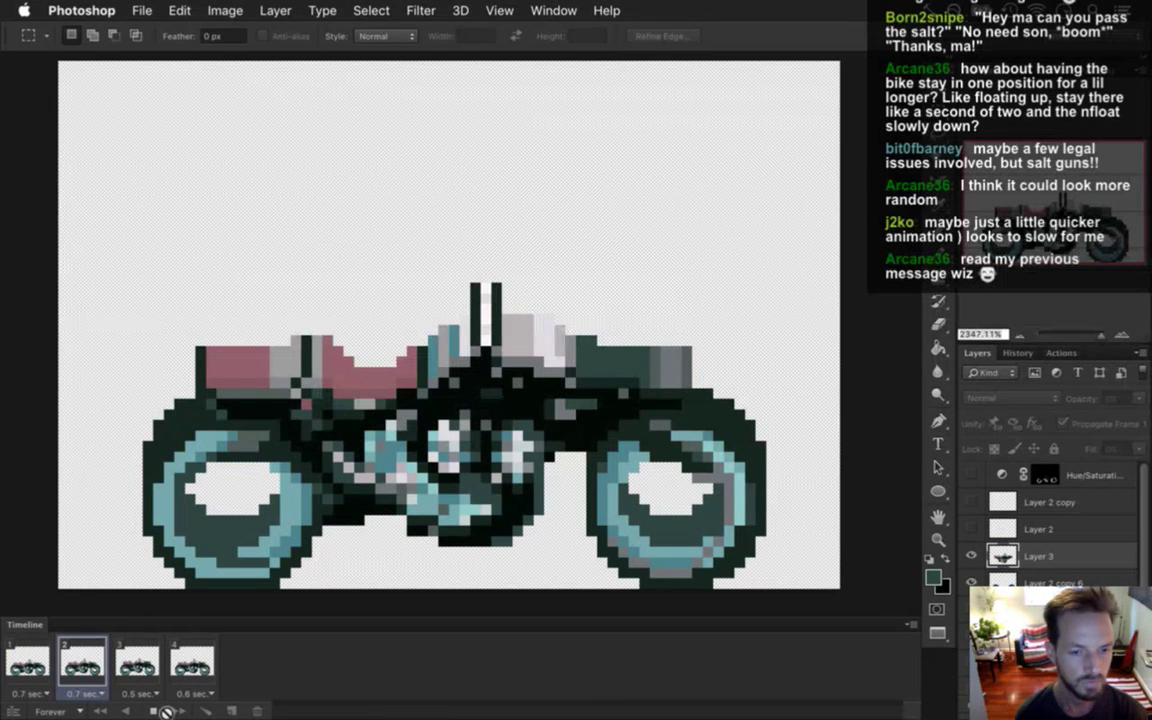
{"action": "left_click", "coordinate": [151, 710]}
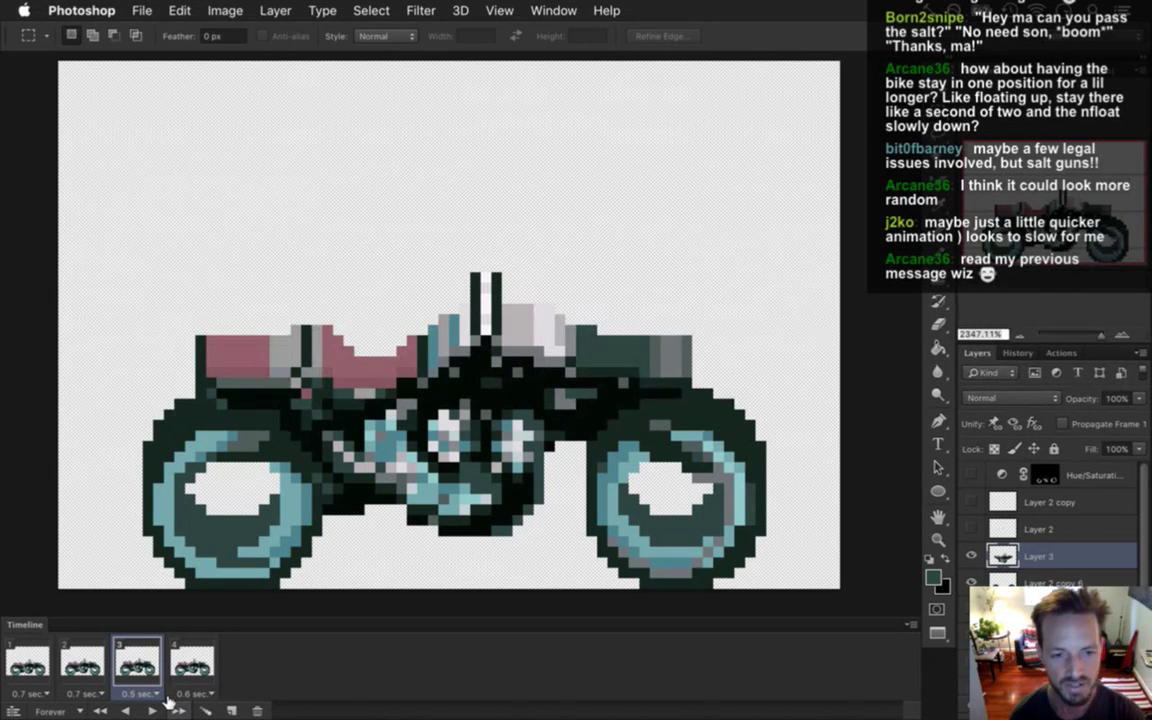
{"action": "key", "text": "super+Tab"}
{"action": "left_click", "coordinate": [28, 662]}
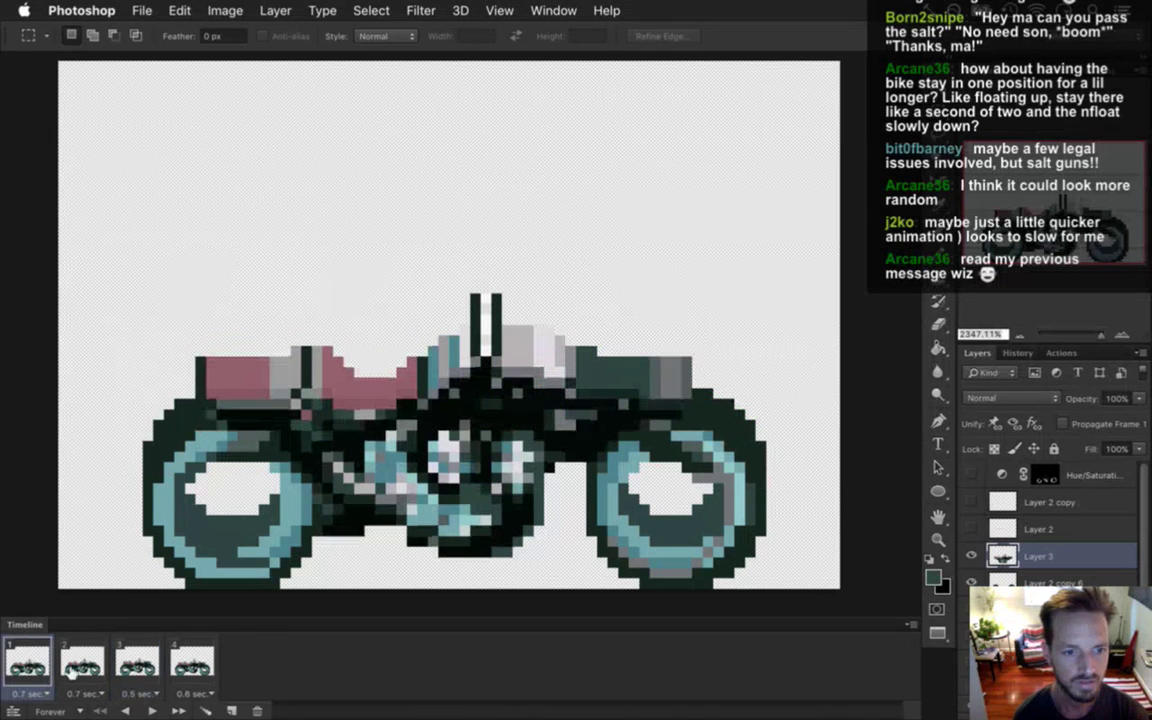
Delete raw/sheets/Common/Bike??.png, then rerun the command with Bike?.png for single-digit frames.
{"action": "key", "text": "super+Tab"}
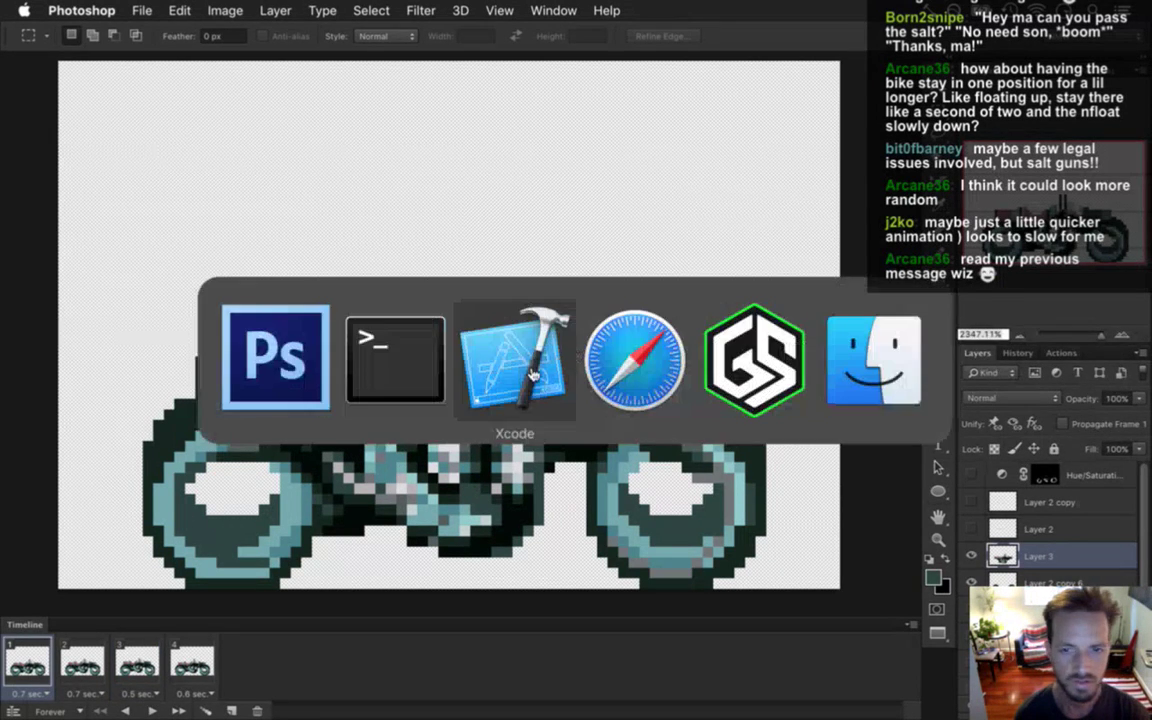
{"action": "left_click", "coordinate": [398, 368]}
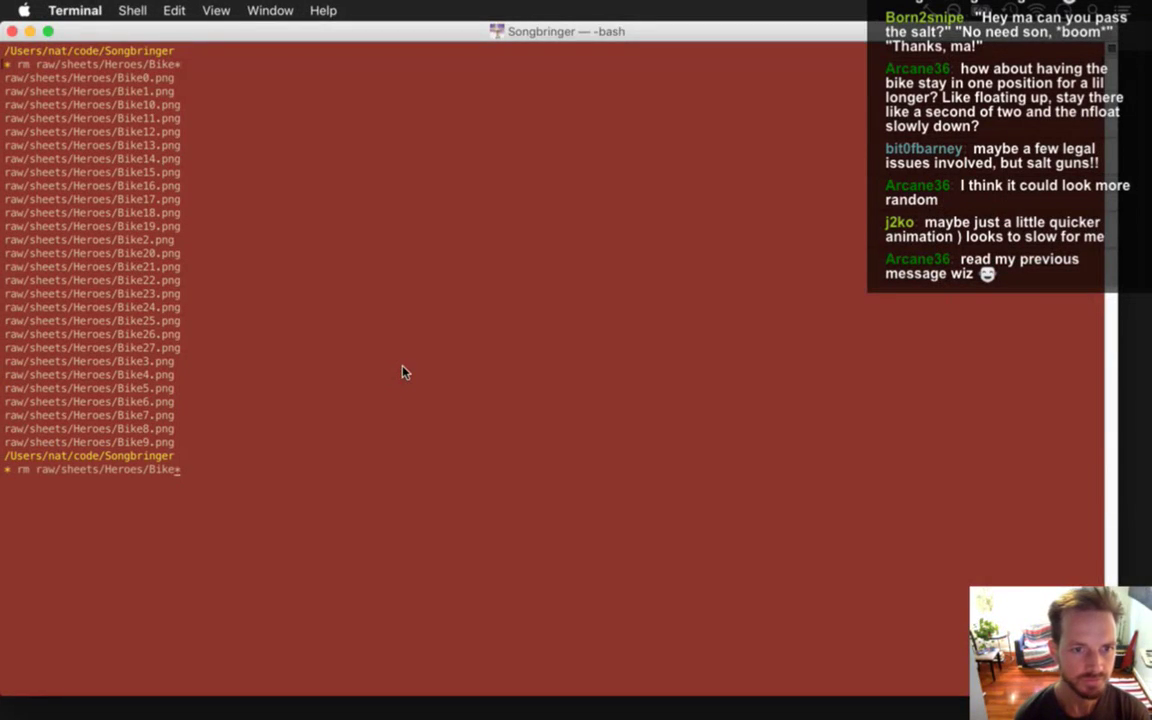
{"action": "key", "text": "BackSpace"}
{"action": "key", "text": "BackSpace"}
{"action": "key", "text": "BackSpace"}
{"action": "key", "text": "BackSpace"}
{"action": "key", "text": "BackSpace"}
{"action": "key", "text": "BackSpace"}
{"action": "type", "text": "Common"}
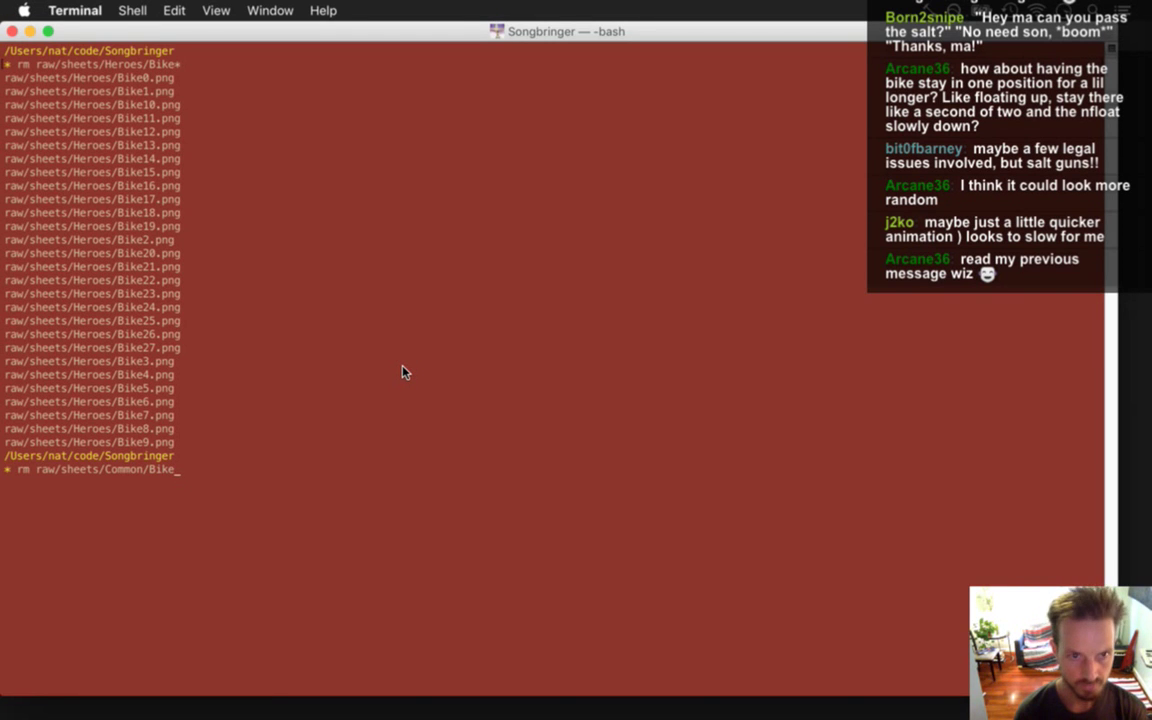
{"action": "key", "text": "Tab"}
{"action": "key", "text": "Tab"}
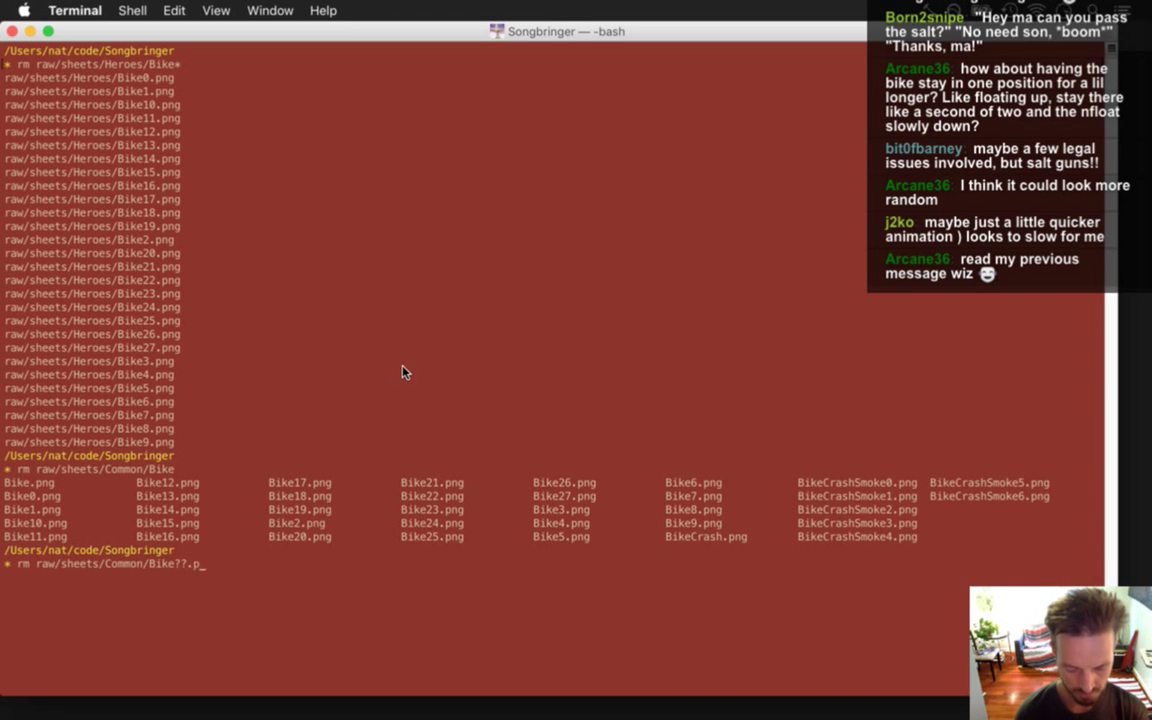
{"action": "key", "text": "Return"}
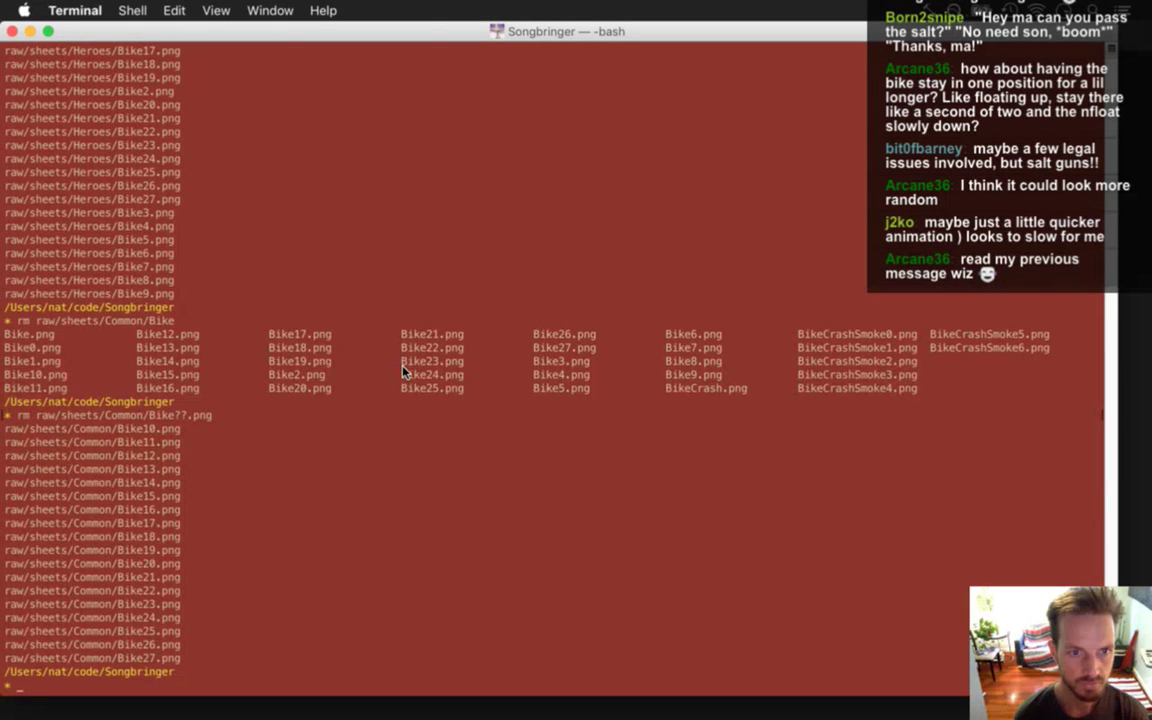
{"action": "key", "text": "Up"}
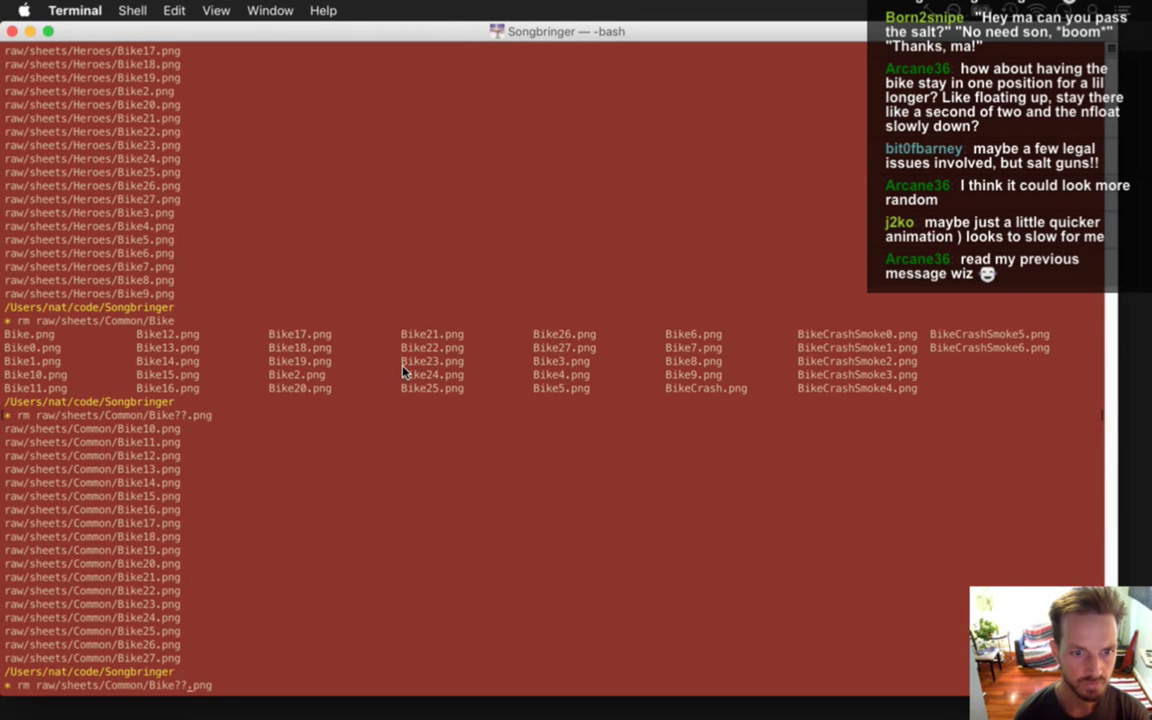
{"action": "key", "text": "BackSpace"}
{"action": "key", "text": "Return"}
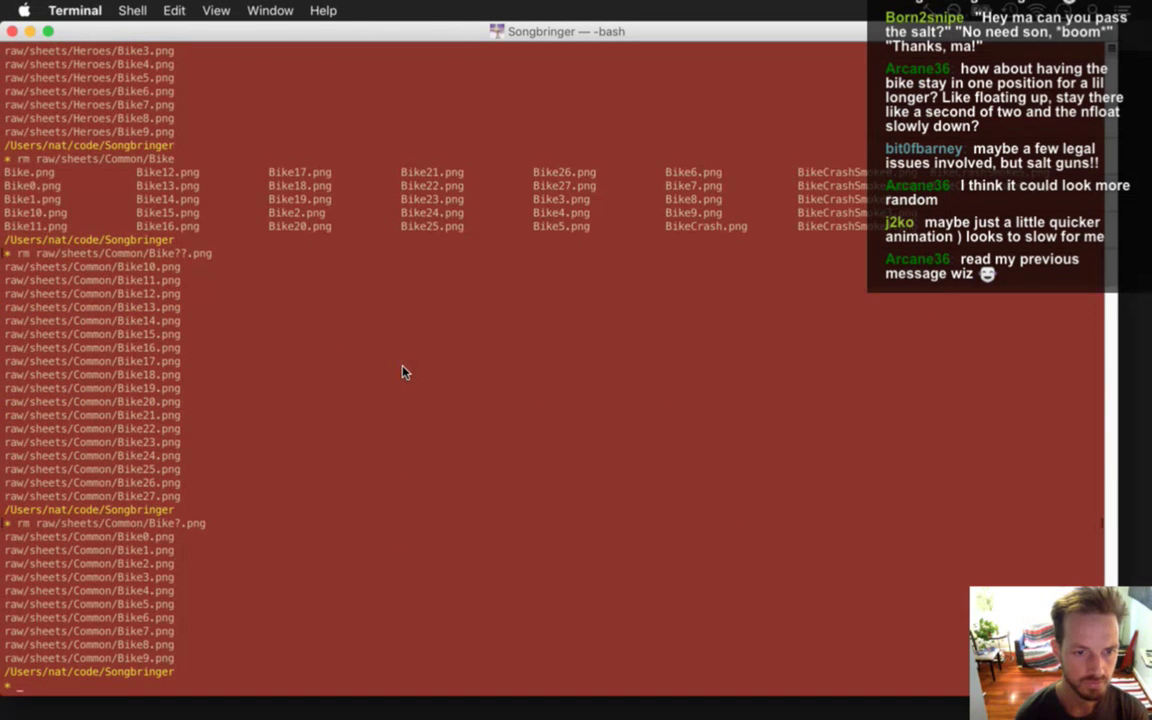
{"action": "key", "text": "super+Tab"}
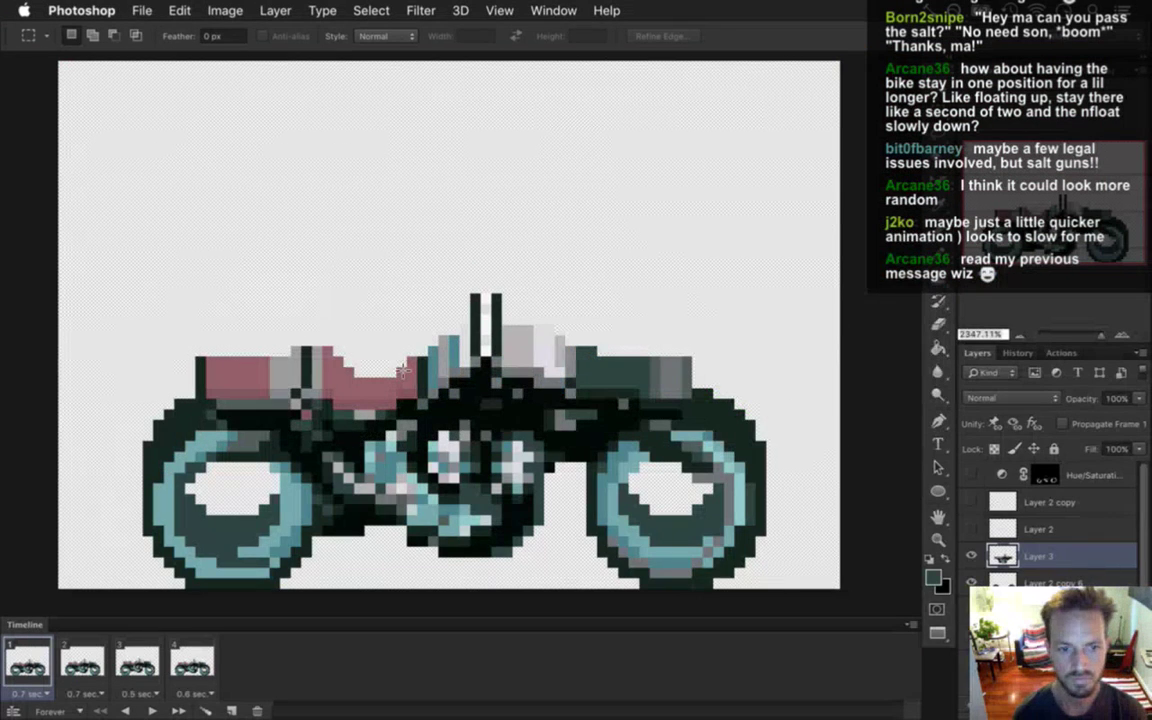
Close Save for Web and re-render the retimed frames as the Bike.png PNG sequence.
{"action": "key", "text": "super+alt+shift+s"}
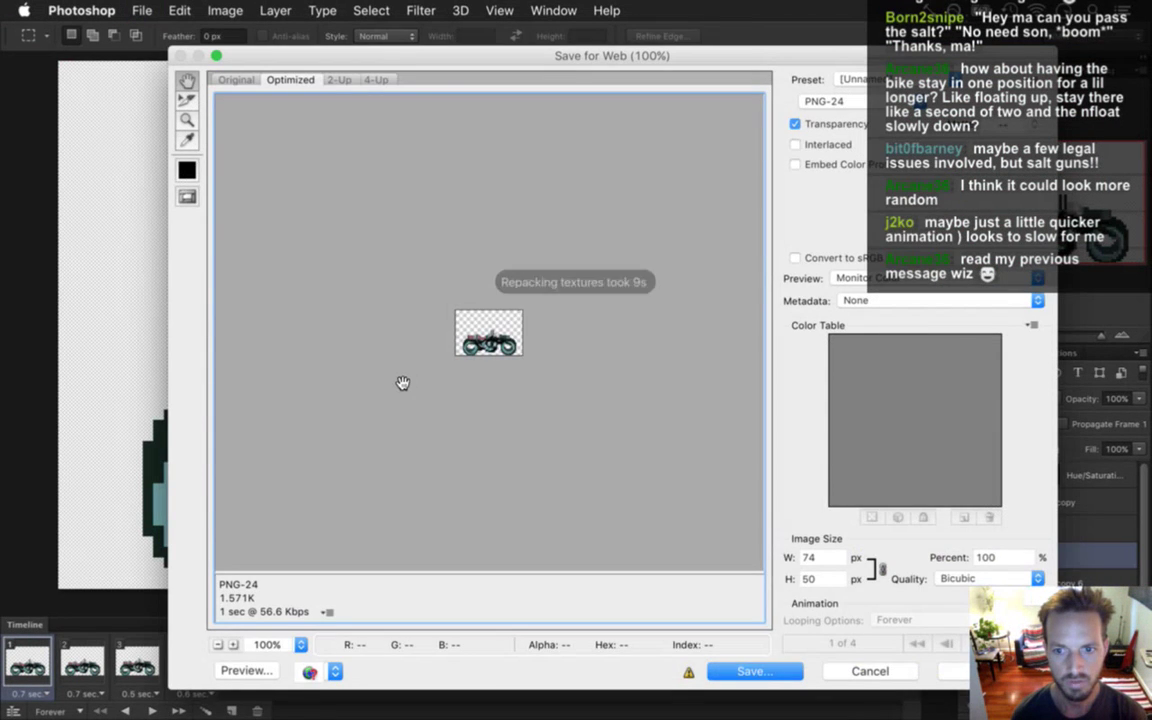
{"action": "key", "text": "Escape"}
{"action": "key", "text": "super+alt+shift+r"}
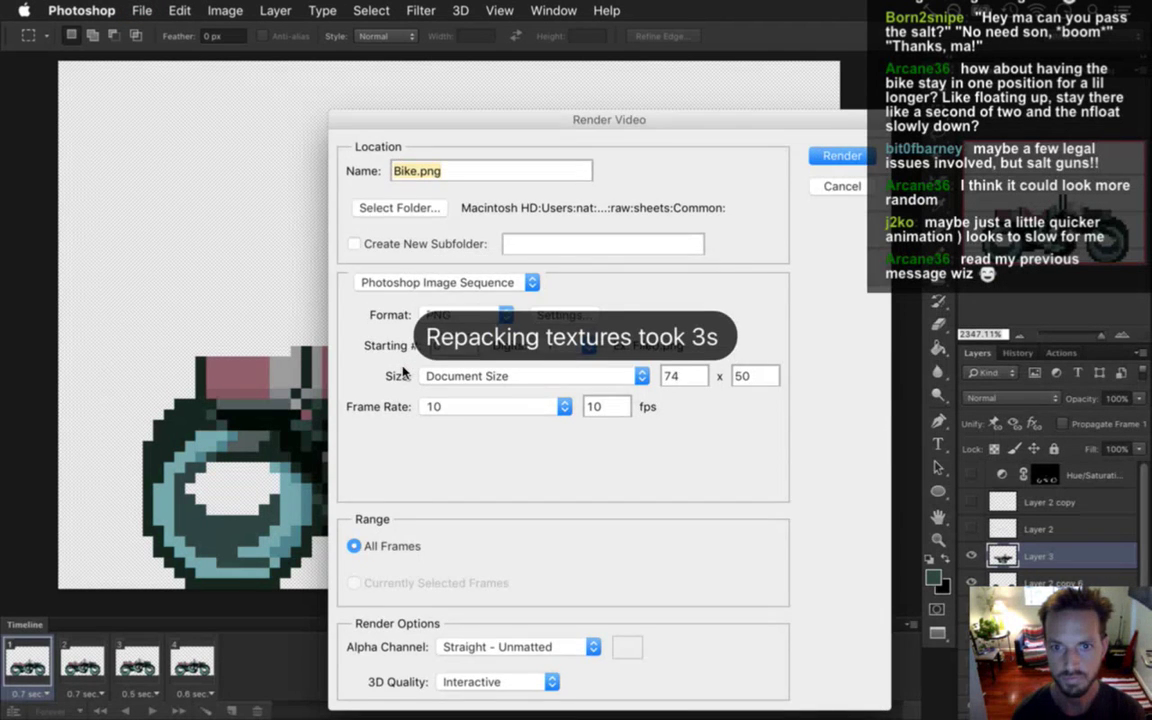
{"action": "key", "text": "Escape"}
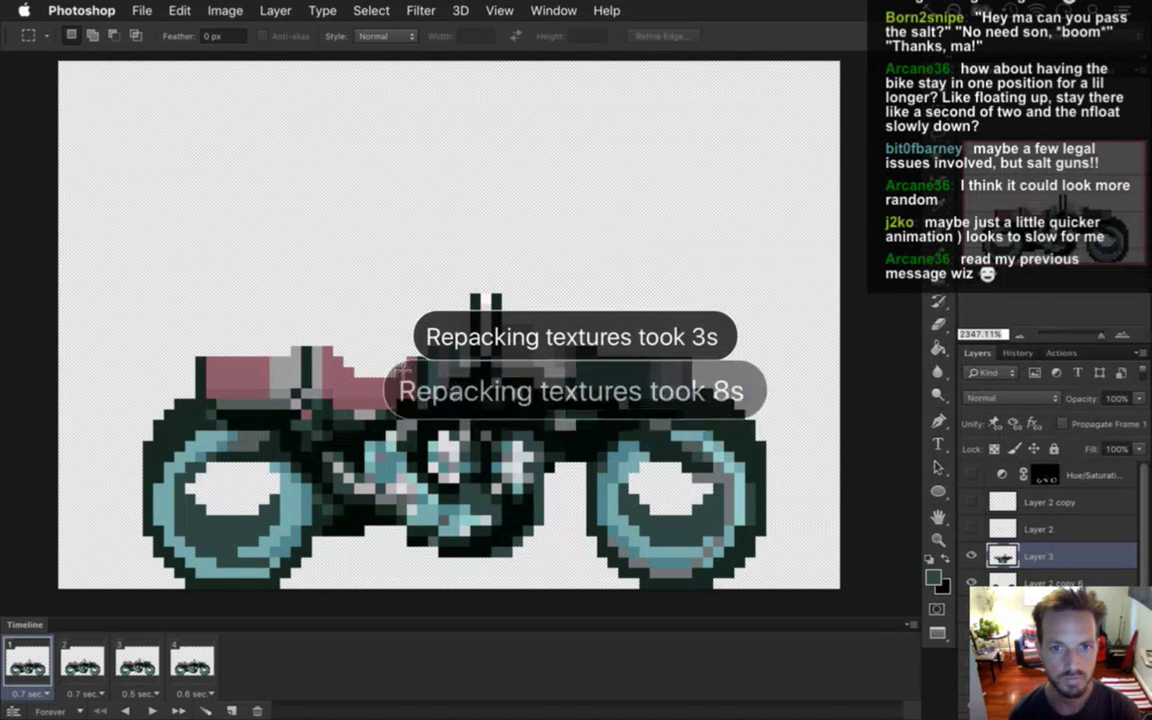
{"action": "key", "text": "super+Tab"}
{"action": "key", "text": "super+Tab"}
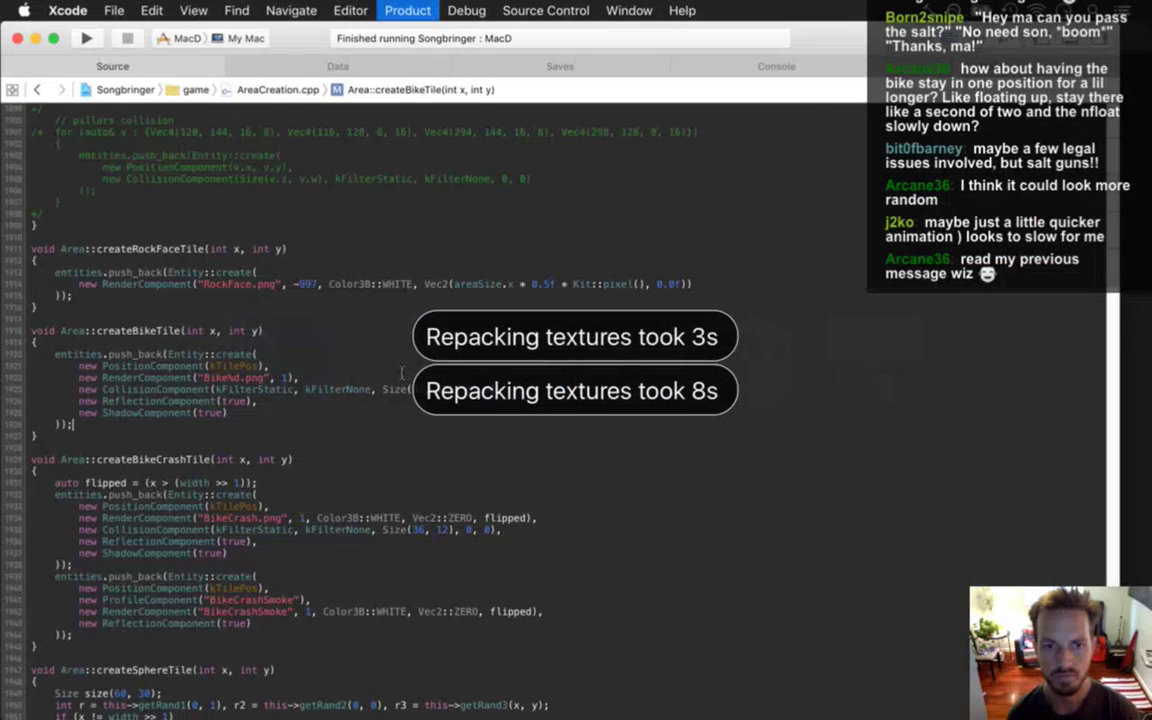
Build and run Songbringer with Cmd+R, quit it, then rebuild and run again.
{"action": "key", "text": "super+r"}
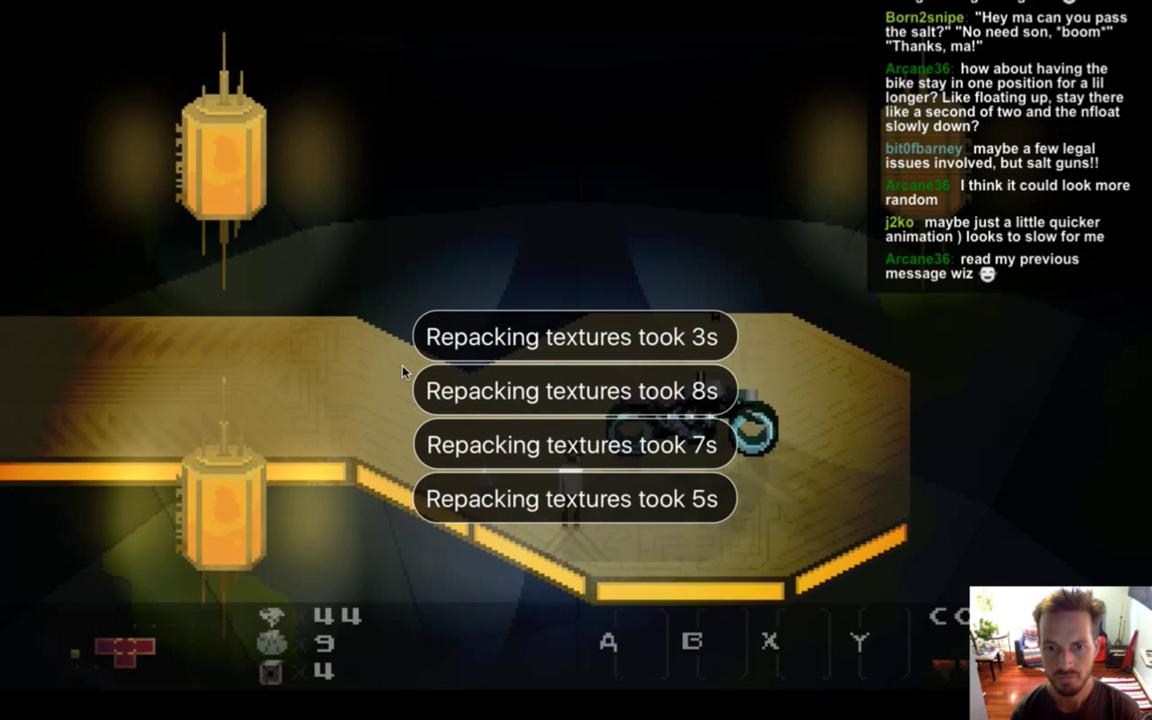
{"action": "key", "text": "super+q"}
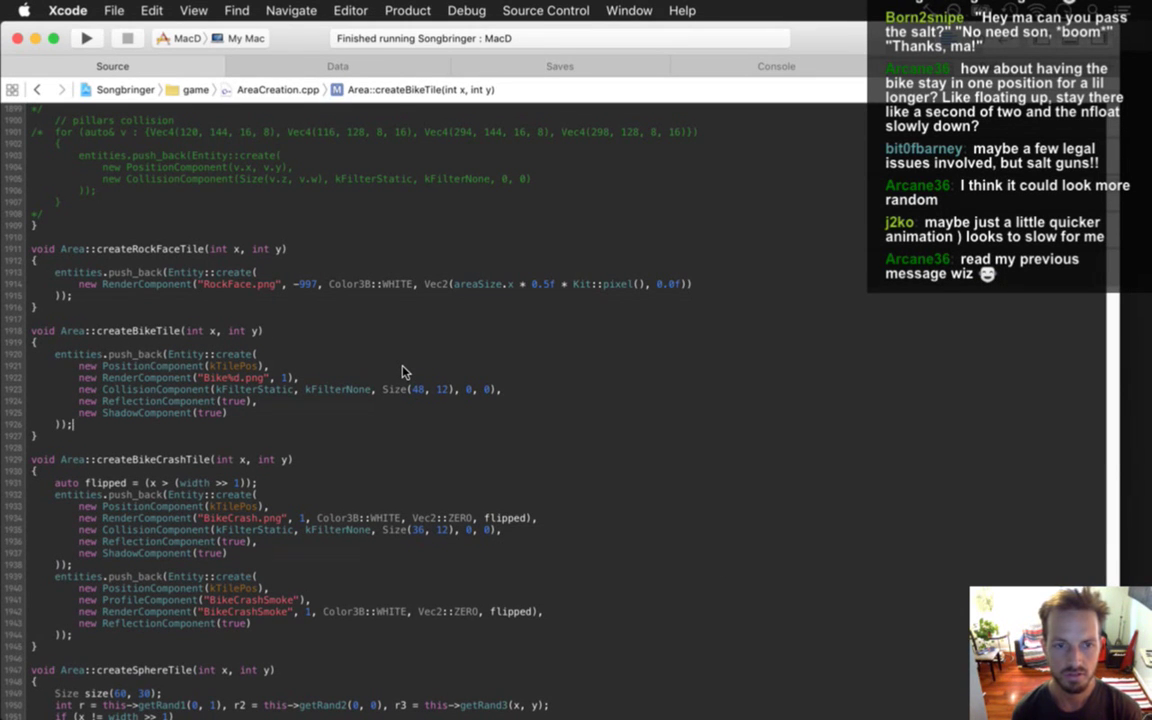
{"action": "key", "text": "super+r"}
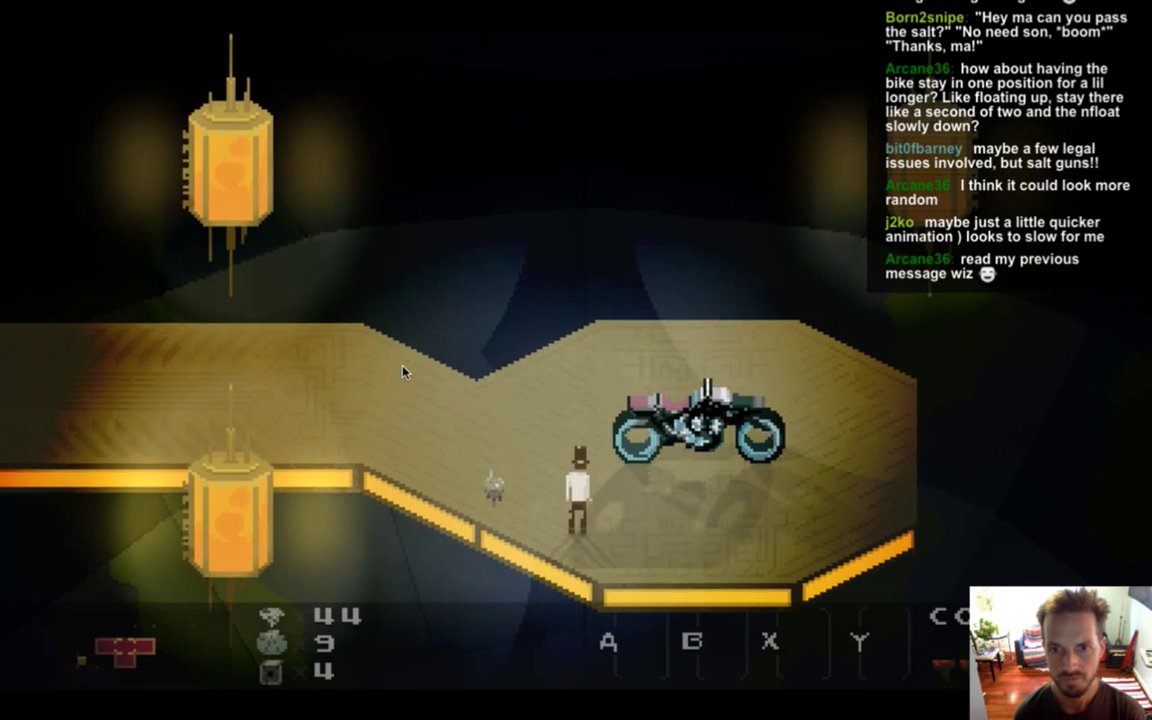
Walk the hero to the motorcycle, mount, dismount and remount it, then quit the game.
{"action": "key", "text": "Up"}
{"action": "key", "text": "Left"}
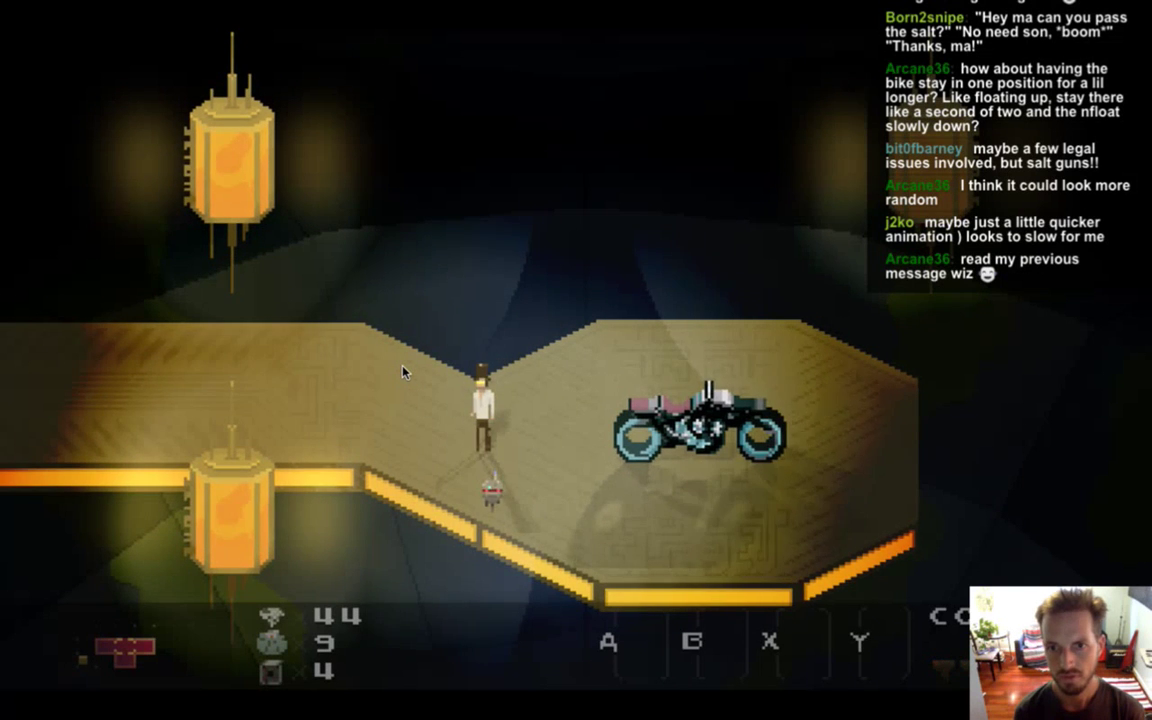
{"action": "key", "text": "Right"}
{"action": "key", "text": "Down"}
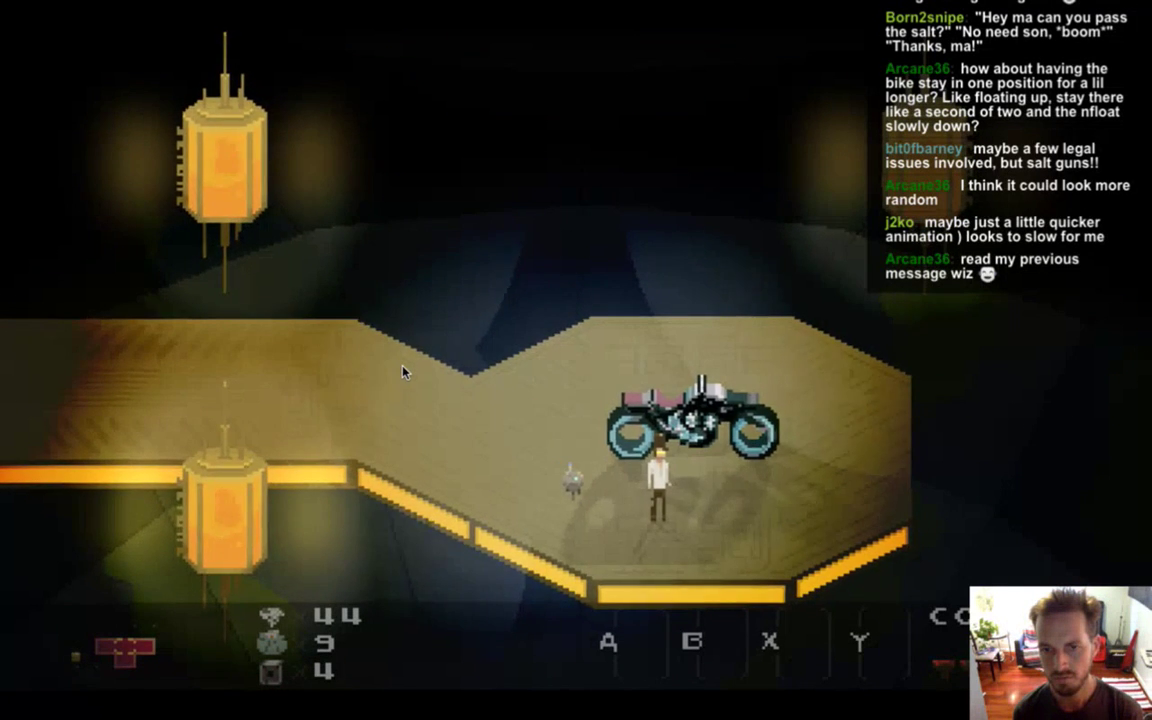
{"action": "key", "text": "Left"}
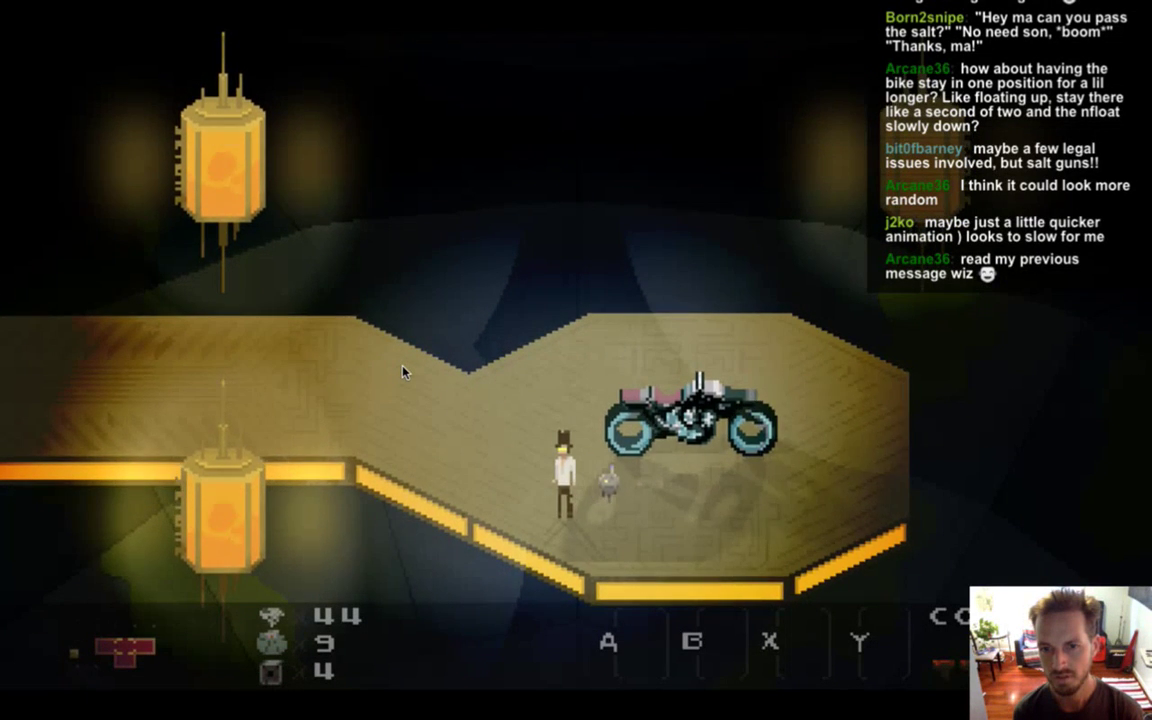
{"action": "key", "text": "Up"}
{"action": "key", "text": "Right"}
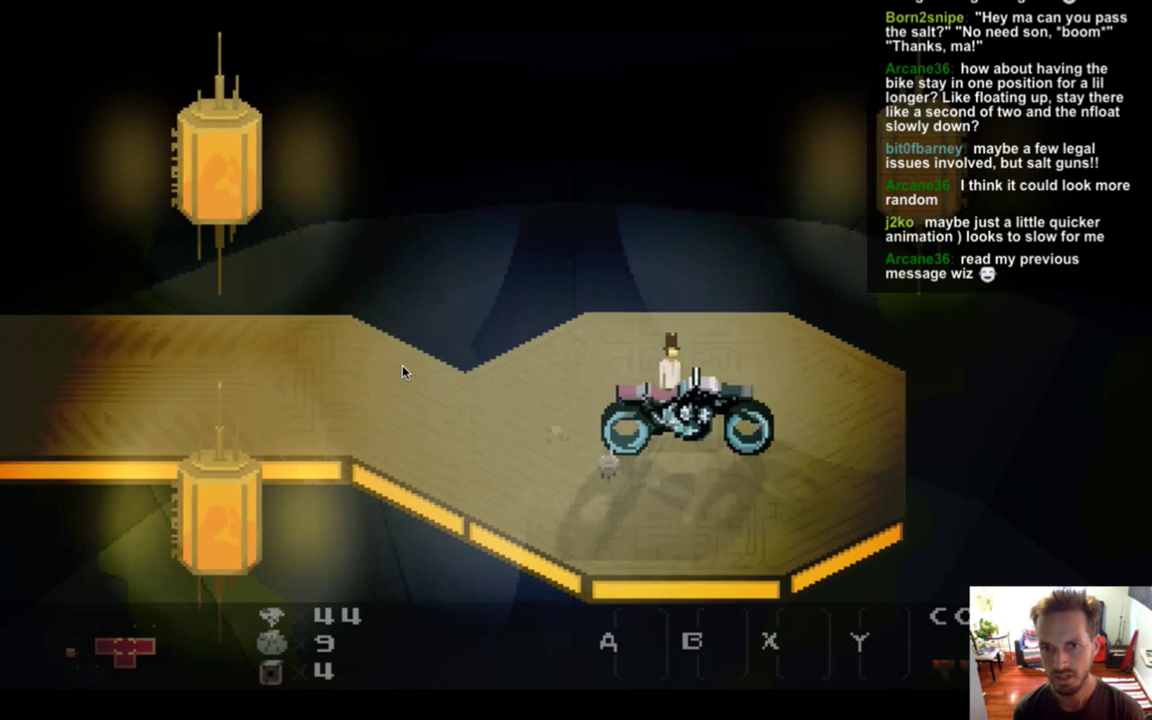
{"action": "key", "text": "Up"}
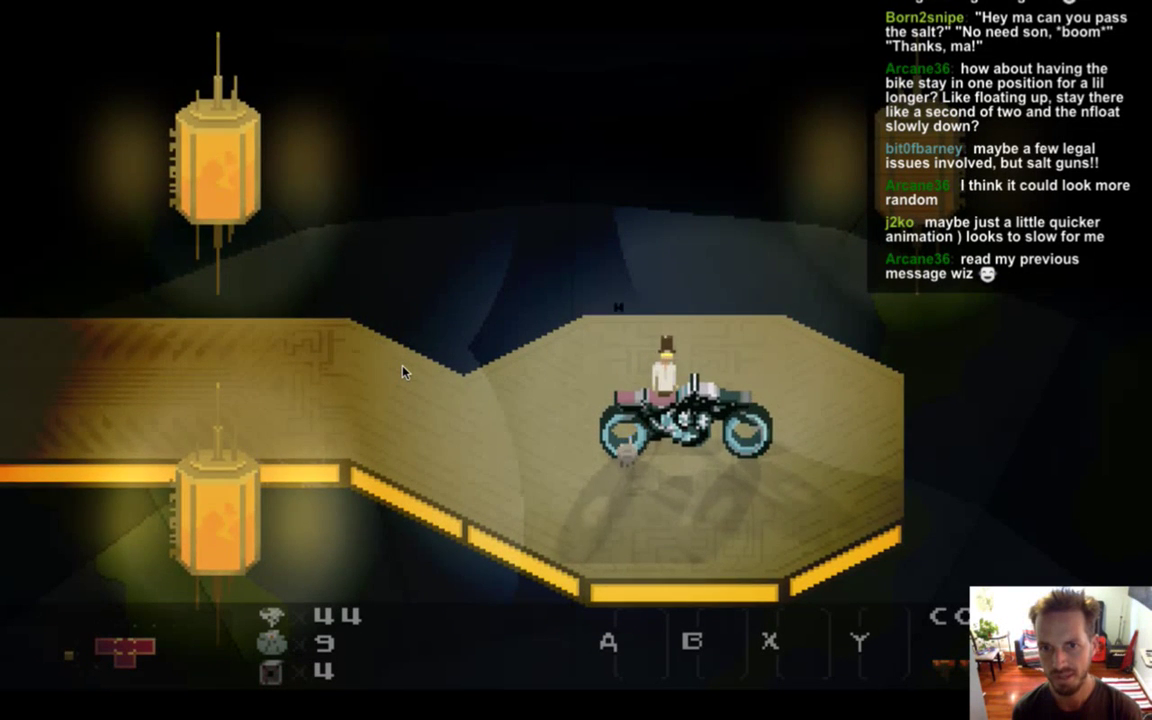
{"action": "key", "text": "Left"}
{"action": "key", "text": "Left"}
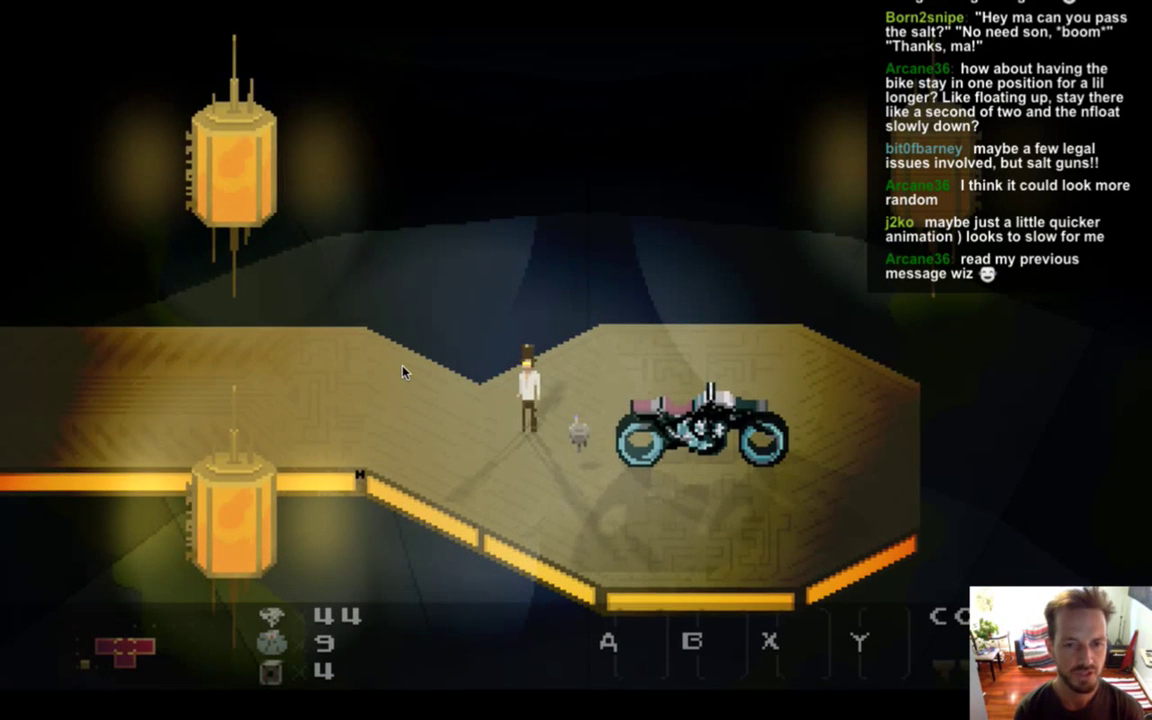
{"action": "key", "text": "Right"}
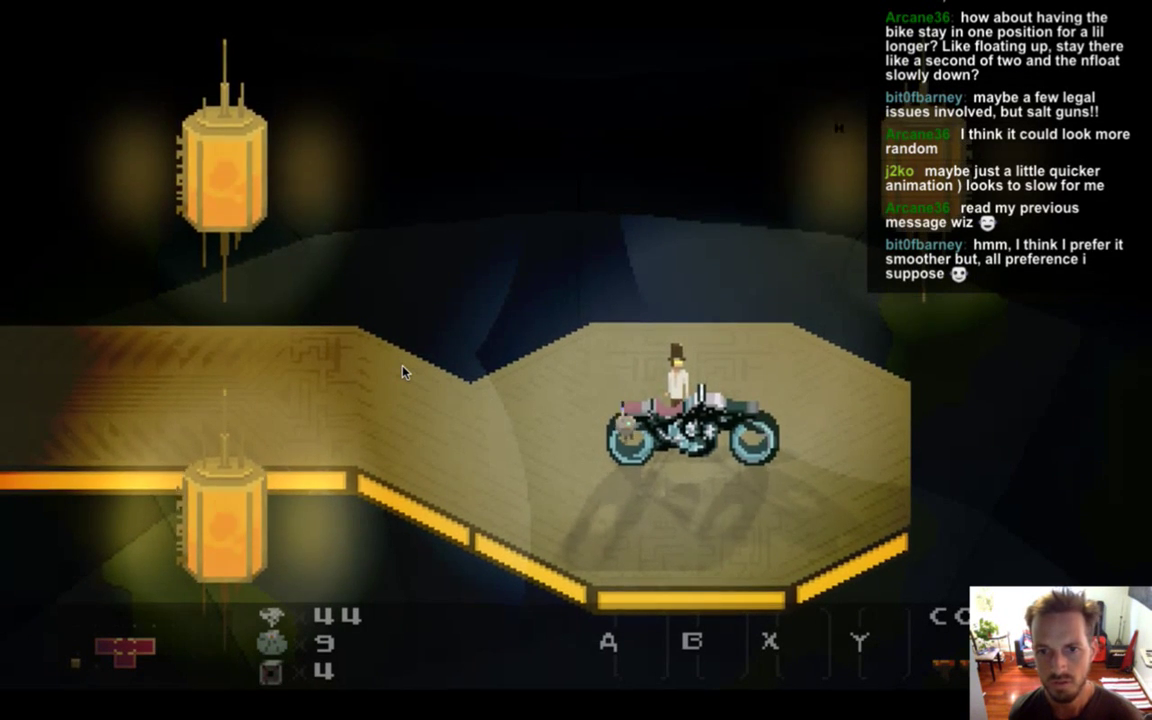
{"action": "key", "text": "super+q"}
{"action": "key", "text": "super+Tab"}
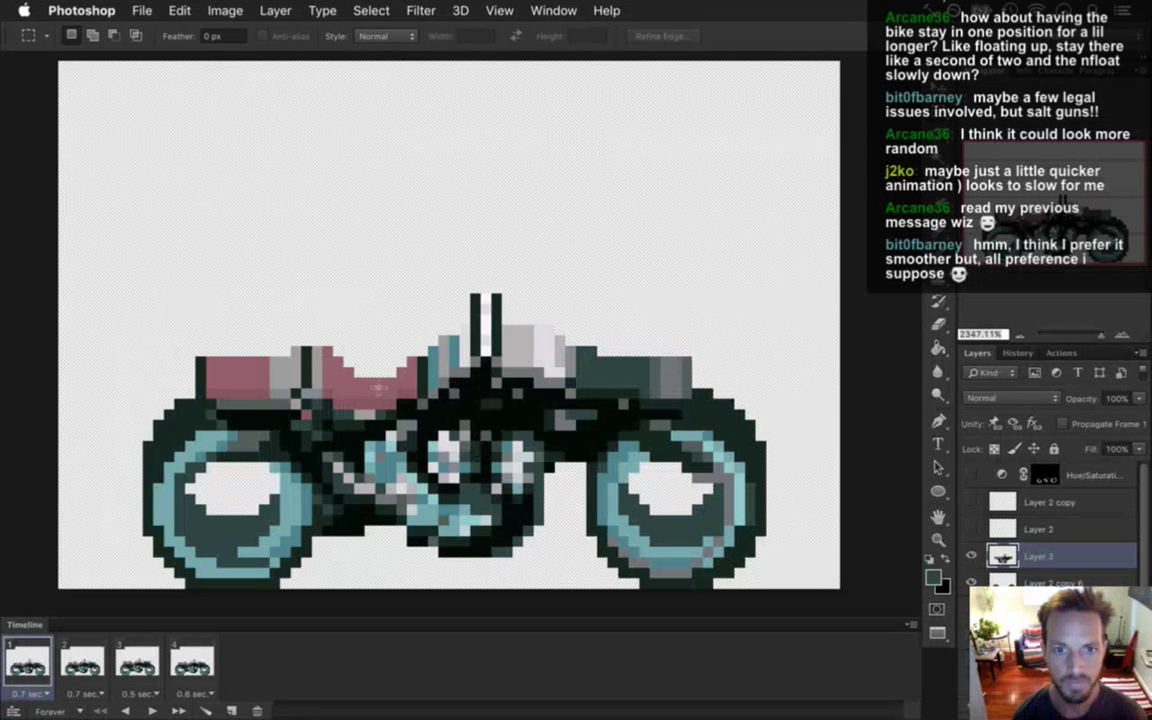
Start File > Open and navigate to the sprites folder's Roq folder.
{"action": "left_click", "coordinate": [138, 10]}
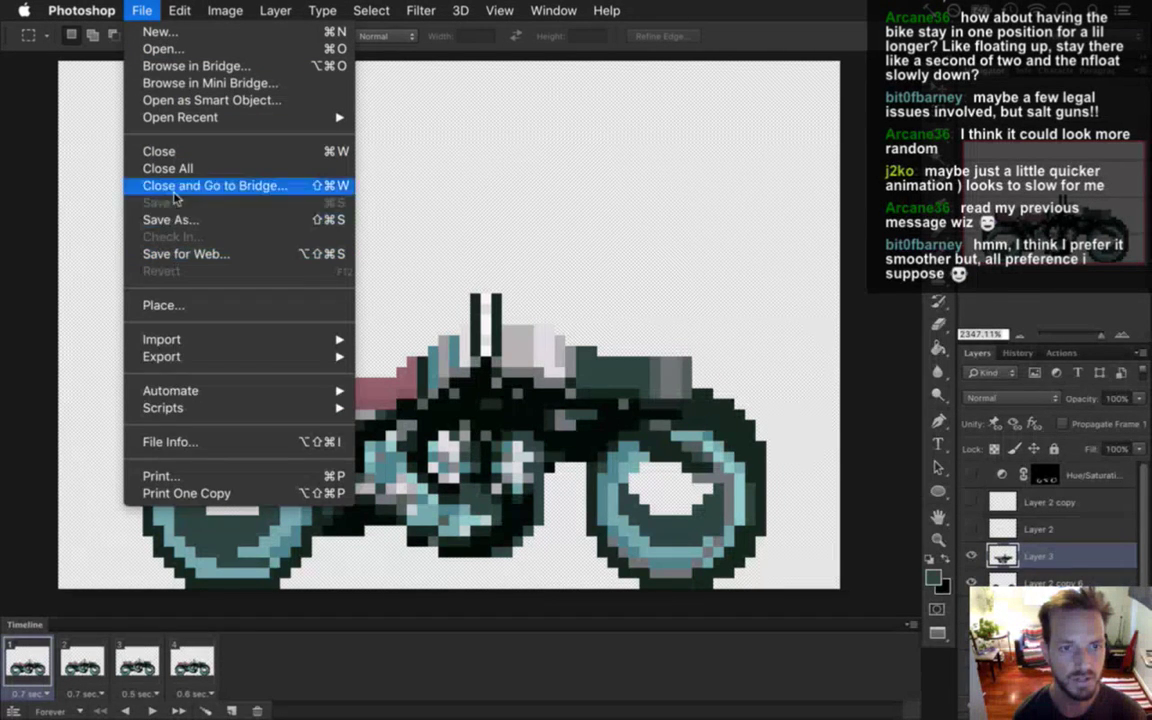
{"action": "left_click", "coordinate": [166, 49]}
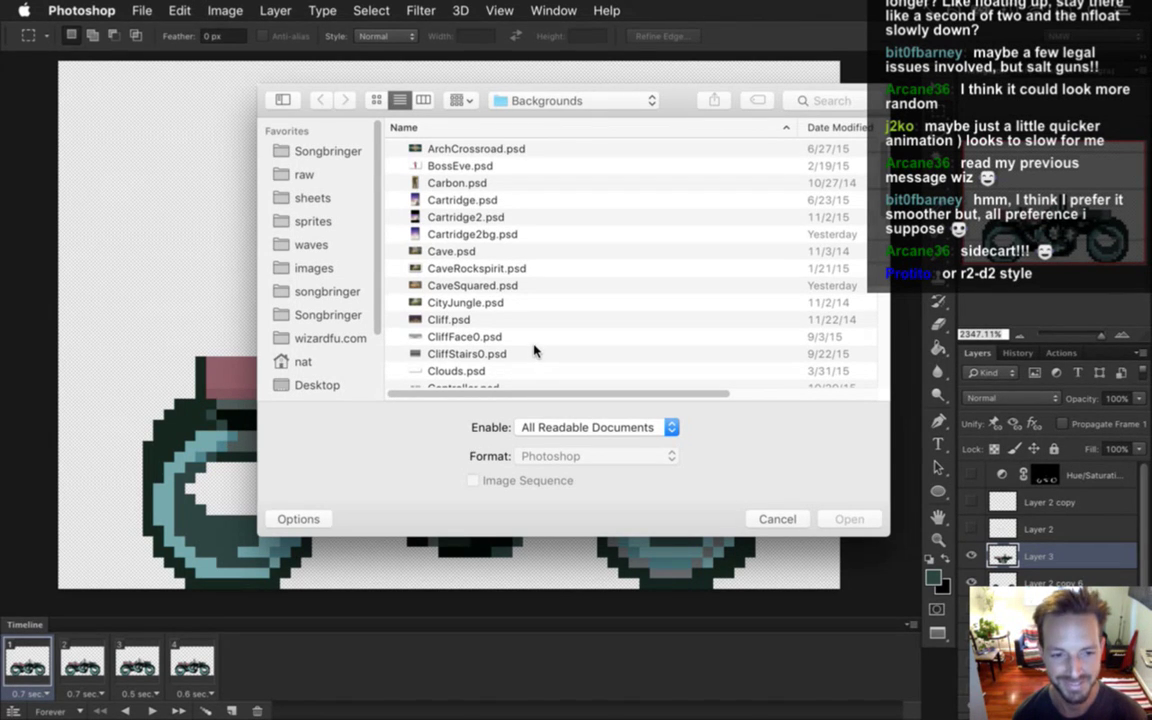
{"action": "left_click", "coordinate": [576, 102]}
{"action": "left_click", "coordinate": [576, 121]}
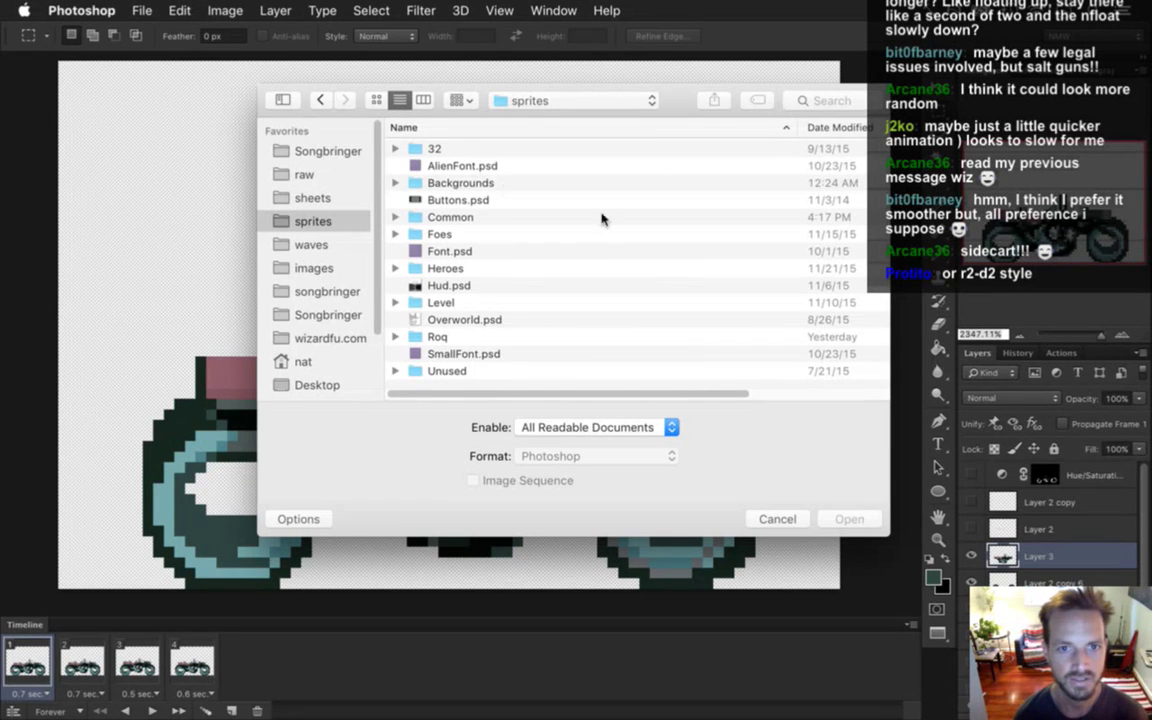
{"action": "double_click", "coordinate": [445, 268]}
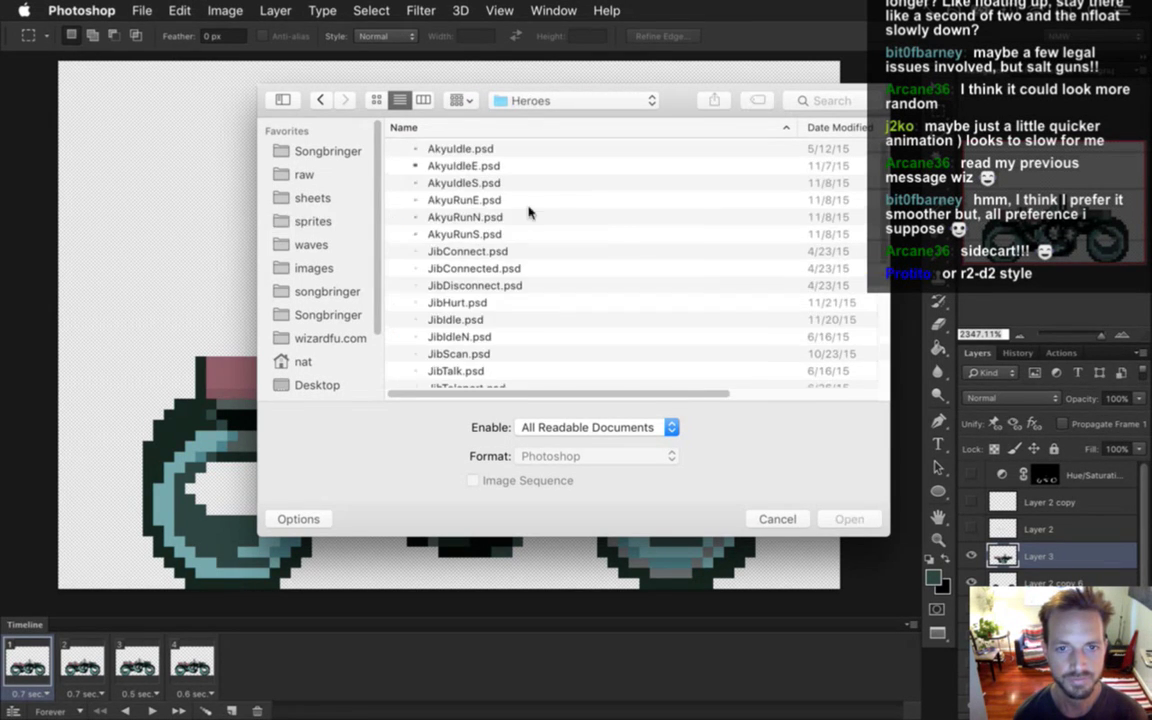
{"action": "left_click", "coordinate": [480, 97]}
{"action": "left_click", "coordinate": [520, 118]}
{"action": "double_click", "coordinate": [440, 336]}
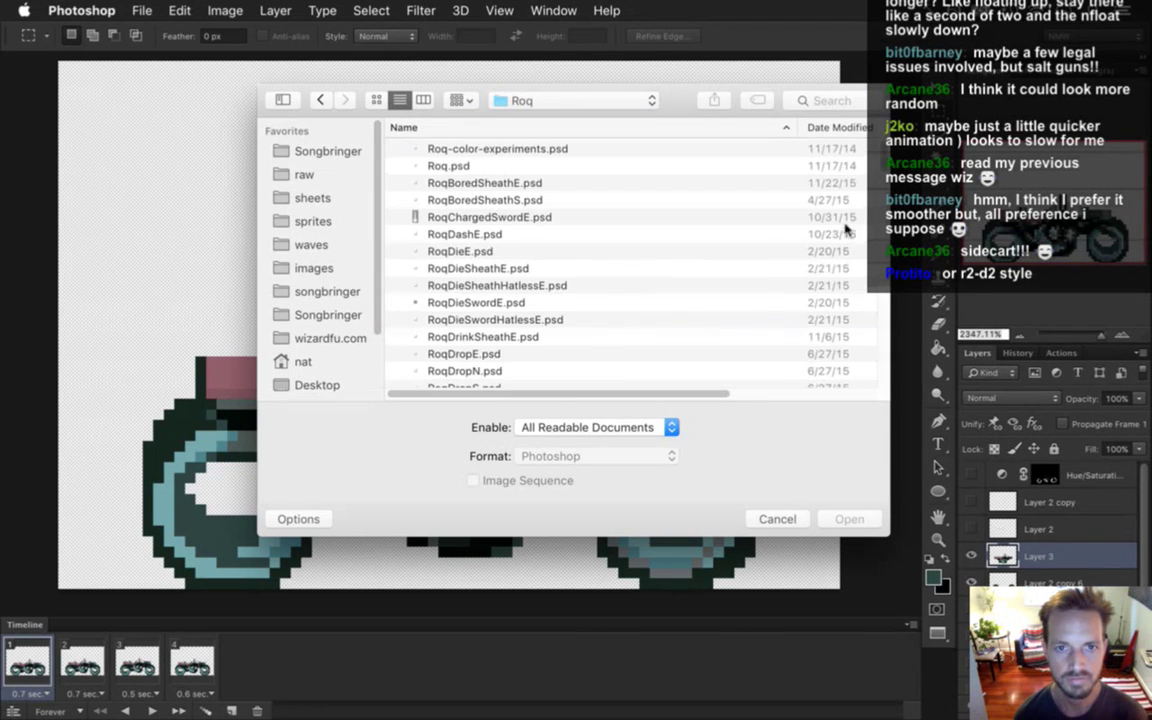
Choose RoqIdleShirtS.psd from the Roq file list and open it.
{"action": "scroll", "coordinate": [860, 250], "scroll_direction": "down", "scroll_amount": 5}
{"action": "scroll", "coordinate": [870, 261], "scroll_direction": "down", "scroll_amount": 15}
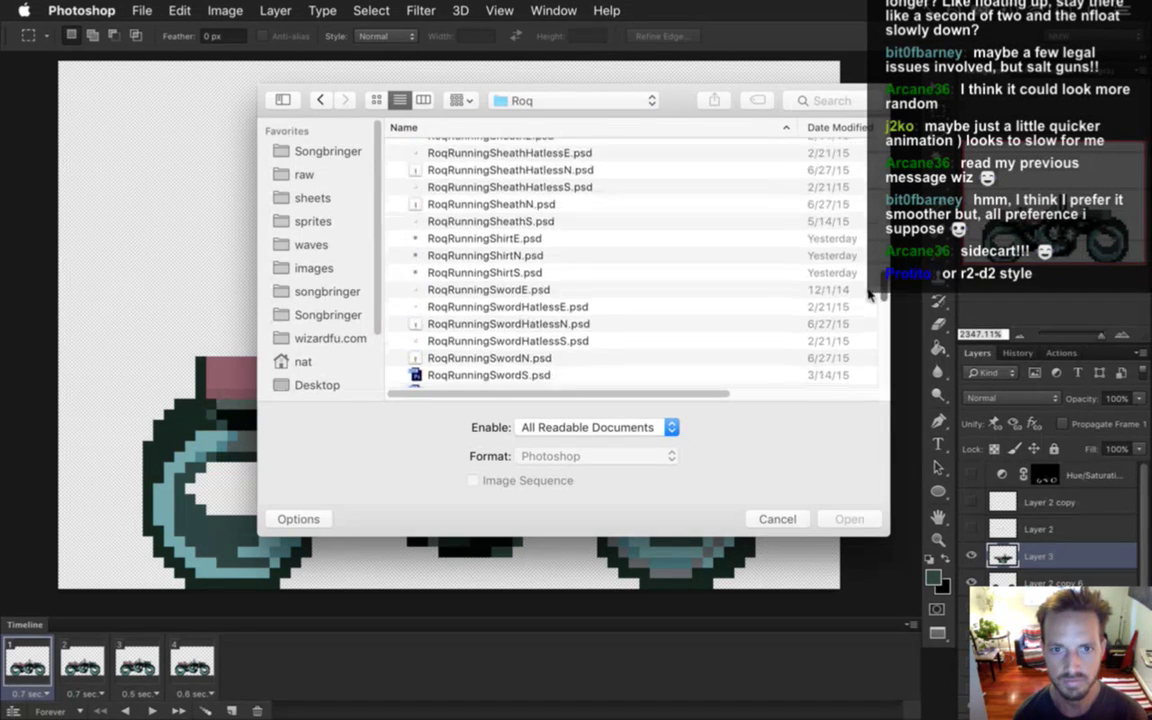
{"action": "scroll", "coordinate": [866, 300], "scroll_direction": "up", "scroll_amount": 10}
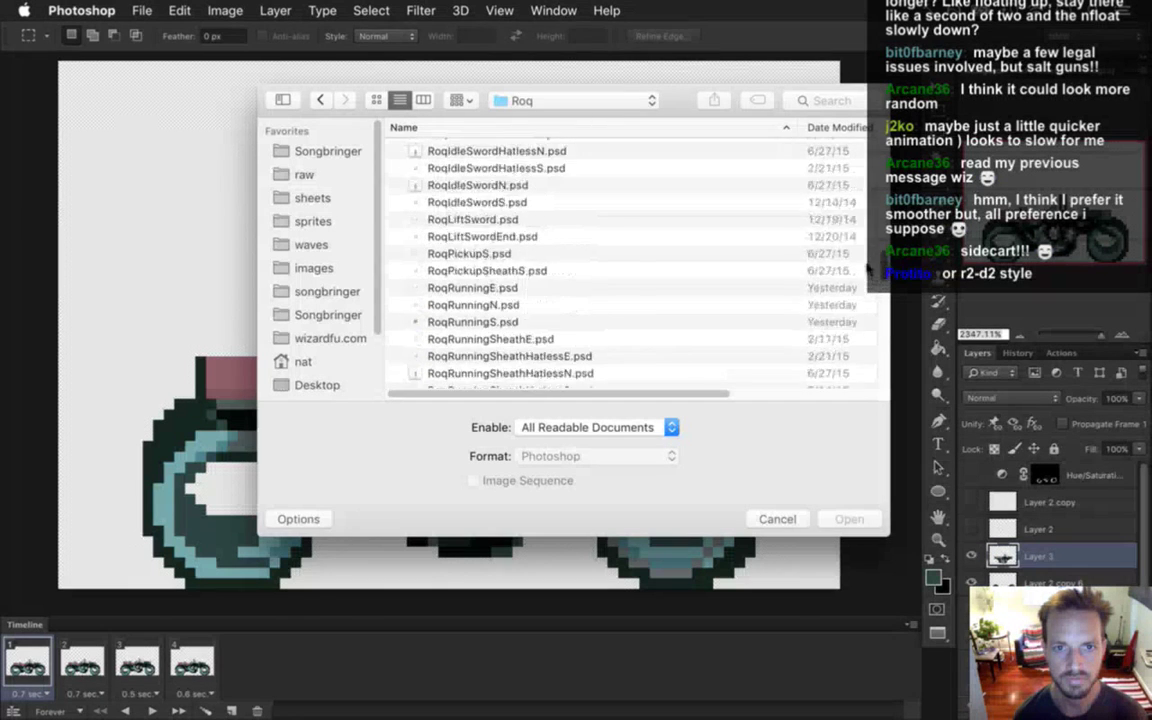
{"action": "scroll", "coordinate": [869, 245], "scroll_direction": "up", "scroll_amount": 3}
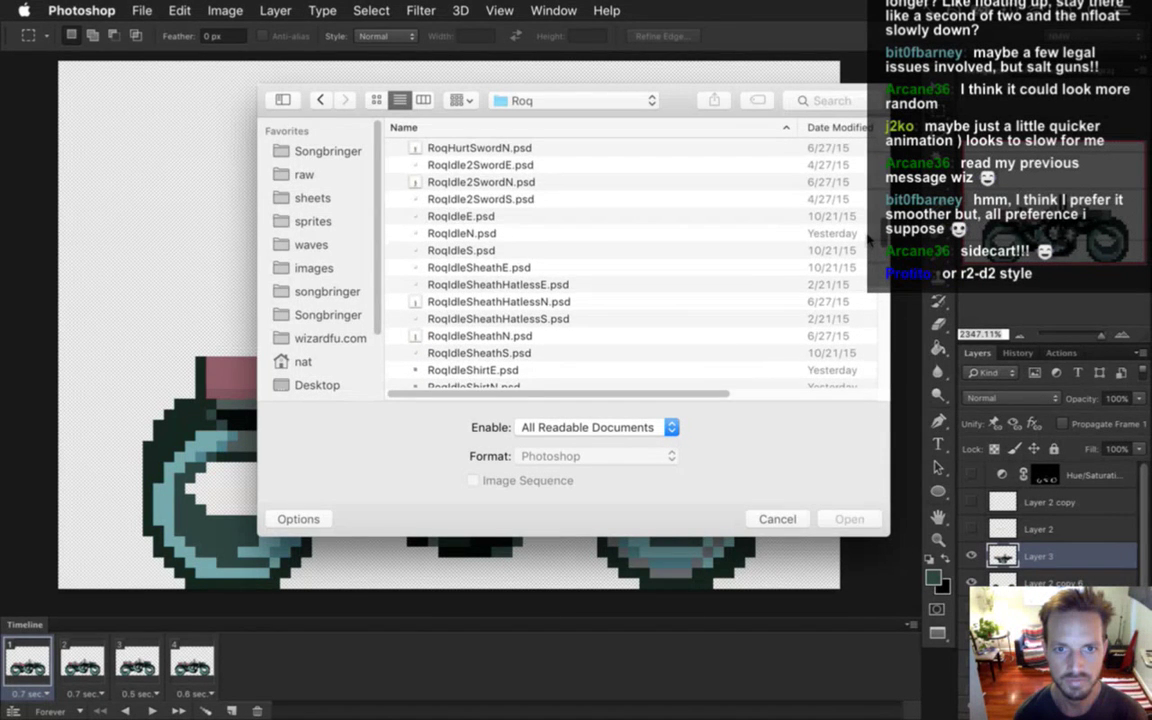
{"action": "scroll", "coordinate": [867, 240], "scroll_direction": "down", "scroll_amount": 5}
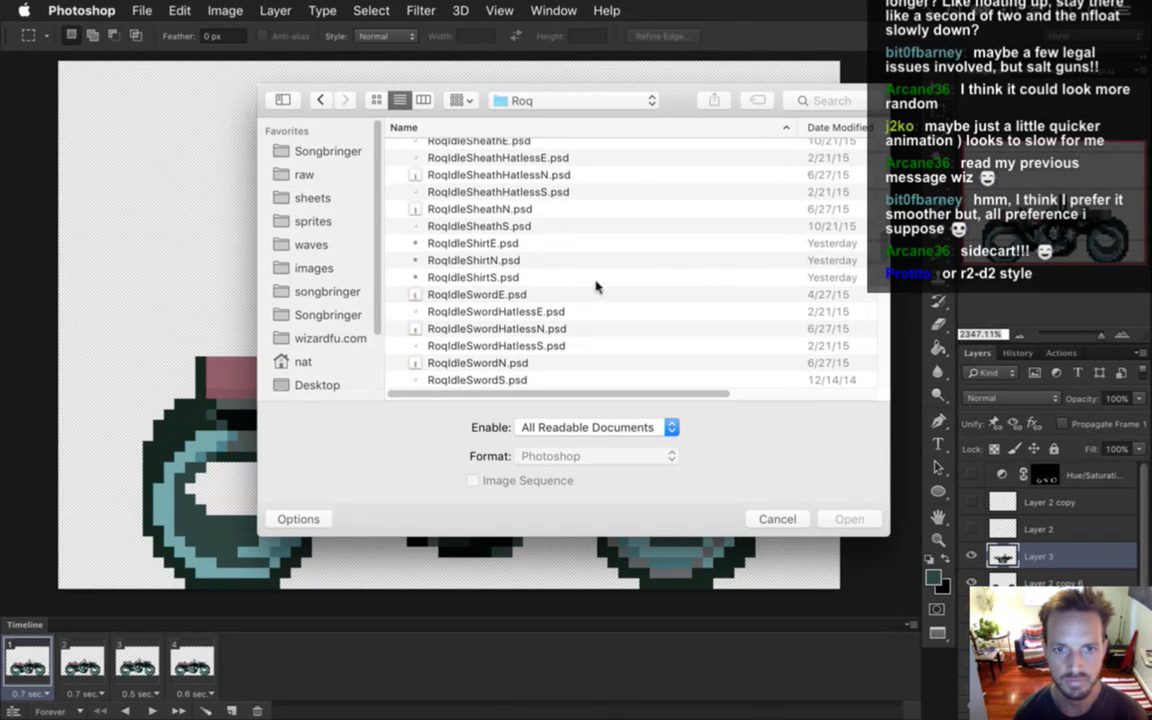
{"action": "left_click", "coordinate": [476, 278]}
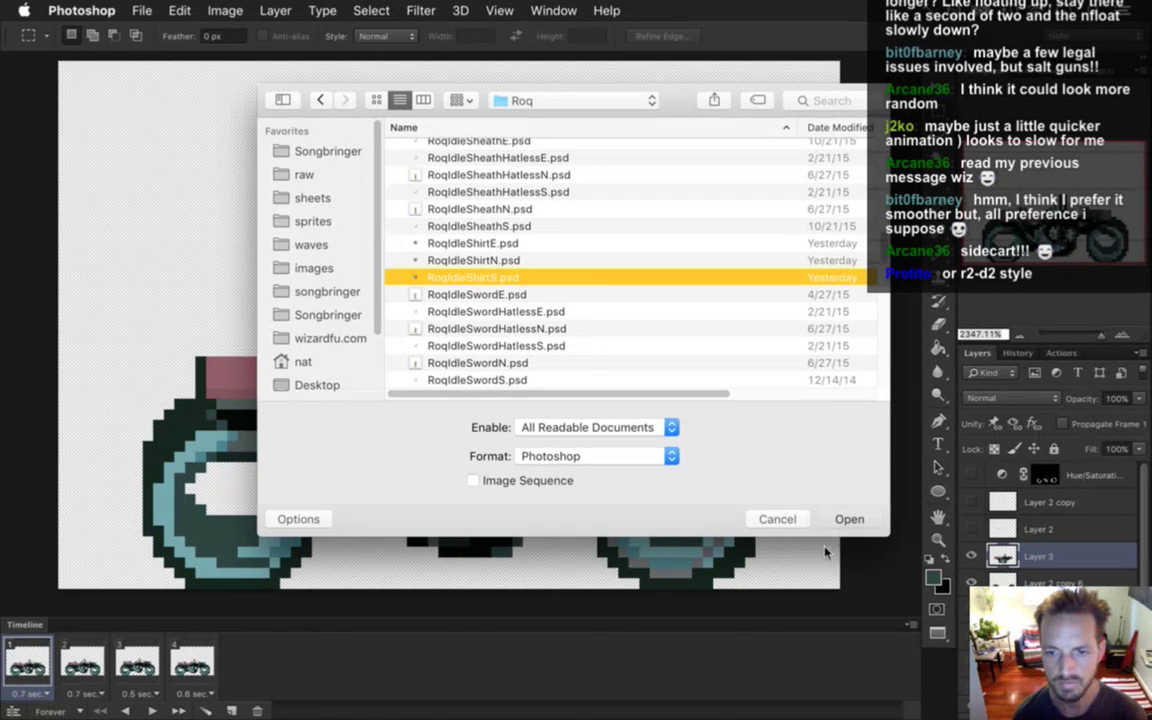
{"action": "left_click", "coordinate": [845, 518]}
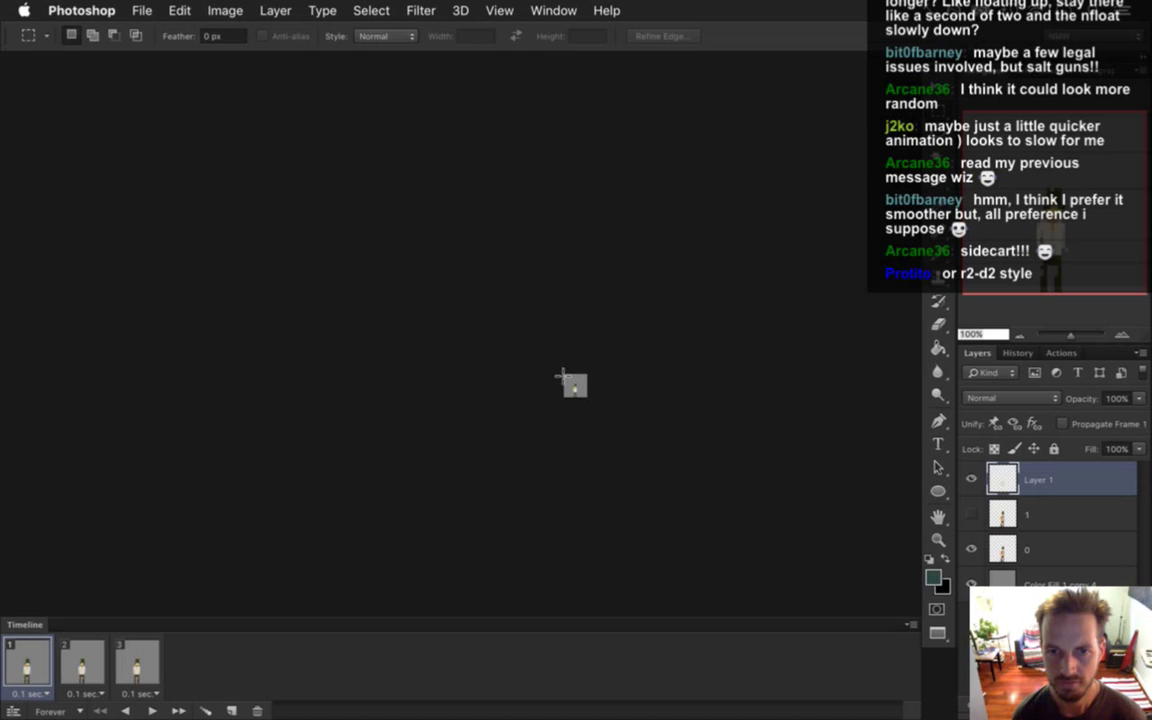
Zoom in on the tiny hero sprite and select its entire canvas for copying.
{"action": "left_click_drag", "start_coordinate": [597, 386], "coordinate": [609, 417]}
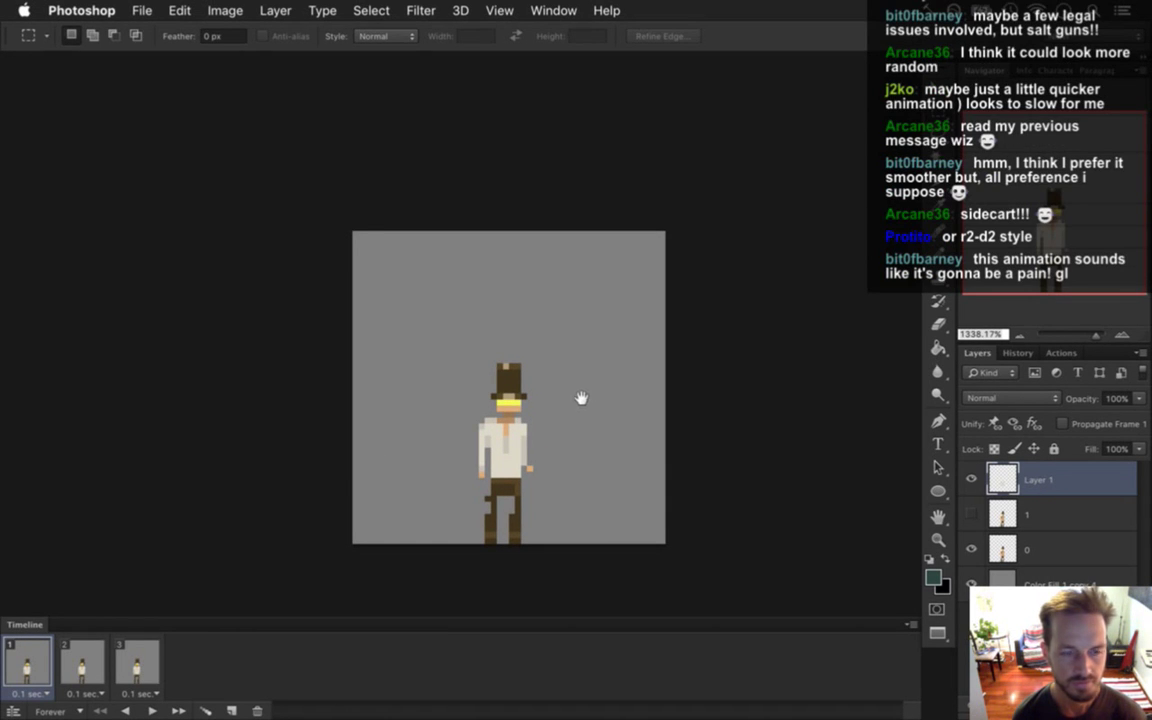
{"action": "left_click_drag", "start_coordinate": [563, 384], "coordinate": [533, 350]}
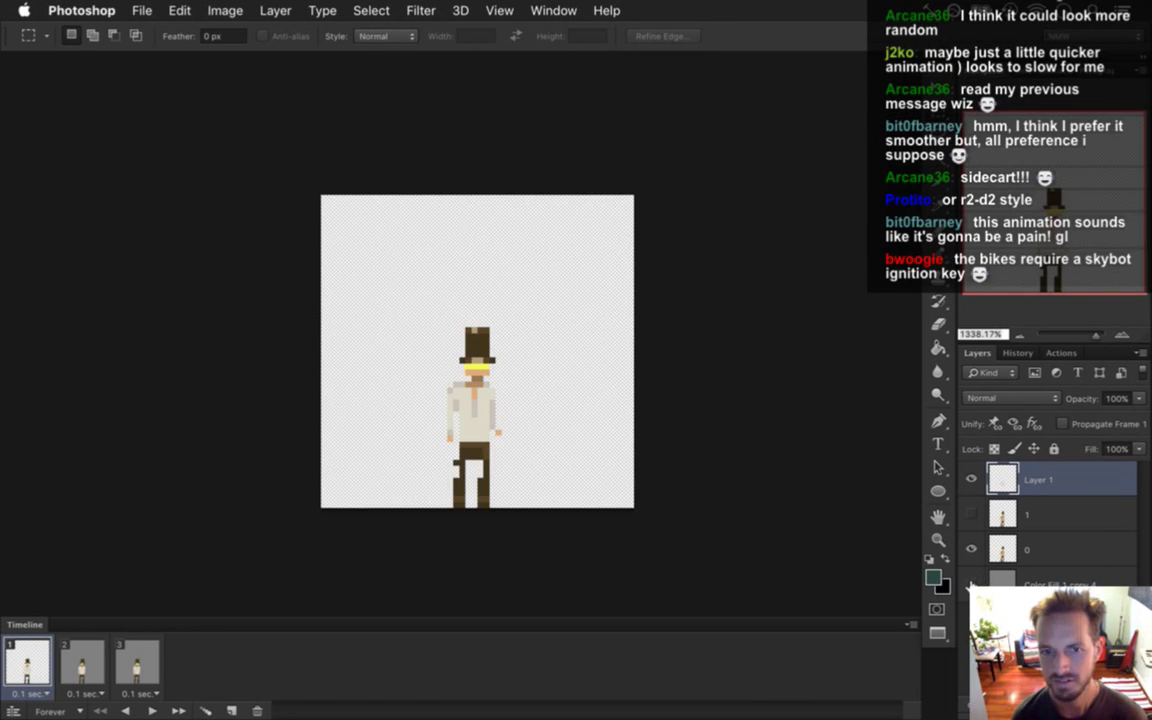
{"action": "key", "text": "ctrl+a"}
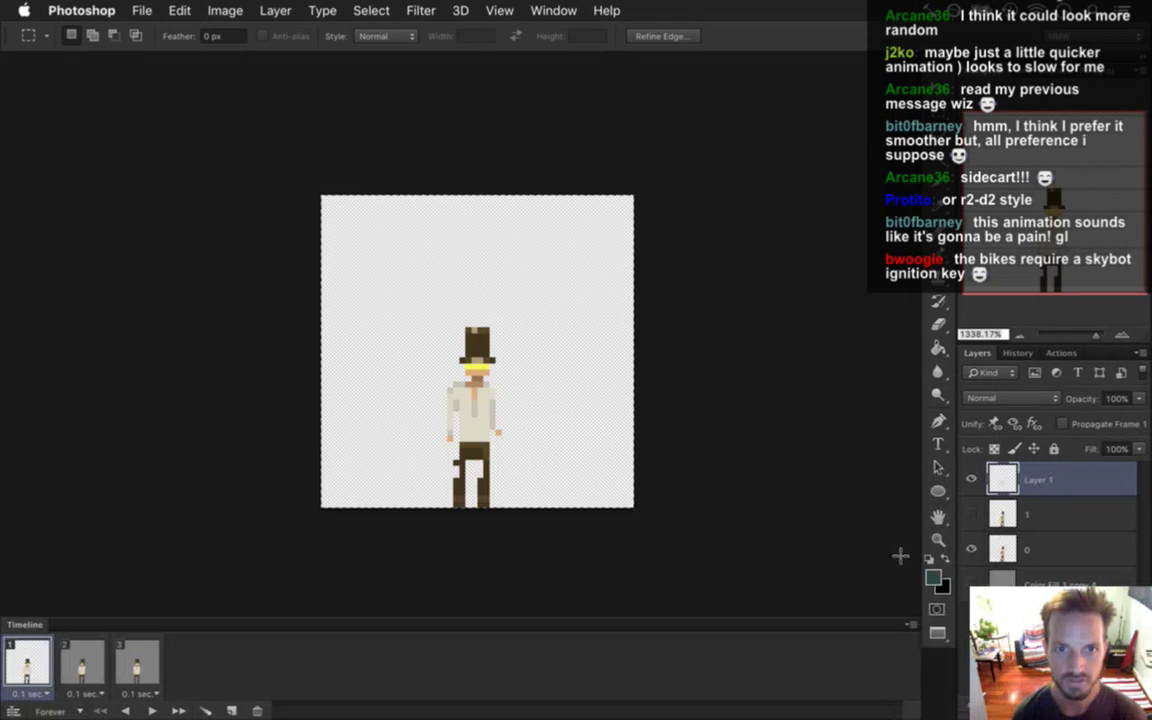
Paste the hero into Bike.psd as a new layer placed below the bike.
{"action": "left_click", "coordinate": [553, 10]}
{"action": "scroll", "coordinate": [545, 484], "scroll_direction": "down", "scroll_amount": 2}
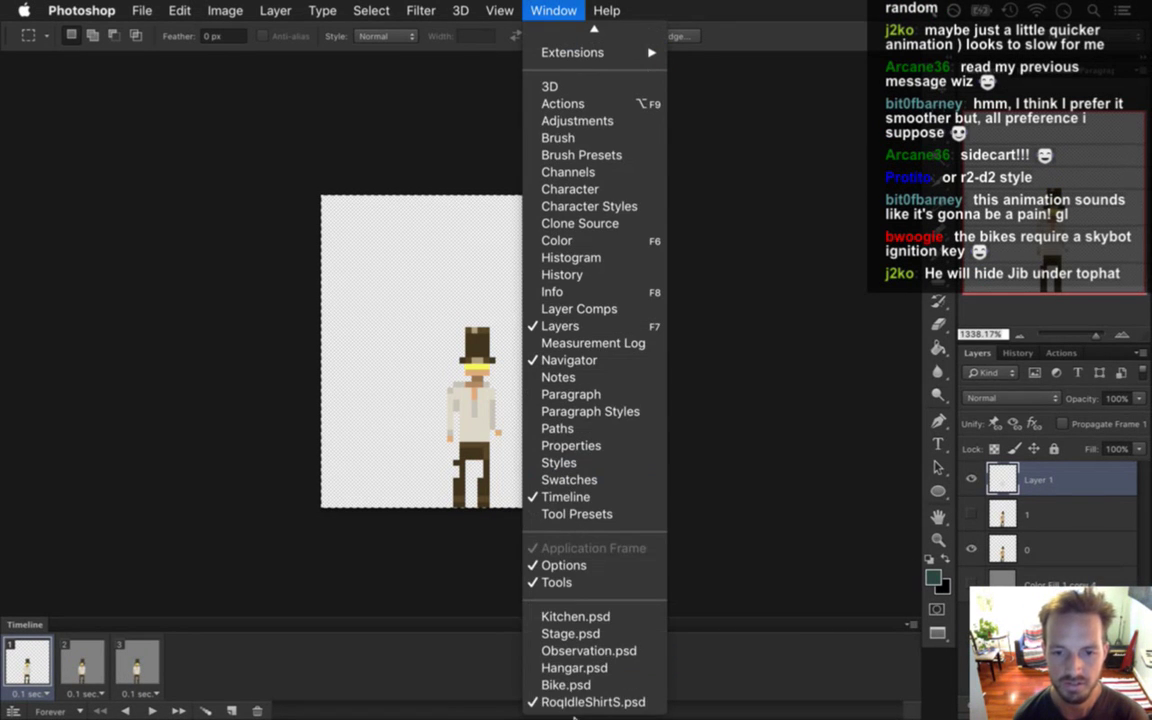
{"action": "left_click", "coordinate": [593, 688]}
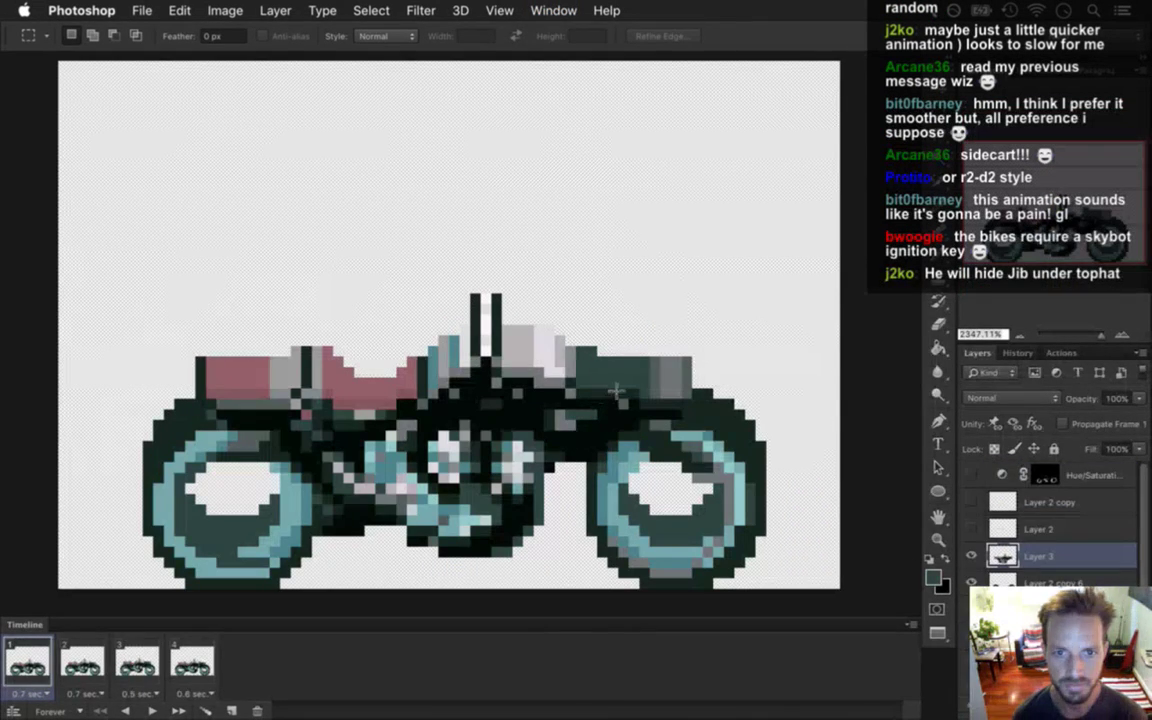
{"action": "scroll", "coordinate": [589, 367], "scroll_direction": "down", "scroll_amount": 1}
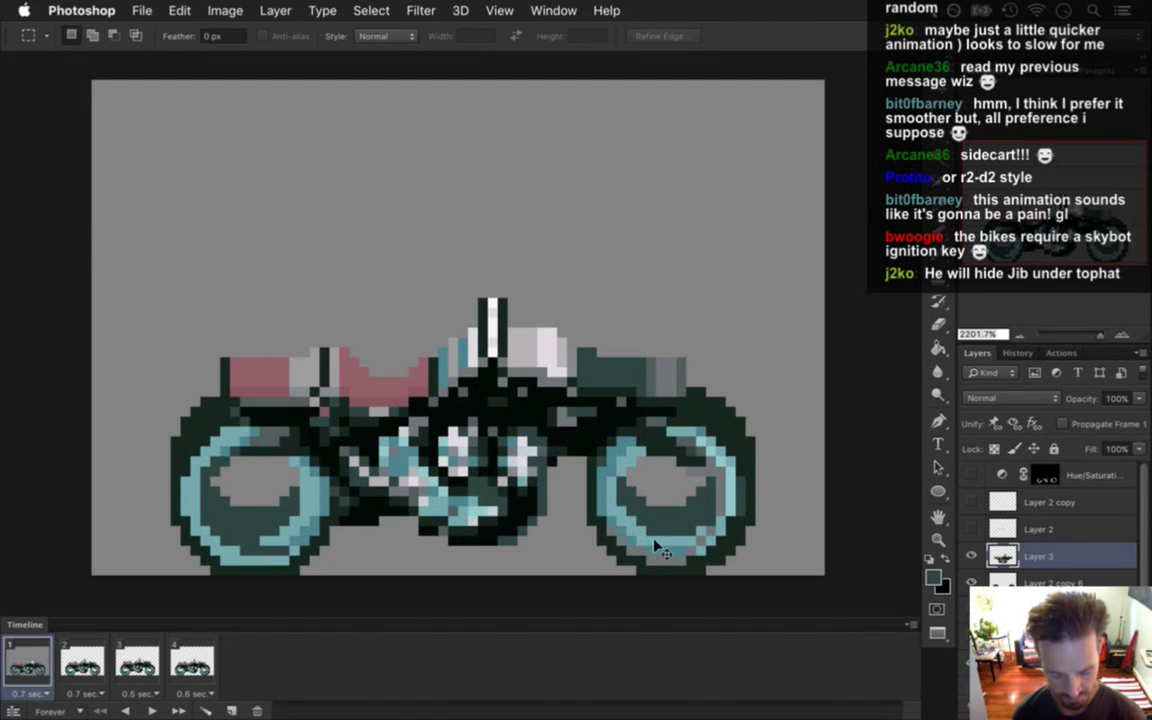
{"action": "key", "text": "super+v"}
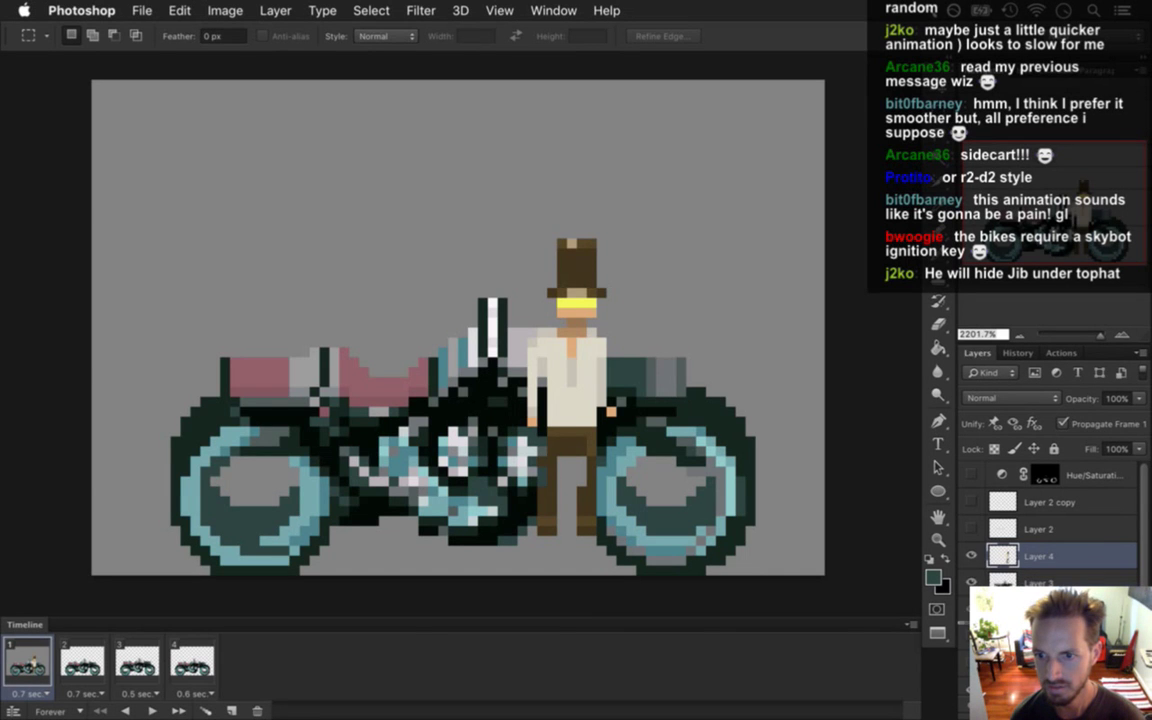
{"action": "key", "text": "super+["}
Move the hero left onto the bike's seat, then switch to Xcode.
{"action": "key", "text": "v"}
{"action": "left_click_drag", "start_coordinate": [571, 302], "coordinate": [407, 248]}
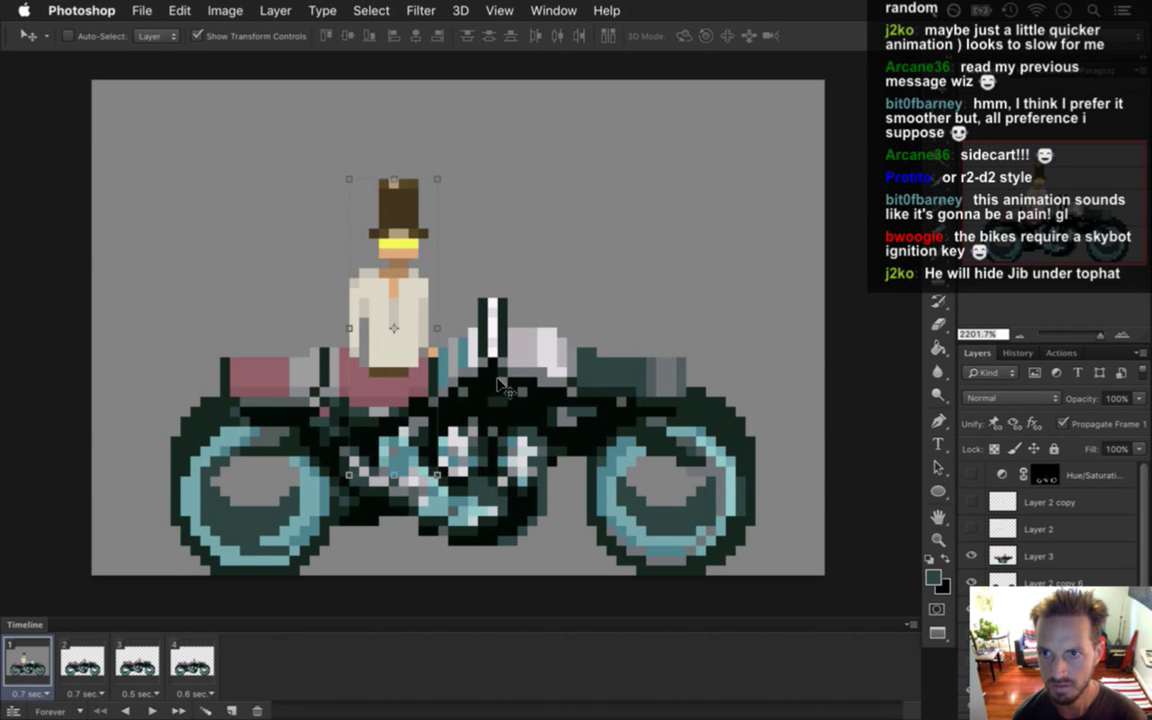
{"action": "key", "text": "super+Tab"}
Build and run Songbringer from Xcode to view the hero on the bike, then quit it.
{"action": "left_click", "coordinate": [415, 381]}
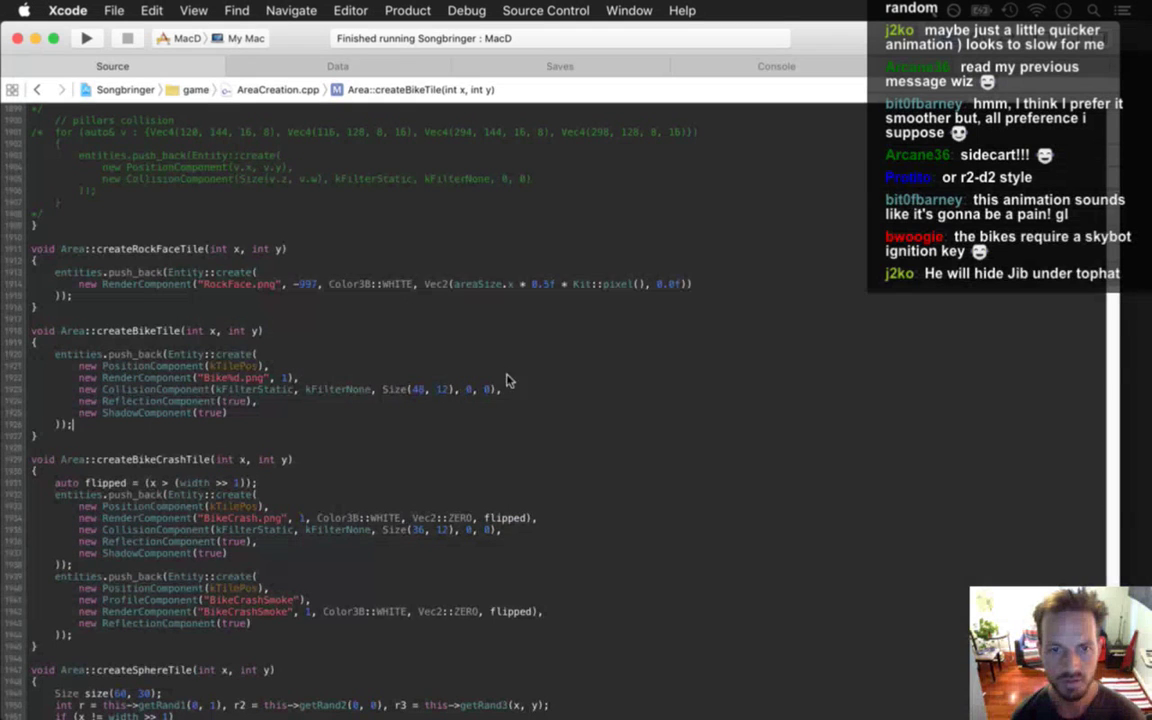
{"action": "key", "text": "super+r"}
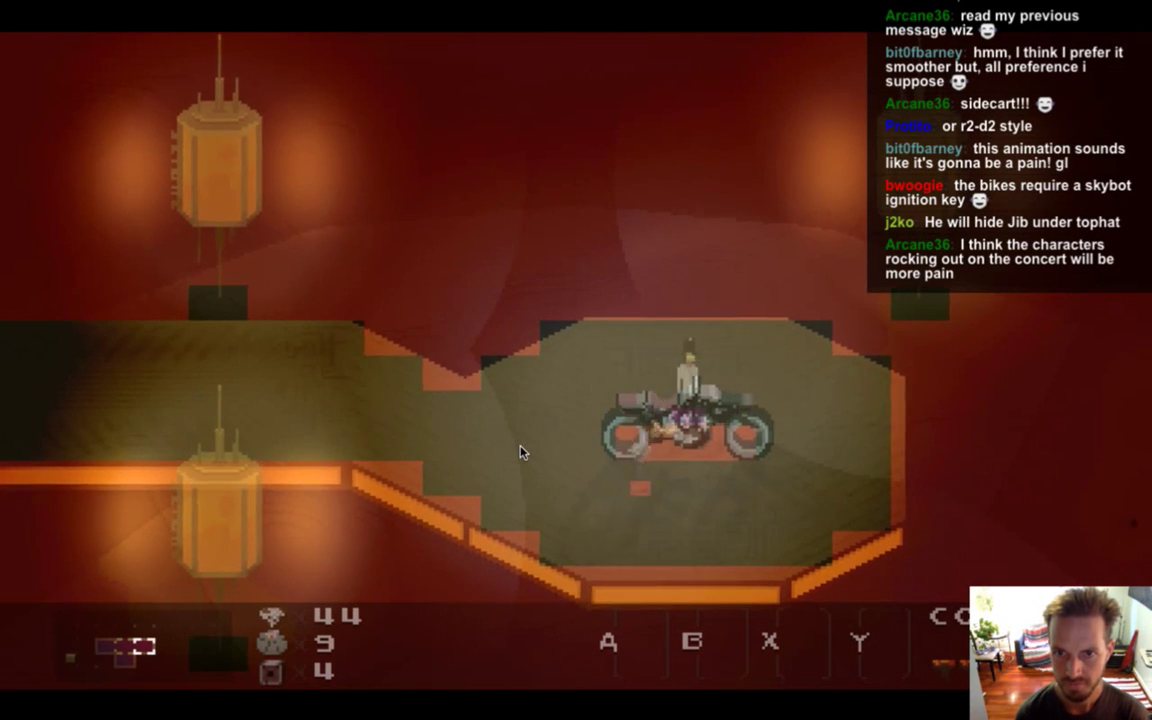
{"action": "key", "text": "super+q"}
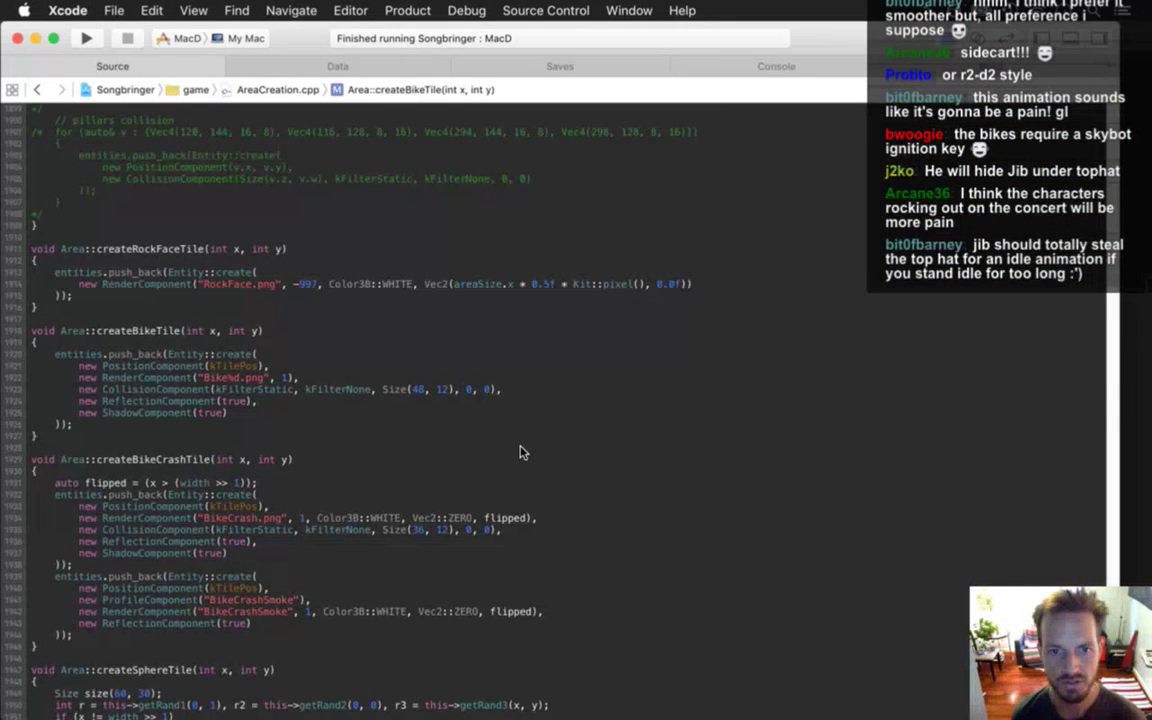
Change createBikeTile's collision Size(48, 12) to Size(48, 10) and rebuild the game.
{"action": "key", "text": "Up"}
{"action": "key", "text": "super+Right"}
{"action": "key", "text": "Left"}
{"action": "key", "text": "Left"}
{"action": "key", "text": "Left"}
{"action": "key", "text": "Left"}
{"action": "key", "text": "Left"}
{"action": "key", "text": "Left"}
{"action": "key", "text": "Left"}
{"action": "key", "text": "Left"}
{"action": "key", "text": "Left"}
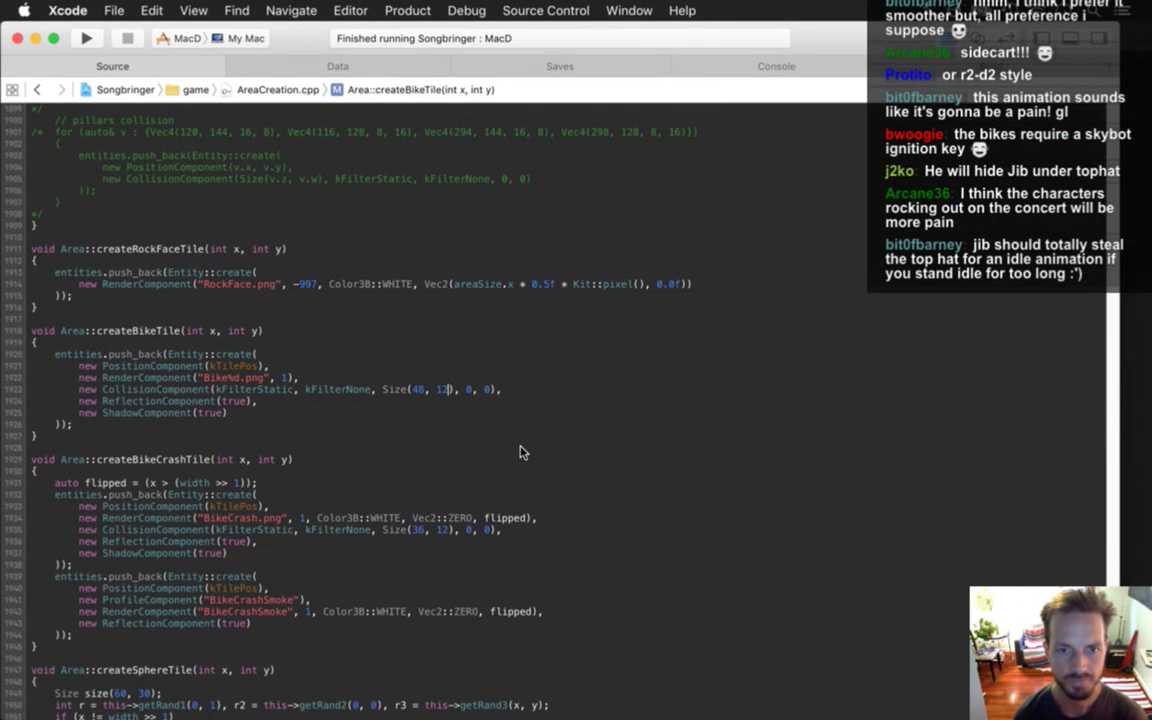
{"action": "key", "text": "Delete"}
{"action": "type", "text": "0"}
{"action": "key", "text": "super+r"}
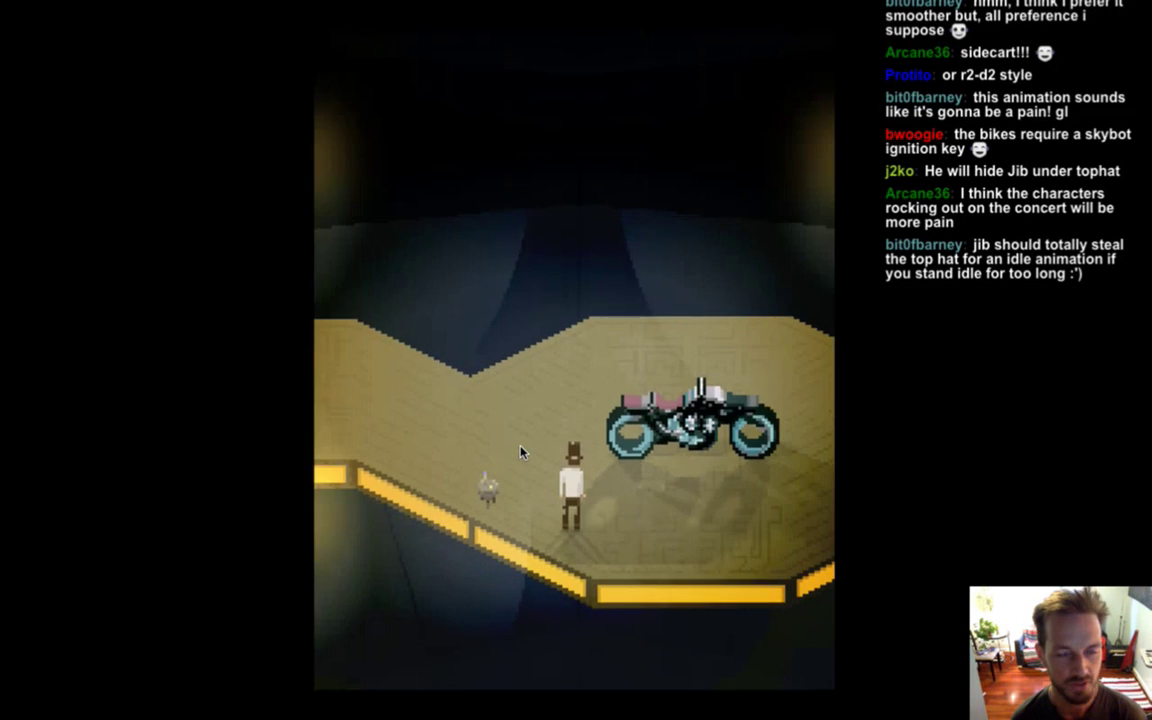
Walk the hero onto the bike to test mounting, then quit the game.
{"action": "key", "text": "Up"}
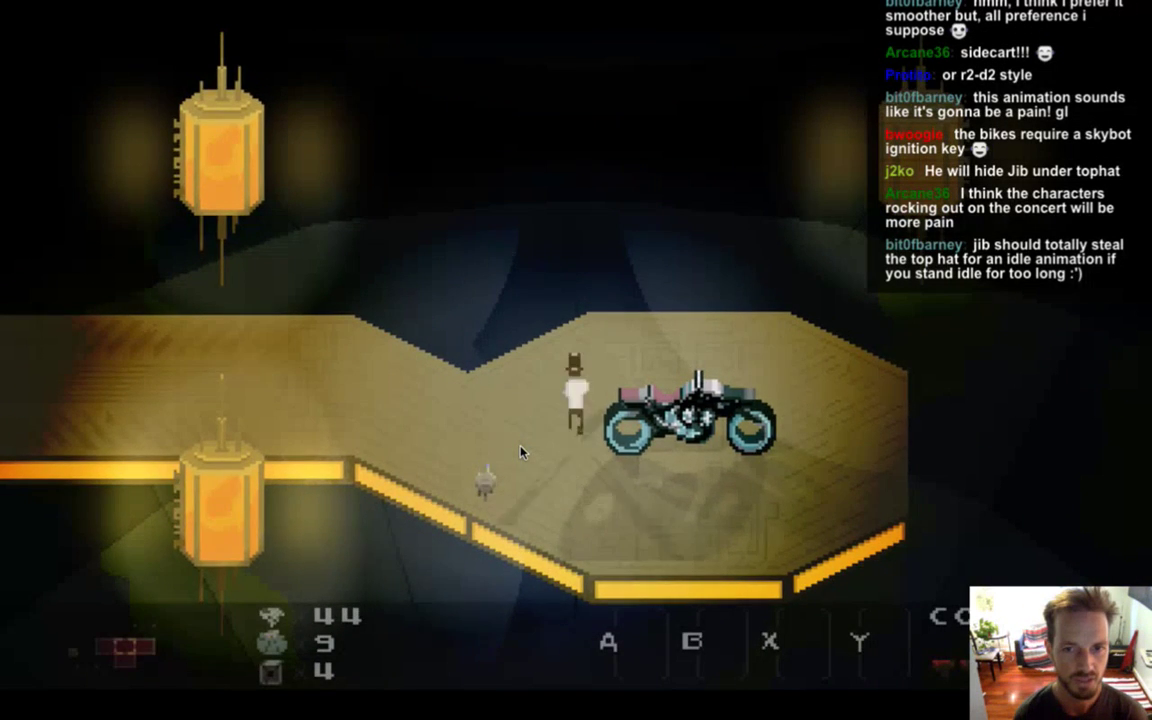
{"action": "key", "text": "Down"}
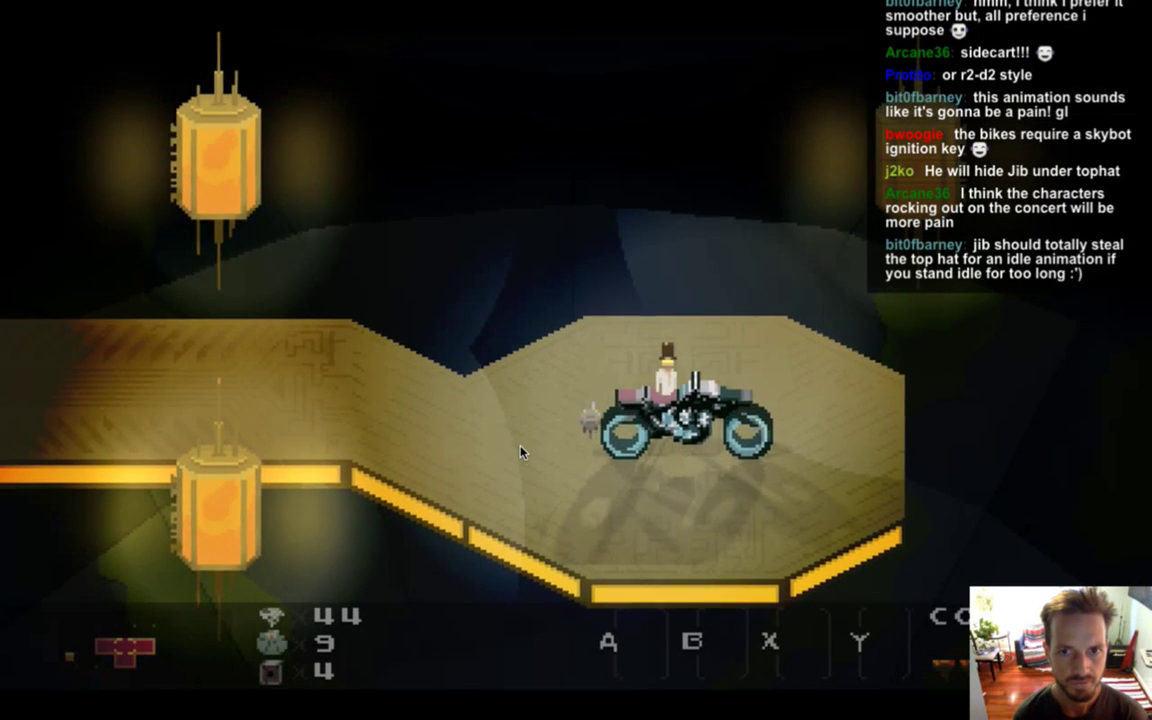
{"action": "key", "text": "super+q"}
Set the bike collision height to 13, retest the game, then return to Photoshop.
{"action": "key", "text": "BackSpace"}
{"action": "type", "text": "3"}
{"action": "key", "text": "super+r"}
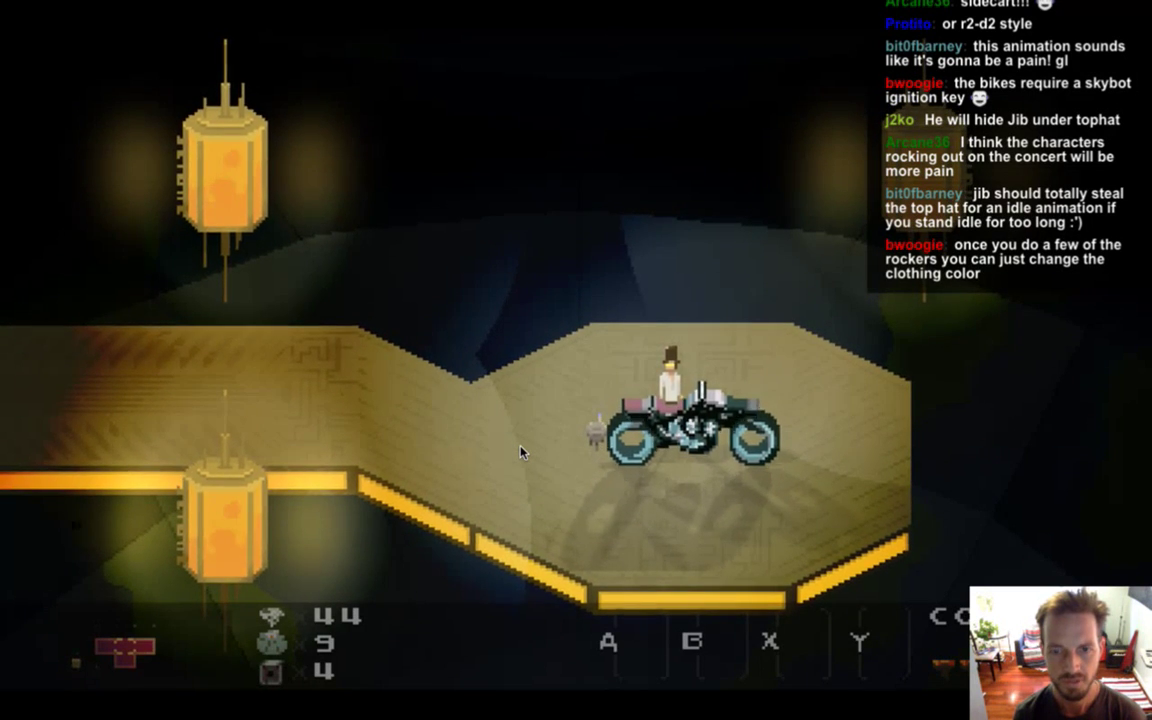
{"action": "key", "text": "super+q"}
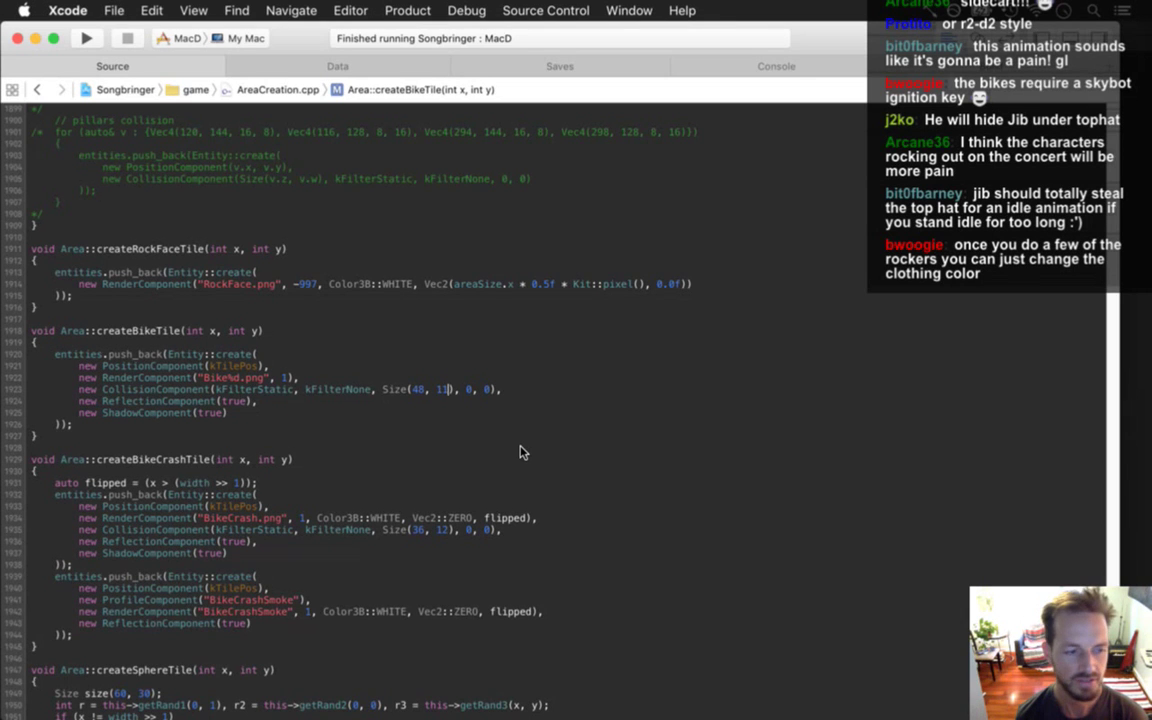
{"action": "key", "text": "super+Tab"}
{"action": "left_click", "coordinate": [398, 357]}
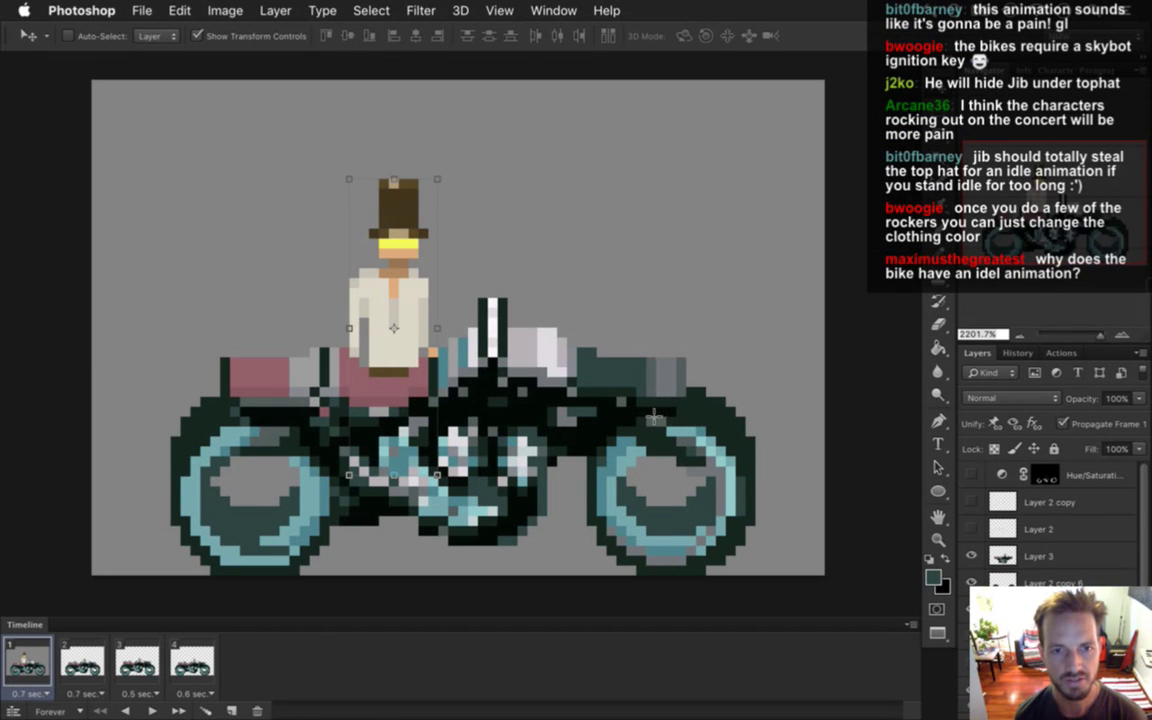
Nudge the hero layer up so he sits higher on the bike's seat.
{"action": "key", "text": "m"}
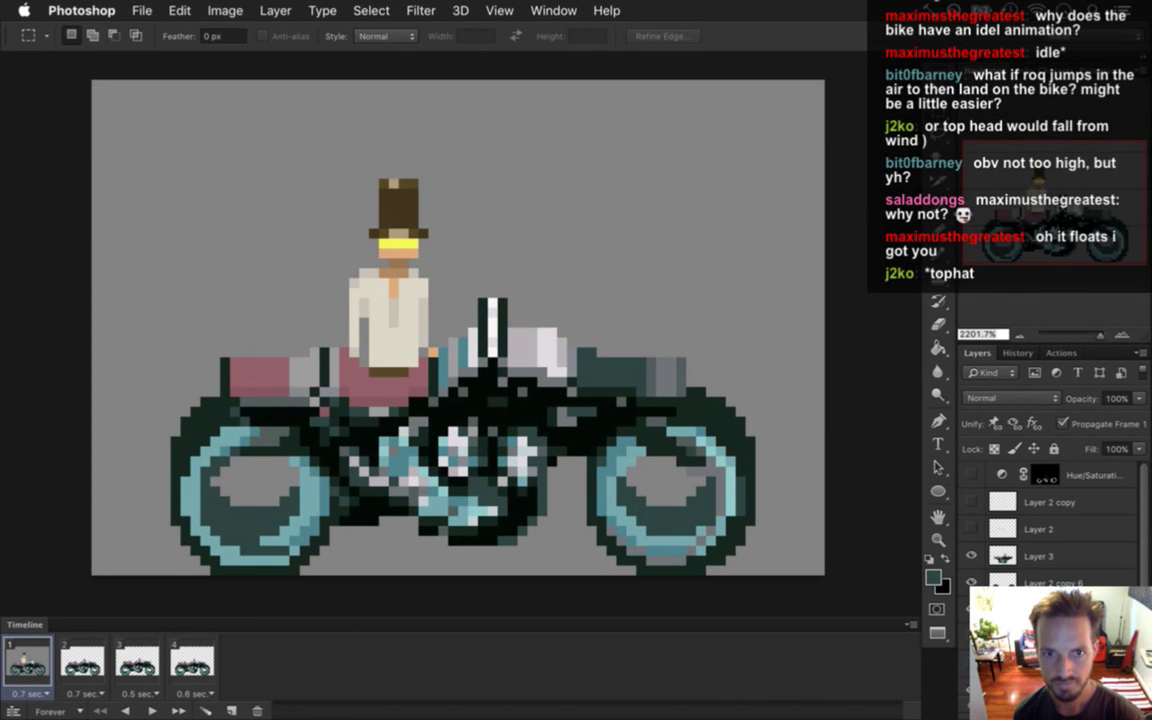
{"action": "key", "text": "v"}
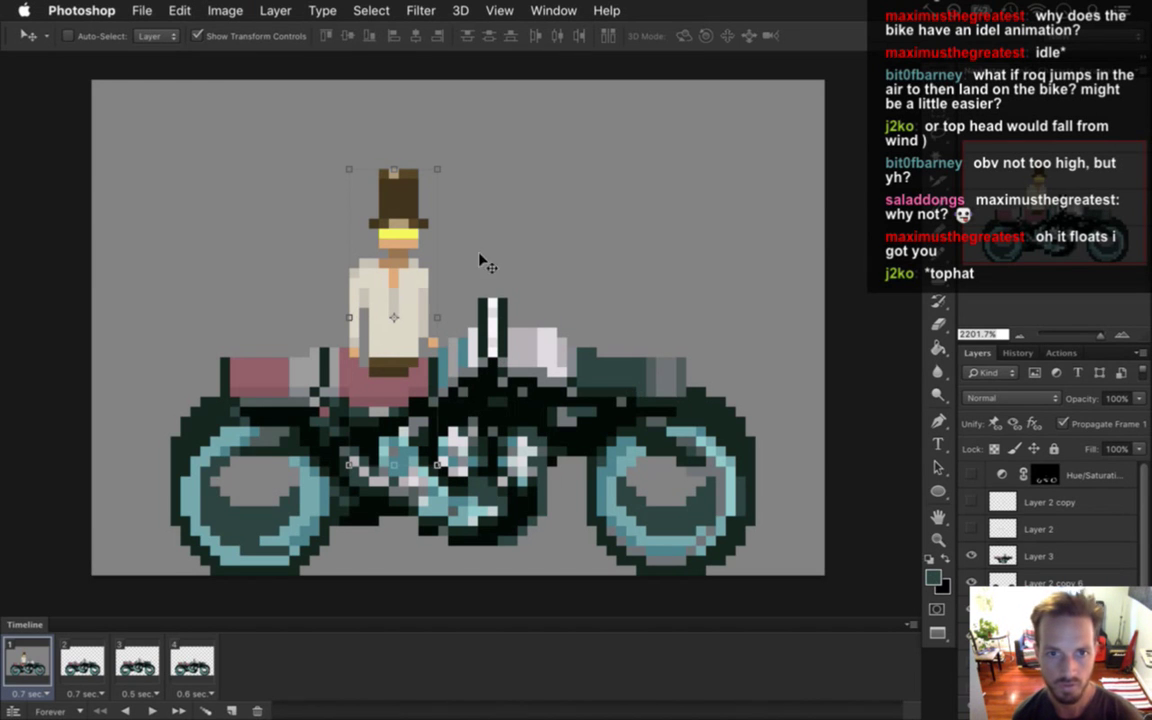
Extend the rider's arm toward the handlebar using sampled shirt cream and orange skin pixels.
{"action": "key", "text": "m"}
{"action": "key", "text": "i"}
{"action": "left_click", "coordinate": [386, 300]}
{"action": "key", "text": "b"}
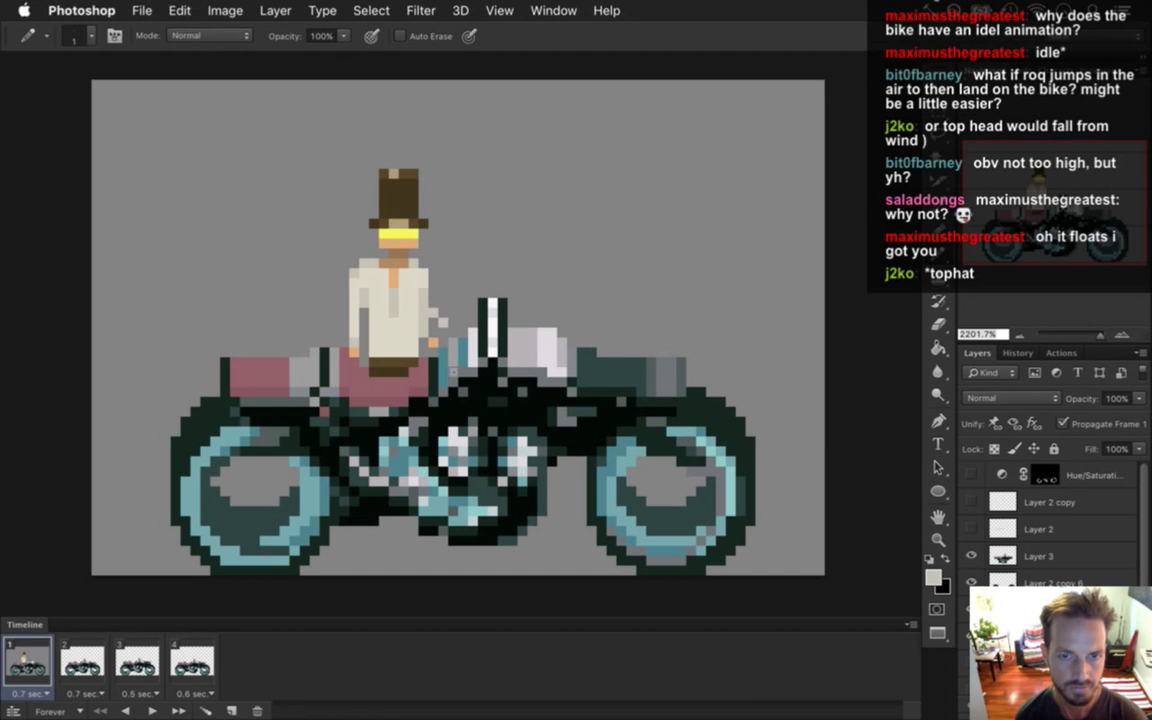
{"action": "left_click", "coordinate": [444, 350], "text": "alt"}
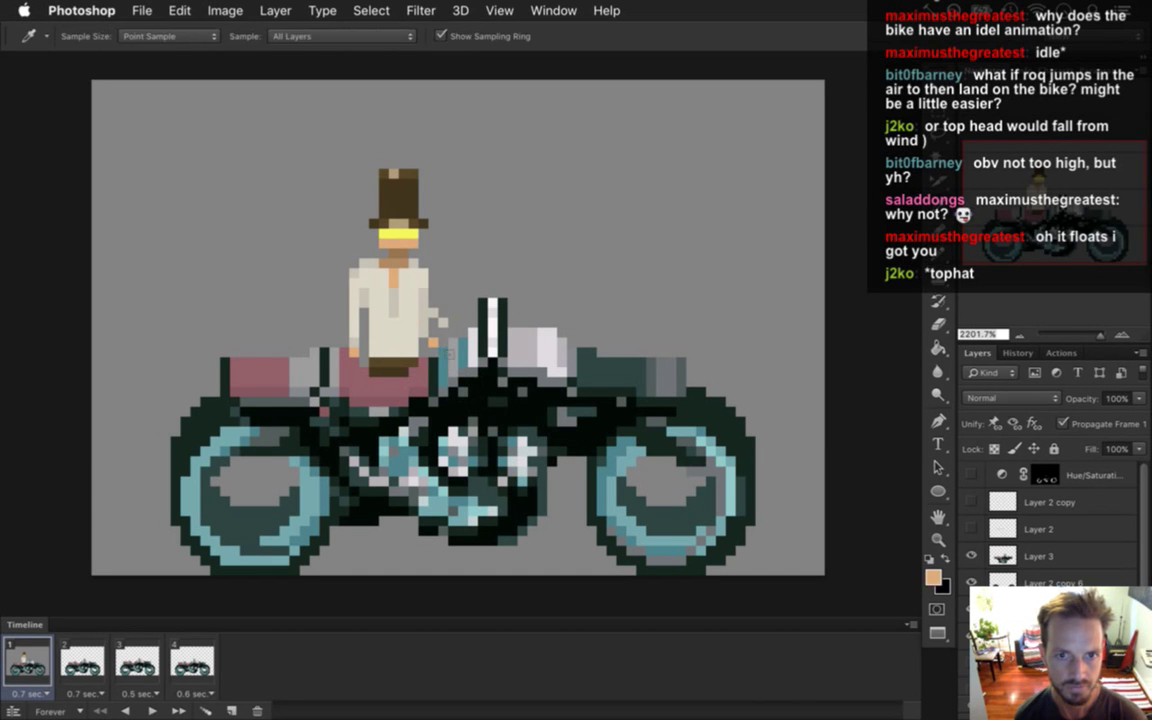
{"action": "key", "text": "e"}
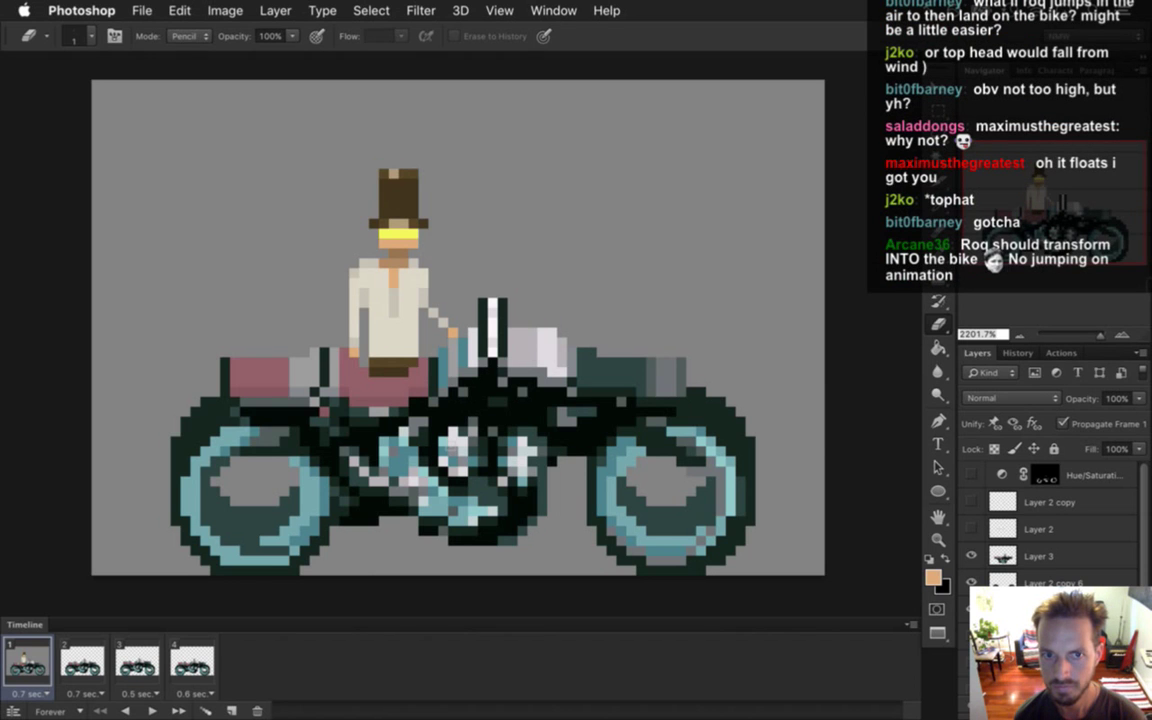
Shift a strip along the rider's left side one pixel left, then select part of his torso.
{"action": "key", "text": "m"}
{"action": "left_click_drag", "start_coordinate": [320, 240], "coordinate": [356, 343]}
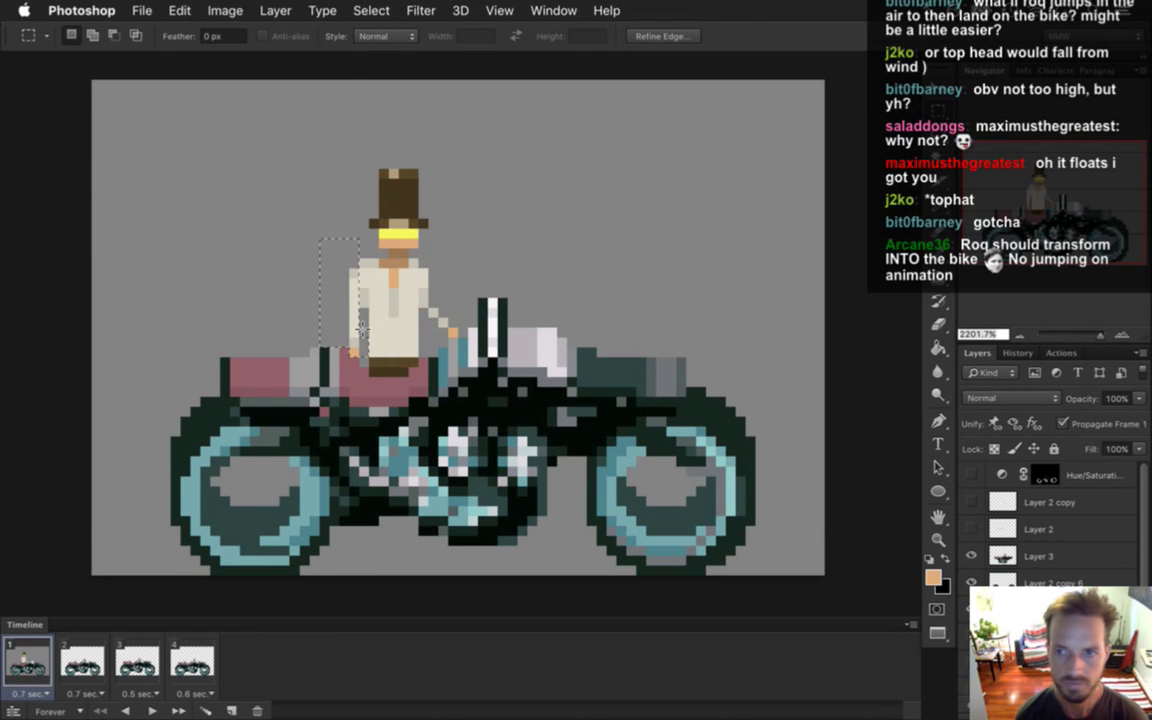
{"action": "key", "text": "v"}
{"action": "key", "text": "Left"}
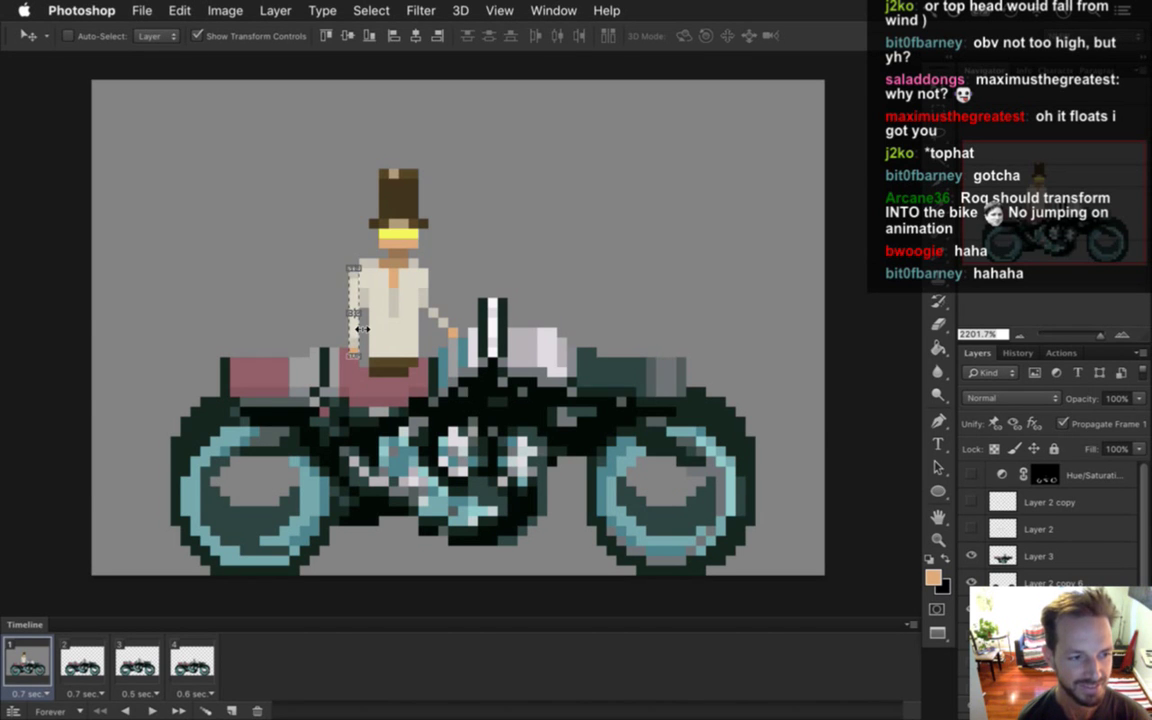
{"action": "key", "text": "m"}
{"action": "left_click", "coordinate": [306, 300]}
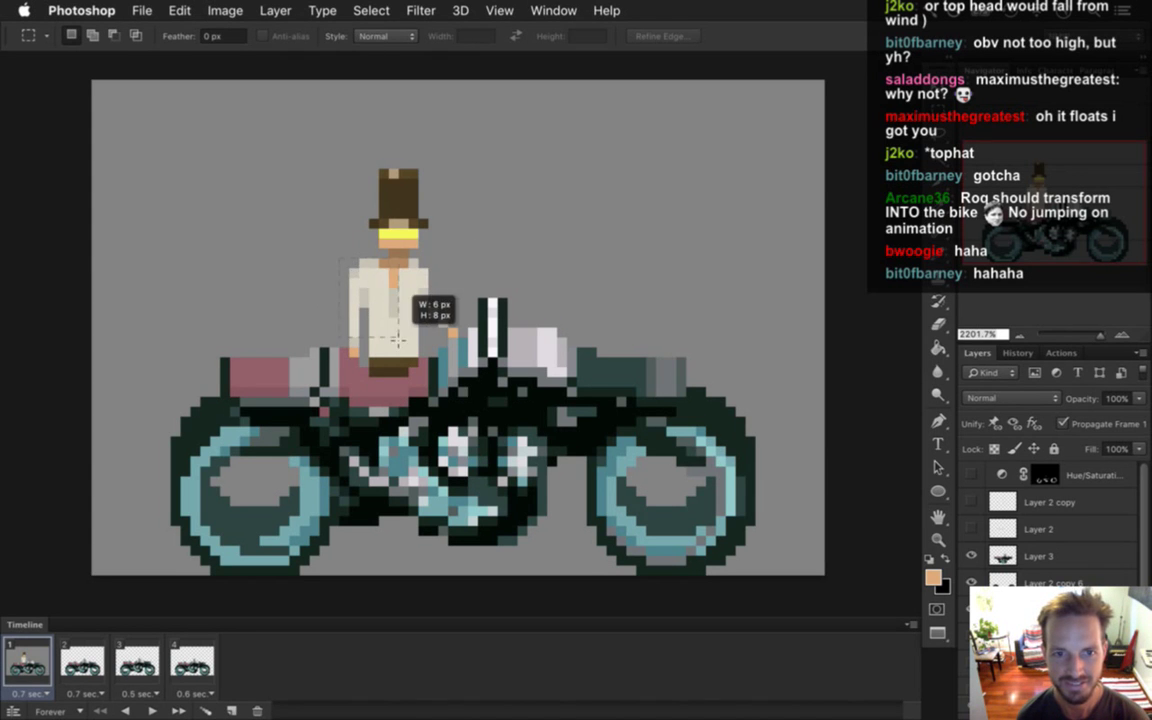
{"action": "left_click_drag", "start_coordinate": [354, 264], "coordinate": [406, 364]}
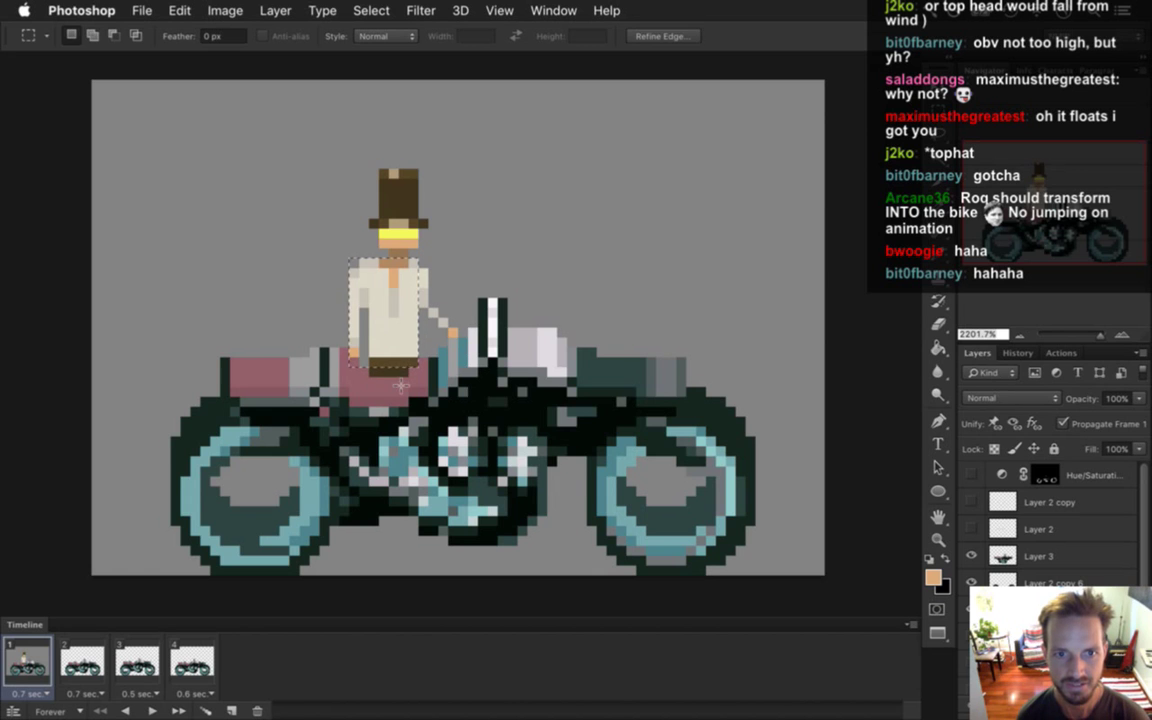
Hide the motorbike layers and nudge the rider's left body and legs one pixel right.
{"action": "left_click", "coordinate": [476, 244]}
{"action": "left_click", "coordinate": [968, 580]}
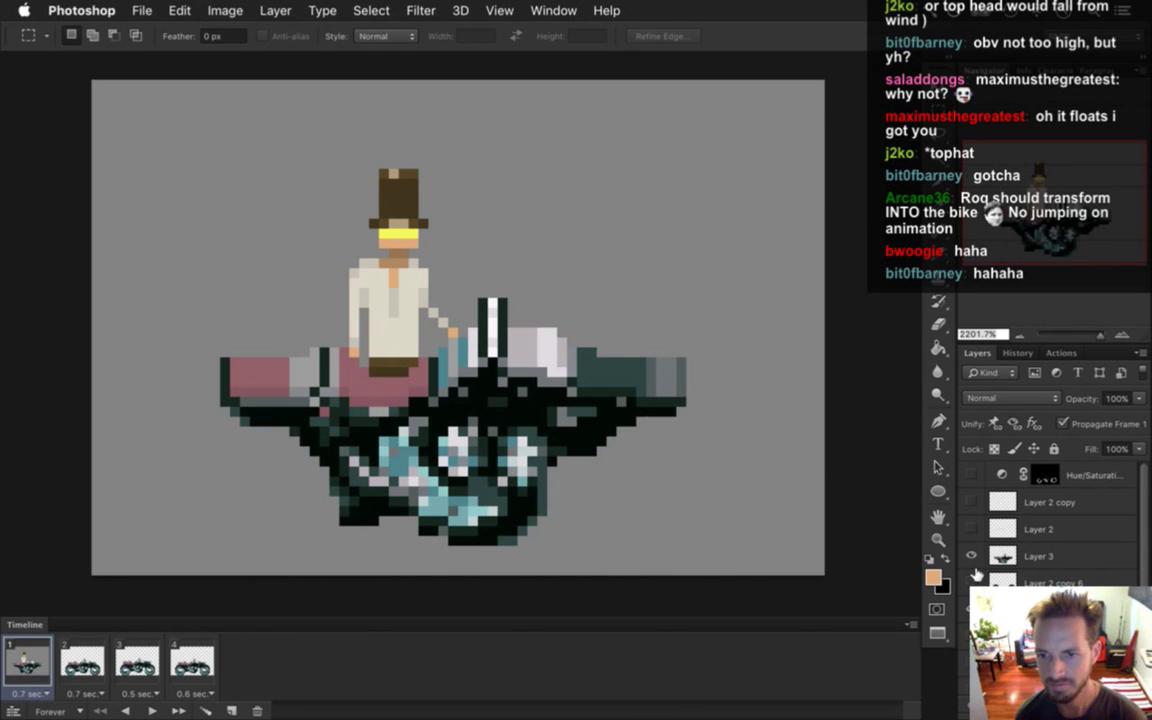
{"action": "left_click", "coordinate": [970, 556]}
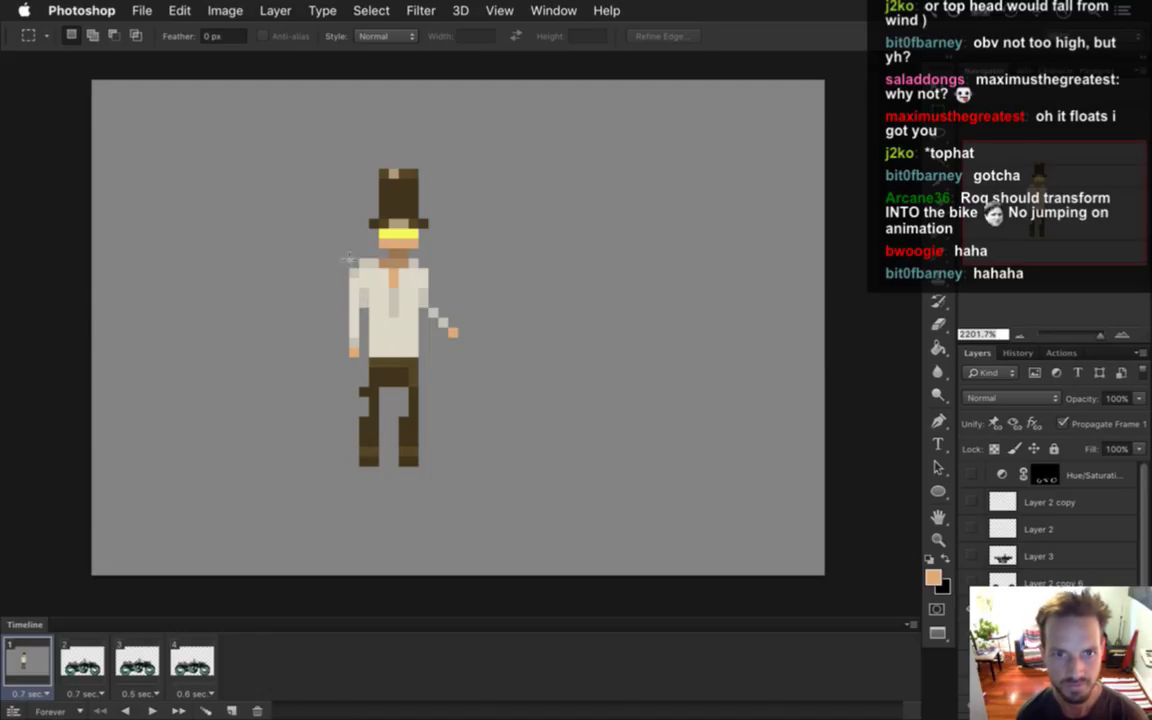
{"action": "left_click_drag", "start_coordinate": [331, 266], "coordinate": [391, 491]}
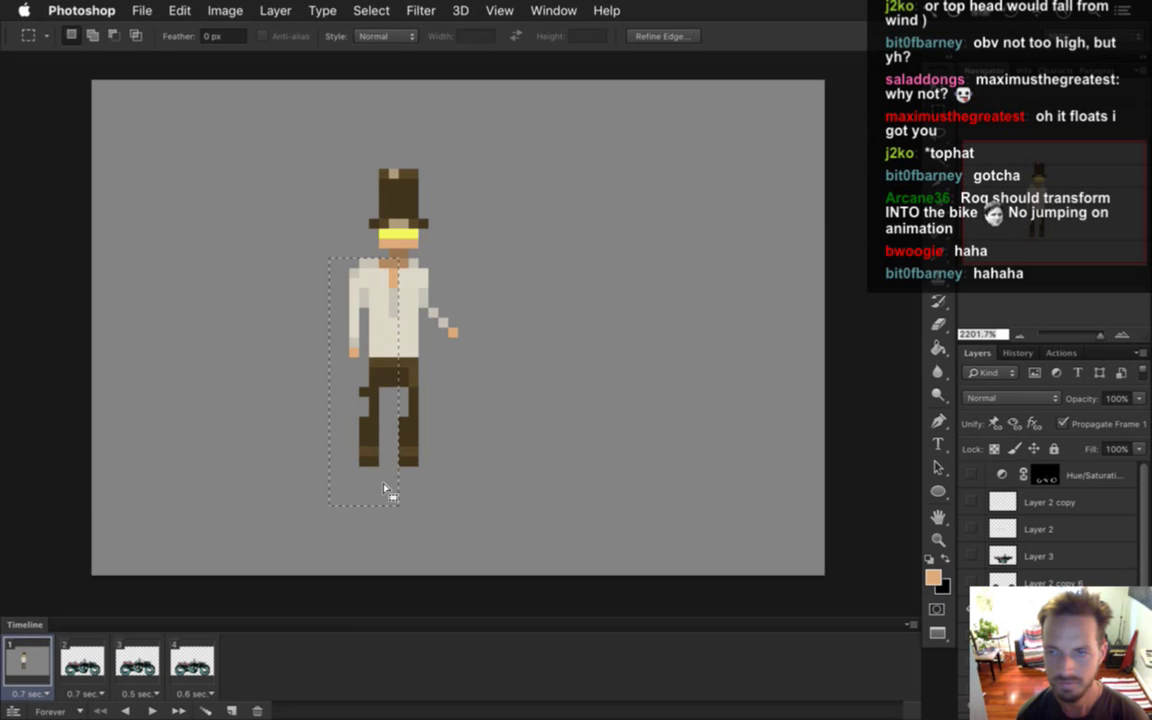
{"action": "key", "text": "v"}
{"action": "key", "text": "Right"}
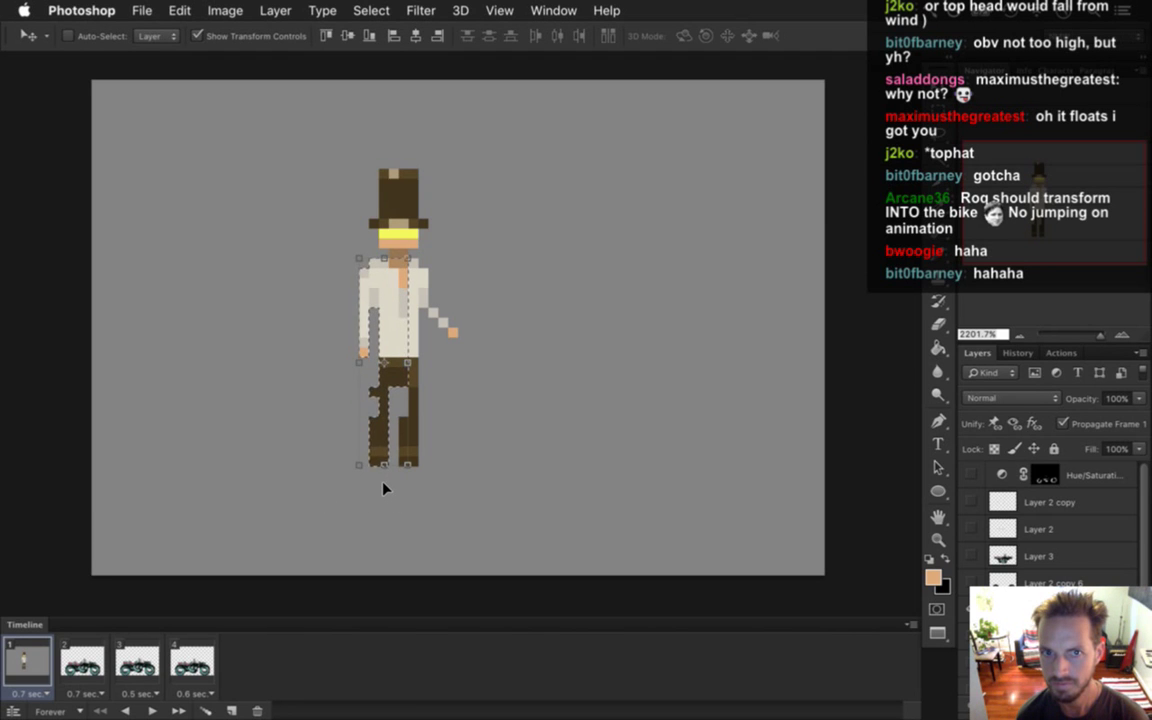
Deselect, sample the dark brown hat colour, and show the motorbike layer again.
{"action": "key", "text": "m"}
{"action": "key", "text": "ctrl+d"}
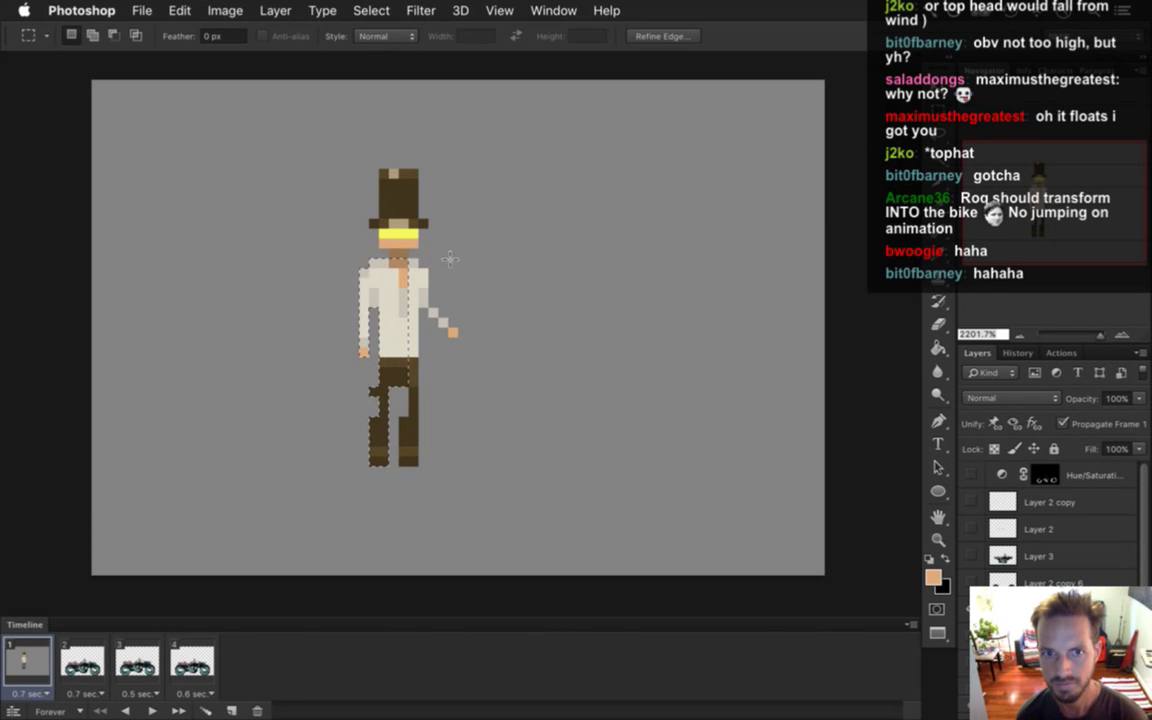
{"action": "key", "text": "i"}
{"action": "left_click", "coordinate": [395, 195]}
{"action": "key", "text": "b"}
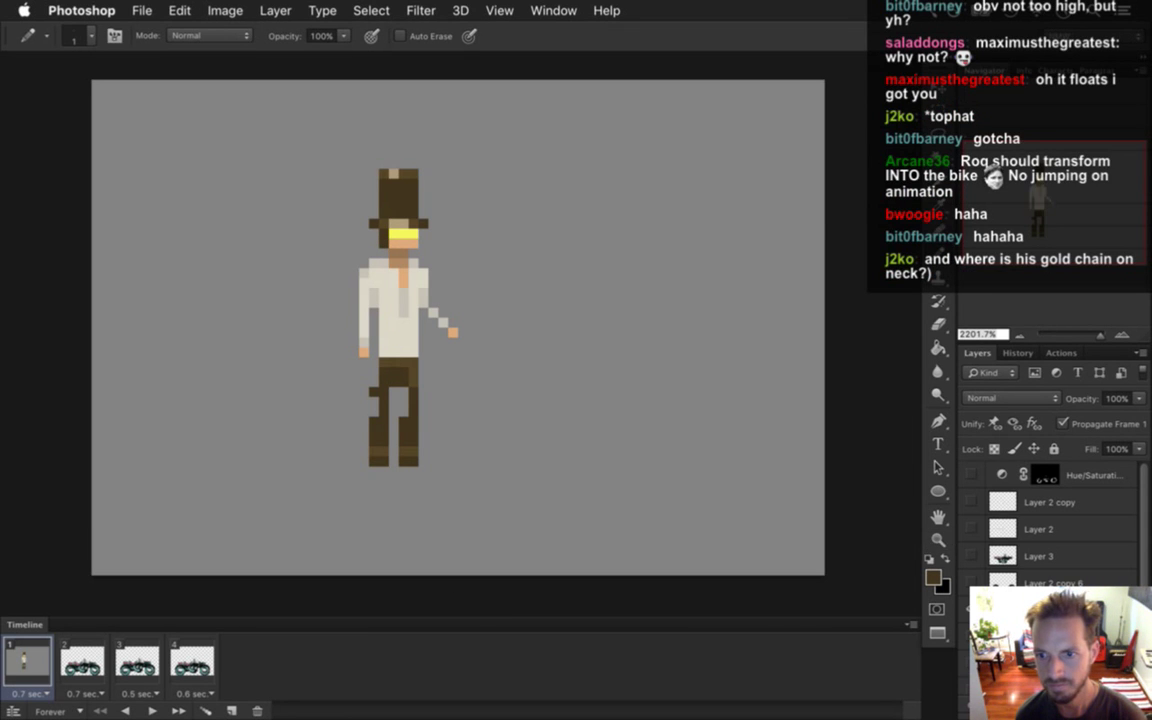
{"action": "left_click", "coordinate": [973, 556]}
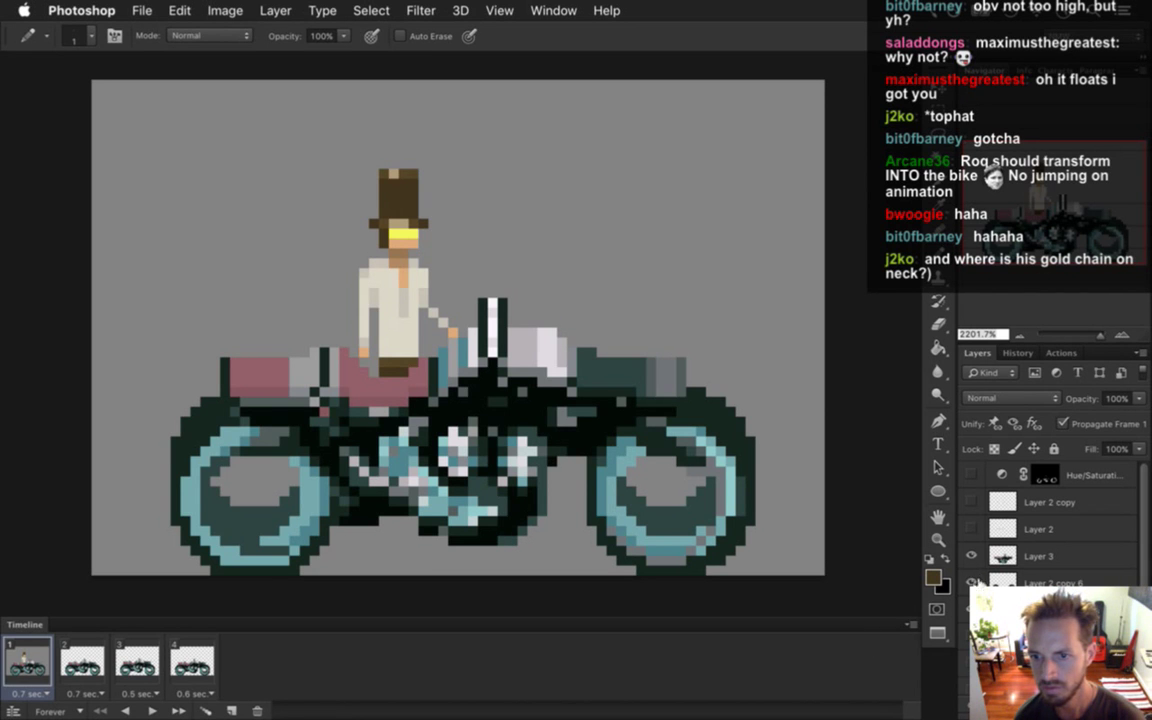
Recolour a neck pixel beige and extend the beige sleeve forward toward the handlebar.
{"action": "left_click", "coordinate": [971, 556]}
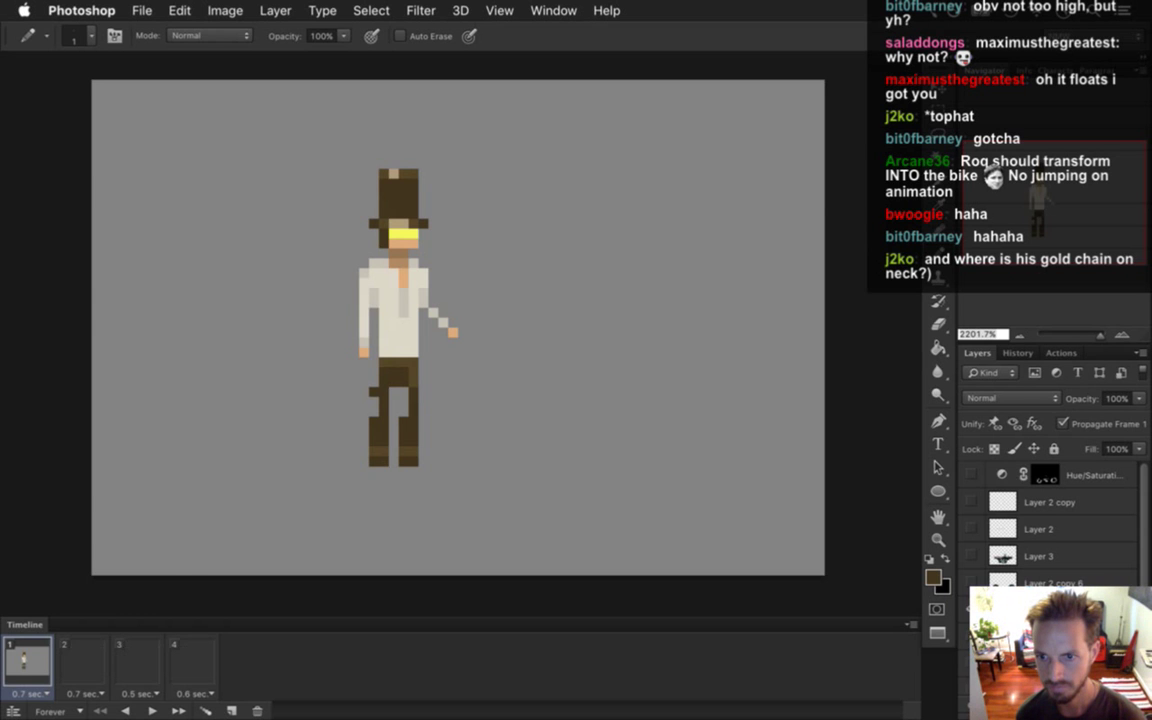
{"action": "left_click", "coordinate": [972, 558]}
{"action": "left_click", "coordinate": [971, 582]}
{"action": "left_click", "coordinate": [385, 277], "text": "alt"}
{"action": "left_click", "coordinate": [390, 254]}
{"action": "left_click_drag", "start_coordinate": [452, 302], "coordinate": [464, 302]}
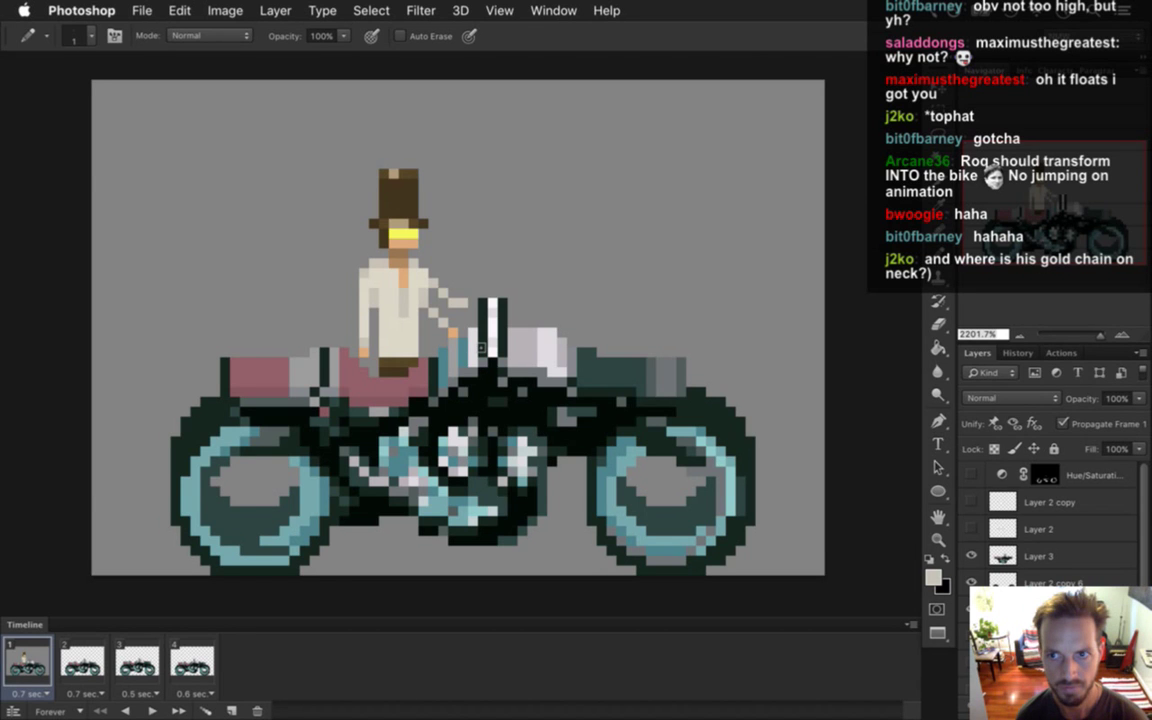
{"action": "left_click", "coordinate": [452, 330], "text": "alt"}
Tidy the sleeve and hand with Pencil and Eraser, then select the whole rider above the seat.
{"action": "key", "text": "e"}
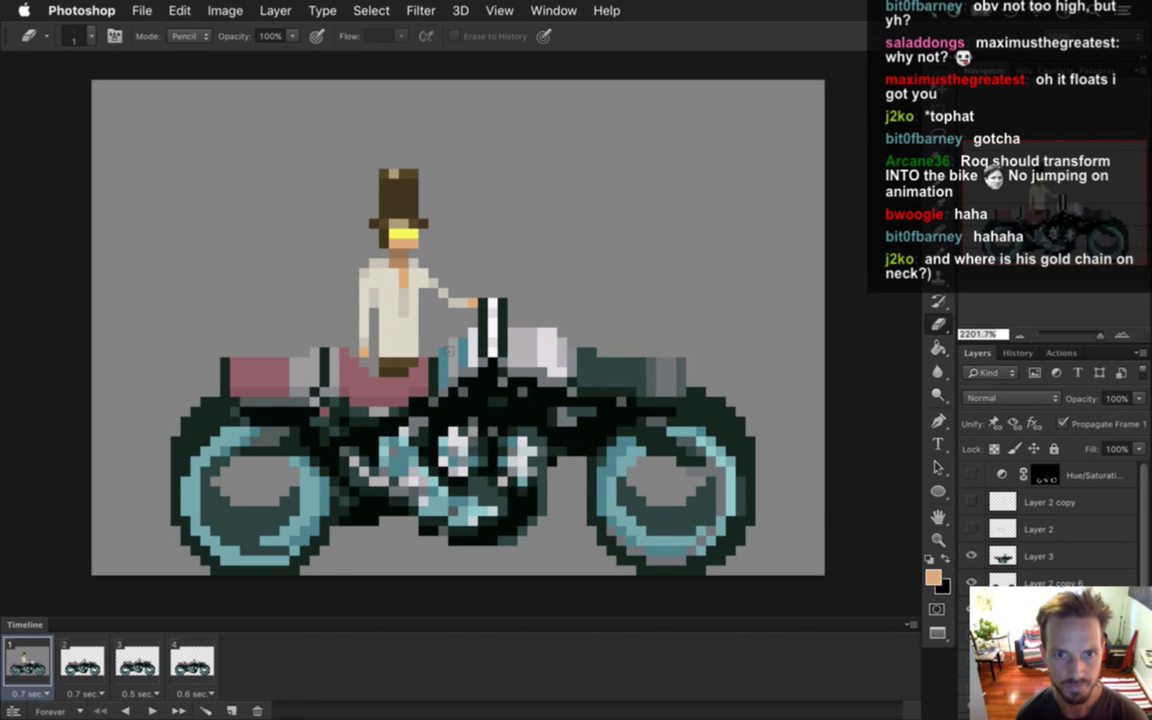
{"action": "key", "text": "b"}
{"action": "left_click", "coordinate": [403, 268], "text": "alt"}
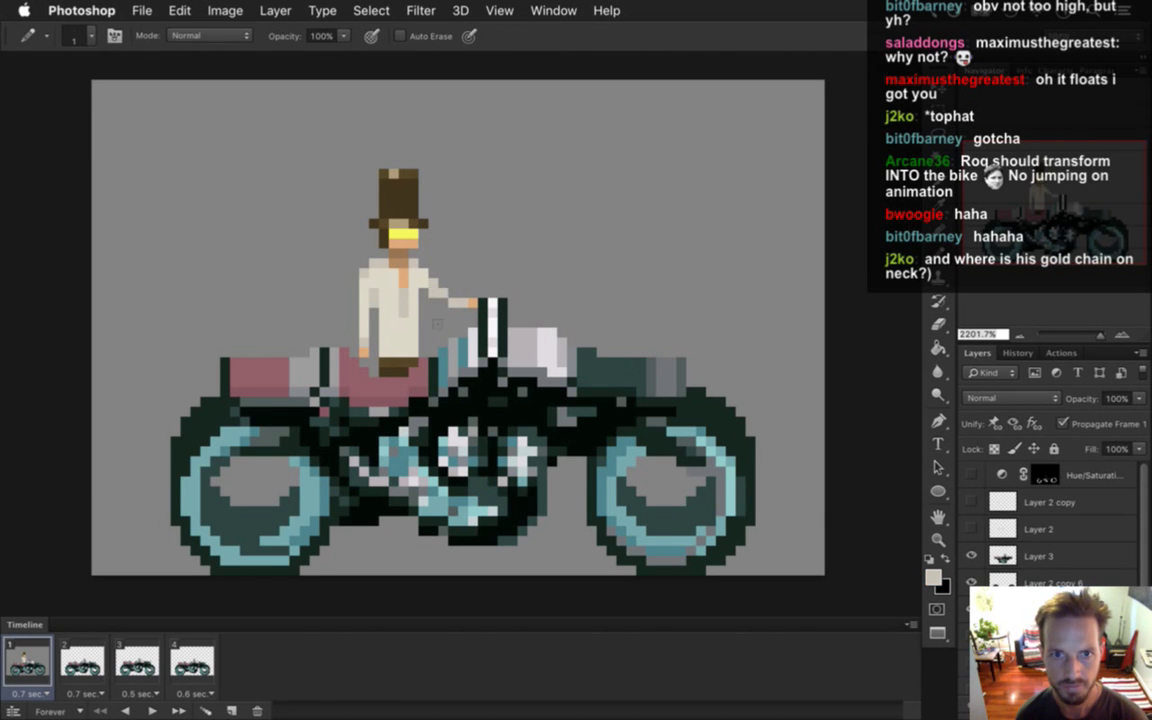
{"action": "key", "text": "e"}
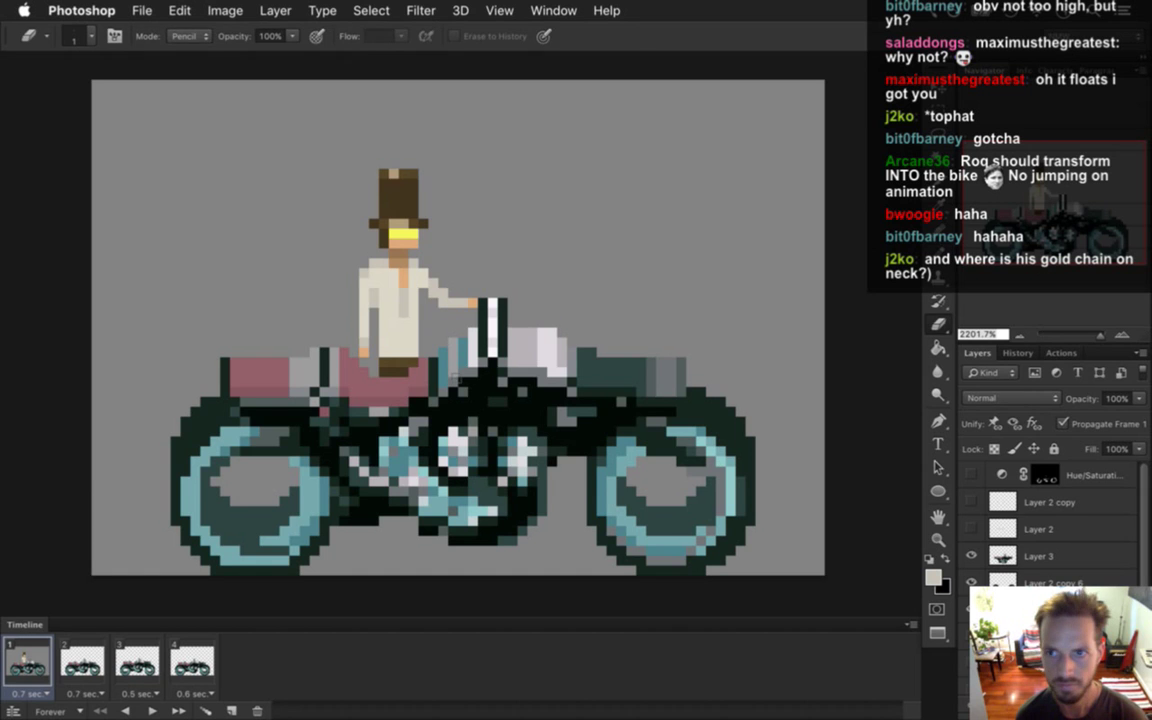
{"action": "key", "text": "b"}
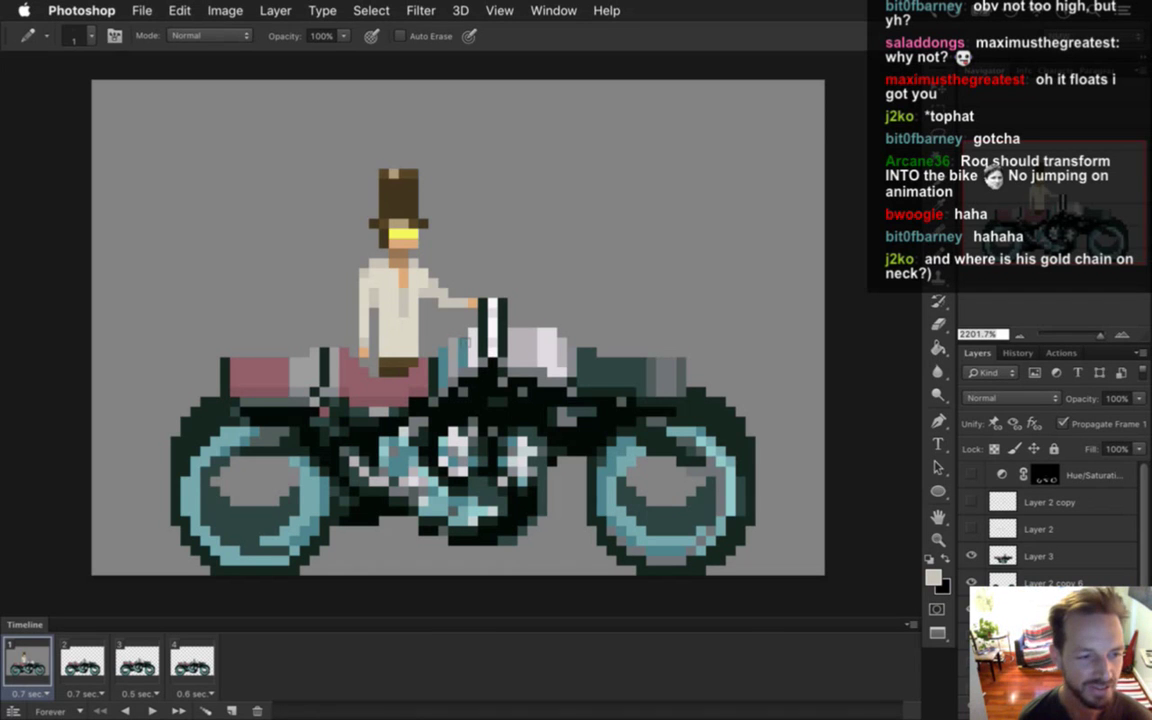
{"action": "key", "text": "i"}
{"action": "left_click_drag", "start_coordinate": [364, 276], "coordinate": [352, 251]}
{"action": "key", "text": "b"}
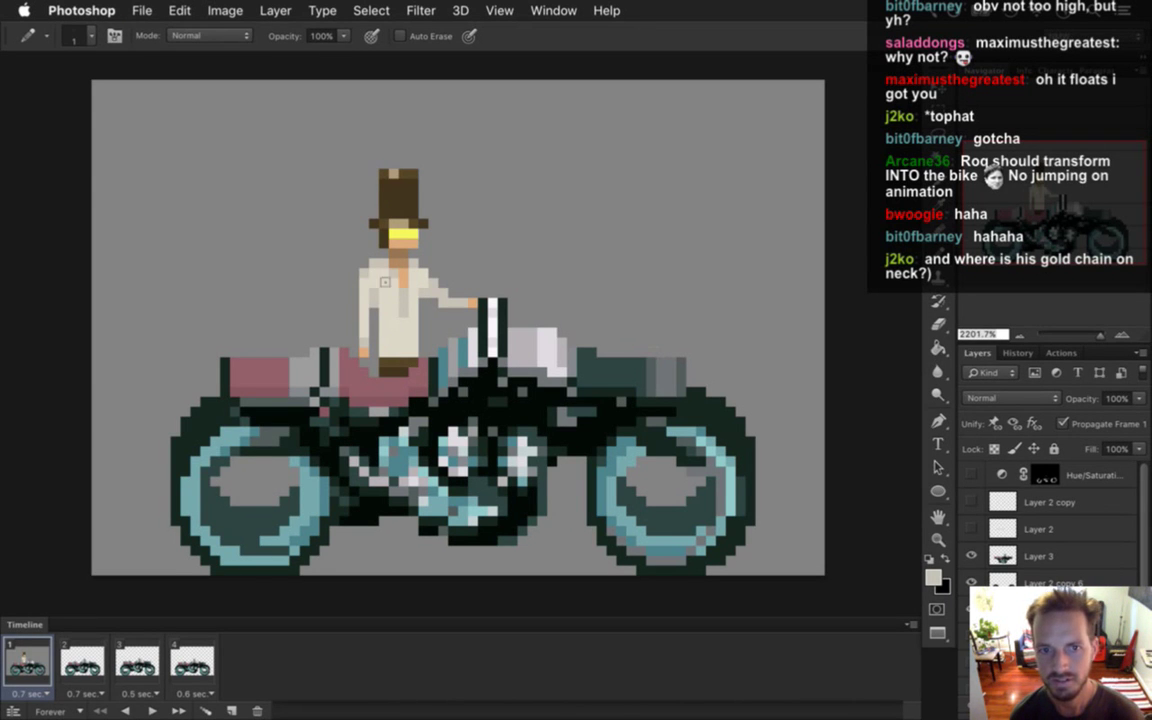
{"action": "key", "text": "m"}
{"action": "mouse_move", "coordinate": [330, 120]}
{"action": "left_mouse_down"}
{"action": "mouse_move", "coordinate": [358, 244]}
{"action": "mouse_move", "coordinate": [392, 314]}
{"action": "mouse_move", "coordinate": [458, 358]}
{"action": "mouse_move", "coordinate": [470, 345]}
{"action": "left_mouse_up"}
Nudge the rider one pixel left, then reselect his upper body and nudge it left again.
{"action": "key", "text": "v"}
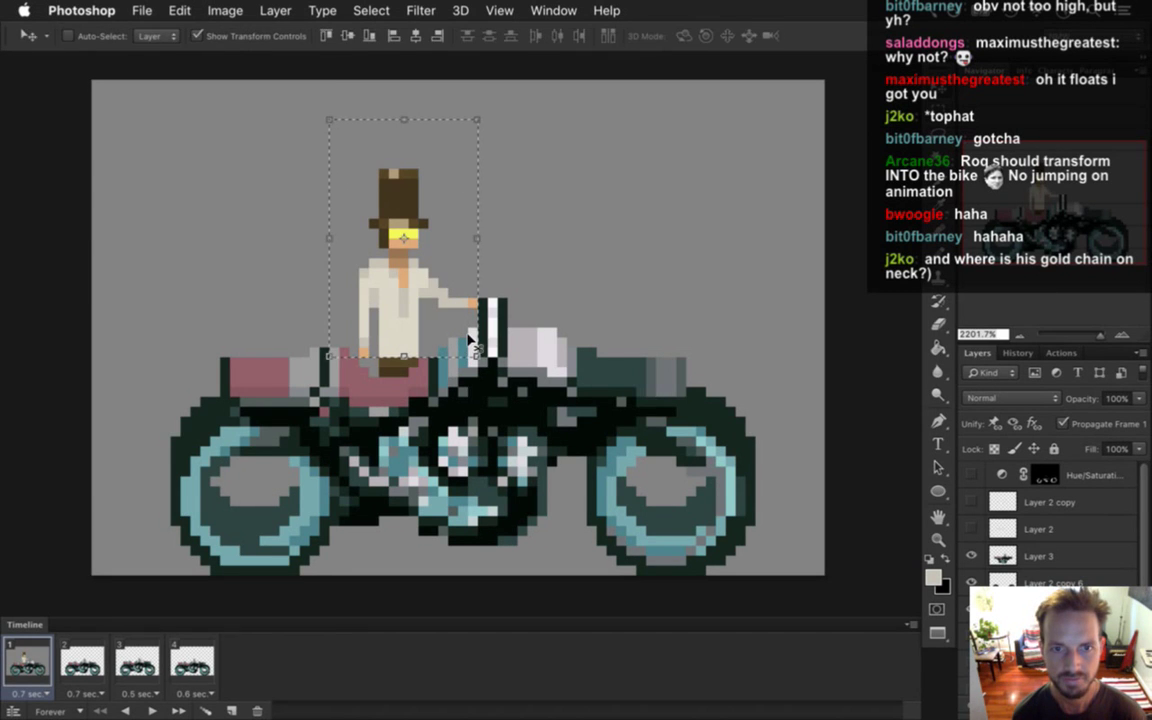
{"action": "key", "text": "m"}
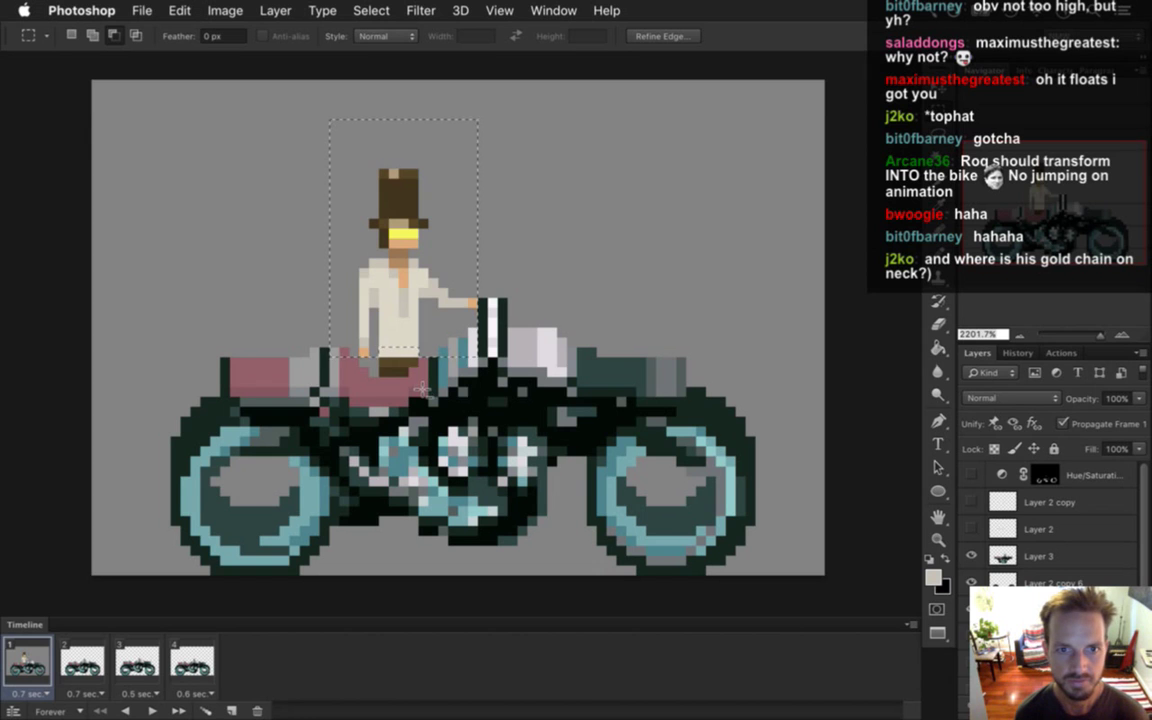
{"action": "key", "text": "ctrl+d"}
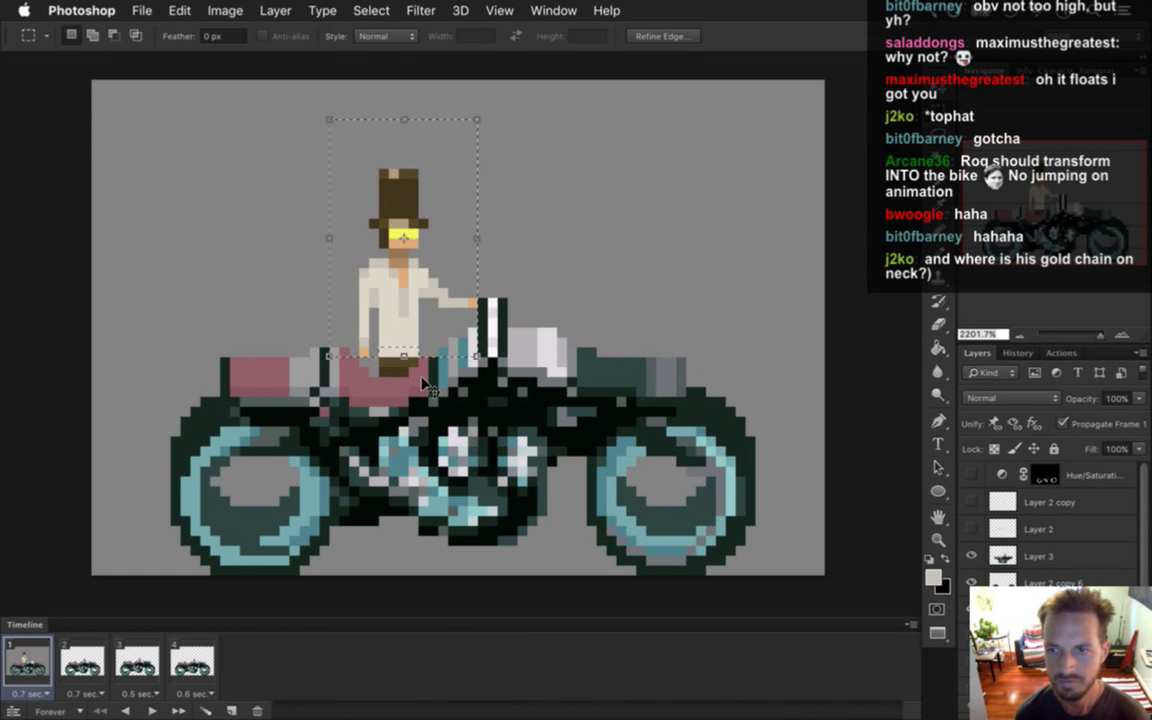
{"action": "key", "text": "v"}
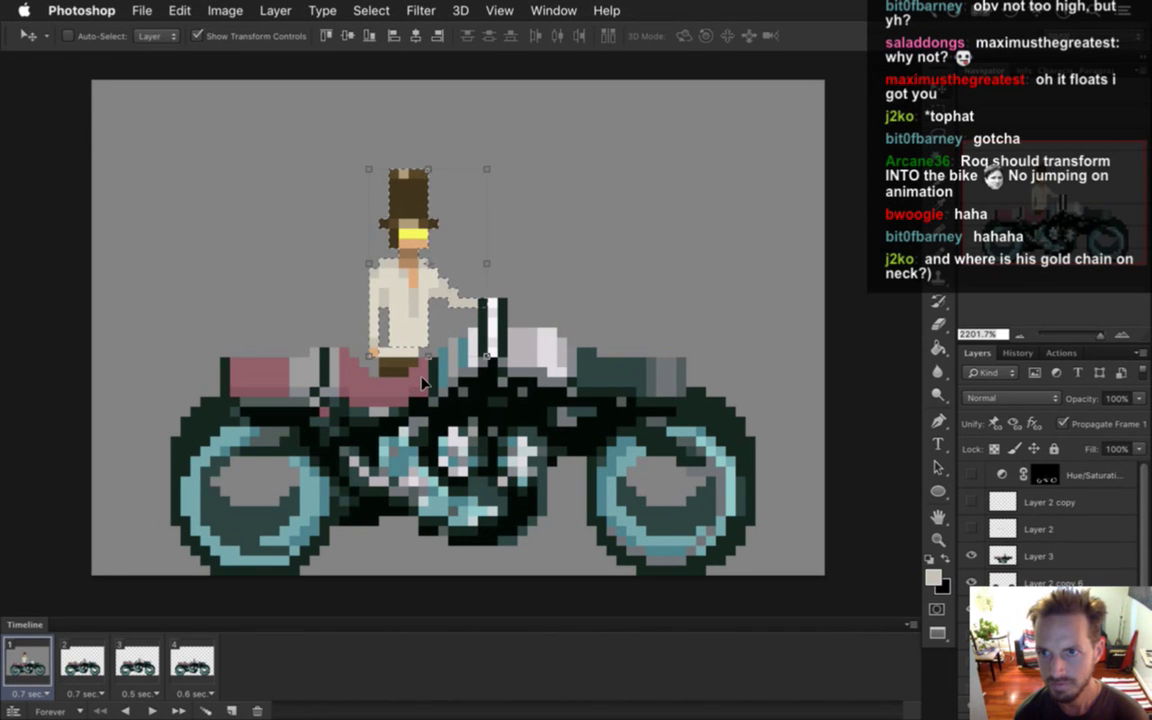
{"action": "key", "text": "Left"}
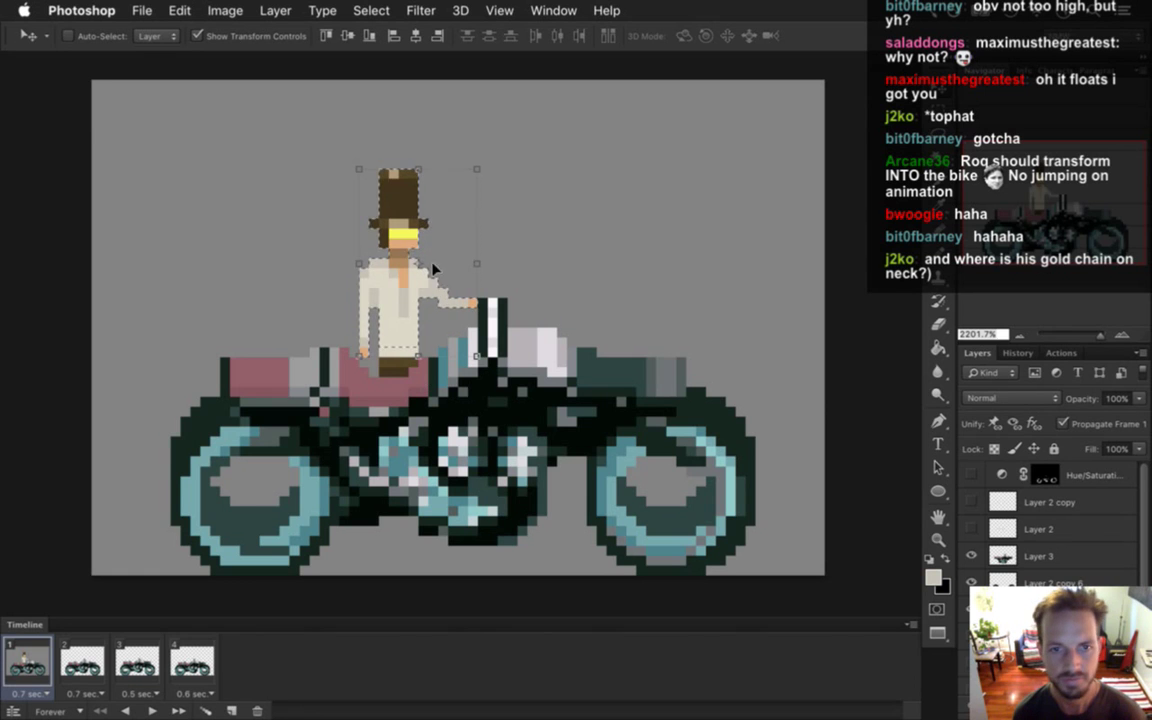
{"action": "key", "text": "m"}
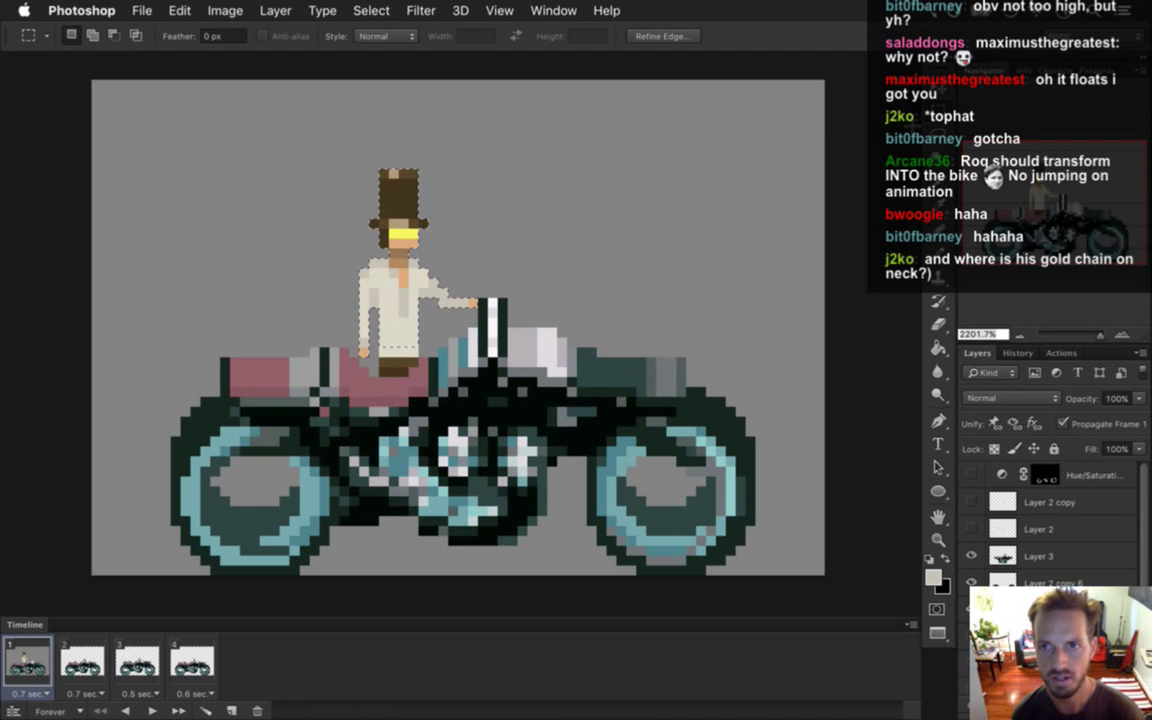
{"action": "left_click_drag", "start_coordinate": [311, 151], "coordinate": [490, 326]}
{"action": "key", "text": "v"}
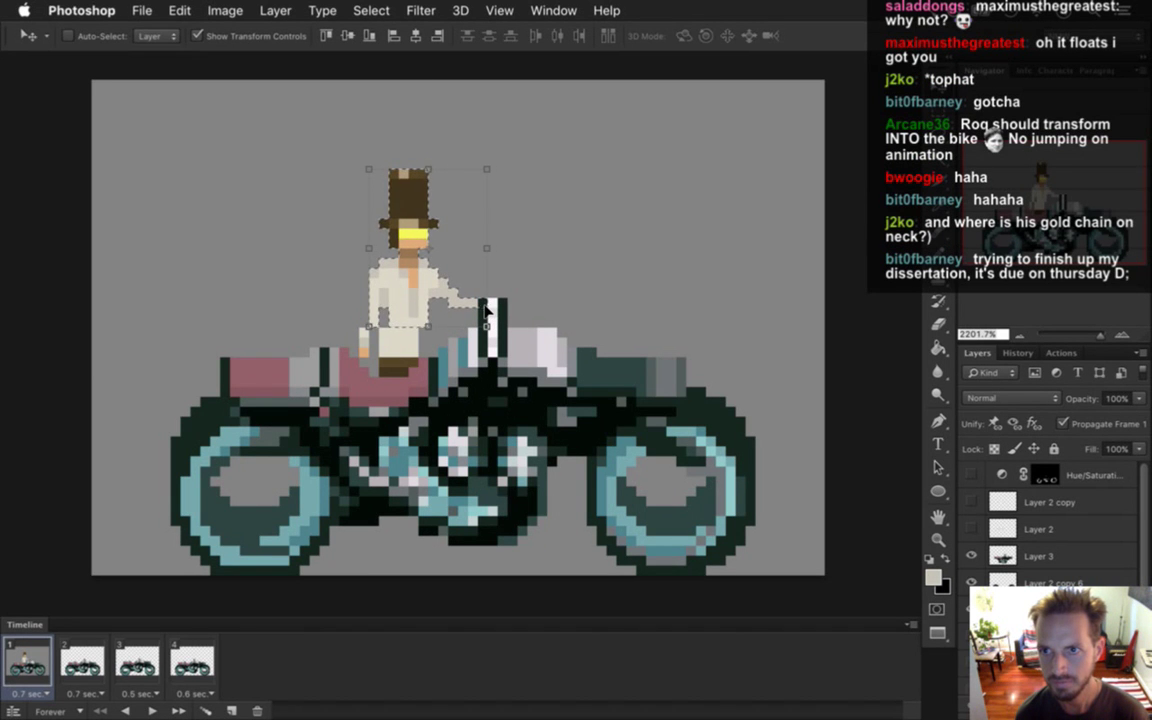
{"action": "key", "text": "Left"}
Select the rider's head and upper body and shift them two pixels right over the handlebar.
{"action": "key", "text": "ctrl+d"}
{"action": "key", "text": "m"}
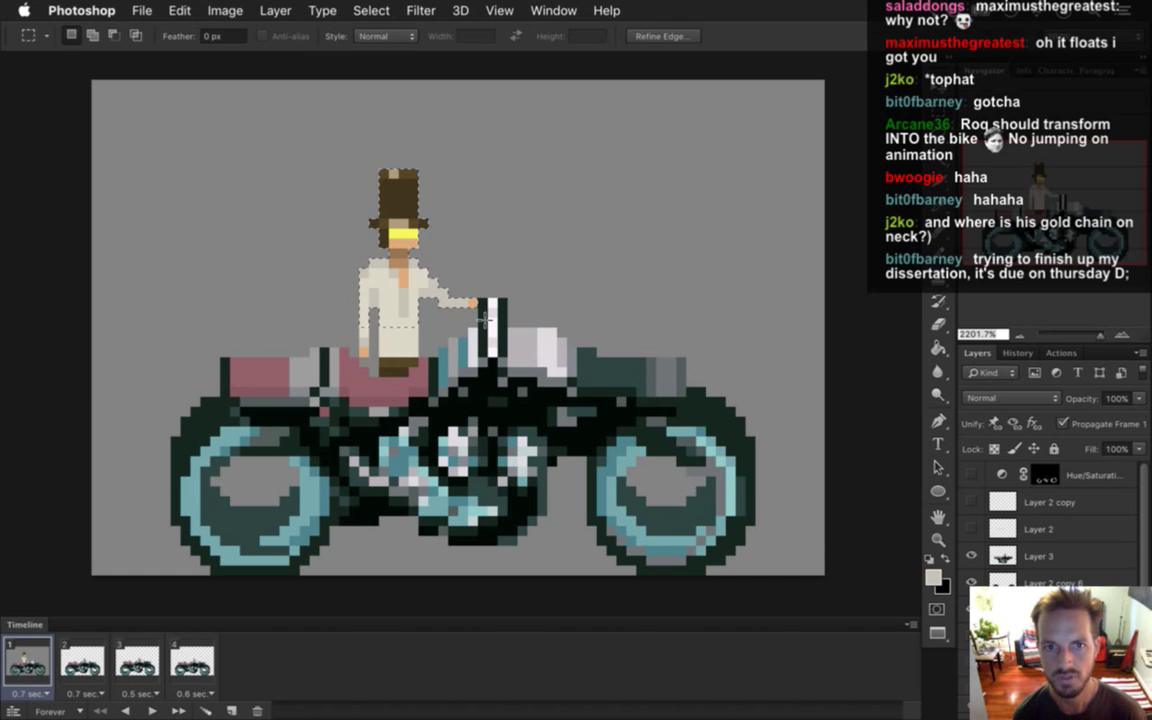
{"action": "left_click_drag", "start_coordinate": [309, 140], "coordinate": [538, 317]}
{"action": "key", "text": "v"}
{"action": "key", "text": "Right"}
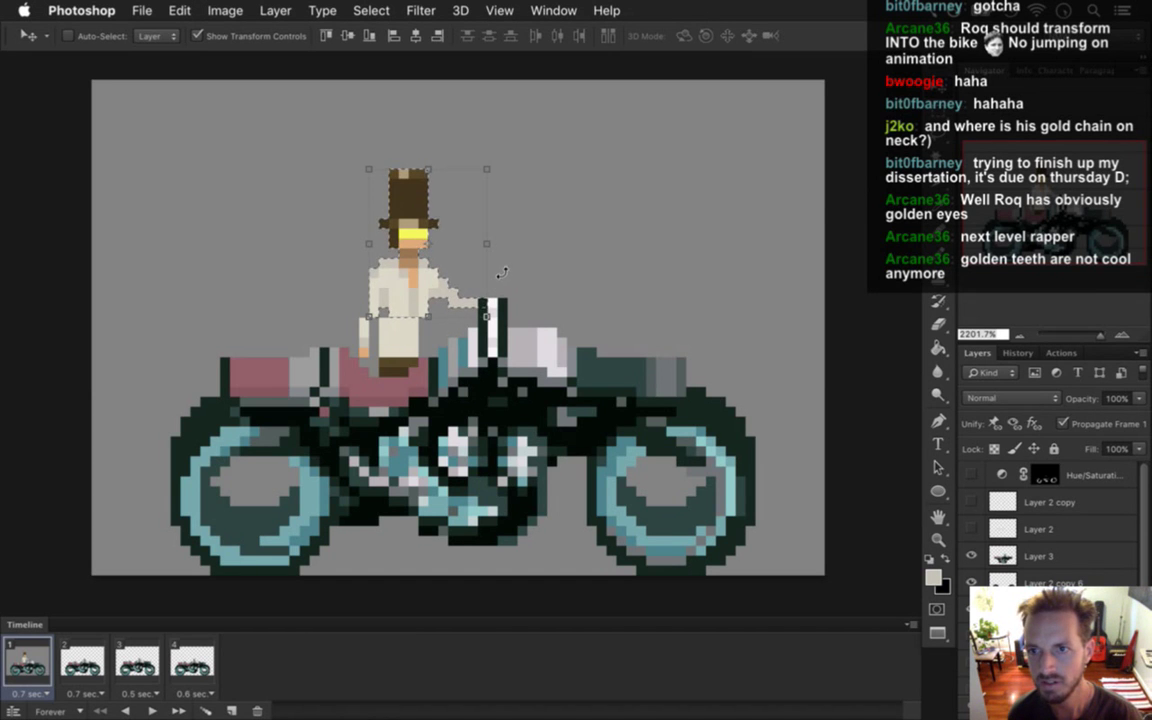
{"action": "key", "text": "Right"}
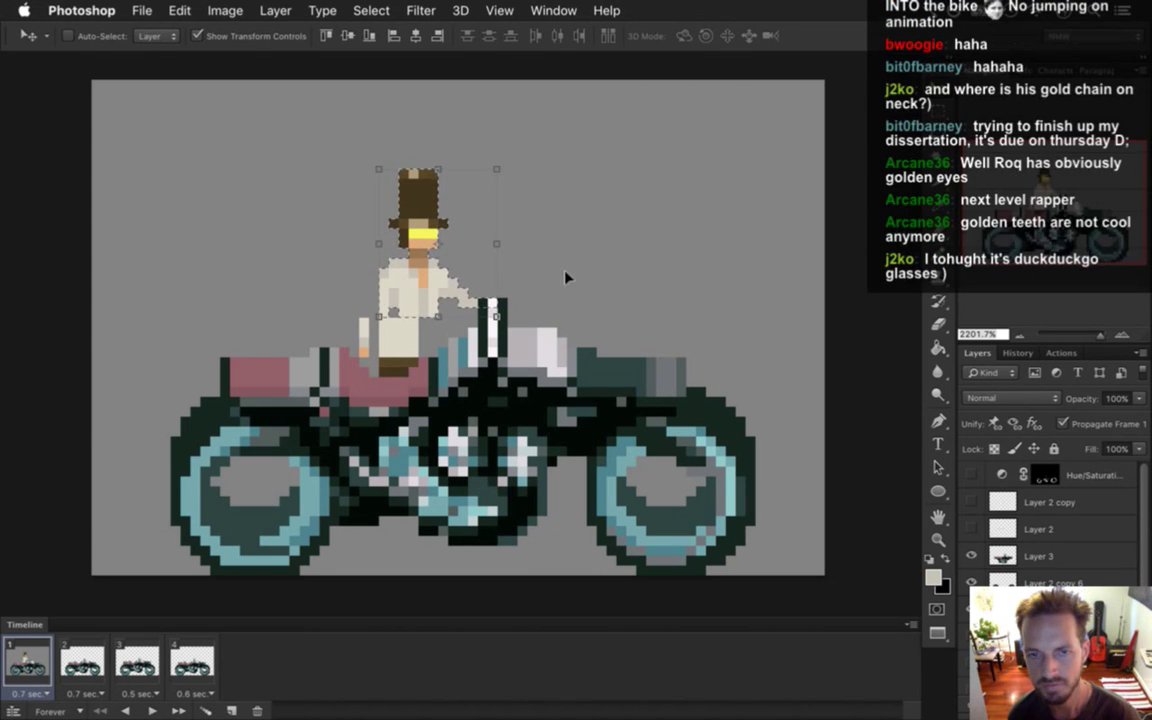
Commit the rider's transform, deselect, and touch up his pixels with colours sampled from him.
{"action": "key", "text": "m"}
{"action": "left_click", "coordinate": [540, 278]}
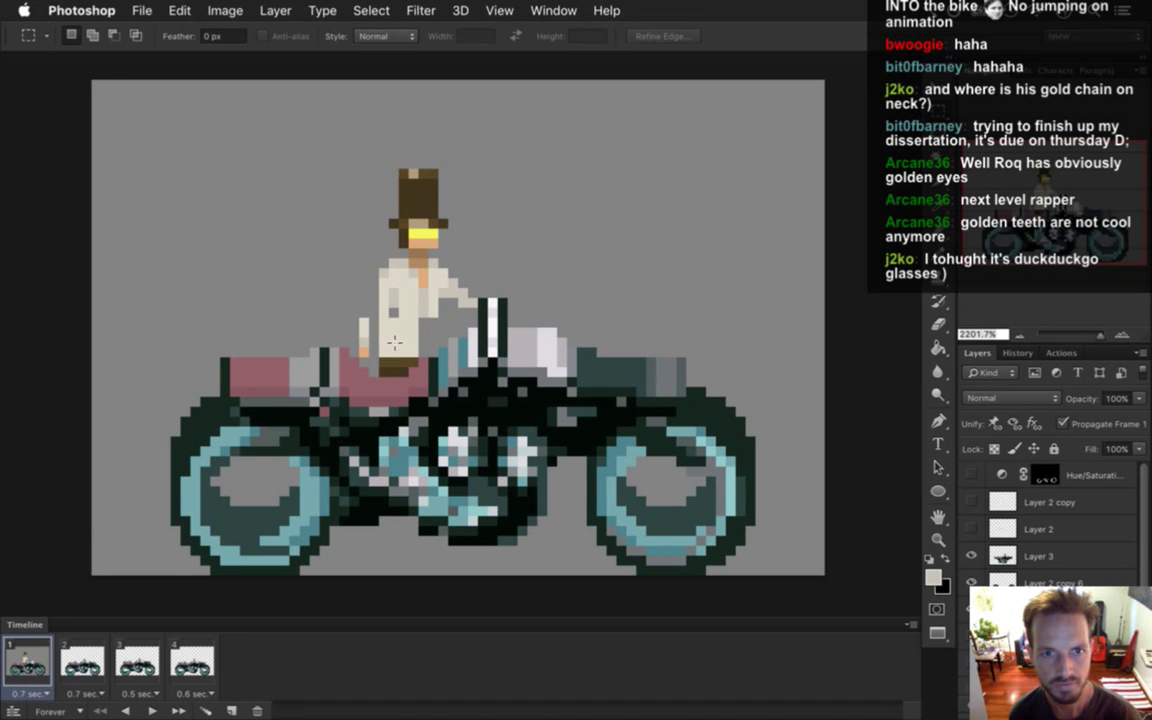
{"action": "key", "text": "b"}
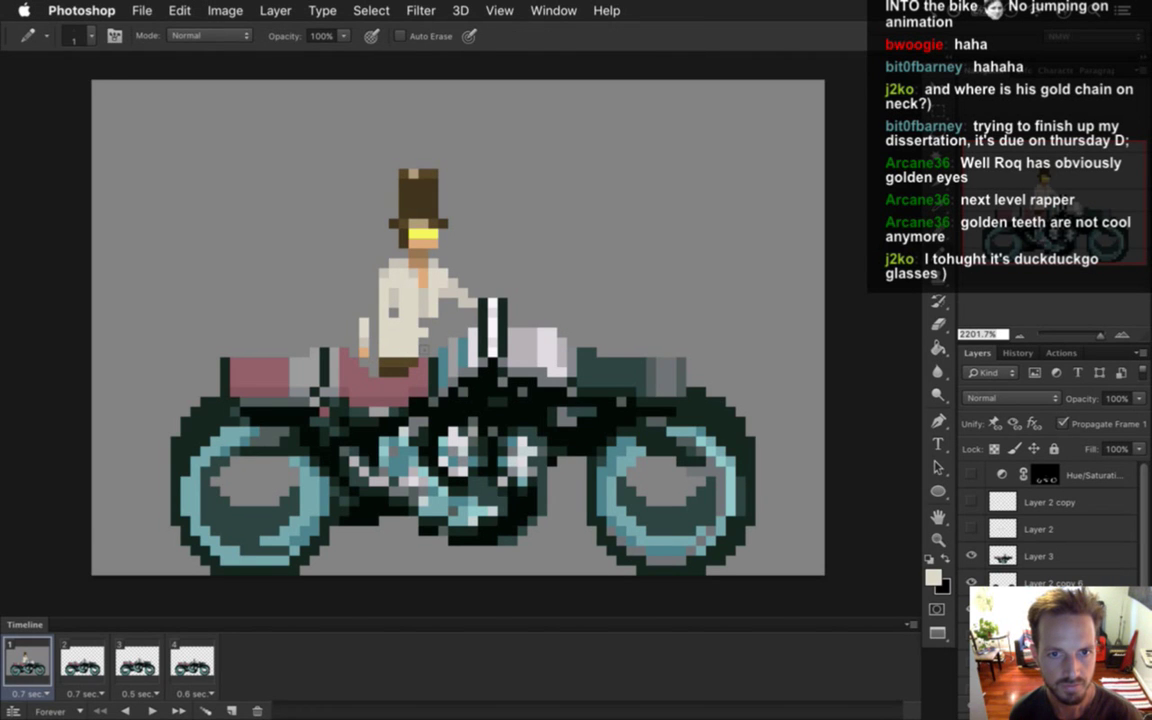
{"action": "key", "text": "e"}
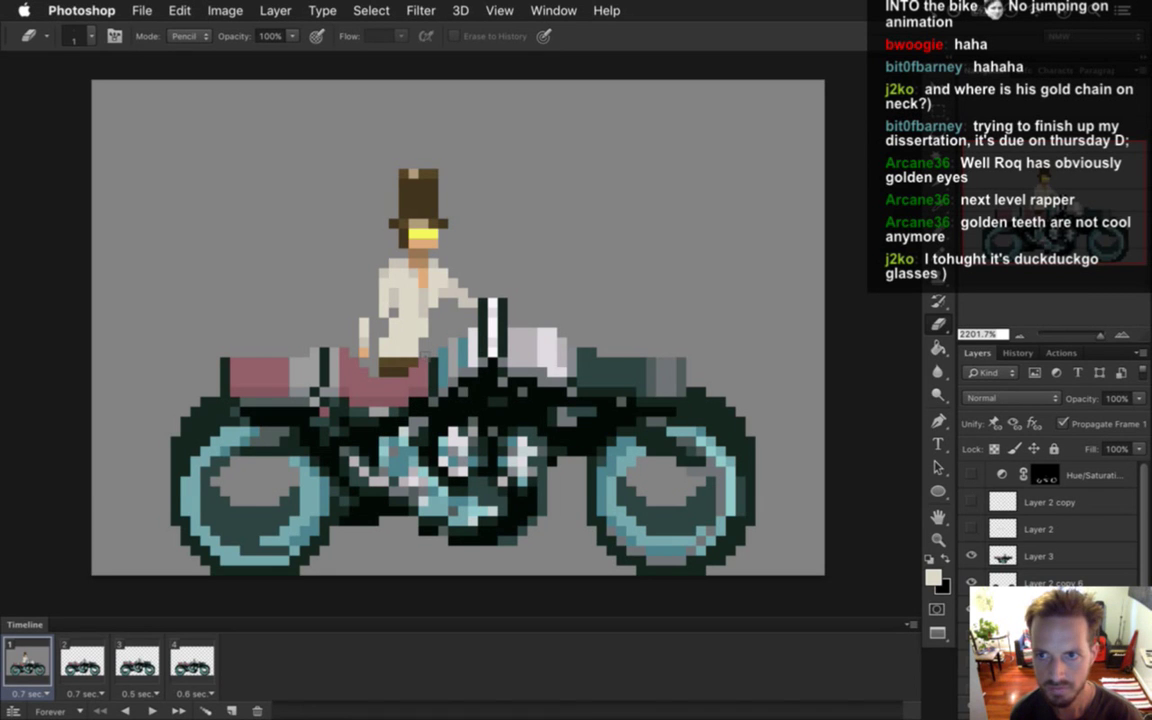
{"action": "key", "text": "i"}
{"action": "left_click", "coordinate": [417, 291]}
{"action": "key", "text": "b"}
{"action": "key", "text": "e"}
{"action": "key", "text": "i"}
{"action": "left_click", "coordinate": [381, 294]}
{"action": "key", "text": "b"}
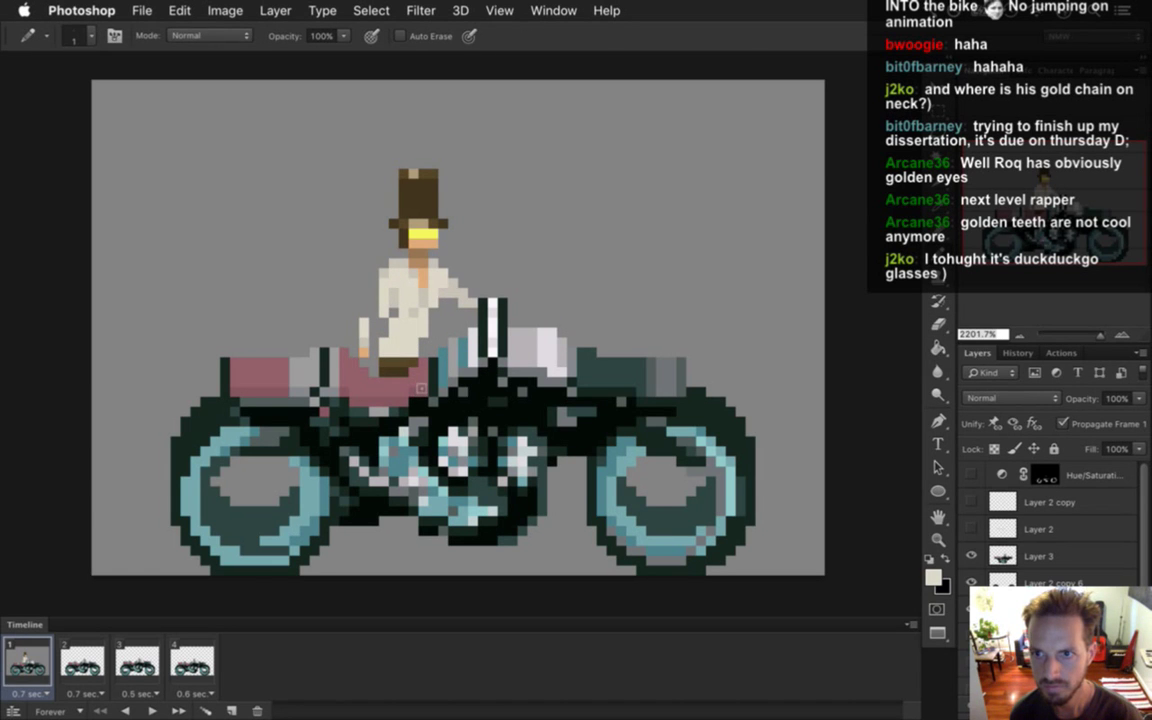
Extend the rider's arm downward with sampled beige shirt and arm pixels.
{"action": "key", "text": "i"}
{"action": "left_click", "coordinate": [373, 301]}
{"action": "key", "text": "b"}
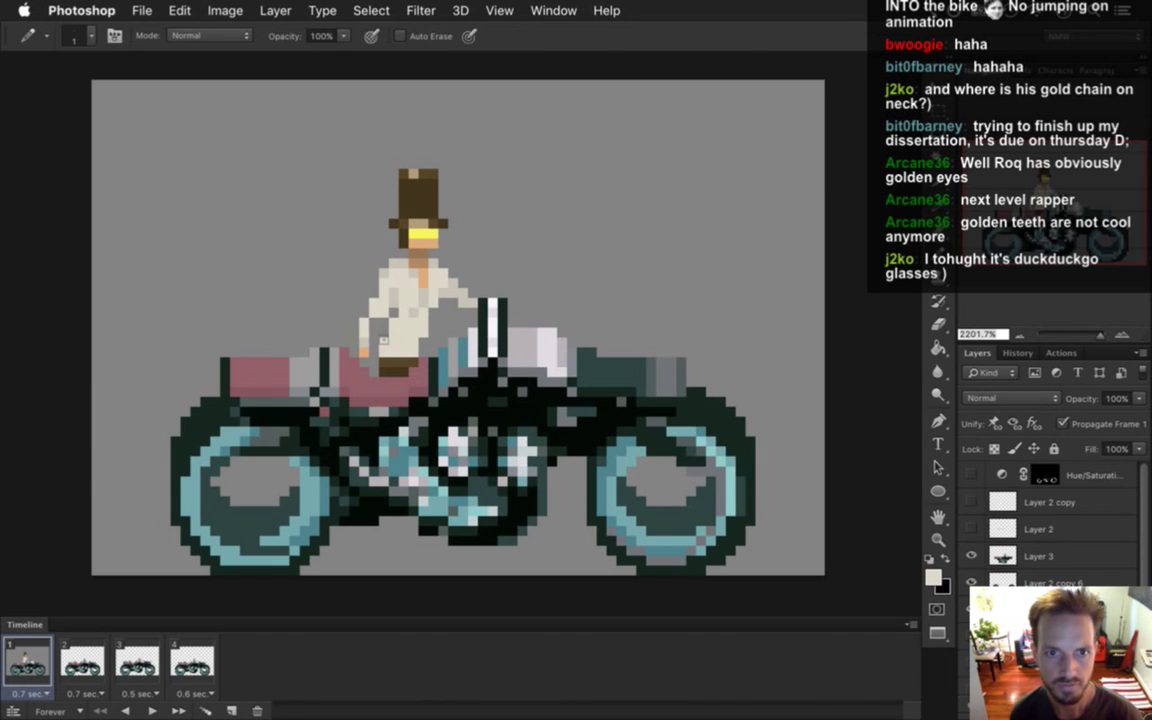
{"action": "key", "text": "e"}
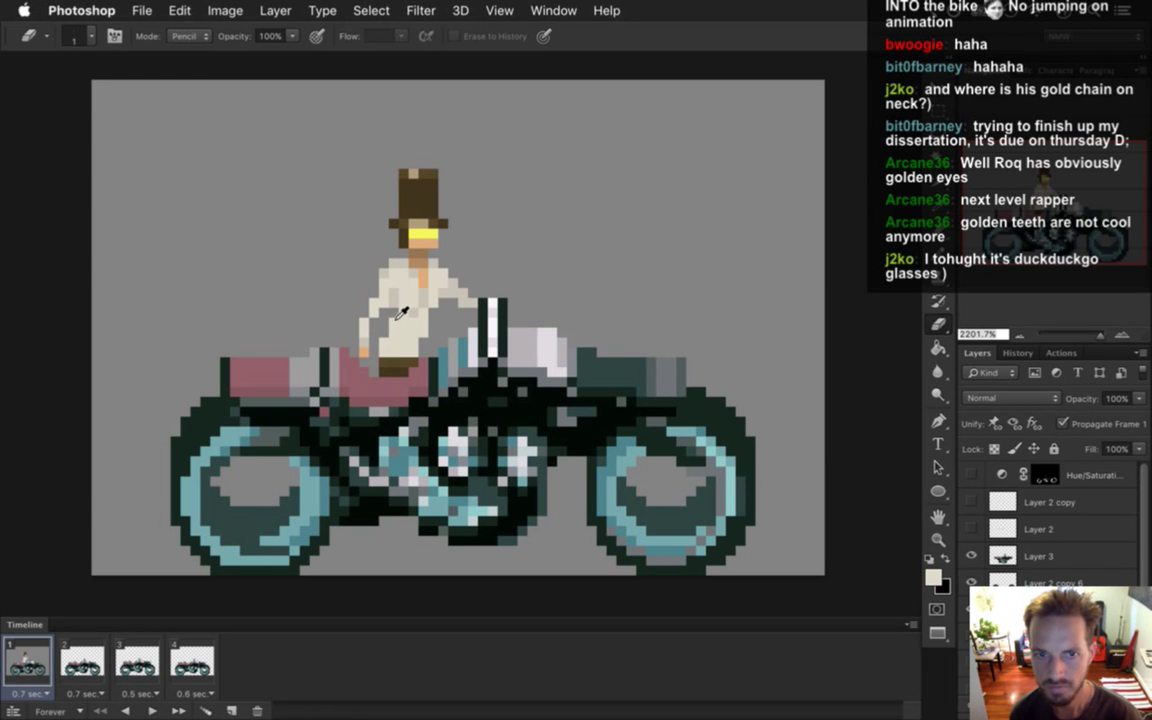
{"action": "key", "text": "i"}
{"action": "left_click", "coordinate": [378, 298]}
{"action": "key", "text": "b"}
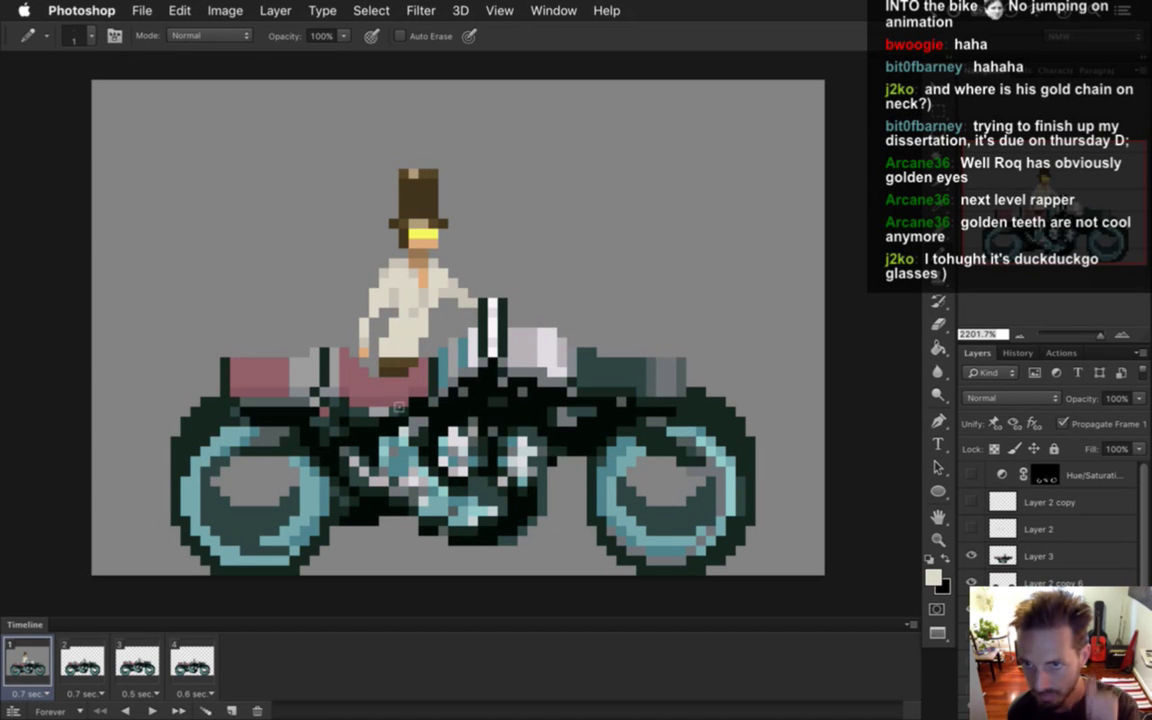
{"action": "left_click", "coordinate": [396, 327], "text": "alt"}
{"action": "left_click", "coordinate": [361, 279], "text": "alt"}
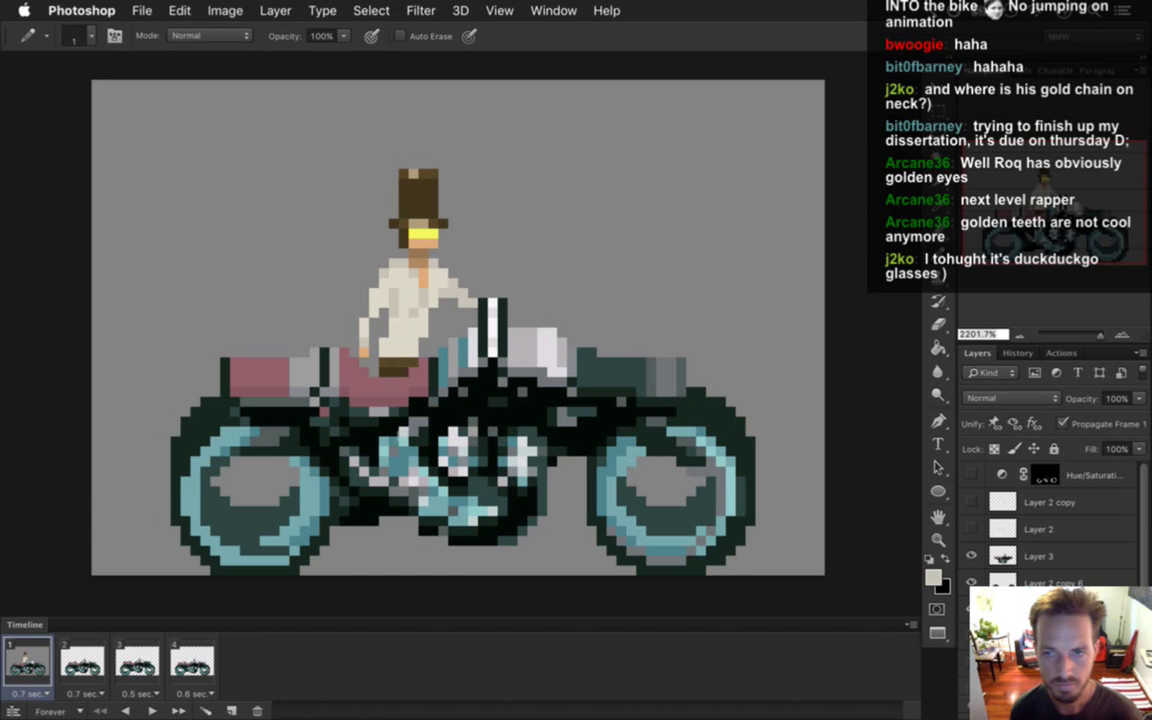
{"action": "left_click", "coordinate": [362, 300], "text": "alt"}
{"action": "left_click", "coordinate": [400, 302], "text": "alt"}
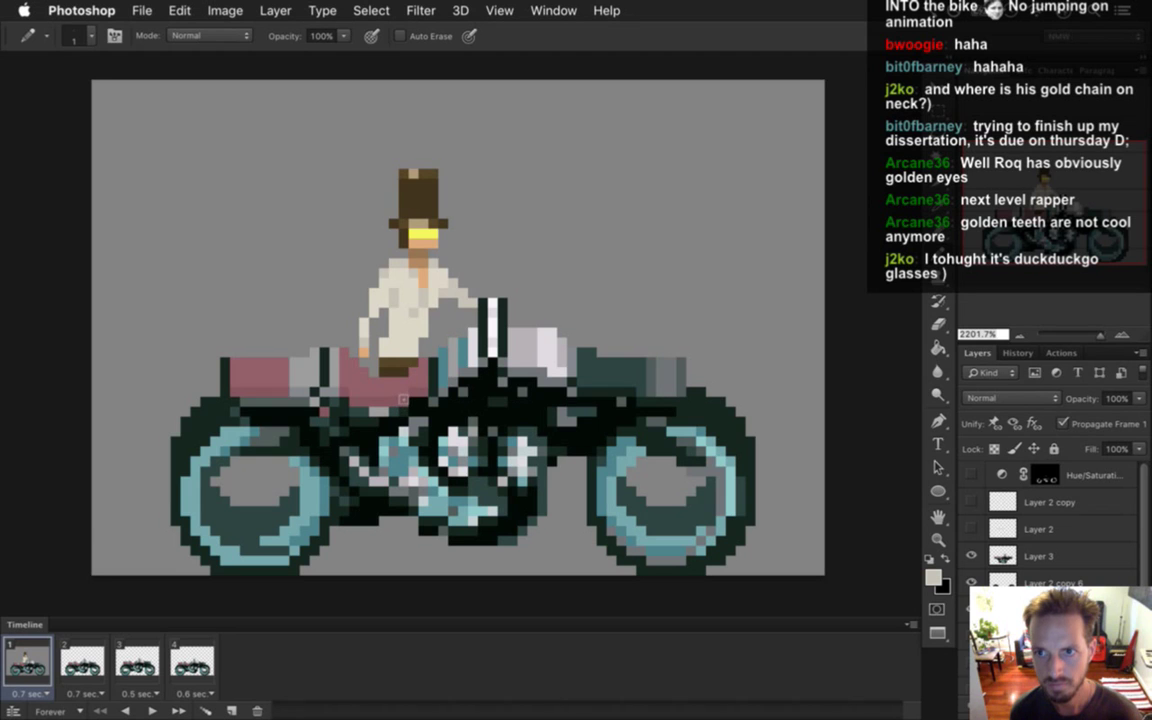
{"action": "left_click", "coordinate": [344, 271], "text": "alt"}
{"action": "left_click", "coordinate": [344, 251], "text": "alt"}
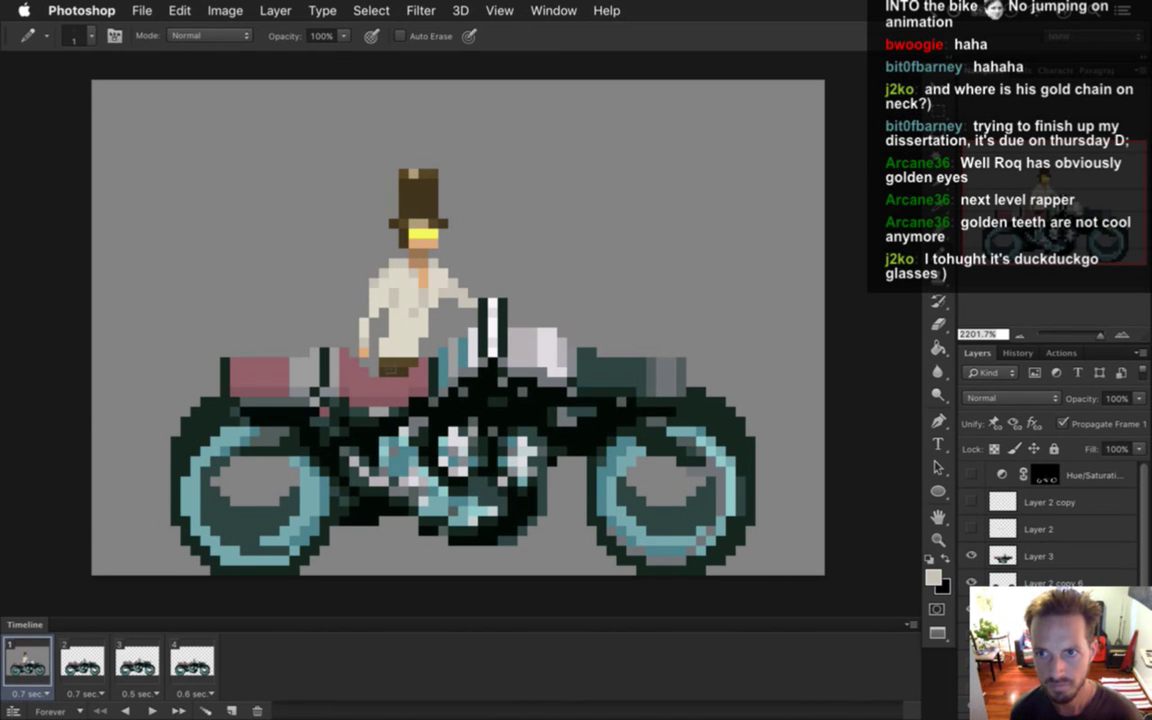
{"action": "left_click", "coordinate": [364, 312]}
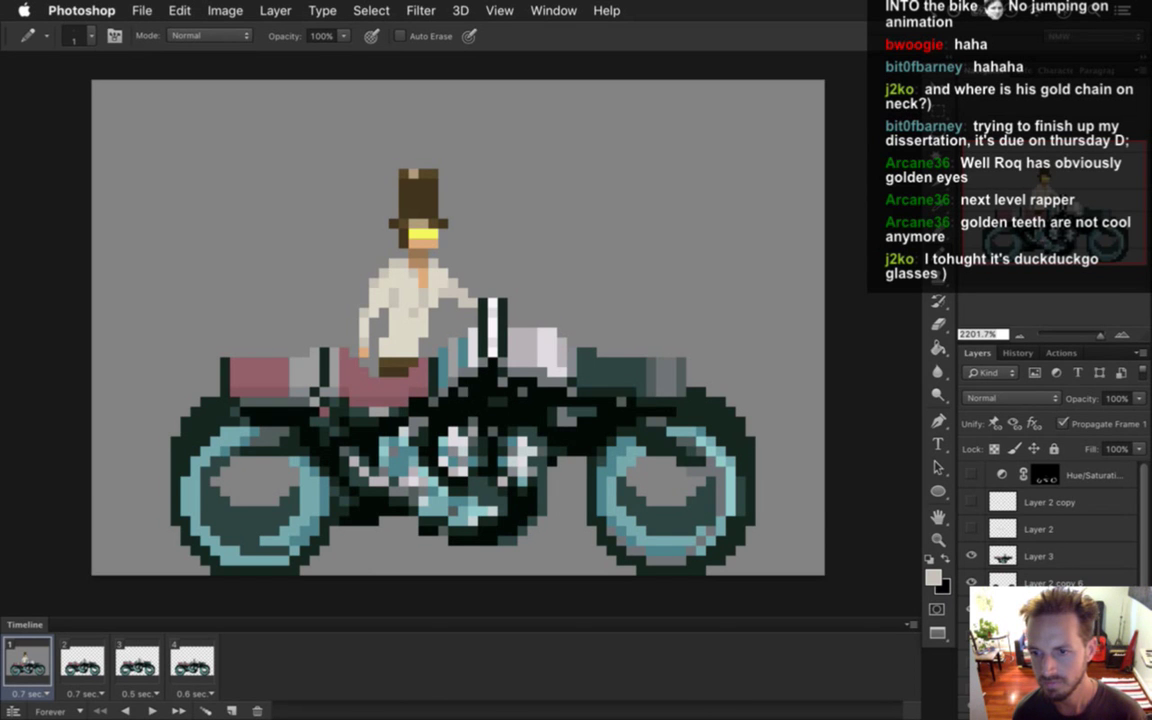
With the motorcycle hidden, redraw the rider's left leg in dark brown, bending at the knee.
{"action": "scroll", "coordinate": [1145, 584], "scroll_direction": "down", "scroll_amount": 1}
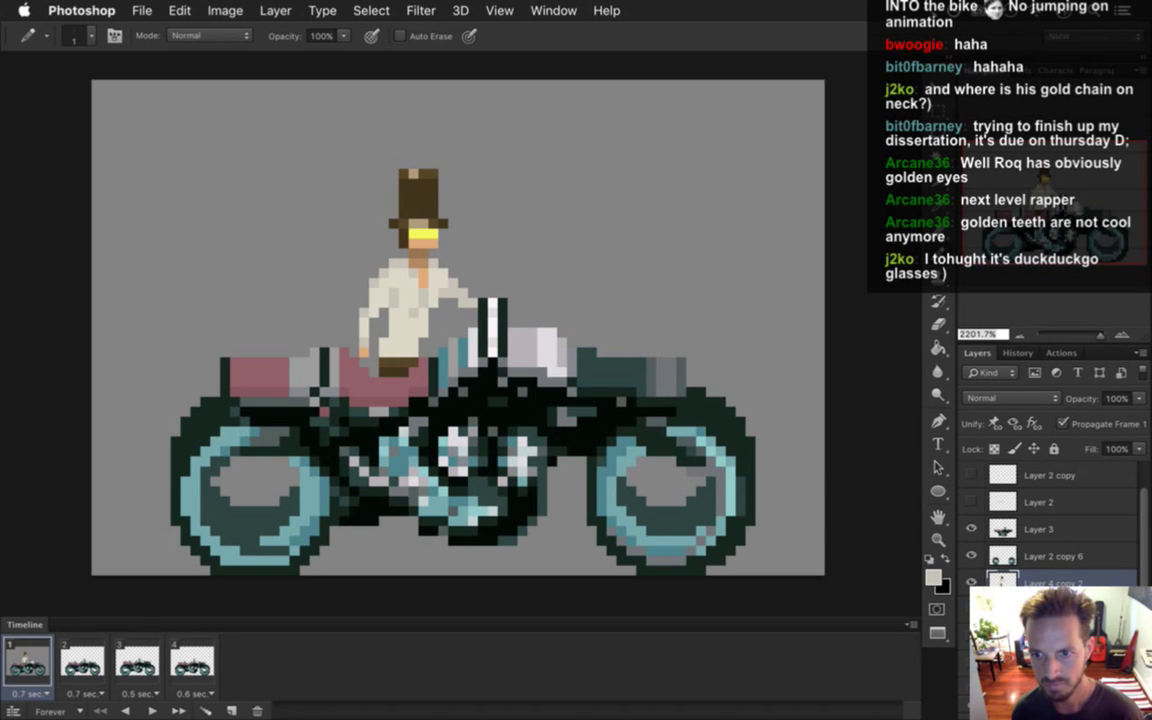
{"action": "left_click_drag", "start_coordinate": [970, 555], "coordinate": [970, 528]}
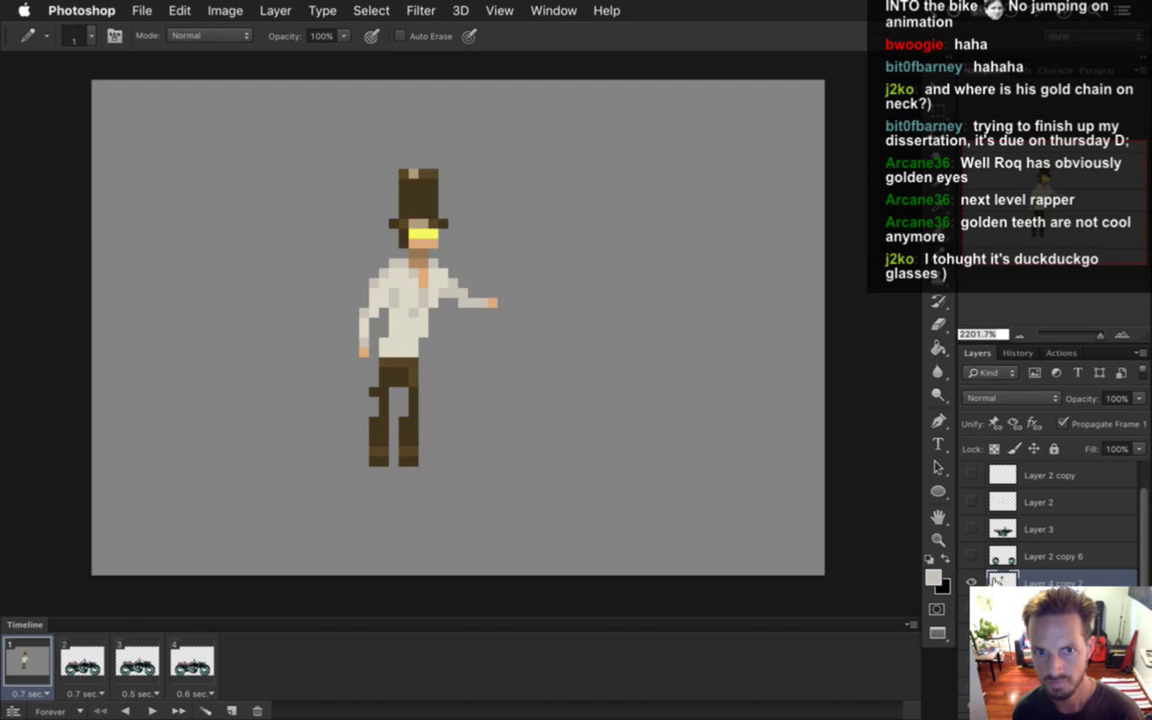
{"action": "key", "text": "i"}
{"action": "left_click", "coordinate": [397, 407]}
{"action": "key", "text": "e"}
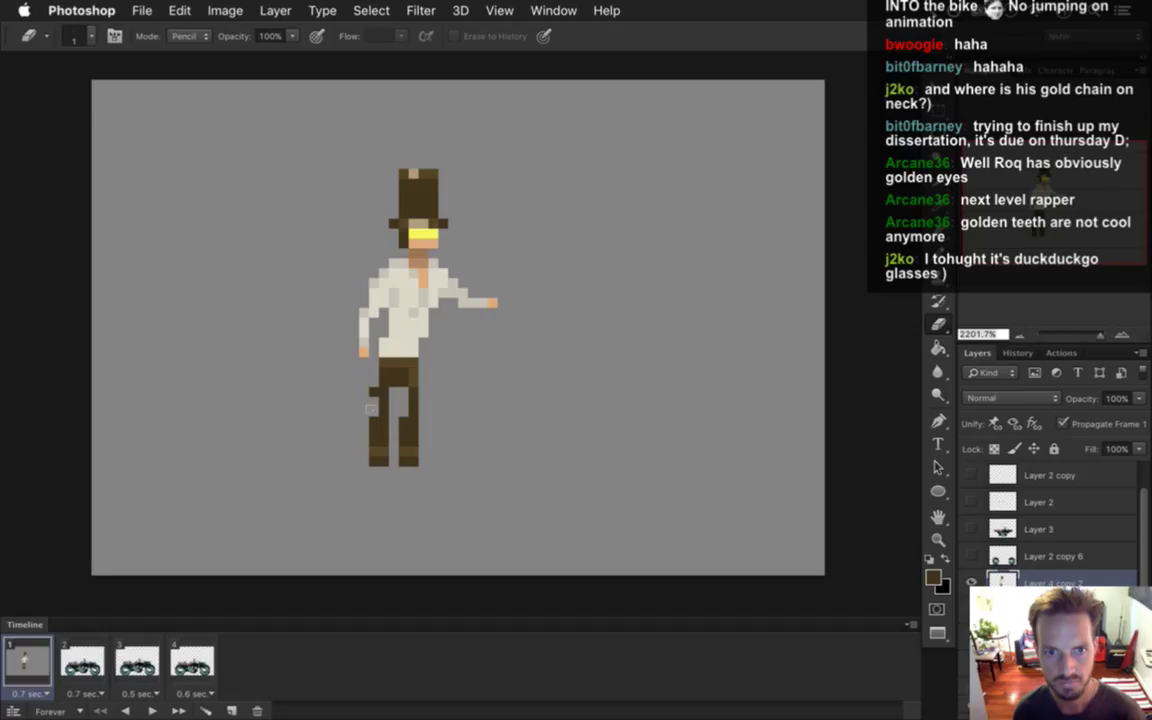
{"action": "left_click_drag", "start_coordinate": [378, 395], "coordinate": [380, 462]}
{"action": "key", "text": "i"}
{"action": "key", "text": "b"}
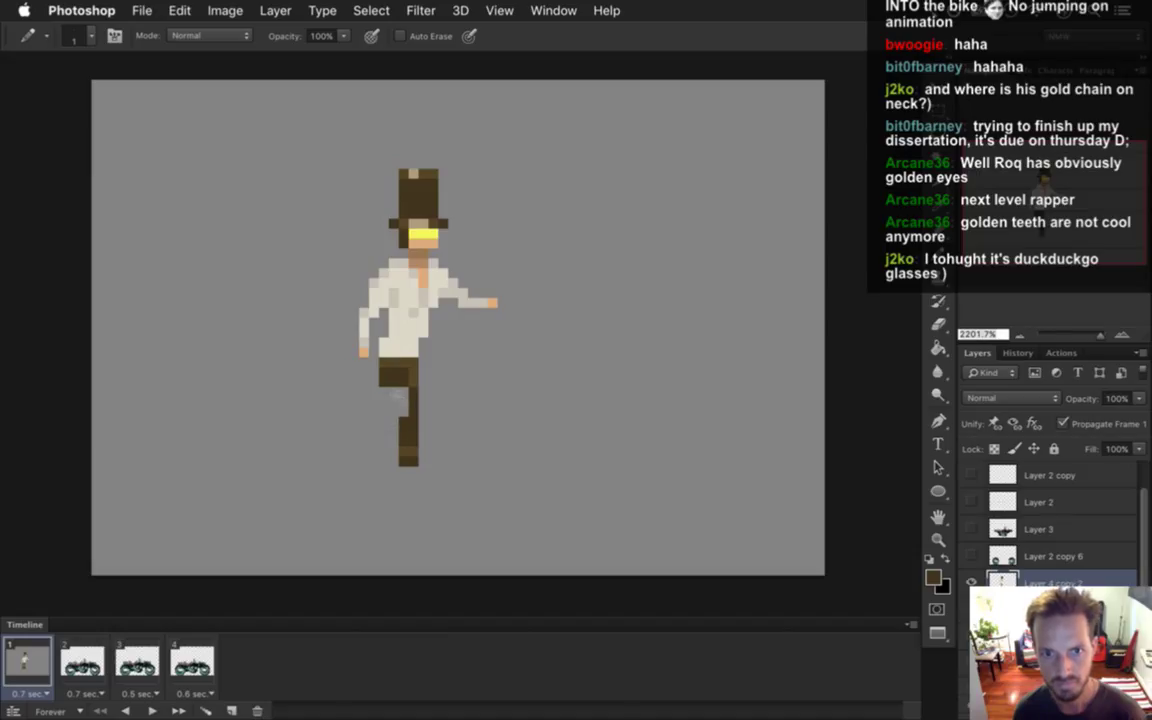
{"action": "mouse_move", "coordinate": [418, 390]}
{"action": "left_mouse_down"}
{"action": "mouse_move", "coordinate": [433, 402]}
{"action": "mouse_move", "coordinate": [397, 431]}
{"action": "left_mouse_up"}
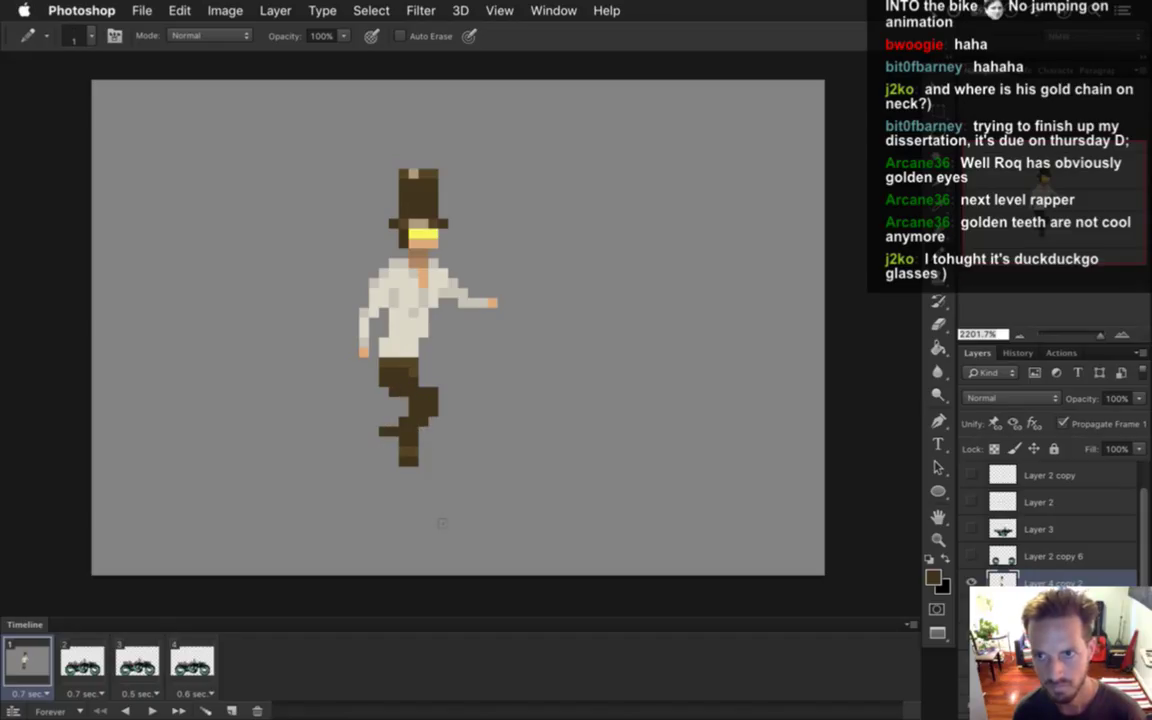
{"action": "left_click", "coordinate": [405, 440], "text": "alt"}
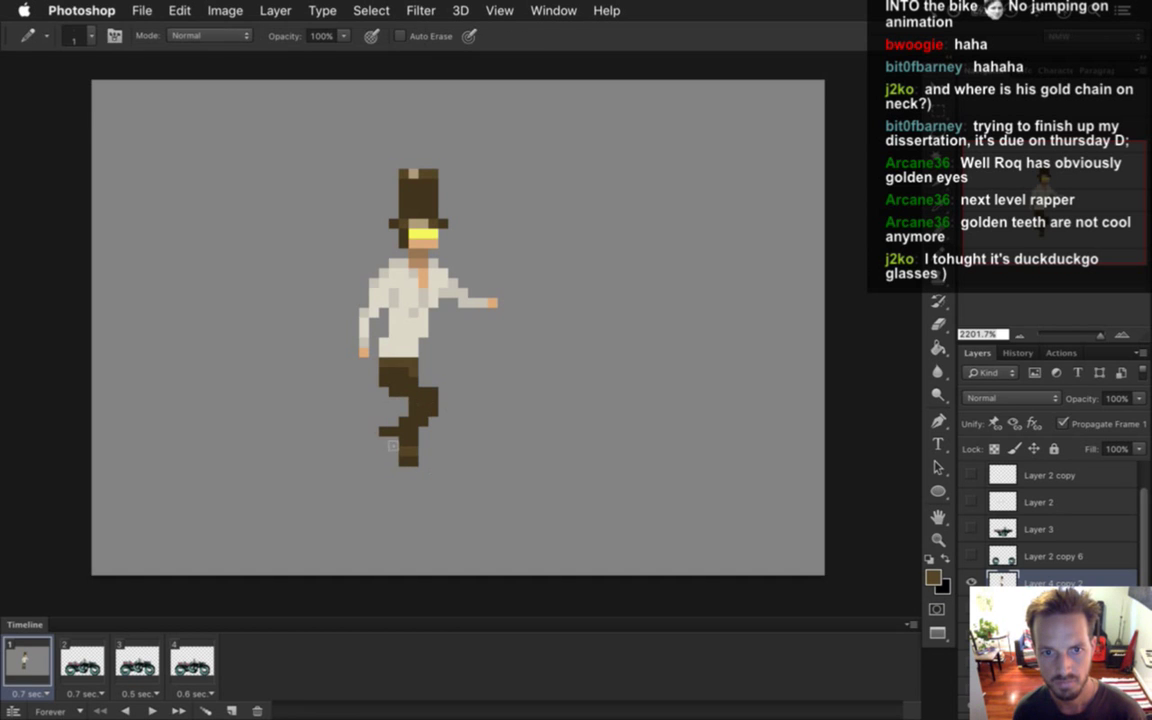
{"action": "left_click", "coordinate": [404, 412], "text": "alt"}
{"action": "left_click", "coordinate": [385, 421]}
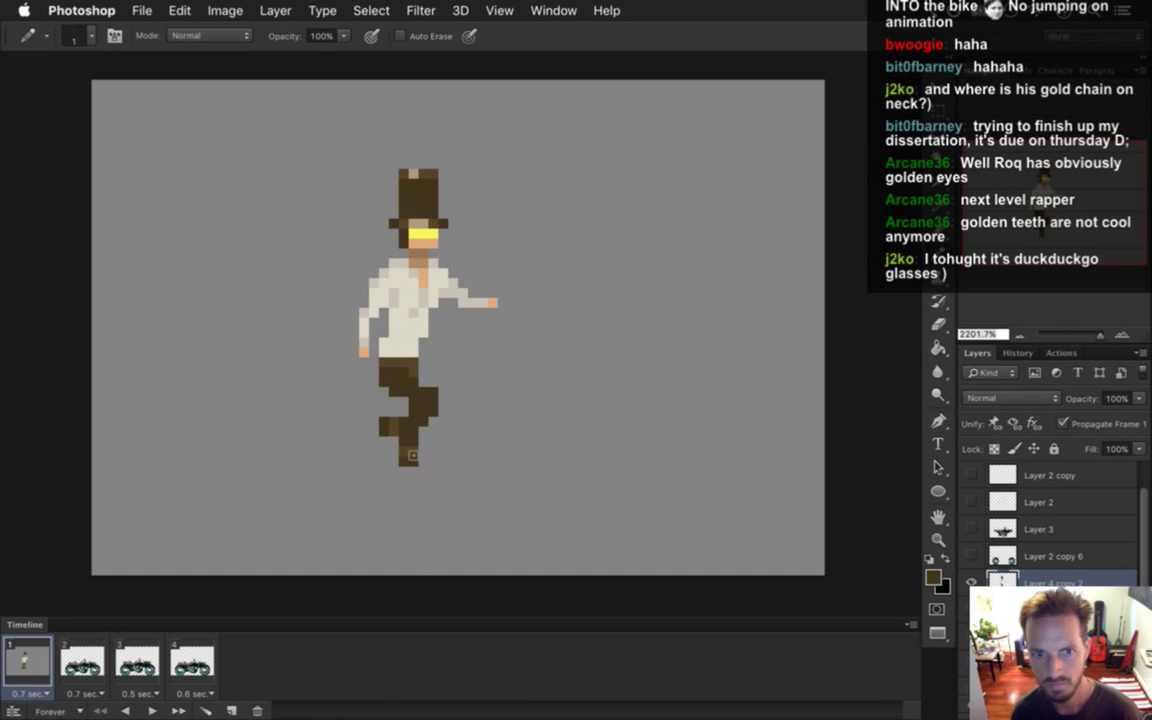
{"action": "left_click", "coordinate": [410, 448], "text": "alt"}
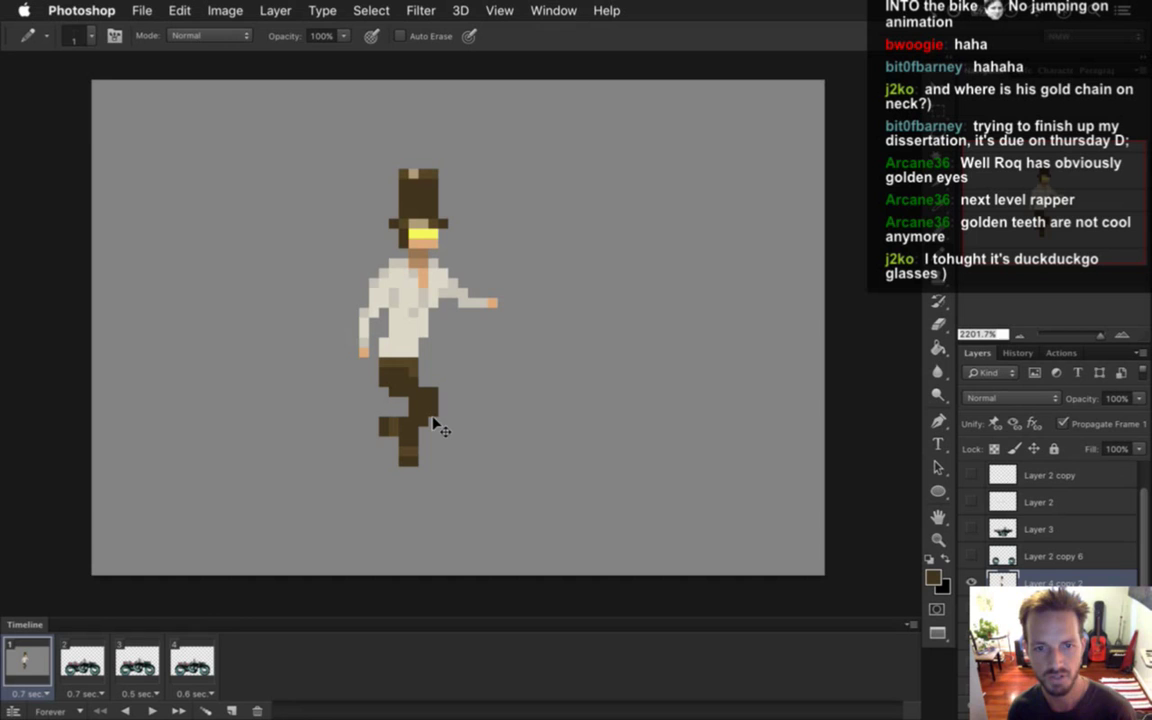
Darken the brown foreground colour in the Color Picker, recolour the leg, and save.
{"action": "key", "text": "alt"}
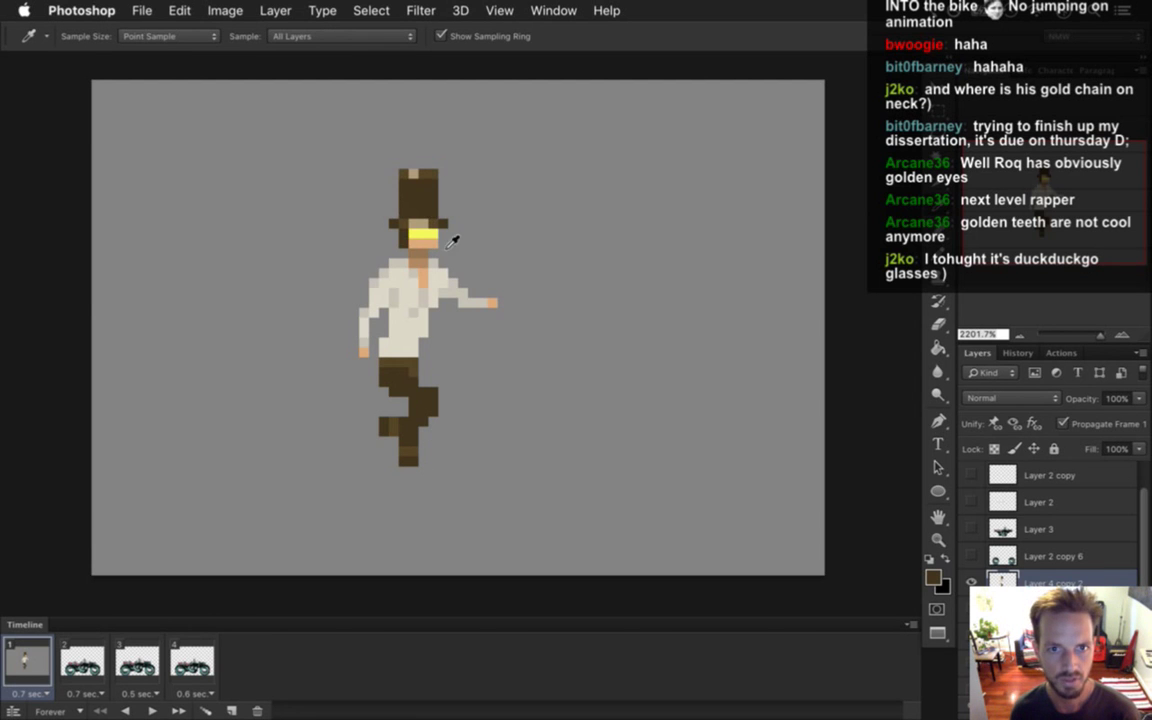
{"action": "left_click", "coordinate": [933, 577]}
{"action": "left_click_drag", "start_coordinate": [925, 485], "coordinate": [925, 503]}
{"action": "left_click", "coordinate": [1050, 296]}
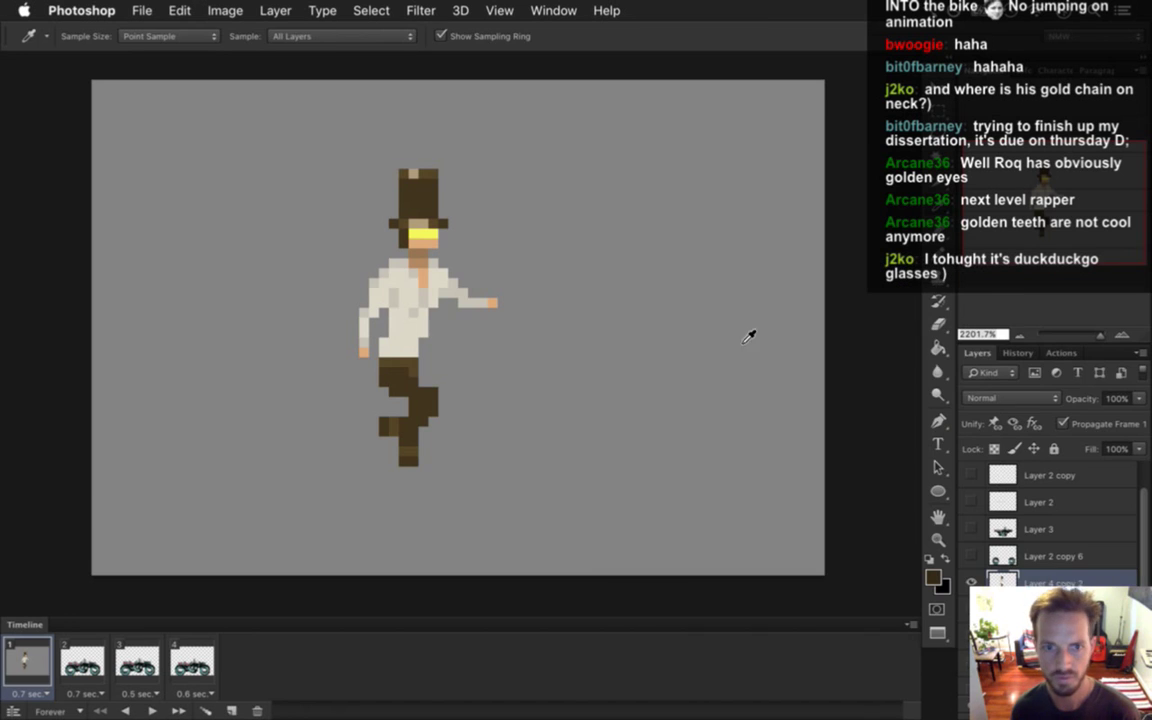
{"action": "key", "text": "b"}
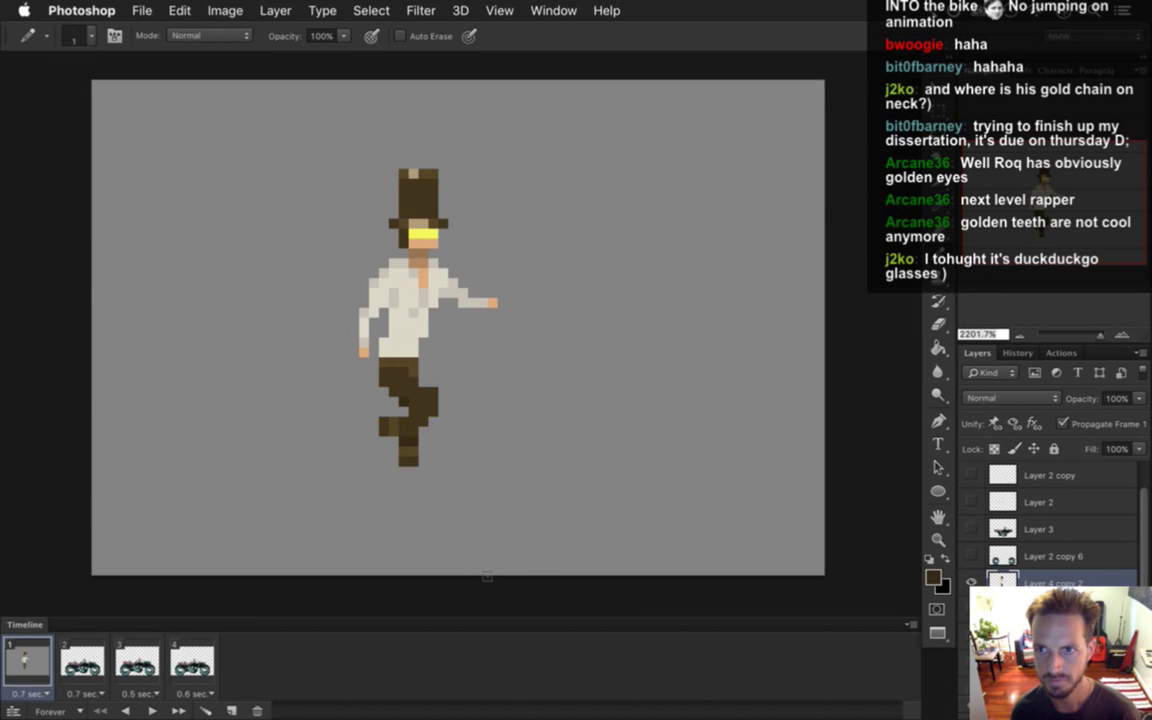
{"action": "left_click", "coordinate": [424, 399], "text": "alt"}
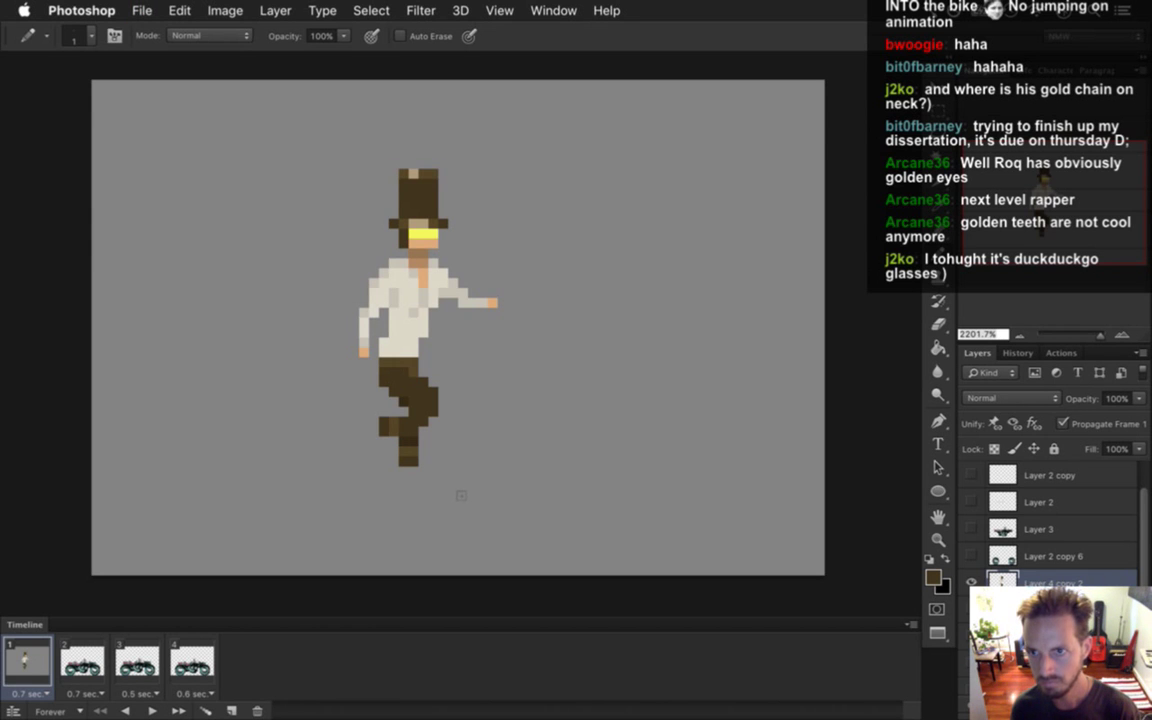
{"action": "key", "text": "e"}
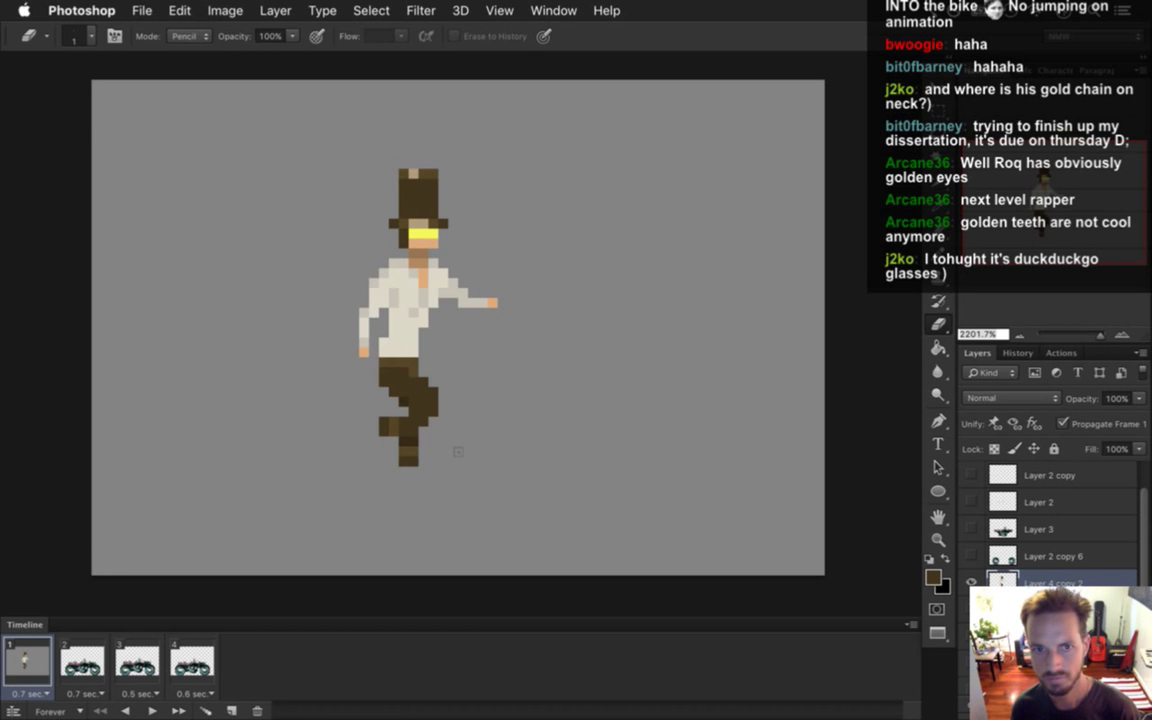
{"action": "key", "text": "i"}
{"action": "left_click", "coordinate": [389, 277]}
{"action": "key", "text": "b"}
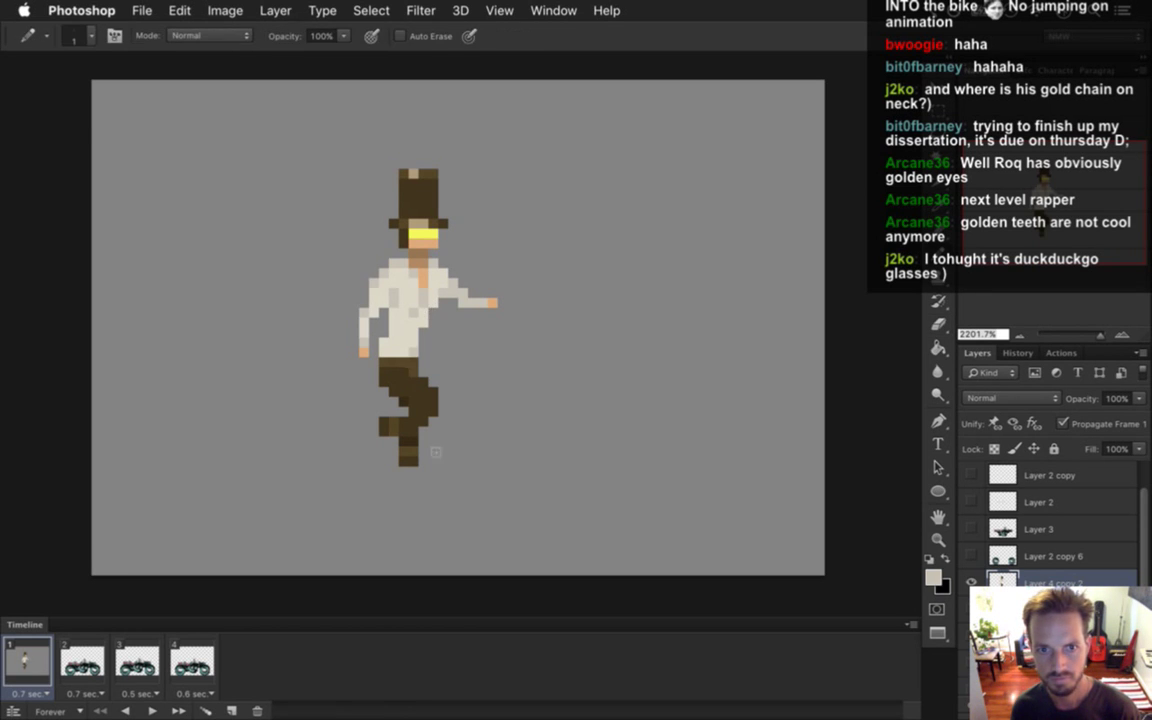
{"action": "key", "text": "super+s"}
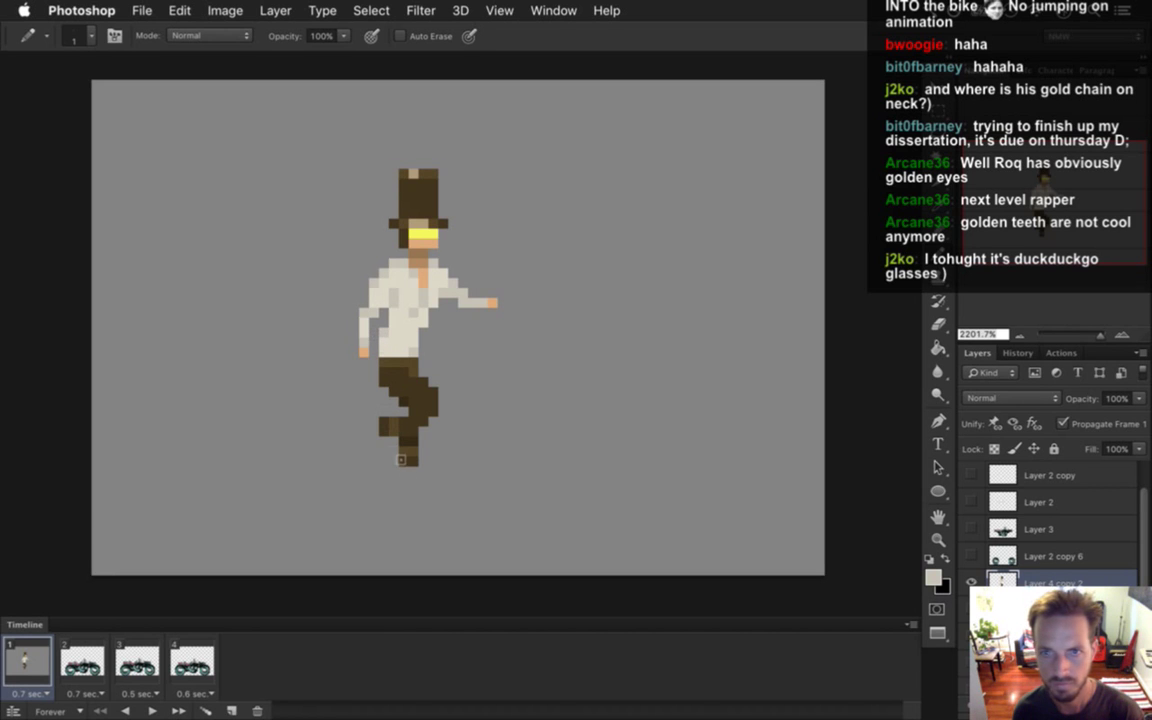
Sample the left arm colour, erase stray pixels, and show the motorcycle layers again.
{"action": "key", "text": "alt"}
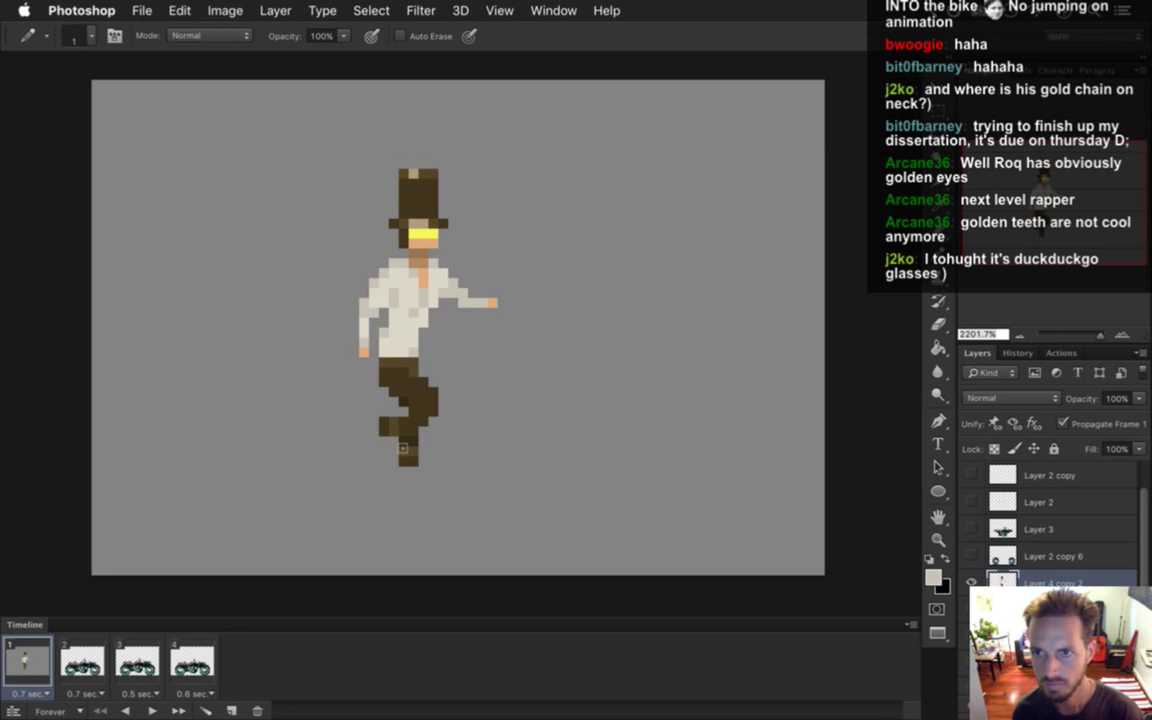
{"action": "left_click", "coordinate": [362, 322], "text": "alt"}
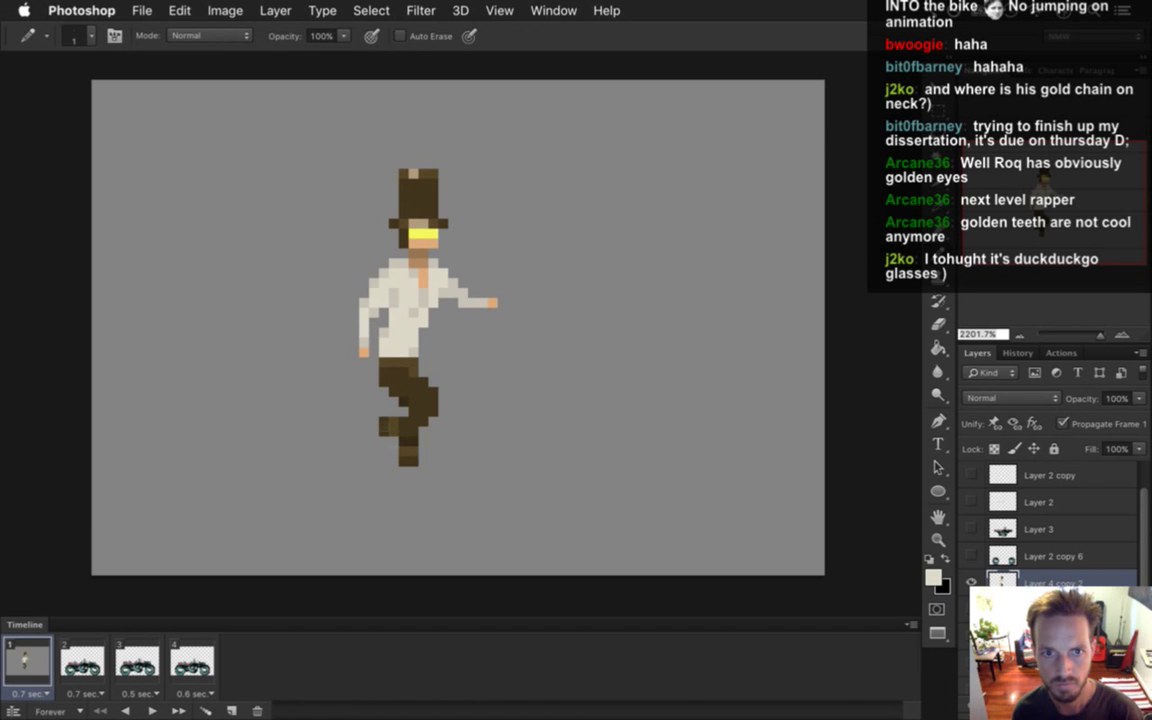
{"action": "key", "text": "alt"}
{"action": "key", "text": "e"}
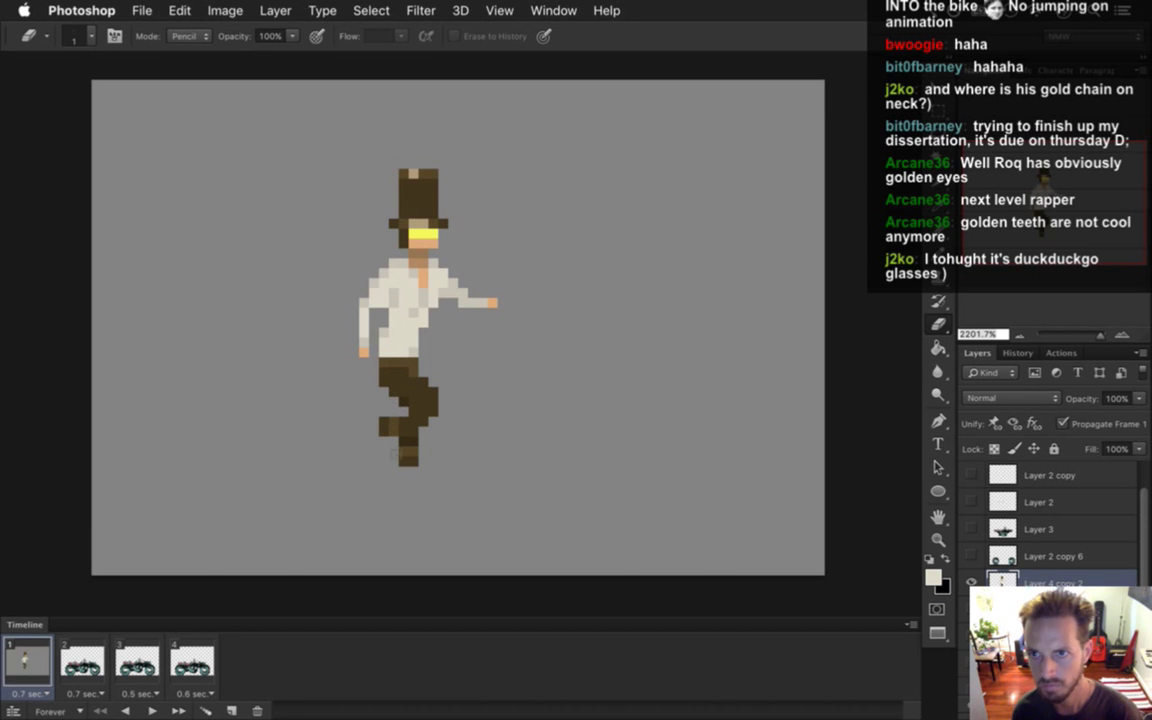
{"action": "left_click_drag", "start_coordinate": [975, 556], "coordinate": [972, 529]}
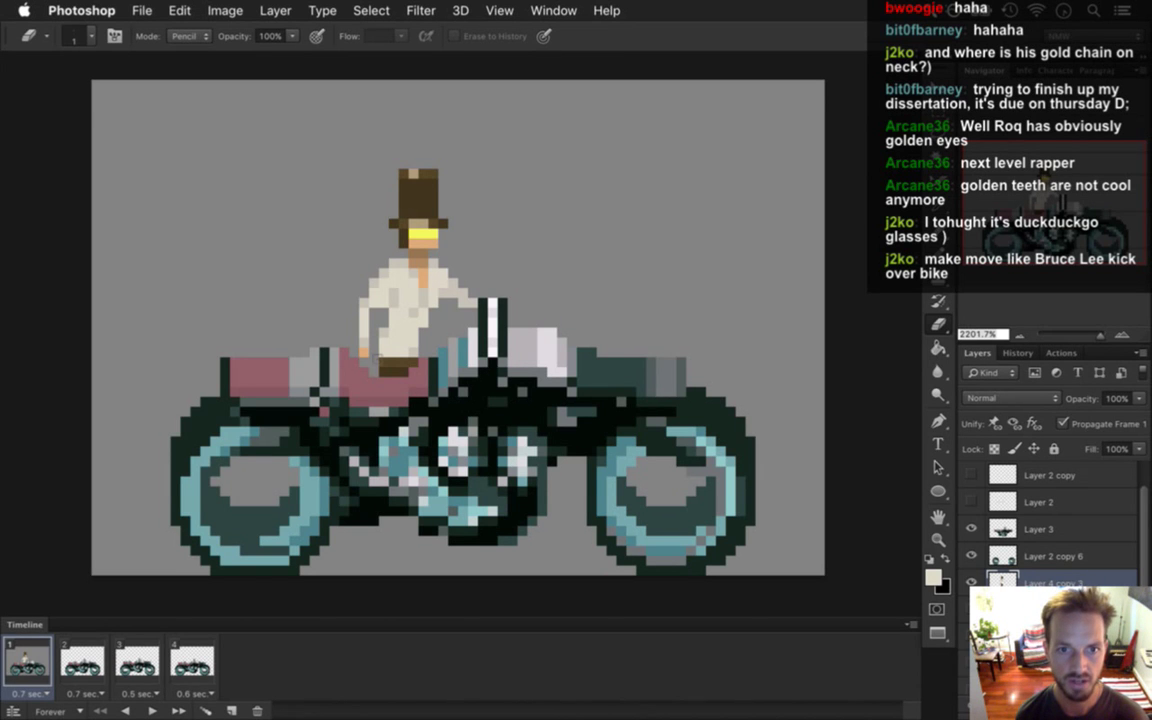
Try painting brown over the rider's glasses, then undo those strokes.
{"action": "key", "text": "i"}
{"action": "left_click", "coordinate": [345, 273]}
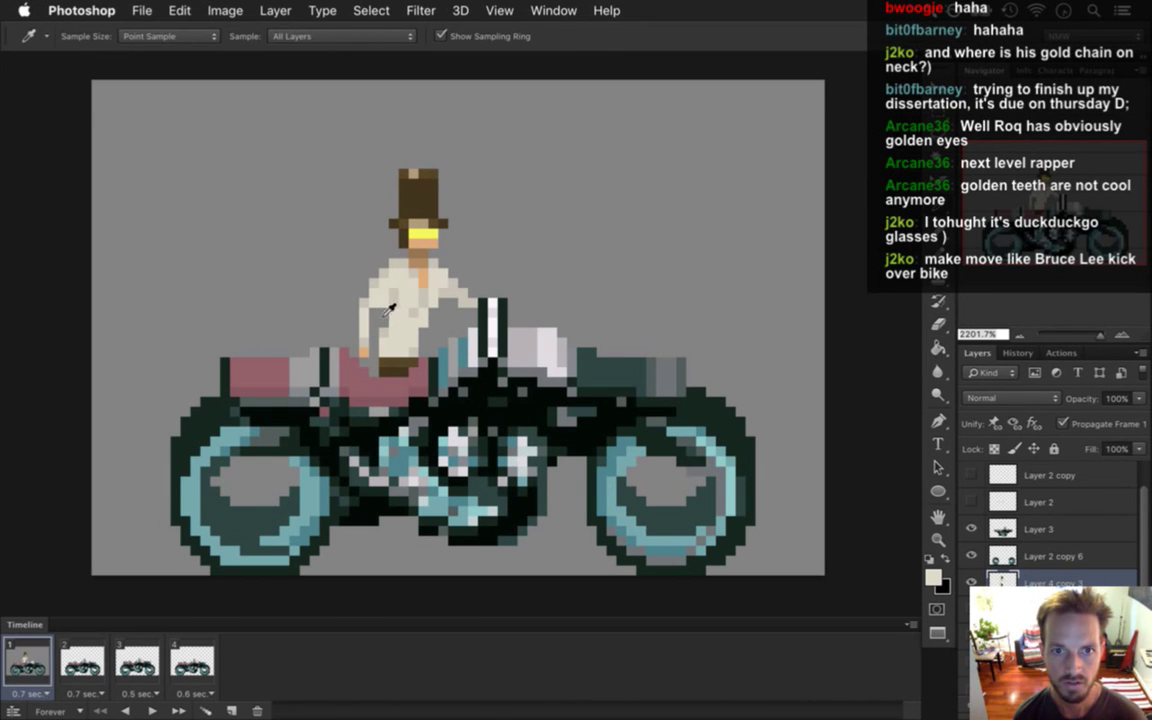
{"action": "left_click", "coordinate": [413, 222]}
{"action": "key", "text": "b"}
{"action": "left_click", "coordinate": [413, 233]}
{"action": "left_click", "coordinate": [413, 243]}
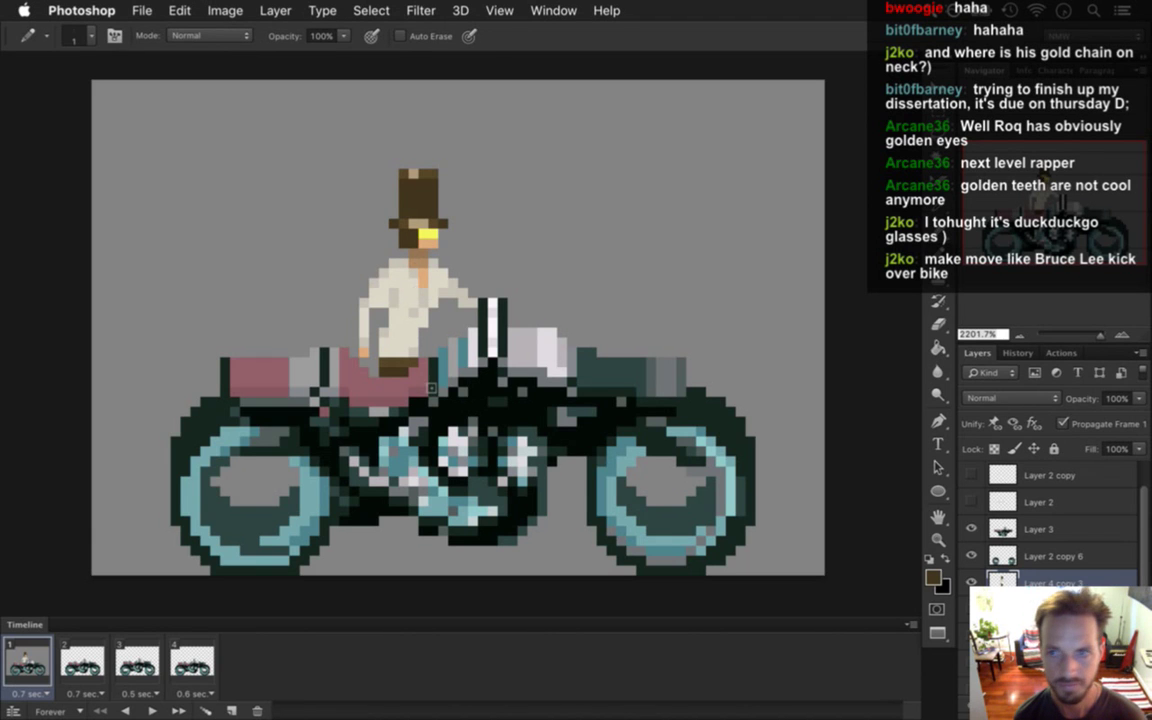
{"action": "key", "text": "super+z"}
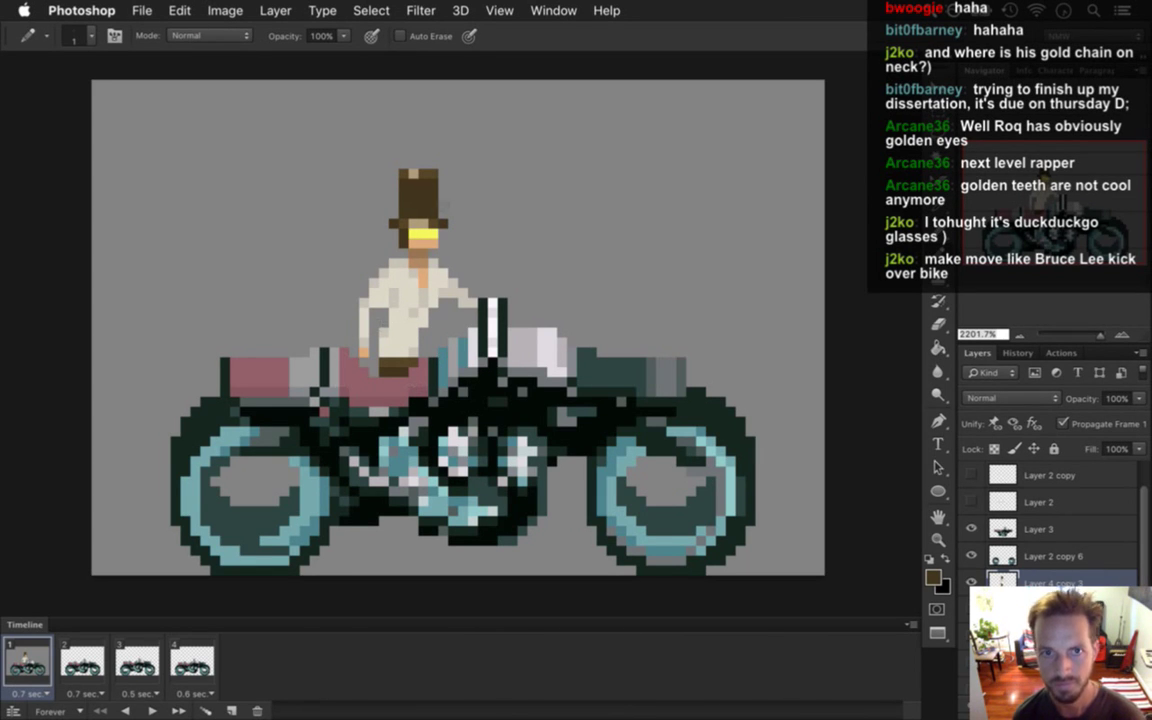
Erase the one-pixel column along the rider's back.
{"action": "key", "text": "i"}
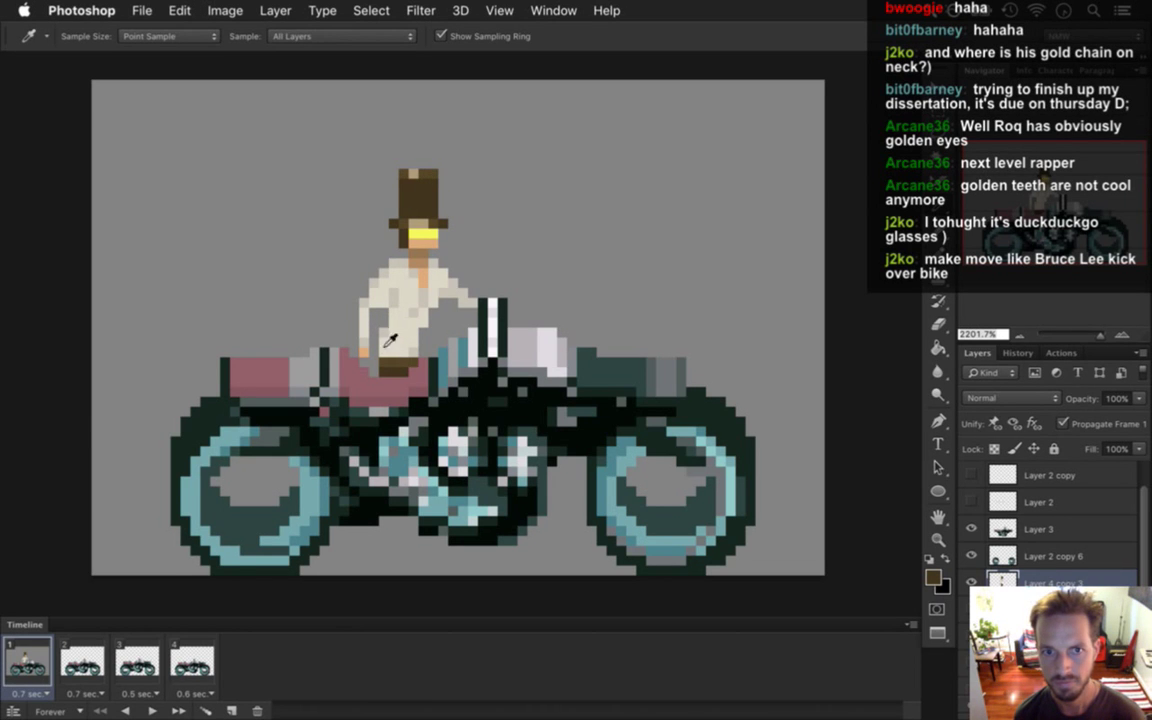
{"action": "key", "text": "b"}
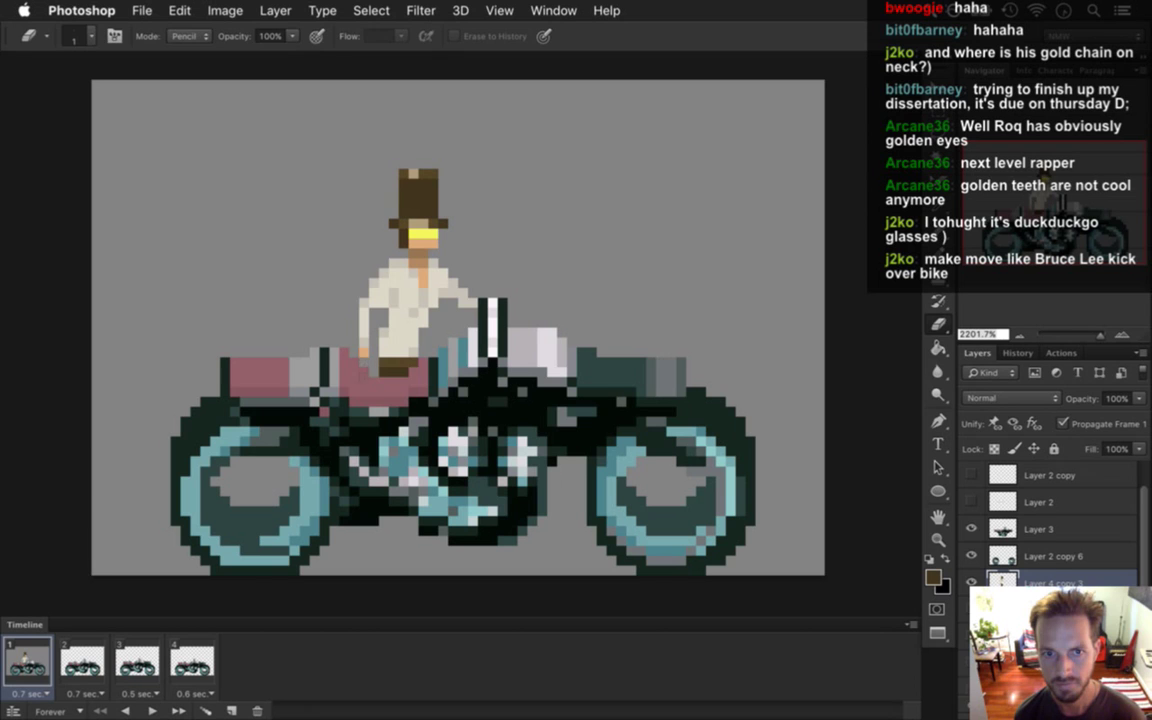
{"action": "key", "text": "i"}
{"action": "left_click", "coordinate": [335, 322]}
{"action": "key", "text": "b"}
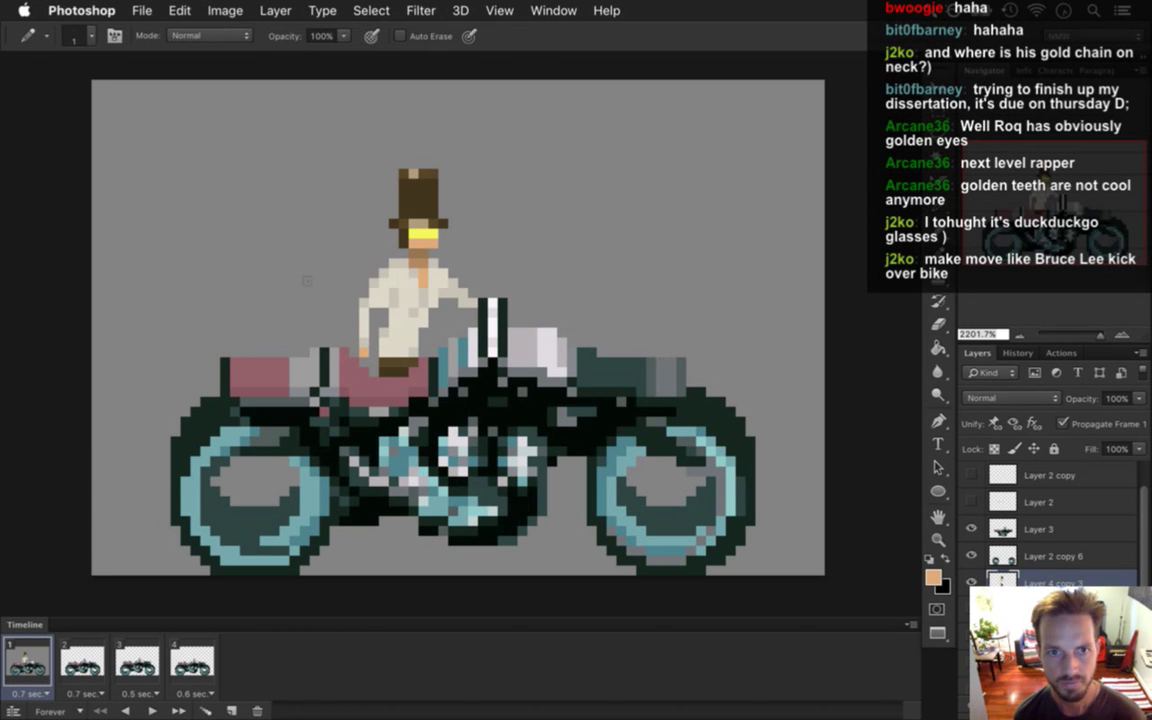
{"action": "key", "text": "e"}
{"action": "left_click_drag", "start_coordinate": [363, 298], "coordinate": [363, 345]}
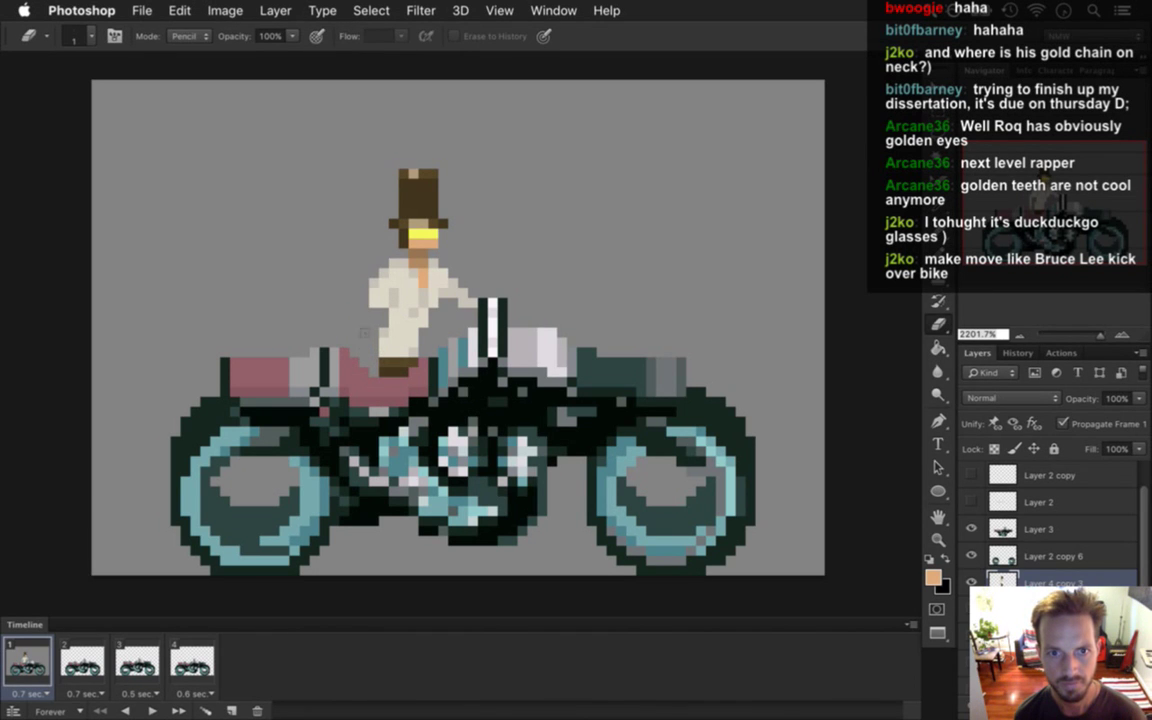
Touch up with sampled cream shirt and orange skin colours, then hide Layer 3 and Layer 2 copy 6.
{"action": "key", "text": "i"}
{"action": "left_click", "coordinate": [388, 303]}
{"action": "key", "text": "b"}
{"action": "key", "text": "i"}
{"action": "key", "text": "b"}
{"action": "key", "text": "i"}
{"action": "key", "text": "b"}
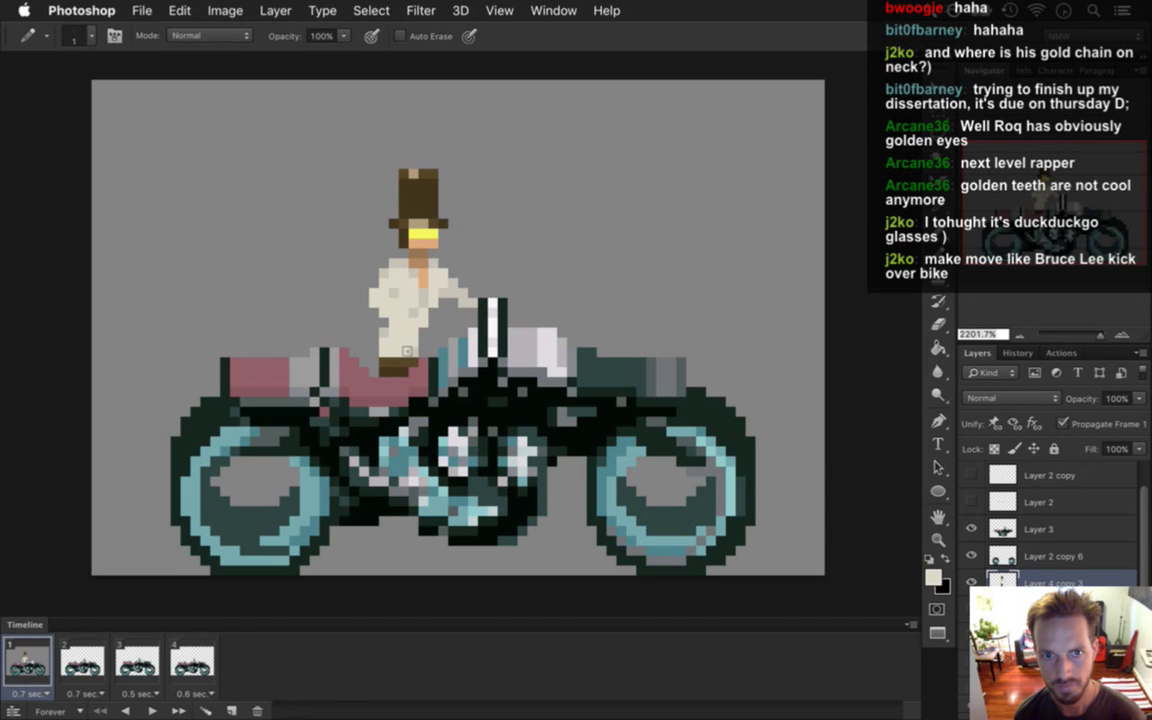
{"action": "left_click", "coordinate": [423, 265], "text": "alt"}
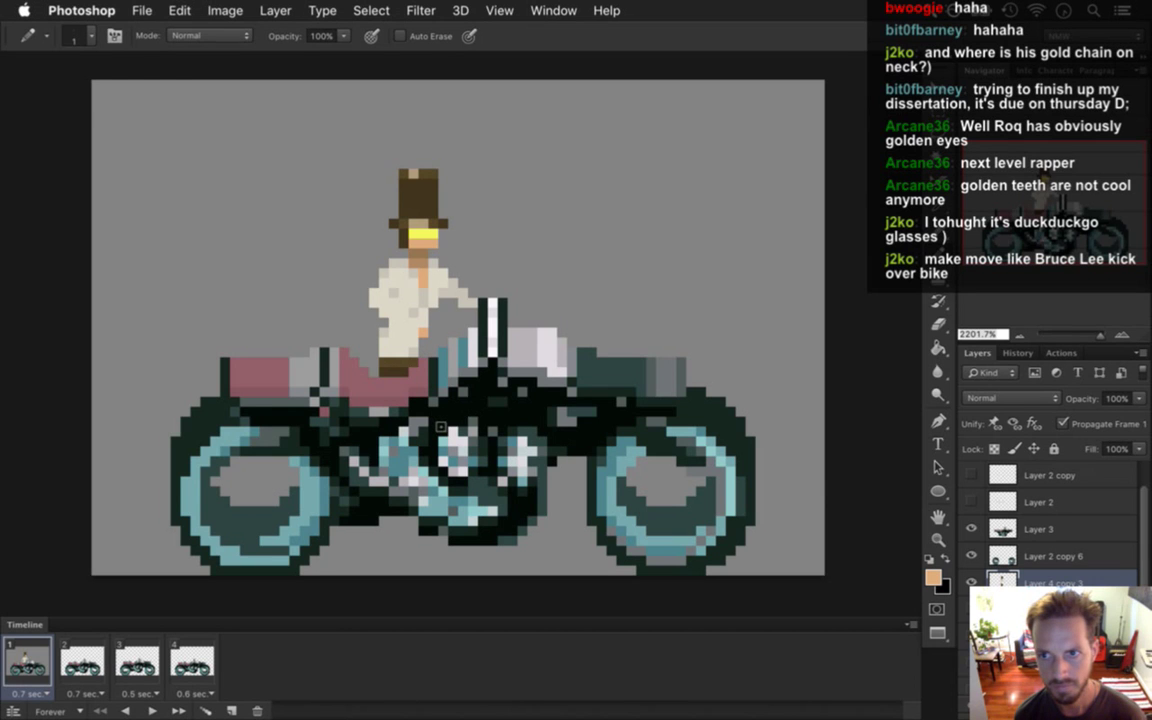
{"action": "key", "text": "alt"}
{"action": "left_click", "coordinate": [388, 287], "text": "alt"}
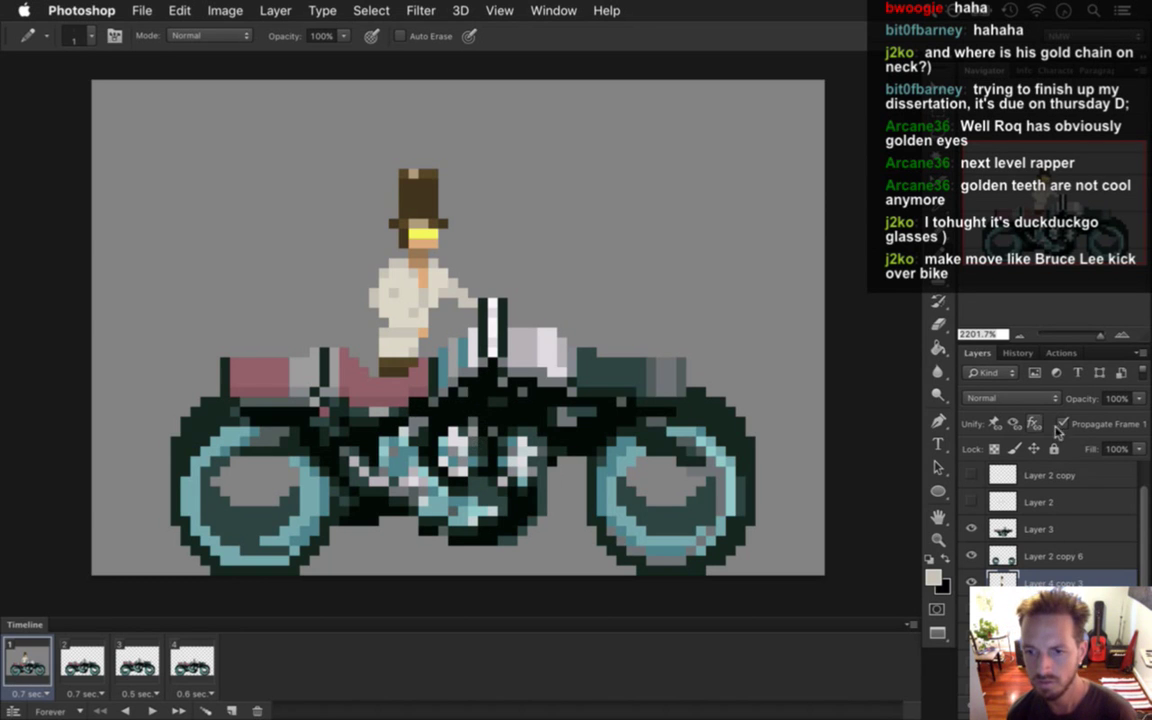
{"action": "left_click", "coordinate": [972, 529]}
{"action": "left_click", "coordinate": [972, 530]}
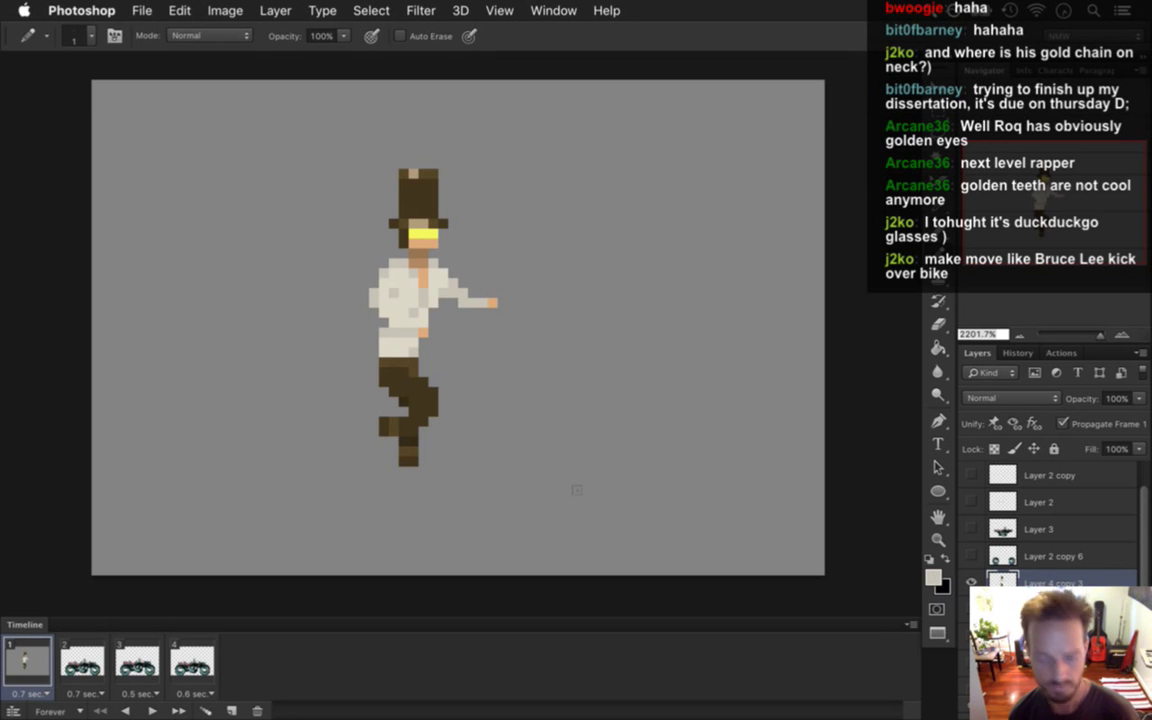
Widen the rider's right leg in dark brown and erase foot pixels beside the lower leg.
{"action": "left_click", "coordinate": [425, 398], "text": "alt"}
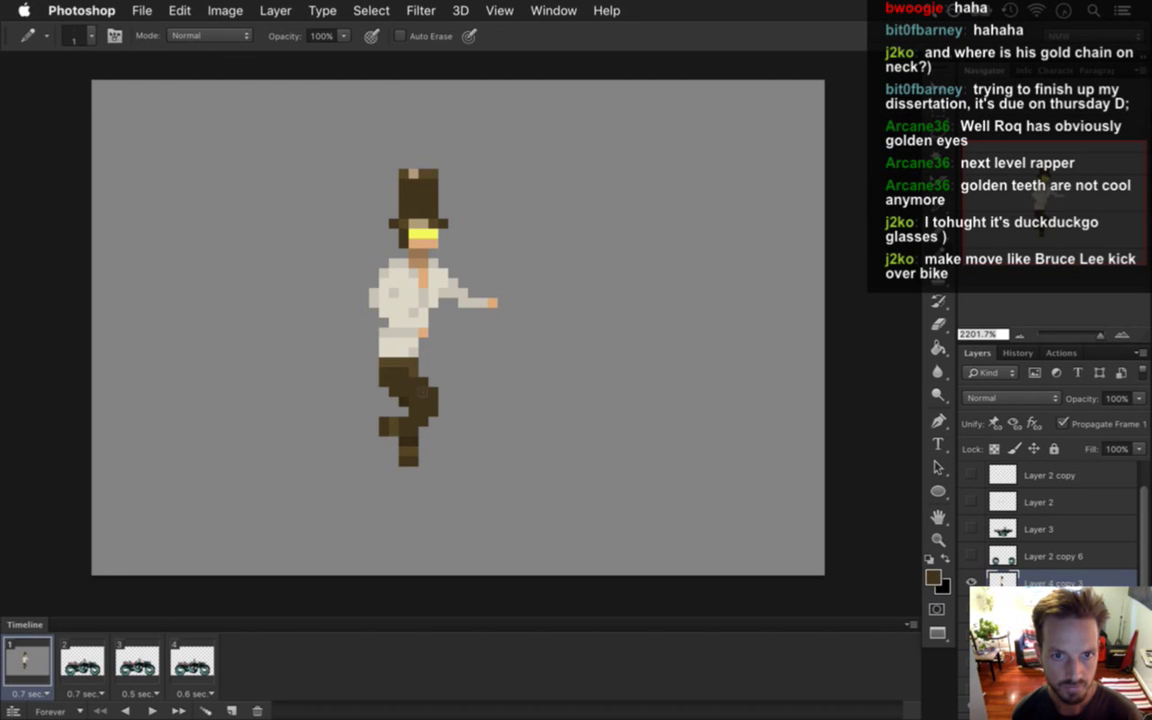
{"action": "left_click_drag", "start_coordinate": [443, 378], "coordinate": [443, 402]}
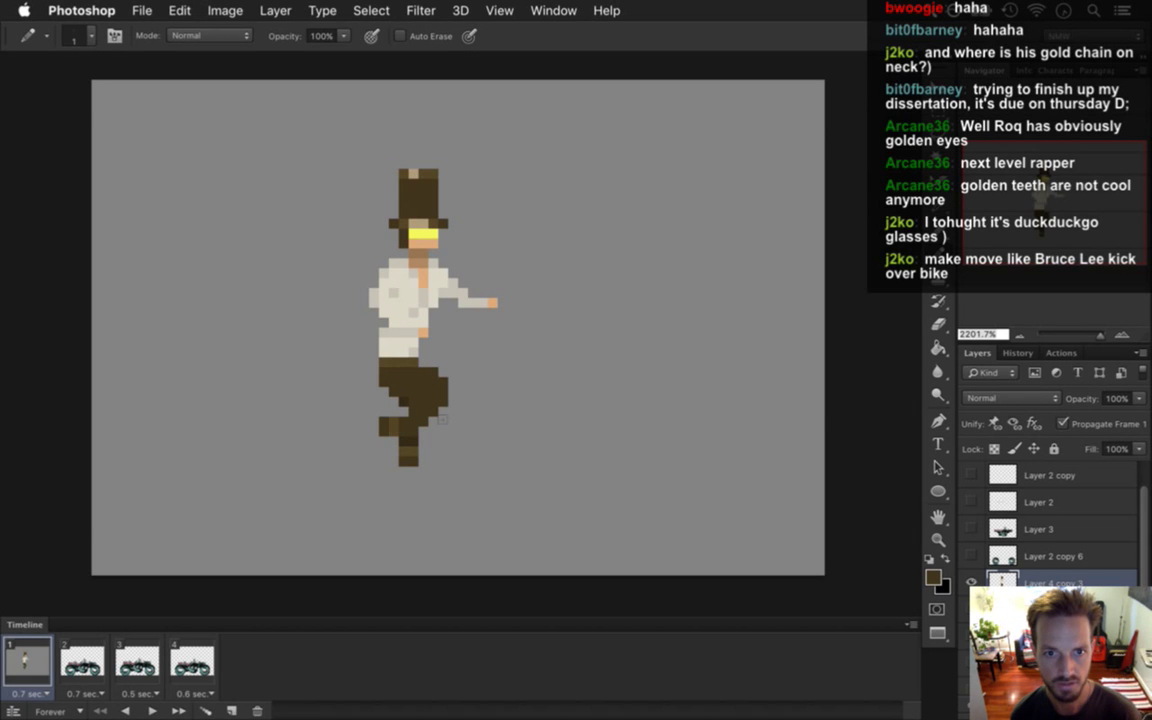
{"action": "key", "text": "alt"}
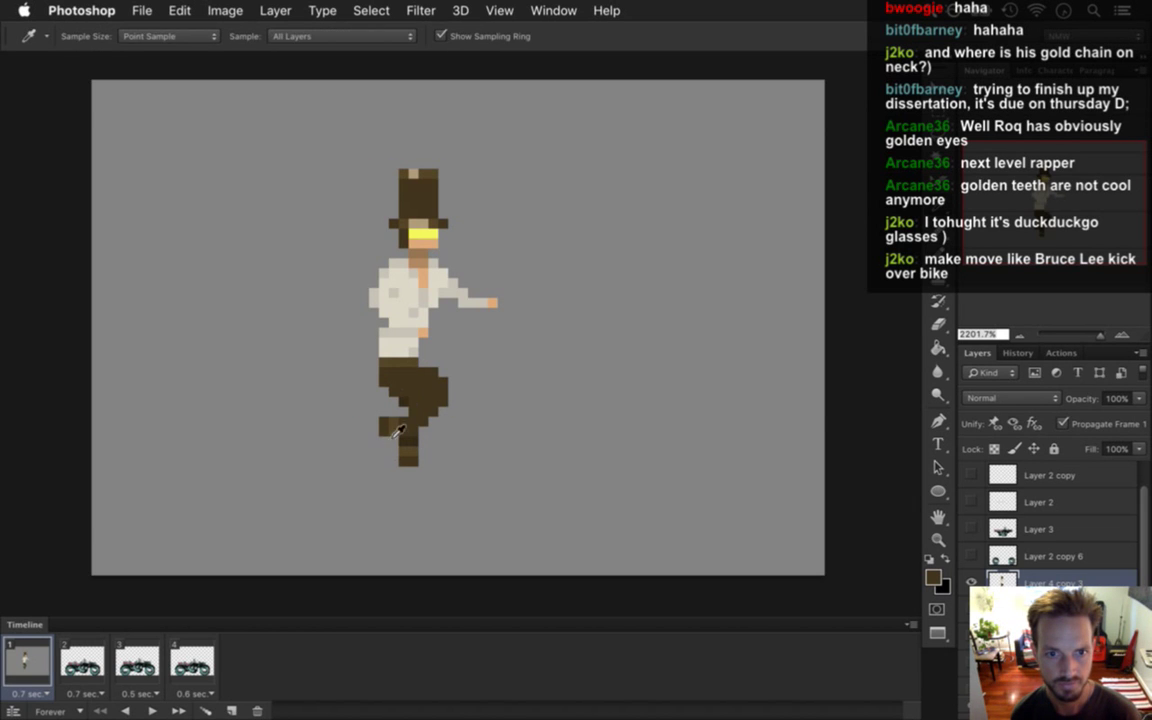
{"action": "key", "text": "e"}
{"action": "left_click", "coordinate": [387, 427]}
{"action": "left_click_drag", "start_coordinate": [415, 441], "coordinate": [413, 431]}
{"action": "key", "text": "b"}
{"action": "left_click", "coordinate": [398, 411], "text": "alt"}
Finish reshaping the legs with sampled trouser colours, then turn Layer 3 and Layer 2 copy 6 back on.
{"action": "key", "text": "e"}
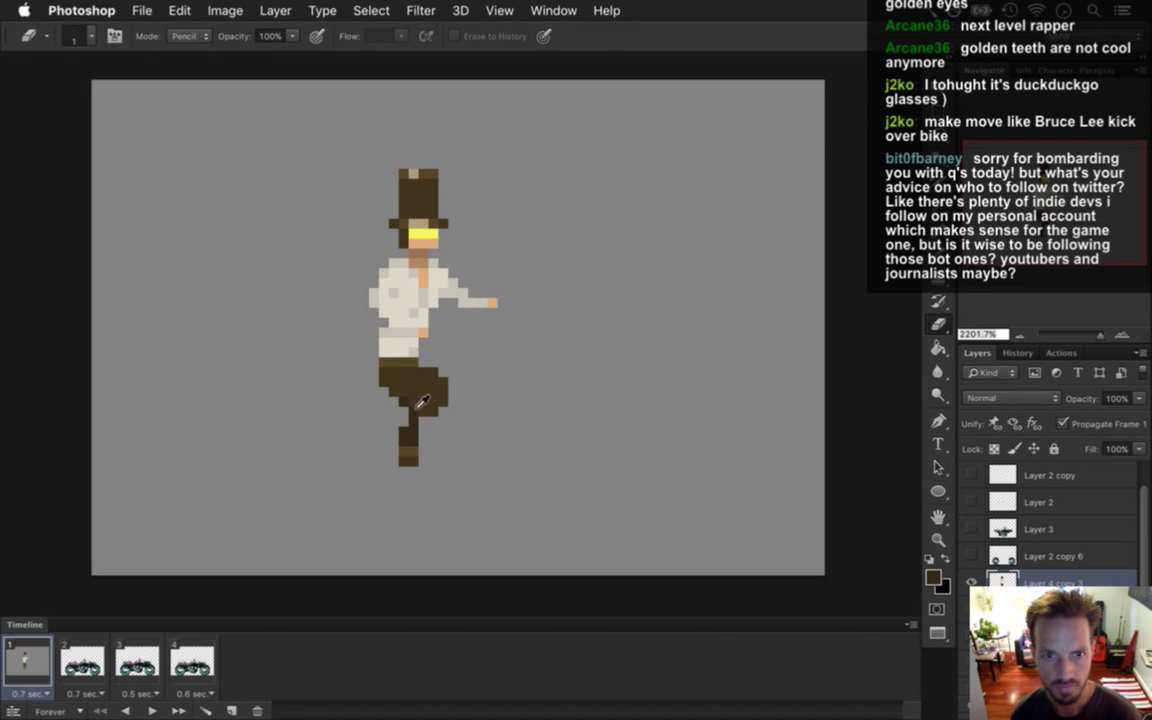
{"action": "key", "text": "b"}
{"action": "left_click", "coordinate": [370, 362], "text": "alt"}
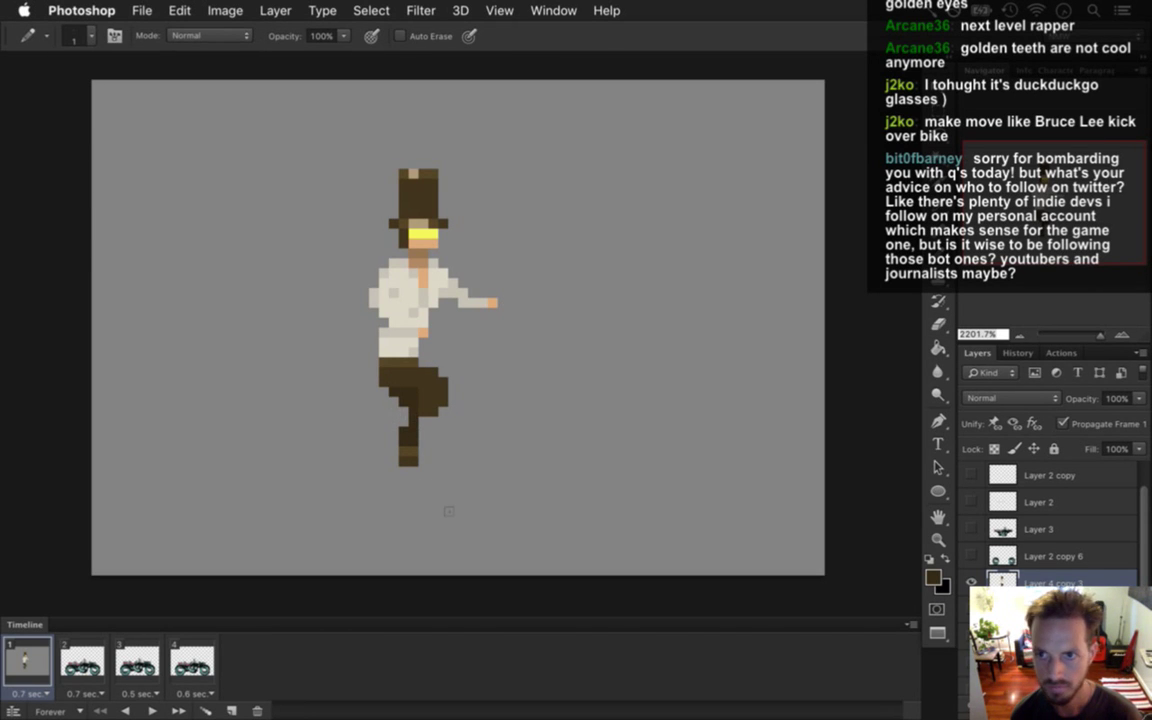
{"action": "left_click", "coordinate": [452, 462], "text": "alt"}
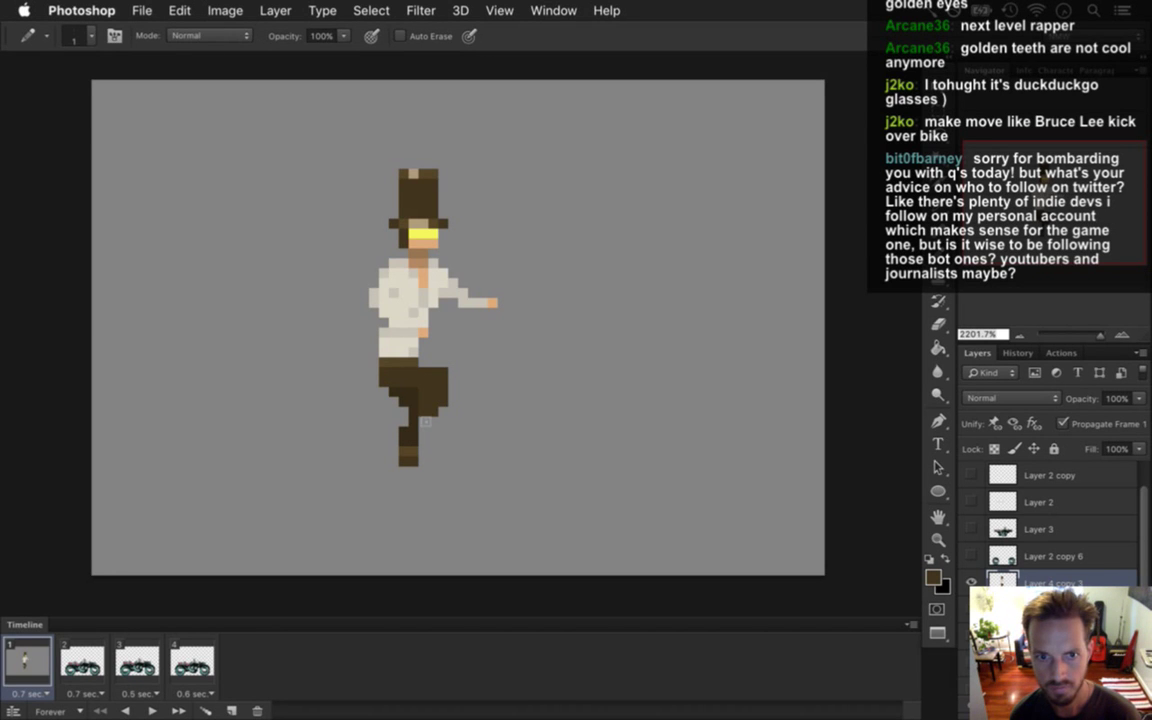
{"action": "left_click", "coordinate": [428, 422], "text": "alt"}
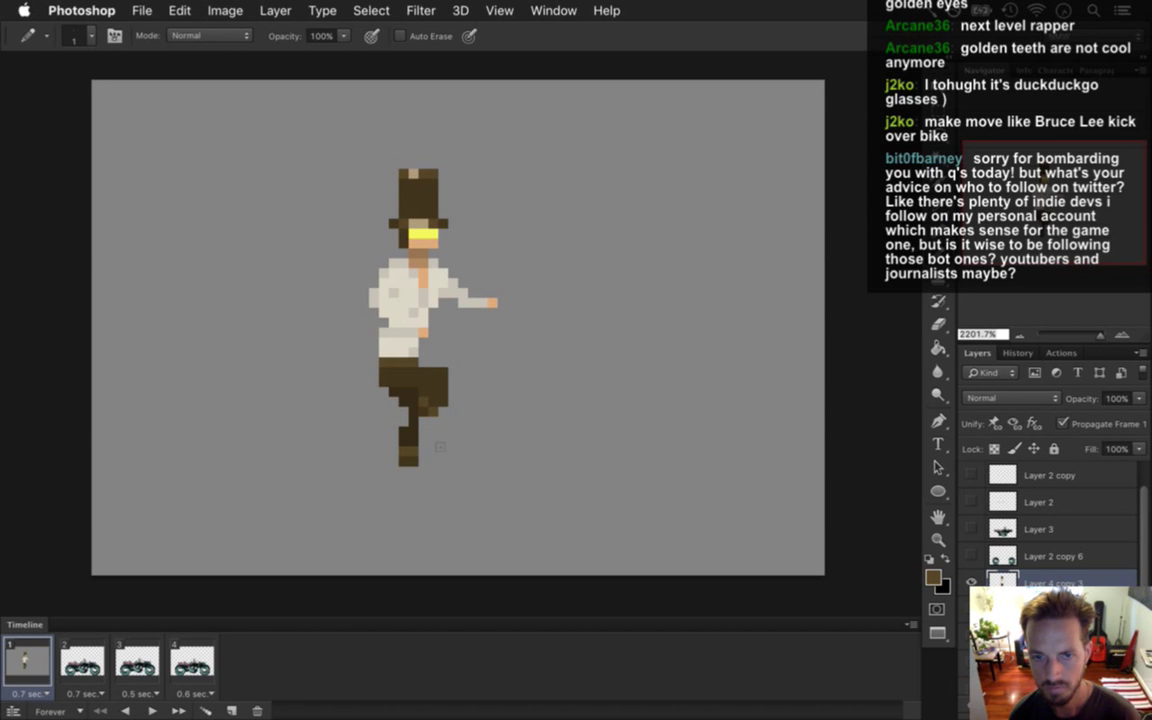
{"action": "key", "text": "alt"}
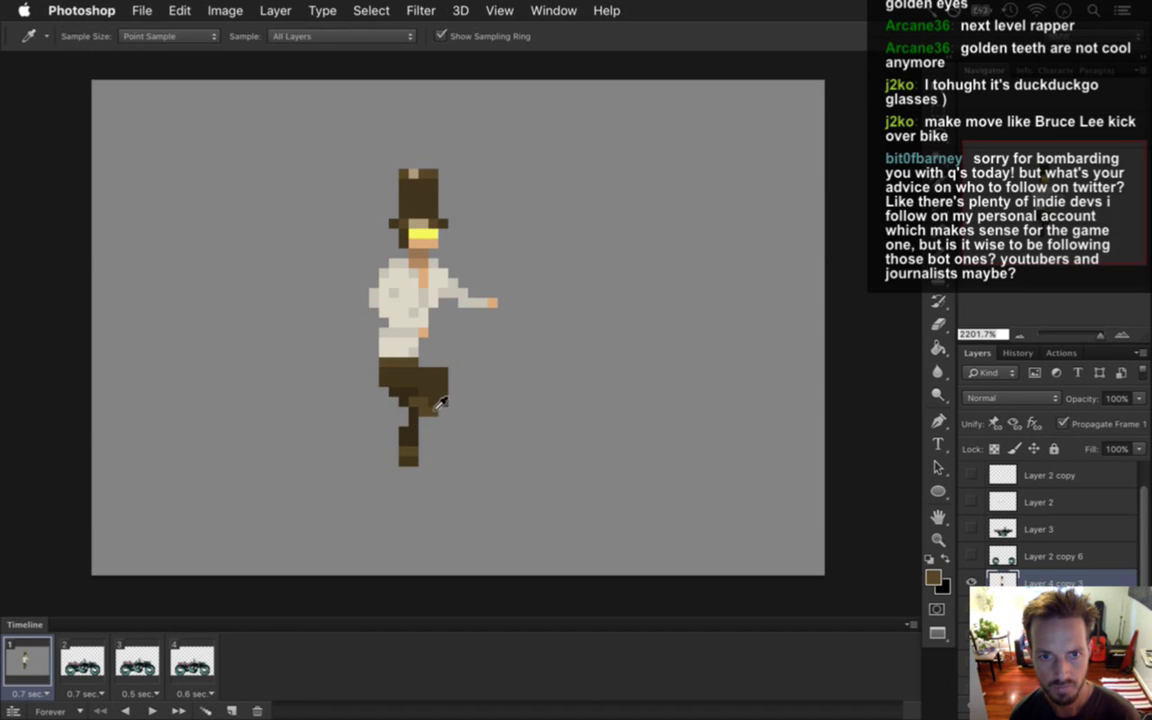
{"action": "key", "text": "e"}
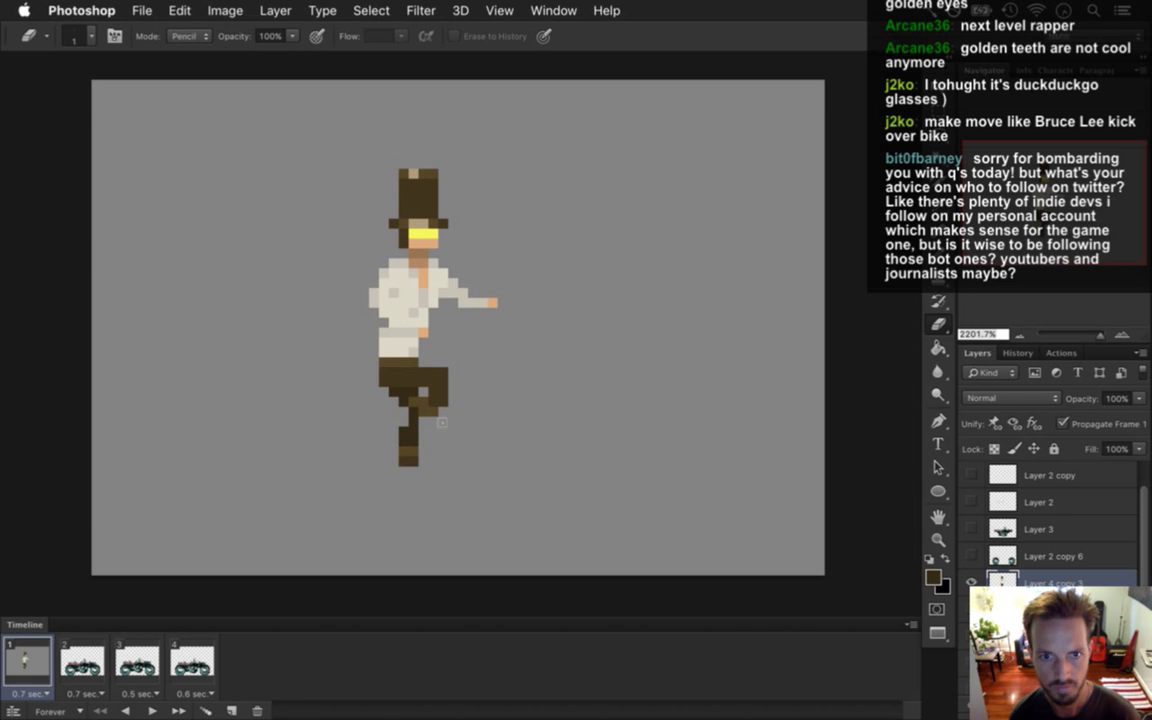
{"action": "key", "text": "b"}
{"action": "key", "text": "alt"}
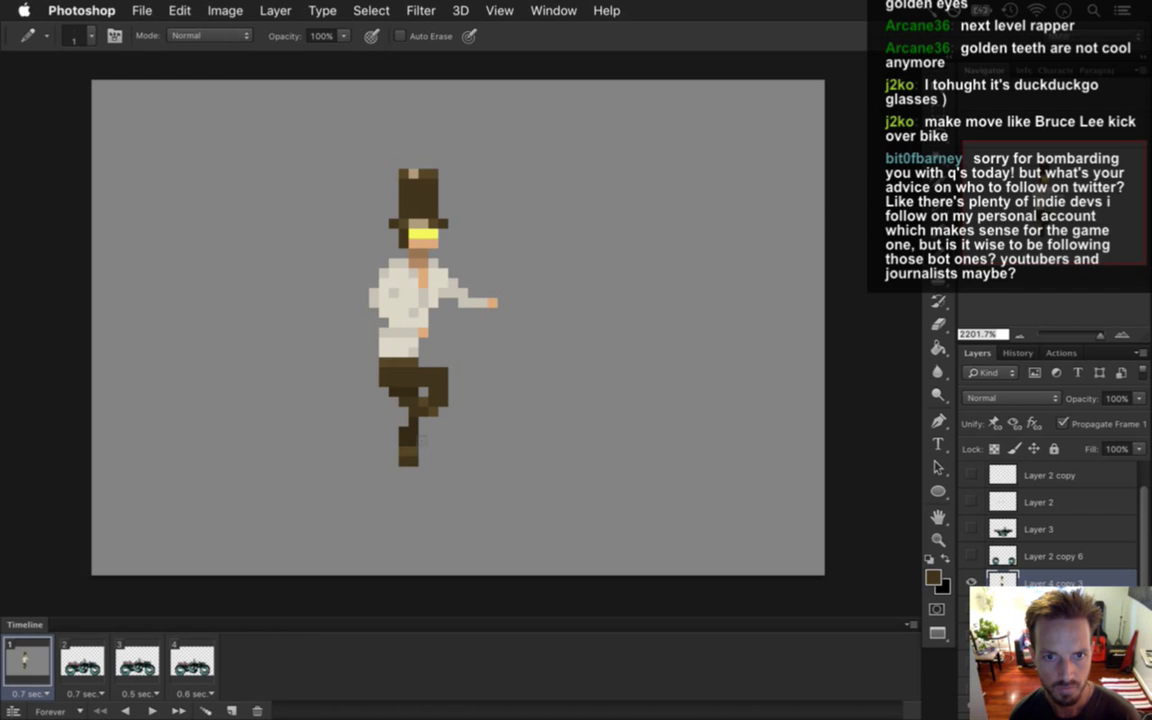
{"action": "key", "text": "alt"}
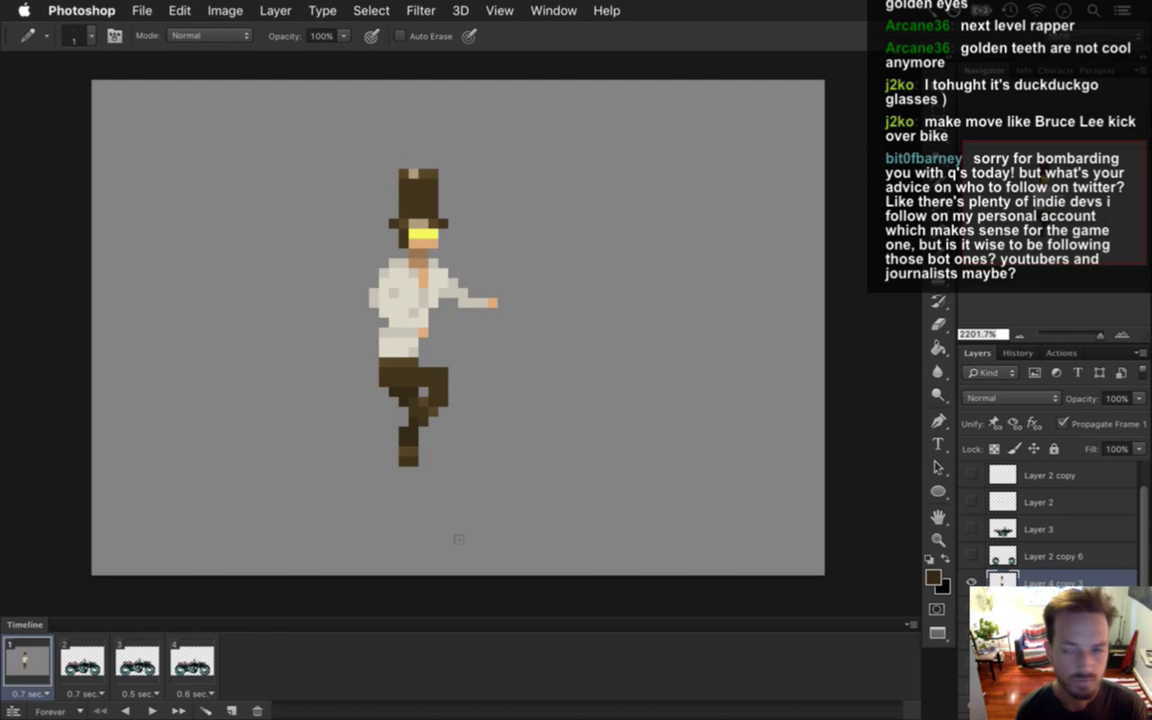
{"action": "left_click", "coordinate": [971, 529]}
{"action": "left_click", "coordinate": [971, 556]}
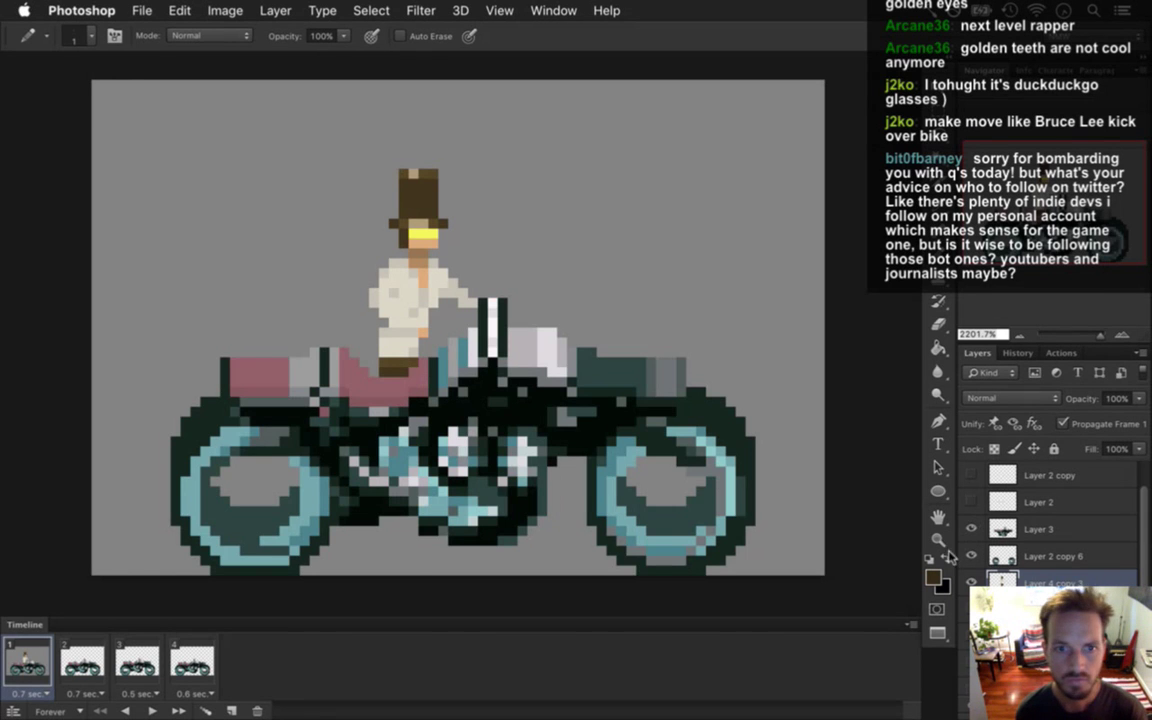
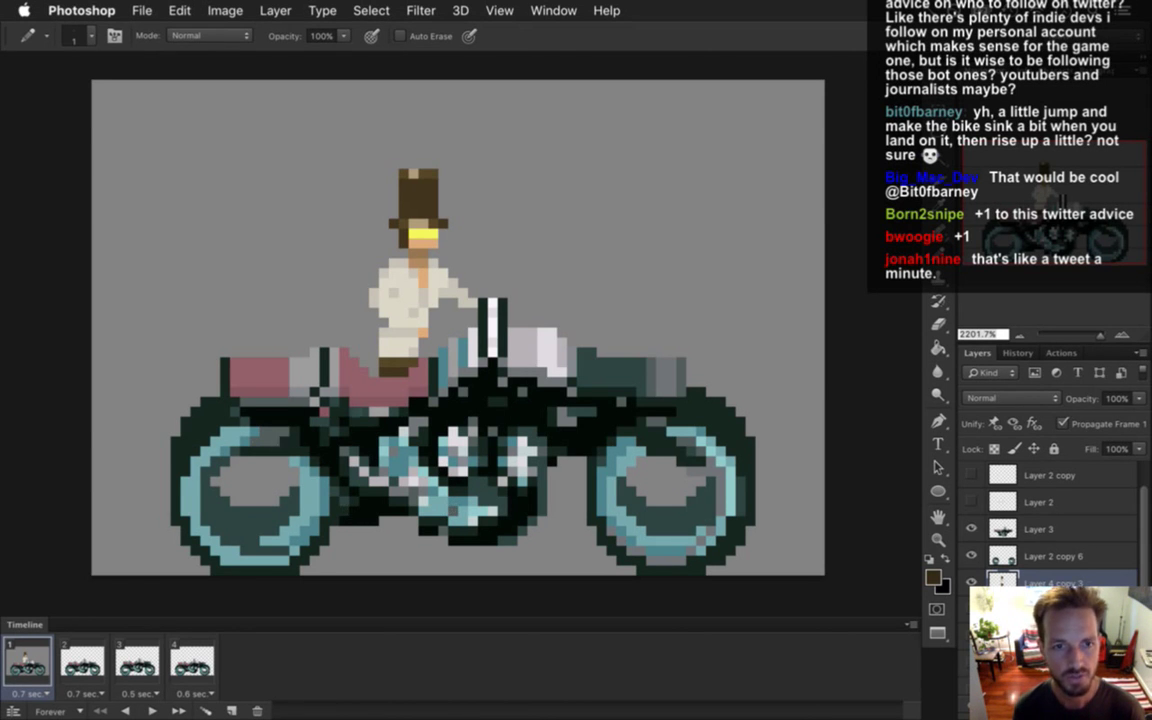
Switch from Google Images to Safari and load twitter.com by typing 'twi' in the address bar.
{"action": "key", "text": "super+Tab"}
{"action": "left_click", "coordinate": [283, 417]}
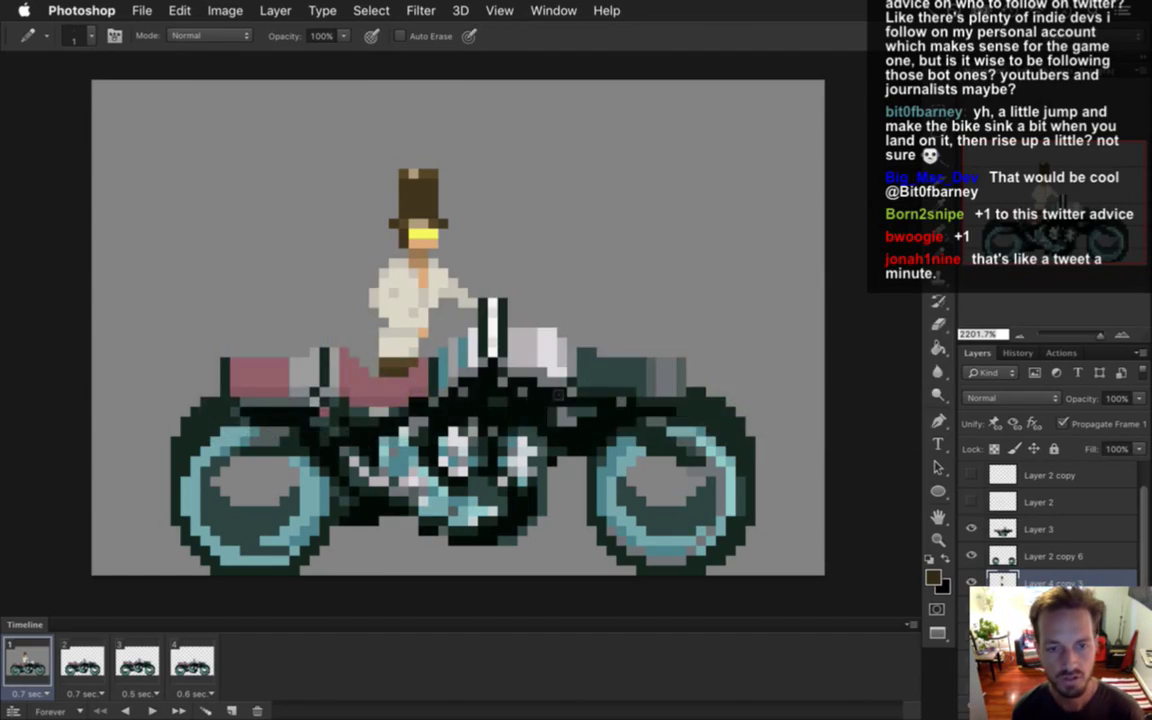
{"action": "key", "text": "super+Tab"}
{"action": "left_click", "coordinate": [645, 397]}
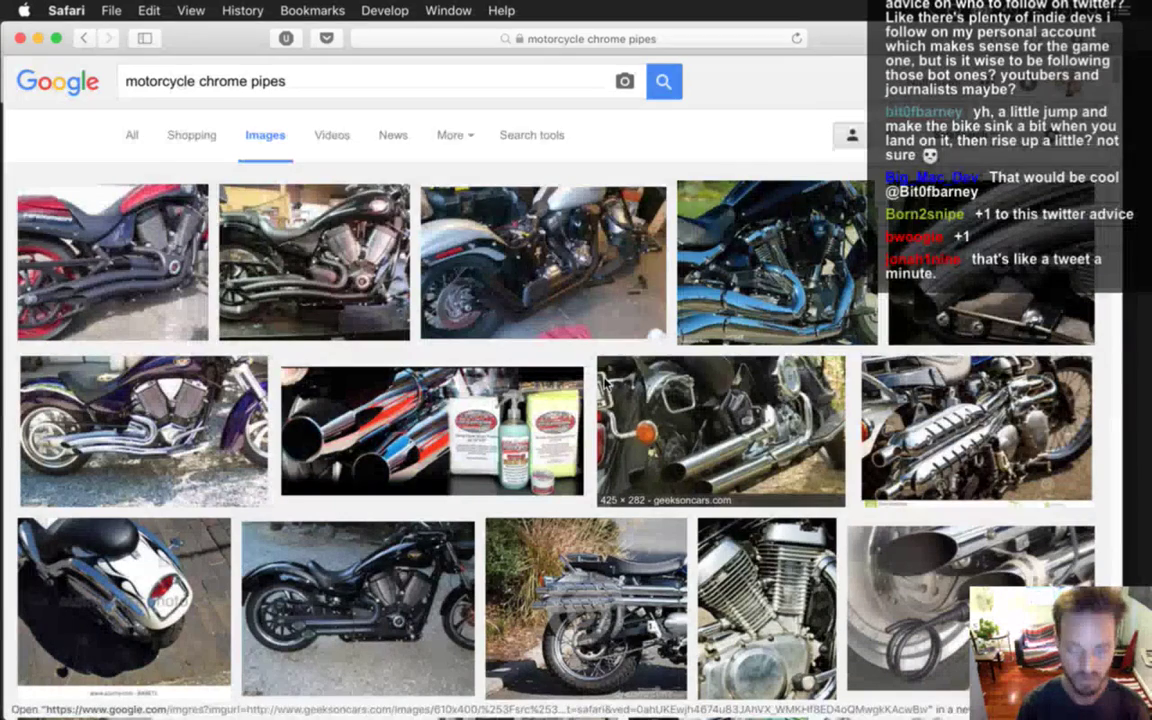
{"action": "key", "text": "super+l"}
{"action": "type", "text": "twi"}
{"action": "key", "text": "Return"}
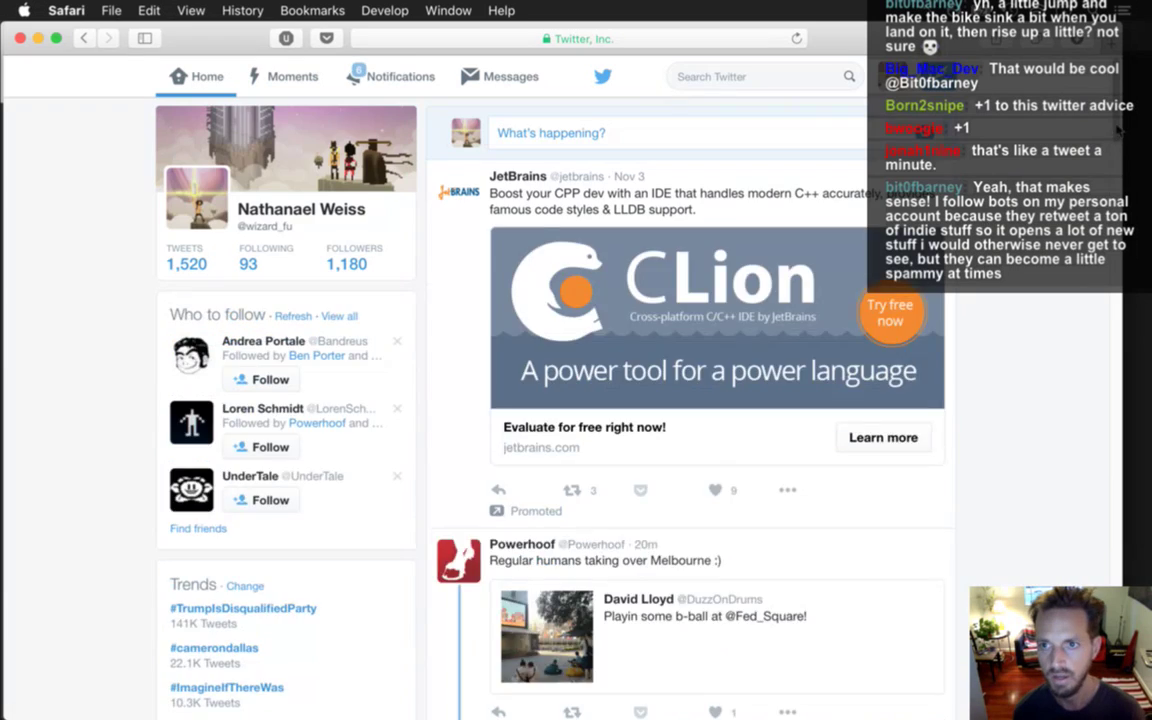
Scroll the Twitter home timeline and open the profile of the Lego tweet's author.
{"action": "scroll", "coordinate": [690, 400], "scroll_direction": "down", "scroll_amount": 10}
{"action": "scroll", "coordinate": [690, 400], "scroll_direction": "down", "scroll_amount": 4}
{"action": "scroll", "coordinate": [771, 216], "scroll_direction": "up", "scroll_amount": 6}
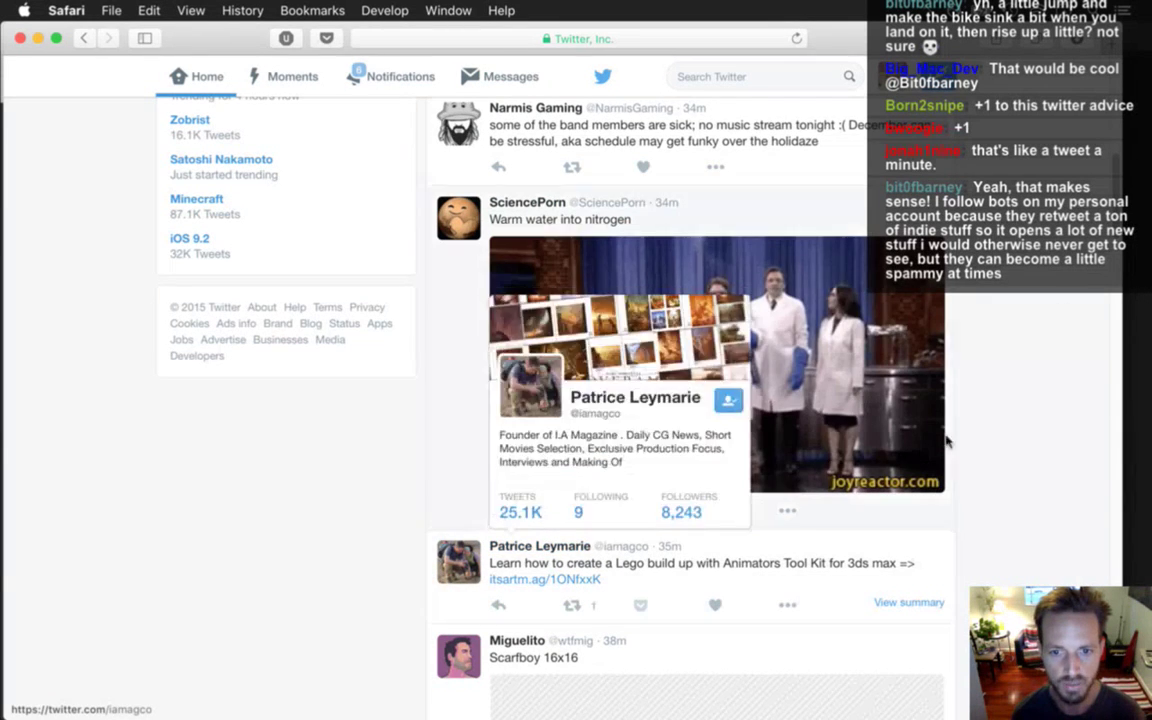
{"action": "scroll", "coordinate": [549, 546], "scroll_direction": "down", "scroll_amount": 6}
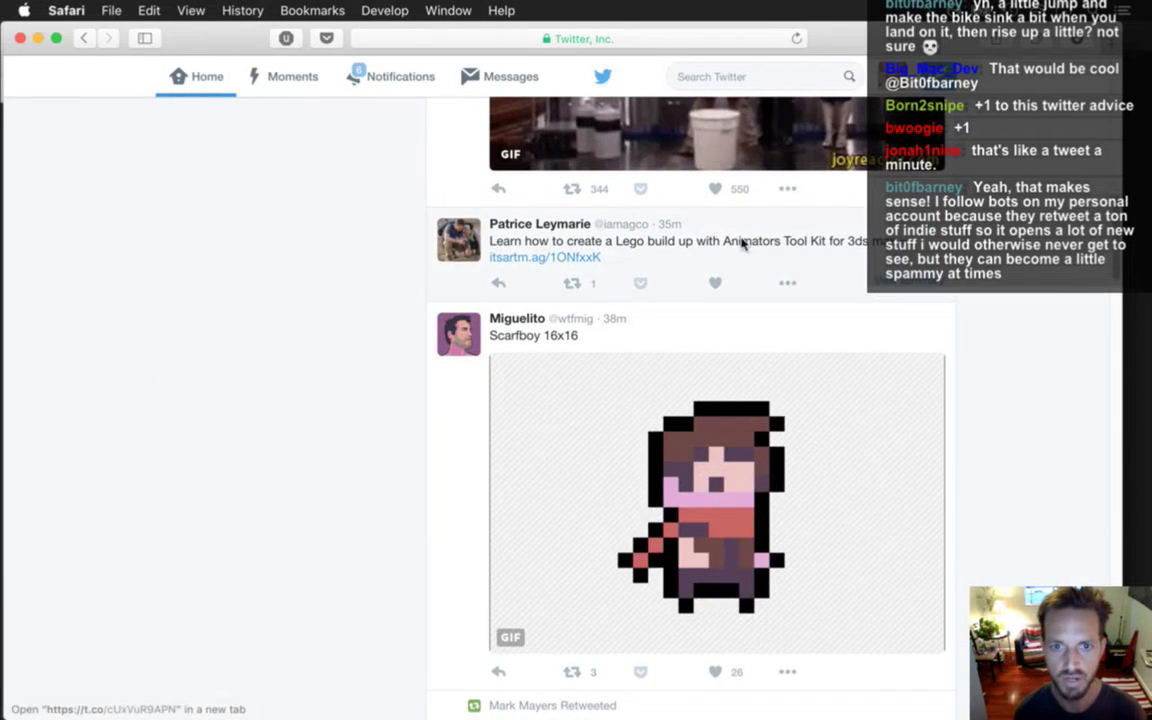
{"action": "left_click", "coordinate": [520, 228]}
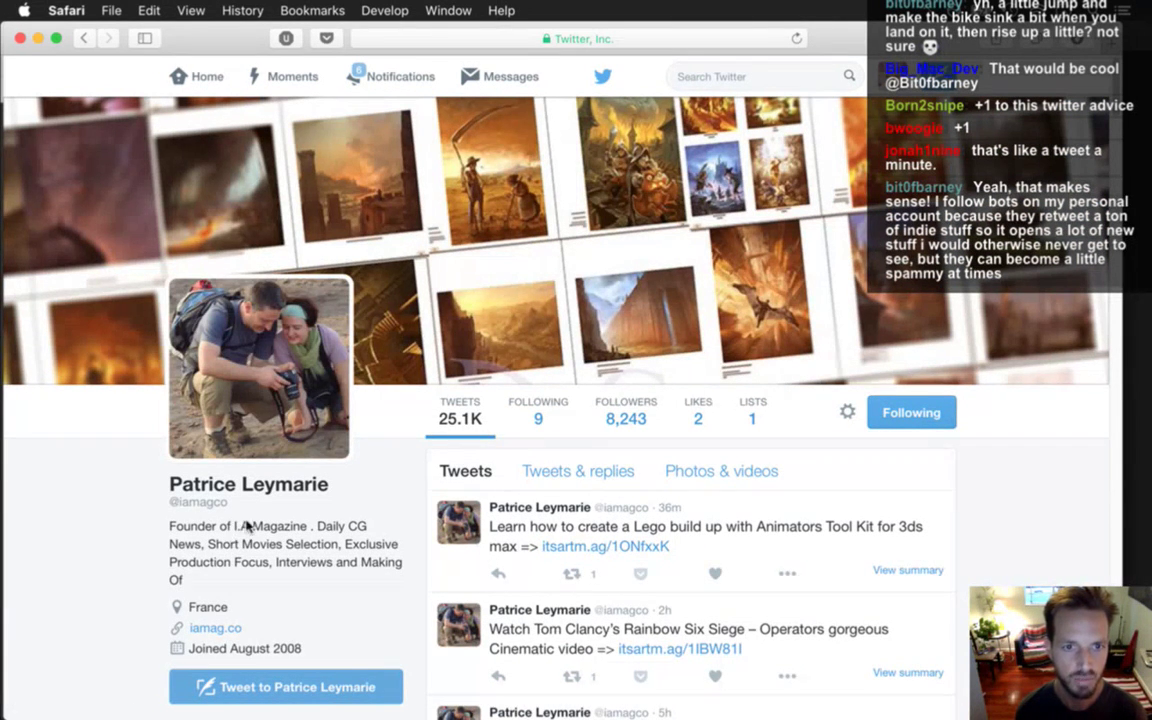
Scroll through the I.A Magazine founder's tweets, then switch back to the Photoshop artwork.
{"action": "scroll", "coordinate": [1117, 140], "scroll_direction": "down", "scroll_amount": 10}
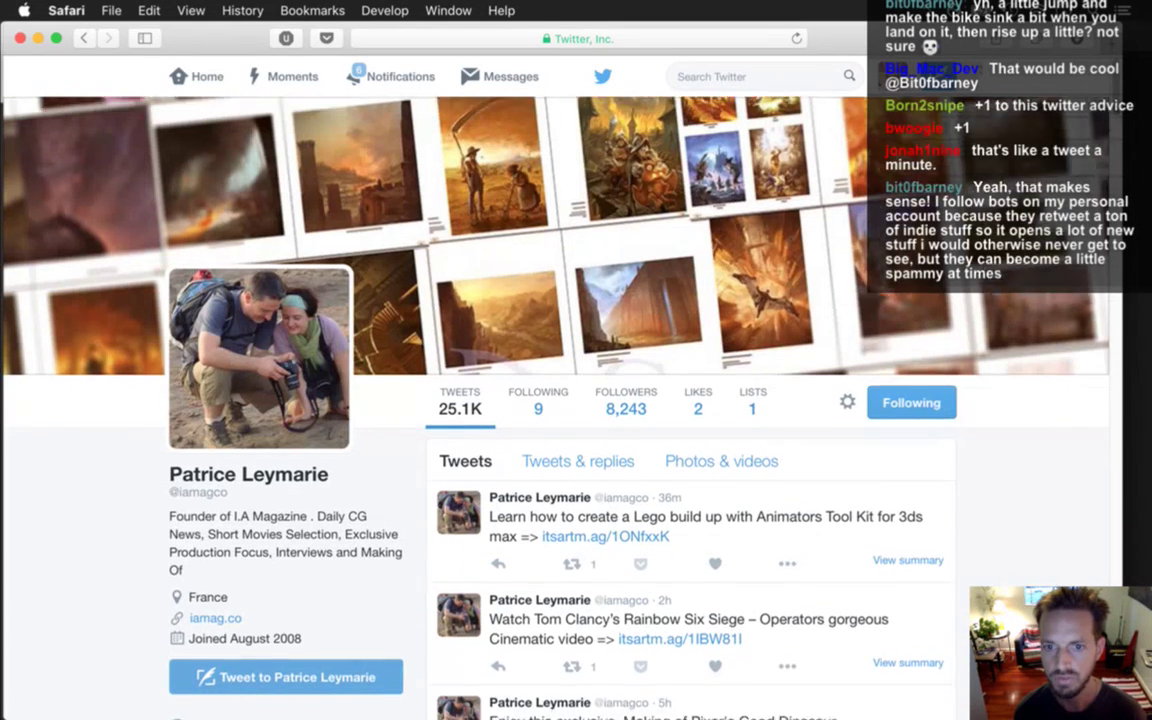
{"action": "scroll", "coordinate": [1115, 165], "scroll_direction": "down", "scroll_amount": 2}
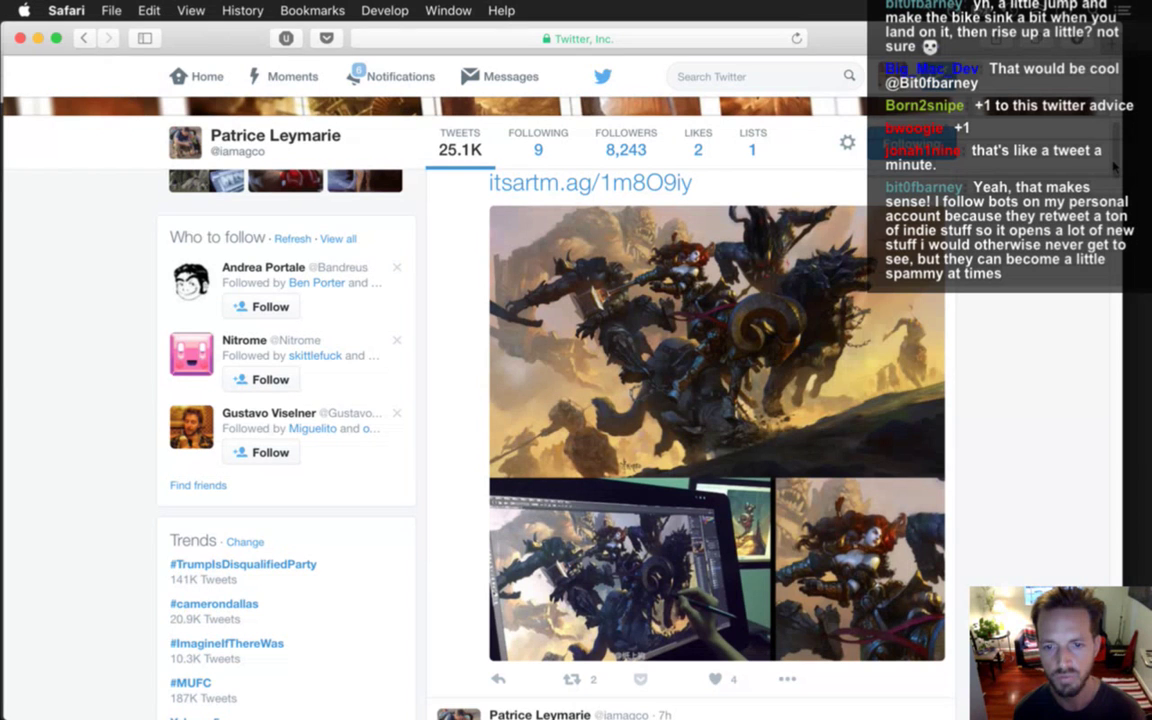
{"action": "scroll", "coordinate": [1114, 168], "scroll_direction": "up", "scroll_amount": 2}
{"action": "scroll", "coordinate": [1115, 175], "scroll_direction": "down", "scroll_amount": 5}
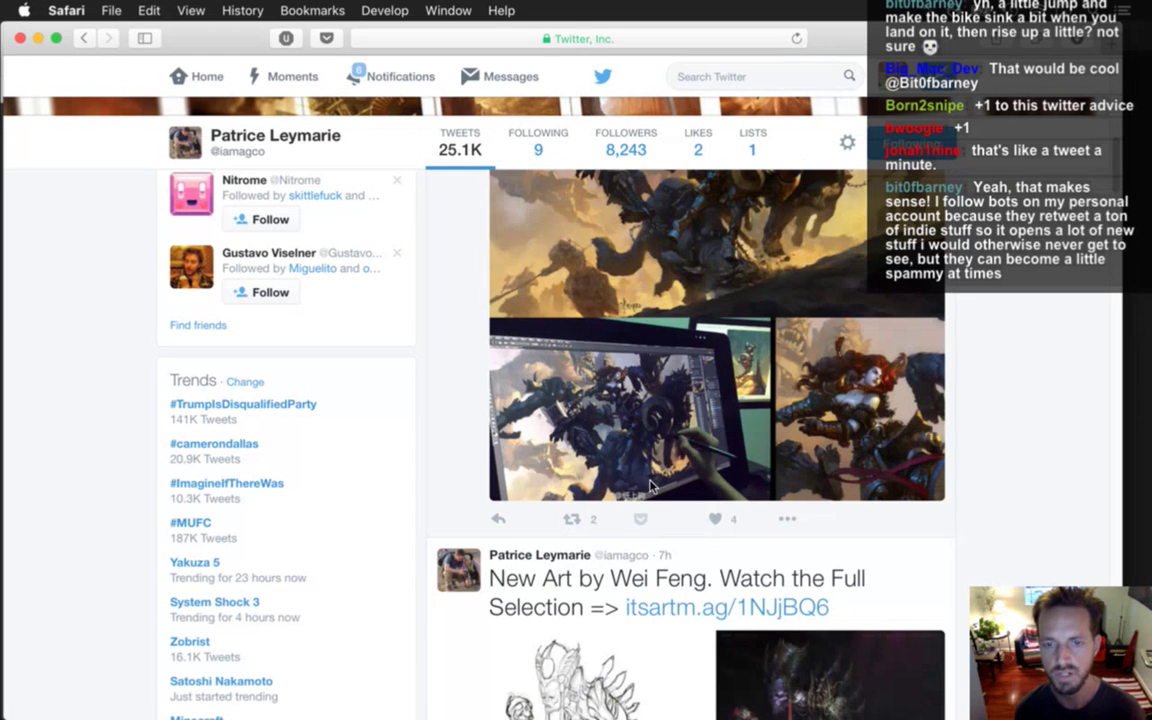
{"action": "scroll", "coordinate": [1003, 166], "scroll_direction": "down", "scroll_amount": 3}
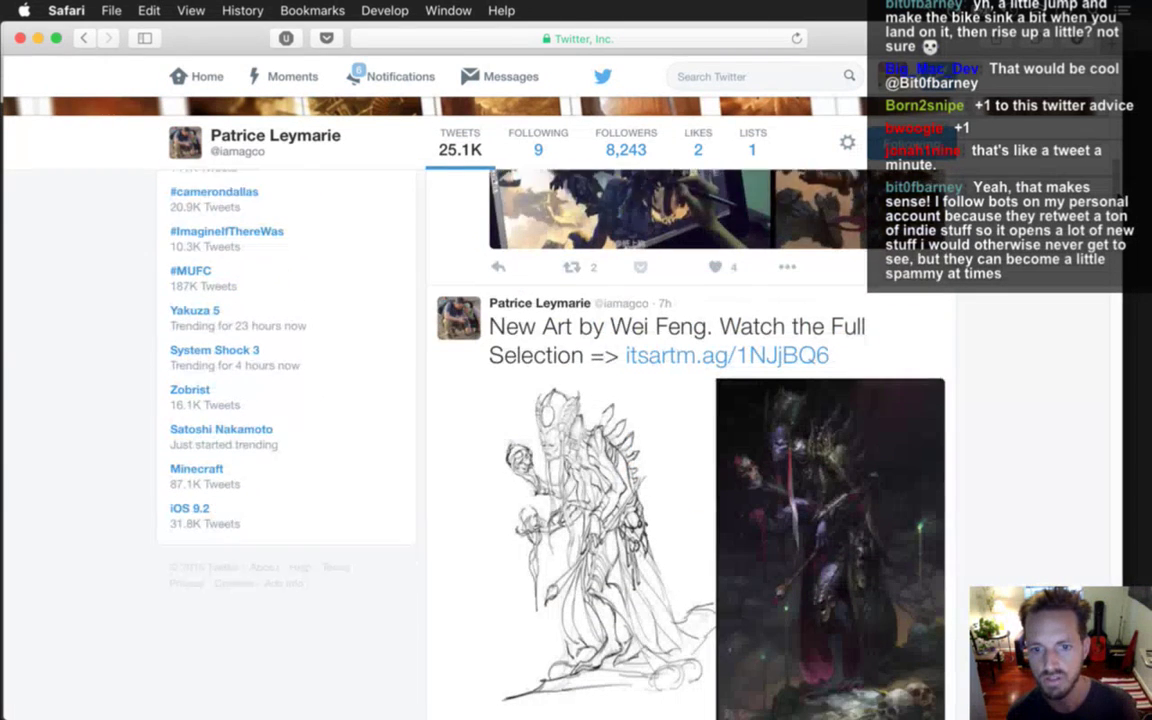
{"action": "scroll", "coordinate": [686, 306], "scroll_direction": "down", "scroll_amount": 1}
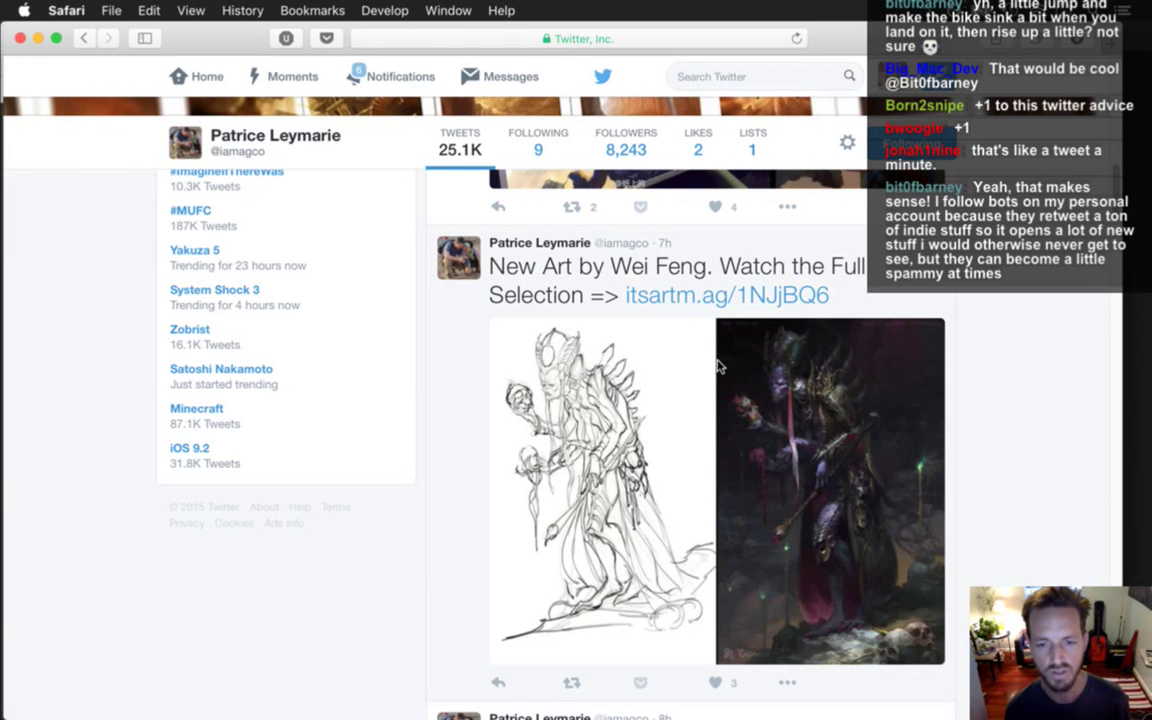
{"action": "scroll", "coordinate": [686, 420], "scroll_direction": "down", "scroll_amount": 5}
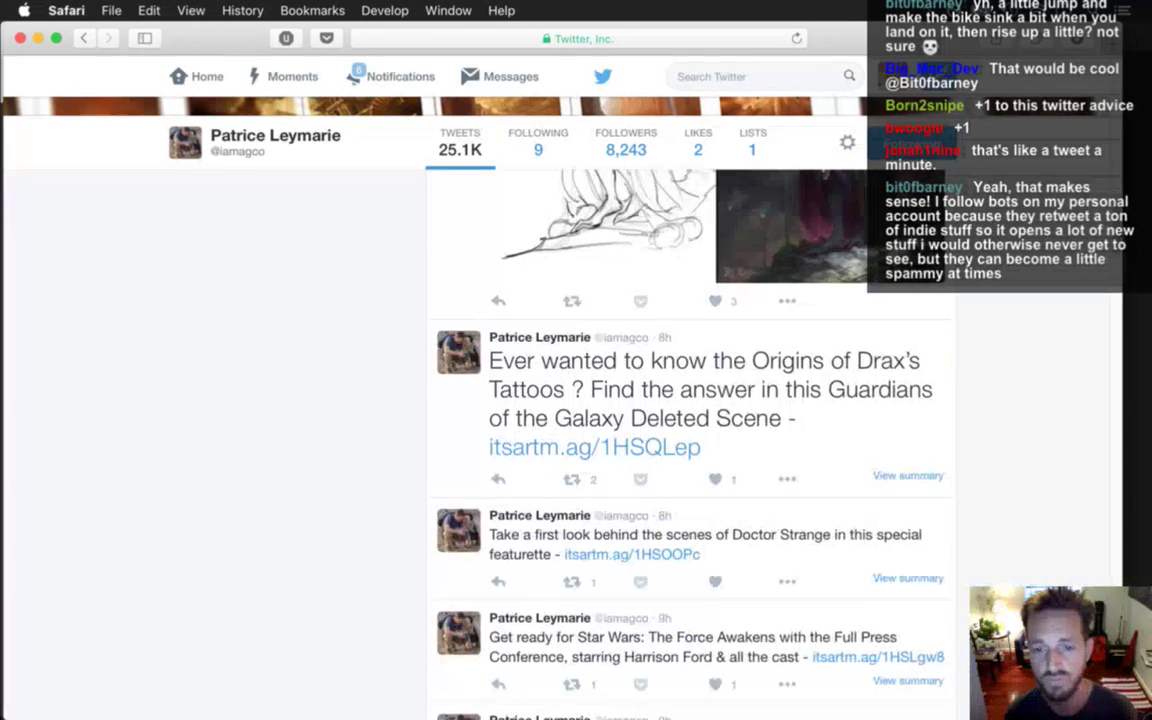
{"action": "scroll", "coordinate": [1118, 298], "scroll_direction": "down", "scroll_amount": 10}
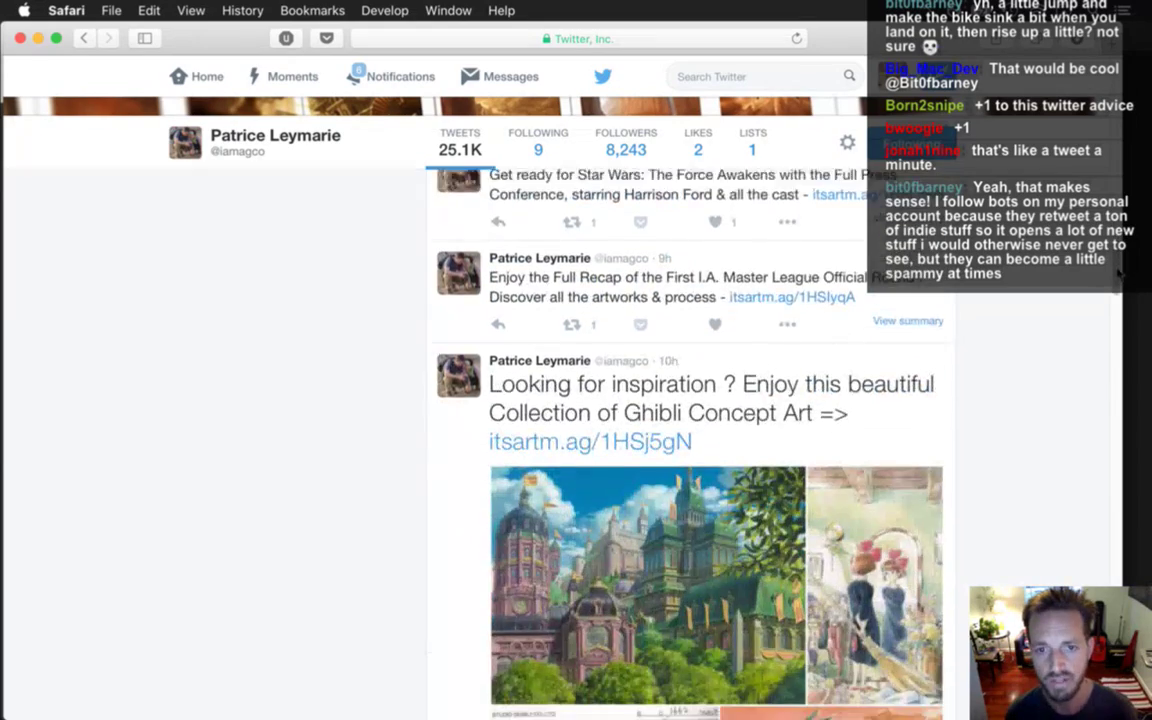
{"action": "scroll", "coordinate": [1118, 298], "scroll_direction": "up", "scroll_amount": 10}
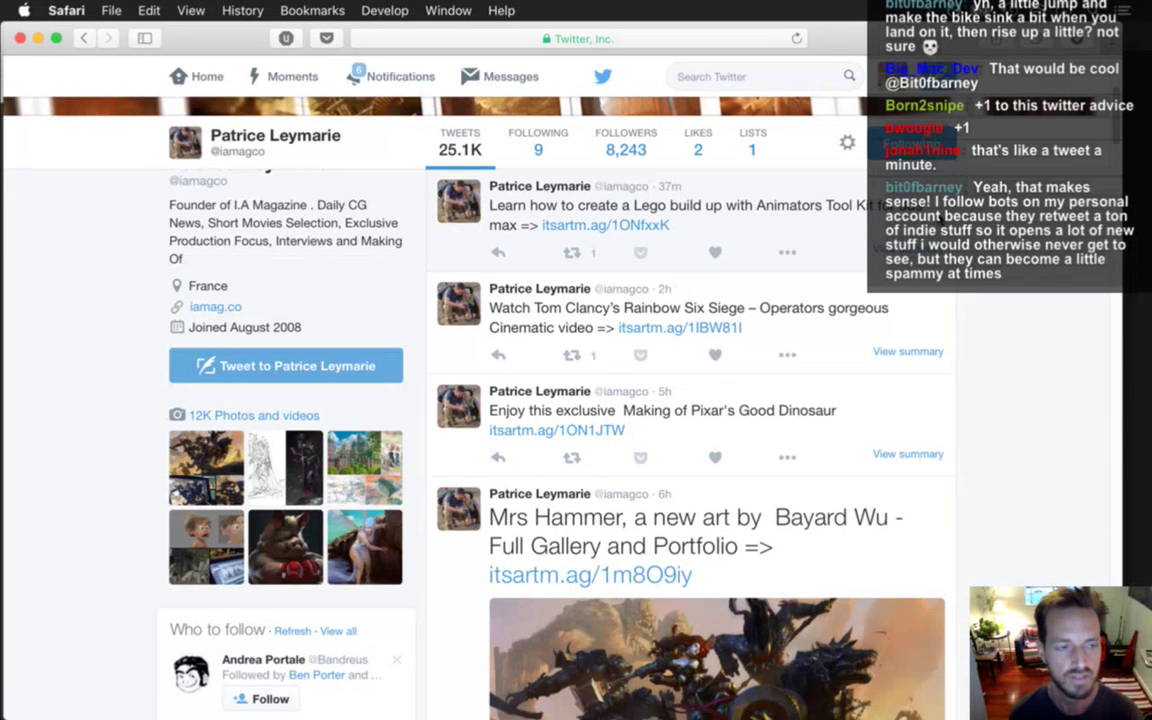
{"action": "key", "text": "super+Tab"}
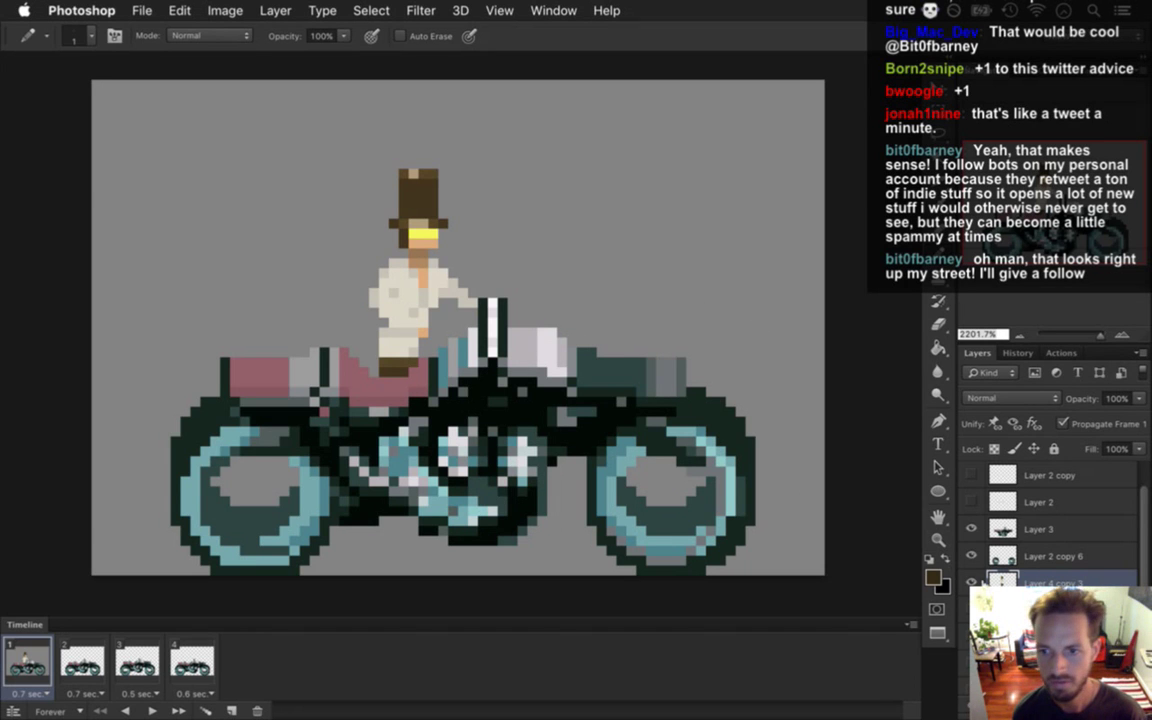
{"action": "left_click", "coordinate": [971, 529]}
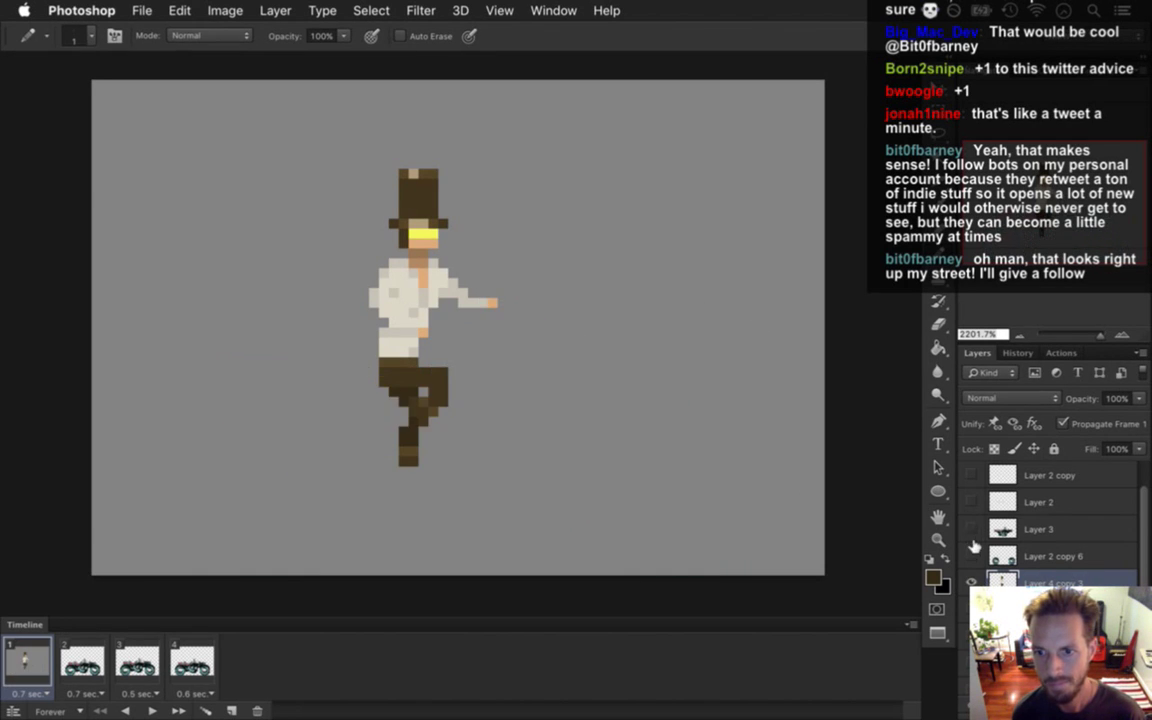
{"action": "left_click", "coordinate": [972, 556]}
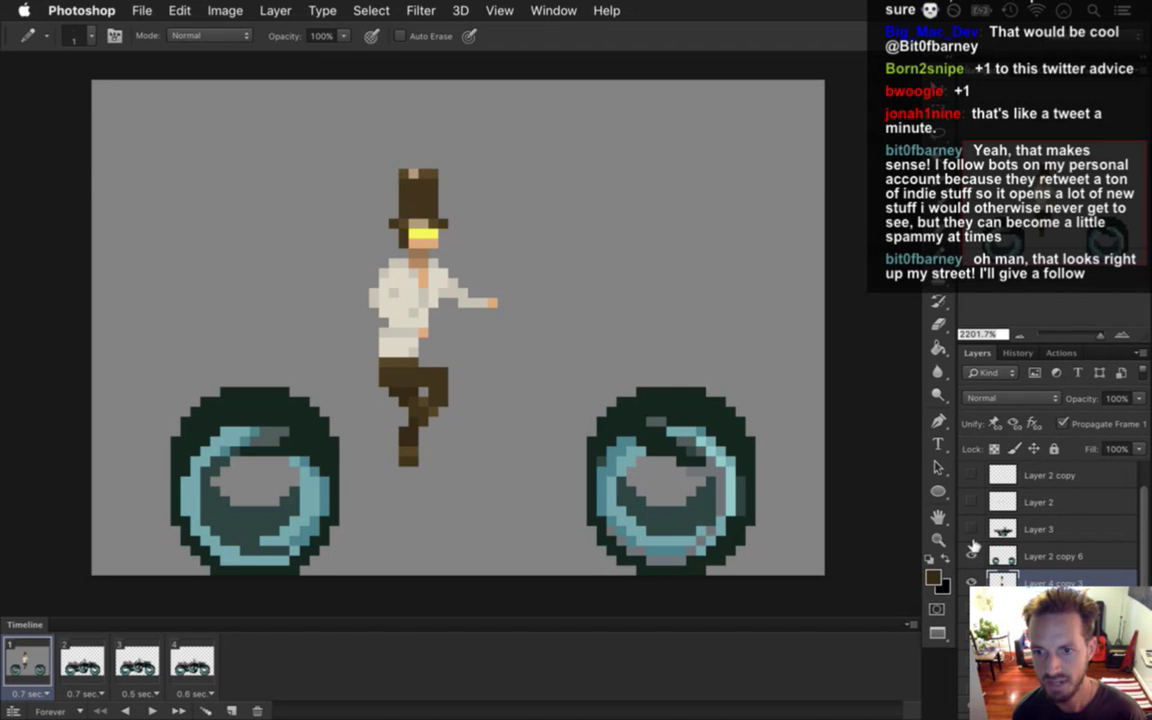
{"action": "left_click", "coordinate": [972, 530]}
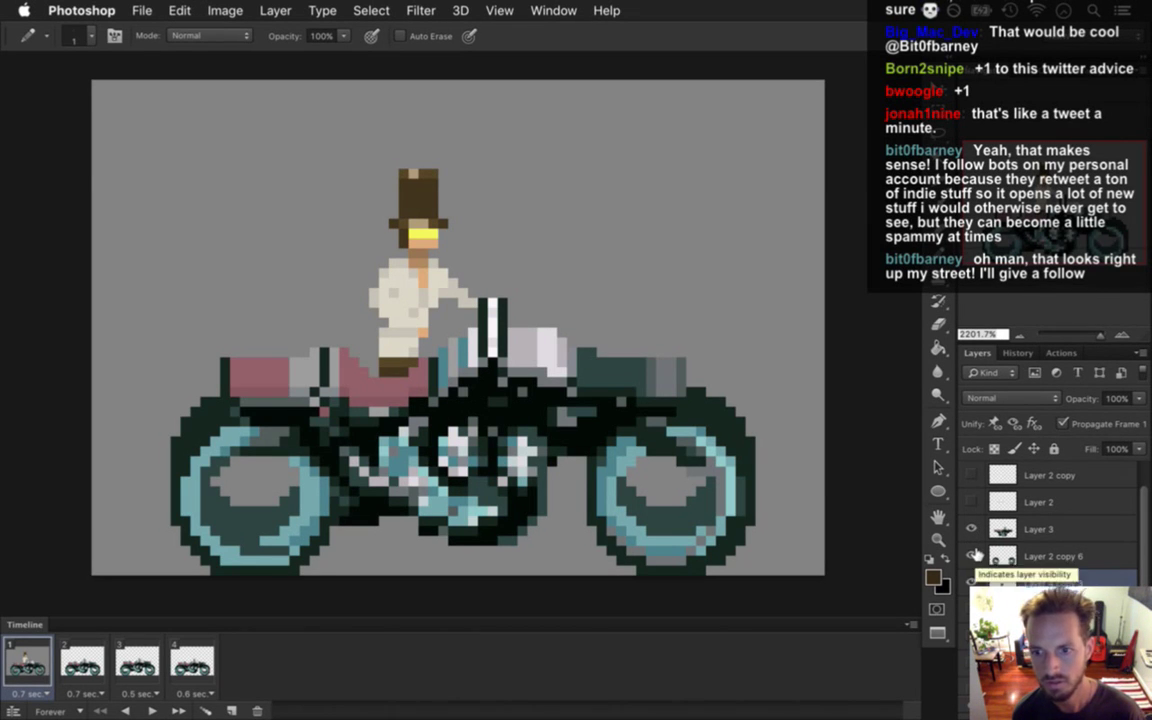
{"action": "left_click", "coordinate": [972, 556]}
{"action": "left_click", "coordinate": [972, 530]}
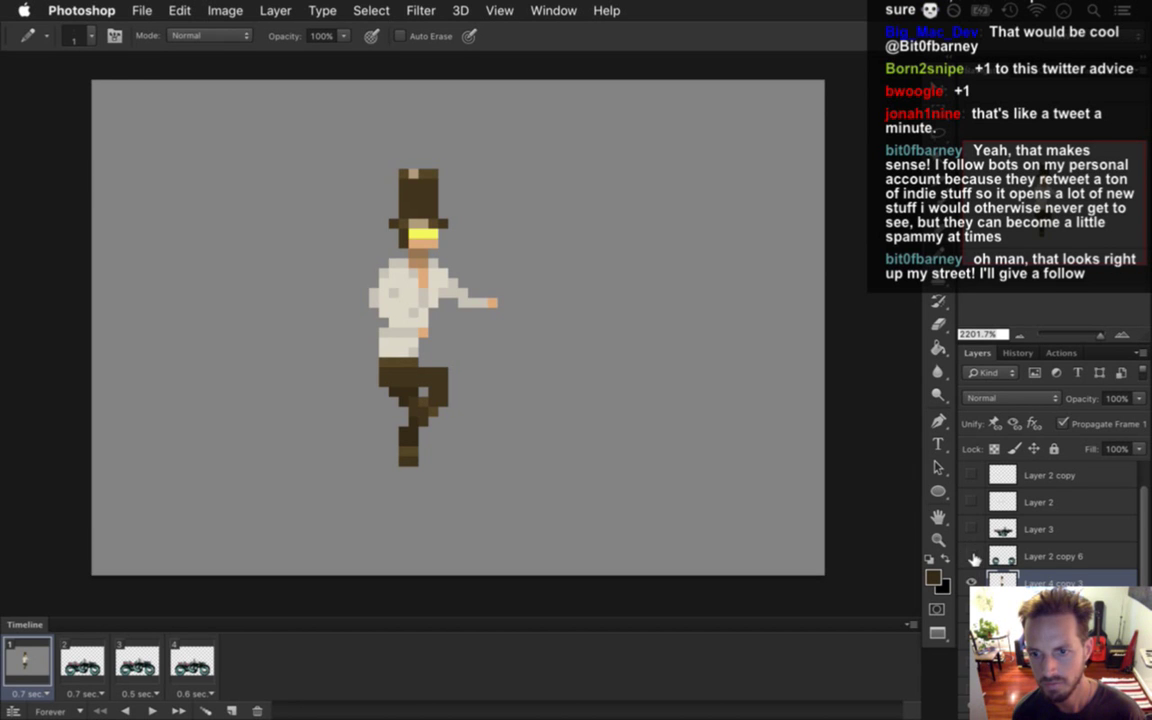
{"action": "left_click", "coordinate": [972, 556]}
{"action": "left_click", "coordinate": [972, 530]}
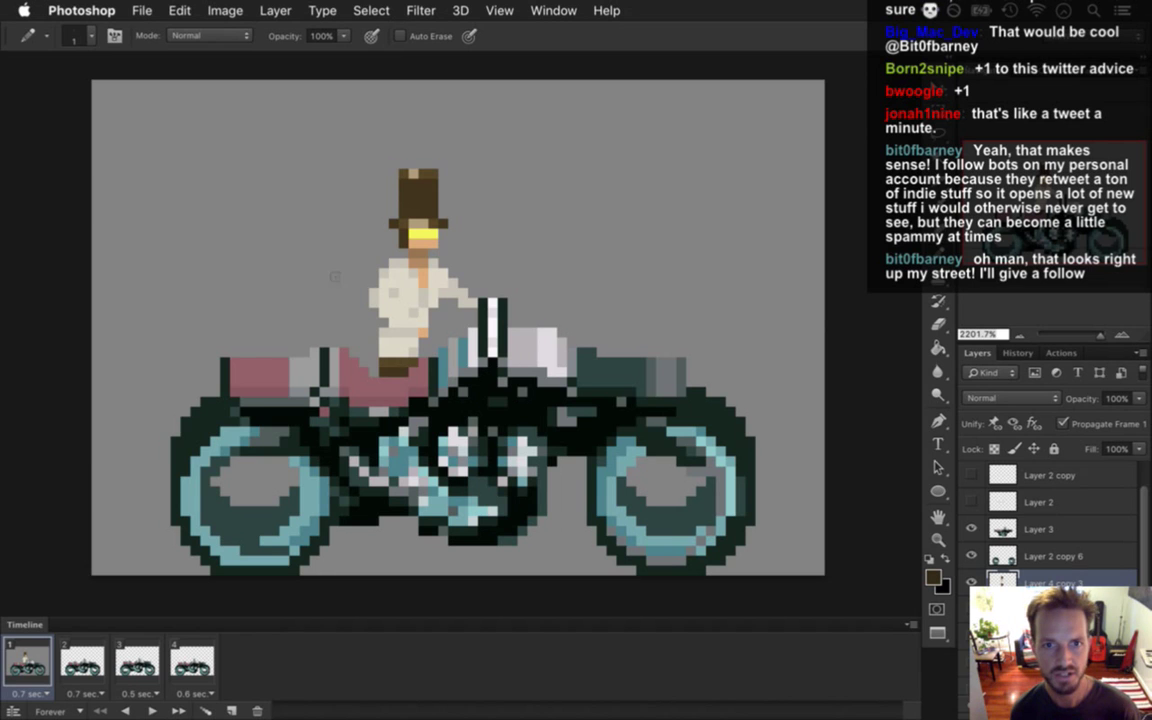
Nudge the rider up and back onto the seat, then duplicate his layer with Cmd-J.
{"action": "key", "text": "m"}
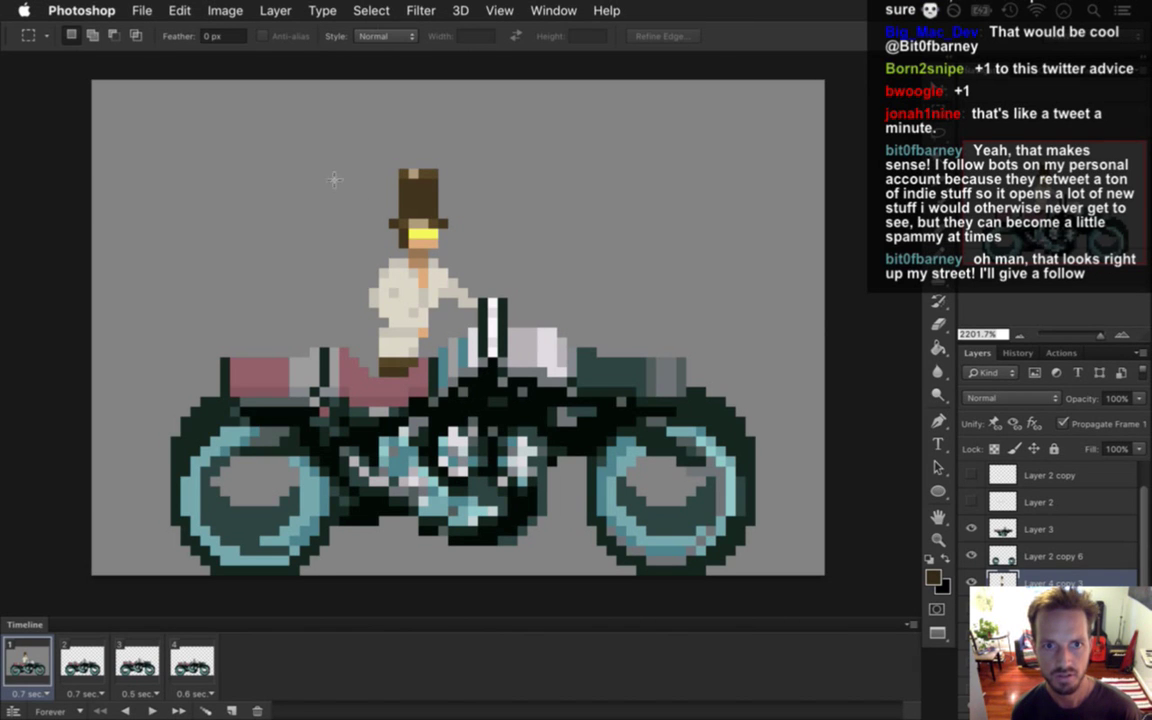
{"action": "mouse_move", "coordinate": [316, 155]}
{"action": "left_mouse_down"}
{"action": "mouse_move", "coordinate": [385, 250]}
{"action": "mouse_move", "coordinate": [557, 208]}
{"action": "left_mouse_up"}
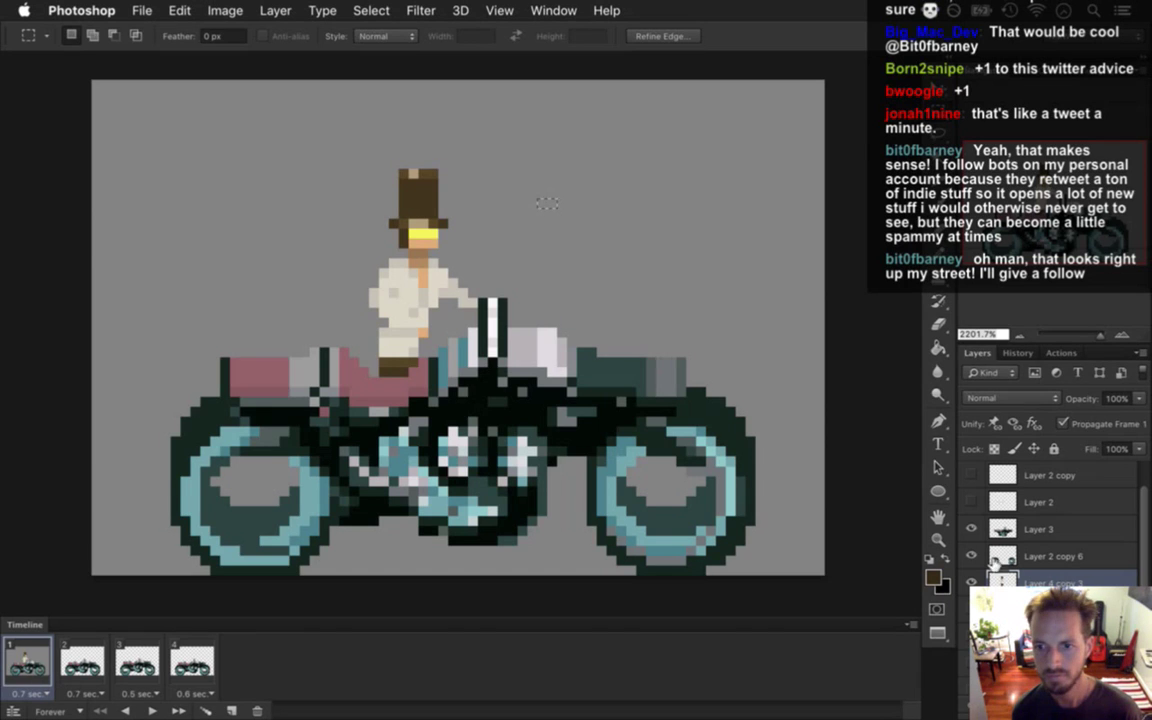
{"action": "key", "text": "ctrl+d"}
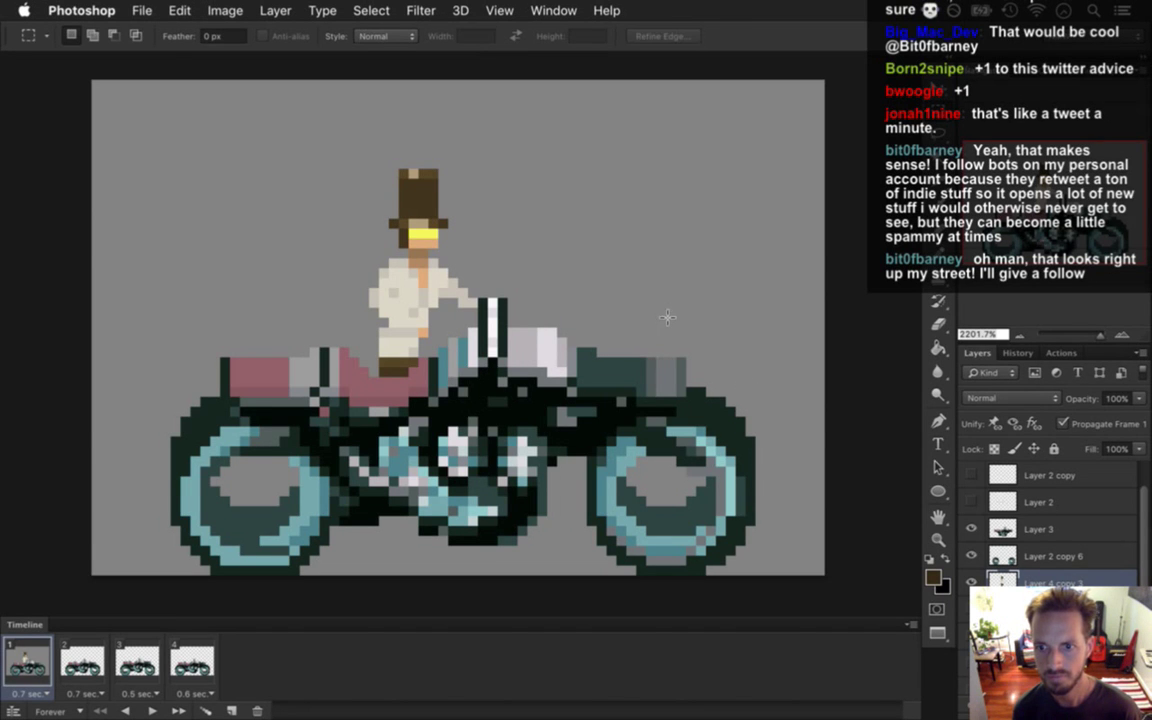
{"action": "key", "text": "v"}
{"action": "key", "text": "Up"}
{"action": "key", "text": "Up"}
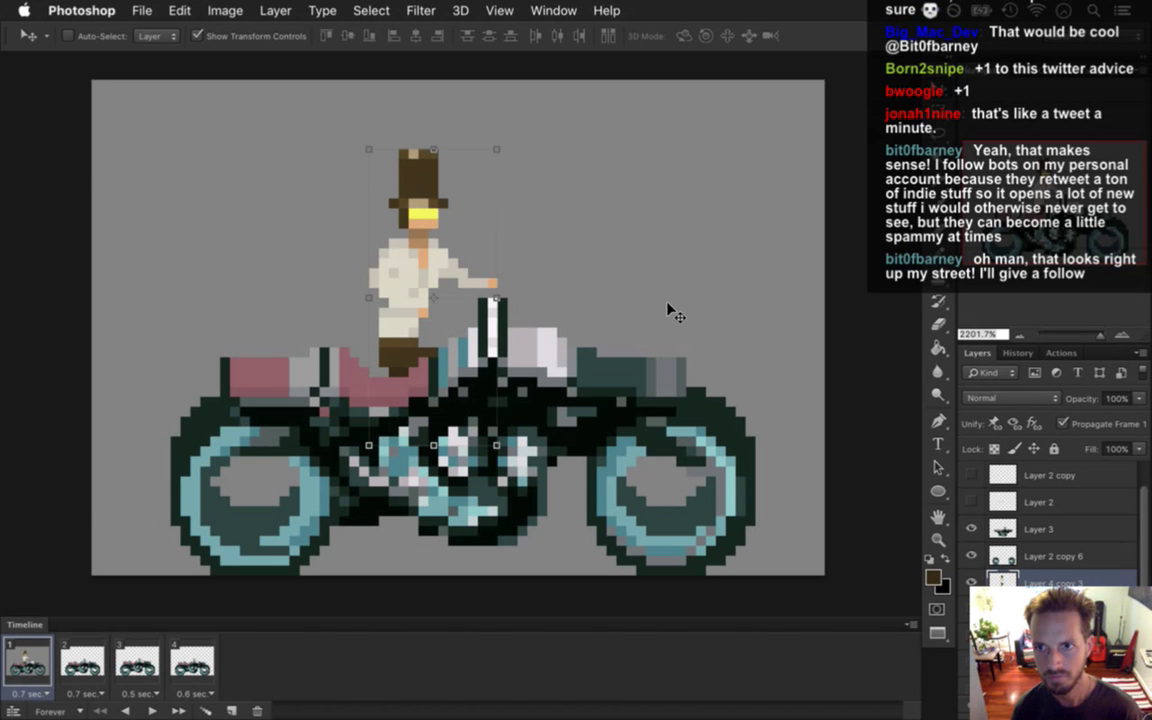
{"action": "key", "text": "Down"}
{"action": "key", "text": "Down"}
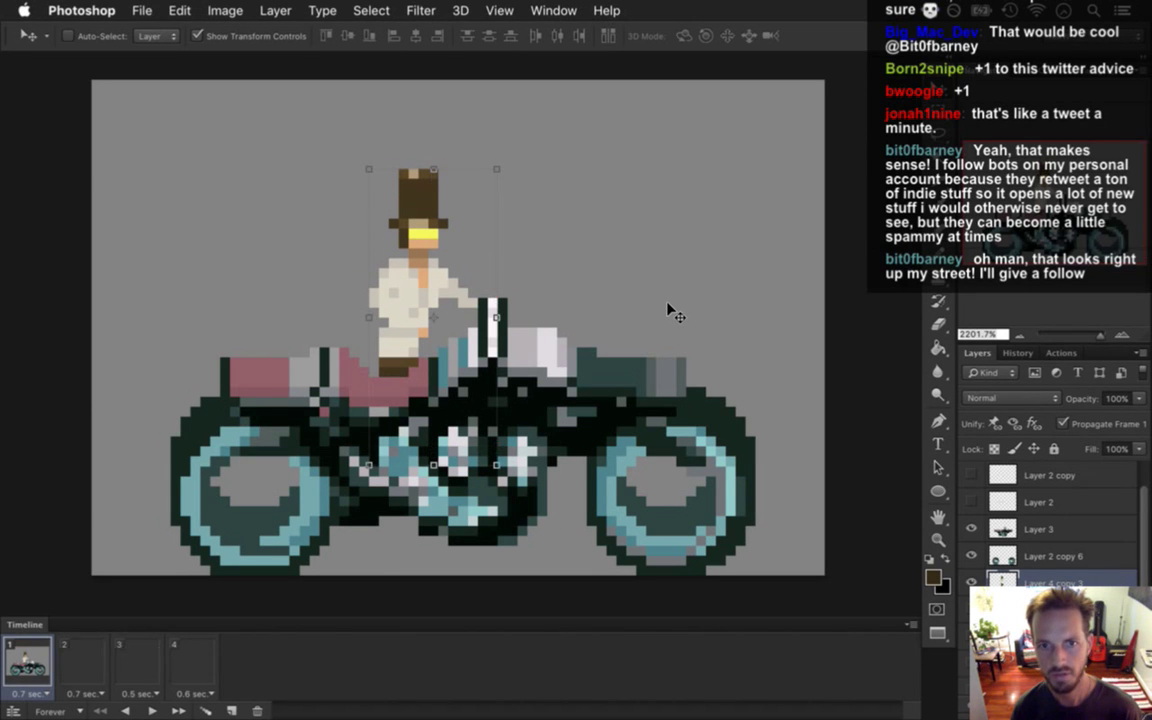
{"action": "key", "text": "m"}
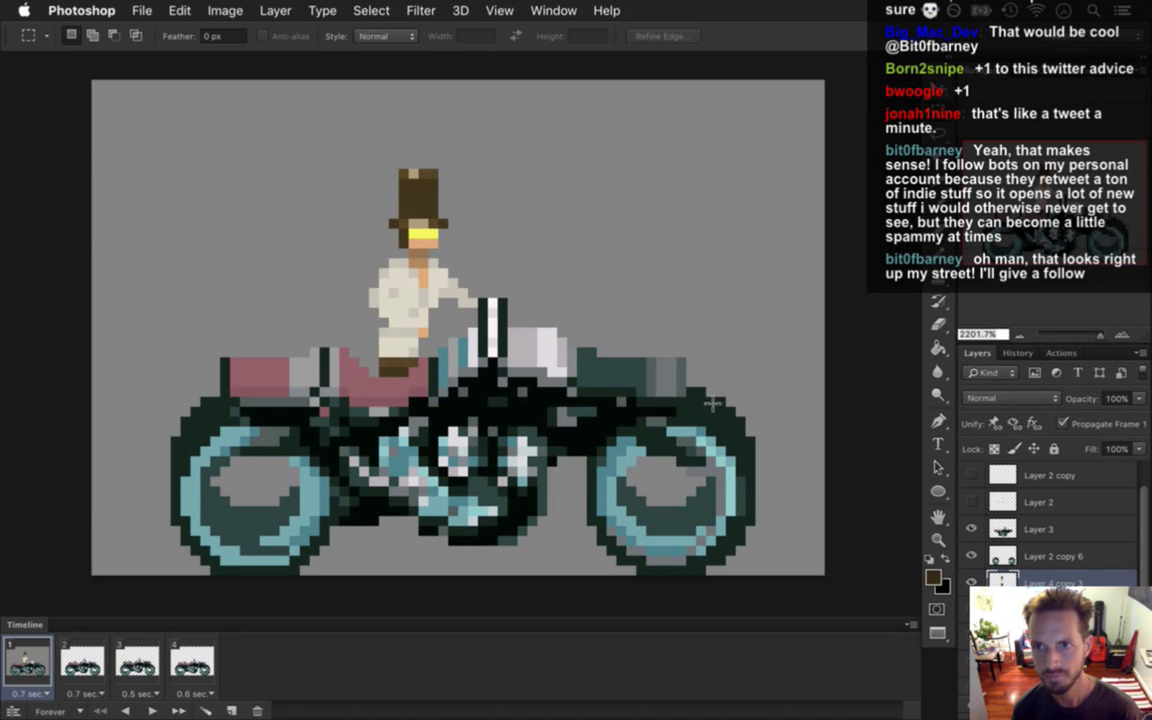
{"action": "key", "text": "super+j"}
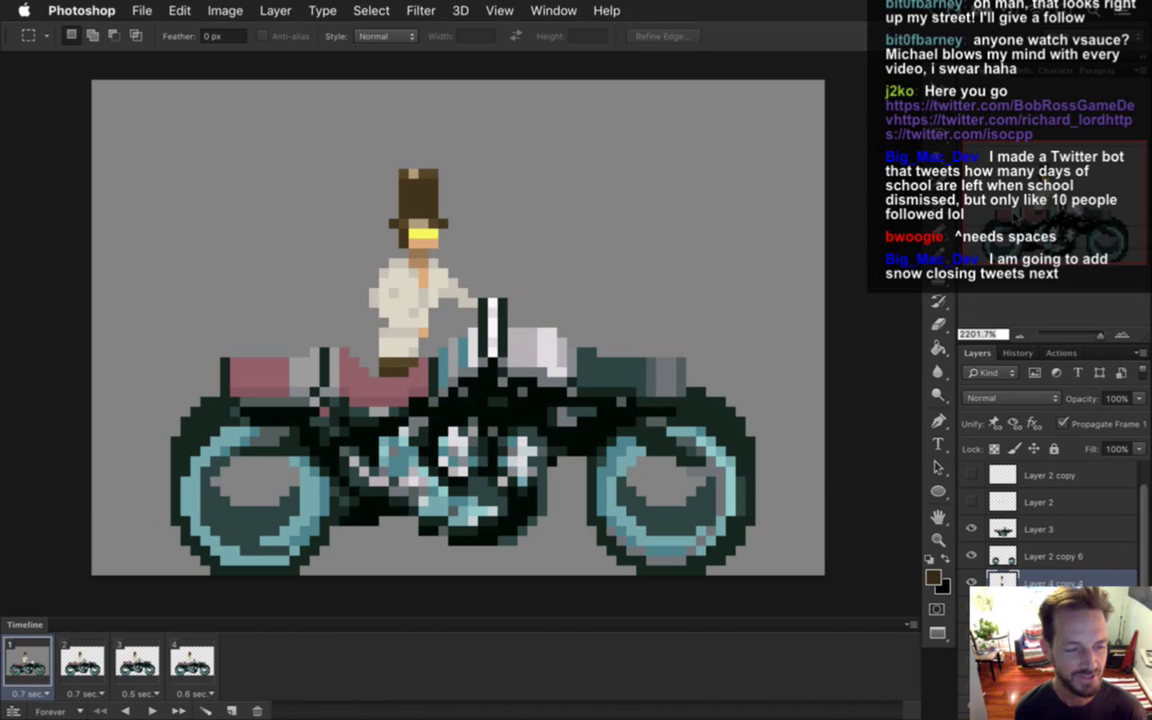
Prepare to leave the motorcycle artwork in Photoshop for the game's Xcode project.
{"action": "mouse_move", "coordinate": [1140, 420]}
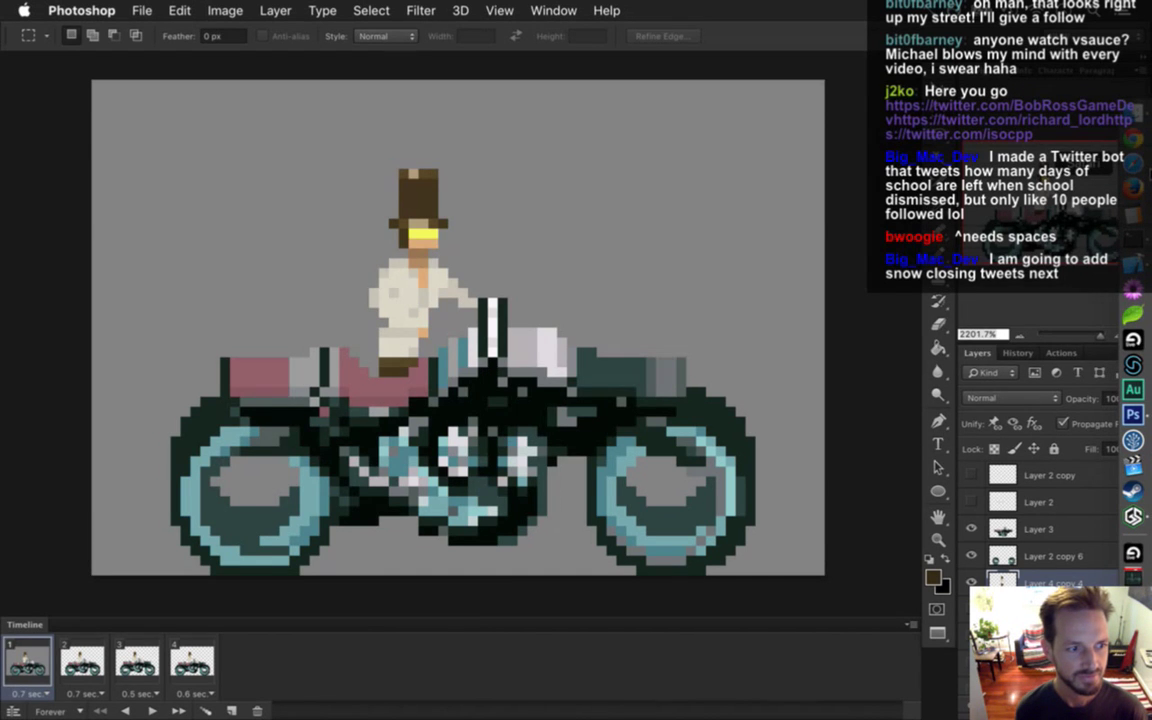
Open a Twitter profile linked in chat via its tw/ address and scroll through its tweets.
{"action": "key", "text": "super+Tab"}
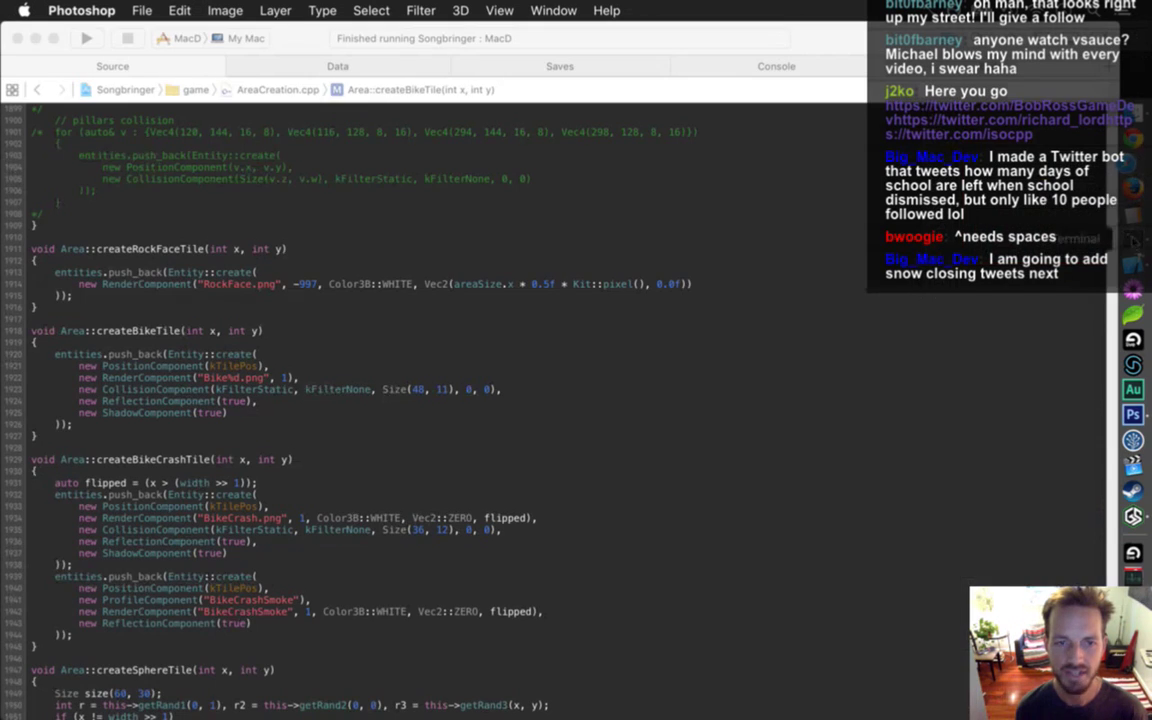
{"action": "key", "text": "super+Tab"}
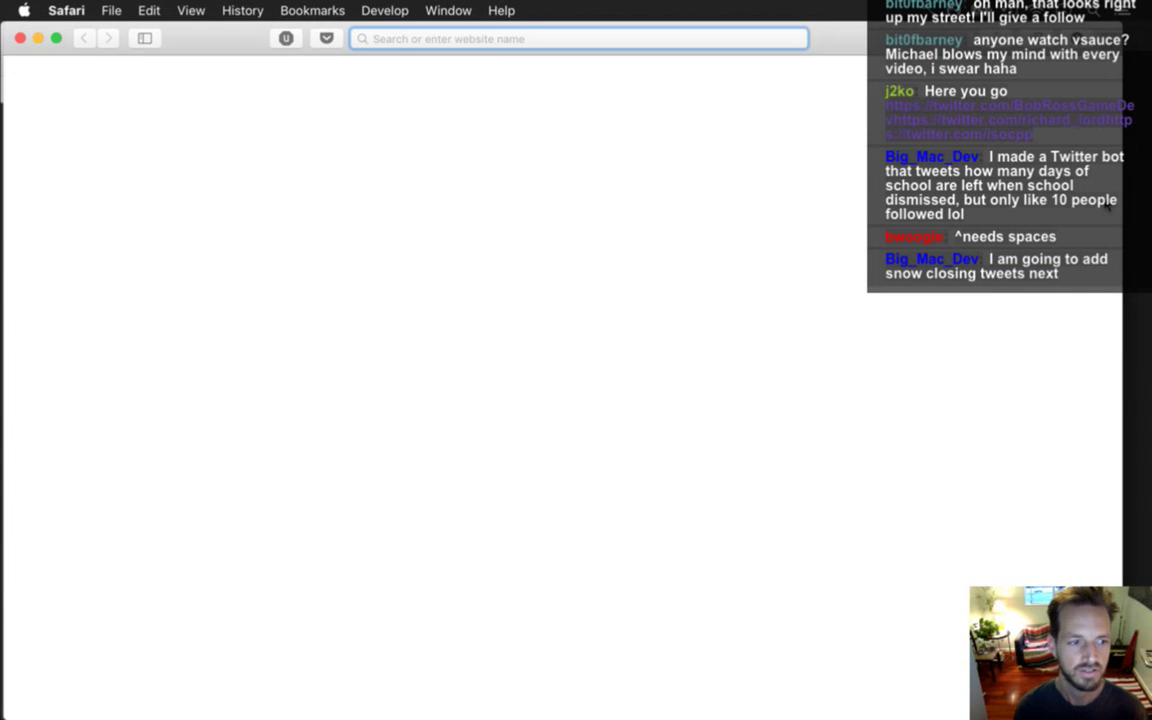
{"action": "type", "text": "twitter.com"}
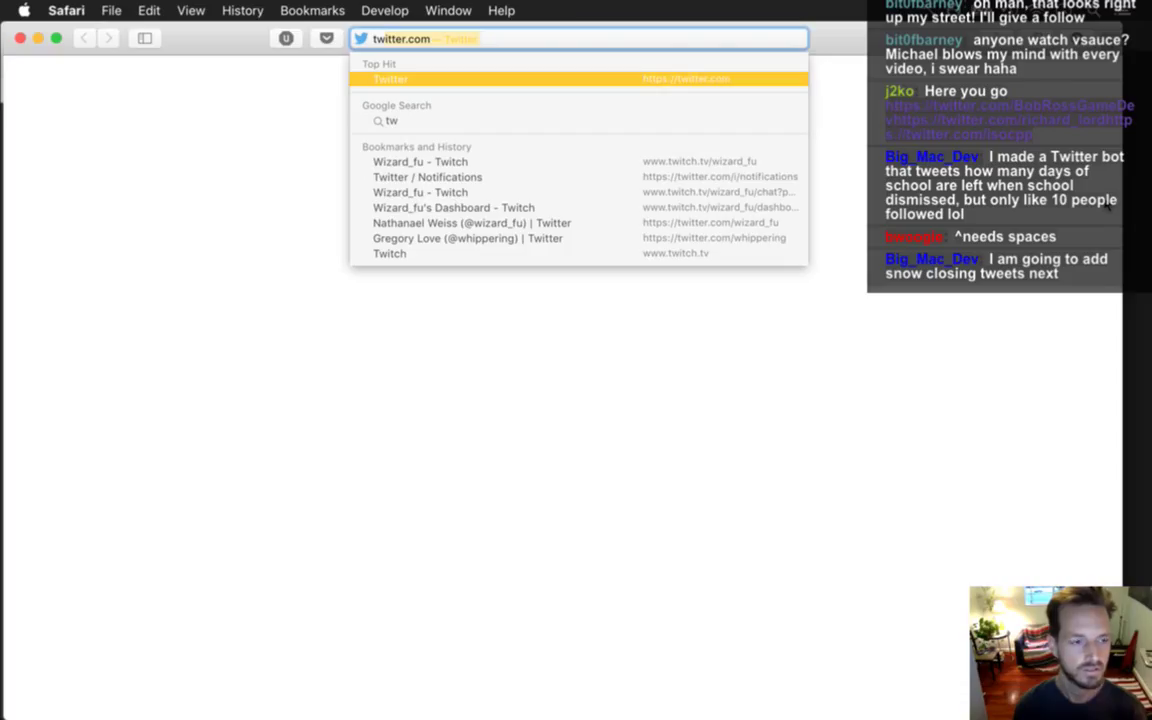
{"action": "type", "text": "/richar"}
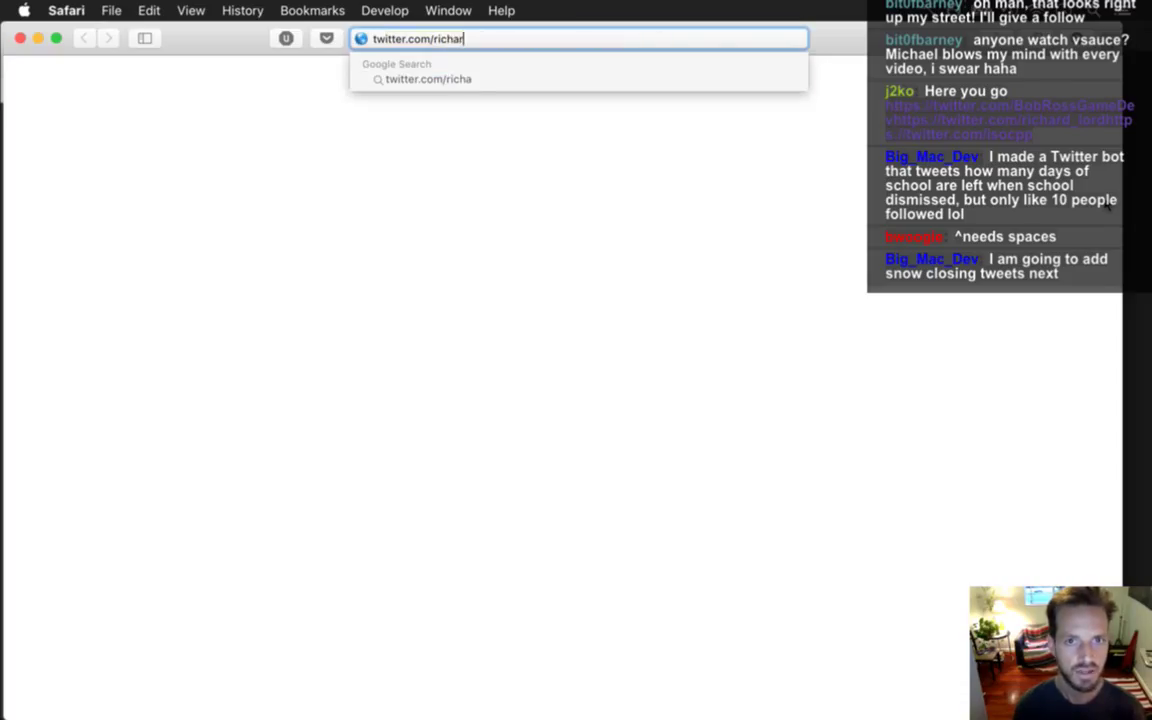
{"action": "type", "text": "d_lord"}
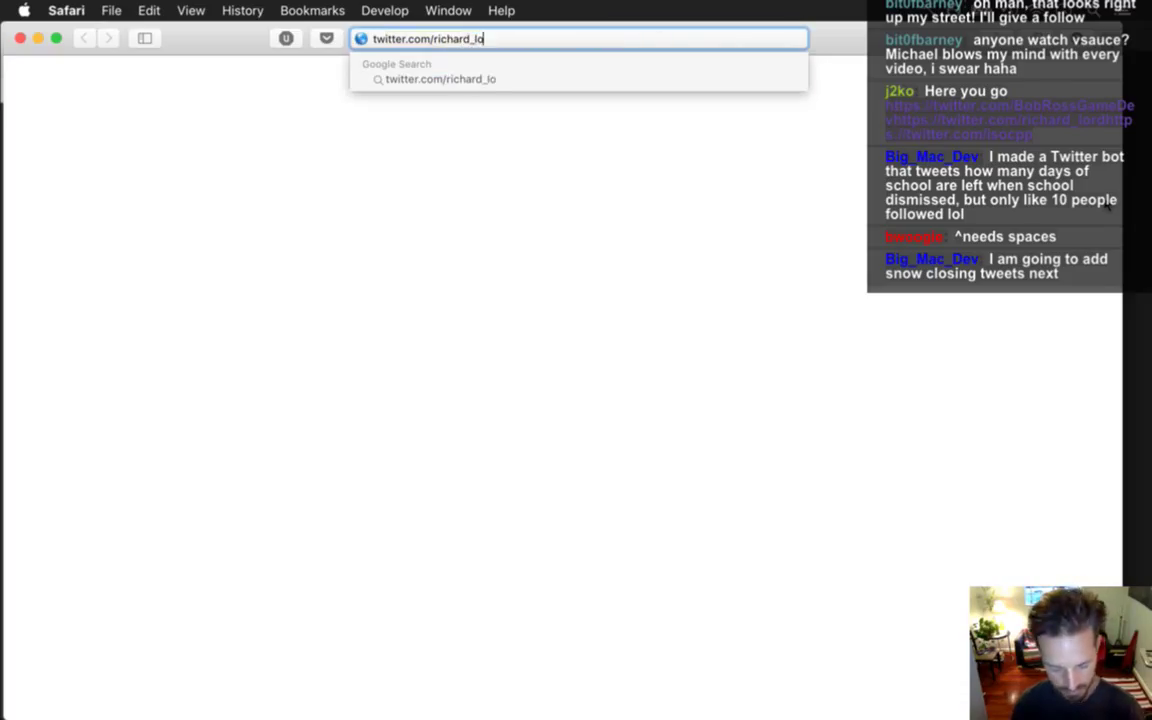
{"action": "key", "text": "Return"}
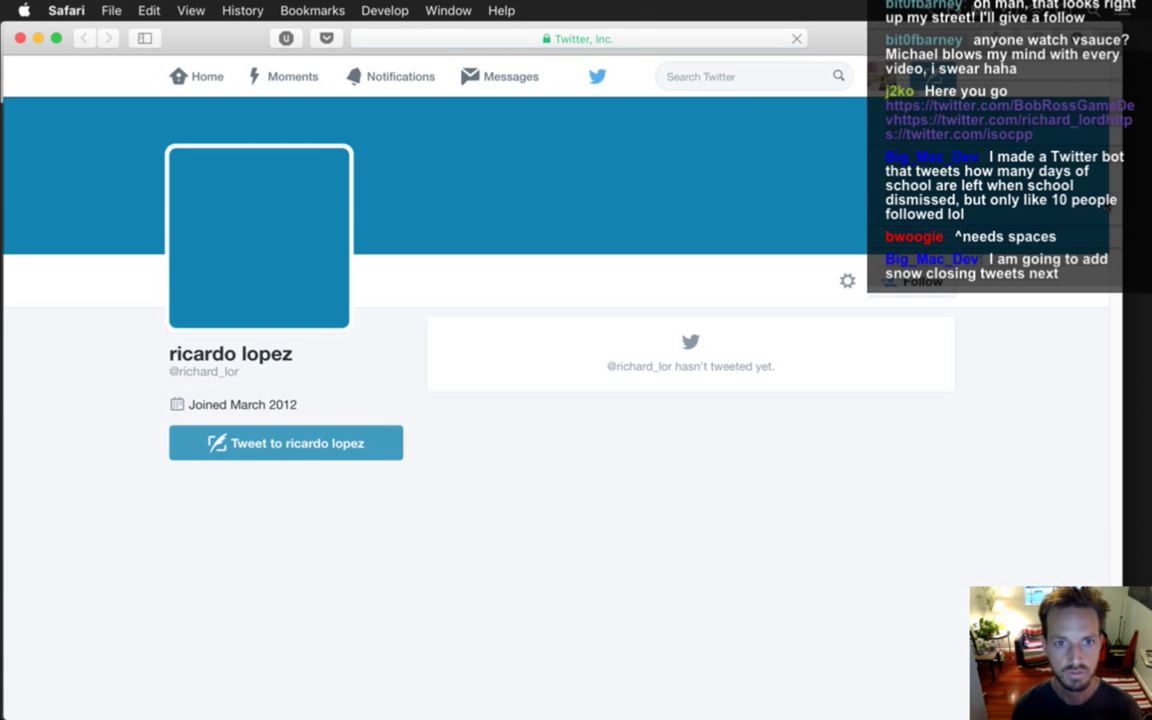
{"action": "key", "text": "Return"}
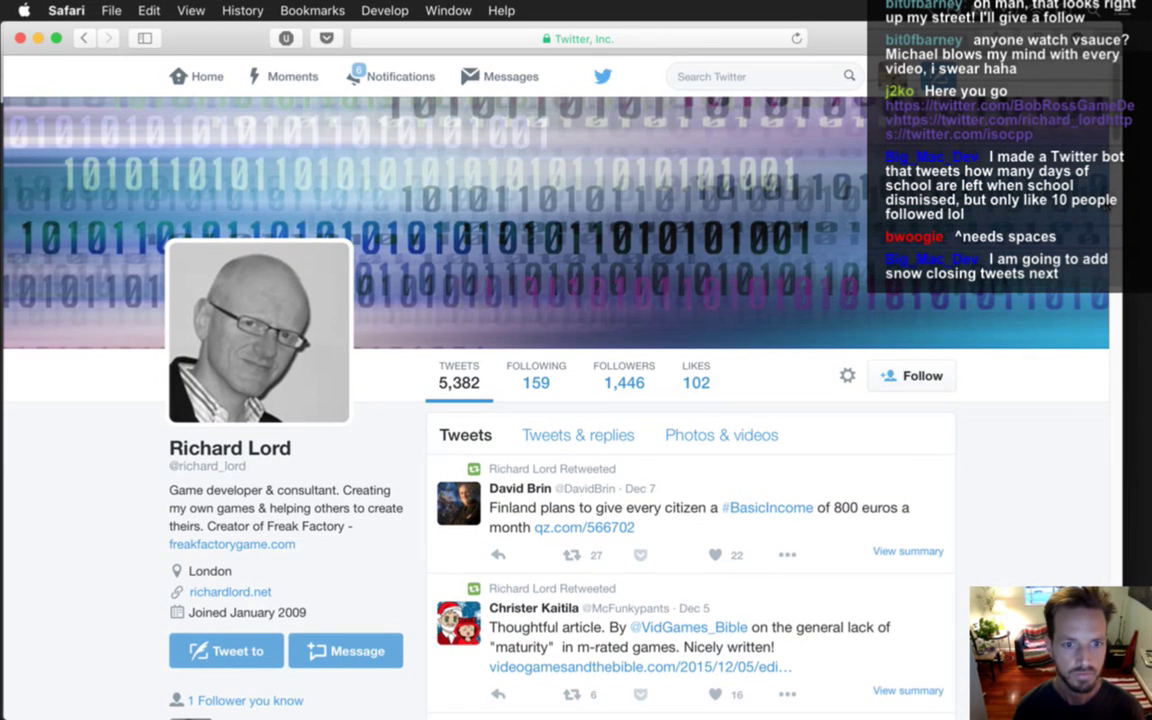
{"action": "scroll", "coordinate": [576, 400], "scroll_direction": "down", "scroll_amount": 8}
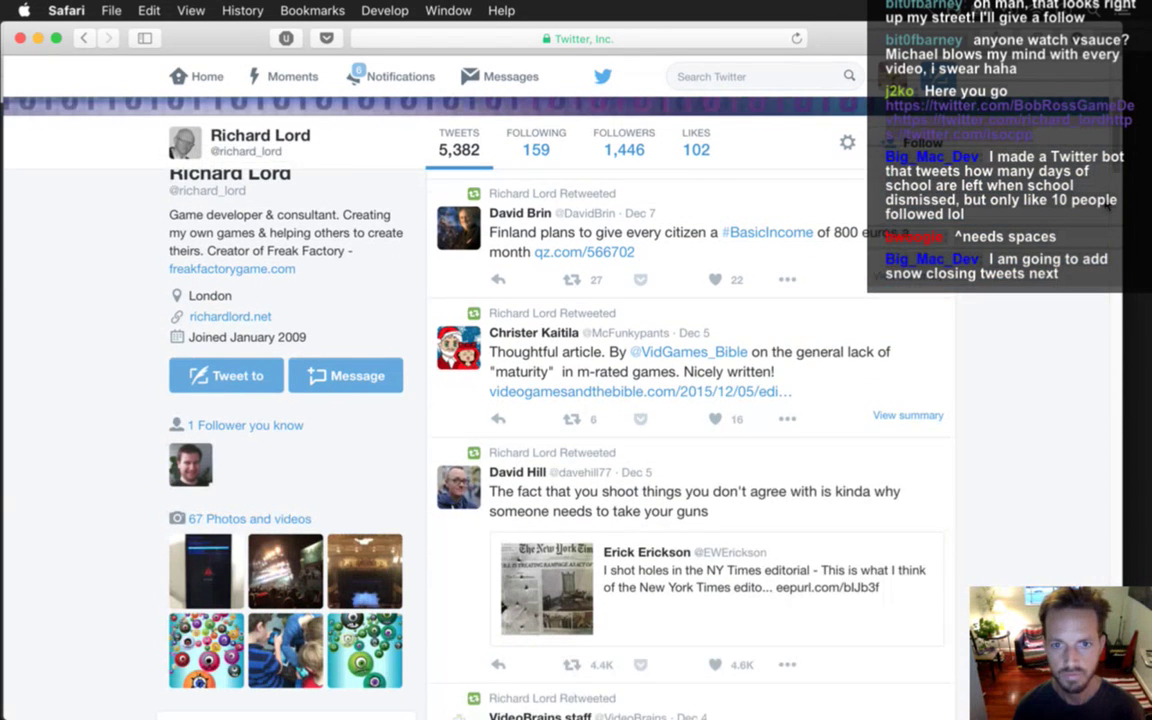
{"action": "scroll", "coordinate": [576, 400], "scroll_direction": "down", "scroll_amount": 5}
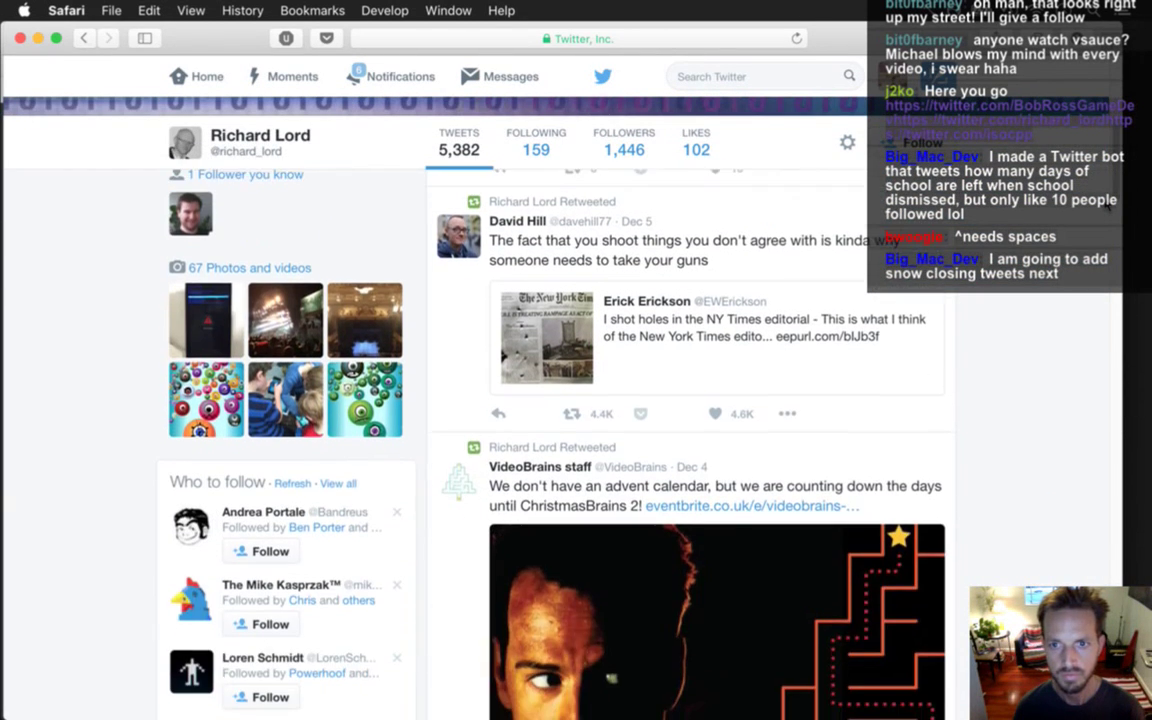
{"action": "scroll", "coordinate": [576, 400], "scroll_direction": "down", "scroll_amount": 5}
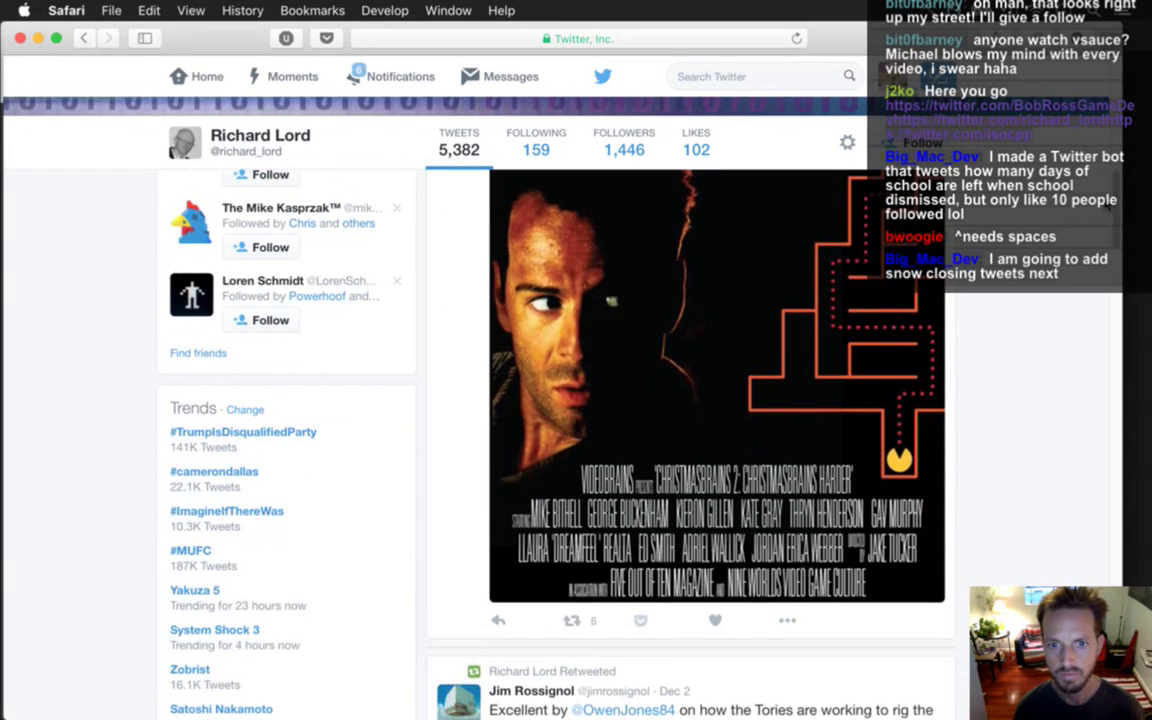
{"action": "scroll", "coordinate": [576, 400], "scroll_direction": "down", "scroll_amount": 13}
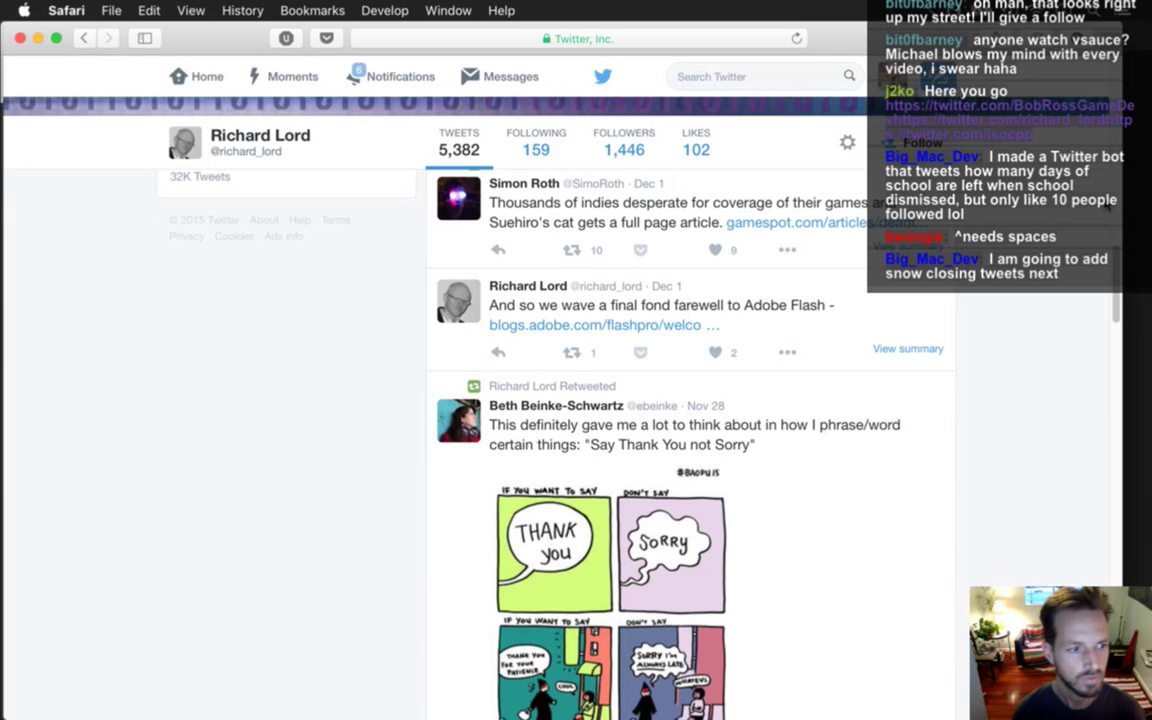
Edit the address to open the Standard C++ Twitter profile, scroll it, and return to Photoshop.
{"action": "key", "text": "super+l"}
{"action": "key", "text": "Right"}
{"action": "key", "text": "BackSpace"}
{"action": "key", "text": "BackSpace"}
{"action": "key", "text": "BackSpace"}
{"action": "key", "text": "BackSpace"}
{"action": "key", "text": "BackSpace"}
{"action": "key", "text": "BackSpace"}
{"action": "key", "text": "BackSpace"}
{"action": "key", "text": "BackSpace"}
{"action": "key", "text": "BackSpace"}
{"action": "key", "text": "BackSpace"}
{"action": "key", "text": "BackSpace"}
{"action": "key", "text": "BackSpace"}
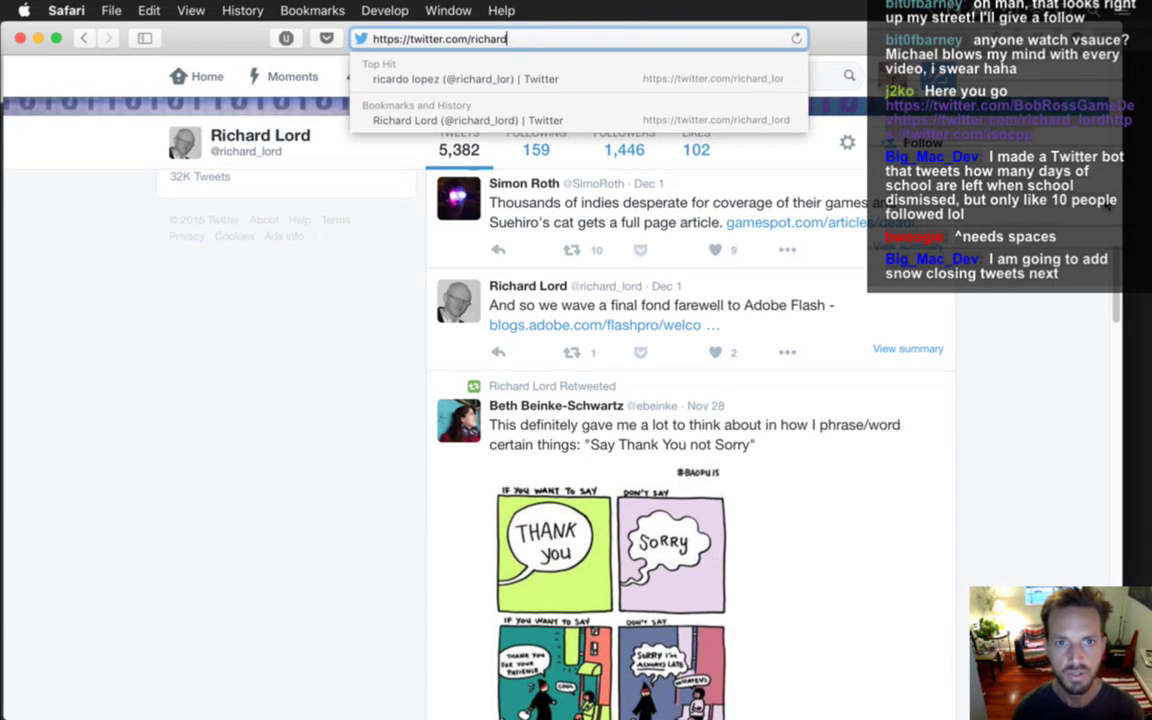
{"action": "key", "text": "Return"}
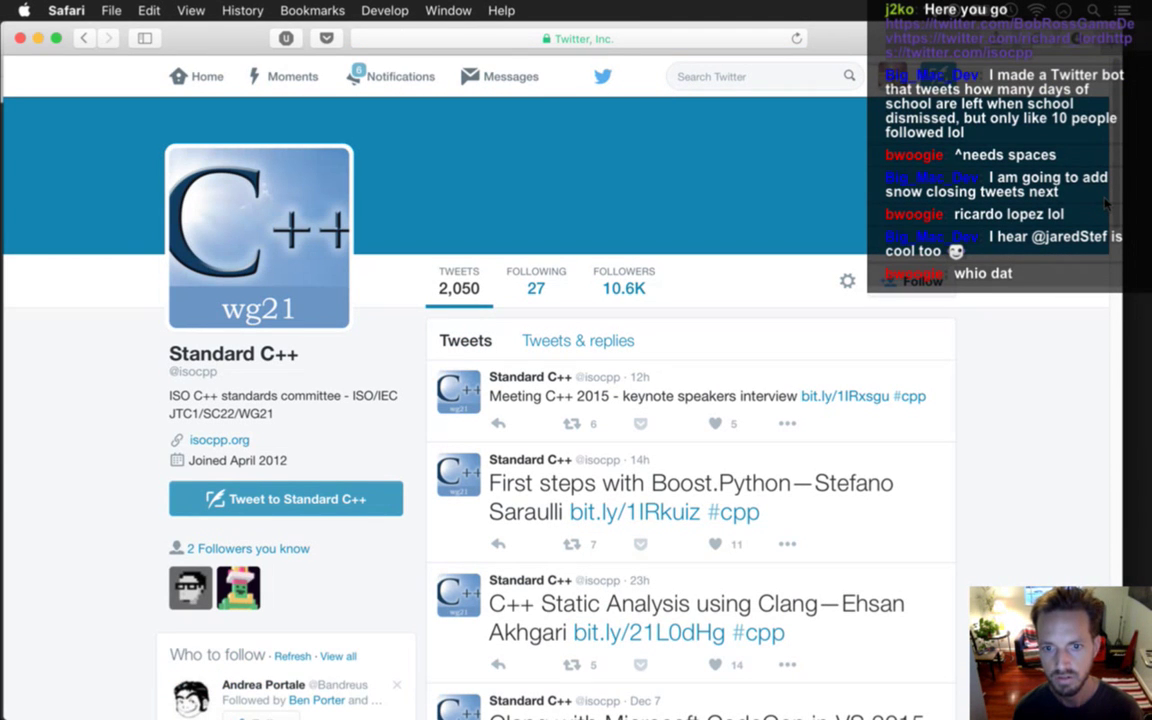
{"action": "scroll", "coordinate": [1105, 203], "scroll_direction": "down", "scroll_amount": 5}
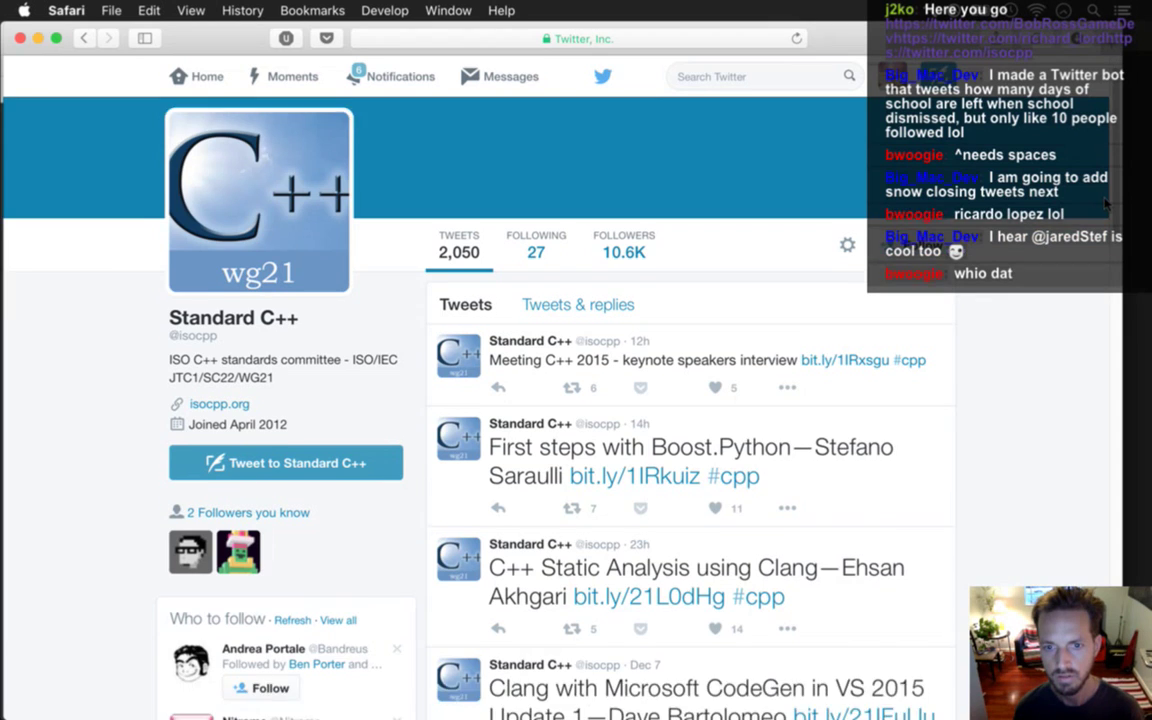
{"action": "scroll", "coordinate": [1105, 203], "scroll_direction": "down", "scroll_amount": 10}
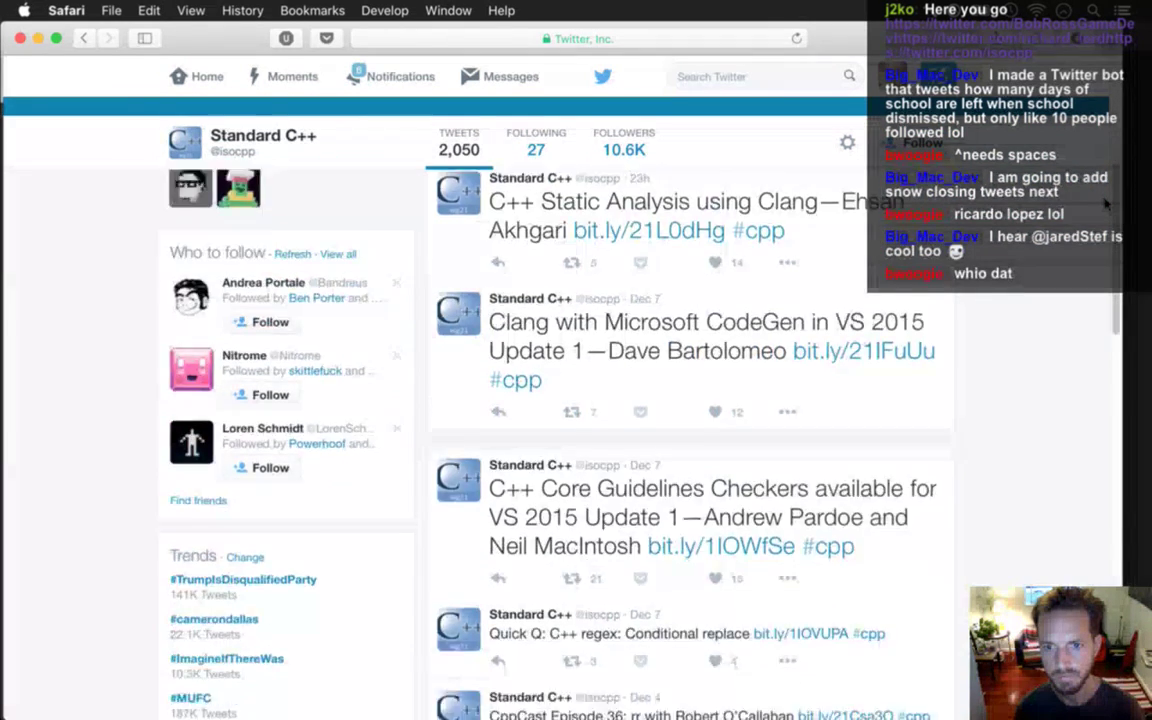
{"action": "scroll", "coordinate": [1106, 203], "scroll_direction": "down", "scroll_amount": 10}
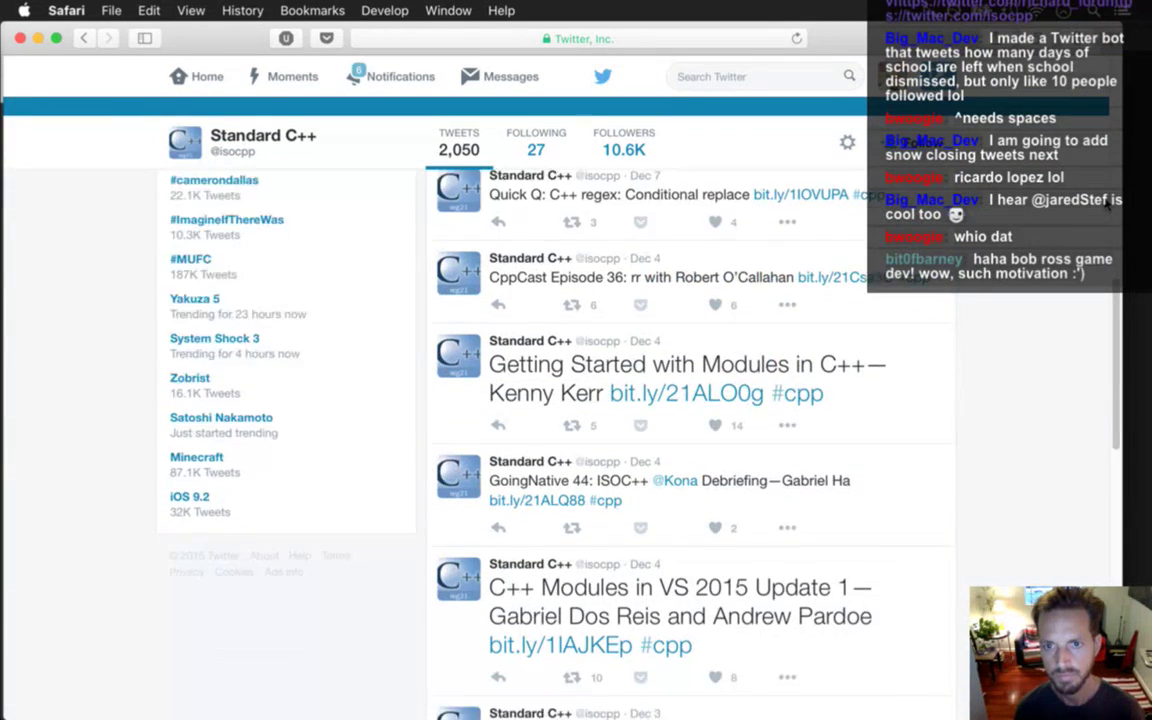
{"action": "key", "text": "super+Tab"}
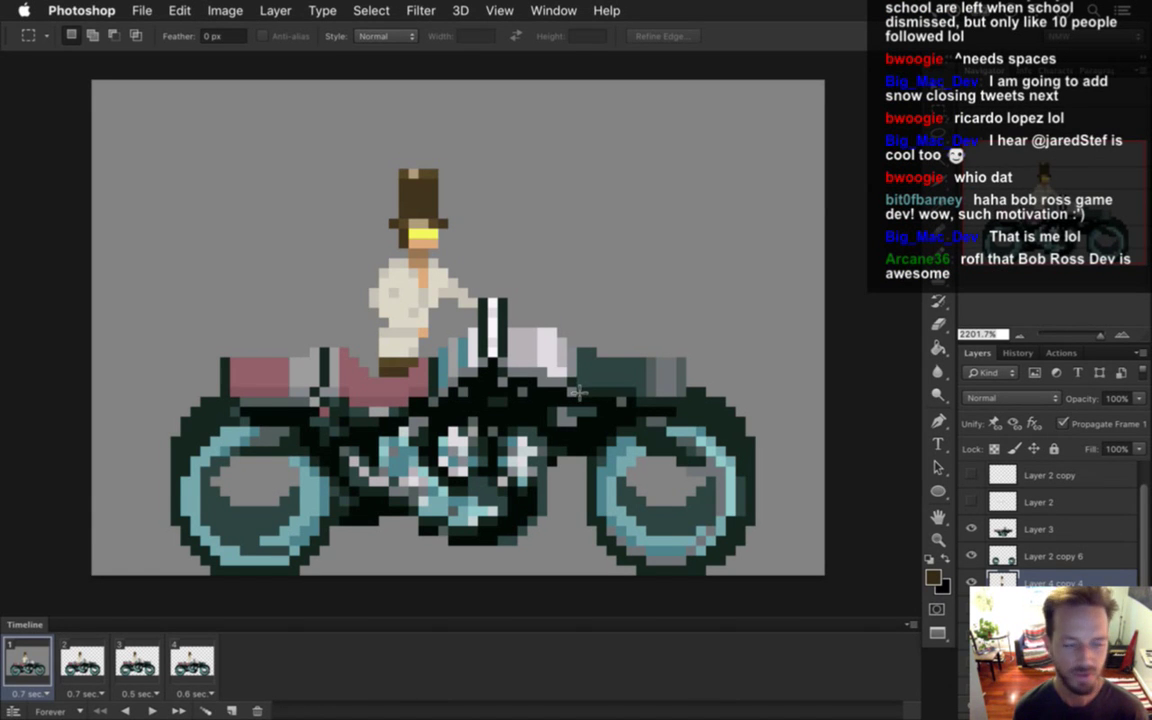
{"action": "left_click", "coordinate": [68, 665]}
{"action": "left_click", "coordinate": [52, 667]}
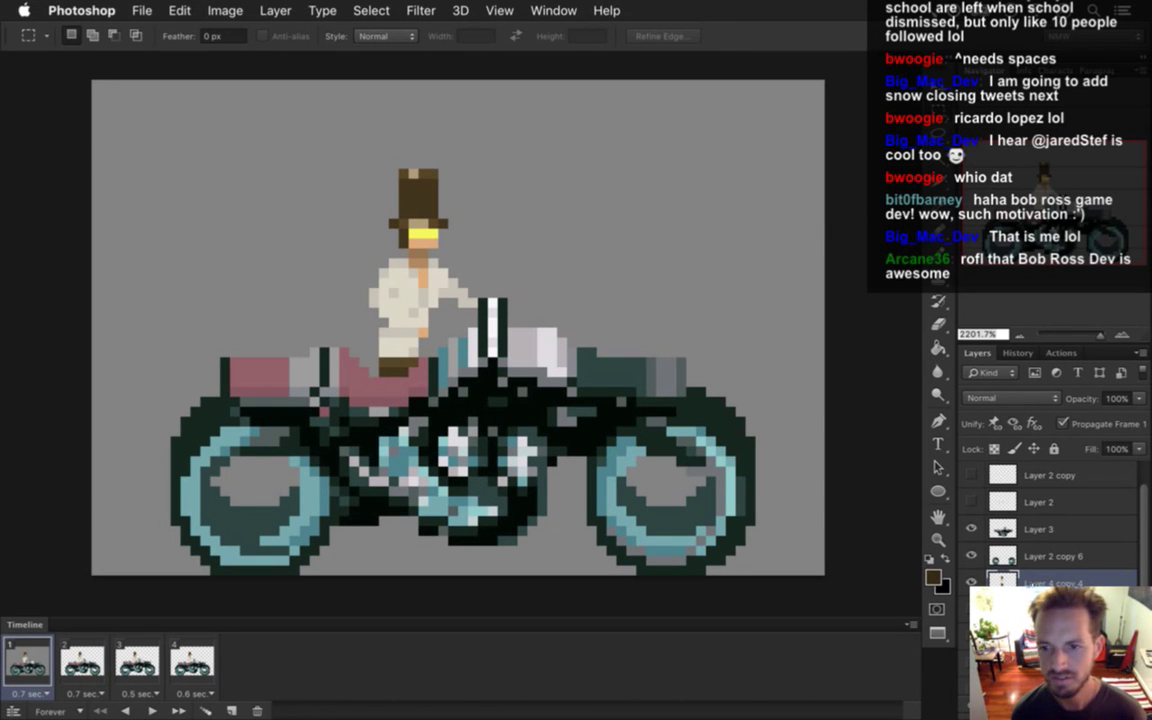
{"action": "left_click", "coordinate": [1003, 532]}
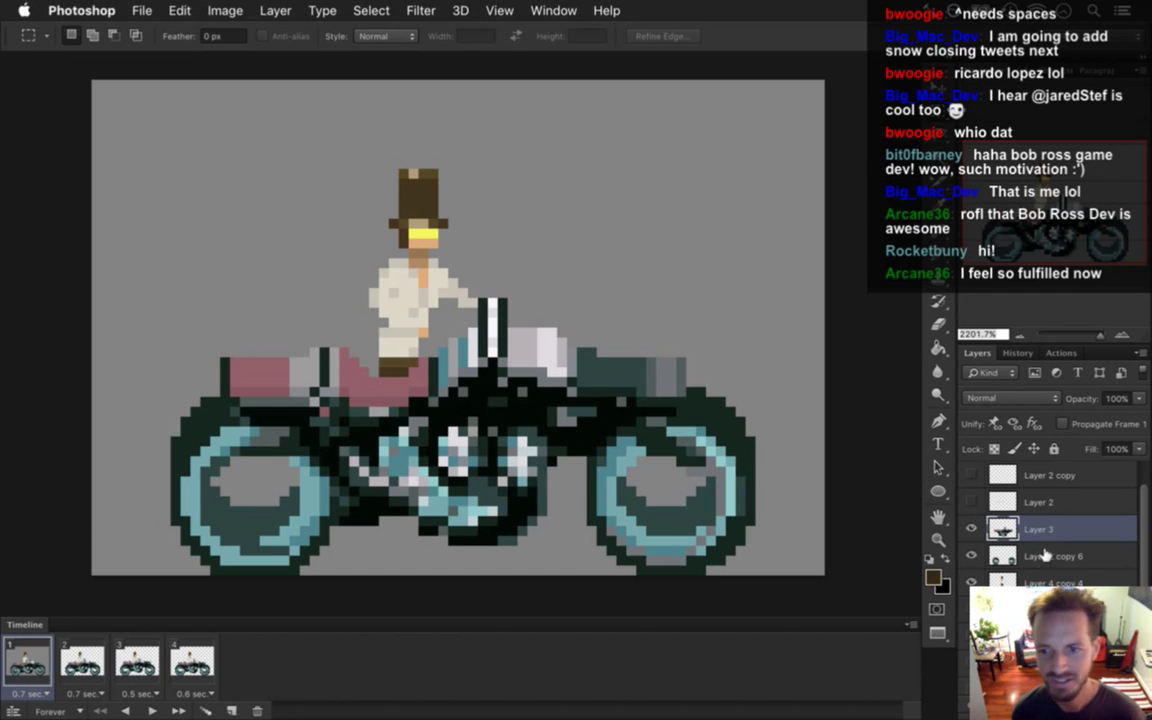
{"action": "left_click", "coordinate": [1020, 577]}
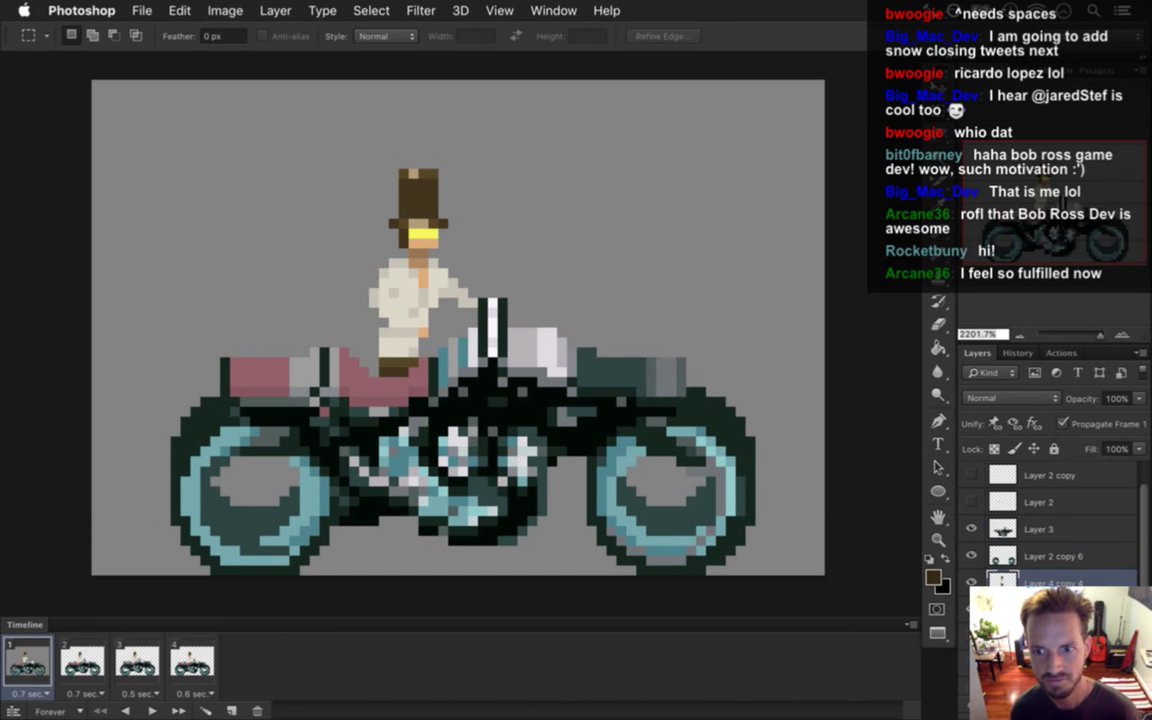
{"action": "left_click", "coordinate": [971, 582]}
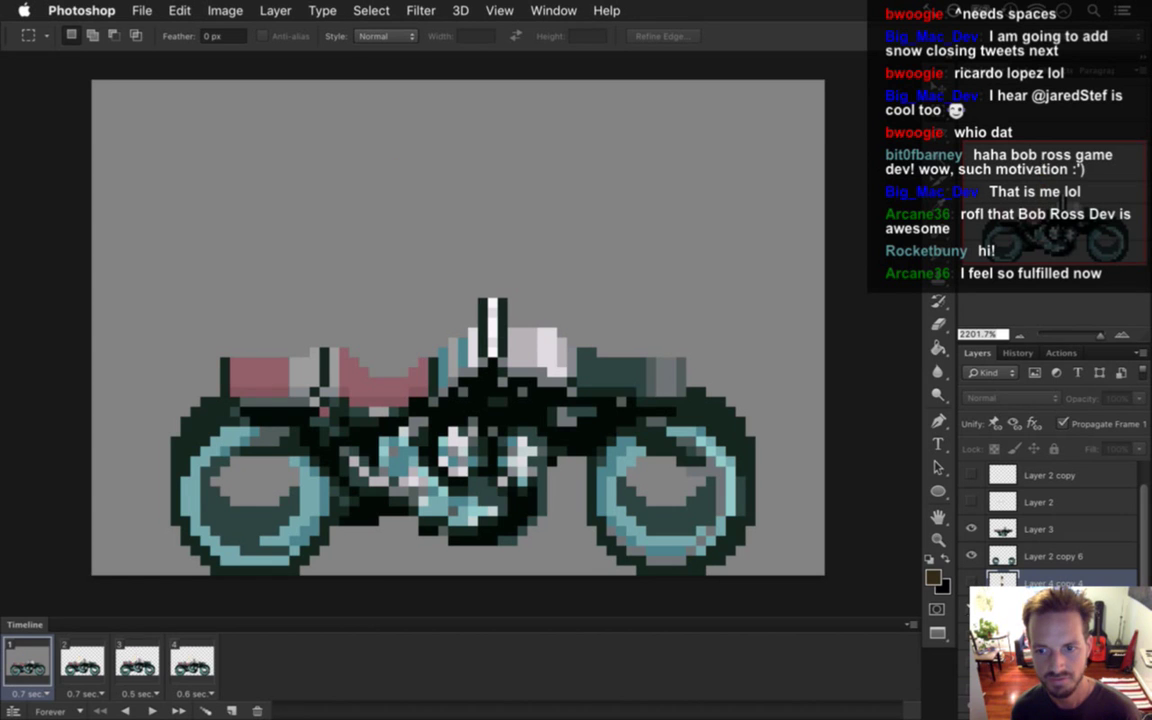
{"action": "left_click", "coordinate": [971, 582]}
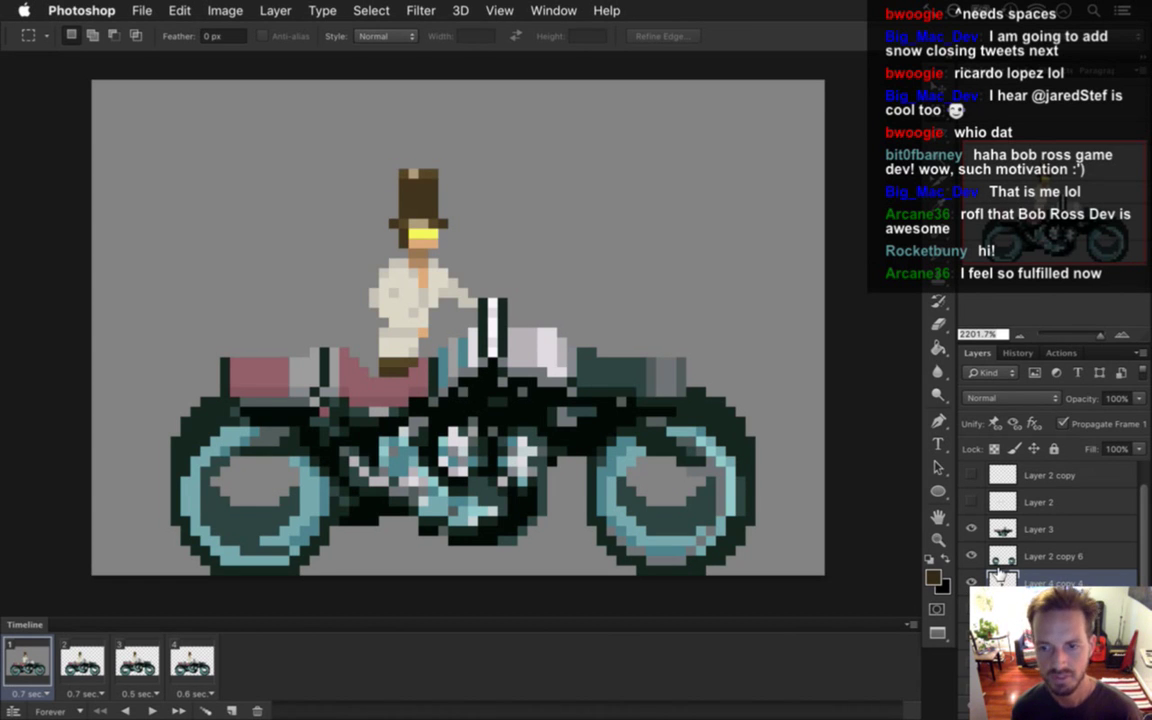
{"action": "key", "text": "v"}
{"action": "key", "text": "Up"}
{"action": "key", "text": "Up"}
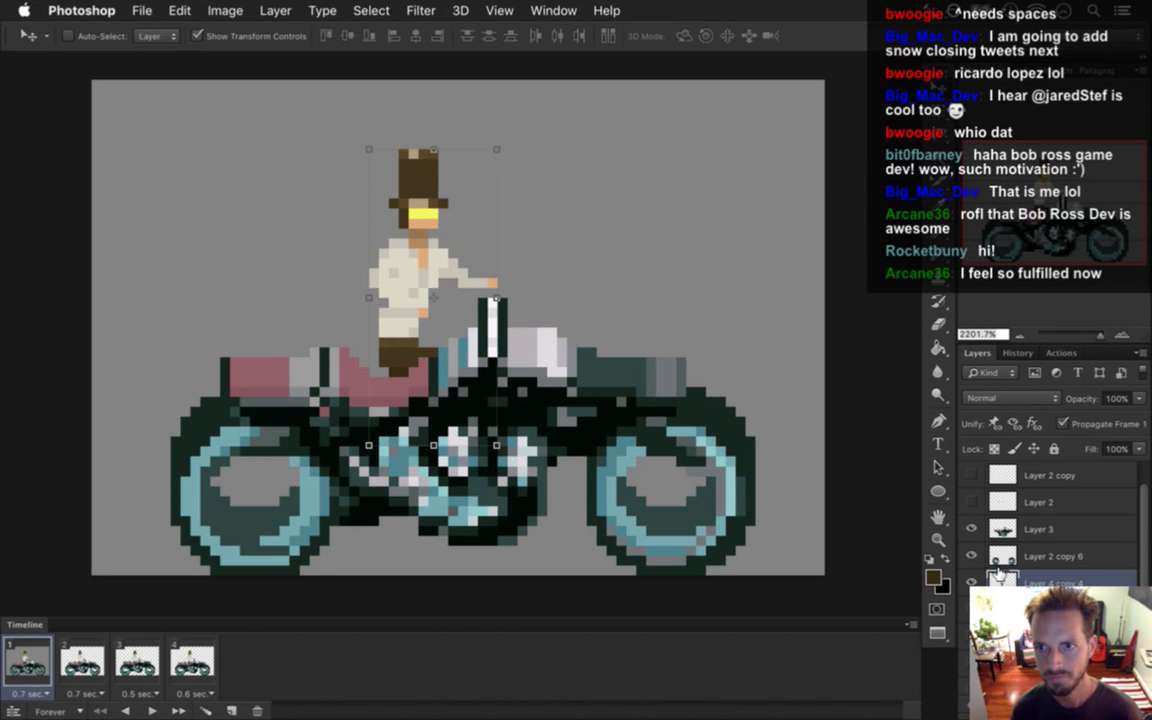
Nudge the rider up and back, then stack Layer 4 copy 4 above Layer 3.
{"action": "key", "text": "Up"}
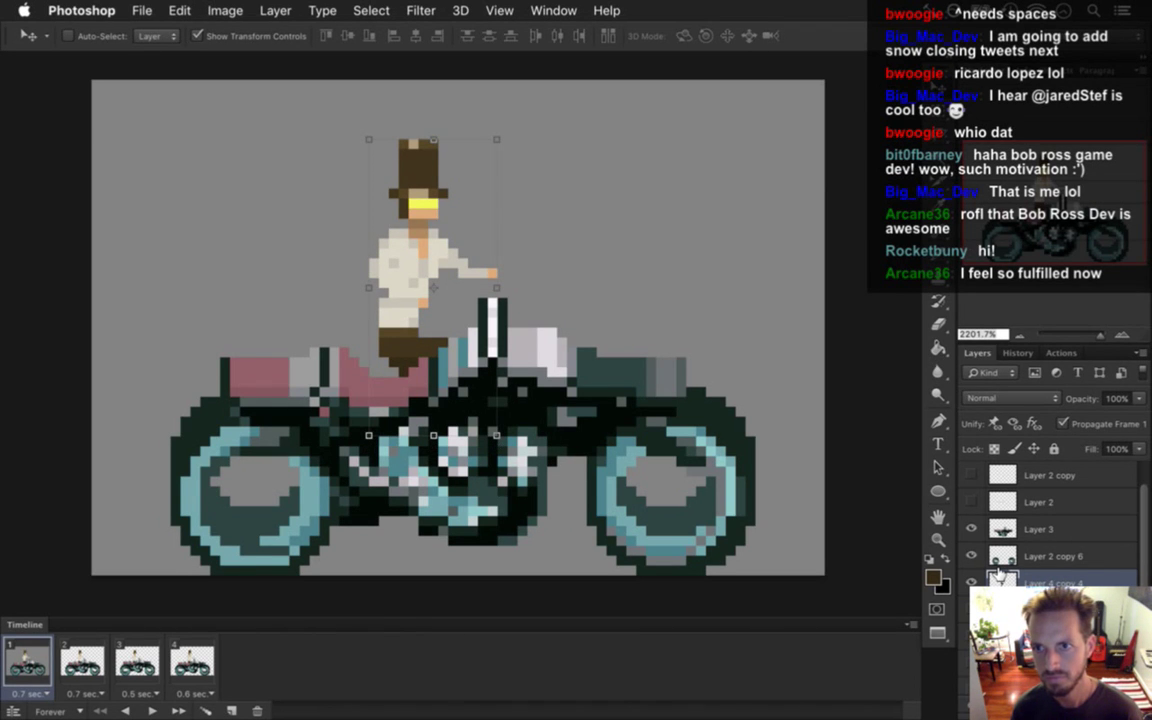
{"action": "key", "text": "Down"}
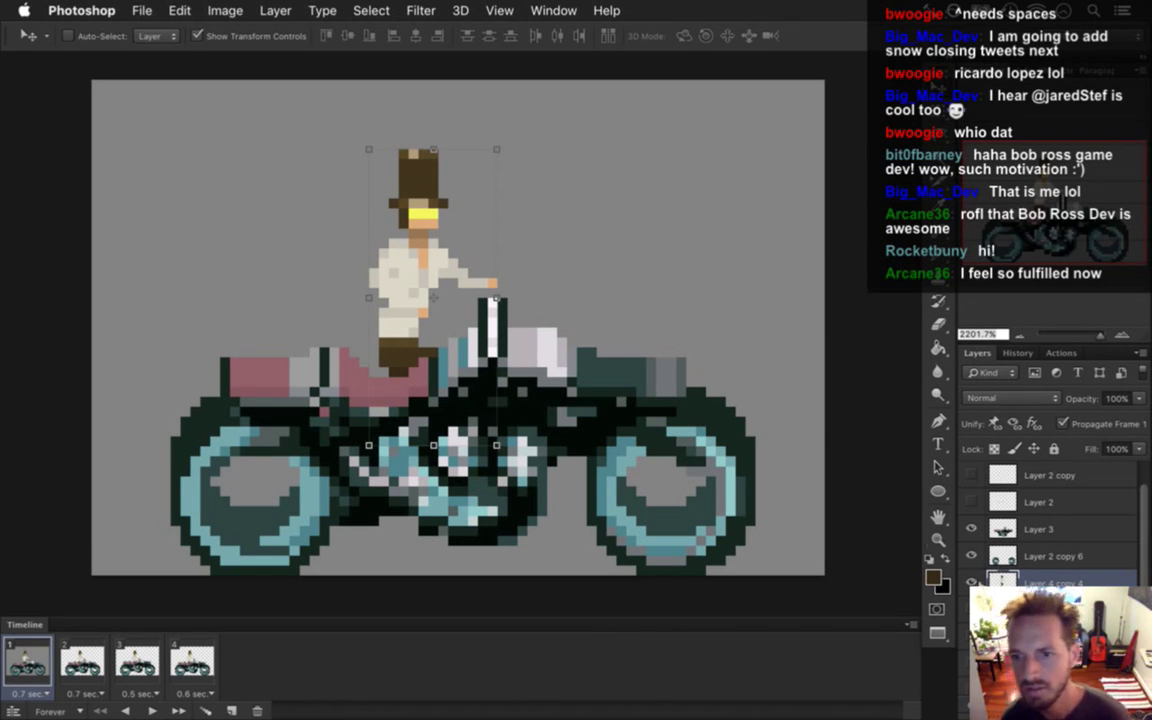
{"action": "left_click_drag", "start_coordinate": [1030, 582], "coordinate": [1013, 518]}
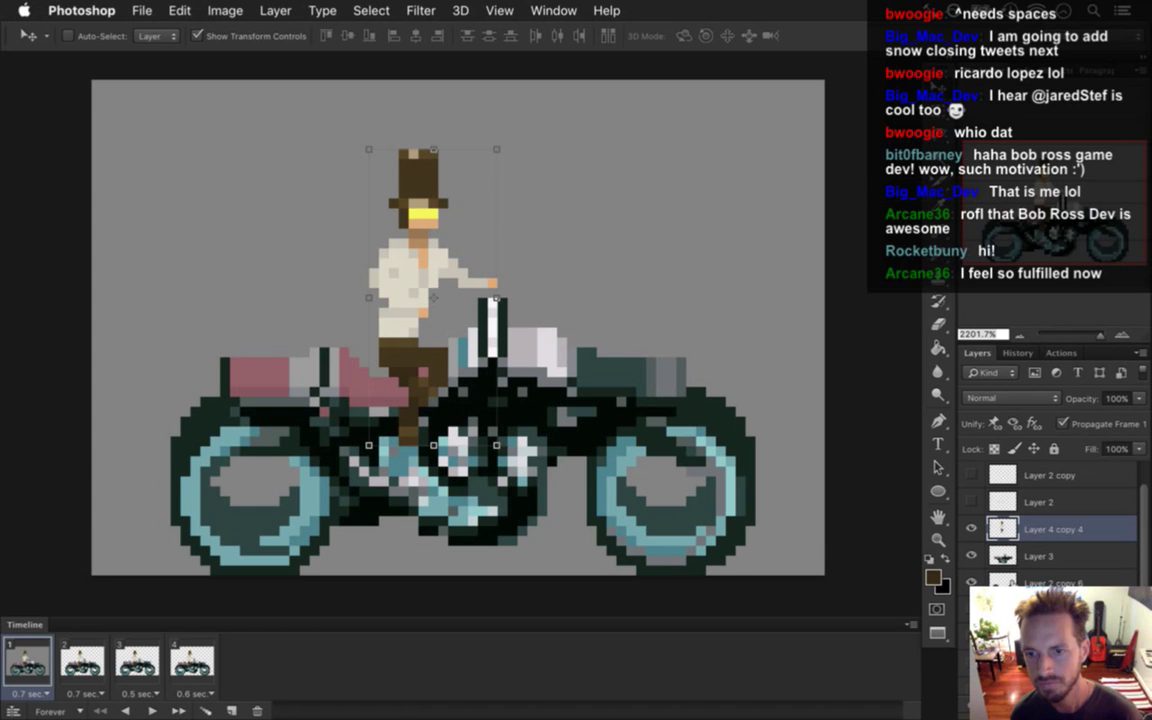
Sample the rider's brown leg colour, test it on the background, and erase leg pixels overlapping the motorcycle.
{"action": "key", "text": "m"}
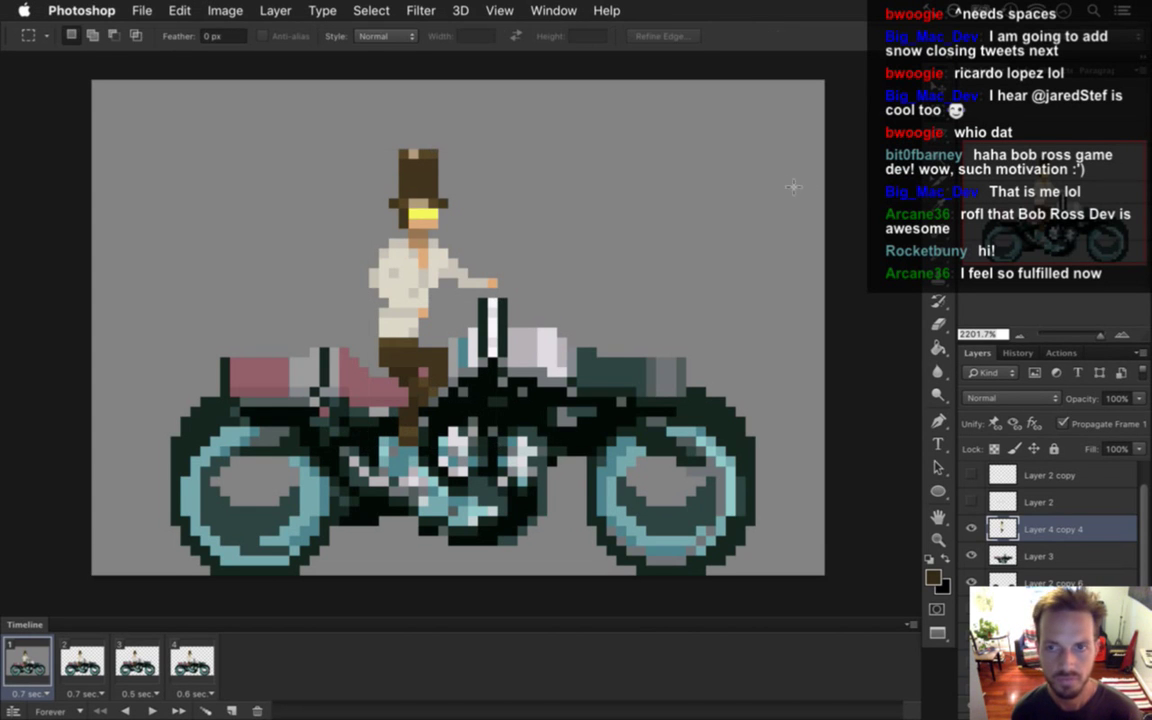
{"action": "key", "text": "e"}
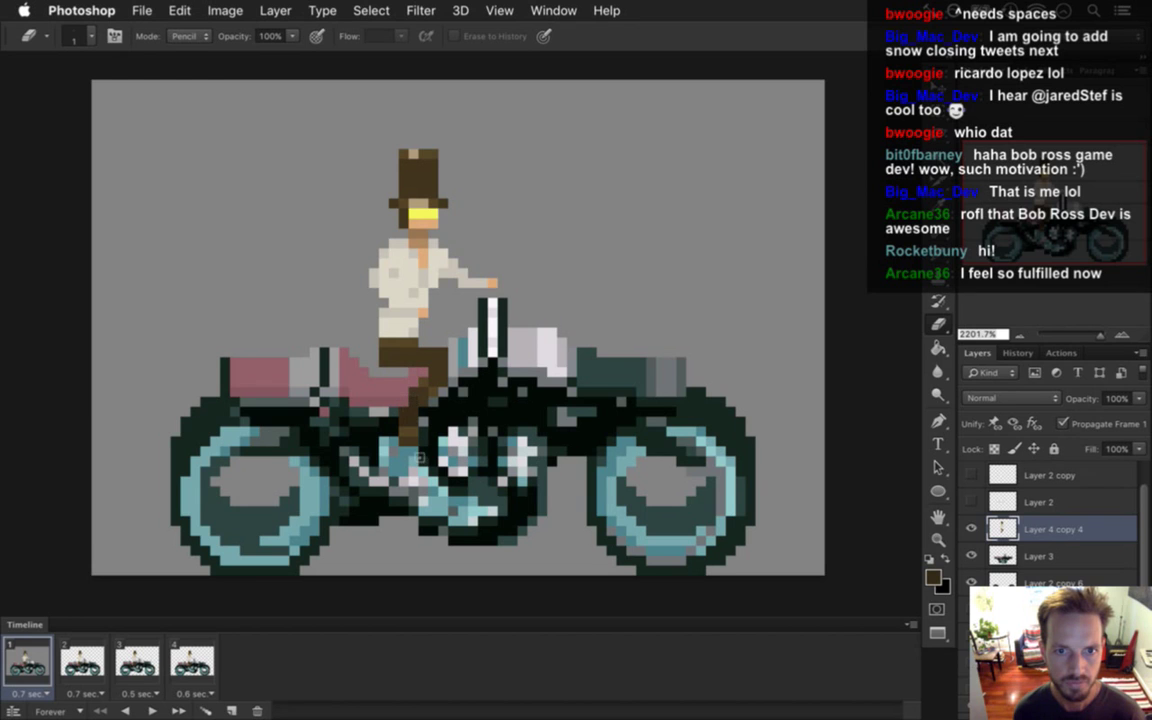
{"action": "key", "text": "i"}
{"action": "left_click", "coordinate": [376, 394]}
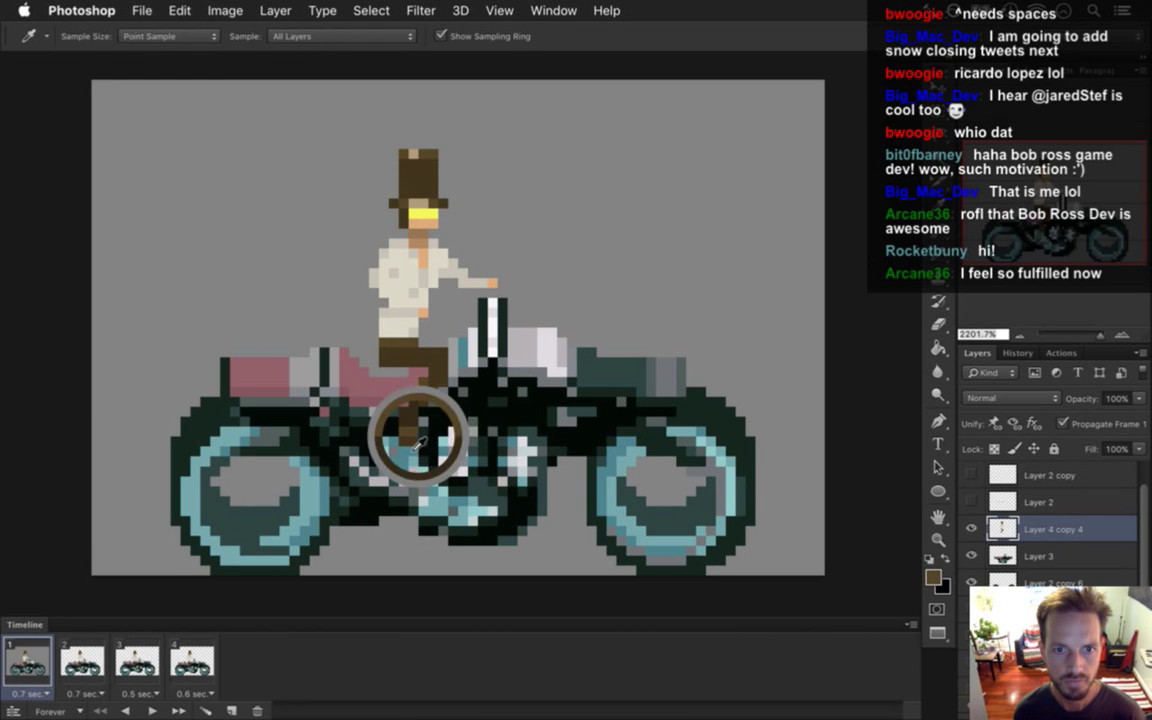
{"action": "key", "text": "b"}
{"action": "left_click", "coordinate": [586, 188]}
{"action": "left_click", "coordinate": [376, 390], "text": "alt"}
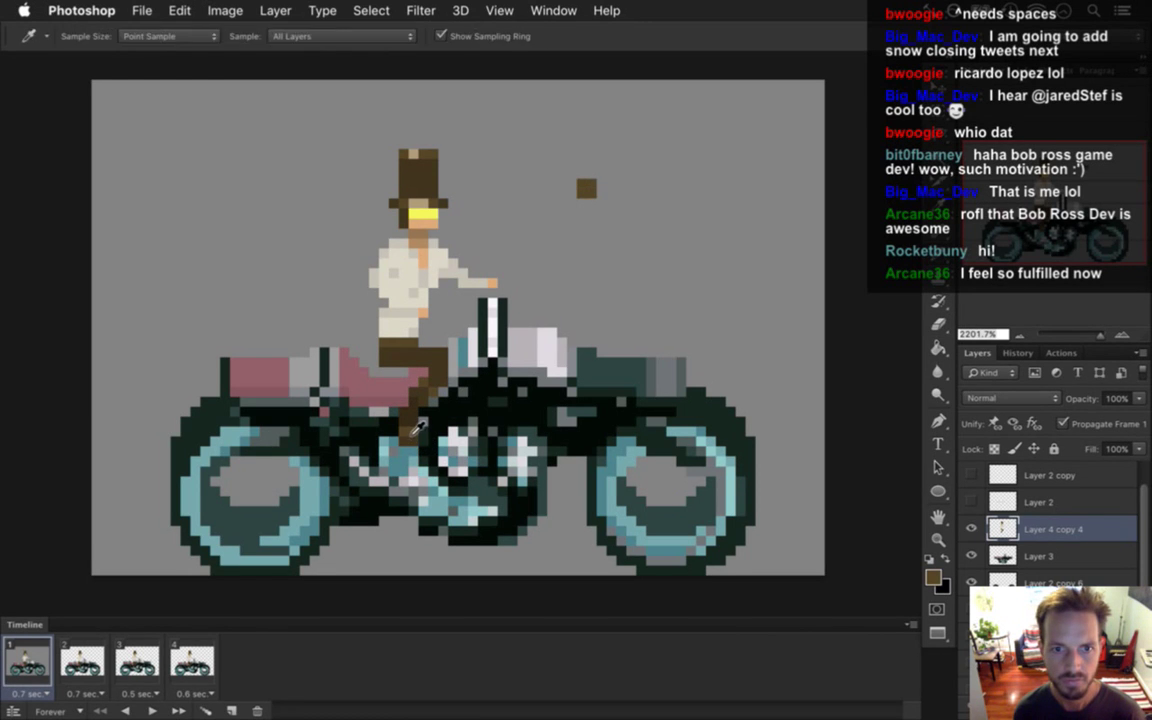
{"action": "left_click", "coordinate": [586, 208]}
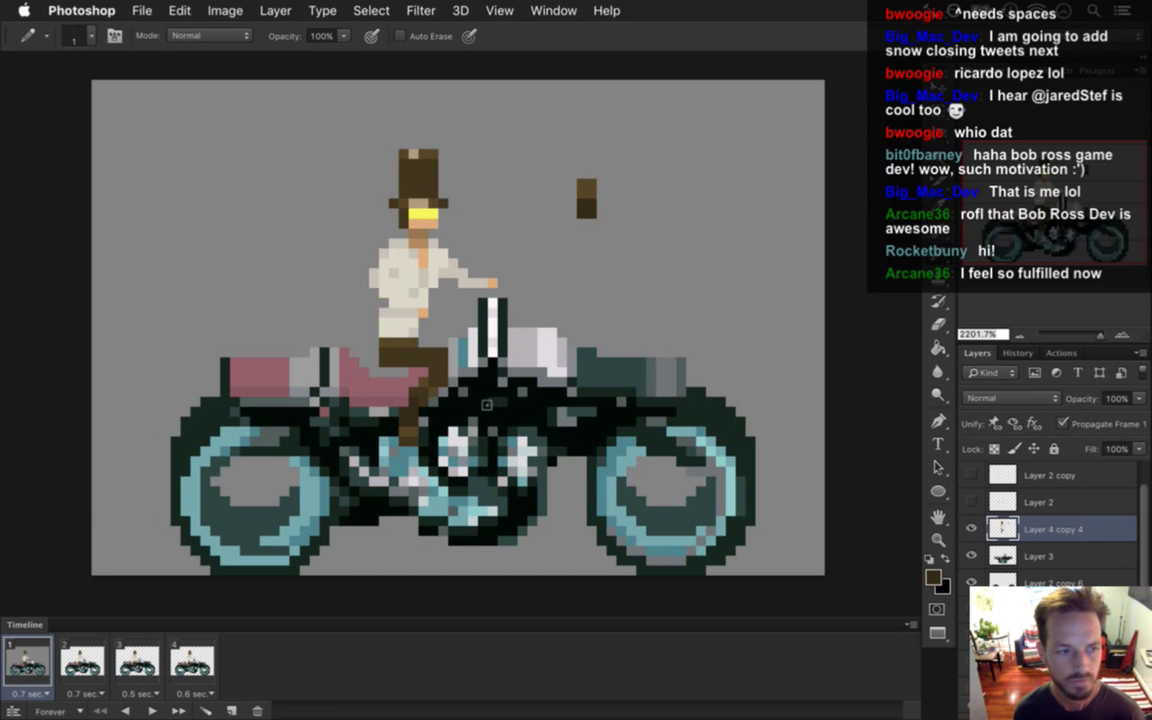
{"action": "key", "text": "e"}
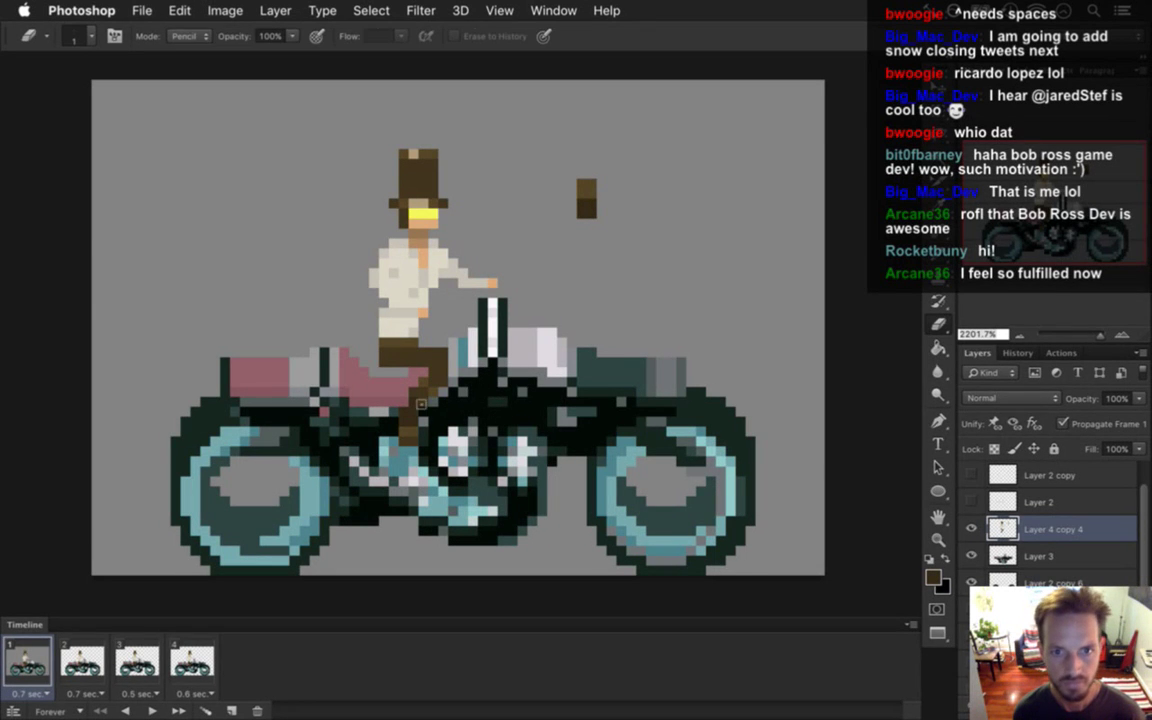
{"action": "left_click_drag", "start_coordinate": [415, 419], "coordinate": [408, 412]}
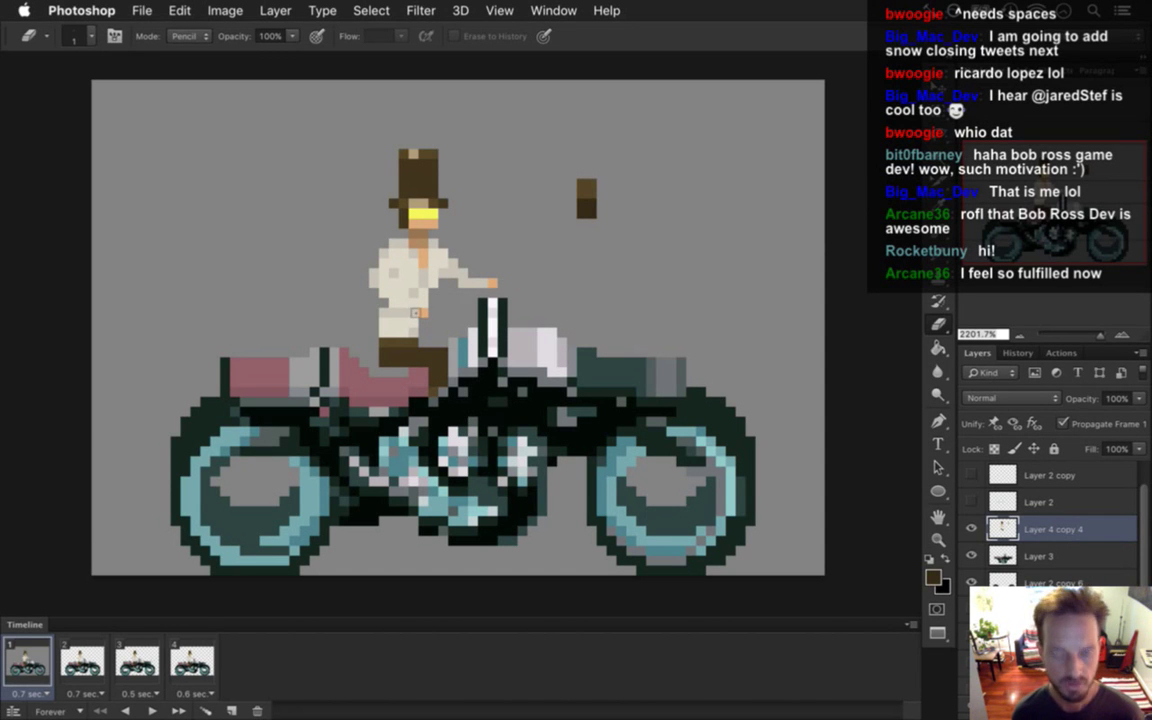
Pick up the cream shirt colour and erase the stray pixels along the shirt's left edge.
{"action": "key", "text": "i"}
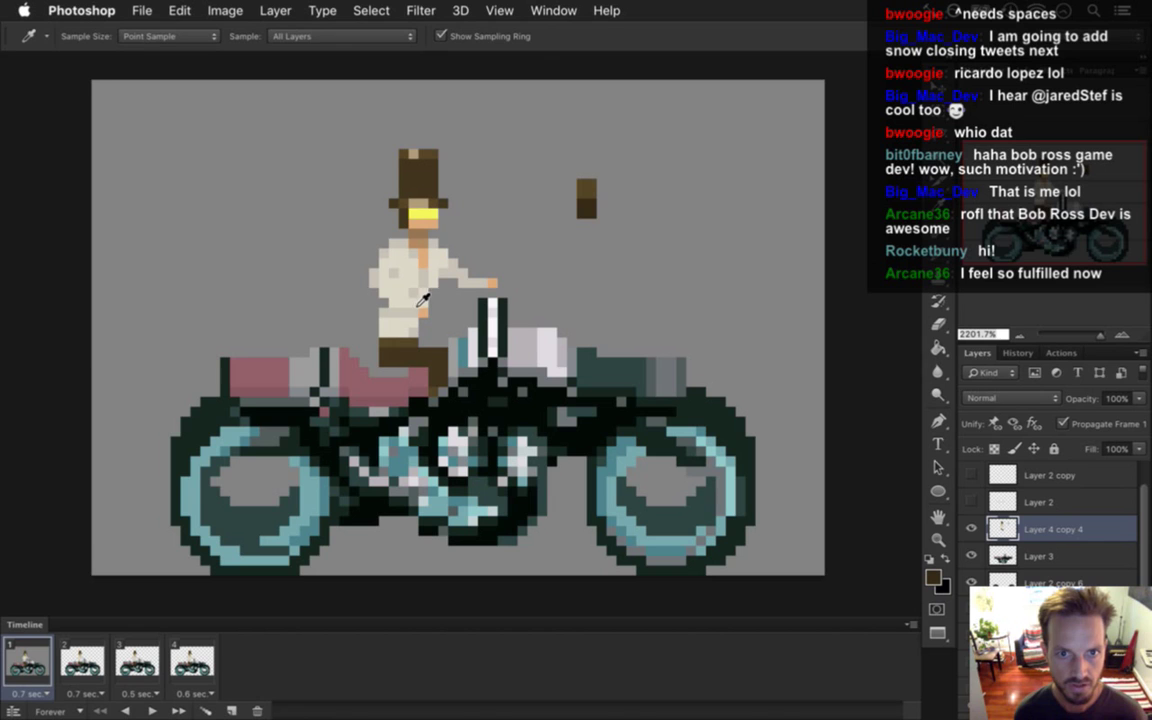
{"action": "key", "text": "e"}
{"action": "key", "text": "i"}
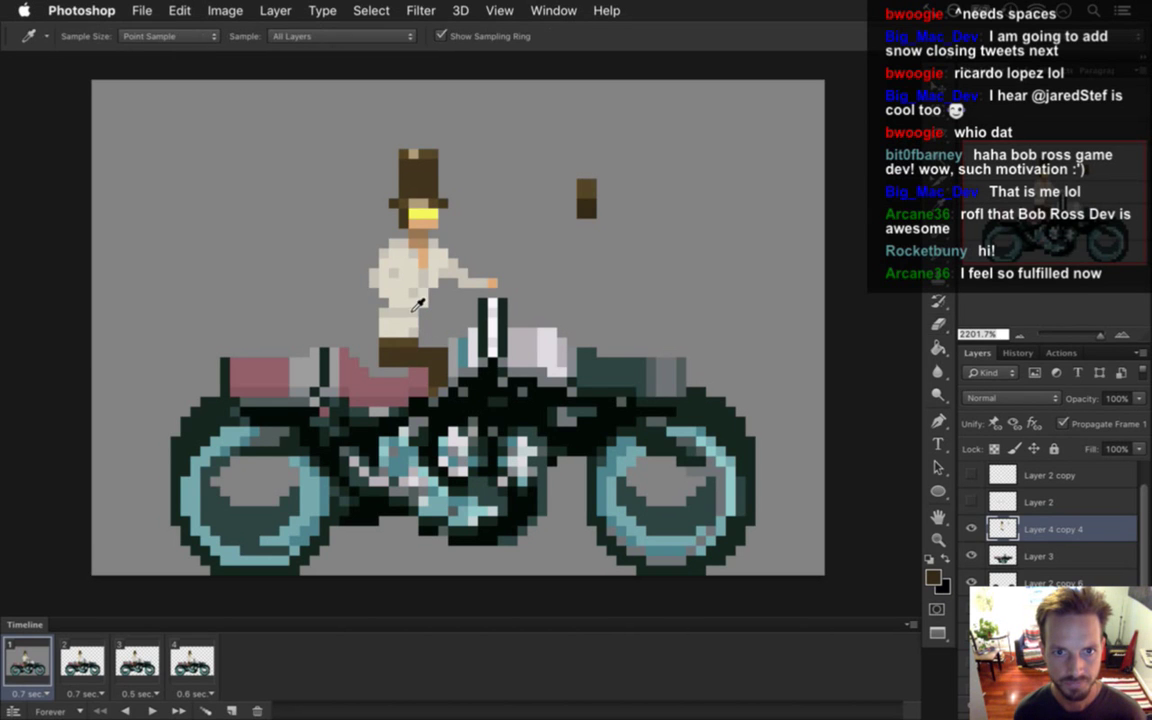
{"action": "left_click", "coordinate": [386, 271]}
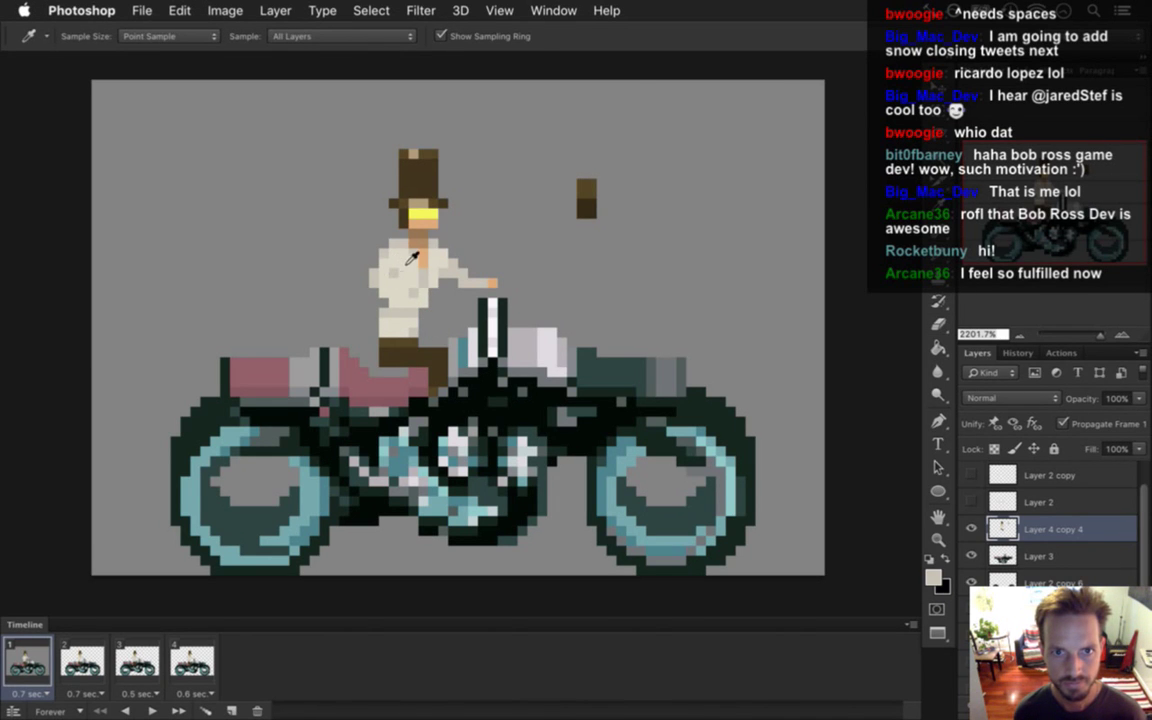
{"action": "key", "text": "e"}
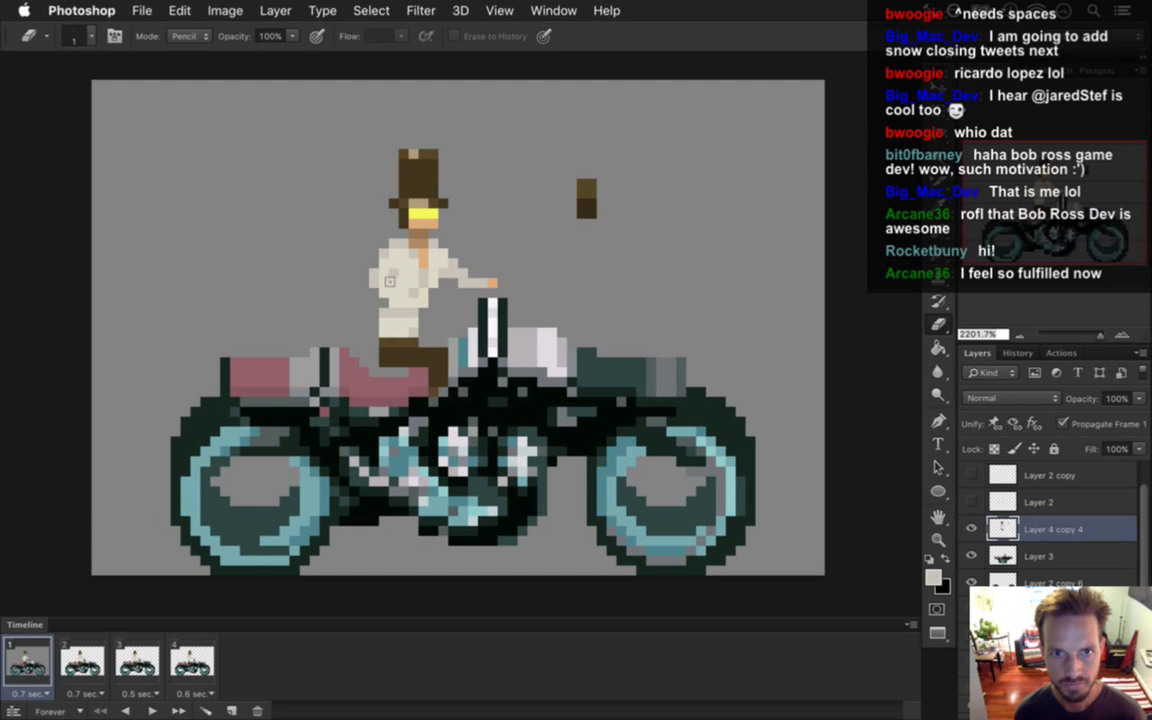
{"action": "key", "text": "b"}
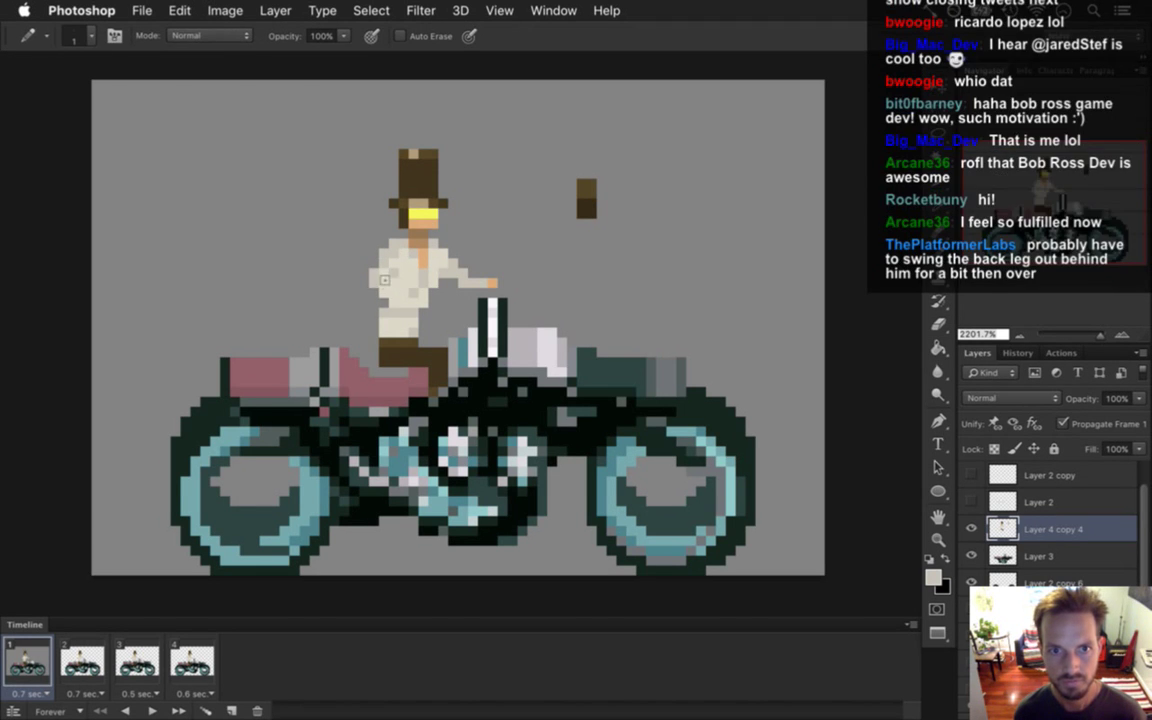
{"action": "key", "text": "e"}
{"action": "mouse_move", "coordinate": [372, 262]}
{"action": "left_mouse_down"}
{"action": "mouse_move", "coordinate": [374, 250]}
{"action": "mouse_move", "coordinate": [372, 290]}
{"action": "left_mouse_up"}
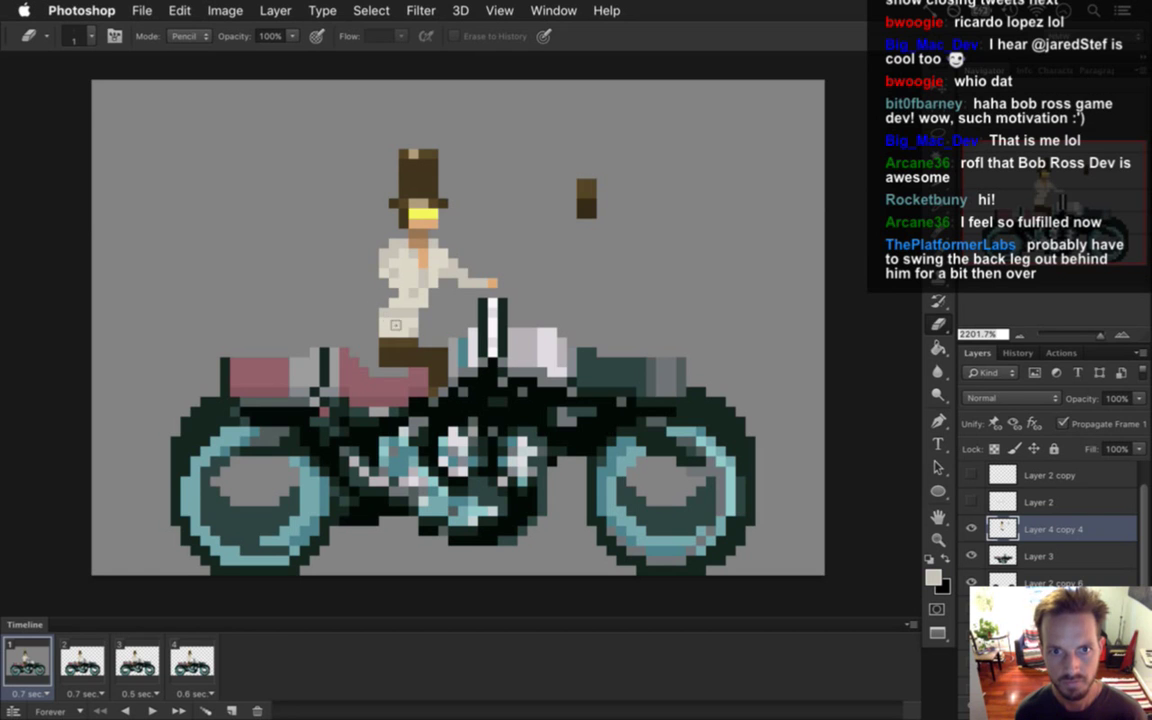
{"action": "key", "text": "i"}
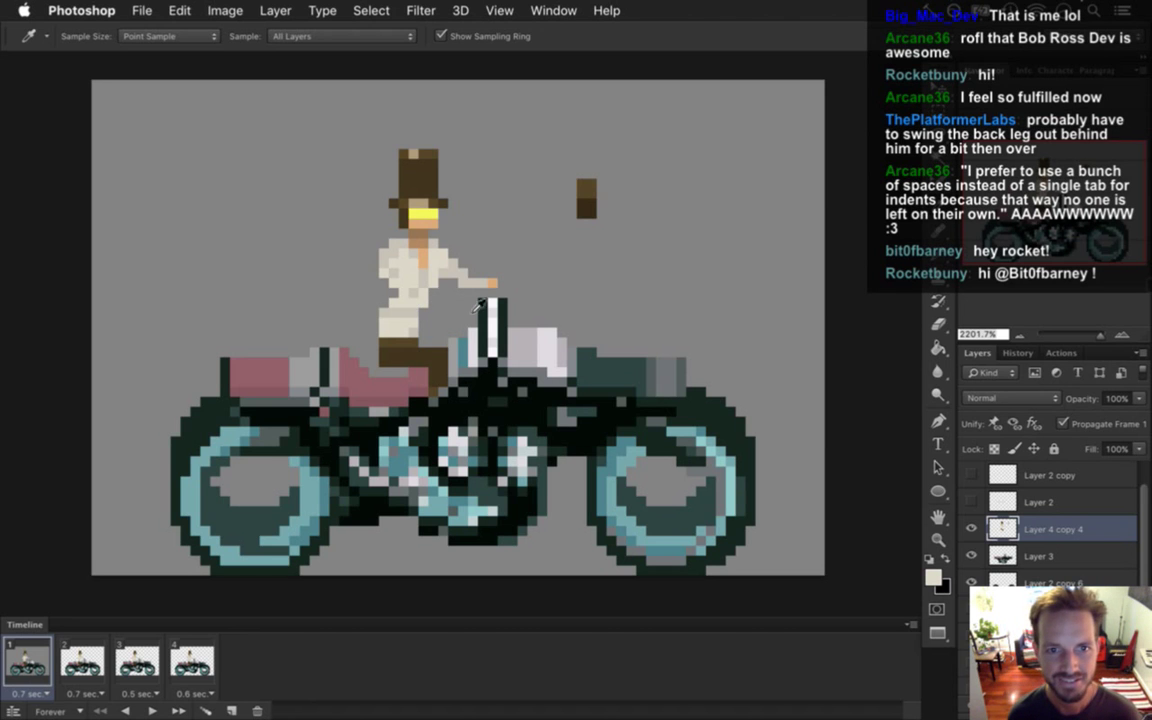
Paint the old hand pixel background grey and extend the skin-tone hand toward the handlebar.
{"action": "left_click", "coordinate": [370, 256]}
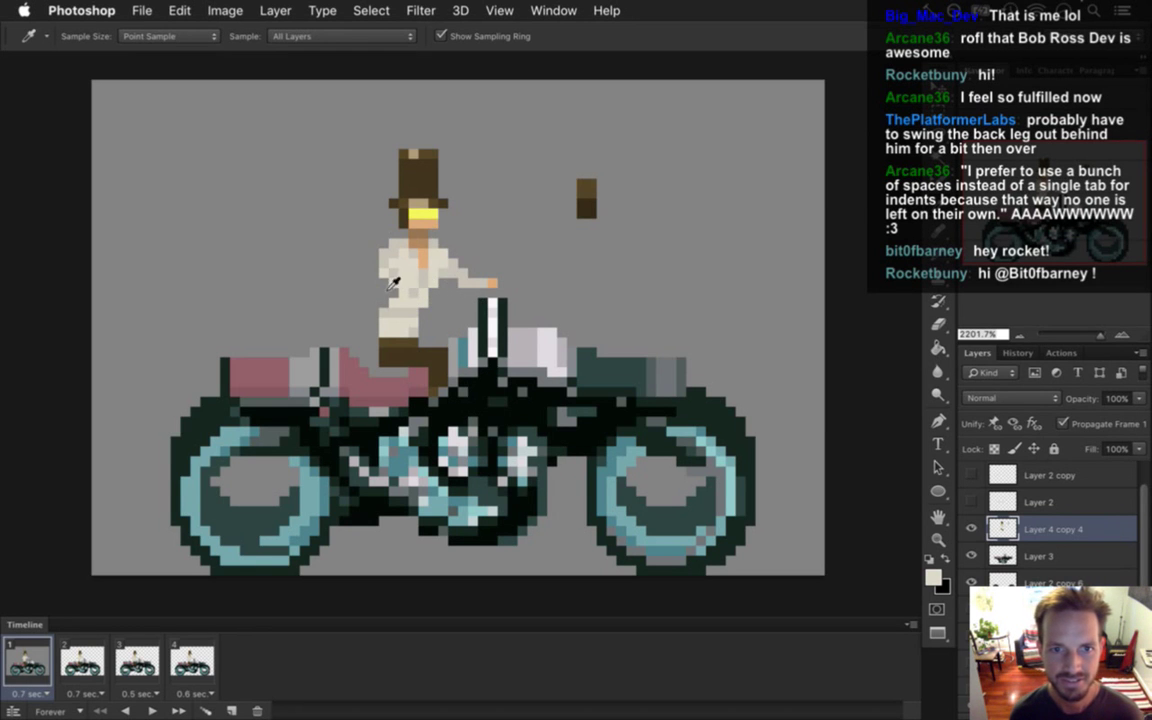
{"action": "key", "text": "b"}
{"action": "left_click", "coordinate": [366, 256], "text": "alt"}
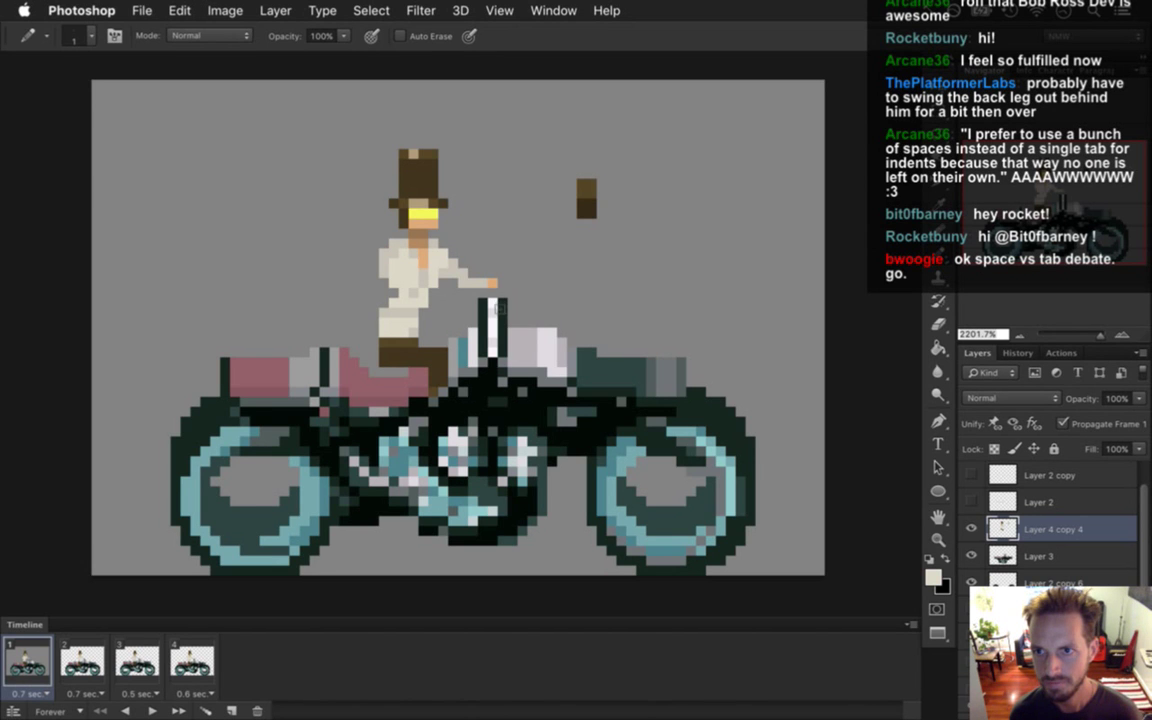
{"action": "key", "text": "i"}
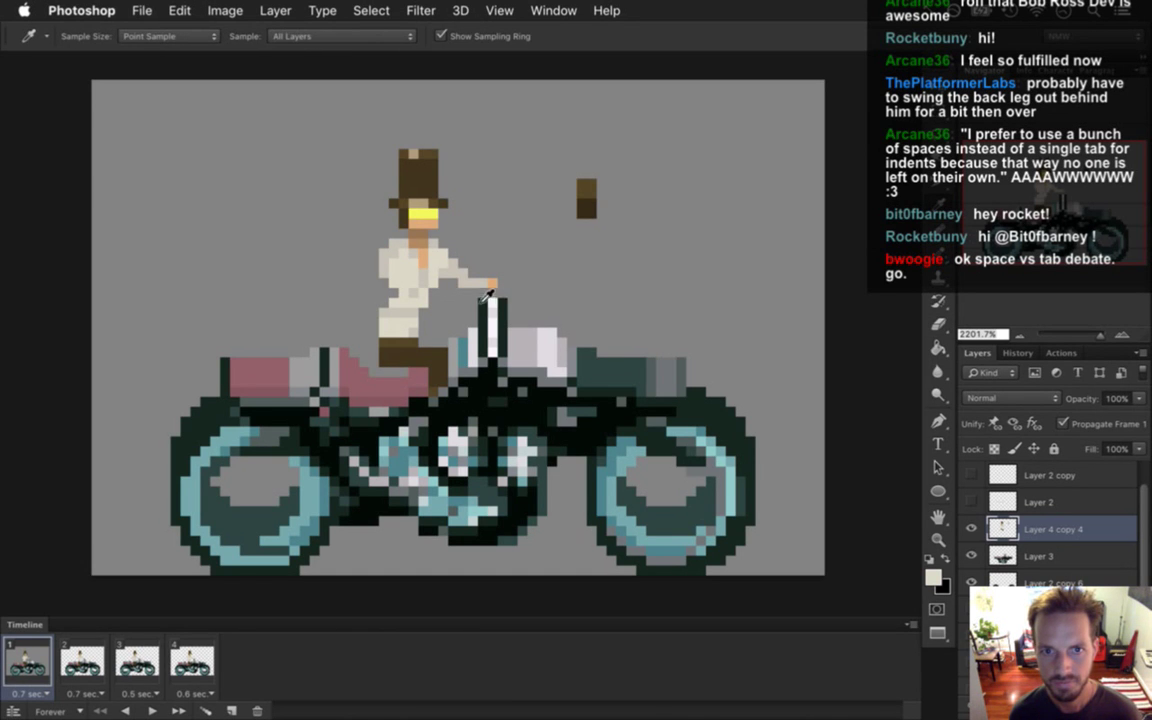
{"action": "left_click", "coordinate": [484, 284]}
{"action": "key", "text": "b"}
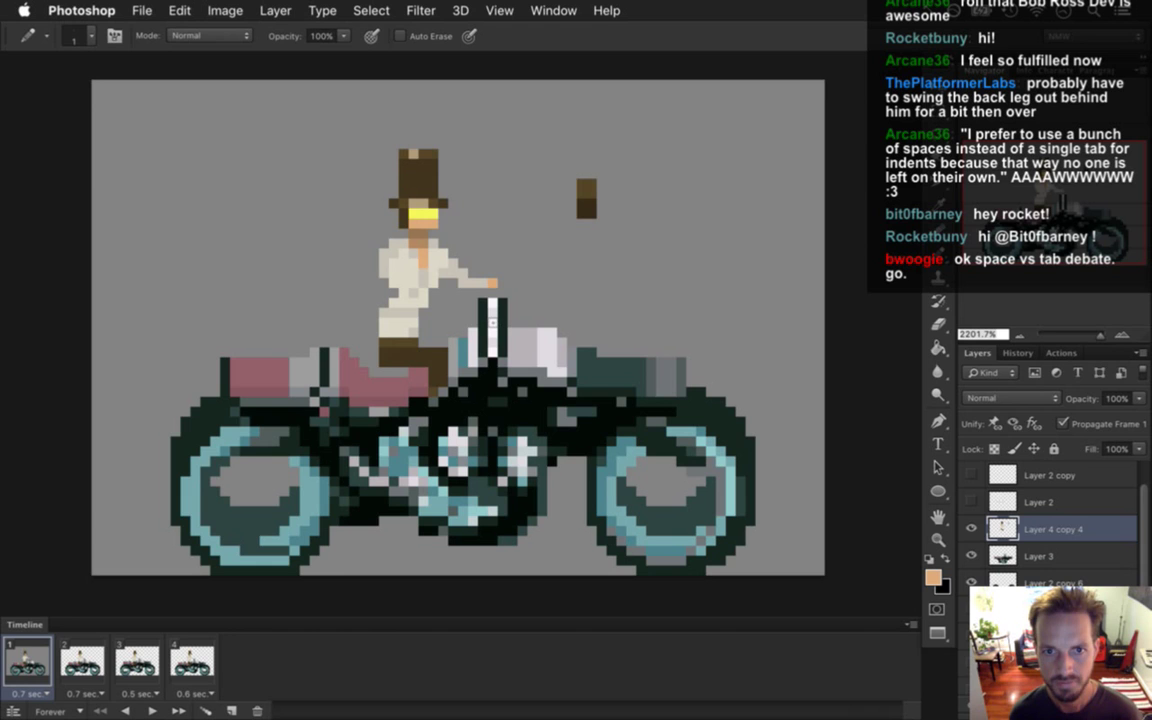
{"action": "key", "text": "e"}
{"action": "left_click", "coordinate": [490, 284]}
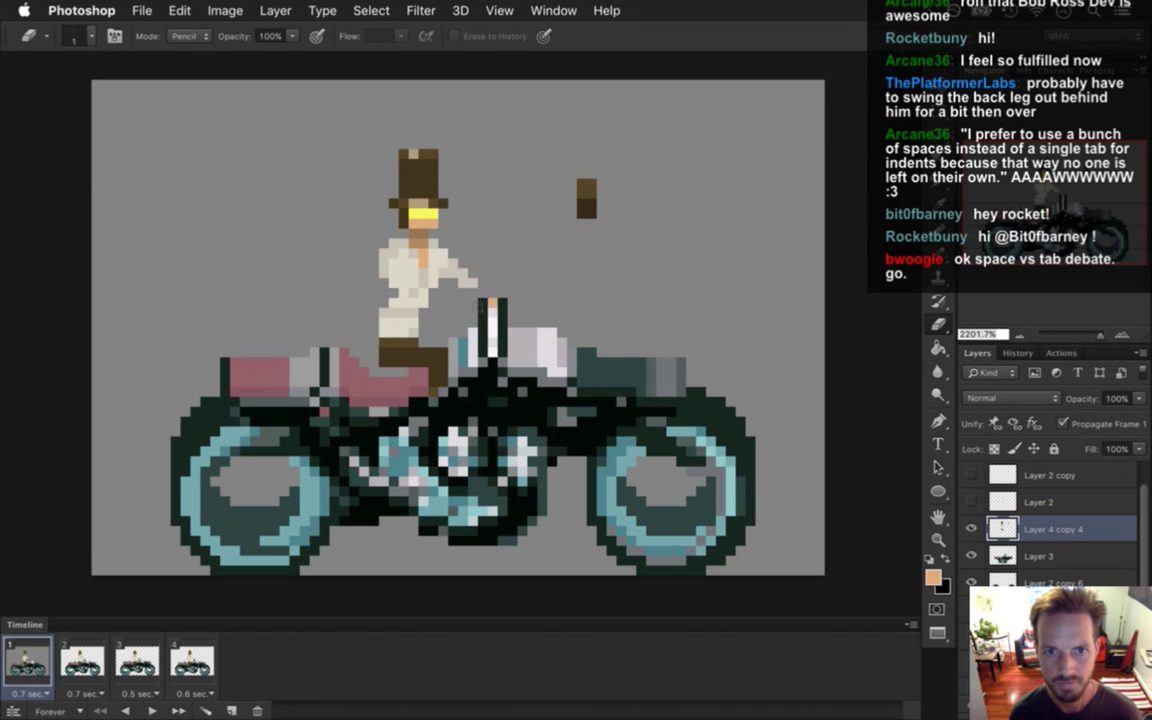
{"action": "key", "text": "i"}
{"action": "left_click", "coordinate": [480, 306]}
{"action": "key", "text": "b"}
{"action": "key", "text": "i"}
{"action": "left_click", "coordinate": [432, 268]}
{"action": "key", "text": "b"}
{"action": "left_click", "coordinate": [486, 292]}
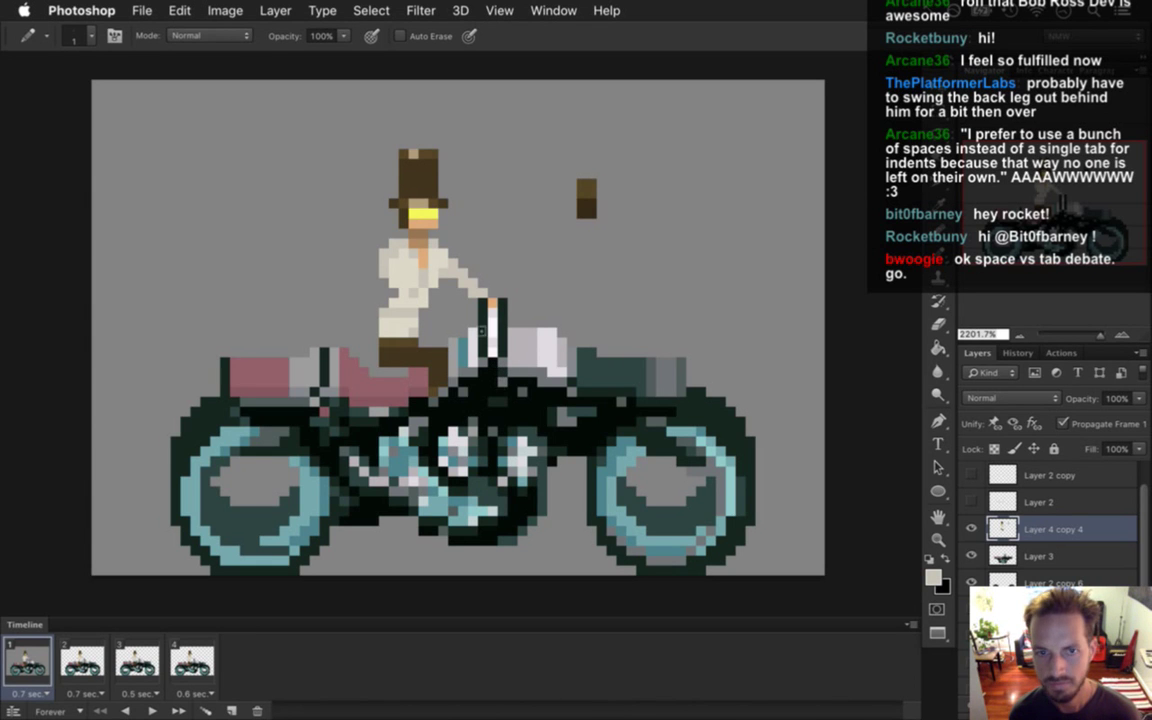
Select around the rider's hat and torso, resample shirt colours, then undo the latest arm edits.
{"action": "key", "text": "m"}
{"action": "left_click_drag", "start_coordinate": [339, 120], "coordinate": [430, 238]}
{"action": "left_click_drag", "start_coordinate": [439, 312], "coordinate": [448, 332]}
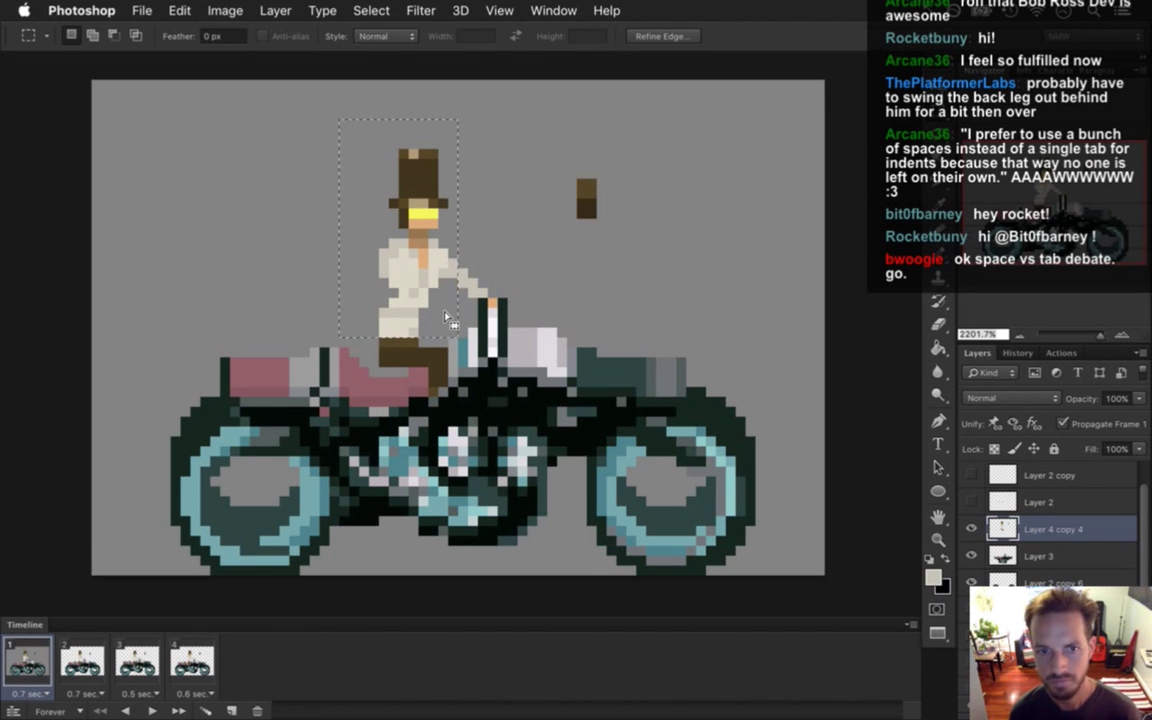
{"action": "key", "text": "ctrl+d"}
{"action": "key", "text": "i"}
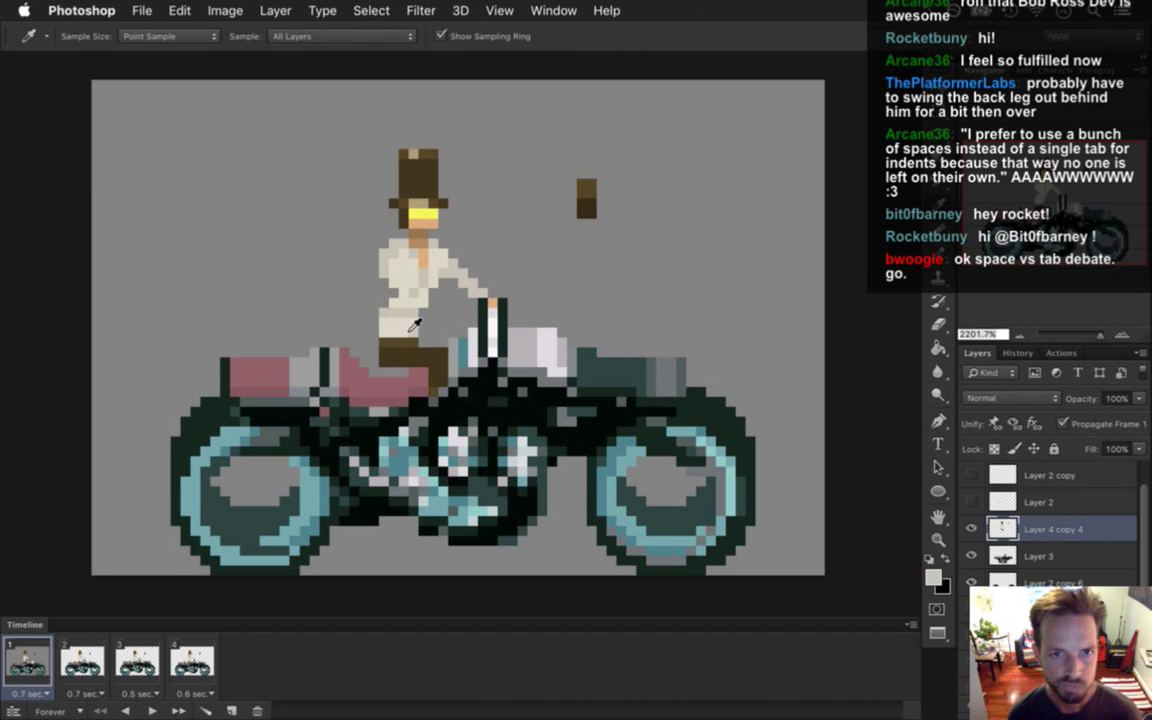
{"action": "left_click", "coordinate": [409, 289]}
{"action": "key", "text": "b"}
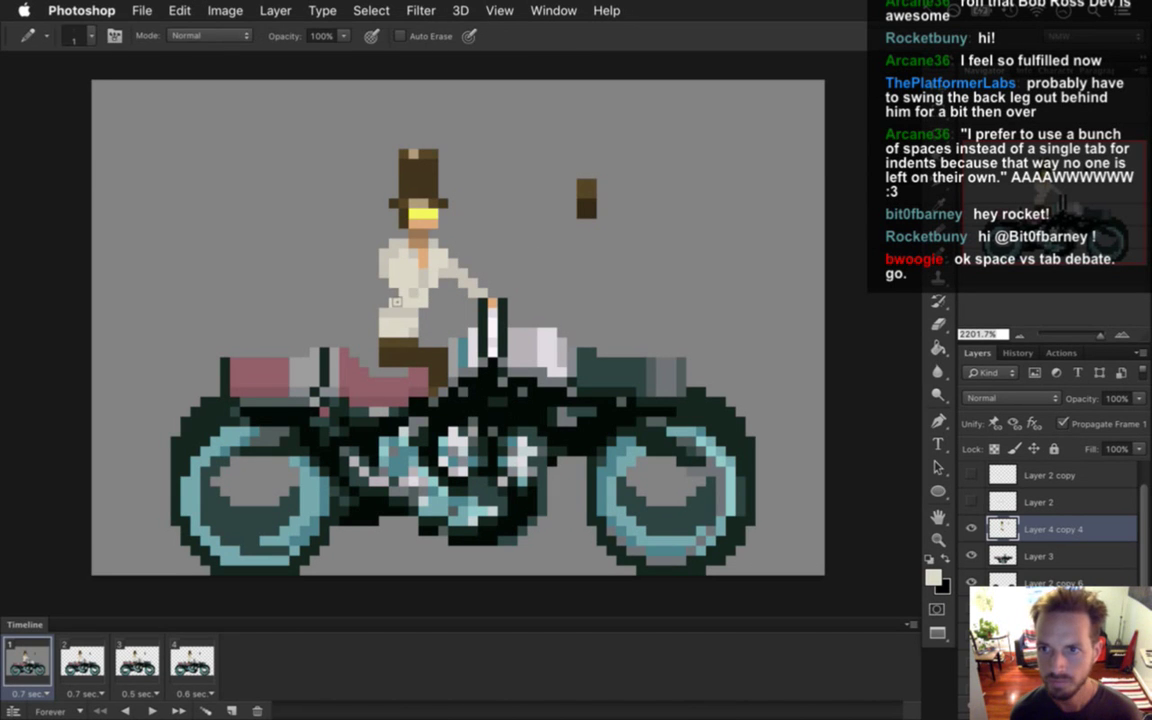
{"action": "key", "text": "i"}
{"action": "left_click", "coordinate": [346, 264]}
{"action": "key", "text": "b"}
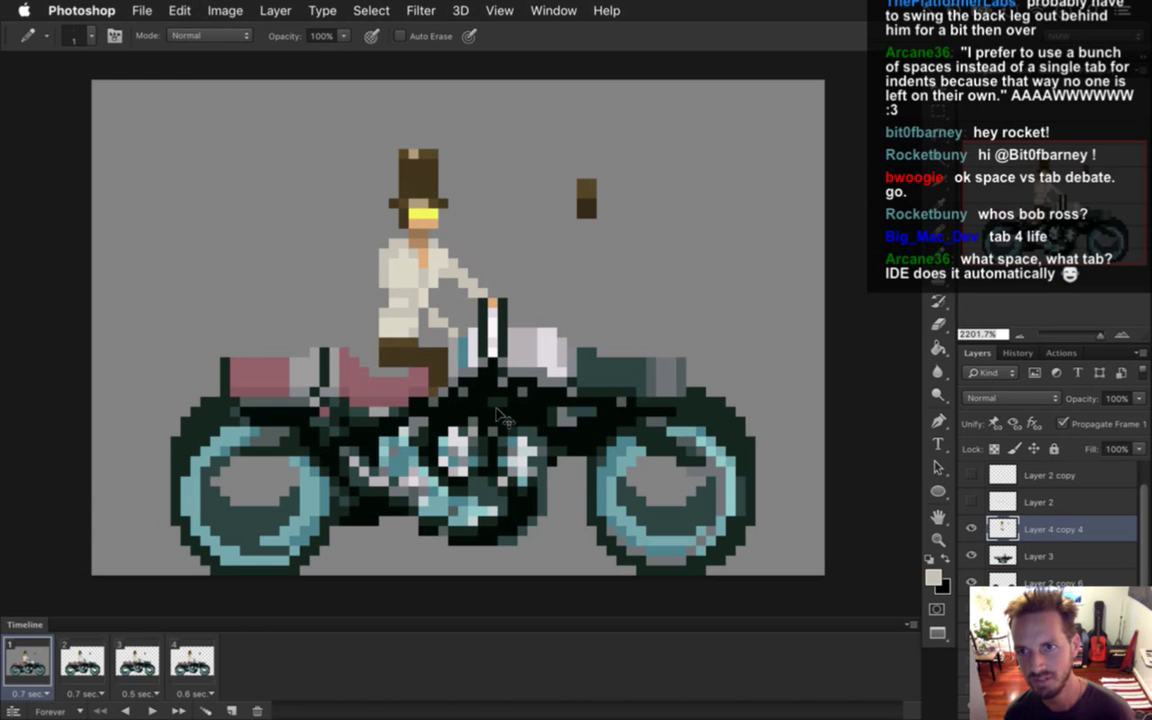
{"action": "key", "text": "super+alt+z"}
{"action": "key", "text": "super+alt+z"}
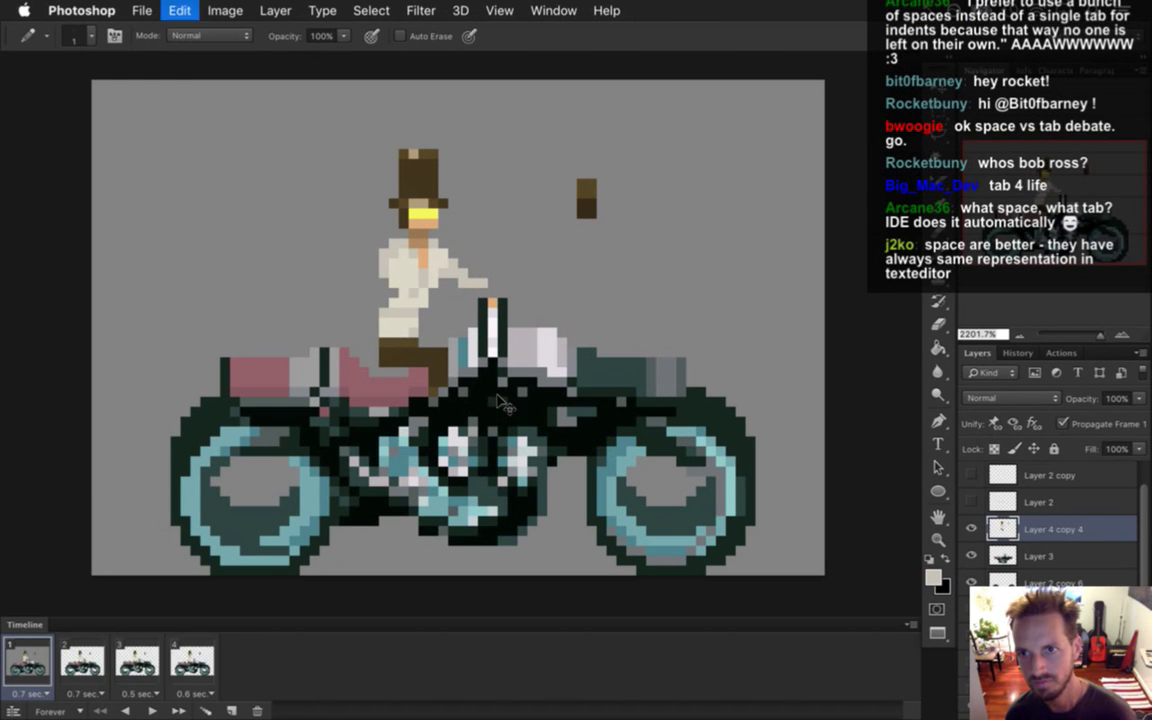
Redo to restore the extended hand, then pick up the peach skin tone for the Pencil.
{"action": "key", "text": "super+shift+z"}
{"action": "key", "text": "super+shift+z"}
{"action": "key", "text": "super+shift+z"}
{"action": "key", "text": "super+shift+z"}
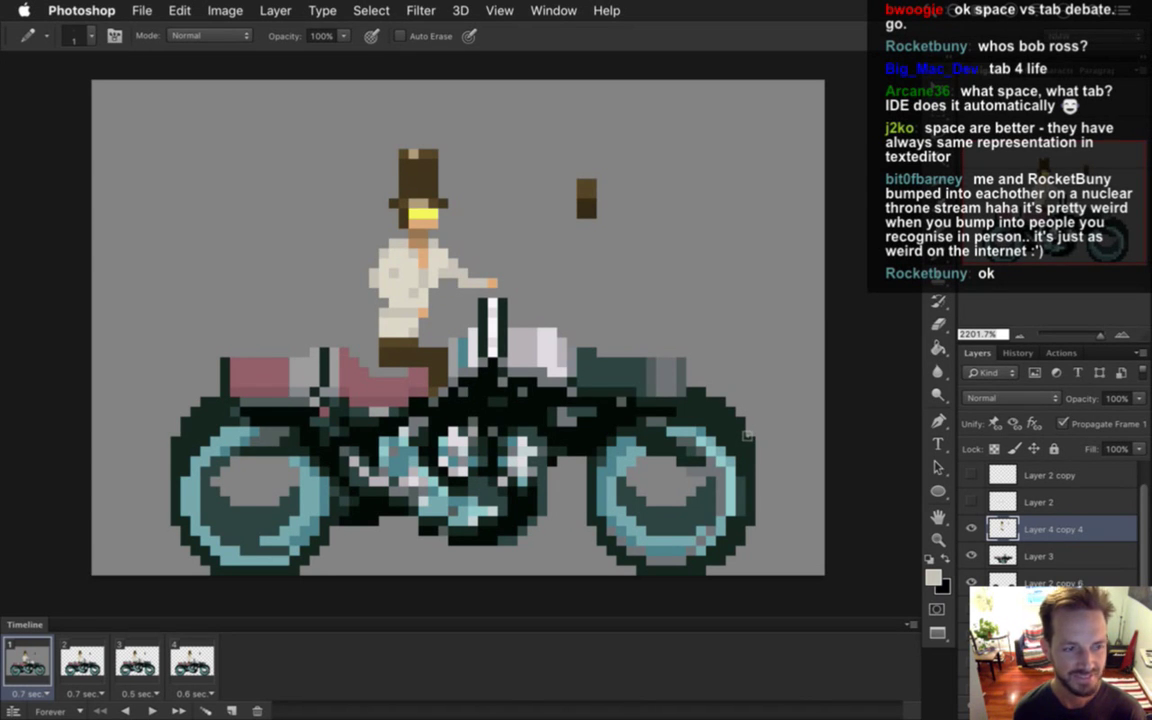
{"action": "key", "text": "i"}
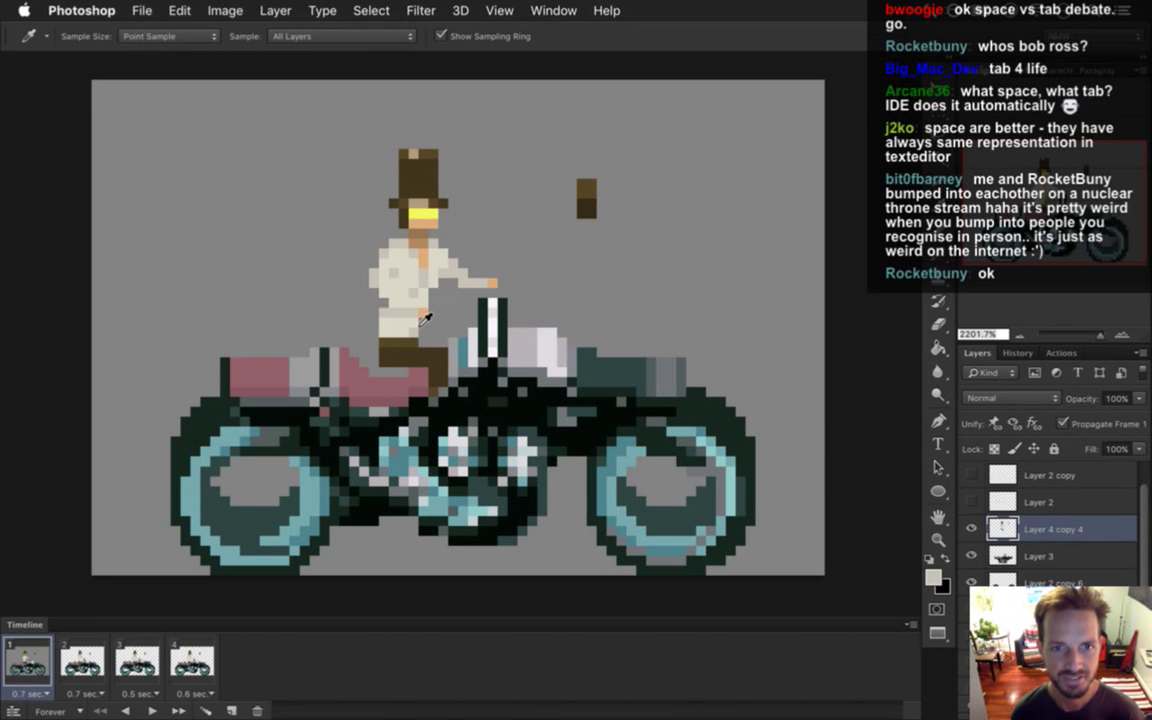
{"action": "left_click", "coordinate": [390, 290]}
{"action": "key", "text": "b"}
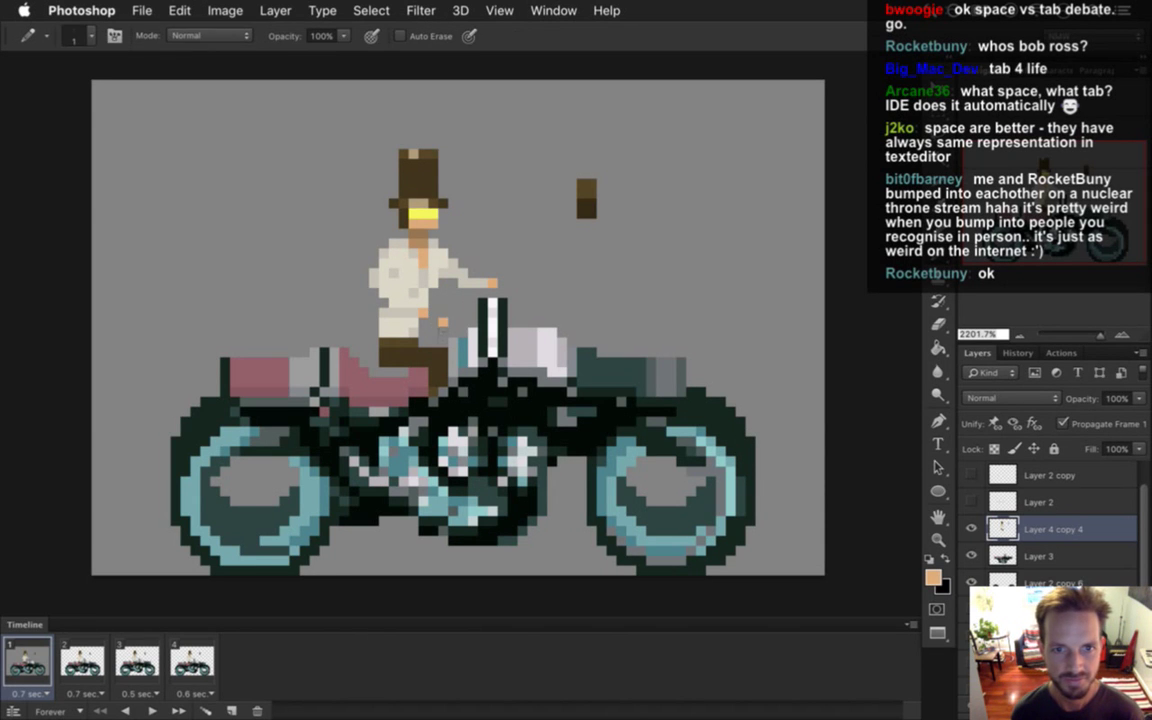
Touch up the rider's shirt near his waist with sampled light beige and shirt colours.
{"action": "left_click", "coordinate": [420, 302], "text": "alt"}
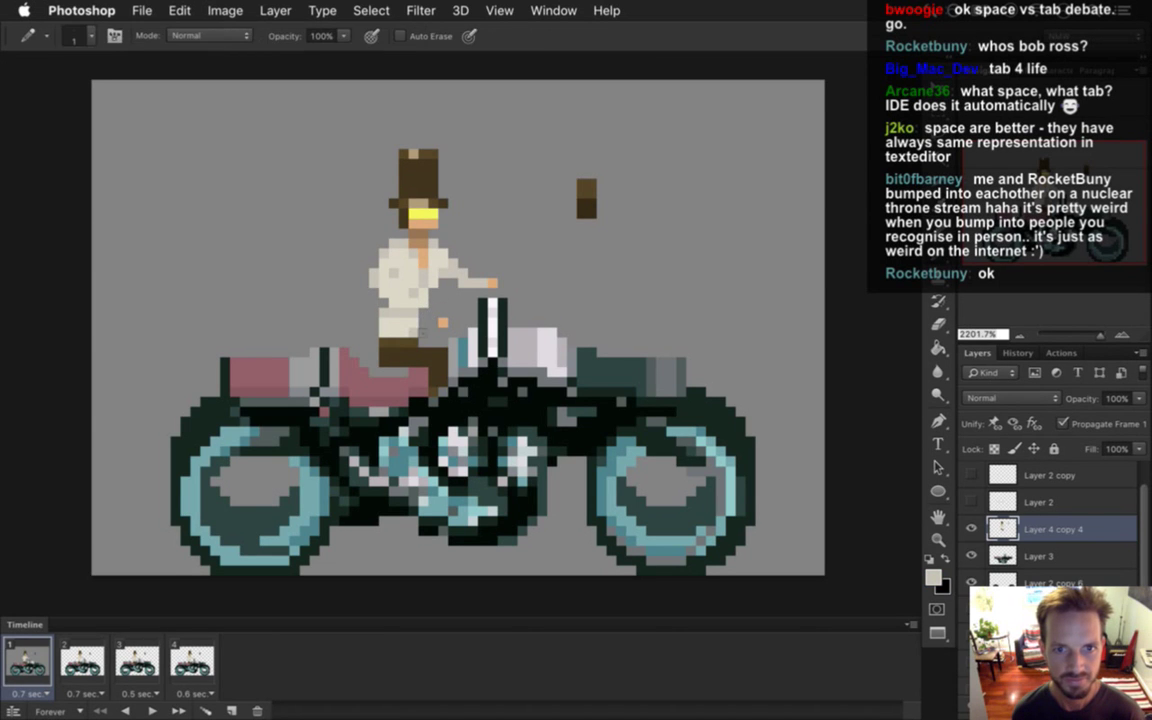
{"action": "left_click", "coordinate": [386, 267], "text": "alt"}
{"action": "left_click", "coordinate": [390, 281]}
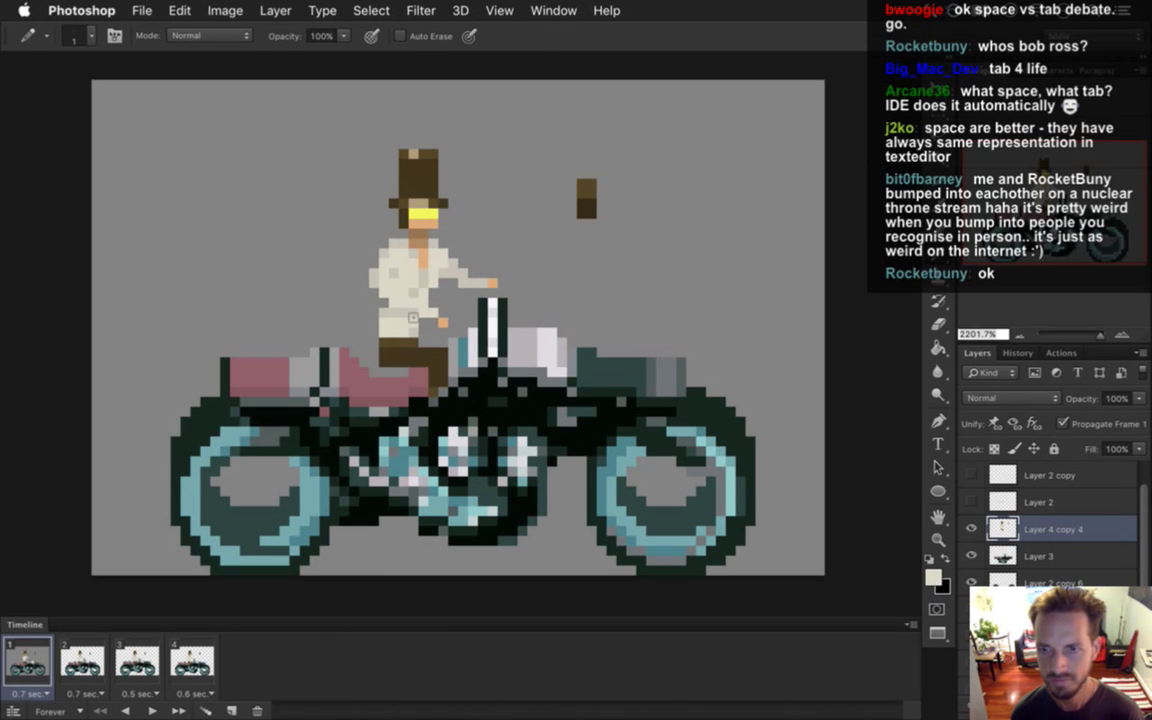
{"action": "key", "text": "e"}
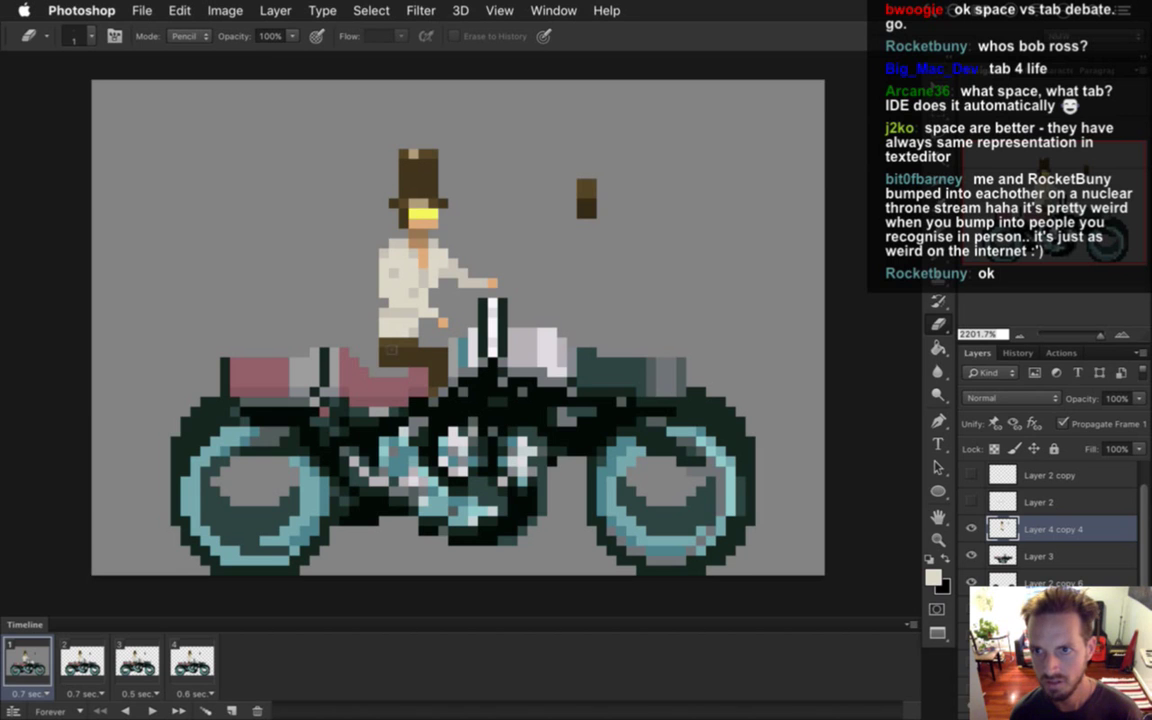
{"action": "key", "text": "i"}
{"action": "left_click", "coordinate": [371, 260]}
{"action": "key", "text": "b"}
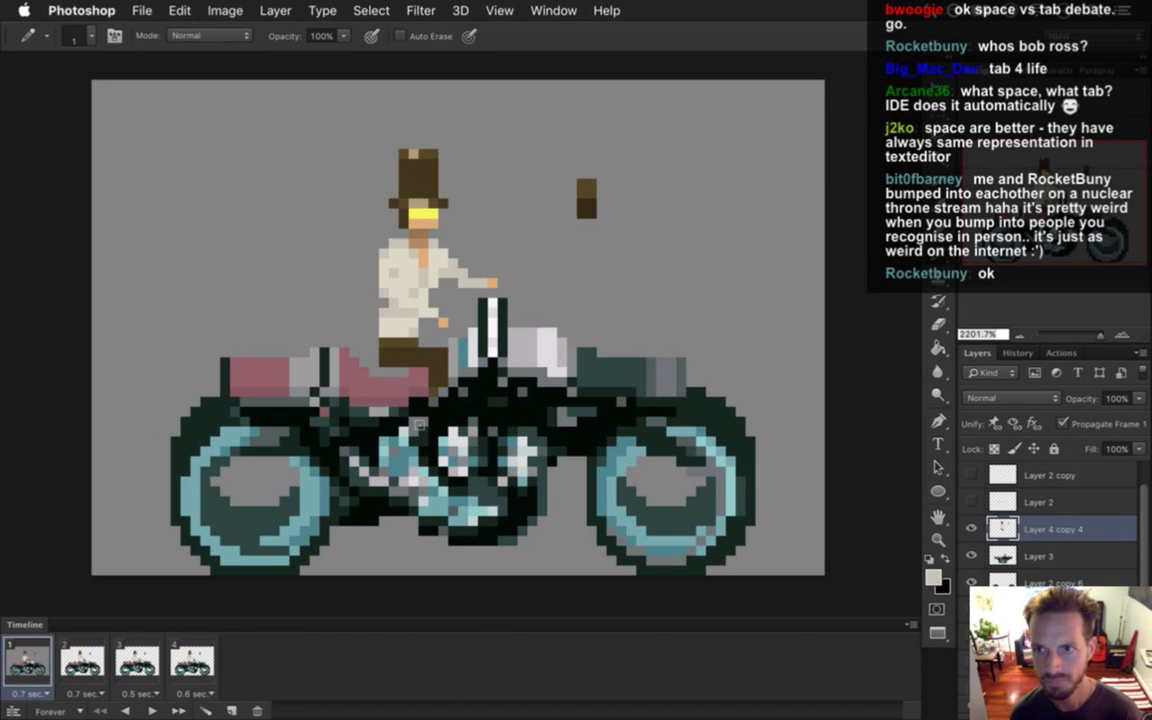
{"action": "key", "text": "e"}
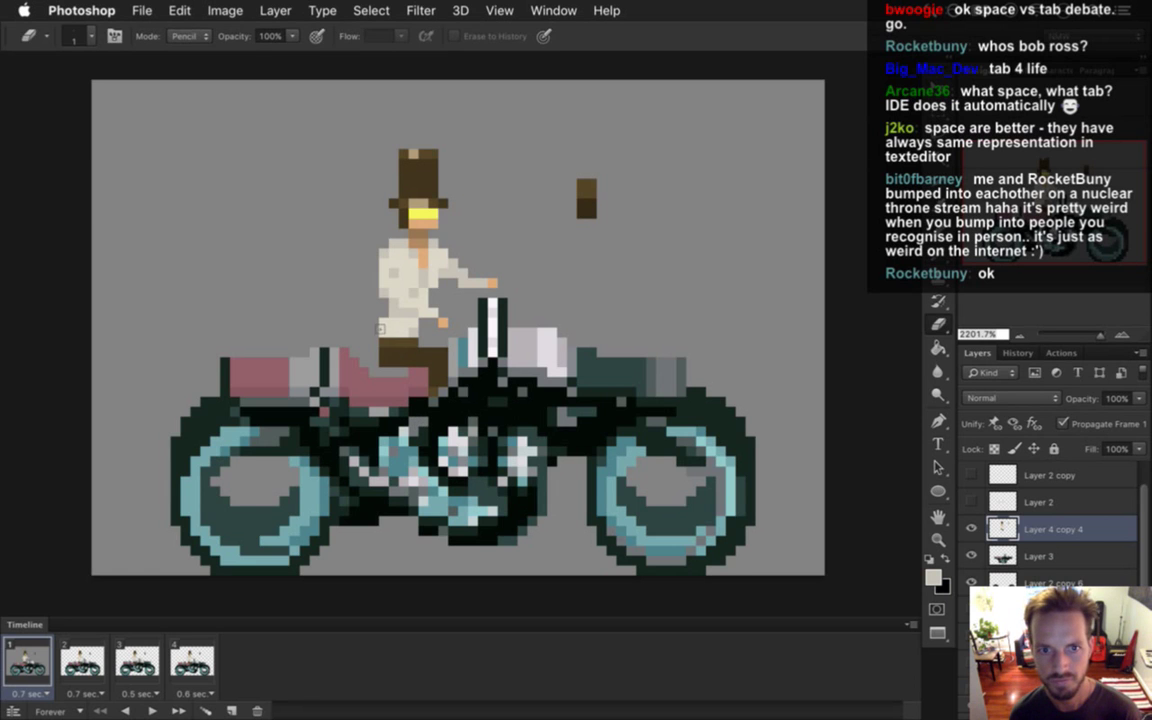
{"action": "key", "text": "i"}
{"action": "left_click", "coordinate": [348, 296]}
{"action": "key", "text": "b"}
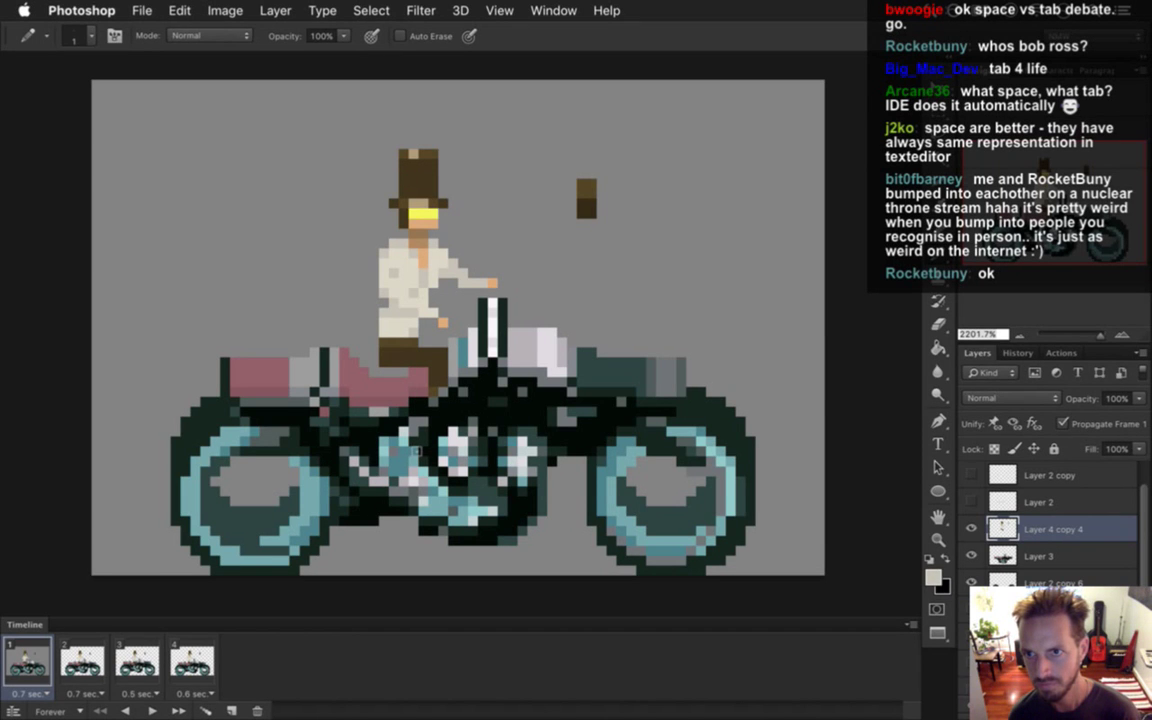
Sample the brown trouser colour, then duplicate the rider layer into Layer 4 copy 5.
{"action": "key", "text": "i"}
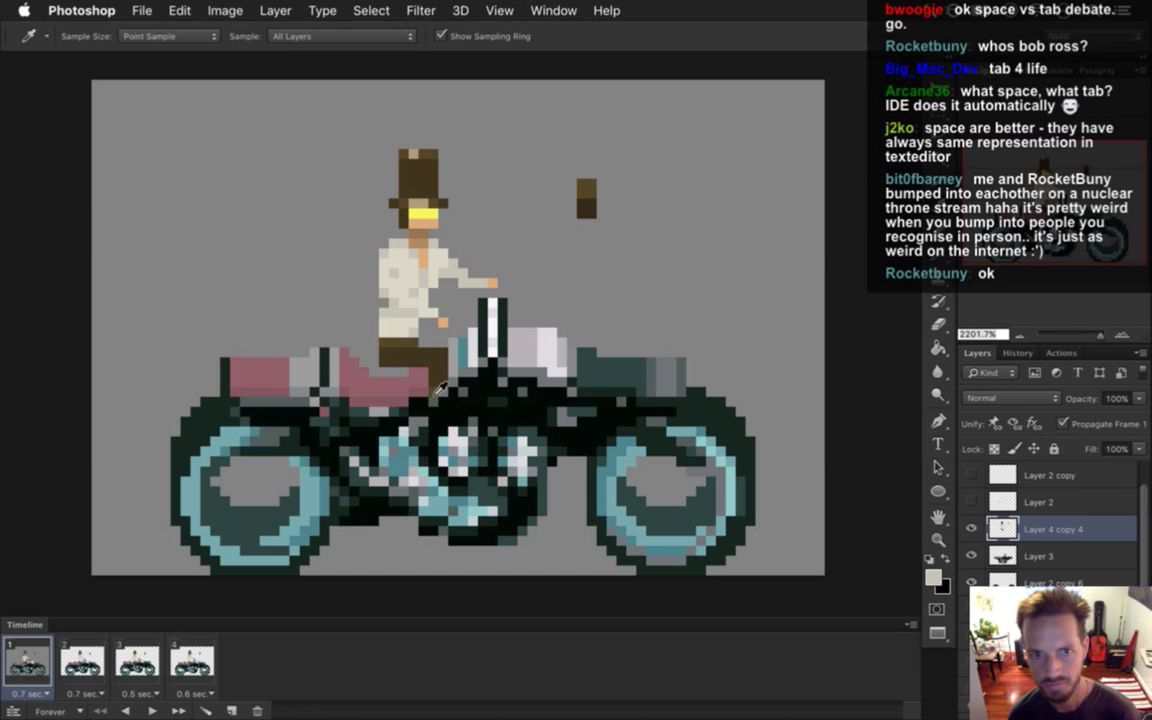
{"action": "left_click", "coordinate": [441, 400]}
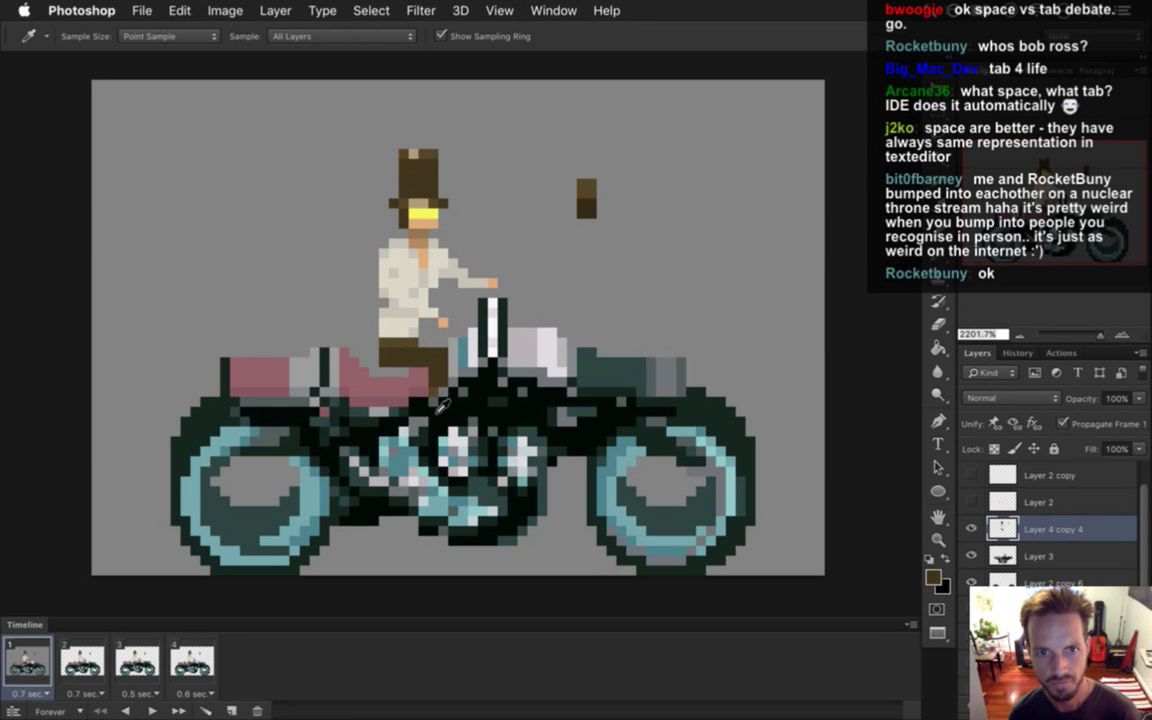
{"action": "key", "text": "b"}
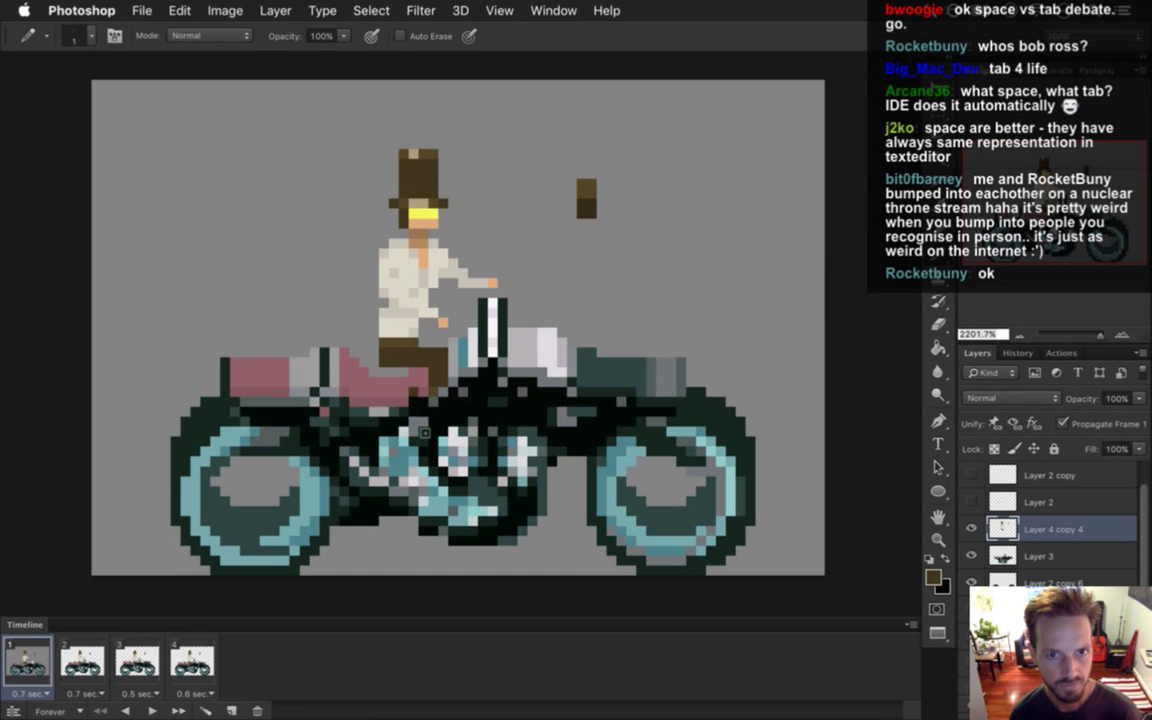
{"action": "key", "text": "i"}
{"action": "left_click", "coordinate": [588, 200]}
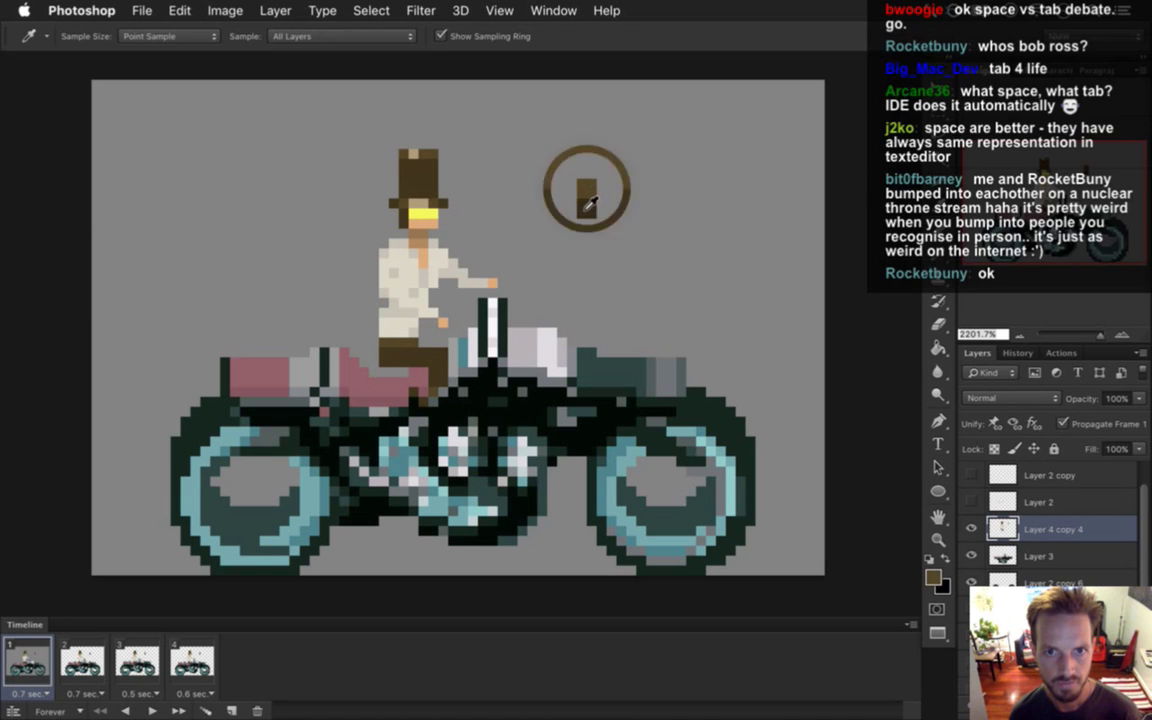
{"action": "key", "text": "b"}
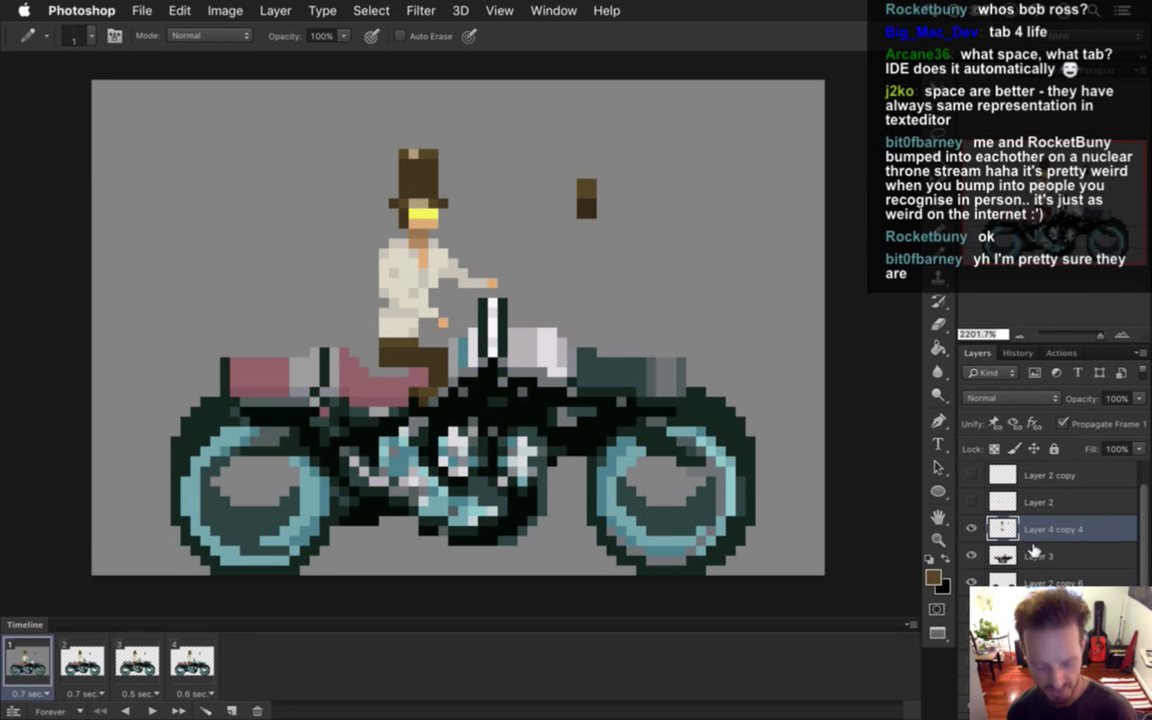
{"action": "key", "text": "super+j"}
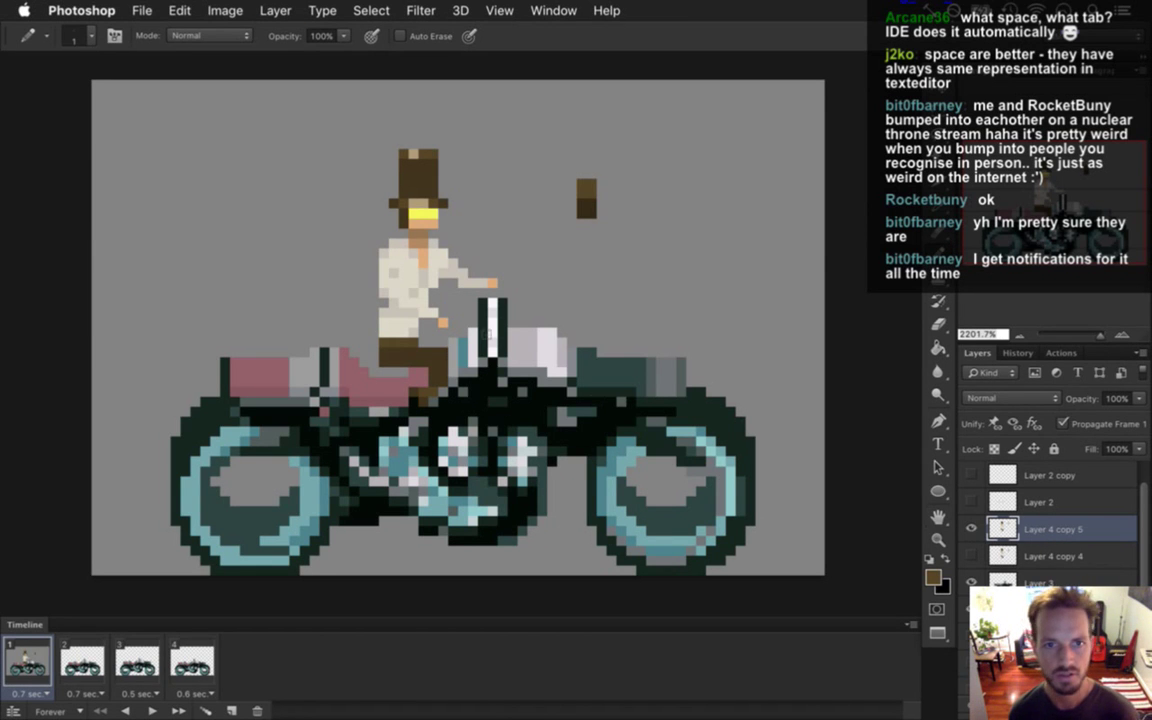
Lower the new rider layer two pixels and delete the stray brown block from it.
{"action": "key", "text": "v"}
{"action": "key", "text": "Down"}
{"action": "key", "text": "Down"}
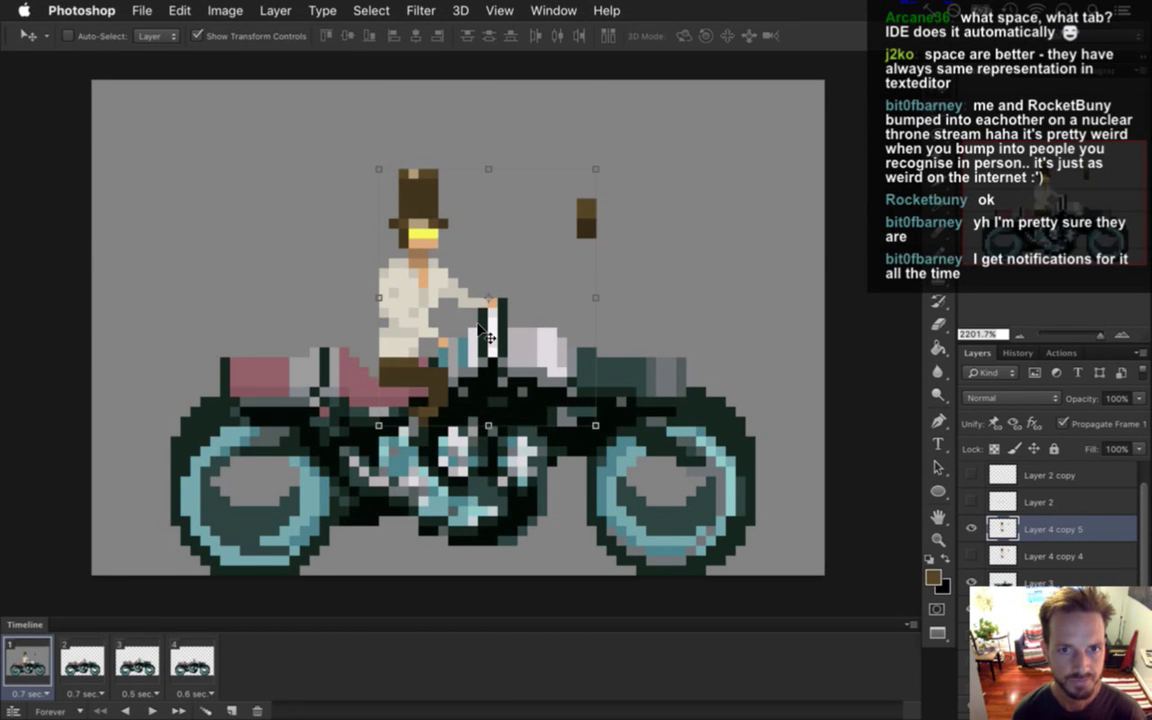
{"action": "key", "text": "m"}
{"action": "left_click_drag", "start_coordinate": [592, 200], "coordinate": [668, 316]}
{"action": "key", "text": "Delete"}
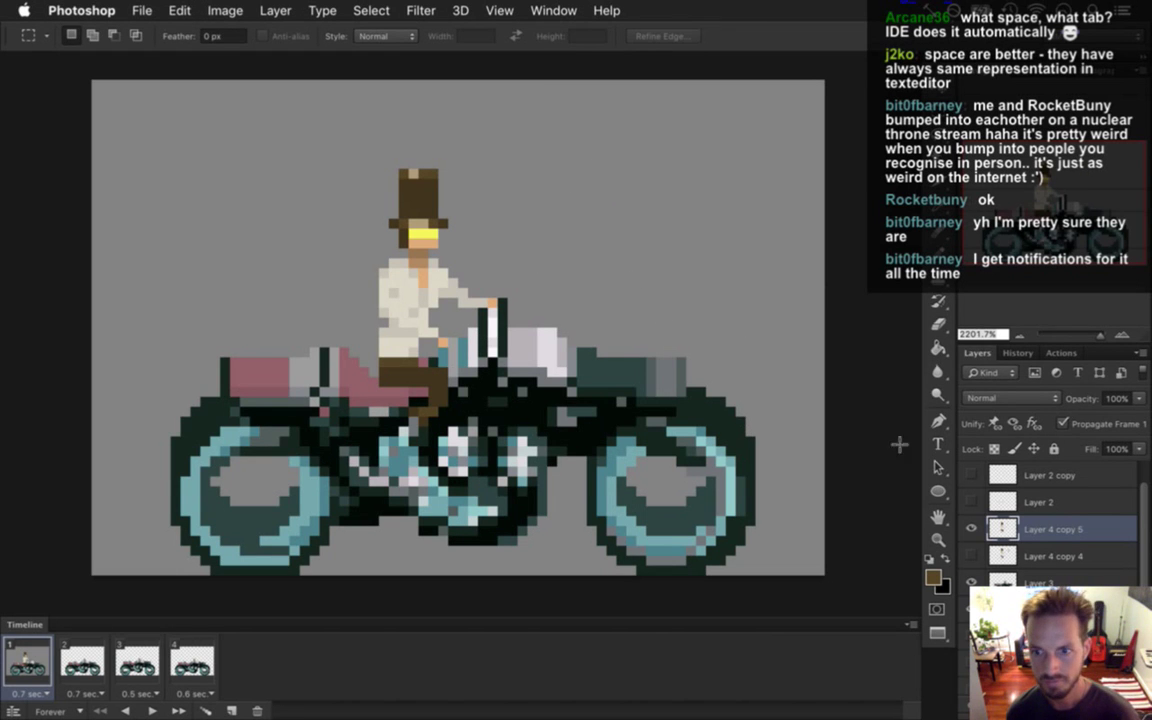
Delete the brown block from Layer 4 copy 4, hide it, and make Layer 4 copy 5 active again.
{"action": "left_click", "coordinate": [985, 544]}
{"action": "left_click_drag", "start_coordinate": [547, 168], "coordinate": [577, 208]}
{"action": "left_click_drag", "start_coordinate": [547, 150], "coordinate": [628, 270]}
{"action": "key", "text": "Delete"}
{"action": "left_click", "coordinate": [971, 556]}
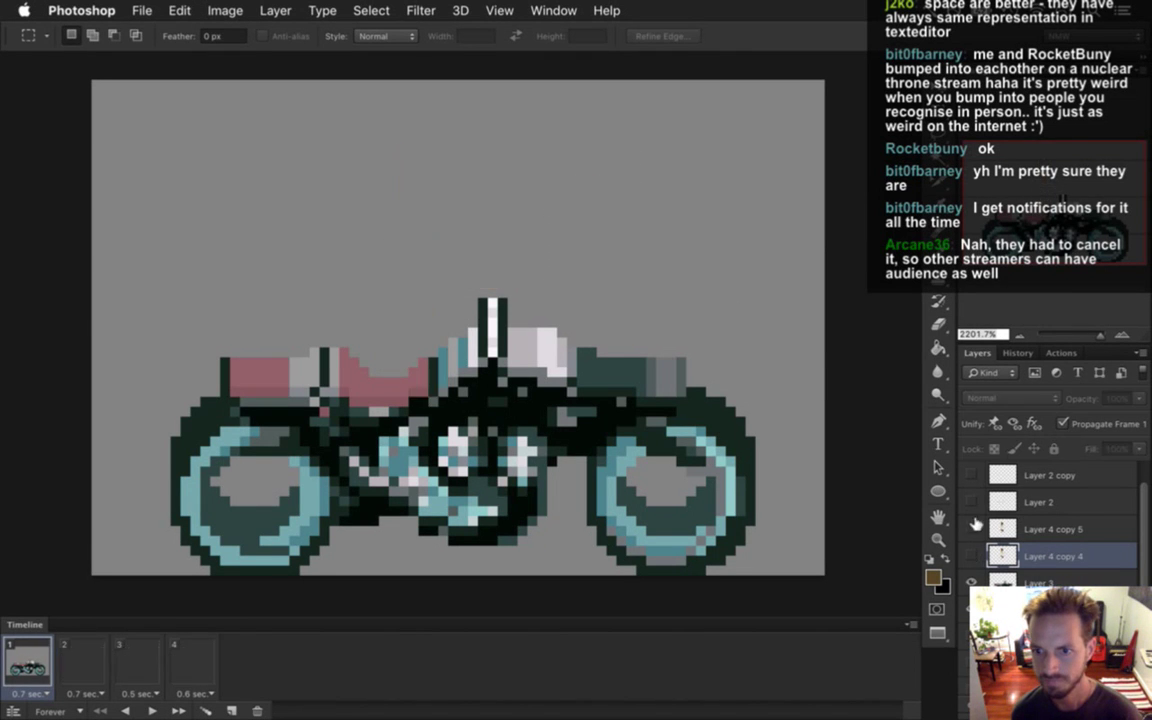
{"action": "left_click", "coordinate": [971, 529]}
{"action": "left_click", "coordinate": [1050, 529]}
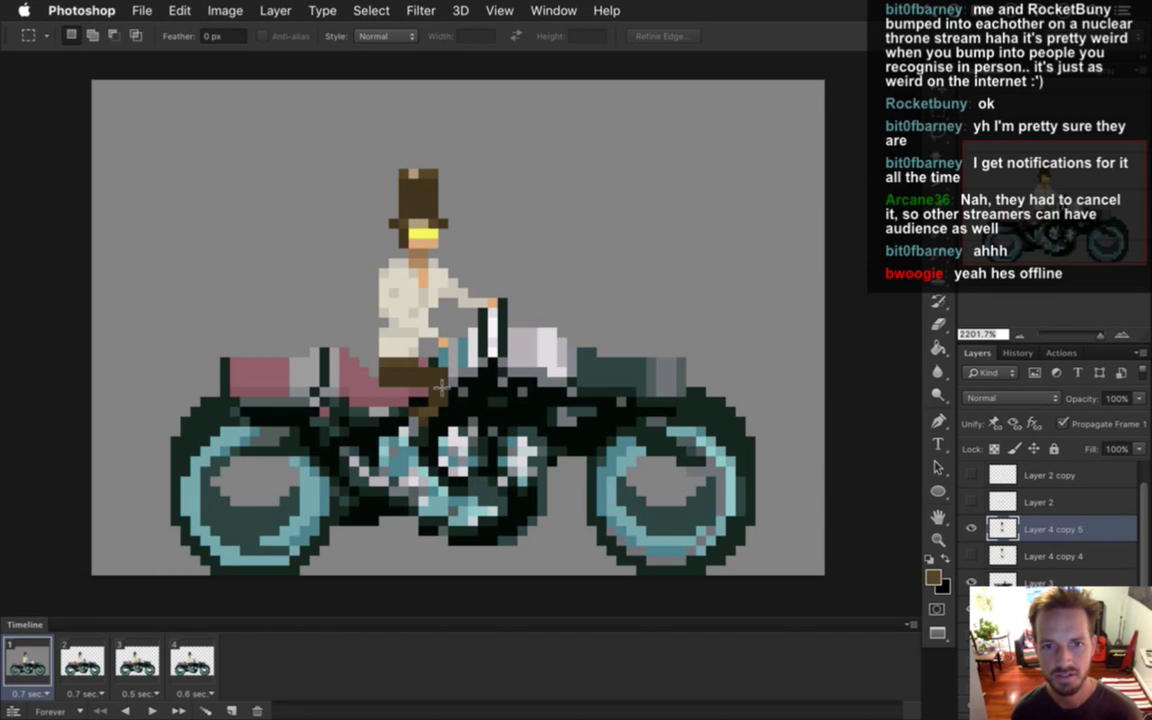
Sample the tan skin colour from the rider's neck for pixel drawing.
{"action": "key", "text": "i"}
{"action": "left_click", "coordinate": [406, 261]}
{"action": "key", "text": "b"}
{"action": "key", "text": "alt"}
Sample the dark brown hat and tan skin colours from the rider.
{"action": "left_click", "coordinate": [420, 195], "text": "alt"}
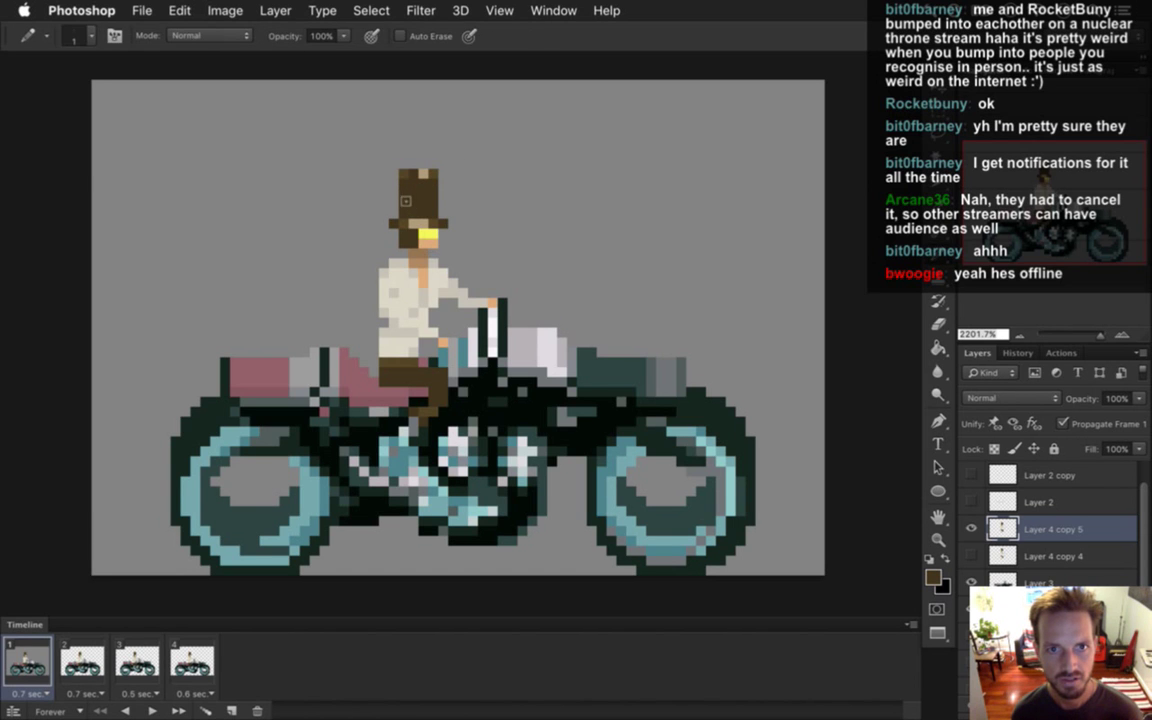
{"action": "key", "text": "alt"}
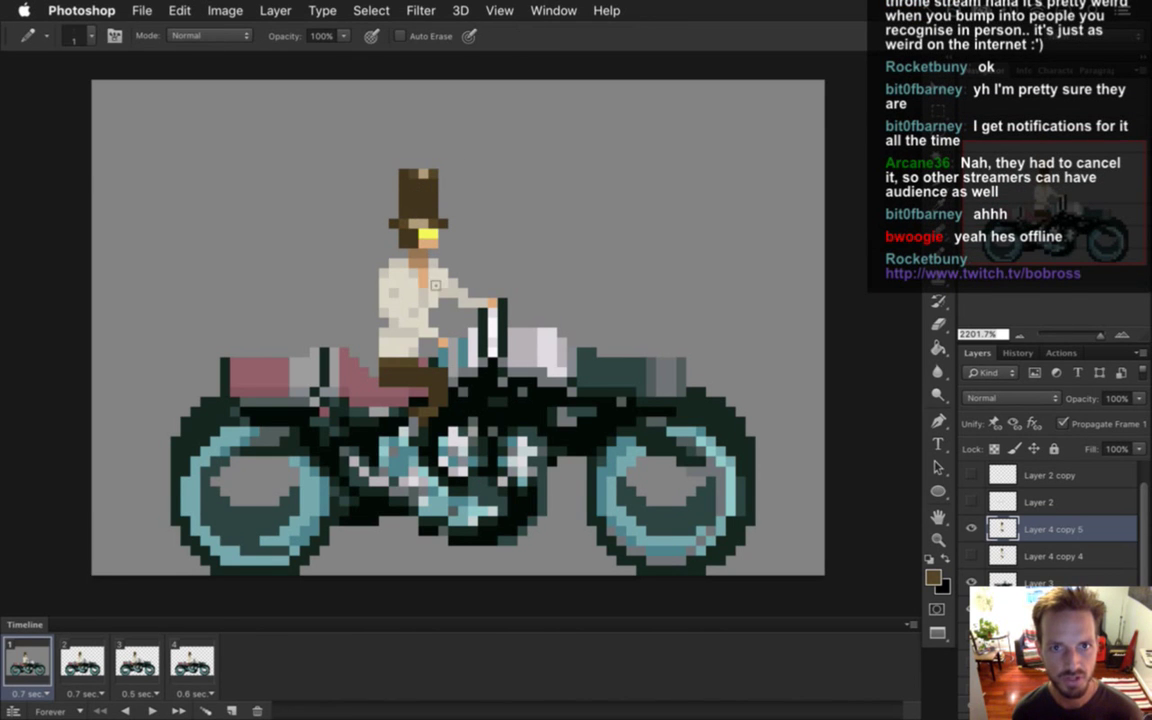
{"action": "left_click", "coordinate": [418, 222], "text": "alt"}
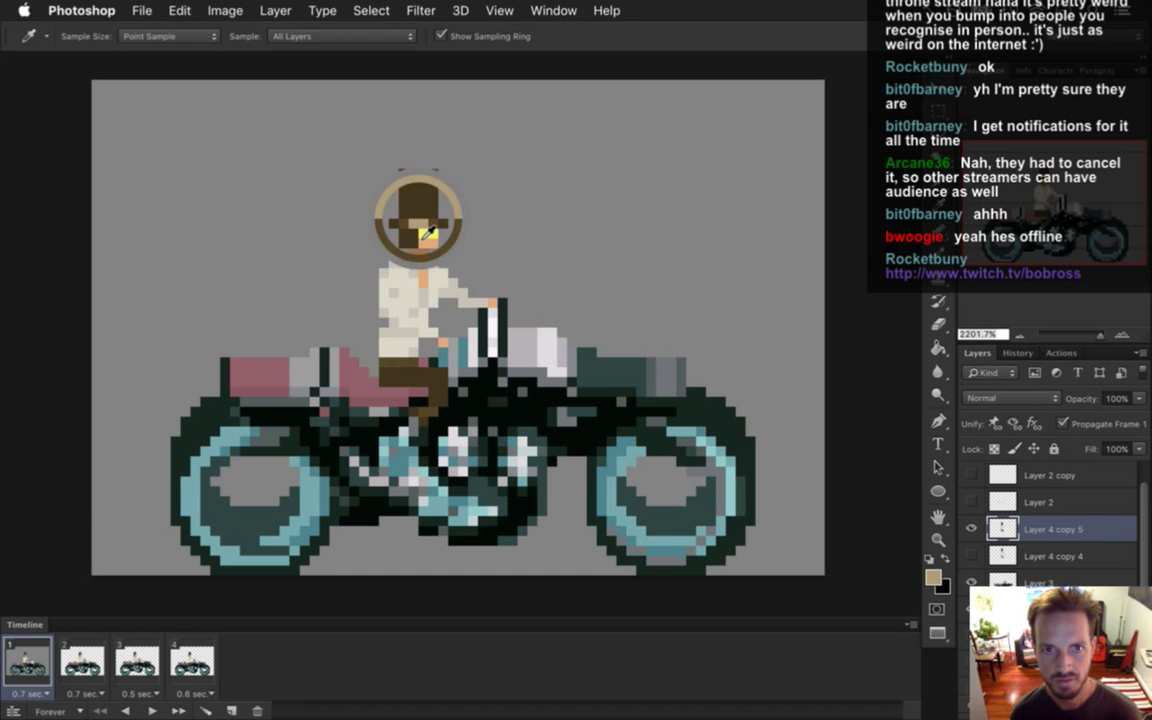
{"action": "left_click", "coordinate": [406, 206], "text": "alt"}
{"action": "key", "text": "alt"}
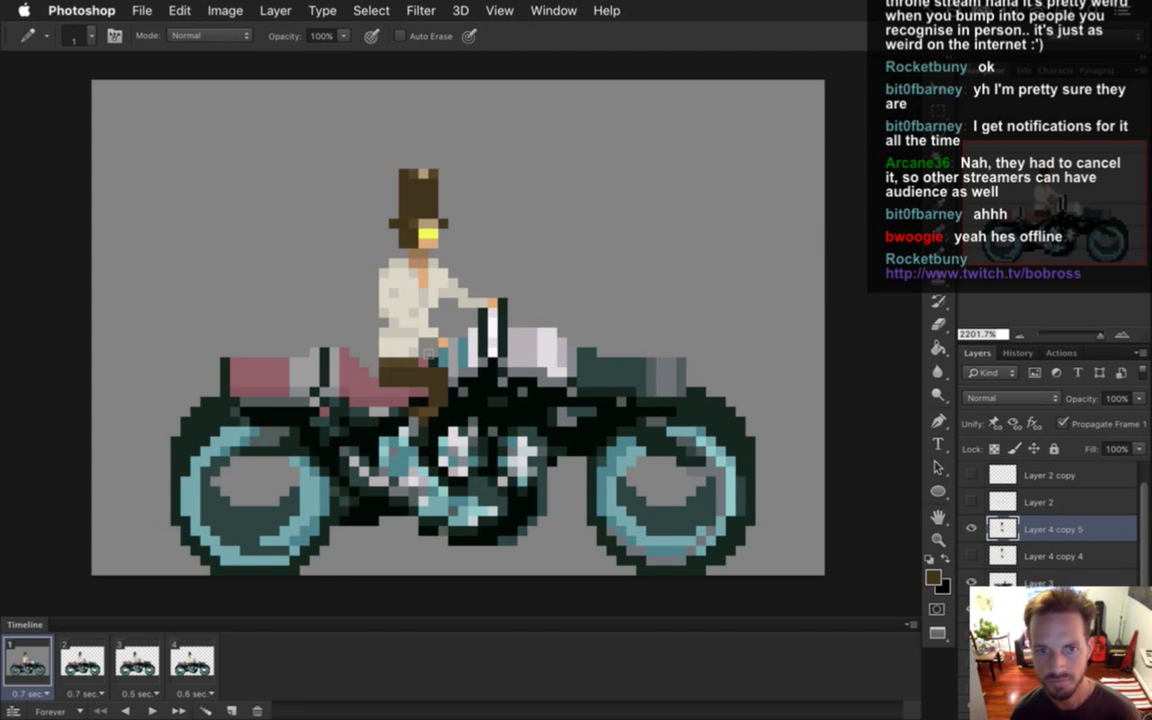
{"action": "left_click", "coordinate": [404, 306], "text": "alt"}
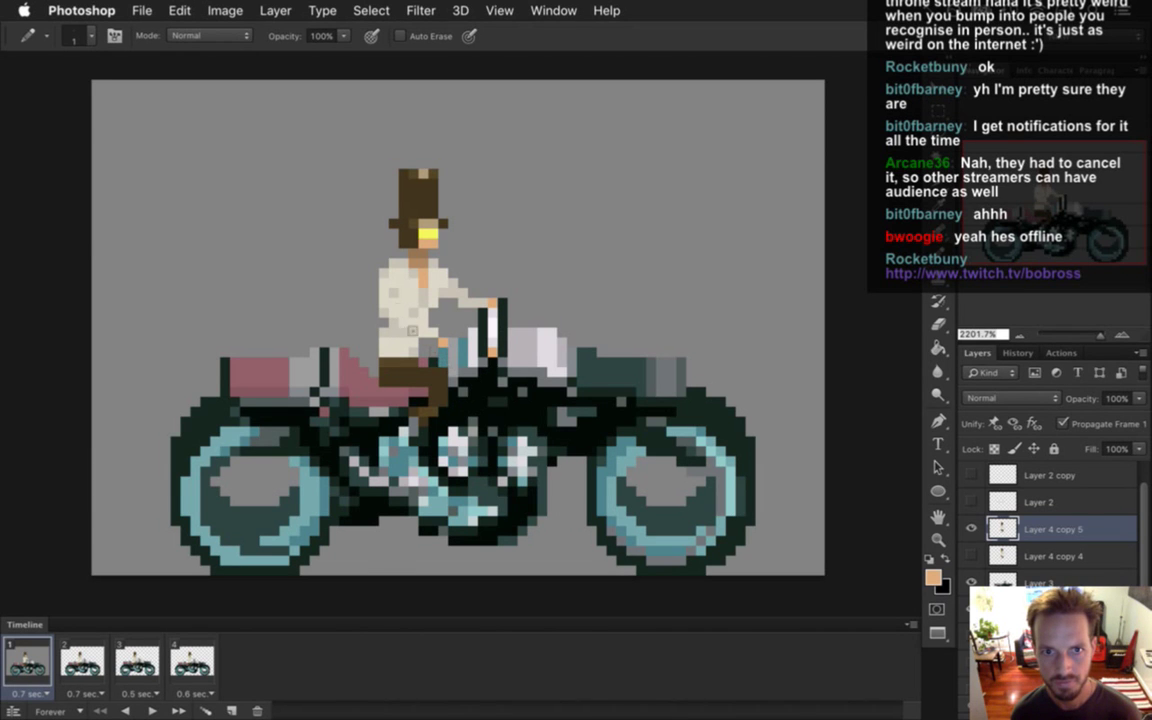
Erase the old torso pixels and draw cream shirt pixels down the rider's torso.
{"action": "key", "text": "e"}
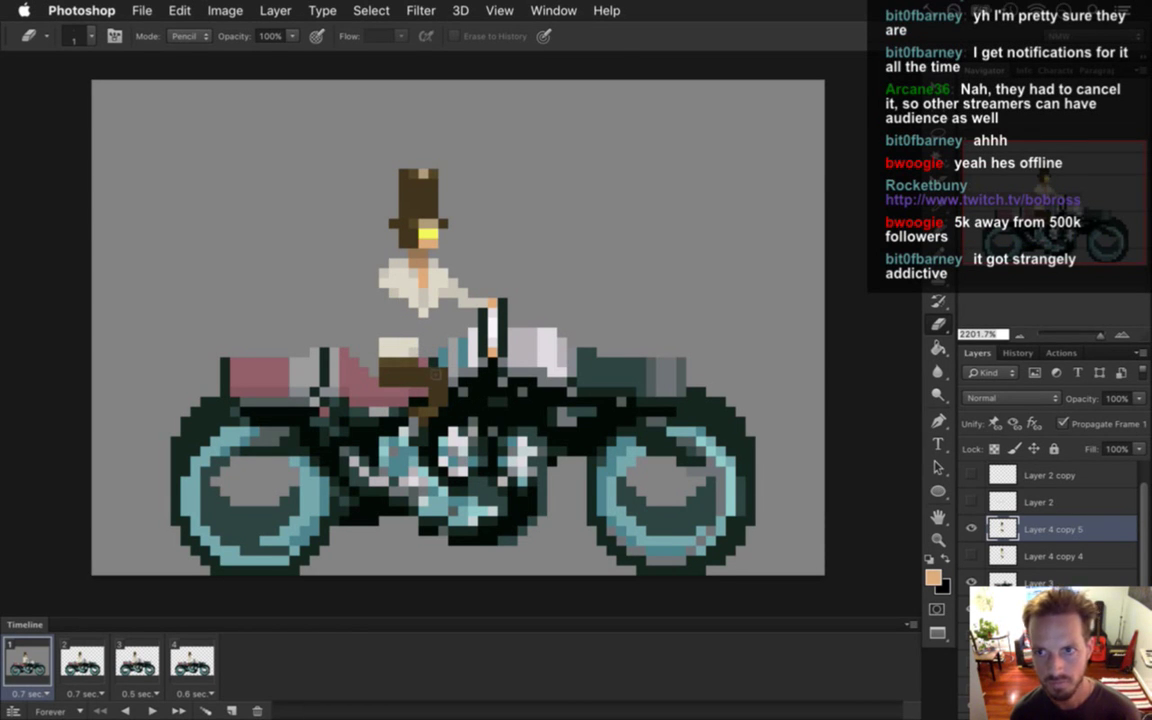
{"action": "key", "text": "i"}
{"action": "left_click", "coordinate": [380, 278]}
{"action": "key", "text": "b"}
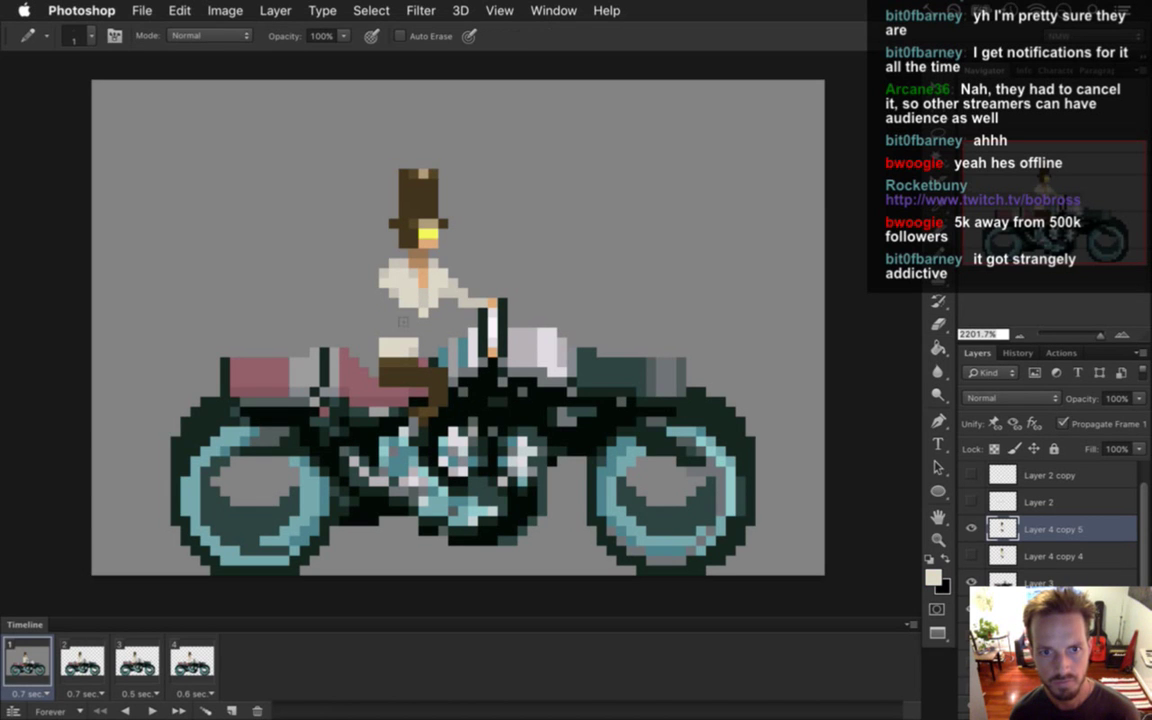
{"action": "left_click_drag", "start_coordinate": [395, 300], "coordinate": [405, 353]}
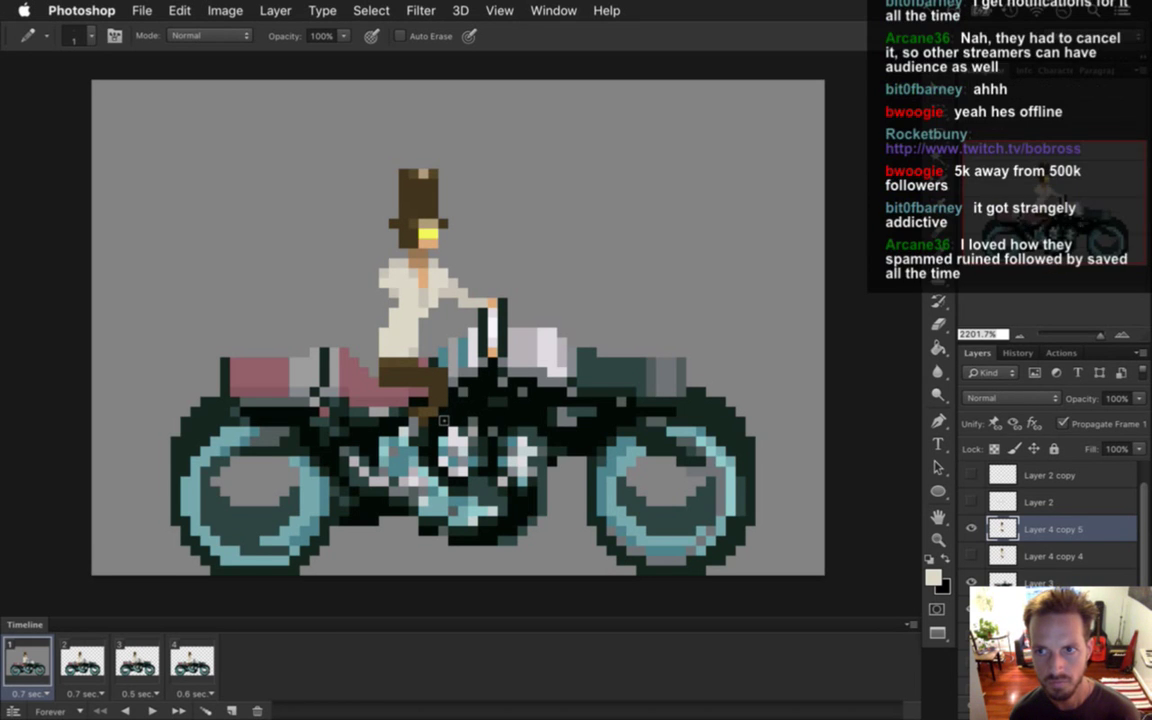
Select the whole rider, nudge it one pixel left and one pixel down, then deselect.
{"action": "key", "text": "m"}
{"action": "left_click_drag", "start_coordinate": [339, 129], "coordinate": [546, 505]}
{"action": "key", "text": "v"}
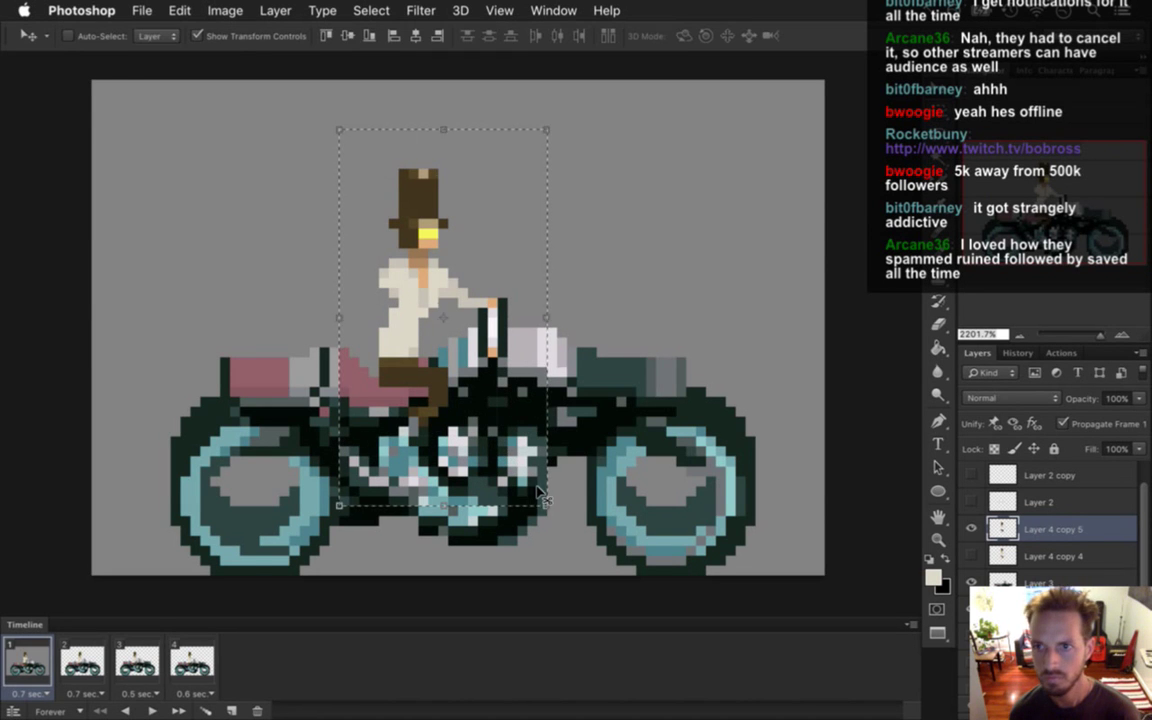
{"action": "key", "text": "Left"}
{"action": "key", "text": "Down"}
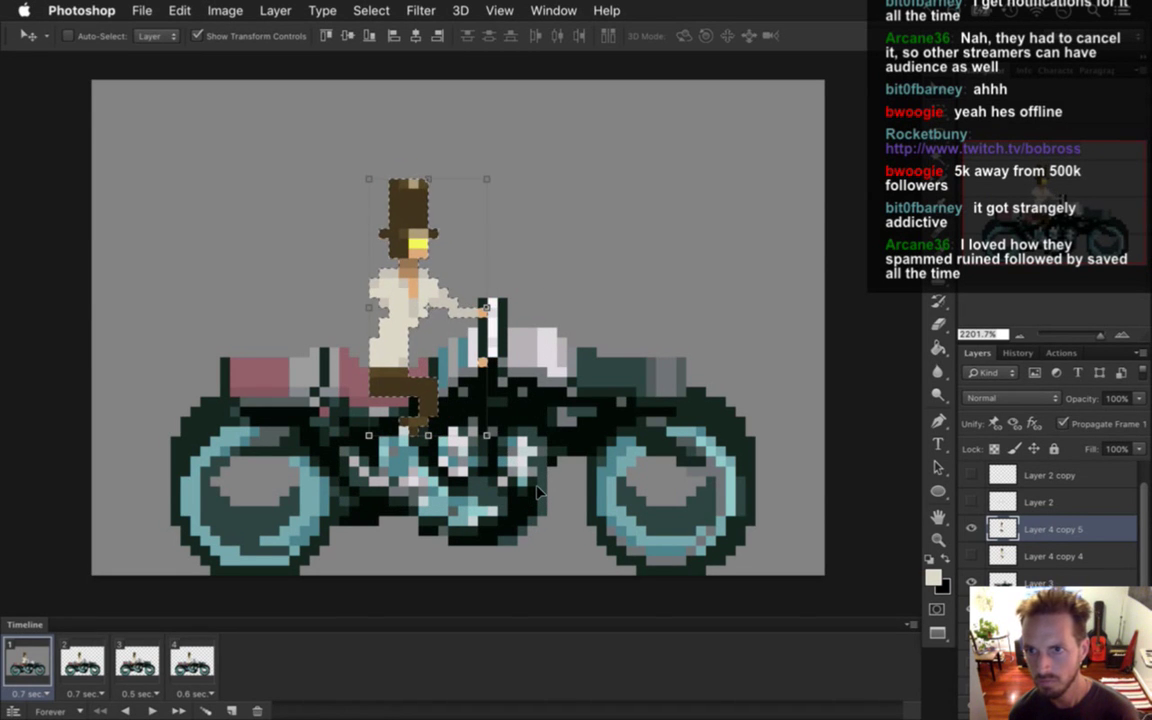
{"action": "key", "text": "m"}
{"action": "key", "text": "super+d"}
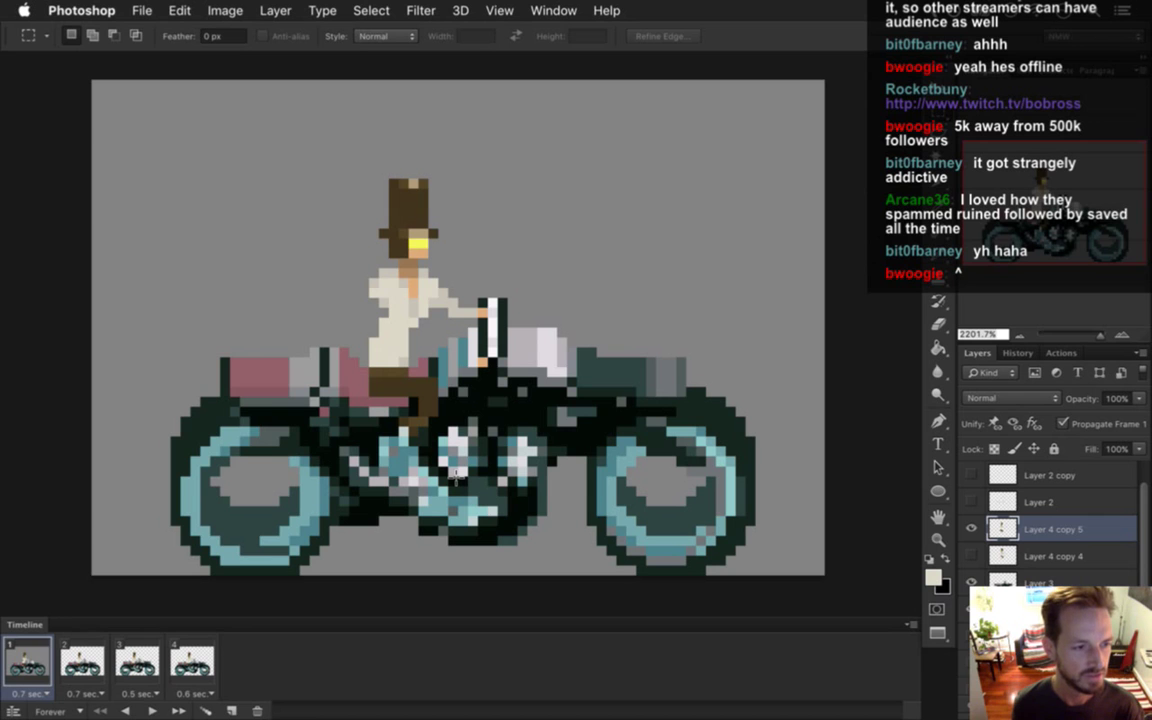
{"action": "left_click_drag", "start_coordinate": [532, 291], "coordinate": [530, 280]}
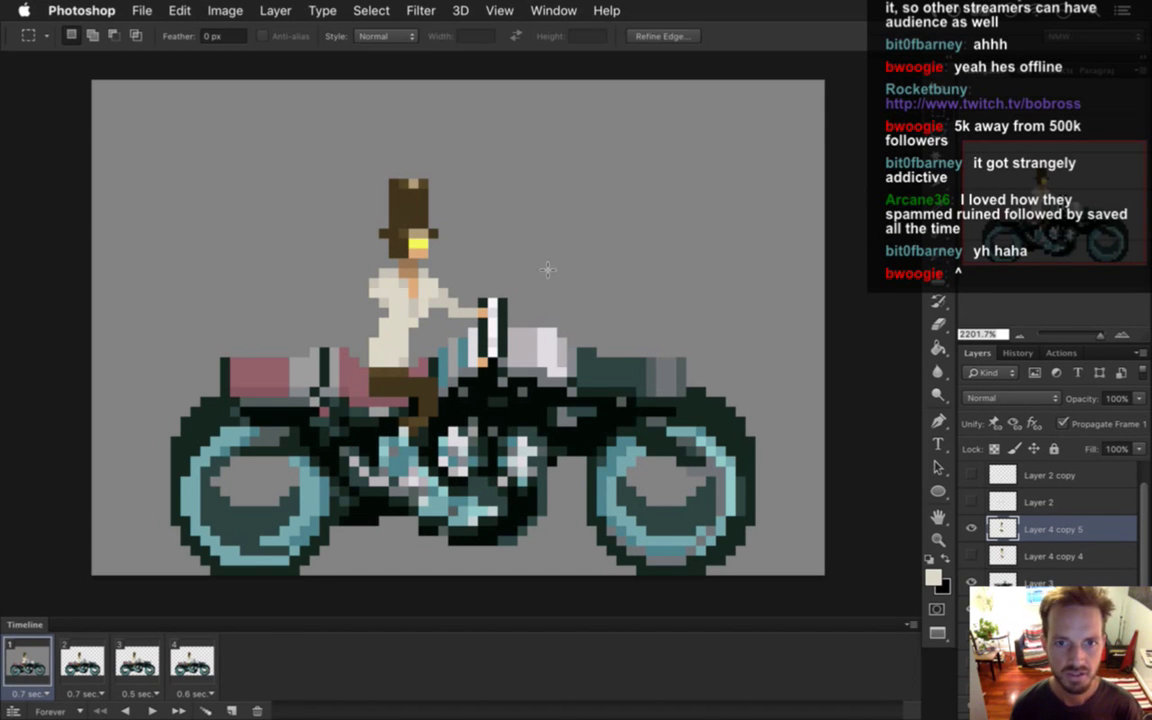
Sample the skin tan from the rider's hand and the light beige shirt colour.
{"action": "key", "text": "i"}
{"action": "left_click", "coordinate": [482, 320]}
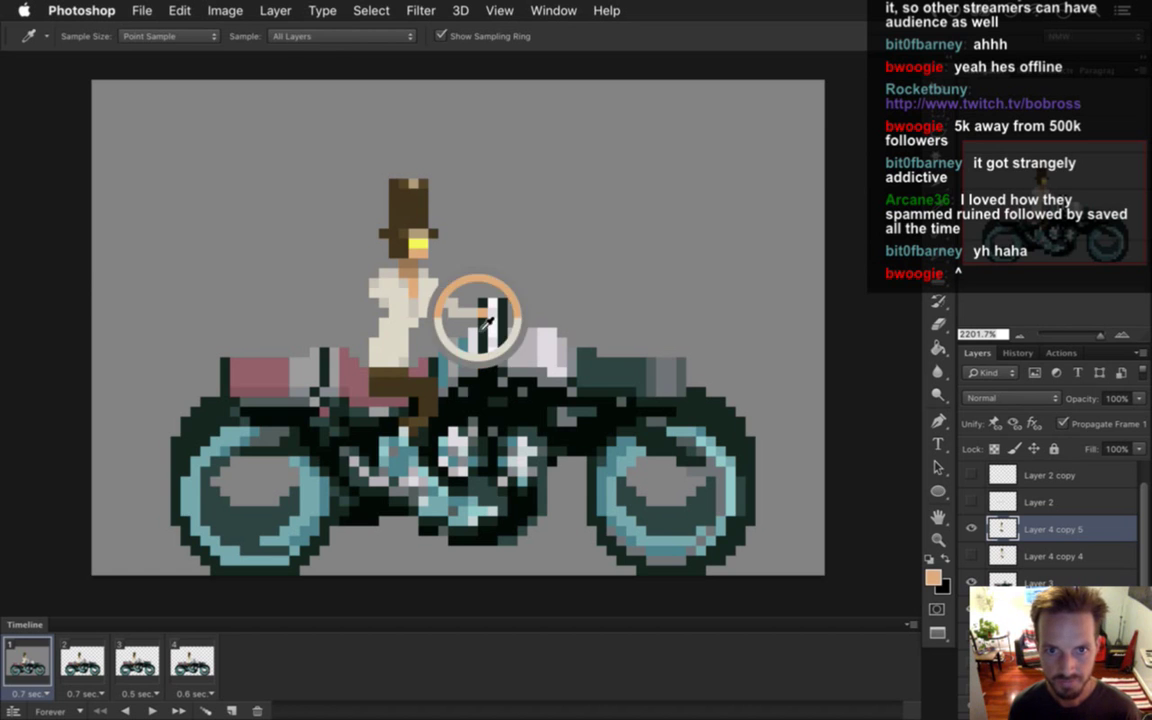
{"action": "key", "text": "b"}
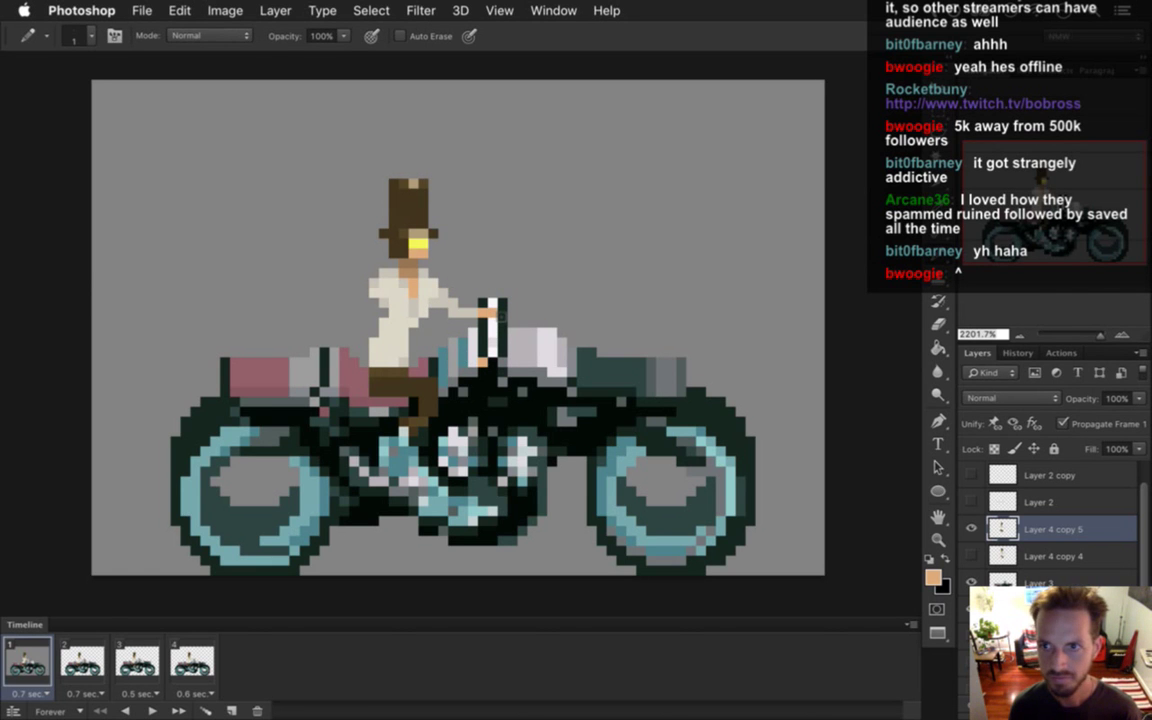
{"action": "left_click", "coordinate": [445, 292], "text": "alt"}
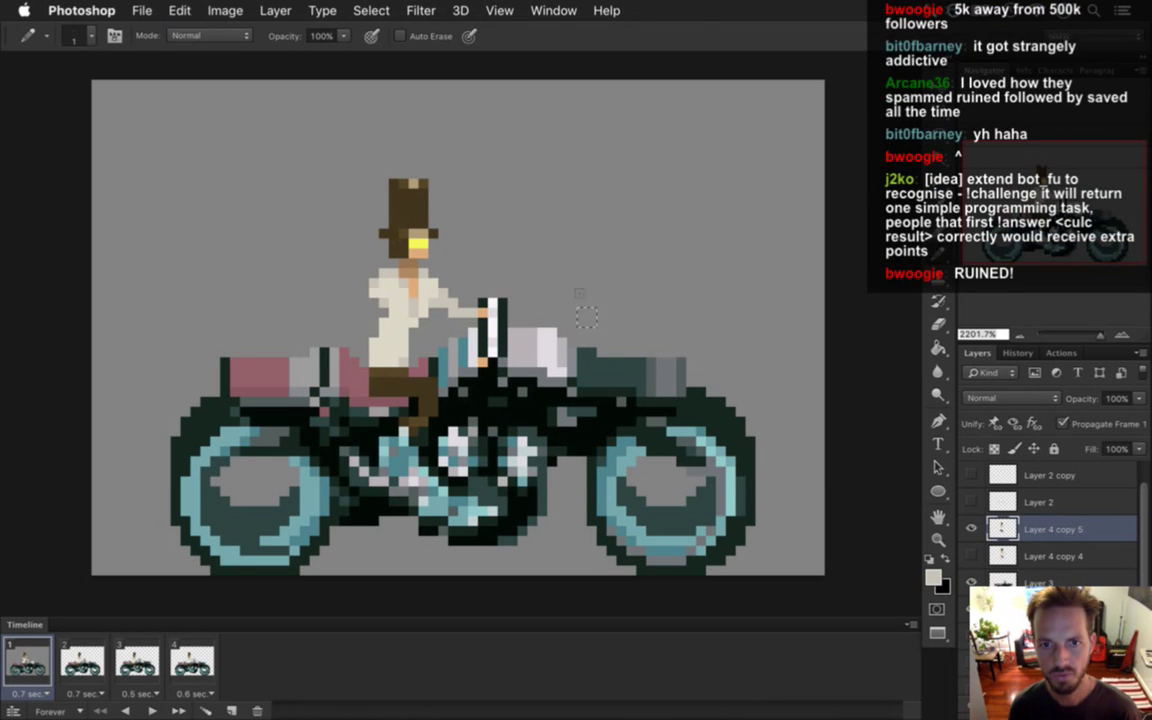
Shift the rider's upper body one pixel right and clear the selection.
{"action": "key", "text": "m"}
{"action": "left_click_drag", "start_coordinate": [318, 150], "coordinate": [516, 340]}
{"action": "key", "text": "v"}
{"action": "key", "text": "Right"}
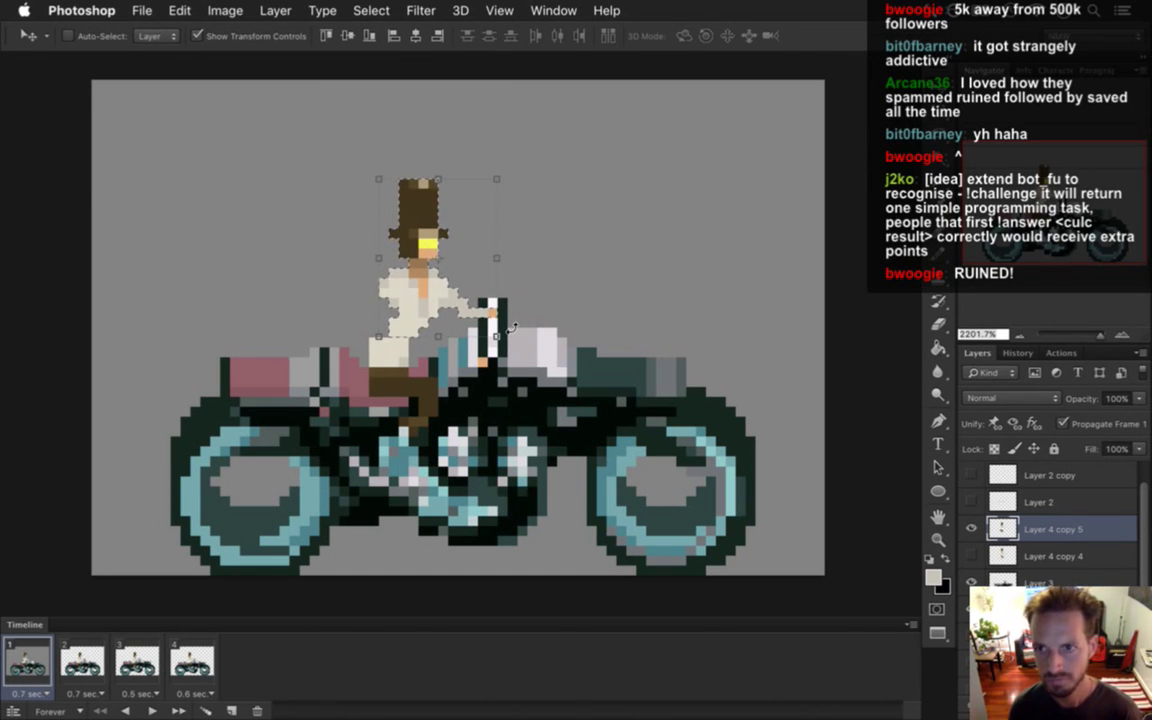
{"action": "key", "text": "m"}
{"action": "key", "text": "ctrl+d"}
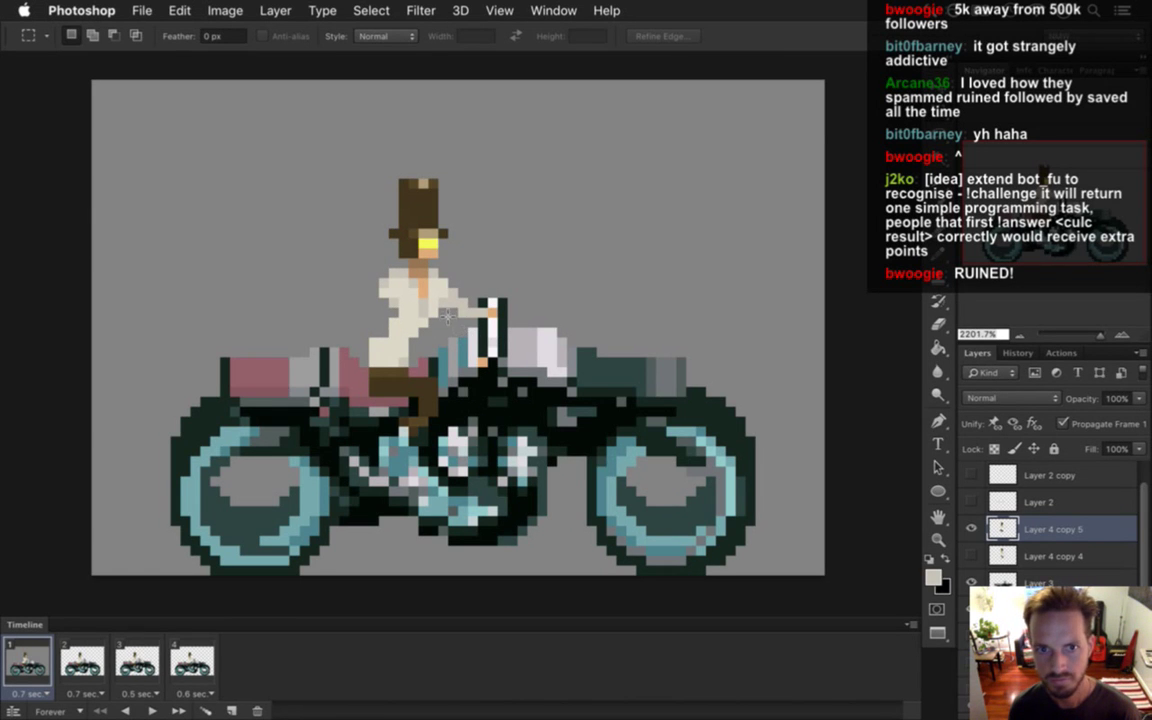
Touch up the lower shirt pixels with the Eraser and Pencil using sampled rider colours.
{"action": "key", "text": "e"}
{"action": "key", "text": "i"}
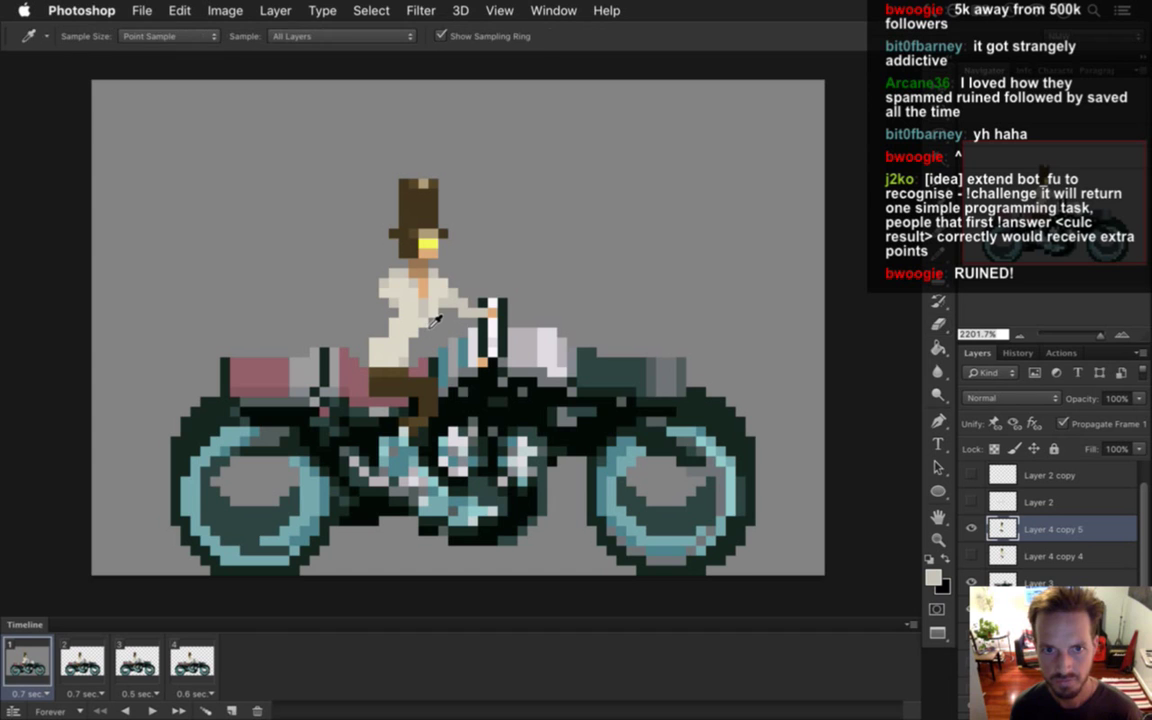
{"action": "left_click", "coordinate": [388, 282]}
{"action": "key", "text": "b"}
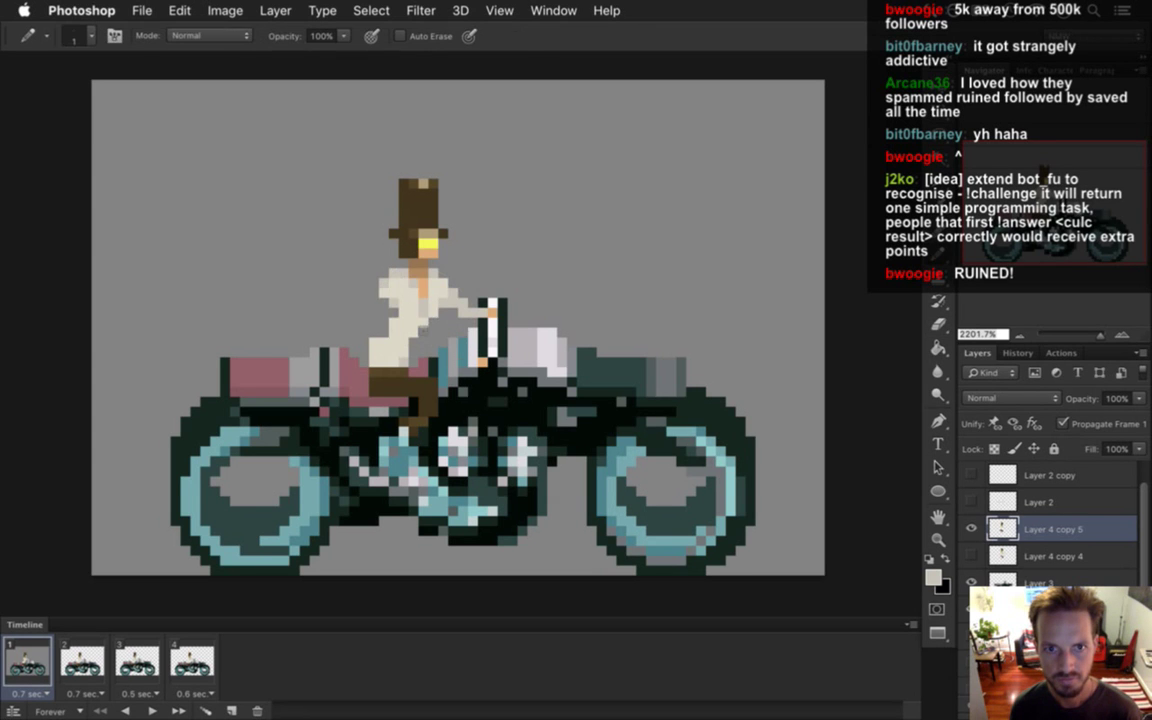
{"action": "key", "text": "i"}
{"action": "key", "text": "b"}
{"action": "key", "text": "e"}
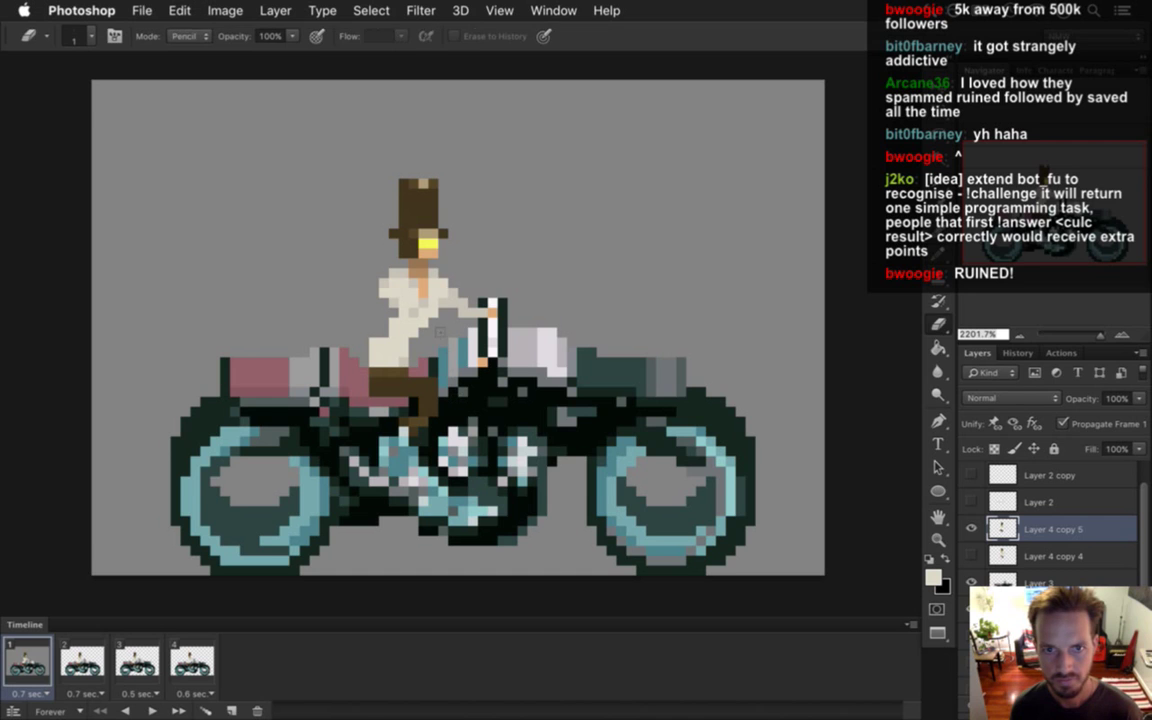
{"action": "left_click", "coordinate": [404, 342]}
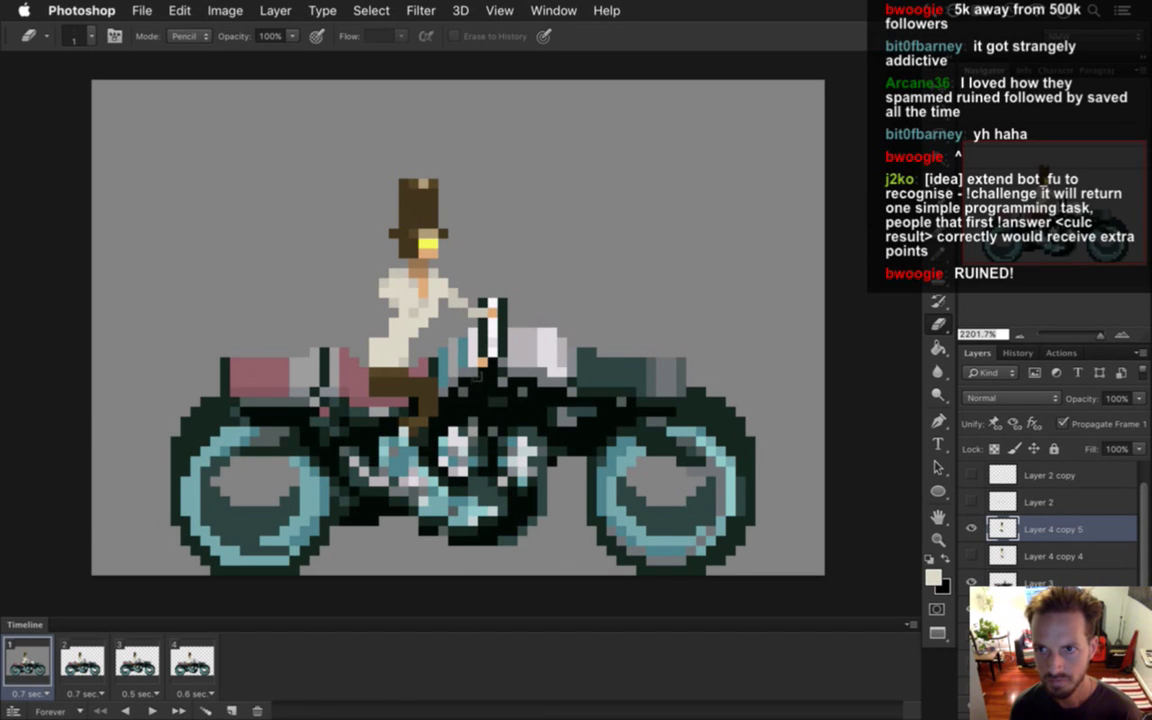
{"action": "key", "text": "b"}
{"action": "left_click", "coordinate": [425, 290], "text": "alt"}
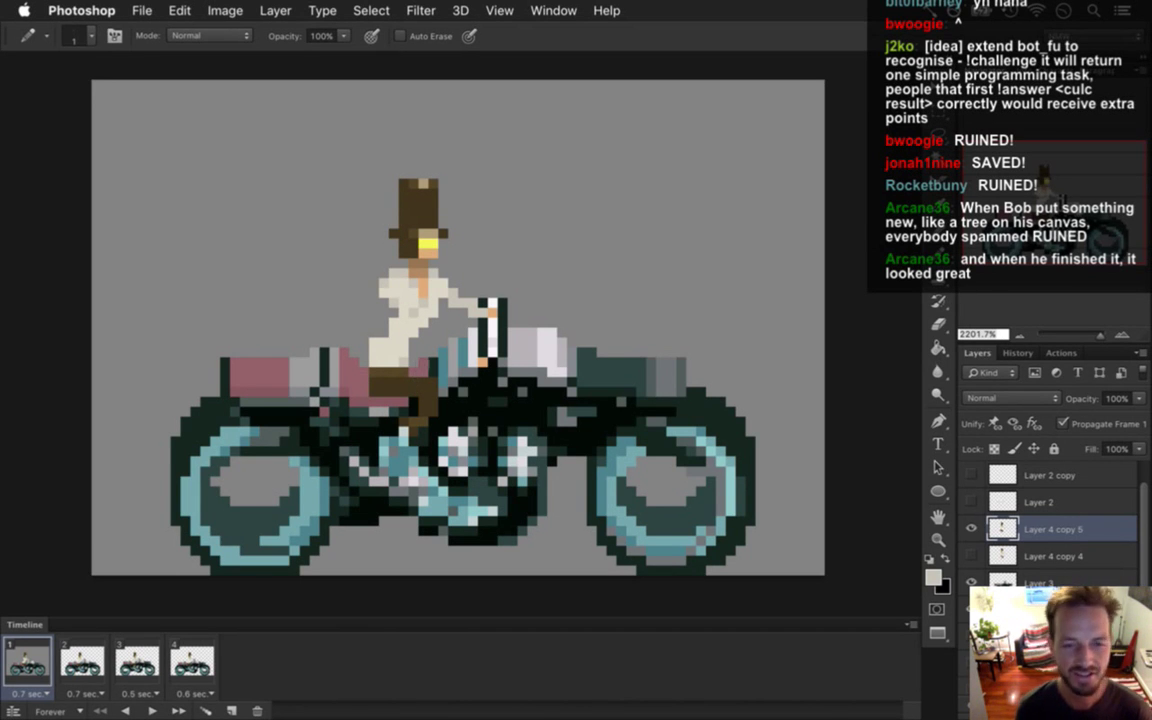
Retouch the rider's forearm with sampled shirt colours, erasing stray pixels.
{"action": "key", "text": "i"}
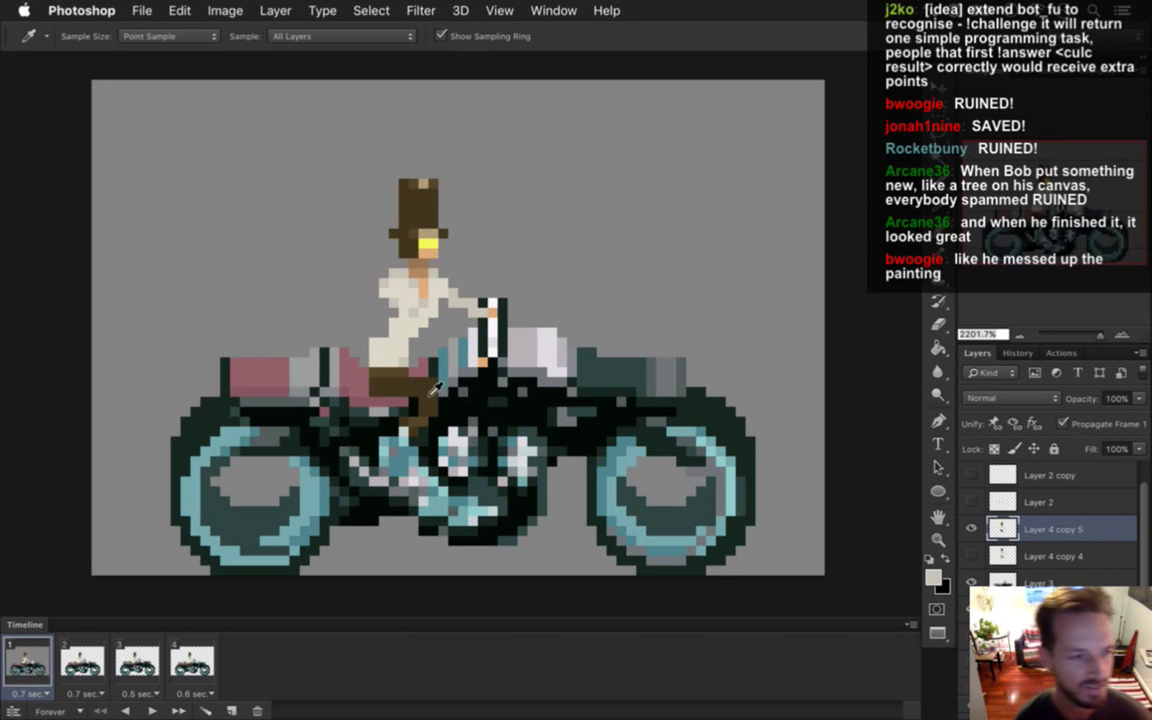
{"action": "key", "text": "b"}
{"action": "left_click", "coordinate": [365, 290], "text": "alt"}
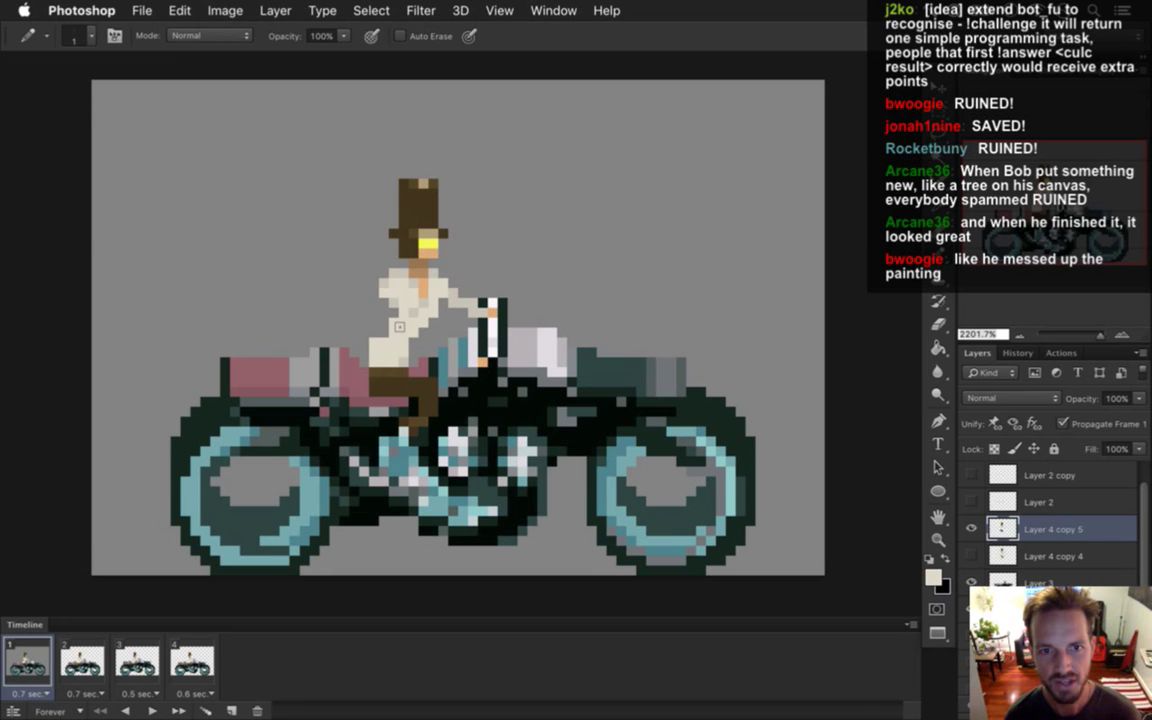
{"action": "key", "text": "e"}
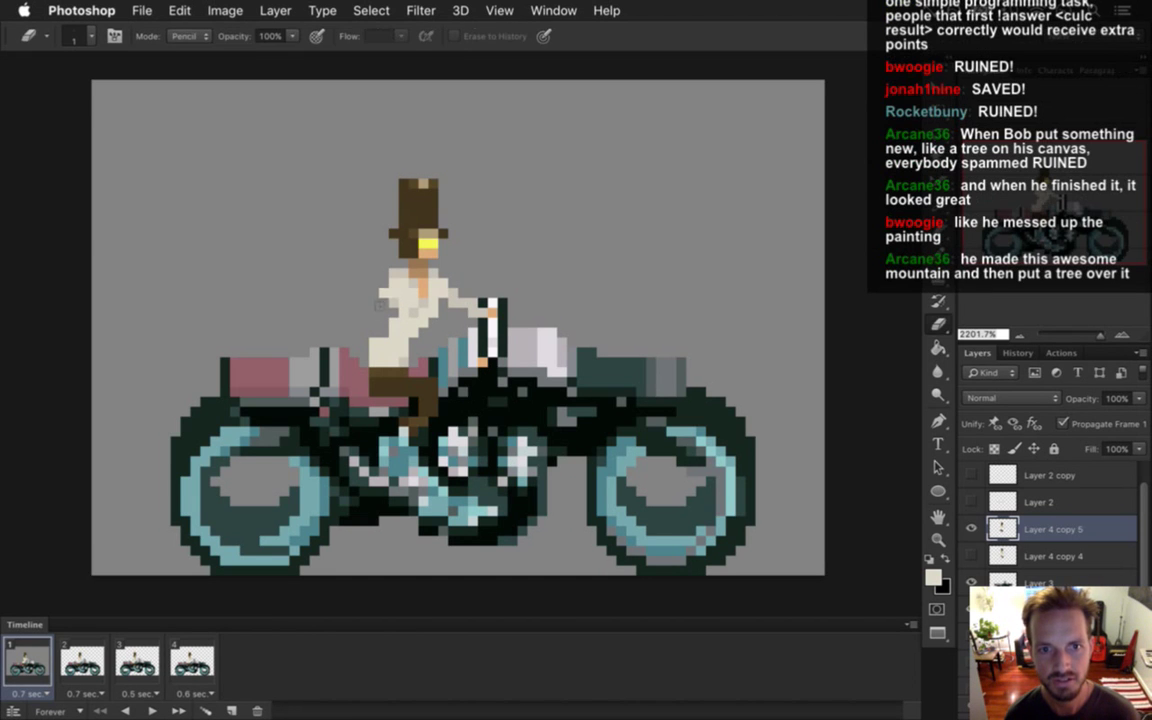
{"action": "key", "text": "b"}
{"action": "left_click", "coordinate": [362, 262], "text": "alt"}
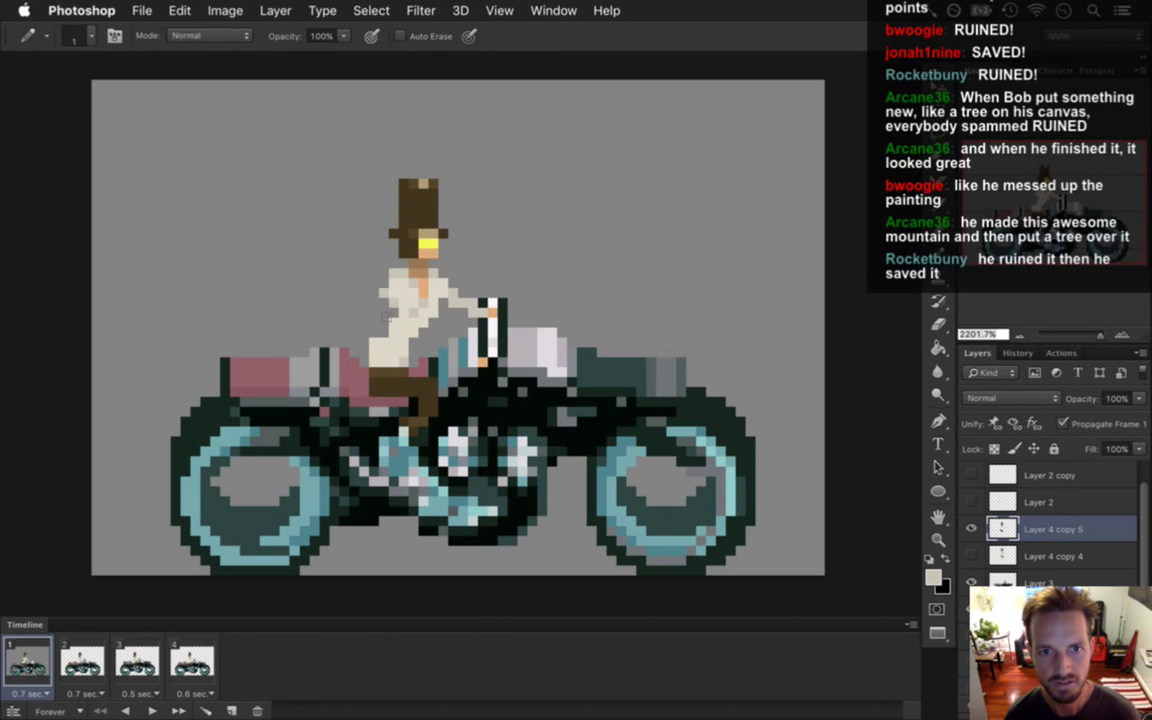
{"action": "left_click", "coordinate": [408, 302], "text": "alt"}
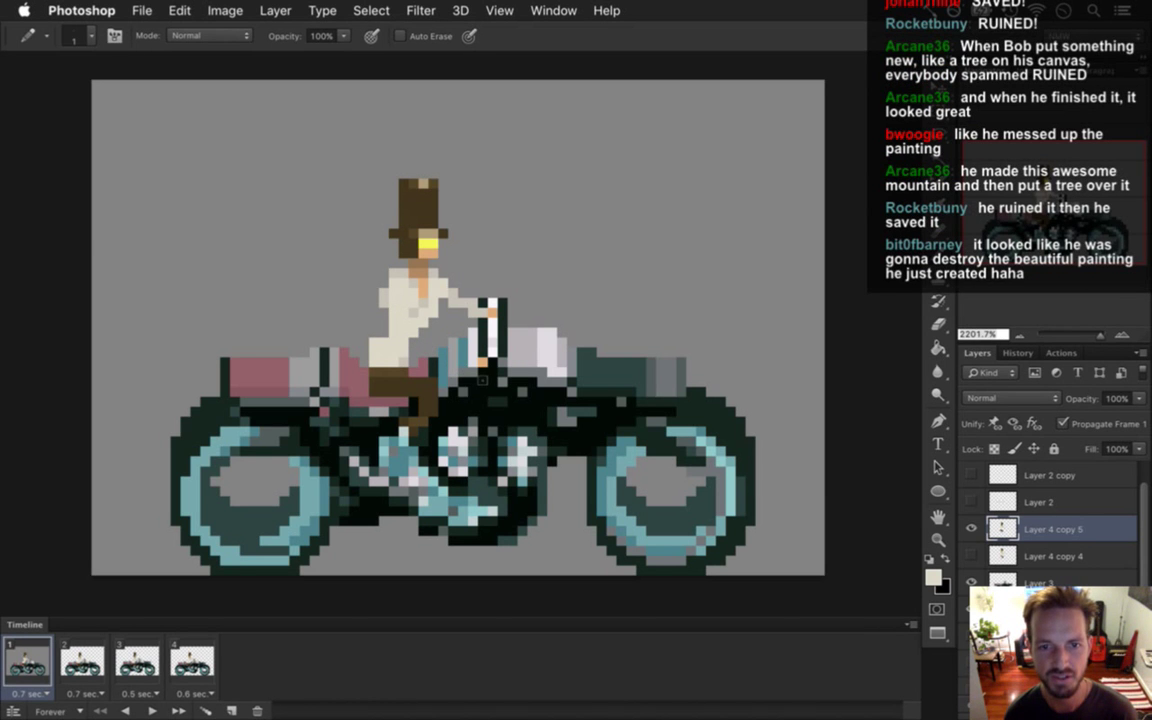
{"action": "key", "text": "i"}
{"action": "key", "text": "e"}
Repaint the hand on the handlebar using the orange skin and cream shirt colours.
{"action": "key", "text": "i"}
{"action": "left_click", "coordinate": [492, 316]}
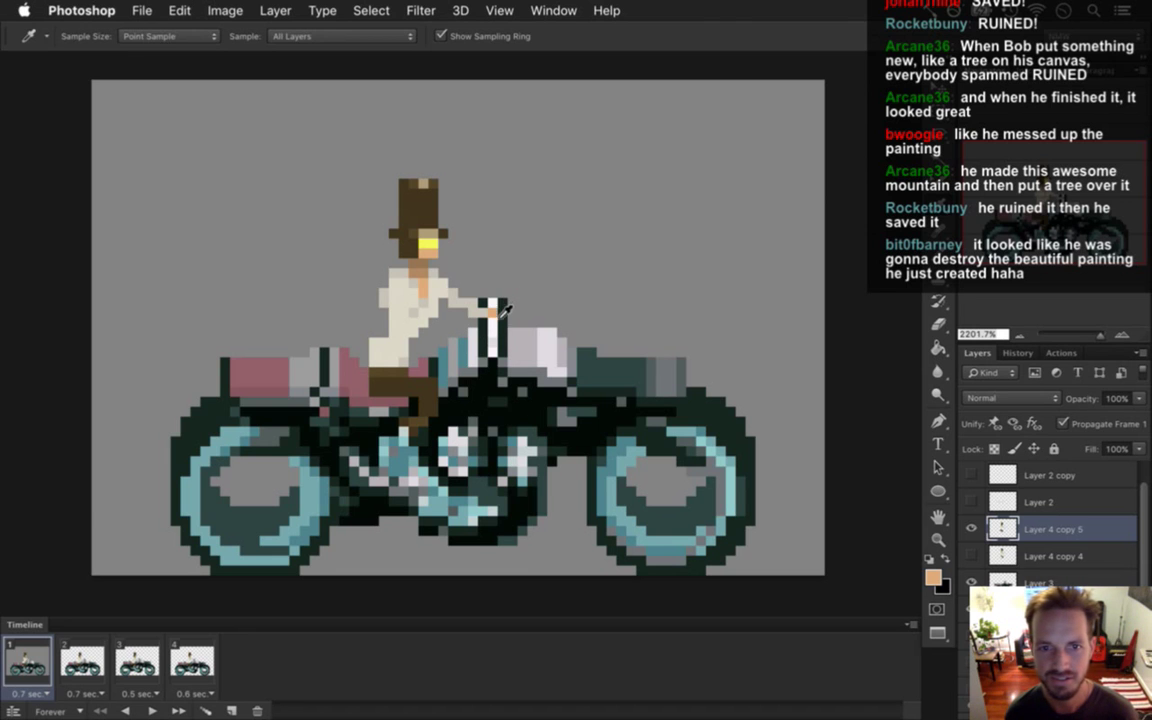
{"action": "key", "text": "b"}
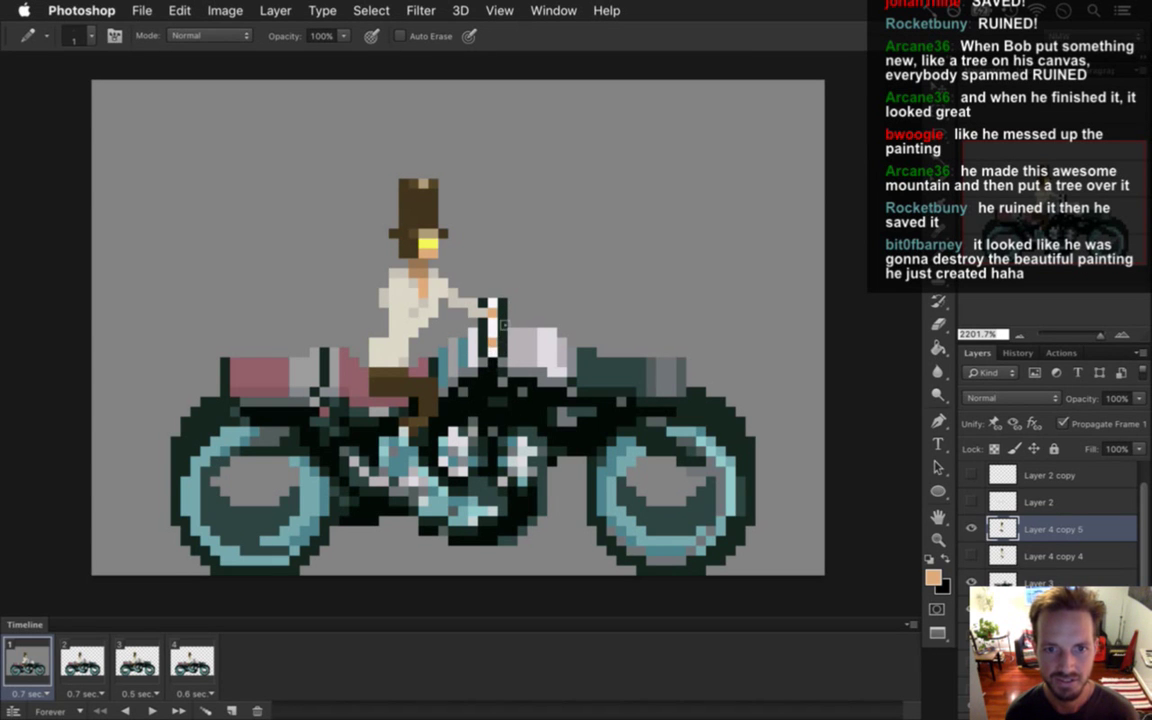
{"action": "key", "text": "i"}
{"action": "left_click", "coordinate": [480, 322]}
{"action": "key", "text": "b"}
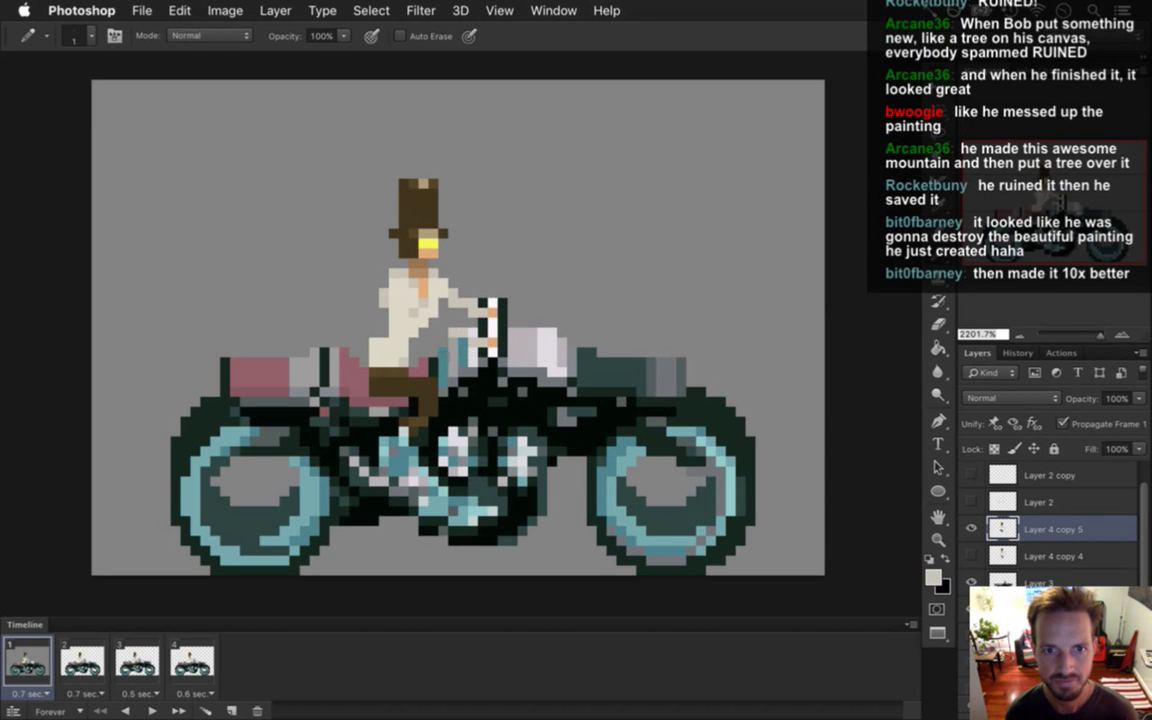
{"action": "left_click", "coordinate": [372, 296], "text": "alt"}
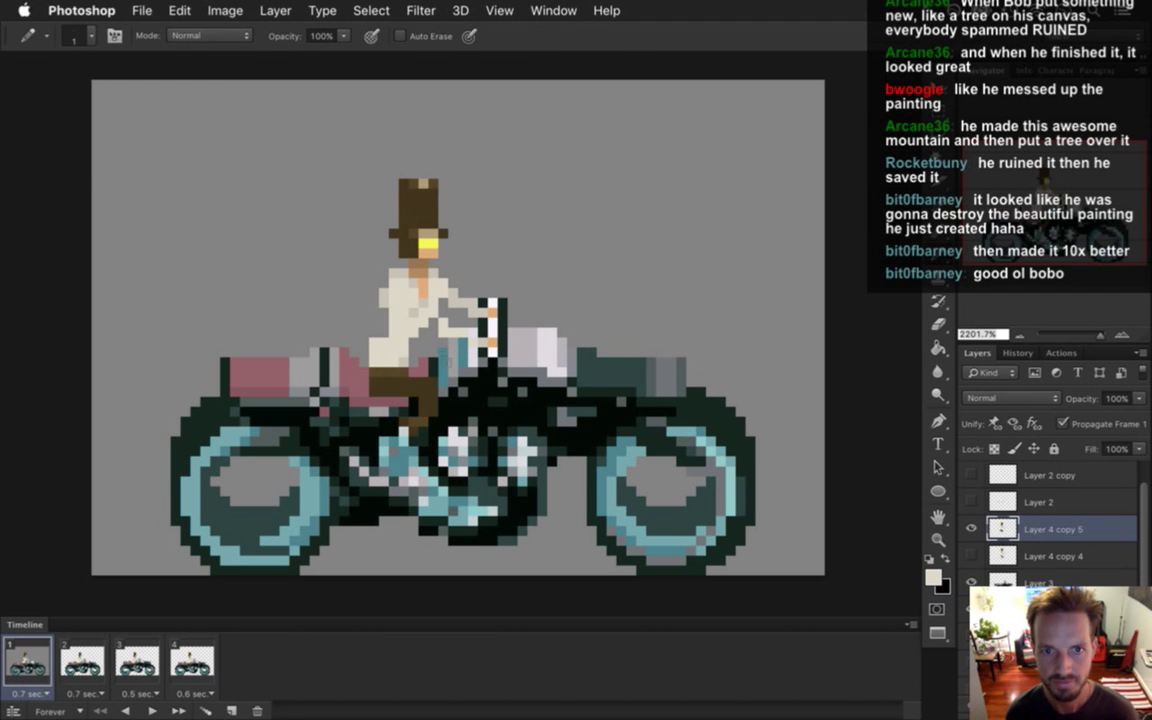
{"action": "key", "text": "e"}
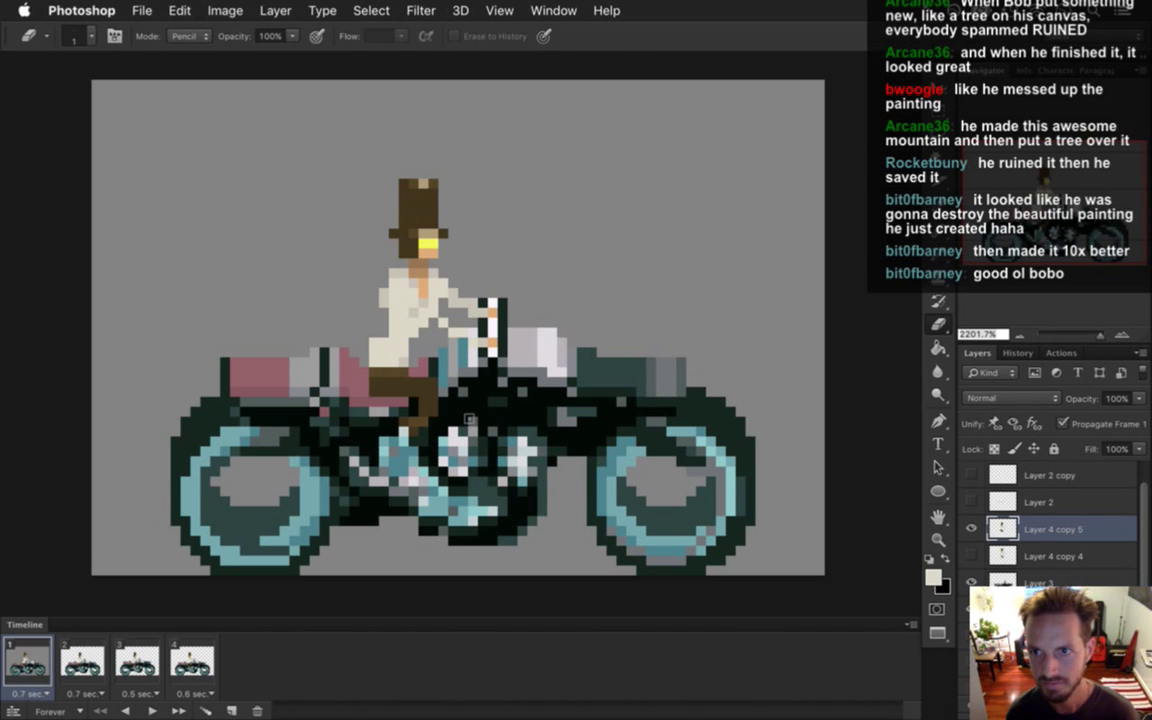
{"action": "key", "text": "b"}
{"action": "left_click", "coordinate": [403, 286], "text": "alt"}
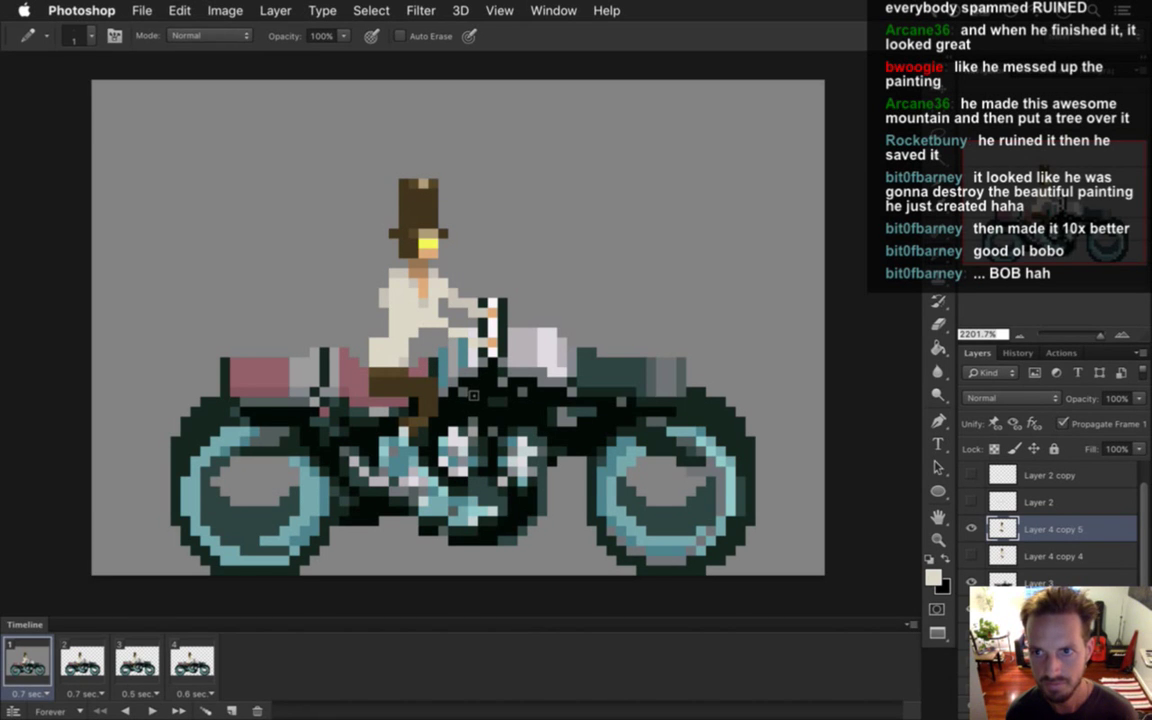
{"action": "left_click", "coordinate": [364, 300], "text": "alt"}
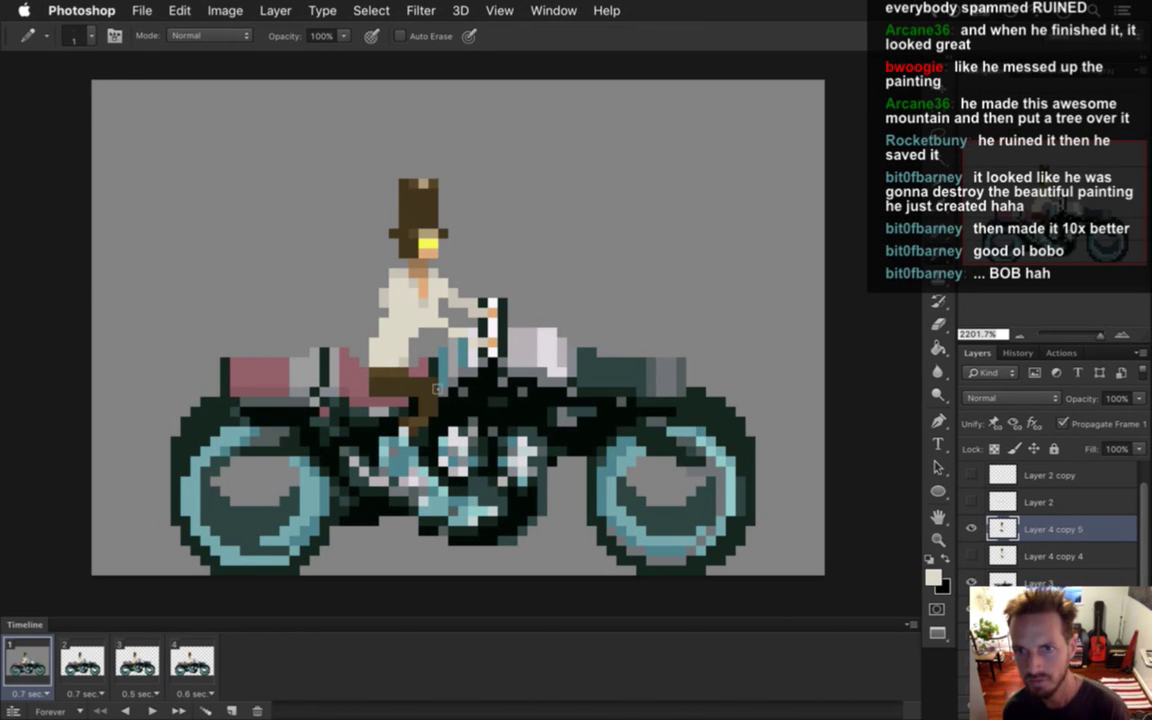
{"action": "left_click", "coordinate": [352, 292], "text": "alt"}
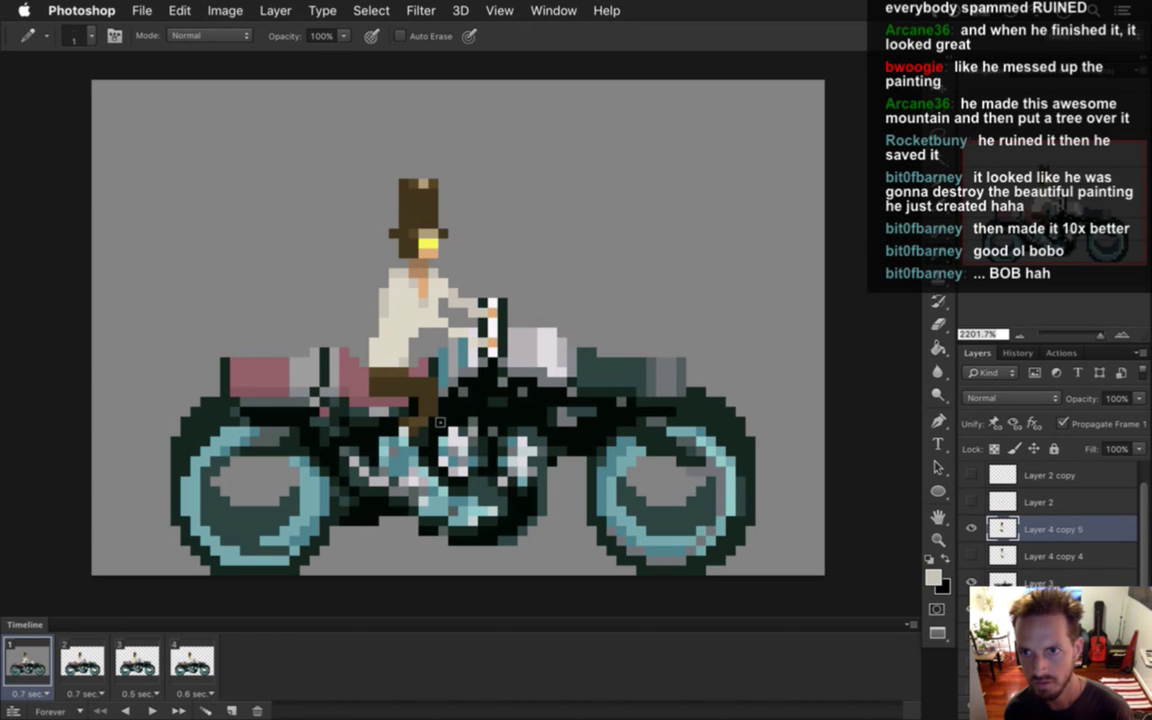
{"action": "left_click", "coordinate": [405, 300], "text": "alt"}
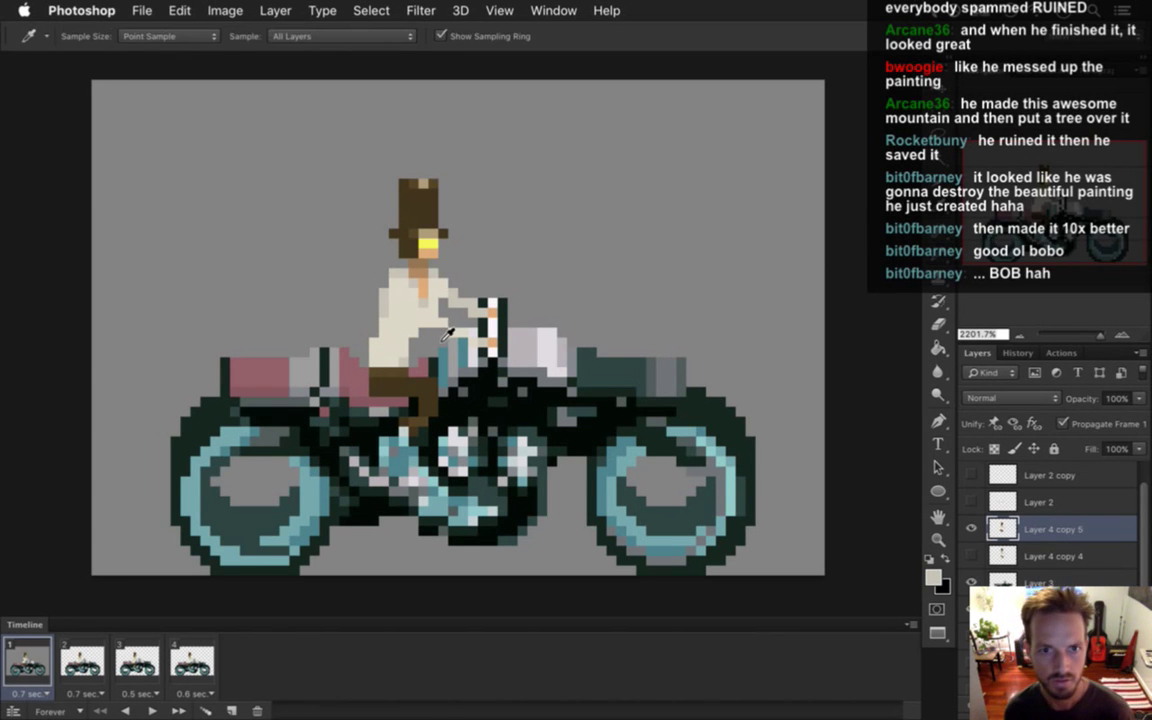
Finish the shirt touch-ups on the rider, then switch to Xcode.
{"action": "left_click", "coordinate": [412, 275], "text": "alt"}
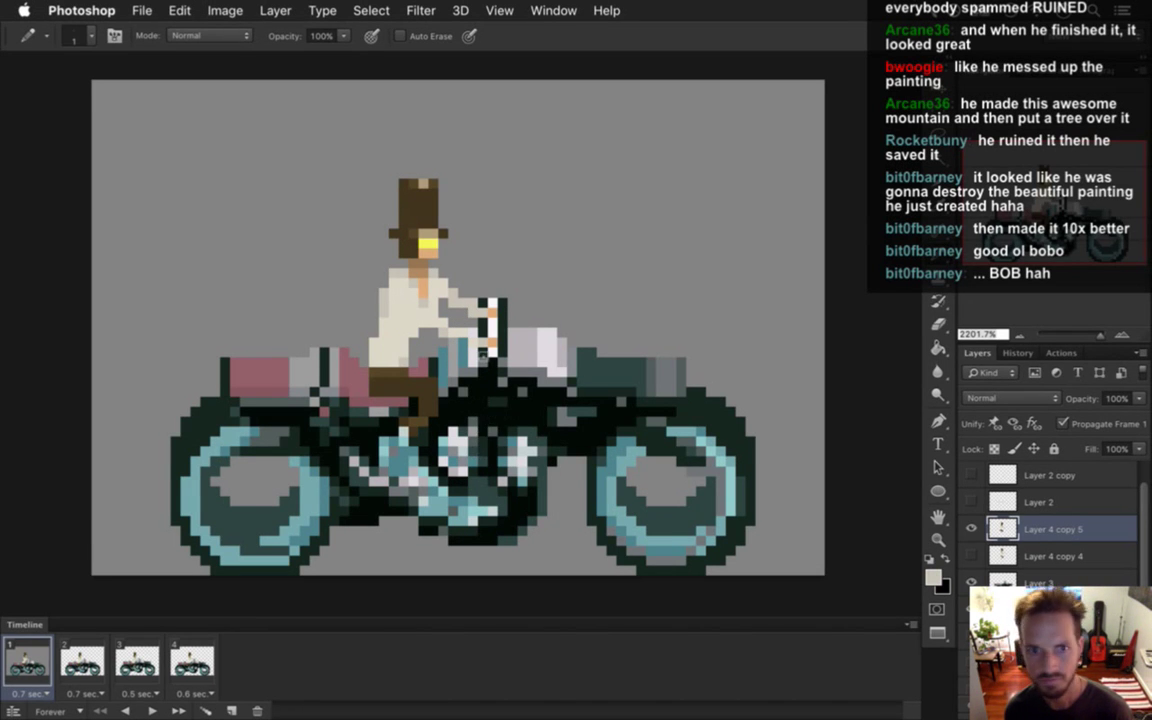
{"action": "key", "text": "e"}
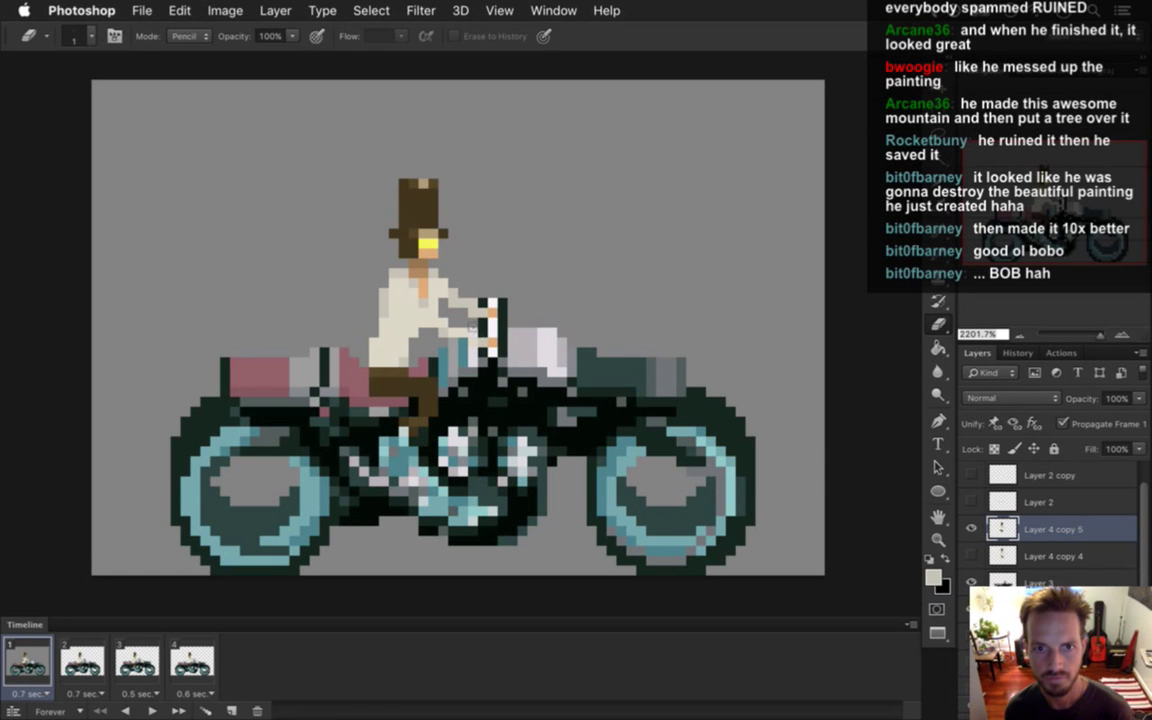
{"action": "key", "text": "i"}
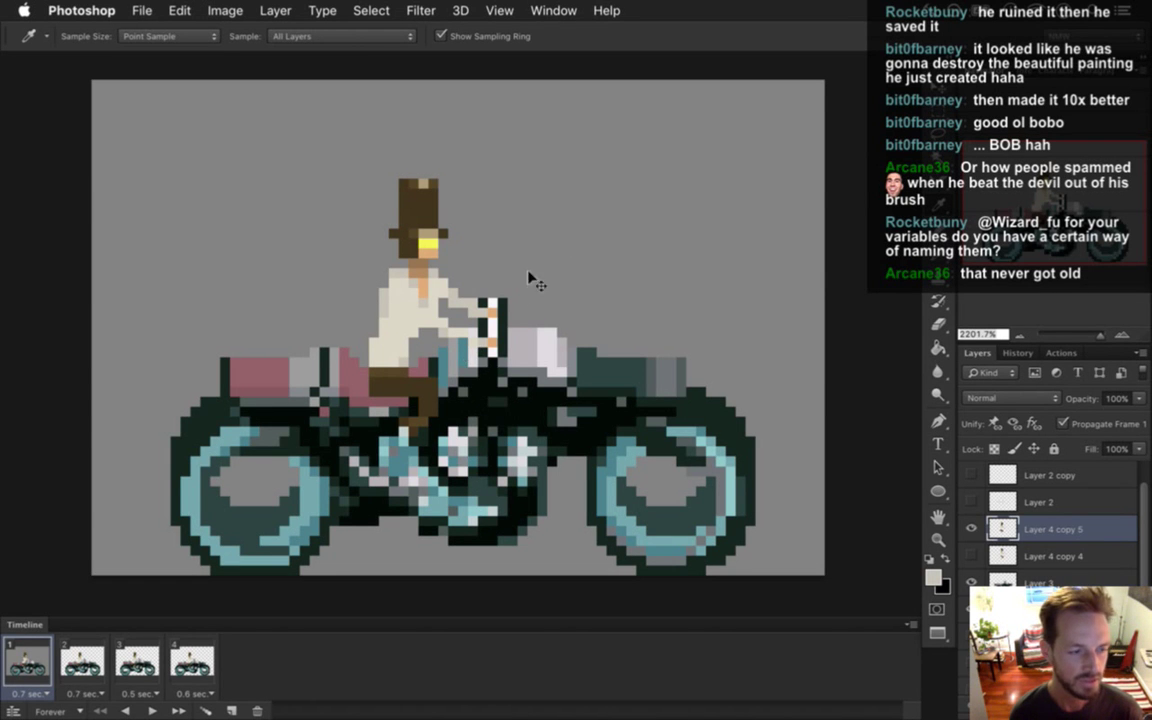
{"action": "key", "text": "super+Tab"}
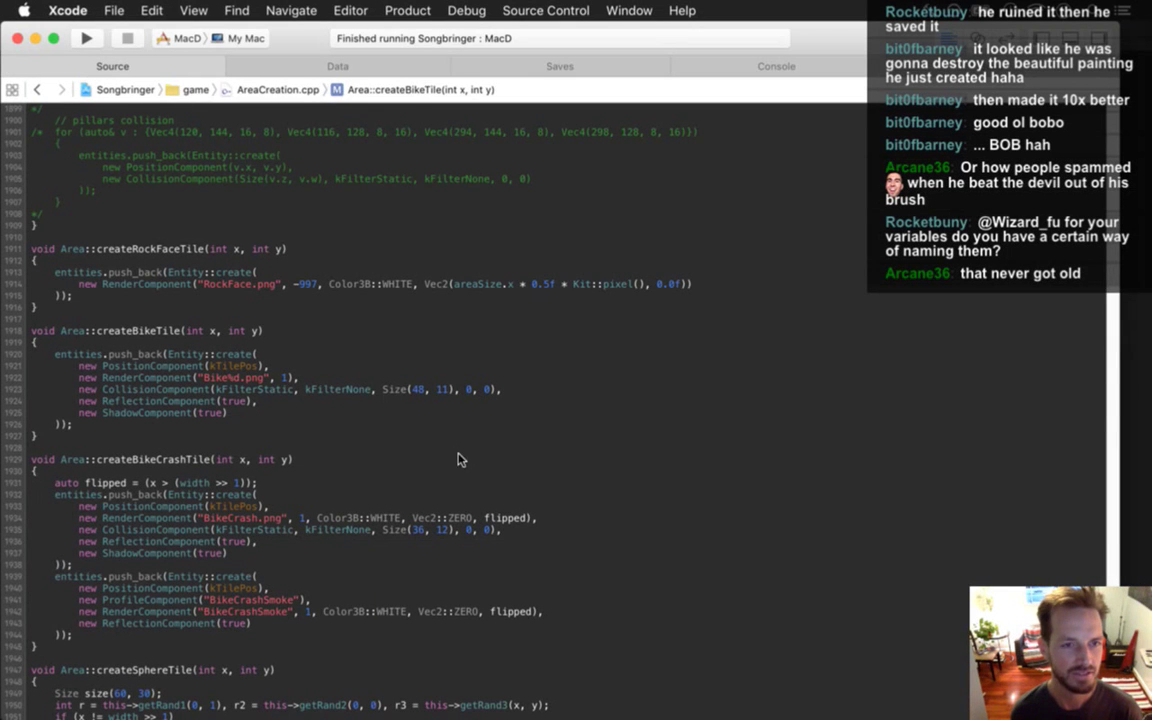
In createBikeTile, declare int heresSomeVariable = 2, int heres_some_variable = 1, and start 'int i, a, b, c, d, x'.
{"action": "left_click", "coordinate": [440, 318]}
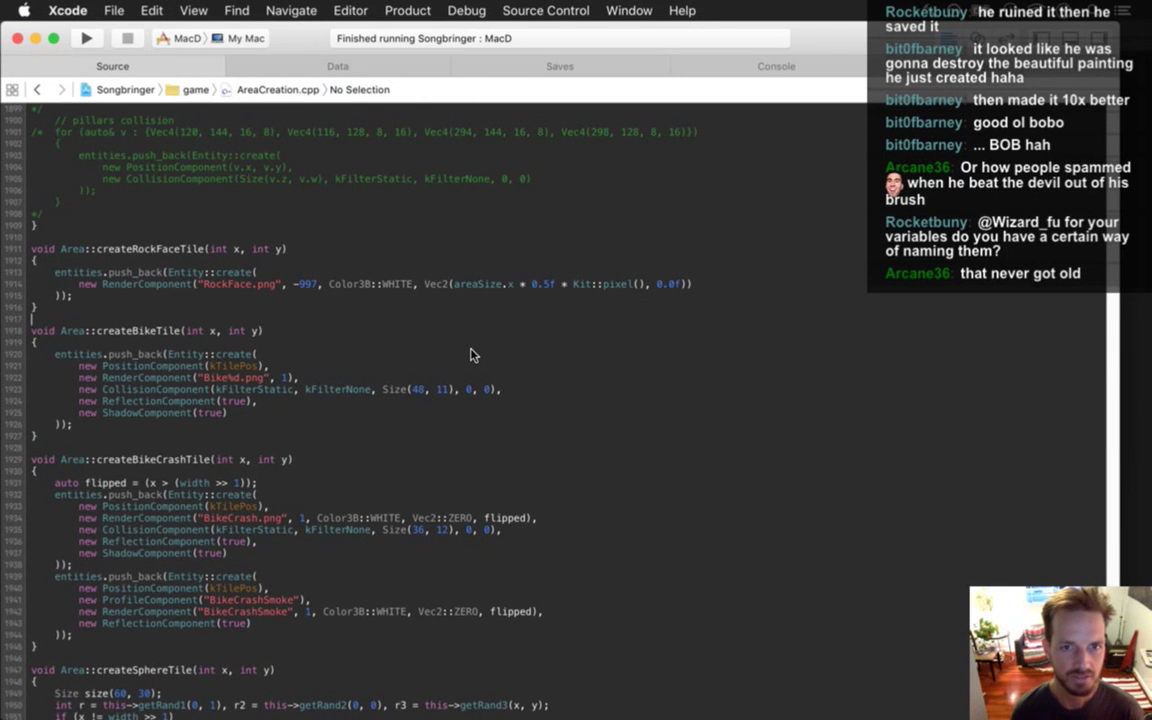
{"action": "key", "text": "Down"}
{"action": "key", "text": "Down"}
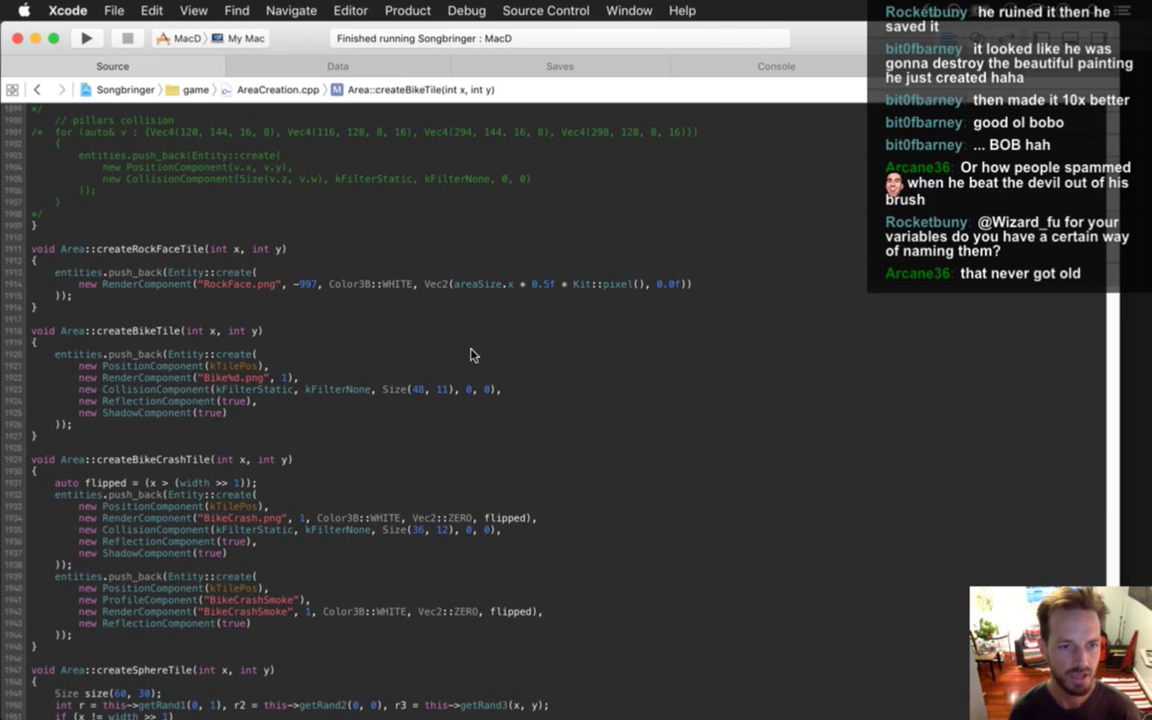
{"action": "key", "text": "Return"}
{"action": "key", "text": "Return"}
{"action": "type", "text": "int heresSomeVariable = 2;"}
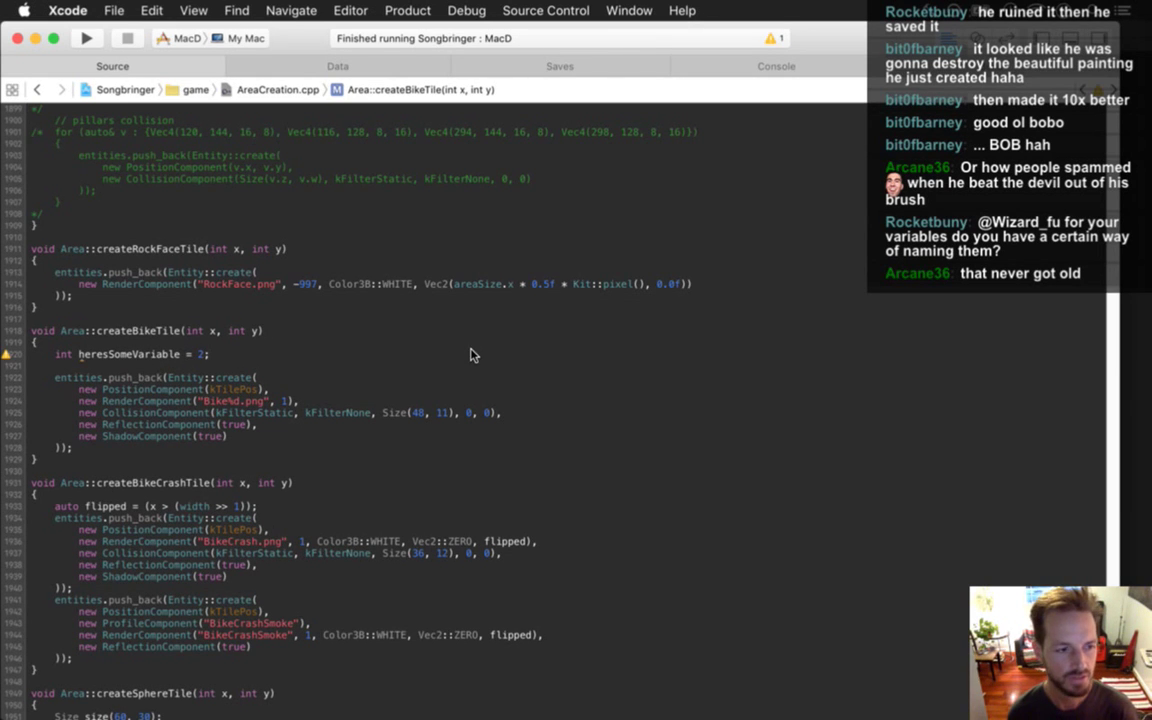
{"action": "key", "text": "Return"}
{"action": "type", "text": "int"}
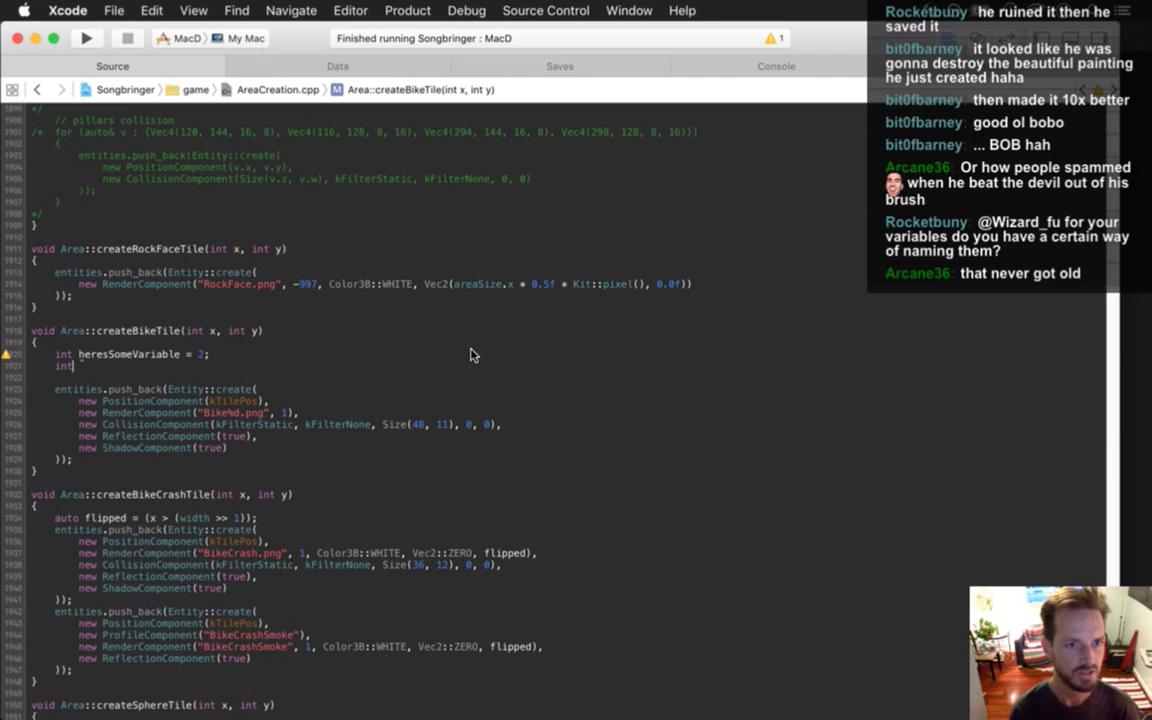
{"action": "type", "text": " heresAnot"}
{"action": "key", "text": "BackSpace"}
{"action": "key", "text": "BackSpace"}
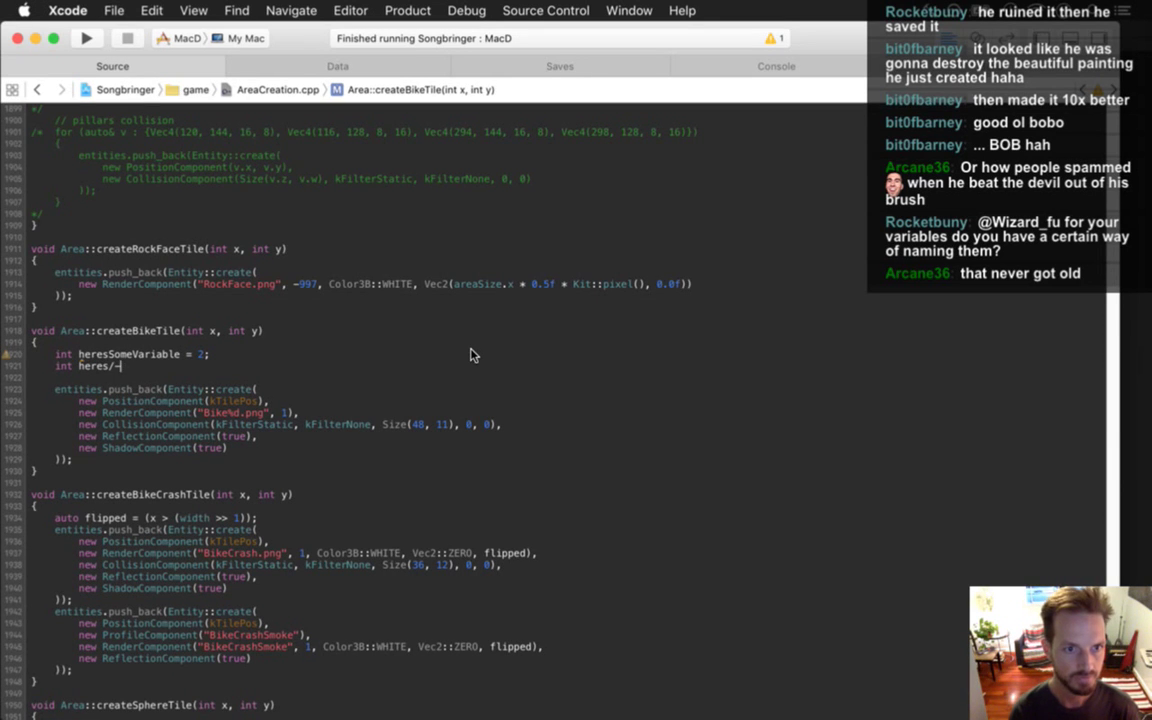
{"action": "type", "text": "sime"}
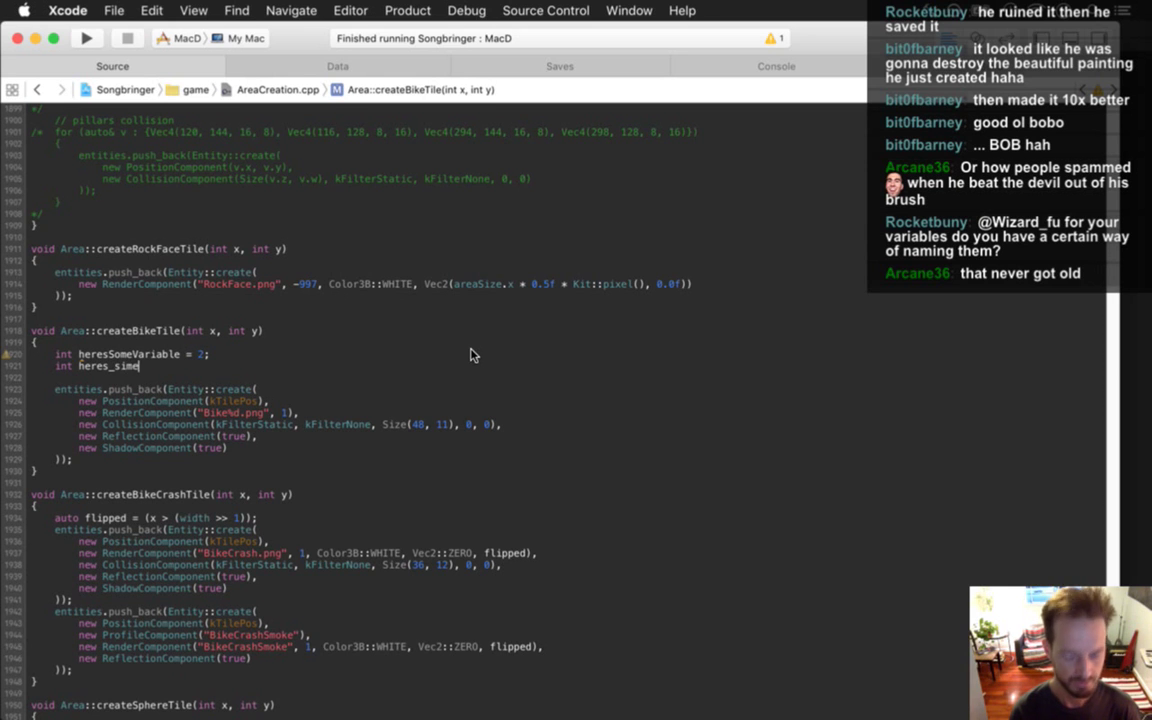
{"action": "key", "text": "BackSpace"}
{"action": "key", "text": "BackSpace"}
{"action": "key", "text": "BackSpace"}
{"action": "type", "text": "ome"}
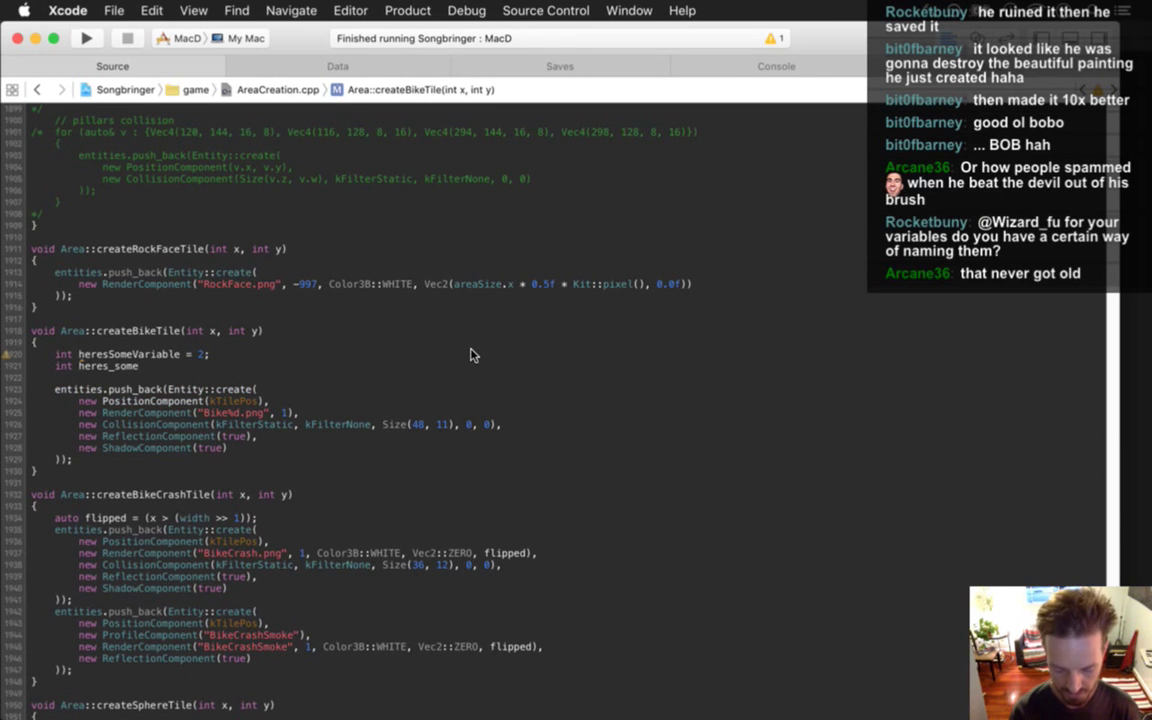
{"action": "type", "text": "_variable = 1;"}
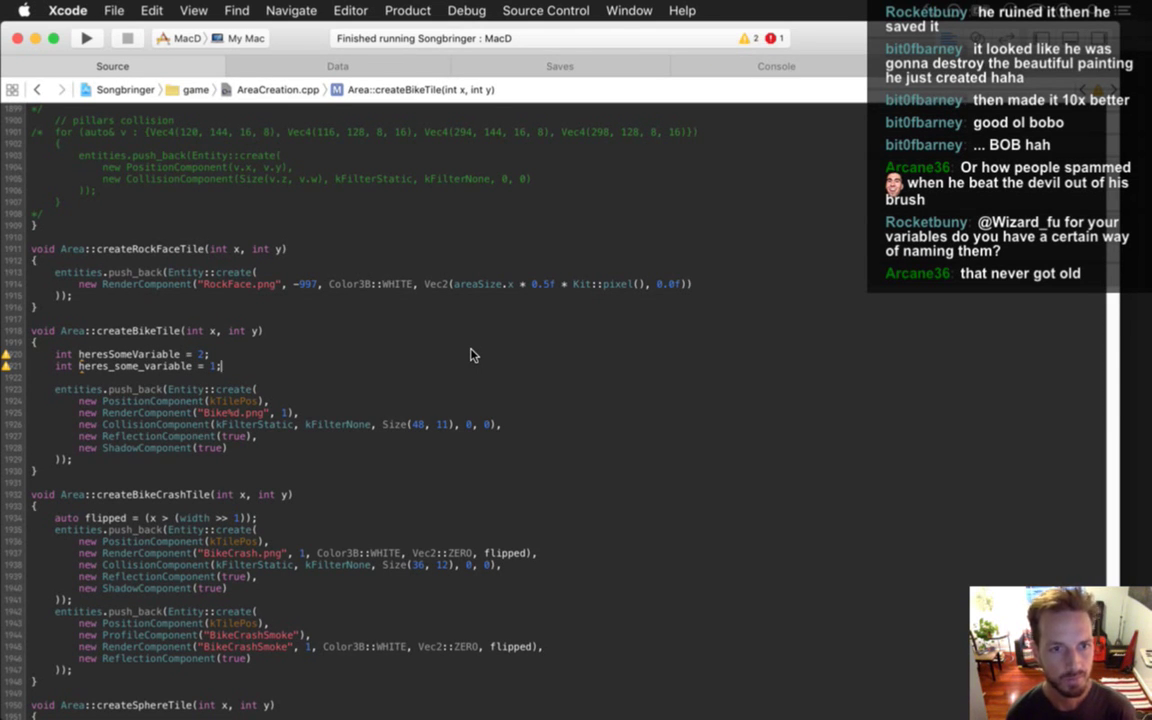
{"action": "key", "text": "Return"}
{"action": "key", "text": "Return"}
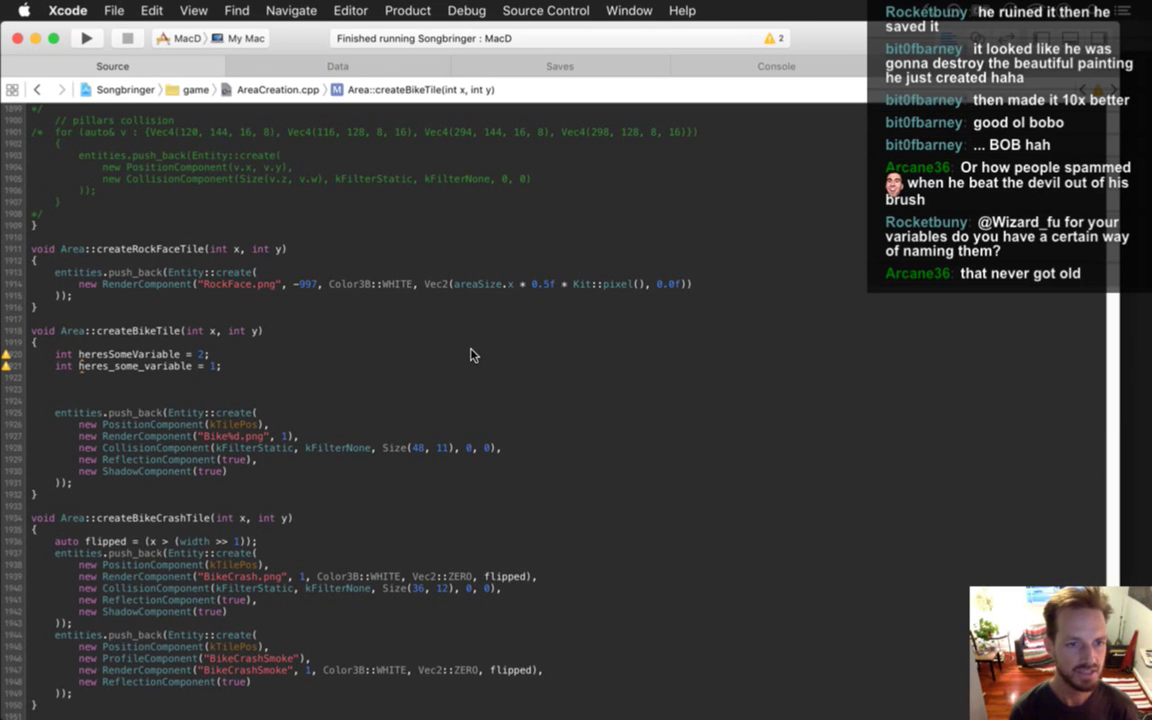
{"action": "type", "text": "int i, a, b, c, d, x,"}
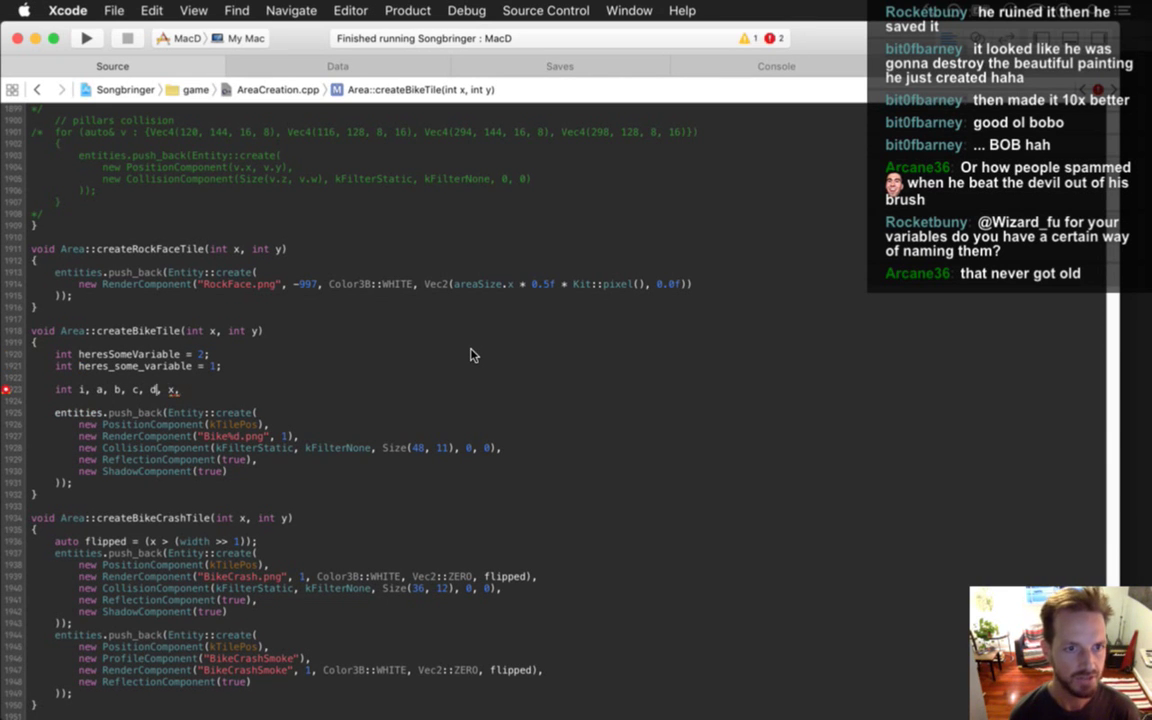
Split the int declaration across lines, removing c and adding w and y.
{"action": "key", "text": "Return"}
{"action": "key", "text": "Return"}
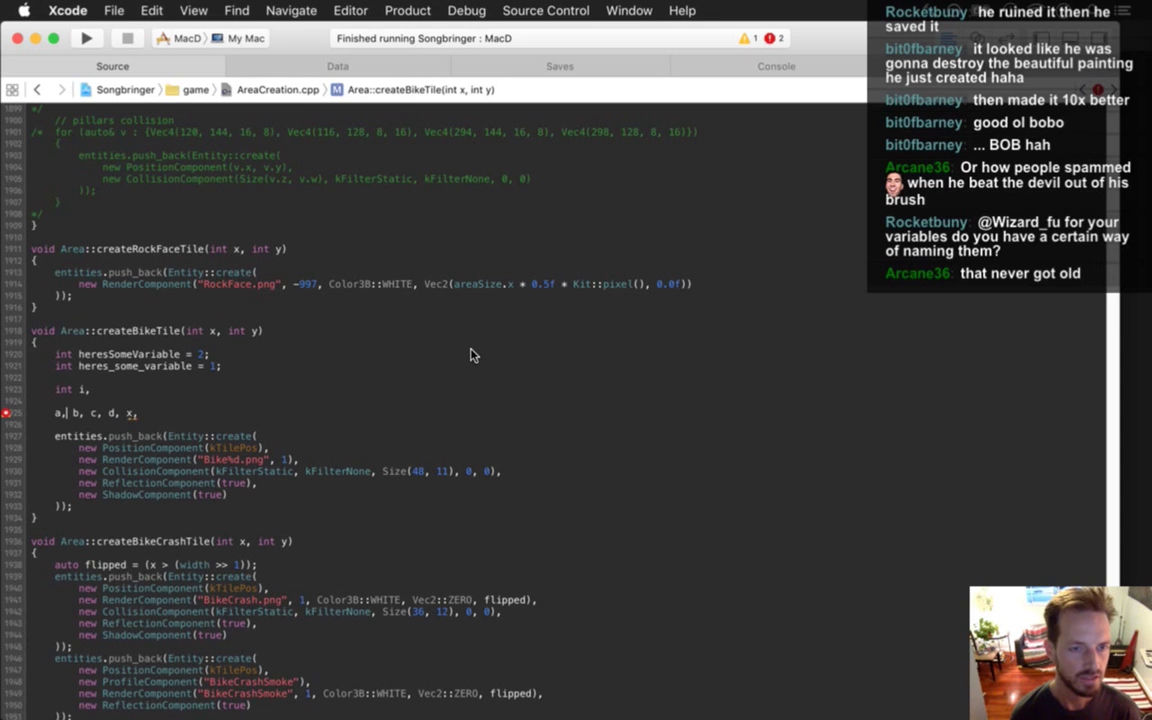
{"action": "key", "text": "Right"}
{"action": "key", "text": "Return"}
{"action": "key", "text": "Return"}
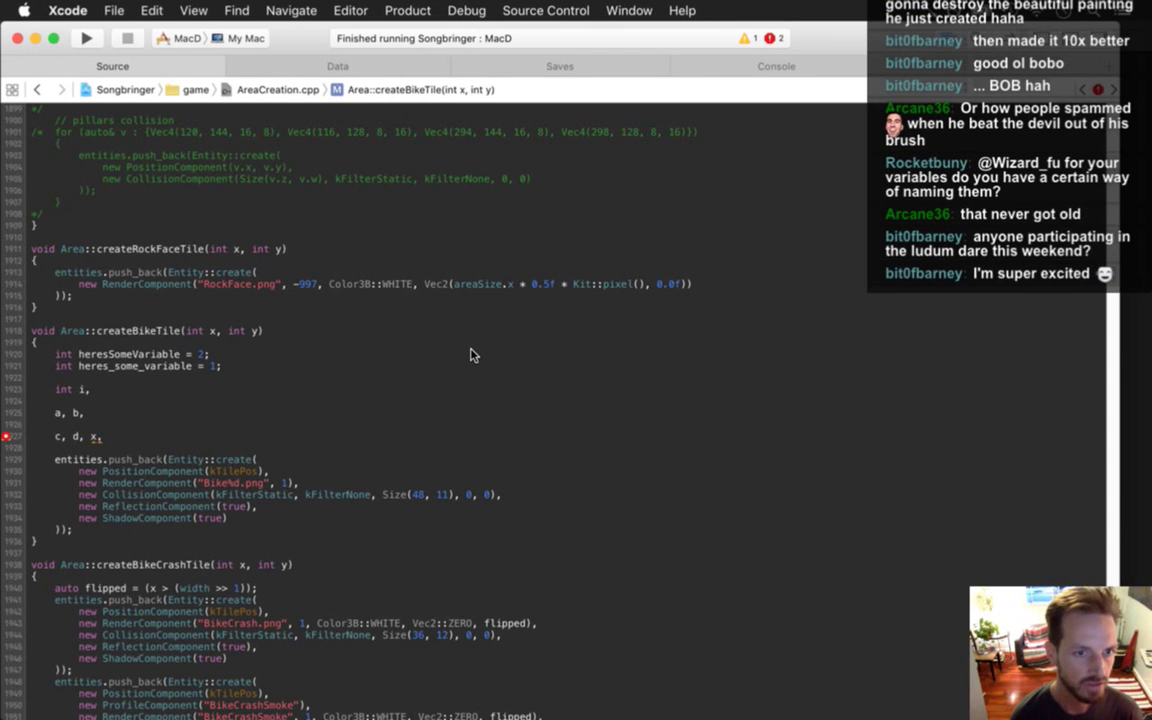
{"action": "key", "text": "Delete"}
{"action": "key", "text": "Delete"}
{"action": "key", "text": "Delete"}
{"action": "key", "text": "Right"}
{"action": "key", "text": "Right"}
{"action": "key", "text": "Right"}
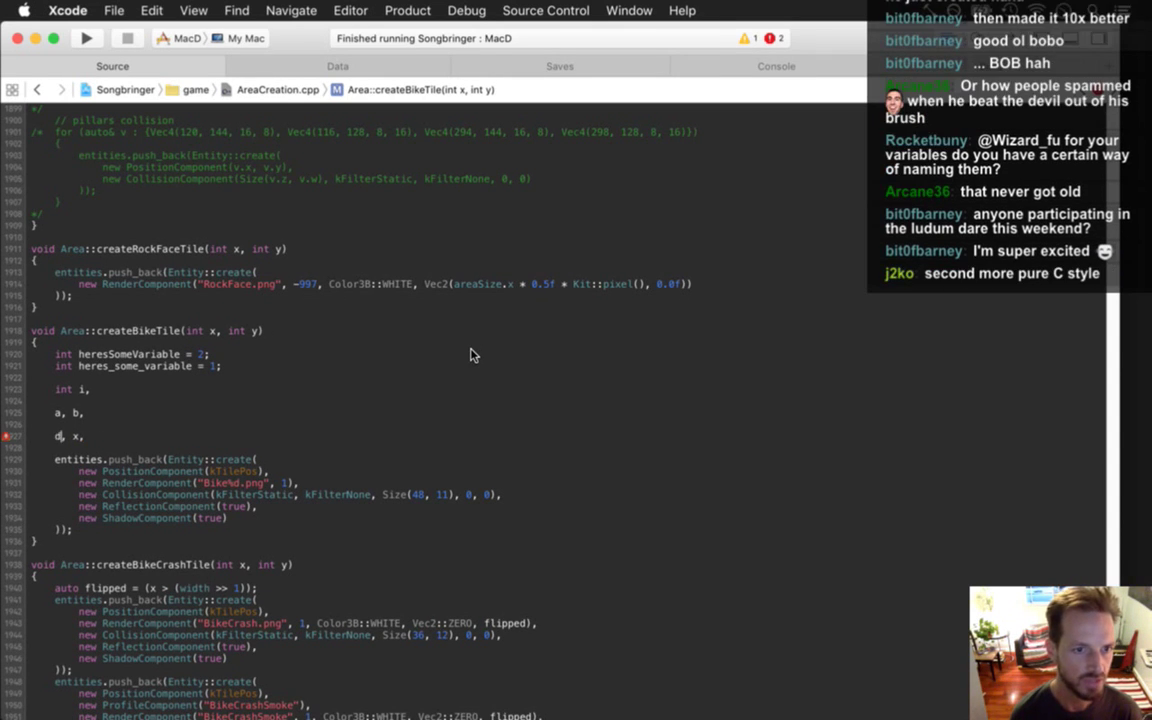
{"action": "key", "text": "Return"}
{"action": "key", "text": "Return"}
{"action": "key", "text": "Return"}
{"action": "key", "text": "Return"}
{"action": "key", "text": "Up"}
{"action": "key", "text": "Up"}
{"action": "type", "text": "w"}
{"action": "type", "text": ","}
{"action": "key", "text": "Down"}
{"action": "key", "text": "Down"}
{"action": "type", "text": "y,"}
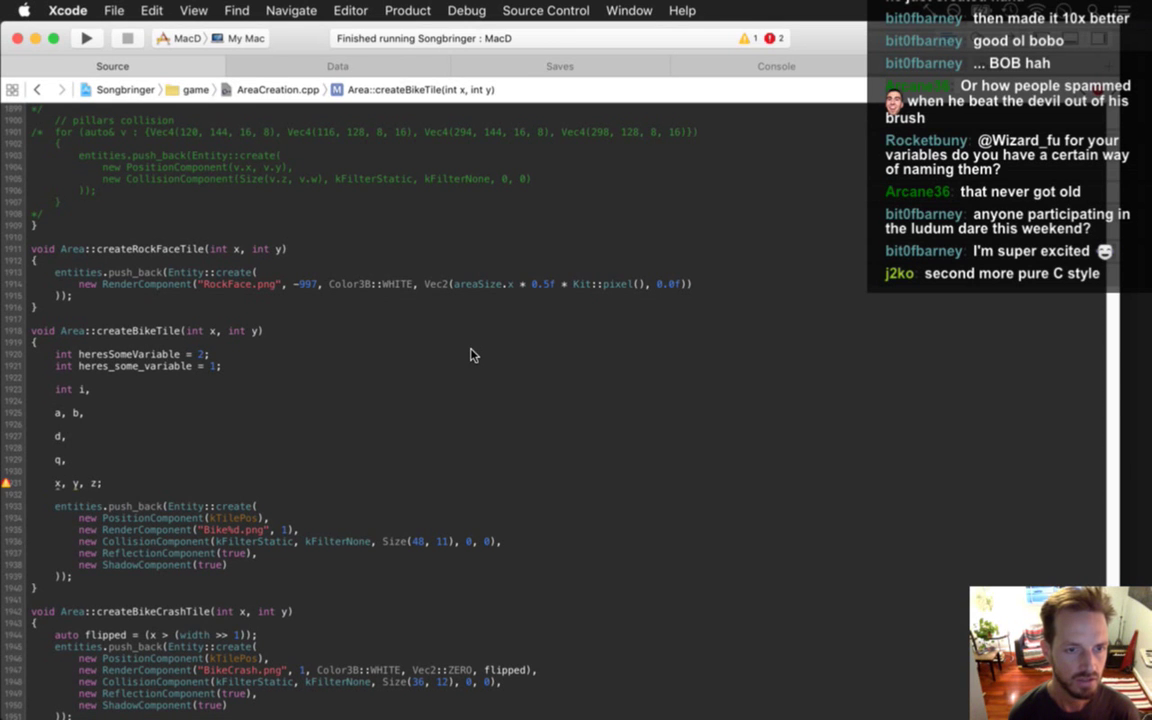
Delete the multi-line declaration and both example variables, then return to Photoshop.
{"action": "key", "text": "shift+Down"}
{"action": "key", "text": "shift+Down"}
{"action": "key", "text": "shift+Down"}
{"action": "key", "text": "shift+Down"}
{"action": "key", "text": "shift+Down"}
{"action": "key", "text": "shift+Down"}
{"action": "key", "text": "shift+Down"}
{"action": "key", "text": "shift+Down"}
{"action": "key", "text": "shift+Down"}
{"action": "key", "text": "BackSpace"}
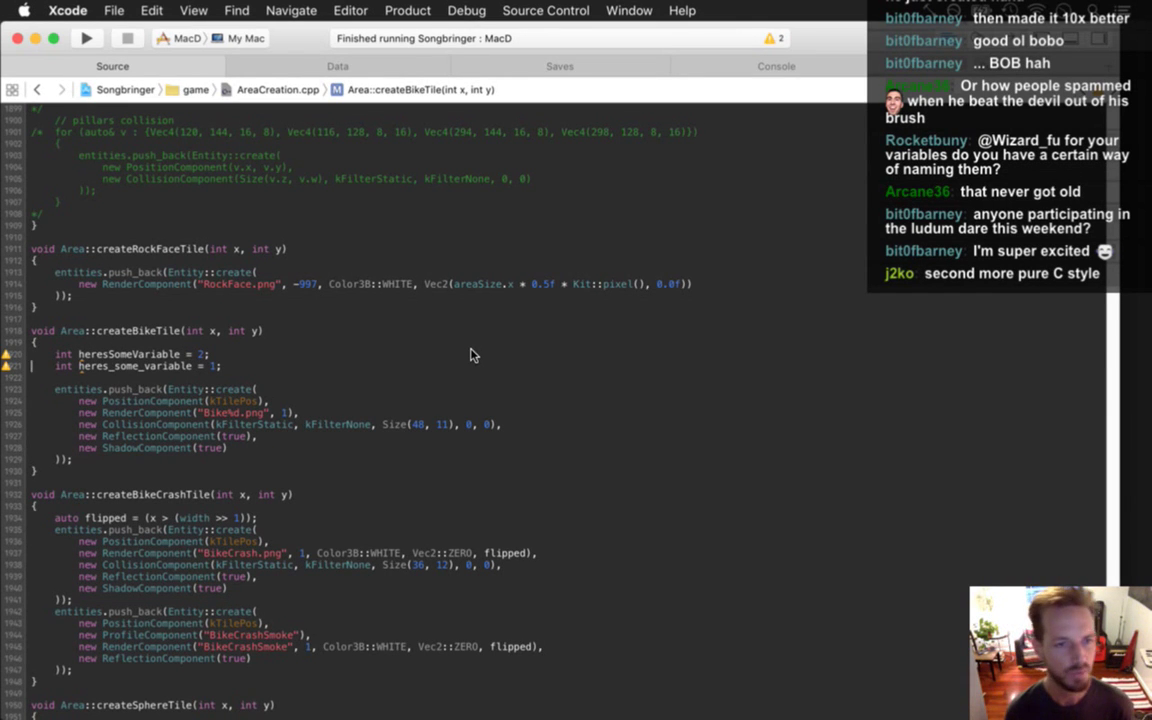
{"action": "key", "text": "shift+Down"}
{"action": "key", "text": "shift+Down"}
{"action": "key", "text": "shift+Down"}
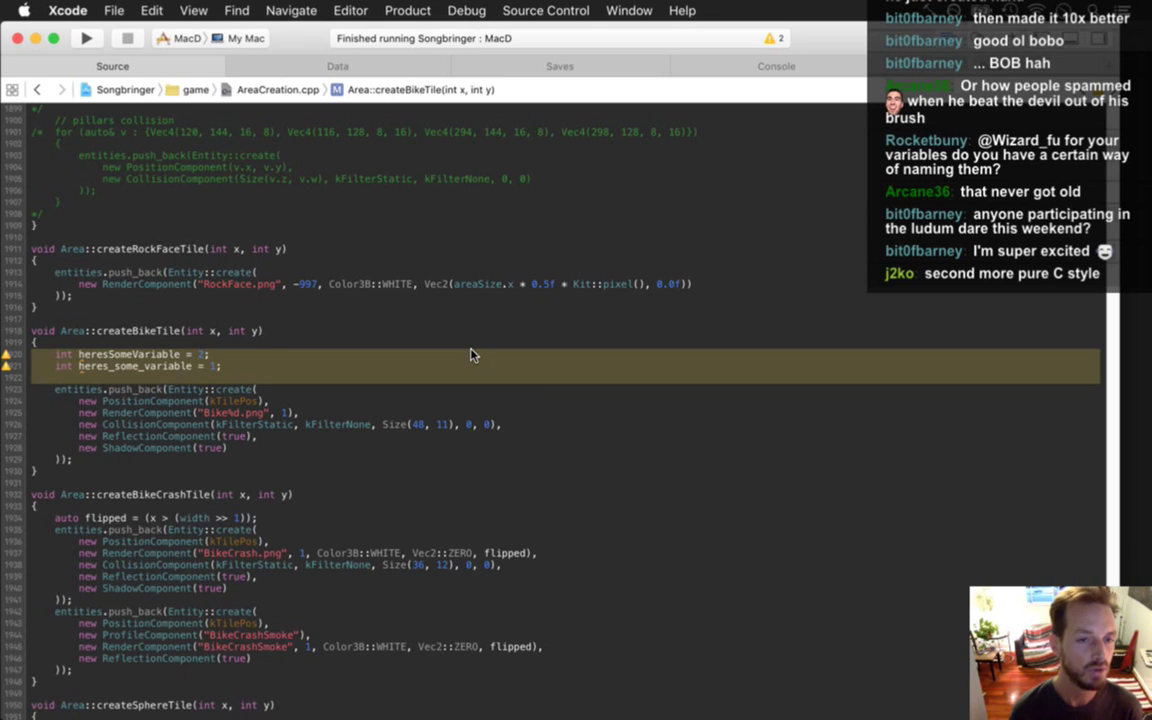
{"action": "key", "text": "BackSpace"}
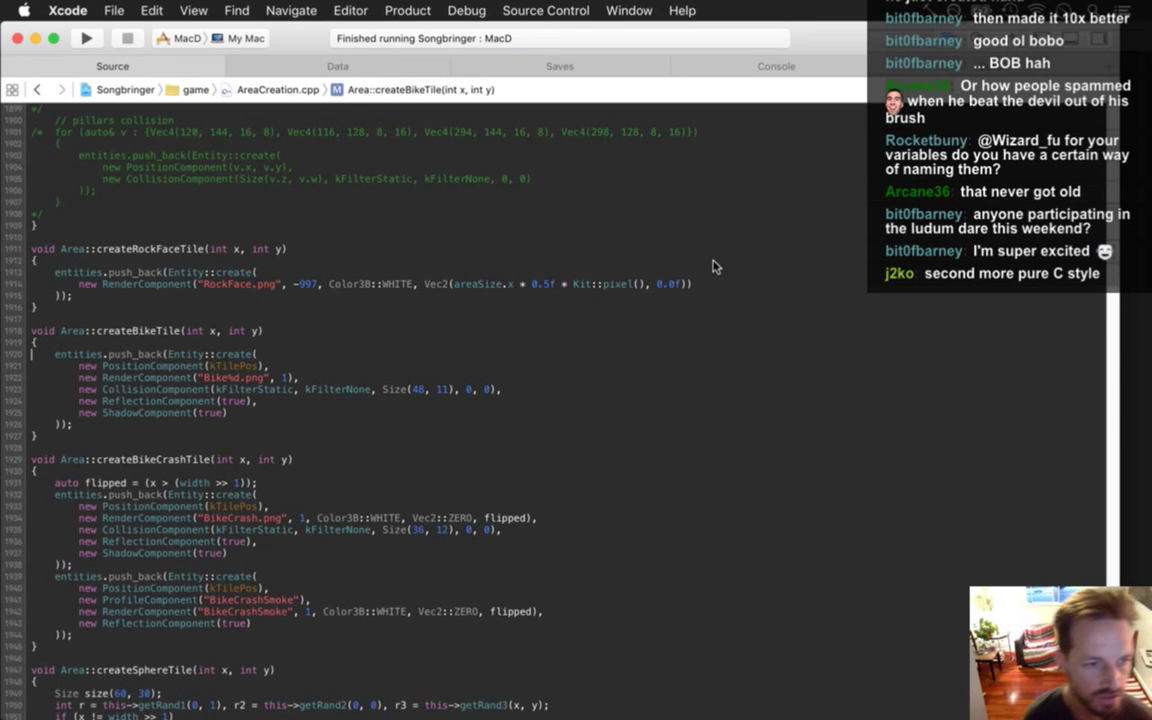
{"action": "key", "text": "super+Tab"}
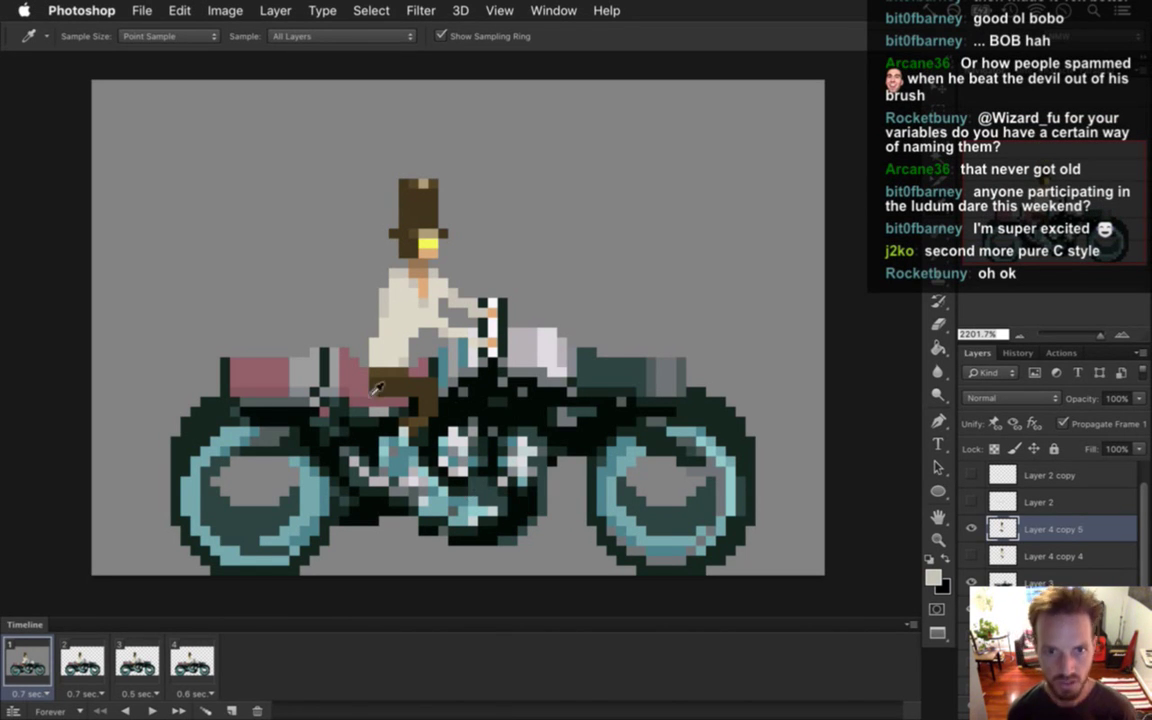
Sample the trouser brown and add a pixel extending the rider's leg.
{"action": "left_click", "coordinate": [390, 372]}
{"action": "key", "text": "e"}
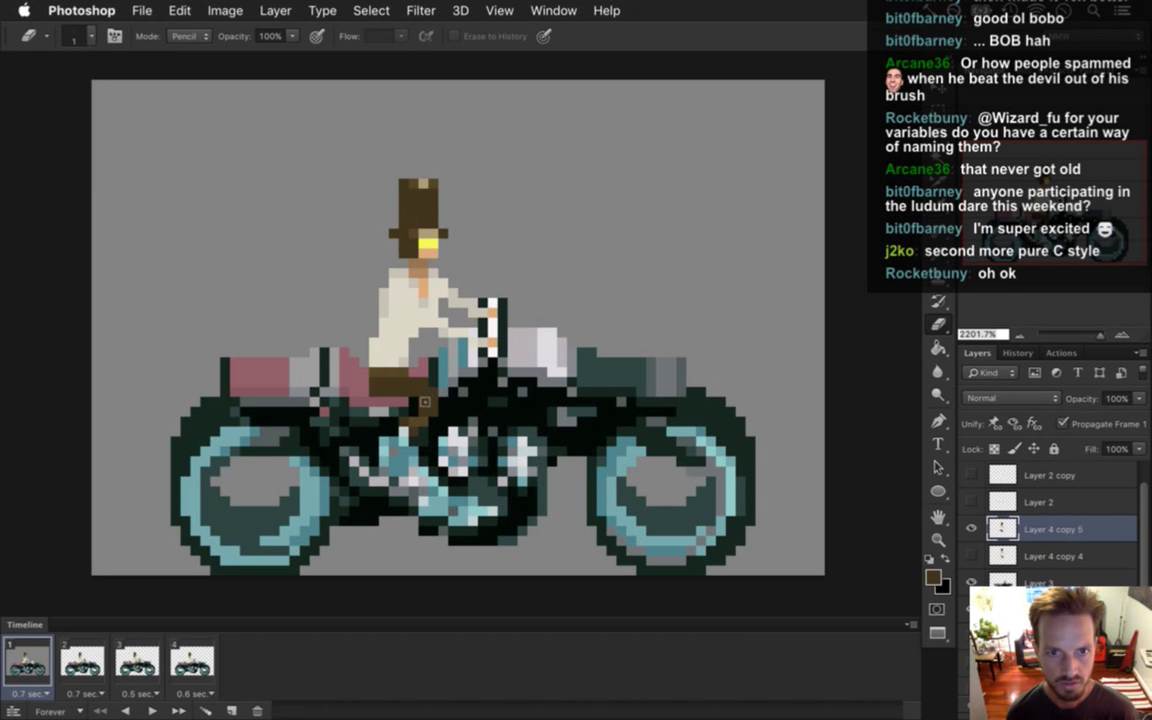
{"action": "key", "text": "i"}
{"action": "key", "text": "b"}
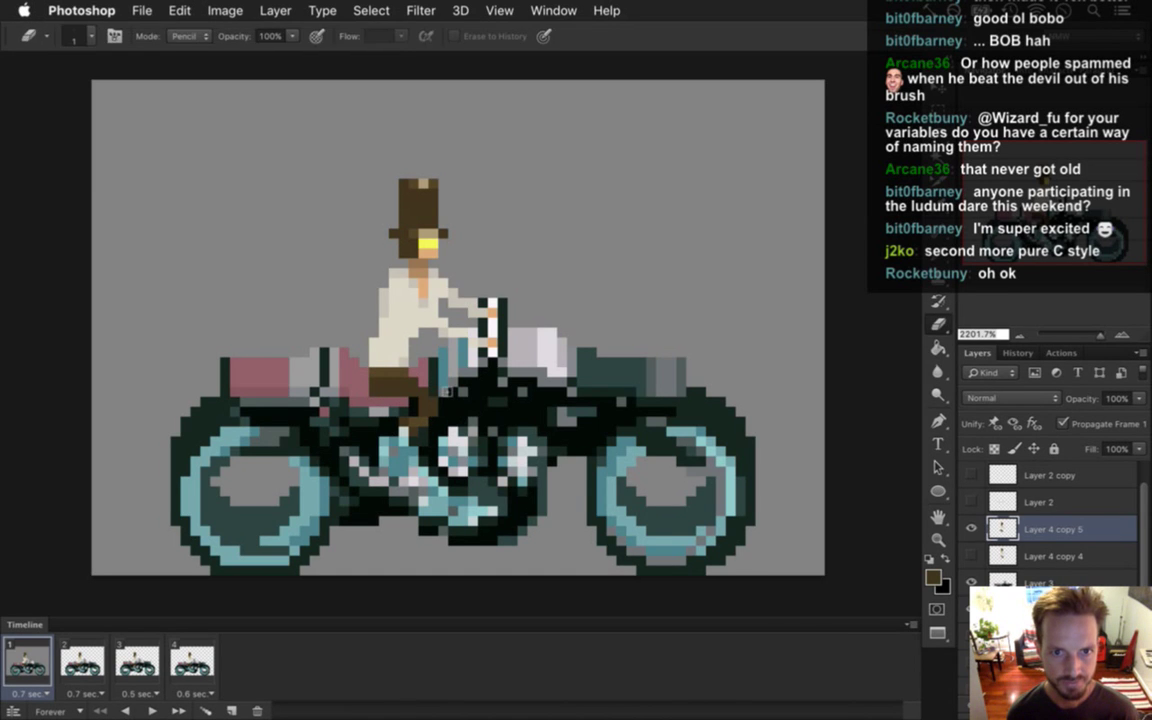
{"action": "key", "text": "i"}
{"action": "key", "text": "b"}
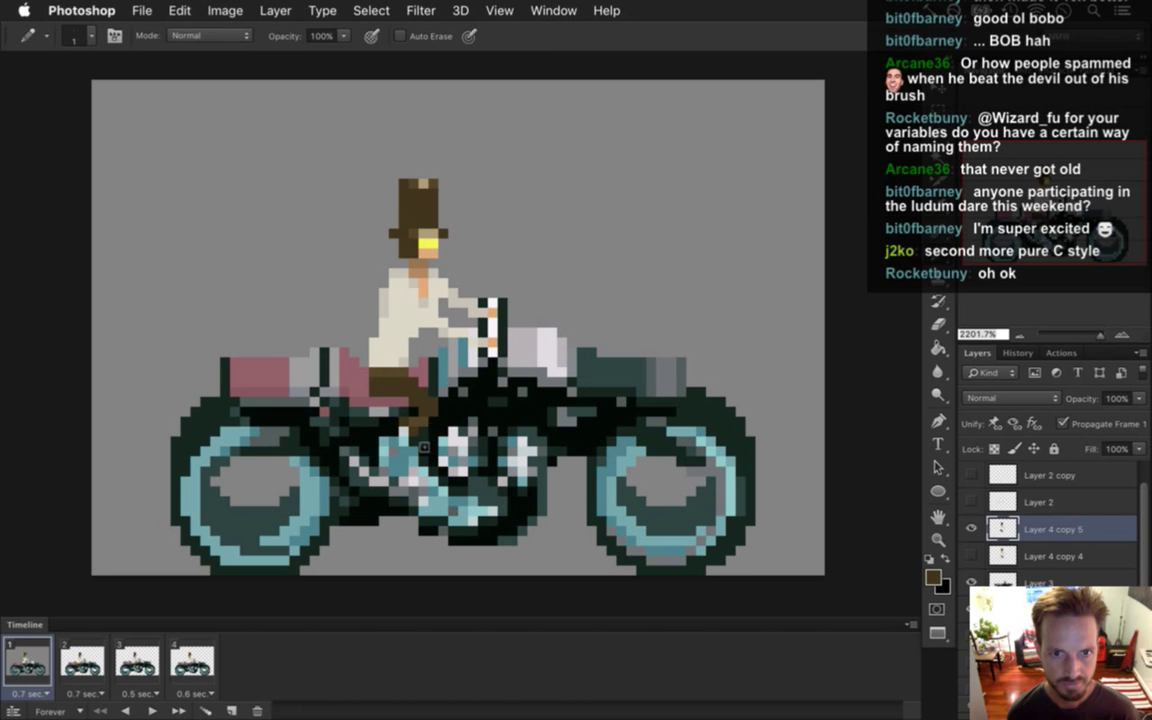
{"action": "left_click", "coordinate": [427, 412]}
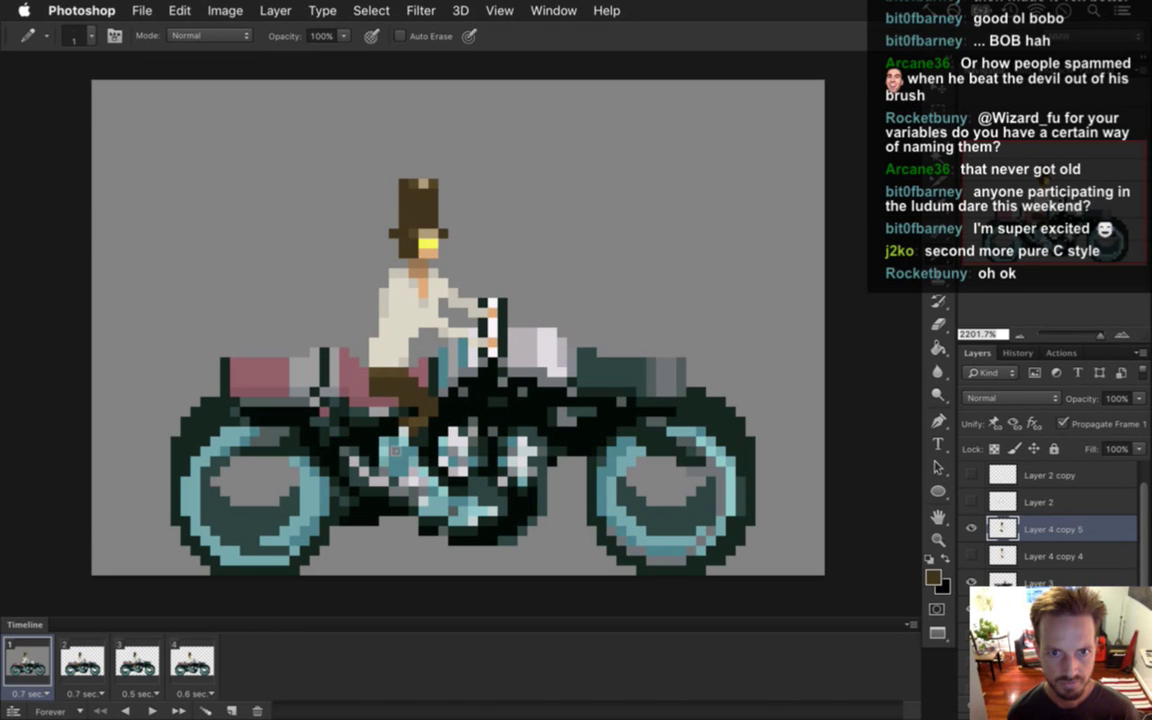
Refine the leg pixels with Eraser and Pencil, then sample the cream shirt colour.
{"action": "key", "text": "e"}
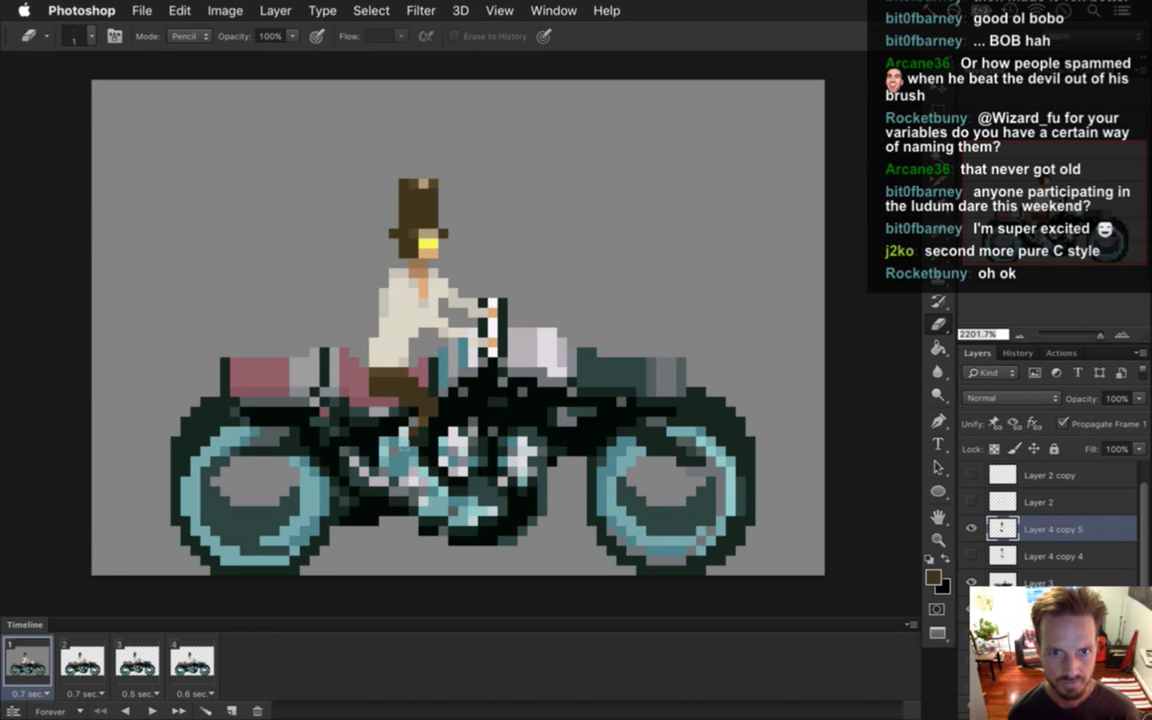
{"action": "key", "text": "b"}
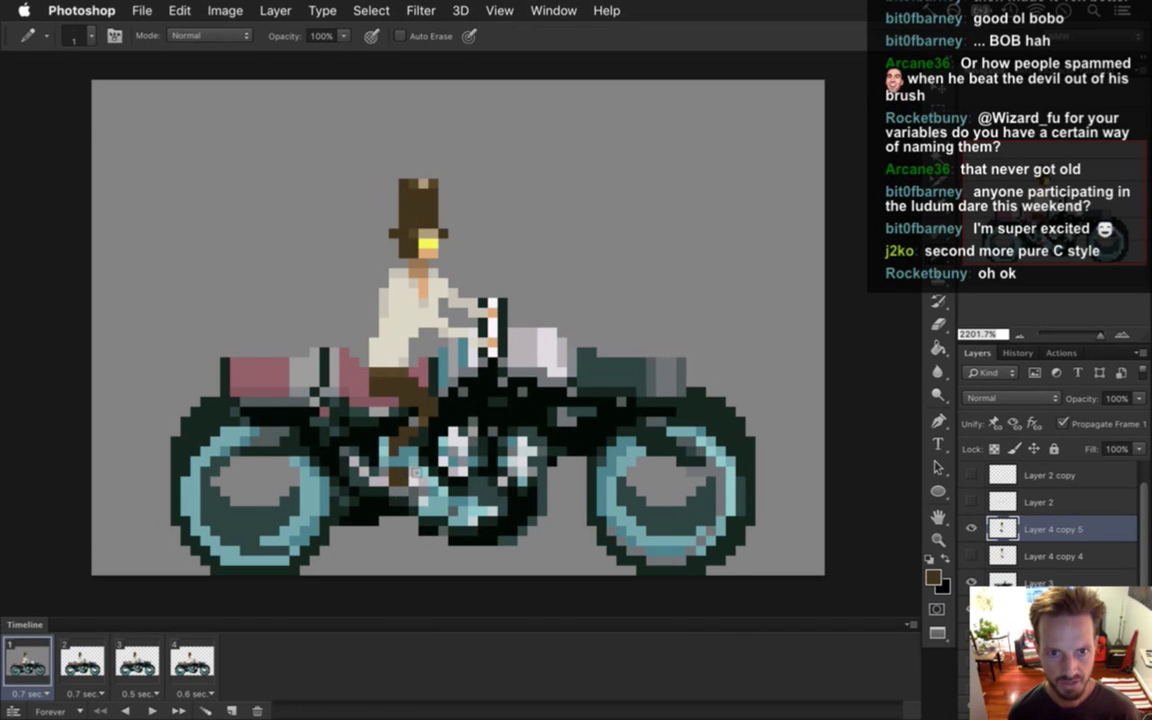
{"action": "key", "text": "e"}
{"action": "key", "text": "b"}
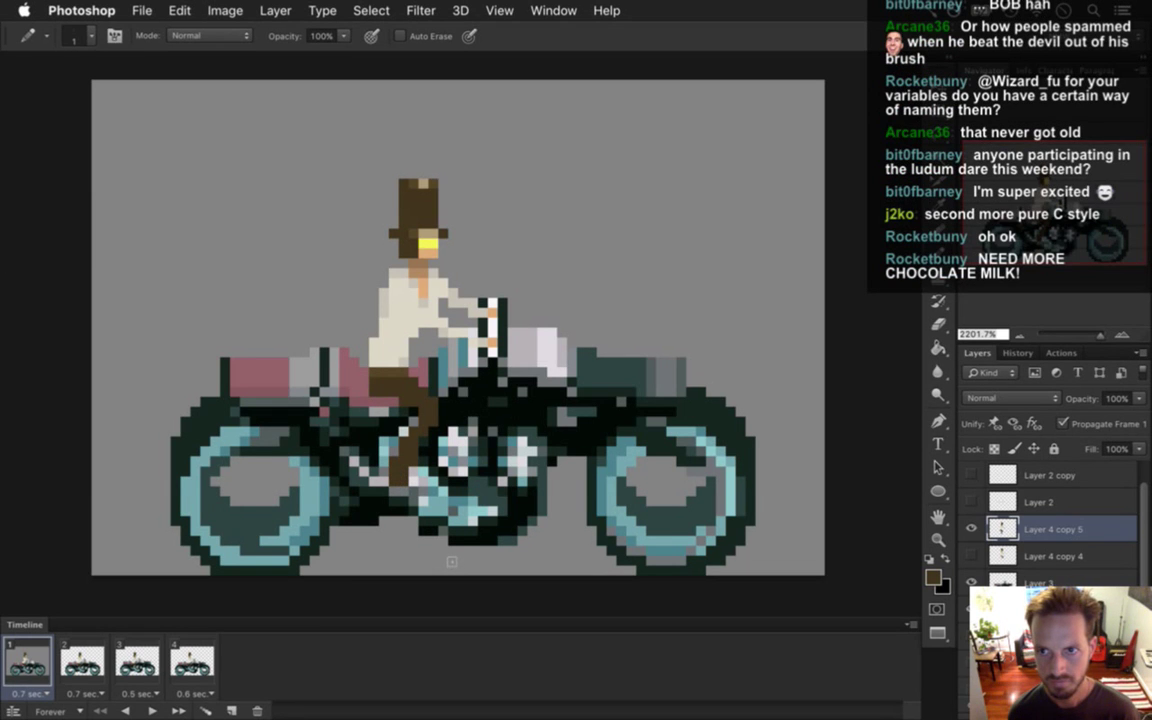
{"action": "key", "text": "e"}
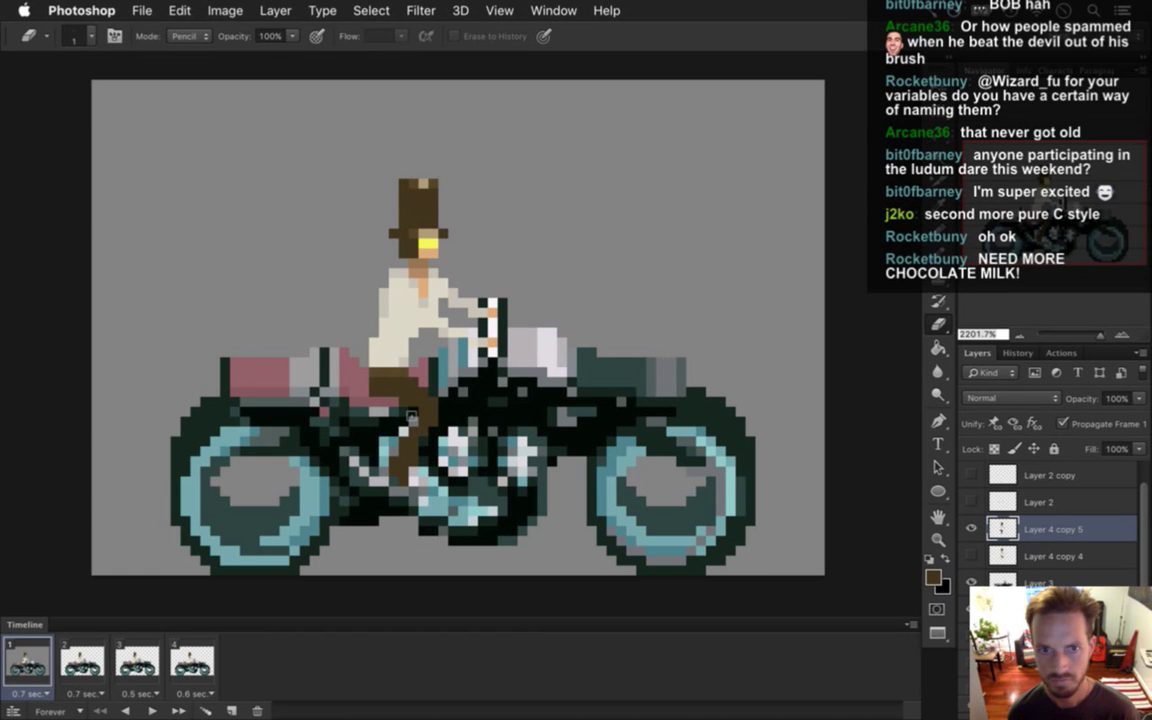
{"action": "key", "text": "i"}
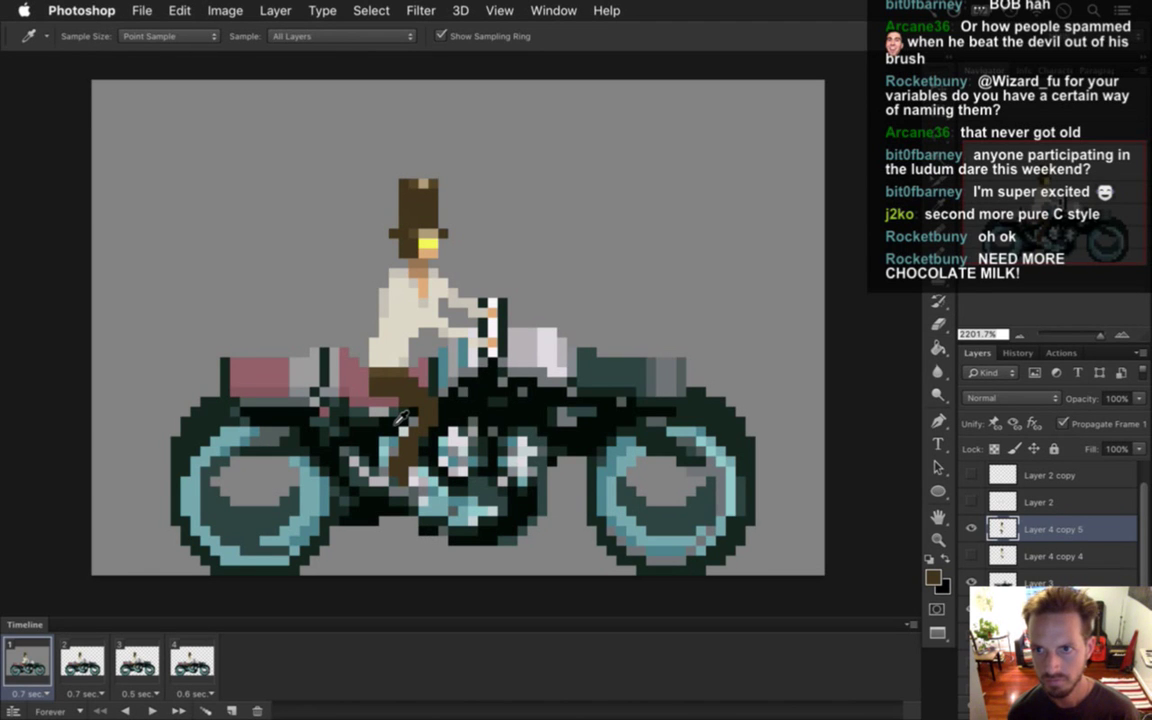
{"action": "left_click", "coordinate": [365, 322]}
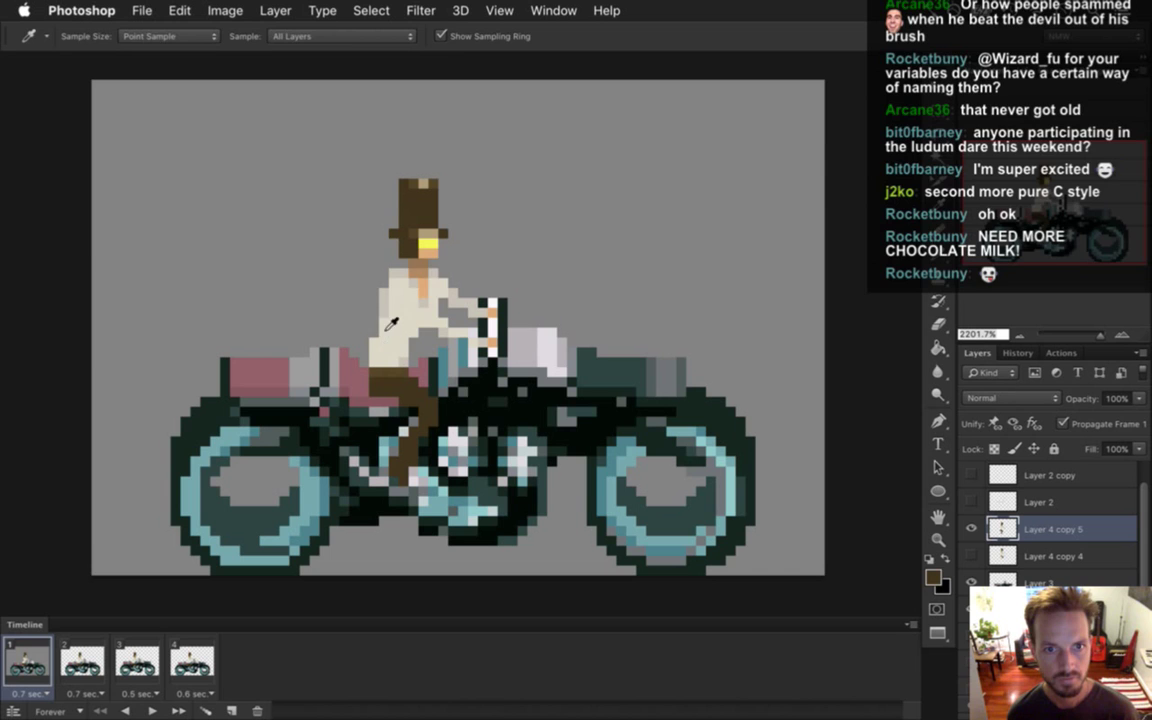
{"action": "key", "text": "b"}
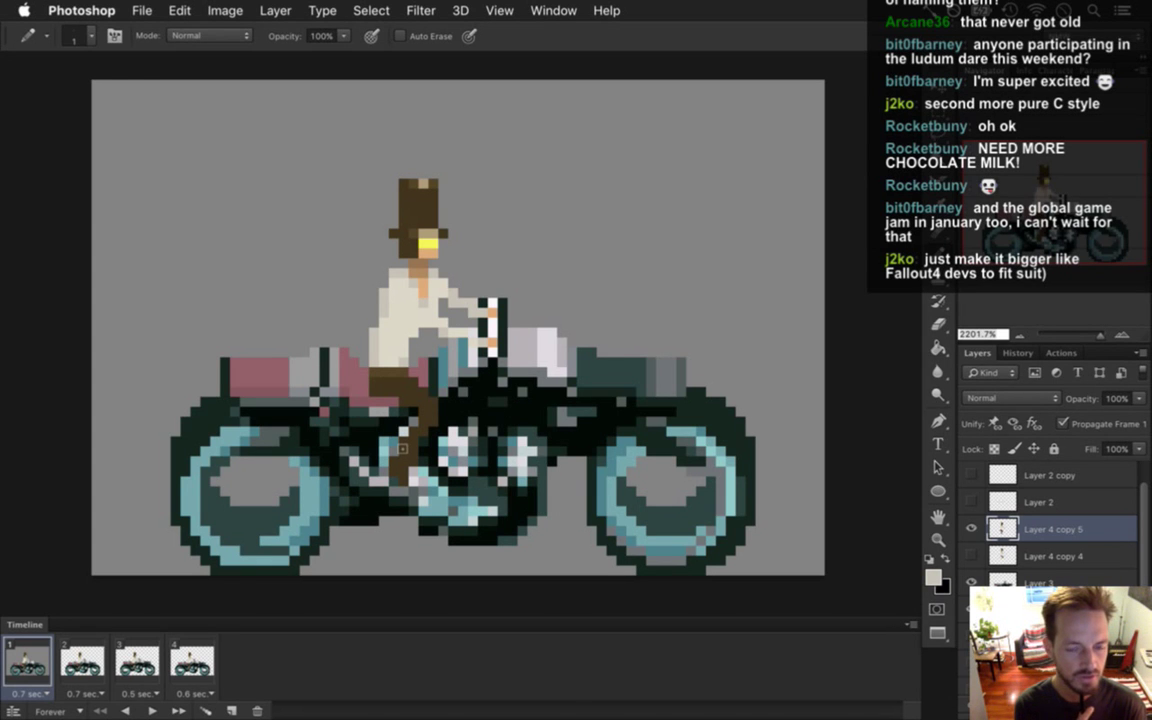
{"action": "key", "text": "super+Tab"}
{"action": "key", "text": "super+shift+Tab"}
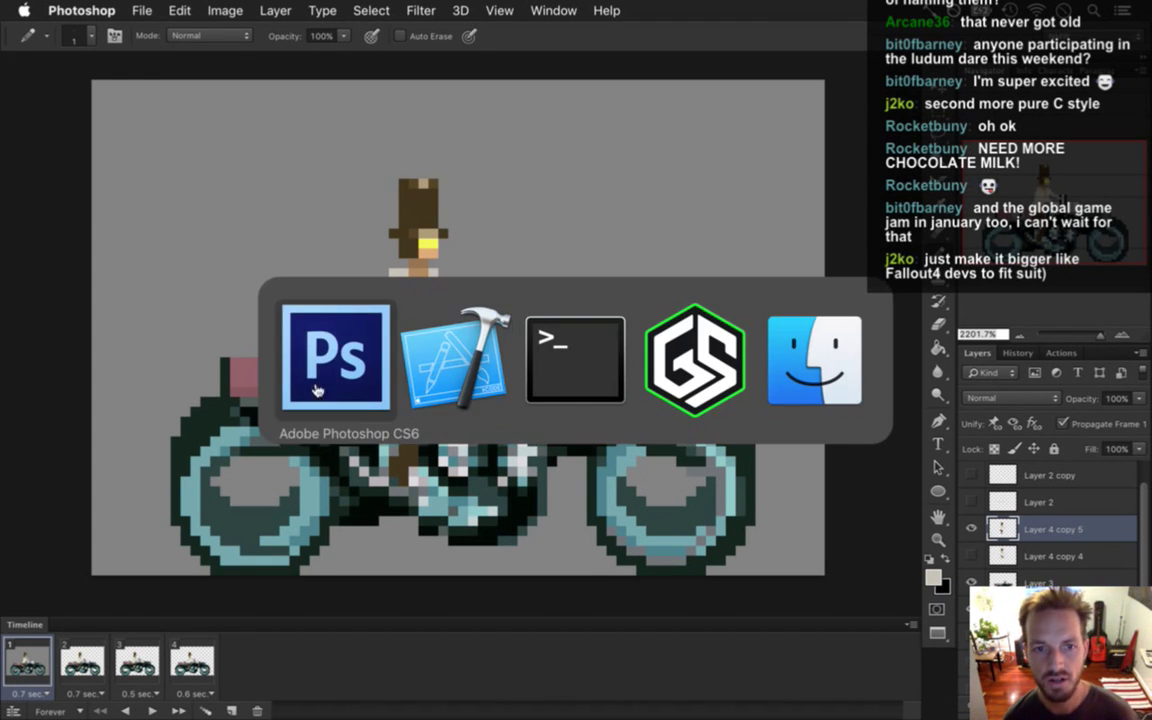
{"action": "key", "text": "super+Tab"}
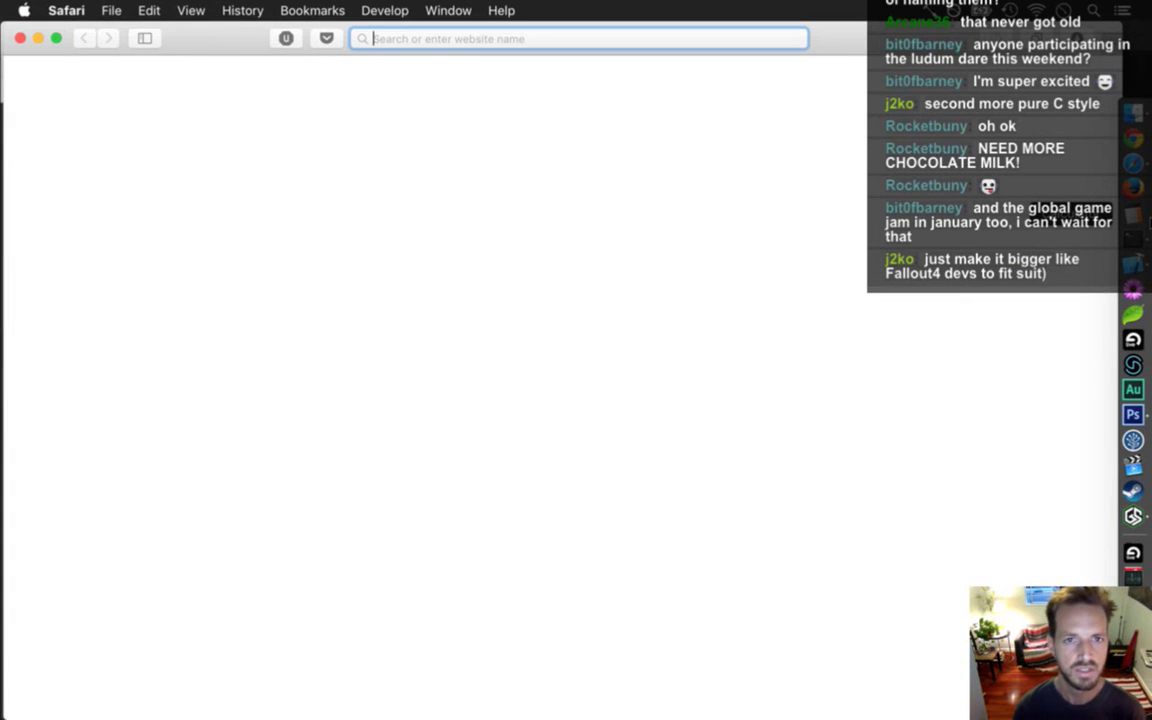
{"action": "type", "text": "awes"}
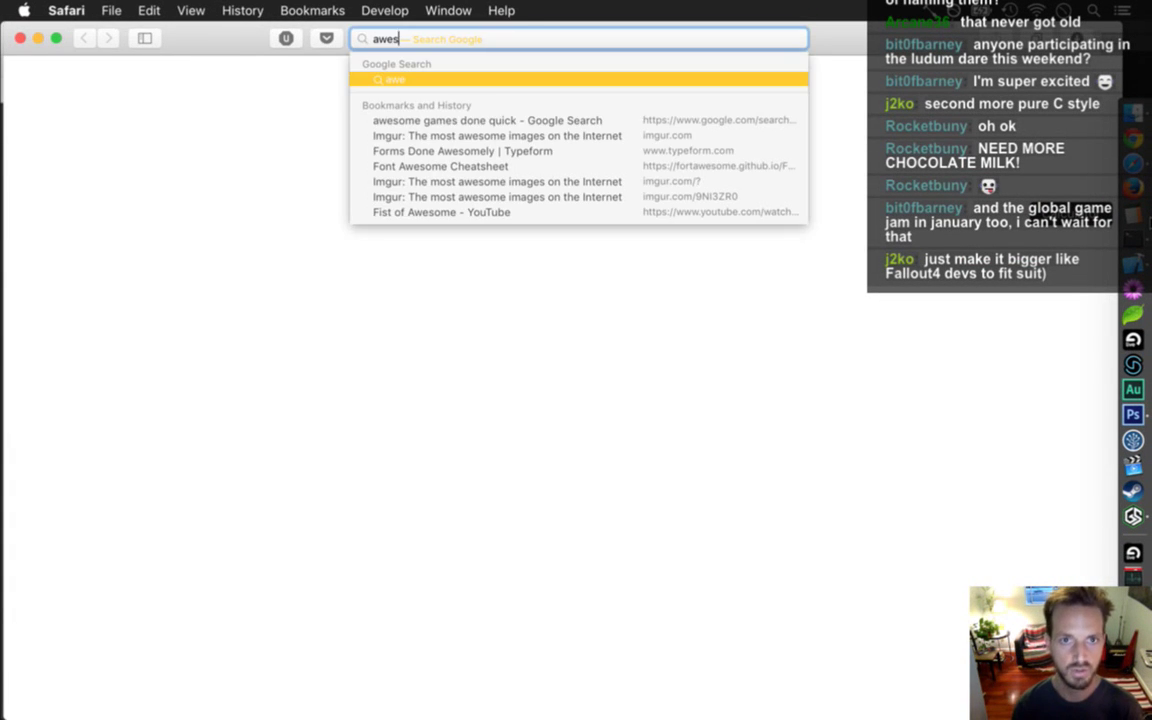
{"action": "type", "text": "ome games done quick"}
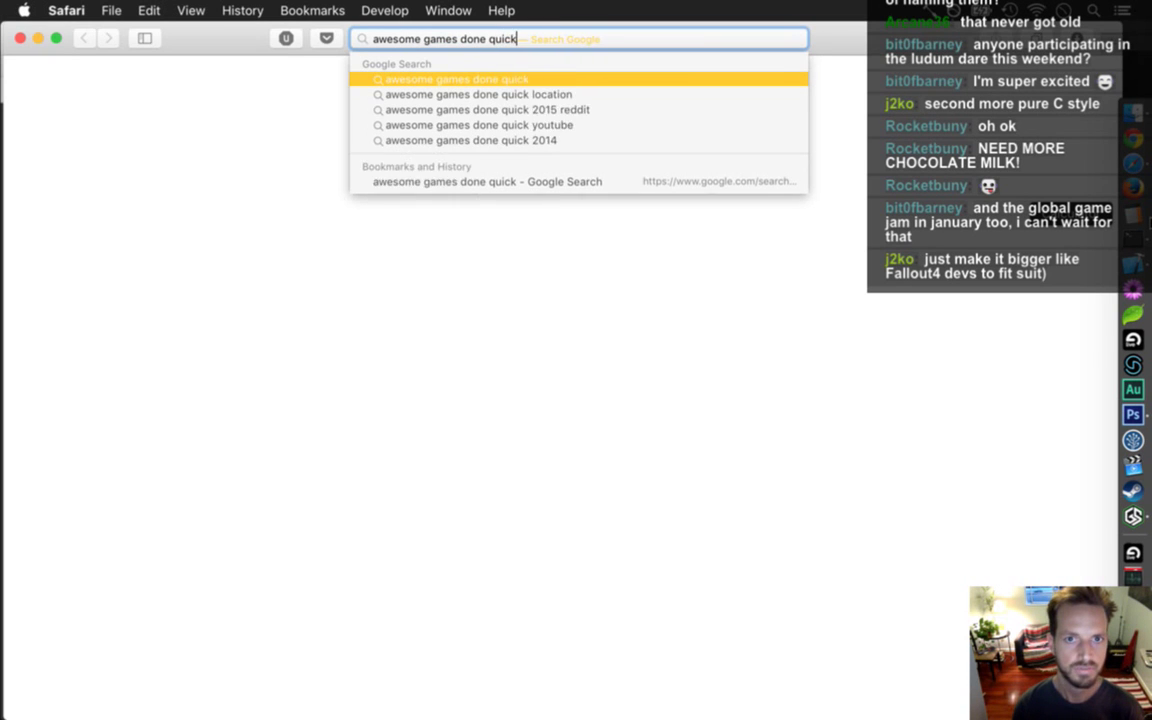
{"action": "key", "text": "Return"}
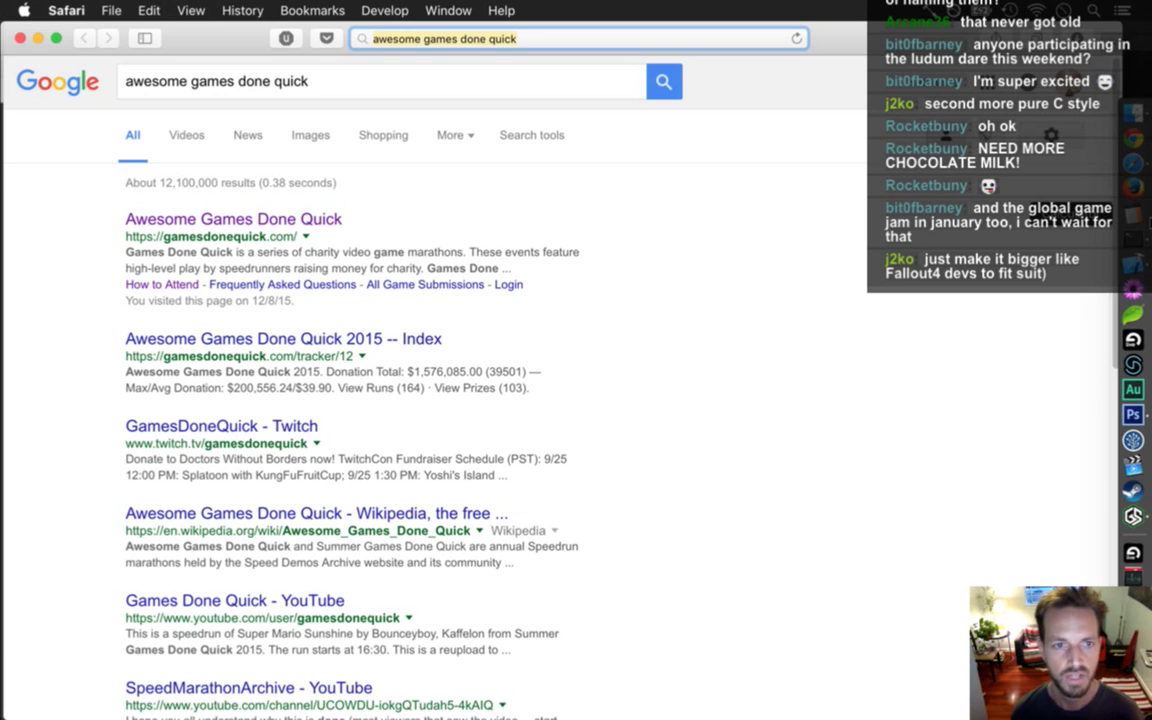
{"action": "left_click", "coordinate": [284, 221]}
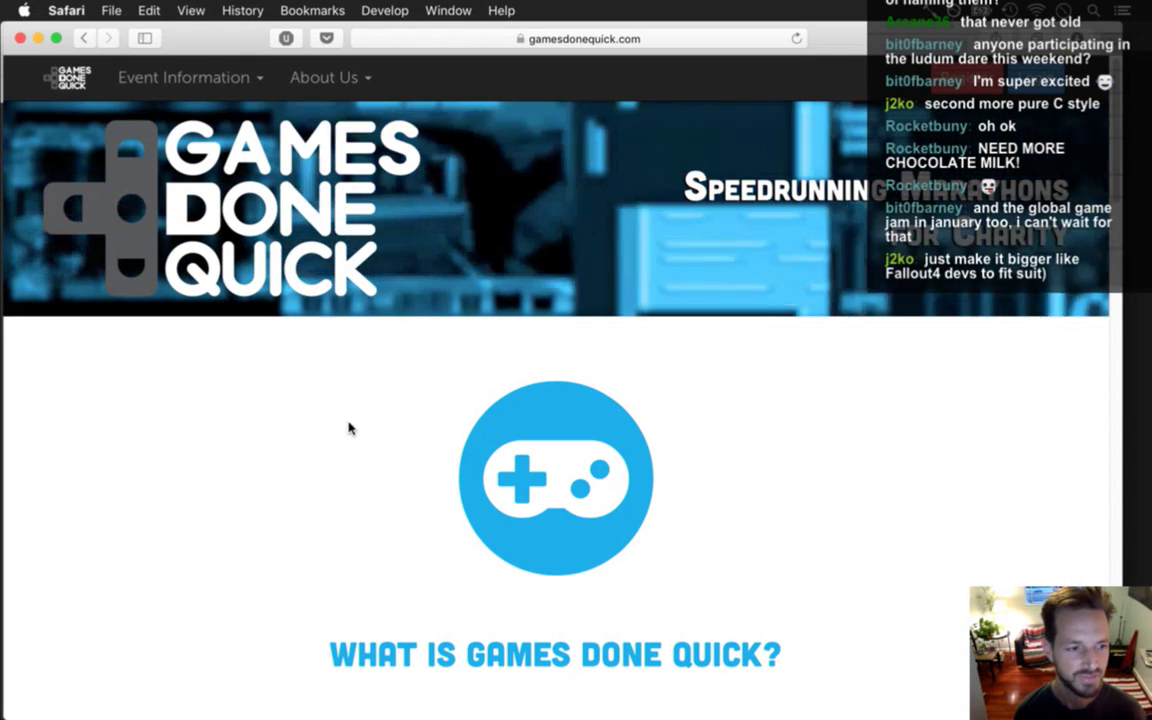
{"action": "scroll", "coordinate": [1110, 115], "scroll_direction": "down", "scroll_amount": 10}
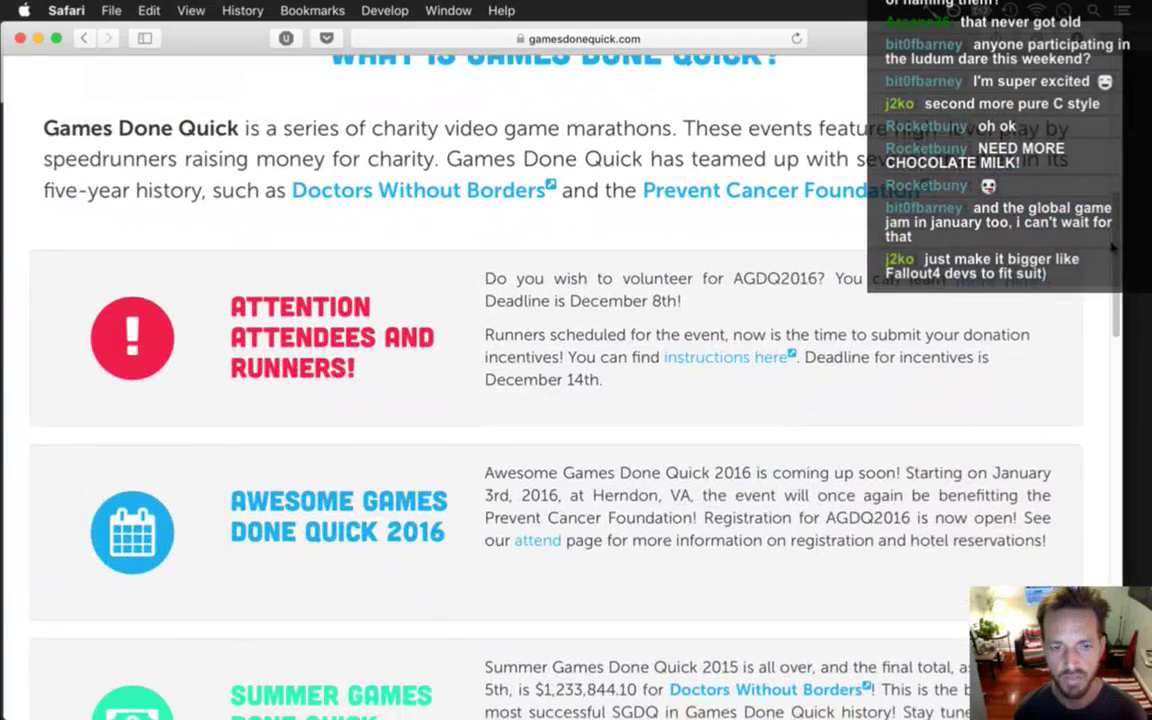
{"action": "scroll", "coordinate": [1110, 286], "scroll_direction": "down", "scroll_amount": 4}
{"action": "scroll", "coordinate": [1110, 286], "scroll_direction": "down", "scroll_amount": 13}
{"action": "scroll", "coordinate": [1090, 456], "scroll_direction": "down", "scroll_amount": 2}
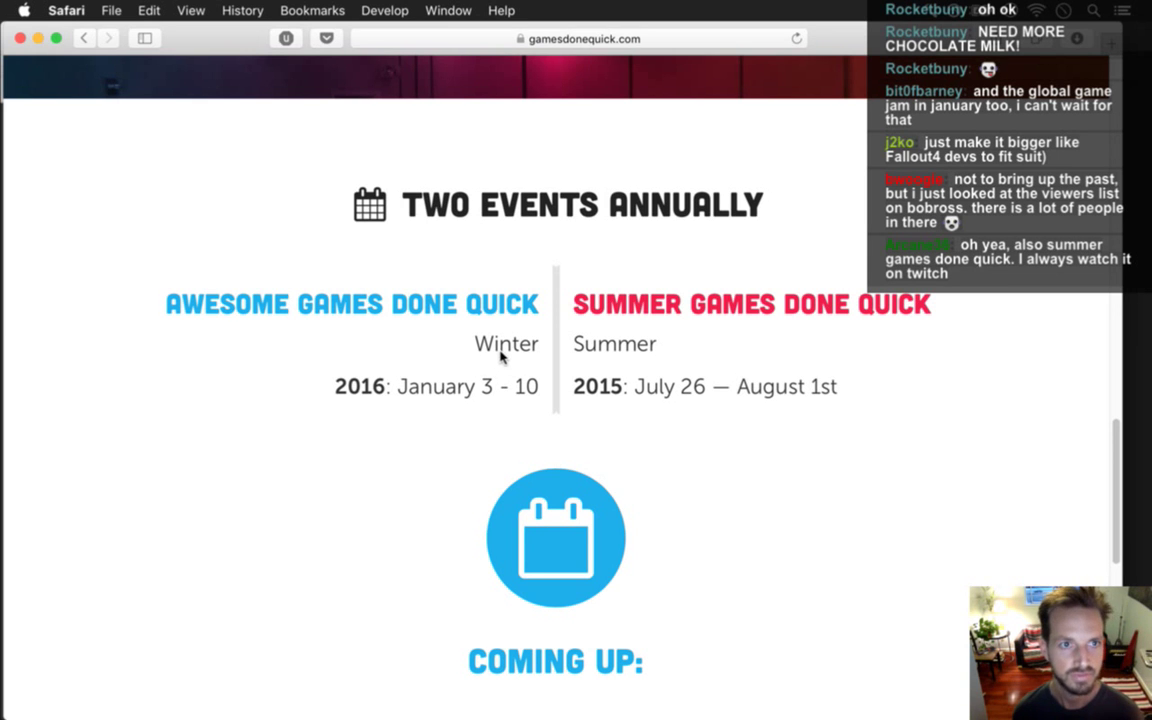
{"action": "key", "text": "super+Tab"}
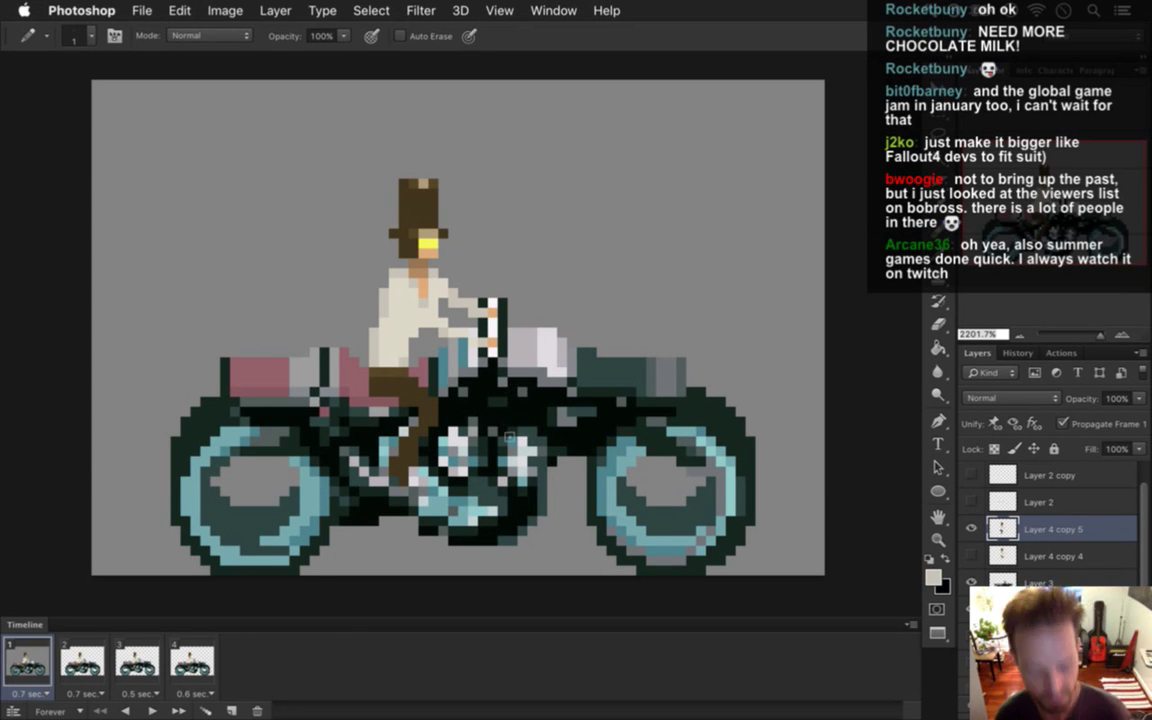
{"action": "key", "text": "i"}
{"action": "left_click", "coordinate": [360, 348]}
{"action": "key", "text": "b"}
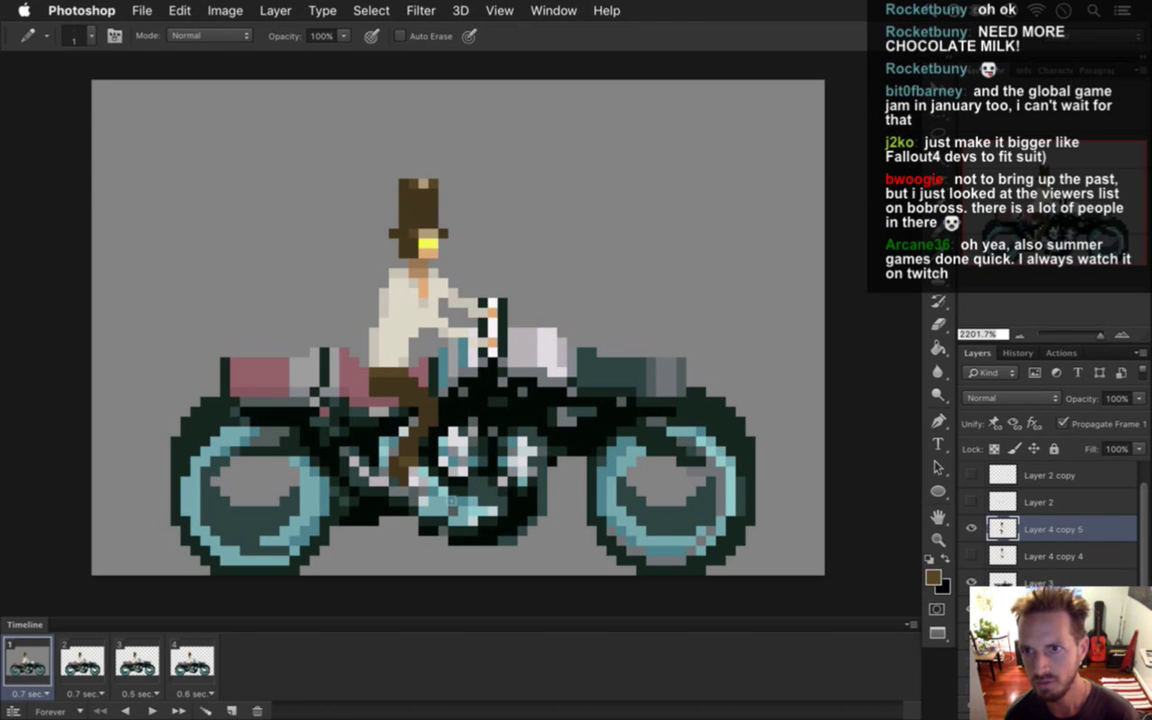
{"action": "key", "text": "i"}
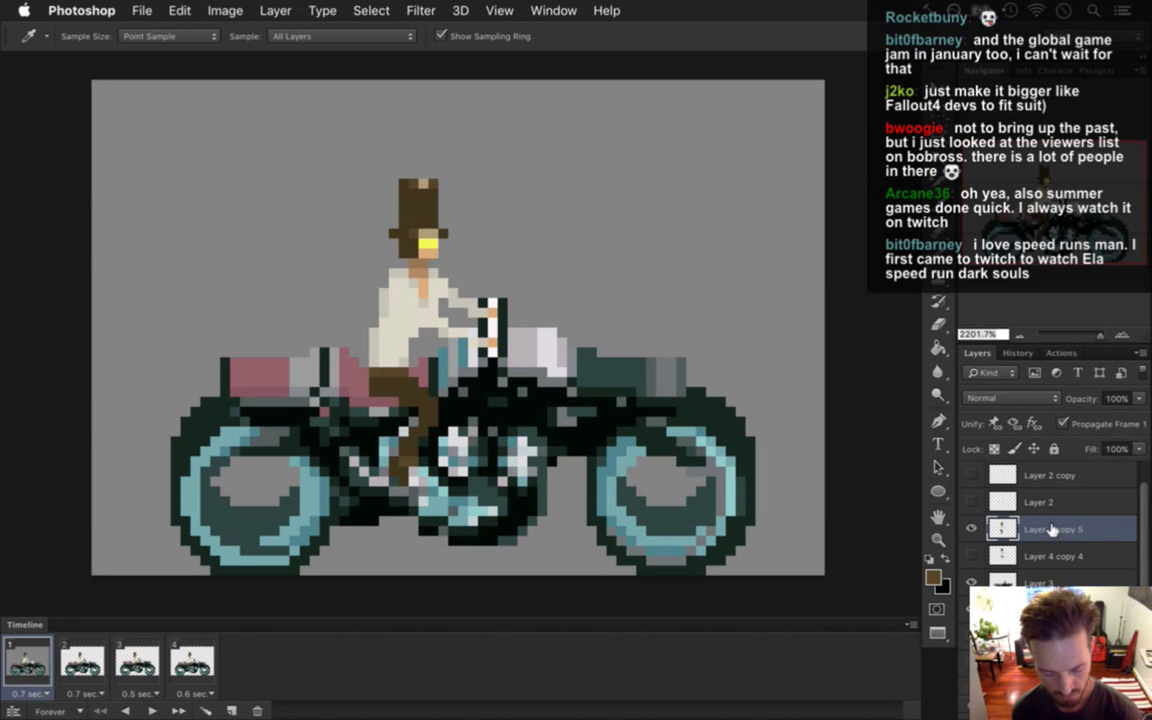
Duplicate Layer 4 copy 5 as a new layer, hide the original, and select then clear the leg pixels.
{"action": "key", "text": "super+j"}
{"action": "left_click", "coordinate": [971, 556]}
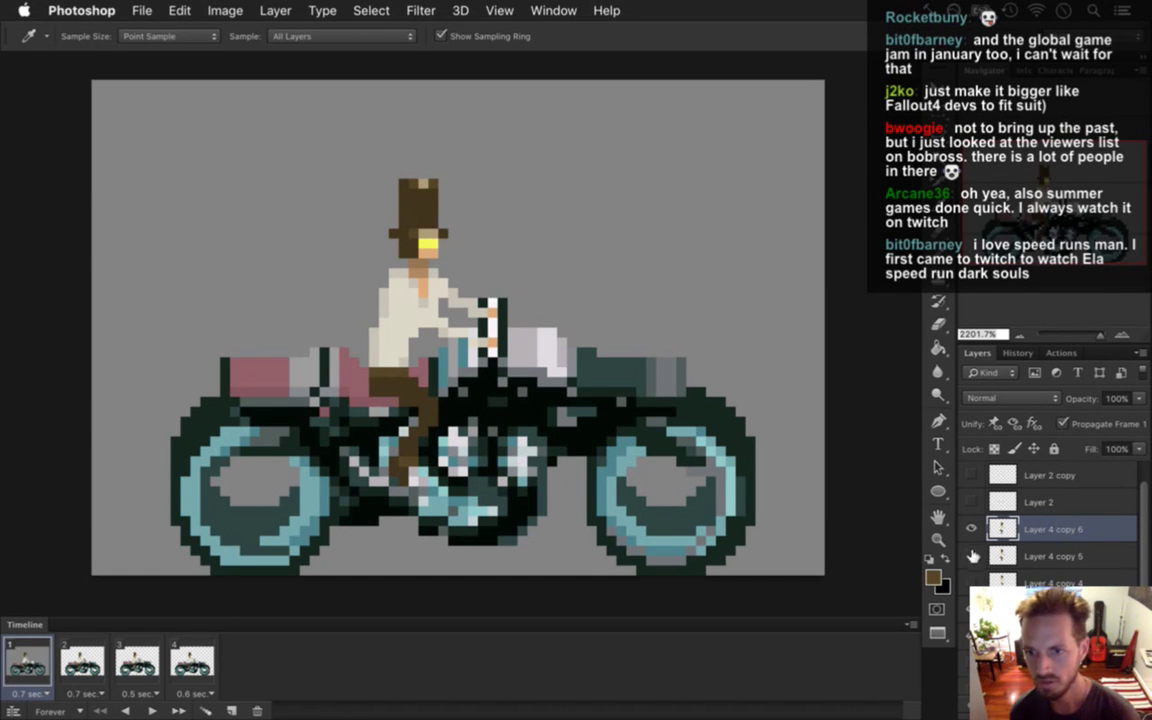
{"action": "key", "text": "m"}
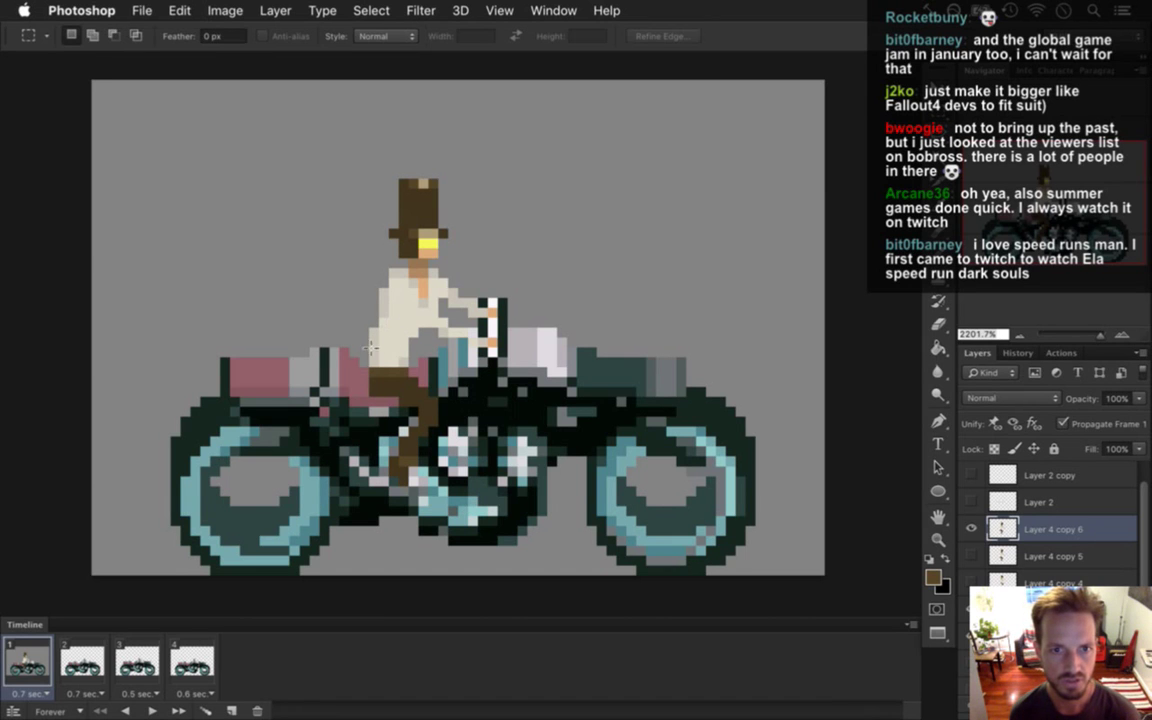
{"action": "left_click_drag", "start_coordinate": [348, 304], "coordinate": [478, 497]}
{"action": "key", "text": "v"}
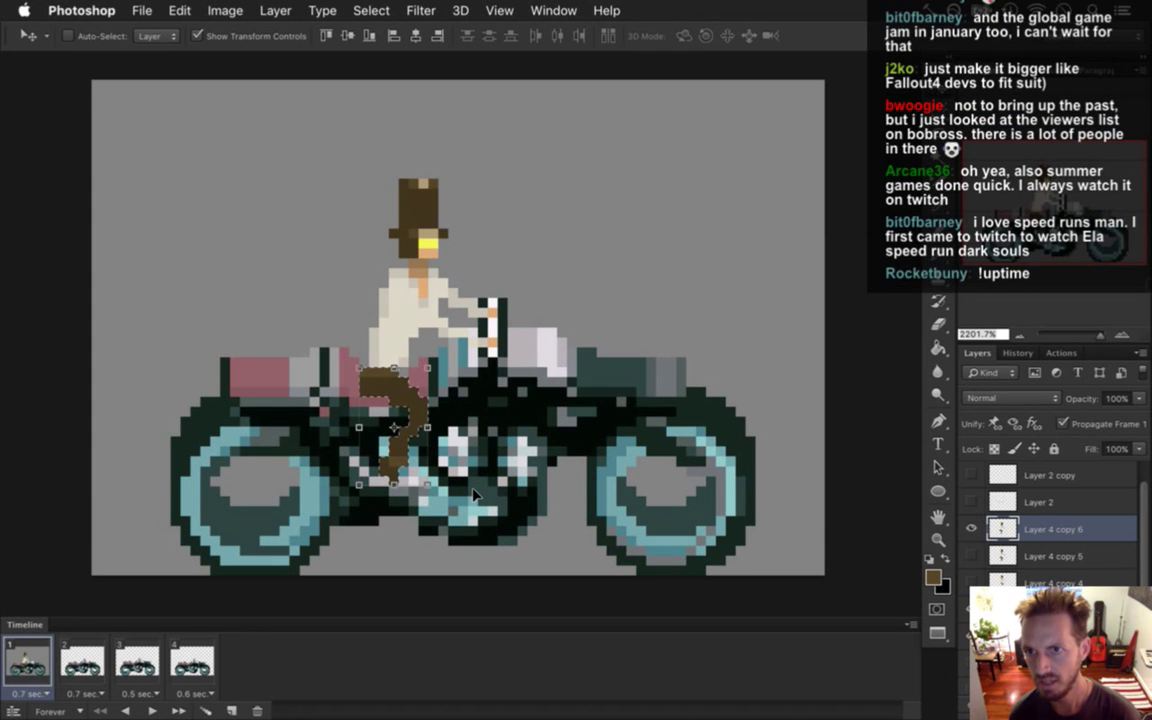
{"action": "key", "text": "m"}
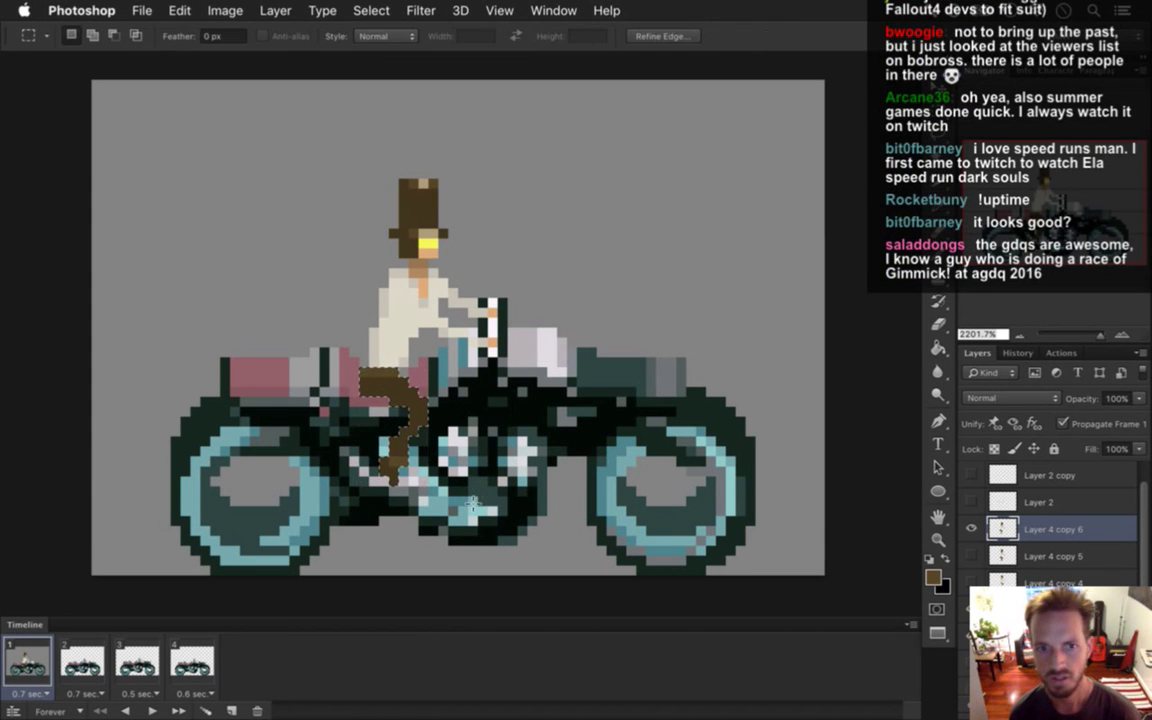
{"action": "key", "text": "ctrl+d"}
Nudge the rider's hat and upper body up one pixel, then deselect.
{"action": "left_click_drag", "start_coordinate": [309, 129], "coordinate": [466, 344]}
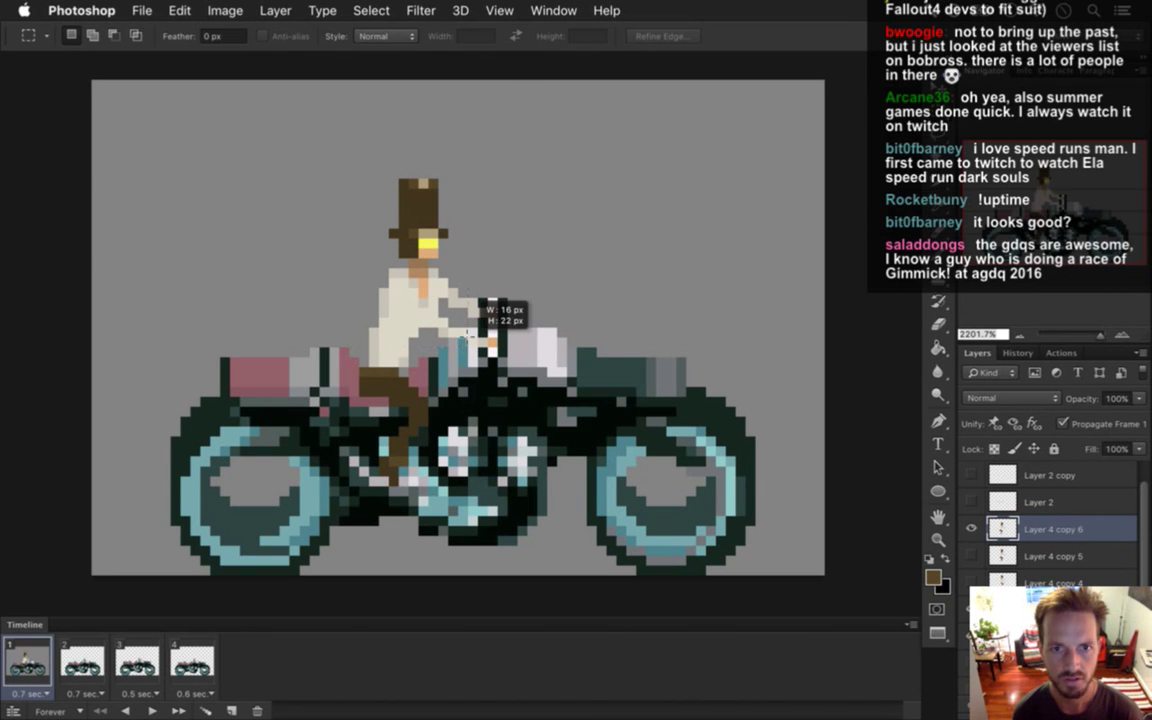
{"action": "key", "text": "v"}
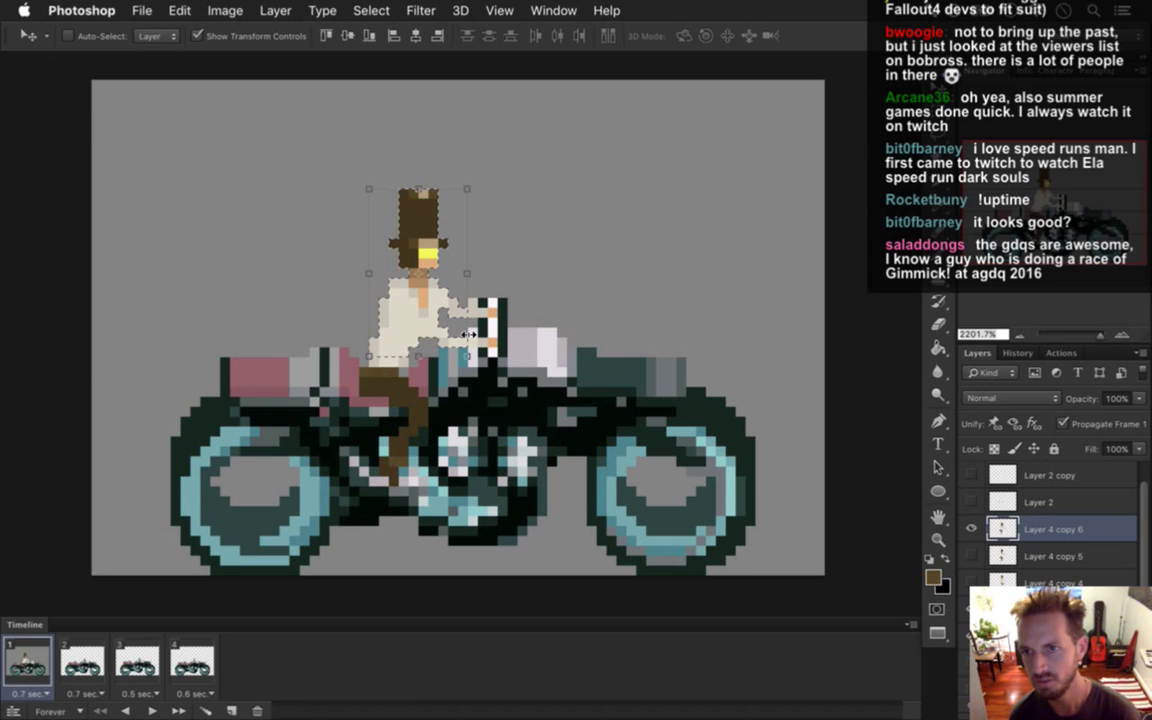
{"action": "key", "text": "Up"}
{"action": "key", "text": "Up"}
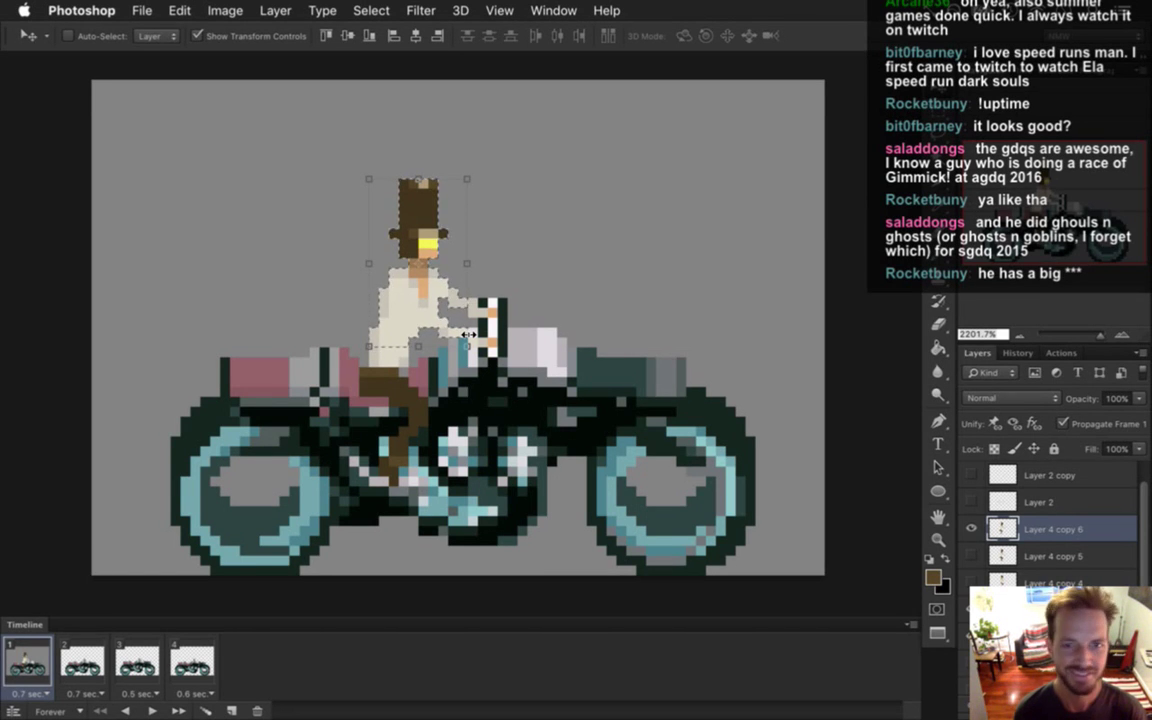
{"action": "key", "text": "Down"}
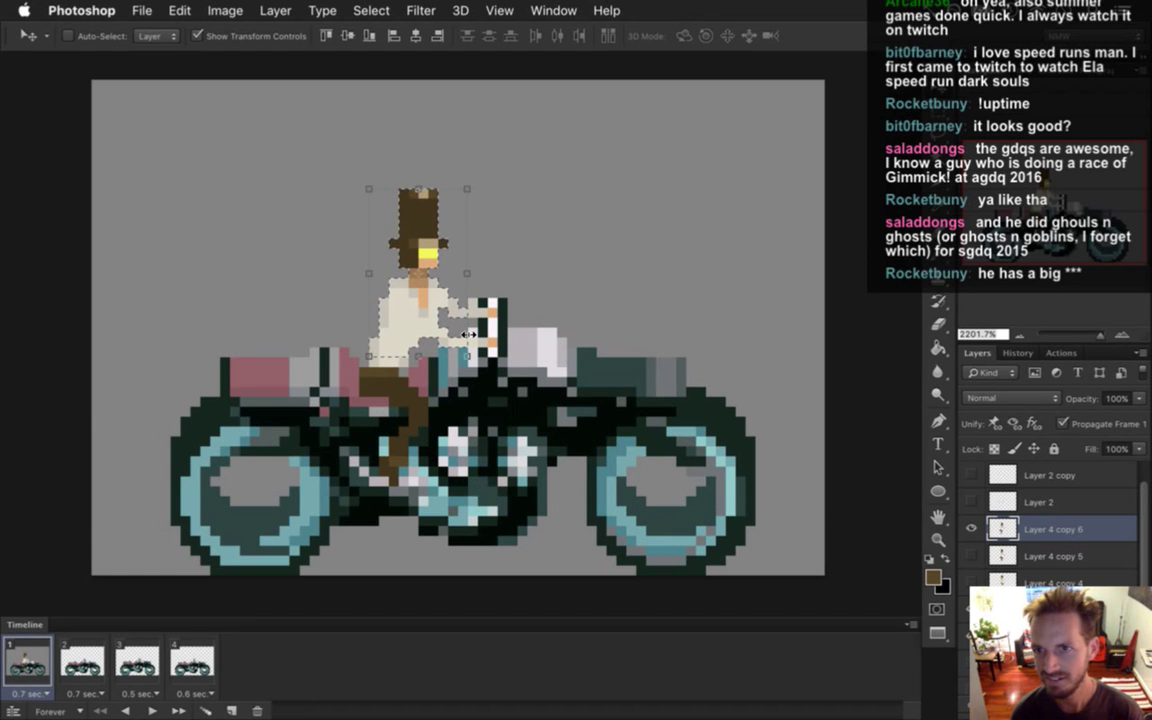
{"action": "key", "text": "Up"}
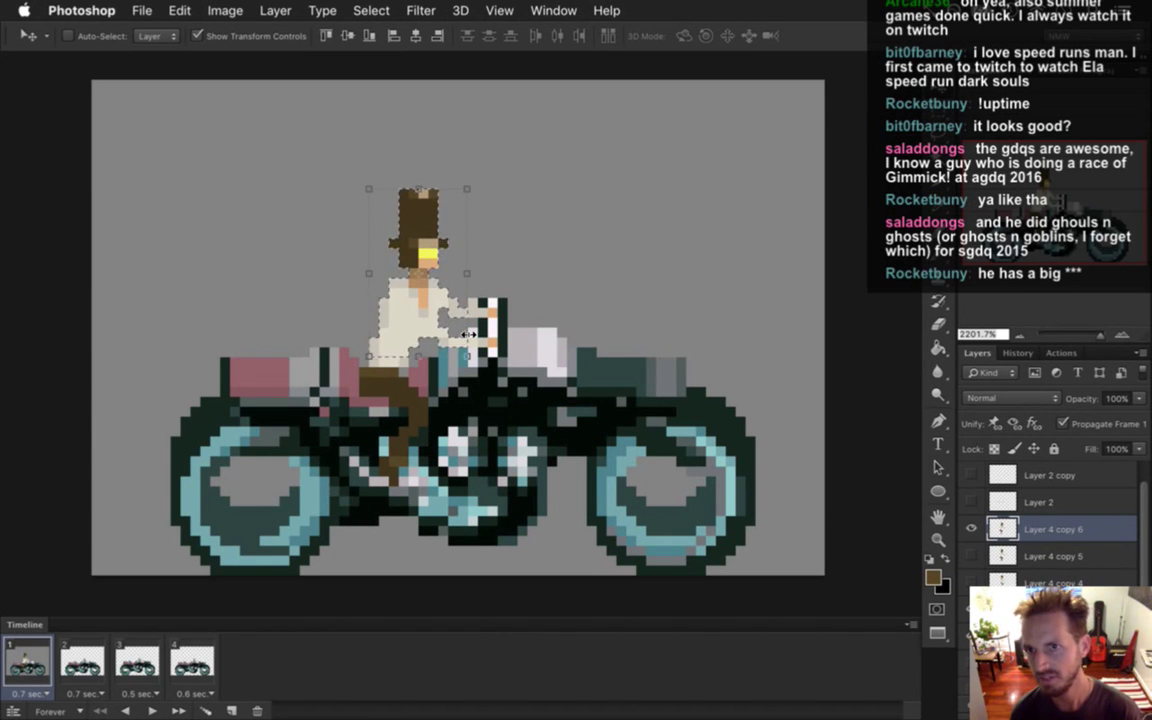
{"action": "key", "text": "m"}
{"action": "key", "text": "ctrl+d"}
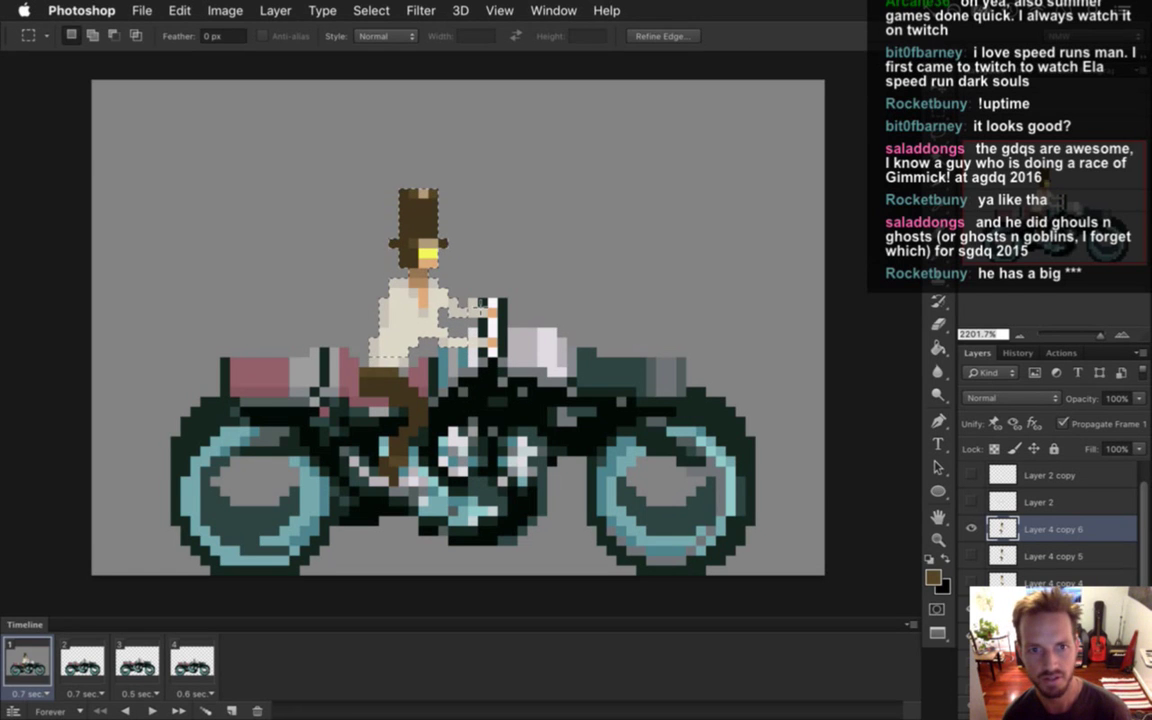
Shift a one-pixel row at the rider's waist using the marquee and Move tool.
{"action": "key", "text": "i"}
{"action": "key", "text": "m"}
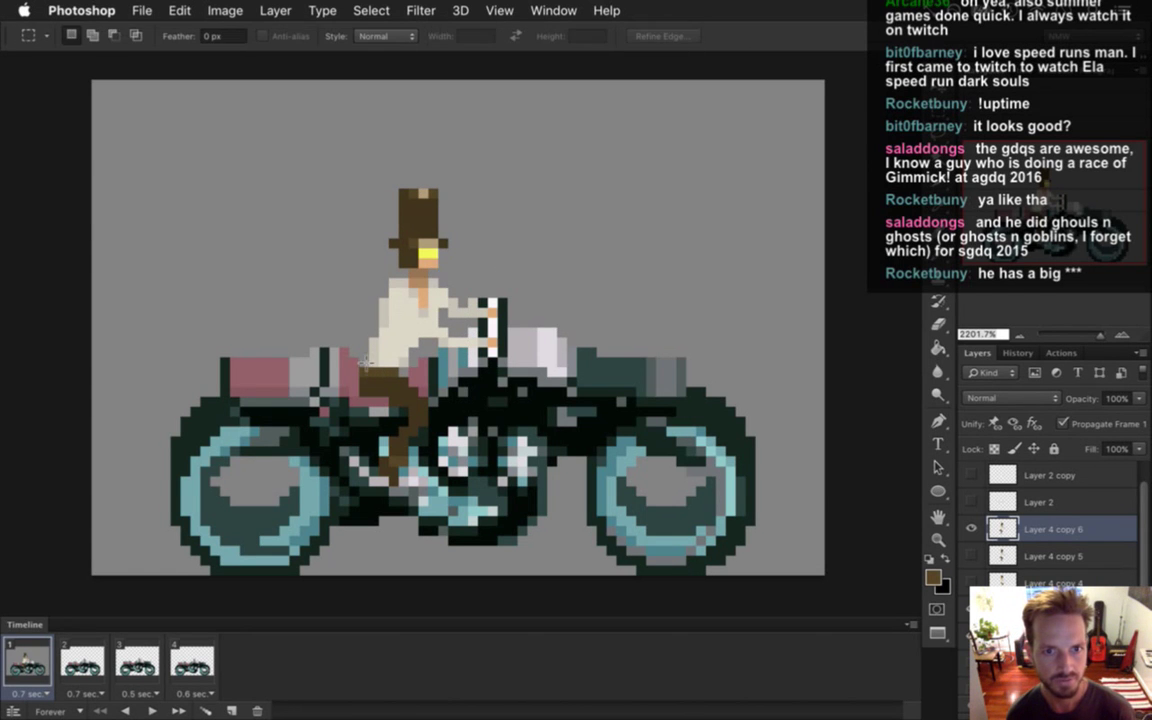
{"action": "left_click_drag", "start_coordinate": [404, 349], "coordinate": [404, 350]}
{"action": "key", "text": "v"}
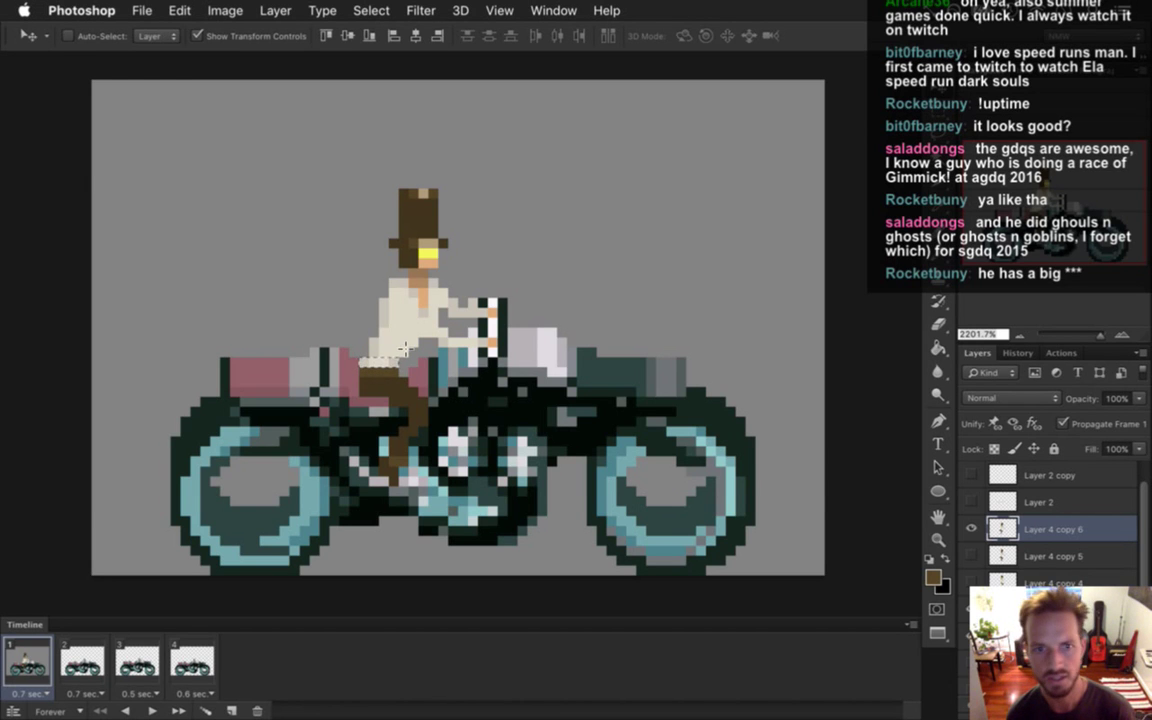
{"action": "key", "text": "m"}
Retouch the rider's shirt with sampled beige and cream pixels using Pencil and Eraser.
{"action": "key", "text": "i"}
{"action": "left_click", "coordinate": [390, 316]}
{"action": "key", "text": "b"}
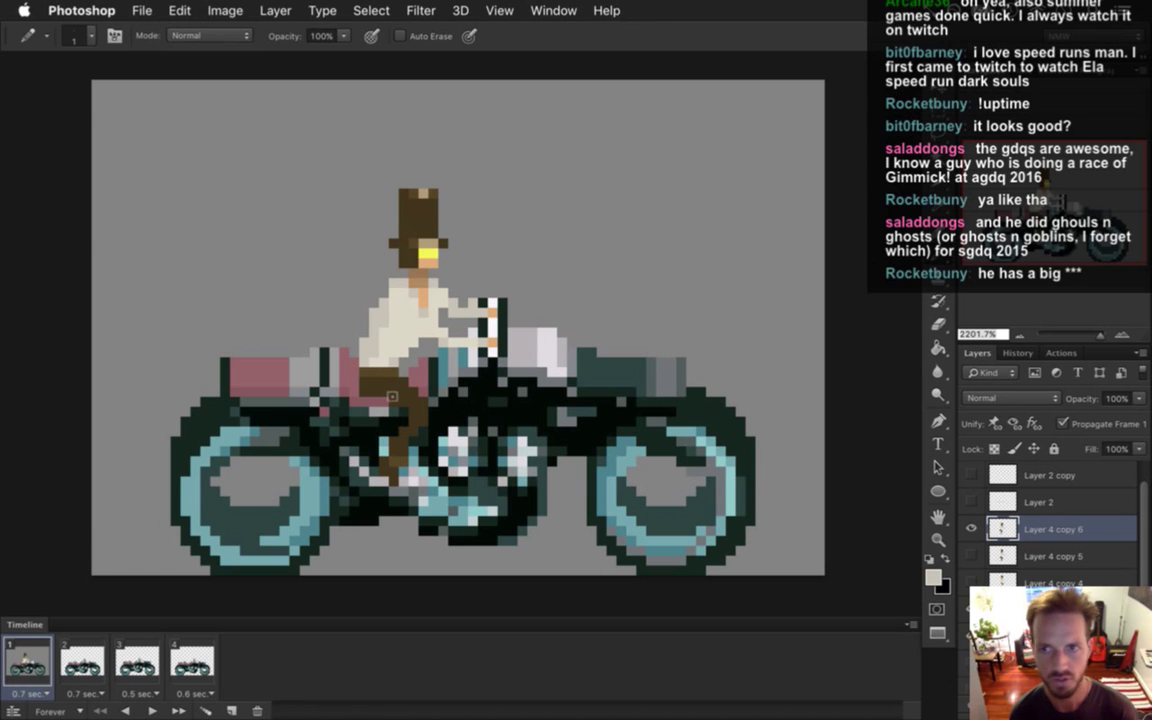
{"action": "key", "text": "e"}
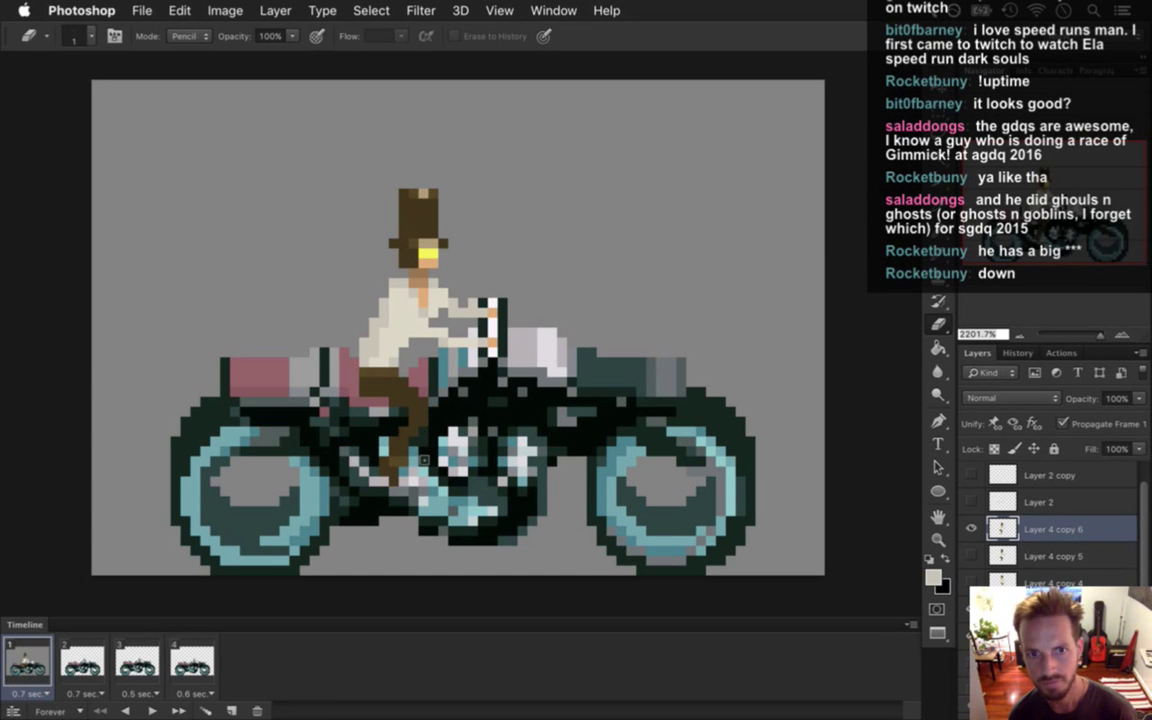
{"action": "key", "text": "i"}
{"action": "left_click", "coordinate": [431, 320]}
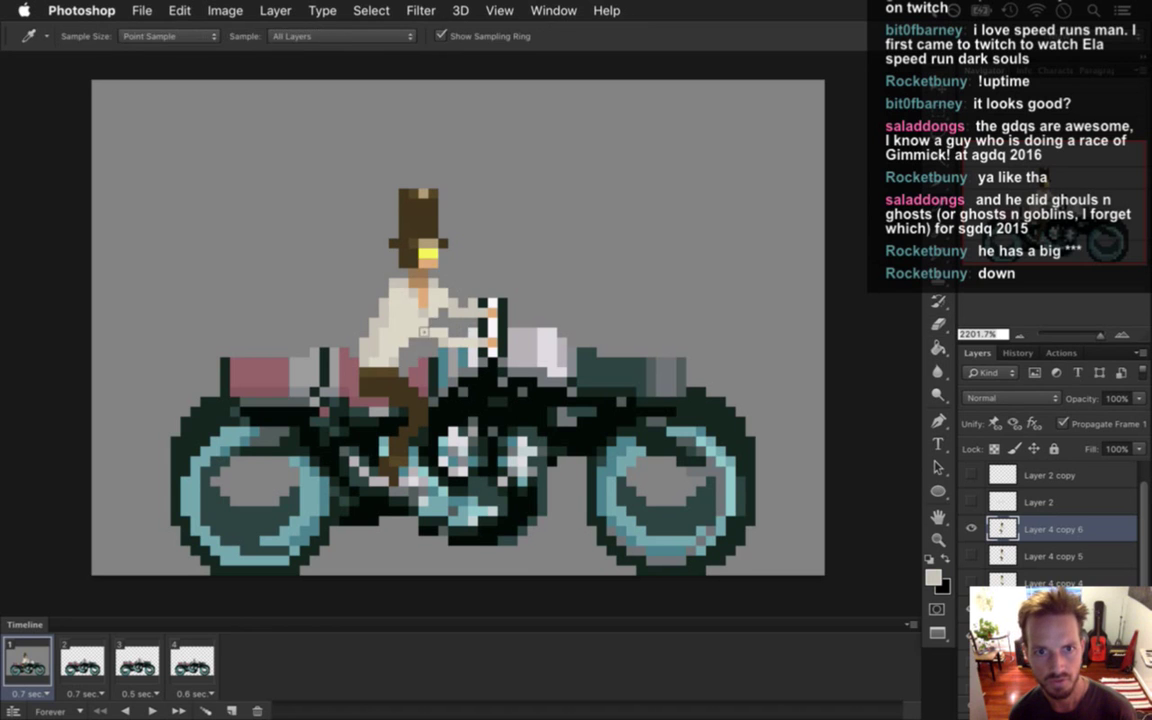
{"action": "left_click", "coordinate": [436, 304], "text": "alt"}
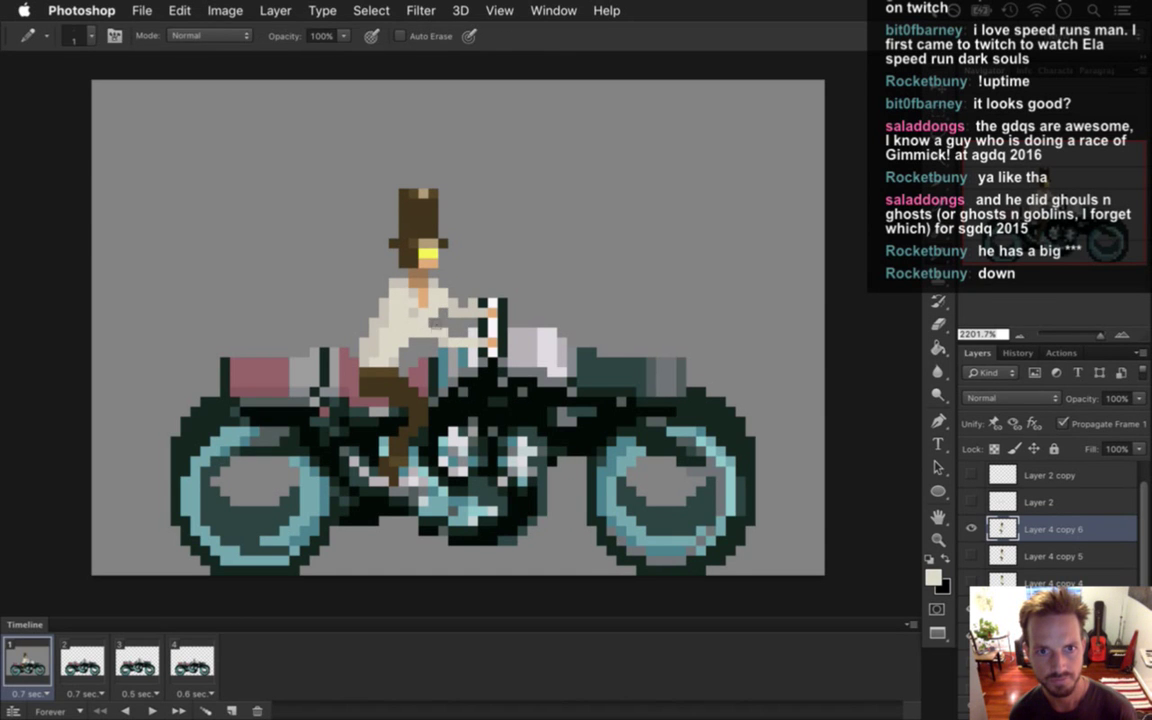
Sample peach skin and tan tones, then swap Layer 4 copy 6 for copy 5 to compare.
{"action": "left_click", "coordinate": [385, 290], "text": "alt"}
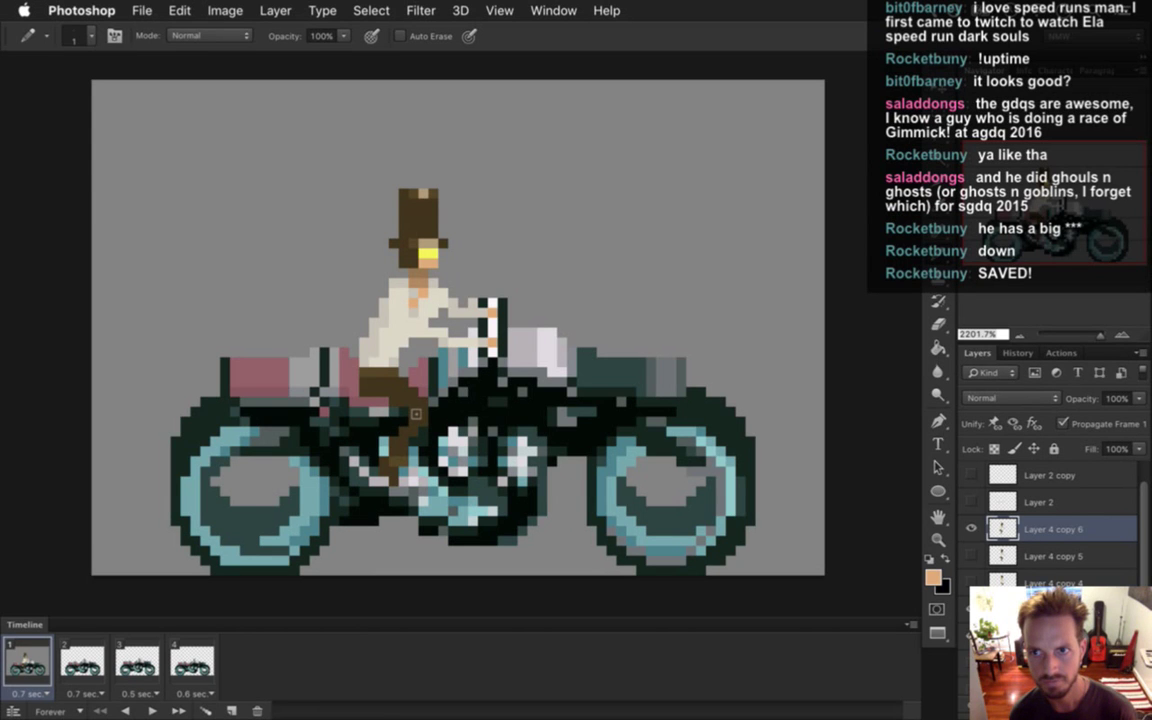
{"action": "left_click", "coordinate": [382, 274], "text": "alt"}
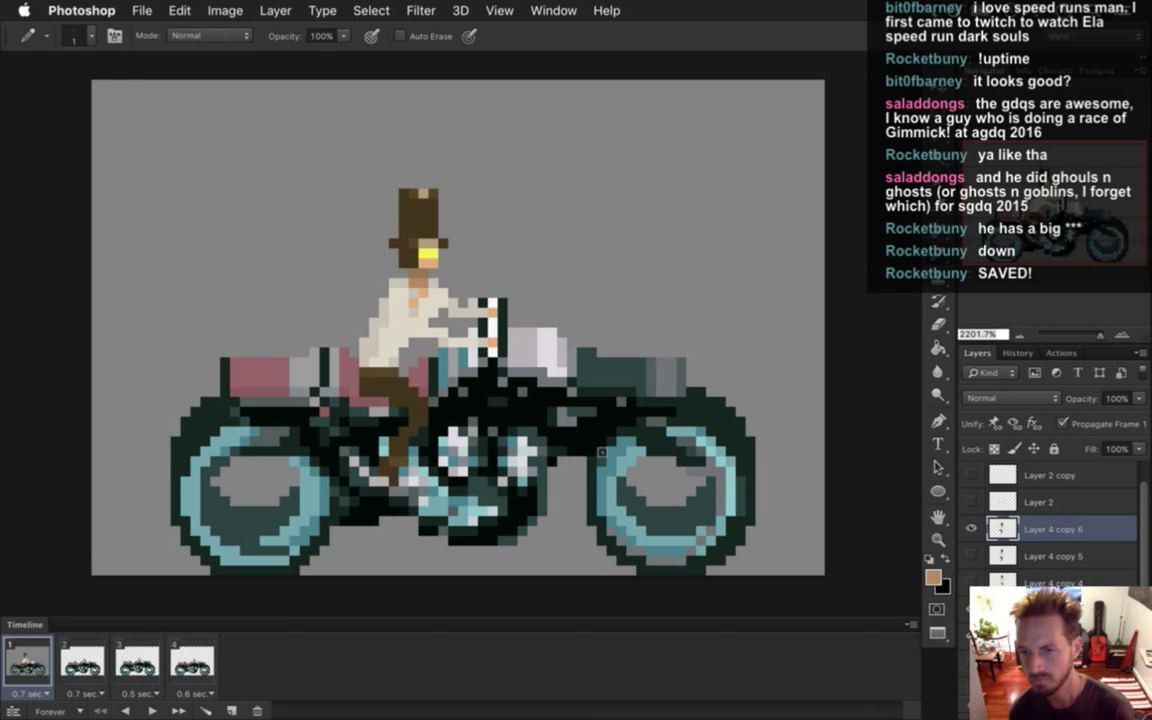
{"action": "left_click", "coordinate": [971, 529]}
{"action": "left_click", "coordinate": [973, 556]}
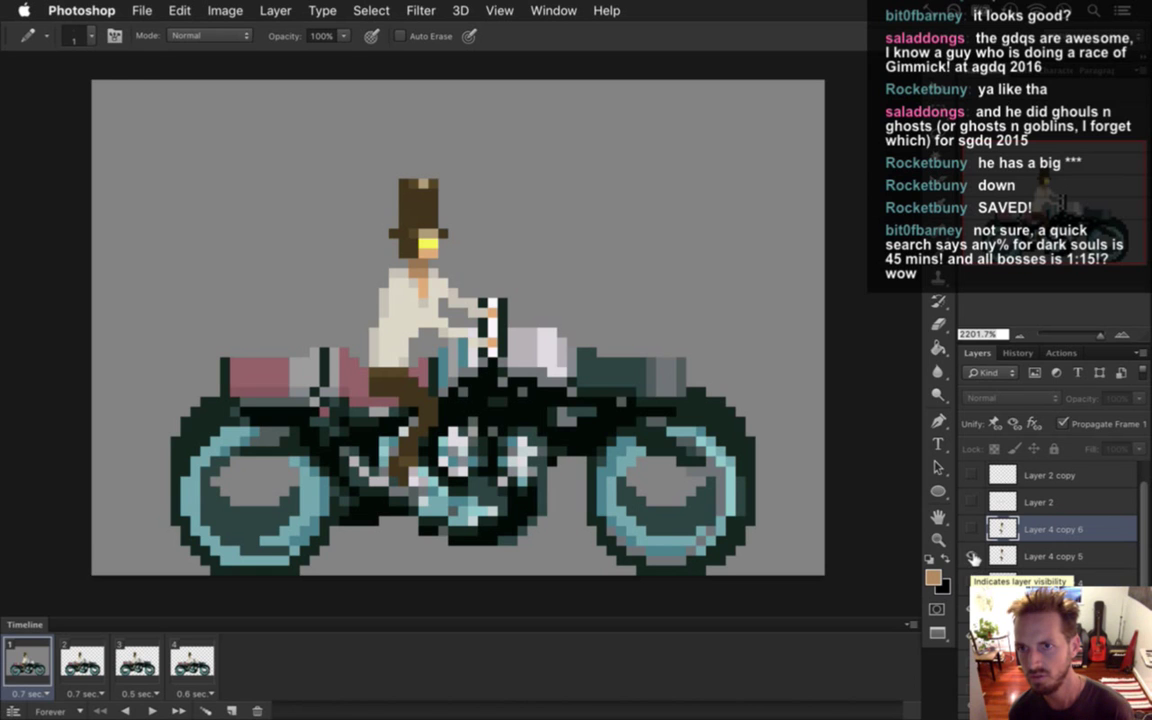
Flip visibility between Layer 4 copy 6 and copy 5, ending with seated copy 6 shown.
{"action": "left_click", "coordinate": [972, 528]}
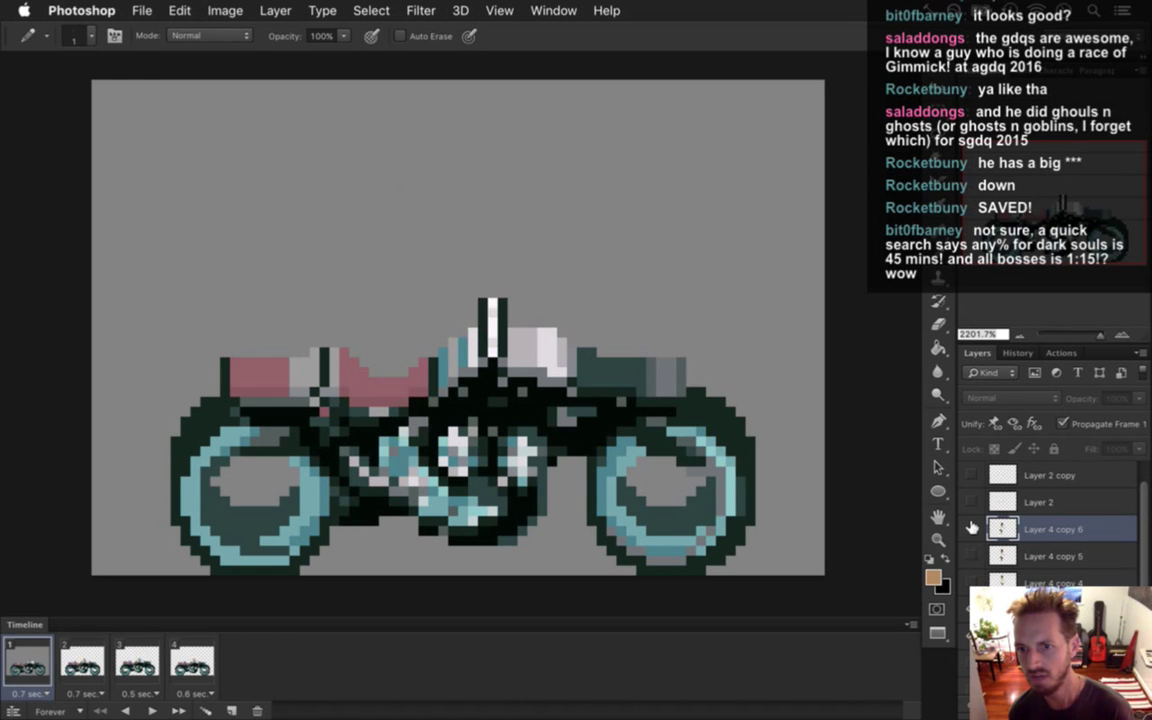
{"action": "left_click", "coordinate": [972, 528]}
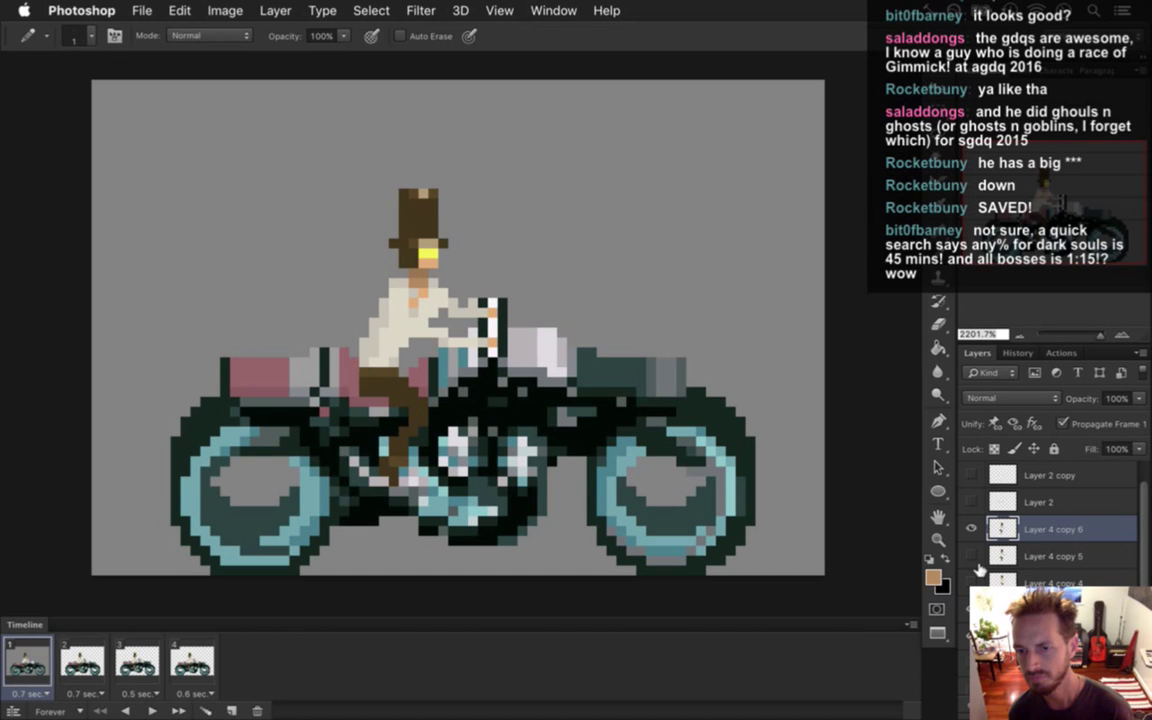
{"action": "left_click", "coordinate": [972, 528]}
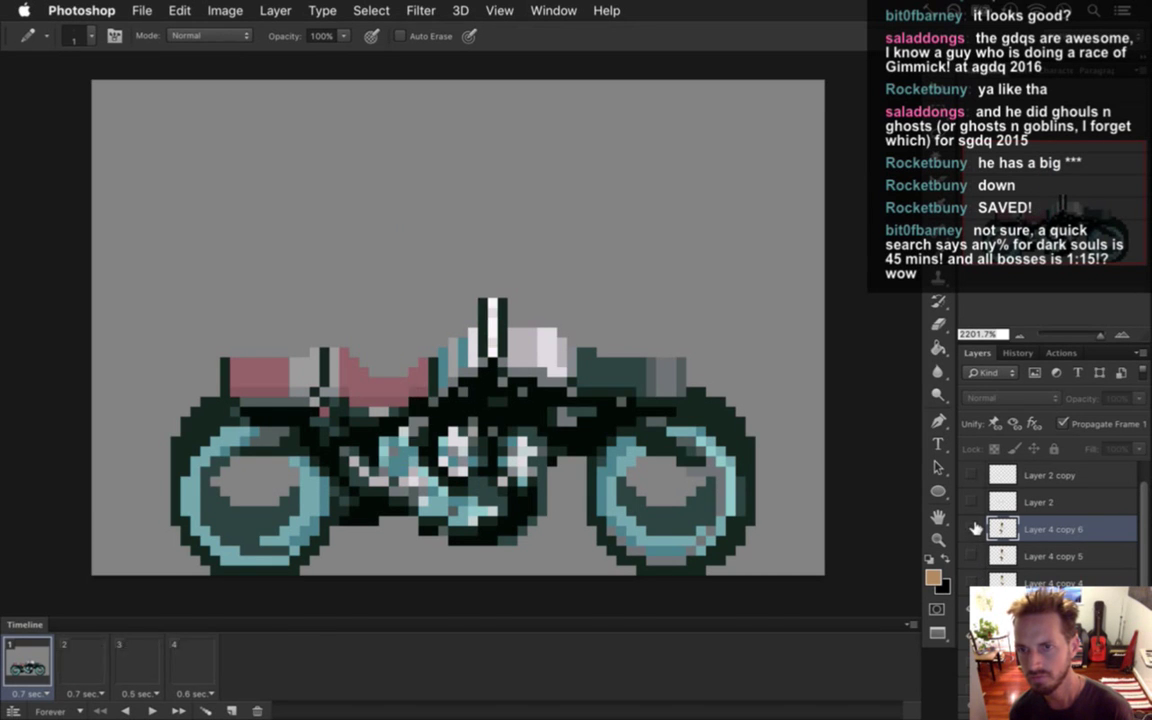
{"action": "left_click", "coordinate": [974, 553]}
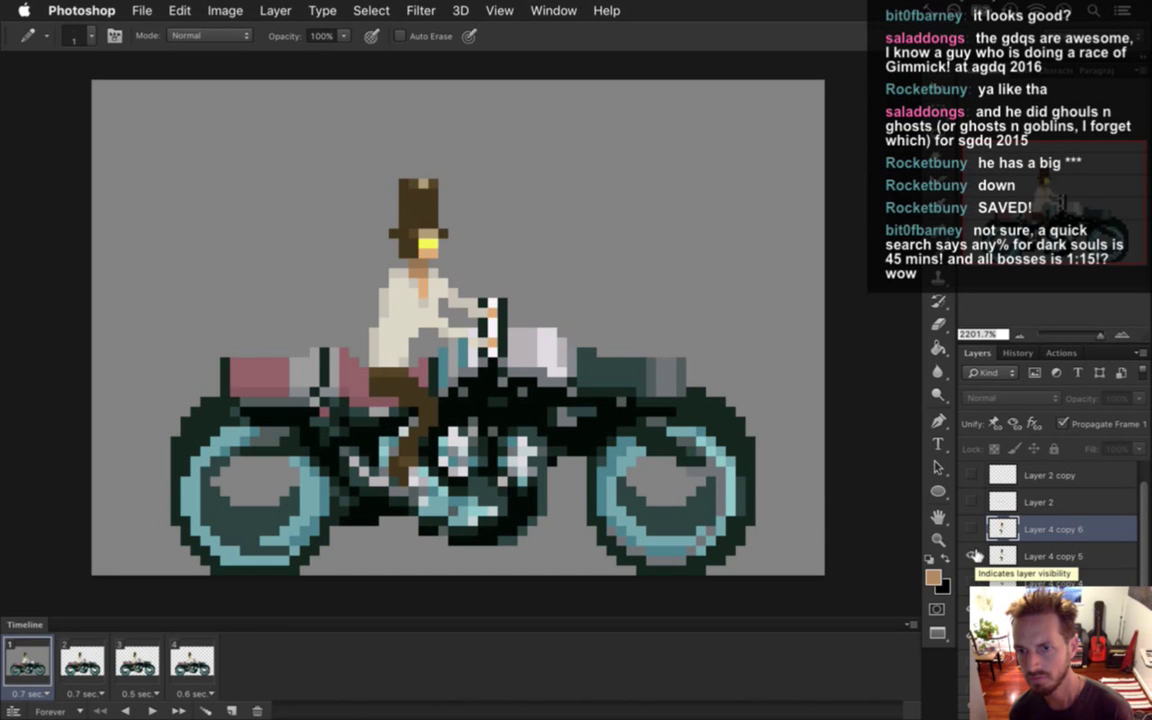
{"action": "left_click", "coordinate": [972, 528]}
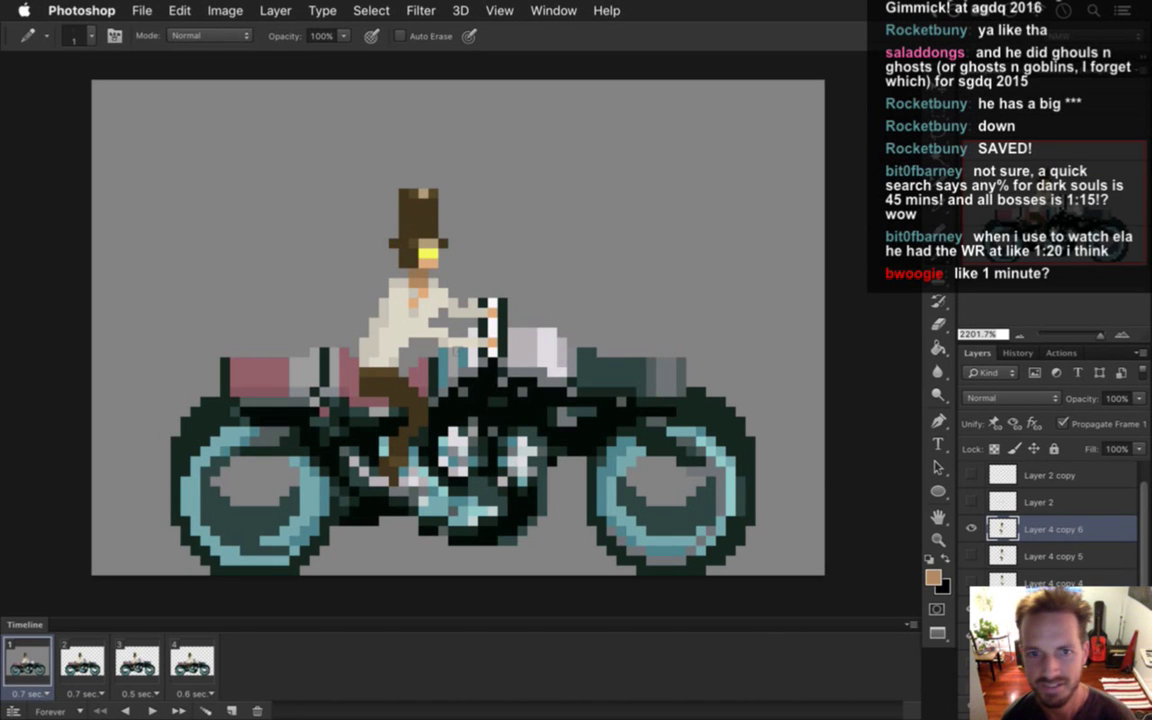
Sample the cream shirt colour, then hide Layer 4 copy 6, leaving only the motorcycle.
{"action": "key", "text": "e"}
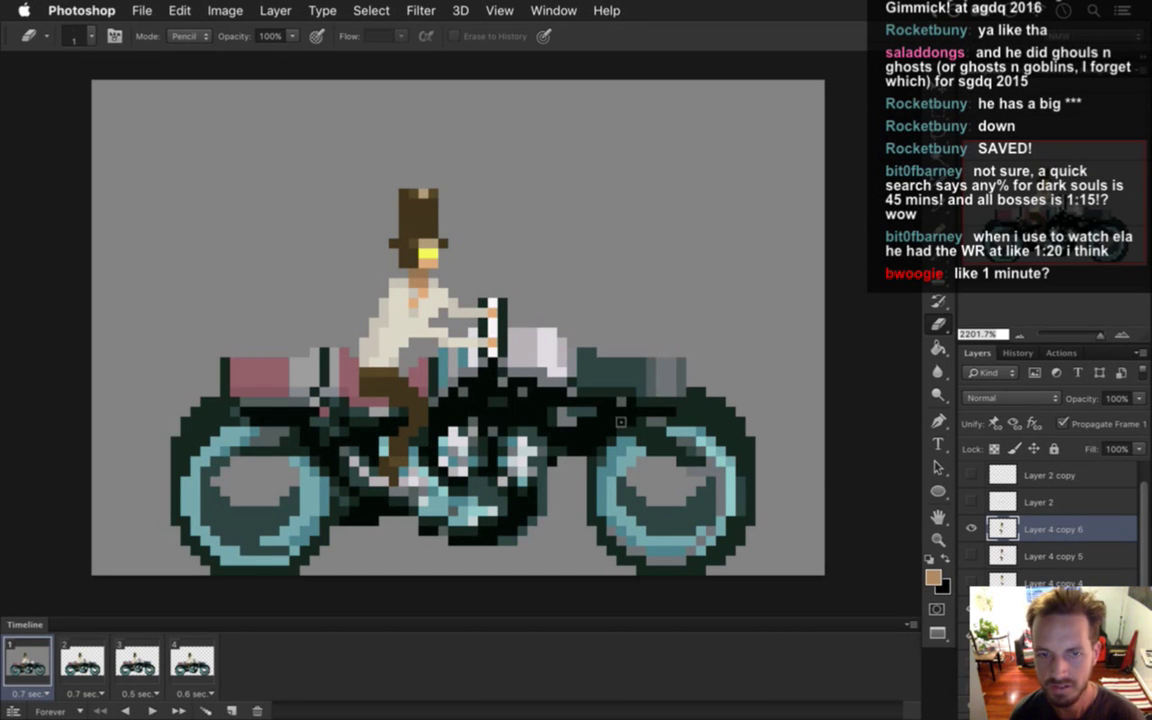
{"action": "key", "text": "i"}
{"action": "left_click", "coordinate": [410, 291]}
{"action": "key", "text": "b"}
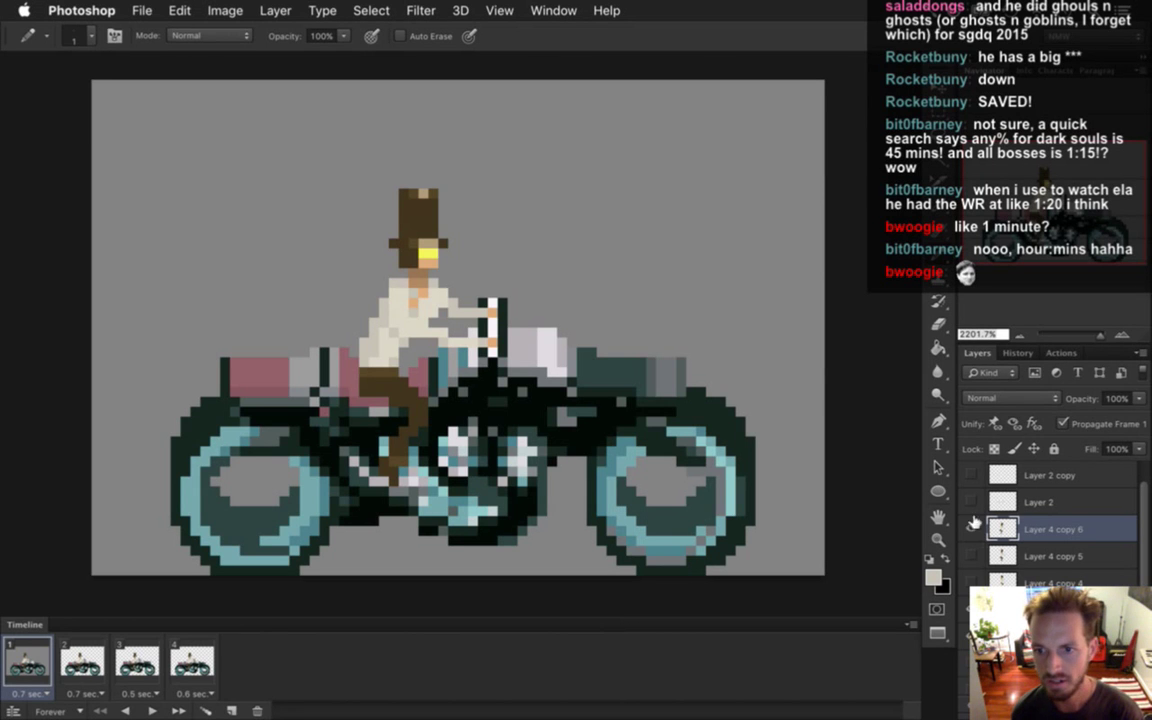
{"action": "left_click", "coordinate": [971, 529]}
Select all four animation frames in the timeline.
{"action": "scroll", "coordinate": [1140, 518], "scroll_direction": "down", "scroll_amount": 3}
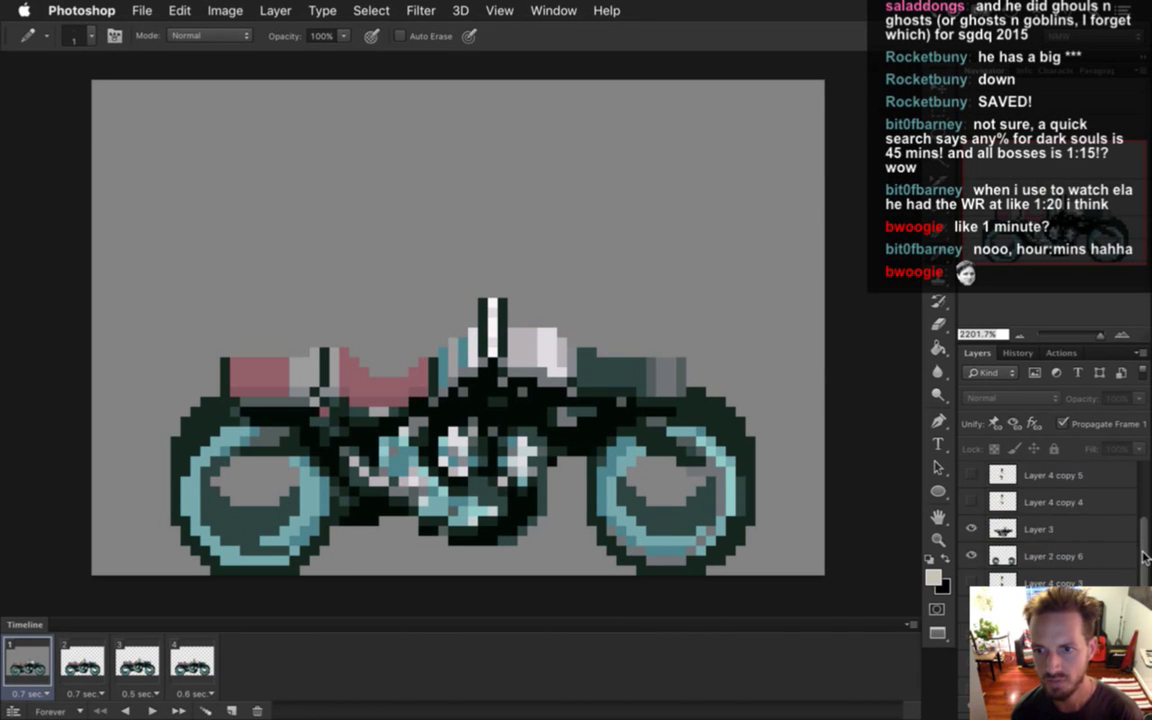
{"action": "scroll", "coordinate": [1142, 567], "scroll_direction": "up", "scroll_amount": 2}
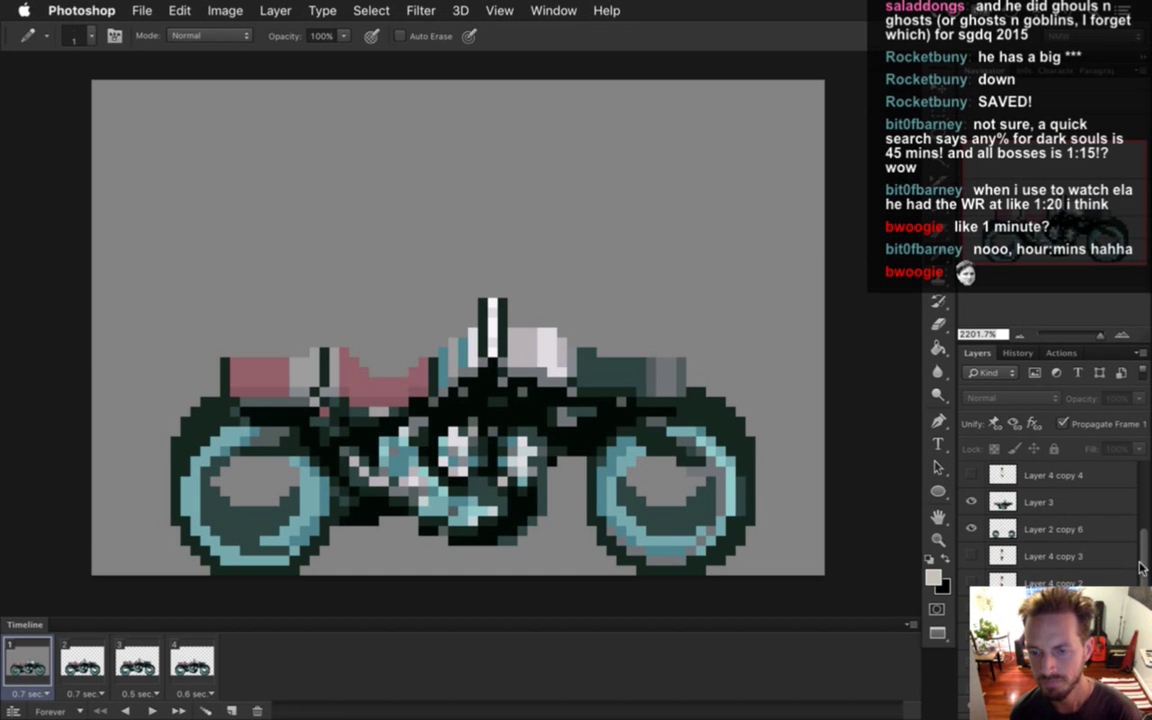
{"action": "left_click", "coordinate": [195, 665], "text": "shift"}
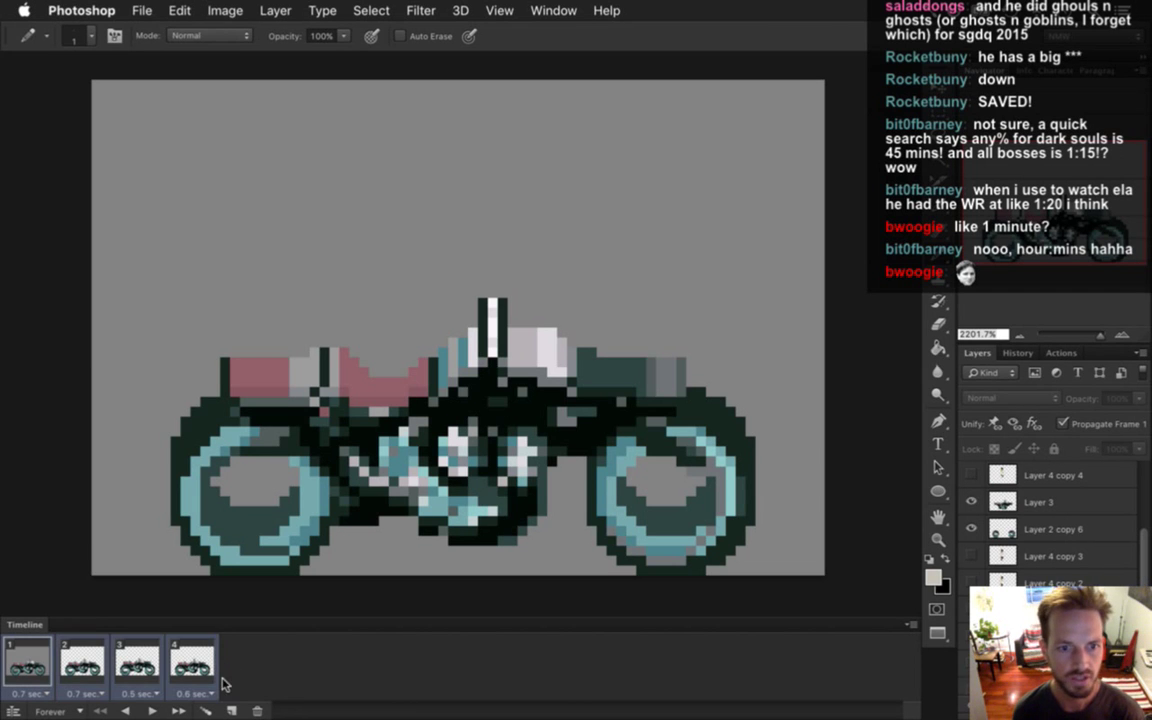
{"action": "scroll", "coordinate": [1080, 520], "scroll_direction": "down", "scroll_amount": 3}
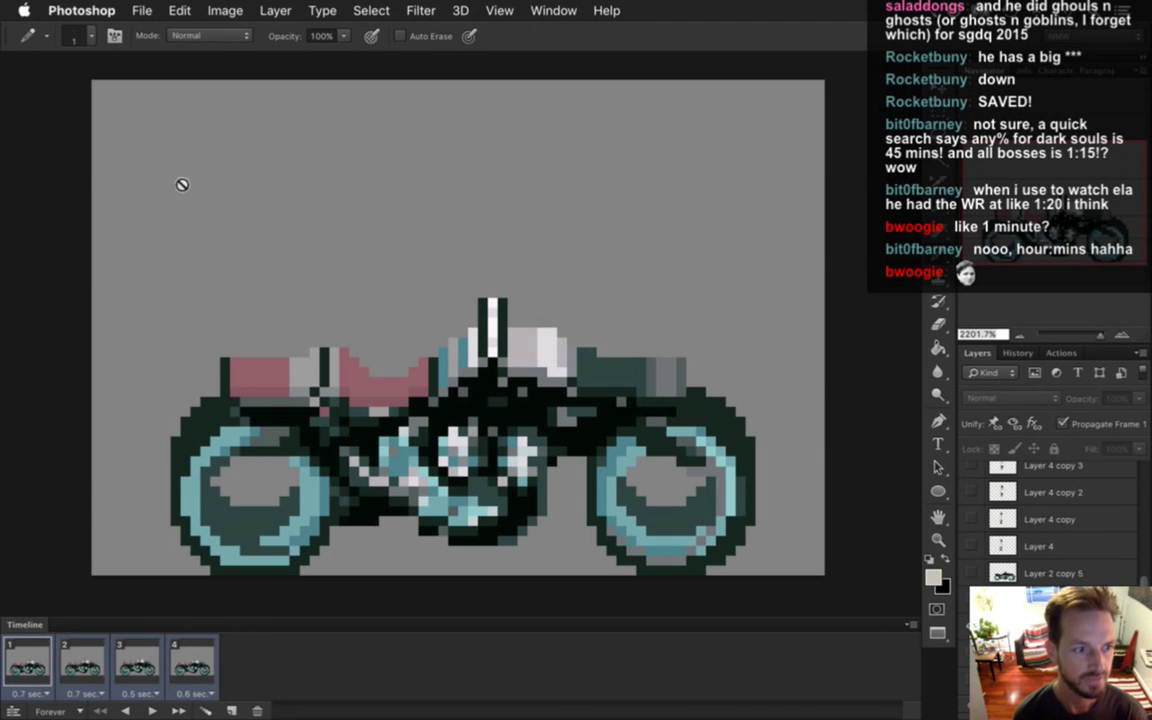
Start Save As with the file named BikeRoqMount.psd, then switch to Safari.
{"action": "left_click", "coordinate": [133, 8]}
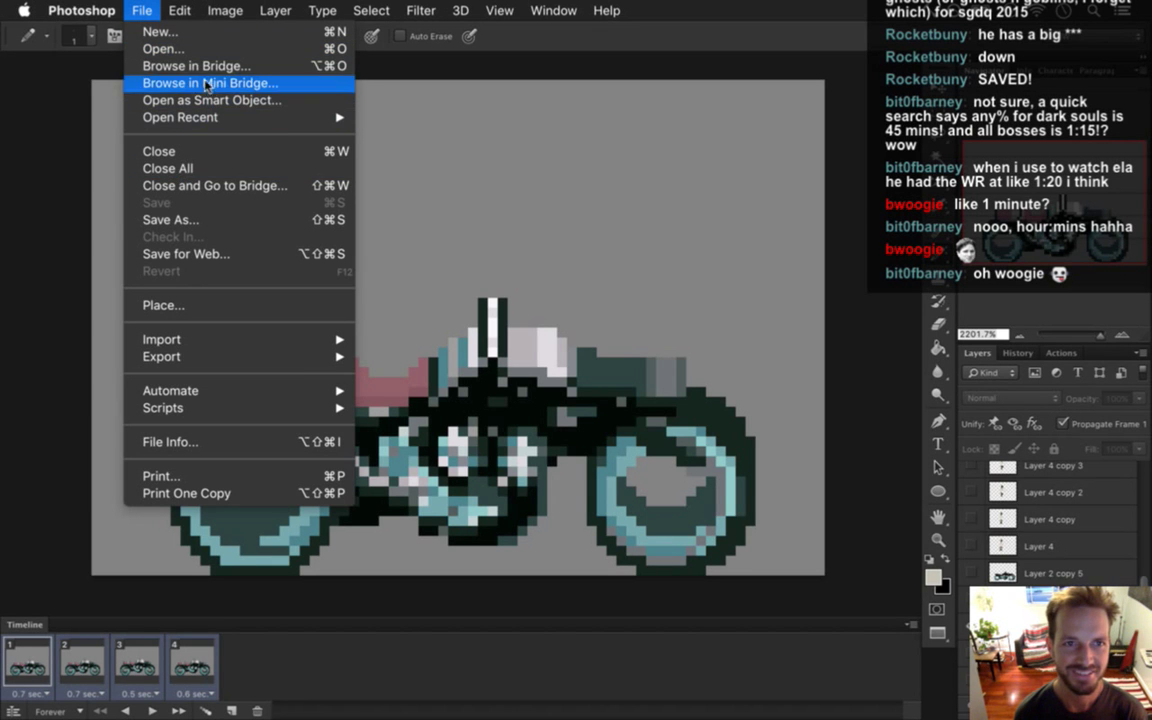
{"action": "left_click", "coordinate": [245, 254]}
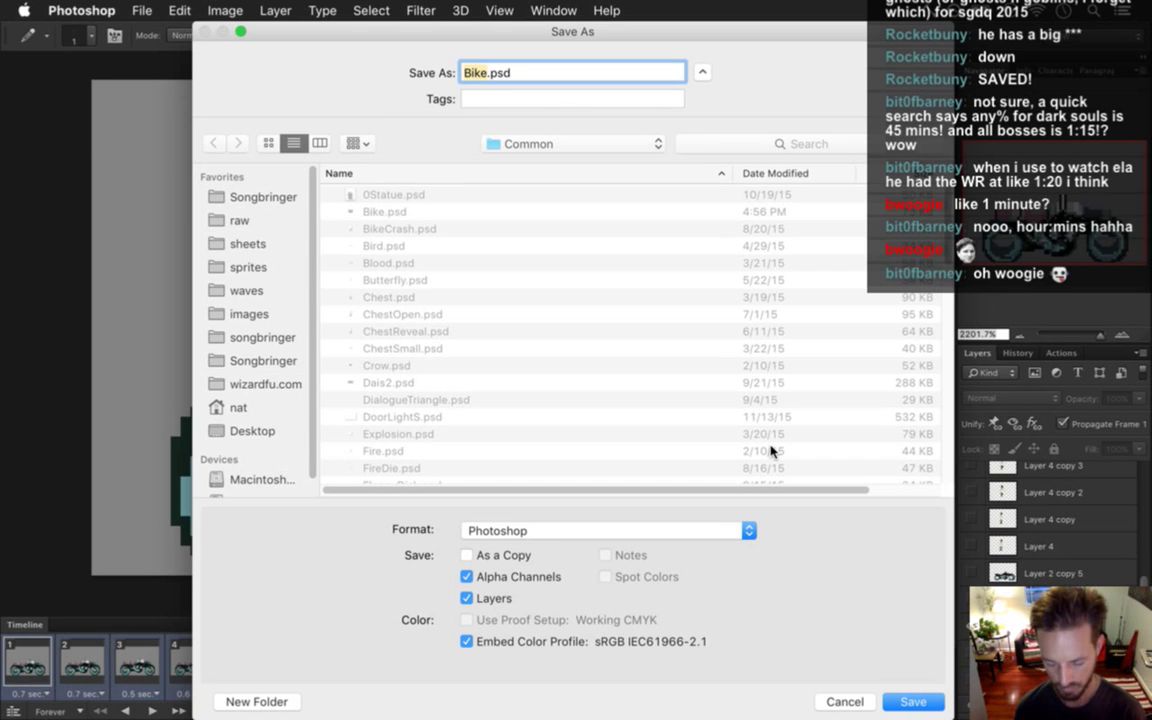
{"action": "type", "text": "BikeRoo"}
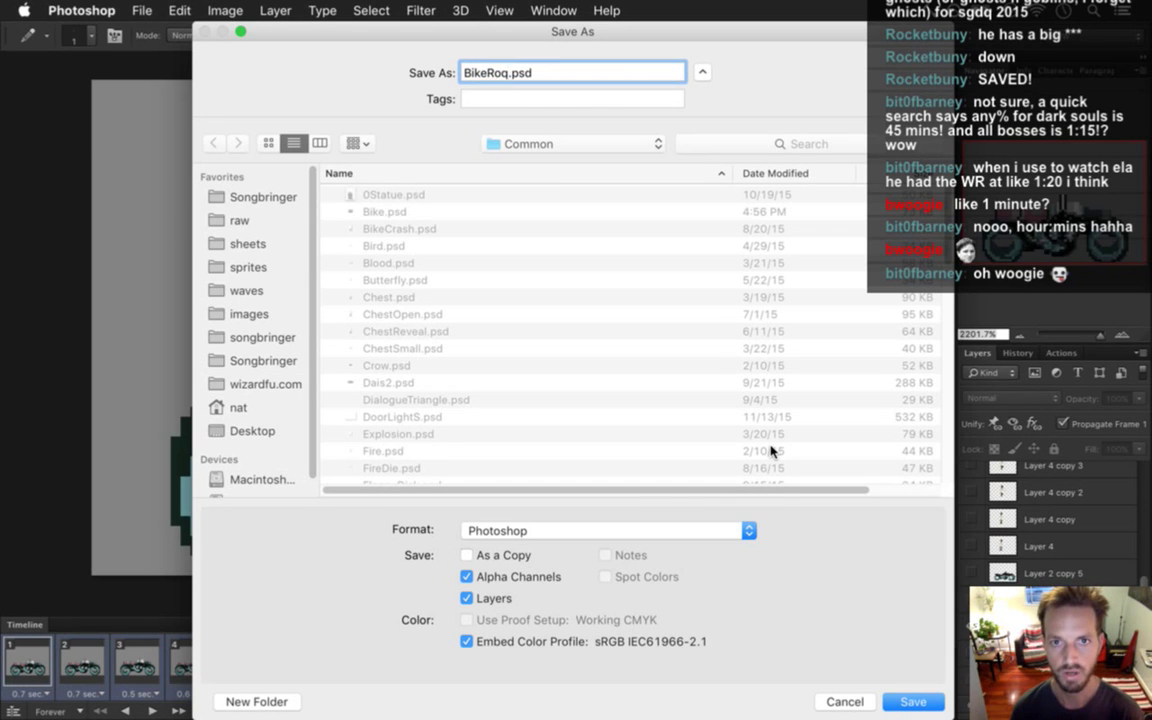
{"action": "key", "text": "Left"}
{"action": "key", "text": "Left"}
{"action": "key", "text": "Left"}
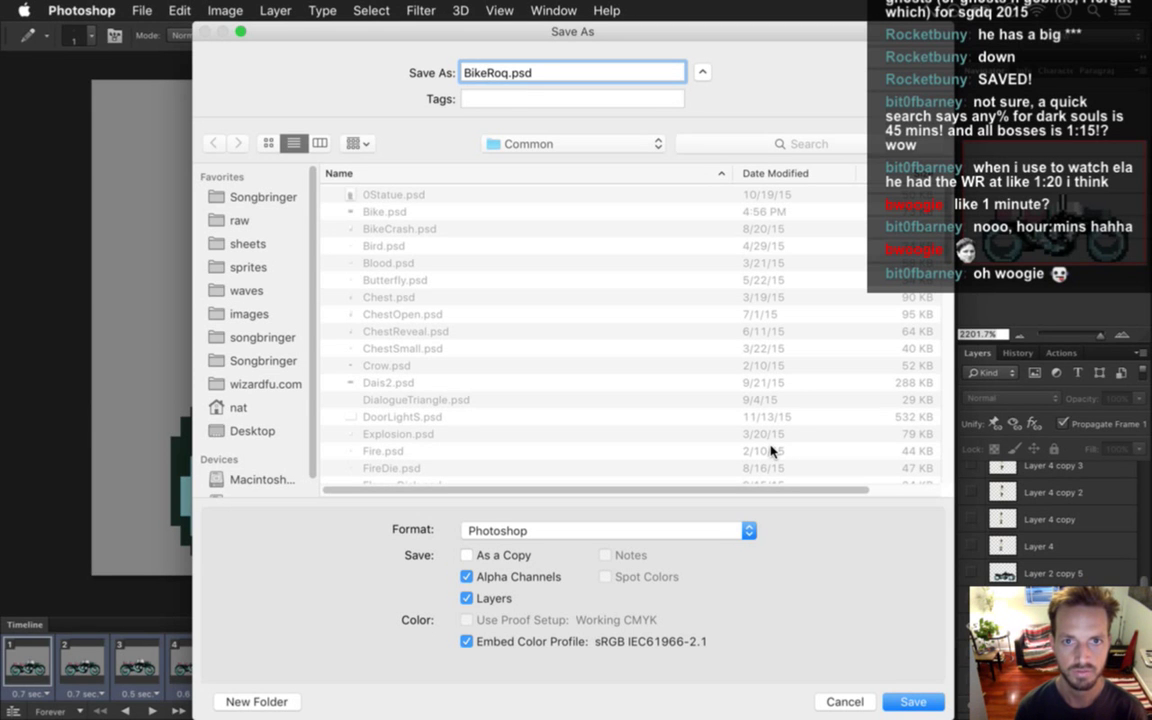
{"action": "key", "text": "Right"}
{"action": "key", "text": "Right"}
{"action": "key", "text": "Right"}
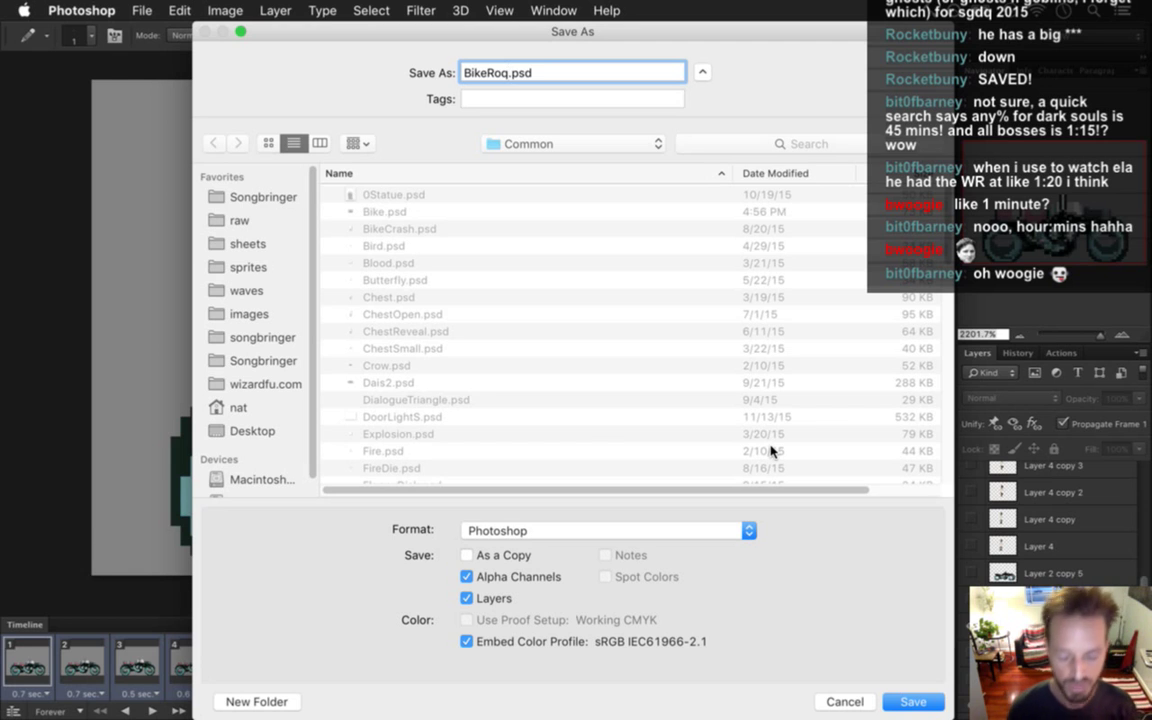
{"action": "type", "text": "Mount"}
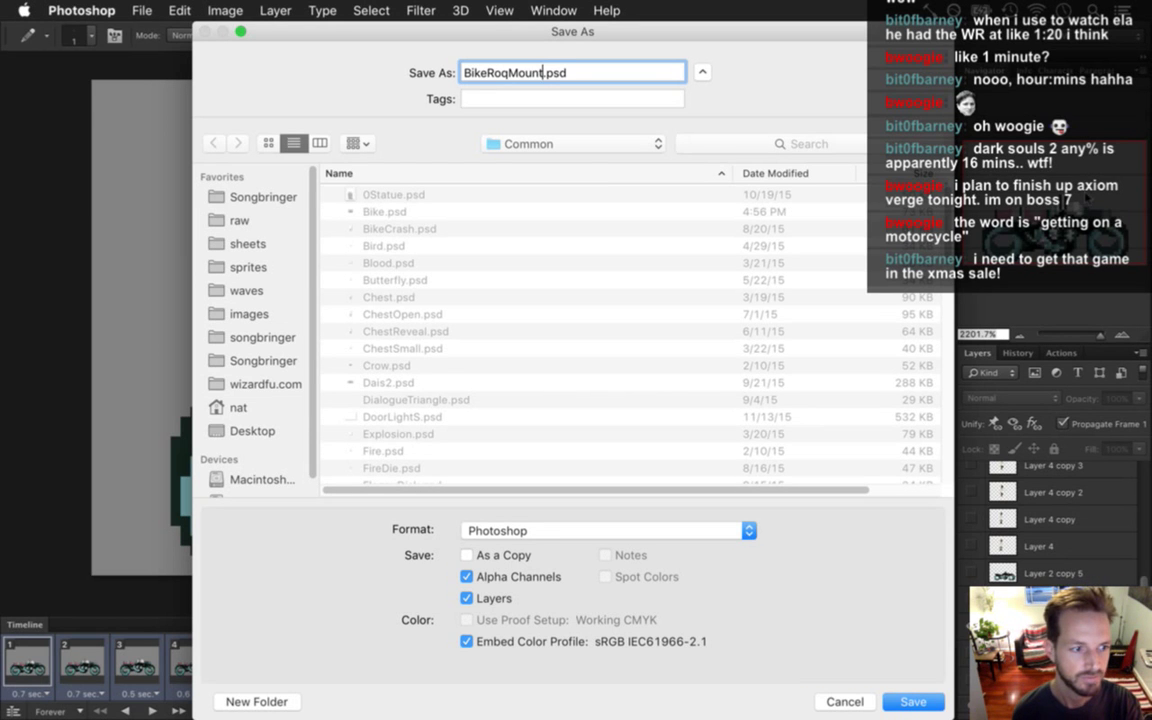
{"action": "mouse_move", "coordinate": [1135, 163]}
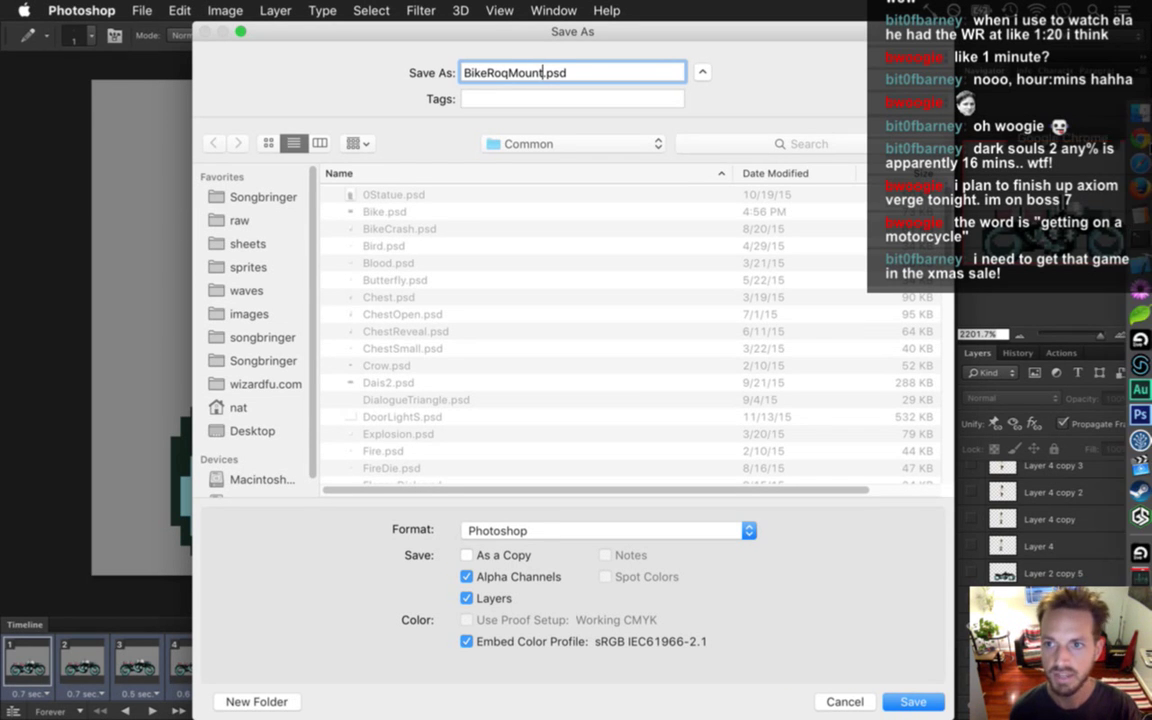
{"action": "left_click", "coordinate": [1135, 163]}
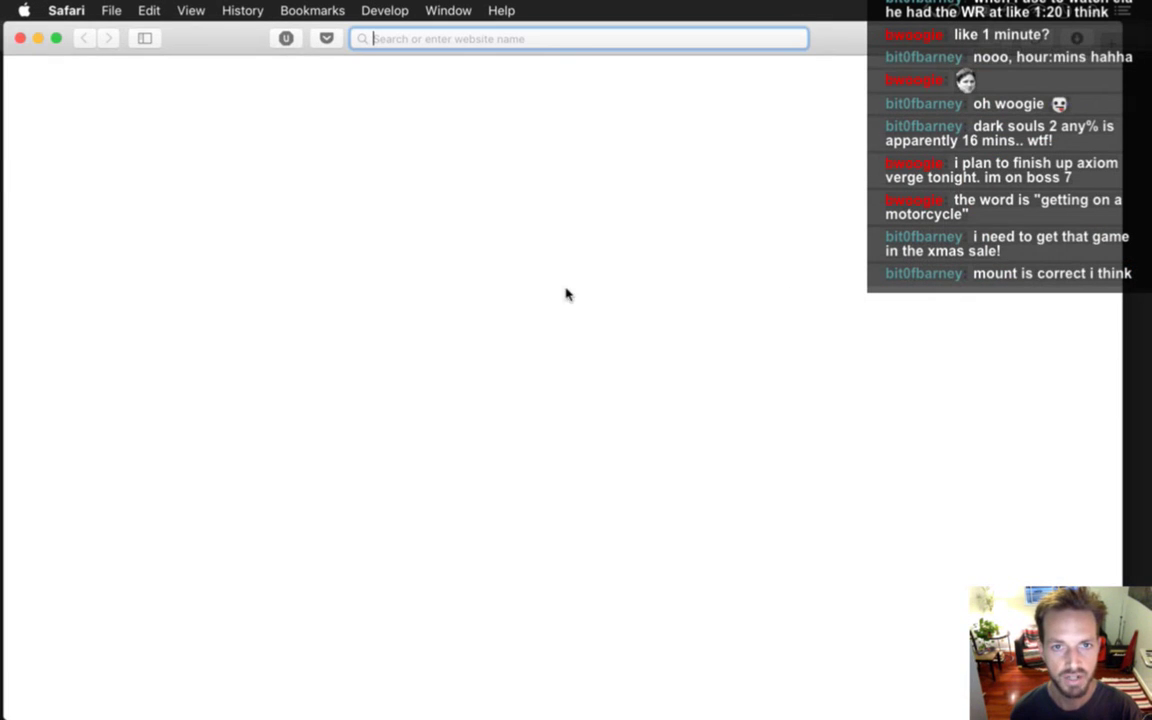
Search Google for 'word for getting on a motorcycle', then return to Photoshop's Save As.
{"action": "type", "text": "word for getting"}
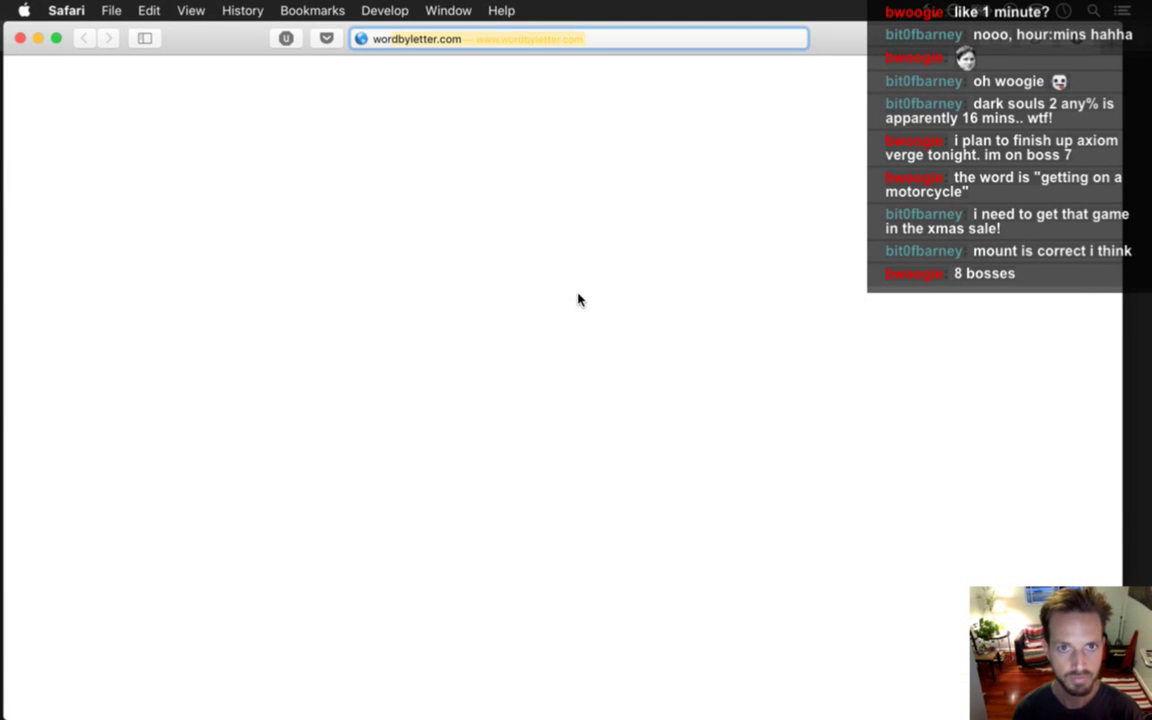
{"action": "type", "text": " on "}
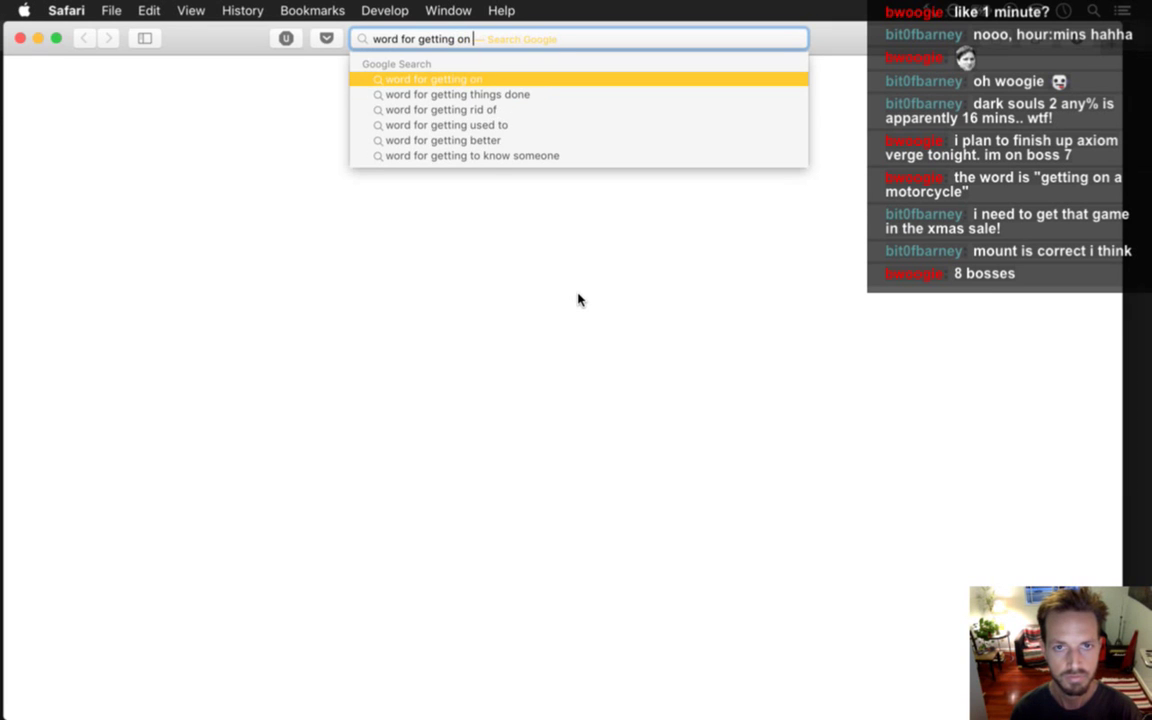
{"action": "type", "text": "a motorcycle"}
{"action": "key", "text": "Return"}
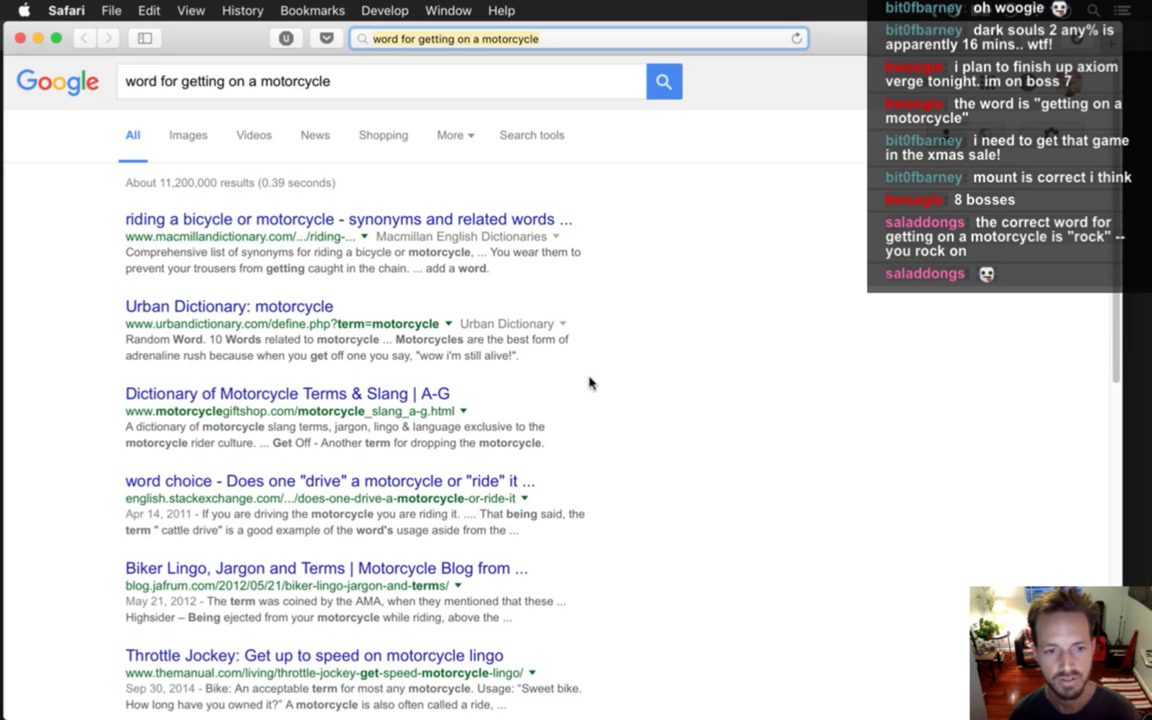
{"action": "key", "text": "super+Tab"}
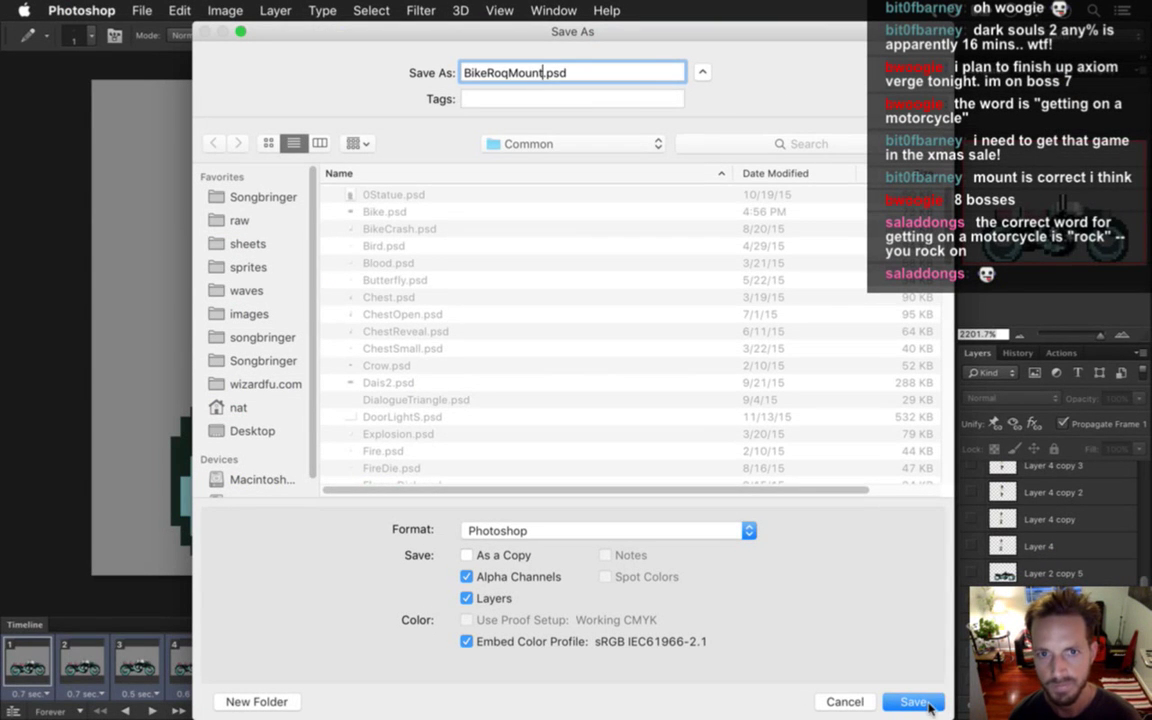
Save BikeRoqMount.psd, delete frames 4, 3 and 2, and set frame 1's delay to 0.1 seconds.
{"action": "left_click", "coordinate": [912, 702]}
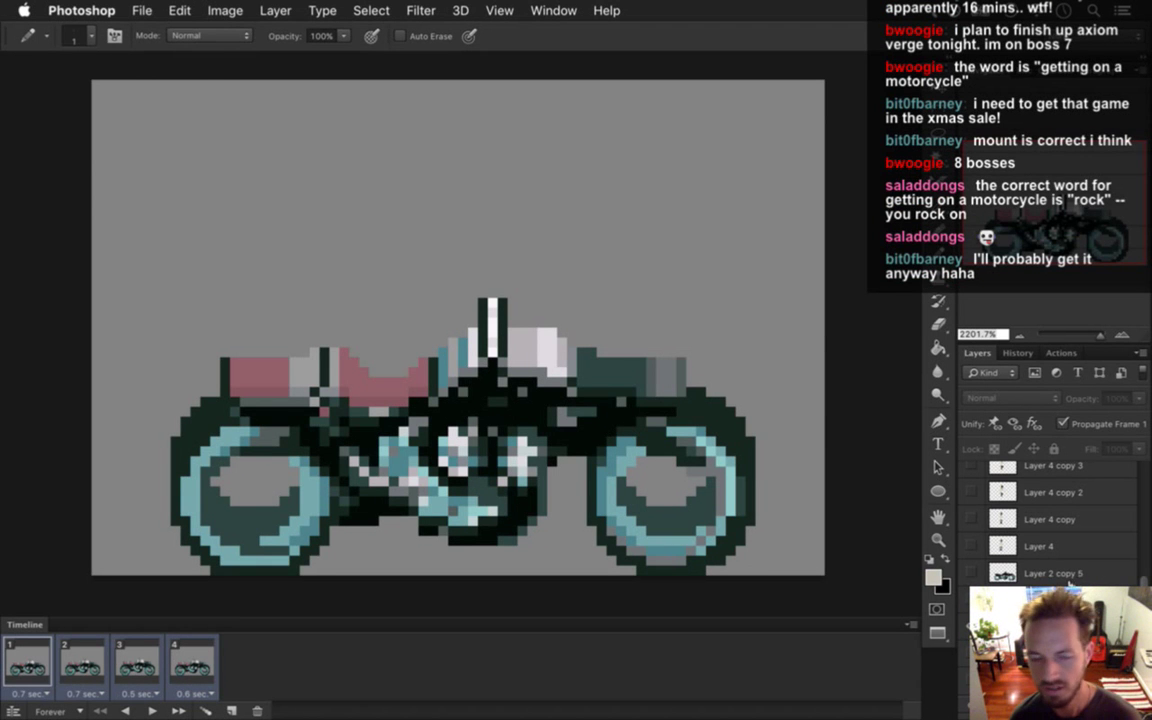
{"action": "left_click", "coordinate": [195, 660]}
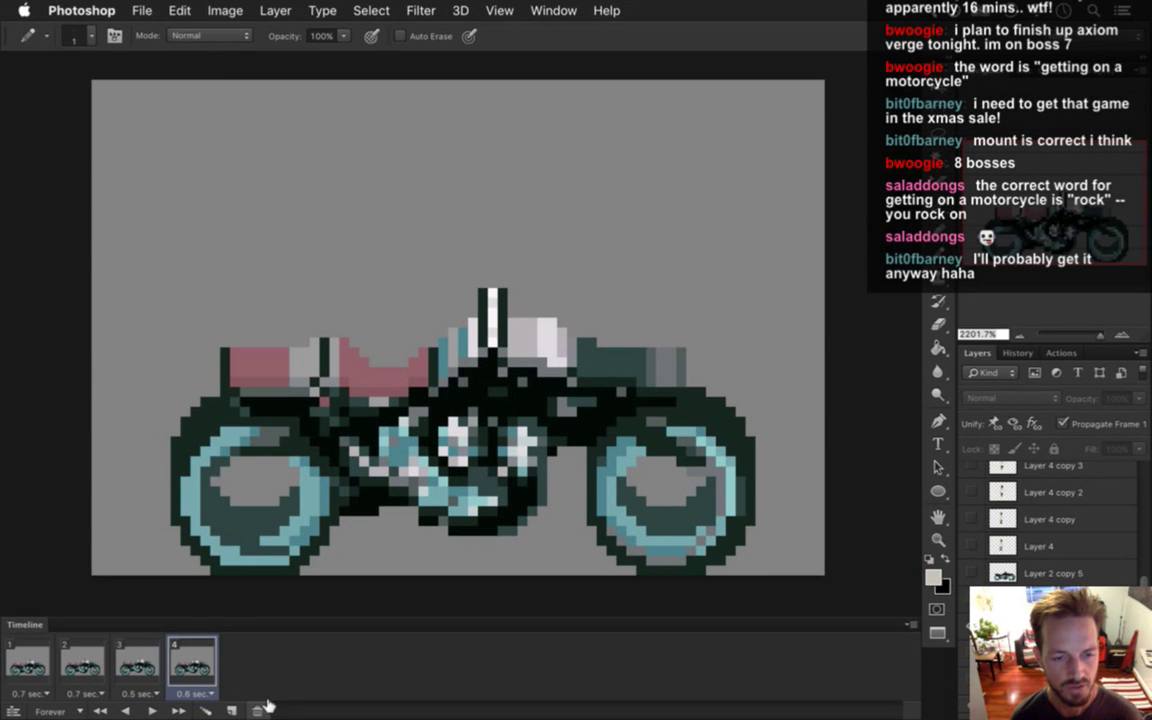
{"action": "left_click", "coordinate": [258, 709]}
{"action": "left_click", "coordinate": [258, 709]}
{"action": "left_click", "coordinate": [258, 709]}
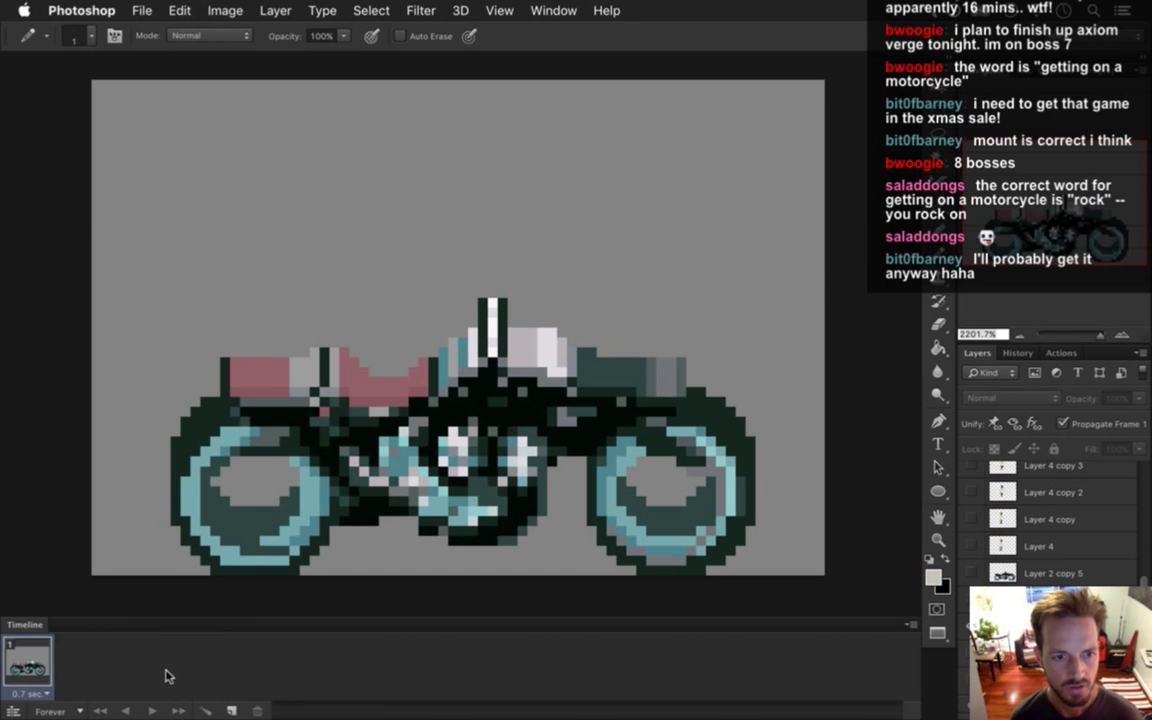
{"action": "left_click", "coordinate": [36, 693]}
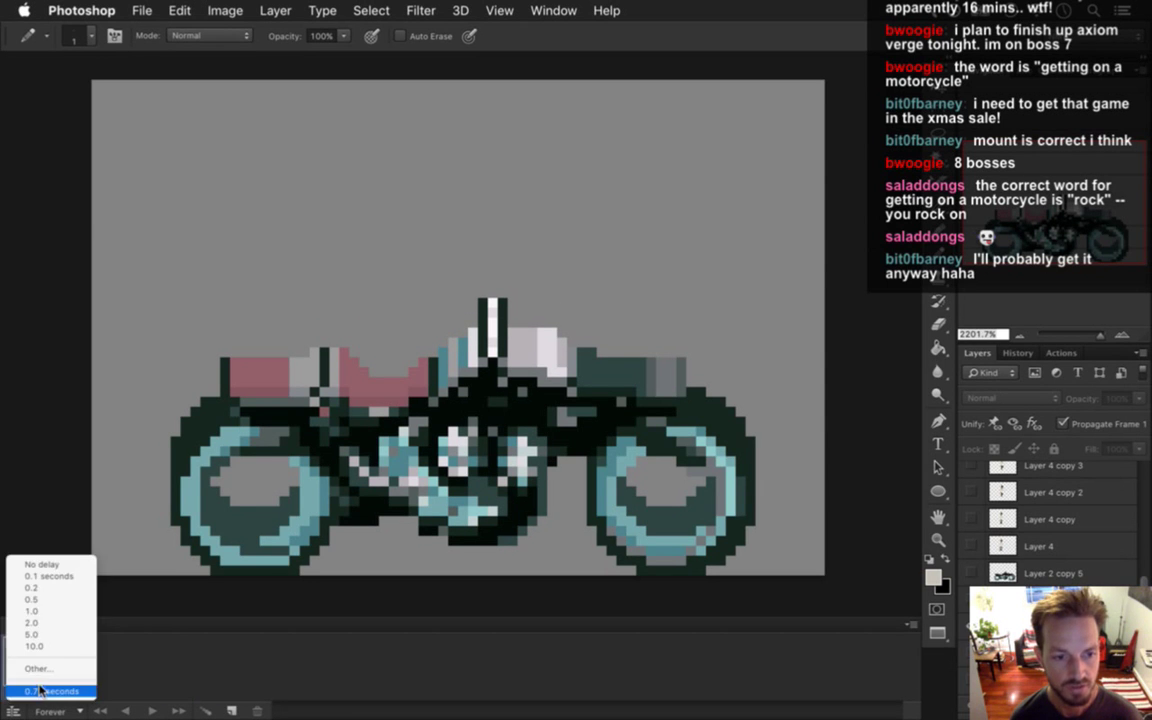
{"action": "left_click", "coordinate": [46, 576]}
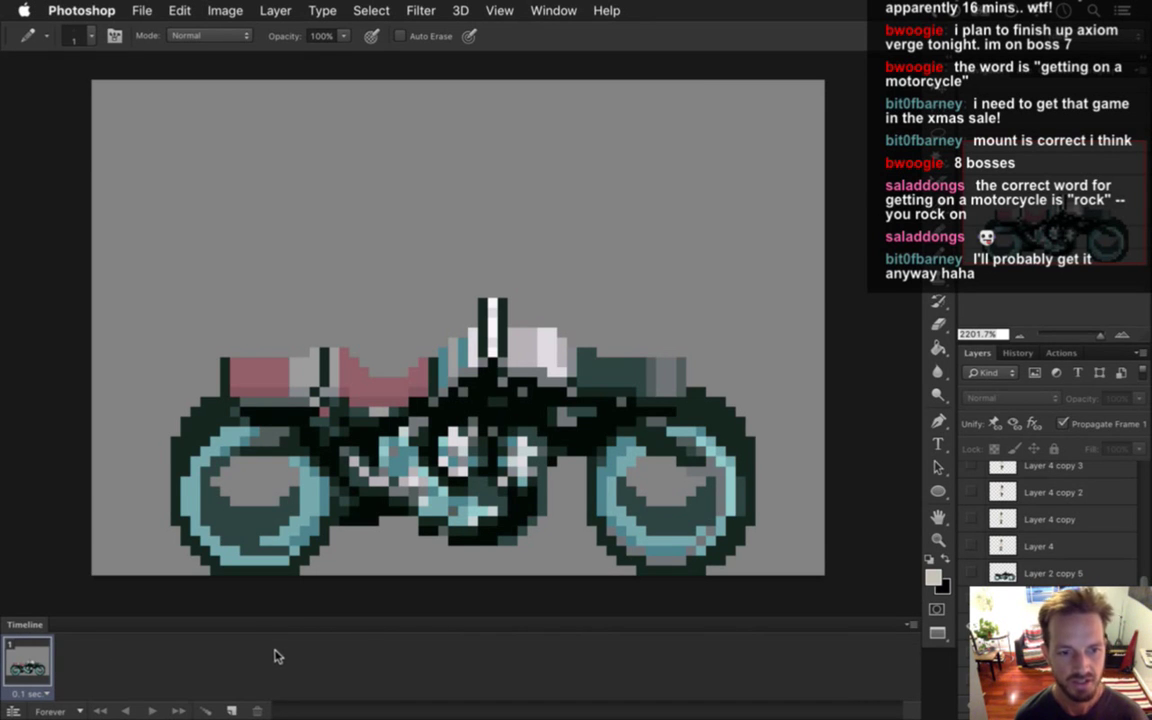
Bring back the seated rider and add frame 2 showing the handlebar-reaching pose.
{"action": "scroll", "coordinate": [1020, 638], "scroll_direction": "up", "scroll_amount": 1}
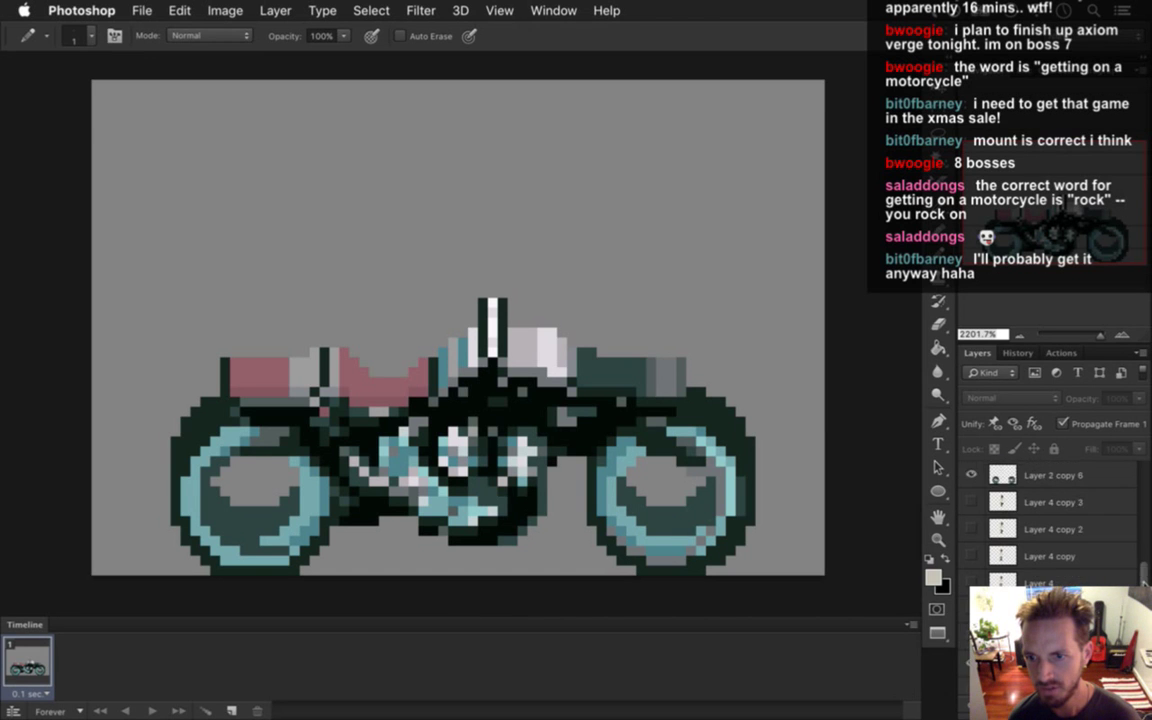
{"action": "scroll", "coordinate": [1124, 496], "scroll_direction": "up", "scroll_amount": 5}
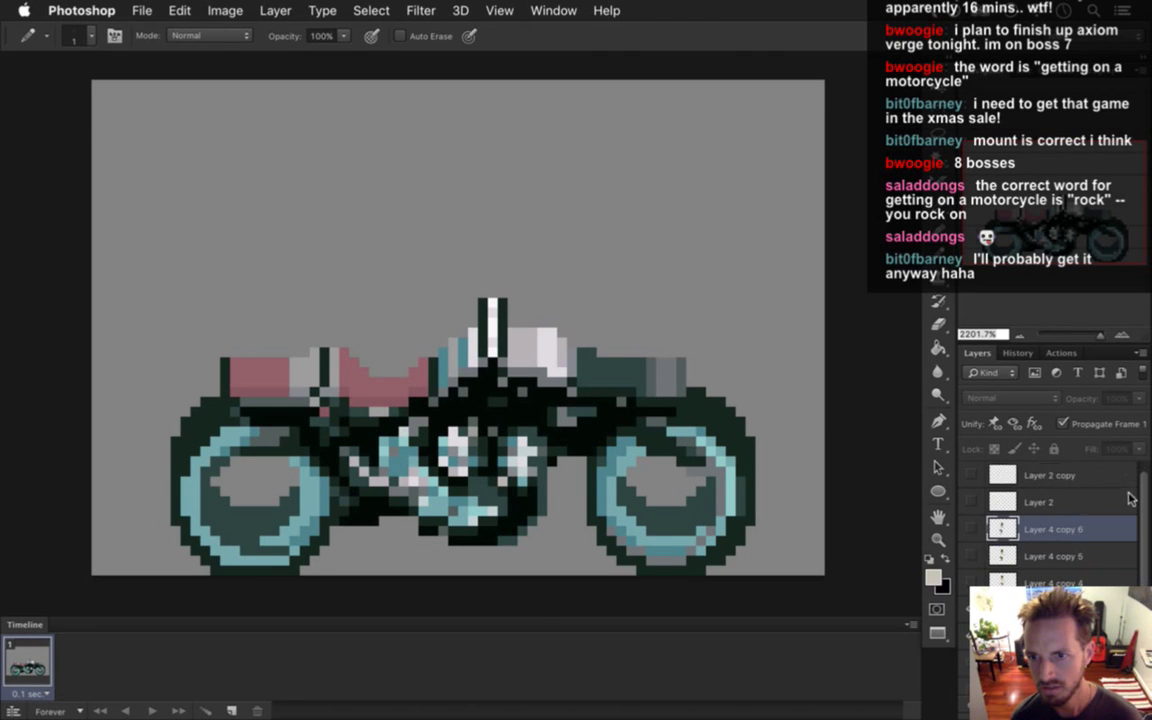
{"action": "scroll", "coordinate": [1130, 498], "scroll_direction": "down", "scroll_amount": 1}
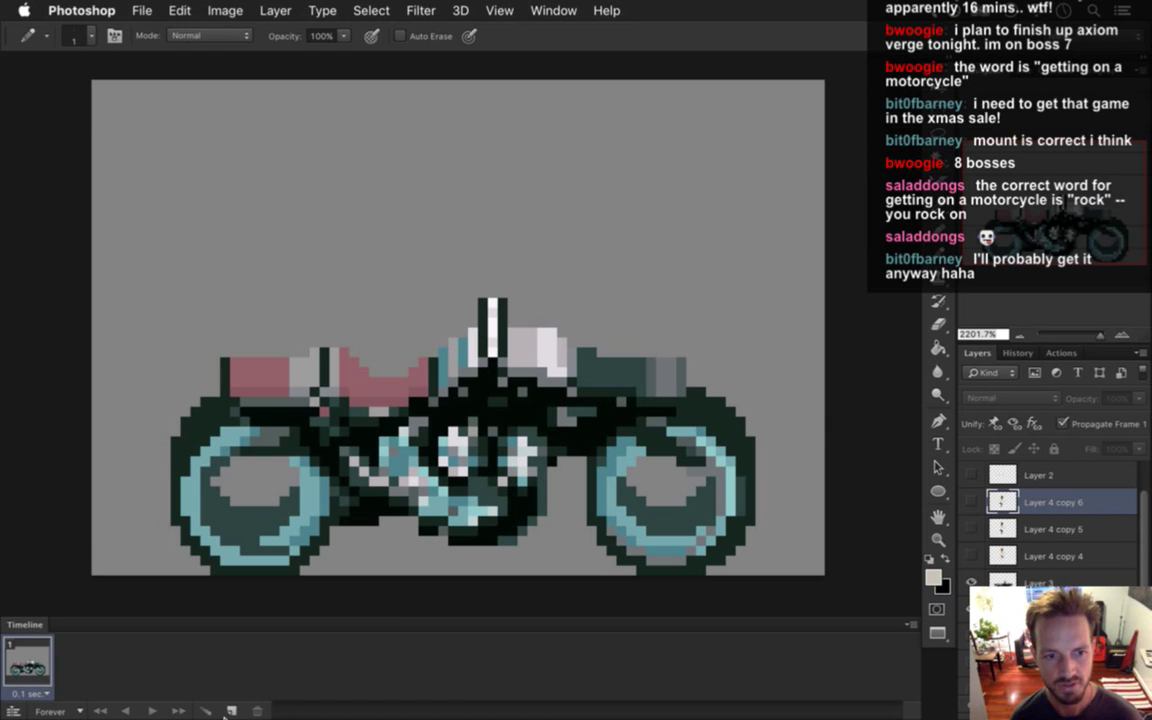
{"action": "scroll", "coordinate": [1140, 540], "scroll_direction": "down", "scroll_amount": 4}
{"action": "key", "text": "ctrl+z"}
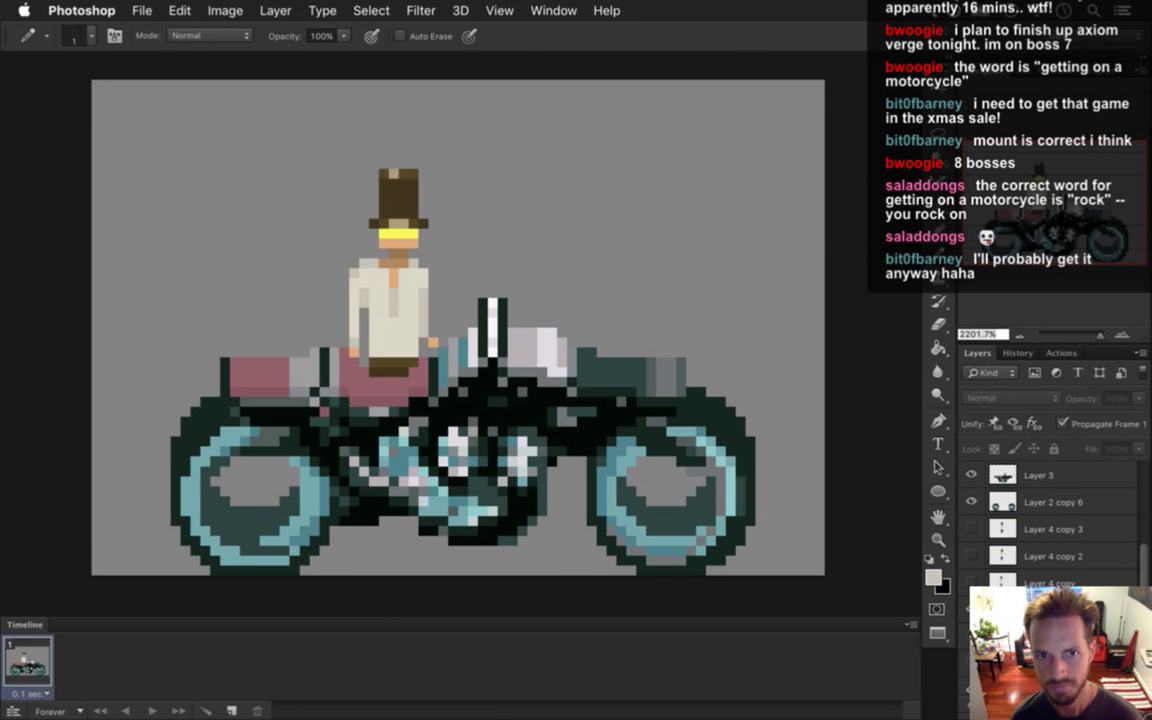
{"action": "left_click", "coordinate": [231, 710]}
{"action": "left_click", "coordinate": [971, 582]}
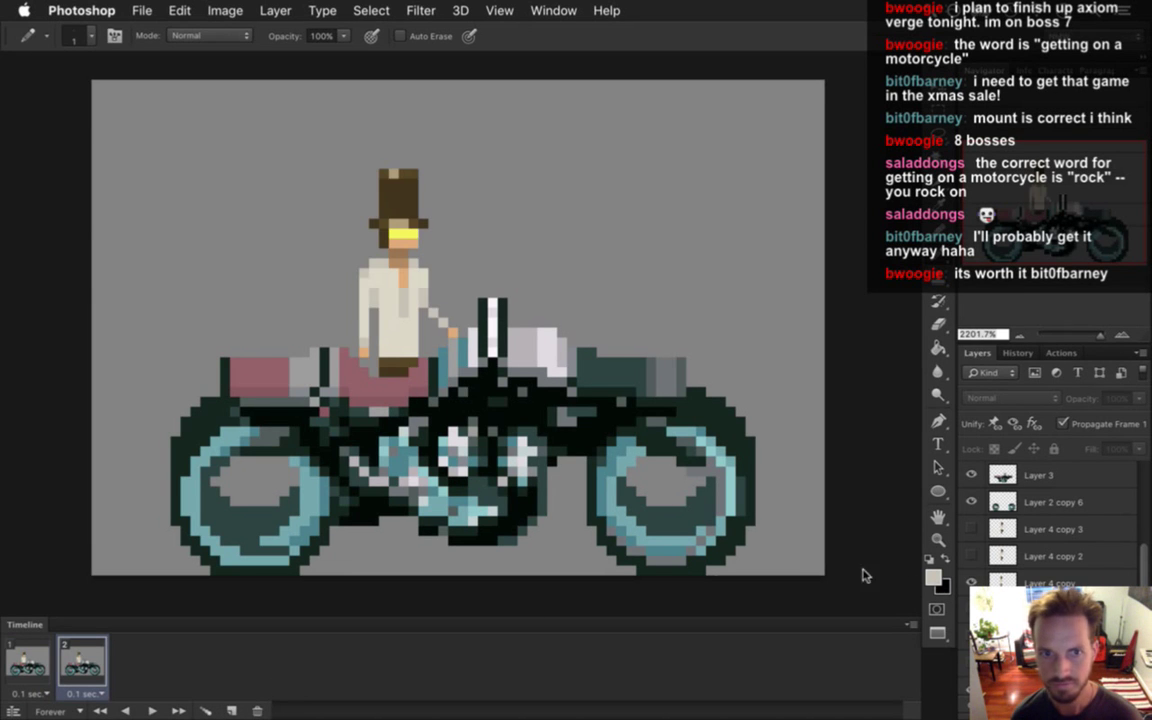
Add frames 3 and 4 showing the Layer 4 copy 2 and copy 3 rider poses.
{"action": "left_click", "coordinate": [231, 710]}
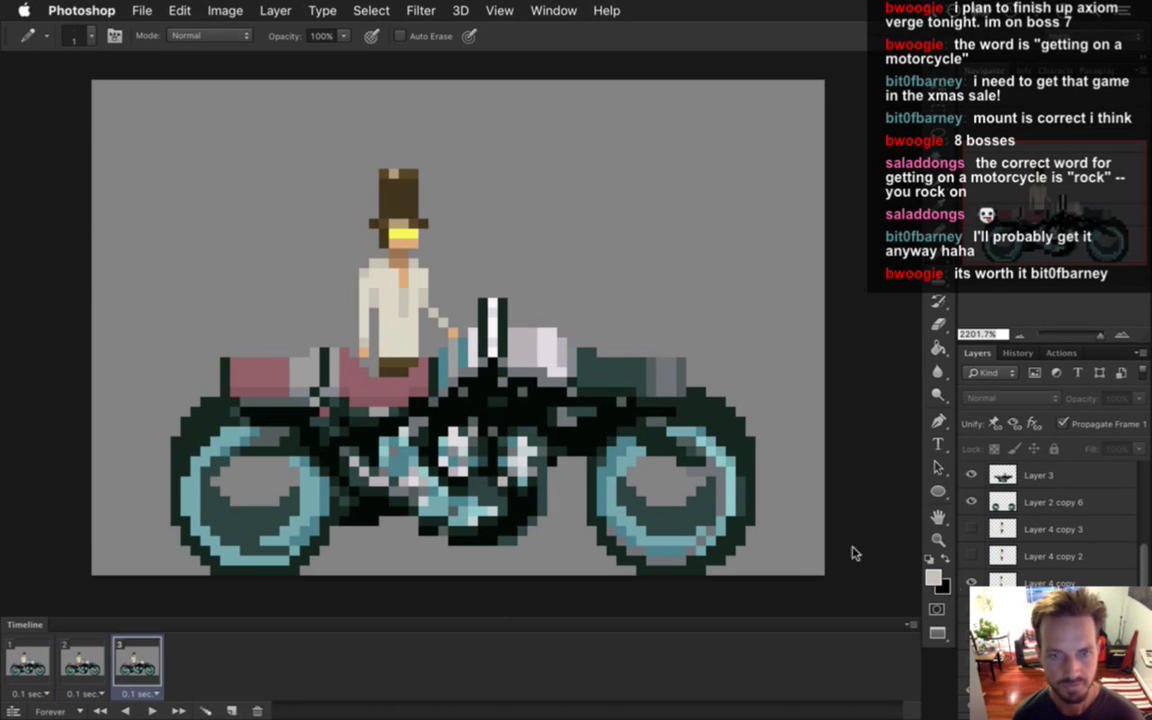
{"action": "left_click", "coordinate": [971, 556]}
{"action": "left_click", "coordinate": [971, 582]}
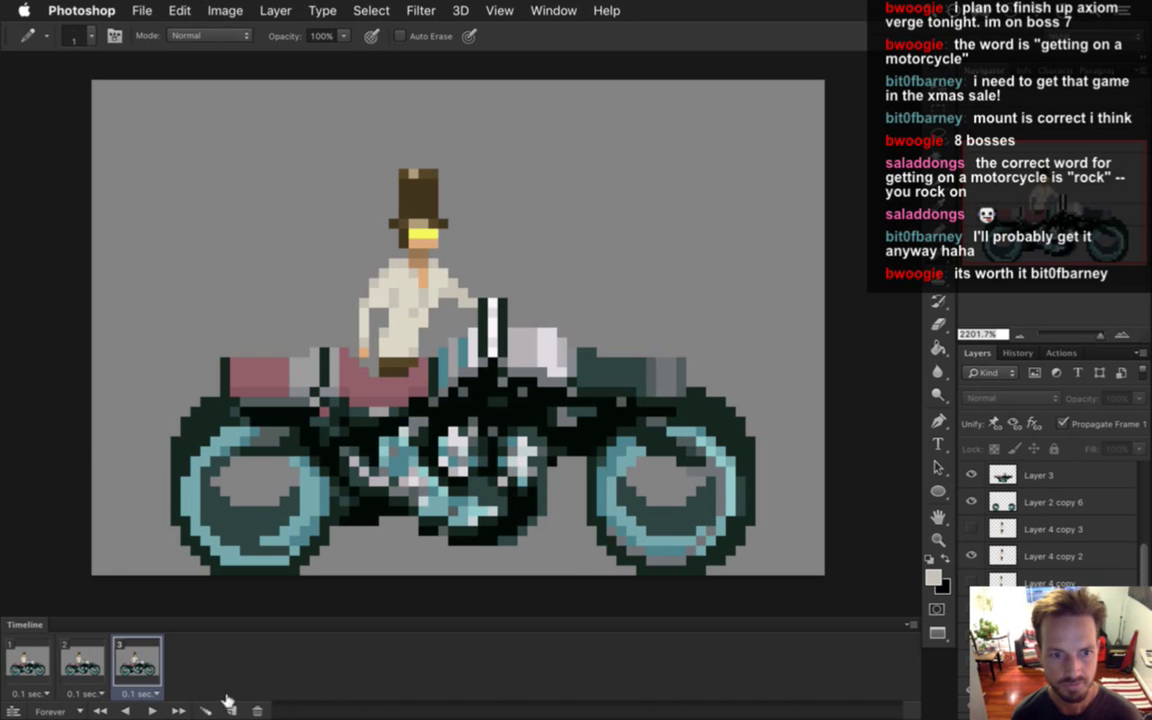
{"action": "left_click", "coordinate": [231, 710]}
{"action": "left_click", "coordinate": [971, 529]}
{"action": "left_click", "coordinate": [971, 556]}
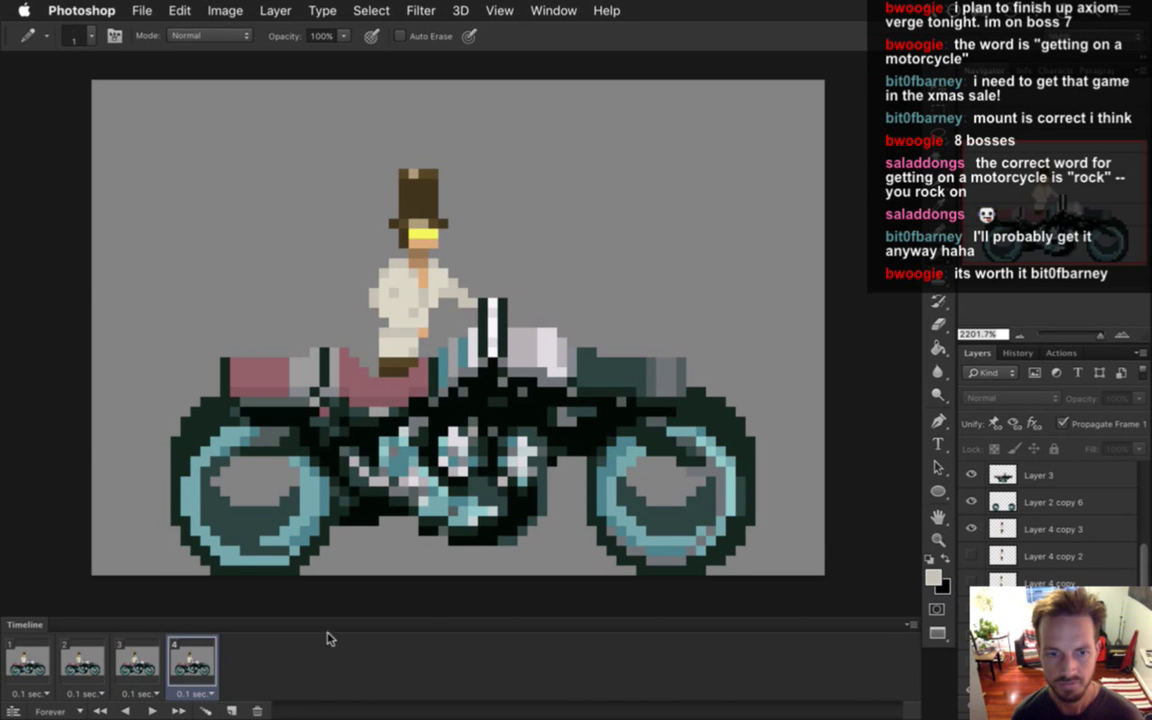
Add frame 5 showing the arm-out rider pose from Layer 4 copy 4.
{"action": "left_click", "coordinate": [231, 710]}
{"action": "left_click", "coordinate": [1126, 578]}
{"action": "left_click", "coordinate": [1126, 578]}
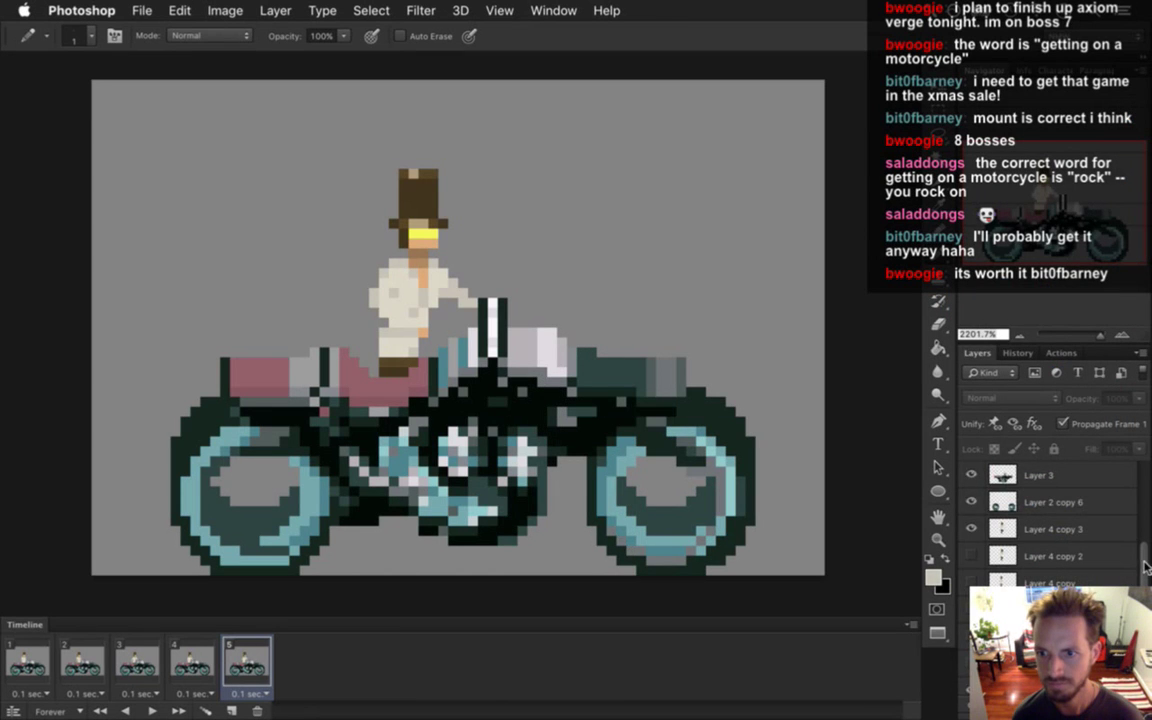
{"action": "scroll", "coordinate": [1110, 562], "scroll_direction": "up", "scroll_amount": 5}
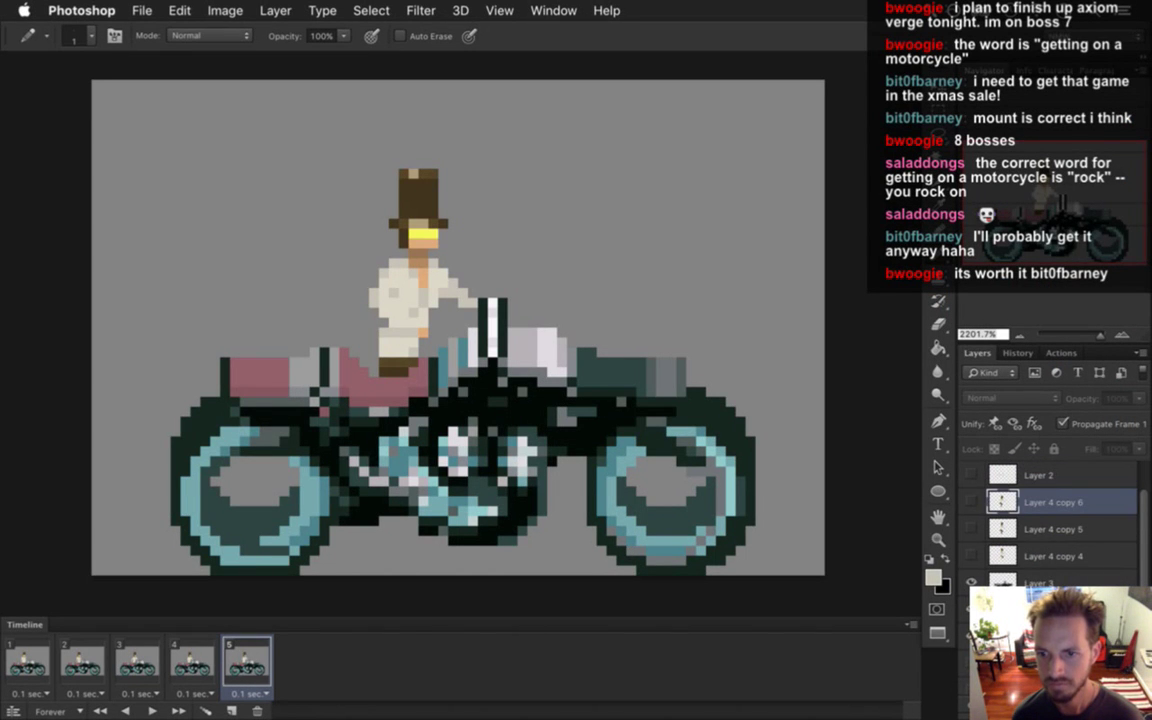
{"action": "left_click", "coordinate": [971, 609]}
{"action": "left_click", "coordinate": [971, 556]}
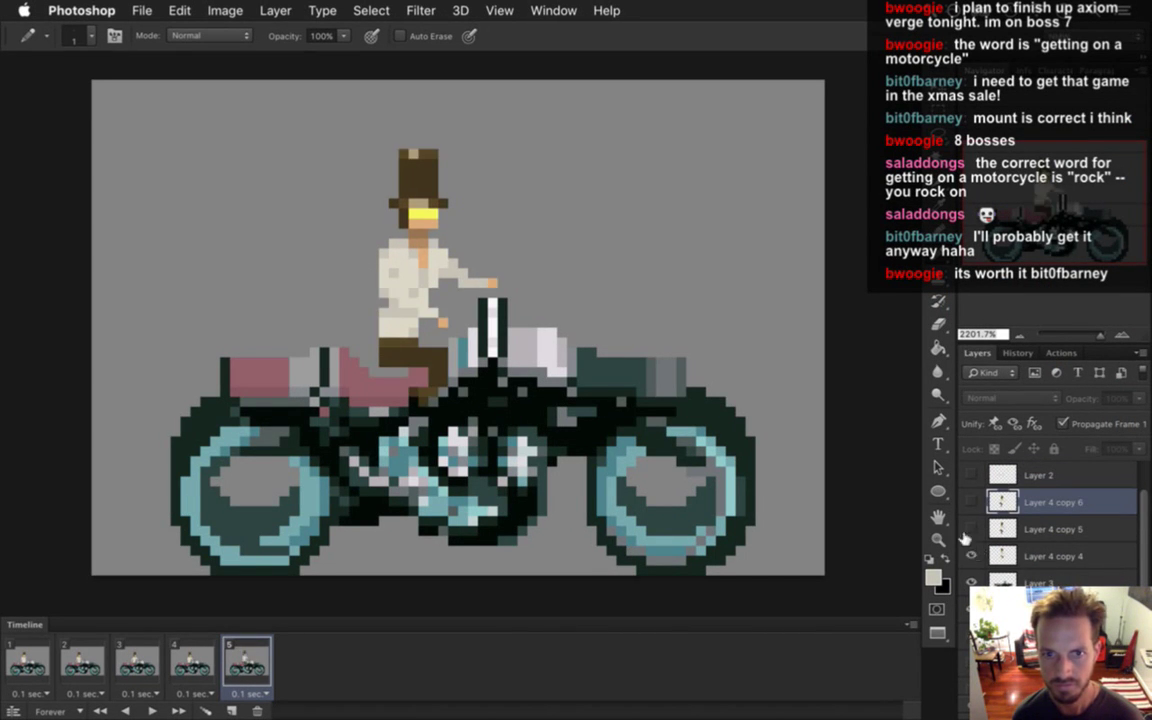
Add frame 6 with the seated Layer 4 copy 6 pose and review against frame 1.
{"action": "left_click", "coordinate": [231, 710]}
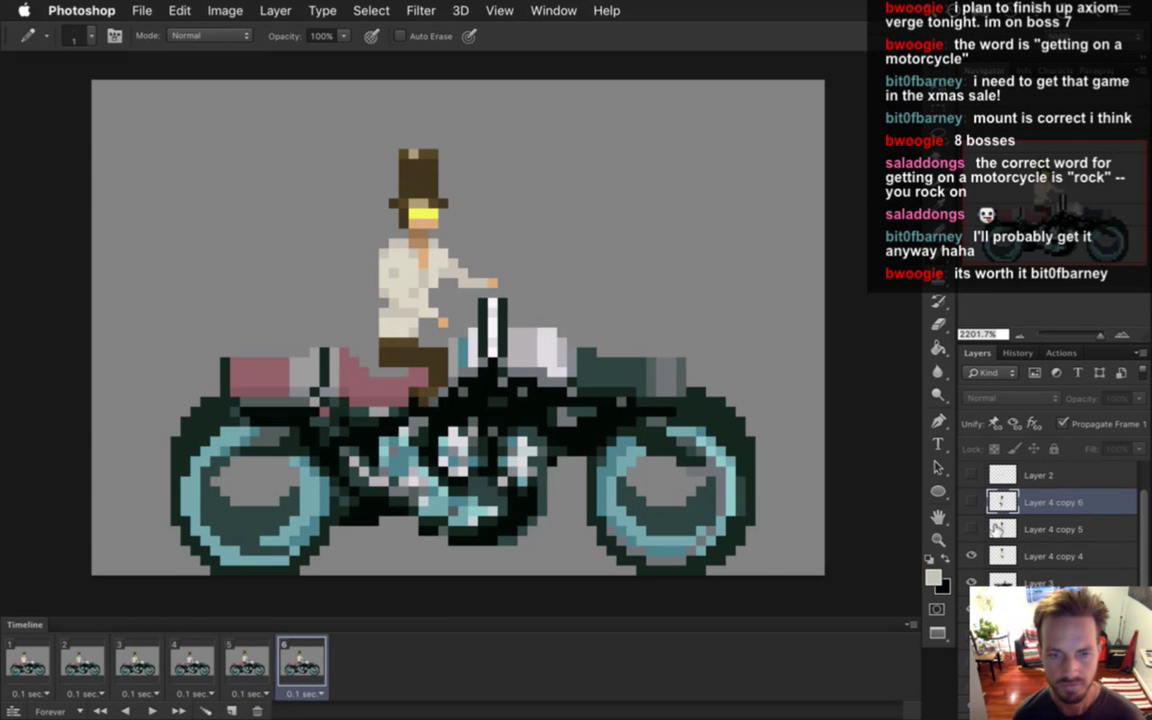
{"action": "left_click", "coordinate": [970, 556]}
{"action": "left_click", "coordinate": [971, 502]}
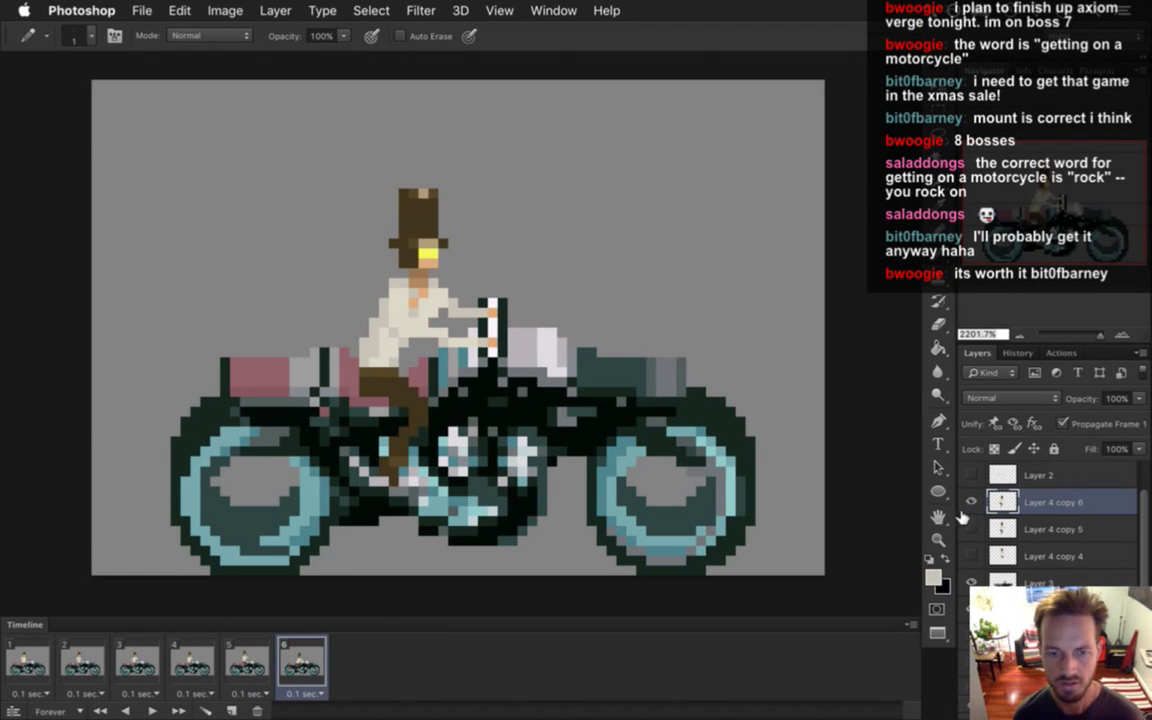
{"action": "left_click", "coordinate": [55, 663]}
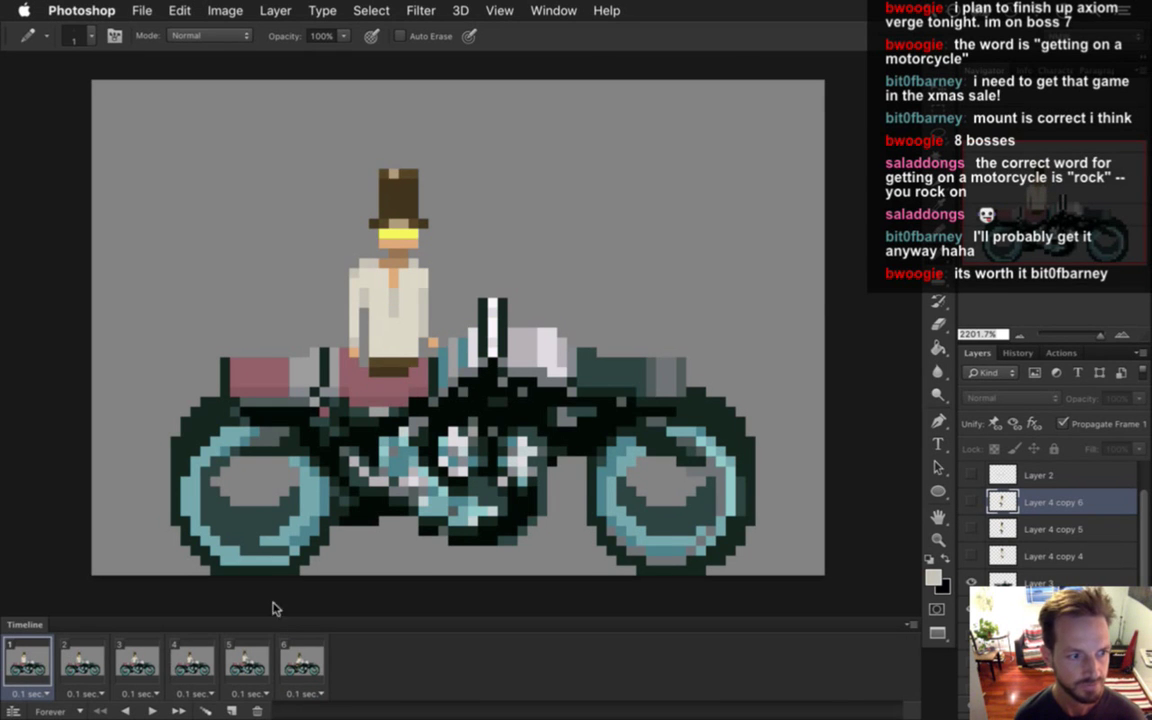
{"action": "left_click", "coordinate": [303, 666]}
{"action": "left_click", "coordinate": [321, 693]}
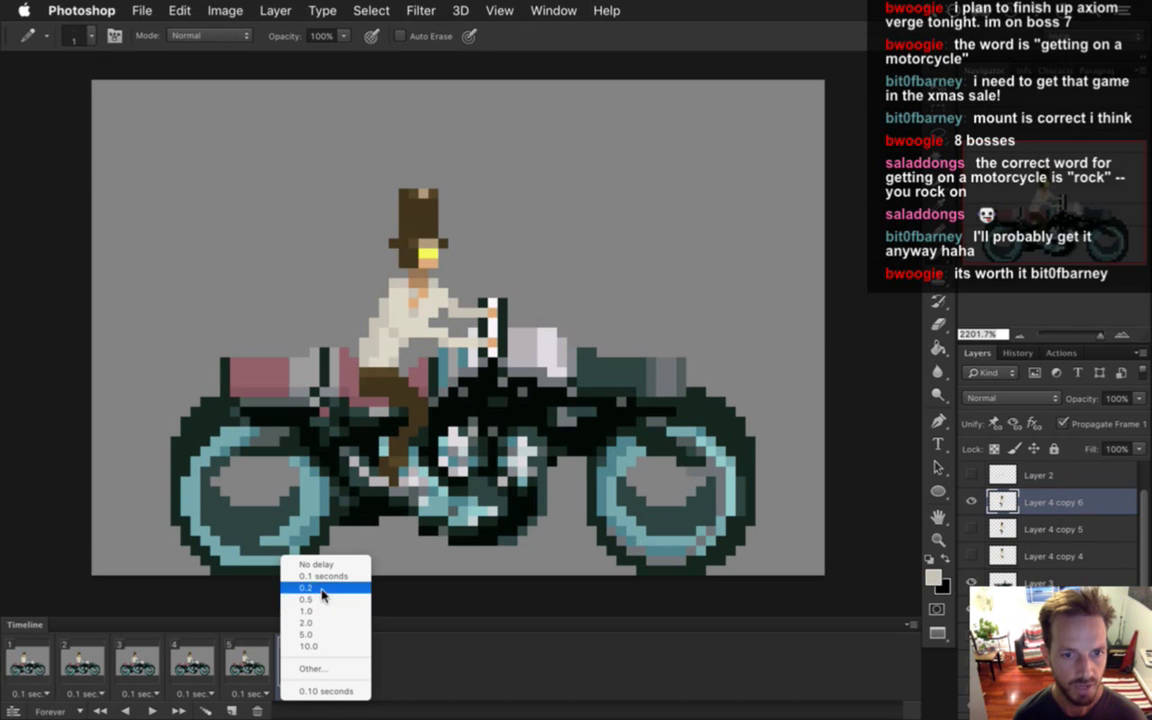
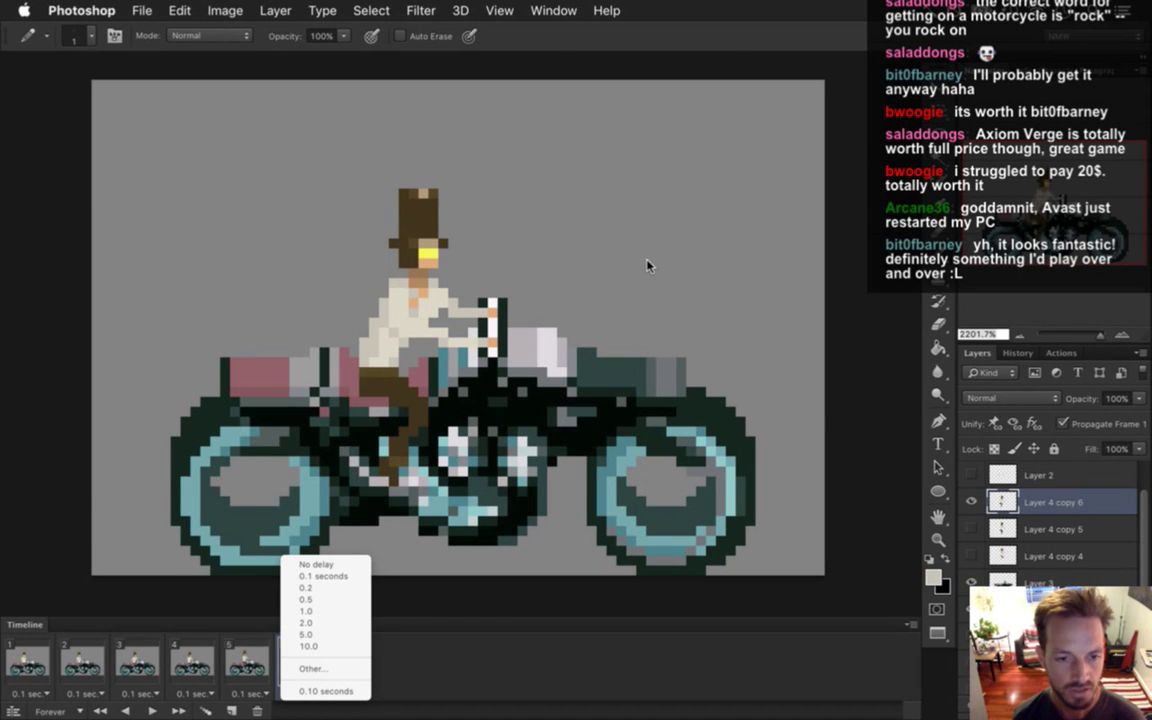
Preview the mounting animation from frame 1 with frame 6 held for 1 second.
{"action": "left_click", "coordinate": [305, 611]}
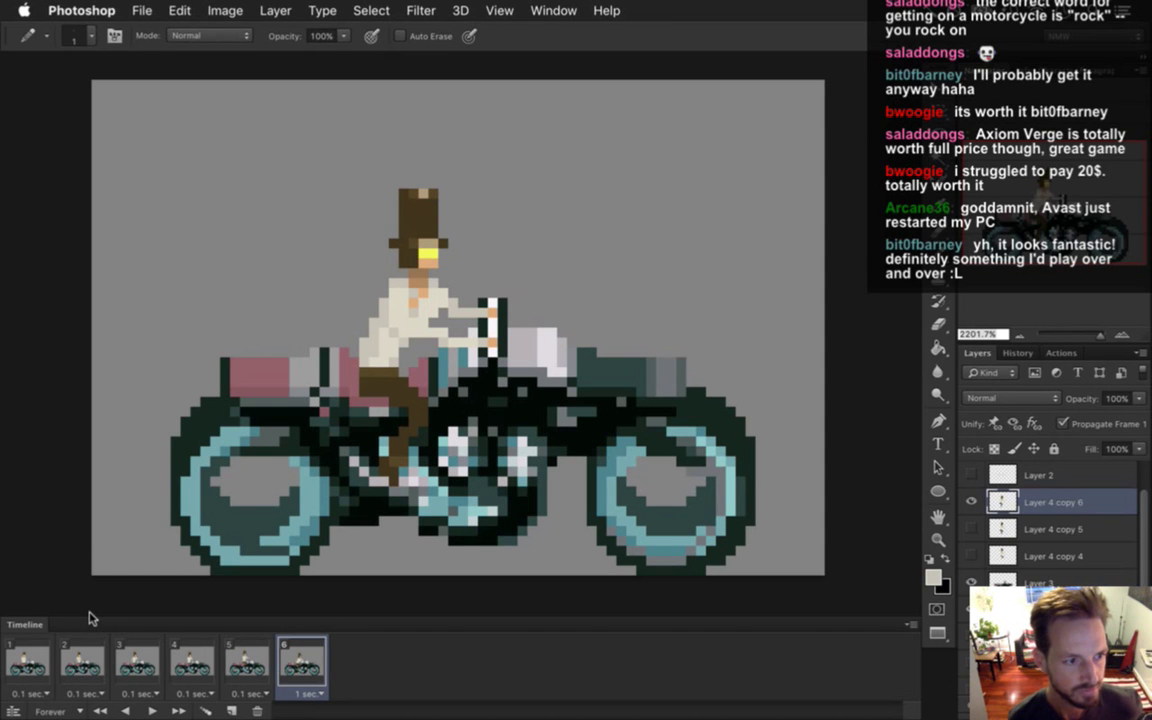
{"action": "left_click", "coordinate": [38, 665]}
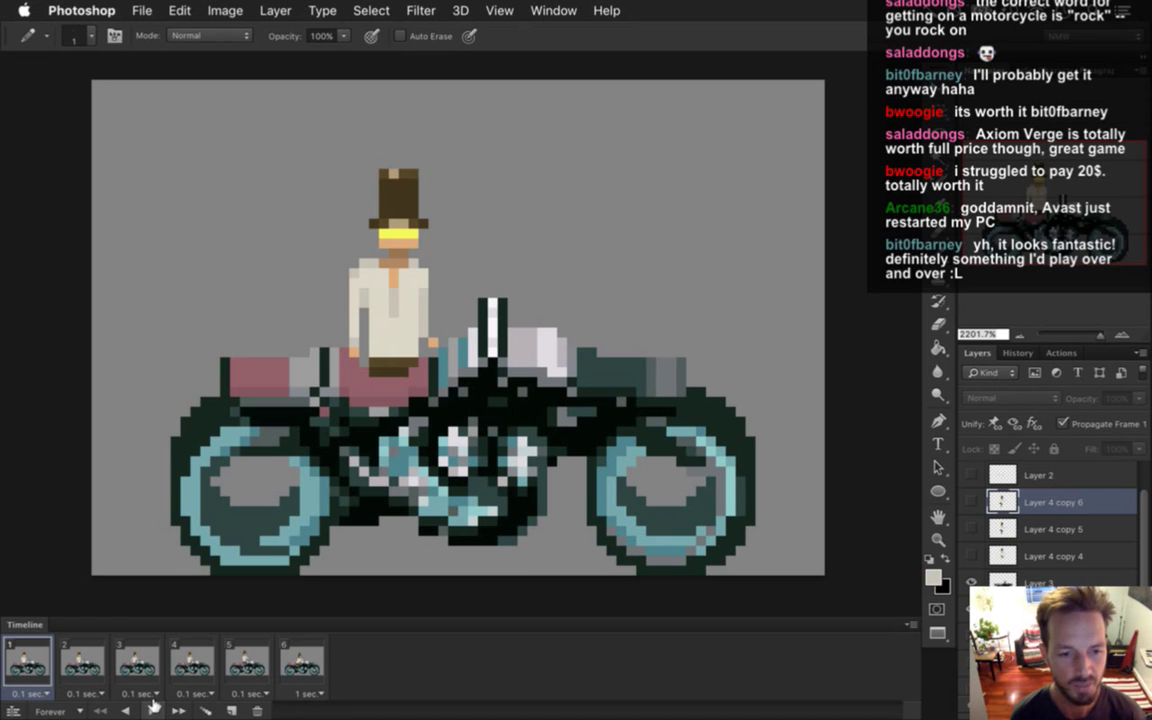
{"action": "left_click", "coordinate": [153, 708]}
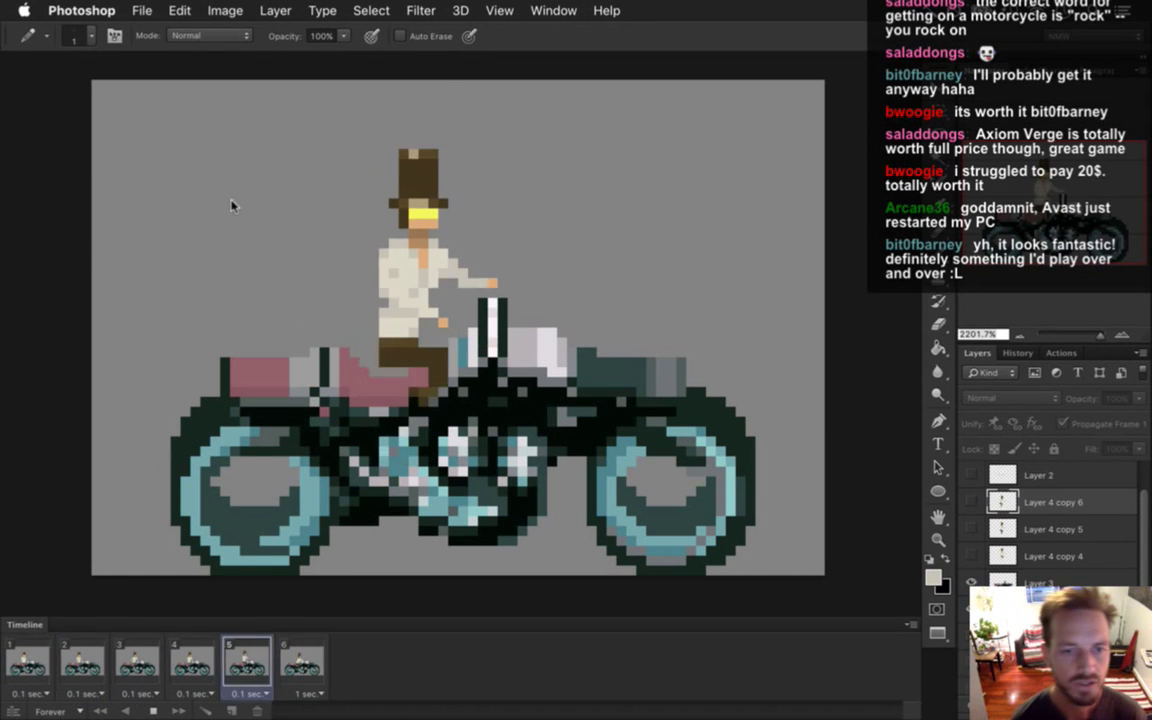
{"action": "left_click", "coordinate": [150, 694]}
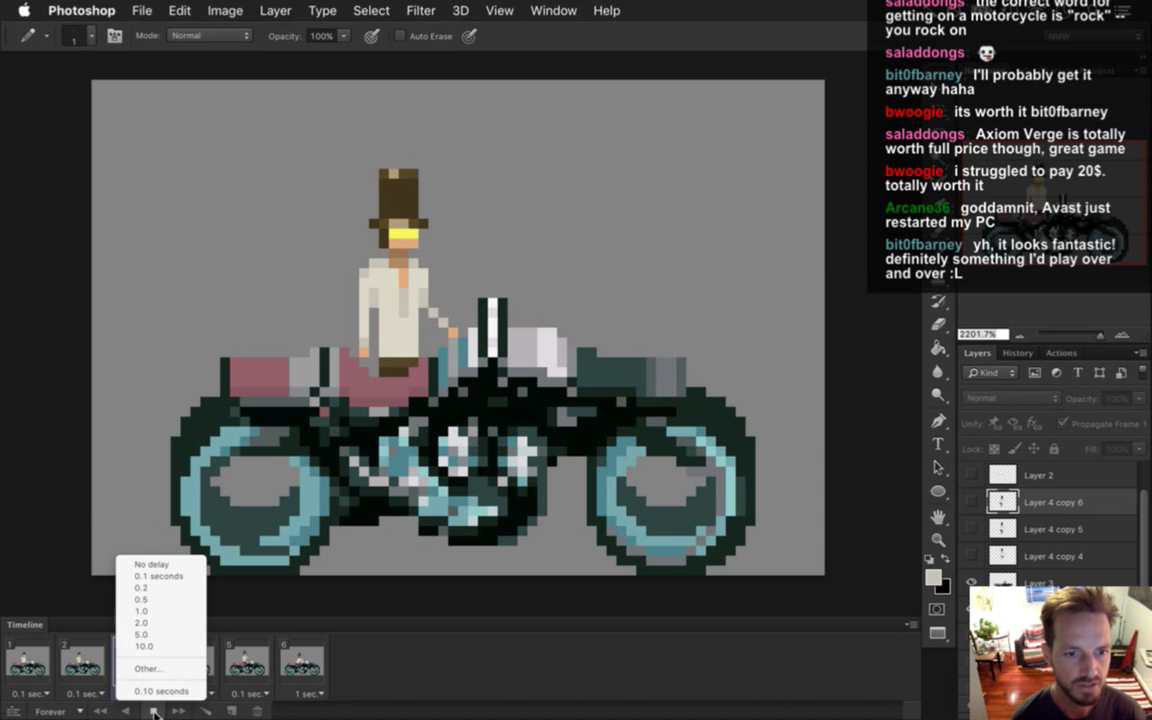
{"action": "left_click", "coordinate": [155, 712]}
{"action": "left_click", "coordinate": [262, 648]}
Return frame 6's delay to 0.1 seconds and duplicate it as frame 7.
{"action": "left_click", "coordinate": [300, 660]}
{"action": "left_click", "coordinate": [307, 693]}
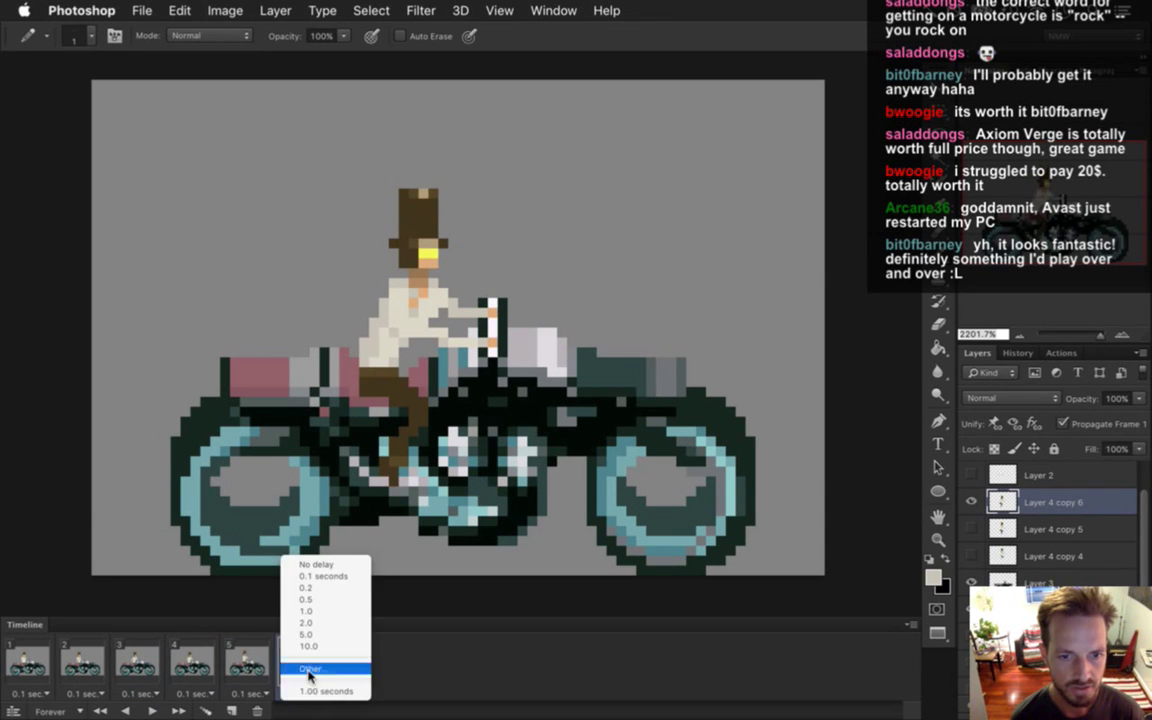
{"action": "left_click", "coordinate": [327, 578]}
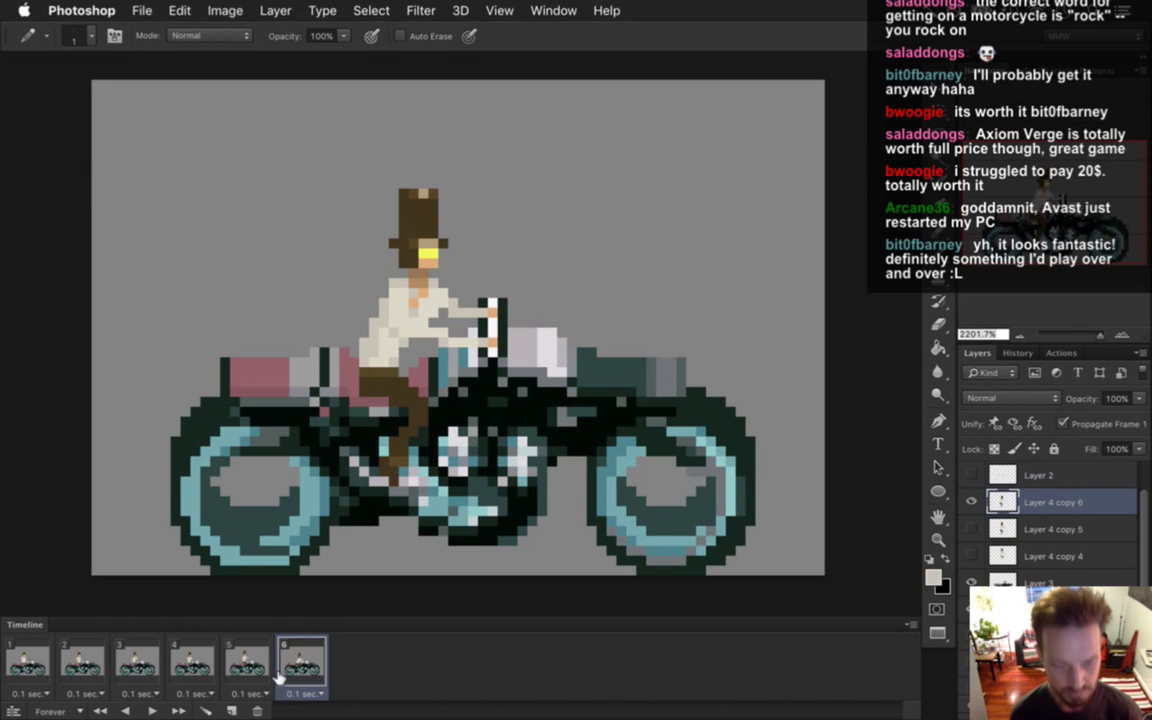
{"action": "left_click", "coordinate": [231, 711]}
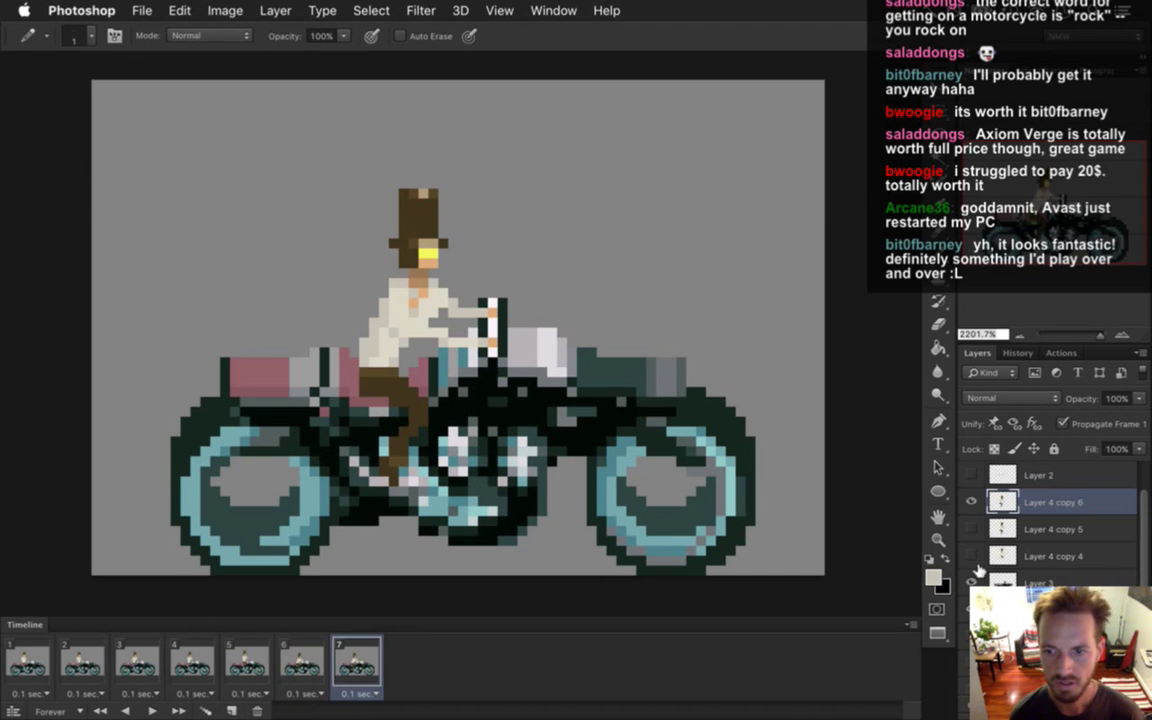
Load the rider's pixels from Layer 3 as a selection, then deselect them.
{"action": "left_click", "coordinate": [1004, 578]}
{"action": "left_click", "coordinate": [1003, 501], "text": "super"}
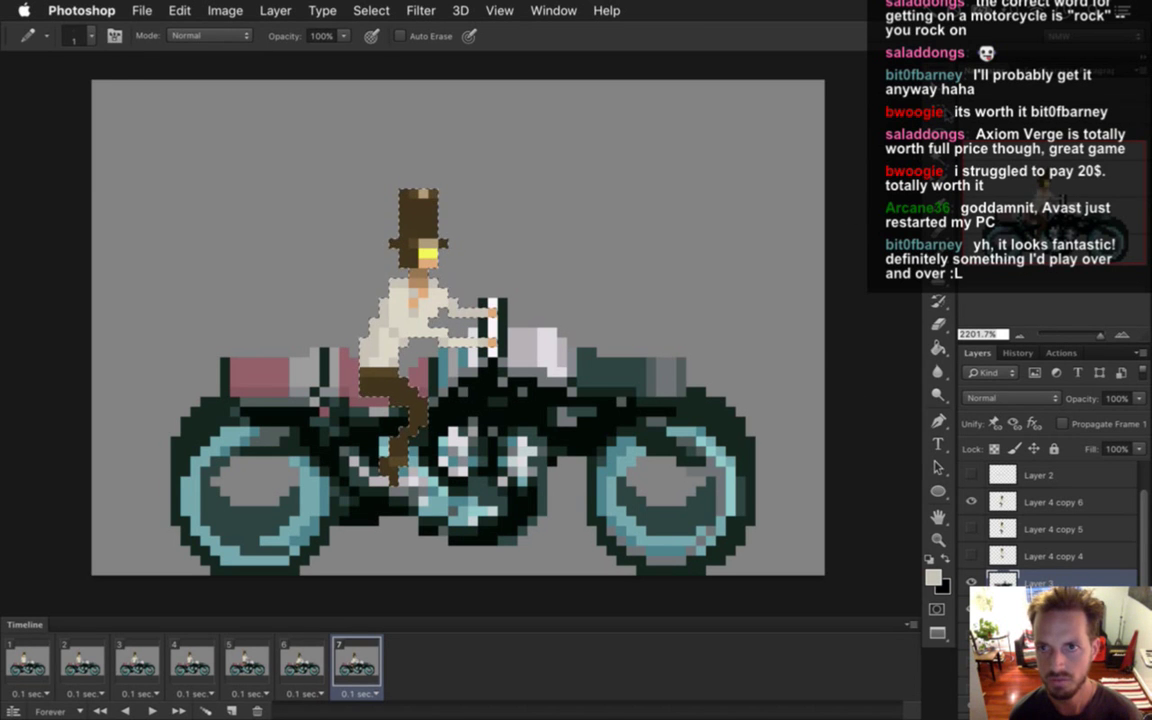
{"action": "key", "text": "m"}
{"action": "key", "text": "v"}
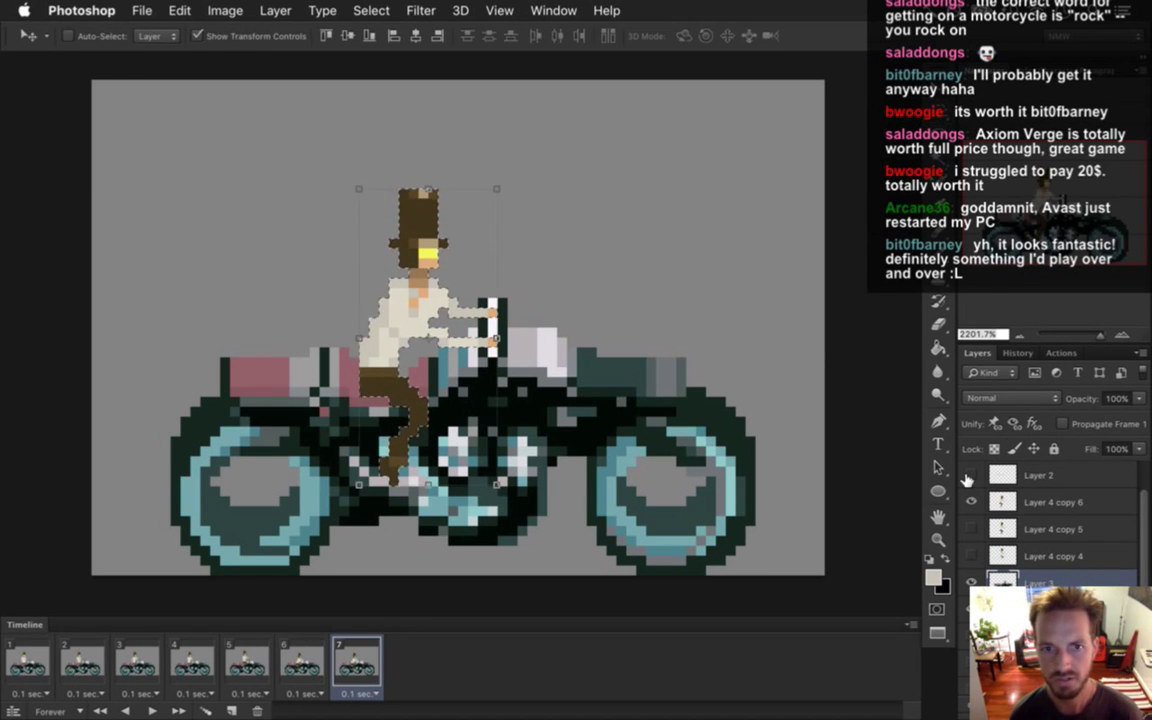
{"action": "key", "text": "m"}
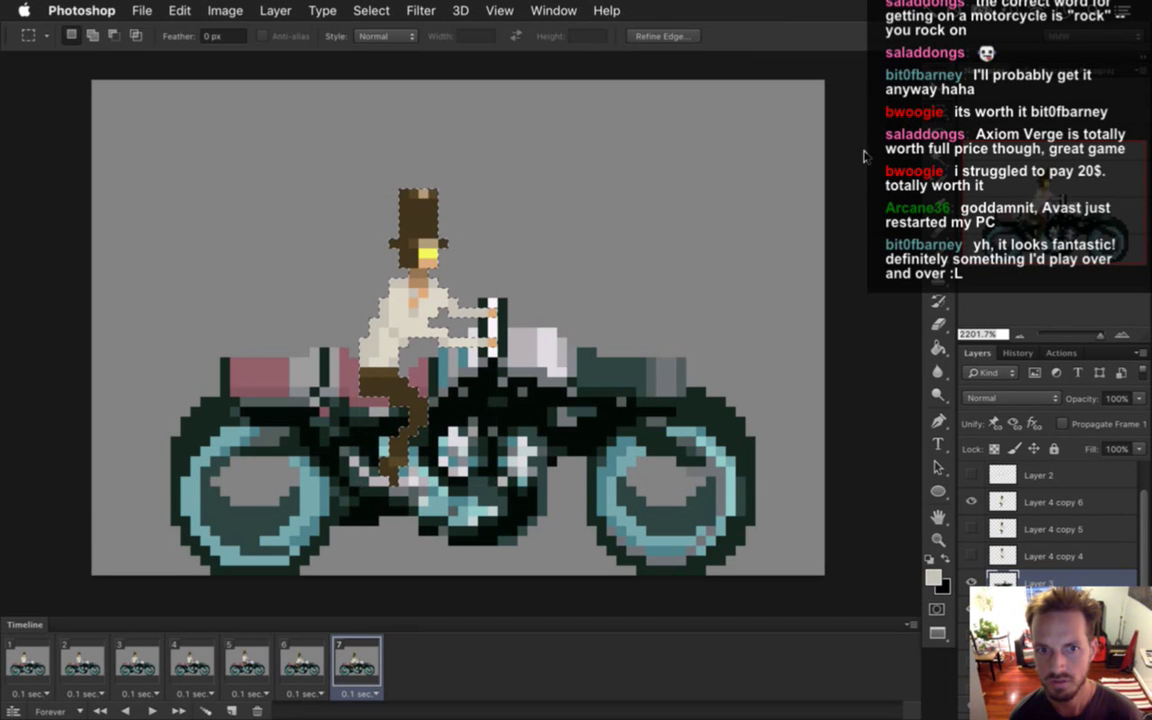
{"action": "key", "text": "v"}
{"action": "key", "text": "m"}
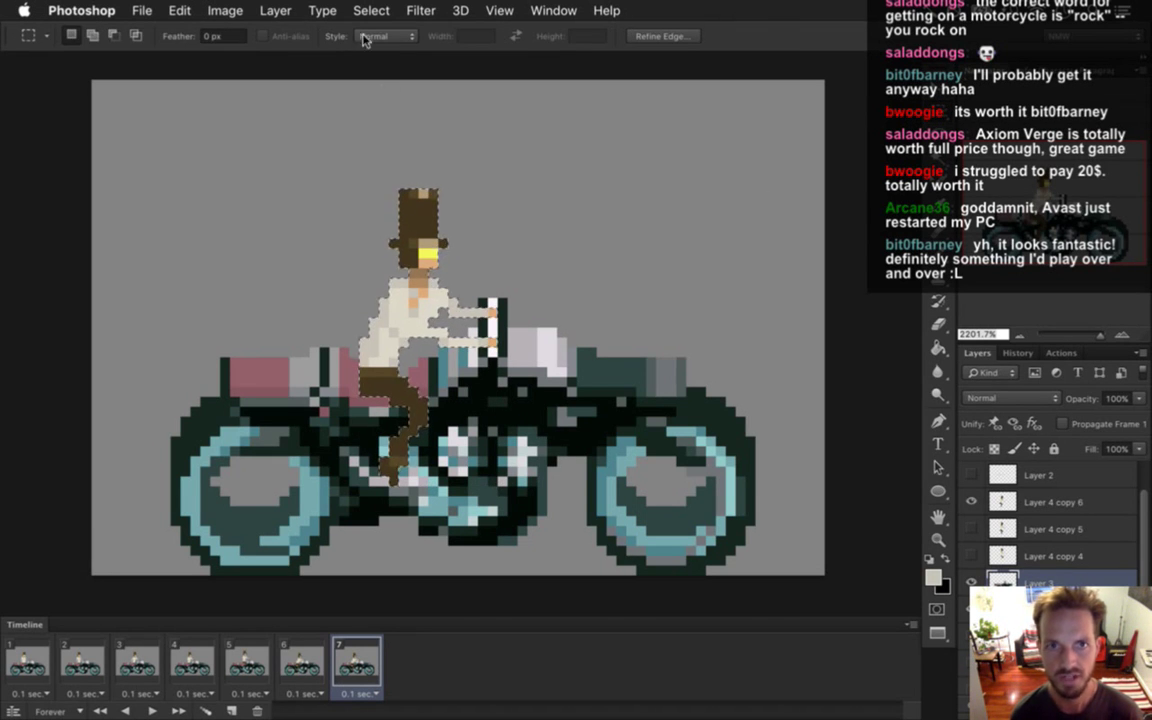
{"action": "left_click", "coordinate": [371, 10]}
{"action": "left_click", "coordinate": [386, 47]}
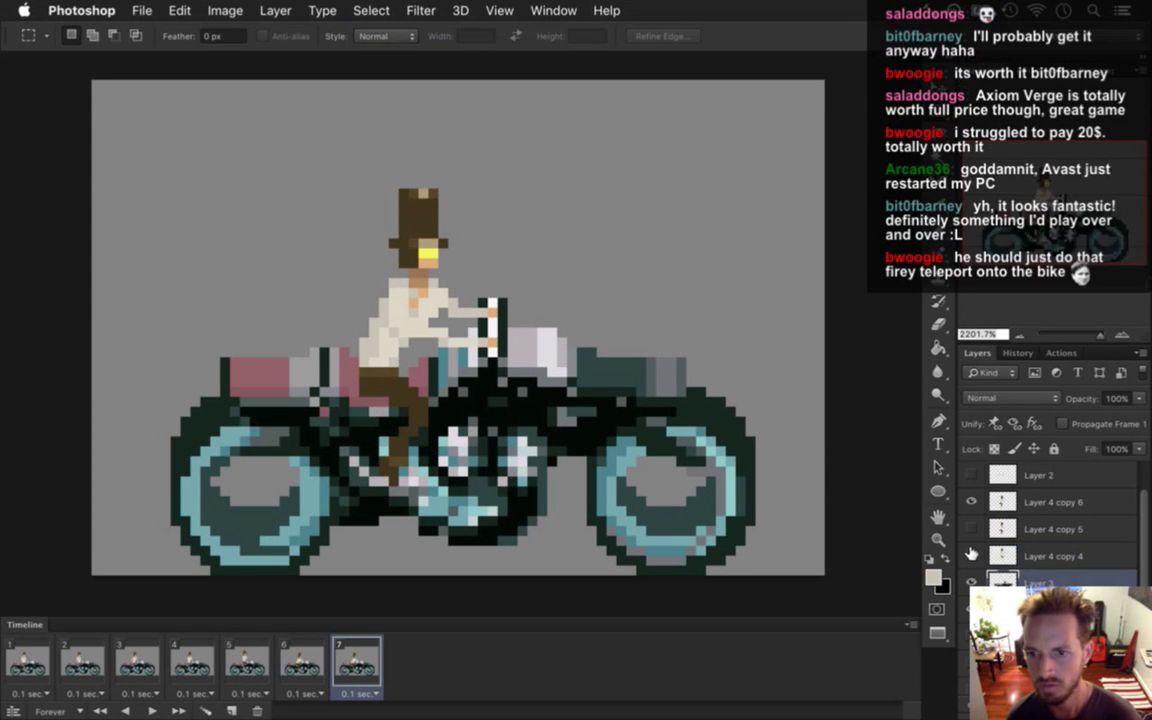
{"action": "key", "text": "v"}
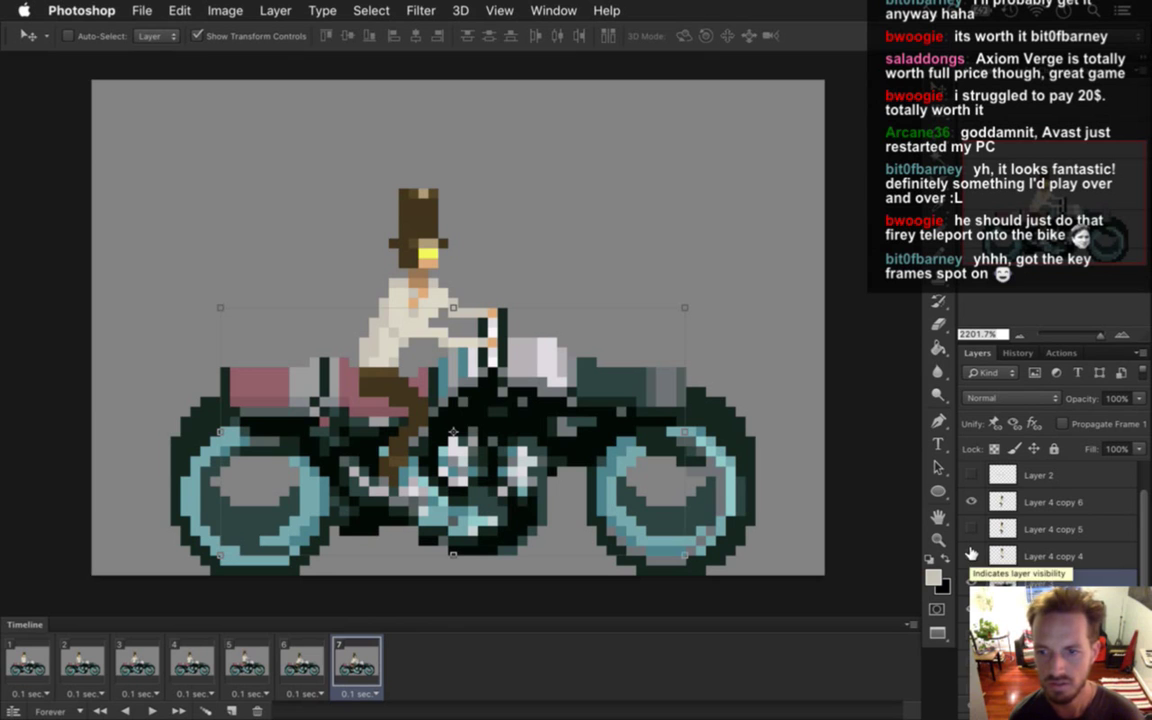
Nudge the Layer 4 copy 6 rider down one pixel and add frame 8.
{"action": "left_click", "coordinate": [995, 500]}
{"action": "key", "text": "Down"}
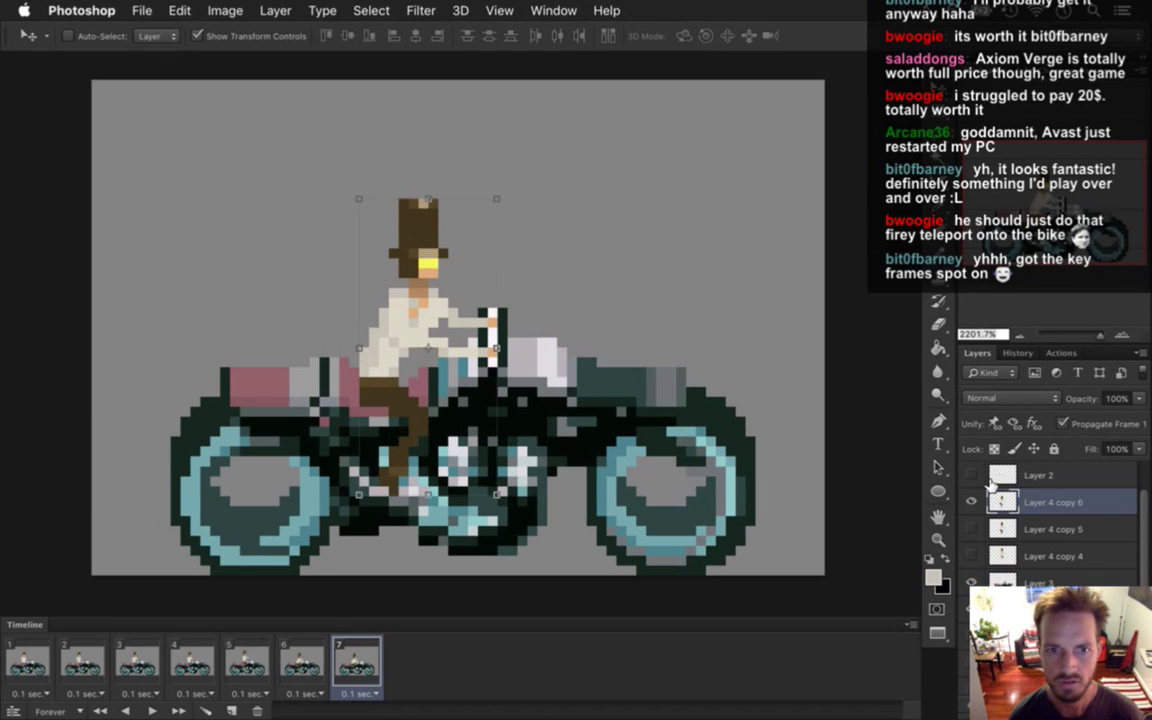
{"action": "key", "text": "m"}
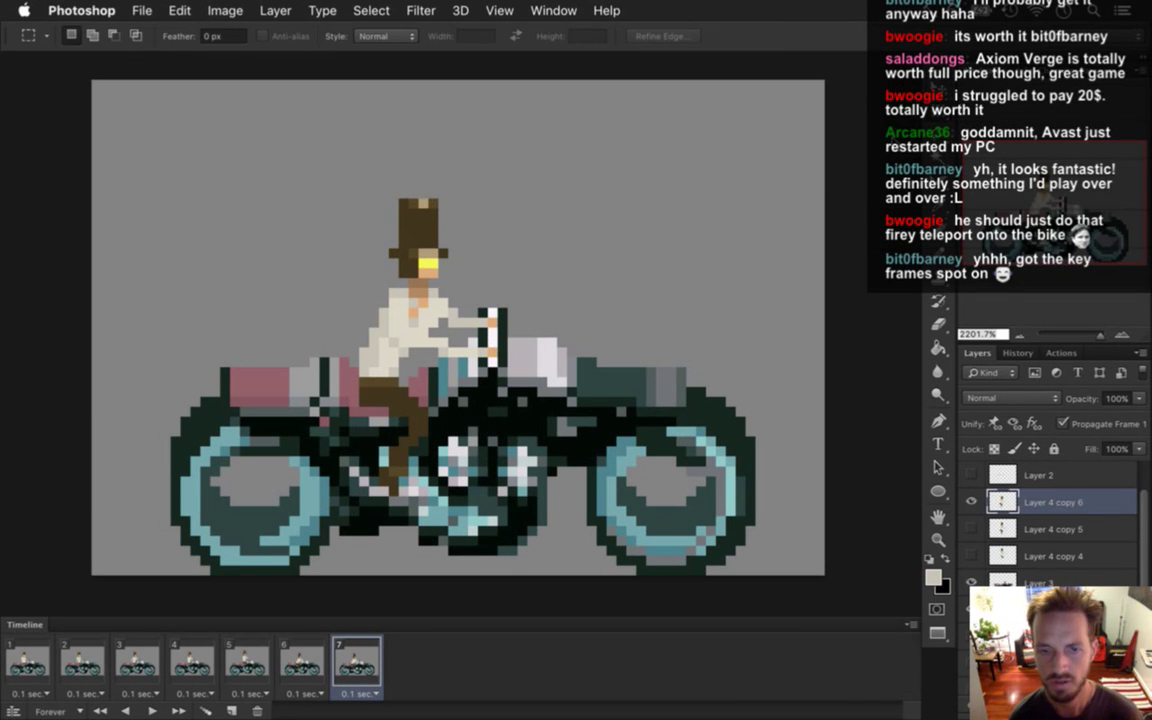
{"action": "left_click", "coordinate": [302, 662]}
{"action": "left_click_drag", "start_coordinate": [302, 662], "coordinate": [456, 670]}
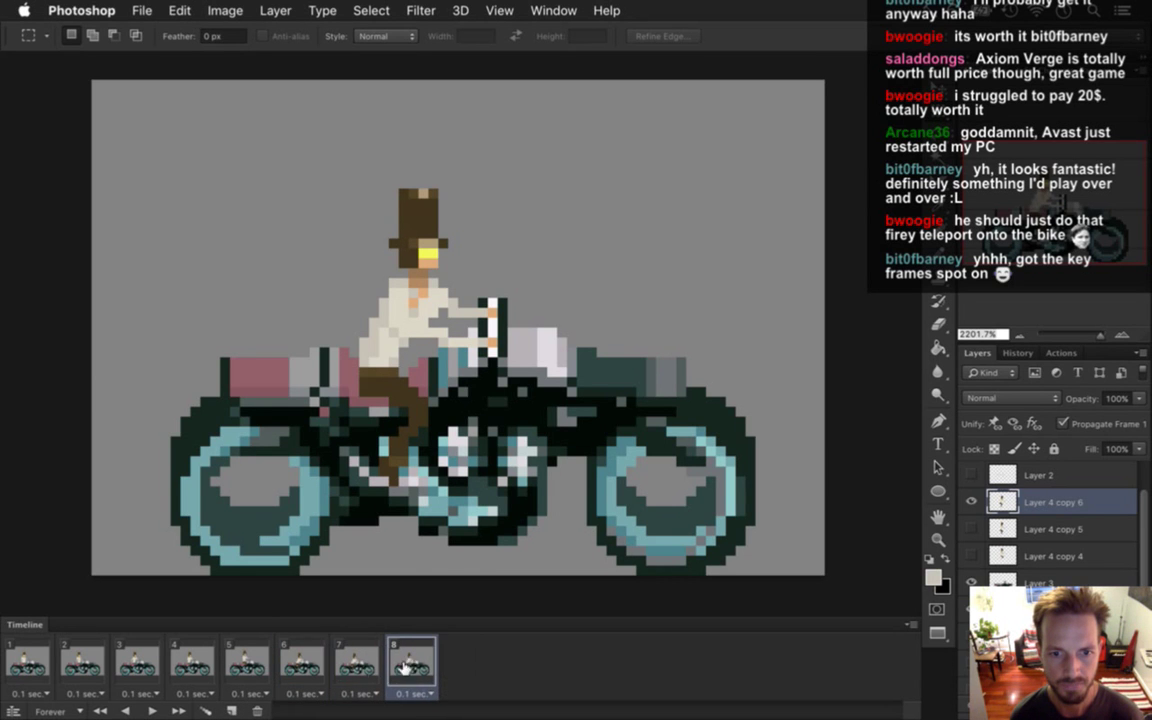
Compare frames 6 to 8, then set frame 8's delay to 1 second.
{"action": "left_click", "coordinate": [318, 662]}
{"action": "left_click", "coordinate": [362, 660]}
{"action": "left_click", "coordinate": [418, 660]}
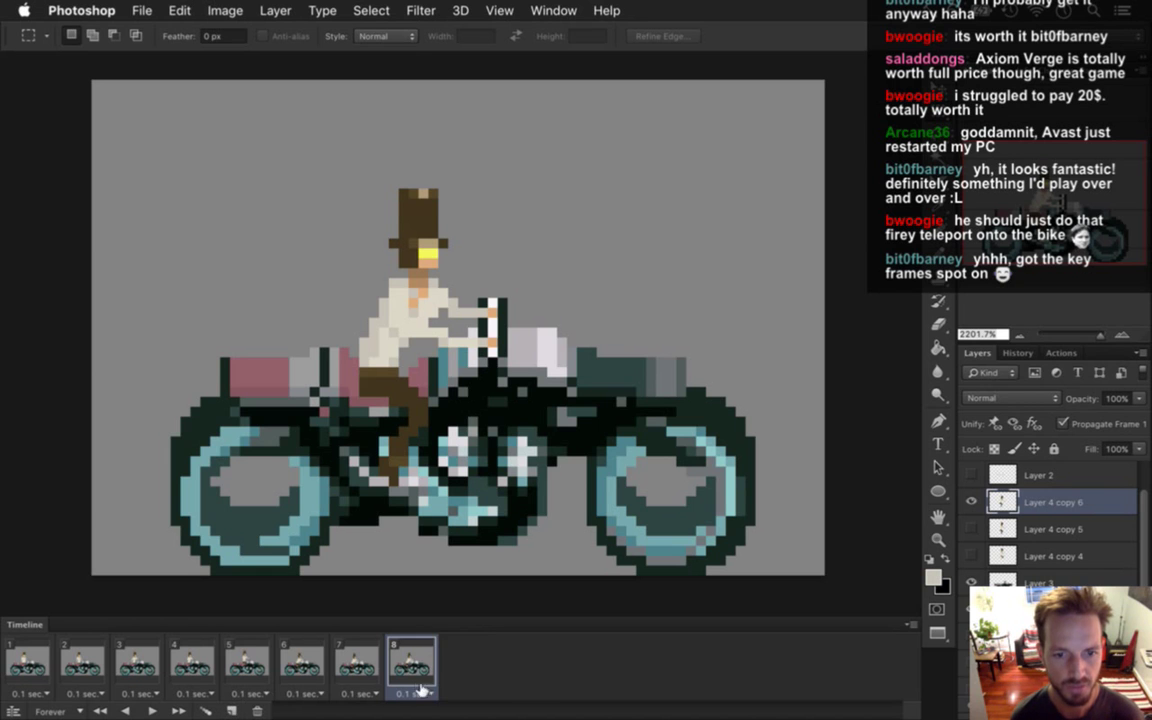
{"action": "left_click", "coordinate": [415, 692]}
{"action": "left_click", "coordinate": [415, 611]}
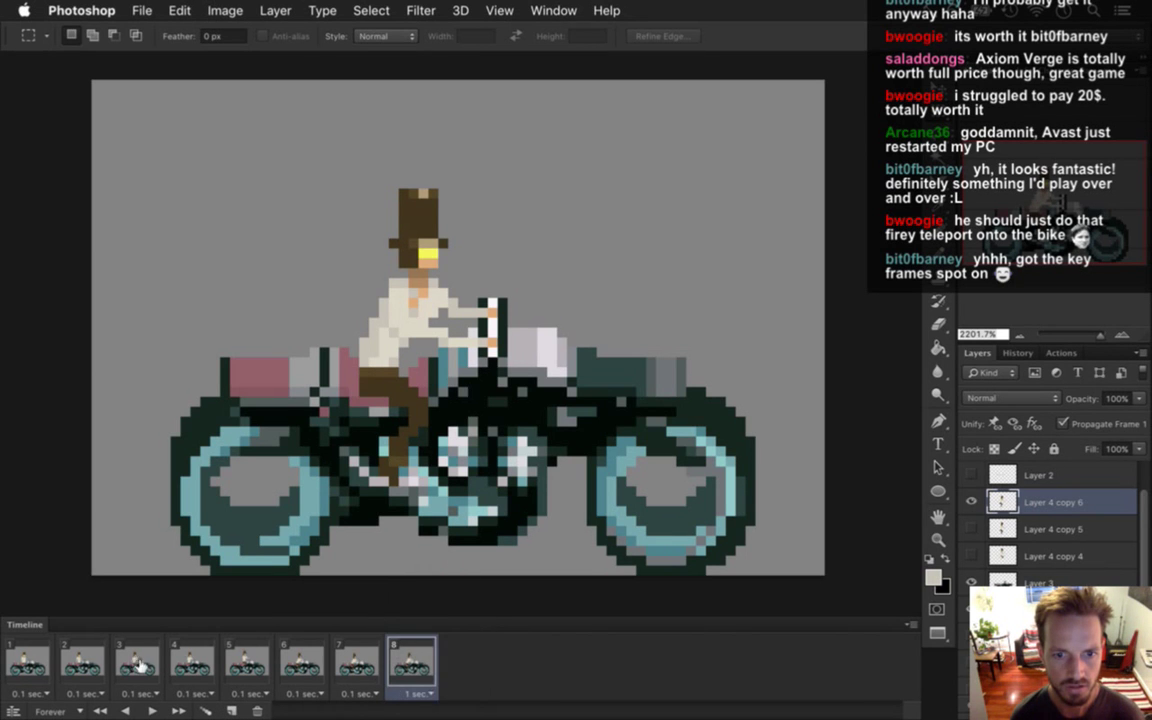
Play the mounting animation from frame 1, then step through frames 3 to 6.
{"action": "left_click", "coordinate": [36, 676]}
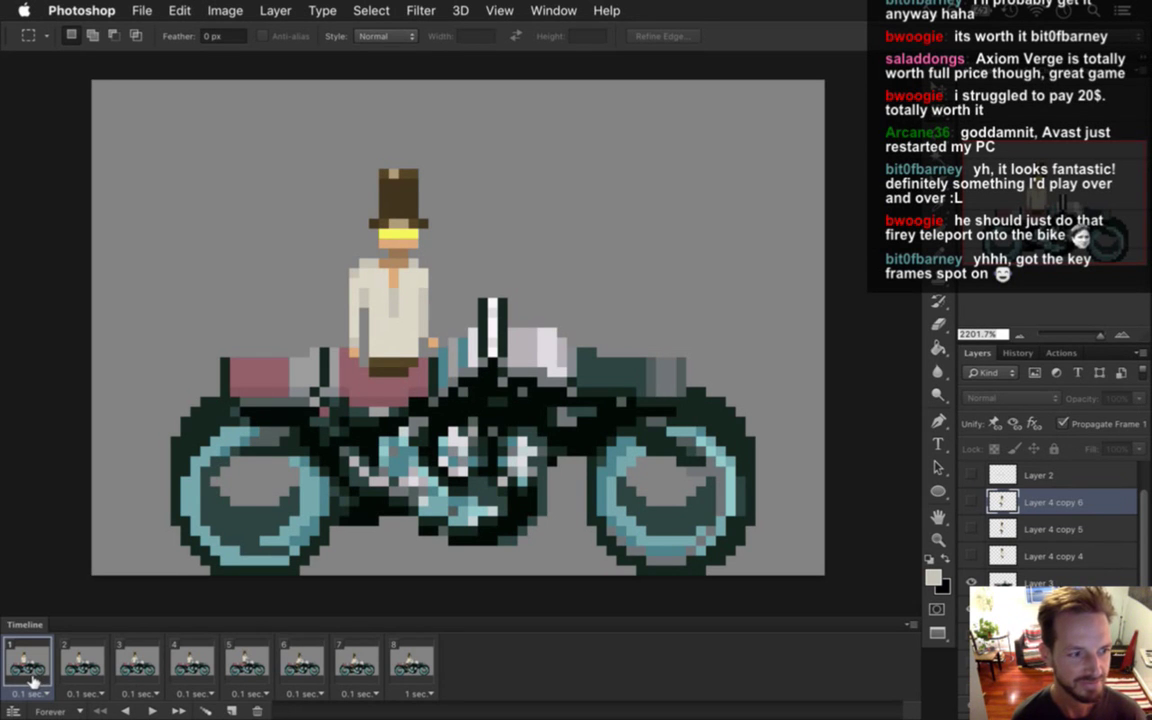
{"action": "left_click", "coordinate": [151, 710]}
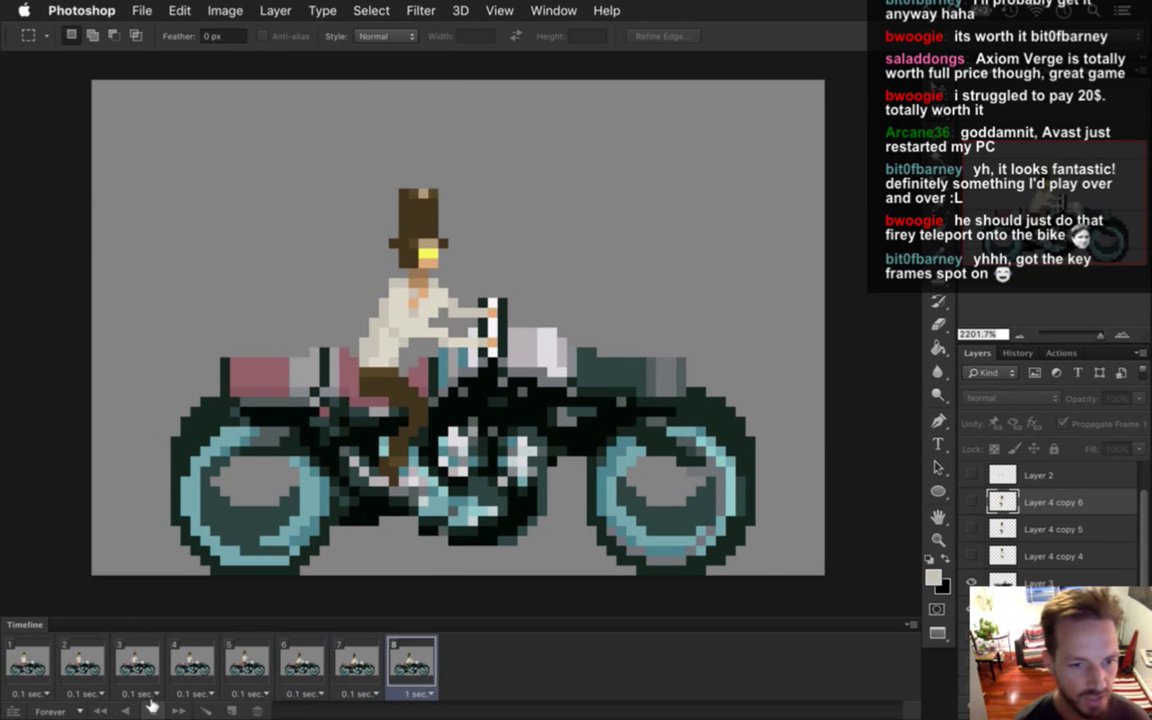
{"action": "left_click", "coordinate": [152, 710]}
{"action": "left_click", "coordinate": [140, 662]}
{"action": "left_click", "coordinate": [205, 662]}
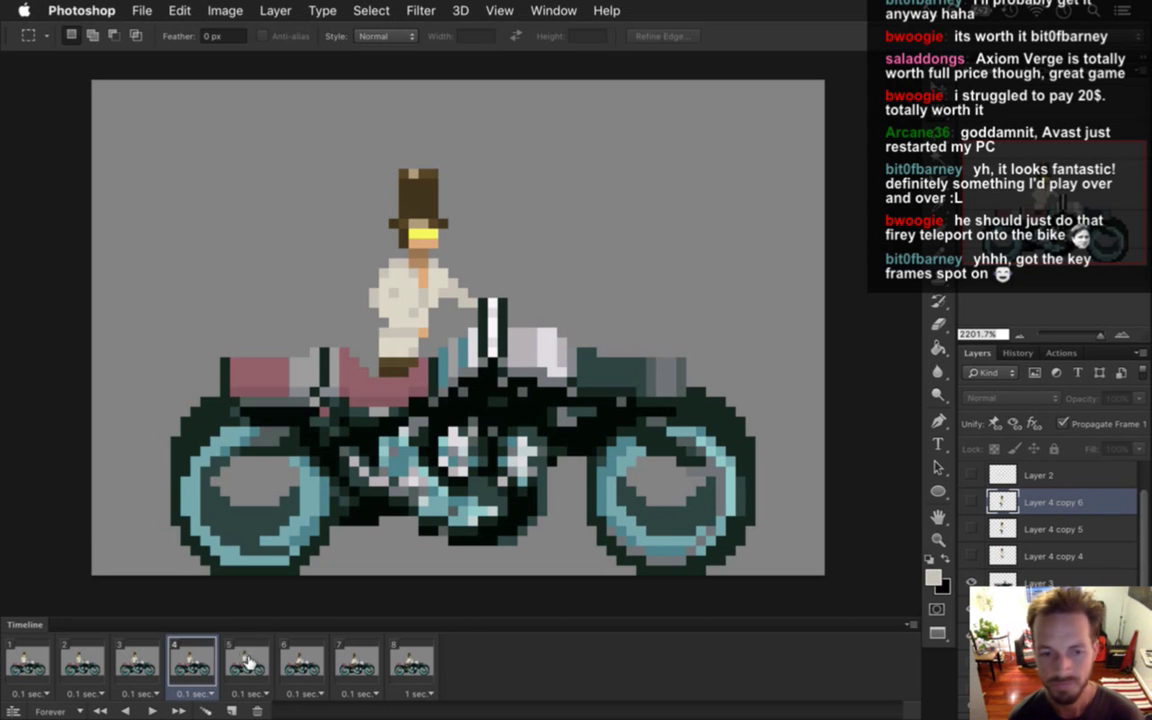
{"action": "left_click", "coordinate": [252, 660]}
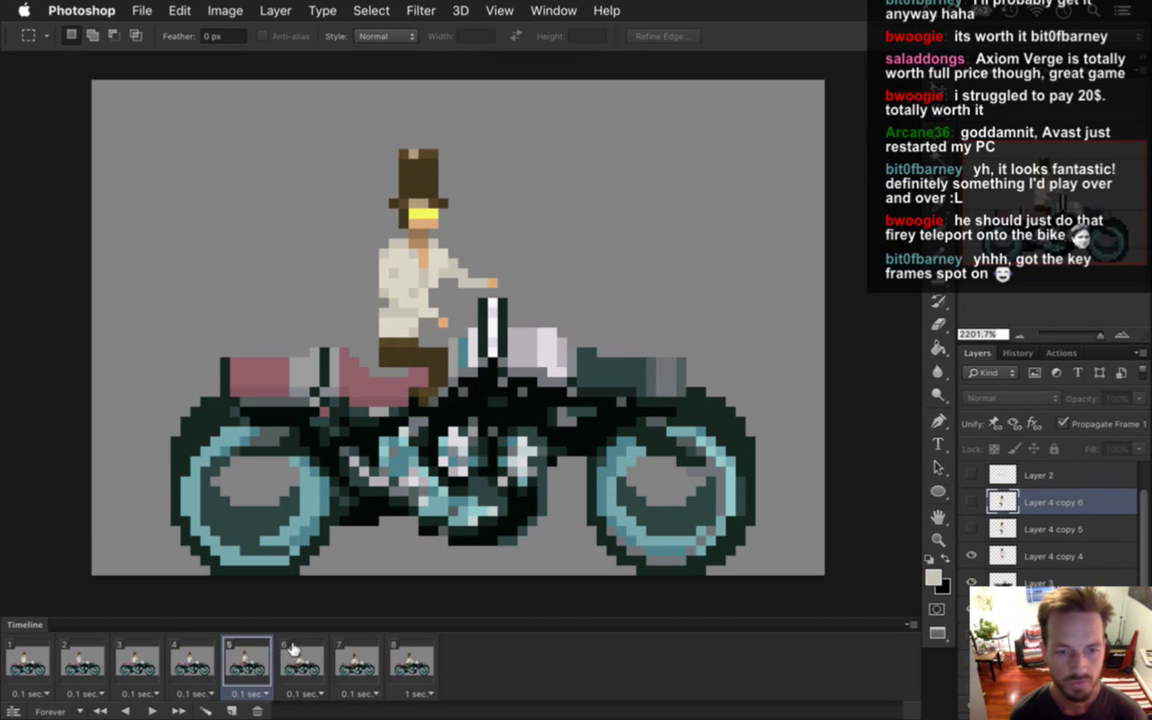
{"action": "left_click", "coordinate": [292, 655]}
{"action": "left_click", "coordinate": [262, 655]}
{"action": "left_click", "coordinate": [227, 655]}
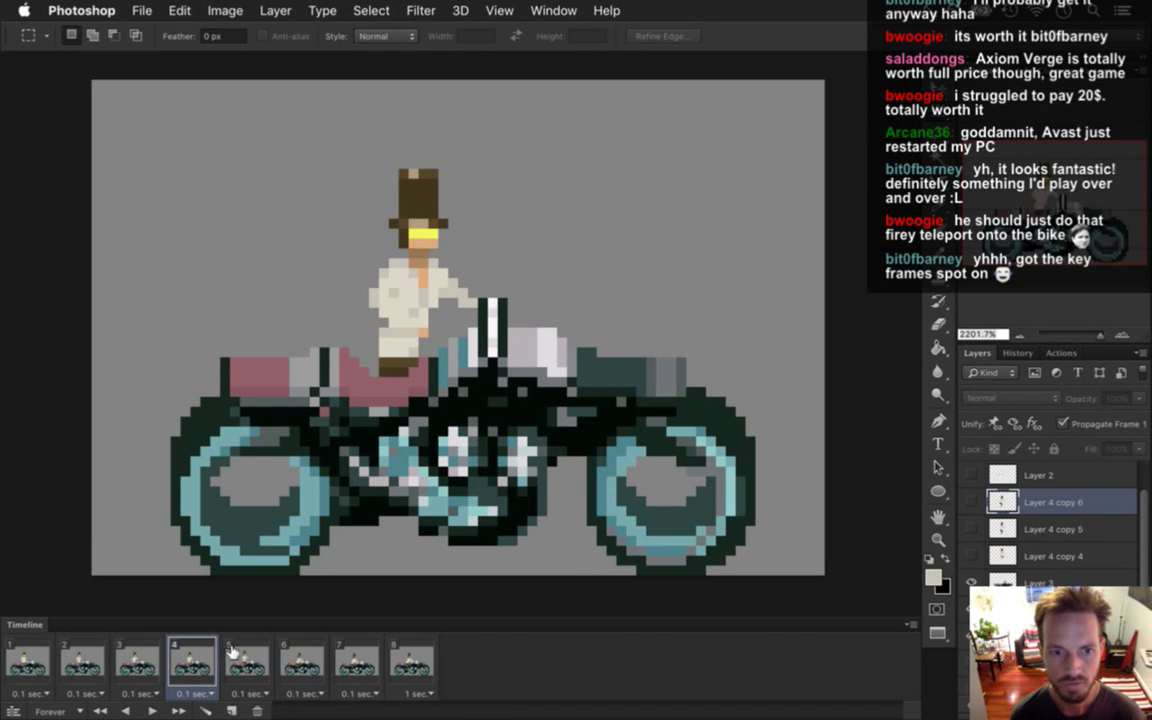
Replay the animation twice, review frames 2 and 3, then switch to Xcode.
{"action": "left_click", "coordinate": [30, 665]}
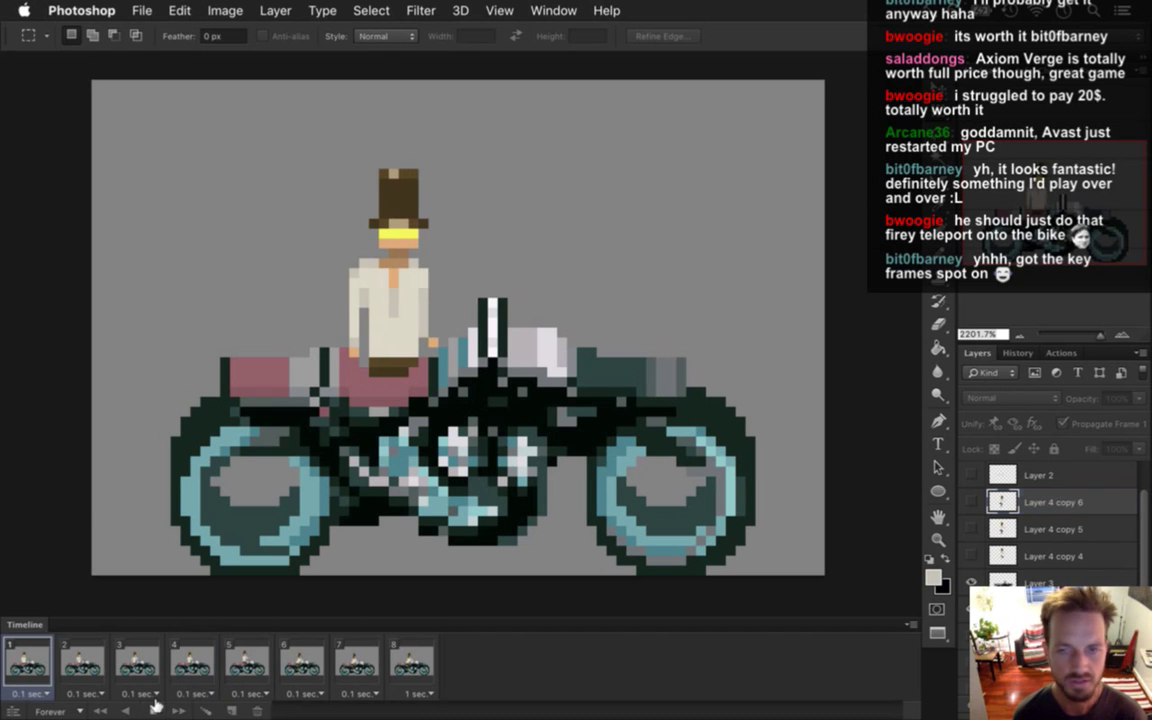
{"action": "left_click", "coordinate": [153, 709]}
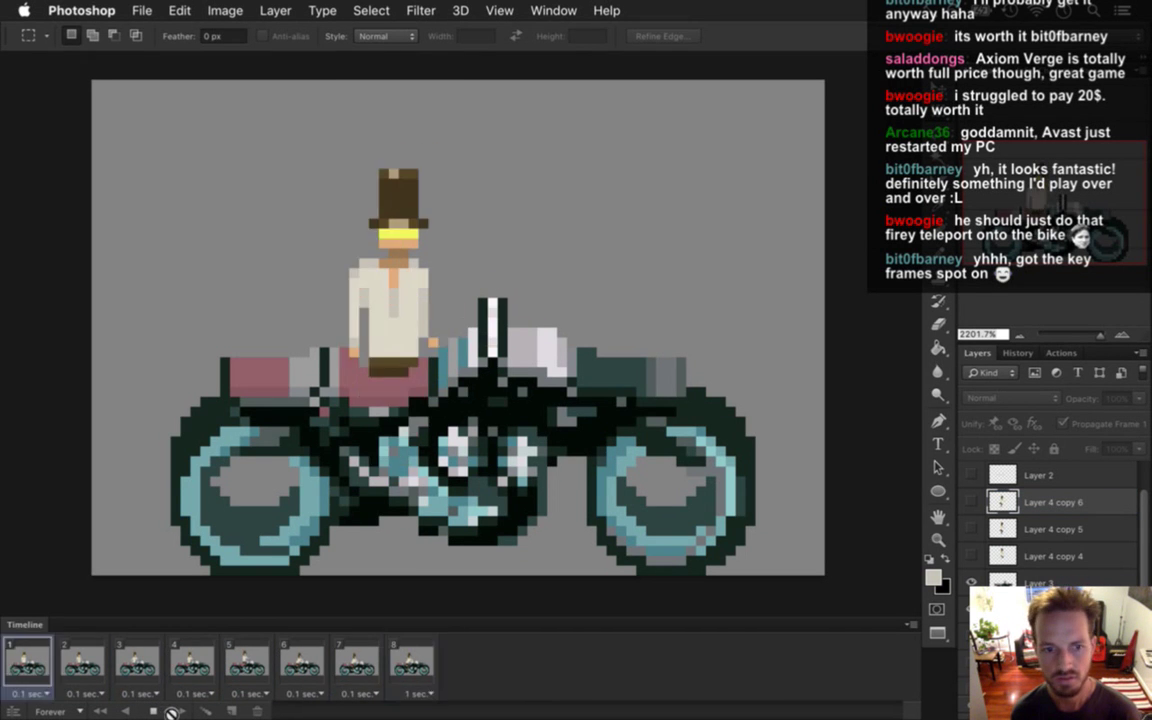
{"action": "left_click", "coordinate": [155, 708]}
{"action": "left_click", "coordinate": [153, 707]}
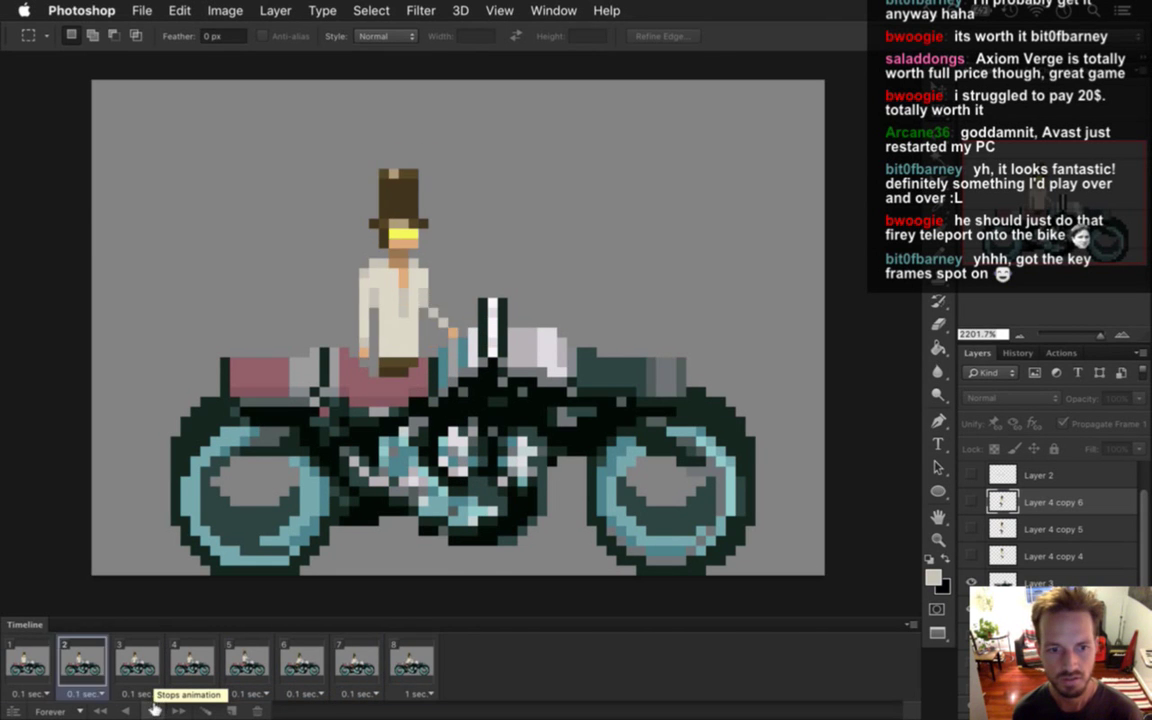
{"action": "left_click", "coordinate": [153, 707]}
{"action": "left_click", "coordinate": [85, 664]}
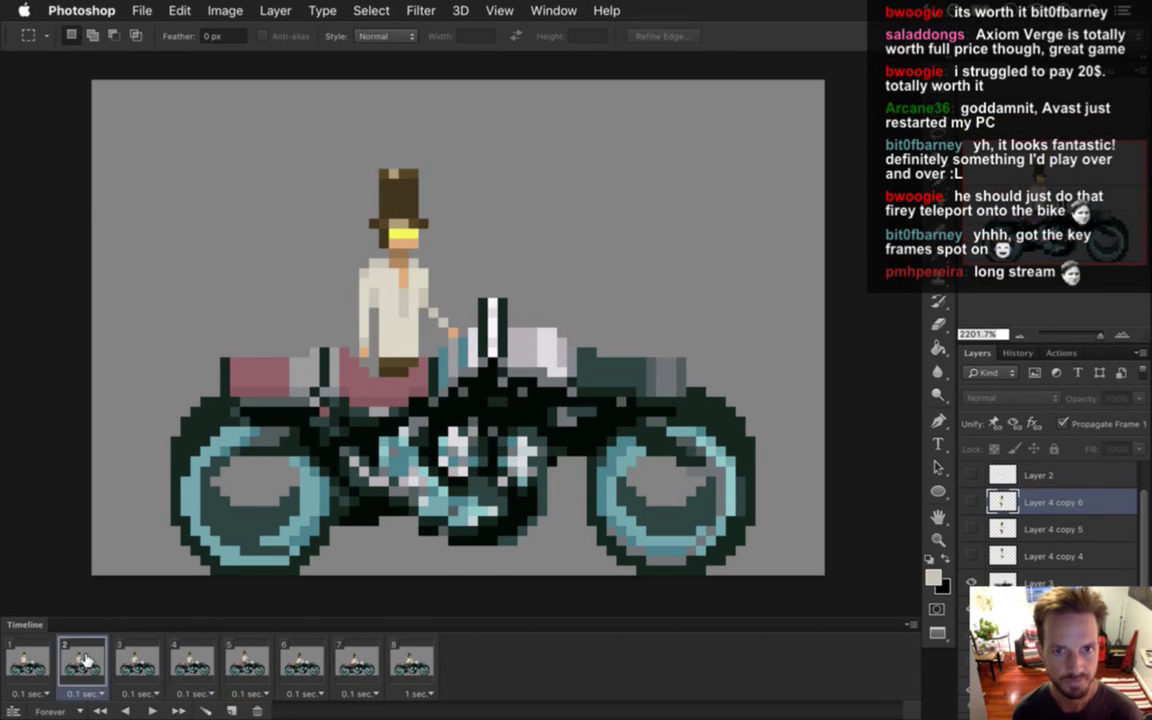
{"action": "left_click", "coordinate": [146, 658]}
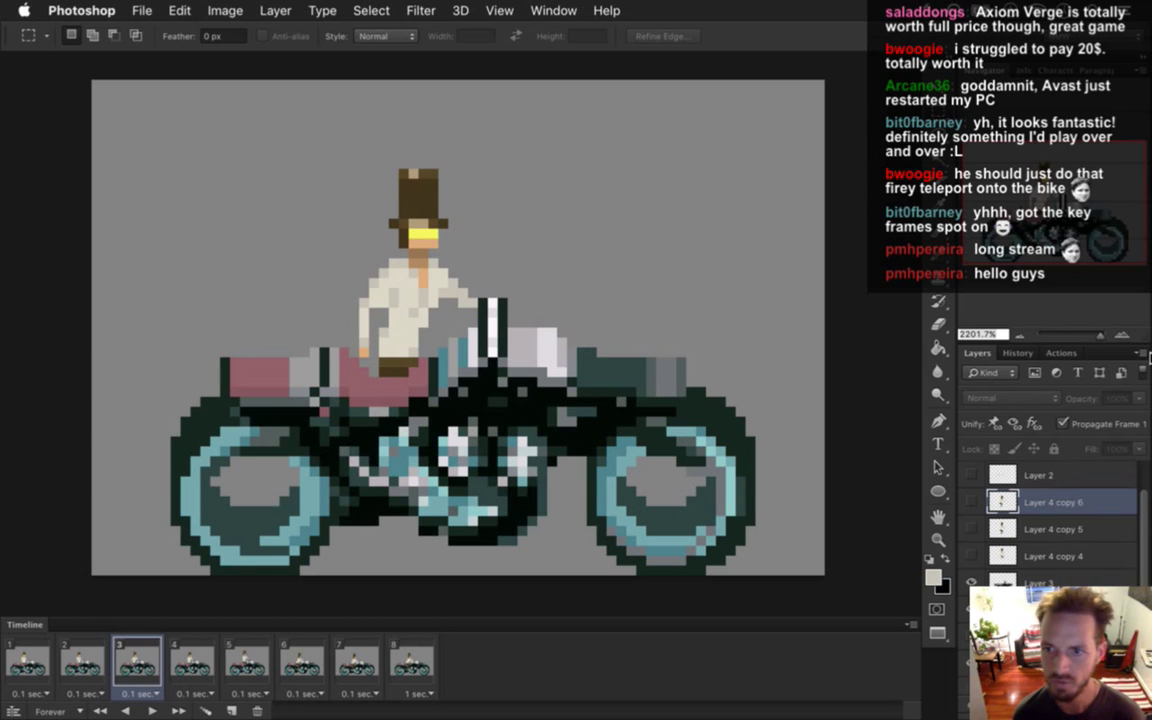
{"action": "mouse_move", "coordinate": [1146, 360]}
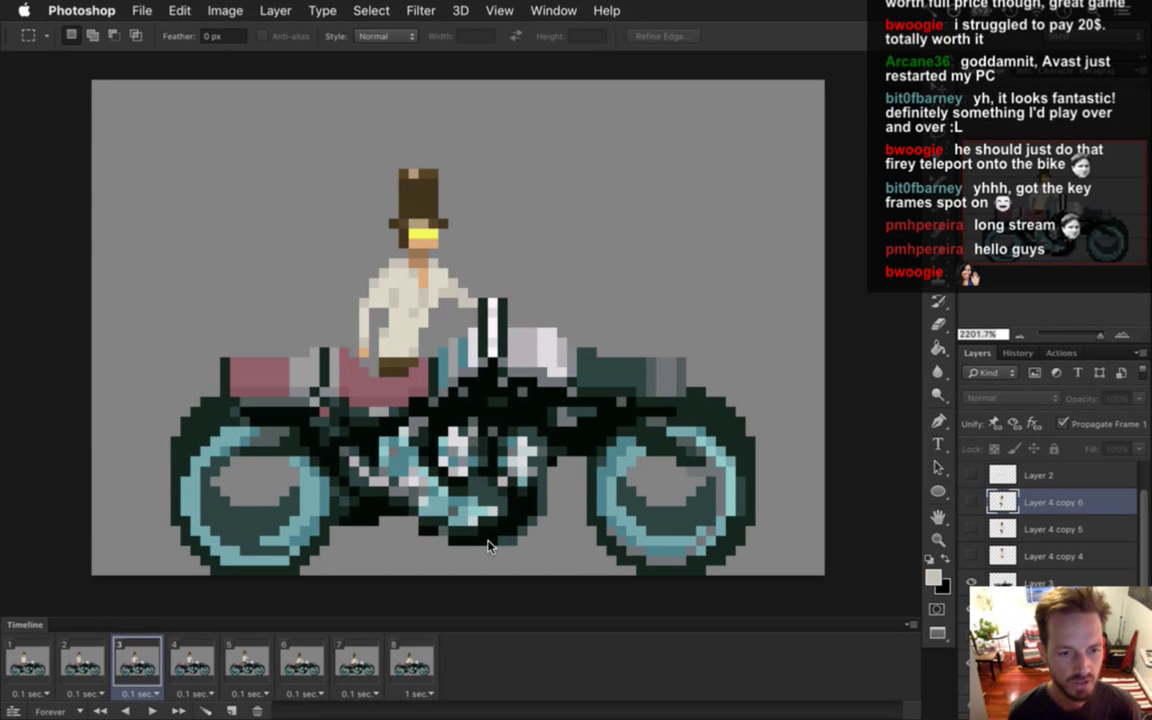
{"action": "key", "text": "super+Tab"}
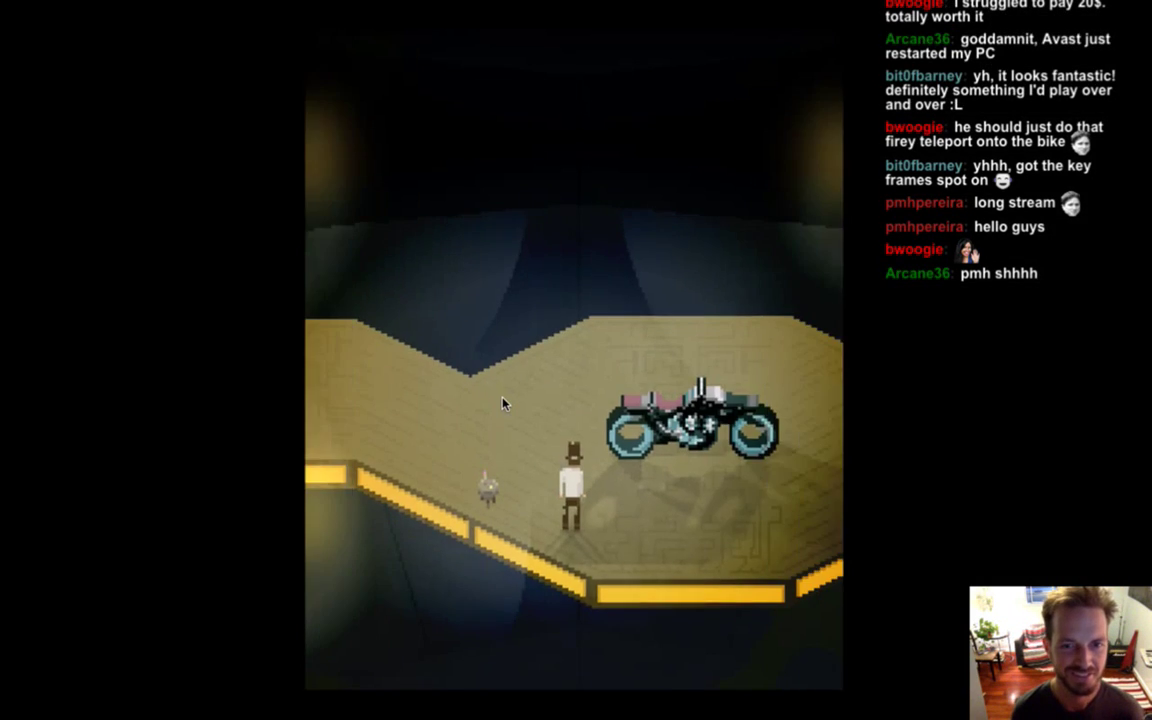
Walk the character away from the bike and down into the room below.
{"action": "key", "text": "Left"}
{"action": "key", "text": "Up"}
{"action": "key", "text": "Right"}
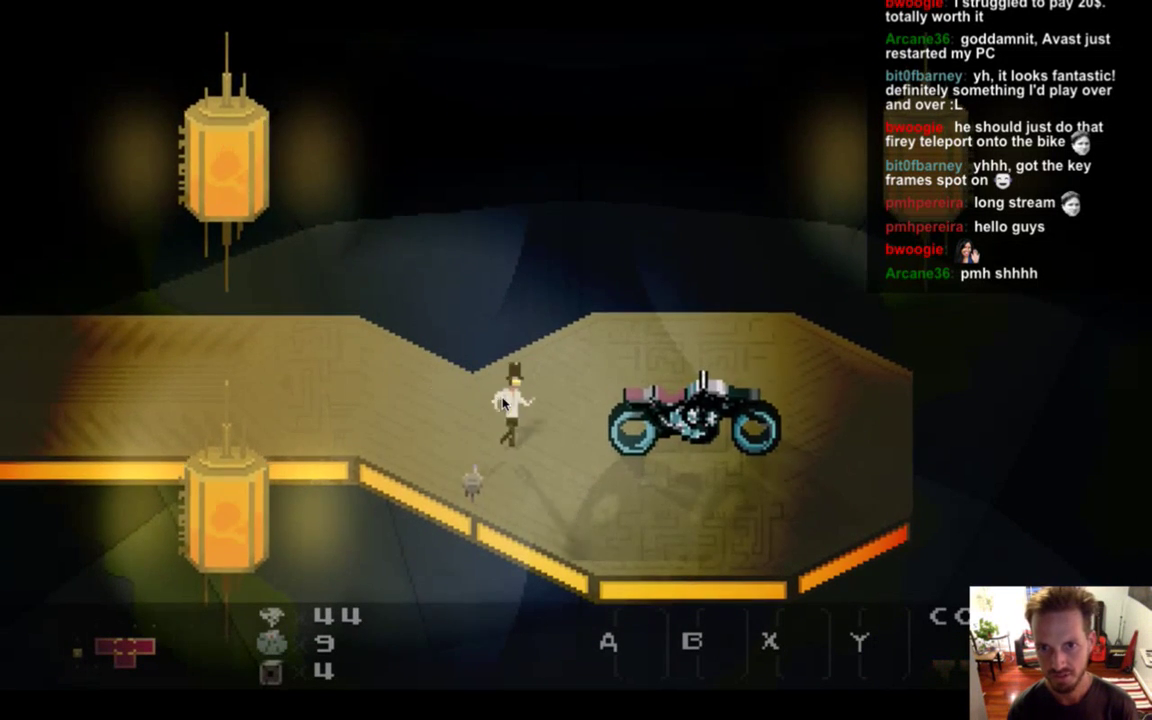
{"action": "key", "text": "Down"}
{"action": "key", "text": "Left"}
{"action": "key", "text": "Left"}
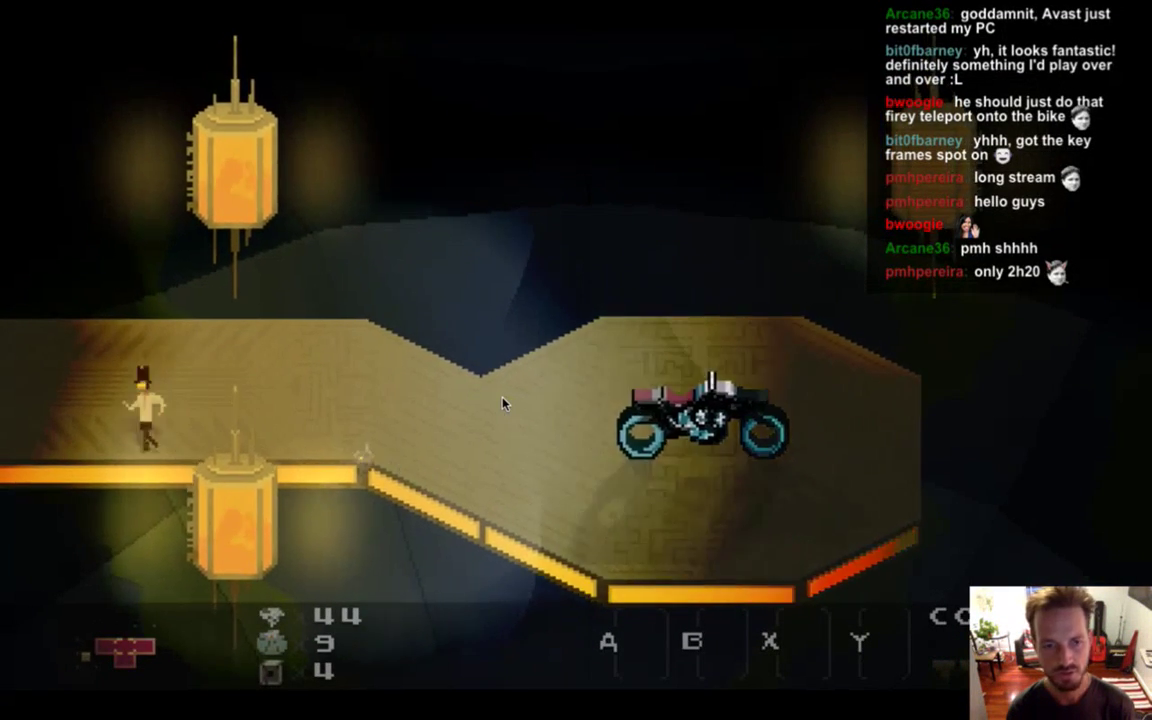
{"action": "key", "text": "Right"}
{"action": "key", "text": "Up"}
{"action": "key", "text": "Left"}
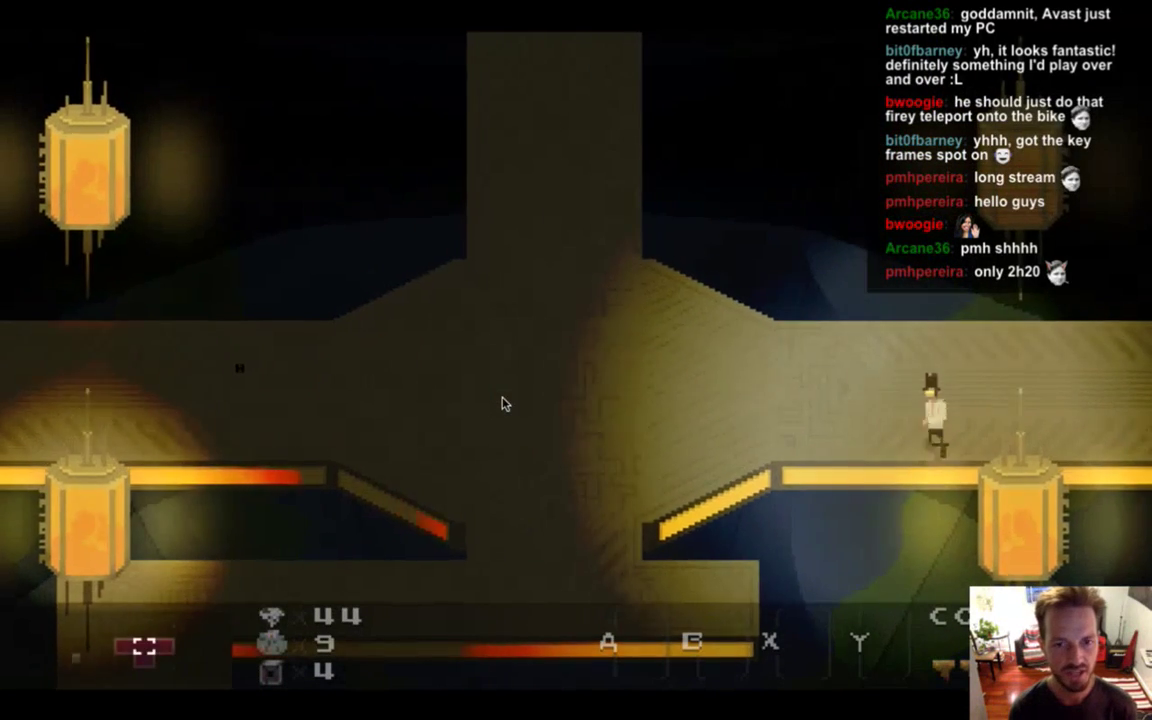
{"action": "key", "text": "Down"}
{"action": "key", "text": "Left"}
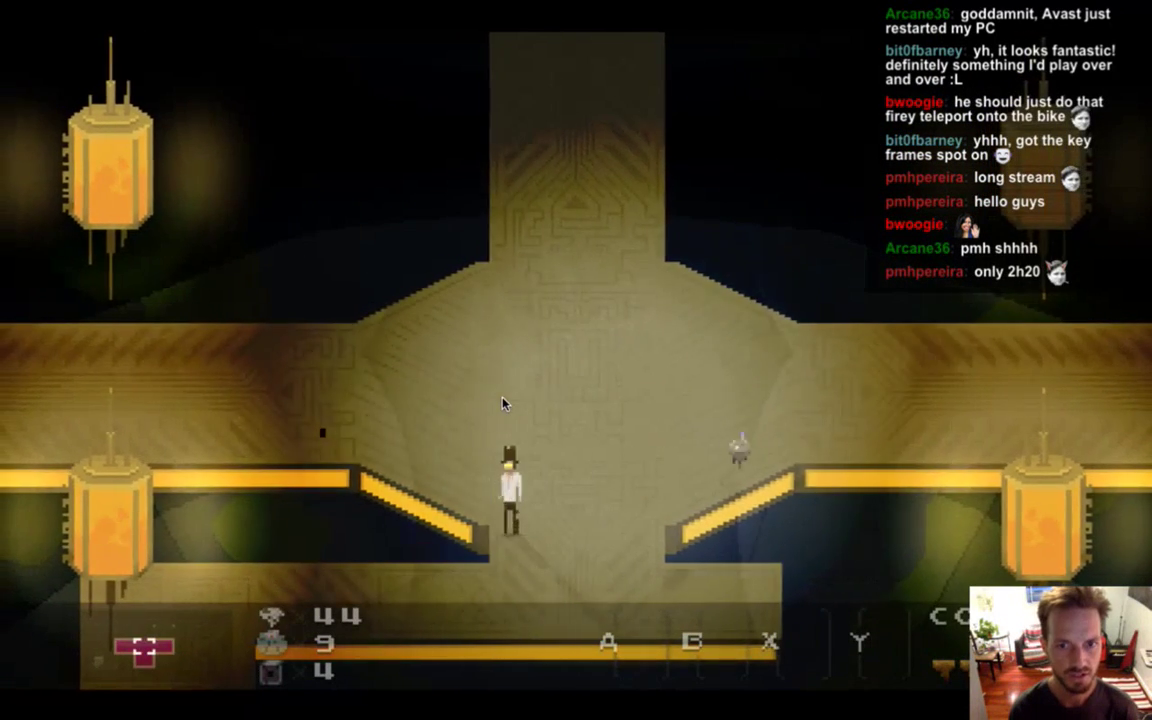
{"action": "key", "text": "Down"}
{"action": "key", "text": "Left"}
Move through the lantern room and along the upper ledge, then drop down through the level.
{"action": "key", "text": "Left"}
{"action": "key", "text": "Down"}
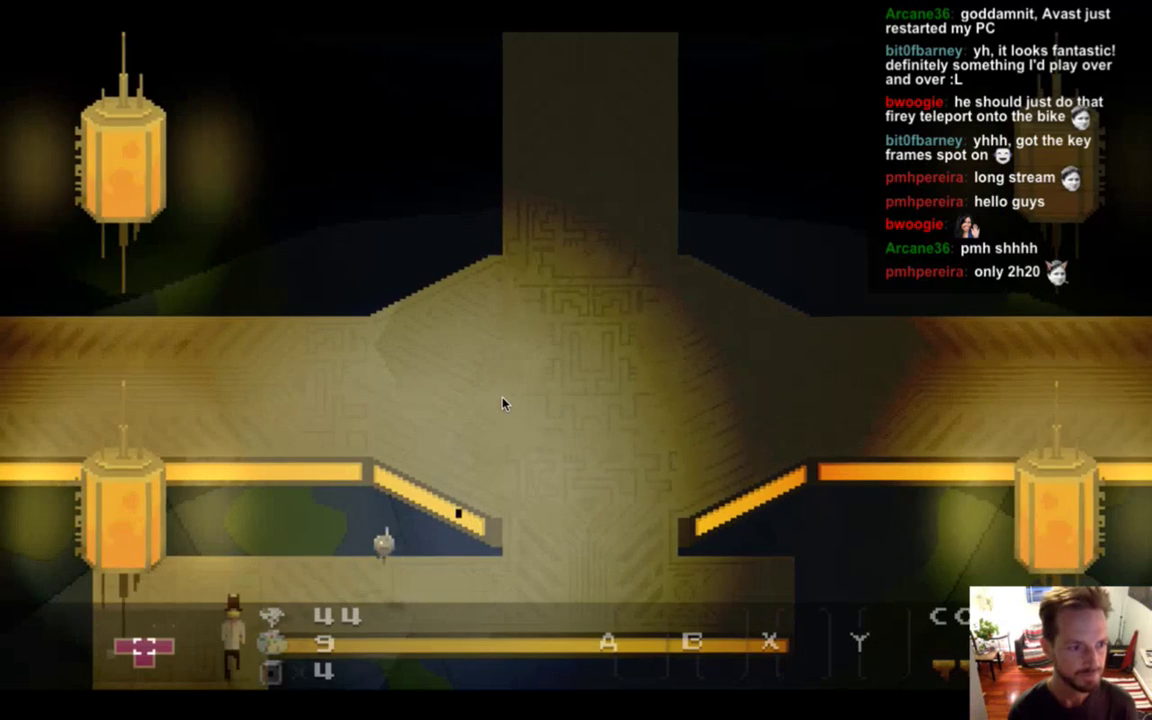
{"action": "key", "text": "Right"}
{"action": "key", "text": "Down"}
{"action": "key", "text": "Left"}
{"action": "key", "text": "Down"}
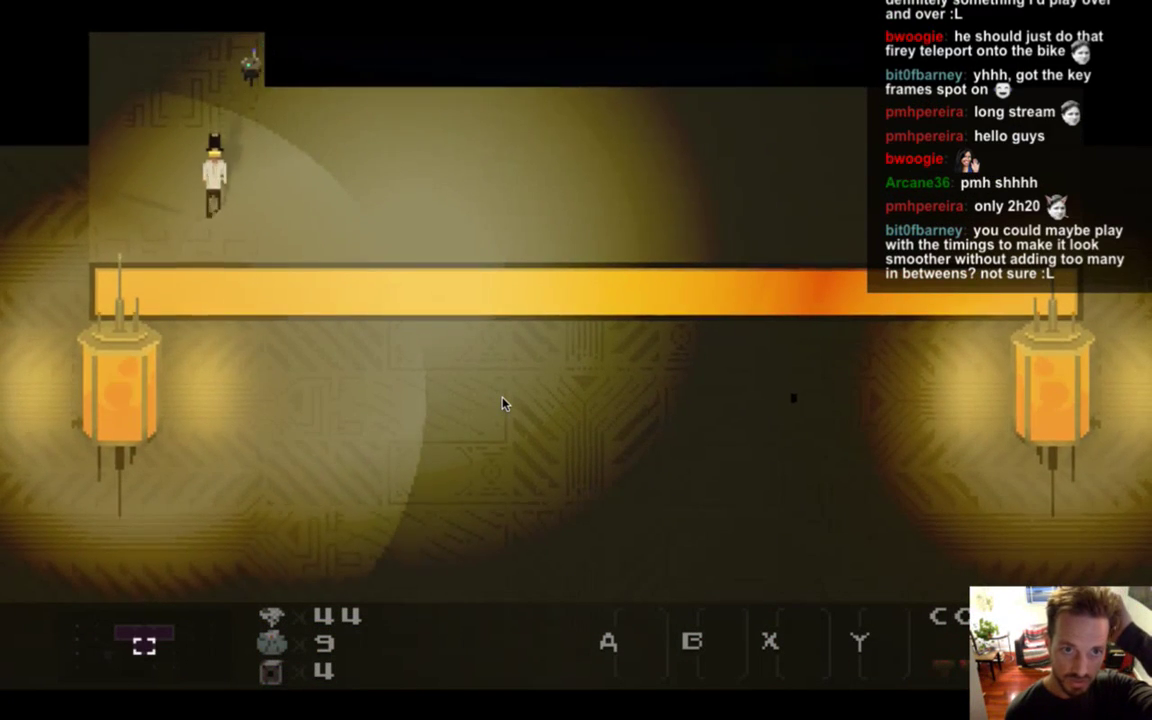
{"action": "key", "text": "Right"}
{"action": "key", "text": "Right"}
{"action": "key", "text": "Left"}
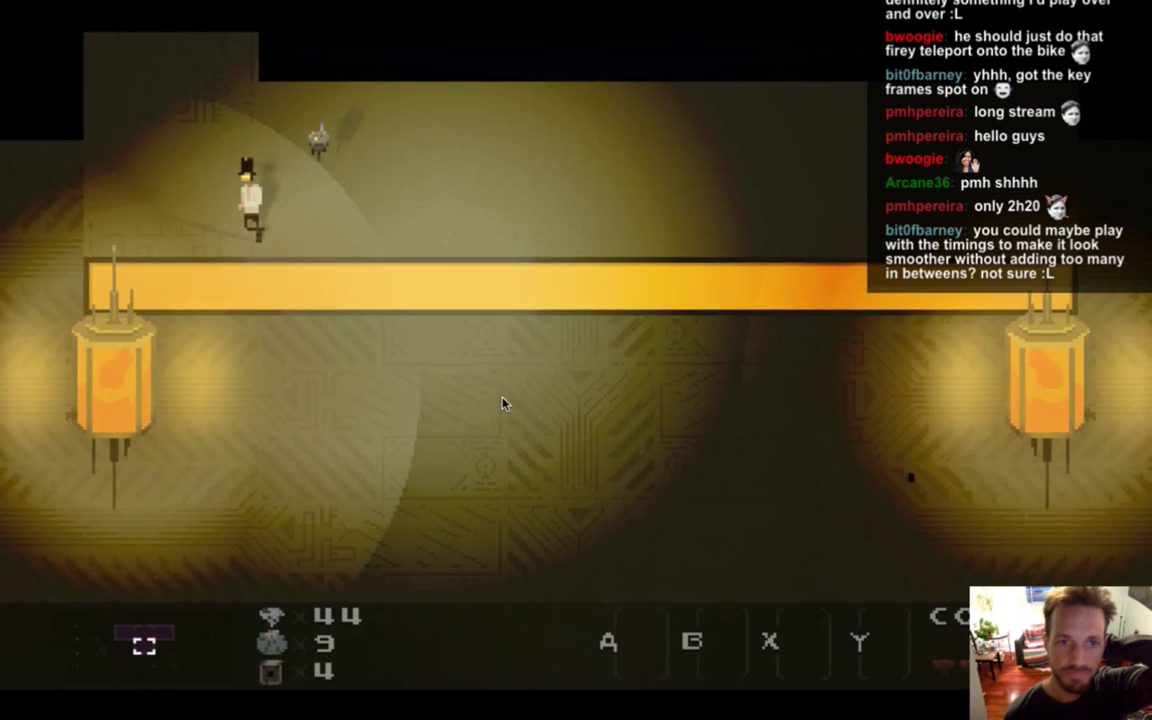
{"action": "key", "text": "Right"}
{"action": "key", "text": "Right"}
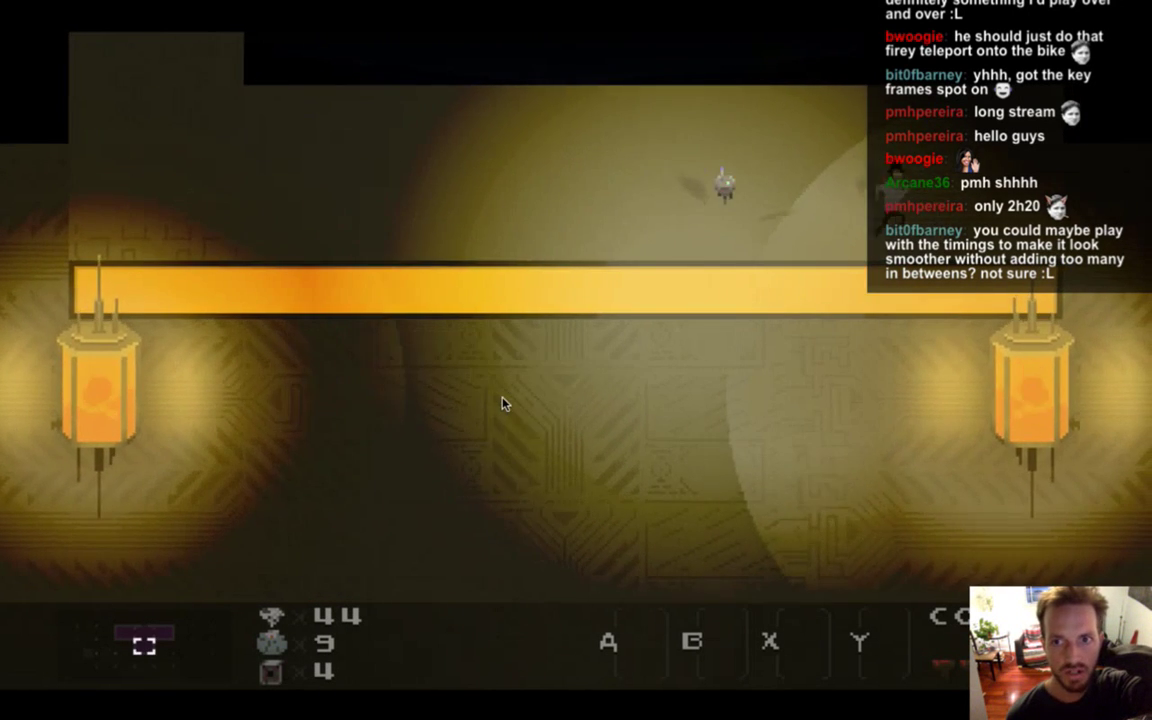
{"action": "key", "text": "Left"}
{"action": "key", "text": "Left"}
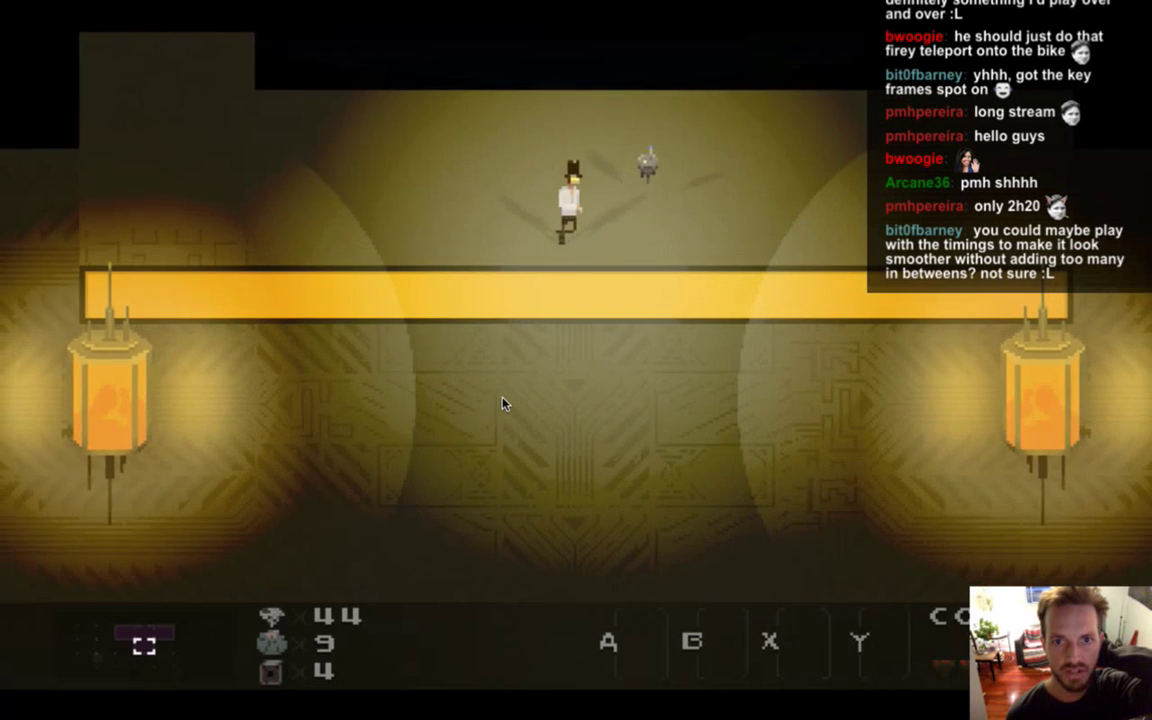
{"action": "key", "text": "Right"}
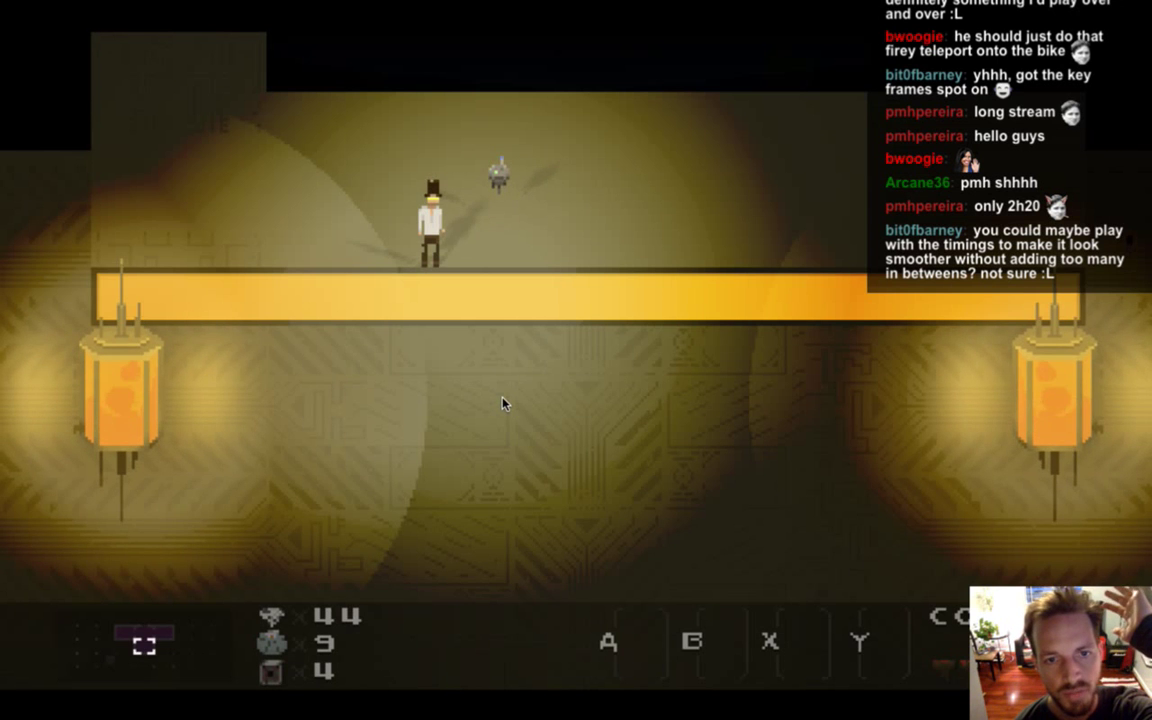
{"action": "key", "text": "Left"}
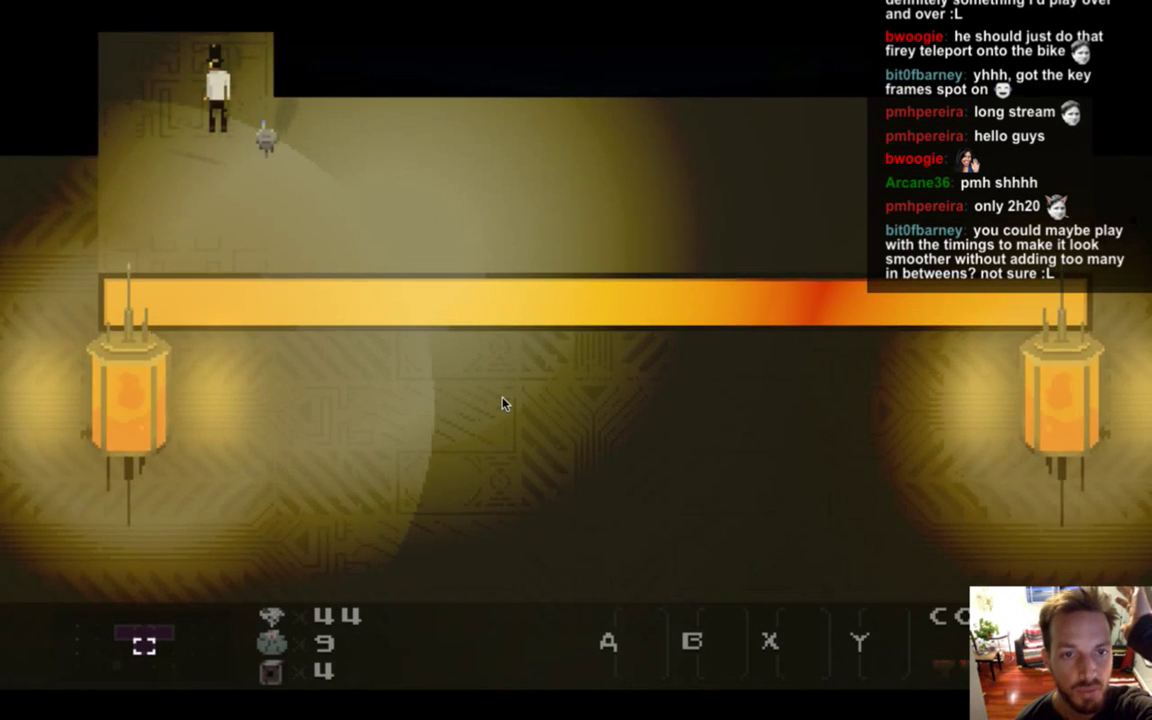
{"action": "key", "text": "space"}
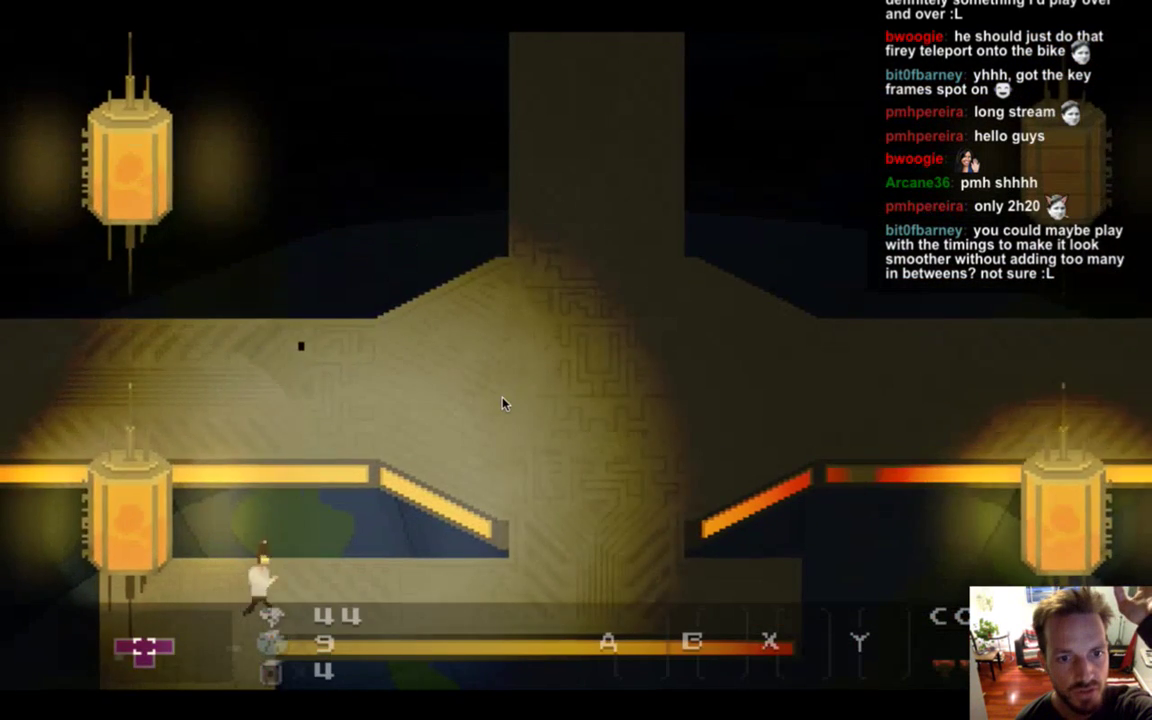
Cross the central chamber and inspect the red cup in the next room.
{"action": "key", "text": "Right"}
{"action": "key", "text": "Up"}
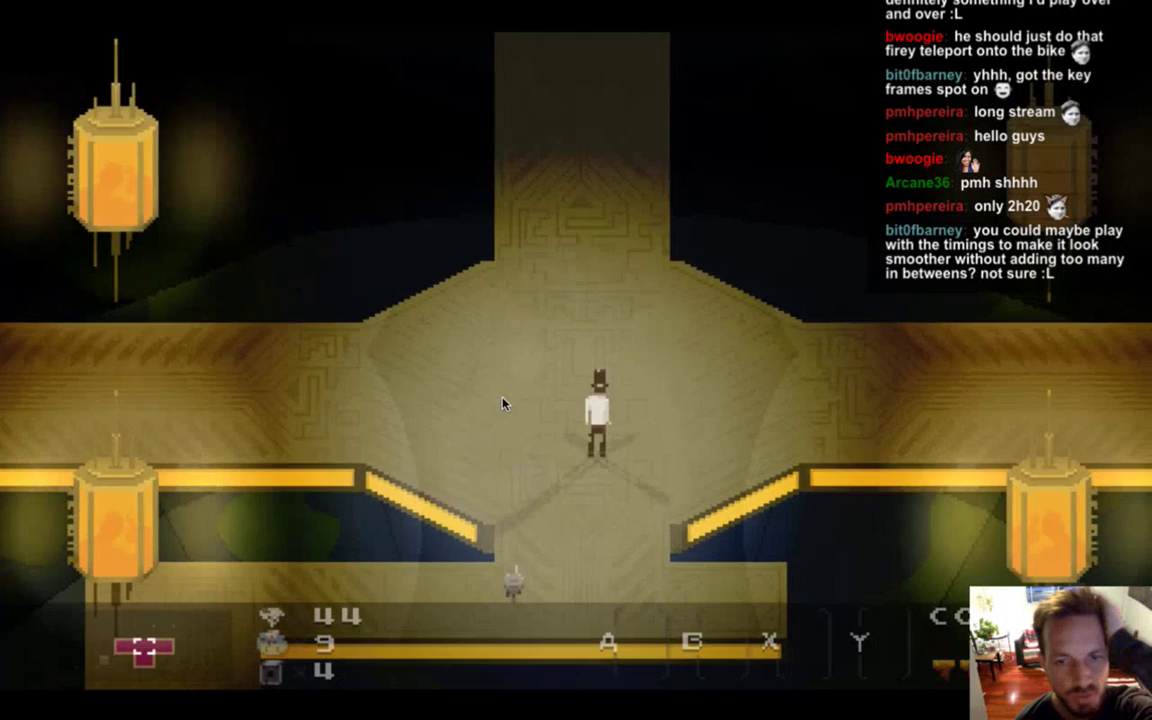
{"action": "key", "text": "Left"}
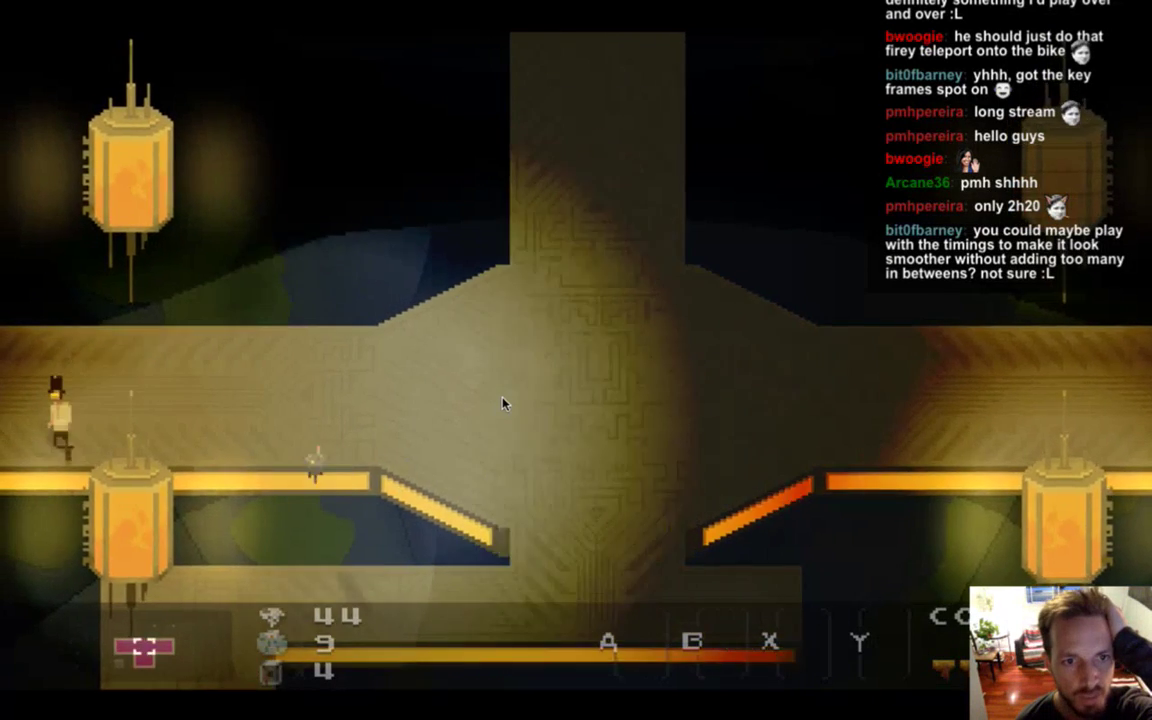
{"action": "key", "text": "Left"}
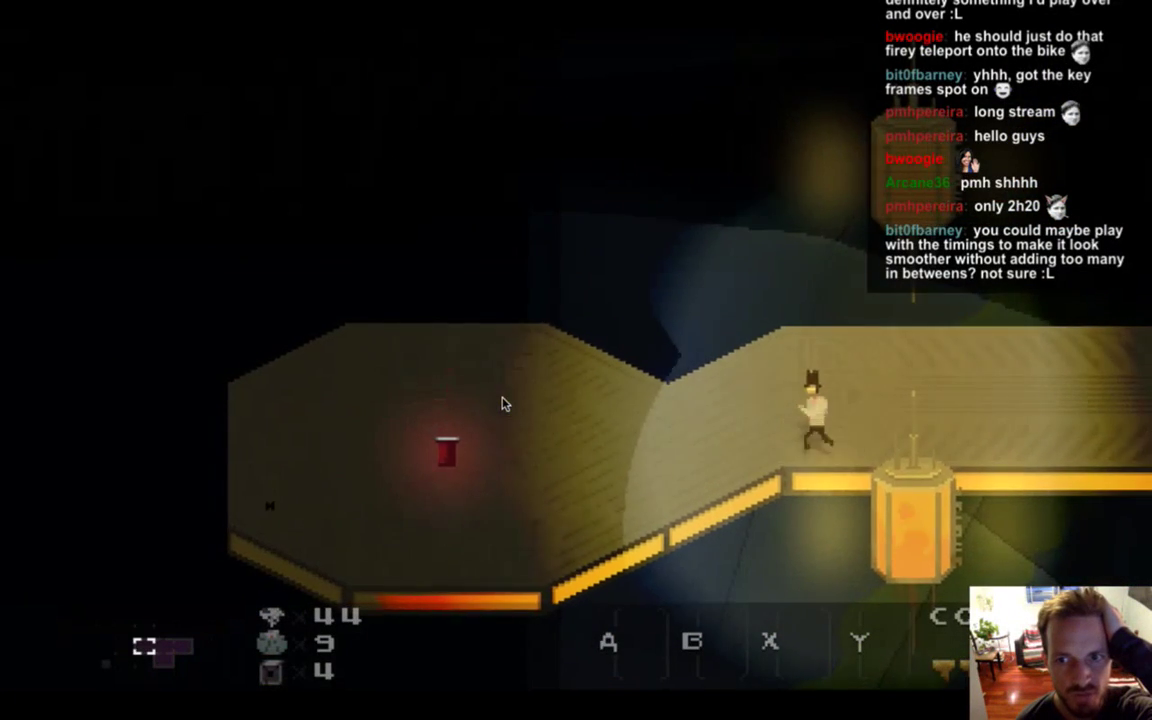
{"action": "key", "text": "Left"}
{"action": "key", "text": "space"}
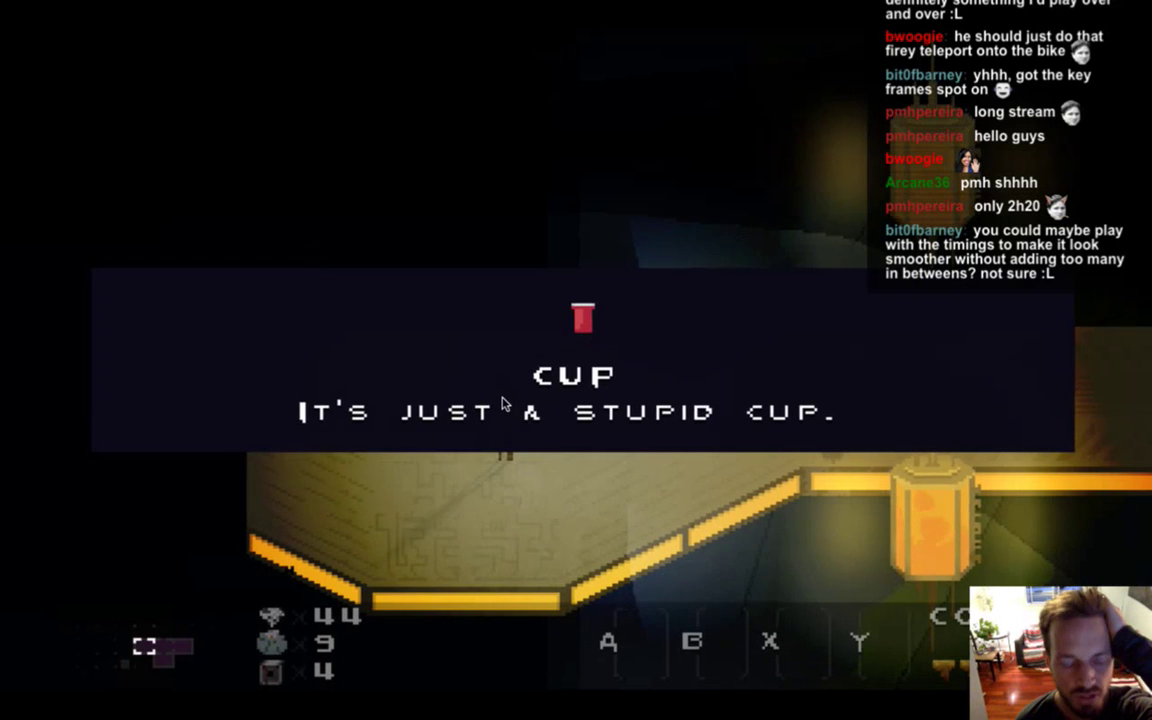
{"action": "key", "text": "space"}
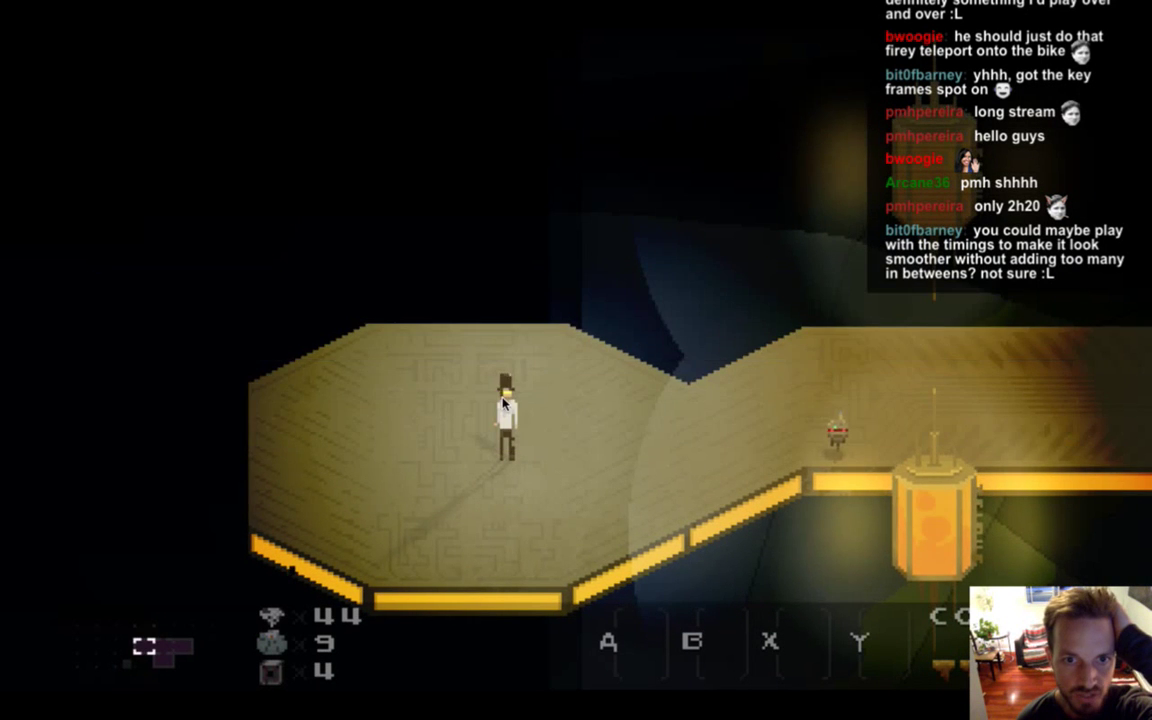
{"action": "key", "text": "Left"}
{"action": "key", "text": "Left"}
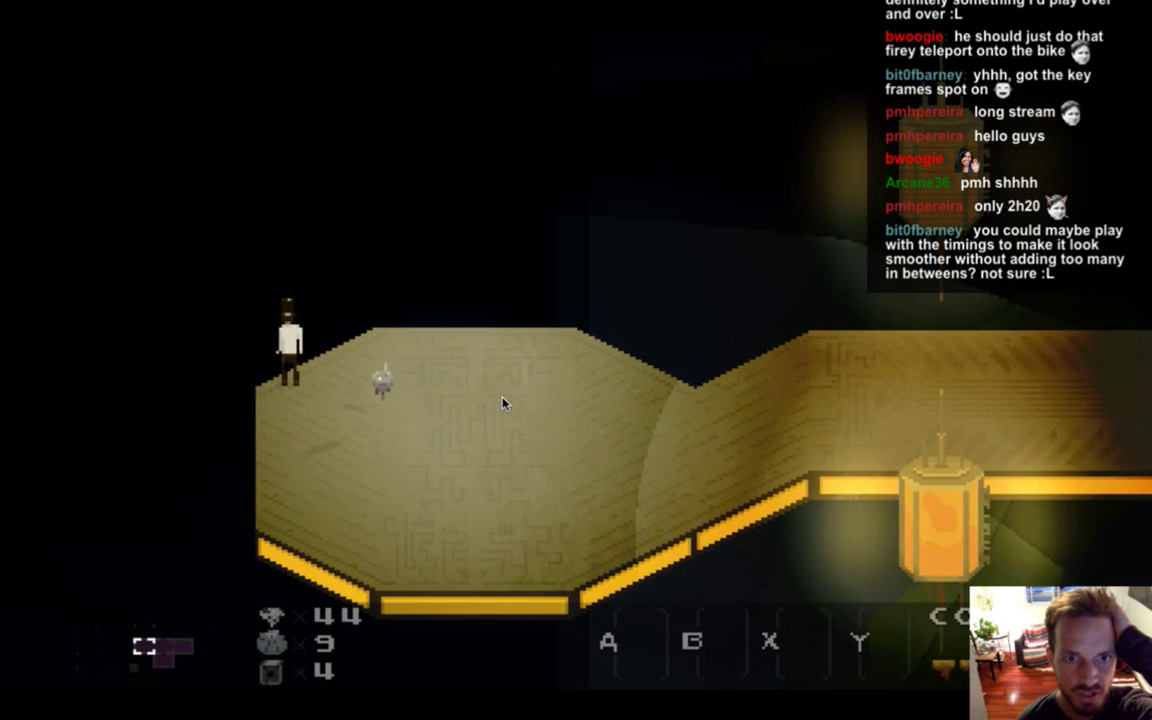
Walk through the lit corridor and teleport room into the motorbike room.
{"action": "key", "text": "Right"}
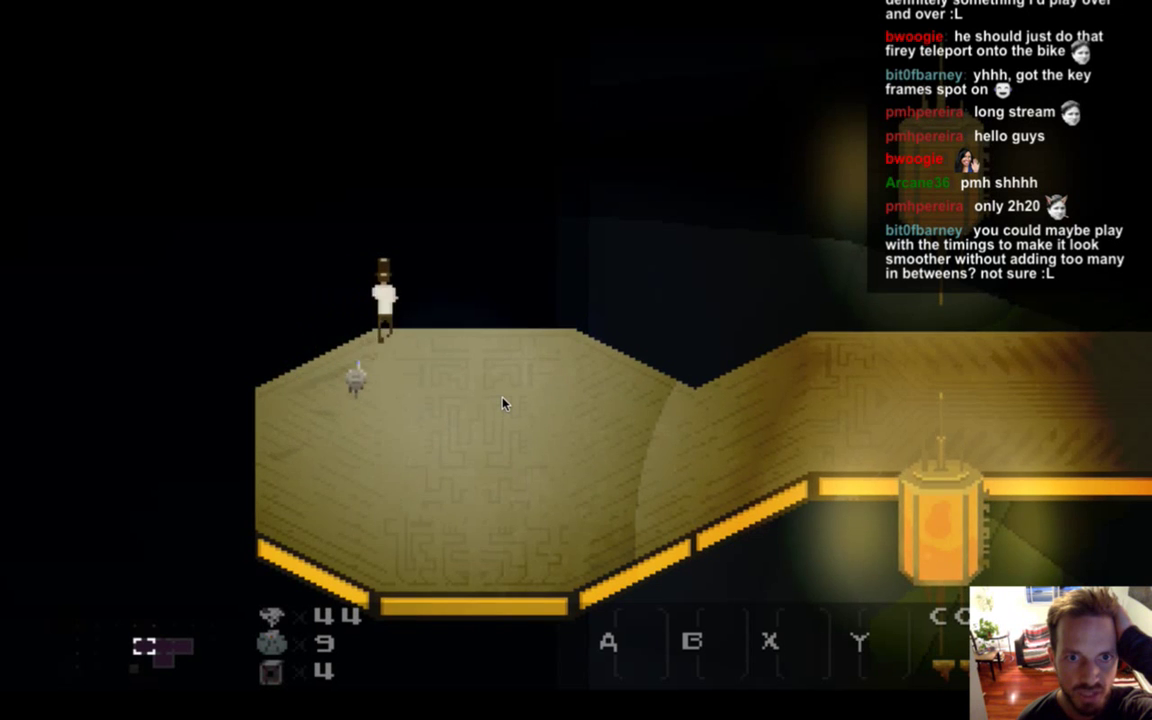
{"action": "key", "text": "Left"}
{"action": "key", "text": "Down"}
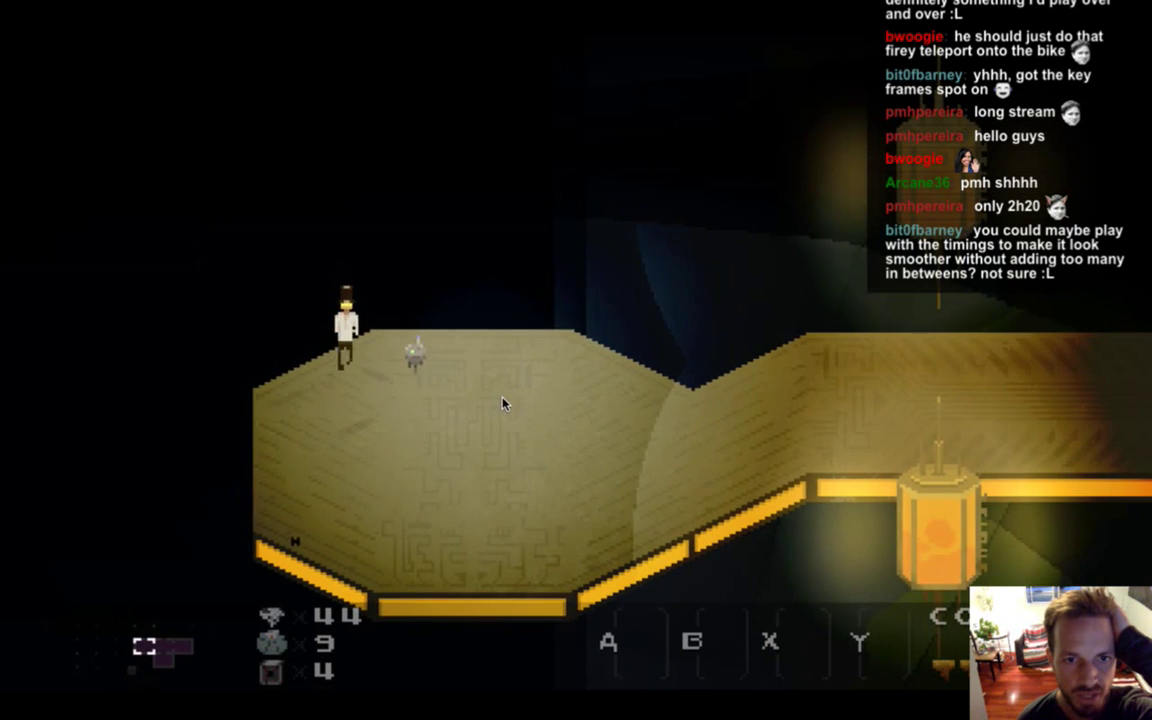
{"action": "key", "text": "Left"}
{"action": "key", "text": "Right"}
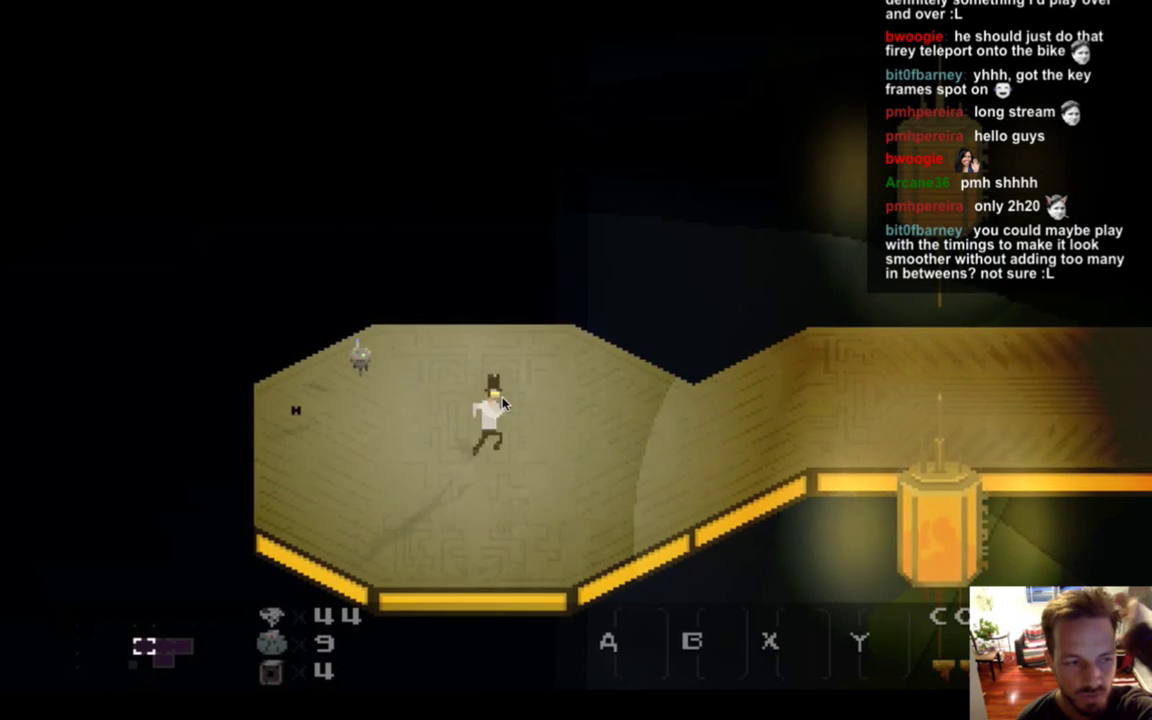
{"action": "key", "text": "Right"}
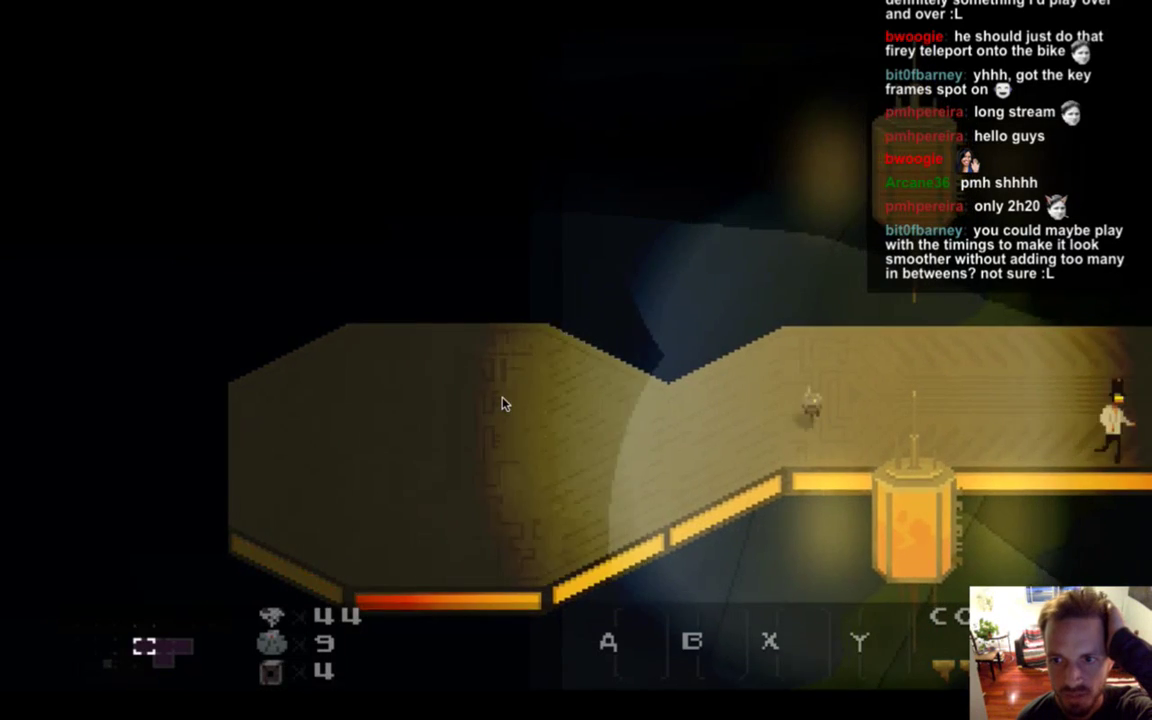
{"action": "key", "text": "Right"}
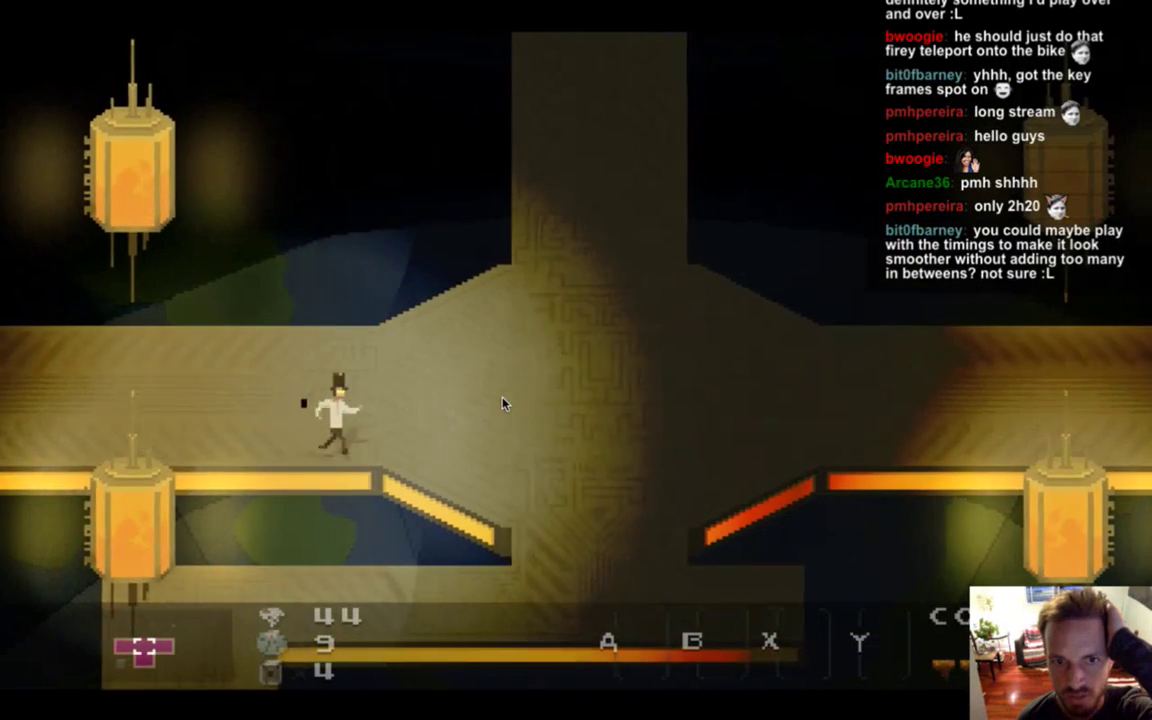
{"action": "key", "text": "Up"}
{"action": "key", "text": "Up"}
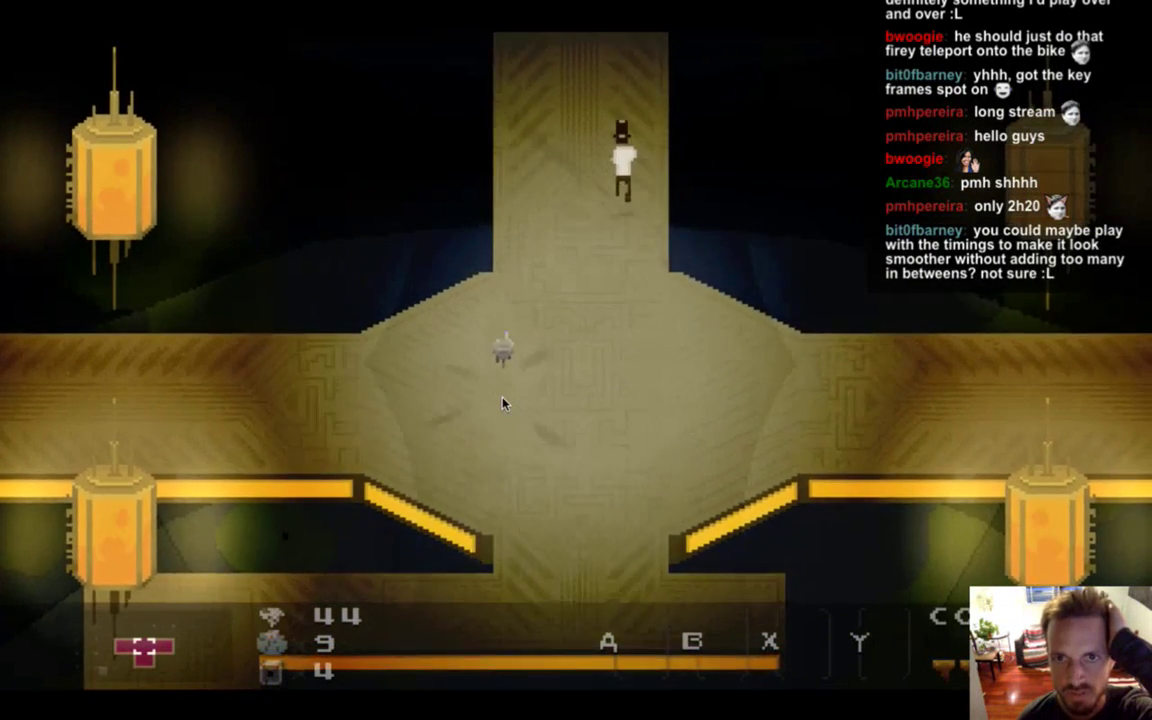
{"action": "key", "text": "Down"}
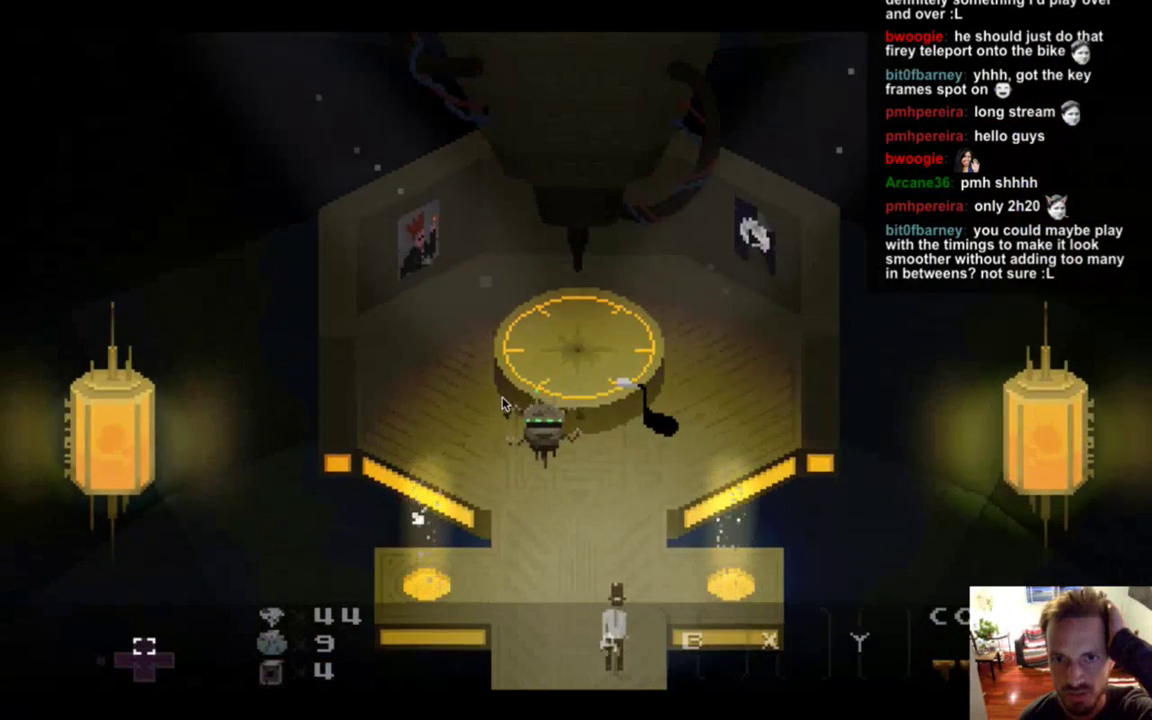
{"action": "key", "text": "Down"}
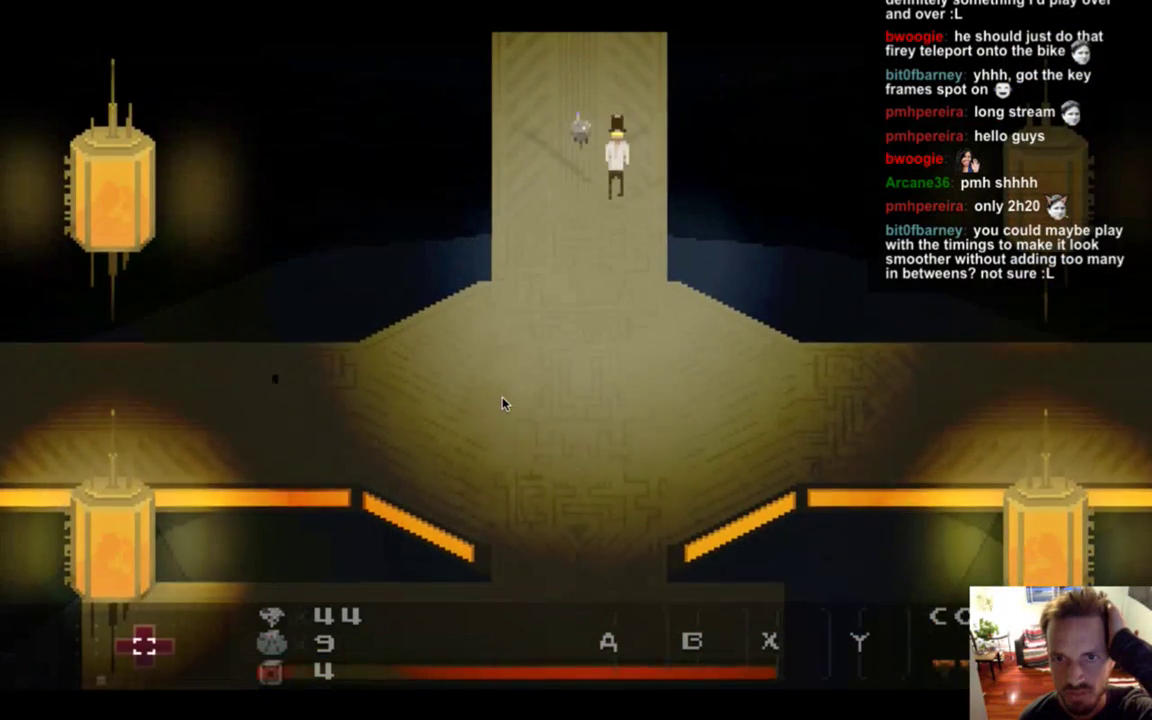
{"action": "key", "text": "Right"}
{"action": "key", "text": "Right"}
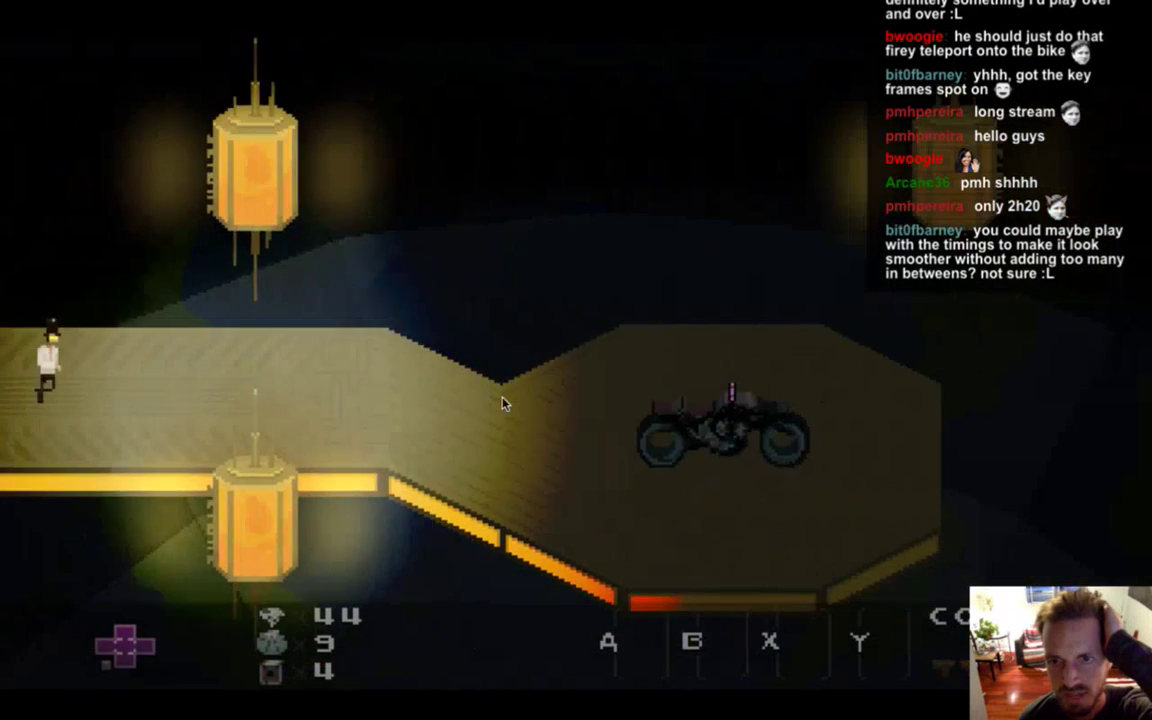
{"action": "key", "text": "Right"}
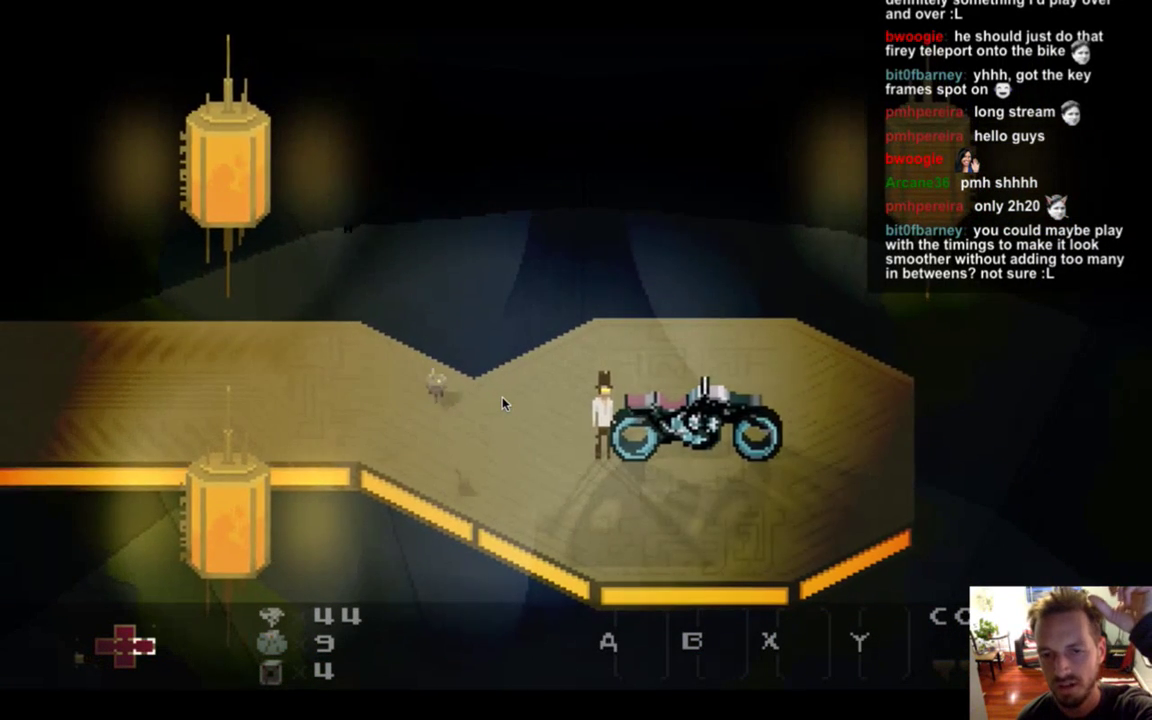
Mount and dismount the teal-wheeled motorbike, then quit the game and switch to Photoshop.
{"action": "key", "text": "Left"}
{"action": "key", "text": "Up"}
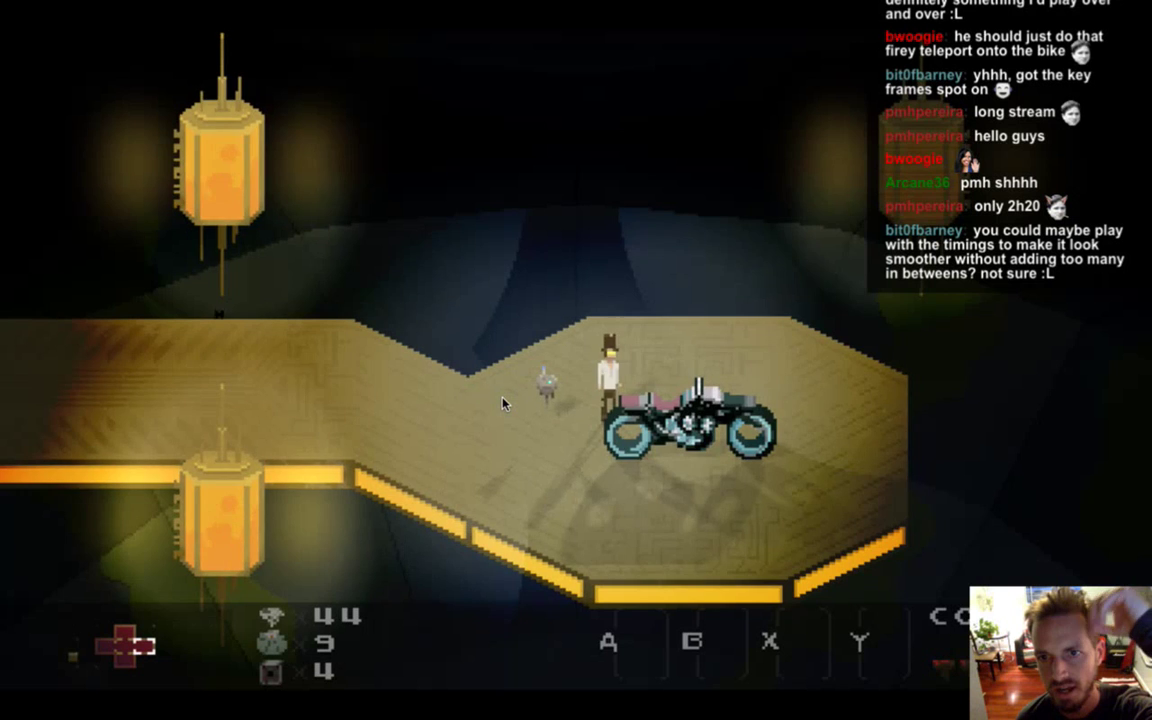
{"action": "key", "text": "Up"}
{"action": "key", "text": "Down"}
{"action": "key", "text": "Right"}
{"action": "key", "text": "Left"}
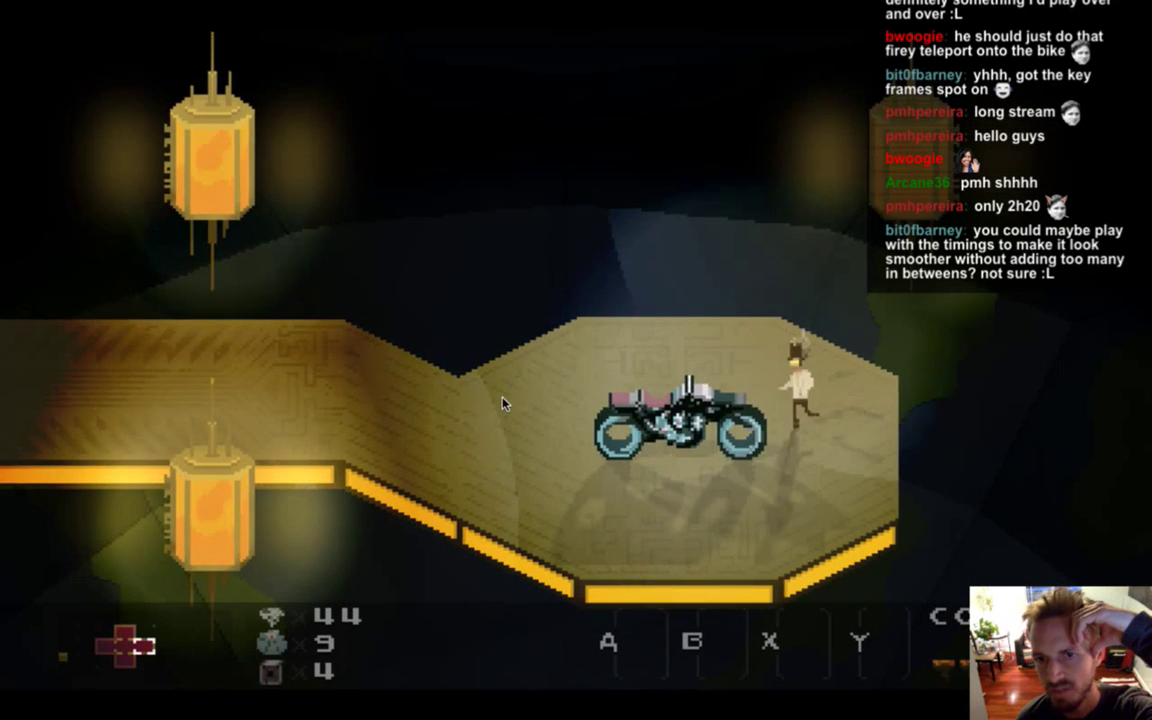
{"action": "key", "text": "Up"}
{"action": "key", "text": "Down"}
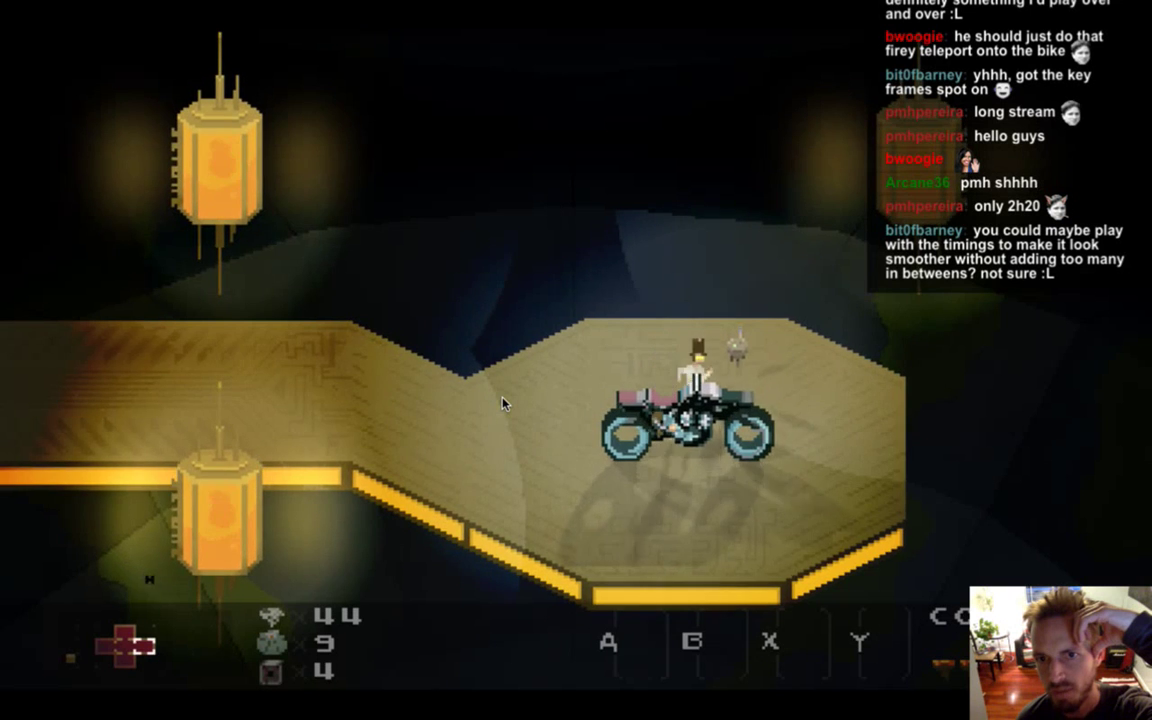
{"action": "key", "text": "Right"}
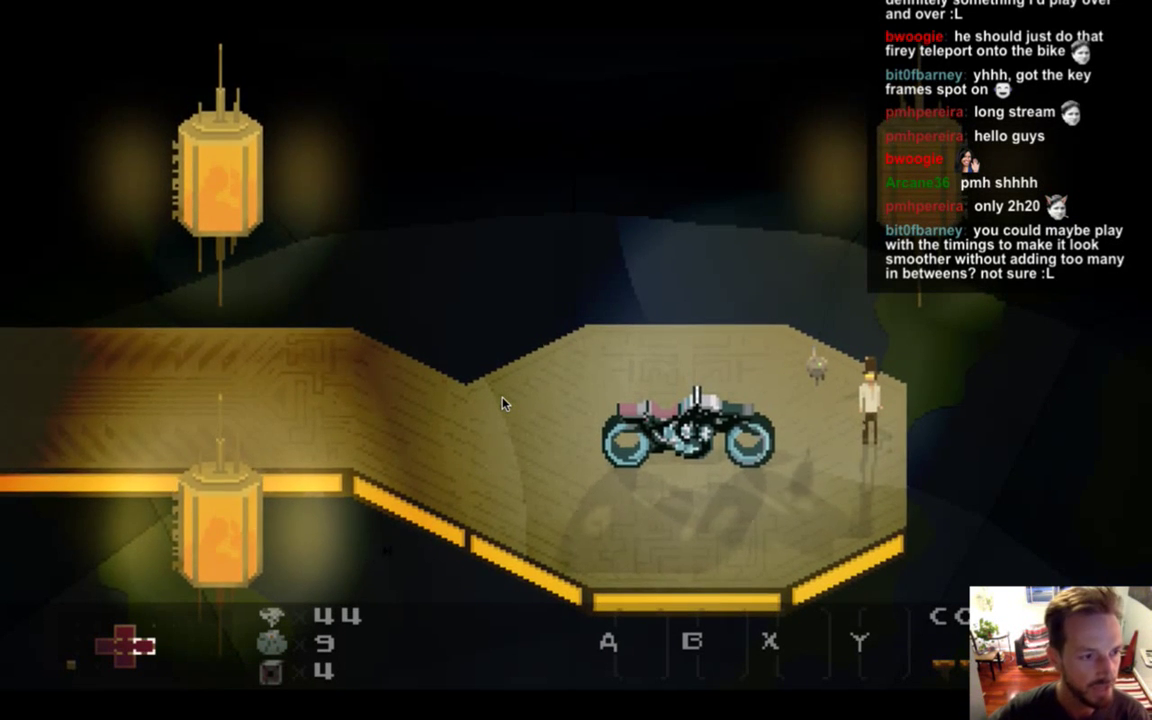
{"action": "key", "text": "super+q"}
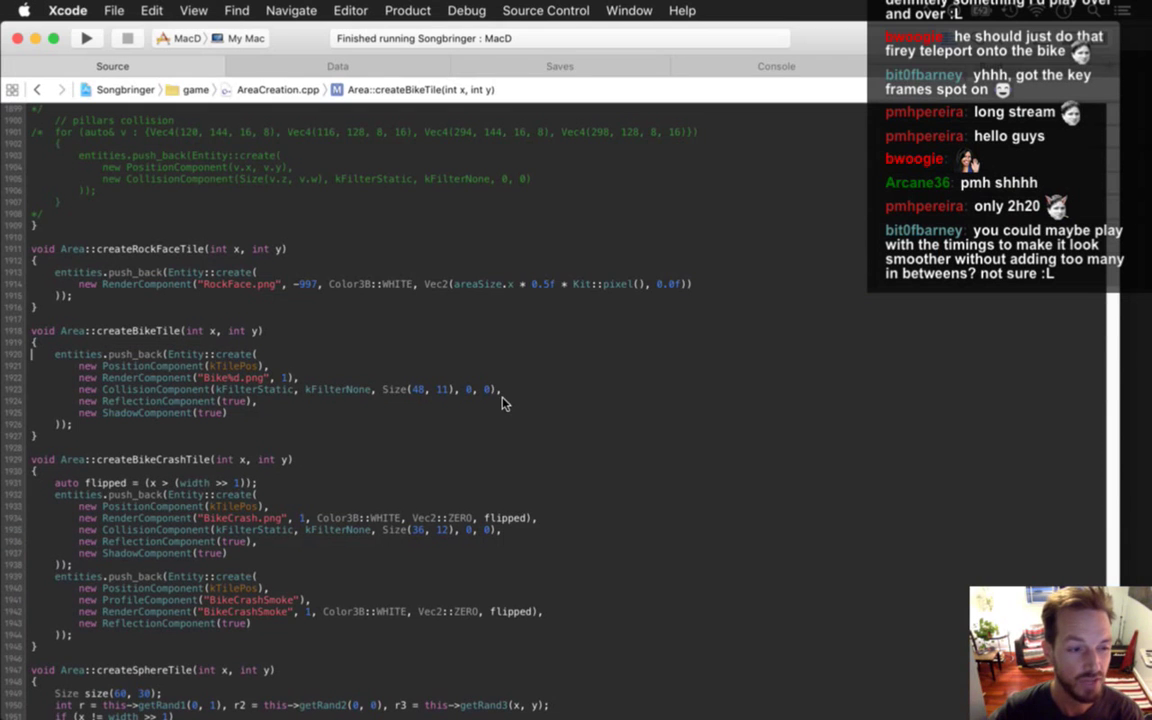
{"action": "key", "text": "super+Tab"}
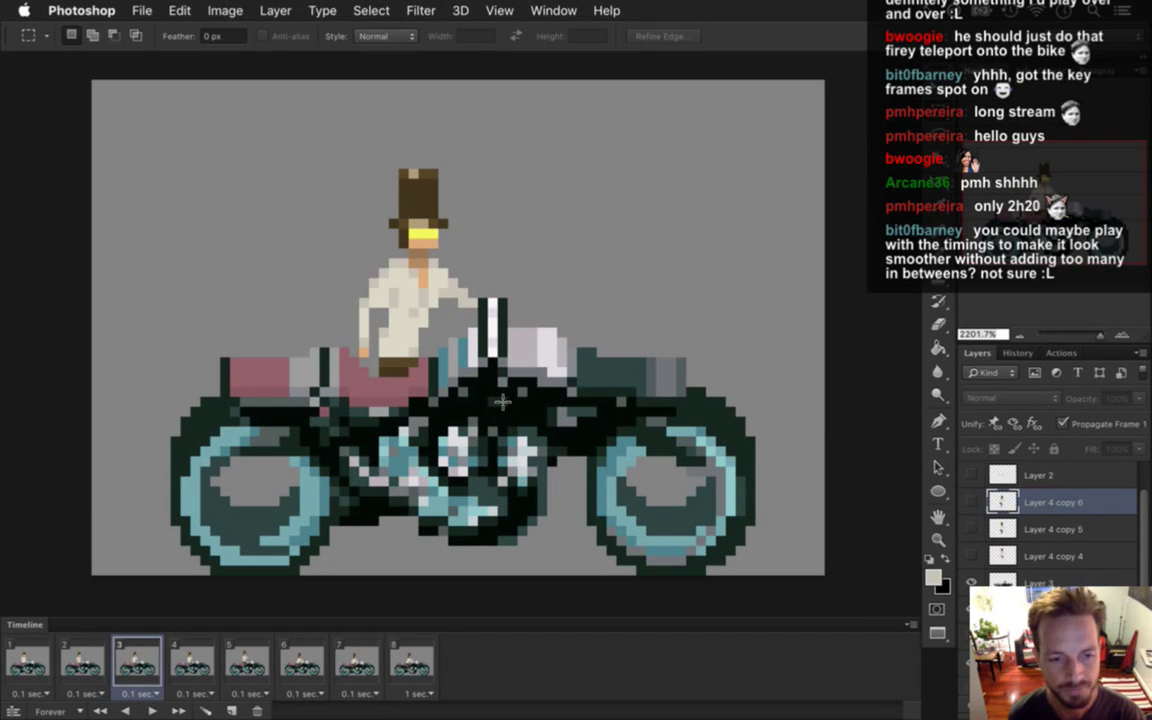
{"action": "left_click", "coordinate": [189, 662]}
{"action": "left_click", "coordinate": [250, 662]}
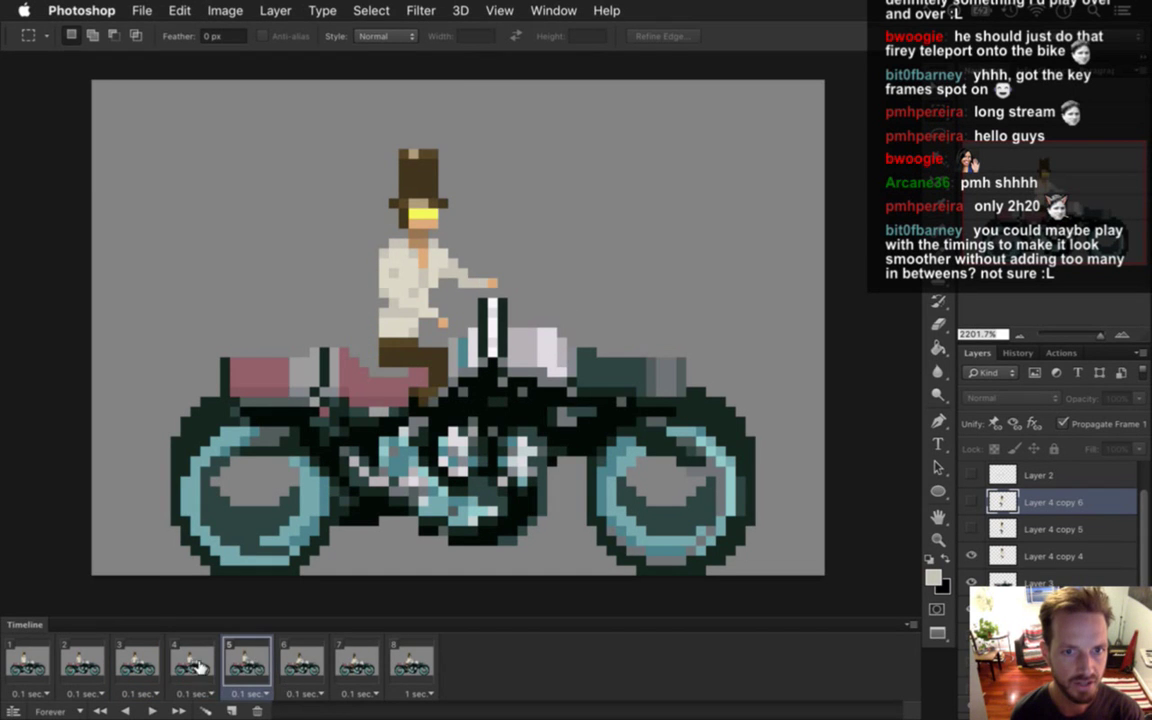
{"action": "left_click", "coordinate": [314, 668]}
{"action": "left_click", "coordinate": [268, 668]}
{"action": "left_click", "coordinate": [313, 668]}
{"action": "left_click", "coordinate": [252, 663]}
{"action": "left_click", "coordinate": [302, 664]}
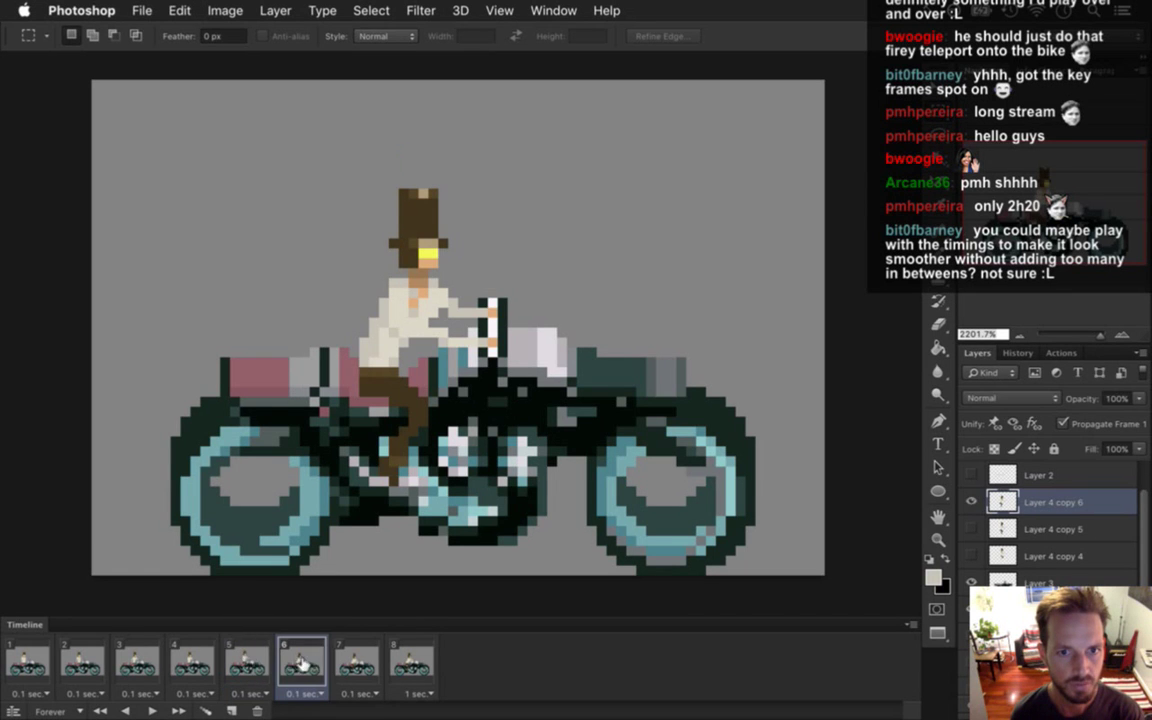
{"action": "left_click", "coordinate": [247, 664]}
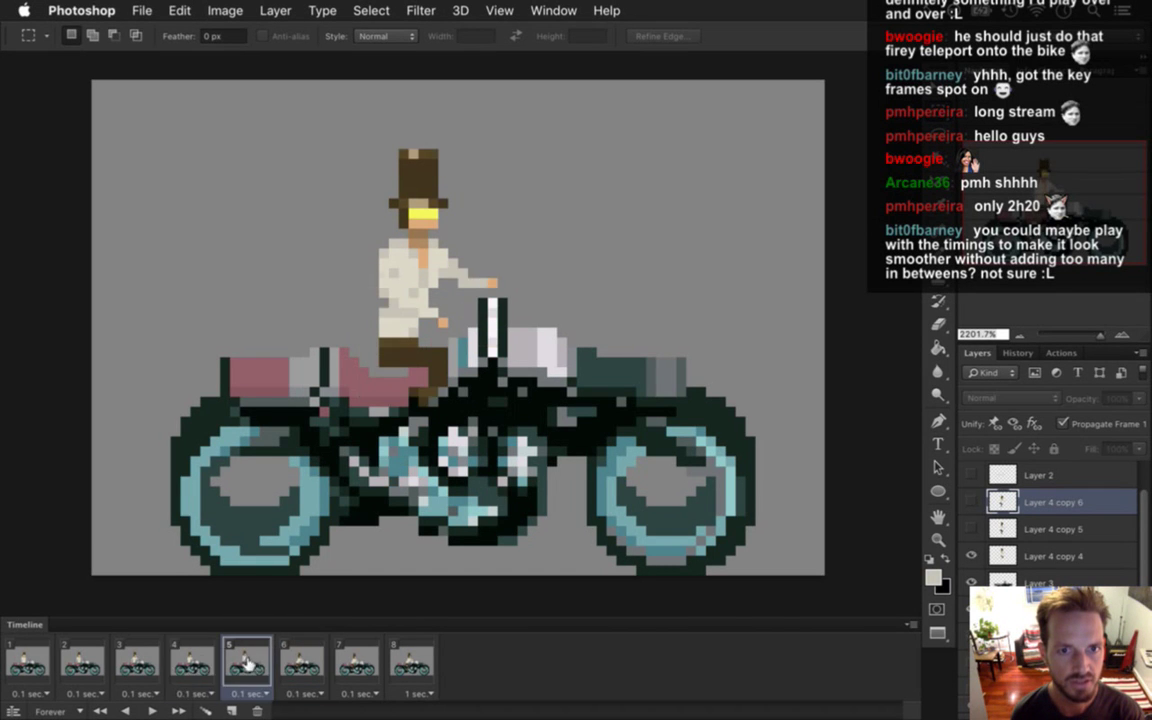
{"action": "left_click", "coordinate": [193, 670]}
{"action": "left_click", "coordinate": [249, 667]}
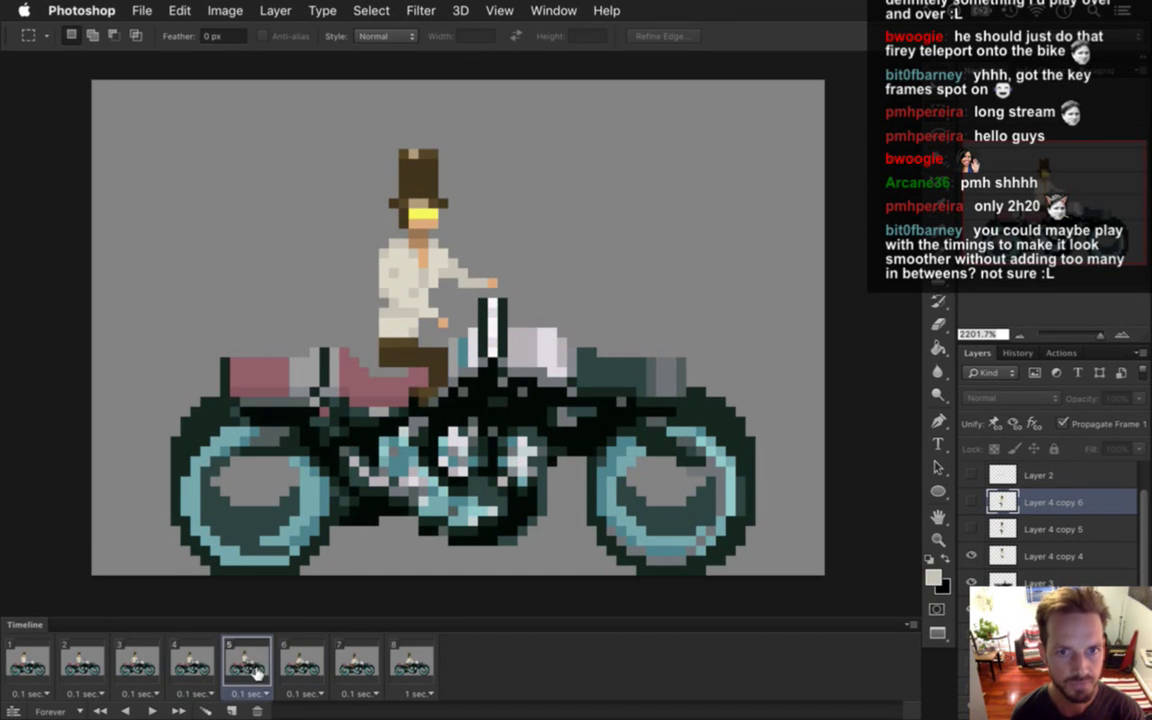
{"action": "left_click", "coordinate": [300, 667]}
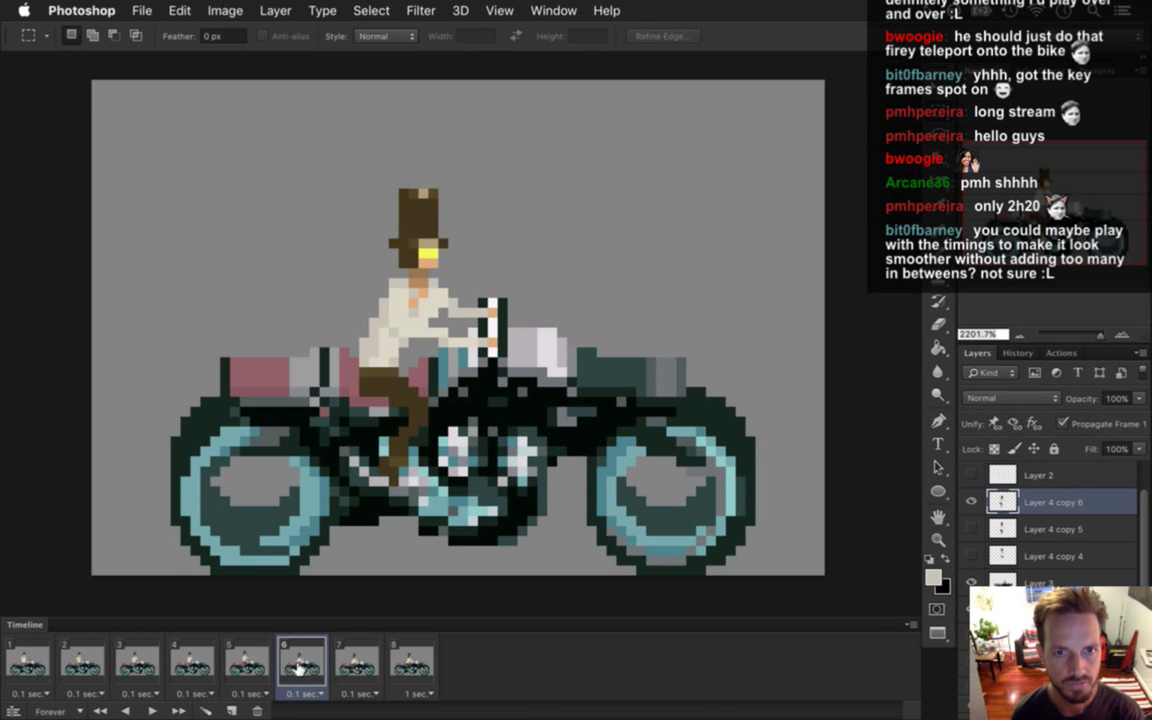
{"action": "left_click", "coordinate": [268, 665]}
{"action": "left_click", "coordinate": [301, 670]}
{"action": "left_click", "coordinate": [252, 666]}
{"action": "left_click", "coordinate": [306, 665]}
{"action": "left_click", "coordinate": [248, 666]}
{"action": "left_click", "coordinate": [292, 665]}
{"action": "left_click", "coordinate": [248, 666]}
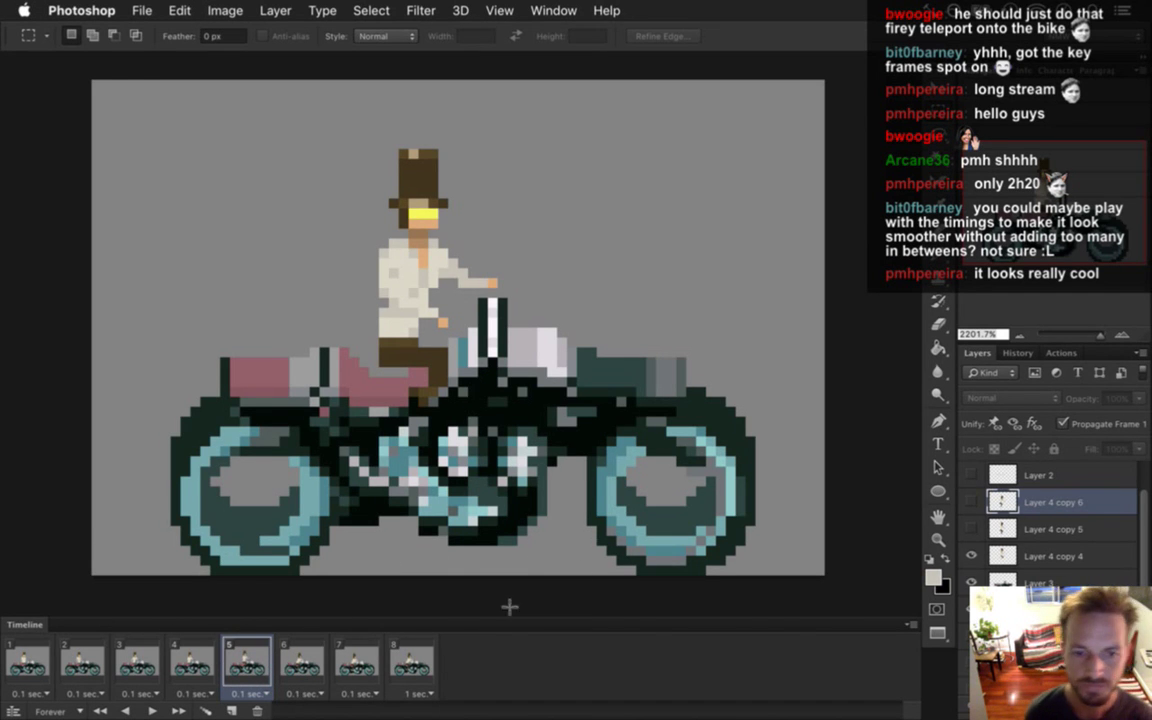
{"action": "mouse_move", "coordinate": [1147, 411]}
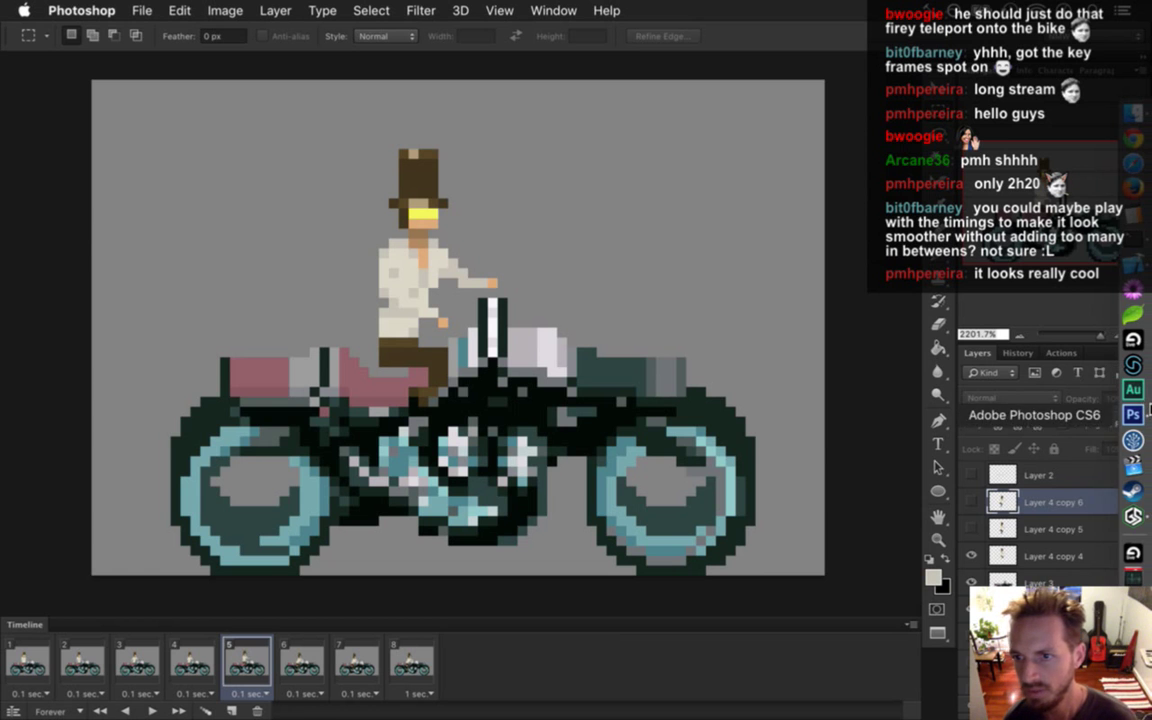
{"action": "left_click", "coordinate": [1146, 517]}
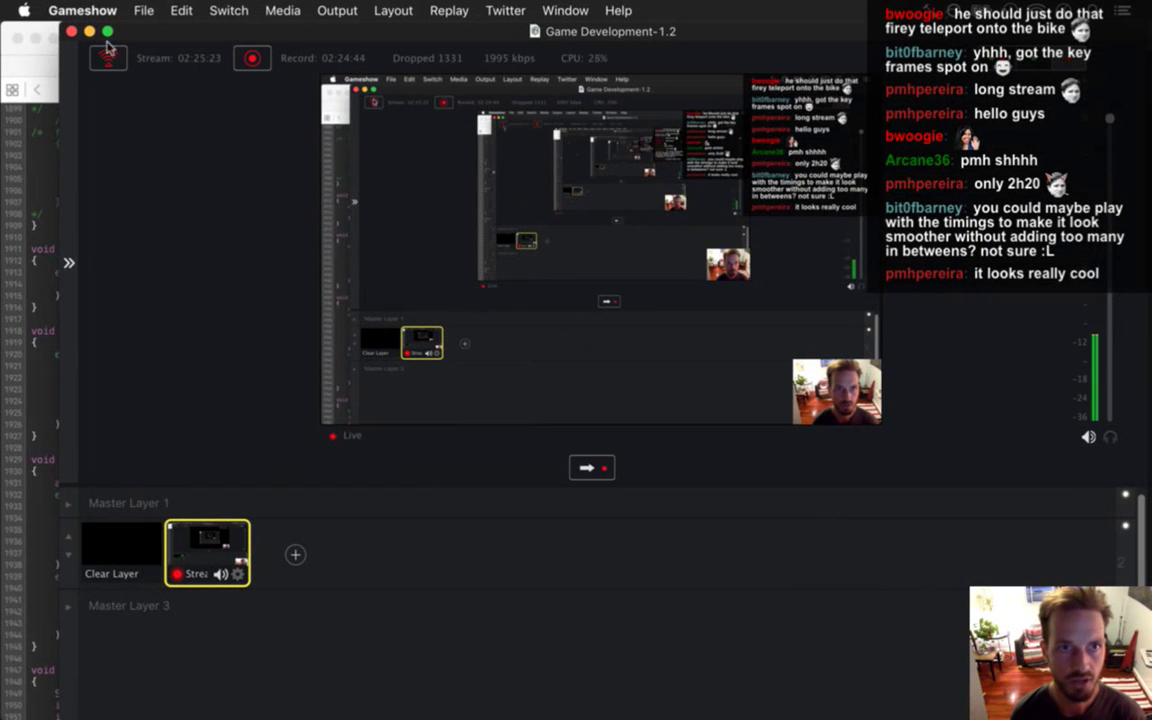
{"action": "left_click", "coordinate": [89, 32]}
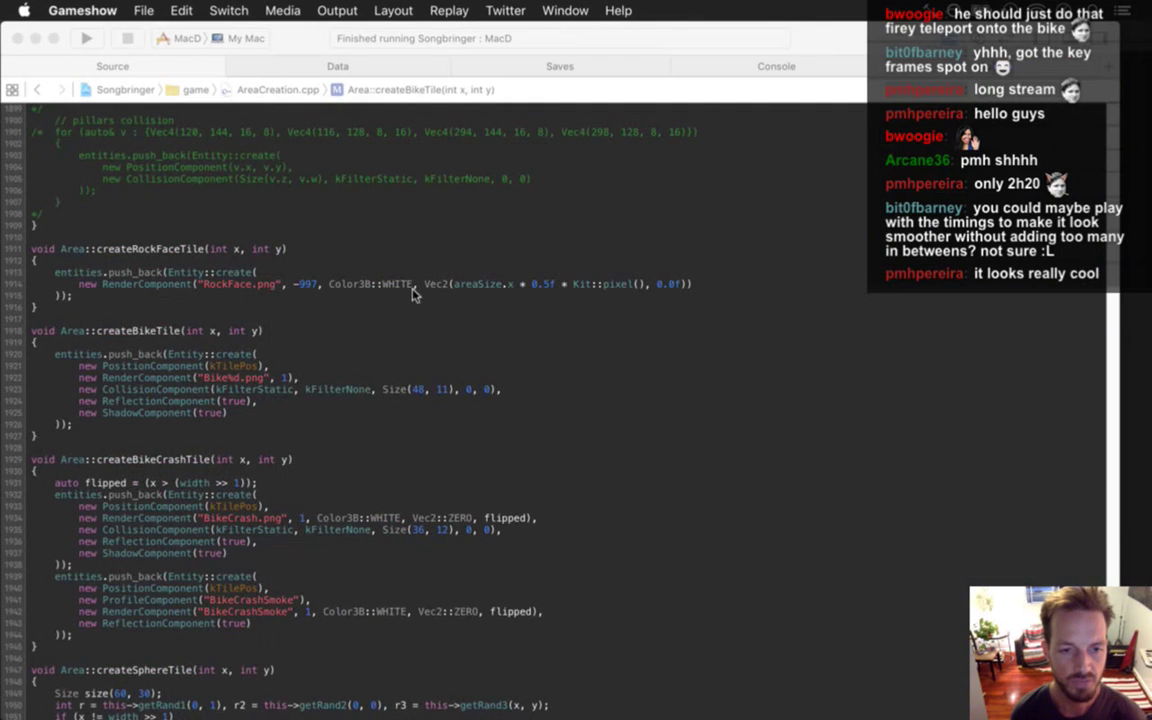
{"action": "key", "text": "super+Tab"}
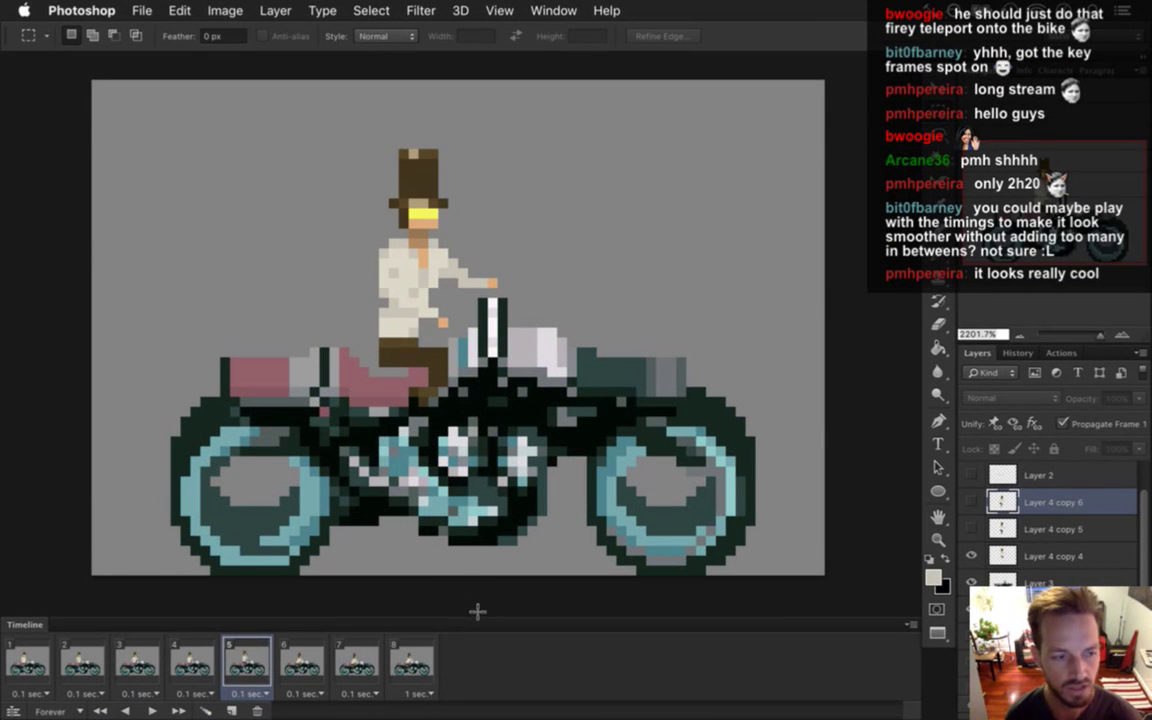
Flip between frames 5 and 6 to compare the rider poses, ending on frame 5.
{"action": "left_click", "coordinate": [292, 660]}
{"action": "left_click", "coordinate": [250, 662]}
{"action": "left_click", "coordinate": [292, 662]}
{"action": "left_click", "coordinate": [250, 662]}
{"action": "left_click", "coordinate": [290, 662]}
{"action": "left_click", "coordinate": [263, 661]}
{"action": "left_click", "coordinate": [284, 662]}
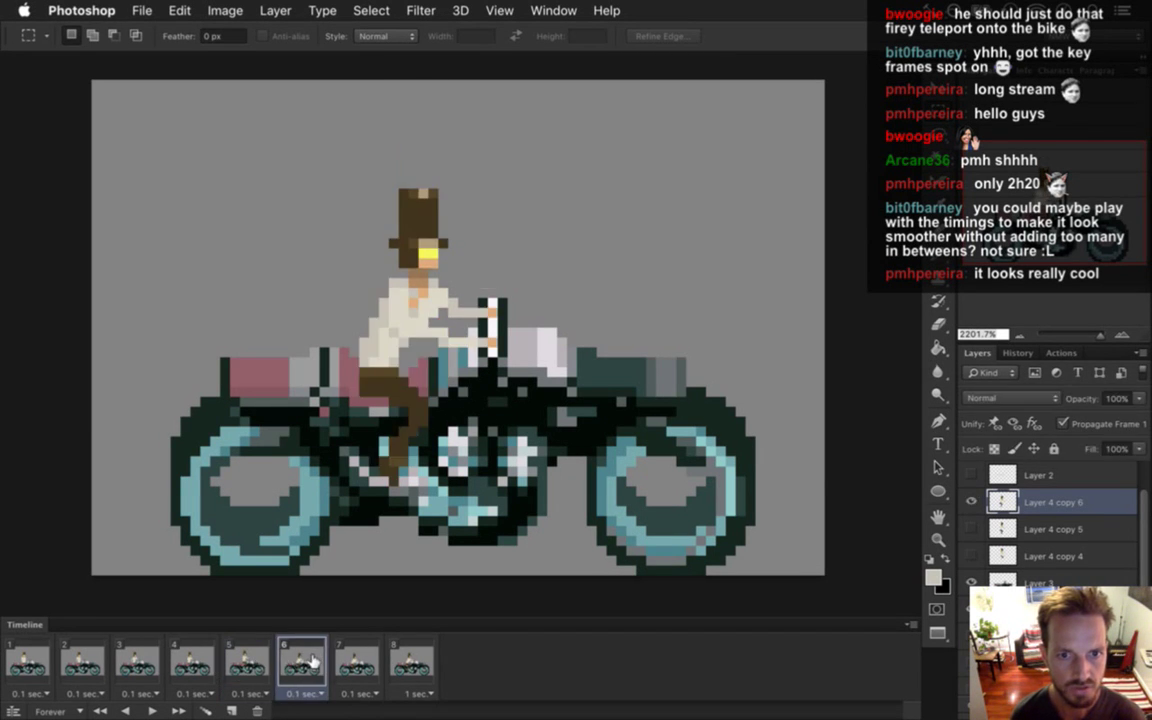
{"action": "left_click", "coordinate": [262, 670]}
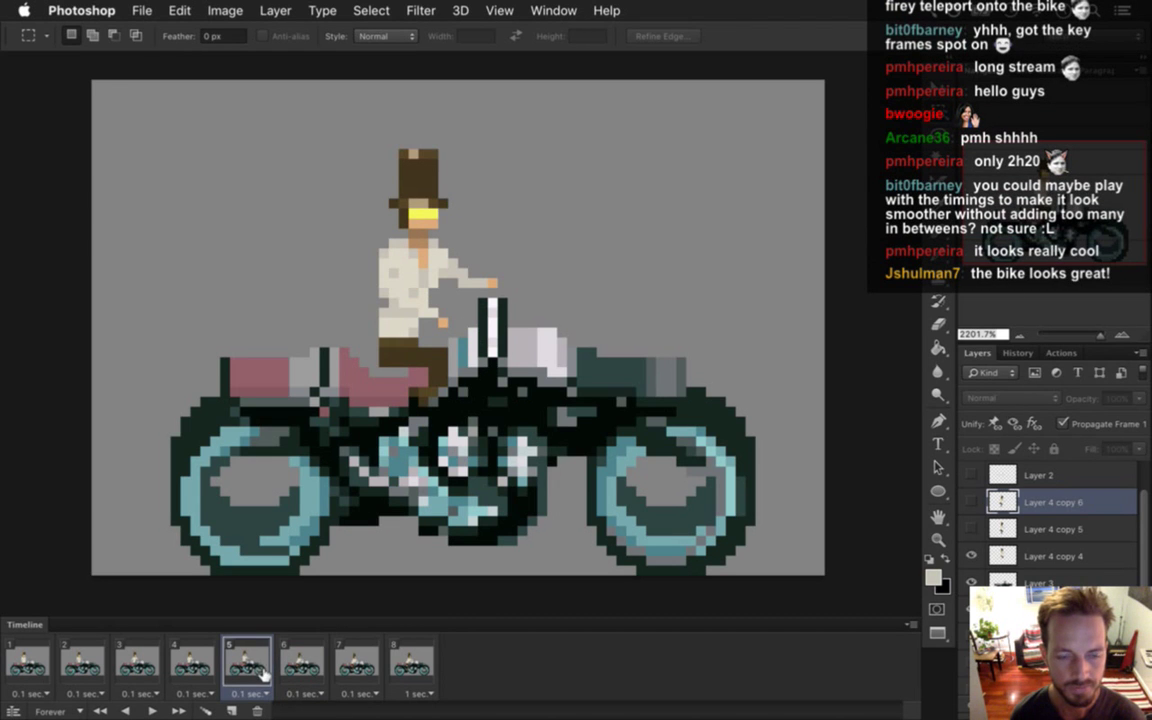
Duplicate frame 5 as a new in-between frame and toggle Layer 4 copy 6's visibility.
{"action": "left_click", "coordinate": [231, 709]}
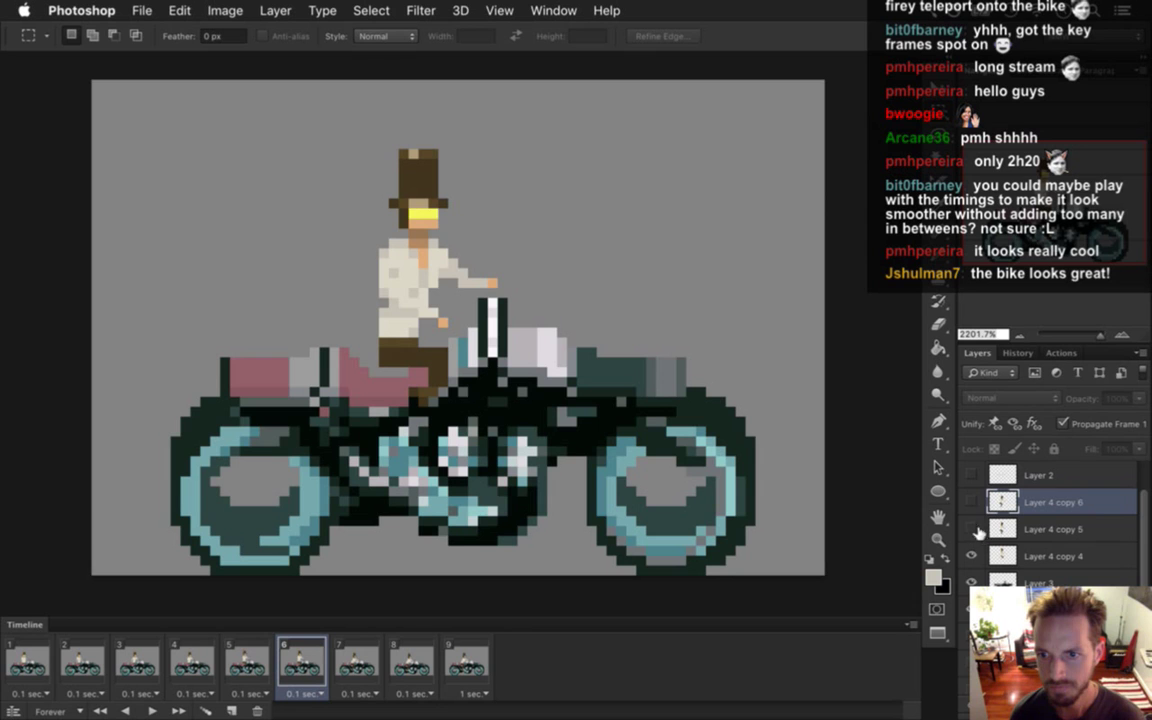
{"action": "left_click", "coordinate": [972, 500]}
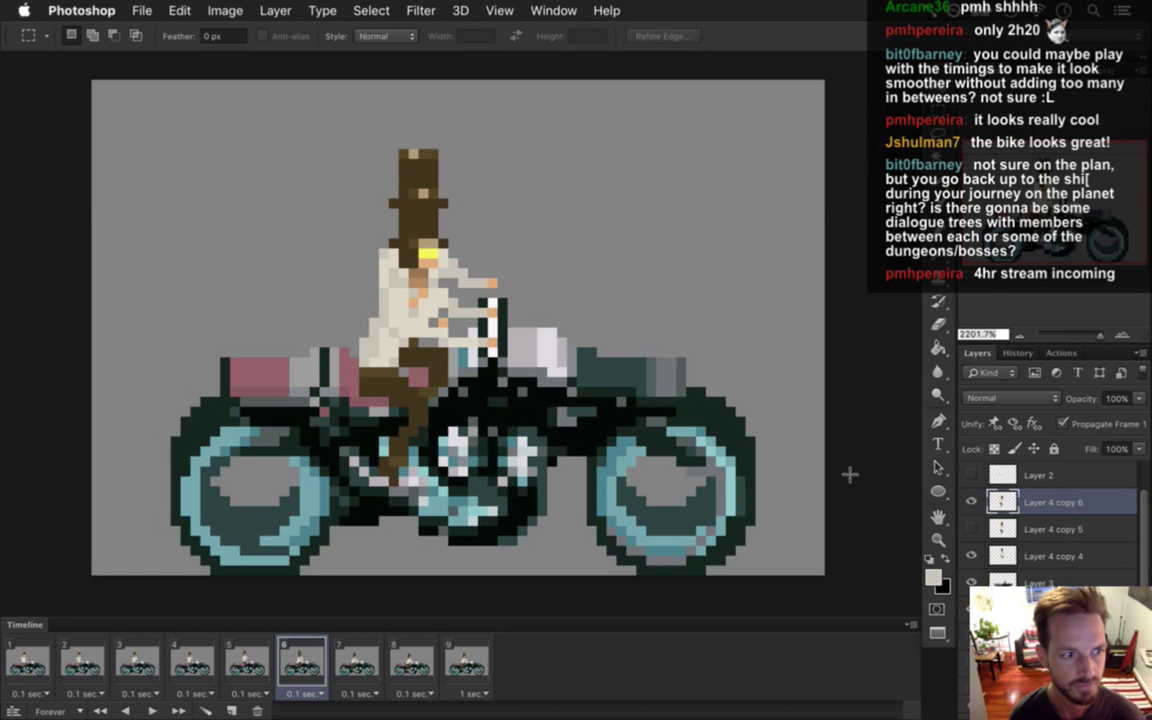
{"action": "left_click", "coordinate": [973, 502]}
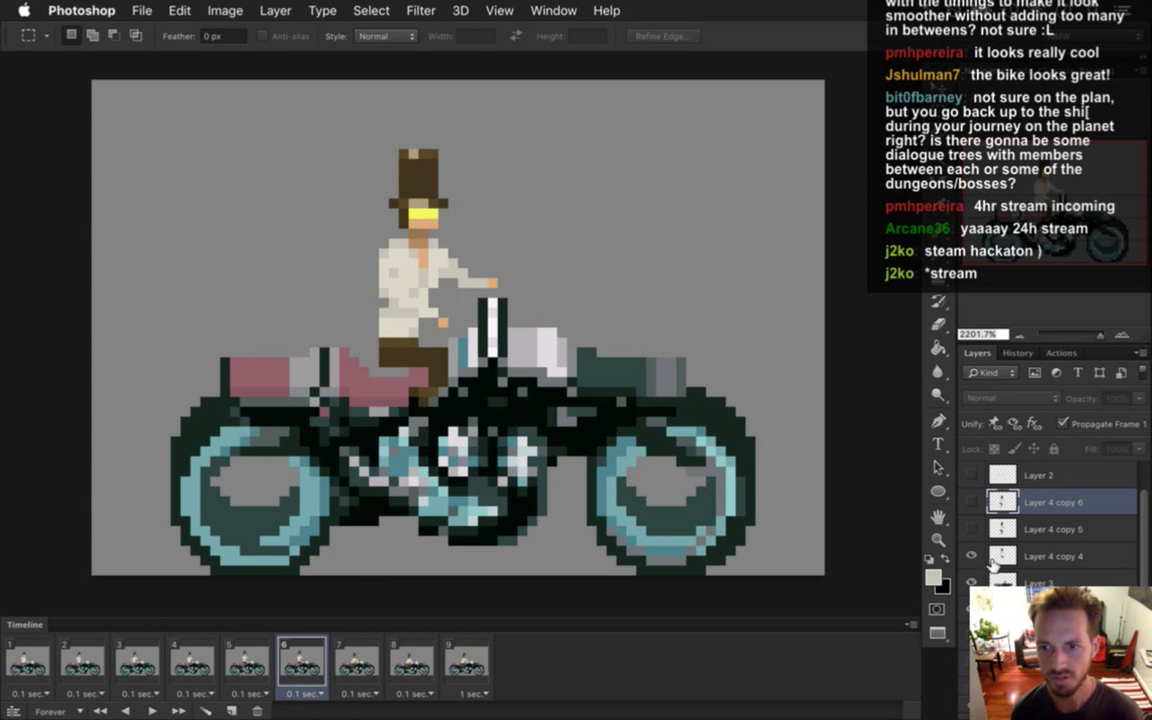
Show Layer 4 copy 6 in the new frame with Propagate Frame 1 unchecked, and save.
{"action": "left_click", "coordinate": [971, 502]}
{"action": "left_click", "coordinate": [1063, 424]}
{"action": "key", "text": "super+s"}
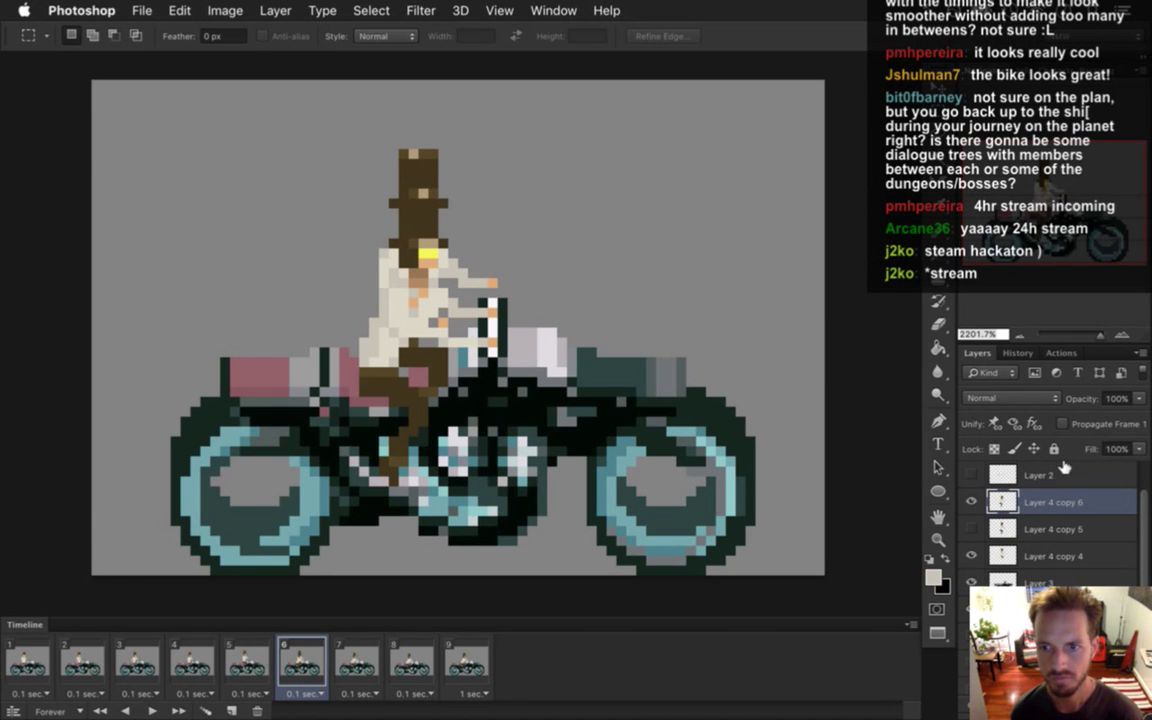
{"action": "left_click", "coordinate": [1060, 556]}
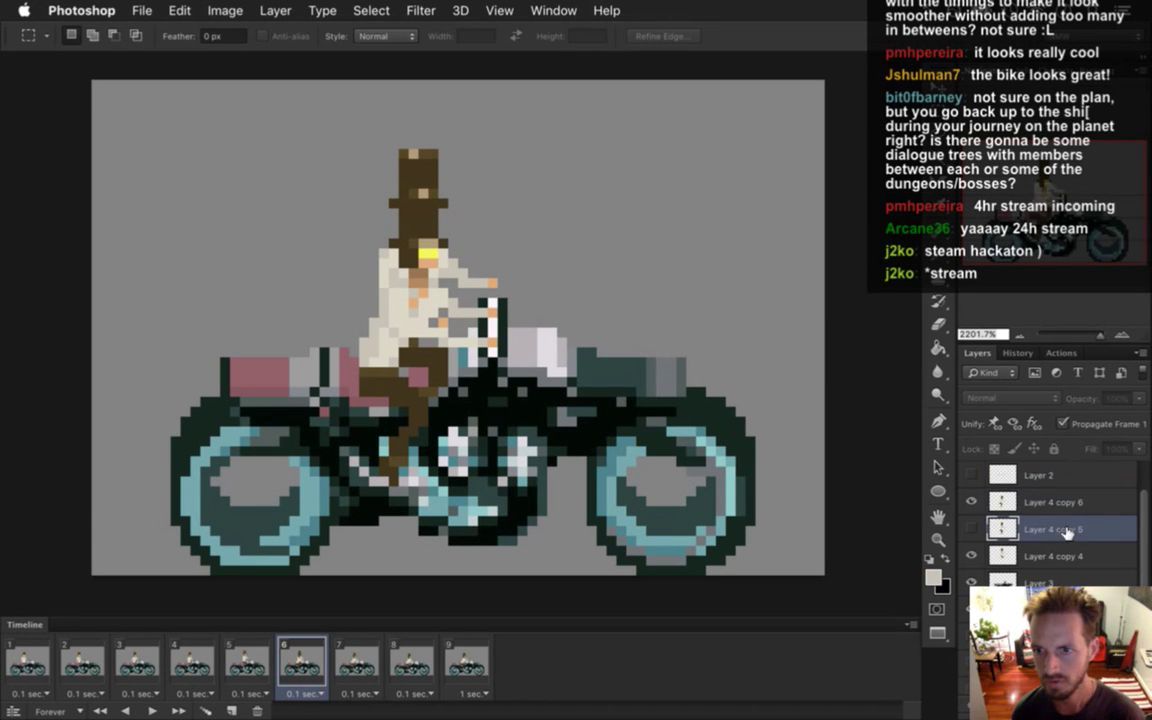
{"action": "left_click", "coordinate": [1063, 424]}
{"action": "left_click", "coordinate": [1063, 424]}
{"action": "key", "text": "alt+bracketleft"}
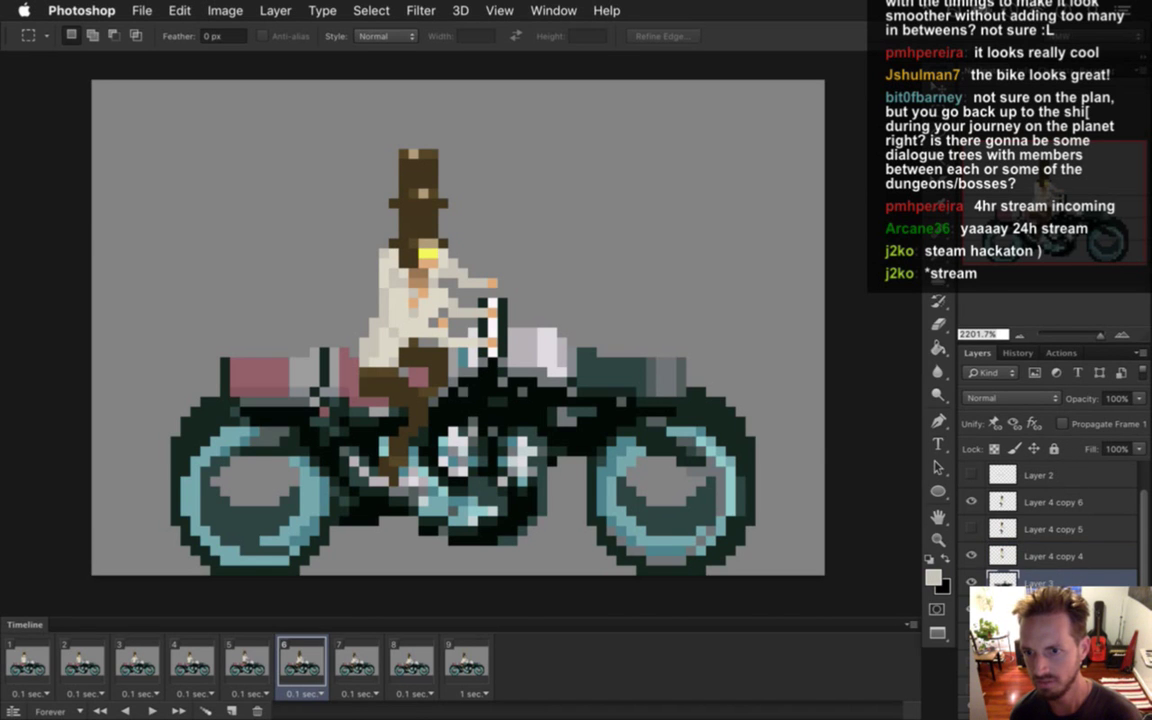
Select the Layer 4 copy 6 layer and open its blend mode list to pick Dissolve.
{"action": "left_click", "coordinate": [1139, 538]}
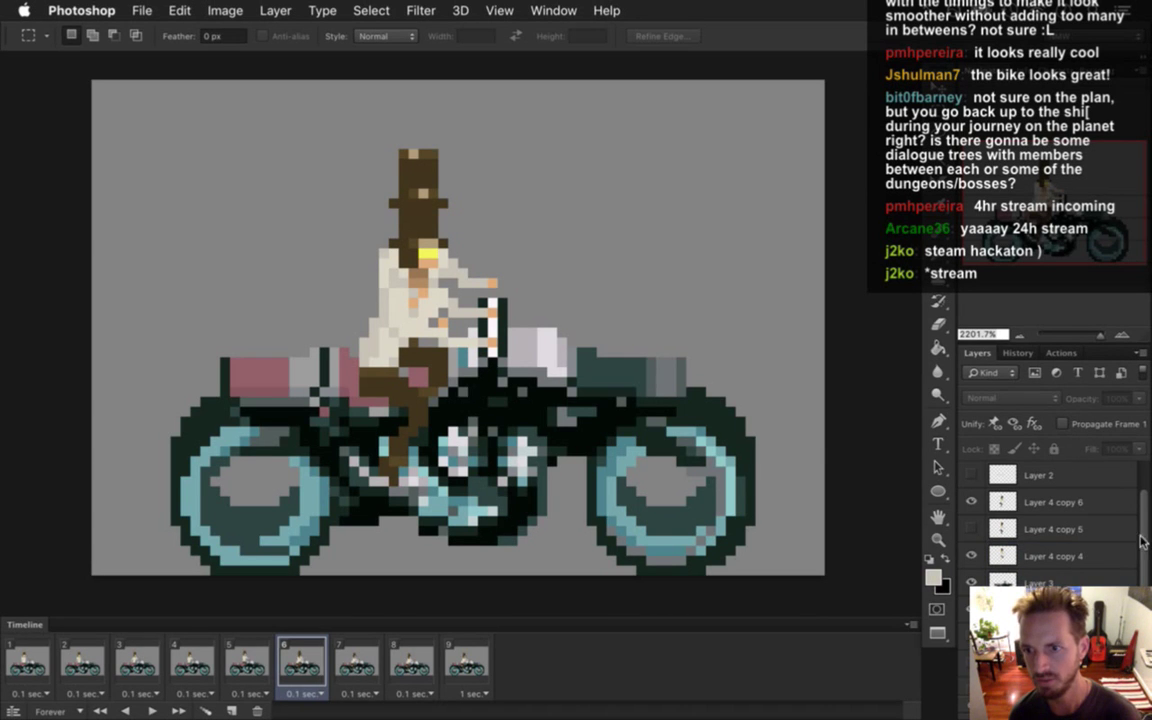
{"action": "left_click_drag", "start_coordinate": [1139, 538], "coordinate": [1147, 583]}
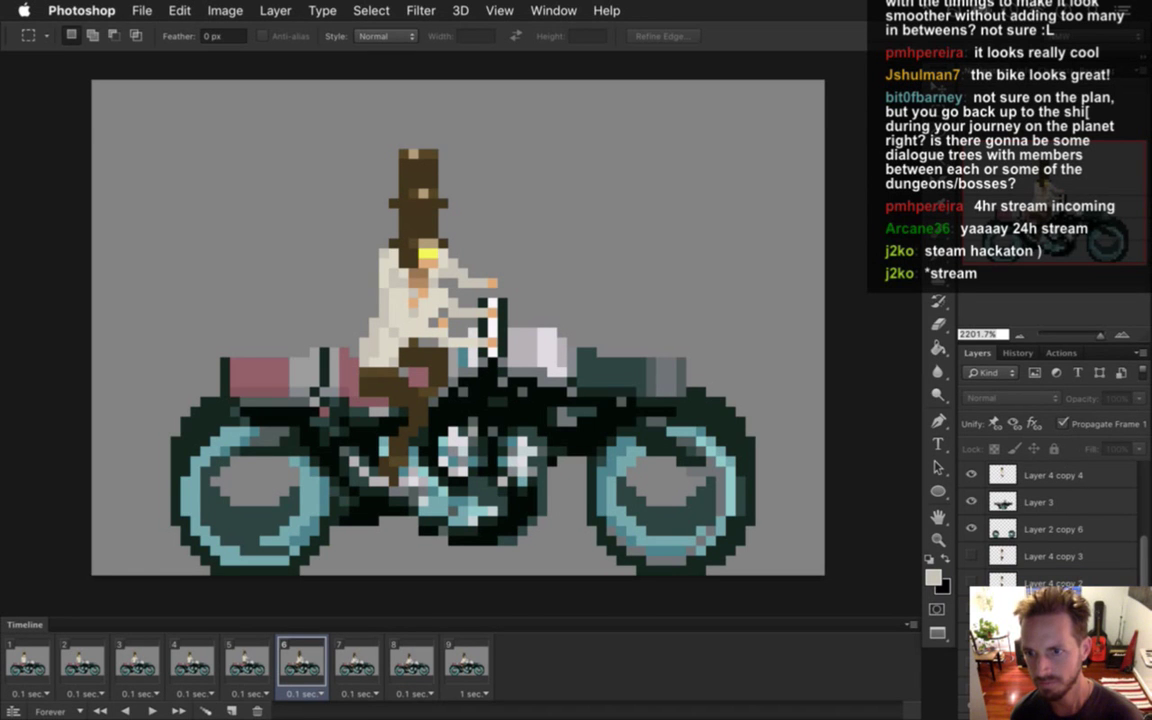
{"action": "scroll", "coordinate": [1050, 520], "scroll_direction": "down", "scroll_amount": 3}
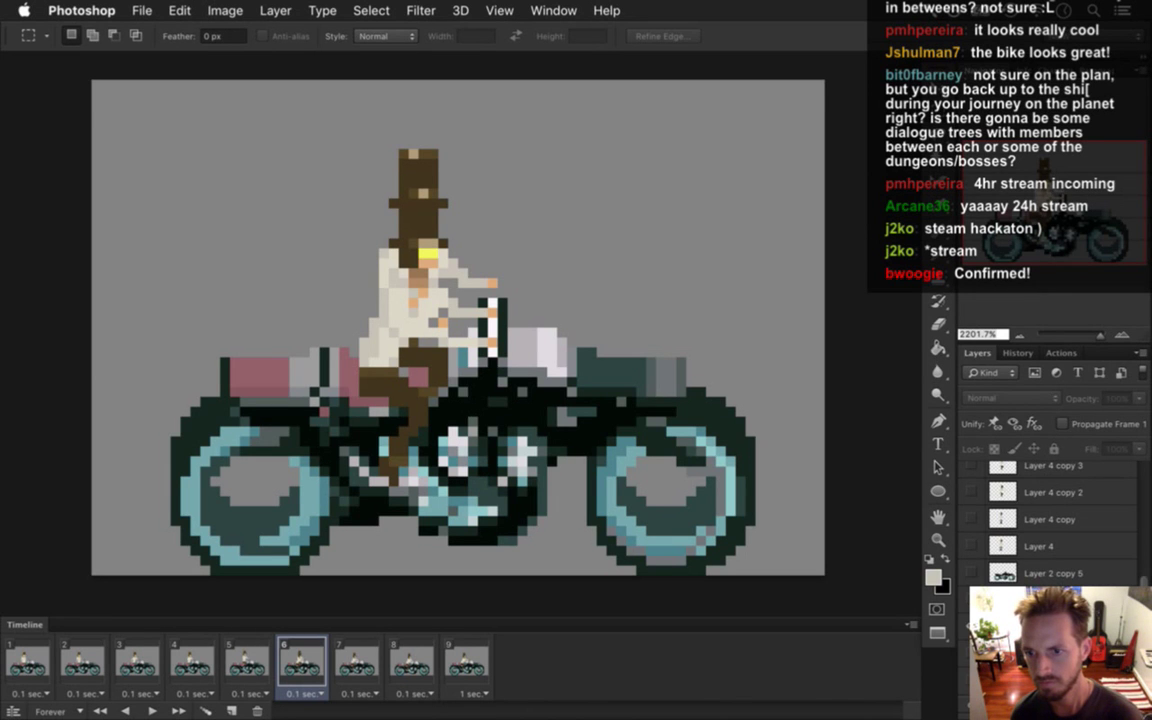
{"action": "scroll", "coordinate": [1092, 554], "scroll_direction": "up", "scroll_amount": 6}
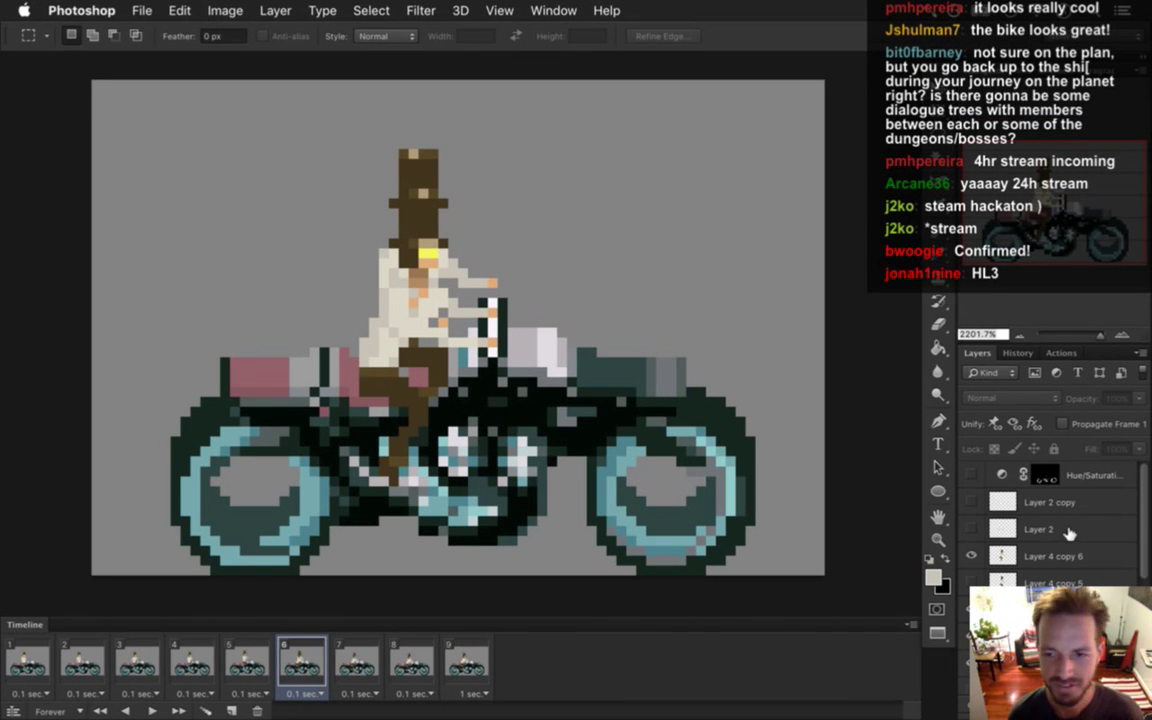
{"action": "left_click", "coordinate": [1072, 556]}
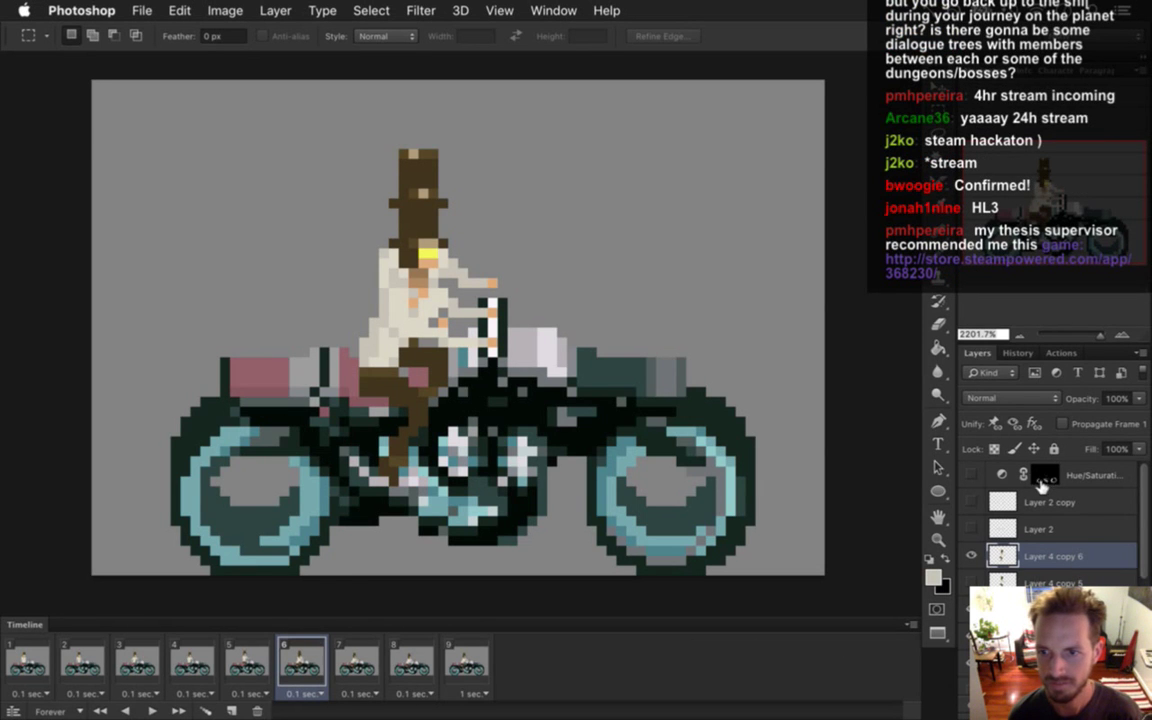
{"action": "left_click", "coordinate": [1044, 478]}
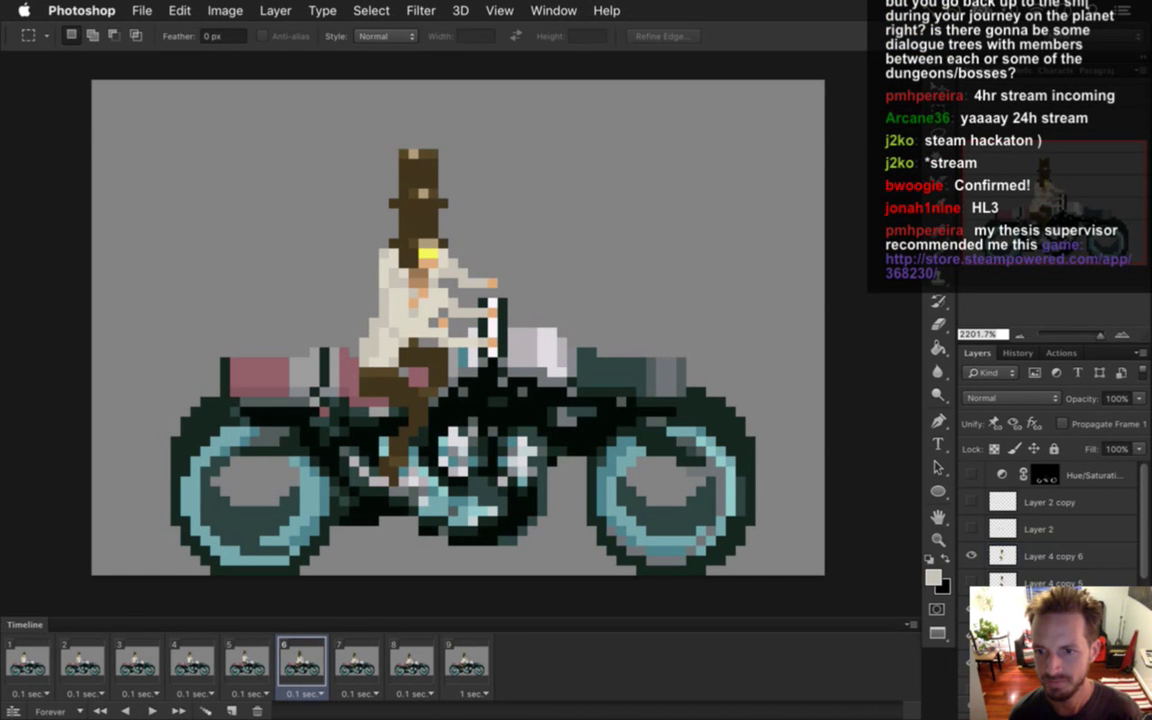
{"action": "left_click", "coordinate": [1050, 558]}
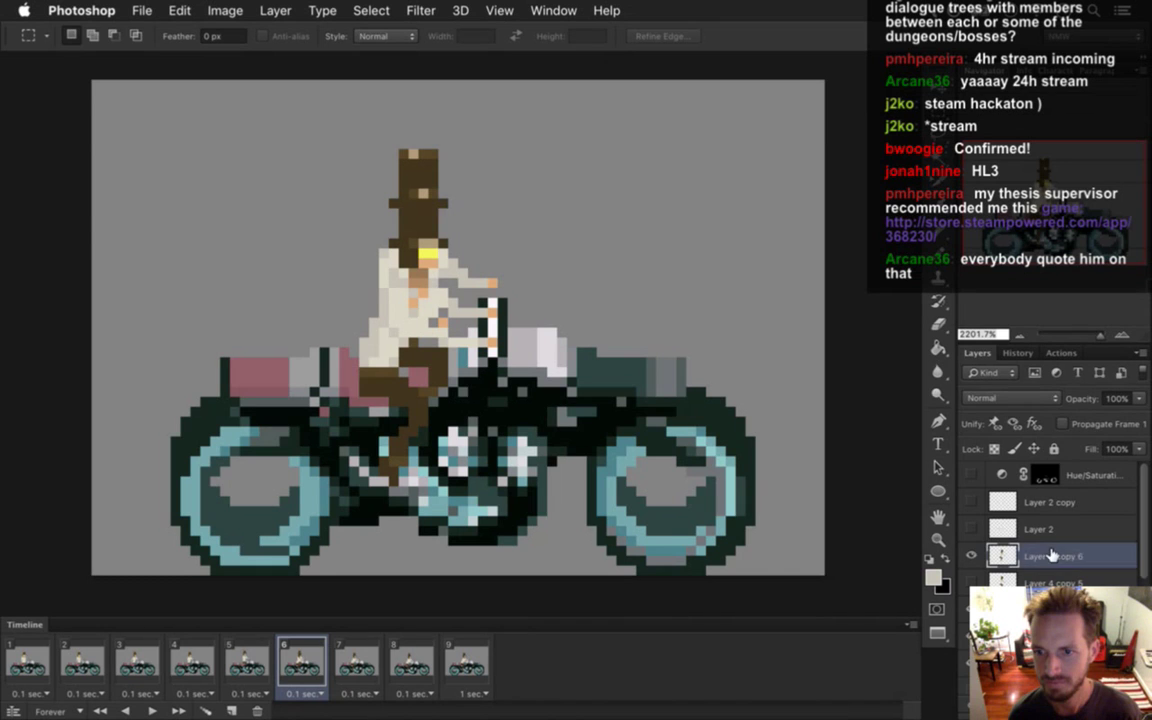
{"action": "left_click", "coordinate": [1030, 400]}
Try Dissolve blending at 50% opacity on the Layer 4 copy 6 rider layer.
{"action": "left_click", "coordinate": [1021, 412]}
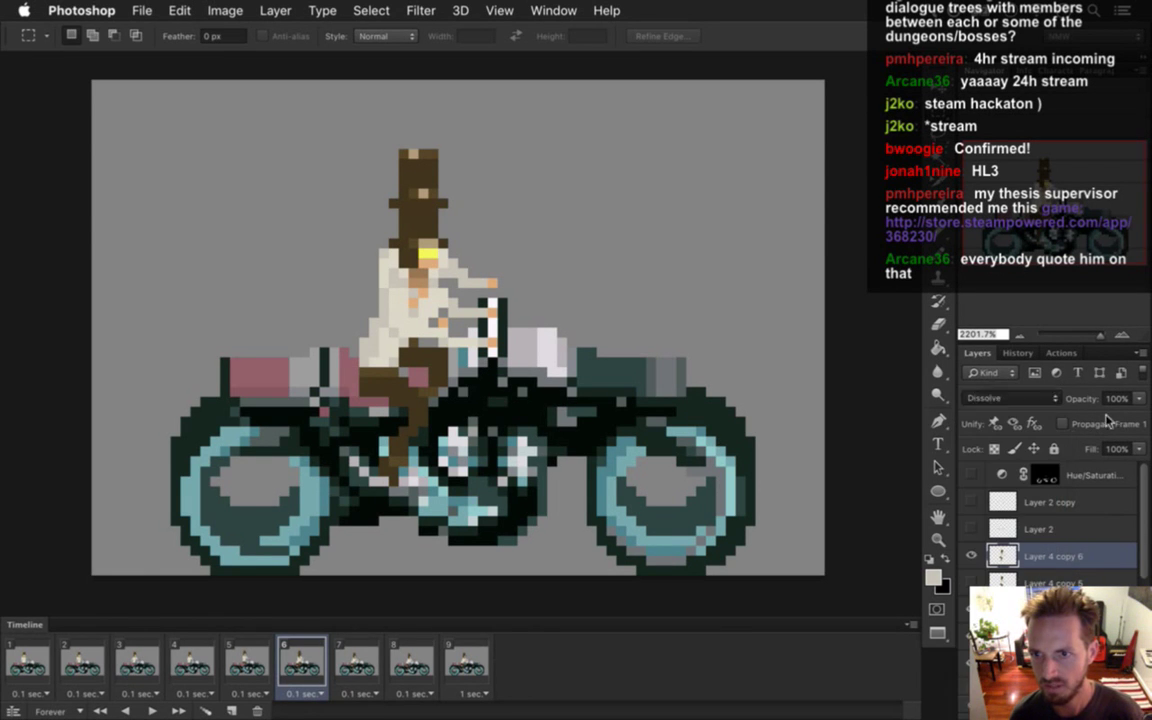
{"action": "left_click", "coordinate": [1114, 398]}
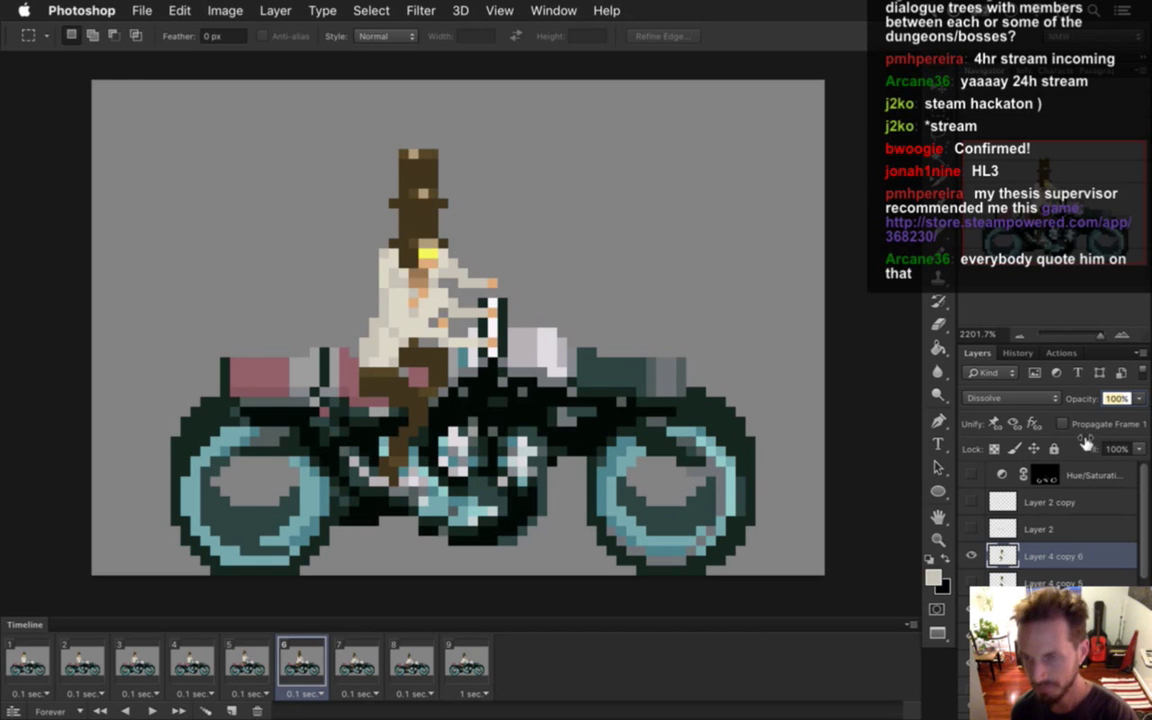
{"action": "type", "text": "50"}
{"action": "key", "text": "Return"}
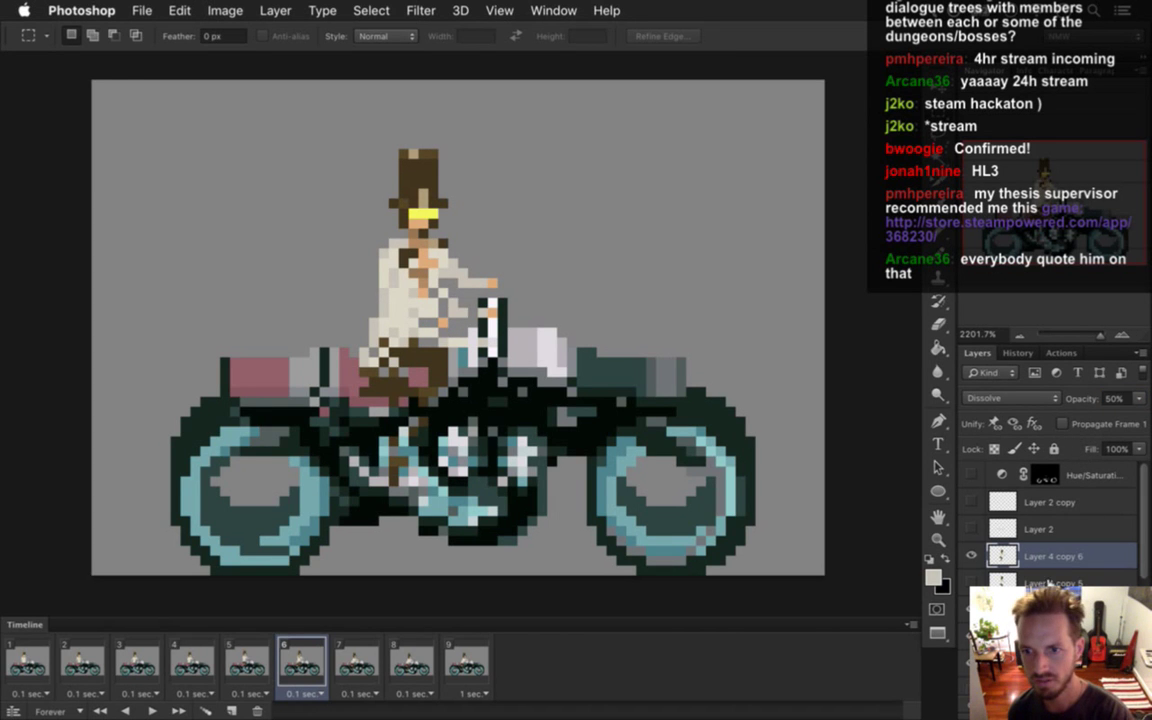
{"action": "left_click", "coordinate": [1073, 584]}
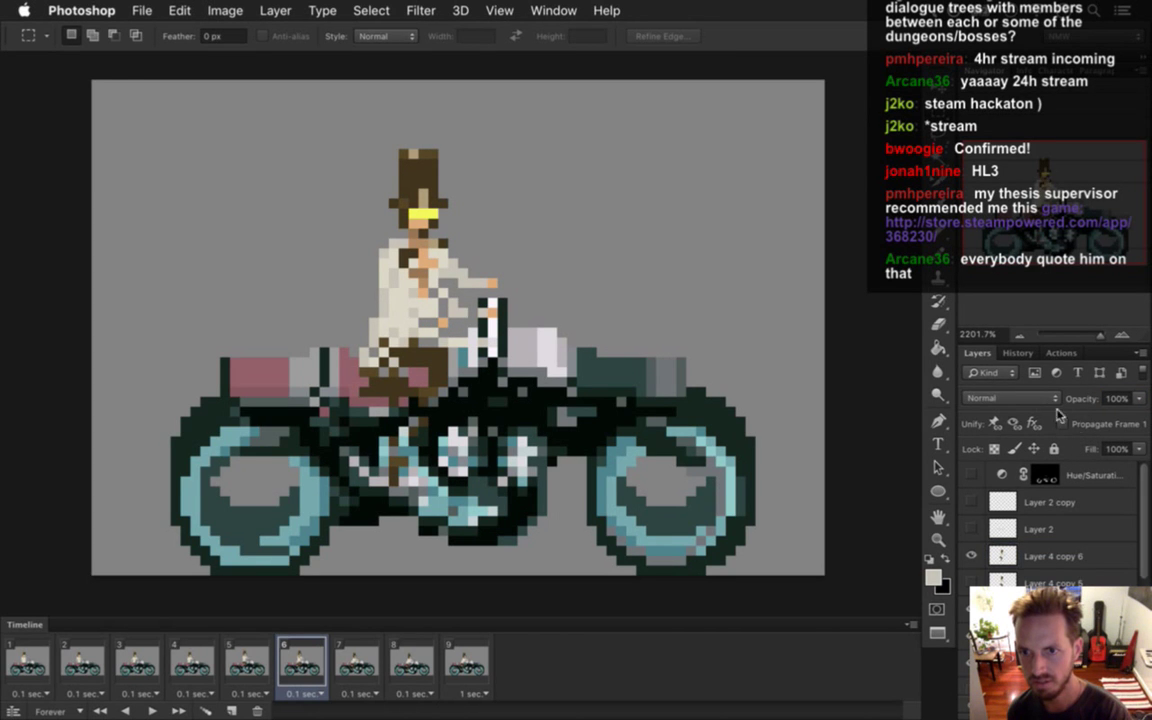
{"action": "left_click", "coordinate": [1030, 398]}
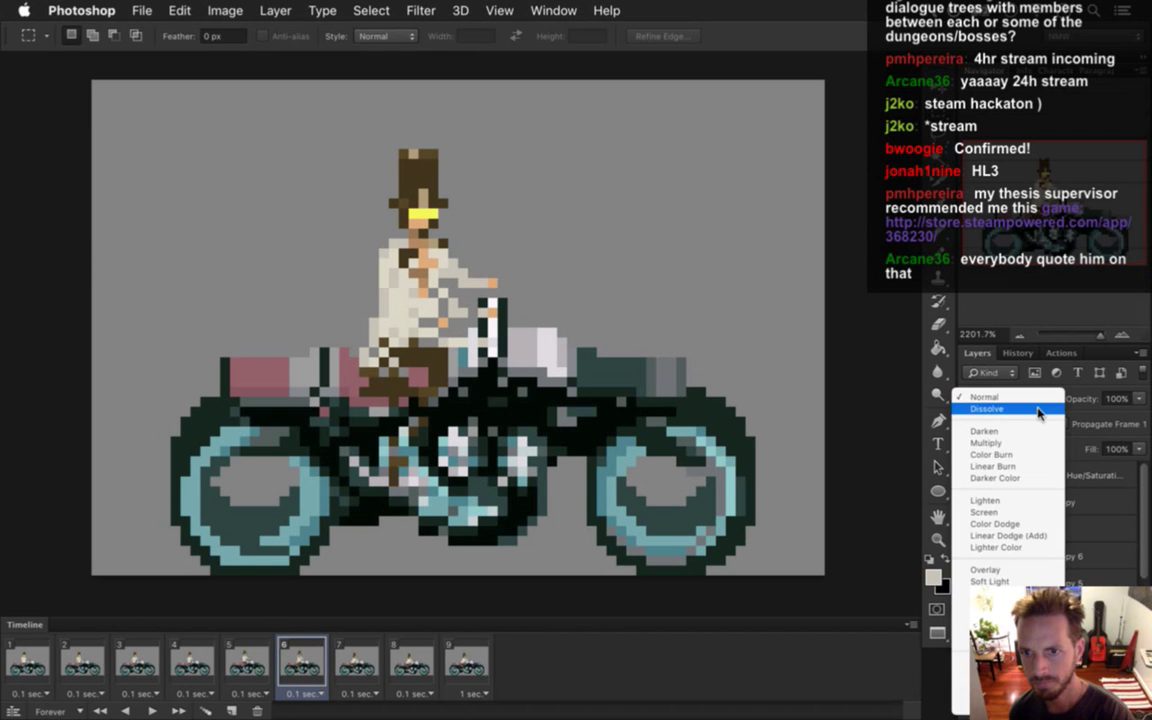
{"action": "left_click", "coordinate": [1038, 410]}
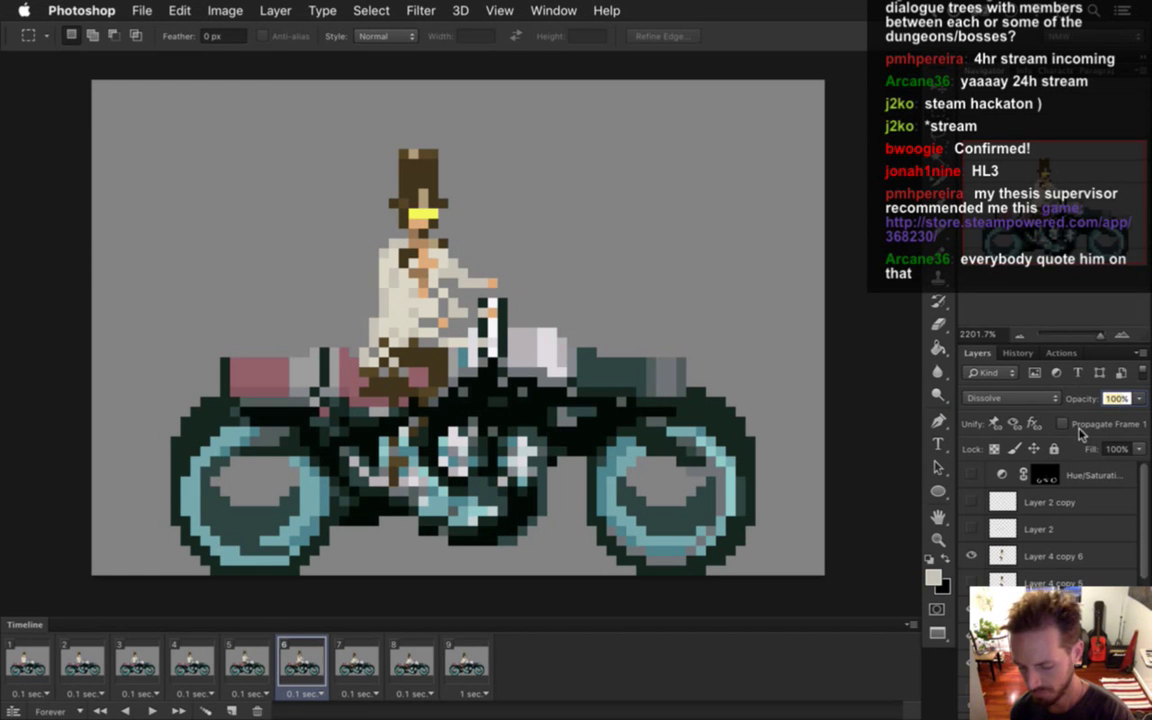
{"action": "type", "text": "50"}
{"action": "key", "text": "Return"}
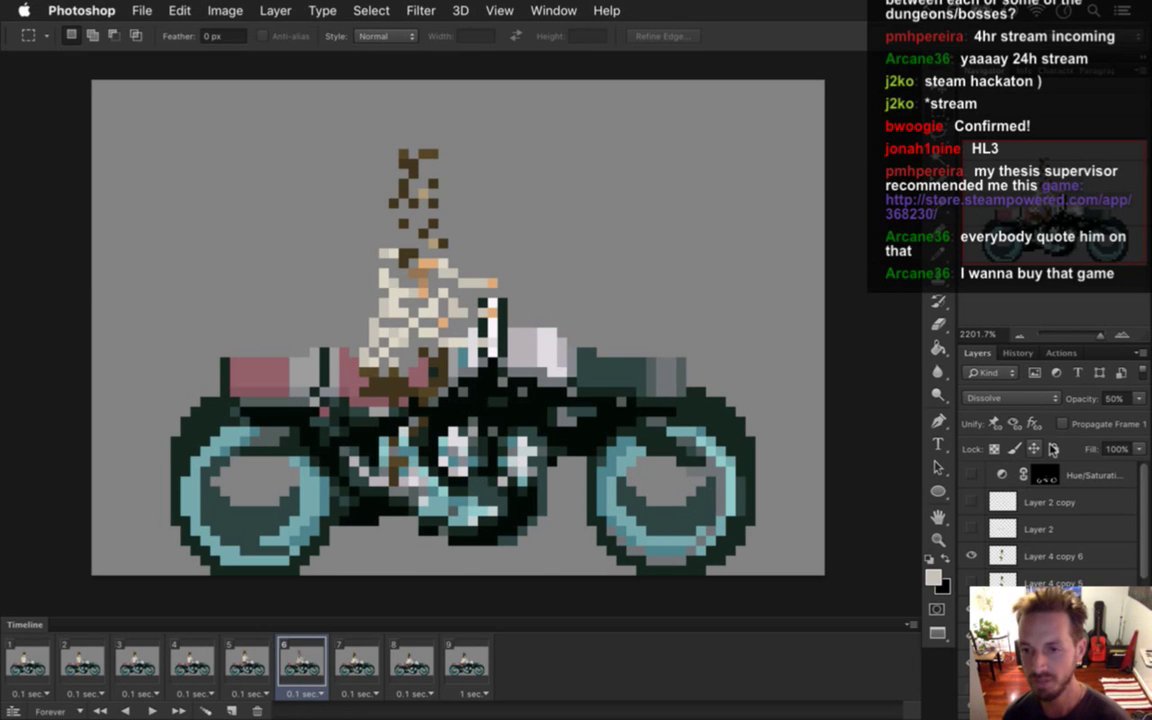
Restore the rider layer to 100% opacity with Normal blending and reselect Layer 4 copy 6.
{"action": "left_click", "coordinate": [1138, 398]}
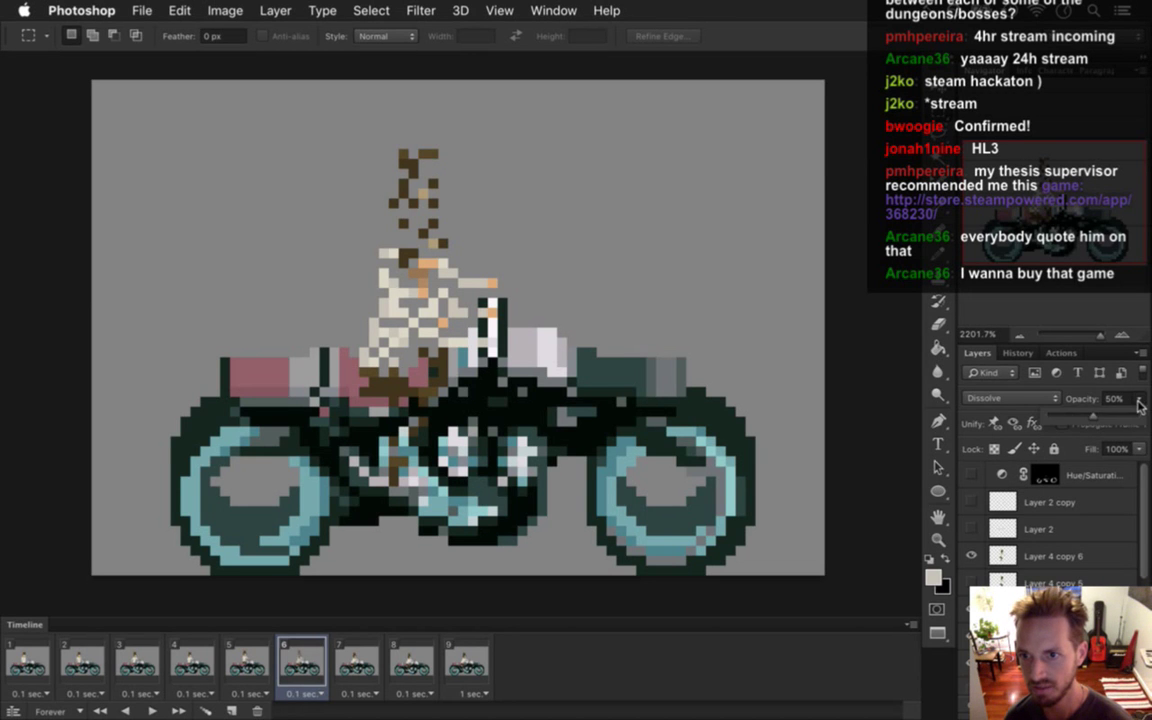
{"action": "left_click_drag", "start_coordinate": [1120, 420], "coordinate": [1140, 418]}
{"action": "left_click", "coordinate": [1050, 398]}
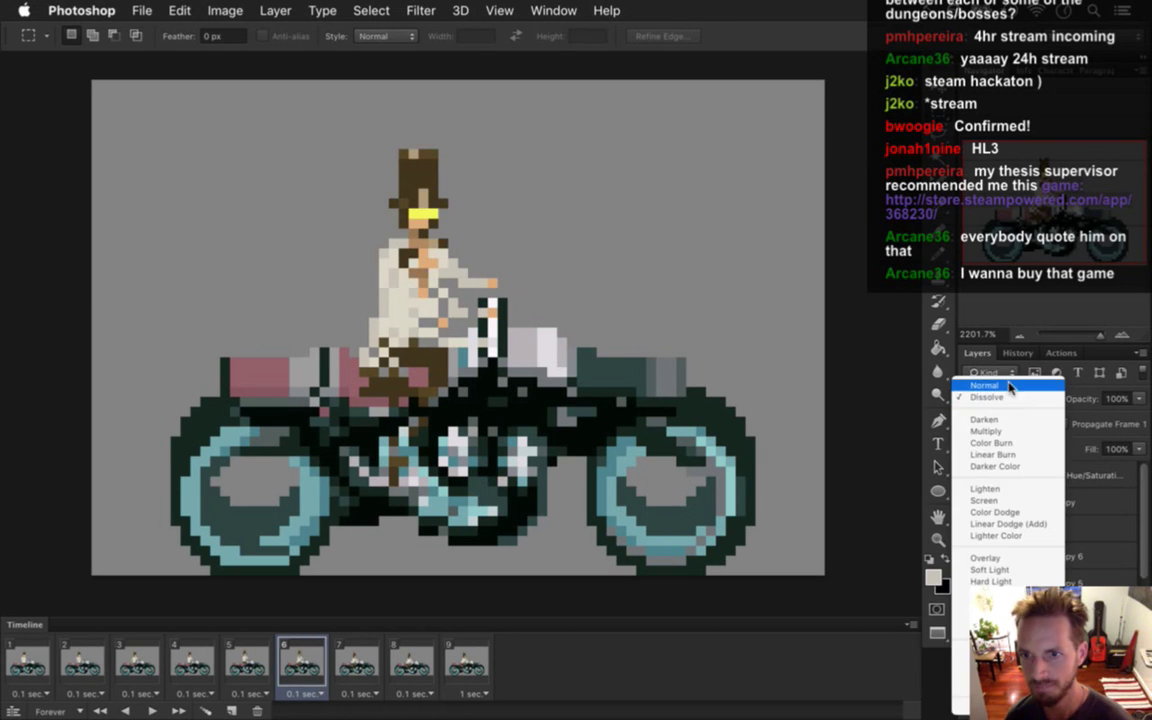
{"action": "left_click", "coordinate": [987, 401]}
{"action": "left_click", "coordinate": [1138, 398]}
{"action": "mouse_move", "coordinate": [1138, 418]}
{"action": "left_mouse_down"}
{"action": "mouse_move", "coordinate": [1125, 420]}
{"action": "mouse_move", "coordinate": [1140, 419]}
{"action": "left_mouse_up"}
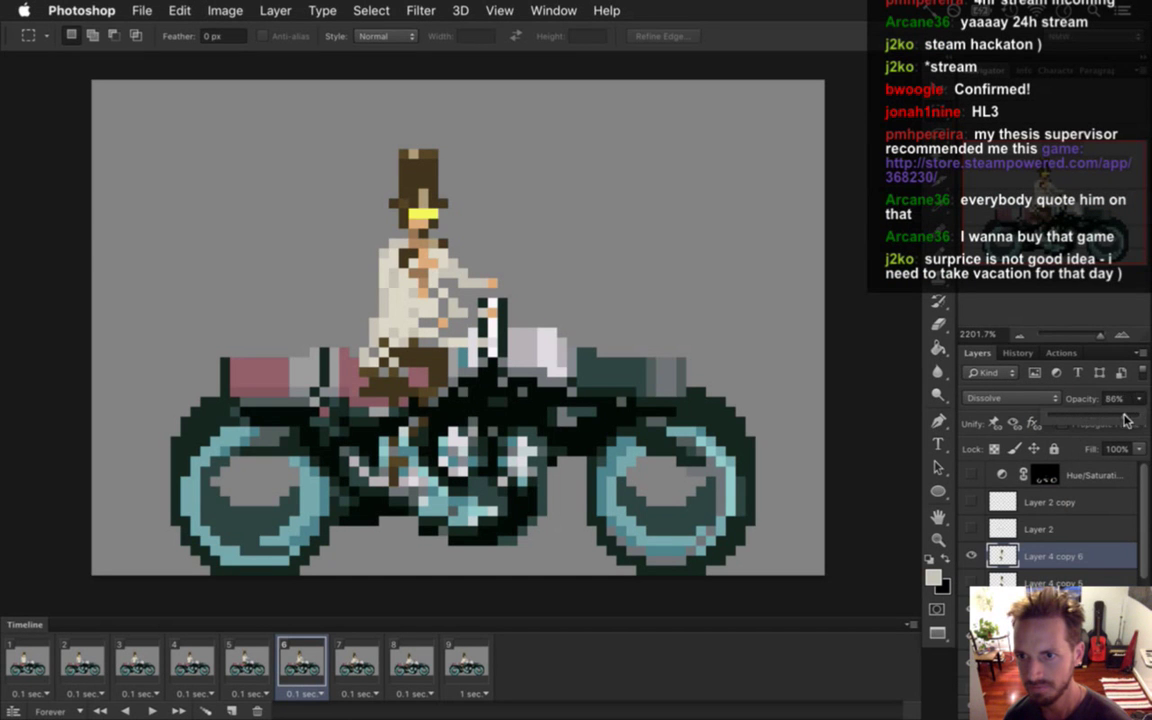
{"action": "left_click", "coordinate": [1010, 398]}
{"action": "left_click", "coordinate": [990, 381]}
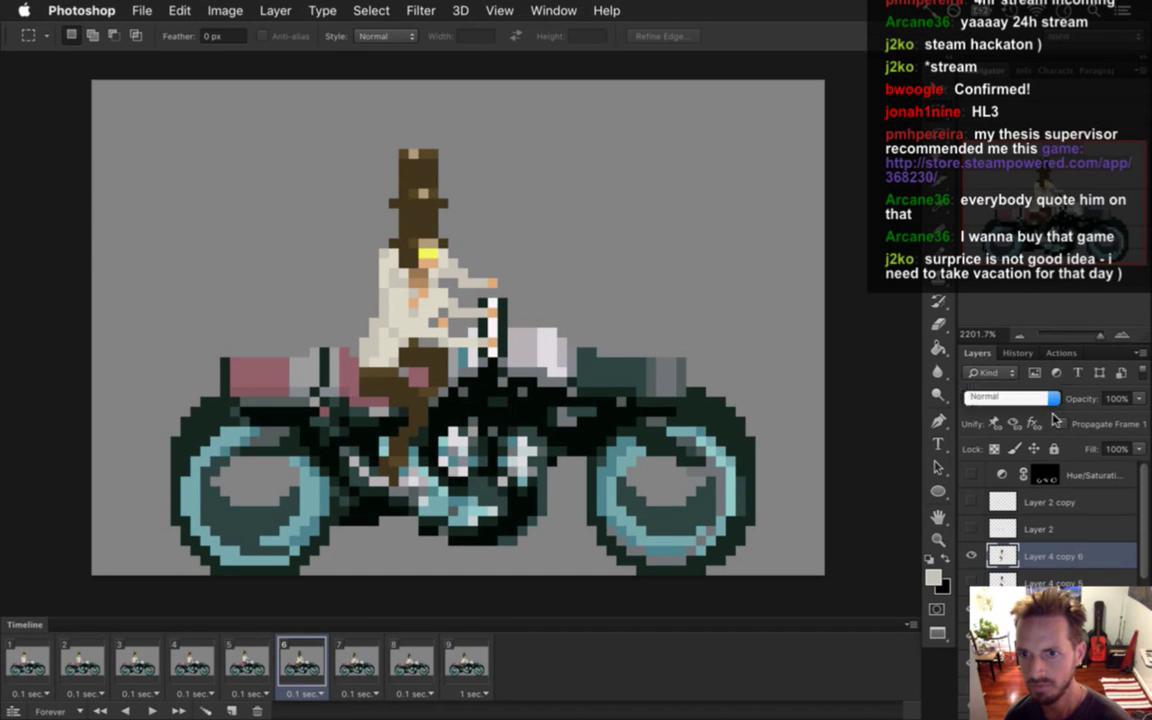
{"action": "left_click", "coordinate": [1057, 530]}
{"action": "left_click", "coordinate": [1060, 553]}
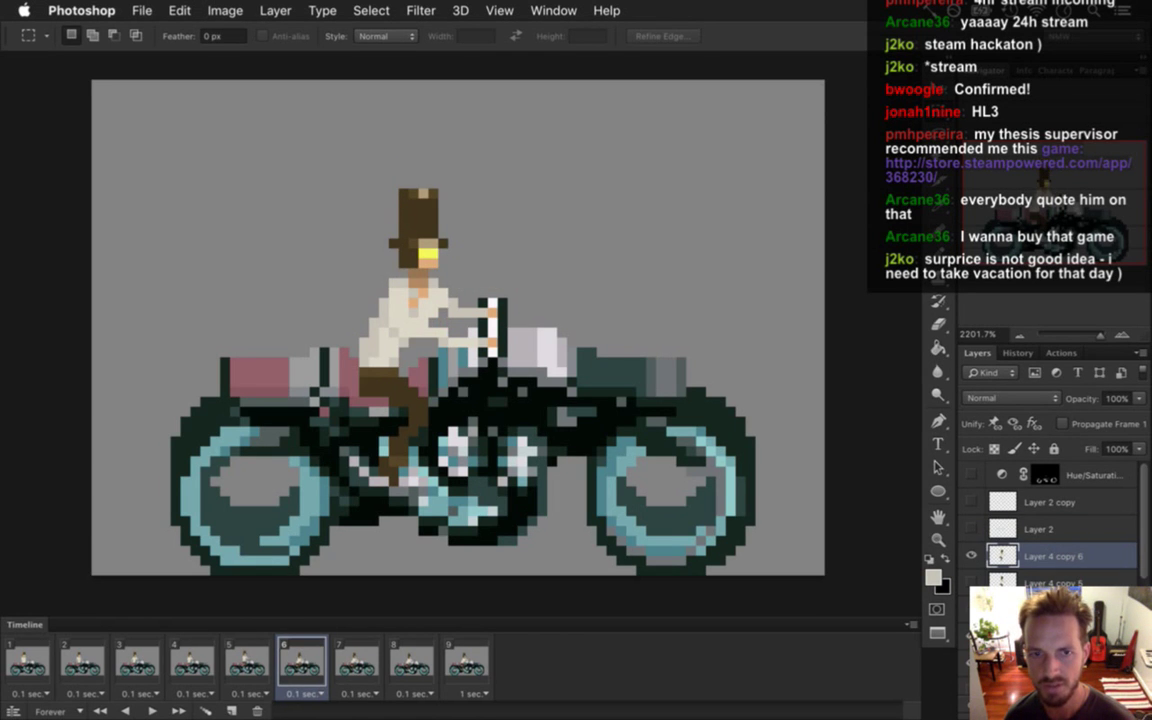
Move Layer 4 copy 5 to the top of the layer stack, keeping Layer 4 copy 6 selected.
{"action": "left_click", "coordinate": [972, 555]}
{"action": "left_click", "coordinate": [972, 555]}
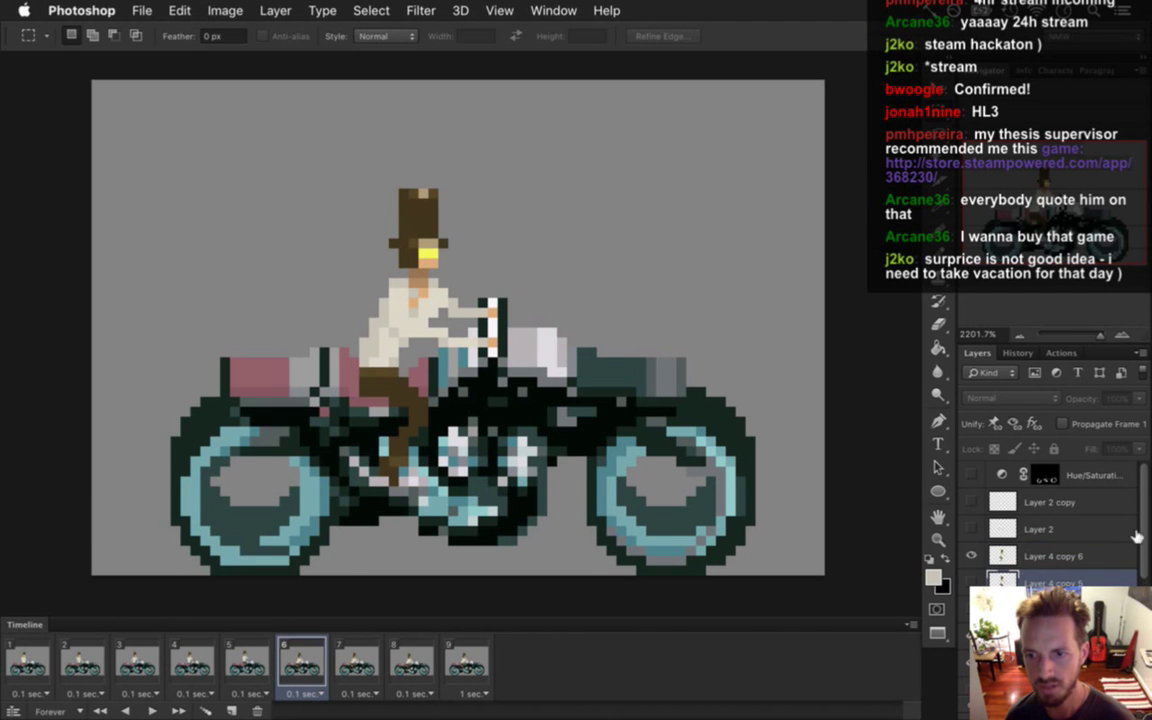
{"action": "key", "text": "alt+bracketleft"}
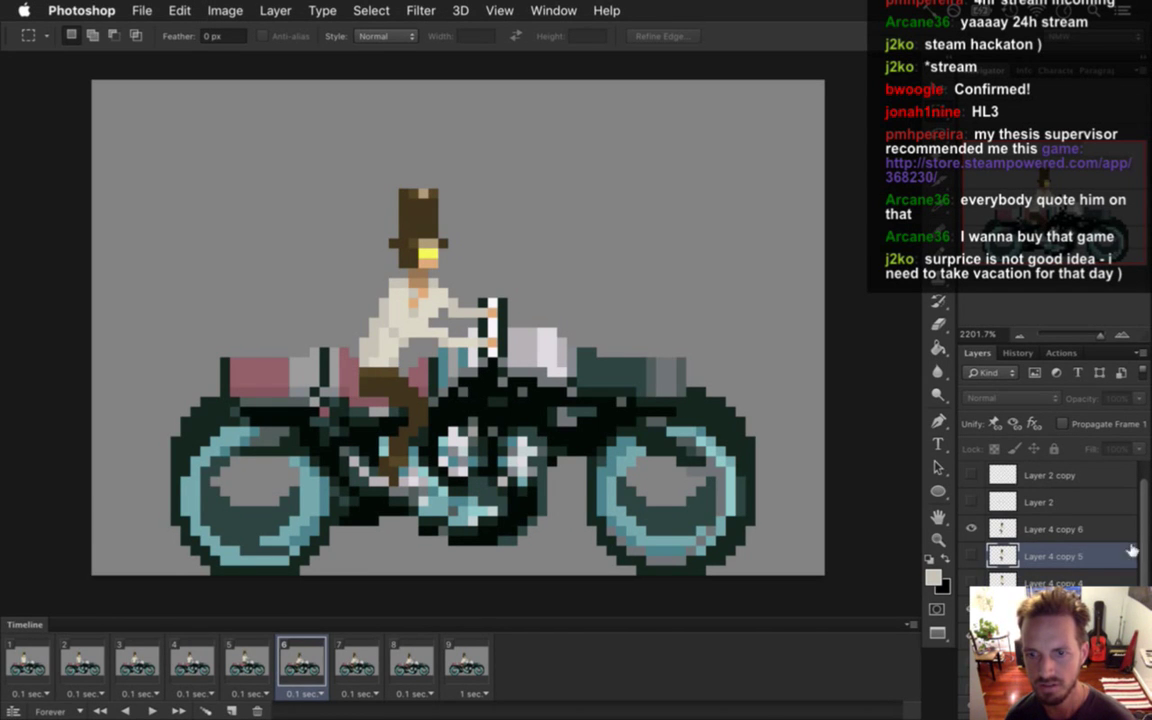
{"action": "left_click_drag", "start_coordinate": [1020, 552], "coordinate": [1027, 470]}
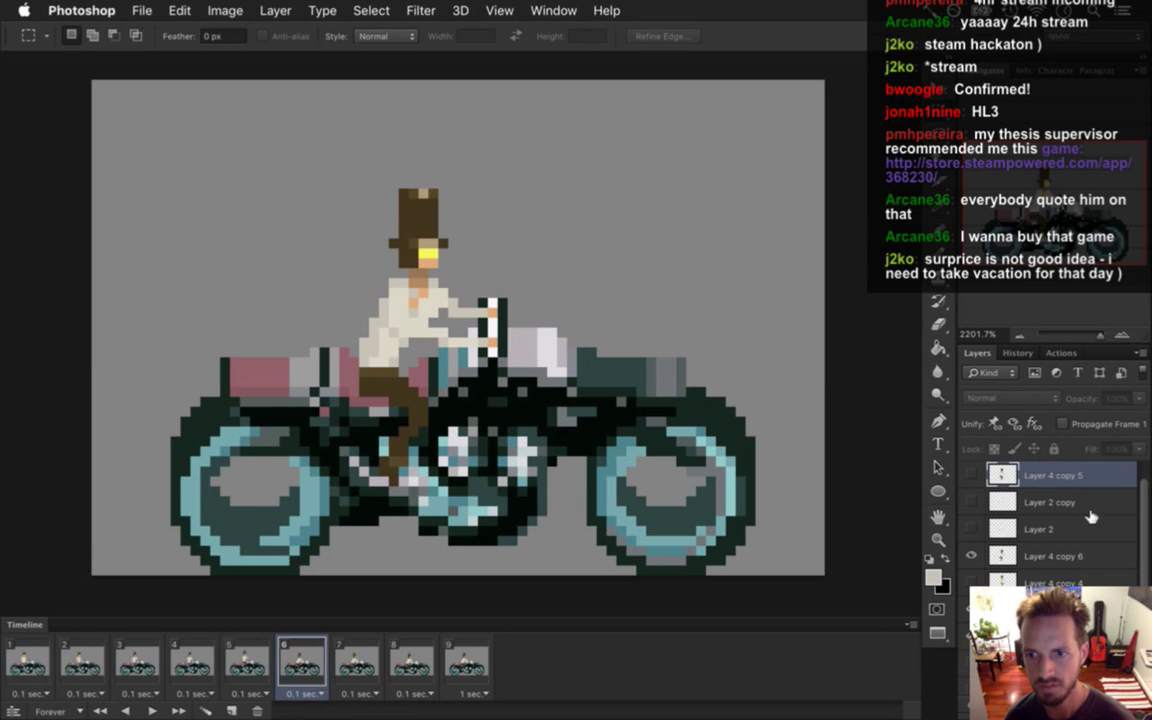
{"action": "left_click", "coordinate": [990, 558]}
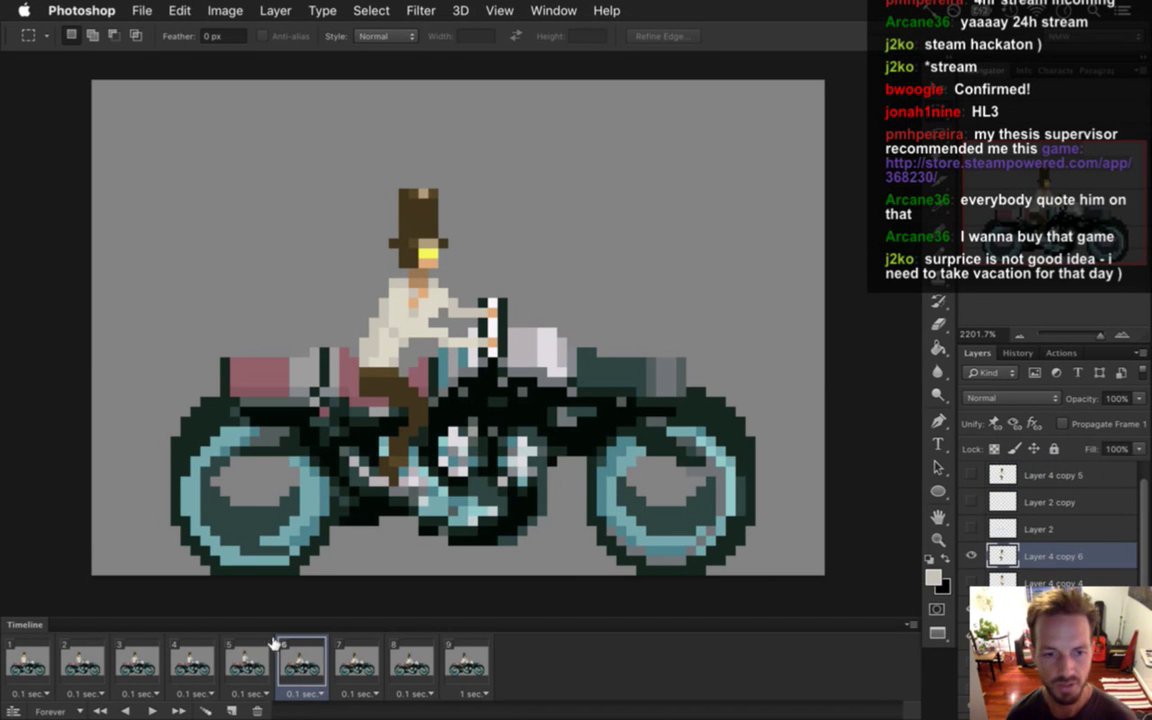
Flip through frames 4 to 7 to compare the rider's pose, ending on frame 6.
{"action": "left_click", "coordinate": [240, 668]}
{"action": "left_click", "coordinate": [288, 668]}
{"action": "left_click", "coordinate": [240, 668]}
{"action": "left_click", "coordinate": [280, 668]}
{"action": "left_click", "coordinate": [252, 668]}
{"action": "left_click", "coordinate": [193, 665]}
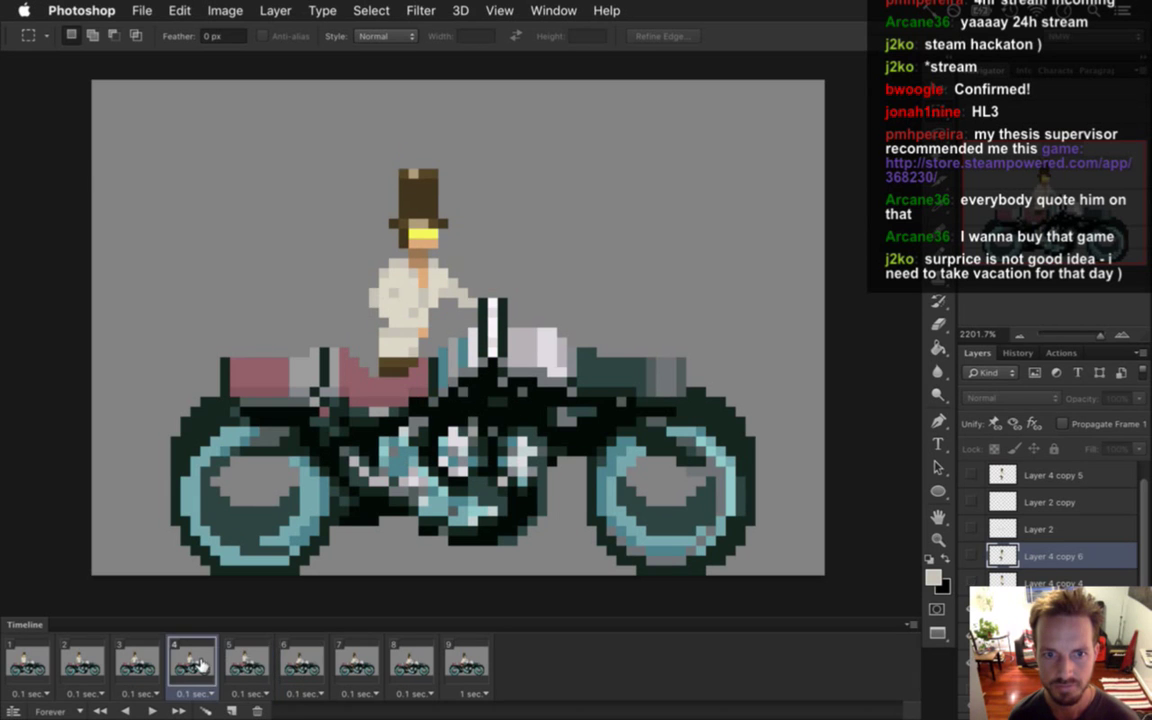
{"action": "left_click", "coordinate": [240, 665]}
{"action": "left_click", "coordinate": [310, 660]}
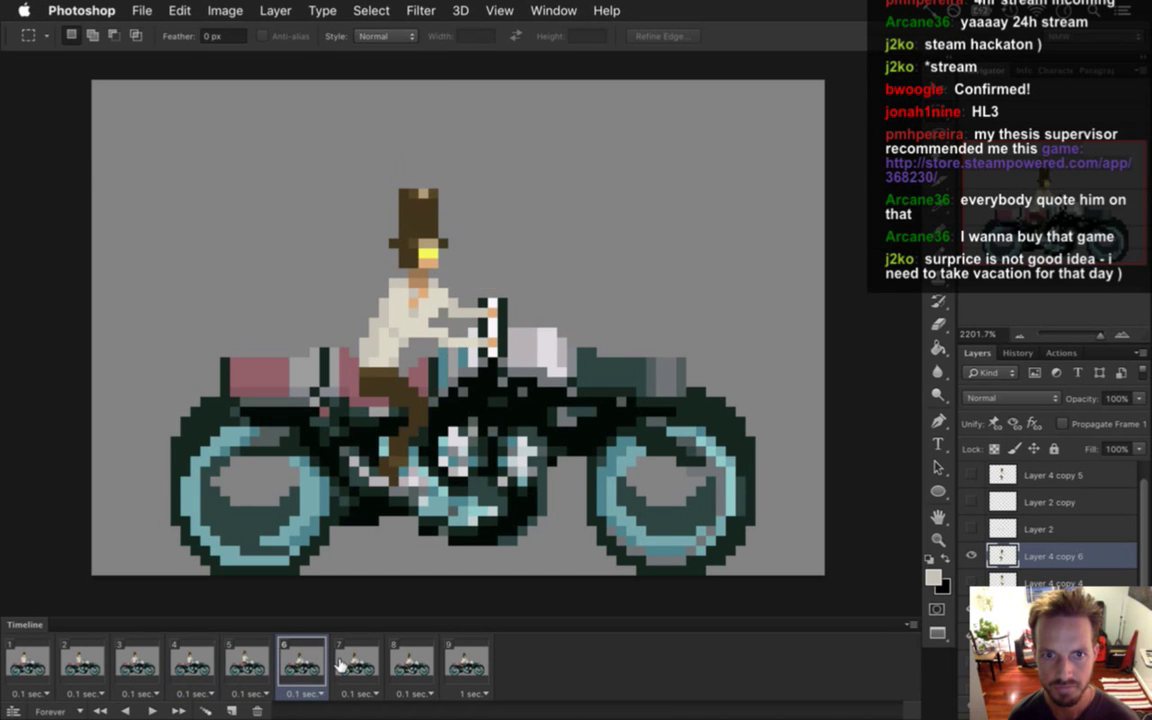
{"action": "left_click", "coordinate": [358, 660]}
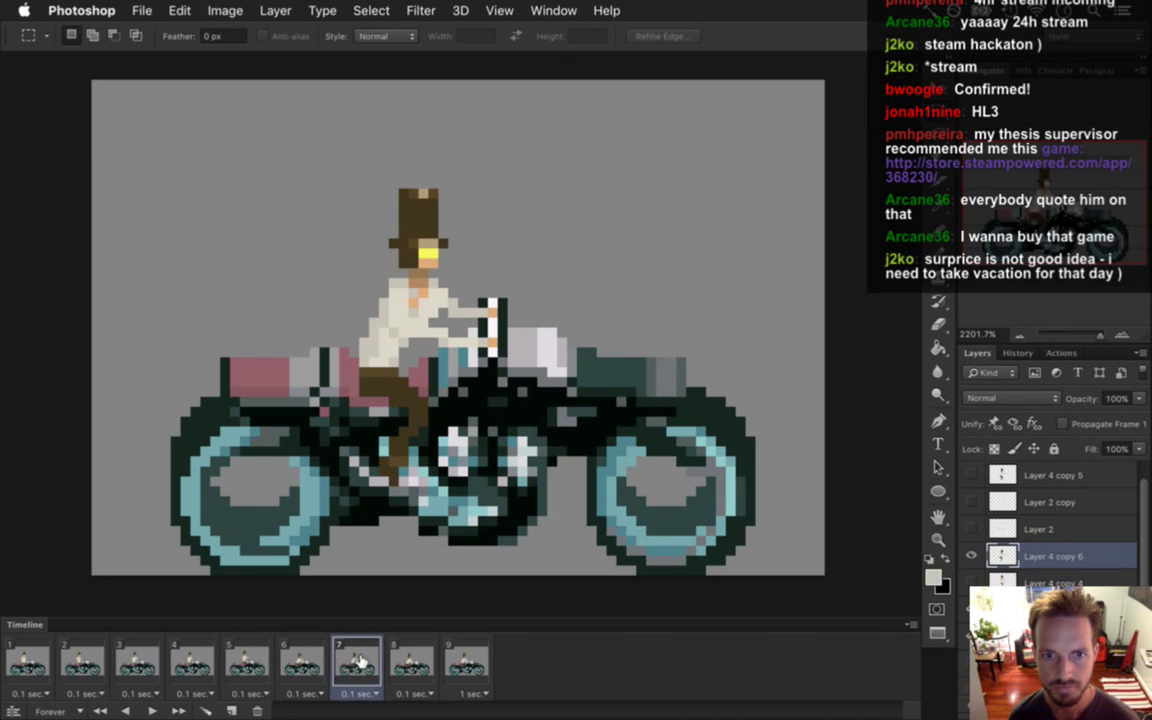
{"action": "left_click", "coordinate": [283, 662]}
{"action": "left_click", "coordinate": [242, 662]}
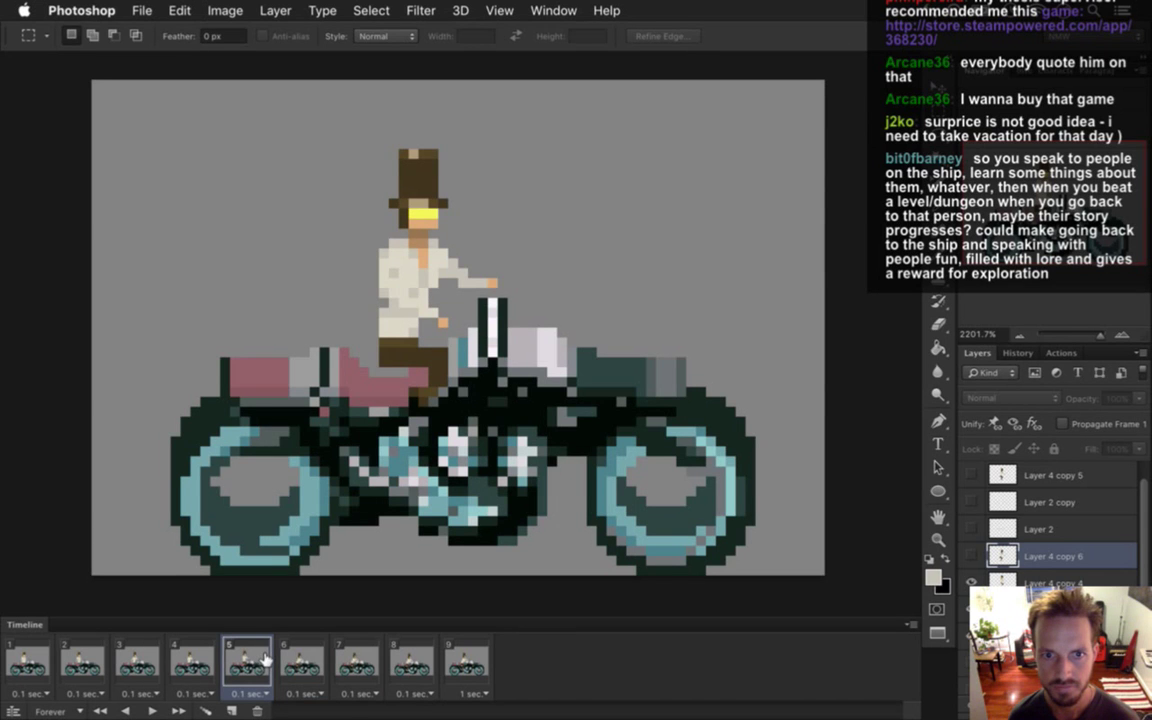
{"action": "left_click", "coordinate": [190, 660]}
{"action": "left_click", "coordinate": [249, 655]}
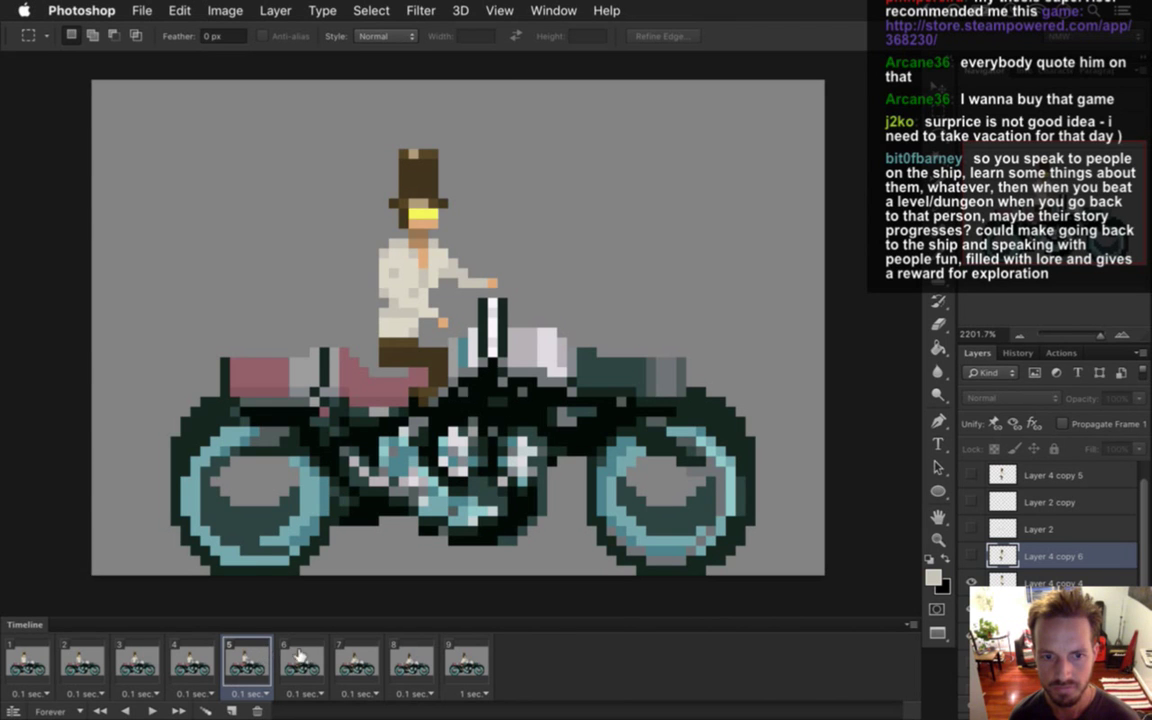
{"action": "left_click", "coordinate": [305, 656]}
{"action": "left_click", "coordinate": [250, 656]}
{"action": "left_click", "coordinate": [304, 660]}
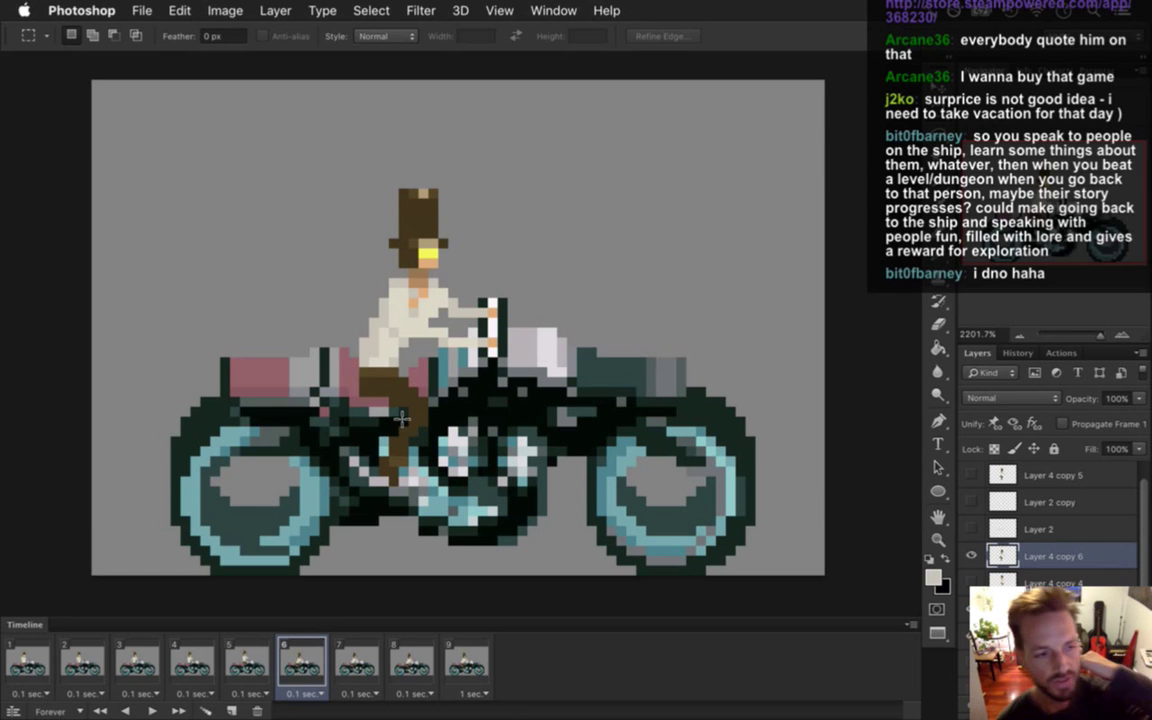
Switch to Xcode and open the game's Story.txt with Open Quickly.
{"action": "key", "text": "super+Tab"}
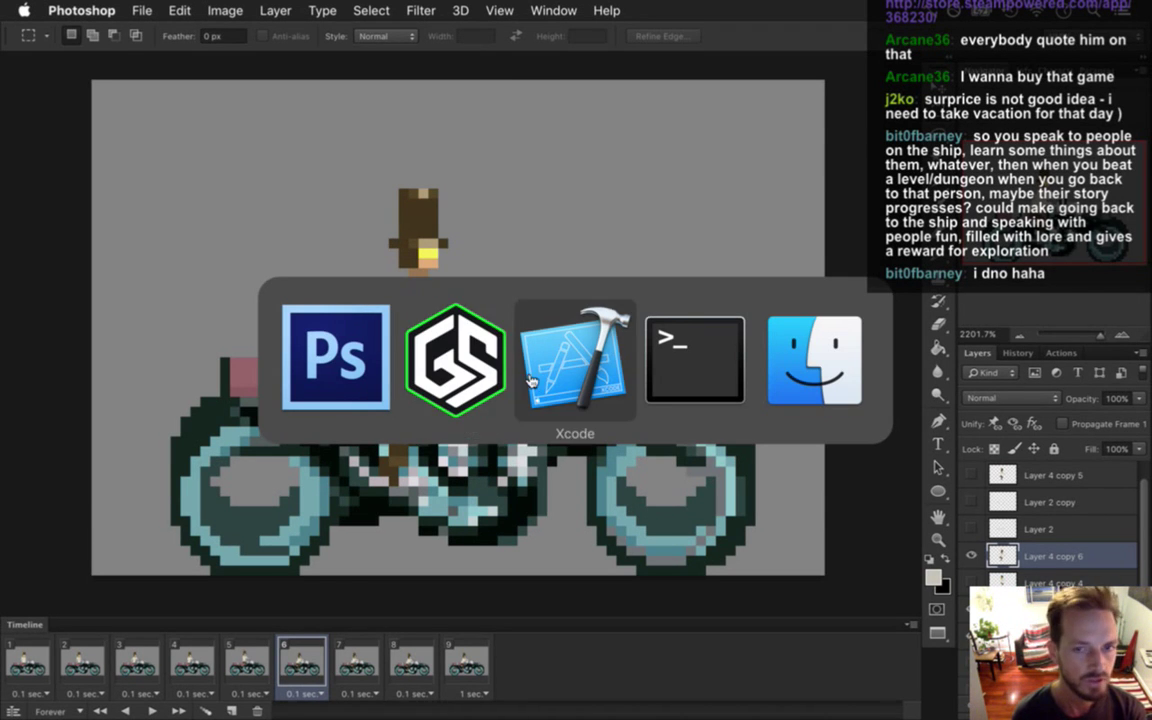
{"action": "key", "text": "super+Tab"}
{"action": "left_click", "coordinate": [375, 68]}
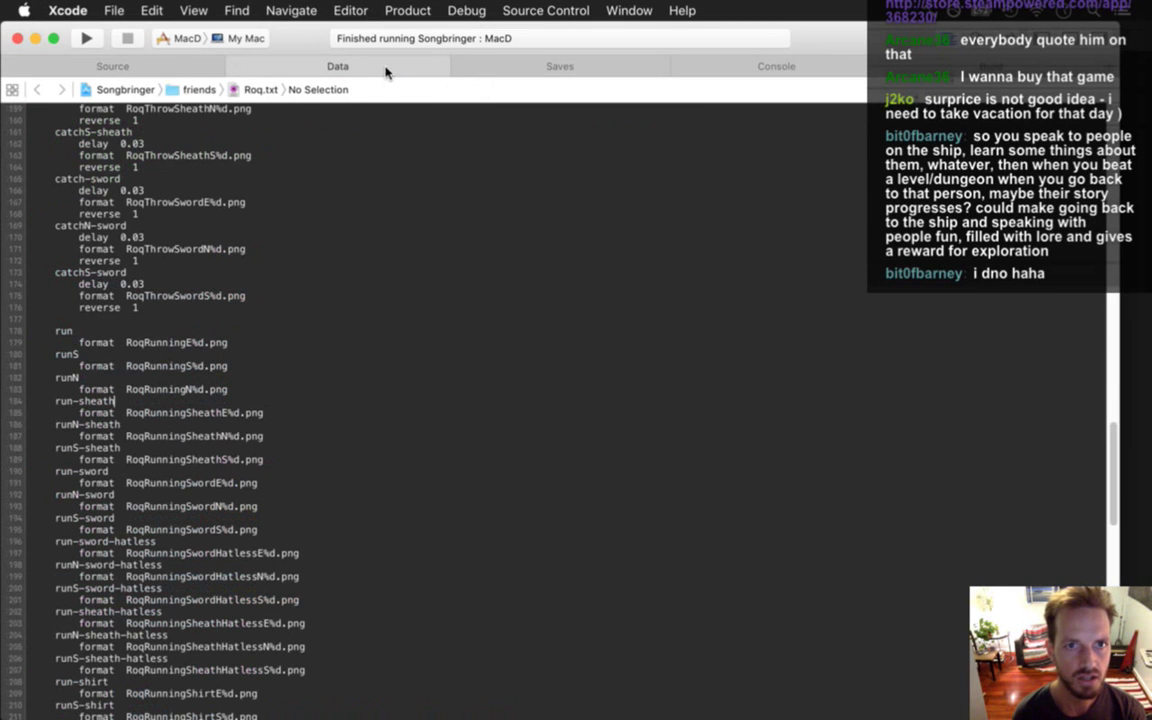
{"action": "key", "text": "super+shift+o"}
{"action": "type", "text": "arcre"}
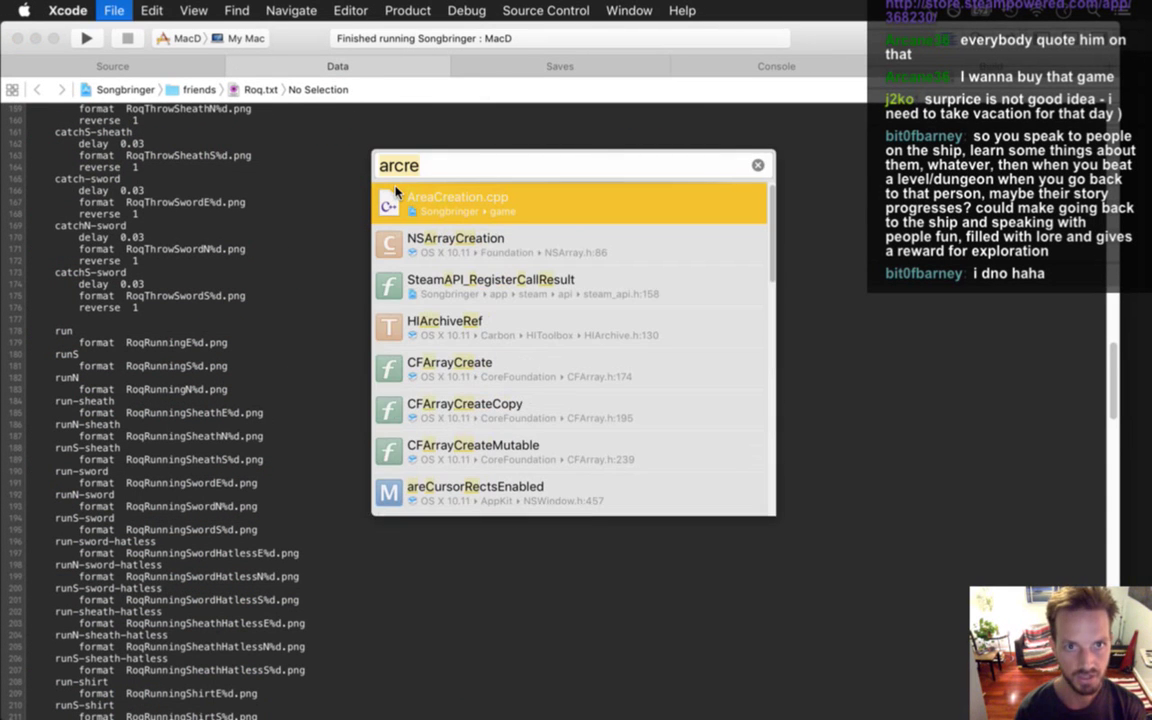
{"action": "type", "text": "stor"}
{"action": "key", "text": "Down"}
{"action": "key", "text": "Down"}
{"action": "key", "text": "Return"}
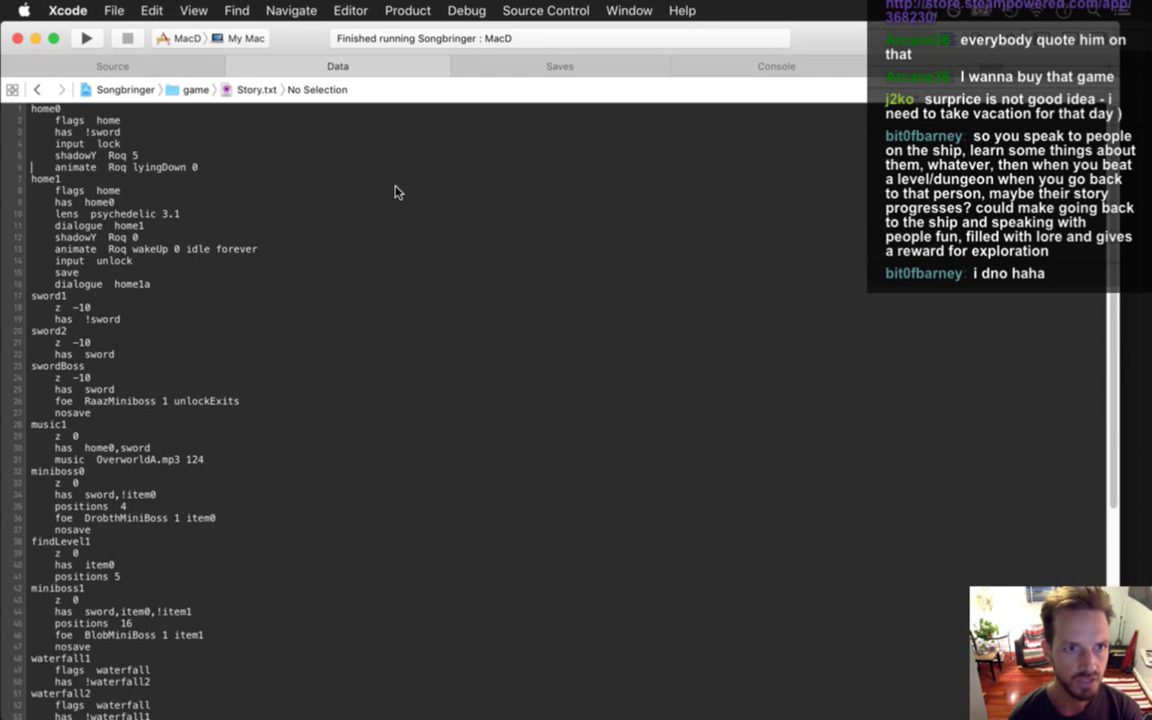
Select and review the home1 entry lines in Story.txt.
{"action": "key", "text": "Down"}
{"action": "key", "text": "shift+Down"}
{"action": "key", "text": "shift+Down"}
{"action": "key", "text": "shift+Down"}
{"action": "key", "text": "shift+Down"}
{"action": "key", "text": "shift+Down"}
{"action": "key", "text": "shift+Down"}
{"action": "key", "text": "shift+Down"}
{"action": "key", "text": "shift+Down"}
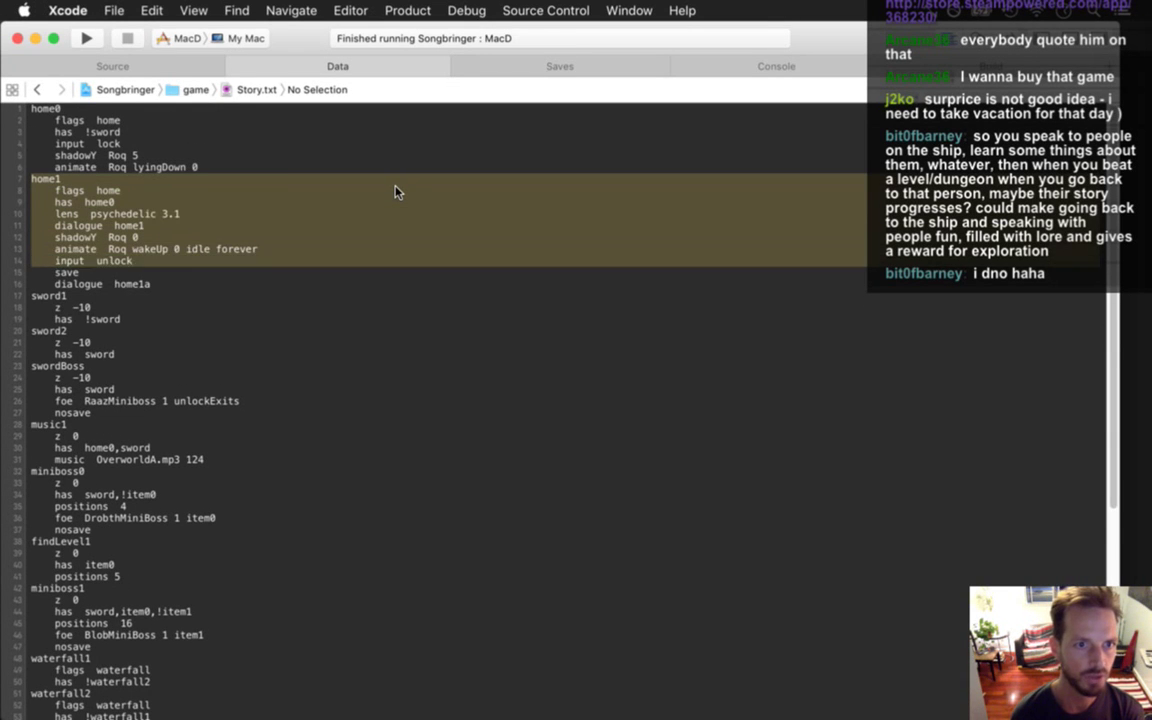
{"action": "key", "text": "shift+Down"}
{"action": "key", "text": "shift+Down"}
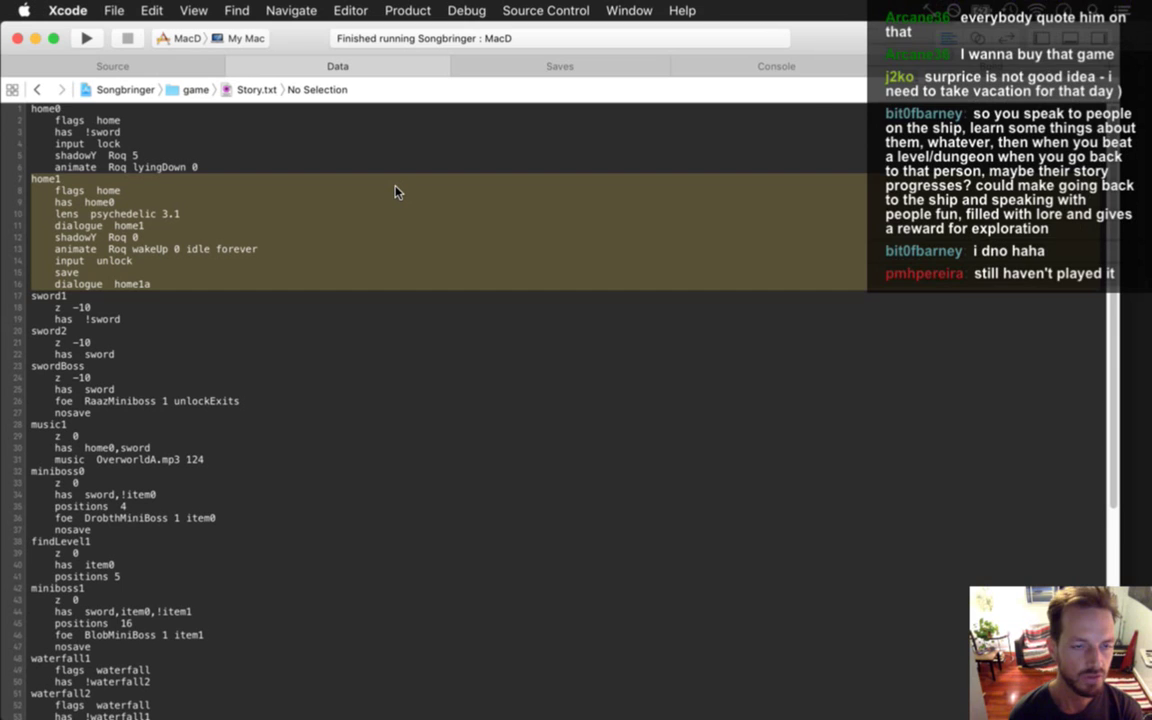
{"action": "key", "text": "Right"}
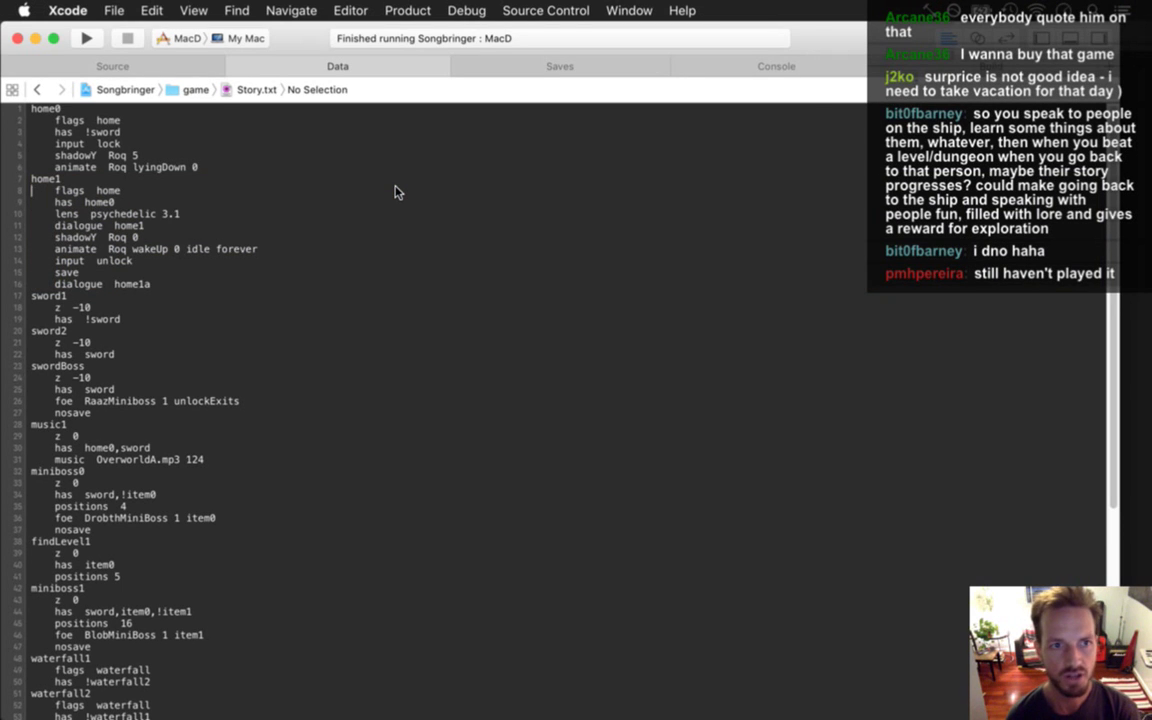
{"action": "key", "text": "Up"}
{"action": "key", "text": "shift+Down"}
{"action": "key", "text": "shift+Down"}
{"action": "key", "text": "shift+Down"}
{"action": "key", "text": "shift+Down"}
{"action": "key", "text": "shift+Down"}
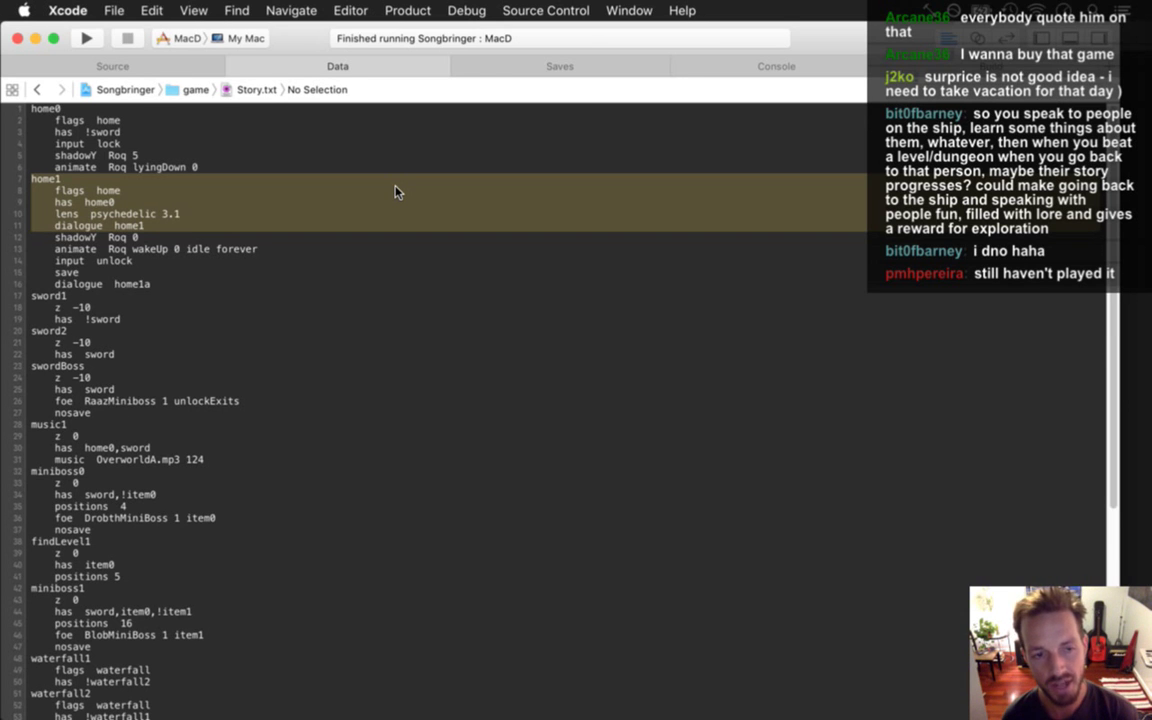
{"action": "key", "text": "Left"}
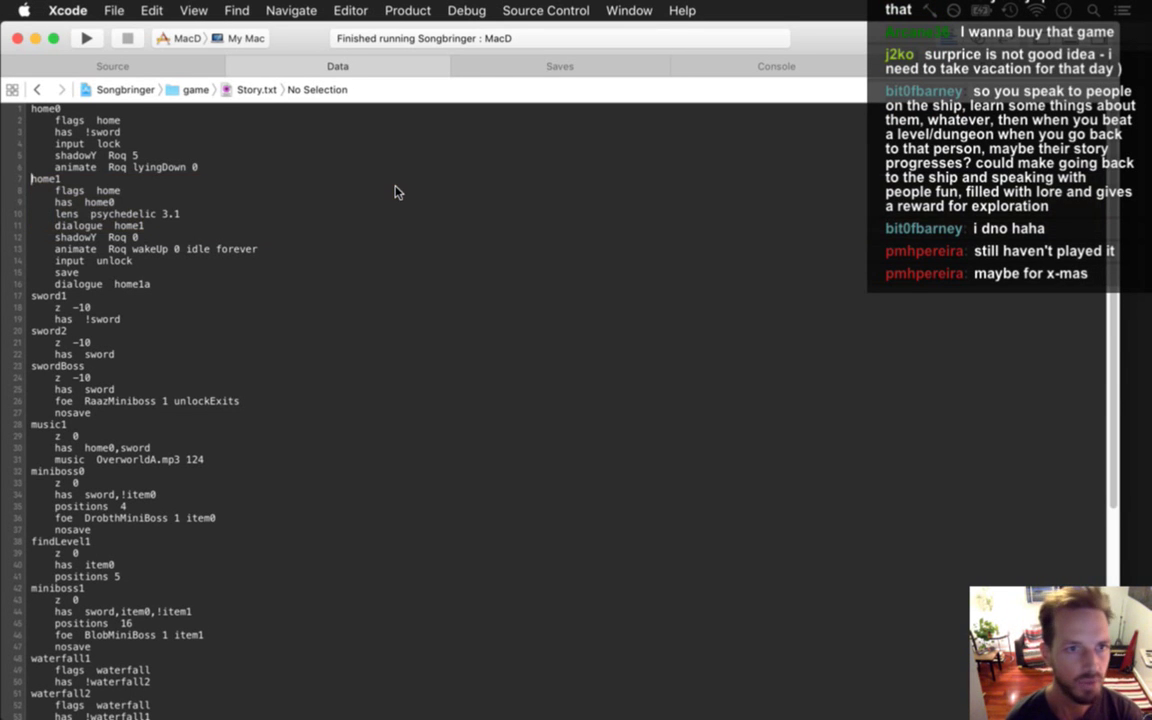
{"action": "key", "text": "shift+Down"}
{"action": "key", "text": "shift+Down"}
{"action": "key", "text": "shift+Down"}
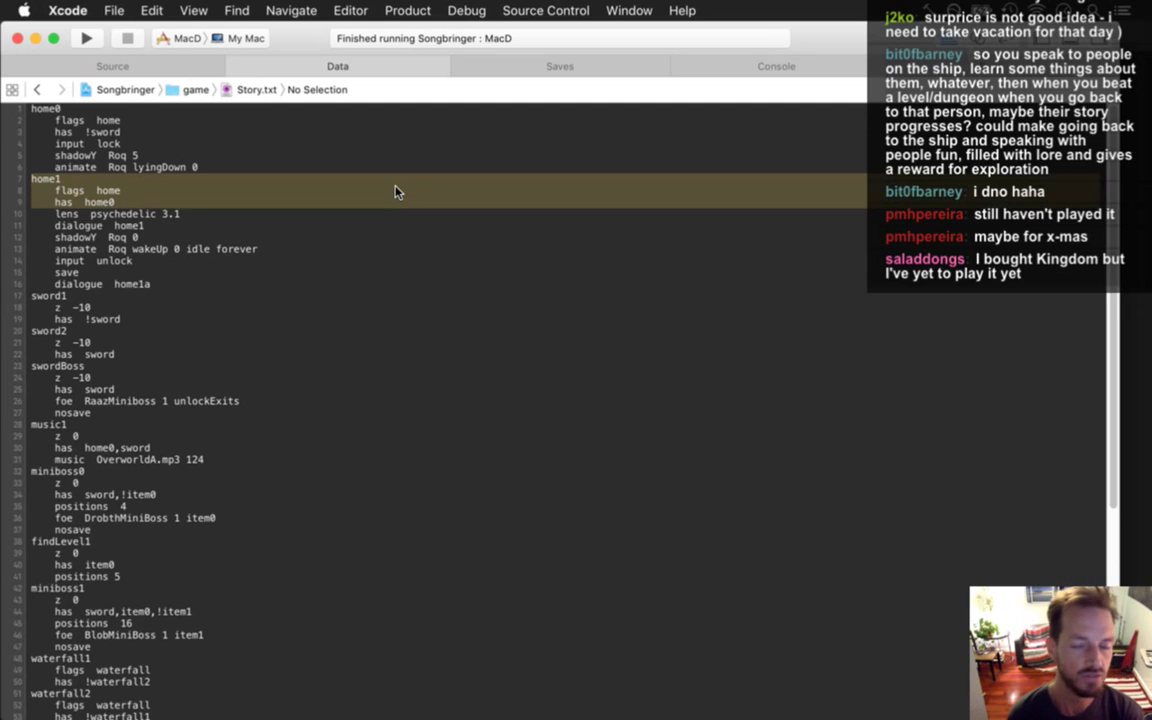
{"action": "key", "text": "Left"}
{"action": "key", "text": "shift+Down"}
{"action": "key", "text": "shift+Down"}
{"action": "key", "text": "shift+Down"}
{"action": "key", "text": "shift+Down"}
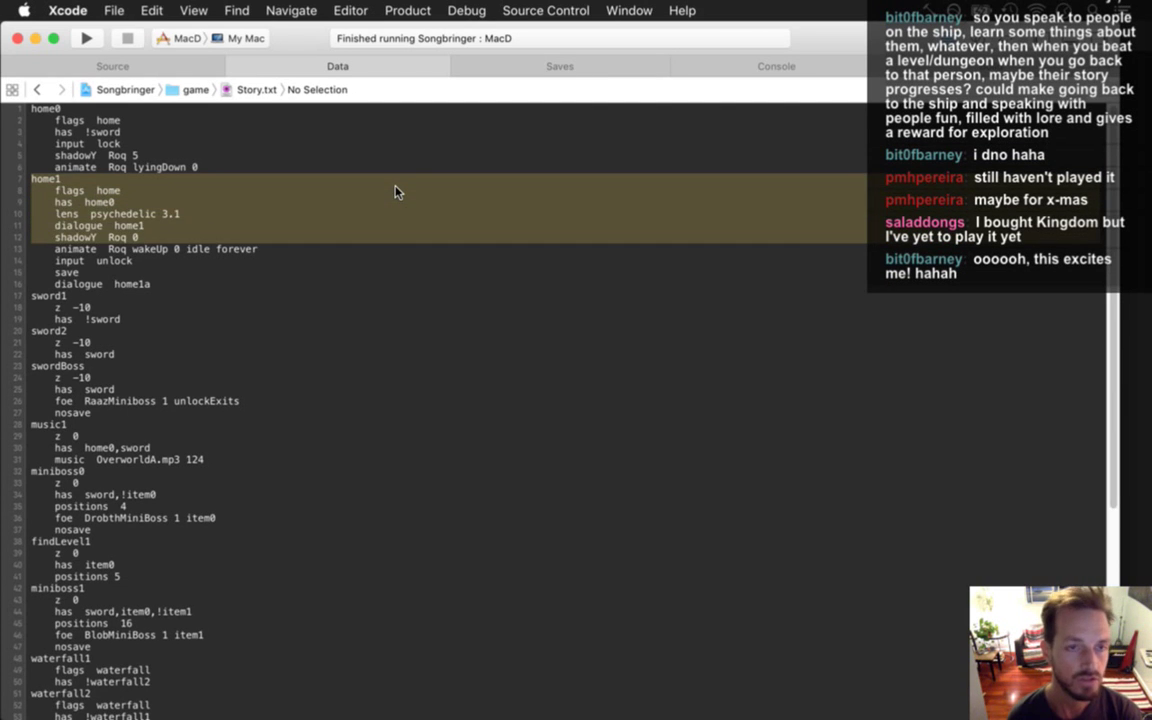
{"action": "key", "text": "Up"}
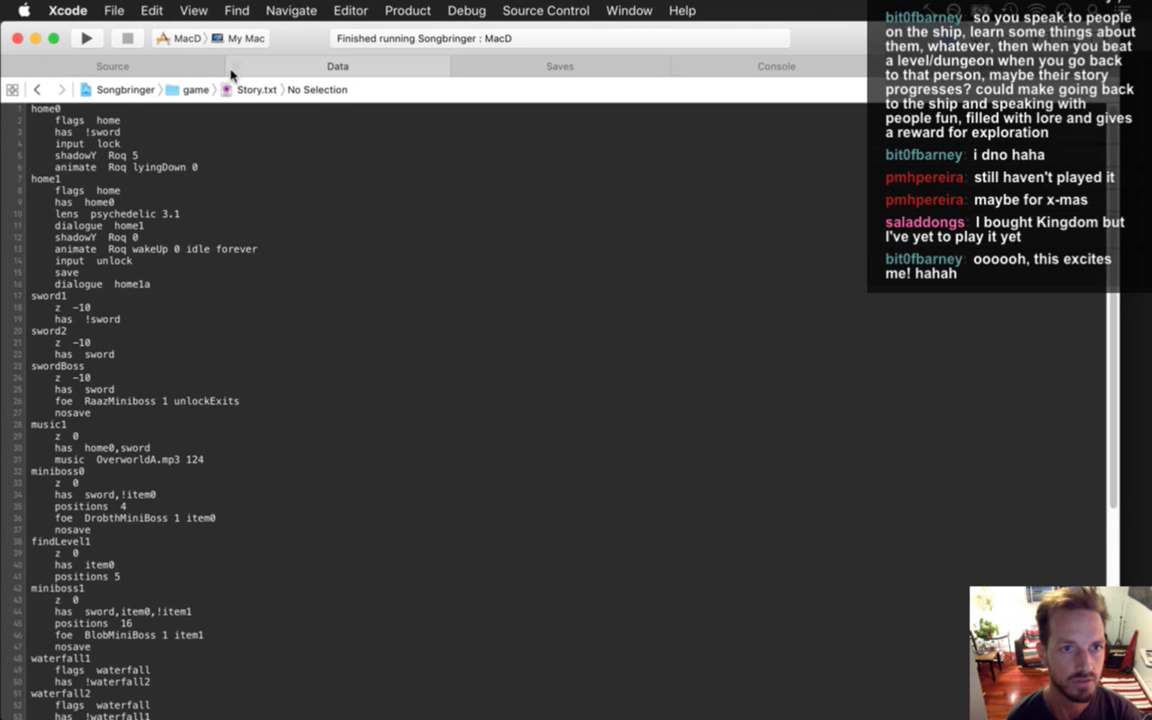
Leave Xcode's source files and bring Photoshop back with Cmd+Tab.
{"action": "left_click", "coordinate": [138, 62]}
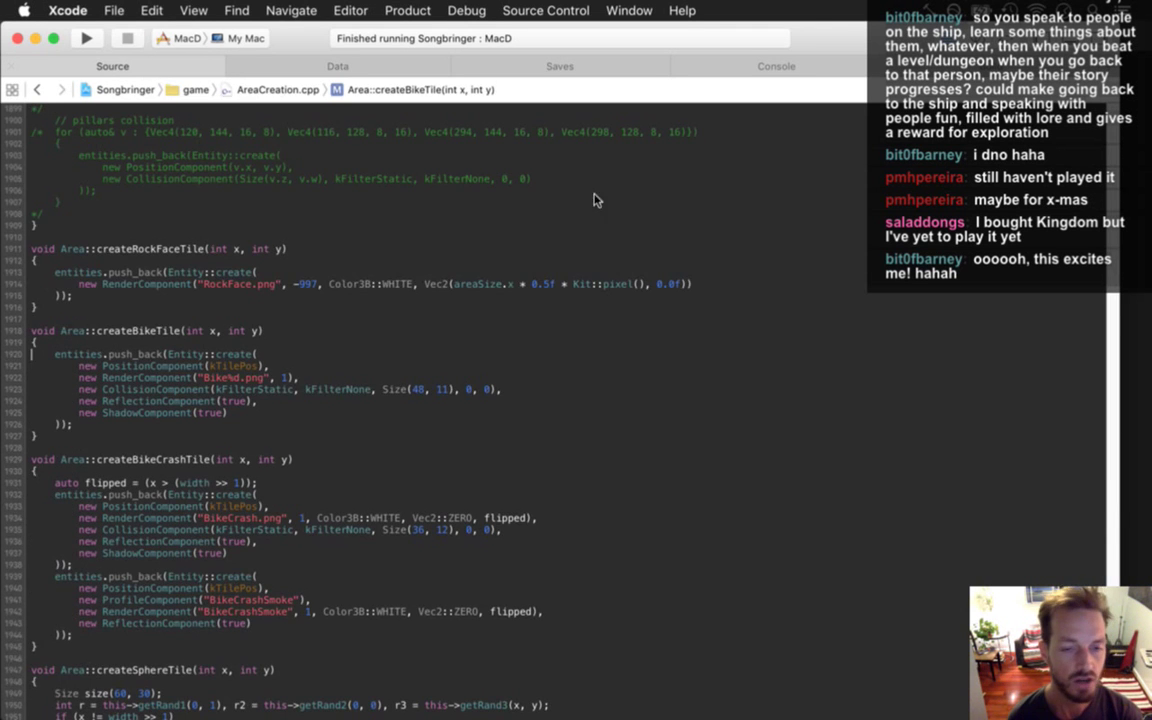
{"action": "key", "text": "super+Tab"}
{"action": "left_click", "coordinate": [459, 396]}
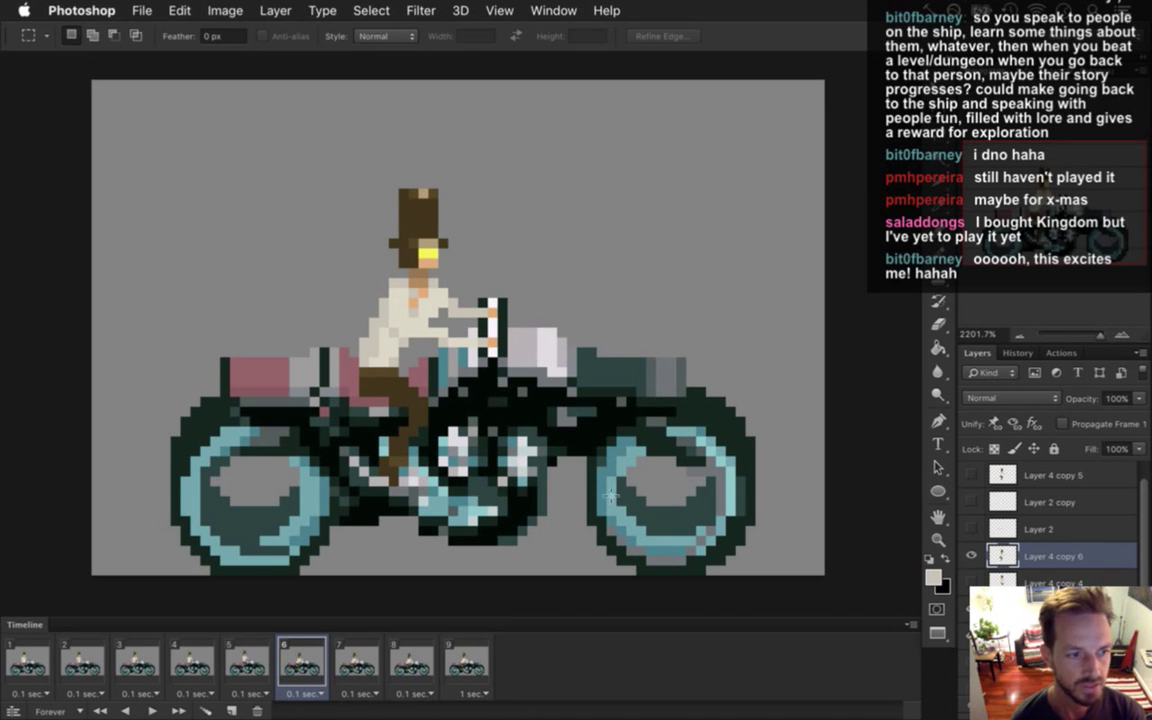
Flip between frames 5 and 6 to compare the rider poses.
{"action": "left_click", "coordinate": [248, 662]}
{"action": "left_click", "coordinate": [283, 660]}
{"action": "left_click", "coordinate": [250, 656]}
{"action": "left_click", "coordinate": [290, 660]}
{"action": "left_click", "coordinate": [260, 665]}
{"action": "left_click", "coordinate": [306, 666]}
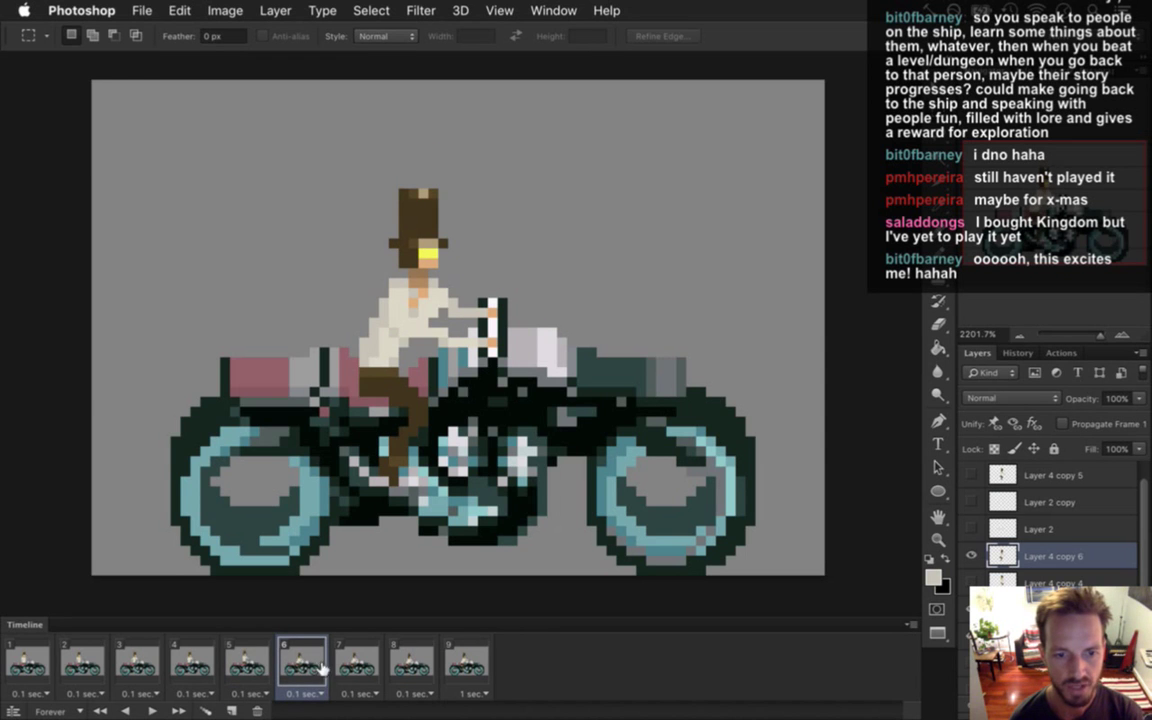
{"action": "left_click", "coordinate": [261, 659]}
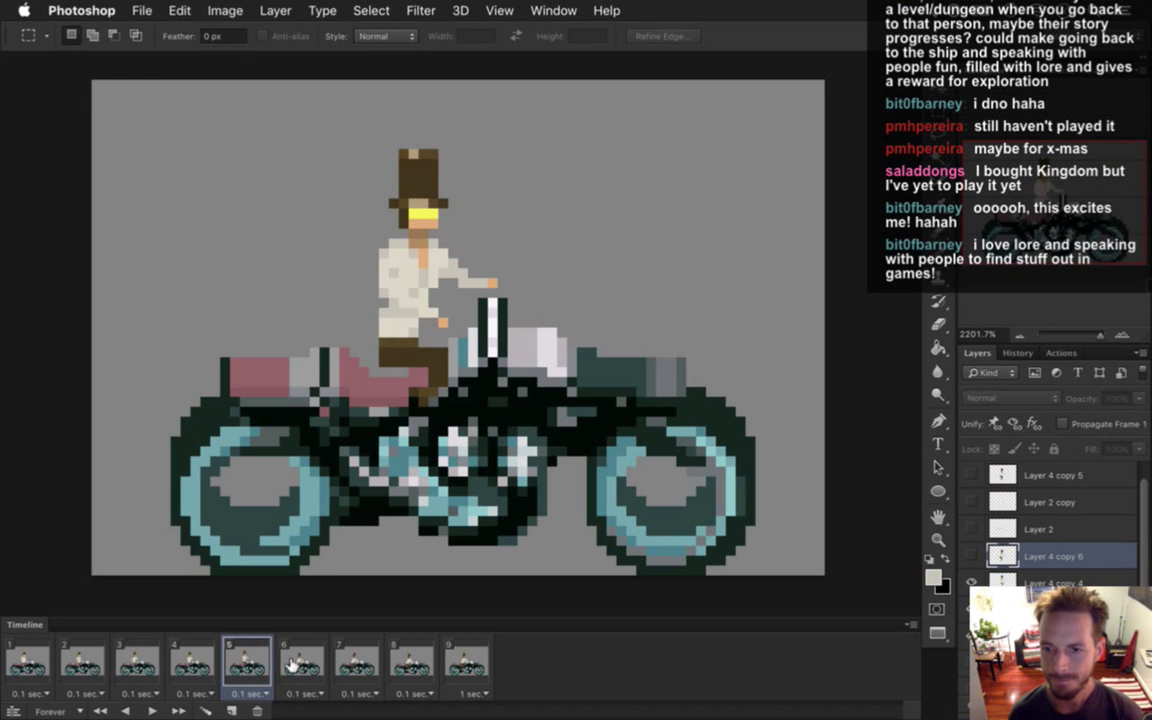
{"action": "left_click", "coordinate": [295, 661]}
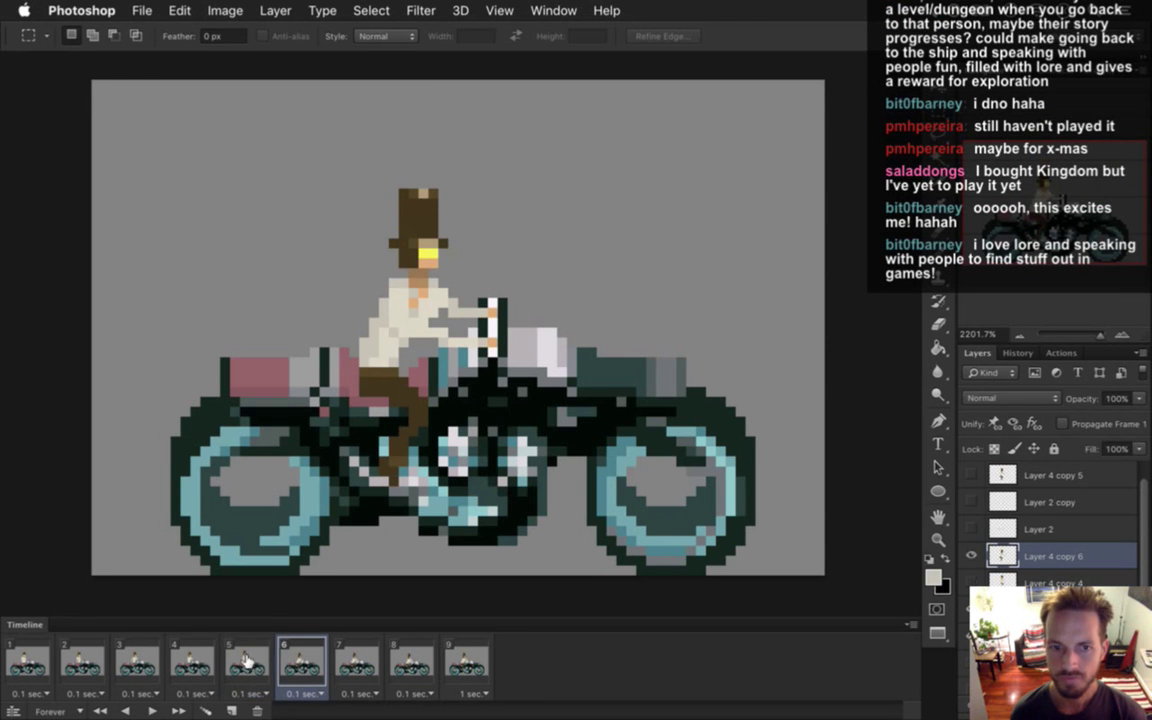
{"action": "left_click", "coordinate": [251, 659]}
{"action": "left_click", "coordinate": [296, 660]}
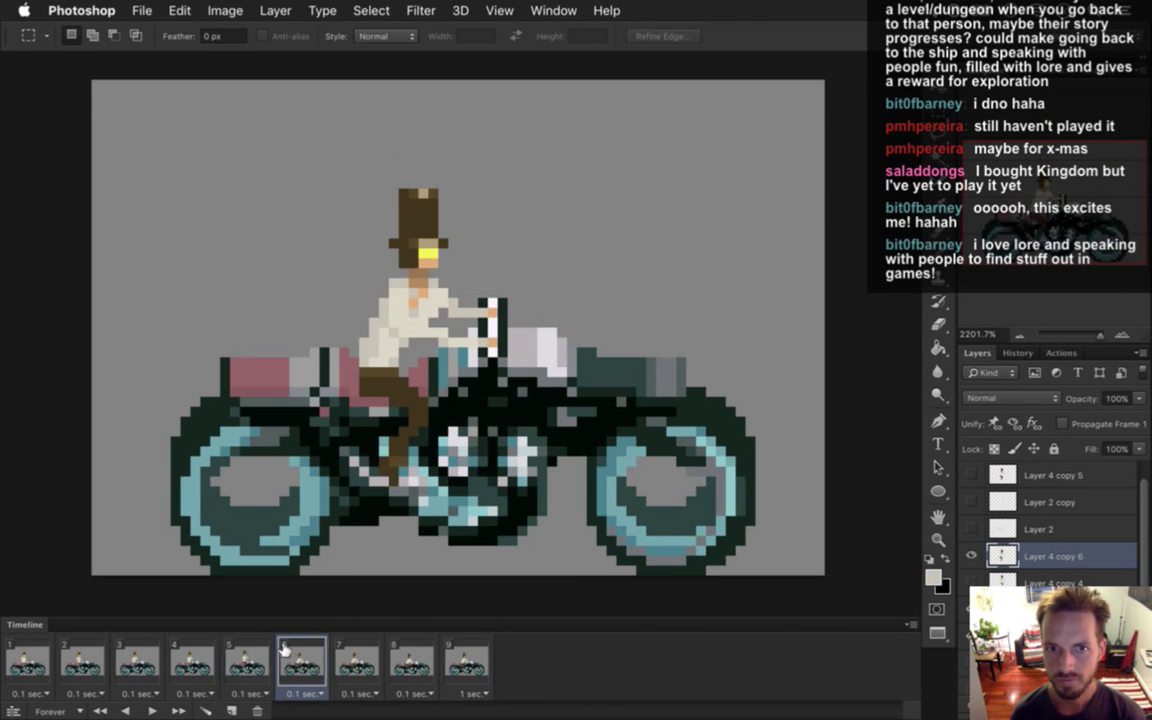
Duplicate the rider into Layer 4 copy 7, check it on frame 7, then return to frame 6.
{"action": "key", "text": "super+j"}
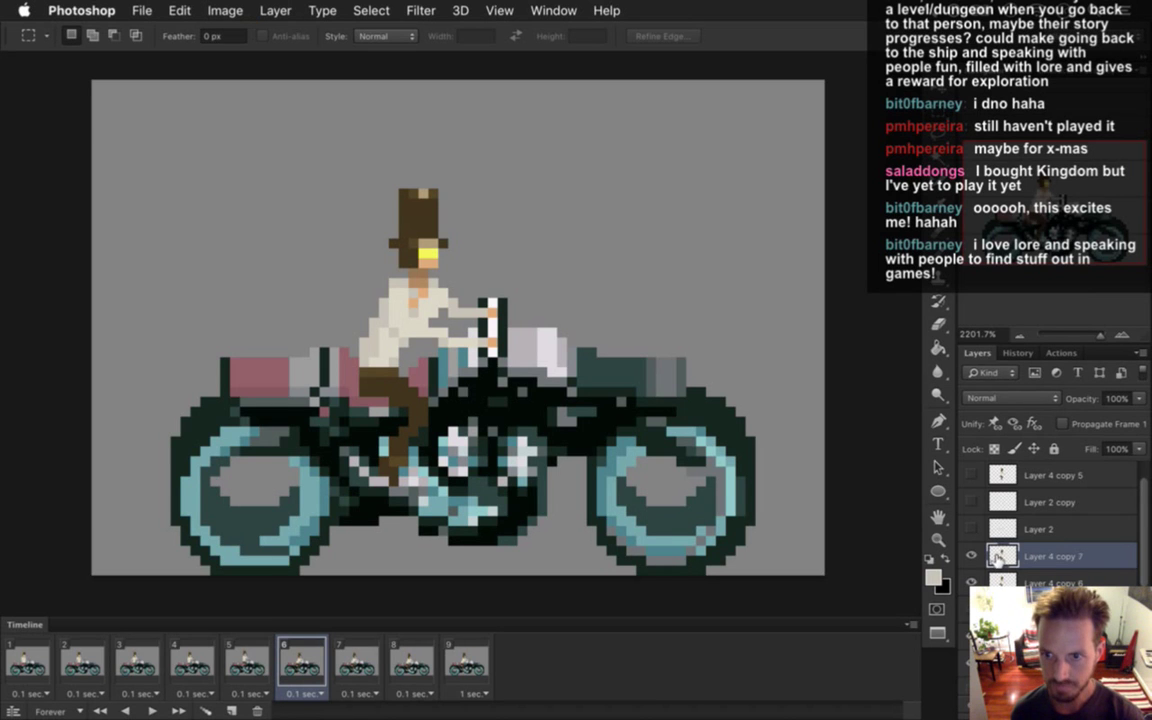
{"action": "left_click", "coordinate": [362, 658]}
{"action": "left_click", "coordinate": [300, 660]}
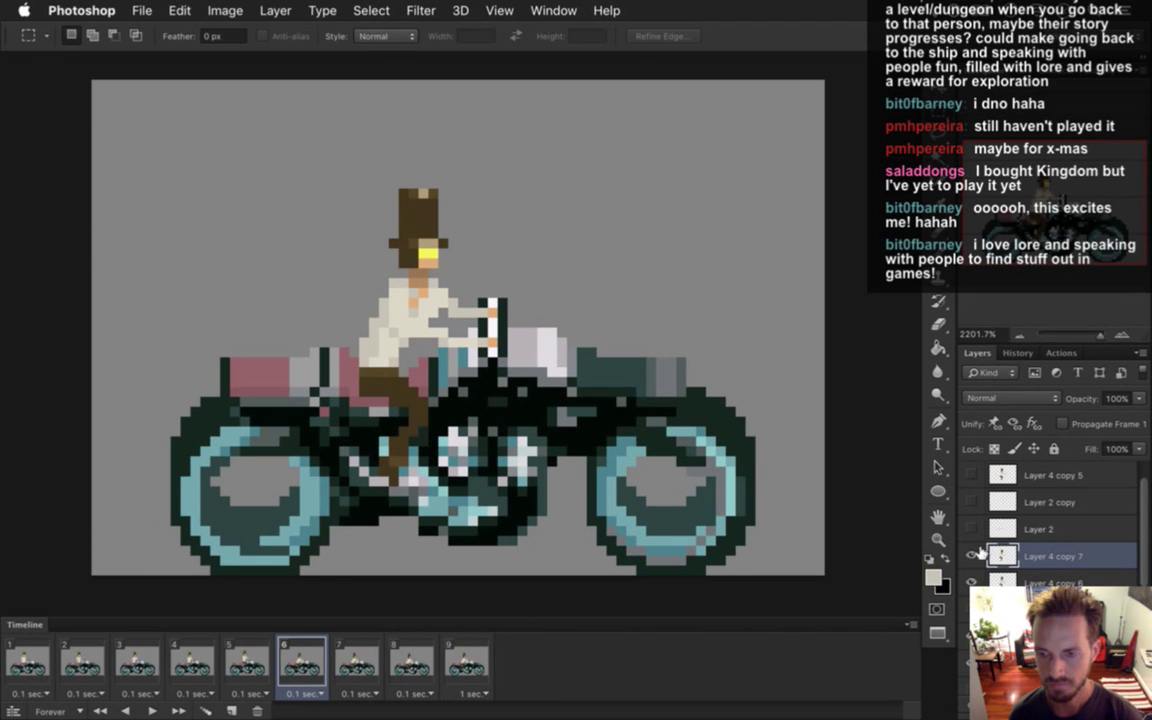
{"action": "left_click", "coordinate": [972, 555]}
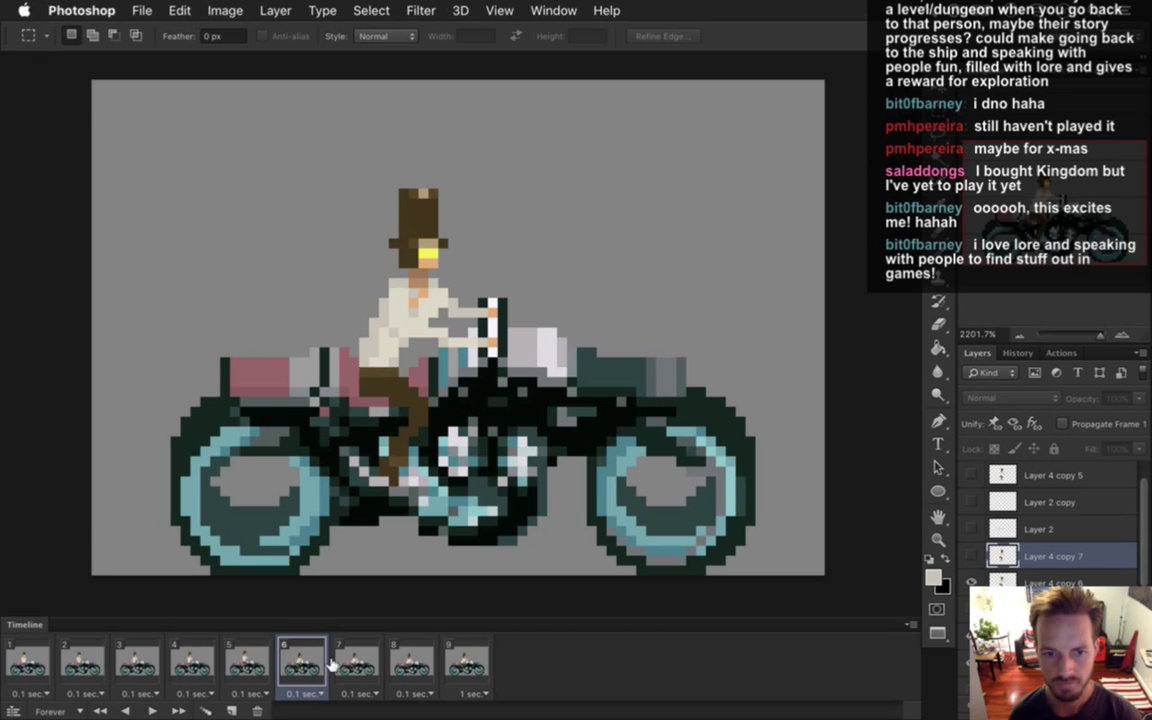
{"action": "left_click", "coordinate": [372, 658]}
{"action": "left_click", "coordinate": [972, 555]}
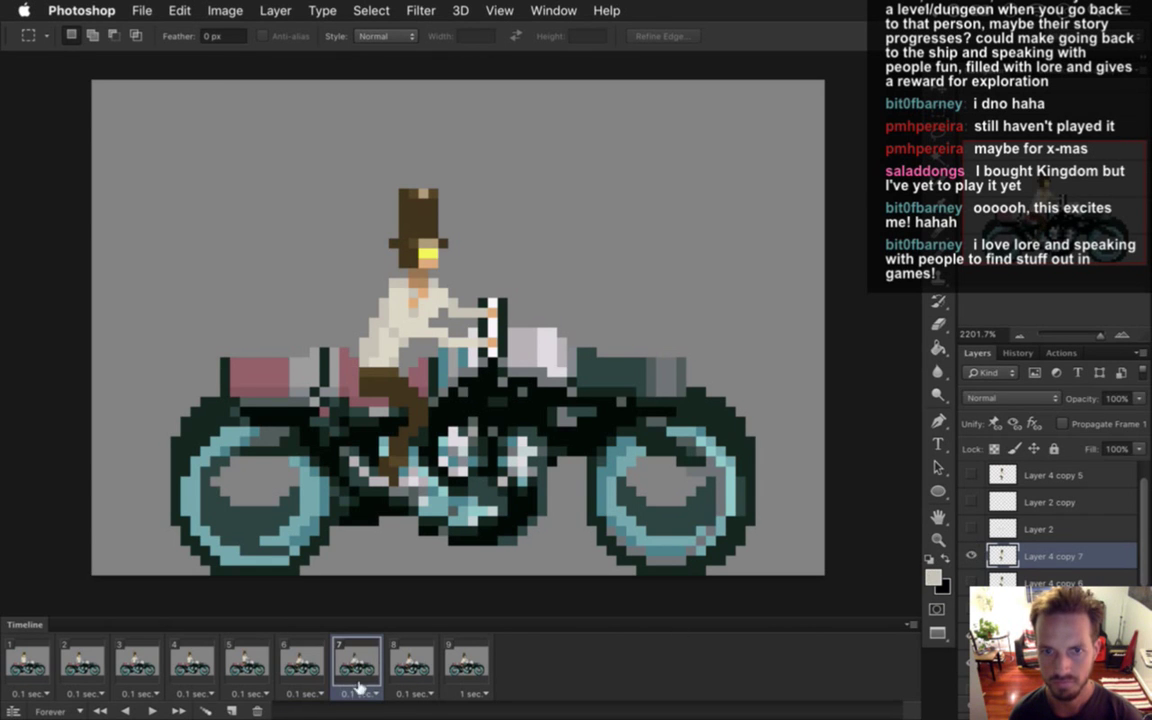
{"action": "left_click", "coordinate": [286, 657]}
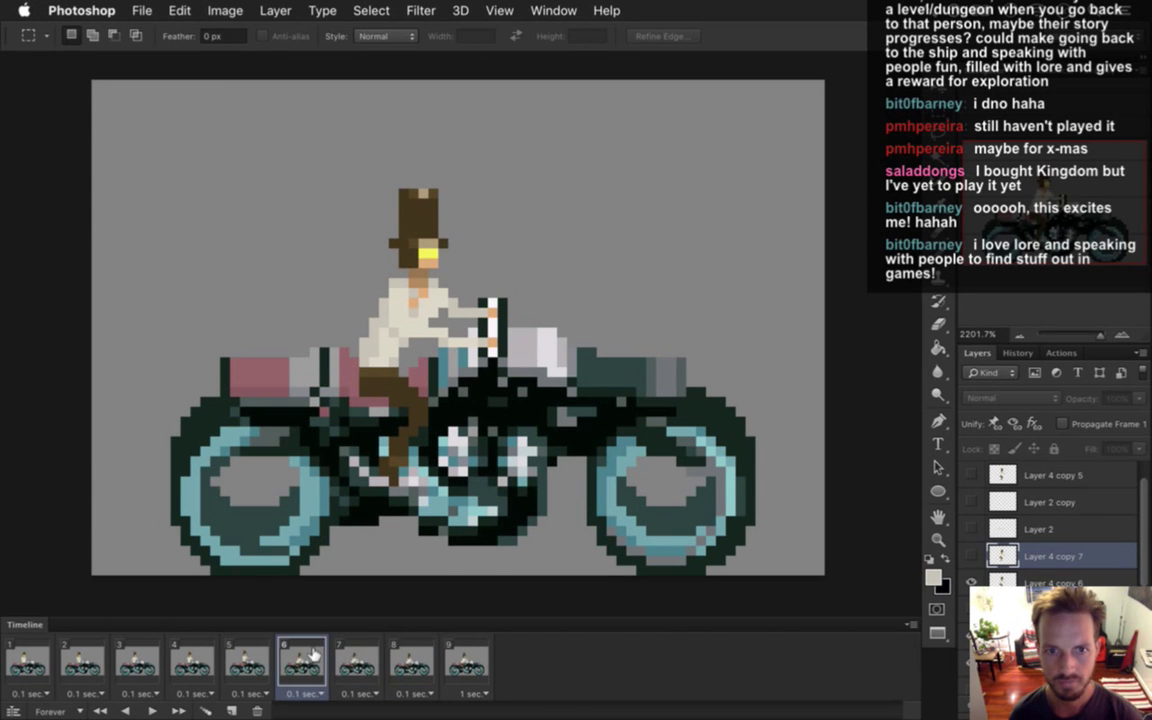
{"action": "left_click", "coordinate": [250, 660]}
{"action": "left_click", "coordinate": [292, 660]}
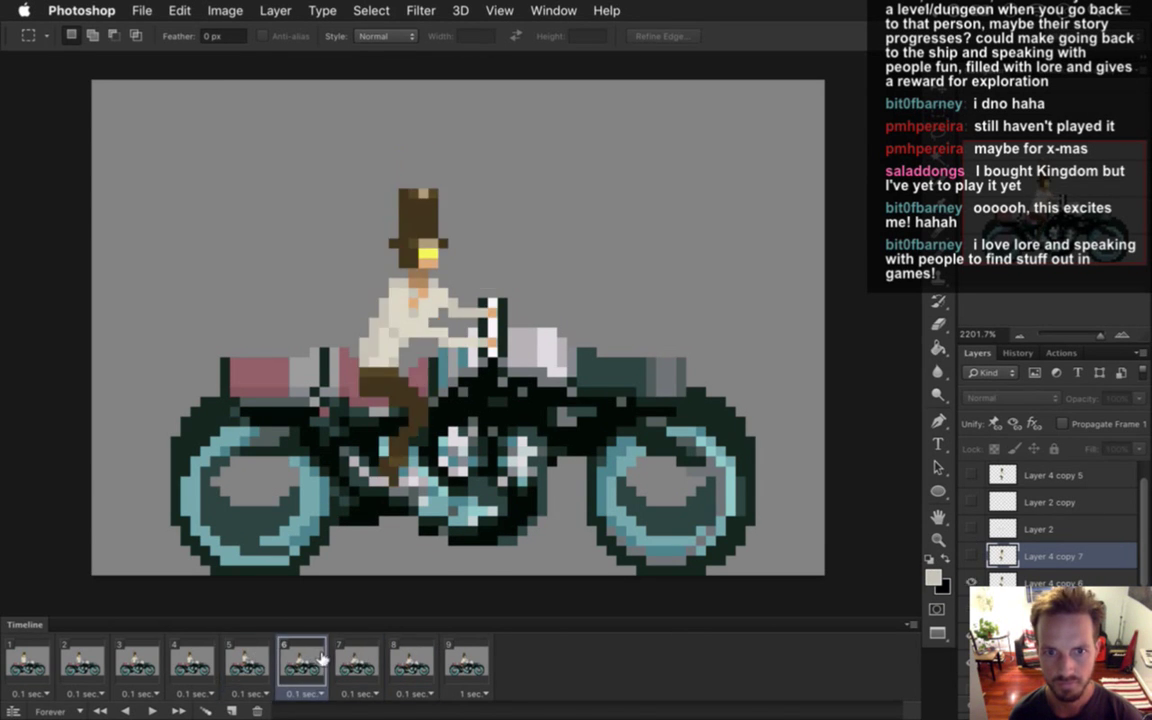
{"action": "left_click", "coordinate": [266, 663]}
{"action": "left_click", "coordinate": [284, 663]}
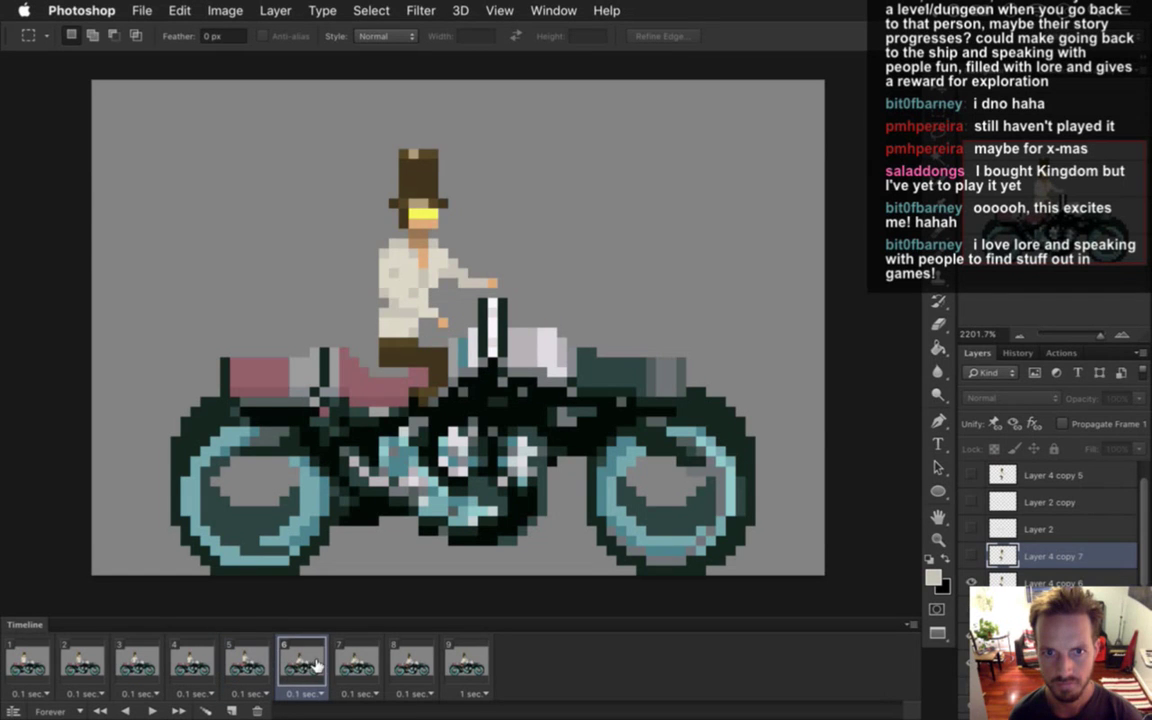
Nudge the Layer 4 copy 6 rider up two pixels and compare with frame 5.
{"action": "left_click", "coordinate": [1001, 574]}
{"action": "key", "text": "v"}
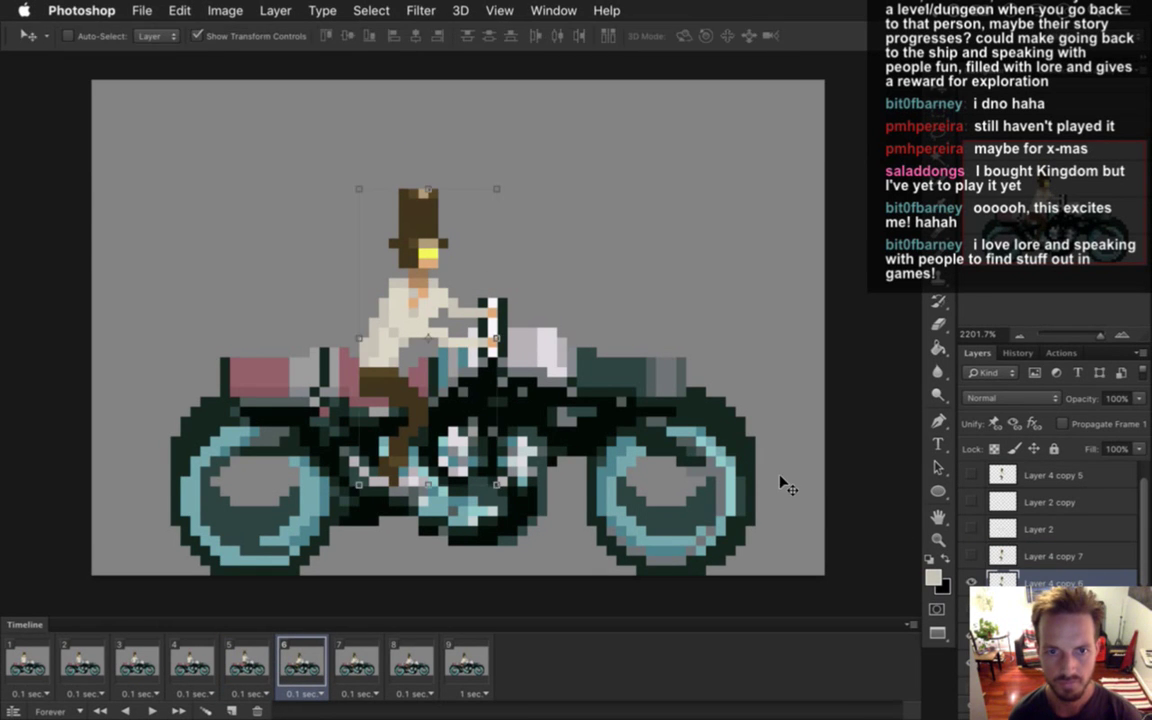
{"action": "key", "text": "Up"}
{"action": "key", "text": "Up"}
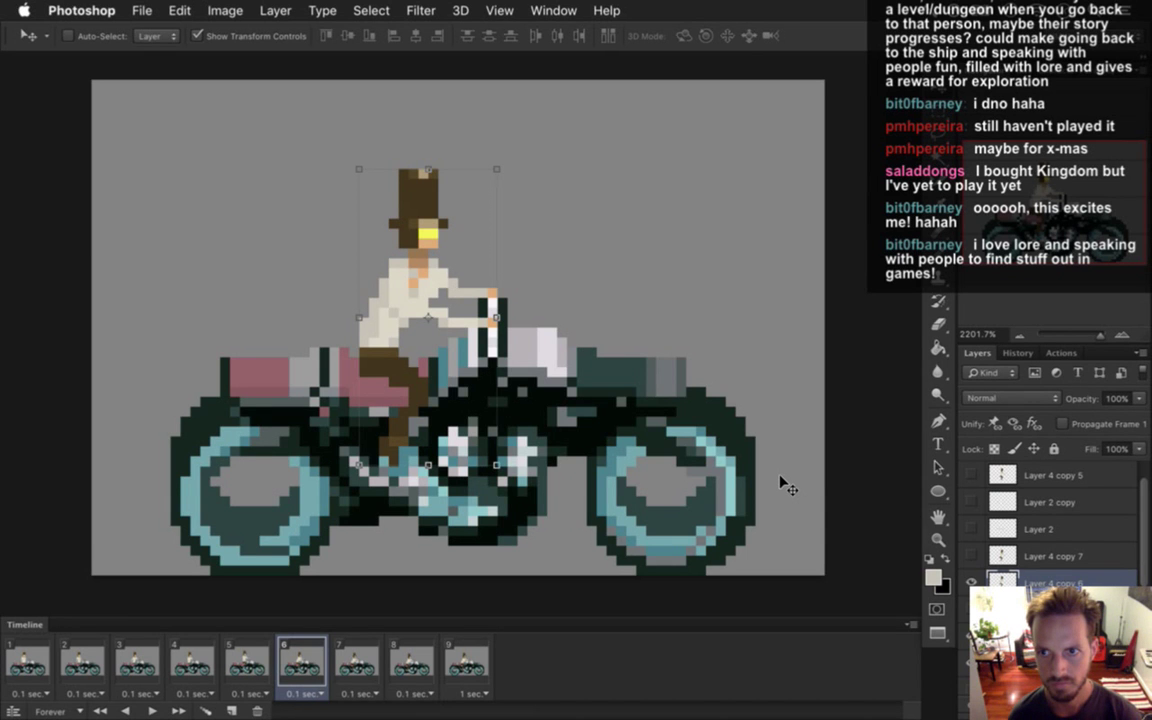
{"action": "key", "text": "Up"}
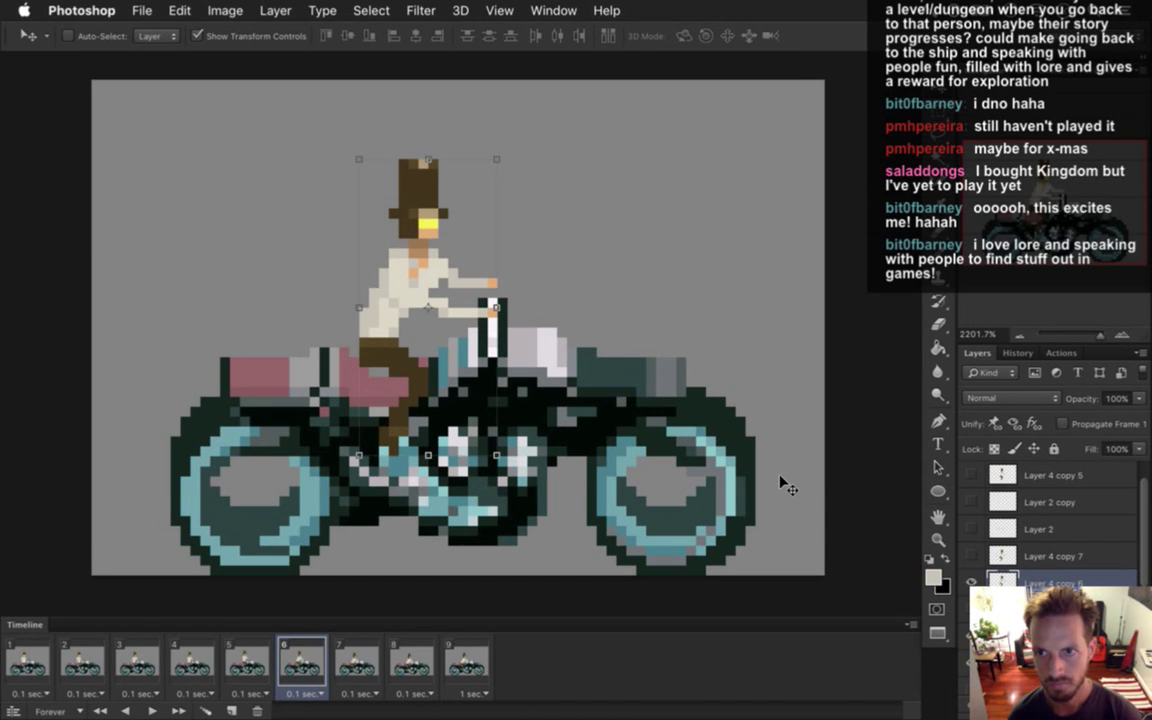
{"action": "key", "text": "m"}
{"action": "left_click", "coordinate": [246, 660]}
{"action": "left_click", "coordinate": [302, 662]}
{"action": "left_click", "coordinate": [232, 662]}
{"action": "left_click", "coordinate": [292, 663]}
{"action": "left_click", "coordinate": [247, 662]}
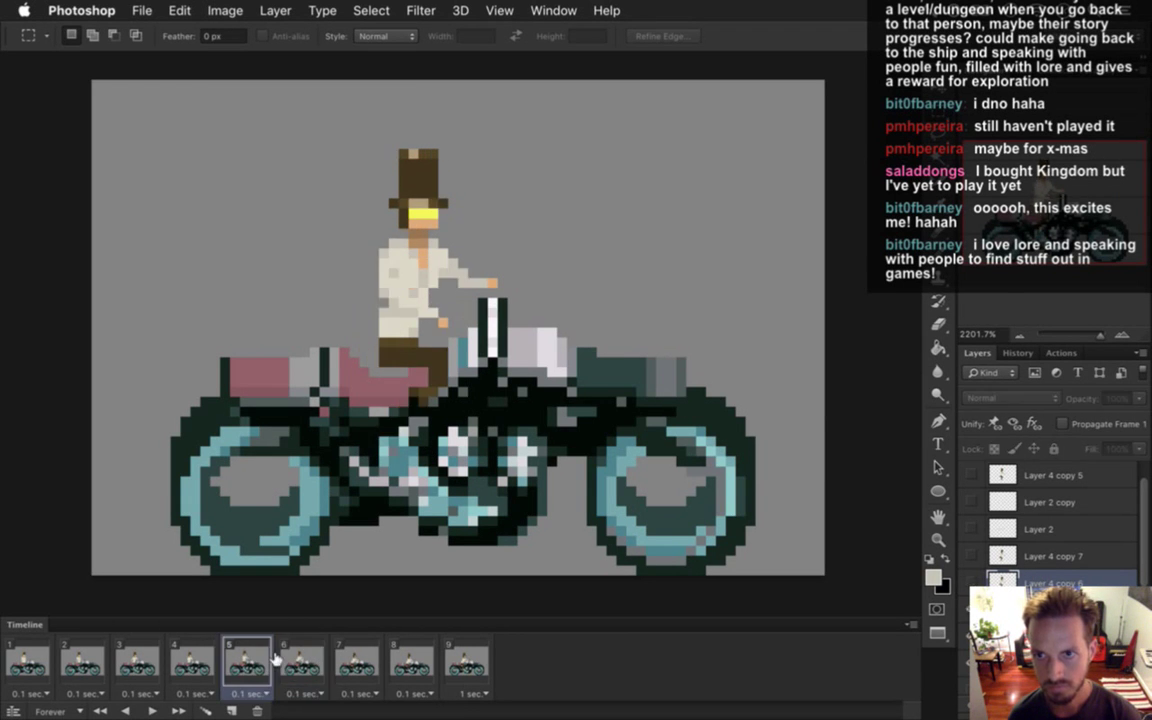
{"action": "left_click", "coordinate": [300, 662]}
Lower the rider one pixel and recheck frame 6 against frame 5.
{"action": "key", "text": "v"}
{"action": "key", "text": "Down"}
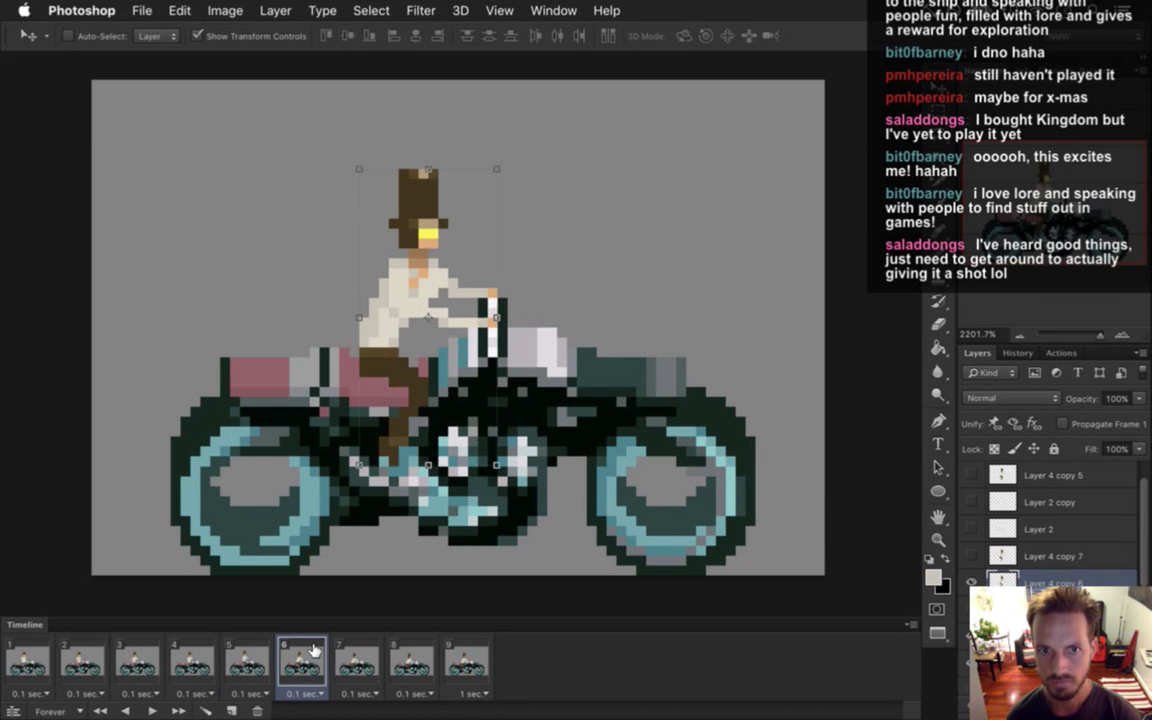
{"action": "key", "text": "m"}
{"action": "left_click", "coordinate": [247, 662]}
{"action": "left_click", "coordinate": [305, 662]}
{"action": "left_click", "coordinate": [247, 662]}
{"action": "left_click", "coordinate": [310, 655]}
{"action": "left_click", "coordinate": [268, 662]}
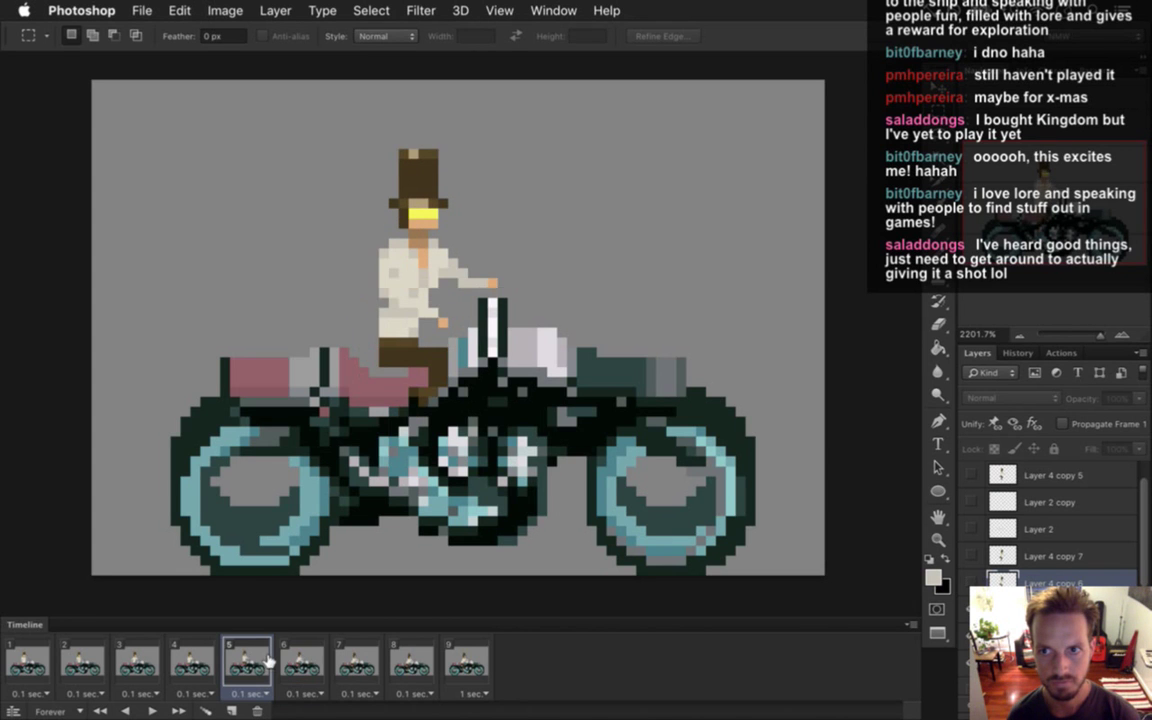
{"action": "left_click", "coordinate": [305, 660]}
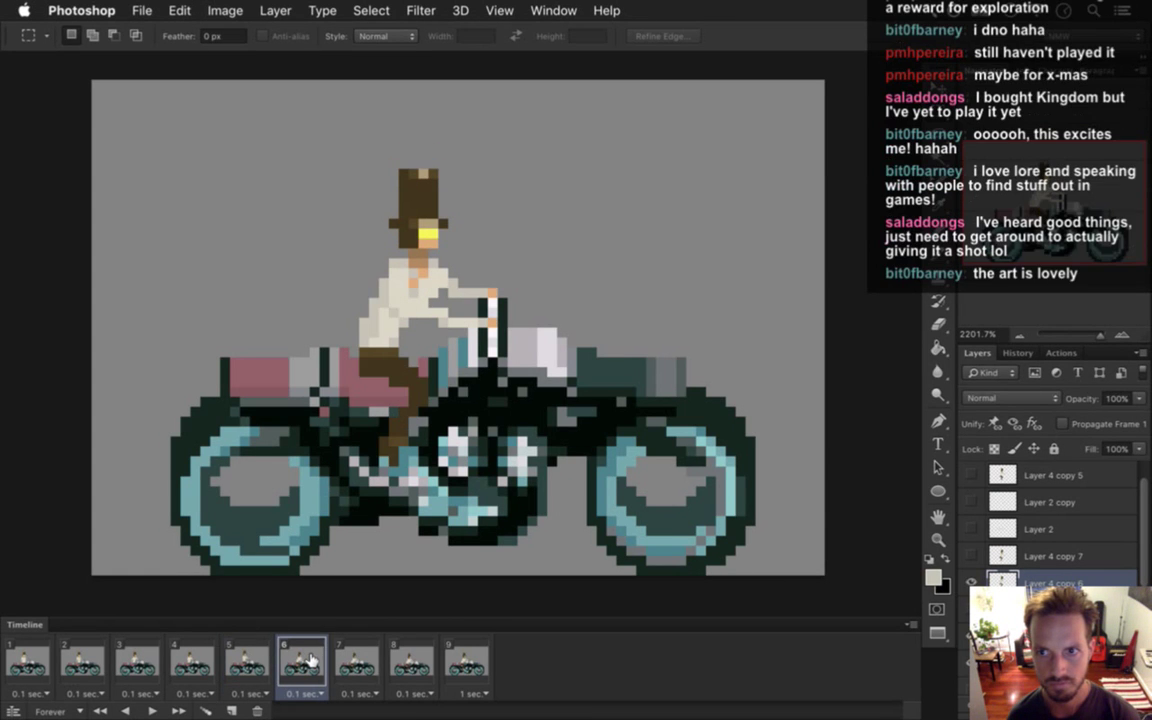
{"action": "left_click", "coordinate": [240, 662]}
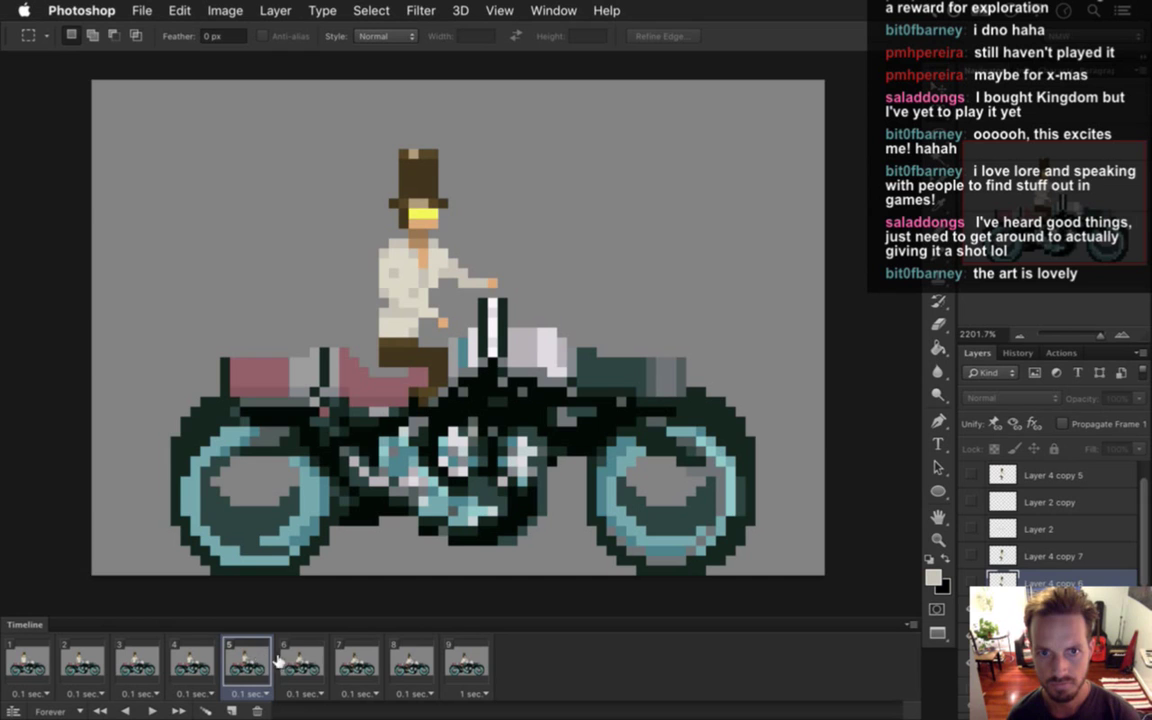
{"action": "left_click", "coordinate": [305, 660]}
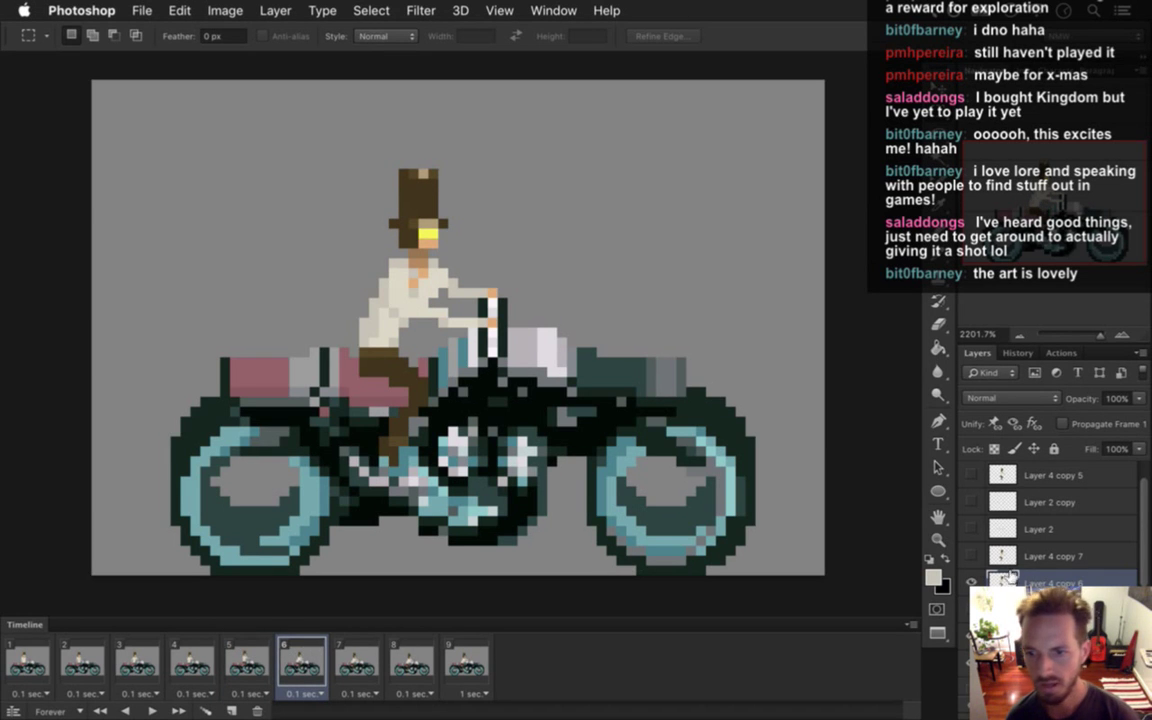
Paint a peach skin pixel at the rider's neck, sampling skin and shirt colours.
{"action": "key", "text": "e"}
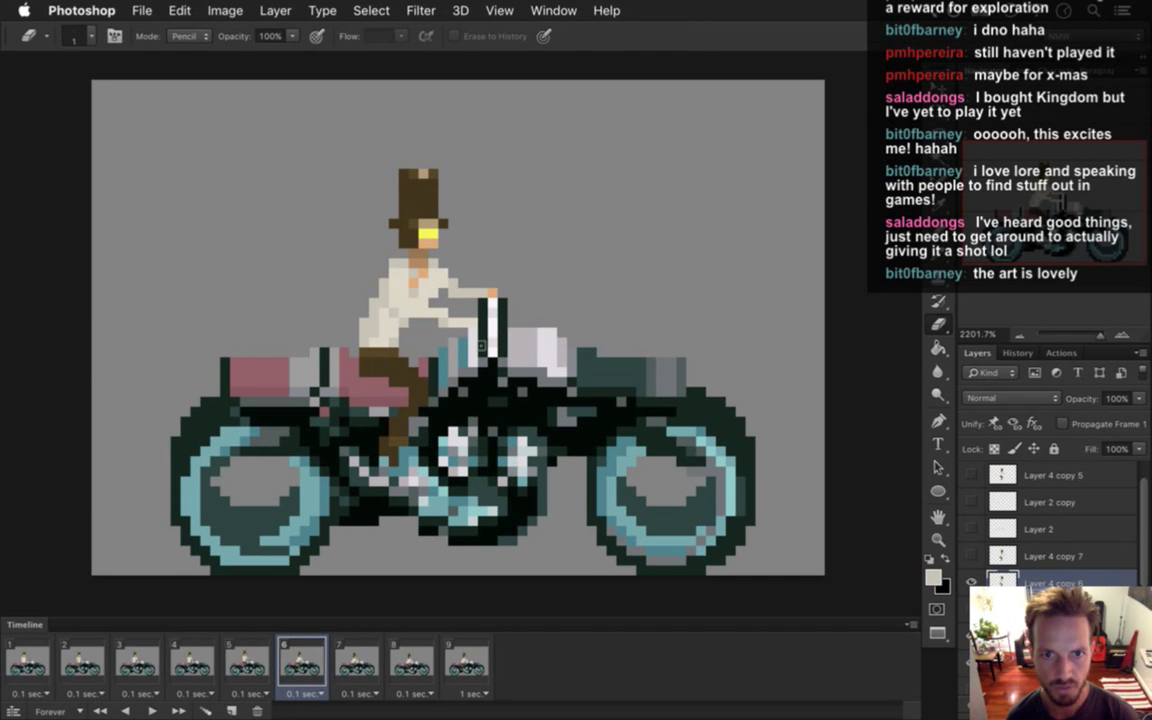
{"action": "key", "text": "b"}
{"action": "left_click", "coordinate": [442, 264], "text": "alt"}
{"action": "left_click", "coordinate": [430, 298]}
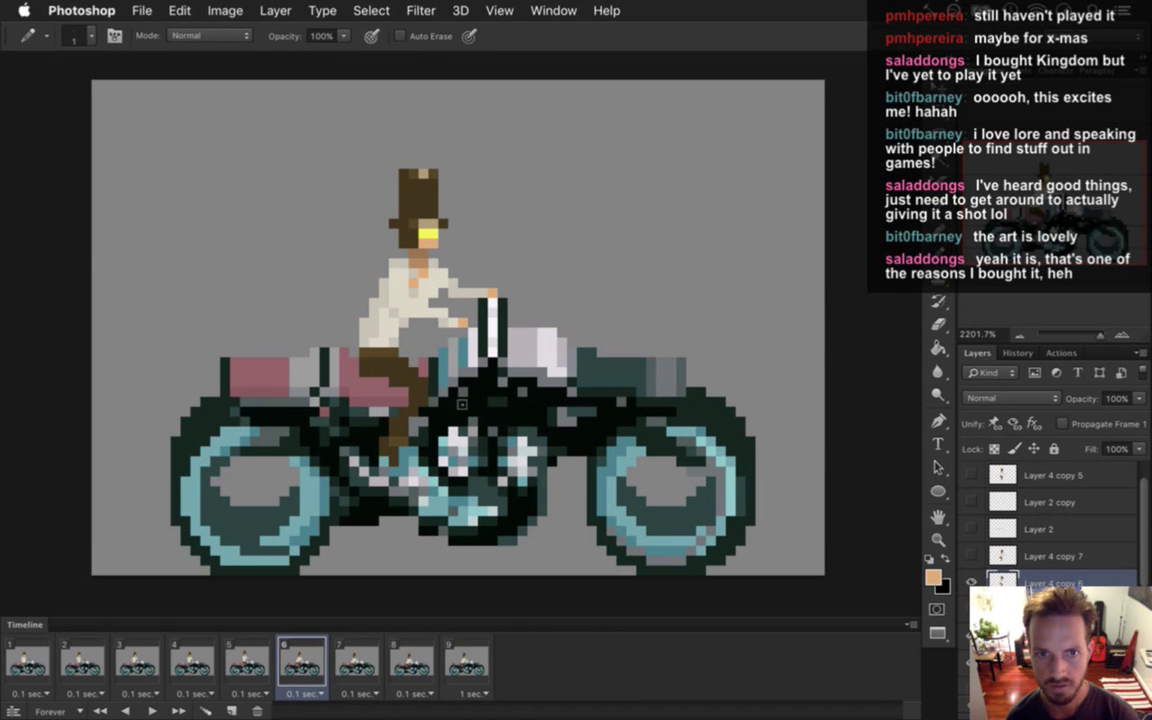
{"action": "left_click", "coordinate": [379, 258], "text": "alt"}
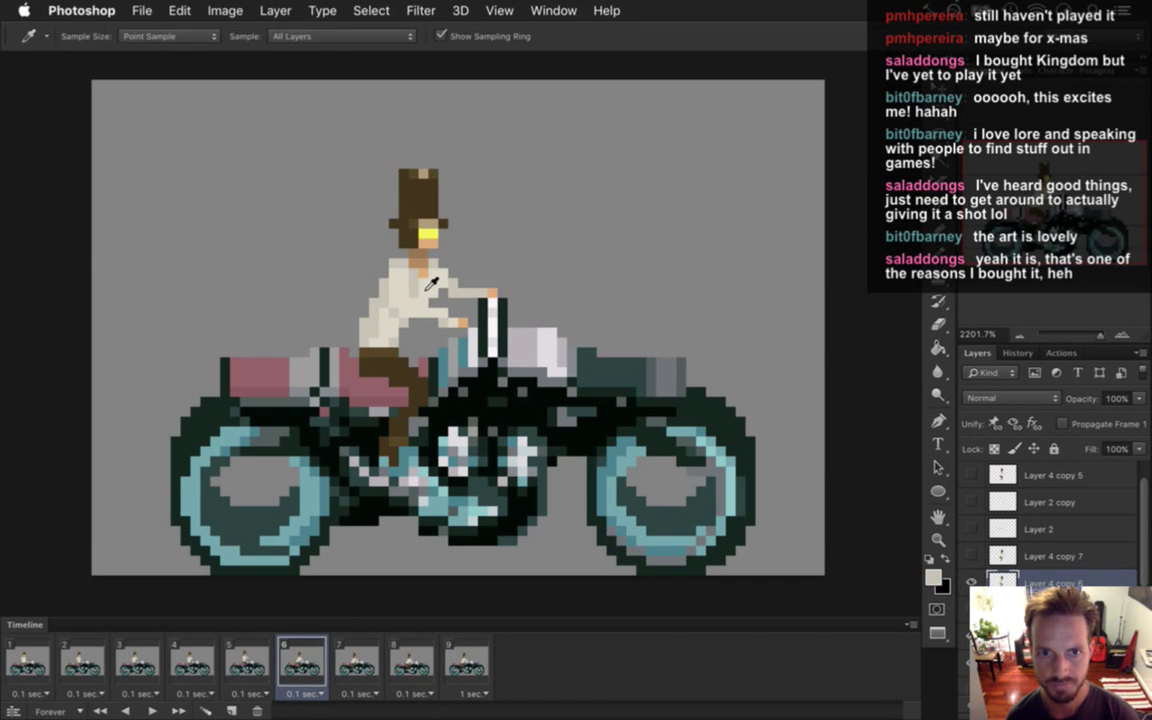
{"action": "left_click", "coordinate": [385, 252], "text": "alt"}
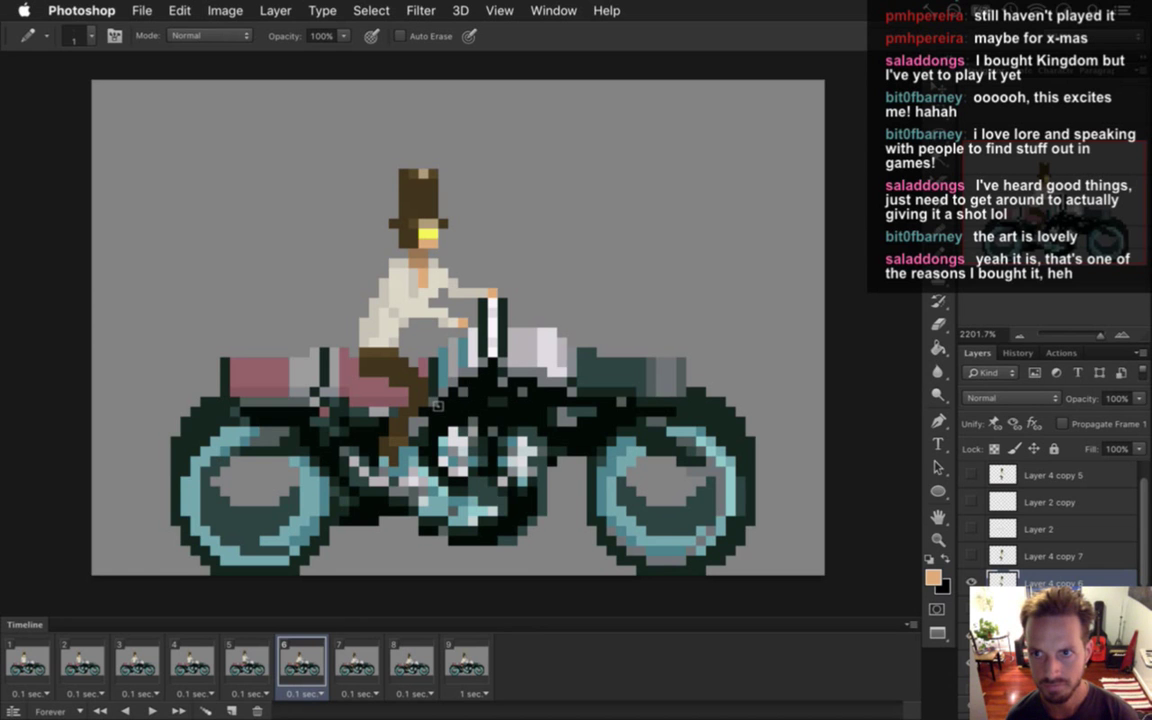
{"action": "left_click", "coordinate": [428, 240], "text": "alt"}
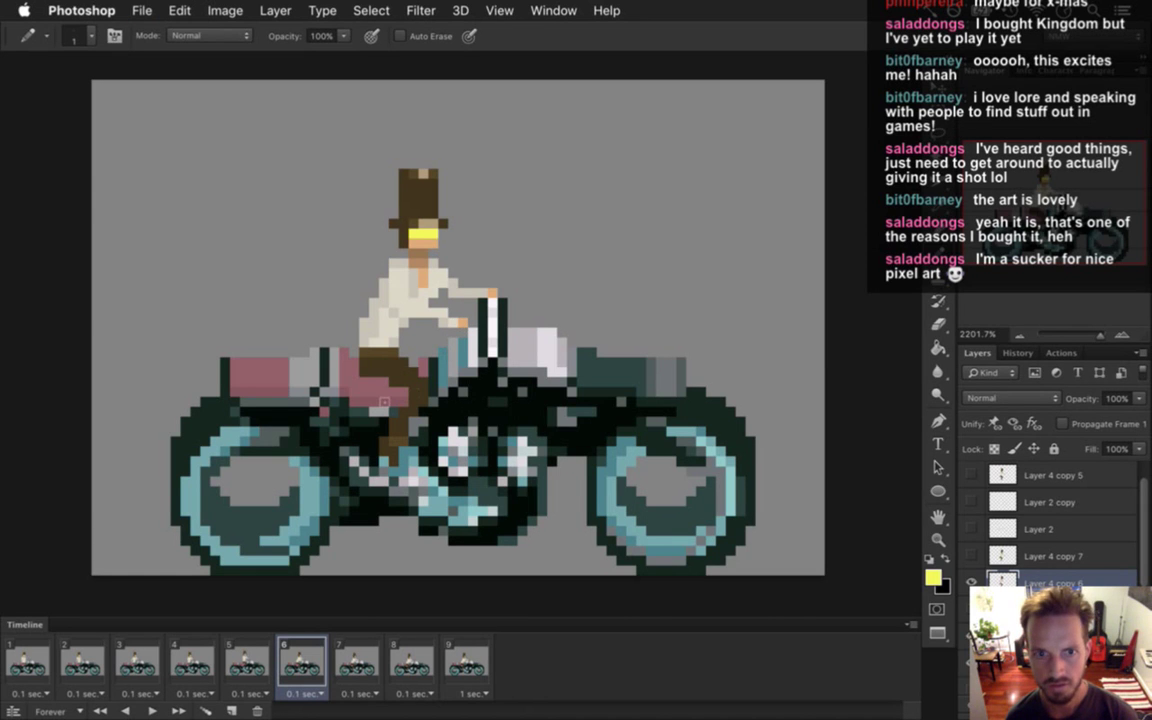
Sample the rider's brown and erase stray lower-leg pixels near the engine.
{"action": "key", "text": "e"}
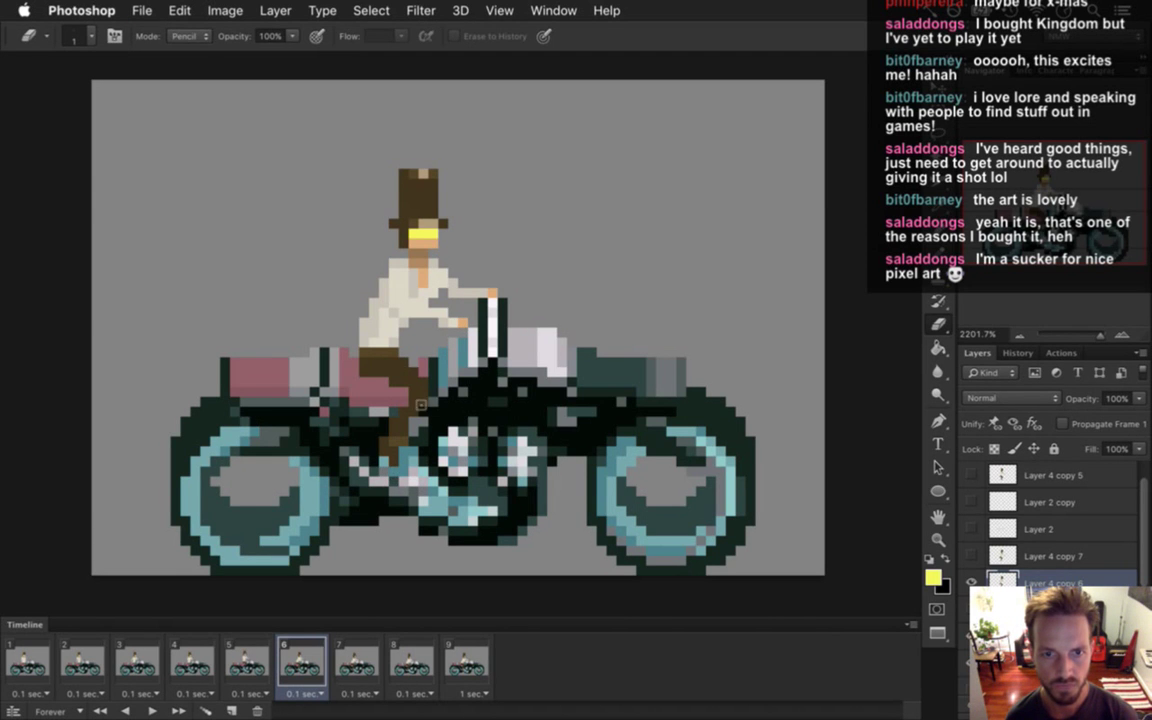
{"action": "key", "text": "b"}
{"action": "left_click", "coordinate": [378, 350], "text": "alt"}
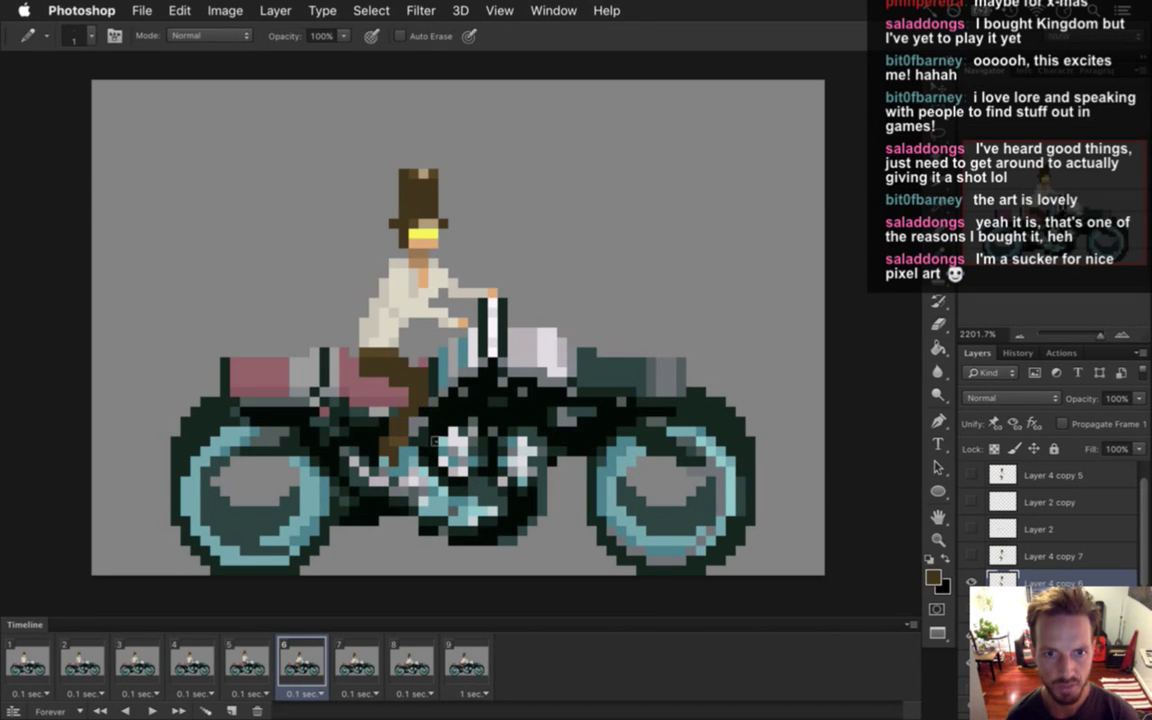
{"action": "key", "text": "e"}
{"action": "key", "text": "b"}
{"action": "key", "text": "e"}
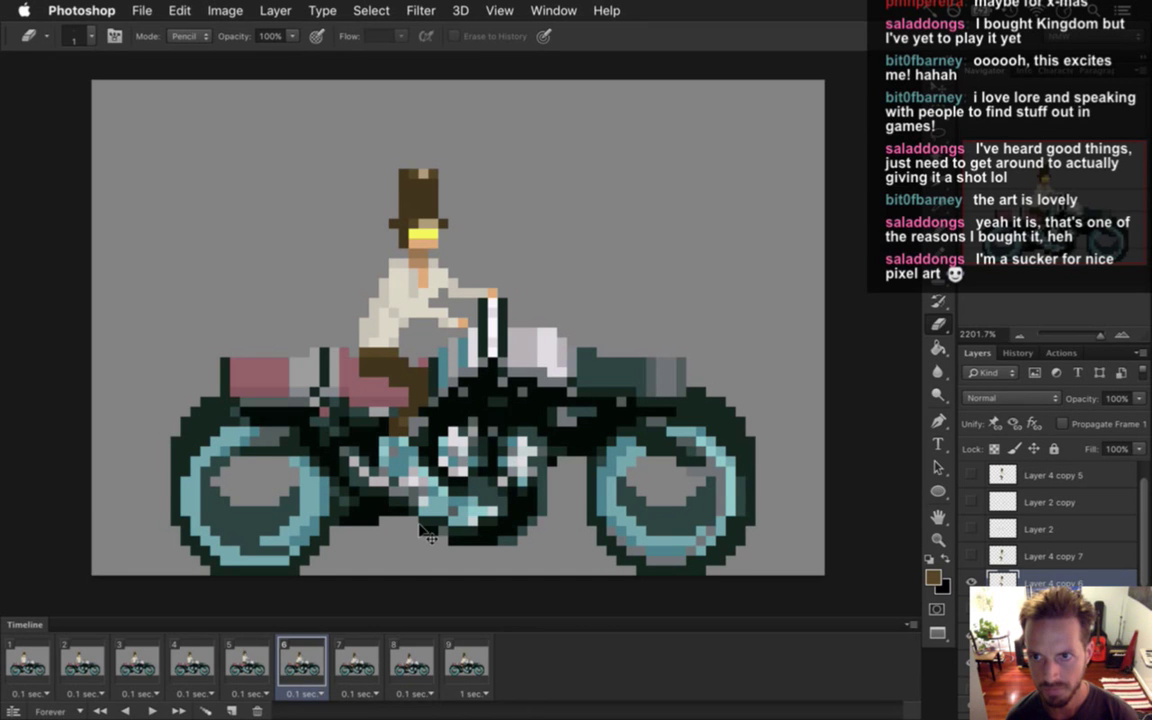
Play the mounting animation from the first frame, then stop it.
{"action": "left_click", "coordinate": [28, 662]}
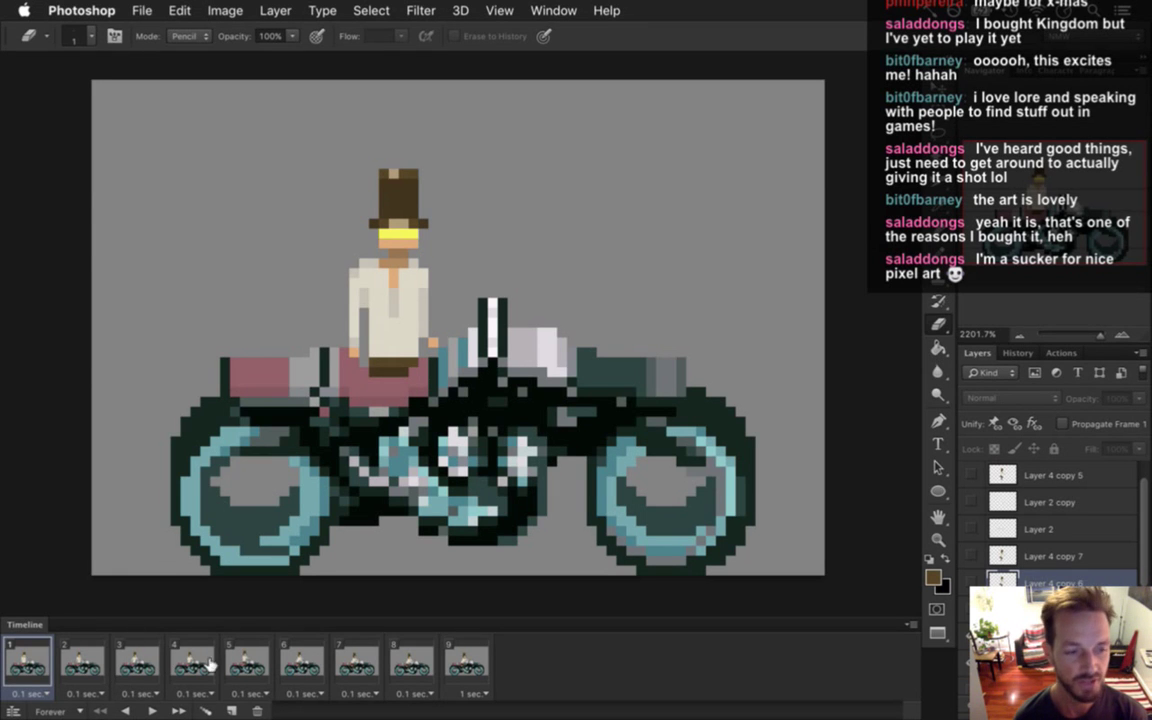
{"action": "left_click", "coordinate": [153, 710]}
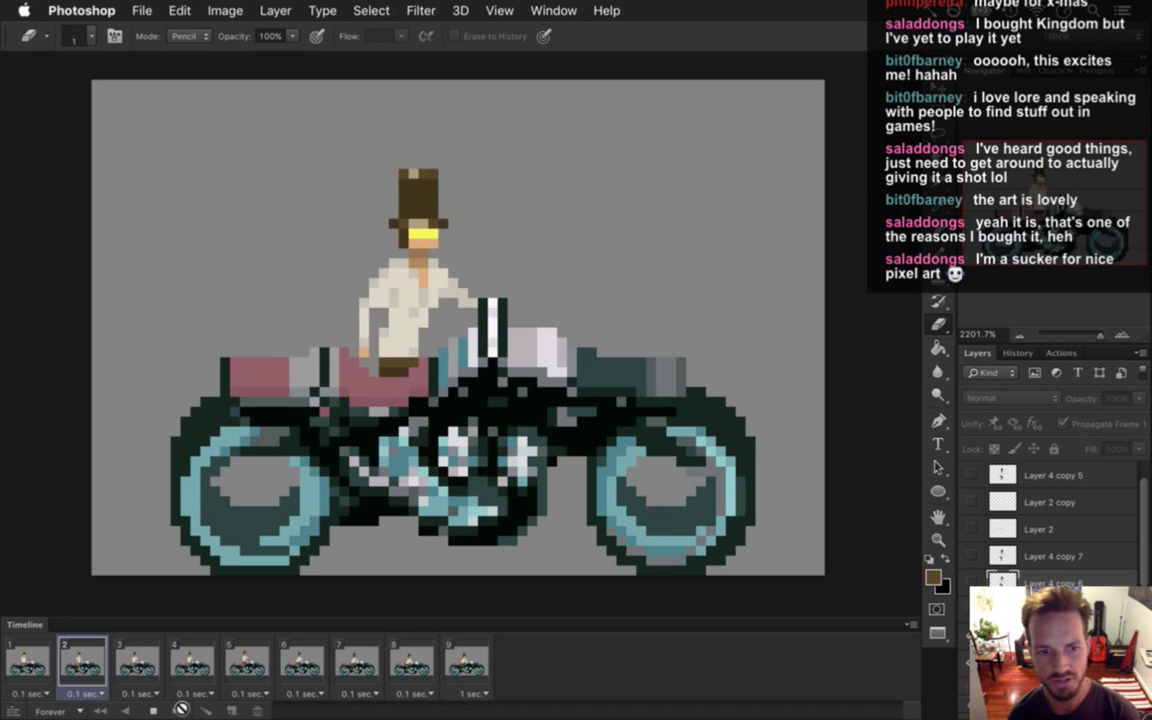
{"action": "left_click", "coordinate": [190, 668]}
Flip between frames 4, 5 and 6 to compare the rider's poses.
{"action": "left_click", "coordinate": [245, 665]}
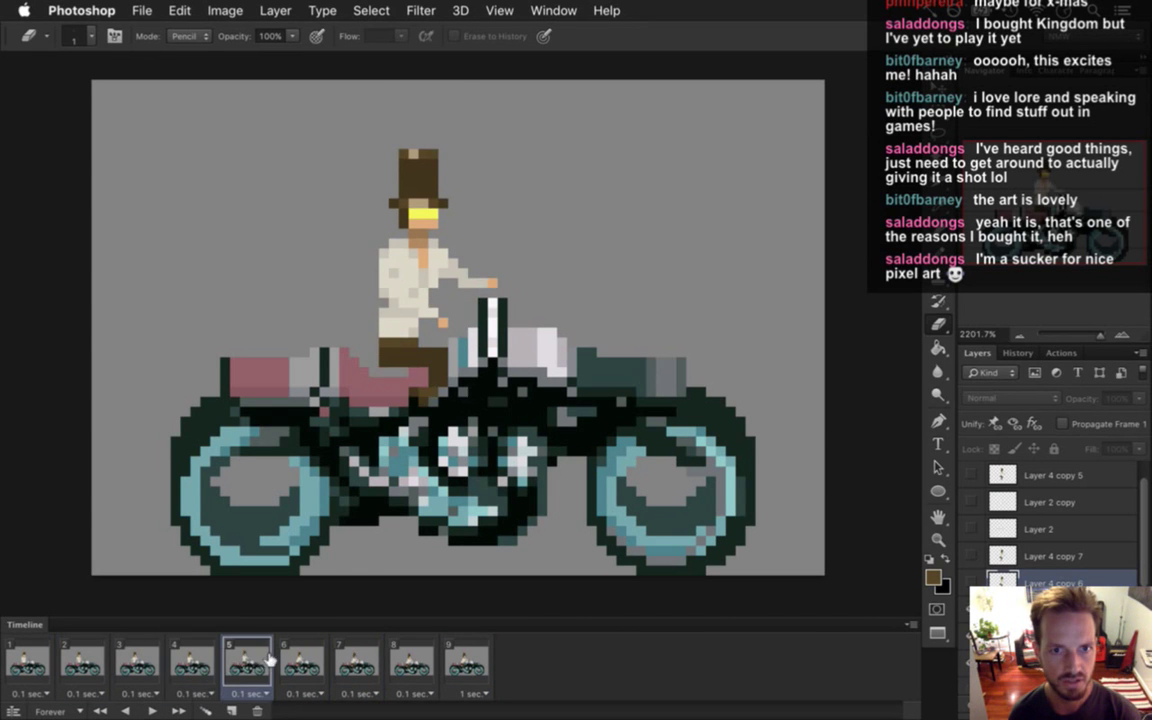
{"action": "left_click", "coordinate": [207, 665]}
{"action": "left_click", "coordinate": [250, 665]}
{"action": "left_click", "coordinate": [195, 665]}
{"action": "left_click", "coordinate": [245, 665]}
{"action": "left_click", "coordinate": [285, 663]}
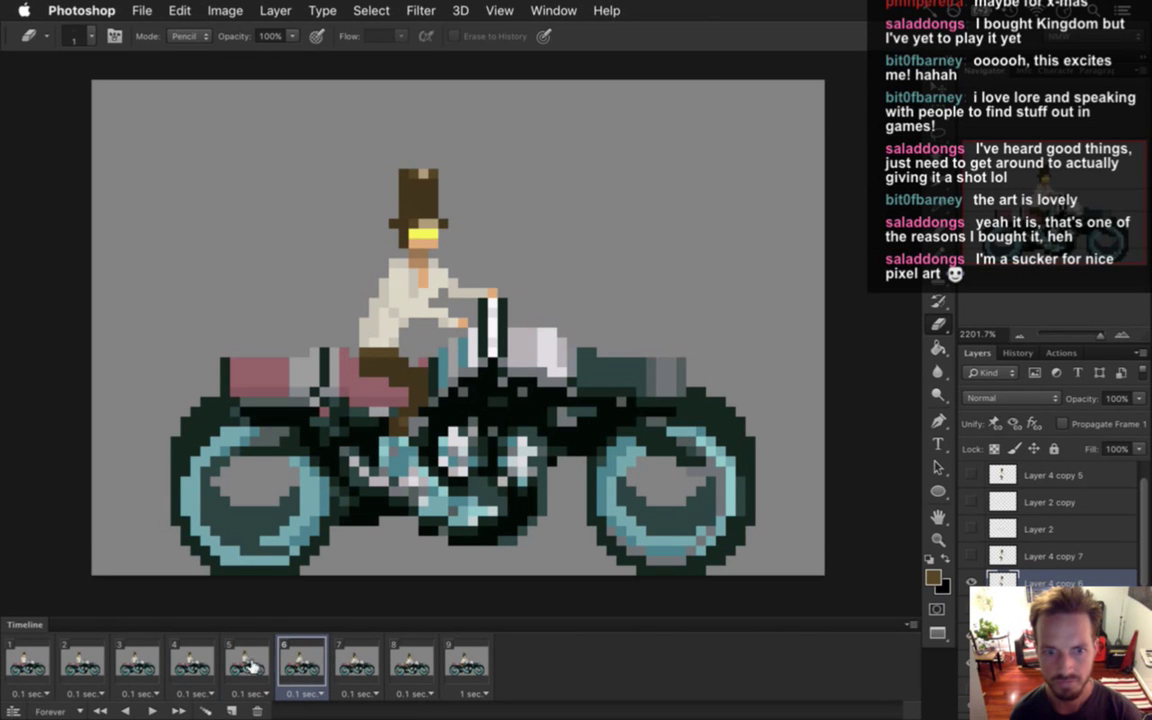
{"action": "left_click", "coordinate": [207, 662]}
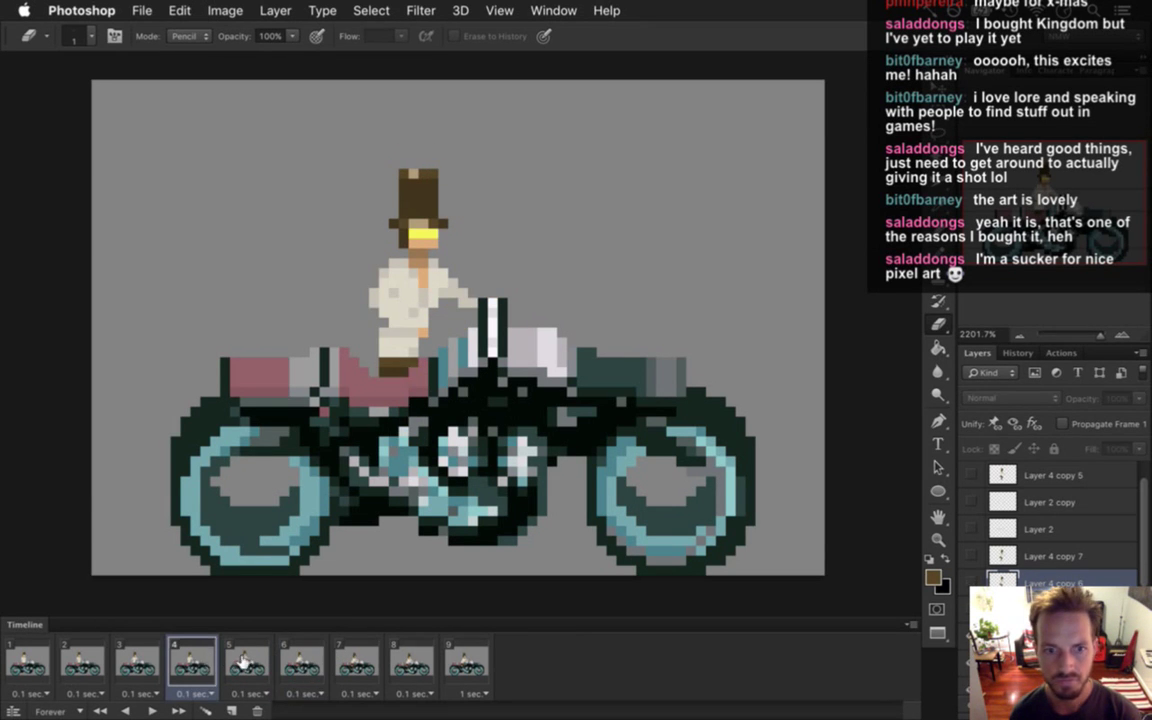
{"action": "left_click", "coordinate": [246, 657]}
{"action": "left_click", "coordinate": [205, 662]}
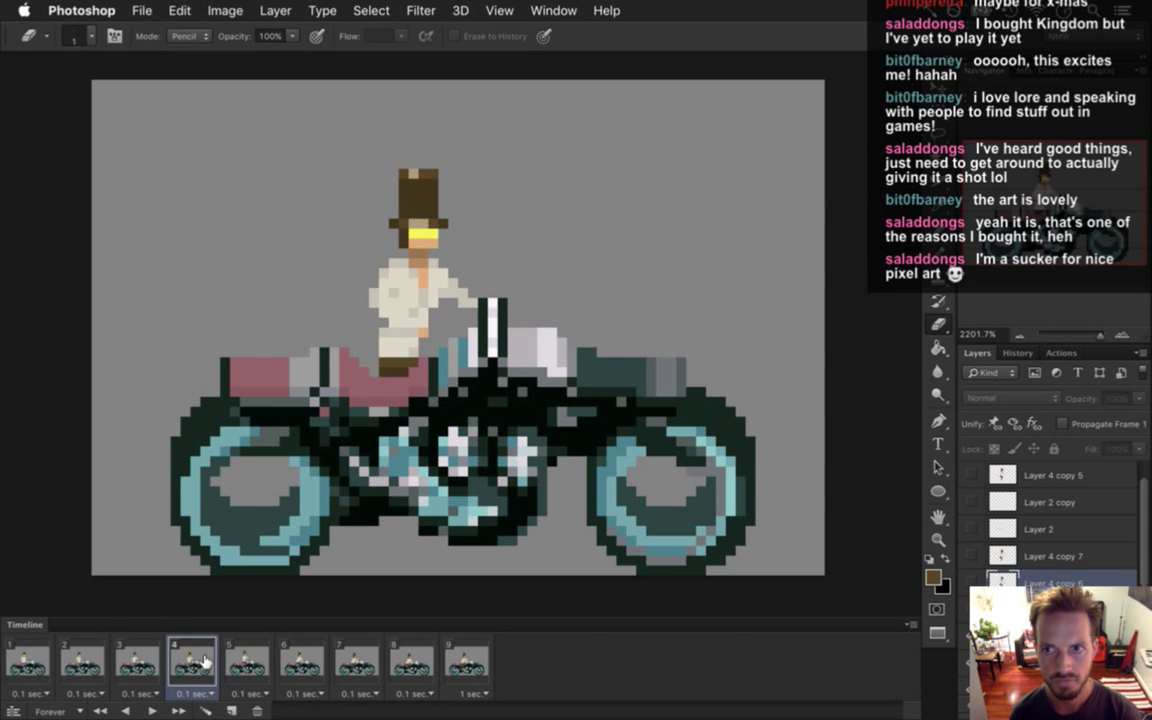
{"action": "left_click", "coordinate": [250, 657]}
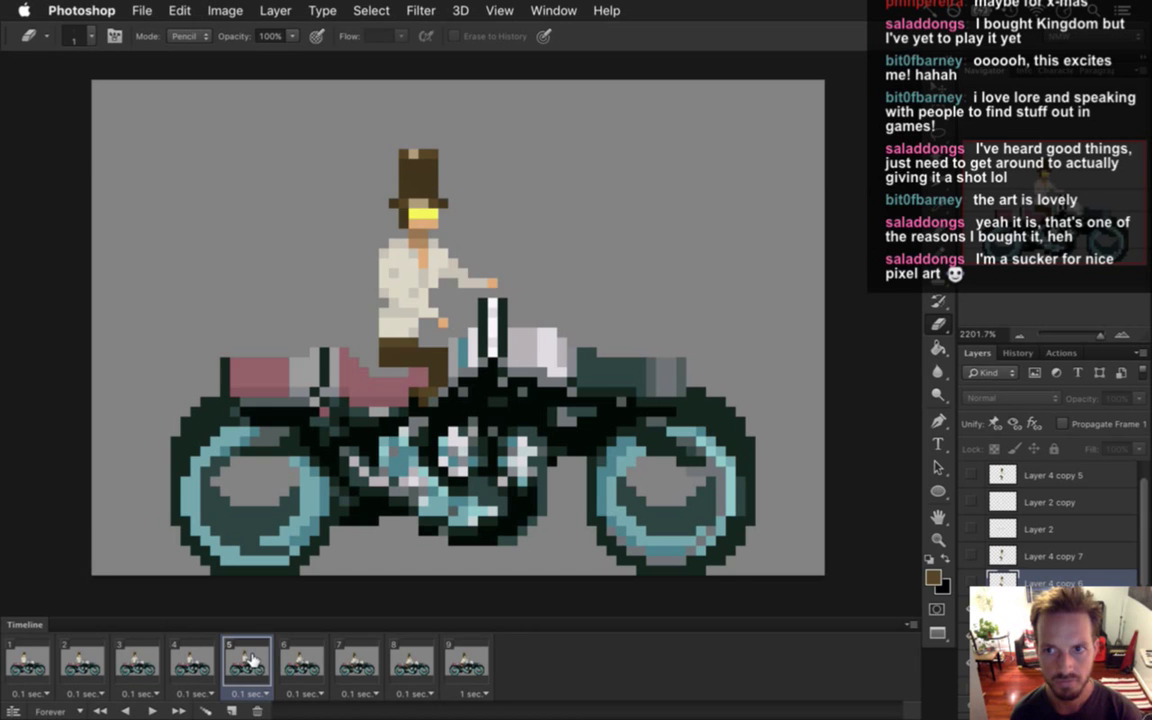
{"action": "left_click", "coordinate": [215, 664]}
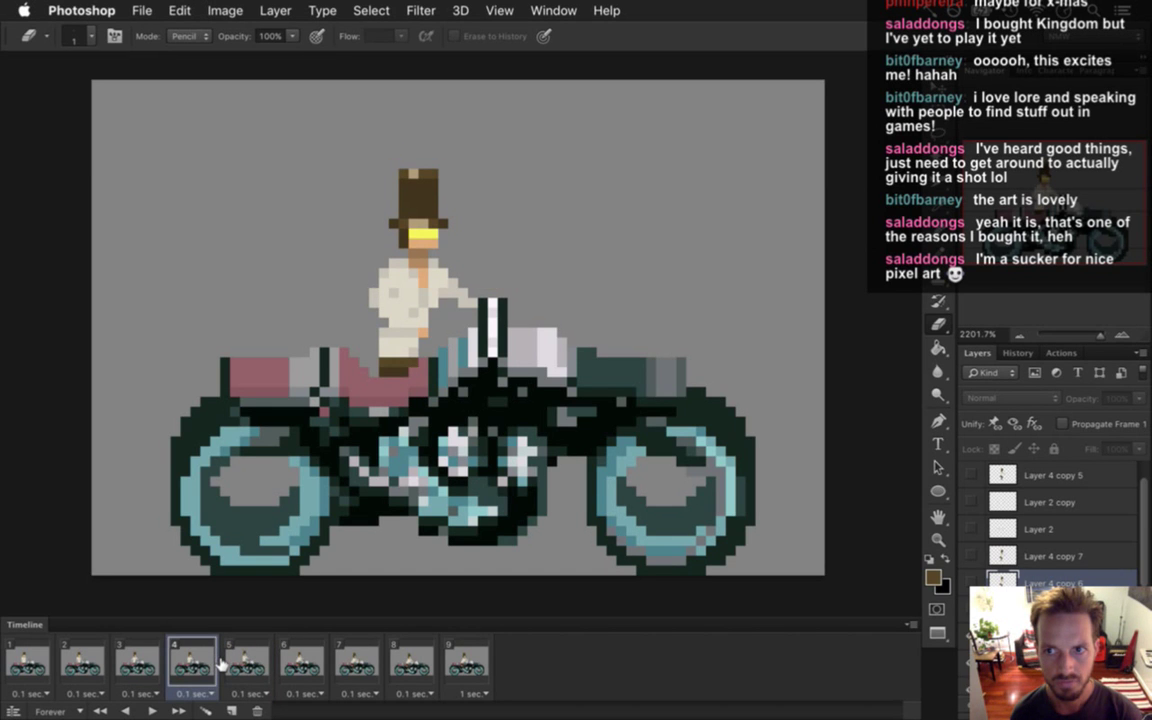
Check frame 3 against frame 4 and select the rider layer.
{"action": "left_click", "coordinate": [140, 660]}
{"action": "left_click", "coordinate": [192, 660]}
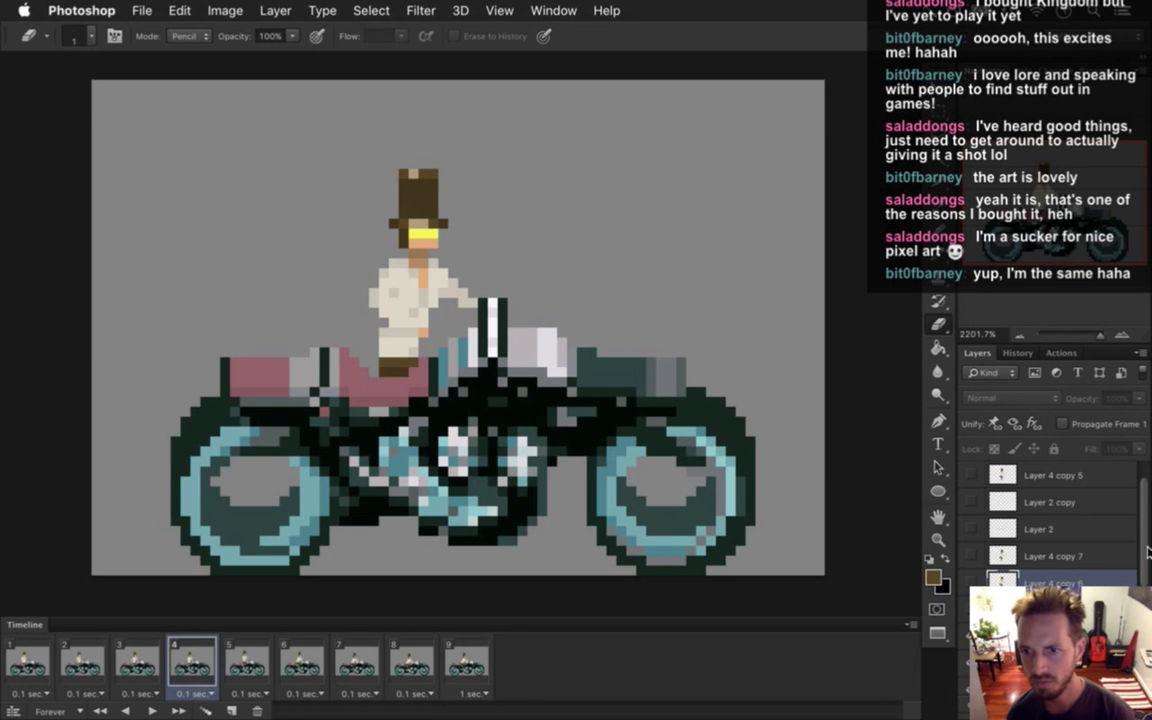
{"action": "scroll", "coordinate": [1147, 552], "scroll_direction": "down", "scroll_amount": 3}
{"action": "left_click", "coordinate": [1002, 579]}
Play the mounting animation from frame 1 in the Timeline, then stop it.
{"action": "key", "text": "v"}
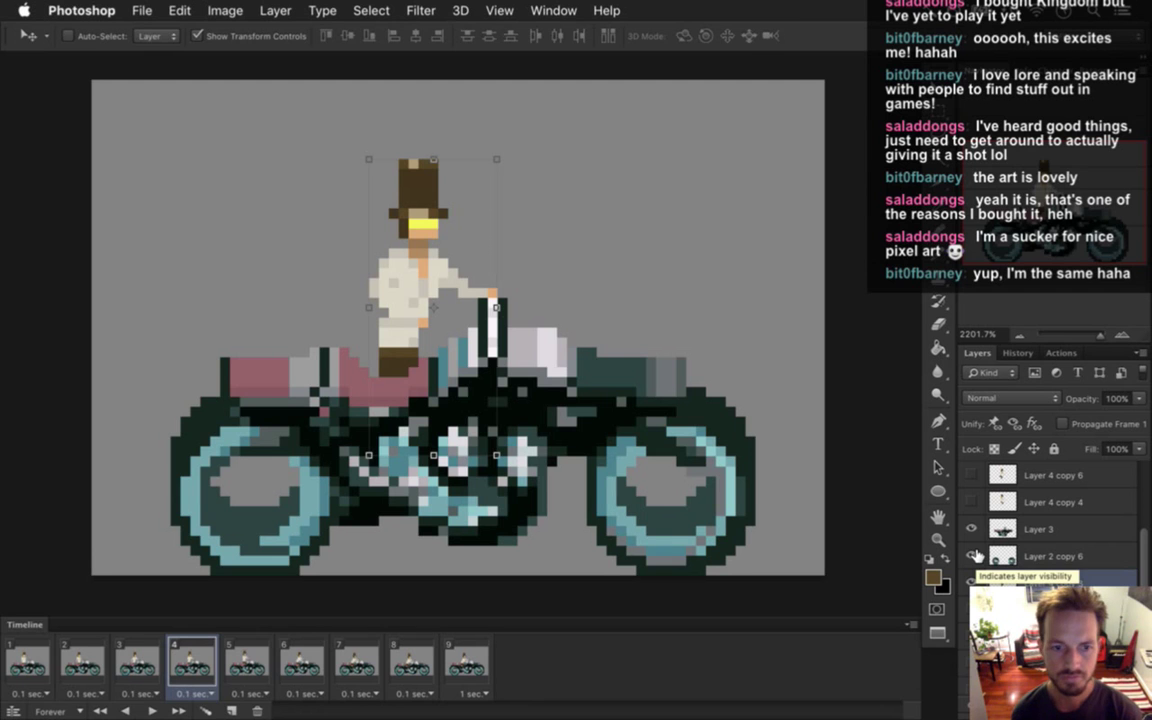
{"action": "key", "text": "m"}
{"action": "left_click", "coordinate": [135, 660]}
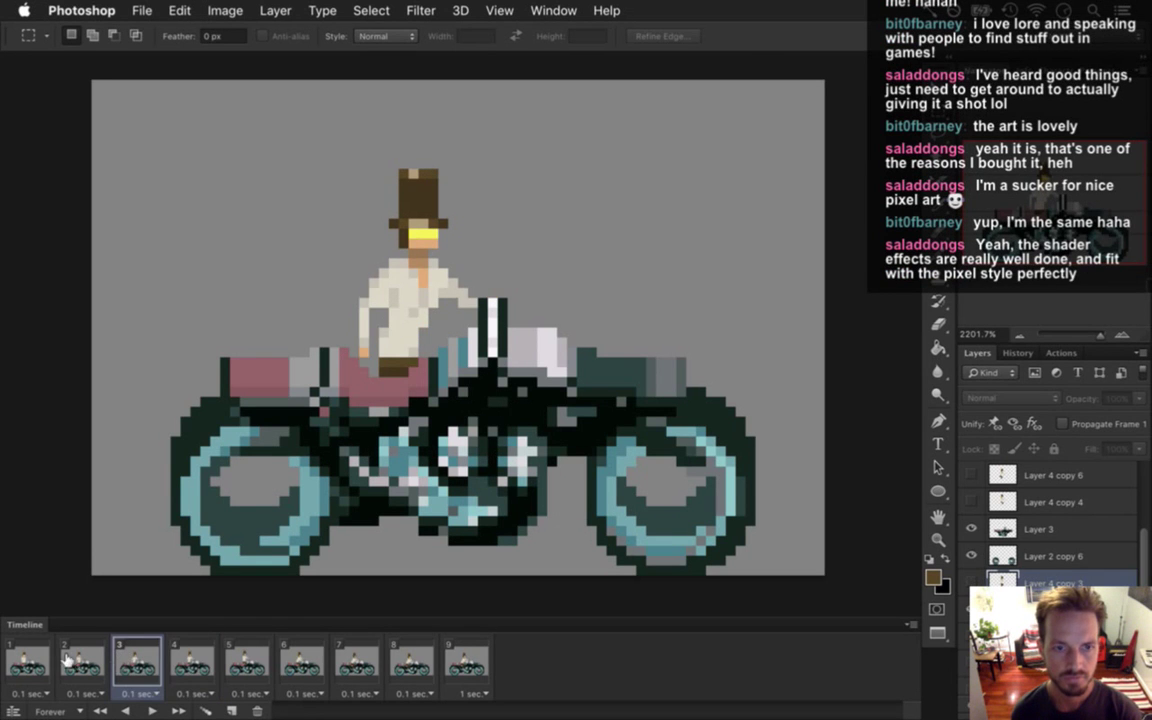
{"action": "left_click", "coordinate": [18, 666]}
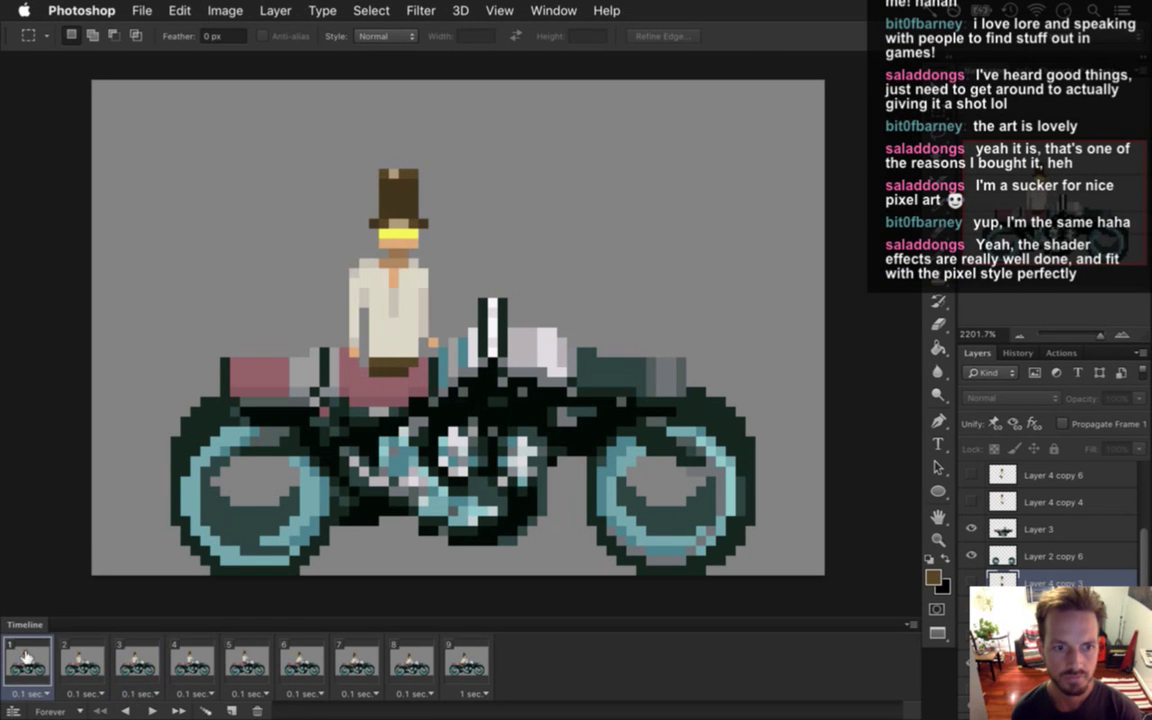
{"action": "left_click", "coordinate": [153, 708]}
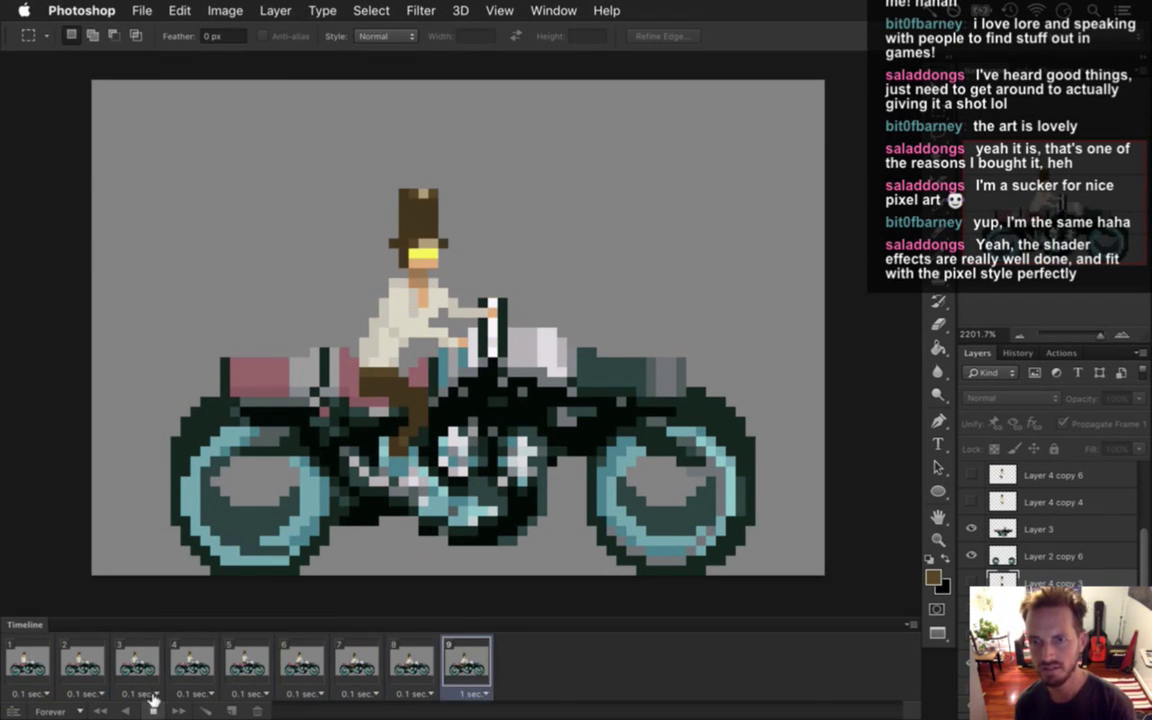
{"action": "left_click", "coordinate": [153, 711]}
Review frames 6–9, then select frame 8 and its rider layer Layer 4 copy 6.
{"action": "left_click", "coordinate": [352, 662]}
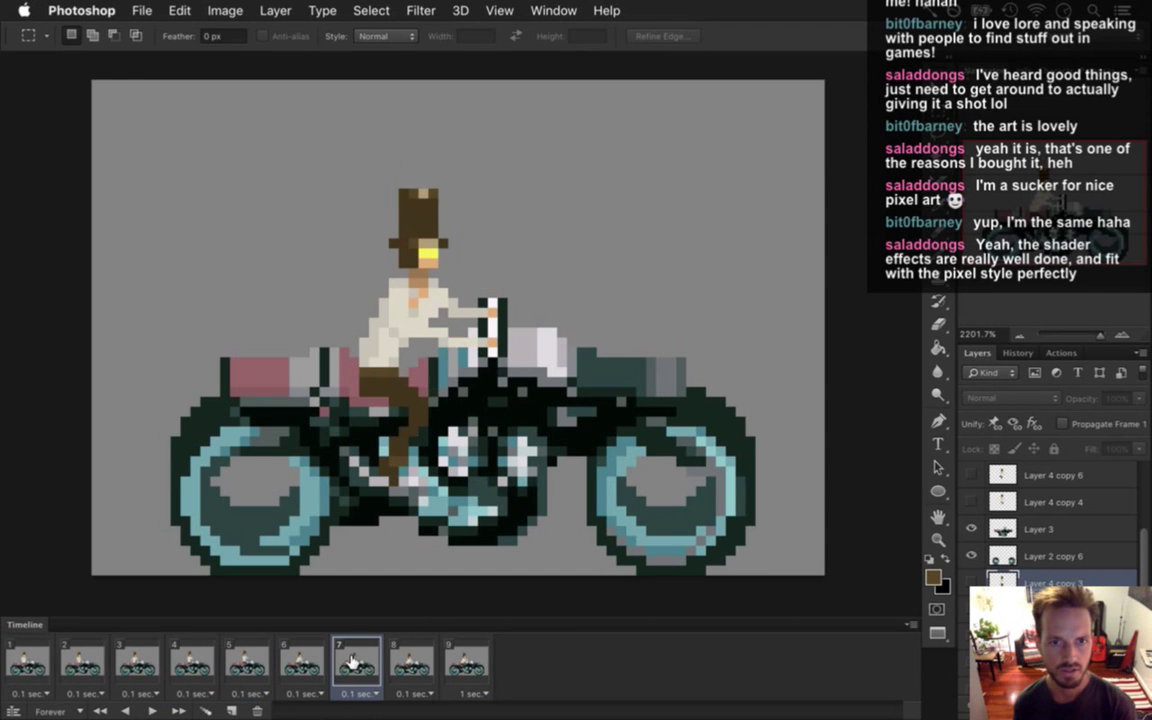
{"action": "left_click", "coordinate": [322, 655]}
{"action": "left_click", "coordinate": [368, 652]}
{"action": "left_click", "coordinate": [420, 650]}
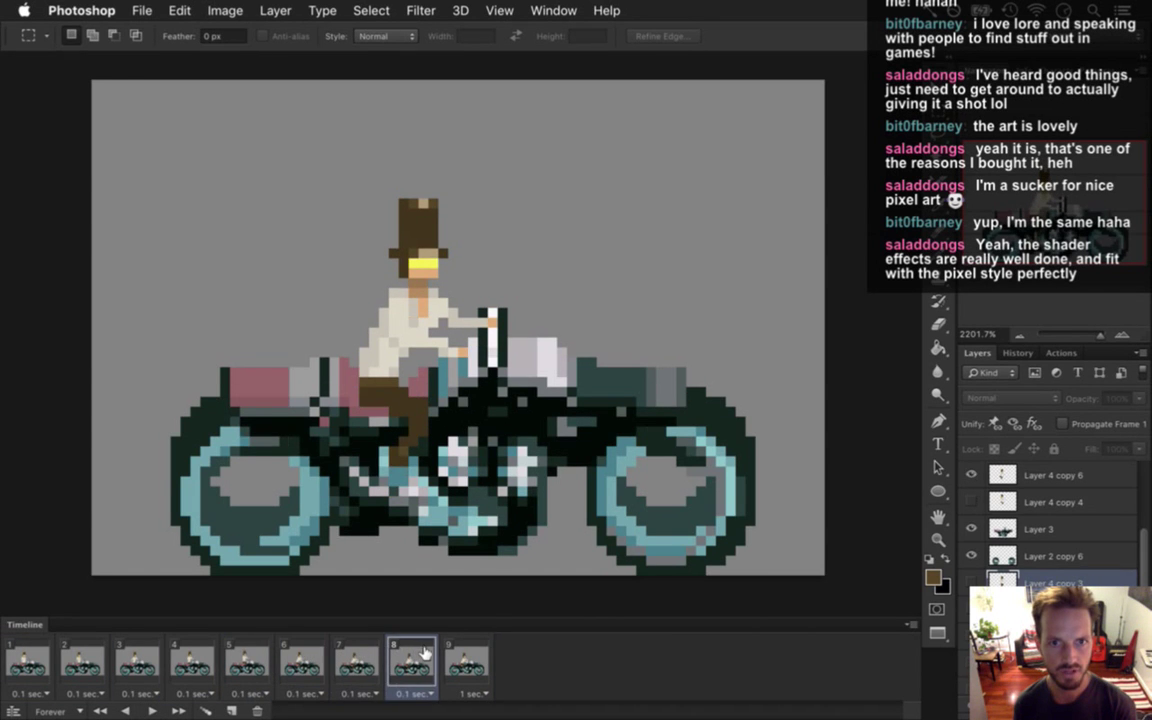
{"action": "left_click", "coordinate": [452, 650]}
{"action": "left_click", "coordinate": [394, 665]}
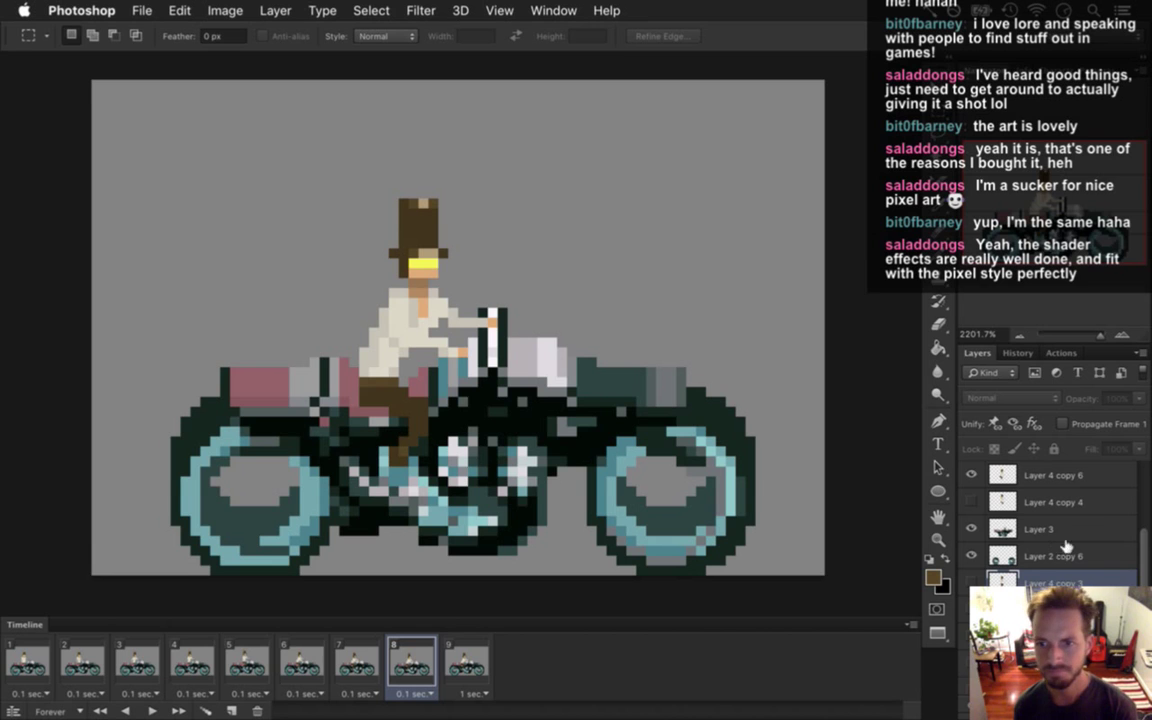
{"action": "left_click", "coordinate": [1000, 475]}
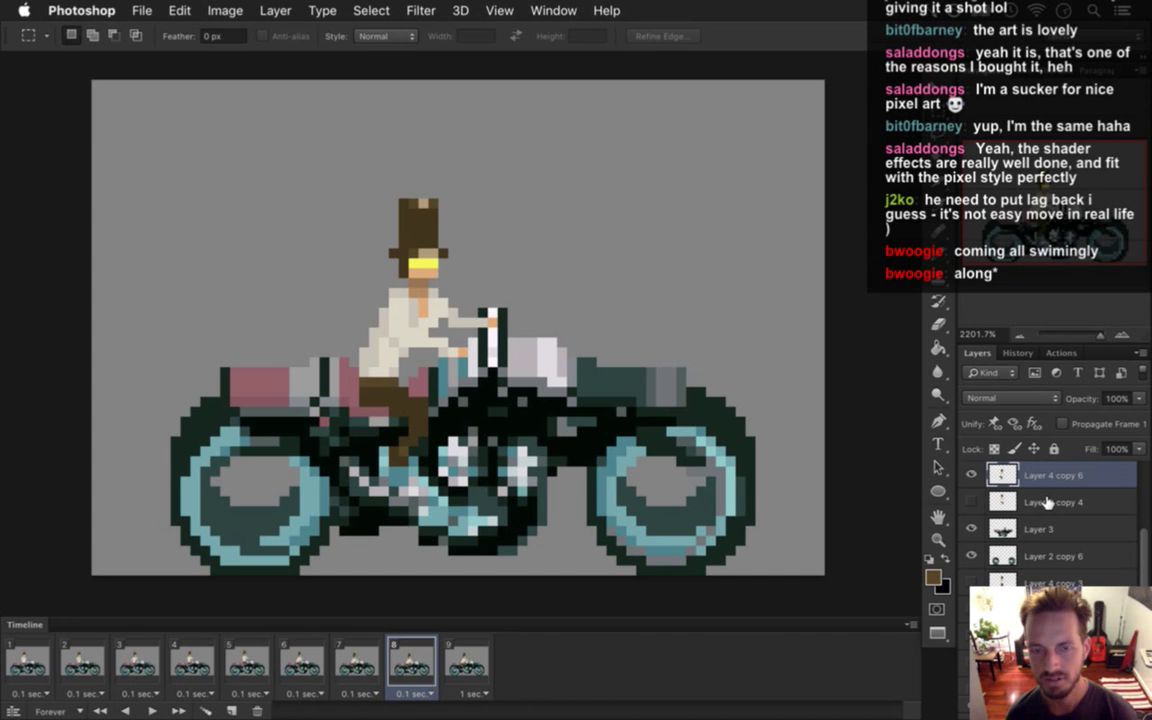
{"action": "left_click", "coordinate": [463, 662]}
{"action": "left_click", "coordinate": [411, 662]}
{"action": "left_click", "coordinate": [357, 662]}
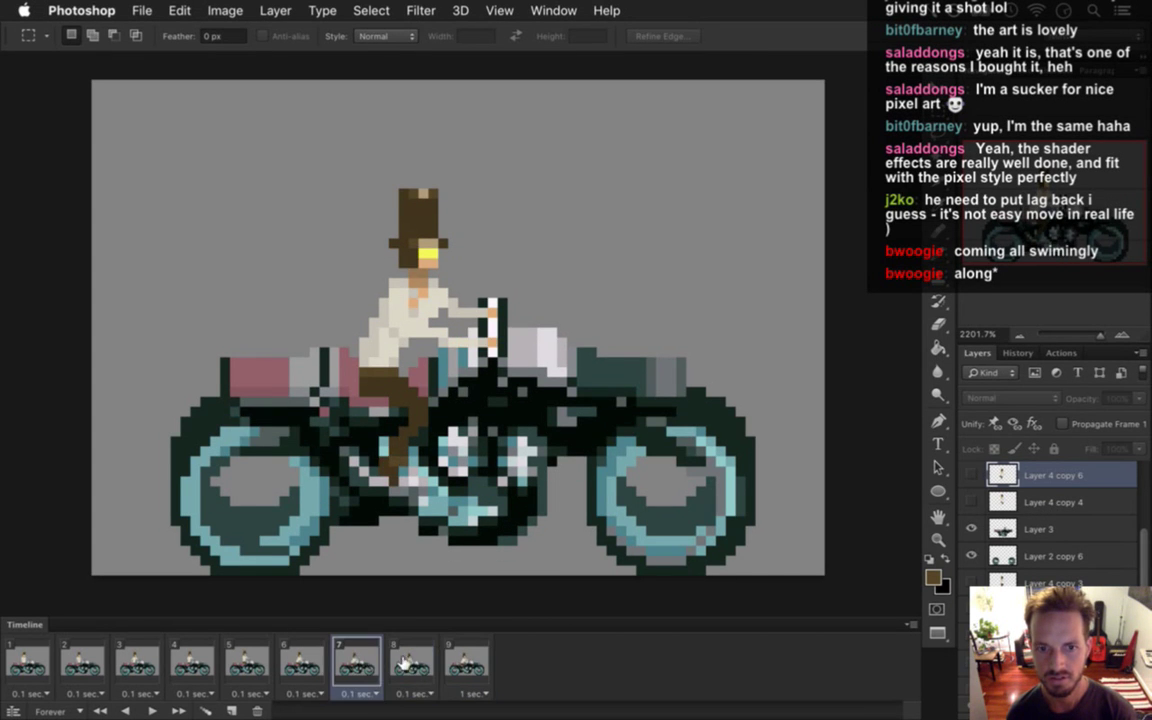
{"action": "left_click", "coordinate": [405, 662]}
{"action": "scroll", "coordinate": [1148, 537], "scroll_direction": "up", "scroll_amount": 3}
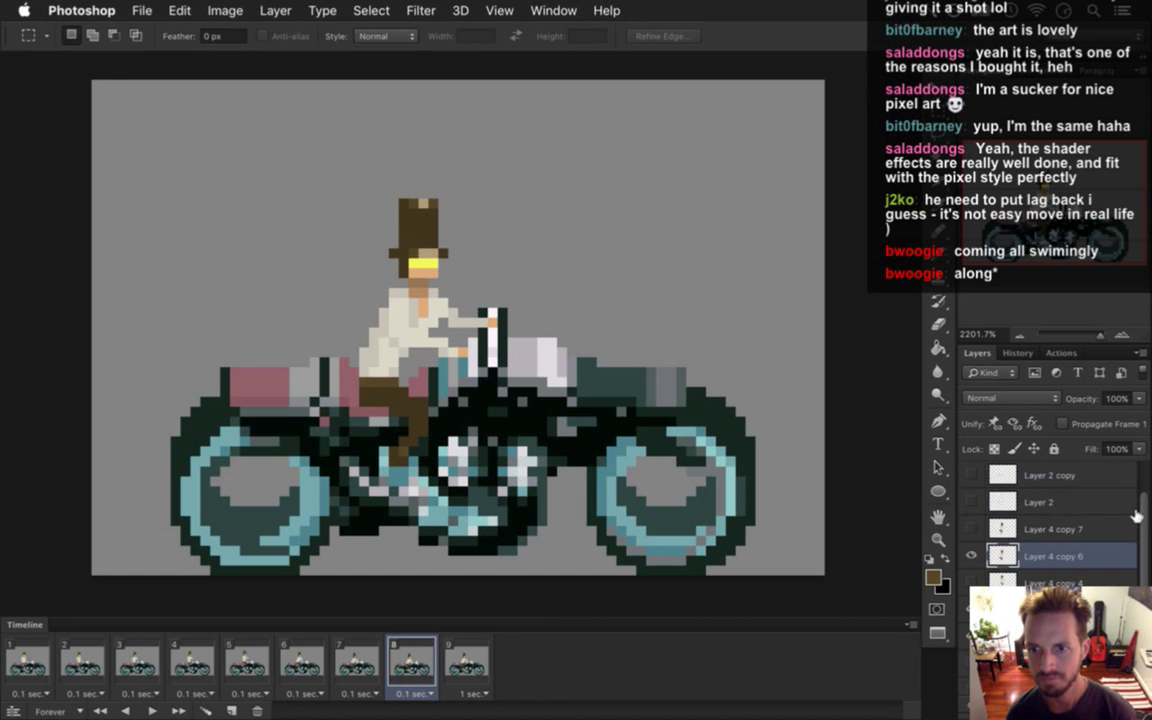
{"action": "left_click", "coordinate": [357, 660]}
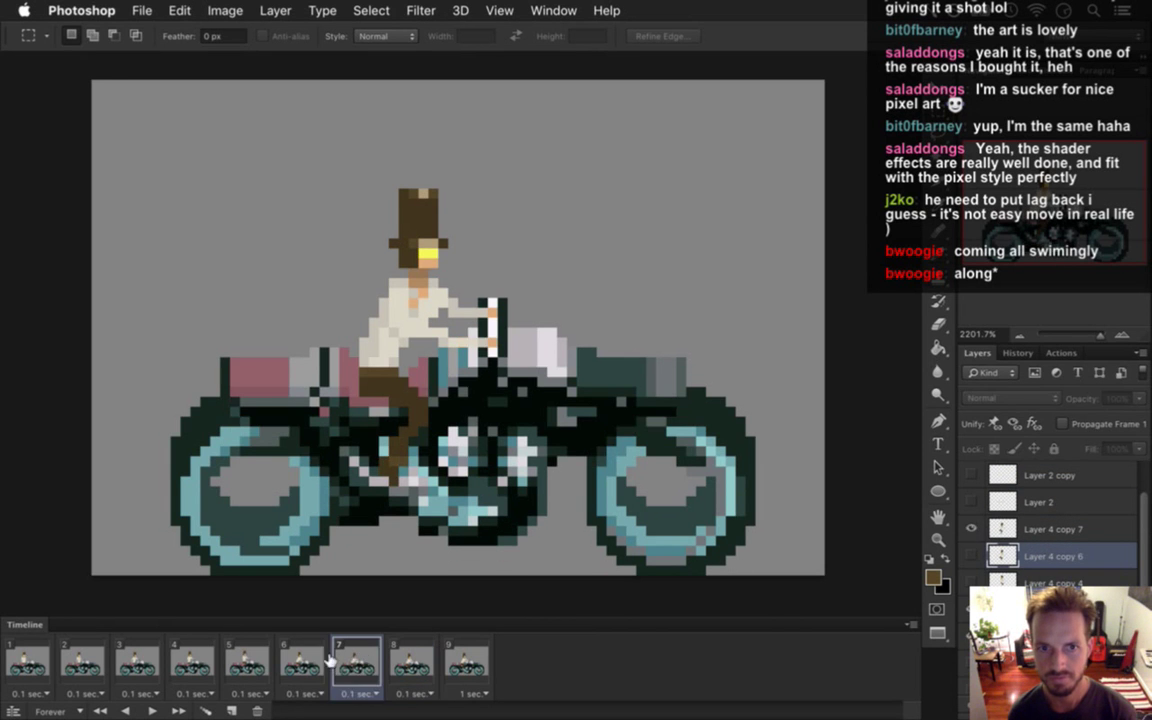
{"action": "left_click", "coordinate": [314, 656]}
{"action": "left_click", "coordinate": [345, 660]}
{"action": "left_click", "coordinate": [413, 663]}
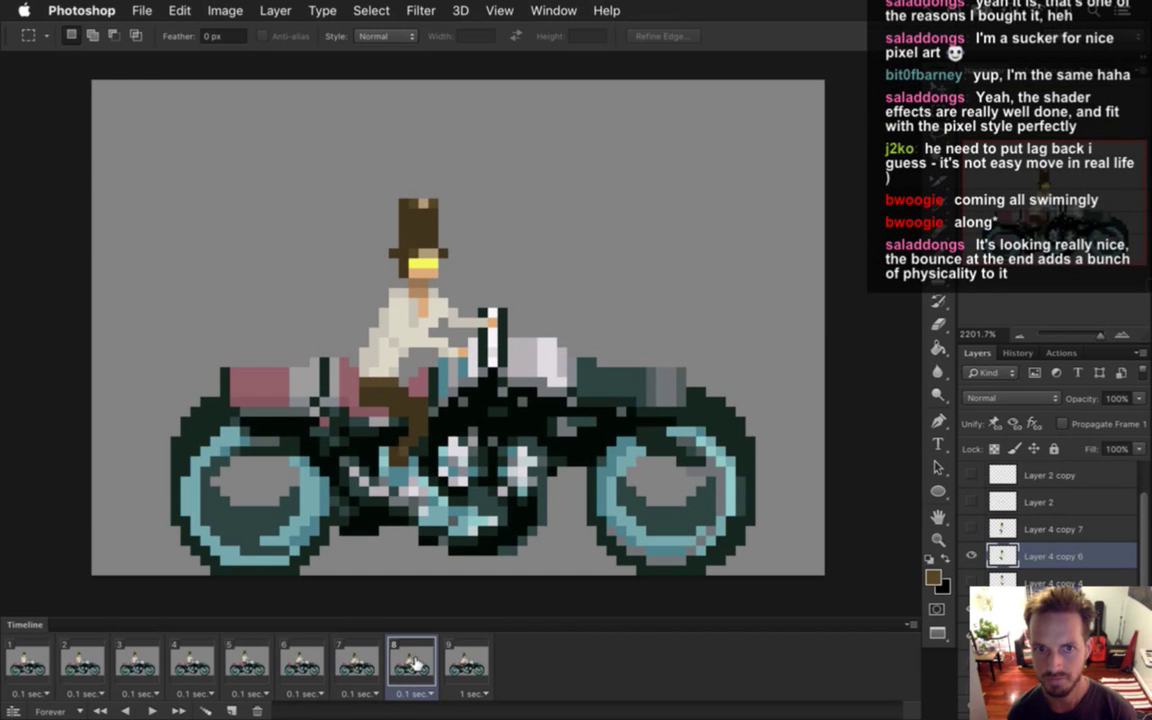
{"action": "left_click", "coordinate": [360, 662]}
{"action": "left_click", "coordinate": [413, 663]}
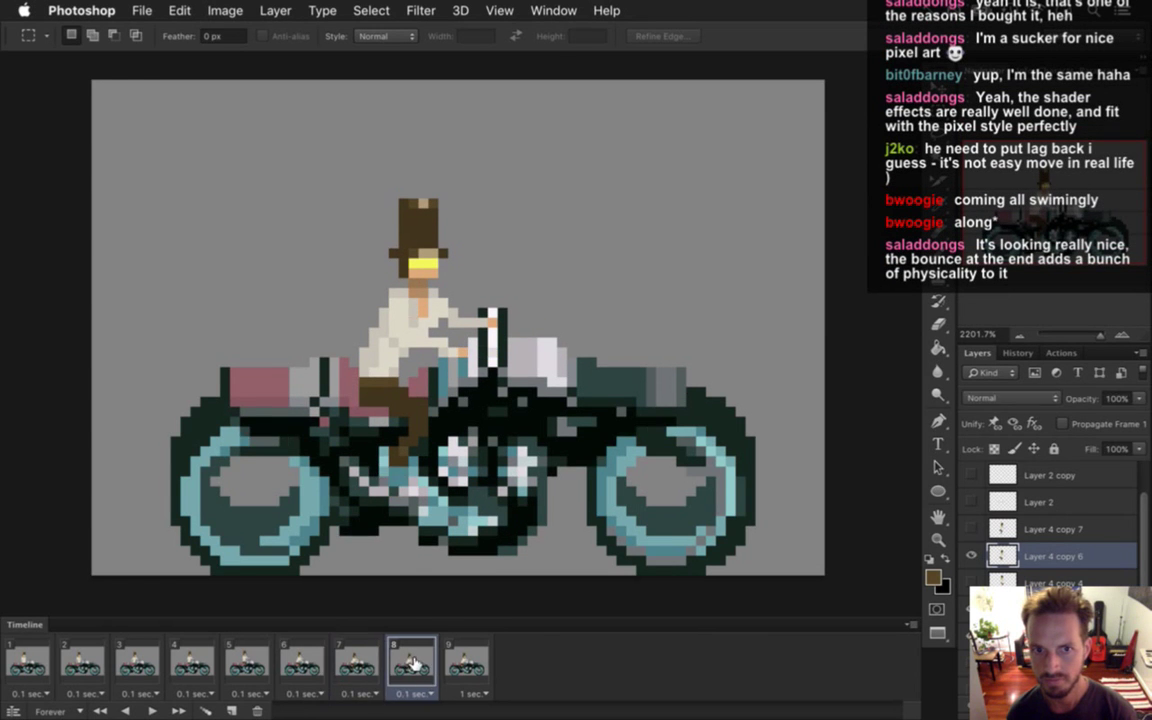
{"action": "left_click", "coordinate": [358, 662]}
{"action": "left_click", "coordinate": [414, 663]}
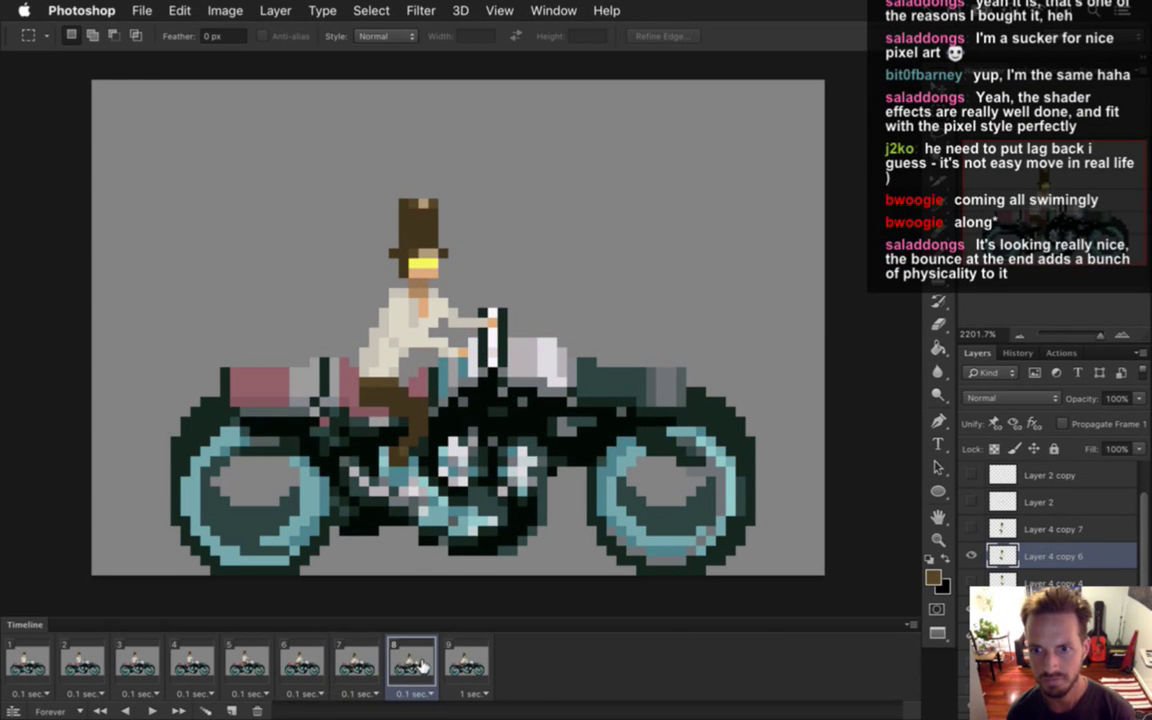
{"action": "left_click", "coordinate": [358, 662]}
{"action": "left_click", "coordinate": [413, 663]}
{"action": "left_click", "coordinate": [342, 662]}
{"action": "left_click", "coordinate": [302, 662]}
{"action": "left_click", "coordinate": [340, 662]}
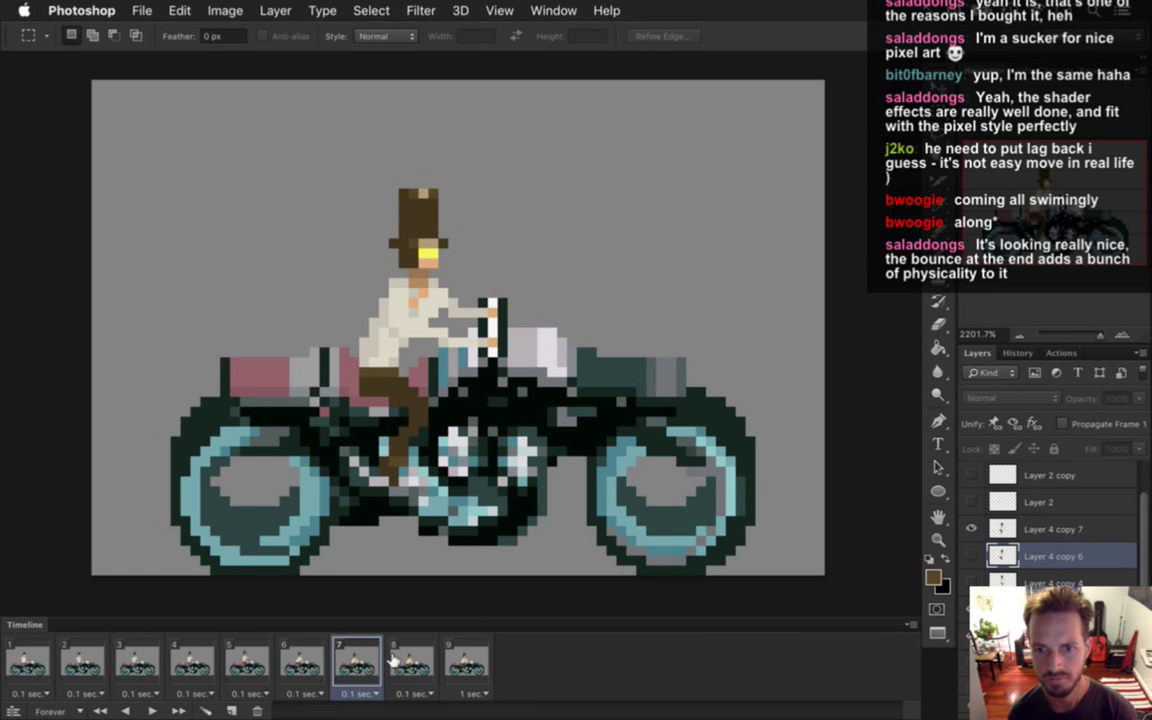
{"action": "left_click", "coordinate": [410, 662]}
{"action": "left_click", "coordinate": [372, 660]}
{"action": "left_click", "coordinate": [426, 655]}
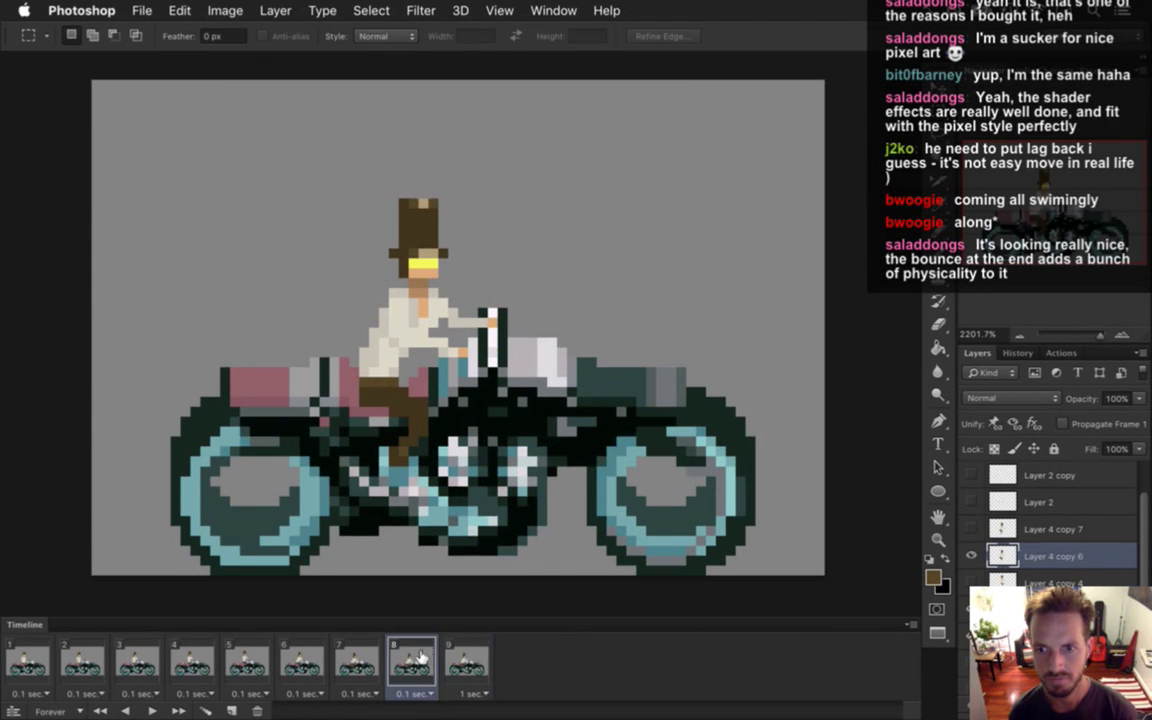
{"action": "key", "text": "super+j"}
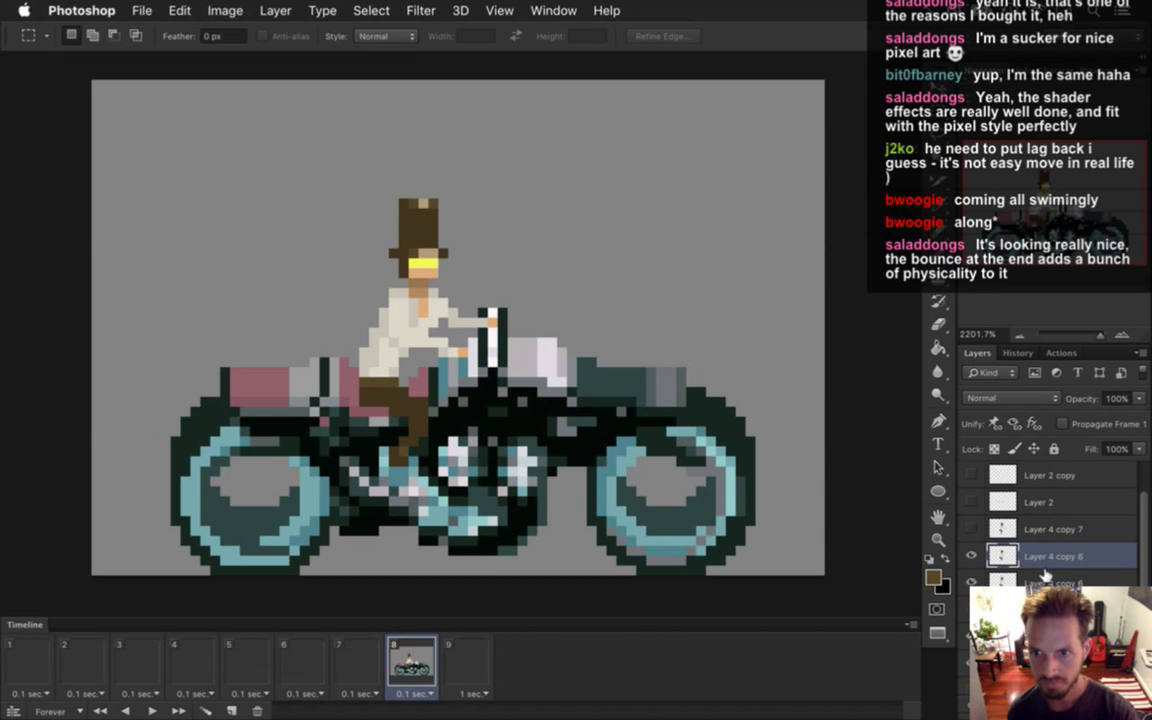
{"action": "left_click_drag", "start_coordinate": [1008, 545], "coordinate": [1006, 522]}
{"action": "left_click", "coordinate": [467, 655]}
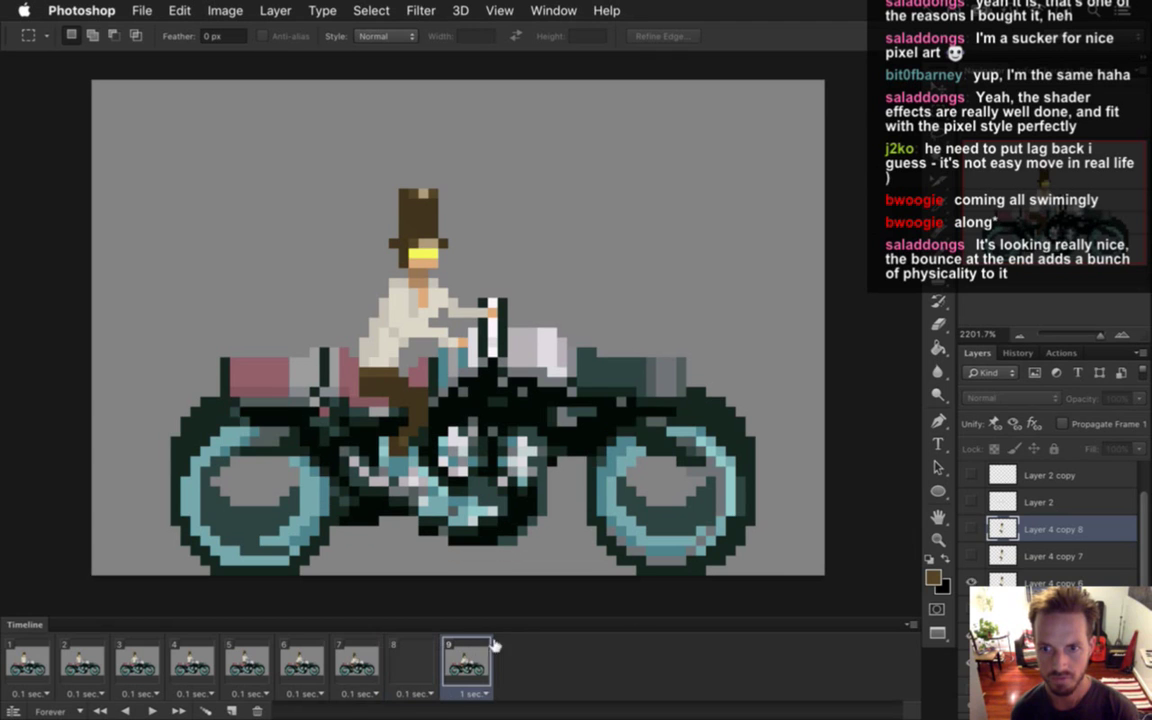
{"action": "left_click", "coordinate": [971, 529]}
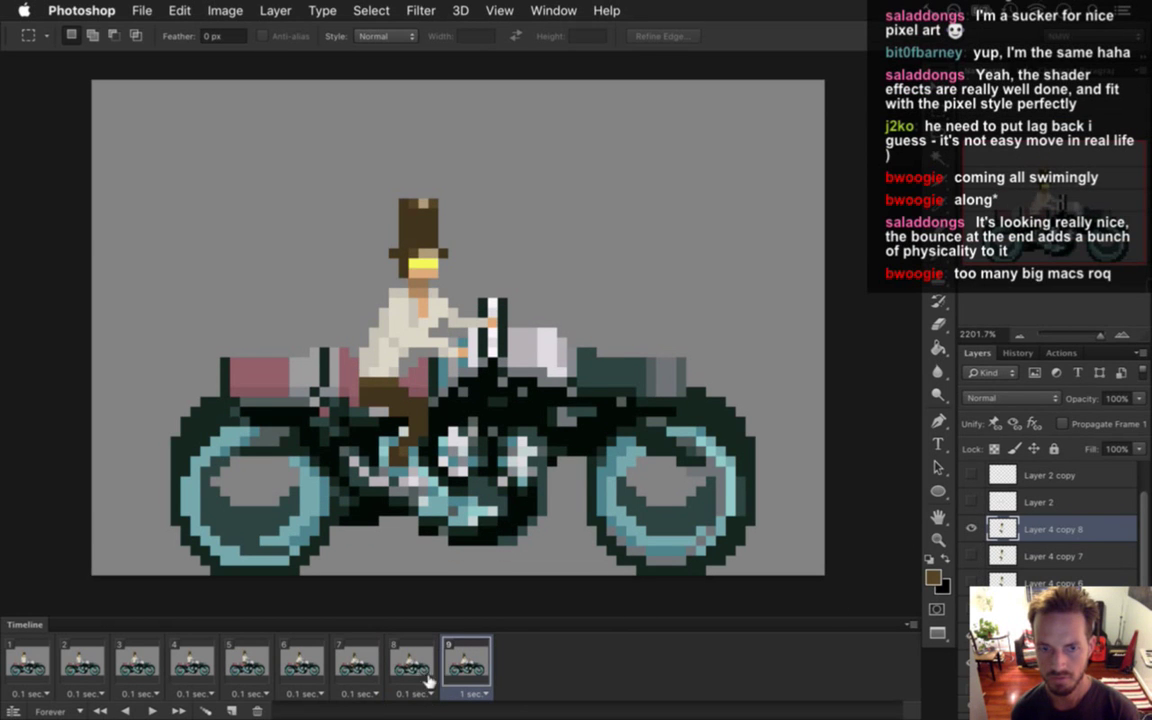
{"action": "left_click", "coordinate": [357, 662]}
{"action": "left_click", "coordinate": [430, 672]}
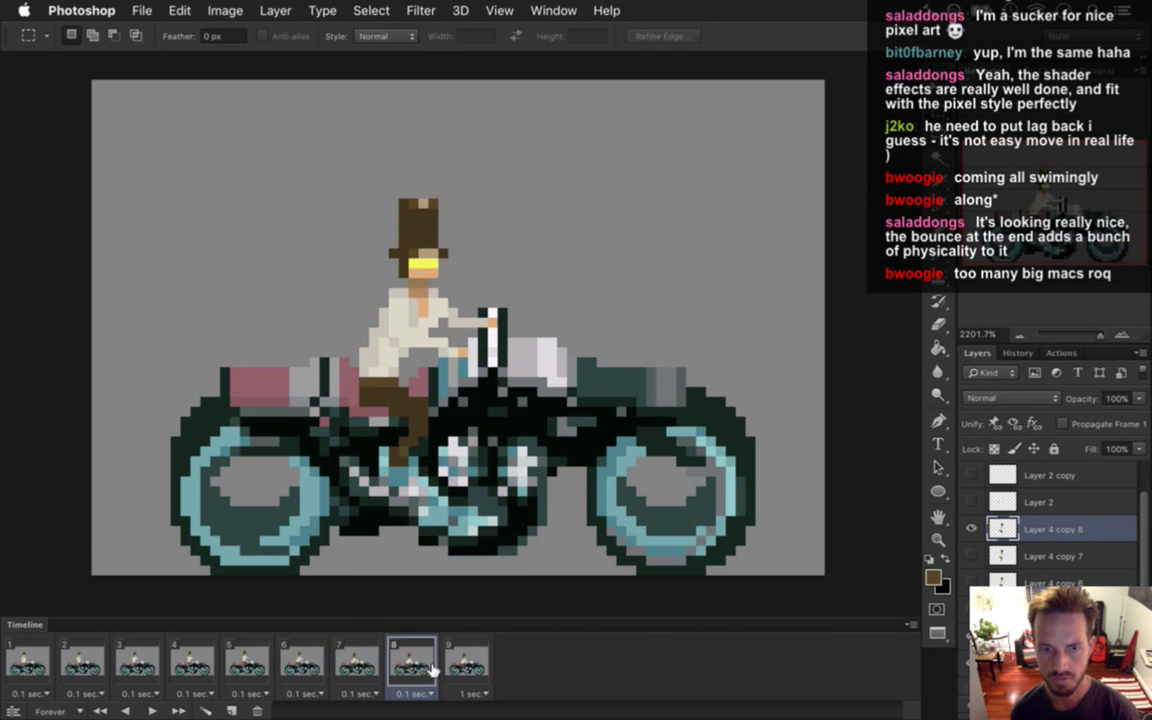
{"action": "left_click", "coordinate": [466, 662]}
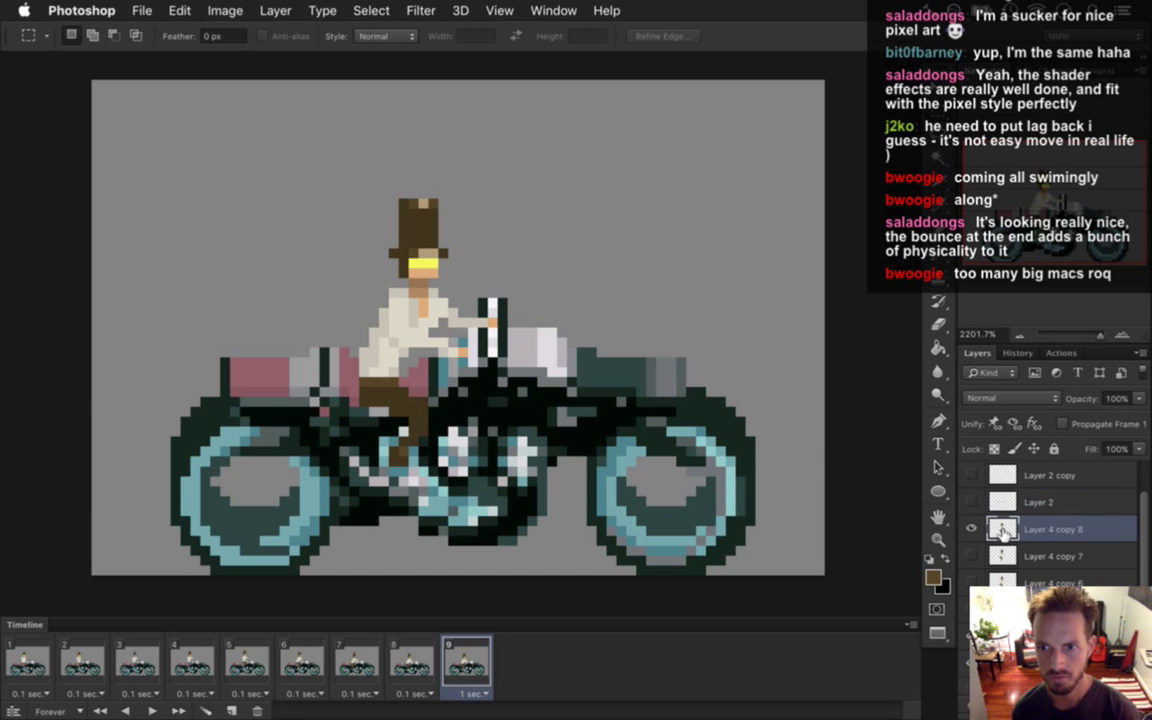
{"action": "key", "text": "v"}
{"action": "key", "text": "Up"}
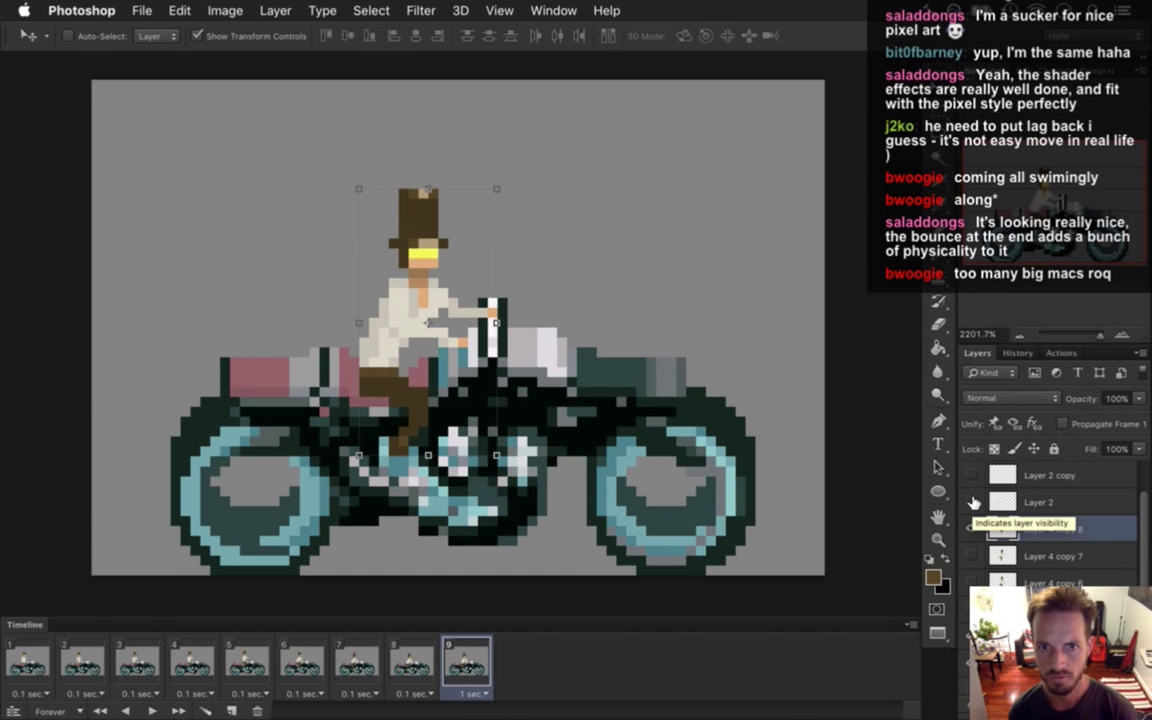
{"action": "key", "text": "m"}
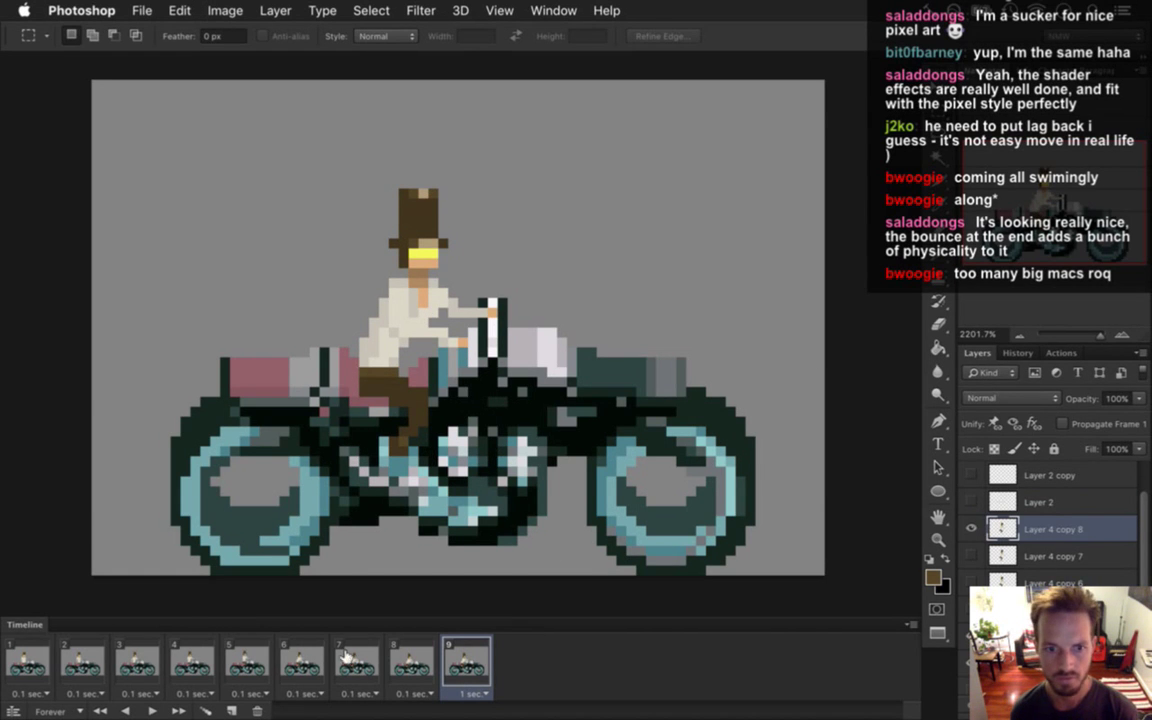
{"action": "left_click", "coordinate": [302, 660]}
{"action": "left_click", "coordinate": [366, 660]}
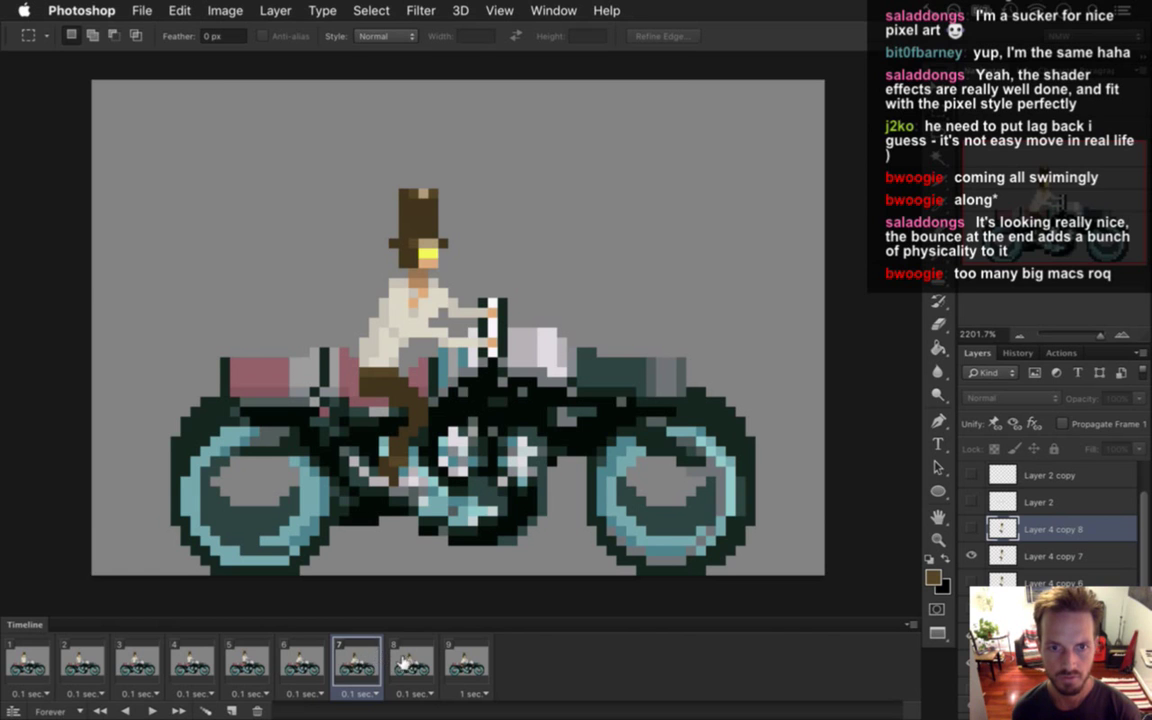
{"action": "left_click", "coordinate": [408, 660]}
{"action": "left_click", "coordinate": [463, 657]}
{"action": "left_click", "coordinate": [411, 660]}
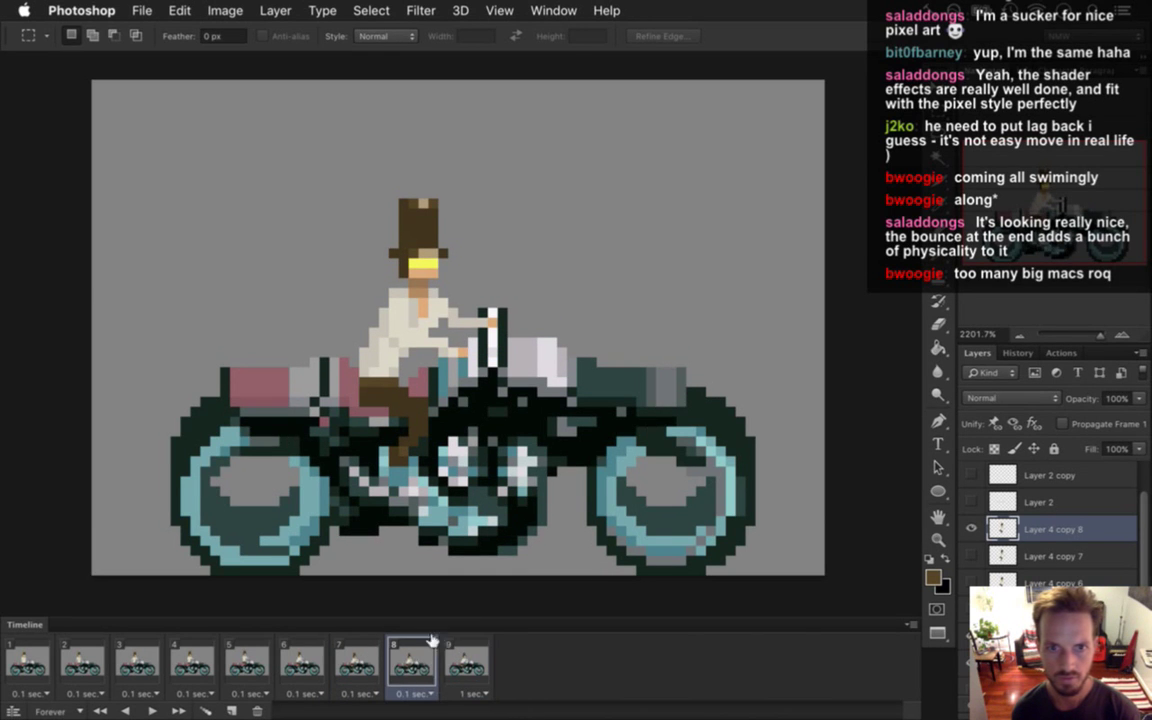
{"action": "key", "text": "i"}
{"action": "left_click", "coordinate": [412, 292]}
{"action": "key", "text": "b"}
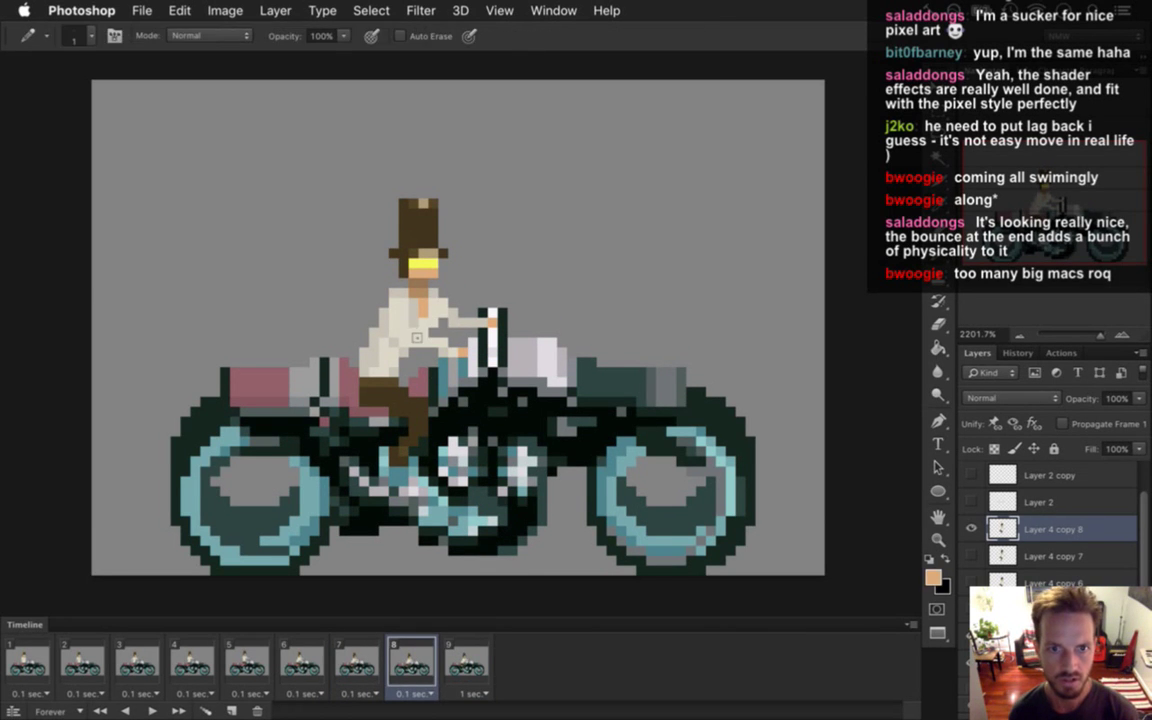
{"action": "key", "text": "i"}
{"action": "left_click", "coordinate": [424, 333]}
{"action": "key", "text": "b"}
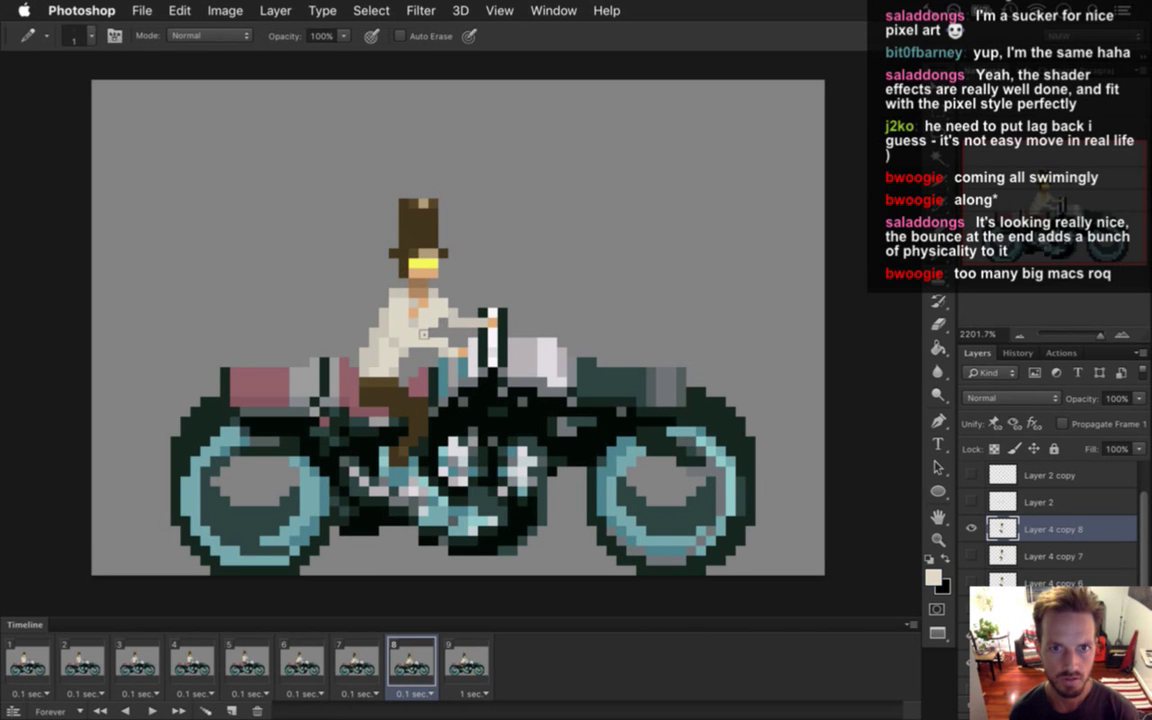
{"action": "key", "text": "i"}
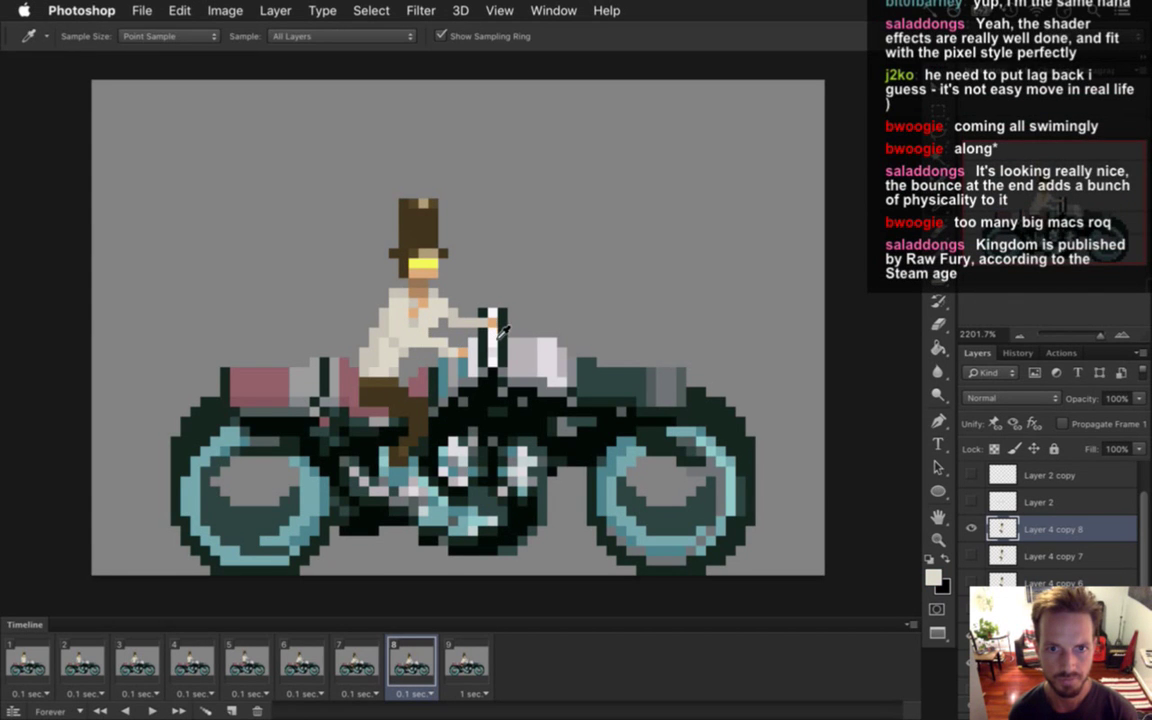
{"action": "left_click", "coordinate": [408, 272]}
{"action": "key", "text": "b"}
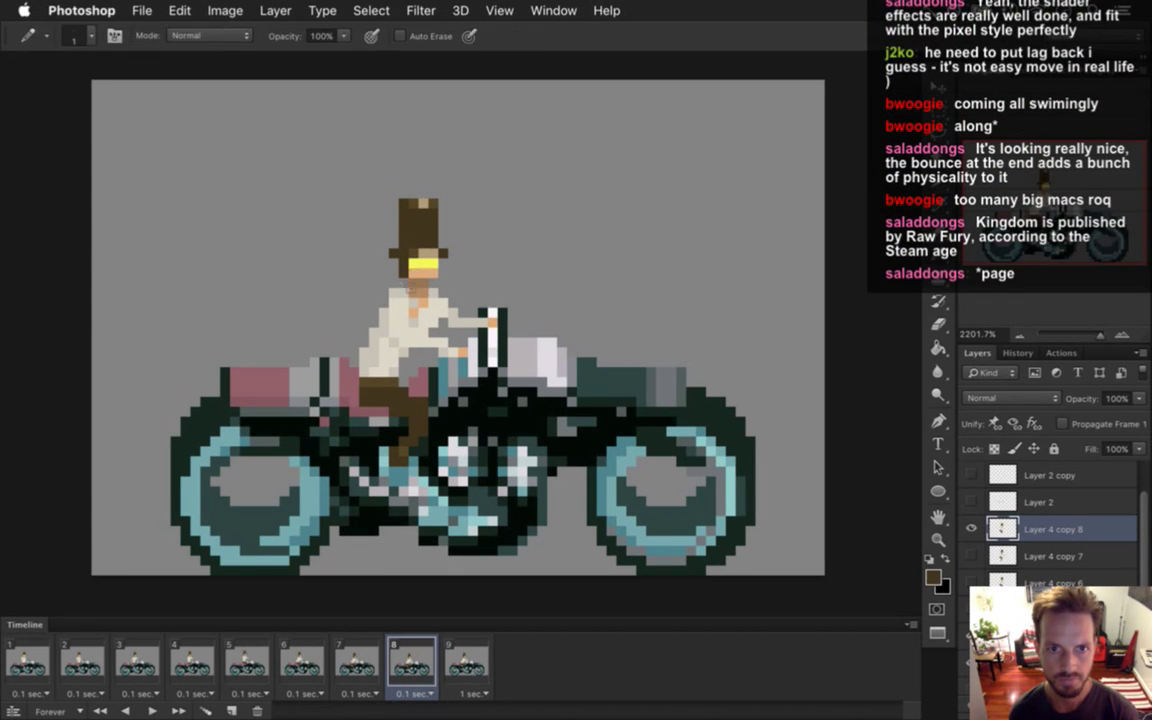
{"action": "left_click", "coordinate": [365, 655]}
{"action": "left_click", "coordinate": [408, 655]}
{"action": "left_click", "coordinate": [449, 655]}
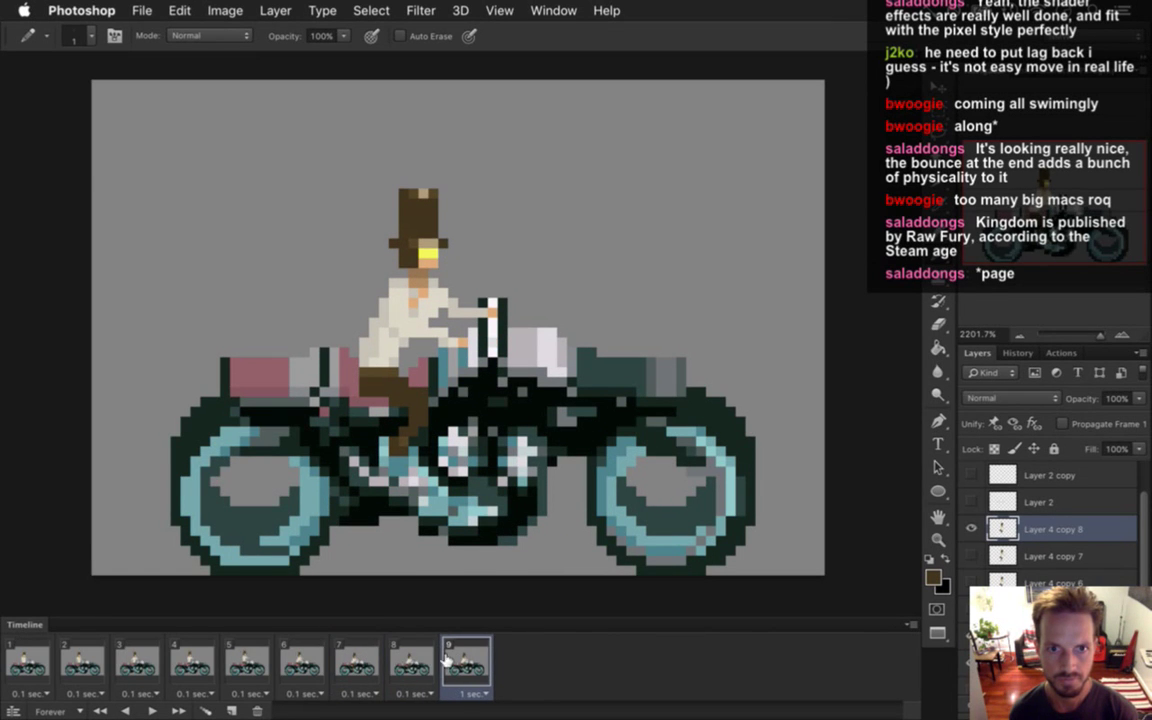
{"action": "left_click", "coordinate": [357, 658]}
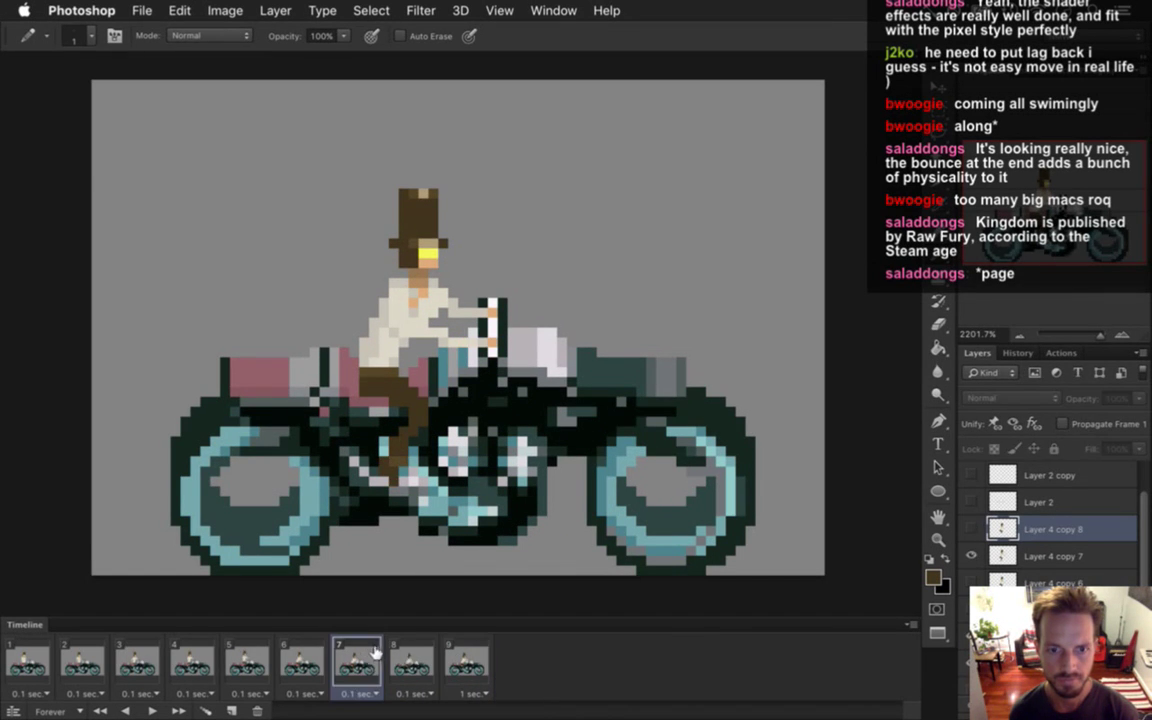
{"action": "left_click", "coordinate": [409, 658]}
{"action": "left_click", "coordinate": [466, 655]}
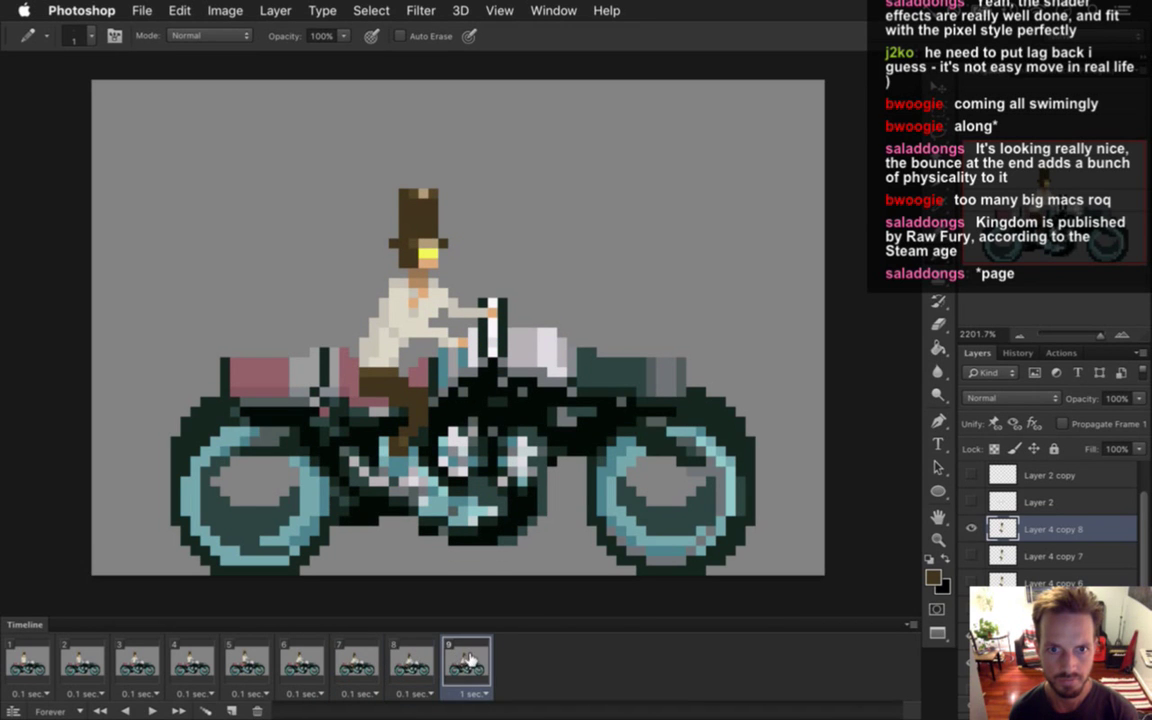
{"action": "left_click", "coordinate": [400, 652]}
{"action": "left_click", "coordinate": [350, 652]}
{"action": "left_click", "coordinate": [313, 643]}
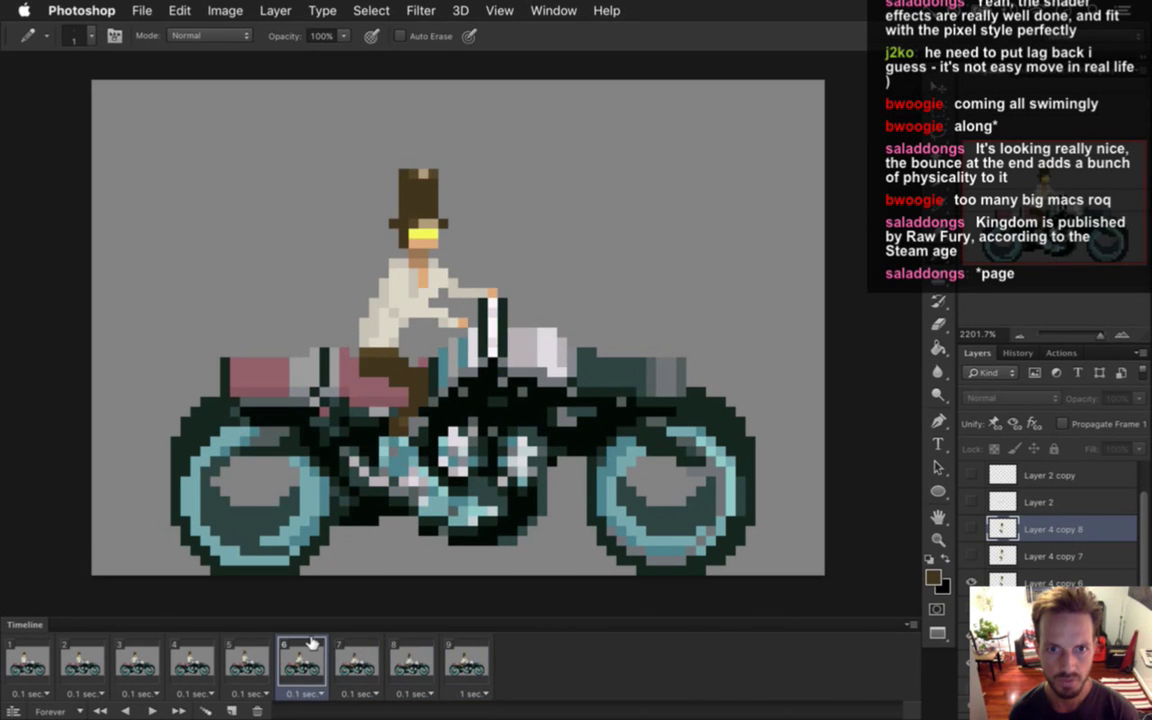
{"action": "left_click", "coordinate": [247, 655]}
{"action": "left_click", "coordinate": [302, 655]}
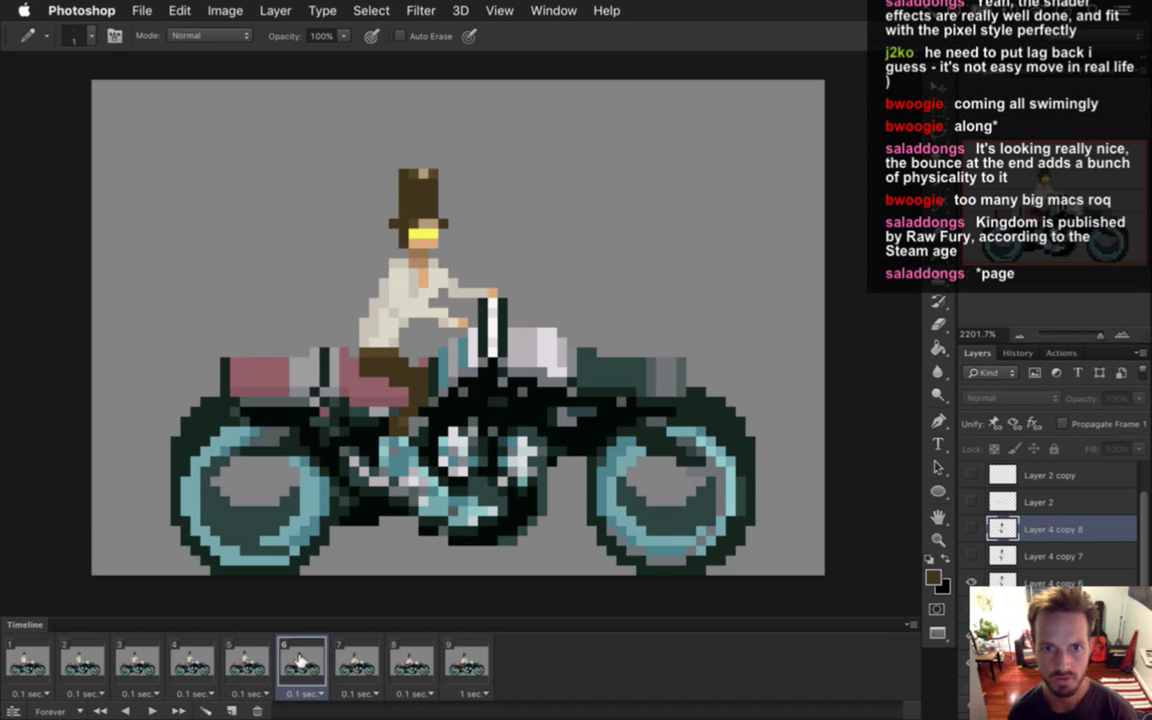
{"action": "left_click", "coordinate": [357, 657]}
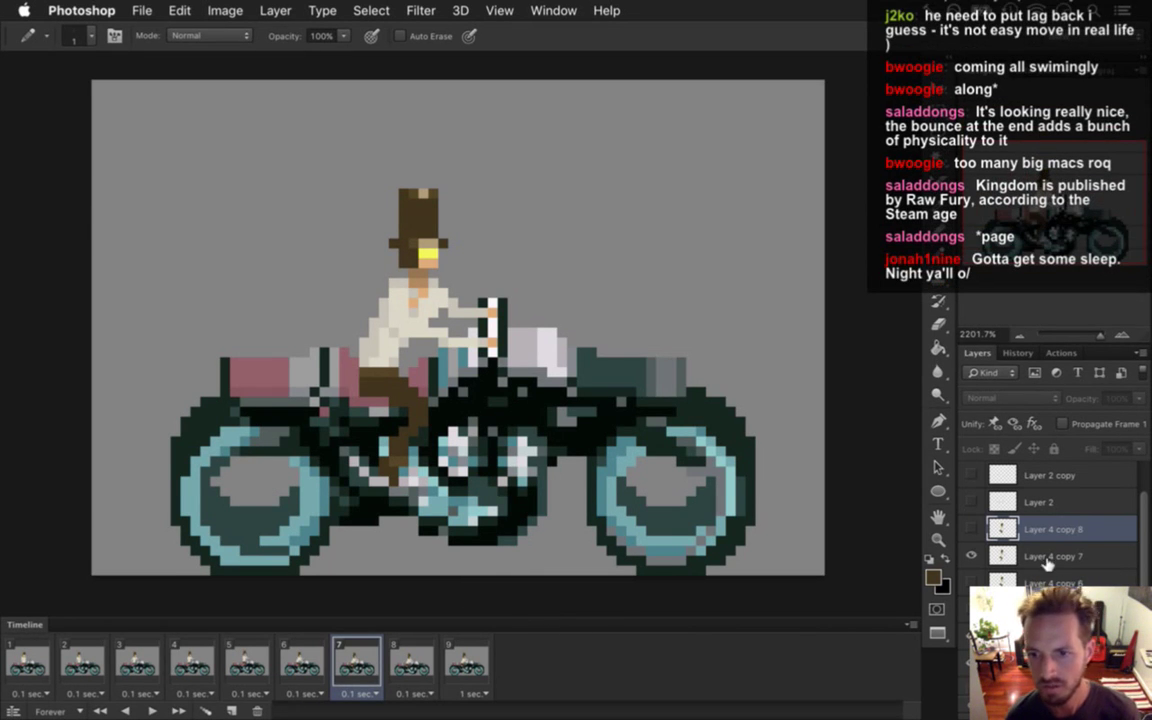
Compare the rider poses across frames 6, 7 and 8.
{"action": "left_click", "coordinate": [402, 662]}
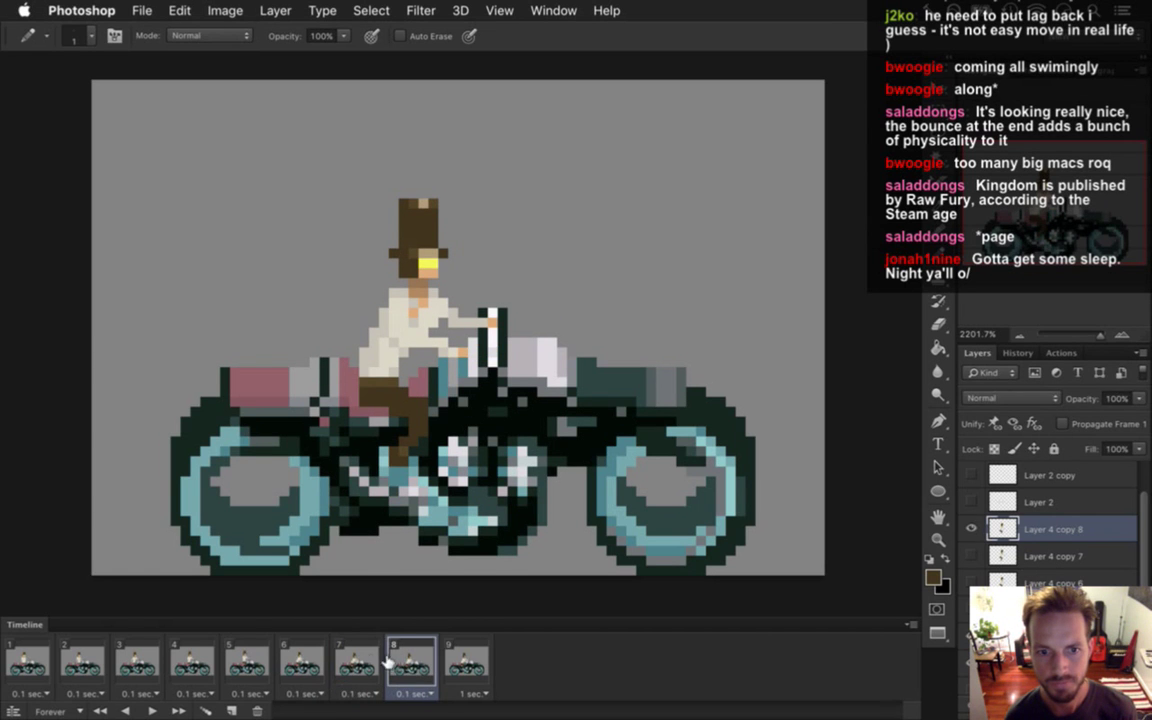
{"action": "left_click", "coordinate": [360, 662]}
{"action": "left_click", "coordinate": [425, 652]}
{"action": "left_click", "coordinate": [358, 662]}
{"action": "left_click", "coordinate": [405, 662]}
{"action": "left_click", "coordinate": [362, 665]}
{"action": "left_click", "coordinate": [290, 665]}
{"action": "left_click", "coordinate": [360, 665]}
{"action": "left_click", "coordinate": [410, 665]}
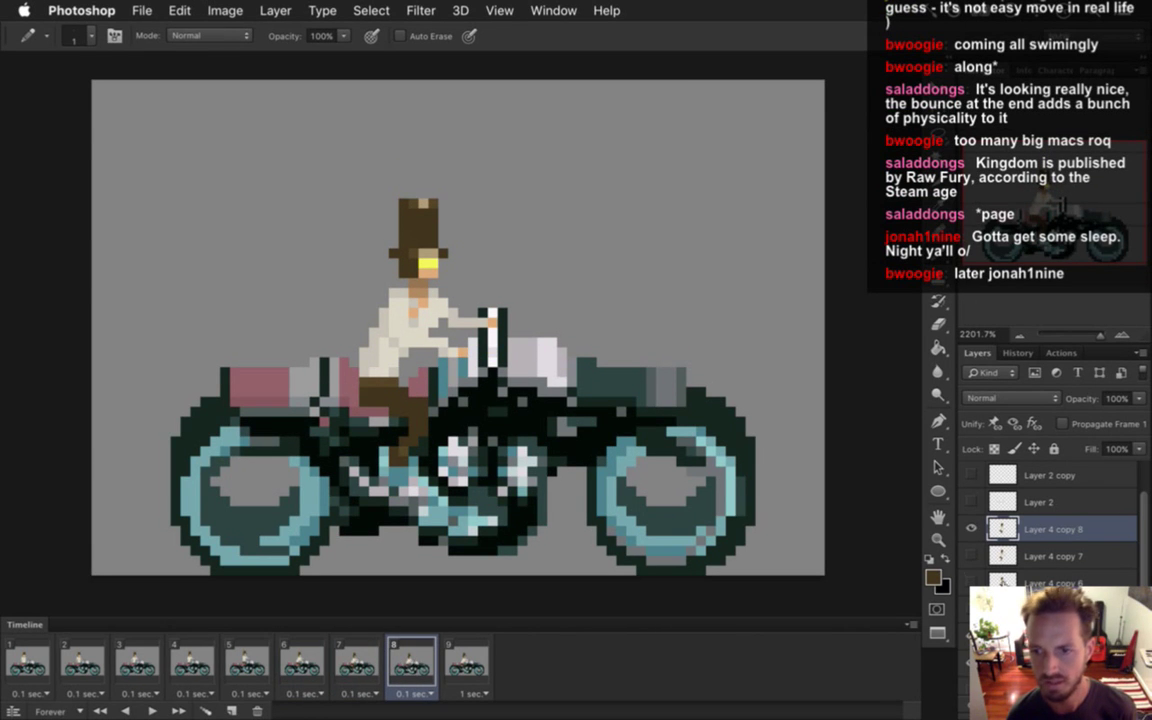
Replace frame 8's rider with a duplicate of frame 7's pose, nudged one pixel down.
{"action": "key", "text": "BackSpace"}
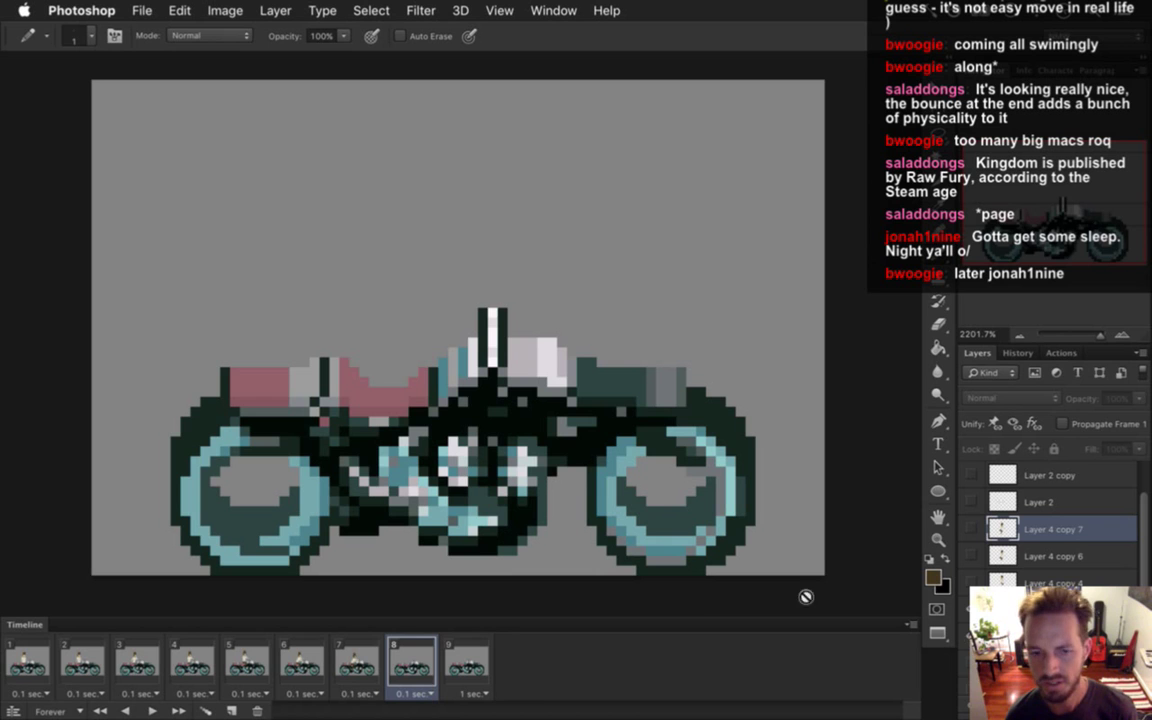
{"action": "left_click", "coordinate": [370, 668]}
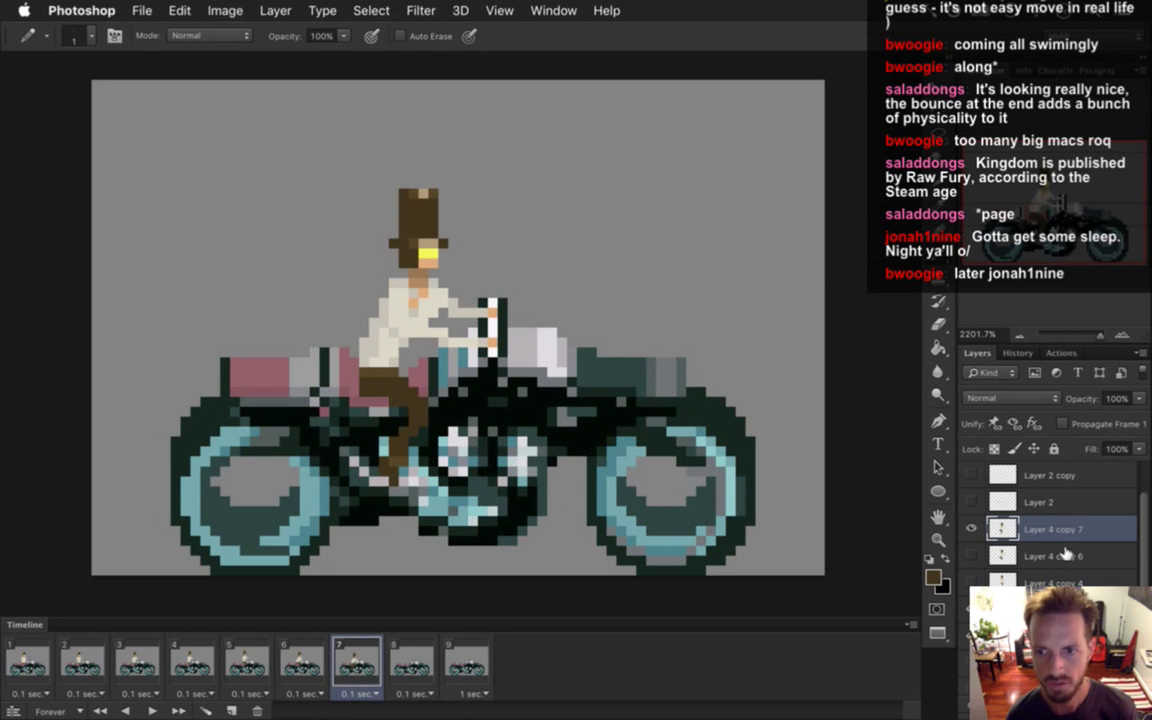
{"action": "key", "text": "super+j"}
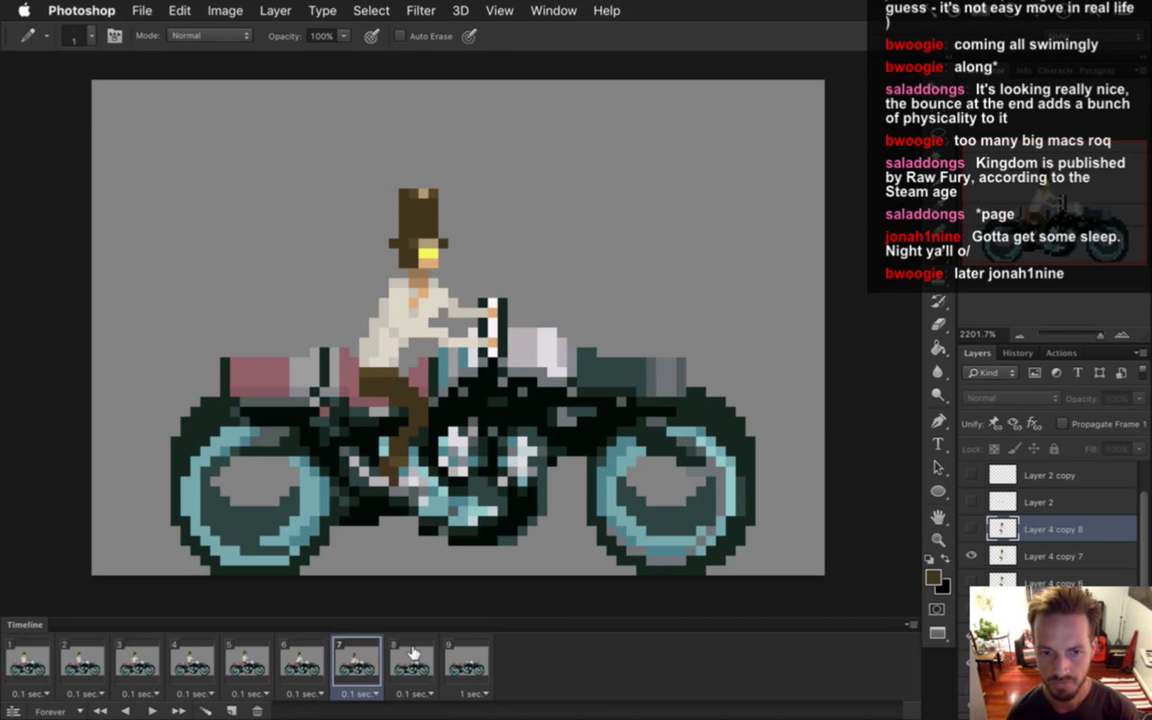
{"action": "left_click", "coordinate": [412, 665]}
{"action": "left_click", "coordinate": [971, 556]}
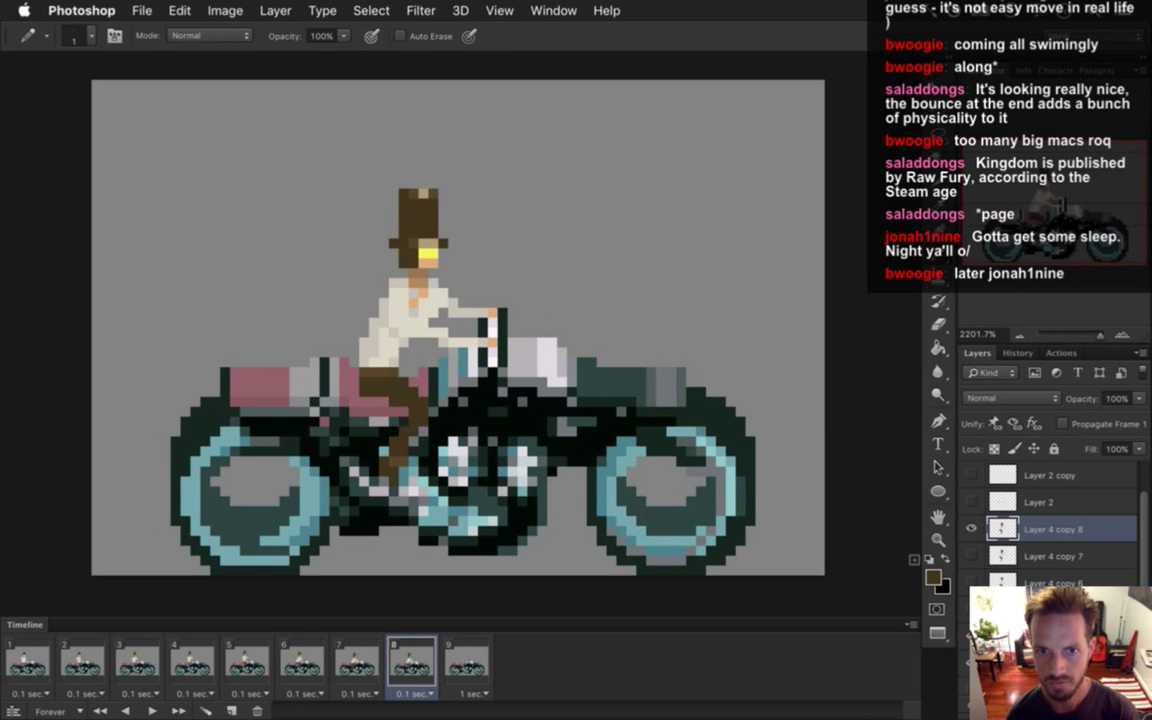
{"action": "left_click", "coordinate": [358, 662]}
{"action": "left_click", "coordinate": [412, 662]}
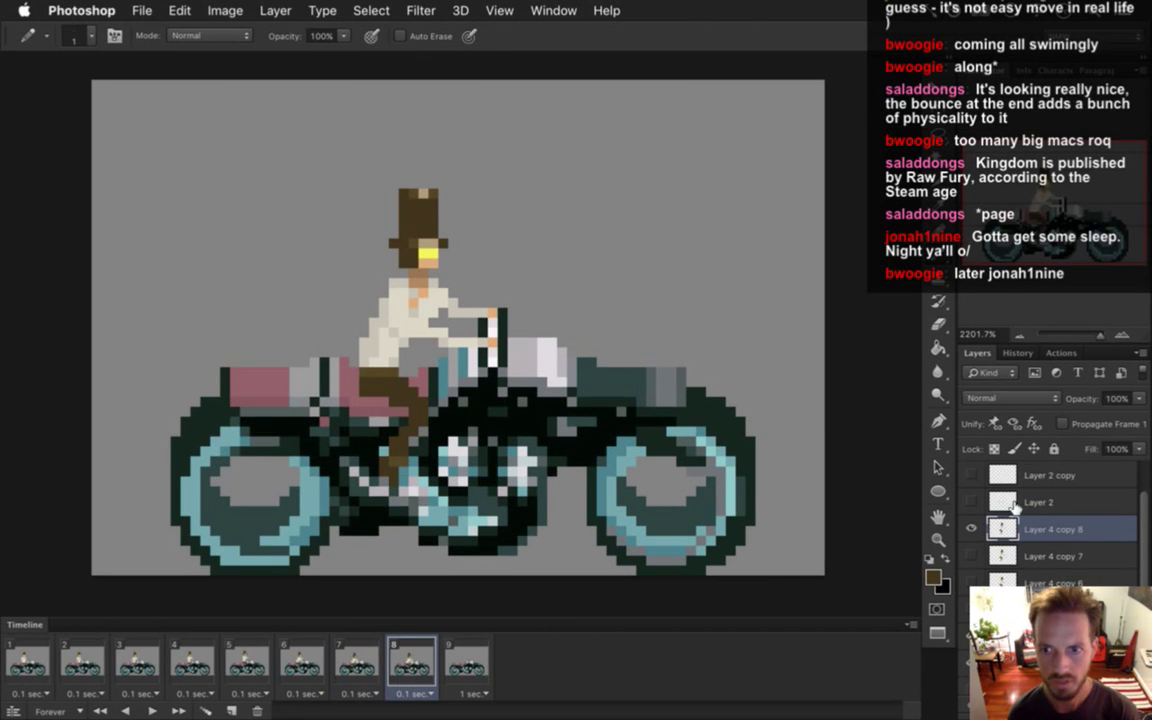
{"action": "left_click", "coordinate": [946, 470]}
{"action": "key", "text": "Down"}
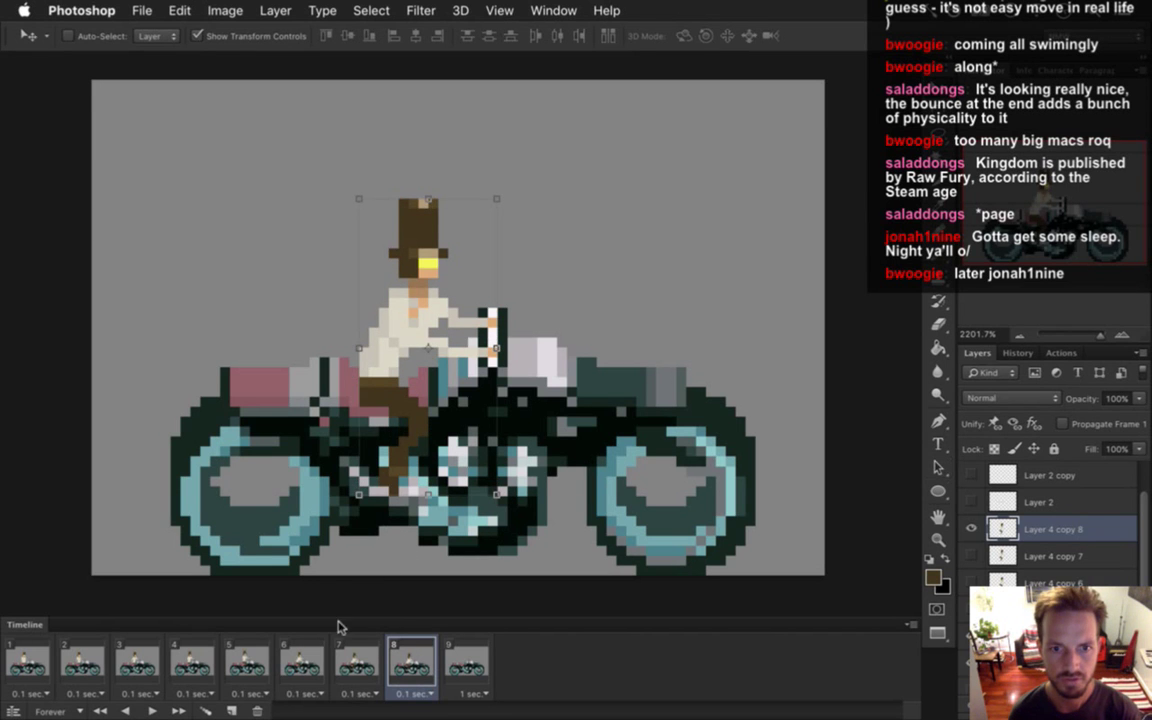
Show the new rider layer on frame 9 and compare frames 8 and 9.
{"action": "left_click", "coordinate": [476, 656]}
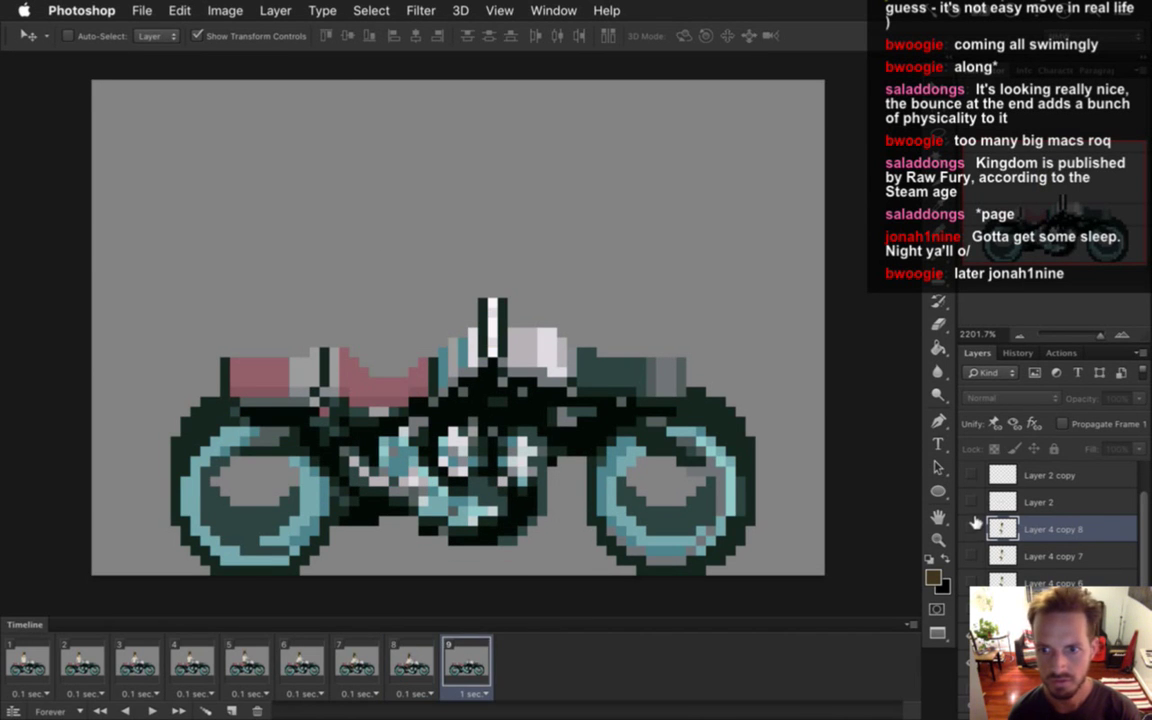
{"action": "left_click", "coordinate": [969, 529]}
{"action": "left_click", "coordinate": [410, 660]}
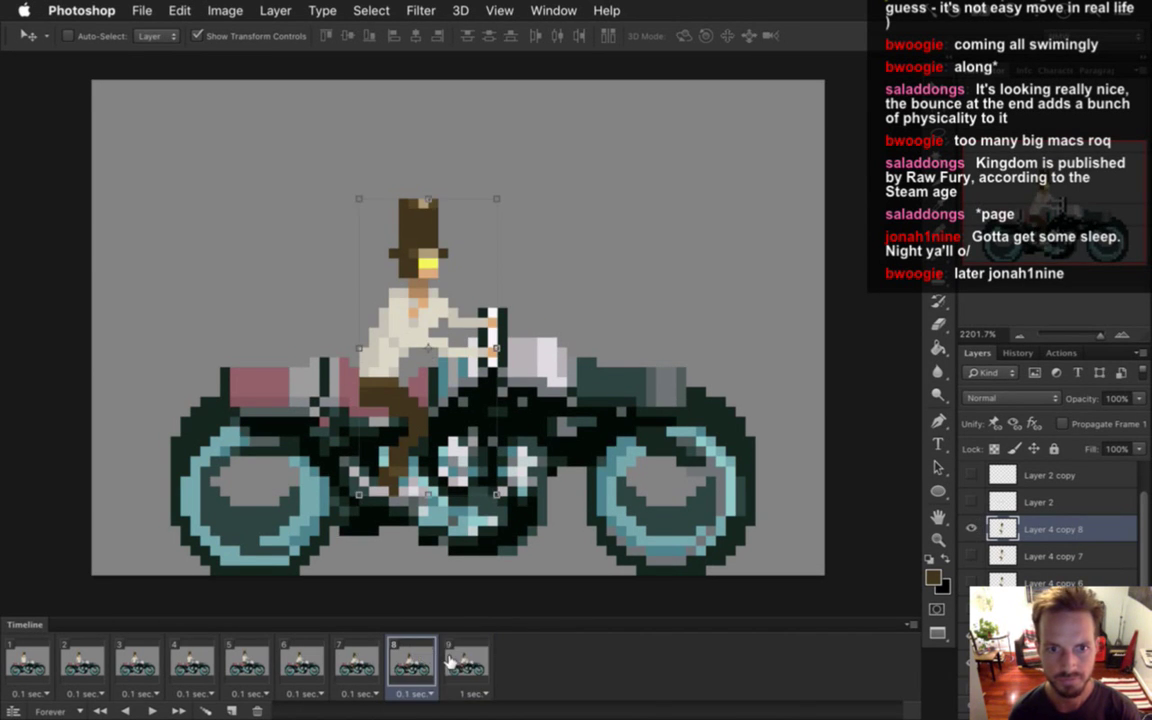
{"action": "left_click", "coordinate": [467, 656]}
{"action": "key", "text": "m"}
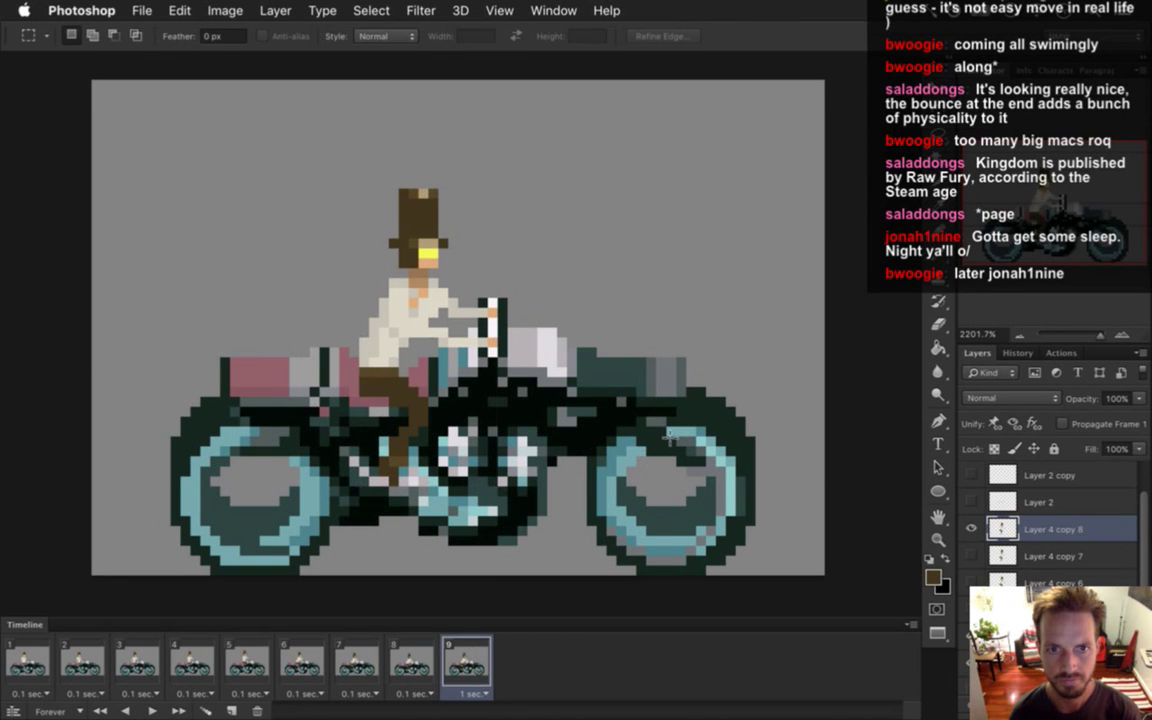
{"action": "left_click", "coordinate": [411, 660]}
{"action": "left_click", "coordinate": [467, 660]}
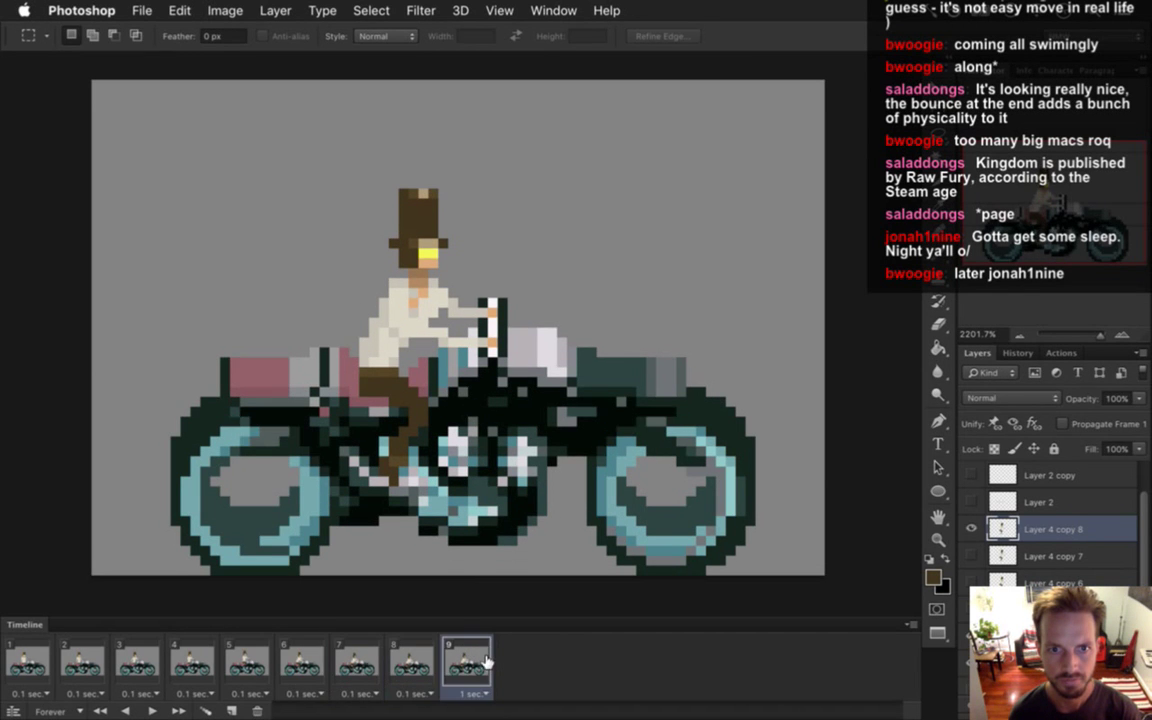
{"action": "left_click", "coordinate": [318, 668]}
Play the animation from frame 1, then build and run the game in Xcode and return.
{"action": "left_click", "coordinate": [30, 660]}
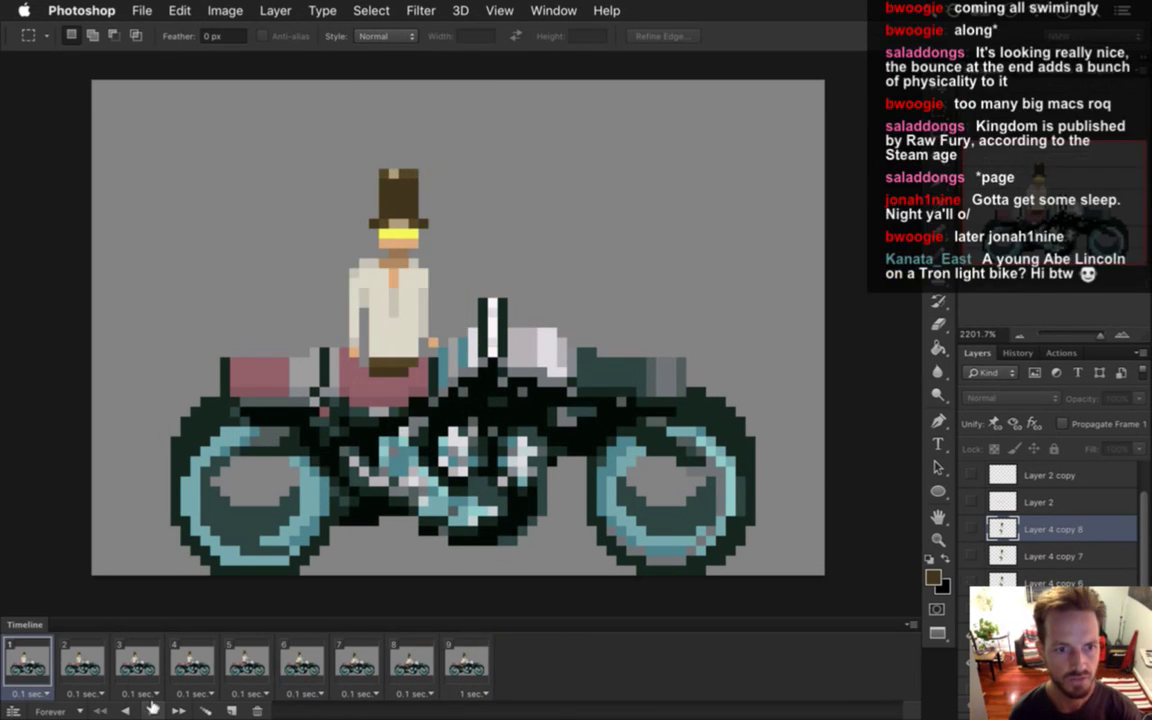
{"action": "left_click", "coordinate": [152, 709]}
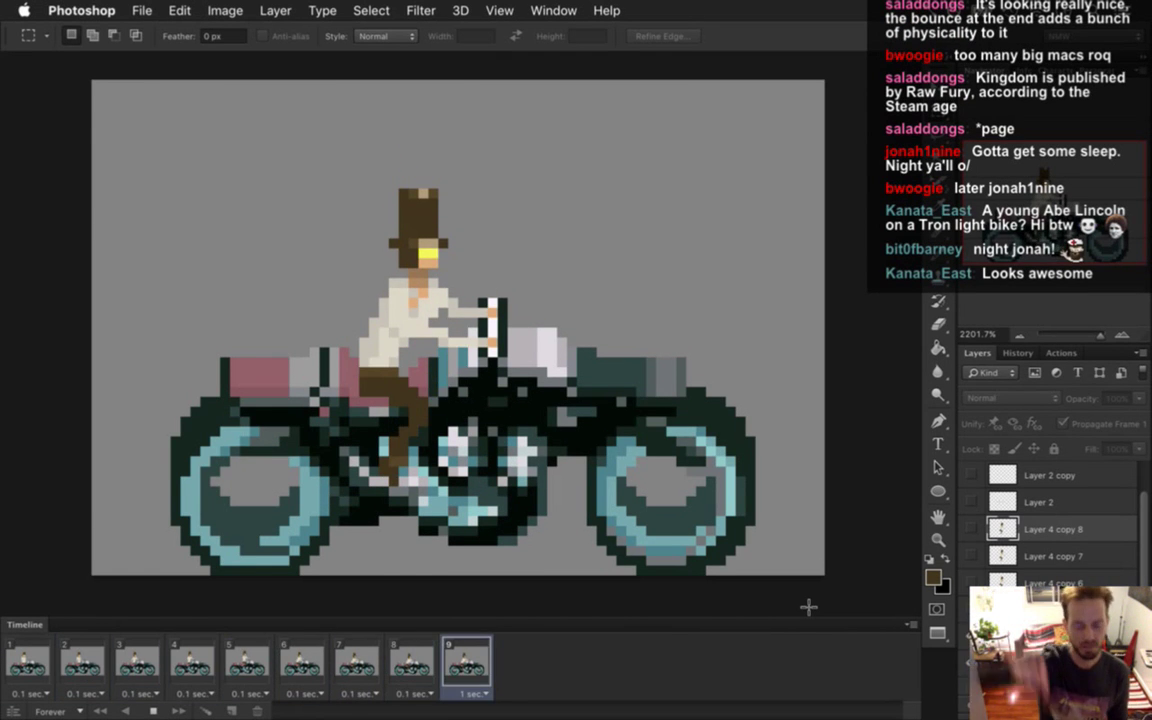
{"action": "key", "text": "super+Tab"}
{"action": "key", "text": "super+r"}
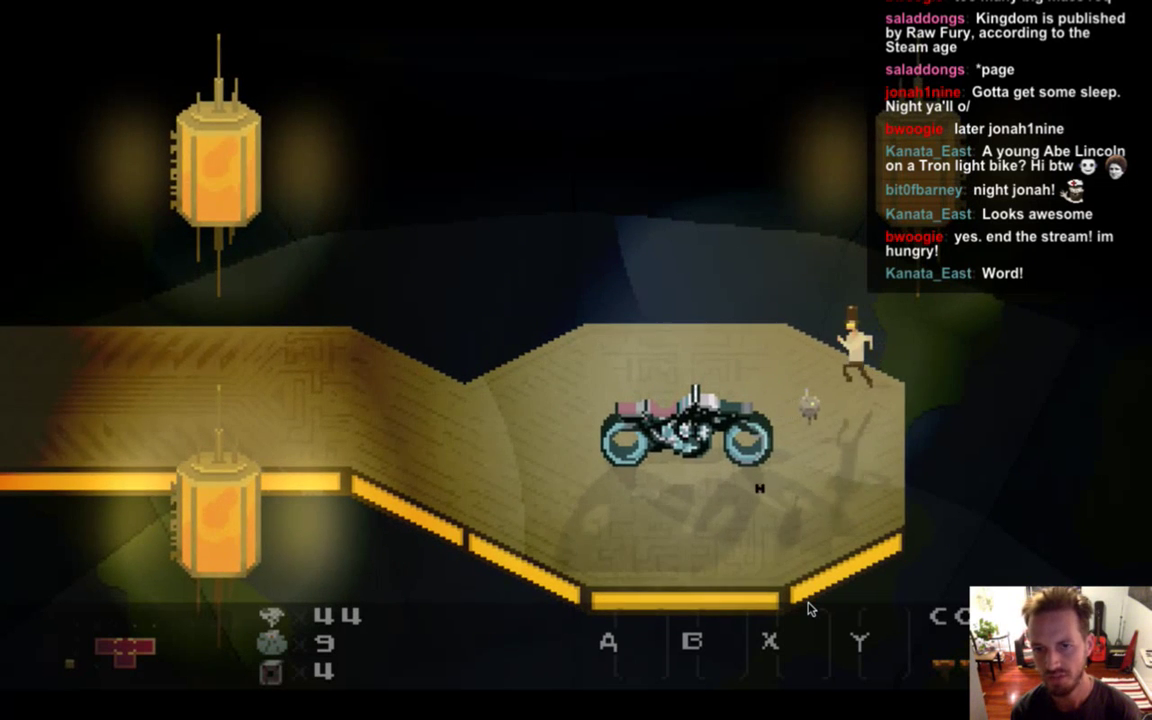
{"action": "key", "text": "super+q"}
{"action": "key", "text": "super+Tab"}
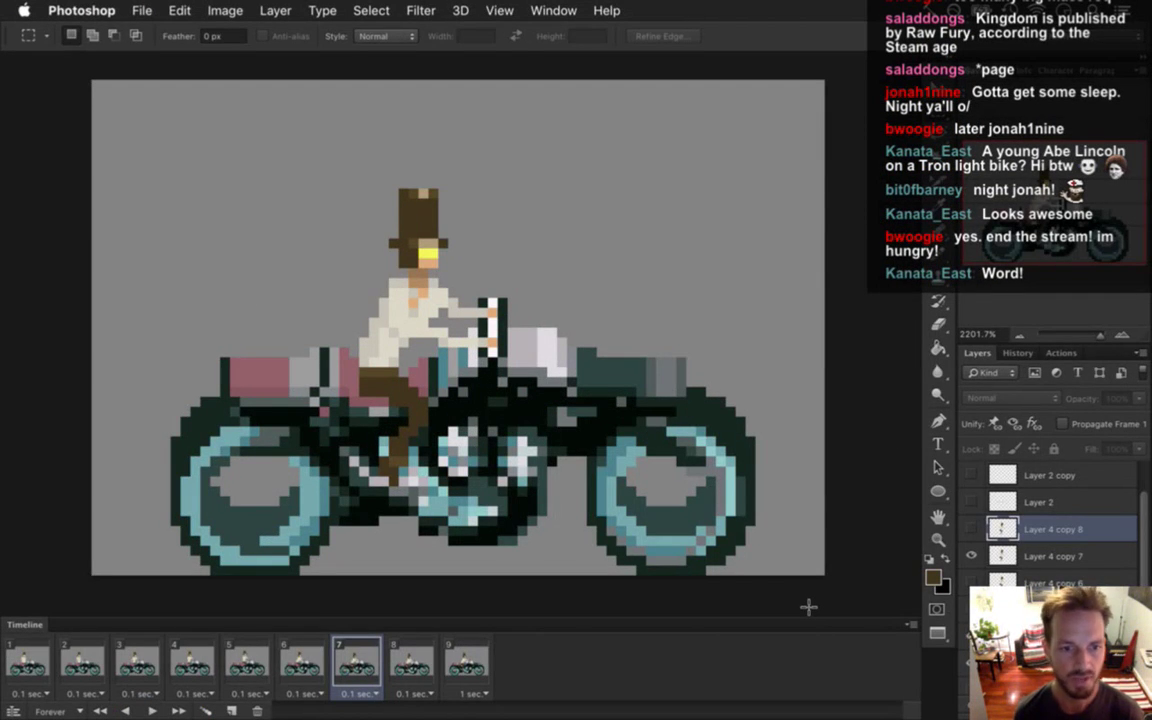
{"action": "key", "text": "space"}
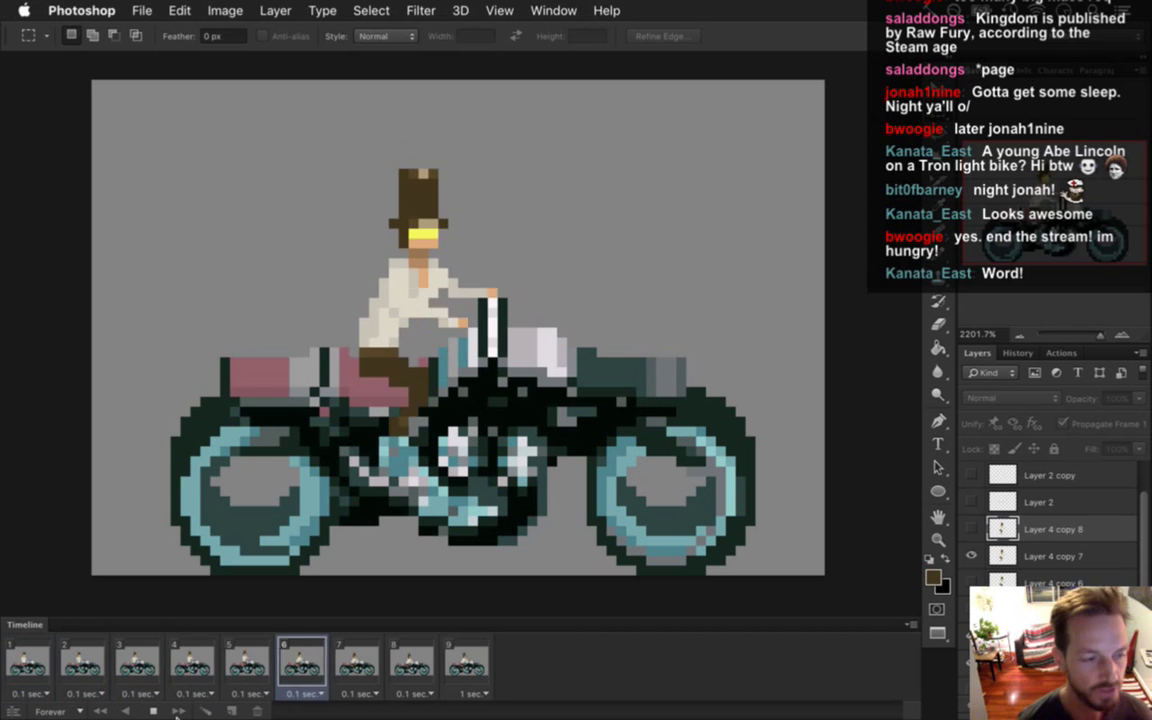
{"action": "left_click", "coordinate": [153, 711]}
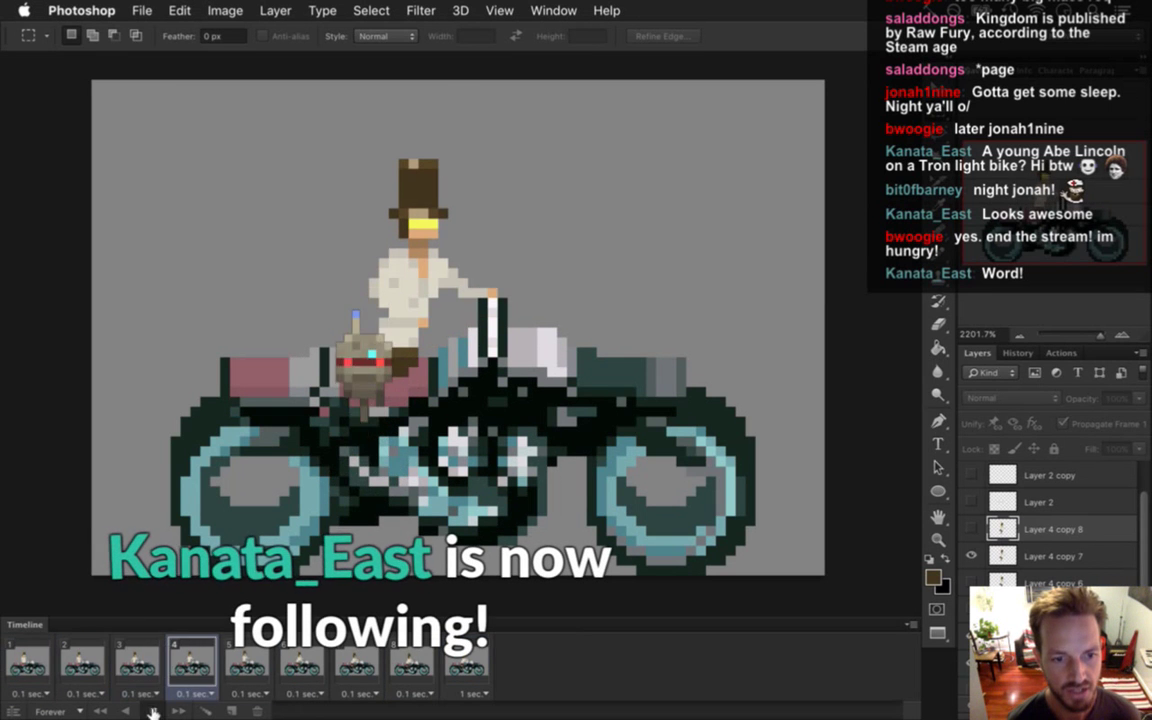
{"action": "key", "text": "super+Tab"}
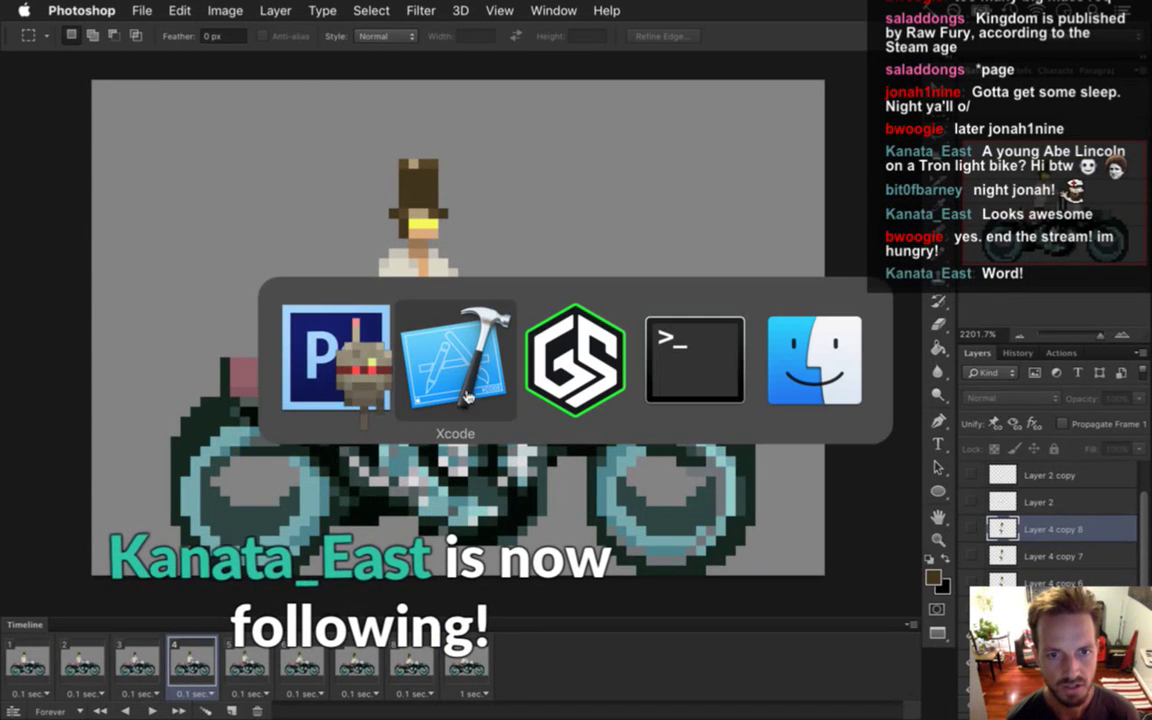
{"action": "key", "text": "super+Tab"}
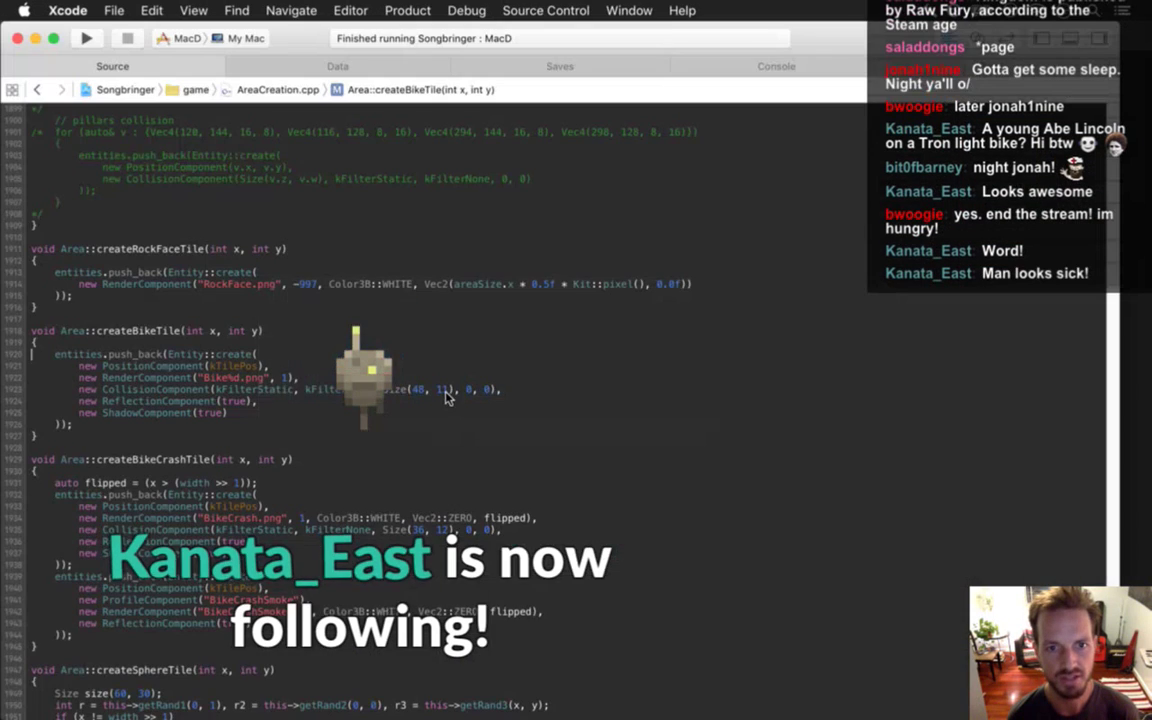
{"action": "key", "text": "super+Tab"}
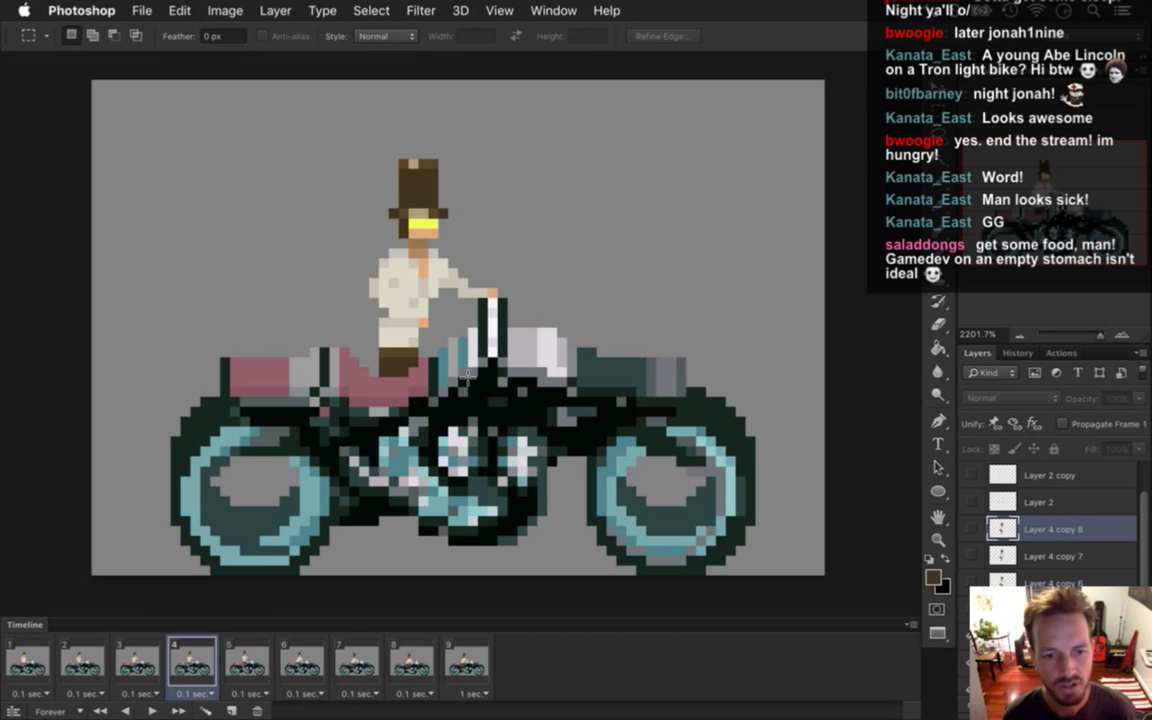
Move all windows aside with F11 to reveal the Songbringer desktop.
{"action": "key", "text": "F11"}
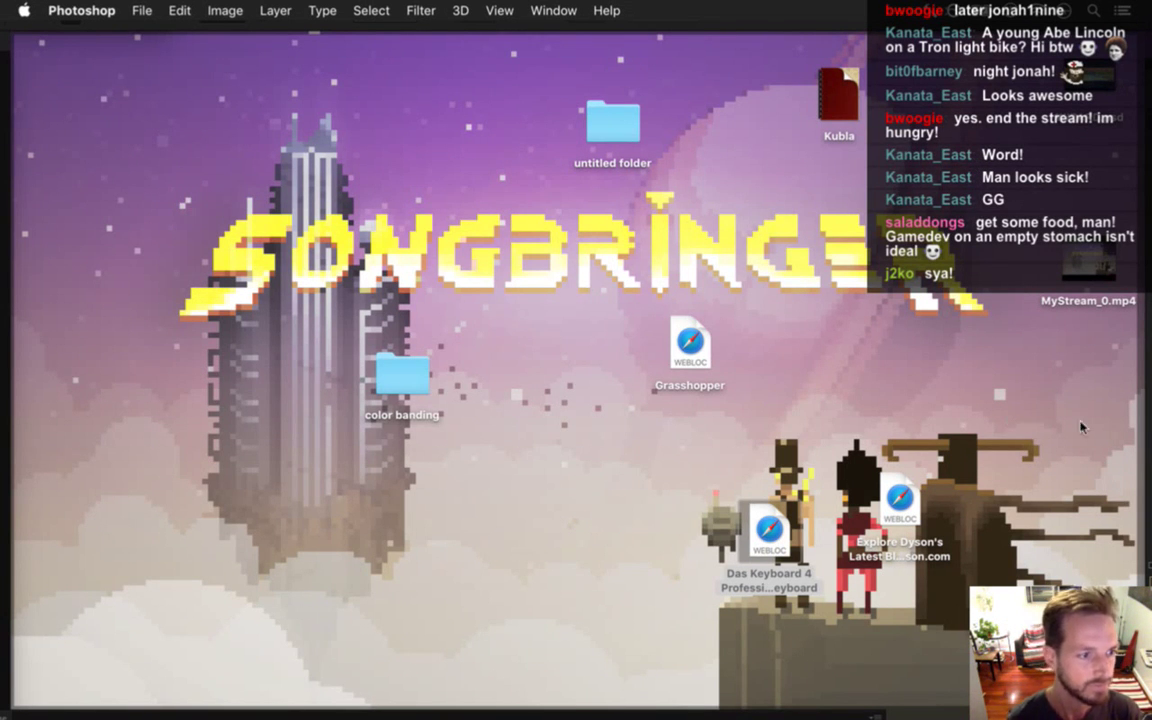
Switch to the Gameshow streaming app from the Dock.
{"action": "mouse_move", "coordinate": [1150, 419]}
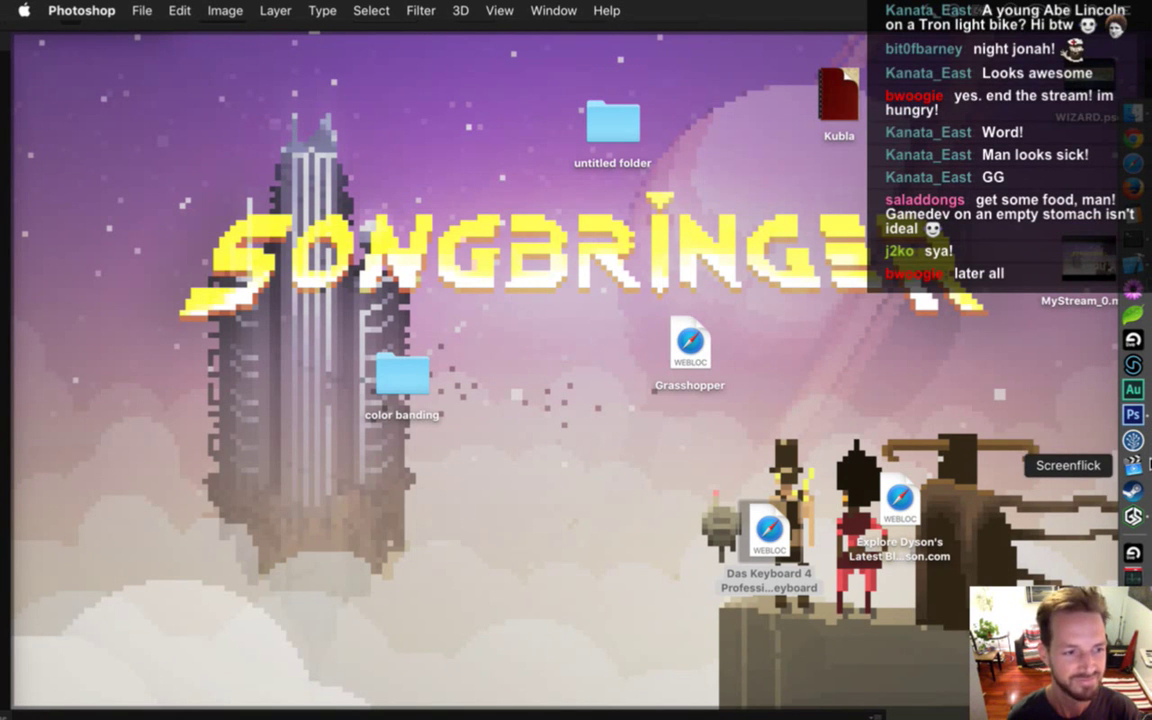
{"action": "left_click", "coordinate": [1138, 516]}
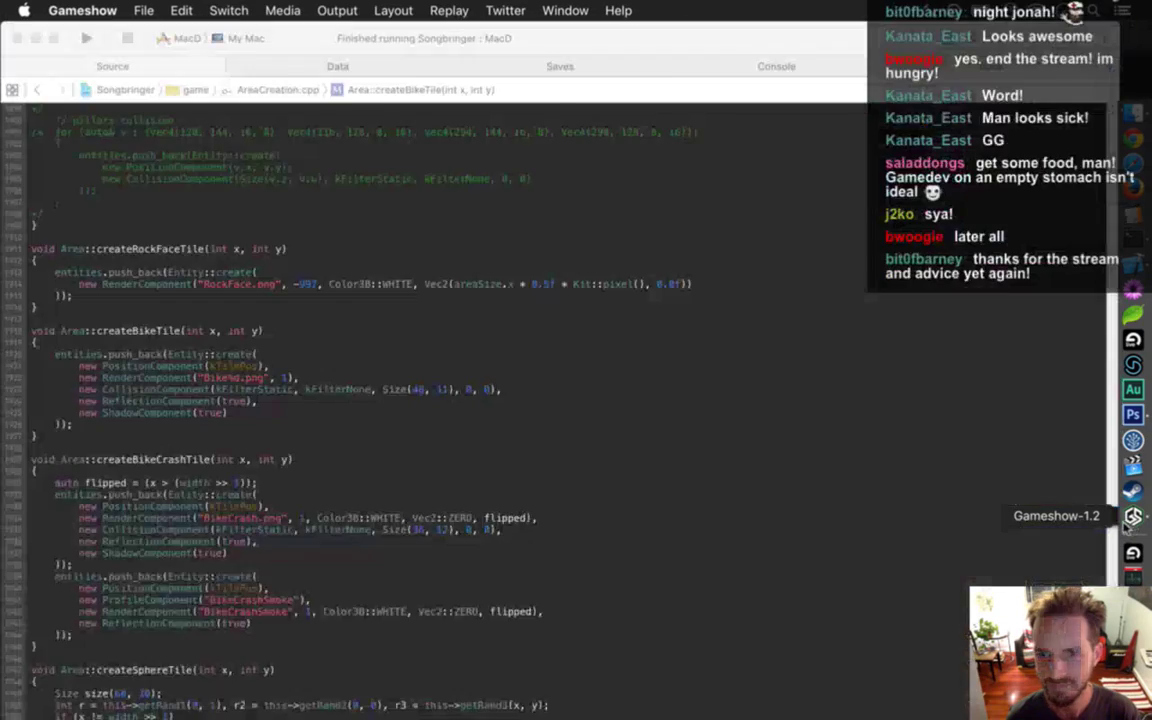